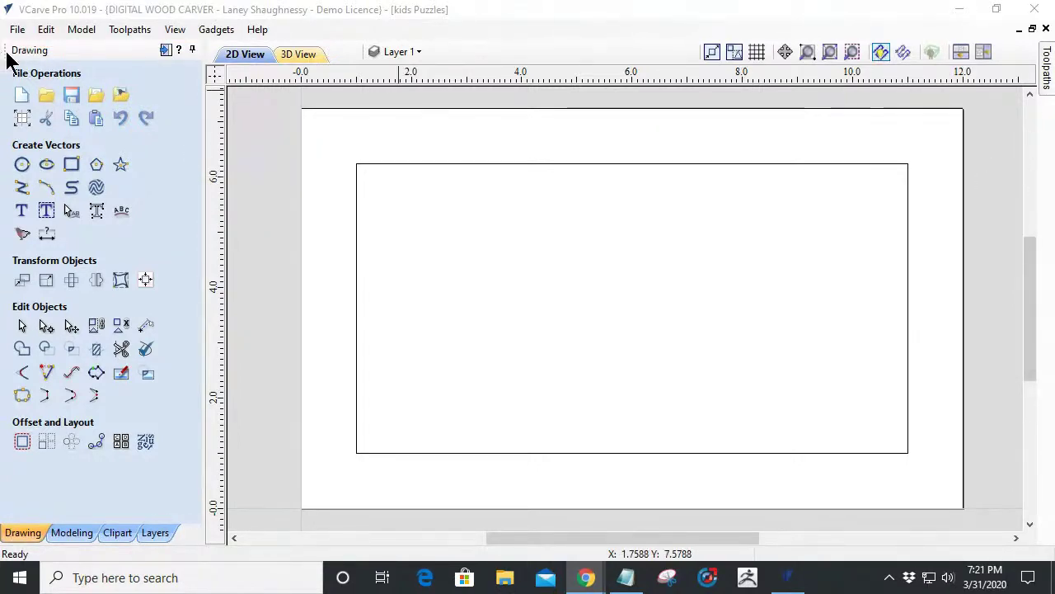
pyautogui.click(17, 30)
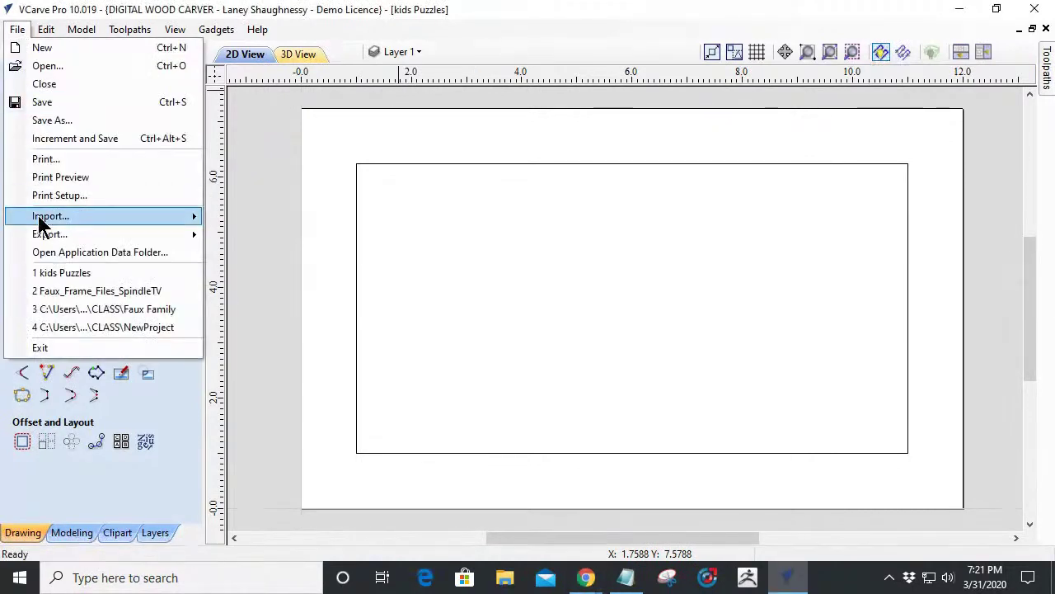
pyautogui.moveTo(41, 221)
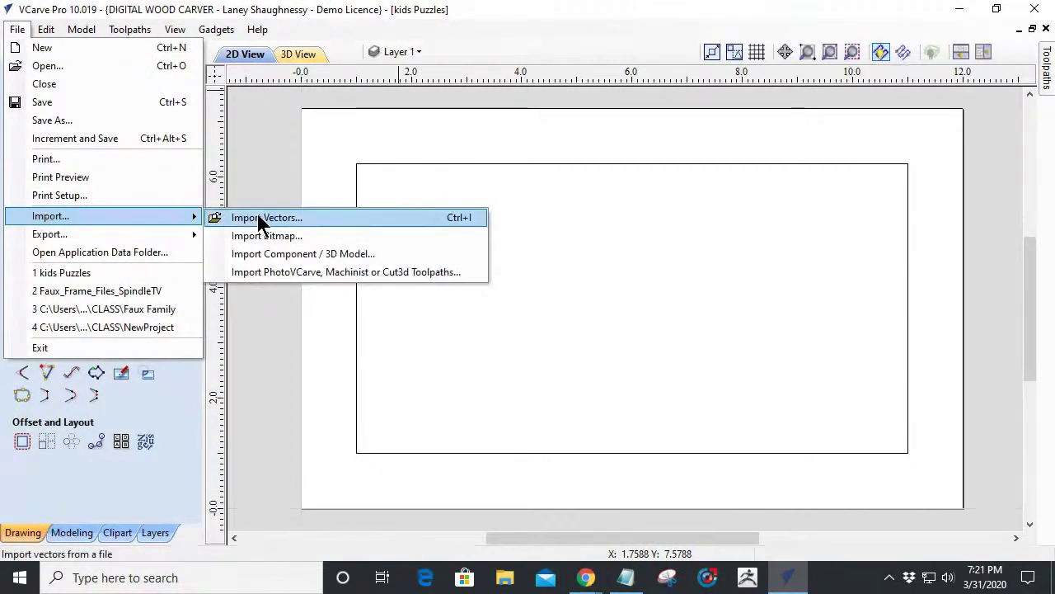
pyautogui.click(265, 157)
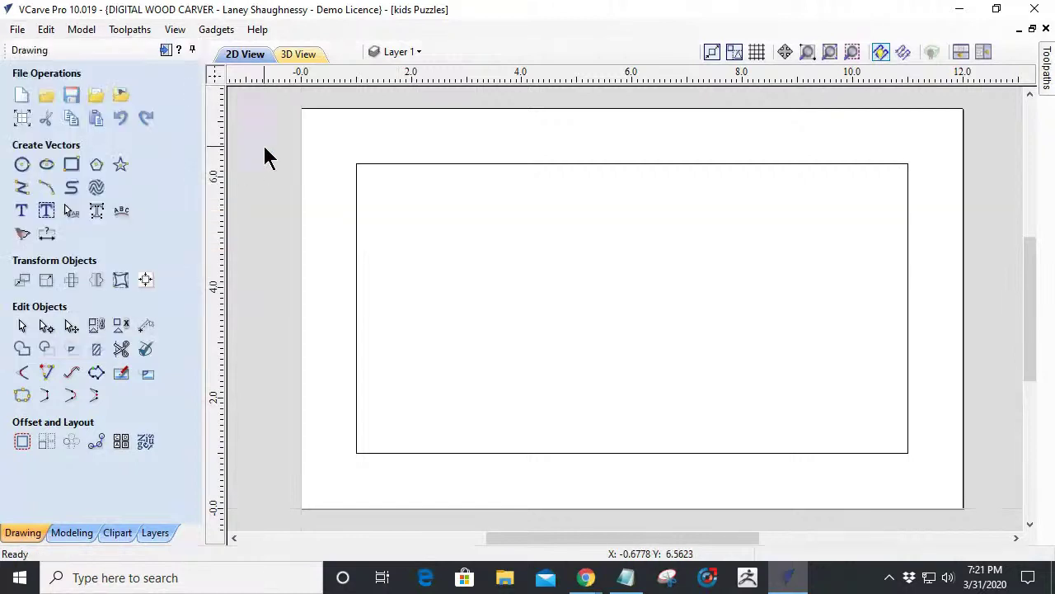
# Try to import the TEXT SVG file from the Downloads folder as vectors.
pyautogui.click(96, 99)
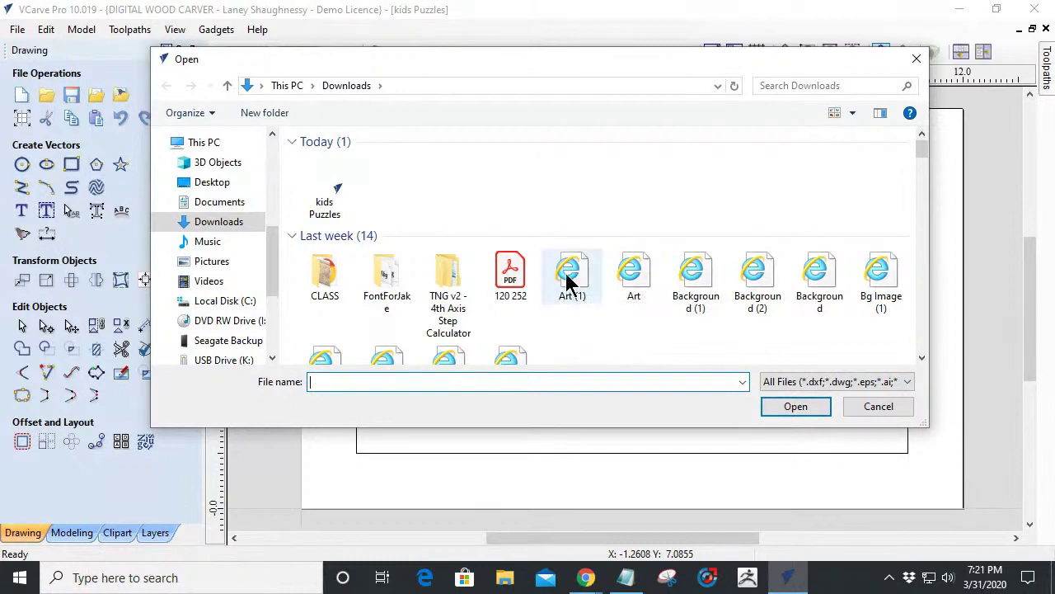
pyautogui.click(641, 276)
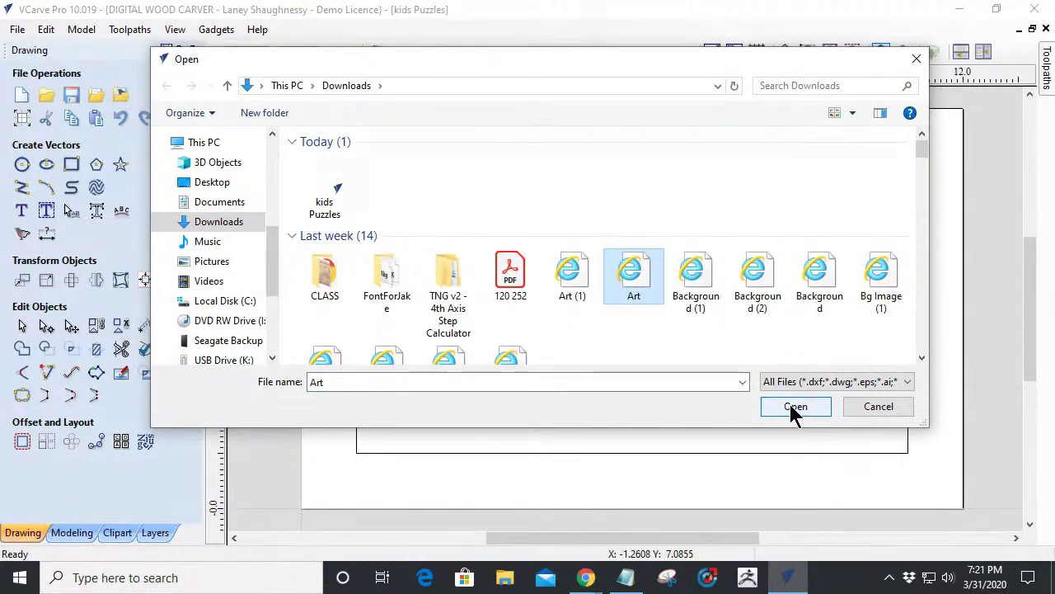
pyautogui.scroll(-1, 651, 263)
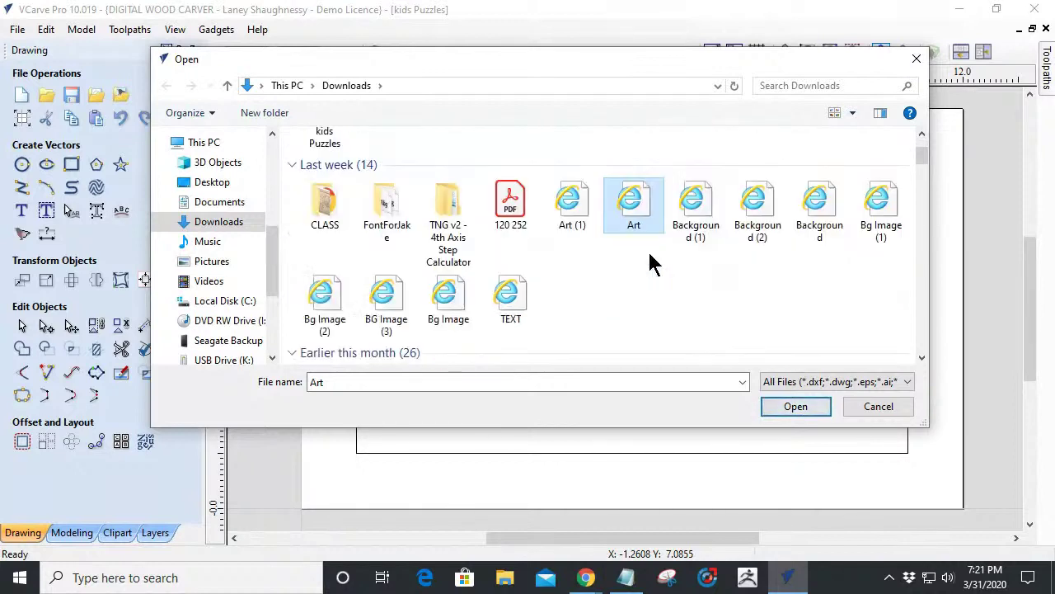
pyautogui.scroll(1, 651, 263)
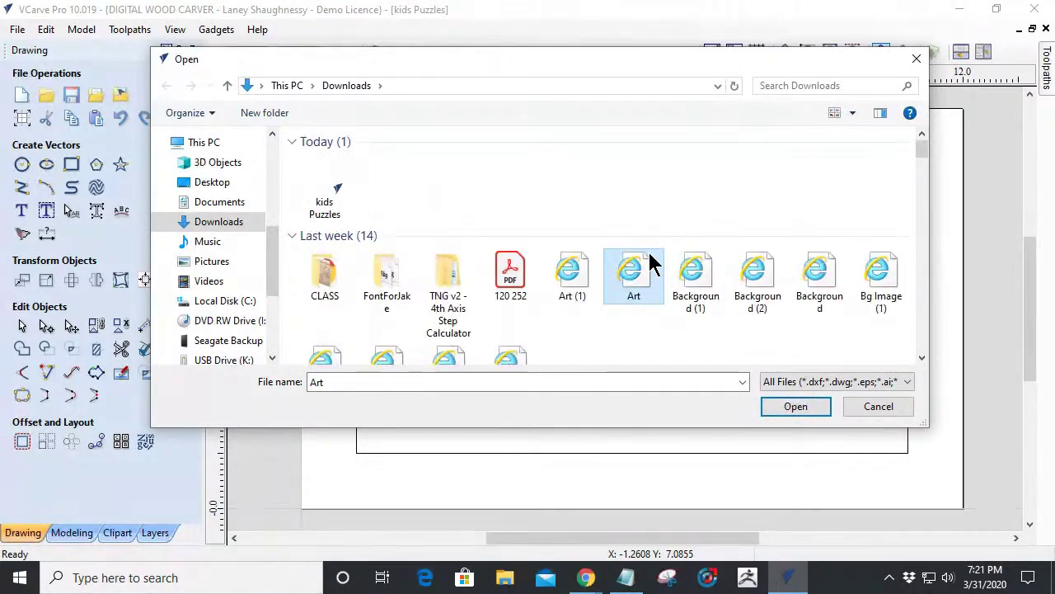
pyautogui.scroll(-1, 650, 266)
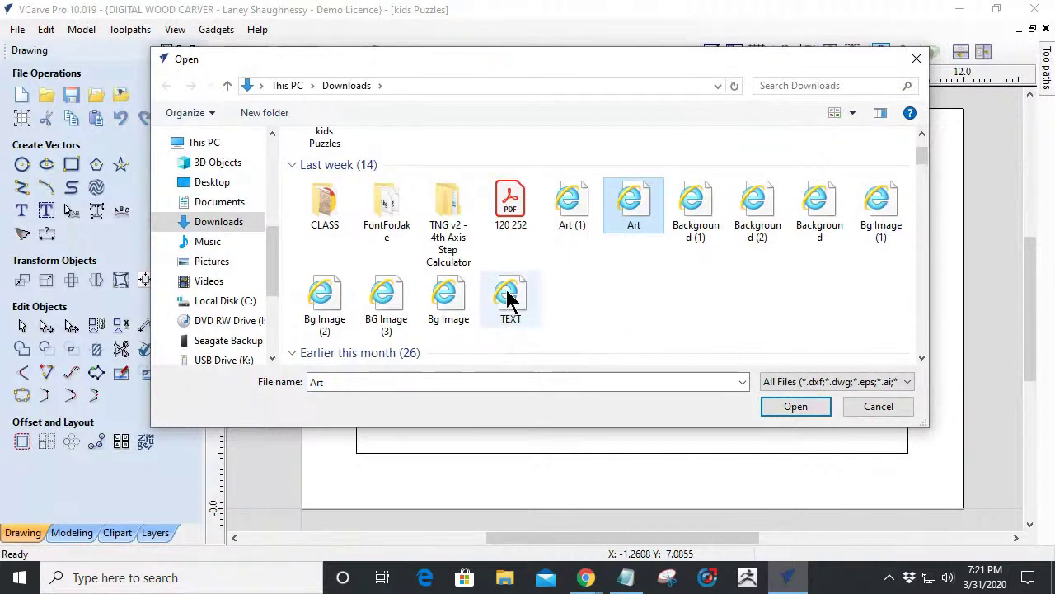
pyautogui.click(509, 297)
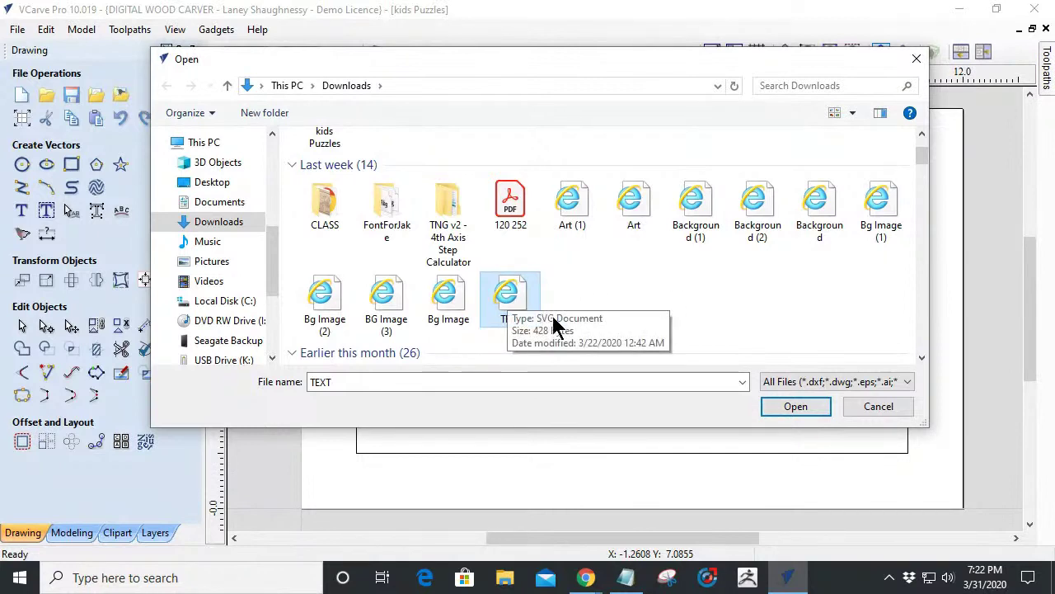
pyautogui.click(807, 408)
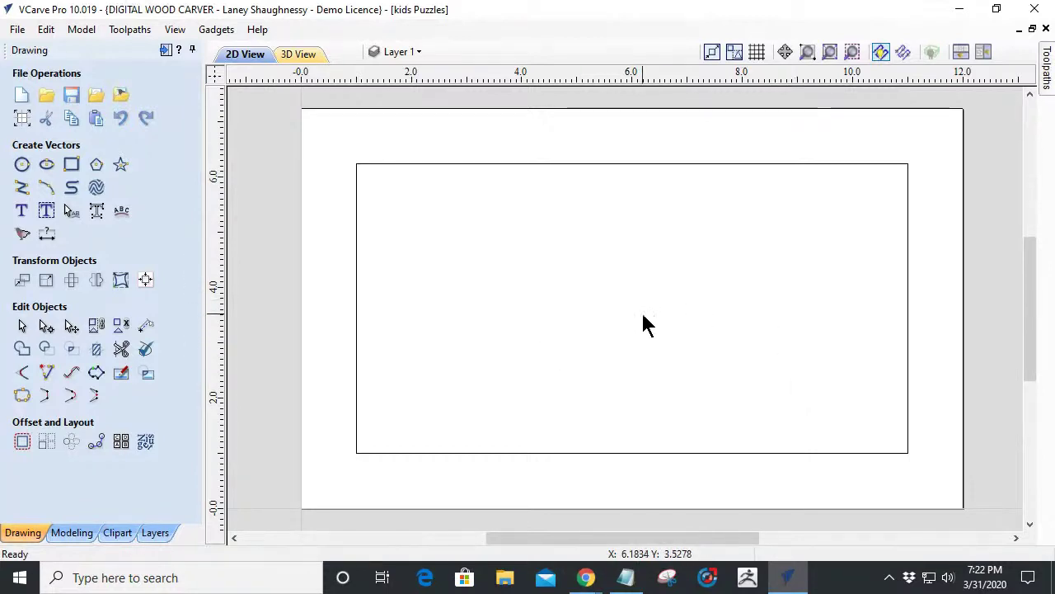
# Look for the imported vectors around the material sheet and by toggling the visibility of Layer 2 and Layer 1.
pyautogui.scroll(-3, 740, 338)
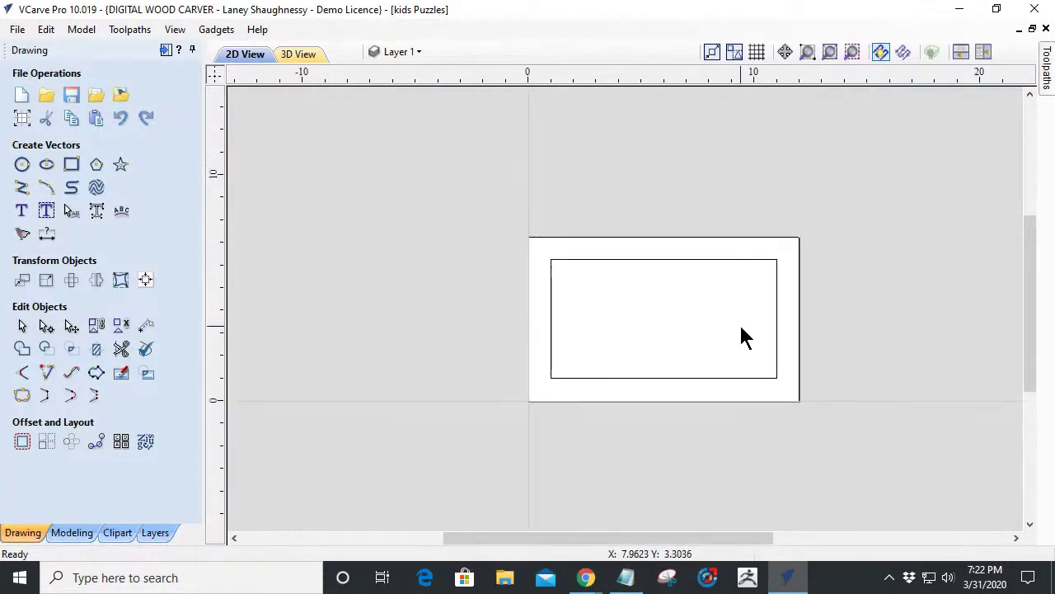
pyautogui.scroll(-1, 742, 337)
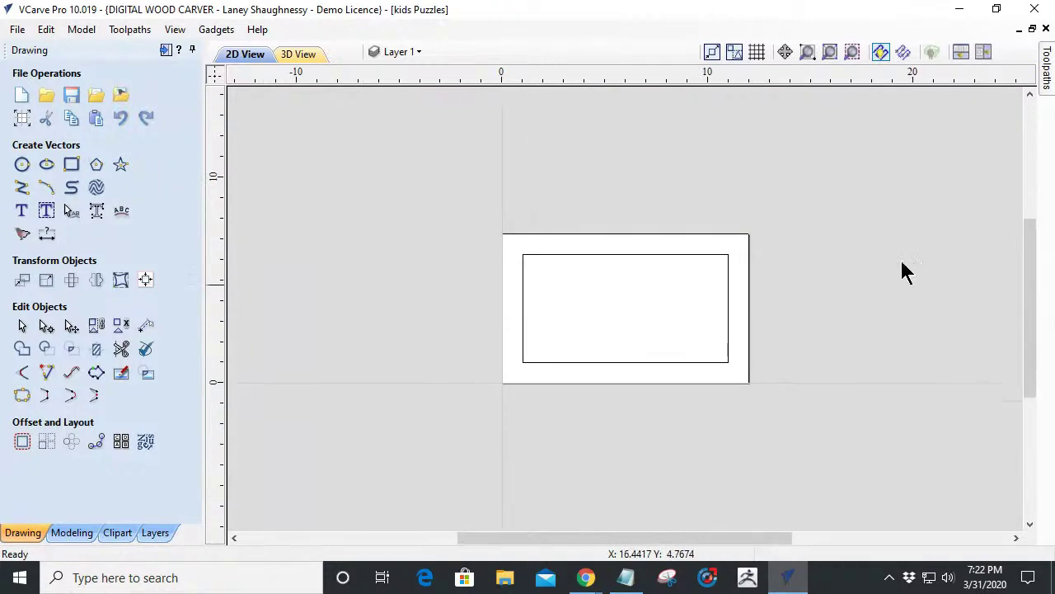
pyautogui.moveTo(566, 541); pyautogui.dragTo(513, 549)
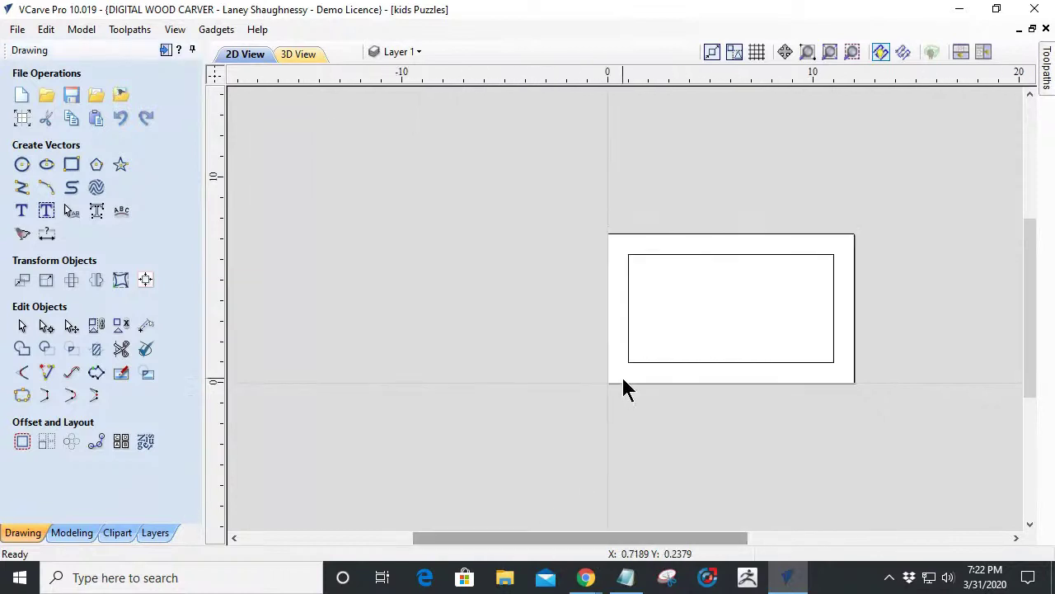
pyautogui.scroll(2, 624, 388)
pyautogui.scroll(-1, 624, 389)
pyautogui.moveTo(1030, 349)
pyautogui.mouseDown()
pyautogui.moveTo(1030, 239)
pyautogui.moveTo(1020, 352)
pyautogui.mouseUp()
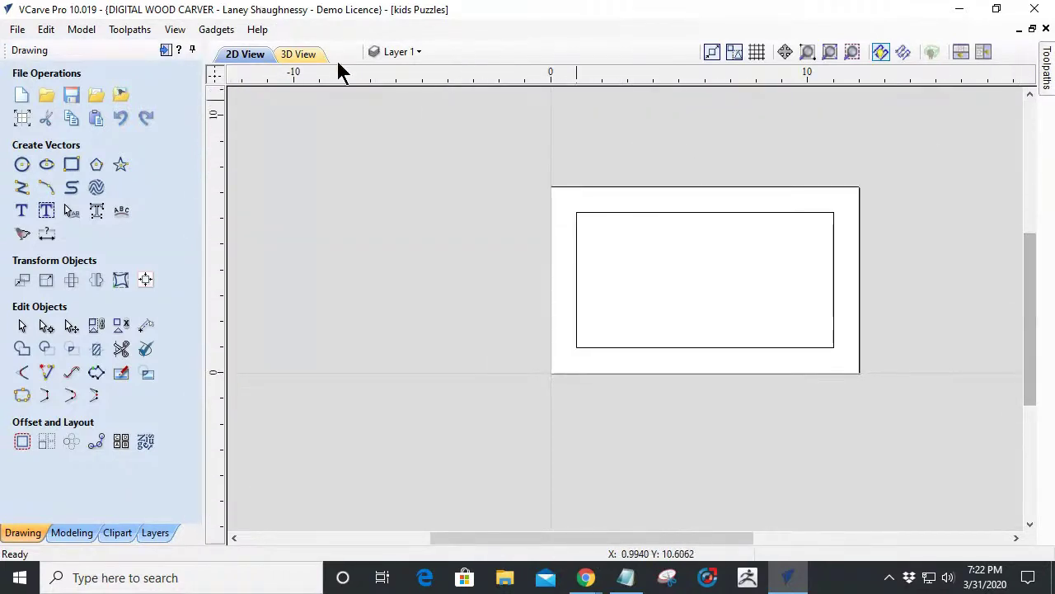
pyautogui.click(408, 52)
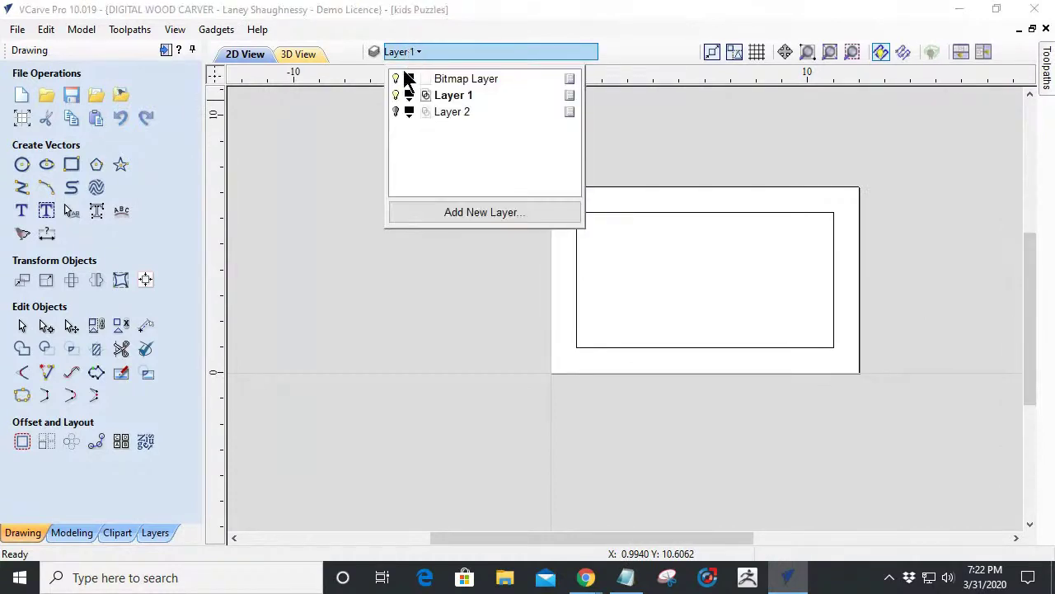
pyautogui.click(396, 112)
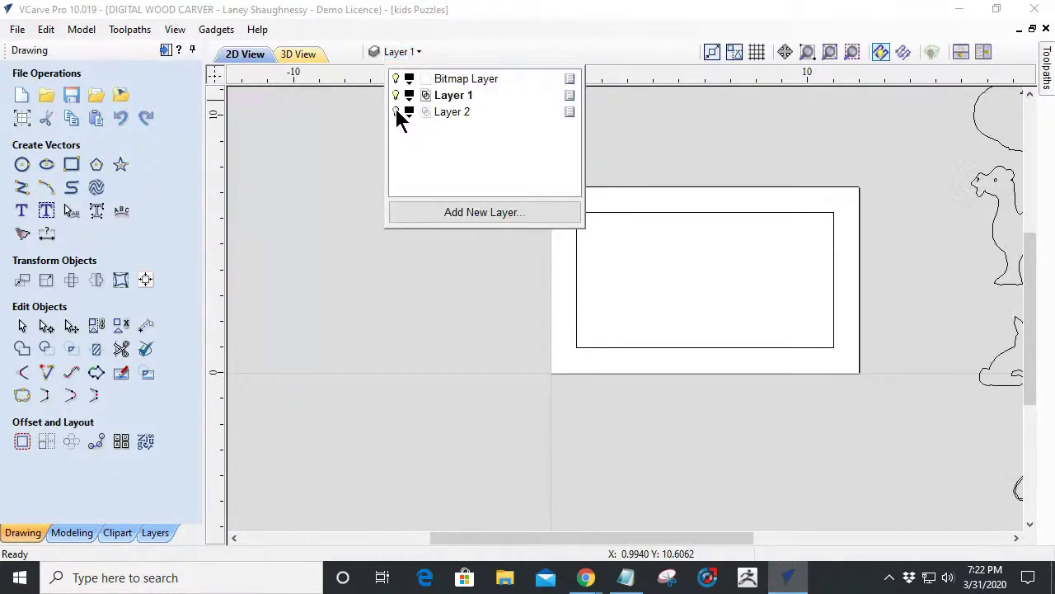
pyautogui.click(396, 112)
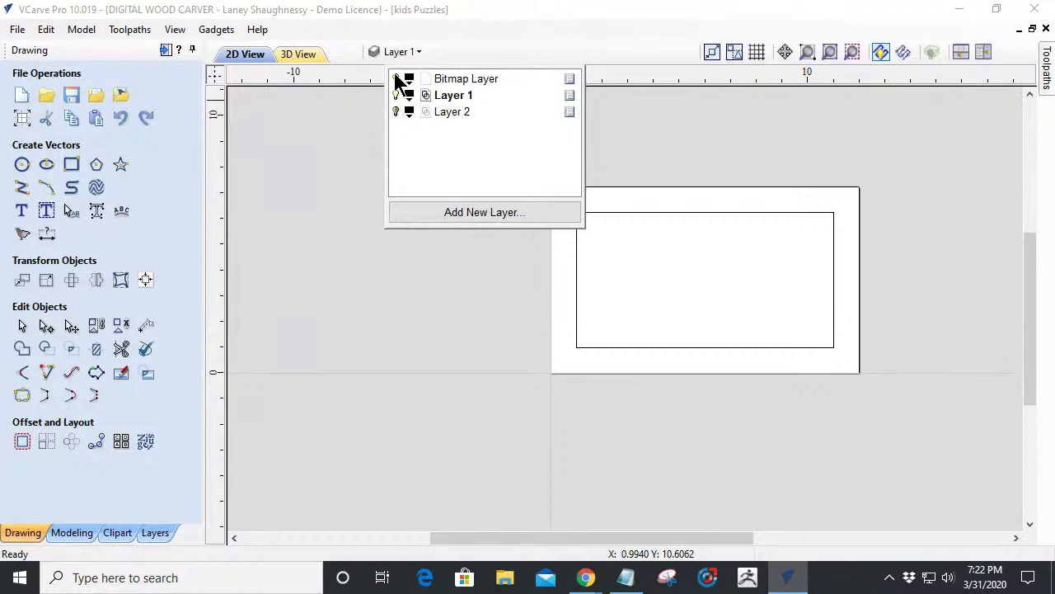
pyautogui.click(395, 96)
pyautogui.click(396, 96)
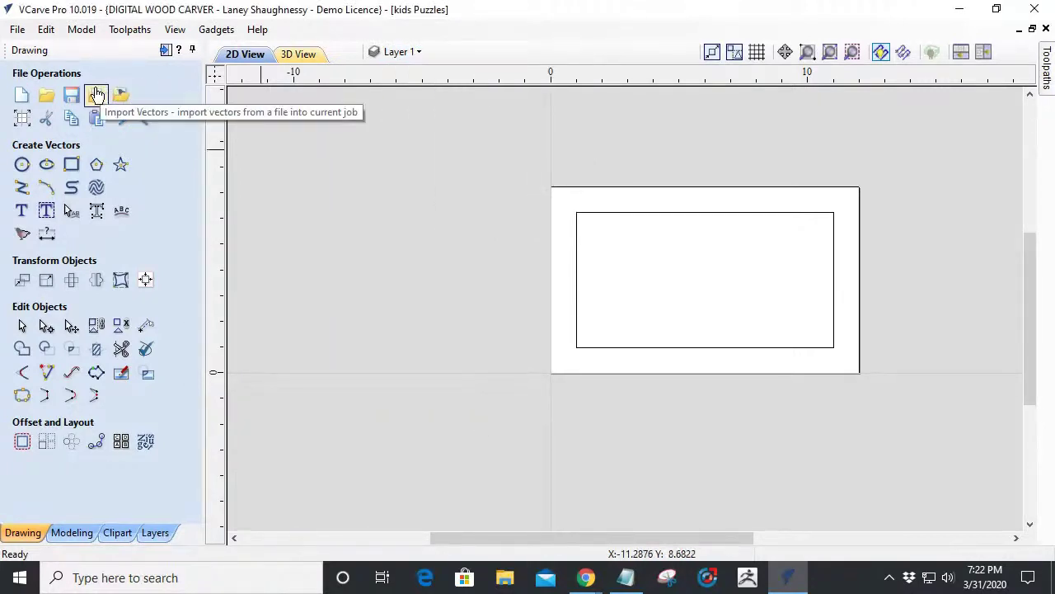
pyautogui.scroll(4, 862, 322)
pyautogui.scroll(-3, 865, 322)
pyautogui.scroll(2, 861, 320)
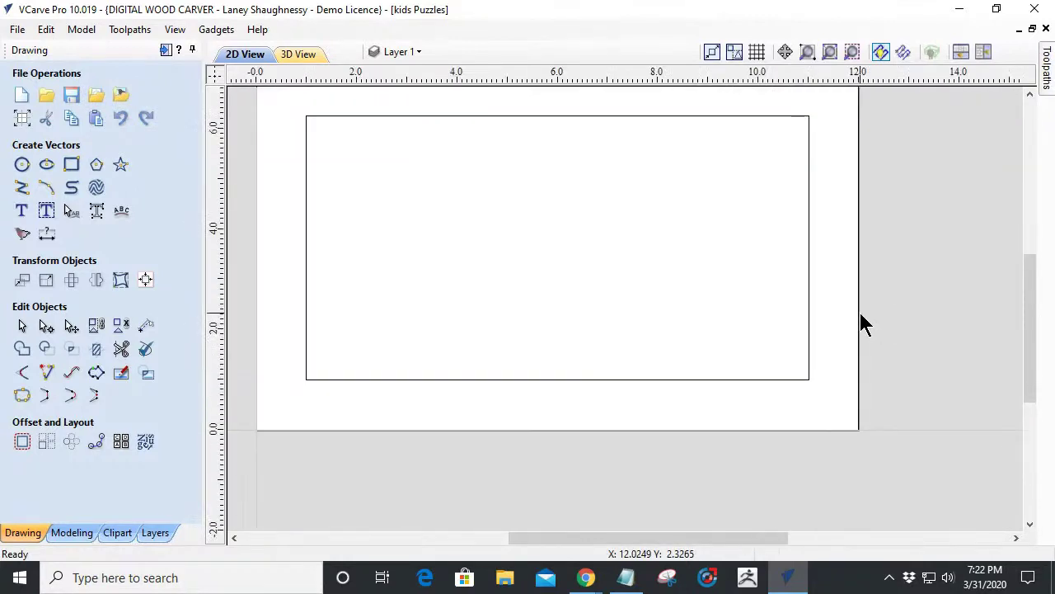
# Start another vector import and browse the Dialog Graphics and 2440 folders inside TNG v2 - 4th Axis Step Calculator in Downloads.
pyautogui.click(96, 97)
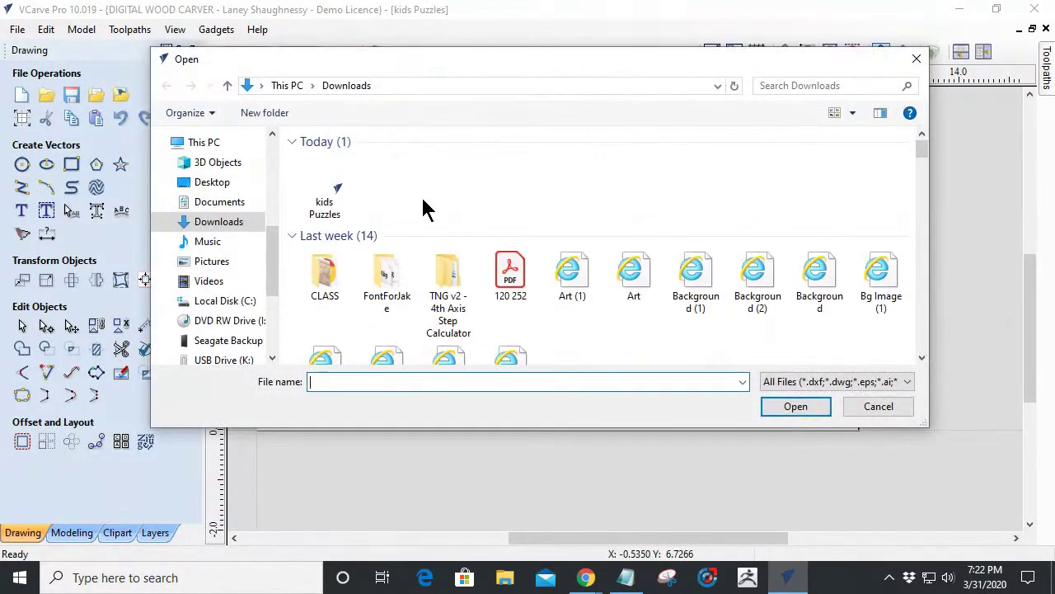
pyautogui.click(225, 224)
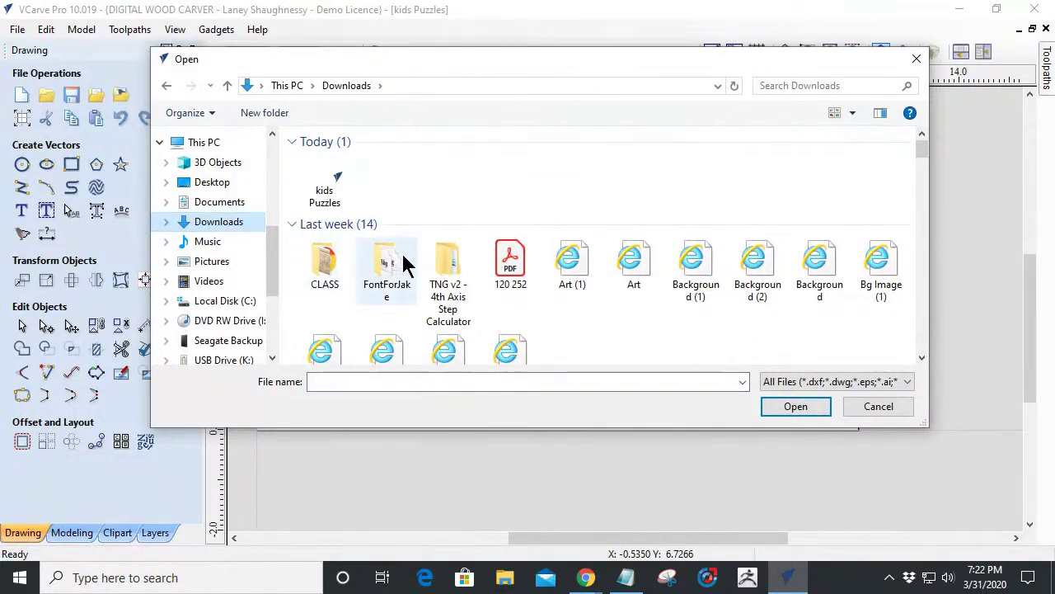
pyautogui.doubleClick(445, 261)
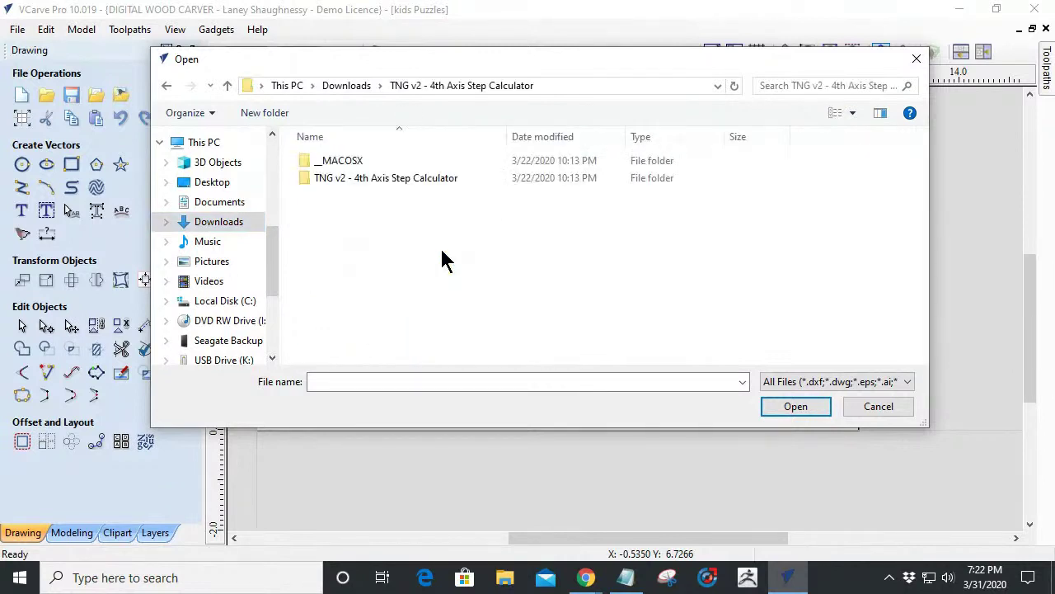
pyautogui.doubleClick(348, 177)
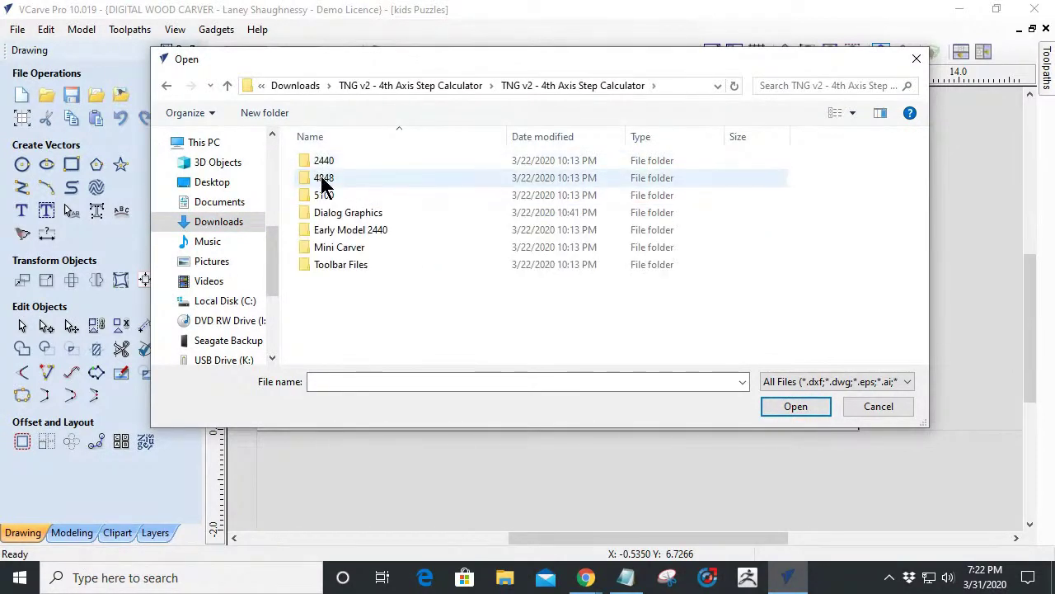
pyautogui.doubleClick(310, 213)
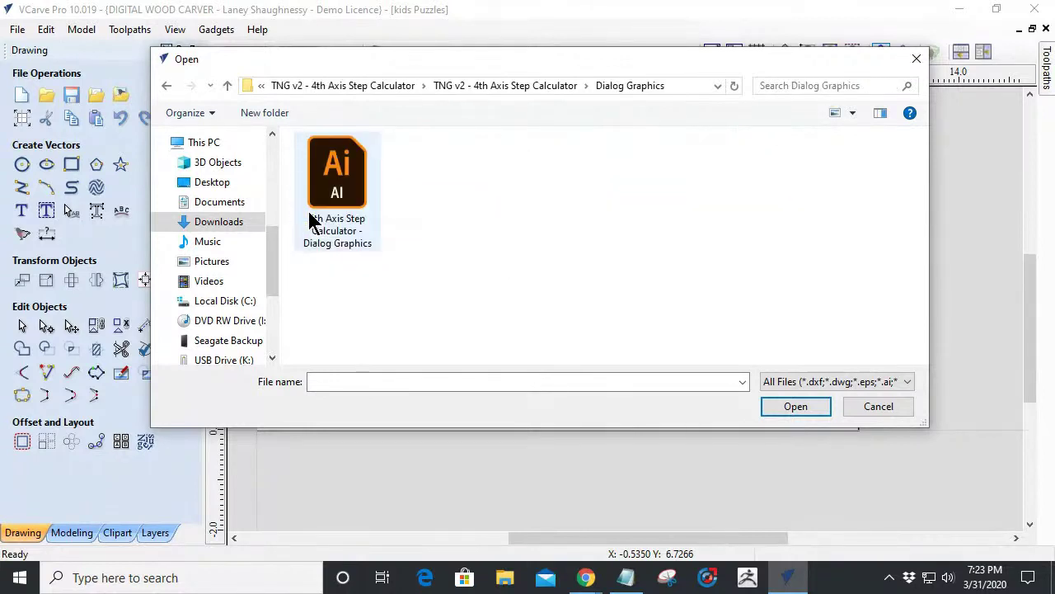
pyautogui.click(227, 85)
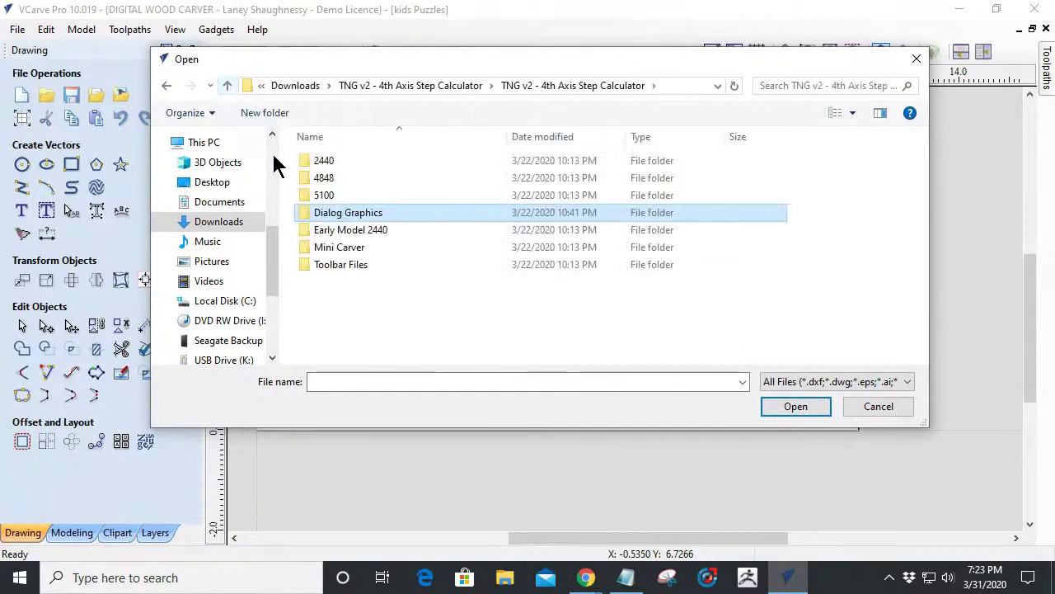
pyautogui.doubleClick(310, 157)
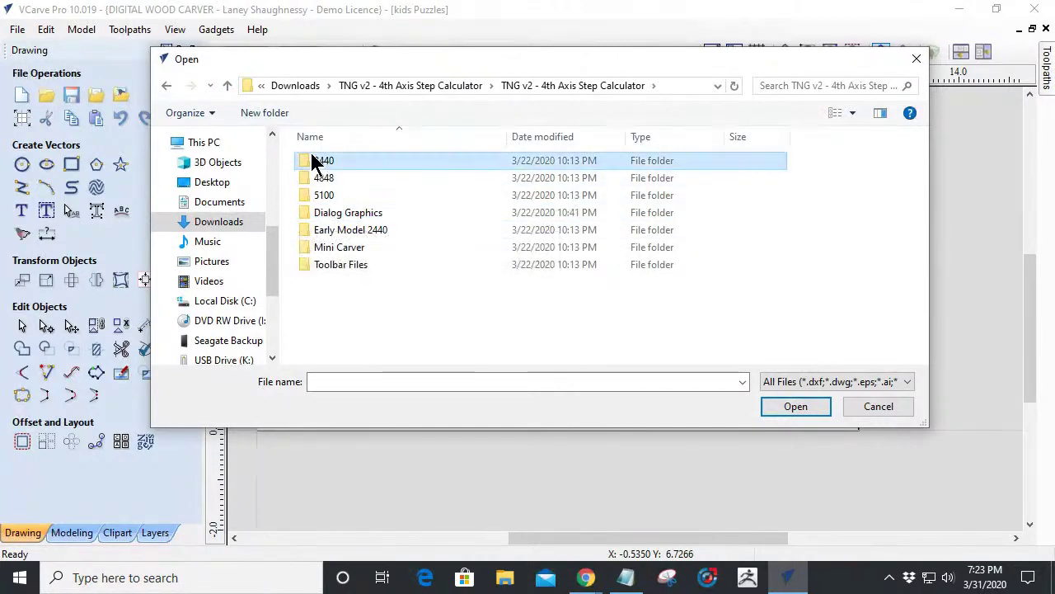
pyautogui.click(228, 86)
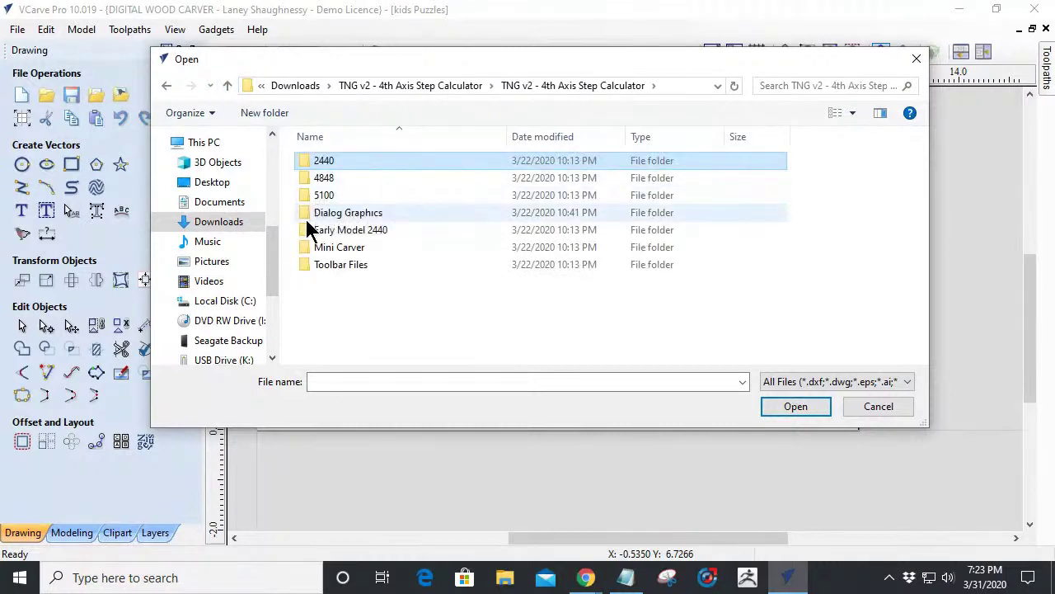
# Import the IMG_BTN_Step_Calculator SVG vectors from the Toolbar Files folder.
pyautogui.click(317, 268)
pyautogui.doubleClick(318, 268)
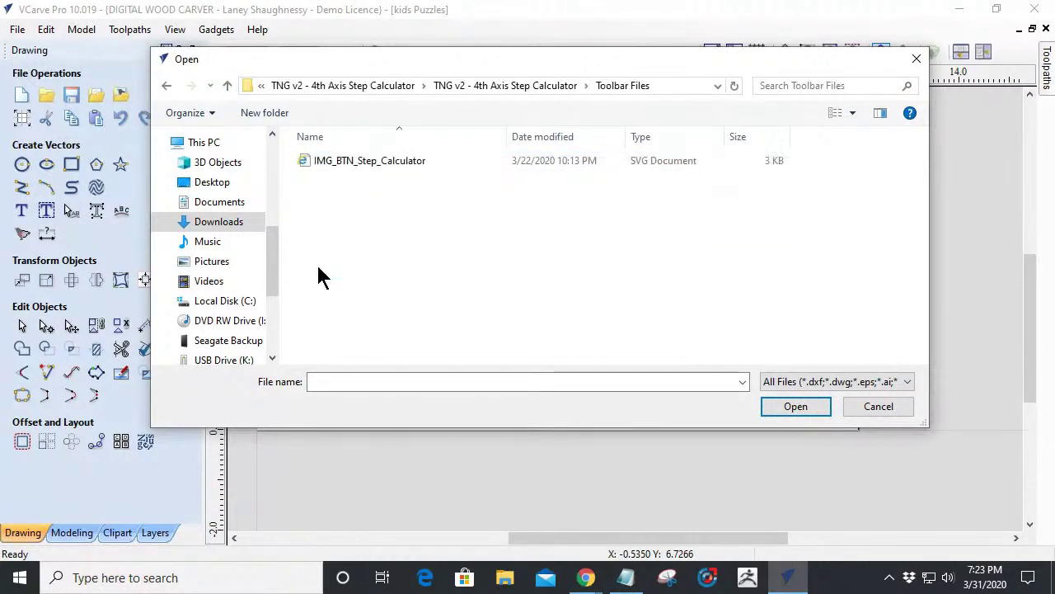
pyautogui.click(361, 160)
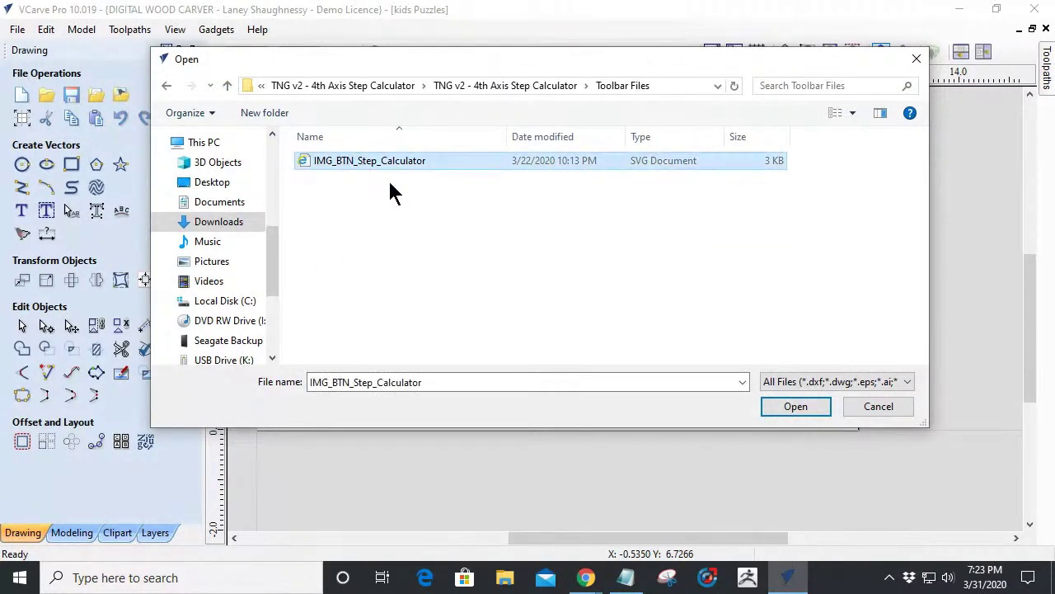
pyautogui.click(778, 405)
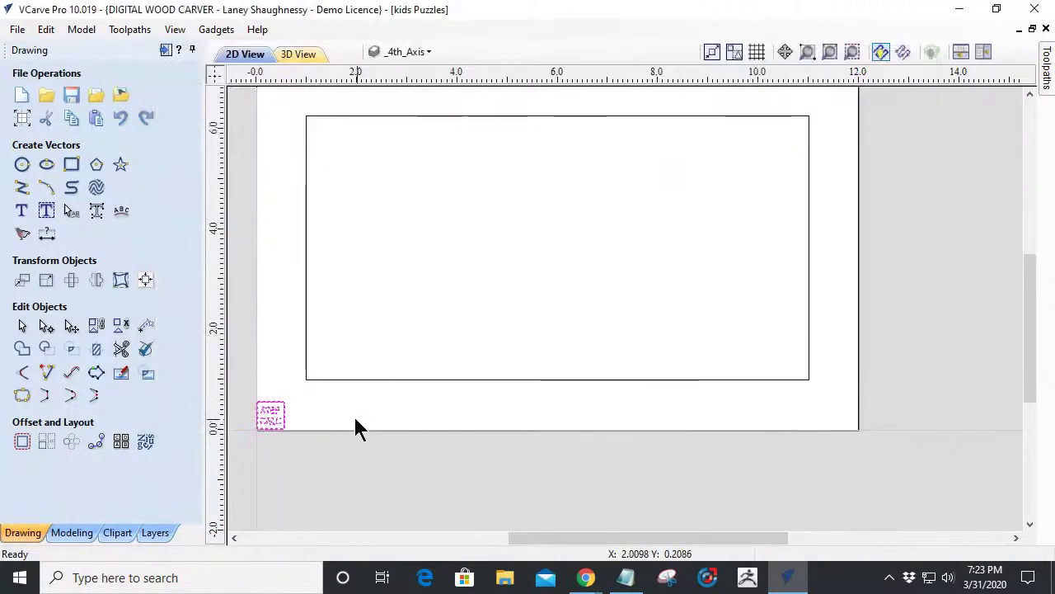
# Move the imported artwork to the middle of the rectangle and scale it up to about 4.67 wide and high.
pyautogui.click(253, 395)
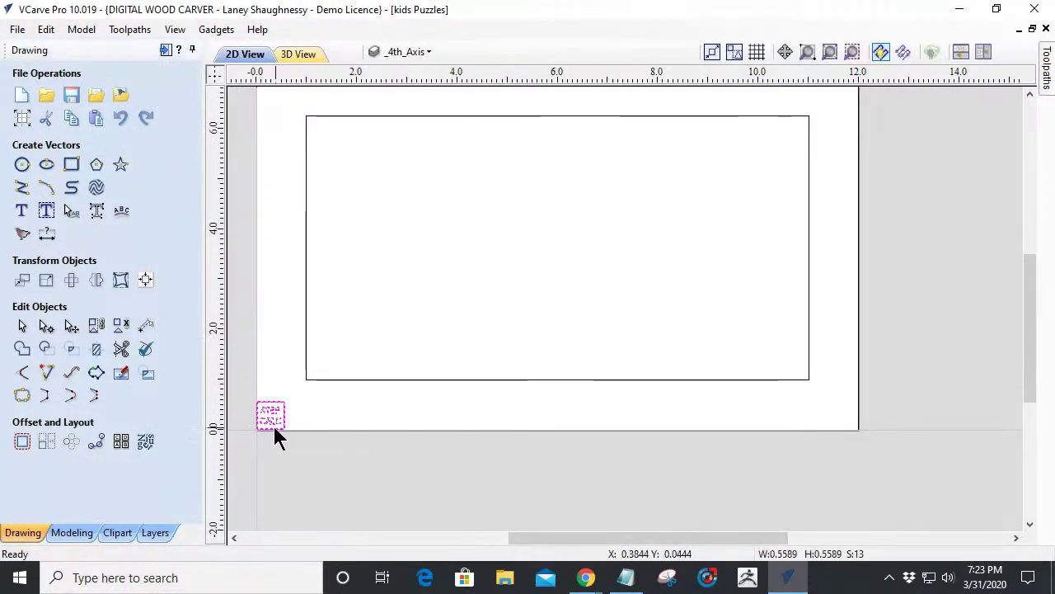
pyautogui.moveTo(268, 415); pyautogui.dragTo(557, 247)
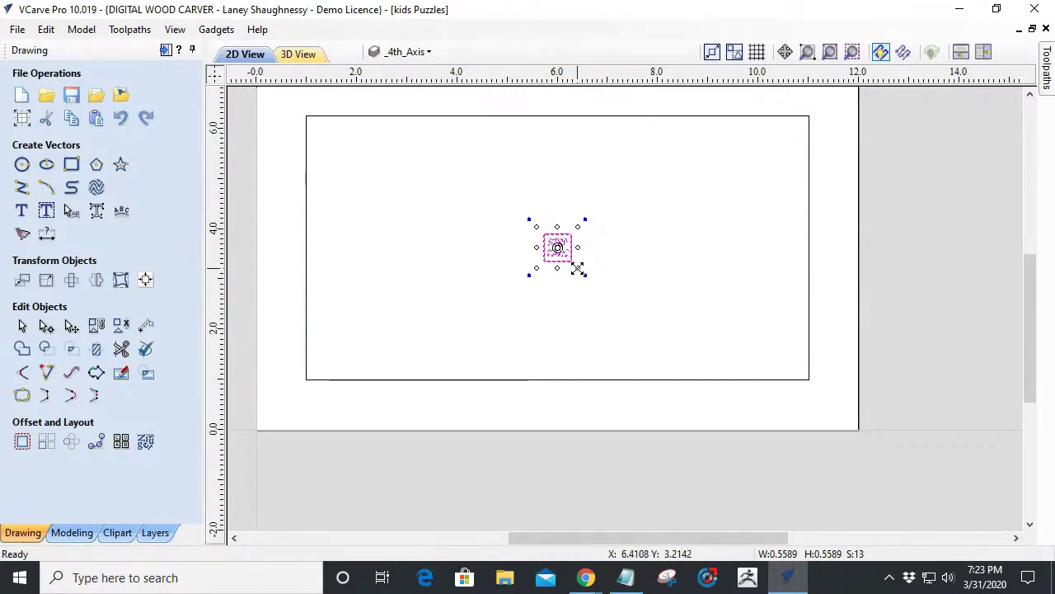
pyautogui.moveTo(577, 269); pyautogui.dragTo(717, 370)
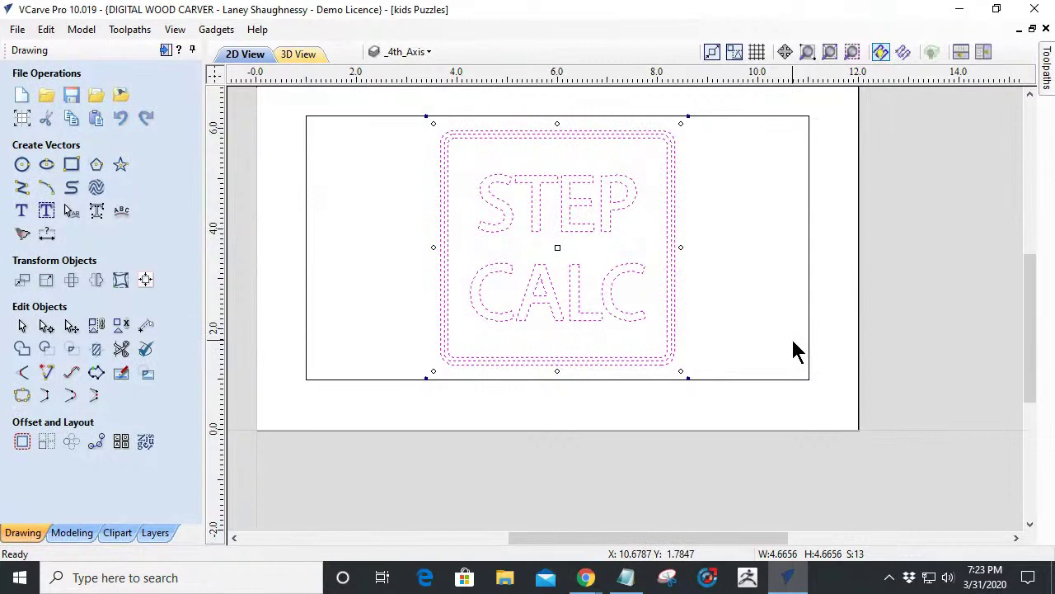
# Deselect the artwork, then select its outer border outline and the STEP CALC lettering separately.
pyautogui.click(752, 336)
pyautogui.click(670, 310)
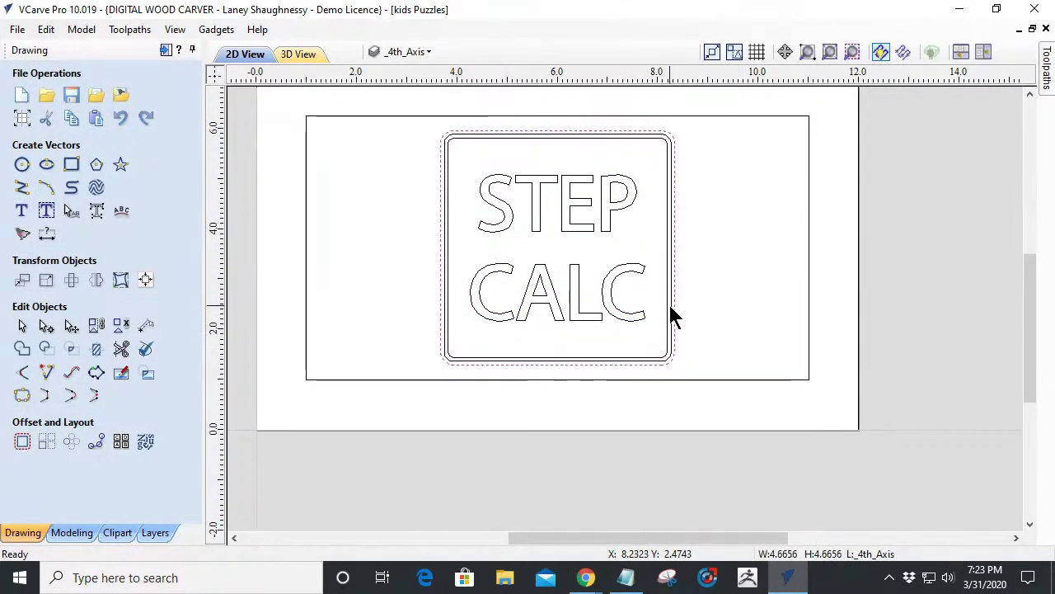
pyautogui.click(494, 217)
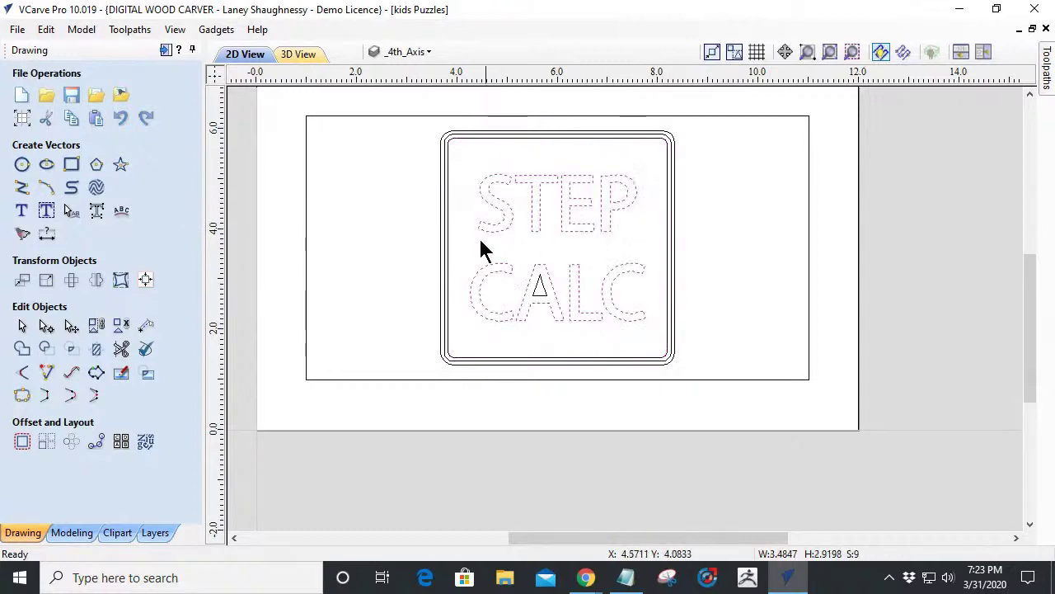
# Select all of the STEP CALC artwork inside the rectangle and delete it.
pyautogui.scroll(-3, 523, 329)
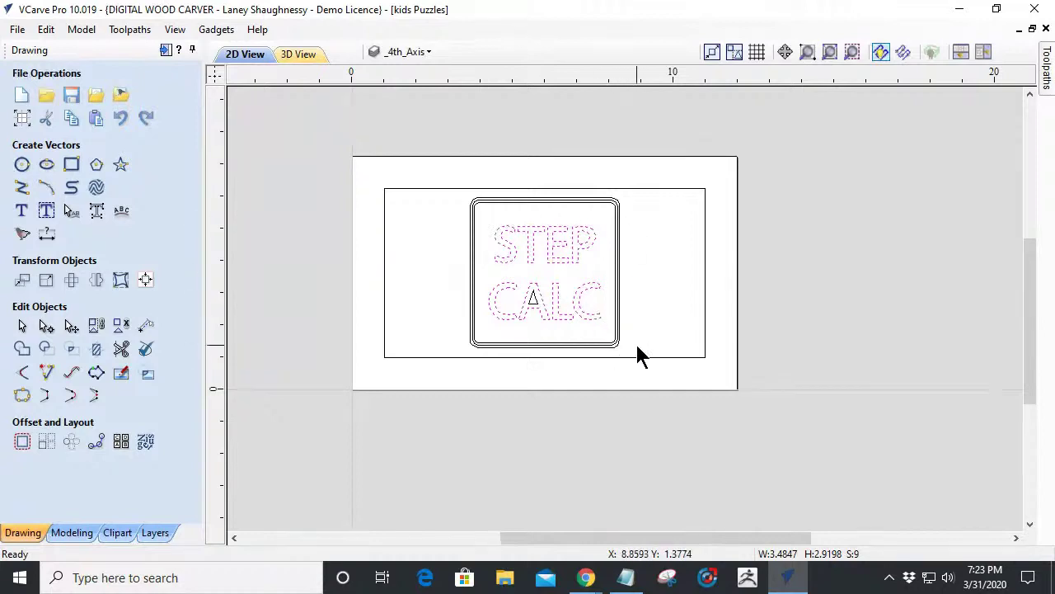
pyautogui.hotkey('ctrl', 'a')
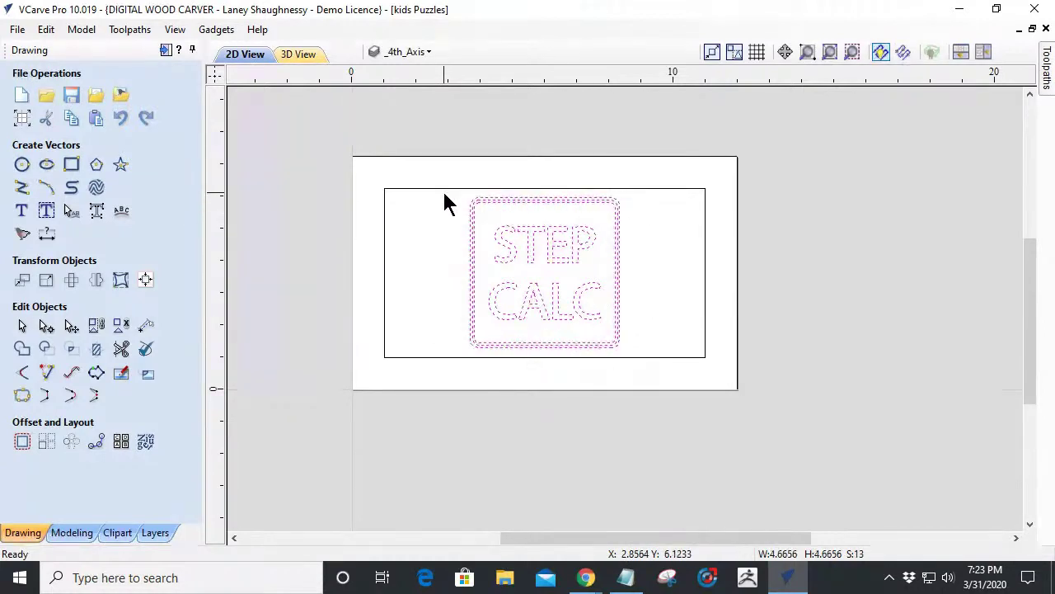
pyautogui.press('Delete')
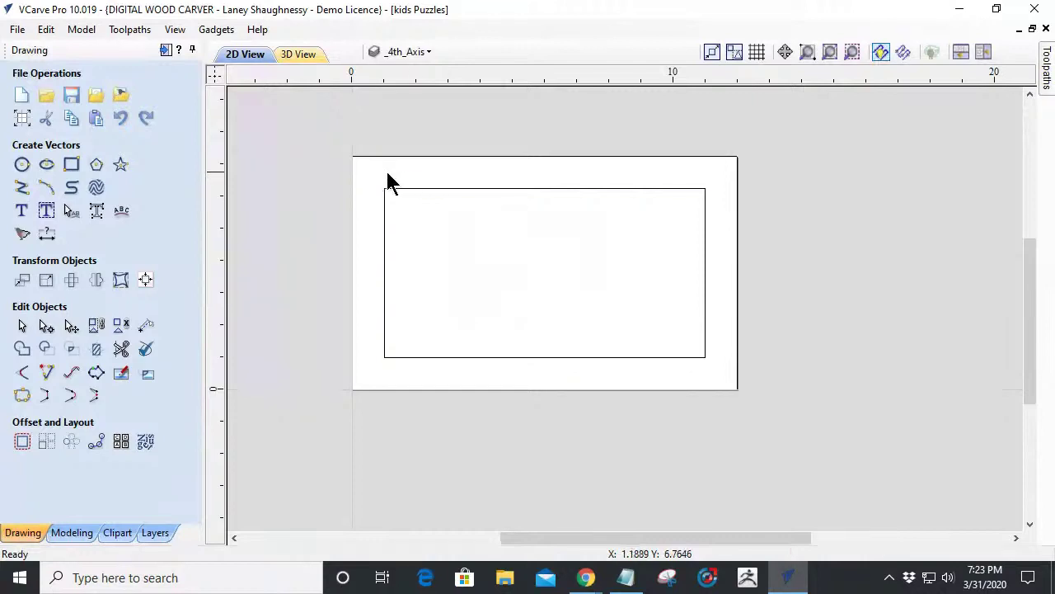
# Import the IMG_BTN_Step_Calculator vectors again, try adjusting their placement in the rectangle, and delete them.
pyautogui.click(96, 96)
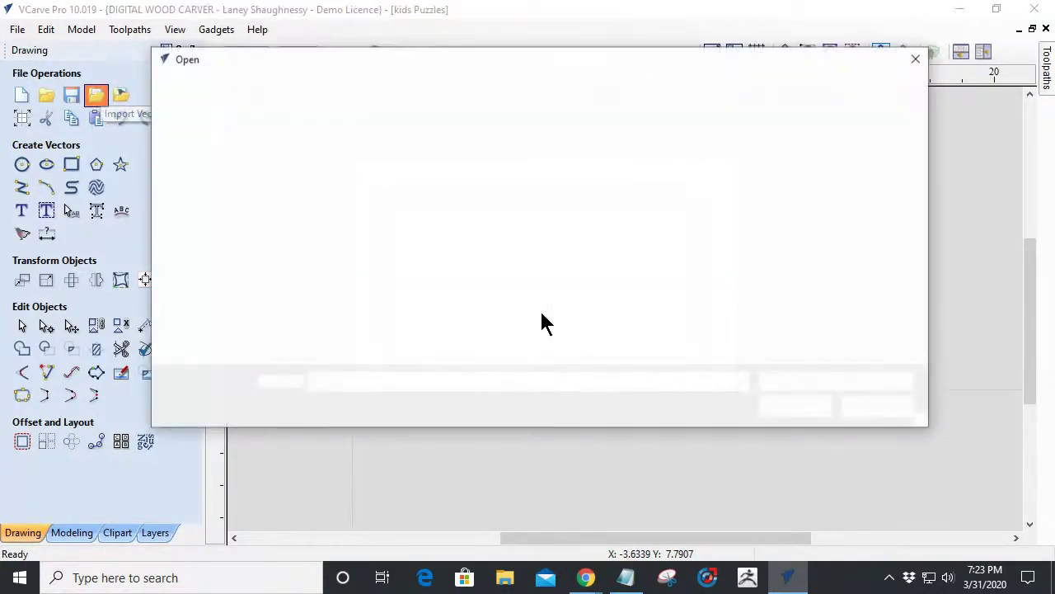
pyautogui.doubleClick(422, 161)
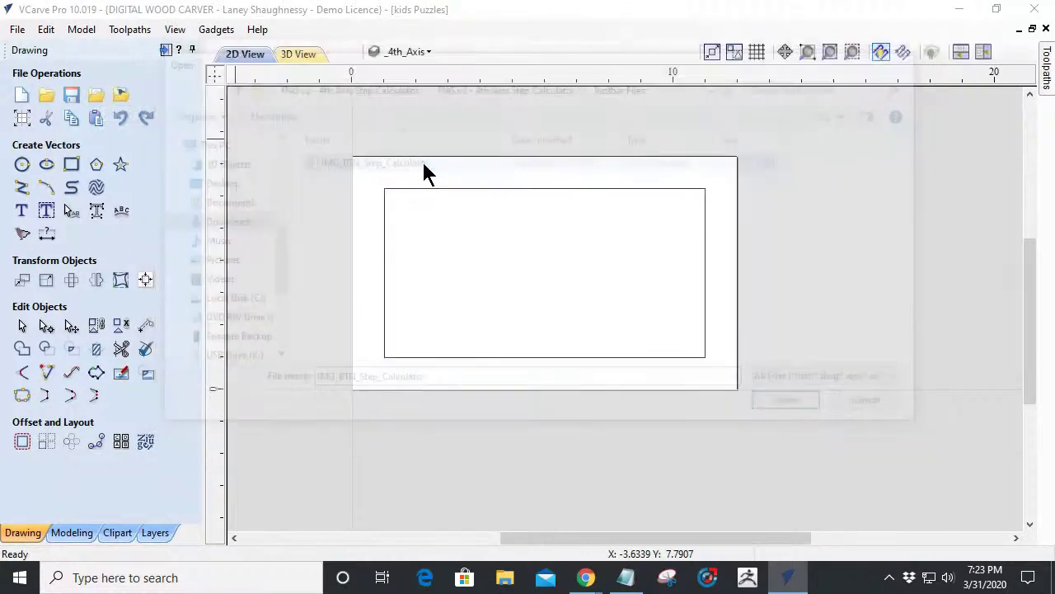
pyautogui.moveTo(362, 383); pyautogui.dragTo(801, 418)
pyautogui.hotkey('ctrl', 'z')
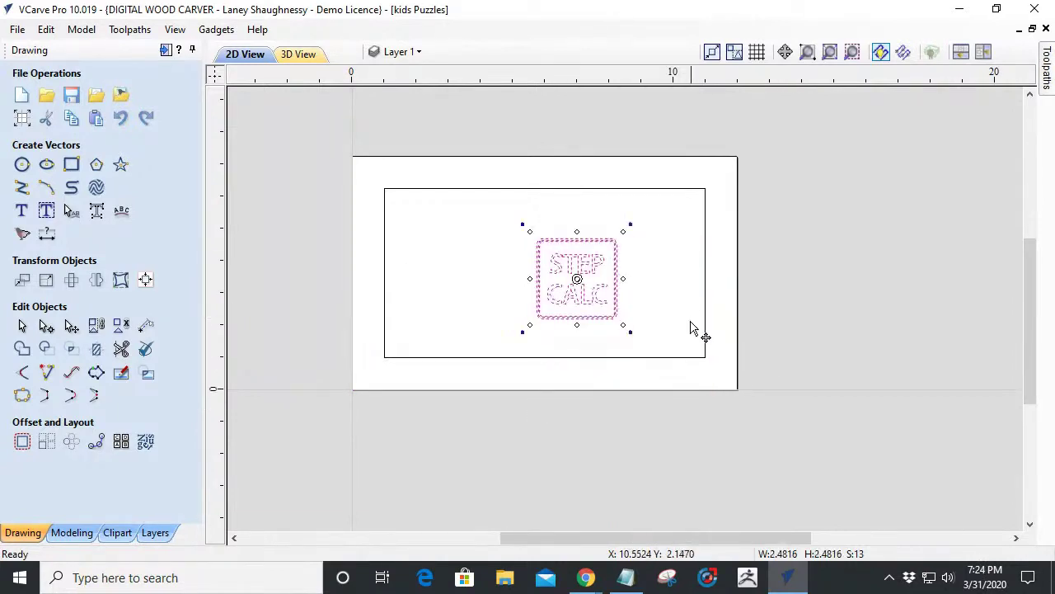
pyautogui.scroll(3, 566, 283)
pyautogui.scroll(-2, 569, 285)
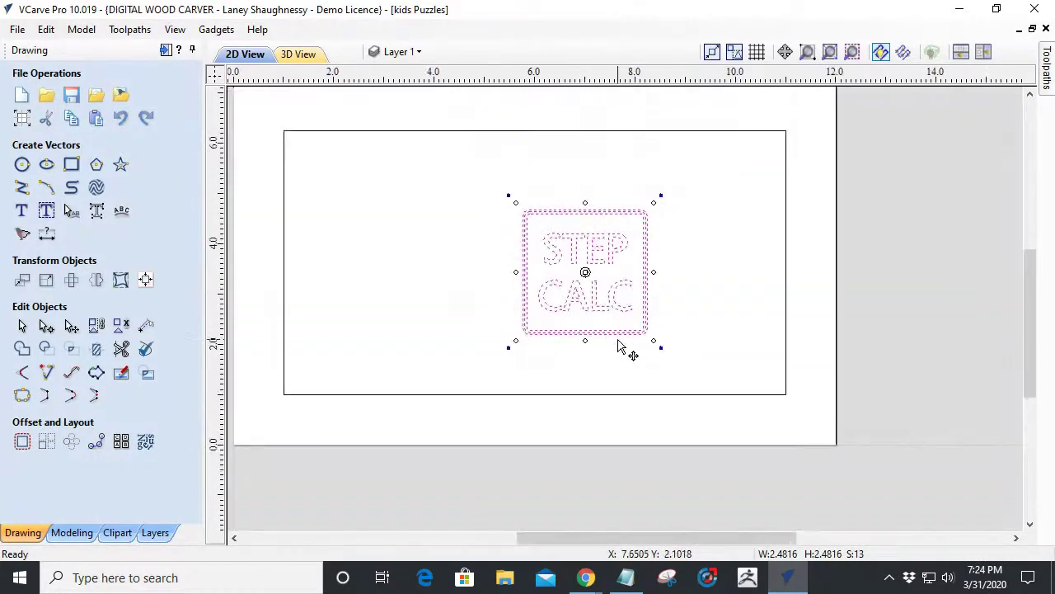
pyautogui.press('Delete')
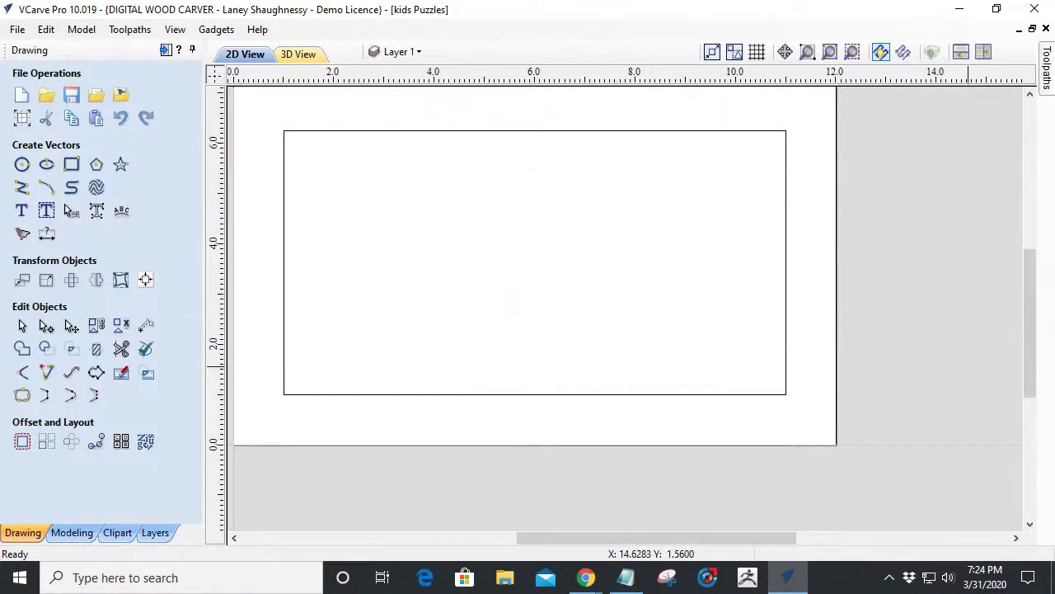
# Draw a five-pointed star about 2.28 inches wide and 2.17 inches high in the rectangle's upper-left area.
pyautogui.hotkey('alt', 'Tab')
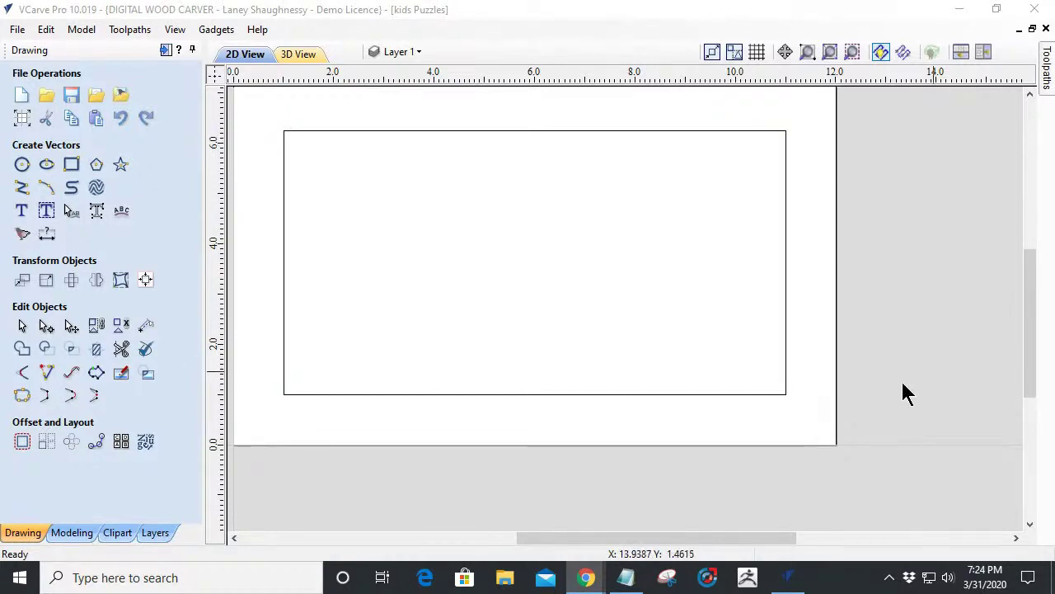
pyautogui.click(831, 47)
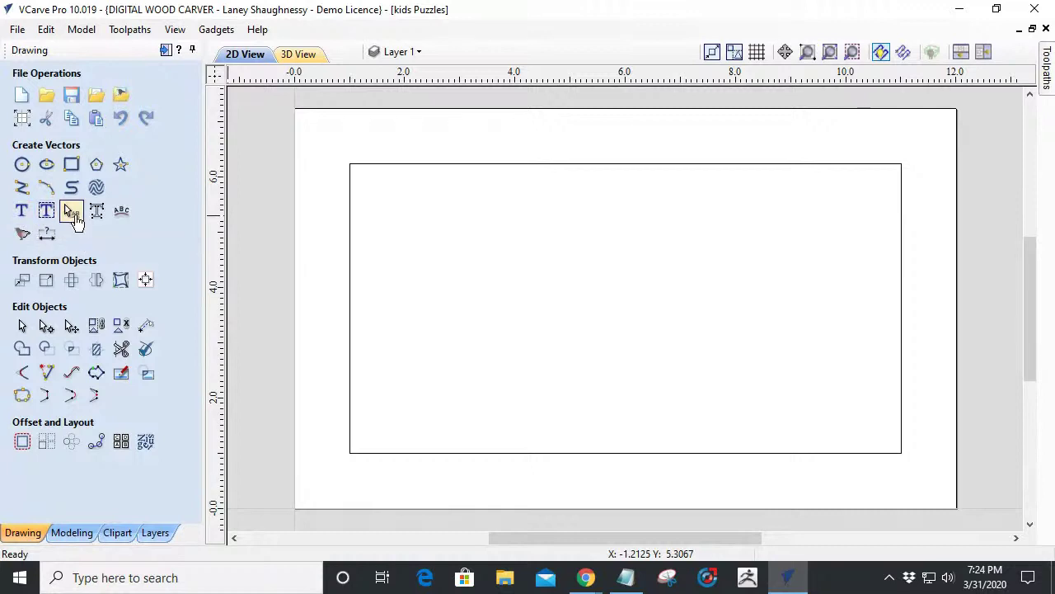
pyautogui.click(120, 164)
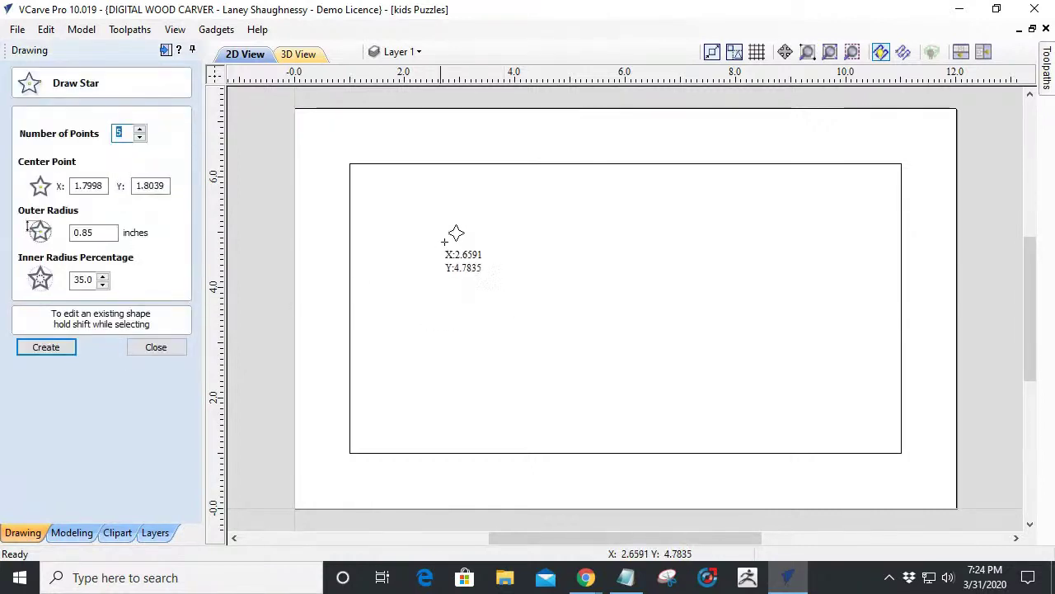
pyautogui.moveTo(447, 235); pyautogui.dragTo(484, 291)
pyautogui.click(157, 348)
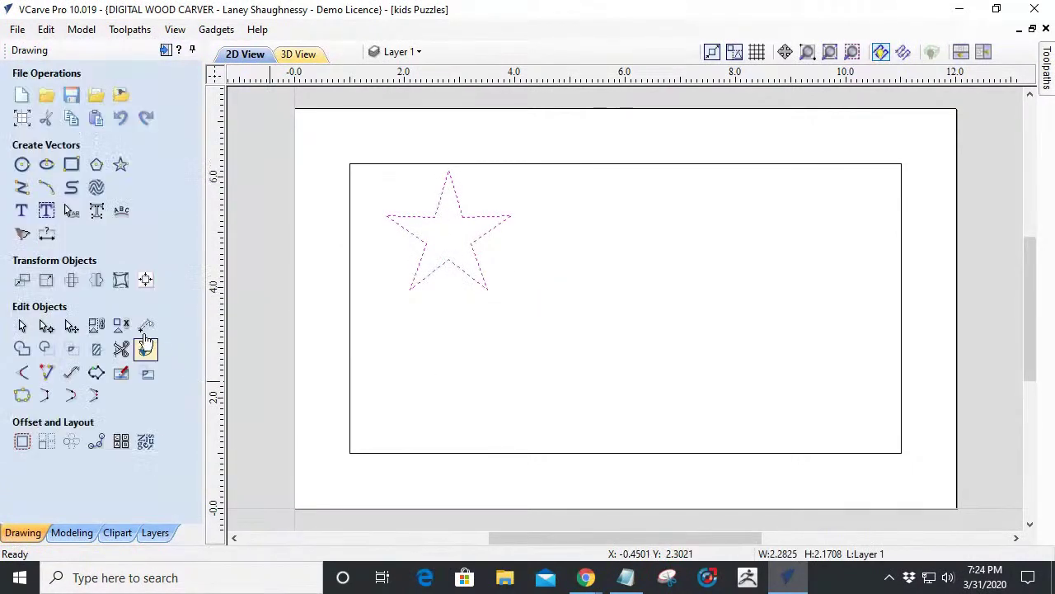
# Draw a five-sided polygon with a radius of about 1.2 inches beside the star, and an ellipse about 2.77 by 2.08 inches to its right.
pyautogui.click(97, 165)
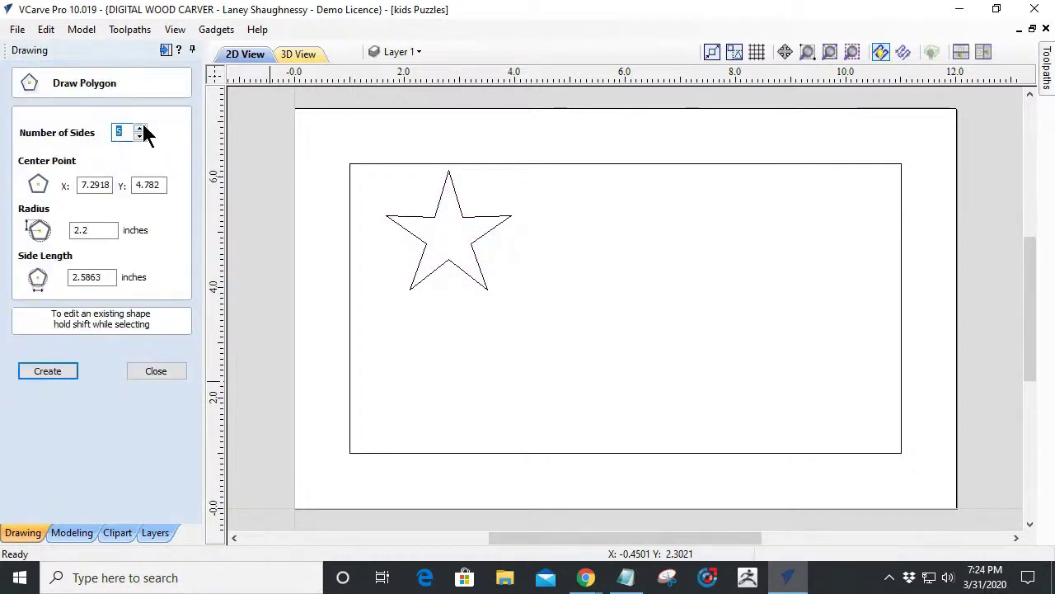
pyautogui.scroll(-1, 692, 248)
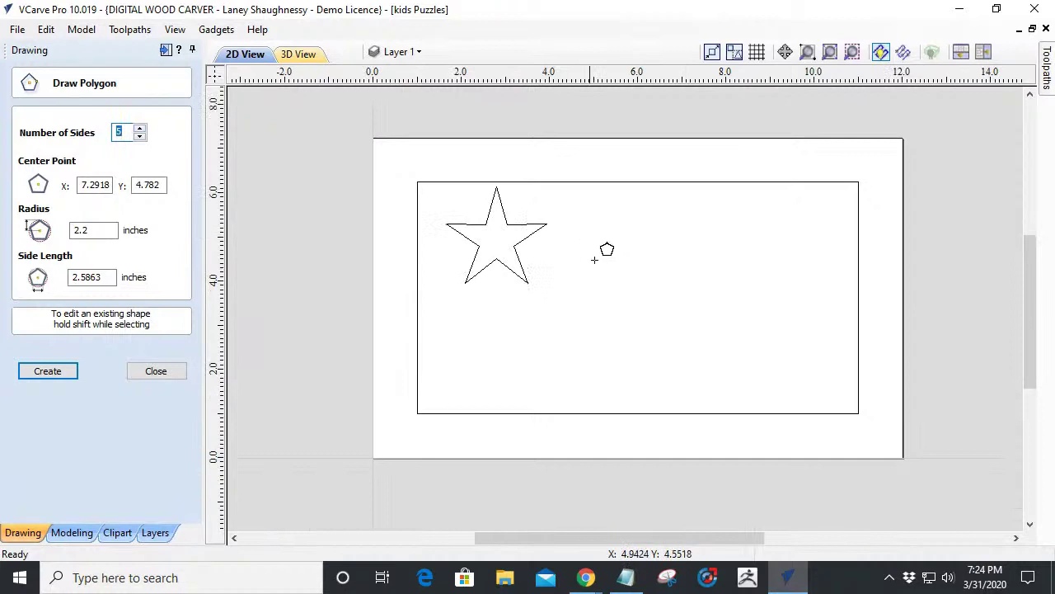
pyautogui.moveTo(628, 250); pyautogui.dragTo(659, 288)
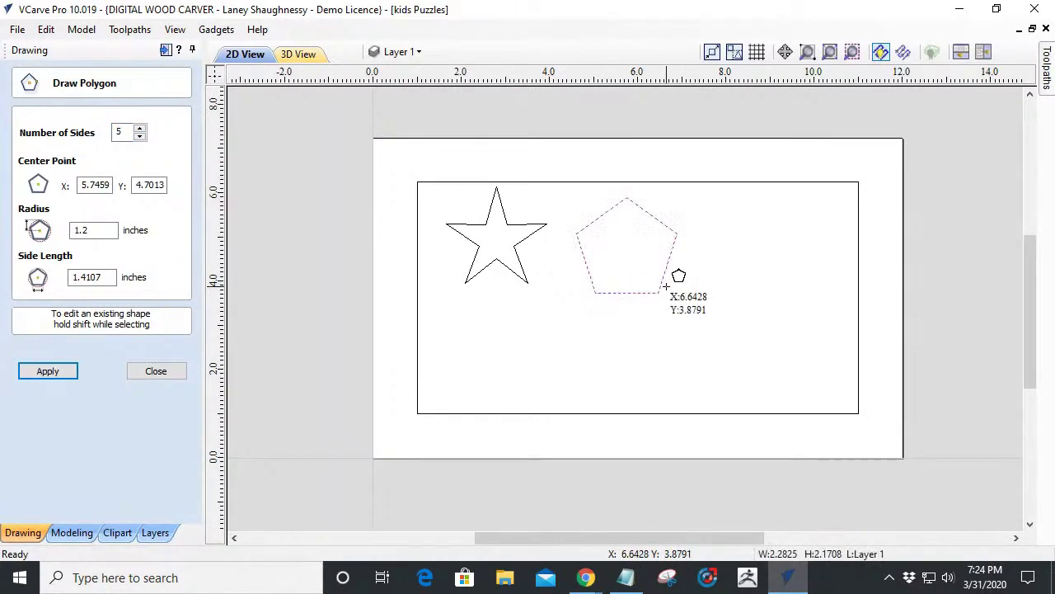
pyautogui.click(154, 371)
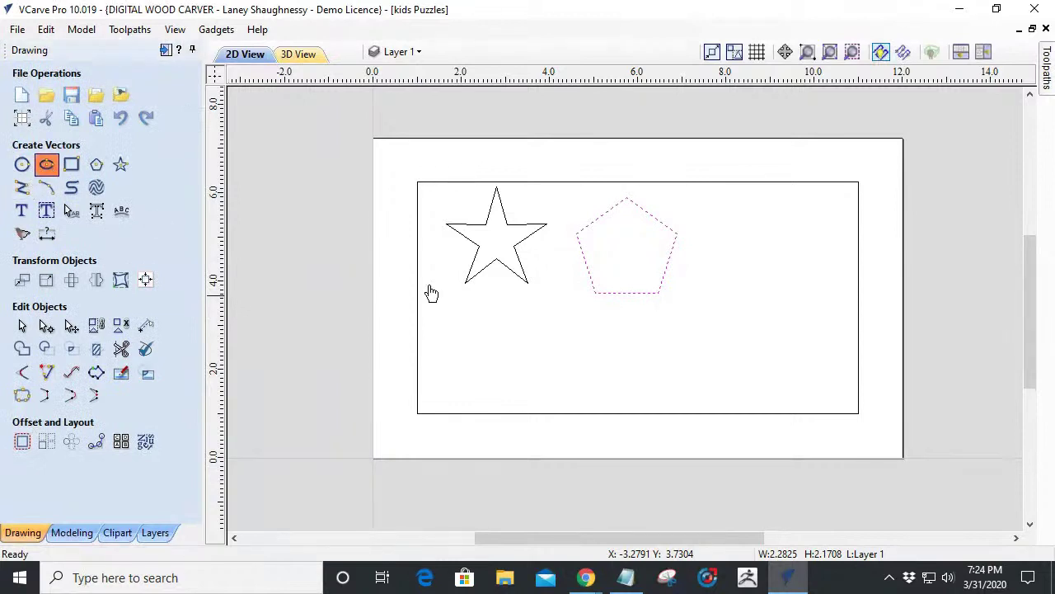
pyautogui.moveTo(753, 253); pyautogui.dragTo(815, 297)
pyautogui.click(163, 331)
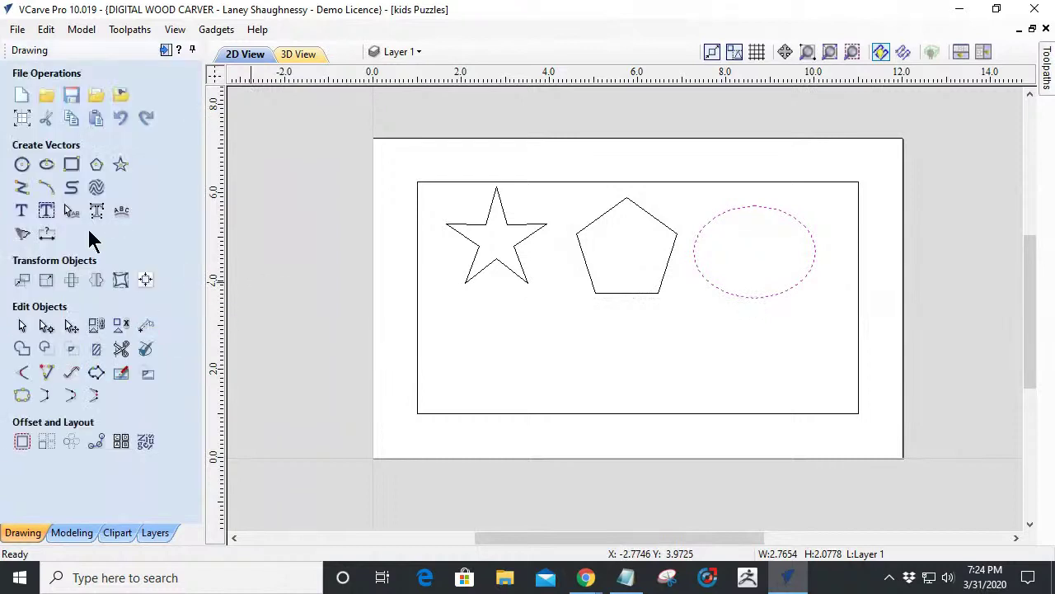
# Draw a near-square rectangle about 1.8 by 1.6 inches below the star and a circle about 1.8 inches in diameter below the pentagon.
pyautogui.click(71, 165)
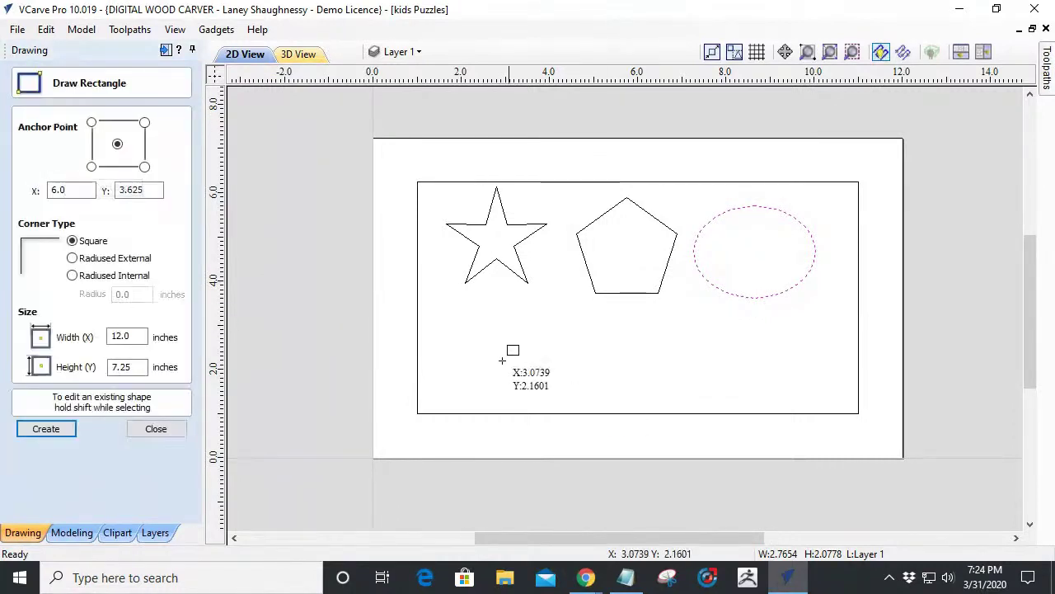
pyautogui.moveTo(466, 327)
pyautogui.mouseDown()
pyautogui.moveTo(519, 370)
pyautogui.moveTo(526, 397)
pyautogui.moveTo(544, 400)
pyautogui.mouseUp()
pyautogui.click(156, 428)
pyautogui.click(22, 164)
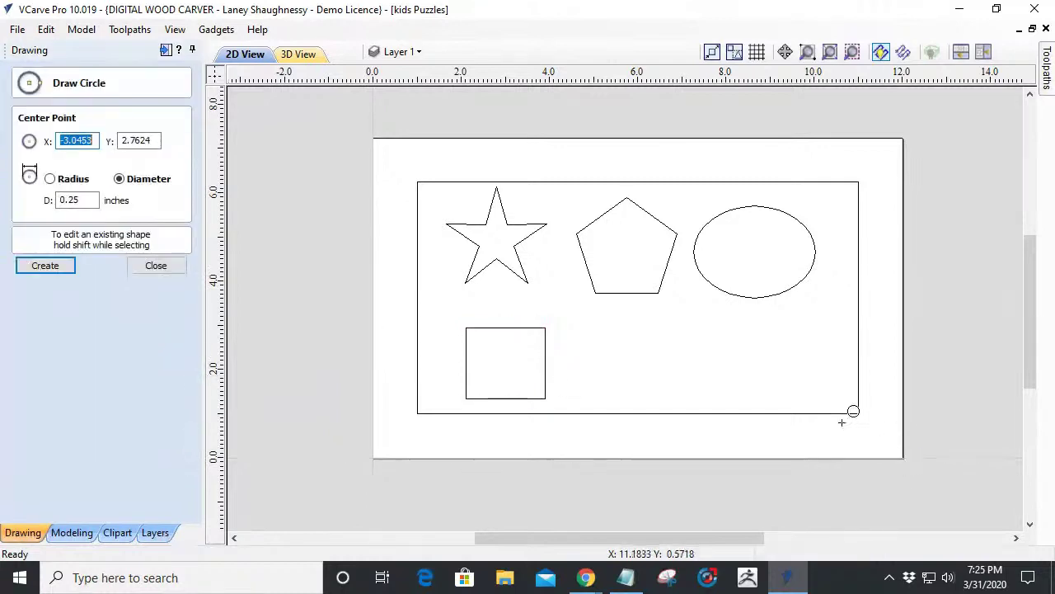
pyautogui.moveTo(636, 348); pyautogui.dragTo(663, 378)
pyautogui.click(169, 268)
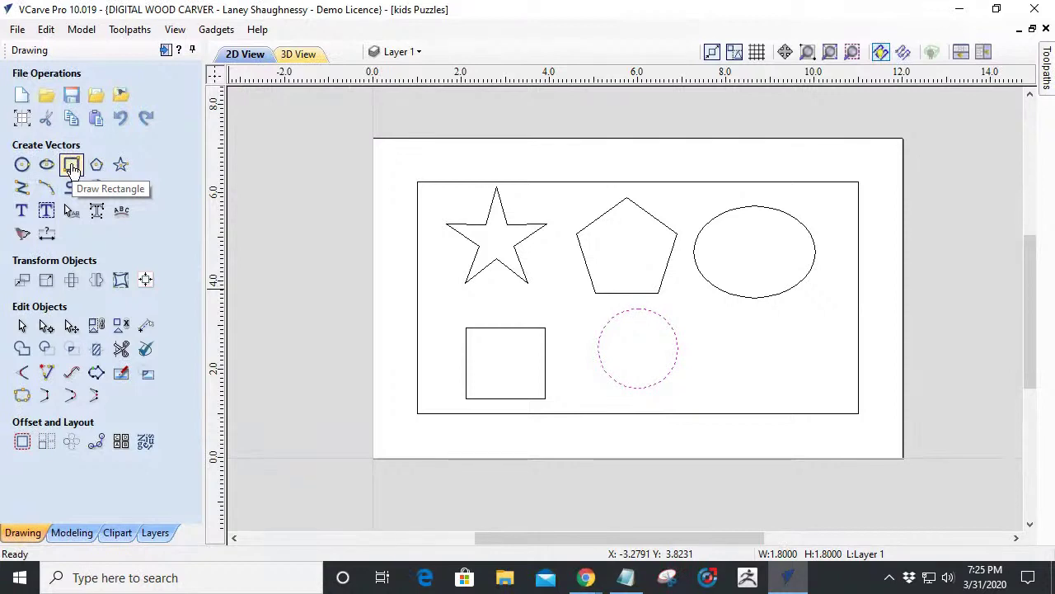
# Draw a rectangle about 1.7 by 1.1 inches below the ellipse and a circle about 1 inch in diameter centred on its top edge.
pyautogui.click(72, 166)
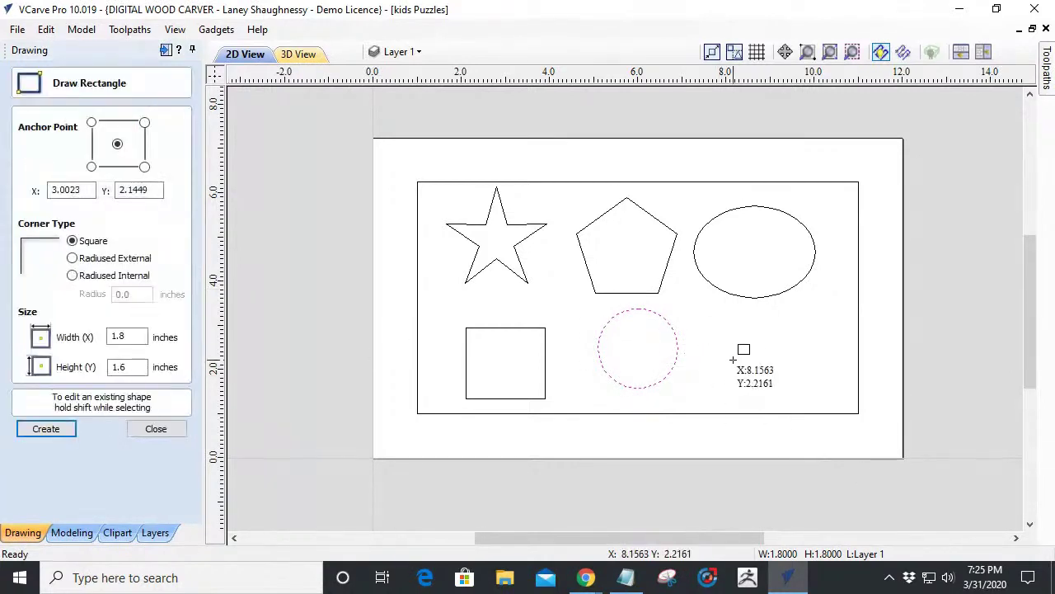
pyautogui.moveTo(735, 356); pyautogui.dragTo(812, 405)
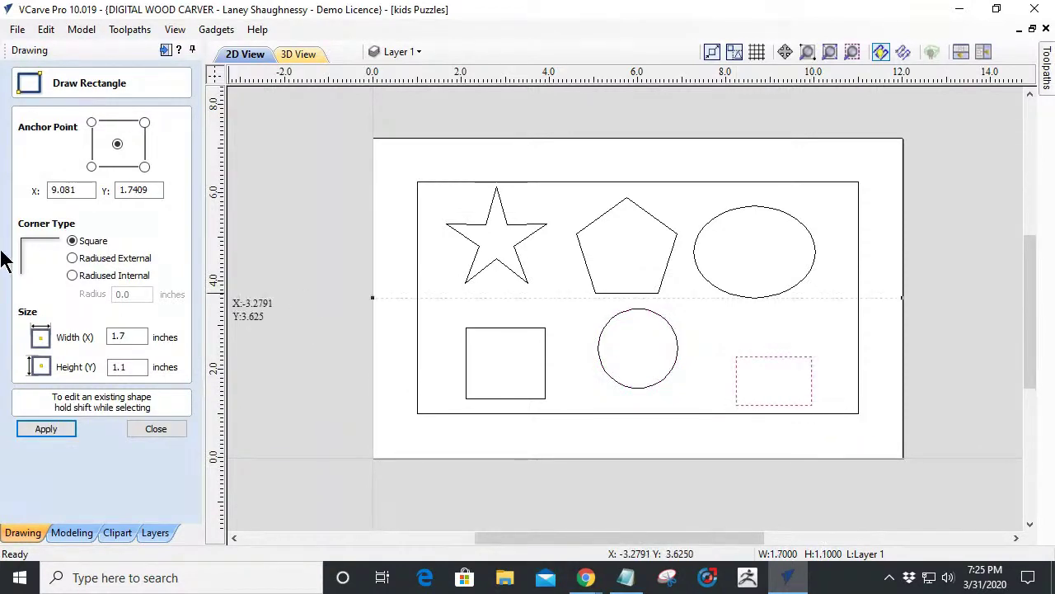
pyautogui.click(156, 429)
pyautogui.click(21, 168)
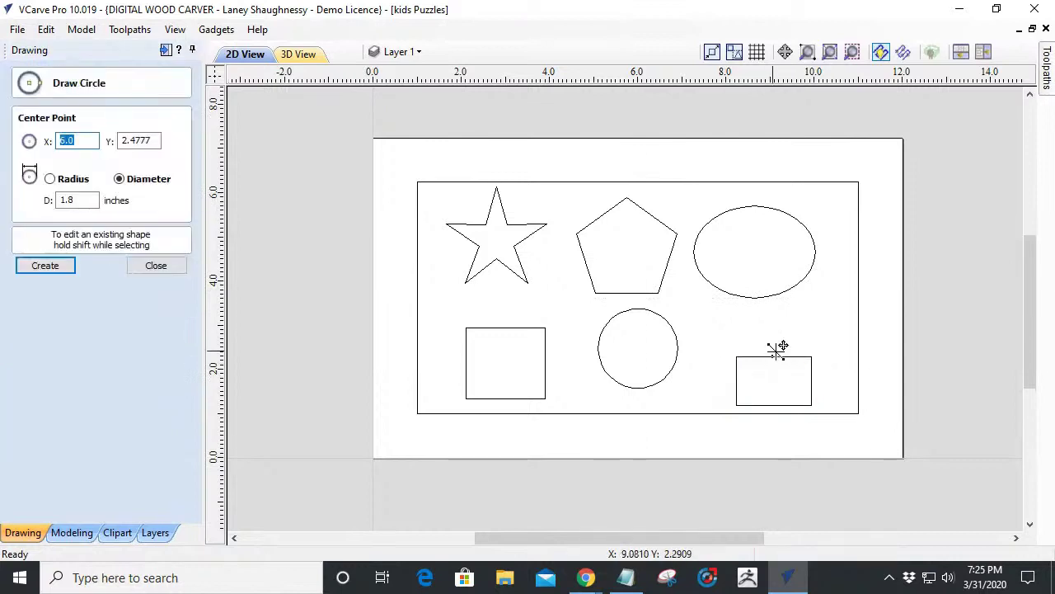
pyautogui.moveTo(773, 355); pyautogui.dragTo(792, 370)
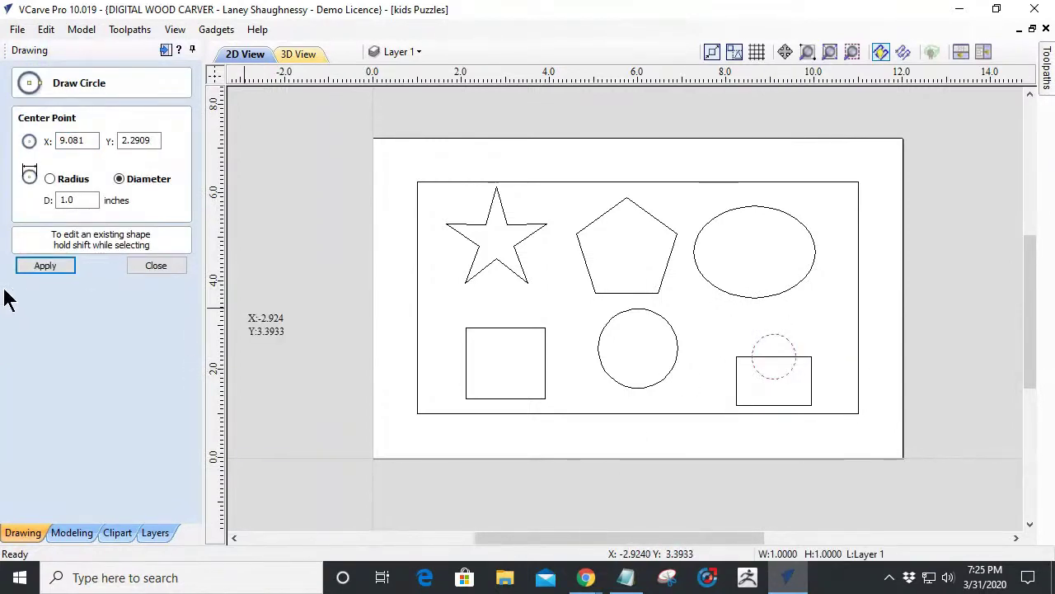
pyautogui.click(175, 265)
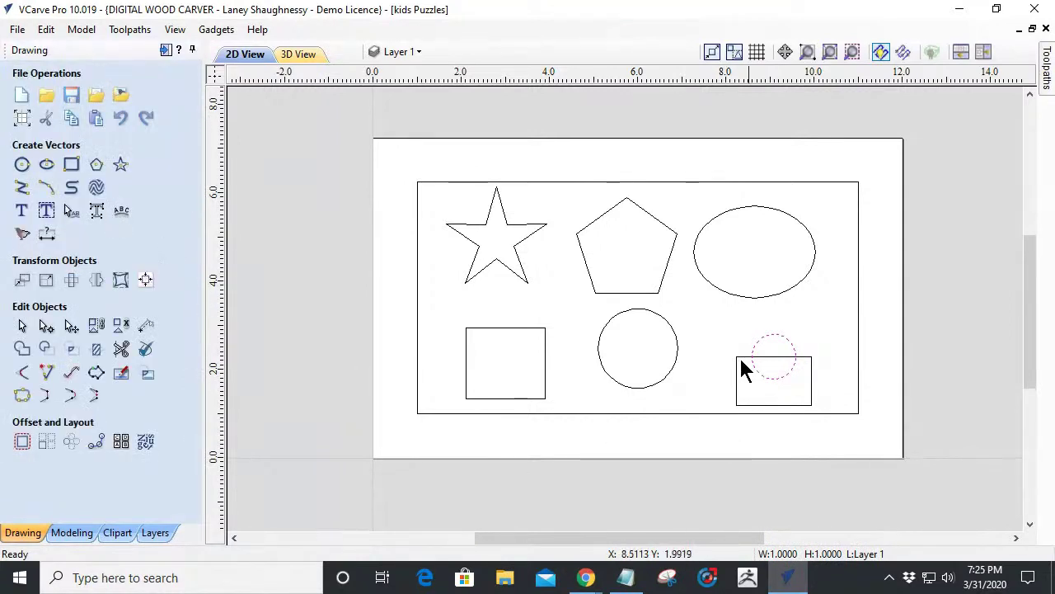
# Enlarge the overlapping small rectangle and circle together to about 2.38 by 2.24 inches and weld them into one outline.
pyautogui.click(610, 266)
pyautogui.moveTo(711, 323); pyautogui.dragTo(839, 452)
pyautogui.click(740, 381)
pyautogui.moveTo(726, 322); pyautogui.dragTo(721, 321)
pyautogui.moveTo(779, 362); pyautogui.dragTo(764, 347)
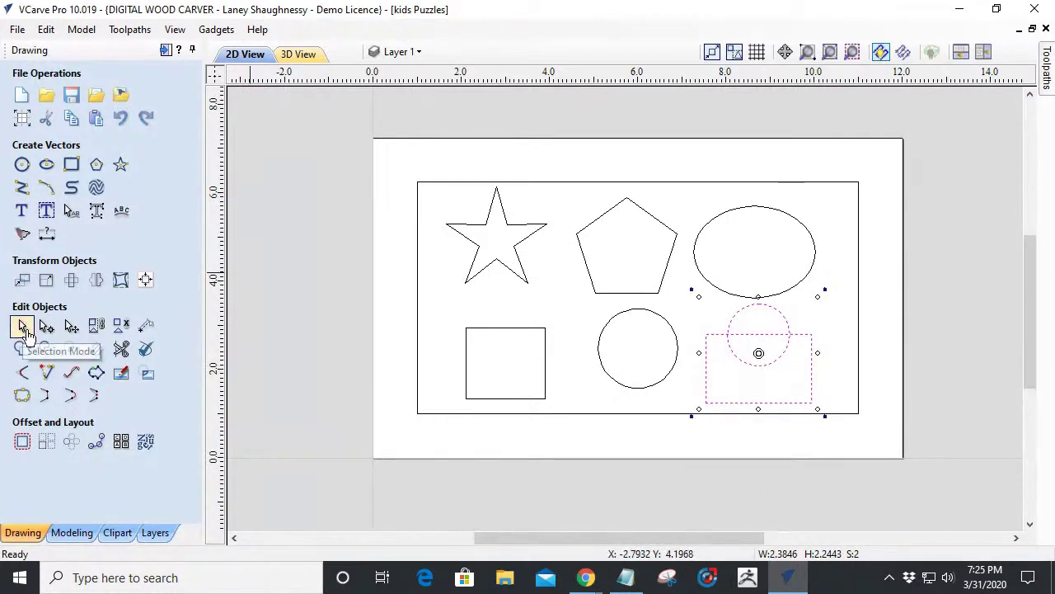
pyautogui.click(23, 348)
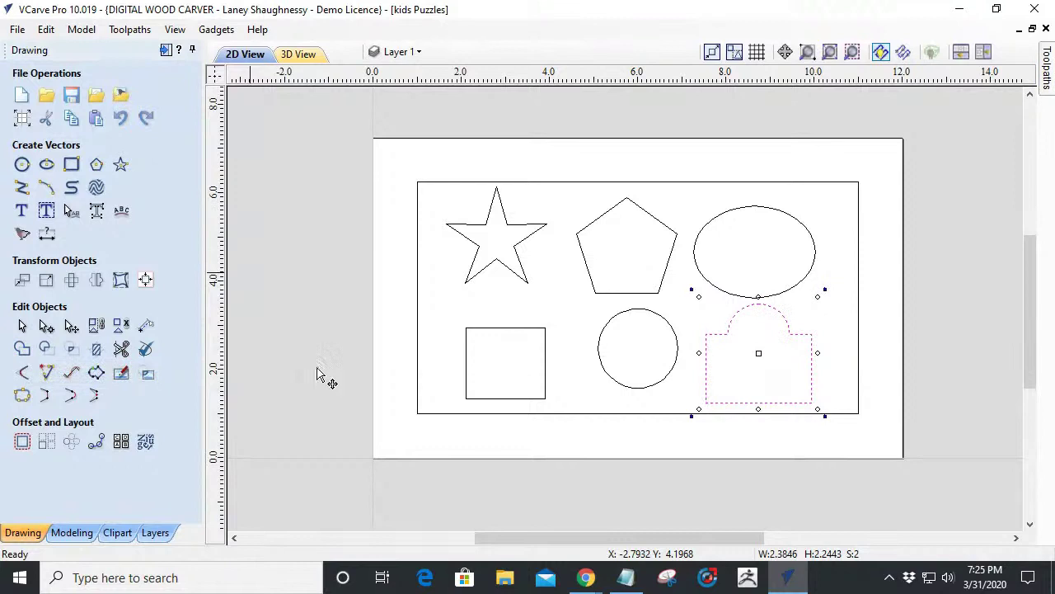
pyautogui.click(435, 311)
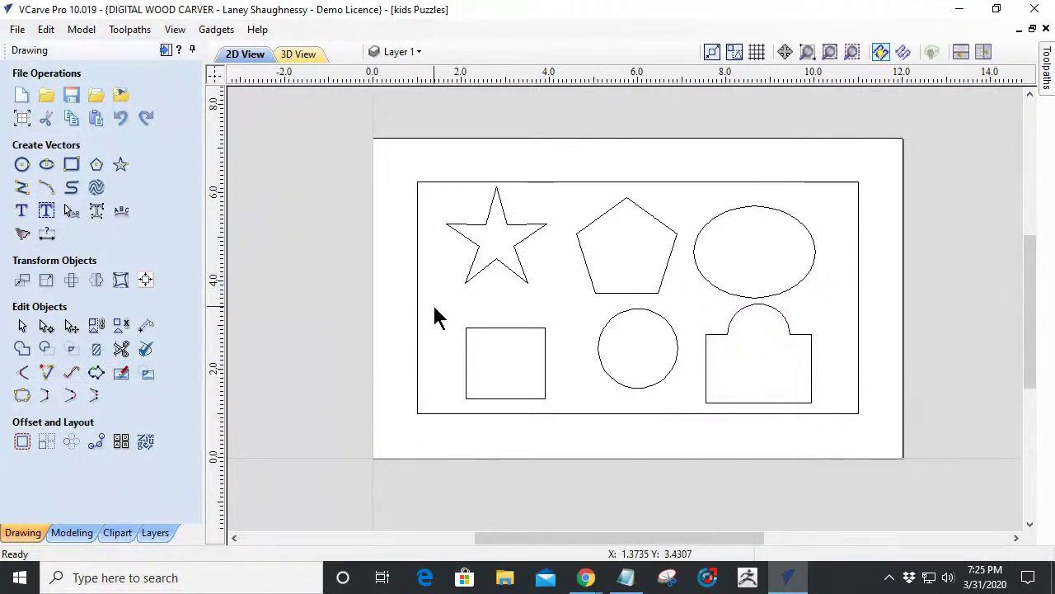
# Nudge the ellipse slightly upward, and the circle below the pentagon slightly left and down.
pyautogui.click(745, 207)
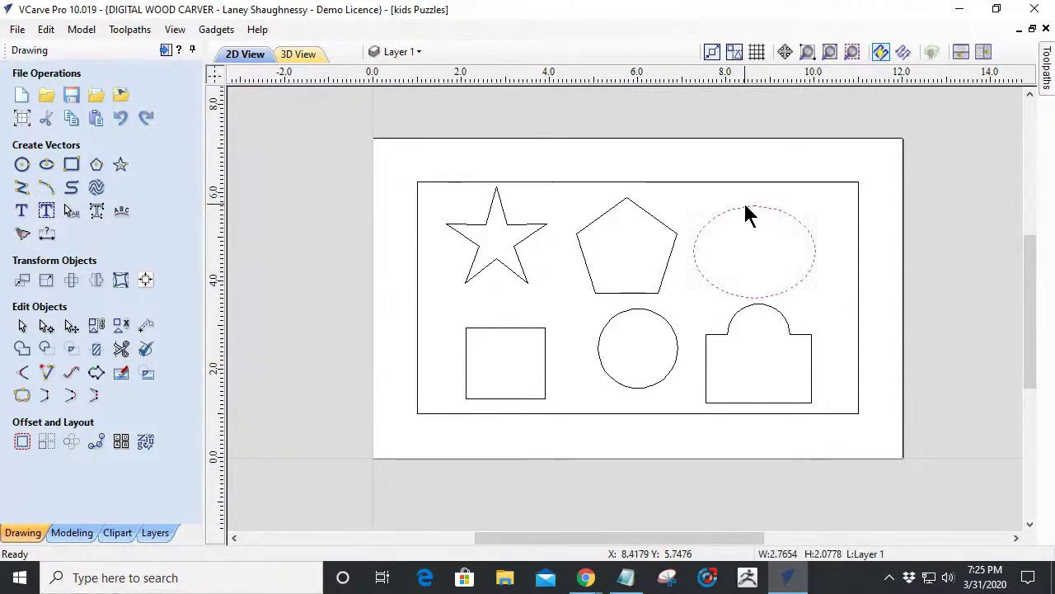
pyautogui.press('Up')
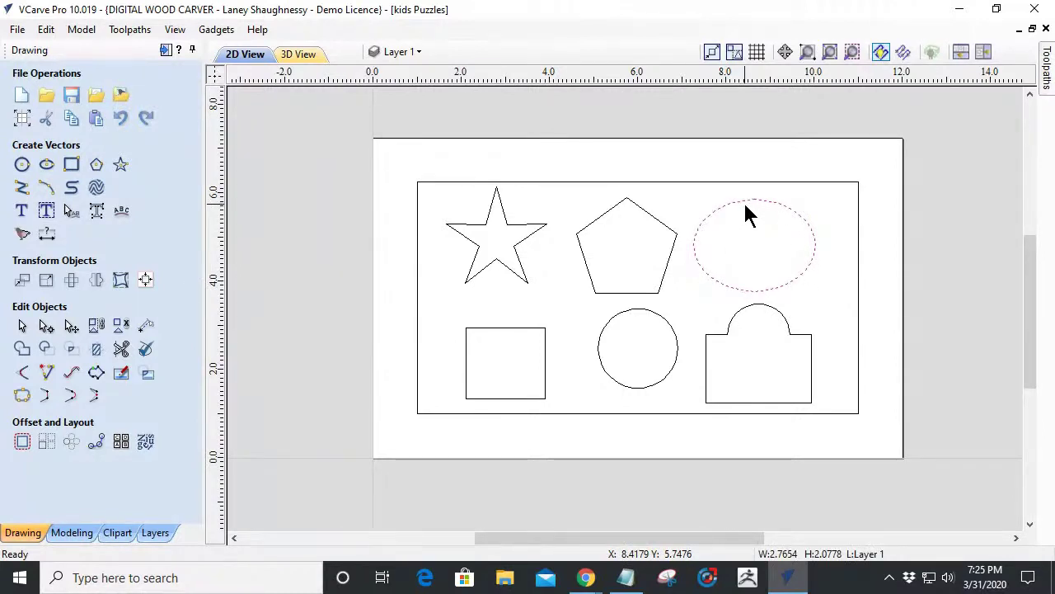
pyautogui.click(667, 322)
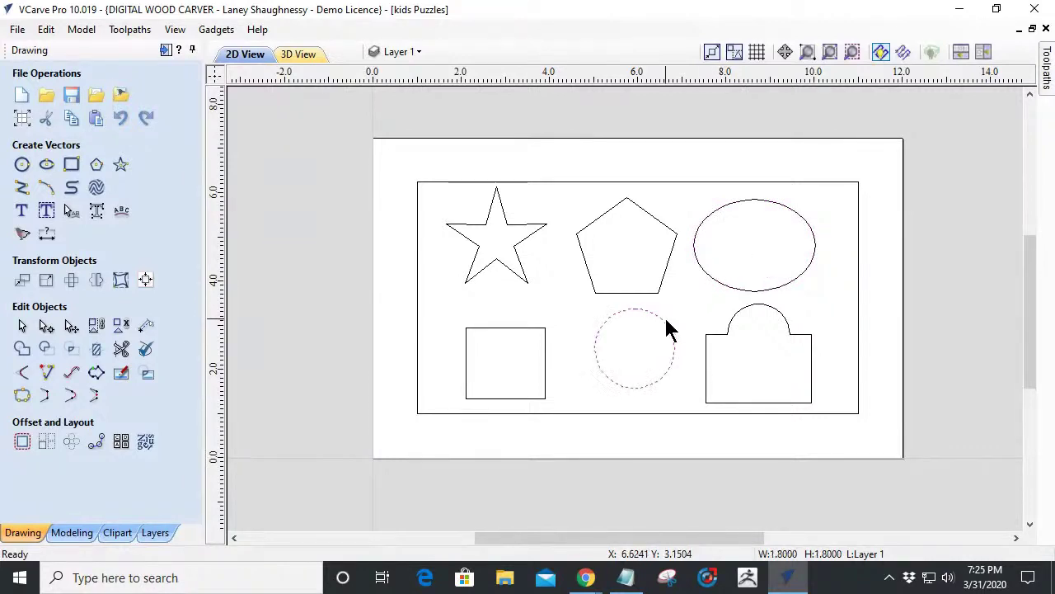
pyautogui.press('Left')
pyautogui.press('Down')
pyautogui.press('Down')
# Move the near-square rectangle left and slightly up so it sits beneath the star.
pyautogui.scroll(-1, 595, 288)
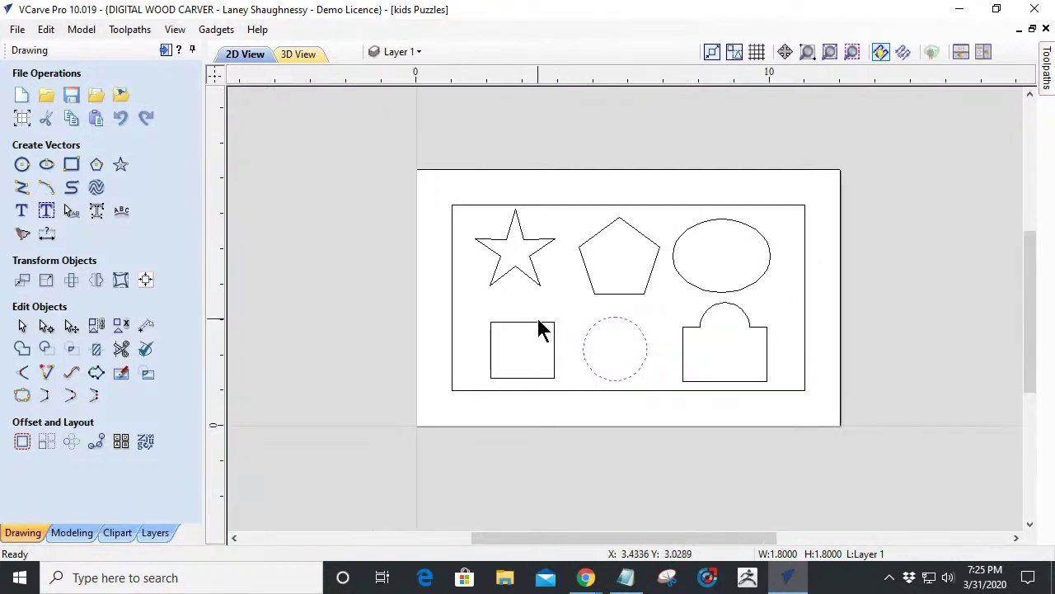
pyautogui.click(534, 324)
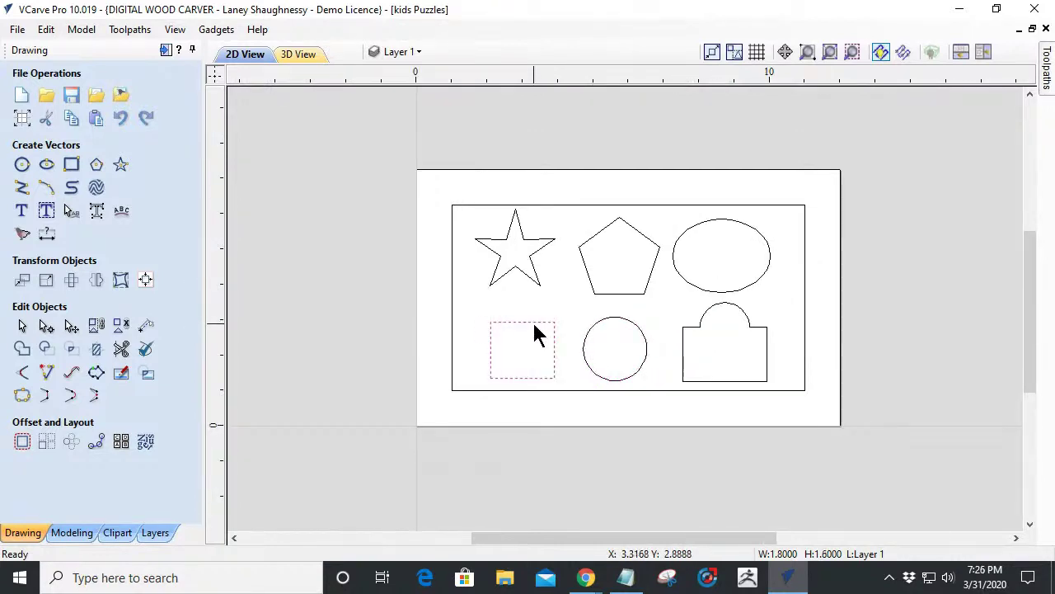
pyautogui.press('Left')
pyautogui.press('Left')
pyautogui.click(519, 338)
pyautogui.moveTo(513, 350); pyautogui.dragTo(503, 343)
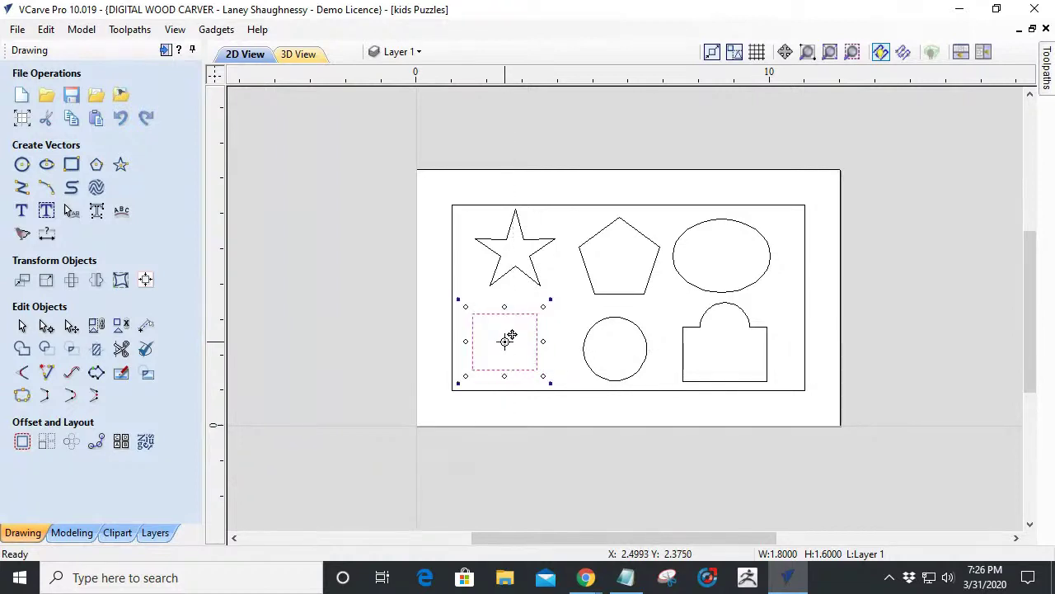
# Align the circle and the welded shape to the near-square rectangle's vertical centre so the lower row lines up.
pyautogui.click(583, 365)
pyautogui.keyDown('shift'); pyautogui.click(682, 371); pyautogui.keyUp('shift')
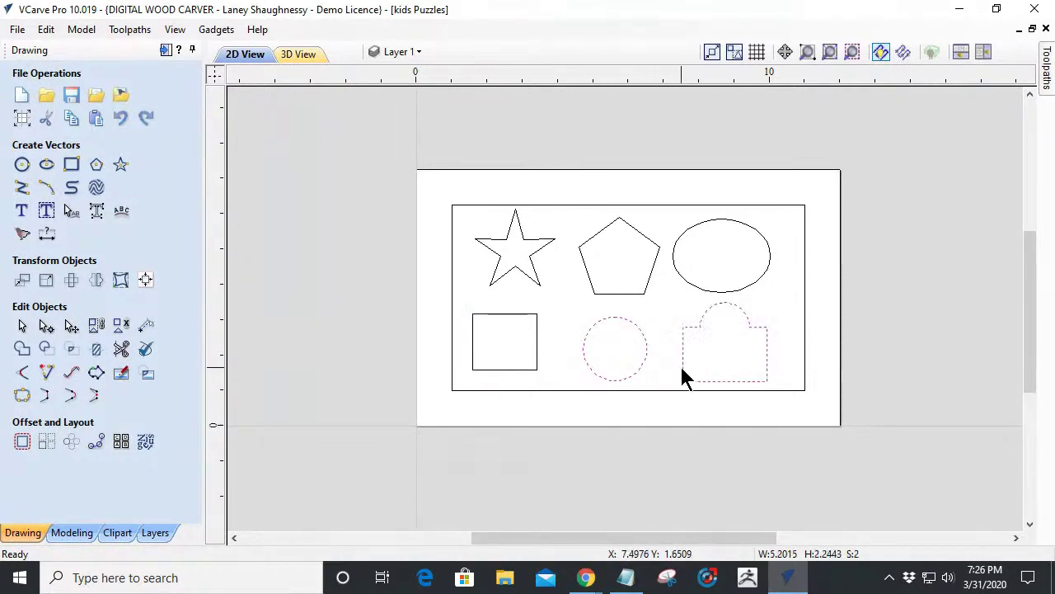
pyautogui.keyDown('shift'); pyautogui.click(477, 360); pyautogui.keyUp('shift')
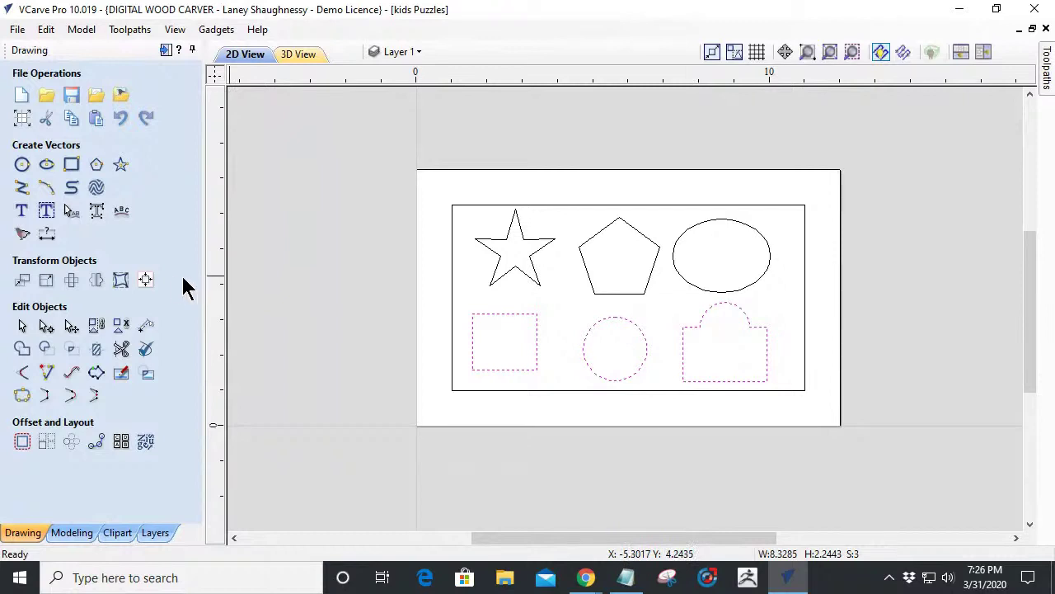
pyautogui.click(145, 280)
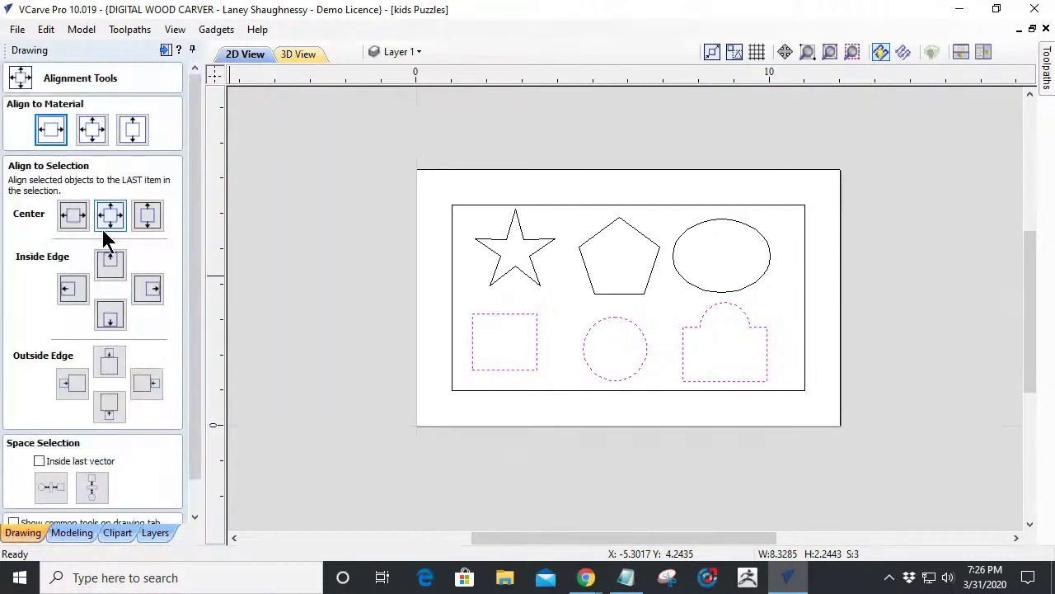
pyautogui.click(143, 217)
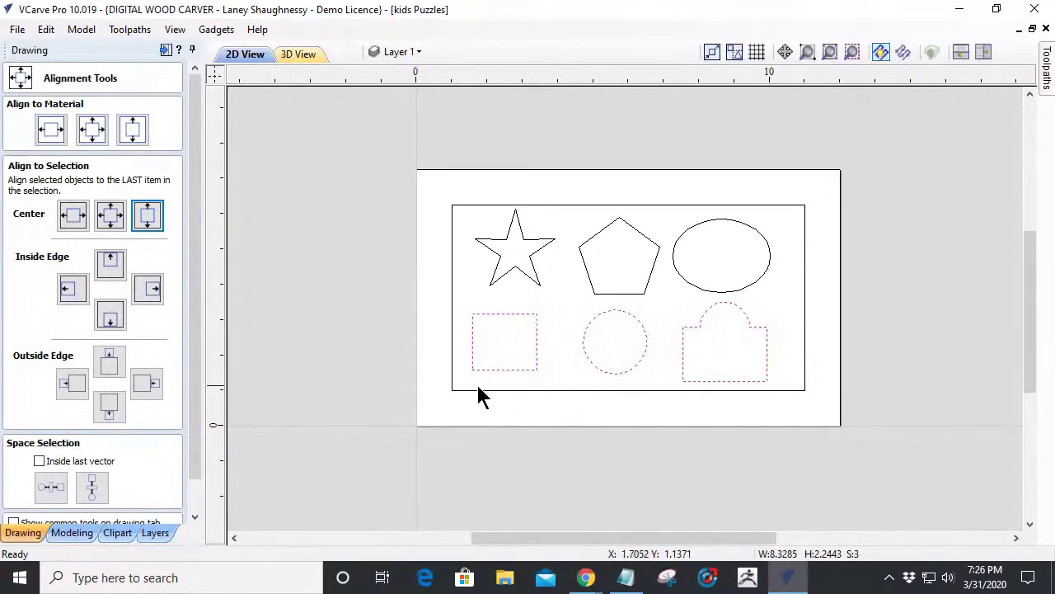
# Move the star left and slightly down so it sits over the near-square rectangle, and nudge the pentagon slightly left.
pyautogui.click(507, 244)
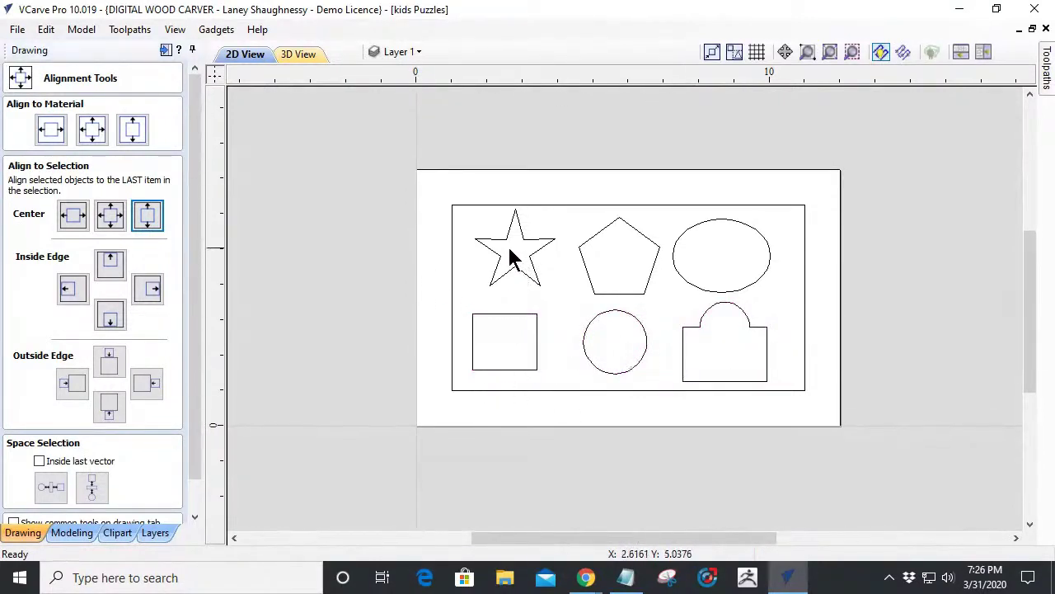
pyautogui.click(509, 258)
pyautogui.moveTo(515, 251)
pyautogui.mouseDown()
pyautogui.moveTo(495, 252)
pyautogui.moveTo(504, 256)
pyautogui.mouseUp()
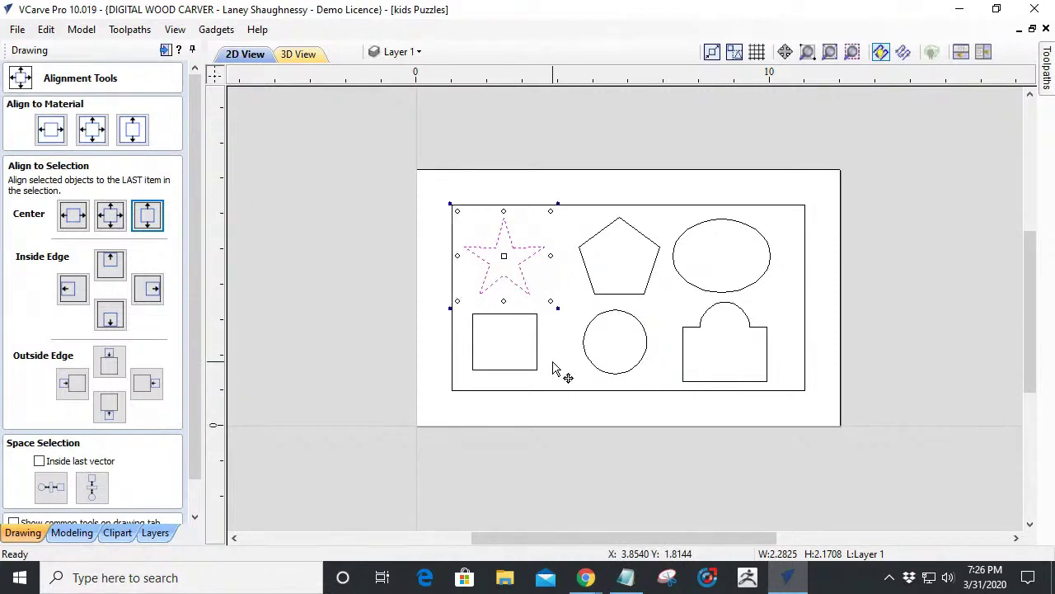
pyautogui.click(587, 272)
pyautogui.press('Left')
pyautogui.press('Left')
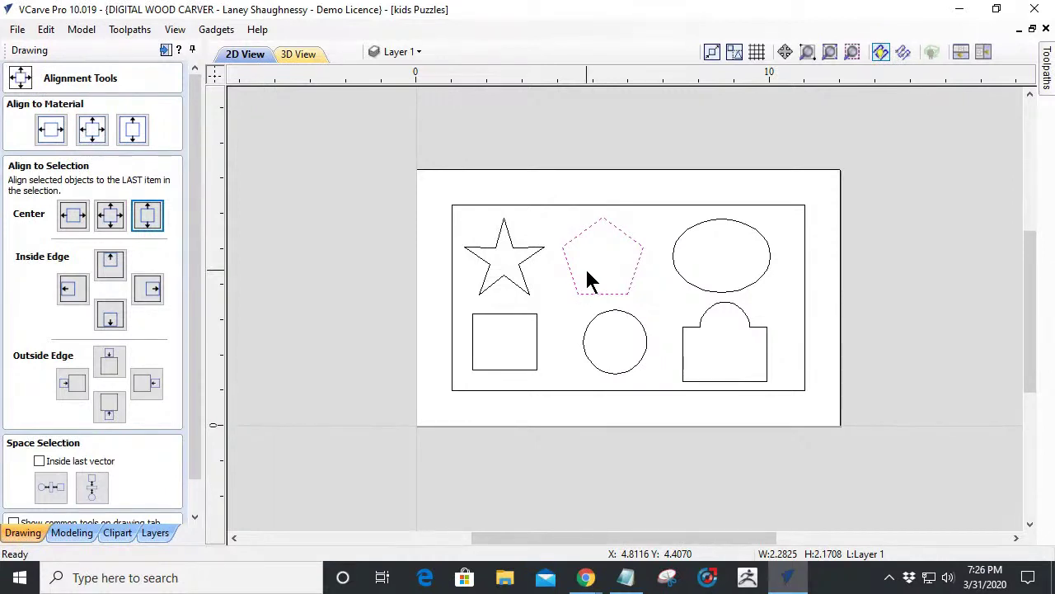
pyautogui.press('Right')
pyautogui.press('Right')
# Align the ellipse and the pentagon to the star's vertical centre so the upper row lines up.
pyautogui.click(691, 289)
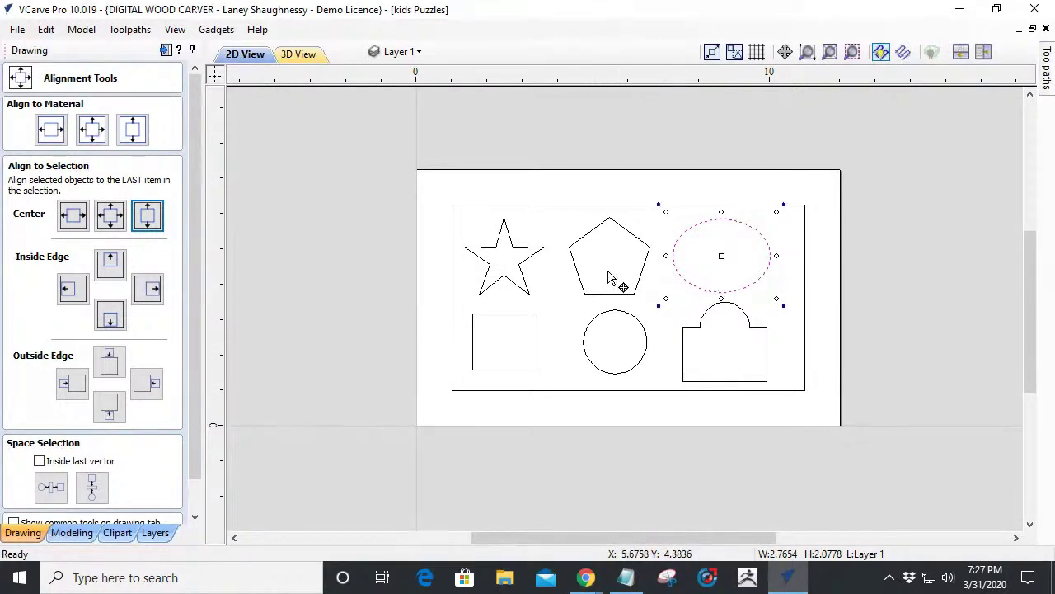
pyautogui.click(521, 266)
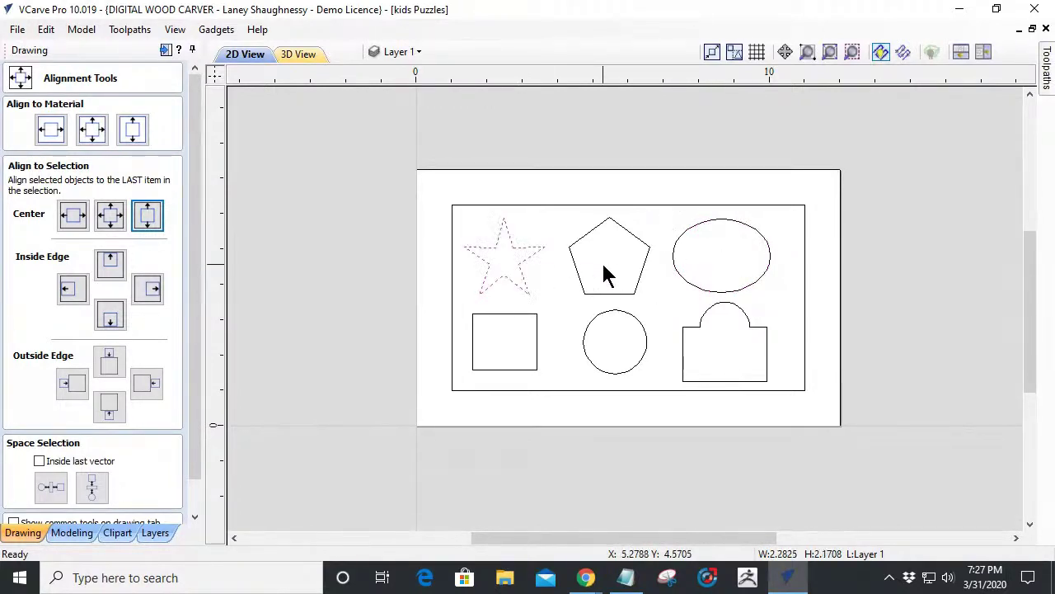
pyautogui.moveTo(621, 239); pyautogui.dragTo(620, 240)
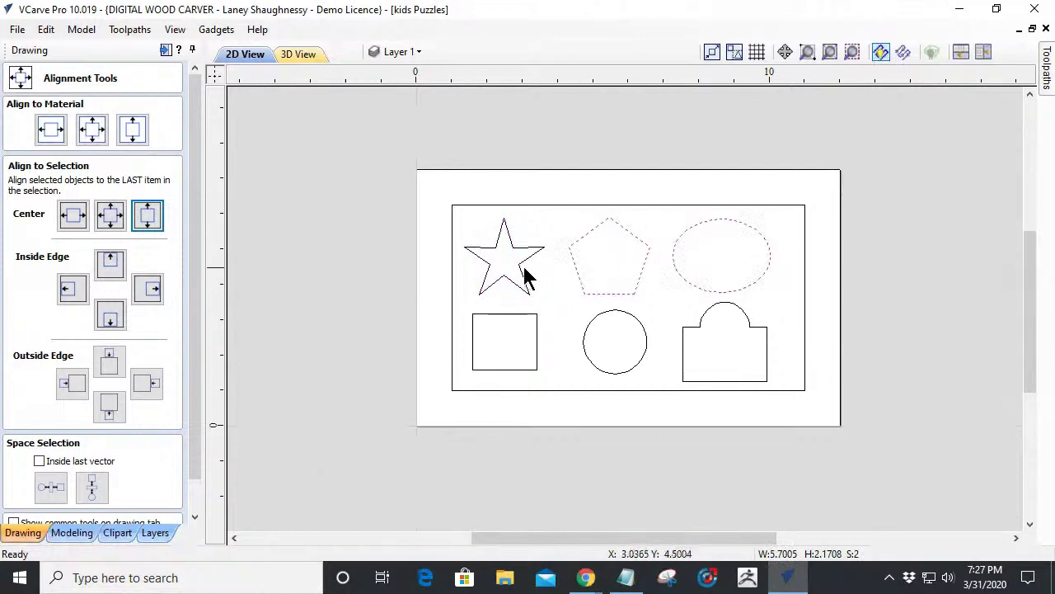
pyautogui.keyDown('shift'); pyautogui.click(521, 264); pyautogui.keyUp('shift')
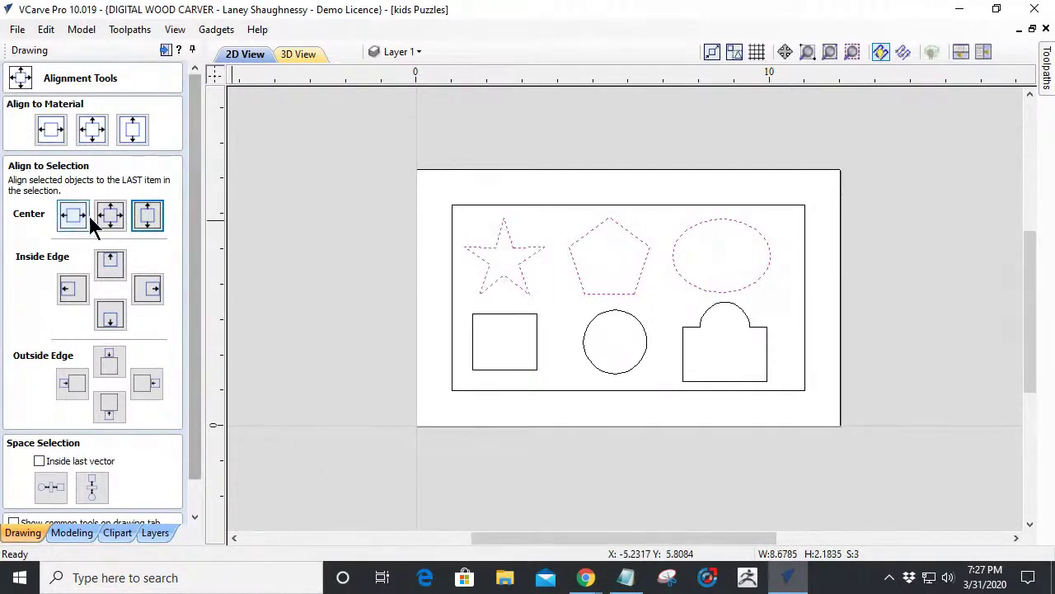
pyautogui.click(147, 215)
pyautogui.click(437, 308)
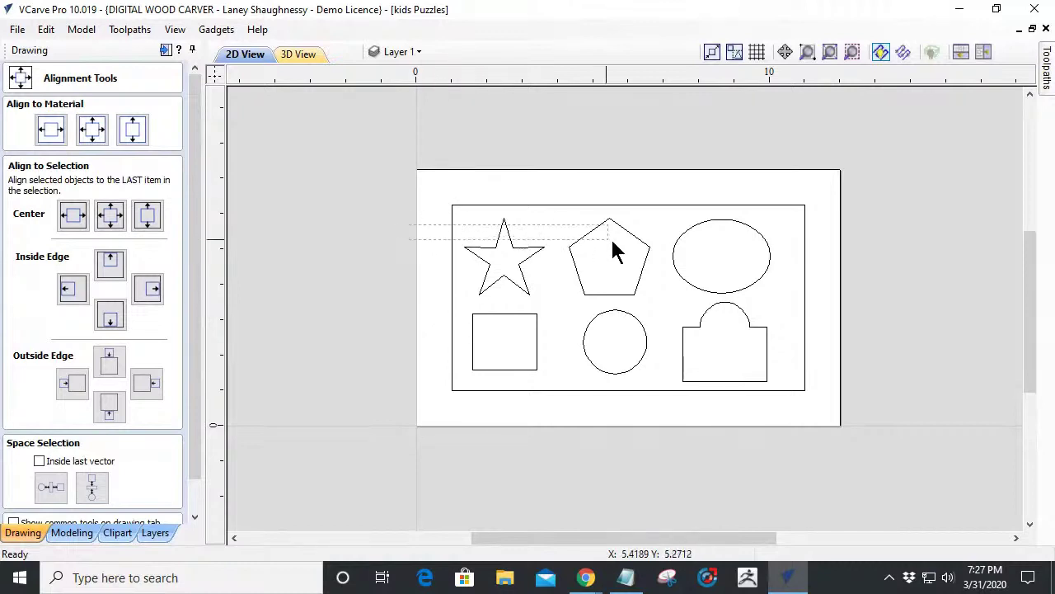
# Try to centre all six ungrouped shapes inside the large rectangle, and undo the alignment.
pyautogui.moveTo(505, 218); pyautogui.dragTo(817, 353)
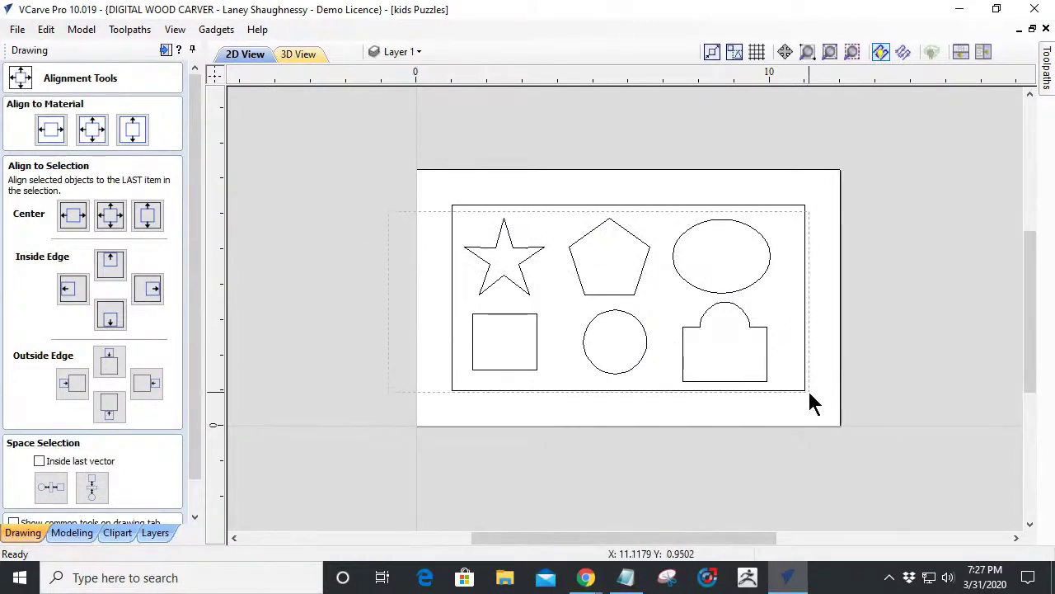
pyautogui.moveTo(812, 404); pyautogui.dragTo(810, 403)
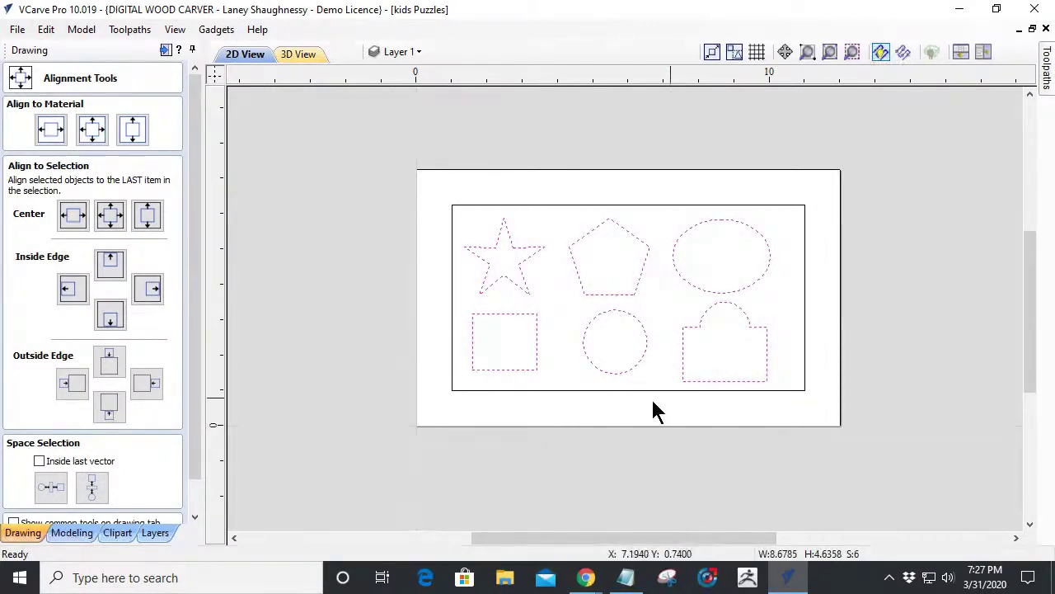
pyautogui.keyDown('shift'); pyautogui.click(453, 345); pyautogui.keyUp('shift')
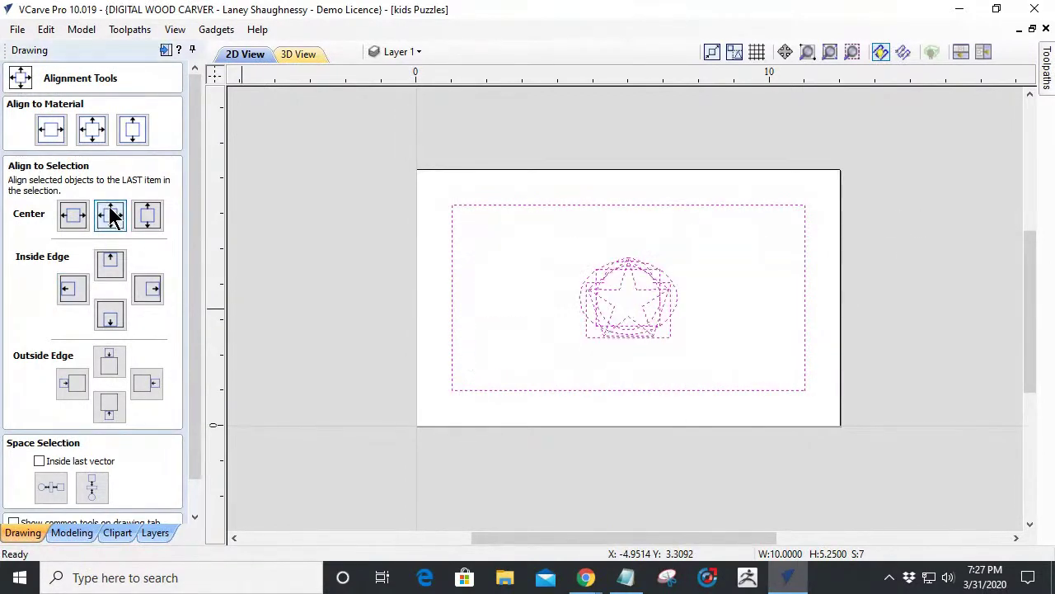
pyautogui.hotkey('ctrl', 'z')
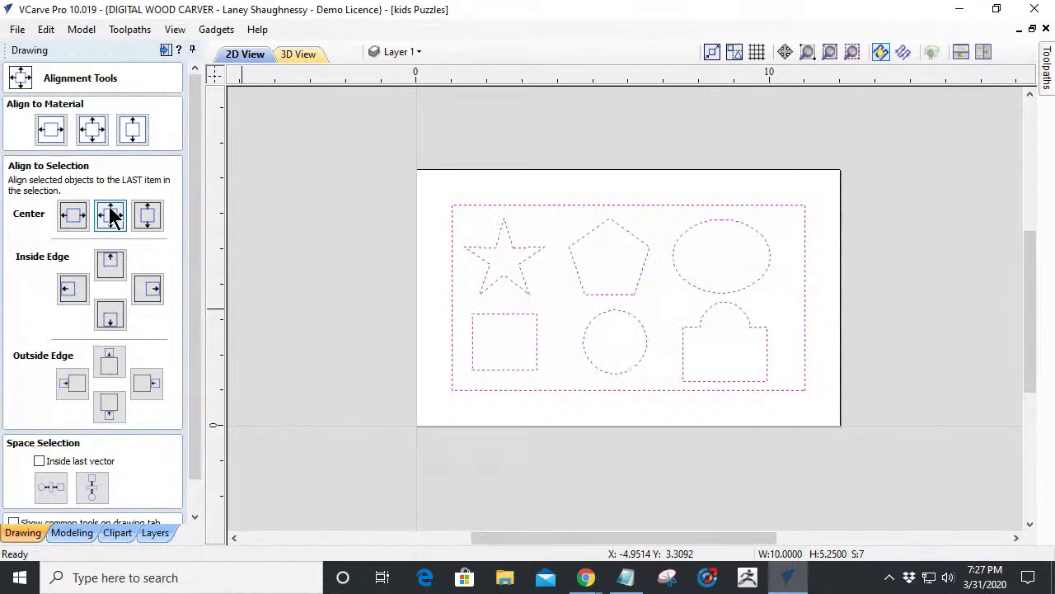
# Group the six shapes without the large rectangle and centre the group horizontally and vertically inside that rectangle.
pyautogui.click(445, 299)
pyautogui.moveTo(443, 212); pyautogui.dragTo(817, 412)
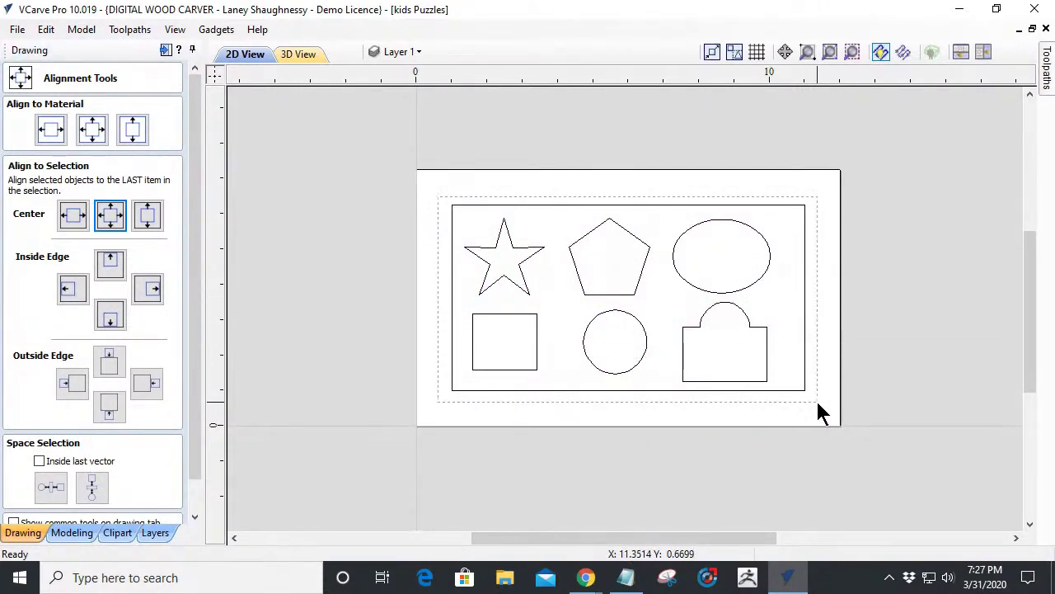
pyautogui.keyDown('shift'); pyautogui.click(451, 358); pyautogui.keyUp('shift')
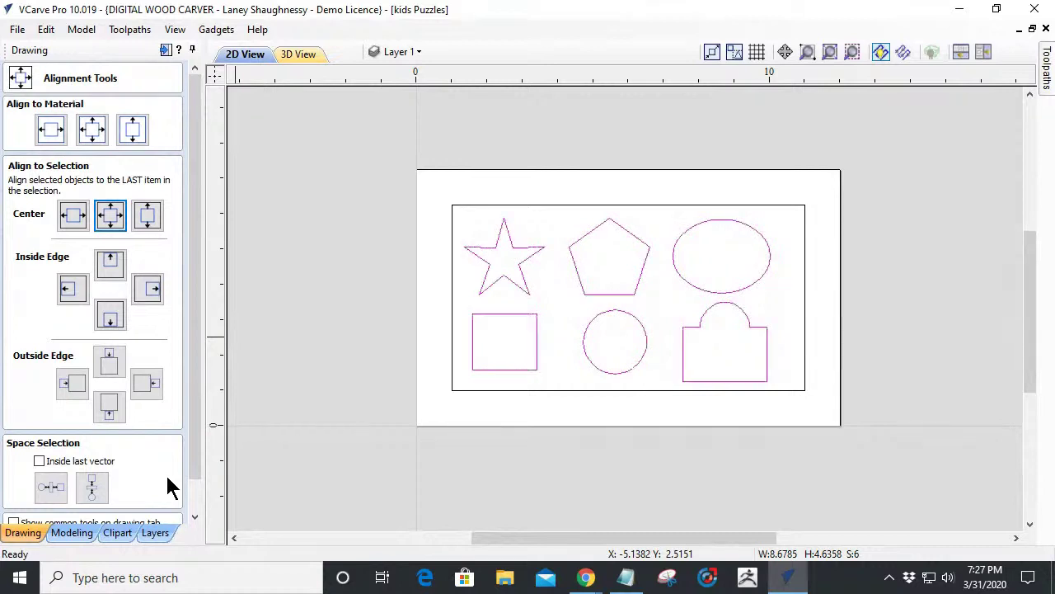
pyautogui.keyDown('shift'); pyautogui.click(452, 346); pyautogui.keyUp('shift')
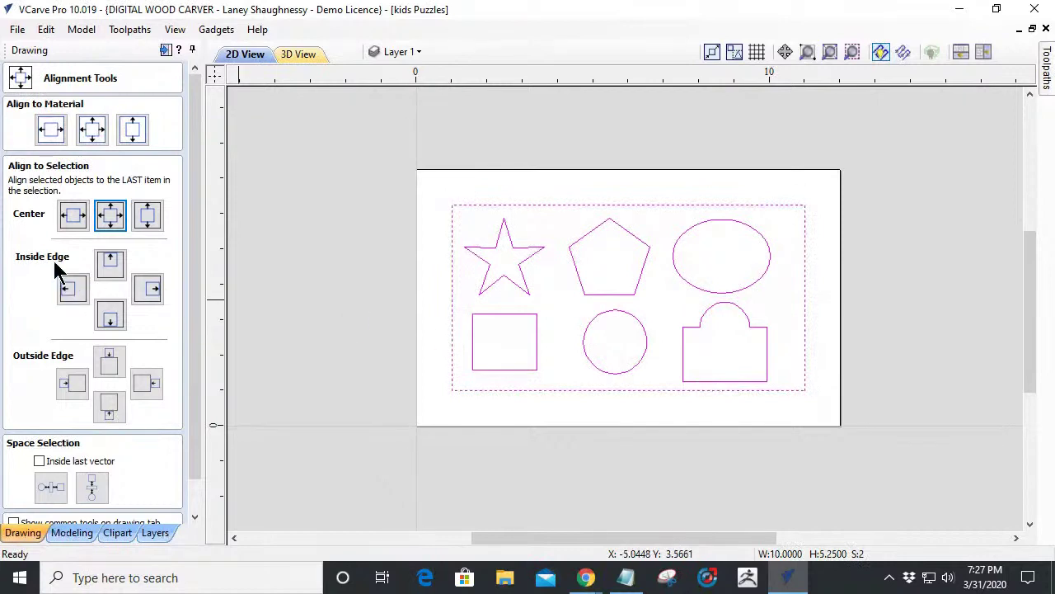
pyautogui.click(111, 216)
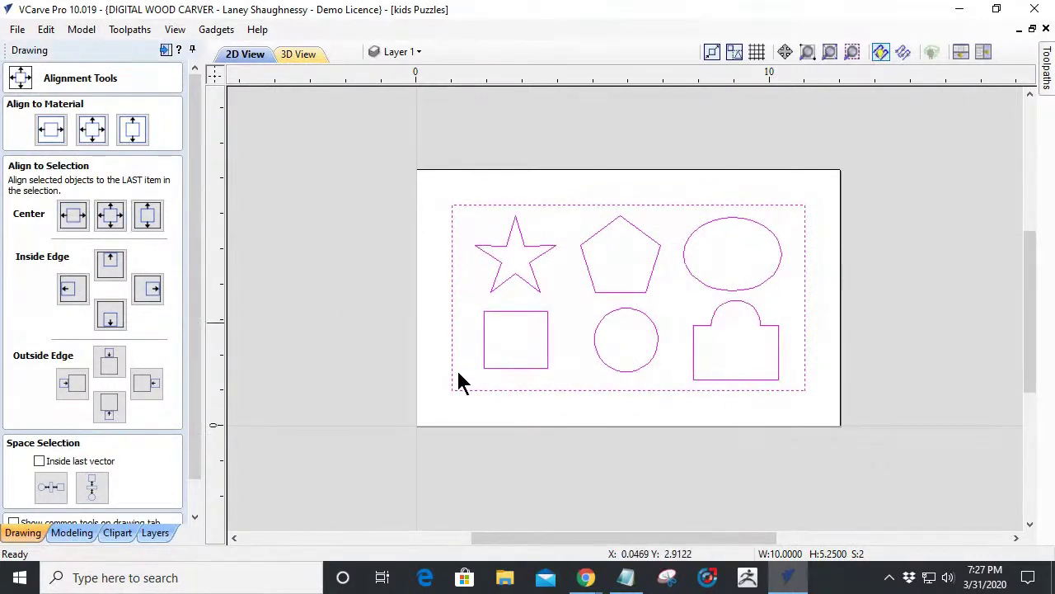
pyautogui.click(355, 382)
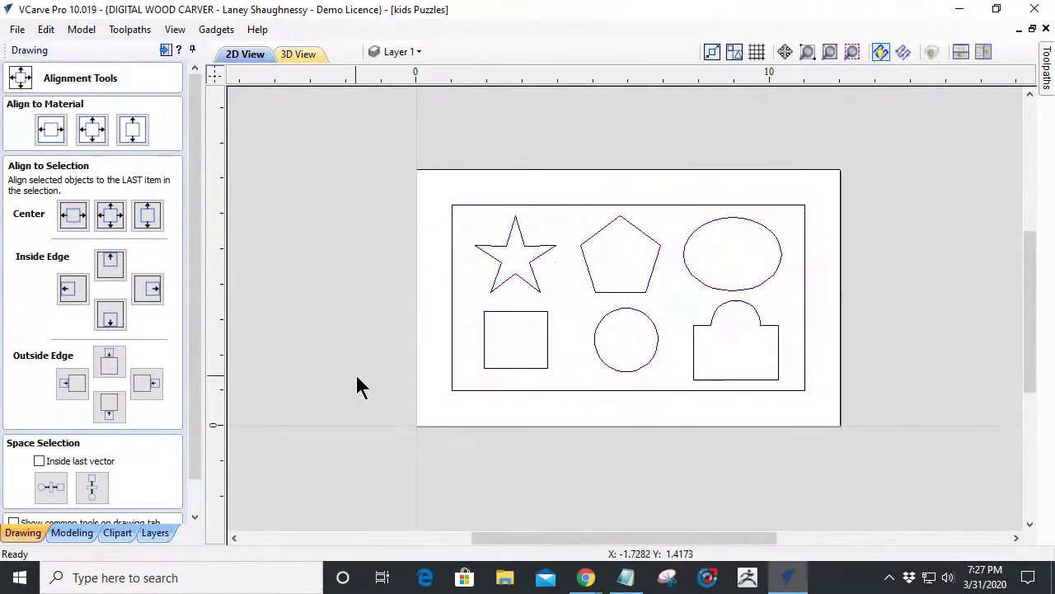
# Close the alignment tools and set up a new circle with a diameter of .125 inches.
pyautogui.scroll(3, 513, 235)
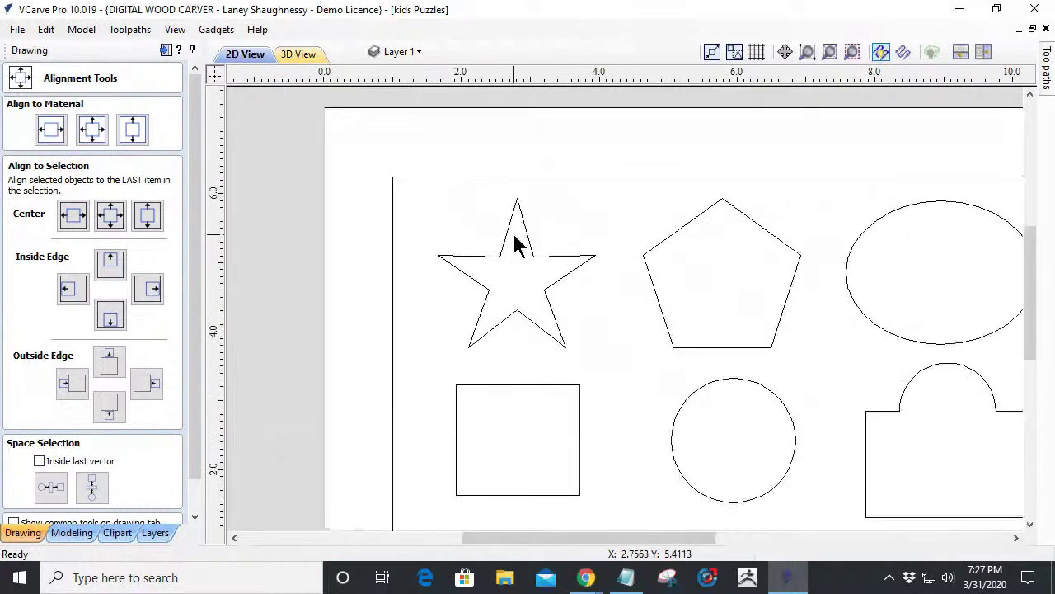
pyautogui.click(197, 449)
pyautogui.click(162, 517)
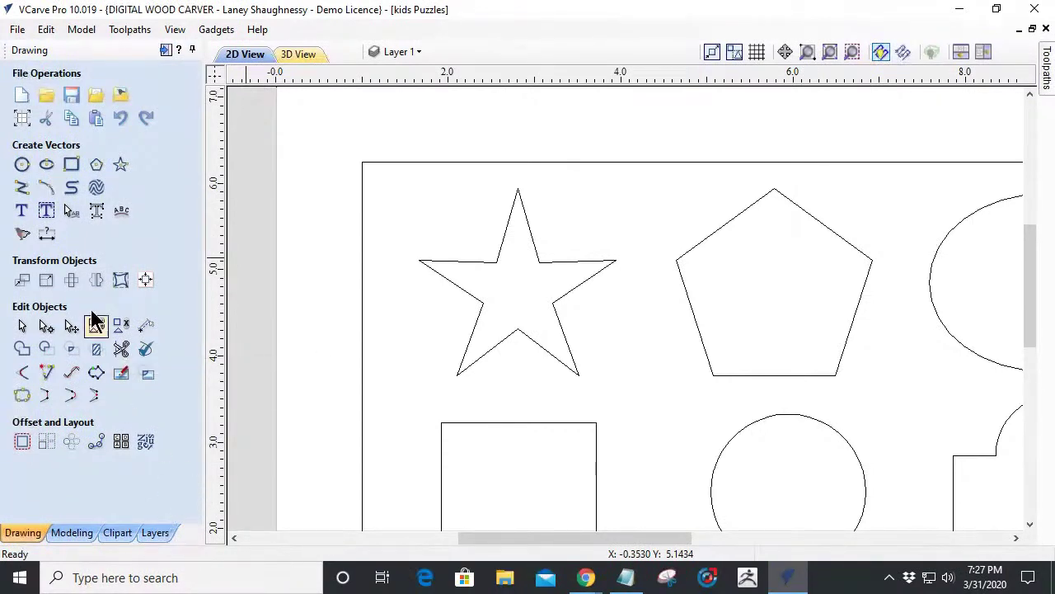
pyautogui.click(22, 165)
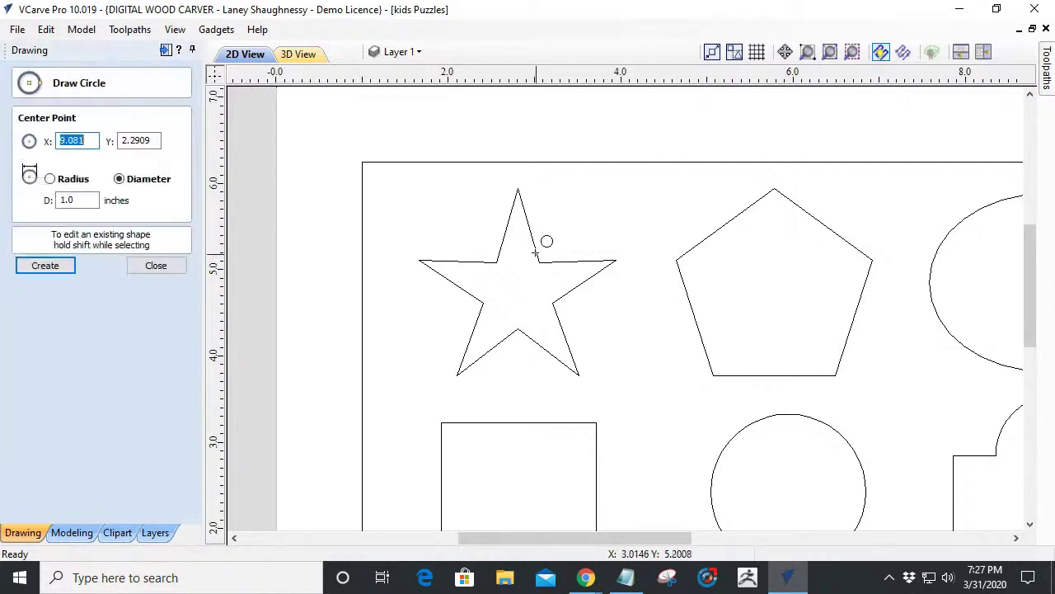
pyautogui.doubleClick(82, 200)
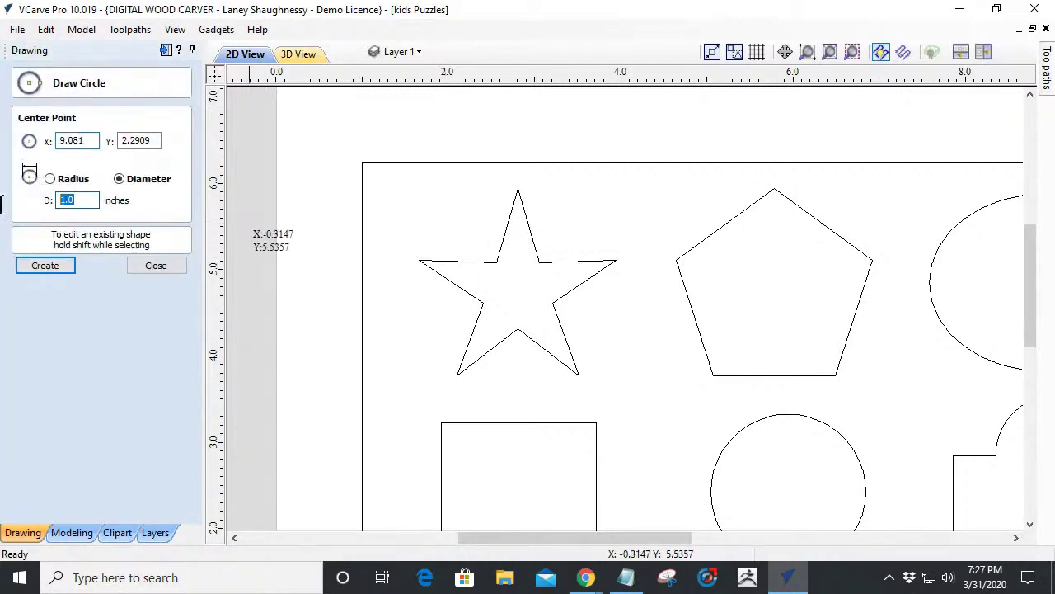
pyautogui.write('.')
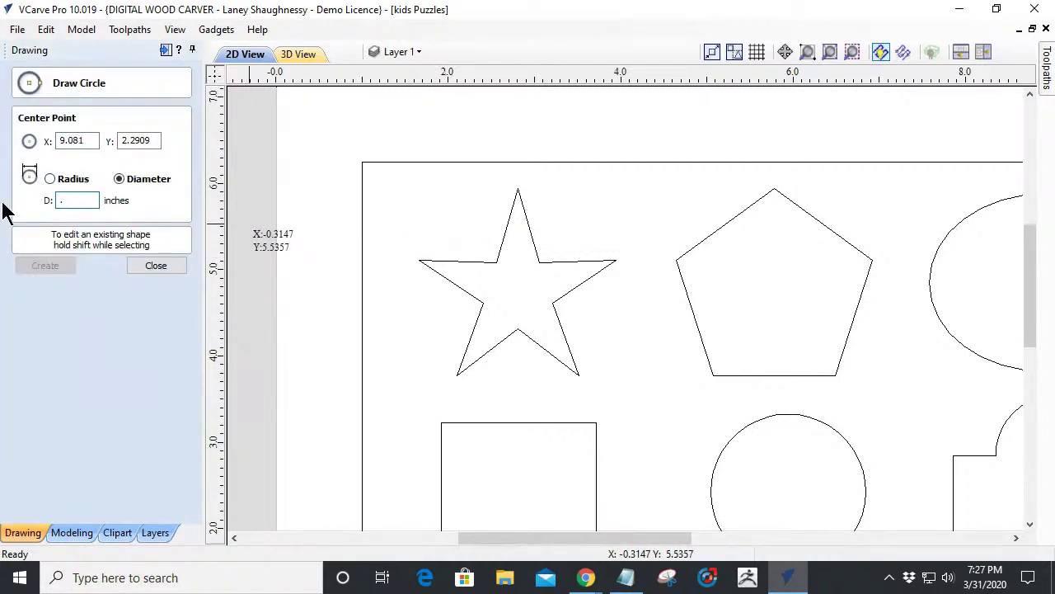
pyautogui.write('125')
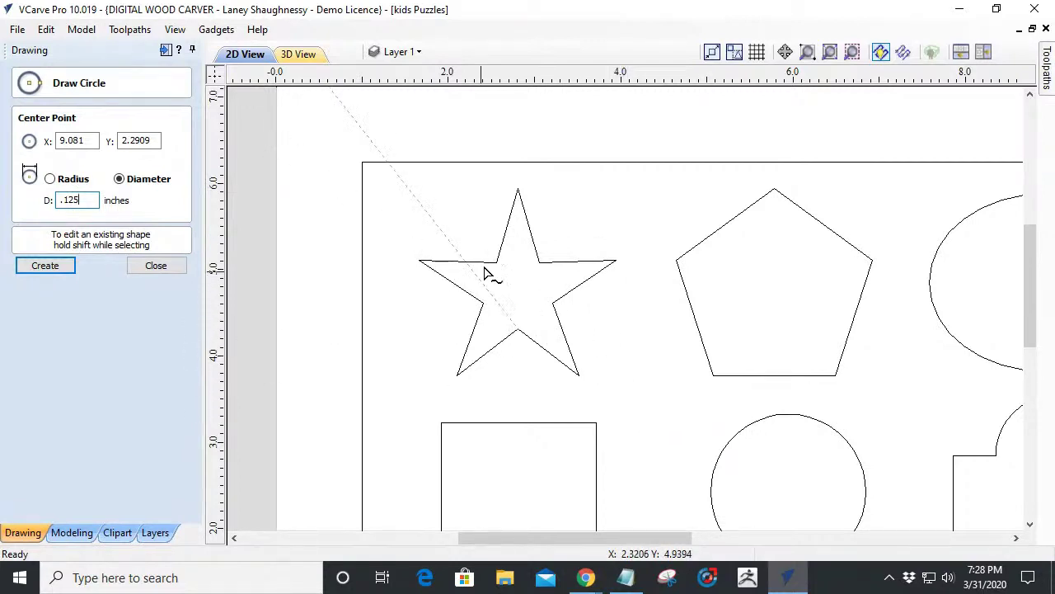
# Look at the male and female inlay types offered for an inlay toolpath, without creating one.
pyautogui.moveTo(1046, 90)
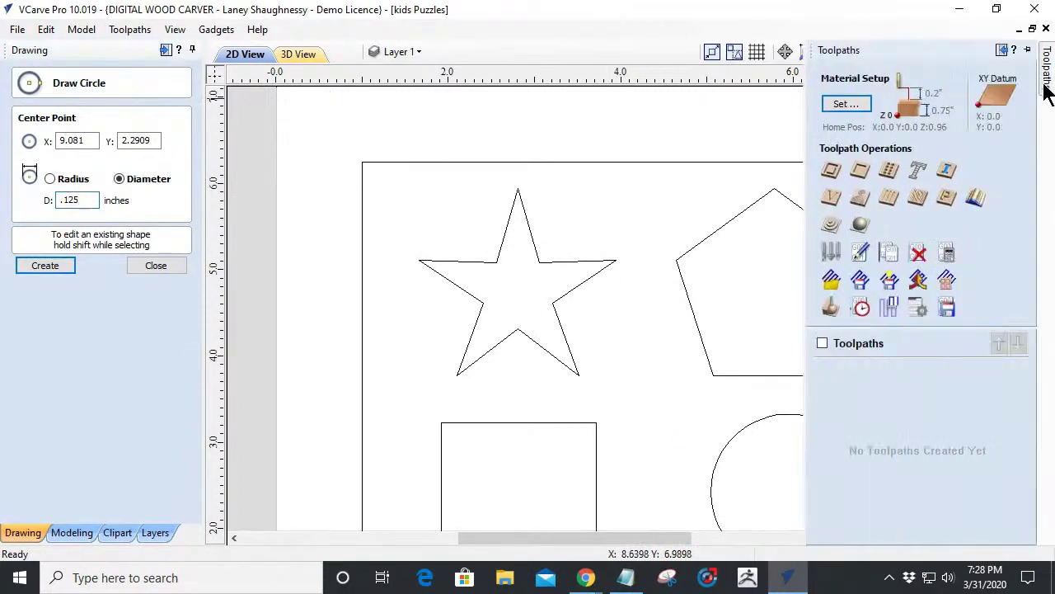
pyautogui.click(946, 171)
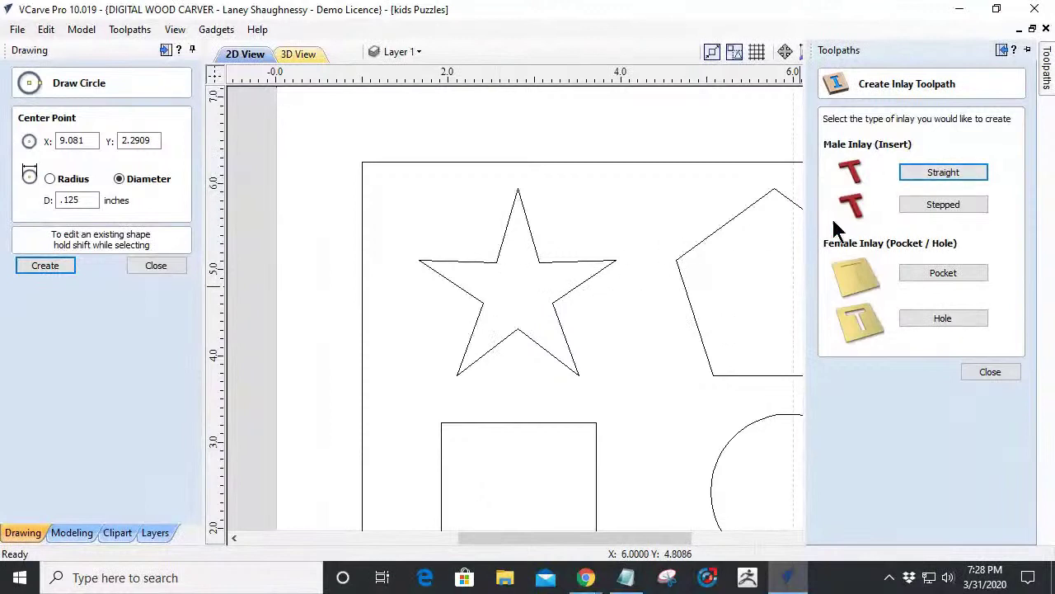
pyautogui.click(989, 373)
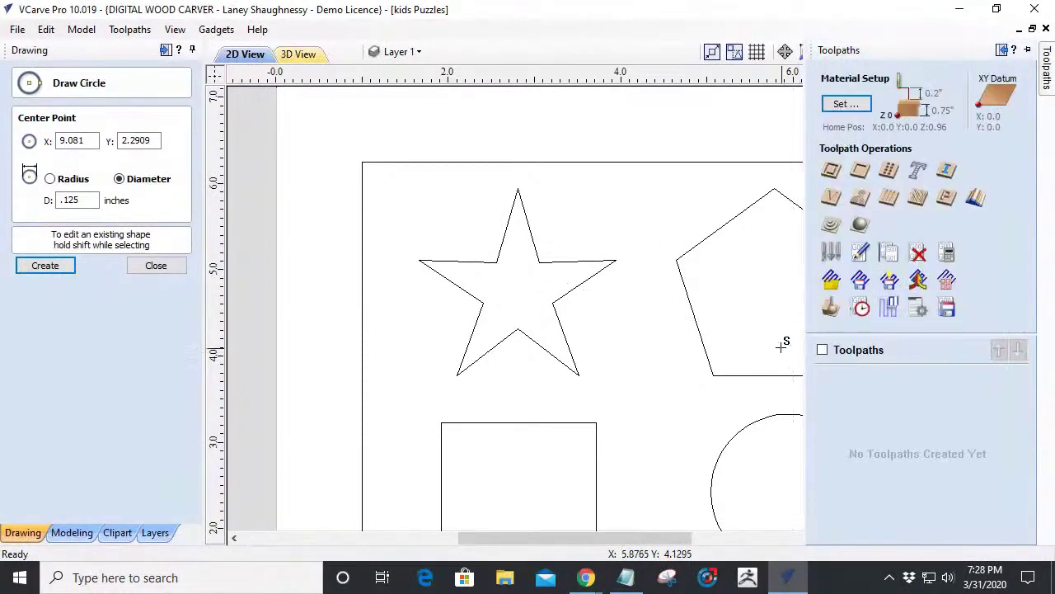
# Place the 0.125-inch circle in the space between the large rectangle's upper-left corner and the star, and finish drawing circles.
pyautogui.scroll(-3, 625, 384)
pyautogui.scroll(2, 625, 384)
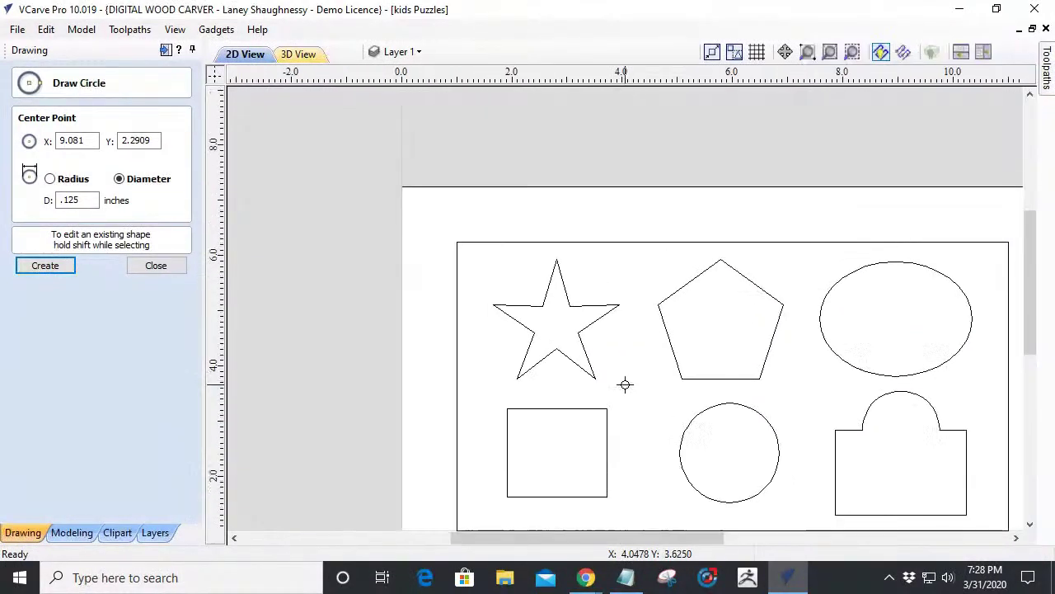
pyautogui.scroll(-1, 714, 320)
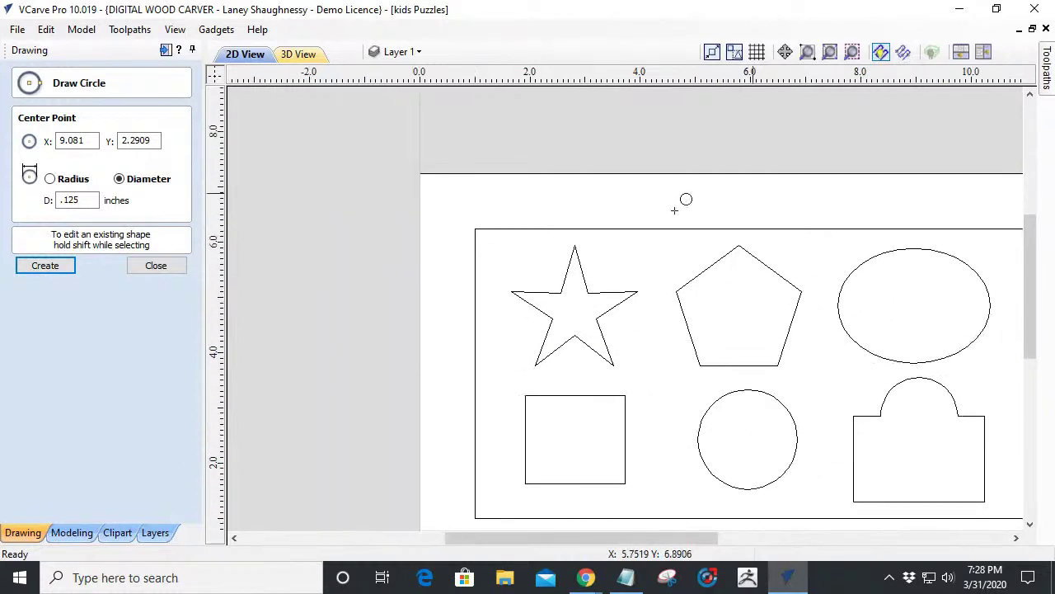
pyautogui.scroll(-2, 728, 346)
pyautogui.scroll(3, 937, 421)
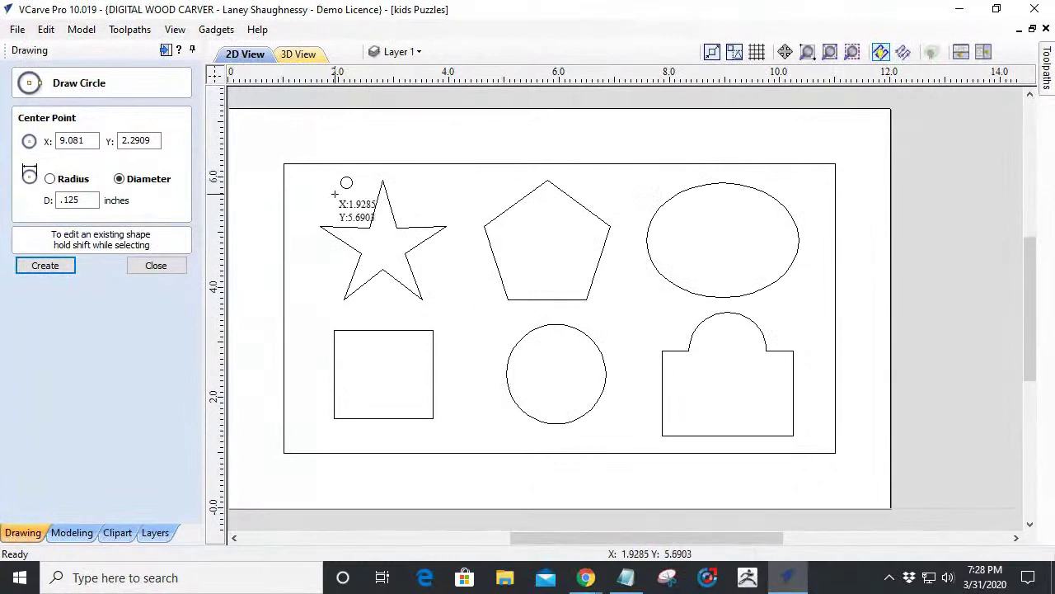
pyautogui.click(284, 163)
pyautogui.scroll(3, 276, 168)
pyautogui.scroll(3, 384, 216)
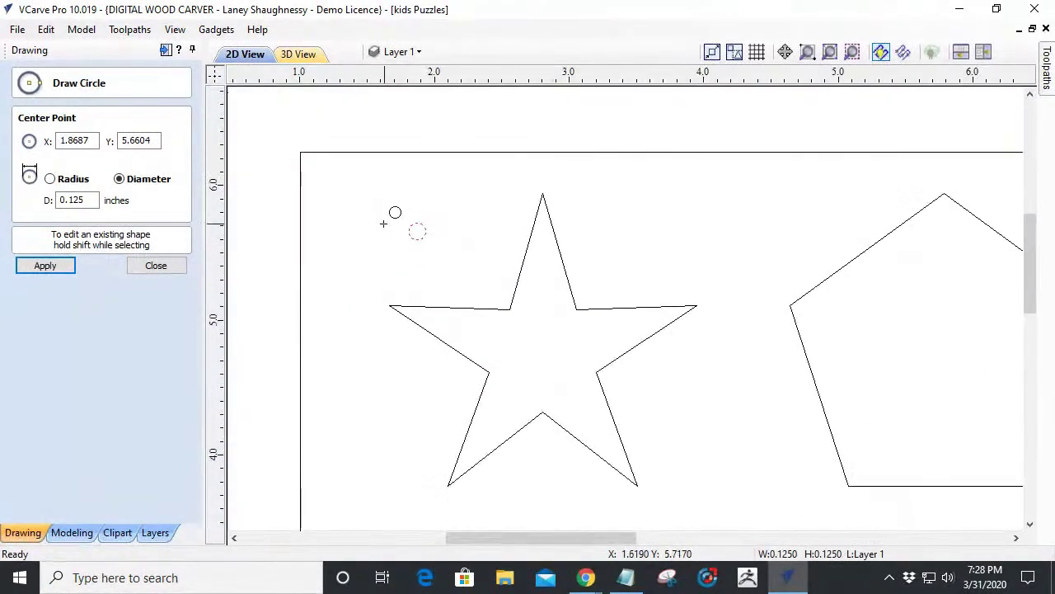
pyautogui.click(156, 265)
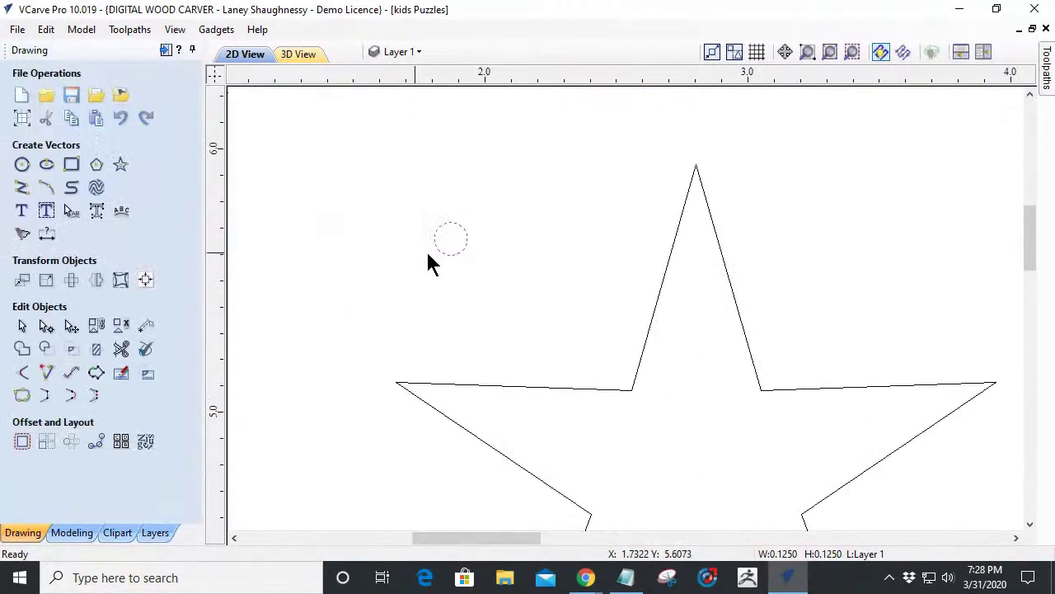
# Test the 0.125-inch circle against the star's inner corner beside its top point, and move it back out above the star's left arm.
pyautogui.click(463, 244)
pyautogui.moveTo(456, 237); pyautogui.dragTo(618, 375)
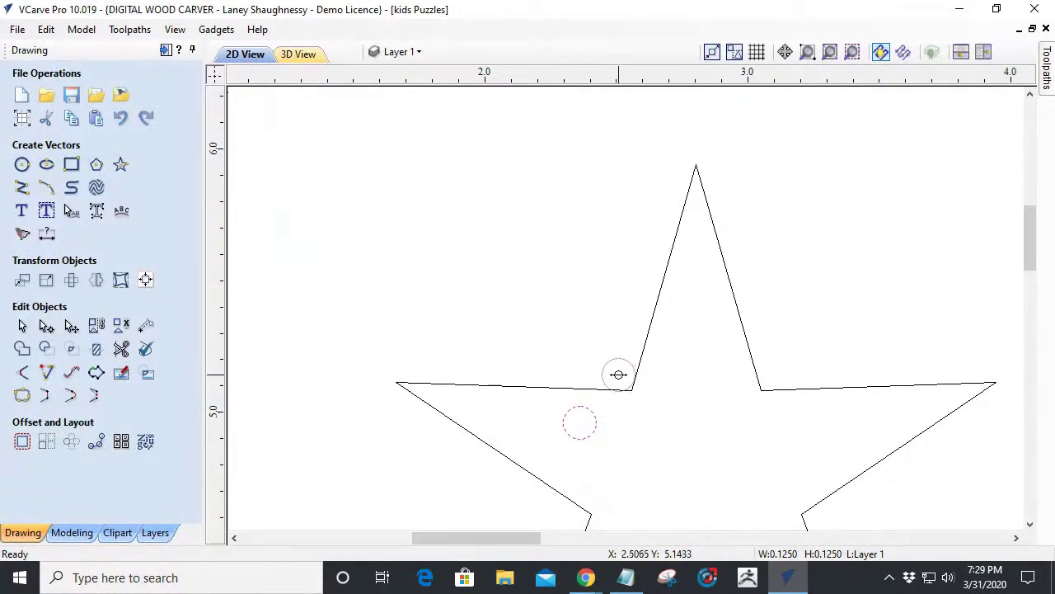
pyautogui.moveTo(627, 380); pyautogui.dragTo(552, 244)
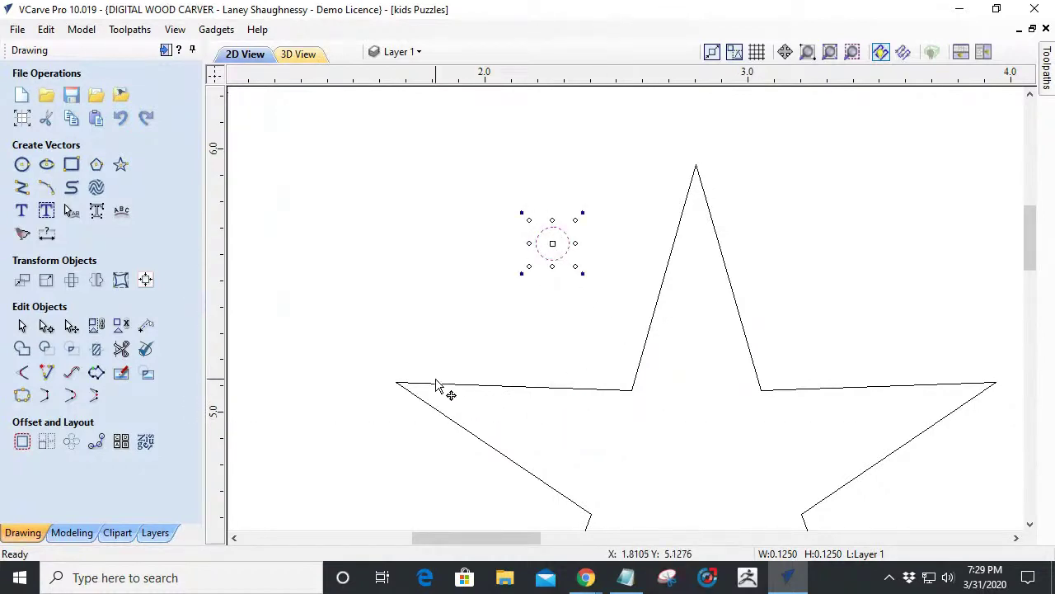
pyautogui.scroll(-2, 466, 338)
pyautogui.scroll(-2, 537, 365)
pyautogui.scroll(3, 546, 424)
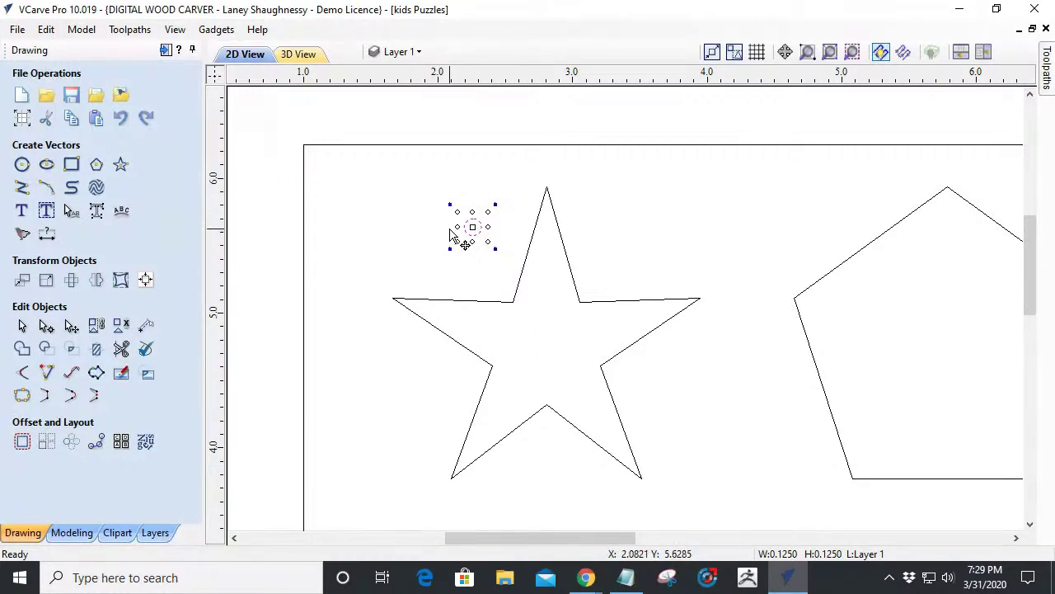
# Set the fillet tool radius to .0625 inches with the normal fillet type, and leave the fillet tool.
pyautogui.click(23, 377)
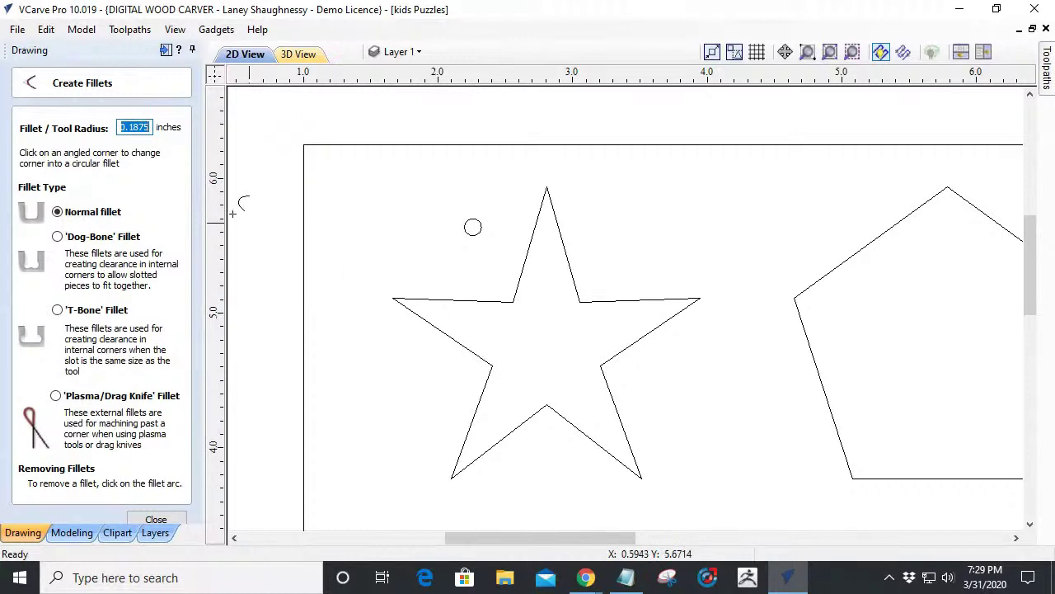
pyautogui.moveTo(151, 135); pyautogui.dragTo(111, 136)
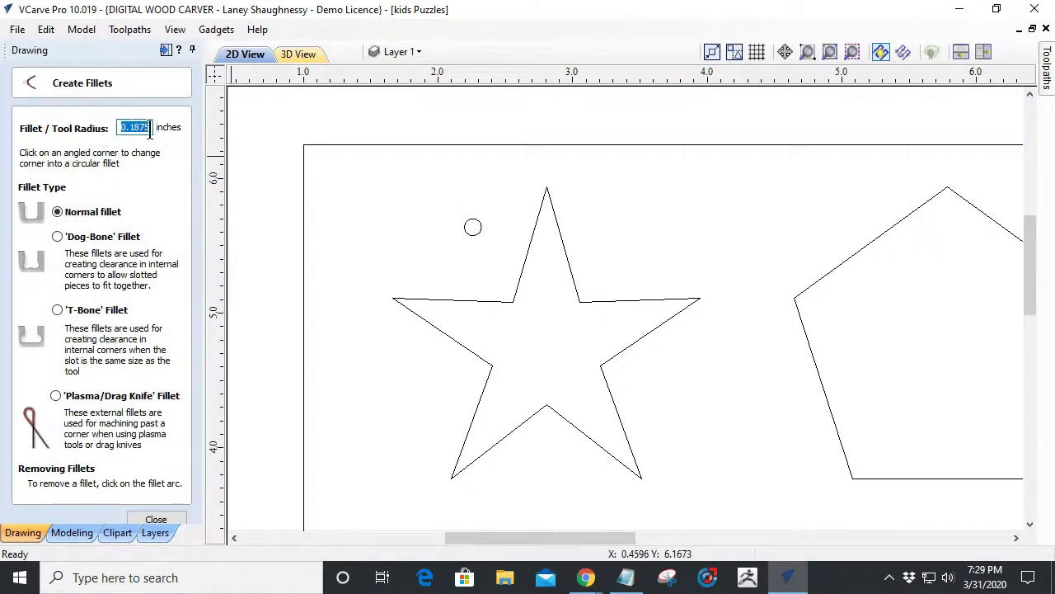
pyautogui.write('.0625')
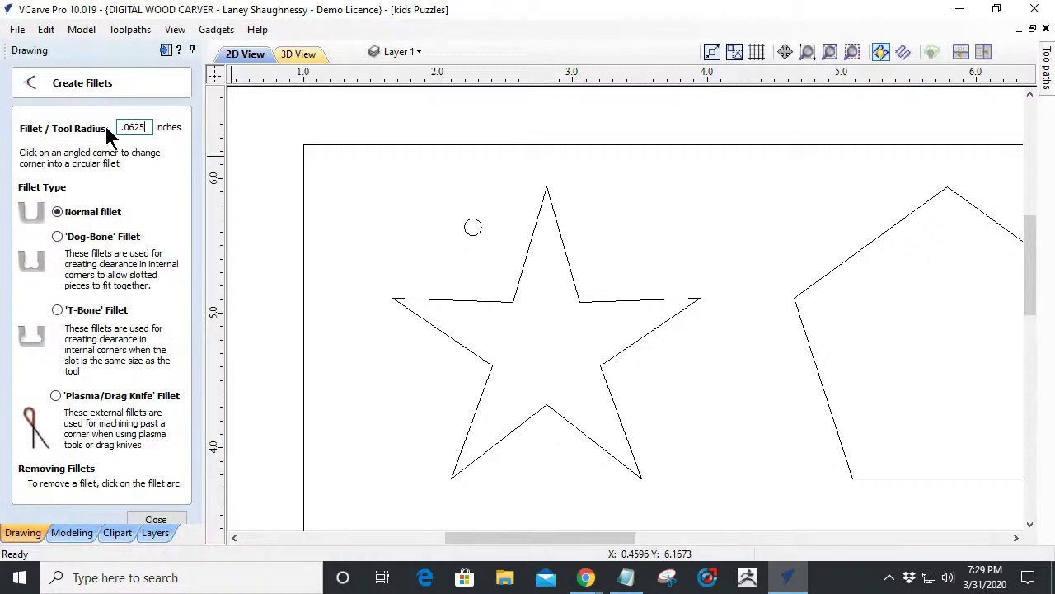
pyautogui.press('Home')
pyautogui.press('Escape')
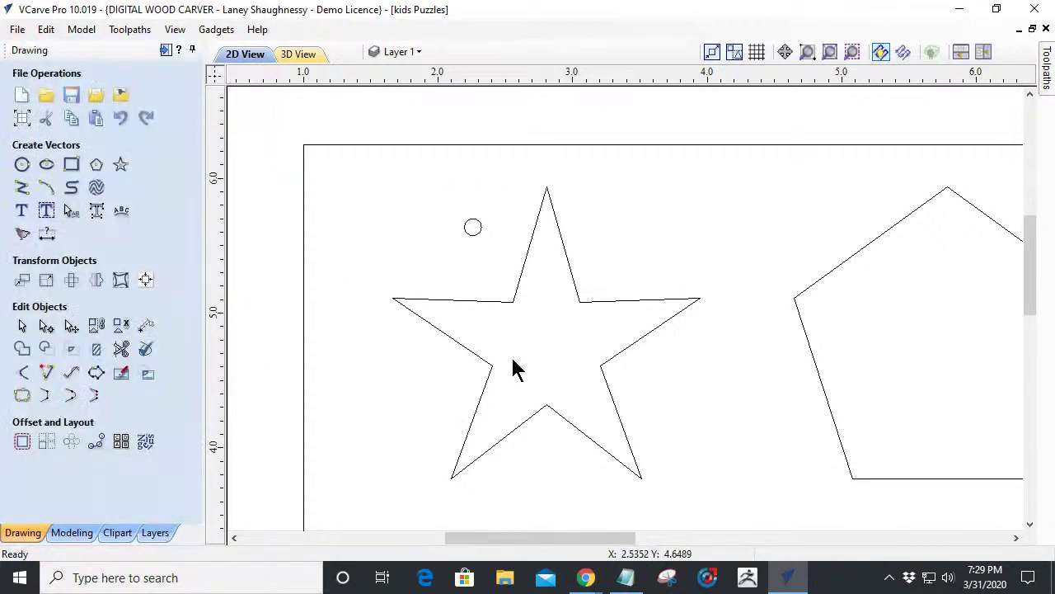
# Ungroup the six puzzle shapes inside the large rectangle and clear the selection.
pyautogui.scroll(-4, 510, 355)
pyautogui.moveTo(750, 435); pyautogui.dragTo(511, 323)
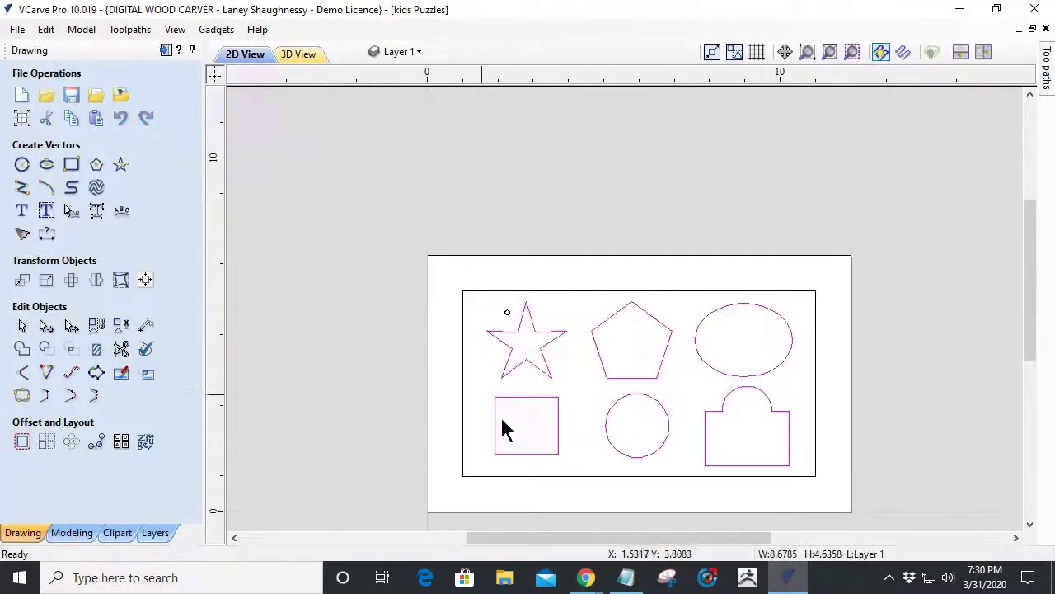
pyautogui.click(120, 328)
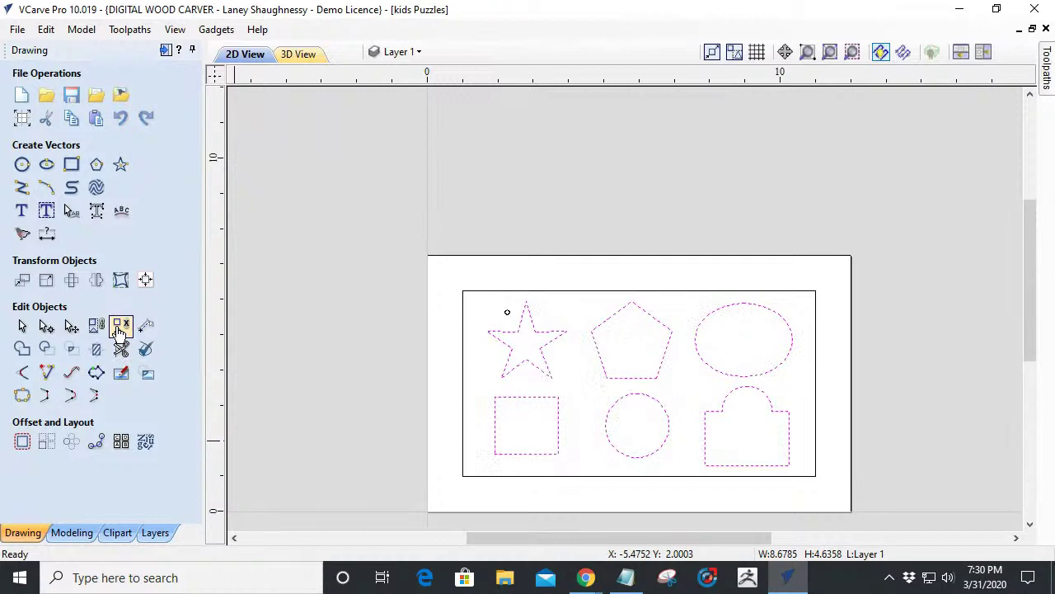
pyautogui.click(343, 346)
pyautogui.scroll(5, 478, 342)
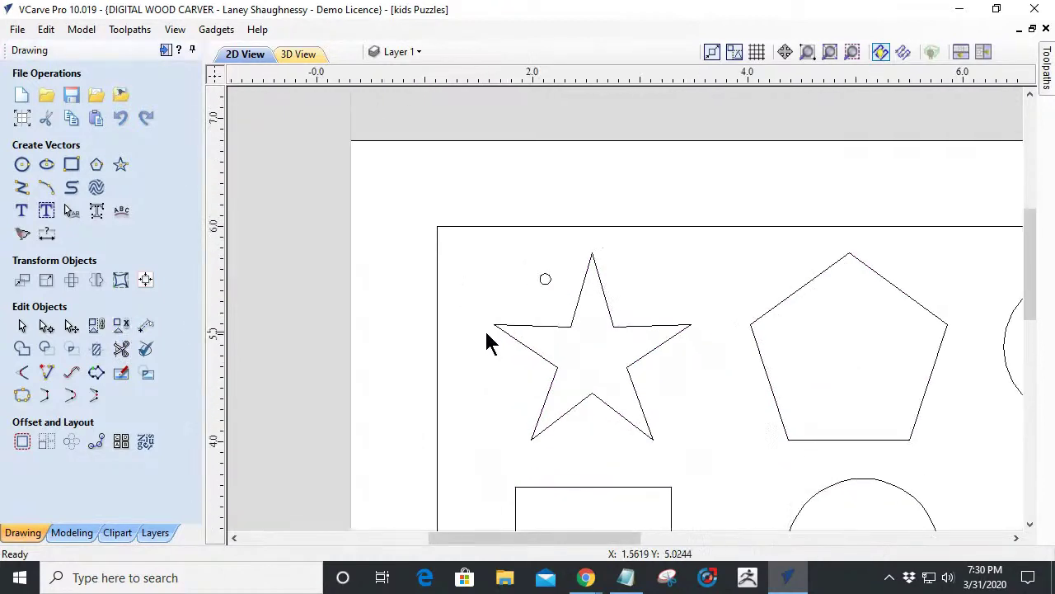
# Round all inner and outer corners of the star with normal fillets of 0.0625-inch radius, and finish filleting.
pyautogui.click(22, 372)
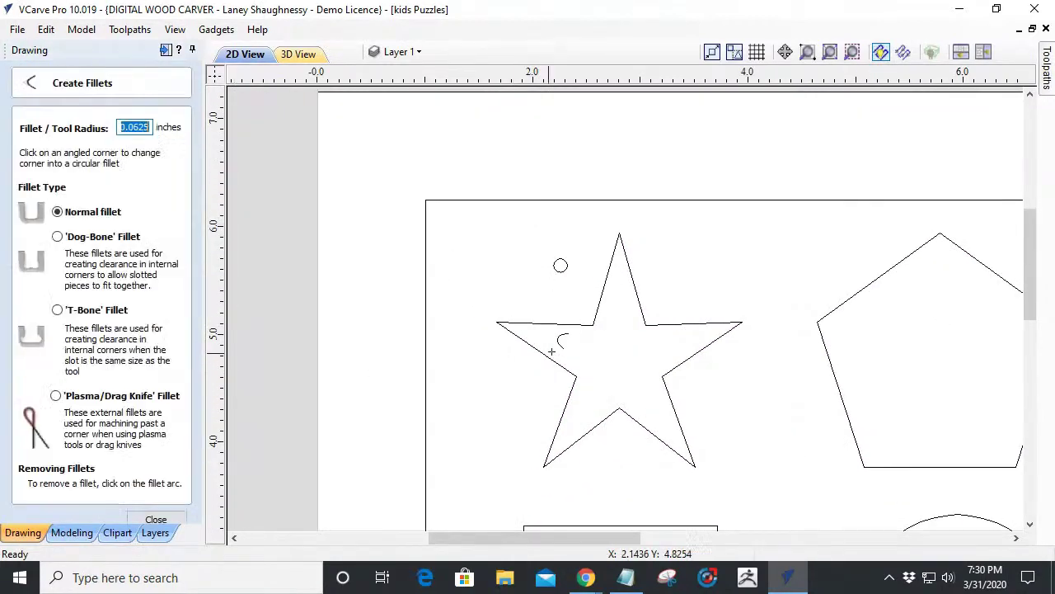
pyautogui.scroll(4, 600, 329)
pyautogui.click(578, 312)
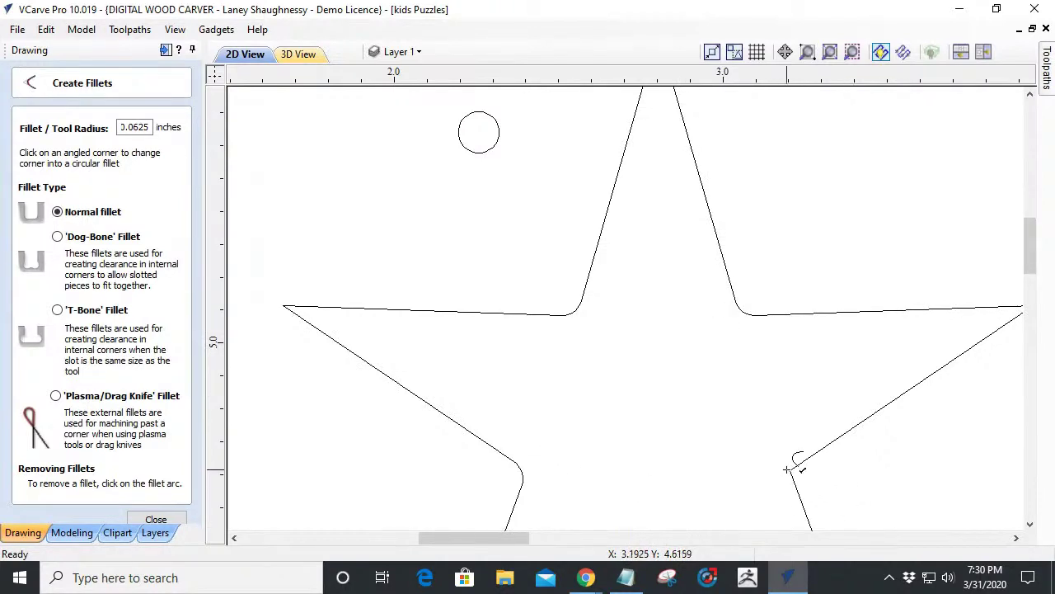
pyautogui.scroll(-3, 720, 375)
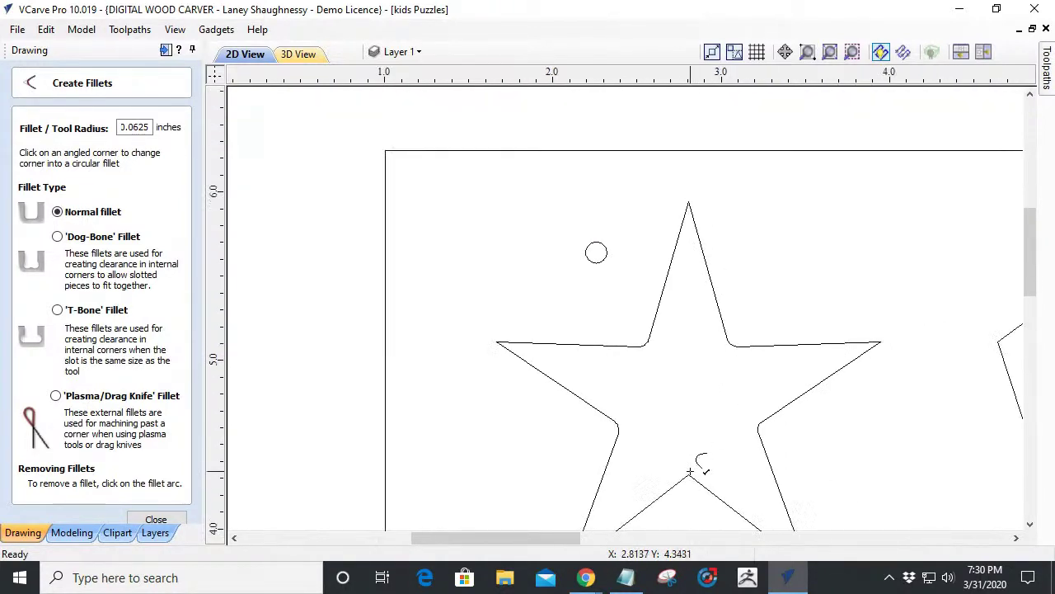
pyautogui.scroll(3, 511, 372)
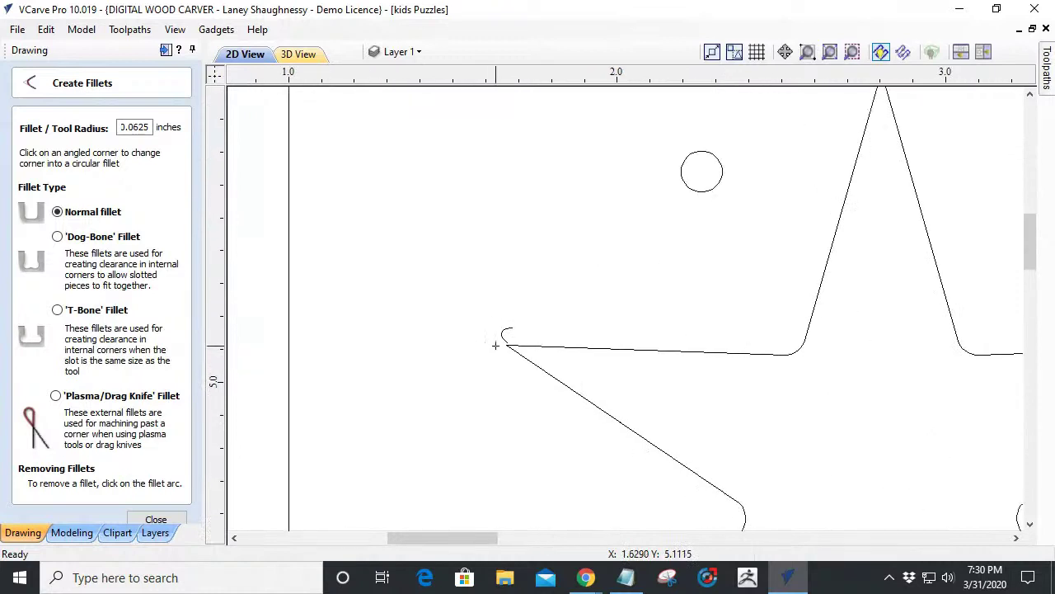
pyautogui.scroll(-2, 796, 266)
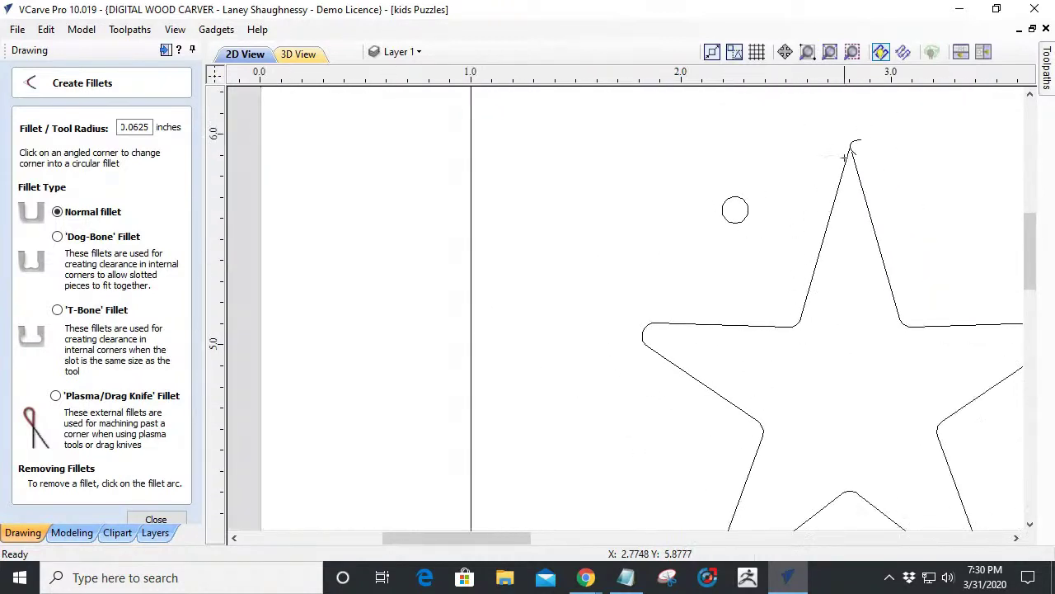
pyautogui.scroll(-2, 678, 225)
pyautogui.scroll(-1, 678, 225)
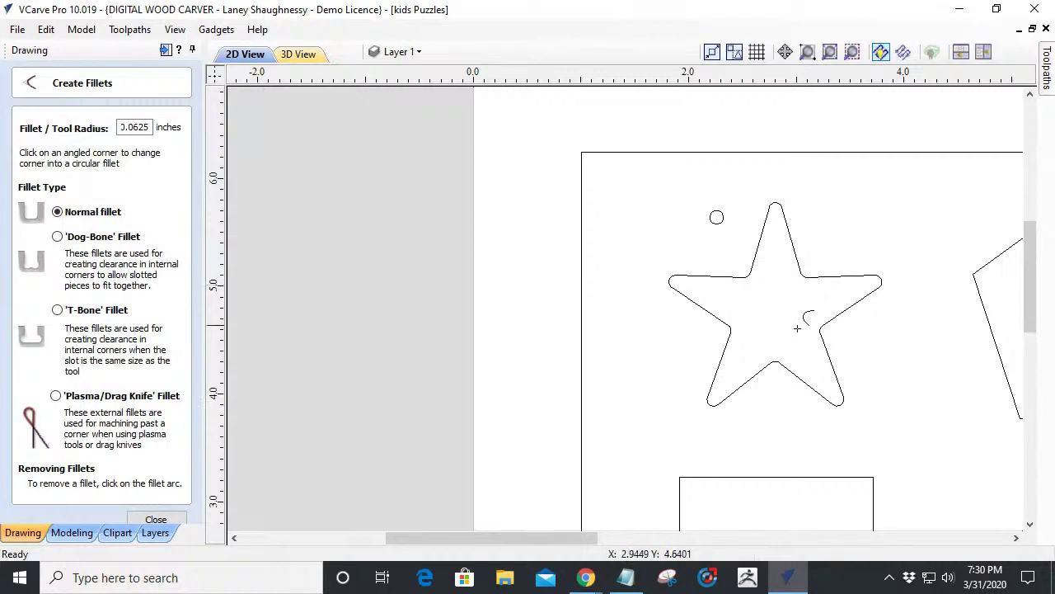
pyautogui.scroll(2, 881, 283)
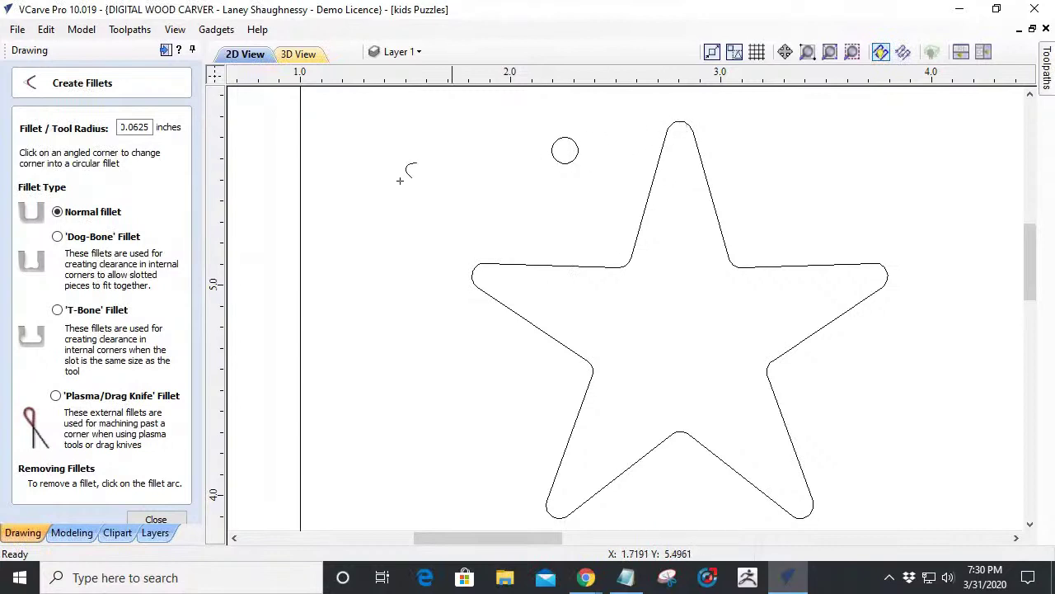
pyautogui.click(155, 519)
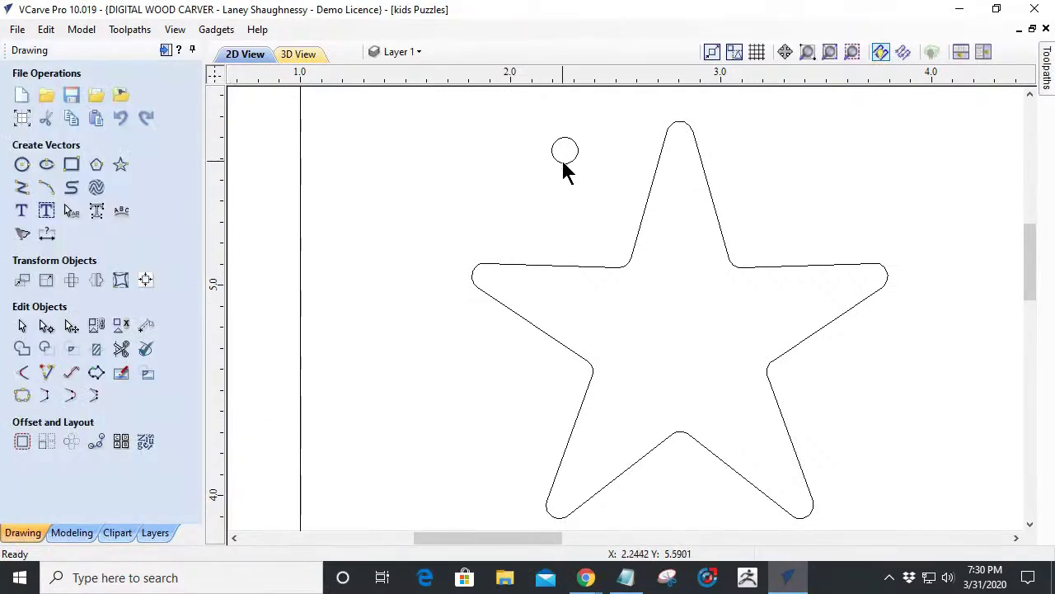
# Move the 0.125-inch circle farther away from the star's top point, to the open area above its left arm.
pyautogui.click(566, 151)
pyautogui.moveTo(566, 148); pyautogui.dragTo(495, 184)
pyautogui.scroll(-1, 497, 181)
pyautogui.scroll(-2, 497, 183)
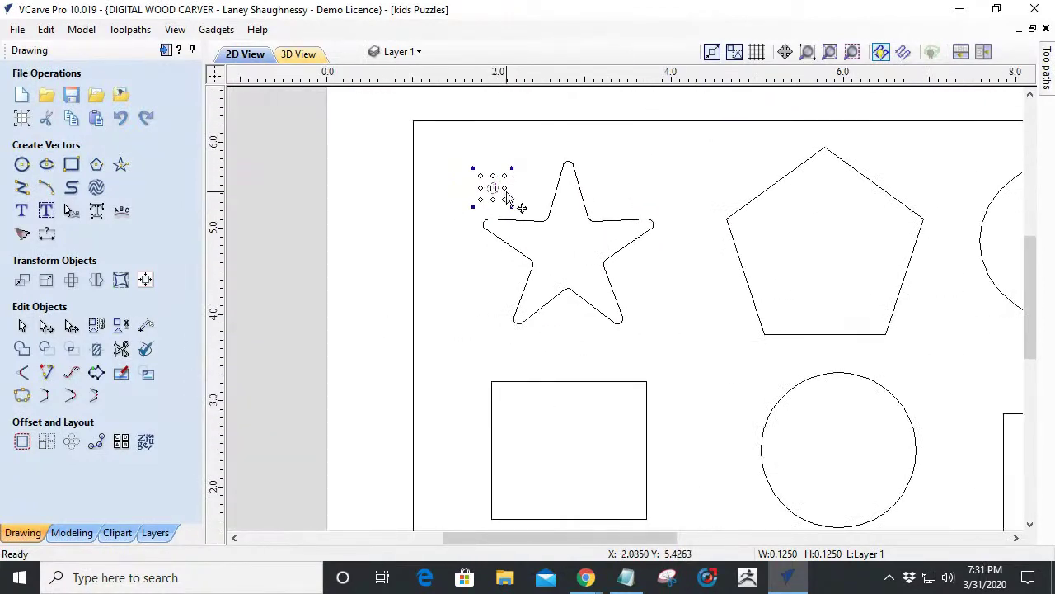
# Start a straight male inlay toolpath for the pentagon.
pyautogui.click(166, 50)
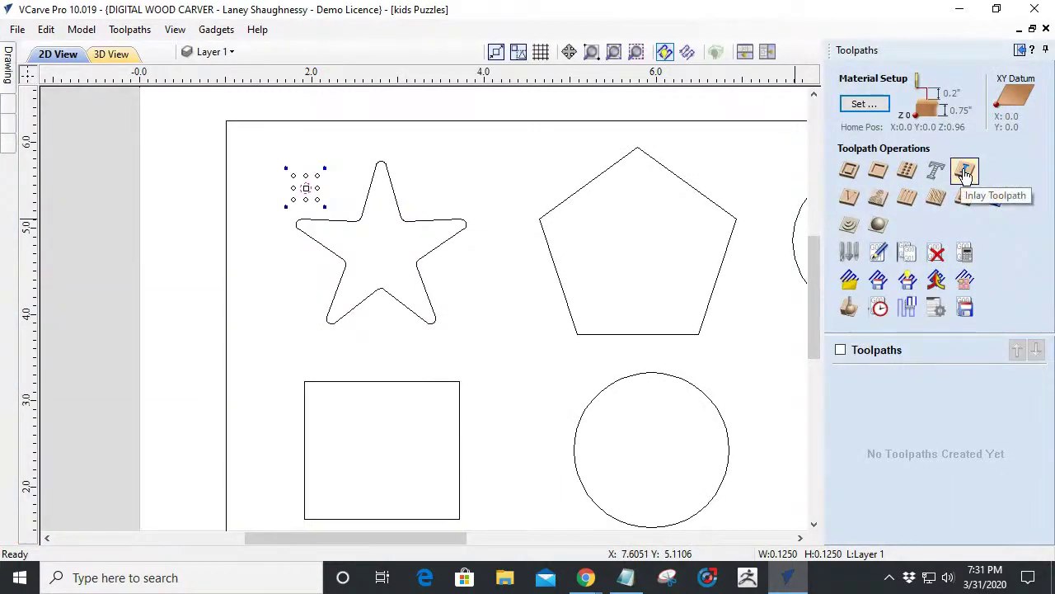
pyautogui.click(965, 173)
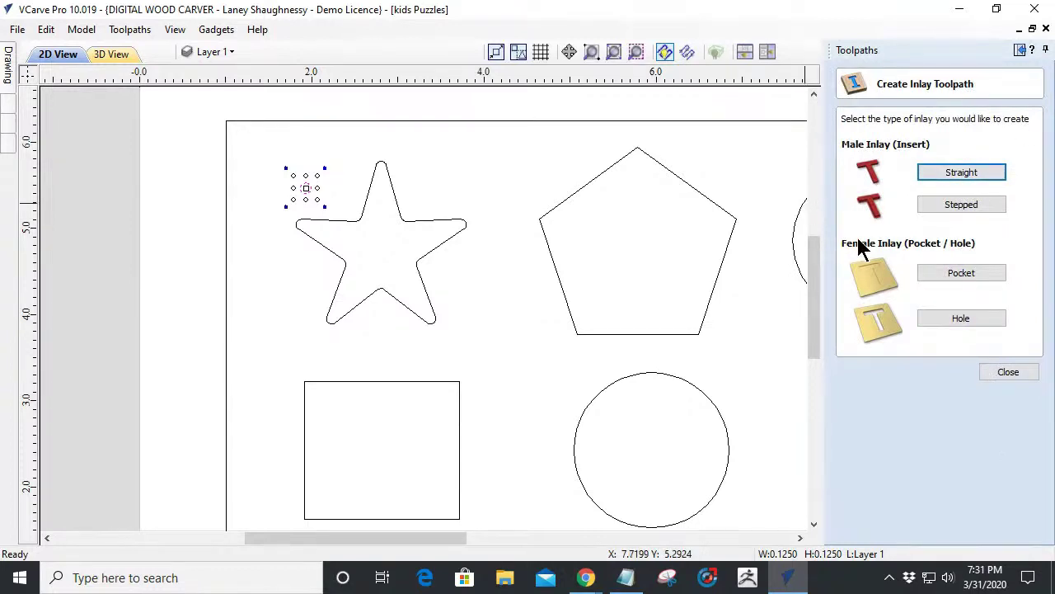
pyautogui.click(713, 210)
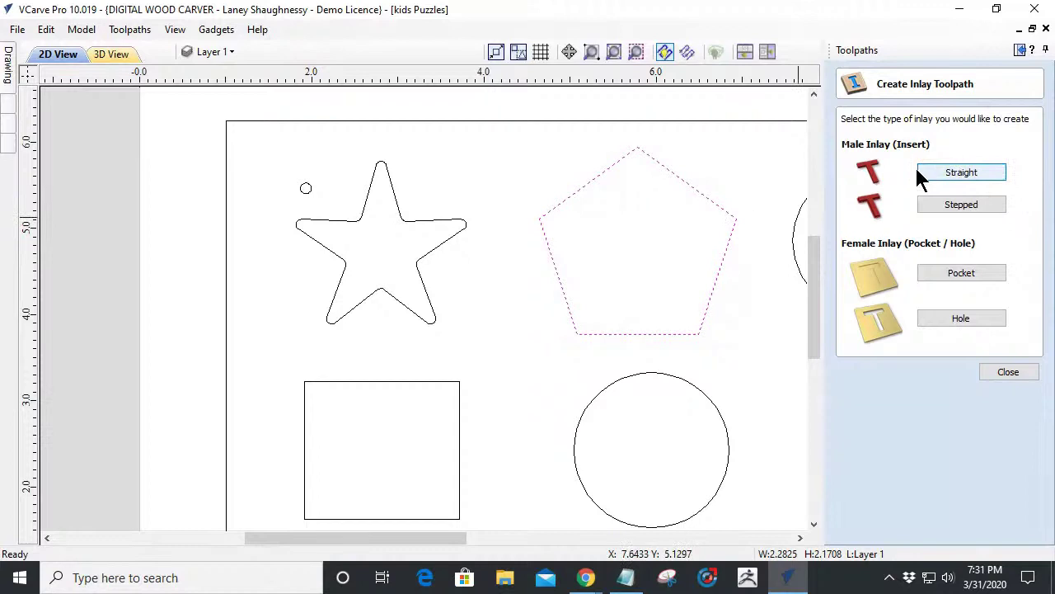
pyautogui.click(952, 173)
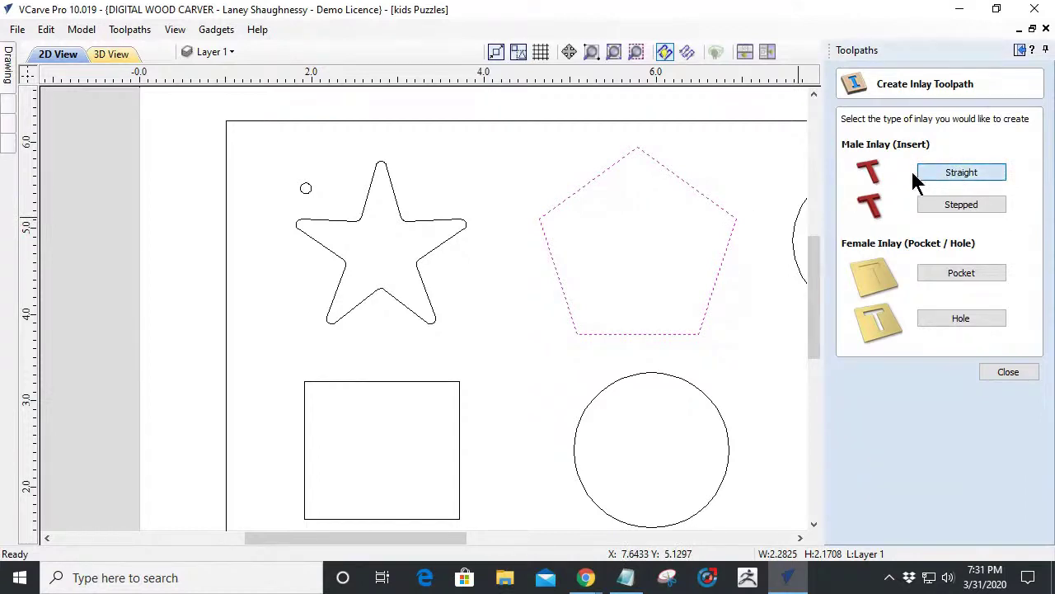
pyautogui.moveTo(974, 139); pyautogui.dragTo(921, 138)
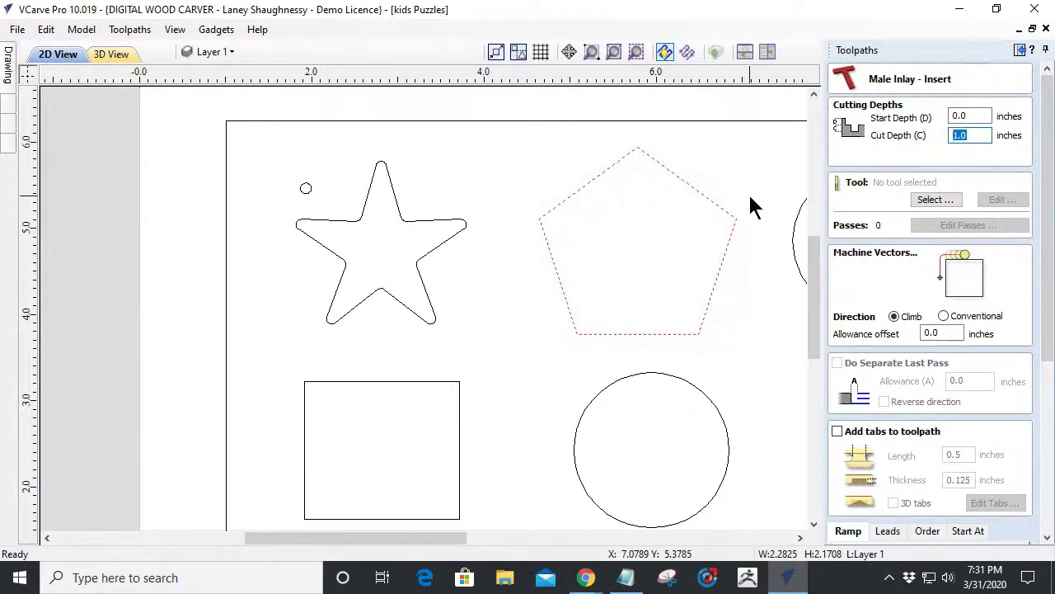
# Assign the End Mill (0.125 inch) to the pentagon's male inlay toolpath.
pyautogui.click(941, 201)
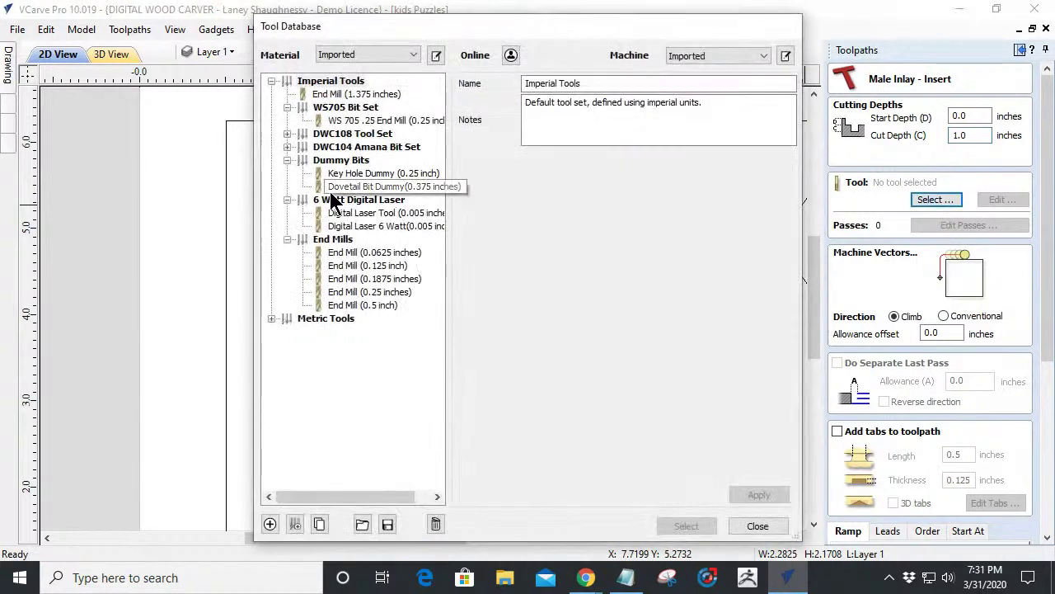
pyautogui.click(345, 264)
pyautogui.click(686, 526)
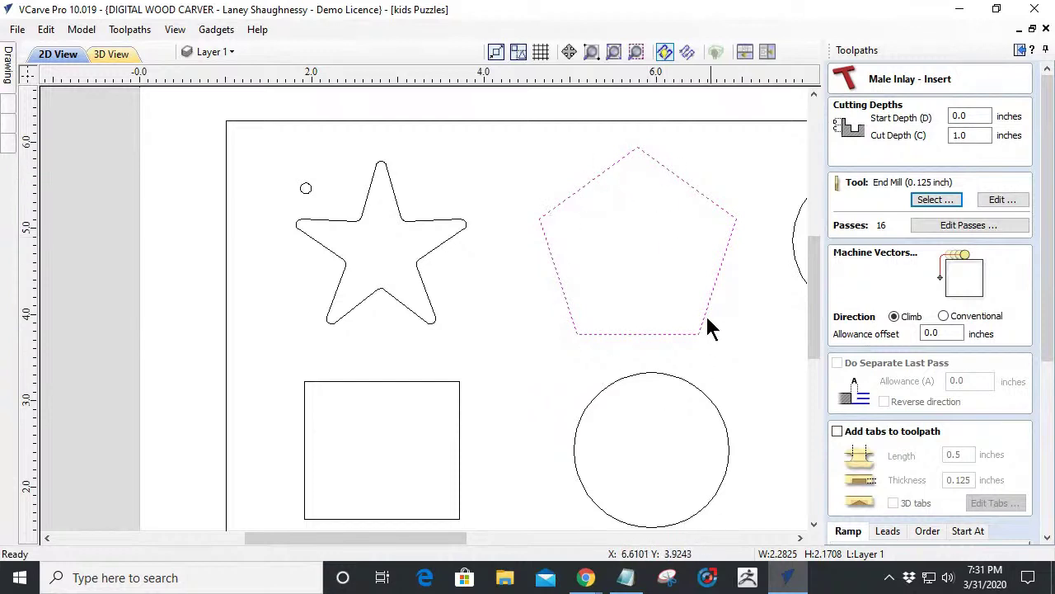
pyautogui.scroll(-5, 516, 371)
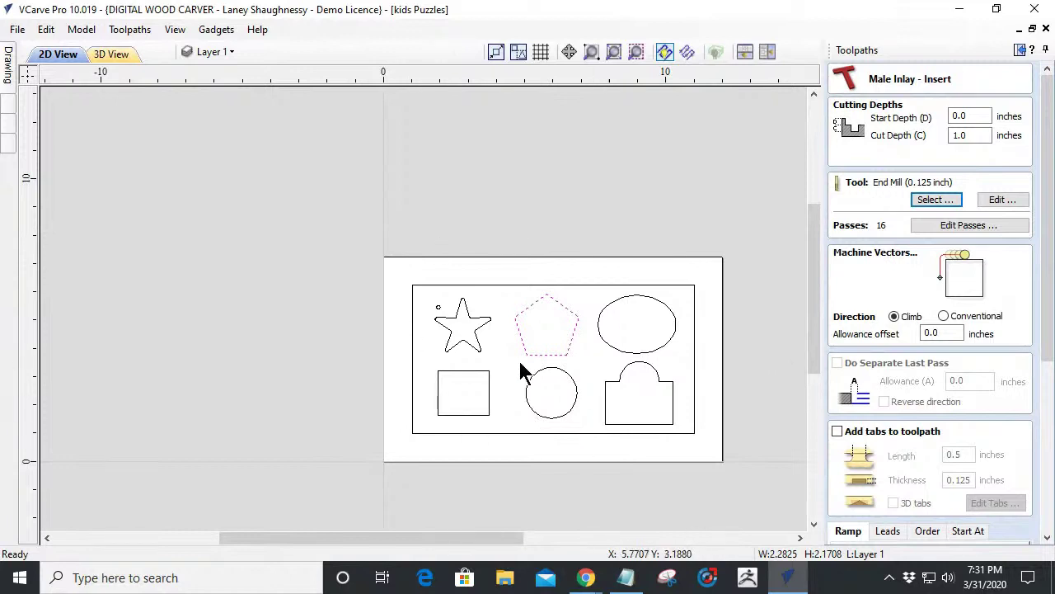
pyautogui.scroll(5, 523, 370)
pyautogui.scroll(2, 751, 262)
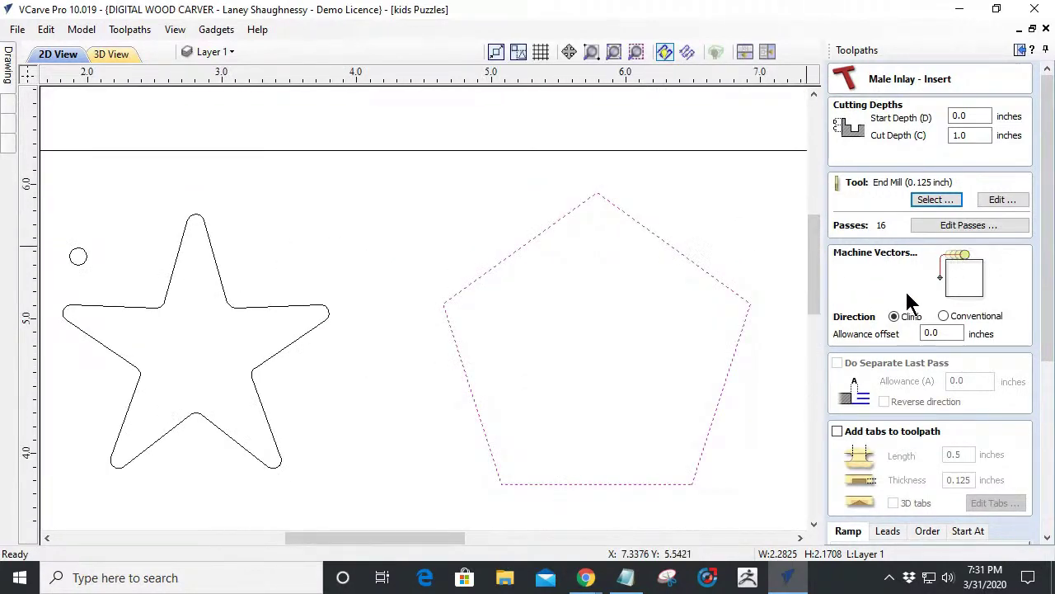
pyautogui.scroll(-1, 967, 247)
pyautogui.moveTo(1052, 328); pyautogui.dragTo(1036, 495)
pyautogui.click(857, 534)
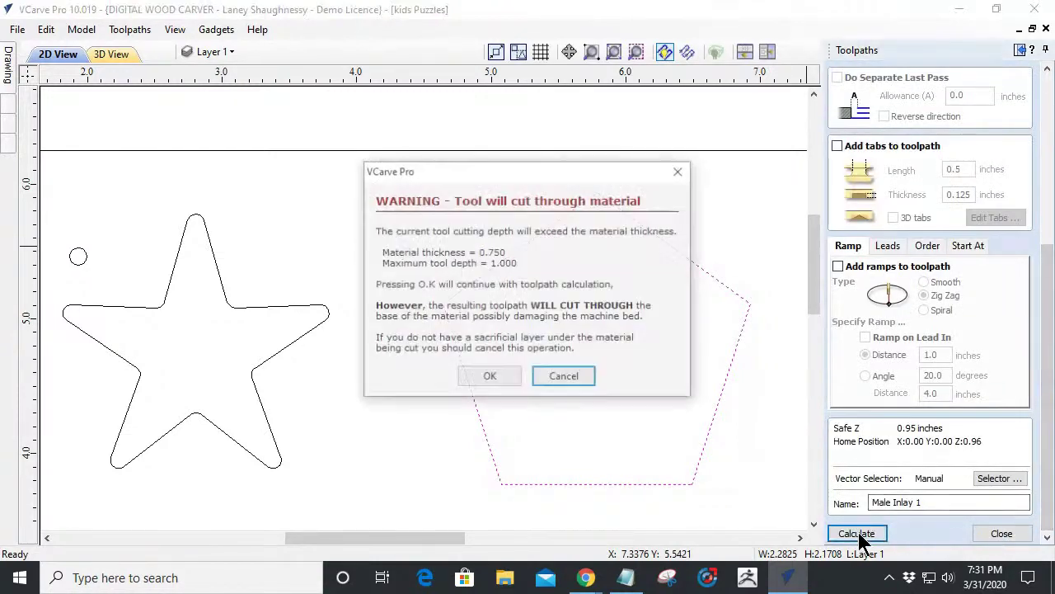
pyautogui.click(548, 375)
# Set the male inlay's cut depth to .5 inches and calculate the pentagon's toolpath.
pyautogui.scroll(10, 938, 236)
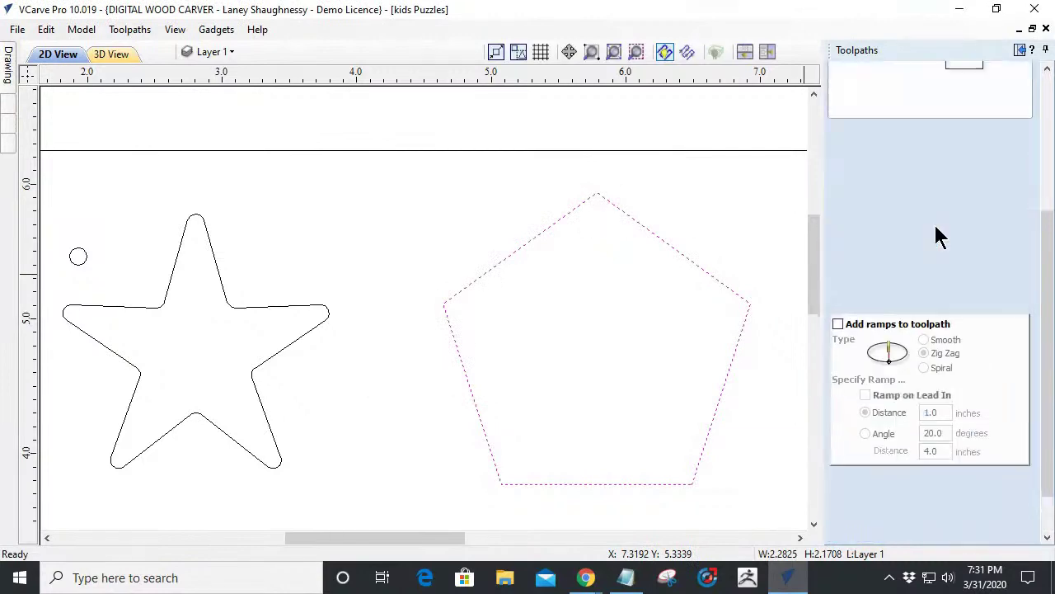
pyautogui.doubleClick(974, 136)
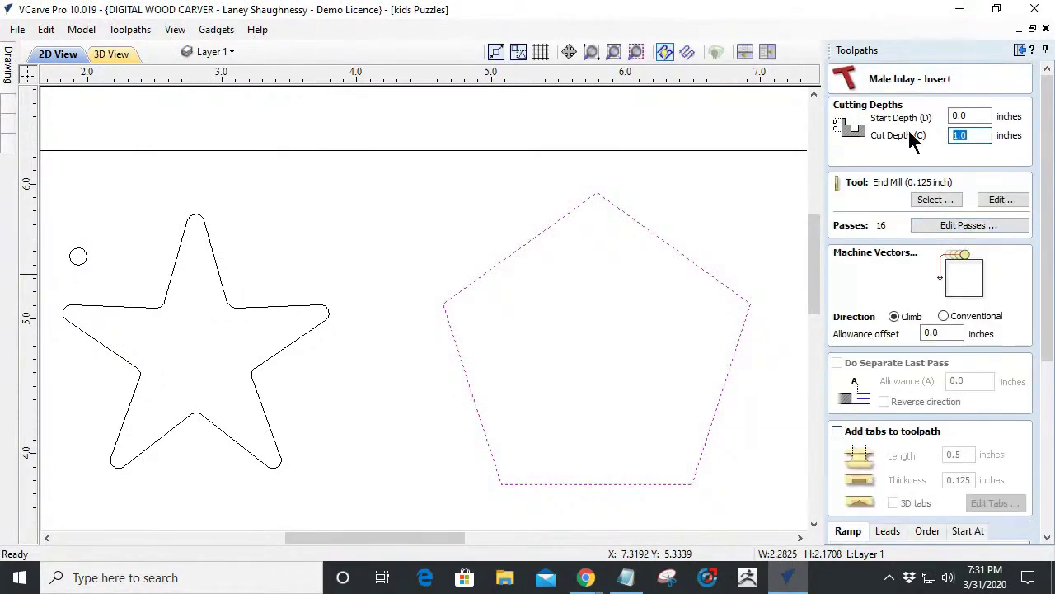
pyautogui.write('.5')
pyautogui.scroll(-5, 900, 461)
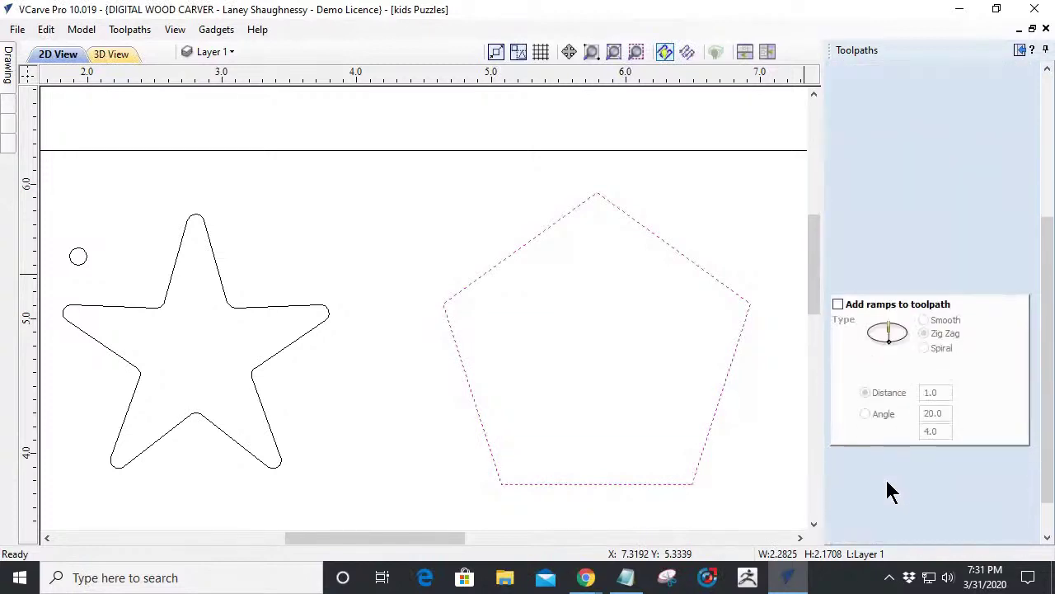
pyautogui.click(866, 535)
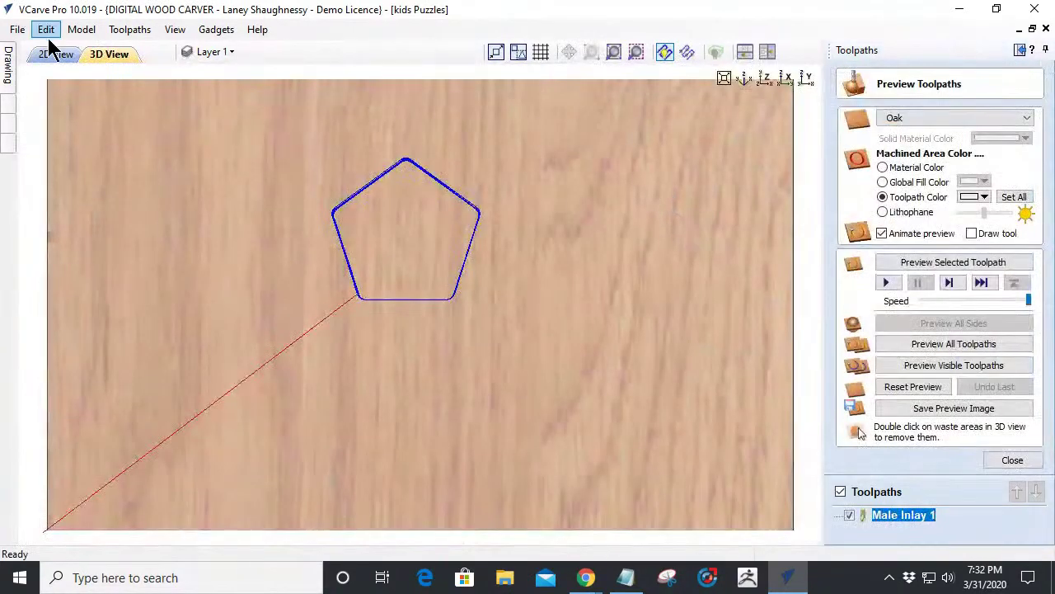
# Show the pentagon's male inlay toolpath in the 2D view as a solid cutting width.
pyautogui.click(58, 54)
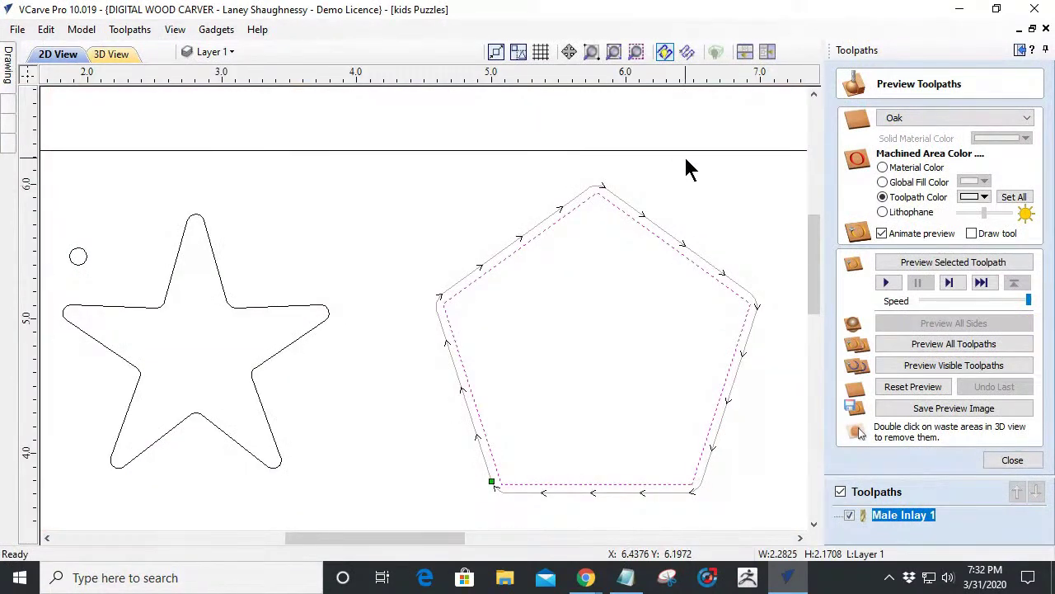
pyautogui.click(688, 52)
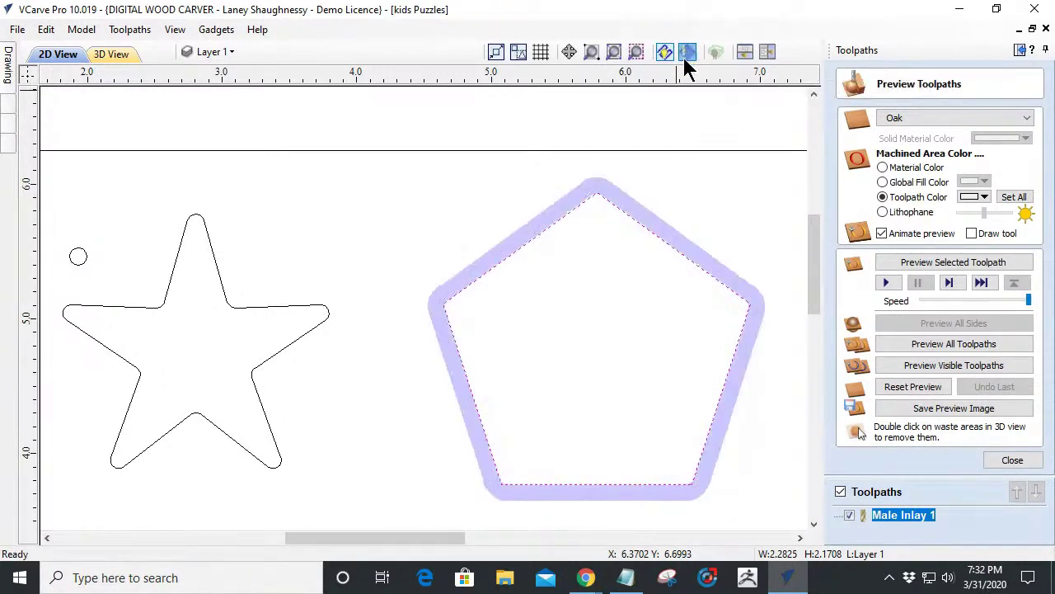
# Examine how the male inlay toolpath follows the pentagon's apex and lower-left corner.
pyautogui.scroll(3, 634, 237)
pyautogui.scroll(3, 639, 242)
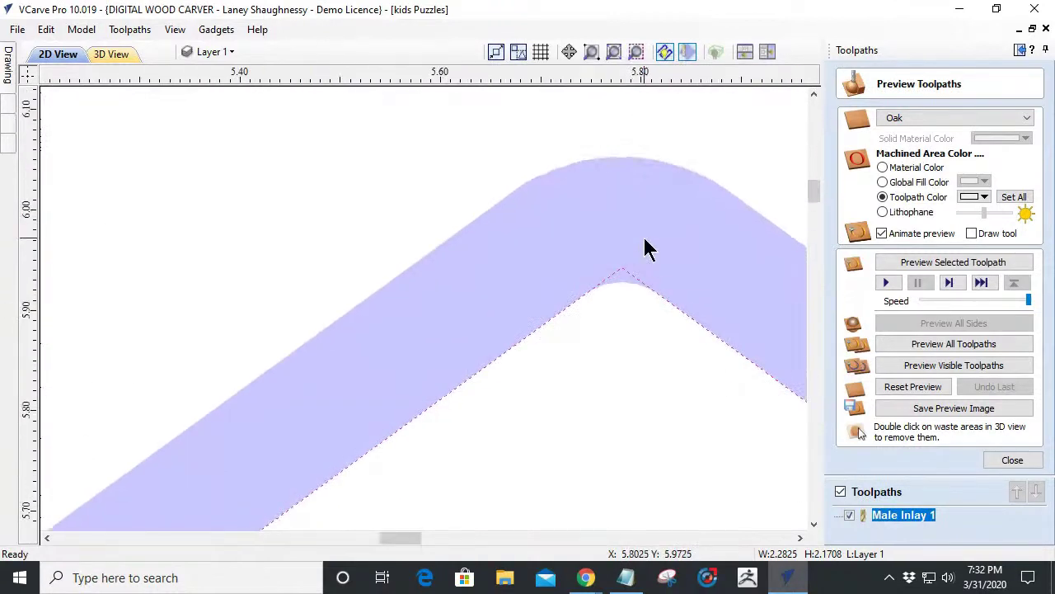
pyautogui.scroll(-3, 652, 253)
pyautogui.scroll(3, 683, 280)
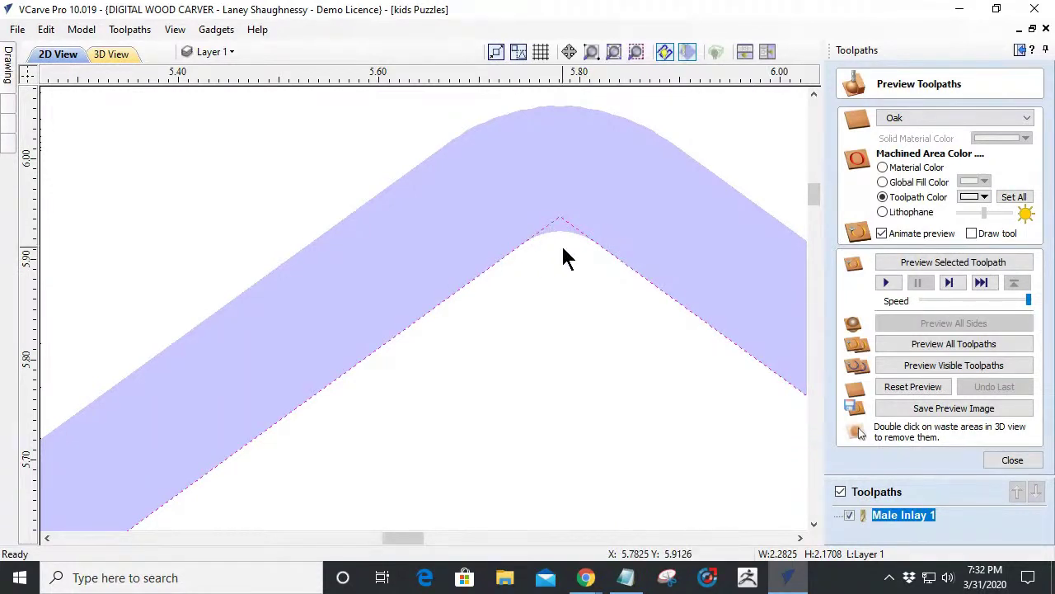
pyautogui.scroll(-10, 563, 255)
pyautogui.scroll(2, 572, 344)
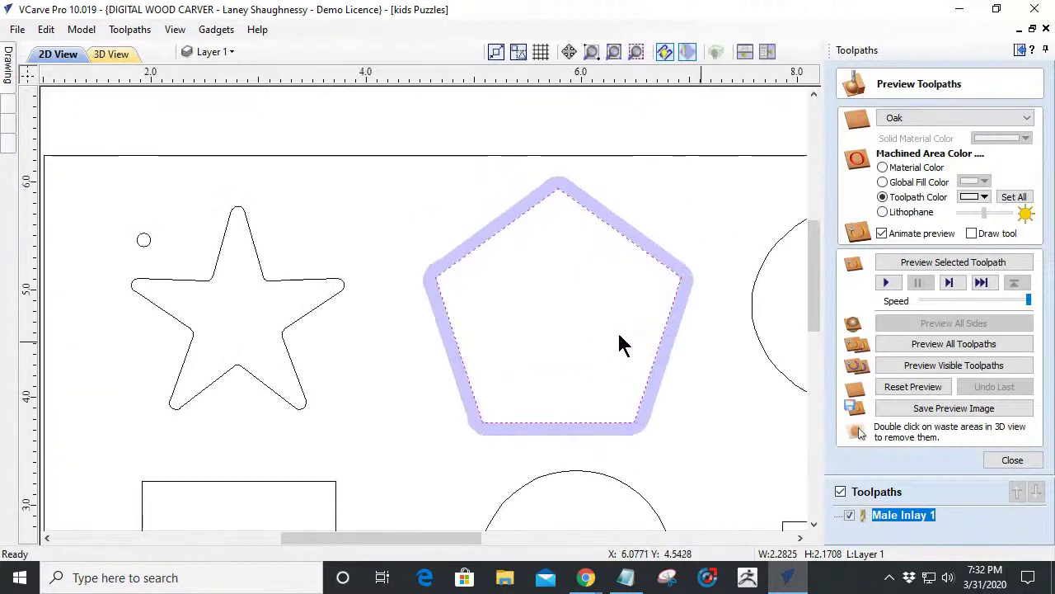
pyautogui.click(1013, 460)
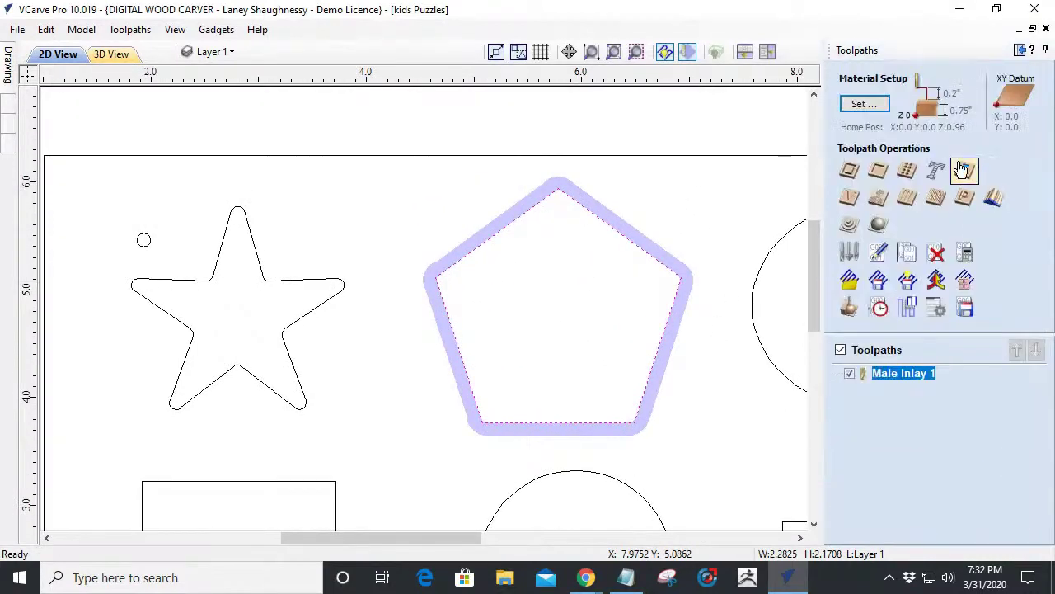
pyautogui.click(963, 170)
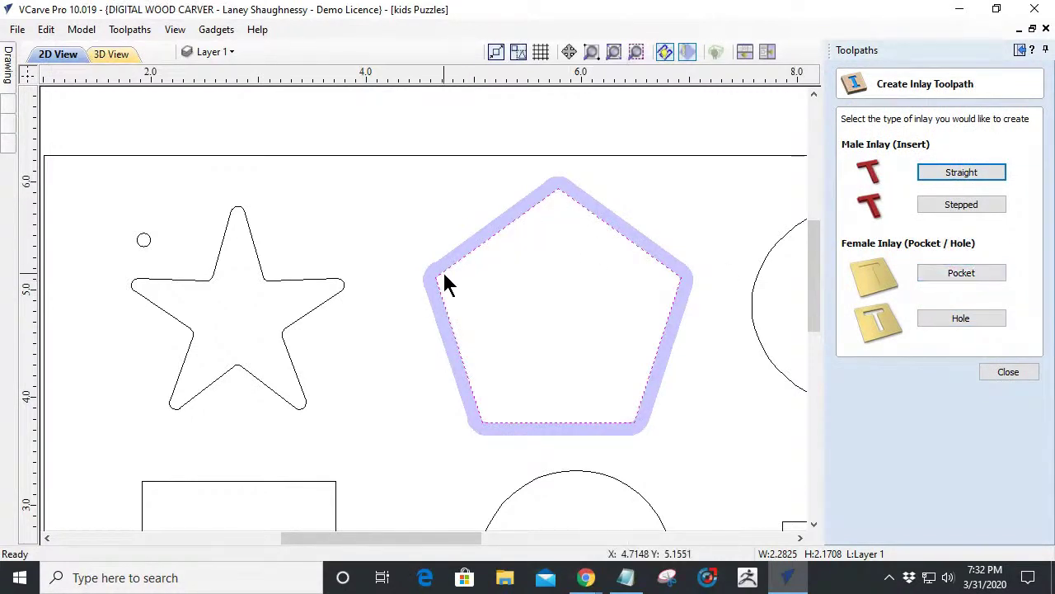
pyautogui.scroll(3, 453, 425)
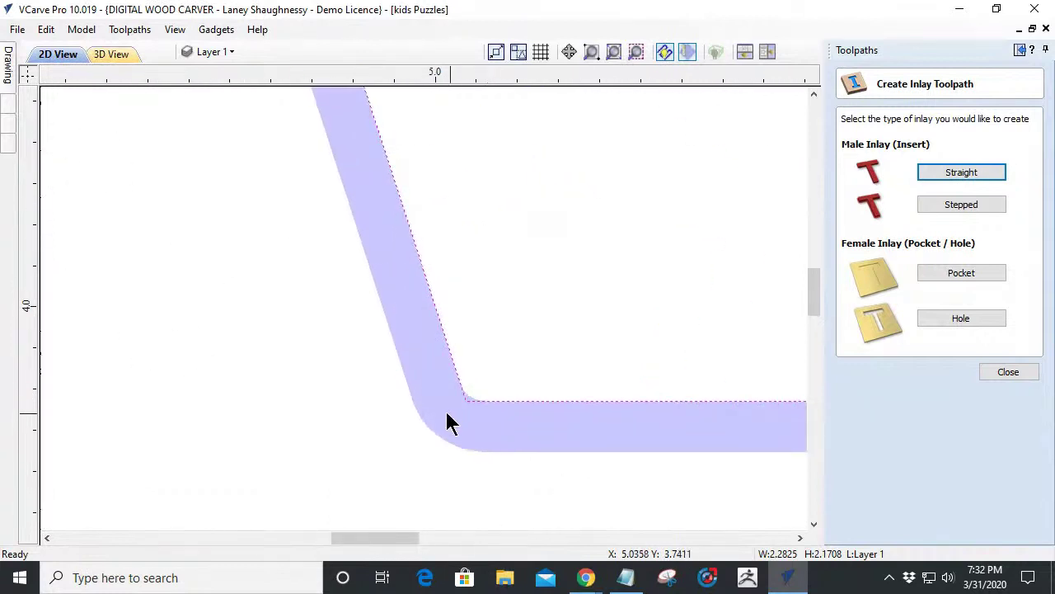
pyautogui.scroll(2, 441, 388)
pyautogui.scroll(1, 467, 349)
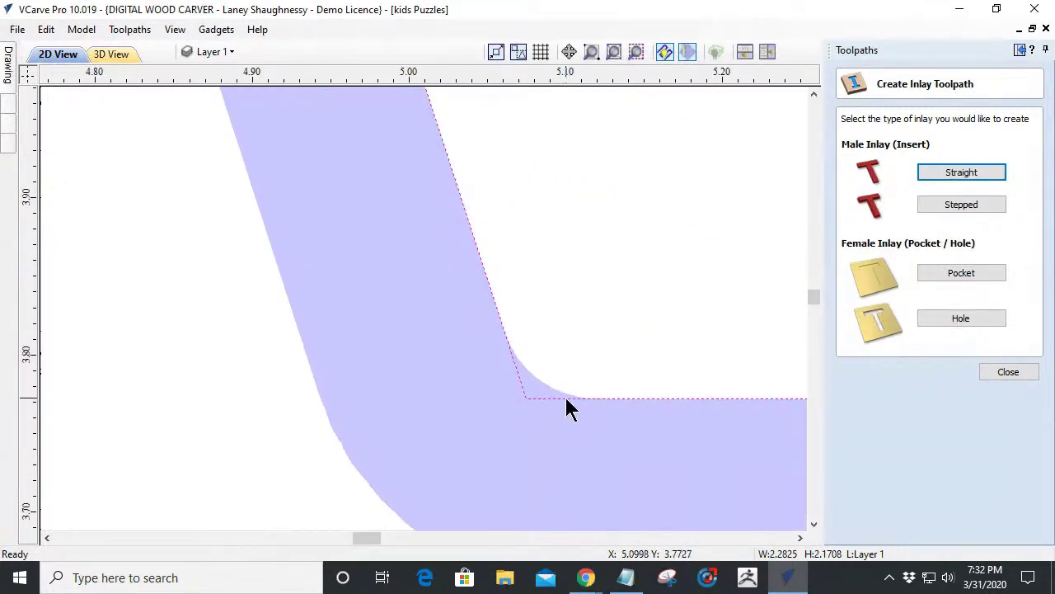
pyautogui.scroll(-6, 565, 397)
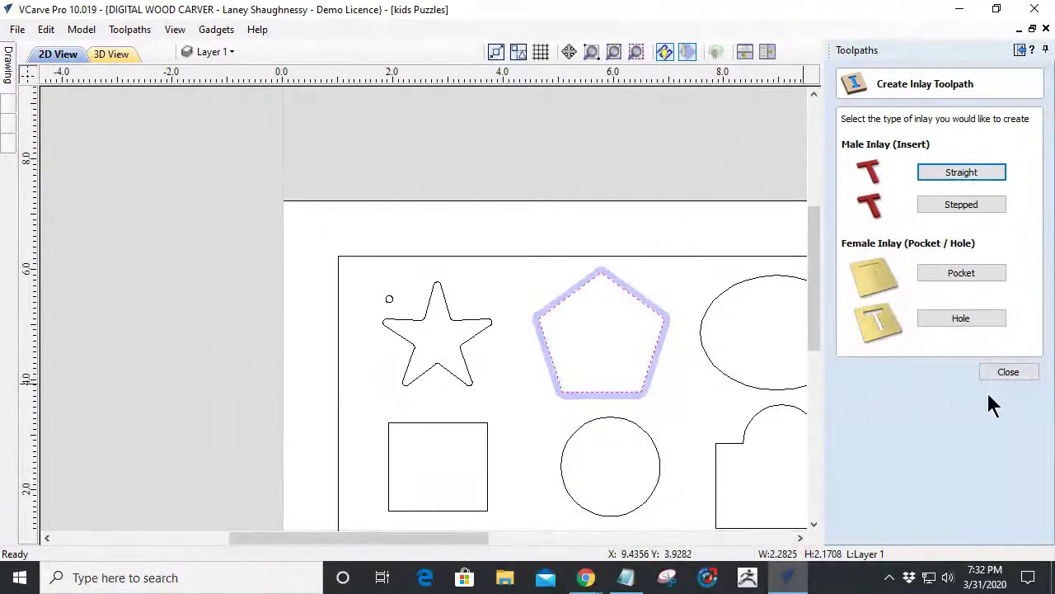
pyautogui.click(1007, 372)
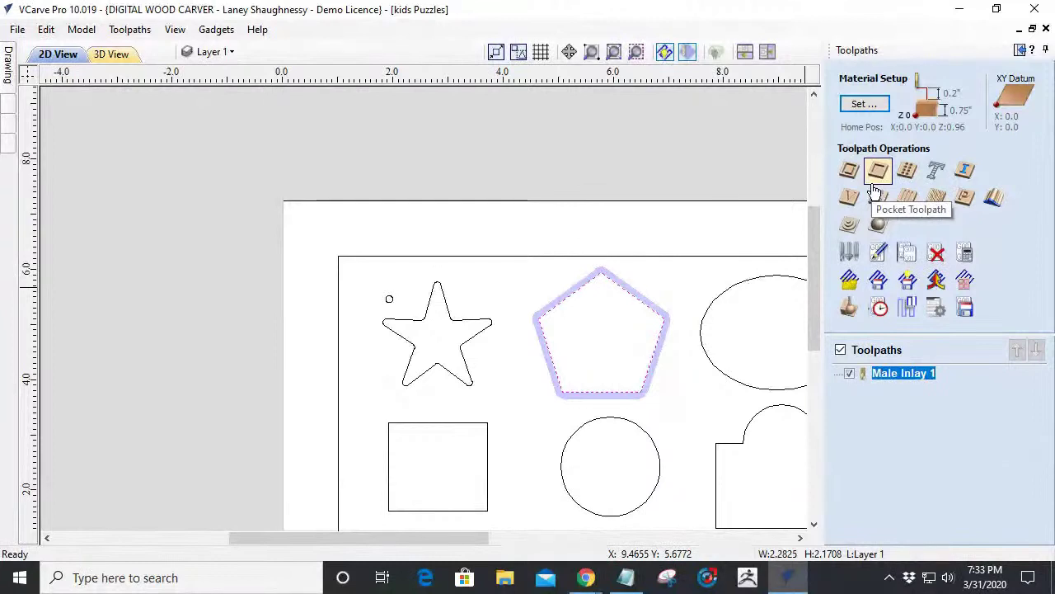
# Start a female pocket inlay toolpath for the pentagon and set its cut depth to .5 inches.
pyautogui.click(965, 169)
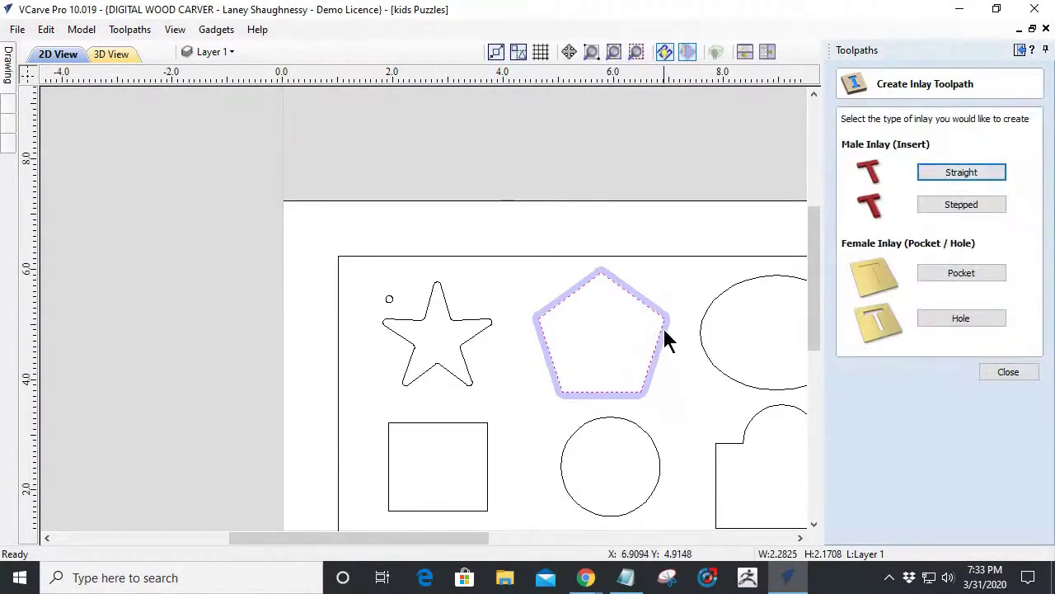
pyautogui.click(948, 275)
pyautogui.click(950, 135)
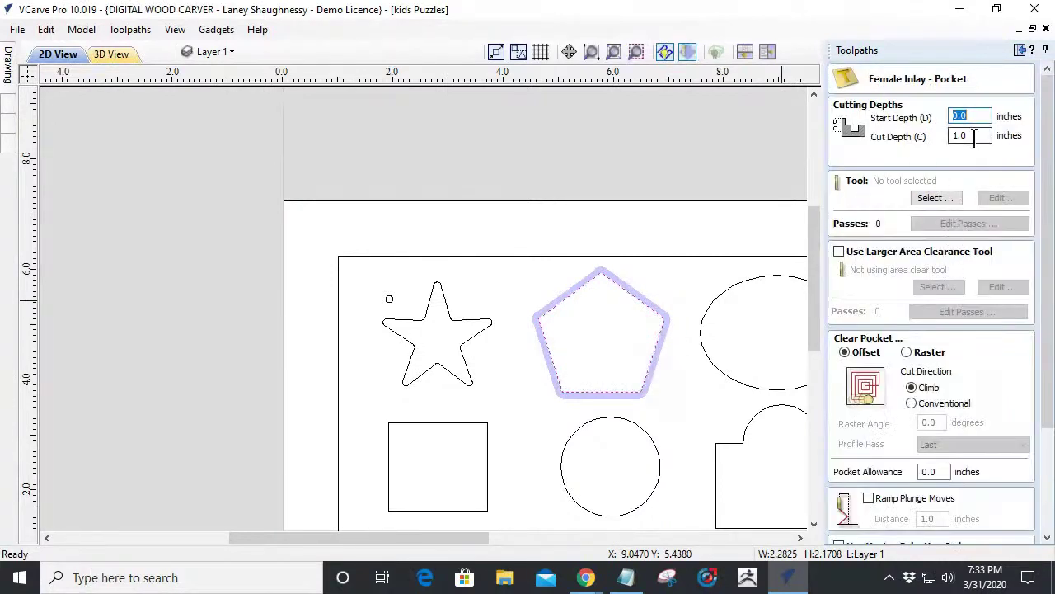
pyautogui.write('.5')
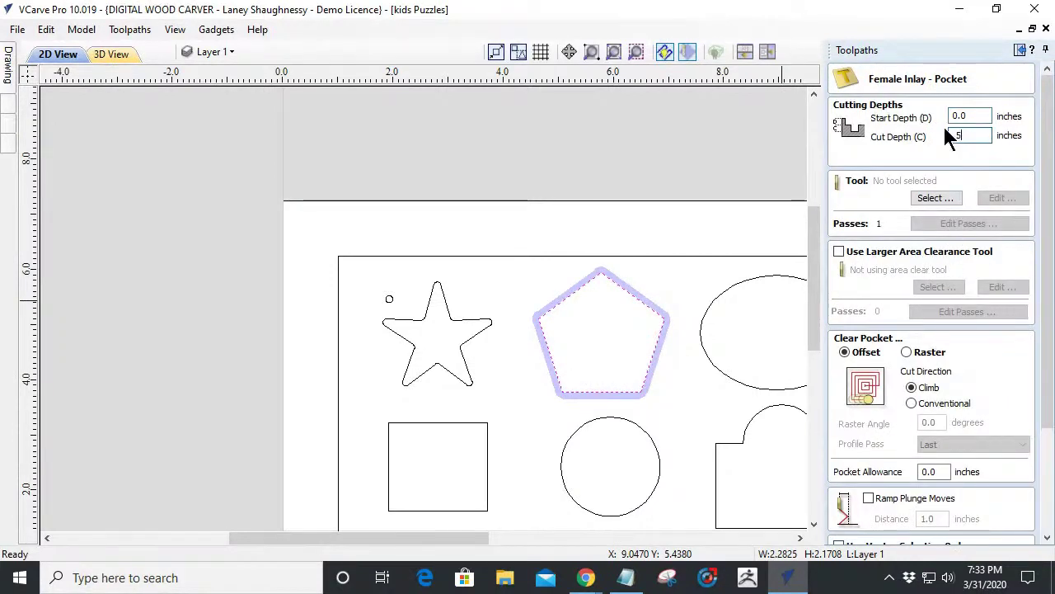
# Assign the End Mill (0.125 inch) to the pentagon's pocket inlay and calculate the toolpath.
pyautogui.click(931, 198)
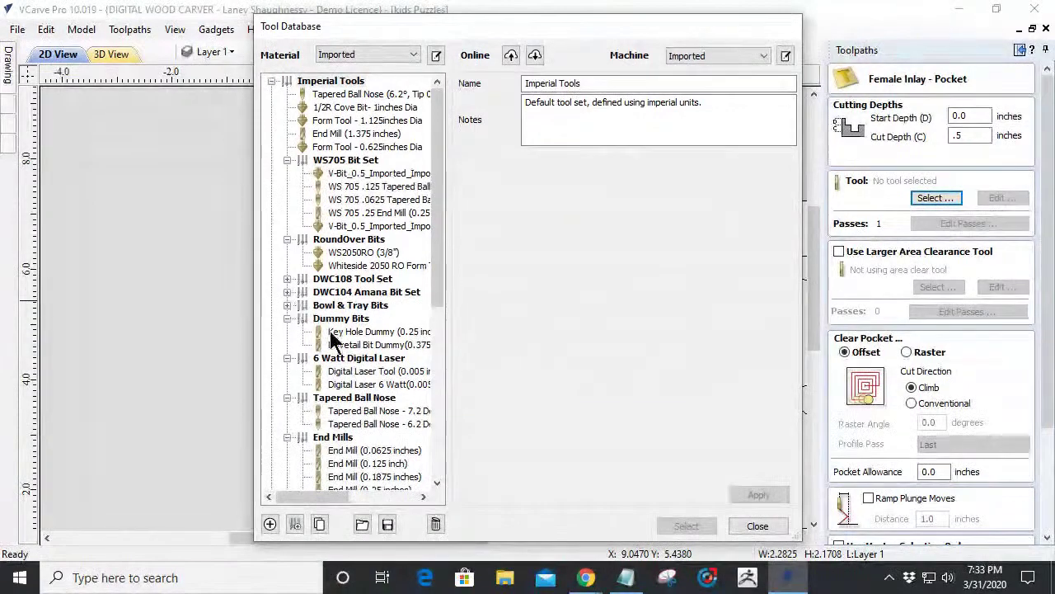
pyautogui.click(367, 463)
pyautogui.click(683, 526)
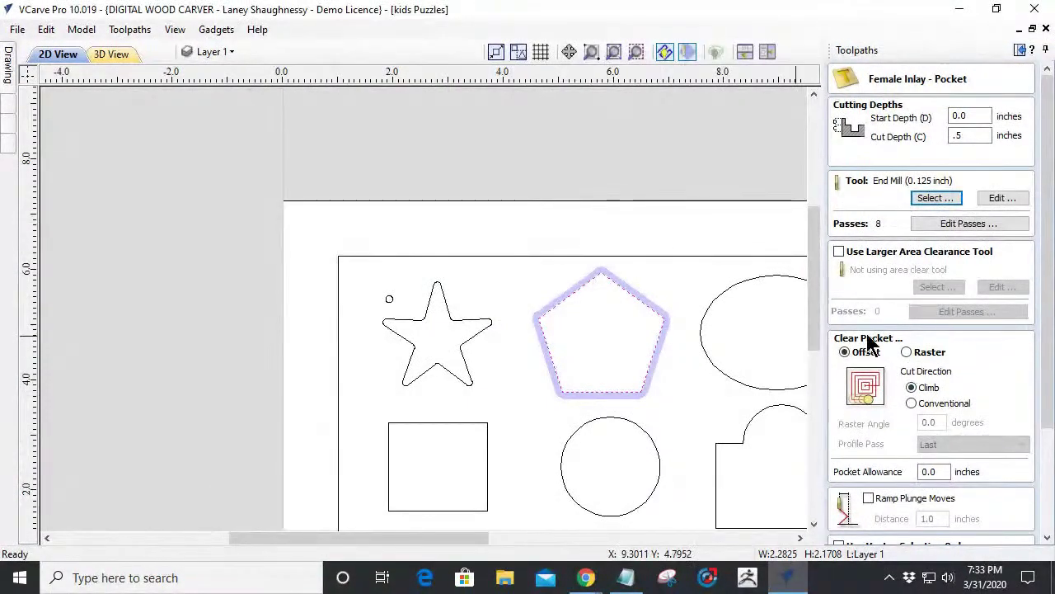
pyautogui.scroll(-1, 883, 338)
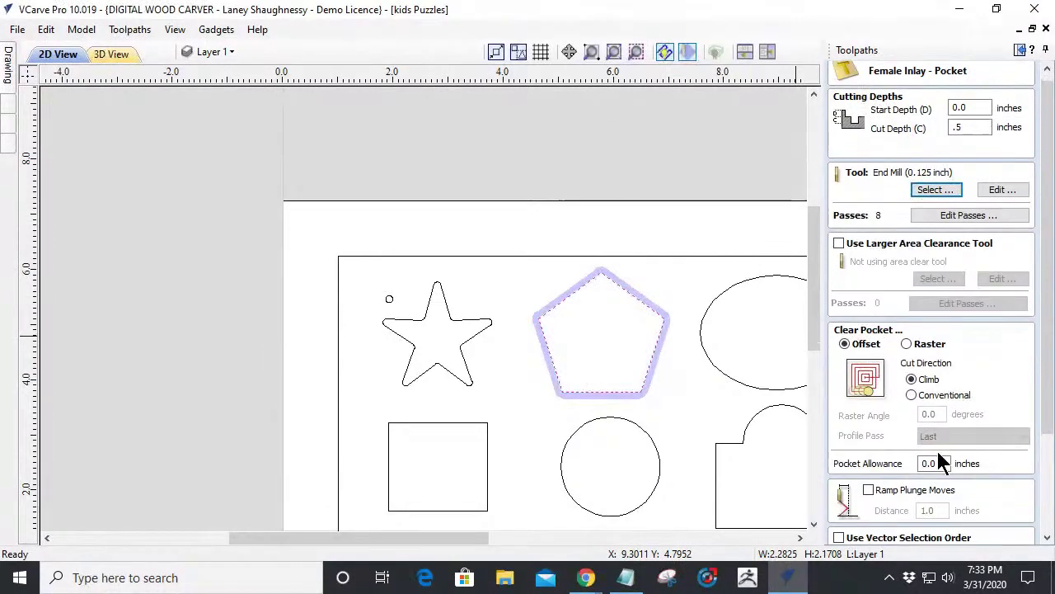
pyautogui.click(1048, 435)
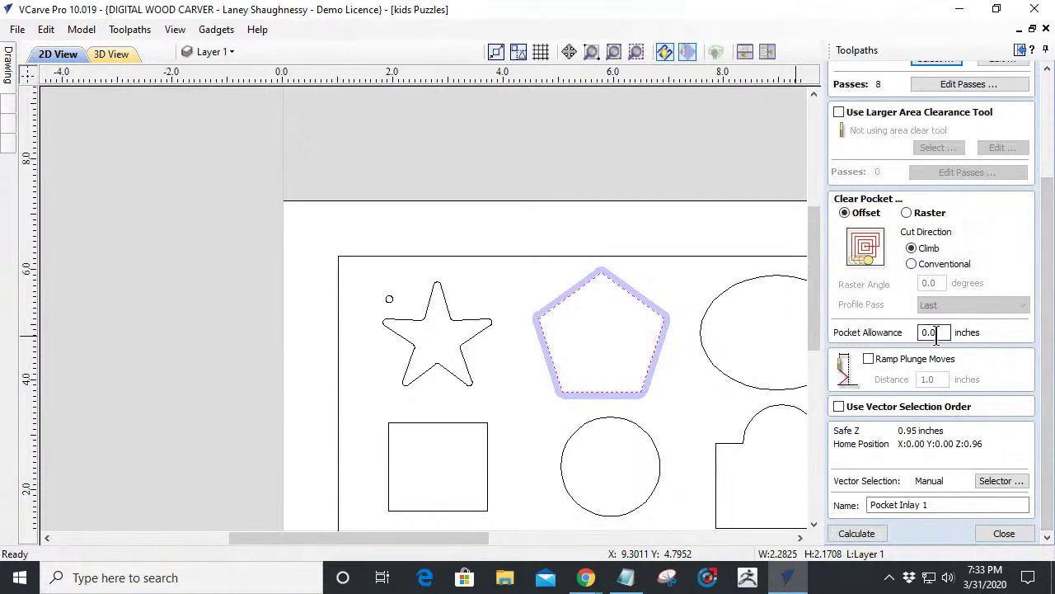
pyautogui.moveTo(937, 334); pyautogui.dragTo(912, 338)
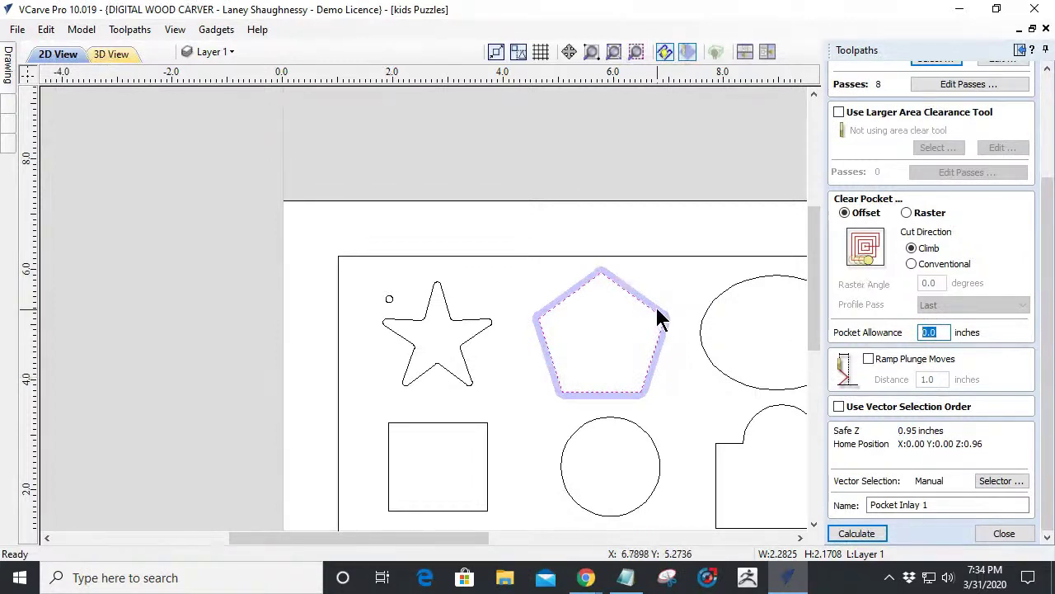
pyautogui.click(854, 533)
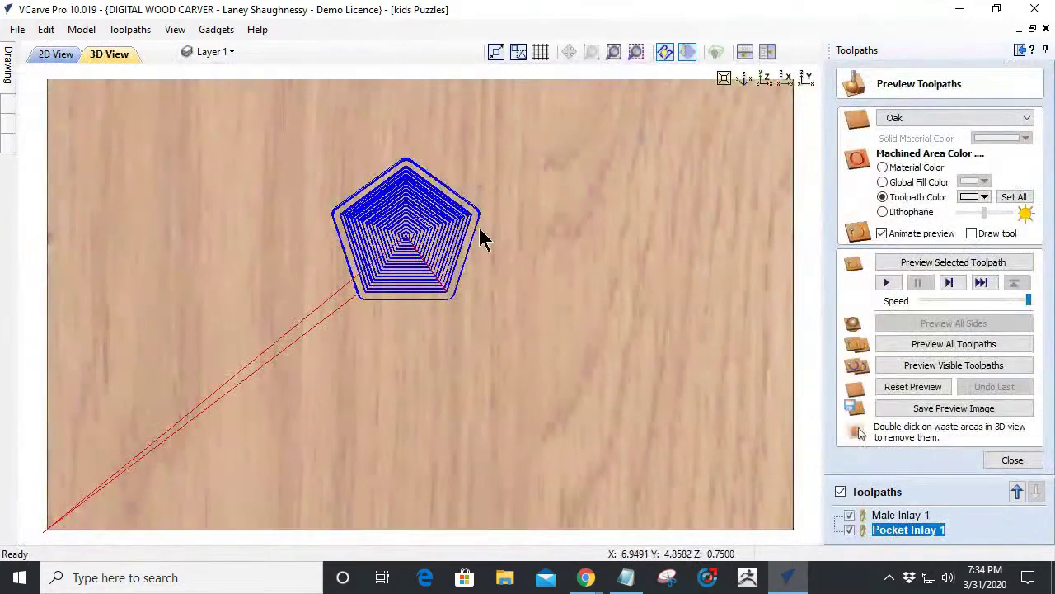
# Examine the pentagon's combined male and pocket inlay toolpaths near the apex in the 2D view.
pyautogui.click(66, 57)
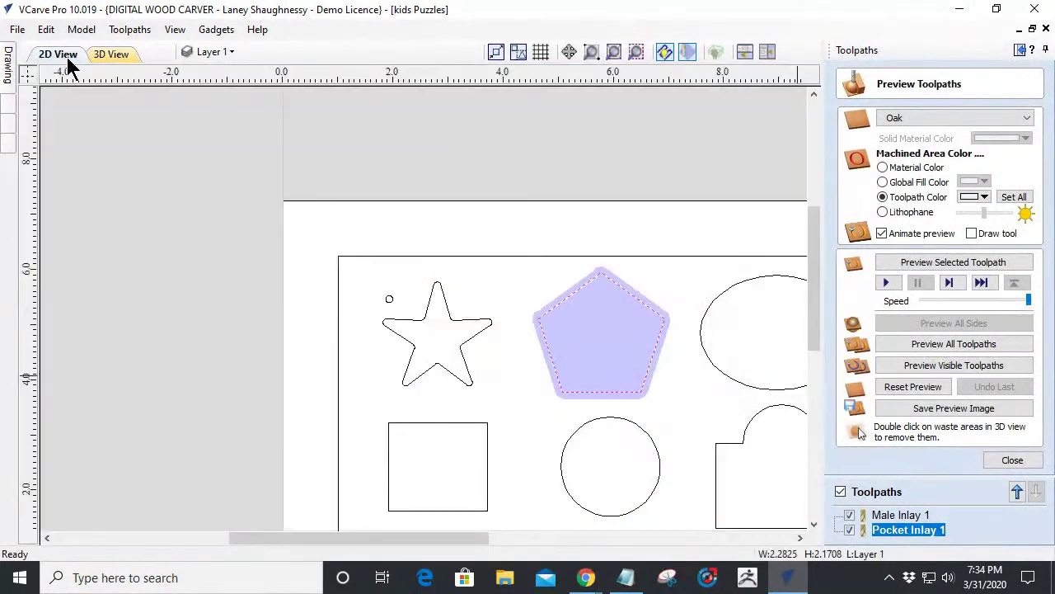
pyautogui.scroll(6, 619, 292)
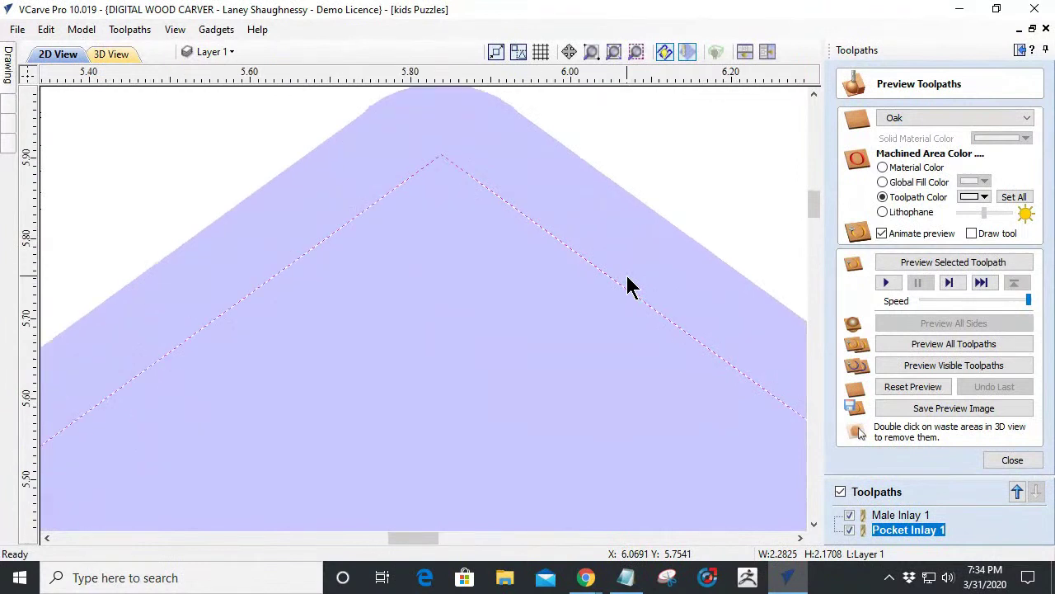
pyautogui.scroll(2, 627, 286)
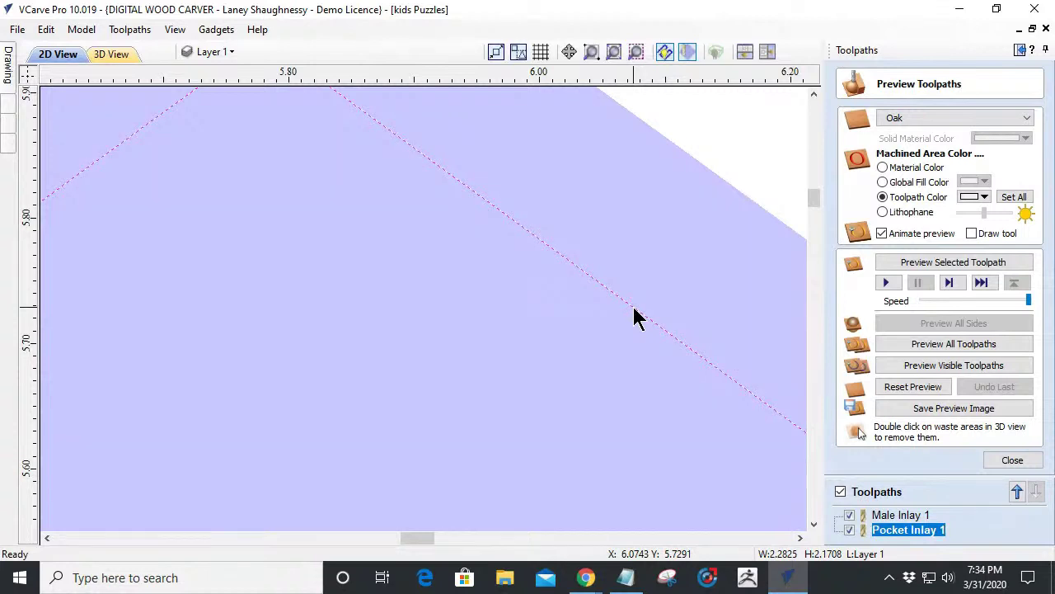
pyautogui.scroll(-2, 634, 319)
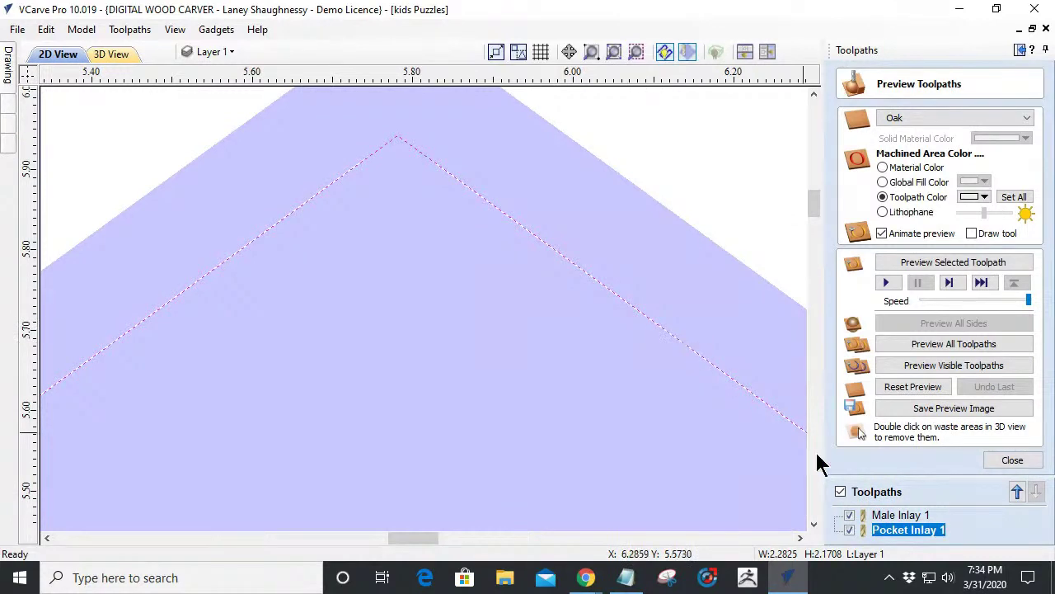
# Edit the pentagon's pocket inlay toolpath to a Pocket Allowance of 0.005 inches and recalculate it.
pyautogui.doubleClick(905, 529)
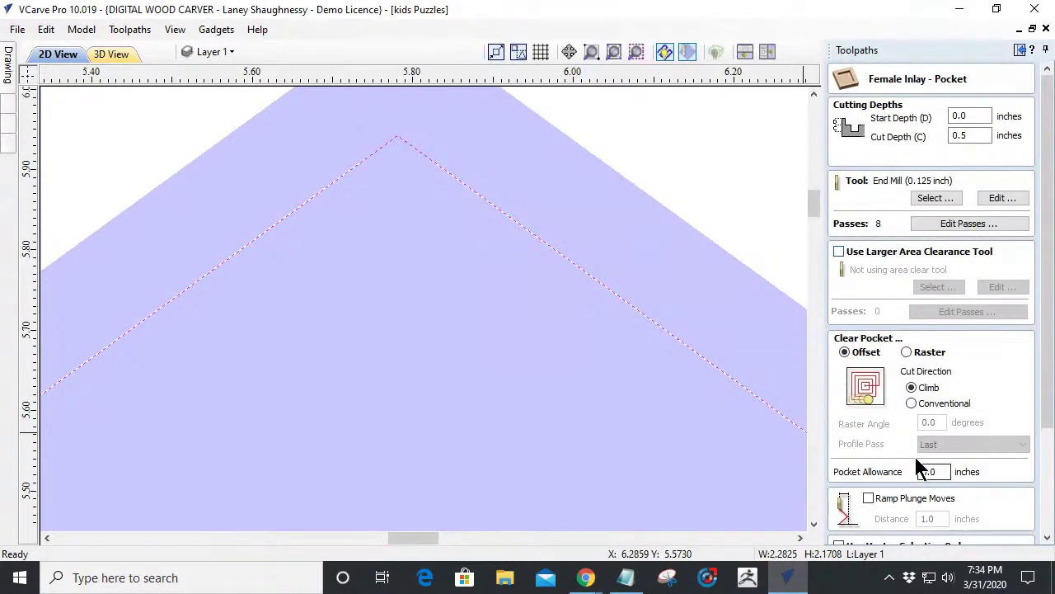
pyautogui.moveTo(939, 472); pyautogui.dragTo(916, 473)
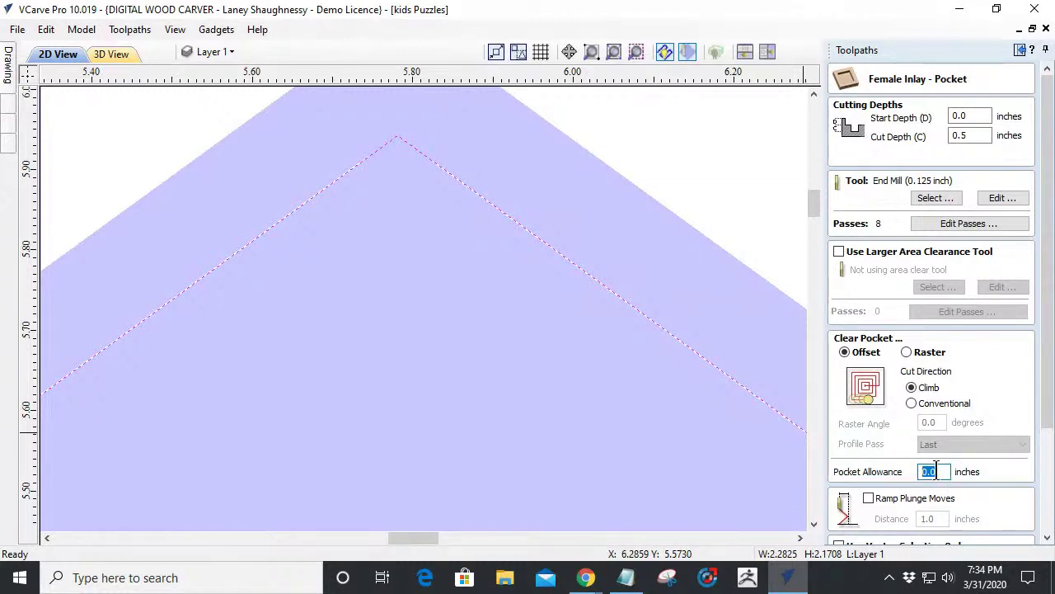
pyautogui.write('-.')
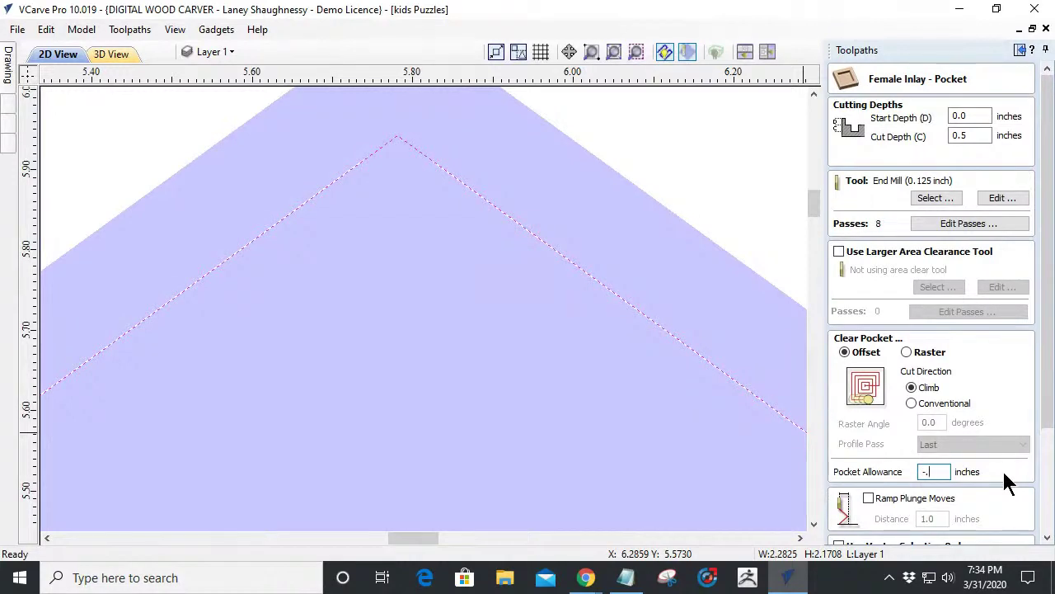
pyautogui.write('0')
pyautogui.press('BackSpace')
pyautogui.press('BackSpace')
pyautogui.press('BackSpace')
pyautogui.write('-')
pyautogui.write('0')
pyautogui.write('.')
pyautogui.write('00')
pyautogui.write('5')
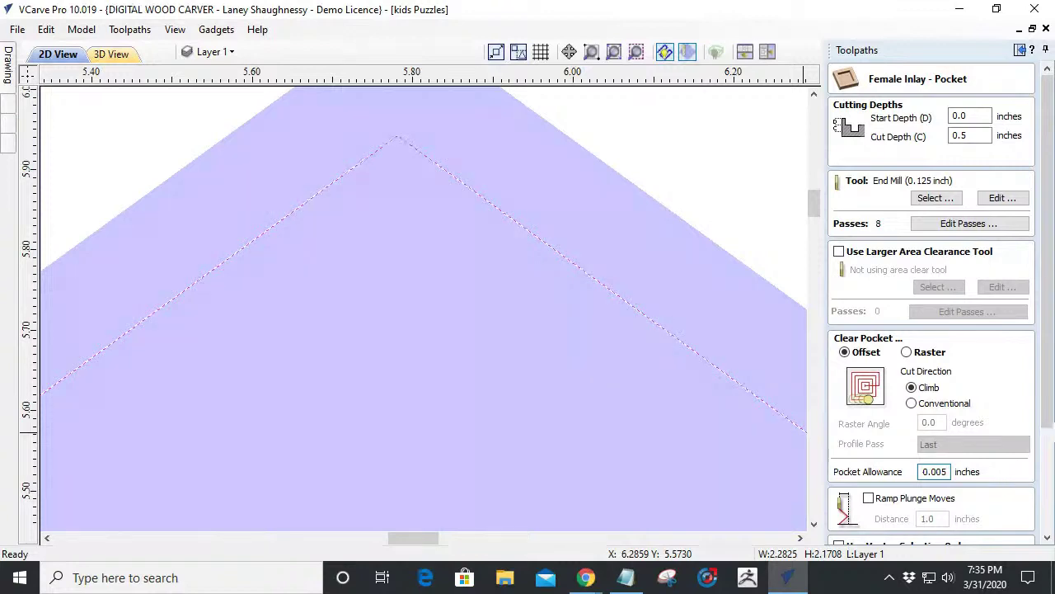
pyautogui.click(1048, 432)
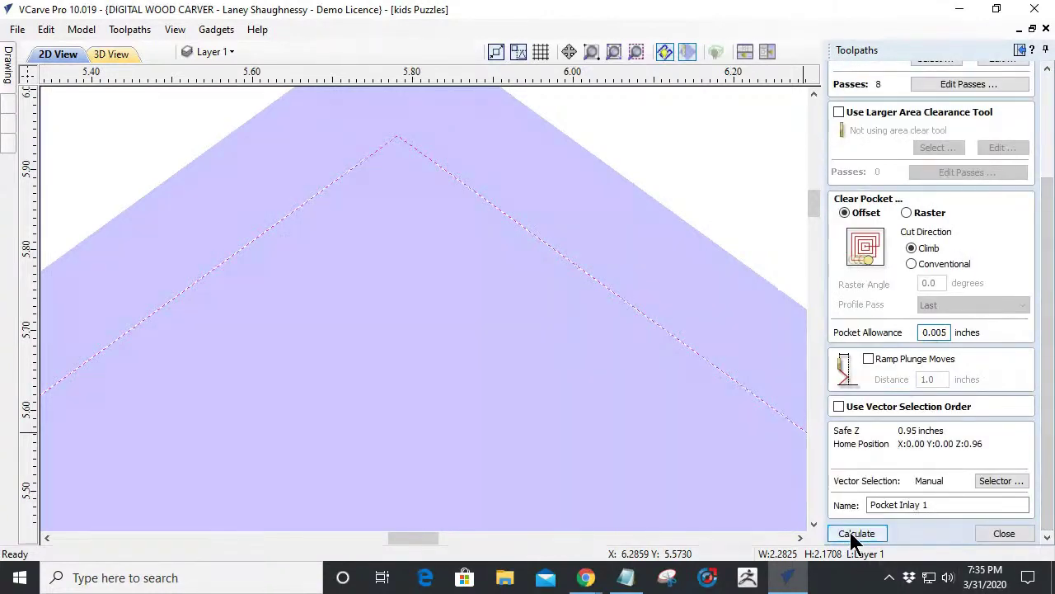
pyautogui.click(856, 534)
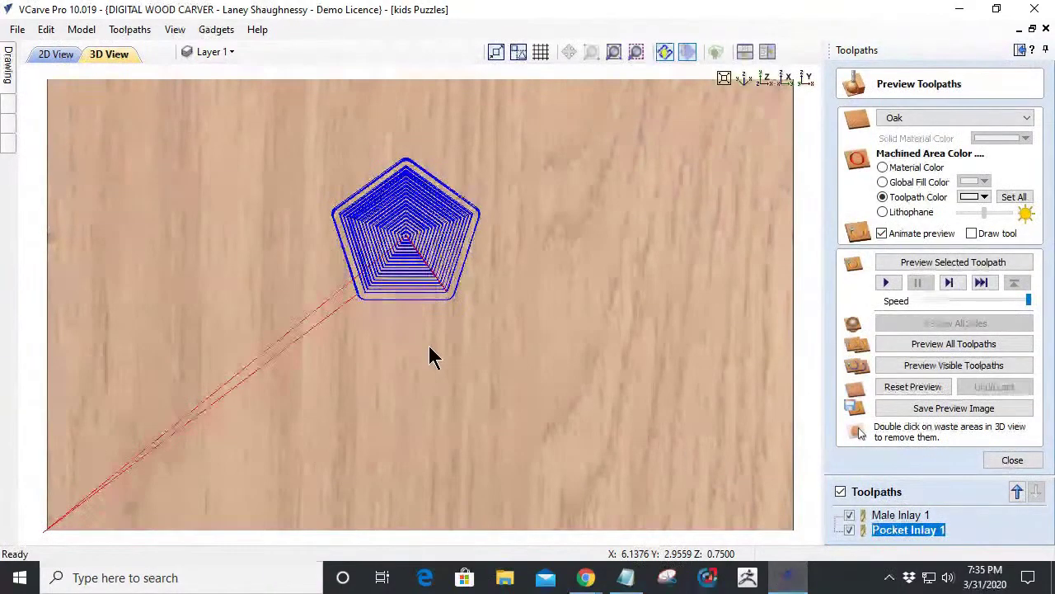
# Hide the male inlay toolpath in the 2D view and examine the pocket's edge against the pentagon outline.
pyautogui.click(50, 57)
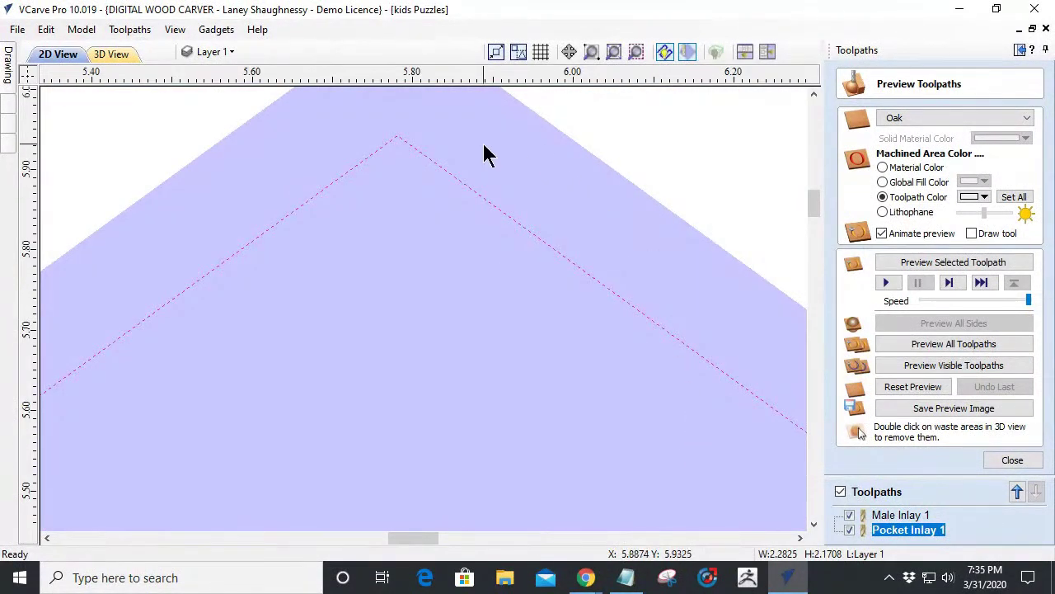
pyautogui.click(849, 514)
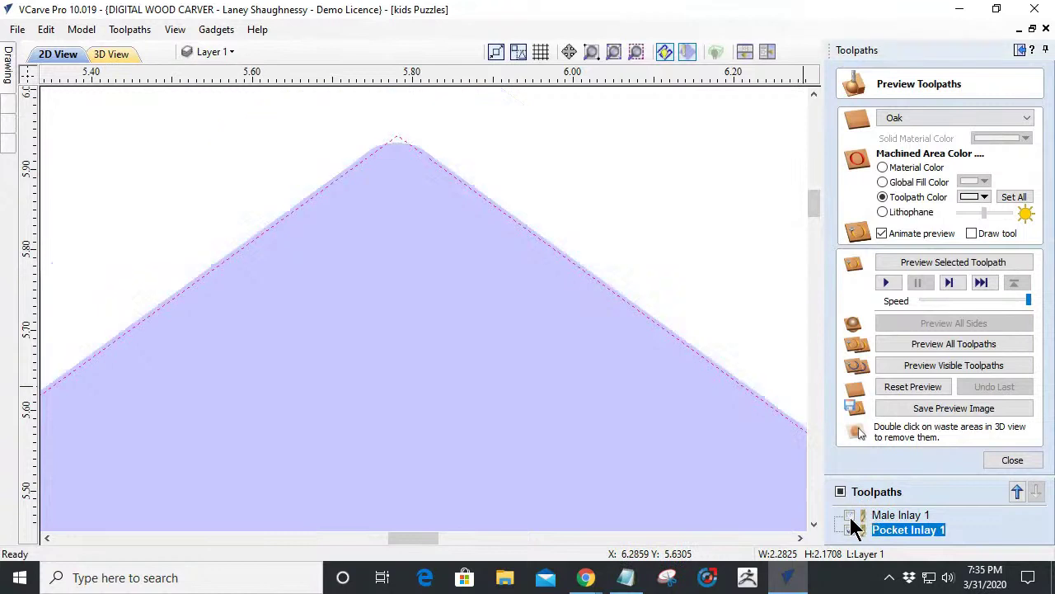
pyautogui.scroll(3, 636, 329)
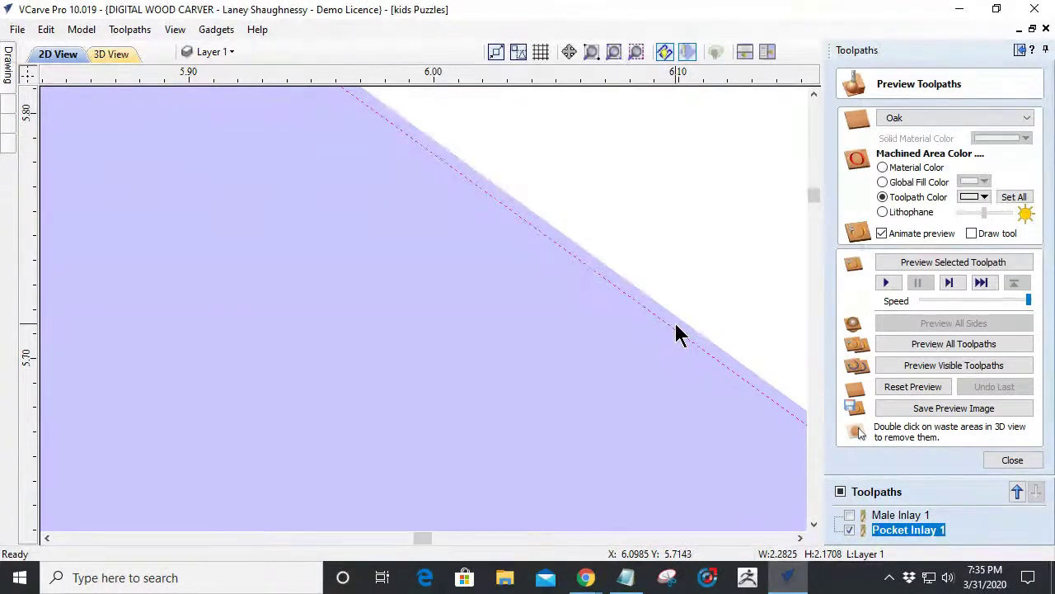
# Compare the pentagon's apex with only the male inlay visible, then with only the pocket inlay visible.
pyautogui.click(849, 530)
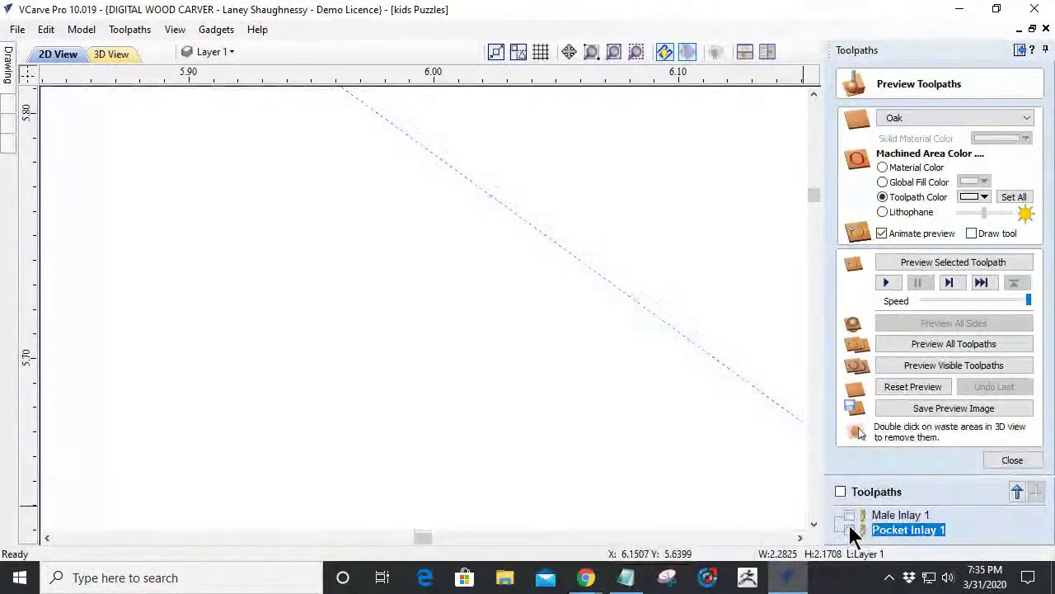
pyautogui.click(849, 514)
pyautogui.scroll(-5, 690, 360)
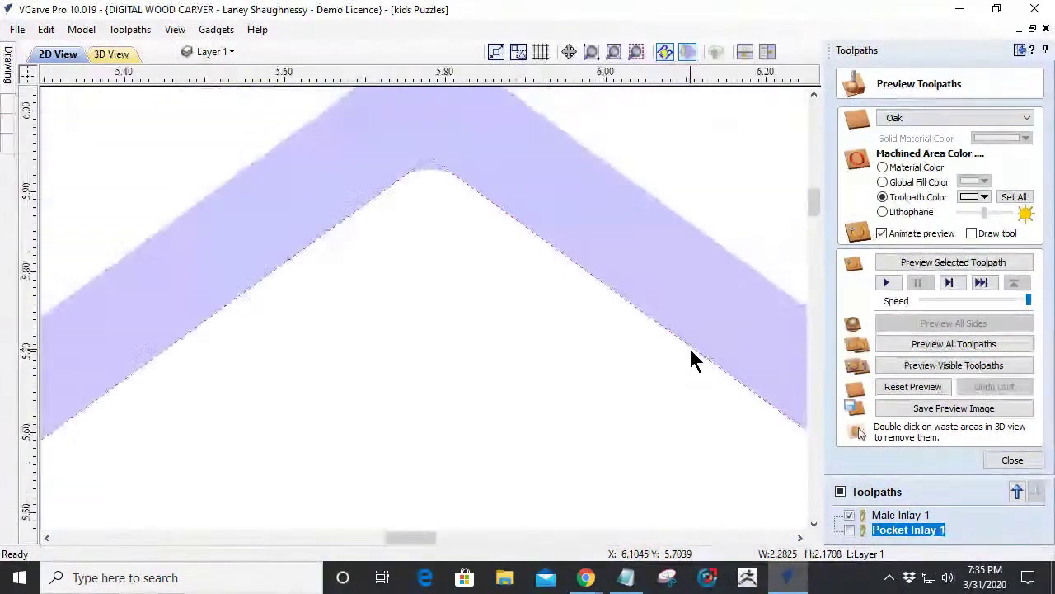
pyautogui.scroll(-1, 586, 400)
pyautogui.scroll(2, 586, 400)
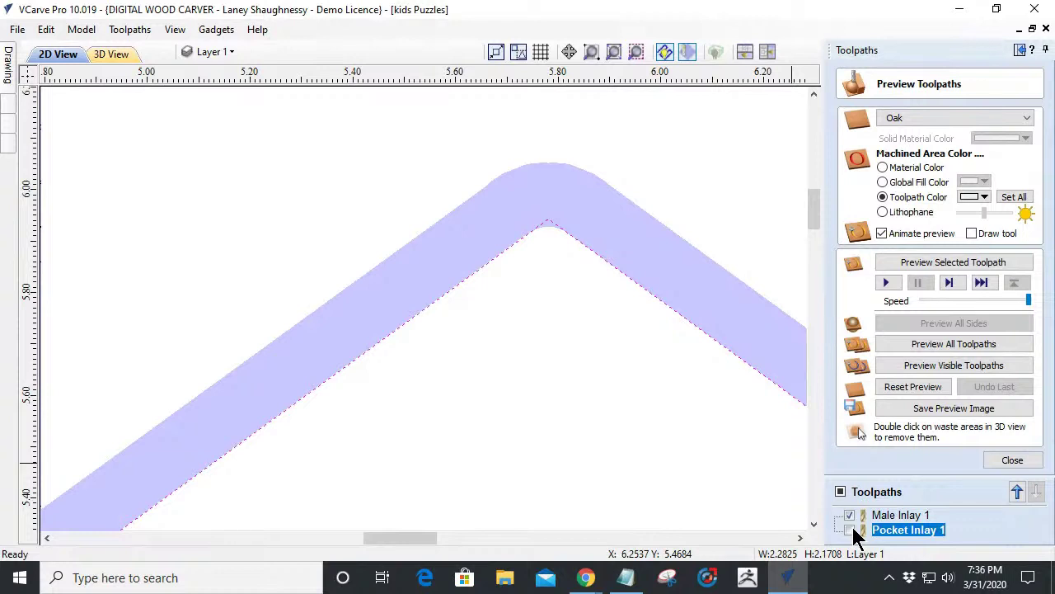
pyautogui.click(849, 515)
pyautogui.click(850, 529)
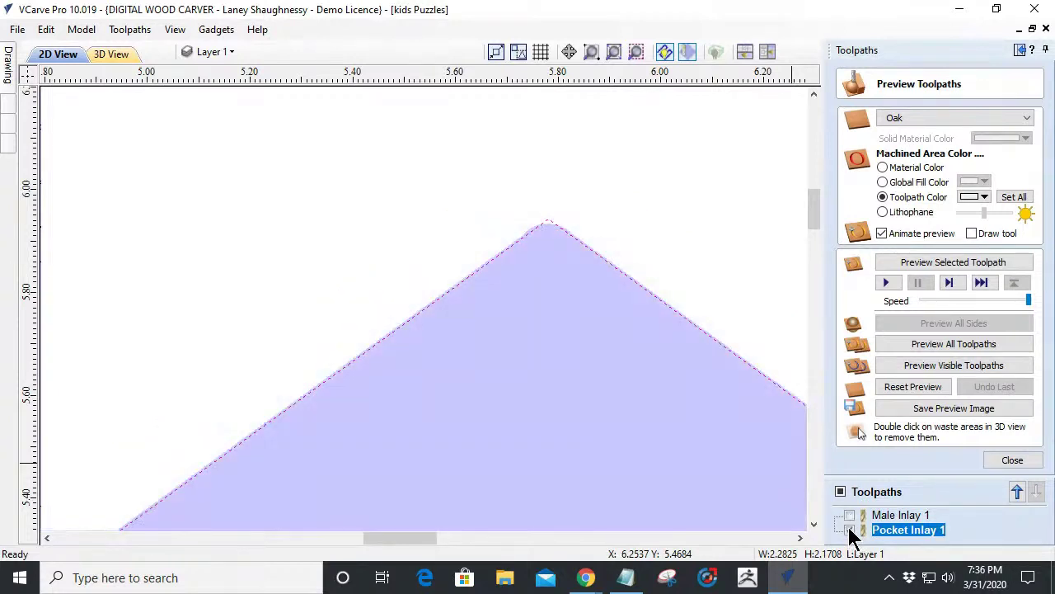
# Try a Pocket Allowance of 0.02 inches for the pentagon's pocket inlay toolpath.
pyautogui.scroll(-5, 654, 301)
pyautogui.scroll(2, 693, 379)
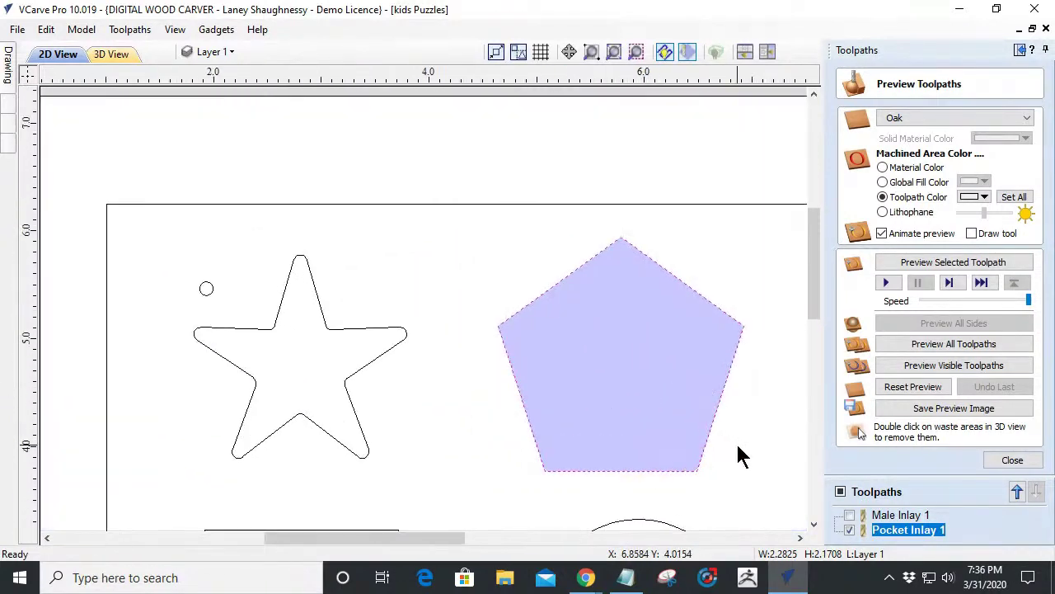
pyautogui.scroll(2, 737, 448)
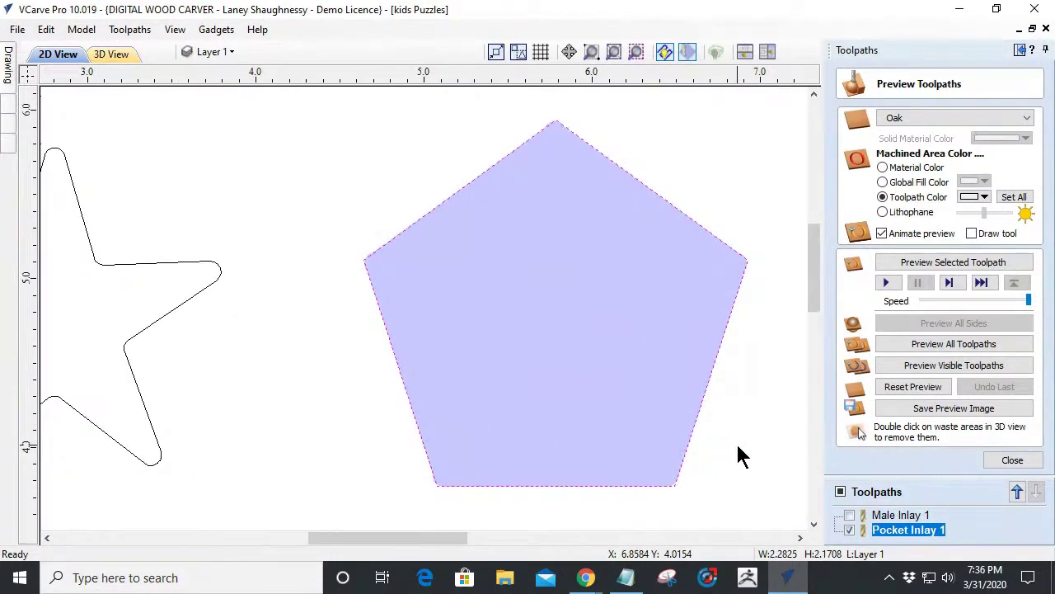
pyautogui.doubleClick(932, 531)
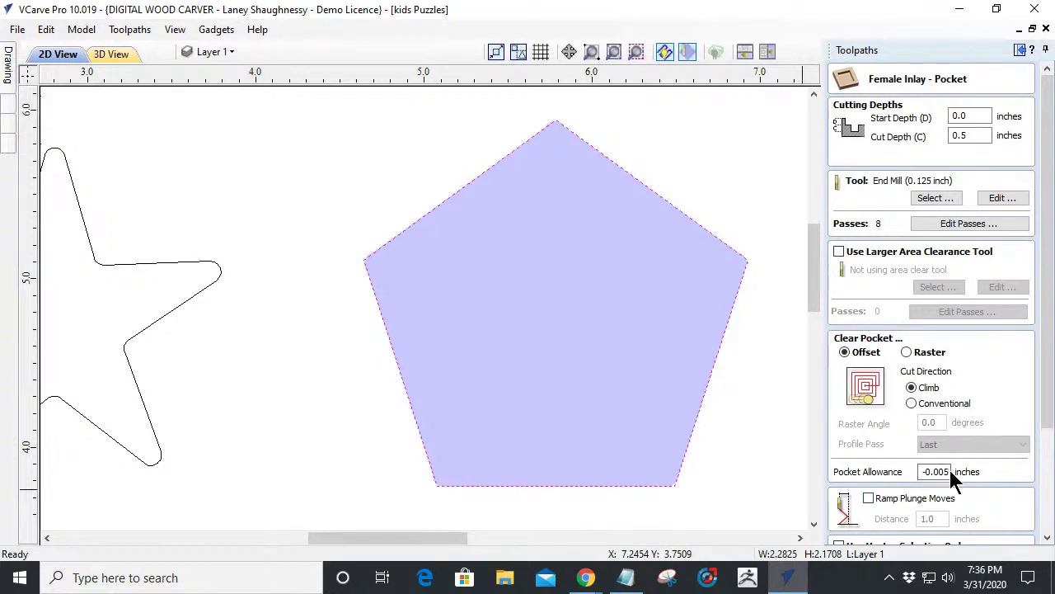
pyautogui.click(939, 478)
pyautogui.press('Home')
pyautogui.press('Delete')
pyautogui.moveTo(950, 477); pyautogui.dragTo(937, 477)
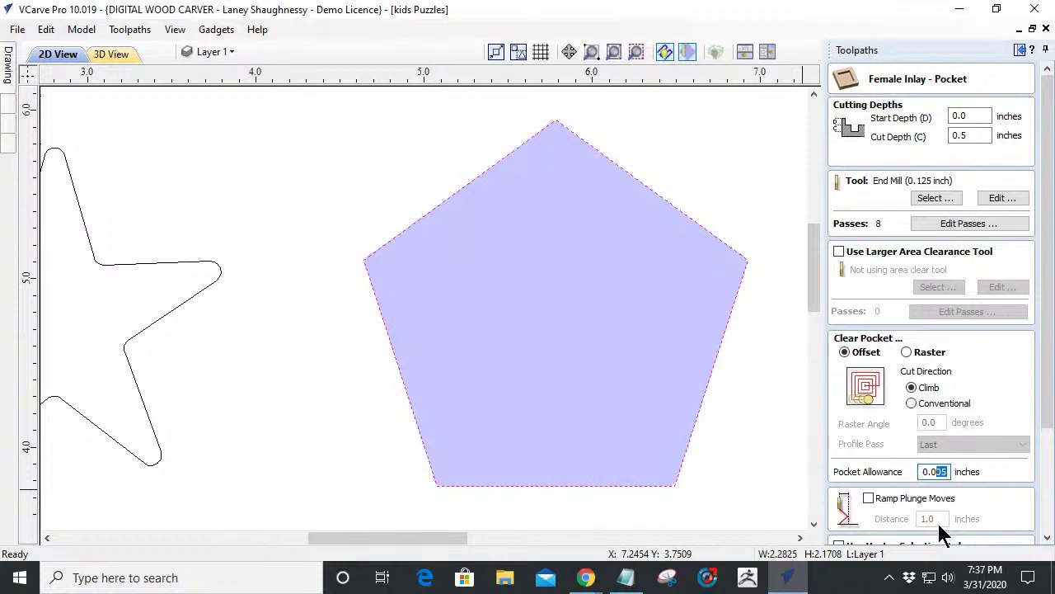
pyautogui.write('2')
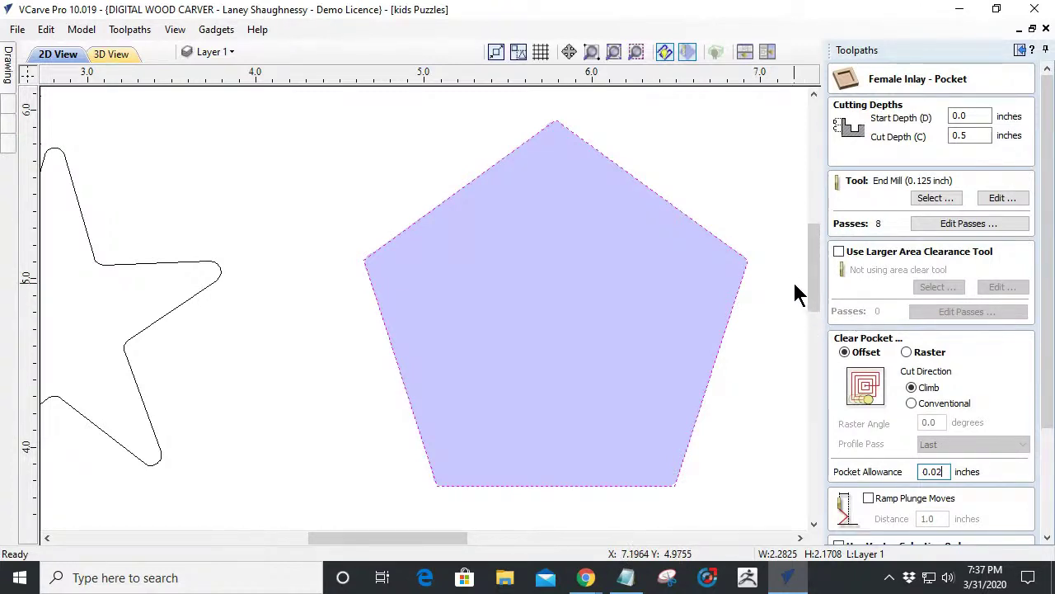
pyautogui.scroll(-2, 645, 320)
pyautogui.scroll(-2, 646, 321)
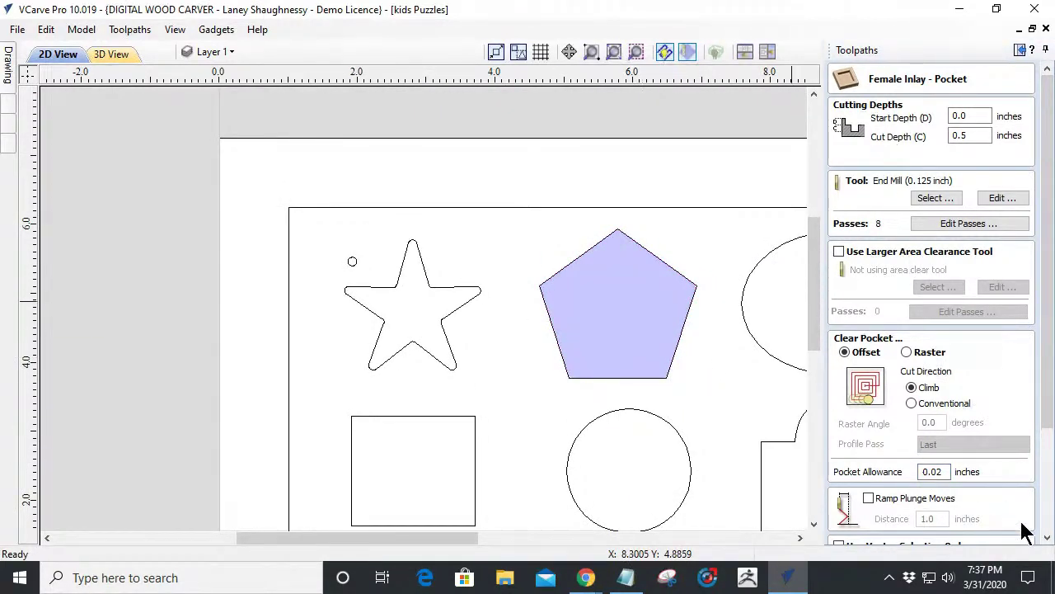
pyautogui.moveTo(1049, 420); pyautogui.dragTo(1048, 518)
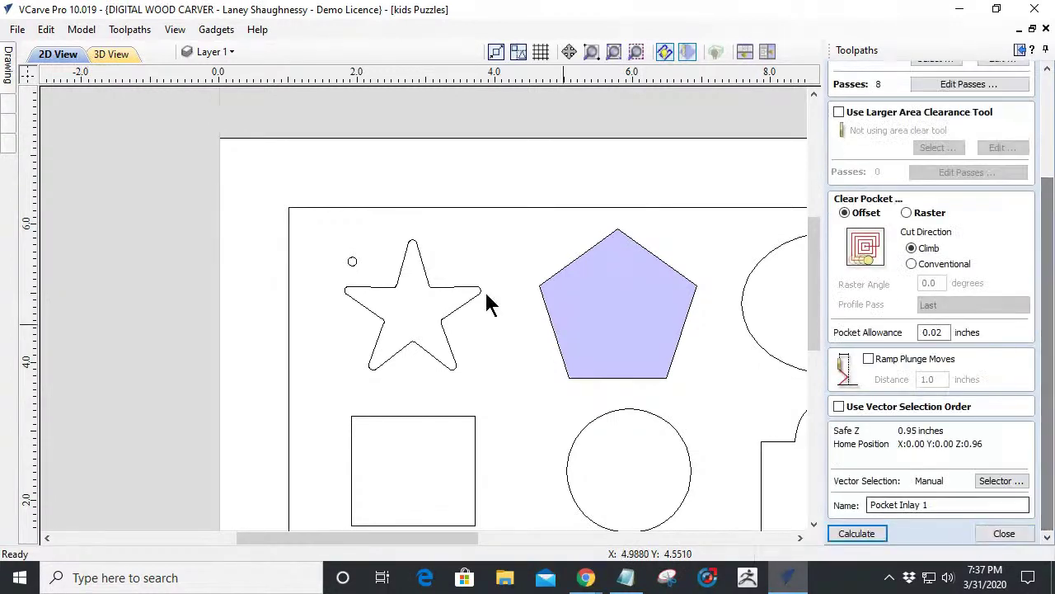
pyautogui.click(860, 532)
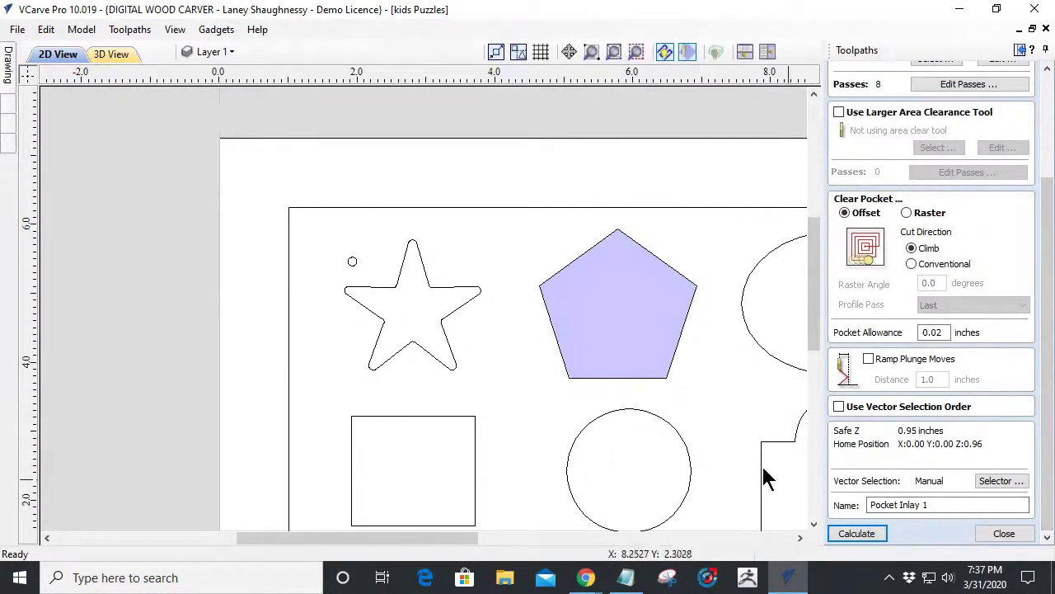
# Delete the small 0.125-inch circle beside the star, close the pocket inlay settings, and hide the pocket inlay toolpath in the 2D view.
pyautogui.scroll(-3, 662, 387)
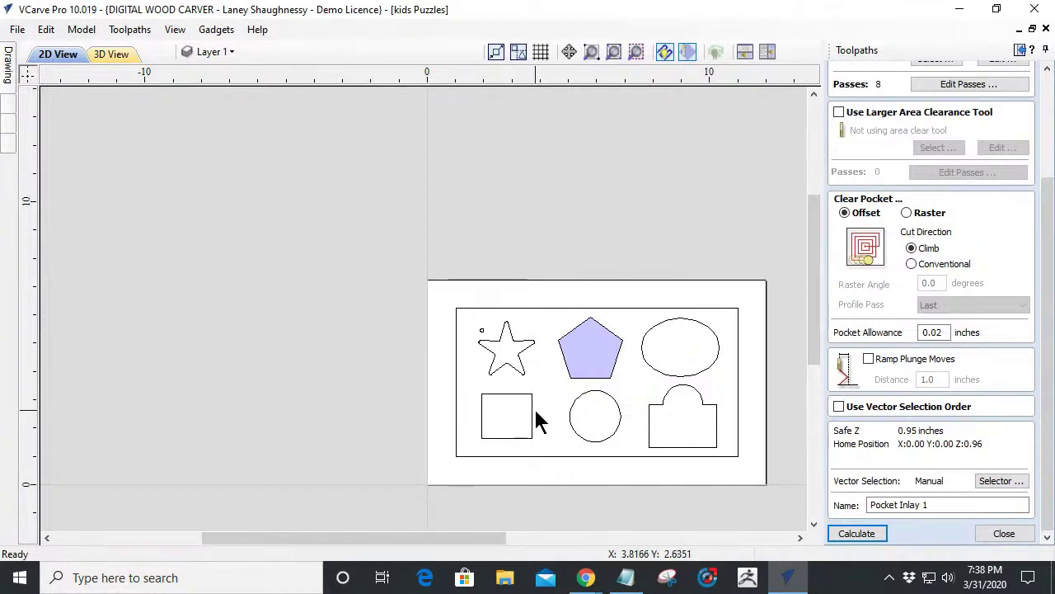
pyautogui.click(482, 331)
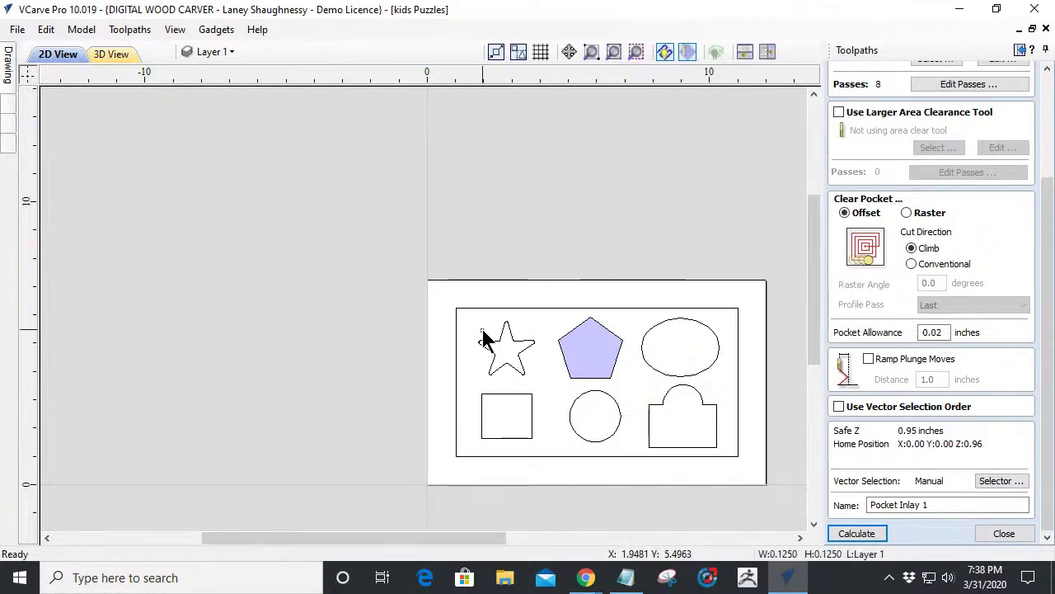
pyautogui.click(510, 379)
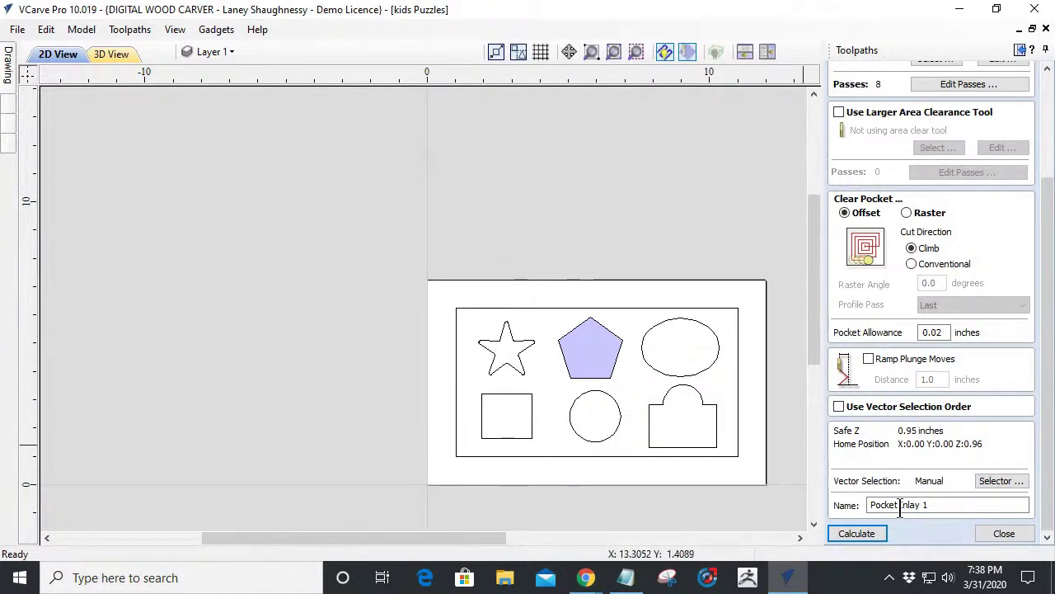
pyautogui.click(986, 535)
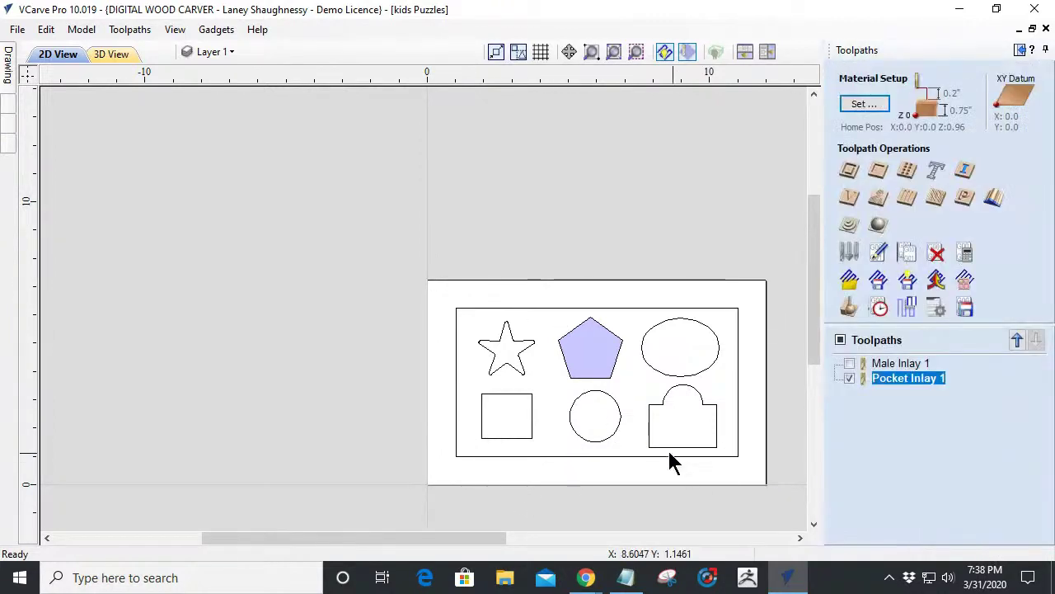
pyautogui.click(849, 377)
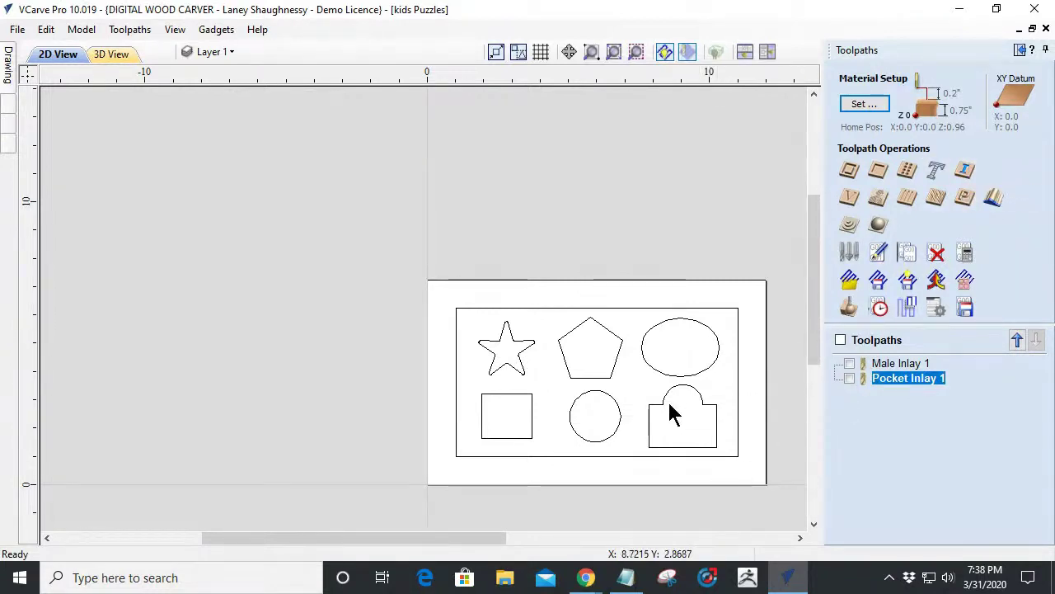
pyautogui.scroll(3, 655, 408)
pyautogui.scroll(3, 657, 410)
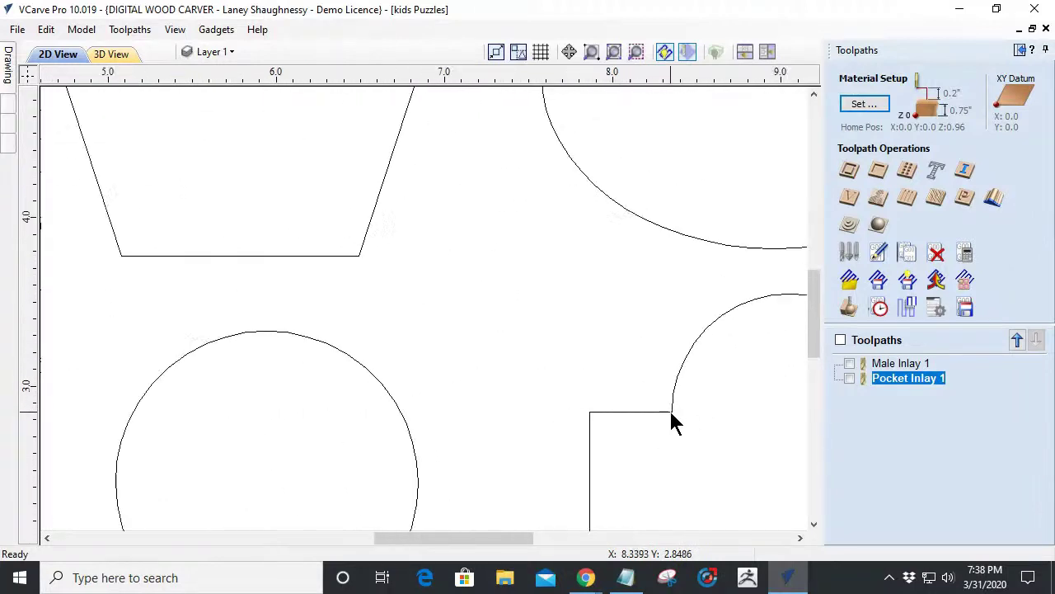
pyautogui.scroll(-3, 672, 416)
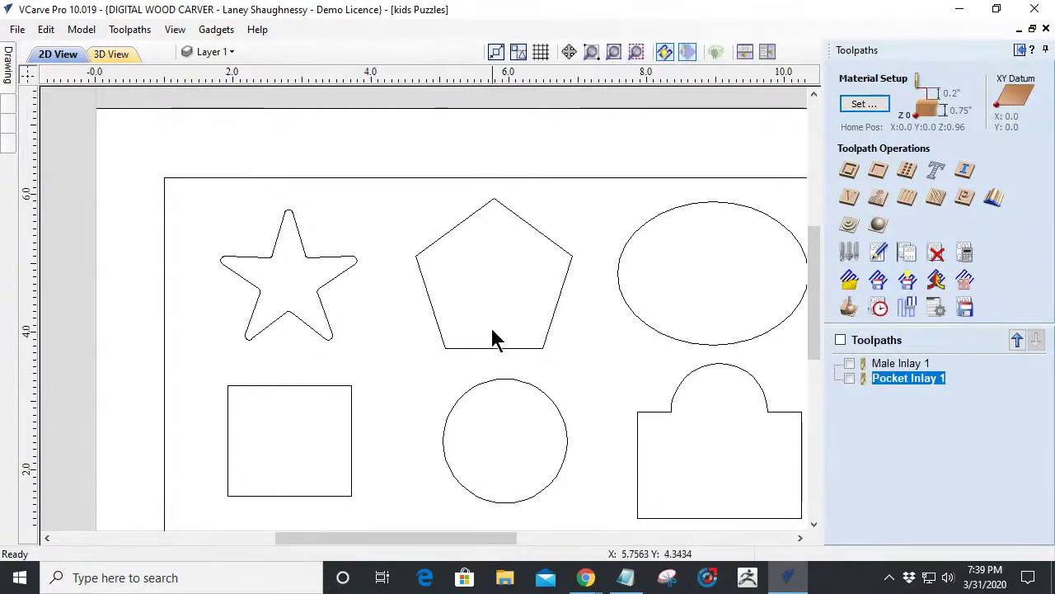
pyautogui.scroll(-2, 522, 377)
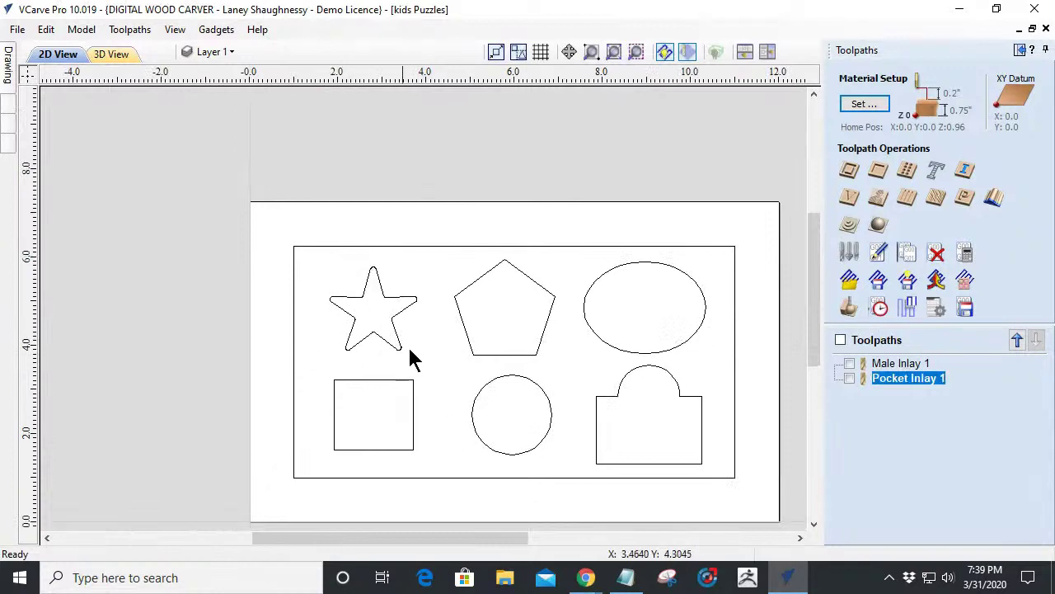
pyautogui.scroll(3, 369, 355)
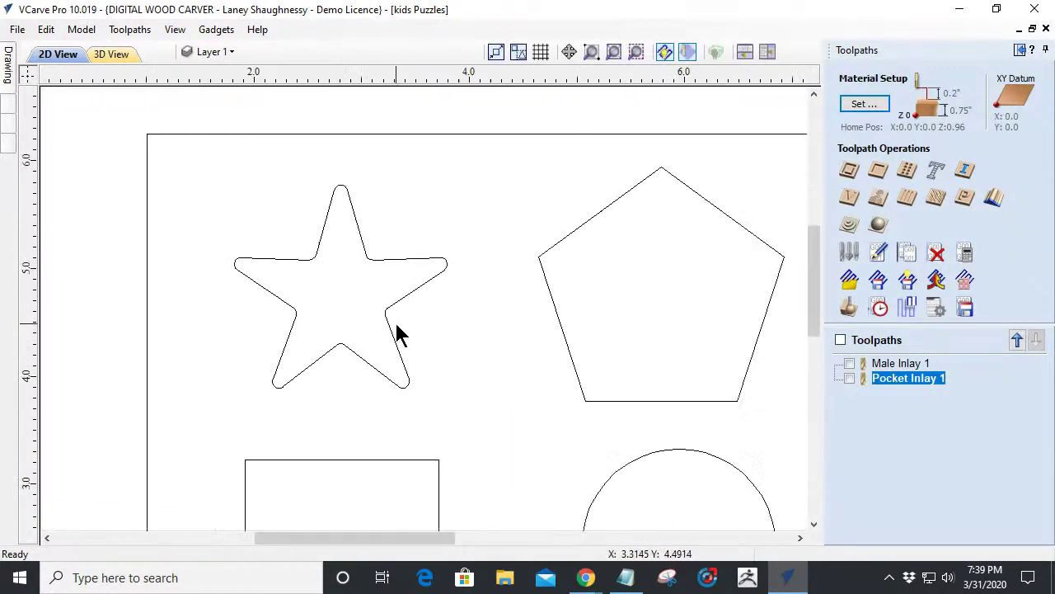
# Move all six puzzle shapes inside the rectangle to a new visible layer named Male Parts with red as its drawing color.
pyautogui.scroll(-3, 398, 334)
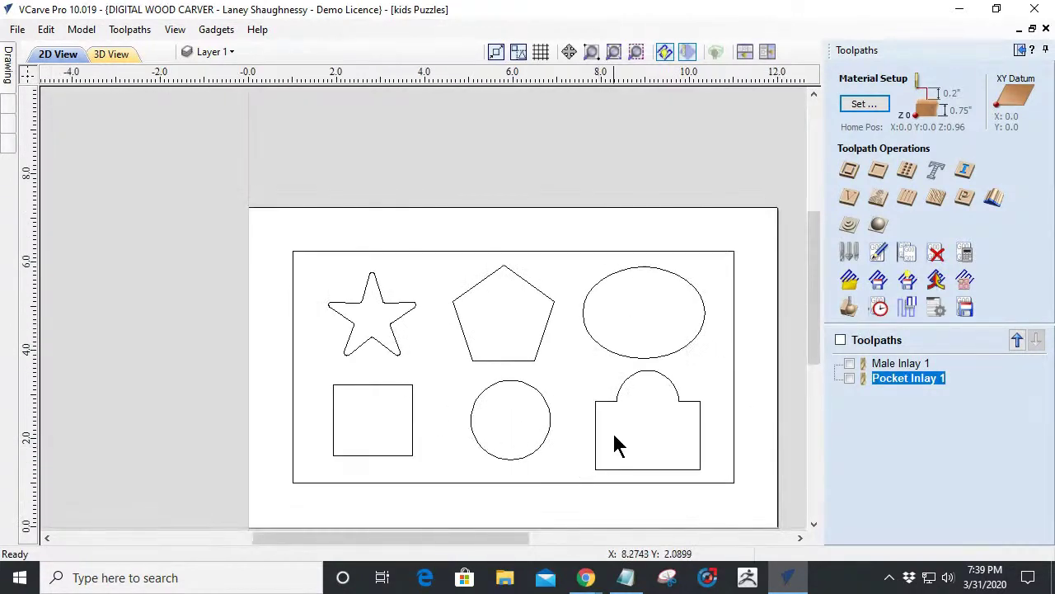
pyautogui.moveTo(298, 245); pyautogui.dragTo(724, 493)
pyautogui.rightClick(531, 356)
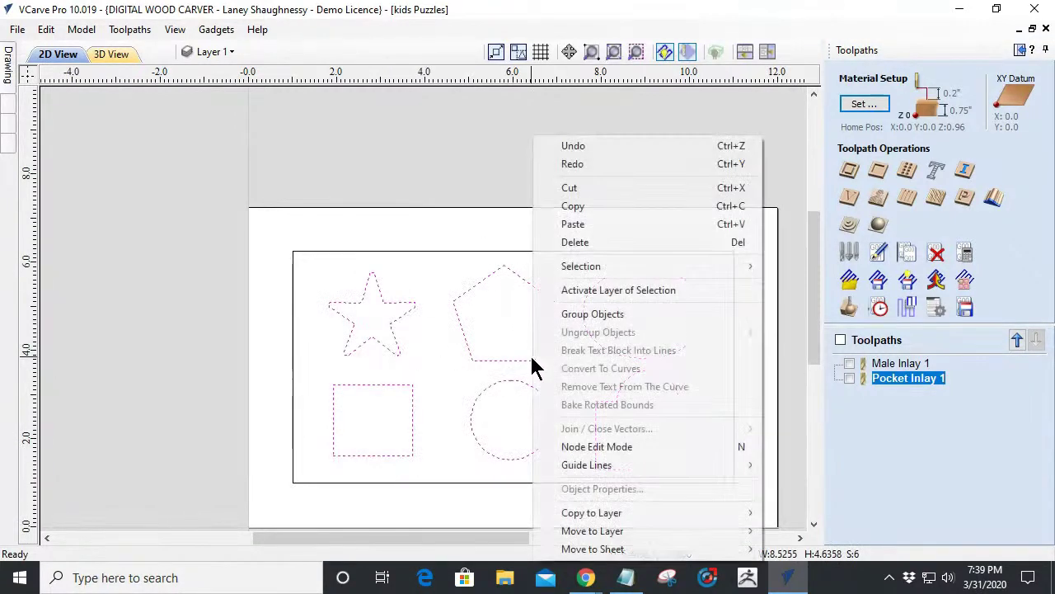
pyautogui.moveTo(618, 536)
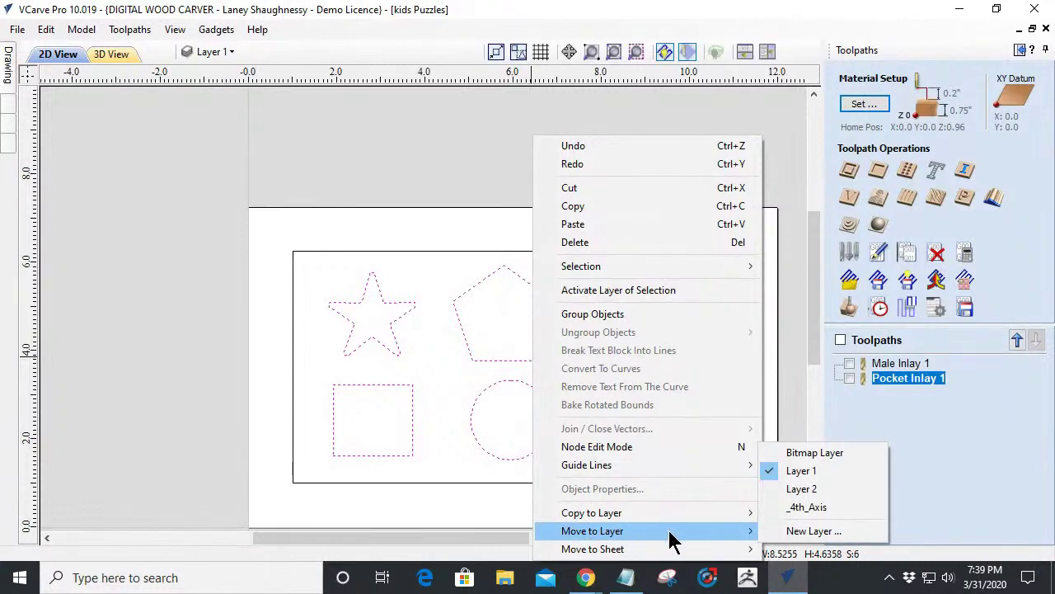
pyautogui.click(792, 532)
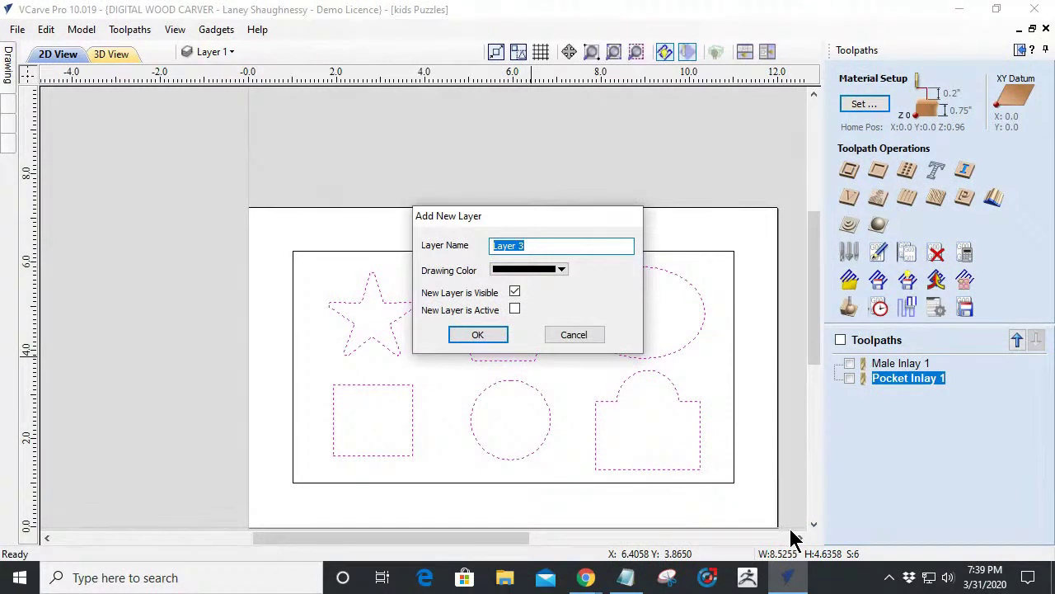
pyautogui.write('Male Parts')
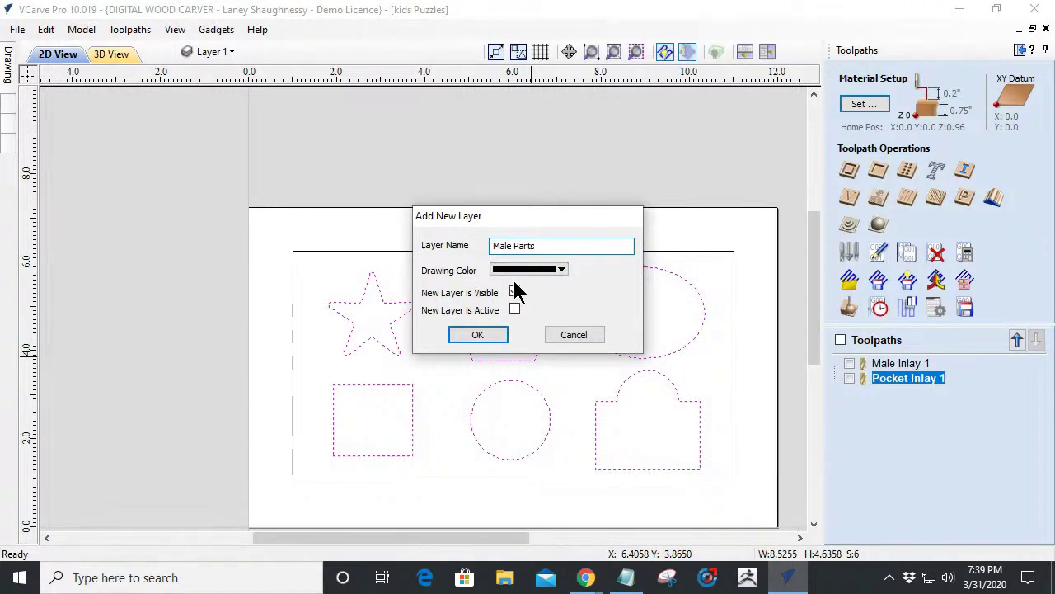
pyautogui.click(543, 272)
pyautogui.click(502, 341)
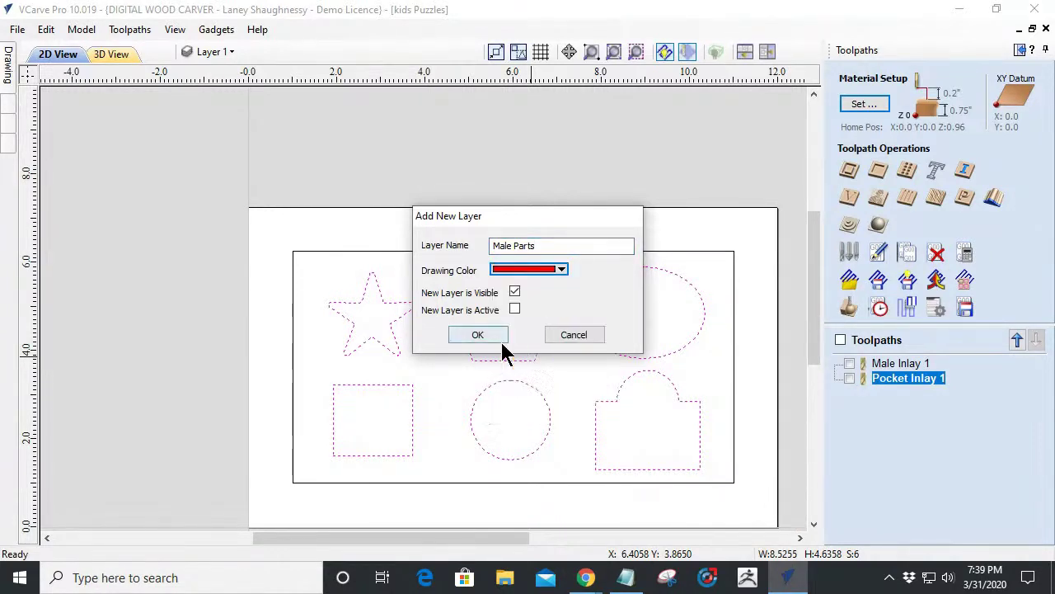
pyautogui.click(480, 334)
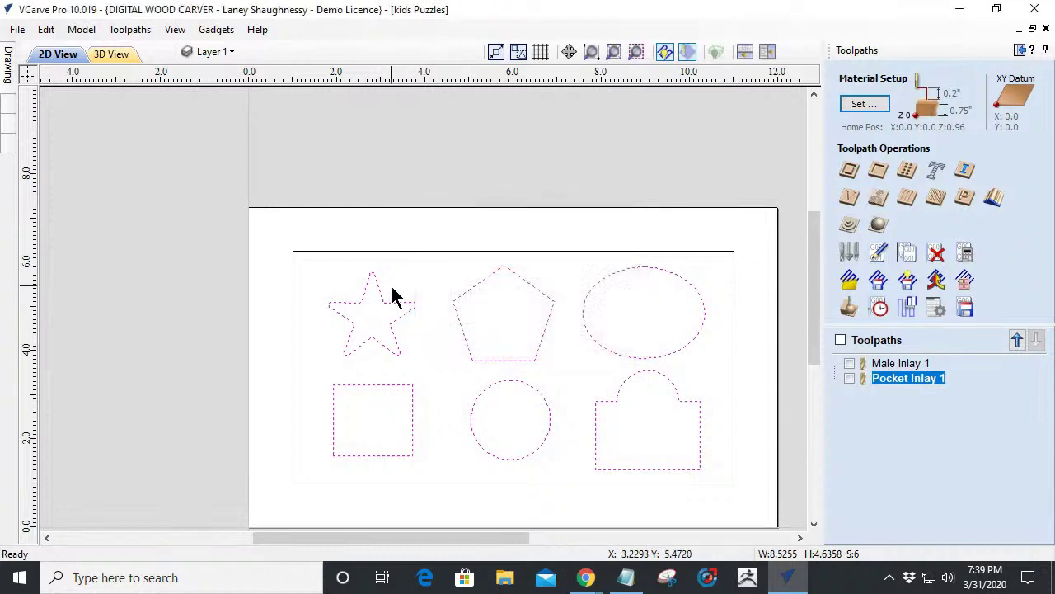
# Delete the _4th_Axis layer from the drawing.
pyautogui.click(221, 51)
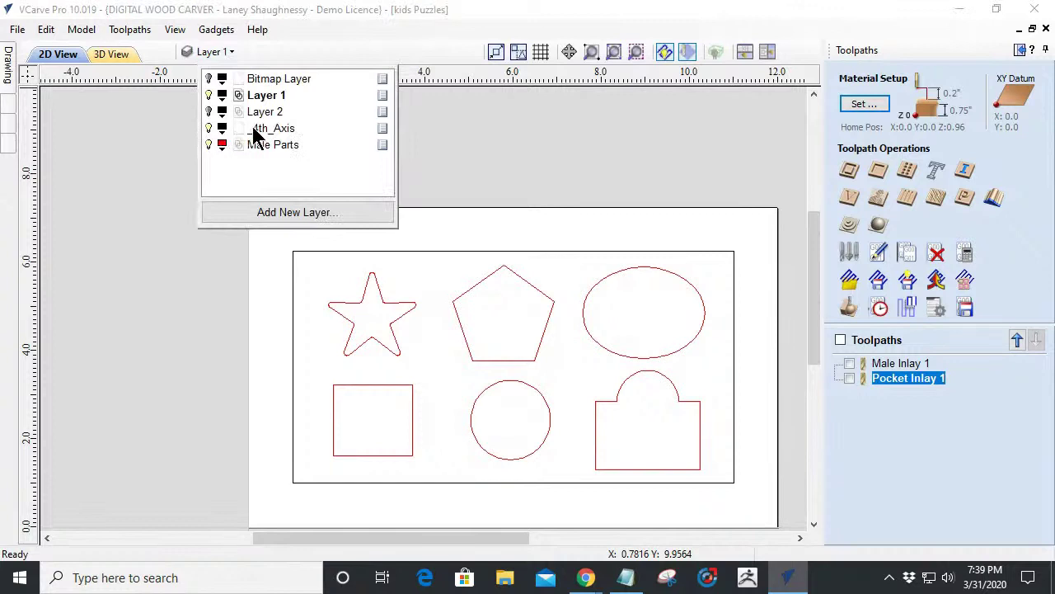
pyautogui.rightClick(253, 132)
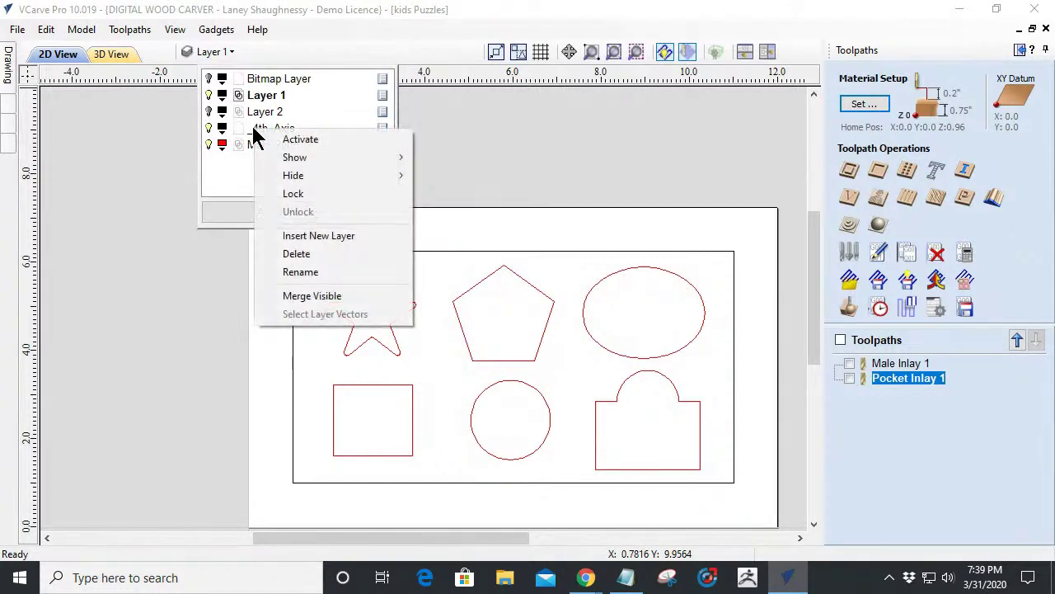
pyautogui.click(279, 256)
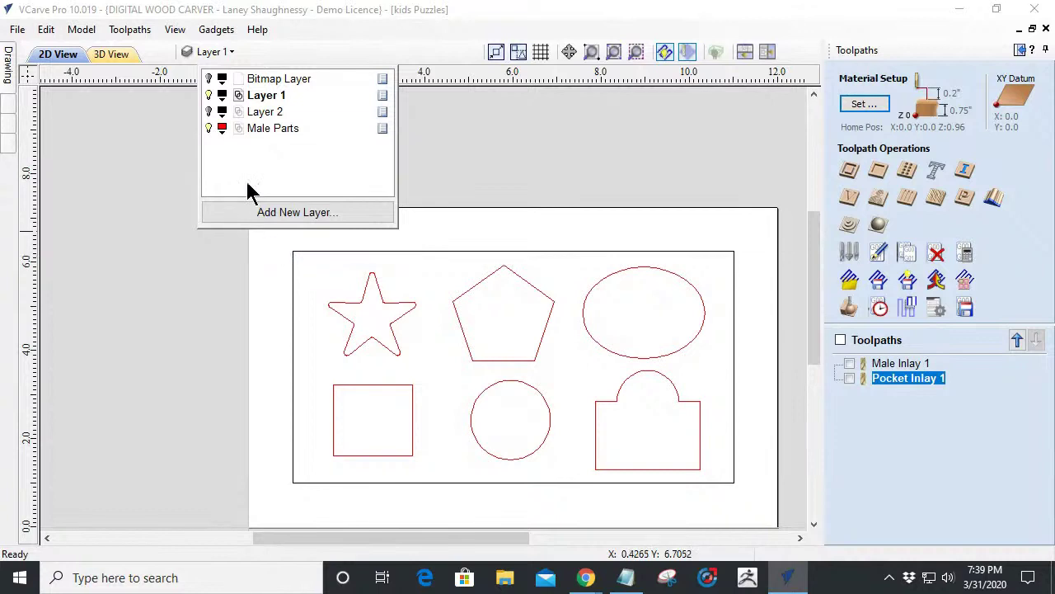
# Hide and show the Male Parts layer repeatedly to check which shapes belong to it, leaving it visible.
pyautogui.click(210, 130)
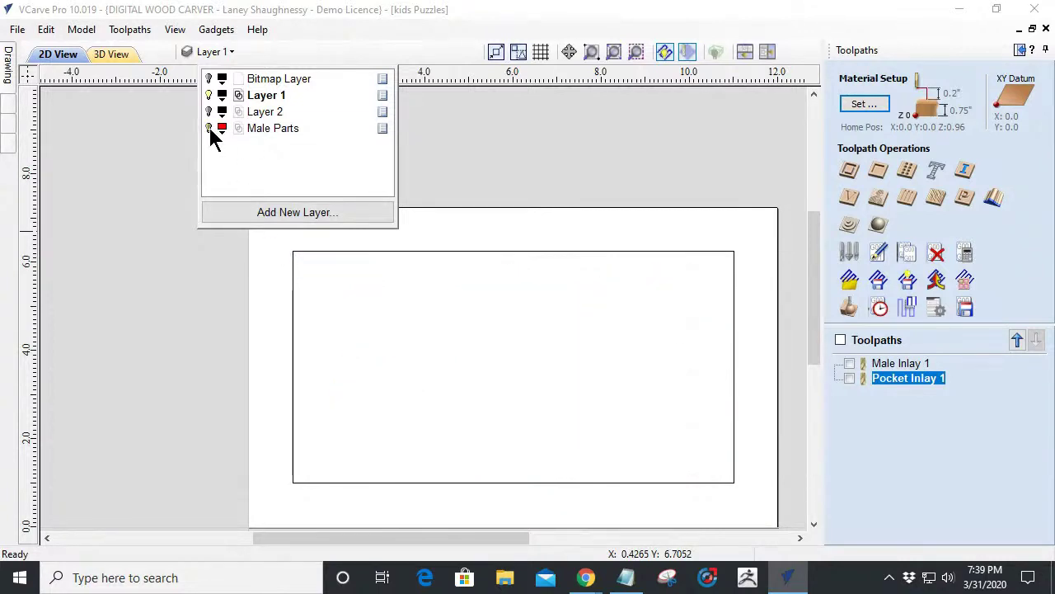
pyautogui.click(210, 130)
pyautogui.click(210, 130)
pyautogui.click(210, 130)
pyautogui.click(210, 130)
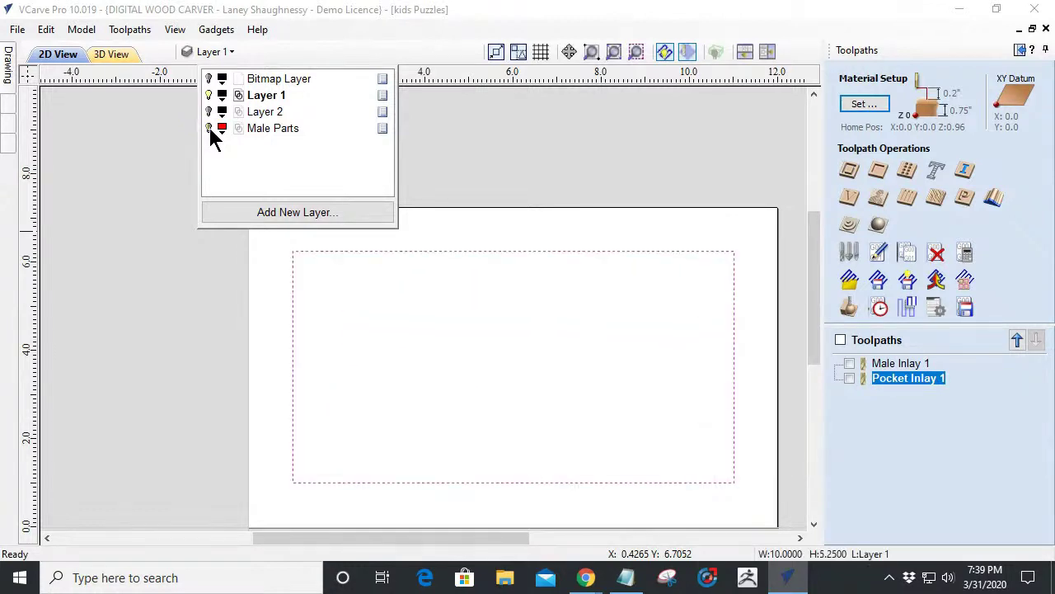
pyautogui.click(211, 130)
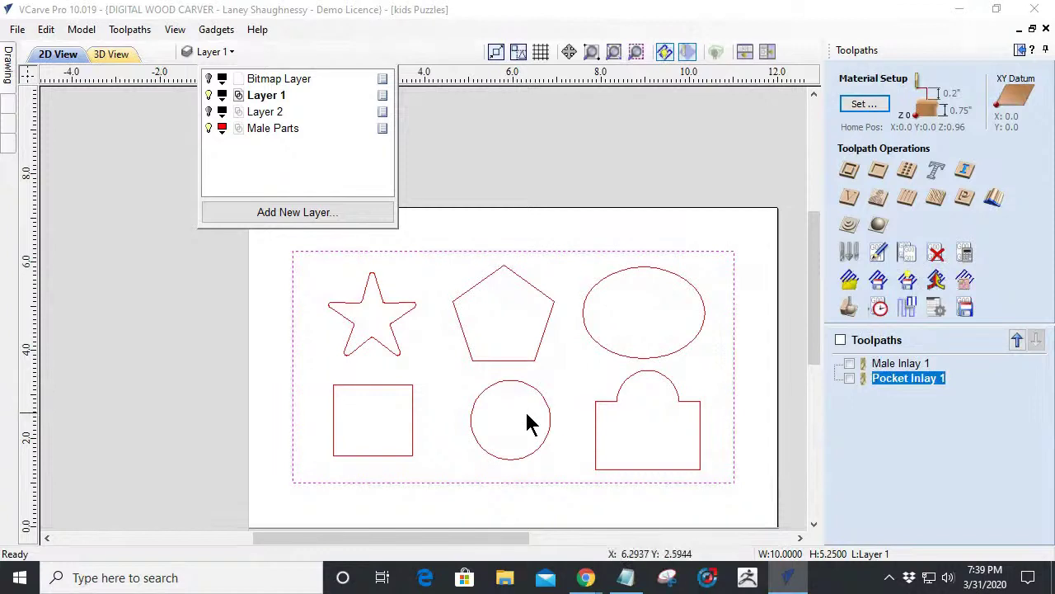
pyautogui.click(625, 445)
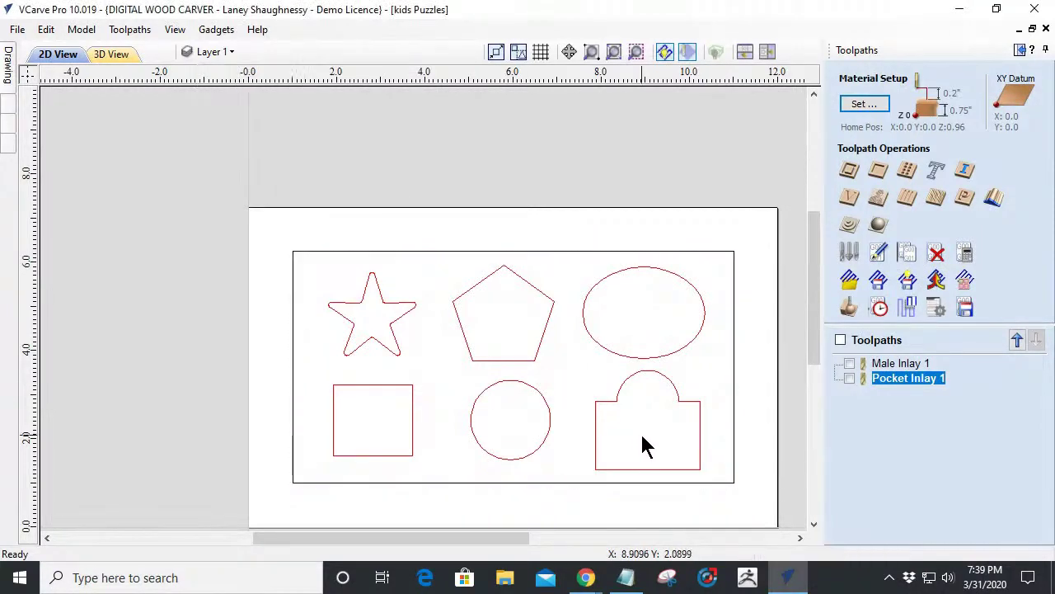
# Copy all six puzzle shapes from the Male Parts layer to Layer 2.
pyautogui.moveTo(642, 436); pyautogui.dragTo(365, 310)
pyautogui.rightClick(460, 342)
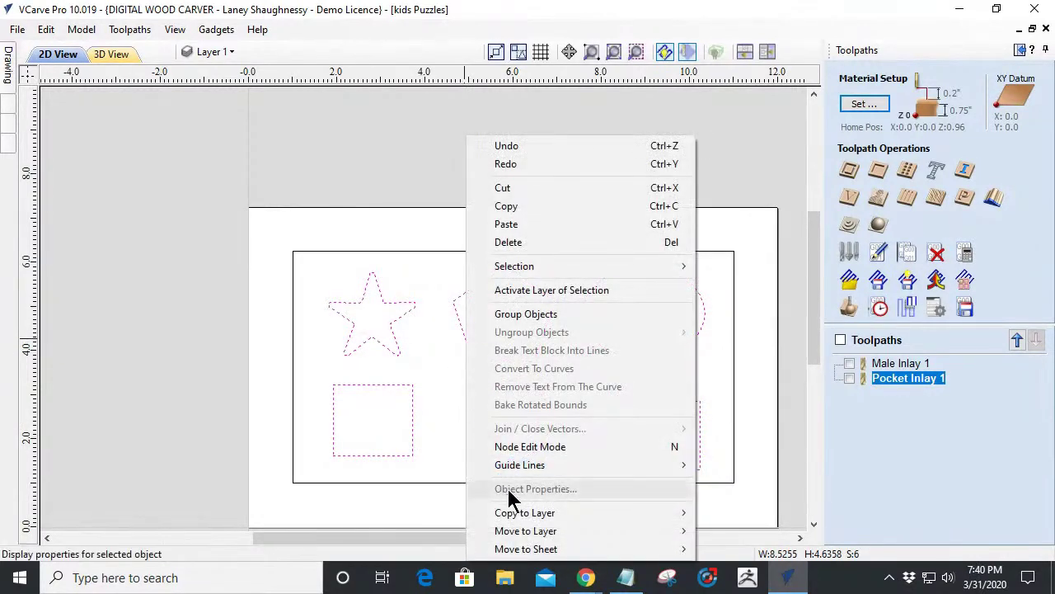
pyautogui.moveTo(515, 513)
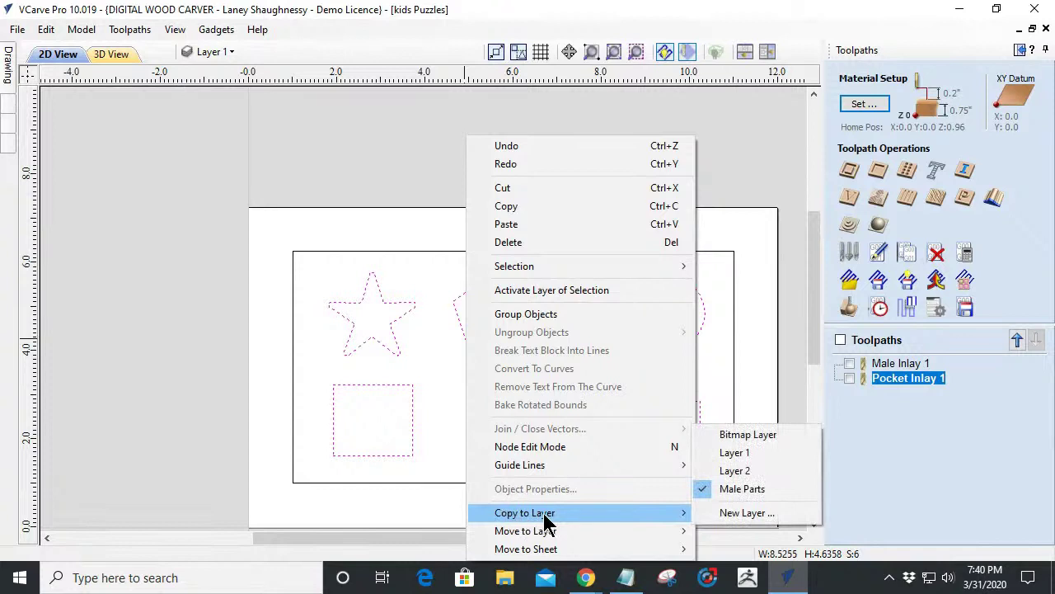
pyautogui.click(720, 471)
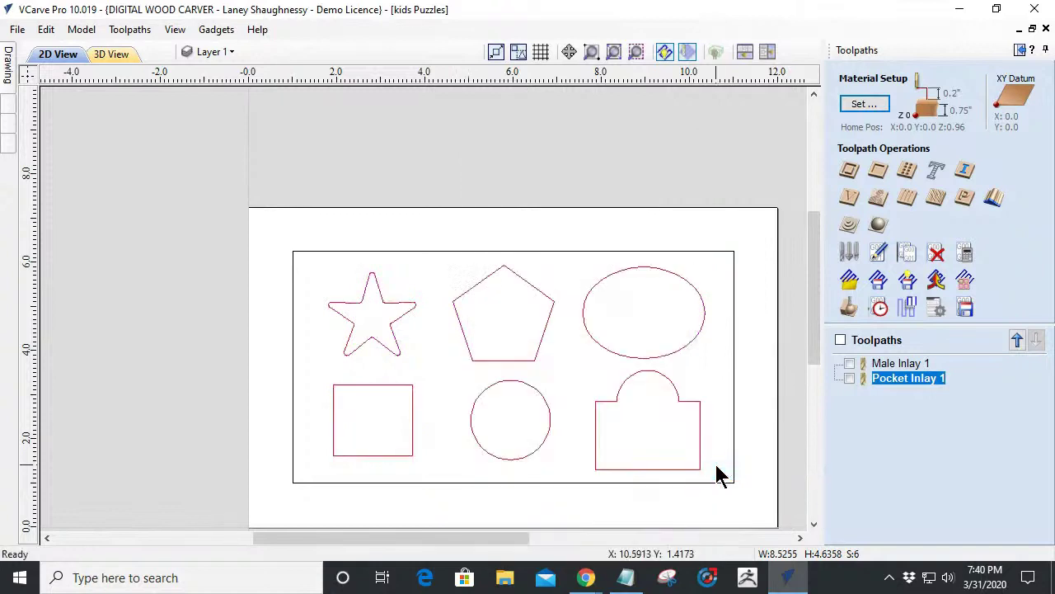
# Select all six puzzle shapes inside the rectangle again and copy them to Layer 1.
pyautogui.rightClick(535, 363)
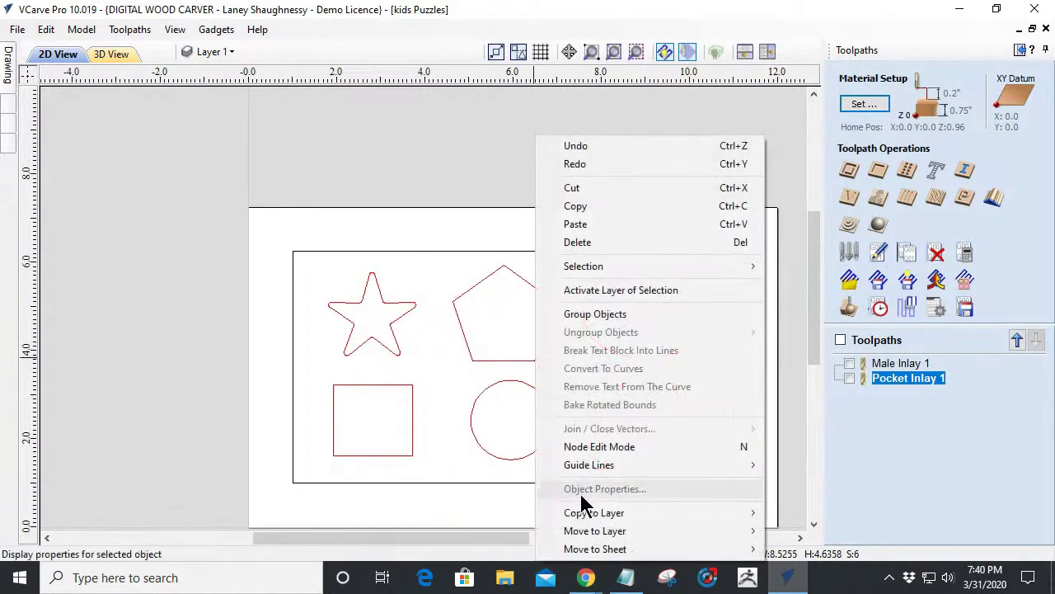
pyautogui.click(323, 264)
pyautogui.hotkey('ctrl', 'a')
pyautogui.moveTo(299, 236); pyautogui.dragTo(715, 506)
pyautogui.rightClick(493, 363)
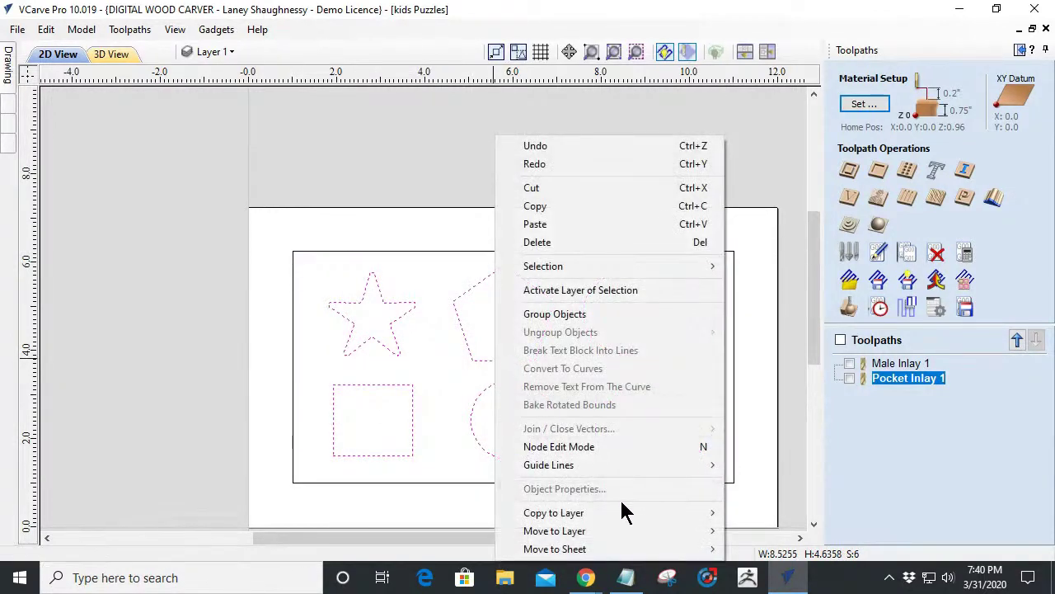
pyautogui.moveTo(704, 514)
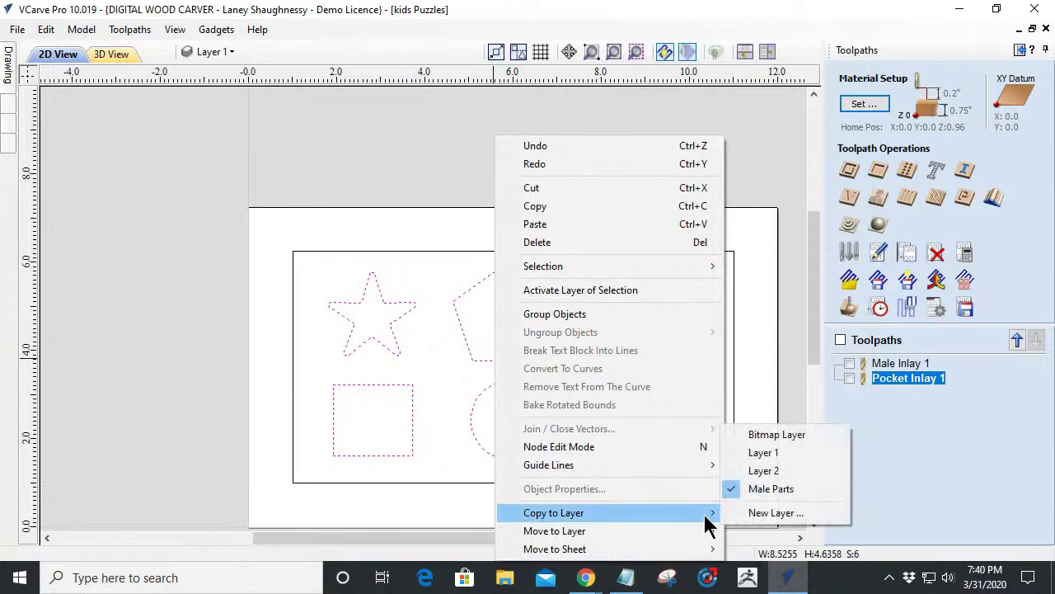
pyautogui.click(742, 456)
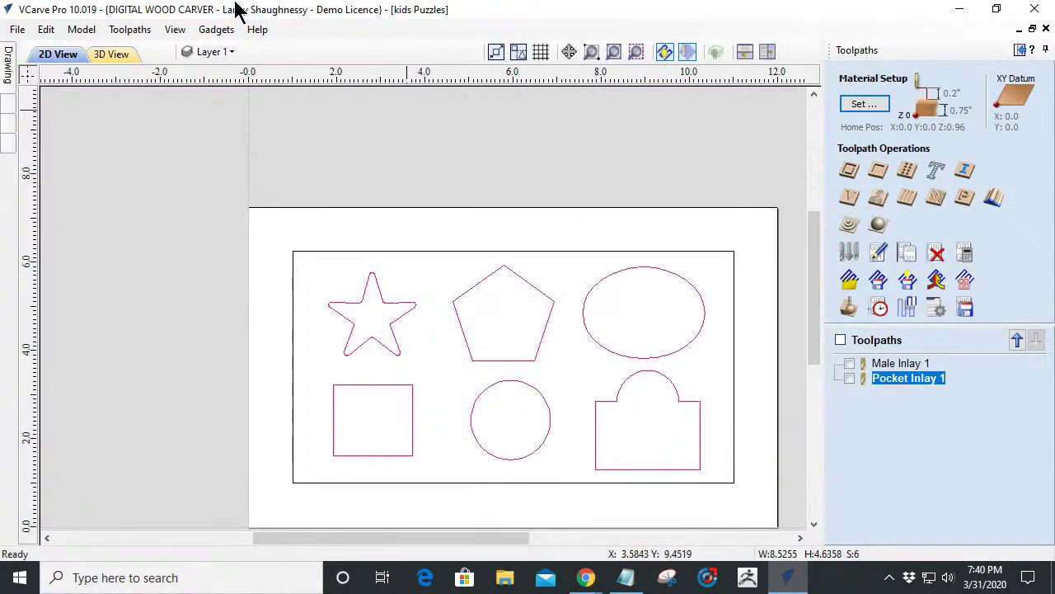
# Show and hide Layer 1 and Male Parts in turn to compare their contents, leaving only Male Parts visible.
pyautogui.click(216, 52)
pyautogui.click(211, 97)
pyautogui.click(209, 128)
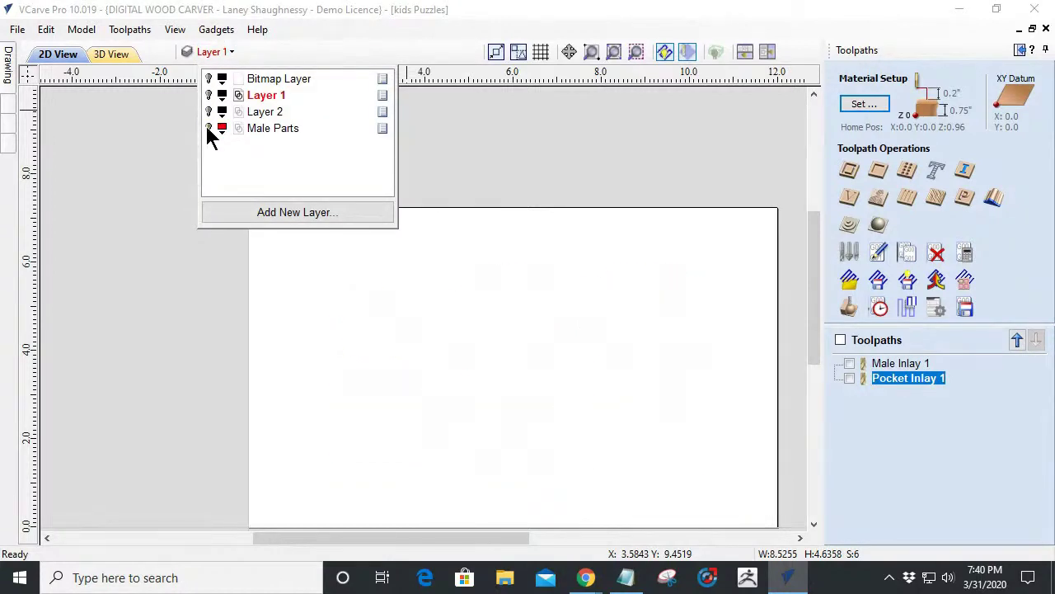
pyautogui.click(209, 127)
pyautogui.click(208, 127)
pyautogui.click(210, 97)
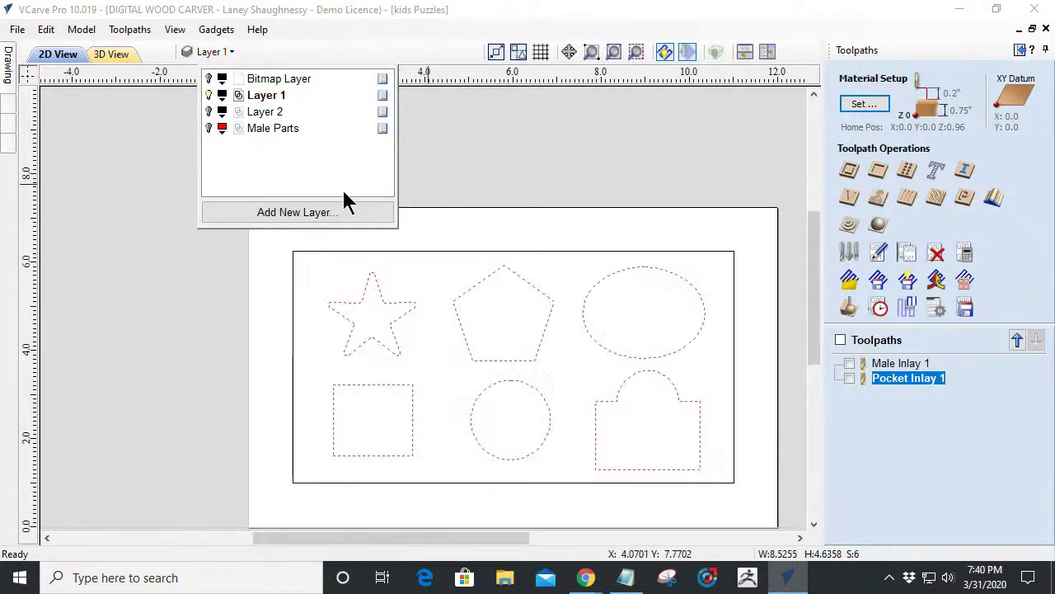
pyautogui.click(210, 96)
pyautogui.click(209, 128)
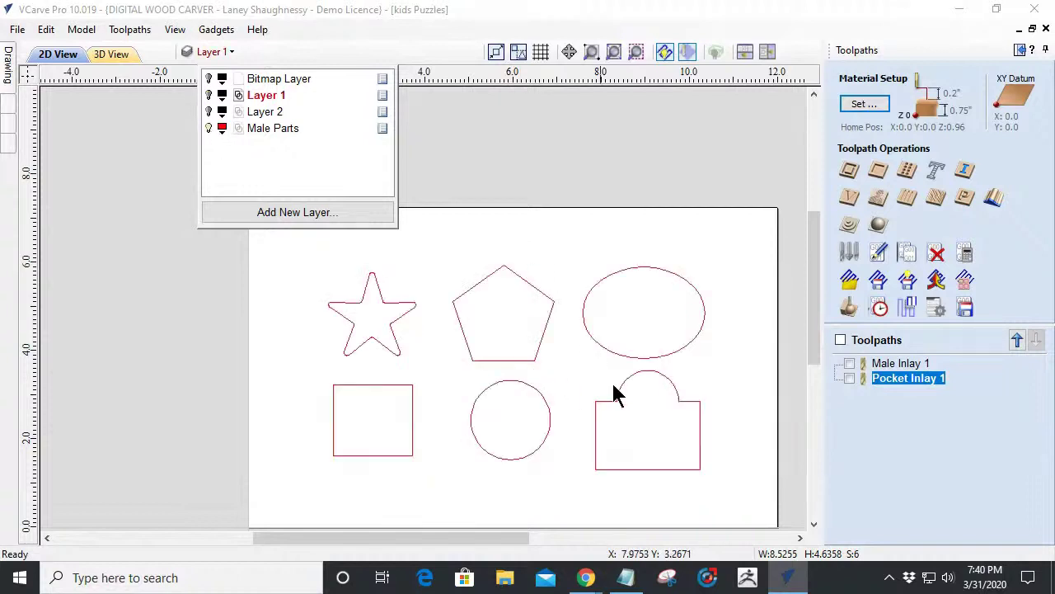
pyautogui.scroll(-2, 622, 386)
pyautogui.scroll(1, 536, 396)
pyautogui.scroll(-1, 495, 421)
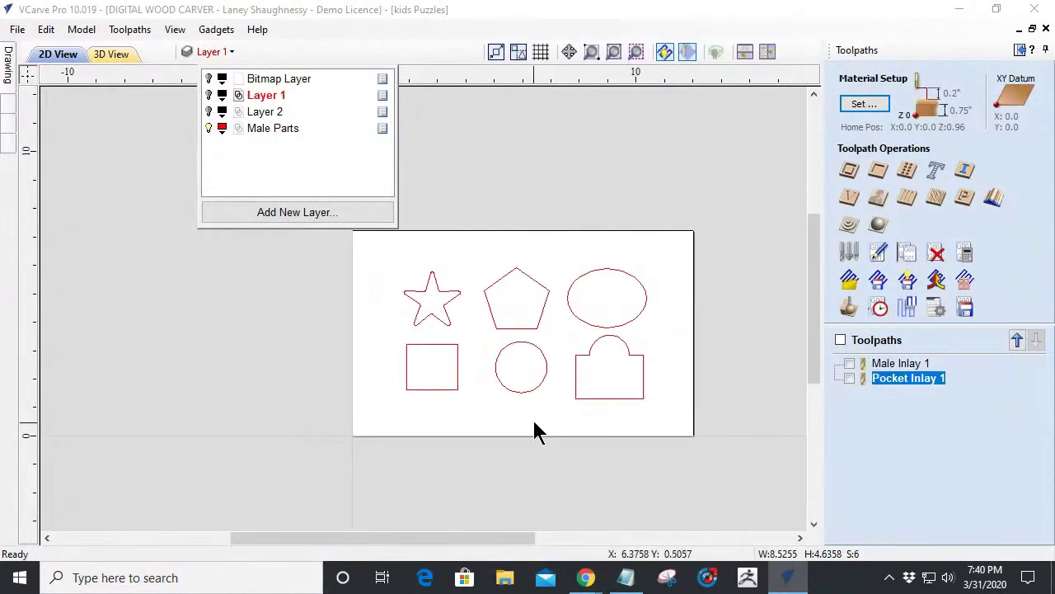
pyautogui.click(247, 311)
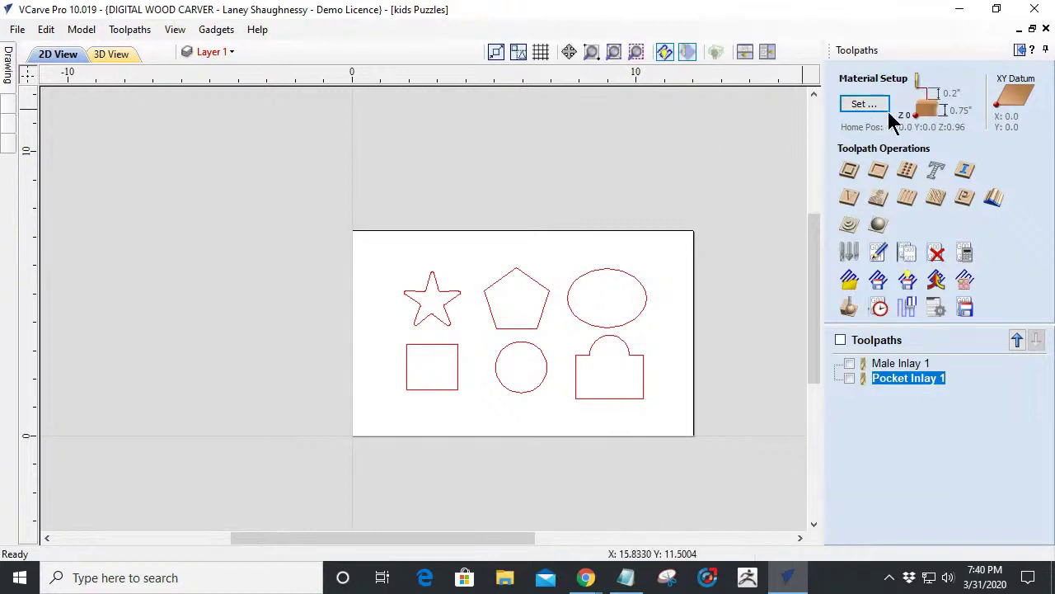
# Move the star to the sheet's upper-left corner, the square directly below it, and the pentagon below the square.
pyautogui.click(1022, 50)
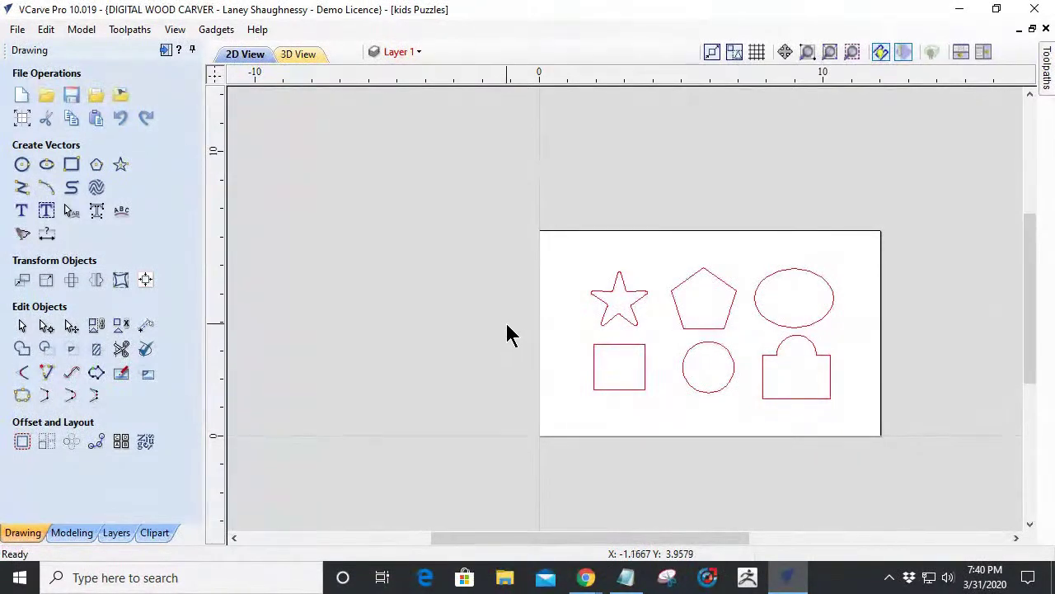
pyautogui.click(618, 308)
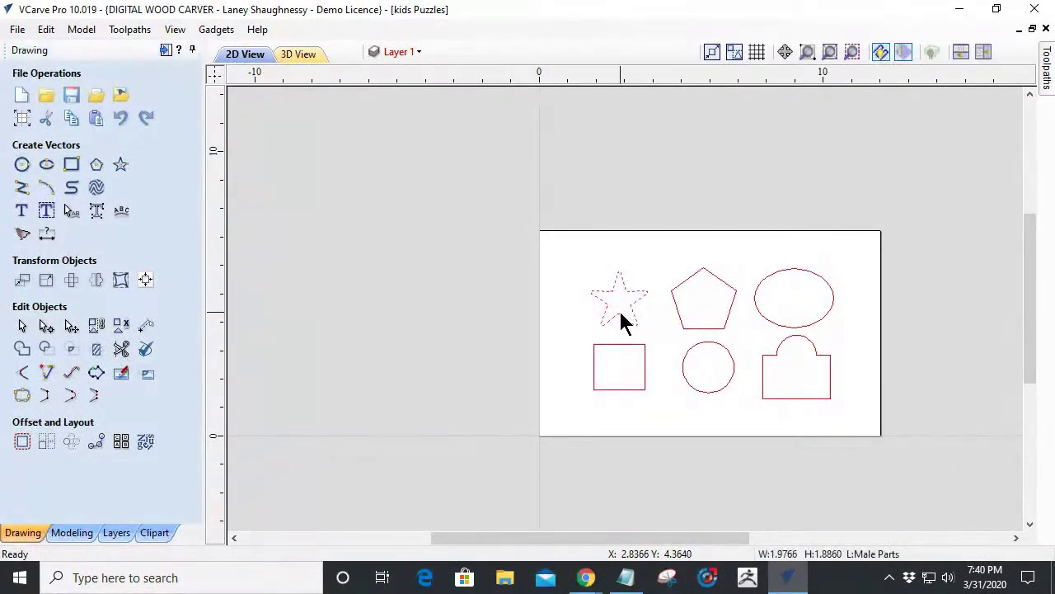
pyautogui.moveTo(623, 302); pyautogui.dragTo(578, 272)
pyautogui.click(619, 344)
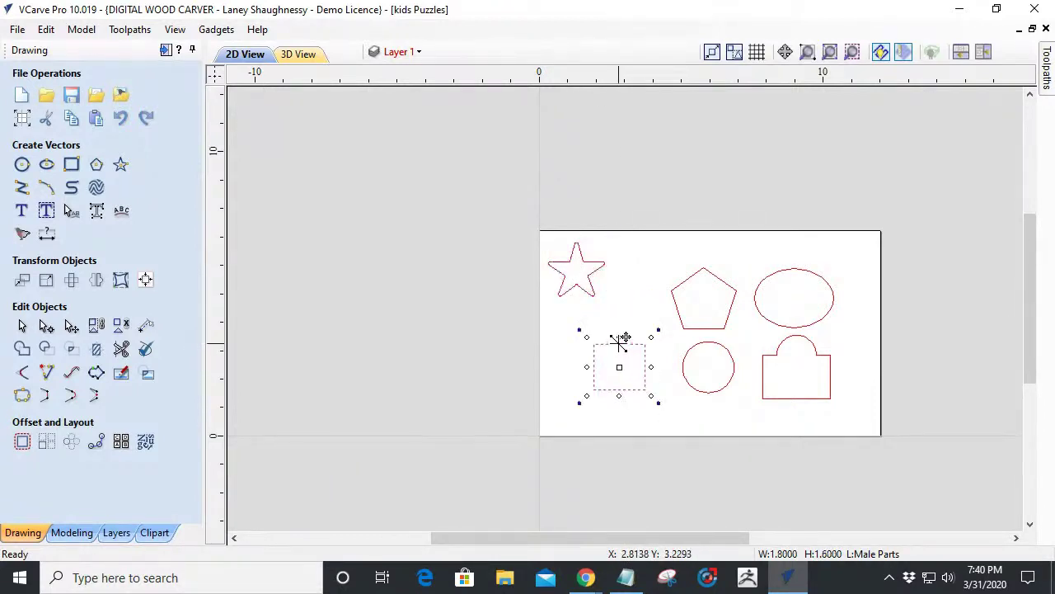
pyautogui.moveTo(625, 362); pyautogui.dragTo(582, 328)
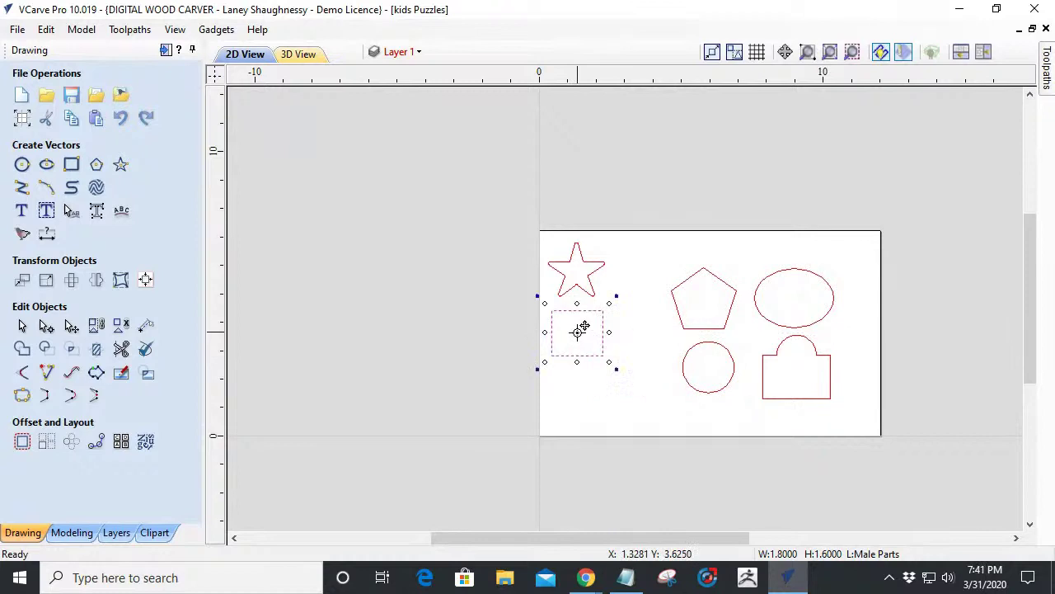
pyautogui.click(691, 328)
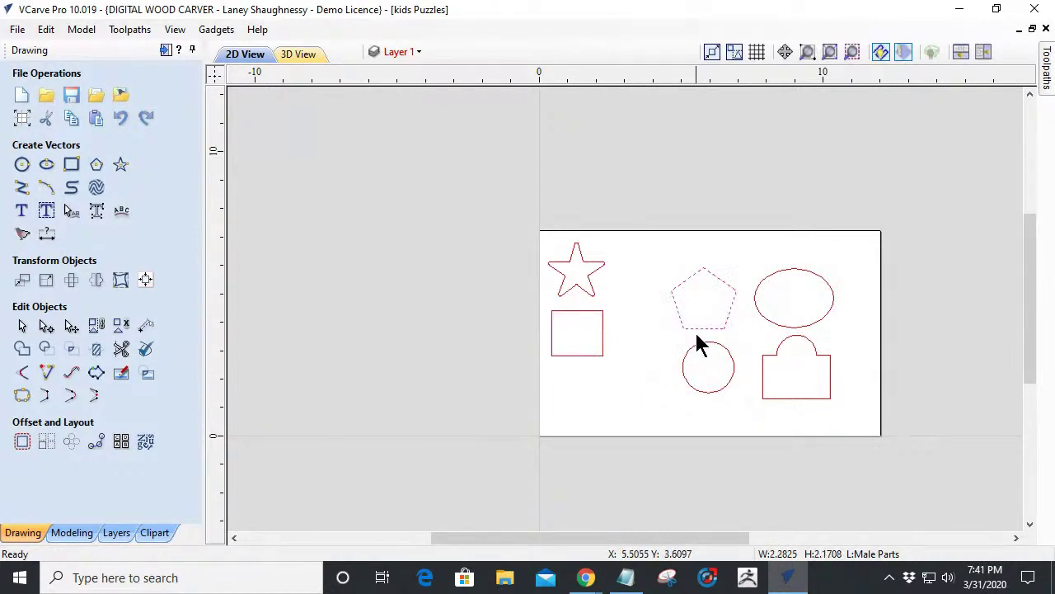
pyautogui.moveTo(707, 293); pyautogui.dragTo(580, 398)
# Move the circle beside the star, the ellipse beneath the circle, and the round-topped shape to the lower edge beside the ellipse.
pyautogui.click(692, 358)
pyautogui.click(709, 362)
pyautogui.moveTo(709, 362); pyautogui.dragTo(641, 278)
pyautogui.click(783, 328)
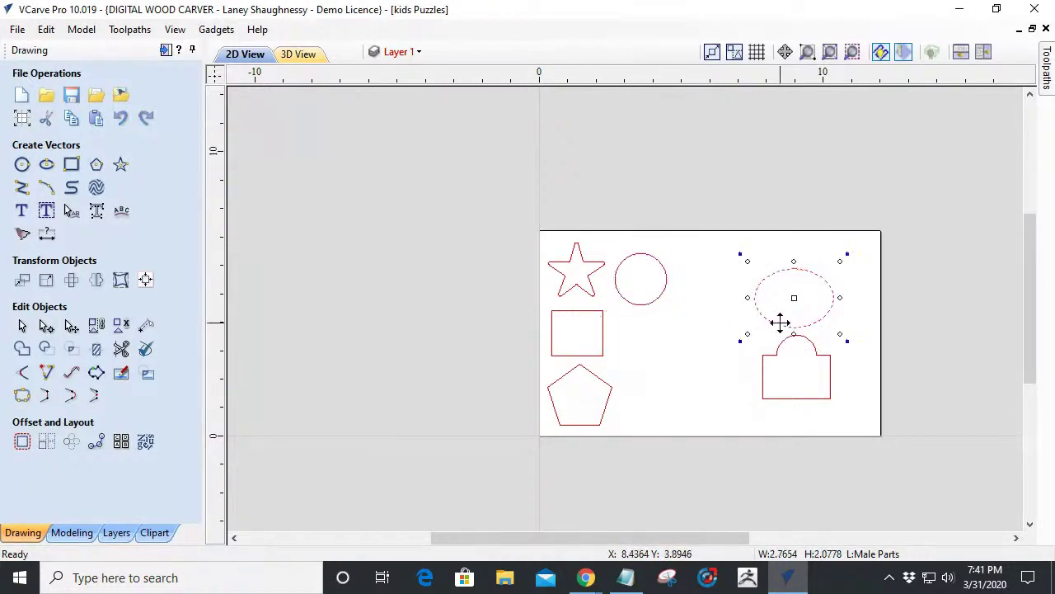
pyautogui.moveTo(797, 290); pyautogui.dragTo(654, 344)
pyautogui.click(764, 375)
pyautogui.click(783, 377)
pyautogui.moveTo(799, 370); pyautogui.dragTo(695, 400)
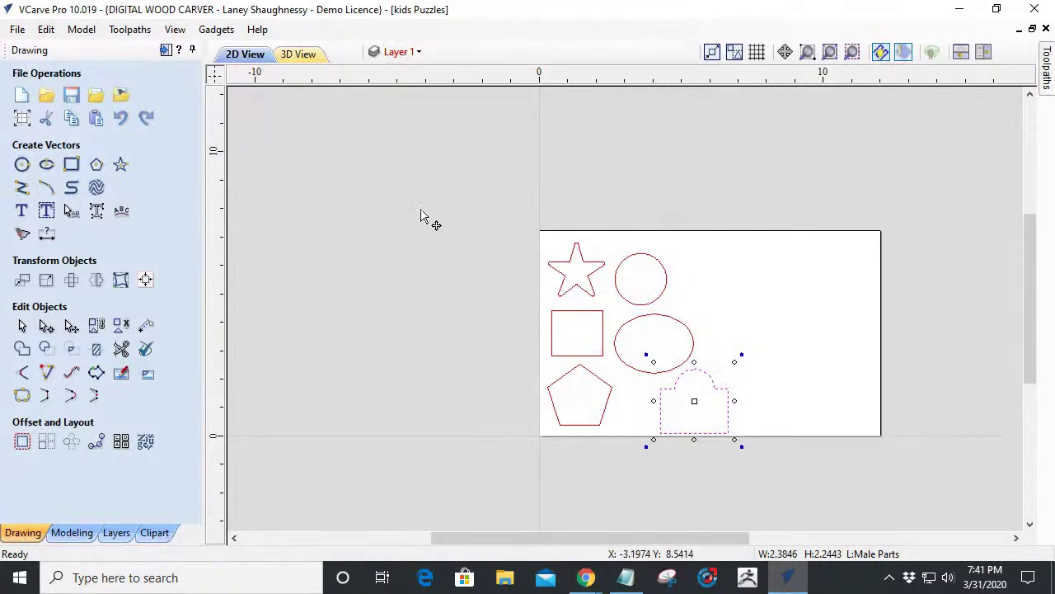
pyautogui.click(146, 443)
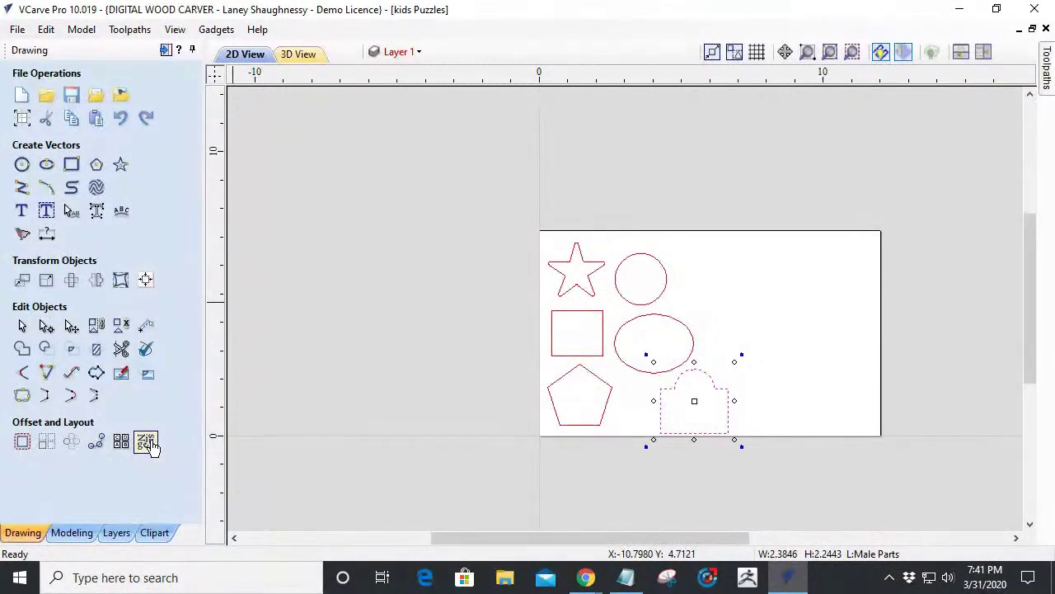
pyautogui.moveTo(483, 183); pyautogui.dragTo(824, 495)
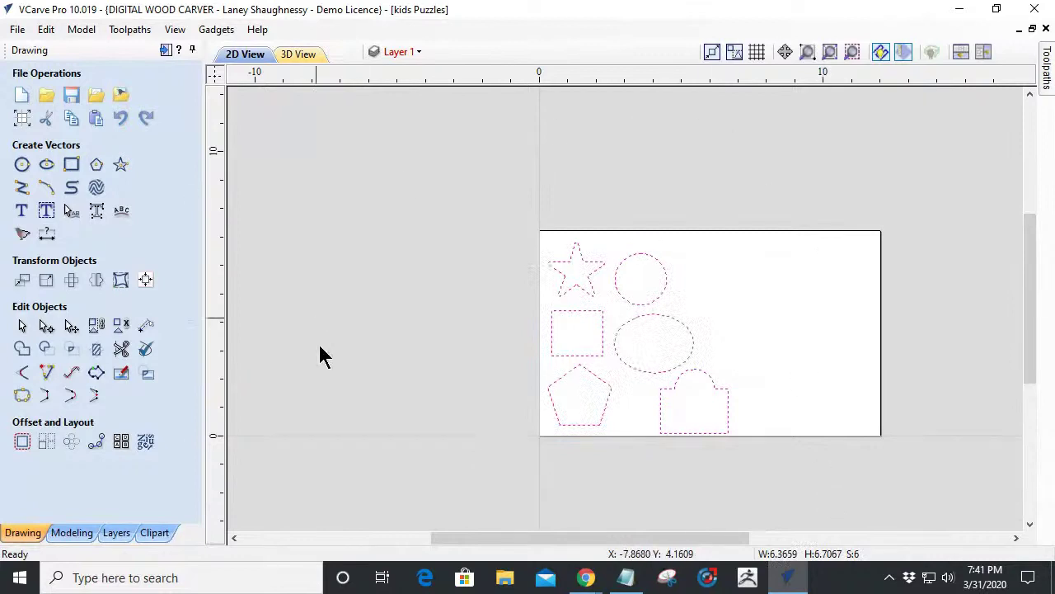
pyautogui.click(145, 442)
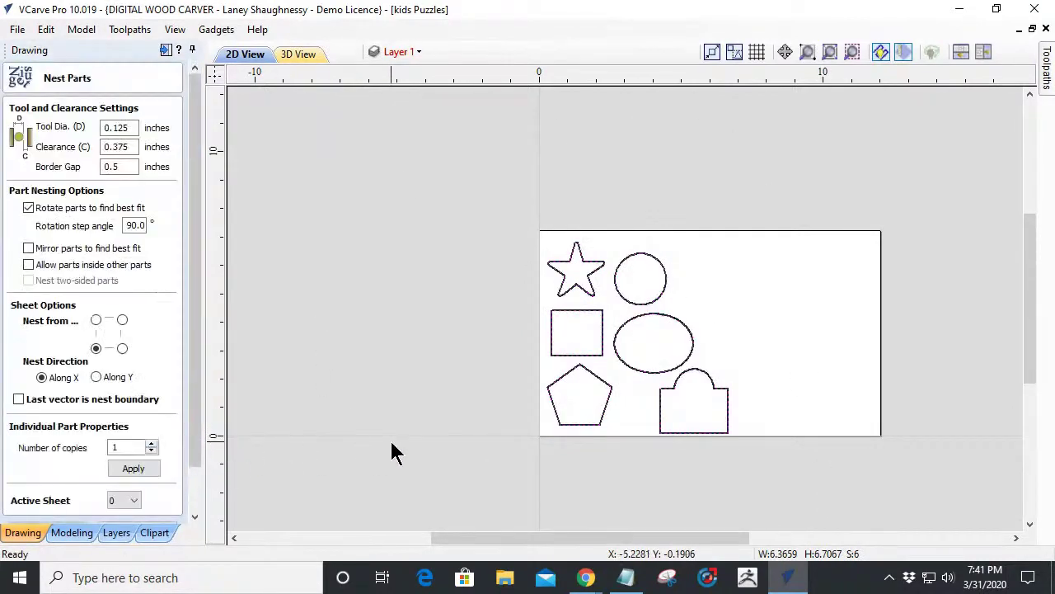
pyautogui.scroll(-2, 174, 462)
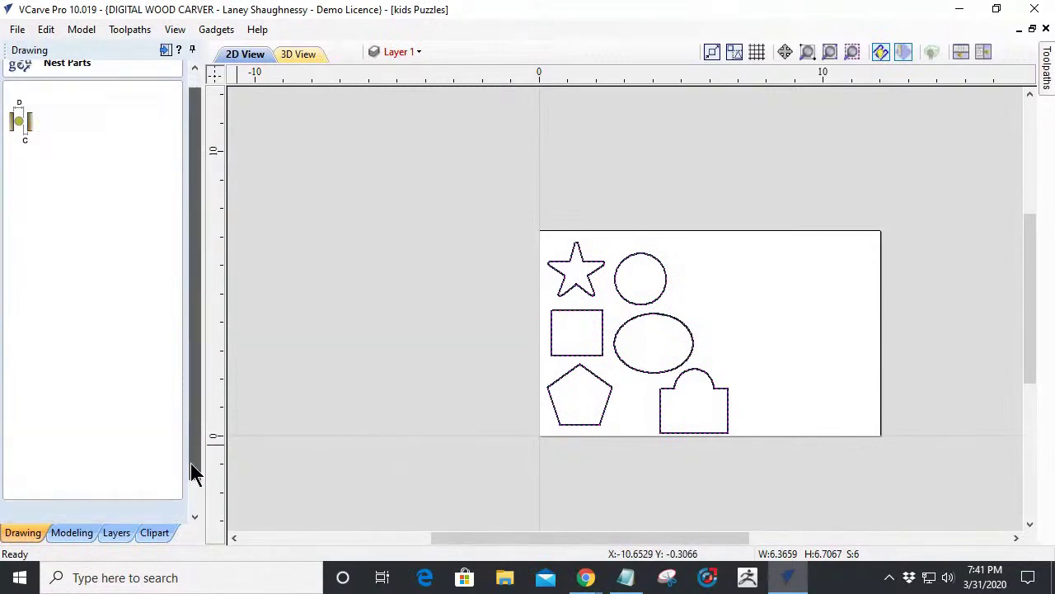
pyautogui.click(165, 508)
# Make Male Parts the active layer.
pyautogui.click(417, 49)
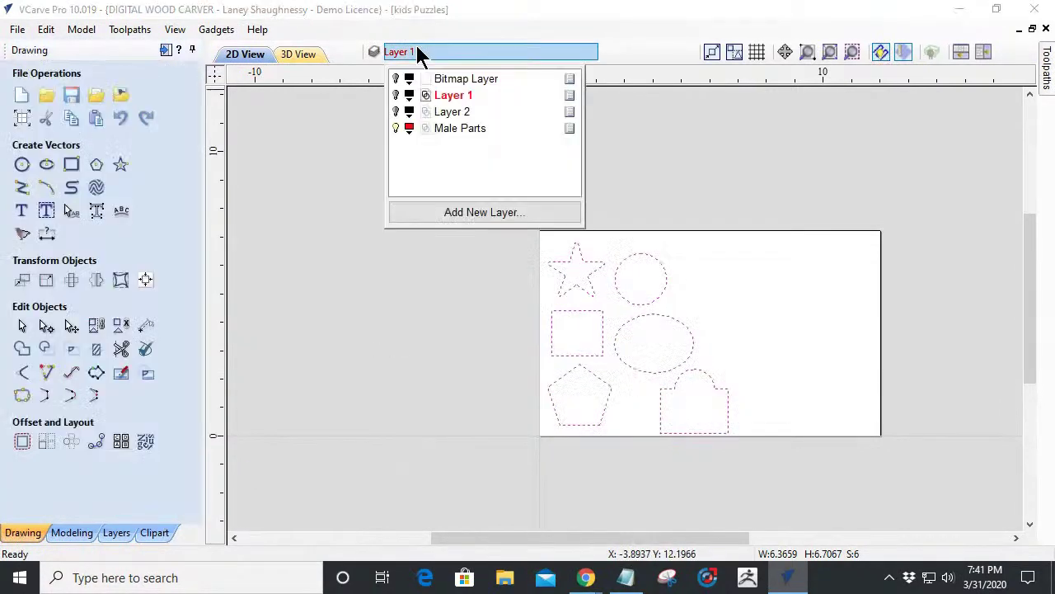
pyautogui.click(442, 130)
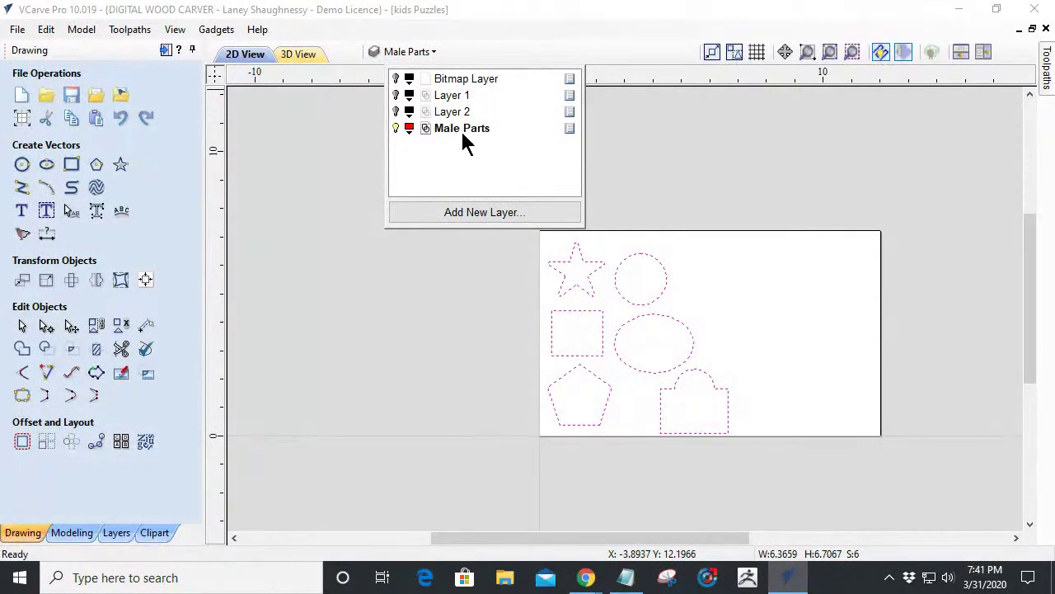
pyautogui.click(481, 359)
# Examine the Nest Parts tool diameter and clearance settings for all six shapes, and close them without applying.
pyautogui.moveTo(534, 234); pyautogui.dragTo(752, 455)
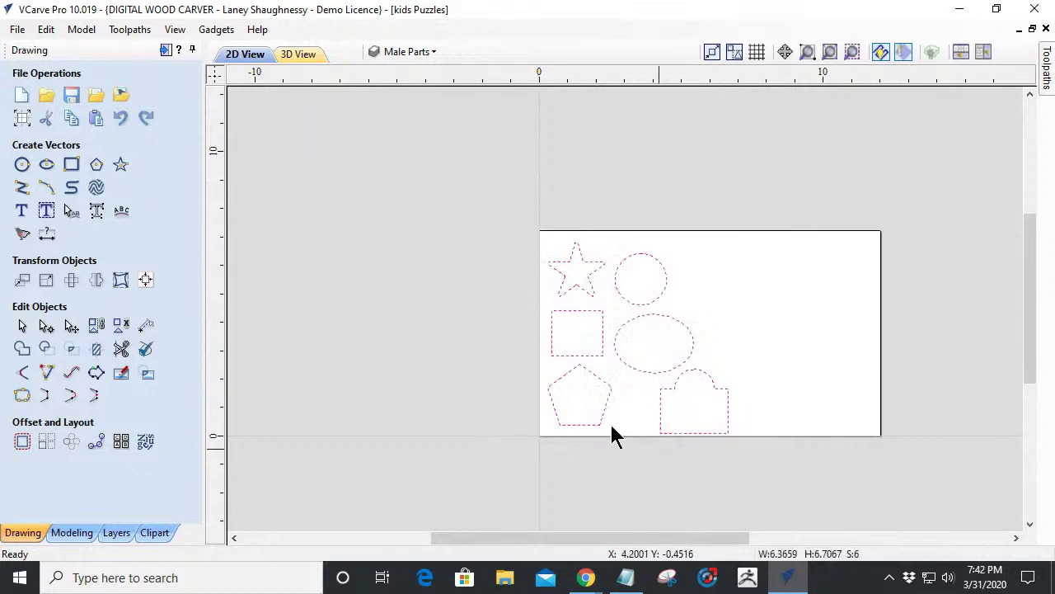
pyautogui.click(146, 441)
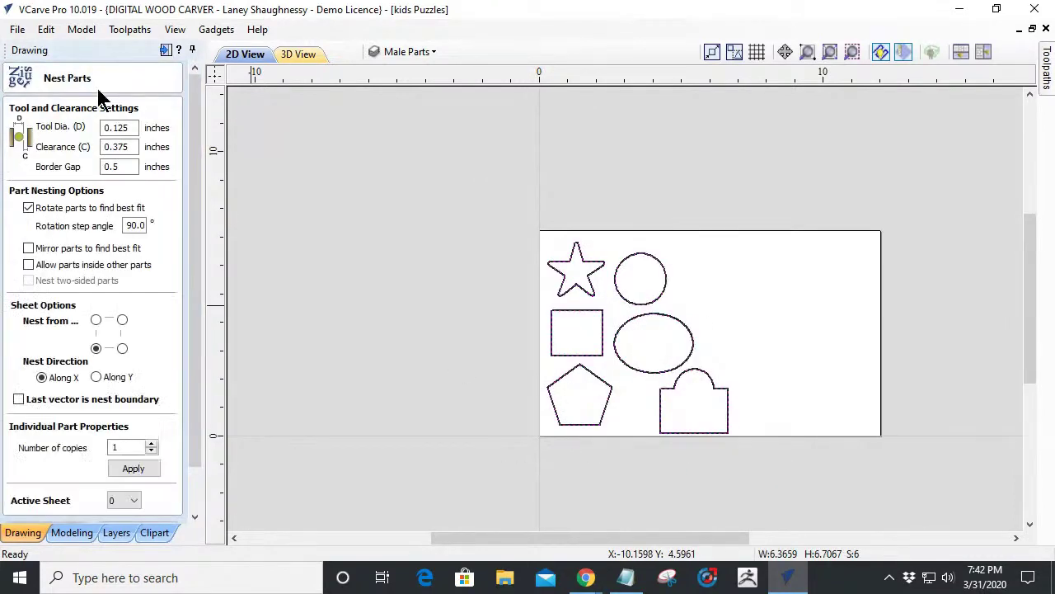
pyautogui.moveTo(133, 128); pyautogui.dragTo(98, 132)
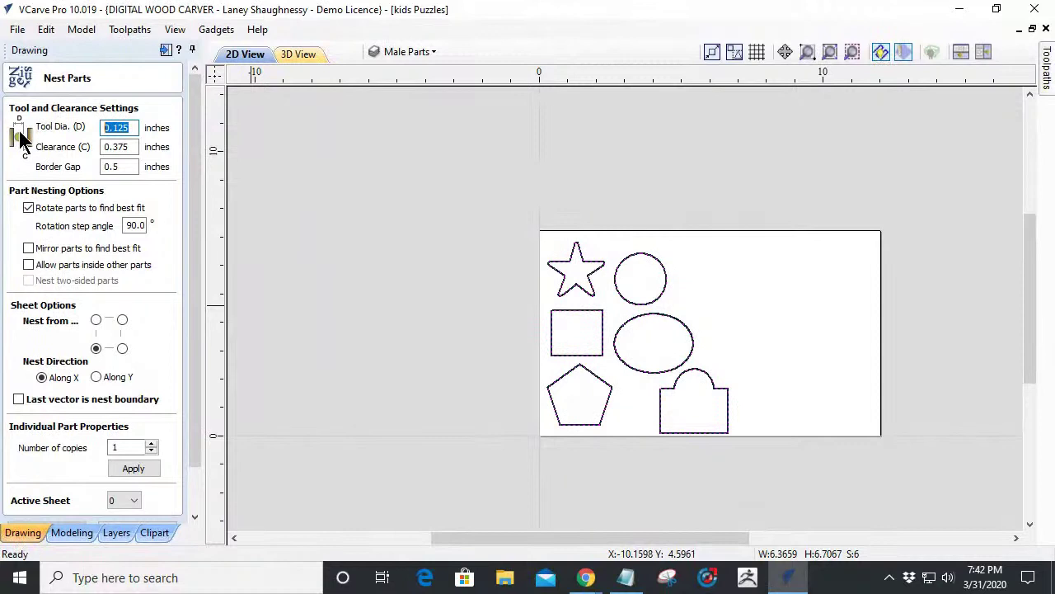
pyautogui.scroll(-1, 198, 447)
pyautogui.click(155, 510)
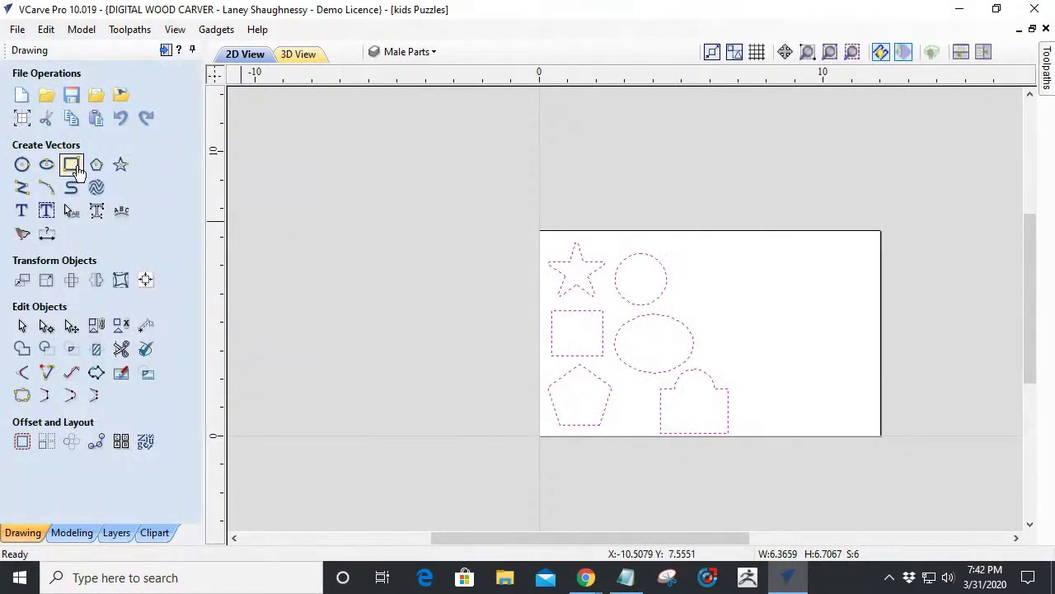
# Draw two upright rectangles side by side left of the sheet, about 1.5 by 4.5 and 1.25 by 4.5 inches.
pyautogui.click(71, 164)
pyautogui.moveTo(335, 196)
pyautogui.mouseDown()
pyautogui.moveTo(381, 224)
pyautogui.moveTo(377, 326)
pyautogui.mouseUp()
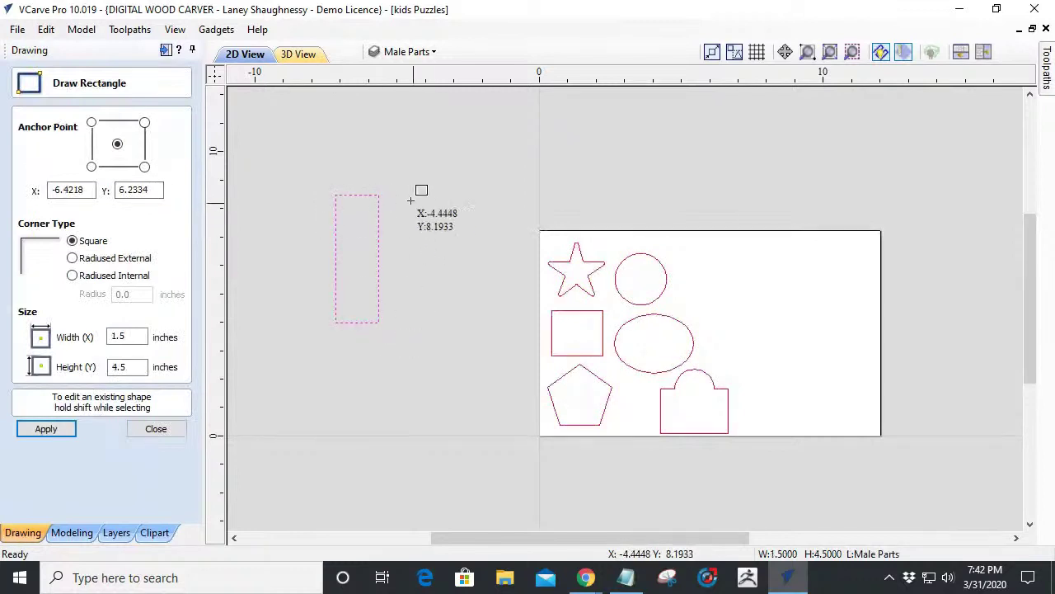
pyautogui.moveTo(399, 208); pyautogui.dragTo(435, 326)
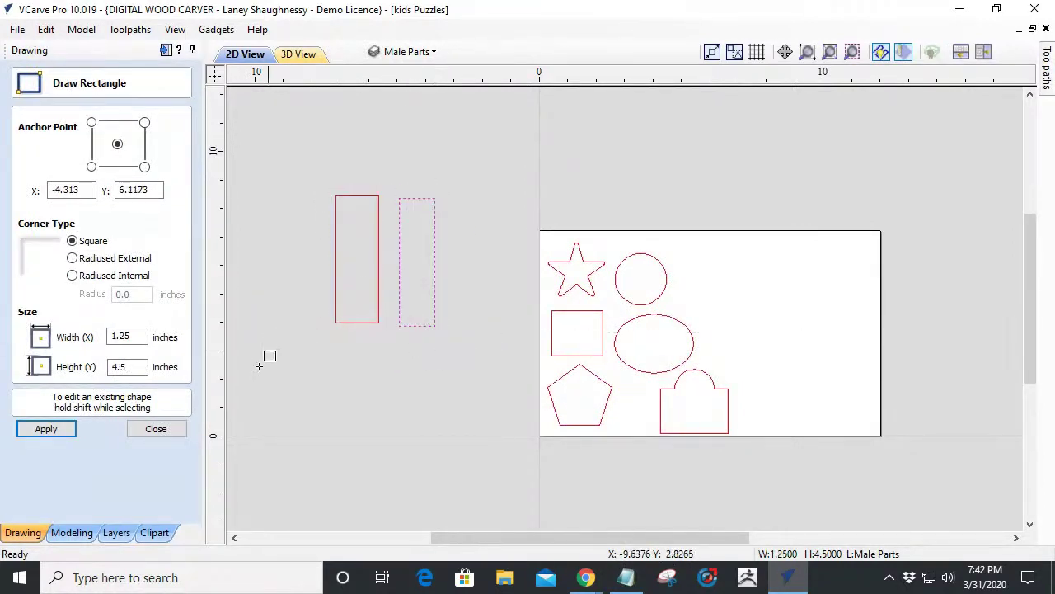
pyautogui.click(160, 429)
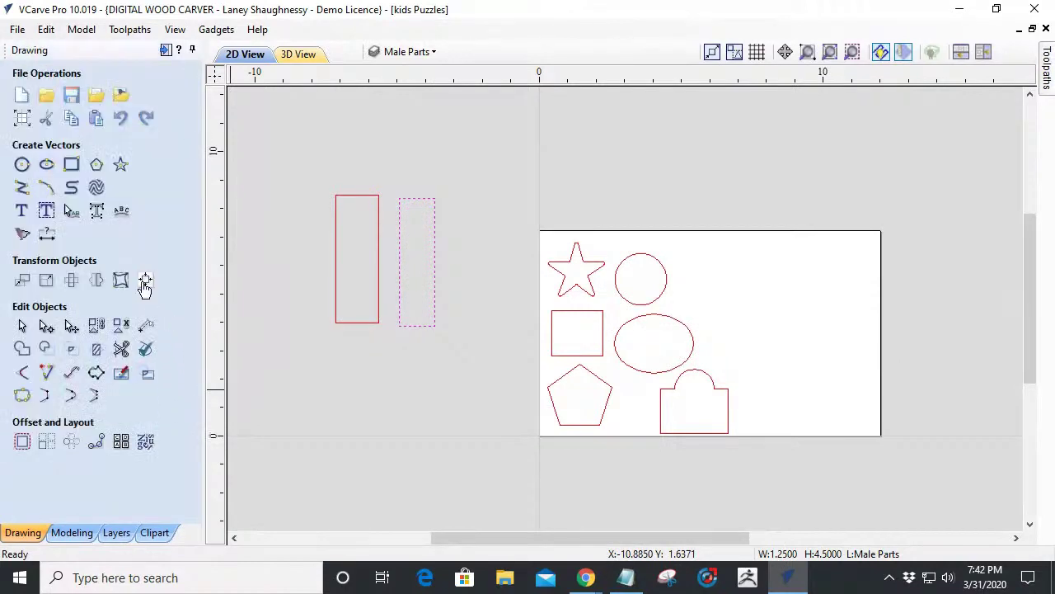
# Draw a circle 0.125 inches in diameter above the gap between the two rectangles.
pyautogui.click(22, 164)
pyautogui.click(393, 175)
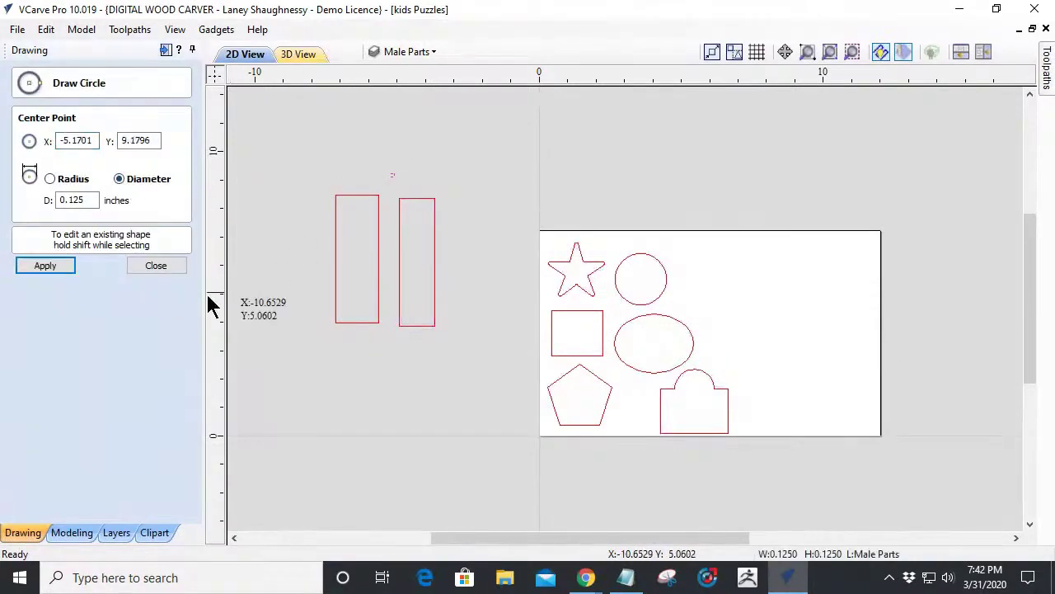
pyautogui.click(165, 268)
pyautogui.scroll(3, 412, 173)
pyautogui.scroll(-3, 379, 181)
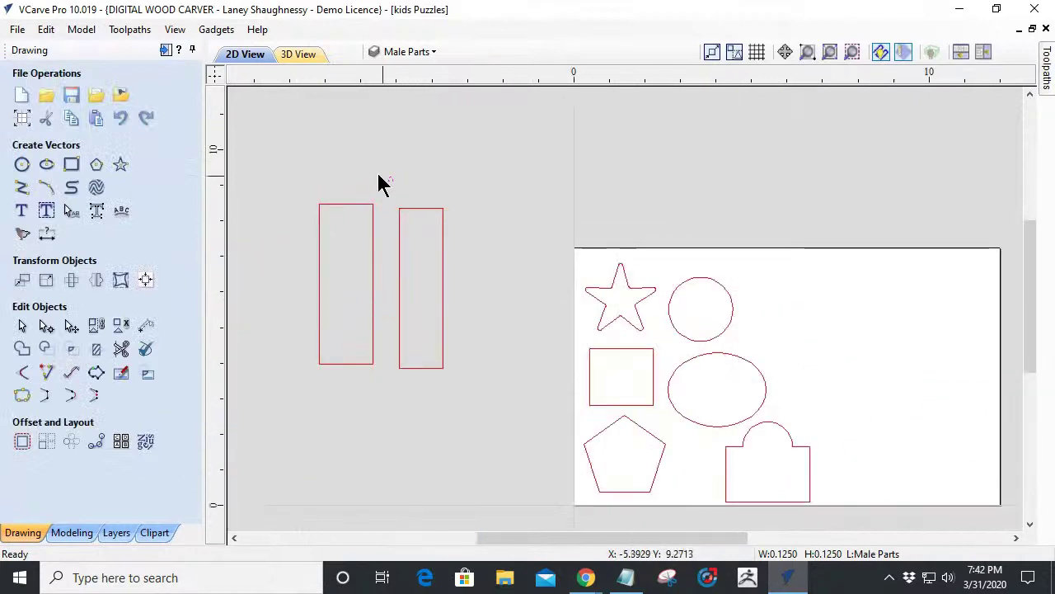
pyautogui.scroll(3, 405, 193)
# Move the small circle against the wider rectangle's edge that faces the narrower rectangle.
pyautogui.click(422, 197)
pyautogui.click(416, 225)
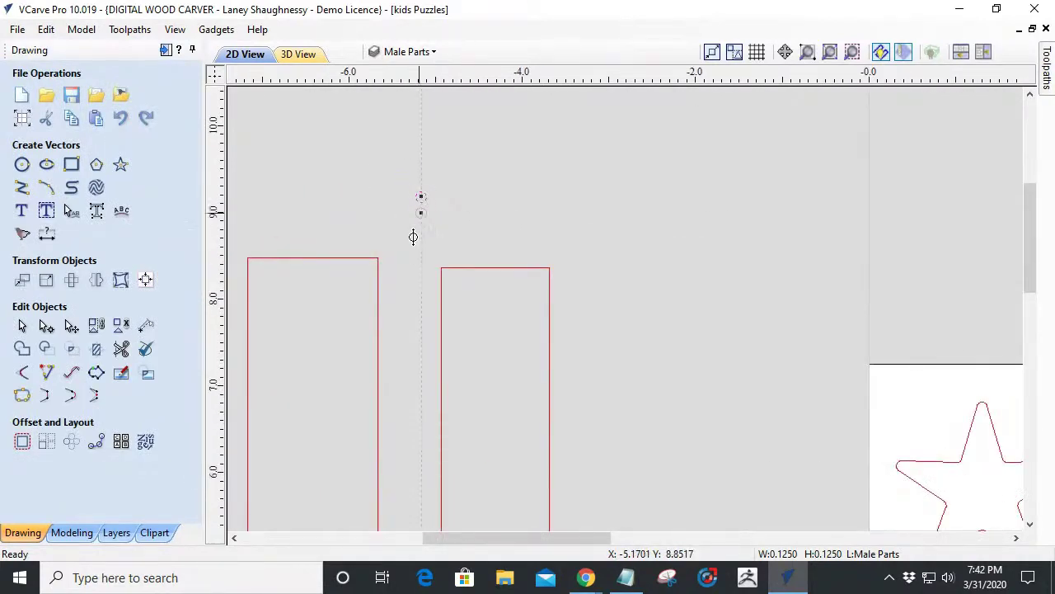
pyautogui.moveTo(387, 298); pyautogui.dragTo(385, 298)
pyautogui.scroll(5, 384, 305)
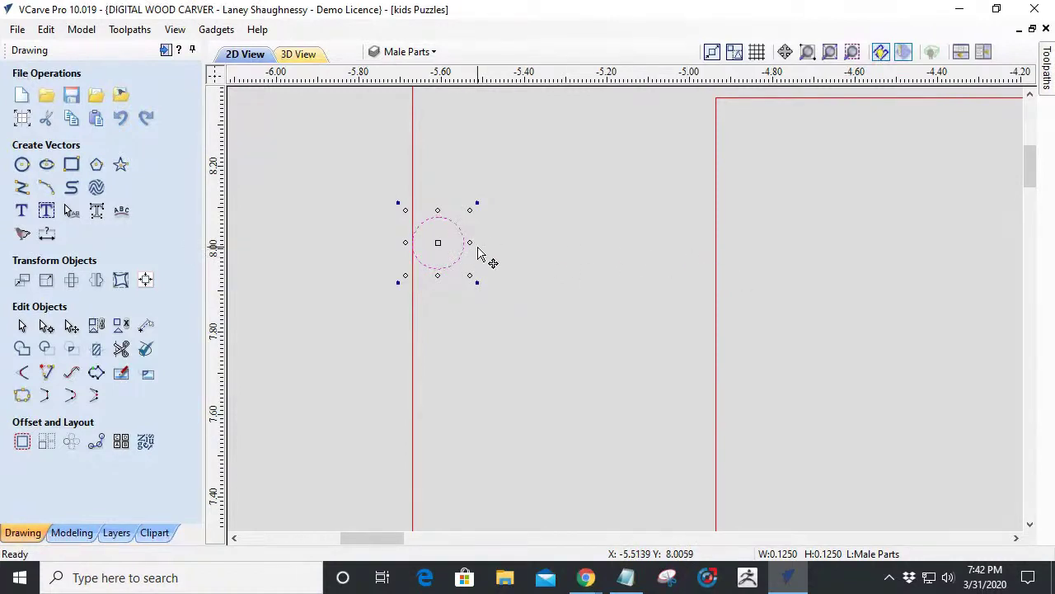
# Move the narrower rectangle closer to the circle, and shift the circle across to its facing edge and back to the wider rectangle.
pyautogui.click(716, 265)
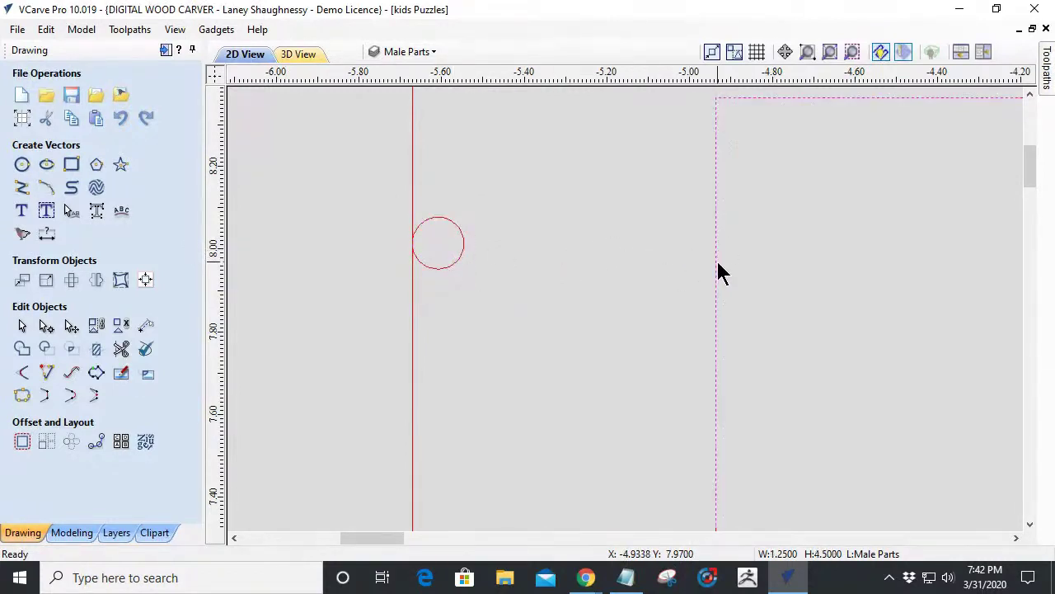
pyautogui.moveTo(707, 255); pyautogui.dragTo(541, 265)
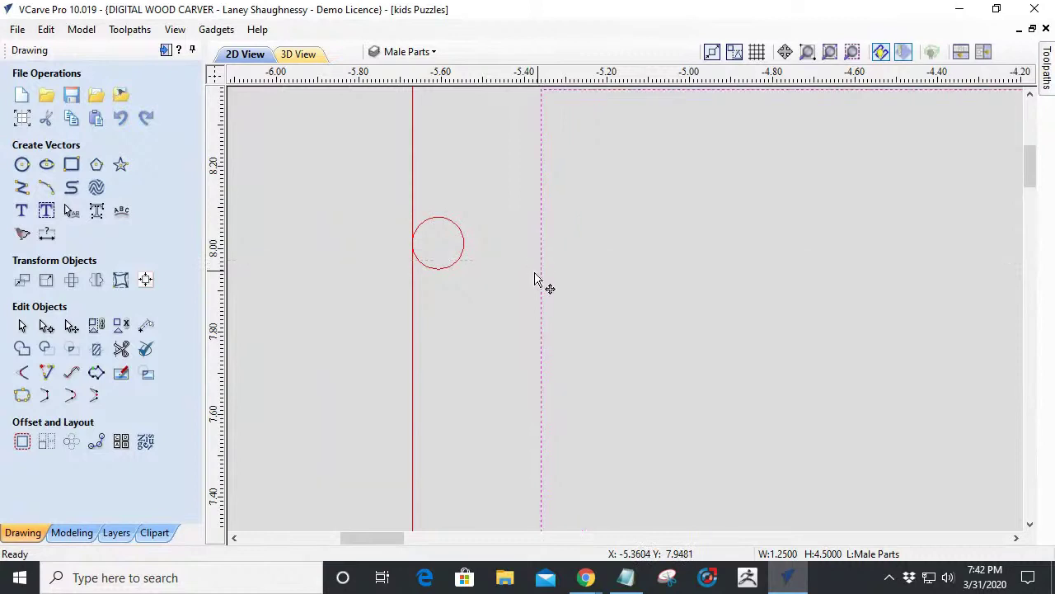
pyautogui.click(446, 266)
pyautogui.moveTo(438, 243); pyautogui.dragTo(516, 235)
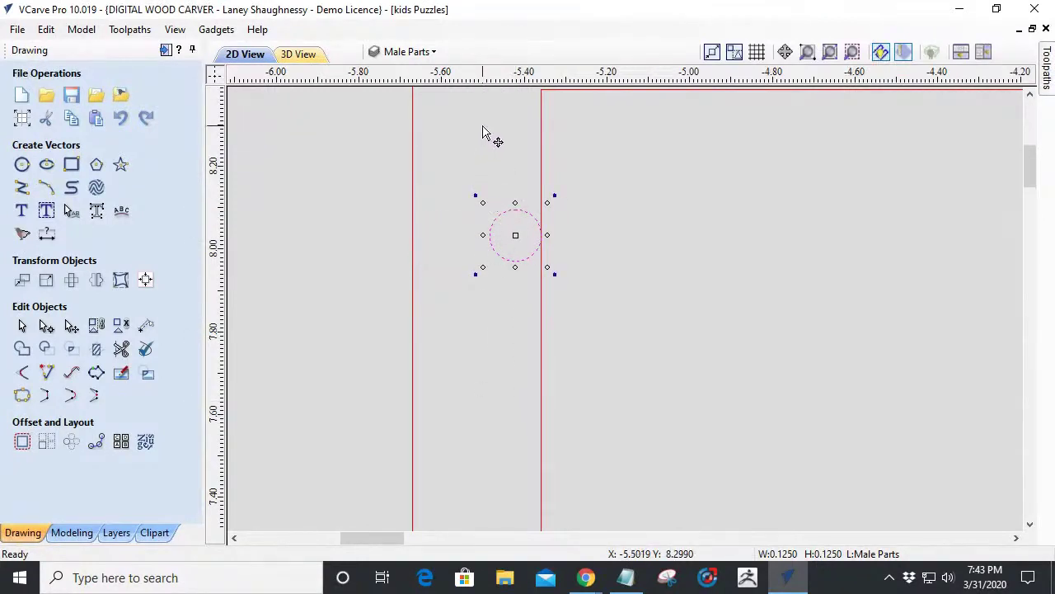
pyautogui.moveTo(517, 232); pyautogui.dragTo(438, 249)
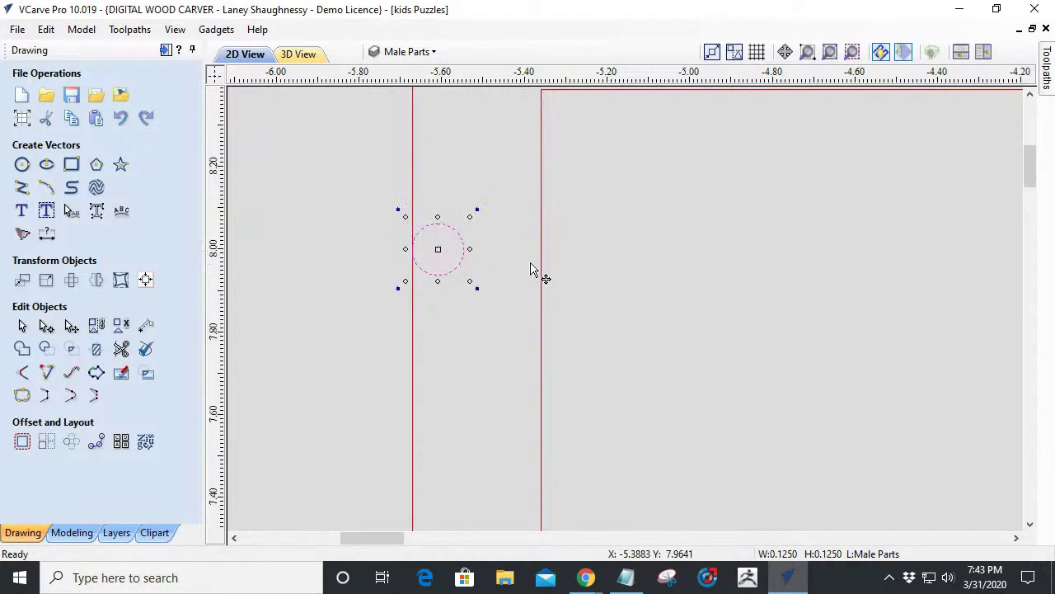
# Move the narrower rectangle closer still, almost touching the small circle between the two rectangles.
pyautogui.scroll(-2, 537, 274)
pyautogui.scroll(-3, 536, 277)
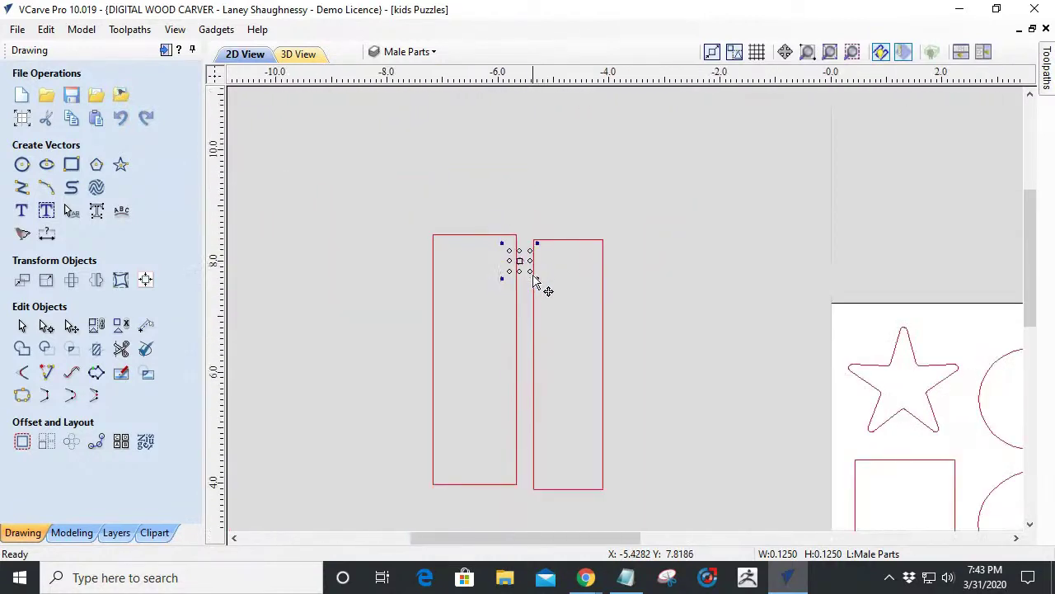
pyautogui.scroll(2, 521, 308)
pyautogui.scroll(1, 520, 308)
pyautogui.click(554, 240)
pyautogui.moveTo(554, 209); pyautogui.dragTo(536, 206)
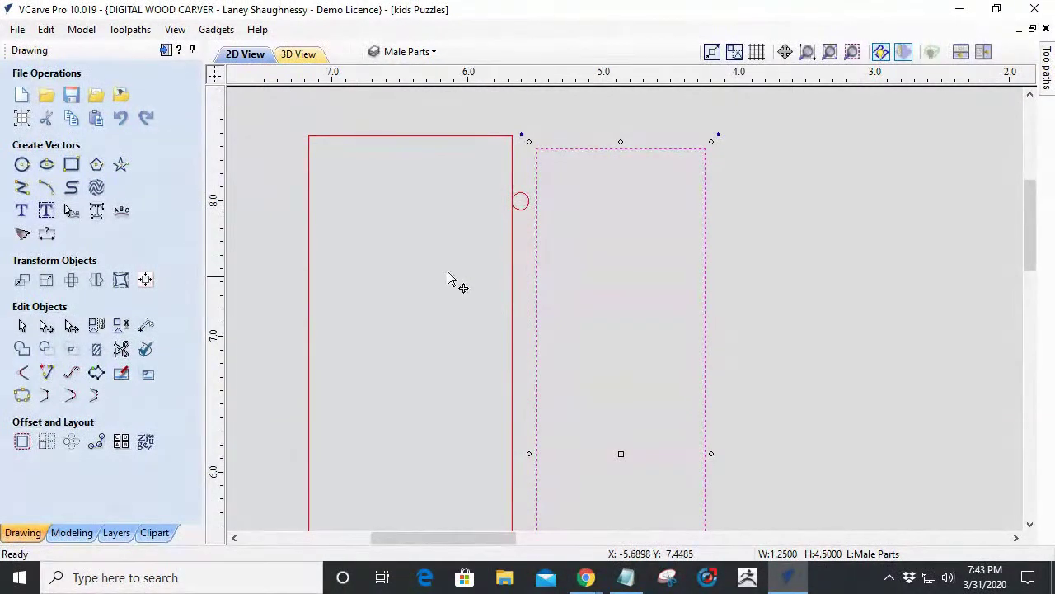
# Set the Nest Parts clearance to 0.125 inches and delete both rectangles and the small circle.
pyautogui.click(146, 443)
pyautogui.doubleClick(99, 146)
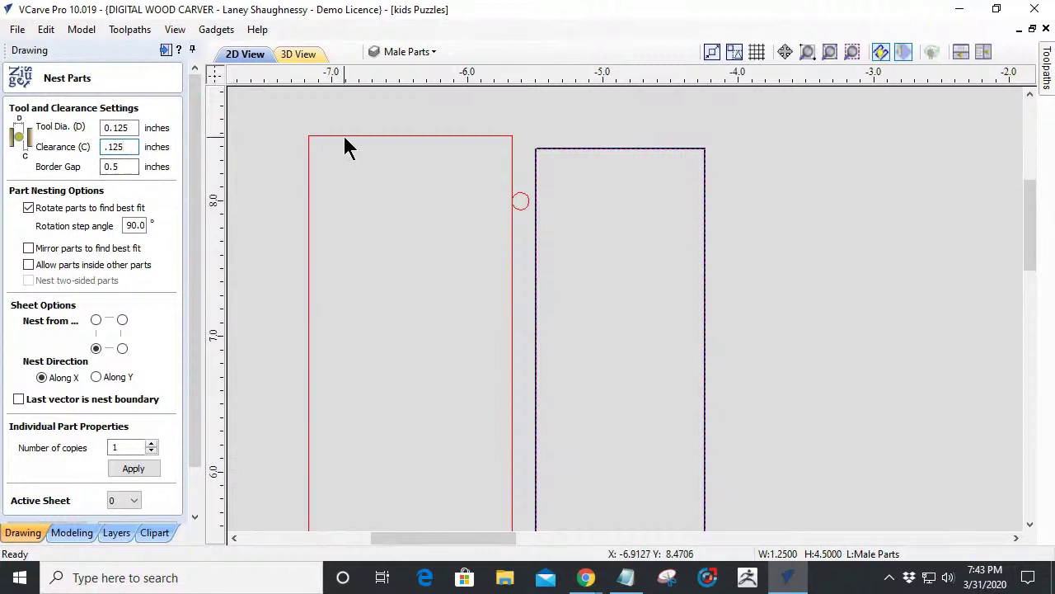
pyautogui.keyDown('shift'); pyautogui.click(477, 134); pyautogui.keyUp('shift')
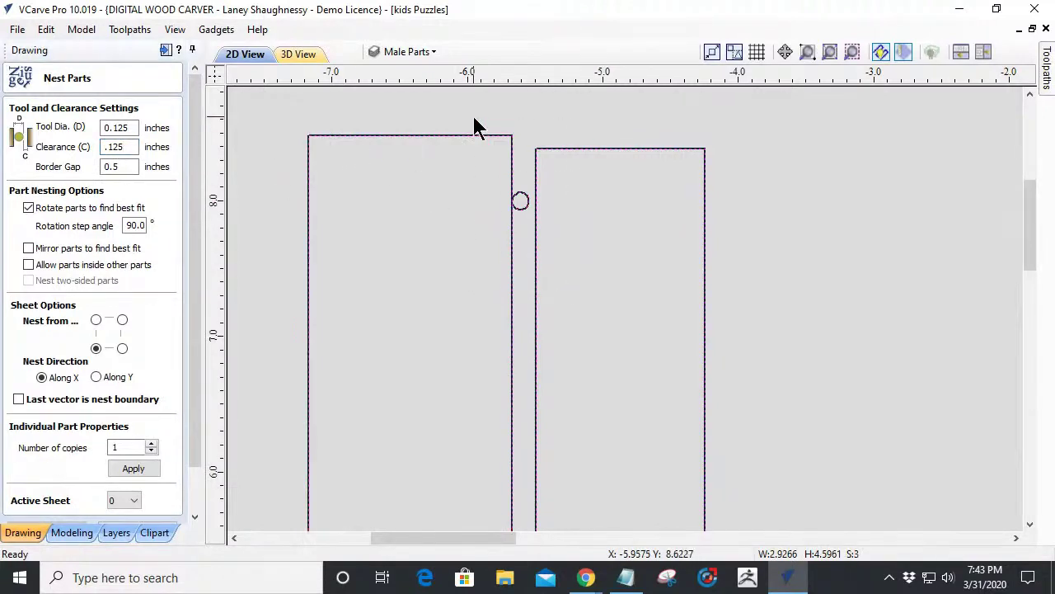
pyautogui.press('Delete')
# Select all six puzzle shapes for nesting and set the border gap to 0.25 inches.
pyautogui.press('F3')
pyautogui.moveTo(462, 183); pyautogui.dragTo(676, 404)
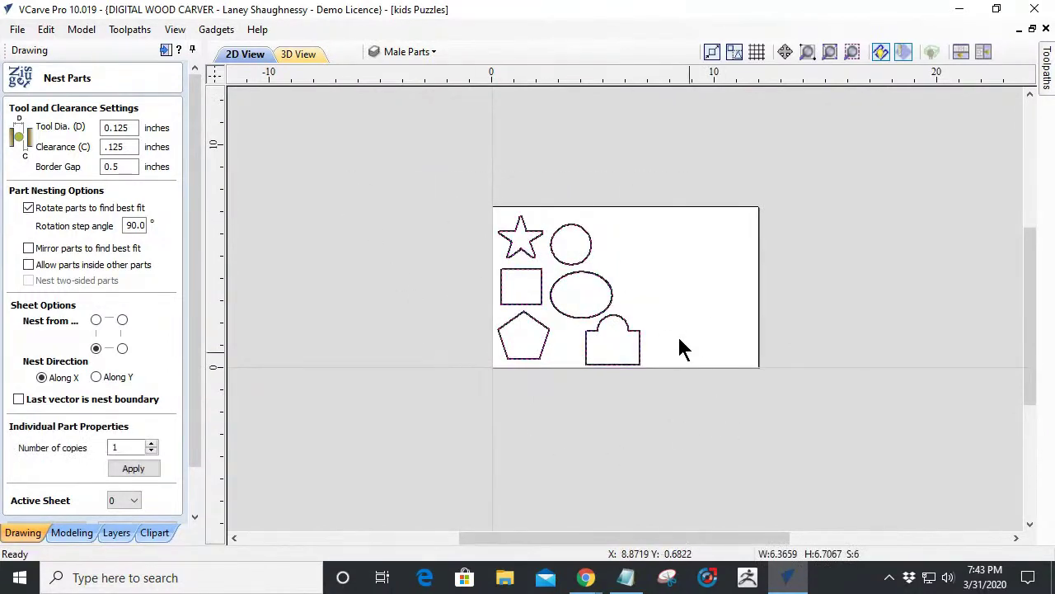
pyautogui.click(124, 166)
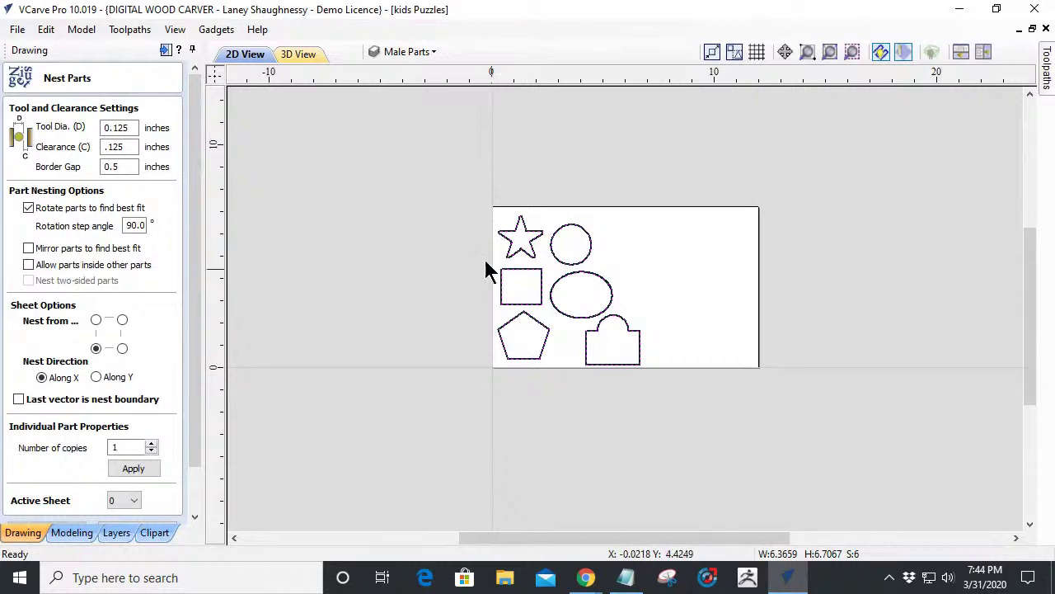
pyautogui.doubleClick(115, 166)
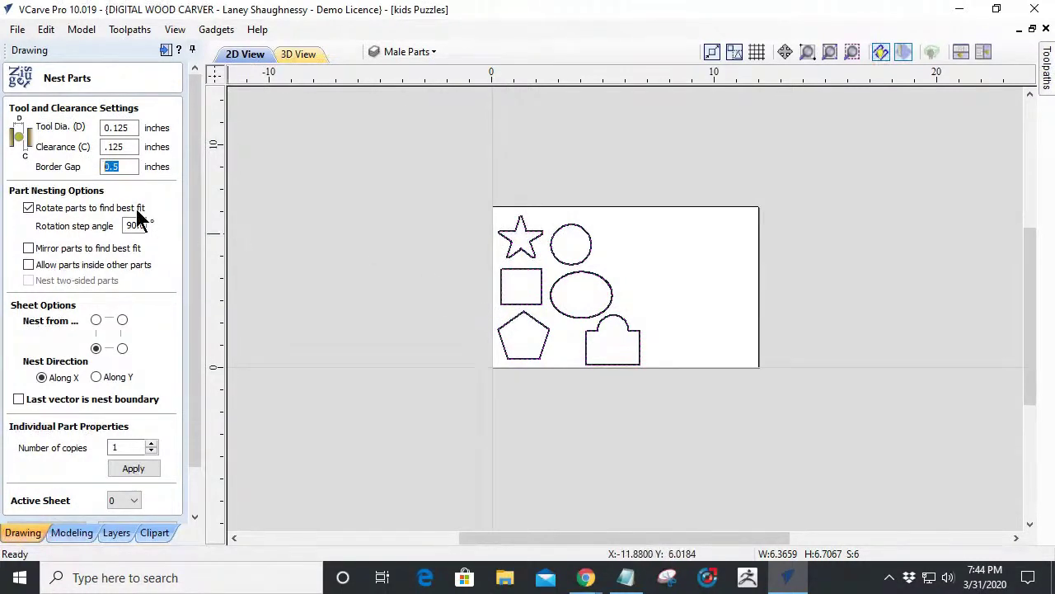
pyautogui.click(113, 167)
pyautogui.moveTo(113, 167); pyautogui.dragTo(146, 193)
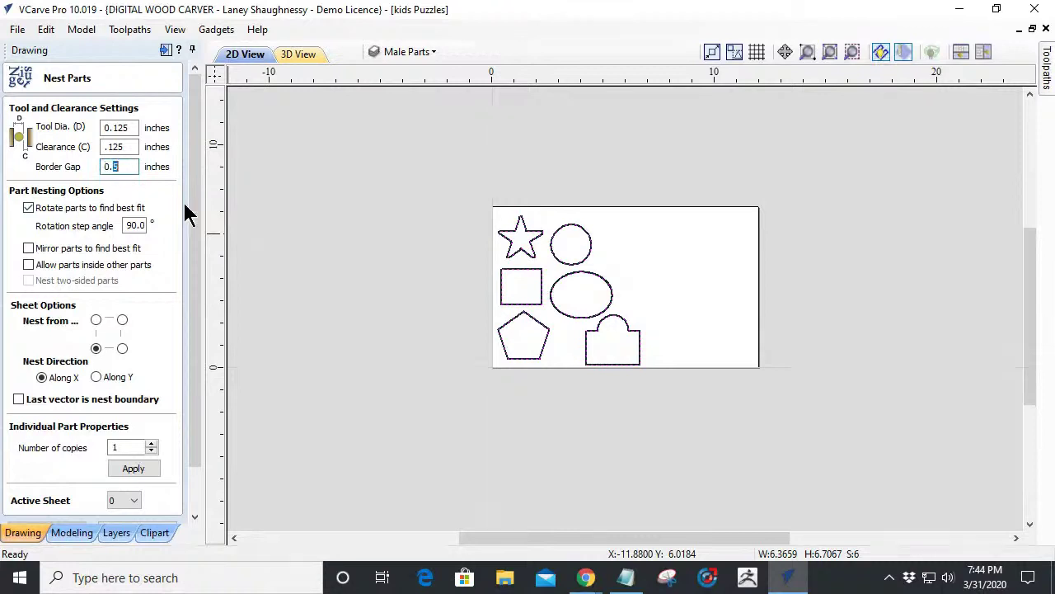
pyautogui.write('.')
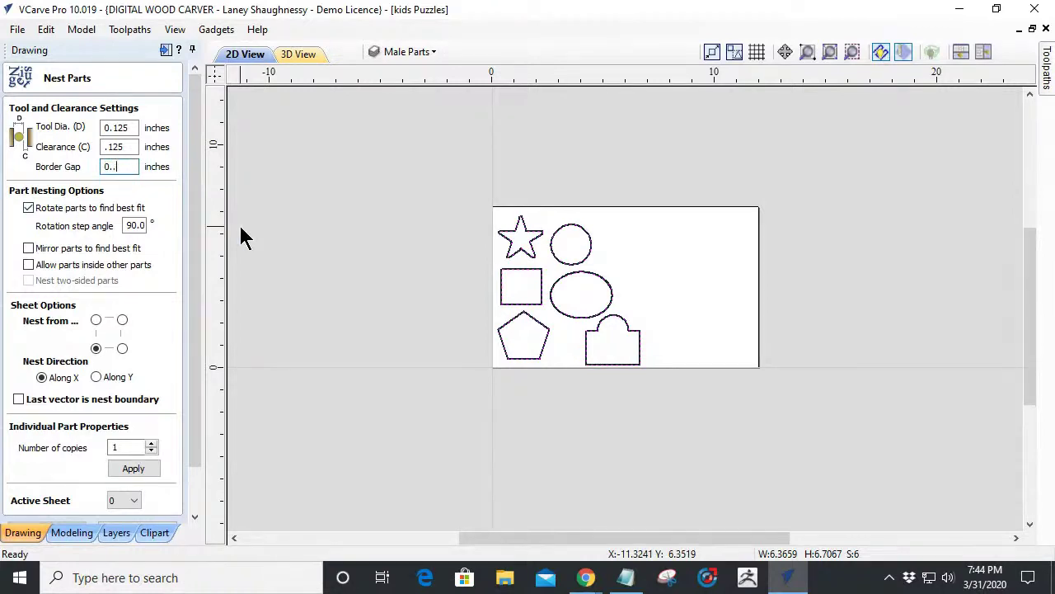
pyautogui.press('BackSpace')
pyautogui.write('25')
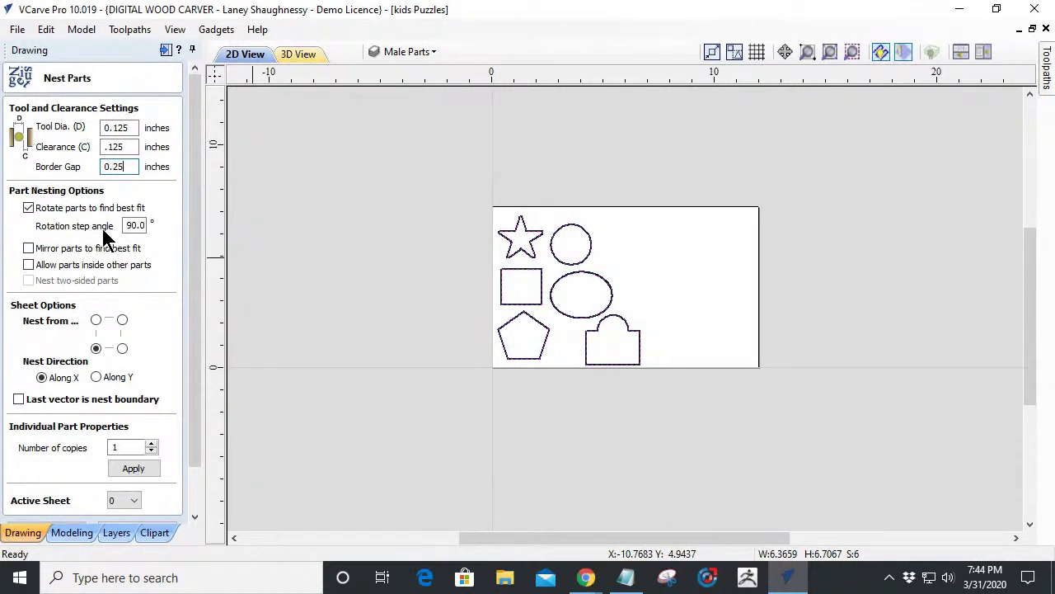
# Set the rotation step angle to 10 degrees, preview the nest of the six shapes, and close it without applying.
pyautogui.doubleClick(130, 225)
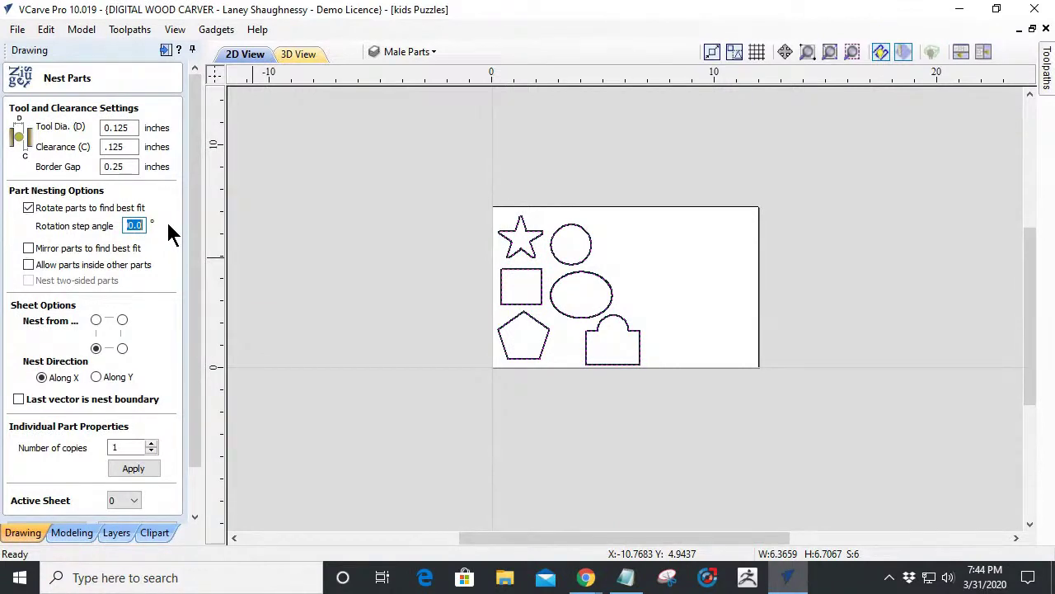
pyautogui.write('10')
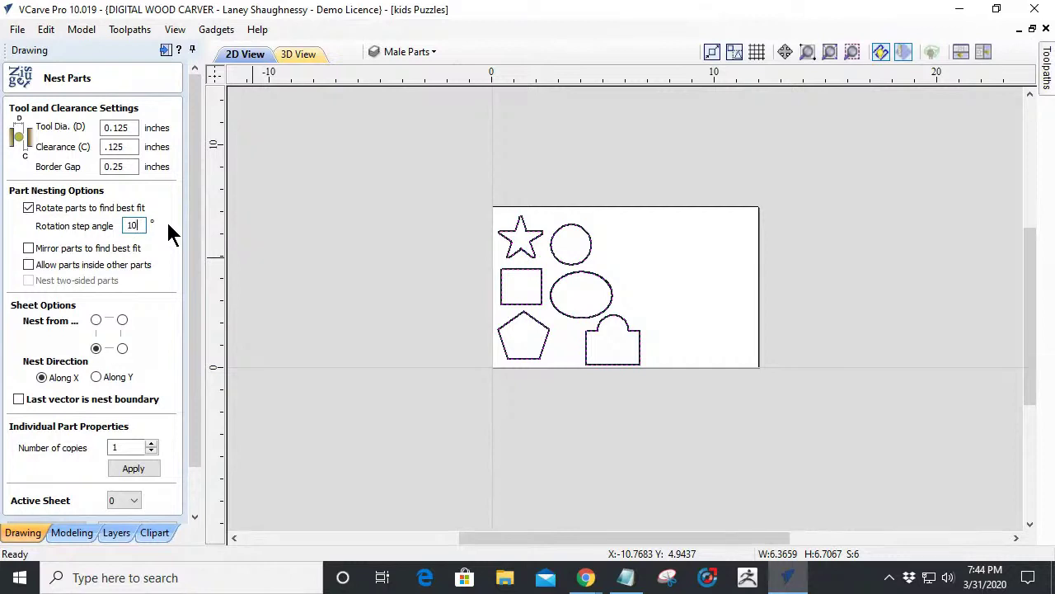
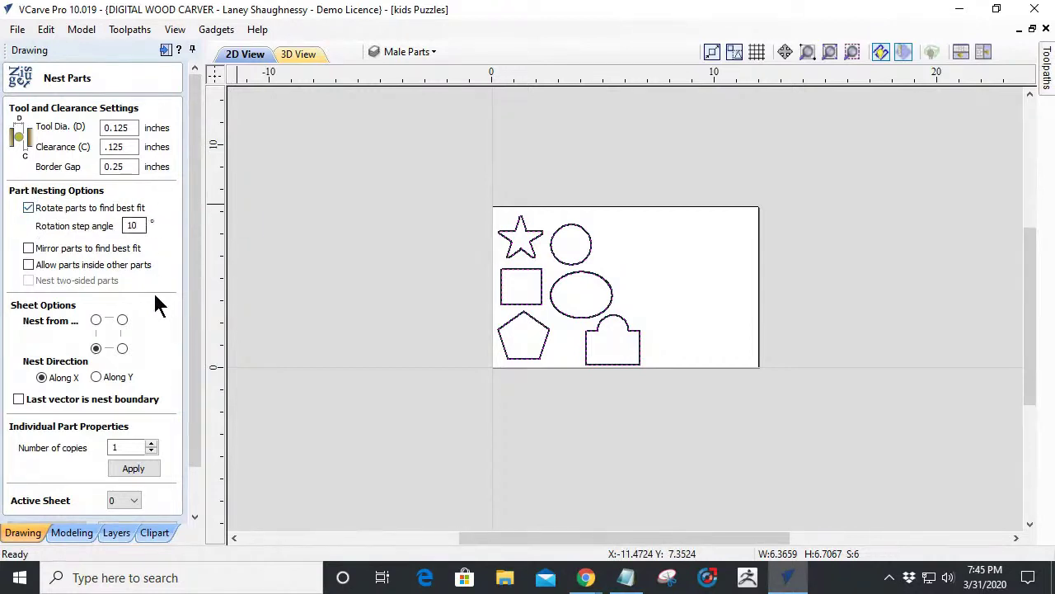
pyautogui.scroll(-3, 189, 388)
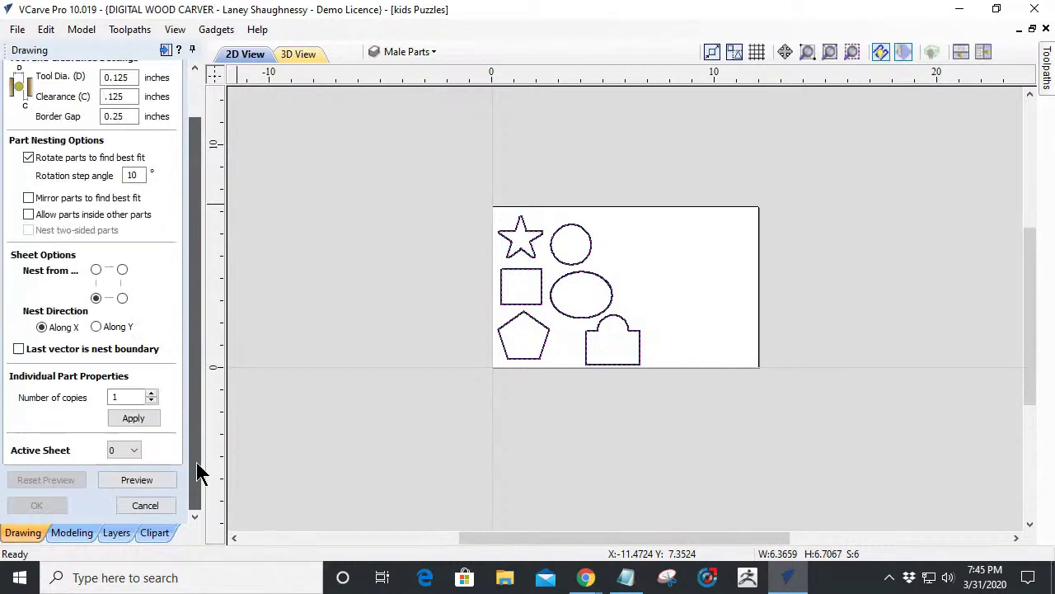
pyautogui.click(137, 480)
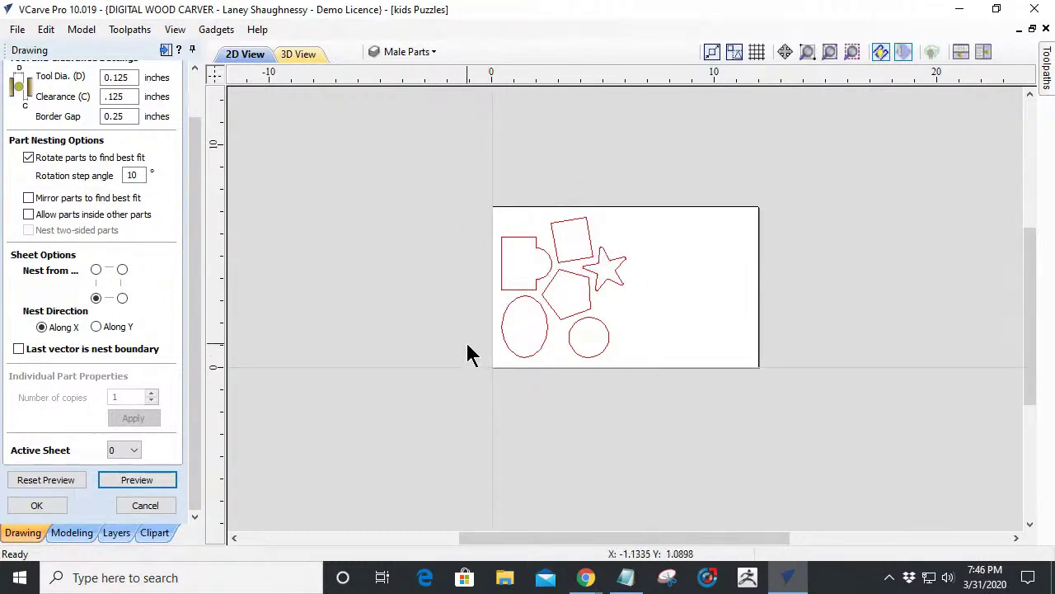
pyautogui.hotkey('ctrl', 'a')
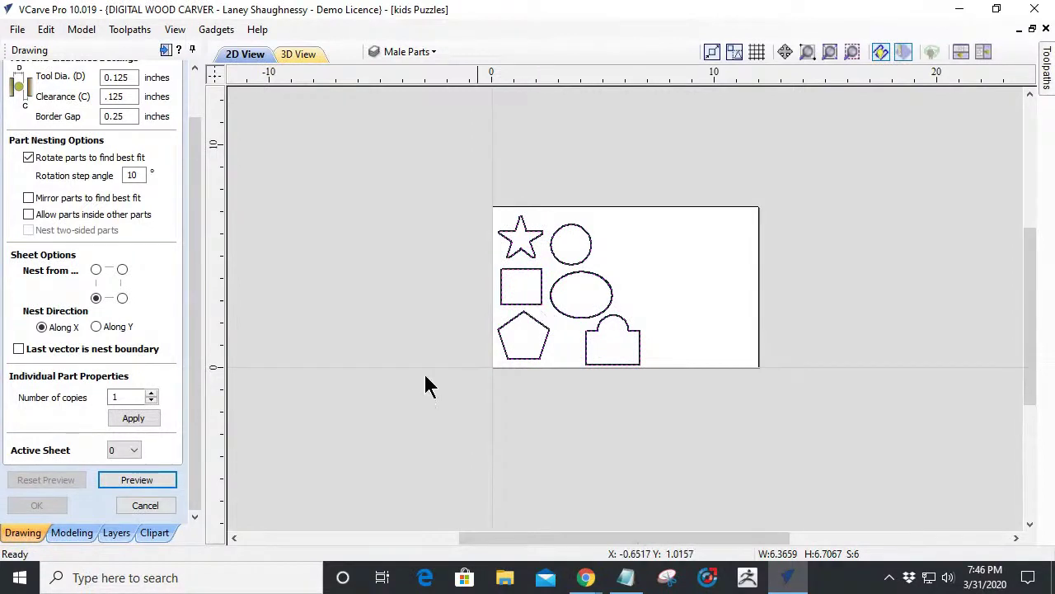
pyautogui.click(156, 506)
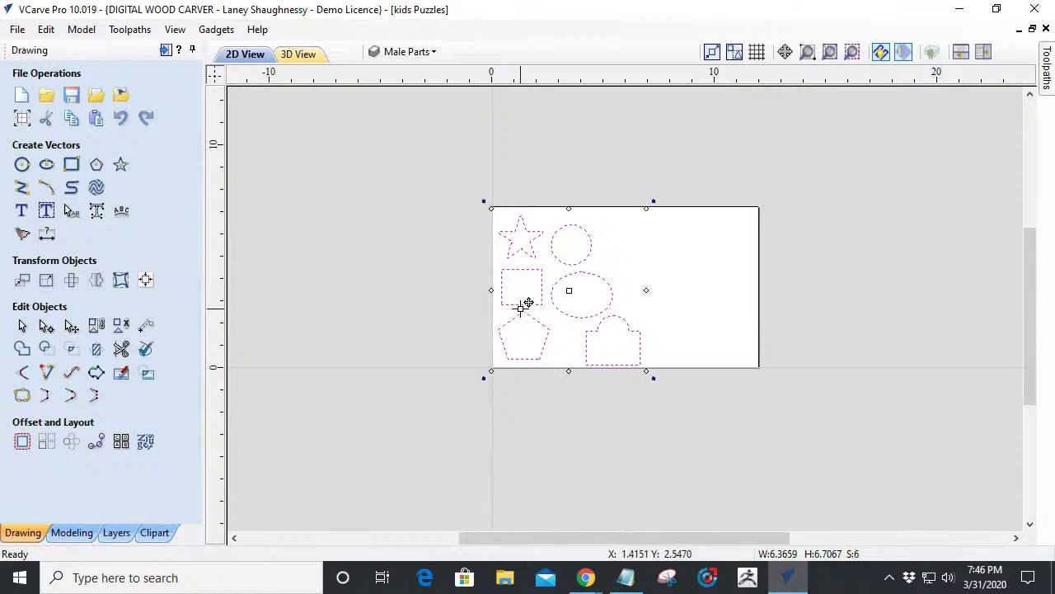
# Copy the six shapes toward the sheet's empty side, and preview a nest of all twelve shapes without applying it.
pyautogui.moveTo(526, 302); pyautogui.dragTo(677, 296)
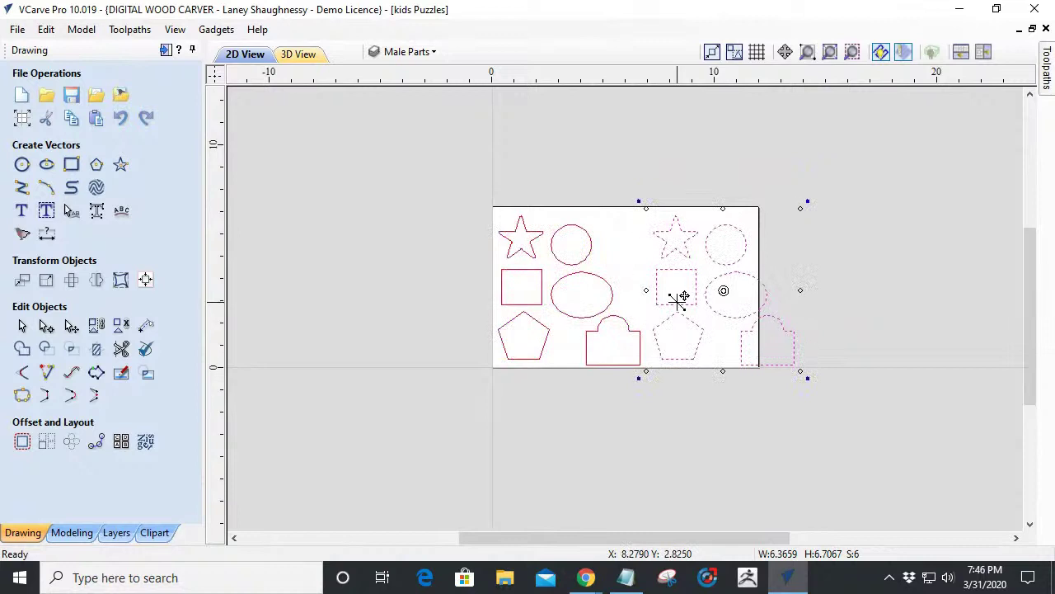
pyautogui.moveTo(380, 188); pyautogui.dragTo(882, 465)
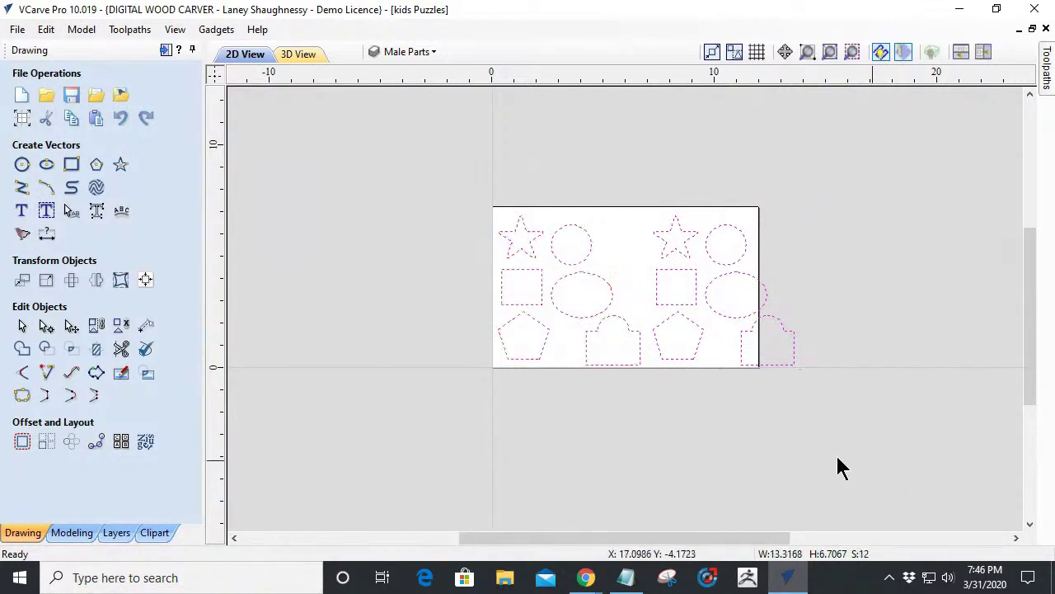
pyautogui.click(146, 441)
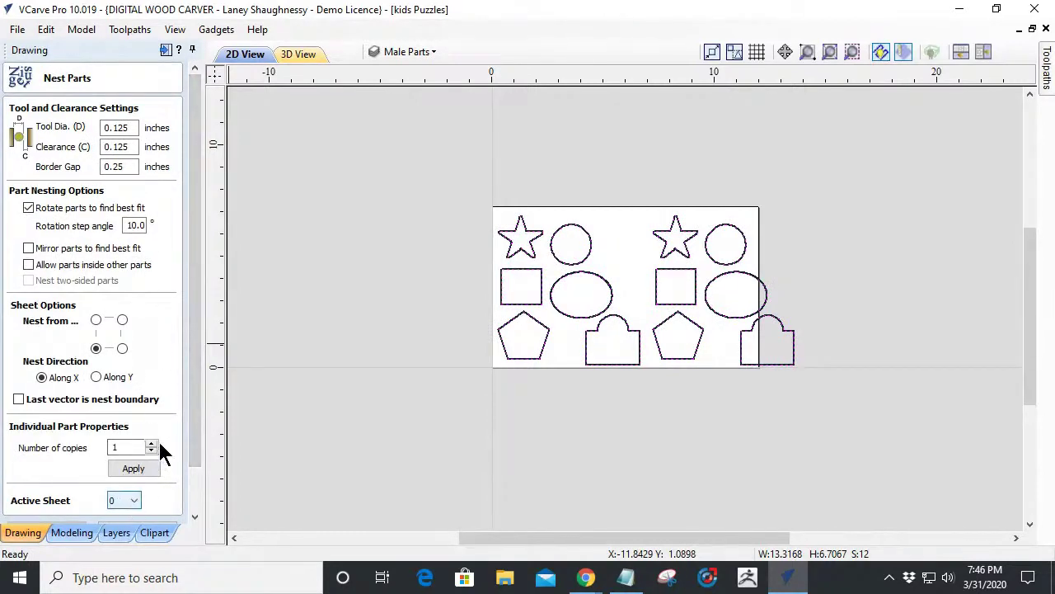
pyautogui.click(198, 474)
pyautogui.click(135, 481)
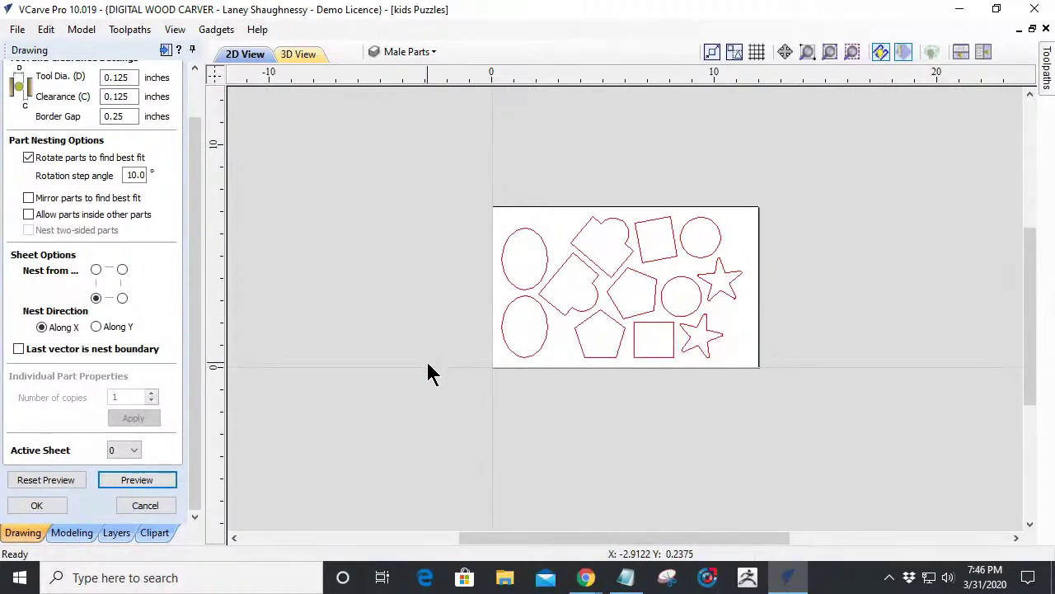
pyautogui.click(145, 509)
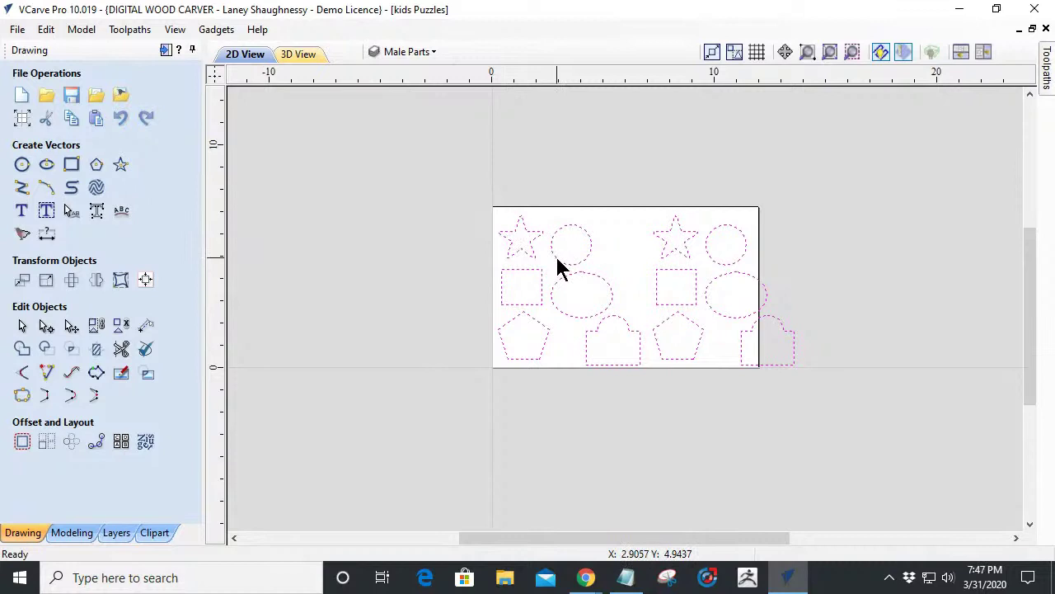
# Try fitting the copies onto the sheet by hand, rotating the copied ellipse and moving the copied round-topped shape between the circle and star.
pyautogui.hotkey('ctrl', 'a')
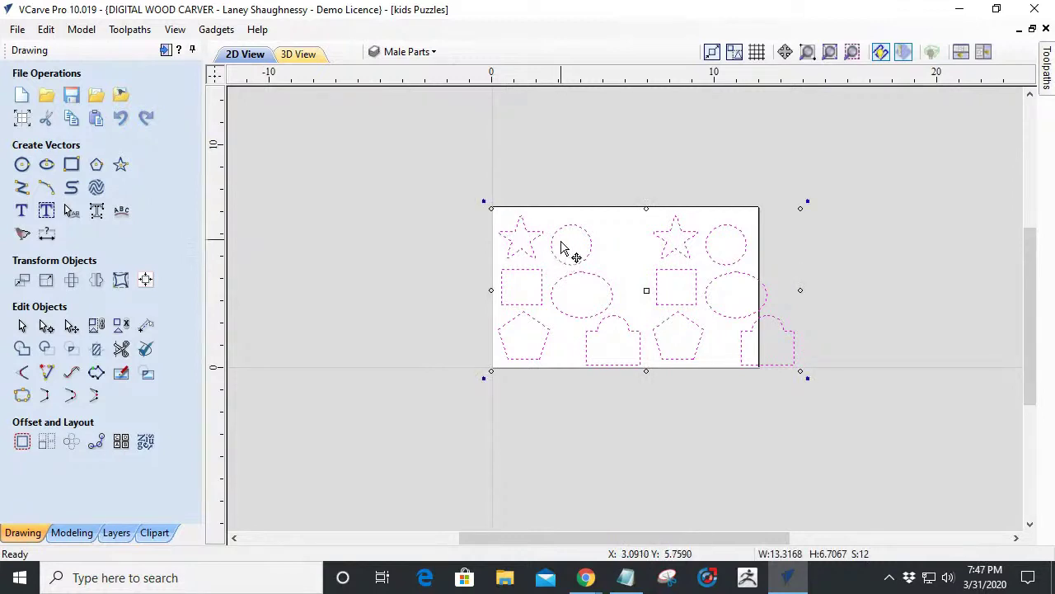
pyautogui.click(731, 353)
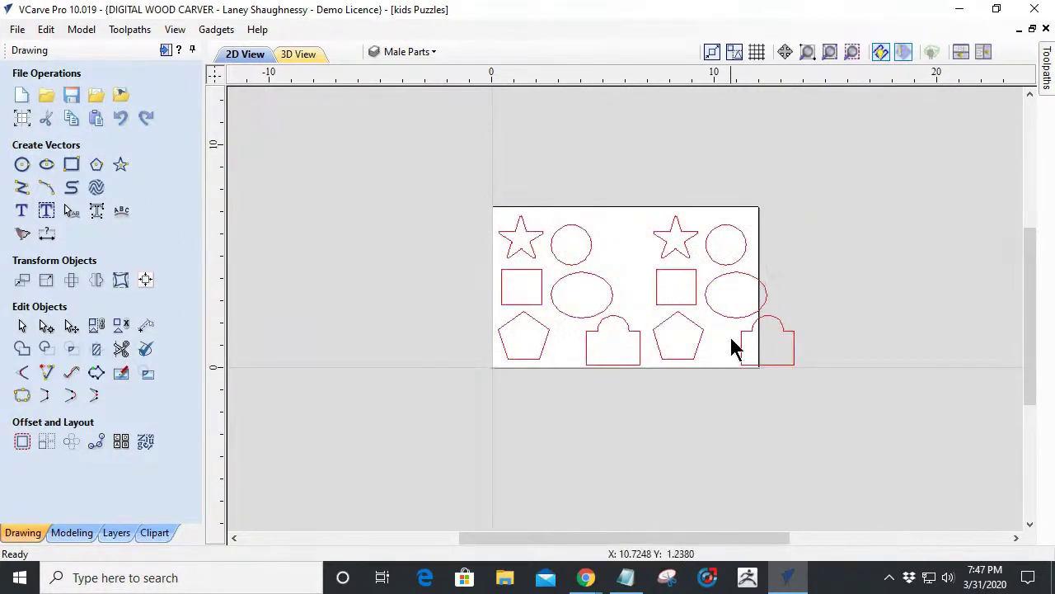
pyautogui.click(730, 317)
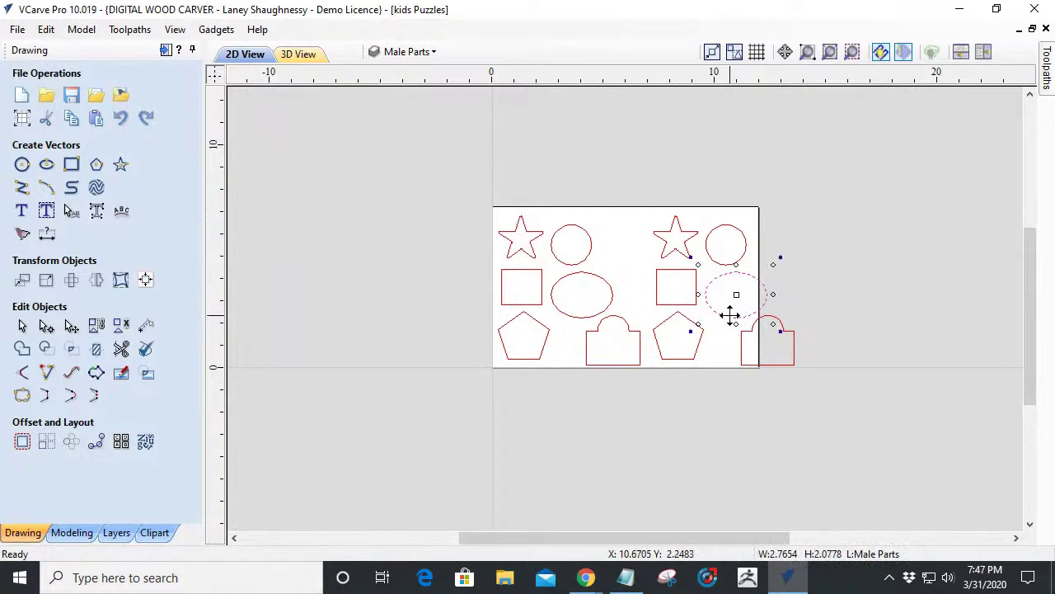
pyautogui.moveTo(735, 365); pyautogui.dragTo(729, 301)
pyautogui.click(745, 368)
pyautogui.moveTo(744, 369); pyautogui.dragTo(627, 245)
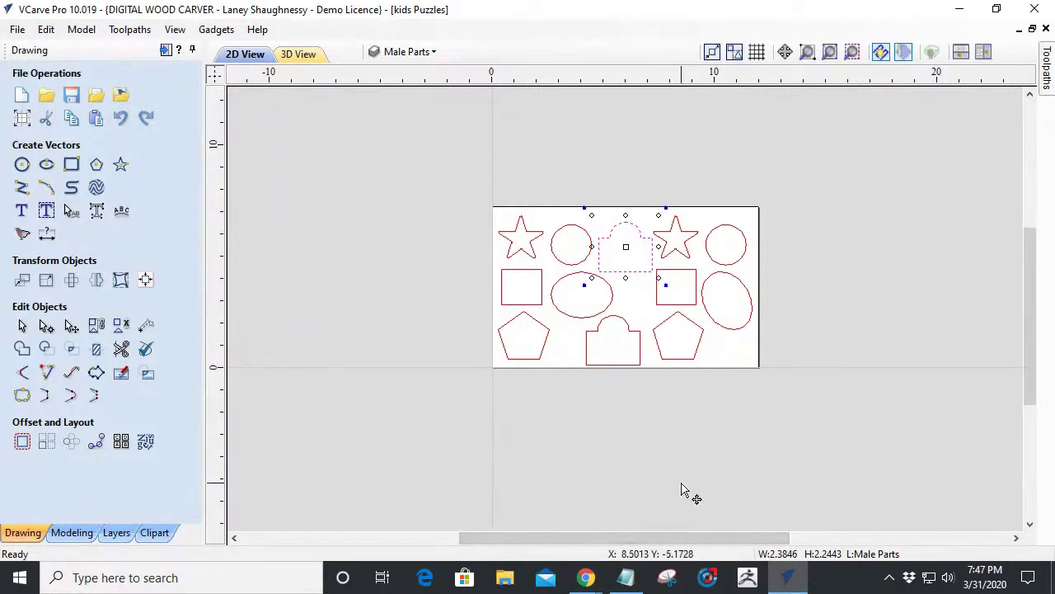
# Undo the manual rearrangement of the copied shapes and the duplication of the six shapes.
pyautogui.hotkey('ctrl', 'z')
pyautogui.hotkey('ctrl', 'z')
pyautogui.hotkey('ctrl', 'z')
# Select the six shapes, preview their nest with rotation allowed, and close the nesting without applying it.
pyautogui.moveTo(436, 167); pyautogui.dragTo(738, 491)
pyautogui.click(145, 441)
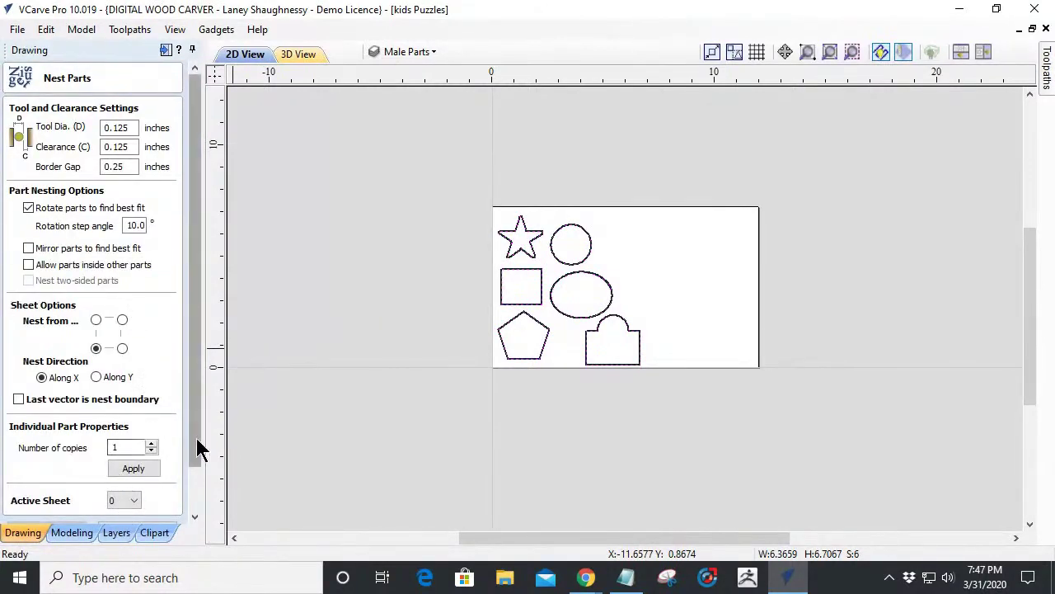
pyautogui.moveTo(198, 448); pyautogui.dragTo(193, 502)
pyautogui.click(135, 480)
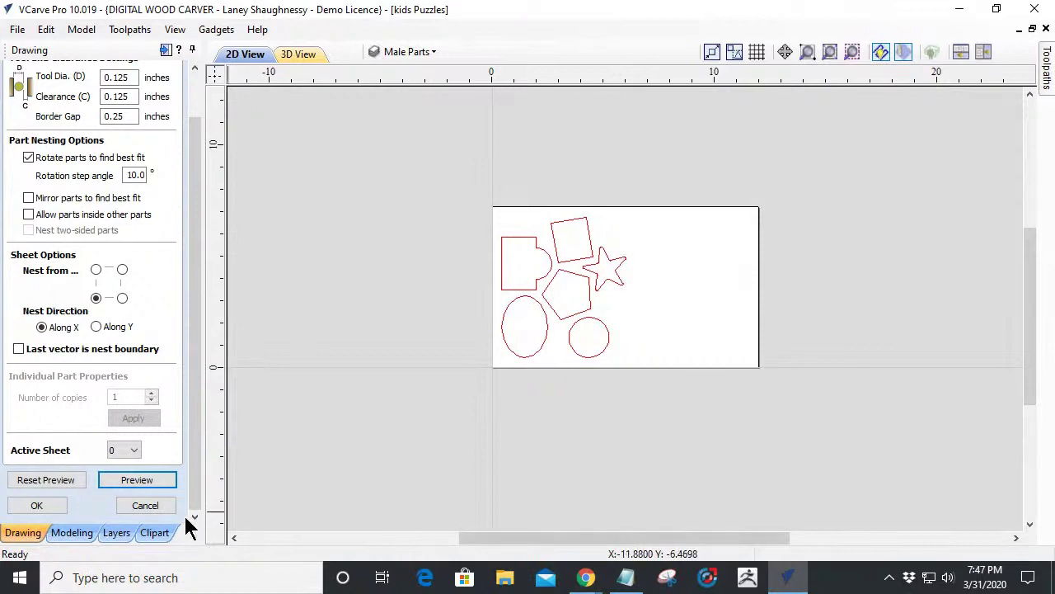
pyautogui.click(143, 506)
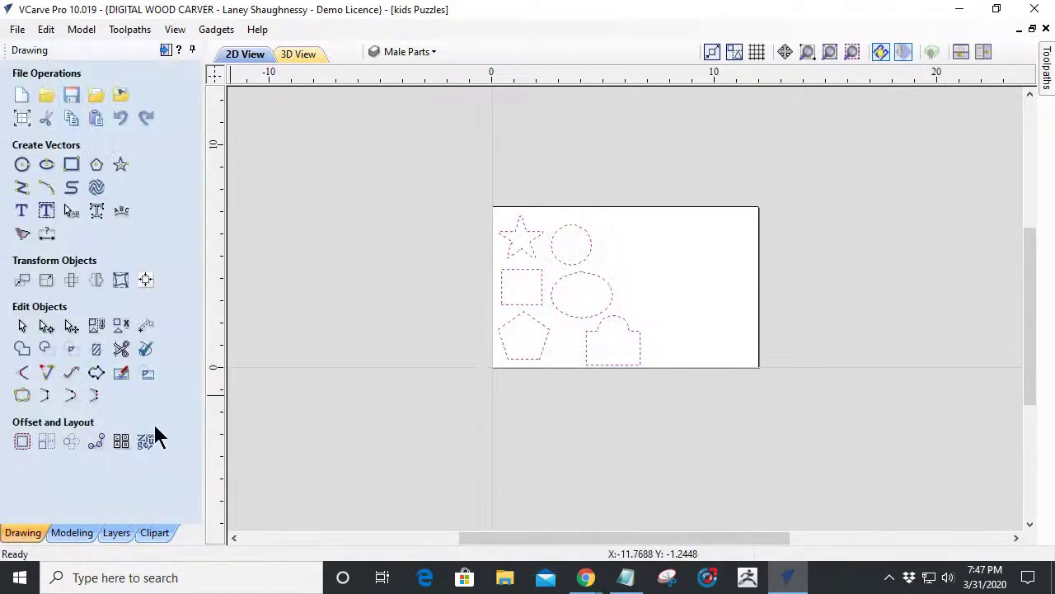
# Nest the six male shapes along X with 10 degree rotation steps, 0.125 inch clearance and 0.25 inch border gap, and apply the layout.
pyautogui.click(146, 443)
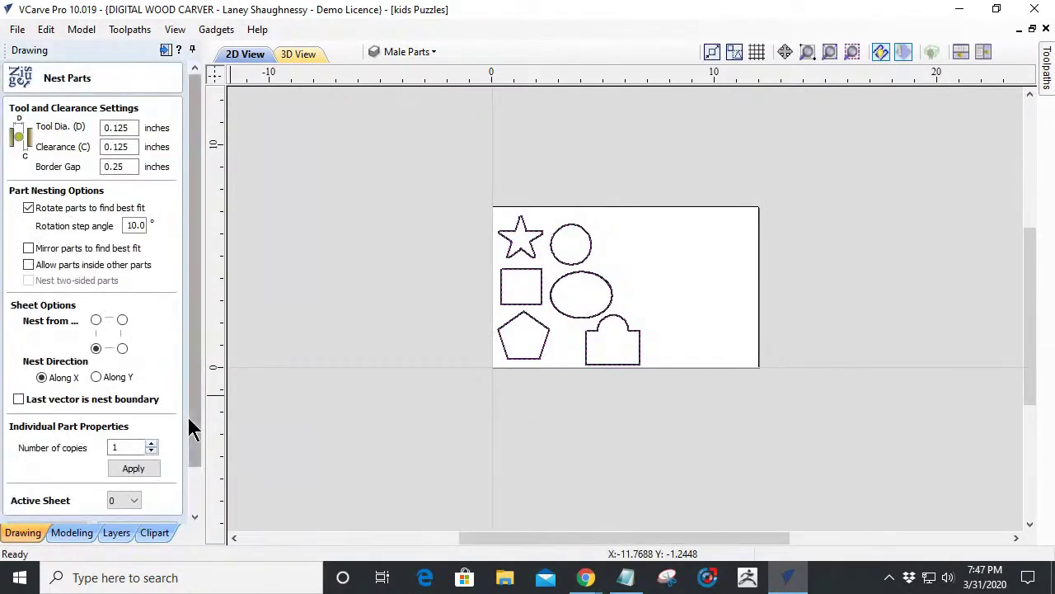
pyautogui.scroll(-2, 188, 417)
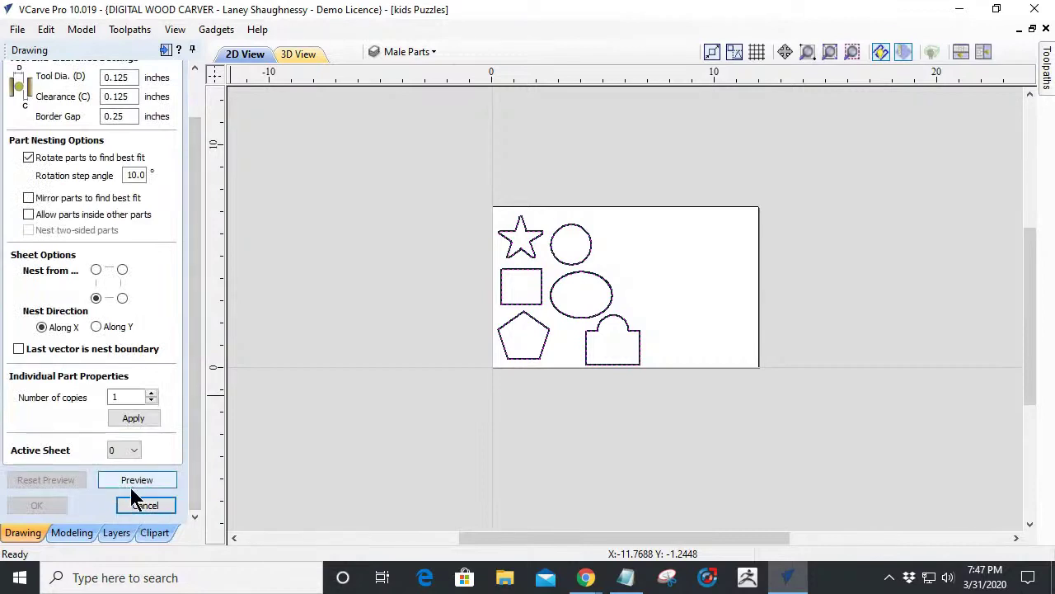
pyautogui.click(134, 481)
pyautogui.click(37, 503)
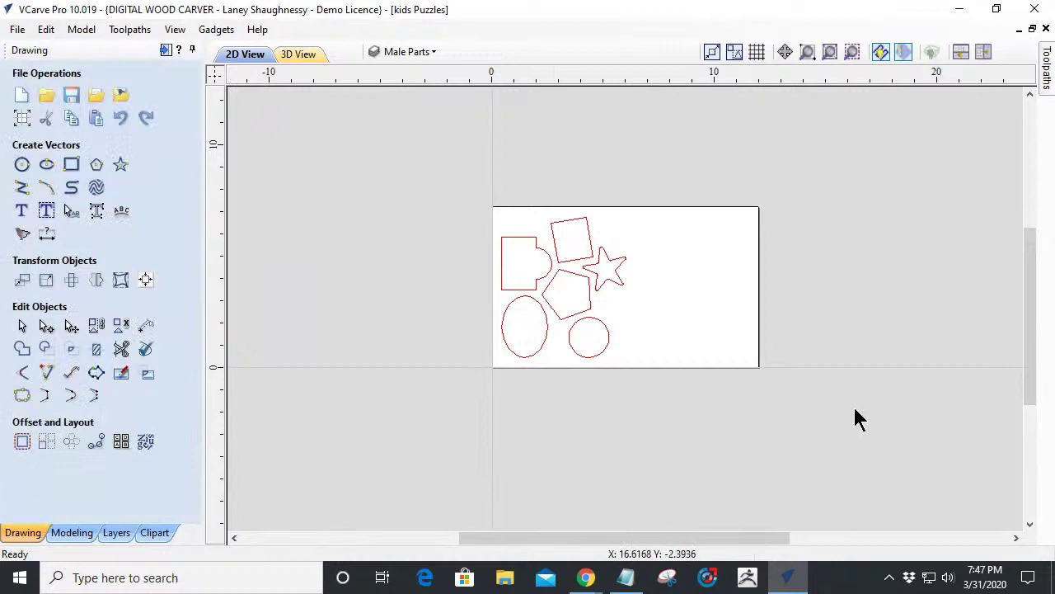
# Select the six nested shapes and start a straight male inlay toolpath for them.
pyautogui.moveTo(467, 207); pyautogui.dragTo(699, 408)
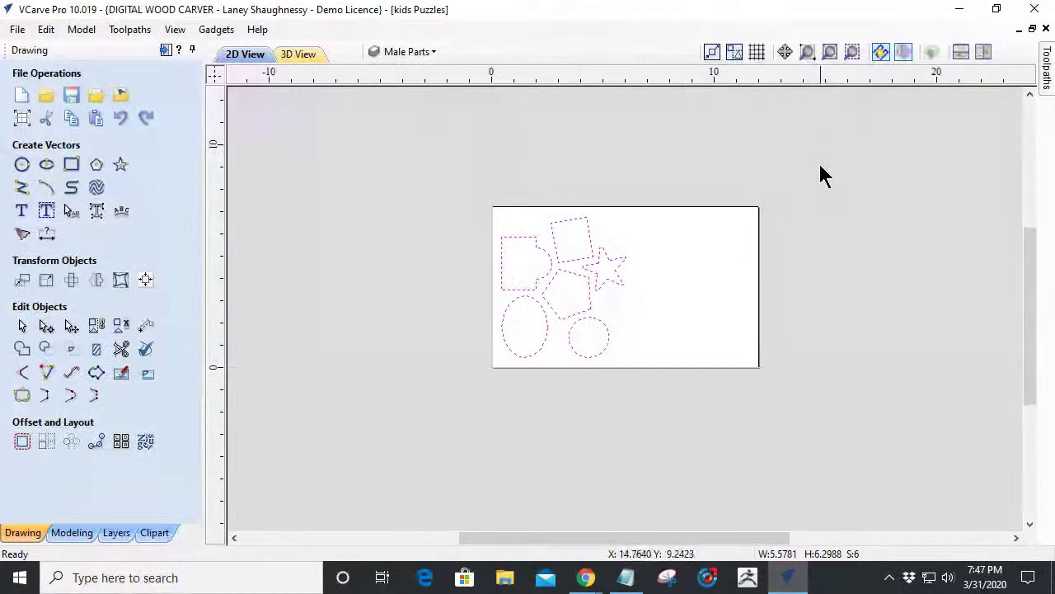
pyautogui.scroll(-1, 750, 311)
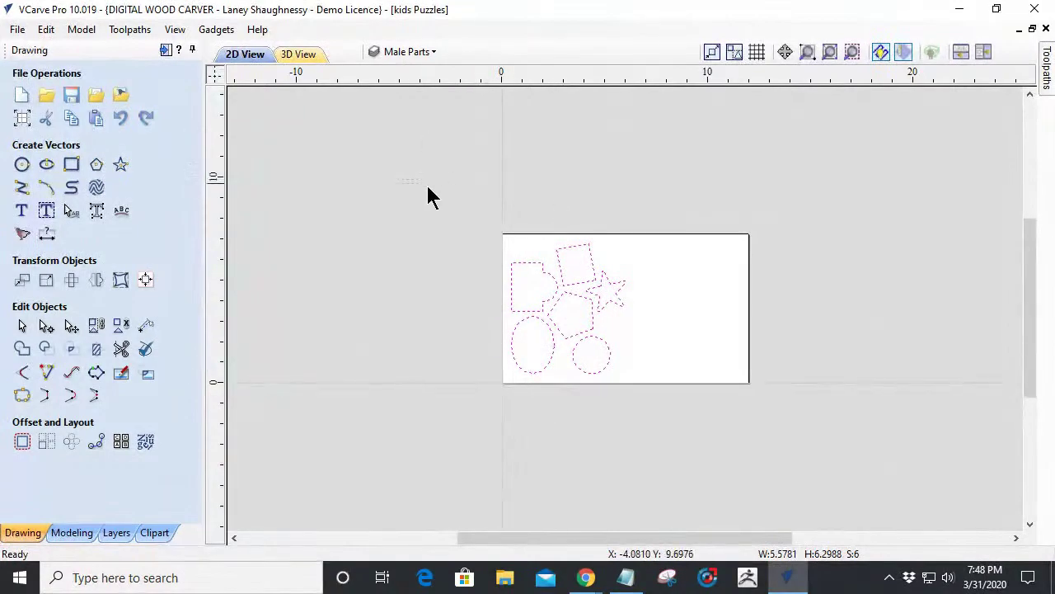
pyautogui.click(164, 50)
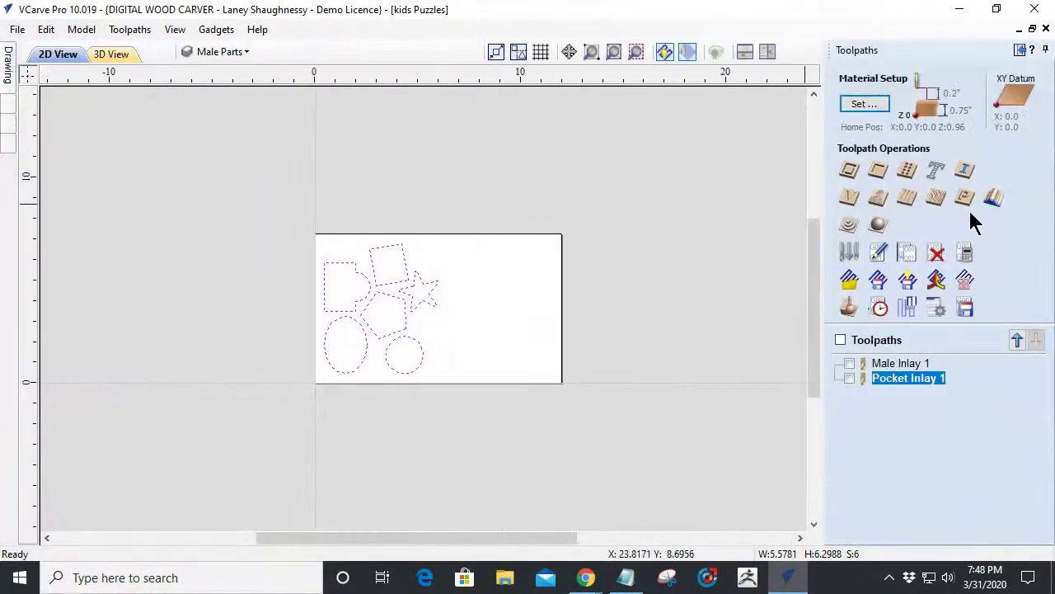
pyautogui.click(967, 172)
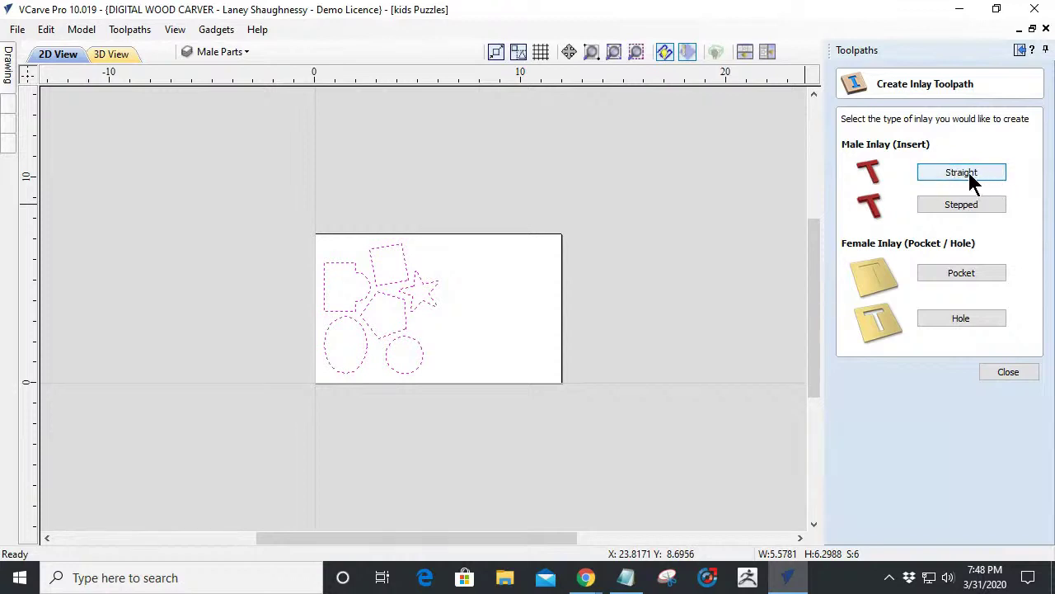
pyautogui.click(969, 174)
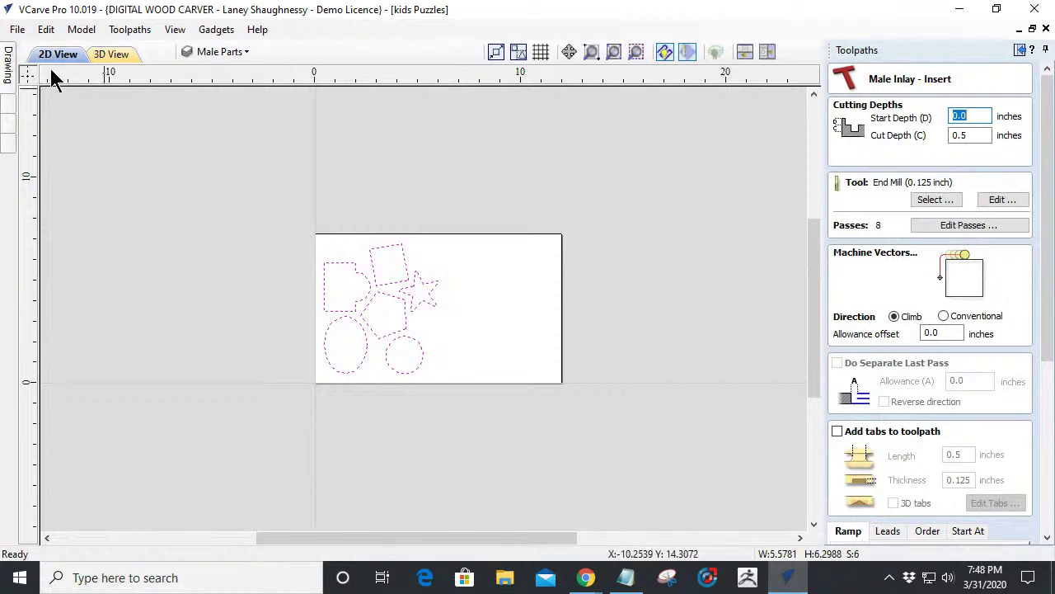
# Review the job setup's sheet size and thickness, and close it without changing anything.
pyautogui.click(8, 64)
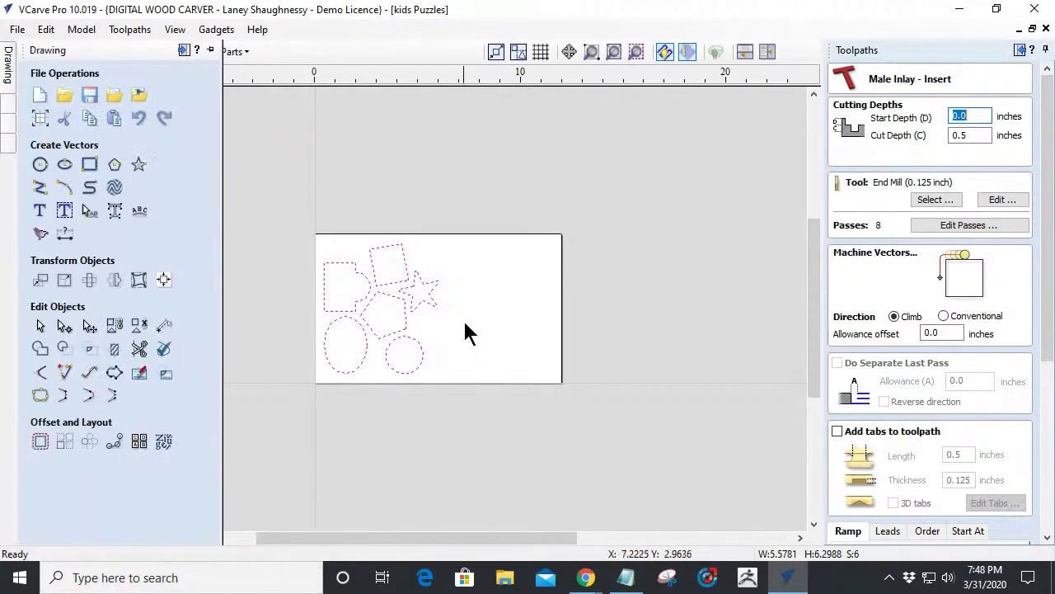
pyautogui.click(39, 117)
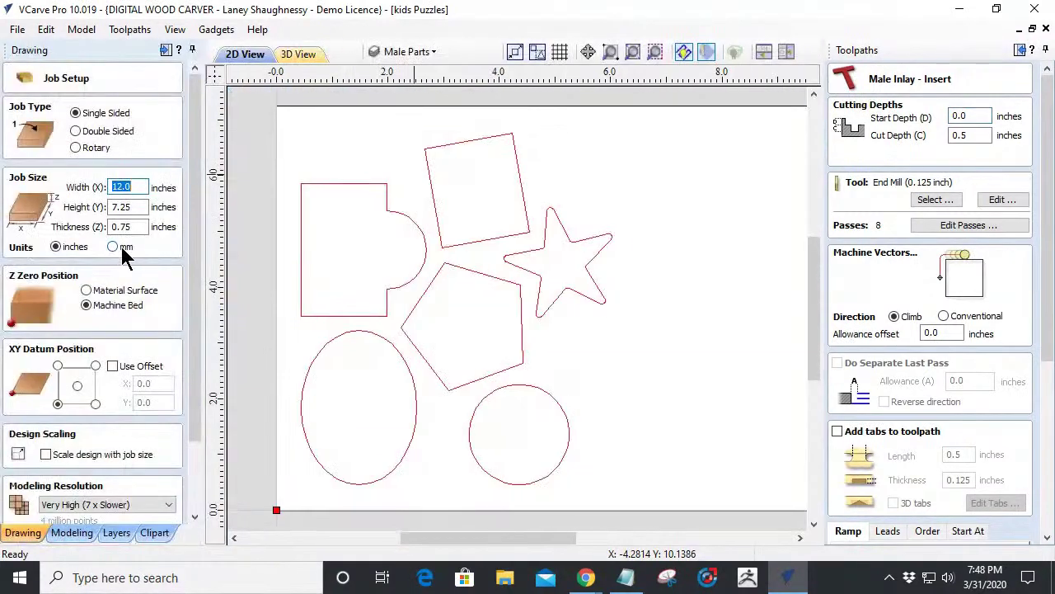
pyautogui.moveTo(197, 396); pyautogui.dragTo(206, 492)
pyautogui.click(153, 512)
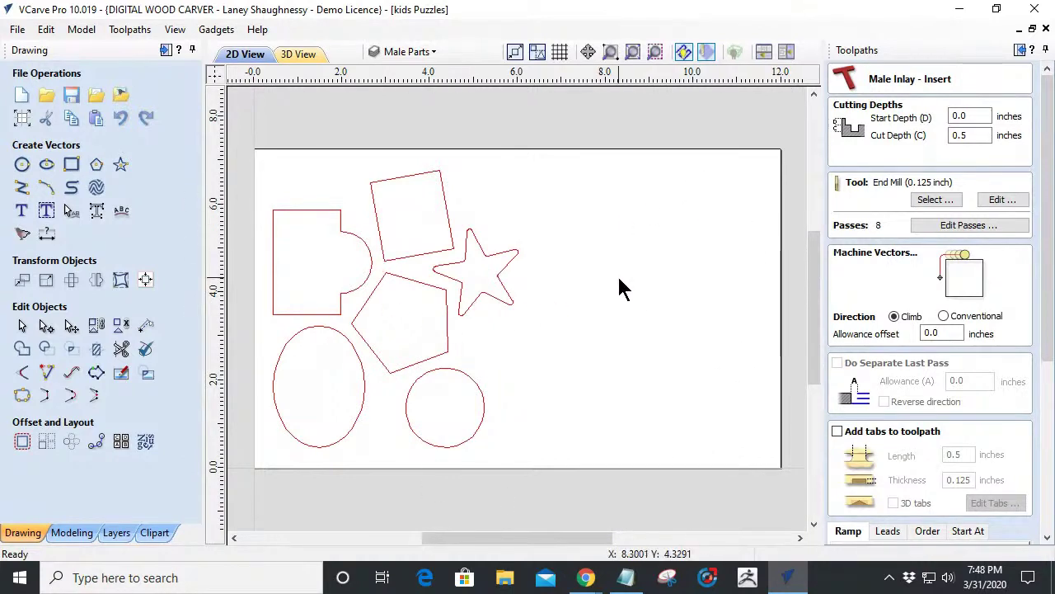
# Add zig zag ramps with a distance of 0.375 inches to the male inlay toolpath.
pyautogui.click(965, 136)
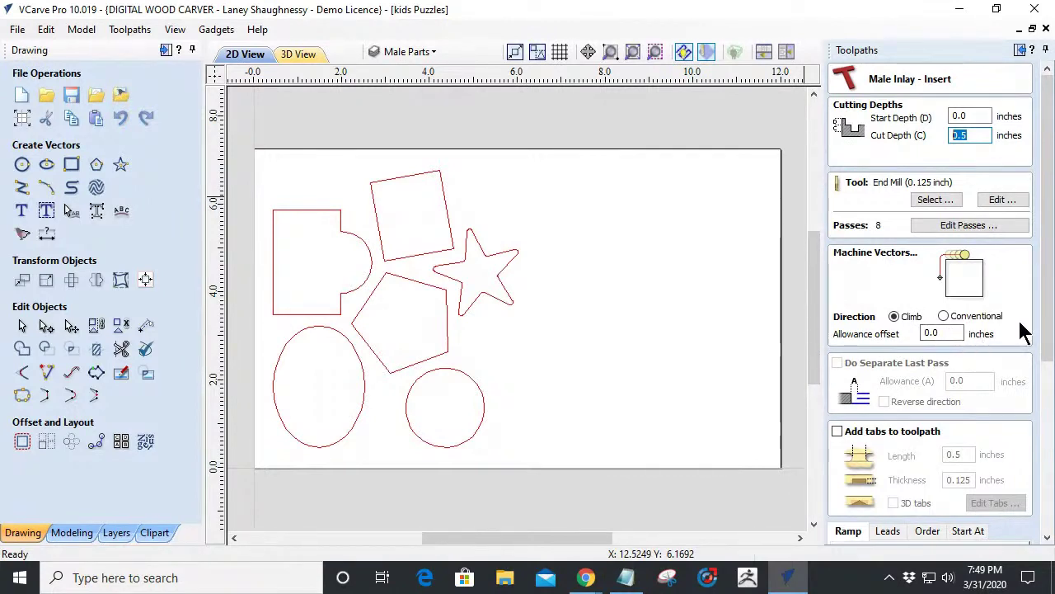
pyautogui.moveTo(1045, 318); pyautogui.dragTo(1050, 505)
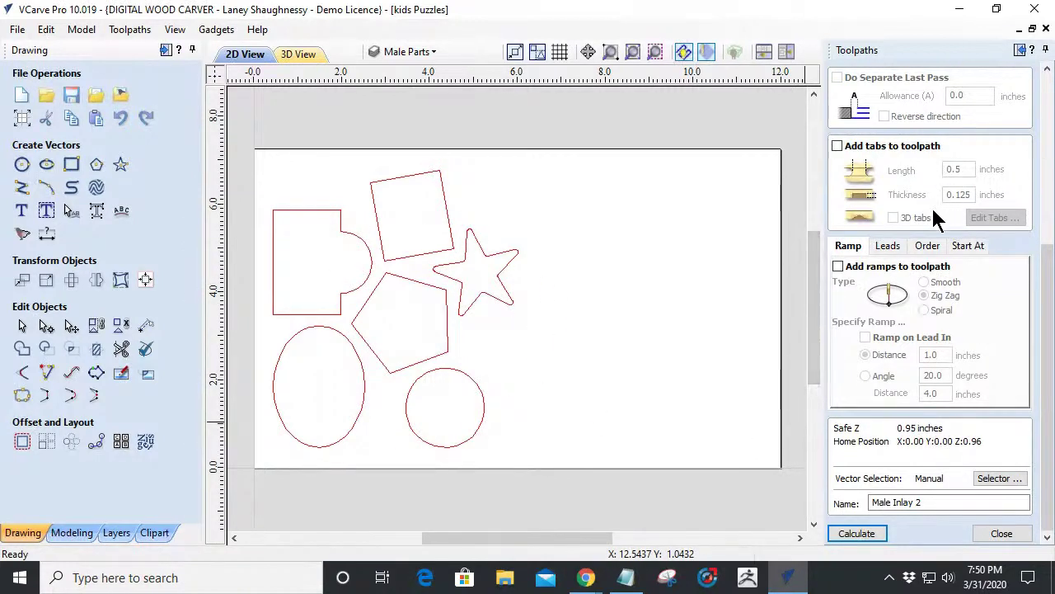
pyautogui.click(838, 267)
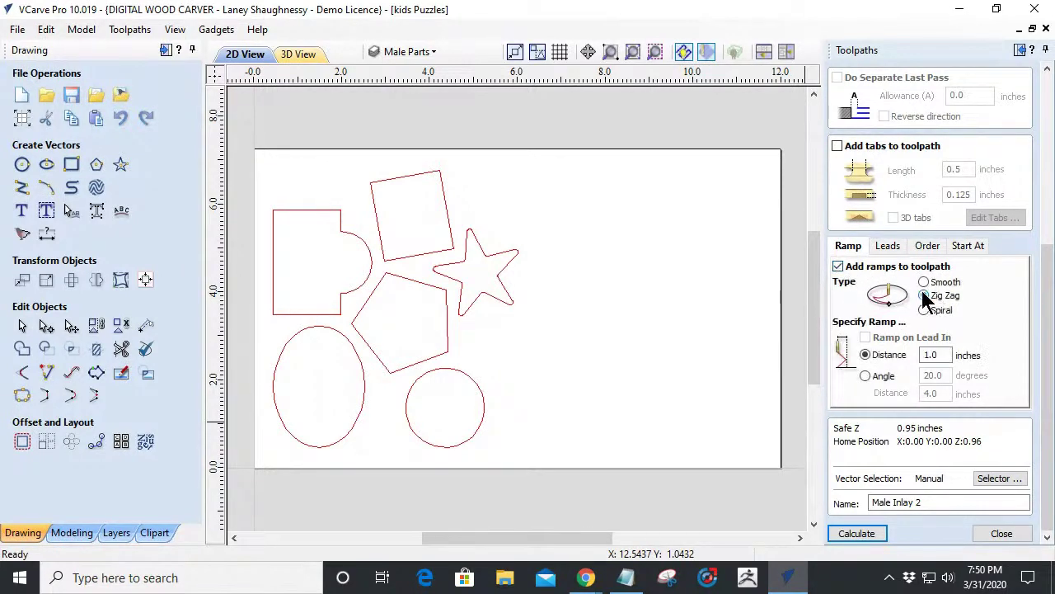
pyautogui.doubleClick(929, 354)
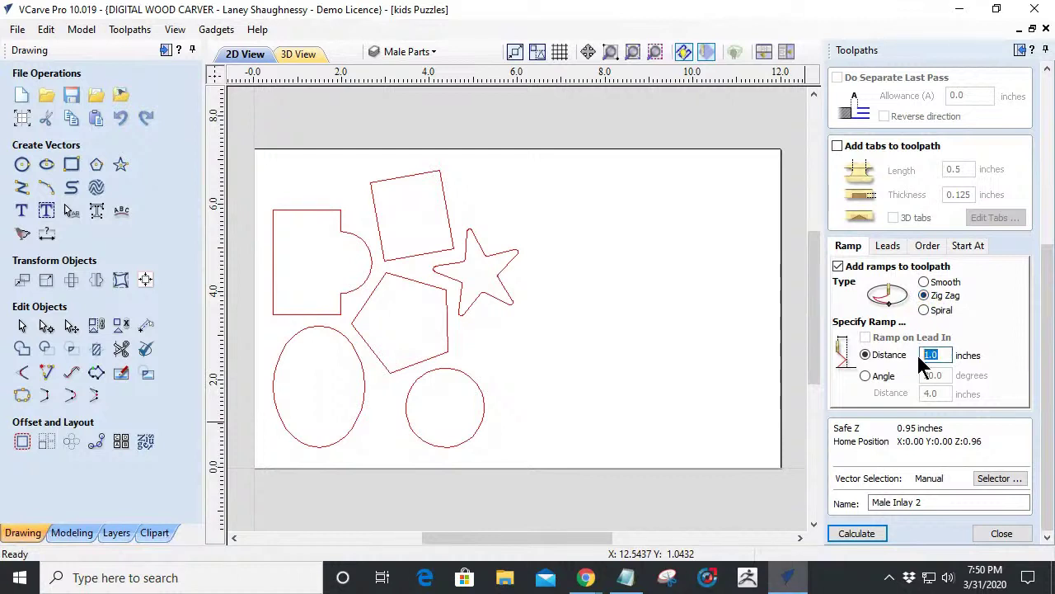
pyautogui.write('.375')
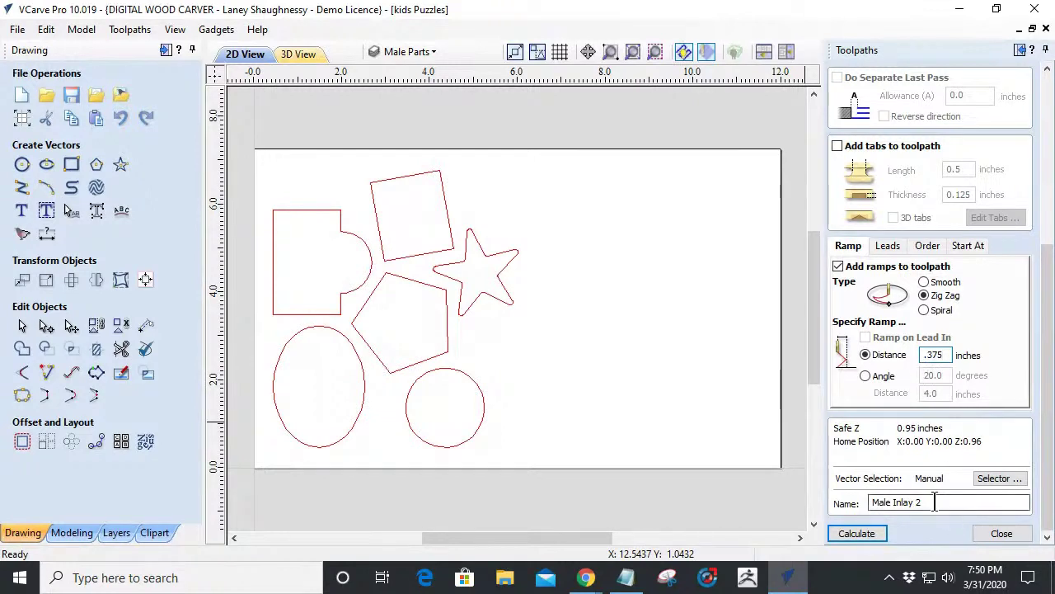
# Name the male inlay toolpath "Male Part_ShapePuzzle_.125EM".
pyautogui.press('Tab')
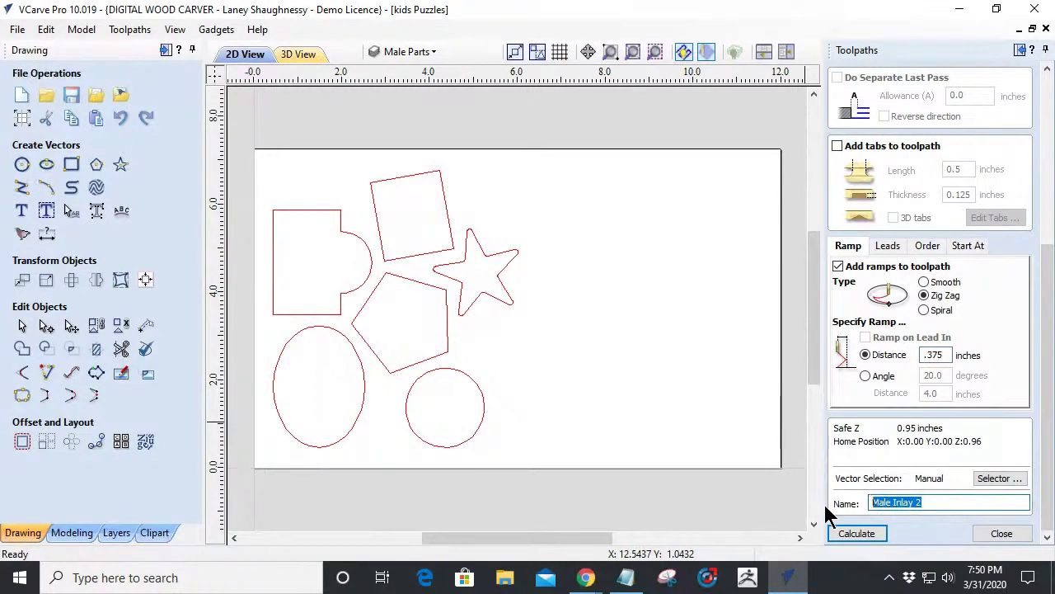
pyautogui.write('Male ')
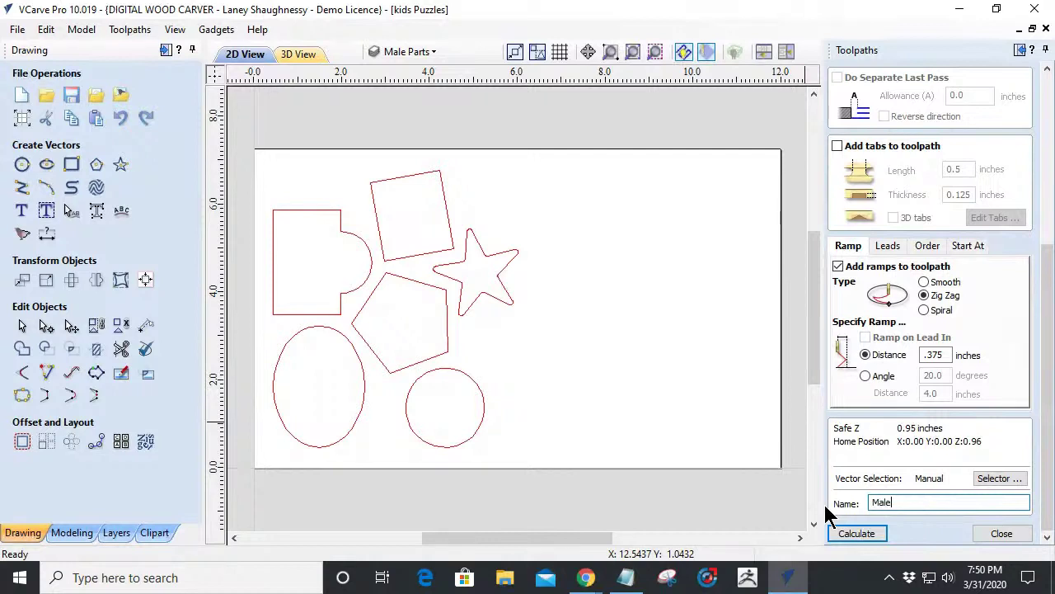
pyautogui.write('Part')
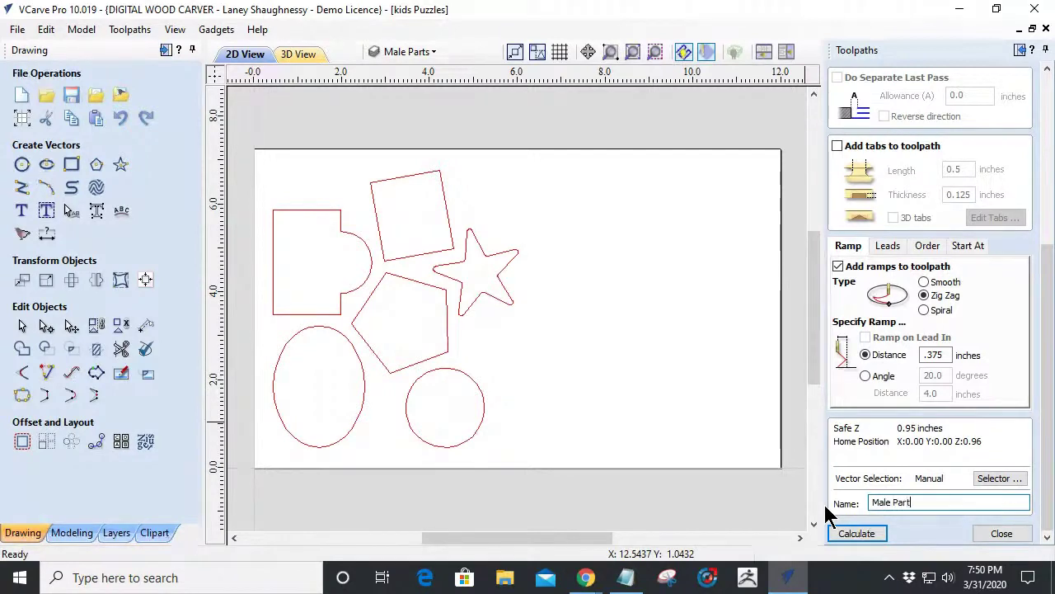
pyautogui.write('_ShapePu')
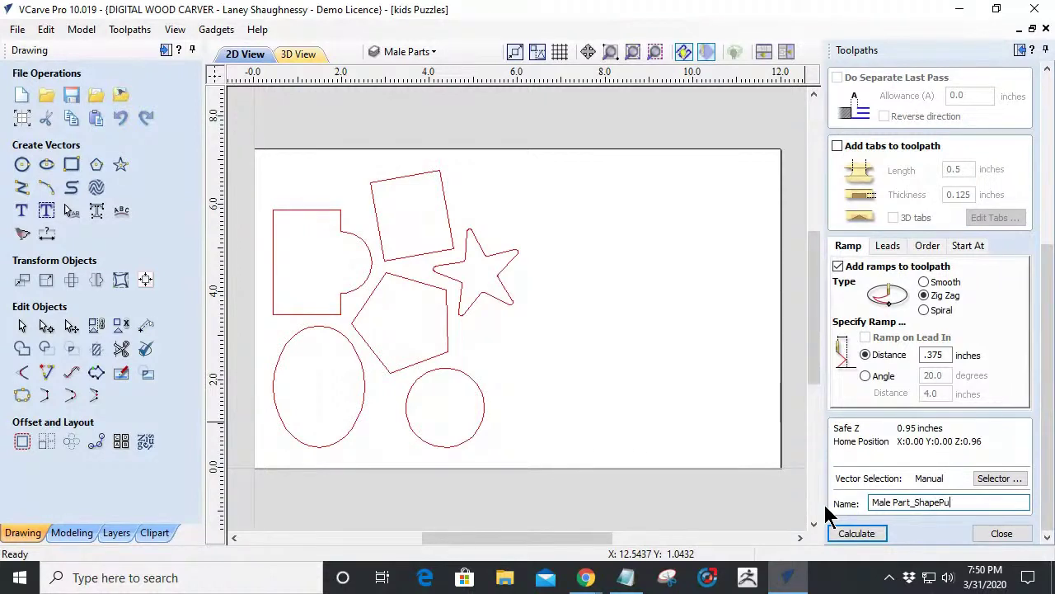
pyautogui.write('zzle_.125EM')
# Select all six nested shapes and calculate the male inlay toolpath from them.
pyautogui.click(862, 531)
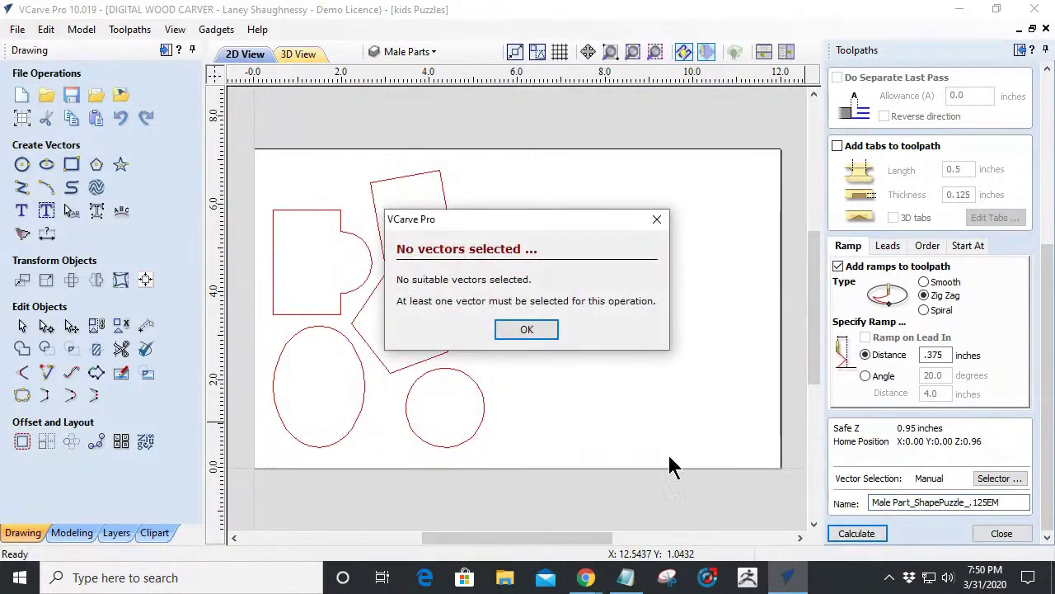
pyautogui.click(532, 332)
pyautogui.moveTo(259, 130); pyautogui.dragTo(502, 478)
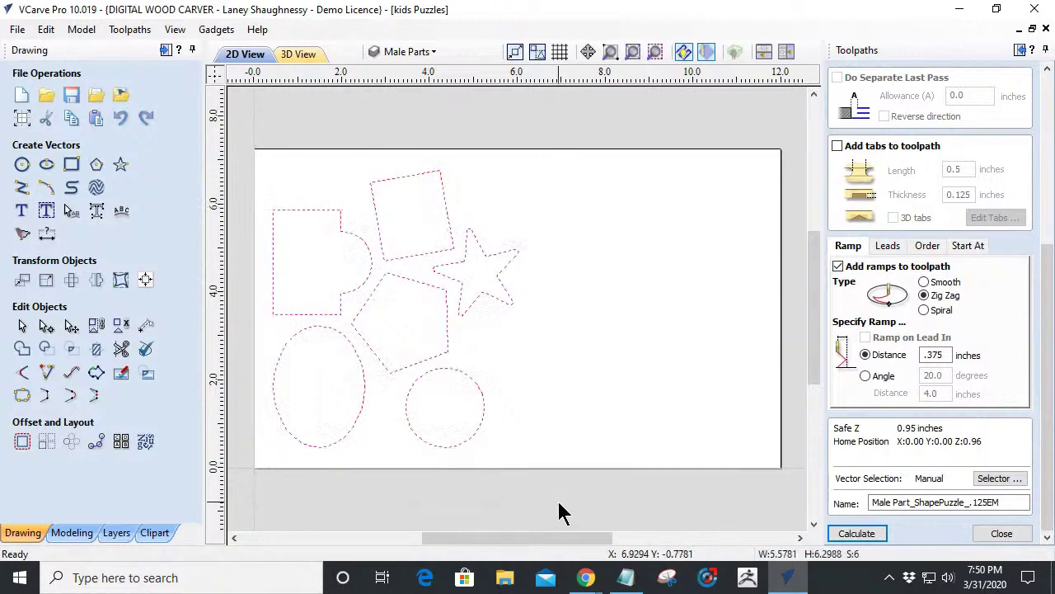
pyautogui.click(845, 531)
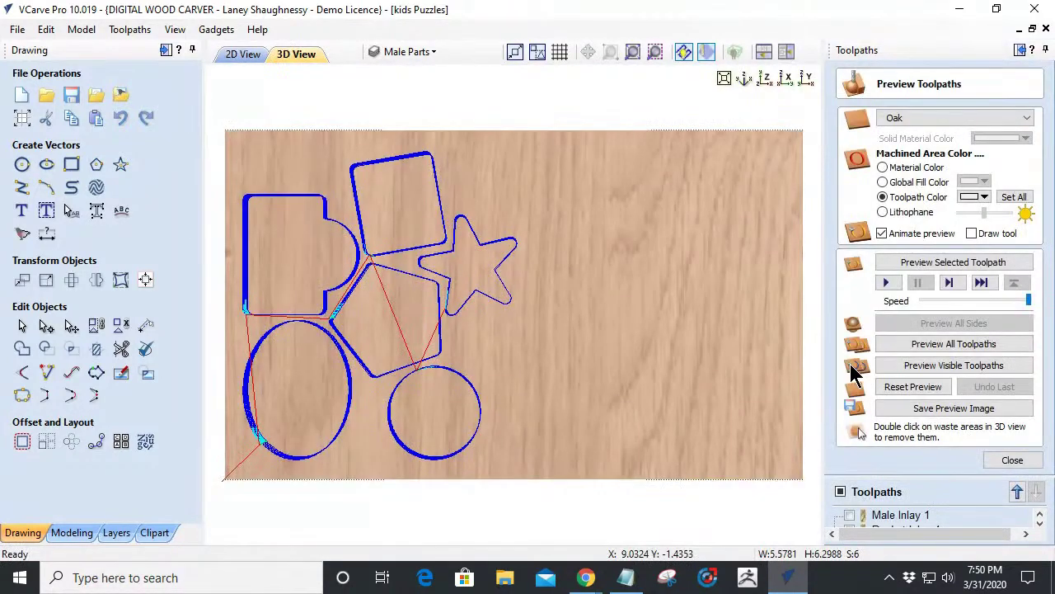
# Simulate the new male part toolpath on the oak sheet, inspect the cuts at an angle, and close the preview.
pyautogui.click(913, 263)
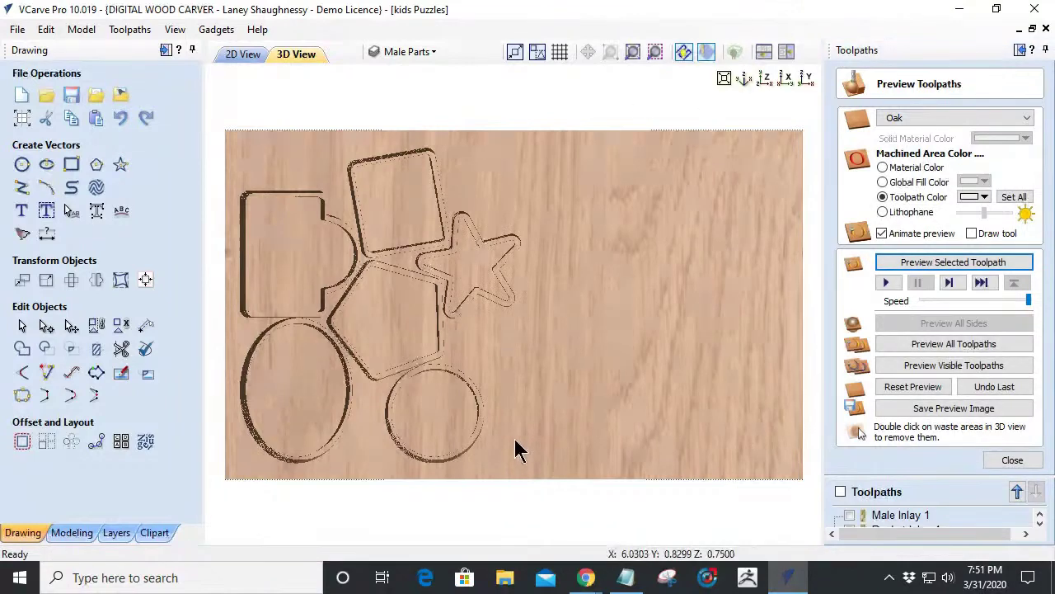
pyautogui.moveTo(557, 392); pyautogui.dragTo(638, 436)
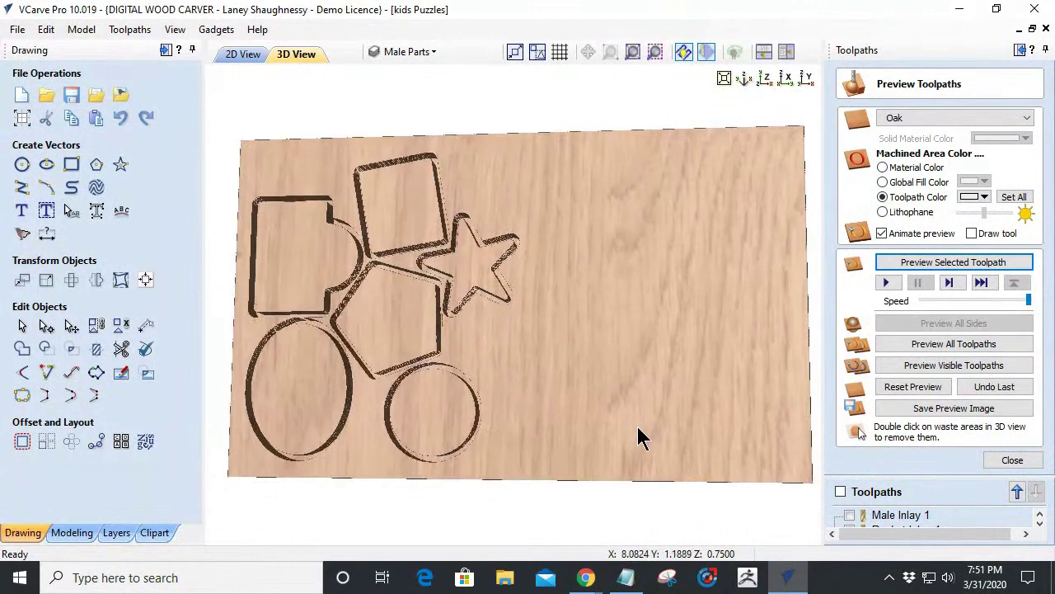
pyautogui.click(1012, 459)
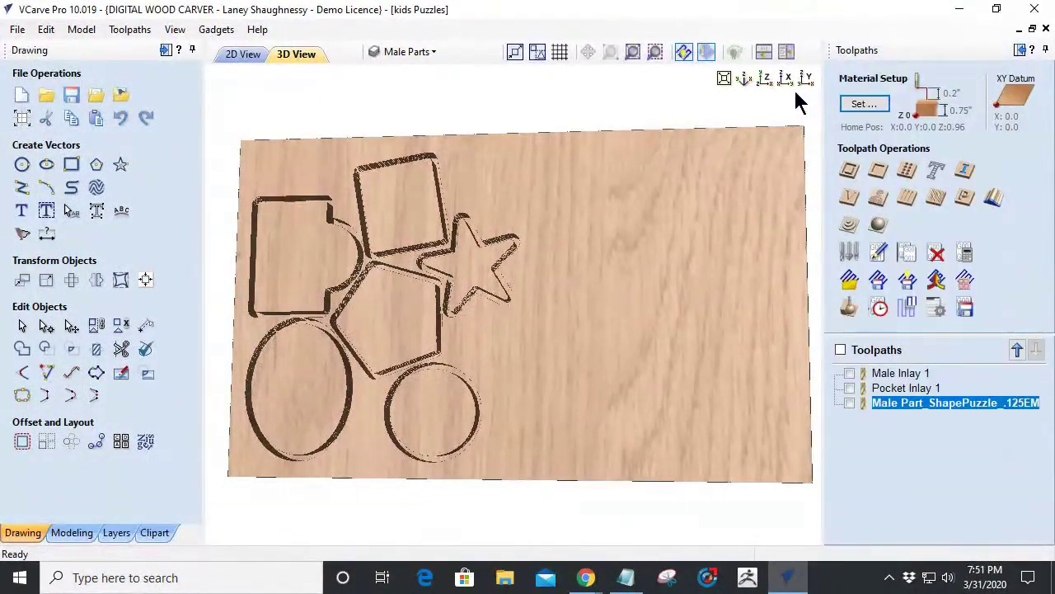
# Set the material thickness to 0.5 inches and recalculate all toolpaths.
pyautogui.click(863, 105)
pyautogui.moveTo(983, 113); pyautogui.dragTo(960, 99)
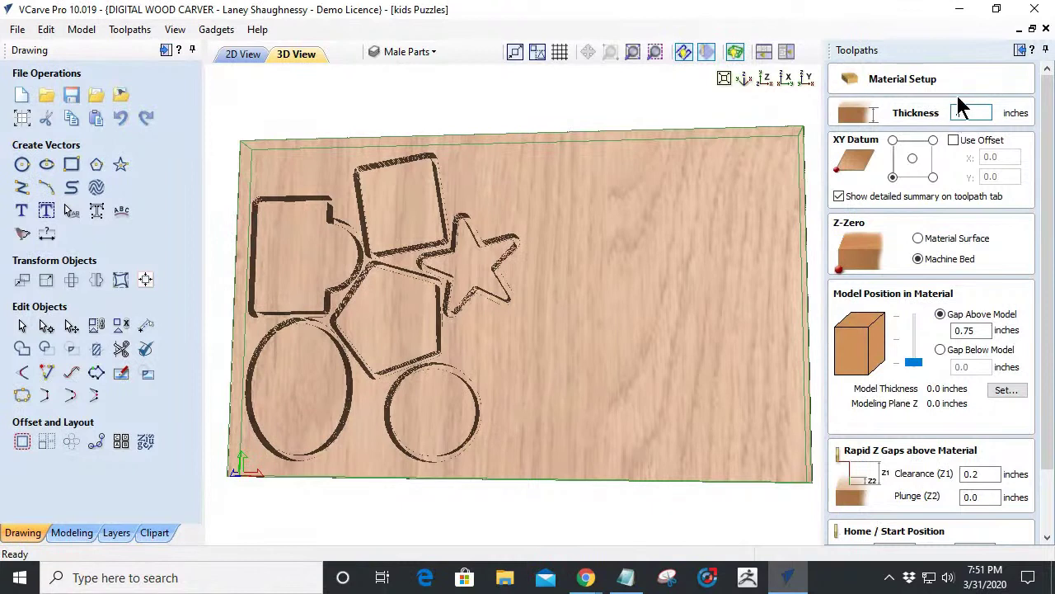
pyautogui.write('.5')
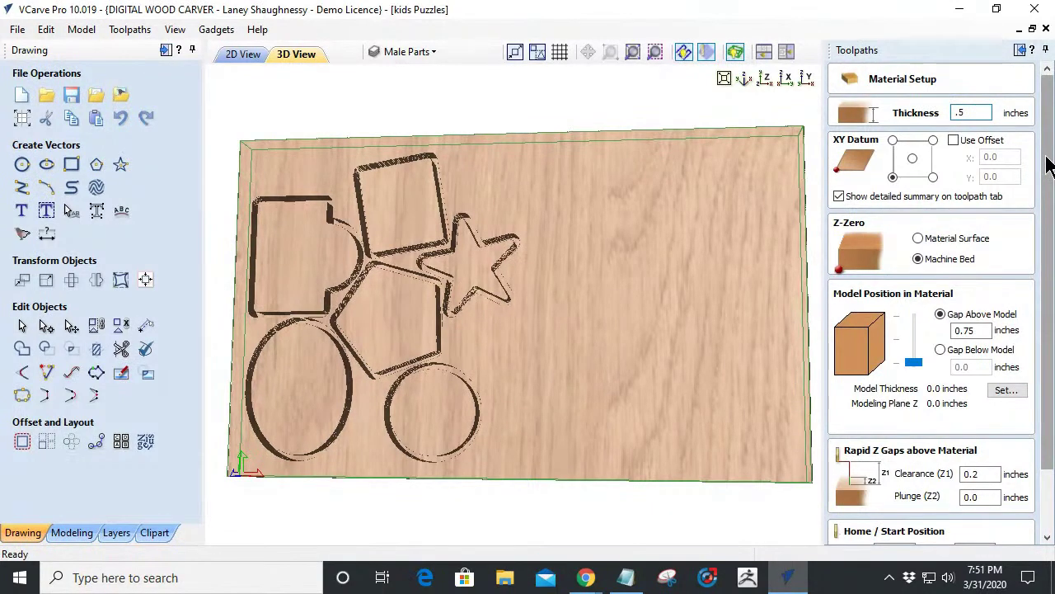
pyautogui.scroll(-3, 1050, 165)
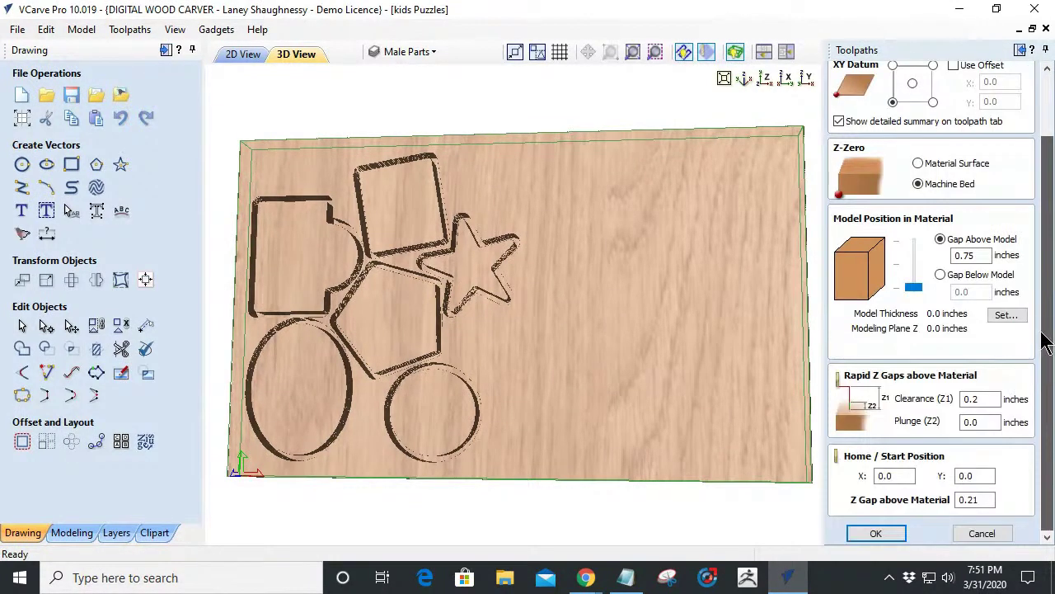
pyautogui.click(876, 531)
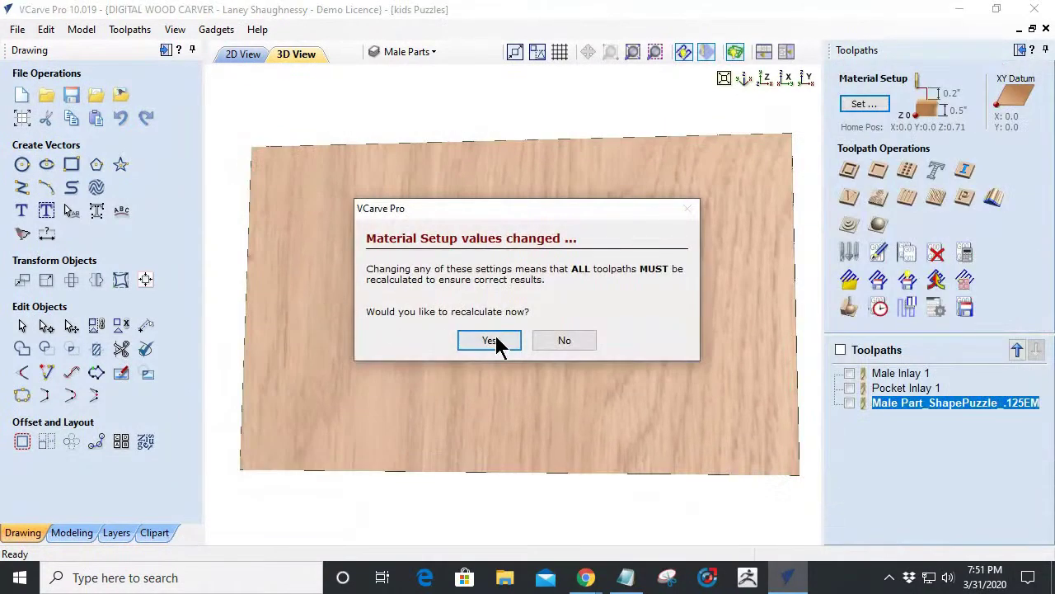
pyautogui.click(491, 340)
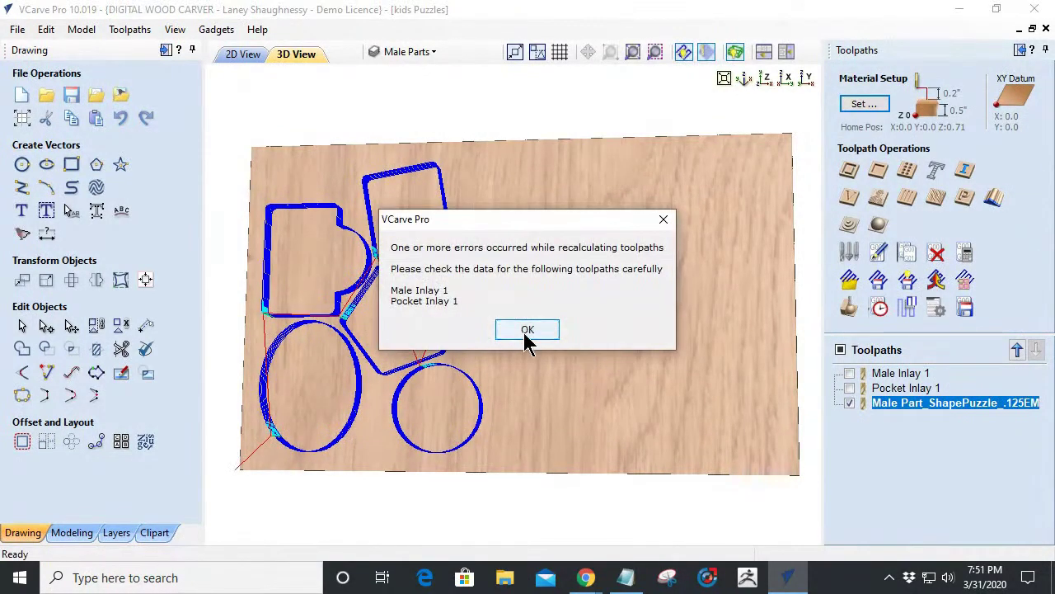
pyautogui.click(528, 330)
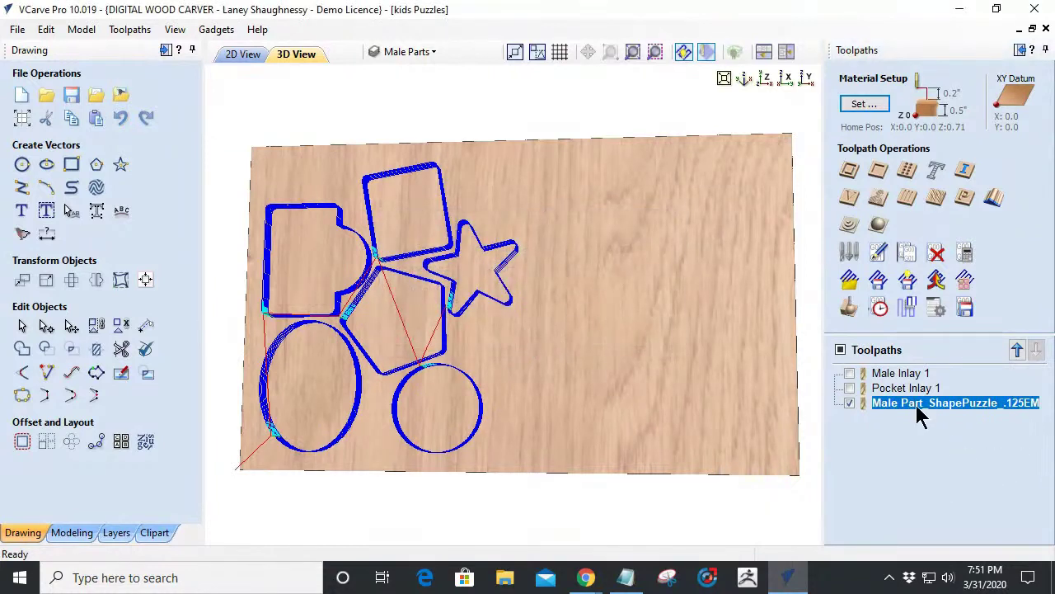
# Reopen the "Male Part_ShapePuzzle_.125EM" toolpath and recalculate it with its existing settings.
pyautogui.moveTo(909, 406)
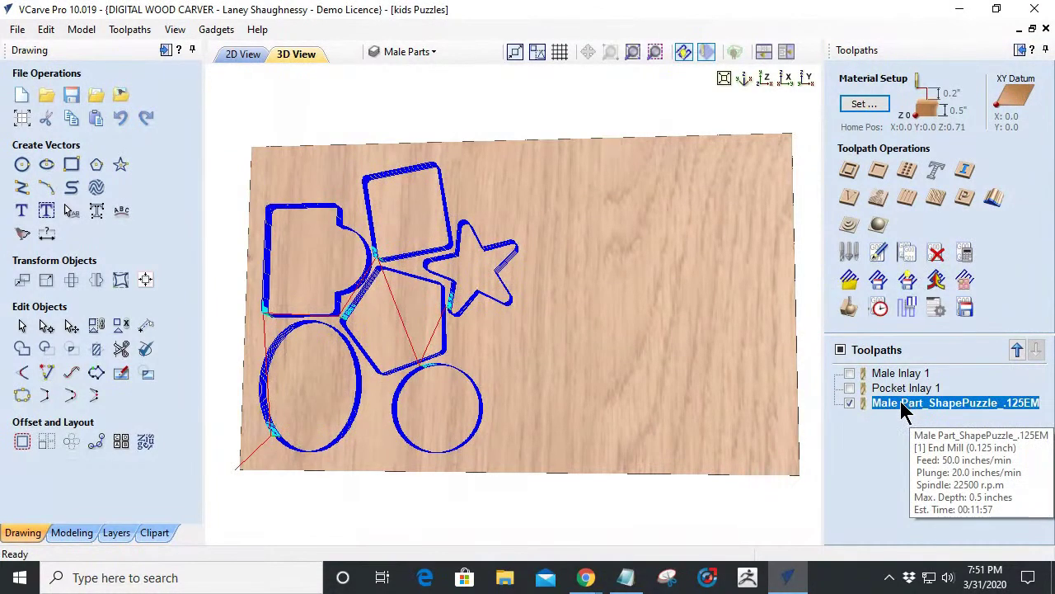
pyautogui.doubleClick(903, 406)
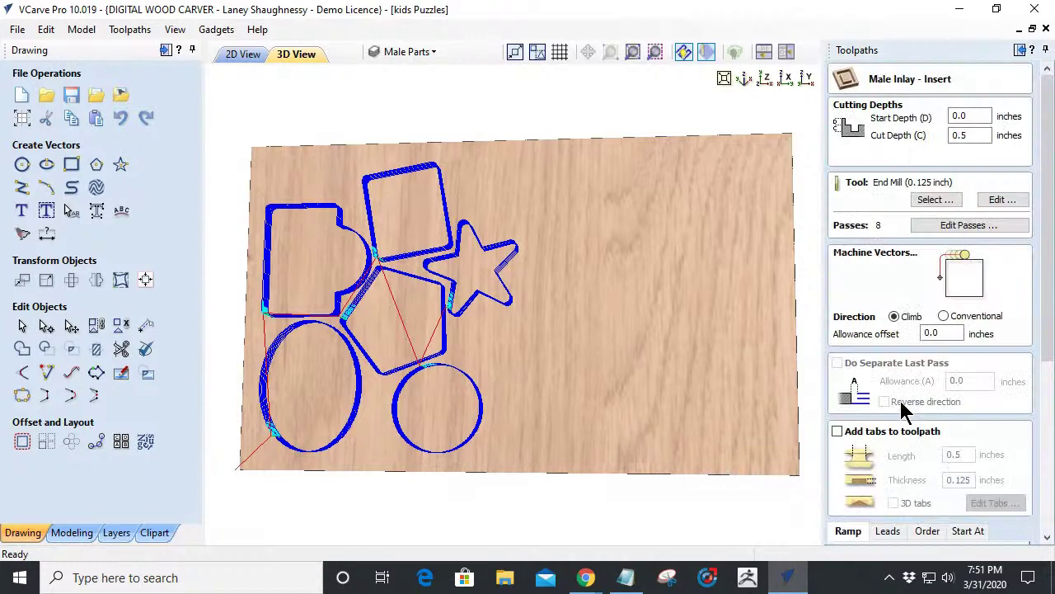
pyautogui.scroll(-2, 849, 495)
pyautogui.scroll(-4, 847, 494)
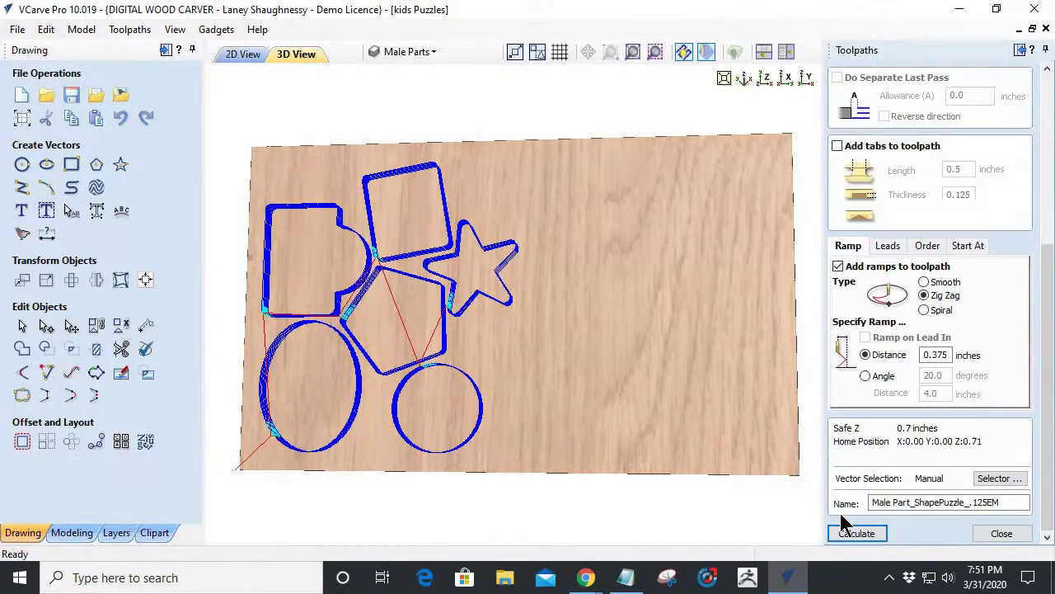
pyautogui.click(850, 533)
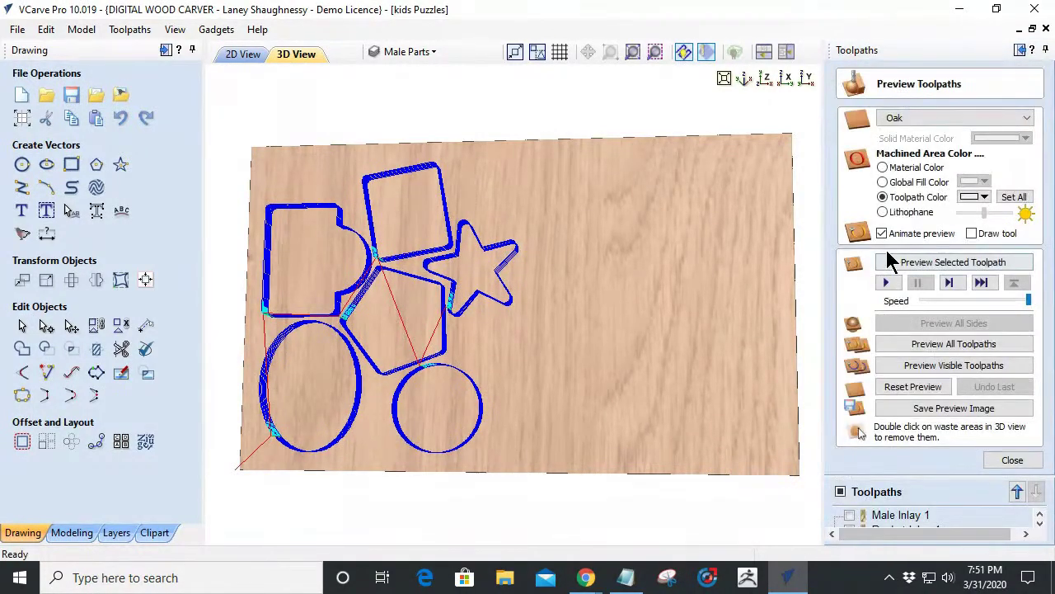
# Simulate the male part toolpath, remove the waste material around the six pieces, inspect them from several angles, and close the preview.
pyautogui.click(887, 281)
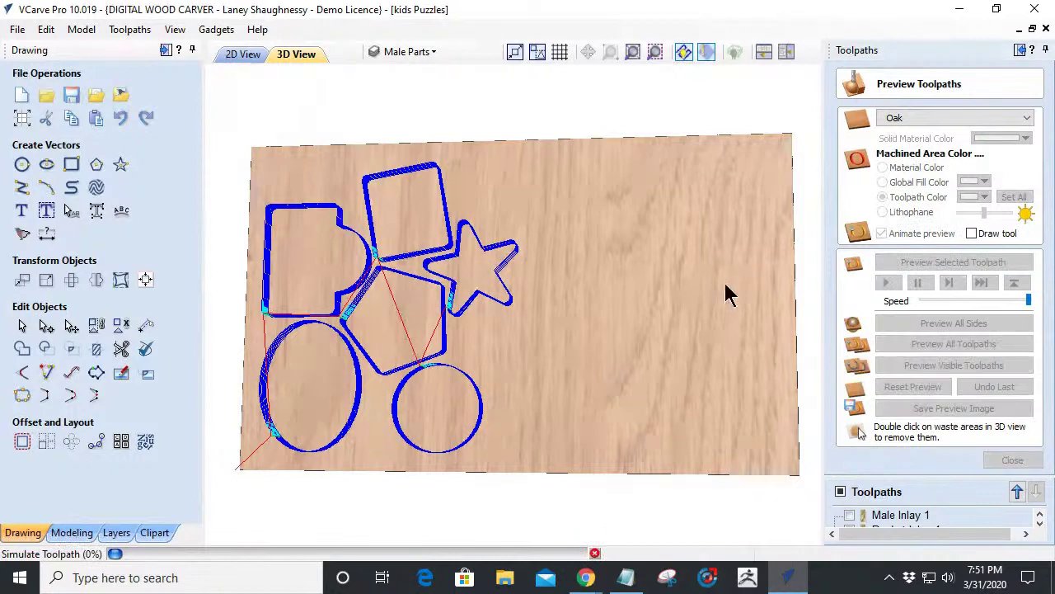
pyautogui.doubleClick(633, 349)
pyautogui.moveTo(433, 399); pyautogui.dragTo(384, 182)
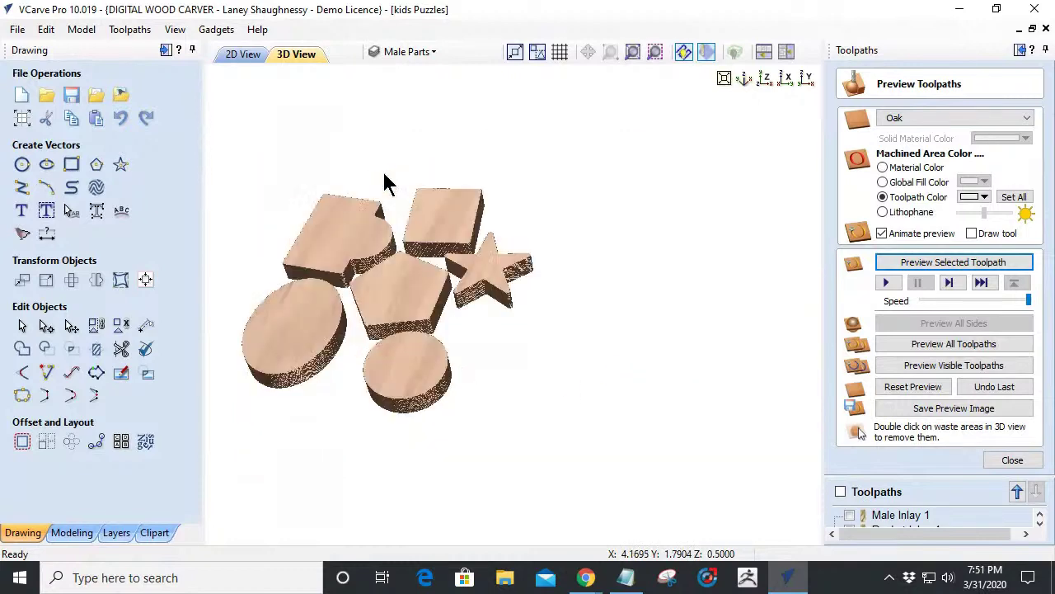
pyautogui.moveTo(385, 255); pyautogui.dragTo(376, 334)
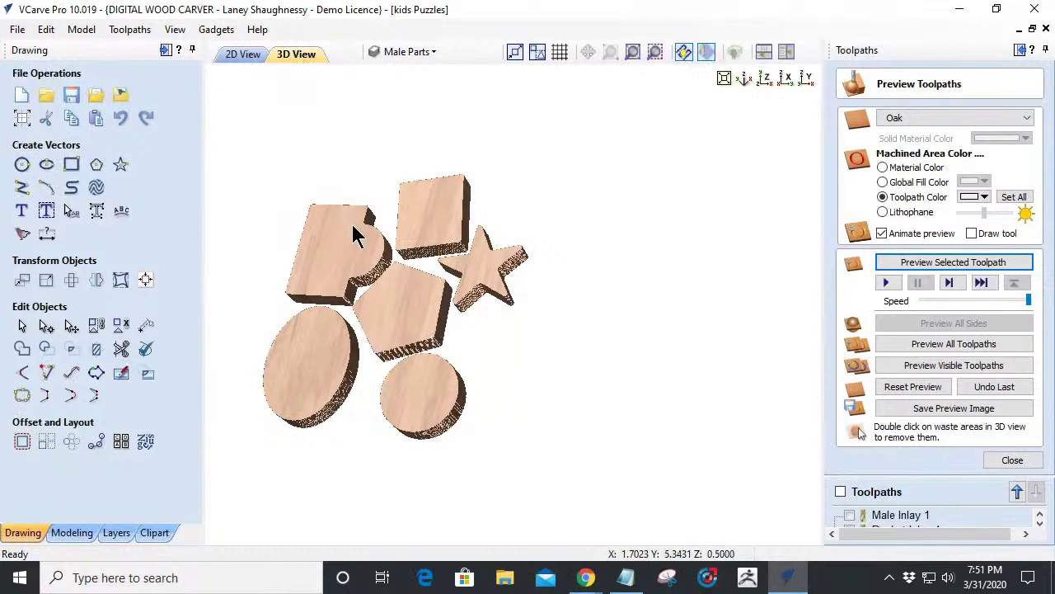
pyautogui.moveTo(421, 404); pyautogui.dragTo(446, 388)
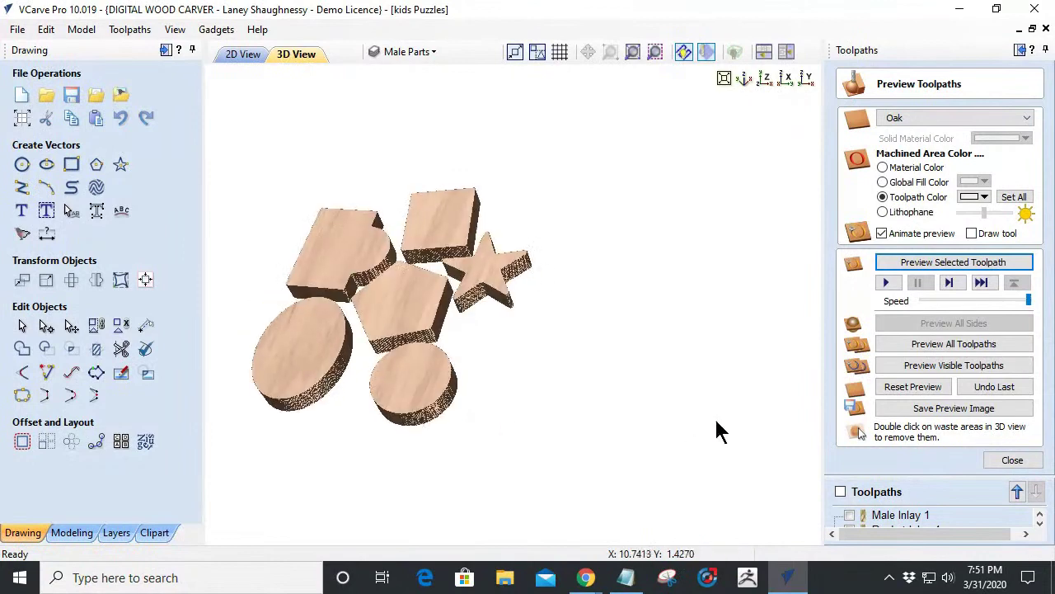
pyautogui.click(1011, 460)
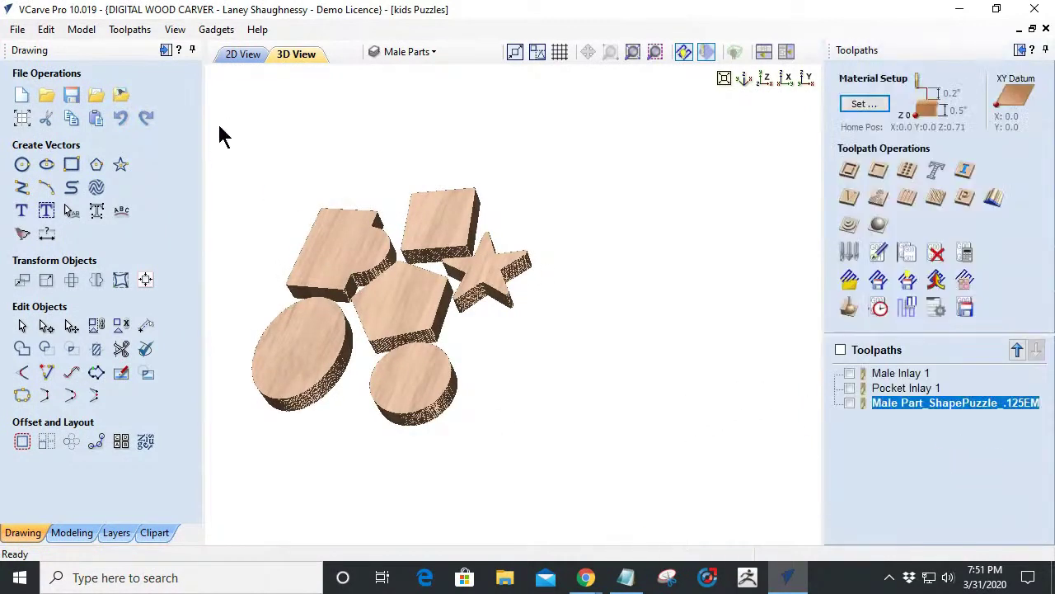
# In the 2D view, hide the Male Parts layer, show Layer 1, and select the six shapes inside the board outline.
pyautogui.click(242, 55)
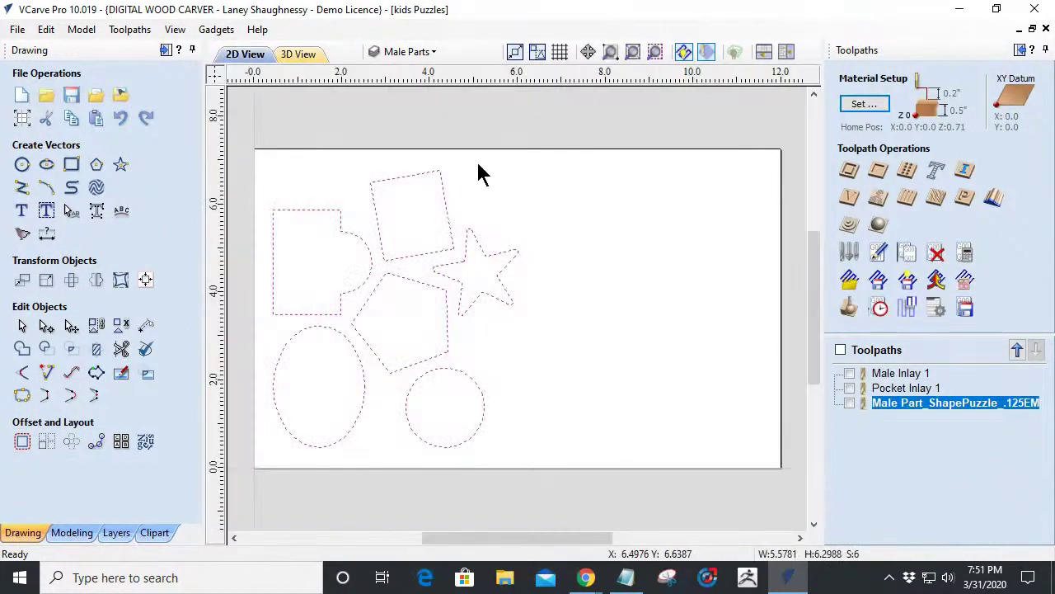
pyautogui.click(429, 54)
pyautogui.click(396, 129)
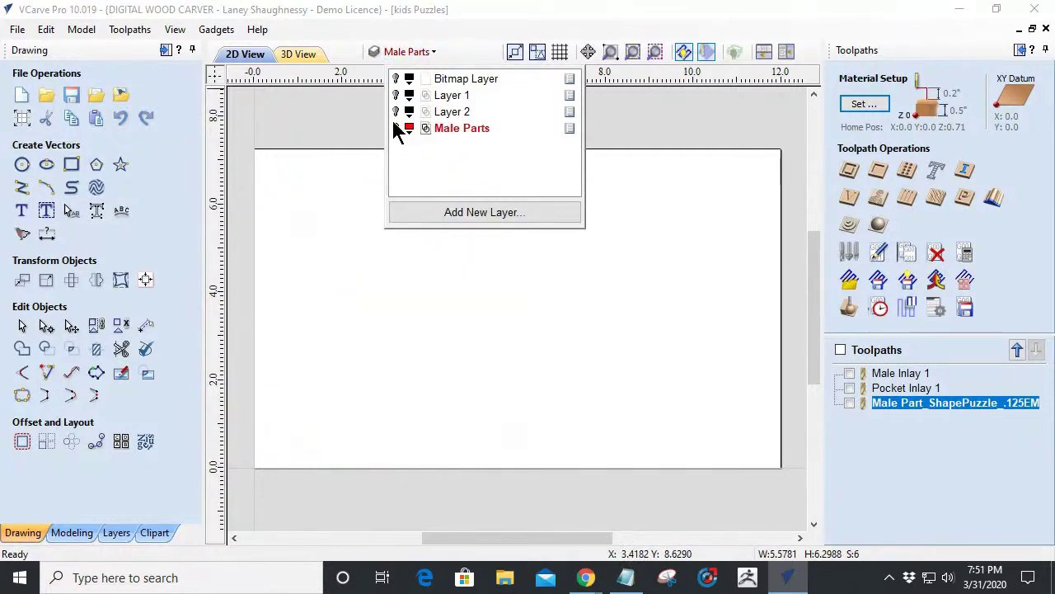
pyautogui.click(396, 95)
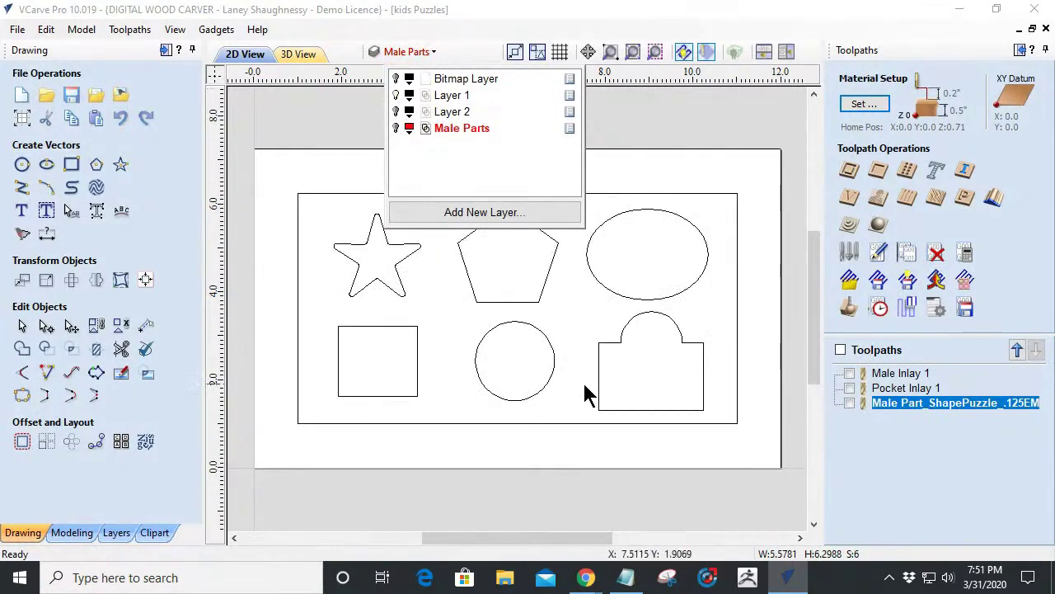
pyautogui.moveTo(288, 150); pyautogui.dragTo(721, 419)
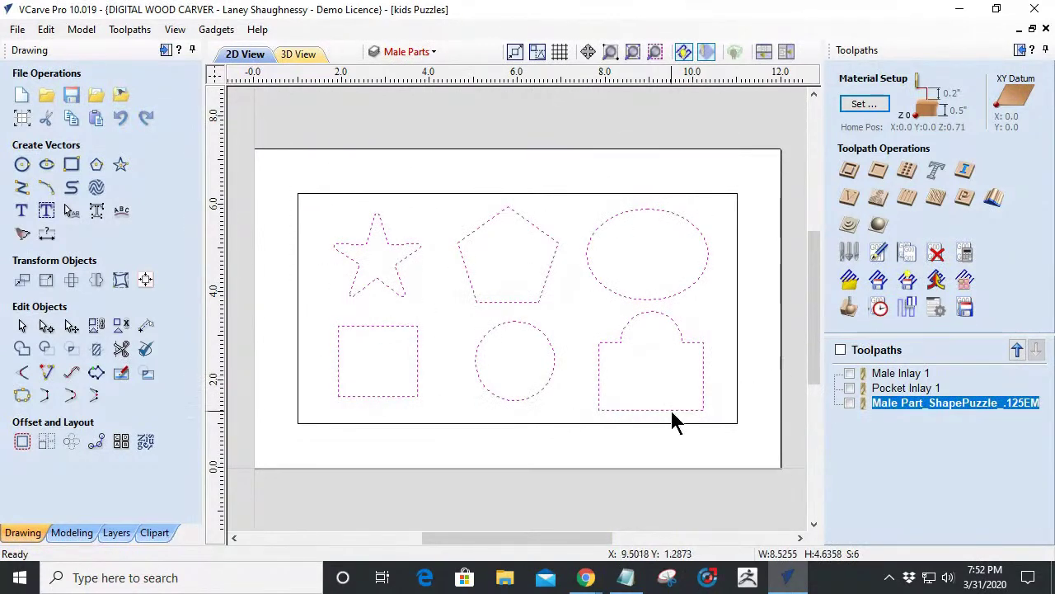
pyautogui.click(966, 172)
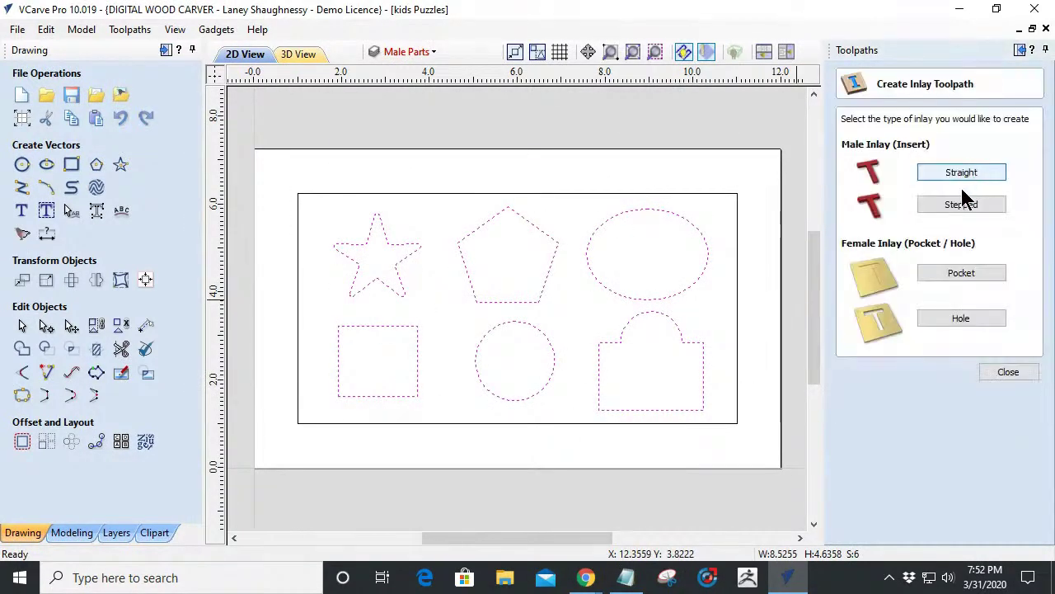
pyautogui.click(945, 272)
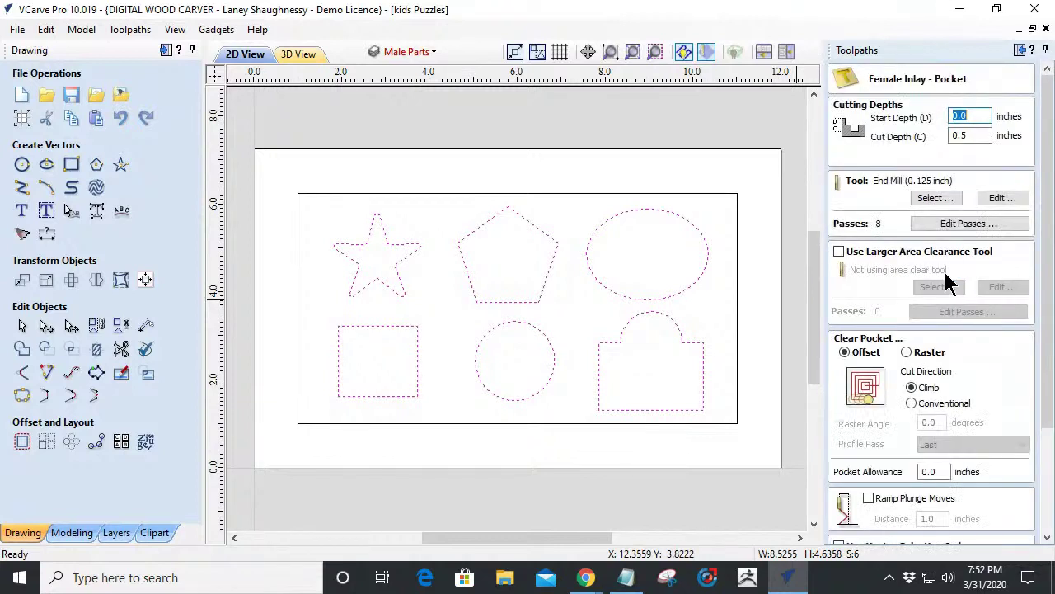
pyautogui.click(1044, 426)
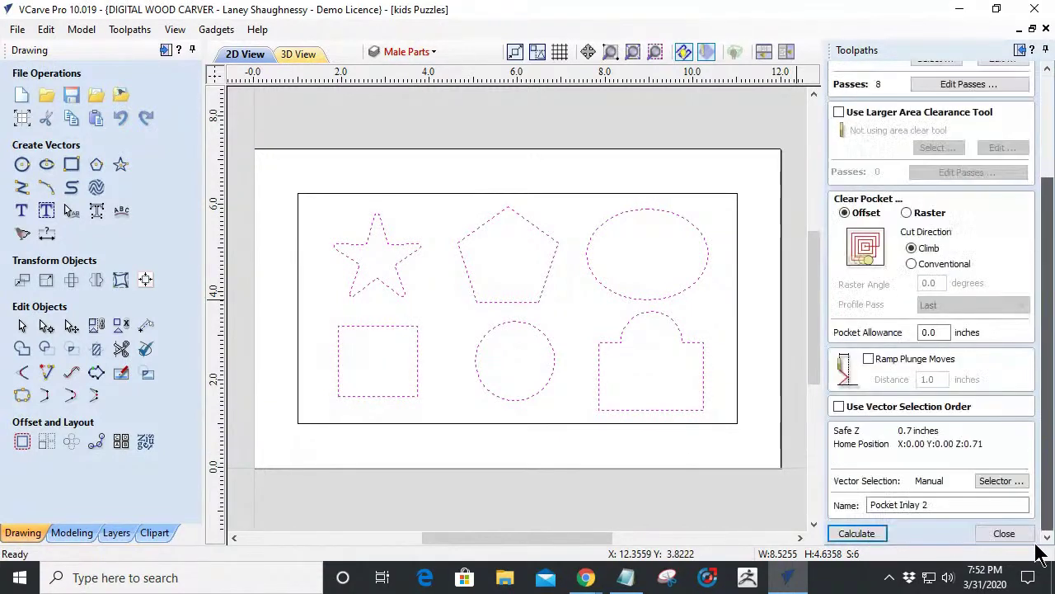
pyautogui.click(1004, 533)
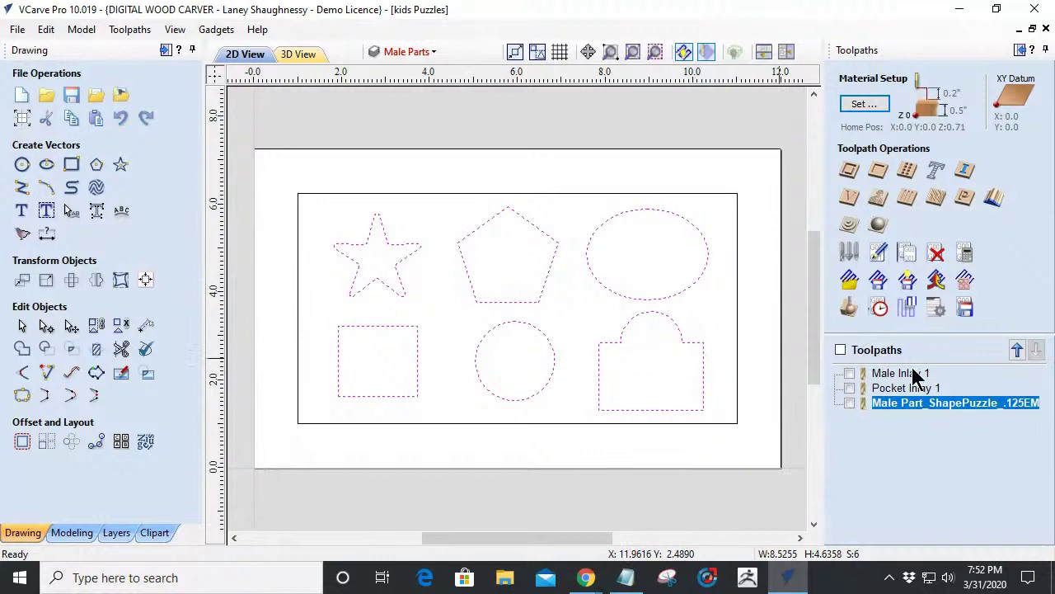
# Start a female pocket inlay toolpath for the selected shapes and set its cut depth to 0.25 inches.
pyautogui.click(964, 170)
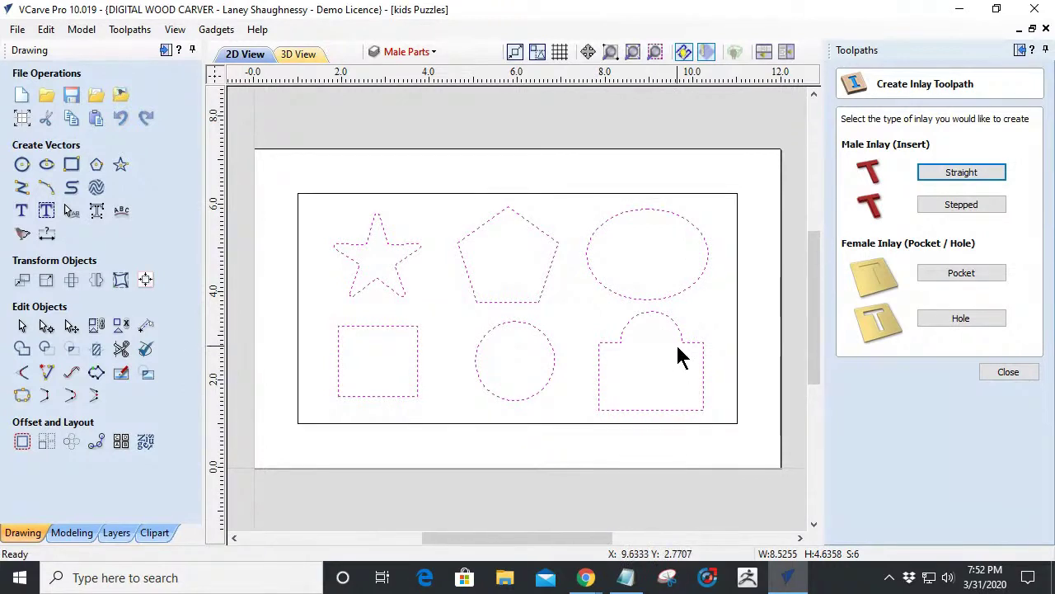
pyautogui.click(959, 280)
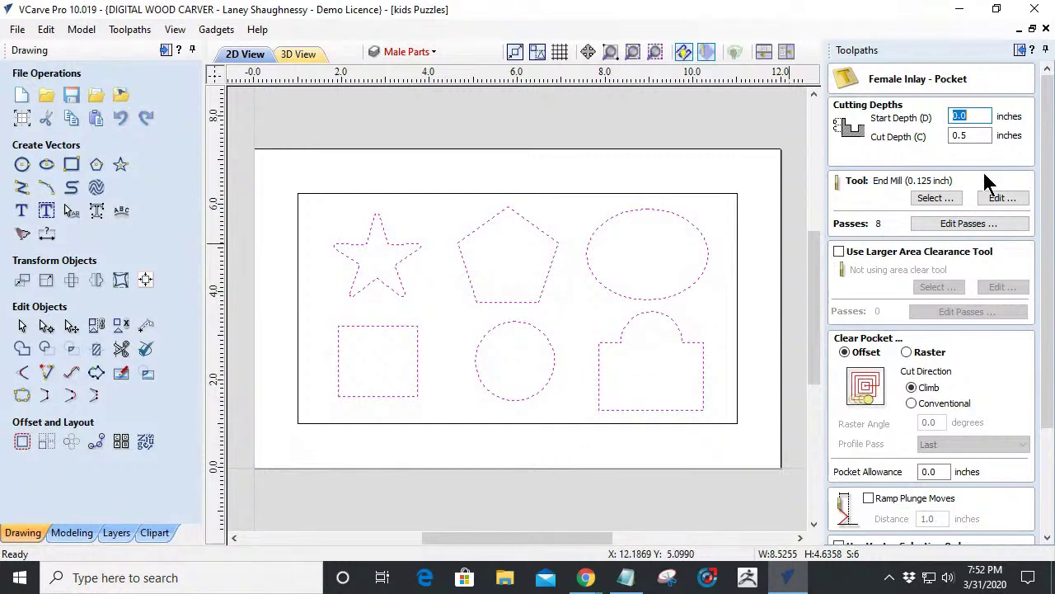
pyautogui.click(977, 136)
pyautogui.moveTo(976, 136); pyautogui.dragTo(956, 138)
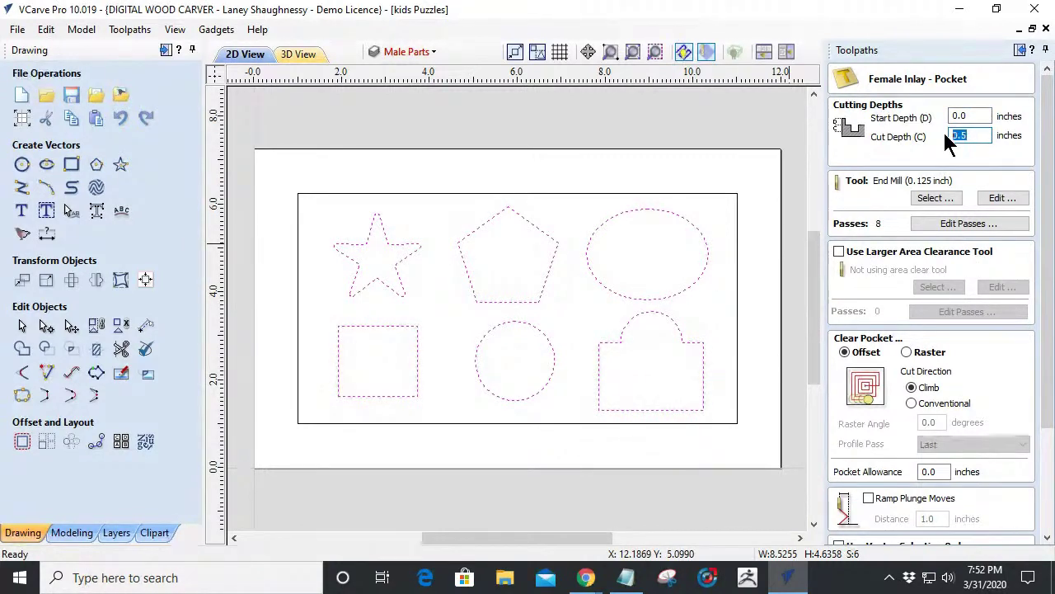
pyautogui.write('.')
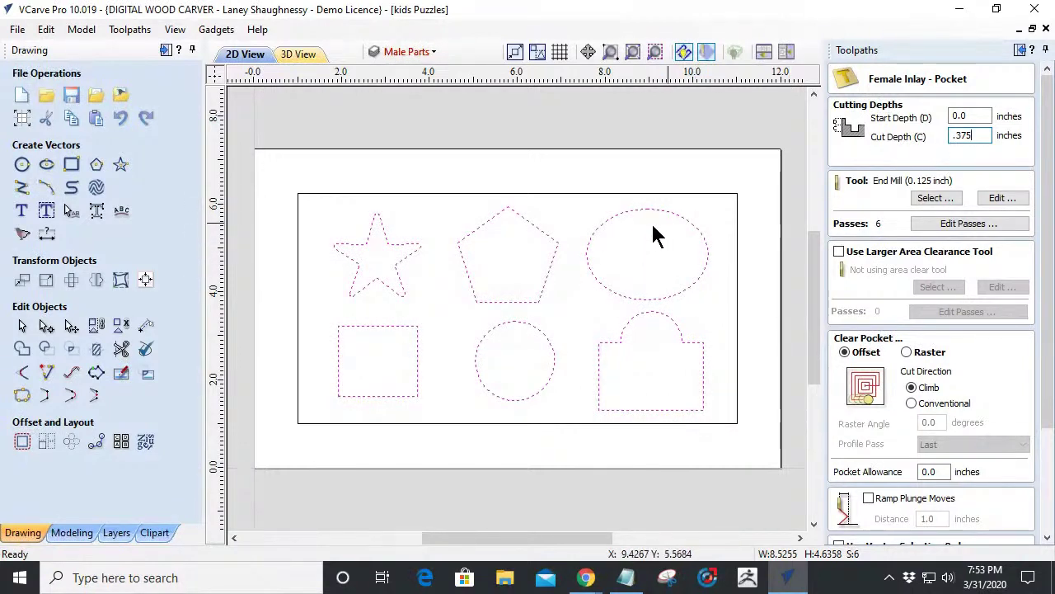
pyautogui.moveTo(976, 135); pyautogui.dragTo(943, 135)
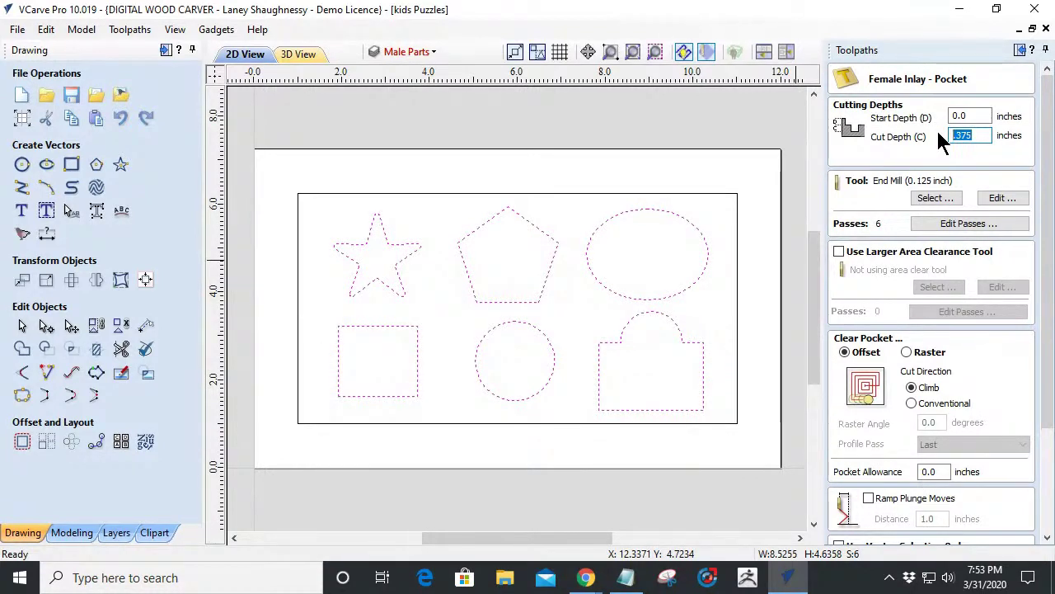
pyautogui.write('.25')
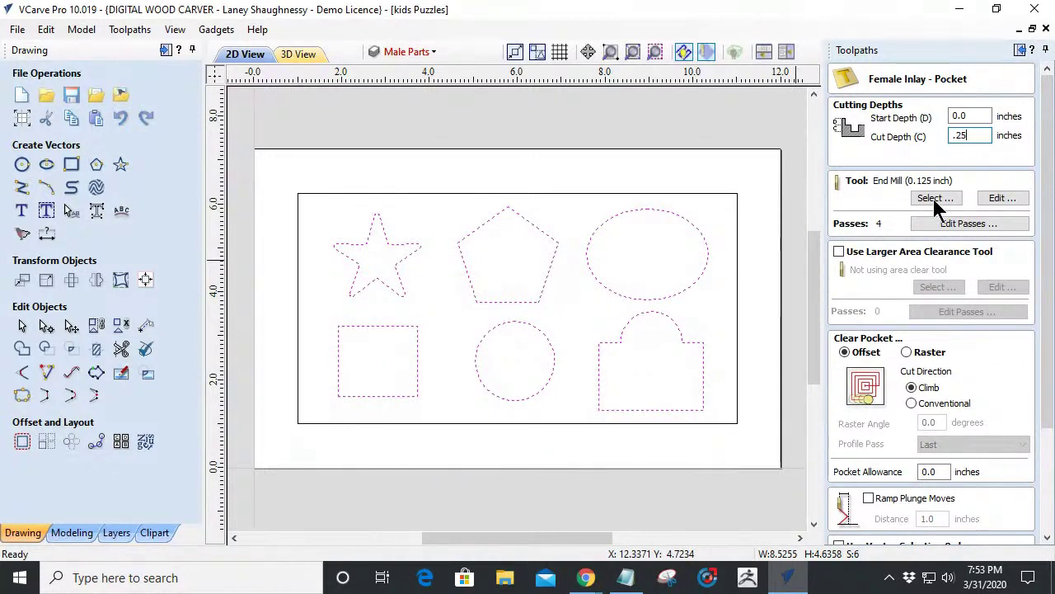
# Name the pocket inlay toolpath "GameBrd_SimplePuzzle_.125EM" and calculate it.
pyautogui.moveTo(1047, 239); pyautogui.dragTo(1049, 351)
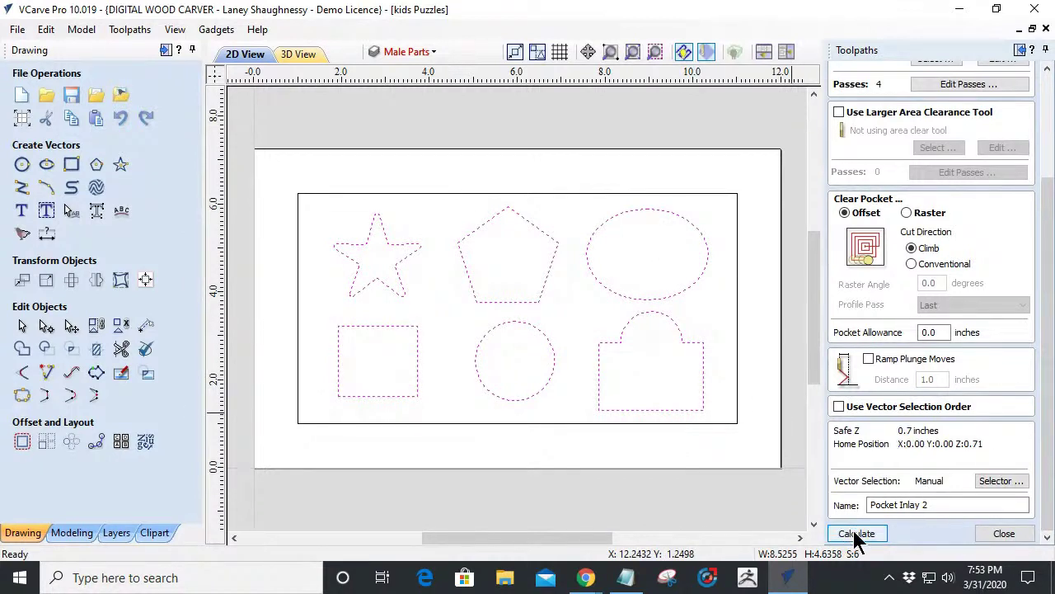
pyautogui.moveTo(947, 506); pyautogui.dragTo(804, 486)
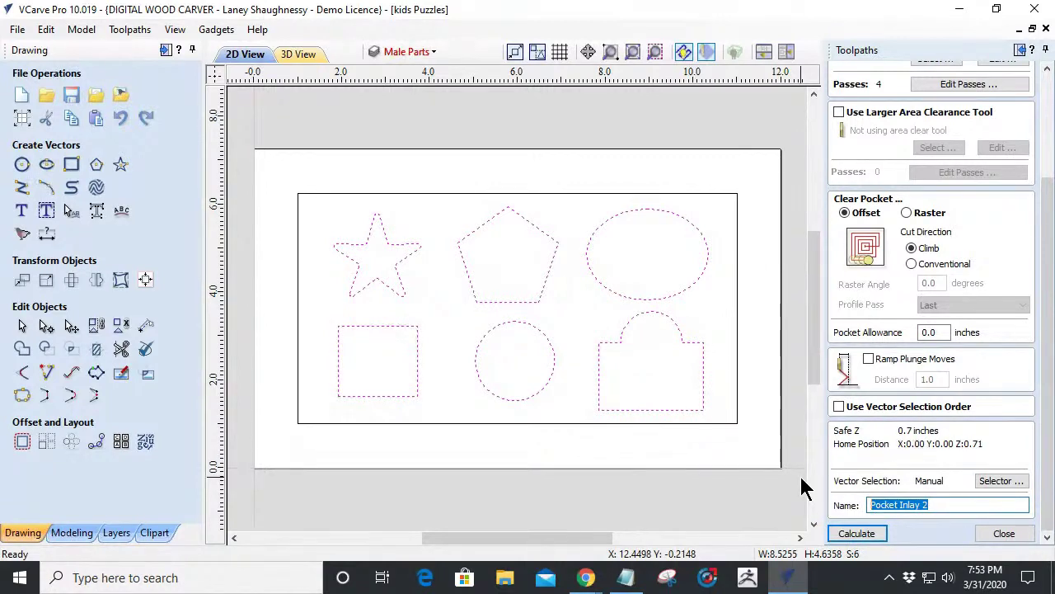
pyautogui.write('Fe')
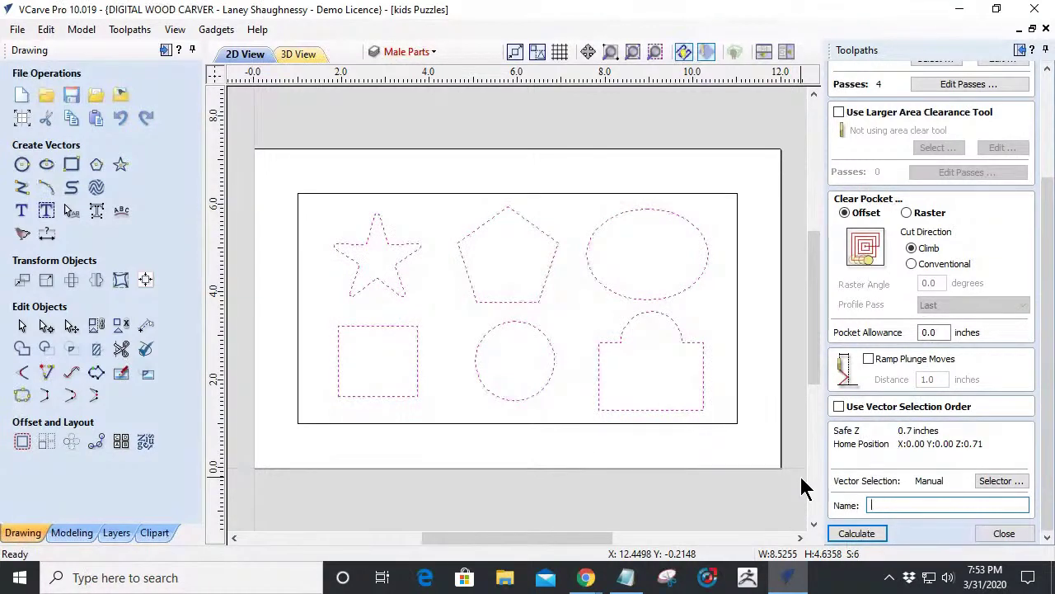
pyautogui.press('BackSpace')
pyautogui.press('BackSpace')
pyautogui.write('ame')
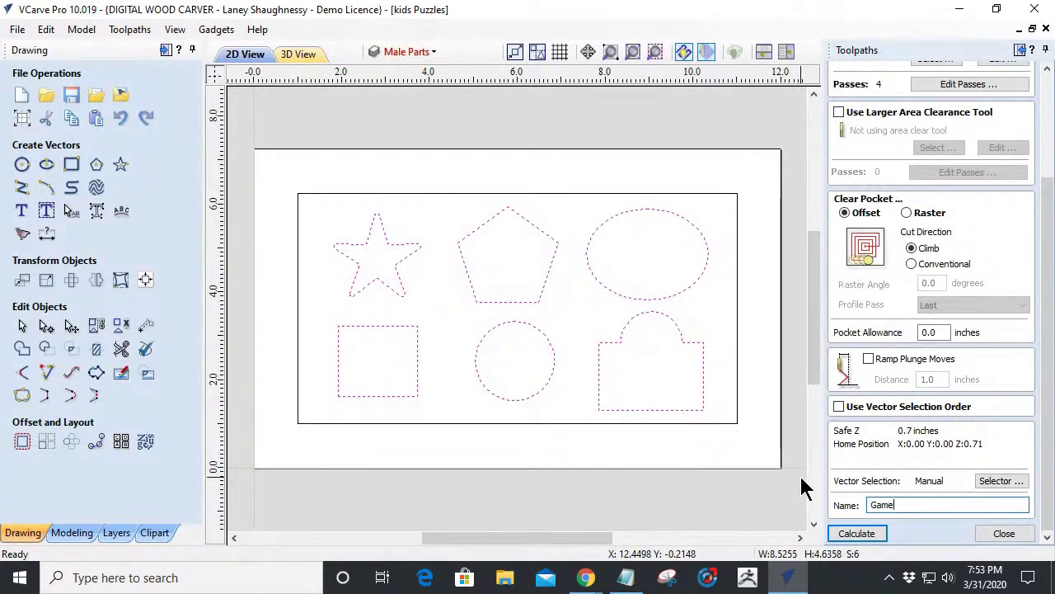
pyautogui.write('Brd_SimplePuzzle')
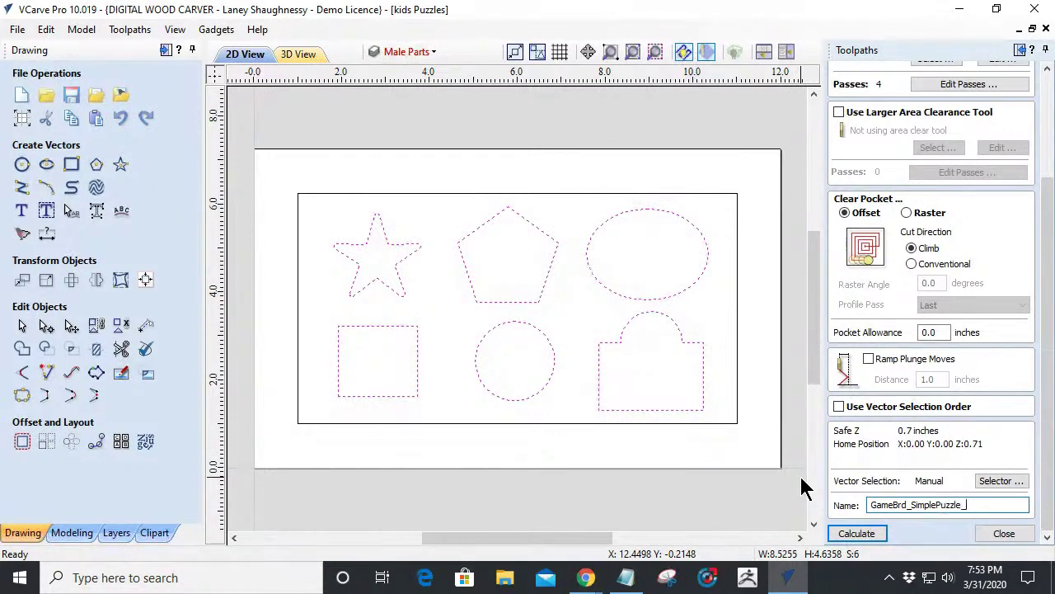
pyautogui.write('_.125EM')
pyautogui.click(870, 531)
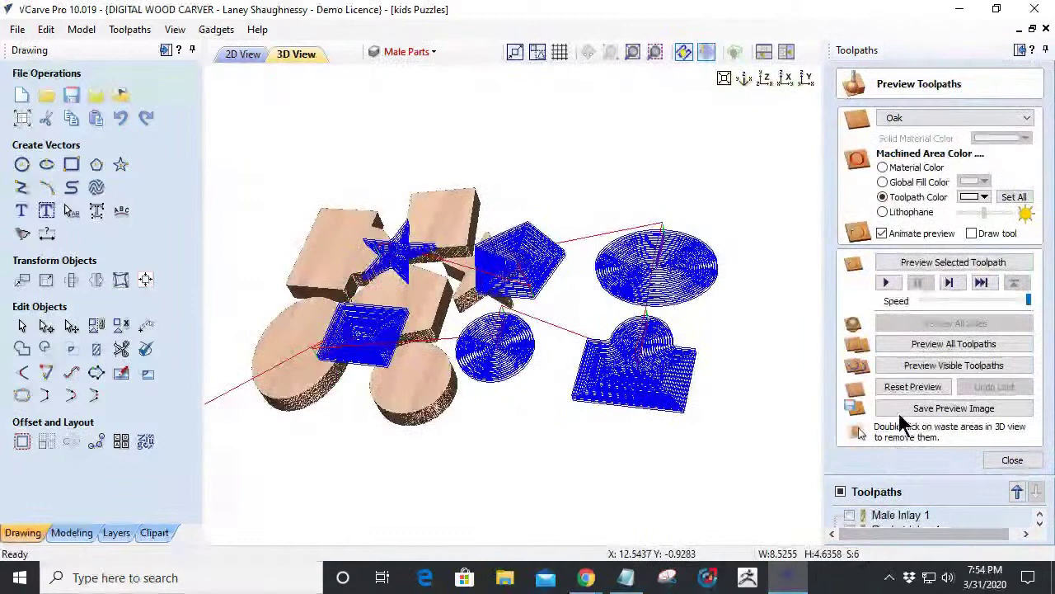
# Reset the preview, simulate the visible game board toolpath, and inspect the pocket walls and inside corners up close.
pyautogui.click(905, 387)
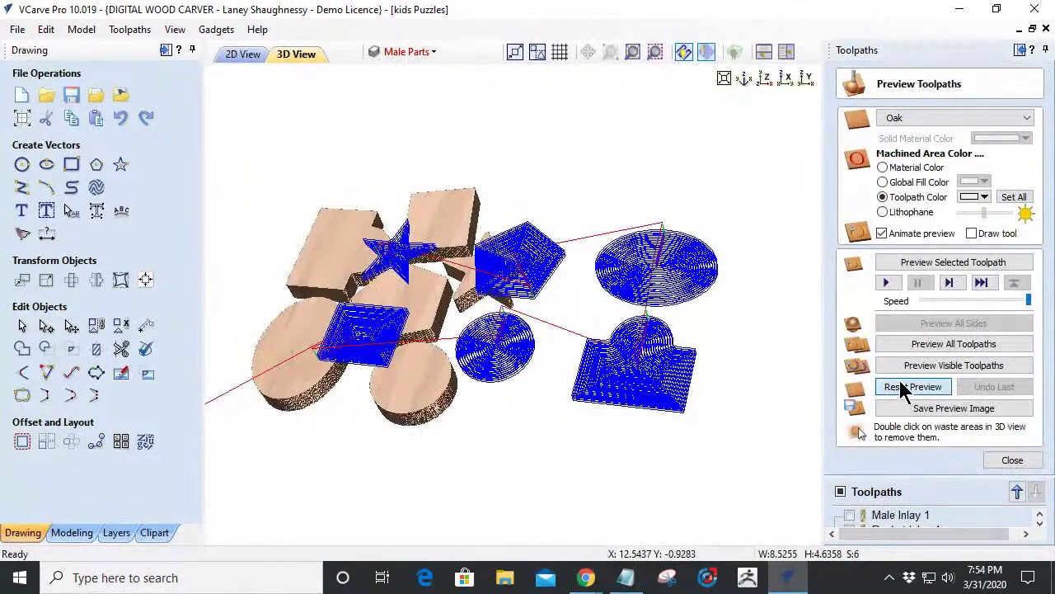
pyautogui.click(901, 371)
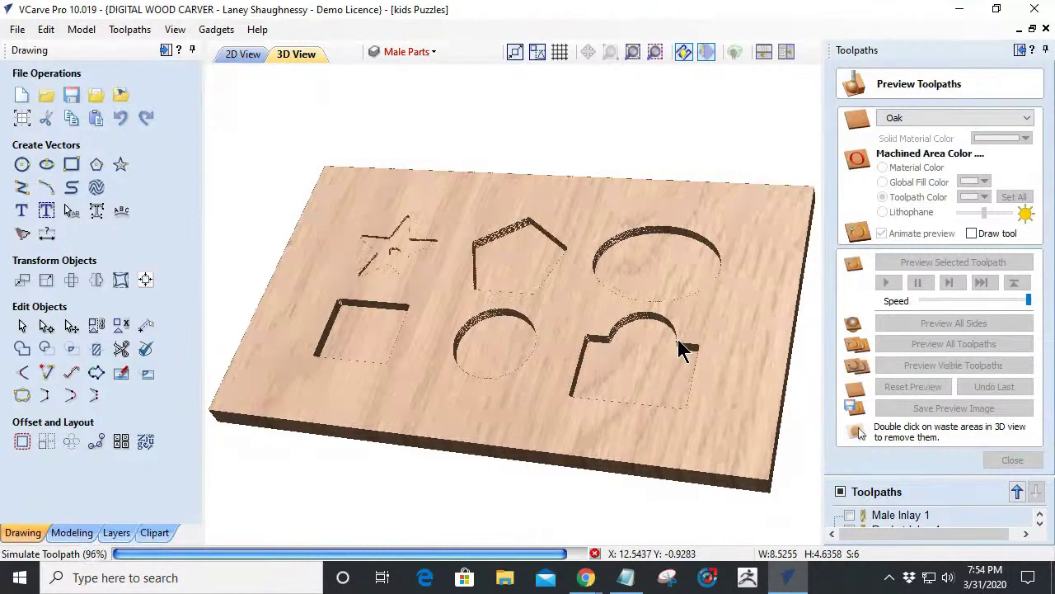
pyautogui.scroll(3, 681, 351)
pyautogui.scroll(2, 681, 352)
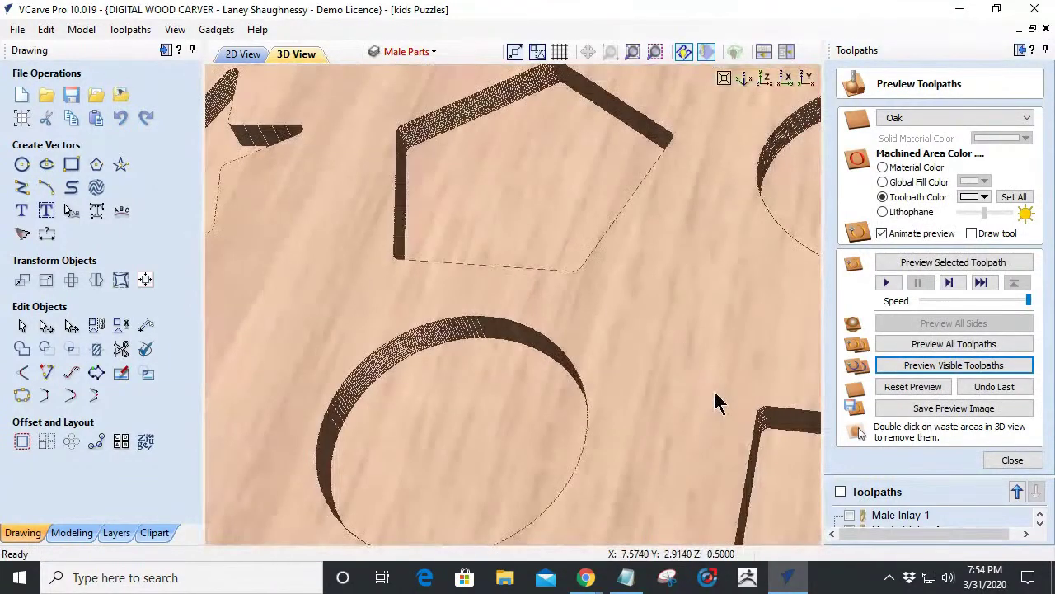
pyautogui.moveTo(662, 361); pyautogui.dragTo(498, 288, button='middle')
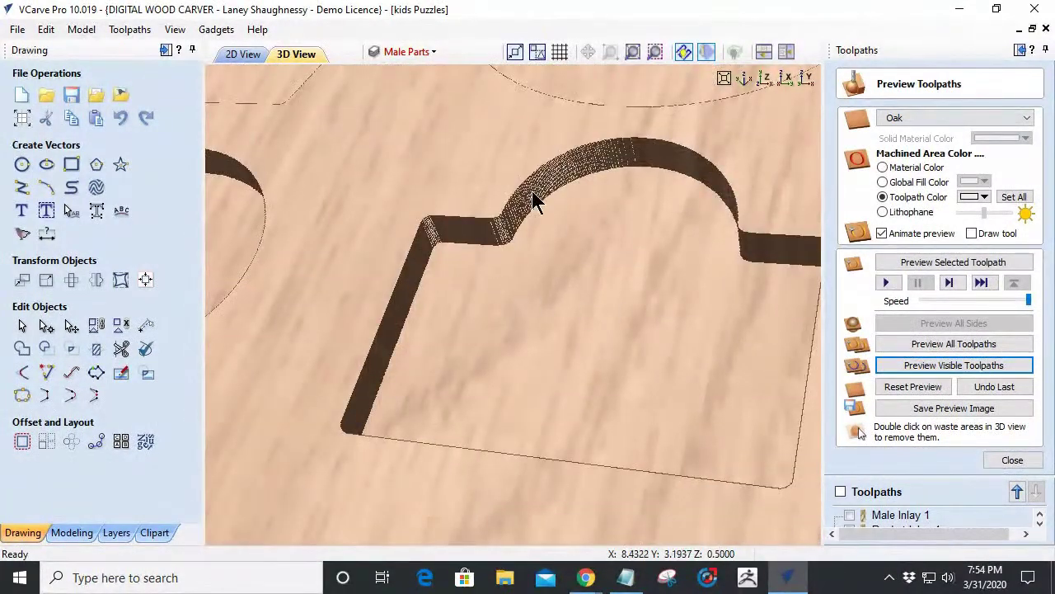
pyautogui.scroll(4, 529, 192)
pyautogui.moveTo(574, 410); pyautogui.dragTo(588, 449, button='middle')
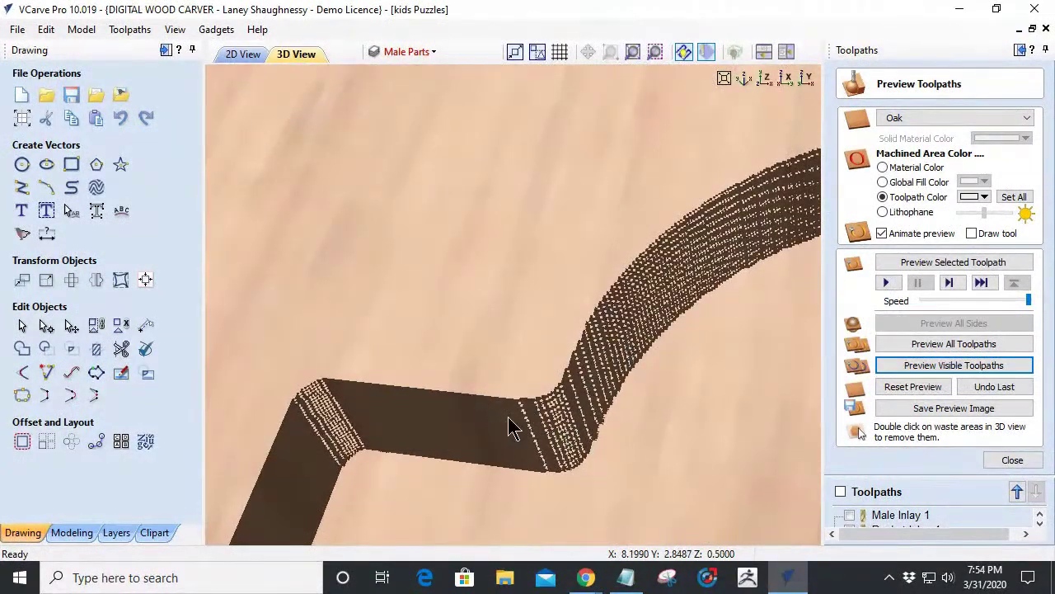
pyautogui.scroll(-10, 507, 278)
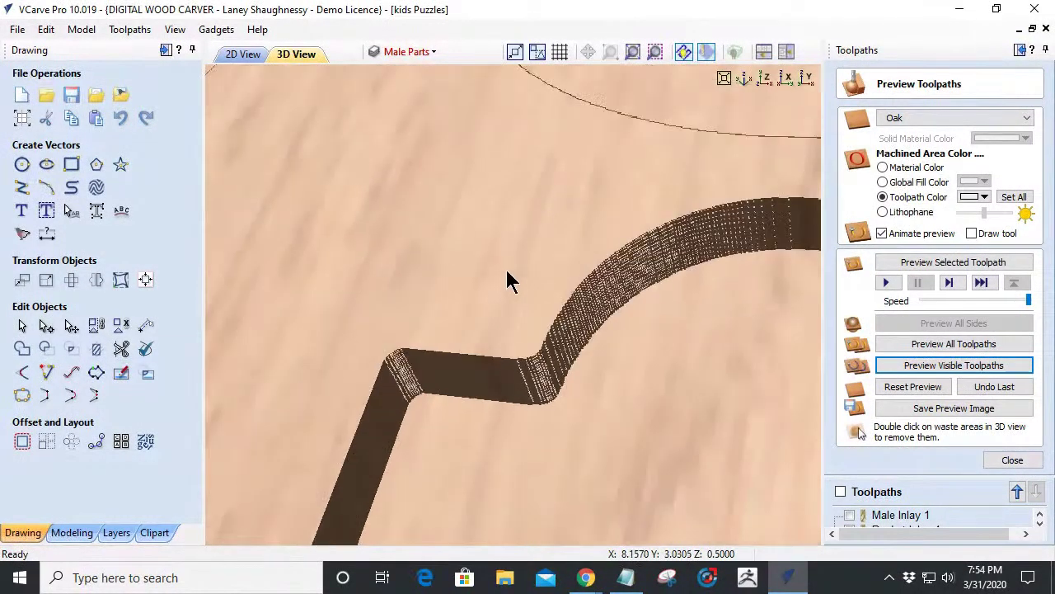
# Close the toolpath preview and reopen the GameBrd_SimplePuzzle_.125EM inlay toolpath to review its pocket settings.
pyautogui.scroll(2, 561, 305)
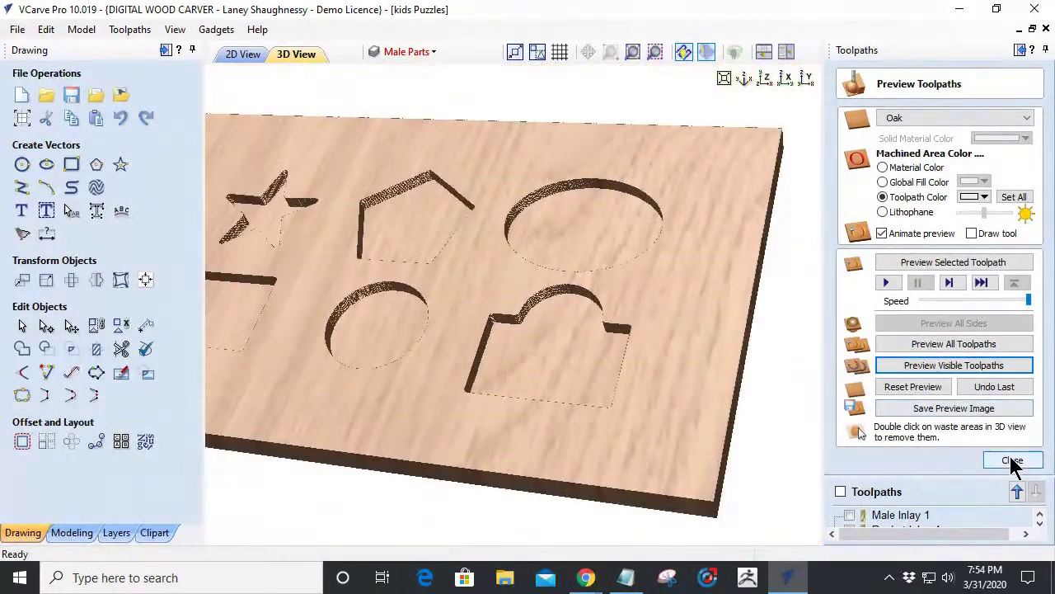
pyautogui.click(1012, 461)
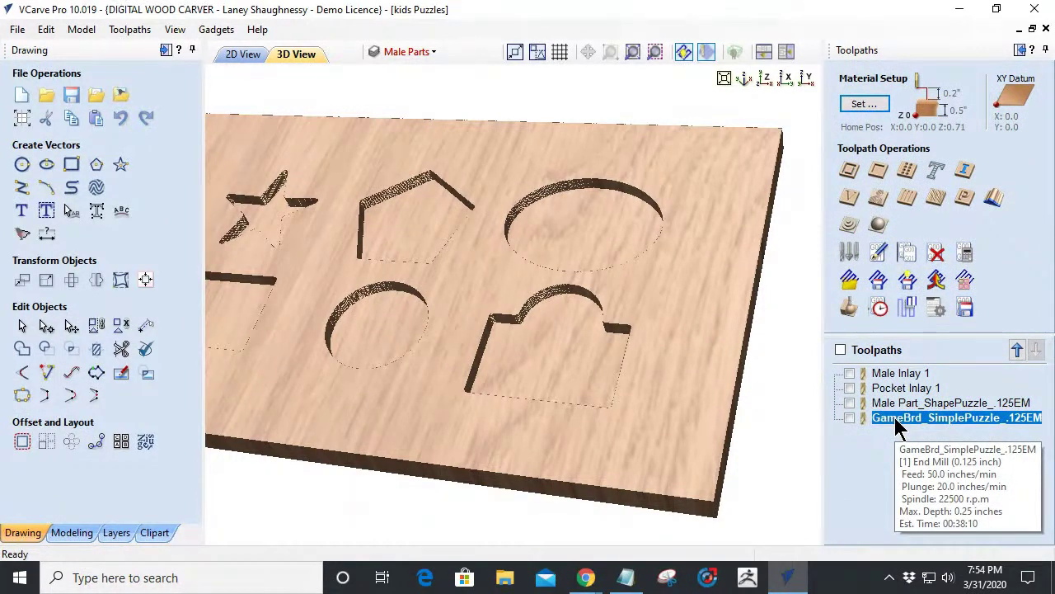
pyautogui.doubleClick(899, 421)
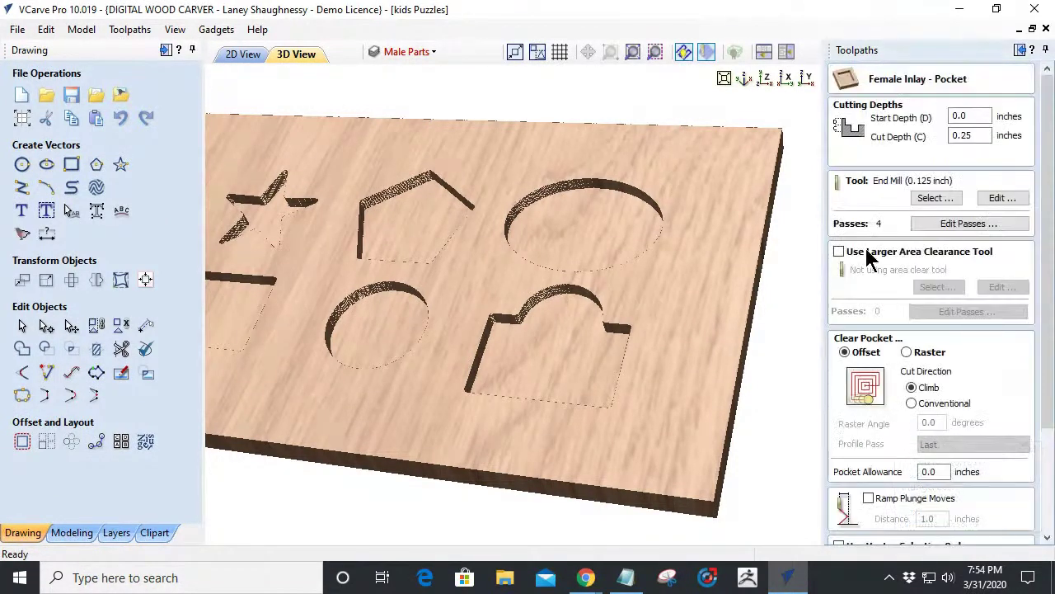
pyautogui.scroll(-2, 882, 227)
pyautogui.scroll(1, 886, 252)
pyautogui.scroll(2, 886, 252)
pyautogui.scroll(-2, 884, 249)
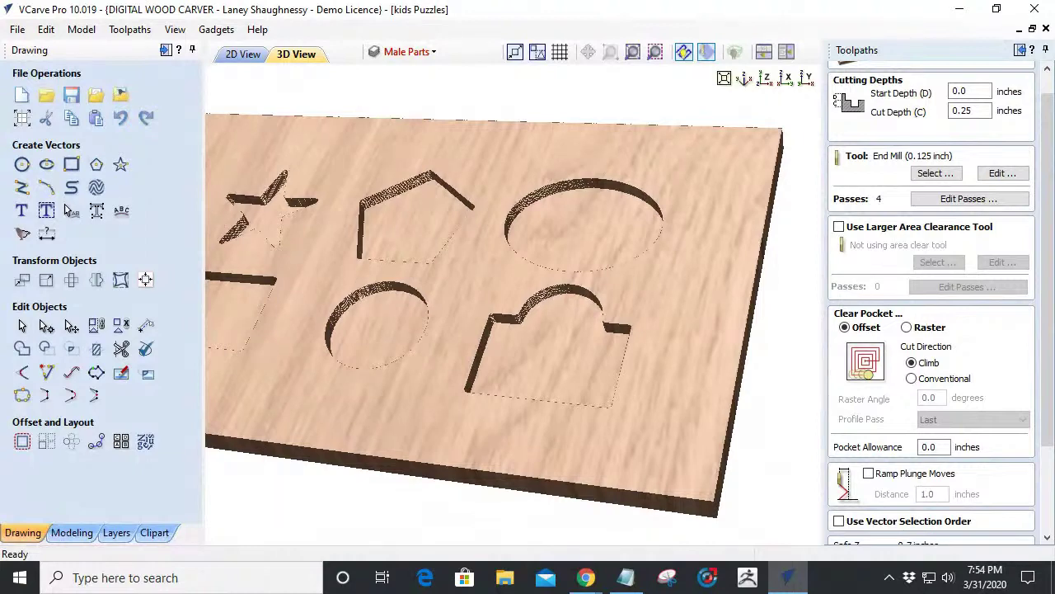
# Examine the six simulated pockets in the game board from several angles and distances to judge how the pieces would fit.
pyautogui.moveTo(527, 443); pyautogui.dragTo(491, 368)
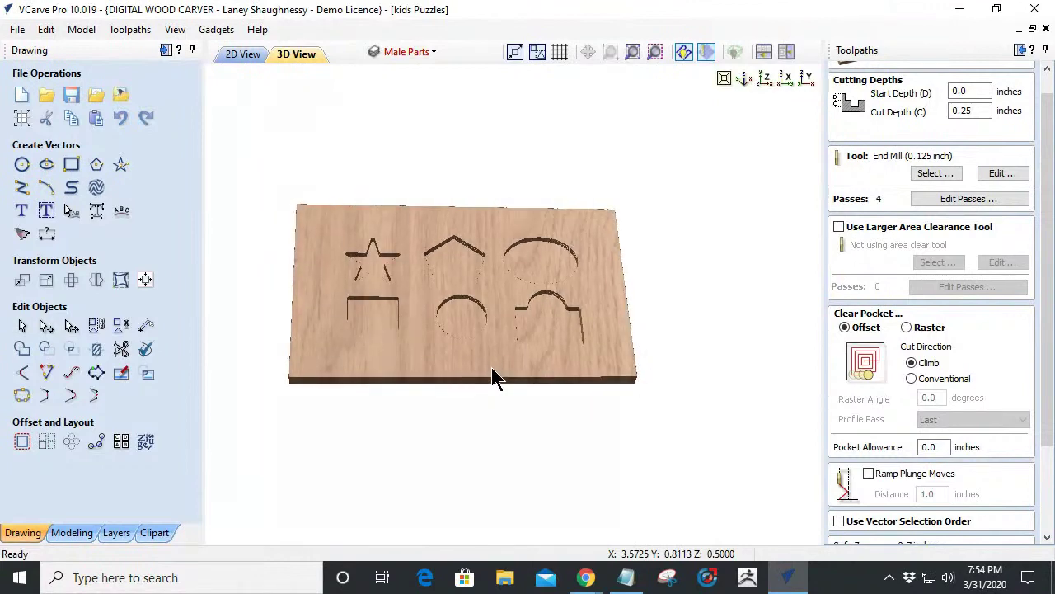
pyautogui.scroll(5, 393, 306)
pyautogui.moveTo(527, 321); pyautogui.dragTo(608, 352)
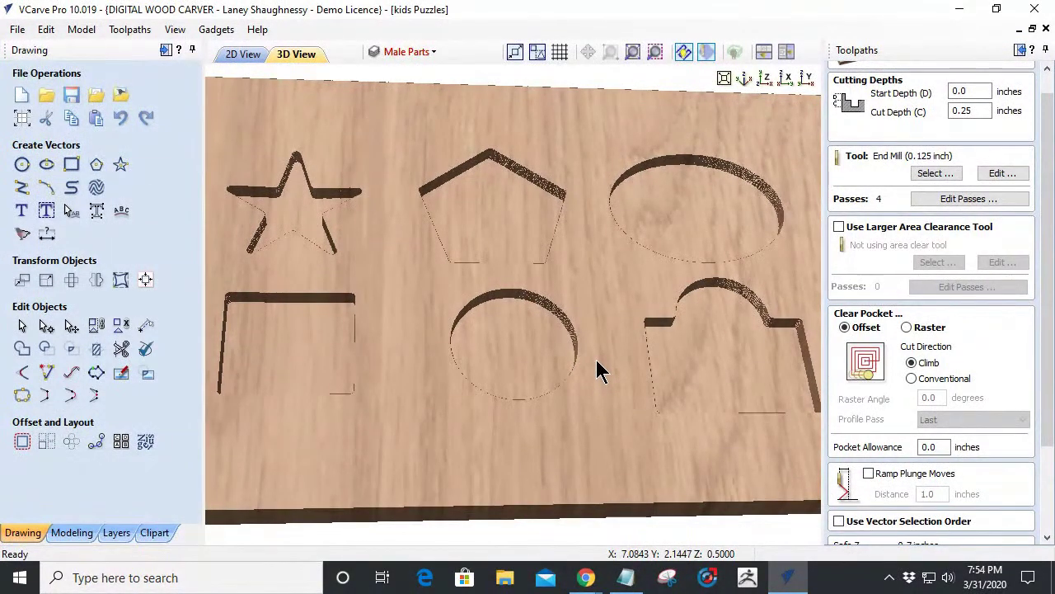
pyautogui.scroll(-3, 599, 371)
pyautogui.scroll(5, 595, 367)
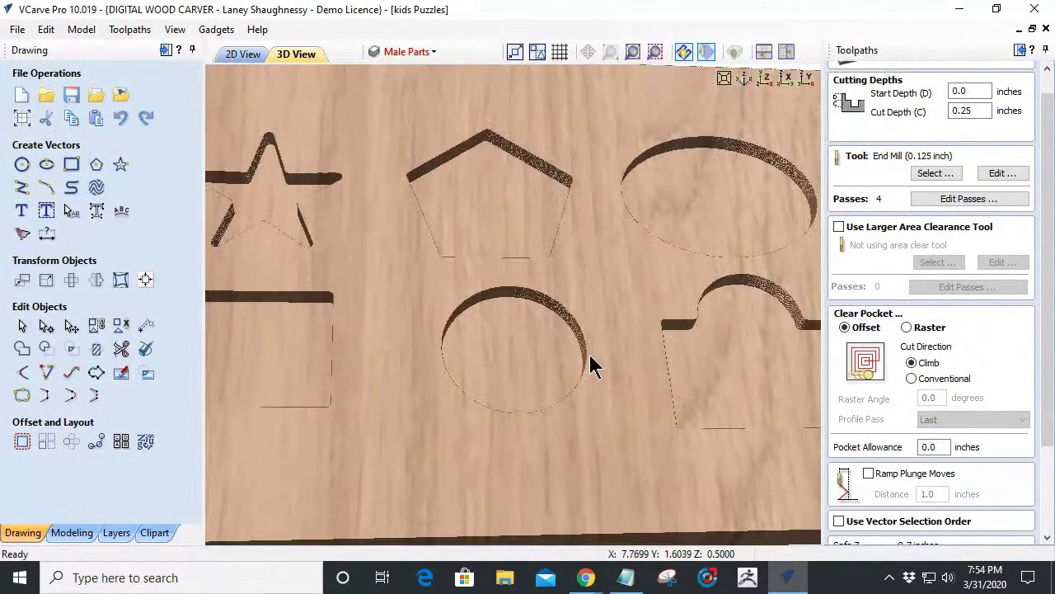
pyautogui.scroll(-3, 594, 367)
pyautogui.scroll(2, 594, 367)
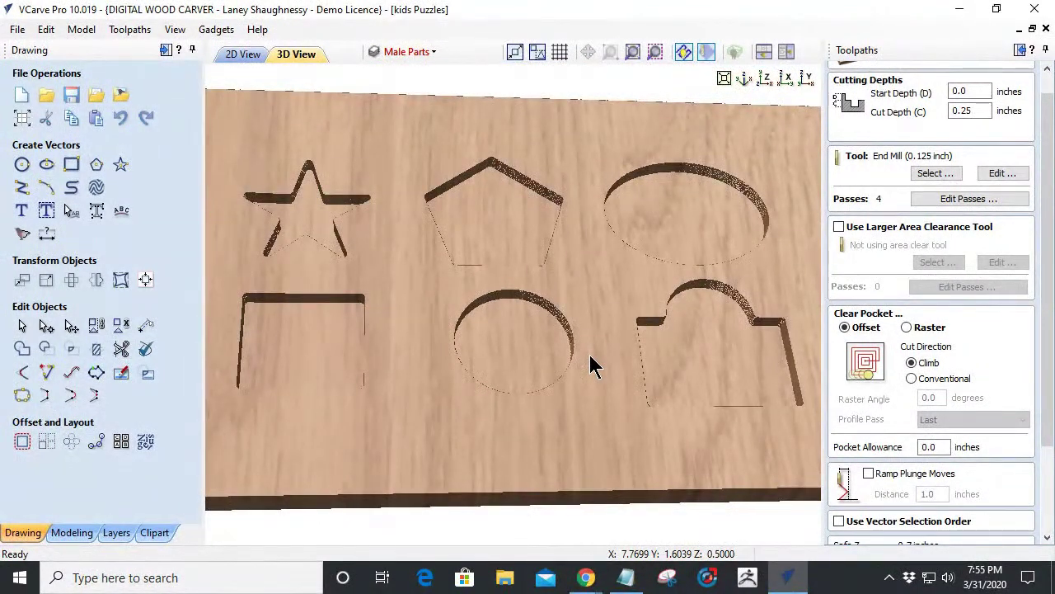
pyautogui.scroll(2, 591, 361)
pyautogui.scroll(-4, 591, 361)
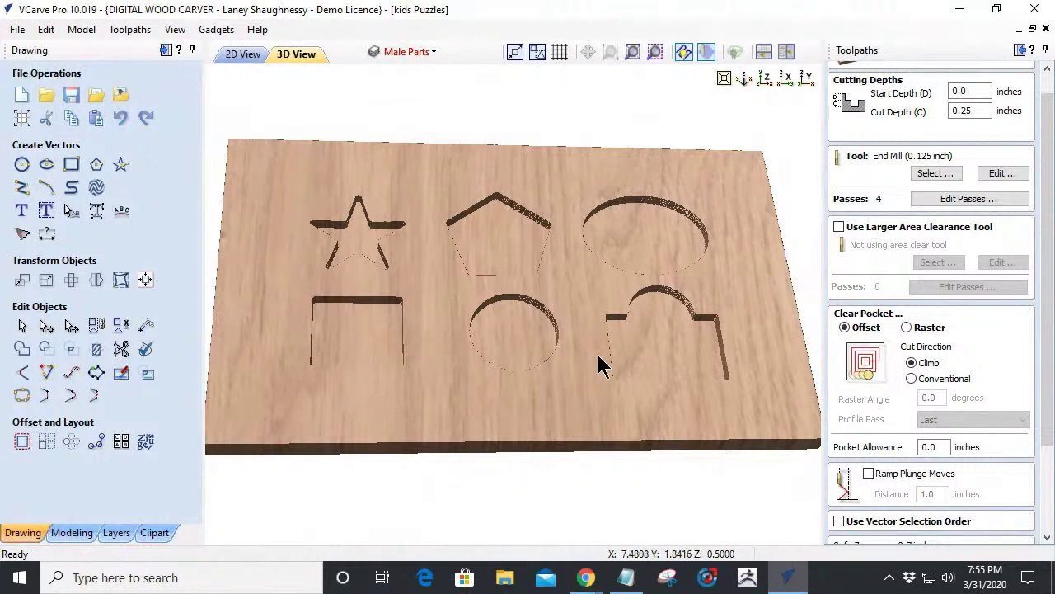
pyautogui.doubleClick(948, 447)
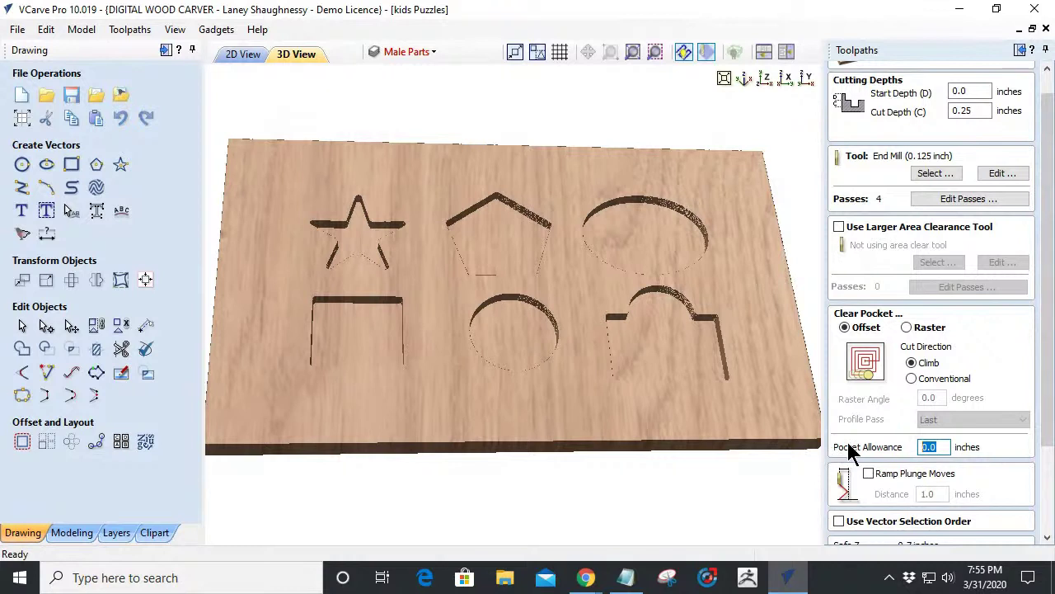
pyautogui.moveTo(750, 443); pyautogui.dragTo(739, 419)
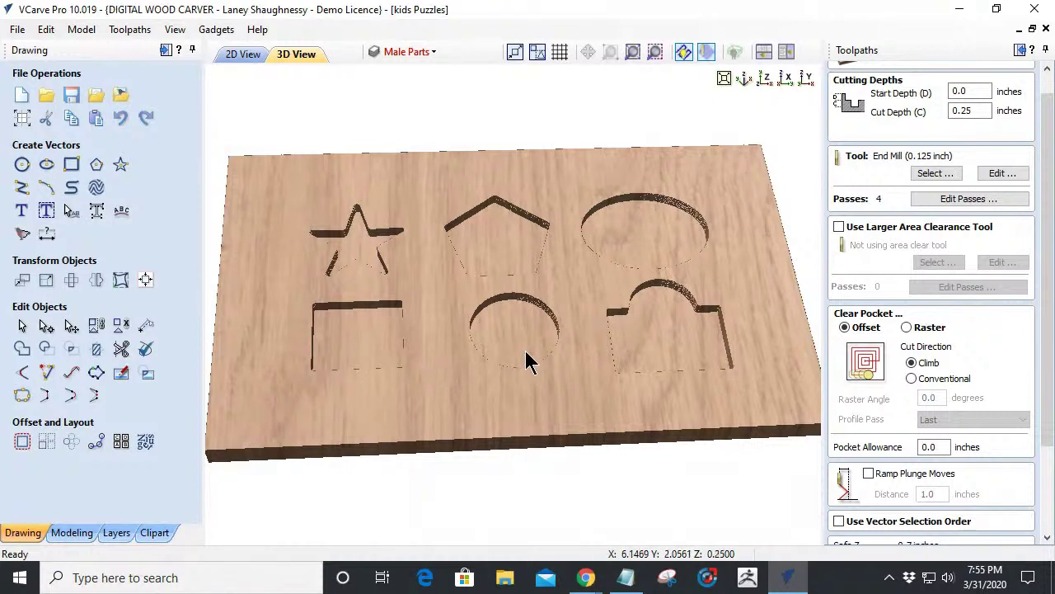
pyautogui.moveTo(537, 382)
pyautogui.mouseDown()
pyautogui.moveTo(527, 371)
pyautogui.moveTo(530, 389)
pyautogui.mouseUp()
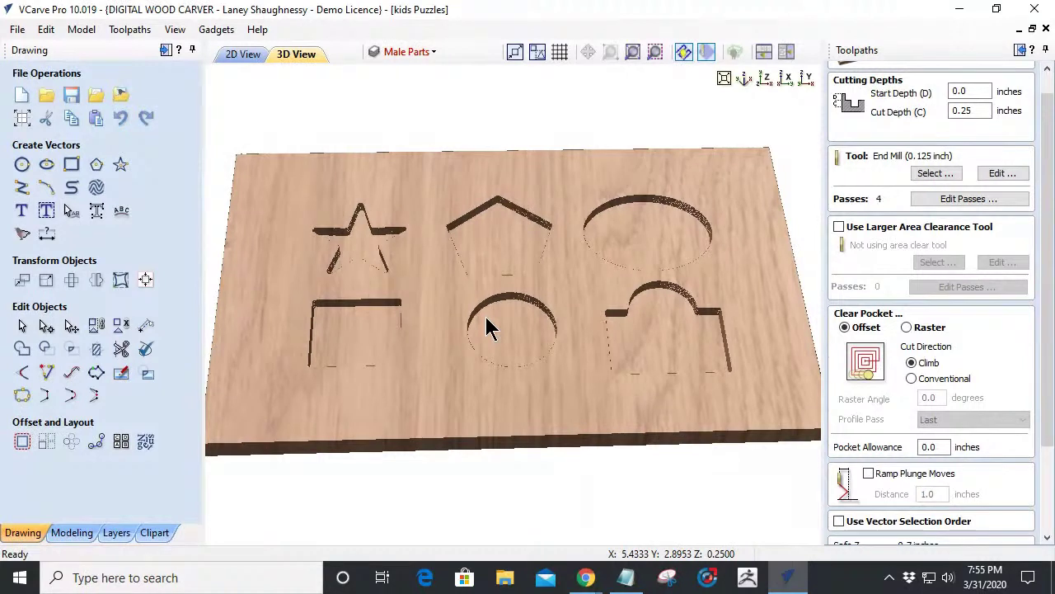
# Set the game board toolpath's pocket allowance to -.03 inches, recalculate it, and preview the visible toolpaths.
pyautogui.moveTo(947, 446); pyautogui.dragTo(913, 446)
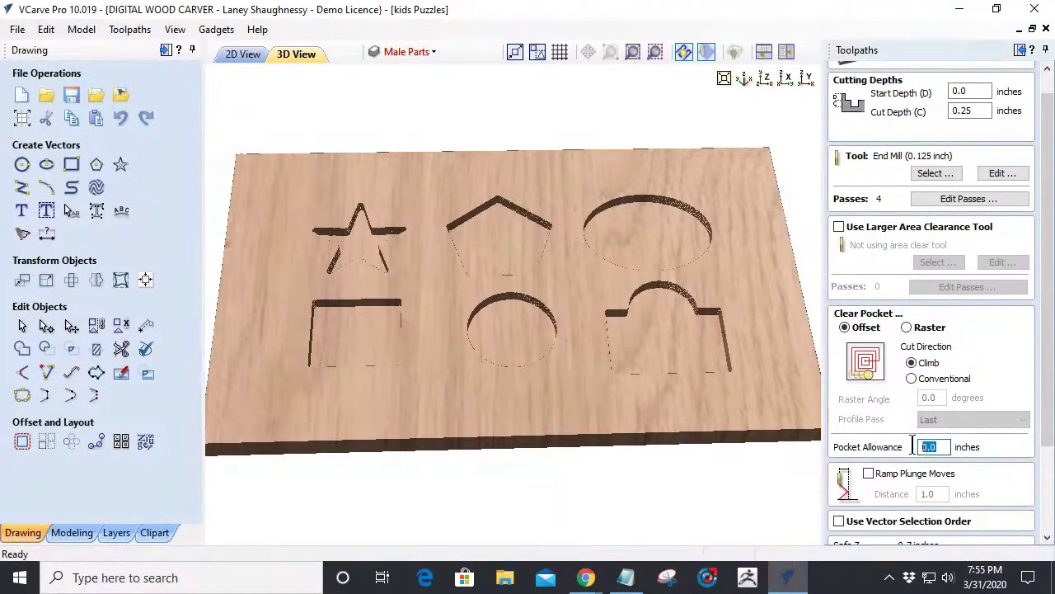
pyautogui.write('-.')
pyautogui.moveTo(1044, 426); pyautogui.dragTo(1047, 485)
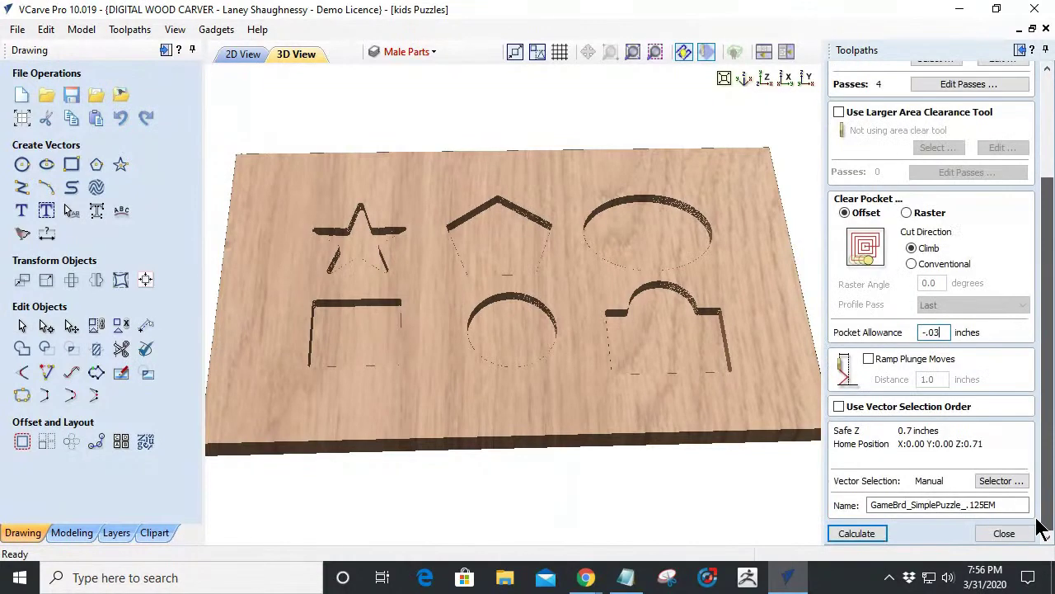
pyautogui.click(844, 535)
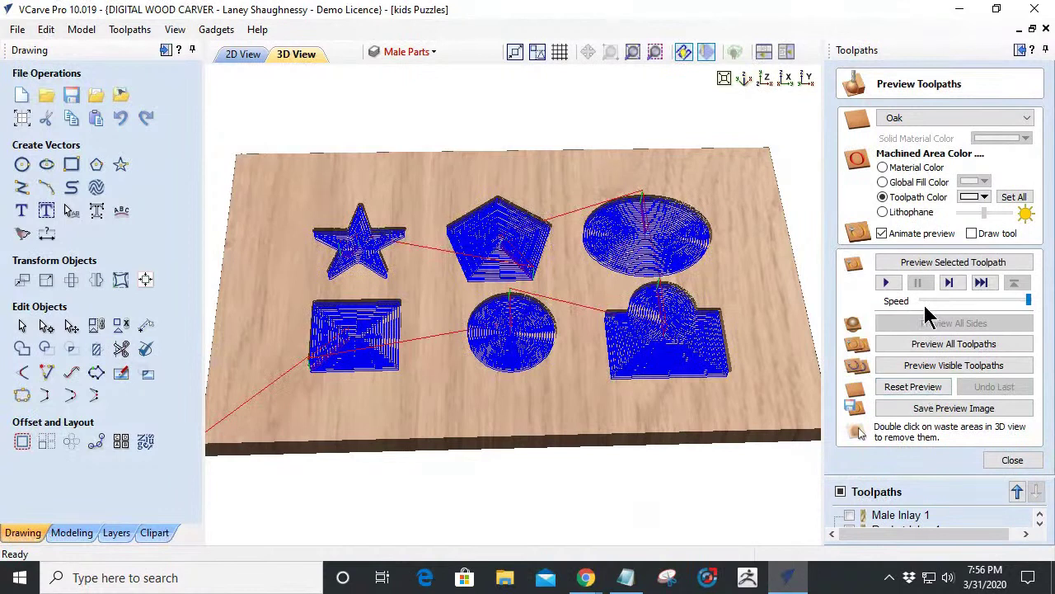
pyautogui.click(906, 347)
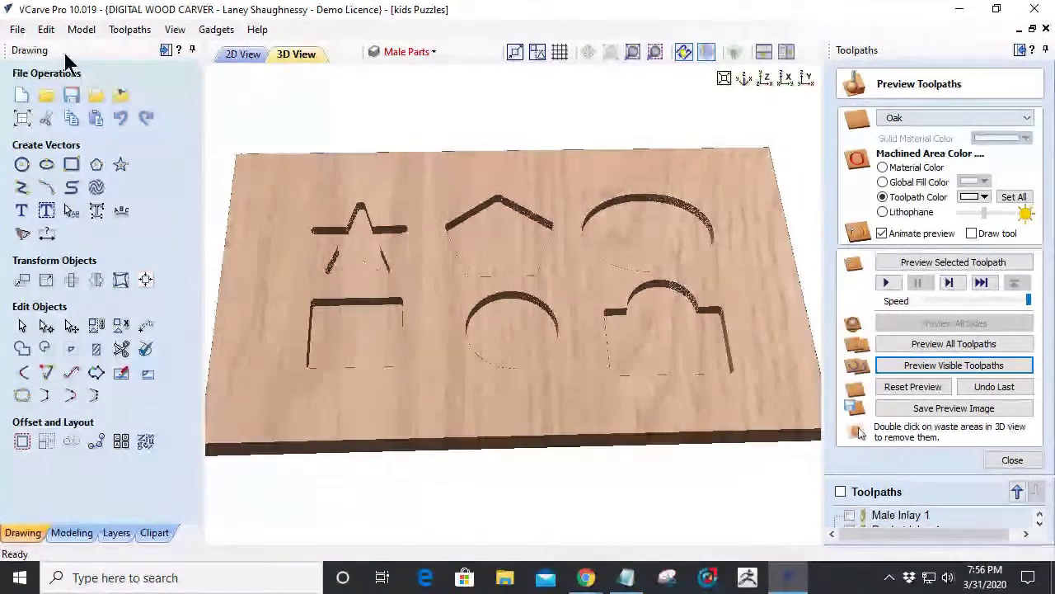
# In the 2D view, deselect the six shapes and select only the rectangular outline surrounding them.
pyautogui.click(242, 54)
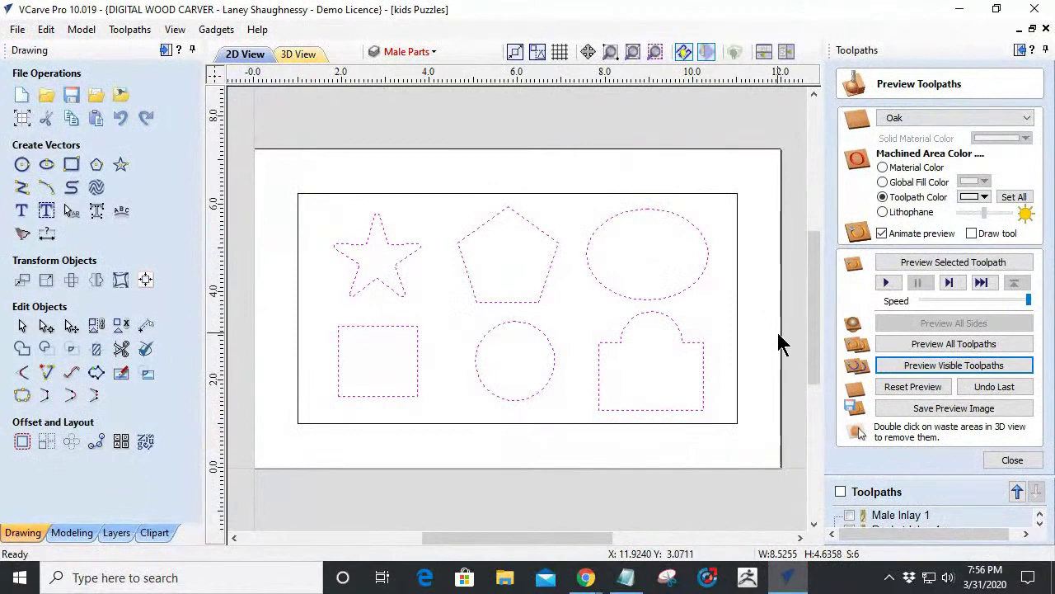
pyautogui.scroll(-2, 784, 342)
pyautogui.scroll(1, 640, 346)
pyautogui.scroll(-1, 635, 344)
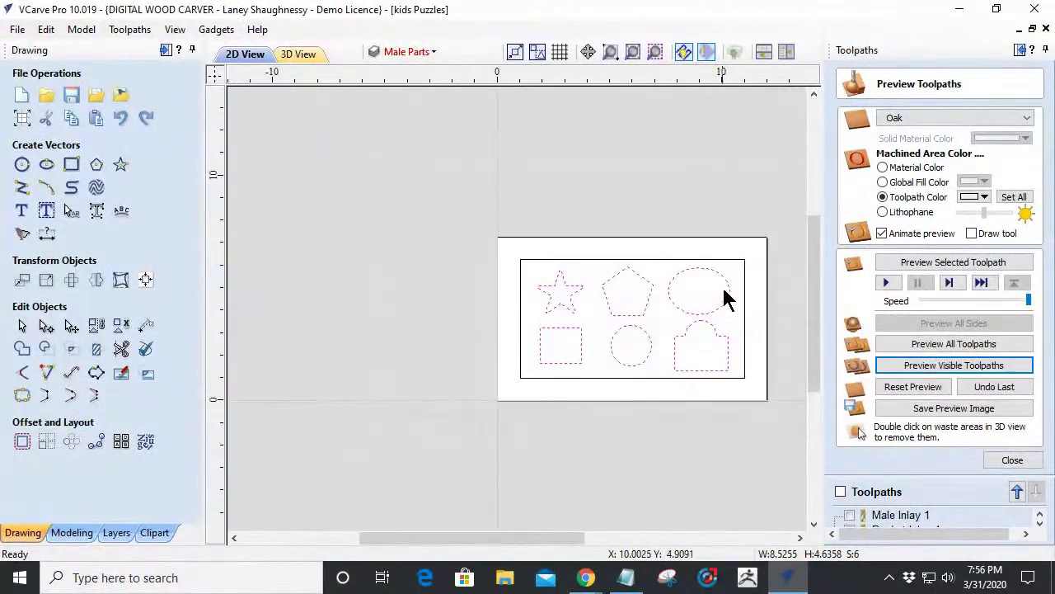
pyautogui.scroll(1, 732, 271)
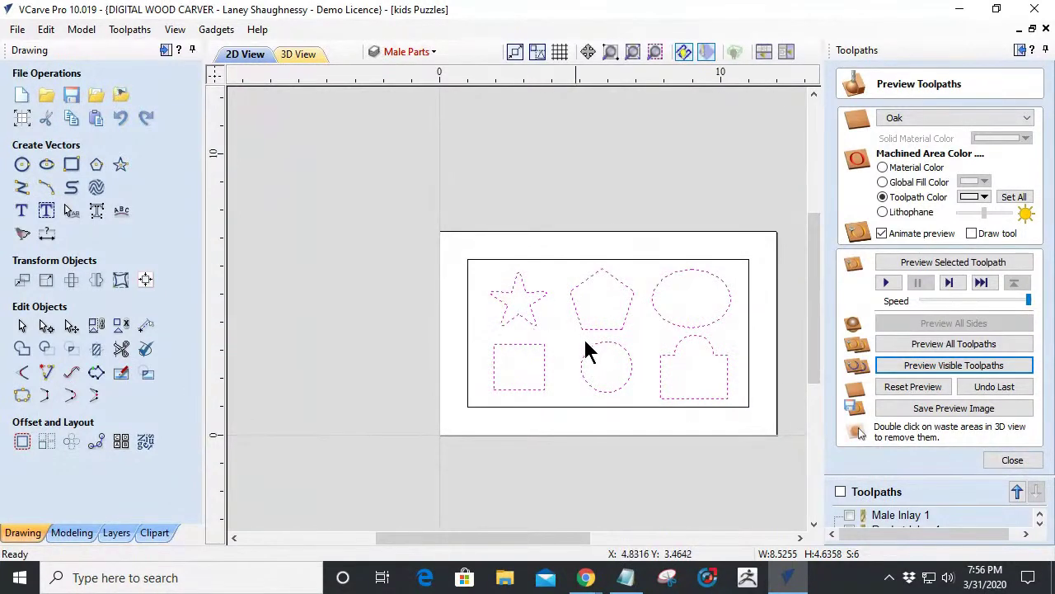
pyautogui.moveTo(699, 455); pyautogui.dragTo(665, 378)
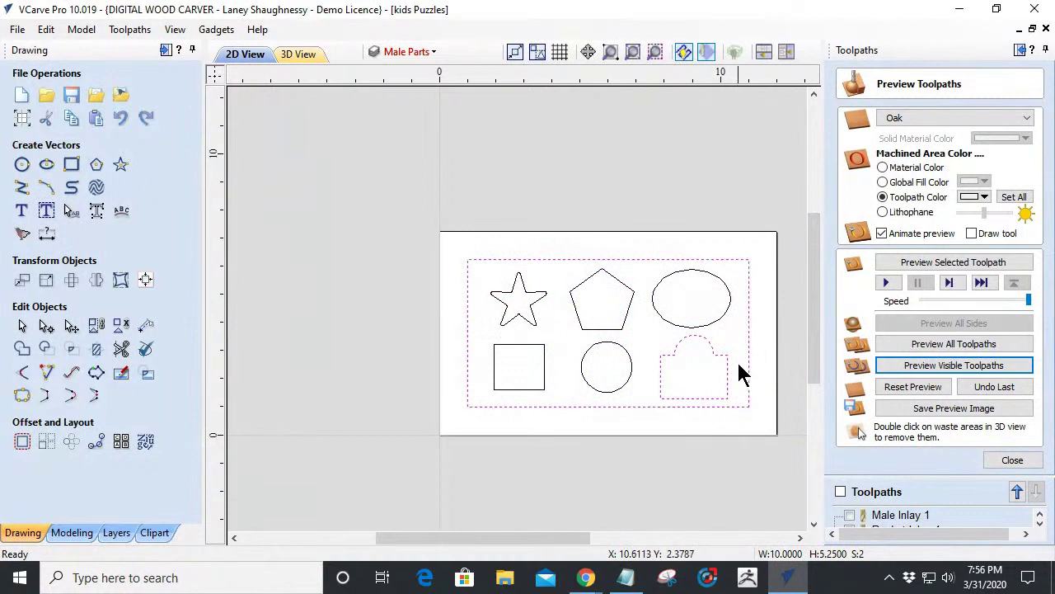
pyautogui.click(656, 375)
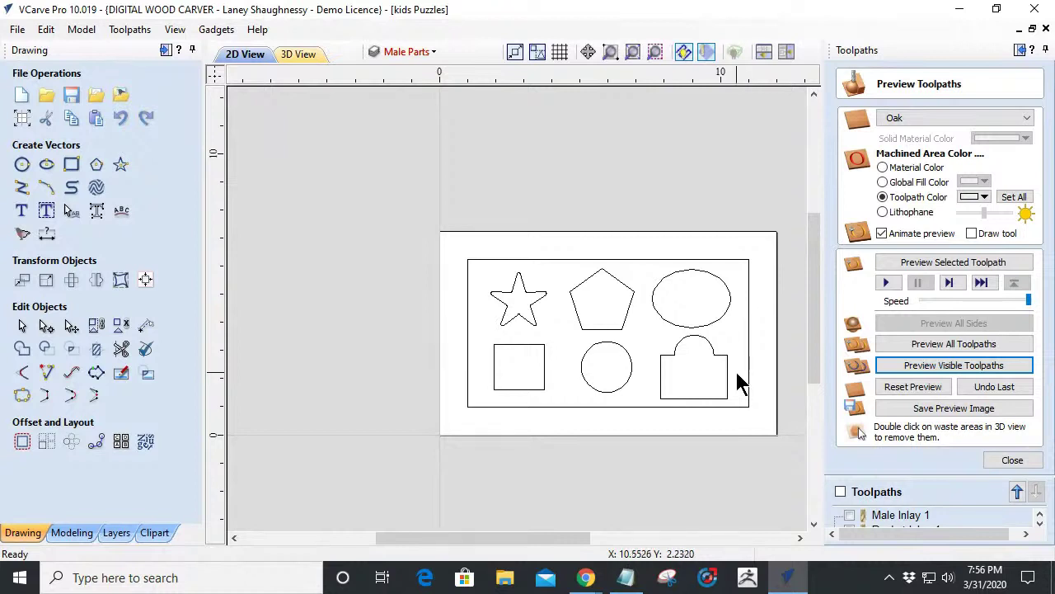
pyautogui.click(749, 366)
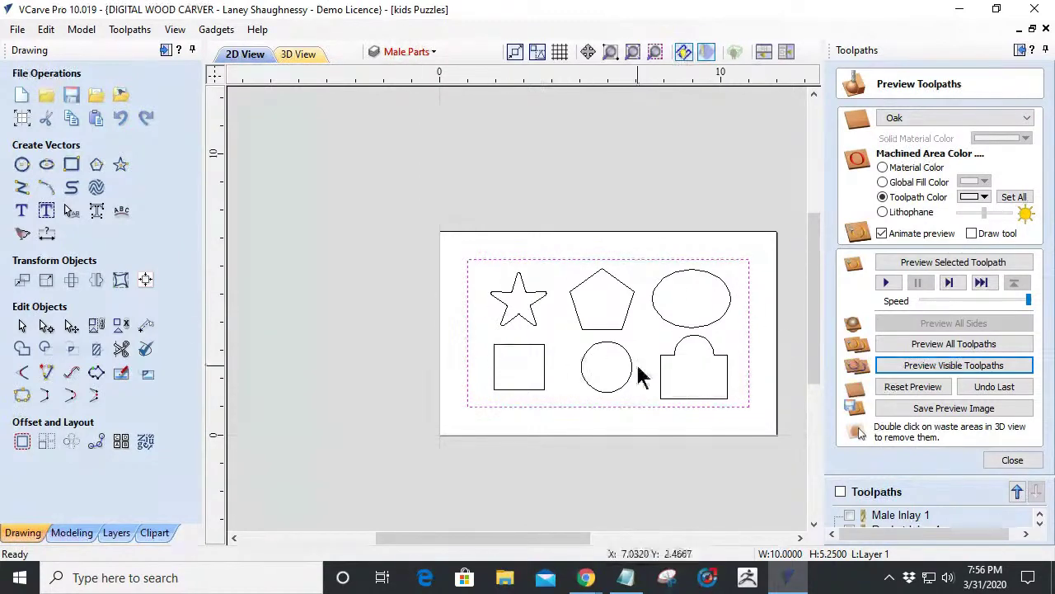
pyautogui.click(716, 310)
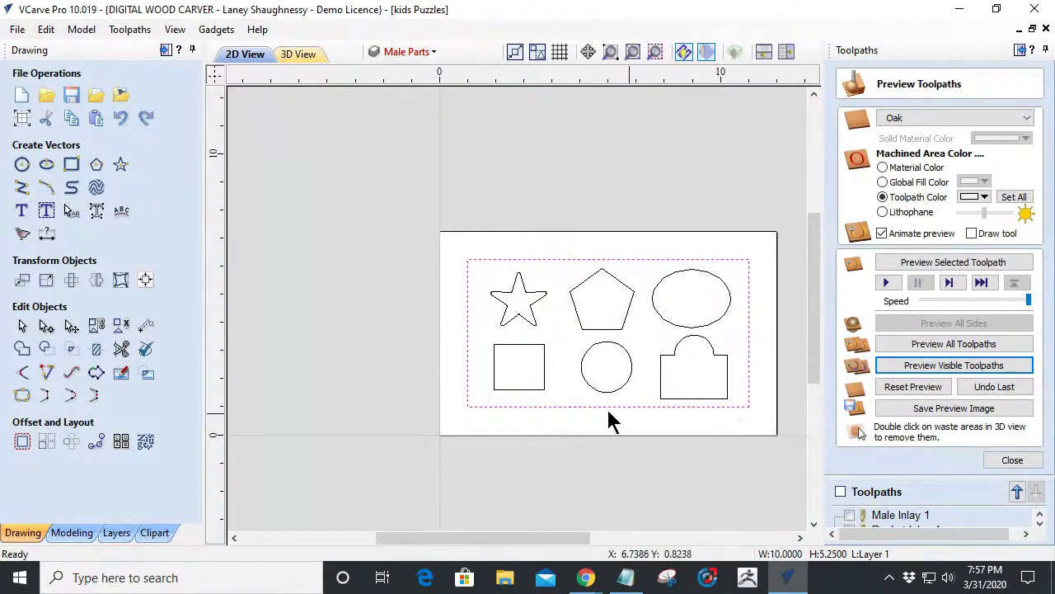
# Start a pocket toolpath for the selected rectangle and set its cut depth to .125 inches.
pyautogui.click(1008, 460)
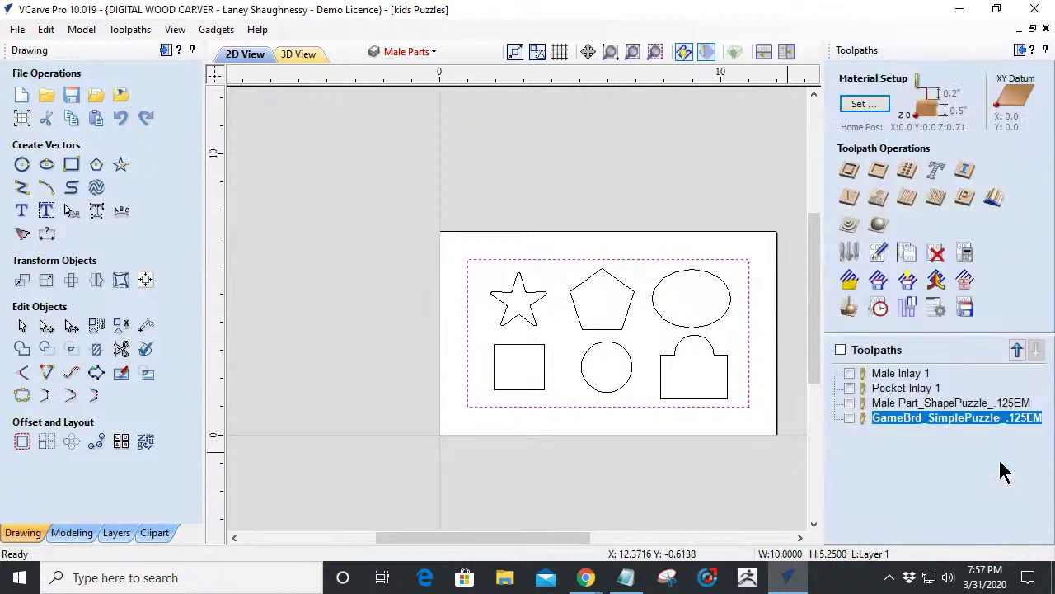
pyautogui.click(880, 173)
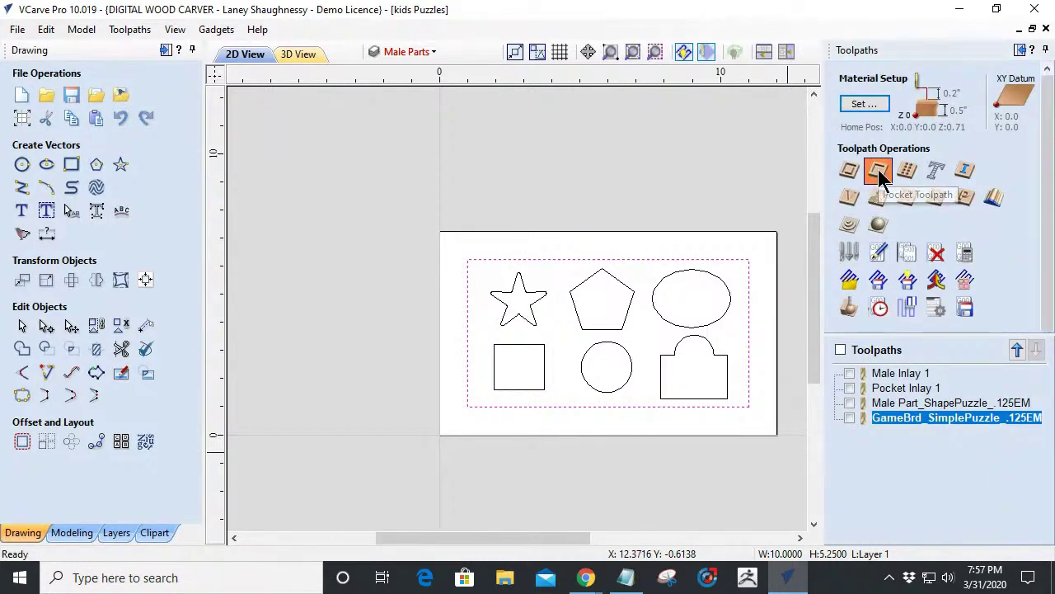
pyautogui.moveTo(977, 138); pyautogui.dragTo(955, 136)
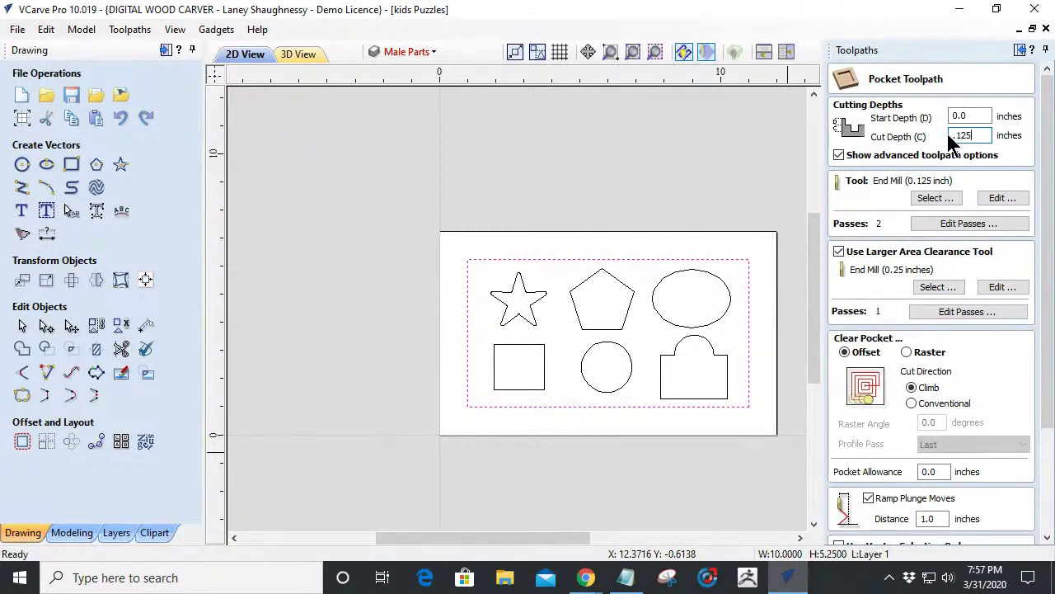
# Assign the 0.25-inch end mill as the pocket's main tool and disable the larger area clearance tool.
pyautogui.click(929, 199)
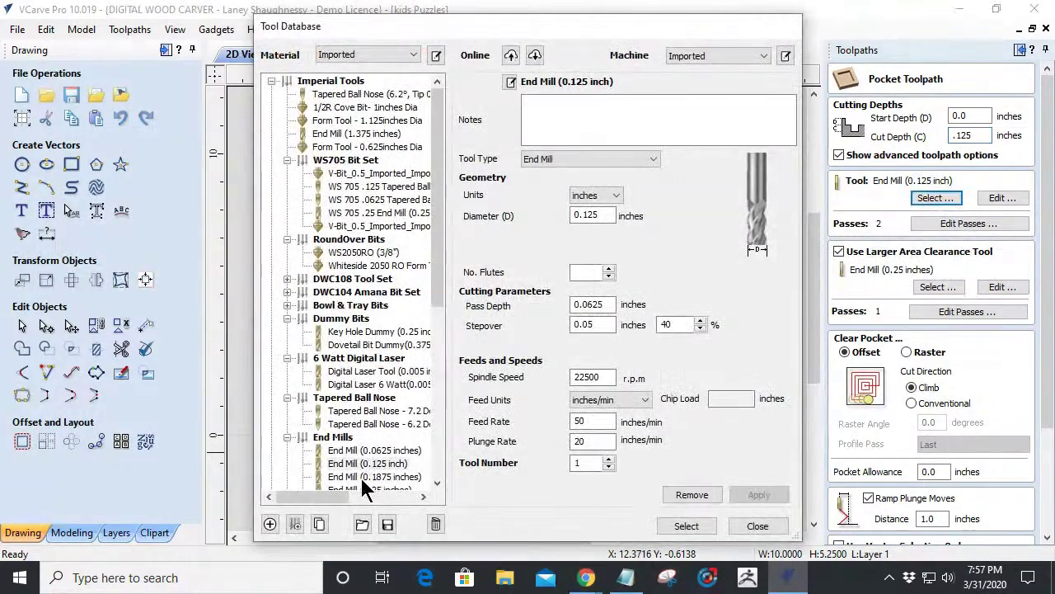
pyautogui.click(367, 486)
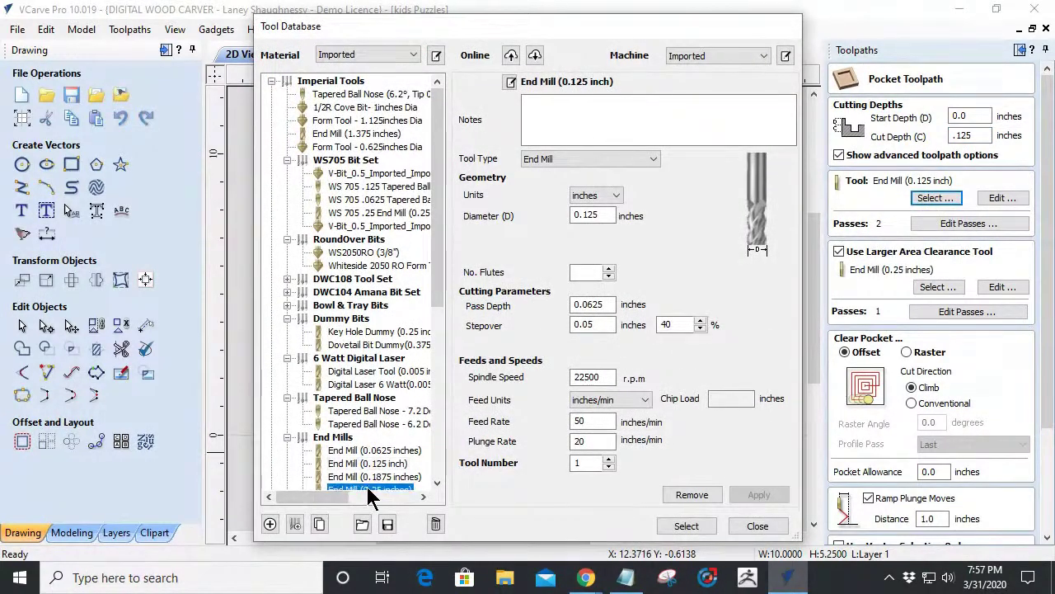
pyautogui.click(687, 526)
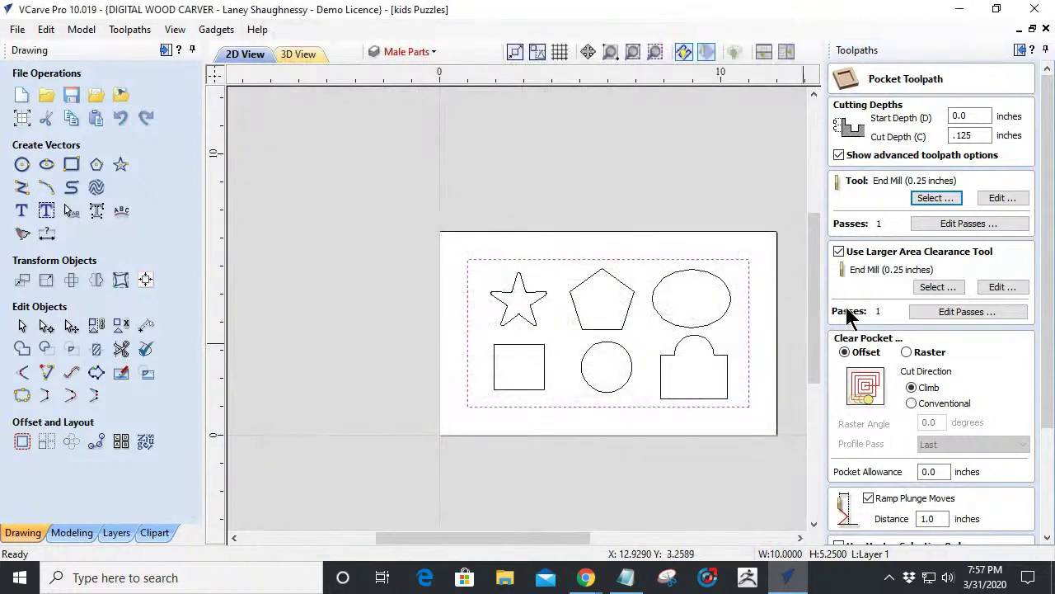
pyautogui.click(839, 251)
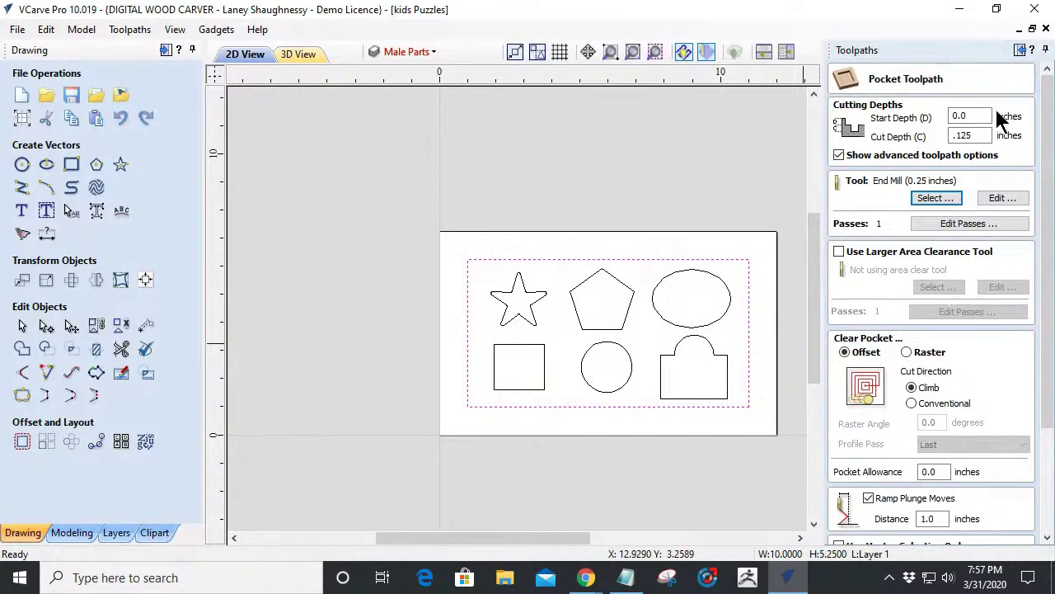
# Calculate the rectangular pocket toolpath and preview the visible toolpaths on the board.
pyautogui.moveTo(1044, 365); pyautogui.dragTo(1047, 482)
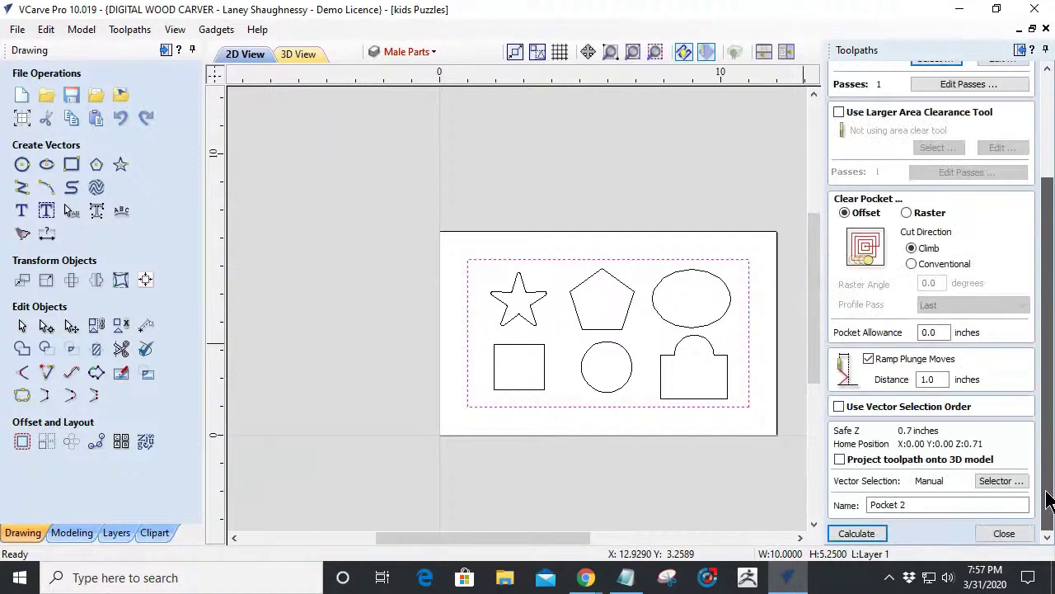
pyautogui.click(841, 533)
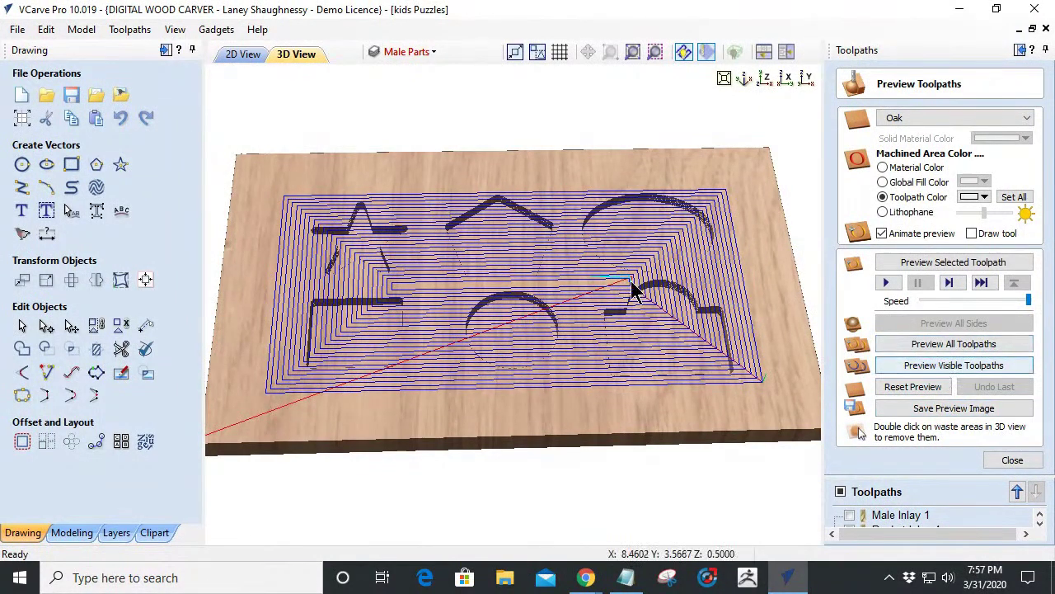
pyautogui.click(953, 365)
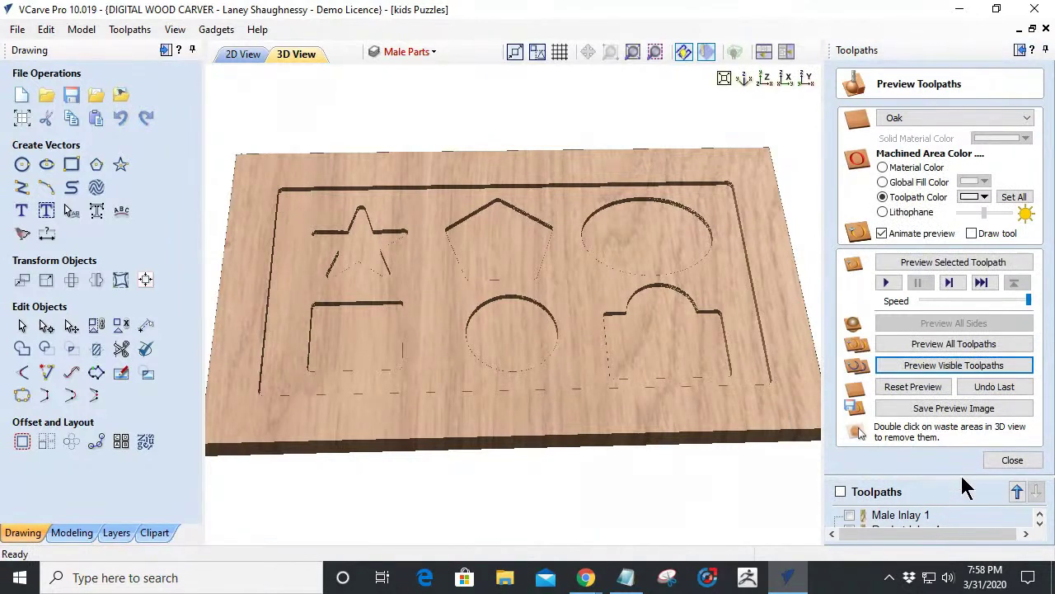
# Set the start depth of the GameBrd_SimplePuzzle_.125EM toolpath to .125 inches and recalculate it.
pyautogui.click(1012, 459)
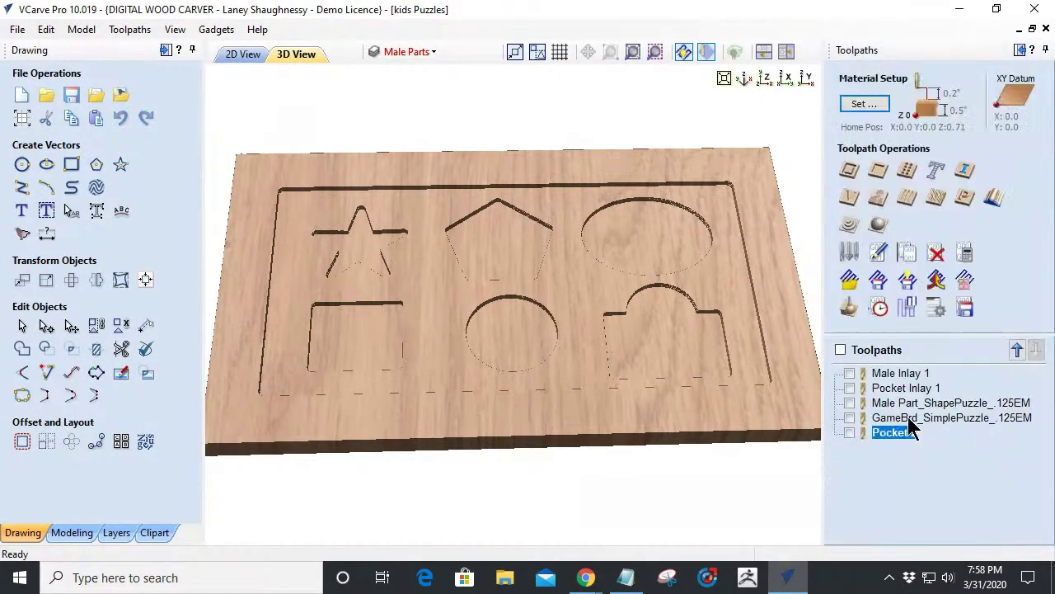
pyautogui.doubleClick(916, 418)
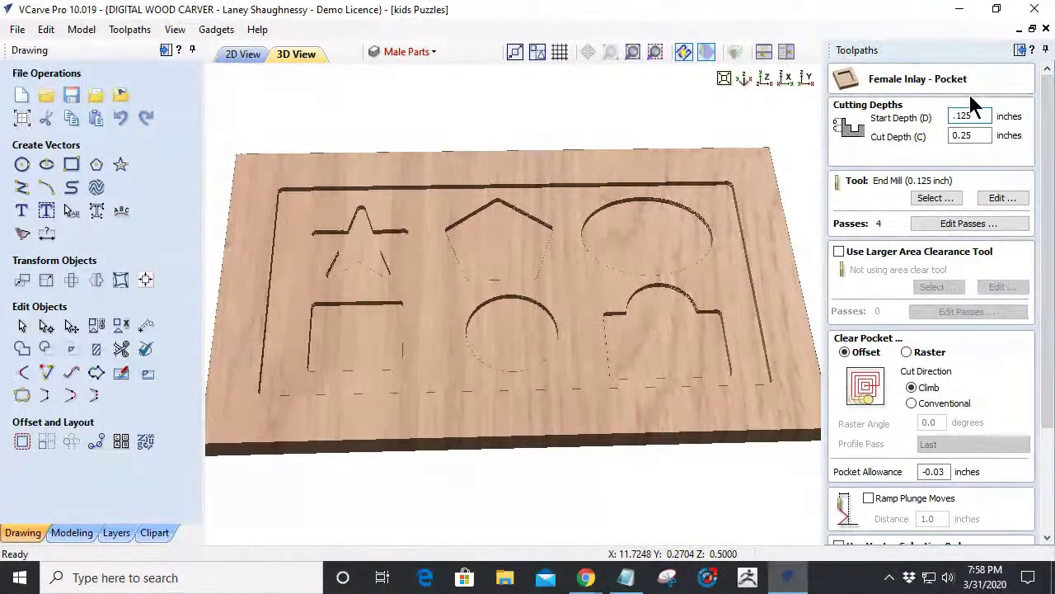
pyautogui.moveTo(1046, 203); pyautogui.dragTo(1041, 306)
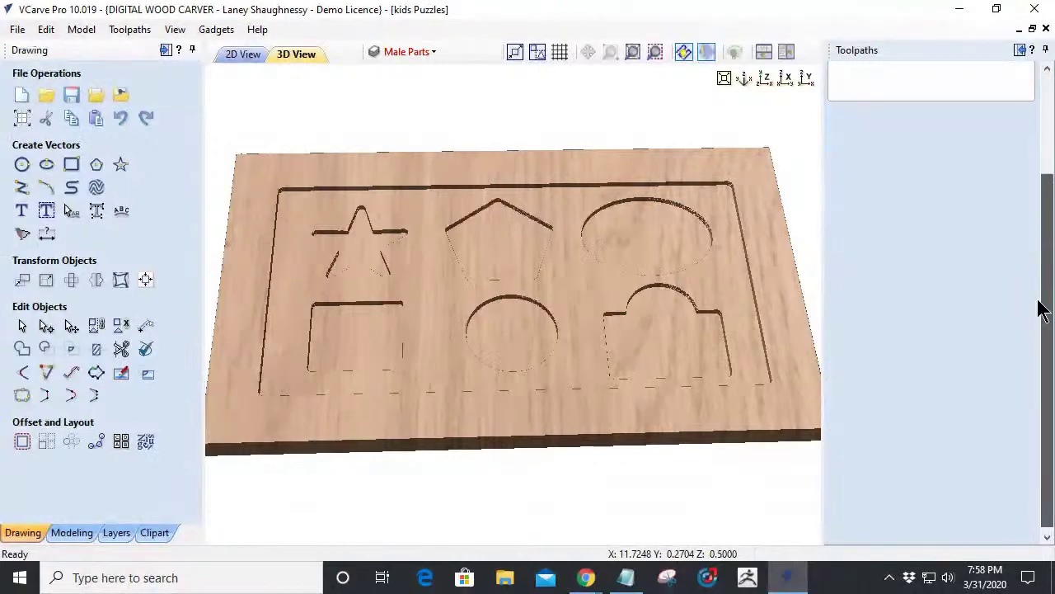
pyautogui.click(846, 532)
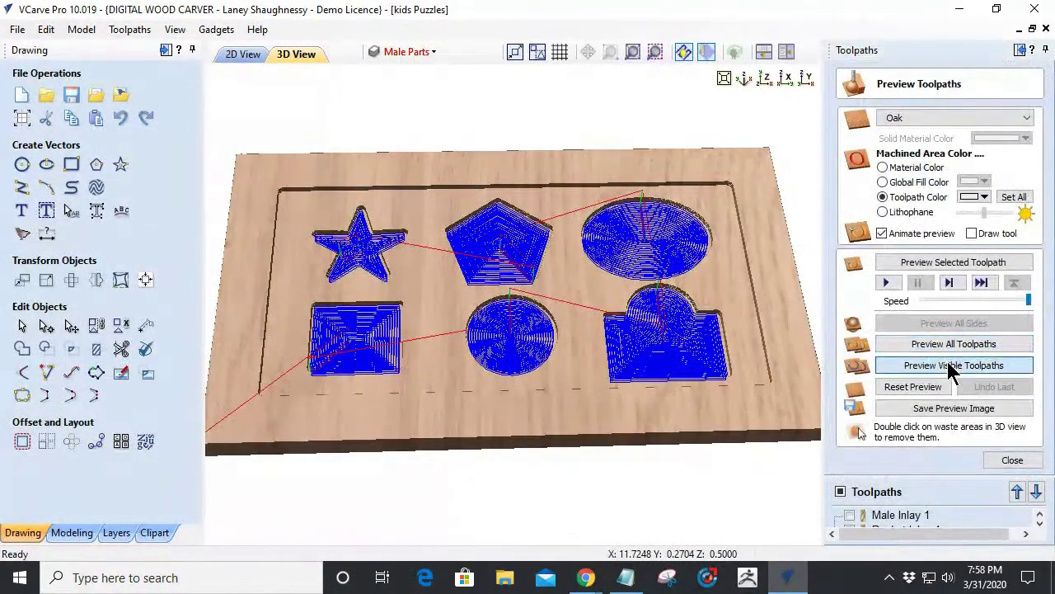
# Preview the visible toolpaths on the board, inspect the deeper shape pockets at an angle, and return to the 2D view.
pyautogui.click(949, 365)
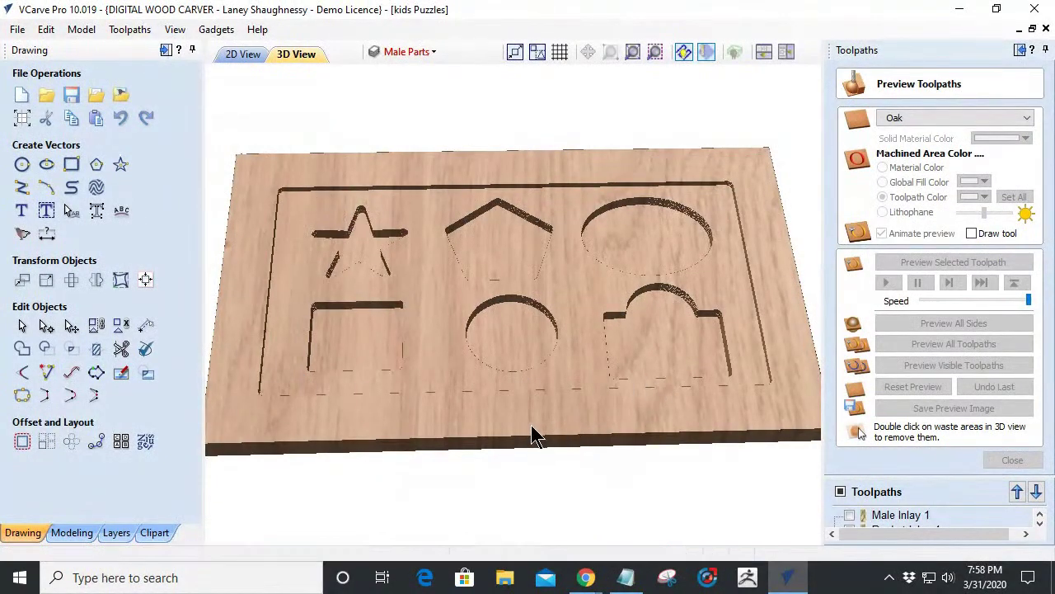
pyautogui.moveTo(537, 433); pyautogui.dragTo(481, 368)
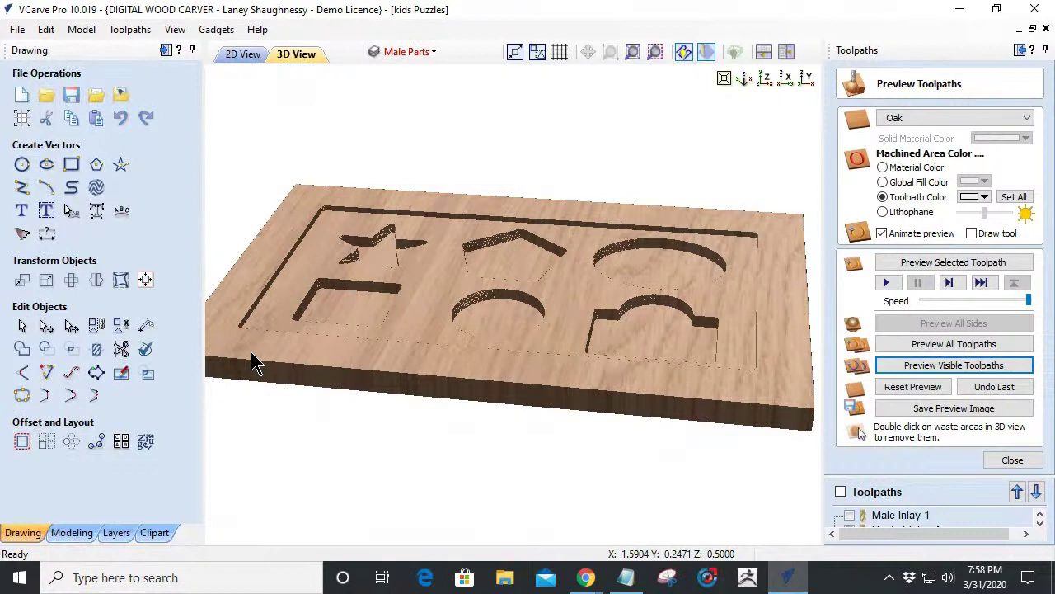
pyautogui.click(1011, 460)
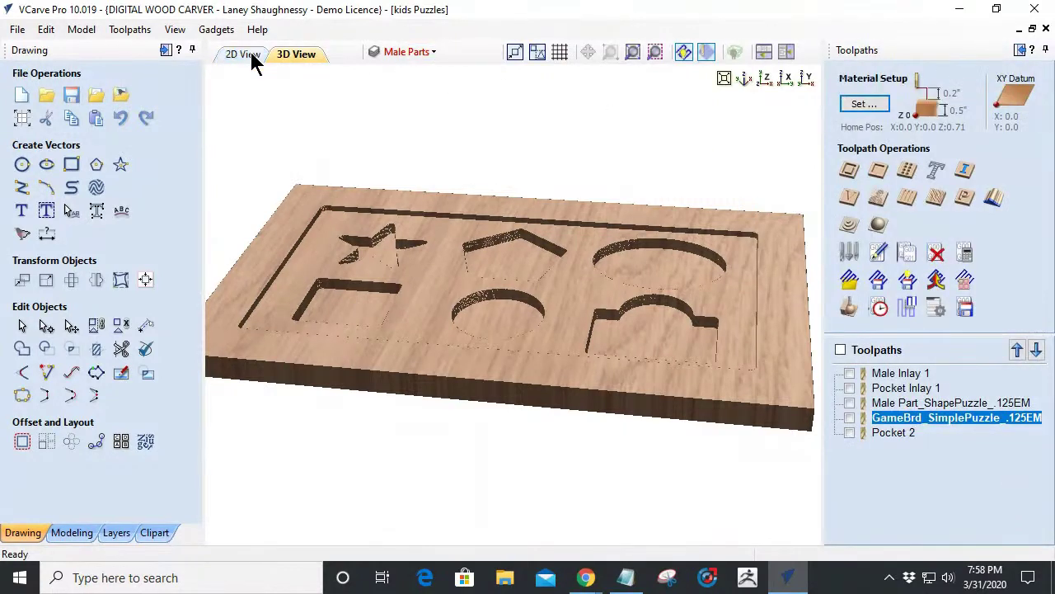
pyautogui.click(247, 54)
pyautogui.click(71, 164)
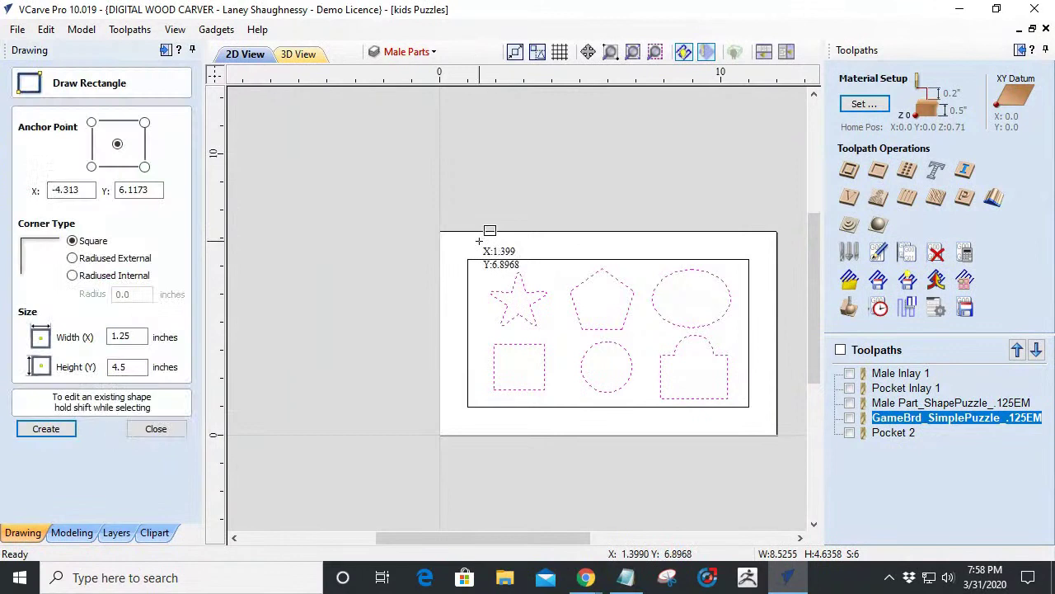
pyautogui.moveTo(442, 233); pyautogui.dragTo(778, 435)
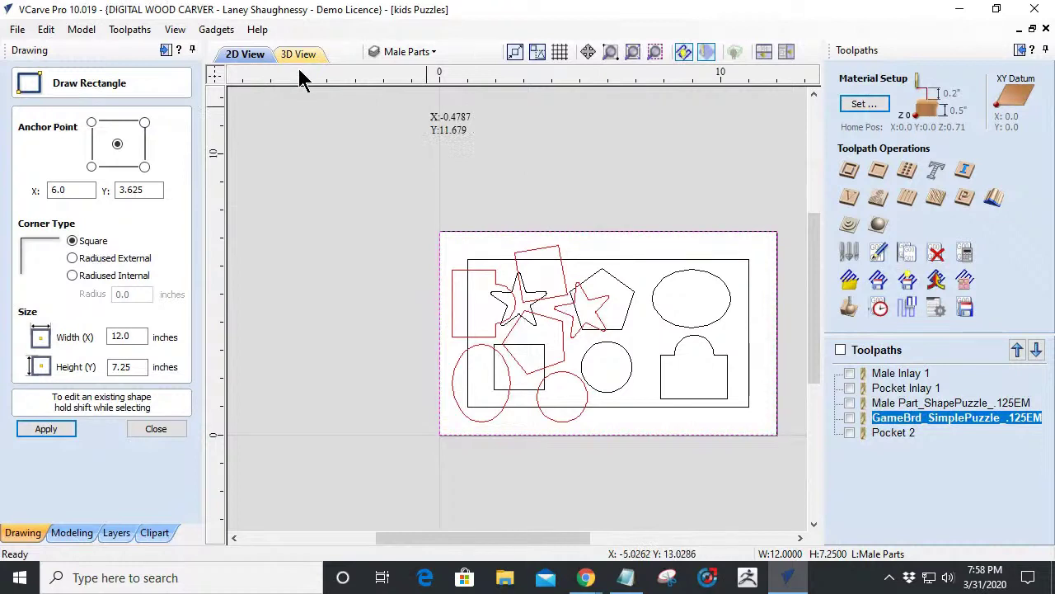
pyautogui.press('Escape')
# Hide the Male Parts layer, make Layer 1 the active layer, and close the rectangle form.
pyautogui.click(410, 51)
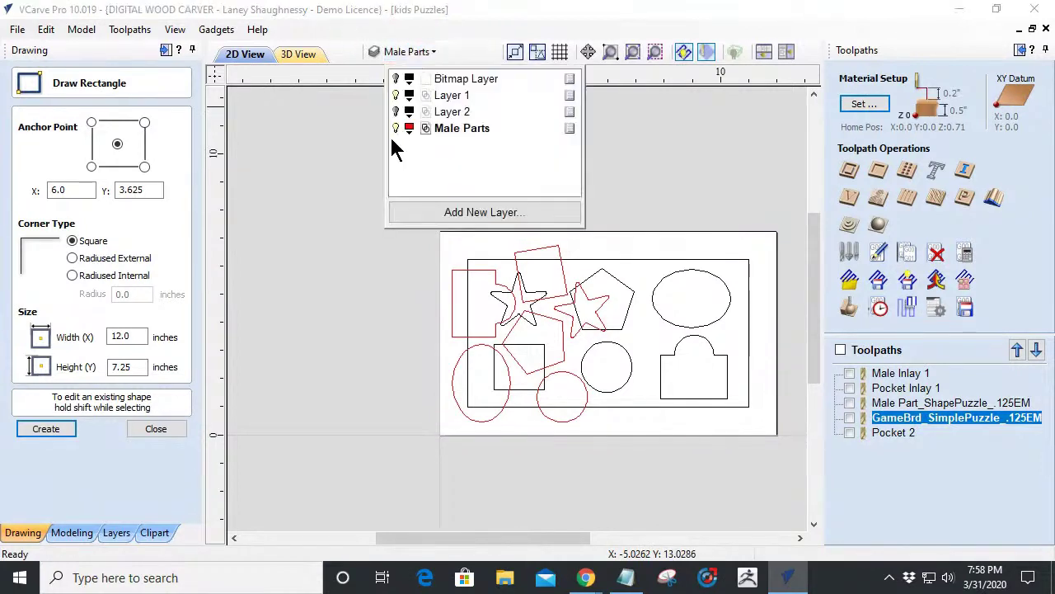
pyautogui.click(395, 128)
pyautogui.click(455, 96)
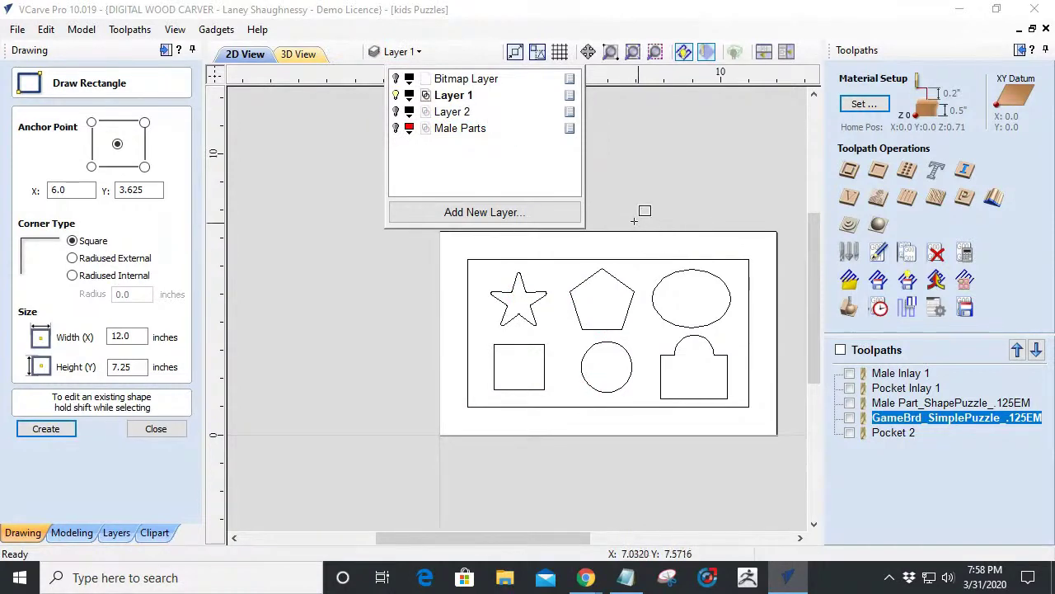
pyautogui.click(157, 428)
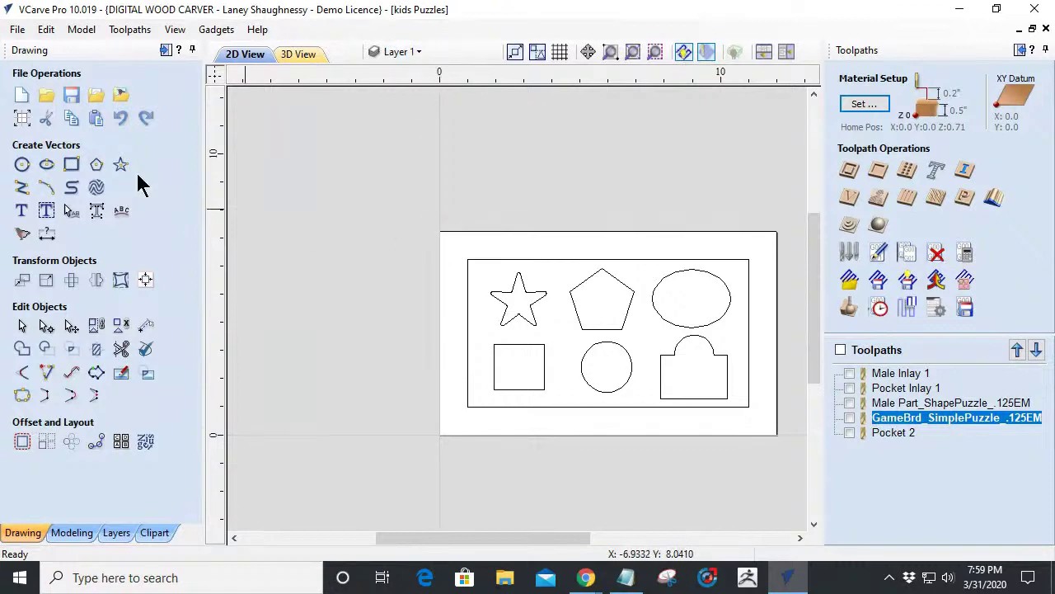
# Draw a 12.0 by 7.25 inch square-cornered rectangle on Layer 1 along the outer edges of the board.
pyautogui.click(71, 164)
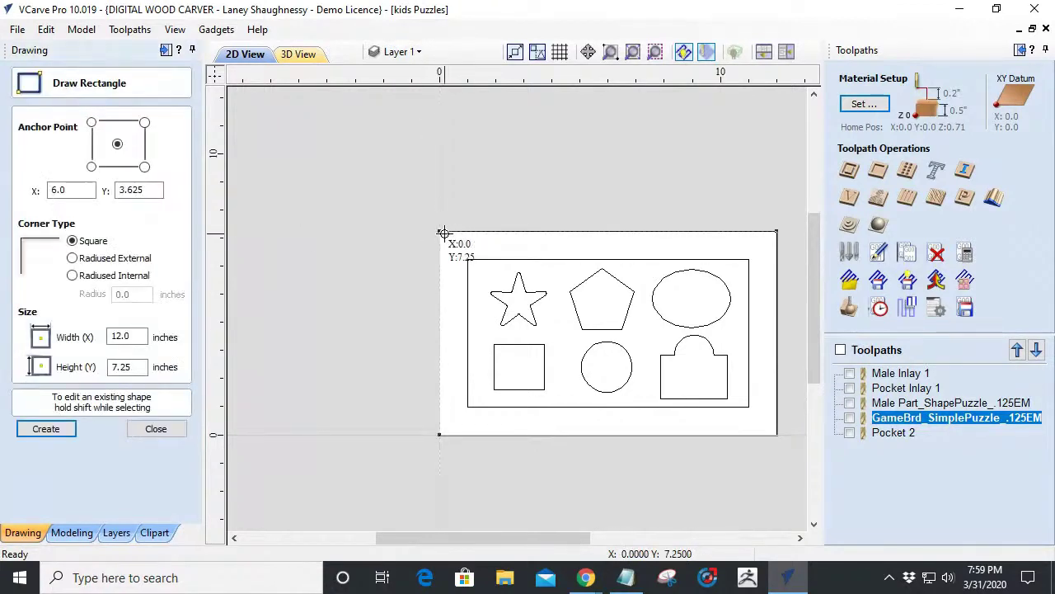
pyautogui.moveTo(441, 229); pyautogui.dragTo(776, 435)
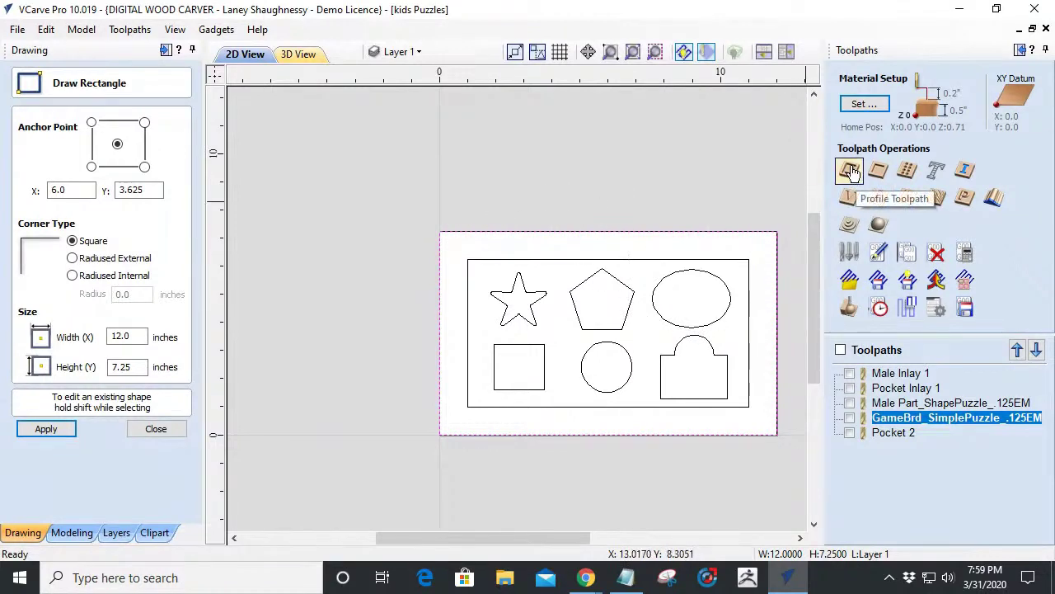
pyautogui.moveTo(442, 446)
pyautogui.mouseDown()
pyautogui.moveTo(760, 455)
pyautogui.moveTo(777, 220)
pyautogui.moveTo(774, 232)
pyautogui.mouseUp()
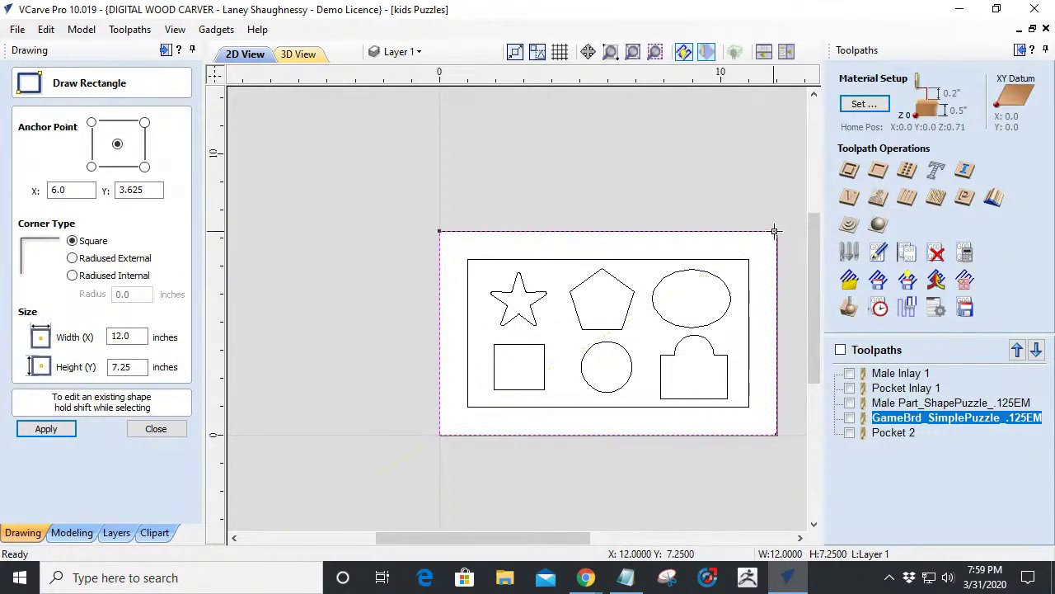
# Start a 2D profile toolpath for the outer rectangle and browse the tool database down to the form tools.
pyautogui.click(851, 173)
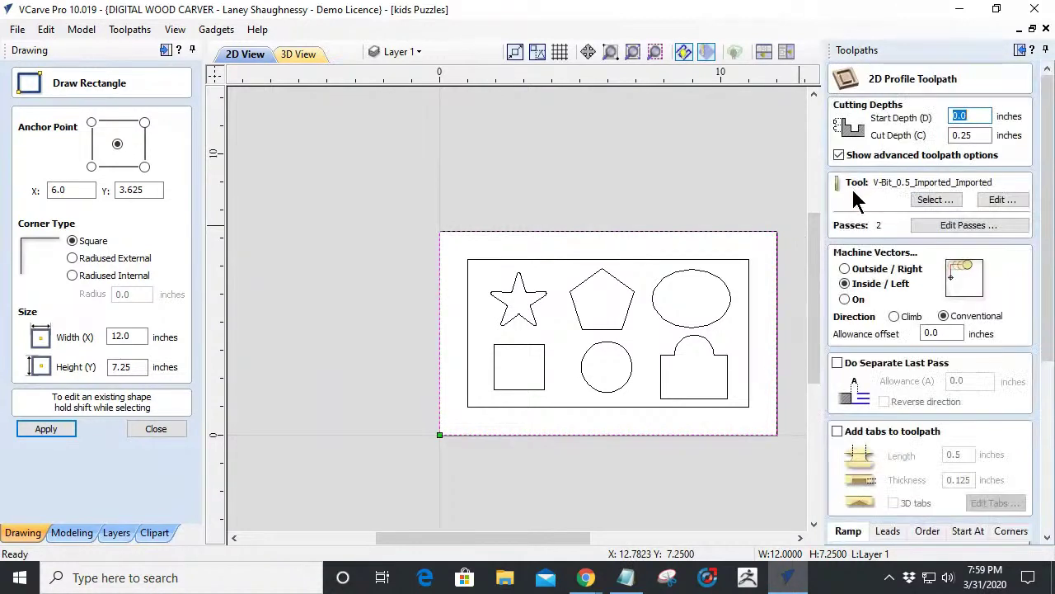
pyautogui.click(946, 135)
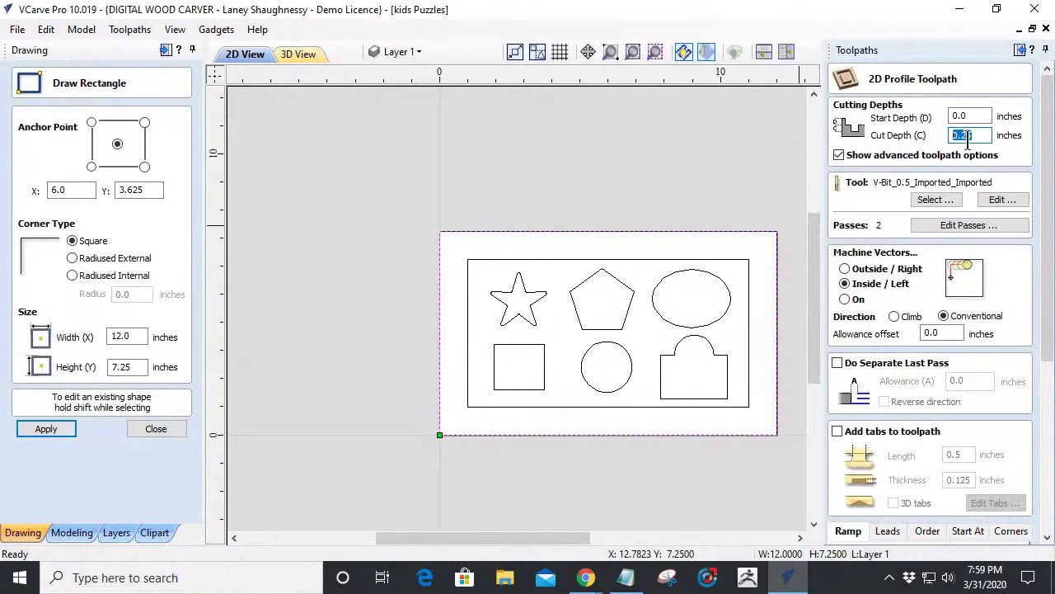
pyautogui.click(934, 203)
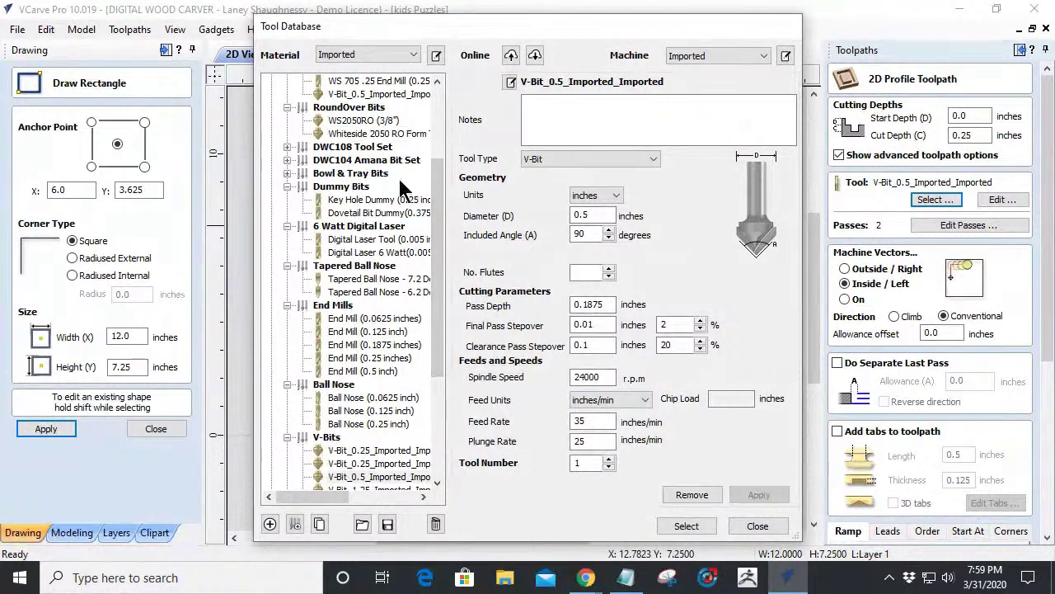
pyautogui.moveTo(437, 200); pyautogui.dragTo(412, 349)
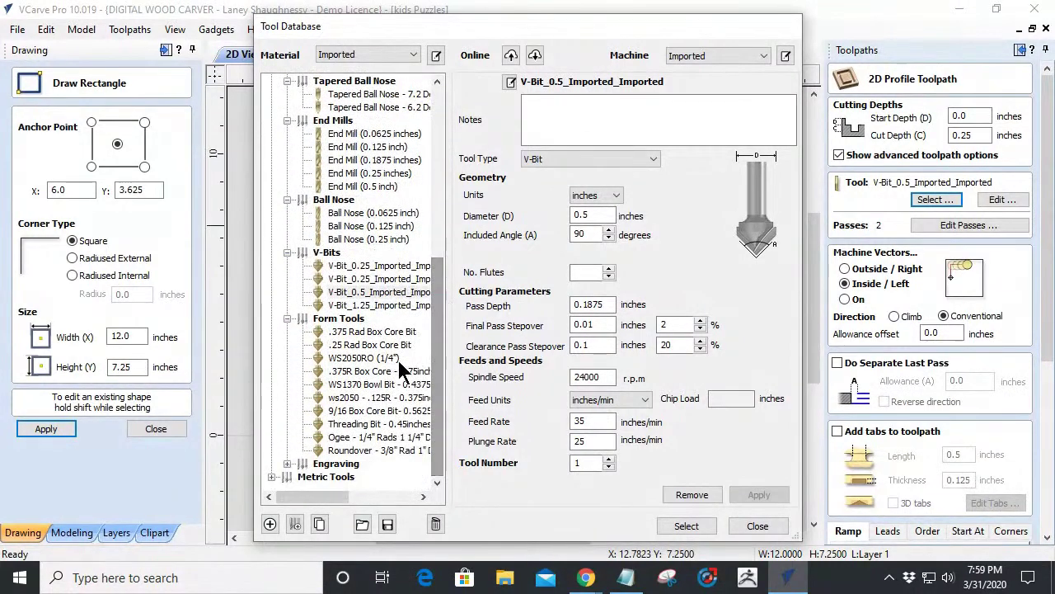
# Assign the ws2050 - .125R - 0.375inches Dia form tool to the profile toolpath, machining outside the vector with a -.125 inch allowance offset.
pyautogui.click(348, 359)
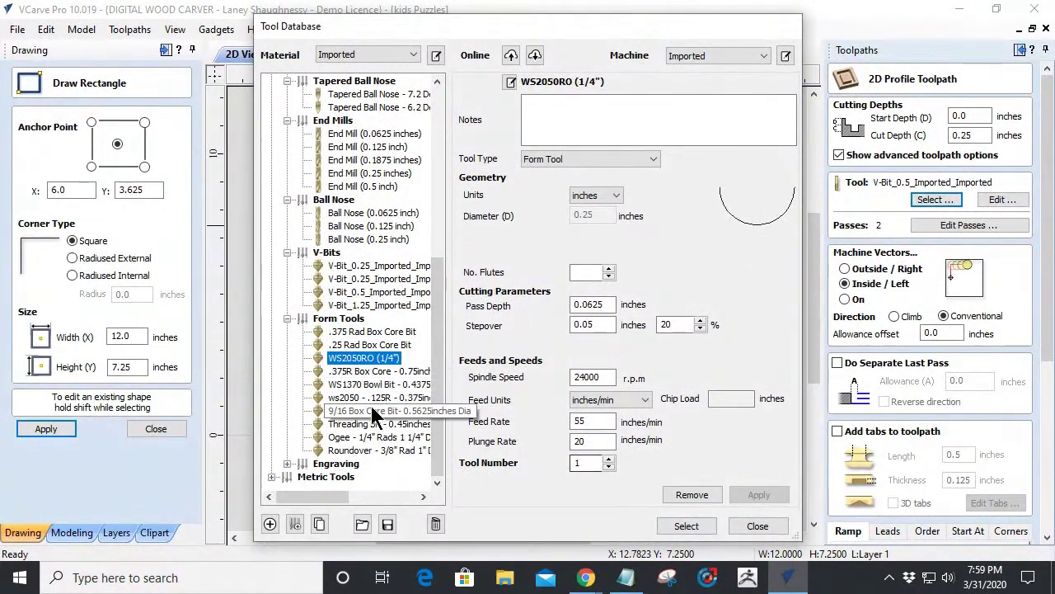
pyautogui.click(362, 398)
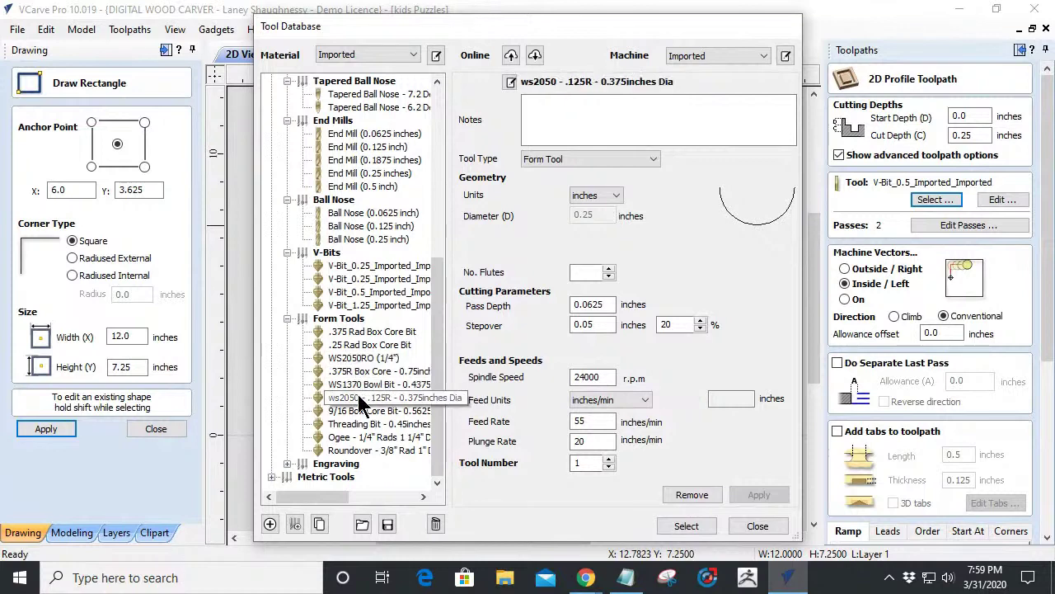
pyautogui.click(686, 528)
pyautogui.click(844, 270)
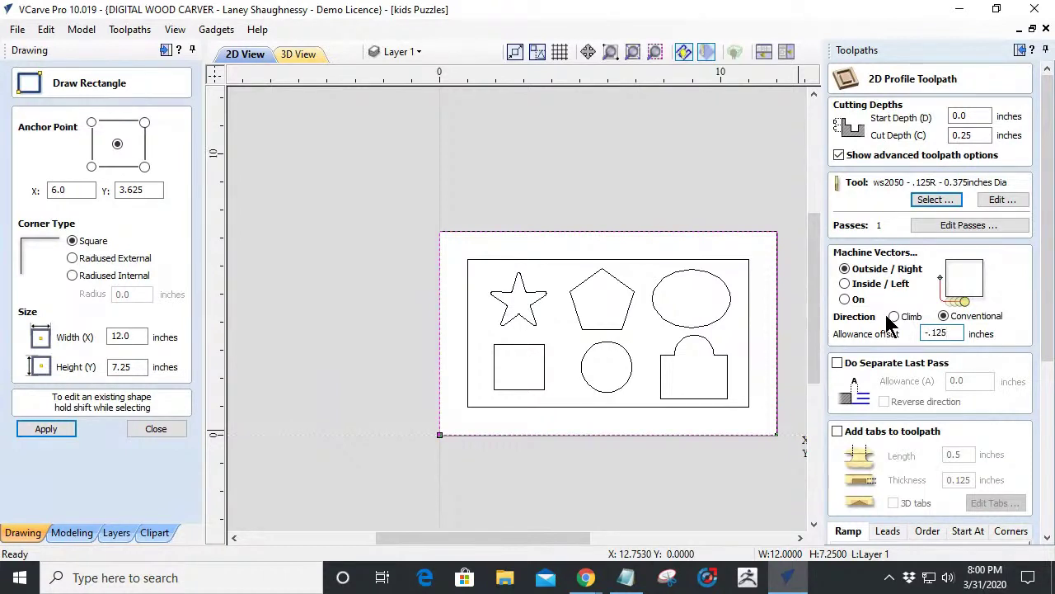
# Name the profile toolpath GameBrd_EdgeRO_.125EM and calculate it.
pyautogui.scroll(-5, 1043, 329)
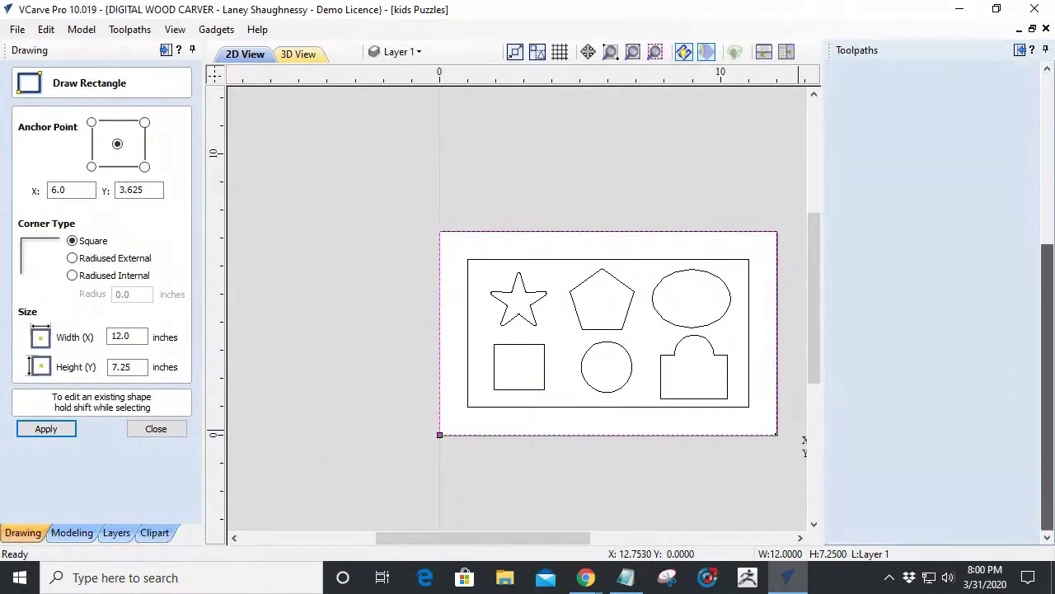
pyautogui.doubleClick(849, 501)
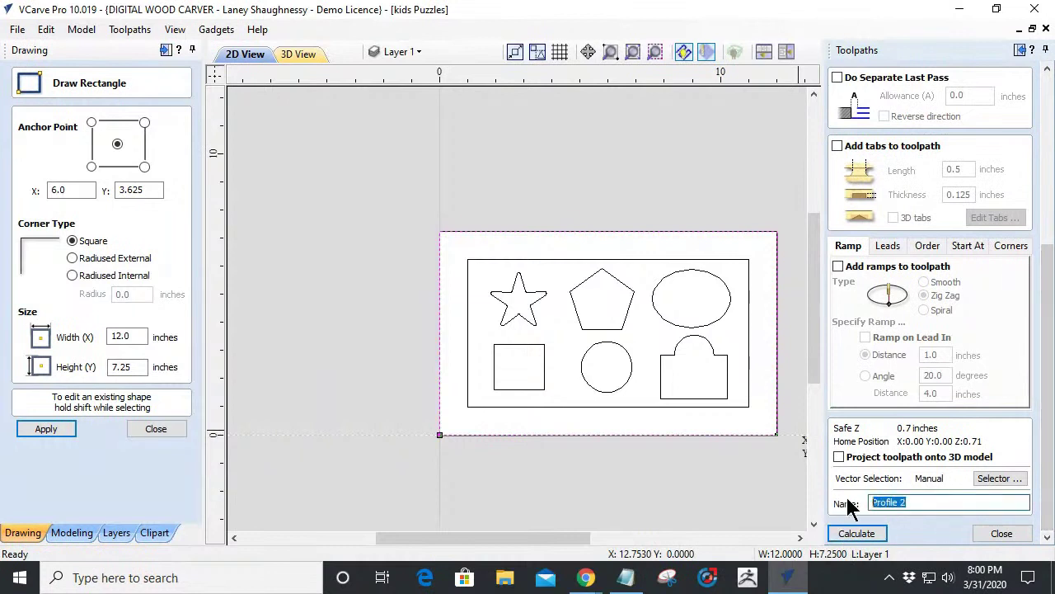
pyautogui.write('GameBrd_EdgeRO_.125EM')
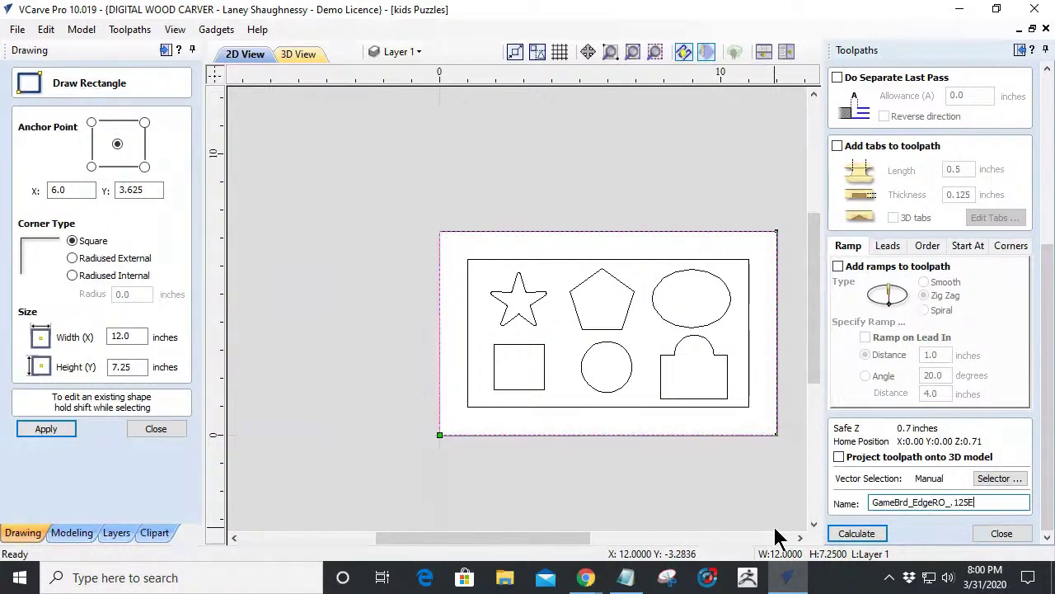
pyautogui.click(853, 534)
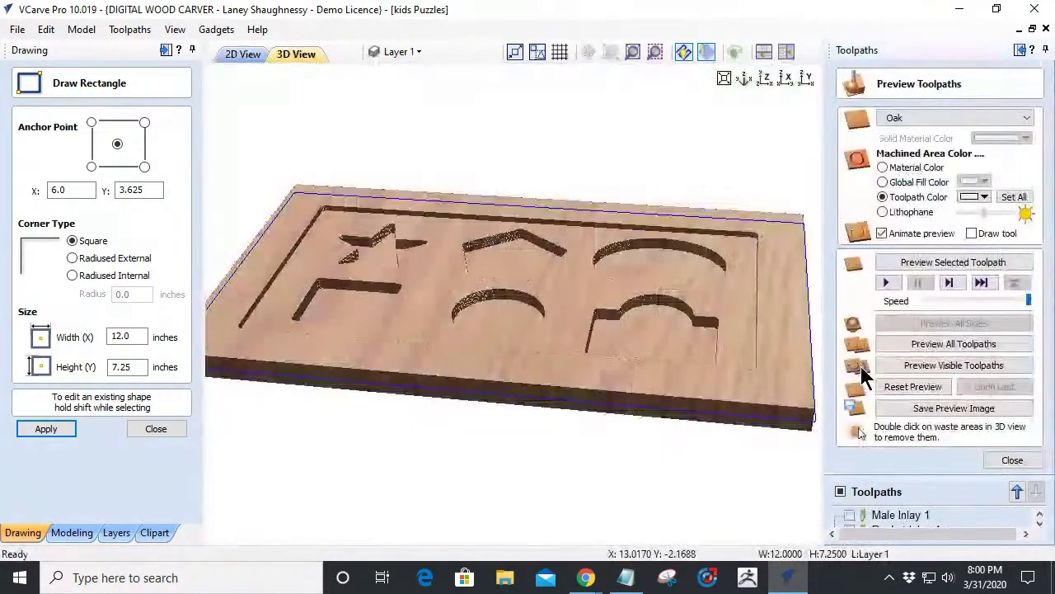
# Preview the edge roundover toolpath in 3D and examine the board's edges and corners, closing the preview and the rectangle form.
pyautogui.click(945, 268)
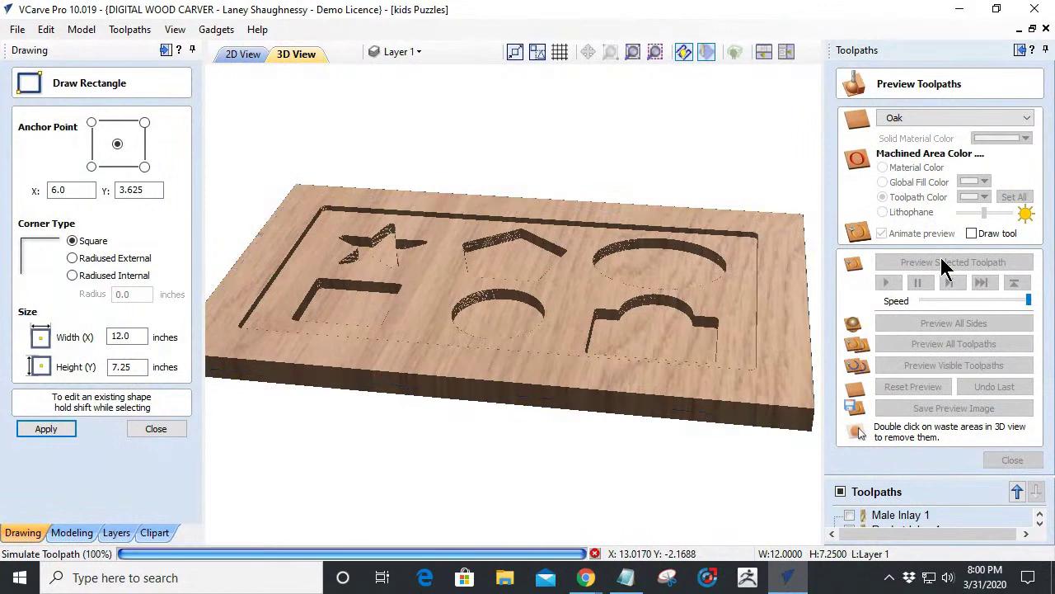
pyautogui.moveTo(508, 375); pyautogui.dragTo(148, 438)
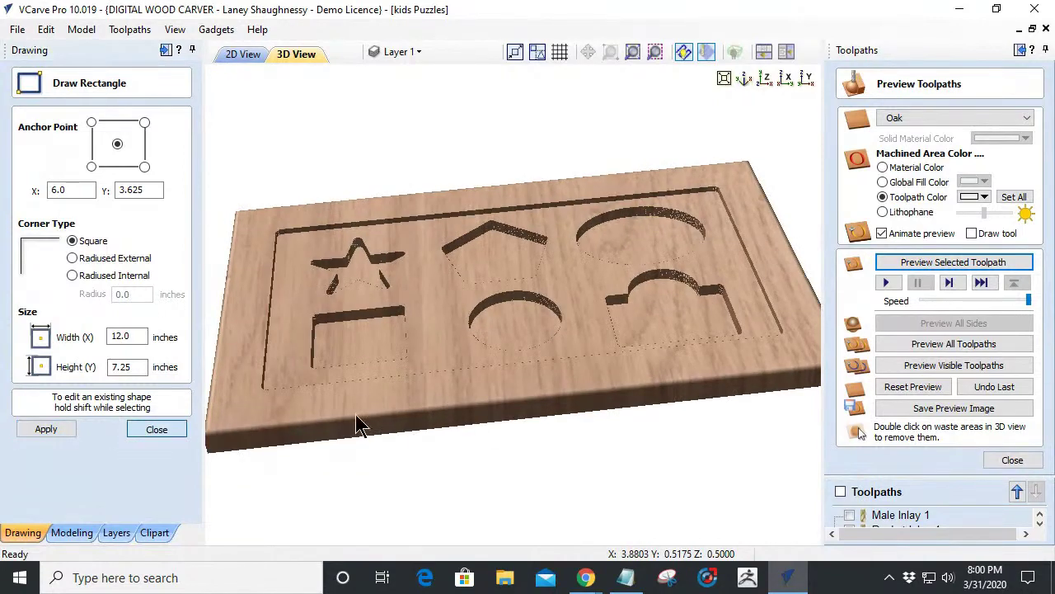
pyautogui.press('Escape')
pyautogui.moveTo(588, 404); pyautogui.dragTo(509, 356)
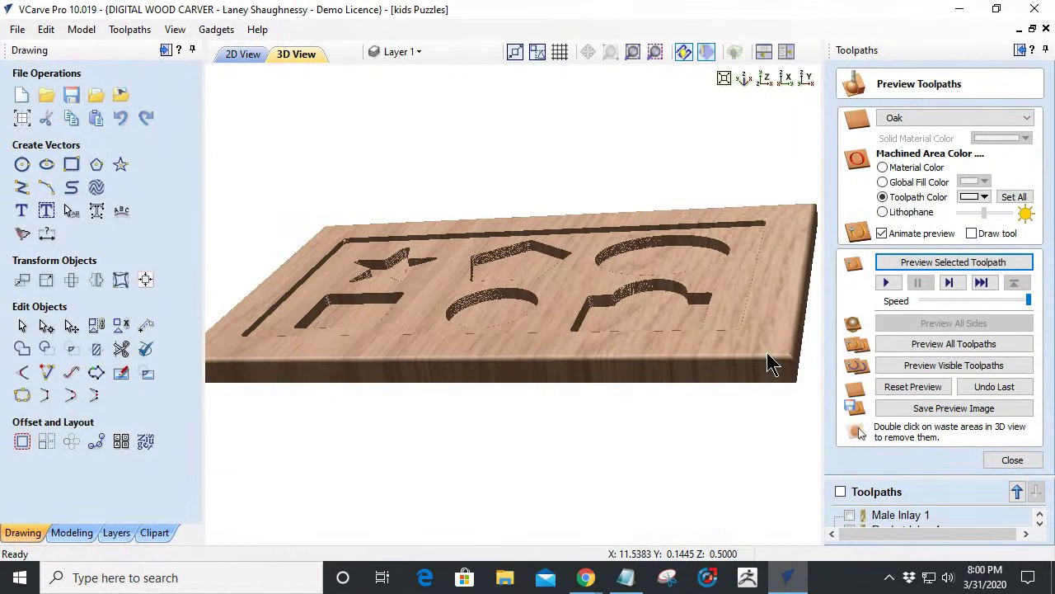
pyautogui.moveTo(778, 349); pyautogui.dragTo(557, 414)
pyautogui.moveTo(583, 419); pyautogui.dragTo(489, 397)
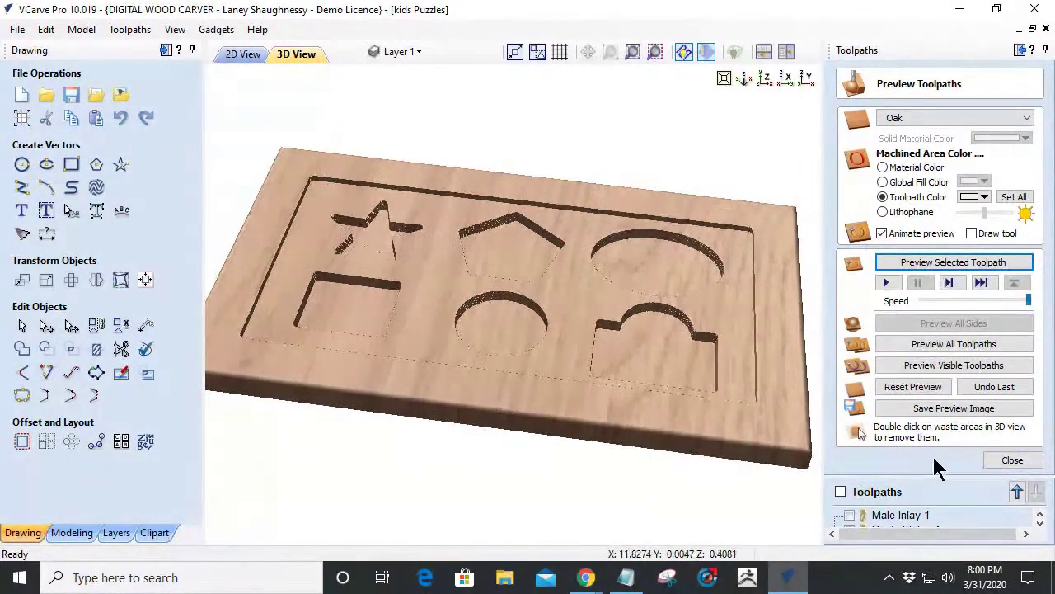
pyautogui.click(991, 459)
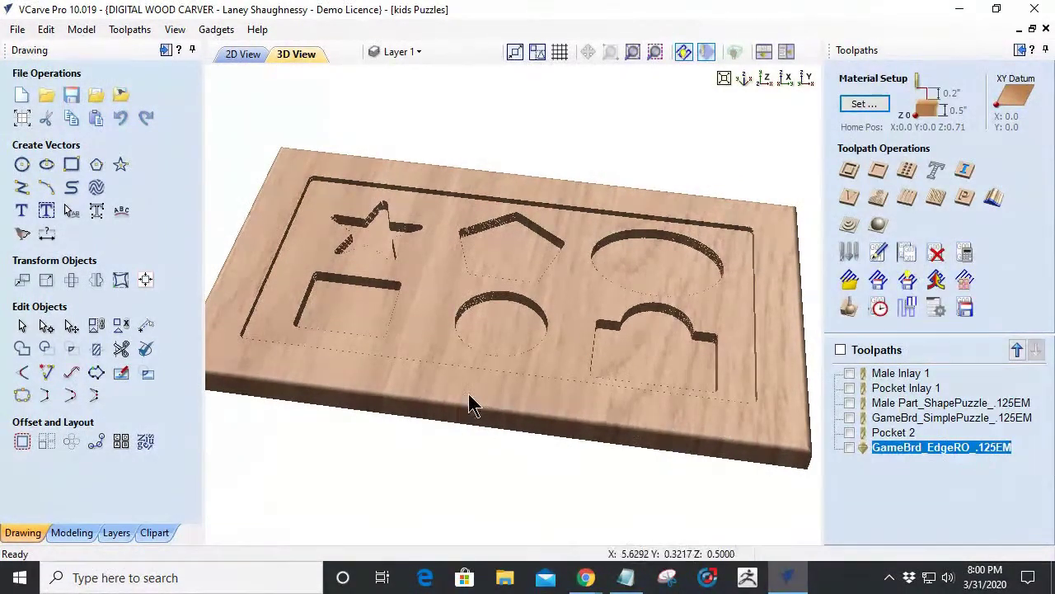
pyautogui.scroll(-3, 471, 312)
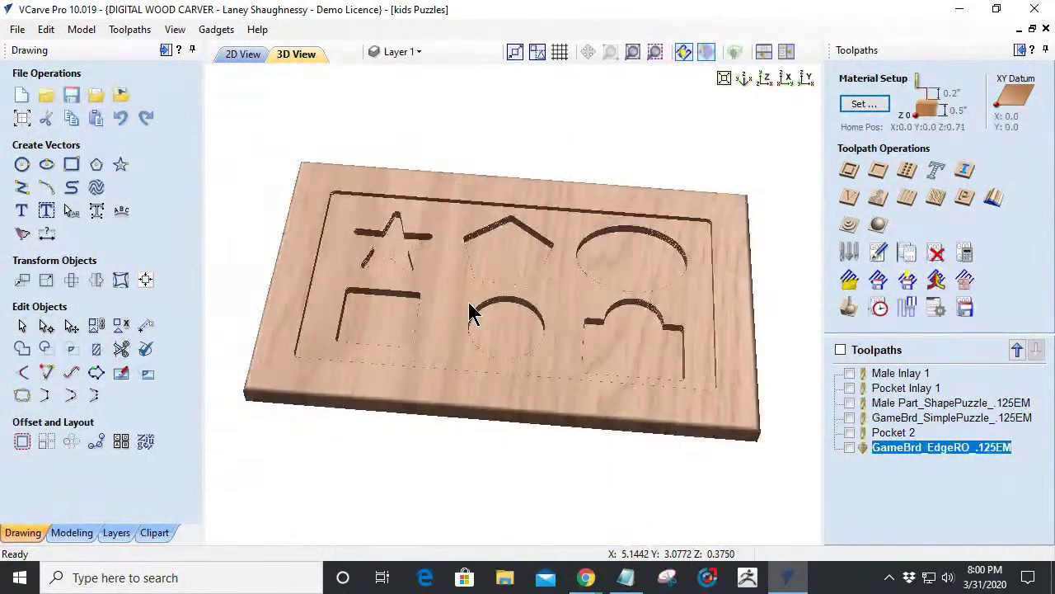
pyautogui.scroll(4, 464, 306)
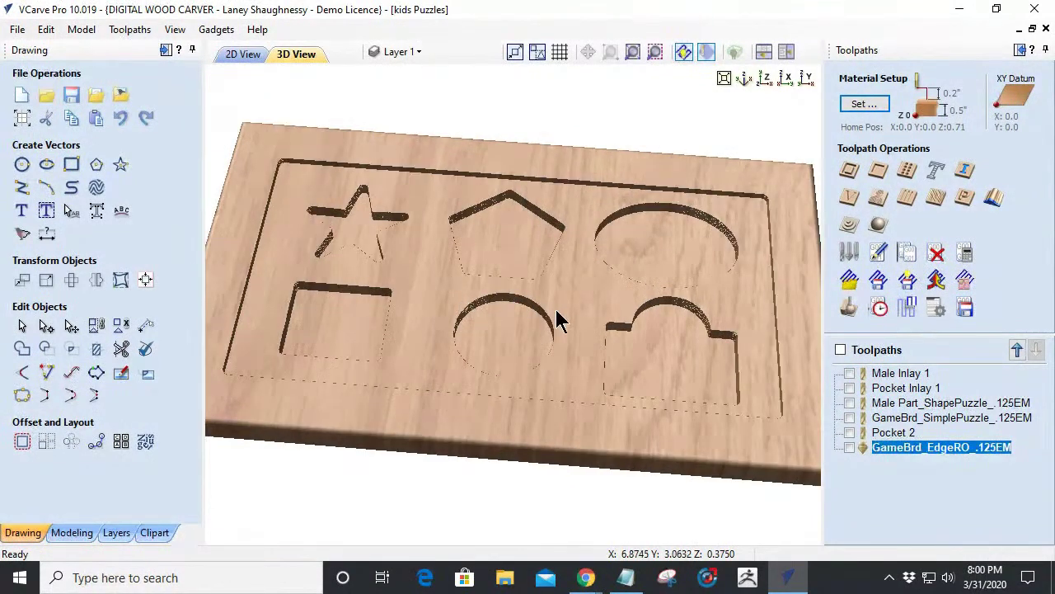
# In the 2D view, hide Layer 1, show Layer 2 and make Layer 2 the active layer.
pyautogui.click(239, 55)
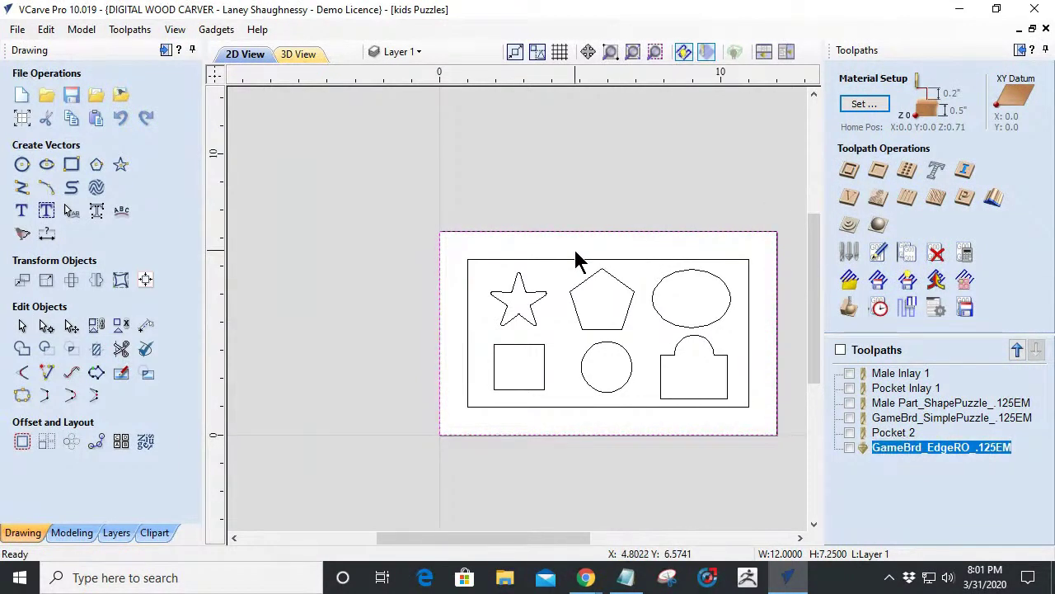
pyautogui.scroll(-1, 420, 275)
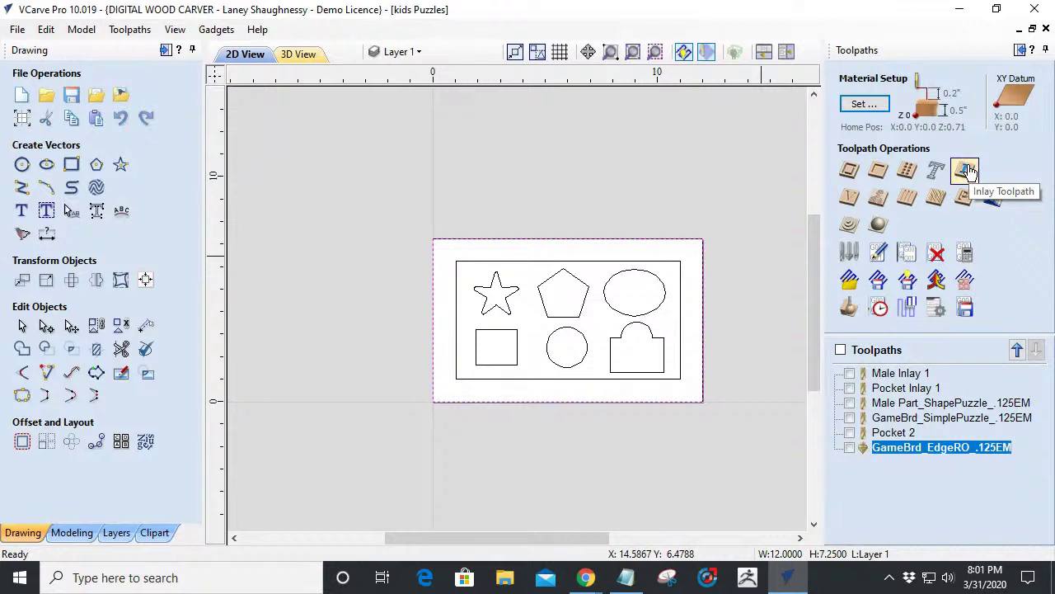
pyautogui.click(337, 193)
pyautogui.moveTo(307, 174); pyautogui.dragTo(750, 445)
pyautogui.click(406, 53)
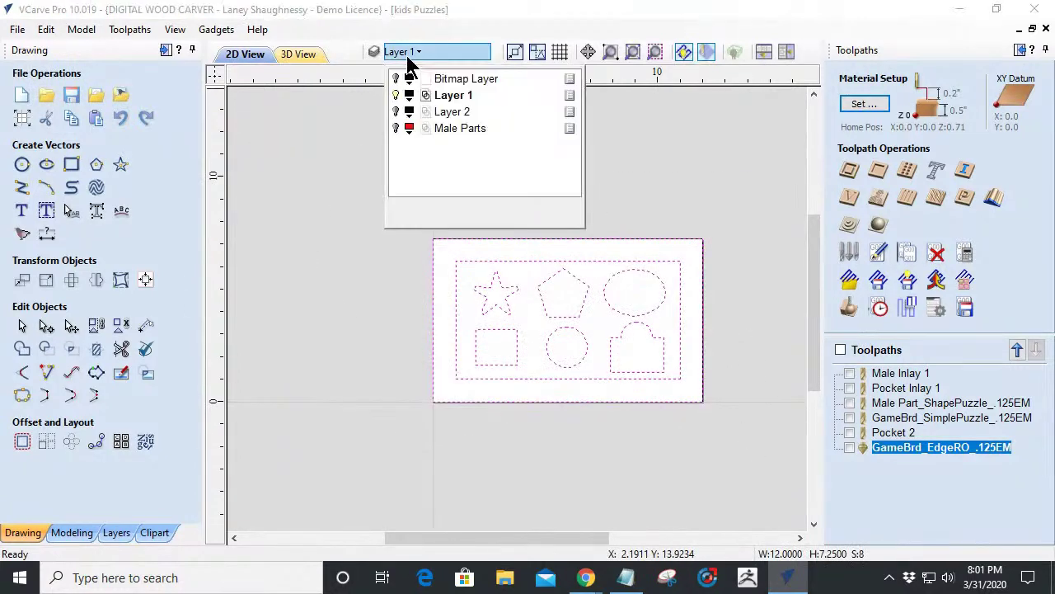
pyautogui.click(396, 94)
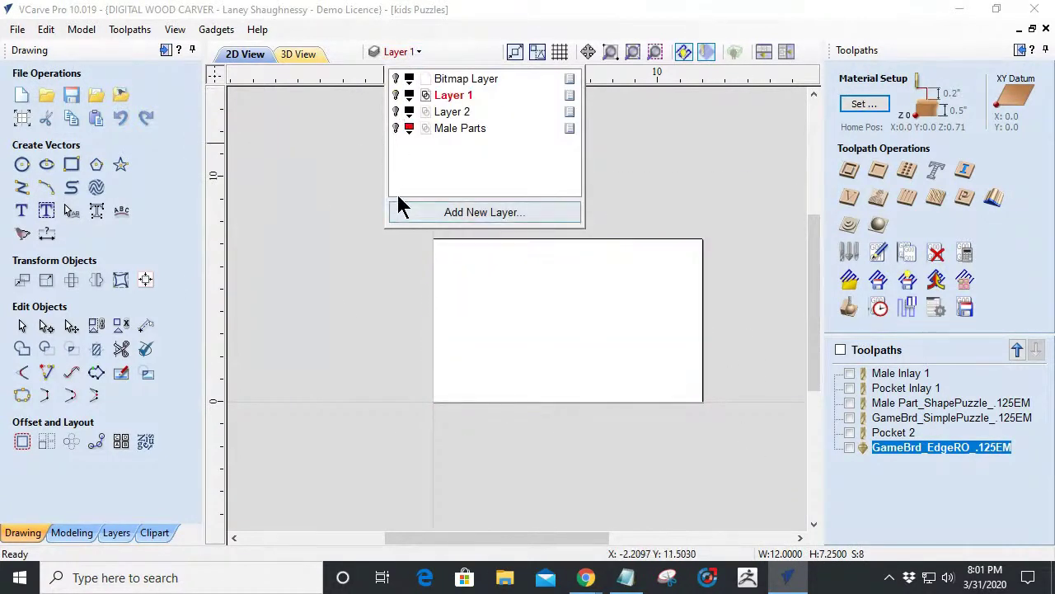
pyautogui.click(397, 112)
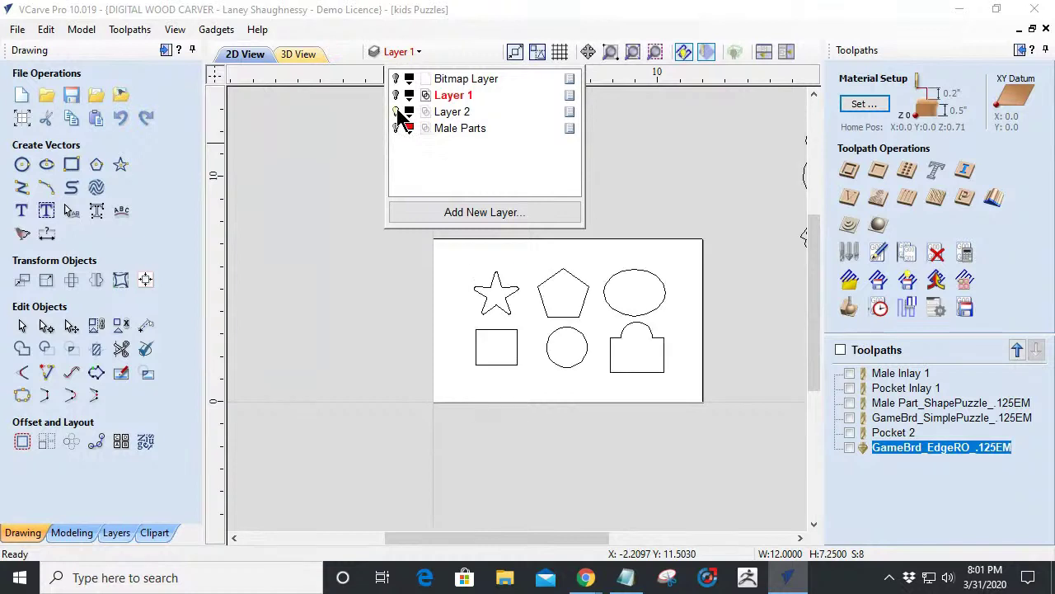
pyautogui.click(441, 113)
pyautogui.click(464, 266)
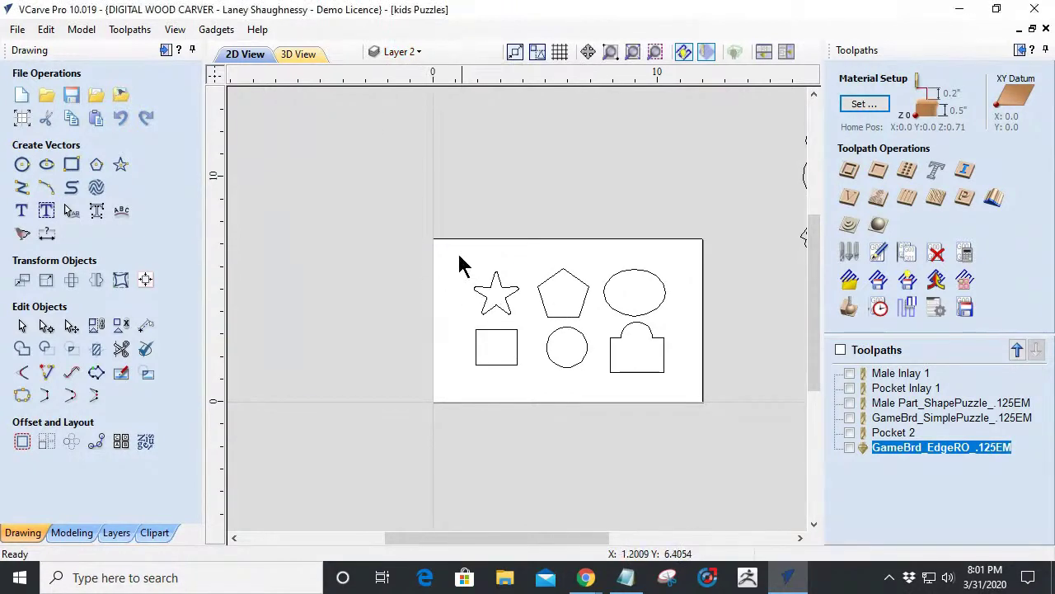
# Delete the six geometric puzzle shapes inside the board area on Layer 2.
pyautogui.moveTo(445, 230); pyautogui.dragTo(679, 395)
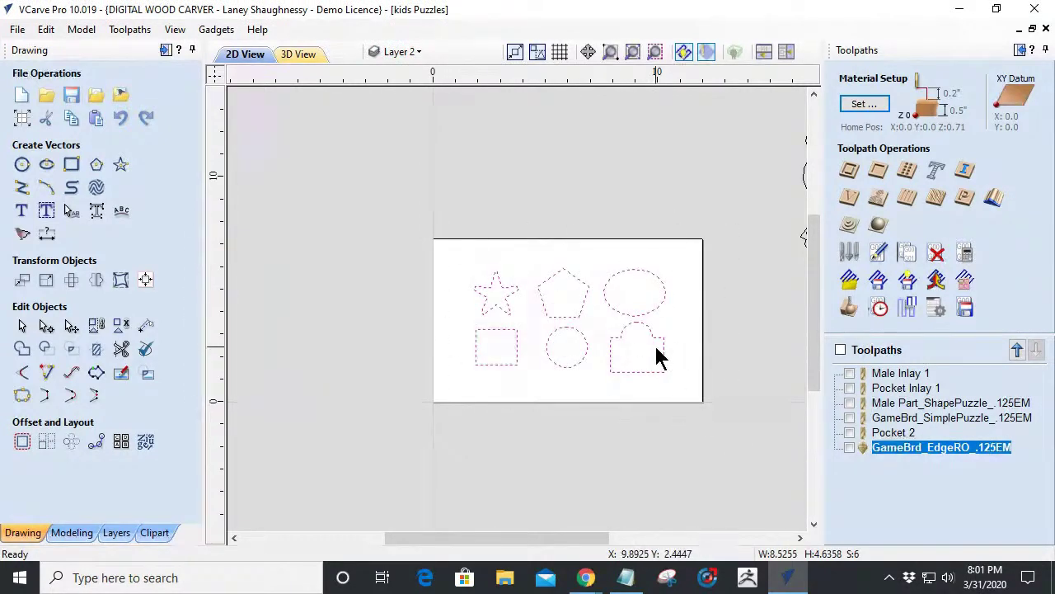
pyautogui.press('Delete')
pyautogui.scroll(-2, 500, 337)
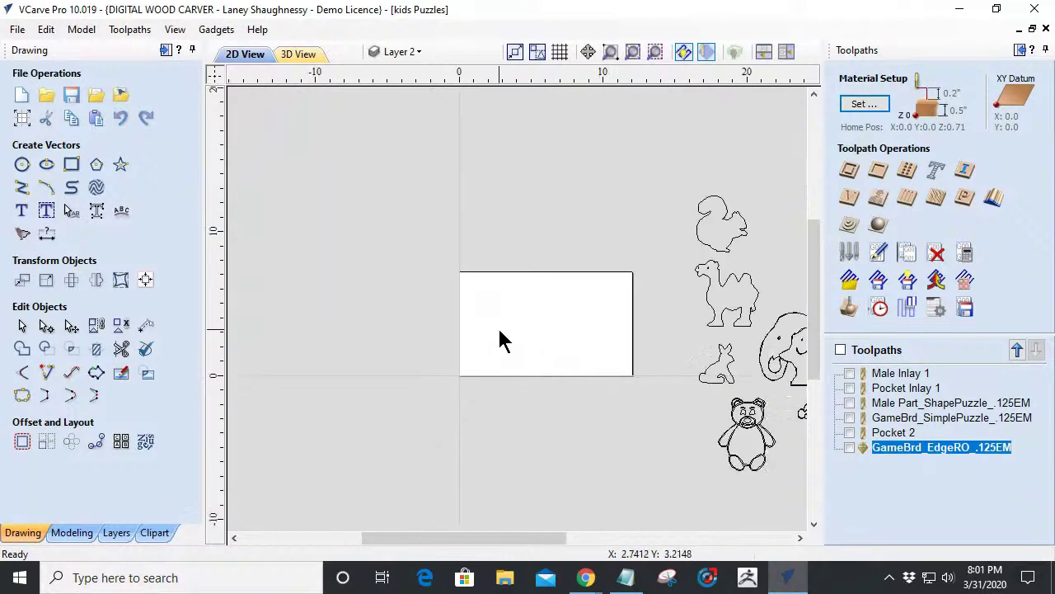
# Examine the animal puzzle vectors beside the board: the squirrel, camel, rabbits, elephants and bear.
pyautogui.scroll(3, 770, 419)
pyautogui.scroll(-3, 770, 420)
pyautogui.scroll(3, 697, 276)
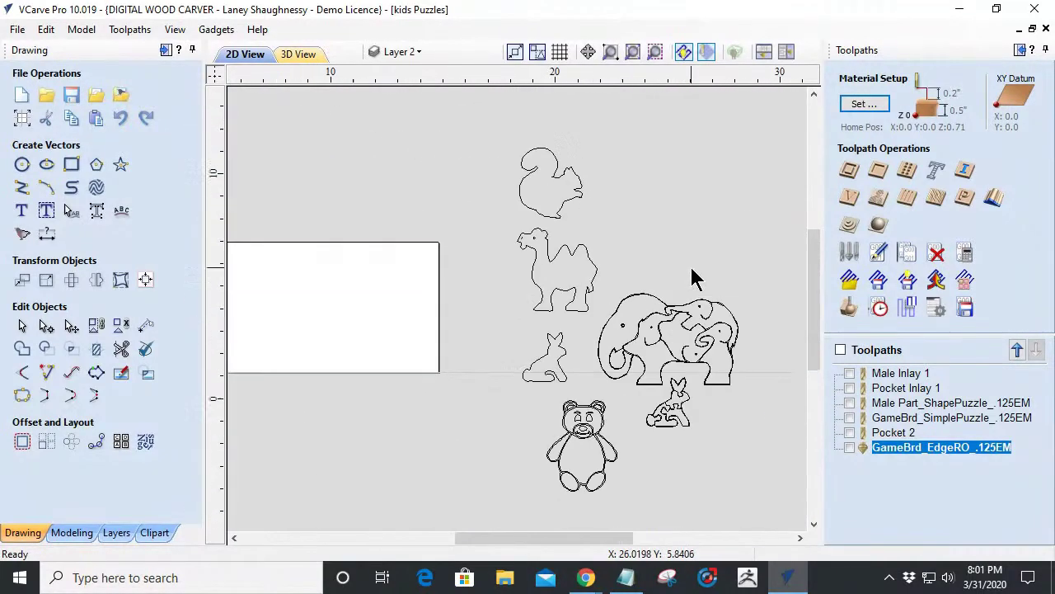
pyautogui.scroll(-2, 671, 401)
pyautogui.scroll(2, 676, 416)
pyautogui.scroll(-3, 674, 400)
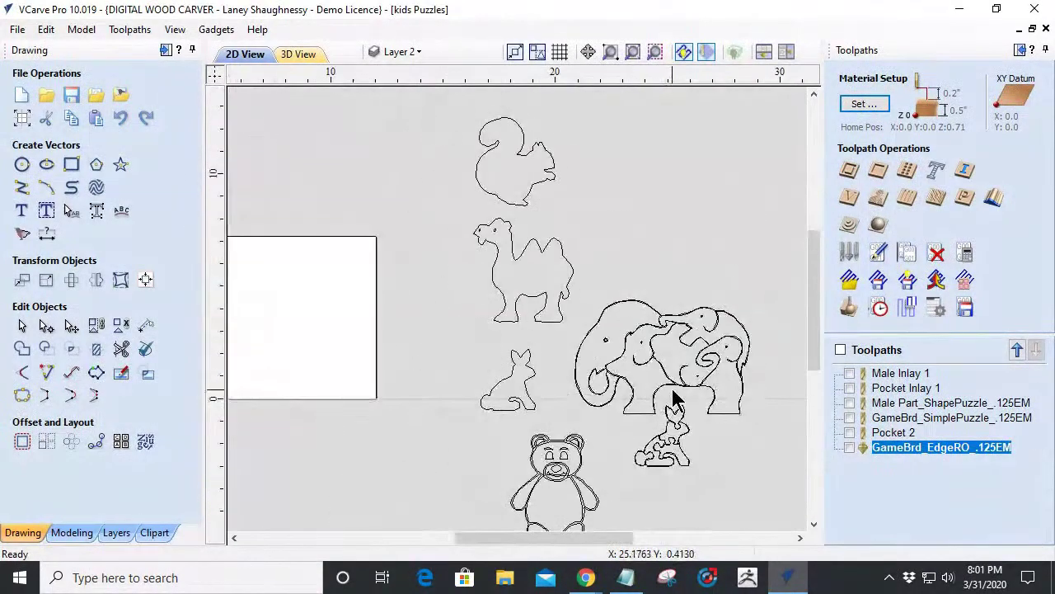
pyautogui.scroll(3, 561, 399)
pyautogui.scroll(2, 662, 403)
pyautogui.scroll(-2, 660, 402)
pyautogui.scroll(-3, 659, 402)
pyautogui.scroll(3, 671, 146)
pyautogui.scroll(-2, 670, 149)
pyautogui.scroll(-3, 666, 146)
pyautogui.scroll(1, 683, 160)
pyautogui.scroll(2, 673, 311)
pyautogui.scroll(-1, 670, 314)
pyautogui.scroll(-2, 672, 313)
pyautogui.scroll(4, 681, 433)
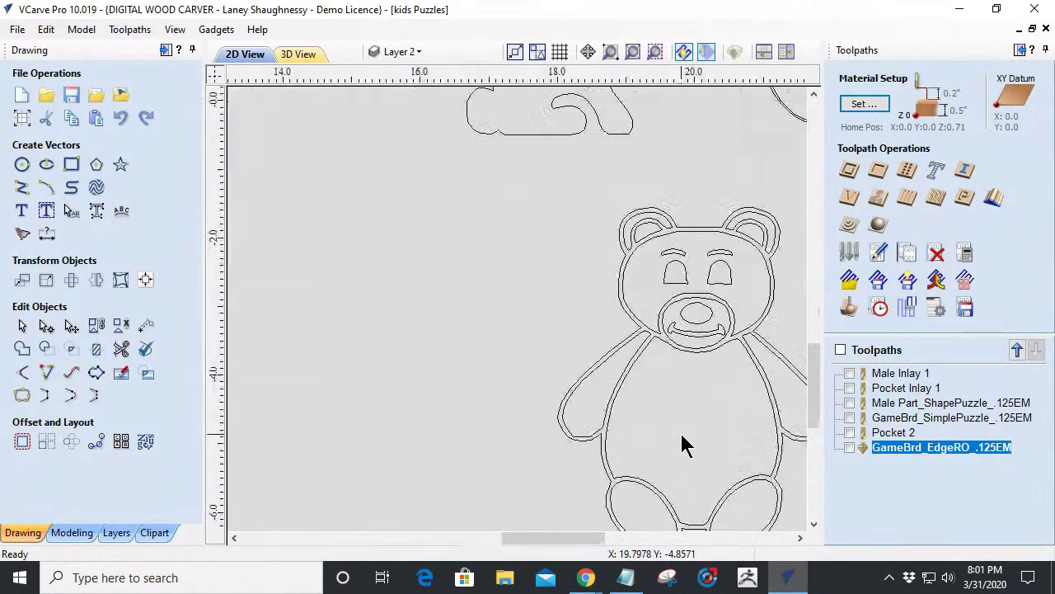
pyautogui.scroll(-4, 680, 437)
pyautogui.scroll(4, 706, 405)
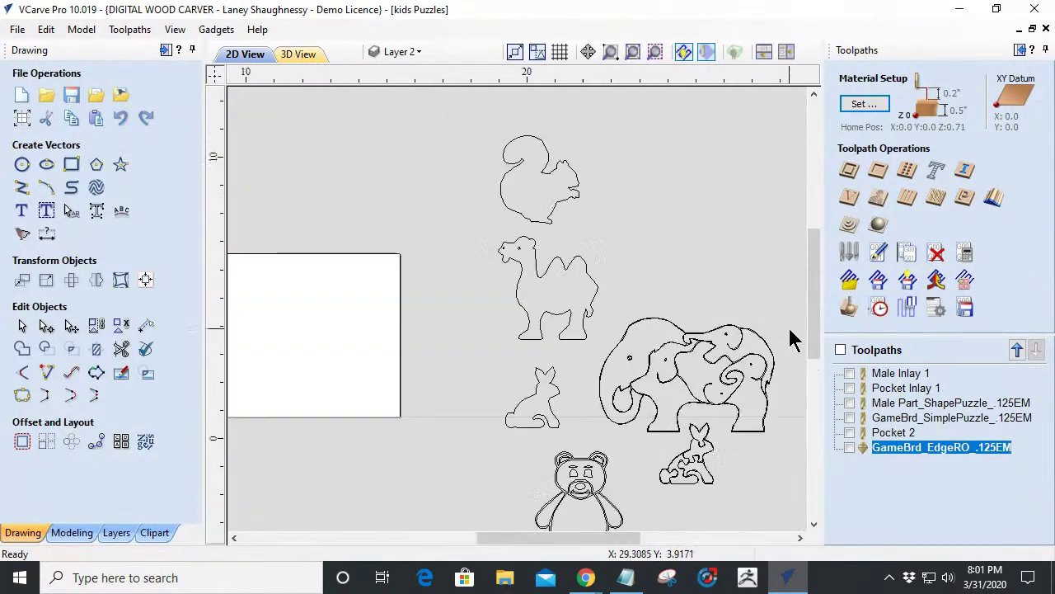
pyautogui.scroll(3, 721, 471)
pyautogui.scroll(-3, 721, 471)
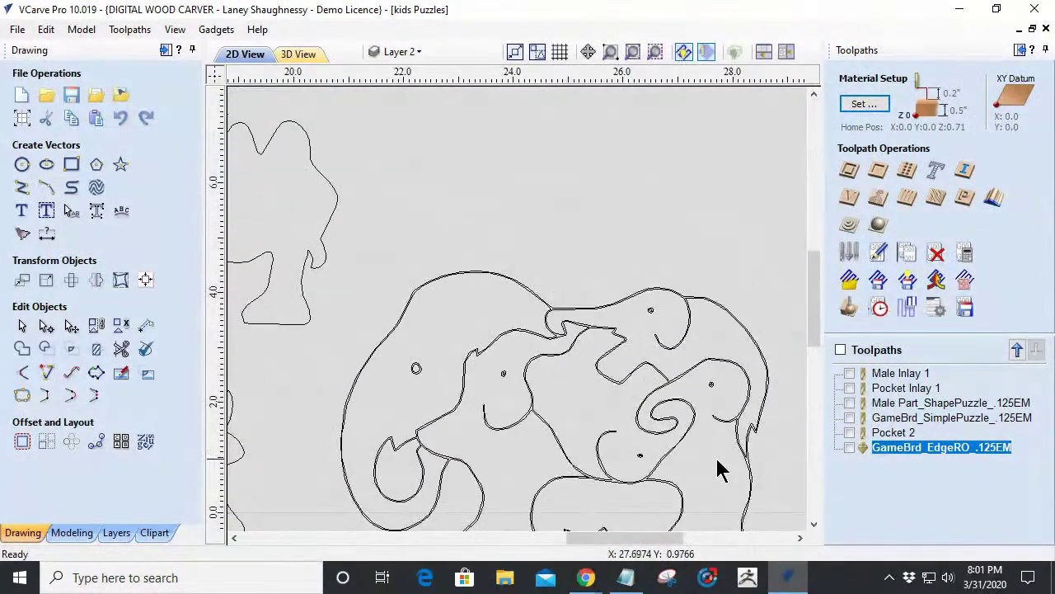
pyautogui.scroll(2, 635, 509)
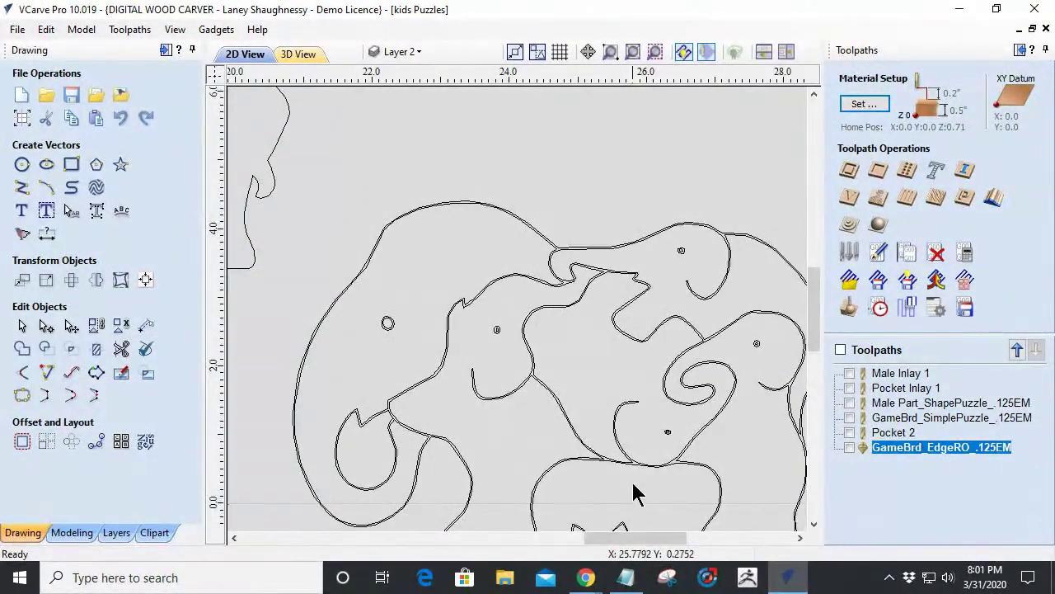
pyautogui.scroll(-4, 701, 476)
pyautogui.scroll(4, 639, 449)
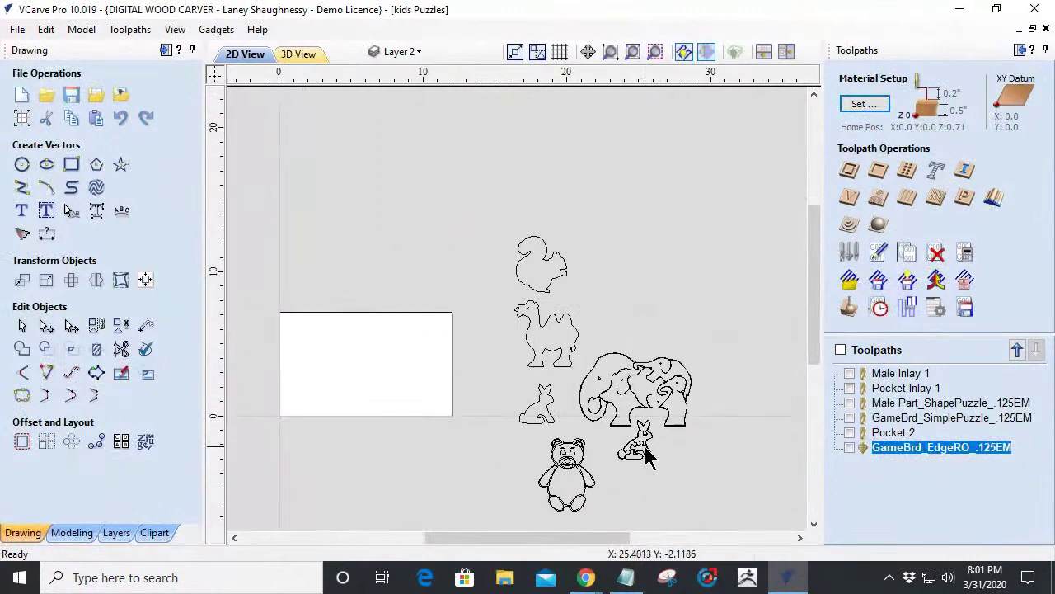
pyautogui.scroll(-4, 644, 447)
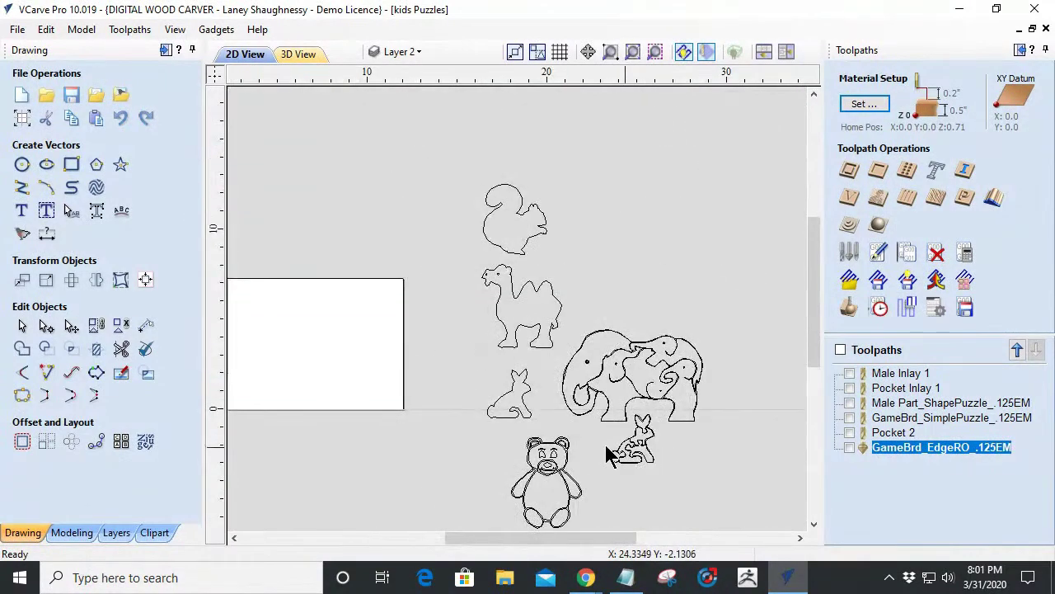
pyautogui.scroll(3, 478, 406)
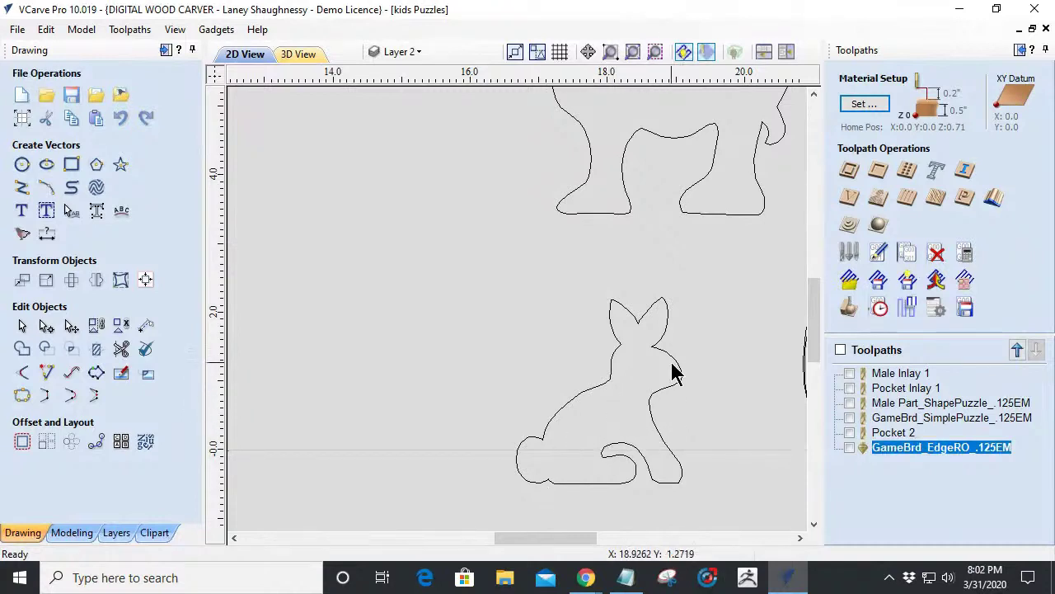
pyautogui.scroll(-3, 647, 359)
pyautogui.scroll(-1, 669, 375)
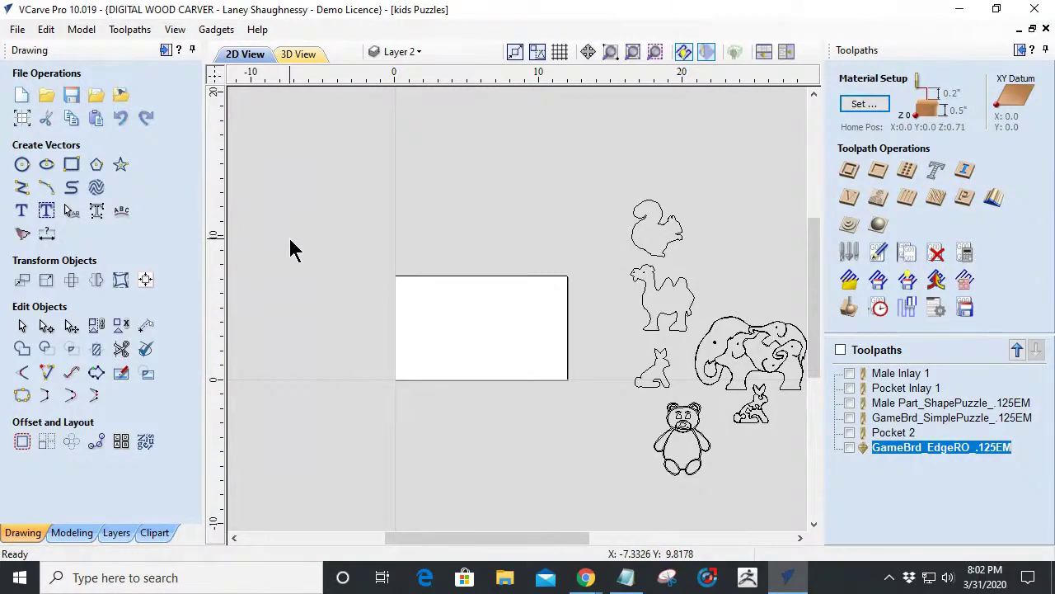
pyautogui.scroll(3, 591, 337)
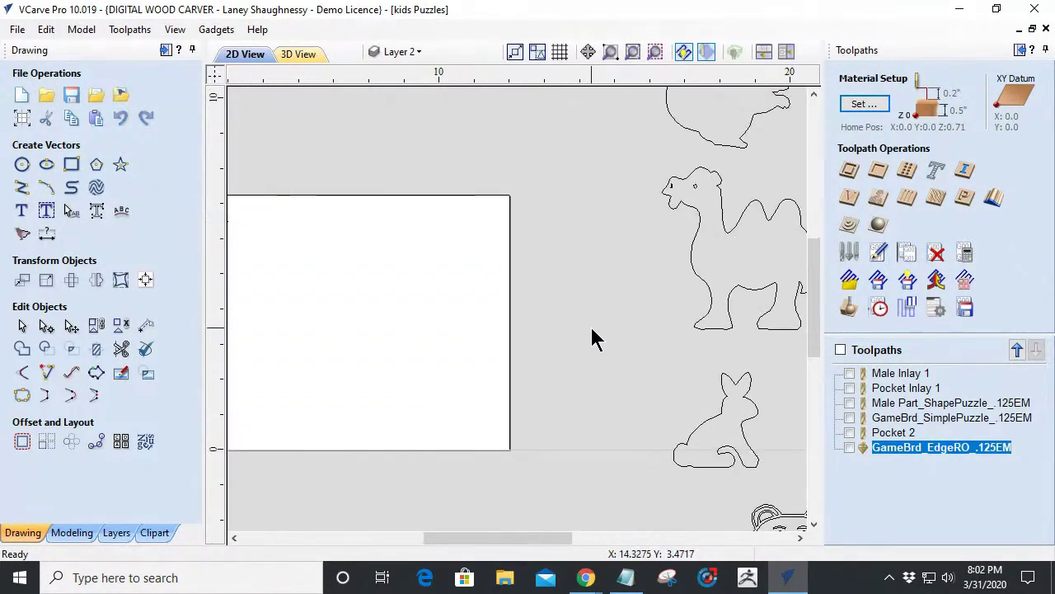
pyautogui.scroll(-1, 650, 289)
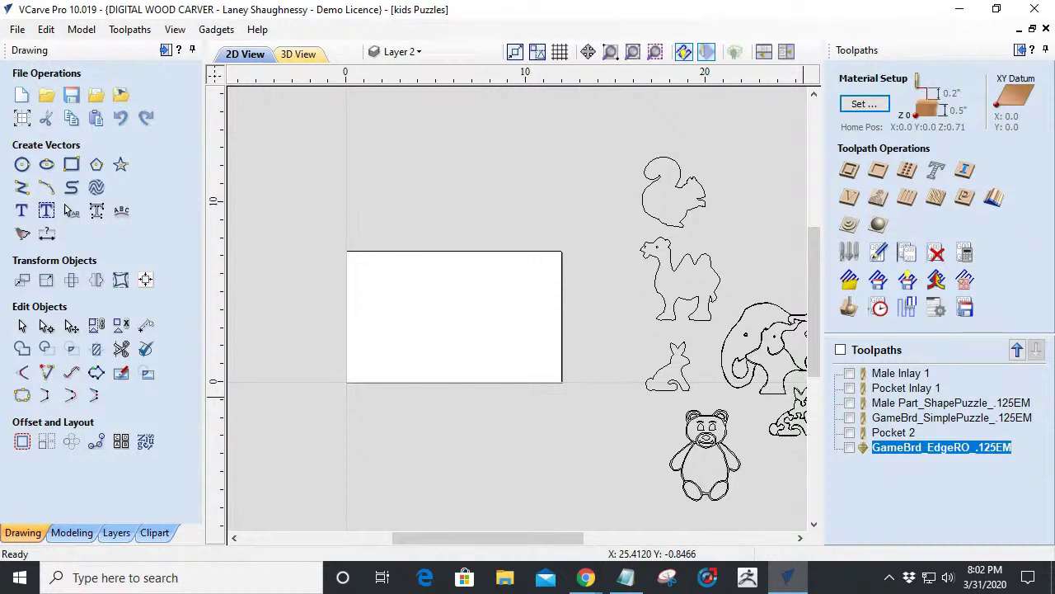
pyautogui.hotkey('alt', 'Tab')
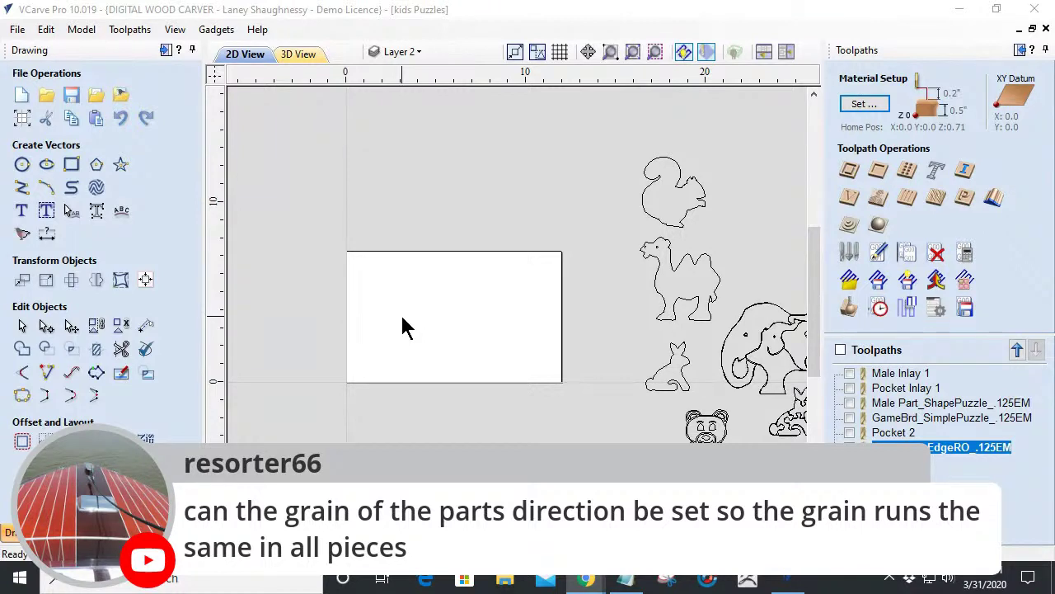
# Compare the nested pieces on Male Parts with the board shapes on Layer 1, leaving Male Parts shown and Layer 1 hidden.
pyautogui.click(402, 51)
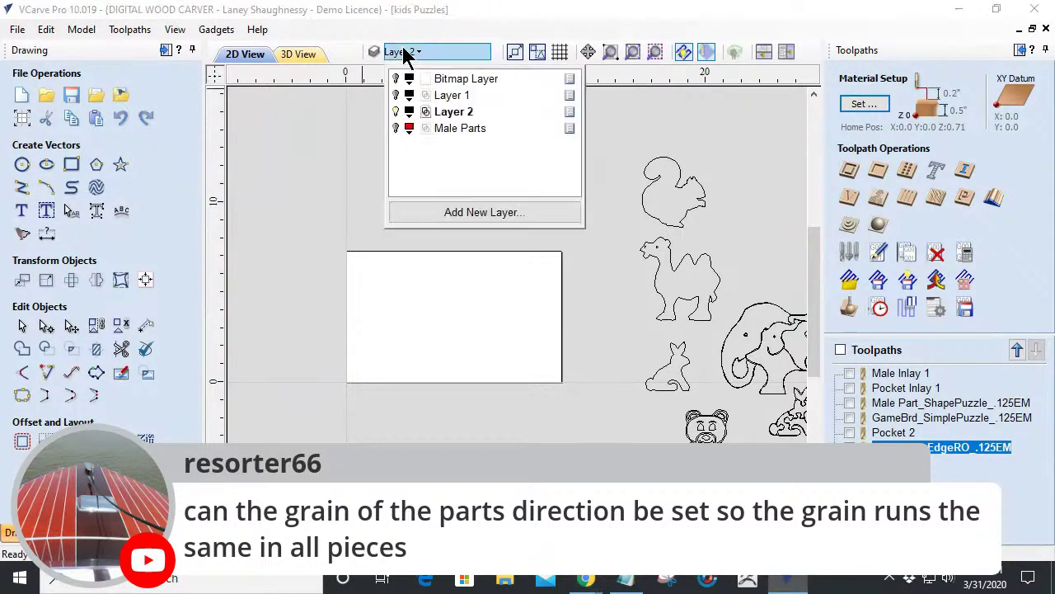
pyautogui.click(396, 128)
pyautogui.scroll(3, 404, 346)
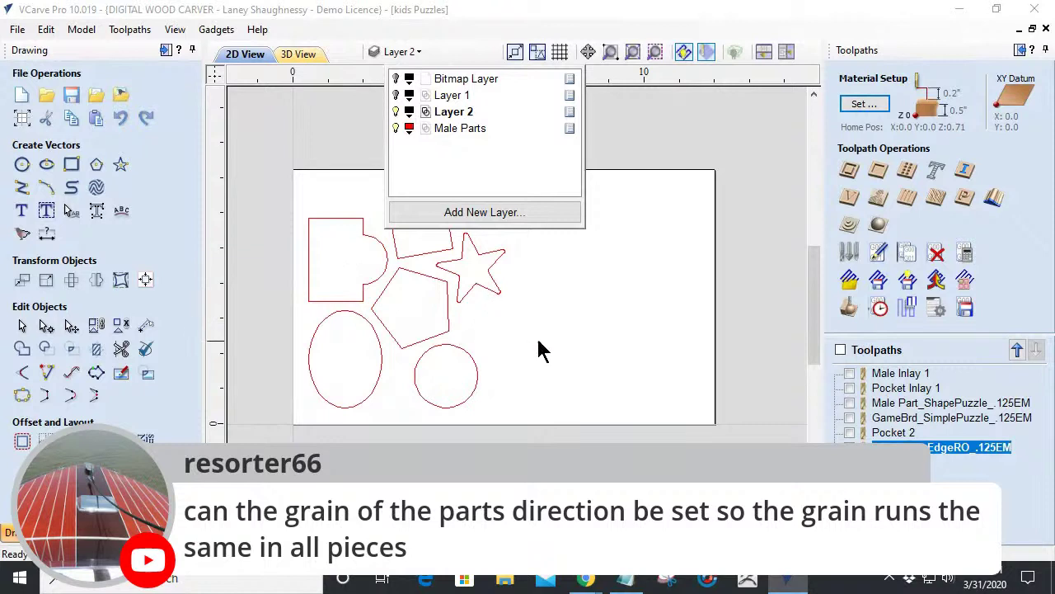
pyautogui.click(395, 128)
pyautogui.click(395, 94)
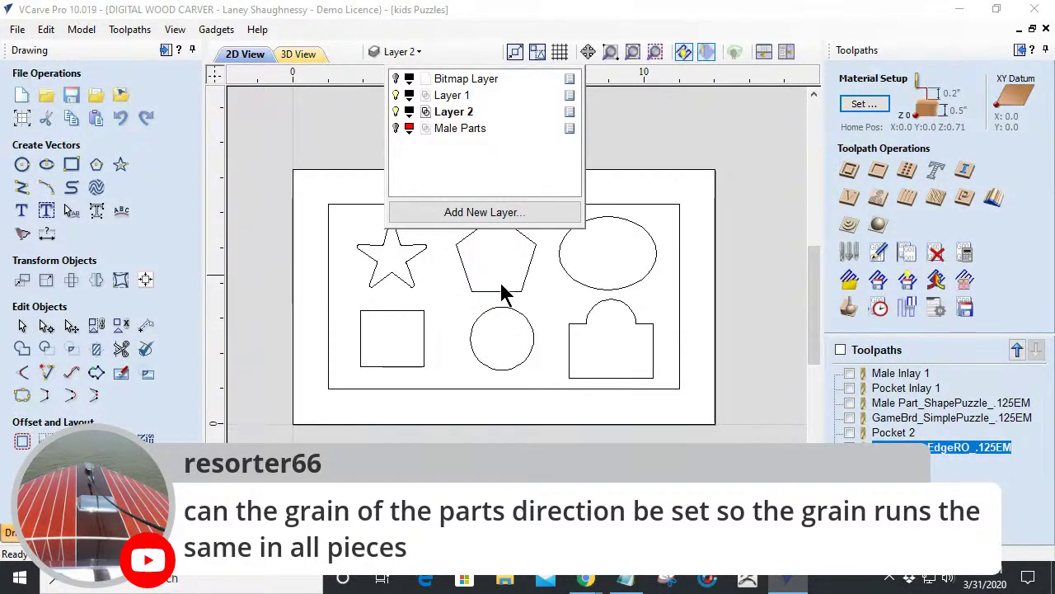
pyautogui.click(396, 95)
pyautogui.click(396, 128)
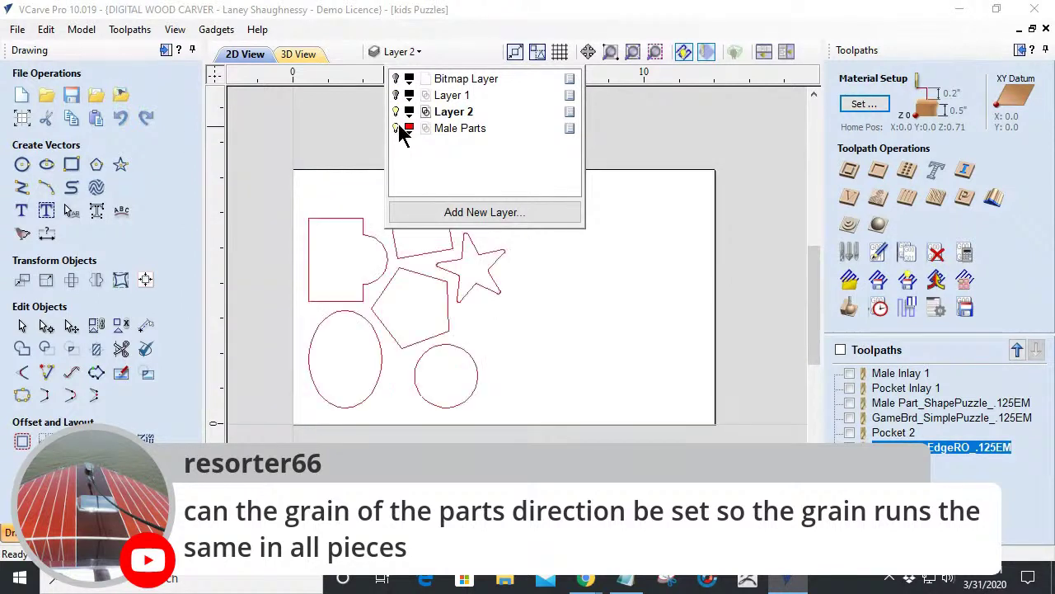
# Rotate the arched piece, the square and the star upright, and move the star away from the pentagon.
pyautogui.click(366, 300)
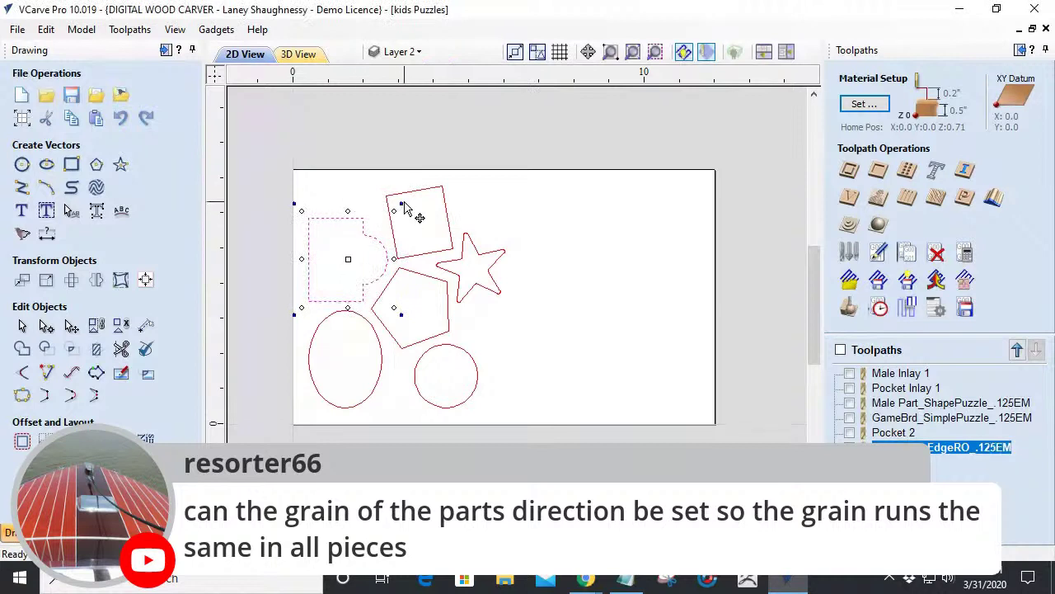
pyautogui.moveTo(403, 205); pyautogui.dragTo(278, 189)
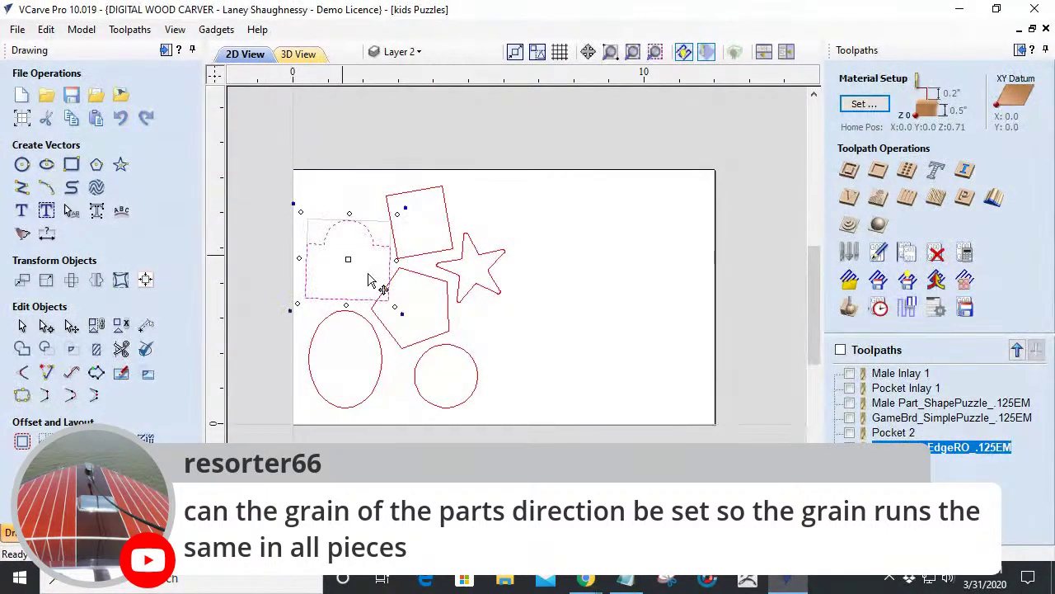
pyautogui.click(451, 242)
pyautogui.moveTo(452, 167); pyautogui.dragTo(463, 297)
pyautogui.click(464, 262)
pyautogui.click(464, 263)
pyautogui.moveTo(490, 206)
pyautogui.mouseDown()
pyautogui.moveTo(504, 211)
pyautogui.moveTo(499, 198)
pyautogui.moveTo(503, 213)
pyautogui.mouseUp()
pyautogui.moveTo(478, 280); pyautogui.dragTo(517, 234)
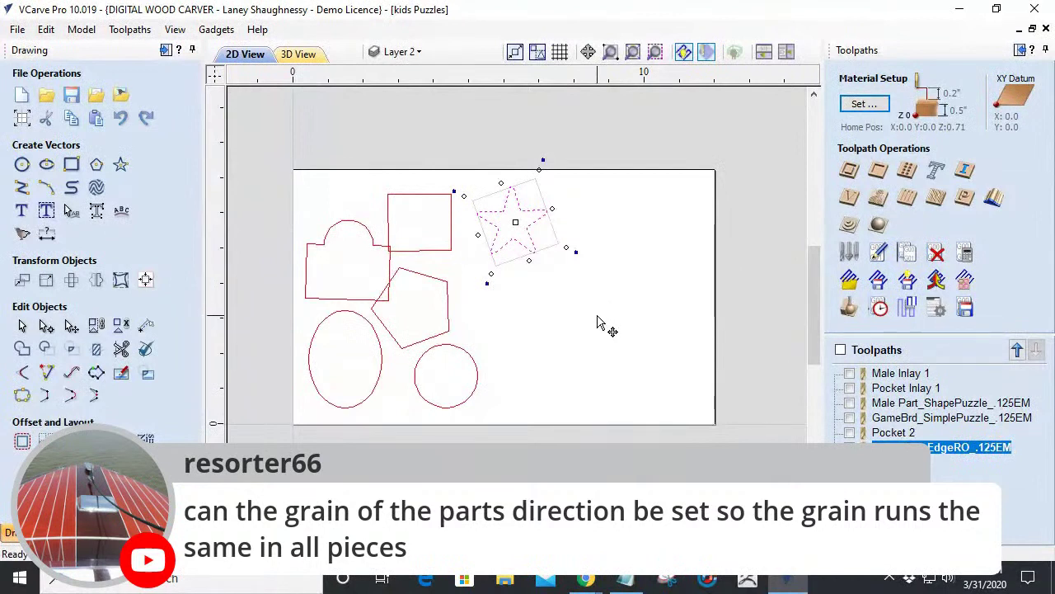
# Move the pentagon and the square so they clear the arched piece, closing the nesting form without using it.
pyautogui.click(446, 315)
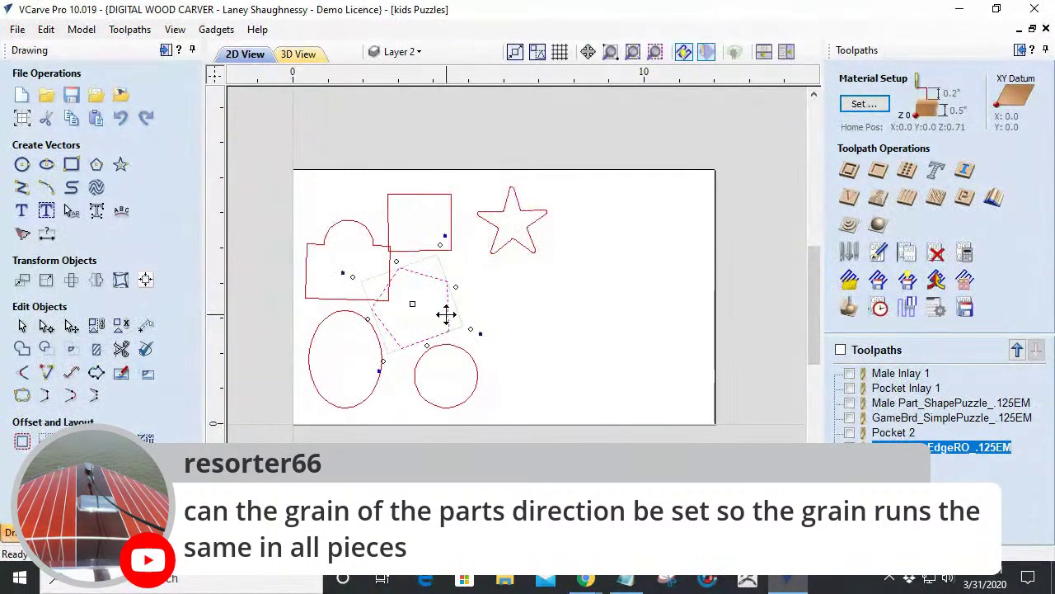
pyautogui.click(451, 324)
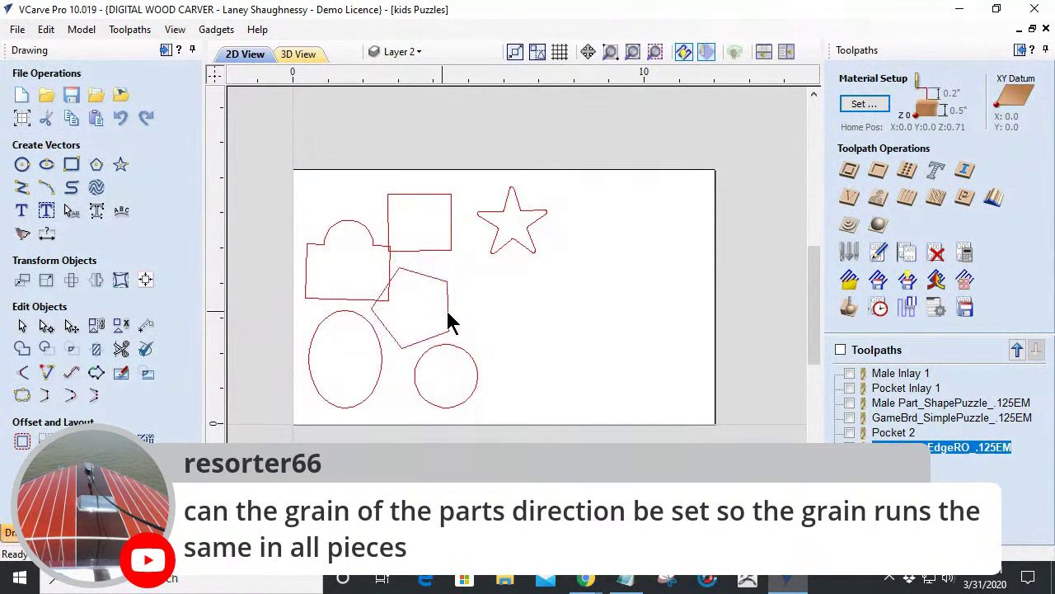
pyautogui.click(451, 323)
pyautogui.click(451, 323)
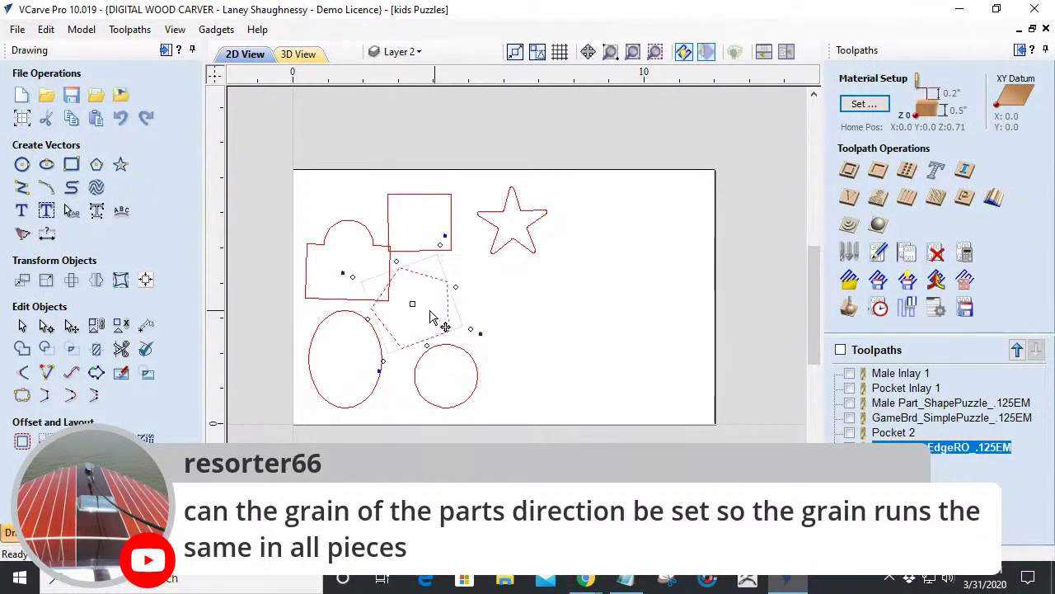
pyautogui.moveTo(414, 294); pyautogui.dragTo(446, 295)
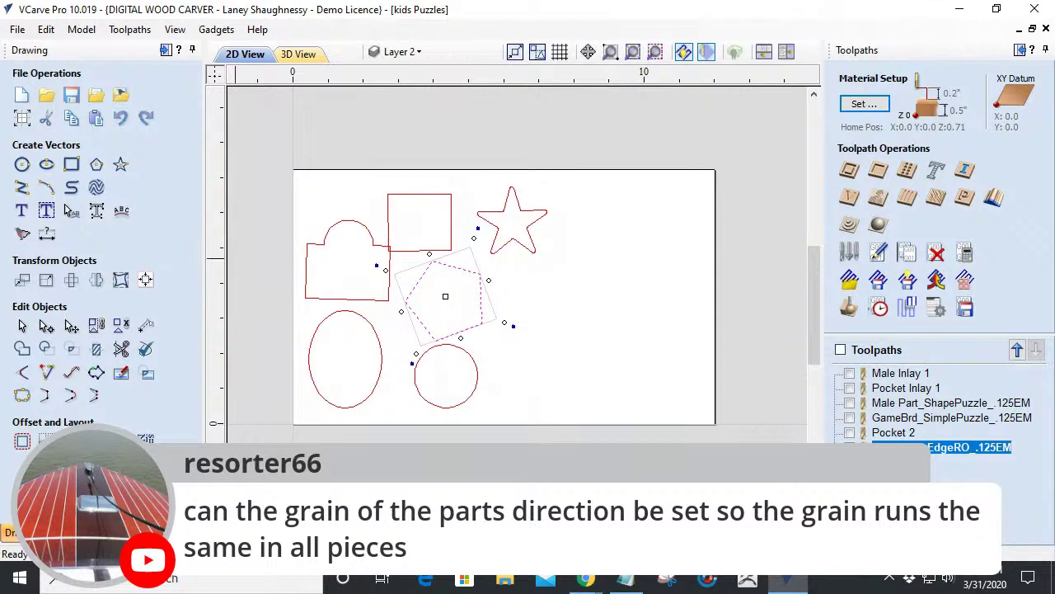
pyautogui.click(145, 437)
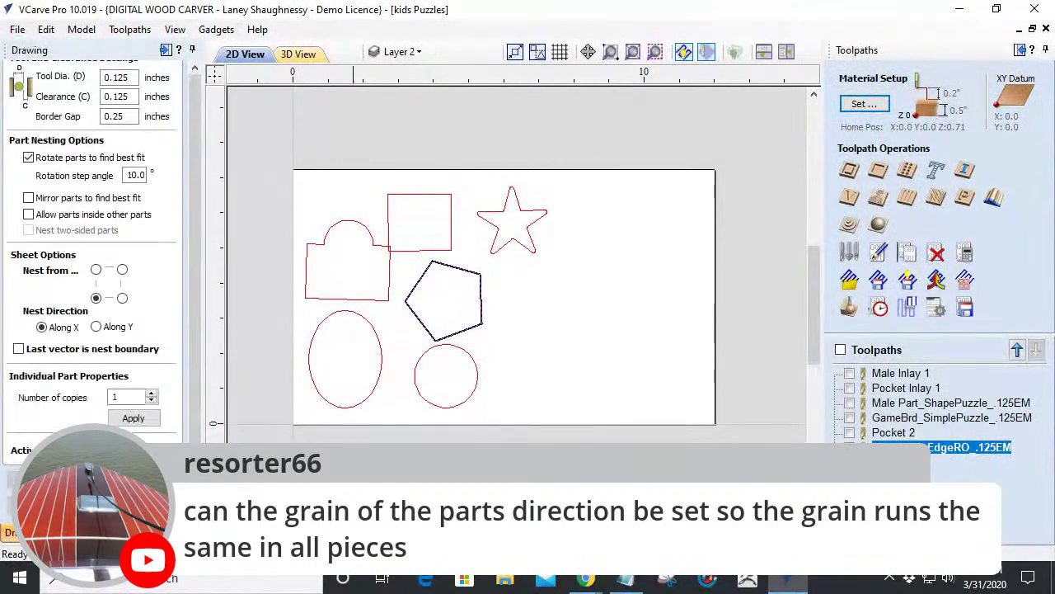
pyautogui.press('Escape')
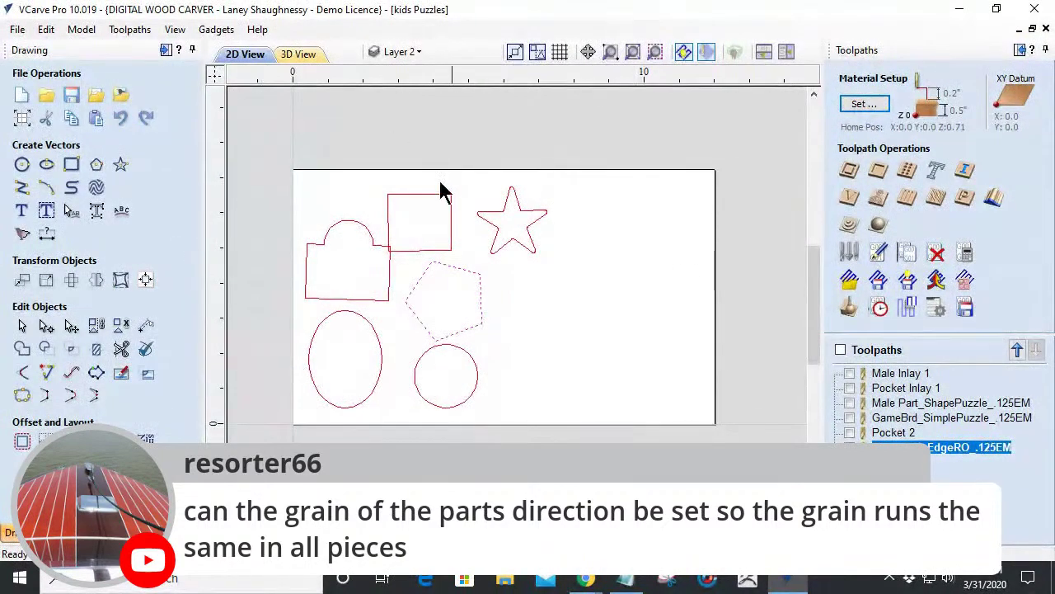
pyautogui.click(414, 250)
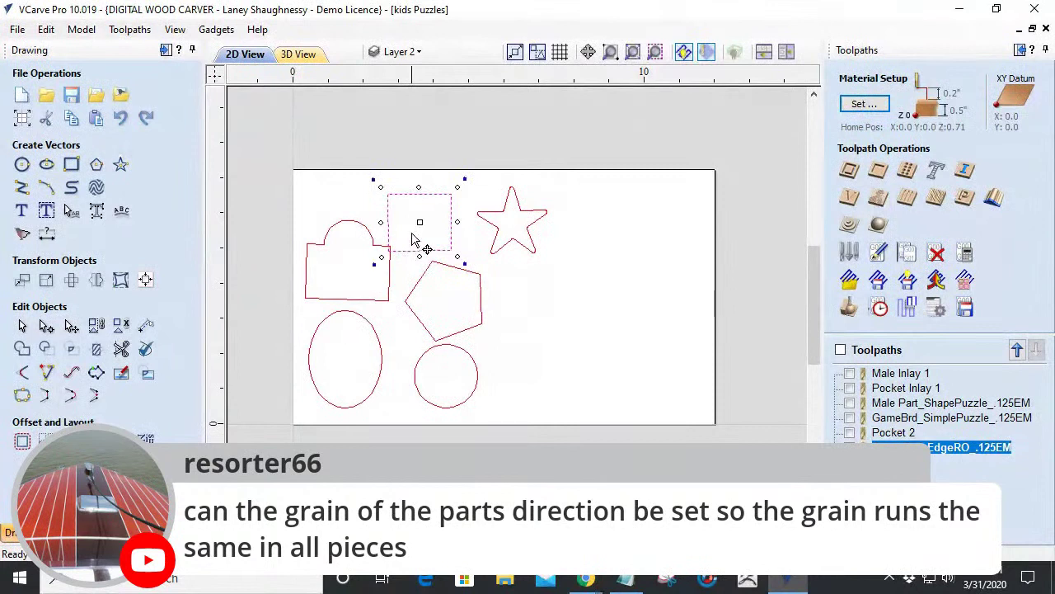
pyautogui.moveTo(422, 216); pyautogui.dragTo(433, 207)
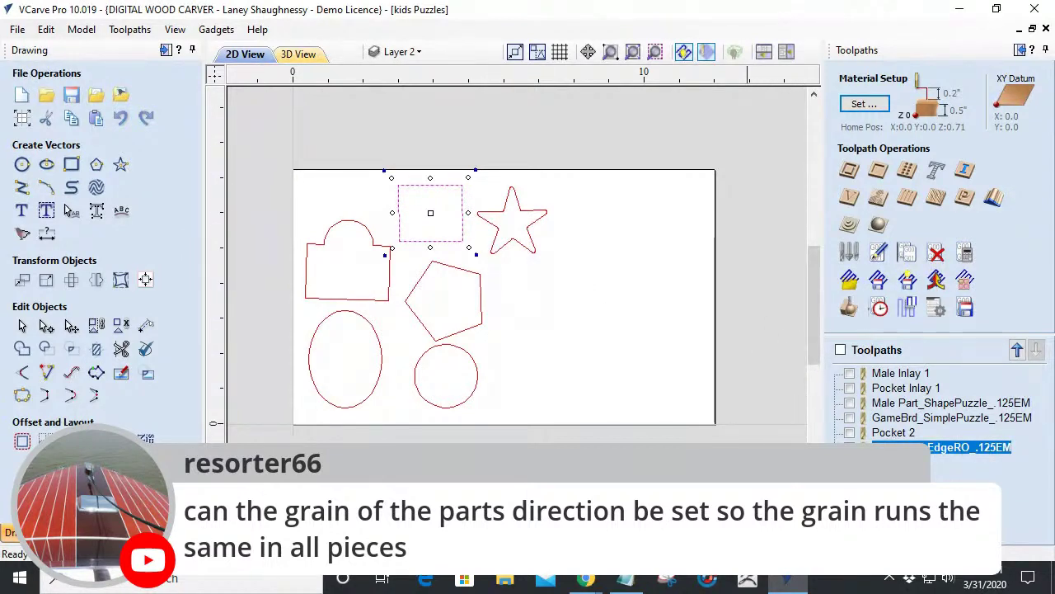
# Delete all six nested pieces from the Male Parts layer.
pyautogui.click(585, 579)
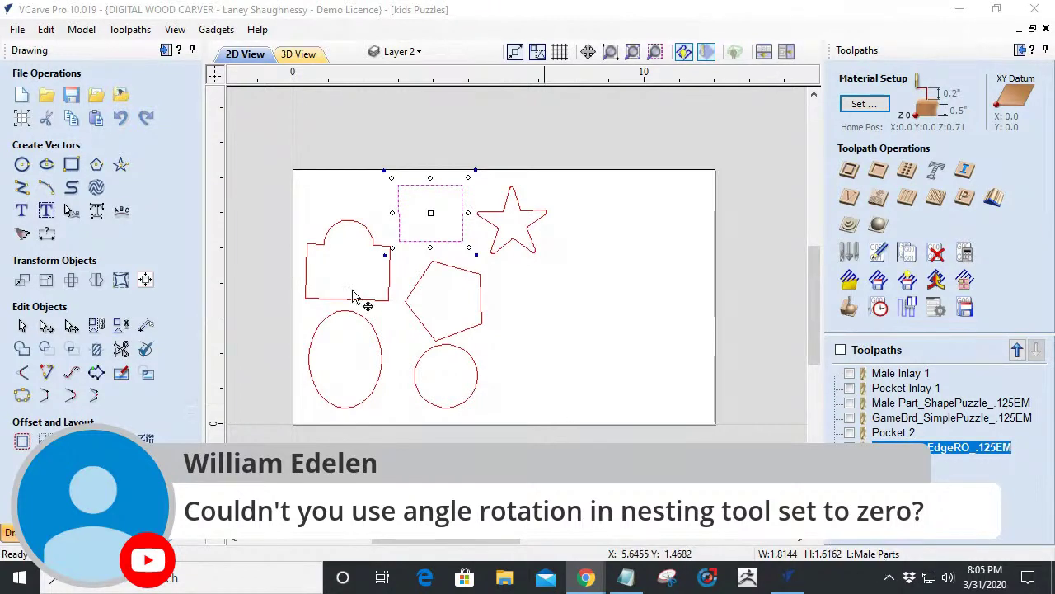
pyautogui.hotkey('ctrl', 'a')
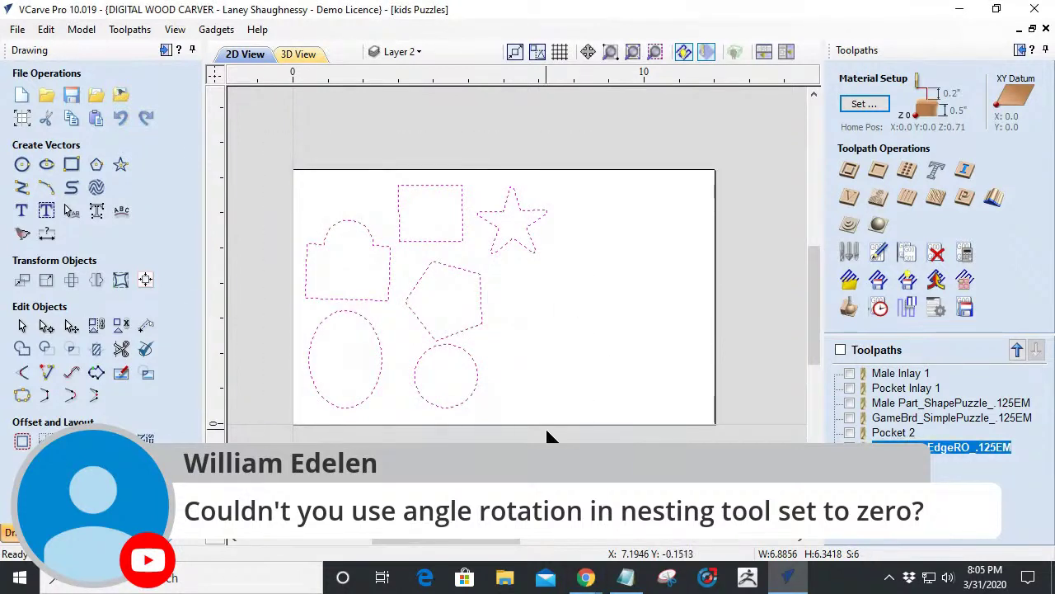
pyautogui.press('Delete')
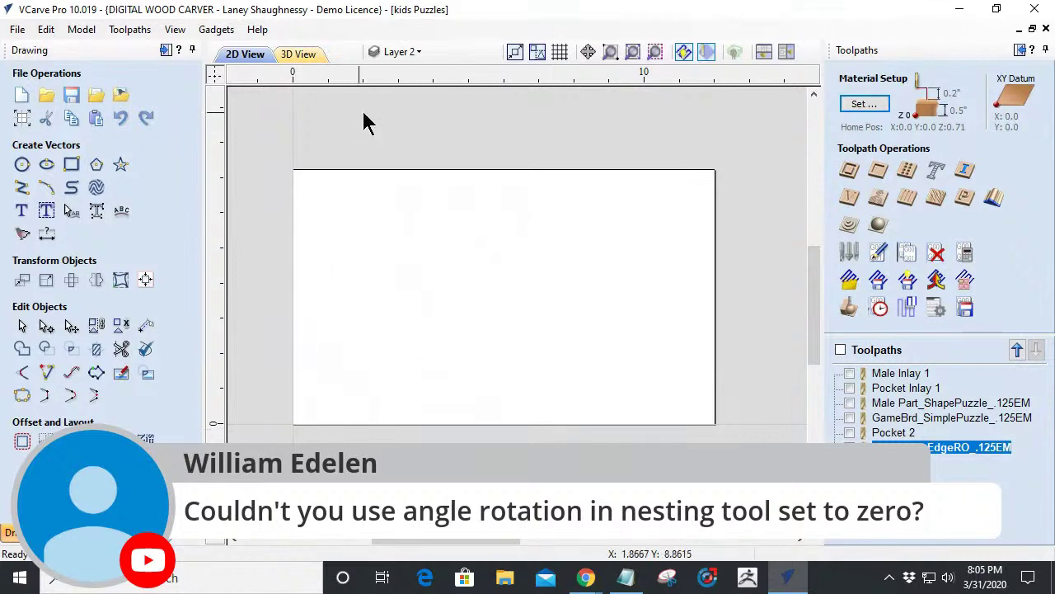
# Show Layer 1, copy its six inner puzzle shapes to the Male Parts layer, and hide Layer 1 again.
pyautogui.click(409, 52)
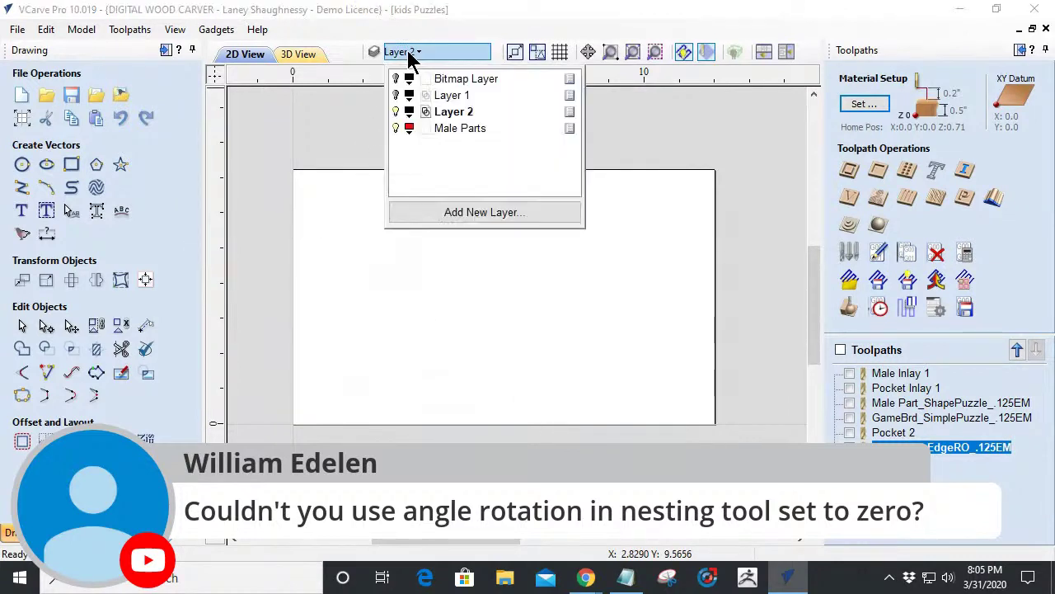
pyautogui.click(396, 96)
pyautogui.moveTo(341, 203); pyautogui.dragTo(670, 391)
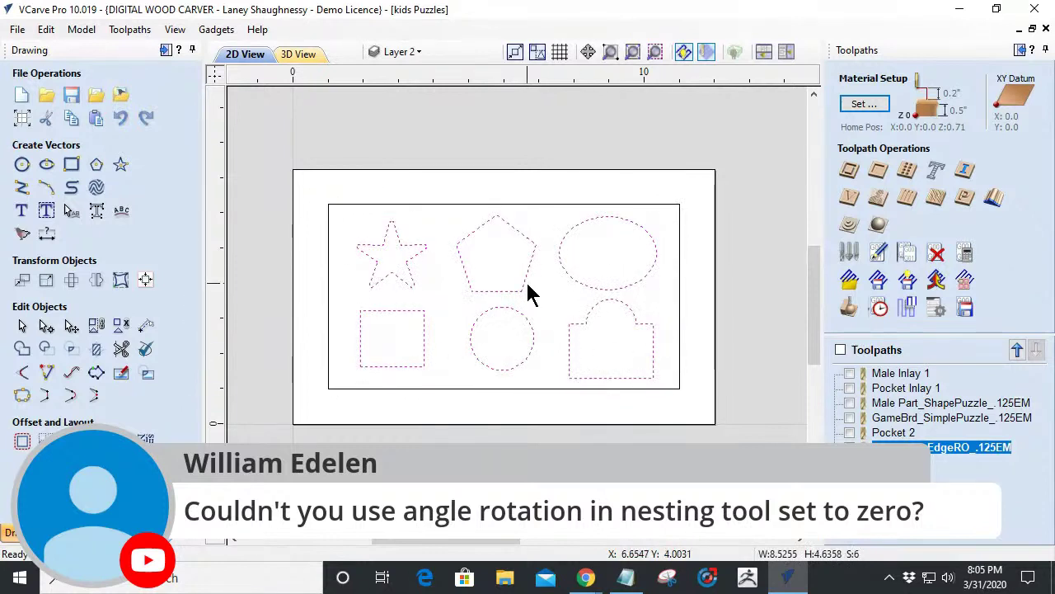
pyautogui.rightClick(528, 293)
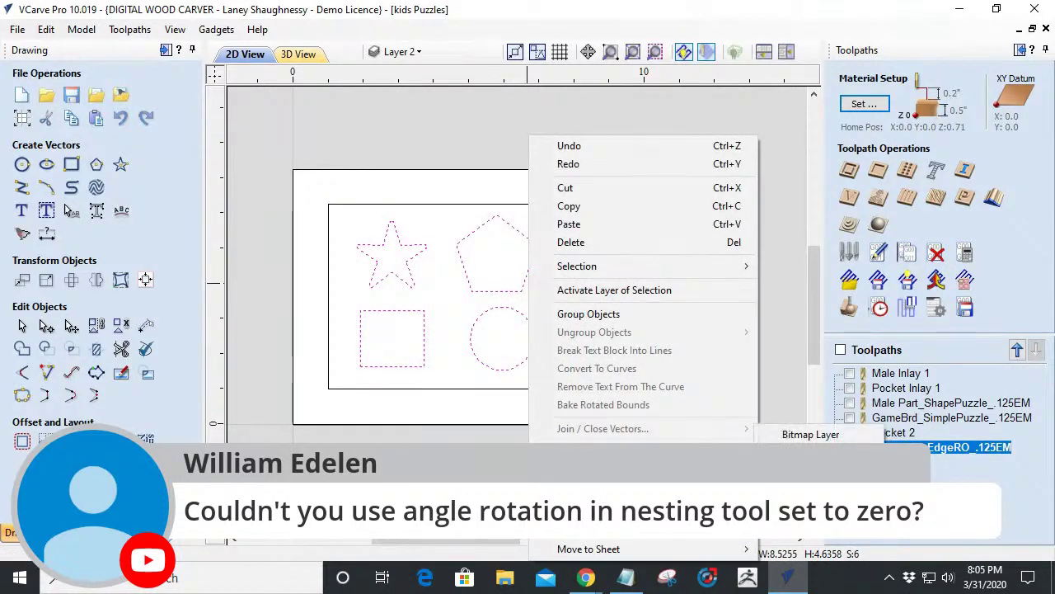
pyautogui.click(813, 434)
pyautogui.click(401, 54)
pyautogui.click(393, 94)
pyautogui.click(323, 281)
# Try nesting the six copied shapes with part rotation enabled and a rotation step angle of 0, then close the nesting form.
pyautogui.moveTo(319, 173)
pyautogui.mouseDown()
pyautogui.moveTo(676, 283)
pyautogui.moveTo(692, 413)
pyautogui.mouseUp()
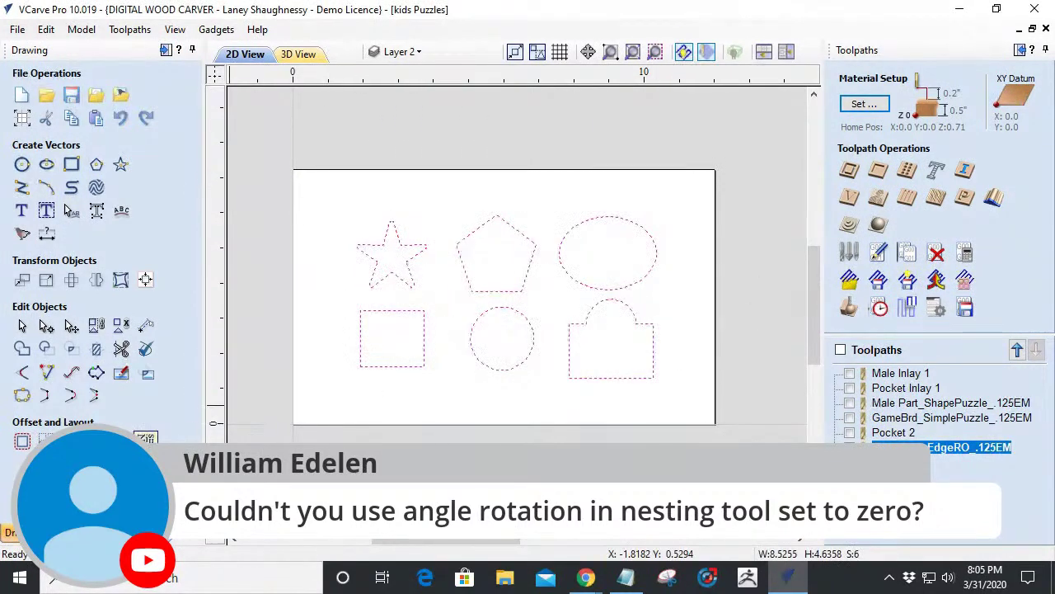
pyautogui.click(146, 438)
pyautogui.click(28, 208)
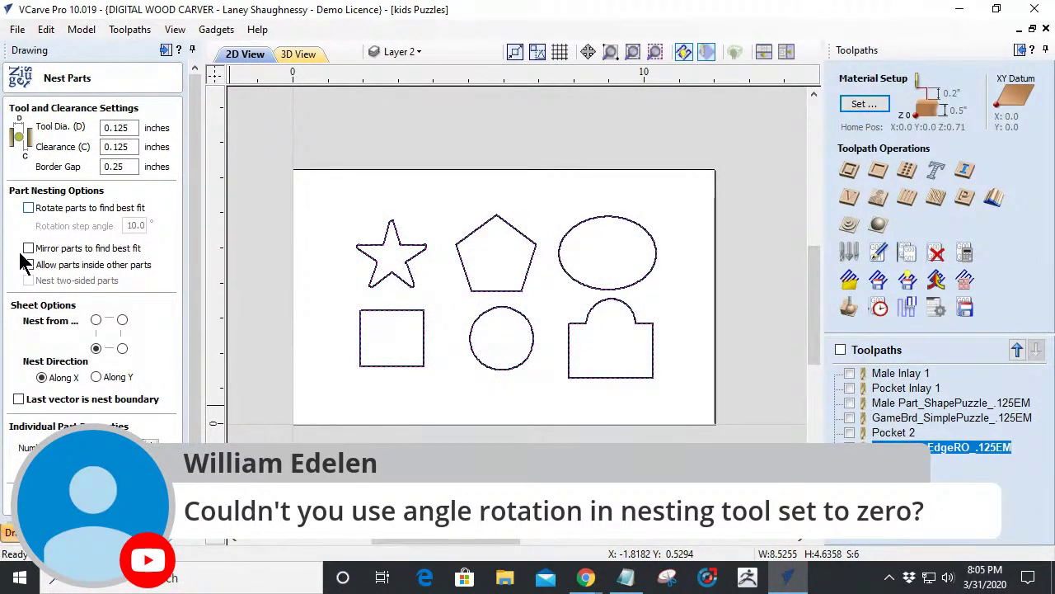
pyautogui.click(29, 208)
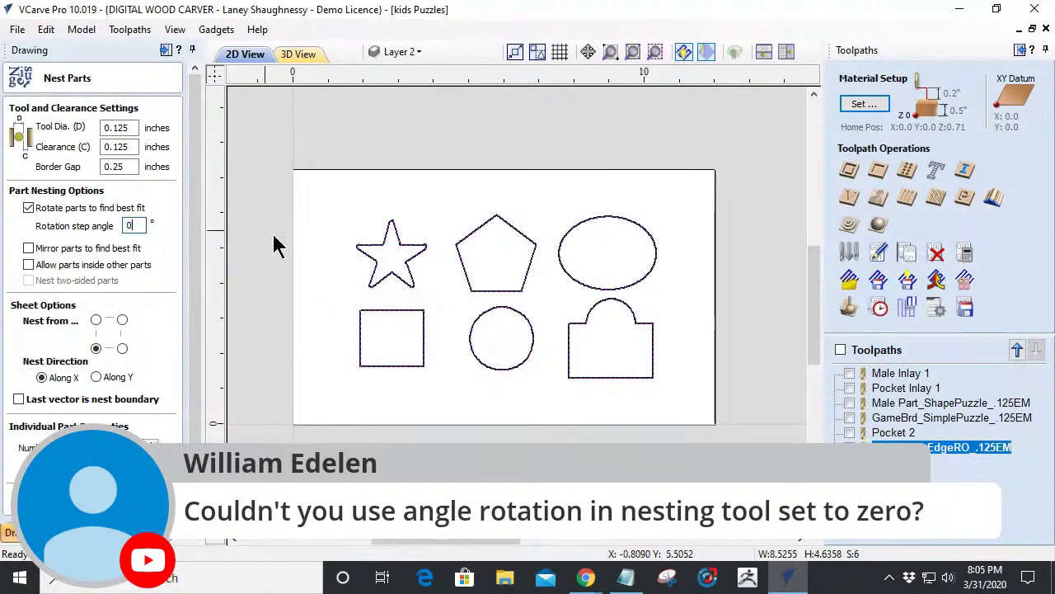
pyautogui.moveTo(193, 302); pyautogui.dragTo(199, 422)
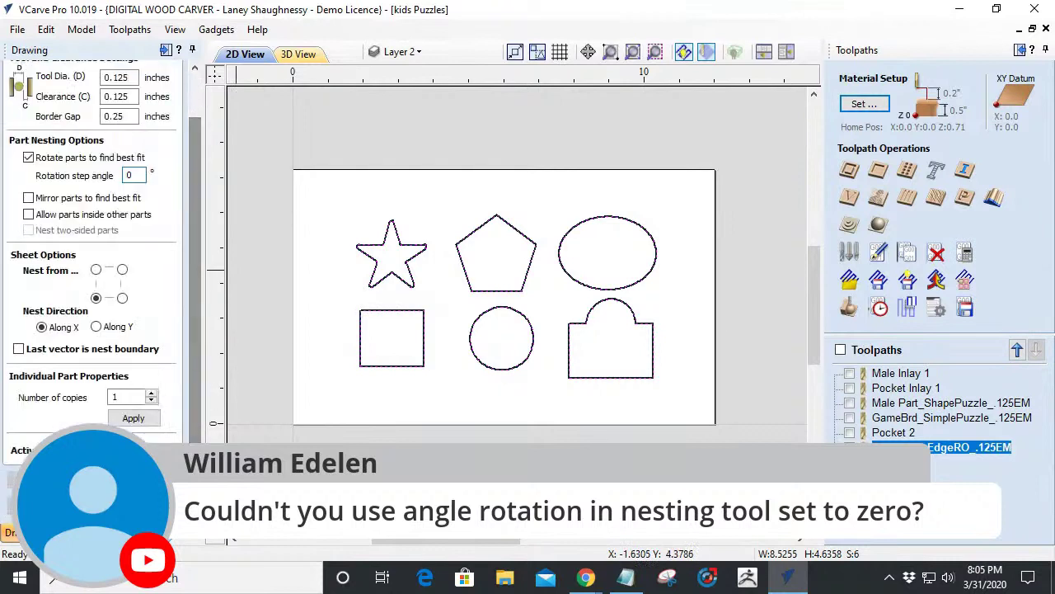
pyautogui.click(58, 503)
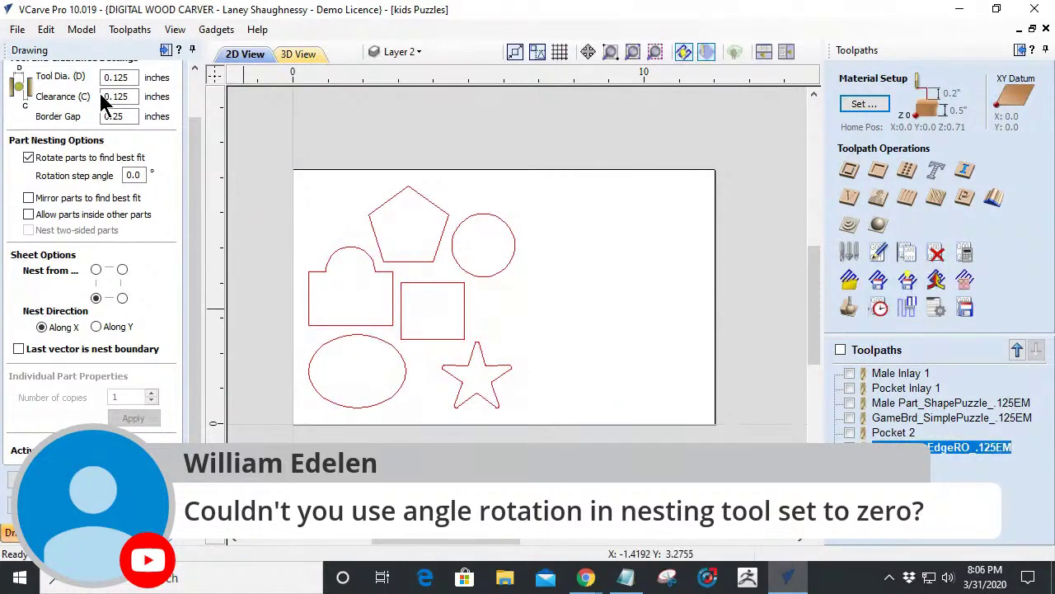
pyautogui.click(28, 159)
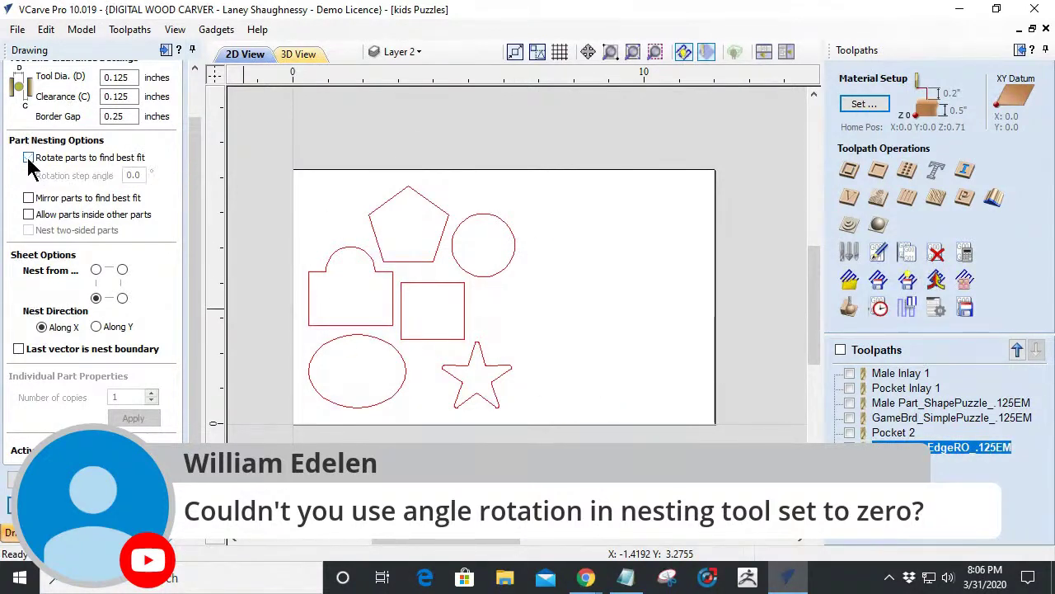
pyautogui.click(28, 158)
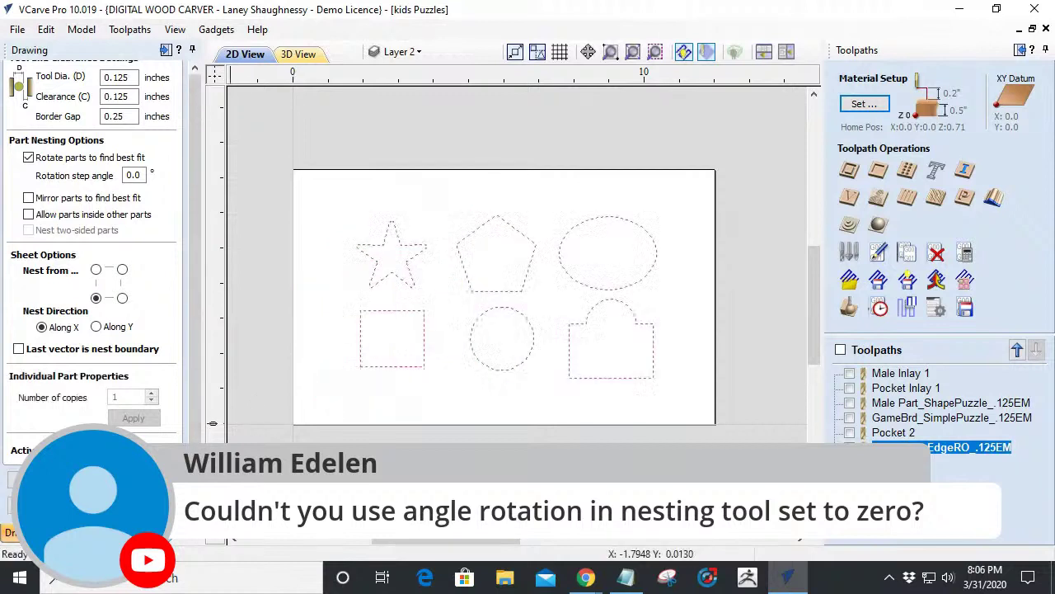
pyautogui.hotkey('alt', 'Tab')
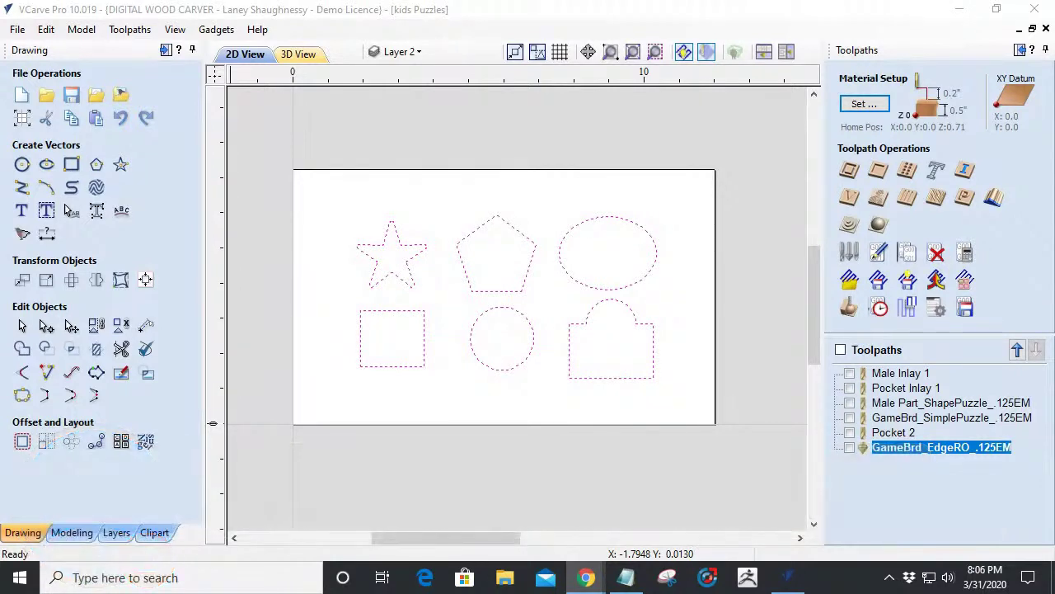
# Hide the Male Parts layer, keeping Layer 2 visible and active.
pyautogui.click(400, 52)
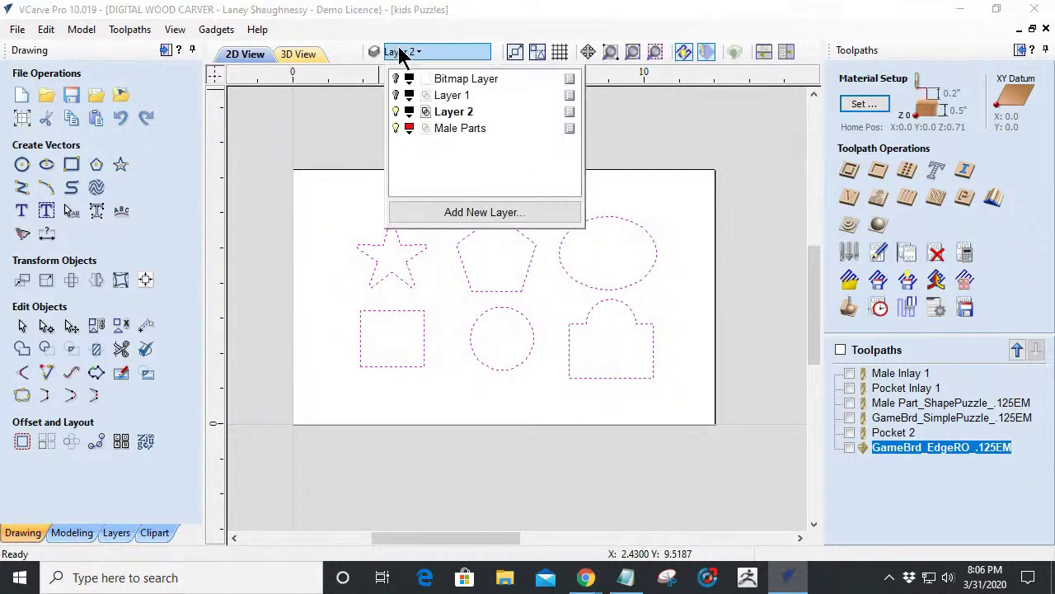
pyautogui.click(396, 128)
pyautogui.doubleClick(435, 111)
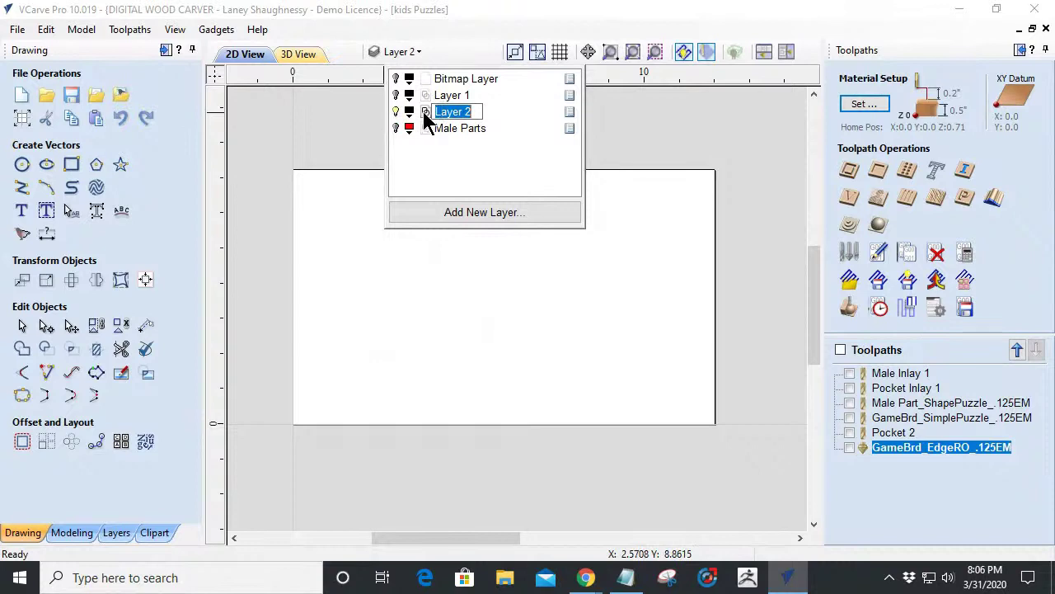
pyautogui.click(468, 150)
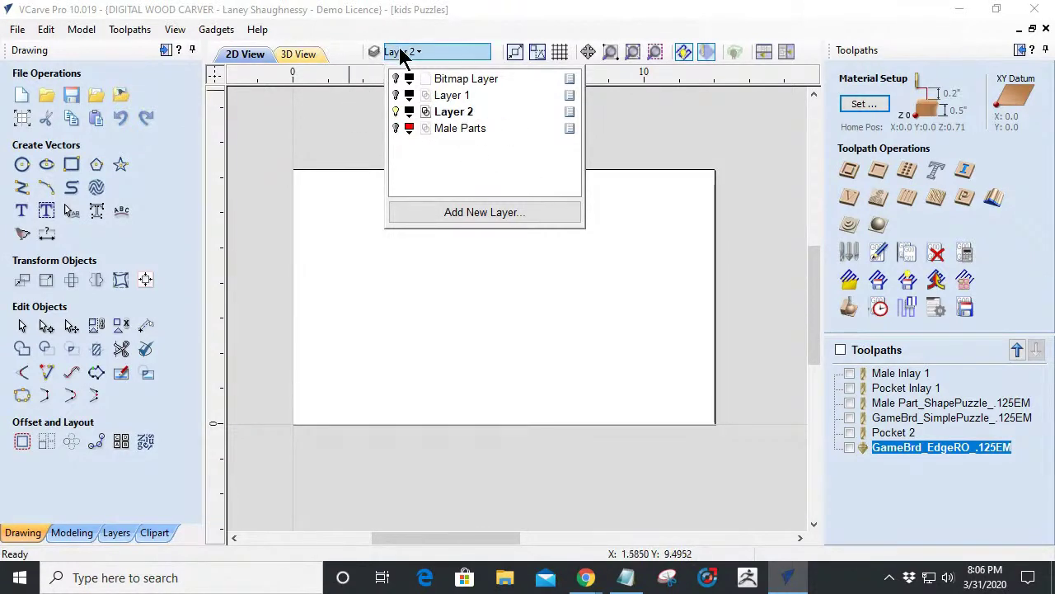
pyautogui.click(338, 134)
# Move the jigsaw rabbit and the plain rabbit outline onto the material, placing them side by side.
pyautogui.scroll(-4, 590, 323)
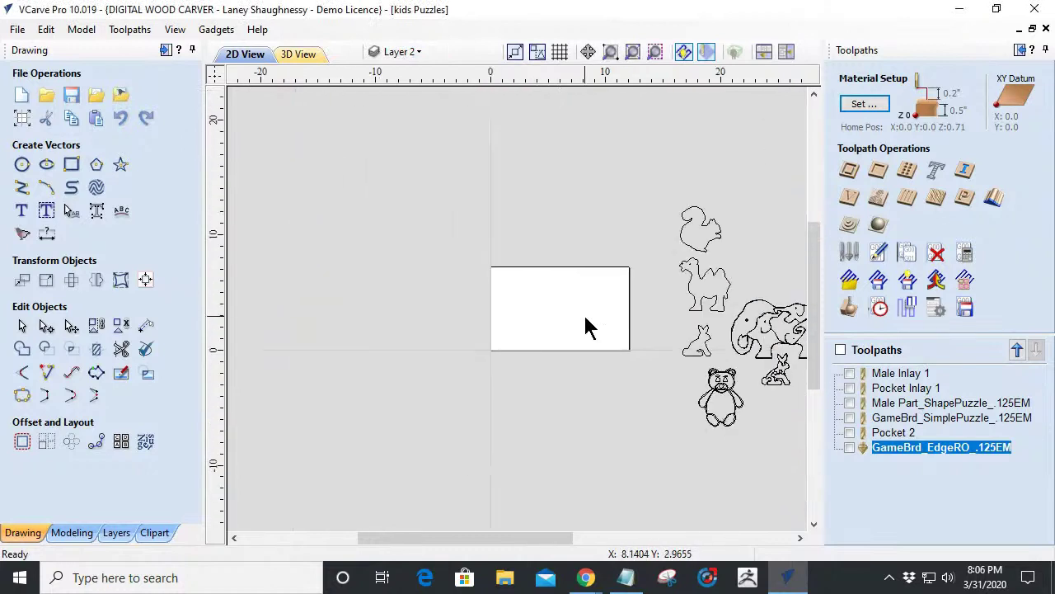
pyautogui.scroll(-2, 622, 283)
pyautogui.scroll(2, 523, 255)
pyautogui.scroll(2, 536, 375)
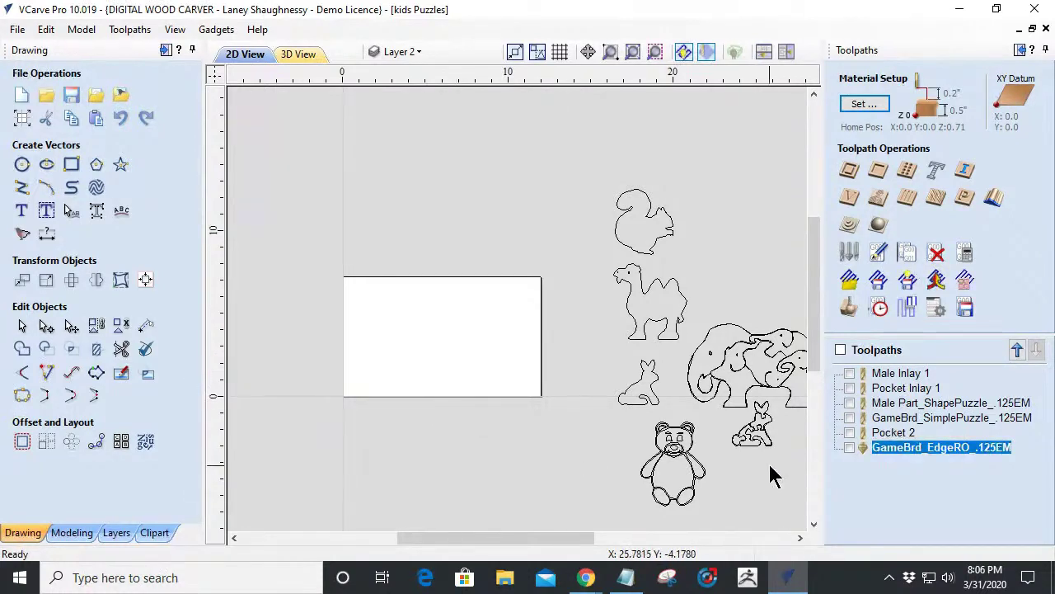
pyautogui.click(750, 422)
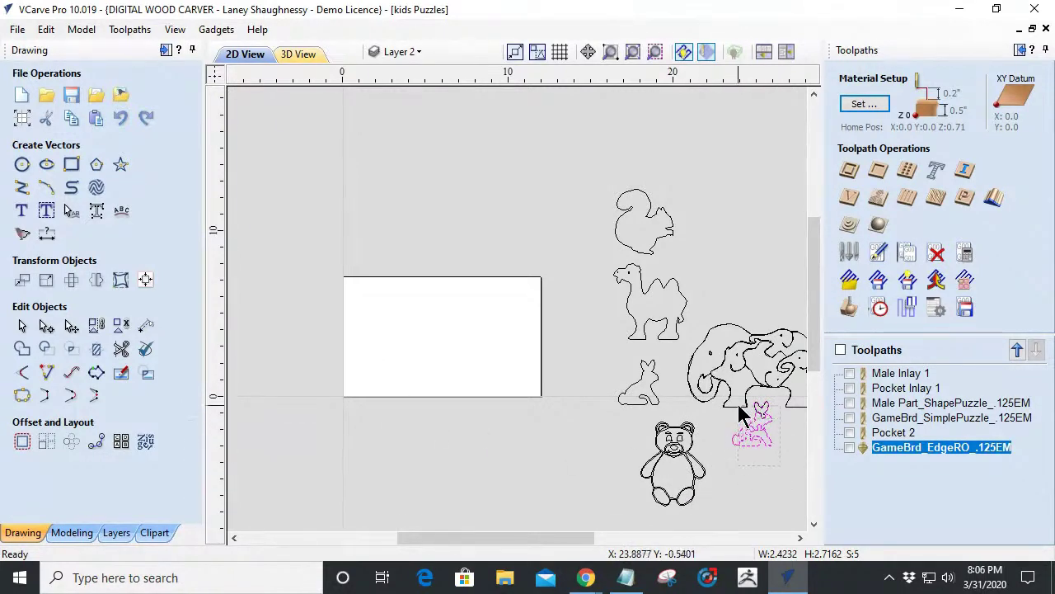
pyautogui.click(734, 442)
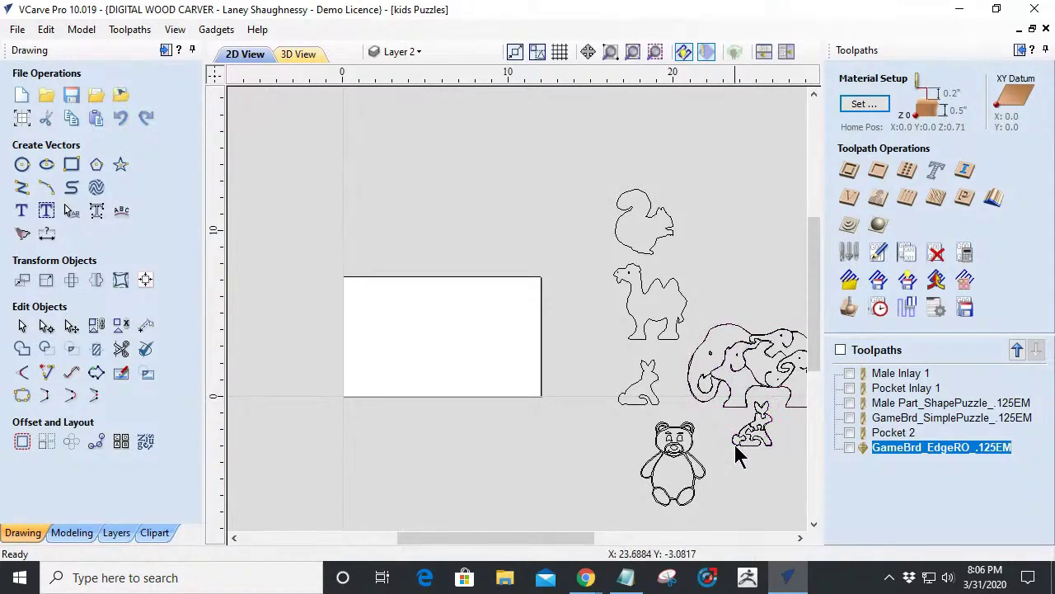
pyautogui.moveTo(731, 396); pyautogui.dragTo(788, 482)
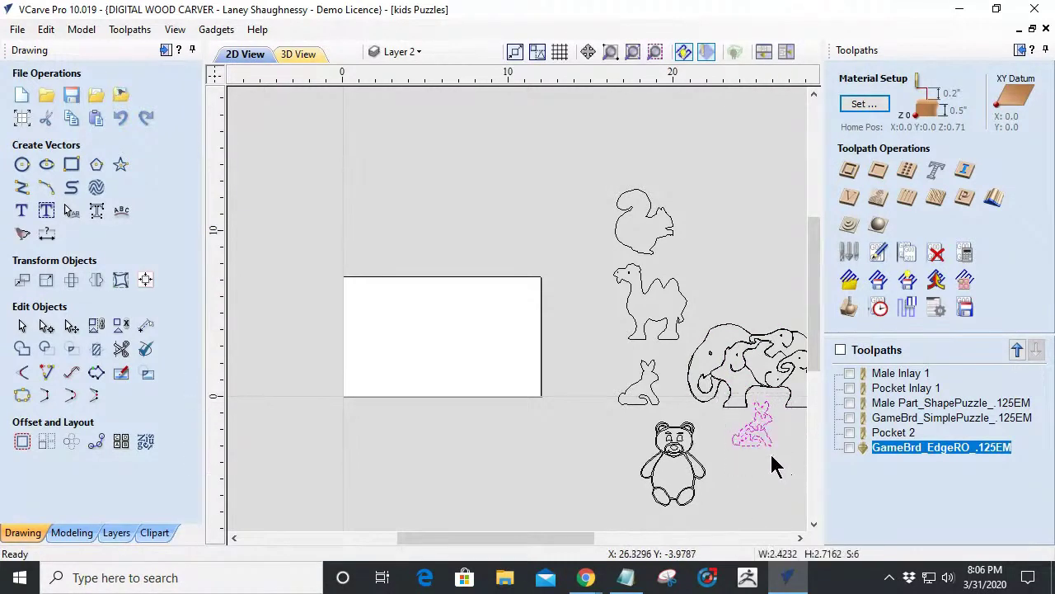
pyautogui.moveTo(758, 441); pyautogui.dragTo(388, 354)
pyautogui.click(630, 396)
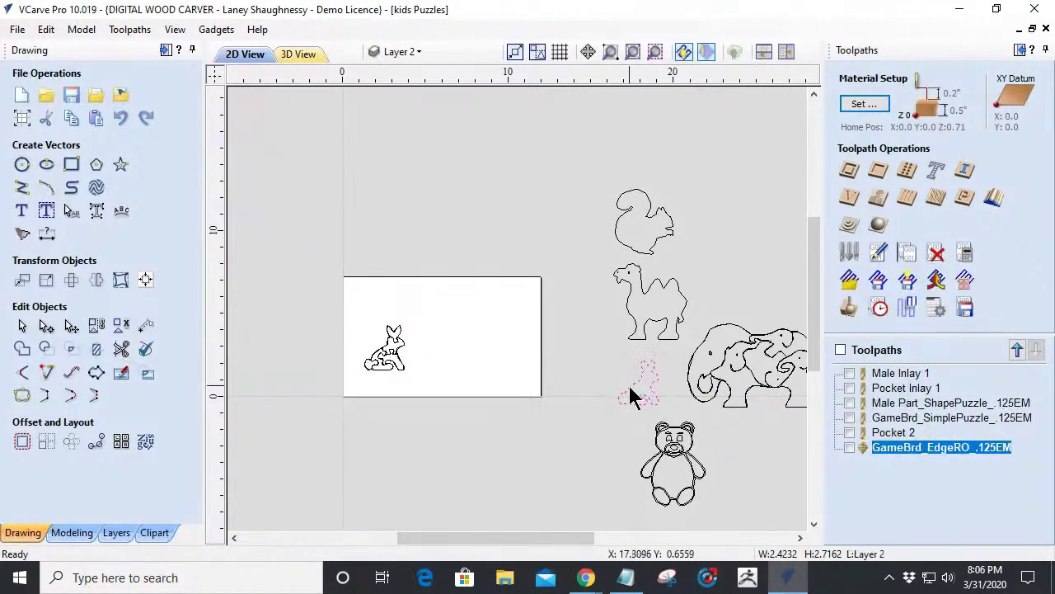
pyautogui.moveTo(630, 396); pyautogui.dragTo(458, 363)
# Pull the jigsaw rabbit's front-leg piece and head piece apart from the assembled puzzle.
pyautogui.scroll(3, 346, 344)
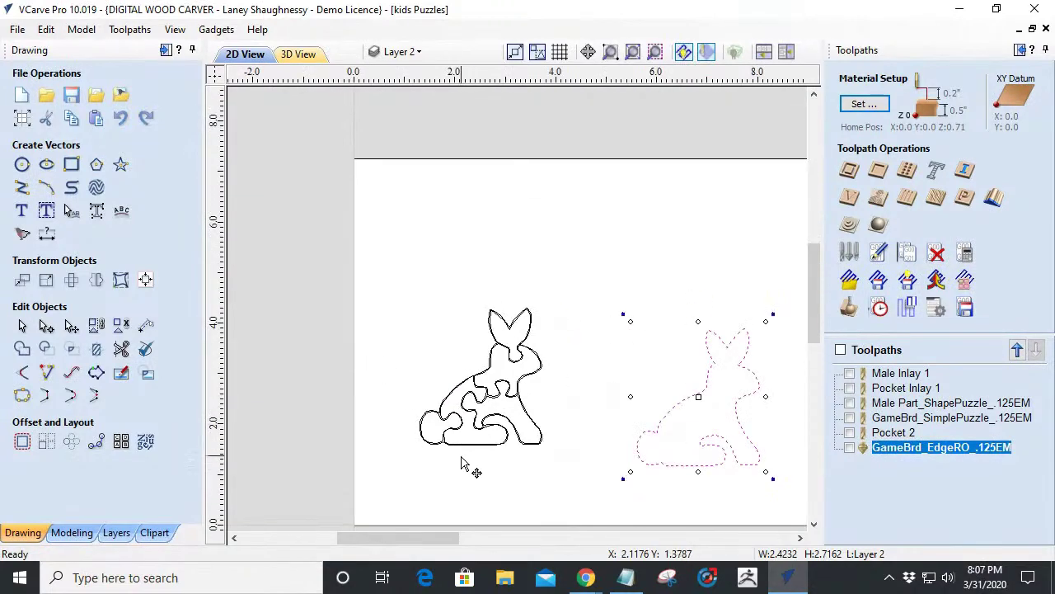
pyautogui.scroll(2, 465, 469)
pyautogui.scroll(1, 463, 473)
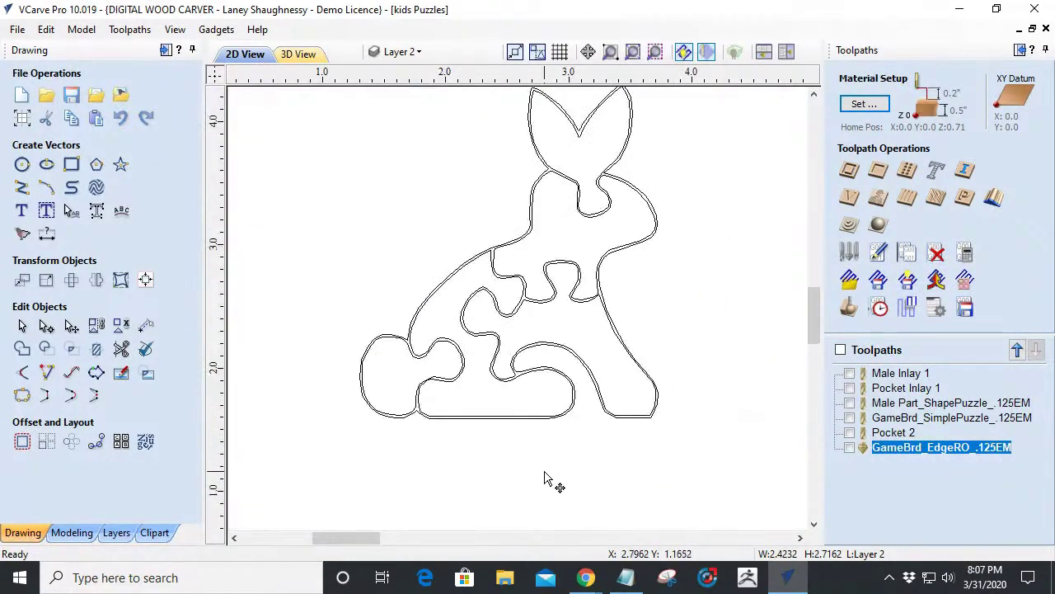
pyautogui.click(561, 352)
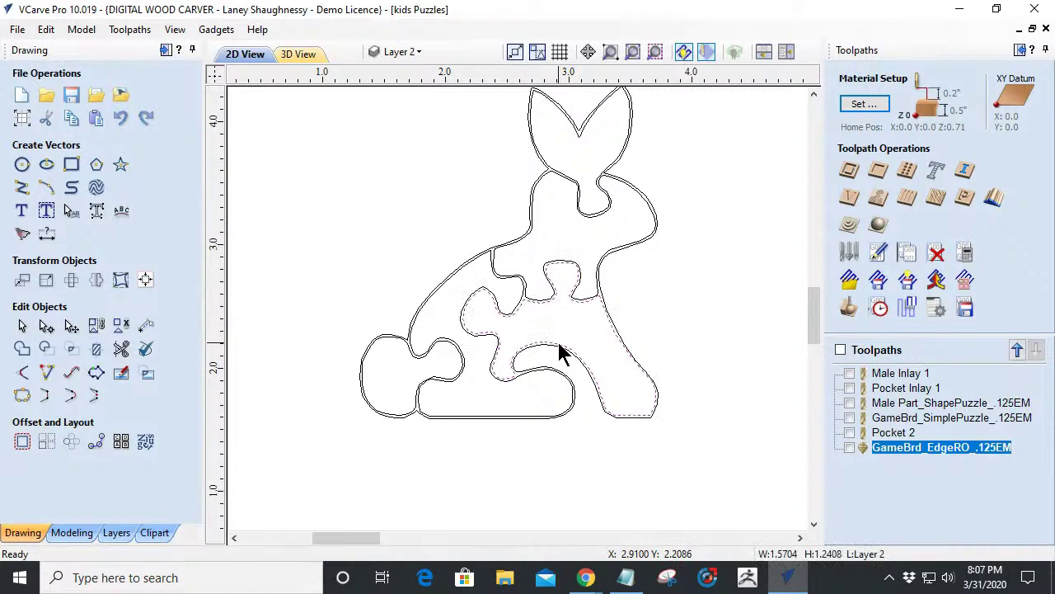
pyautogui.click(560, 351)
pyautogui.scroll(-4, 544, 342)
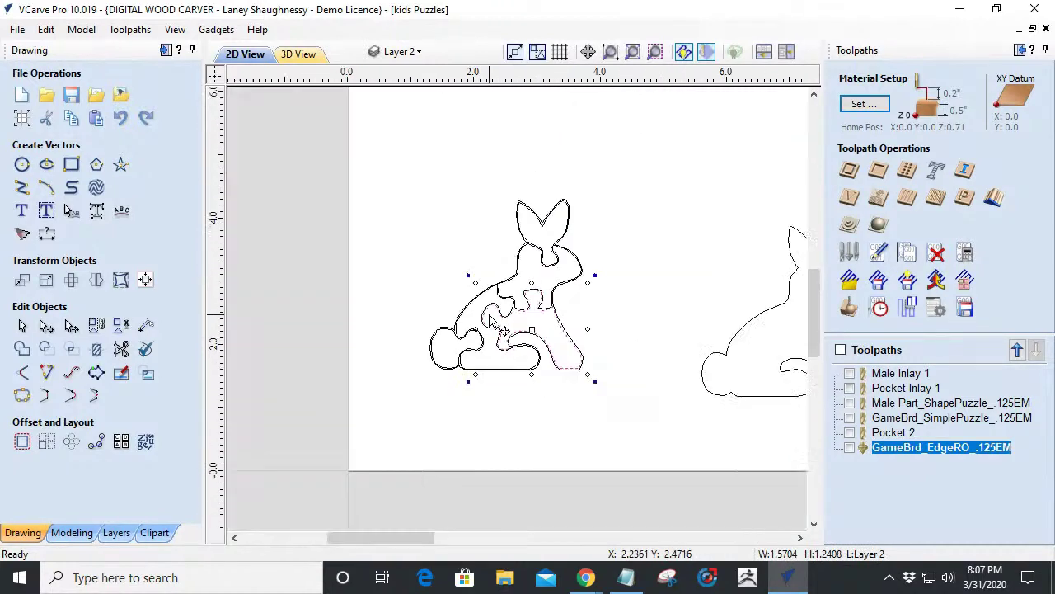
pyautogui.moveTo(528, 330); pyautogui.dragTo(676, 213)
pyautogui.click(536, 298)
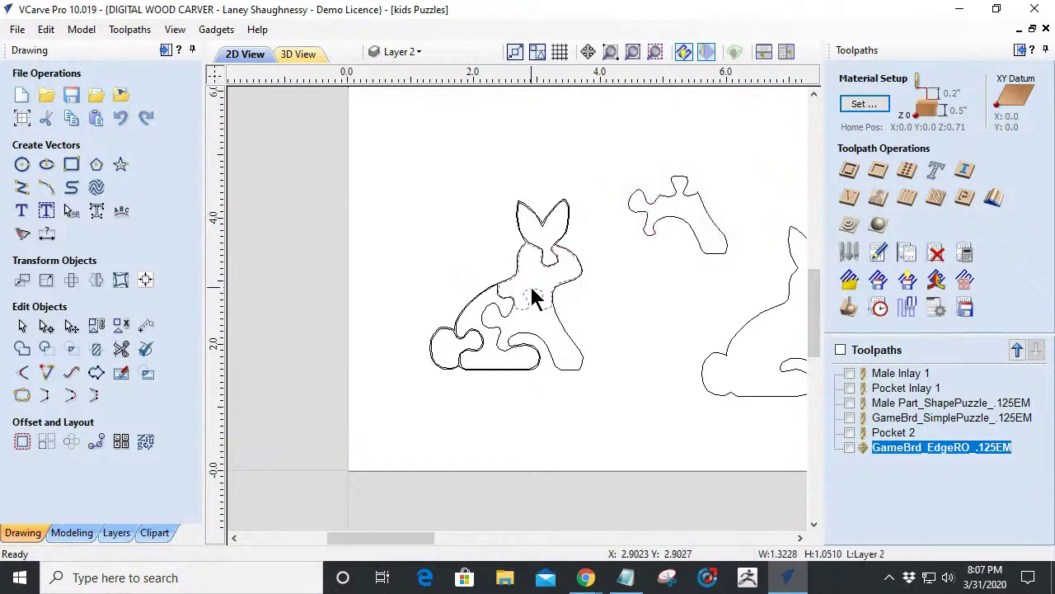
pyautogui.moveTo(536, 269); pyautogui.dragTo(447, 168)
# Separate the rabbit's ears, hind-body and tail pieces from the solid outline, spreading them around it.
pyautogui.click(537, 254)
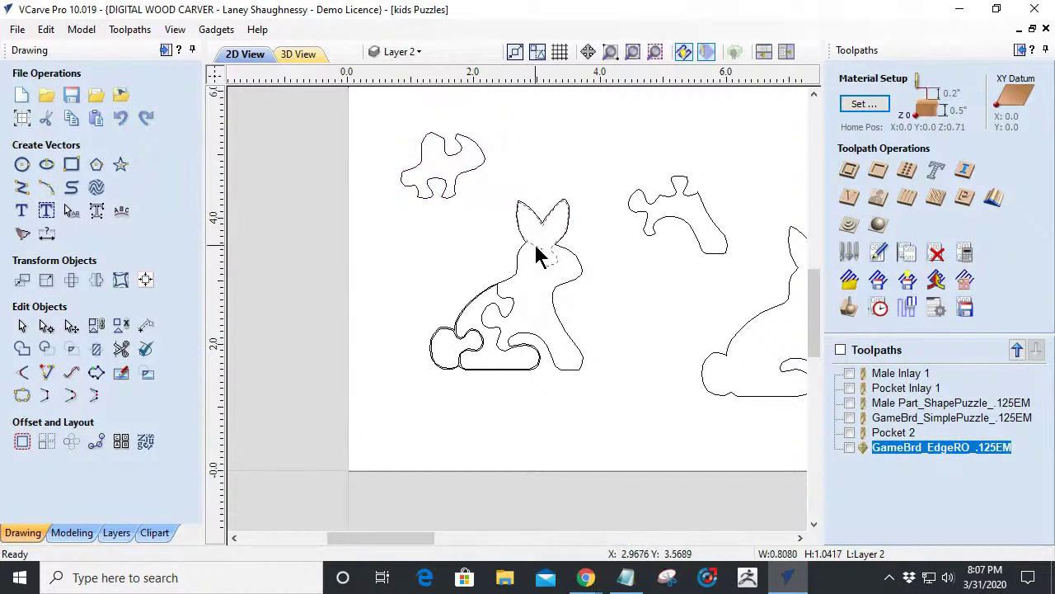
pyautogui.moveTo(542, 238); pyautogui.dragTo(578, 134)
pyautogui.click(499, 321)
pyautogui.moveTo(501, 324); pyautogui.dragTo(405, 262)
pyautogui.click(475, 357)
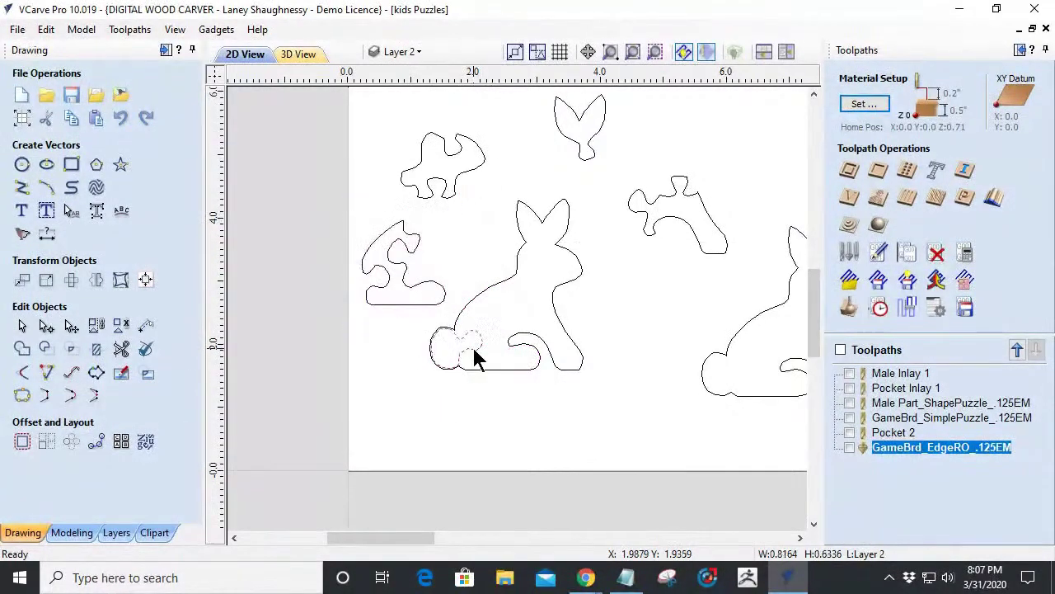
pyautogui.moveTo(476, 357); pyautogui.dragTo(395, 413)
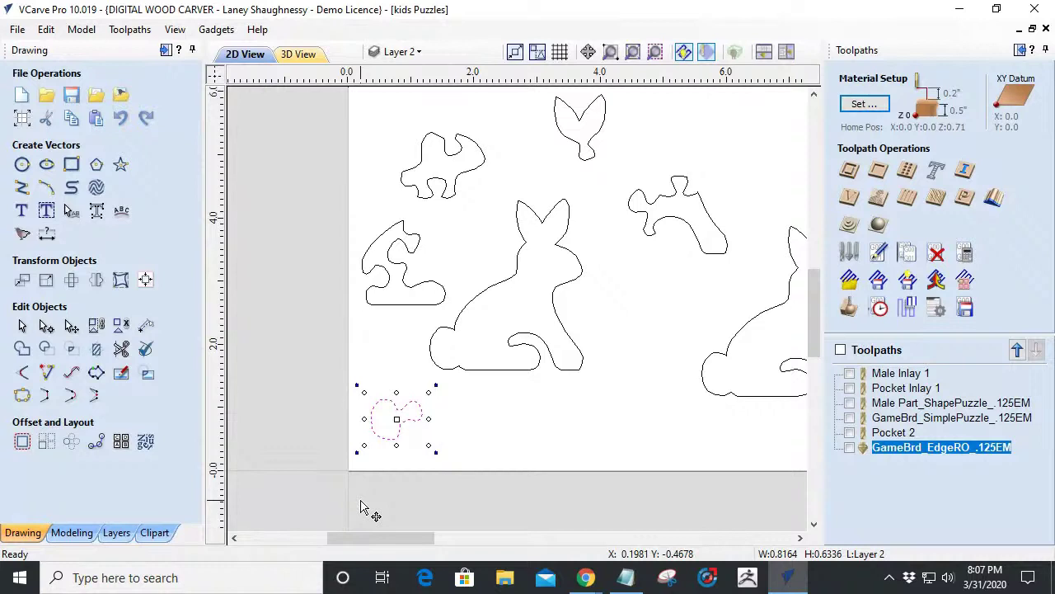
# Undo the five rabbit piece moves to reassemble the jigsaw.
pyautogui.hotkey('ctrl', 'z')
pyautogui.hotkey('ctrl', 'z')
pyautogui.hotkey('ctrl', 'z')
pyautogui.hotkey('ctrl', 'z')
pyautogui.hotkey('ctrl', 'z')
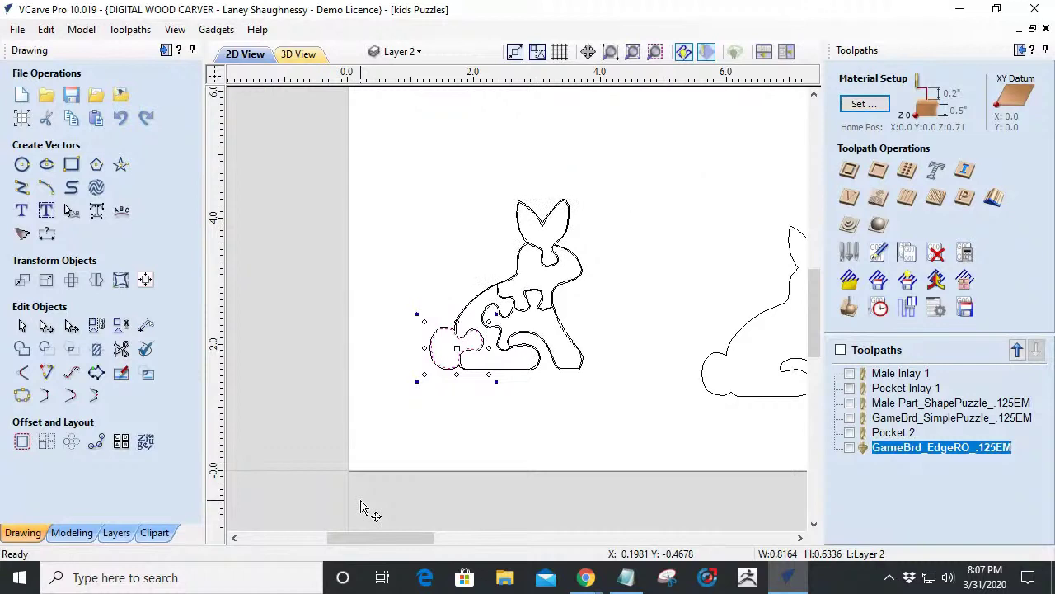
# Try deleting the whole jigsaw rabbit from beside the plain outline, and undo the deletion.
pyautogui.scroll(-2, 362, 474)
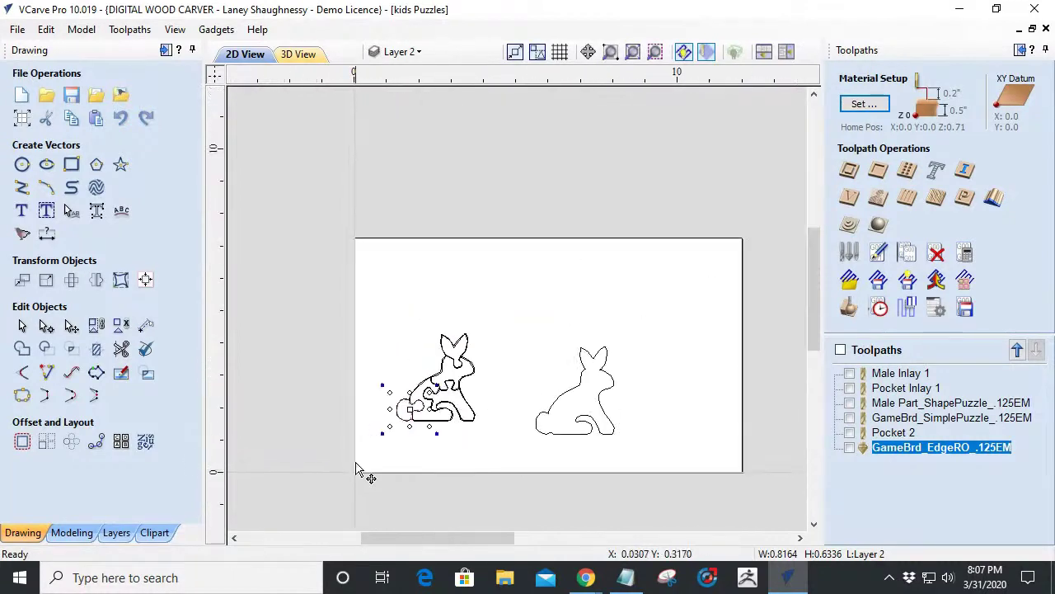
pyautogui.scroll(1, 602, 404)
pyautogui.click(602, 422)
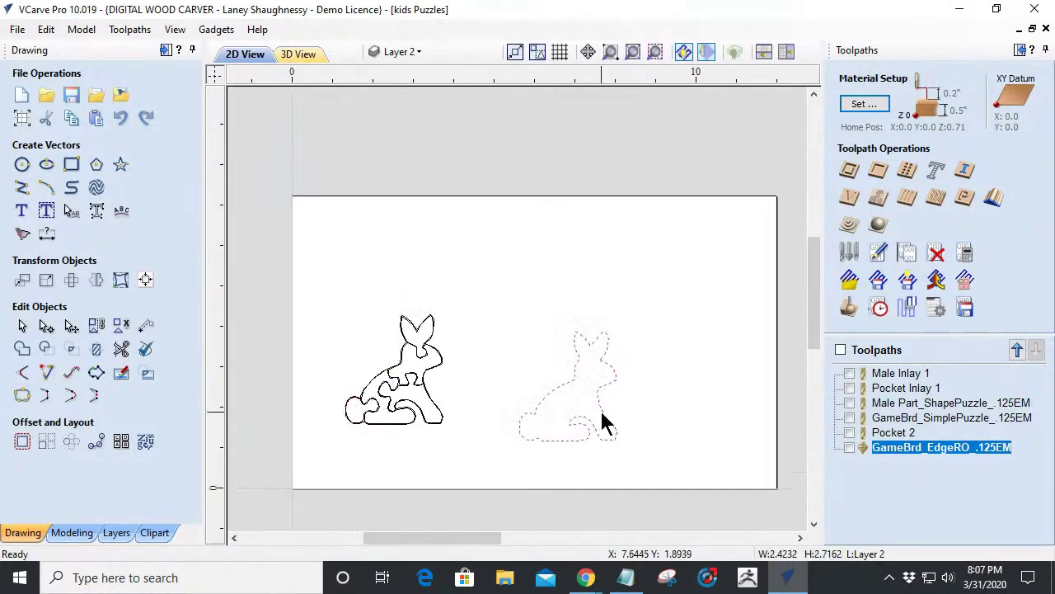
pyautogui.moveTo(298, 269); pyautogui.dragTo(467, 489)
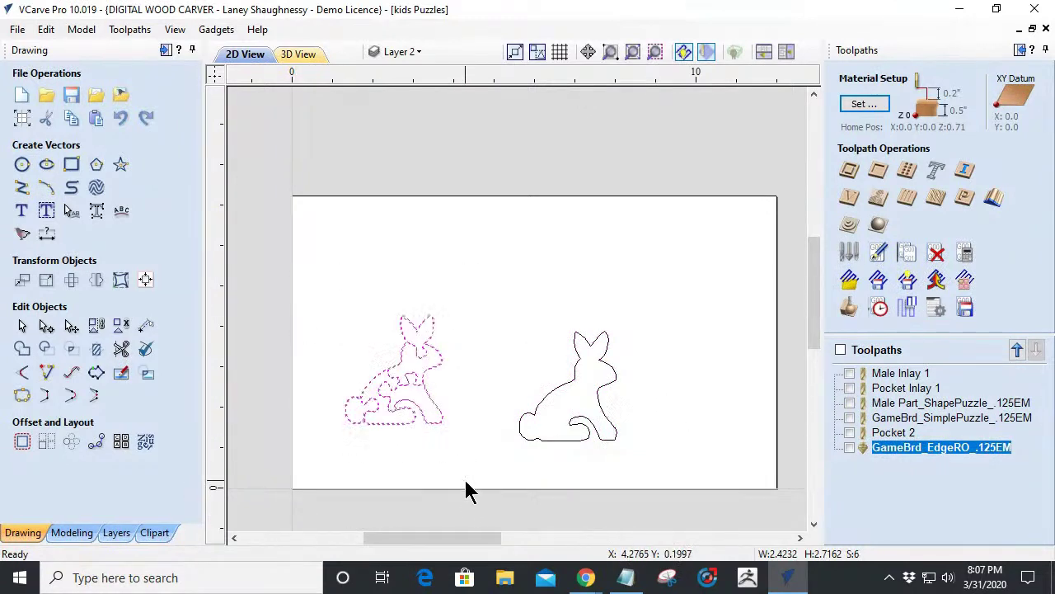
pyautogui.press('Delete')
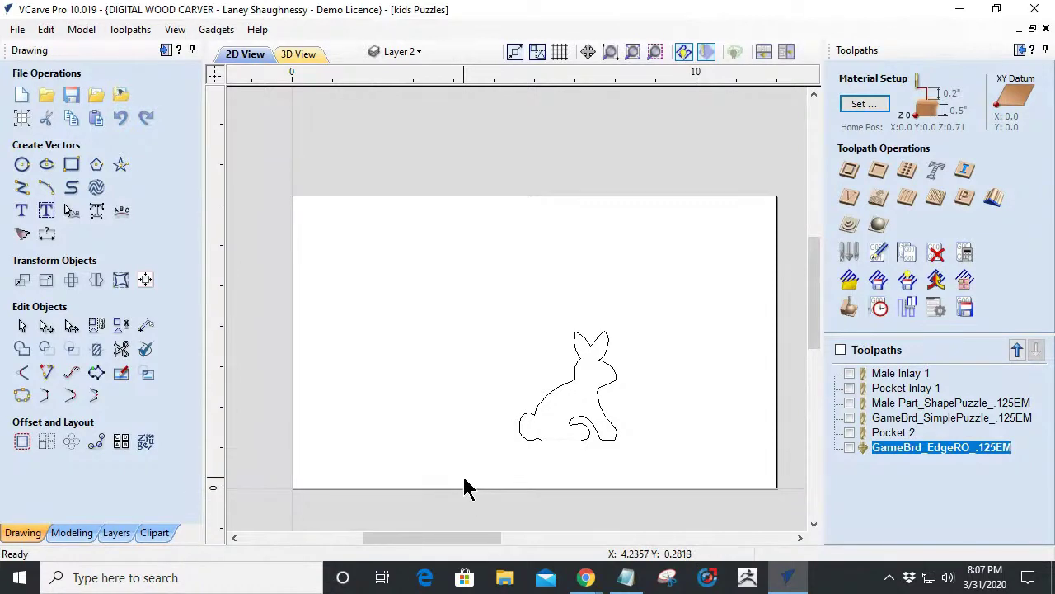
pyautogui.hotkey('ctrl', 'z')
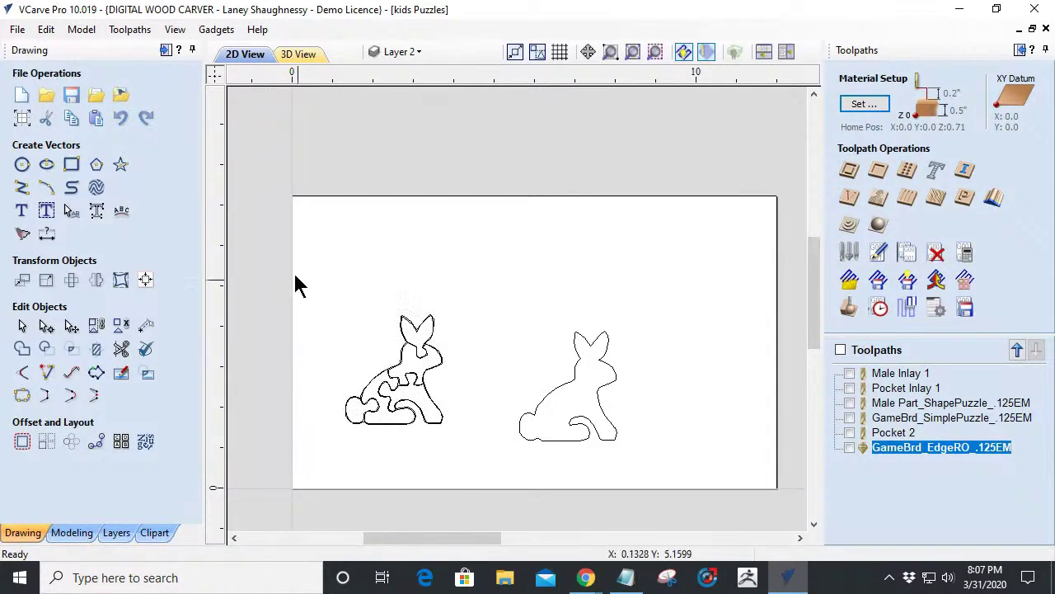
# Move the complete jigsaw rabbit off the material to the space beside the other animals, leaving the plain outline in place.
pyautogui.click(413, 371)
pyautogui.scroll(-5, 427, 400)
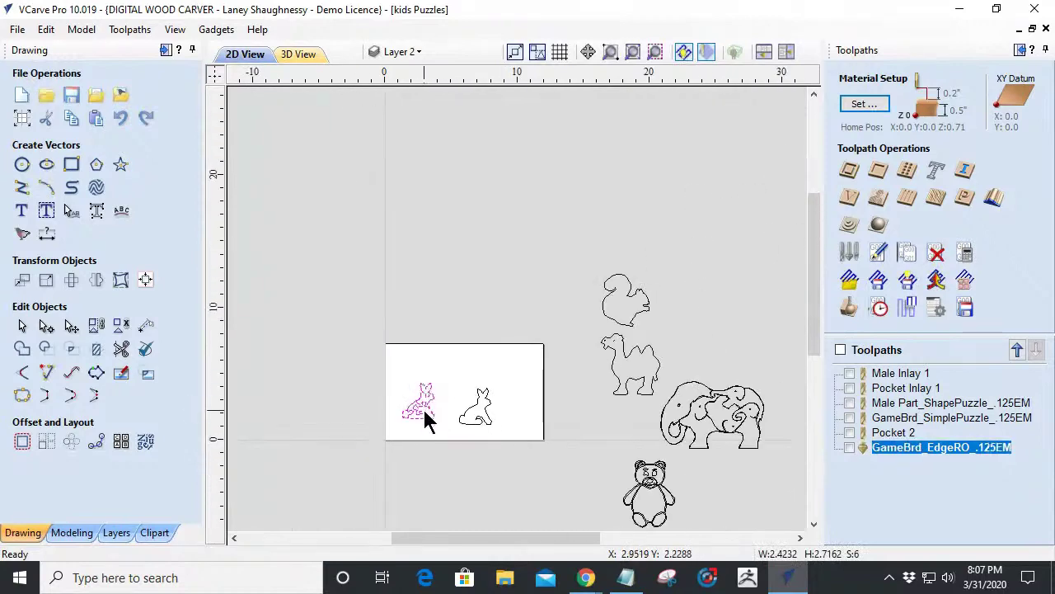
pyautogui.moveTo(424, 391); pyautogui.dragTo(608, 427)
pyautogui.scroll(5, 461, 429)
pyautogui.scroll(-5, 577, 387)
pyautogui.scroll(2, 594, 427)
pyautogui.scroll(4, 569, 429)
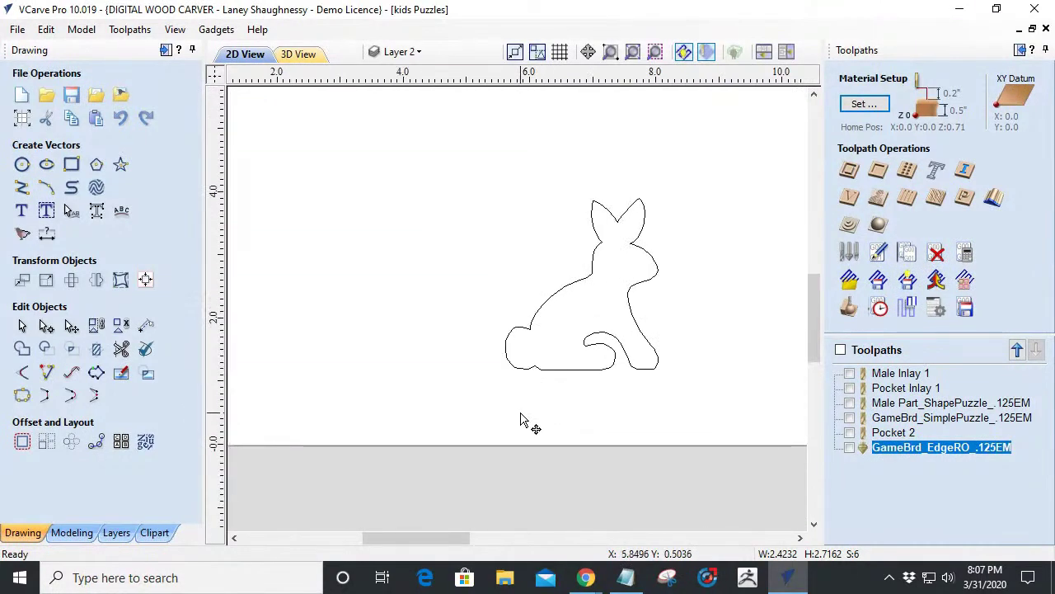
# Enlarge the plain rabbit outline to about 5.92 by 6.64 inches and move it up within the material's height.
pyautogui.click(569, 370)
pyautogui.scroll(-4, 565, 369)
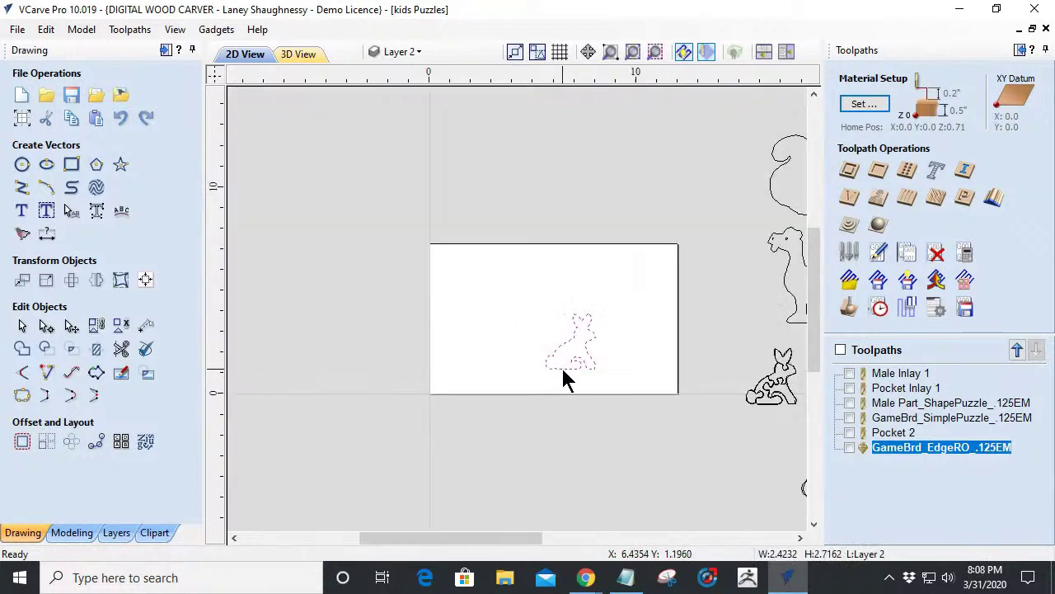
pyautogui.click(571, 339)
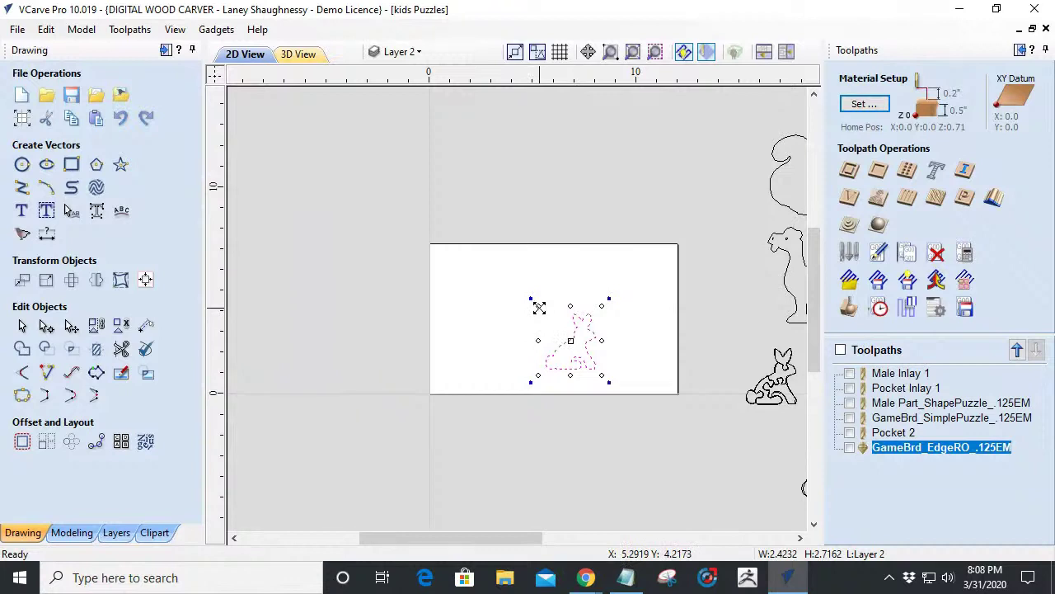
pyautogui.moveTo(538, 307); pyautogui.dragTo(500, 278)
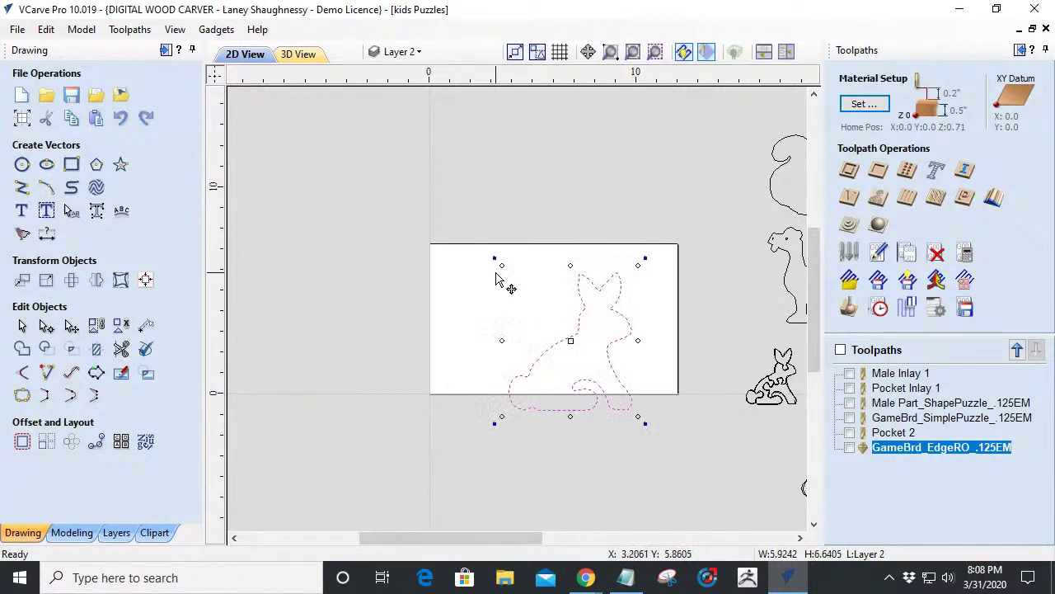
pyautogui.moveTo(575, 336); pyautogui.dragTo(543, 312)
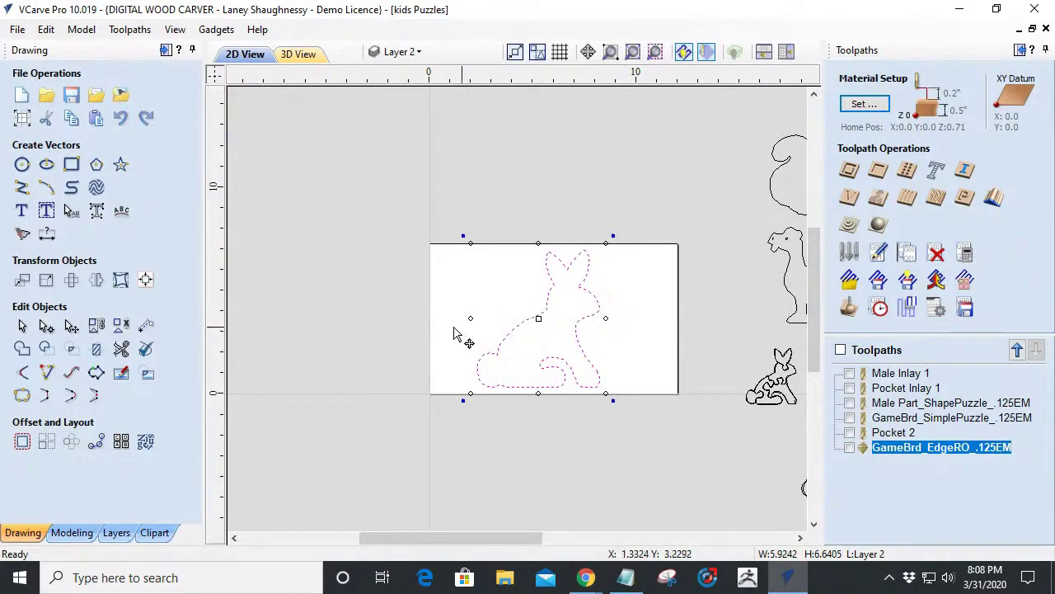
# Try the enlarged rabbit outline near the material's left edge, and reposition it close to the middle of the material.
pyautogui.scroll(2, 574, 367)
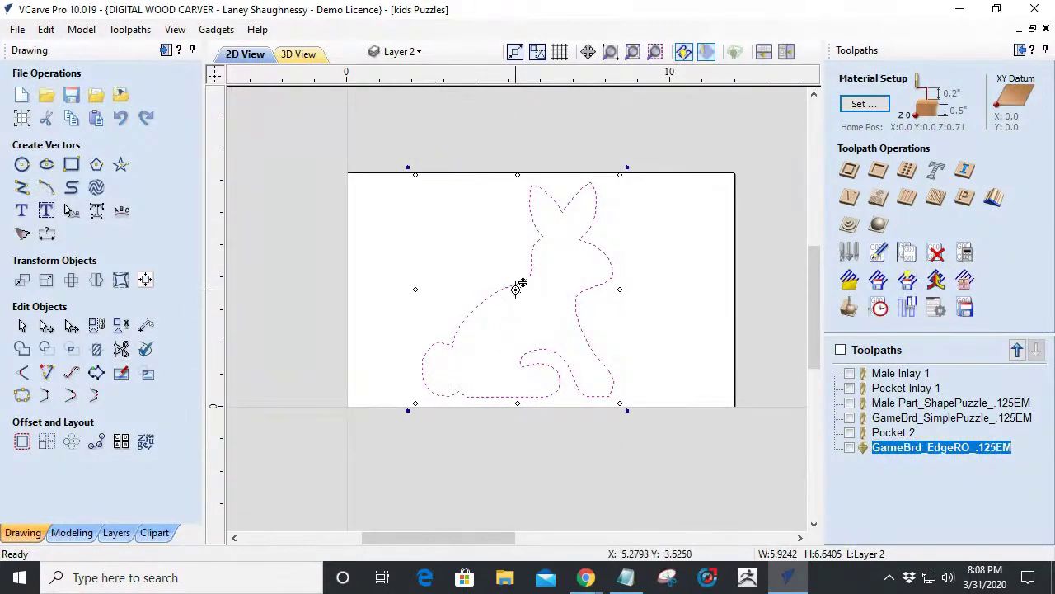
pyautogui.moveTo(516, 290); pyautogui.dragTo(474, 289)
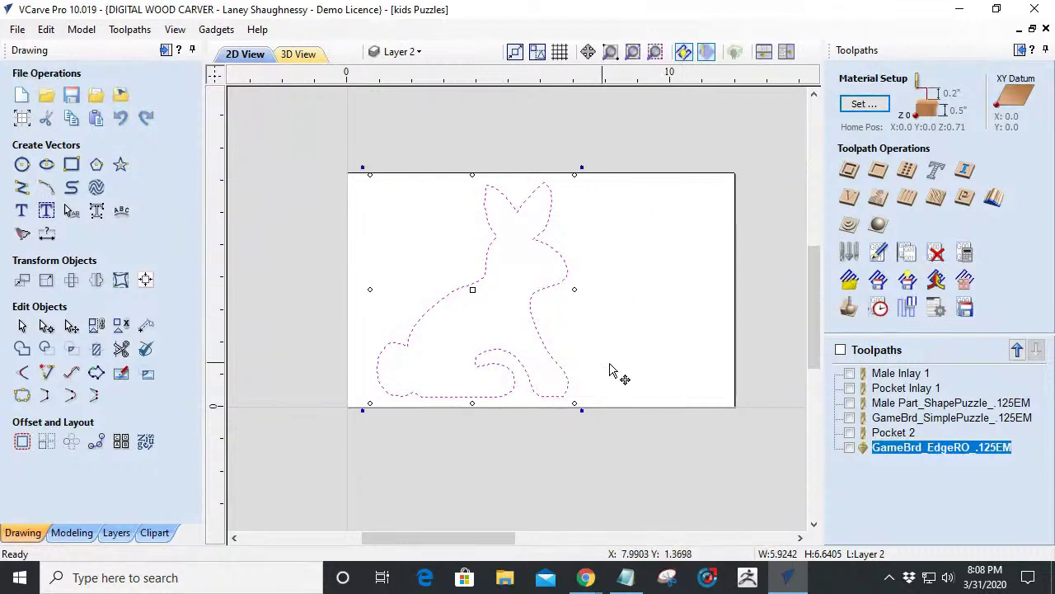
pyautogui.scroll(-2, 481, 330)
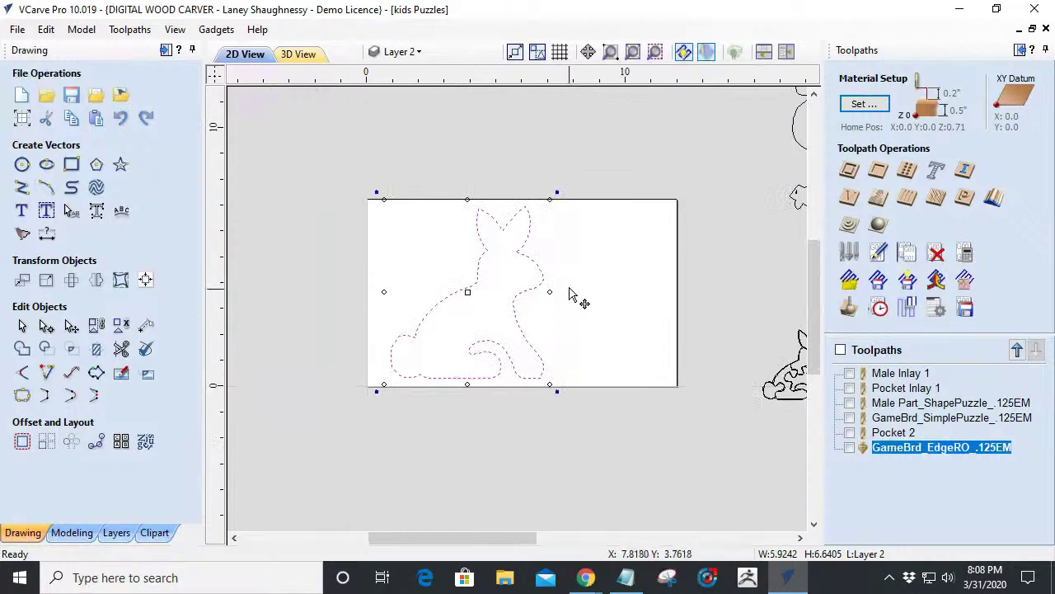
pyautogui.moveTo(466, 291); pyautogui.dragTo(514, 302)
# Examine the enlarged rabbit outline's fit on the material and the curves around its feet.
pyautogui.scroll(4, 570, 360)
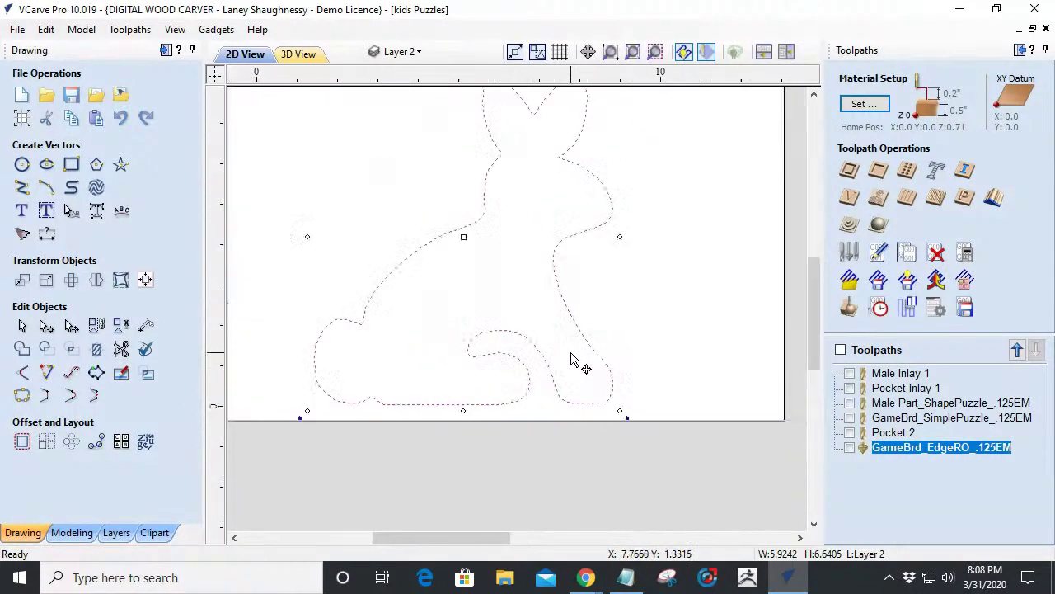
pyautogui.scroll(-3, 471, 306)
pyautogui.scroll(2, 516, 289)
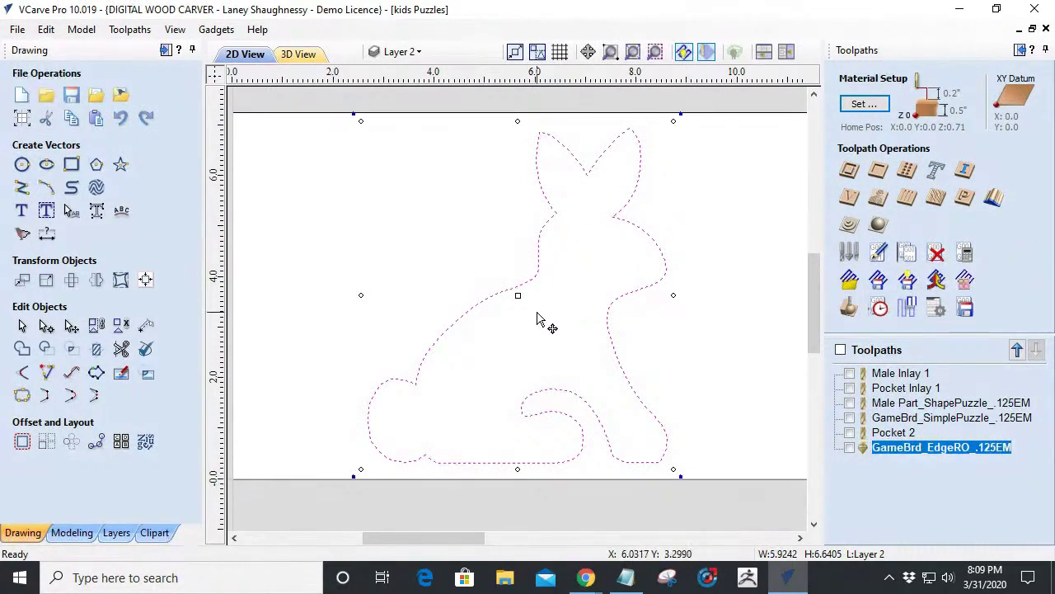
pyautogui.scroll(-1, 585, 255)
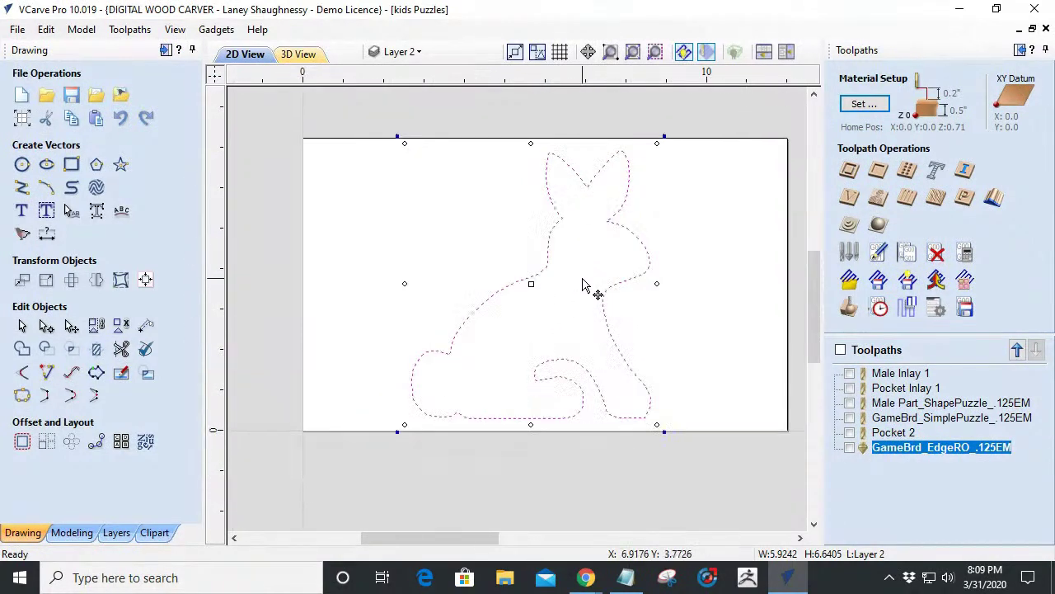
pyautogui.scroll(3, 648, 470)
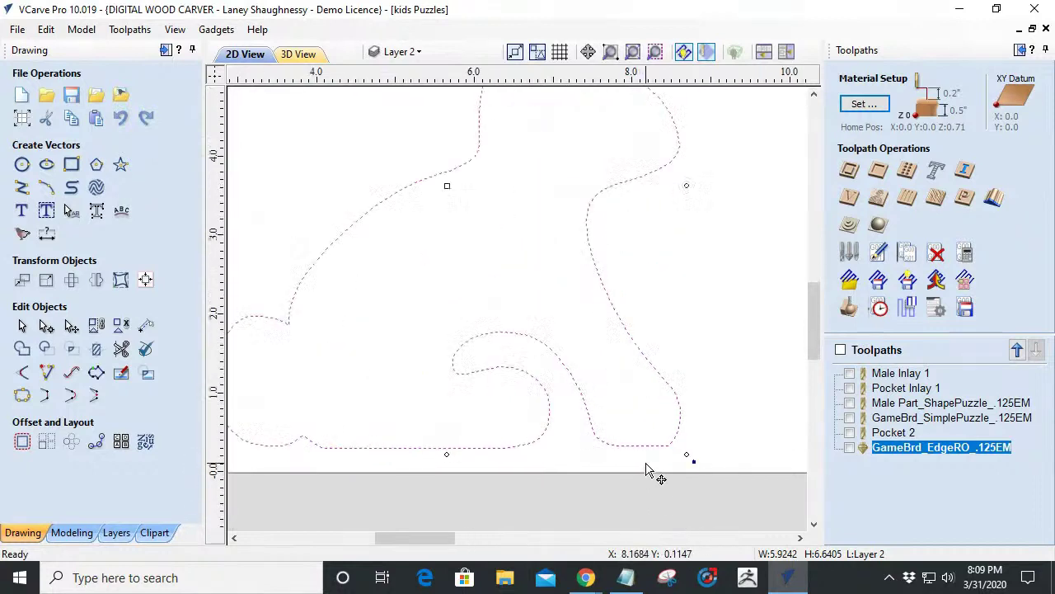
pyautogui.scroll(4, 648, 470)
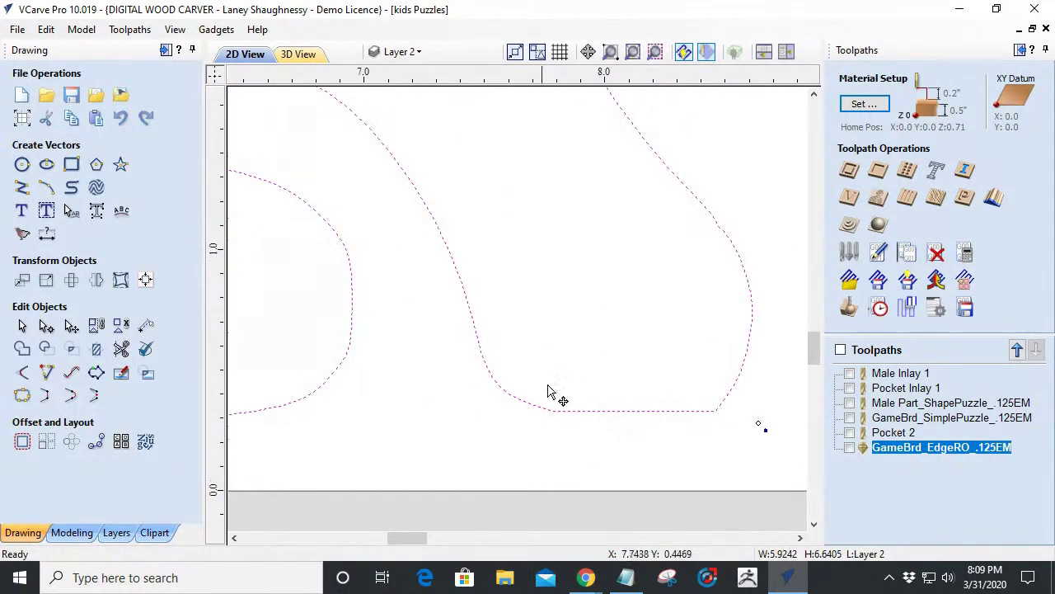
pyautogui.scroll(-5, 629, 261)
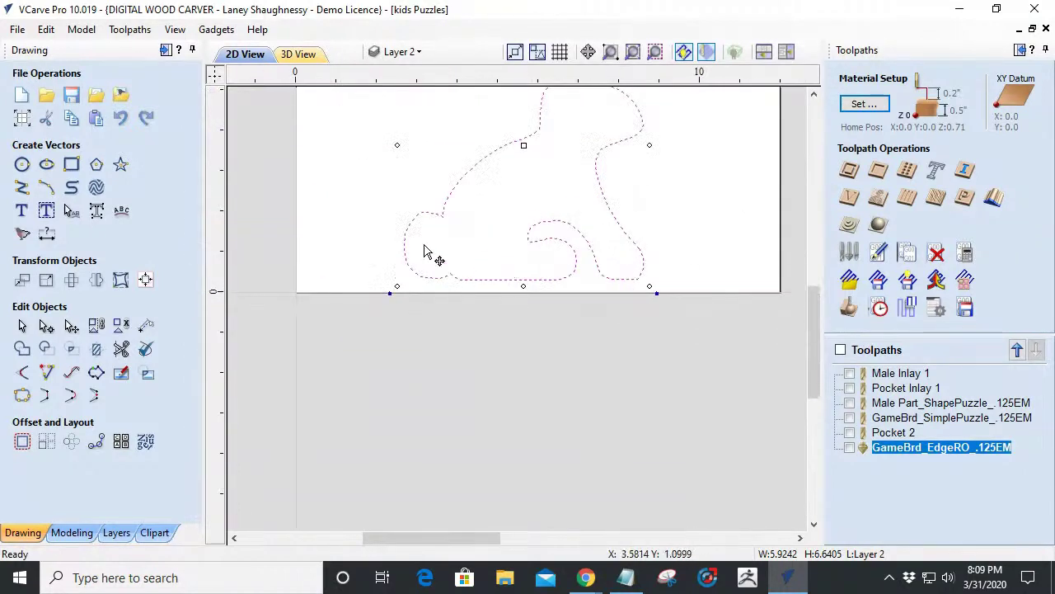
# Examine the rabbit outline's sharp neck corners, ears and legs, and its margins to the material edges.
pyautogui.scroll(-1, 583, 180)
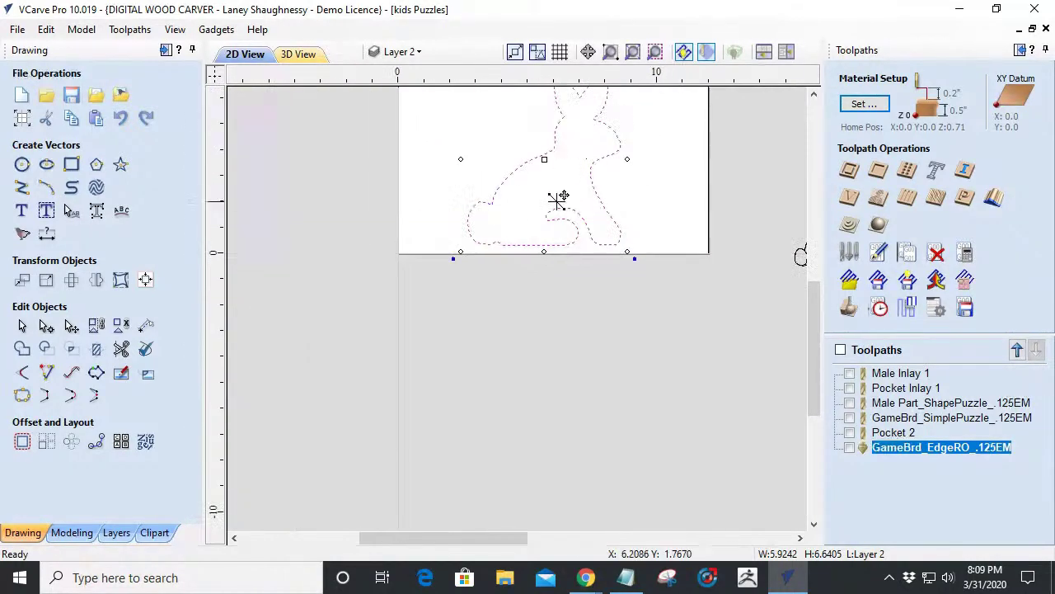
pyautogui.scroll(-2, 560, 217)
pyautogui.scroll(1, 566, 127)
pyautogui.scroll(5, 562, 124)
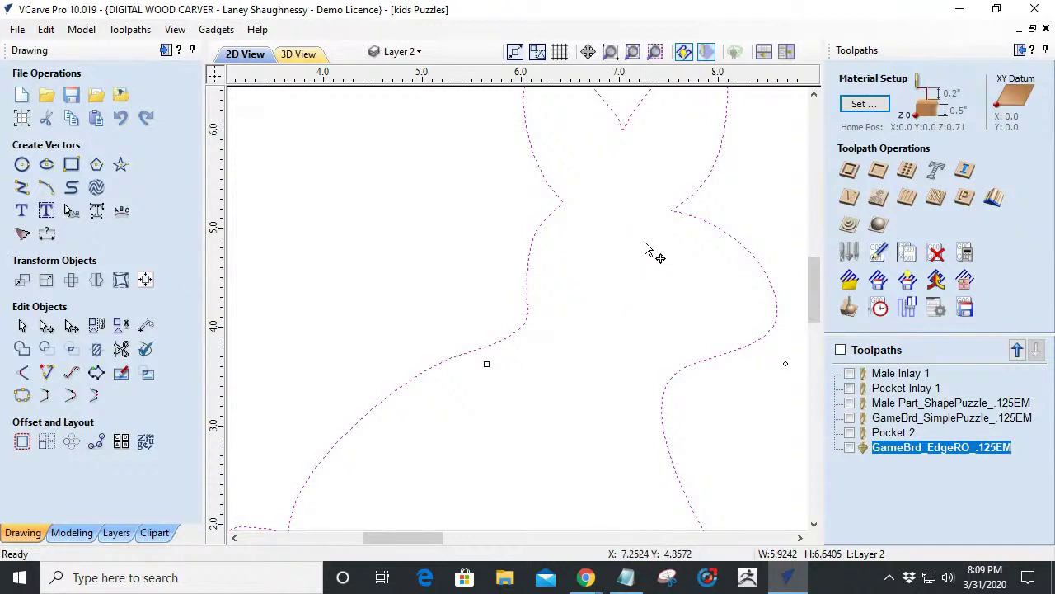
pyautogui.scroll(4, 674, 213)
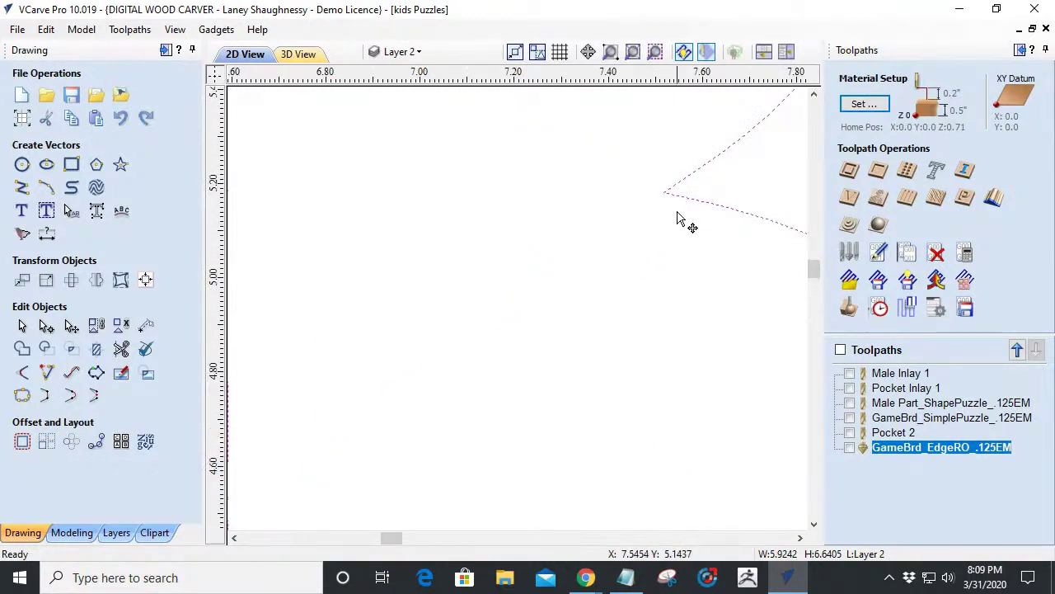
pyautogui.scroll(-8, 676, 216)
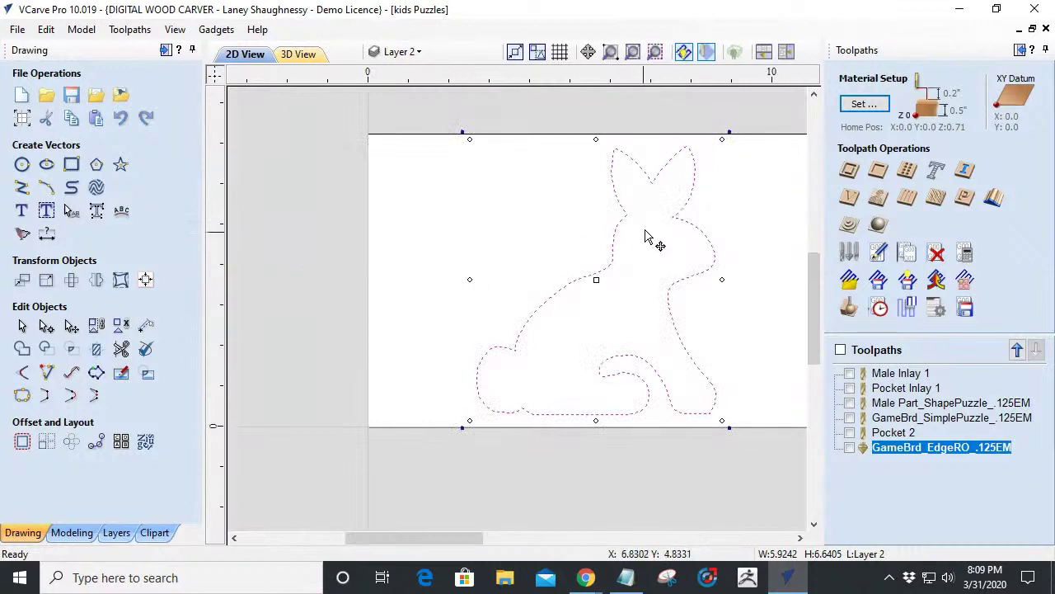
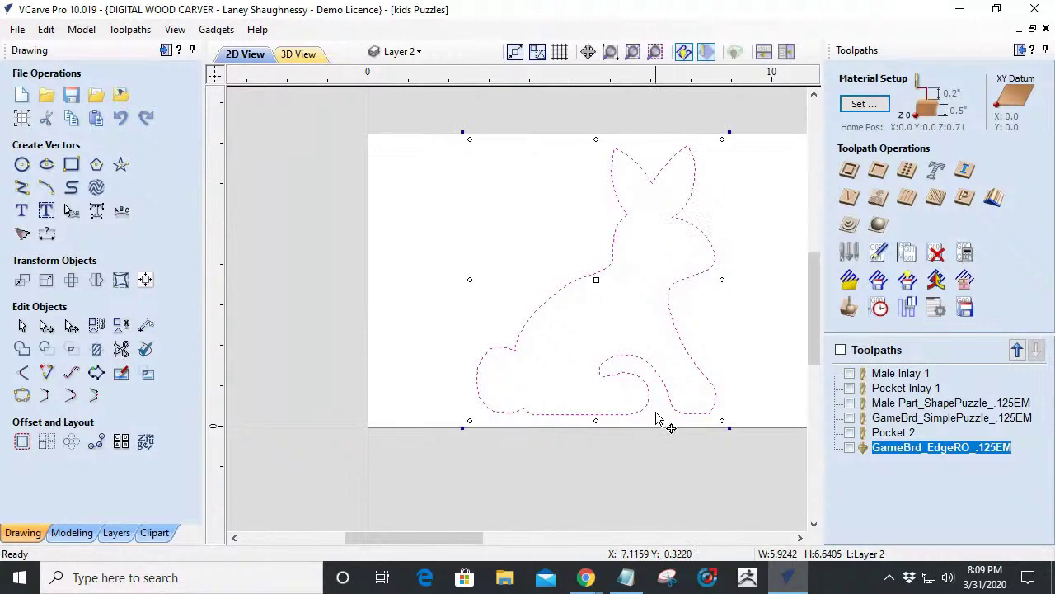
pyautogui.scroll(-1, 564, 341)
pyautogui.scroll(2, 627, 370)
pyautogui.scroll(-1, 627, 370)
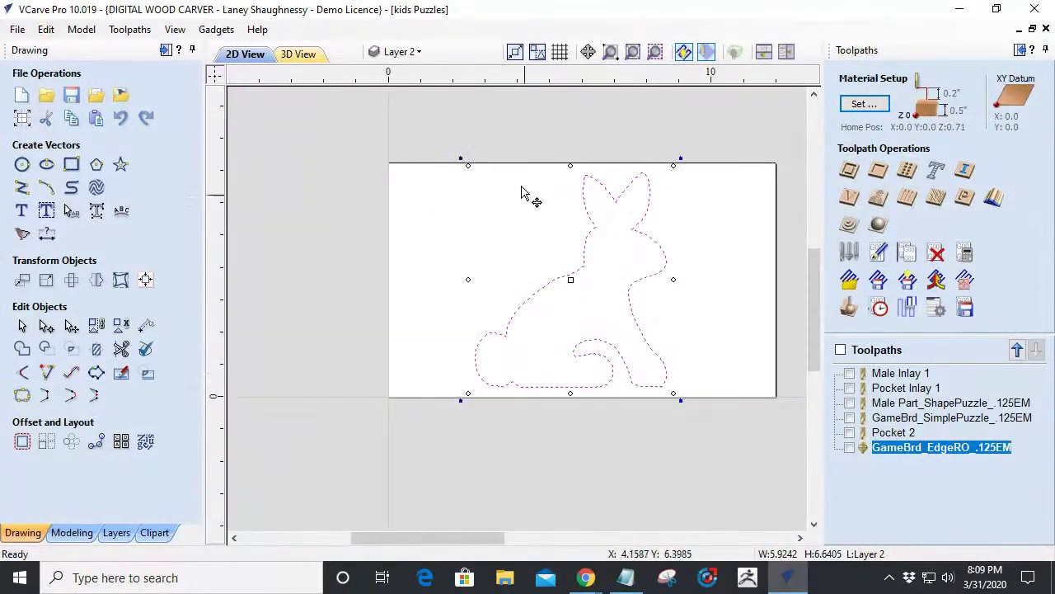
pyautogui.scroll(1, 541, 207)
pyautogui.scroll(-1, 760, 400)
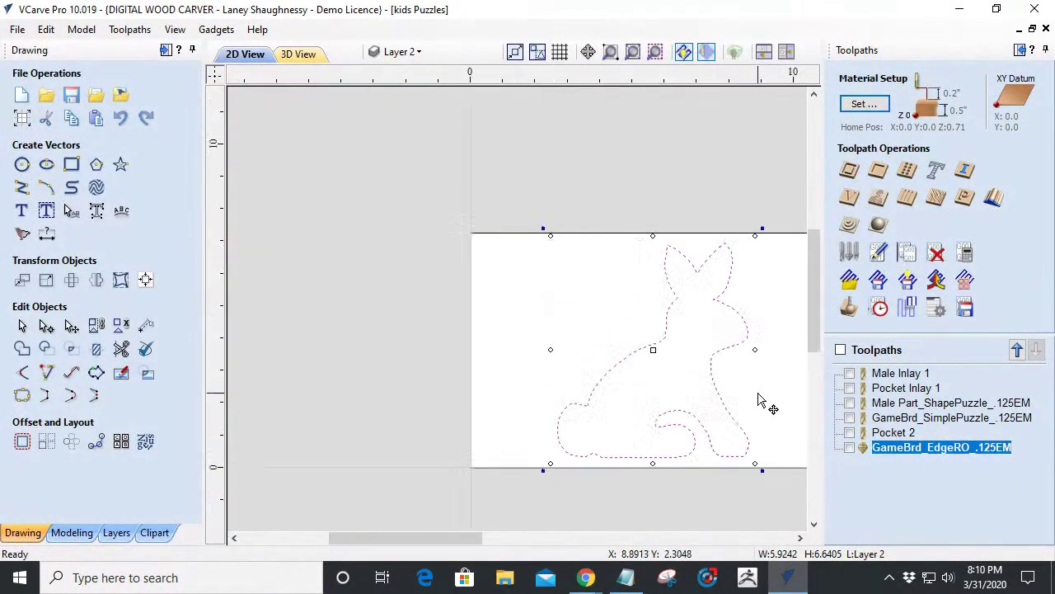
pyautogui.scroll(1, 765, 416)
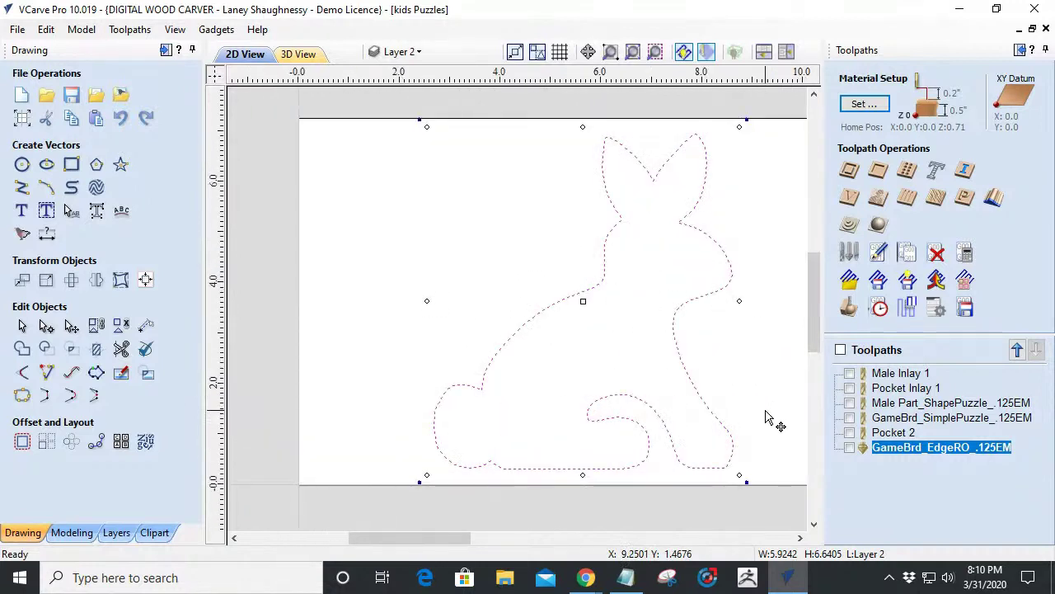
pyautogui.scroll(1, 766, 416)
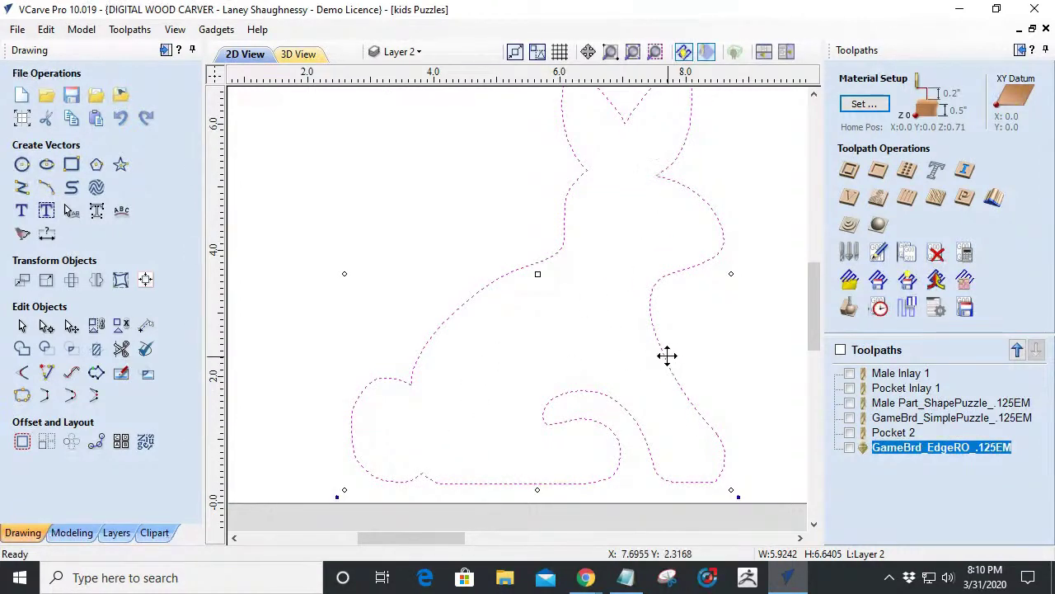
pyautogui.scroll(-1, 667, 356)
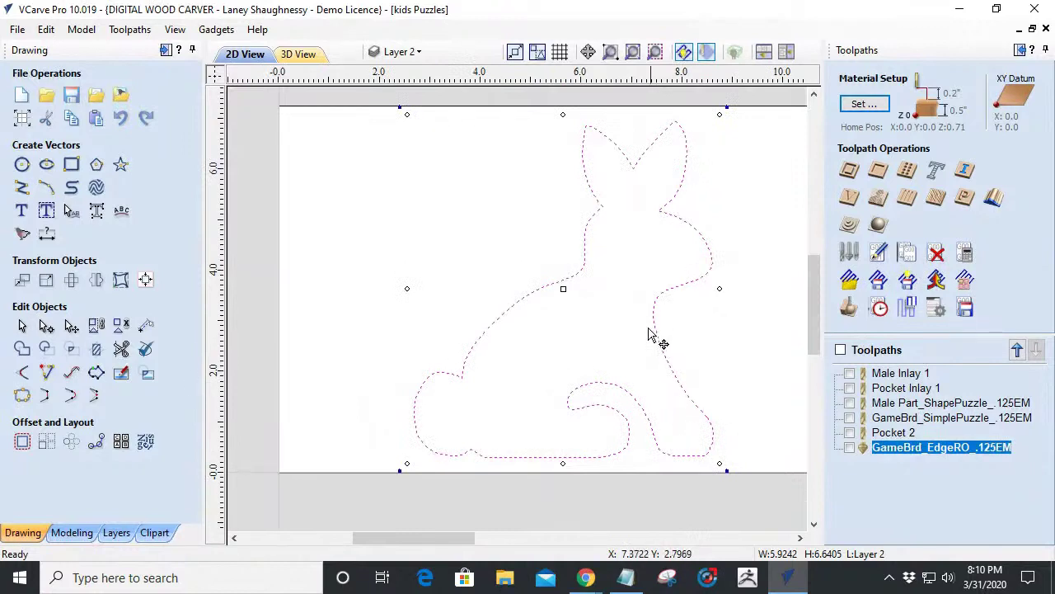
# Offset the rabbit outline inwards by .03125 inches without sharp offset corners, keeping the original and selecting the new vector.
pyautogui.click(503, 256)
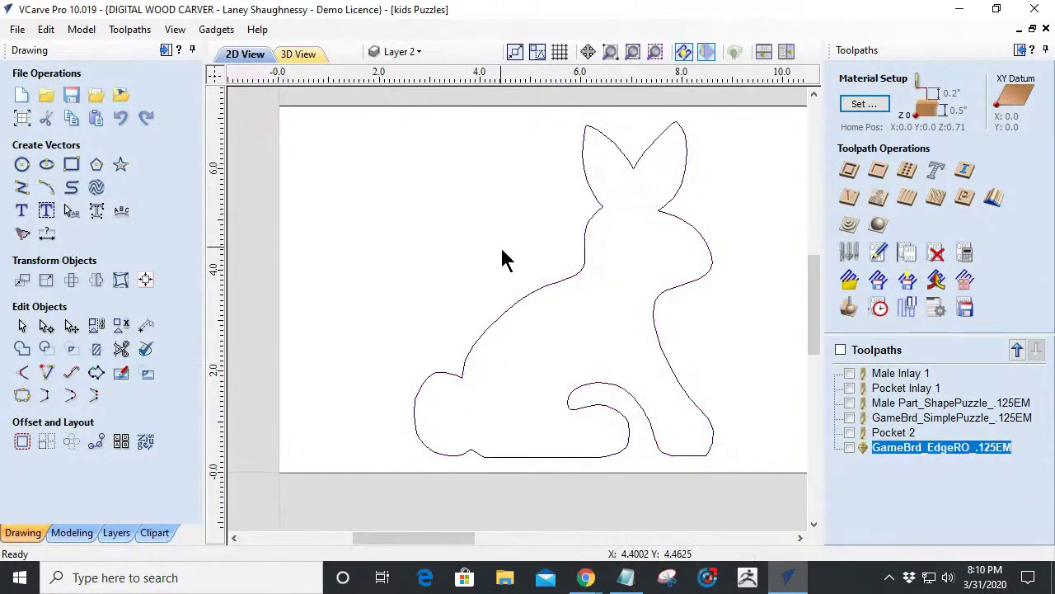
pyautogui.click(584, 264)
pyautogui.scroll(1, 585, 263)
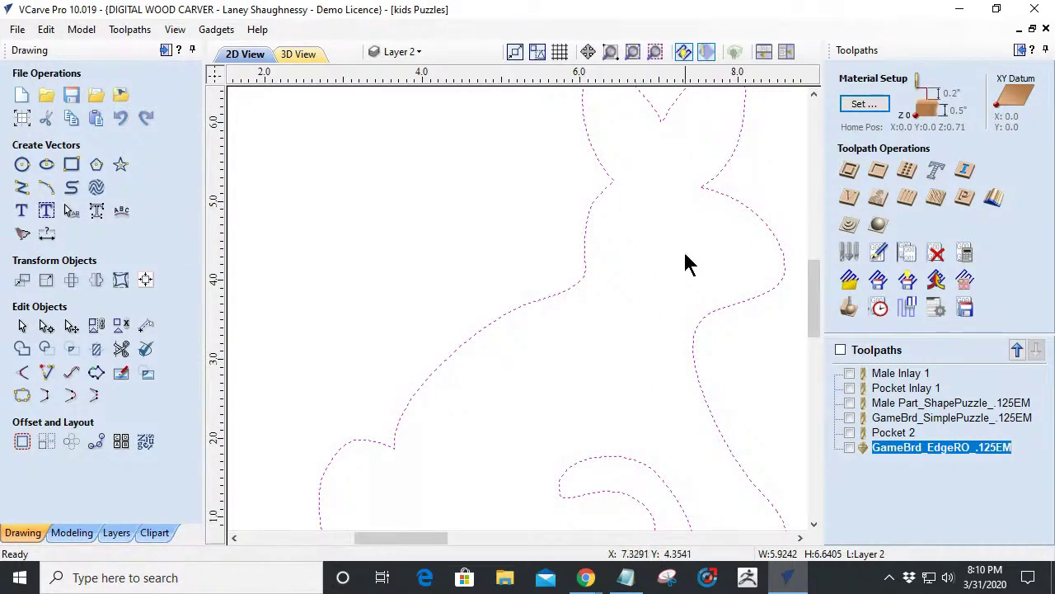
pyautogui.scroll(-2, 688, 262)
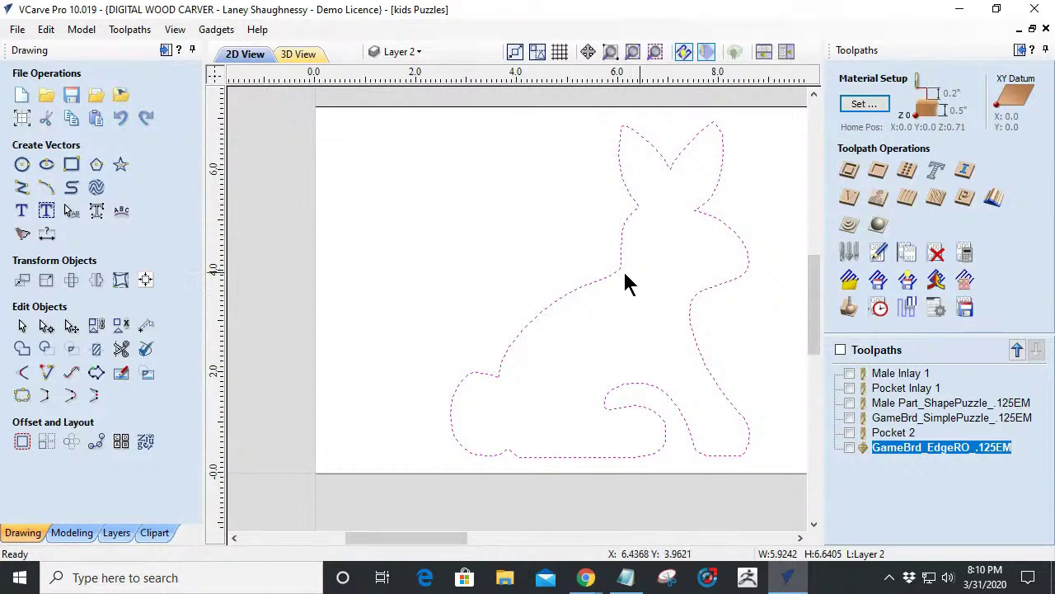
pyautogui.click(23, 441)
pyautogui.doubleClick(81, 212)
pyautogui.scroll(3, 527, 343)
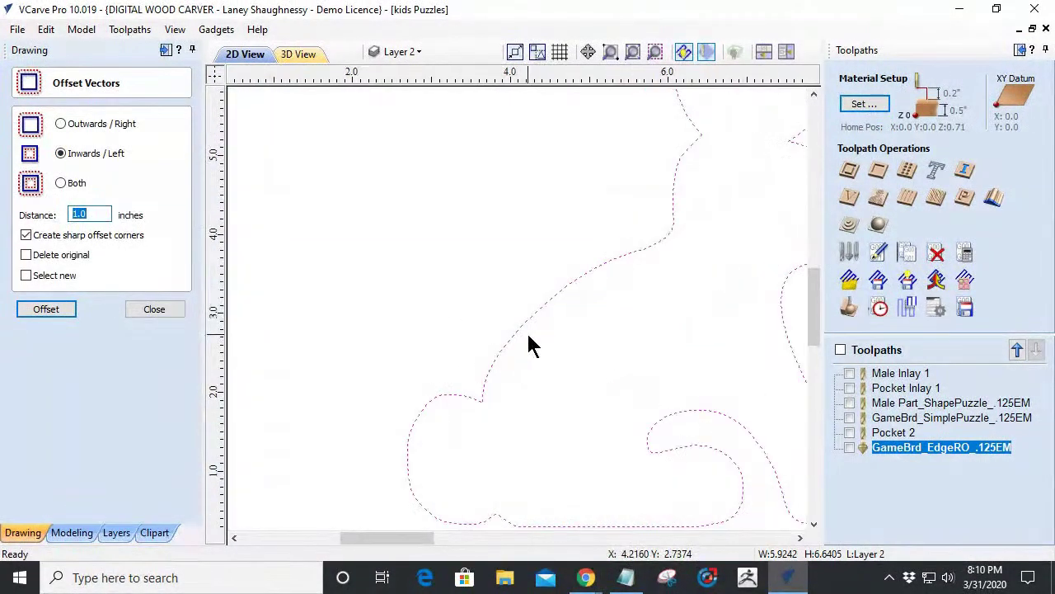
pyautogui.scroll(1, 531, 344)
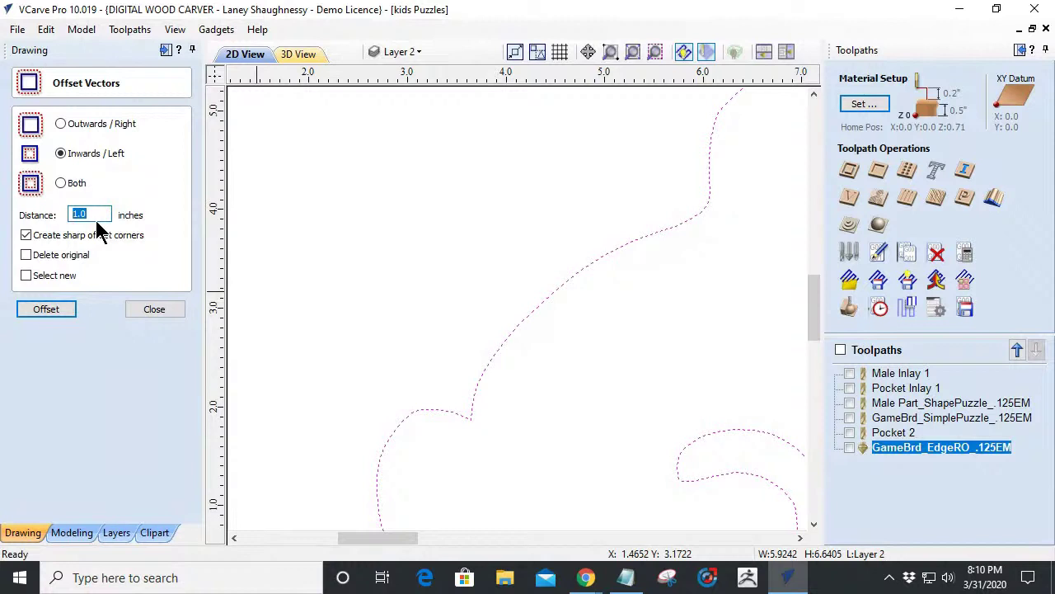
pyautogui.write('0')
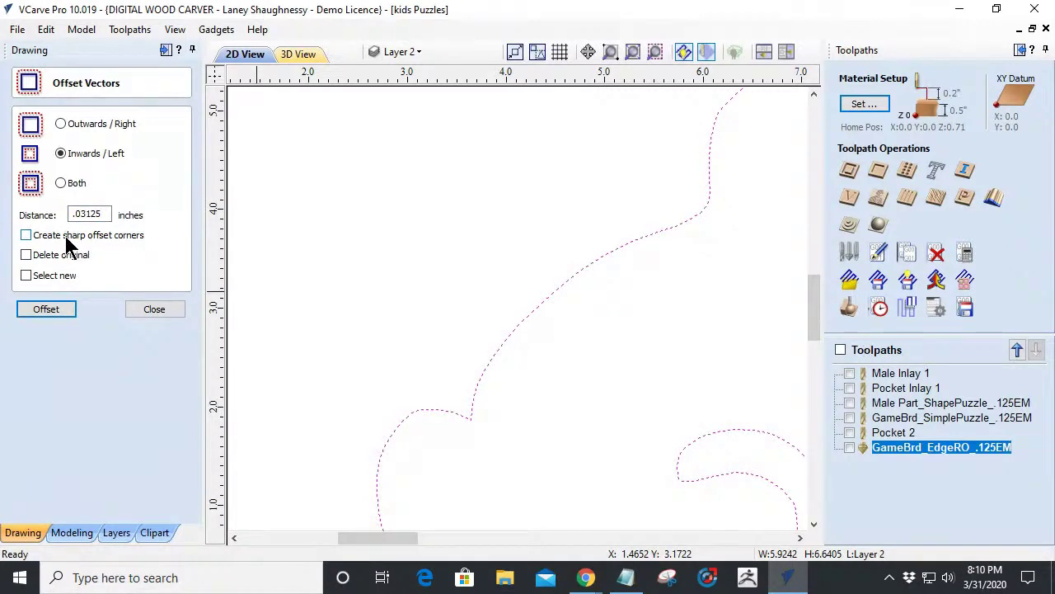
pyautogui.click(28, 276)
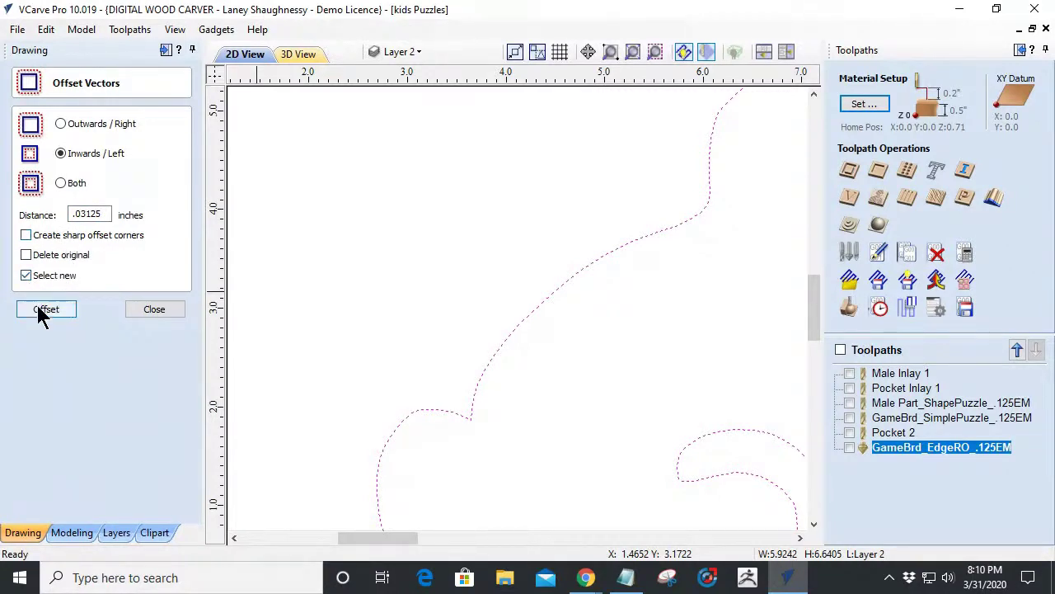
pyautogui.click(43, 312)
pyautogui.scroll(-3, 582, 360)
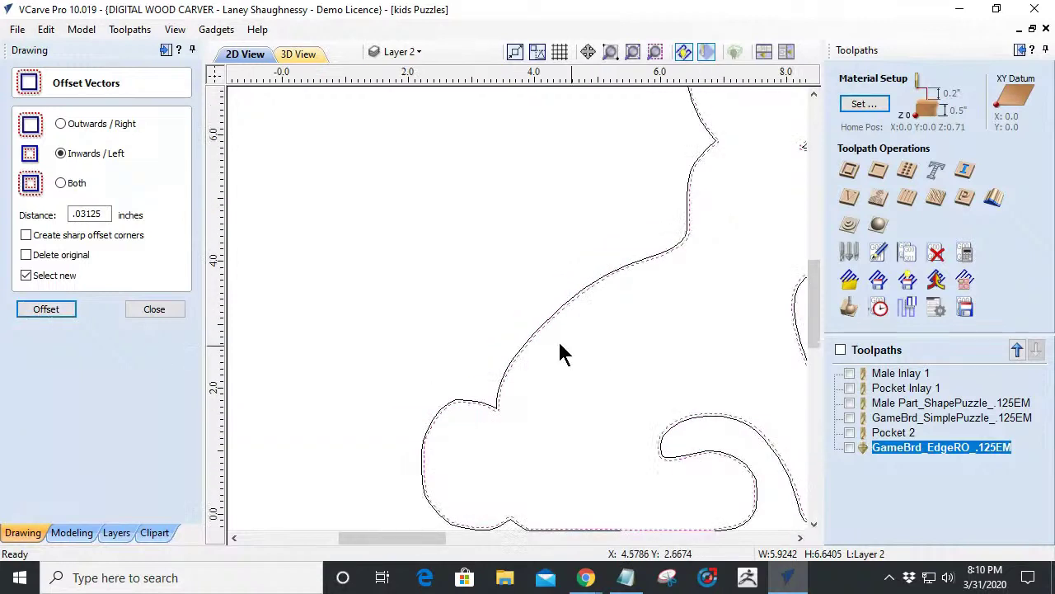
# Inspect the gap between the original rabbit outline and its inward offset around the head, ears and sharp neck corners.
pyautogui.scroll(4, 669, 235)
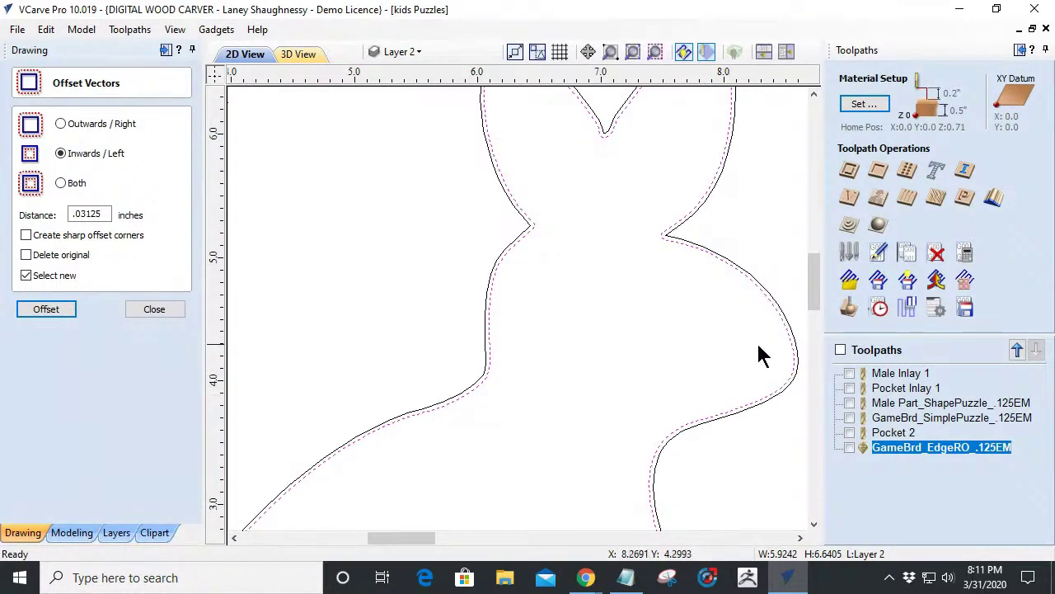
pyautogui.scroll(5, 760, 285)
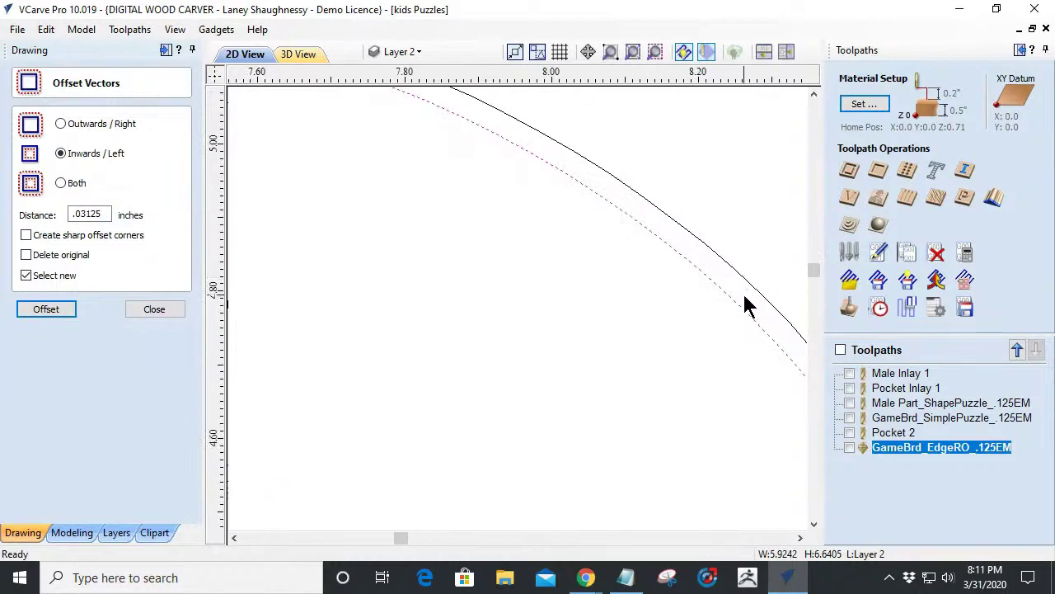
pyautogui.scroll(-5, 742, 310)
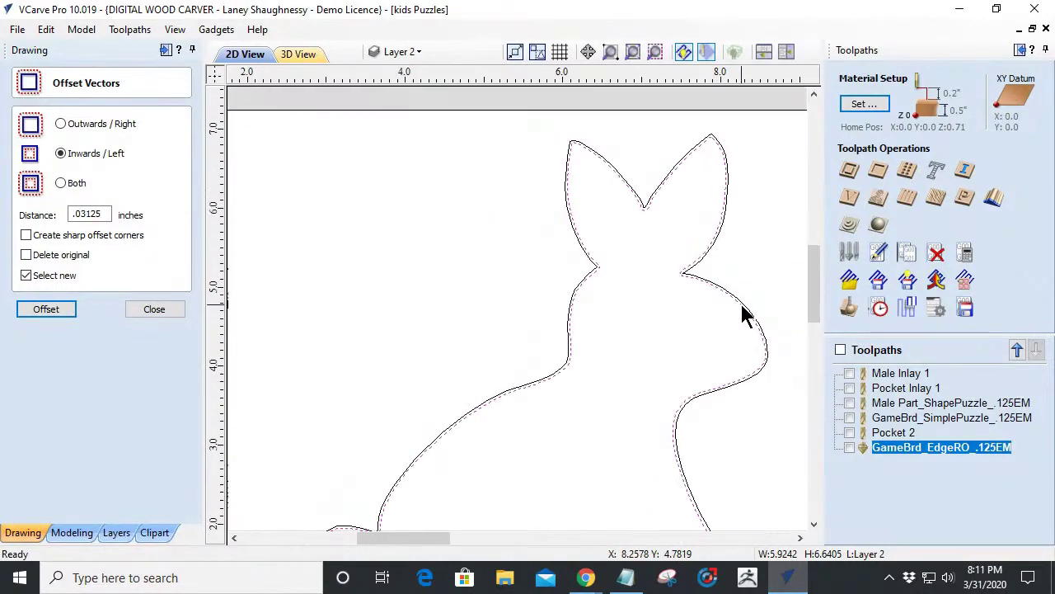
pyautogui.scroll(4, 695, 224)
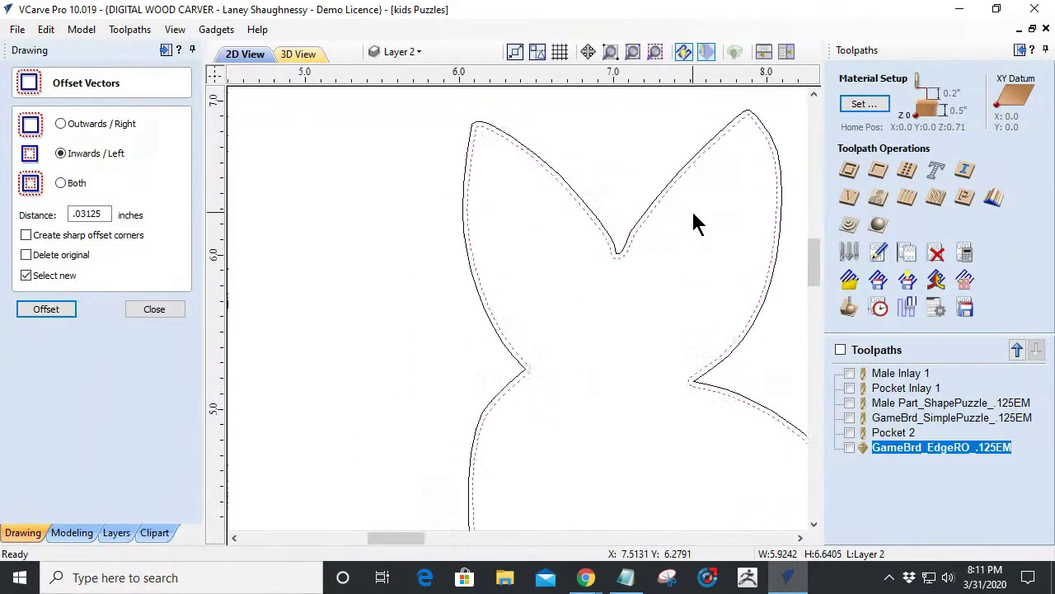
pyautogui.click(93, 213)
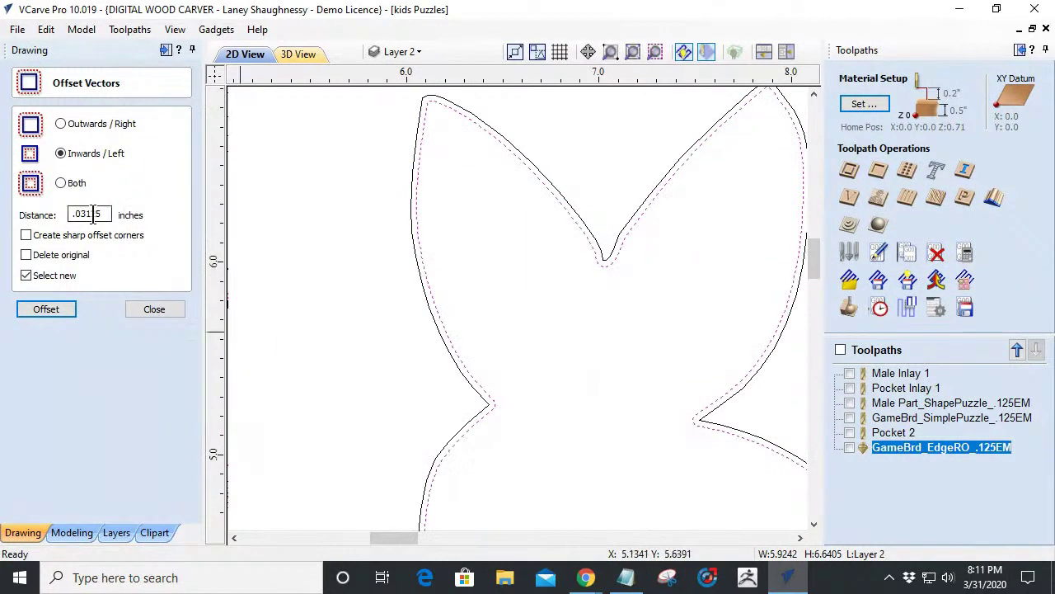
pyautogui.moveTo(85, 214); pyautogui.dragTo(184, 258)
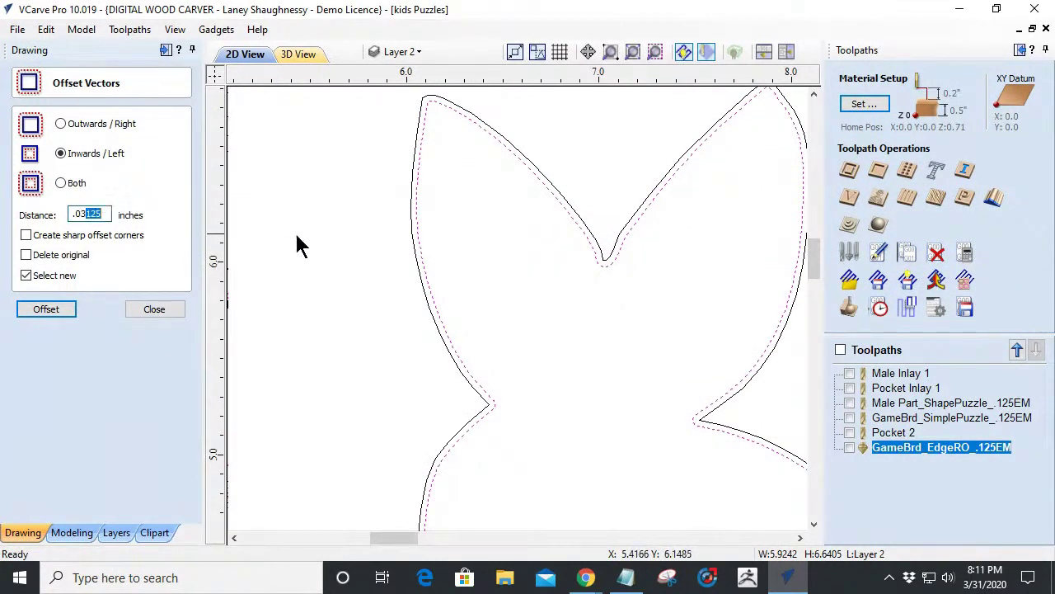
pyautogui.scroll(-3, 352, 272)
pyautogui.scroll(3, 334, 423)
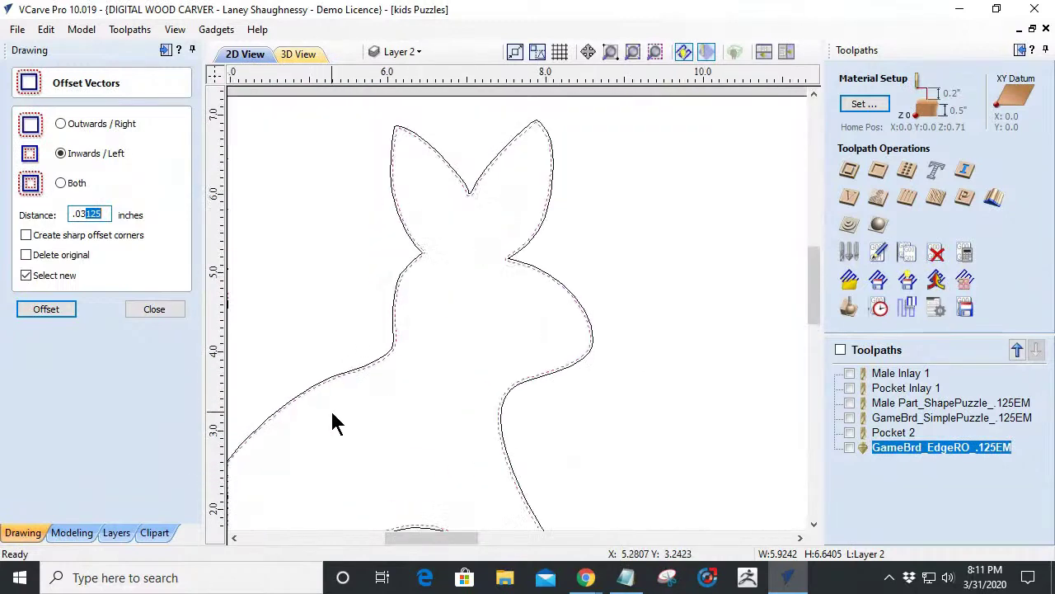
pyautogui.scroll(-2, 583, 322)
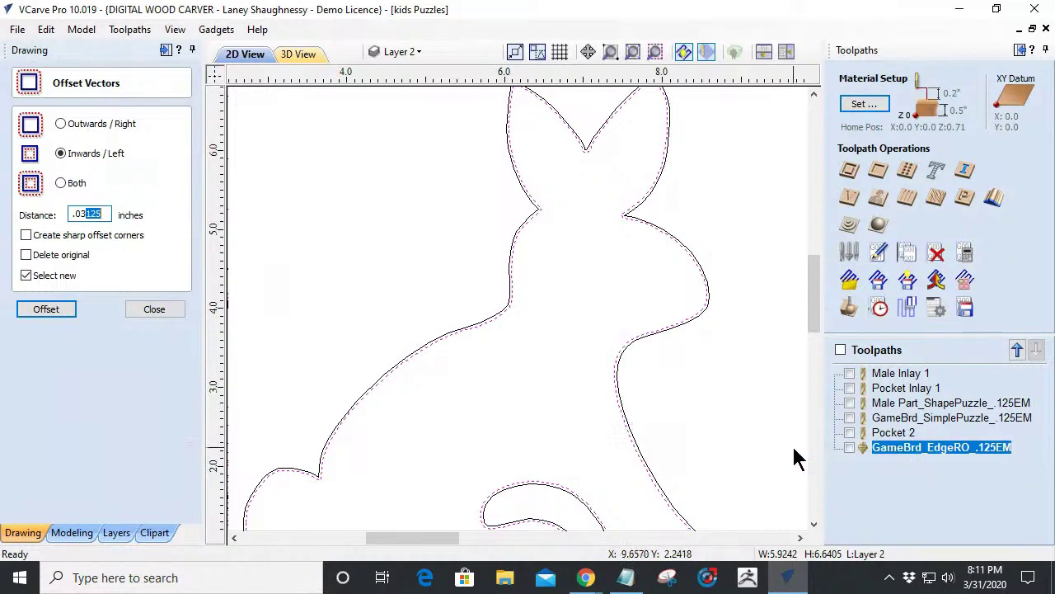
pyautogui.scroll(3, 608, 211)
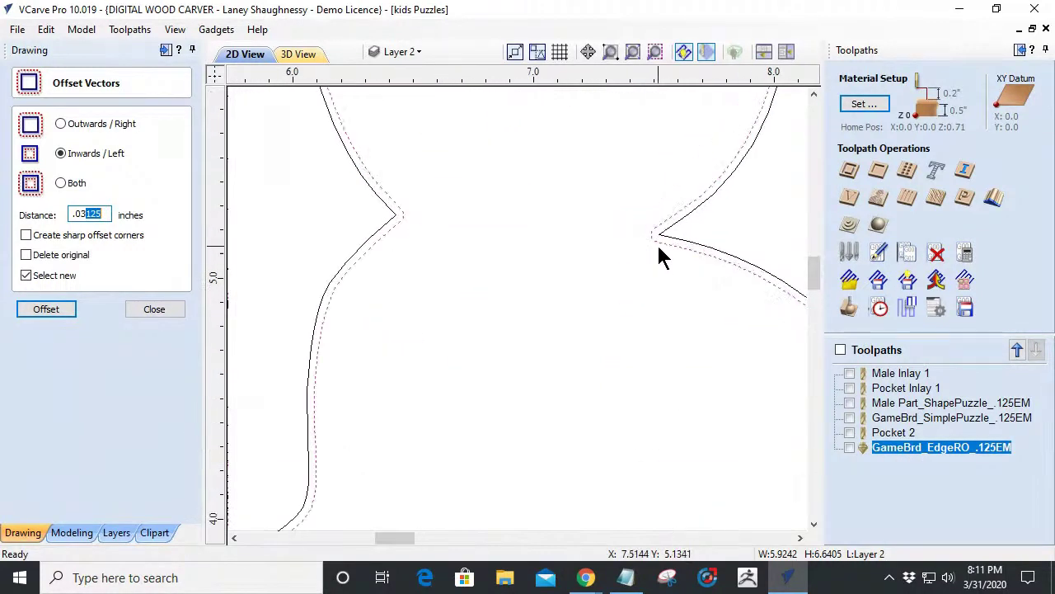
pyautogui.scroll(3, 639, 238)
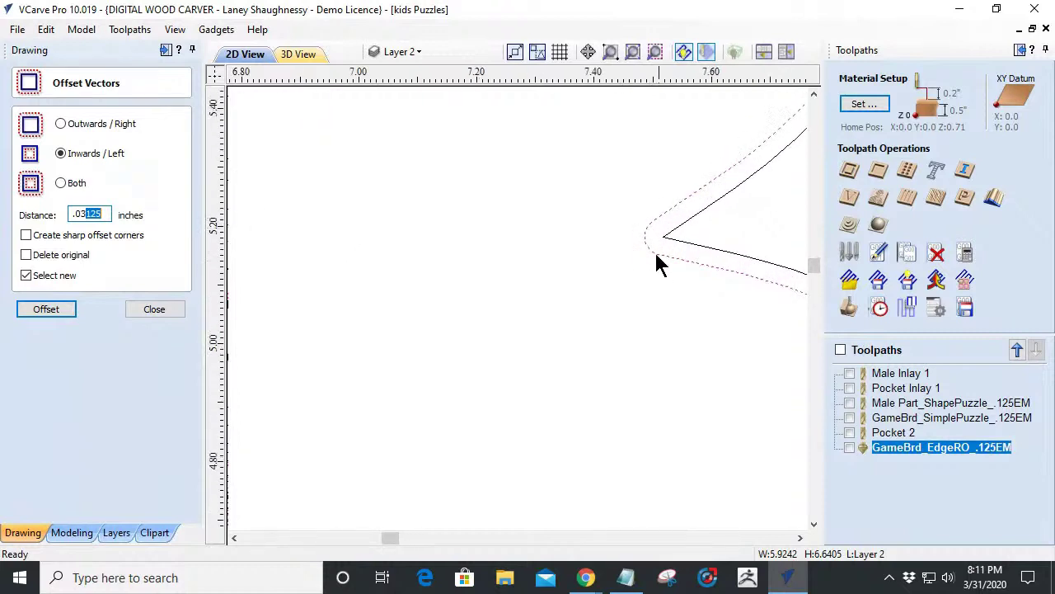
pyautogui.scroll(-3, 647, 256)
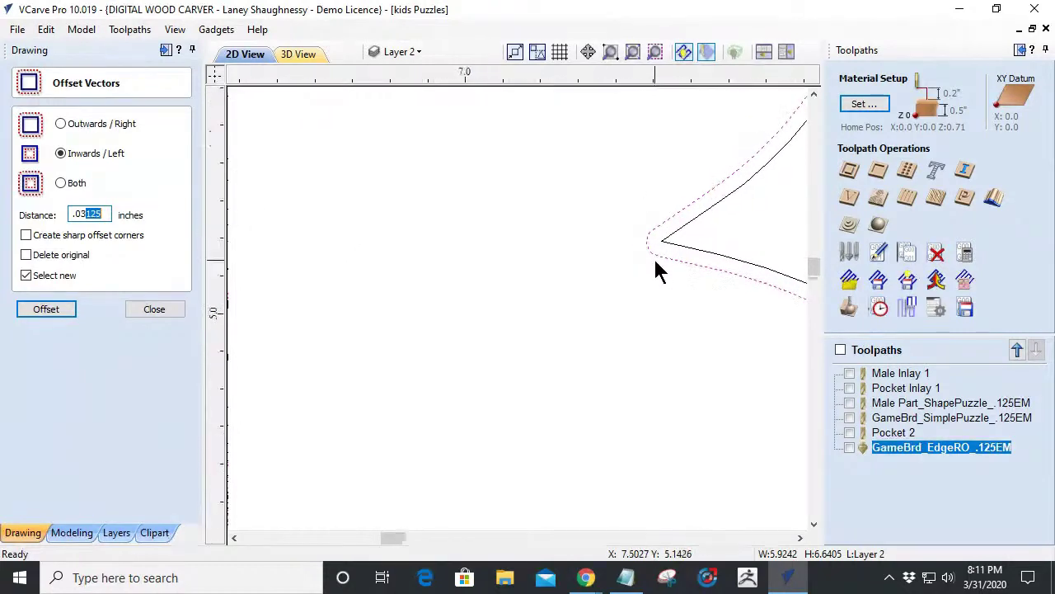
pyautogui.scroll(3, 675, 262)
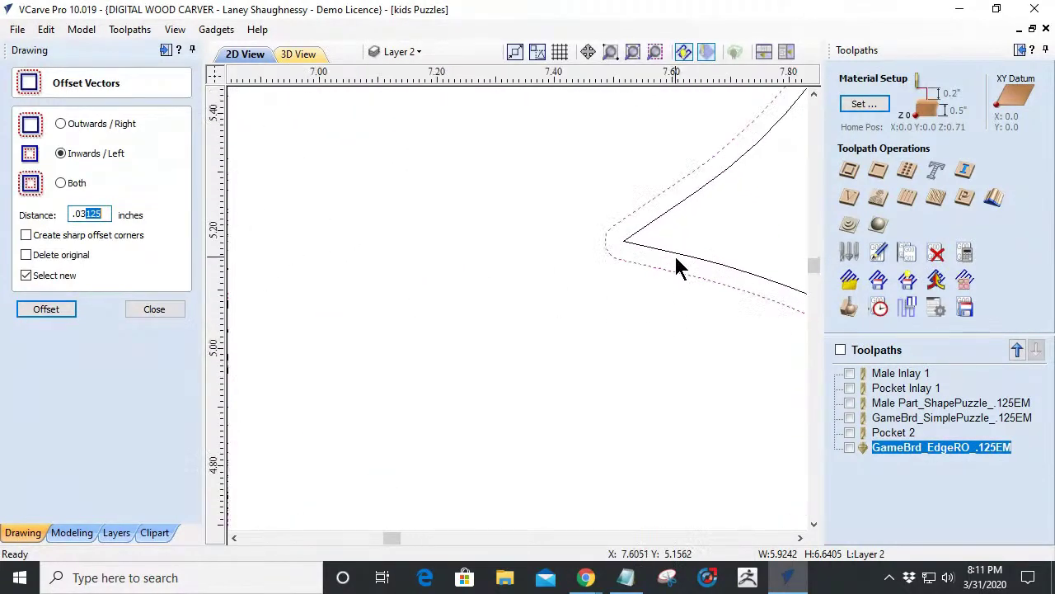
# Compare the two rabbit outlines by selecting the original and the inner offset in turn, checking the neck corners.
pyautogui.click(625, 245)
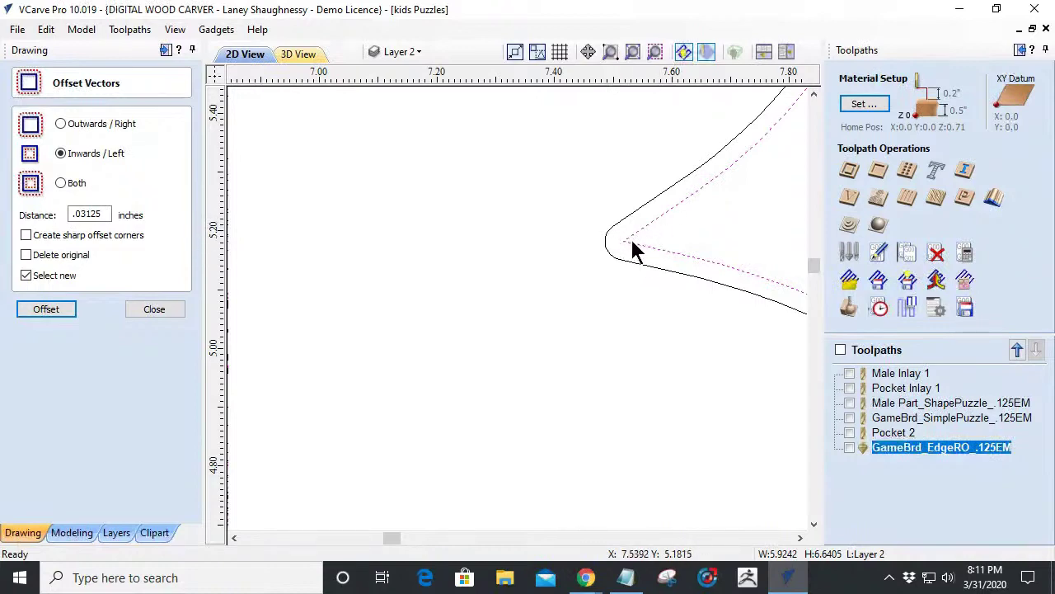
pyautogui.scroll(-10, 758, 276)
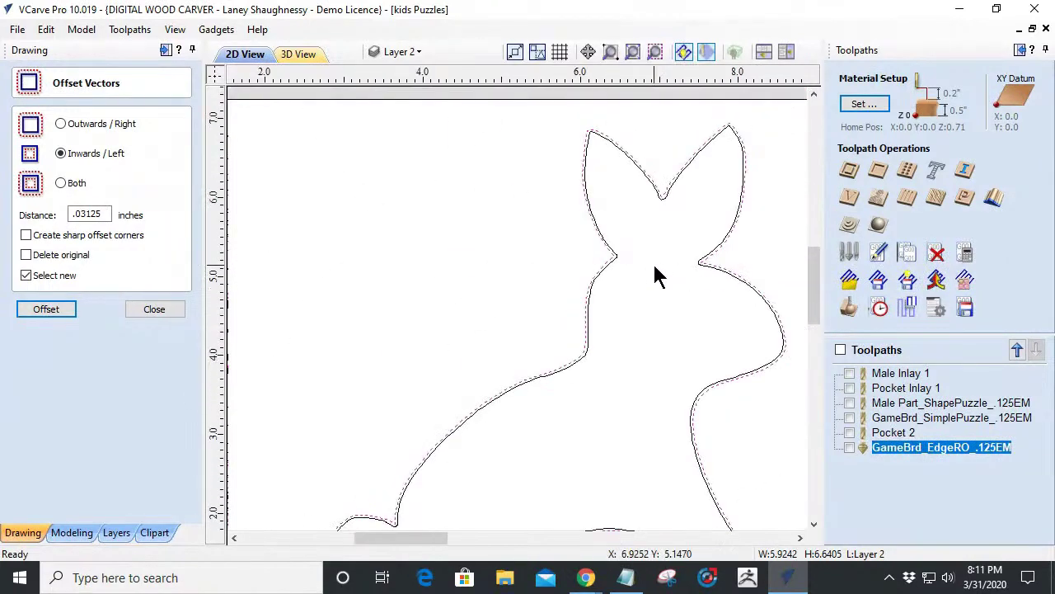
pyautogui.scroll(2, 683, 420)
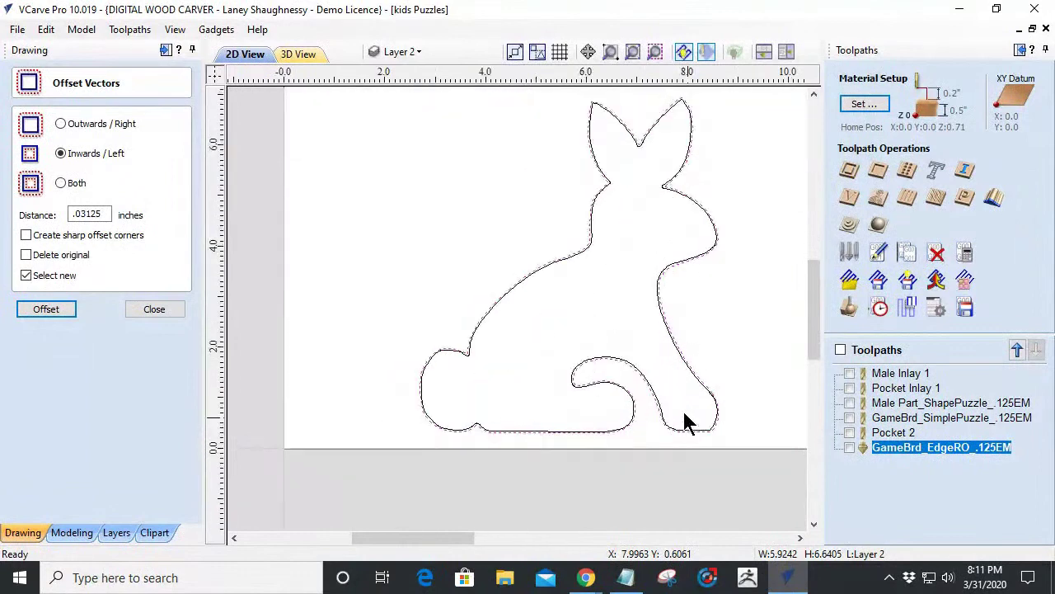
pyautogui.click(581, 261)
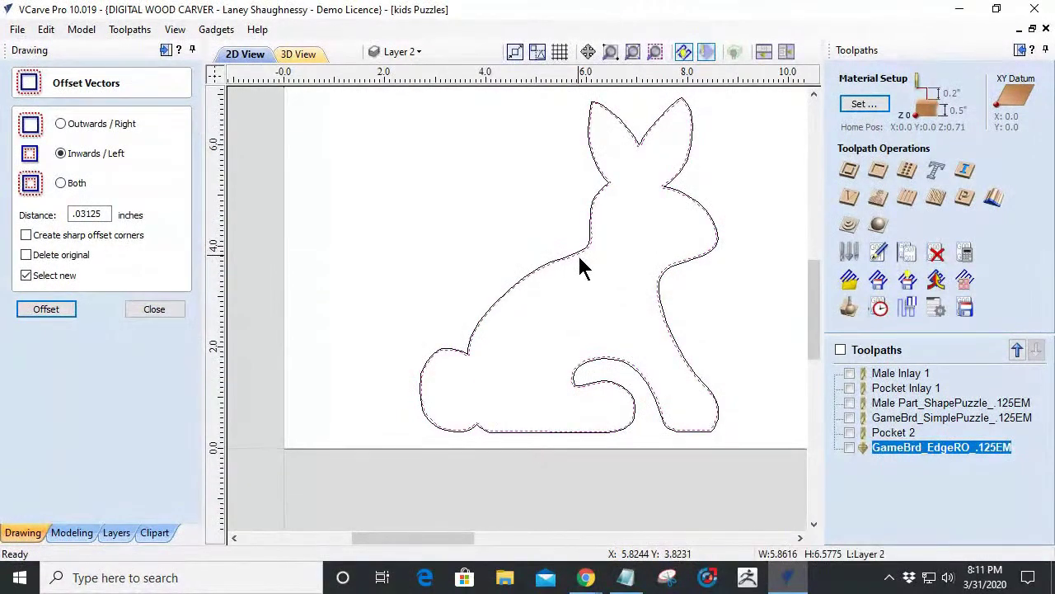
pyautogui.scroll(3, 608, 255)
pyautogui.scroll(-2, 693, 132)
pyautogui.scroll(4, 697, 107)
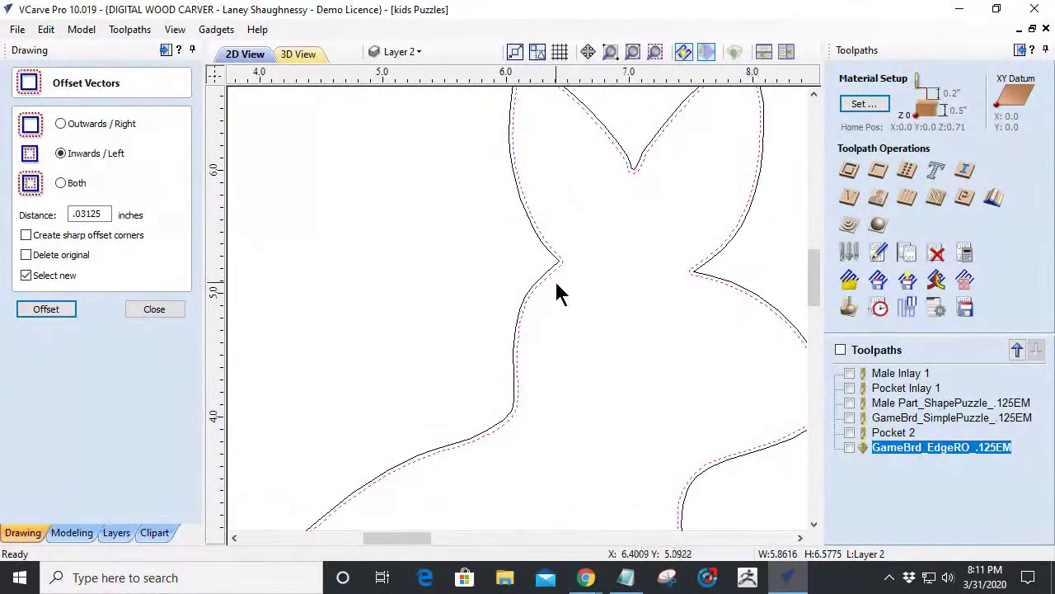
# Draw a 0.5-inch diameter circle centred at about X 7.0, Y 5.05 between the rabbit's two neck corners.
pyautogui.click(164, 316)
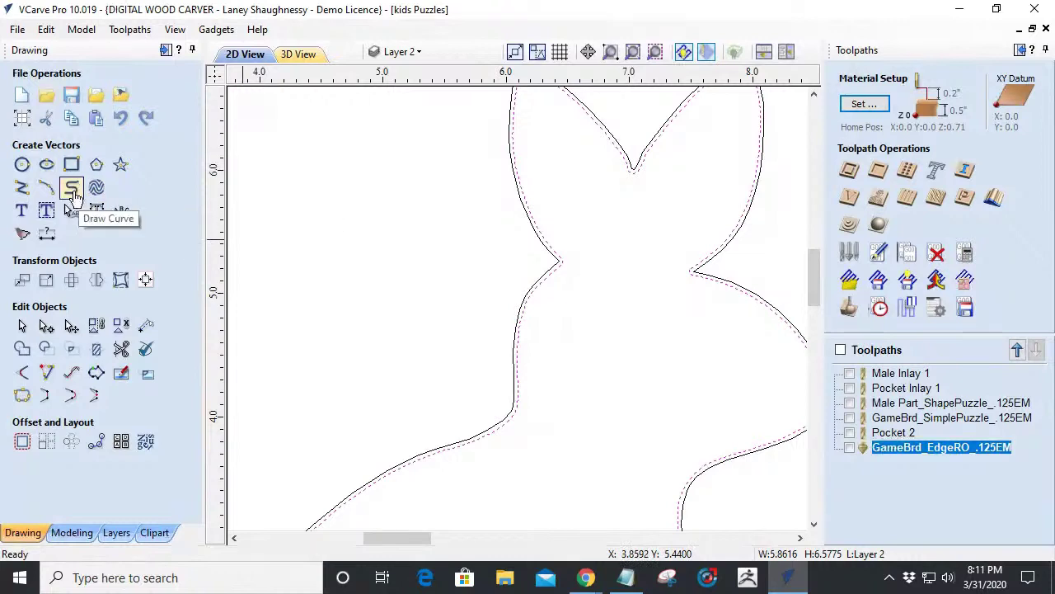
pyautogui.click(24, 168)
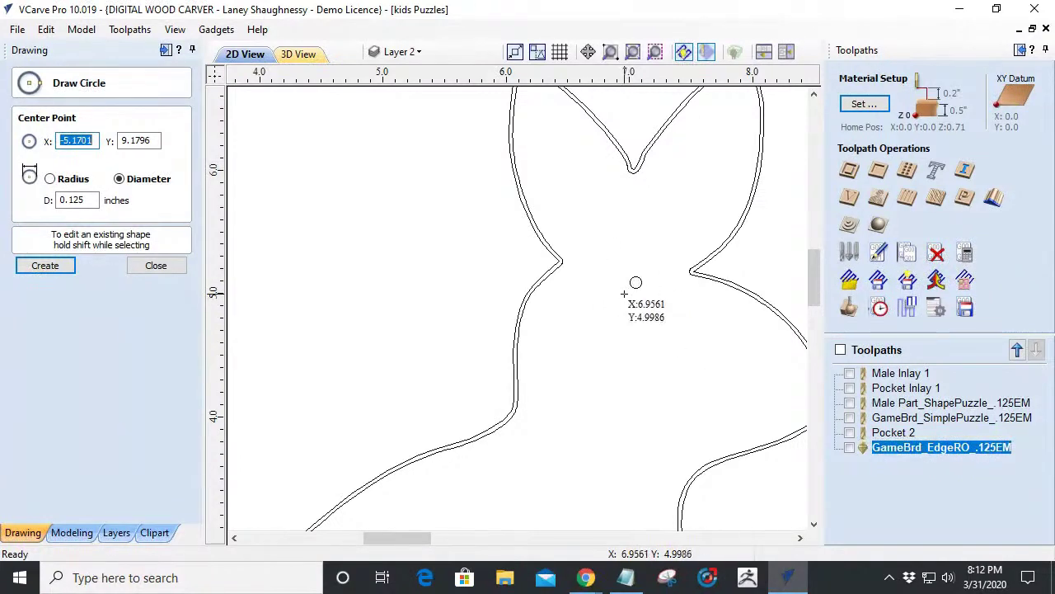
pyautogui.moveTo(85, 202); pyautogui.dragTo(49, 210)
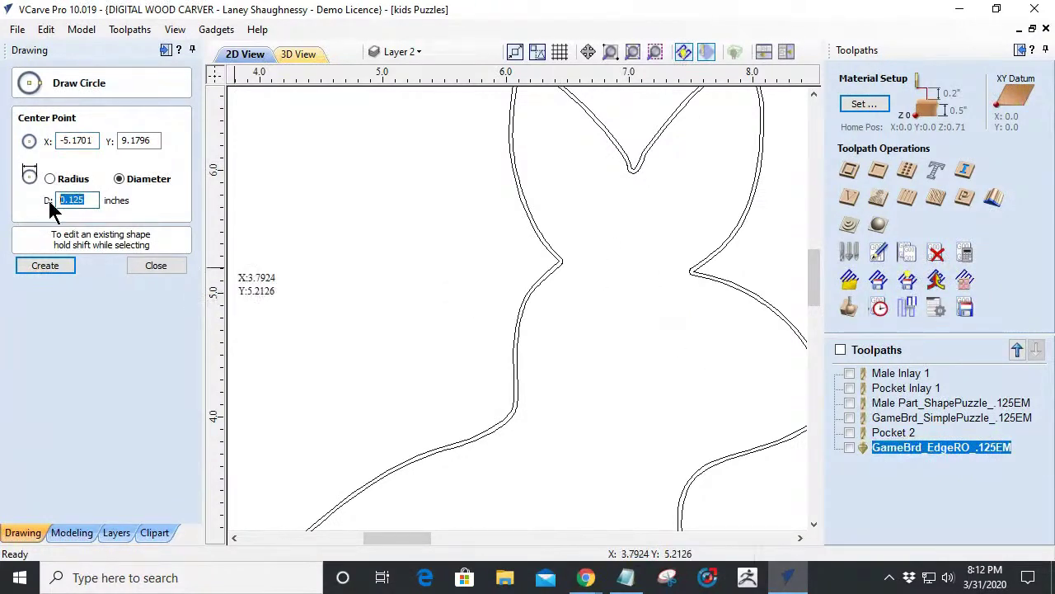
pyautogui.write('.')
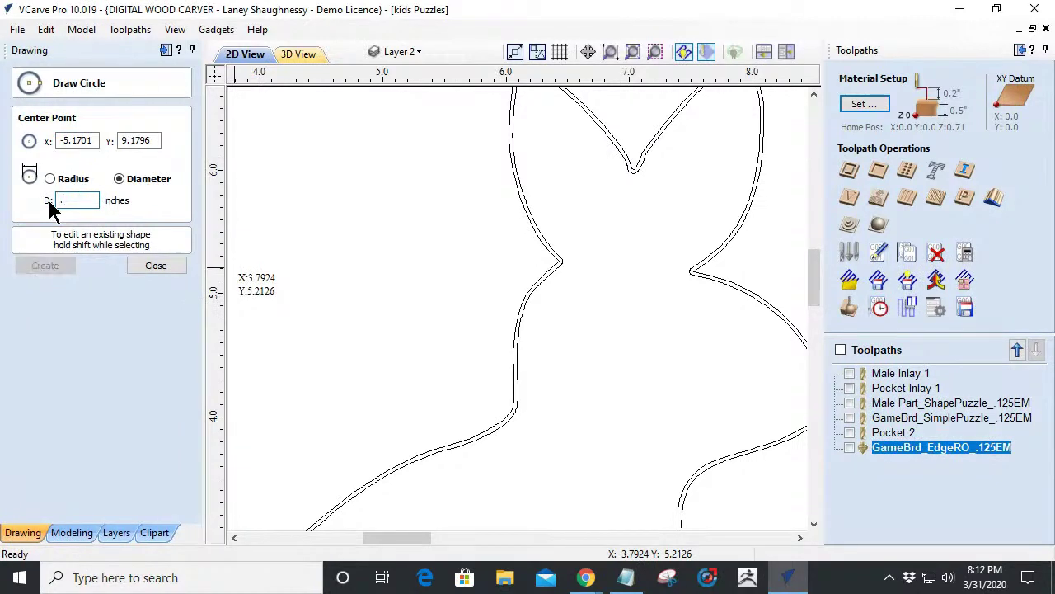
pyautogui.write('375')
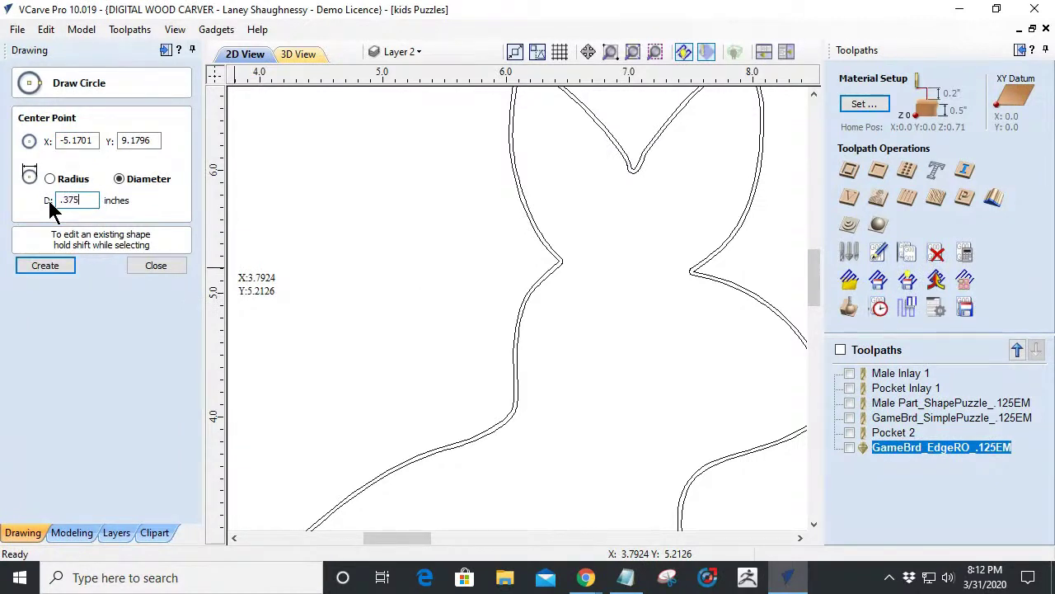
pyautogui.press('BackSpace')
pyautogui.press('BackSpace')
pyautogui.press('BackSpace')
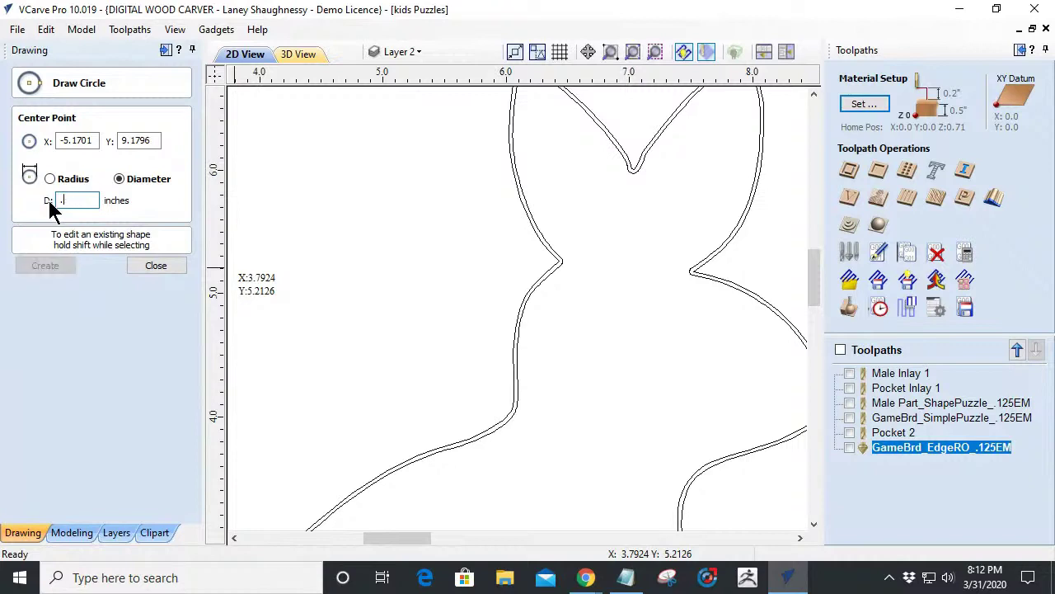
pyautogui.write('5')
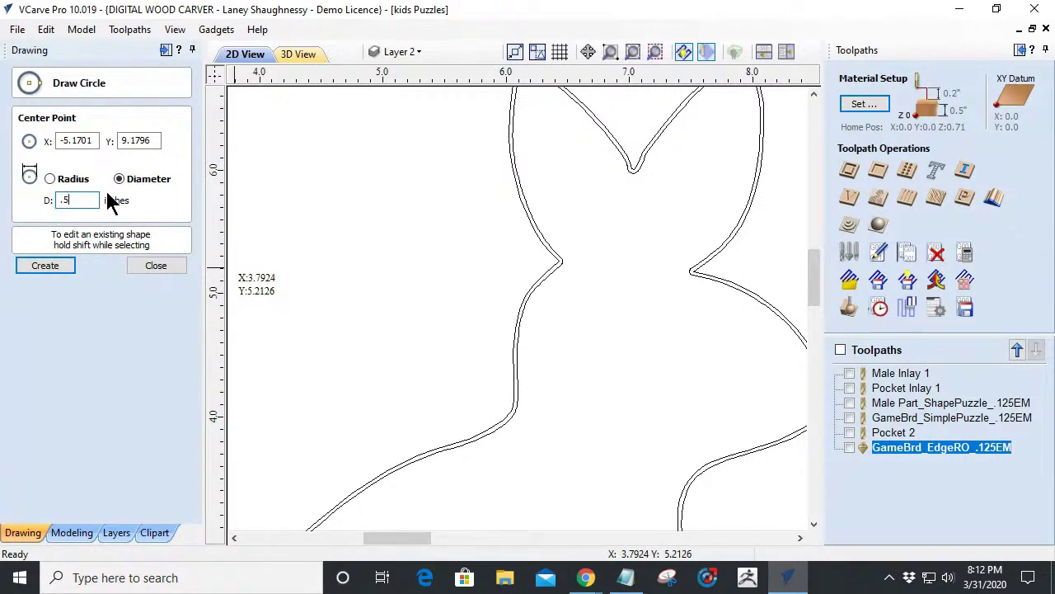
pyautogui.click(630, 287)
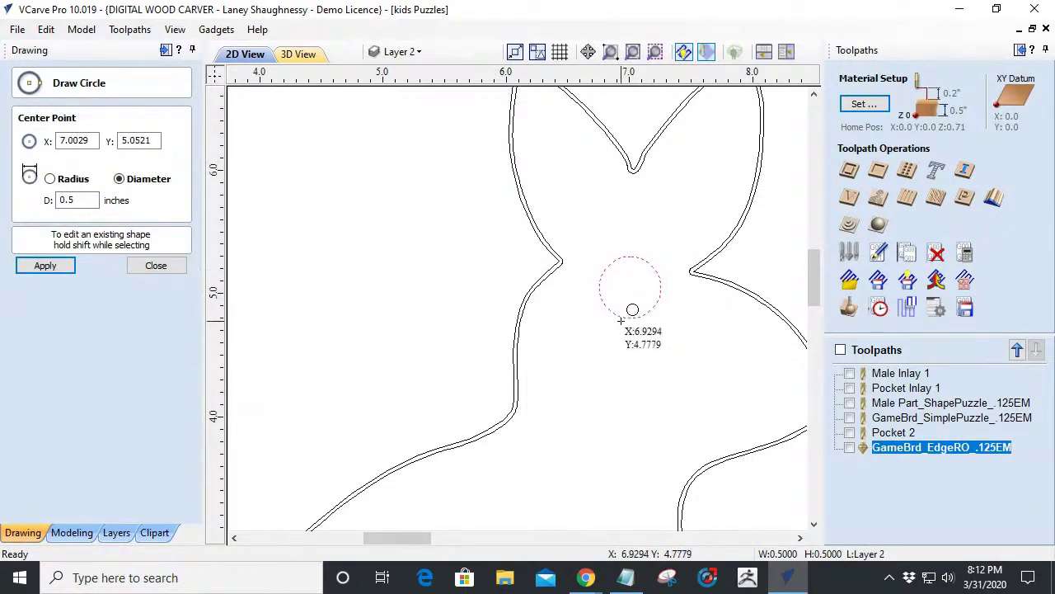
pyautogui.scroll(-4, 621, 320)
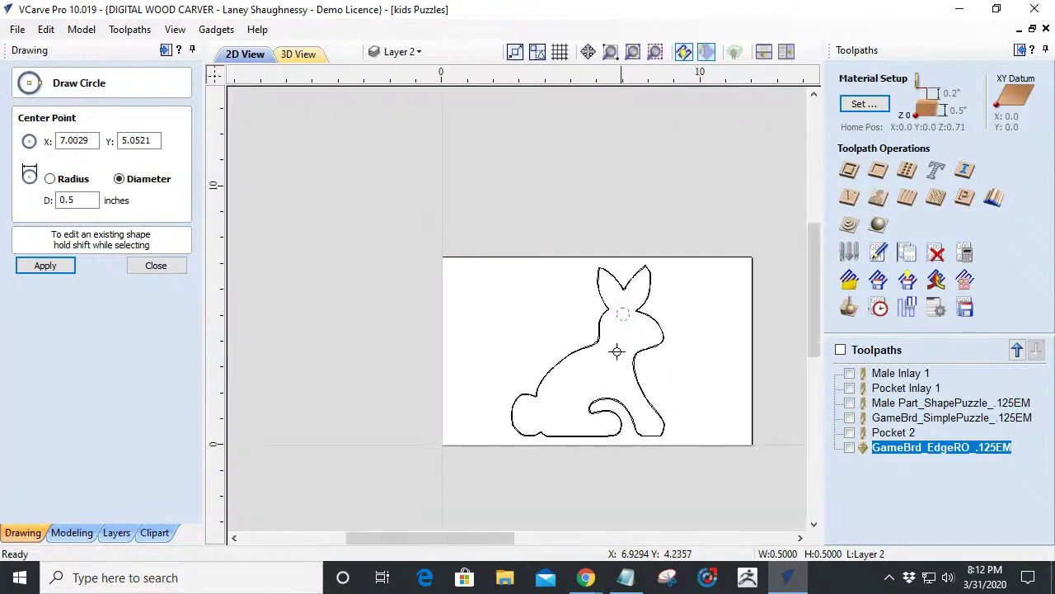
pyautogui.scroll(2, 607, 371)
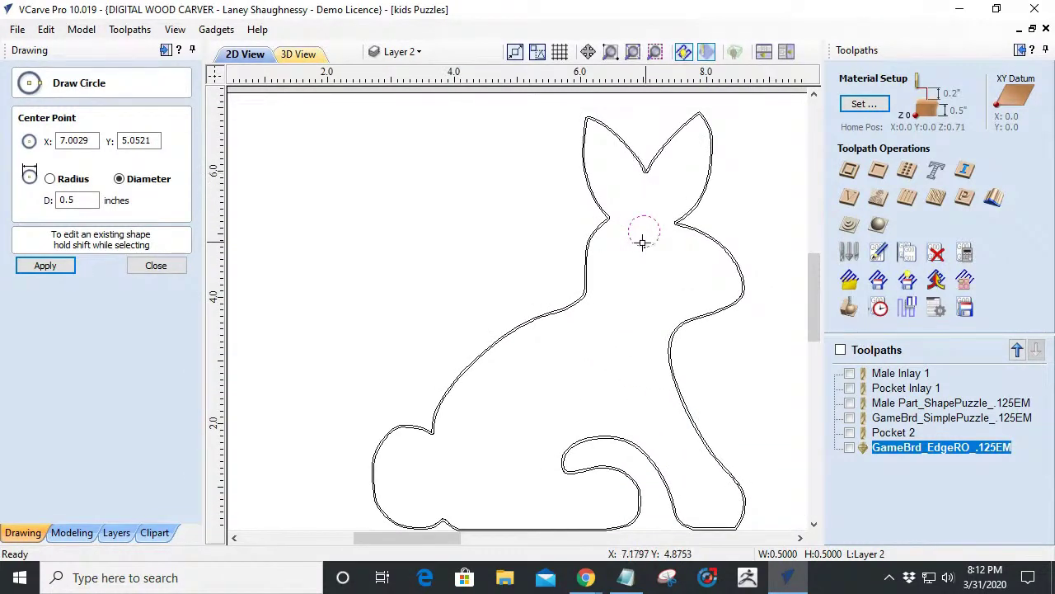
pyautogui.click(156, 266)
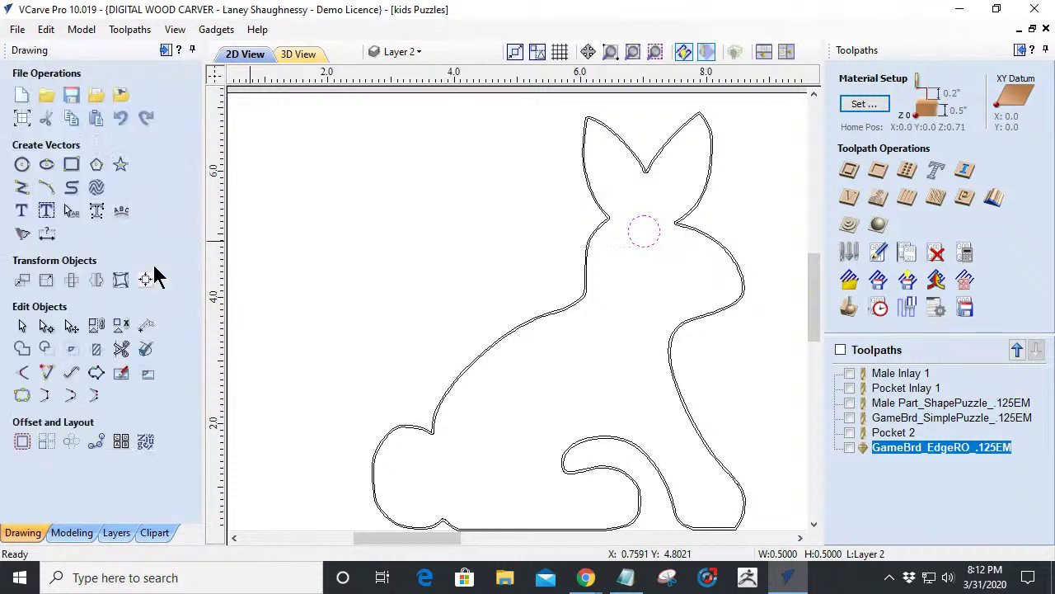
# Draw a three-point arc sagging downwards between the inner outline's two neck corners, across the circle, with a radius of about 1.24 inches.
pyautogui.scroll(2, 672, 175)
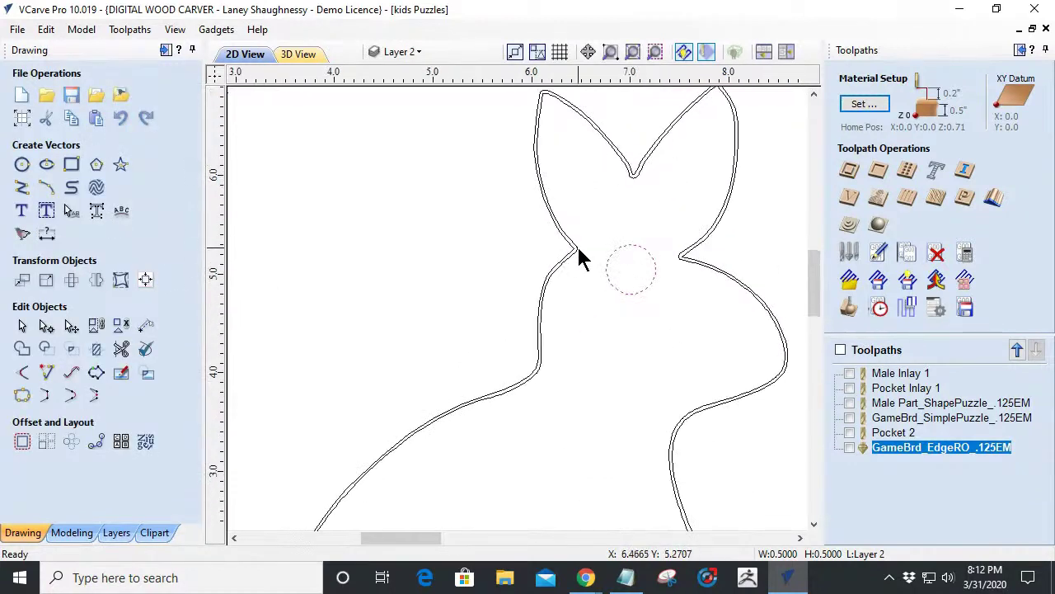
pyautogui.scroll(2, 714, 264)
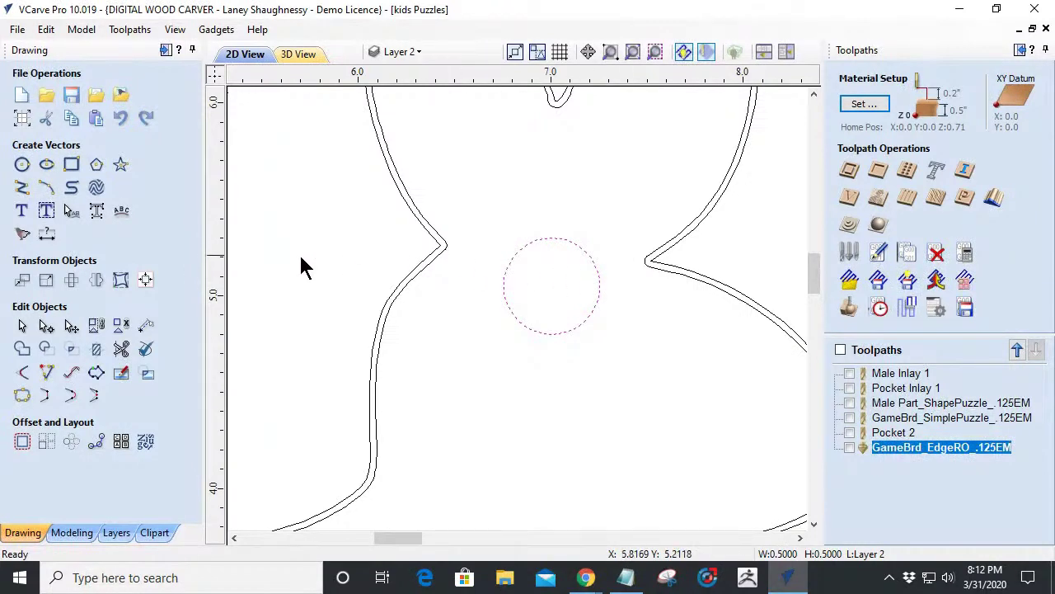
pyautogui.click(46, 187)
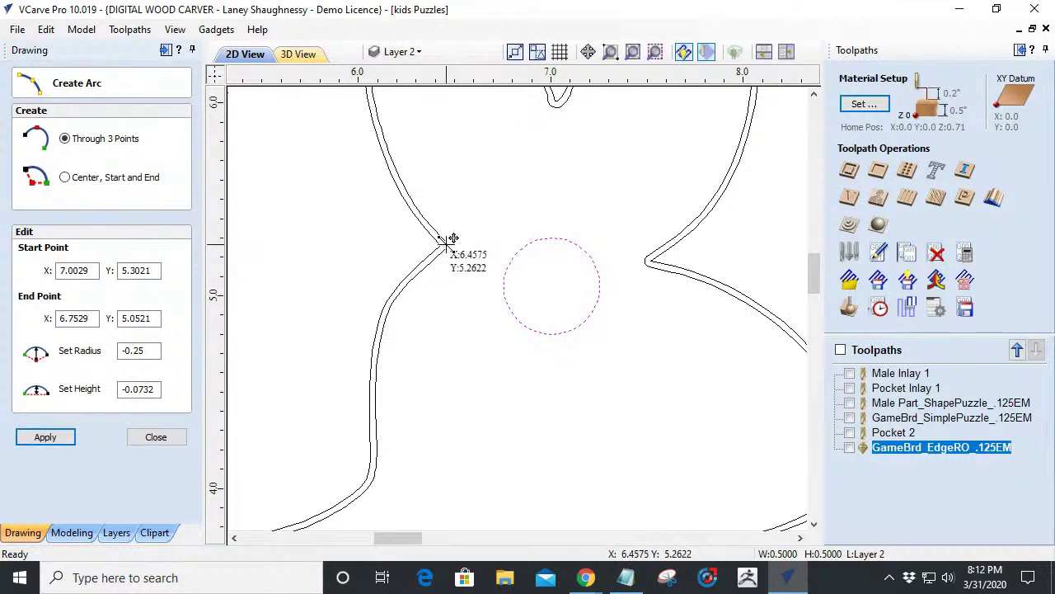
pyautogui.press('Escape')
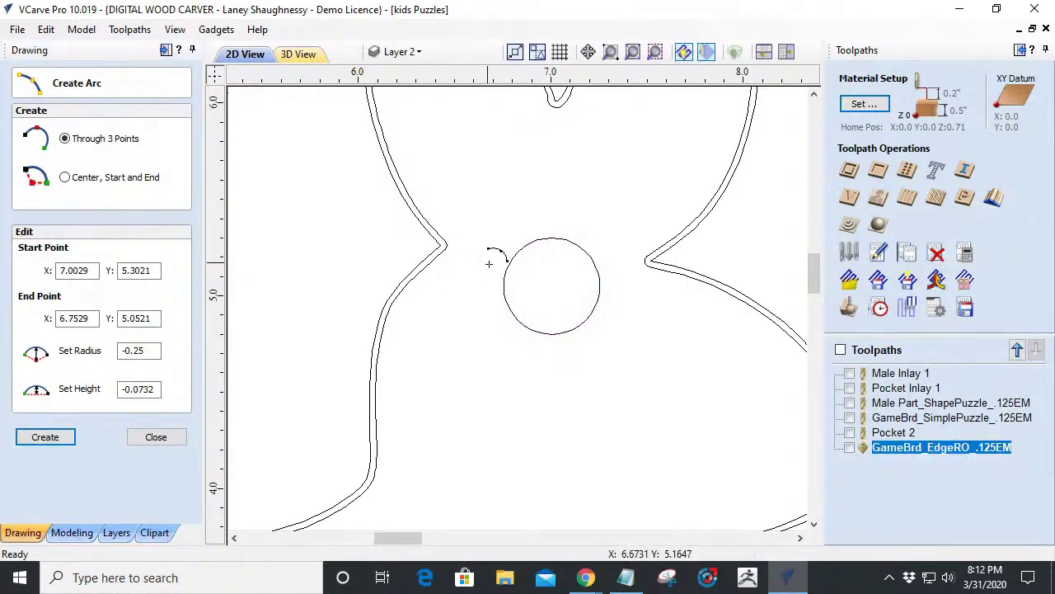
pyautogui.click(648, 252)
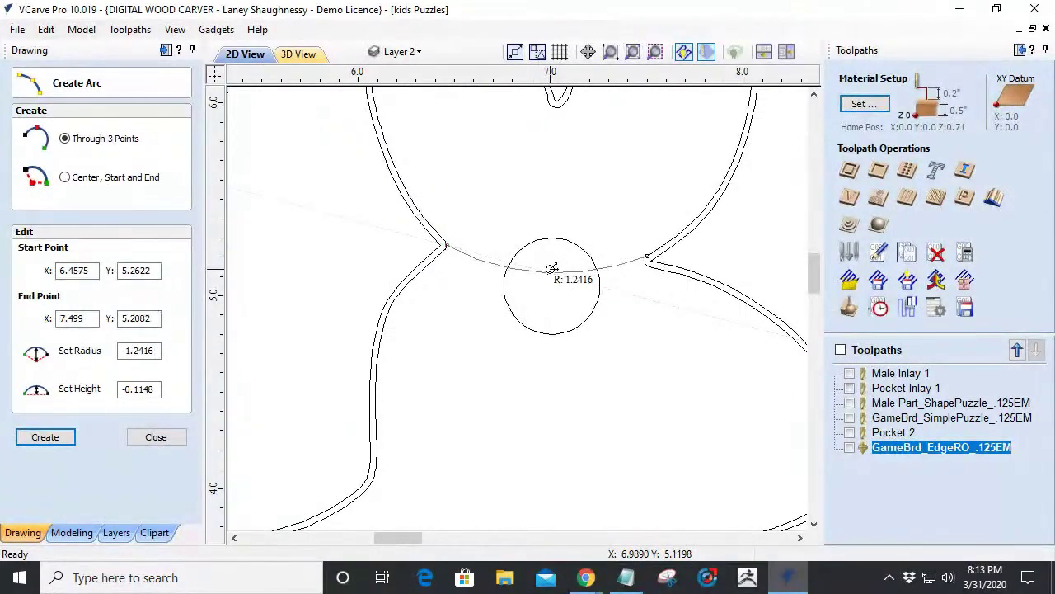
pyautogui.click(551, 269)
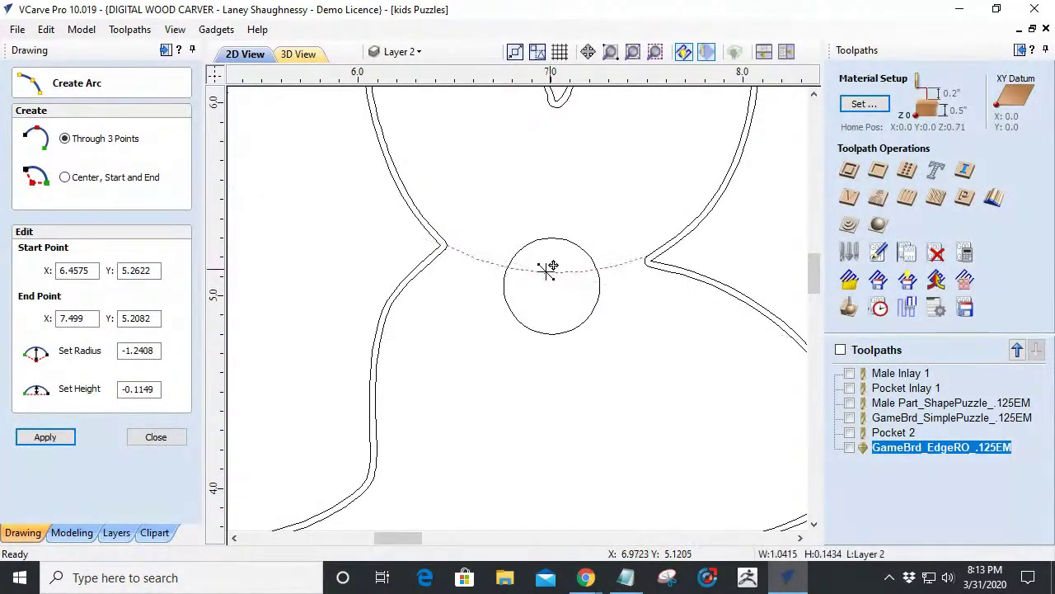
pyautogui.click(156, 439)
# Cut the inner rabbit outline with node editing where the arc starts at the left neck corner.
pyautogui.scroll(3, 462, 254)
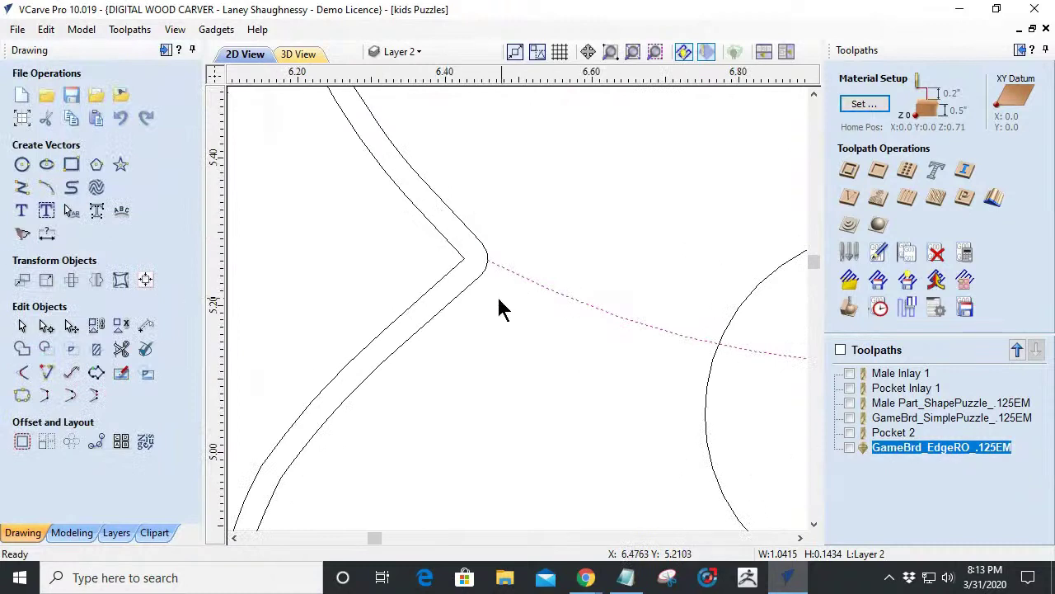
pyautogui.click(46, 325)
pyautogui.scroll(6, 486, 260)
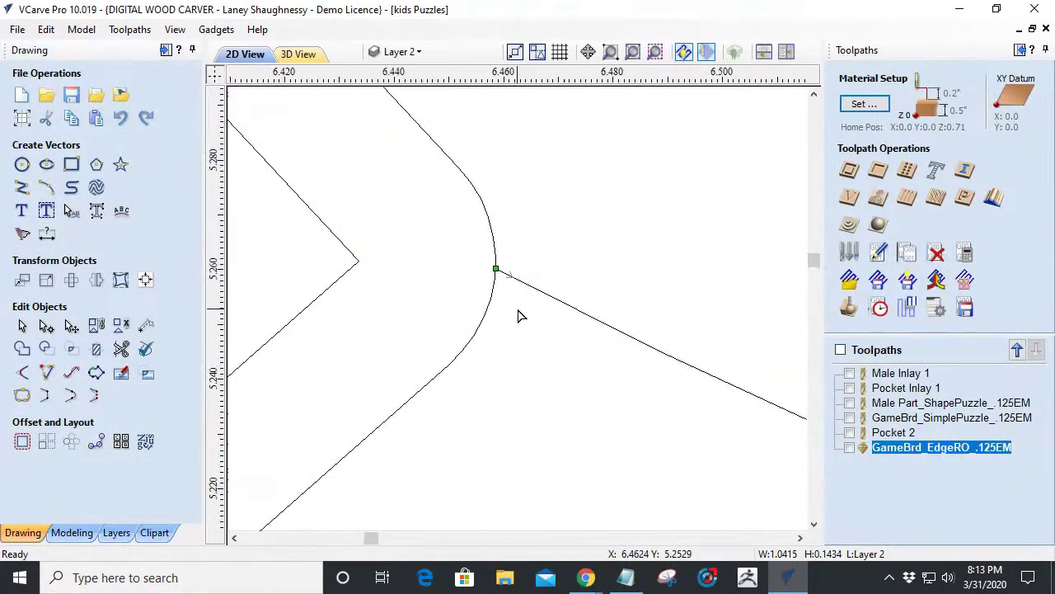
pyautogui.click(483, 254)
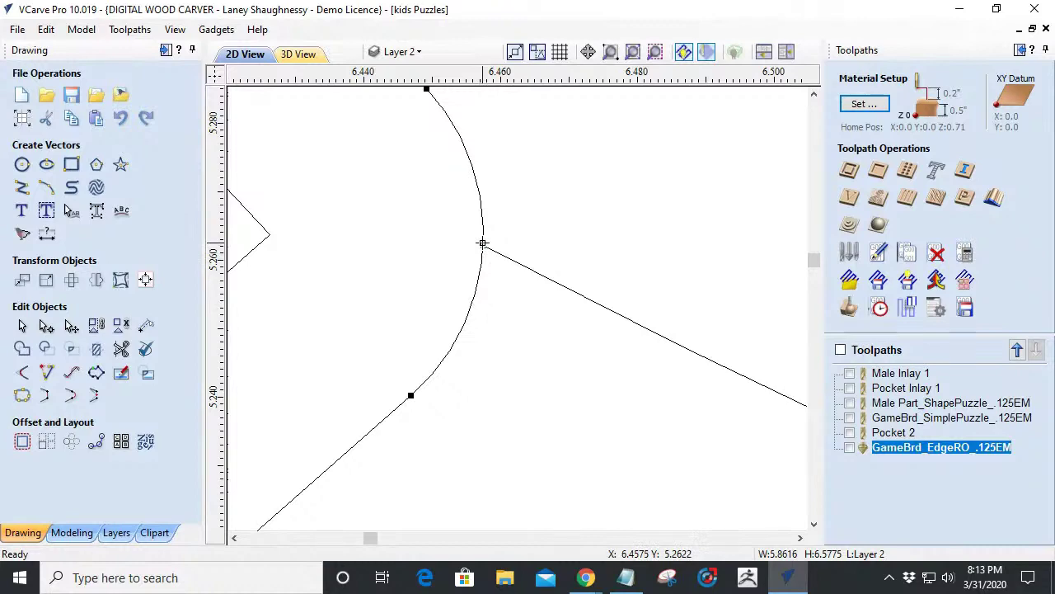
pyautogui.rightClick(481, 244)
pyautogui.click(519, 310)
# Cut the inner outline at the arc's right end, test-move the loose end node and return it to the arc, and finish node editing.
pyautogui.scroll(-5, 486, 296)
pyautogui.scroll(-3, 482, 289)
pyautogui.scroll(5, 659, 305)
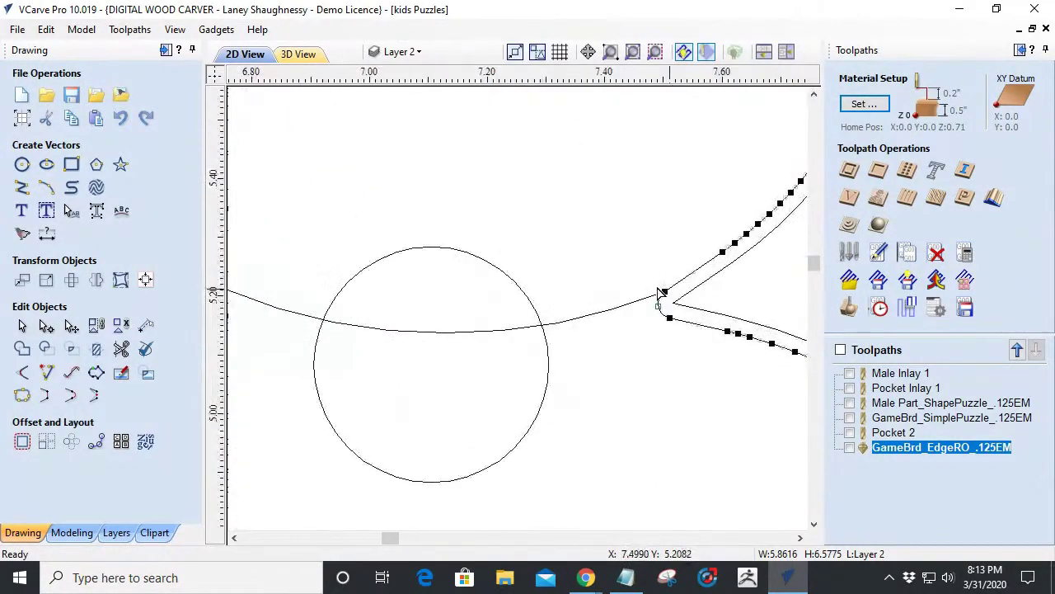
pyautogui.scroll(3, 632, 331)
pyautogui.scroll(3, 728, 243)
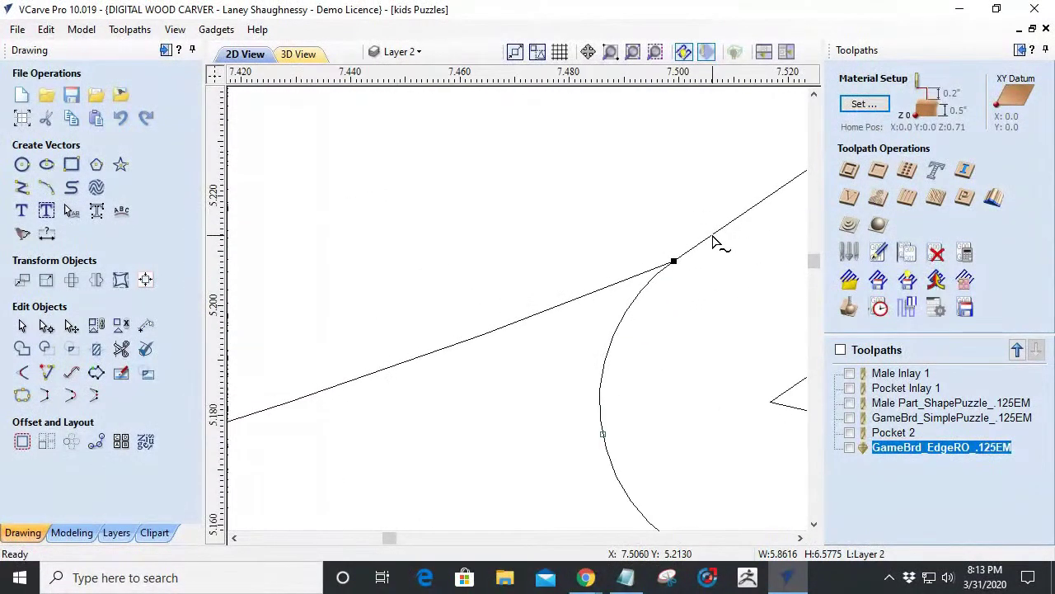
pyautogui.rightClick(675, 260)
pyautogui.click(720, 324)
pyautogui.moveTo(674, 260); pyautogui.dragTo(670, 251)
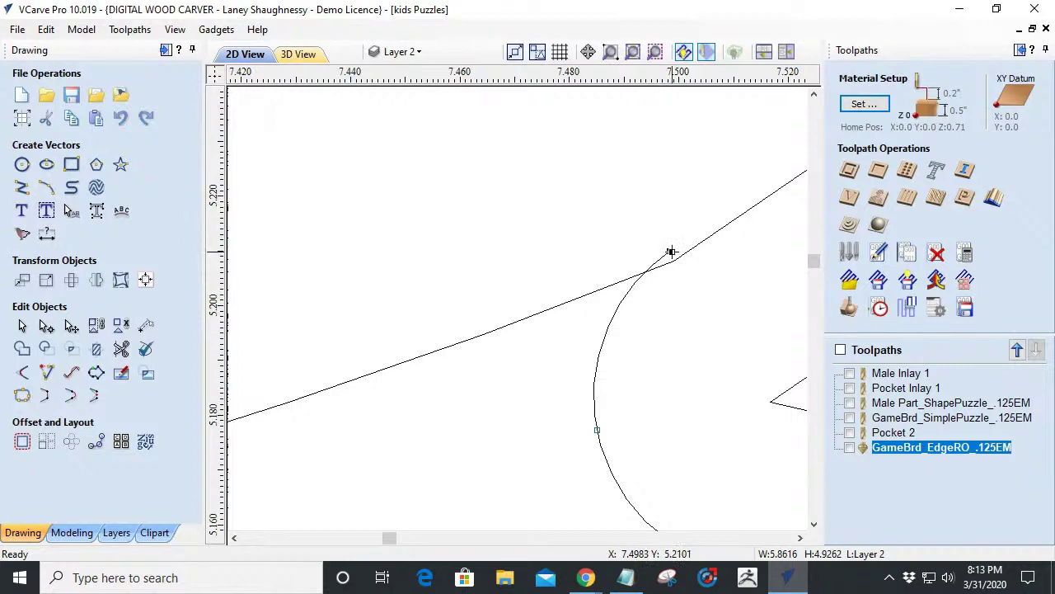
pyautogui.moveTo(672, 251); pyautogui.dragTo(673, 258)
pyautogui.scroll(-6, 700, 338)
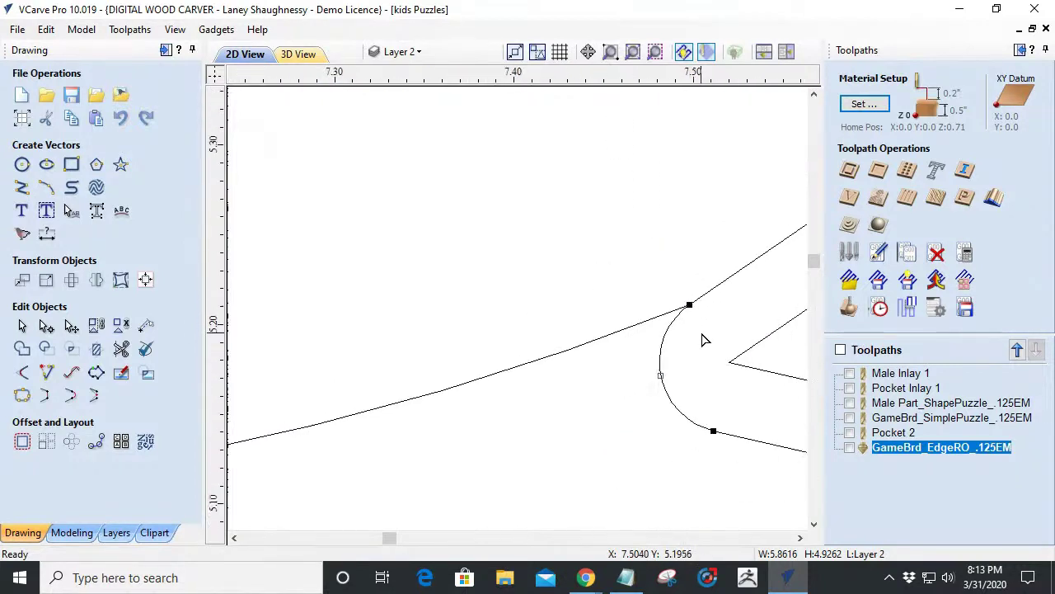
pyautogui.scroll(-5, 700, 338)
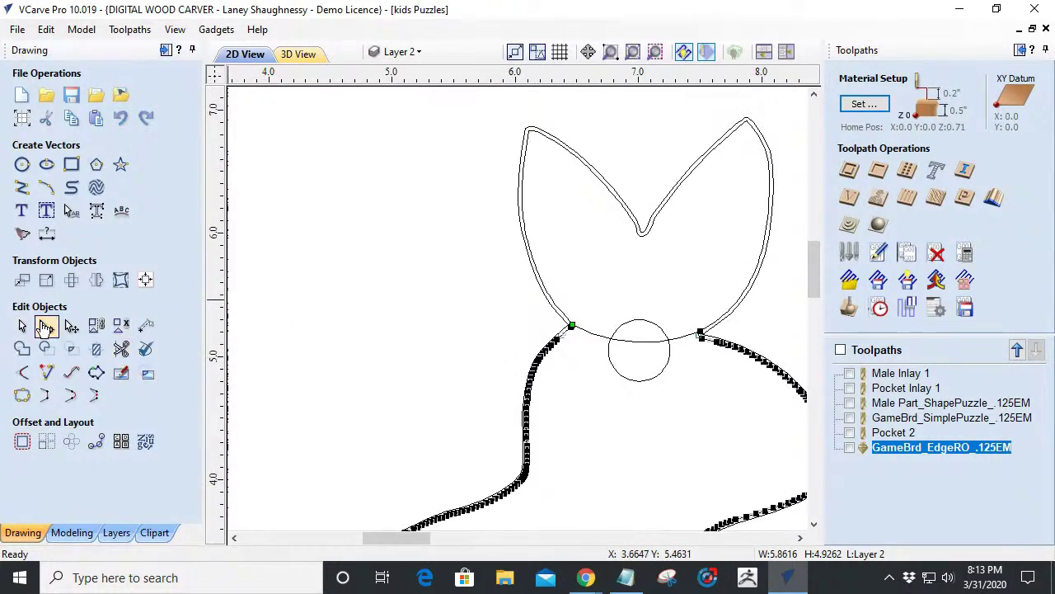
pyautogui.click(22, 327)
# Join the ear section of the inner outline with the neck arc into one closed vector, using a 0.001-inch tolerance.
pyautogui.scroll(3, 585, 346)
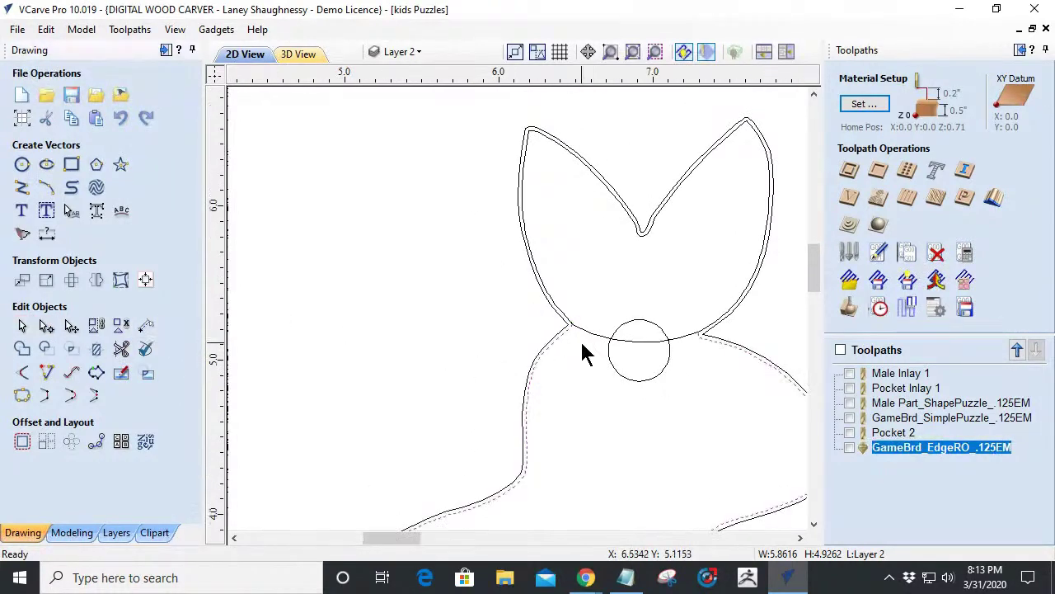
pyautogui.click(585, 327)
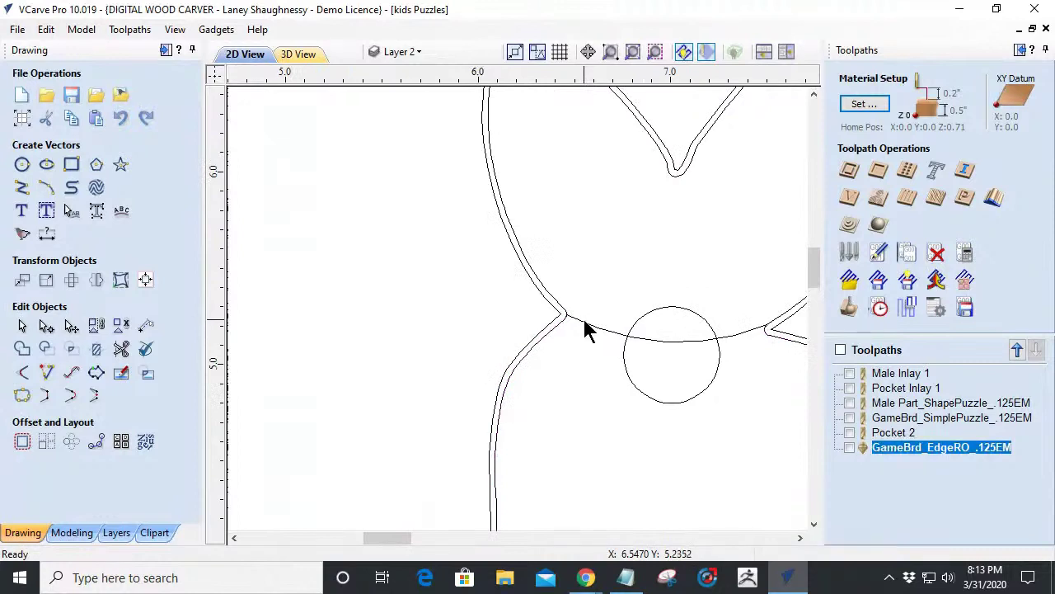
pyautogui.click(548, 291)
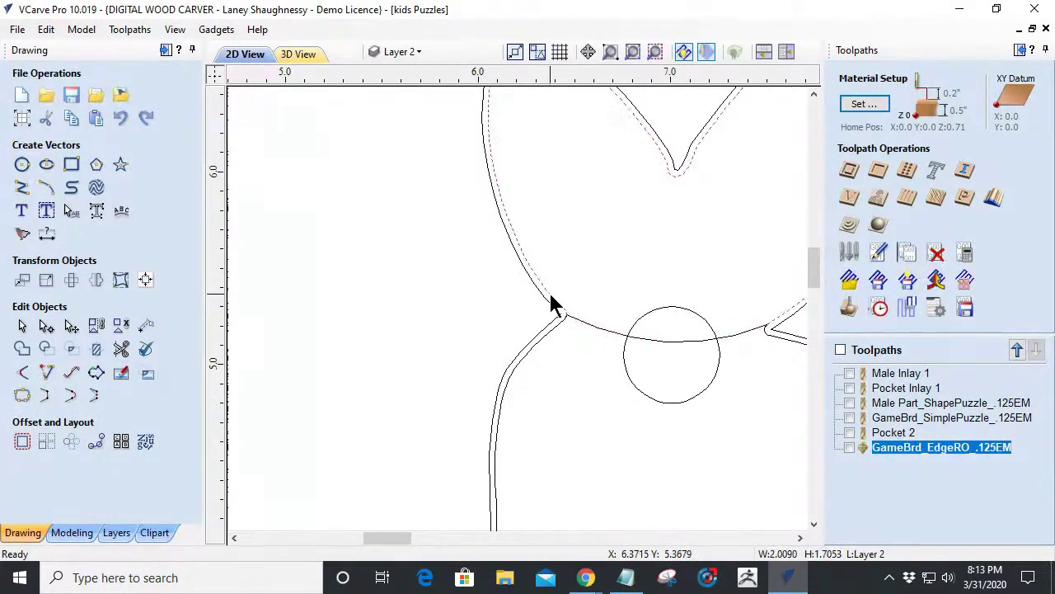
pyautogui.scroll(-2, 549, 290)
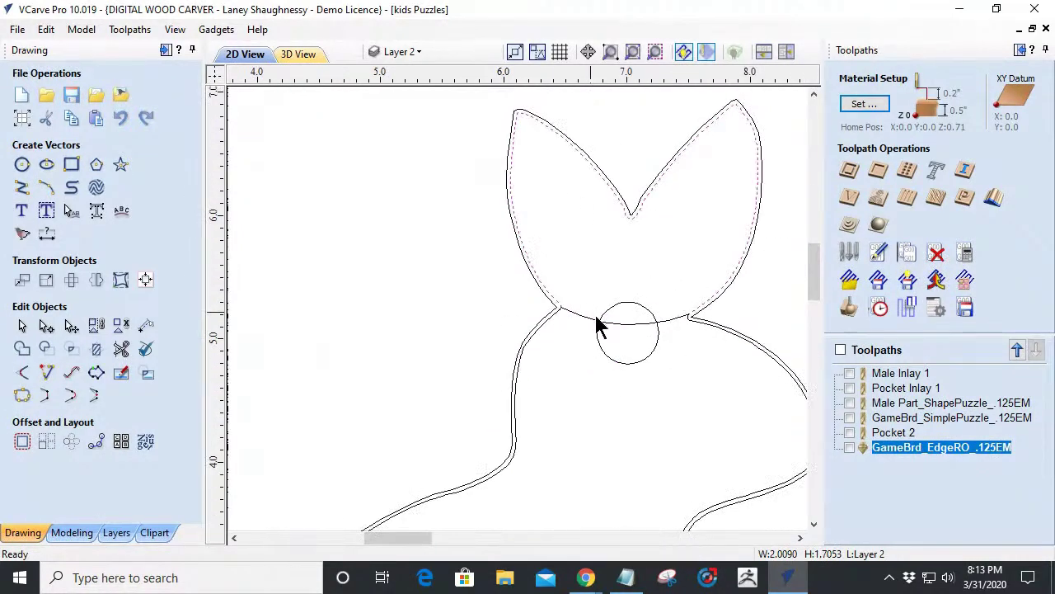
pyautogui.scroll(3, 685, 321)
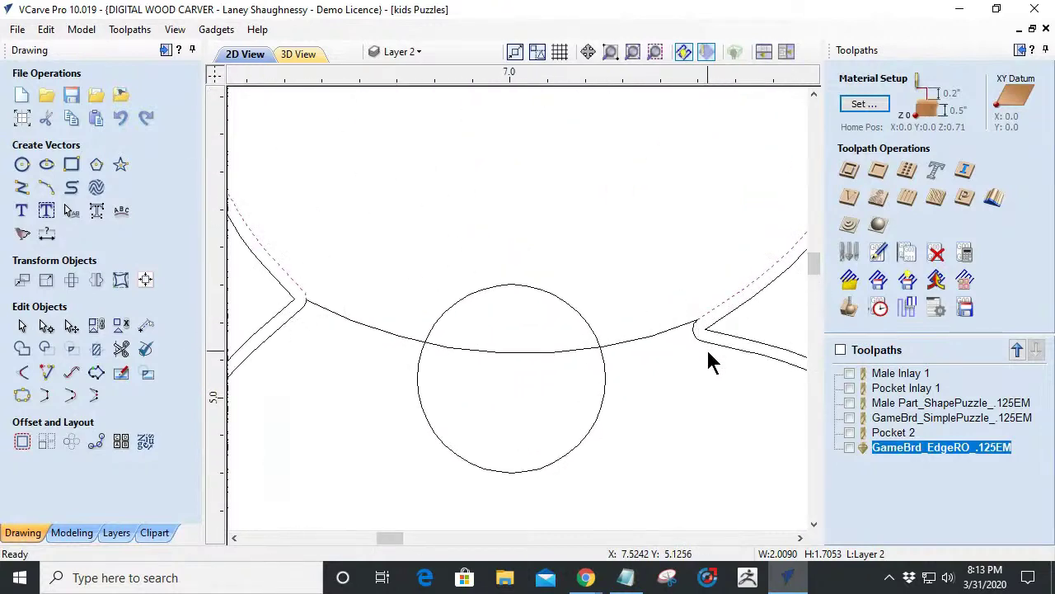
pyautogui.scroll(2, 270, 280)
pyautogui.scroll(-2, 273, 292)
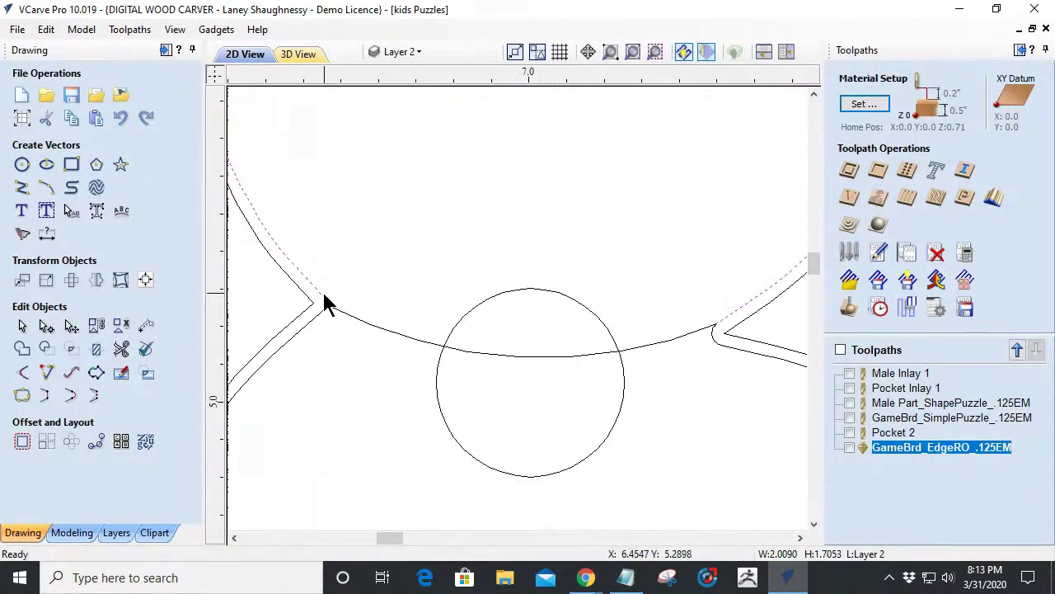
pyautogui.scroll(-3, 327, 305)
pyautogui.scroll(1, 271, 338)
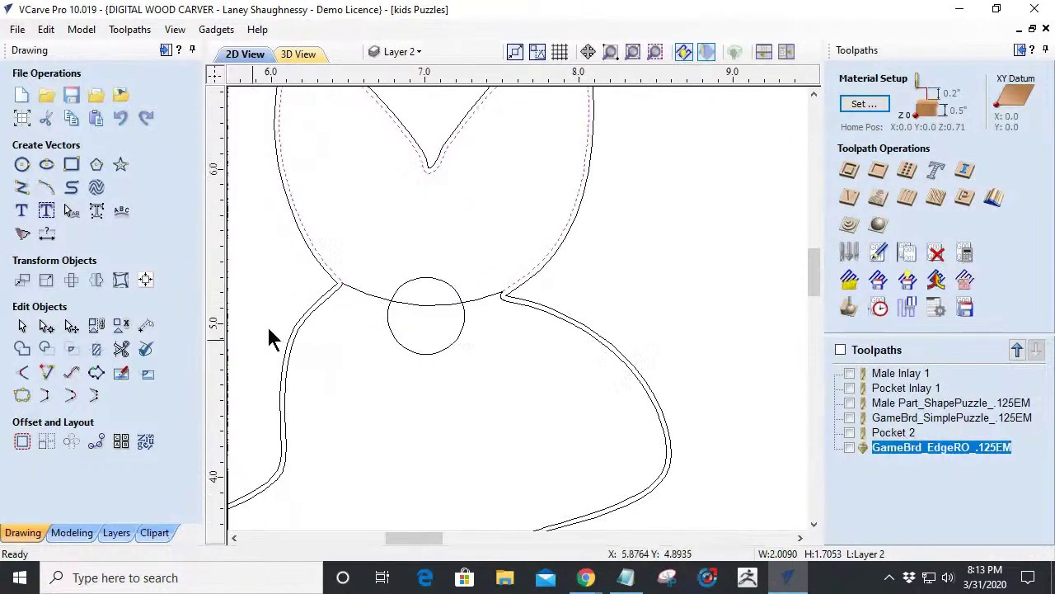
pyautogui.keyDown('shift'); pyautogui.click(354, 294); pyautogui.keyUp('shift')
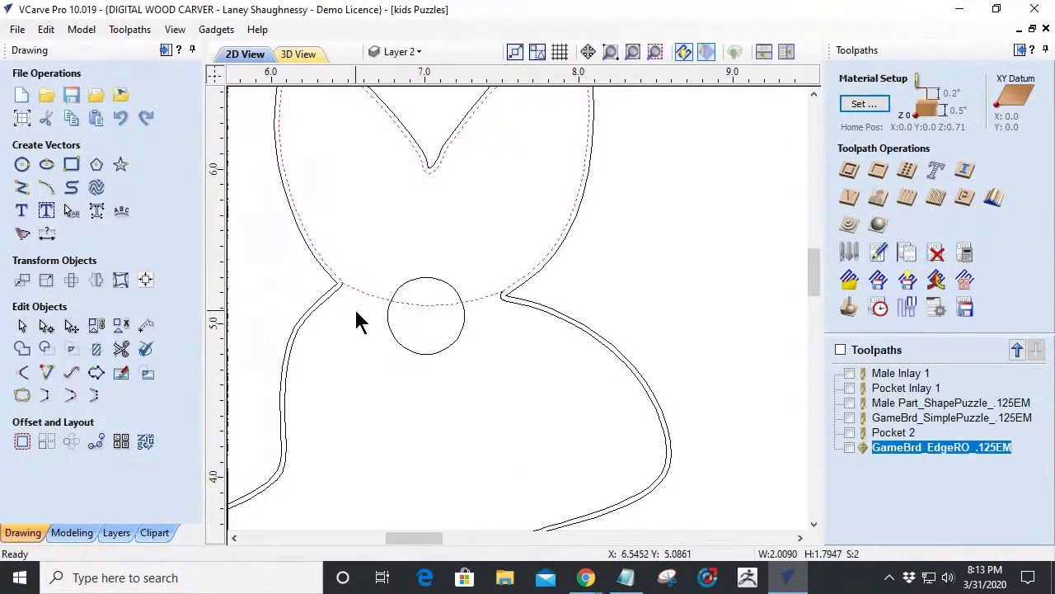
pyautogui.click(22, 398)
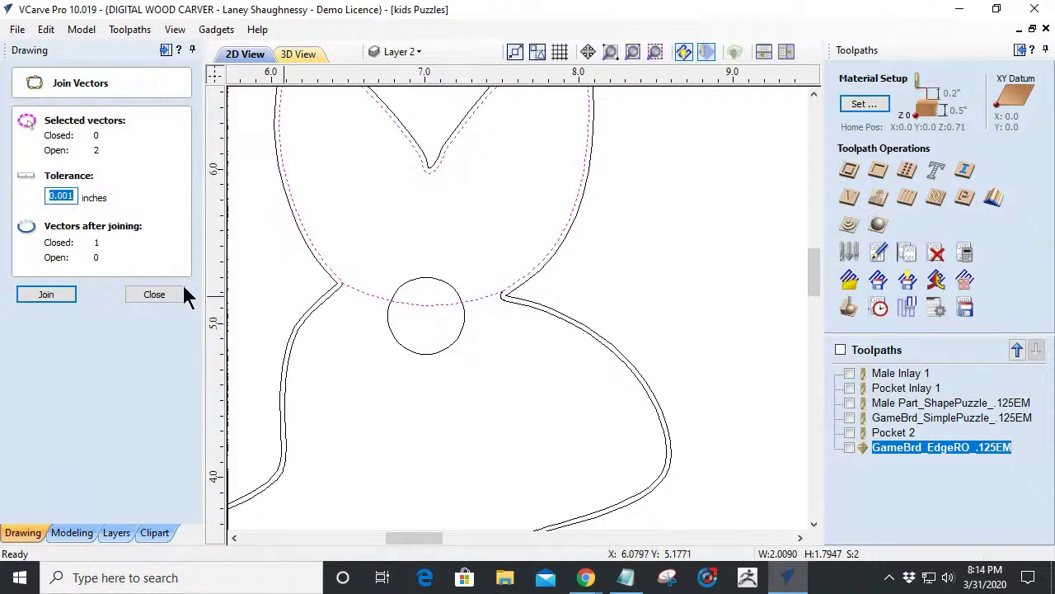
pyautogui.click(46, 295)
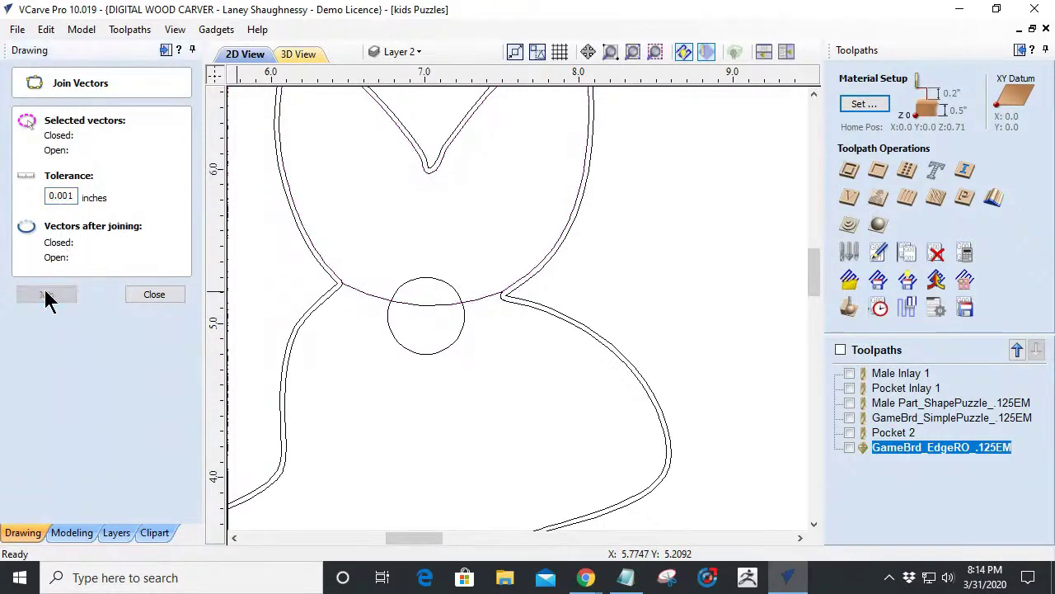
# Close Join Vectors and nudge the tab circle slightly downwards along the neck arc.
pyautogui.click(371, 294)
pyautogui.click(156, 296)
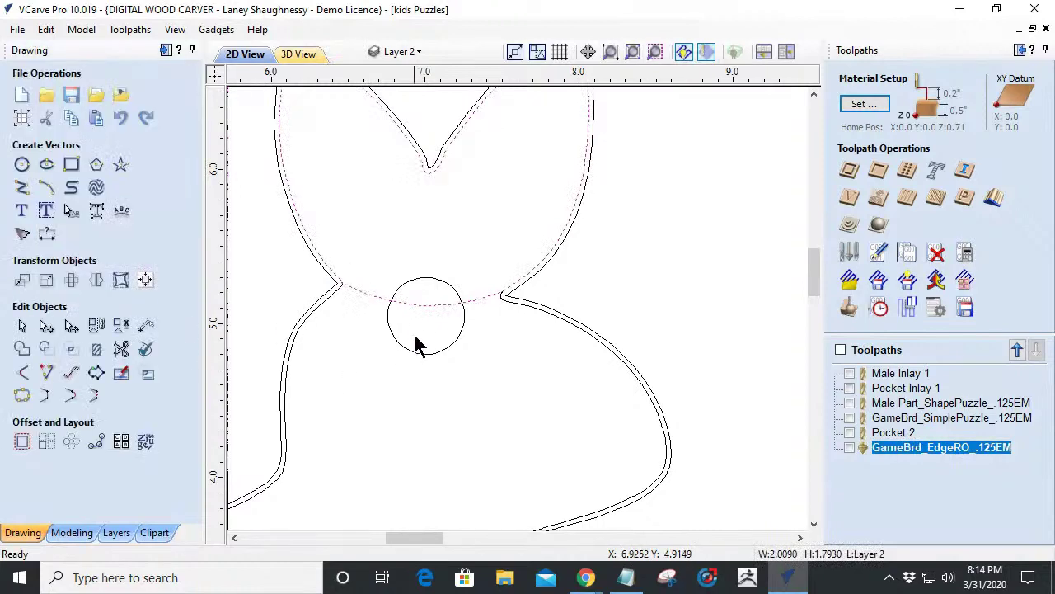
pyautogui.scroll(2, 412, 338)
pyautogui.scroll(-2, 462, 352)
pyautogui.scroll(2, 338, 348)
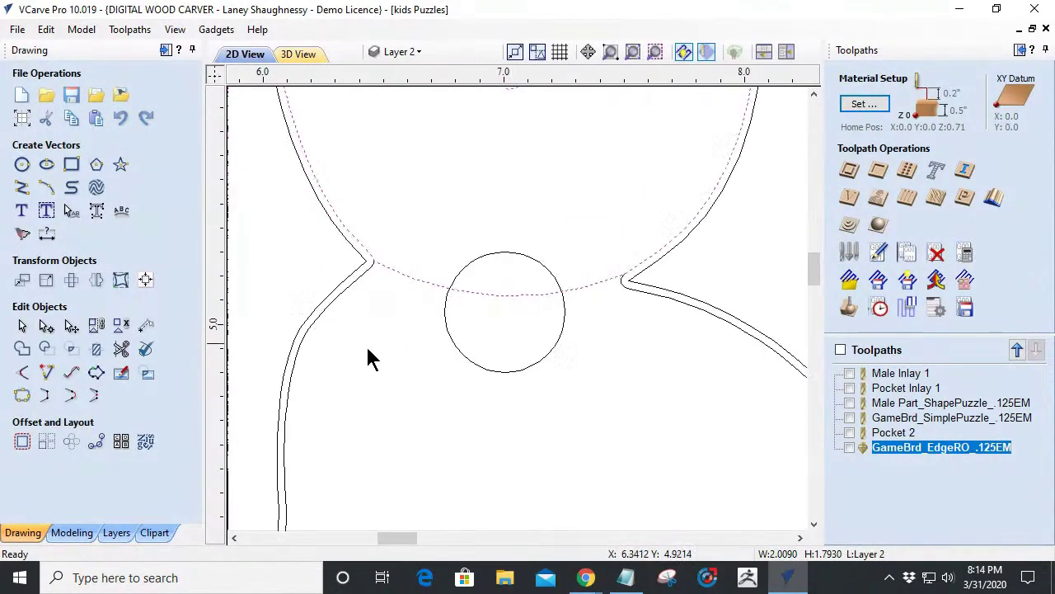
pyautogui.click(476, 375)
pyautogui.click(478, 365)
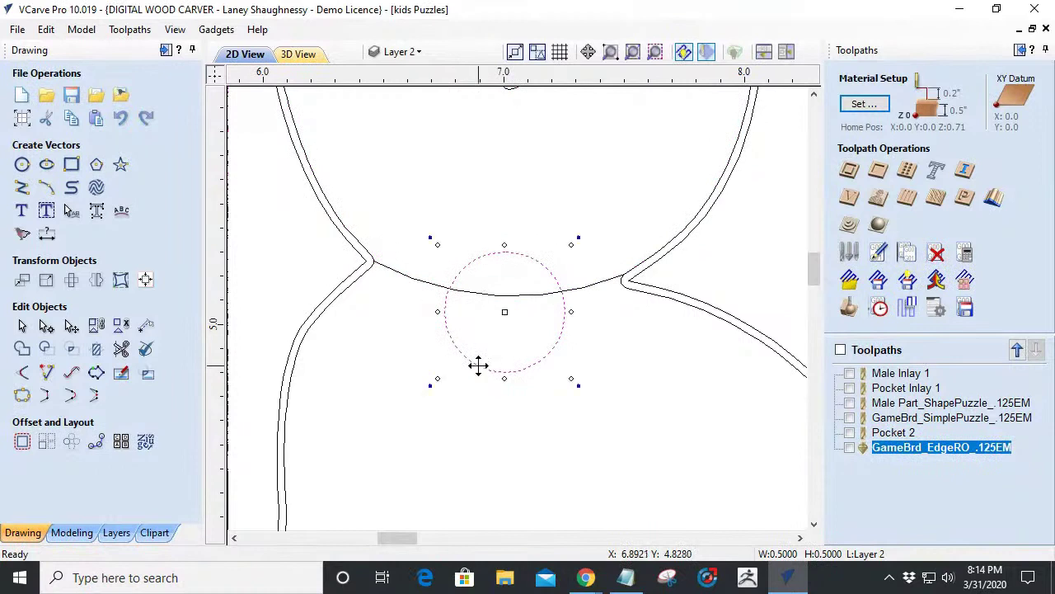
pyautogui.press('Down')
pyautogui.press('Down')
pyautogui.press('Down')
pyautogui.press('Down')
pyautogui.press('Down')
pyautogui.press('Down')
# Squash the tab circle vertically into an ellipse 0.5 inch wide and 0.3636 inch high.
pyautogui.moveTo(504, 399); pyautogui.dragTo(505, 360)
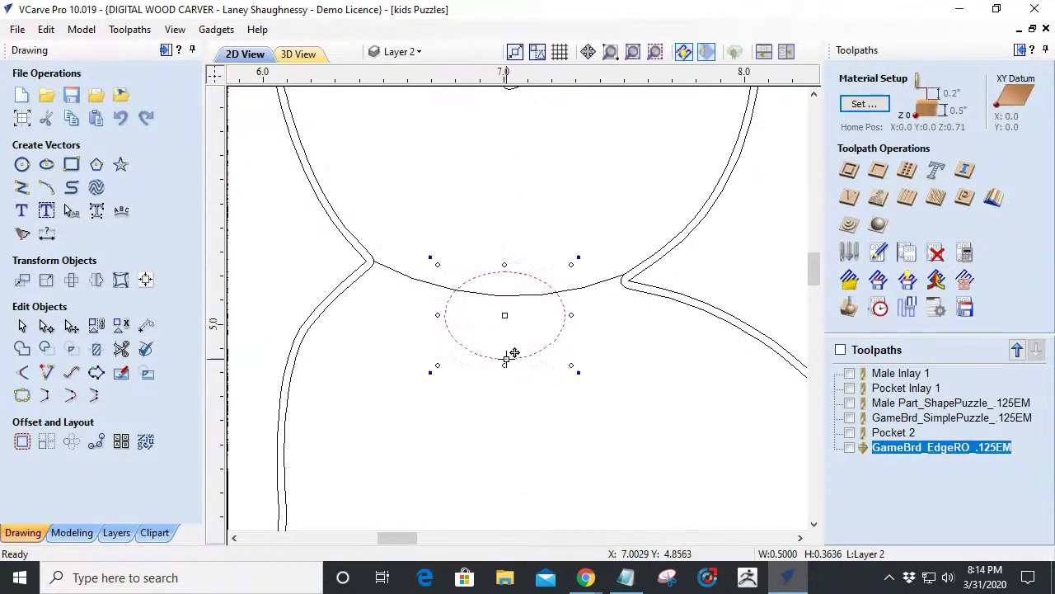
pyautogui.moveTo(504, 268)
pyautogui.mouseDown()
pyautogui.moveTo(504, 283)
pyautogui.moveTo(502, 273)
pyautogui.mouseUp()
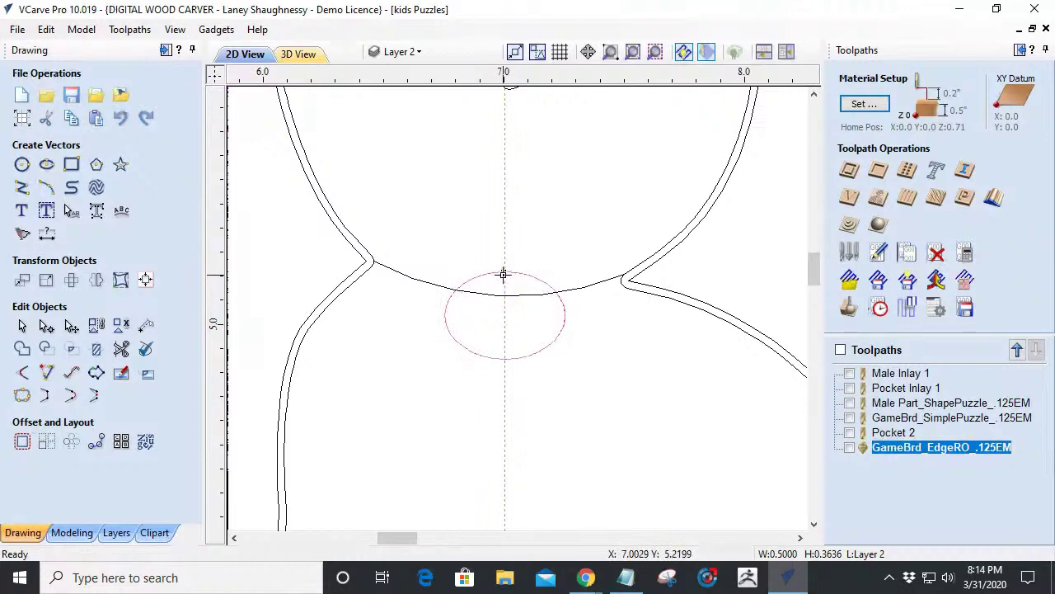
pyautogui.click(504, 274)
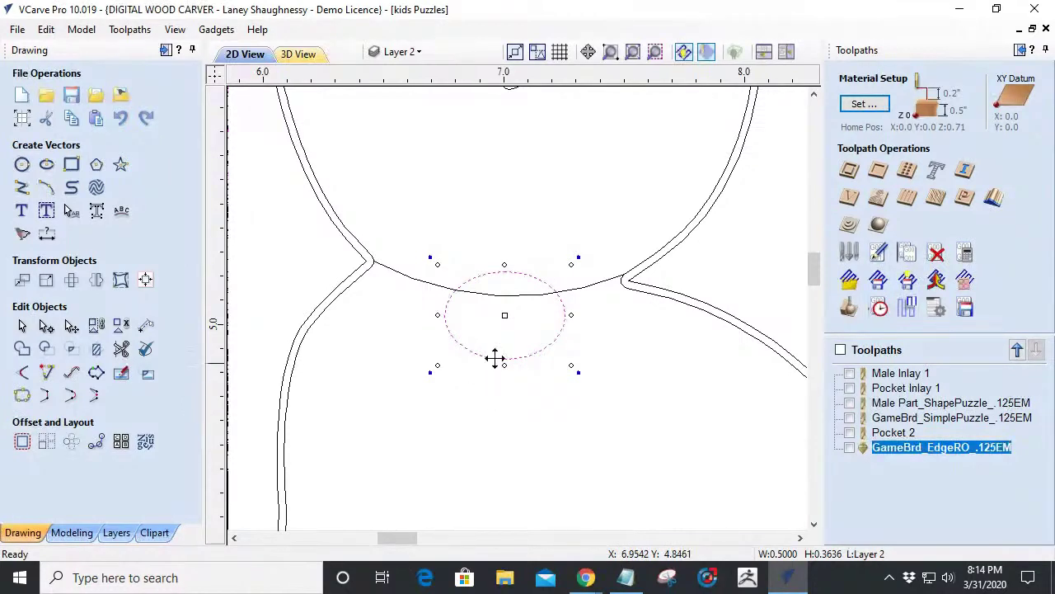
# Try trimming away the ellipse's upper part and the neck arc inside it with interactive trim, and undo the trim.
pyautogui.keyDown('shift'); pyautogui.click(410, 279); pyautogui.keyUp('shift')
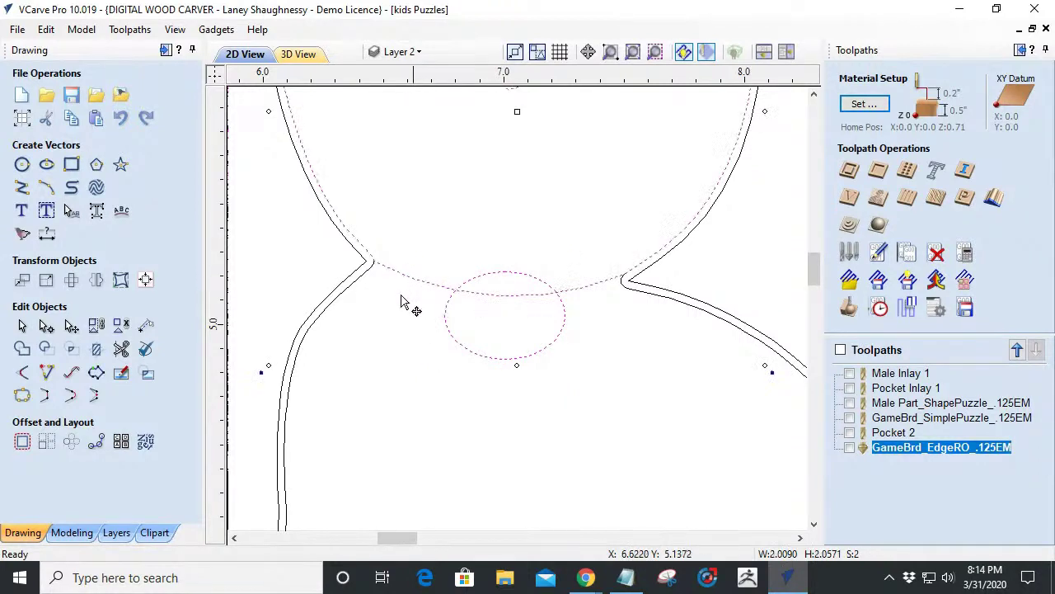
pyautogui.click(121, 348)
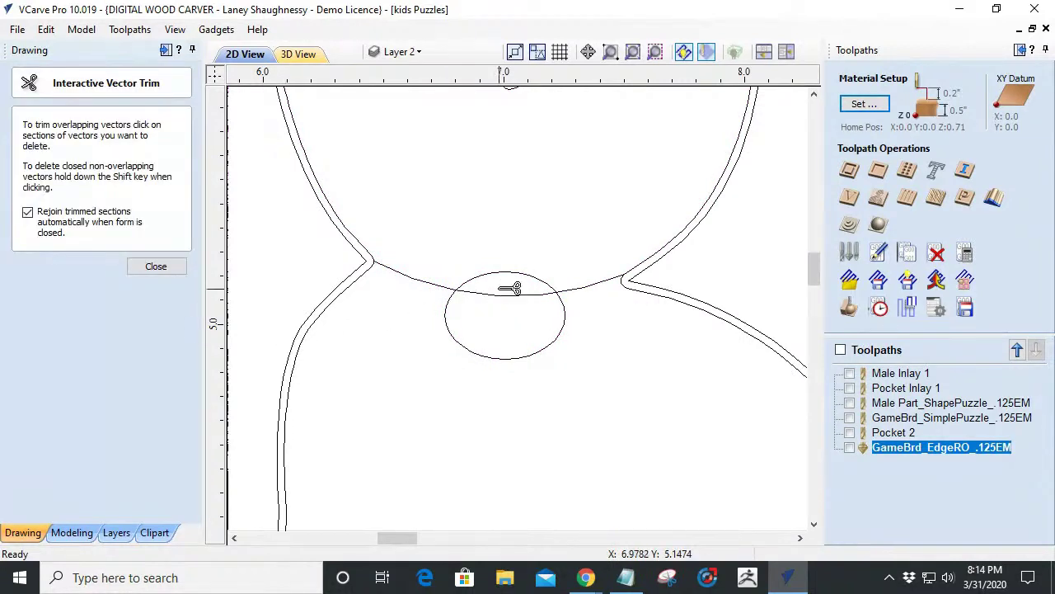
pyautogui.click(154, 267)
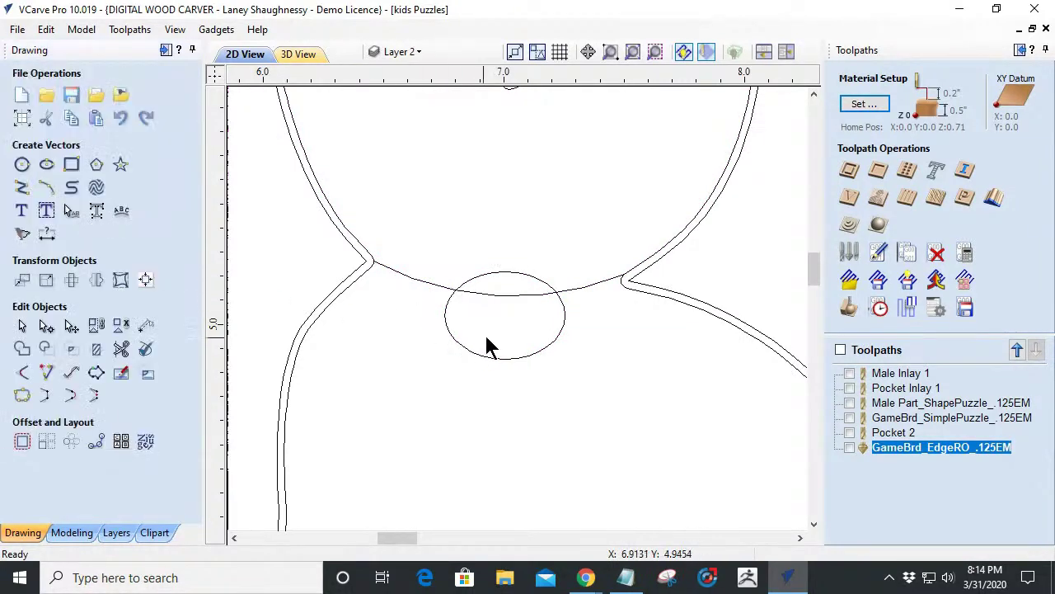
pyautogui.click(145, 349)
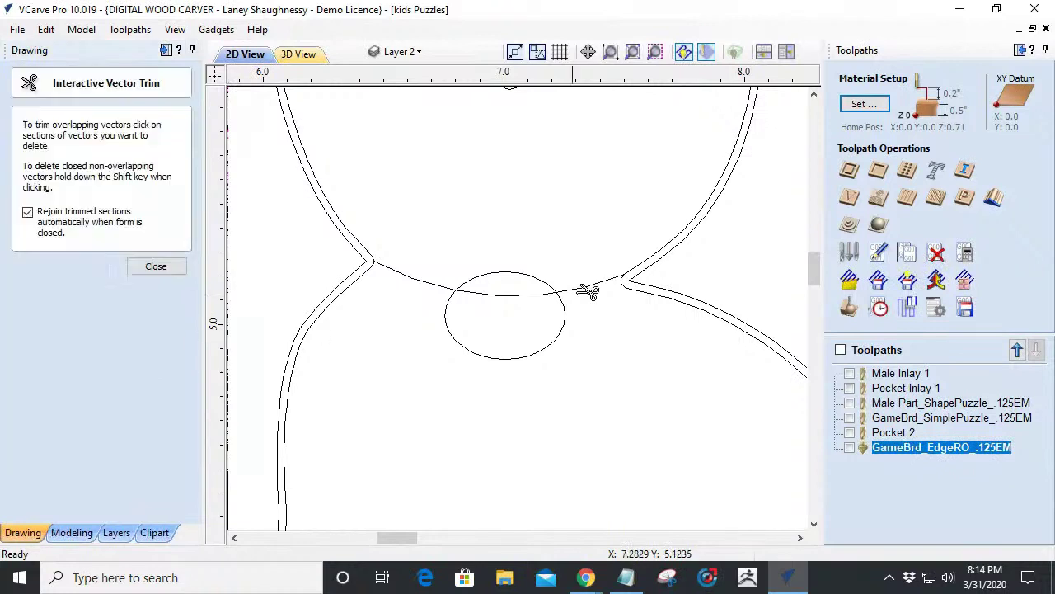
pyautogui.click(533, 276)
pyautogui.click(523, 292)
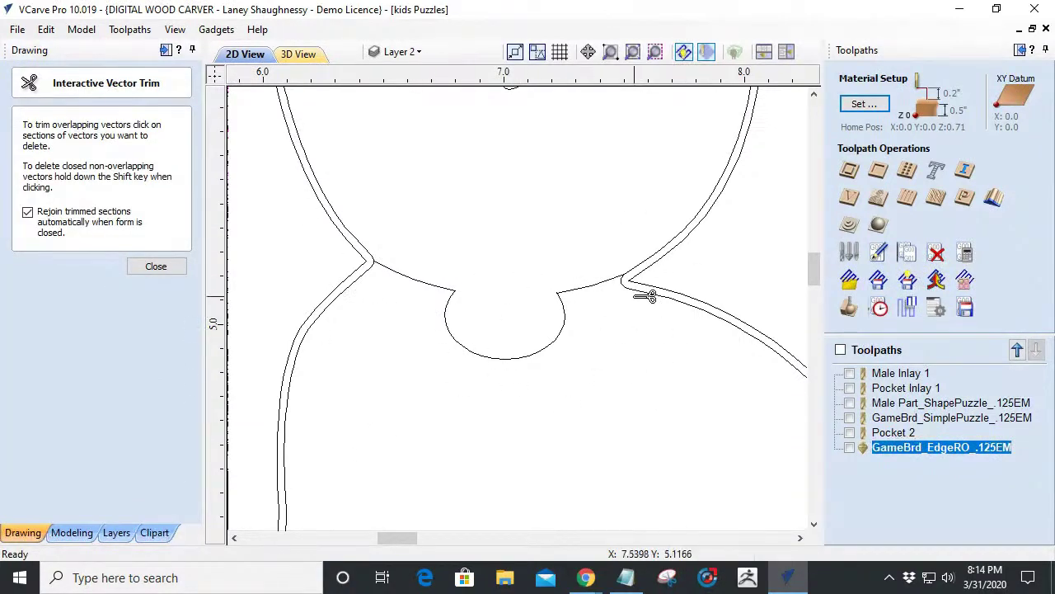
pyautogui.click(173, 269)
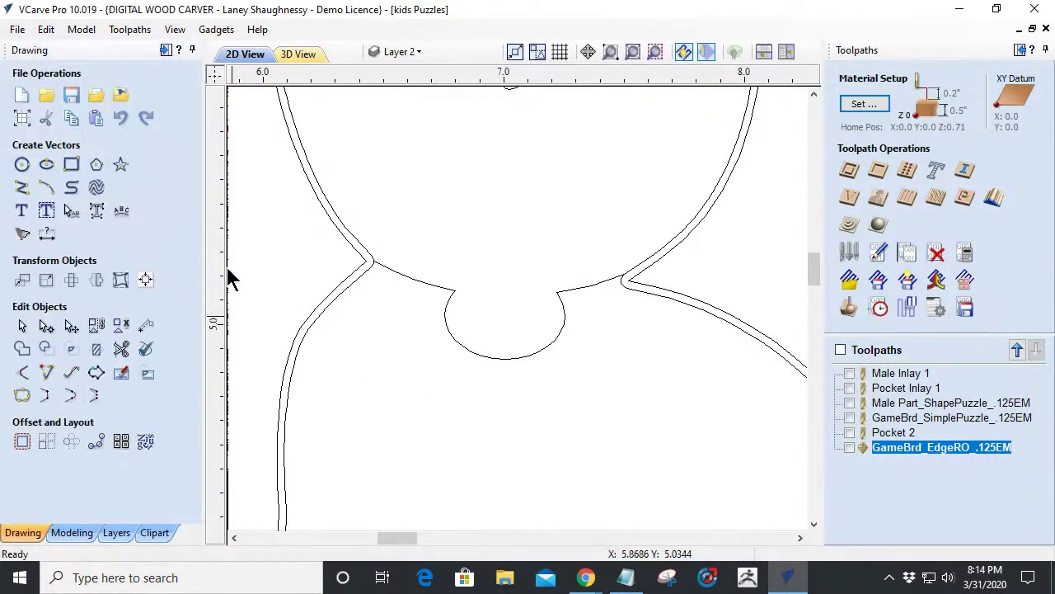
pyautogui.hotkey('ctrl', 'z')
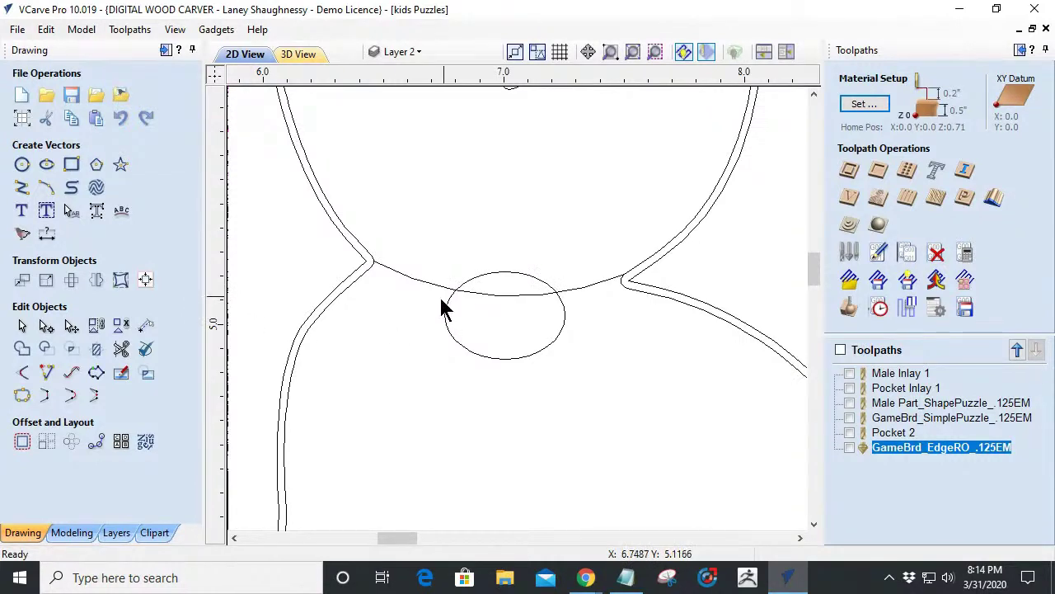
# Try clearing the ear piece inside the ellipse boundary with Trim Objects.
pyautogui.click(96, 352)
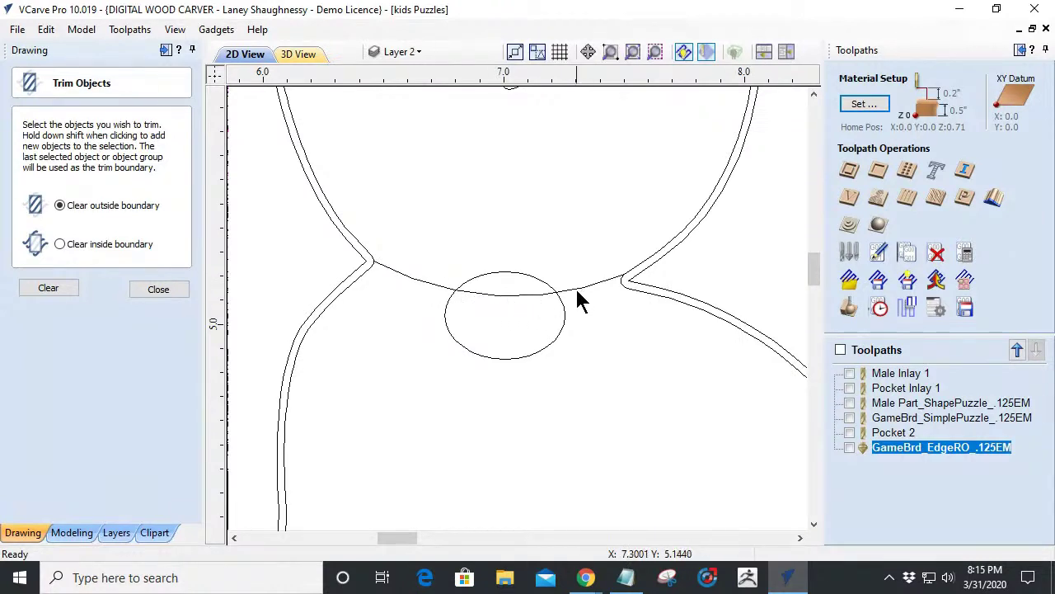
pyautogui.click(492, 358)
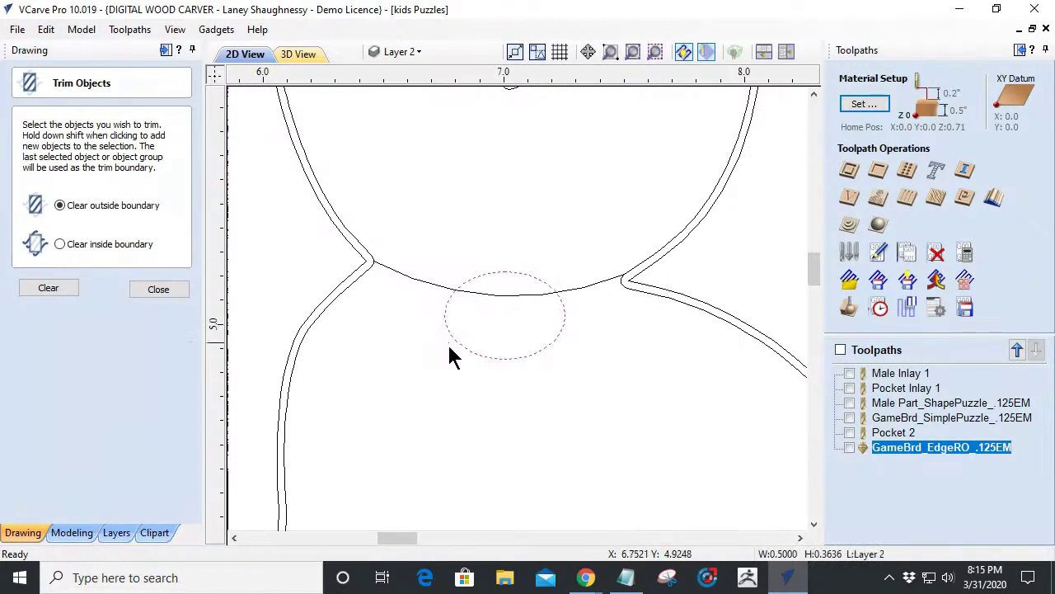
pyautogui.keyDown('shift'); pyautogui.click(432, 285); pyautogui.keyUp('shift')
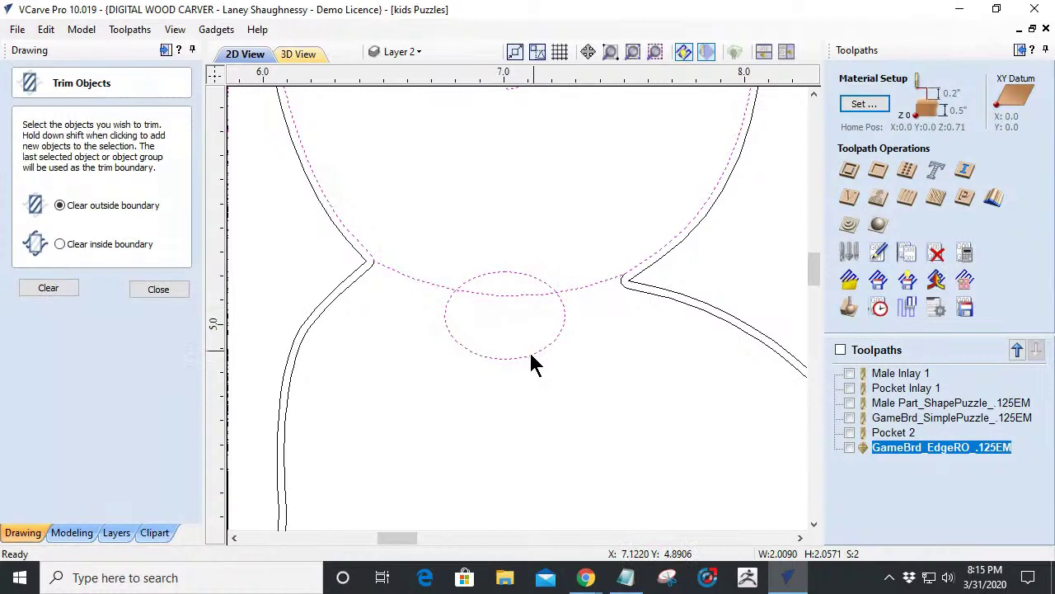
pyautogui.click(422, 346)
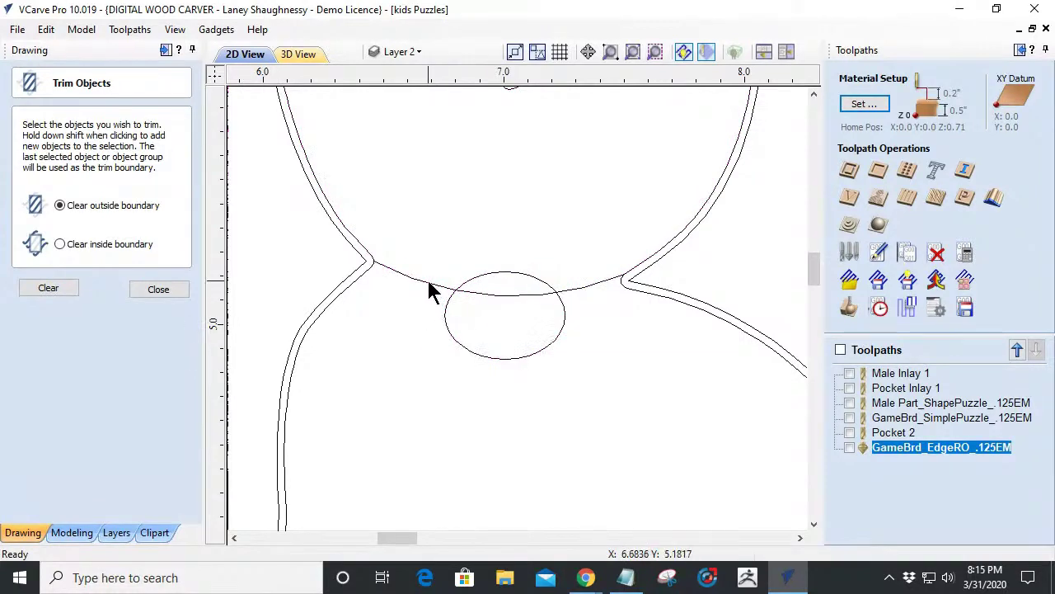
pyautogui.click(428, 284)
pyautogui.keyDown('shift'); pyautogui.click(448, 327); pyautogui.keyUp('shift')
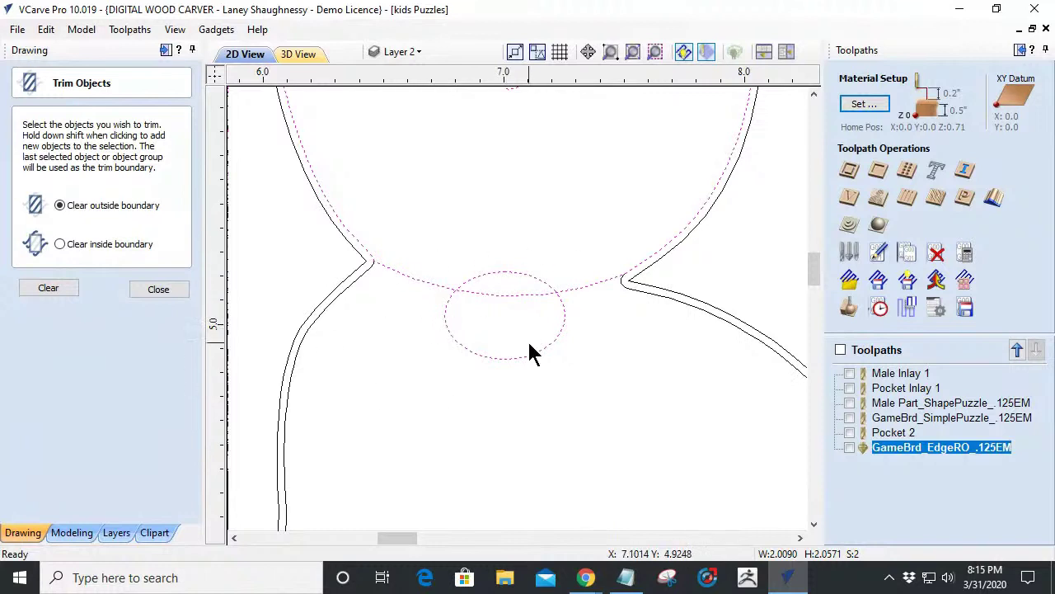
pyautogui.click(59, 244)
pyautogui.click(51, 288)
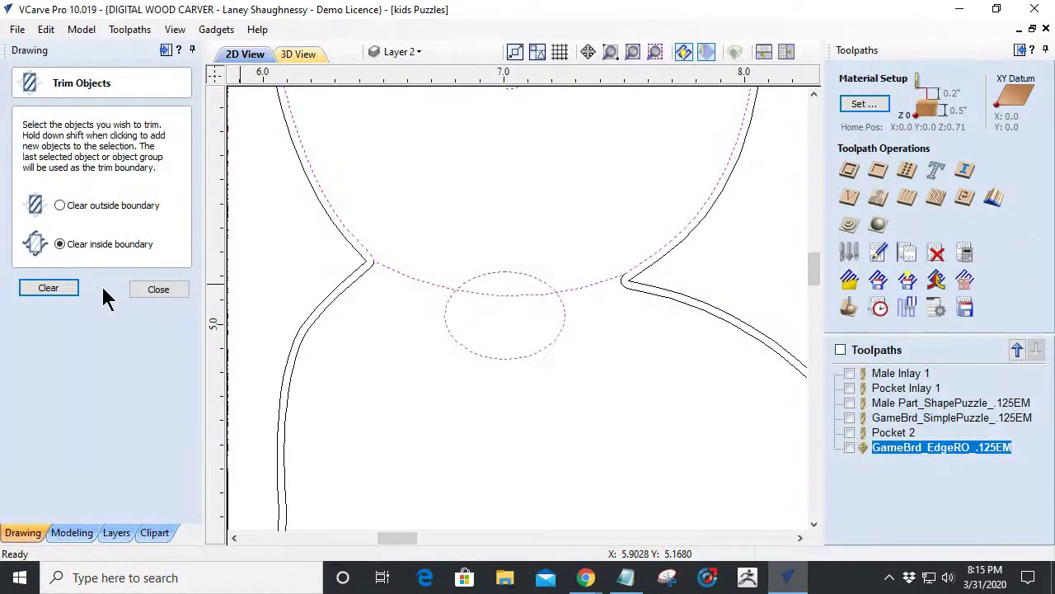
# Examine the body outline, ear piece and ellipse by selecting them separately and together, and close Trim Objects.
pyautogui.click(417, 340)
pyautogui.scroll(-2, 494, 365)
pyautogui.scroll(1, 491, 376)
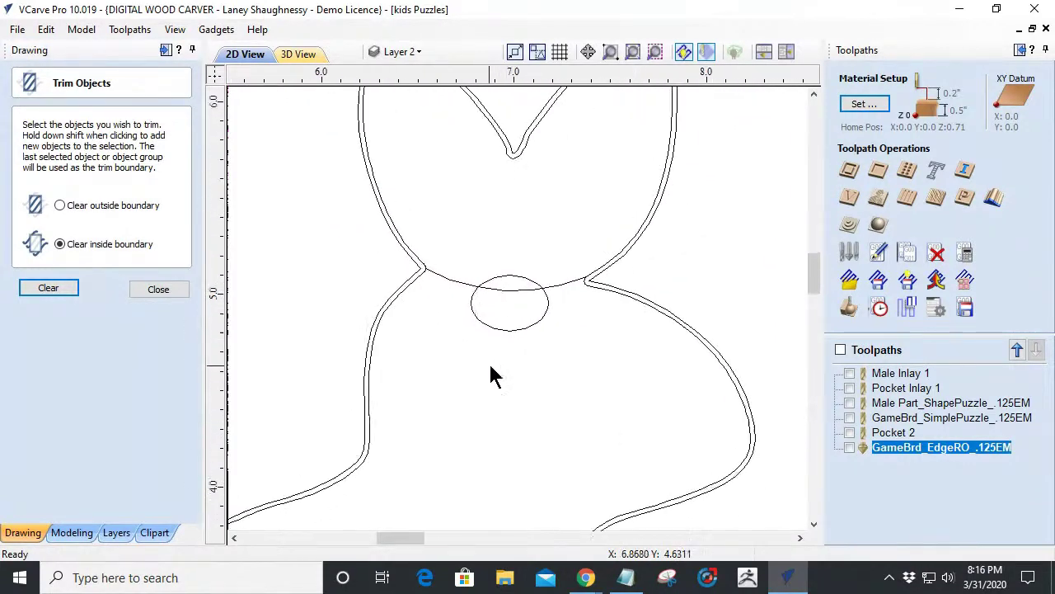
pyautogui.scroll(2, 491, 376)
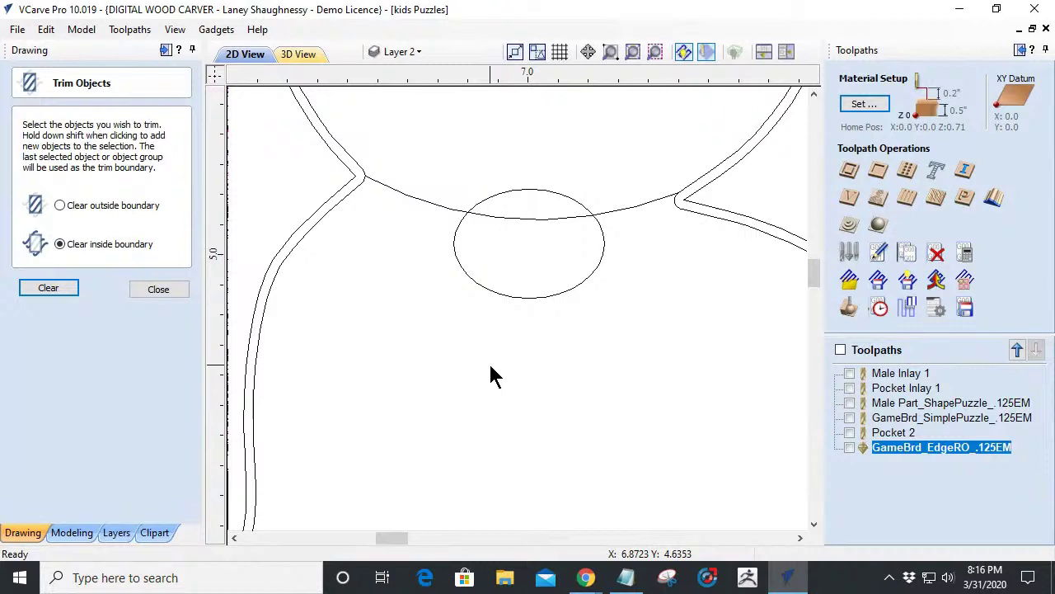
pyautogui.click(345, 206)
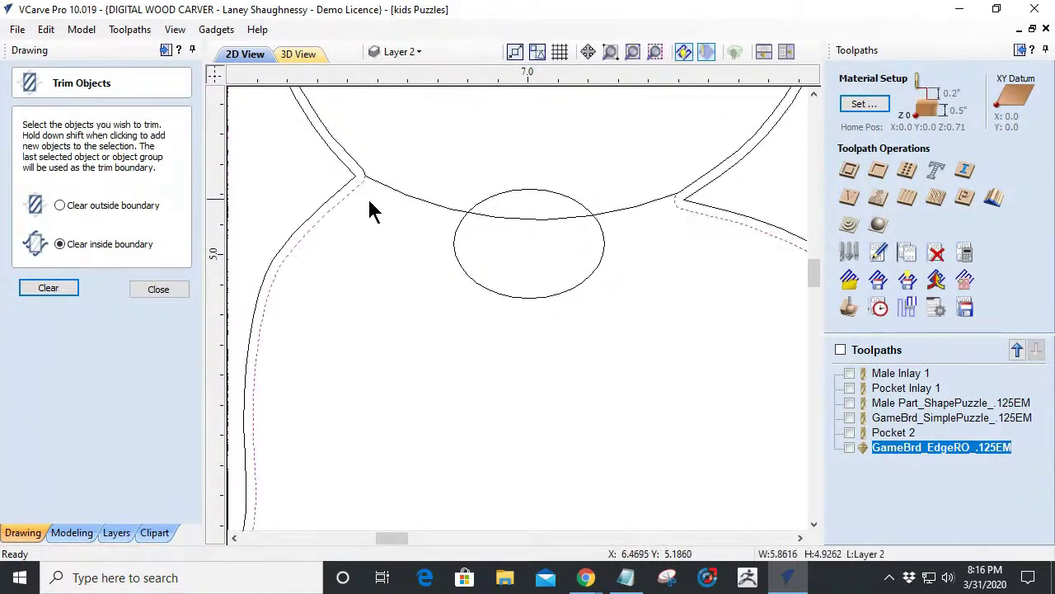
pyautogui.click(402, 201)
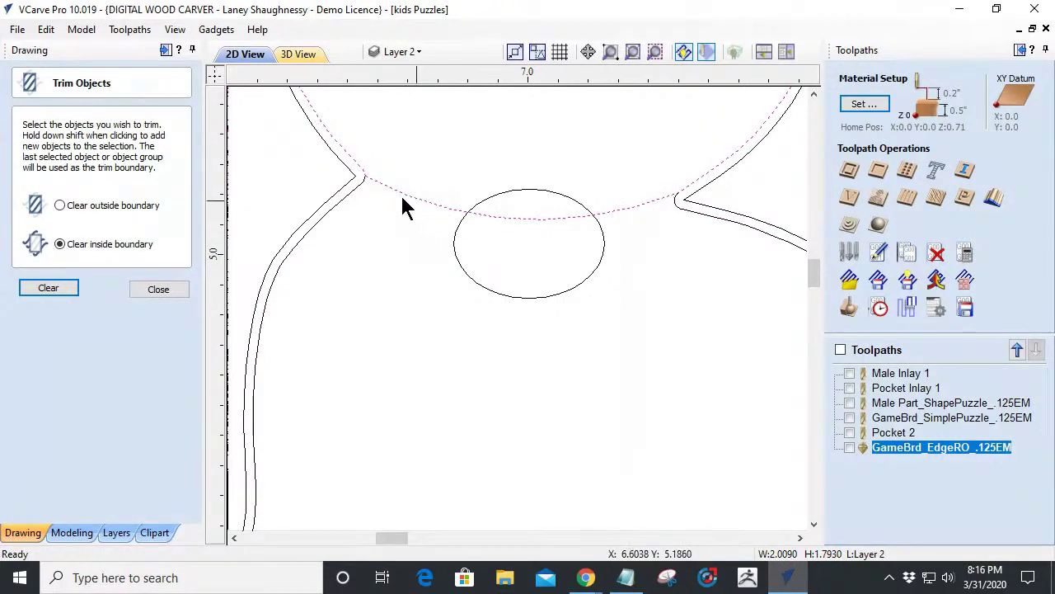
pyautogui.scroll(-4, 507, 376)
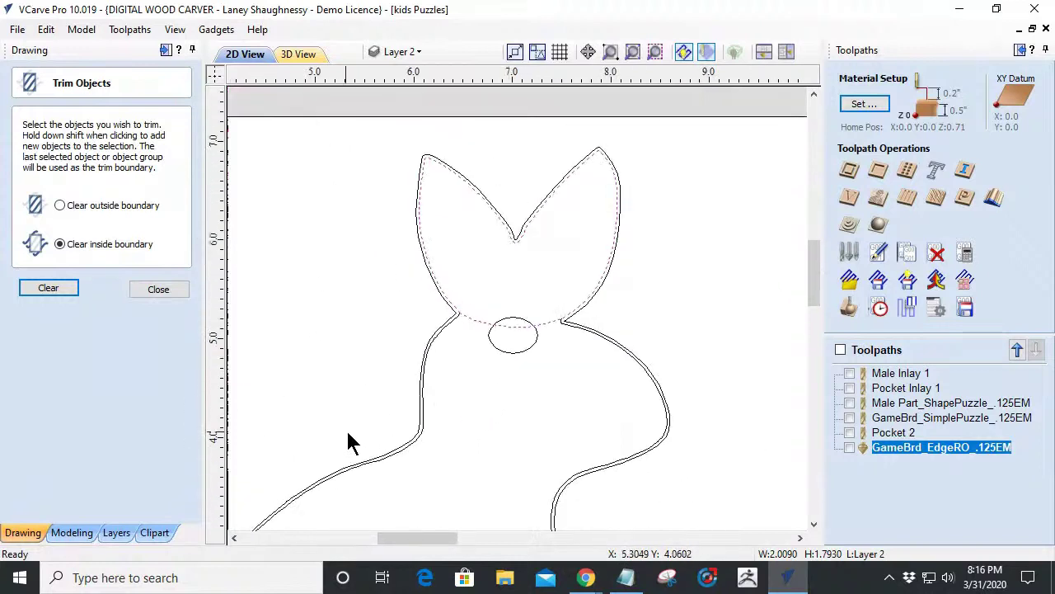
pyautogui.scroll(-1, 346, 440)
pyautogui.scroll(2, 490, 505)
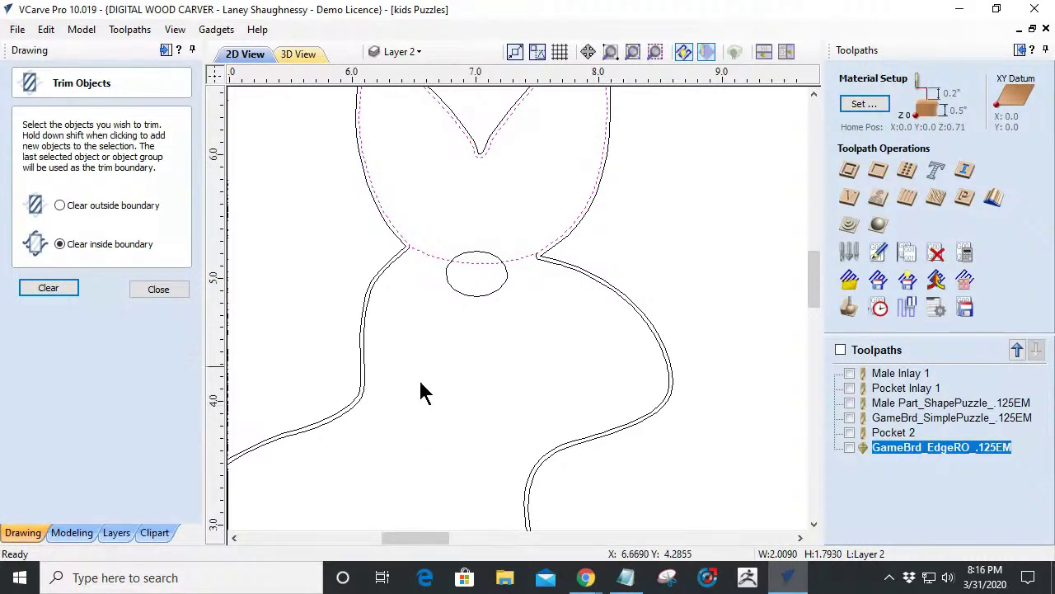
pyautogui.click(157, 290)
pyautogui.scroll(3, 393, 258)
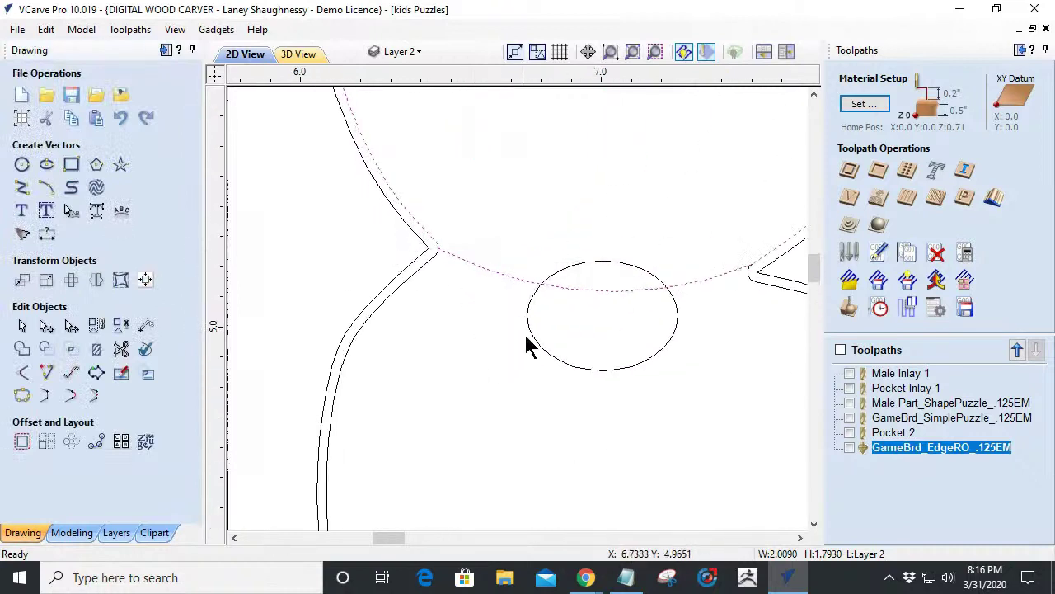
pyautogui.click(526, 292)
pyautogui.click(517, 283)
pyautogui.keyDown('shift'); pyautogui.click(530, 340); pyautogui.keyUp('shift')
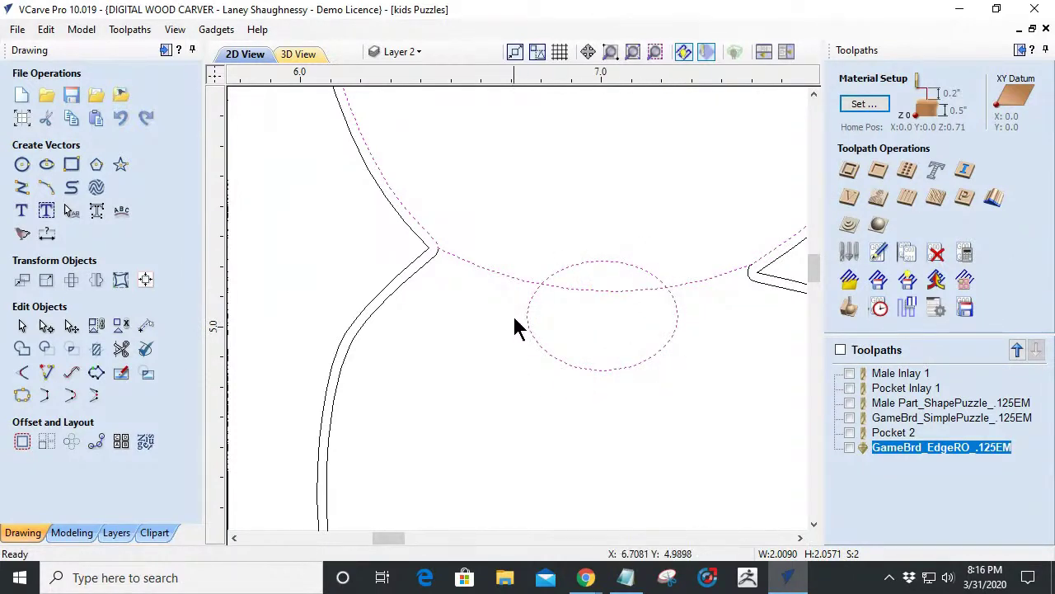
pyautogui.click(464, 322)
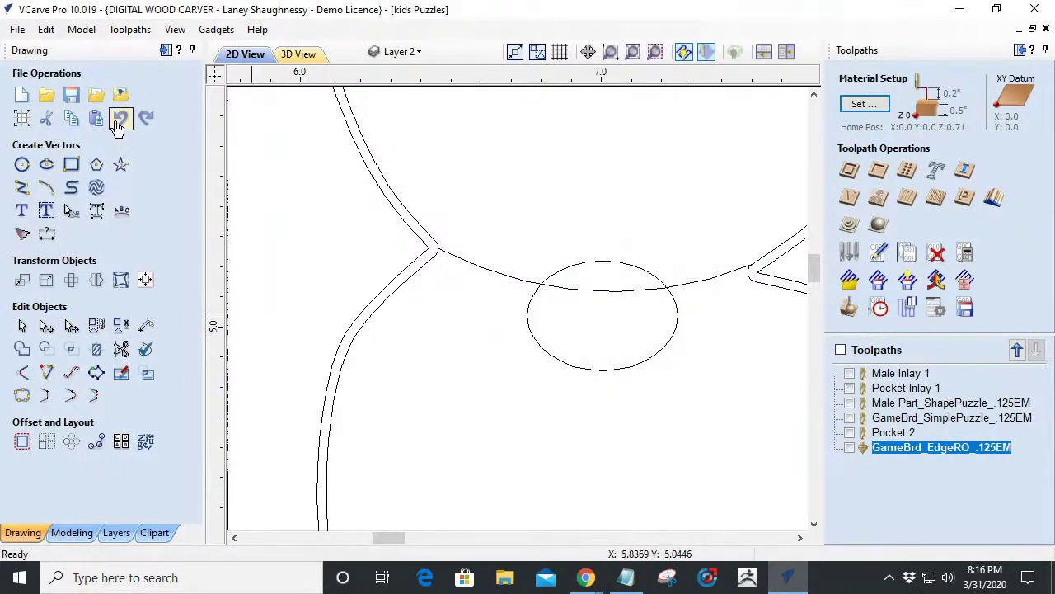
pyautogui.click(476, 263)
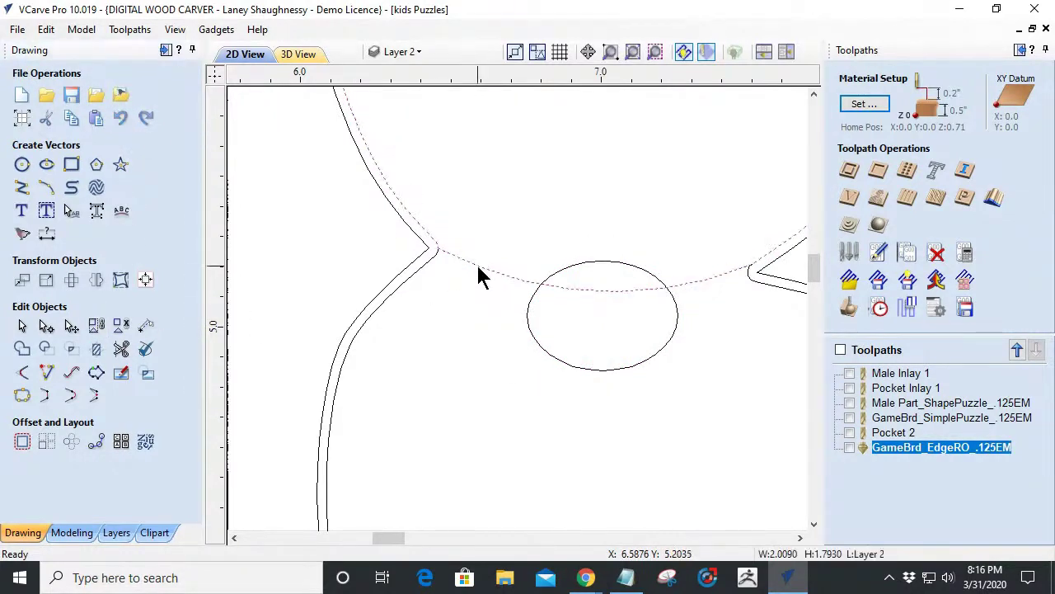
# Undo the ellipse squash, the tab circle's downward nudges and the joining of the ear section with the neck arc.
pyautogui.click(119, 120)
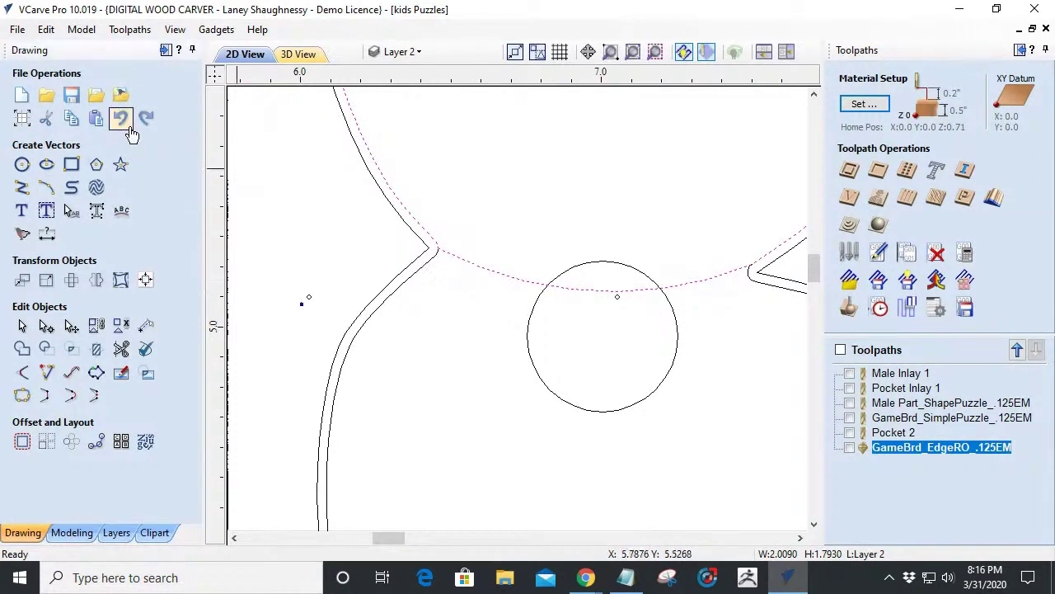
pyautogui.click(121, 121)
pyautogui.click(469, 269)
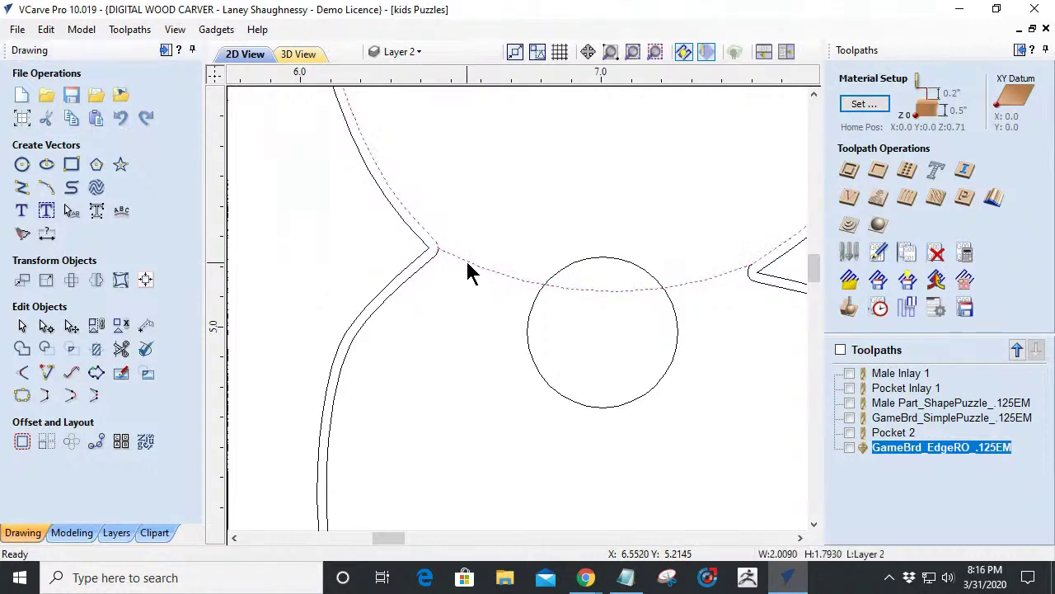
pyautogui.click(122, 120)
pyautogui.click(123, 120)
pyautogui.click(123, 121)
pyautogui.click(123, 120)
pyautogui.click(122, 121)
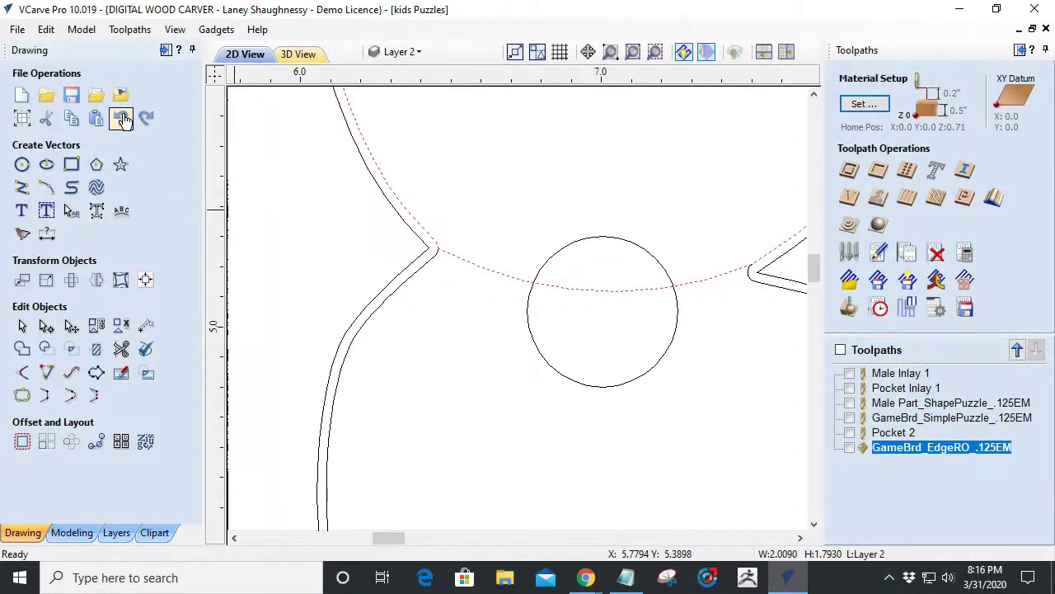
pyautogui.click(122, 121)
# Check by selection whether the neck arc, the tab circle and the body outline are separate vectors.
pyautogui.click(458, 262)
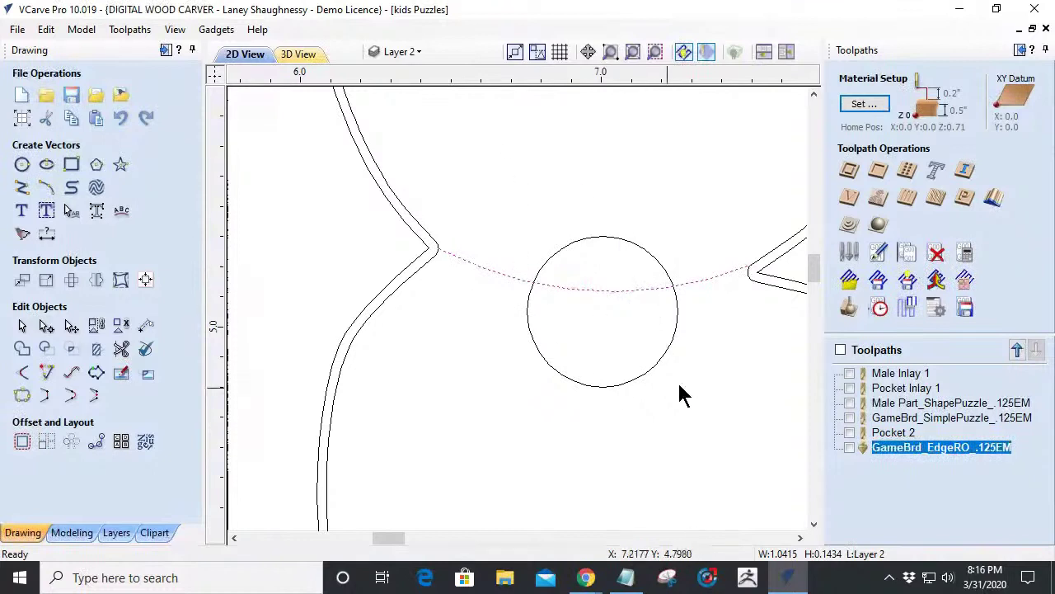
pyautogui.click(609, 384)
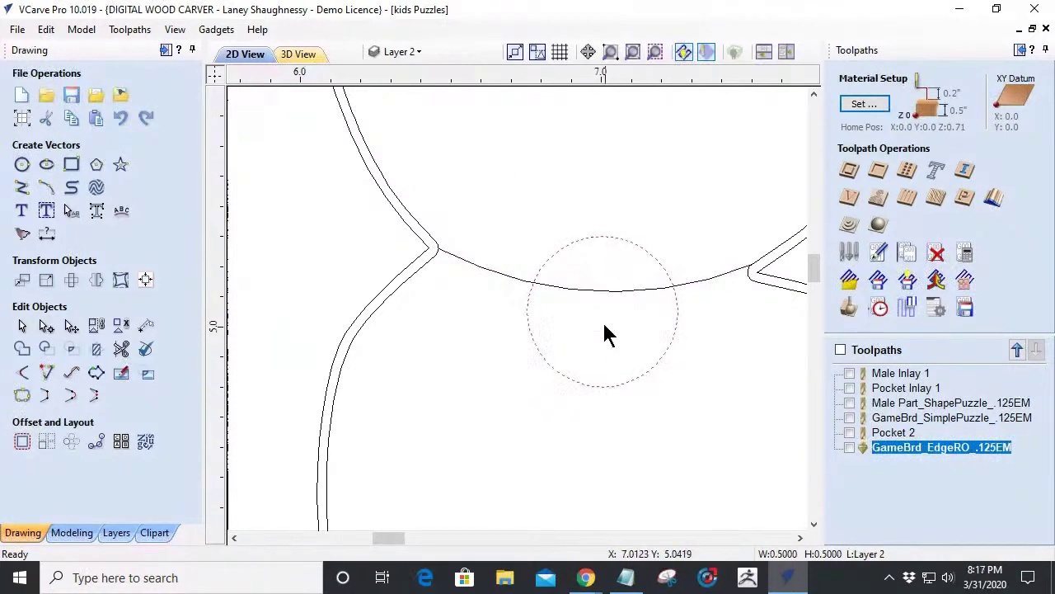
pyautogui.click(751, 281)
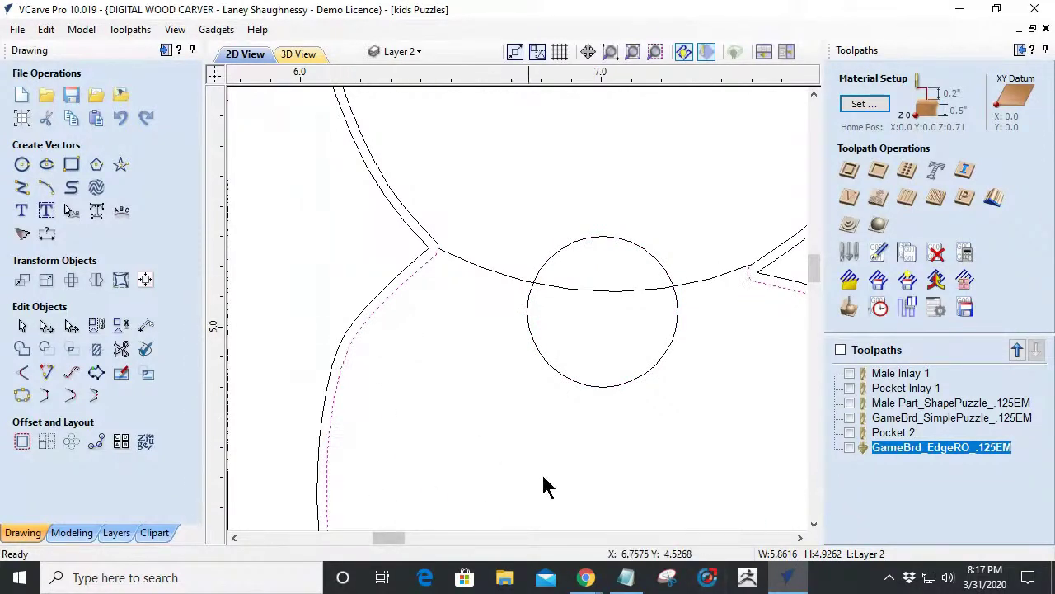
# Copy the neck arc and paste the duplicate in place over the original.
pyautogui.click(684, 281)
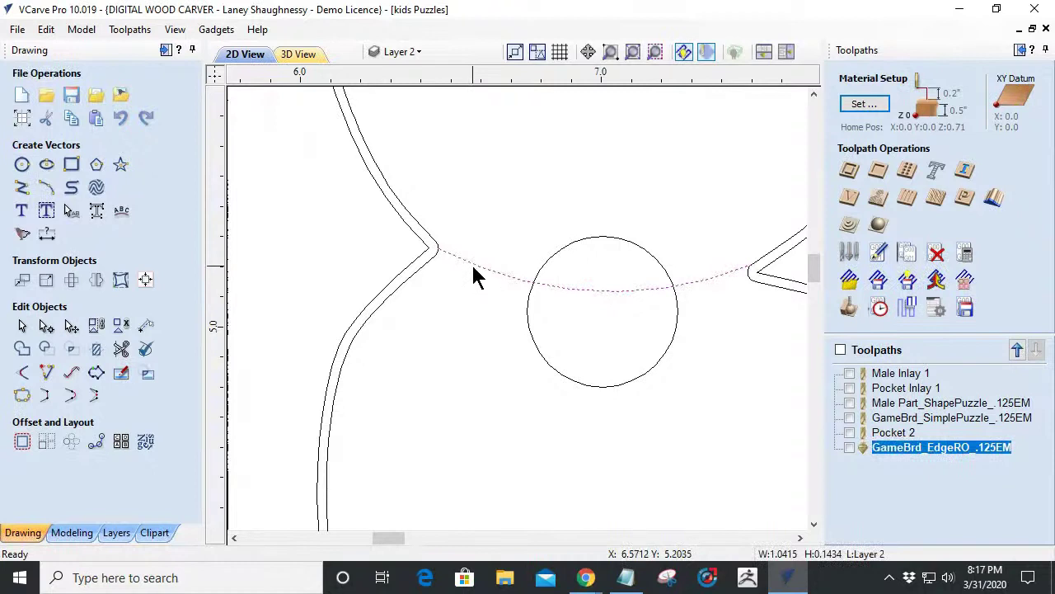
pyautogui.click(70, 120)
pyautogui.click(97, 122)
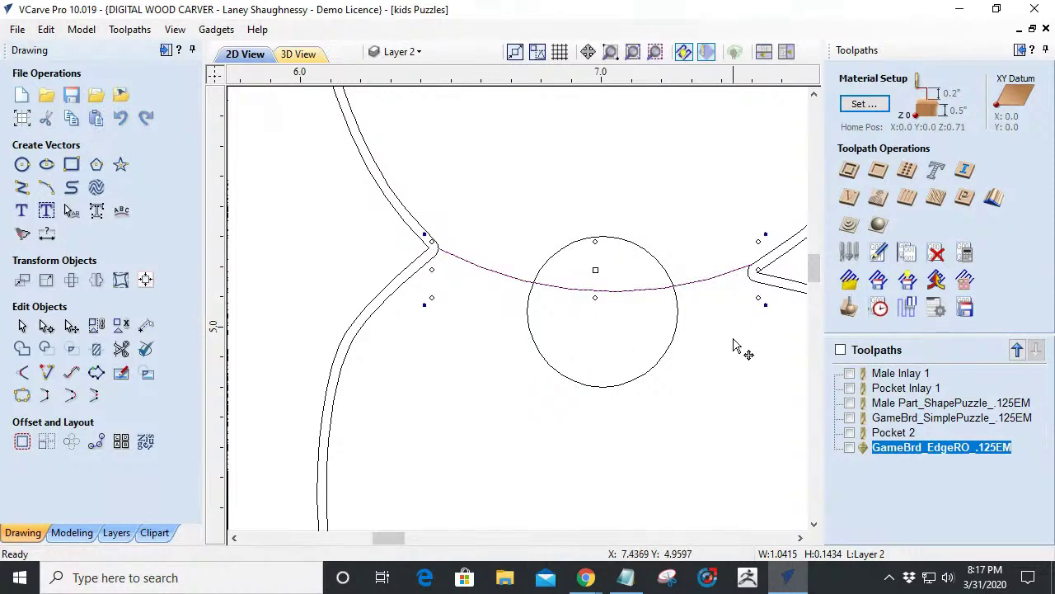
pyautogui.scroll(3, 587, 281)
pyautogui.scroll(-2, 589, 284)
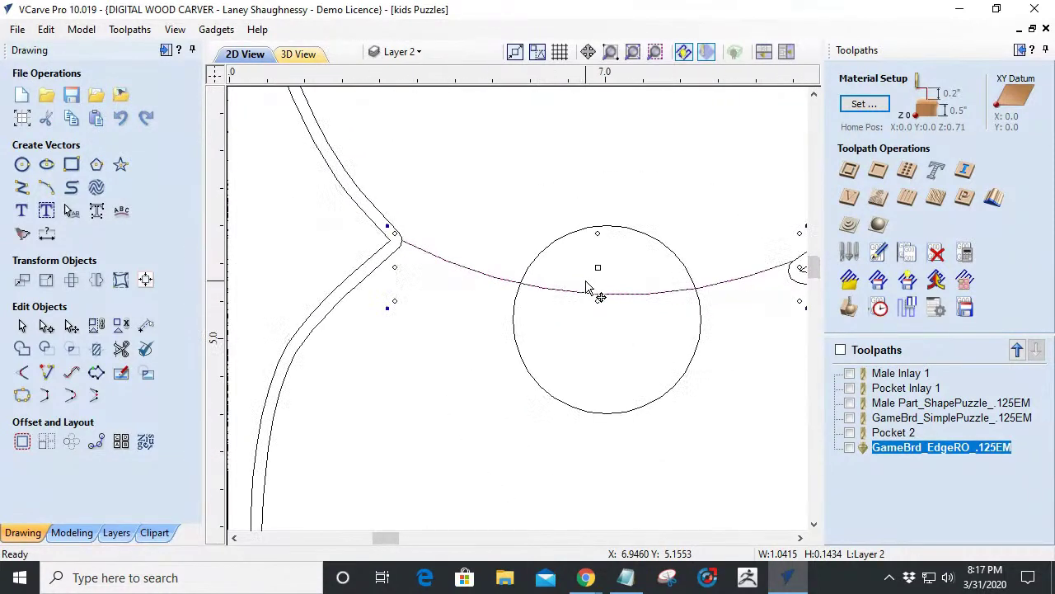
pyautogui.scroll(2, 431, 270)
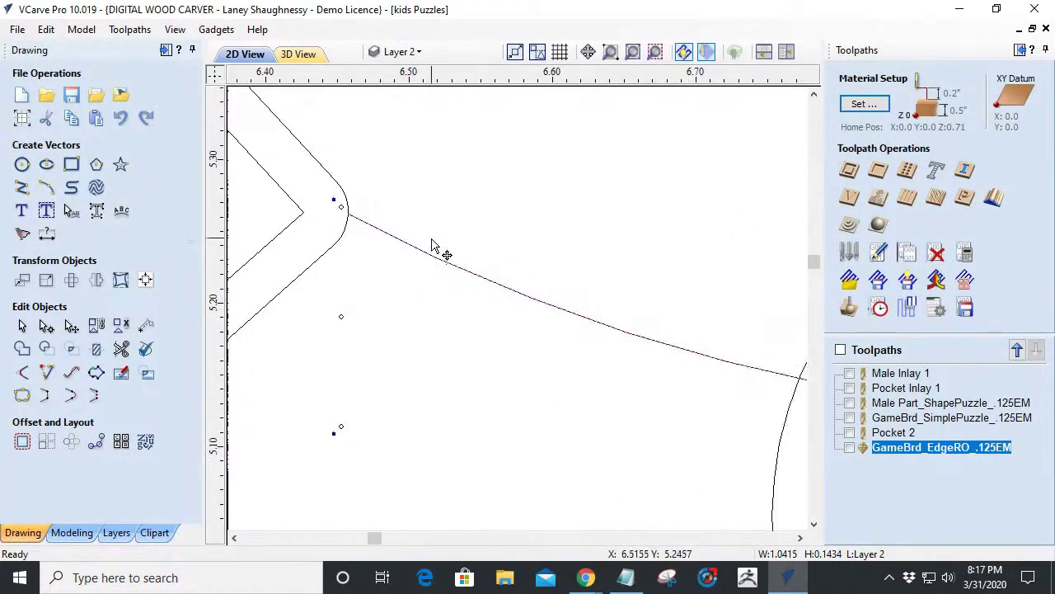
pyautogui.scroll(-2, 424, 282)
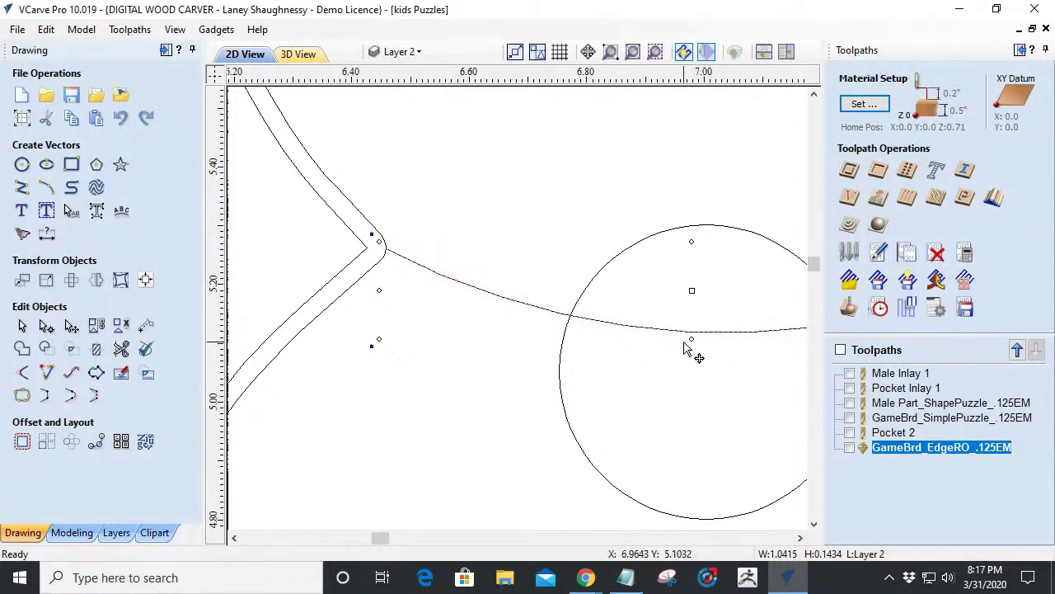
pyautogui.scroll(1, 697, 354)
pyautogui.scroll(-2, 693, 338)
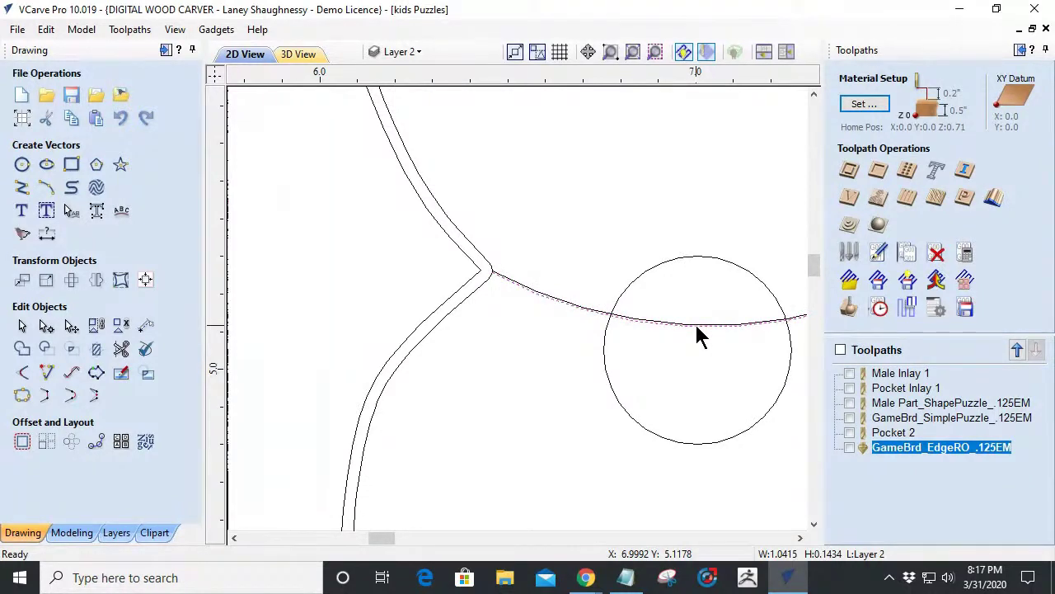
# Collapse the toolpath controls to enlarge the drawing view, and nudge the duplicate neck arc slightly below the original.
pyautogui.scroll(3, 696, 336)
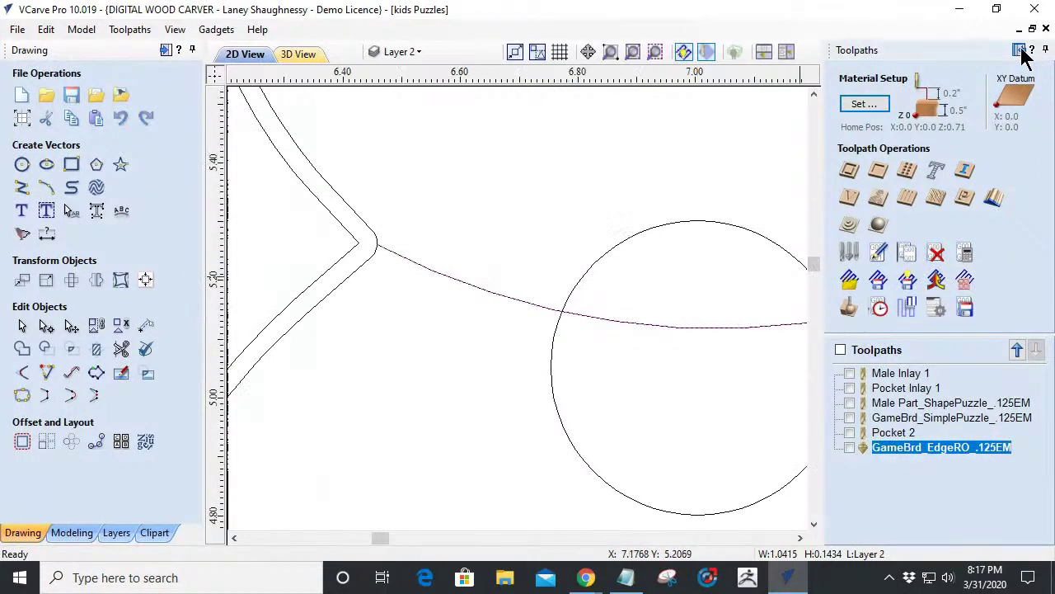
pyautogui.click(1019, 50)
pyautogui.scroll(2, 760, 345)
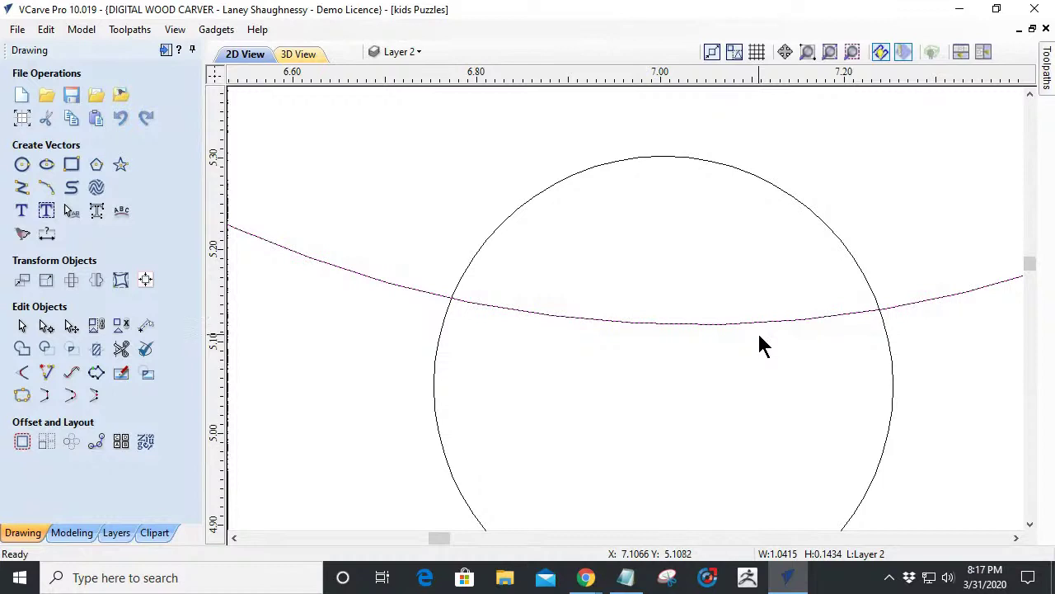
pyautogui.click(725, 323)
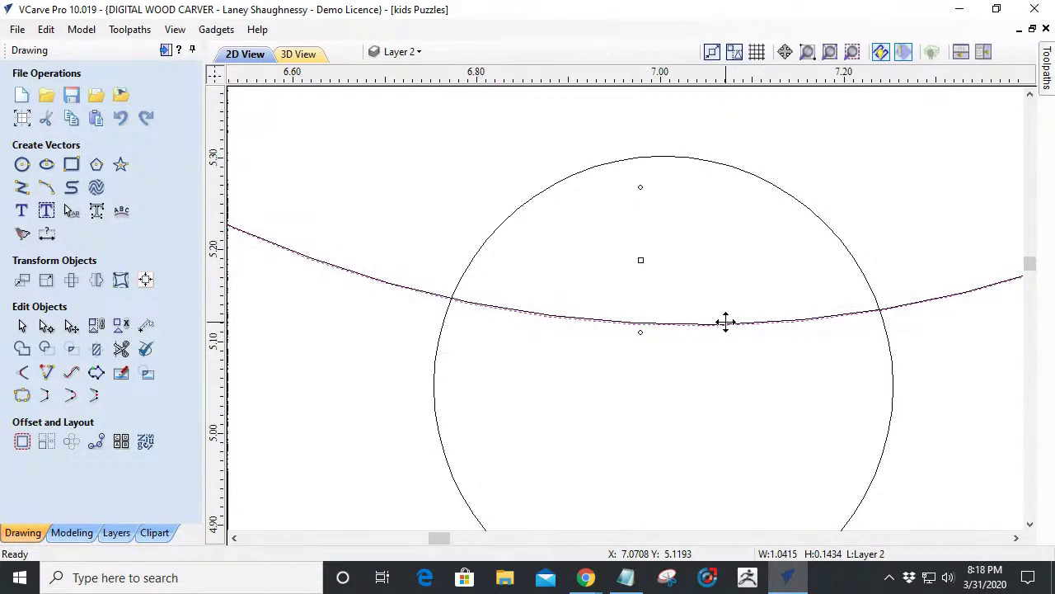
pyautogui.scroll(-2, 726, 324)
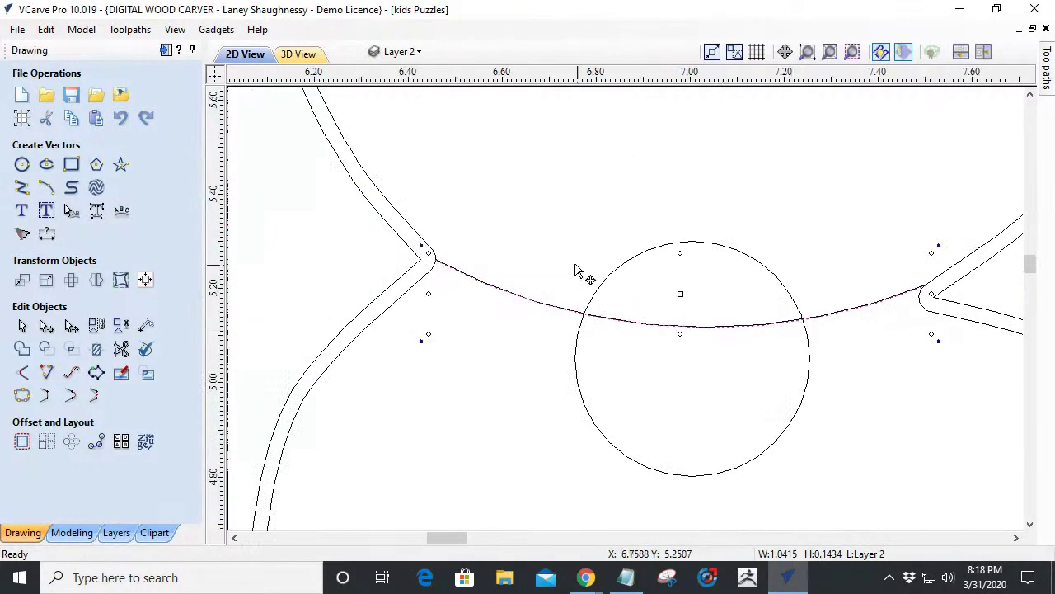
pyautogui.scroll(5, 575, 324)
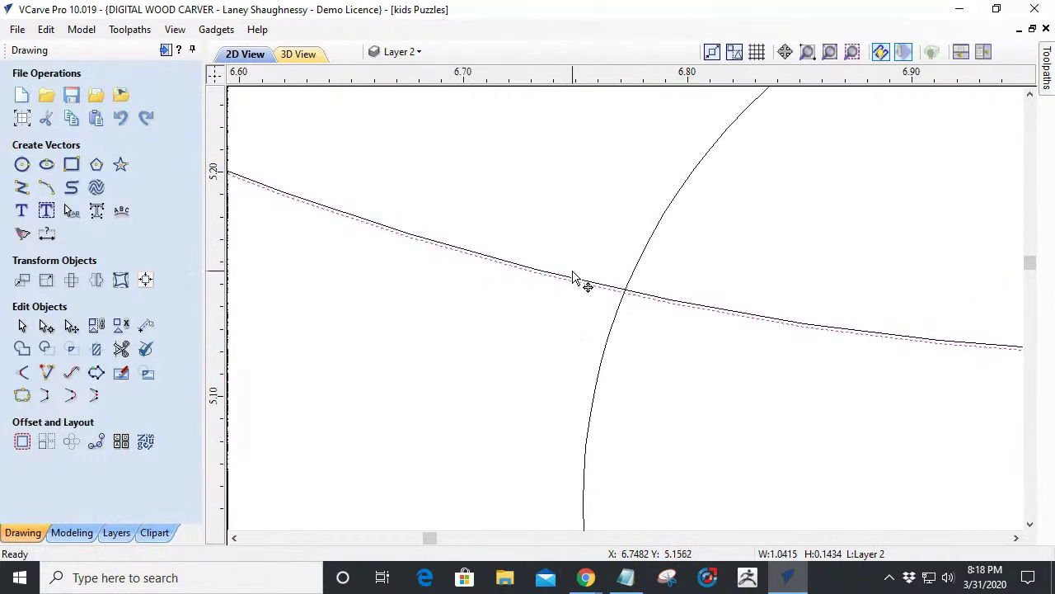
pyautogui.scroll(1, 574, 279)
pyautogui.scroll(-6, 575, 278)
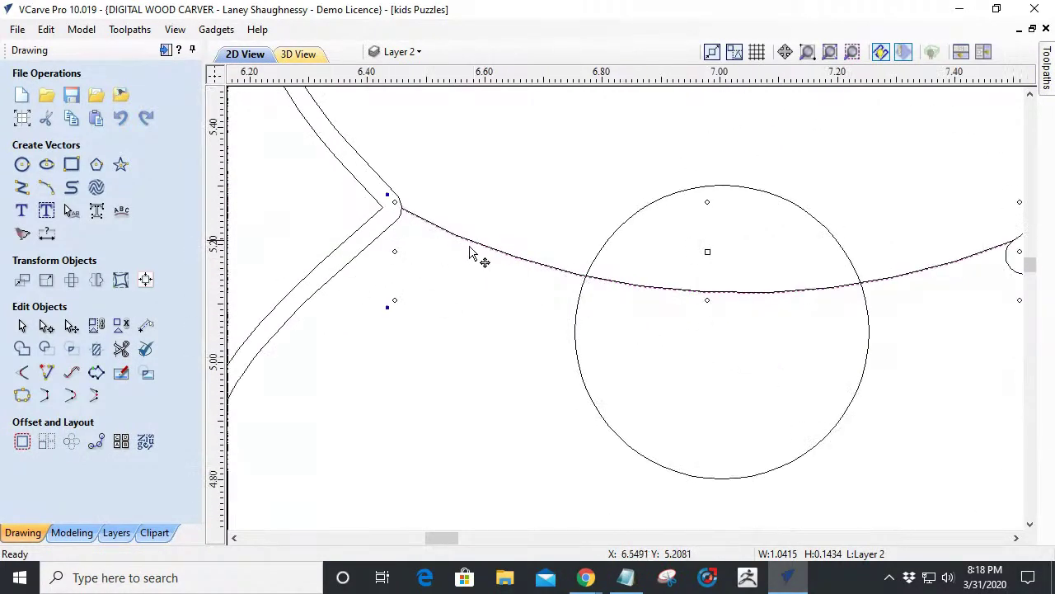
# Check whether the lowered arc and the body outline can be joined at 0.001 inch tolerance, inspecting their meeting point at the left neck corner.
pyautogui.keyDown('shift'); pyautogui.click(376, 239); pyautogui.keyUp('shift')
pyautogui.scroll(-3, 502, 288)
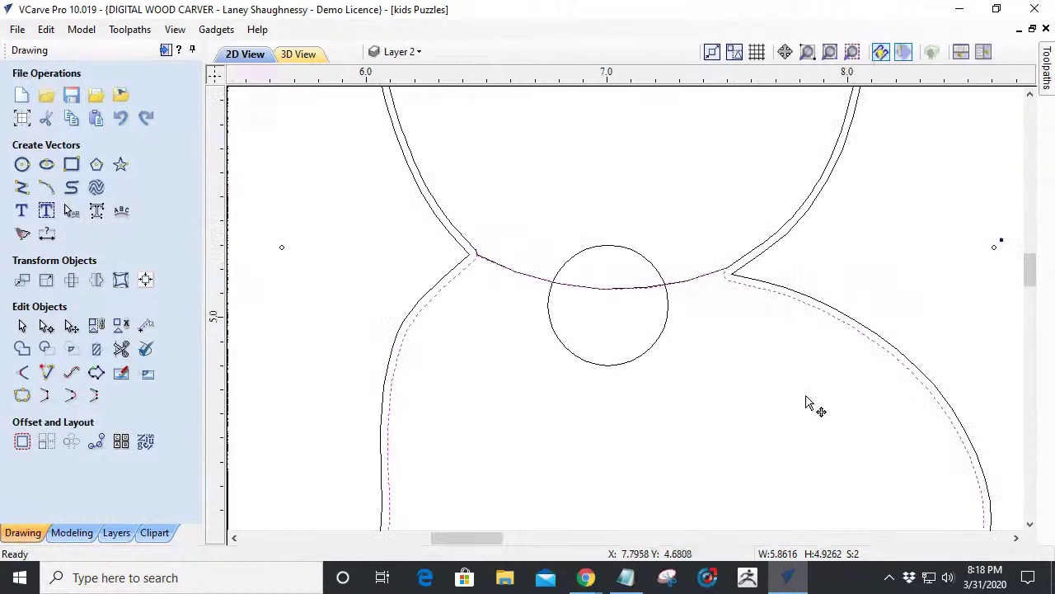
pyautogui.scroll(1, 559, 331)
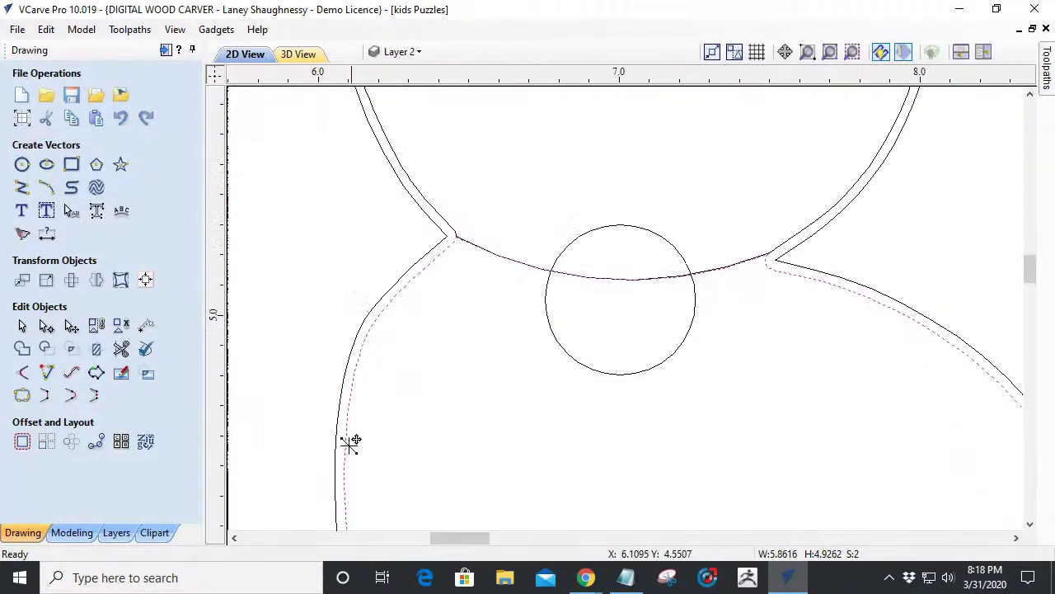
pyautogui.click(22, 395)
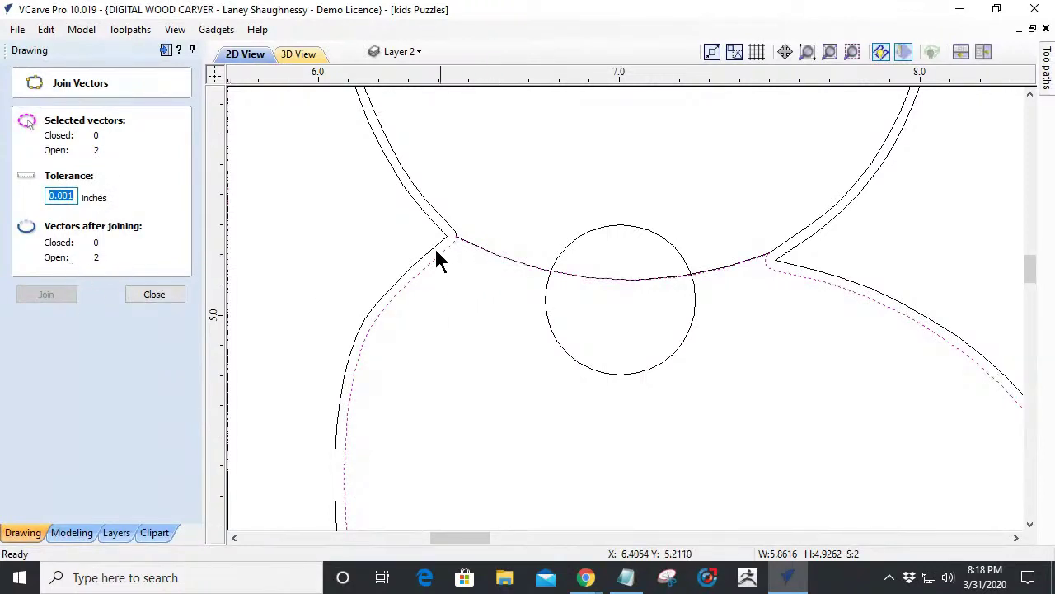
pyautogui.scroll(10, 465, 233)
pyautogui.scroll(10, 491, 256)
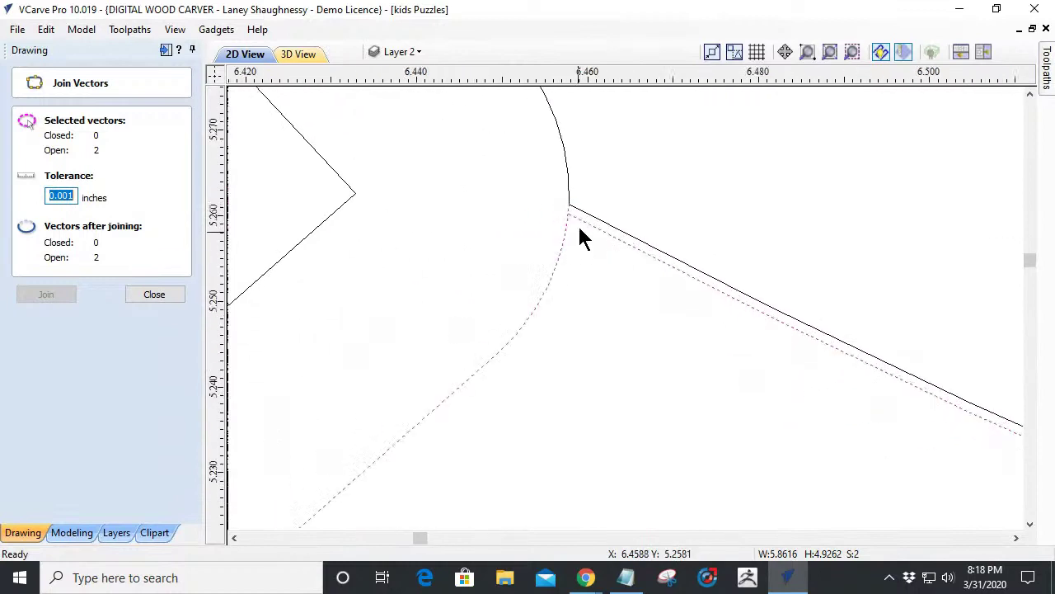
pyautogui.click(153, 296)
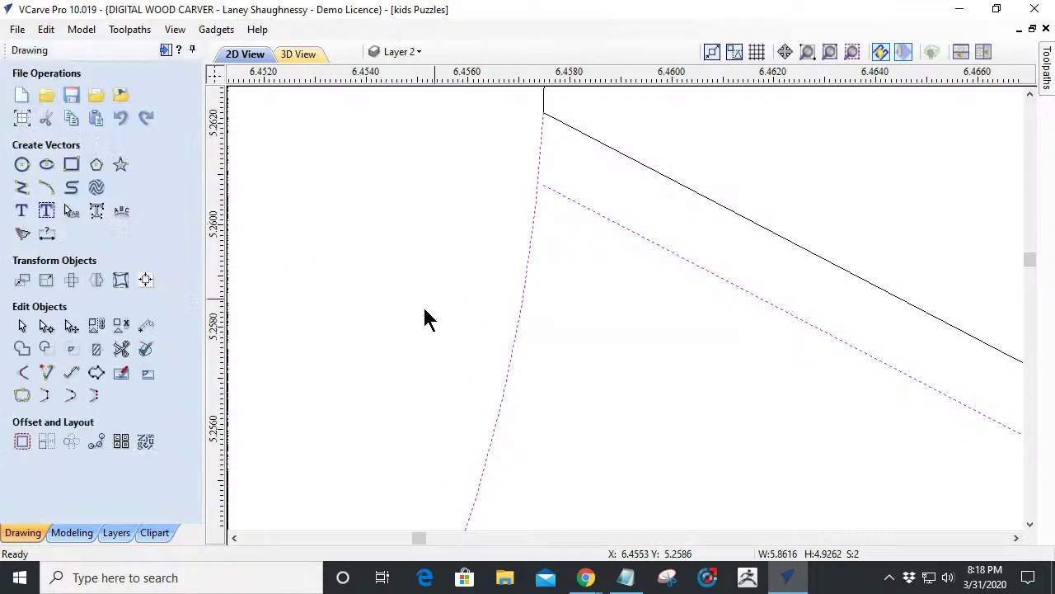
pyautogui.click(121, 349)
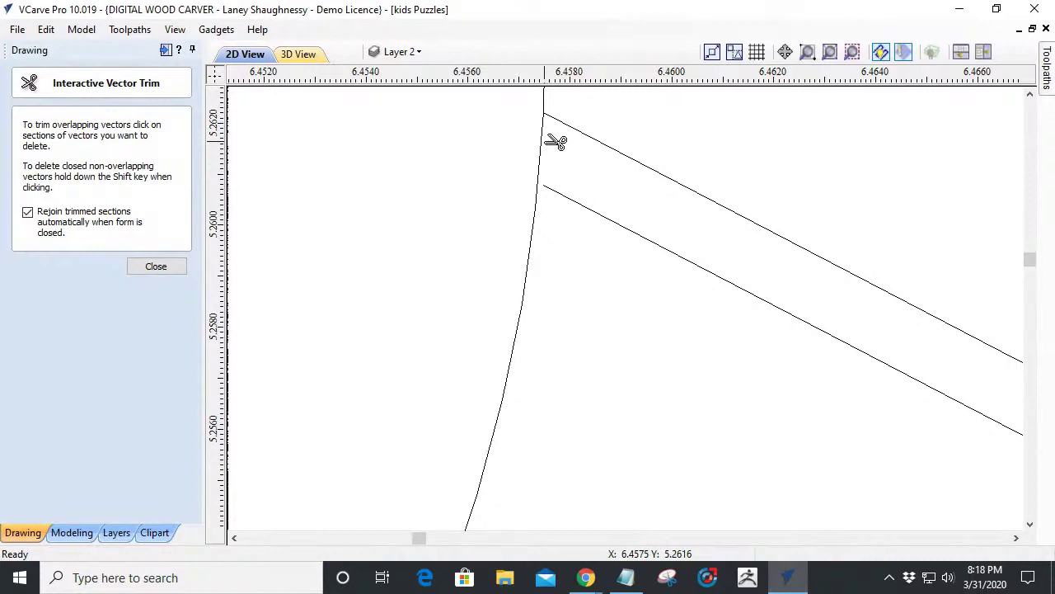
pyautogui.scroll(1, 535, 186)
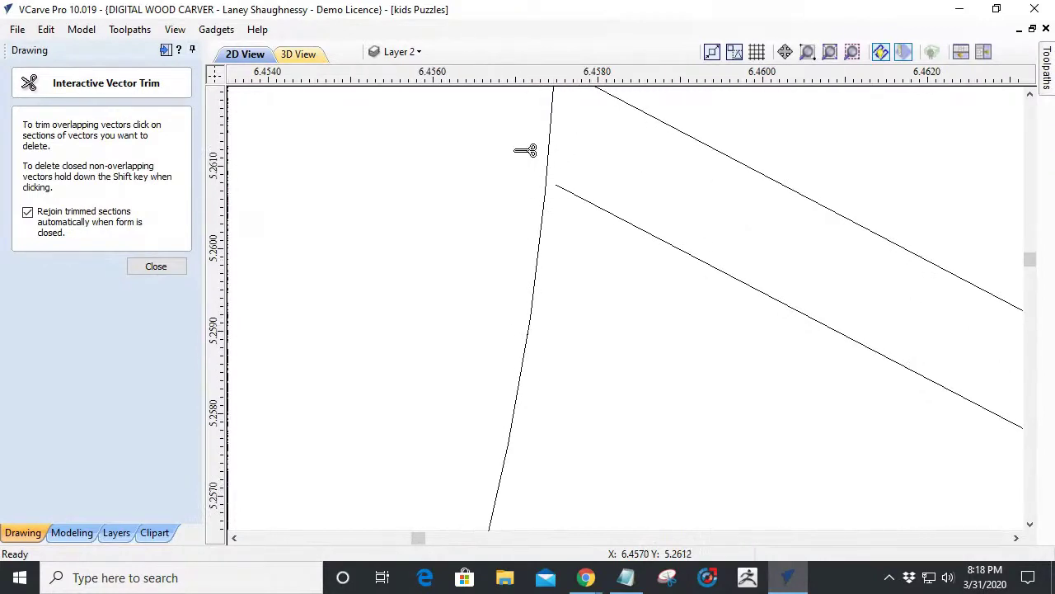
pyautogui.click(138, 268)
# Examine where both ends of the lowered neck arc meet the body outline, looking for gaps and overshoot.
pyautogui.click(597, 216)
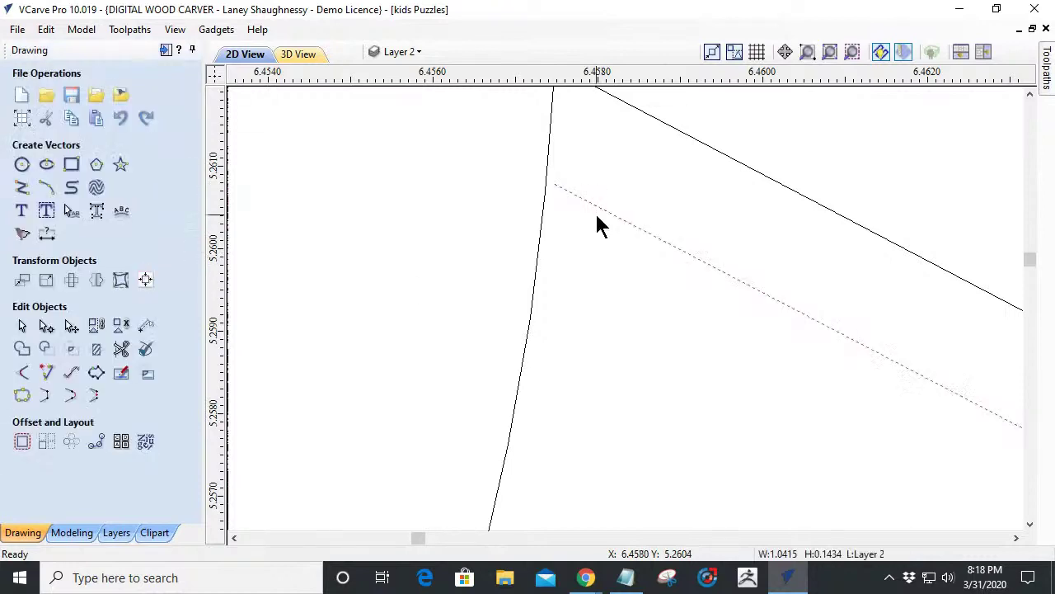
pyautogui.scroll(-12, 598, 218)
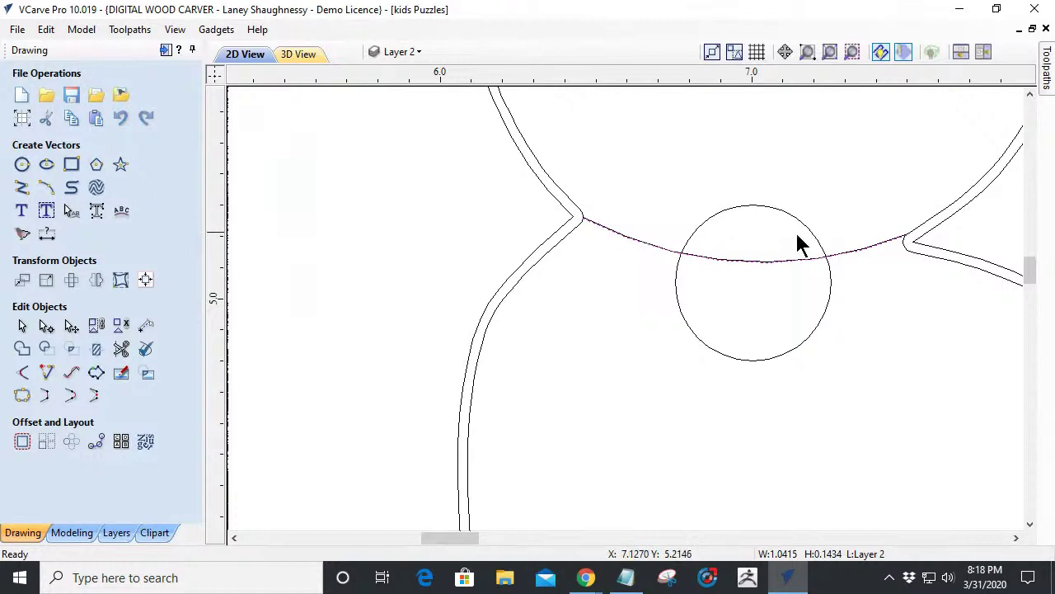
pyautogui.scroll(12, 904, 239)
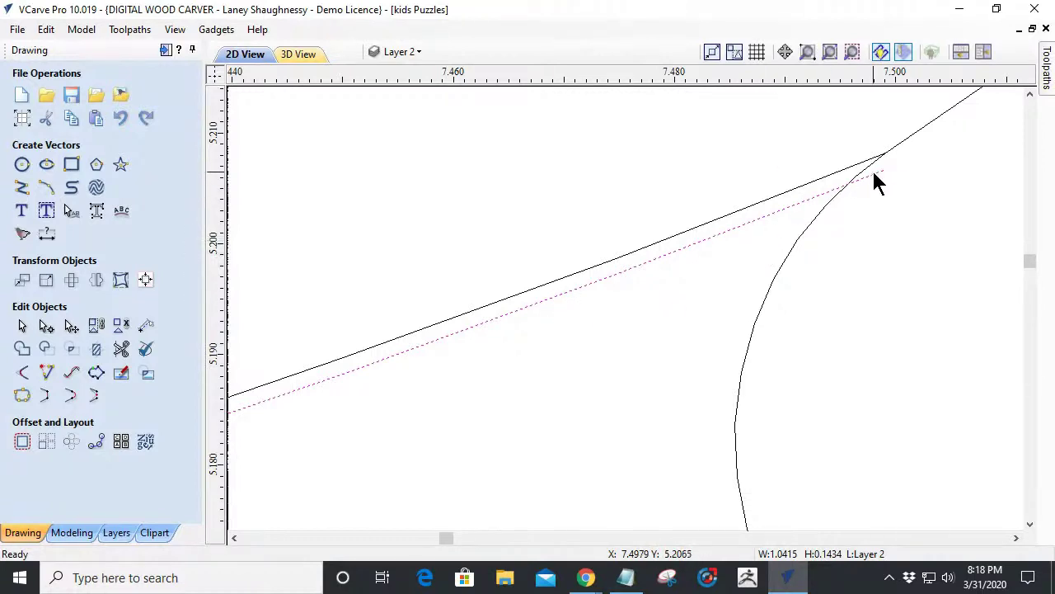
pyautogui.scroll(-10, 890, 190)
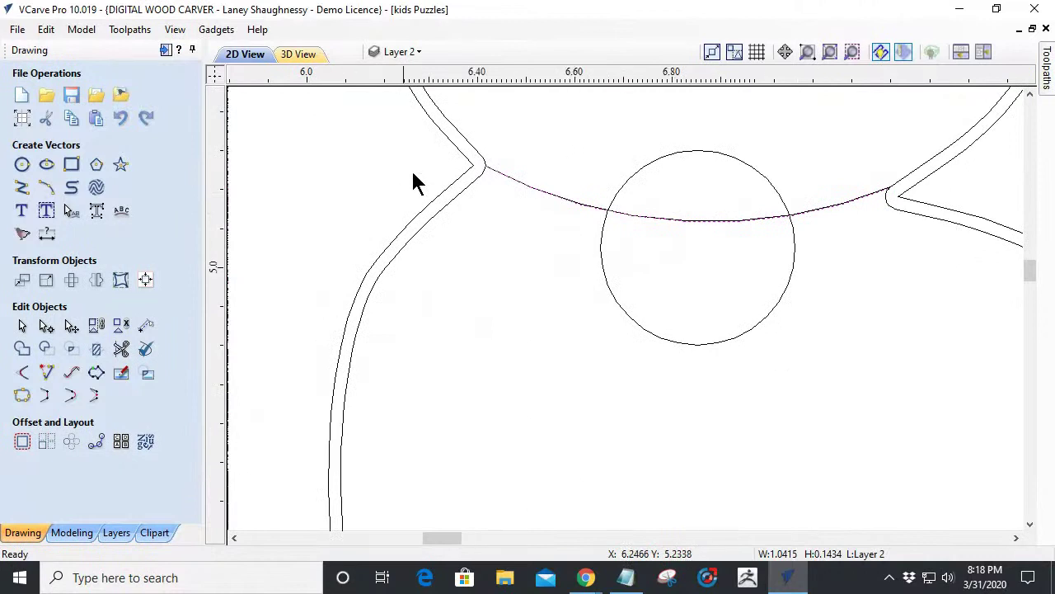
pyautogui.scroll(4, 602, 180)
pyautogui.scroll(5, 469, 151)
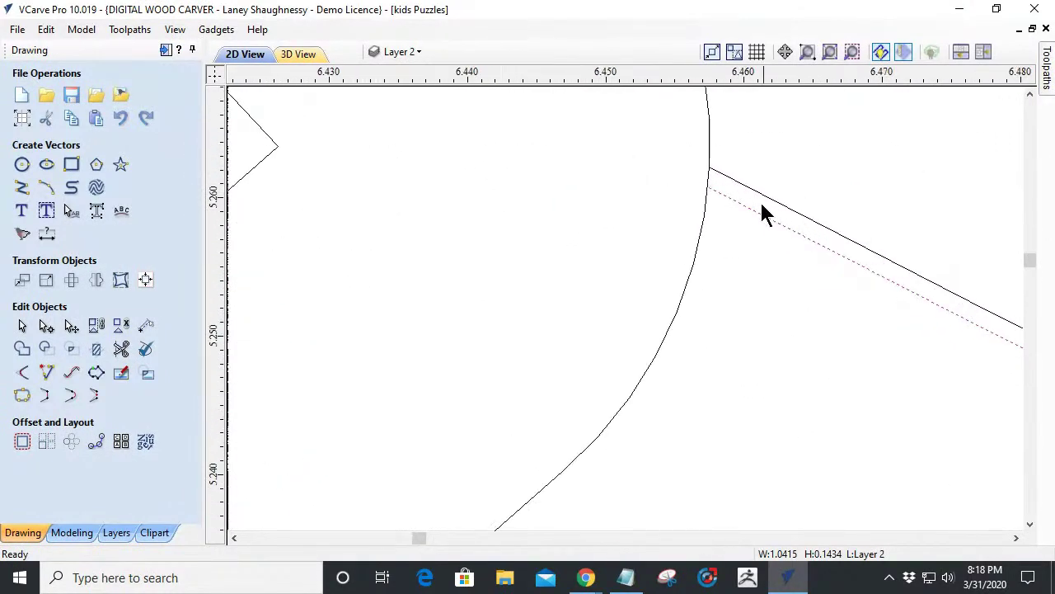
pyautogui.scroll(2, 688, 195)
pyautogui.scroll(2, 689, 196)
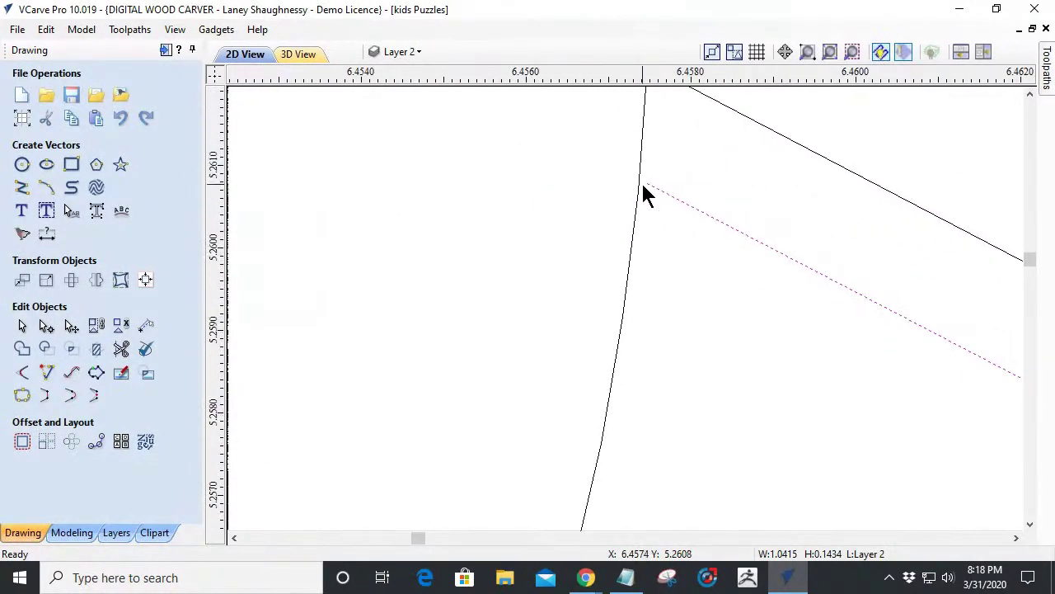
pyautogui.scroll(-2, 530, 288)
pyautogui.scroll(2, 558, 256)
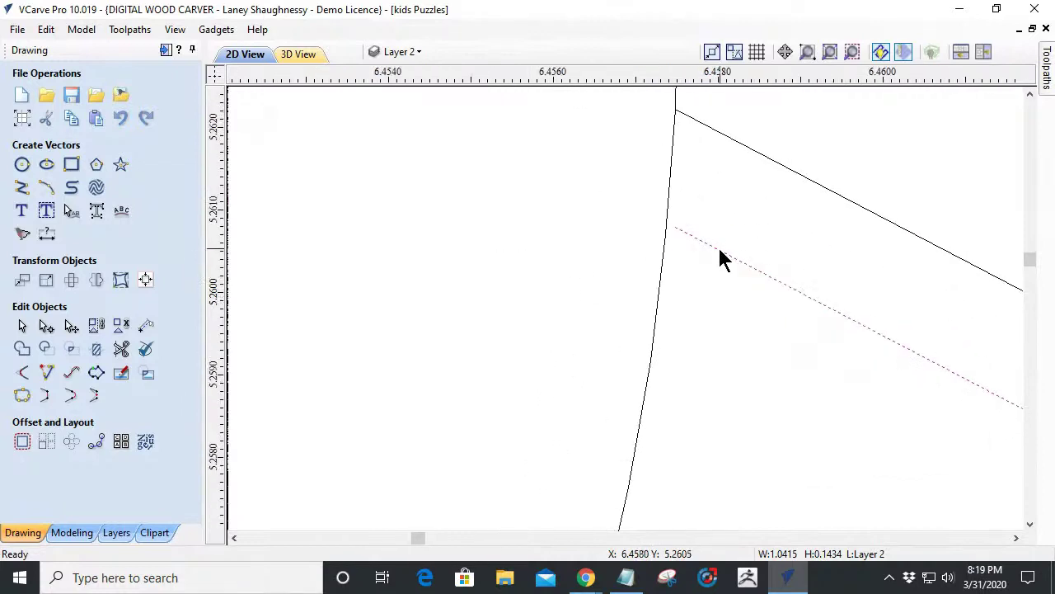
pyautogui.scroll(-12, 516, 180)
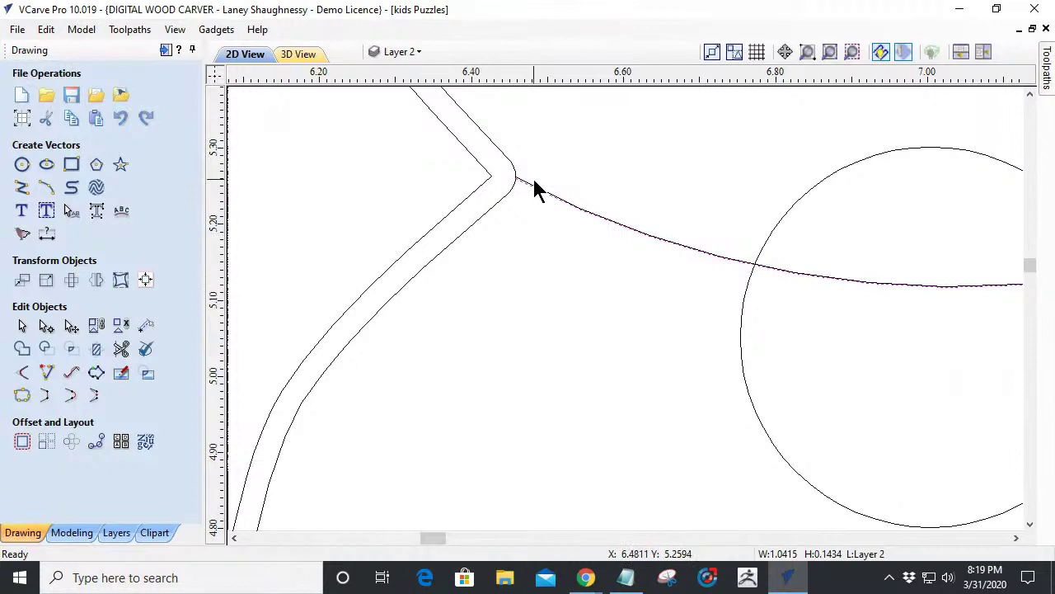
pyautogui.scroll(10, 534, 188)
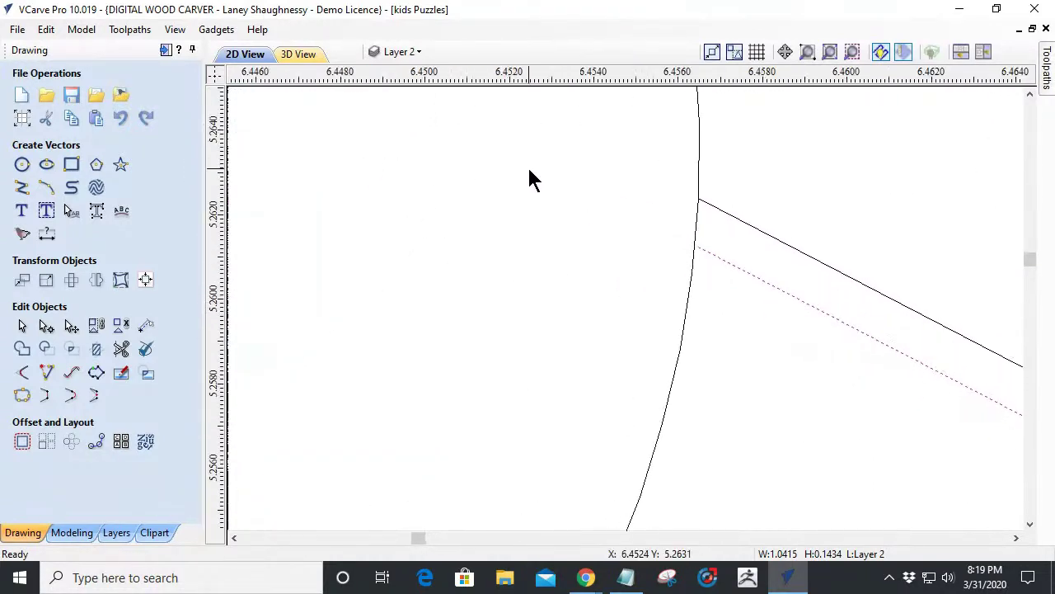
pyautogui.click(48, 376)
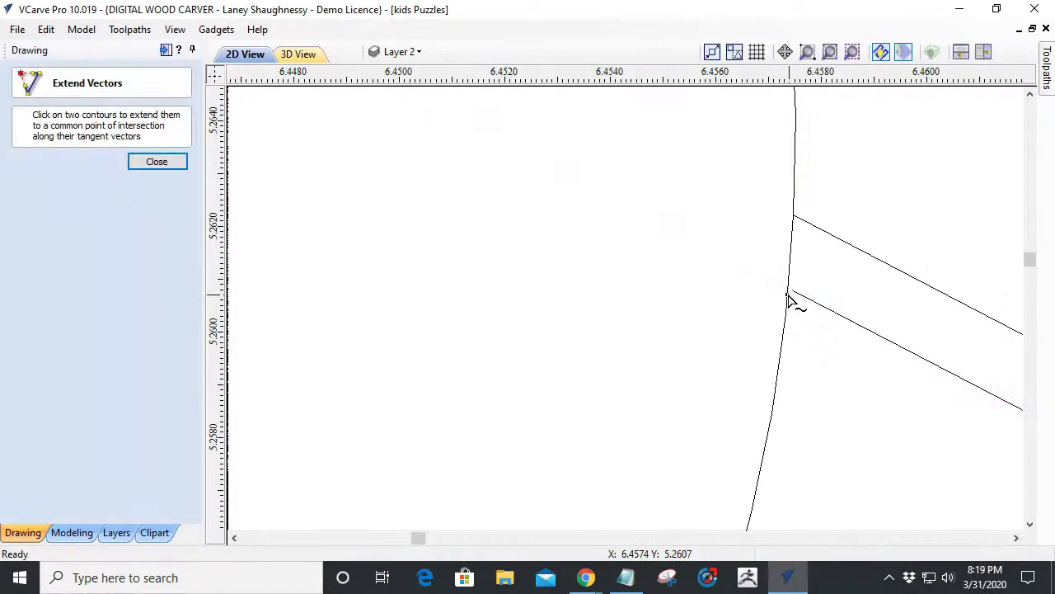
pyautogui.scroll(-6, 422, 293)
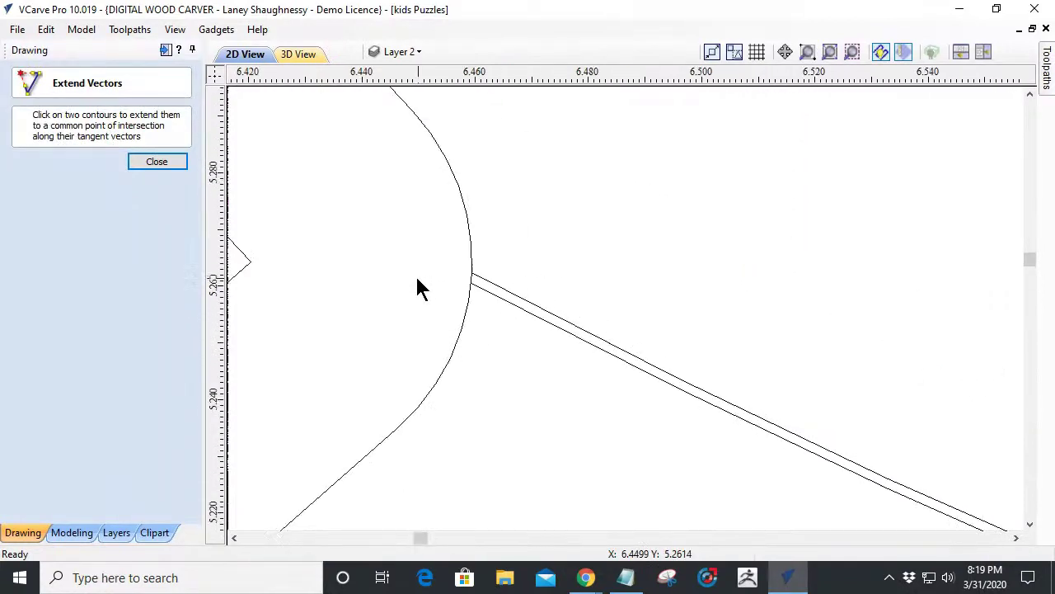
pyautogui.press('Escape')
# Trim the right end of the lowered neck arc where it overshoots the body outline's rounded corner.
pyautogui.scroll(-5, 544, 292)
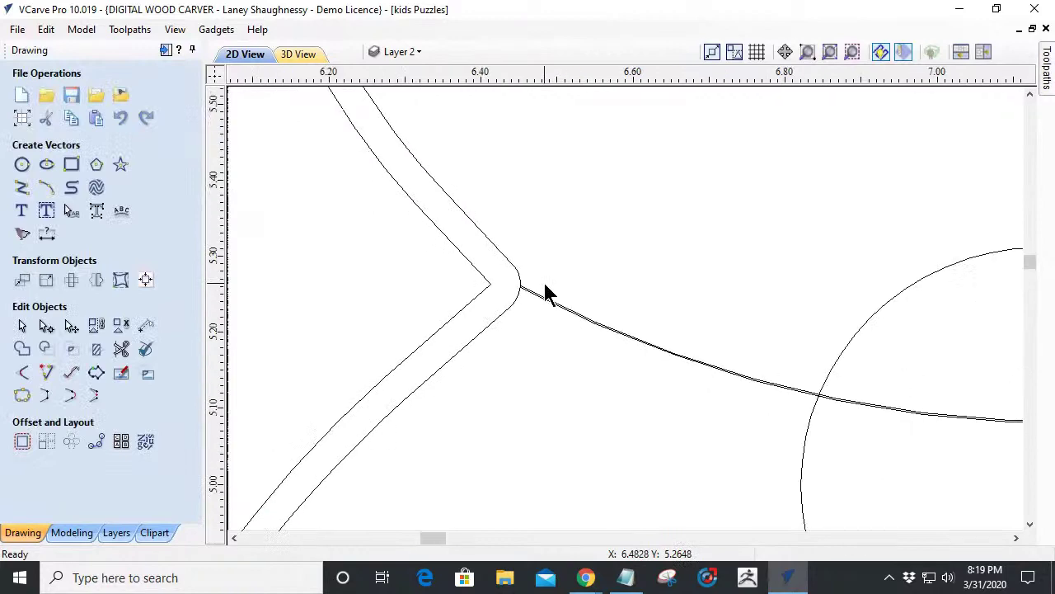
pyautogui.scroll(10, 808, 299)
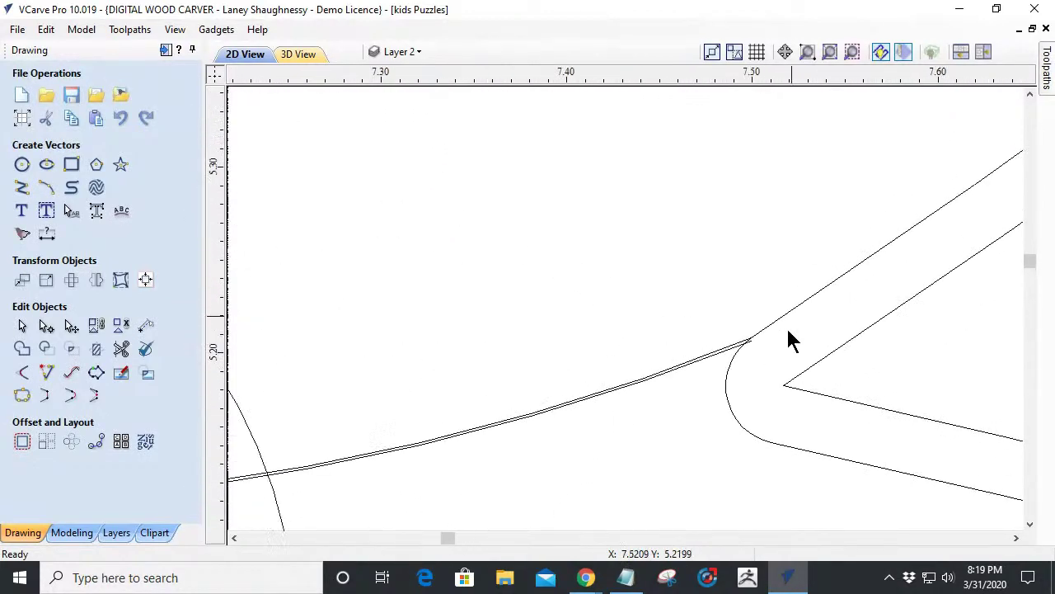
pyautogui.scroll(1, 676, 330)
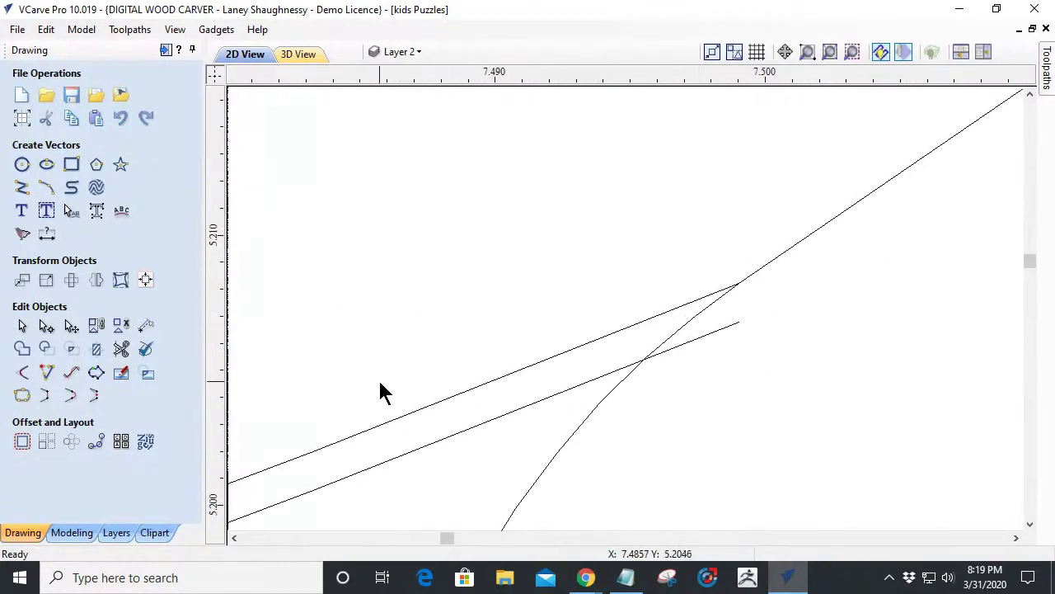
pyautogui.click(122, 350)
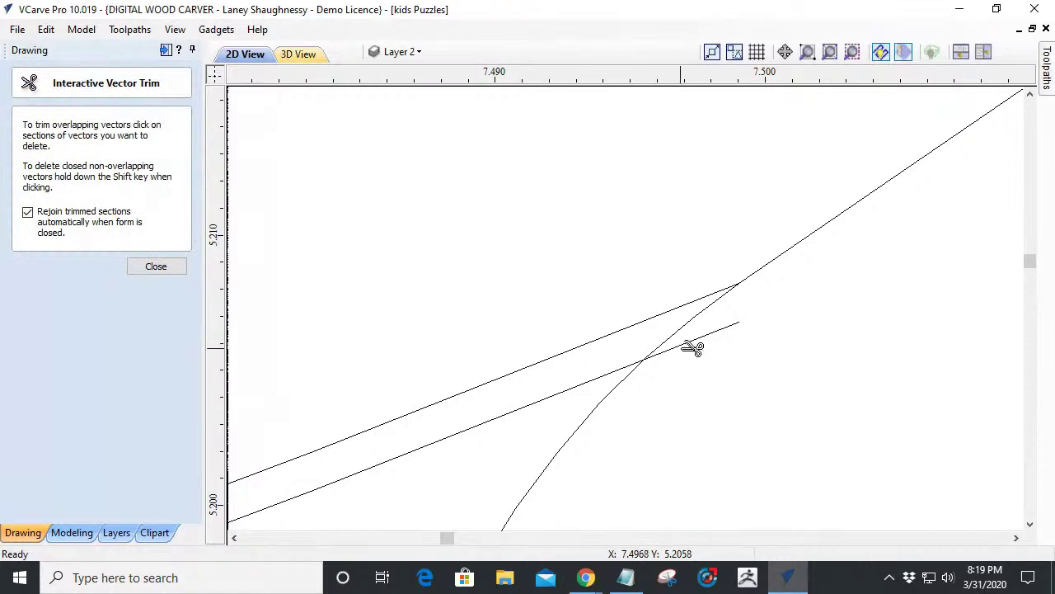
pyautogui.click(690, 343)
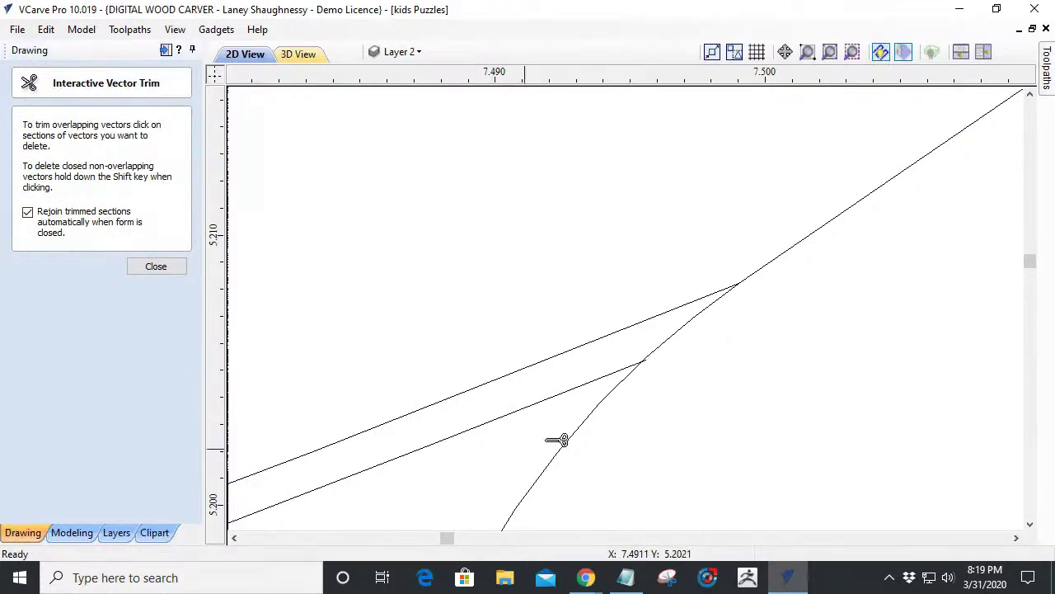
# Trim away the short outline segments between the two neck arcs at both the right and left neck corners.
pyautogui.click(688, 330)
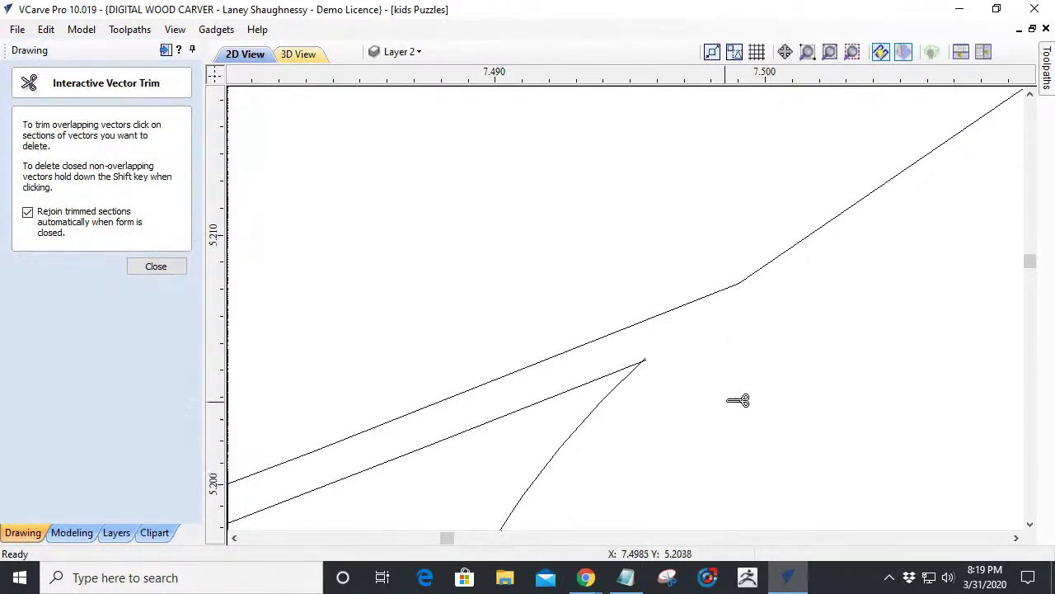
pyautogui.scroll(-10, 746, 387)
pyautogui.scroll(5, 365, 358)
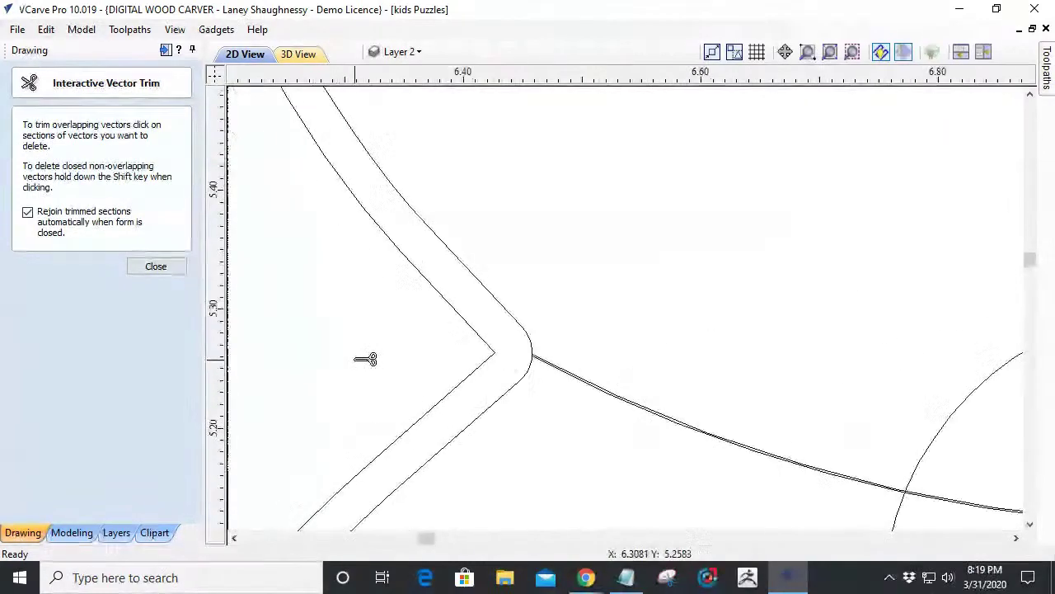
pyautogui.scroll(6, 805, 314)
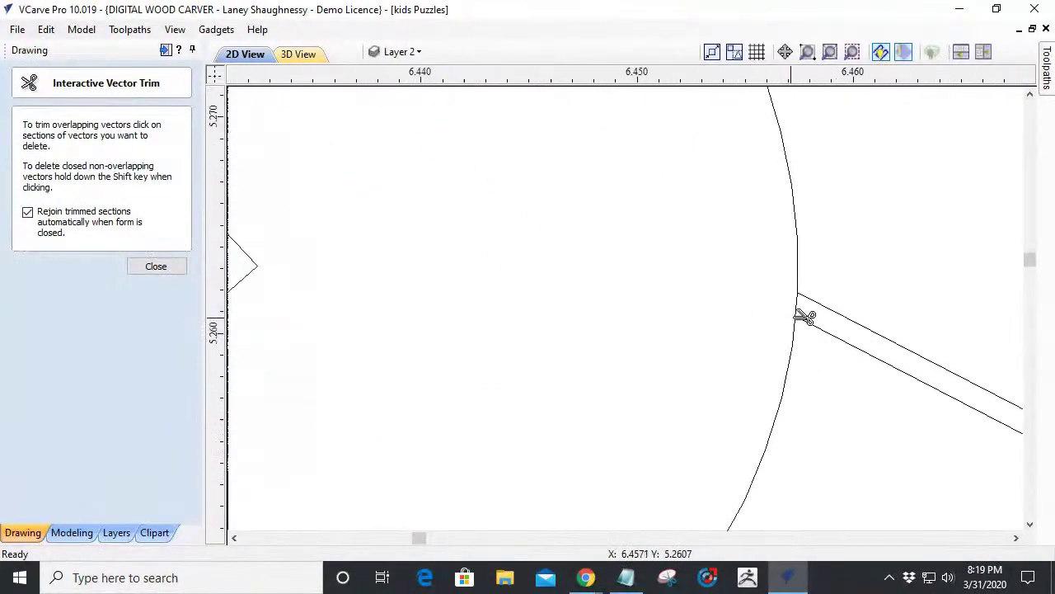
pyautogui.click(756, 302)
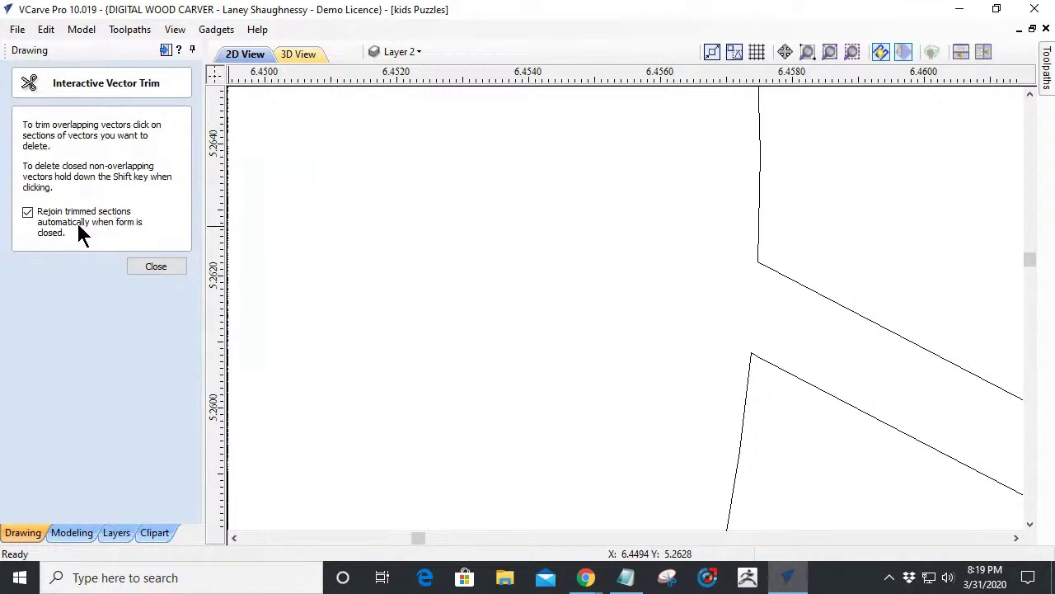
pyautogui.click(160, 273)
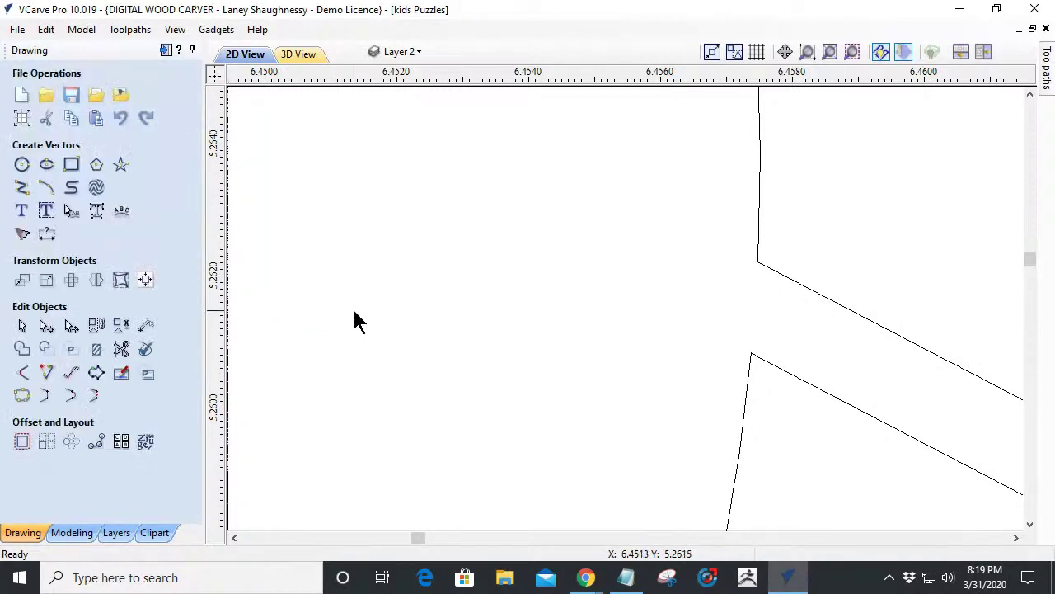
# Check the right neck corner for a clean split, and select the body and ears outlines separately to verify each is whole.
pyautogui.scroll(-10, 321, 268)
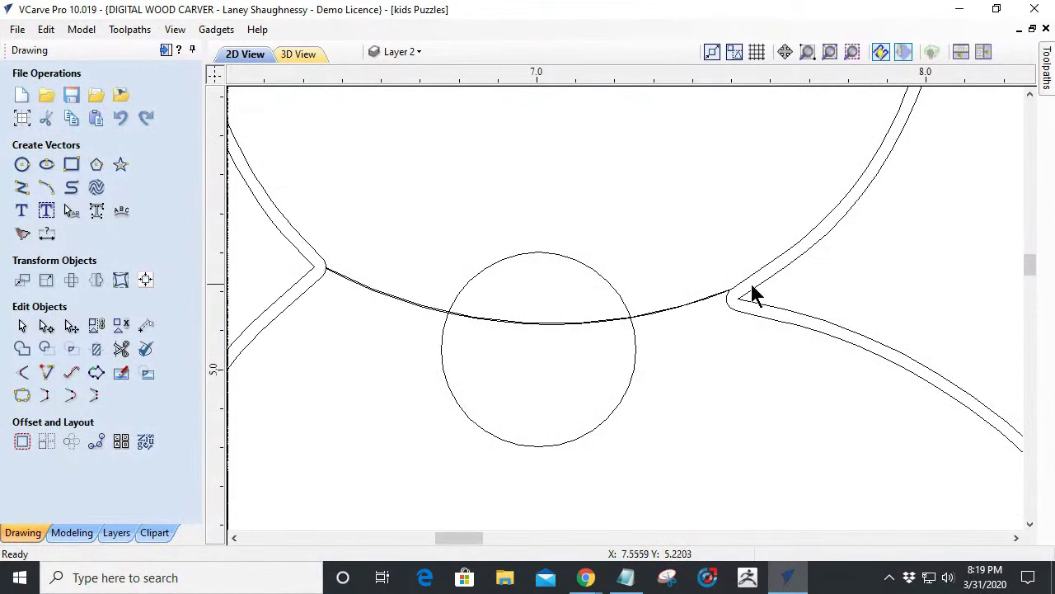
pyautogui.scroll(15, 660, 295)
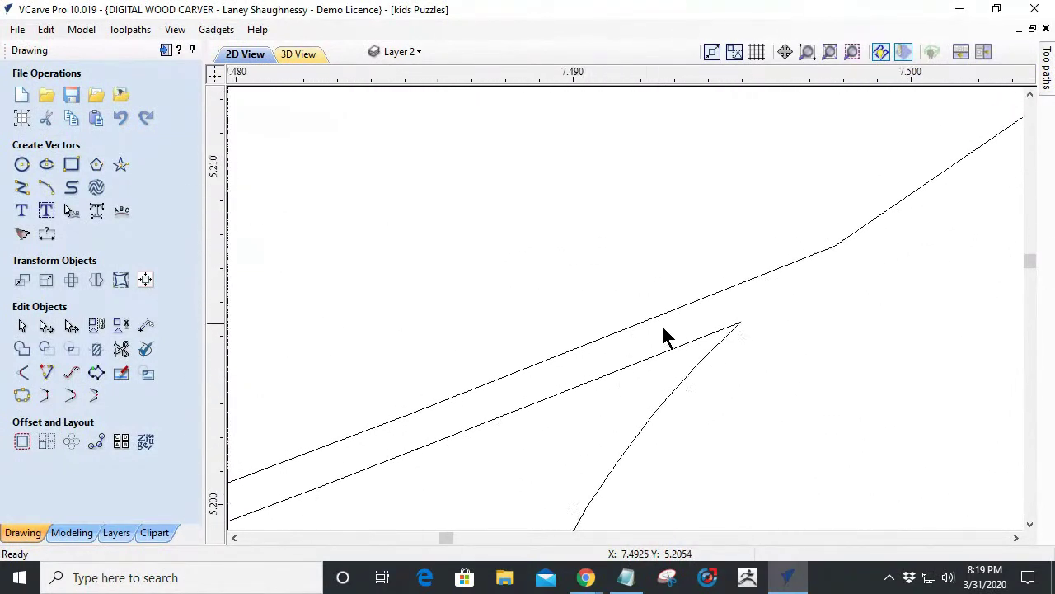
pyautogui.scroll(3, 659, 326)
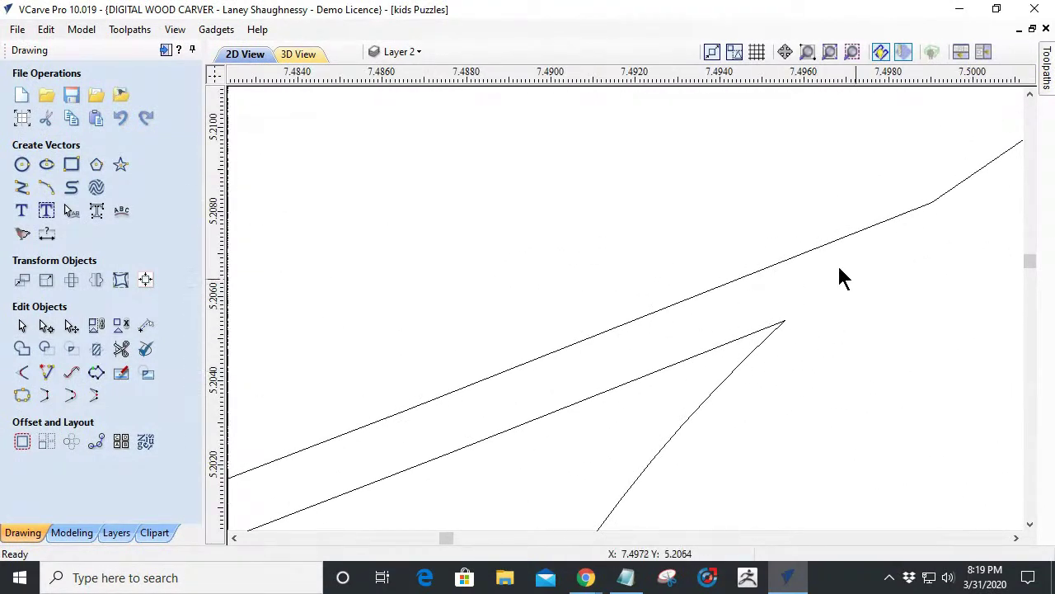
pyautogui.scroll(-20, 836, 330)
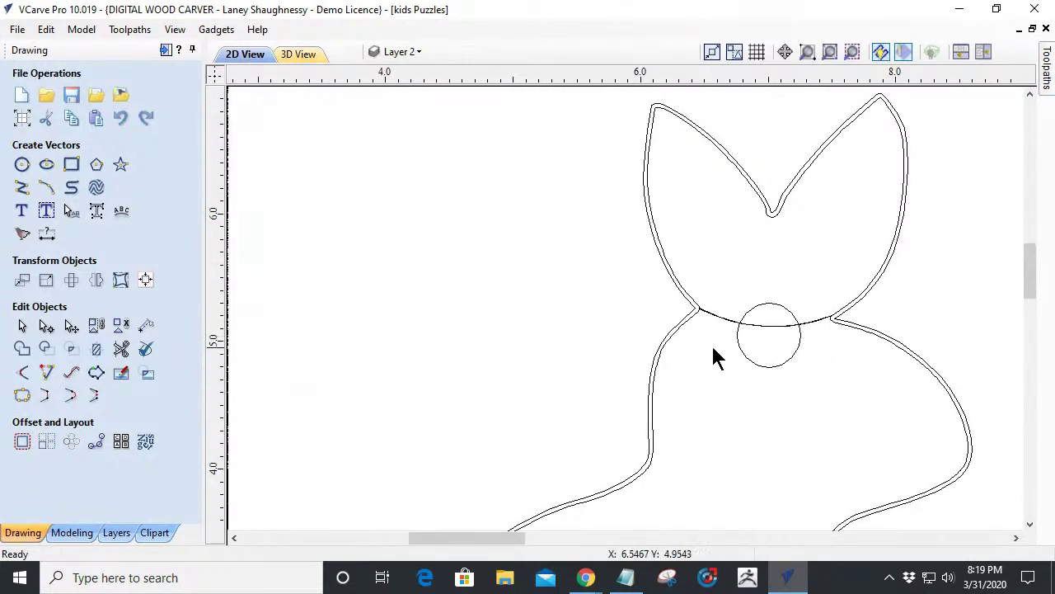
pyautogui.click(653, 383)
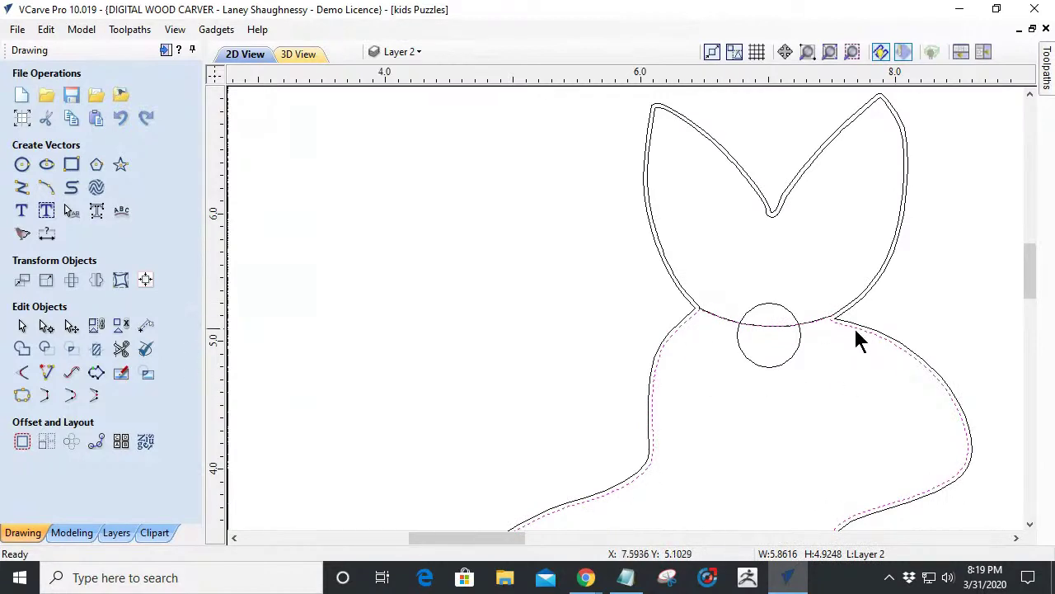
pyautogui.click(667, 264)
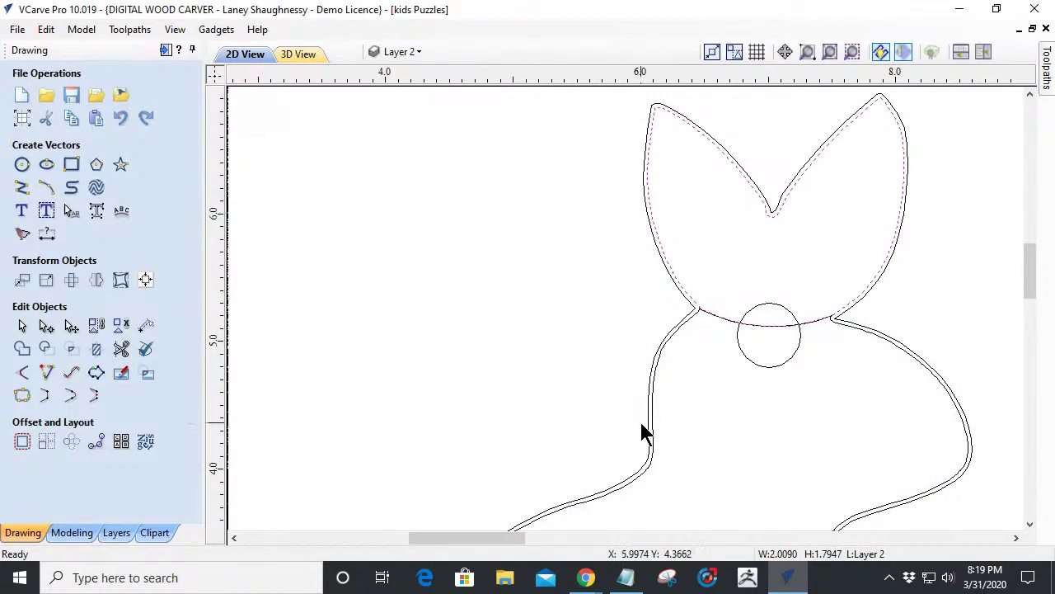
# Flatten the neck circle into an ellipse 0.5 inch wide and about 0.38 inch high.
pyautogui.click(767, 367)
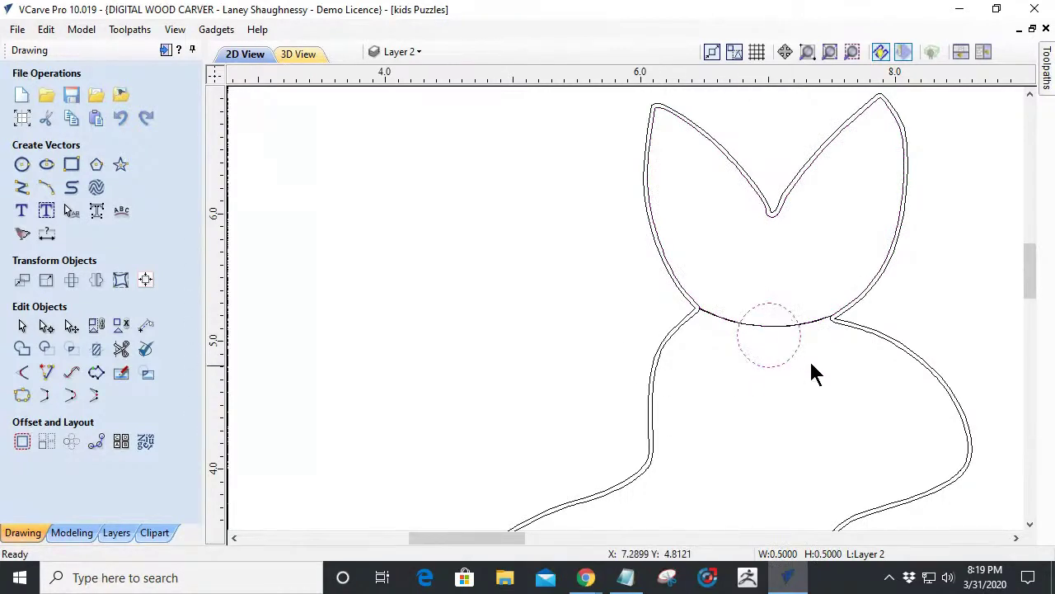
pyautogui.scroll(2, 811, 350)
pyautogui.click(713, 409)
pyautogui.moveTo(710, 410)
pyautogui.mouseDown()
pyautogui.moveTo(709, 381)
pyautogui.moveTo(709, 427)
pyautogui.moveTo(710, 384)
pyautogui.moveTo(707, 407)
pyautogui.mouseUp()
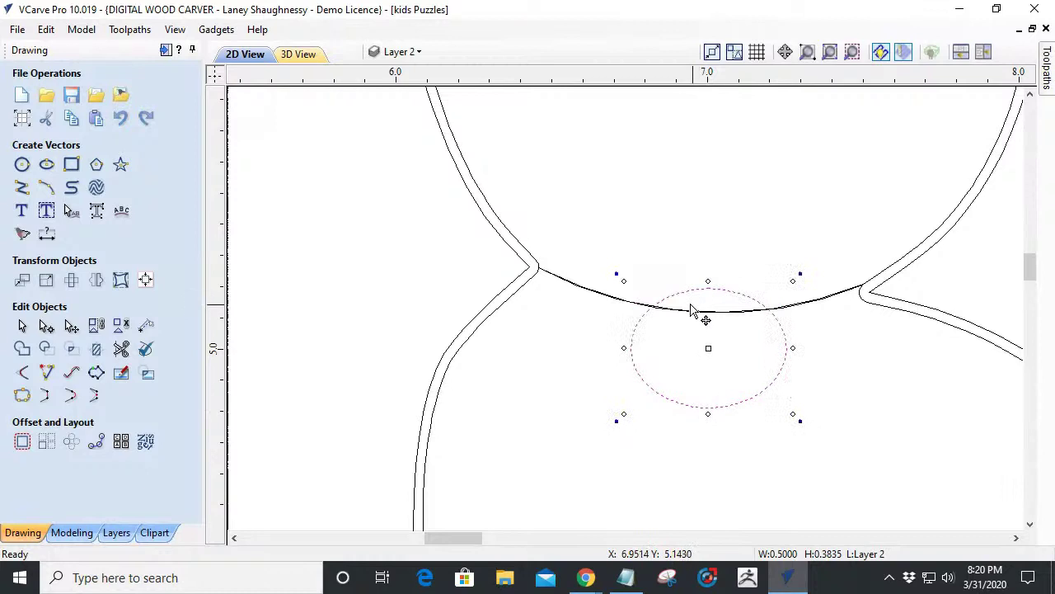
pyautogui.scroll(2, 695, 318)
pyautogui.click(567, 381)
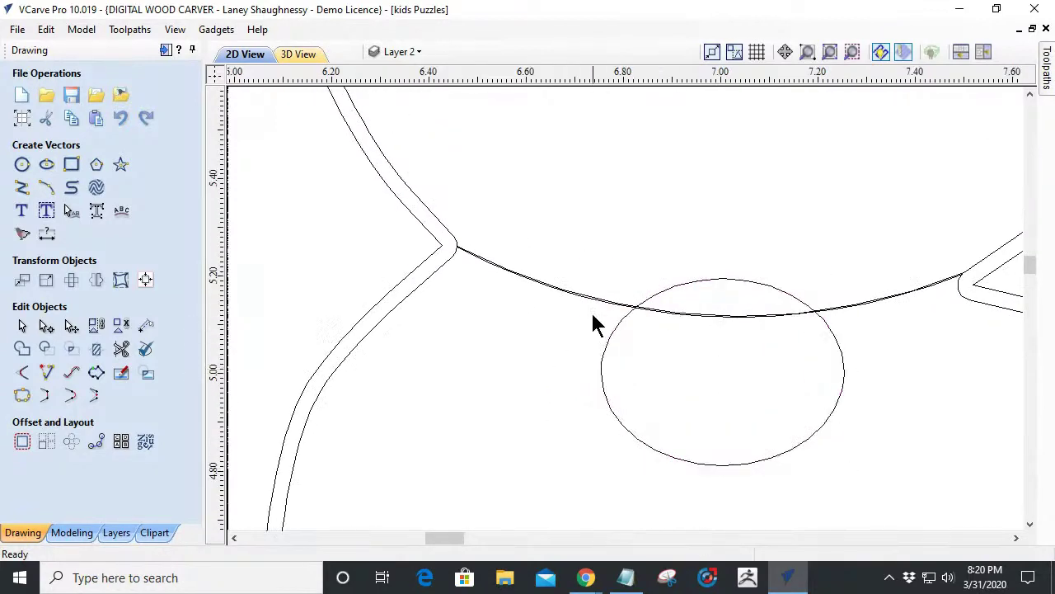
# Cut the neck ellipse out of the body outline with Trim Objects, clearing inside the boundary.
pyautogui.click(700, 317)
pyautogui.scroll(-4, 408, 325)
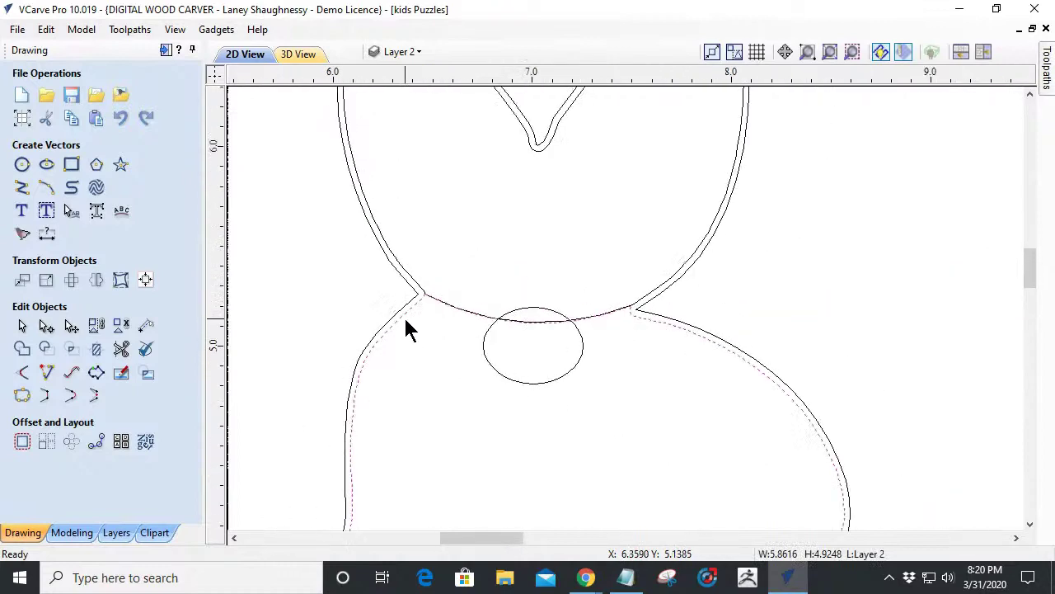
pyautogui.scroll(3, 371, 360)
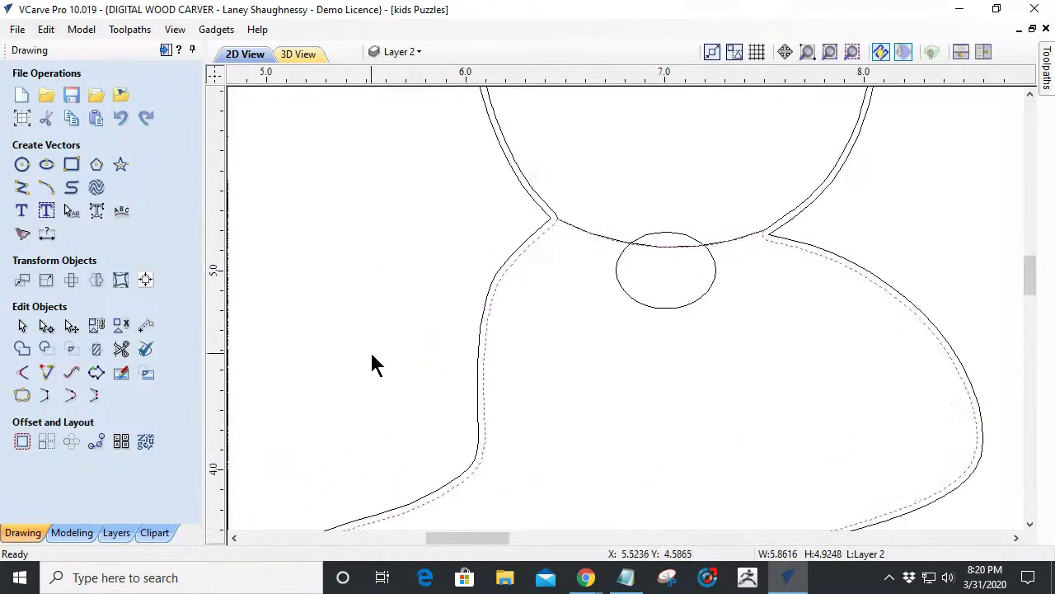
pyautogui.scroll(1, 567, 264)
pyautogui.scroll(1, 575, 268)
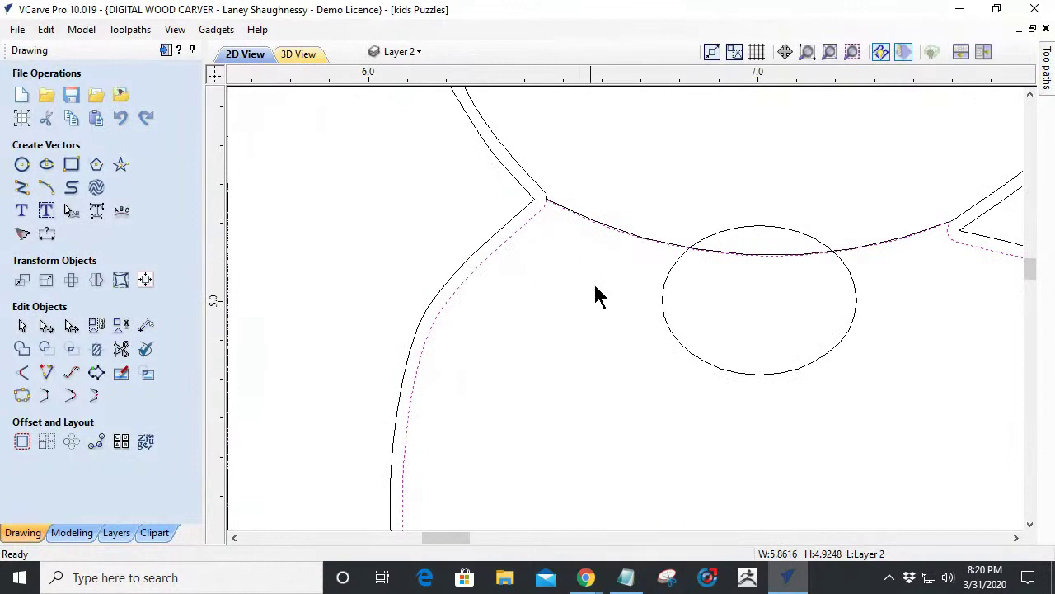
pyautogui.keyDown('shift'); pyautogui.click(663, 319); pyautogui.keyUp('shift')
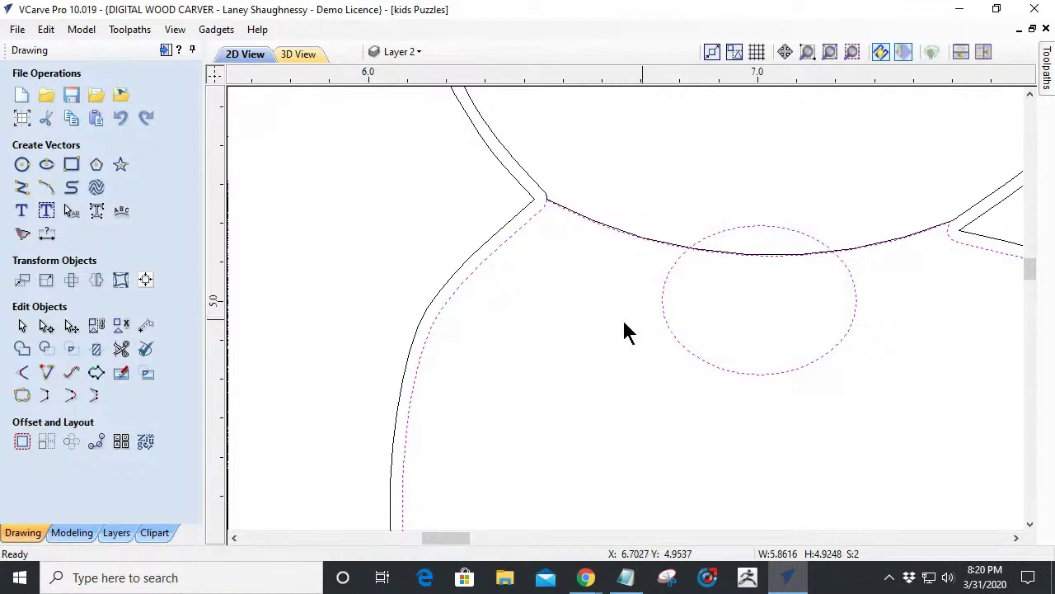
pyautogui.click(95, 351)
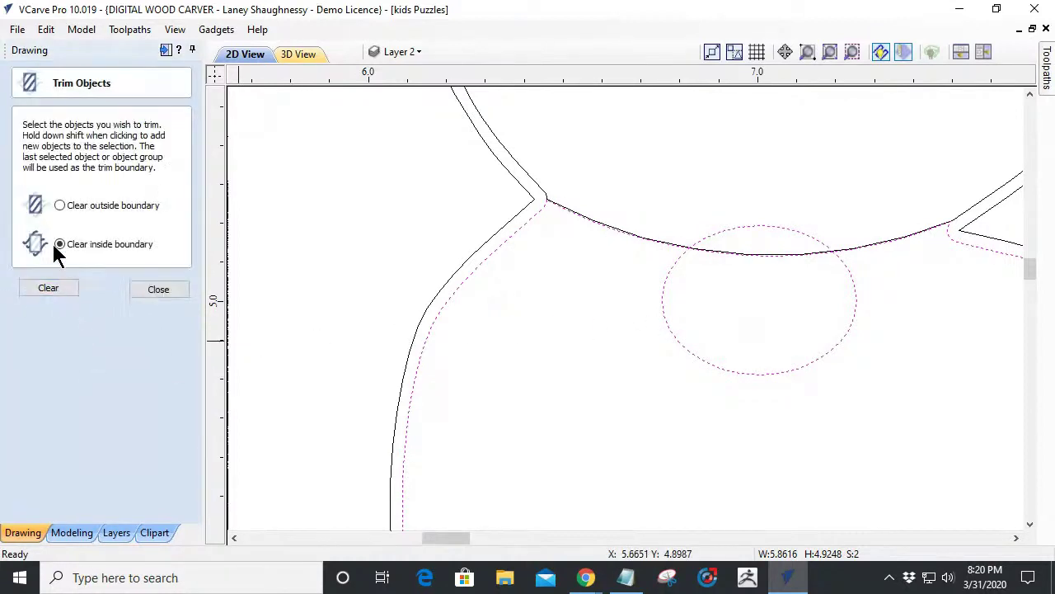
pyautogui.click(58, 288)
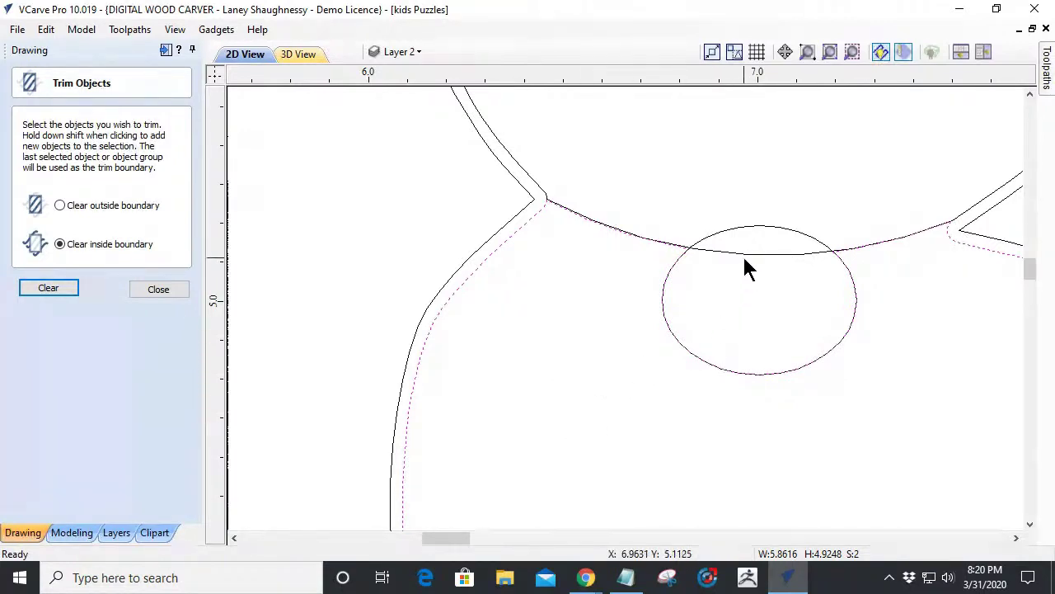
pyautogui.click(749, 225)
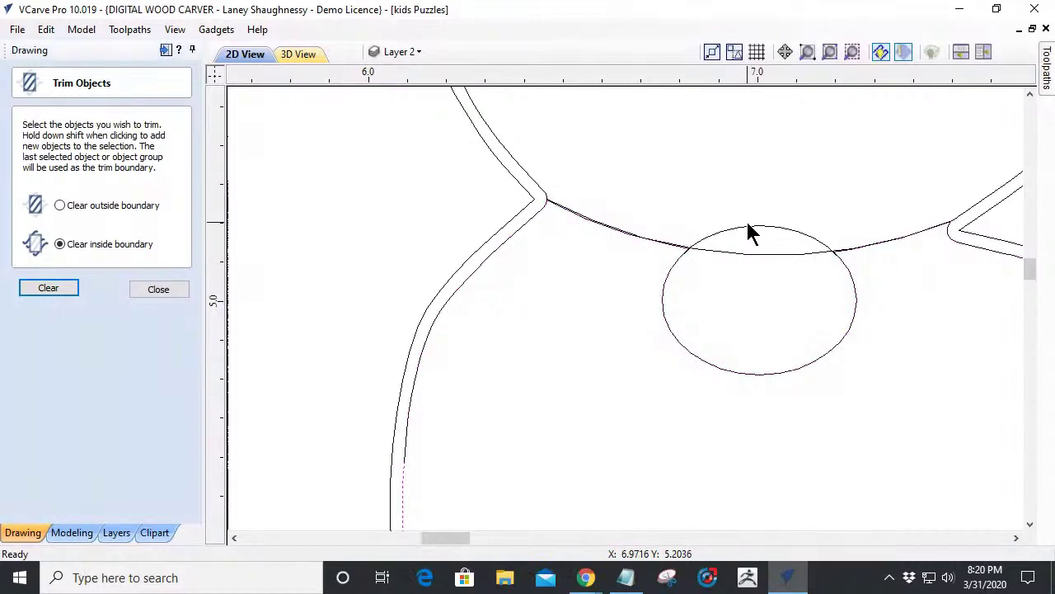
pyautogui.click(159, 292)
# Trim the ellipse's upper arc and the ears' arc inside it, so the ellipse becomes a tab on the ears piece.
pyautogui.click(121, 350)
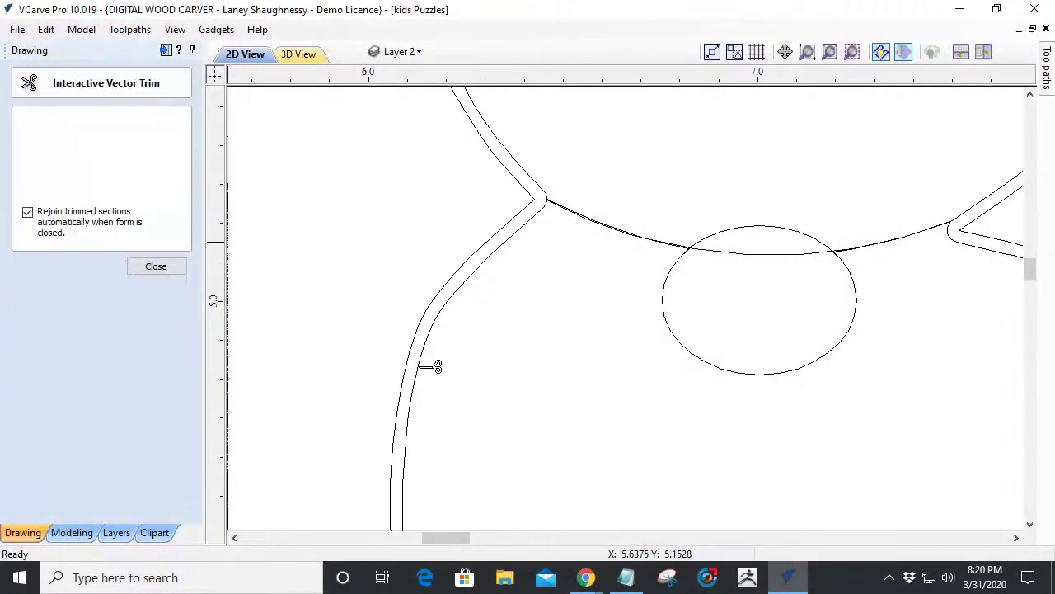
pyautogui.click(766, 226)
pyautogui.click(767, 250)
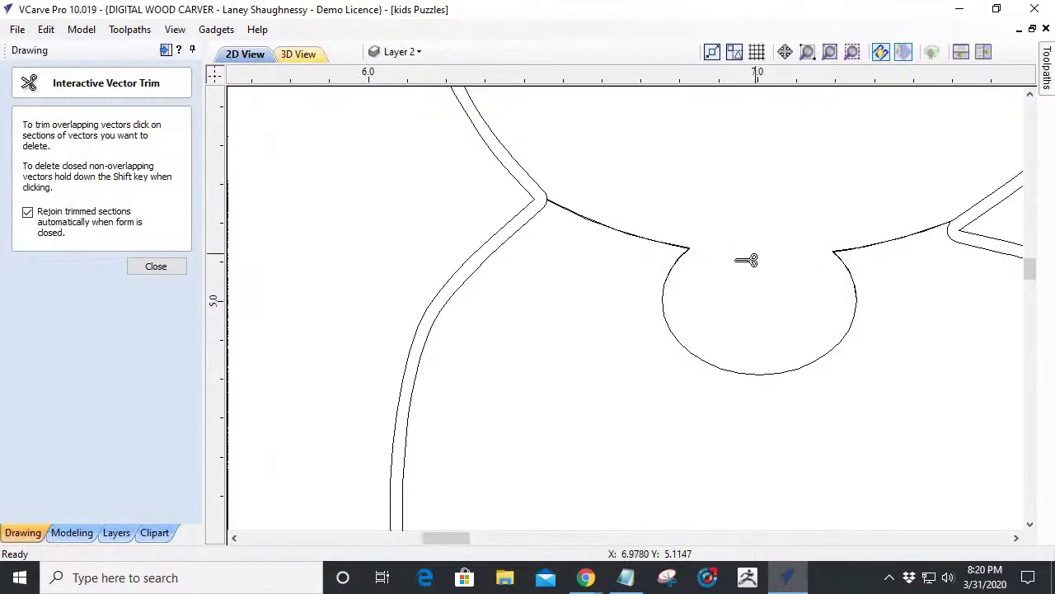
pyautogui.press('Escape')
# Move the ears piece away from the body to check both interlocking outlines, and return it to its original place.
pyautogui.scroll(-3, 723, 364)
pyautogui.scroll(-1, 722, 364)
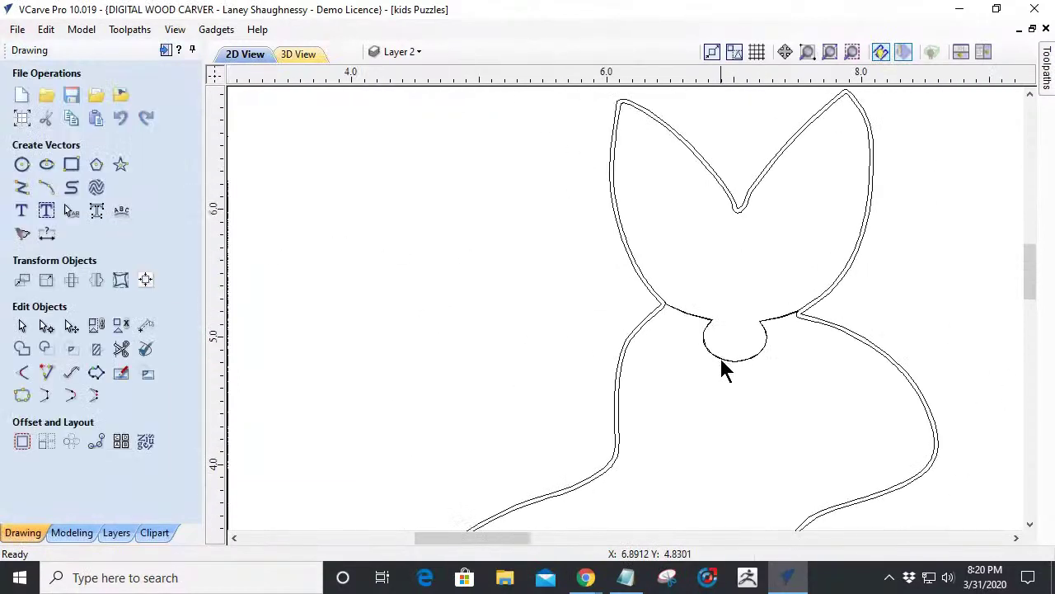
pyautogui.click(740, 216)
pyautogui.click(740, 208)
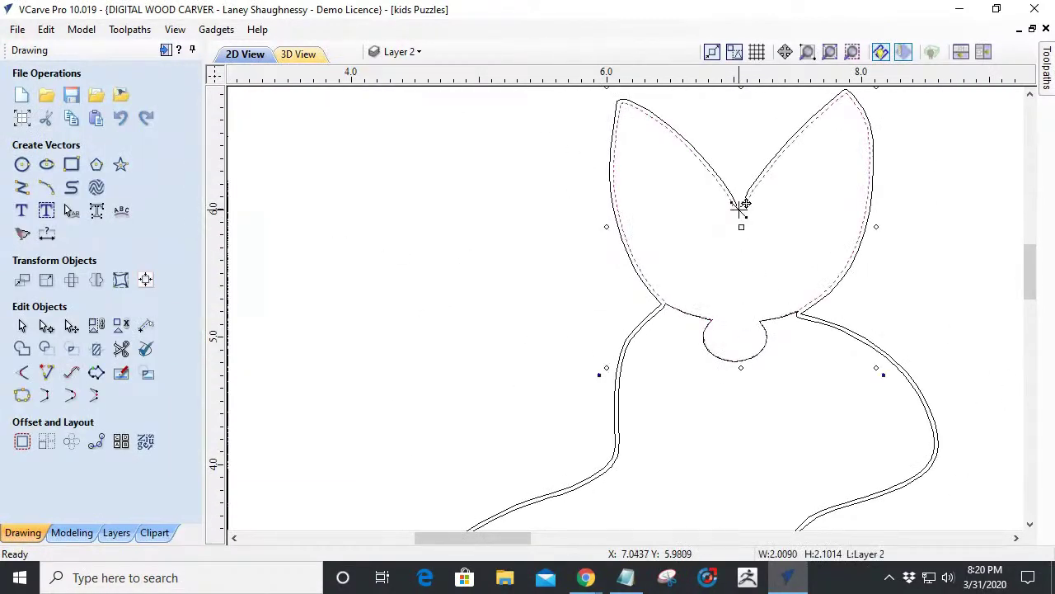
pyautogui.moveTo(739, 207); pyautogui.dragTo(935, 213)
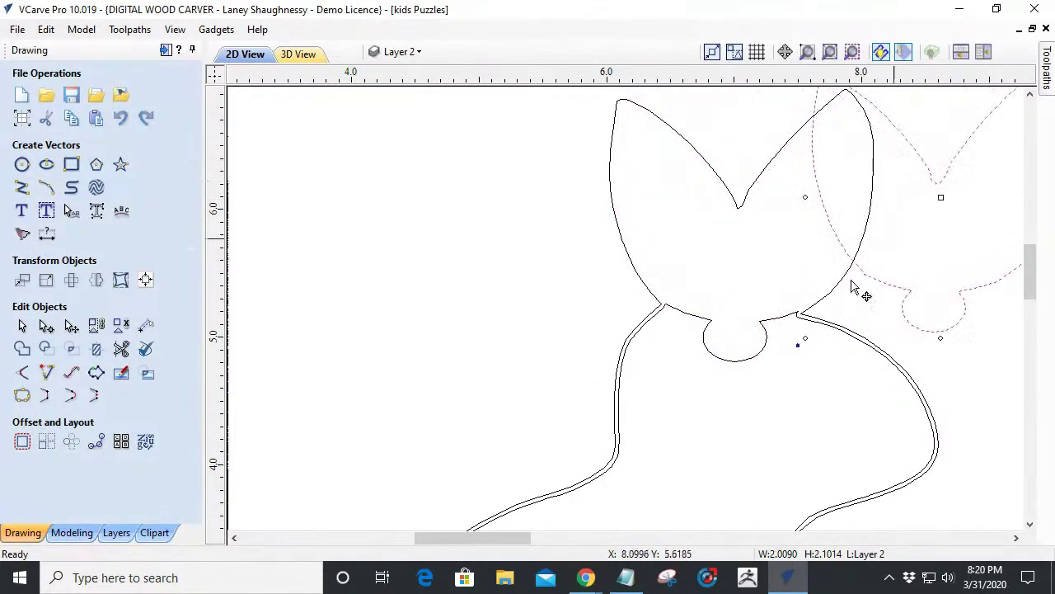
pyautogui.click(725, 362)
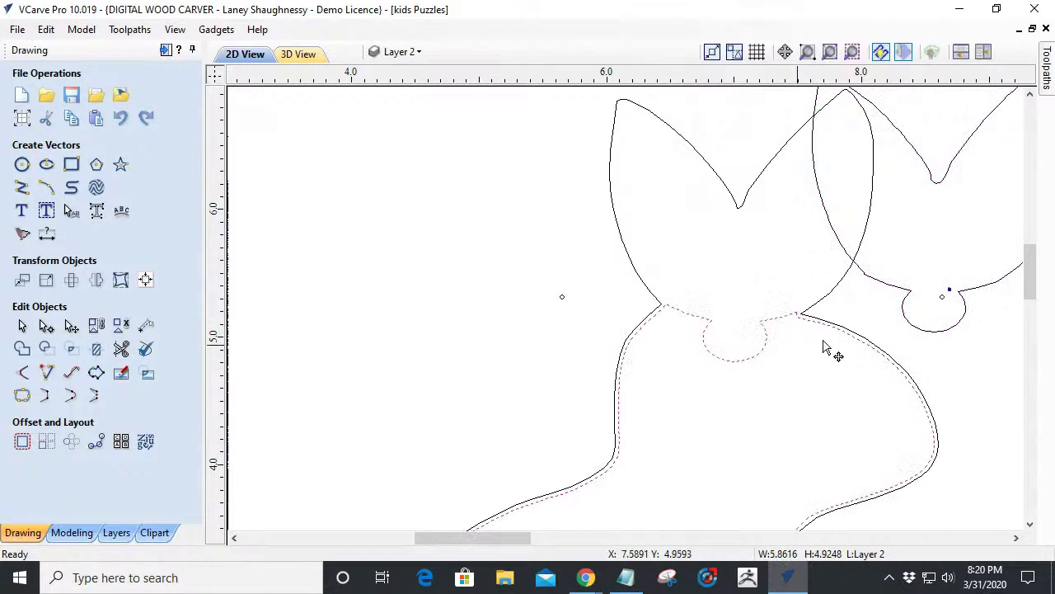
pyautogui.click(924, 333)
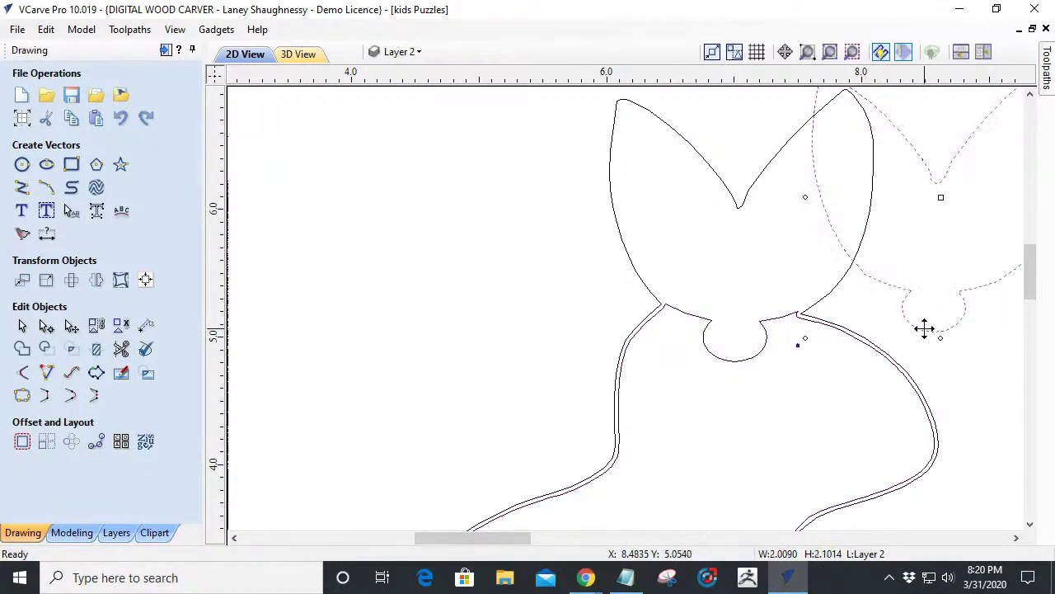
pyautogui.moveTo(942, 327); pyautogui.dragTo(735, 375)
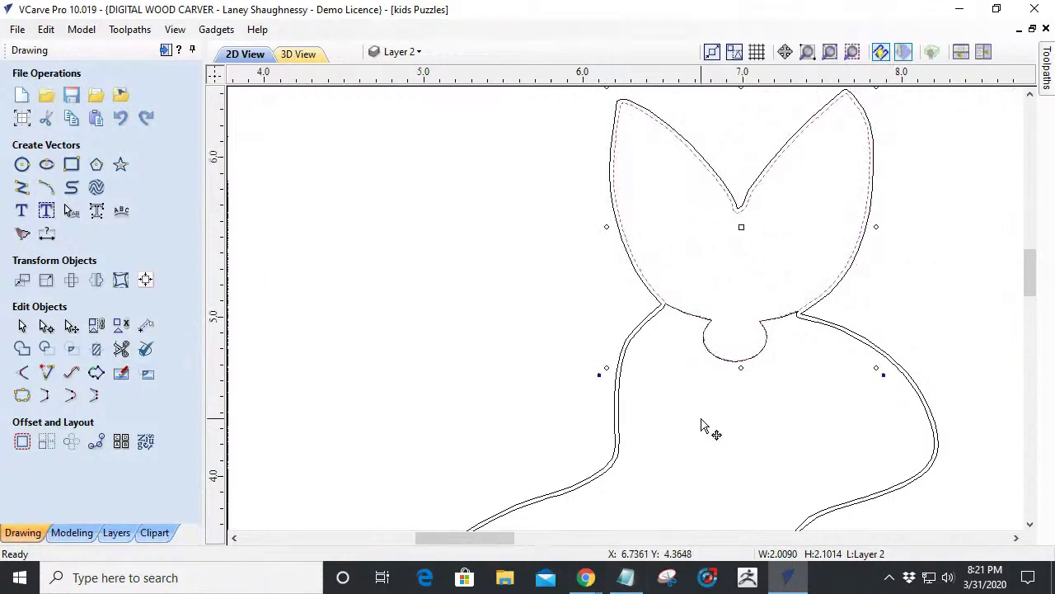
# Examine the fit between the ears' tab and the body's notch, comparing the two outlines closely at the tab's corners.
pyautogui.scroll(5, 700, 424)
pyautogui.scroll(-4, 714, 393)
pyautogui.scroll(3, 727, 371)
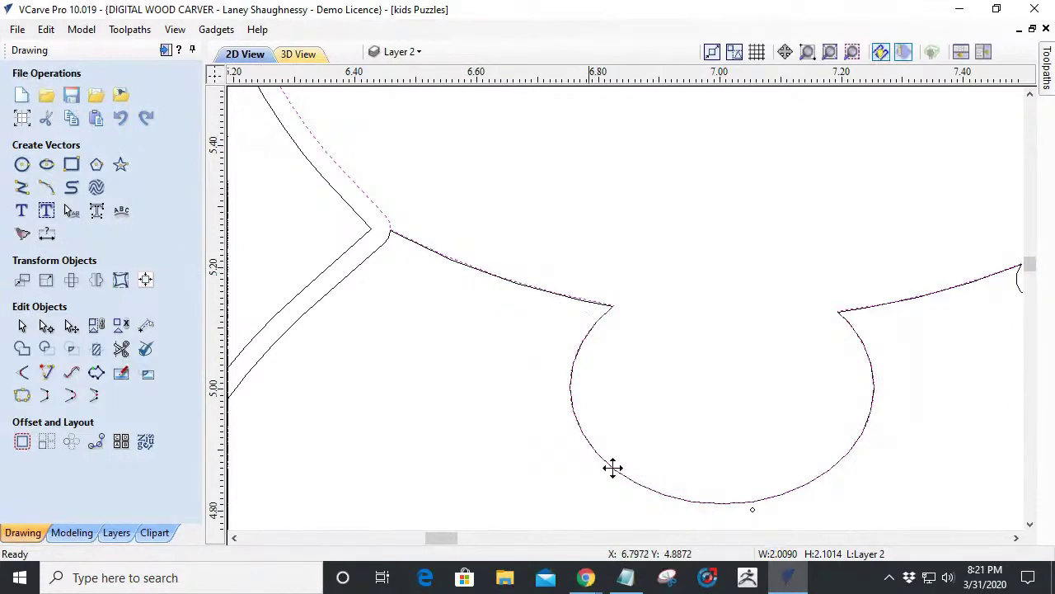
pyautogui.scroll(4, 844, 318)
pyautogui.scroll(-3, 850, 327)
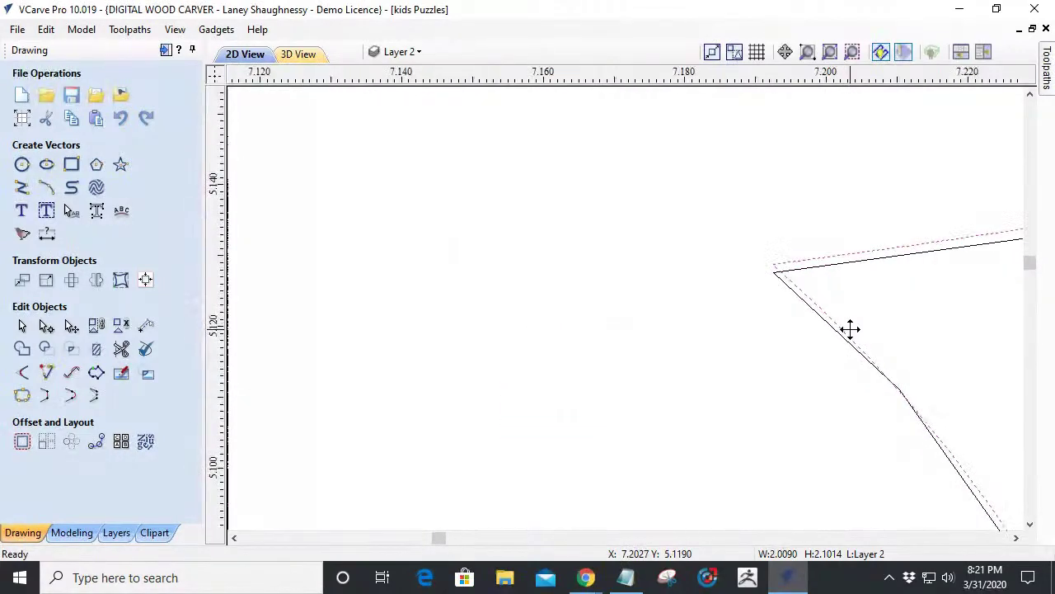
pyautogui.scroll(-3, 775, 323)
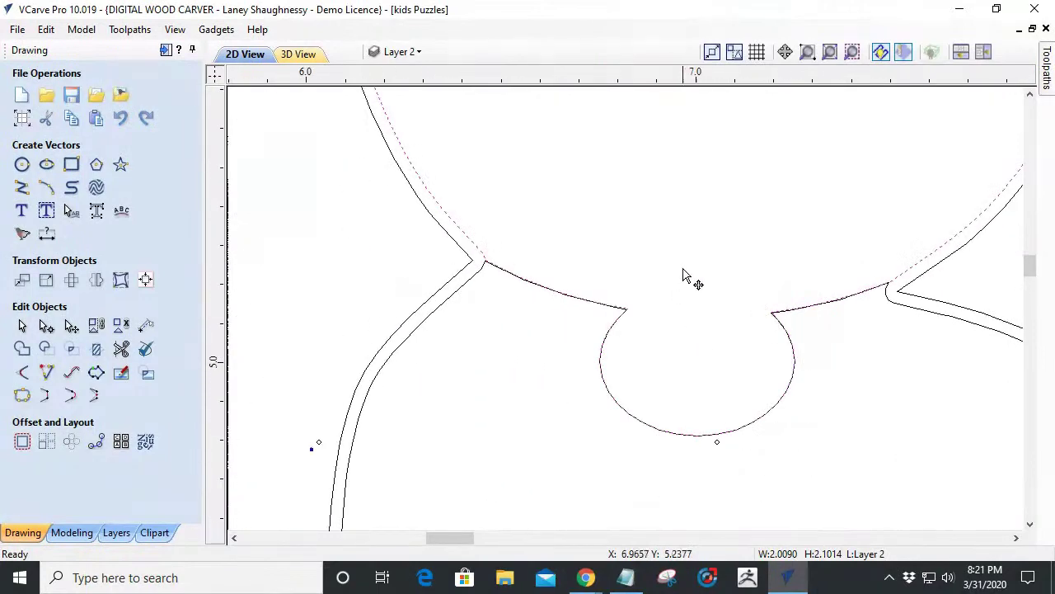
pyautogui.scroll(4, 687, 279)
pyautogui.scroll(2, 849, 421)
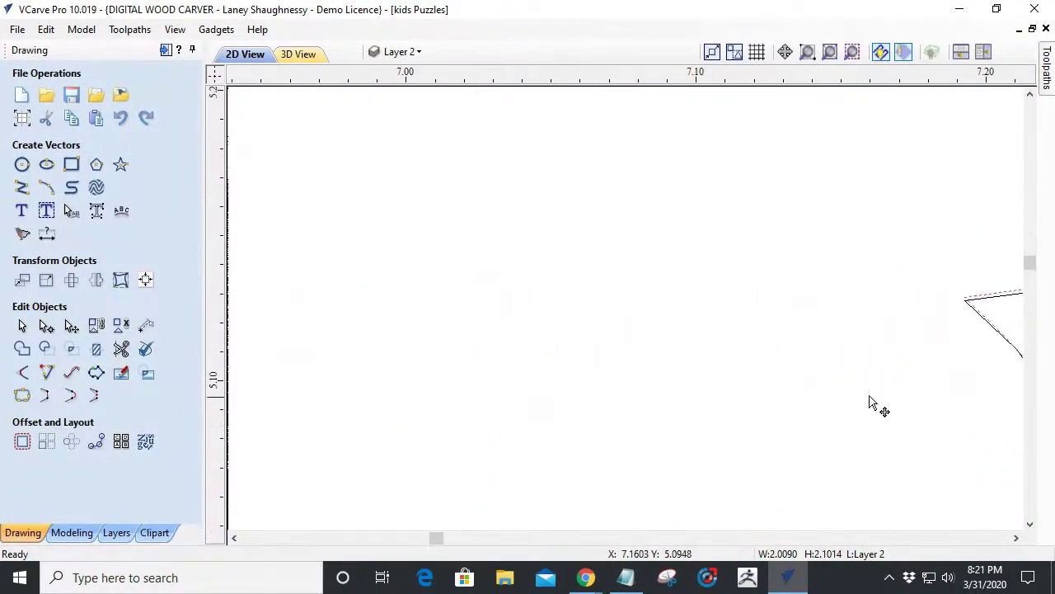
pyautogui.scroll(-1, 664, 283)
pyautogui.scroll(-6, 736, 395)
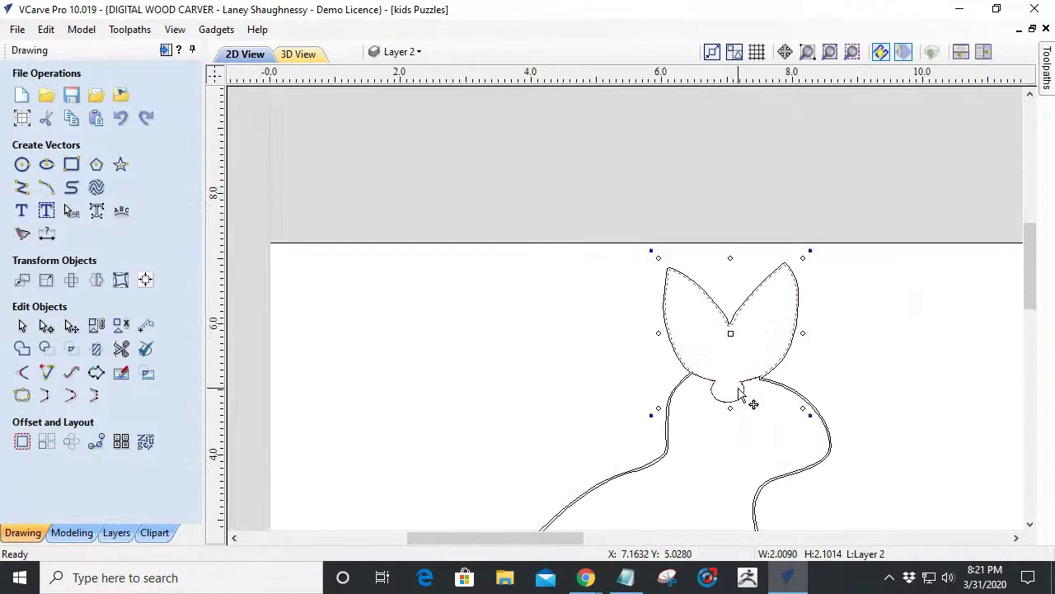
pyautogui.scroll(1, 752, 401)
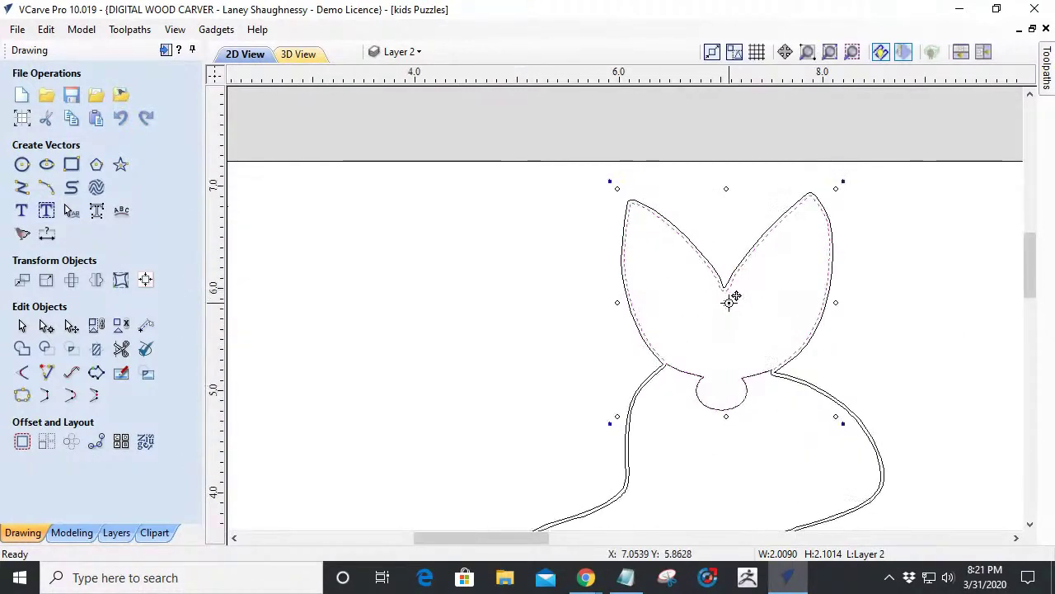
# Move the ears piece onto the body so the tab's upper corner meets the matching corner of the neck notch.
pyautogui.moveTo(721, 295); pyautogui.dragTo(728, 297)
pyautogui.scroll(3, 705, 437)
pyautogui.scroll(2, 705, 437)
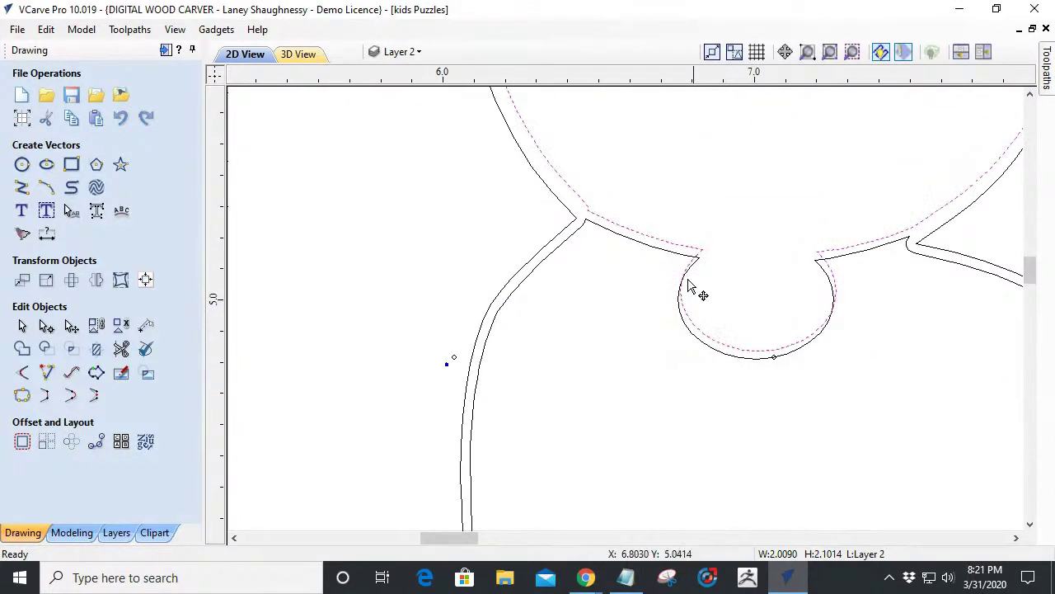
pyautogui.moveTo(707, 245); pyautogui.dragTo(701, 261)
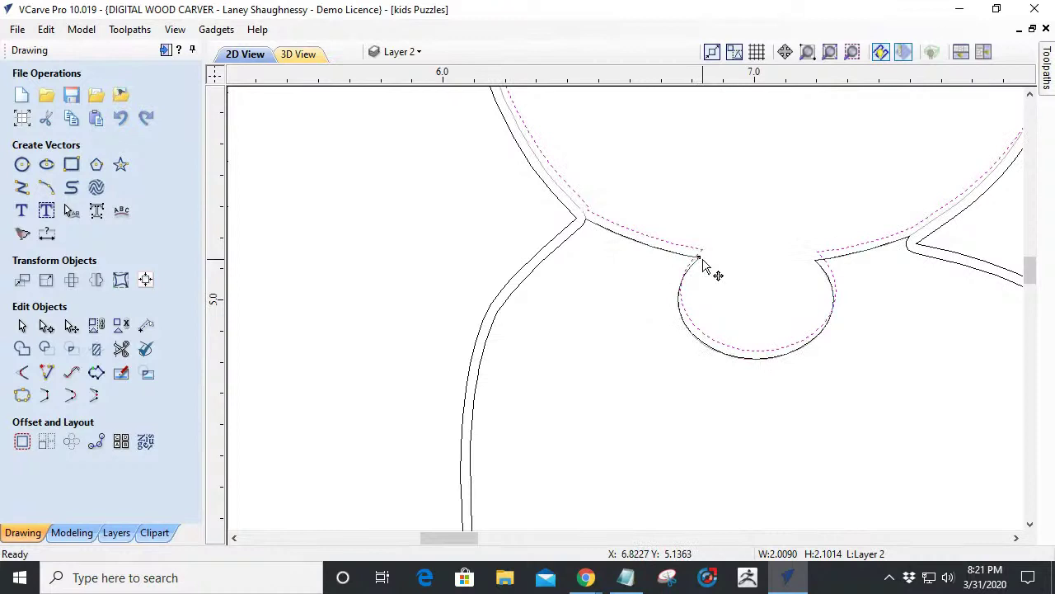
pyautogui.scroll(-3, 684, 405)
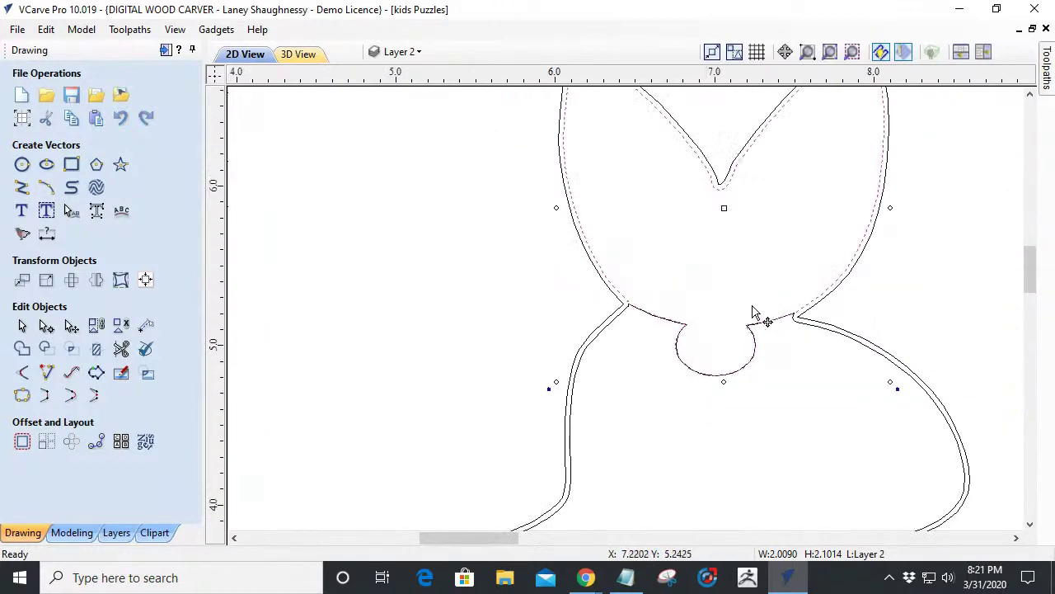
pyautogui.scroll(2, 734, 347)
pyautogui.scroll(-3, 732, 338)
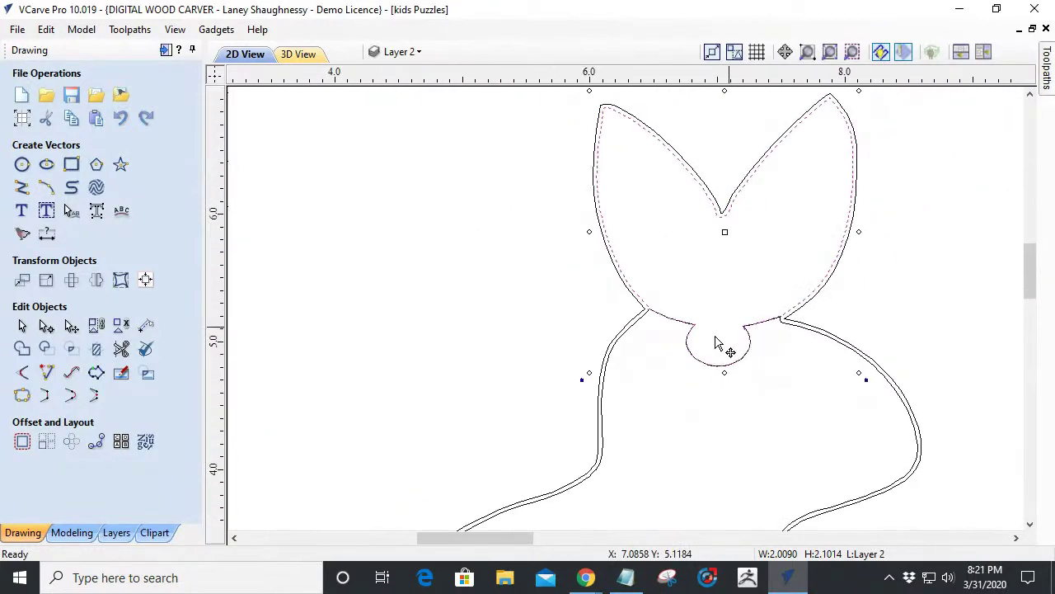
# Move the ears piece off the body into the empty area beside the rabbit's head.
pyautogui.moveTo(697, 183); pyautogui.dragTo(382, 170)
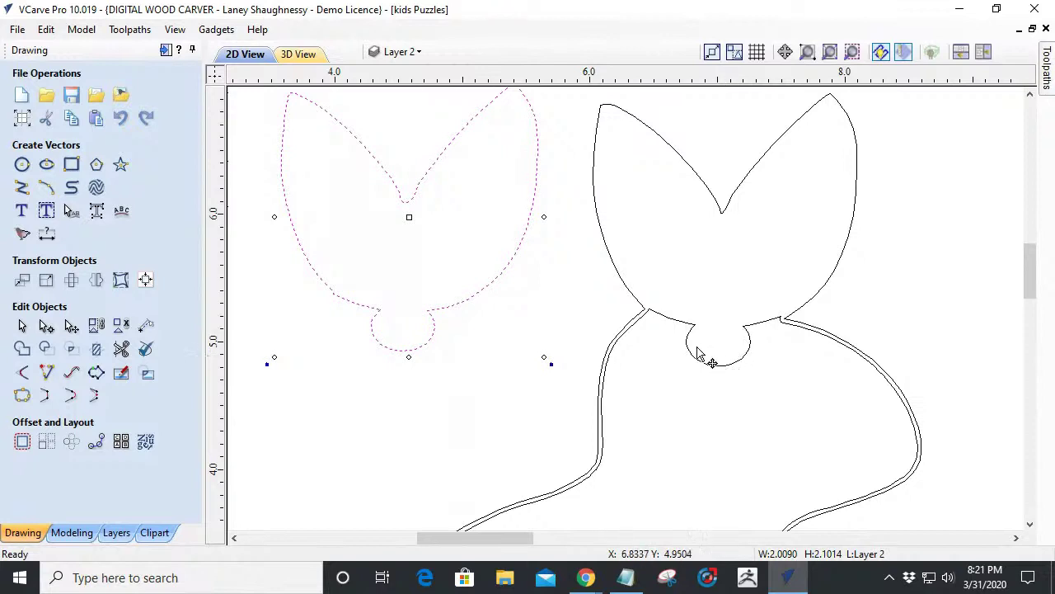
pyautogui.scroll(3, 696, 330)
pyautogui.scroll(-3, 697, 330)
pyautogui.scroll(-1, 541, 346)
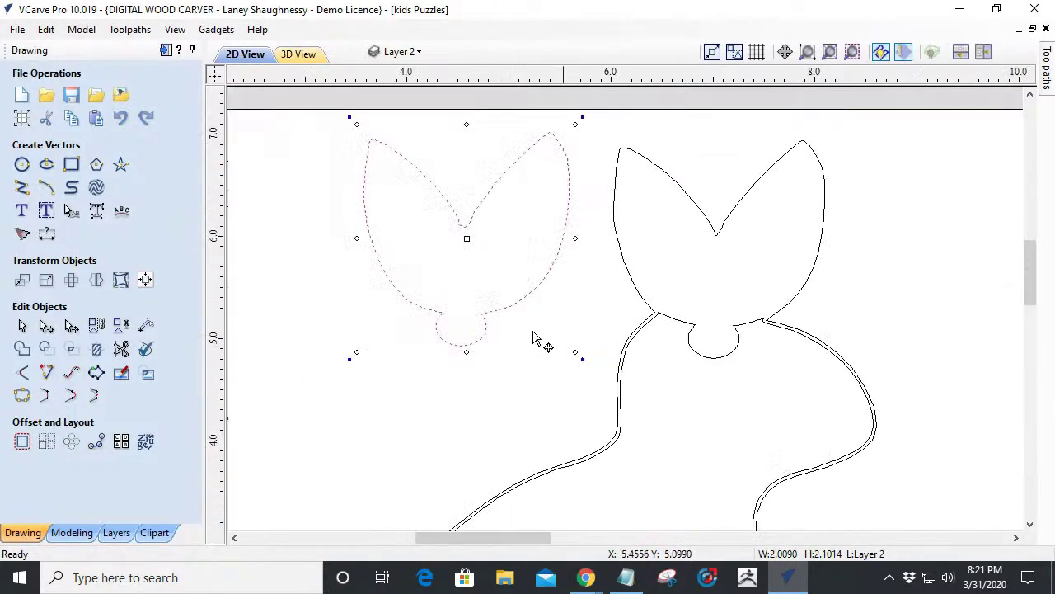
# Examine the sharp corners at the ears' tab and at the matching notch in the body outline.
pyautogui.scroll(5, 448, 313)
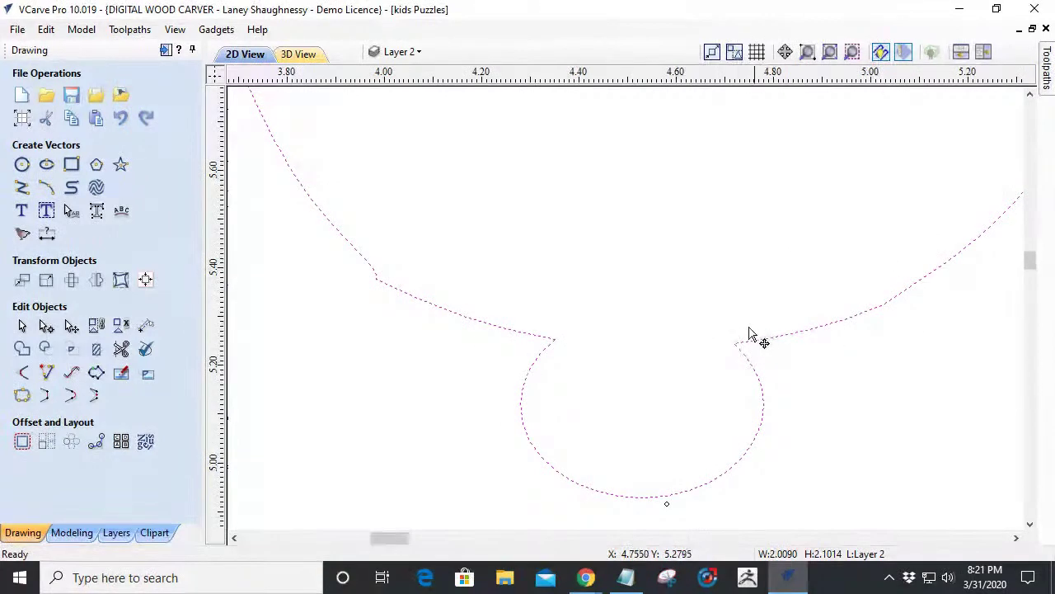
pyautogui.scroll(-5, 749, 438)
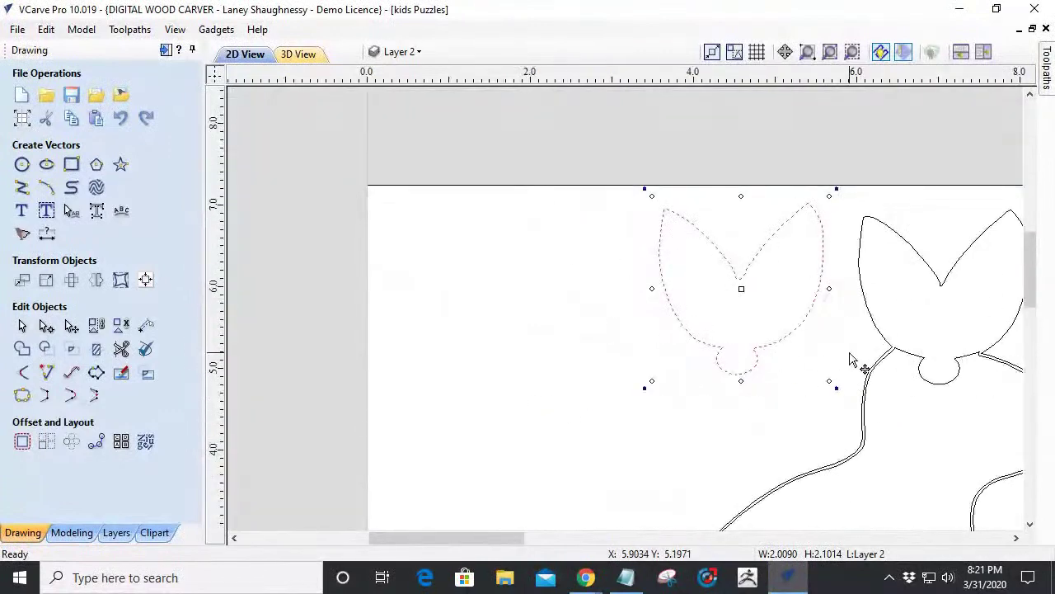
pyautogui.scroll(3, 977, 378)
pyautogui.scroll(1, 977, 378)
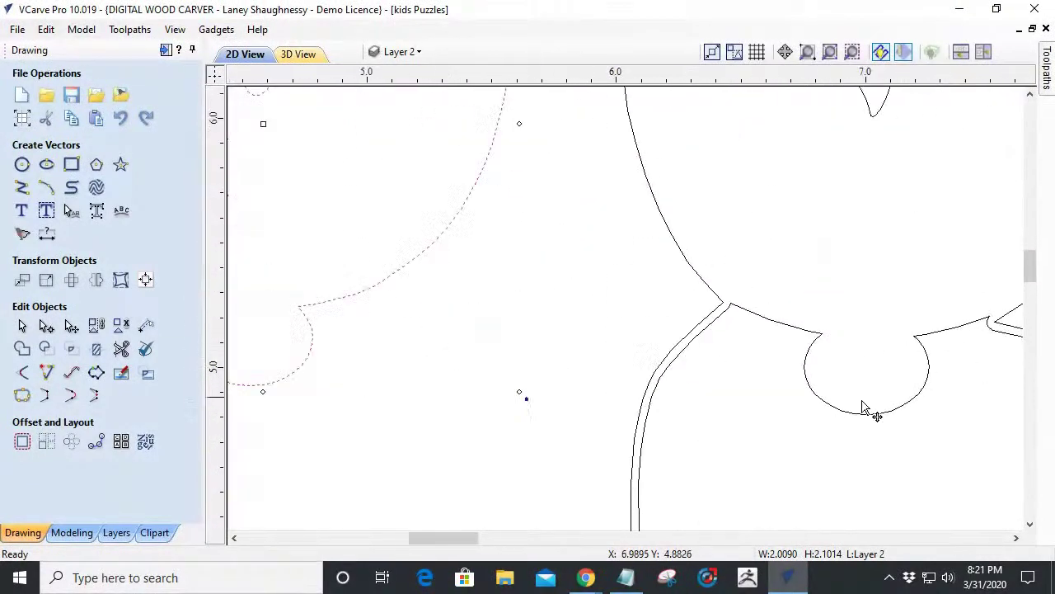
pyautogui.scroll(-3, 865, 407)
pyautogui.scroll(-3, 614, 351)
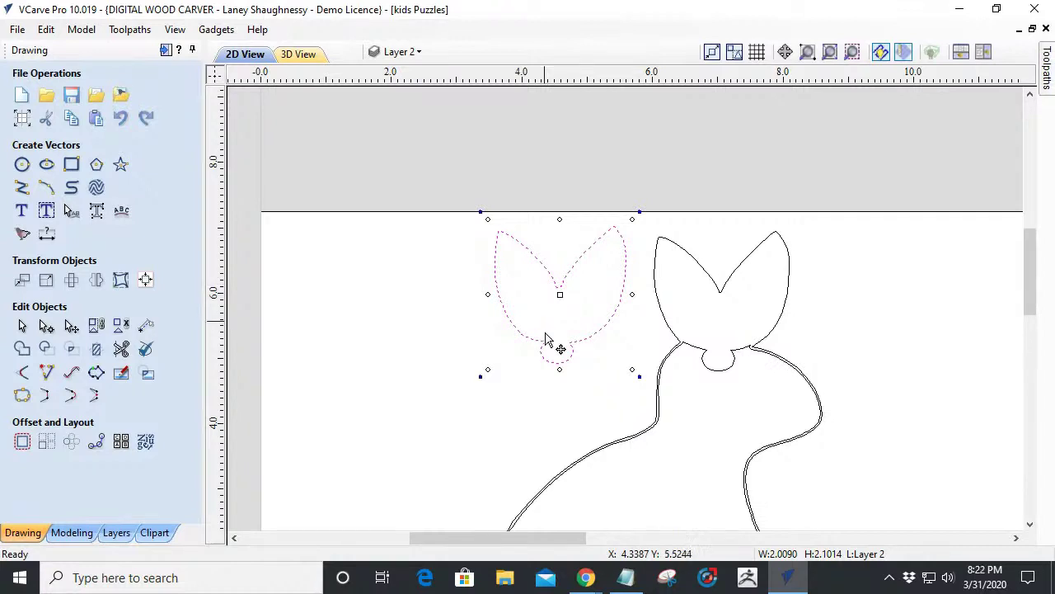
pyautogui.scroll(4, 551, 336)
pyautogui.scroll(-3, 551, 338)
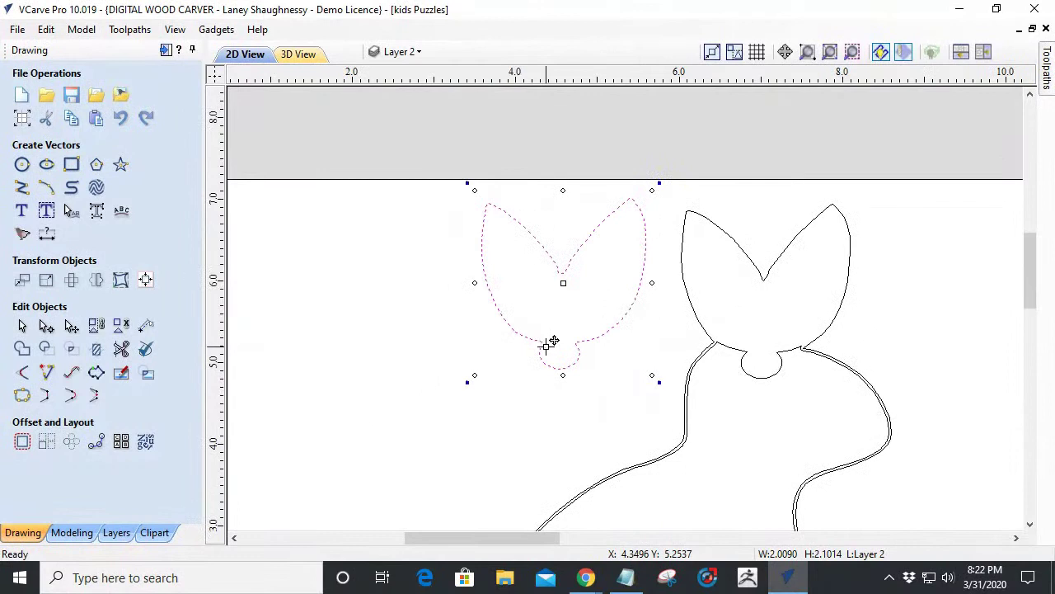
# Round the inner corners of the ears' tab by offsetting the outline 0.0625 inches outward and back inward, deleting the originals.
pyautogui.scroll(2, 551, 338)
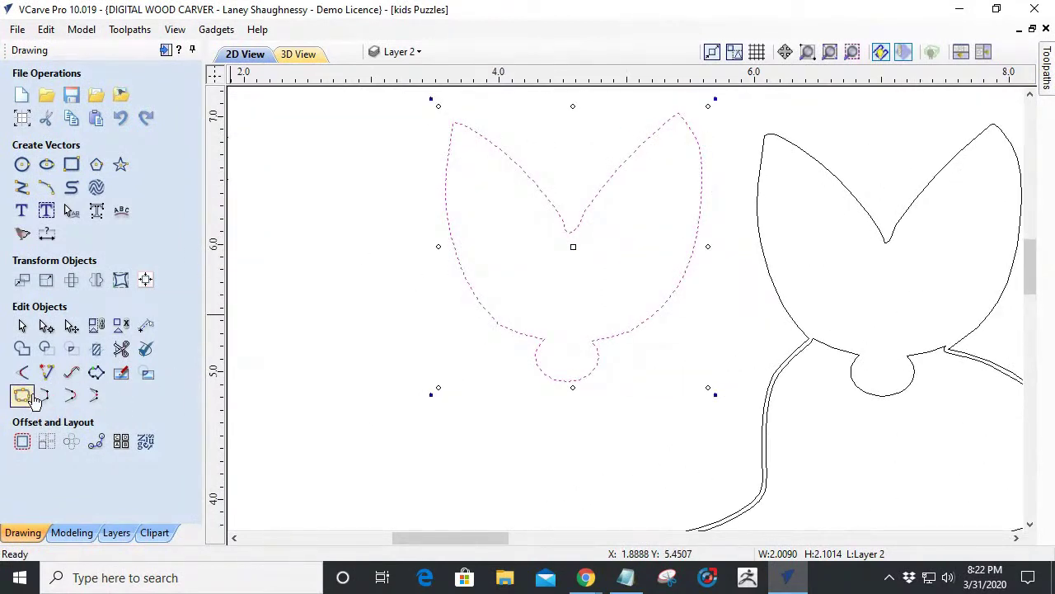
pyautogui.click(22, 443)
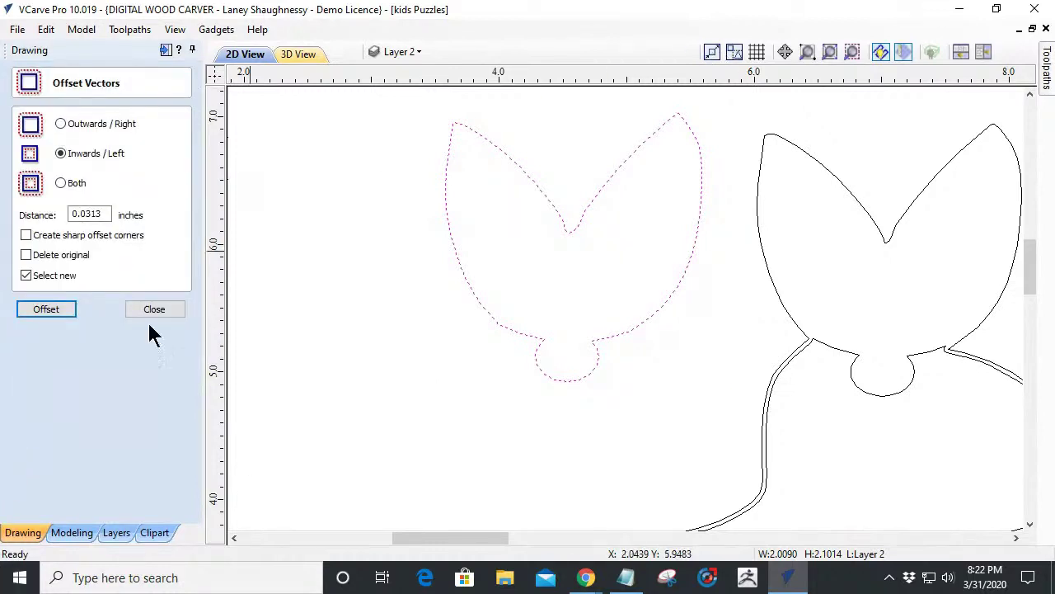
pyautogui.moveTo(103, 213); pyautogui.dragTo(37, 218)
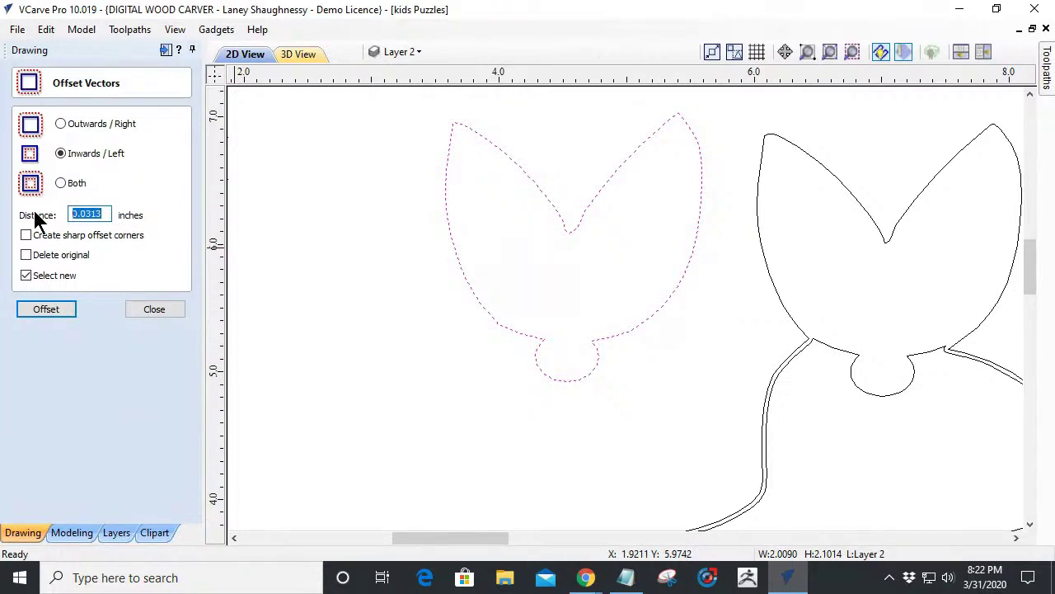
pyautogui.write('.0625')
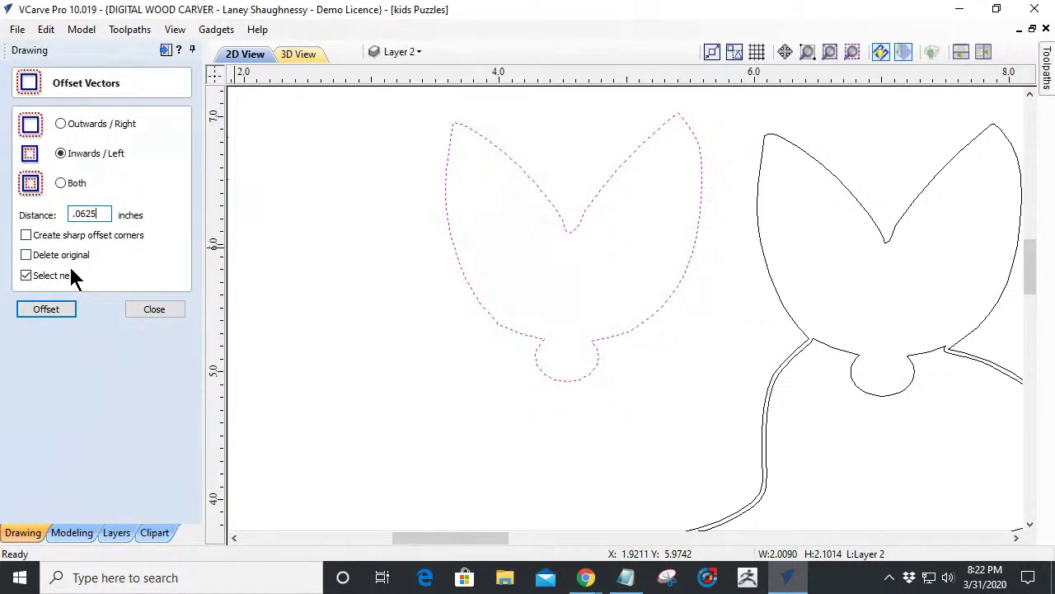
pyautogui.click(60, 123)
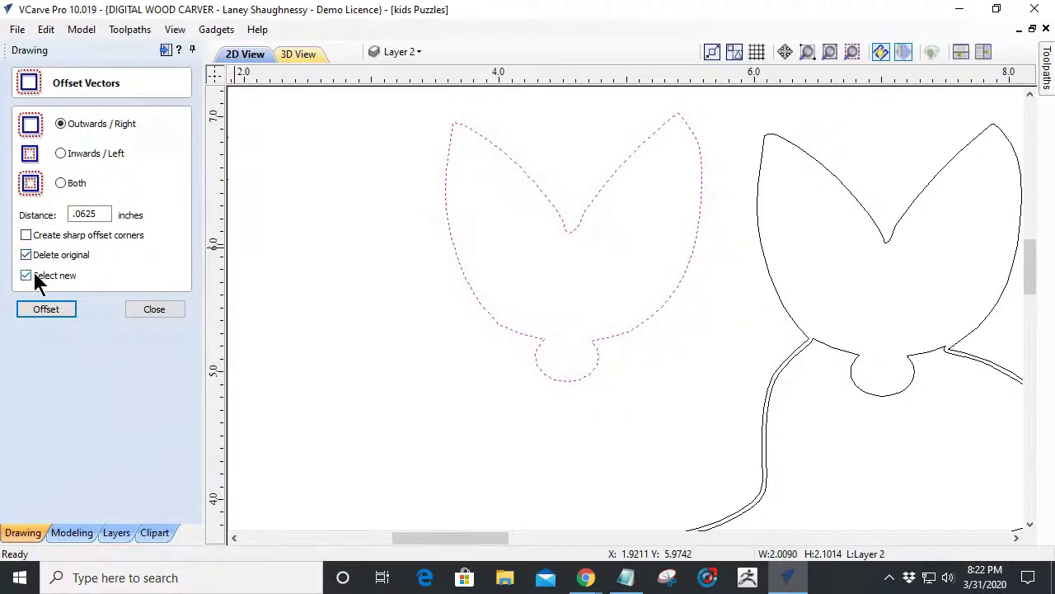
pyautogui.click(37, 315)
pyautogui.click(62, 153)
pyautogui.click(33, 307)
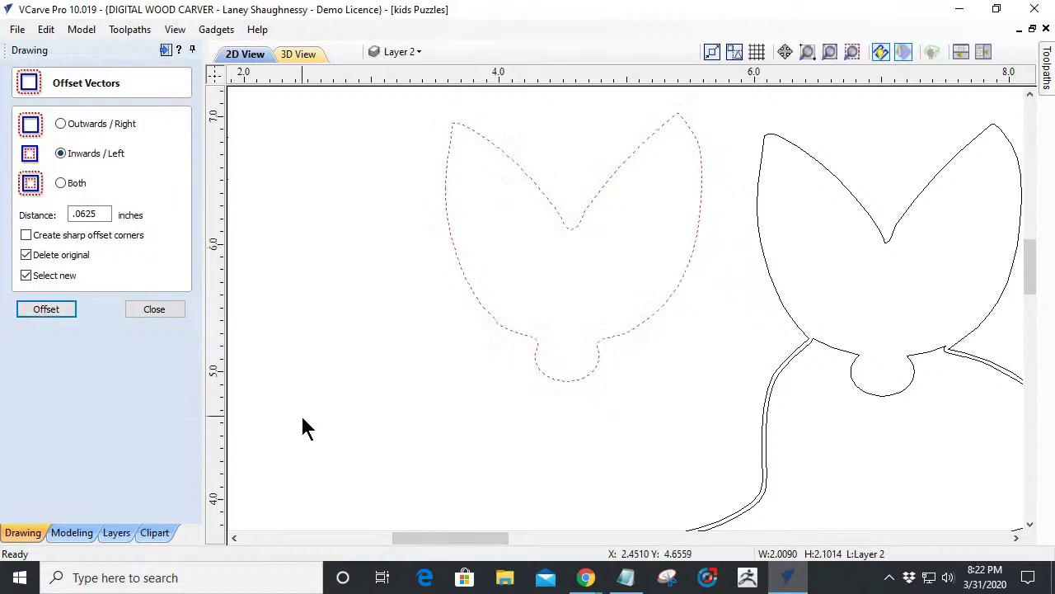
pyautogui.scroll(5, 539, 349)
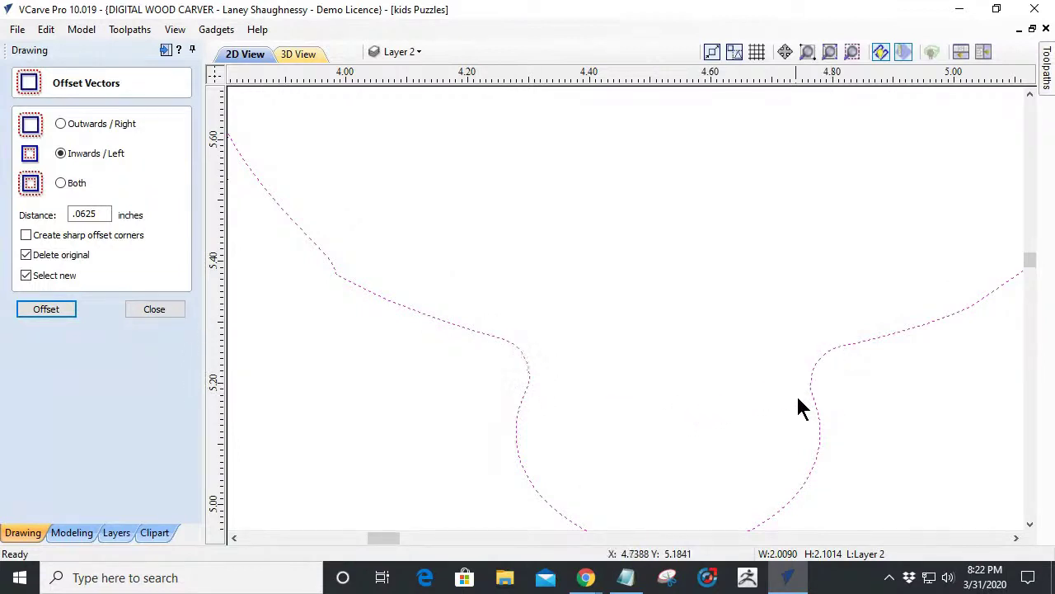
pyautogui.scroll(-5, 618, 360)
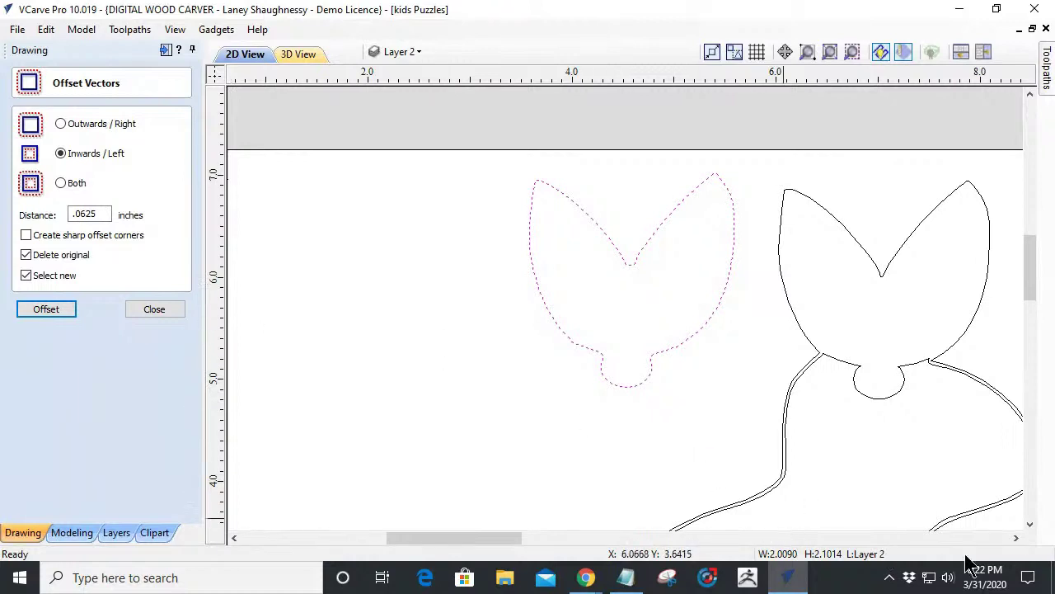
# Try to round the body's notch corners by offsetting the body outline 0.0625 inches outward and back inward.
pyautogui.scroll(3, 910, 421)
pyautogui.scroll(1, 828, 380)
pyautogui.click(829, 381)
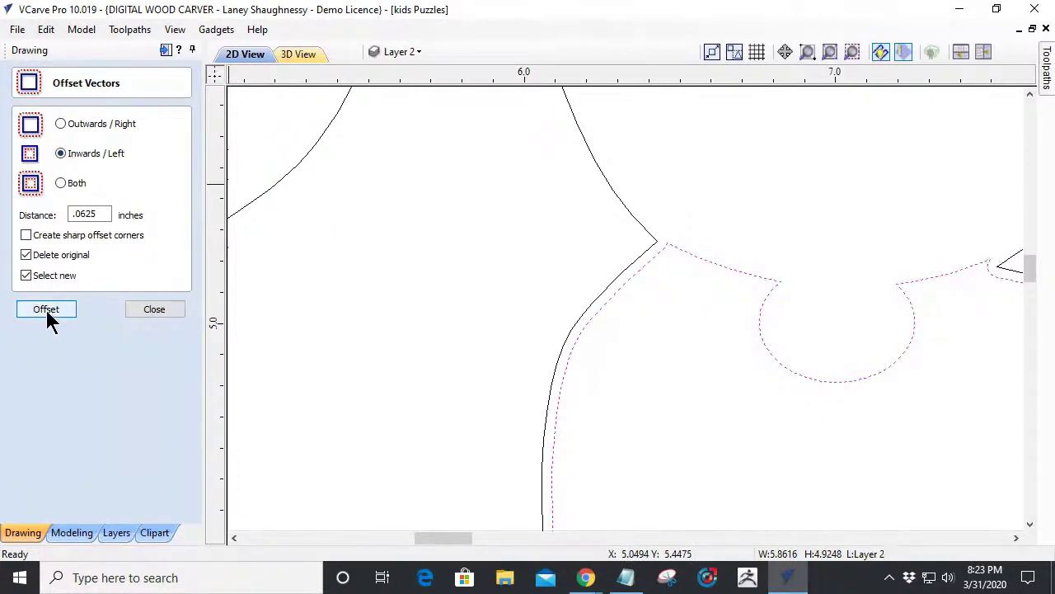
pyautogui.click(60, 125)
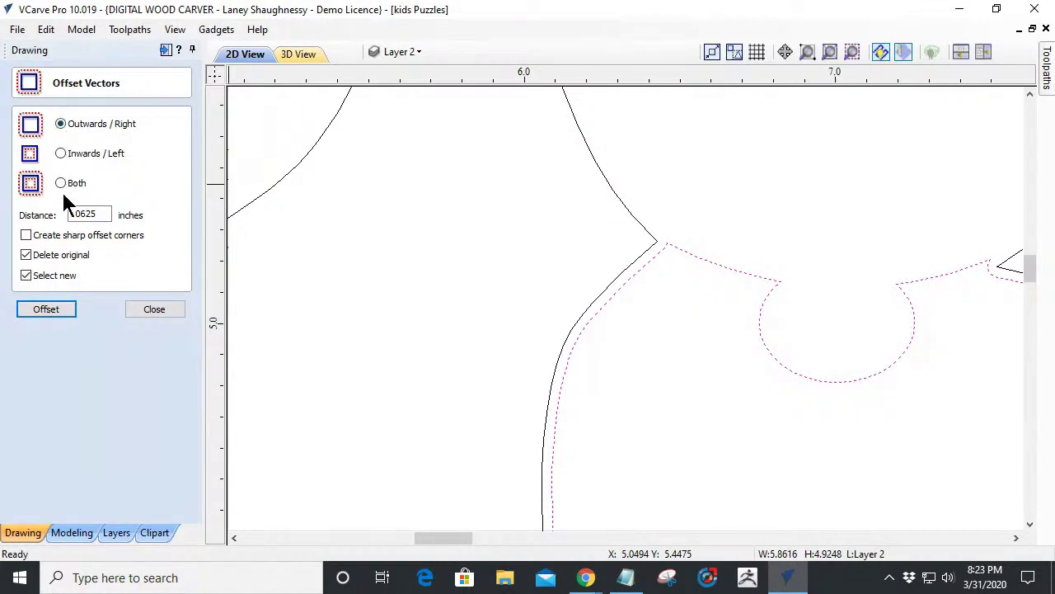
pyautogui.click(45, 310)
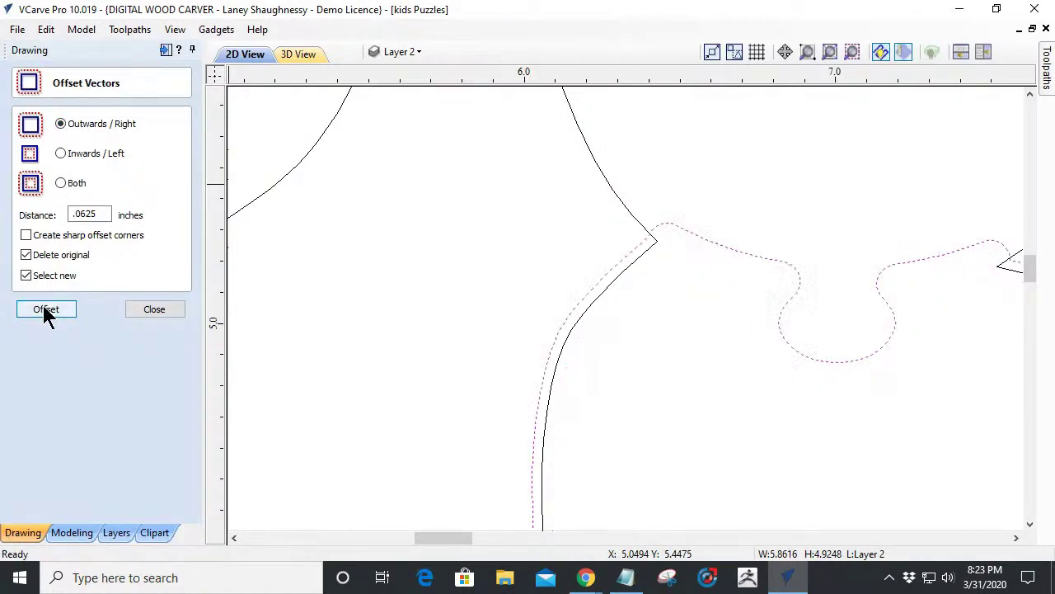
pyautogui.click(60, 154)
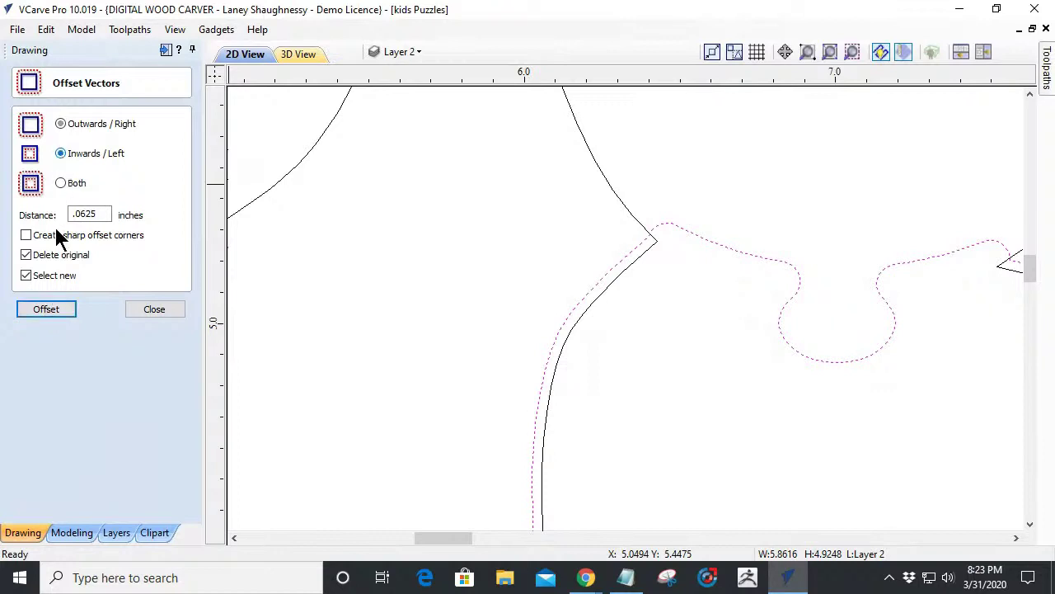
pyautogui.click(46, 309)
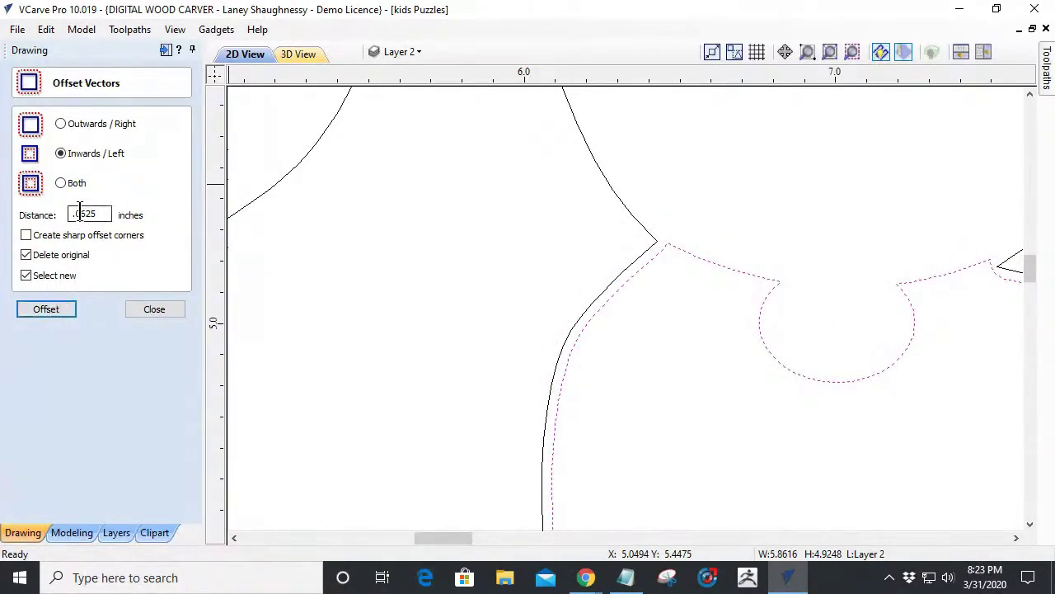
pyautogui.scroll(3, 812, 298)
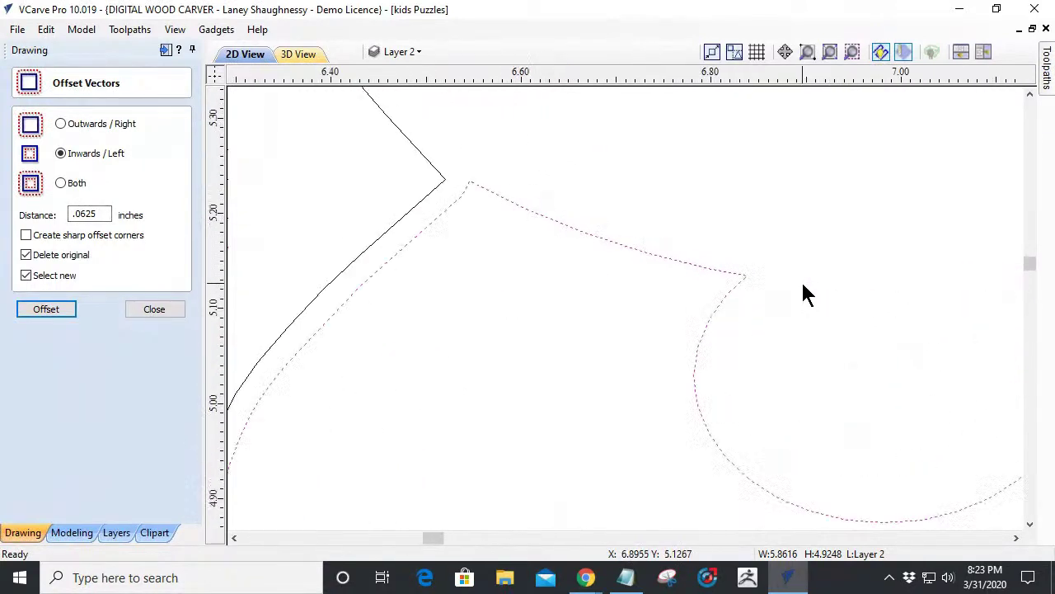
pyautogui.scroll(-3, 796, 292)
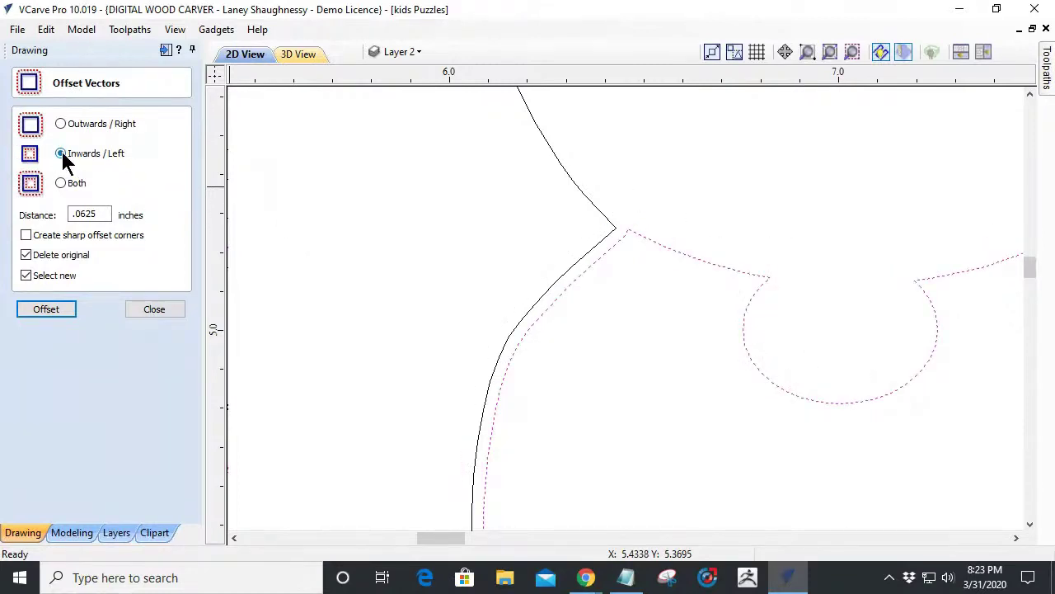
# Round the body's notch corners by offsetting the body outline 0.0625 inches inward and back outward, deleting the originals.
pyautogui.click(37, 308)
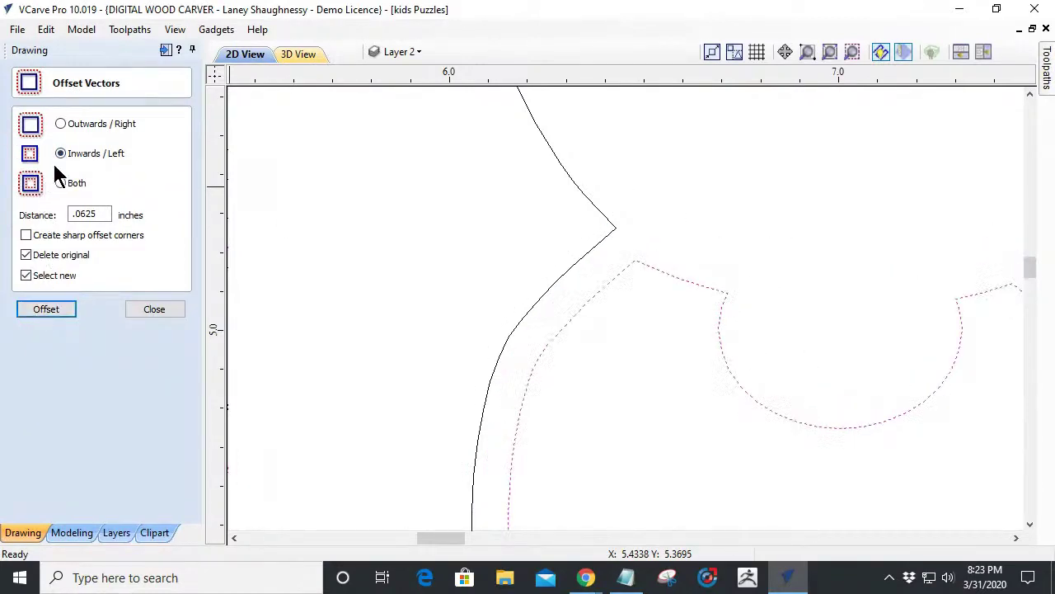
pyautogui.click(60, 123)
pyautogui.click(46, 310)
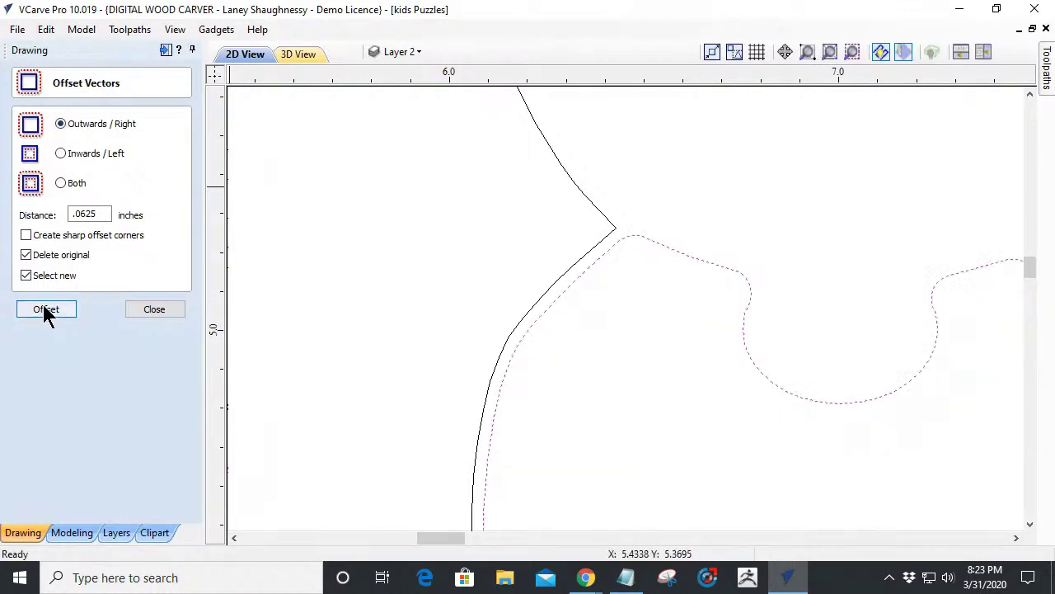
pyautogui.scroll(-2, 827, 306)
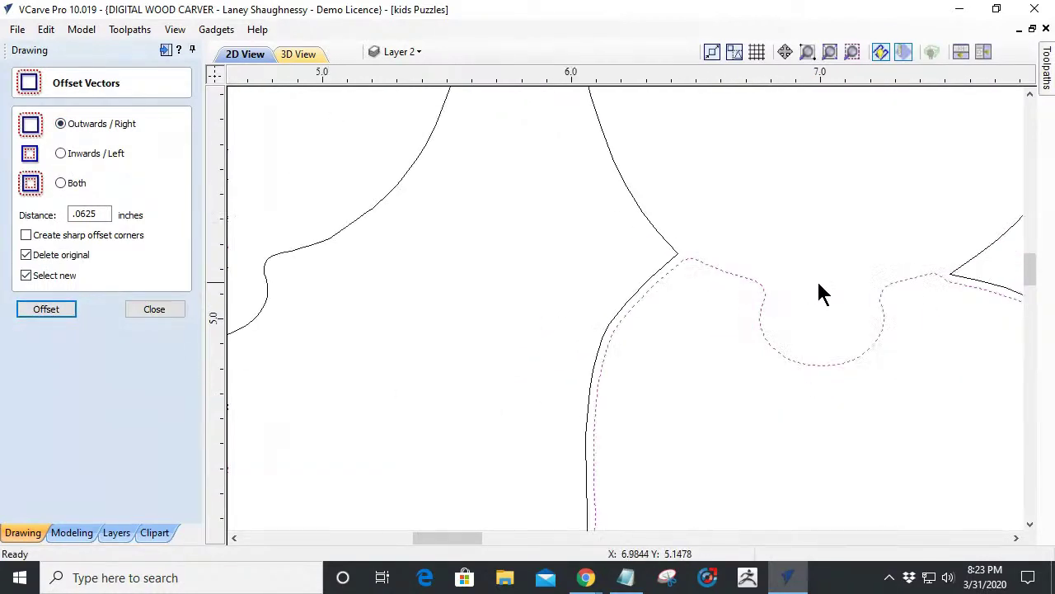
# Move the ears piece back onto the body so its rounded tab sits in the rounded neck notch.
pyautogui.click(343, 230)
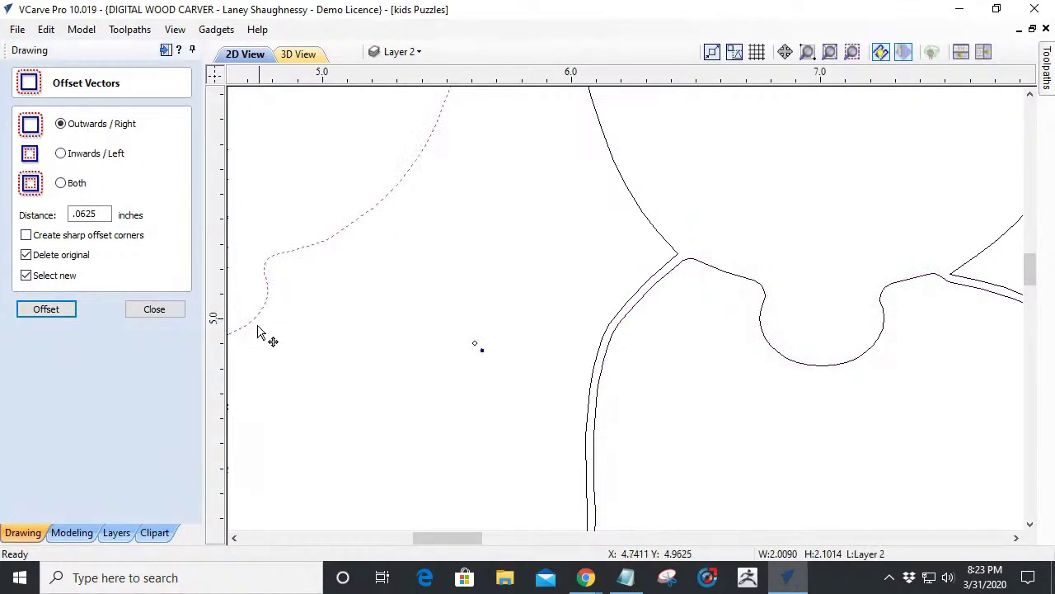
pyautogui.moveTo(257, 315); pyautogui.dragTo(816, 359)
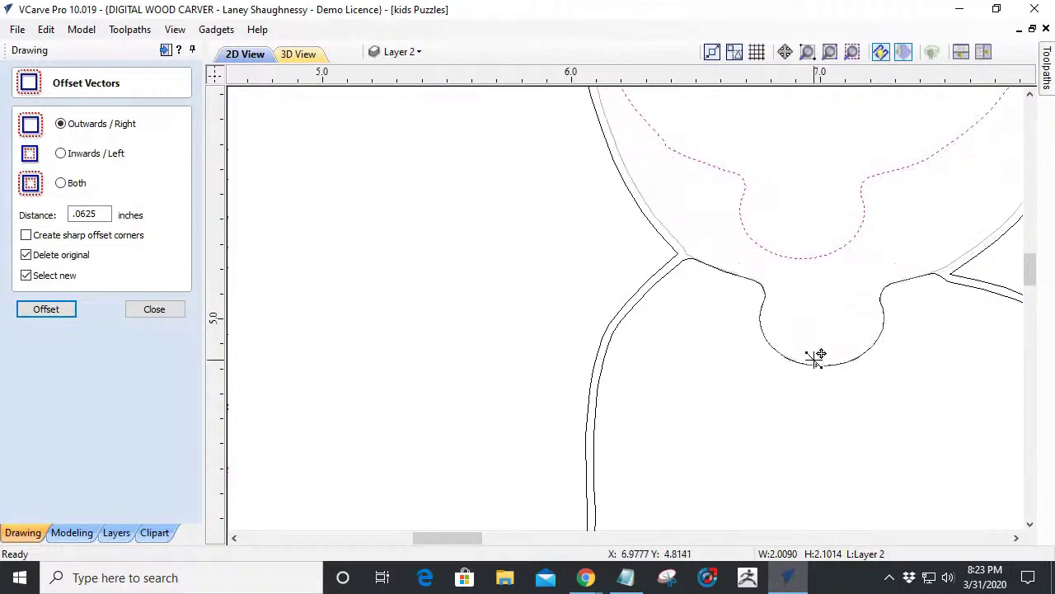
pyautogui.scroll(5, 813, 404)
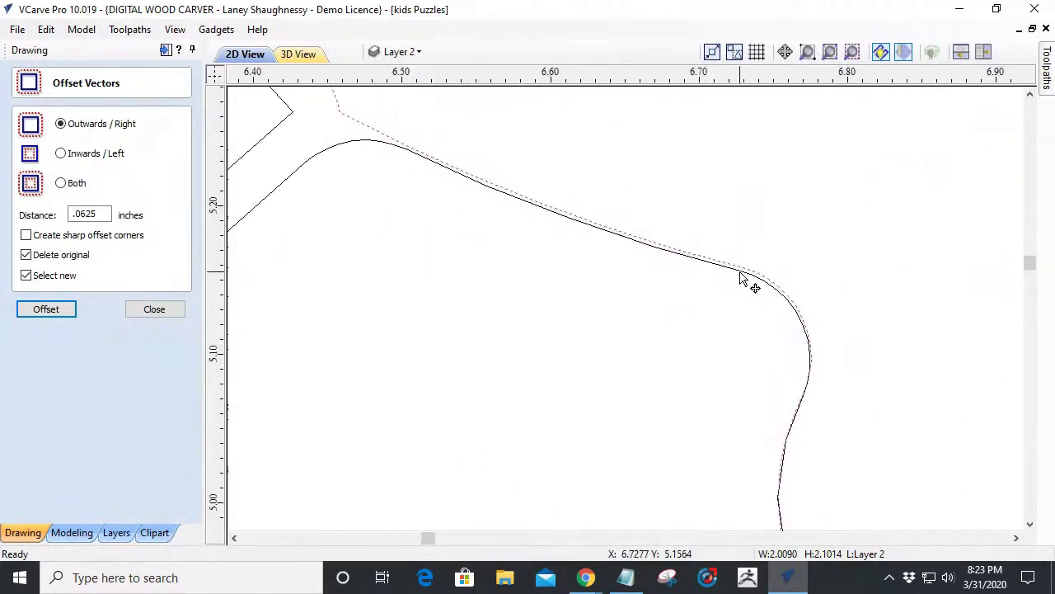
# Examine how closely the rounded tab and neck notch match along their whole shared edge.
pyautogui.scroll(-3, 796, 400)
pyautogui.scroll(3, 907, 412)
pyautogui.scroll(-1, 923, 388)
pyautogui.scroll(-5, 917, 387)
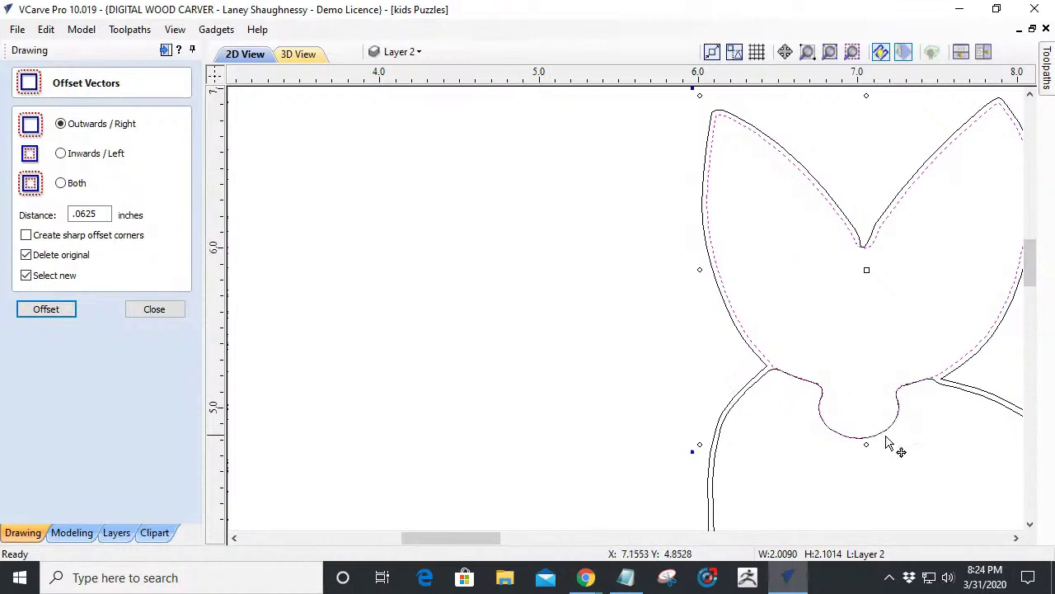
pyautogui.scroll(-2, 784, 389)
pyautogui.scroll(3, 824, 394)
pyautogui.scroll(-4, 789, 264)
pyautogui.scroll(3, 766, 330)
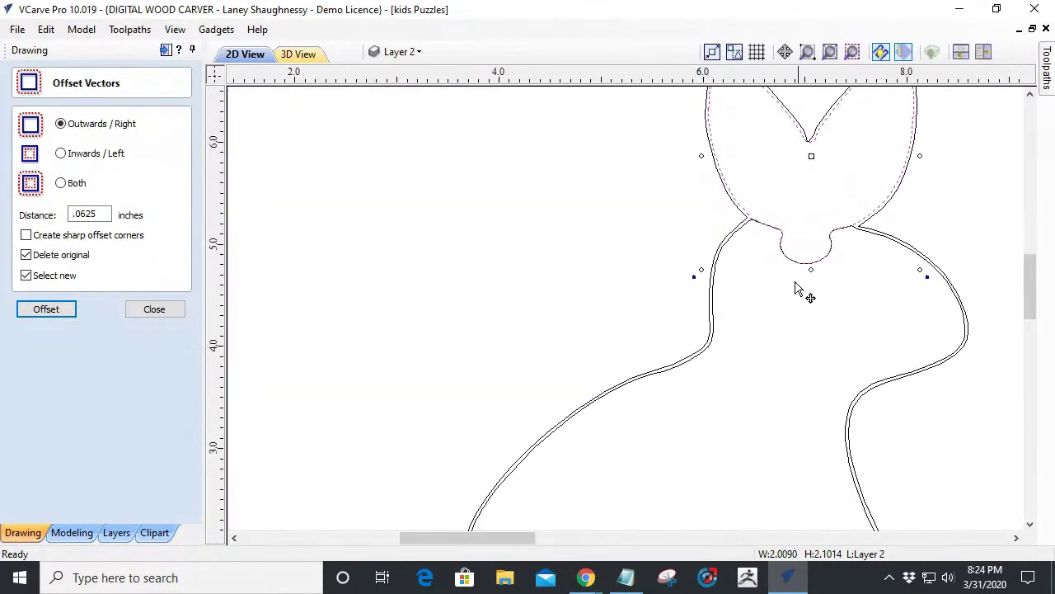
pyautogui.scroll(3, 791, 231)
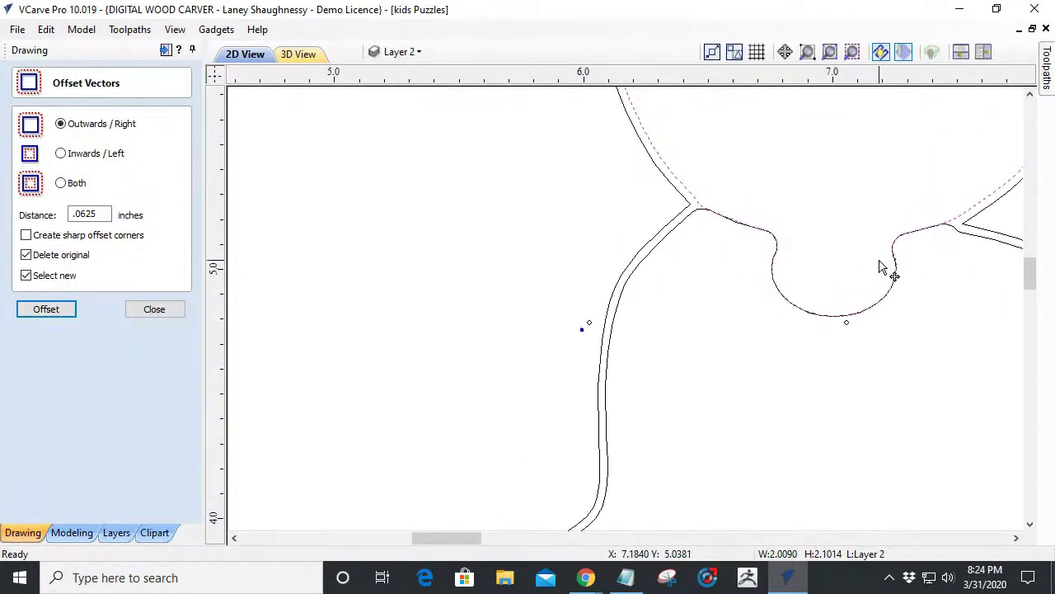
# Undo the rounding offsets on the body's neck notch and the move that placed the ears piece onto the body.
pyautogui.press('Up')
pyautogui.press('Up')
pyautogui.press('Up')
pyautogui.press('Up')
pyautogui.press('Left')
pyautogui.hotkey('ctrl', 'z')
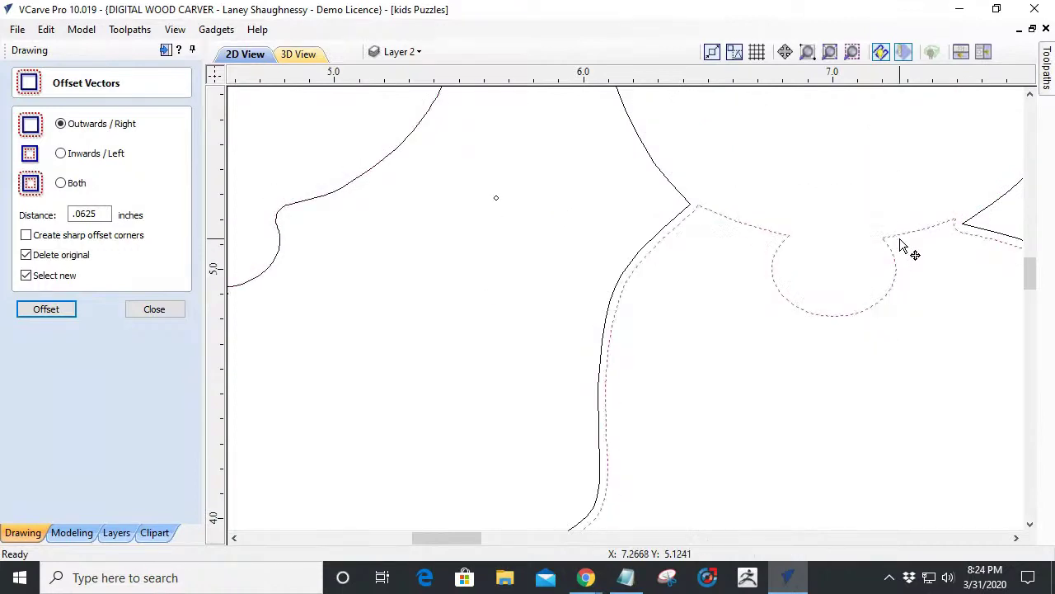
pyautogui.scroll(-5, 824, 292)
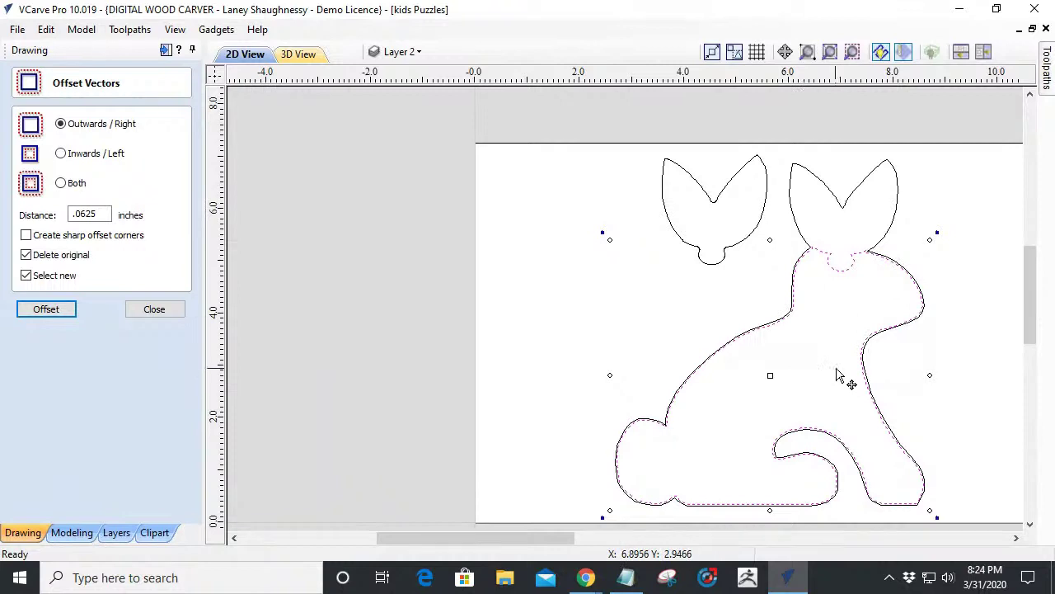
pyautogui.click(699, 263)
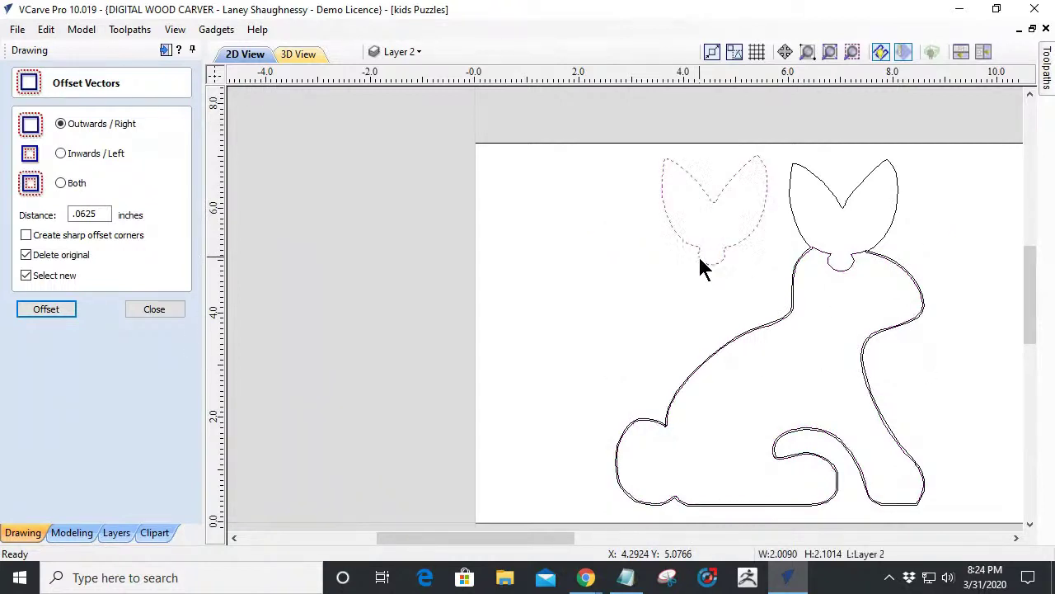
pyautogui.scroll(3, 701, 279)
pyautogui.scroll(-3, 704, 228)
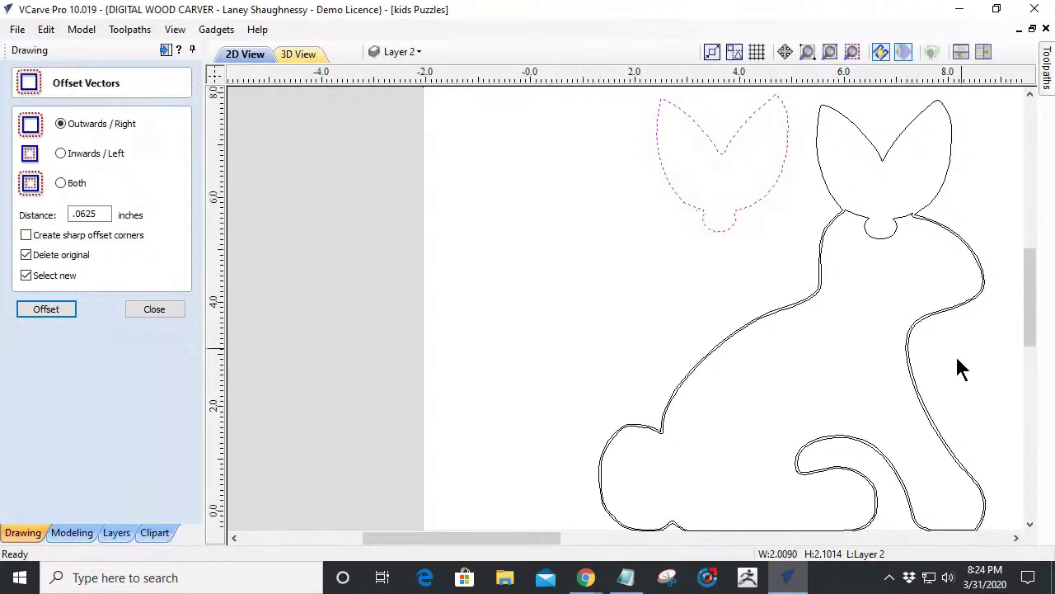
# Draw a smooth dividing curve about 1.48 inches wide across the rabbit's neck, from the throat to the upper back on the inner body outline.
pyautogui.scroll(-1, 961, 362)
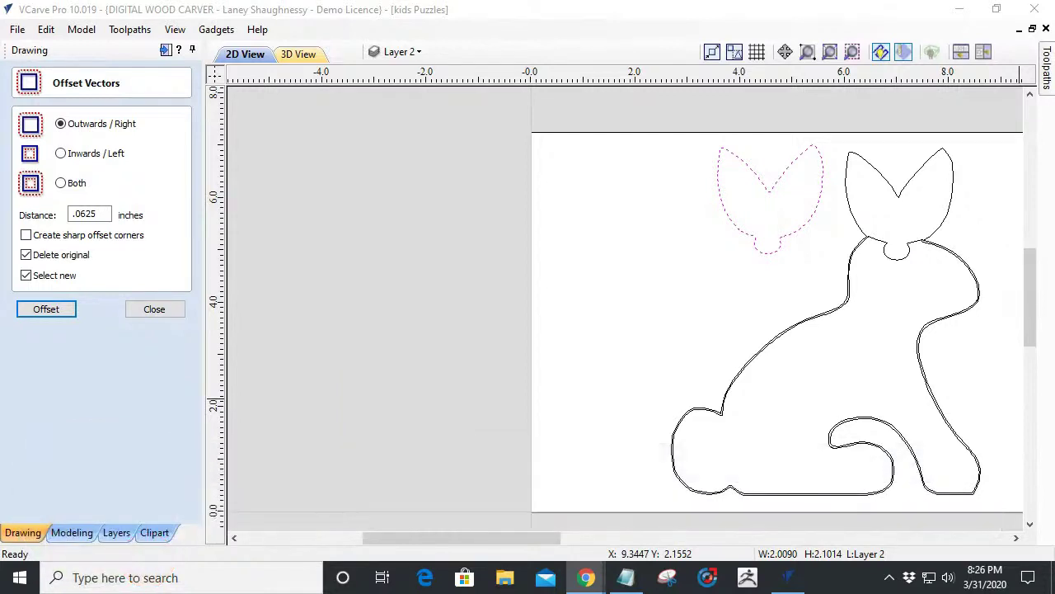
pyautogui.scroll(2, 1020, 357)
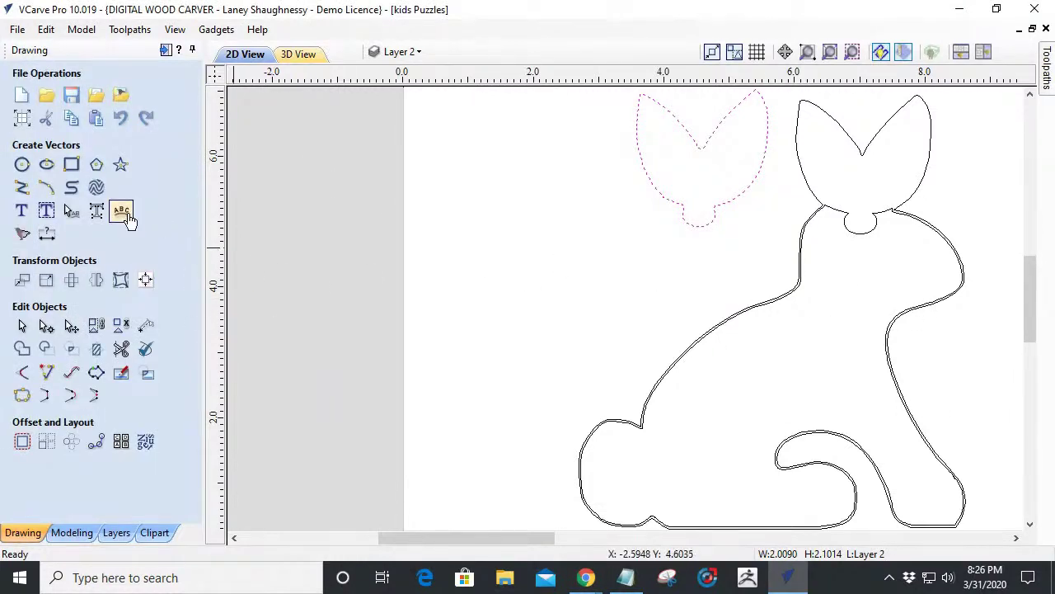
pyautogui.click(72, 187)
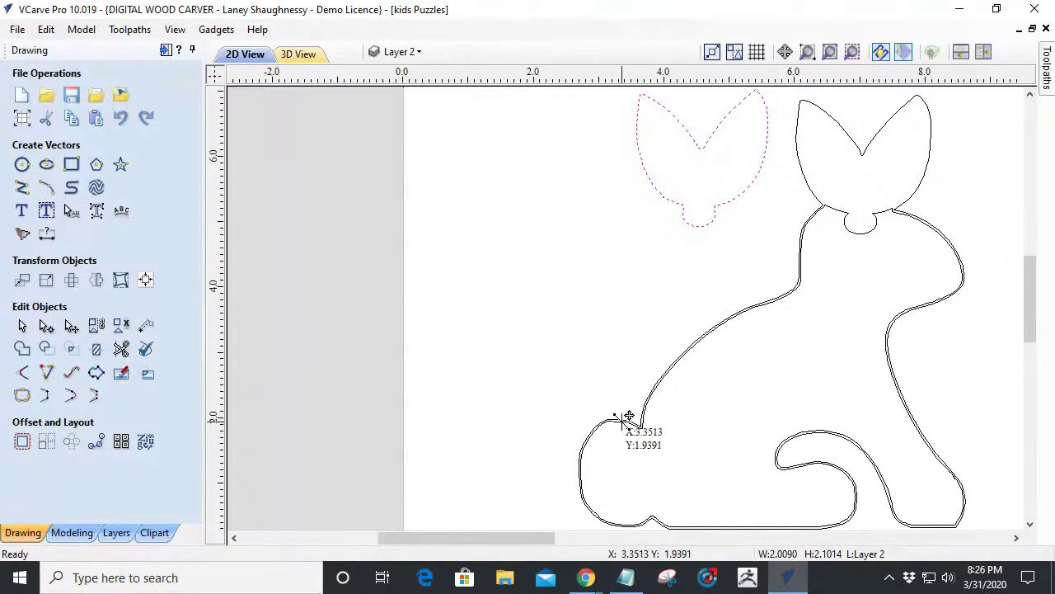
pyautogui.scroll(2, 907, 305)
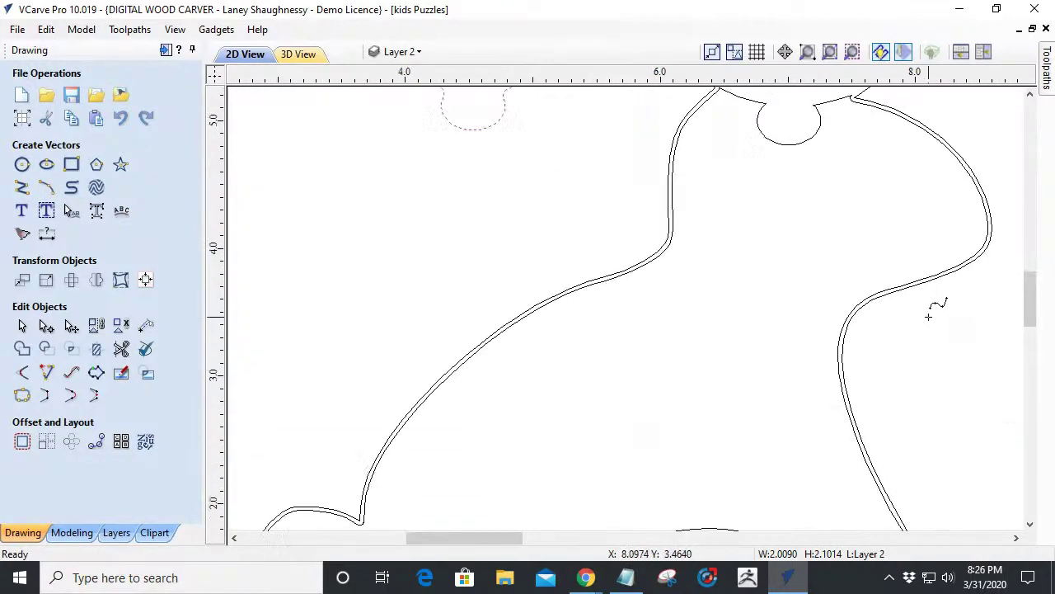
pyautogui.click(845, 303)
pyautogui.click(783, 266)
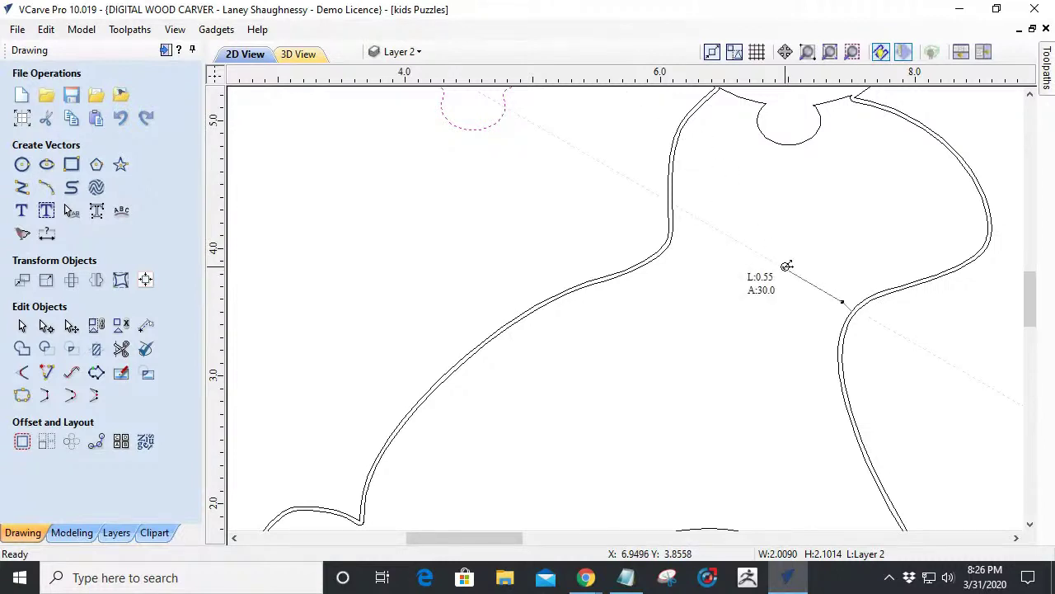
pyautogui.click(664, 254)
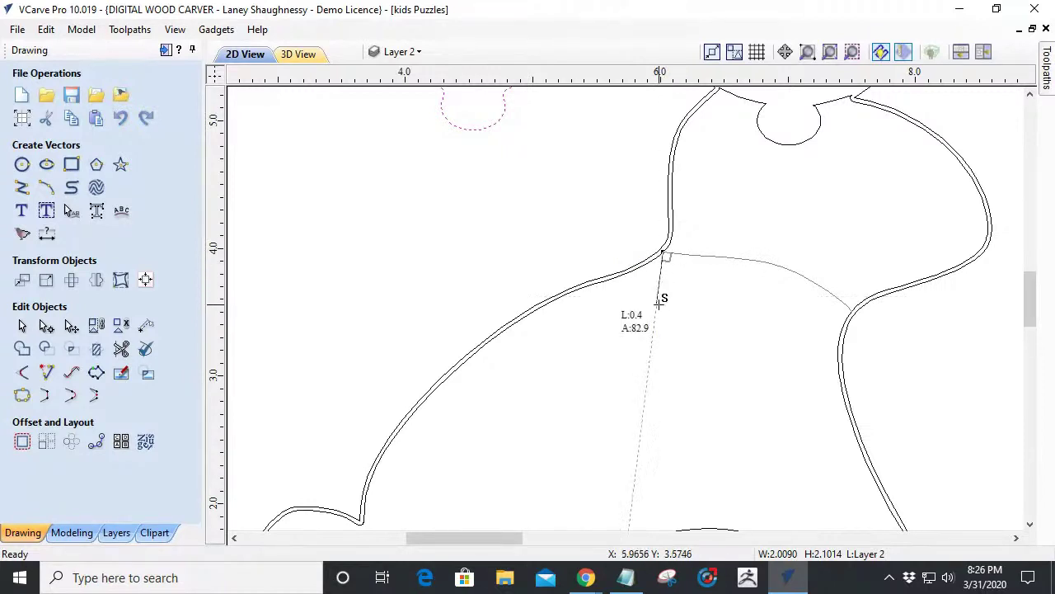
pyautogui.rightClick(660, 303)
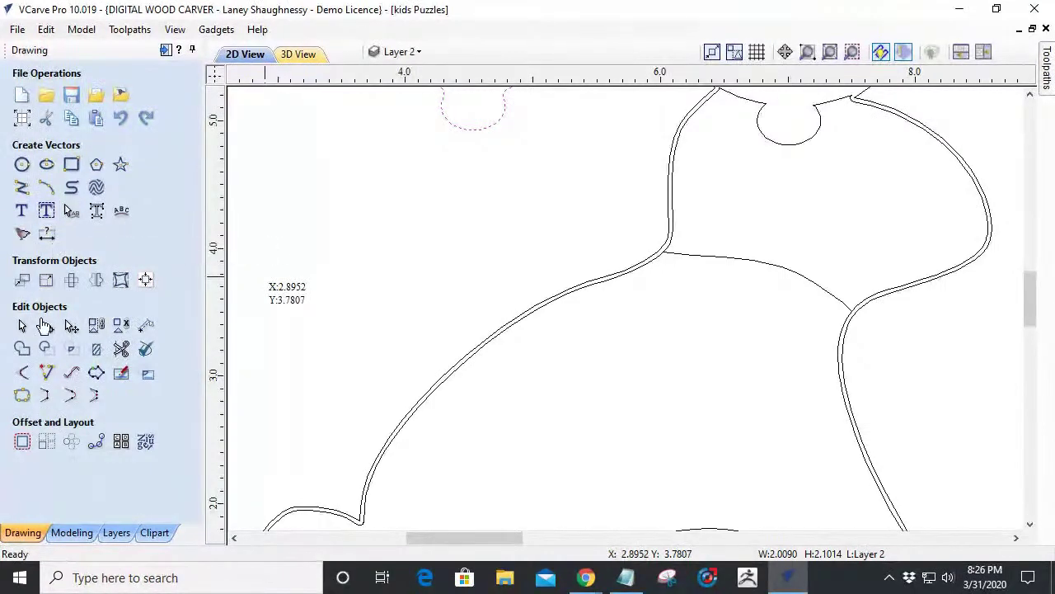
# Reshape the neck curve into an S by bowing its middle upward and its throat end downward.
pyautogui.click(45, 325)
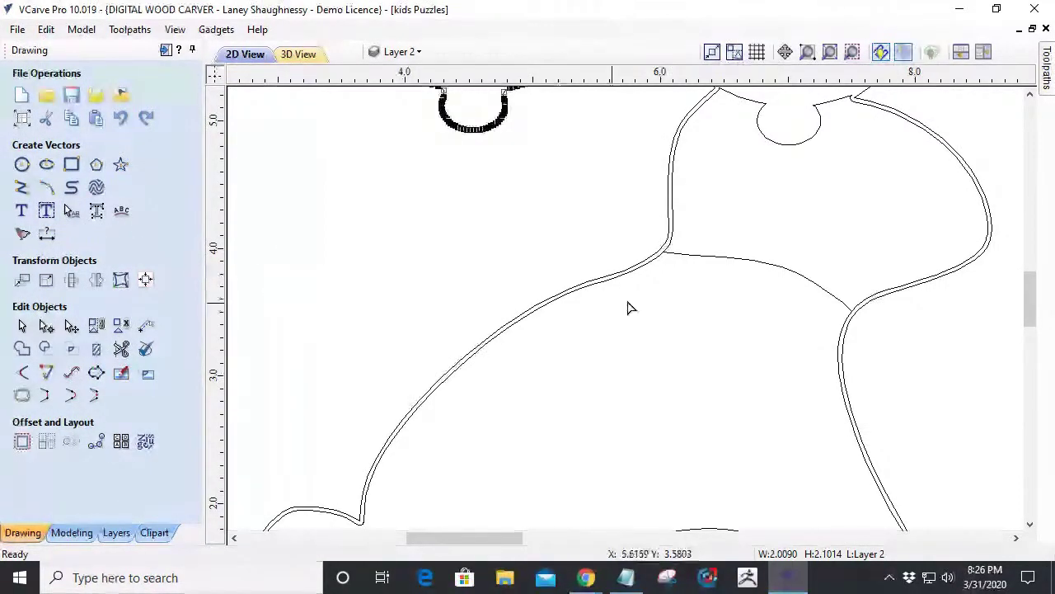
pyautogui.click(701, 257)
pyautogui.moveTo(744, 254); pyautogui.dragTo(751, 226)
pyautogui.moveTo(795, 286); pyautogui.dragTo(793, 325)
pyautogui.click(680, 326)
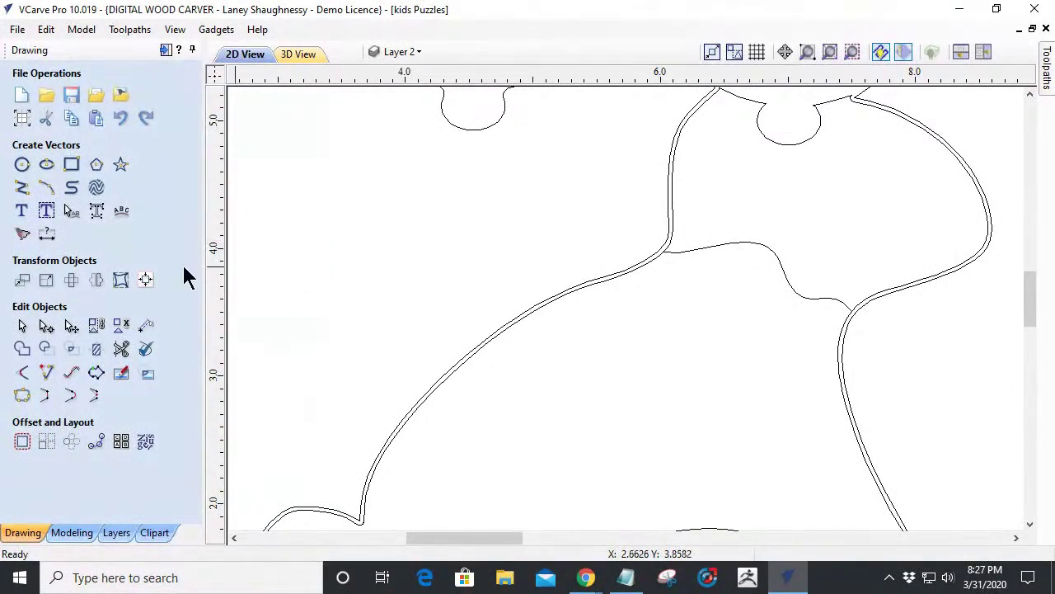
# Draw a 0.5 inch diameter circle centred on the neck curve at X 6.8351, Y 4.0116.
pyautogui.click(21, 164)
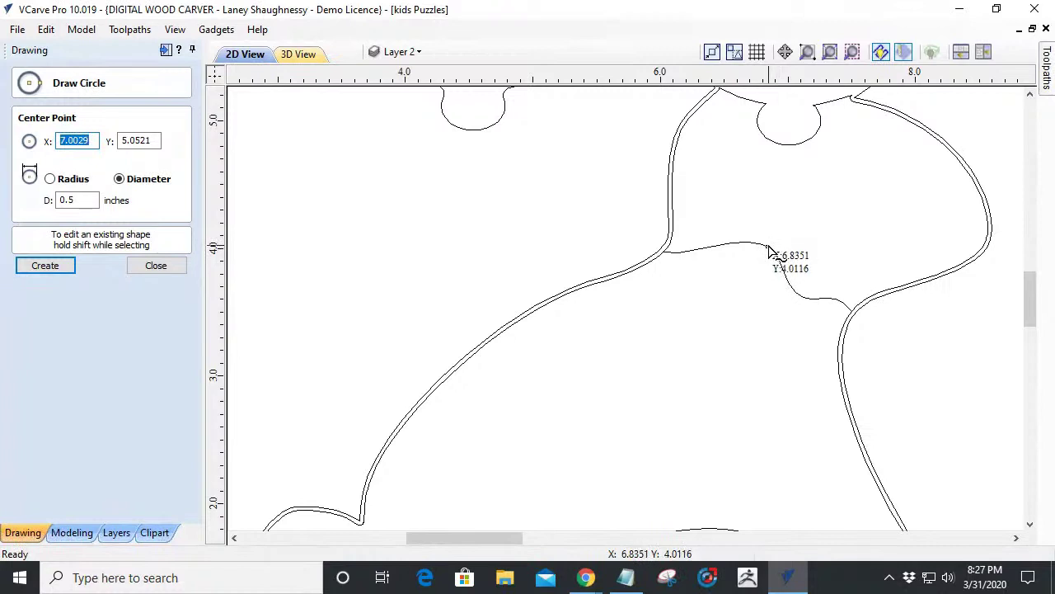
pyautogui.click(769, 249)
pyautogui.click(804, 250)
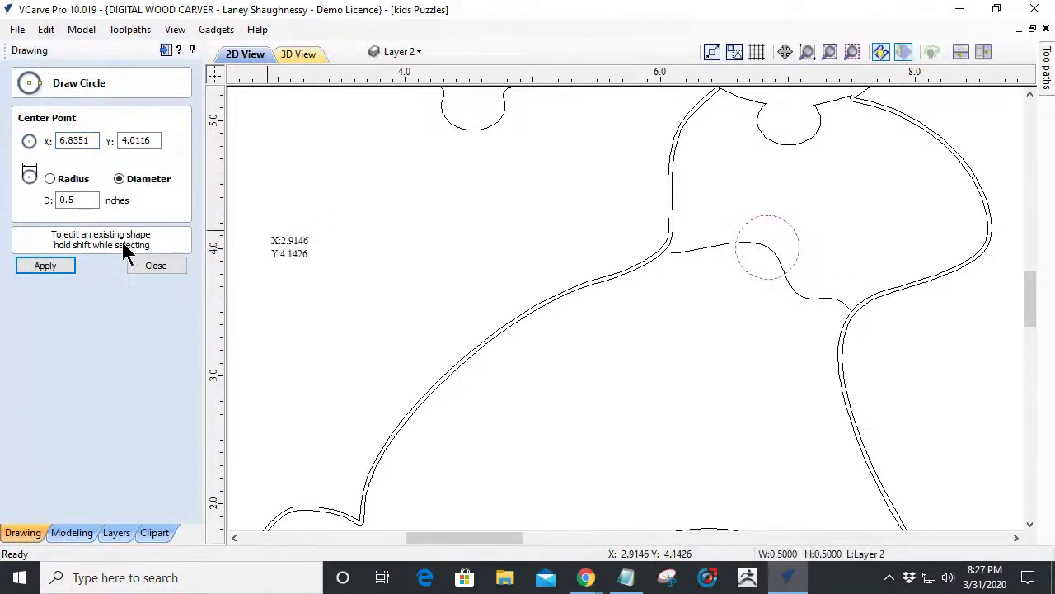
pyautogui.click(156, 265)
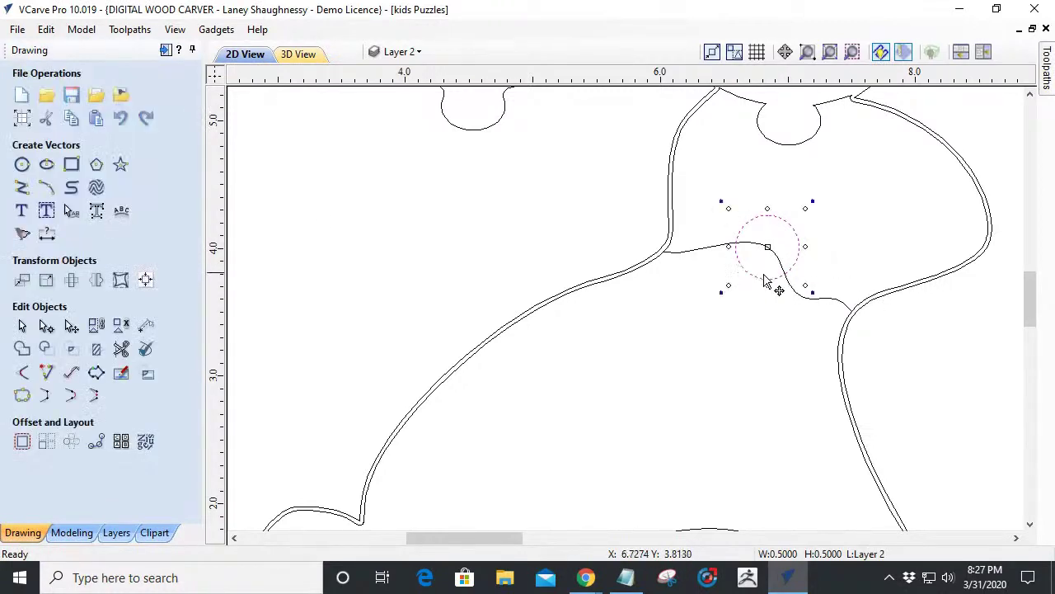
# Stretch and shrink the circle into an ellipse about 0.65 by 0.41 inches that overlaps the neck curve as an interlocking tab.
pyautogui.moveTo(804, 246); pyautogui.dragTo(831, 251)
pyautogui.moveTo(747, 265); pyautogui.dragTo(744, 275)
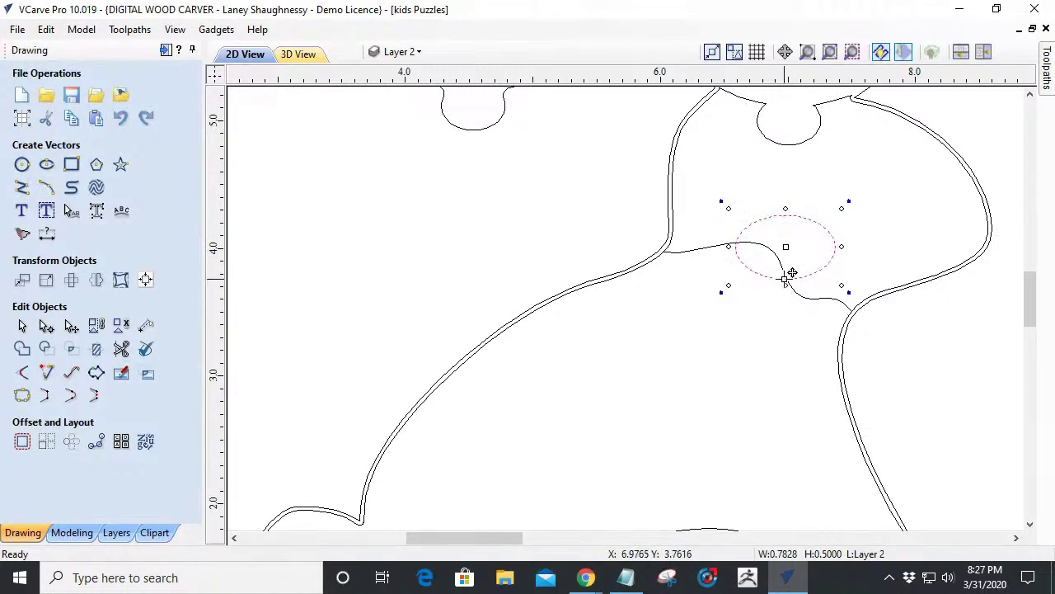
pyautogui.scroll(2, 789, 275)
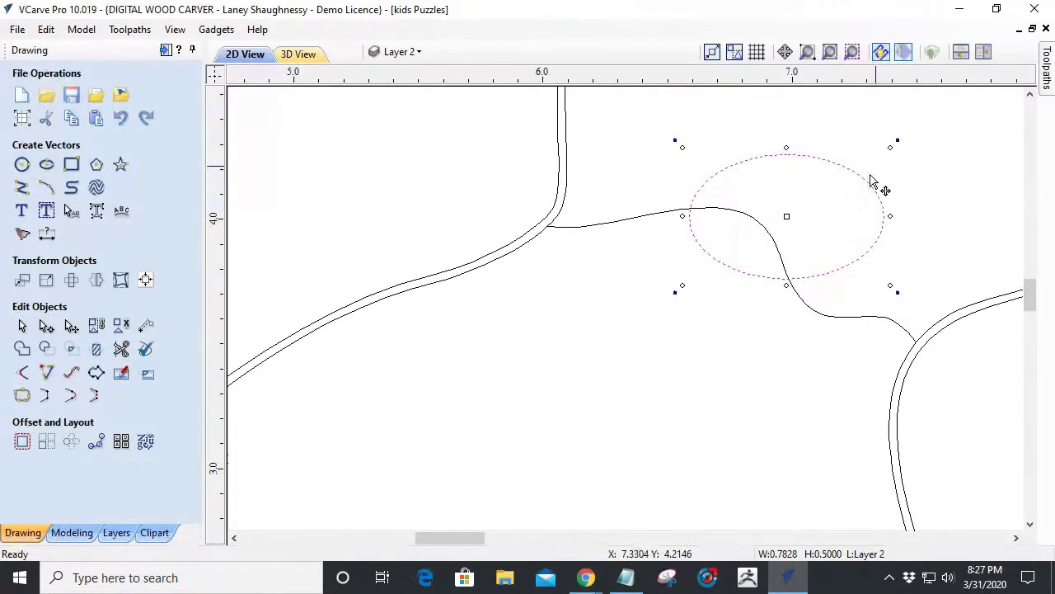
pyautogui.moveTo(891, 147); pyautogui.dragTo(857, 168)
pyautogui.moveTo(708, 260); pyautogui.dragTo(730, 243)
pyautogui.scroll(-2, 681, 292)
pyautogui.scroll(-1, 681, 292)
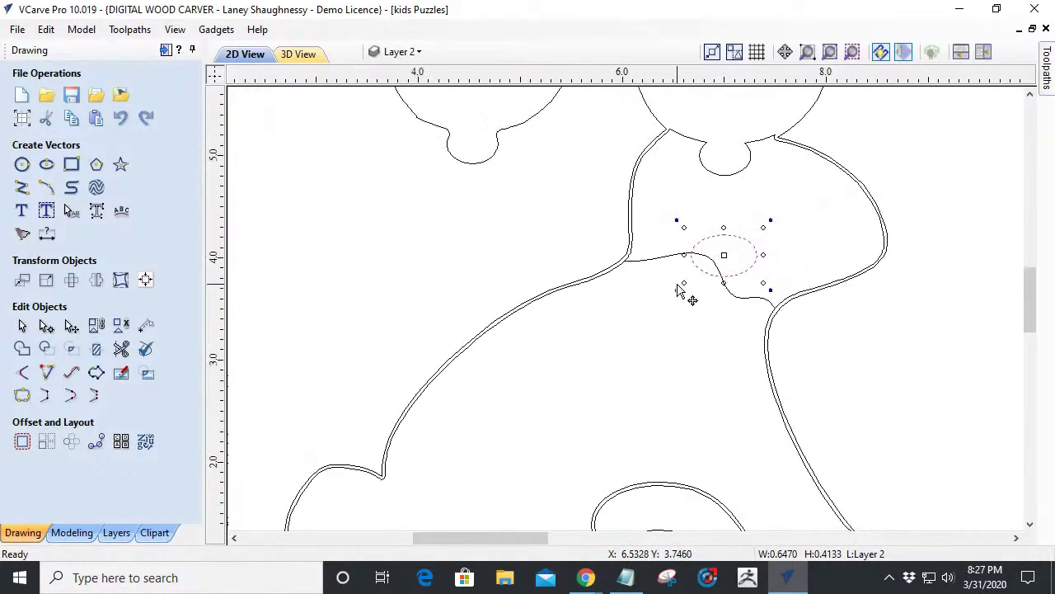
pyautogui.scroll(1, 730, 252)
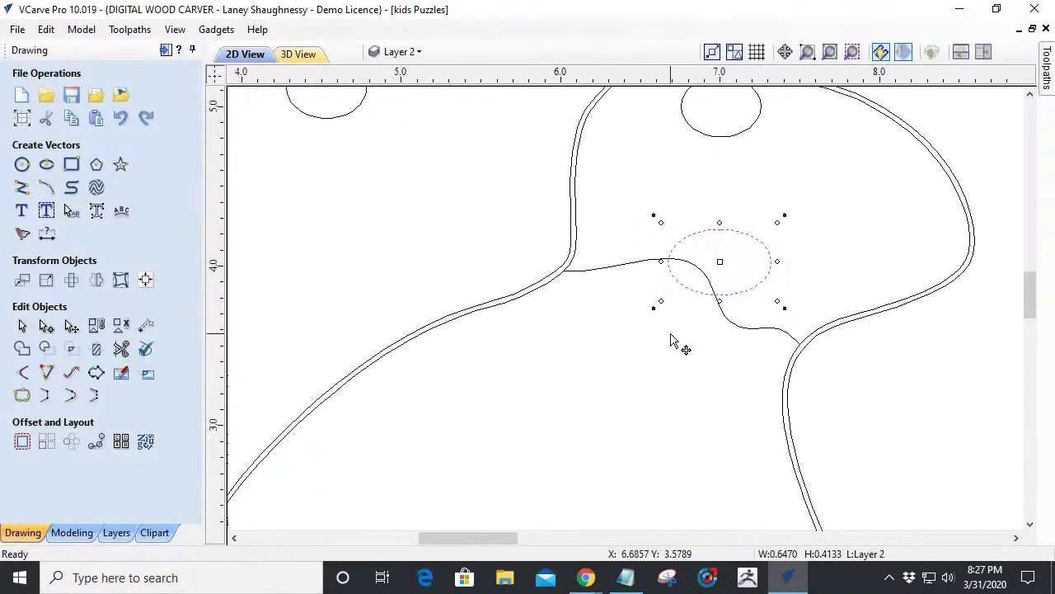
pyautogui.scroll(2, 679, 307)
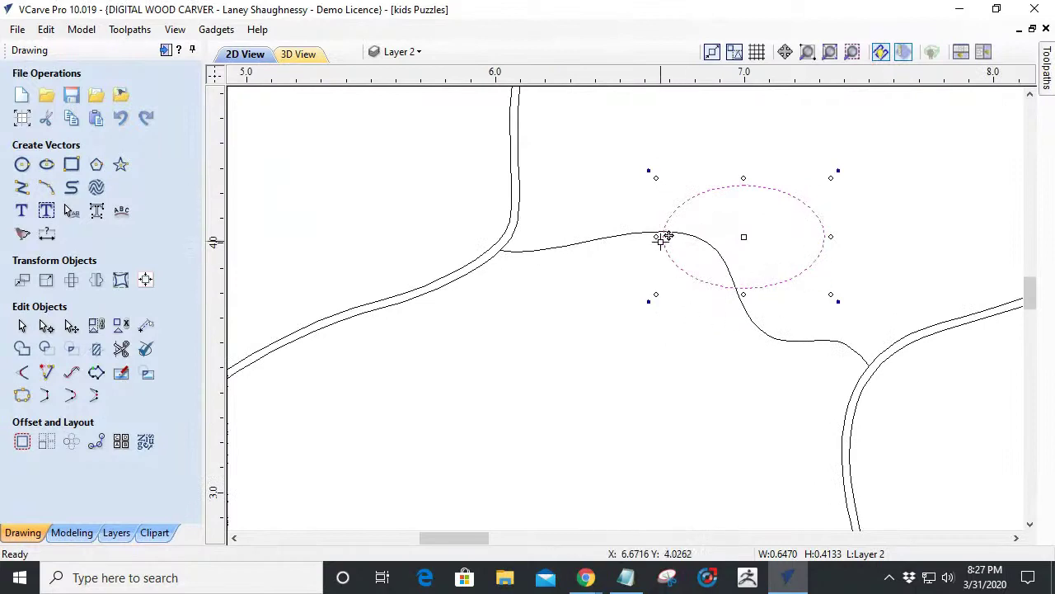
pyautogui.scroll(-2, 710, 276)
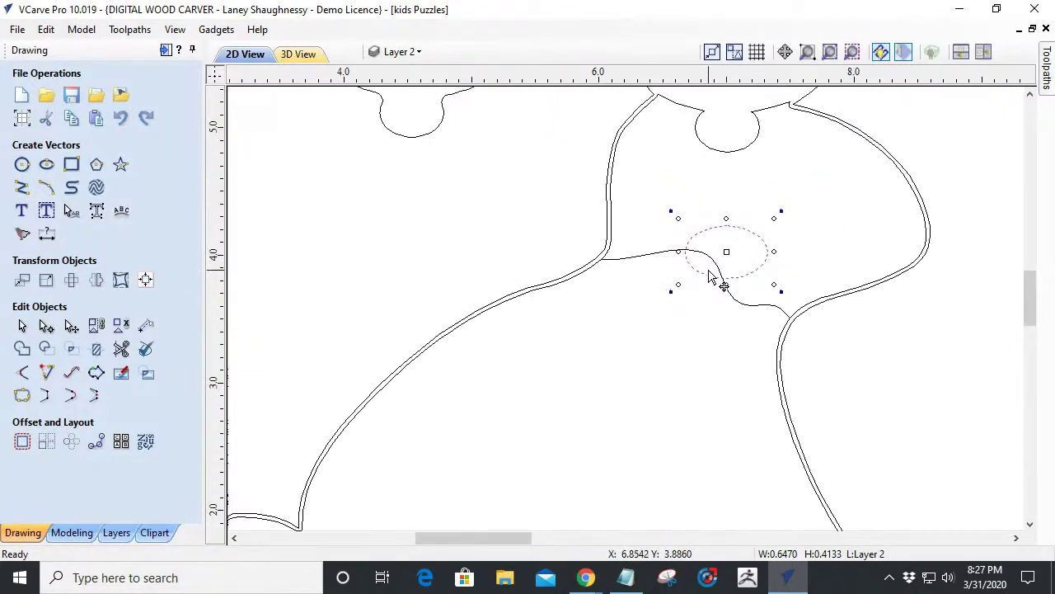
# Paste a duplicate of the S-shaped neck curve directly over the original.
pyautogui.click(724, 165)
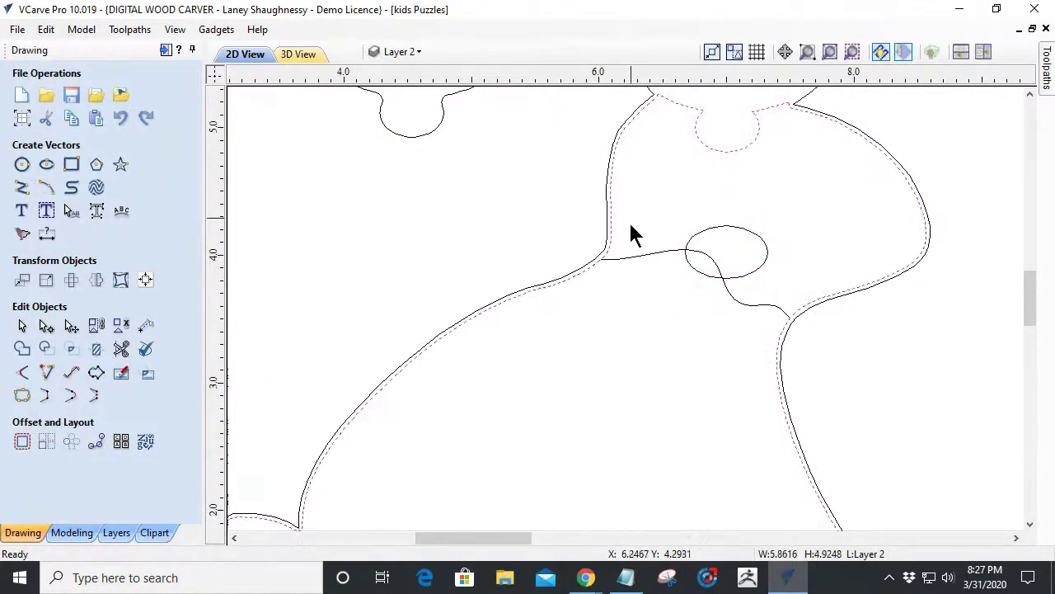
pyautogui.click(734, 307)
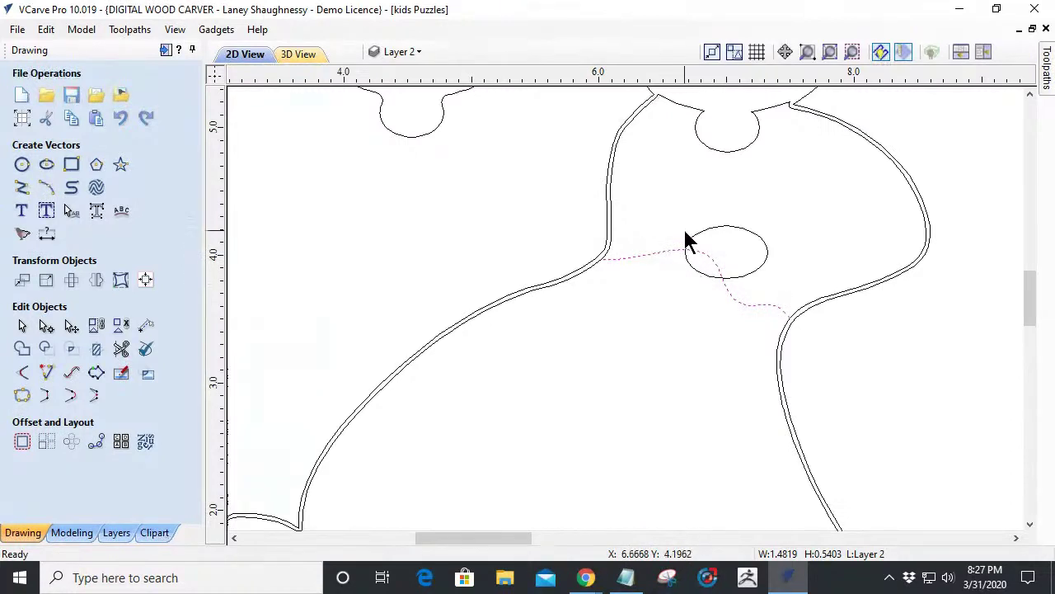
pyautogui.scroll(2, 685, 235)
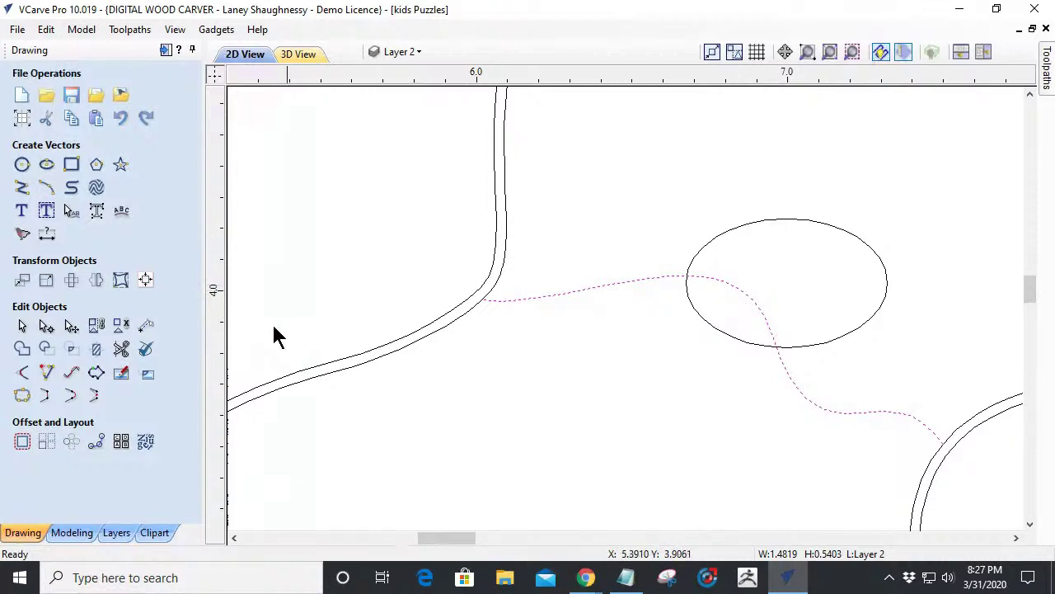
pyautogui.click(94, 119)
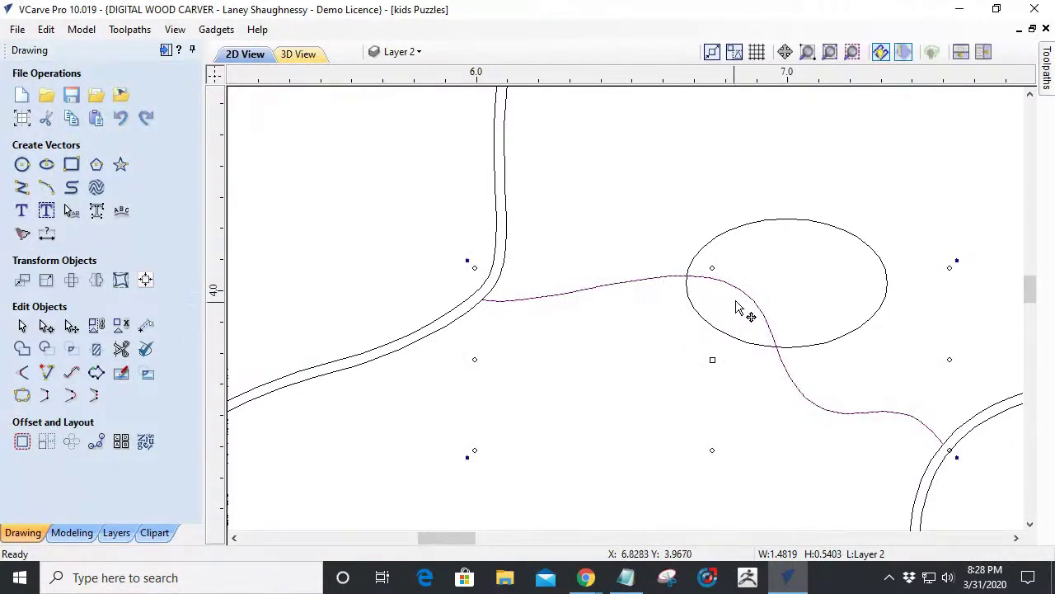
# Offset the neck curve 0.005 inches outwards/right, keeping the original.
pyautogui.scroll(1, 736, 307)
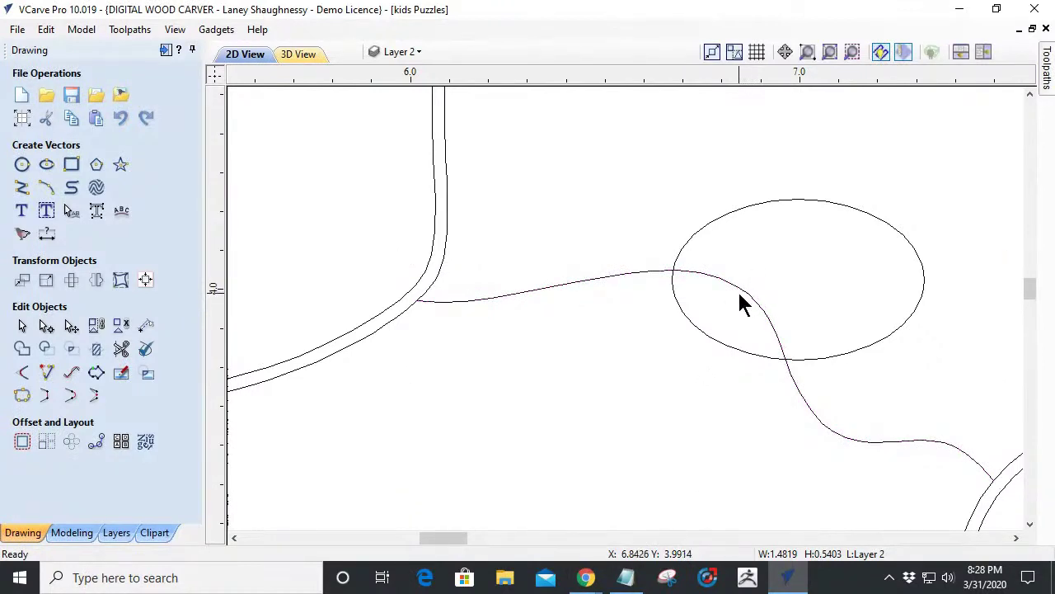
pyautogui.click(750, 297)
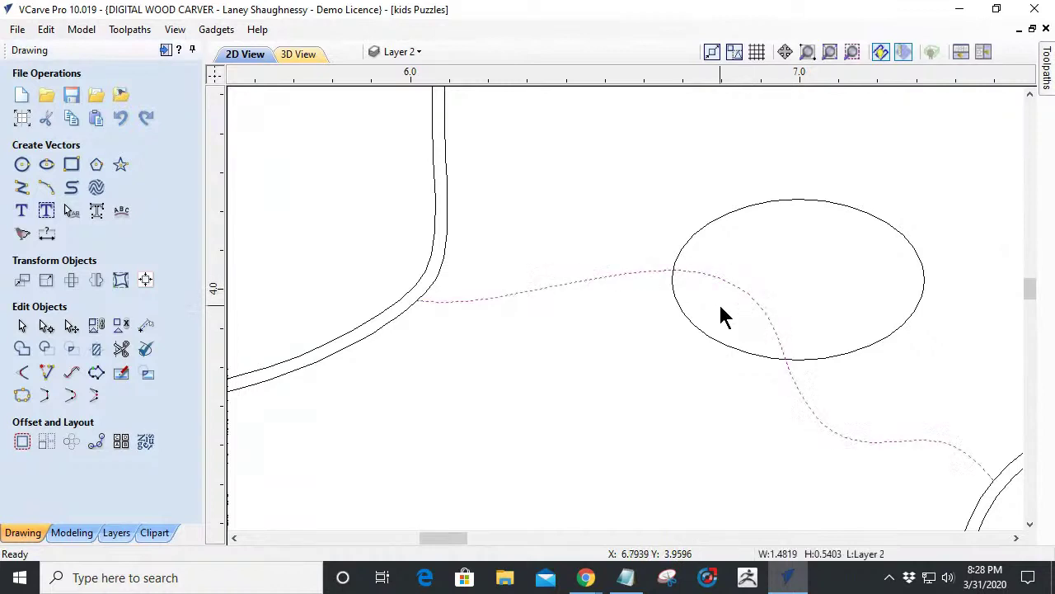
pyautogui.click(46, 326)
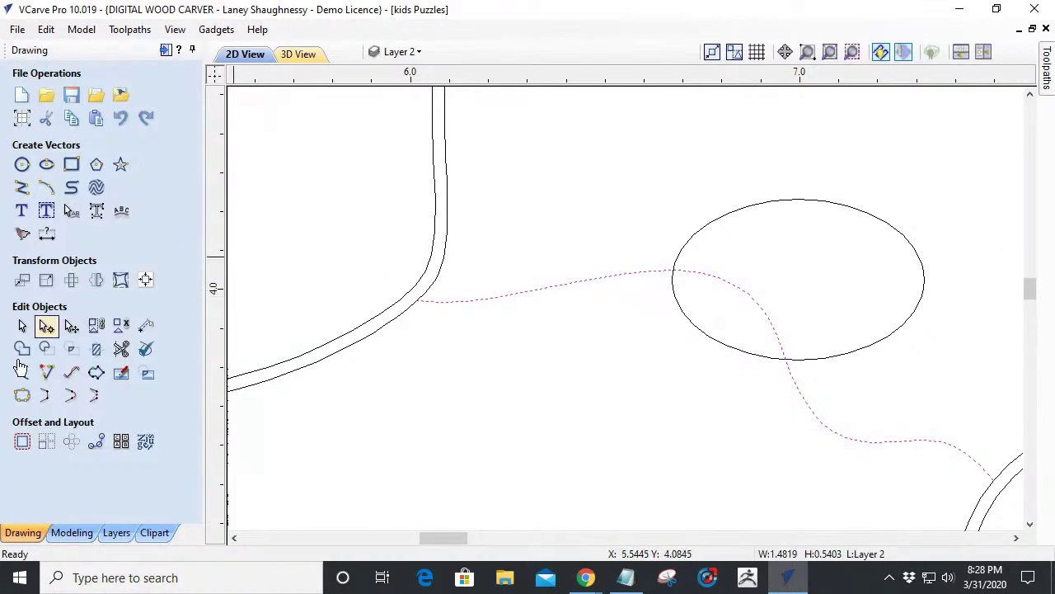
pyautogui.click(22, 441)
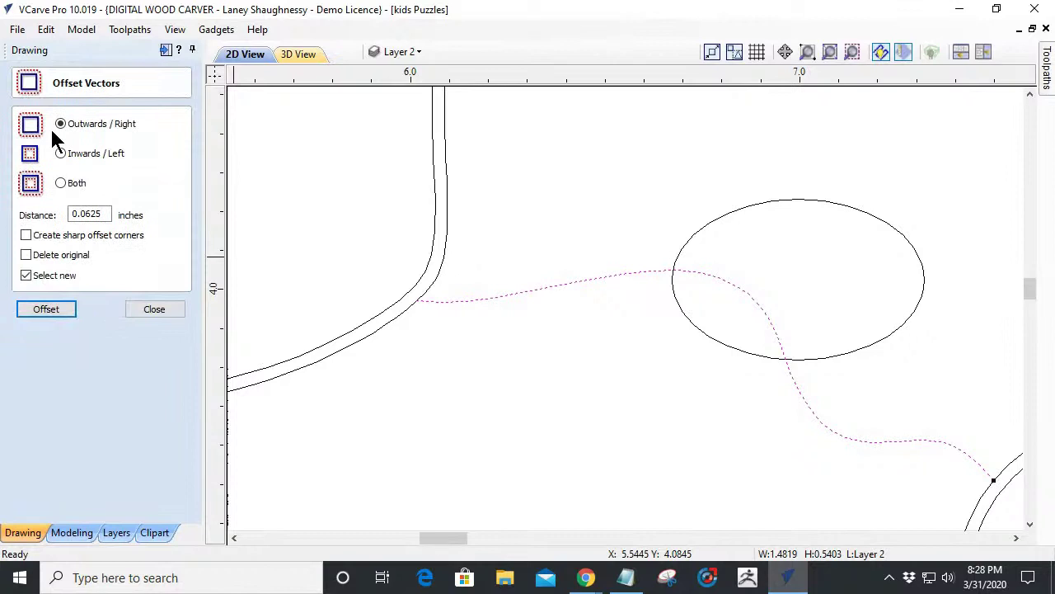
pyautogui.moveTo(105, 213); pyautogui.dragTo(6, 211)
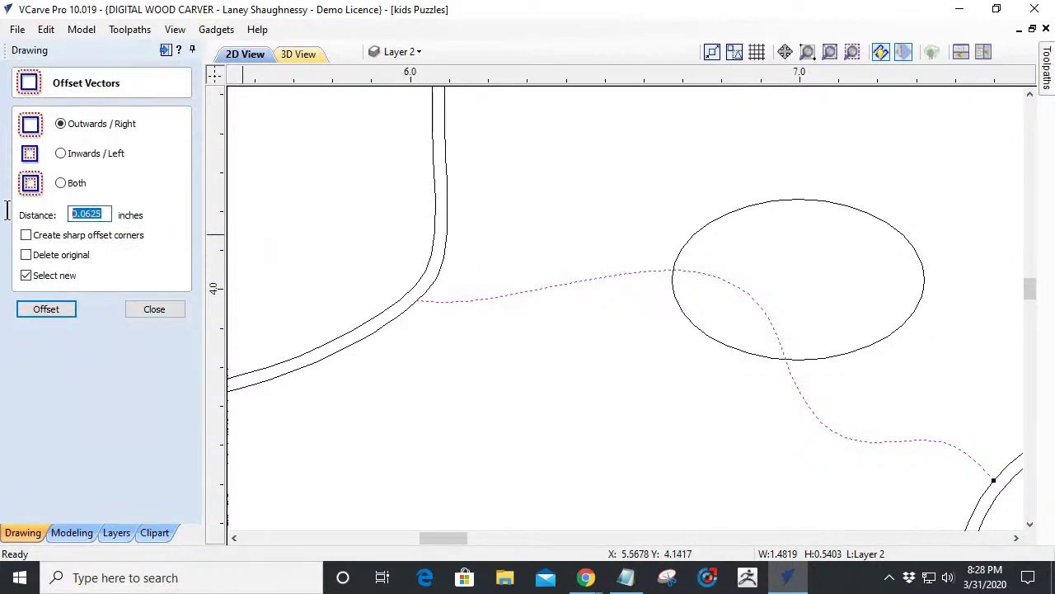
pyautogui.write('.01')
pyautogui.click(47, 310)
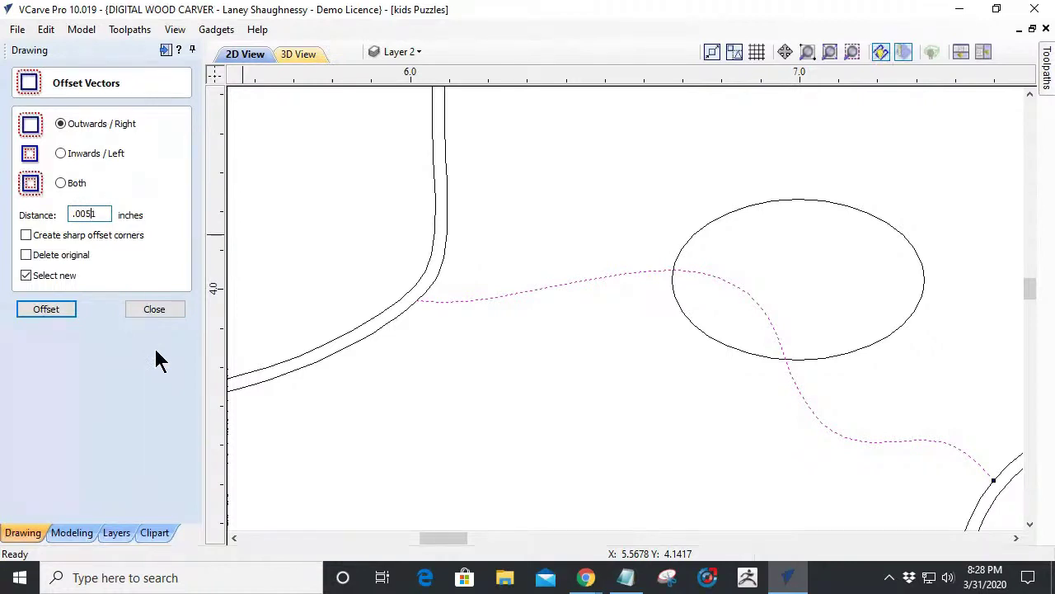
pyautogui.click(51, 312)
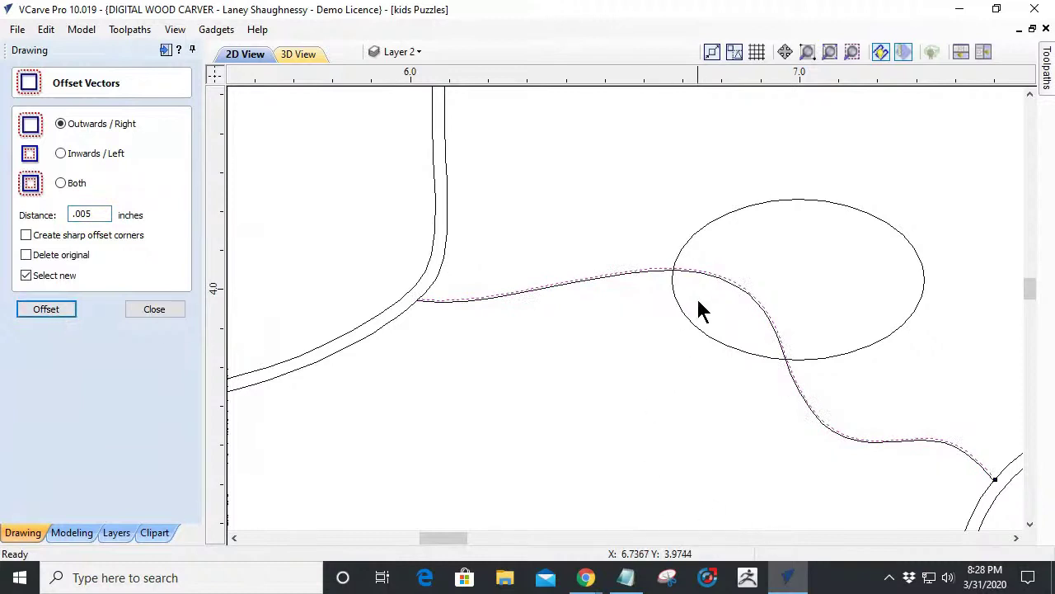
pyautogui.scroll(3, 701, 287)
pyautogui.scroll(-5, 701, 290)
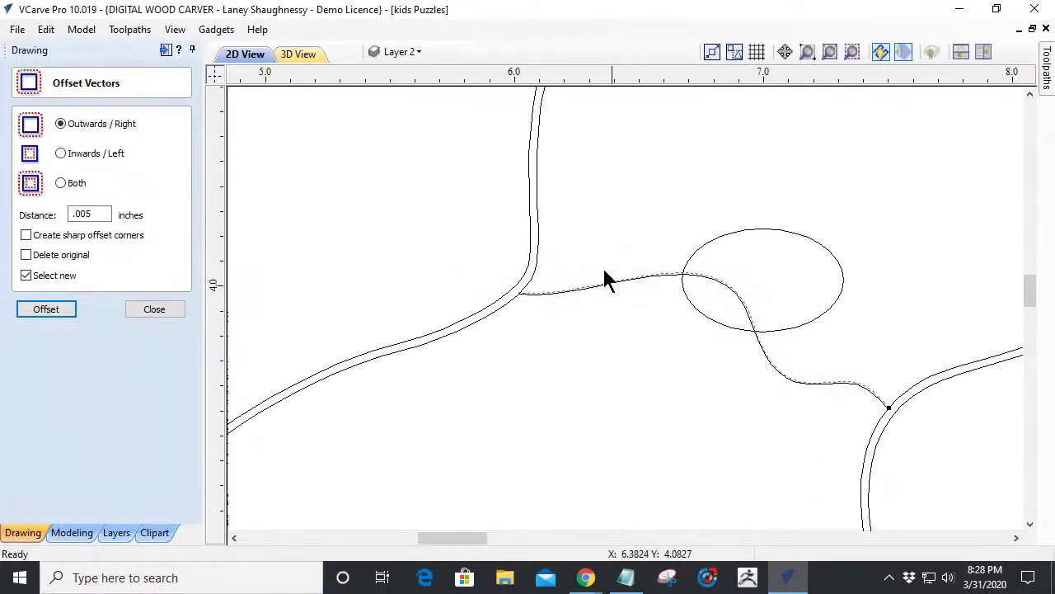
pyautogui.scroll(2, 482, 286)
pyautogui.scroll(3, 663, 313)
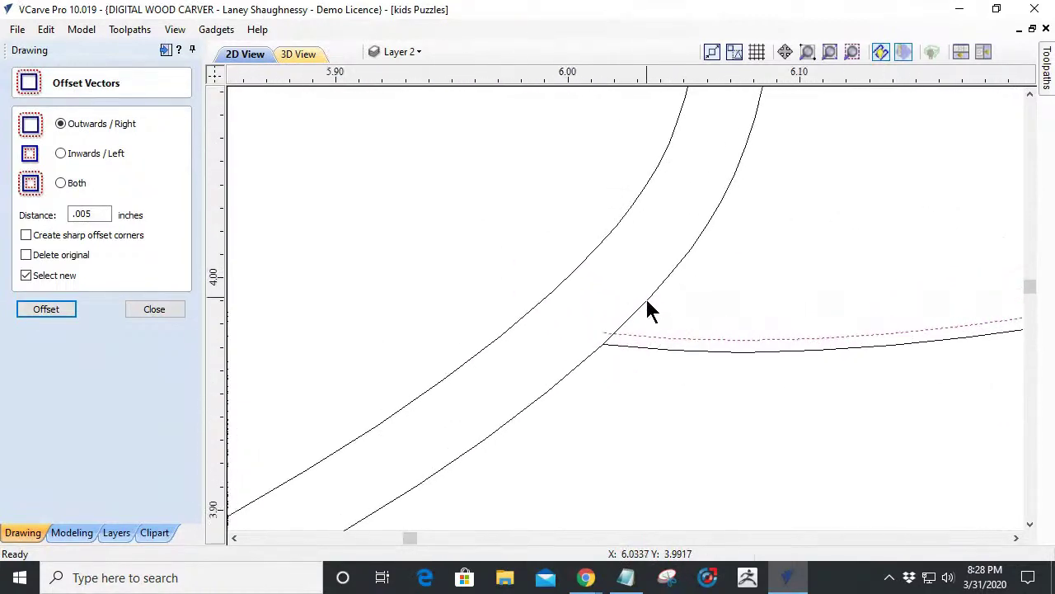
# Trim the overhanging left end of the offset neck curve and the short outline segment between the two neck curves there.
pyautogui.scroll(2, 631, 367)
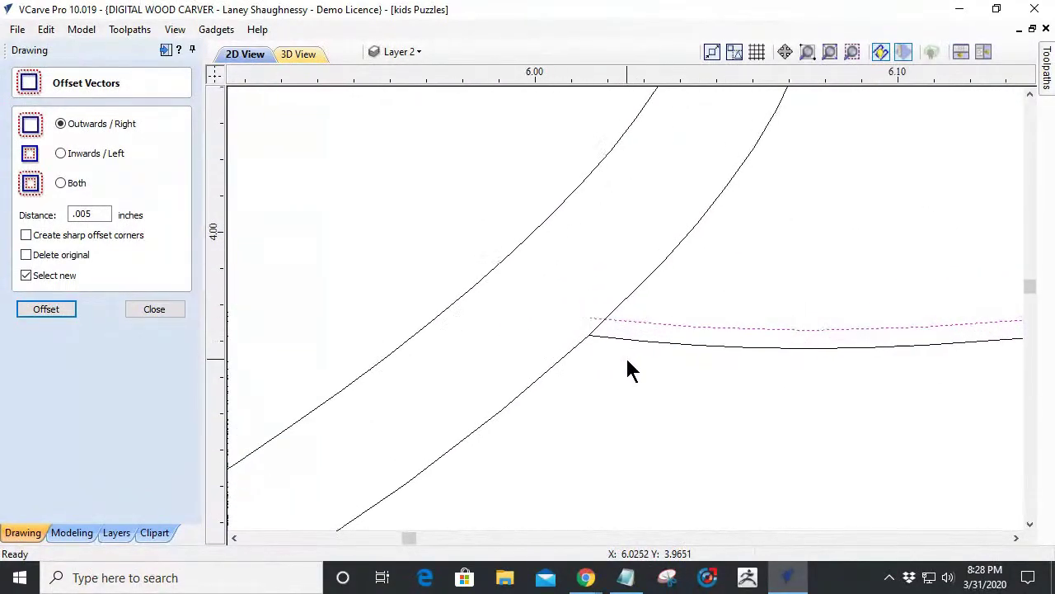
pyautogui.click(155, 310)
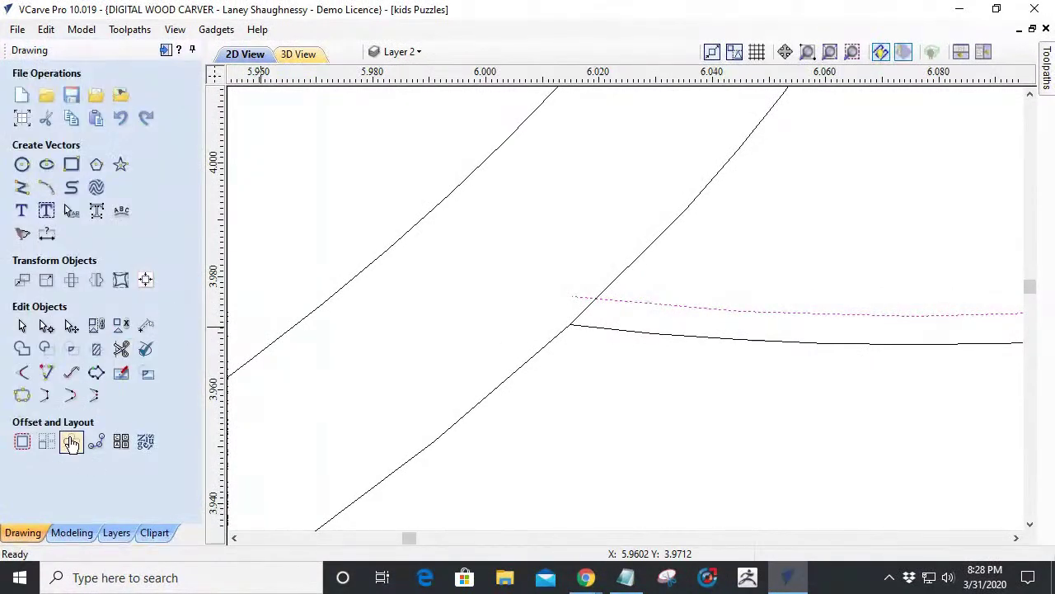
pyautogui.click(121, 348)
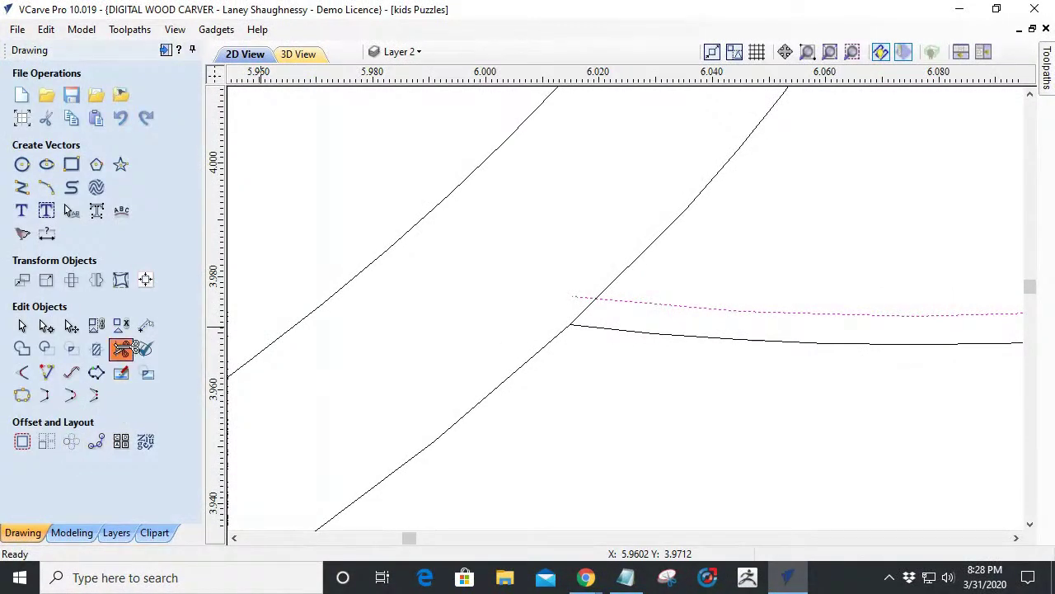
pyautogui.click(587, 297)
pyautogui.click(596, 302)
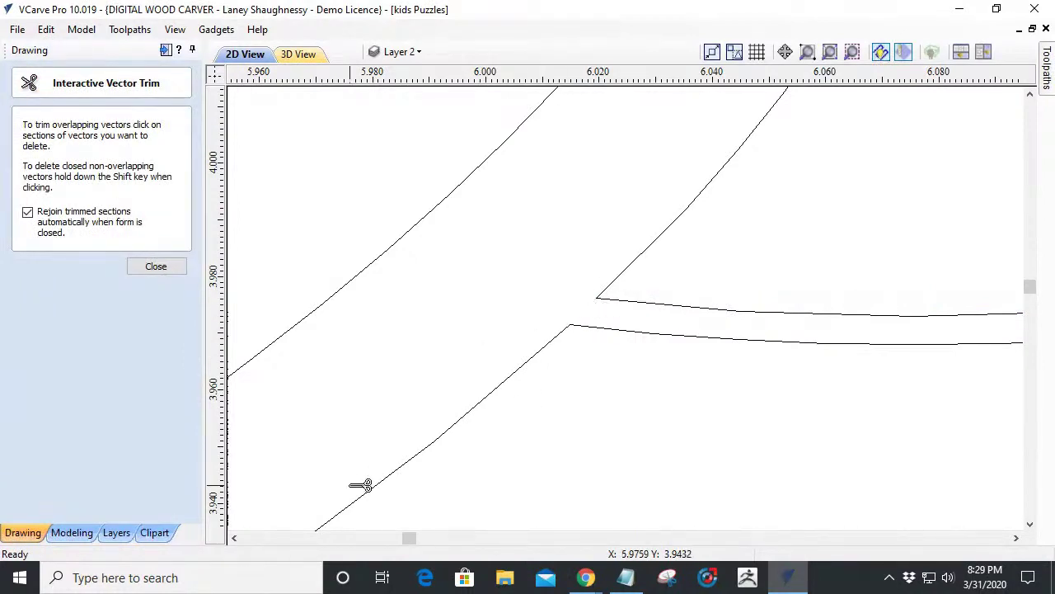
# Trim the short outline segment between the two neck curves at their right end and rejoin the trimmed sections.
pyautogui.scroll(-10, 341, 418)
pyautogui.scroll(-2, 734, 492)
pyautogui.scroll(15, 734, 492)
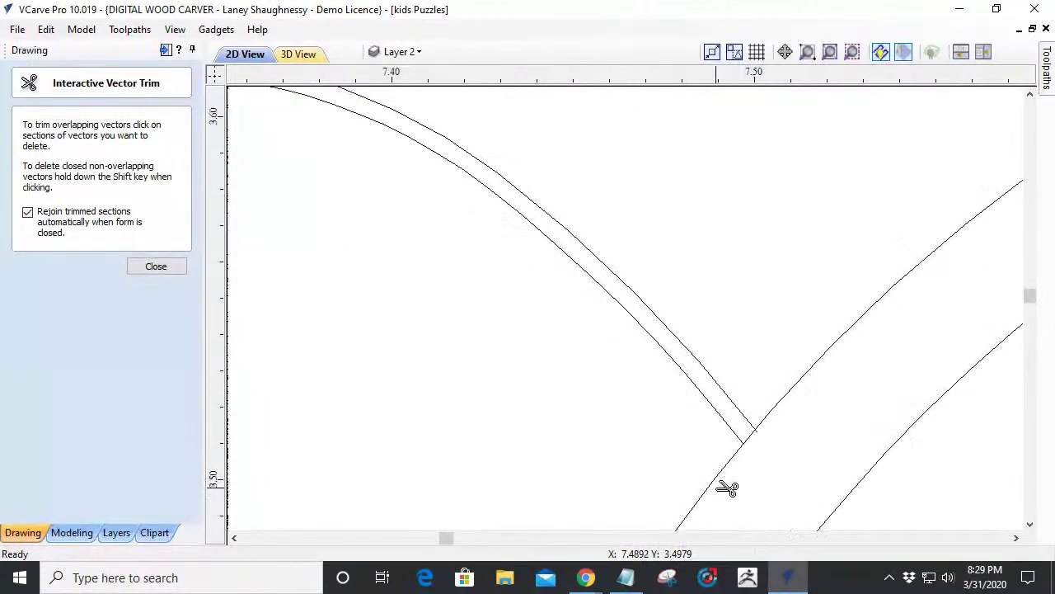
pyautogui.scroll(3, 848, 330)
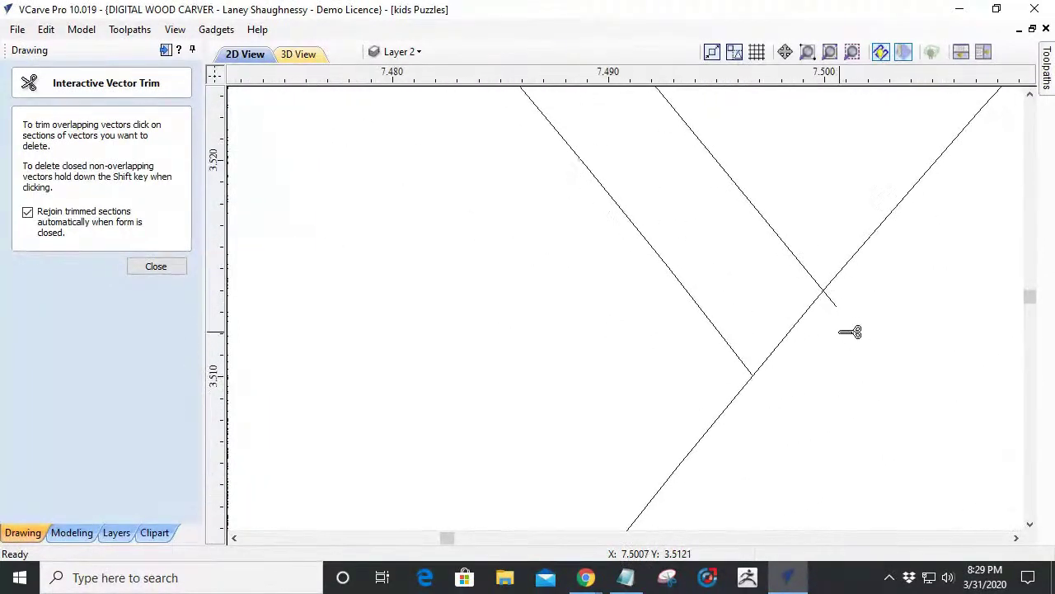
pyautogui.click(798, 310)
pyautogui.scroll(3, 839, 285)
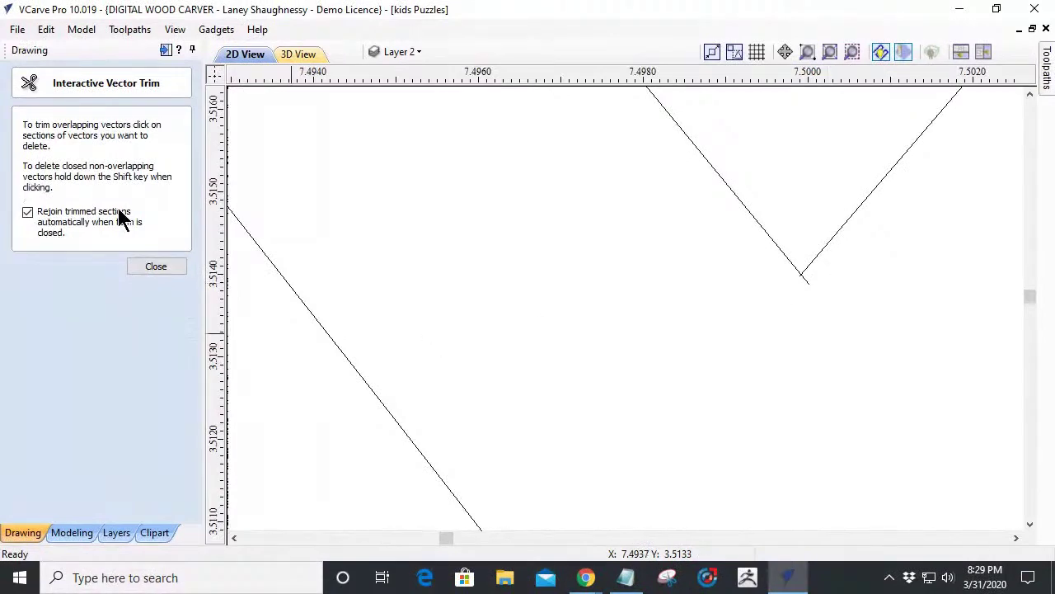
pyautogui.click(157, 268)
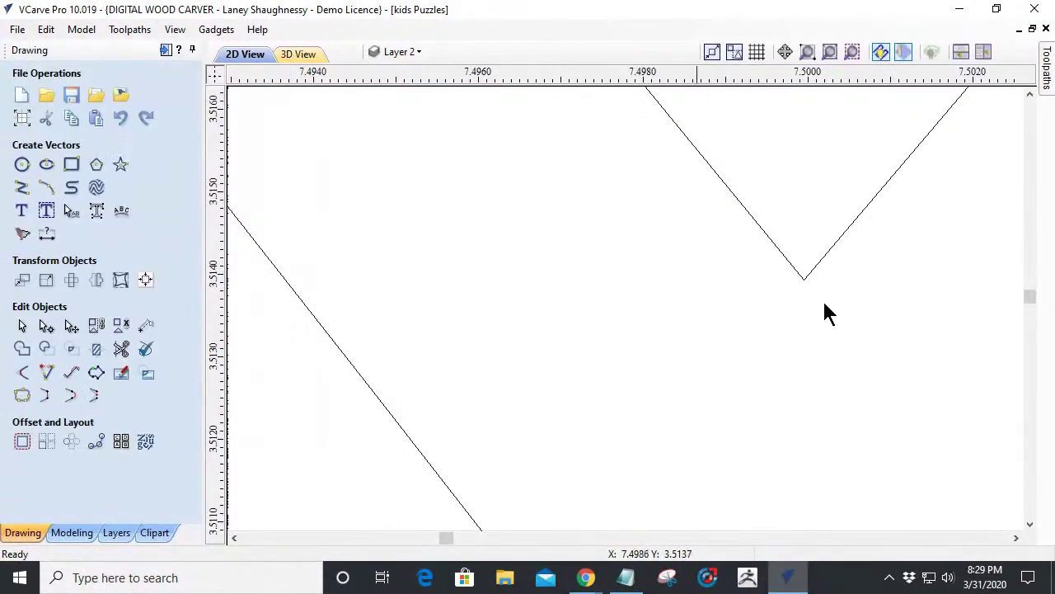
# Check that the head, body and ellipse are separate closed vectors by selecting each one around the neck cut.
pyautogui.scroll(-10, 801, 423)
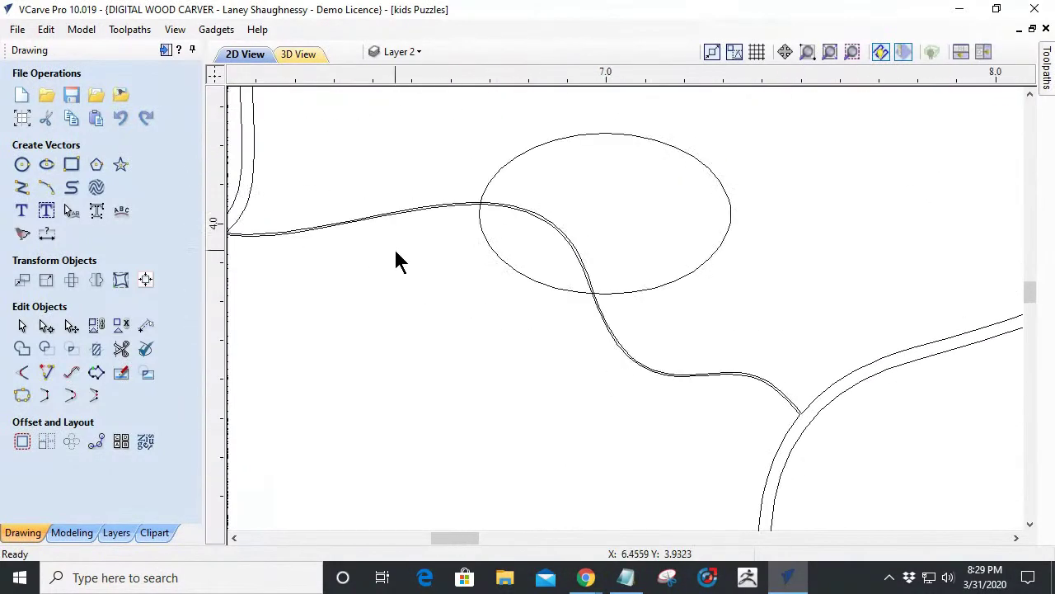
pyautogui.scroll(-6, 461, 288)
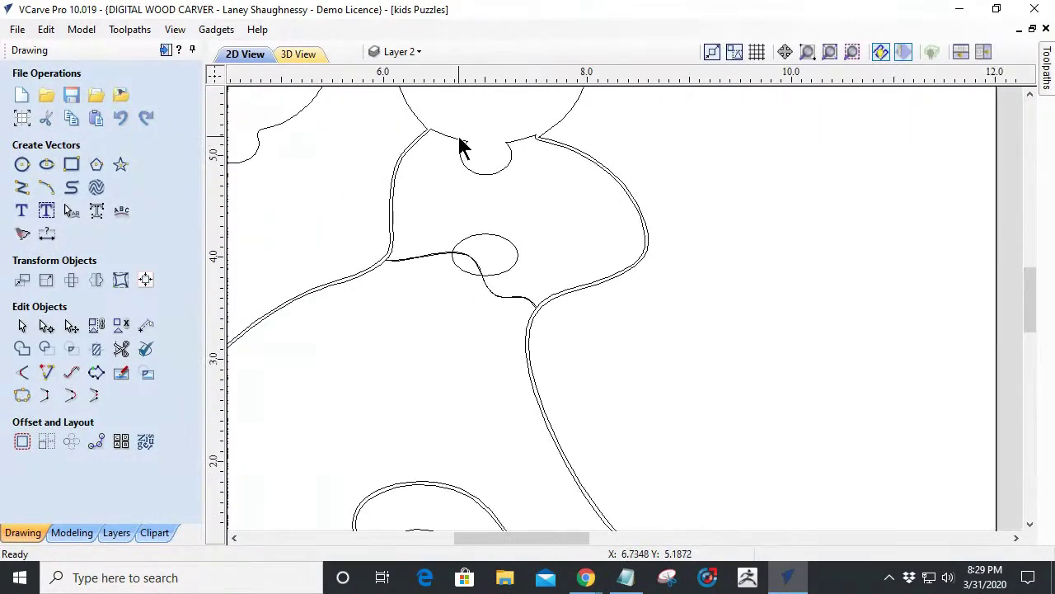
pyautogui.click(460, 143)
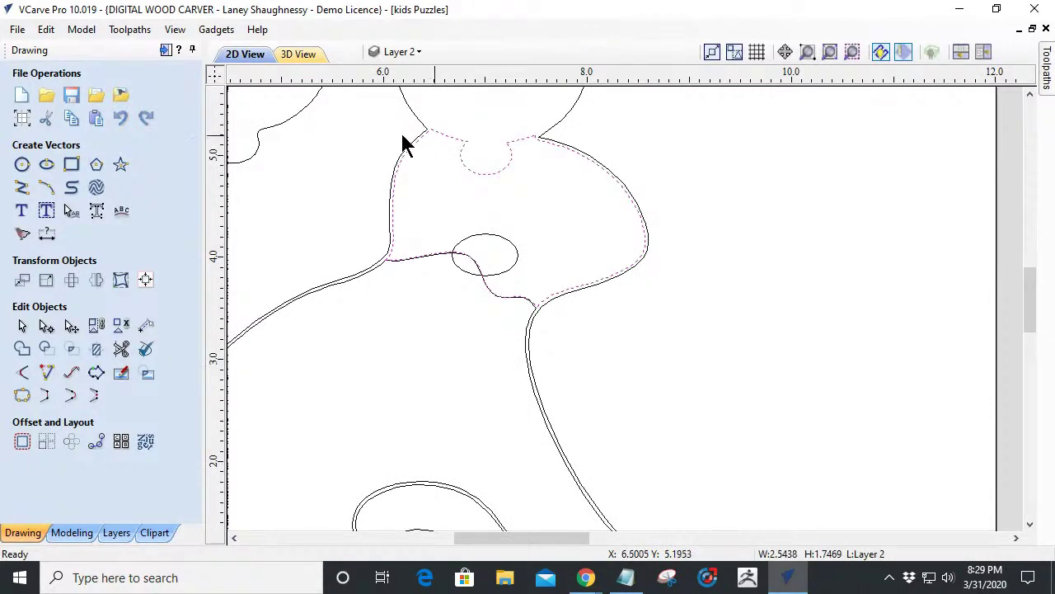
pyautogui.click(531, 376)
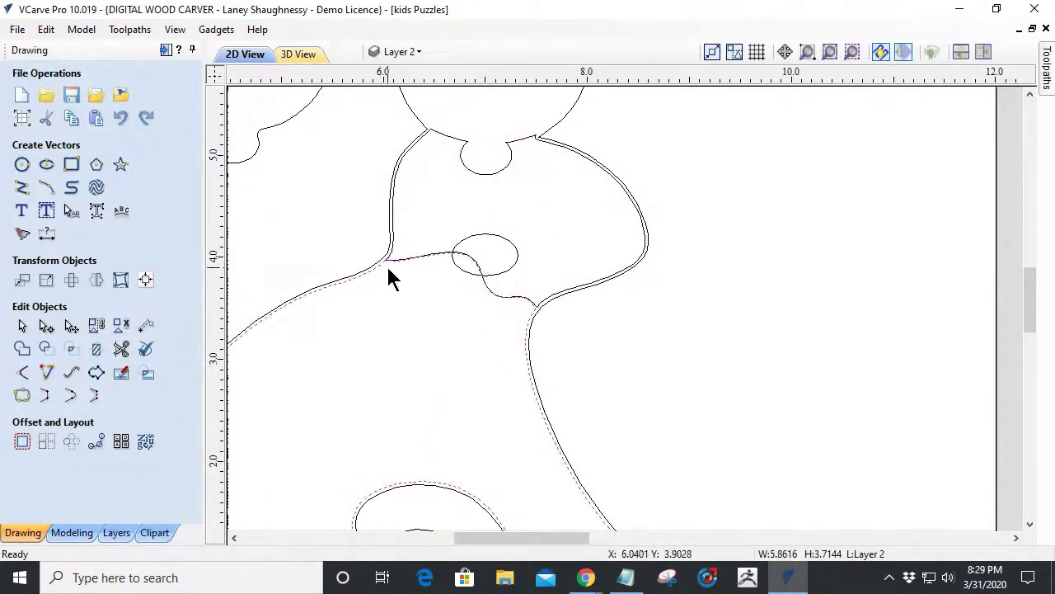
pyautogui.scroll(4, 388, 276)
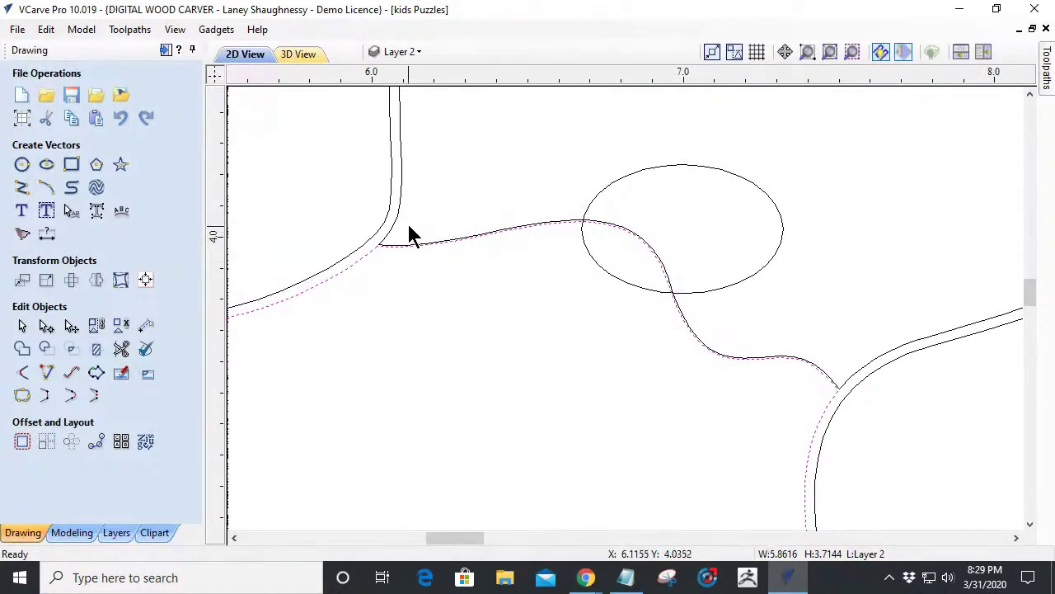
pyautogui.click(398, 194)
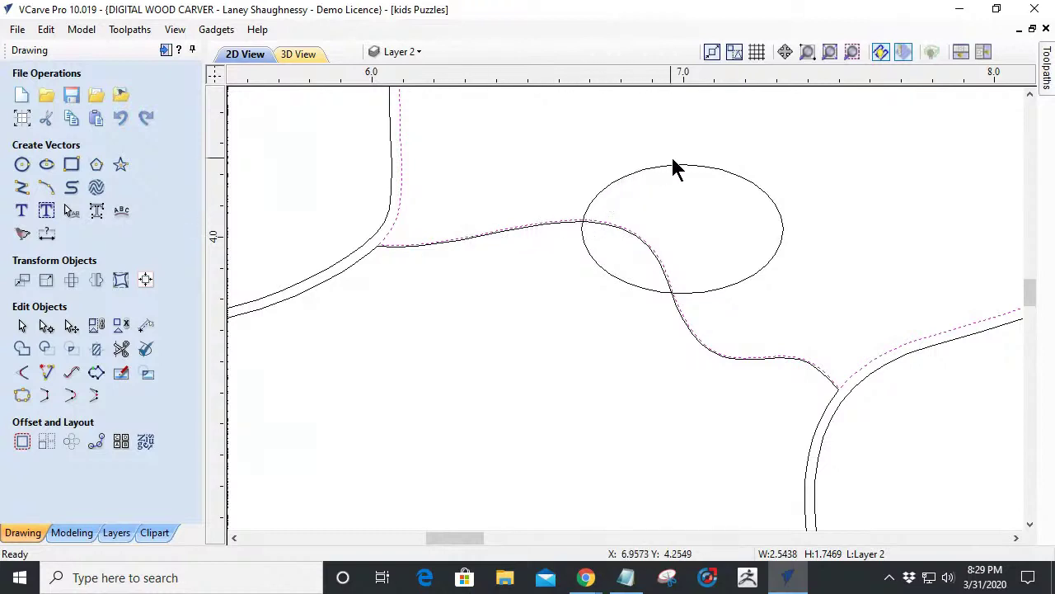
pyautogui.click(695, 294)
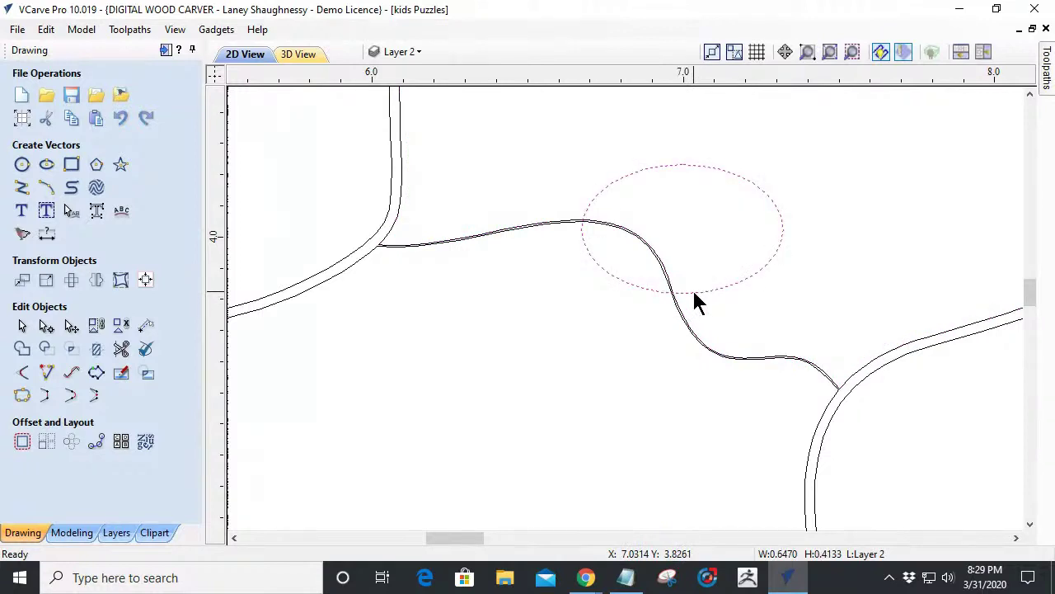
pyautogui.click(591, 300)
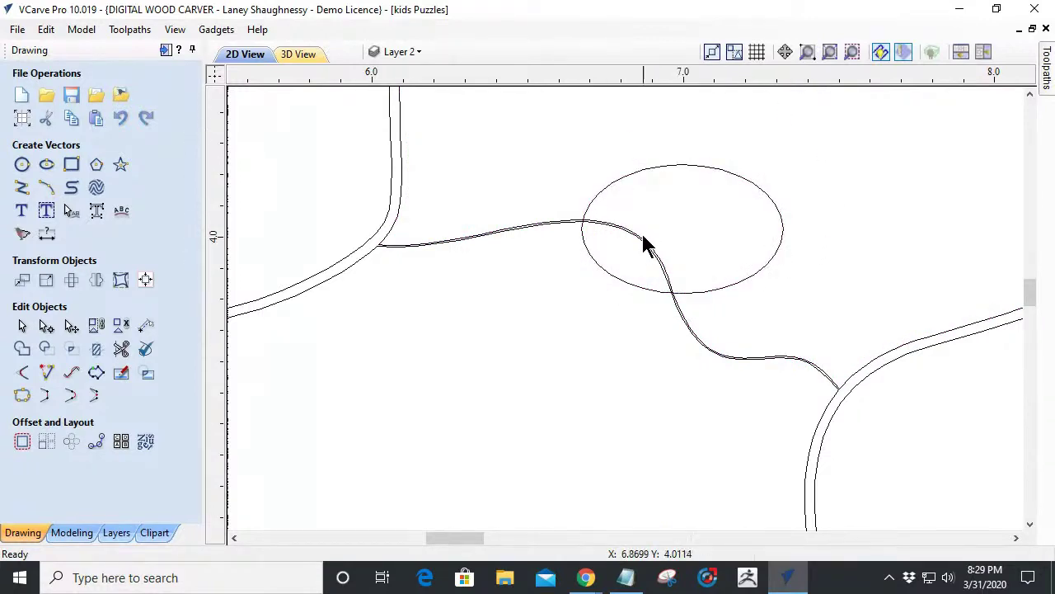
# Trim the head piece using the ellipse as the boundary, clearing inside the boundary to cut the tab socket.
pyautogui.click(399, 196)
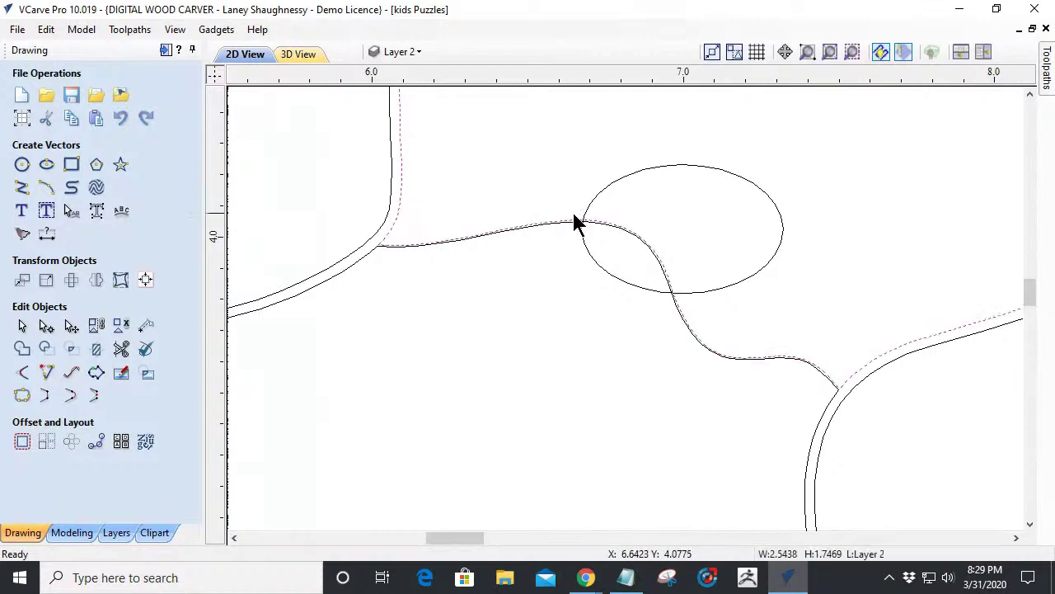
pyautogui.scroll(-3, 610, 183)
pyautogui.scroll(-2, 626, 140)
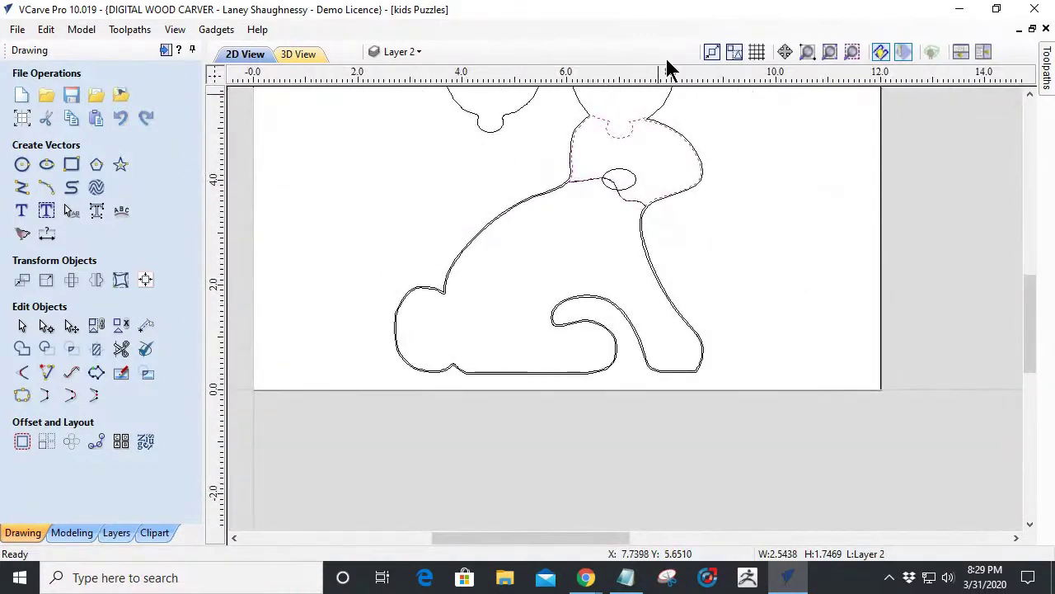
pyautogui.scroll(2, 648, 107)
pyautogui.scroll(2, 588, 234)
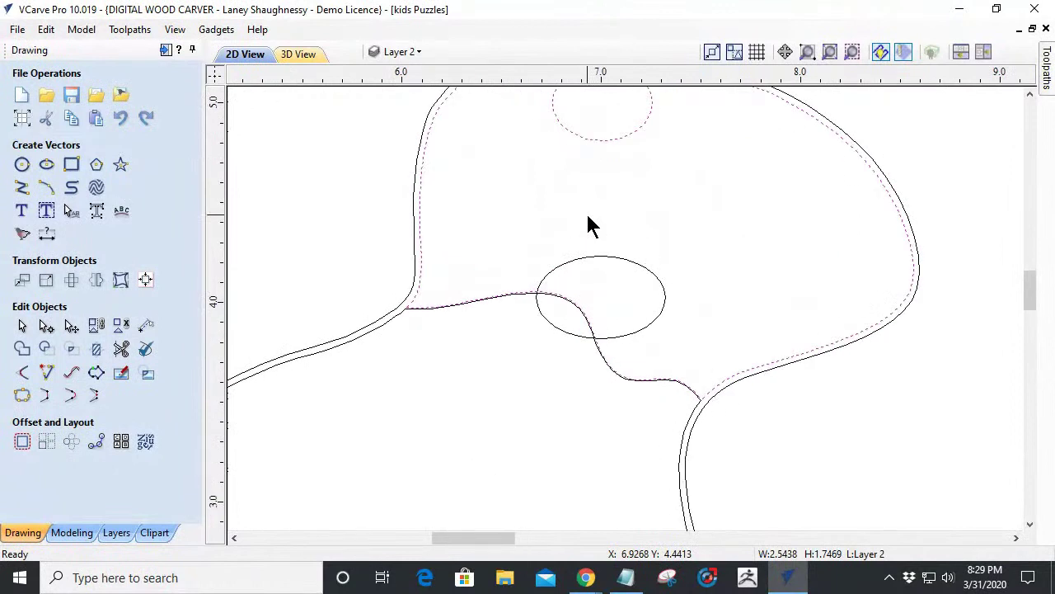
pyautogui.keyDown('shift'); pyautogui.click(609, 257); pyautogui.keyUp('shift')
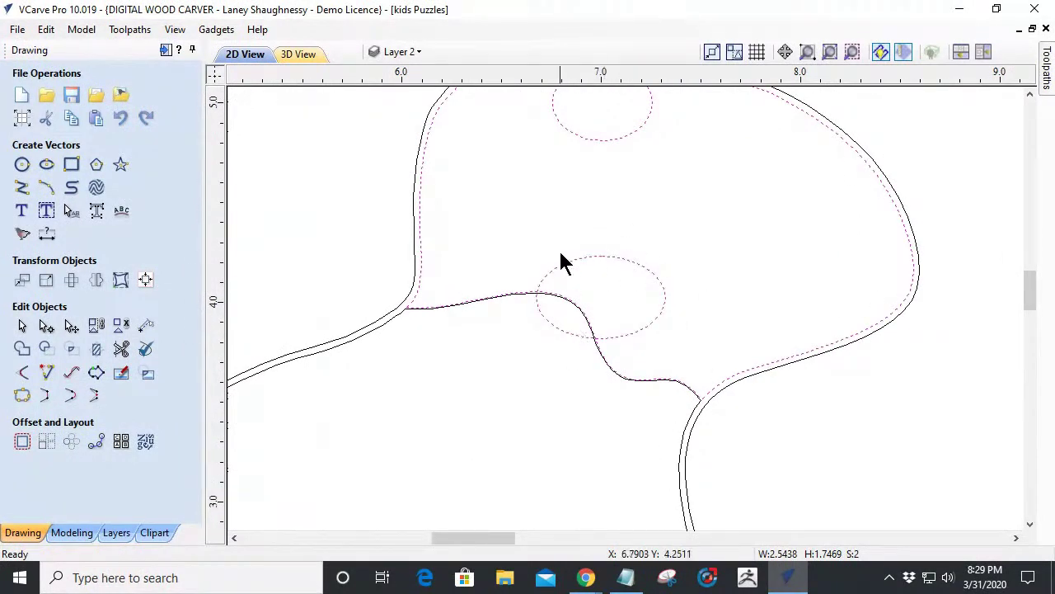
pyautogui.click(96, 349)
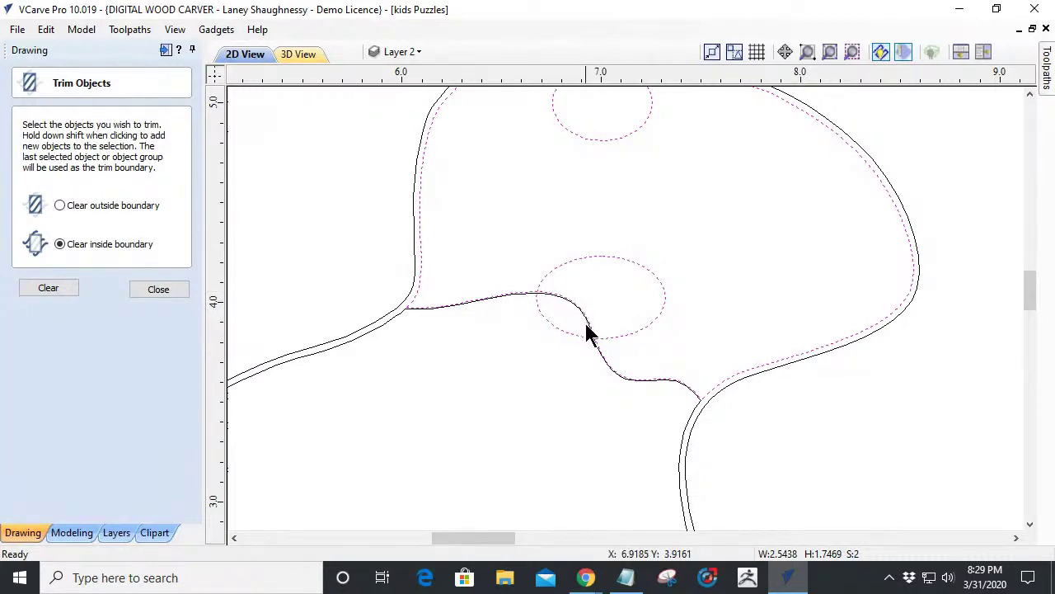
pyautogui.click(56, 289)
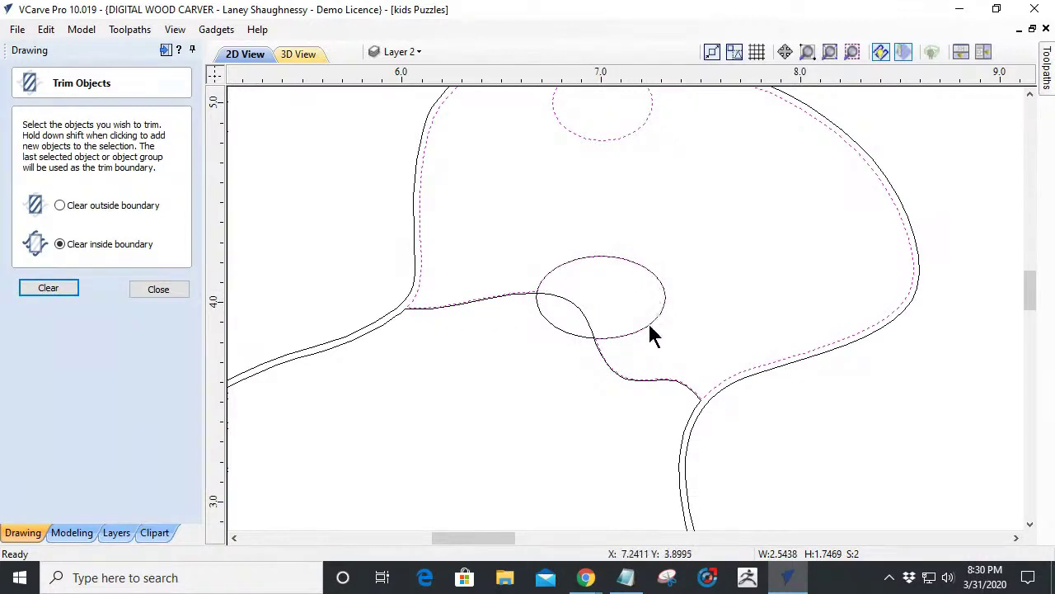
# Move the head piece aside to inspect its elliptical socket, and undo the moves.
pyautogui.scroll(3, 624, 347)
pyautogui.scroll(1, 618, 344)
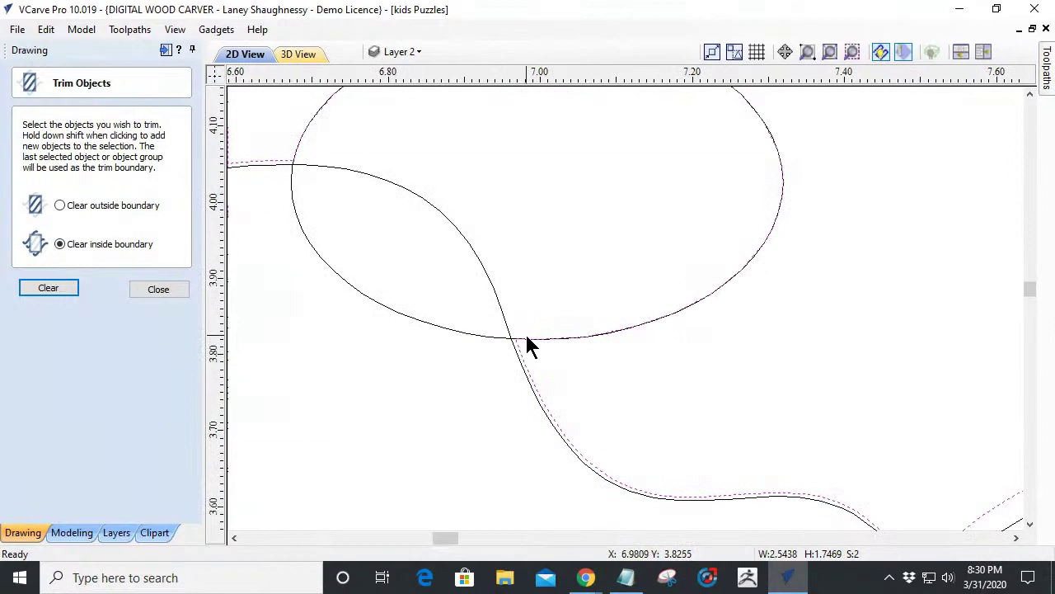
pyautogui.scroll(-5, 528, 365)
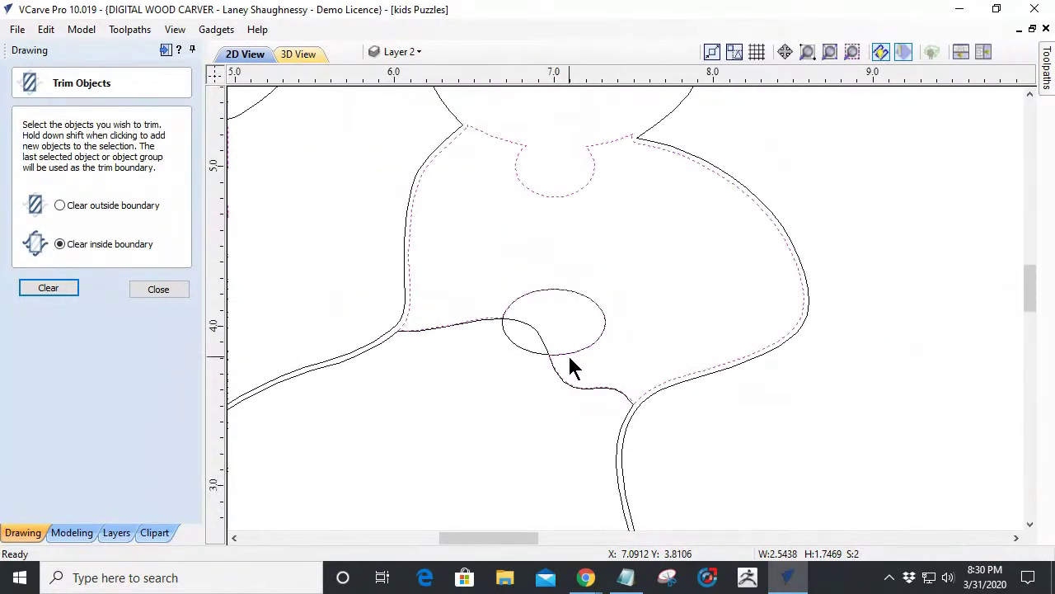
pyautogui.click(525, 179)
pyautogui.moveTo(525, 178); pyautogui.dragTo(839, 107)
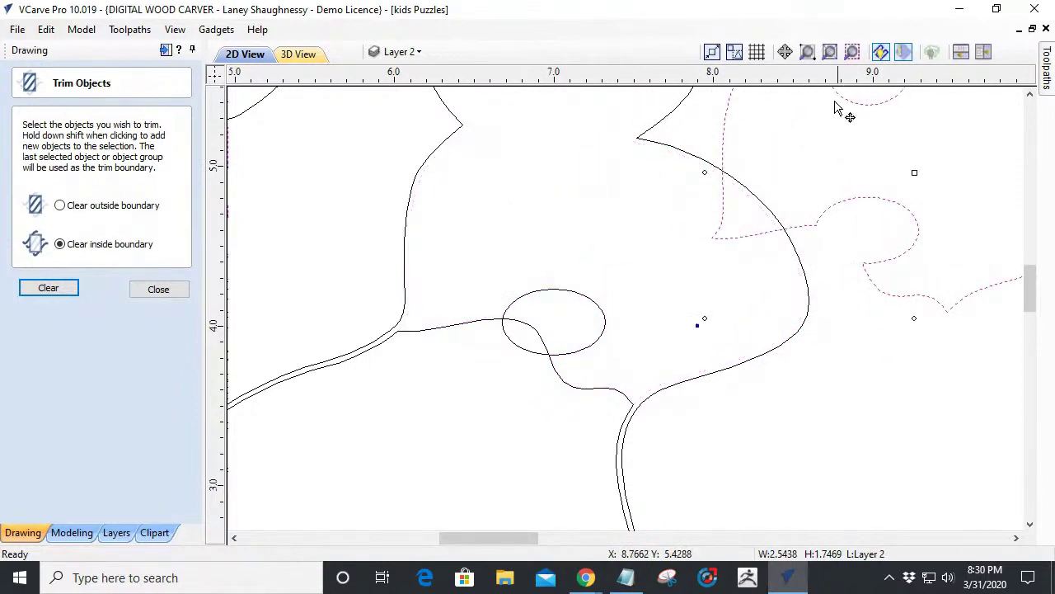
pyautogui.moveTo(808, 223); pyautogui.dragTo(676, 313)
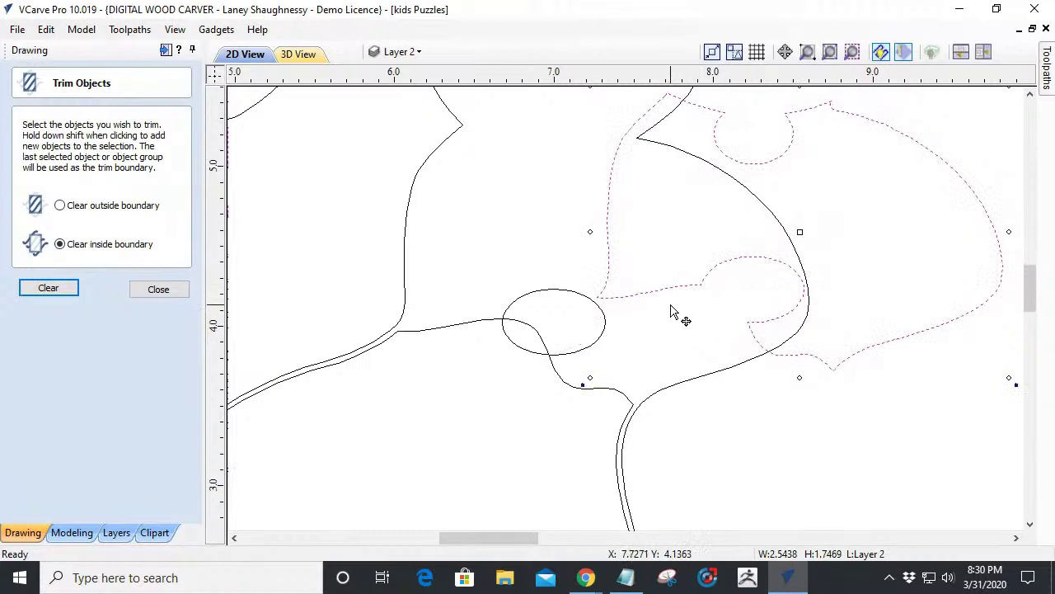
pyautogui.hotkey('ctrl', 'z')
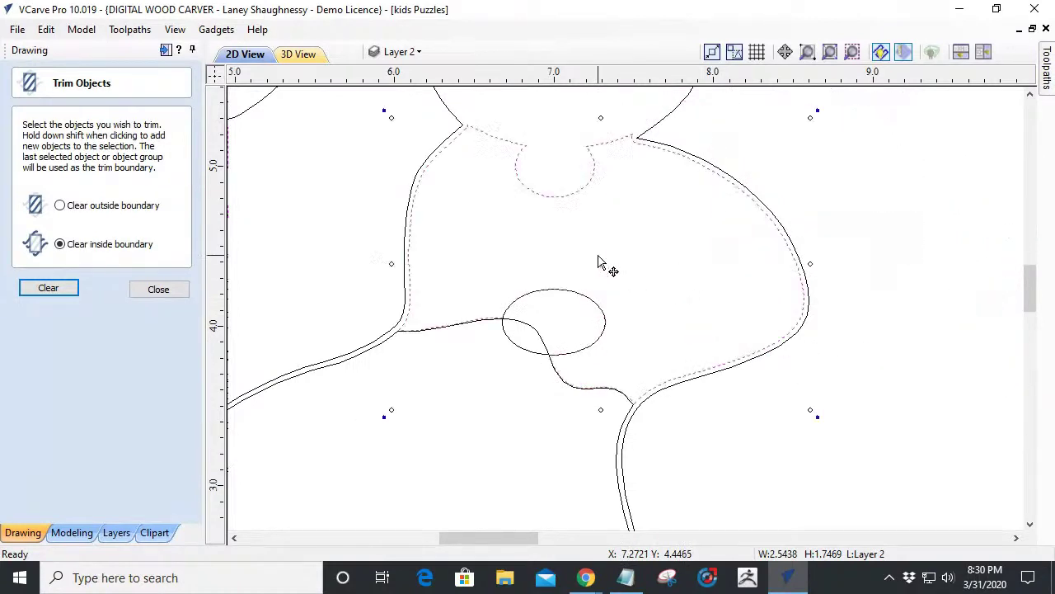
# Trim away the body's neck curve inside the ellipse and the ellipse's lower-left arc, rejoining the trimmed sections.
pyautogui.scroll(3, 542, 318)
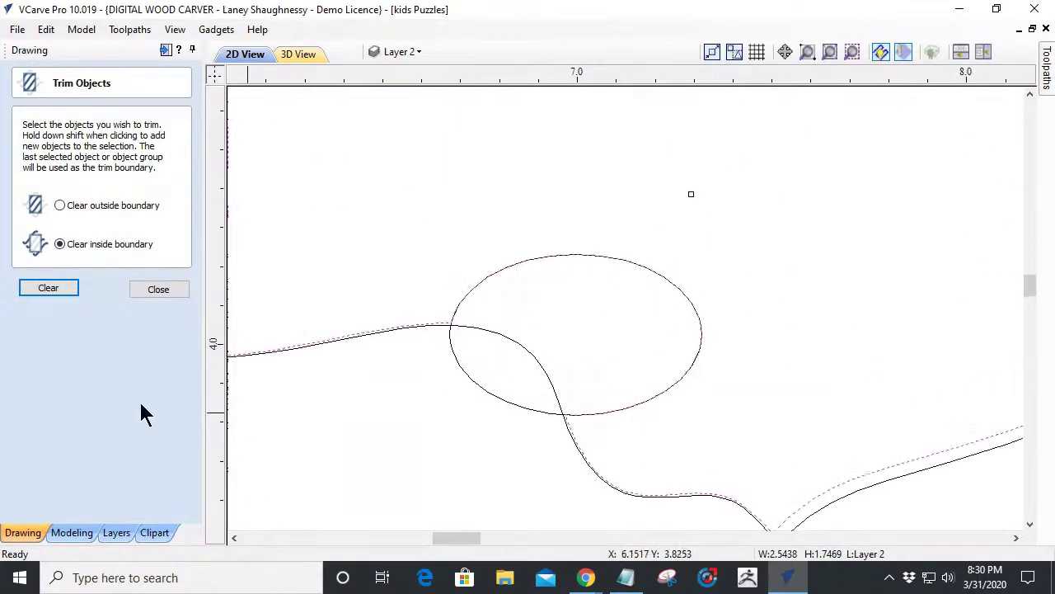
pyautogui.click(149, 293)
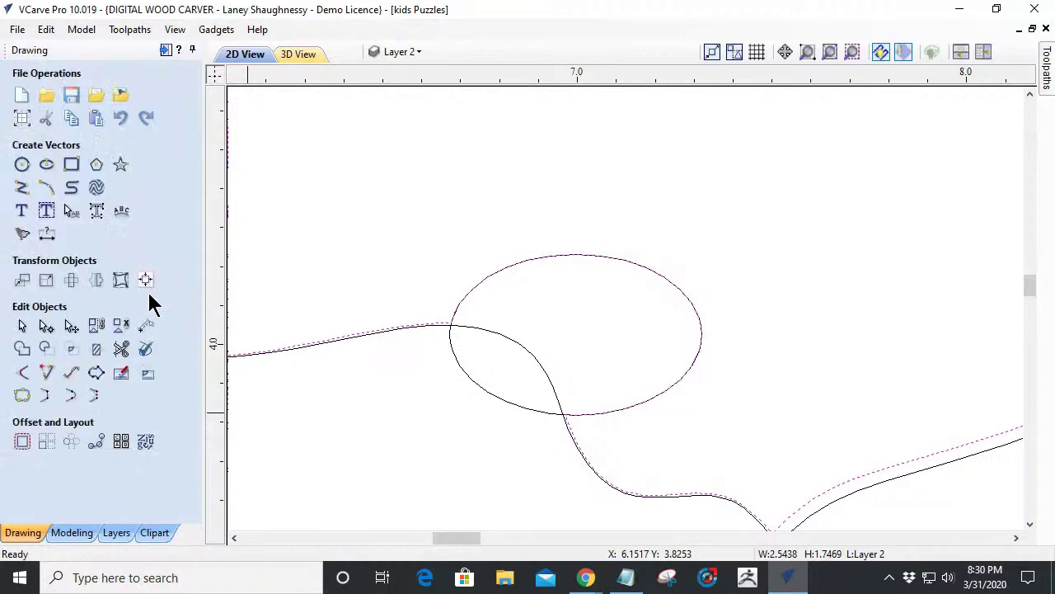
pyautogui.click(120, 351)
pyautogui.click(536, 348)
pyautogui.click(500, 396)
pyautogui.scroll(-3, 511, 390)
pyautogui.scroll(4, 474, 389)
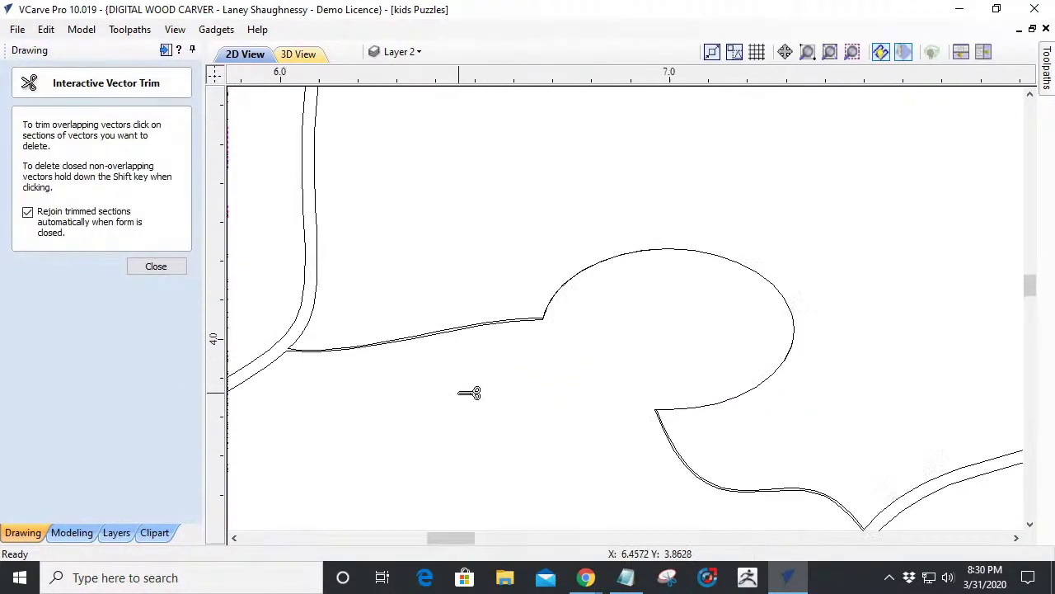
pyautogui.click(157, 266)
pyautogui.scroll(1, 585, 298)
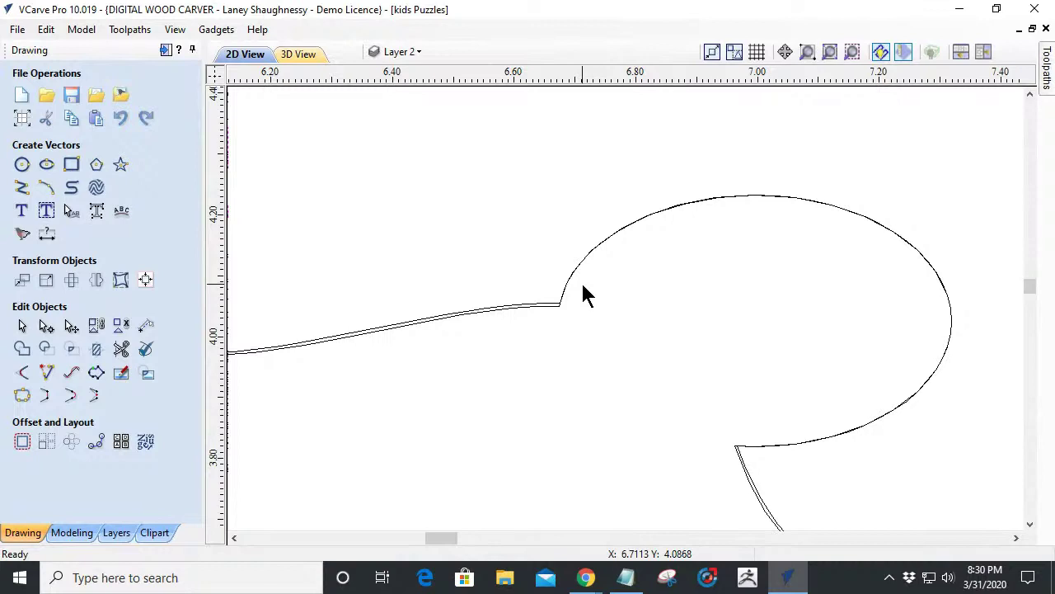
# Undo the last trim of the ellipse's lower-left arc and inspect where the neck cut meets the ellipse.
pyautogui.hotkey('ctrl', 'z')
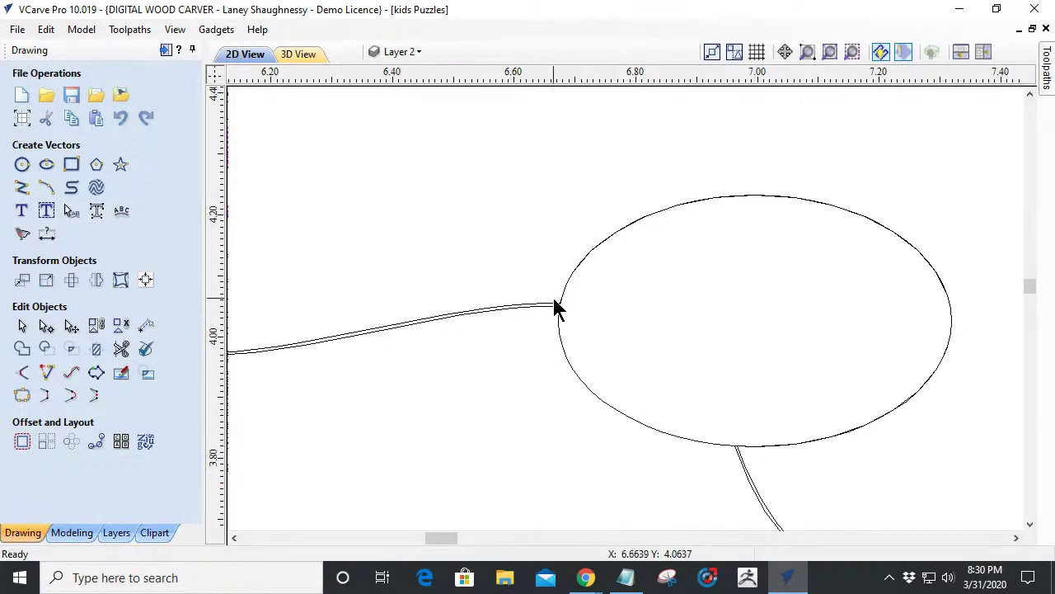
pyautogui.scroll(2, 554, 307)
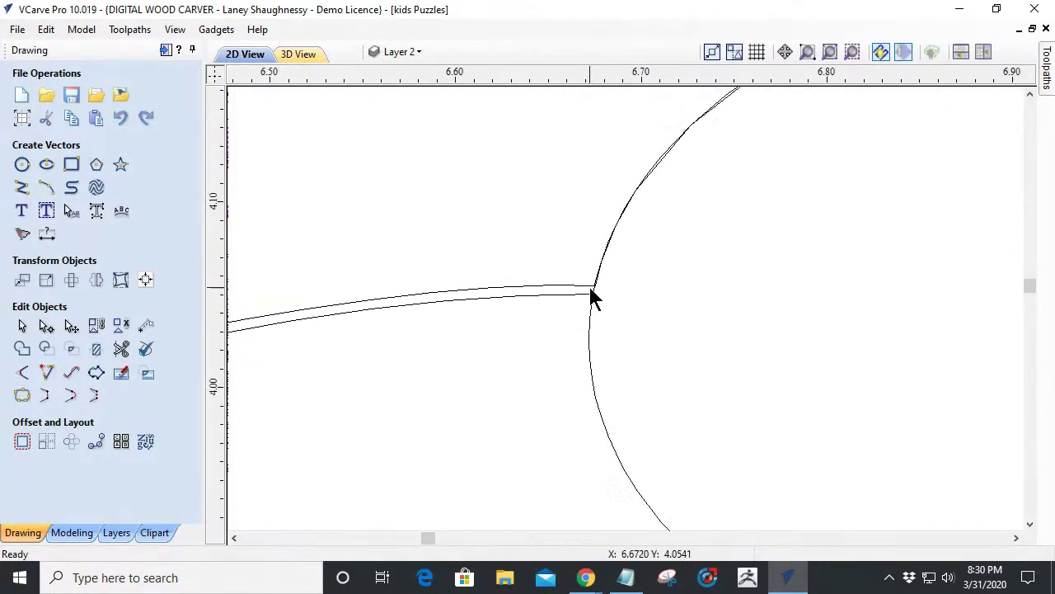
pyautogui.scroll(-2, 592, 297)
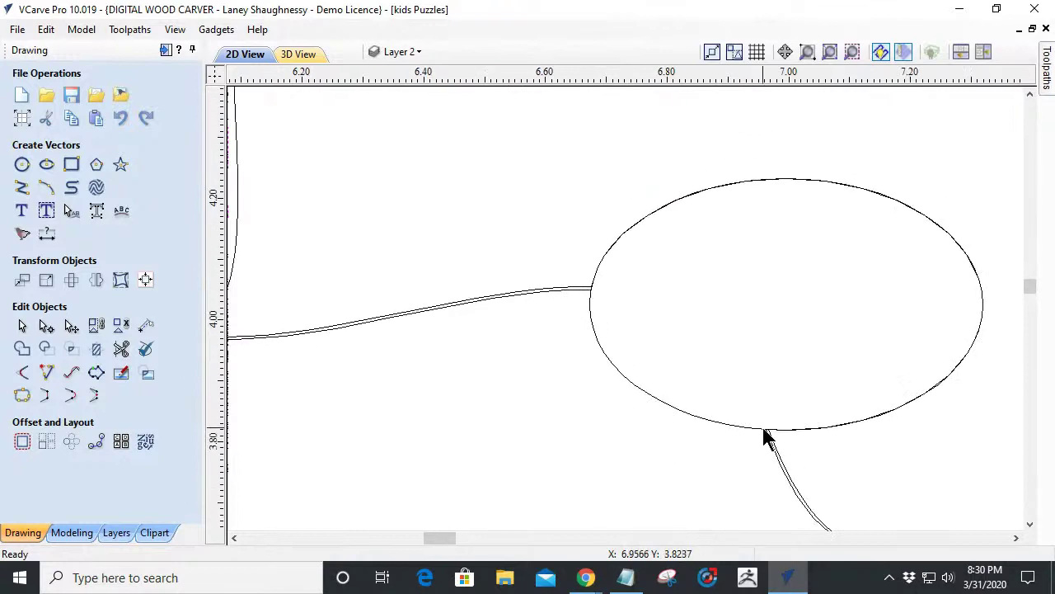
# Offset the tab ellipse inwards by 0.005 inches, keeping the original and selecting the new vector.
pyautogui.click(658, 407)
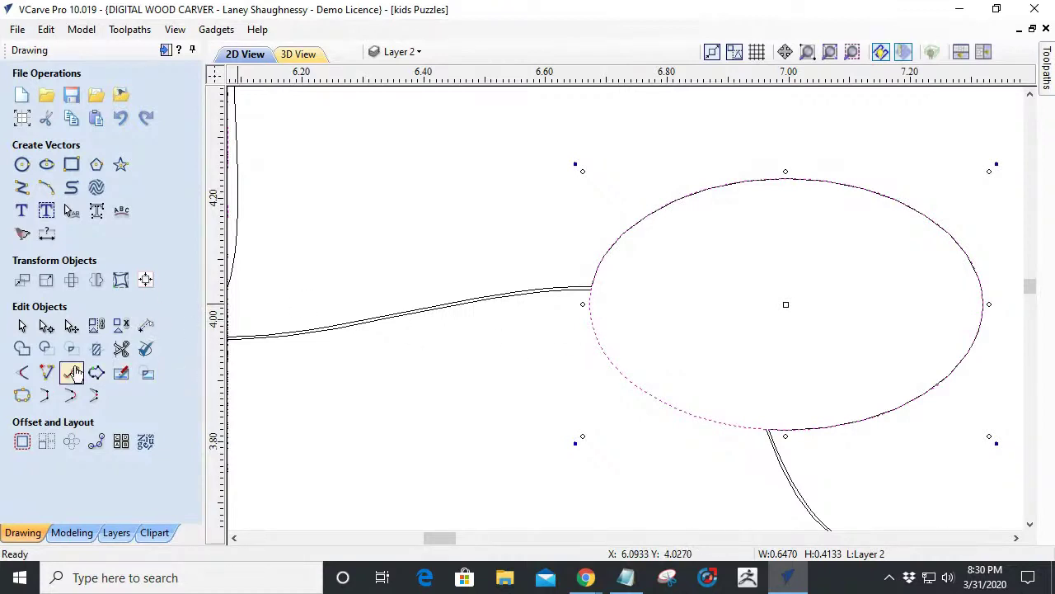
pyautogui.click(21, 442)
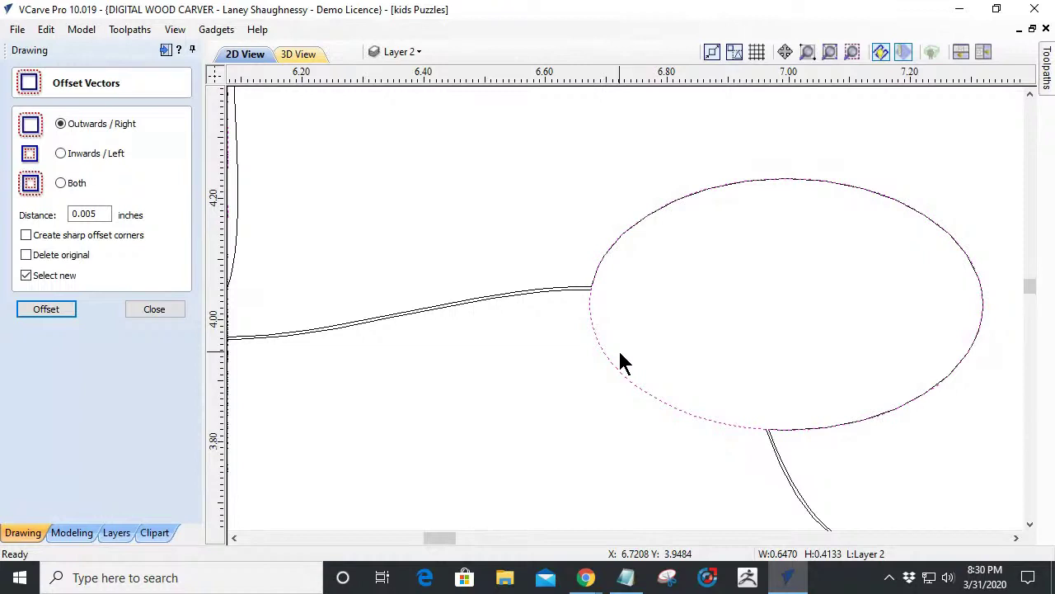
pyautogui.click(61, 153)
pyautogui.click(46, 309)
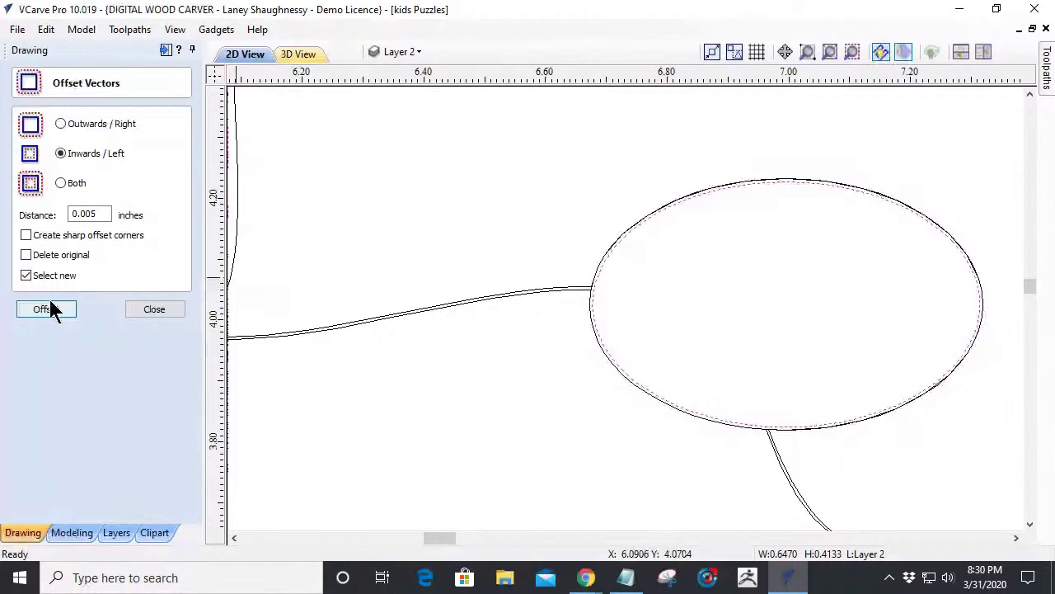
pyautogui.click(154, 309)
# Delete the original outer ellipse, keeping the smaller offset ellipse inside the head's socket.
pyautogui.scroll(1, 528, 289)
pyautogui.click(519, 284)
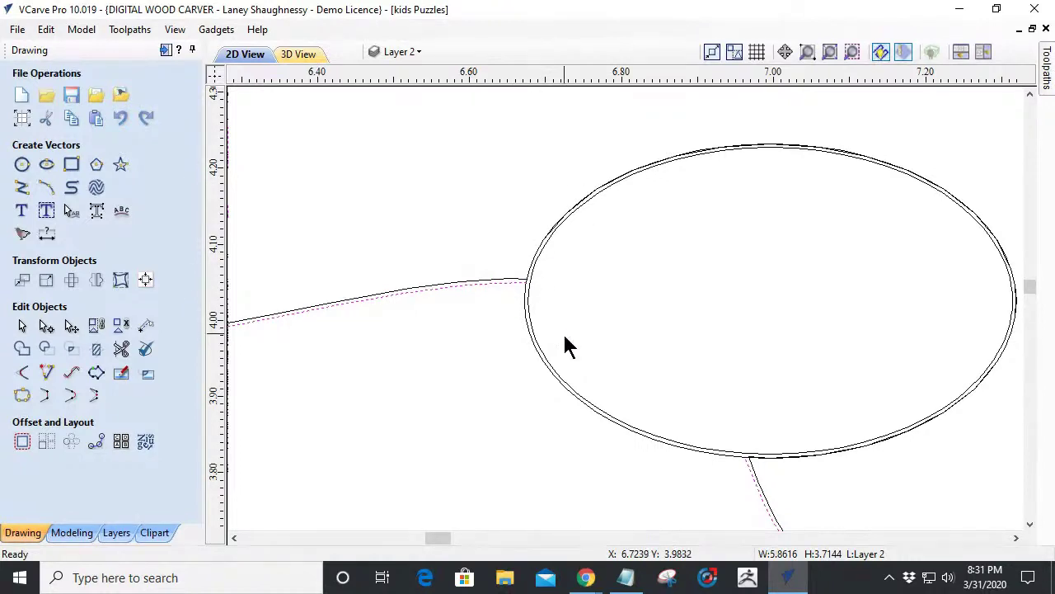
pyautogui.click(528, 321)
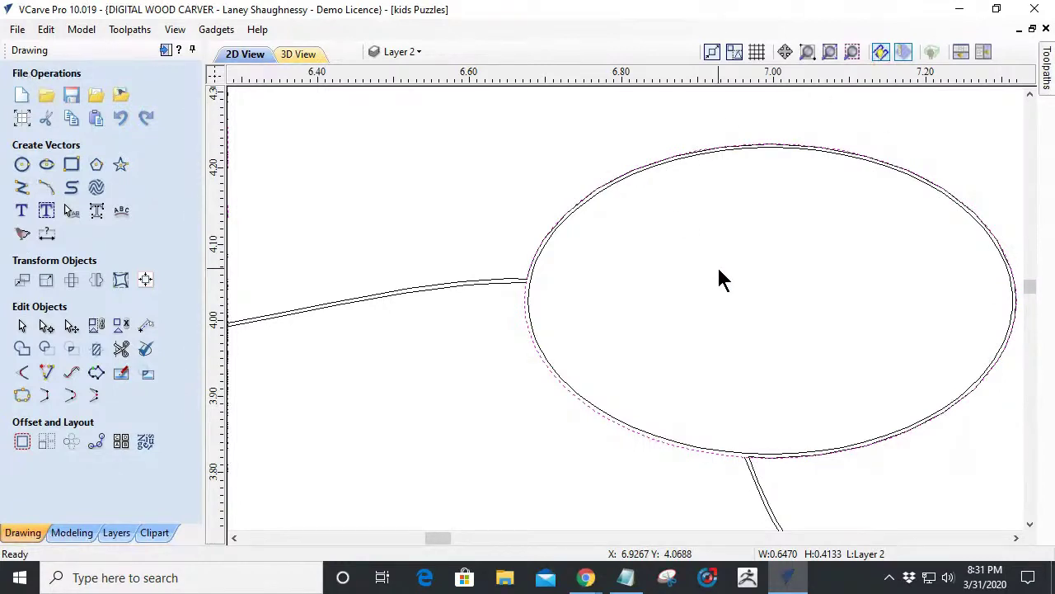
pyautogui.scroll(-2, 719, 278)
pyautogui.scroll(1, 532, 290)
pyautogui.scroll(1, 532, 290)
pyautogui.scroll(-1, 559, 294)
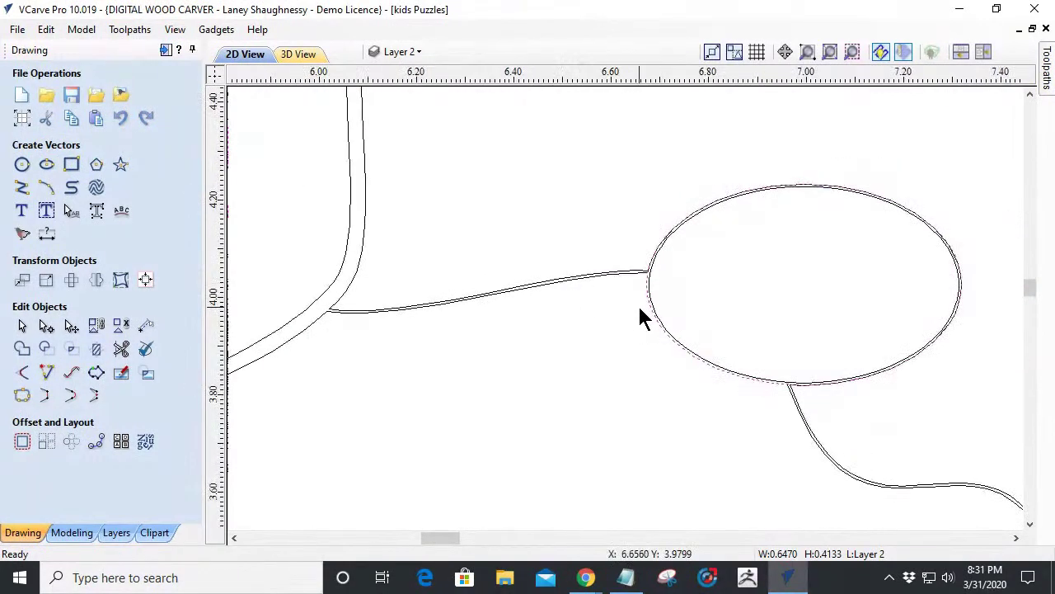
pyautogui.click(641, 312)
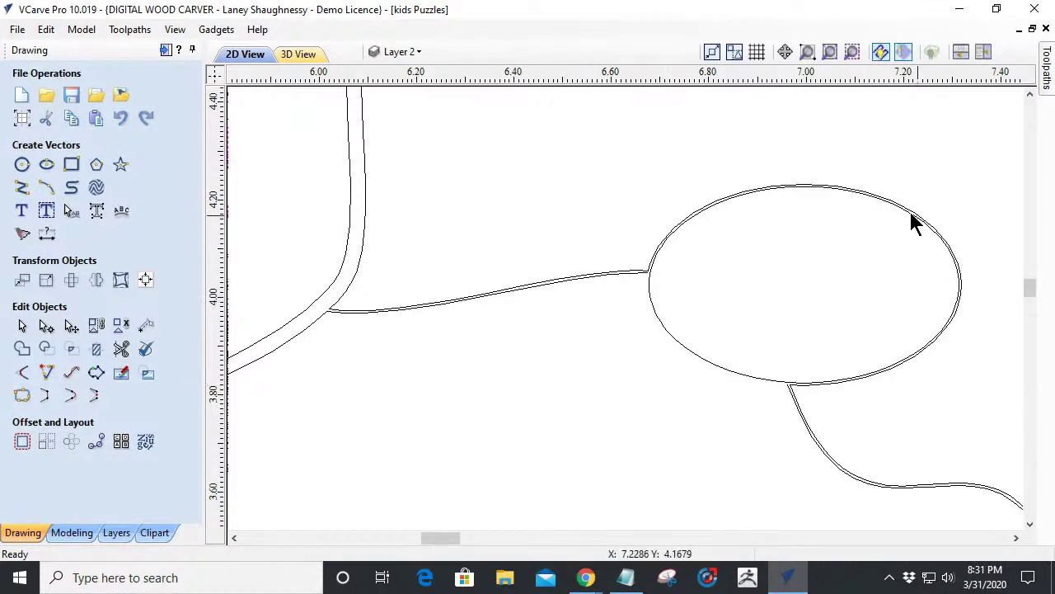
# Select the smaller offset ellipse and examine its fit in the head's socket and against the neck cut.
pyautogui.click(654, 314)
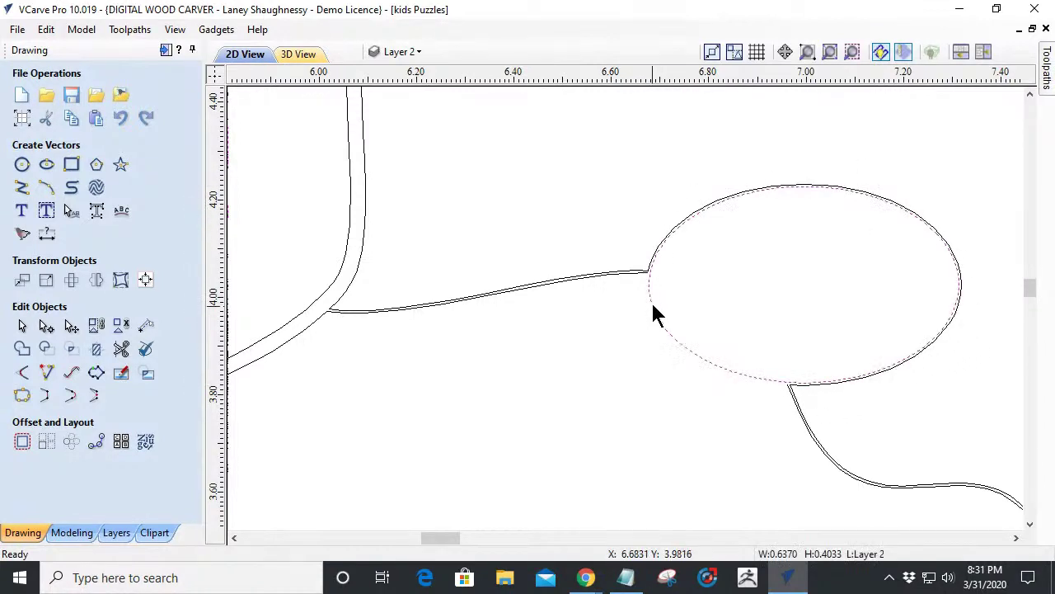
pyautogui.scroll(2, 648, 275)
pyautogui.scroll(-8, 648, 274)
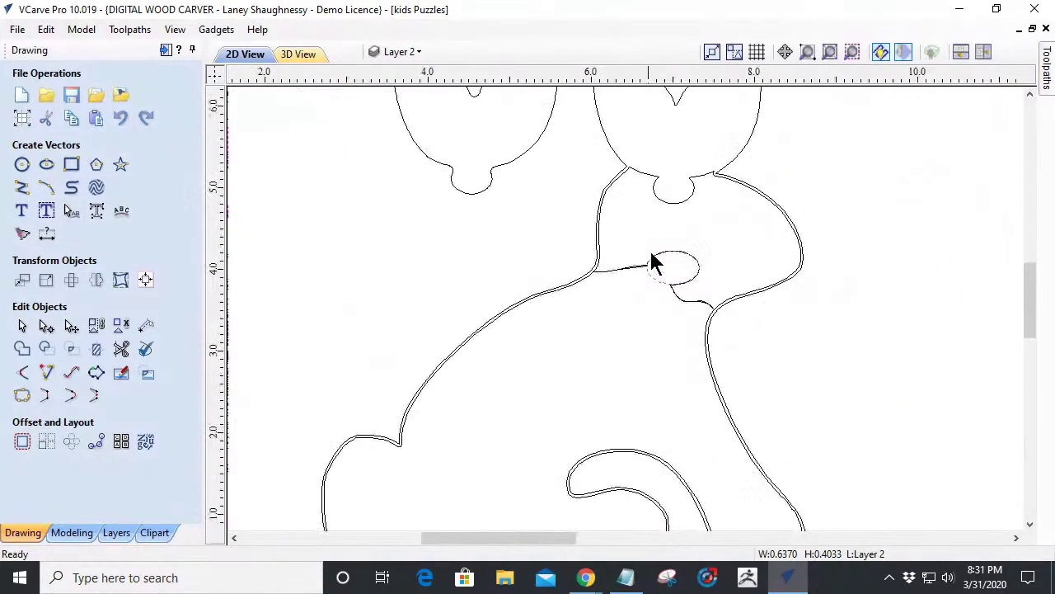
pyautogui.scroll(3, 668, 172)
pyautogui.scroll(-2, 667, 173)
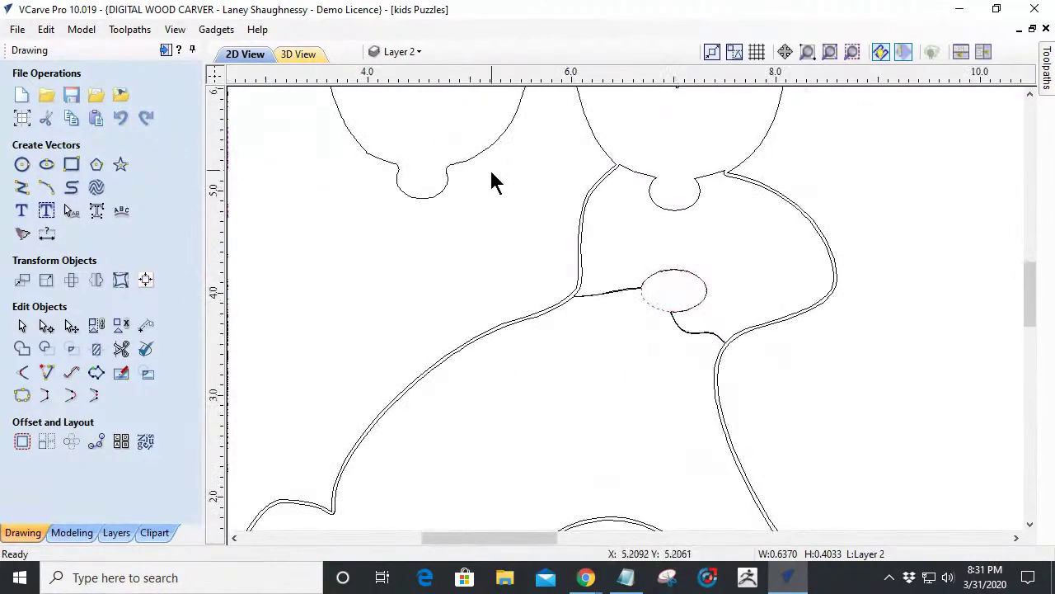
pyautogui.scroll(6, 660, 322)
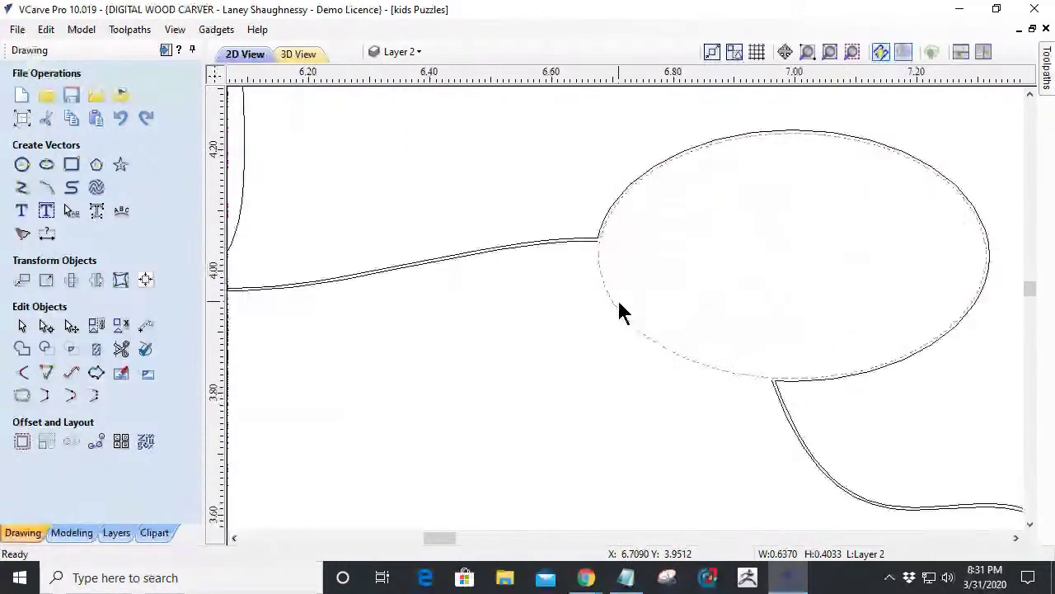
# Extend the neck joint's loose line ends until they meet the oval knob outline on both sides.
pyautogui.scroll(2, 550, 163)
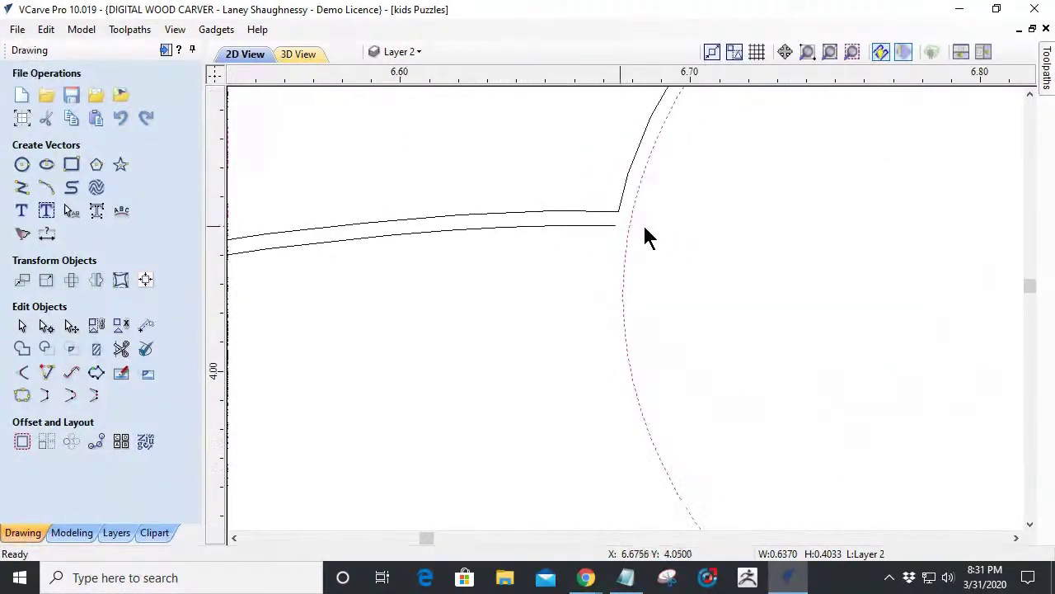
pyautogui.click(47, 375)
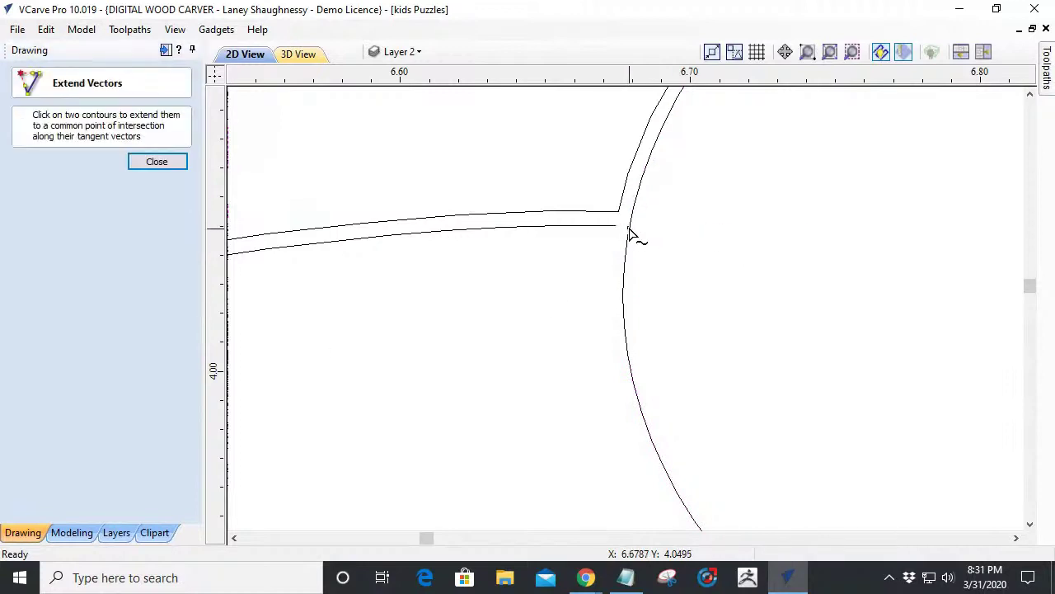
pyautogui.scroll(-5, 520, 293)
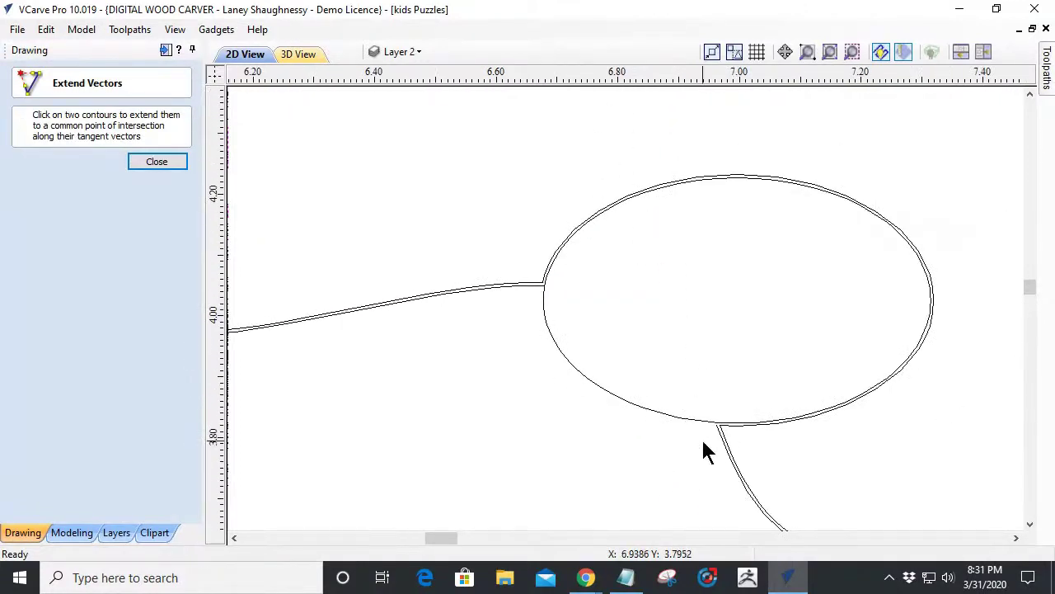
pyautogui.scroll(6, 711, 438)
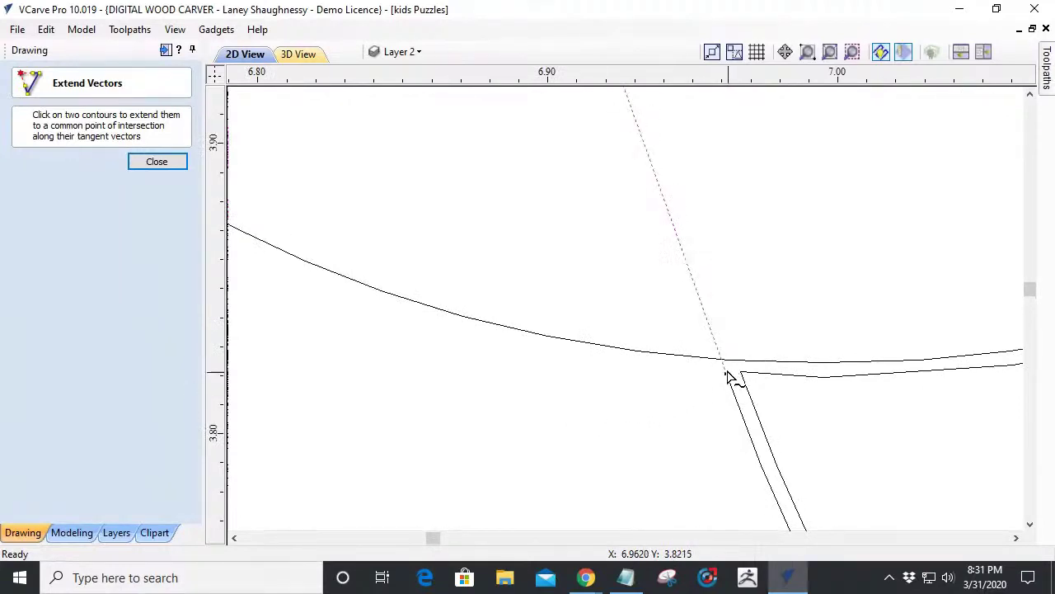
pyautogui.click(157, 162)
pyautogui.scroll(-6, 739, 410)
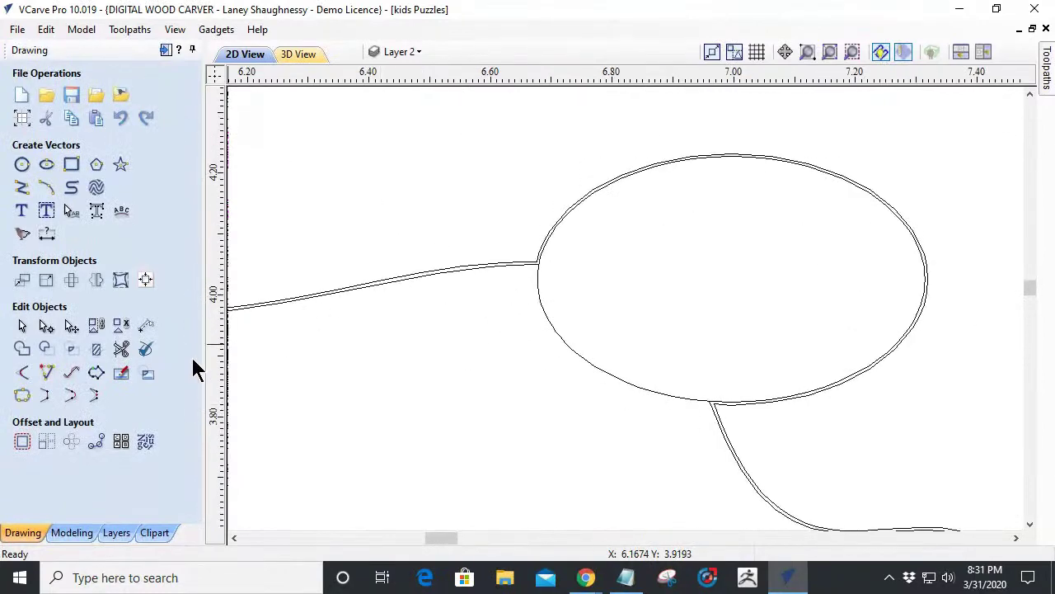
# Trim away the oval's lower-left section between the two neck lines, rejoining the trimmed vectors.
pyautogui.click(122, 349)
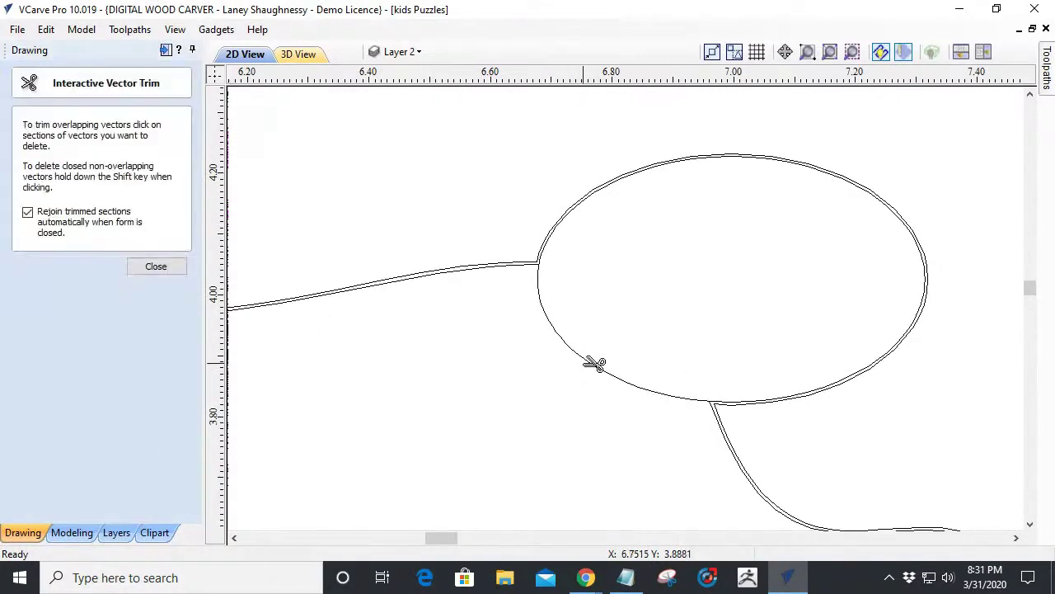
pyautogui.click(594, 364)
pyautogui.click(180, 268)
pyautogui.scroll(-4, 788, 338)
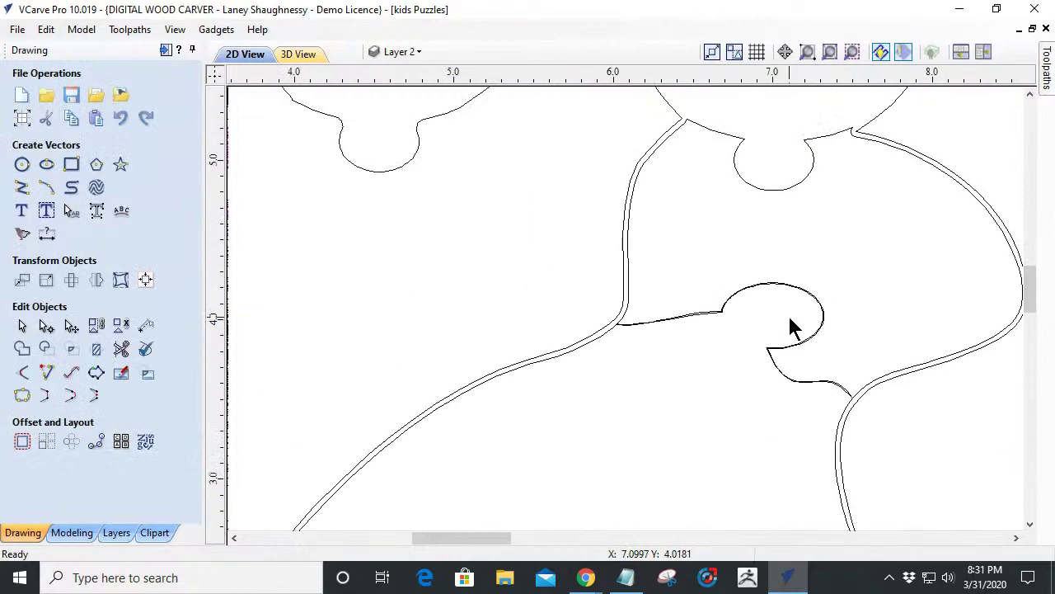
# Select the bunny's body outline and examine its shape and the fit of its neck knob in the head piece.
pyautogui.click(844, 420)
pyautogui.scroll(-4, 844, 420)
pyautogui.scroll(2, 783, 404)
pyautogui.scroll(-1, 773, 437)
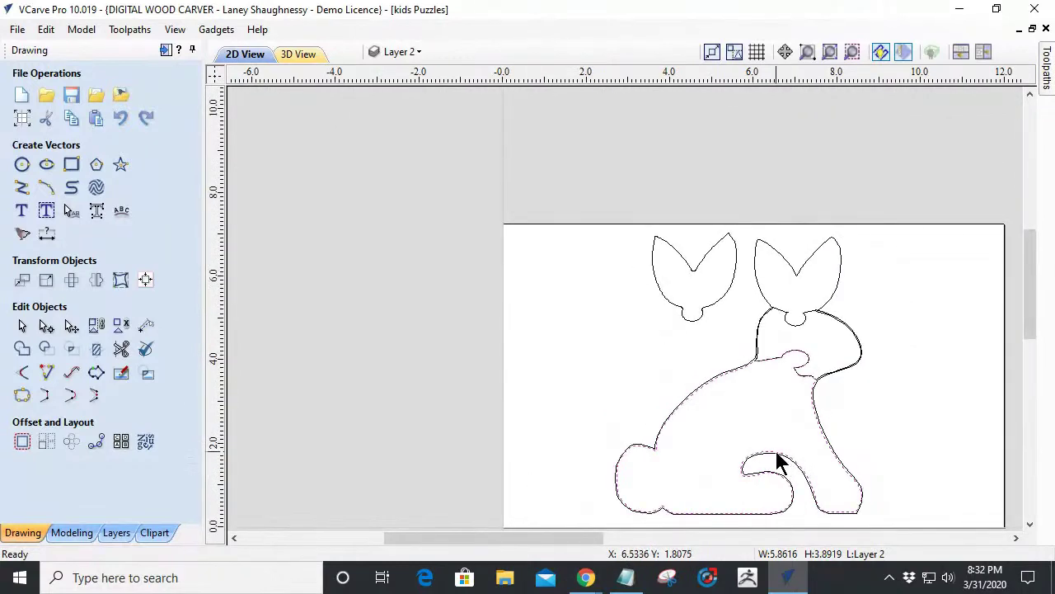
pyautogui.click(768, 449)
pyautogui.moveTo(742, 429); pyautogui.dragTo(577, 377)
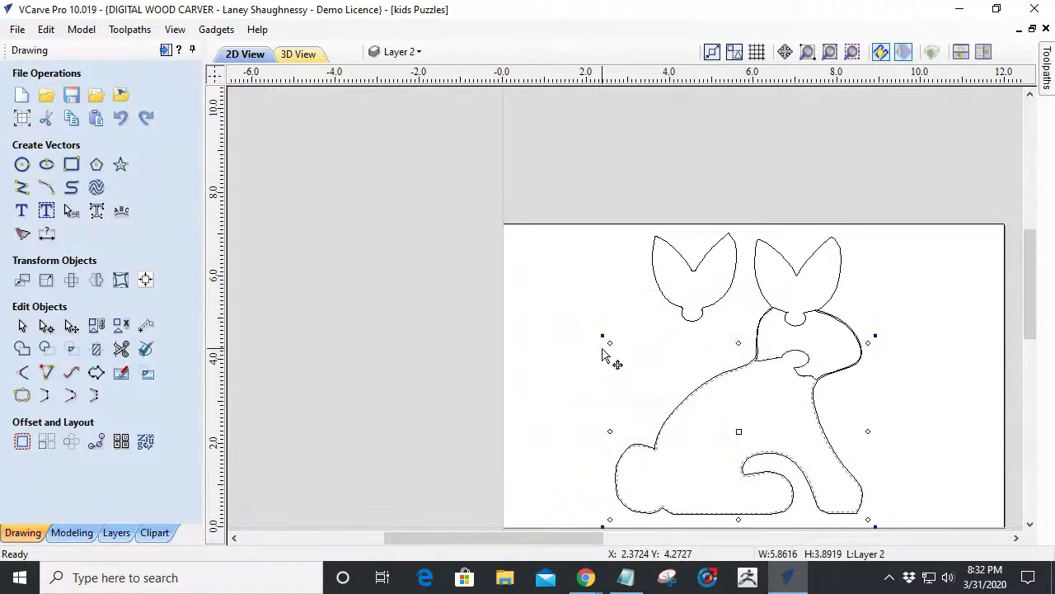
pyautogui.scroll(3, 789, 384)
pyautogui.scroll(-2, 742, 317)
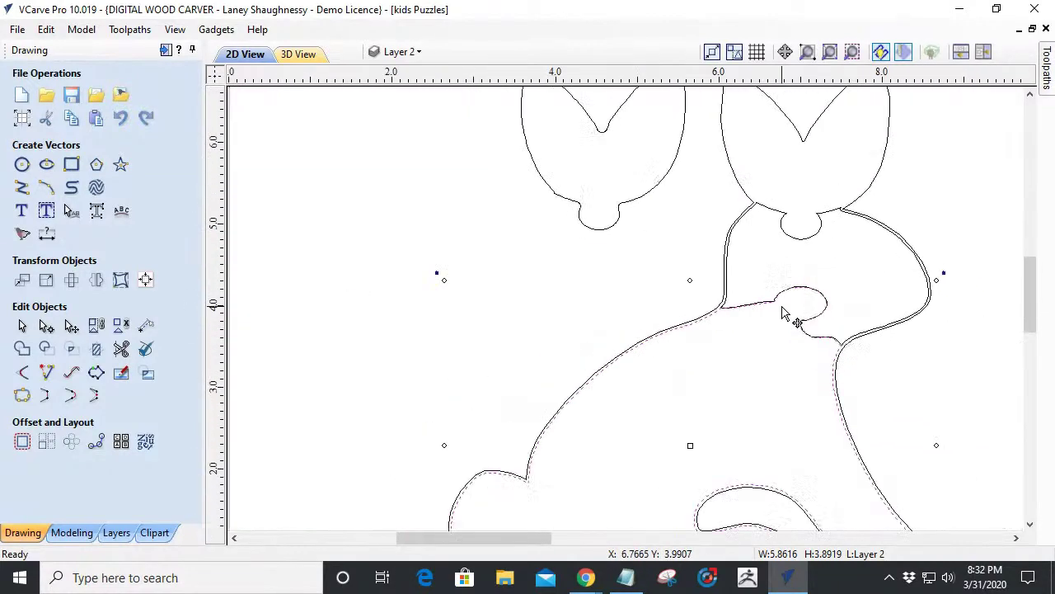
pyautogui.scroll(3, 782, 305)
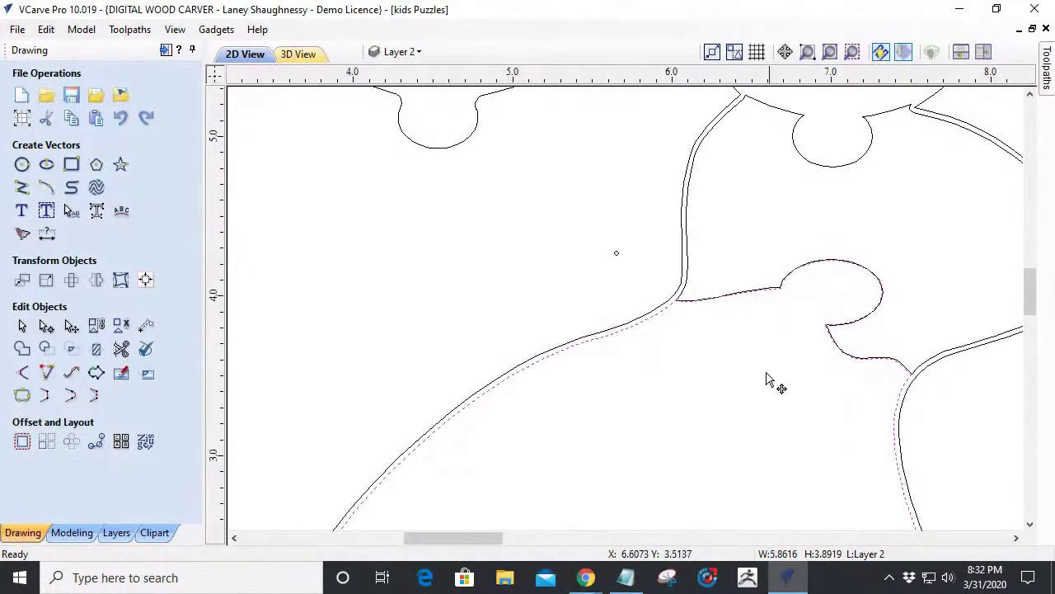
pyautogui.scroll(-3, 767, 380)
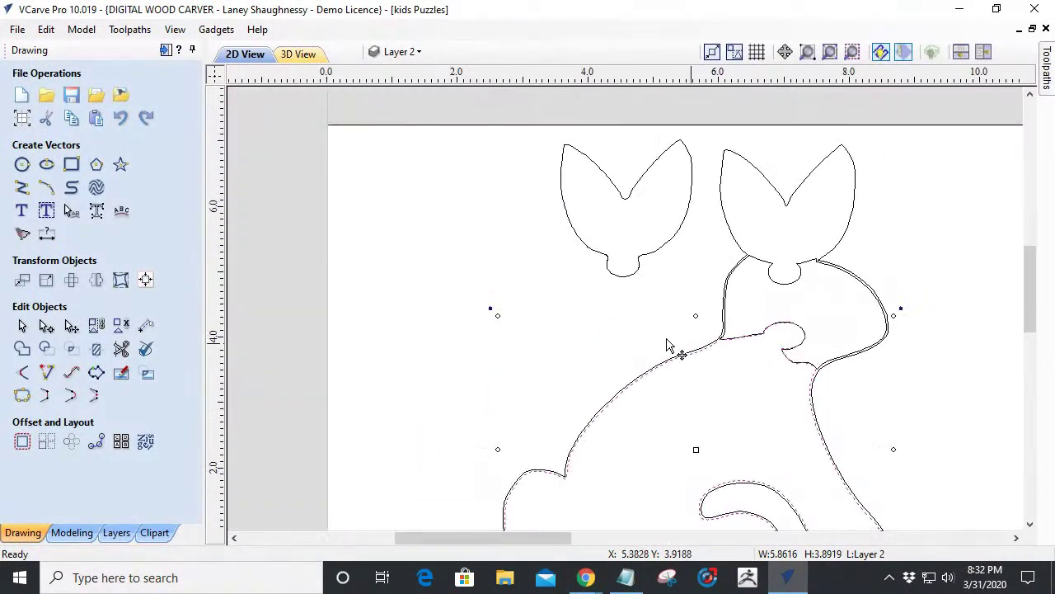
# Move the separate ears piece onto the matching ears on the bunny's head, with its knob in the socket.
pyautogui.click(624, 274)
pyautogui.moveTo(624, 275); pyautogui.dragTo(789, 278)
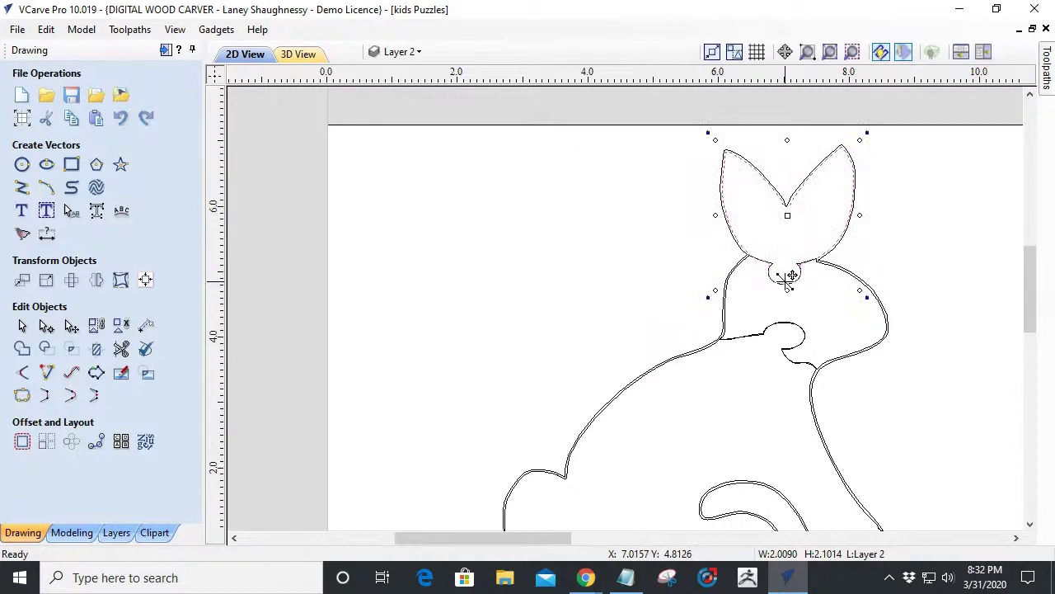
# Examine the gaps between the ears, head and body pieces of the assembled bunny.
pyautogui.scroll(-2, 790, 278)
pyautogui.scroll(4, 767, 342)
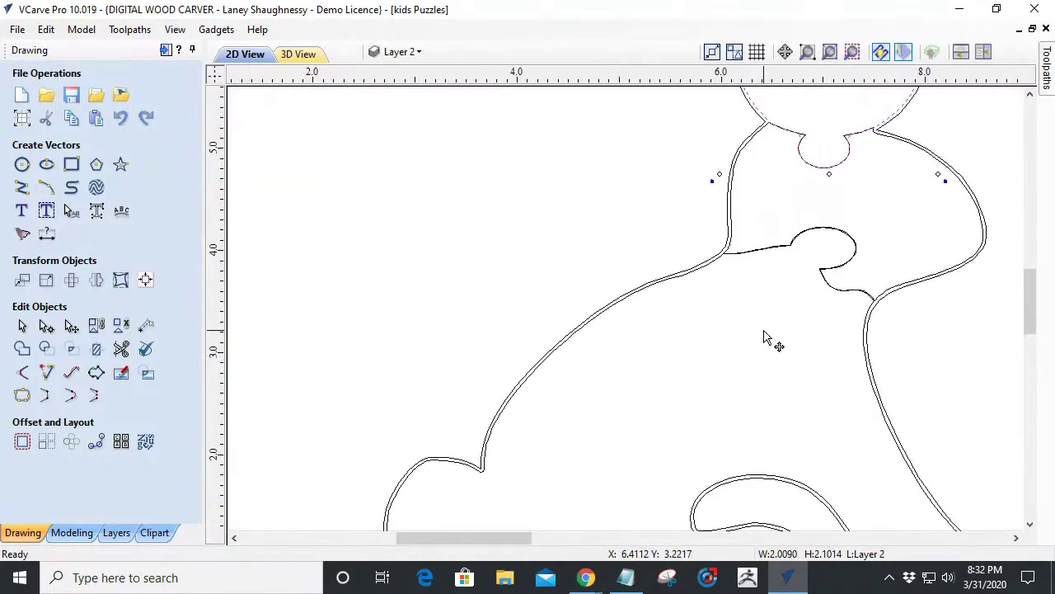
pyautogui.scroll(-2, 763, 338)
pyautogui.scroll(5, 804, 237)
pyautogui.scroll(-5, 789, 282)
pyautogui.scroll(3, 765, 429)
pyautogui.scroll(-3, 799, 292)
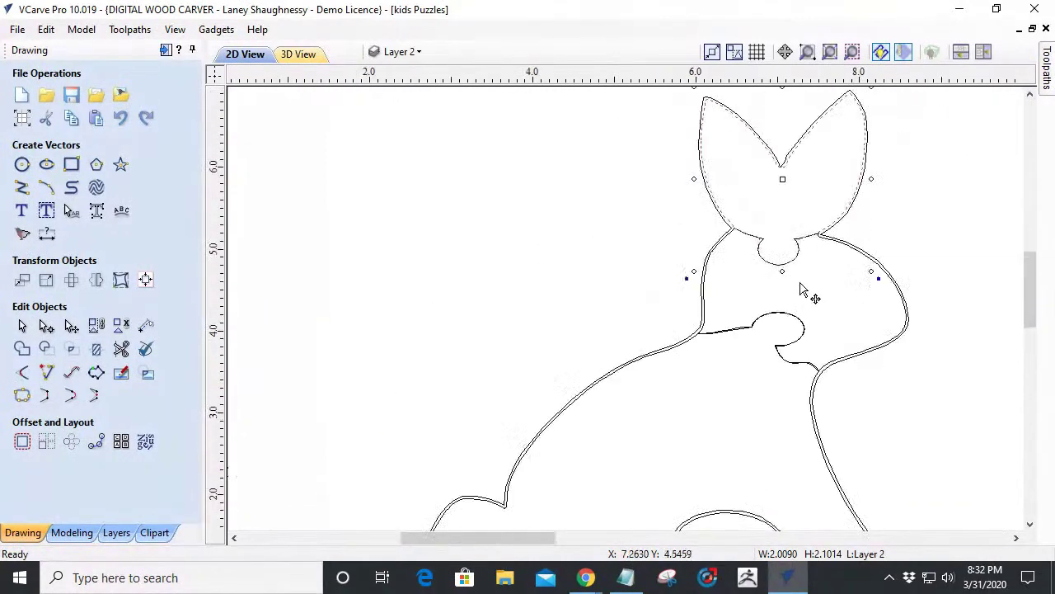
pyautogui.scroll(-4, 800, 293)
pyautogui.scroll(2, 800, 375)
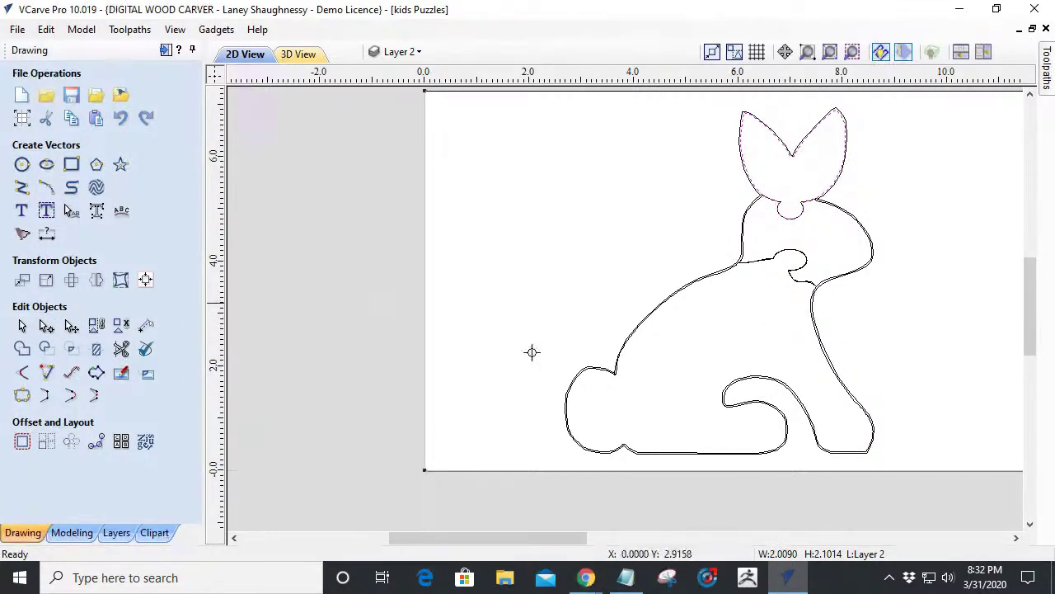
# Draw a smooth curve from the bunny's chest outline down to the top of the leg cutout, about 1.34 by 1.27 inches.
pyautogui.scroll(3, 763, 377)
pyautogui.scroll(-2, 760, 376)
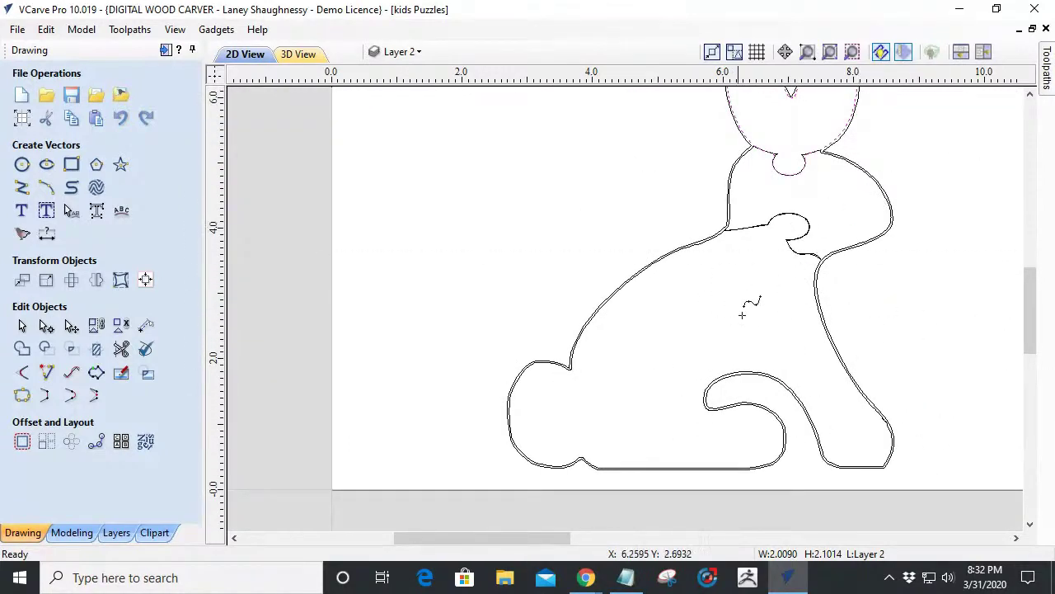
pyautogui.scroll(2, 825, 327)
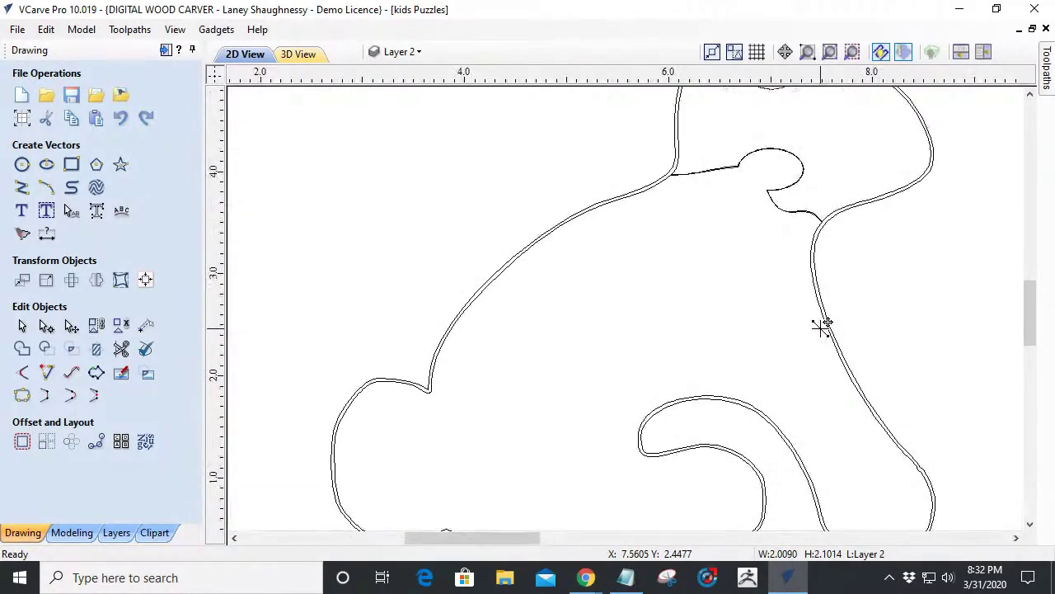
pyautogui.click(813, 274)
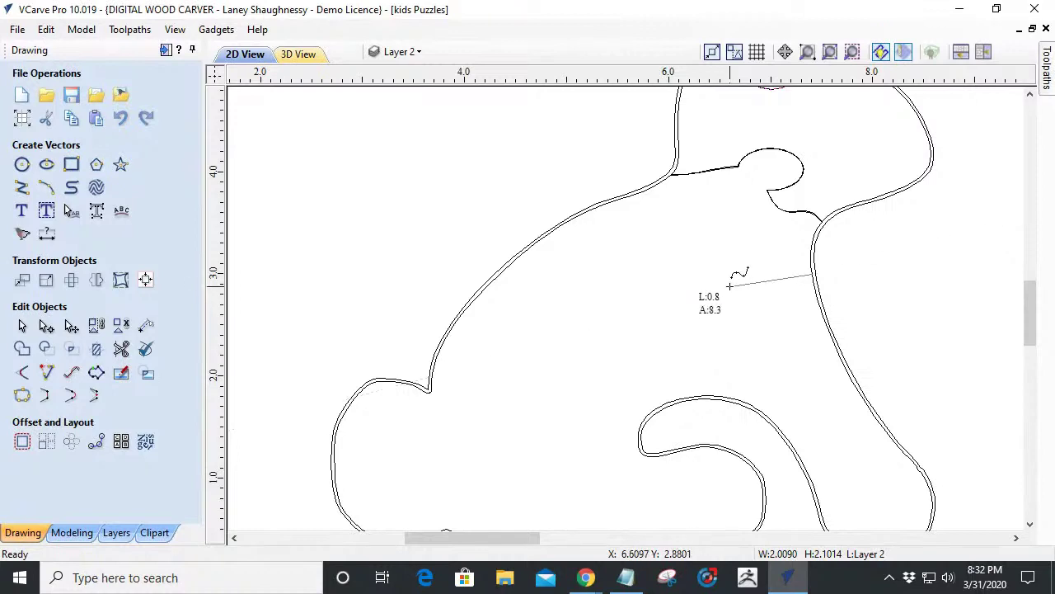
pyautogui.click(729, 286)
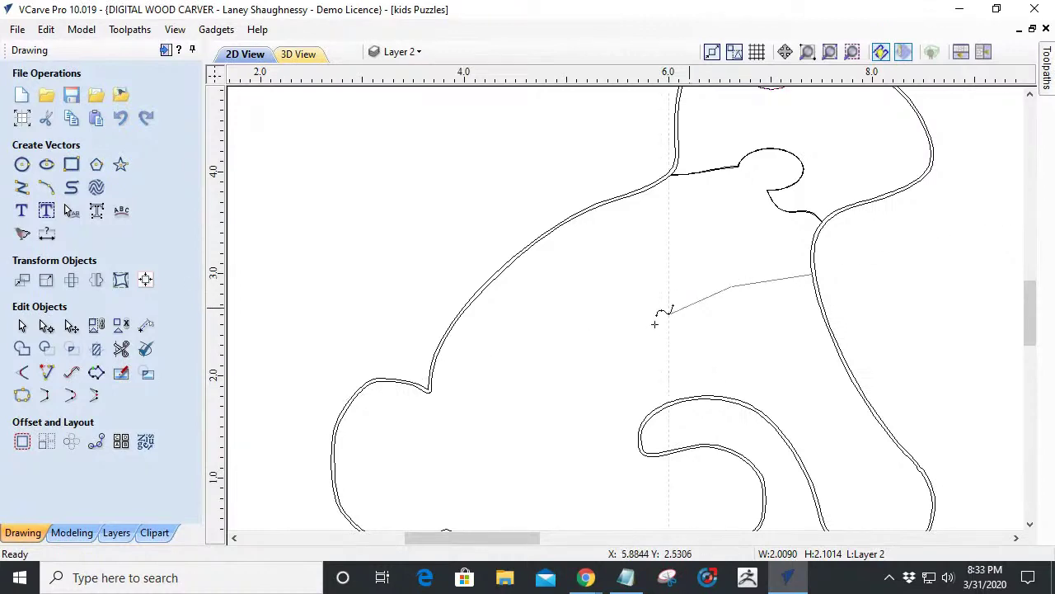
pyautogui.click(692, 350)
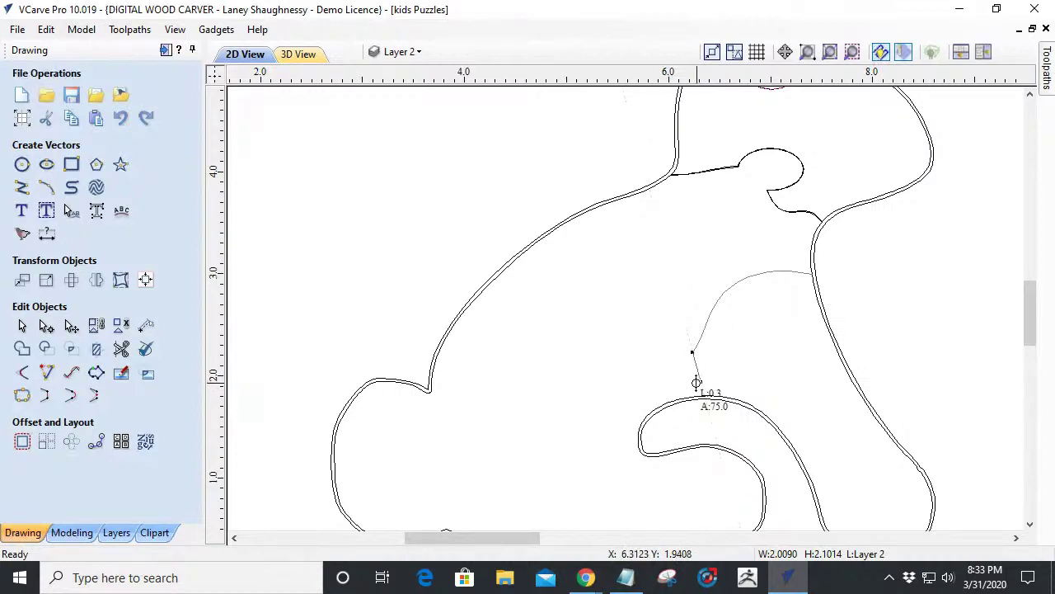
pyautogui.click(694, 381)
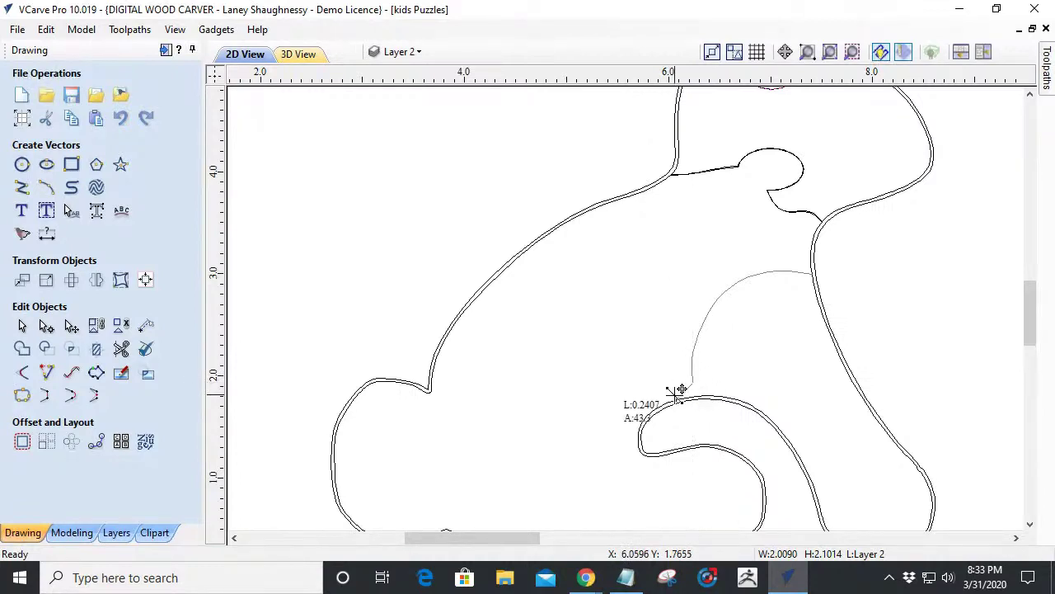
pyautogui.scroll(3, 668, 401)
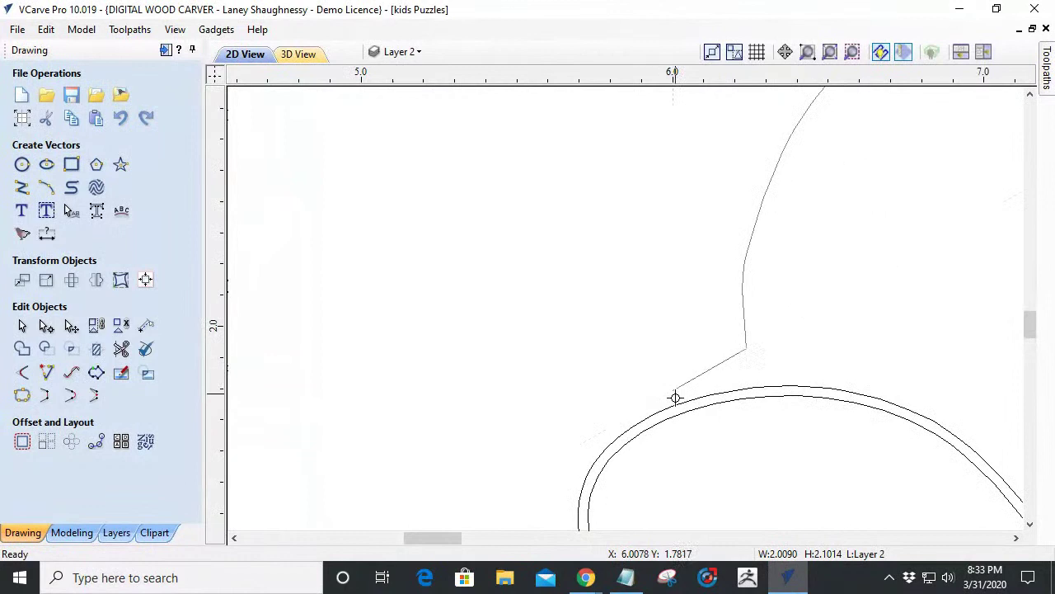
pyautogui.click(691, 397)
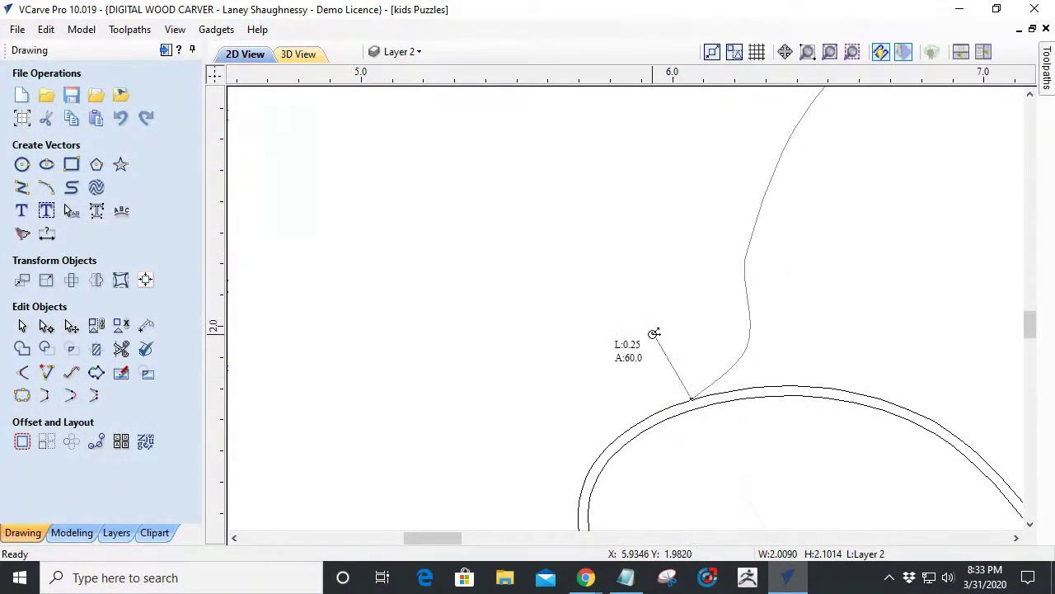
pyautogui.rightClick(654, 333)
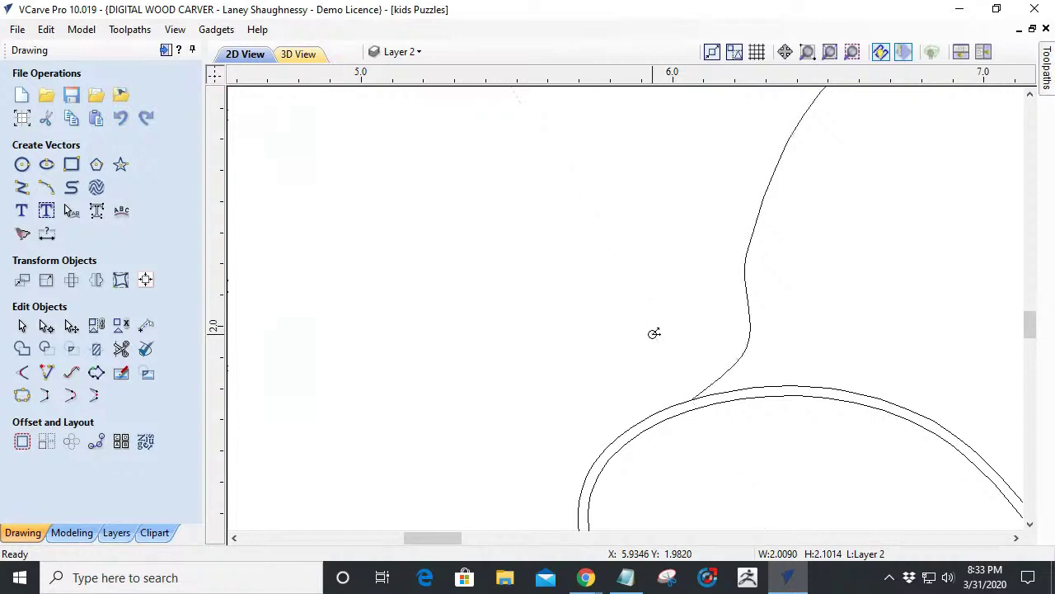
pyautogui.scroll(-5, 624, 319)
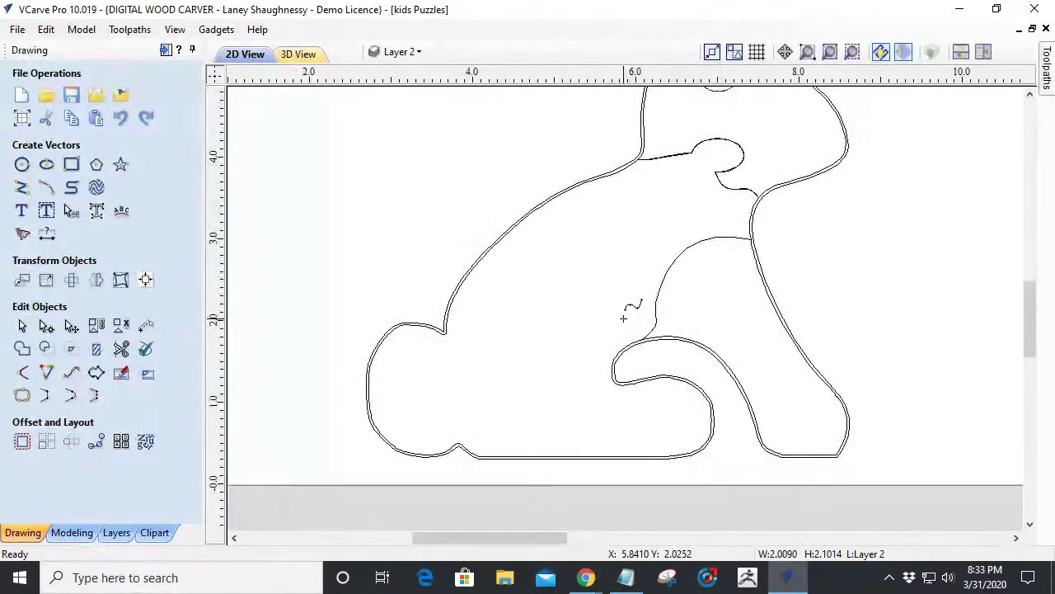
pyautogui.scroll(3, 624, 318)
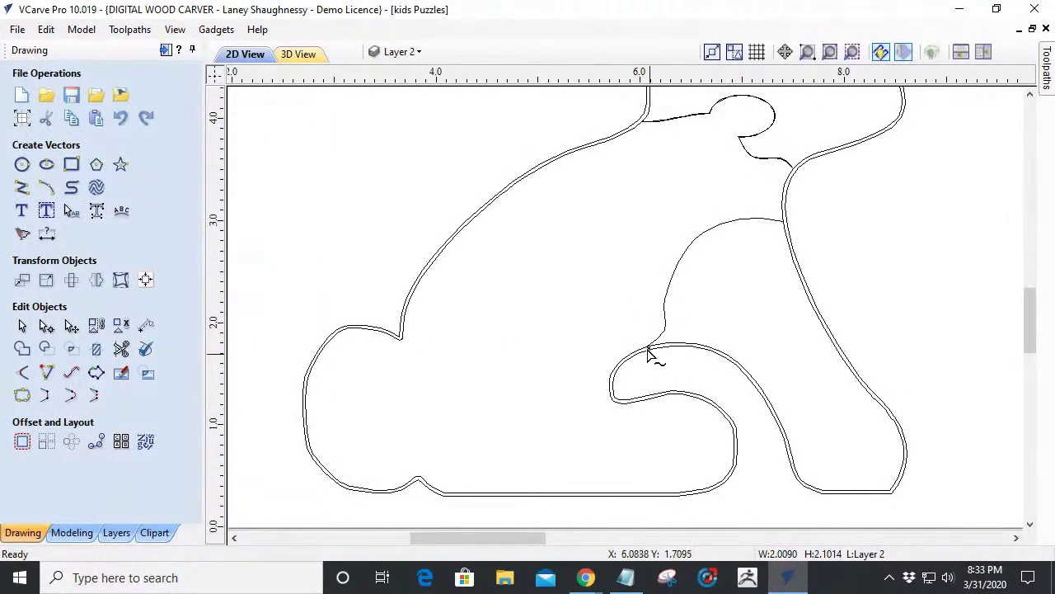
pyautogui.scroll(1, 645, 346)
pyautogui.scroll(2, 645, 346)
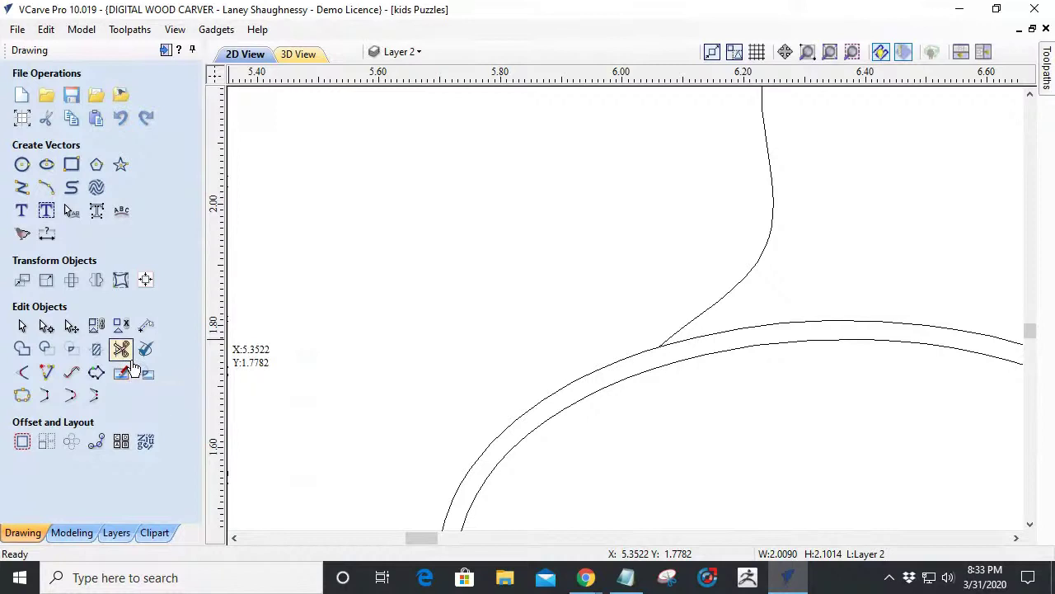
pyautogui.scroll(-6, 726, 341)
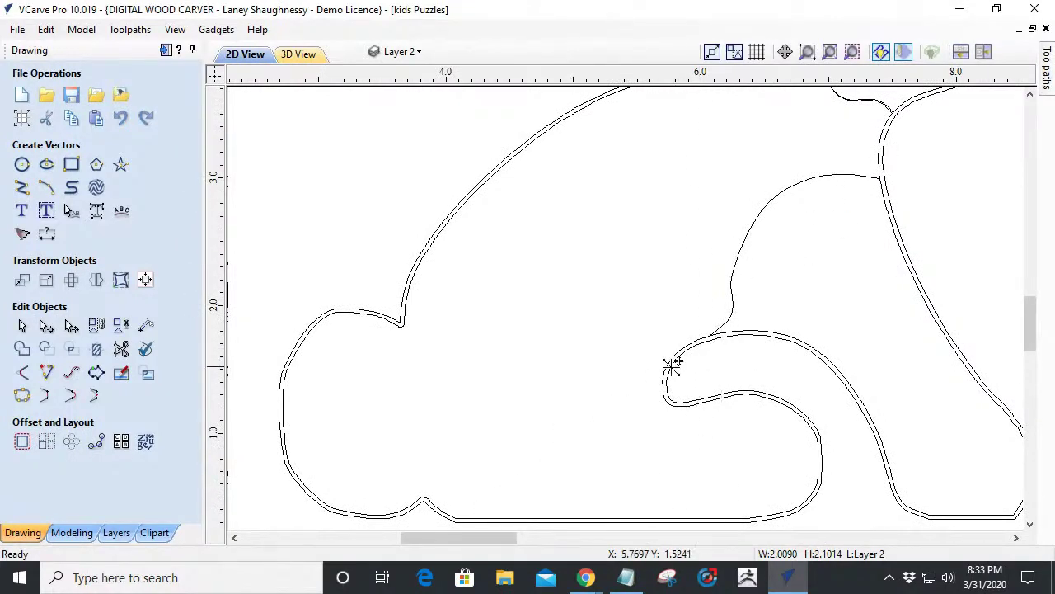
pyautogui.scroll(3, 705, 337)
pyautogui.scroll(-3, 671, 337)
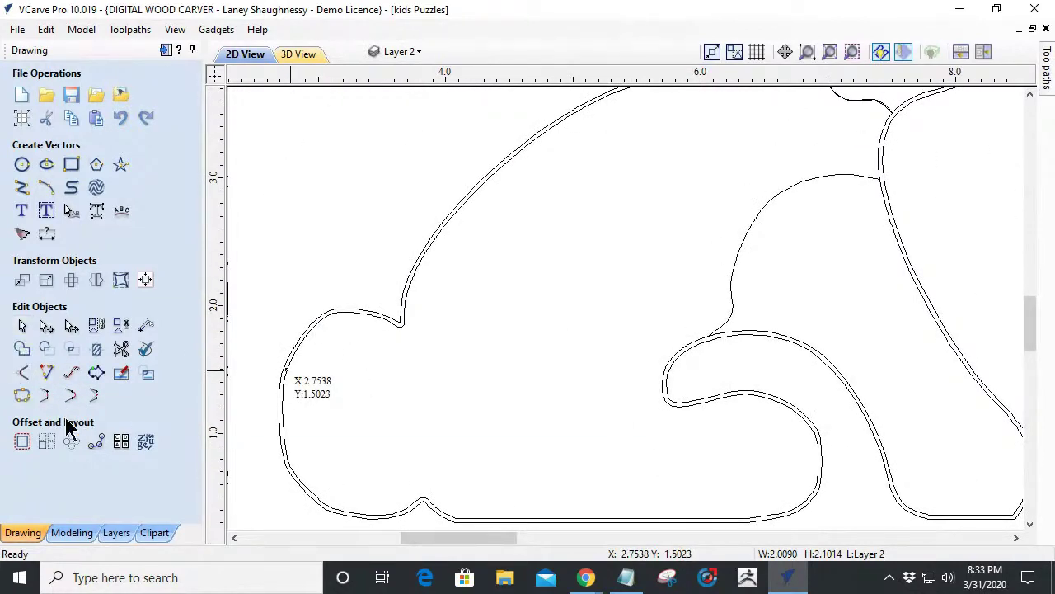
# Offset the new chest-to-leg curve inwards/left by 0.005 inches, keeping the original.
pyautogui.click(23, 326)
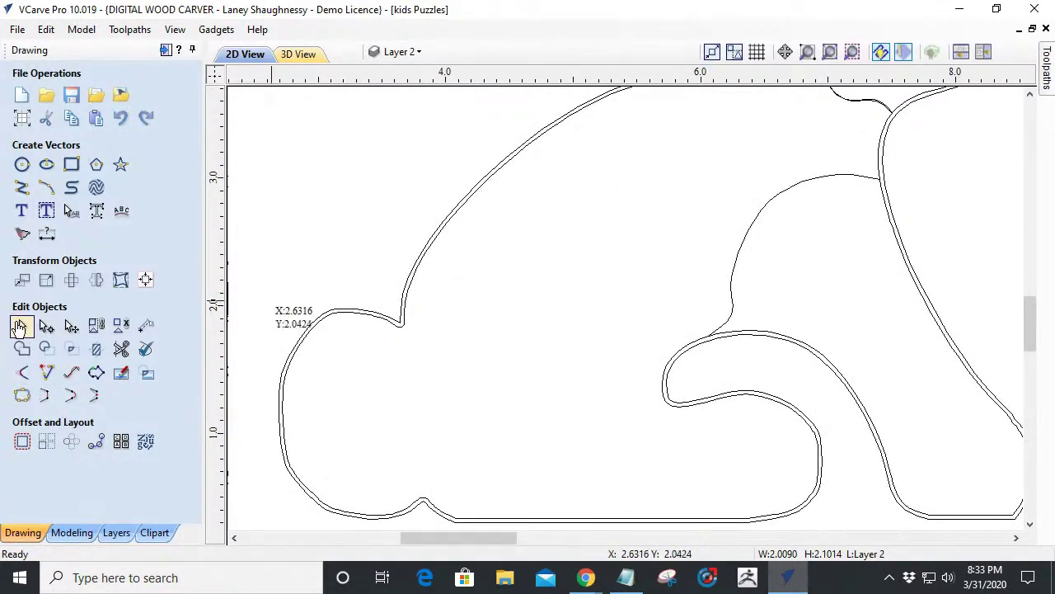
pyautogui.click(733, 301)
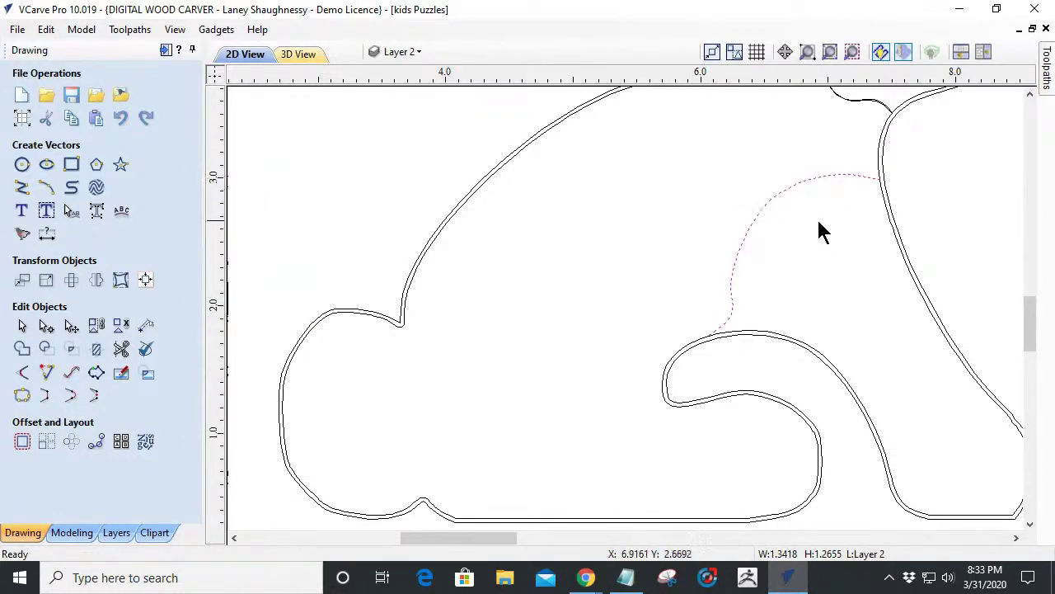
pyautogui.click(22, 443)
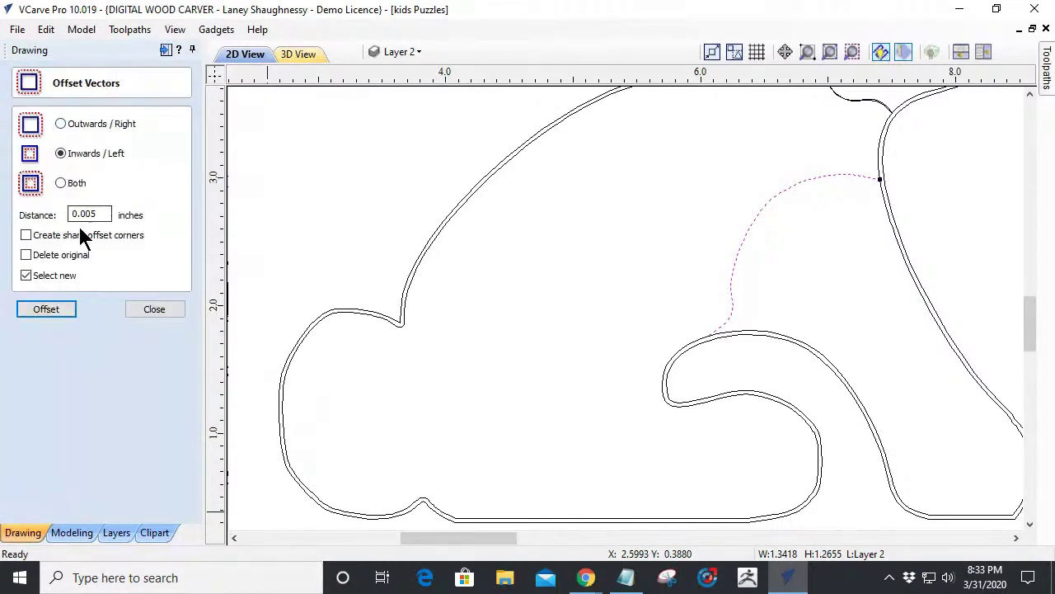
pyautogui.click(46, 310)
pyautogui.scroll(6, 760, 286)
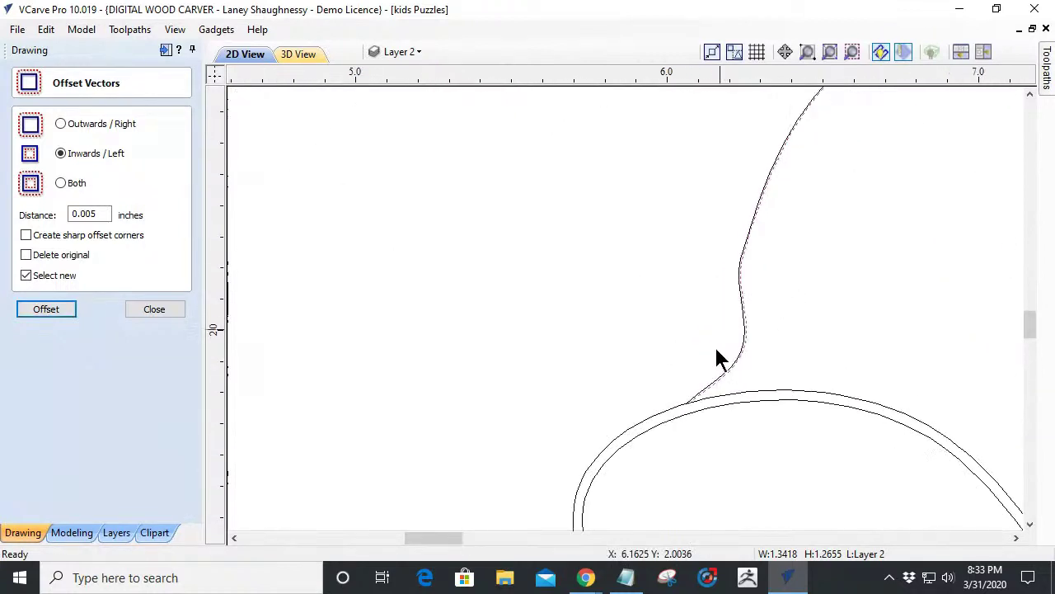
pyautogui.scroll(2, 633, 415)
pyautogui.scroll(-4, 628, 421)
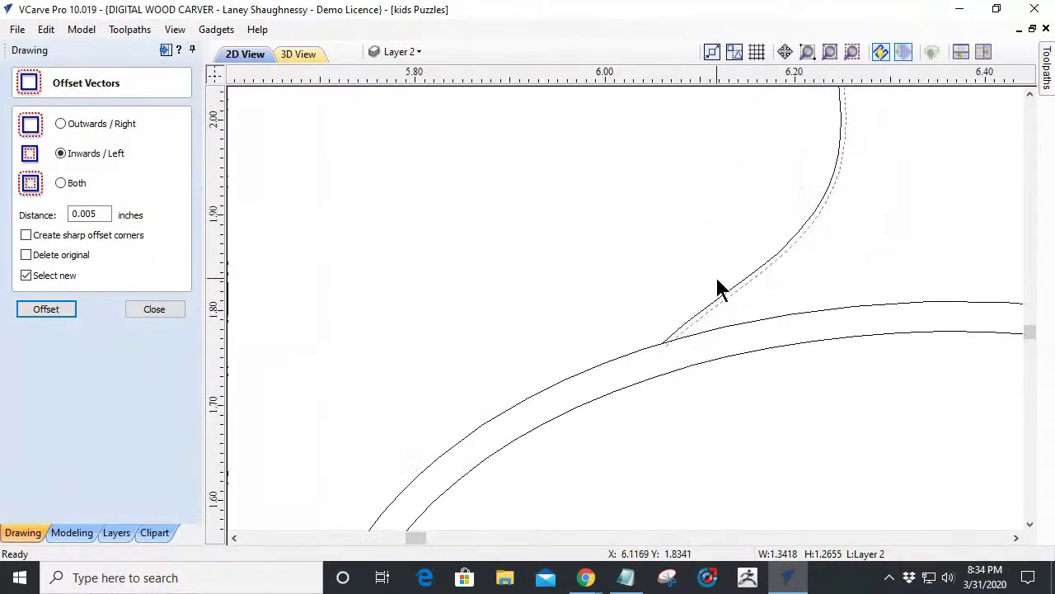
# Trim the excess section where the curve and its offset meet the leg cutout's outline.
pyautogui.scroll(2, 719, 289)
pyautogui.scroll(-5, 717, 295)
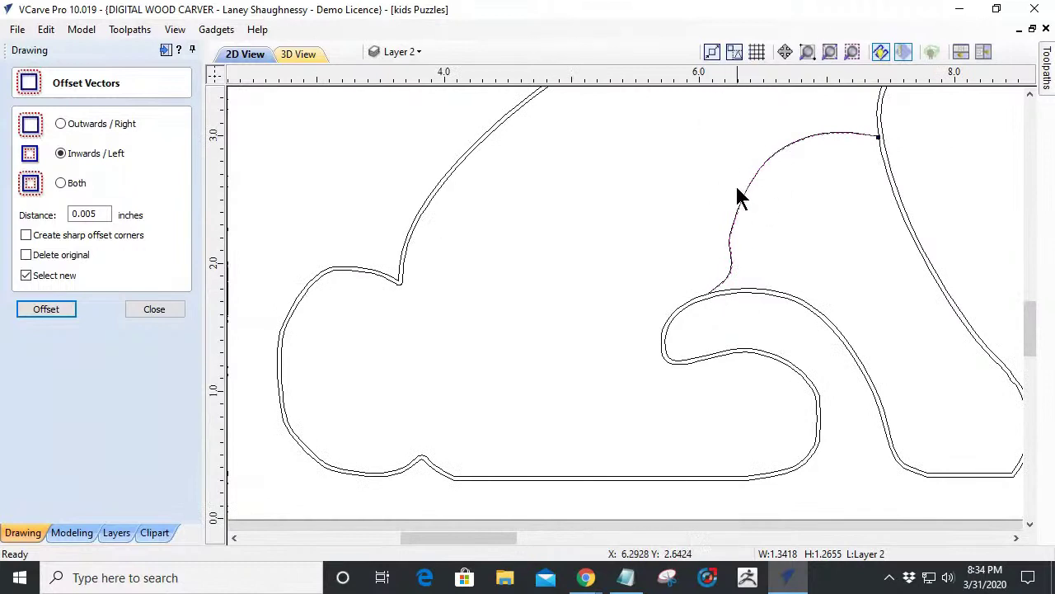
pyautogui.scroll(4, 708, 334)
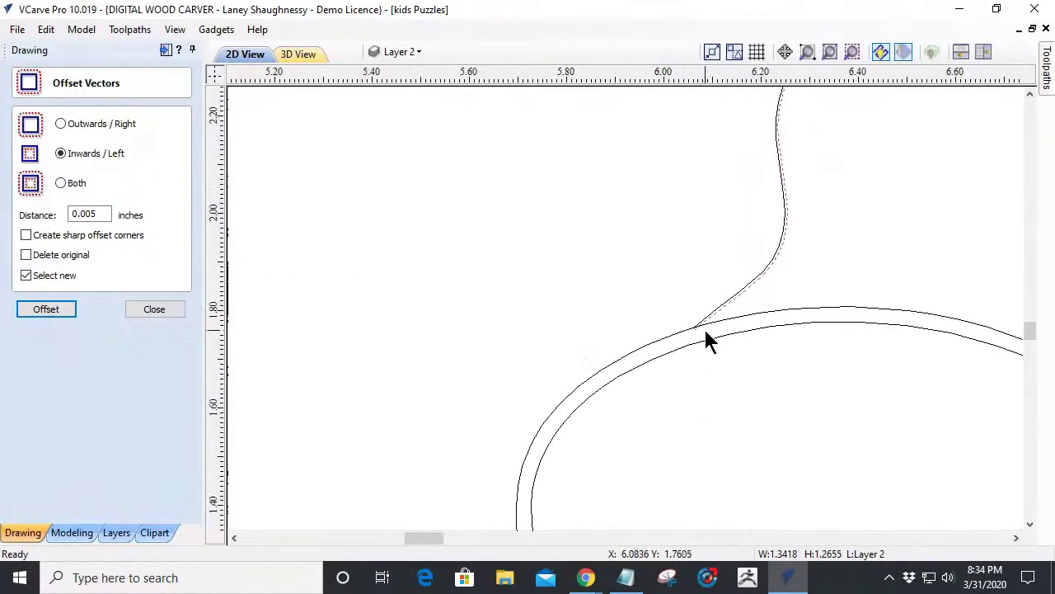
pyautogui.scroll(3, 708, 334)
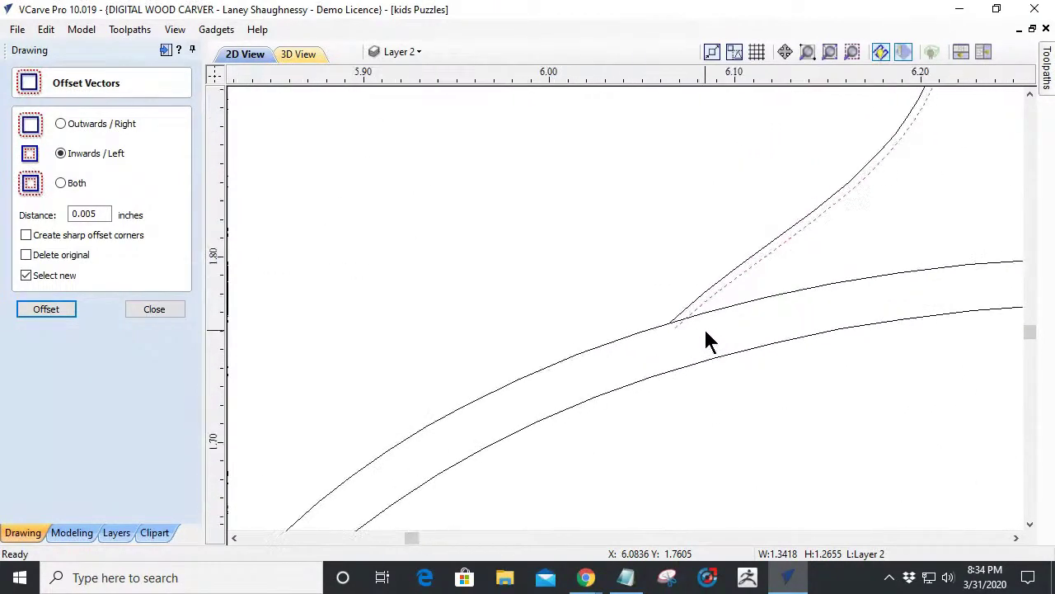
pyautogui.click(151, 313)
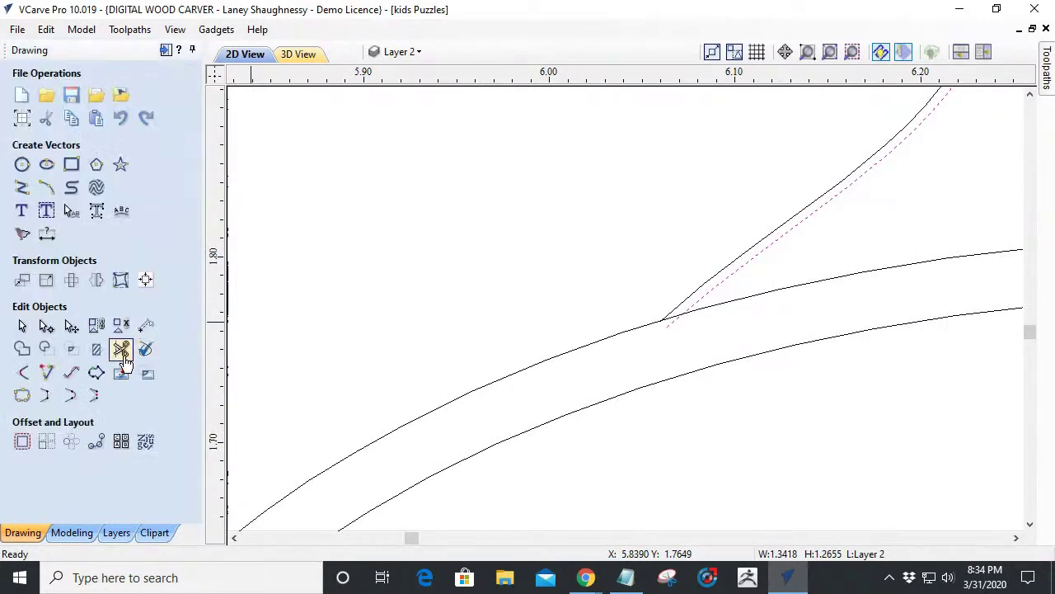
pyautogui.click(122, 354)
pyautogui.scroll(3, 671, 353)
pyautogui.click(727, 195)
pyautogui.scroll(-10, 660, 351)
pyautogui.scroll(10, 651, 305)
pyautogui.scroll(5, 730, 328)
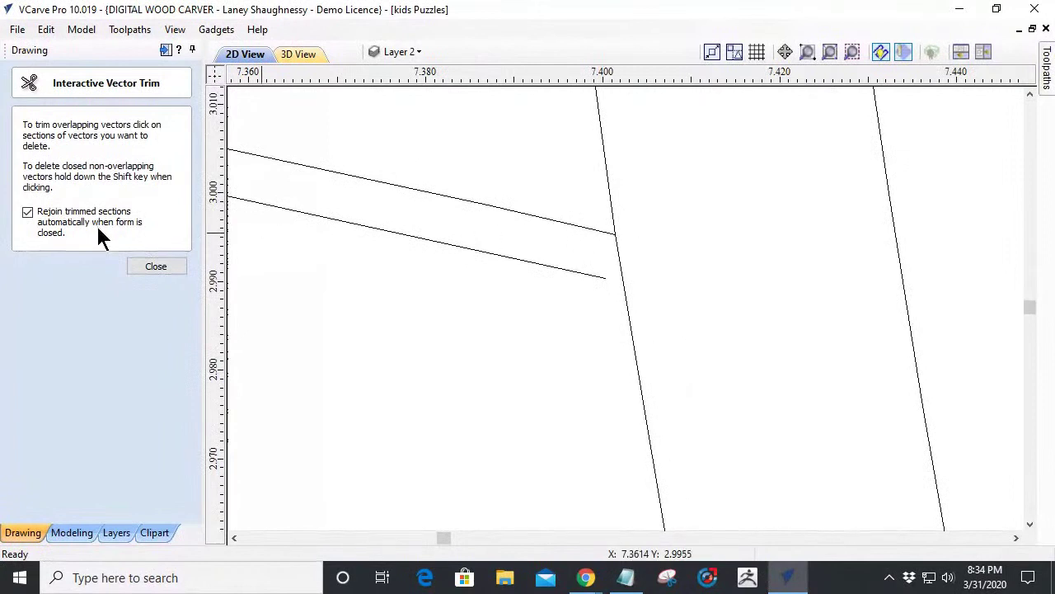
pyautogui.click(158, 267)
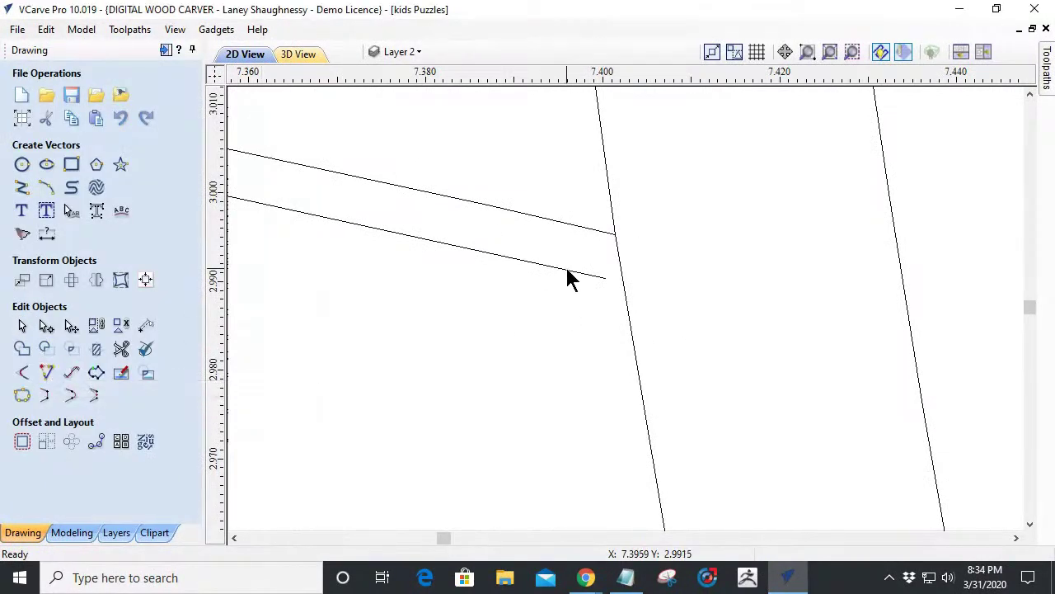
# Extend the short end of the chest-to-leg curve until it meets the inner chest outline.
pyautogui.click(71, 372)
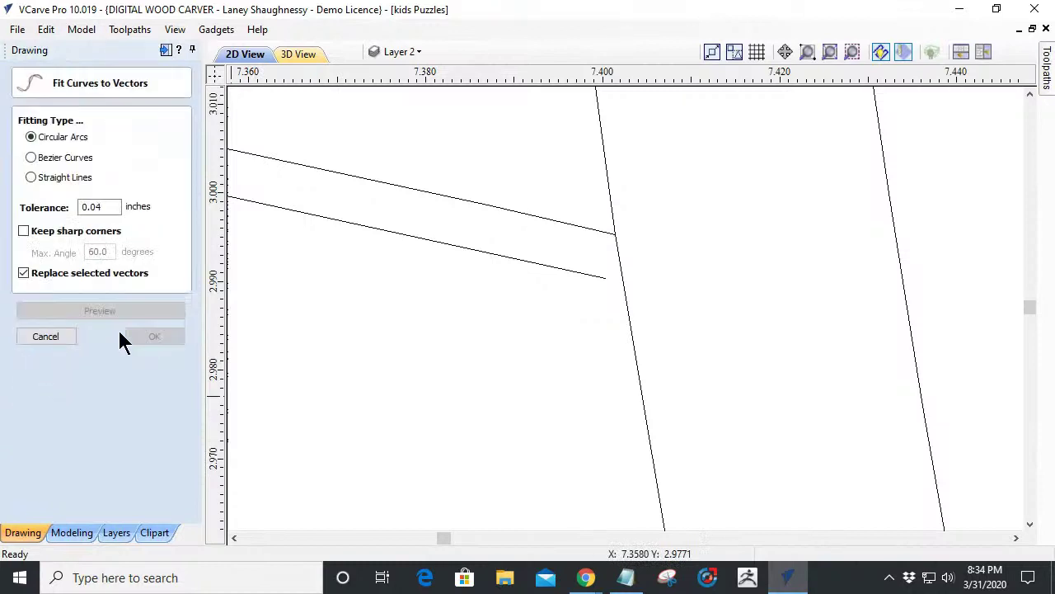
pyautogui.click(48, 336)
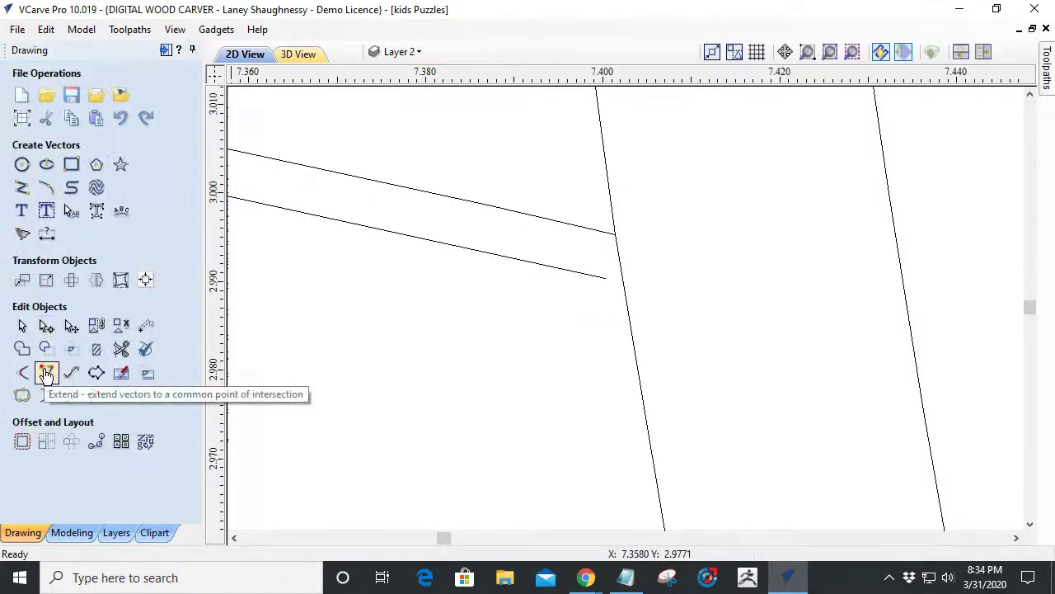
pyautogui.click(46, 373)
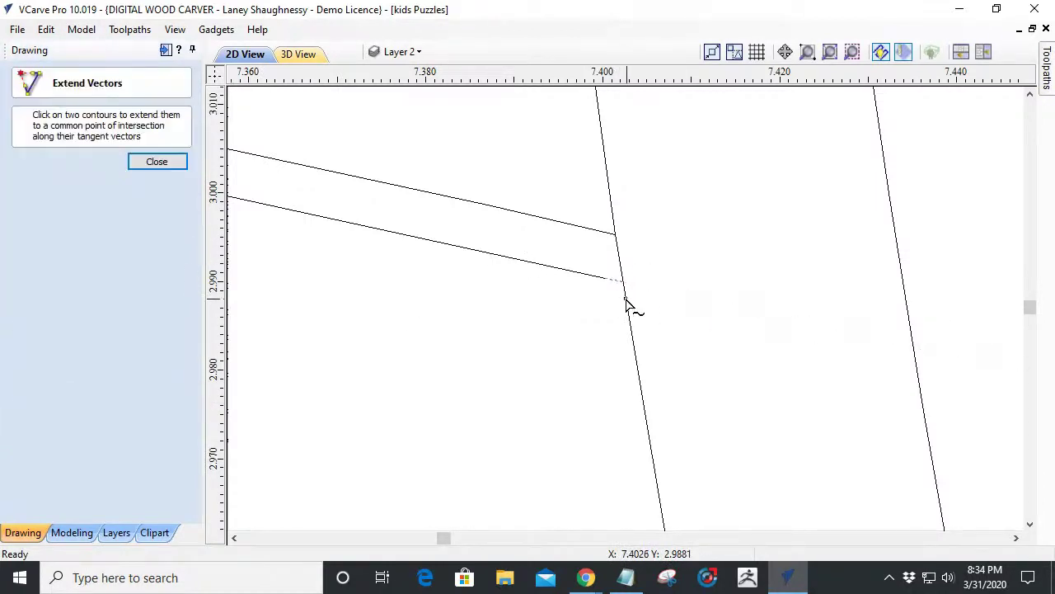
pyautogui.click(156, 162)
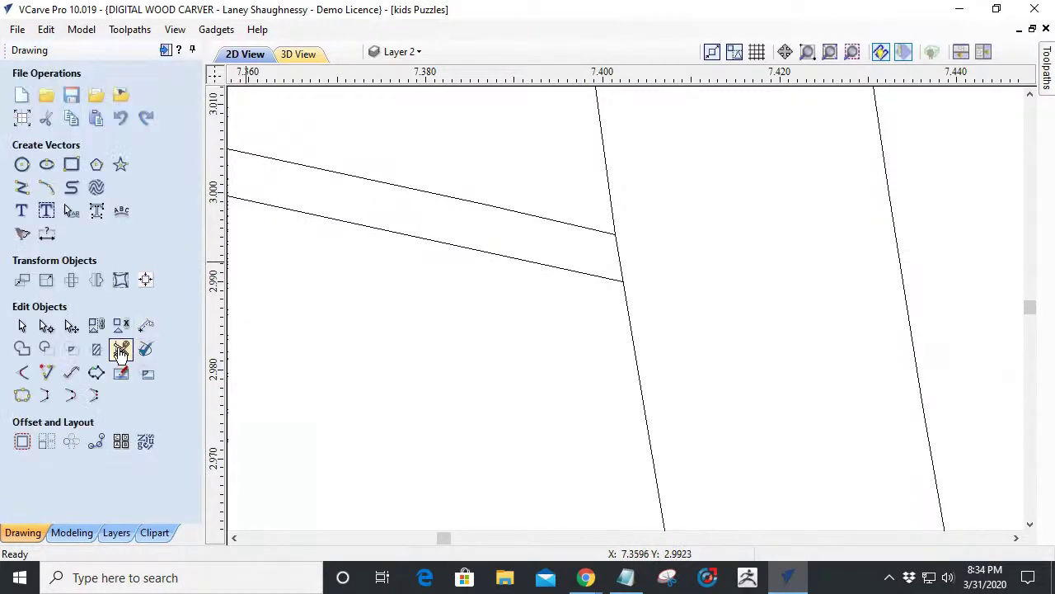
# Trim away the short piece of chest outline between the ends of the two parallel curves.
pyautogui.click(122, 348)
pyautogui.click(624, 255)
pyautogui.scroll(-10, 671, 327)
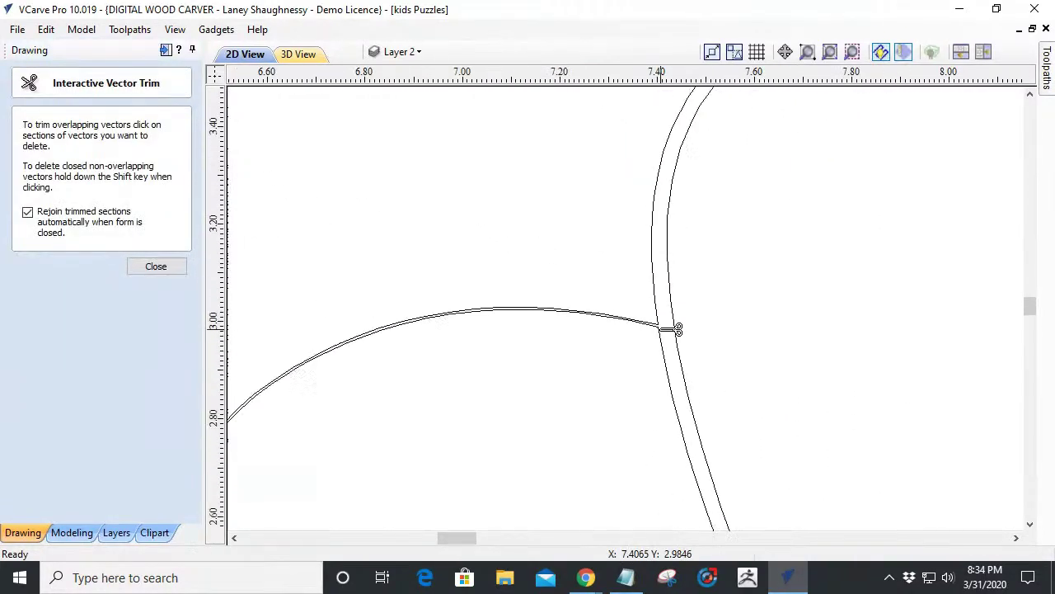
pyautogui.scroll(-3, 671, 328)
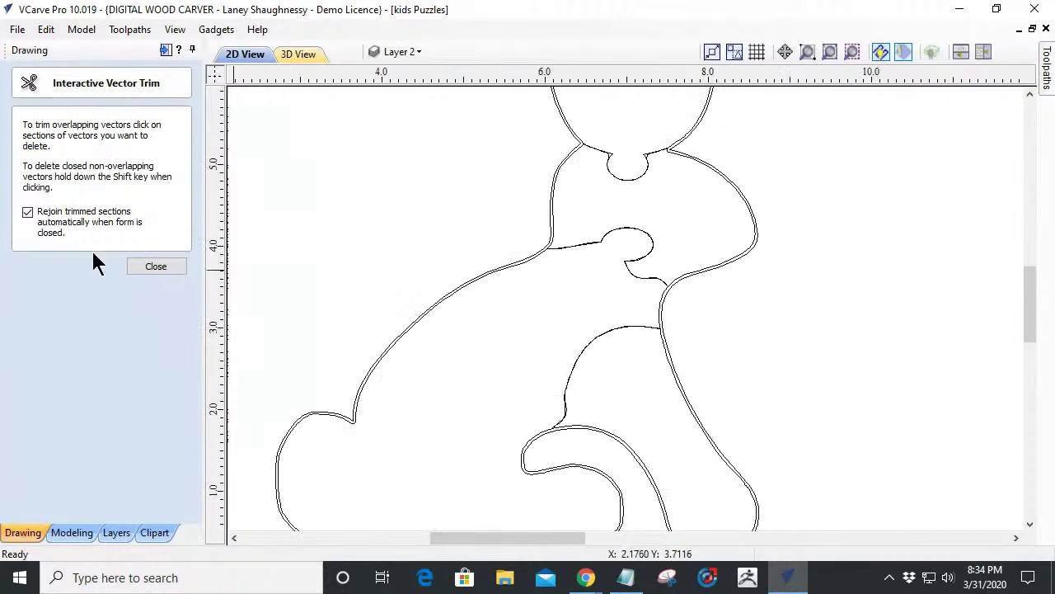
pyautogui.click(130, 262)
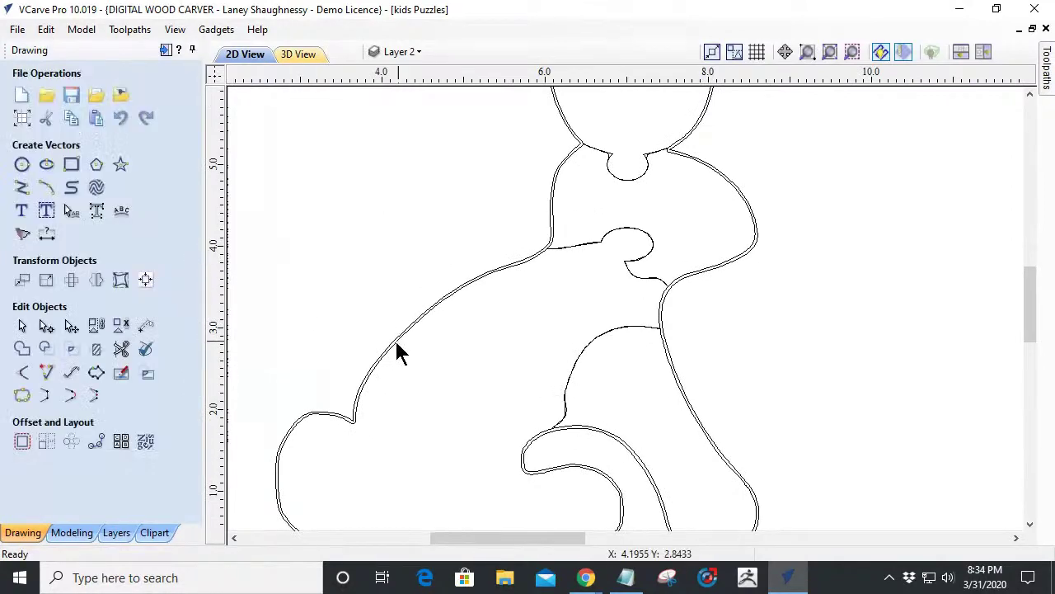
# Draw an ellipse 0.55 inches wide and 0.5 inches high centred on the upper bend of the chest-to-leg curve.
pyautogui.scroll(4, 593, 405)
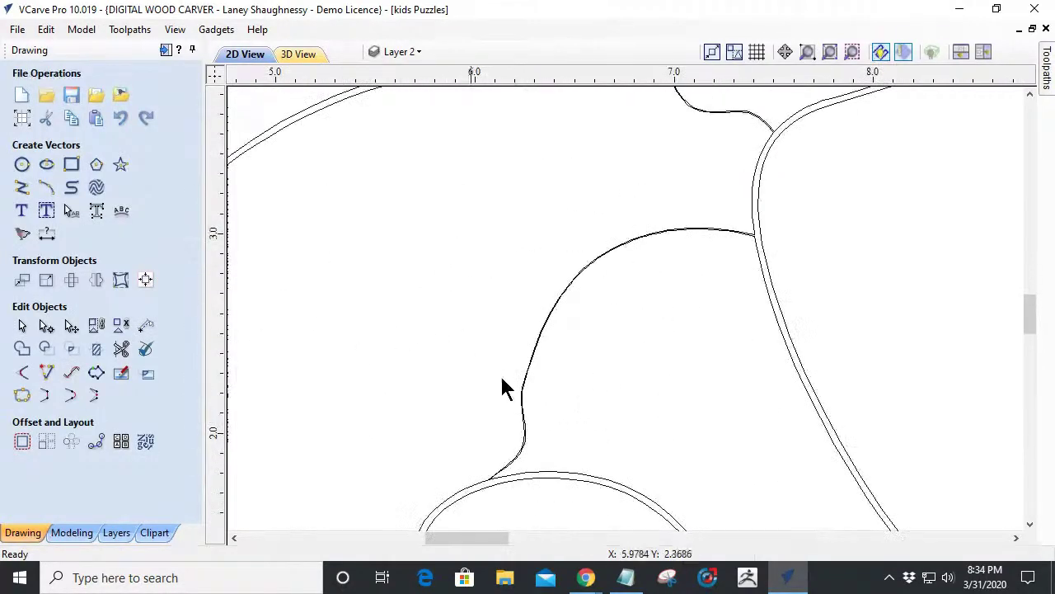
pyautogui.click(46, 164)
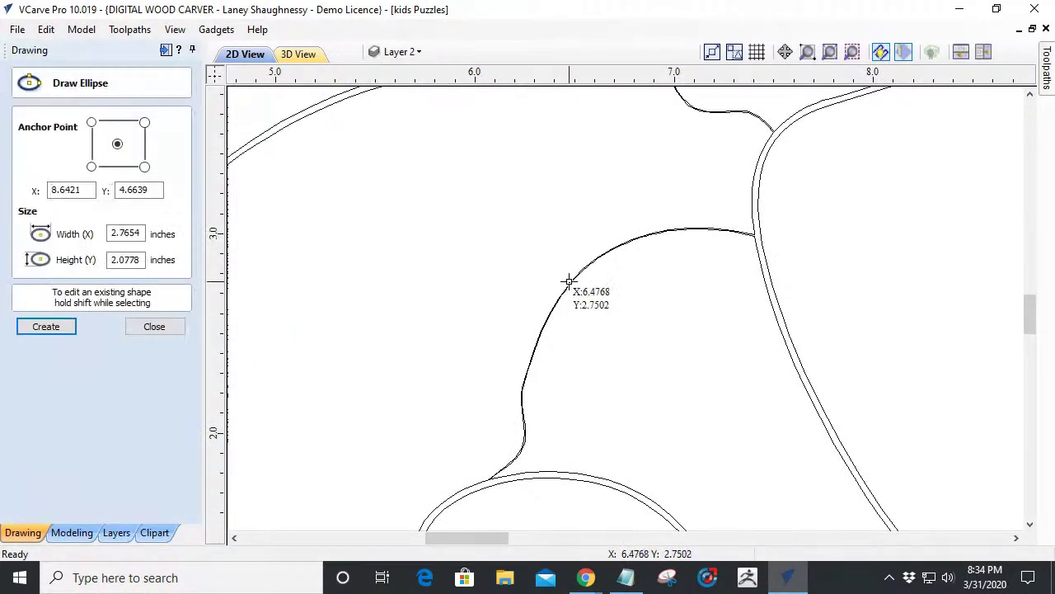
pyautogui.moveTo(578, 272); pyautogui.dragTo(630, 225)
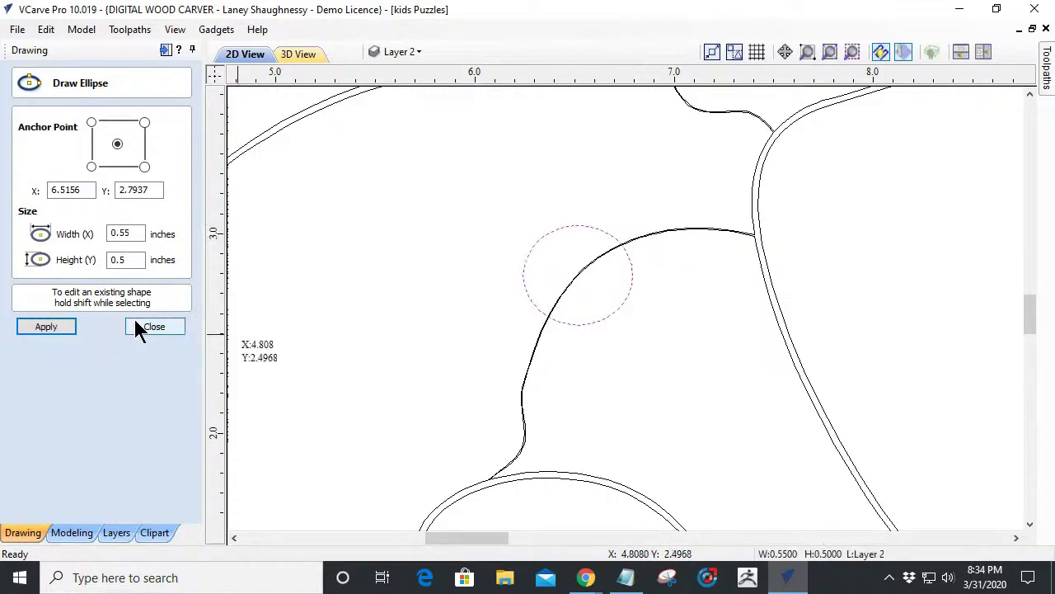
pyautogui.press('Escape')
# Shift the ellipse towards the bunny's back, then stretch and tilt it to about 0.82 by 0.60 inches overall.
pyautogui.moveTo(530, 251); pyautogui.dragTo(507, 225)
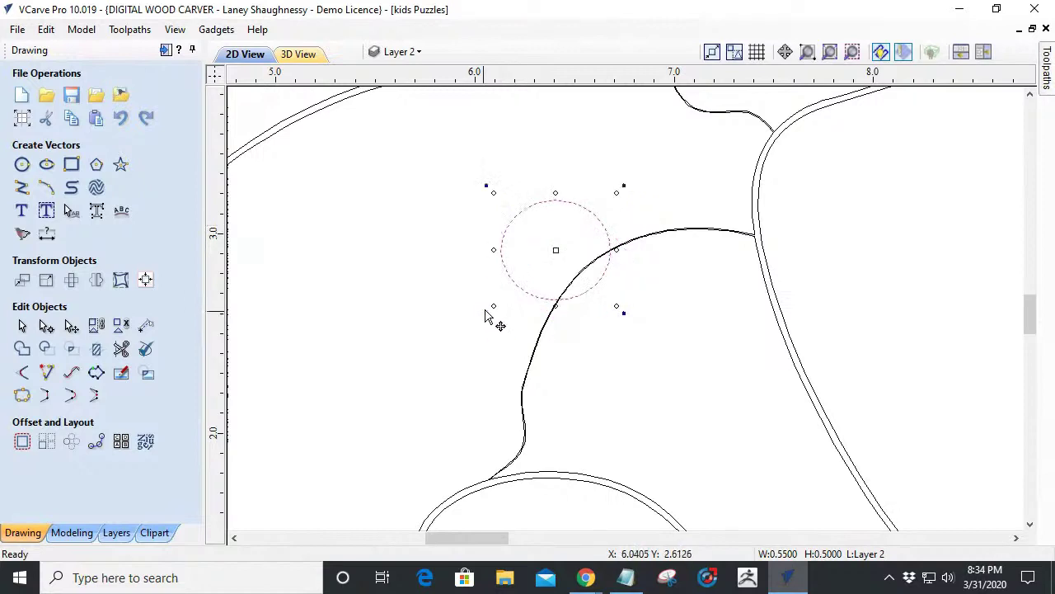
pyautogui.moveTo(491, 307); pyautogui.dragTo(475, 324)
pyautogui.moveTo(477, 256); pyautogui.dragTo(437, 257)
pyautogui.moveTo(427, 185); pyautogui.dragTo(431, 224)
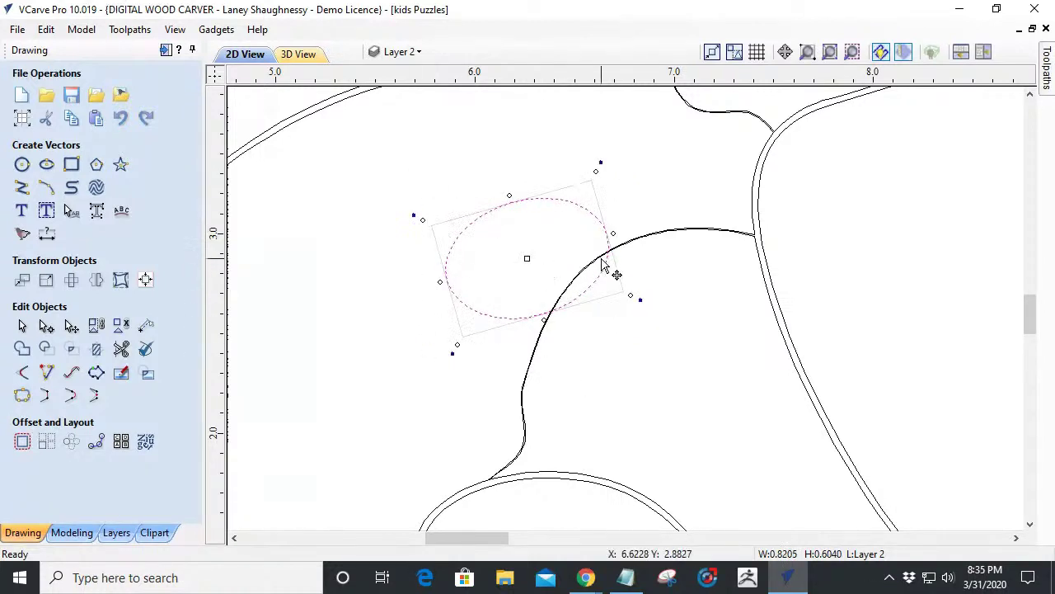
# Nudge the tilted ellipse slightly downwards so that it straddles the chest-to-leg curve as a knob.
pyautogui.scroll(2, 590, 279)
pyautogui.scroll(1, 590, 278)
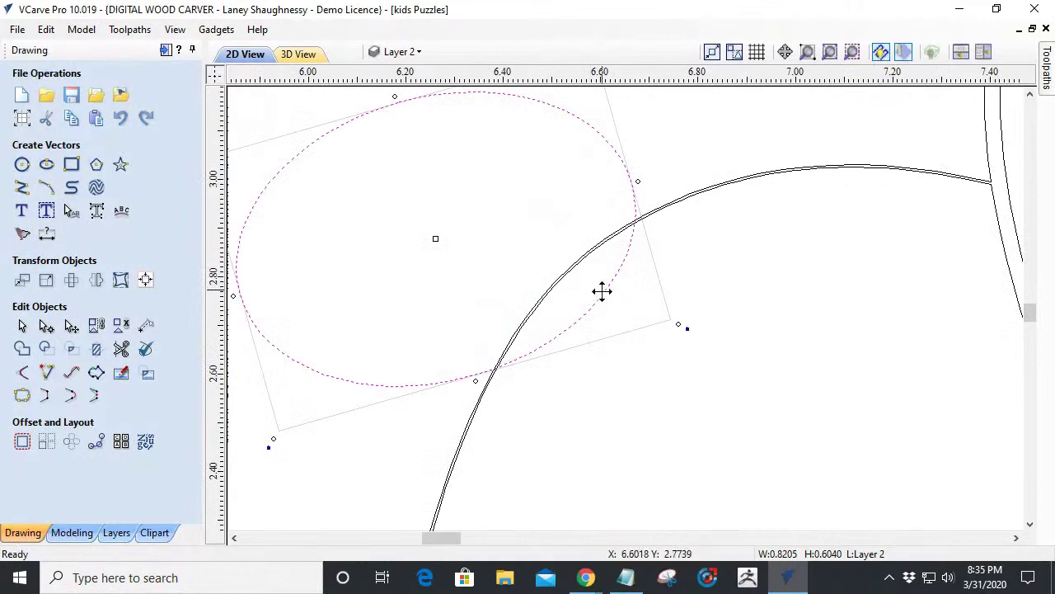
pyautogui.moveTo(602, 298); pyautogui.dragTo(600, 298)
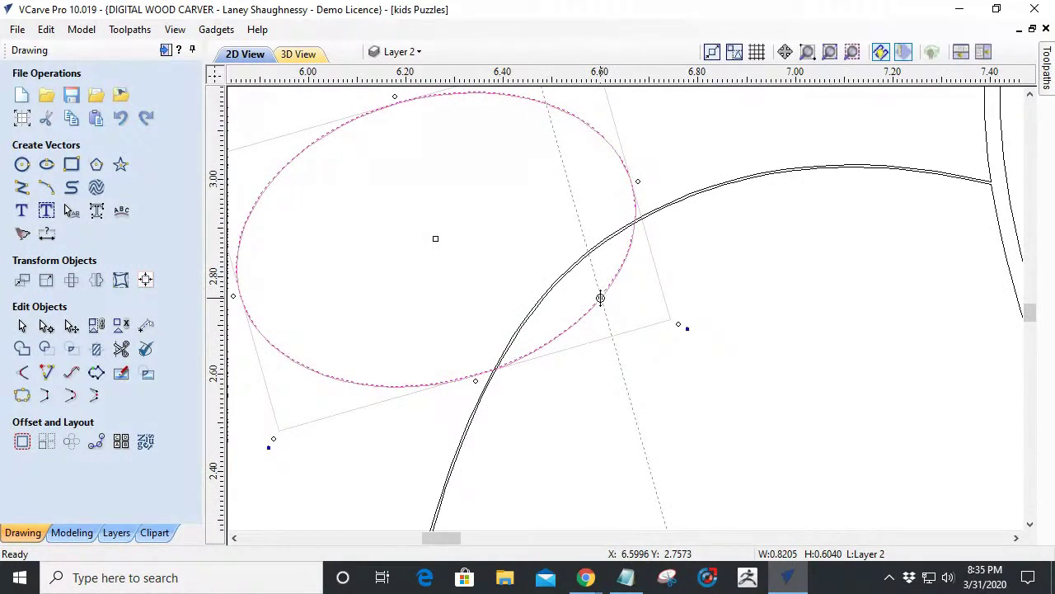
pyautogui.moveTo(601, 298); pyautogui.dragTo(608, 308)
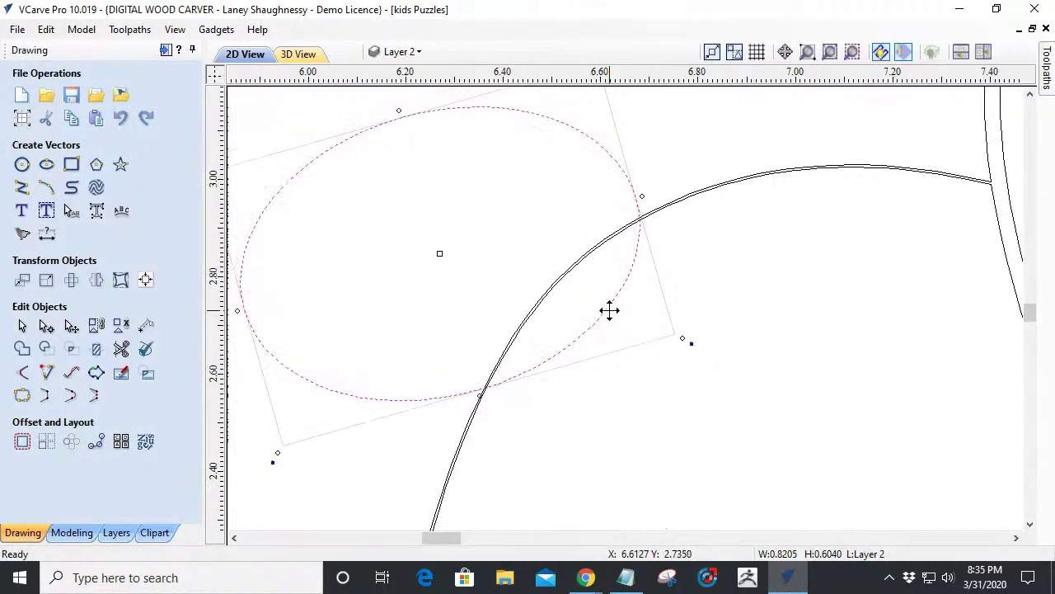
pyautogui.scroll(-5, 609, 309)
pyautogui.scroll(-5, 609, 309)
pyautogui.scroll(3, 605, 301)
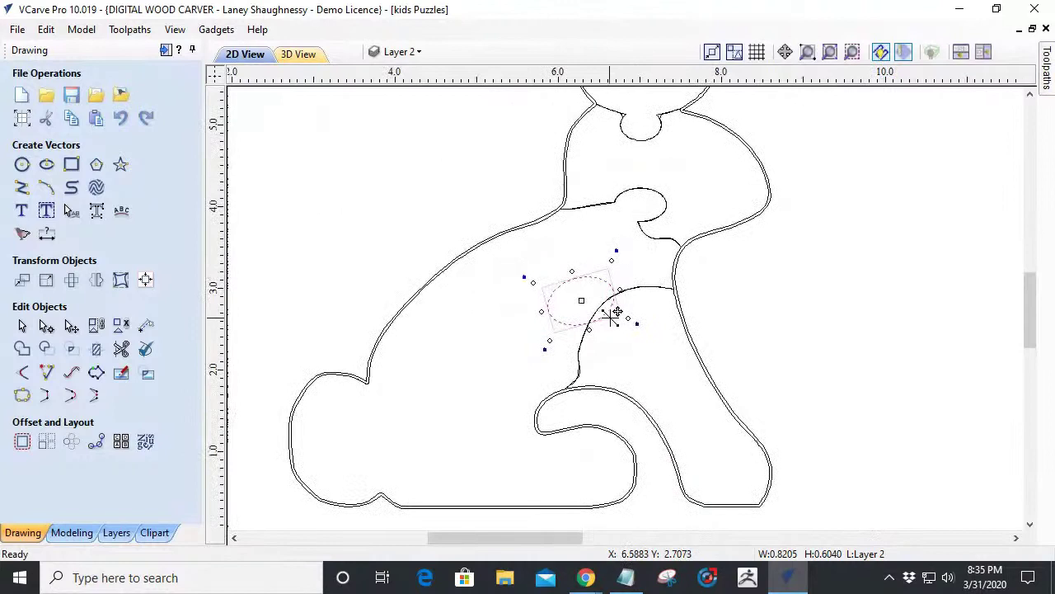
pyautogui.moveTo(611, 316); pyautogui.dragTo(601, 347)
pyautogui.scroll(2, 603, 344)
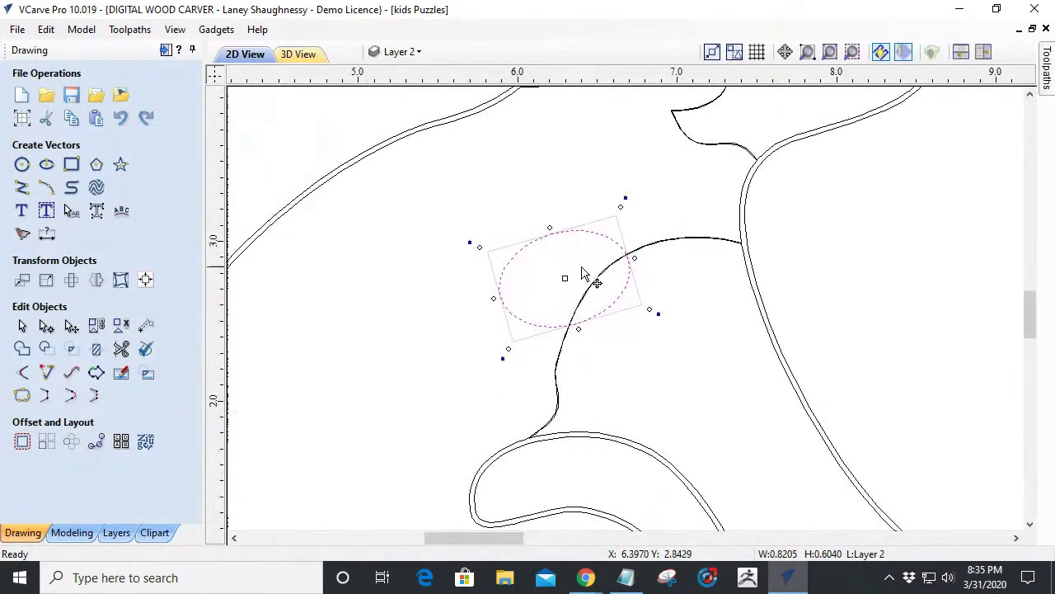
pyautogui.scroll(6, 578, 280)
pyautogui.scroll(-4, 656, 340)
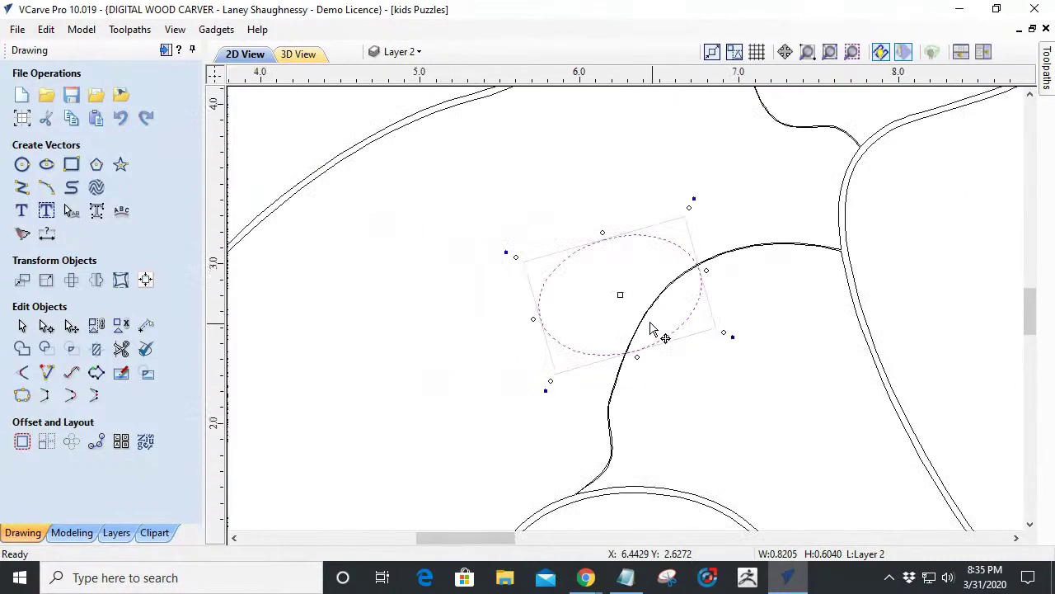
pyautogui.scroll(-5, 653, 329)
pyautogui.scroll(4, 657, 377)
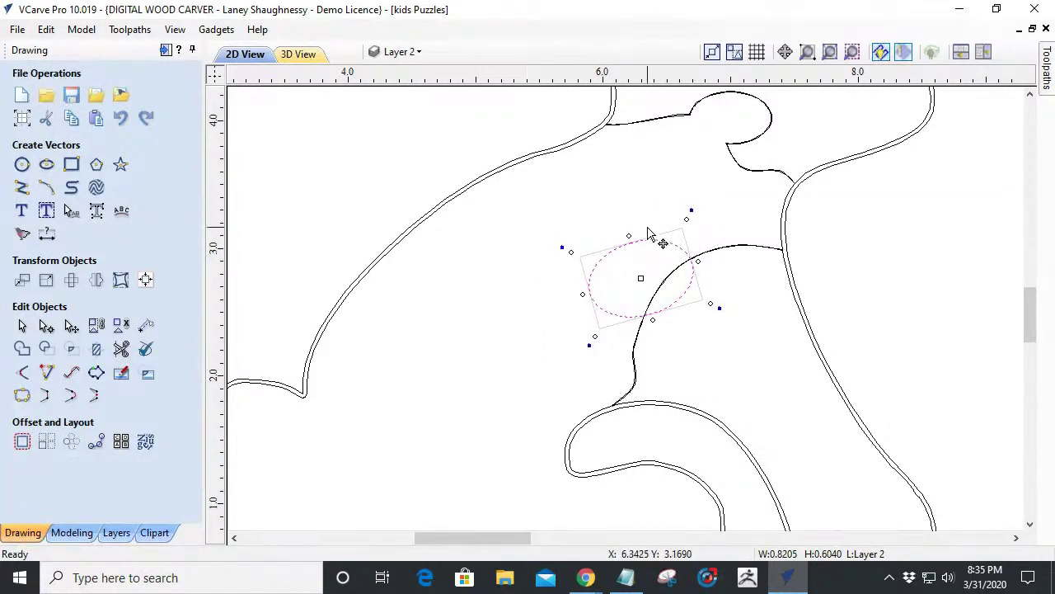
# Cut a knob socket into the body piece by clearing it inside the ellipse with Trim Objects.
pyautogui.scroll(5, 648, 290)
pyautogui.click(674, 290)
pyautogui.scroll(-4, 674, 293)
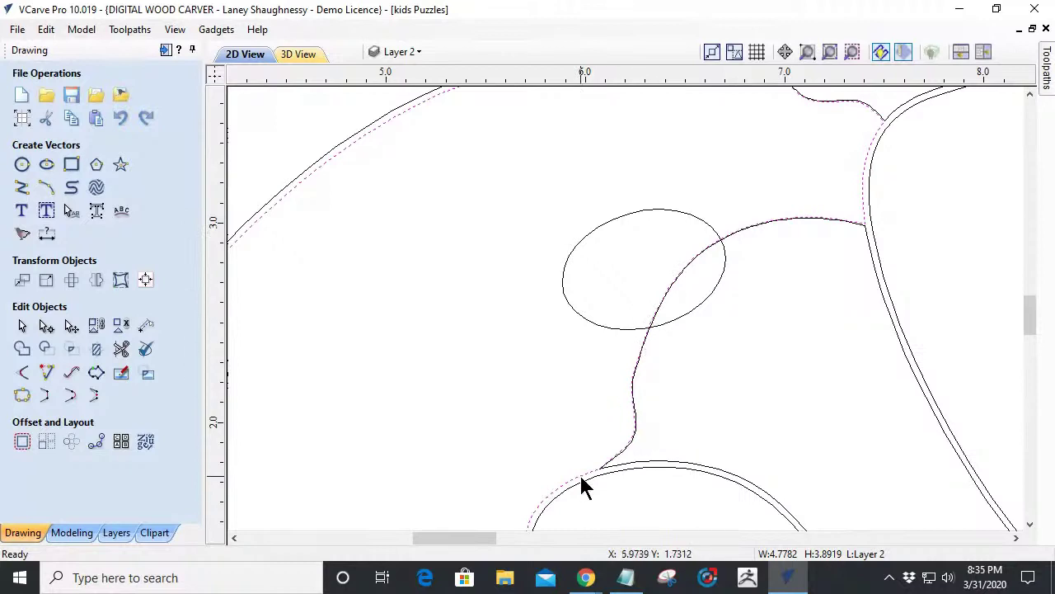
pyautogui.scroll(-4, 581, 486)
pyautogui.scroll(4, 589, 448)
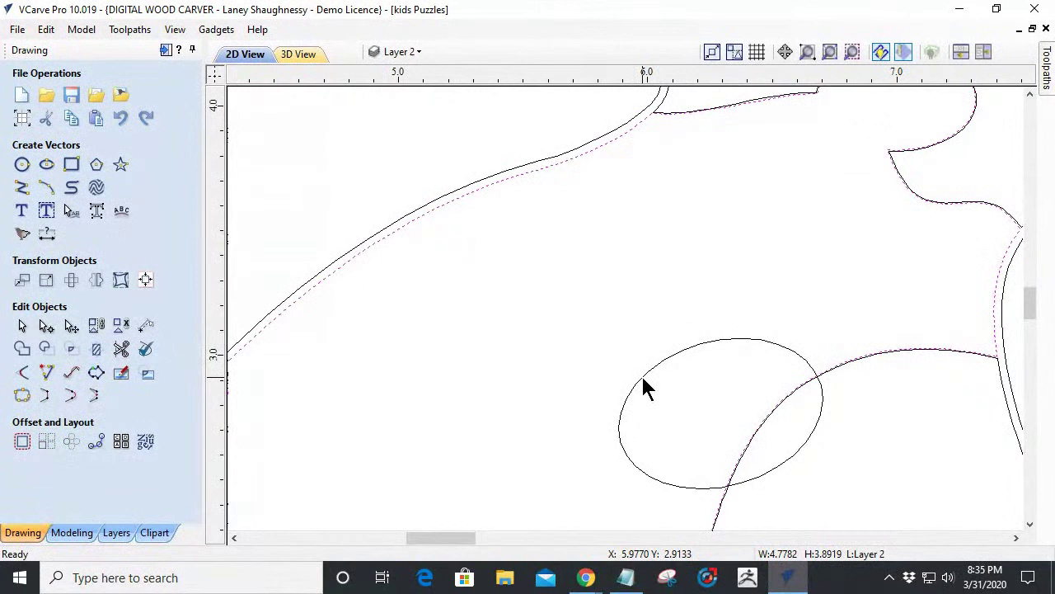
pyautogui.click(642, 377)
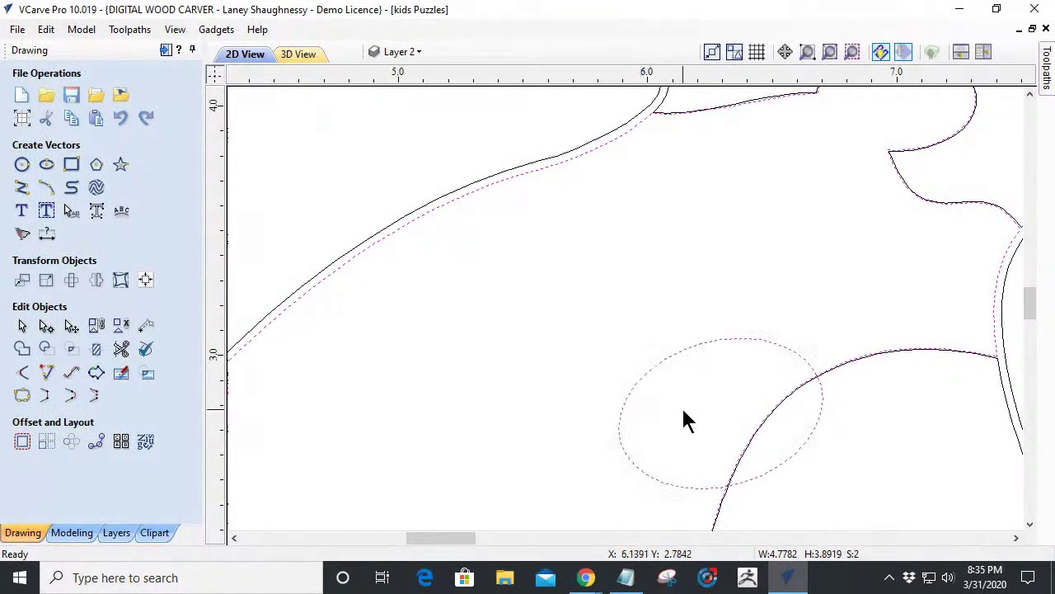
pyautogui.click(95, 348)
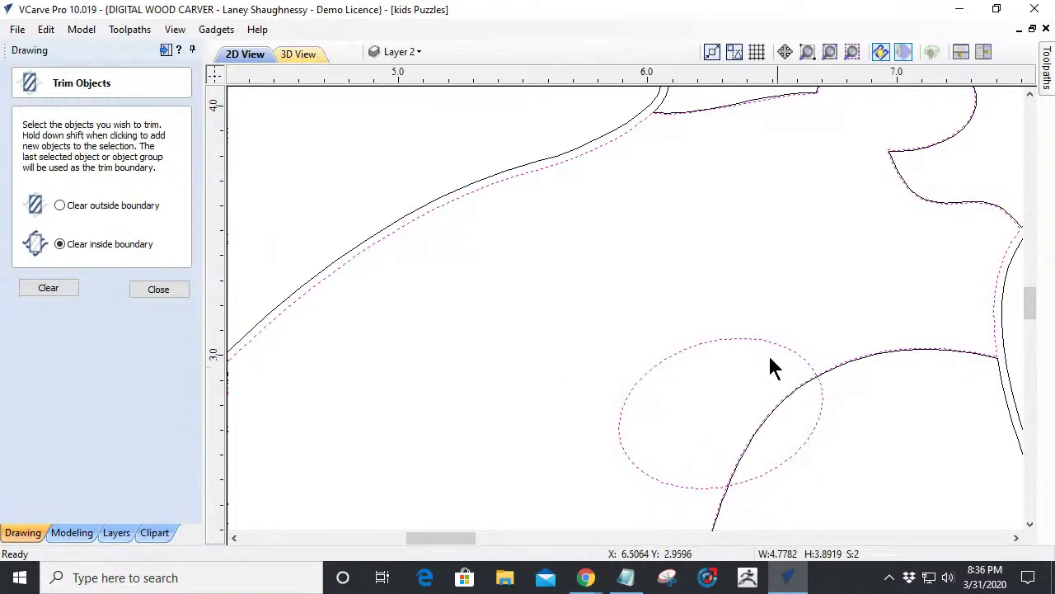
pyautogui.click(57, 288)
pyautogui.click(150, 289)
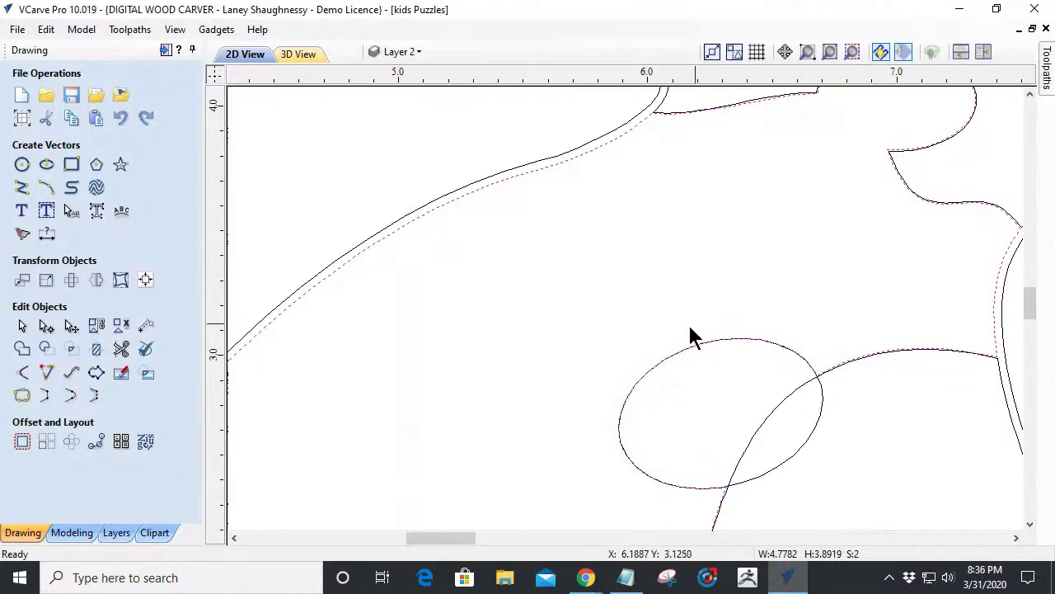
# Offset the knob ellipse inwards by 0.005 inches, keeping the original, and clear the selection.
pyautogui.click(773, 468)
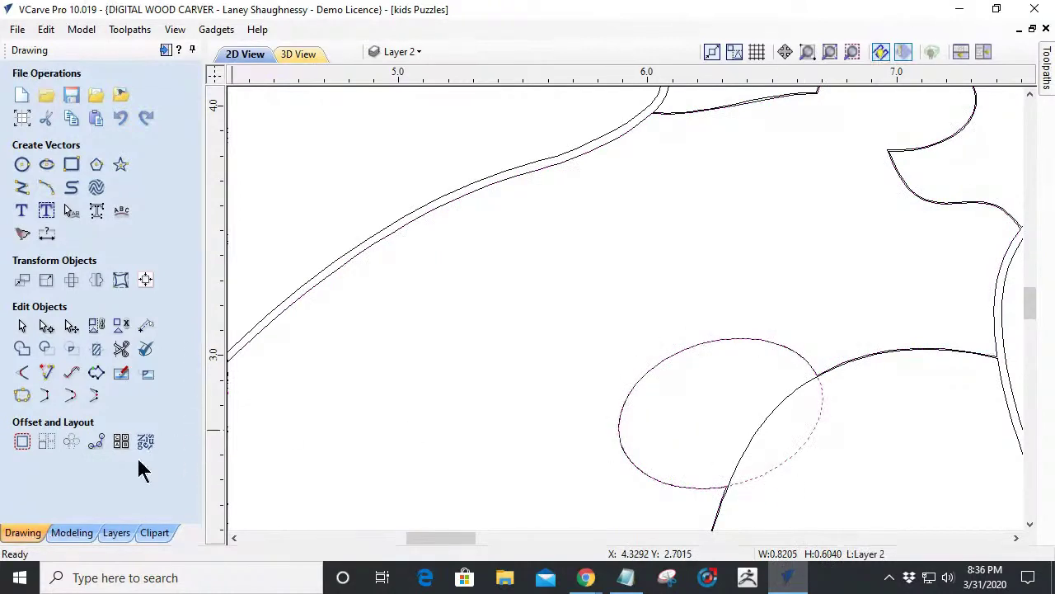
pyautogui.click(22, 441)
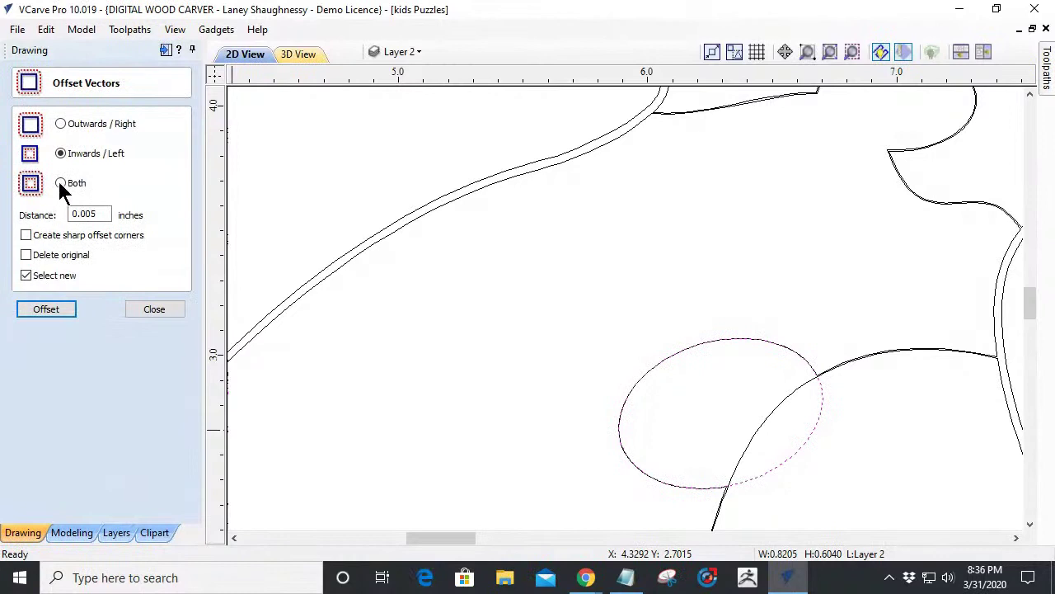
pyautogui.click(56, 310)
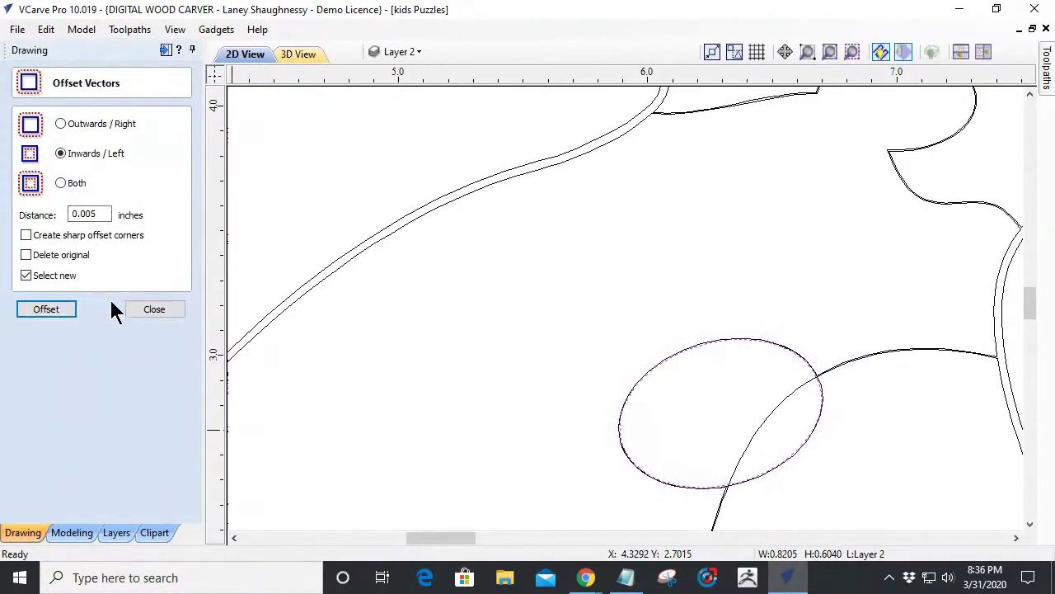
pyautogui.click(141, 313)
pyautogui.scroll(3, 784, 473)
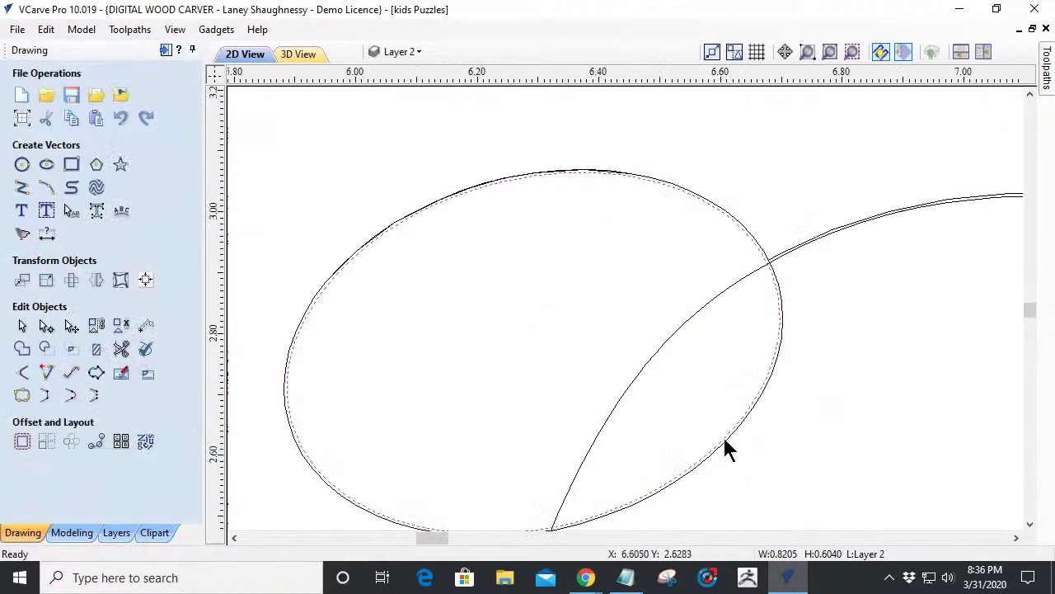
pyautogui.click(728, 444)
pyautogui.click(746, 483)
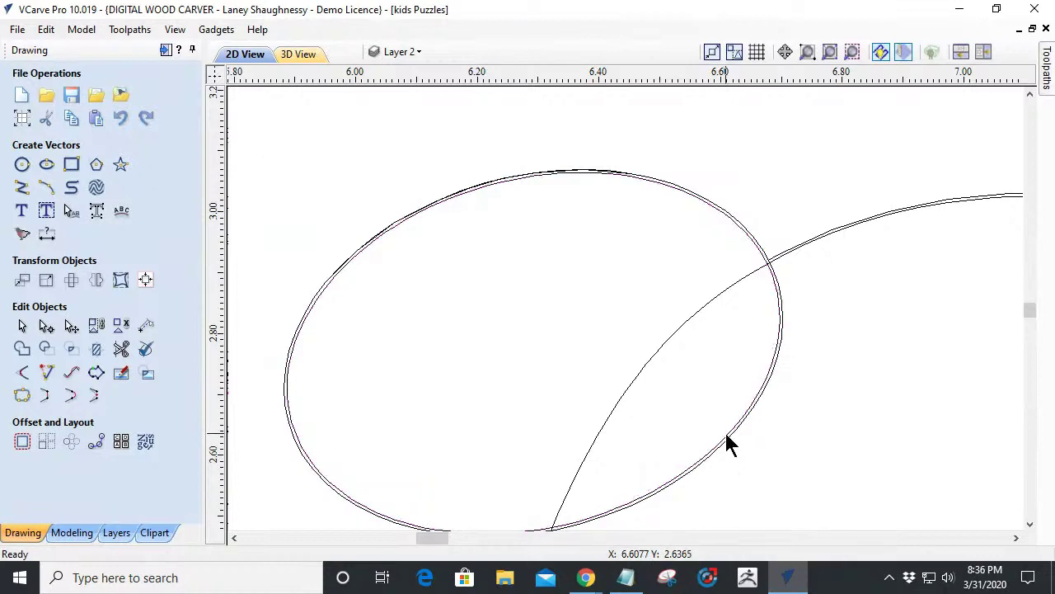
# Delete the original outer knob ellipse and trim the overlapping segments so the inset knob merges with the front-leg outline.
pyautogui.click(728, 439)
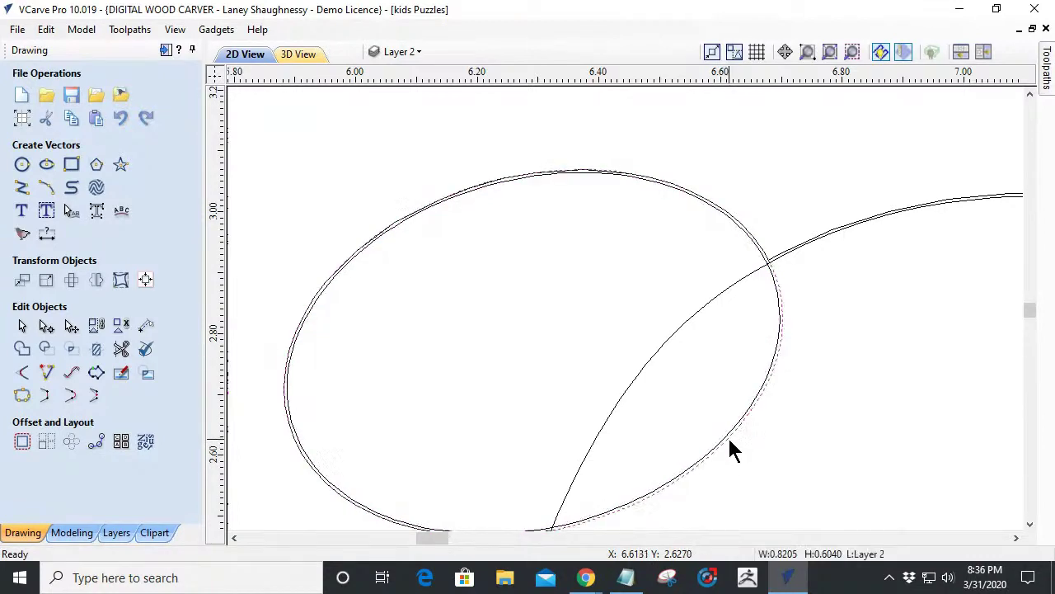
pyautogui.press('Escape')
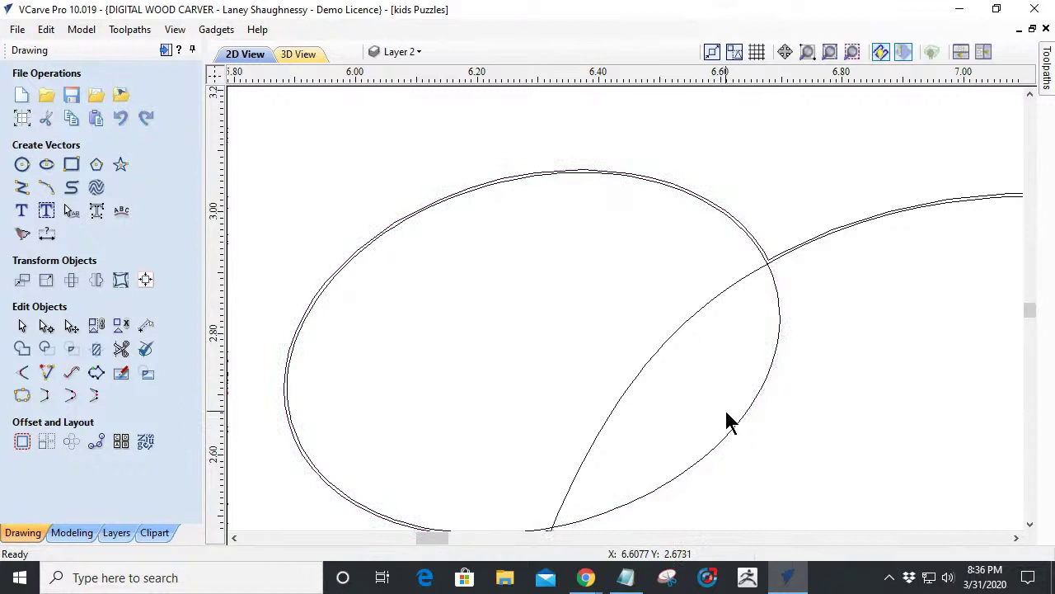
pyautogui.scroll(-1, 668, 348)
pyautogui.scroll(-2, 668, 344)
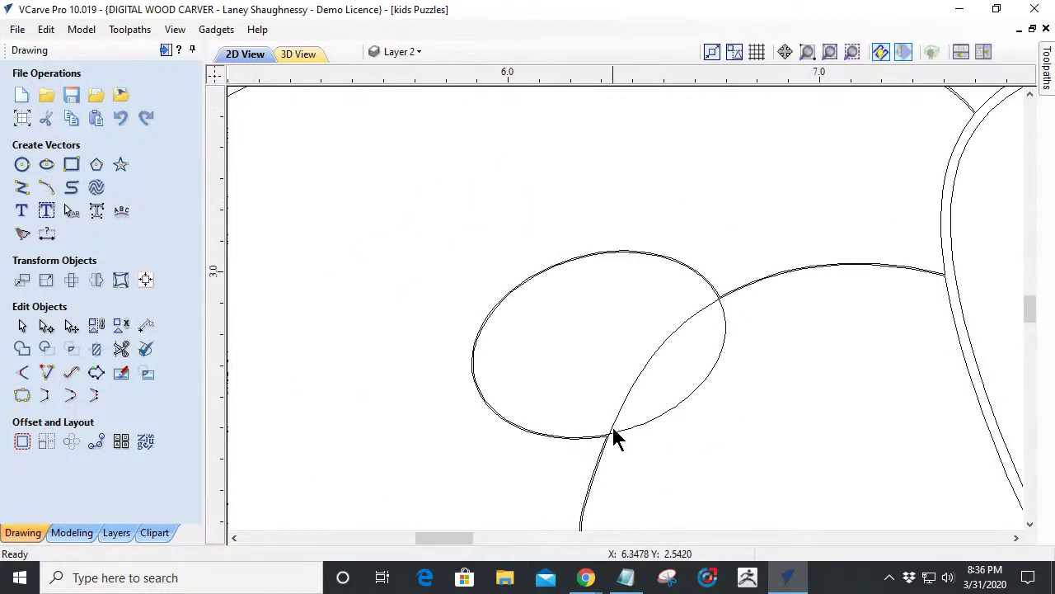
pyautogui.click(121, 349)
pyautogui.click(702, 392)
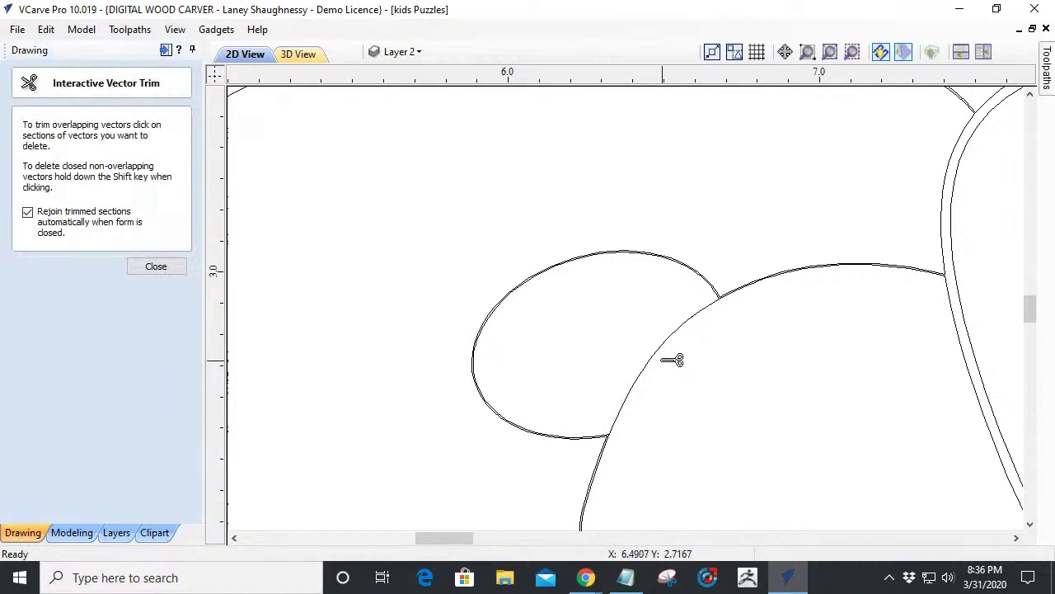
pyautogui.click(666, 355)
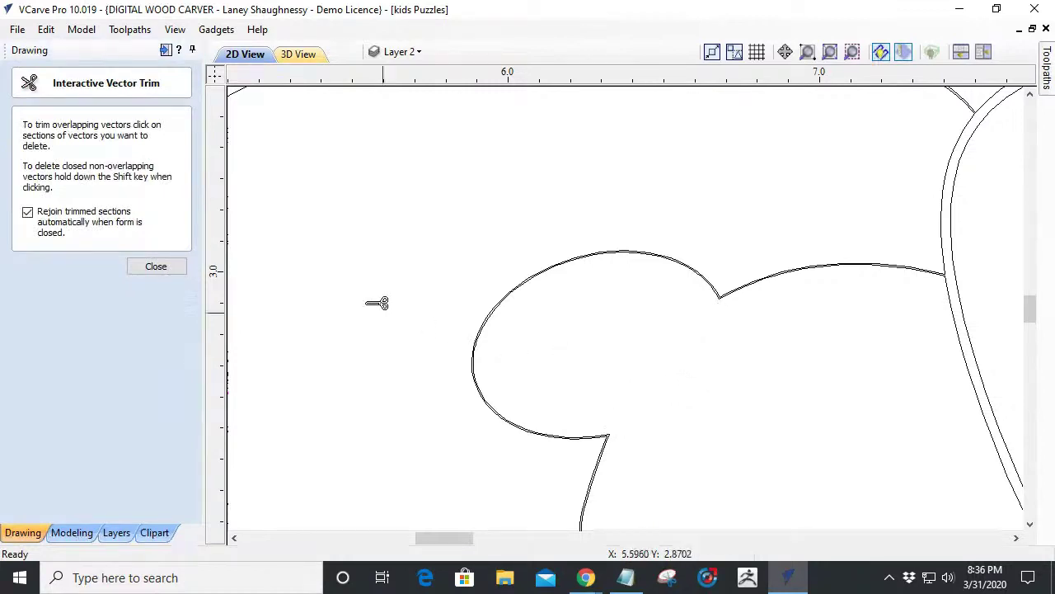
pyautogui.click(169, 266)
# Move the front-leg piece with its knob out of the bunny to the blank area in front of the chest.
pyautogui.scroll(6, 610, 499)
pyautogui.scroll(4, 588, 300)
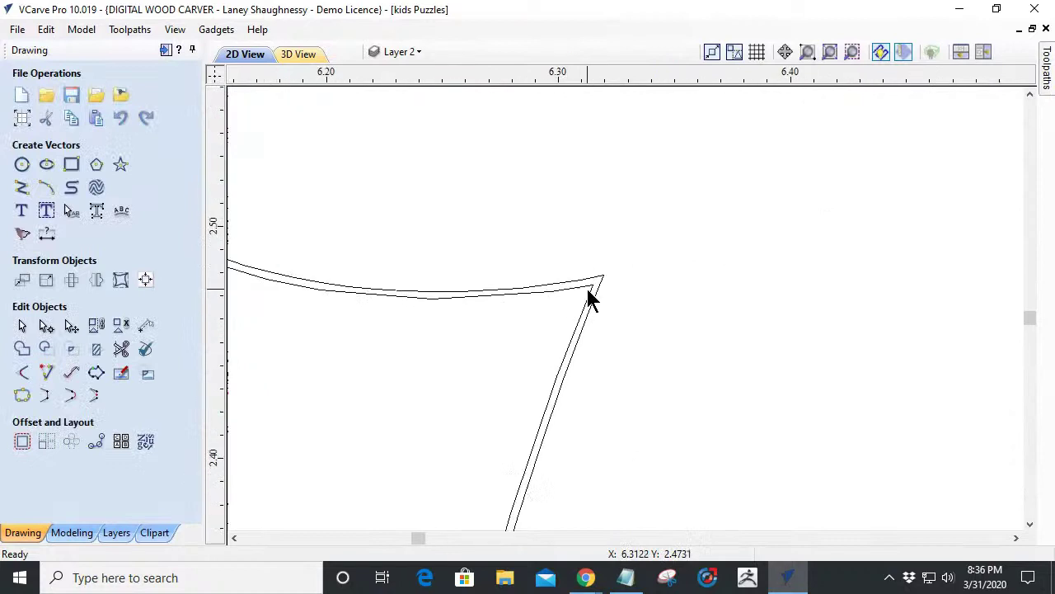
pyautogui.scroll(1, 588, 301)
pyautogui.scroll(-8, 590, 300)
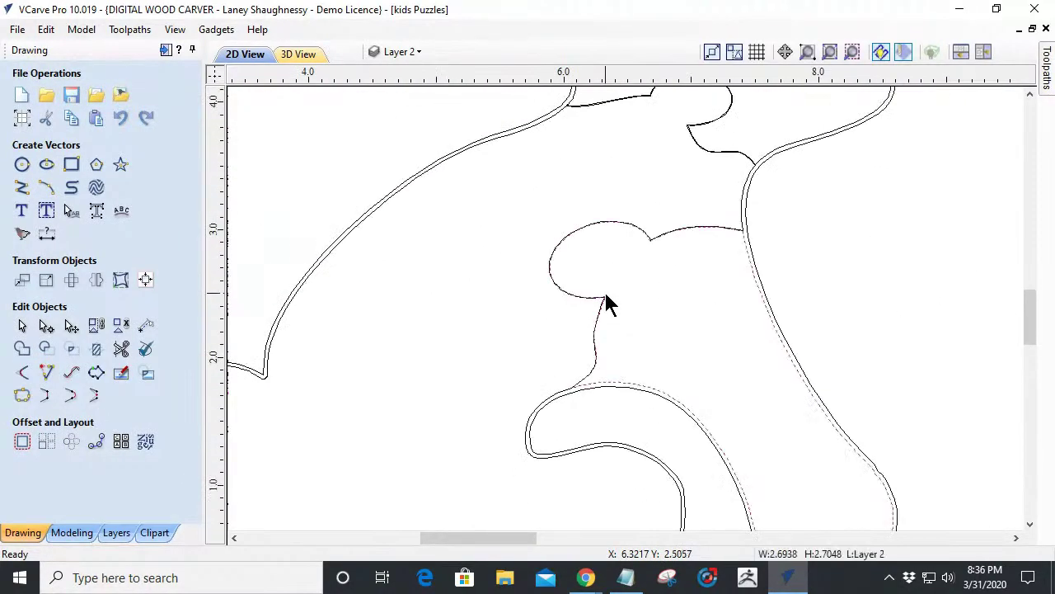
pyautogui.click(604, 297)
pyautogui.moveTo(604, 297)
pyautogui.mouseDown()
pyautogui.moveTo(1009, 207)
pyautogui.moveTo(896, 229)
pyautogui.mouseUp()
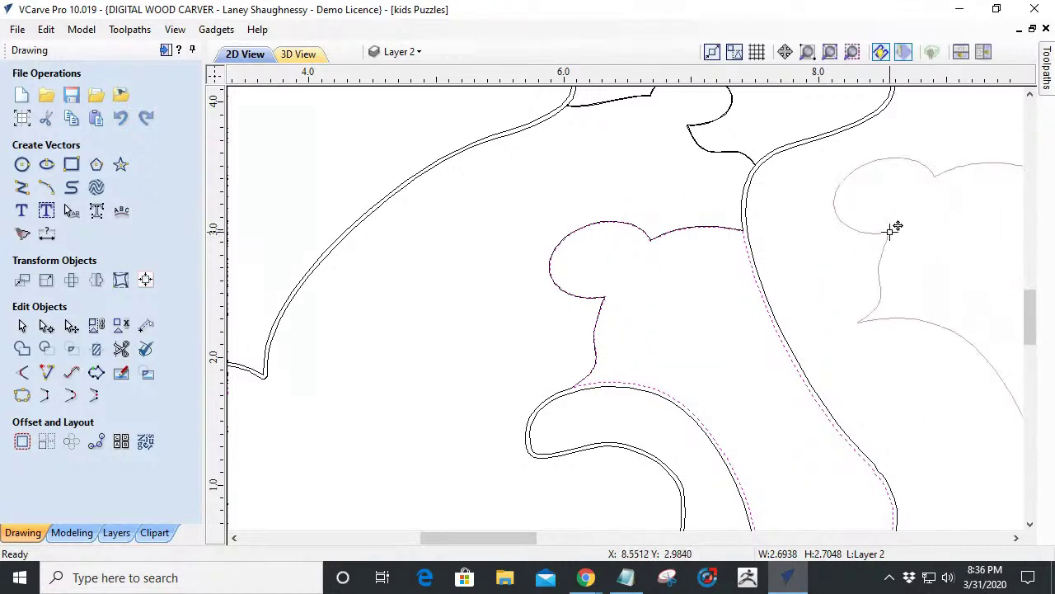
pyautogui.scroll(-5, 872, 304)
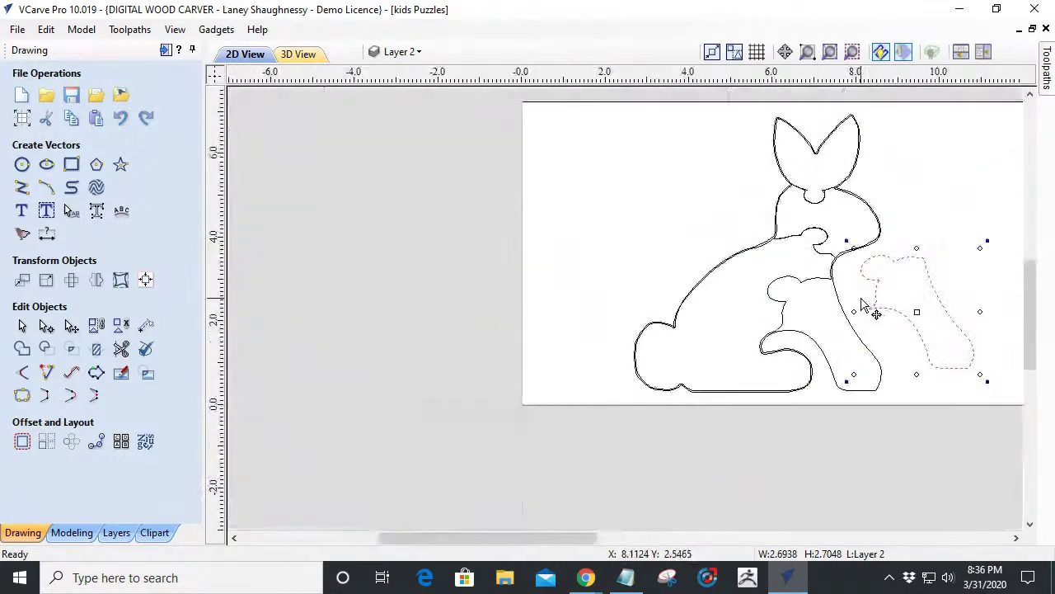
# Move the head piece out of the bunny to the blank area in front of the face.
pyautogui.click(822, 235)
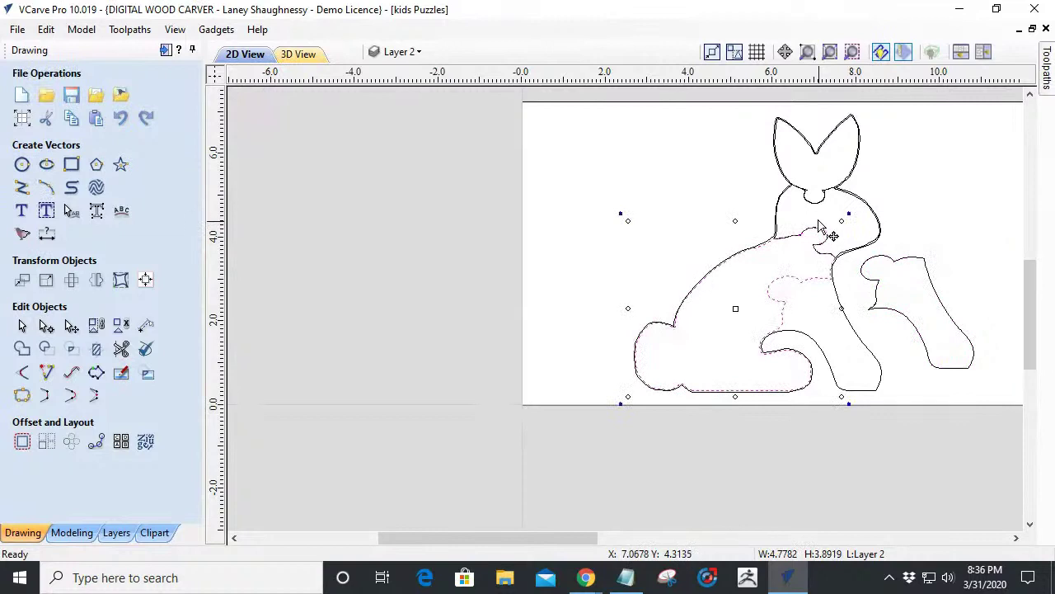
pyautogui.click(813, 209)
pyautogui.click(812, 202)
pyautogui.moveTo(812, 202); pyautogui.dragTo(958, 170)
# Move the ears piece to the blank area above the bunny's back and shift the head piece fully inside the board.
pyautogui.click(820, 205)
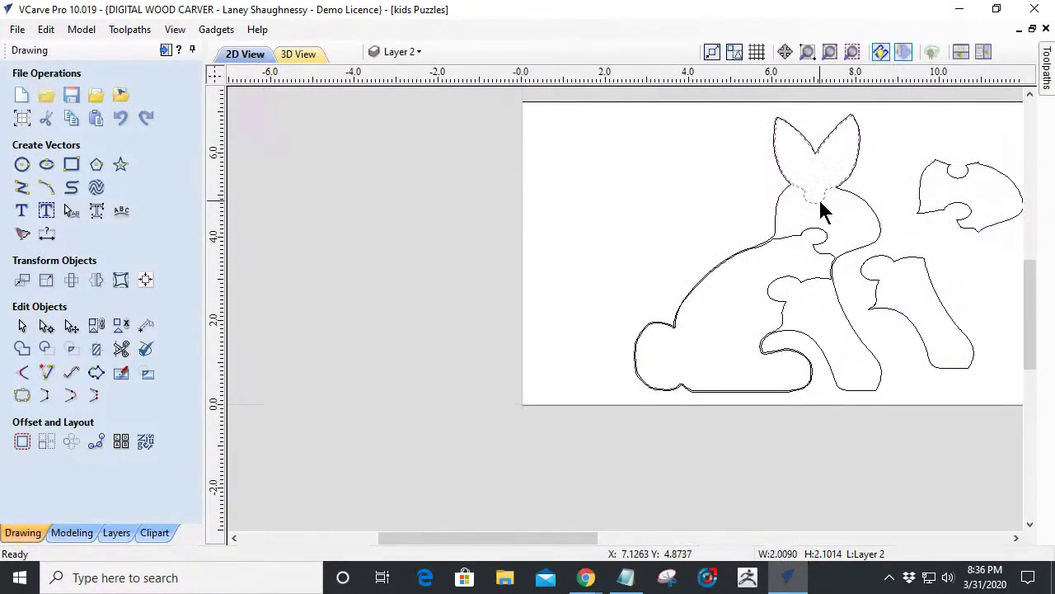
pyautogui.moveTo(817, 205); pyautogui.dragTo(666, 216)
pyautogui.scroll(-3, 740, 321)
pyautogui.scroll(3, 709, 284)
pyautogui.click(946, 280)
pyautogui.moveTo(948, 266); pyautogui.dragTo(935, 261)
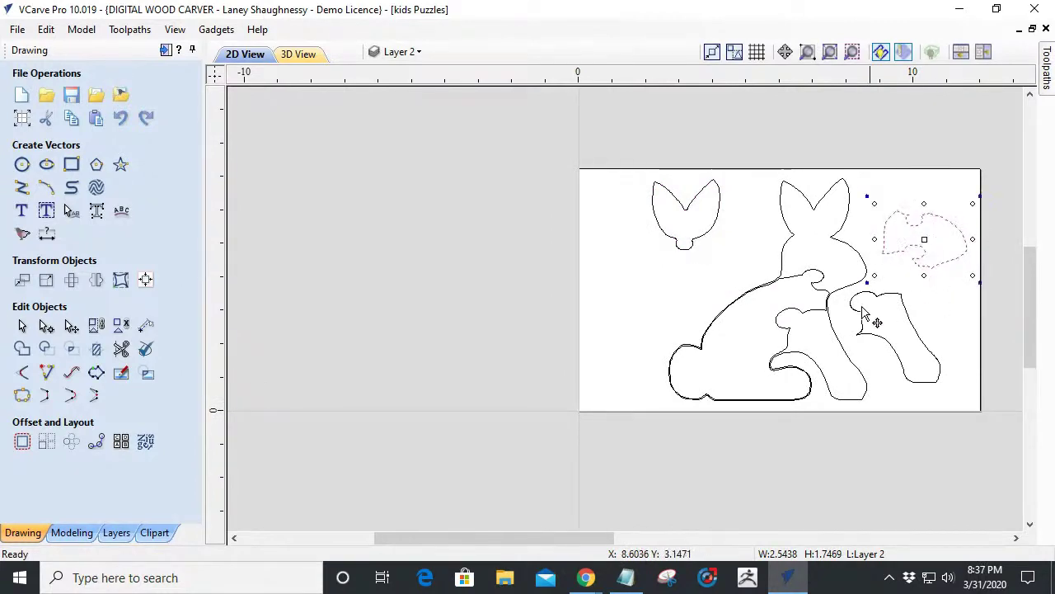
# Examine the clearance around the bunny's body and compare it with the bear, elephant and small bunny puzzles beside the board.
pyautogui.scroll(4, 857, 279)
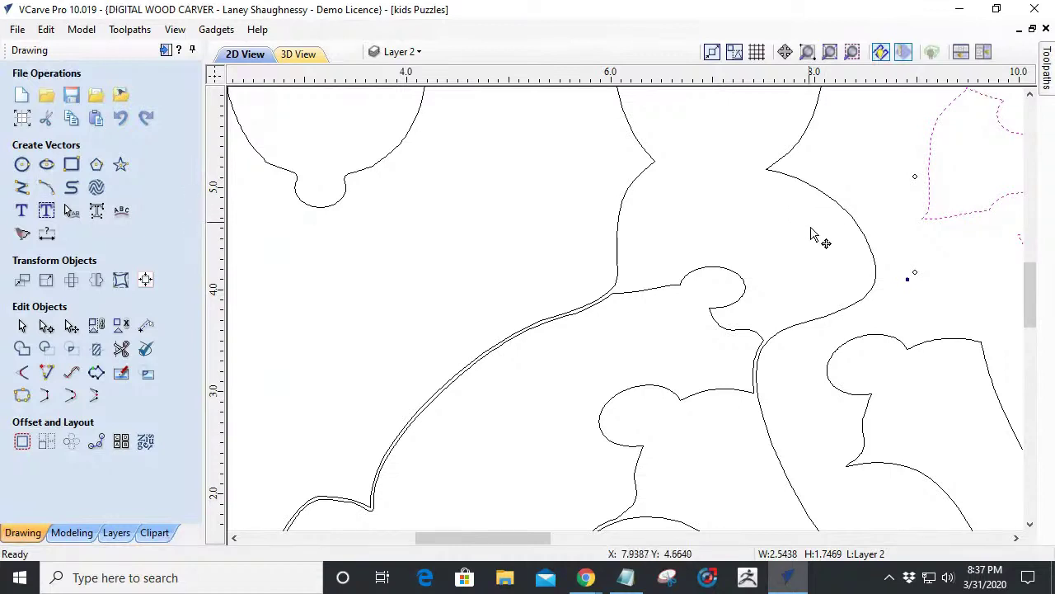
pyautogui.scroll(-3, 760, 256)
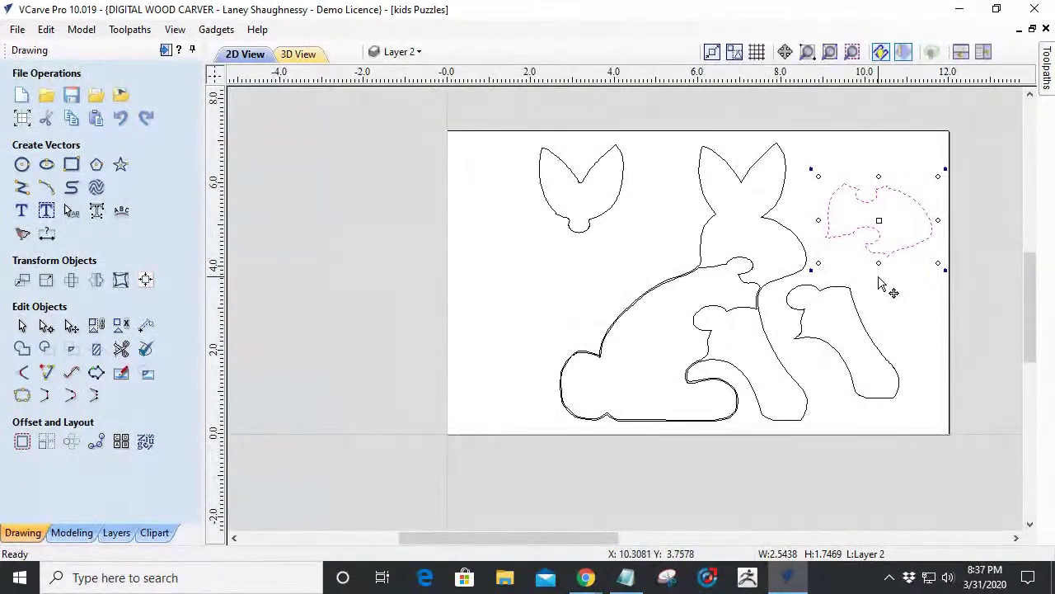
pyautogui.scroll(2, 595, 199)
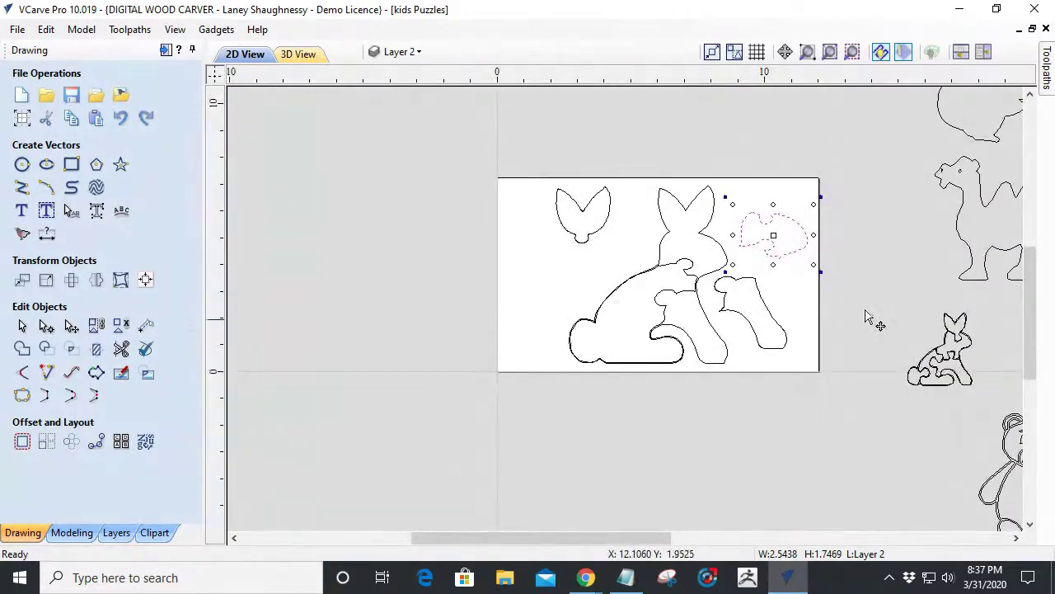
pyautogui.scroll(-1, 573, 302)
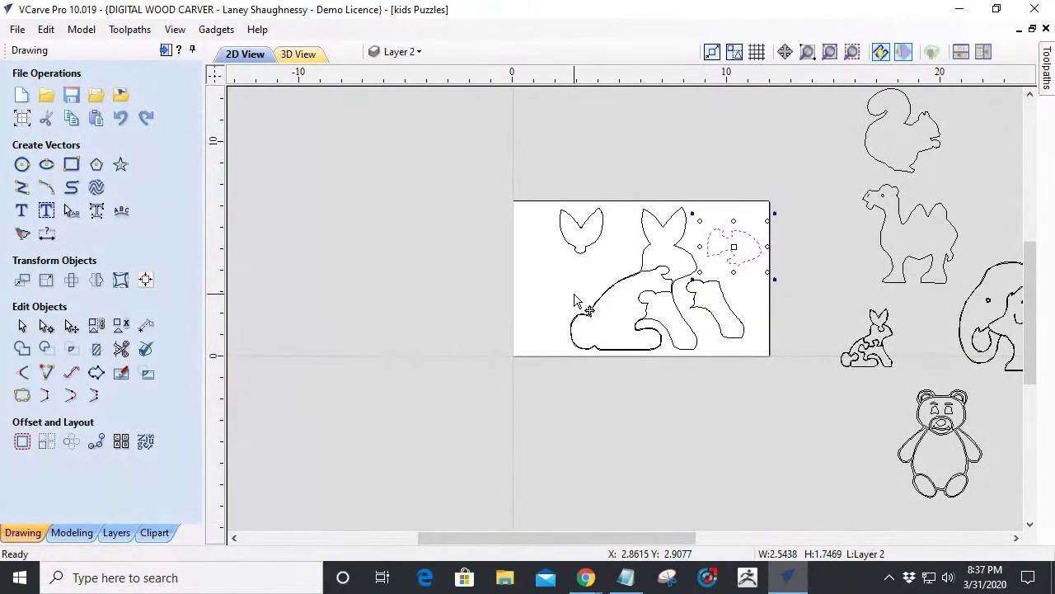
pyautogui.scroll(3, 944, 466)
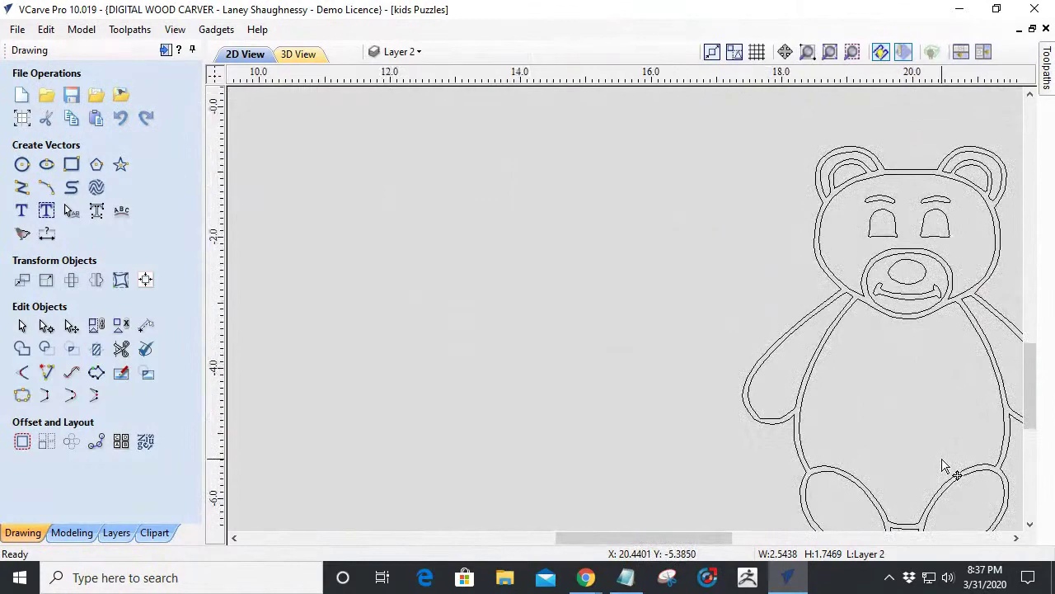
pyautogui.scroll(-3, 944, 466)
pyautogui.scroll(5, 1018, 371)
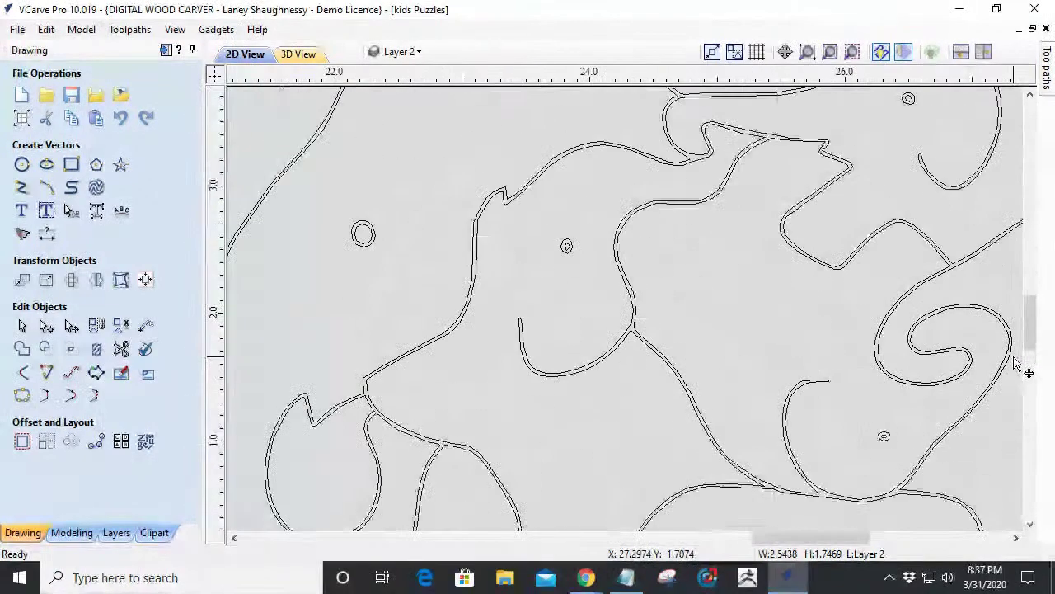
pyautogui.scroll(-2, 1017, 367)
pyautogui.scroll(-3, 1017, 367)
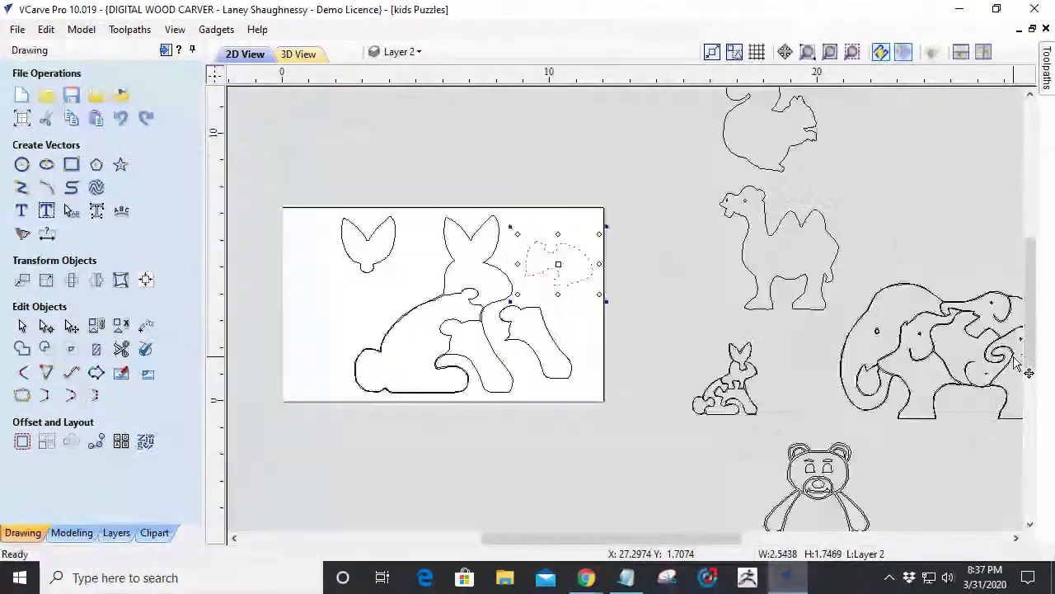
pyautogui.scroll(-2, 934, 395)
pyautogui.scroll(2, 636, 363)
pyautogui.scroll(2, 770, 439)
pyautogui.scroll(1, 770, 440)
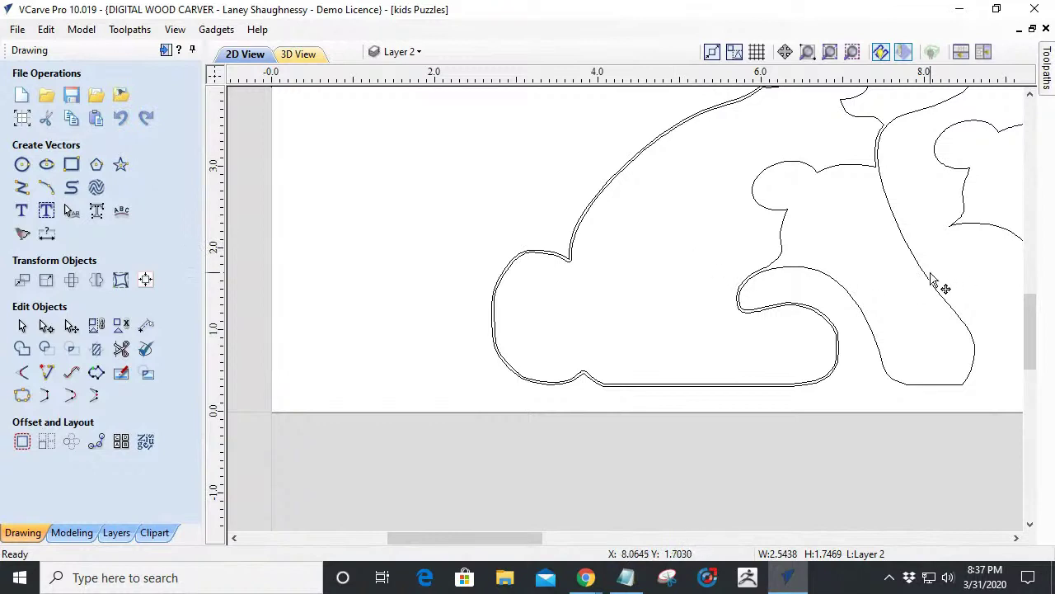
pyautogui.scroll(-2, 794, 323)
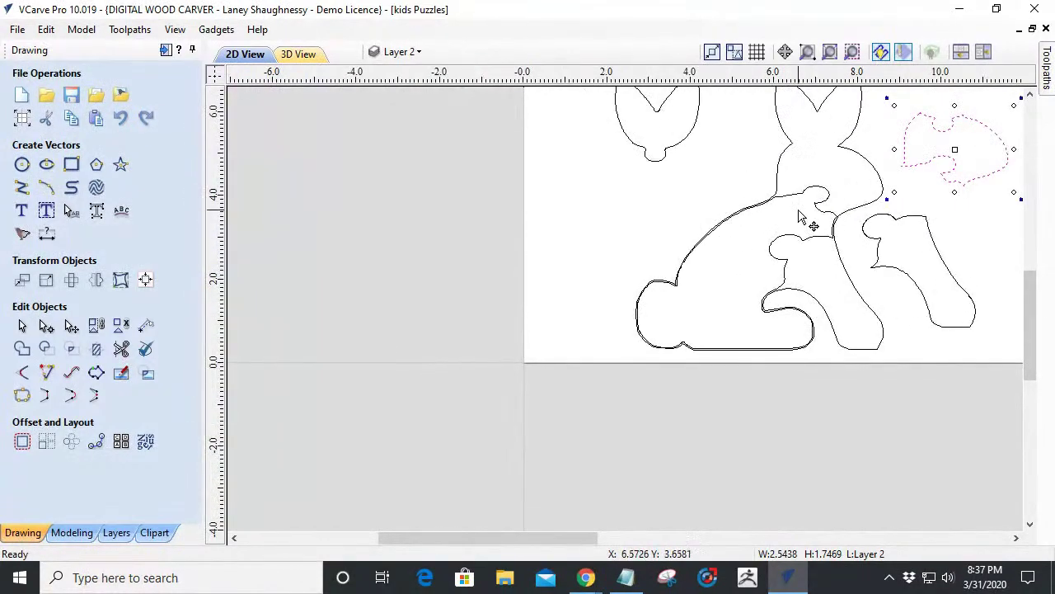
pyautogui.scroll(2, 800, 216)
pyautogui.scroll(-2, 799, 216)
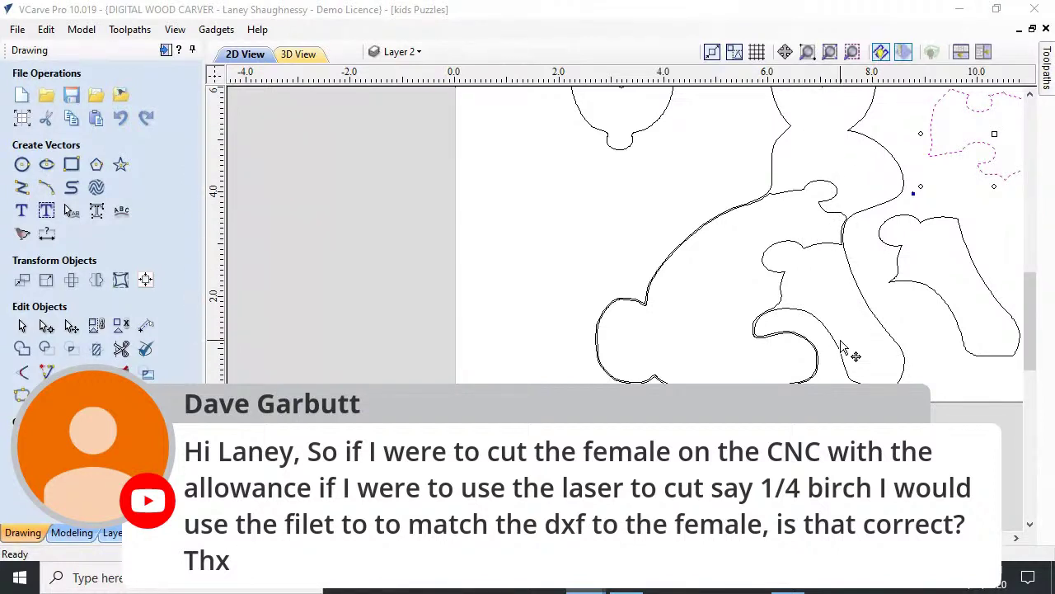
# Examine the separated front-leg piece against the bunny's outer outline, selecting each to compare how they fit.
pyautogui.click(892, 248)
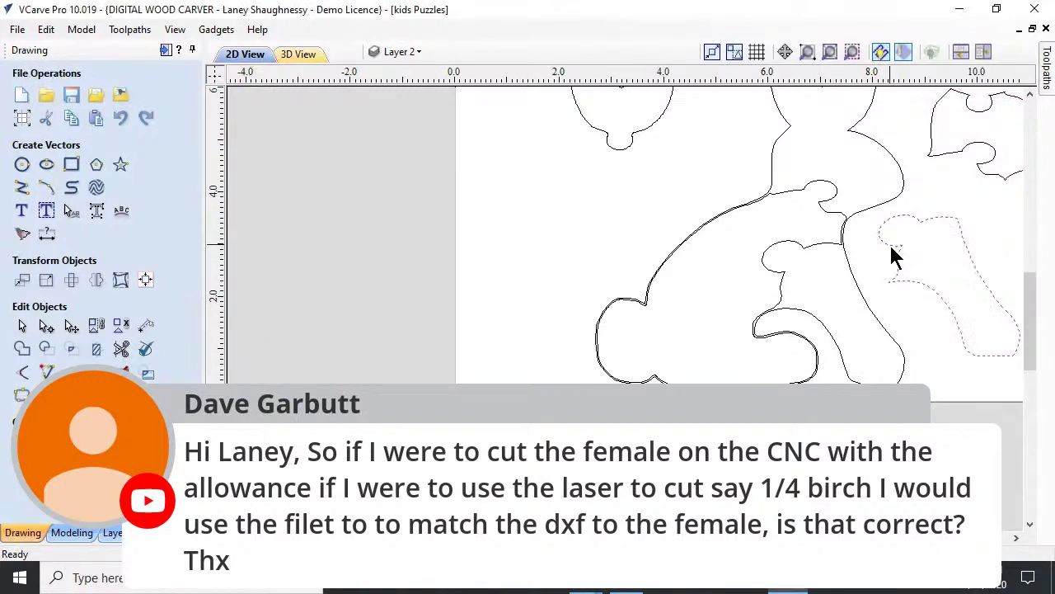
pyautogui.scroll(3, 895, 256)
pyautogui.scroll(1, 894, 255)
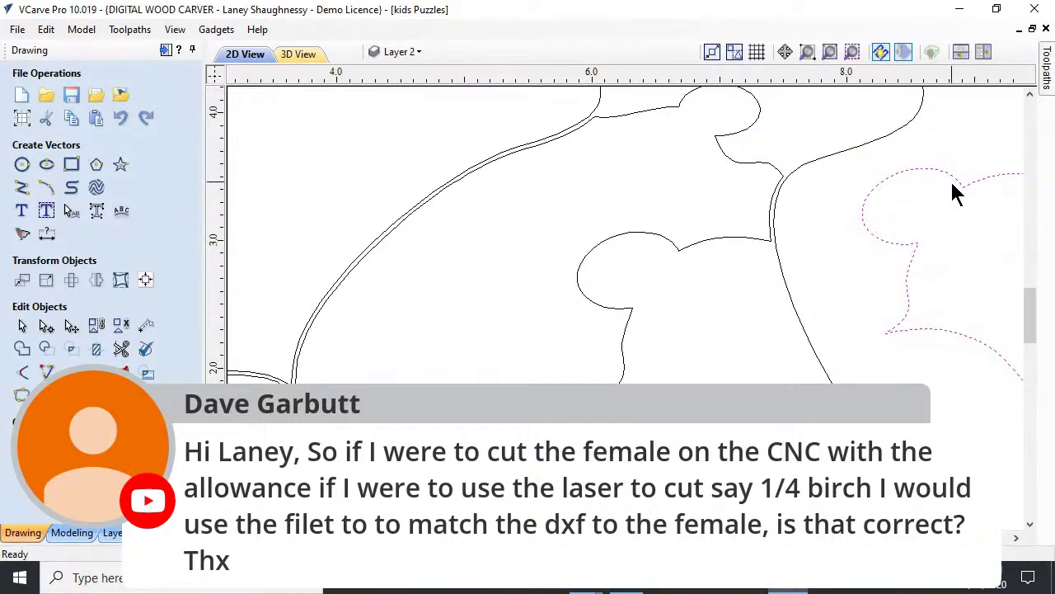
pyautogui.scroll(-4, 773, 345)
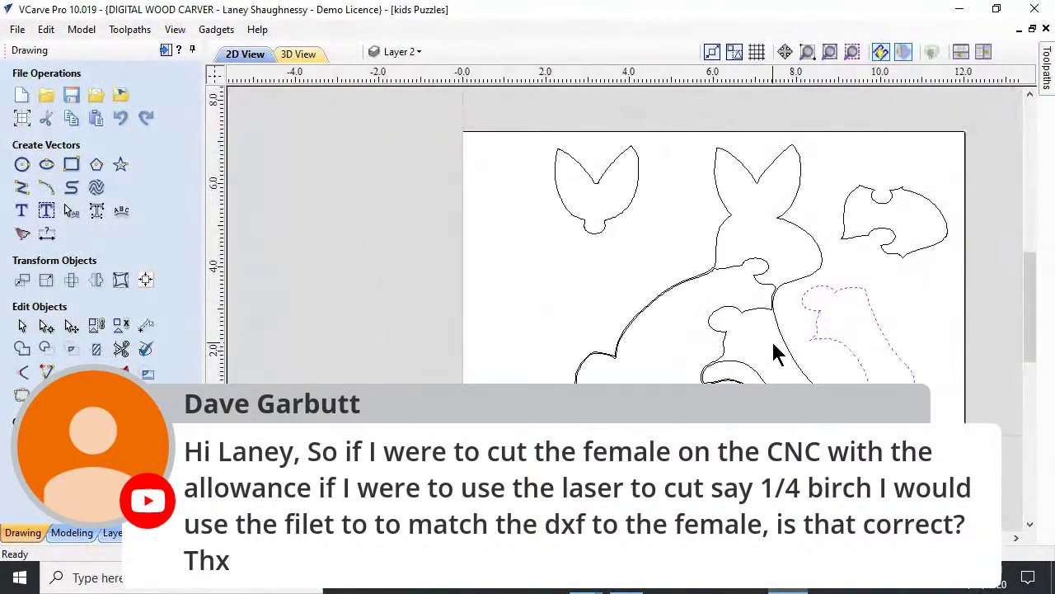
pyautogui.click(816, 278)
pyautogui.click(816, 279)
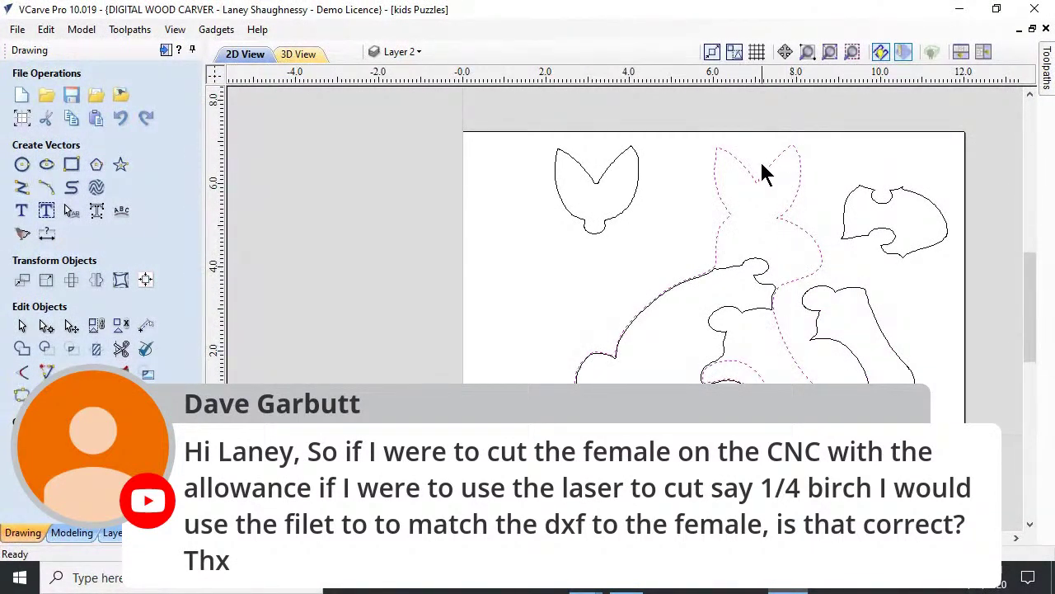
pyautogui.scroll(2, 729, 233)
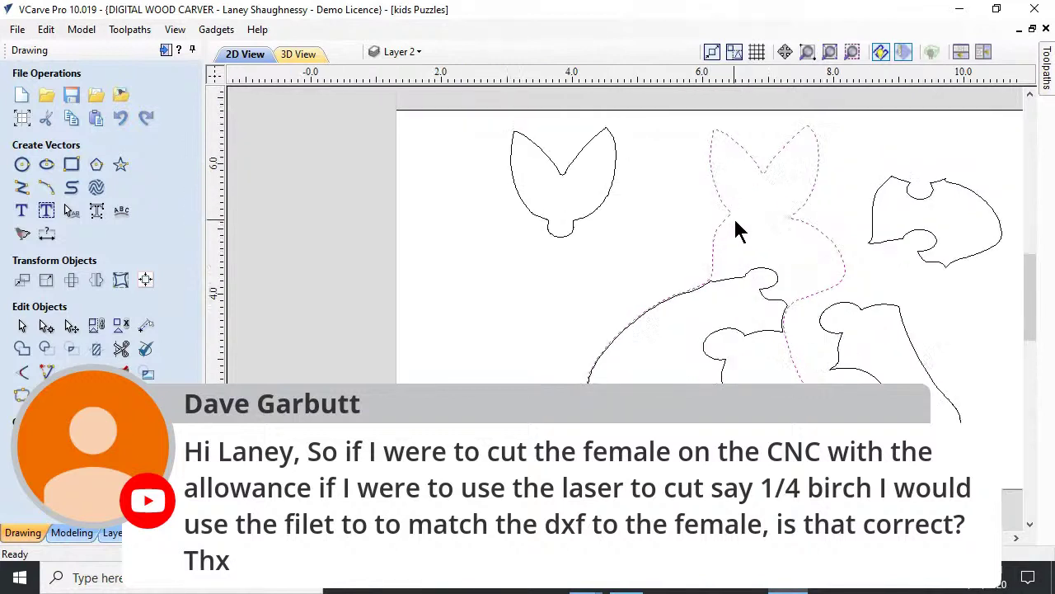
pyautogui.scroll(1, 736, 224)
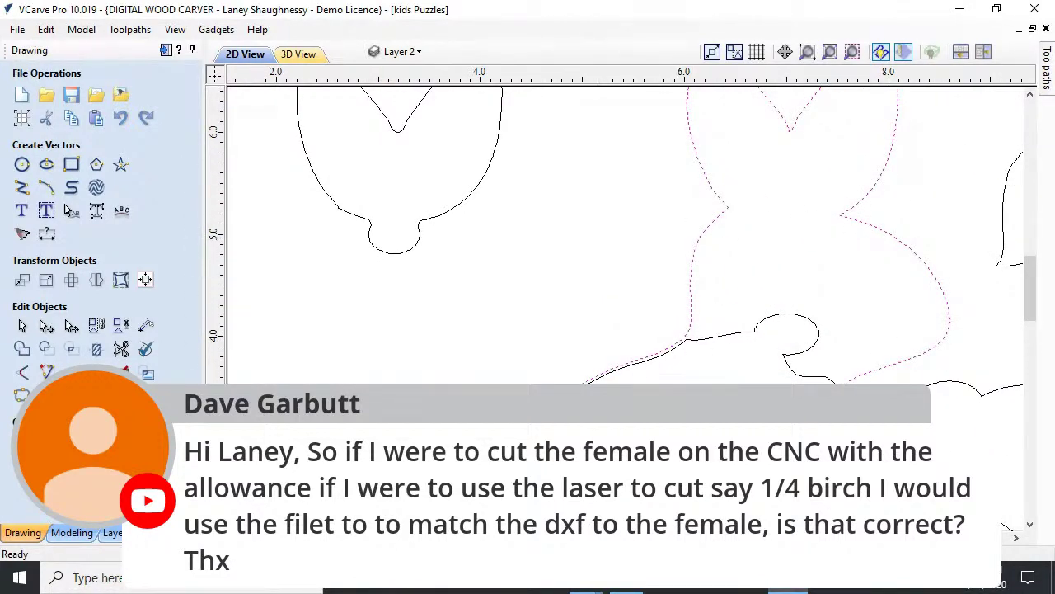
pyautogui.scroll(-2, 760, 348)
pyautogui.scroll(-1, 759, 339)
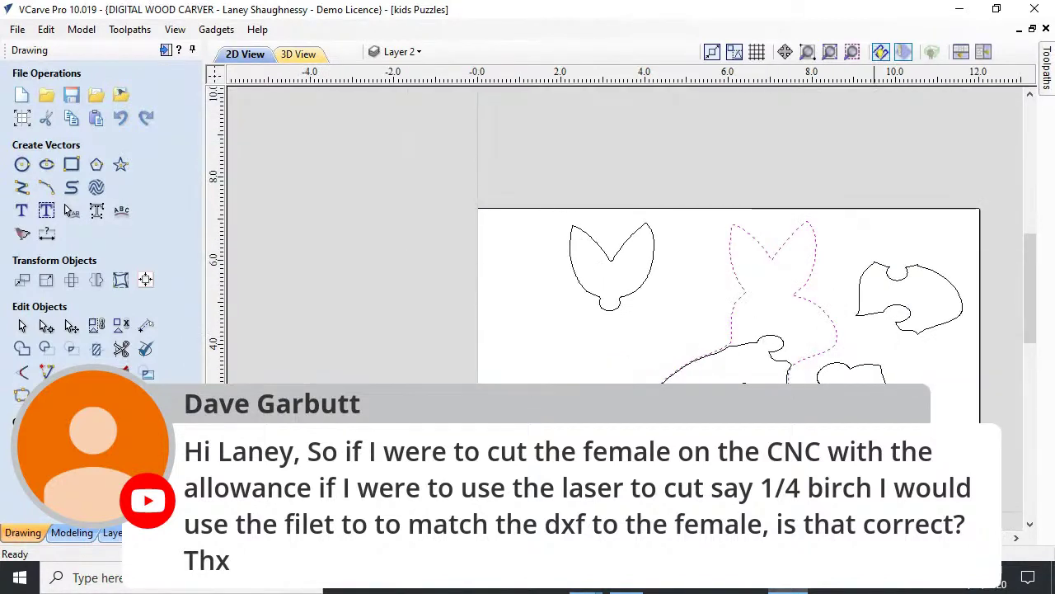
# Inspect the sharp corners of the head piece's knob socket and the ear tips of the bunny outline up close.
pyautogui.click(877, 394)
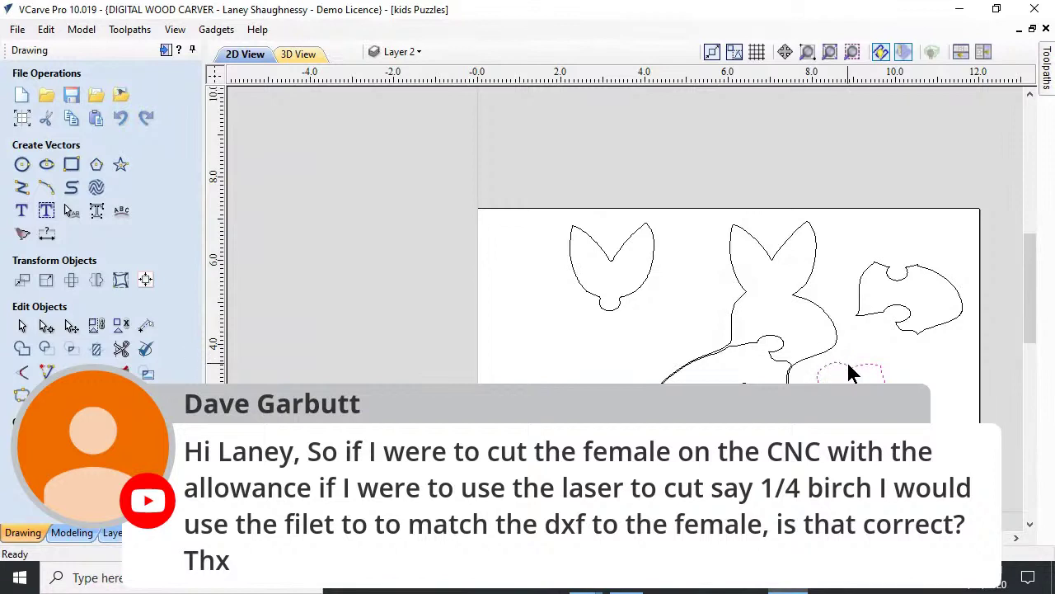
pyautogui.scroll(5, 878, 367)
pyautogui.scroll(2, 855, 373)
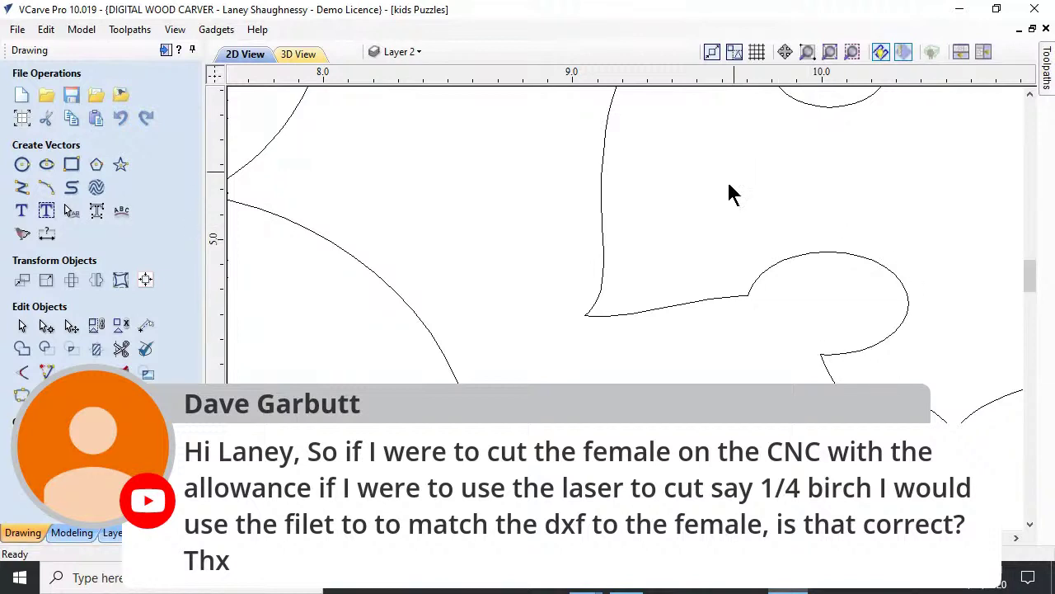
pyautogui.scroll(-2, 705, 321)
pyautogui.scroll(-4, 724, 342)
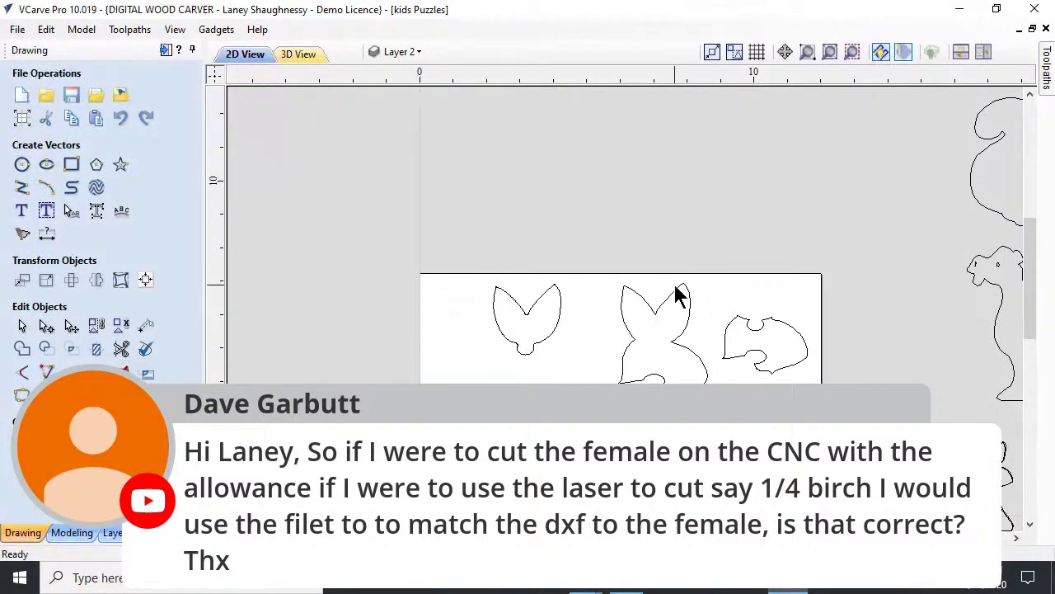
pyautogui.scroll(3, 614, 297)
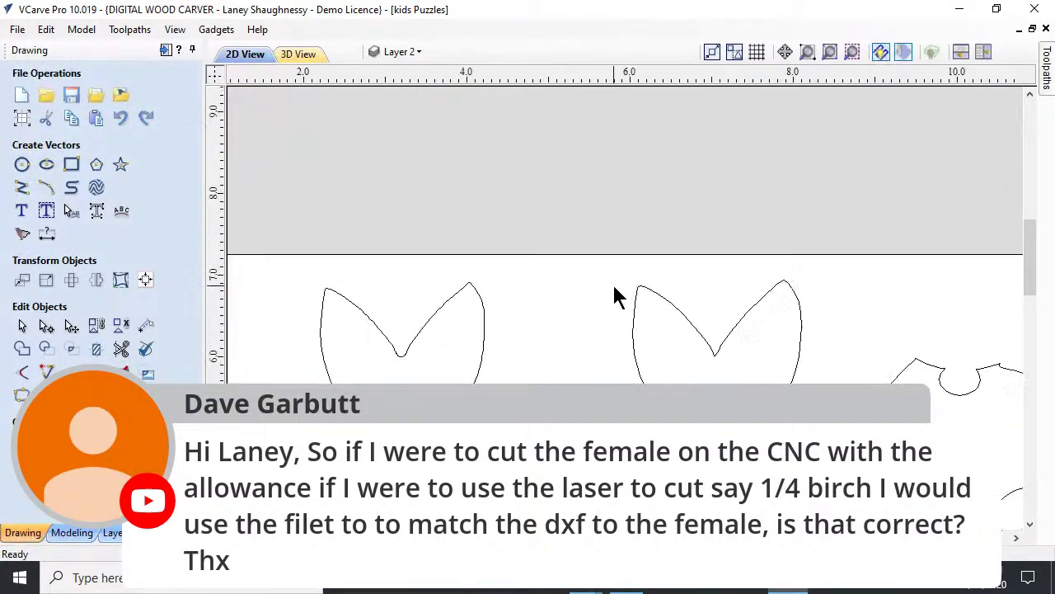
pyautogui.scroll(2, 614, 289)
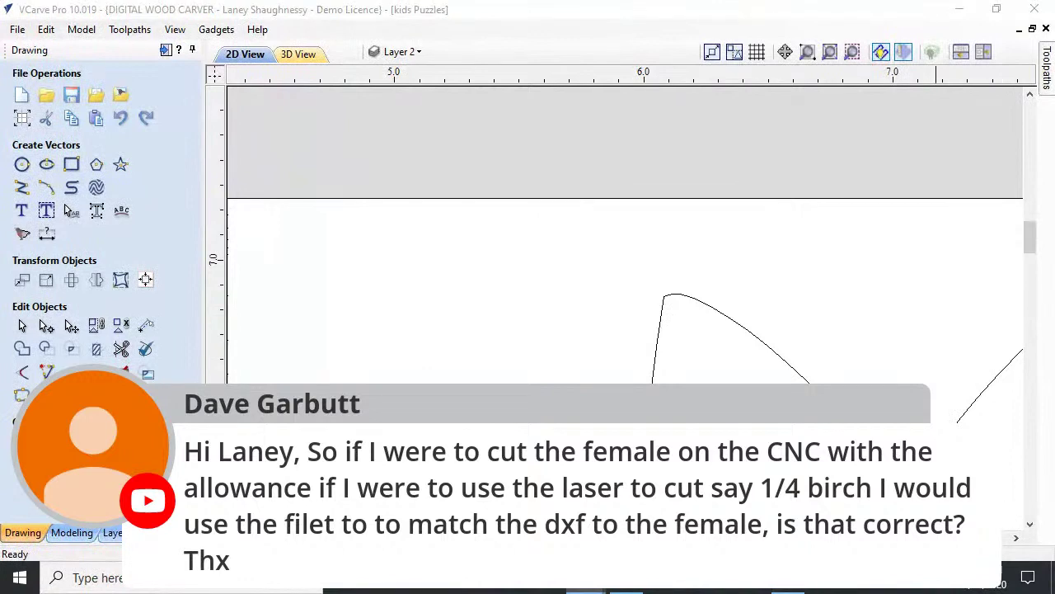
pyautogui.scroll(-2, 839, 436)
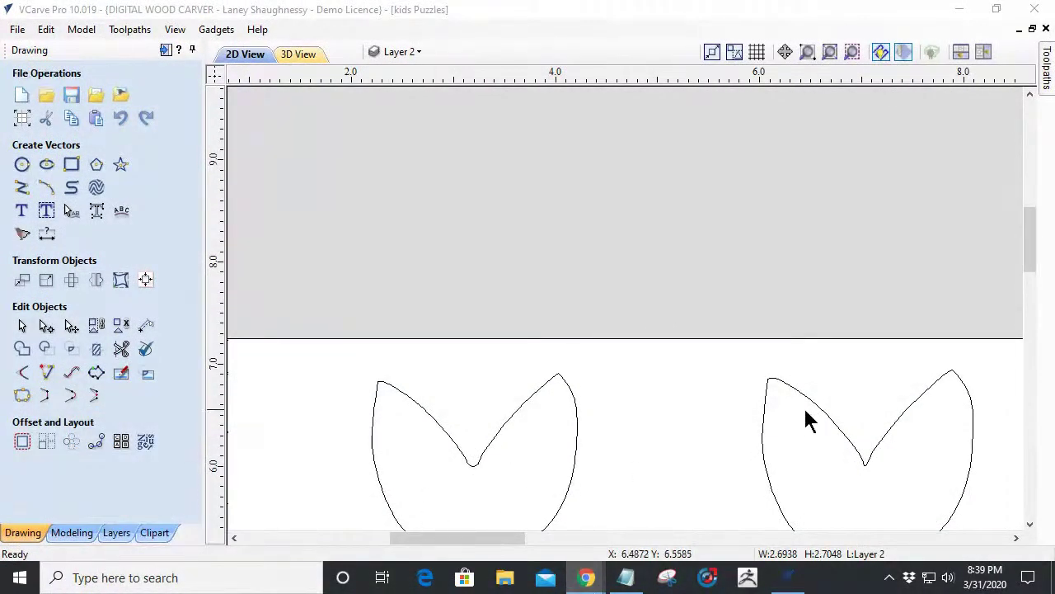
# Inspect the bunny's ear tip and neck, and the sharp knob corners on the body and the separated front-leg piece.
pyautogui.scroll(2, 813, 416)
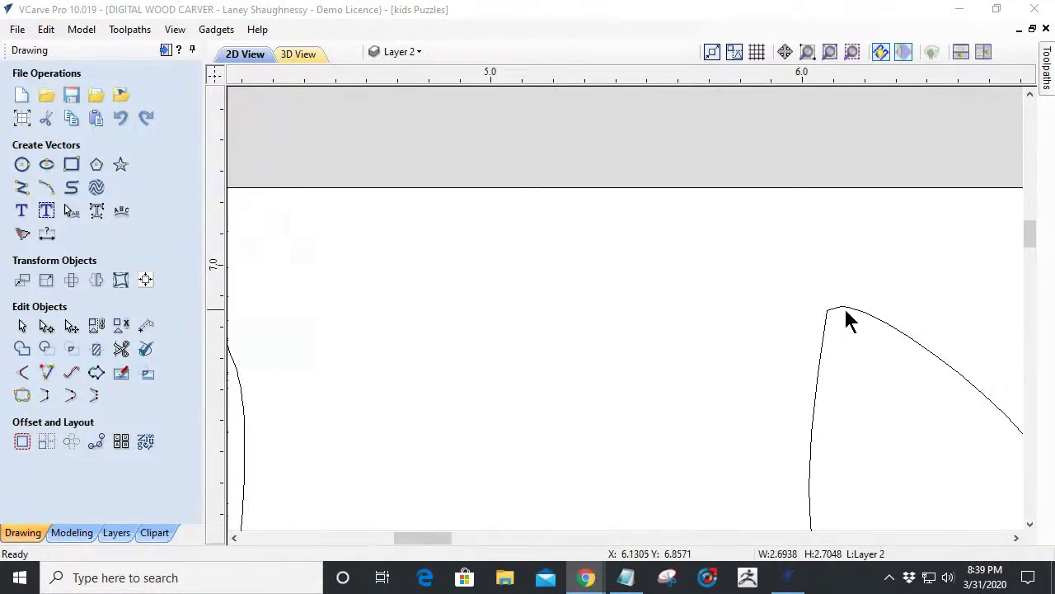
pyautogui.scroll(-5, 816, 338)
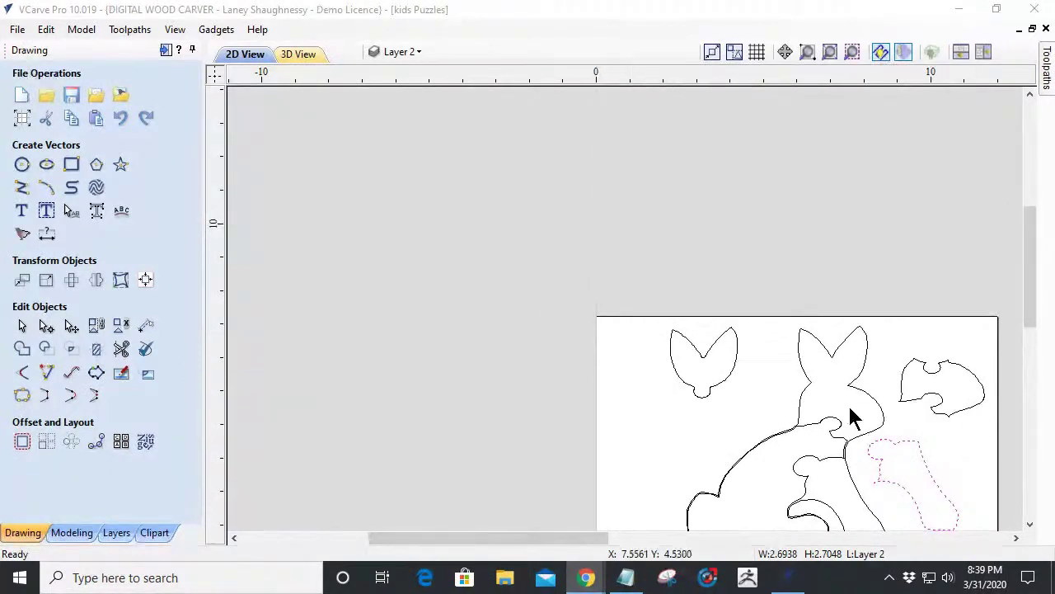
pyautogui.scroll(4, 849, 454)
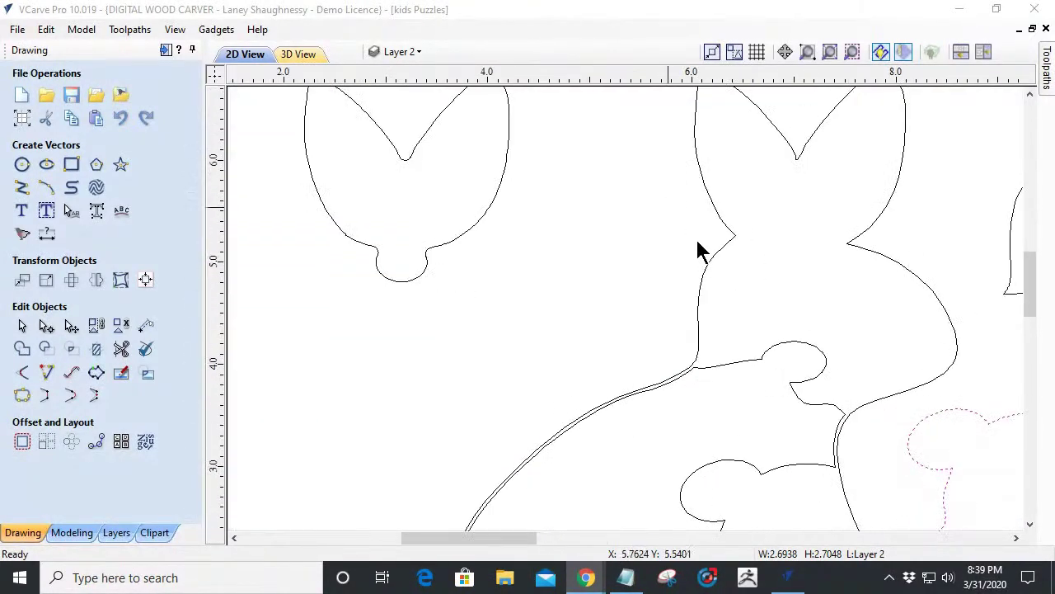
pyautogui.scroll(-4, 770, 256)
pyautogui.scroll(4, 783, 404)
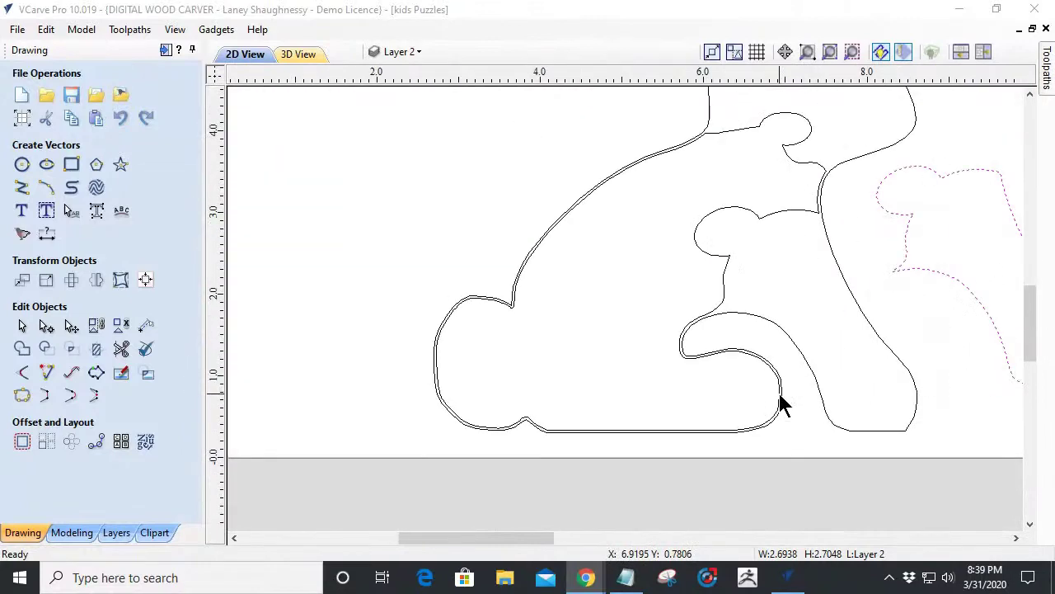
pyautogui.scroll(1, 783, 399)
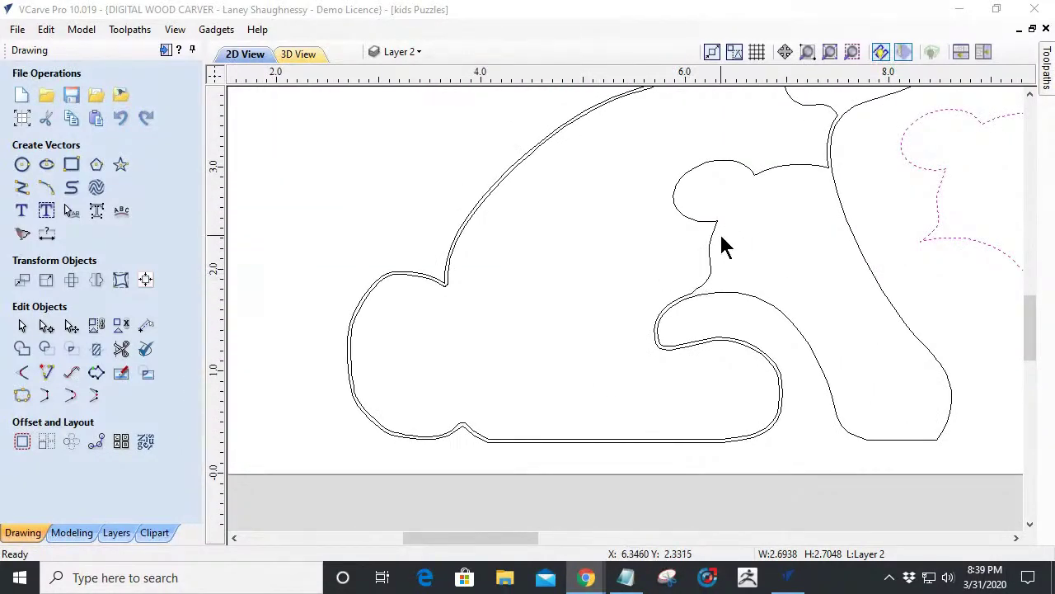
pyautogui.scroll(-2, 721, 236)
pyautogui.click(742, 198)
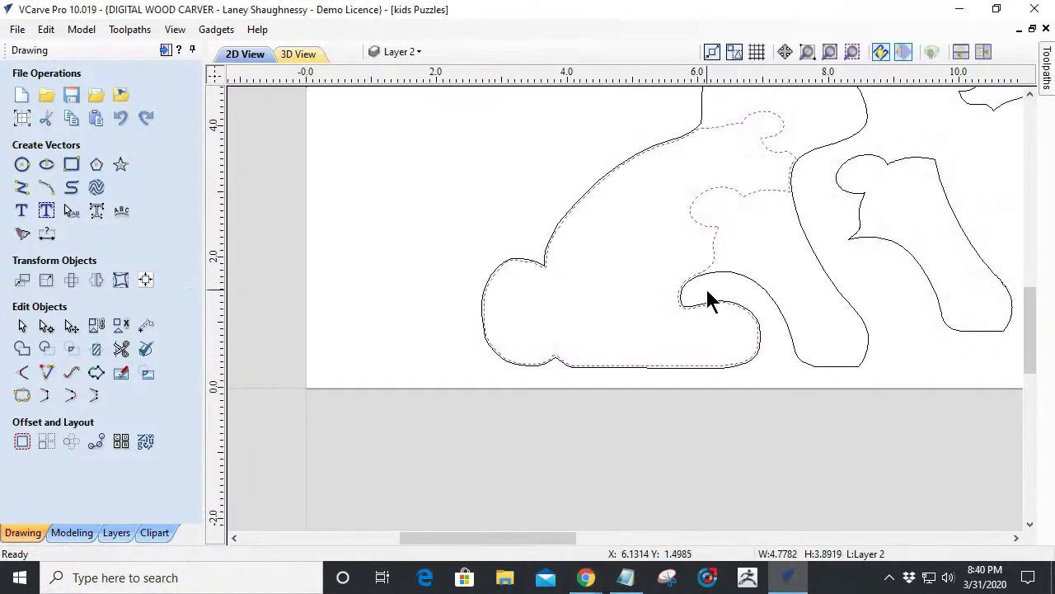
pyautogui.scroll(5, 693, 314)
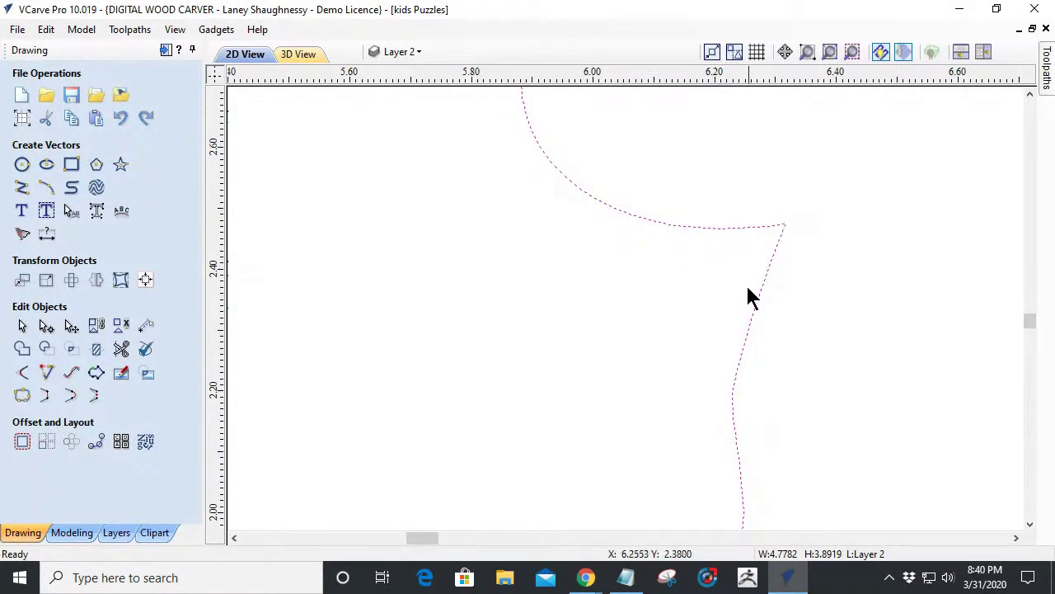
pyautogui.scroll(-5, 726, 483)
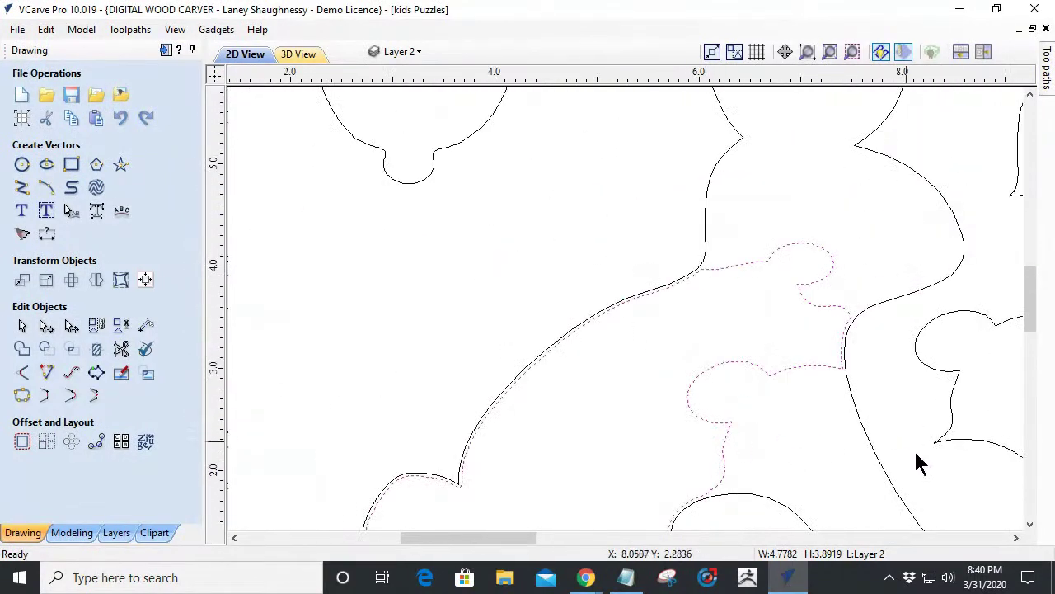
pyautogui.scroll(6, 952, 437)
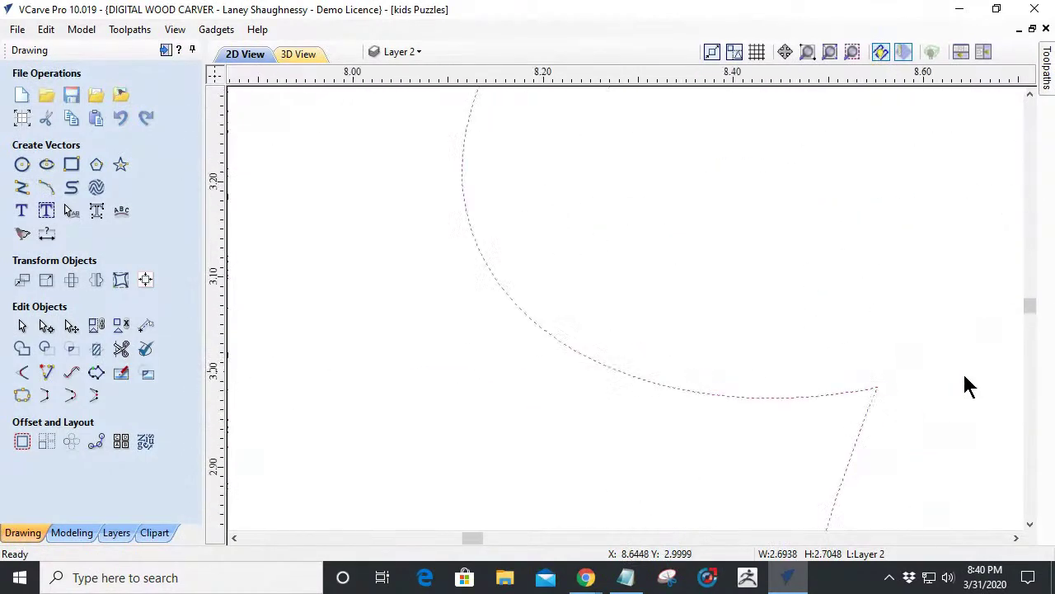
pyautogui.scroll(-8, 855, 390)
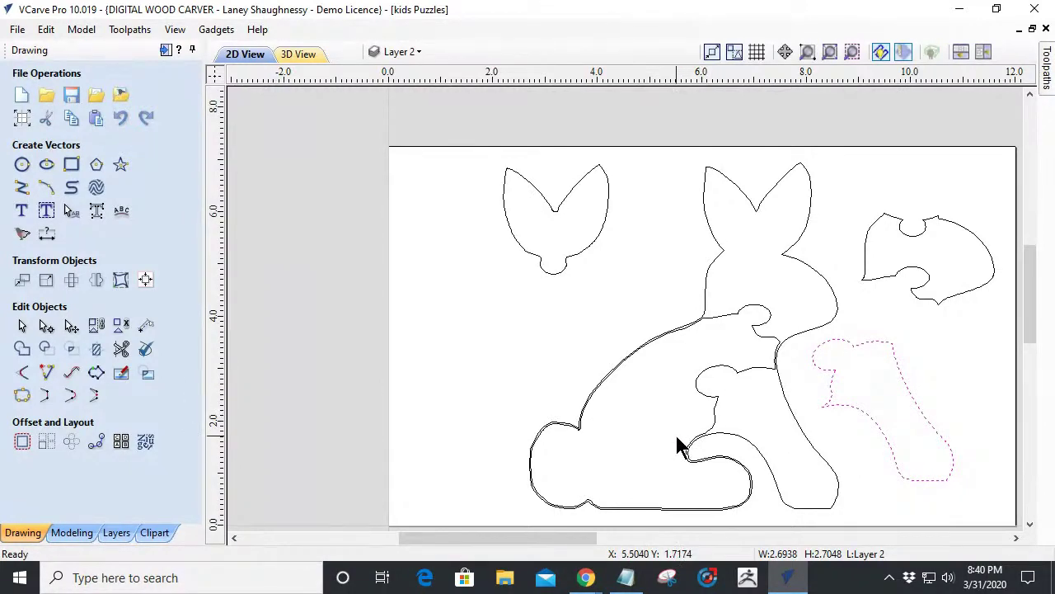
# Review the body piece's joints and the whole puzzle layout, selecting the bunny's outer outline to compare it with the pieces.
pyautogui.scroll(-2, 678, 445)
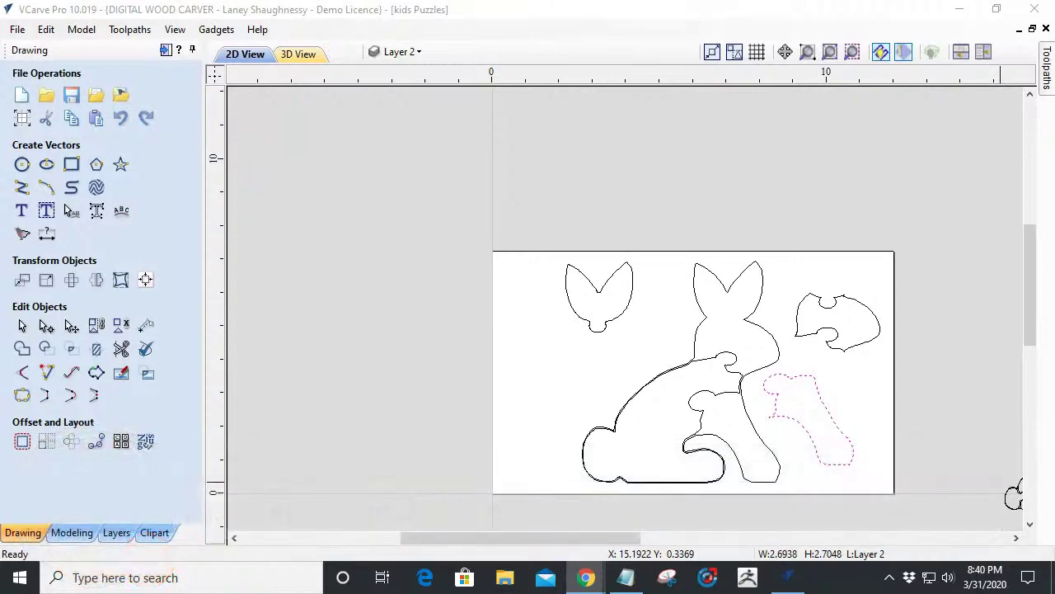
pyautogui.scroll(3, 734, 523)
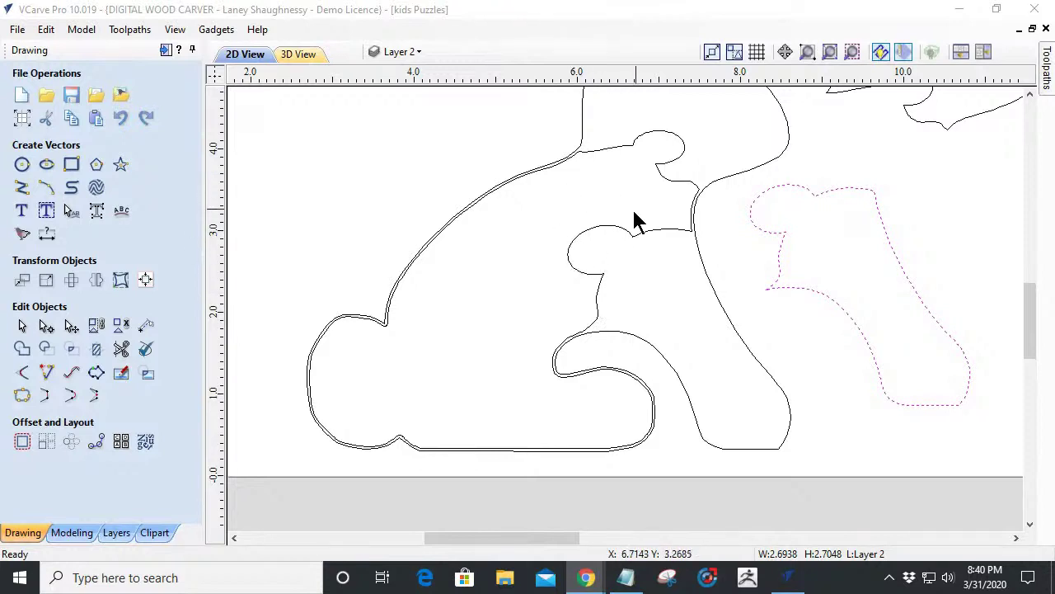
pyautogui.scroll(-3, 715, 329)
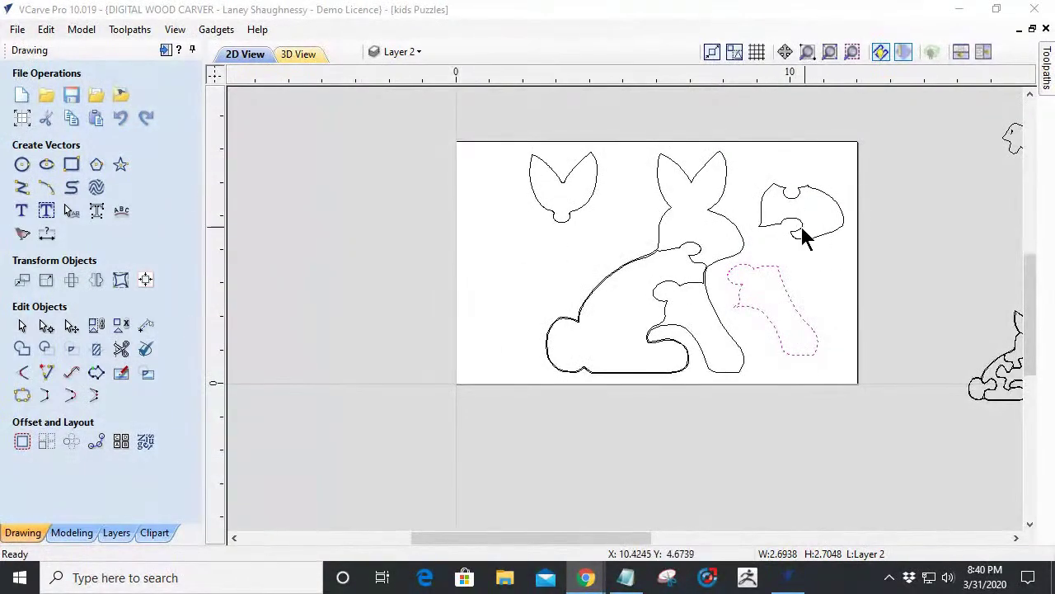
pyautogui.scroll(1, 585, 392)
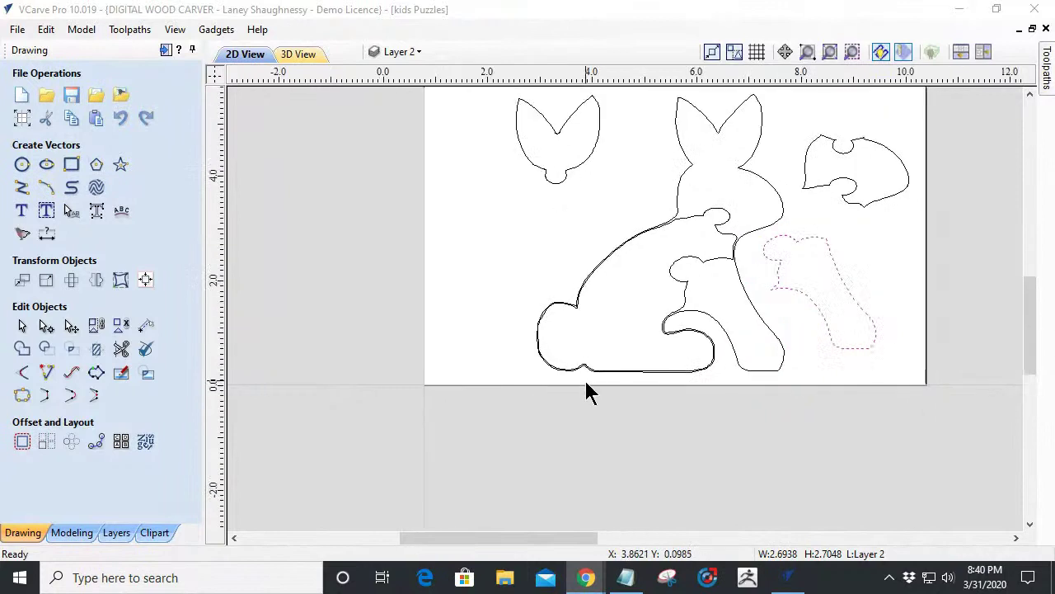
pyautogui.scroll(1, 587, 387)
pyautogui.scroll(-1, 726, 330)
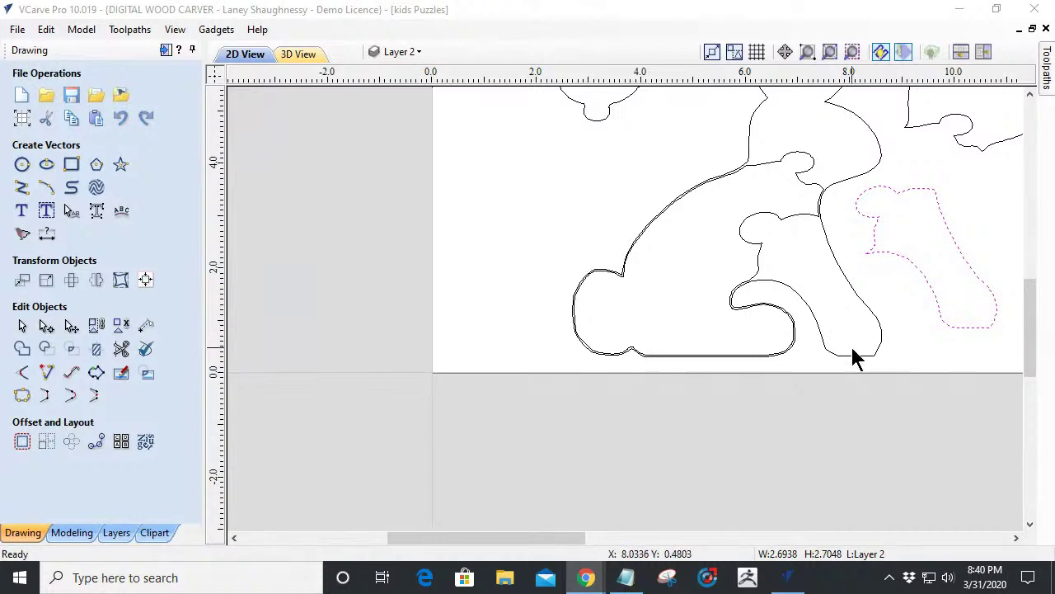
pyautogui.scroll(-2, 858, 345)
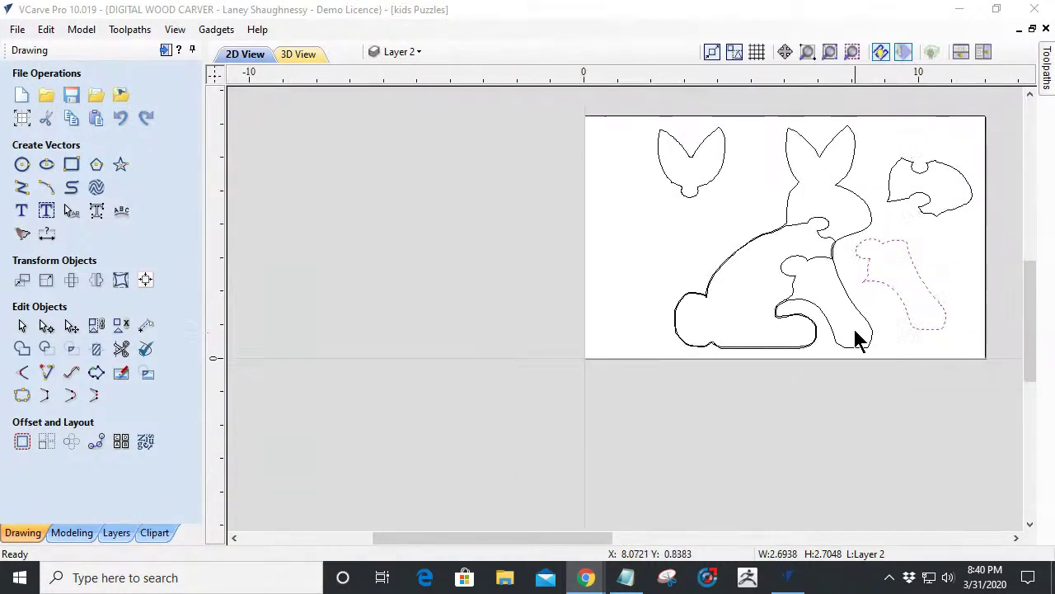
pyautogui.click(853, 191)
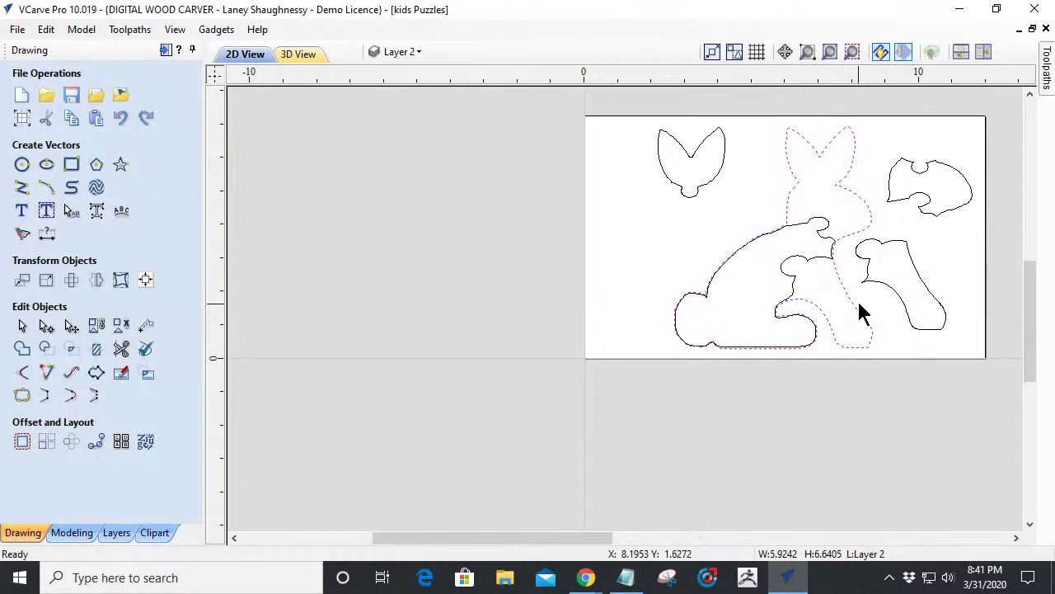
pyautogui.scroll(1, 859, 308)
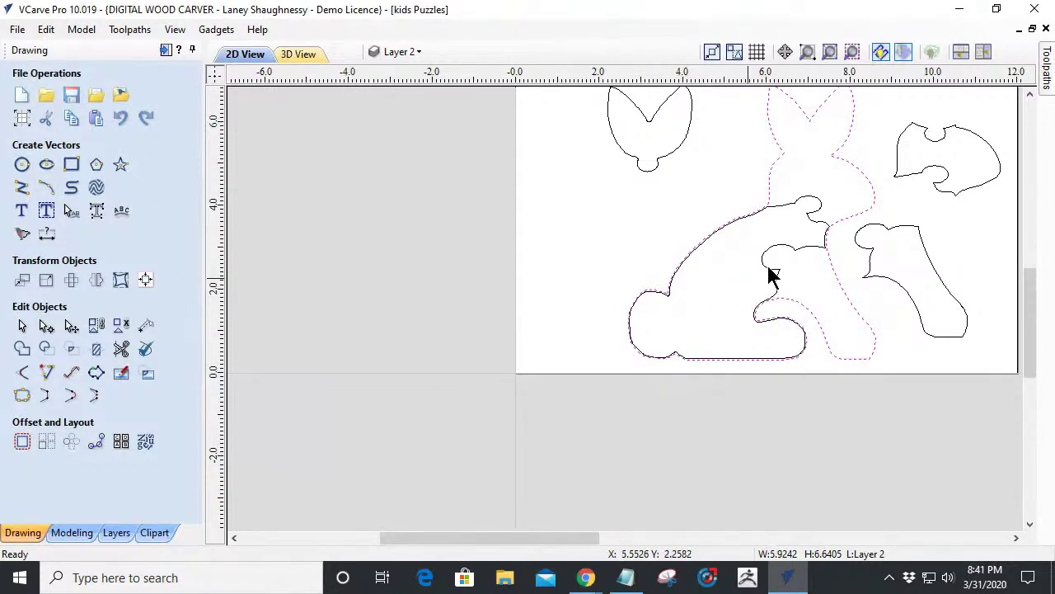
pyautogui.scroll(-3, 794, 300)
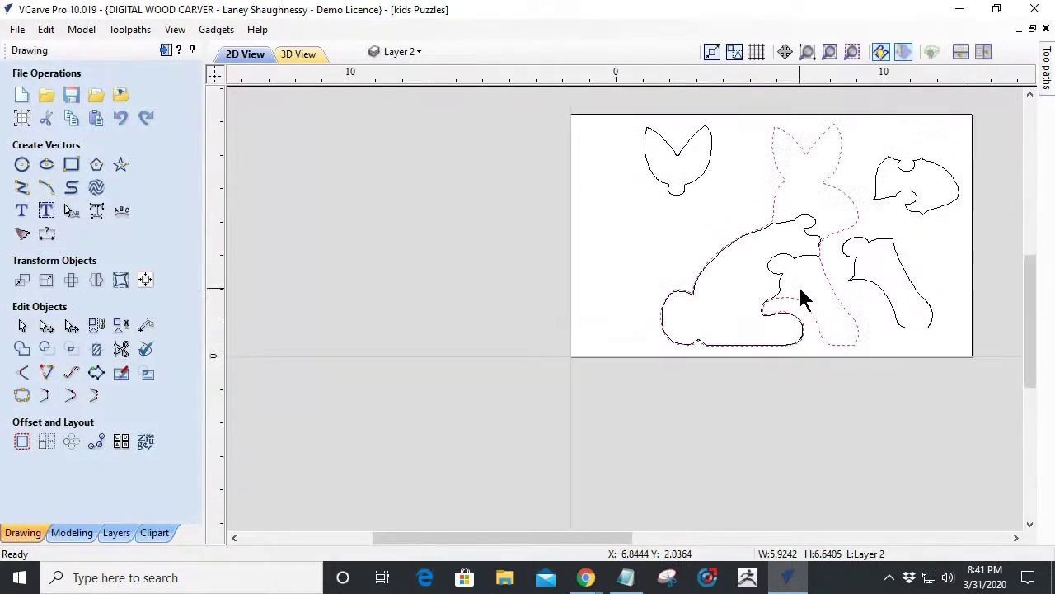
# Draw an S-shaped curve about 1.82 inches wide and 1.21 inches high across the body, from beside the front-leg joint to the back.
pyautogui.scroll(3, 861, 247)
pyautogui.scroll(1, 862, 206)
pyautogui.scroll(1, 752, 363)
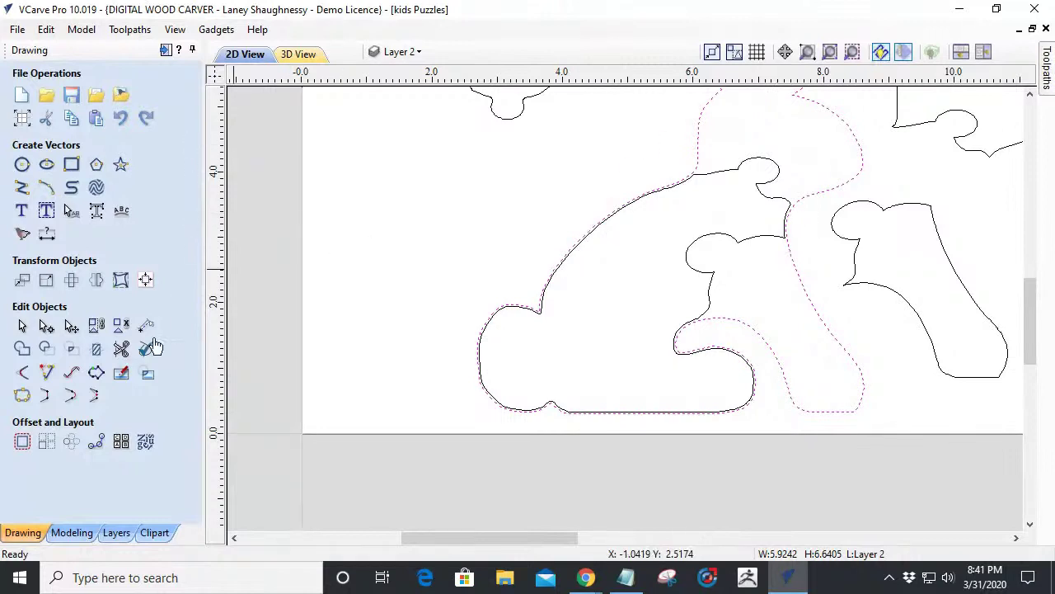
pyautogui.click(72, 188)
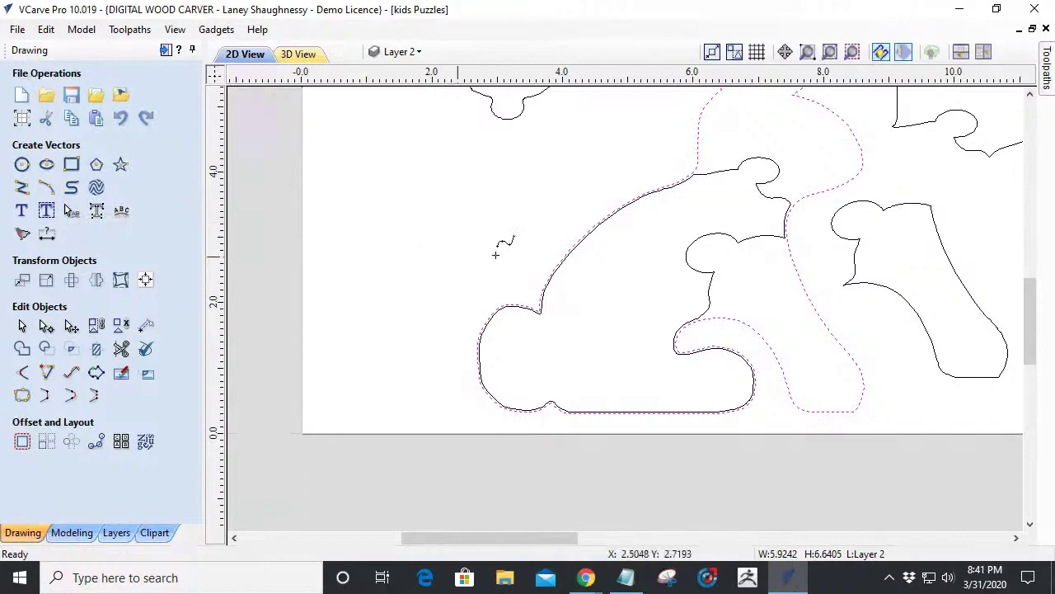
pyautogui.scroll(1, 661, 267)
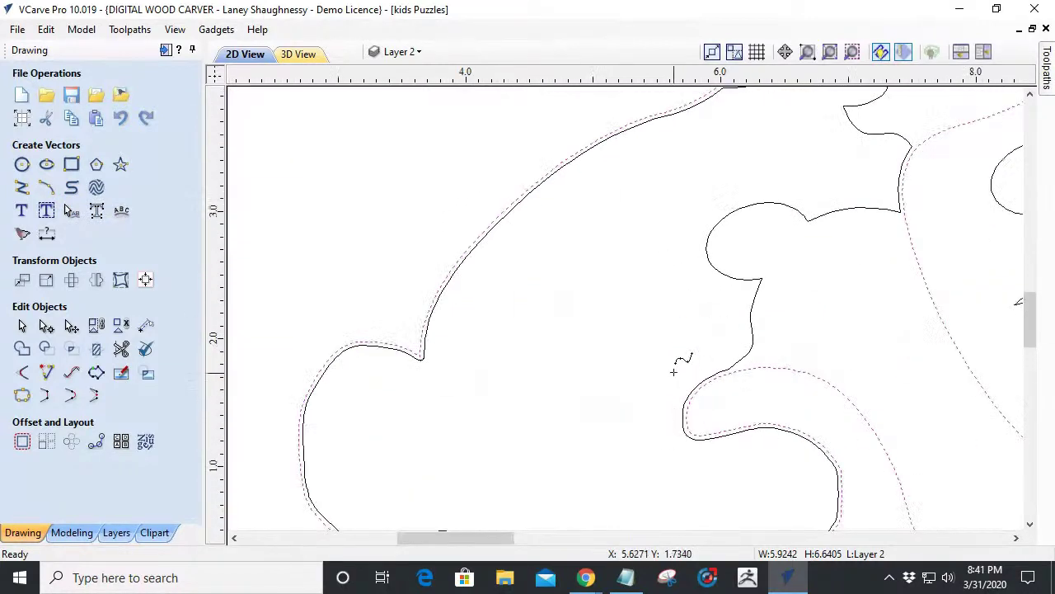
pyautogui.scroll(-1, 674, 370)
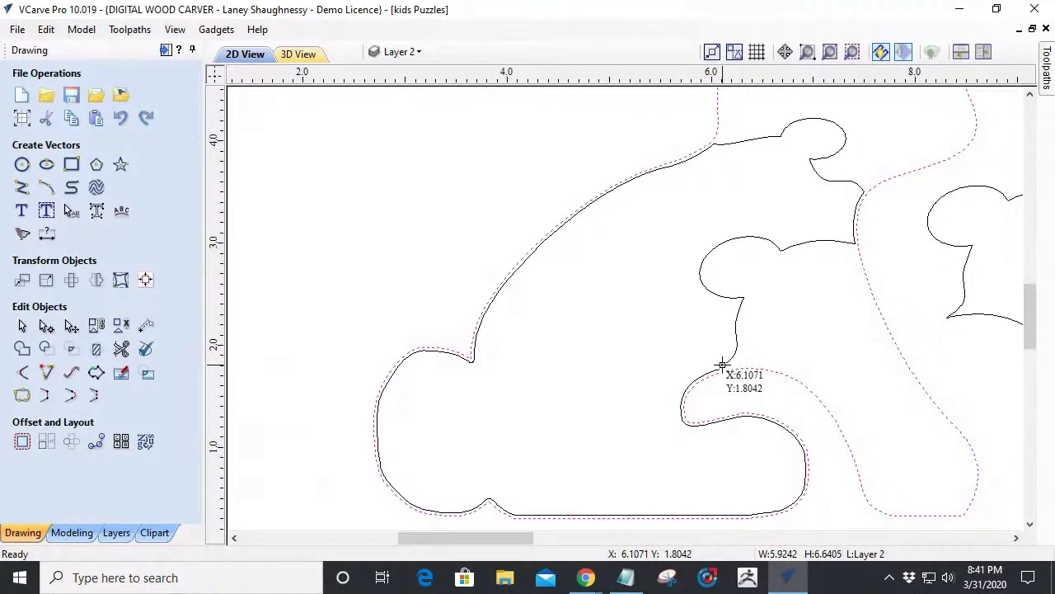
pyautogui.click(722, 363)
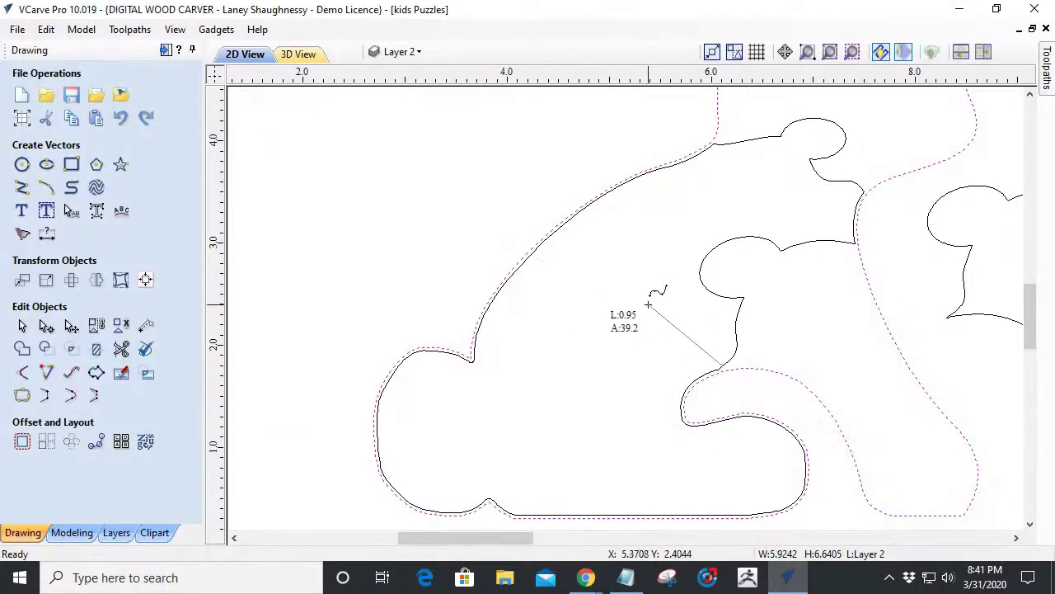
pyautogui.click(621, 349)
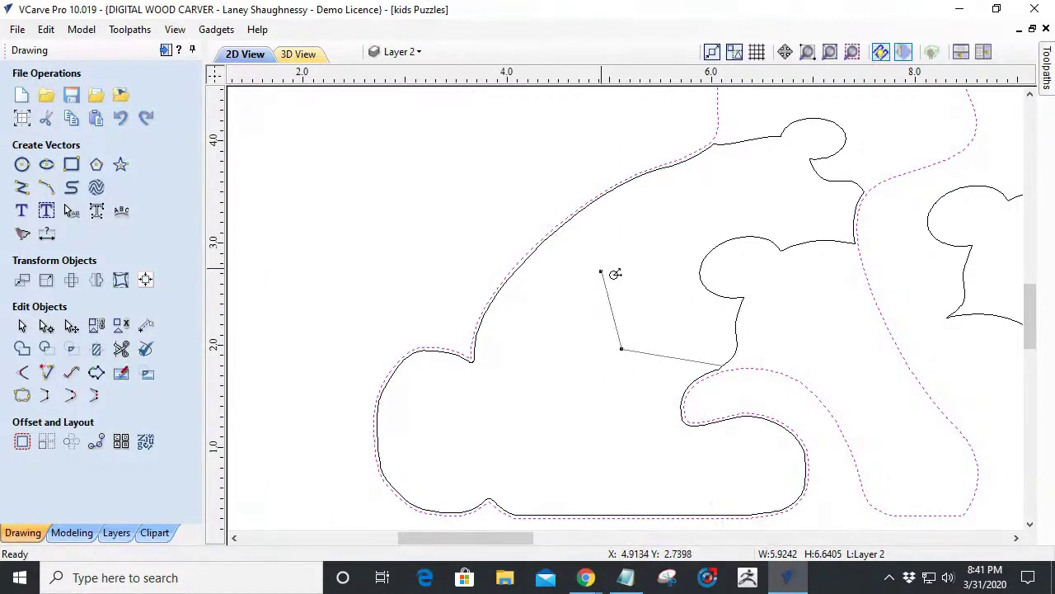
pyautogui.click(611, 267)
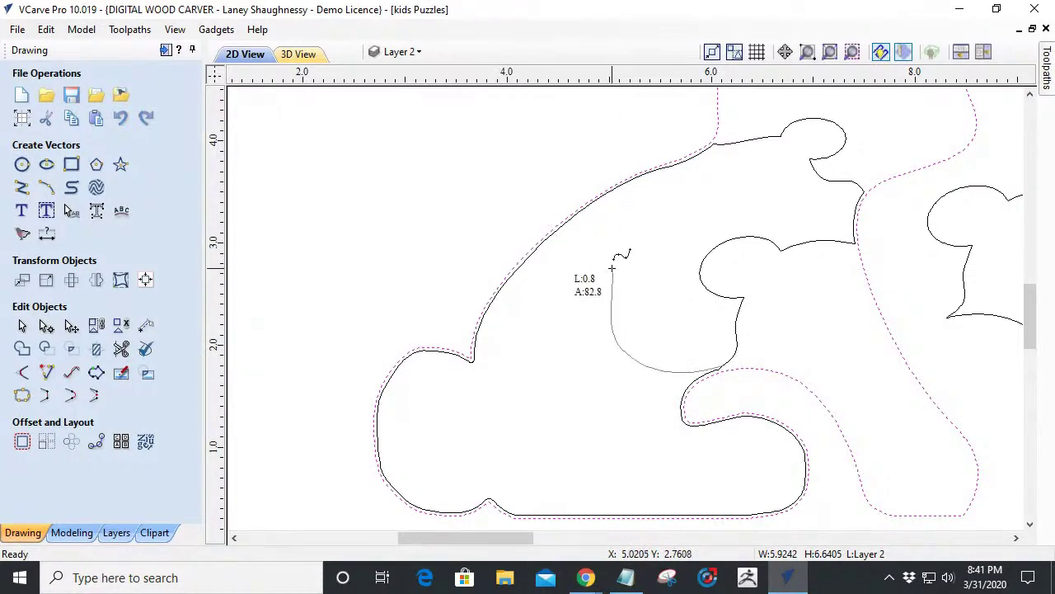
pyautogui.click(540, 246)
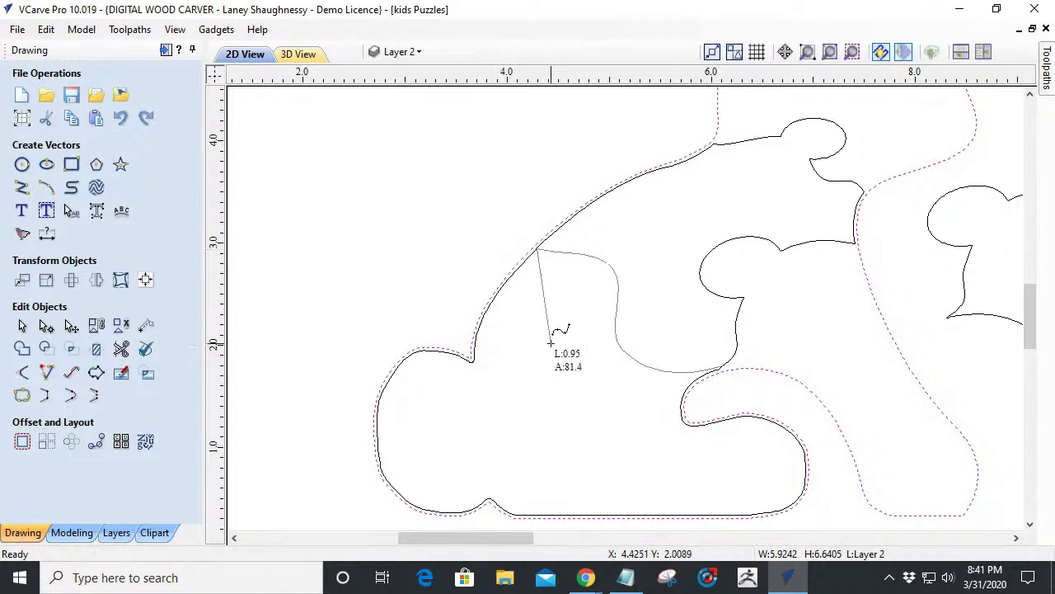
pyautogui.scroll(4, 546, 317)
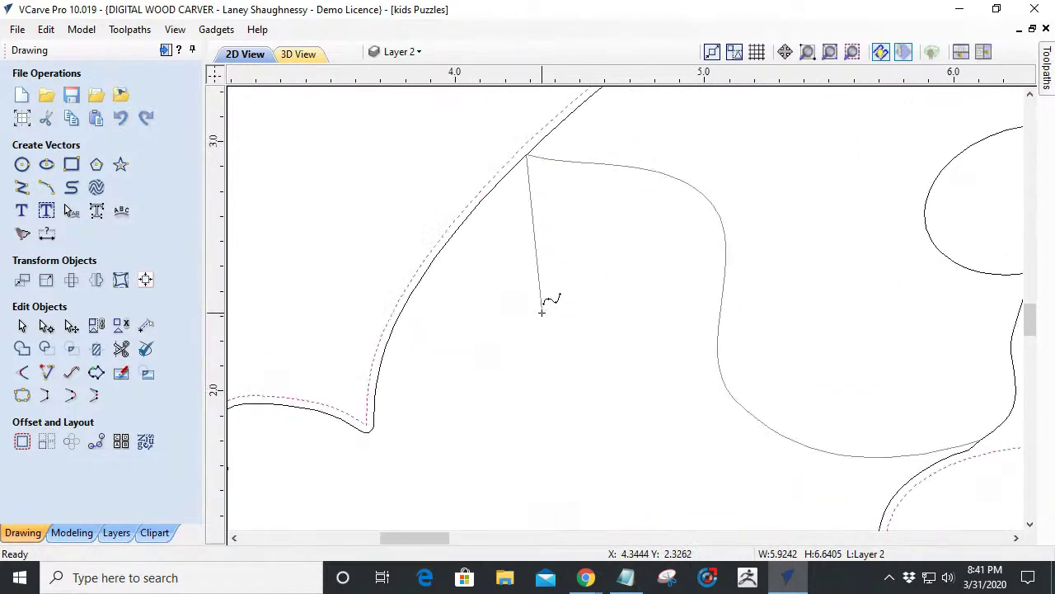
pyautogui.scroll(-5, 541, 312)
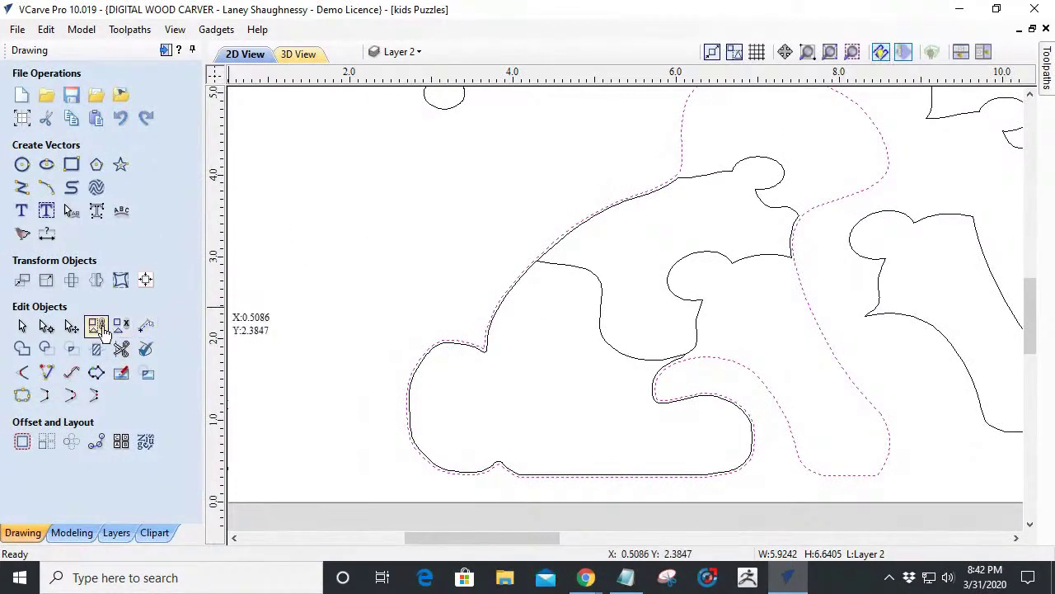
# Offset the new body-dividing curve inwards/left by 0.005 inches, keeping the original curve.
pyautogui.click(23, 326)
pyautogui.click(601, 340)
pyautogui.click(22, 441)
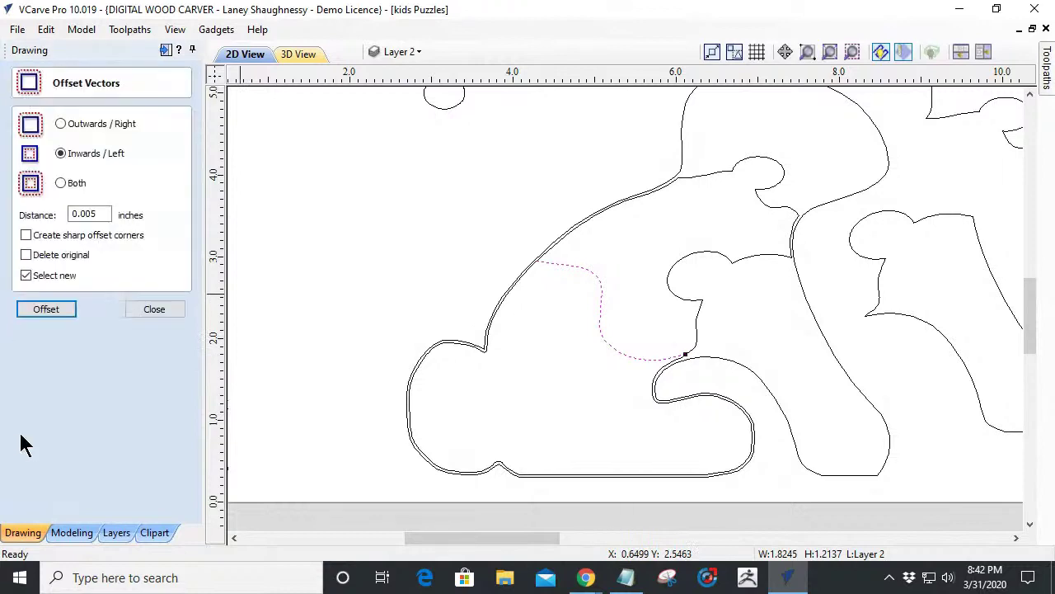
pyautogui.click(45, 310)
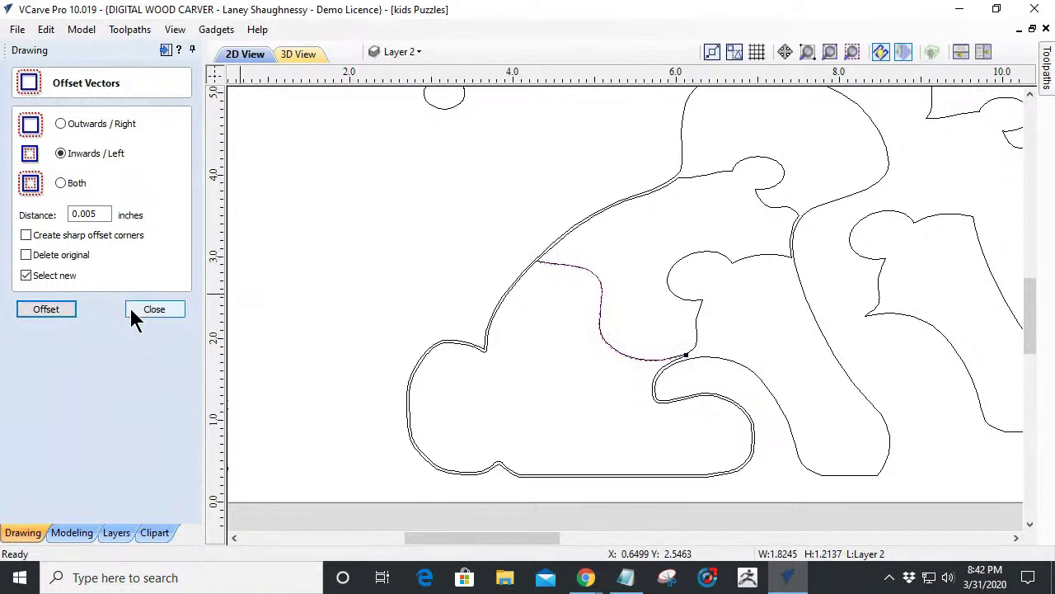
pyautogui.press('Escape')
# Extend the offset curve's upper end to meet the body outline at the bunny's back.
pyautogui.scroll(10, 514, 276)
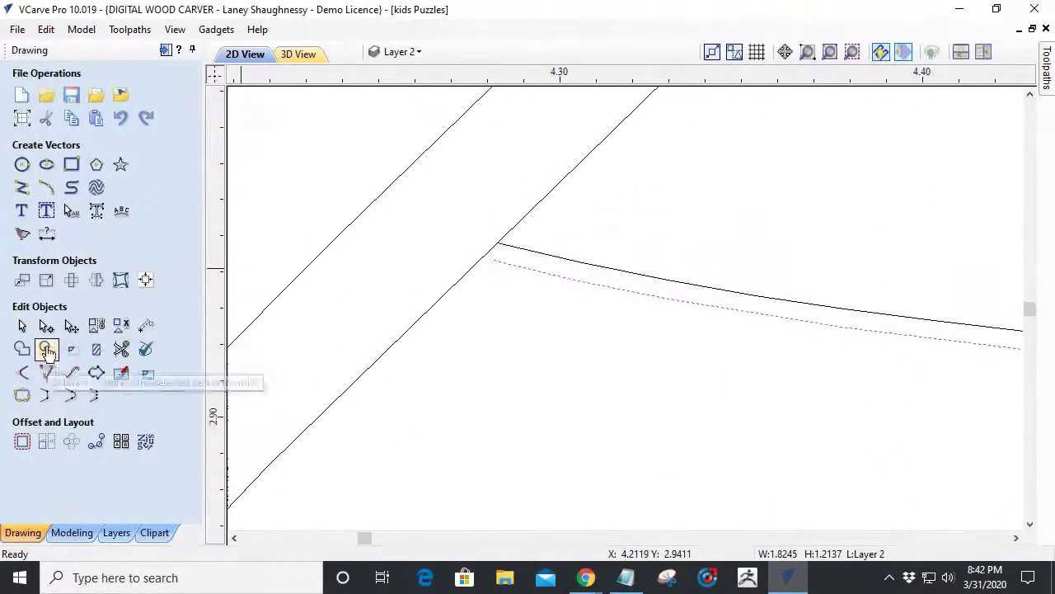
pyautogui.click(47, 372)
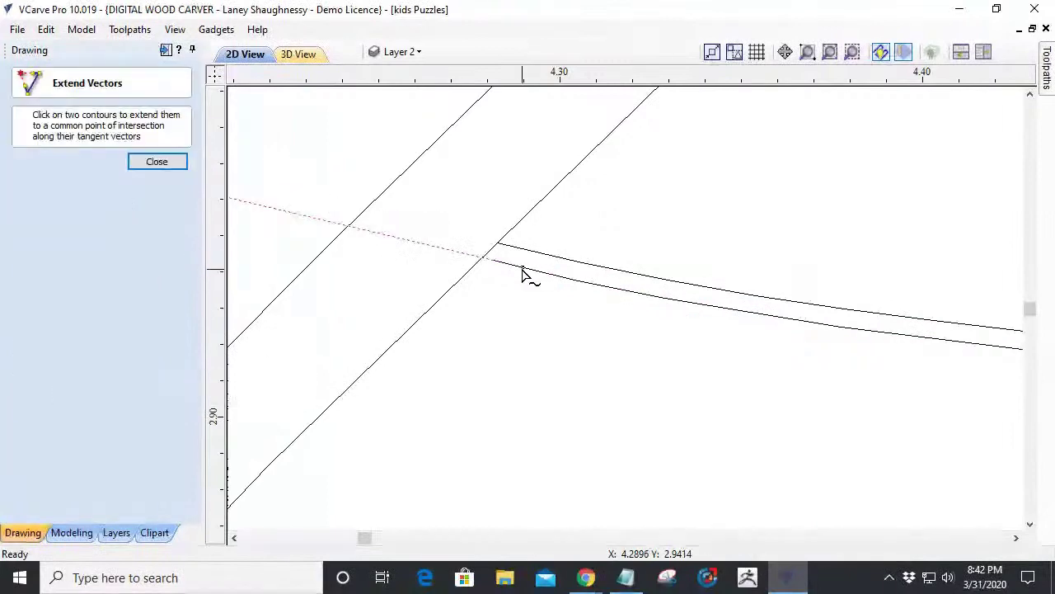
pyautogui.click(149, 164)
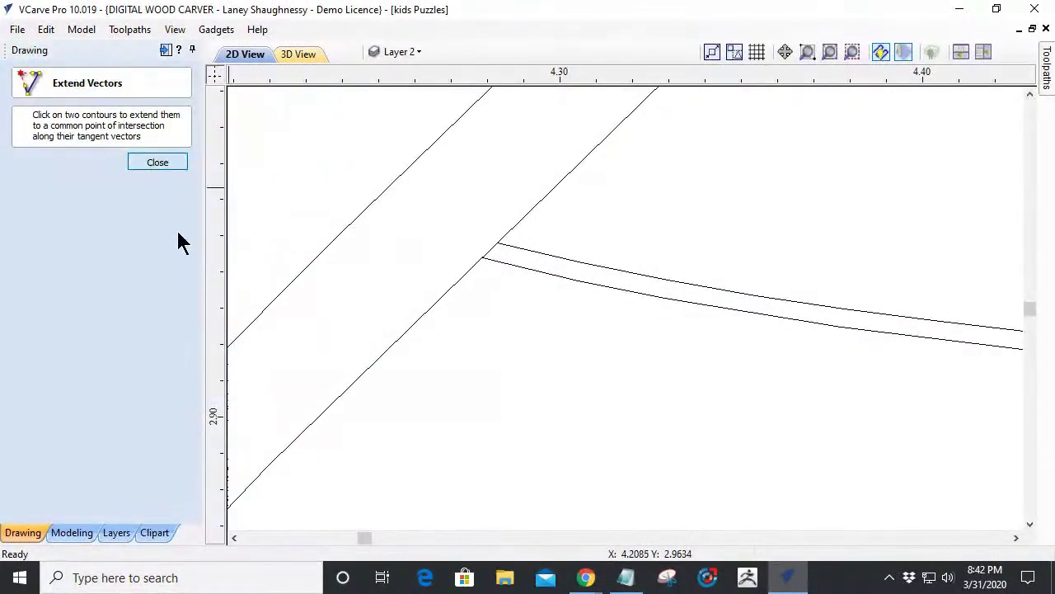
pyautogui.scroll(-10, 404, 321)
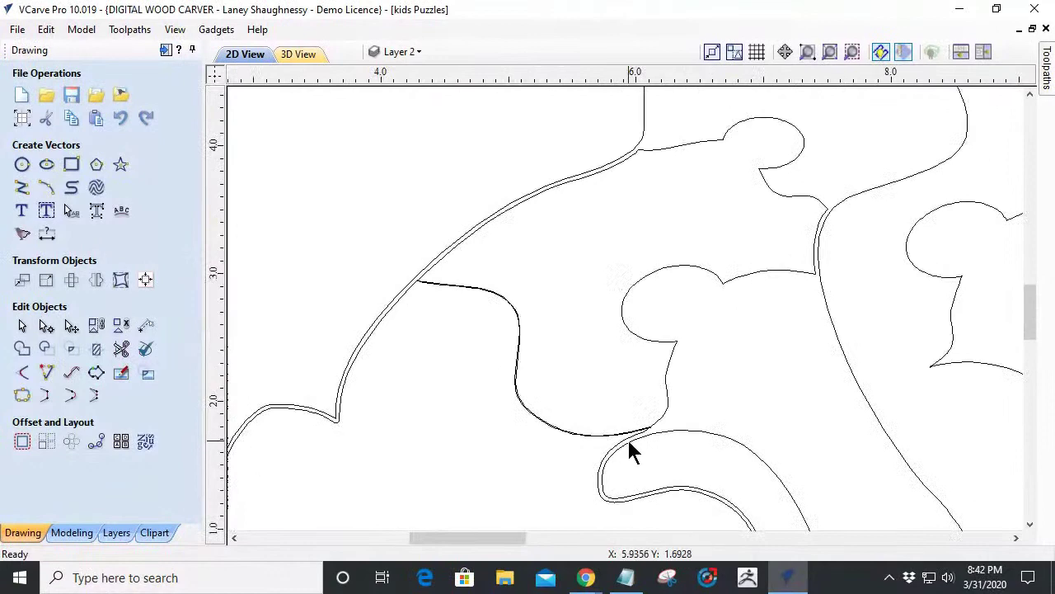
# Trim away the body outline between the dividing curve and its offset at the front-leg joint and at the back, rejoining the trimmed sections.
pyautogui.scroll(5, 678, 405)
pyautogui.scroll(-3, 427, 379)
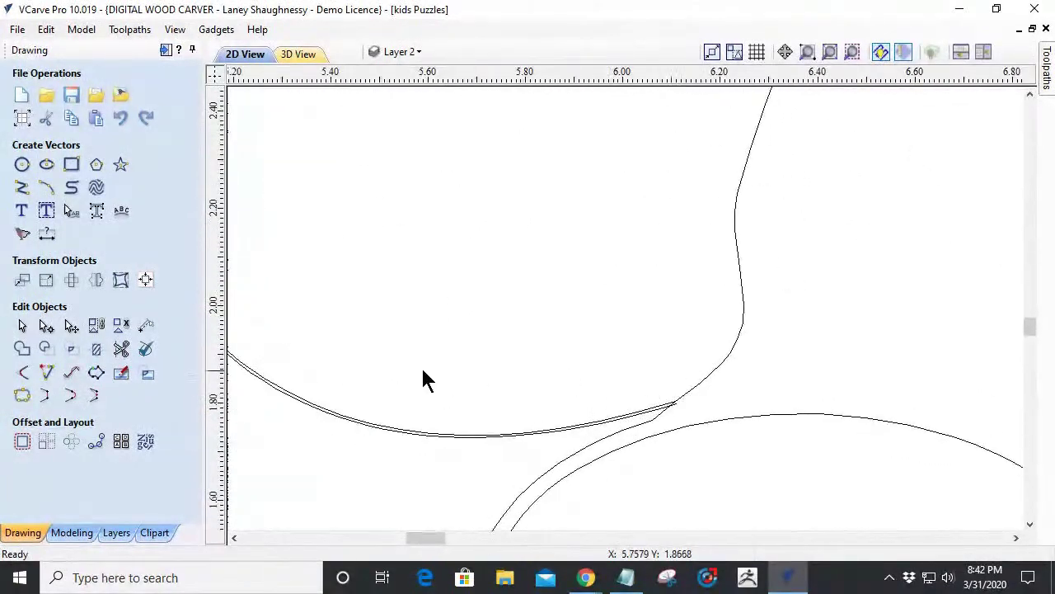
pyautogui.click(120, 348)
pyautogui.scroll(8, 431, 393)
pyautogui.scroll(3, 497, 330)
pyautogui.scroll(-2, 614, 212)
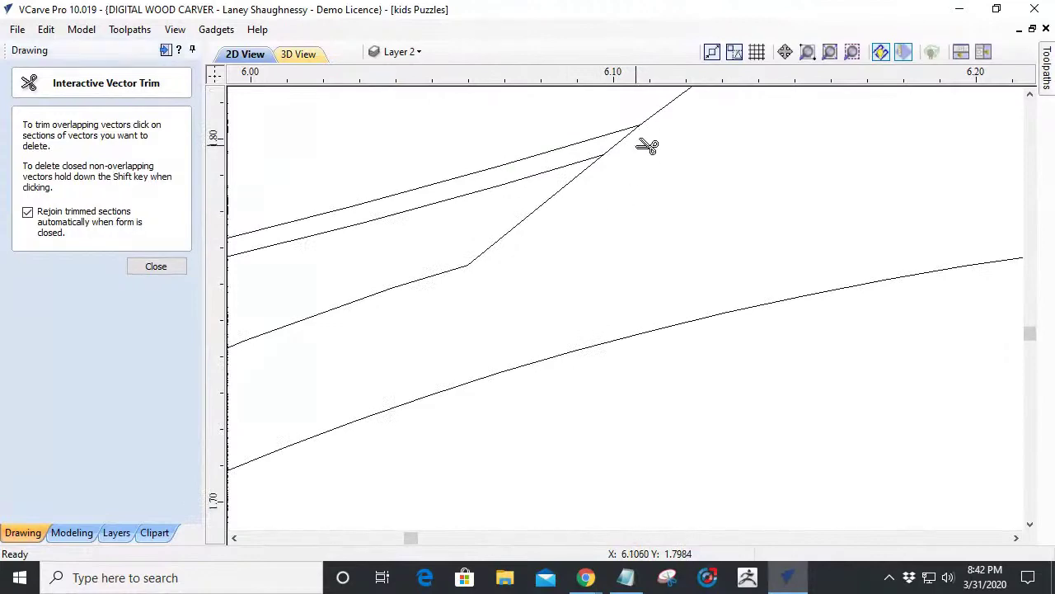
pyautogui.click(623, 141)
pyautogui.scroll(-6, 723, 224)
pyautogui.scroll(-2, 723, 224)
pyautogui.scroll(-2, 569, 132)
pyautogui.scroll(5, 527, 95)
pyautogui.scroll(5, 558, 133)
pyautogui.scroll(5, 602, 149)
pyautogui.click(482, 278)
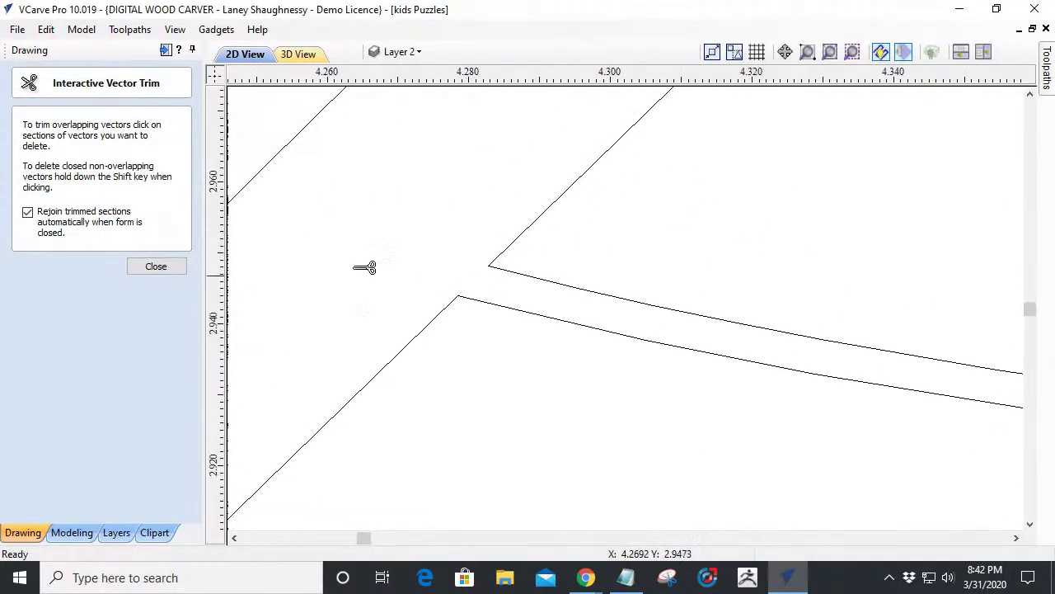
pyautogui.click(167, 266)
pyautogui.scroll(-2, 561, 264)
pyautogui.scroll(-8, 559, 264)
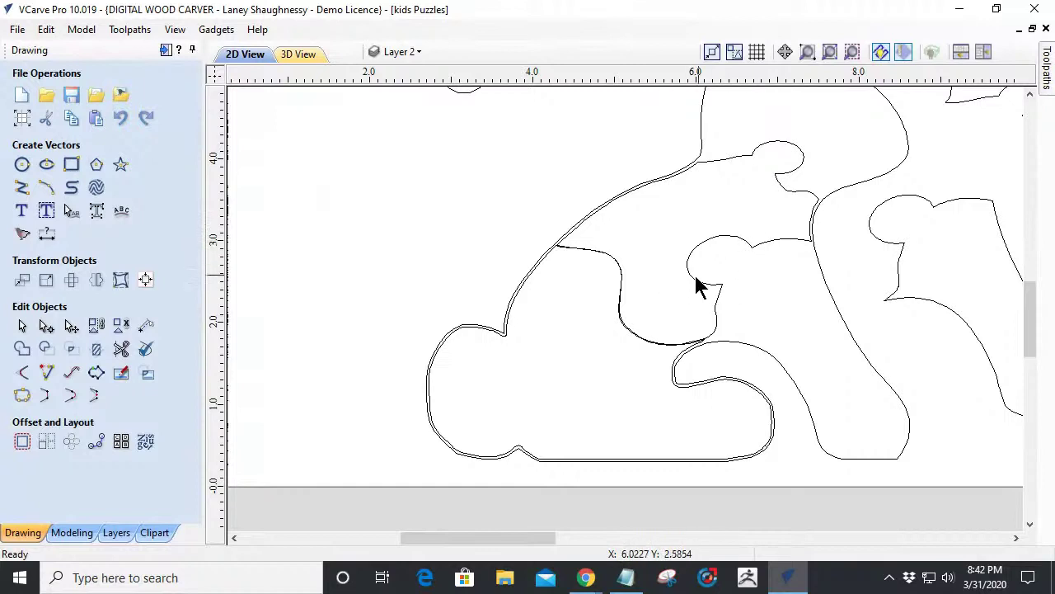
# Draw an ellipse about 0.73 inches wide and 0.49 inches high over the lower bend of the body-dividing curve.
pyautogui.scroll(2, 611, 305)
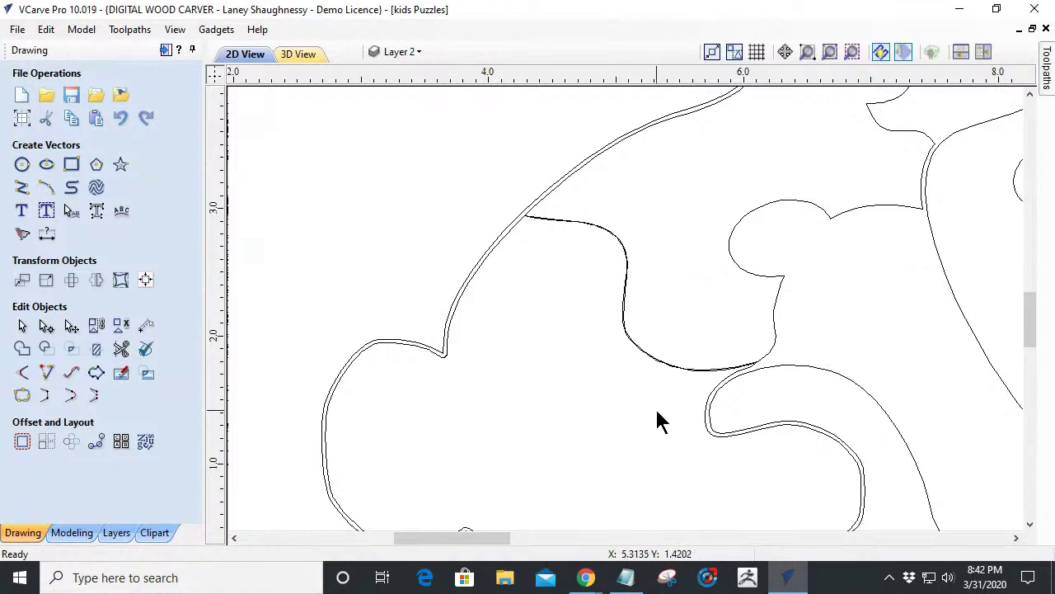
pyautogui.scroll(-2, 759, 264)
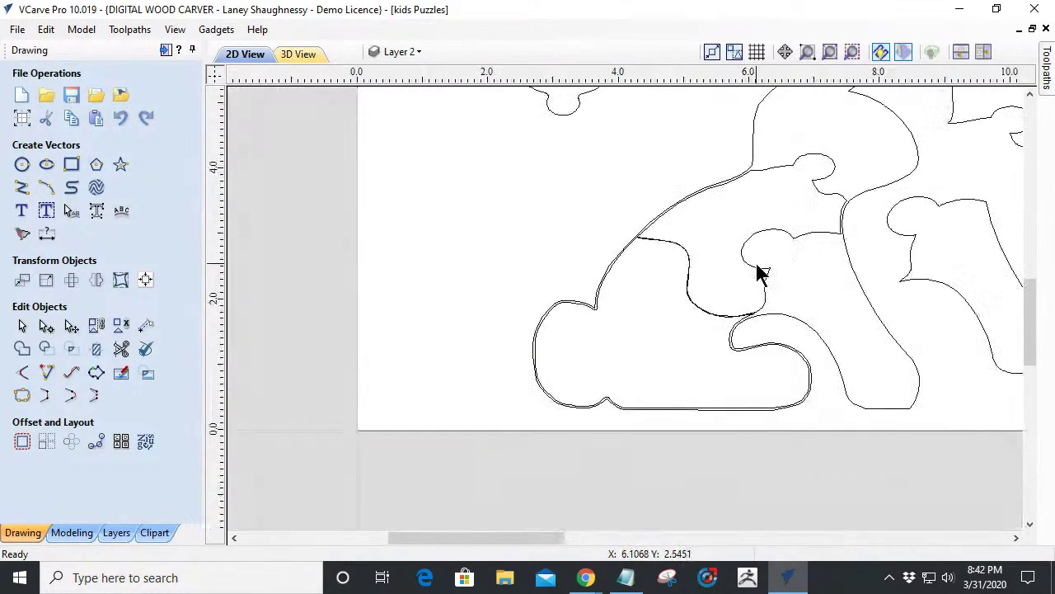
pyautogui.scroll(-2, 742, 299)
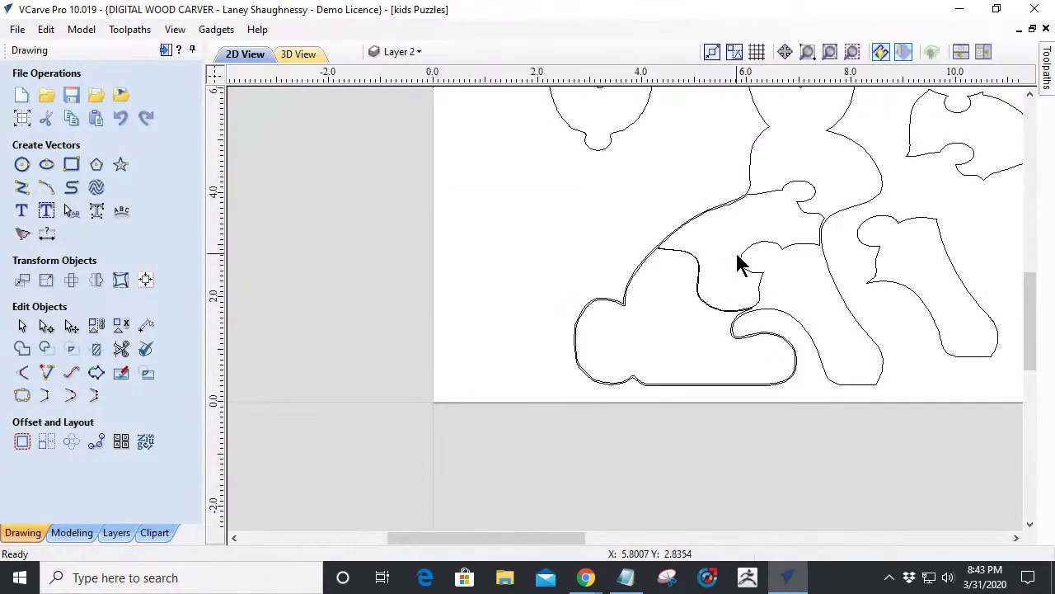
pyautogui.scroll(3, 729, 260)
pyautogui.scroll(2, 636, 353)
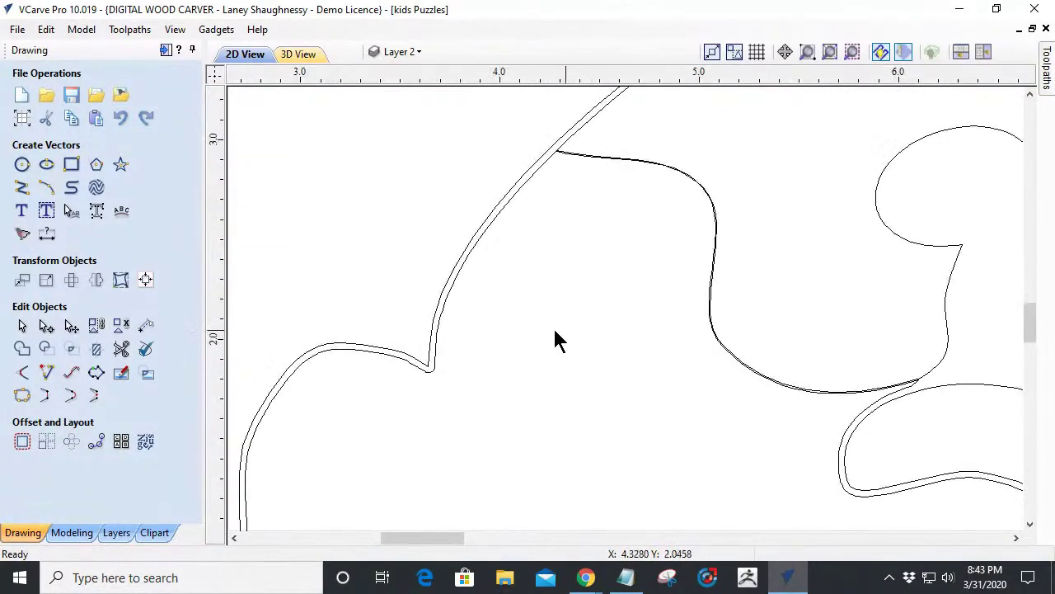
pyautogui.scroll(-2, 550, 325)
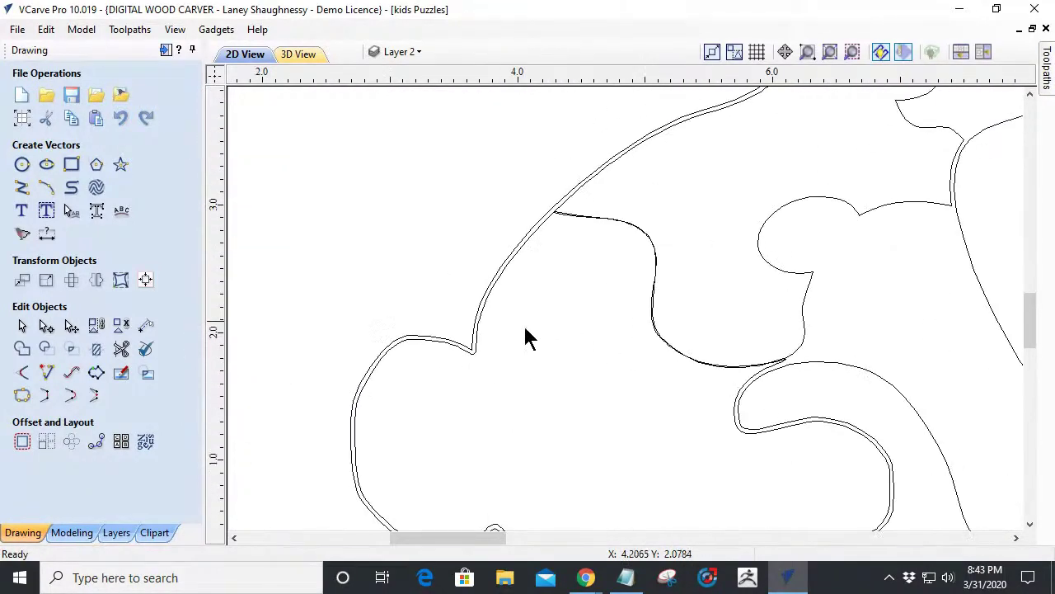
pyautogui.click(47, 167)
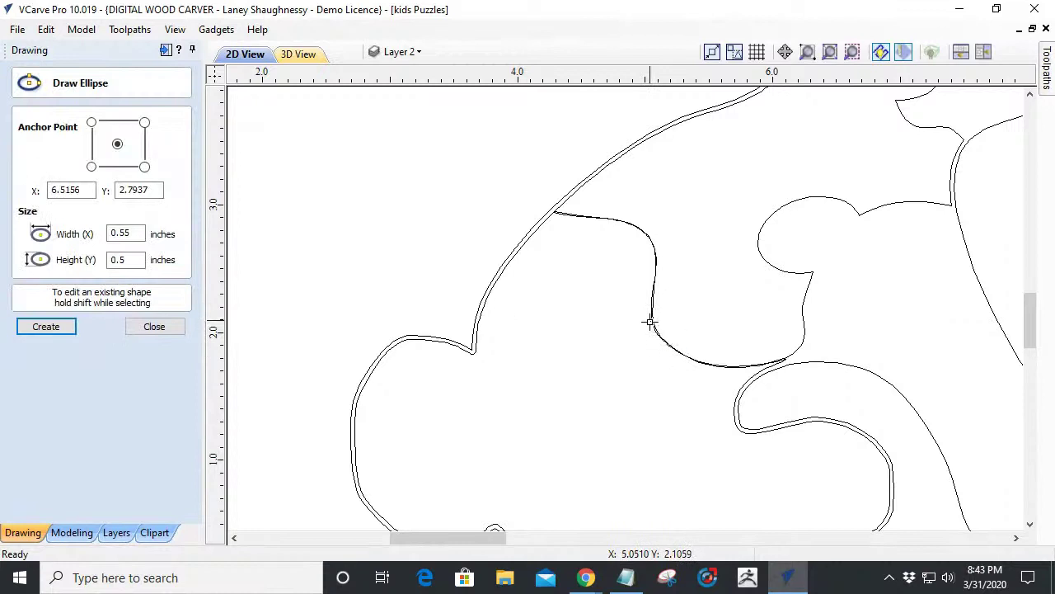
pyautogui.moveTo(667, 344); pyautogui.dragTo(620, 373)
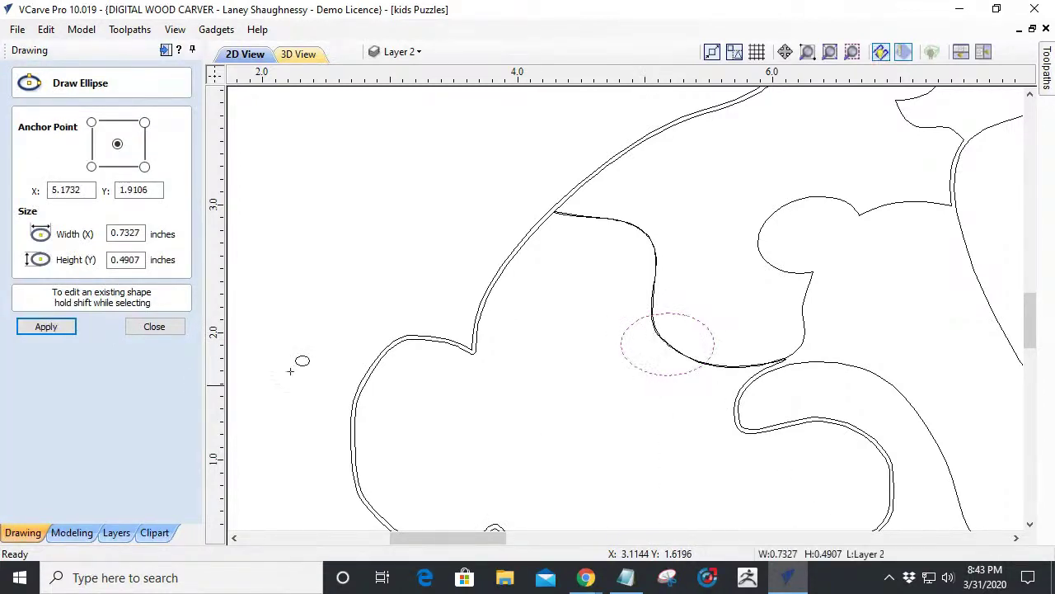
pyautogui.press('Escape')
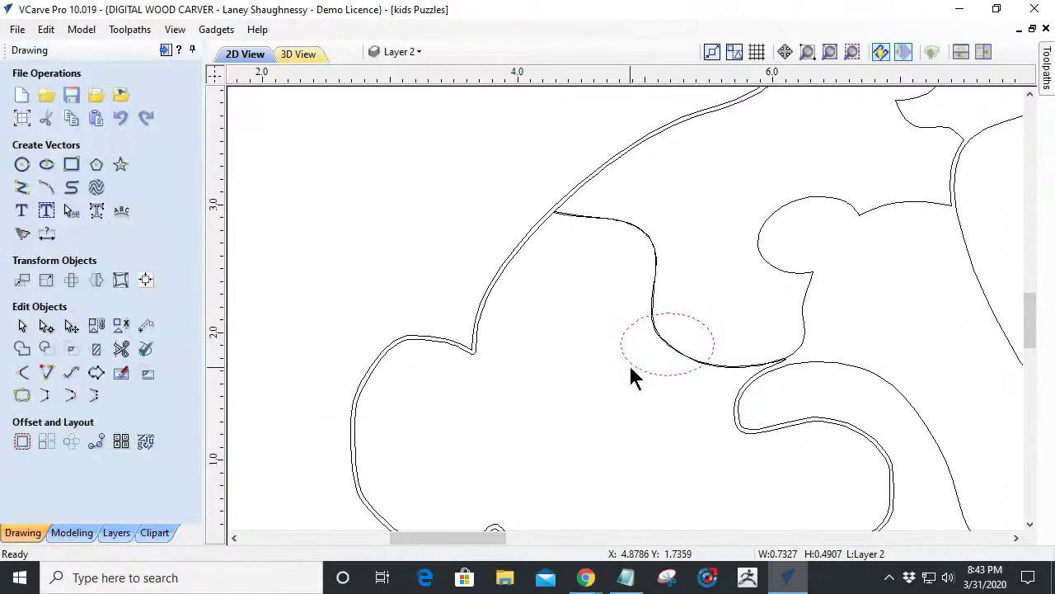
# Move the ellipse about 0.2 inches towards the tail so most of it lies inside the lower body piece.
pyautogui.moveTo(667, 342); pyautogui.dragTo(641, 355)
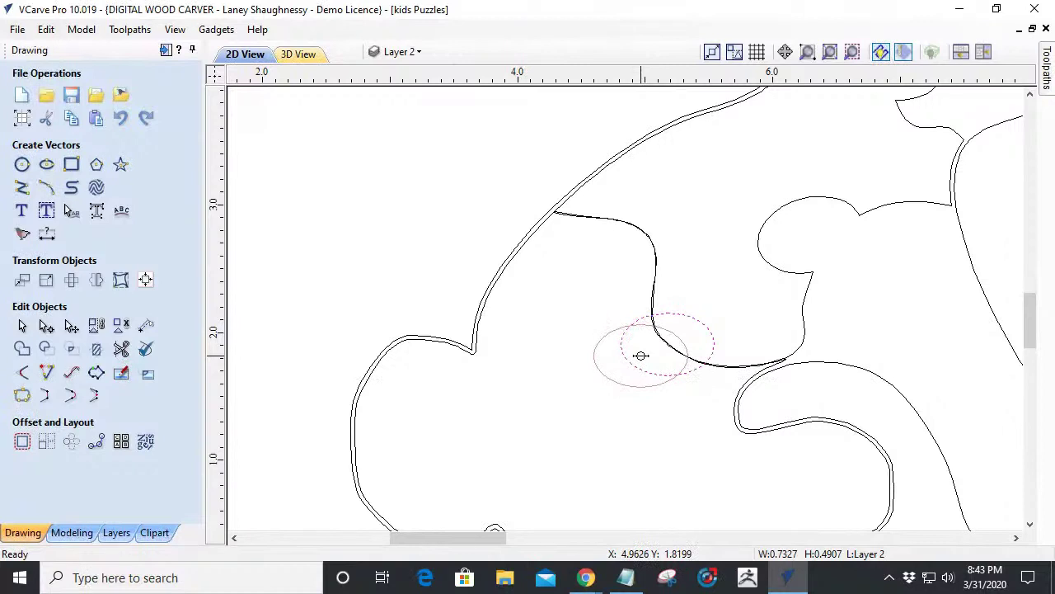
pyautogui.moveTo(641, 355); pyautogui.dragTo(640, 348)
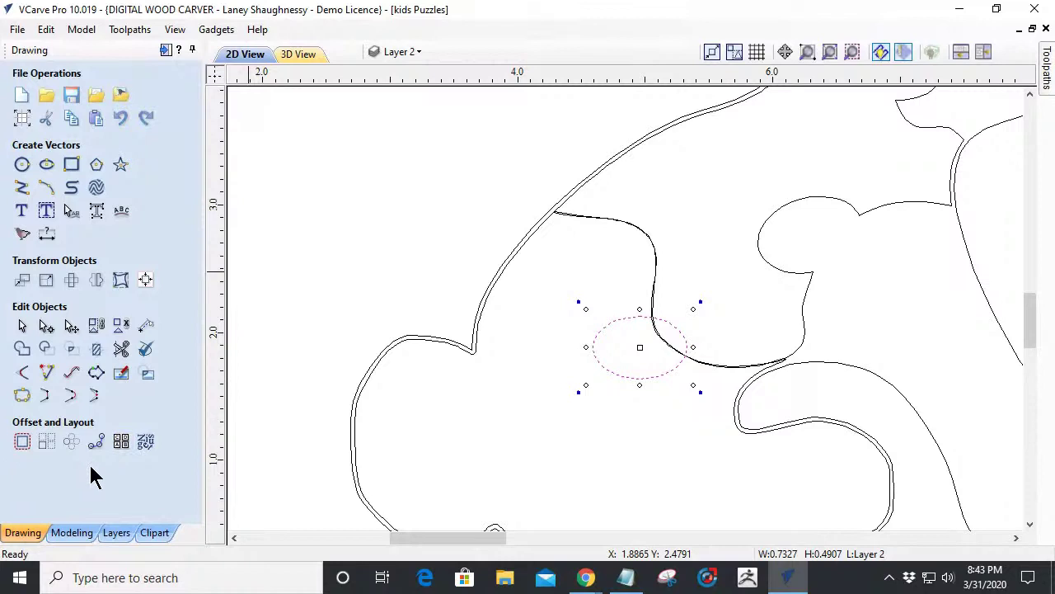
pyautogui.click(21, 326)
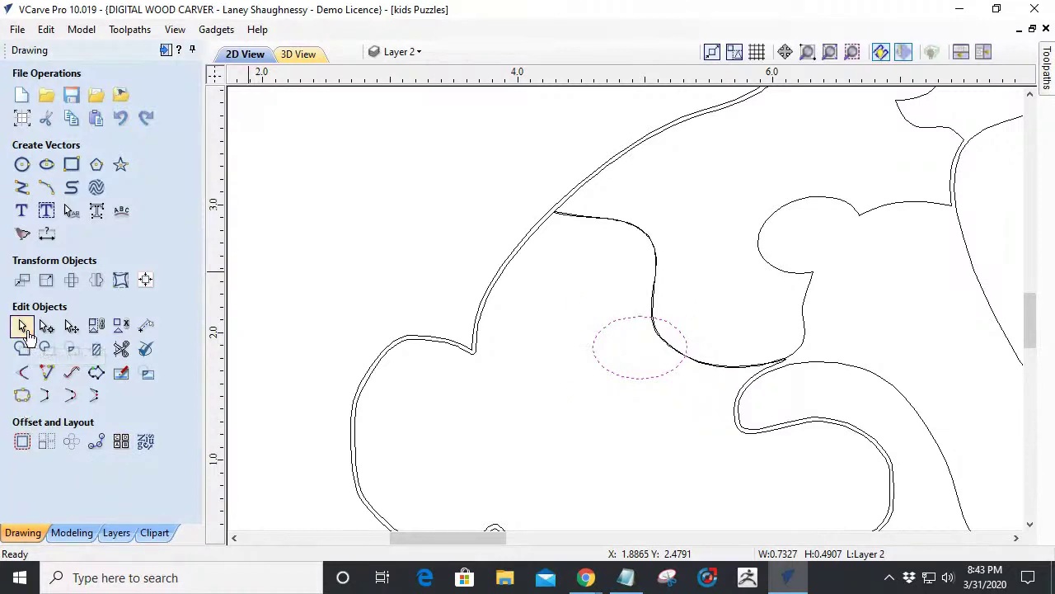
pyautogui.scroll(3, 659, 334)
pyautogui.scroll(-3, 660, 336)
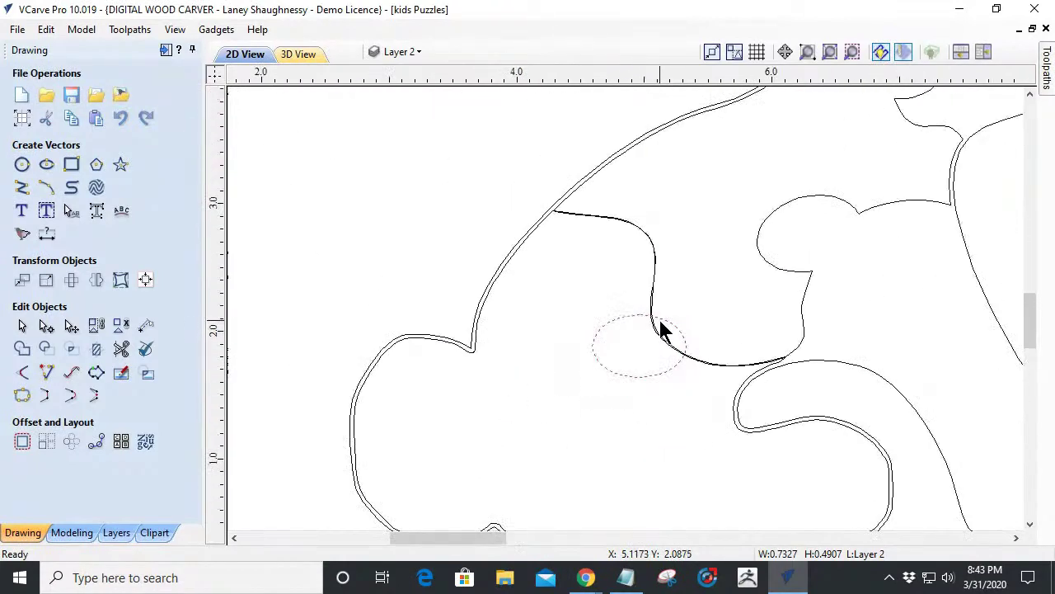
pyautogui.scroll(-2, 664, 330)
pyautogui.scroll(3, 684, 338)
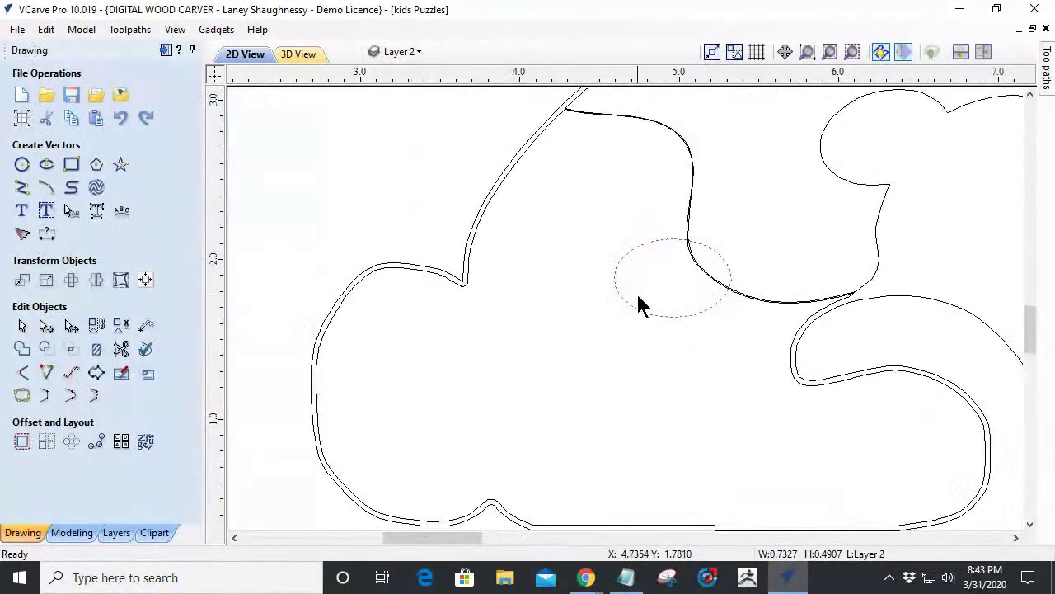
# Trim the lower body piece with the ellipse as the boundary, clearing inside it to form the joint's socket.
pyautogui.click(666, 240)
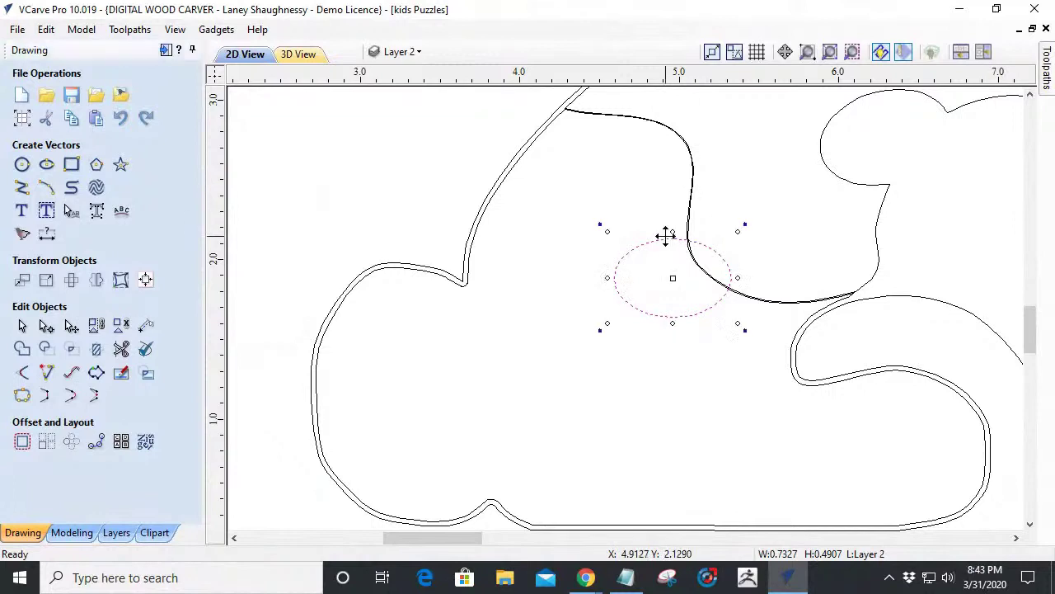
pyautogui.scroll(-3, 763, 295)
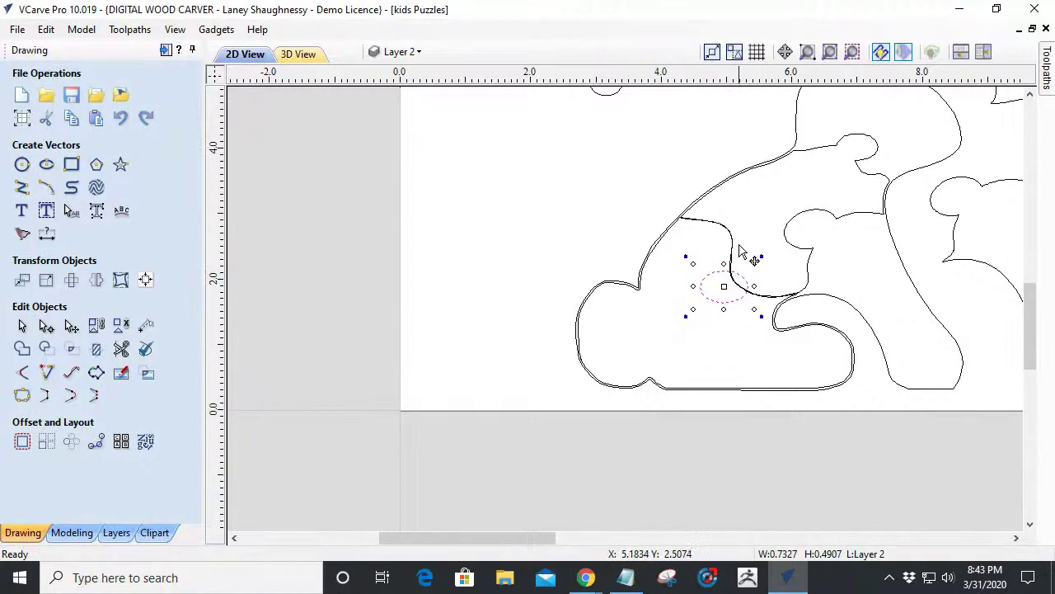
pyautogui.scroll(5, 754, 254)
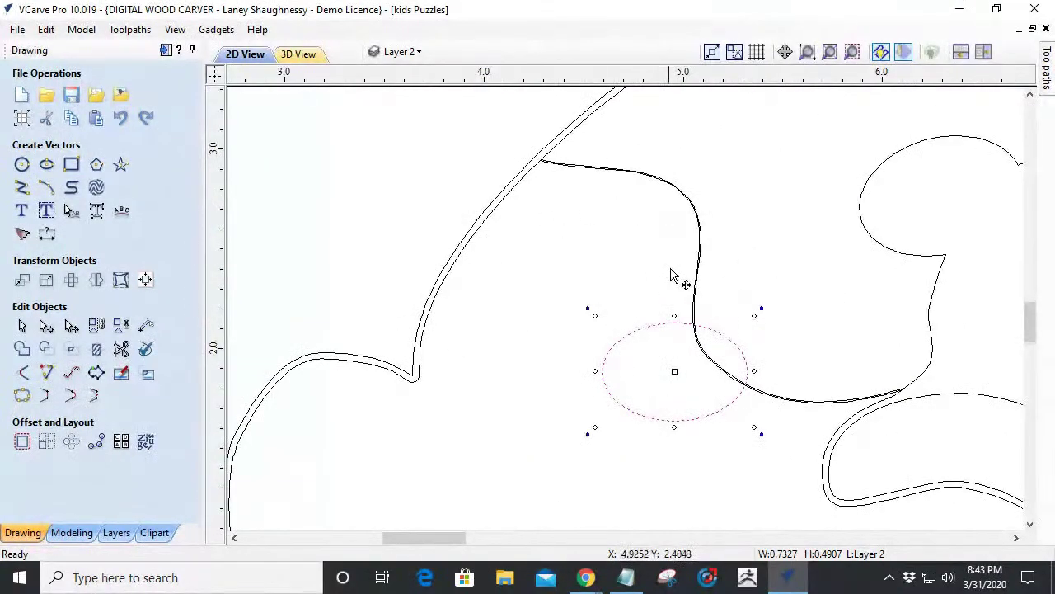
pyautogui.scroll(5, 702, 266)
pyautogui.scroll(-10, 708, 274)
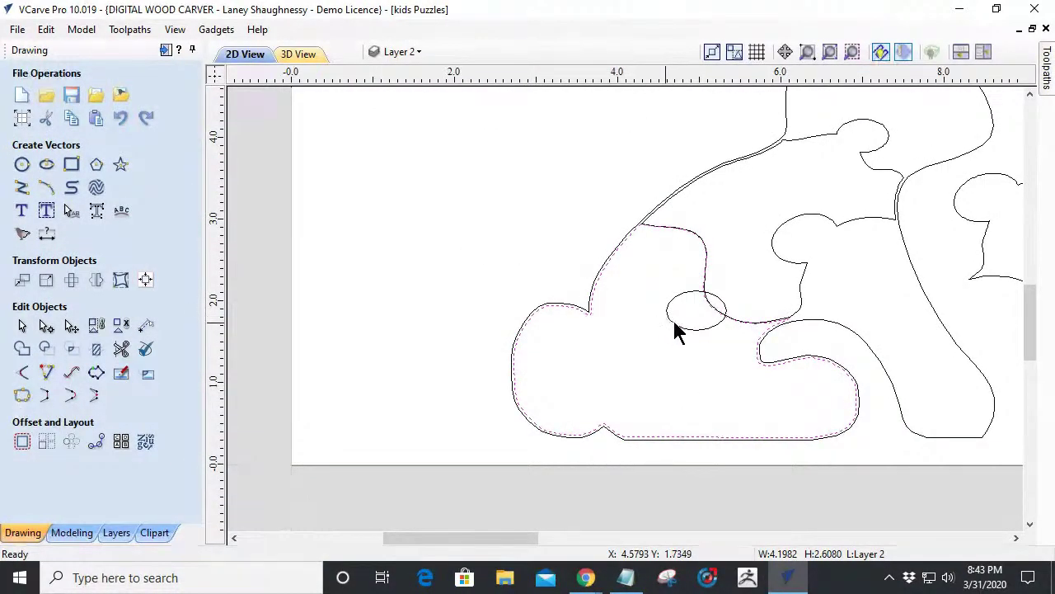
pyautogui.scroll(4, 706, 320)
pyautogui.keyDown('shift'); pyautogui.click(607, 353); pyautogui.keyUp('shift')
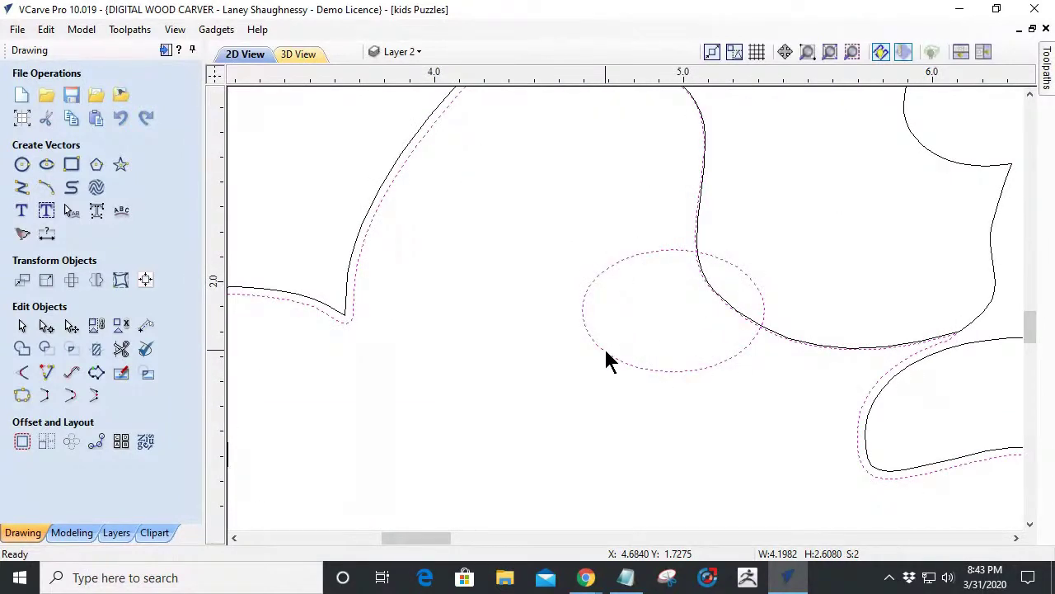
pyautogui.click(96, 350)
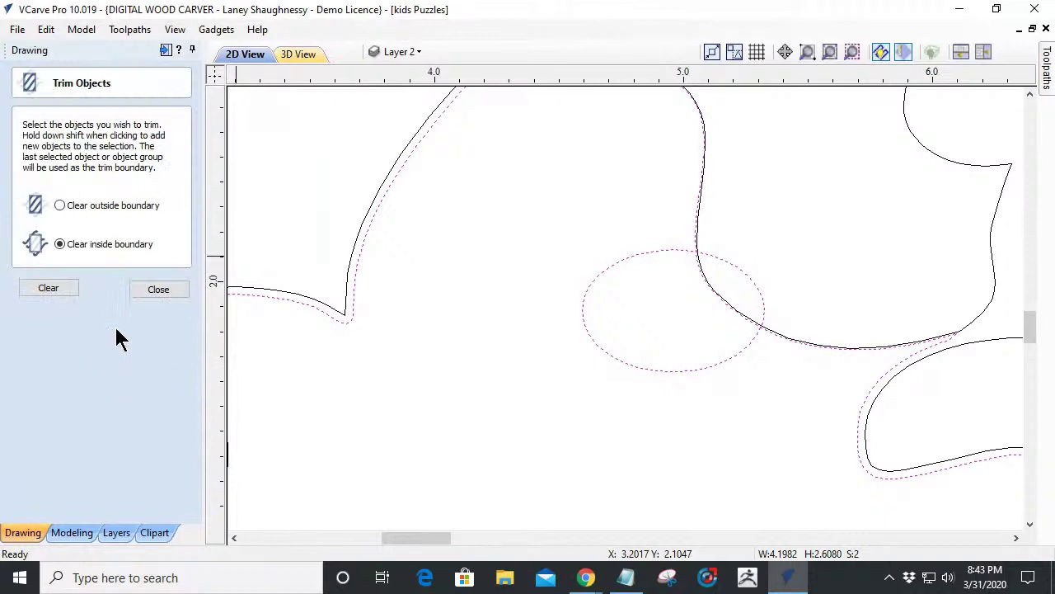
pyautogui.click(48, 287)
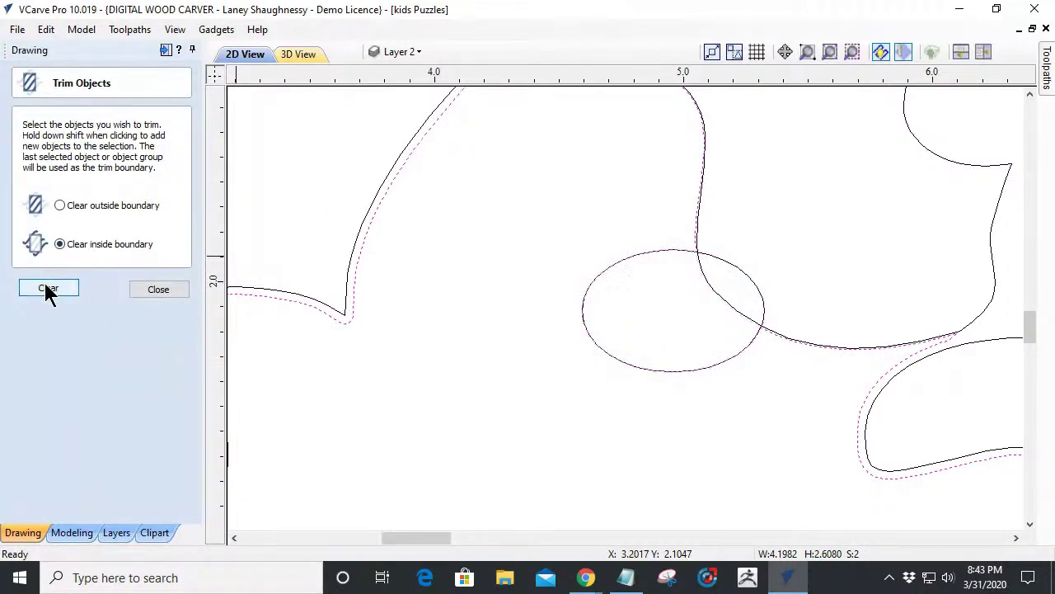
pyautogui.click(134, 289)
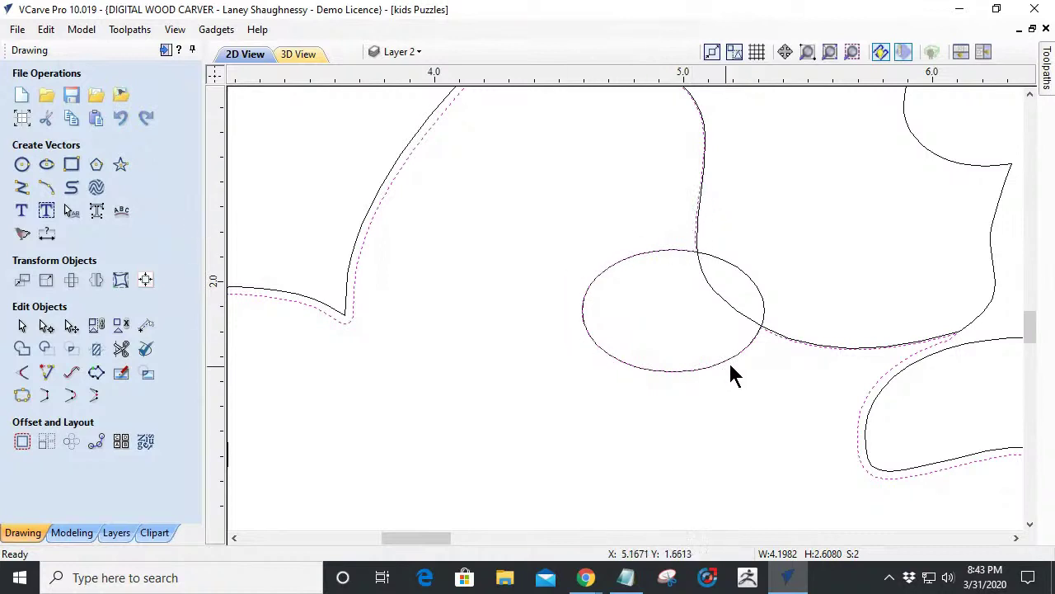
# Offset the joint ellipse inwards/left by 0.005 inches and delete the original ellipse.
pyautogui.click(740, 271)
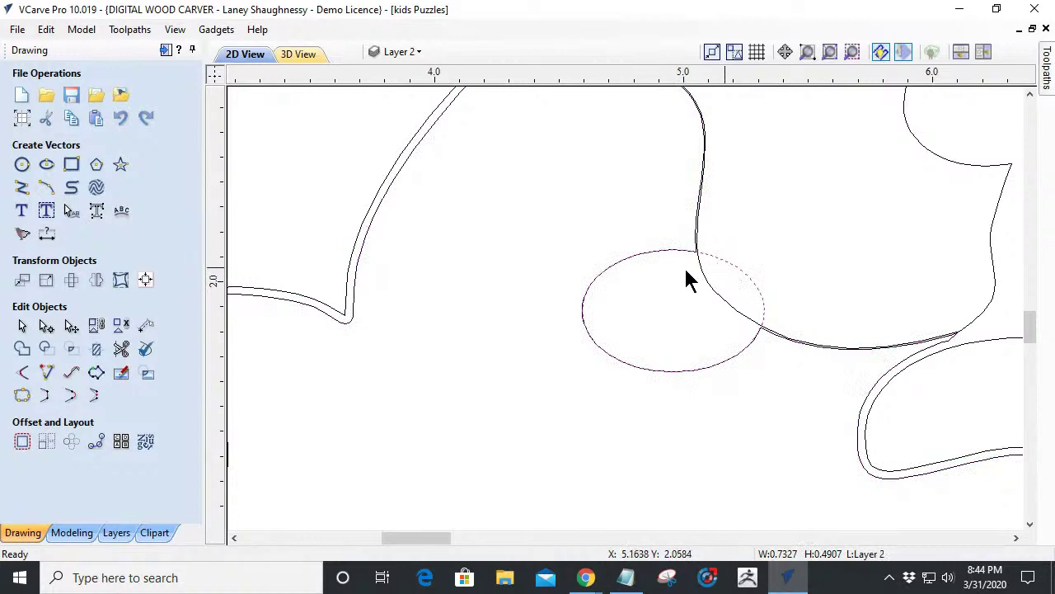
pyautogui.click(22, 441)
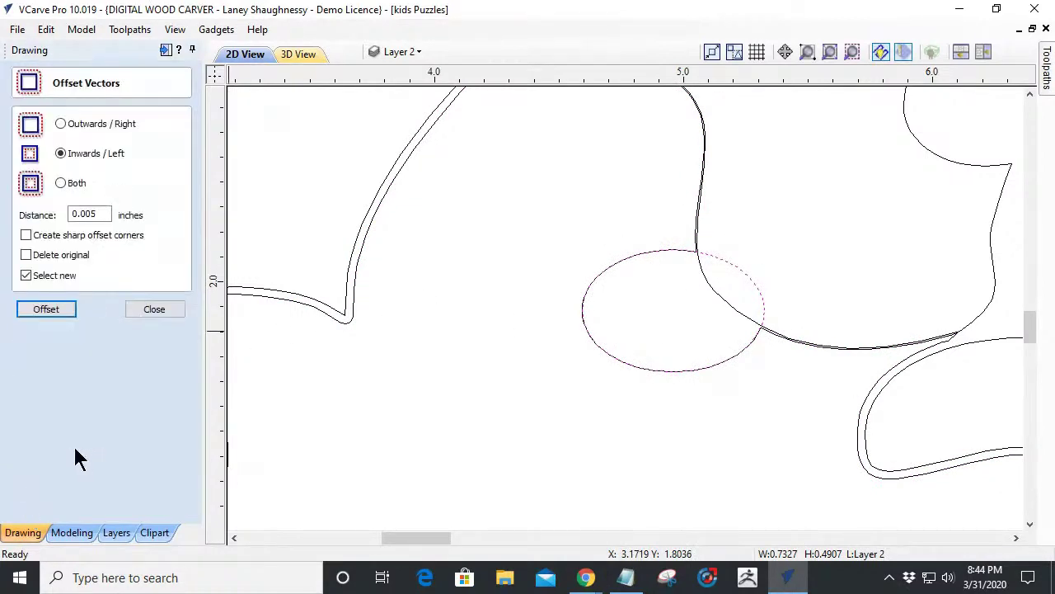
pyautogui.click(39, 309)
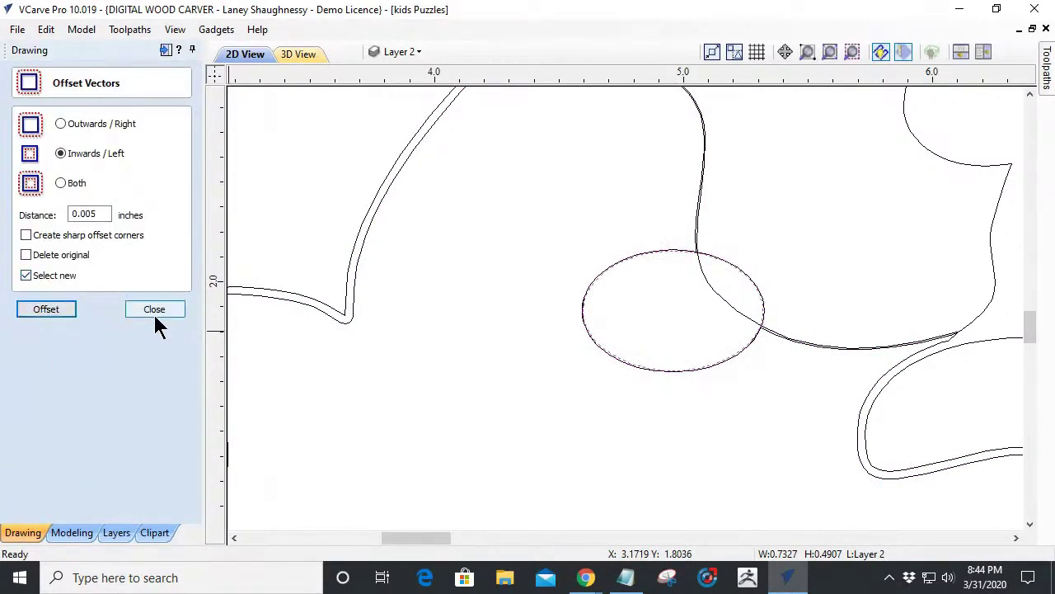
pyautogui.scroll(5, 749, 277)
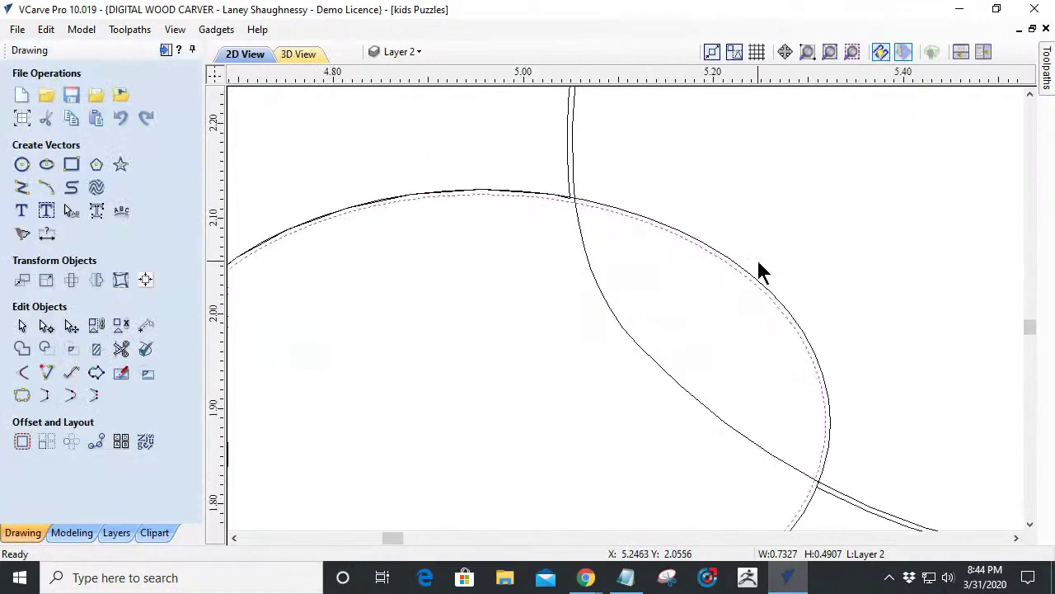
pyautogui.click(756, 285)
pyautogui.press('Delete')
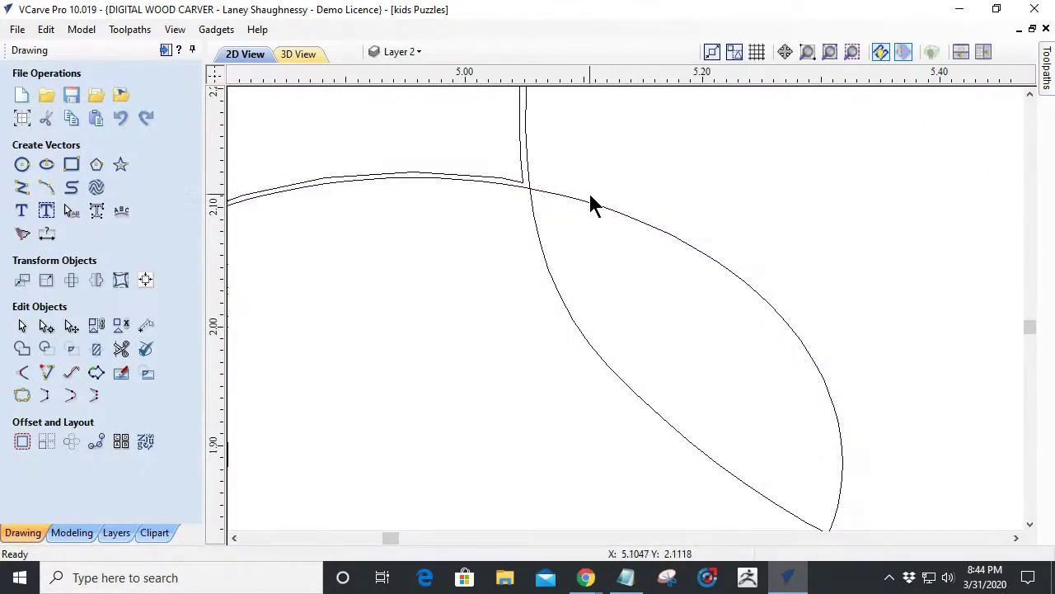
# Trim the ellipse arc inside the upper body piece and the dividing curve across the joint, rejoining them into a rounded tab.
pyautogui.click(121, 349)
pyautogui.click(618, 222)
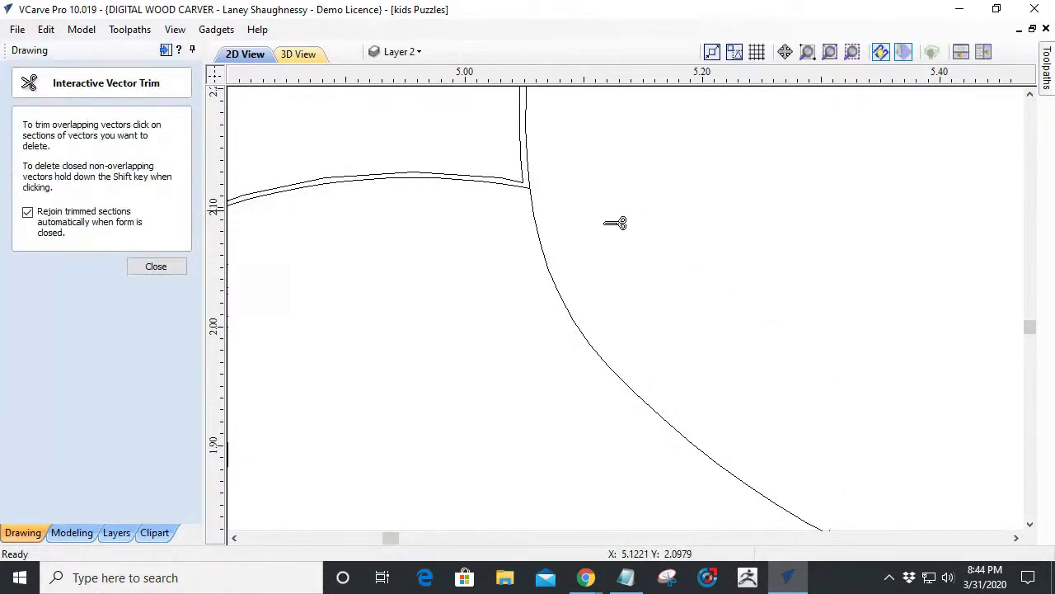
pyautogui.click(566, 287)
pyautogui.scroll(-6, 566, 289)
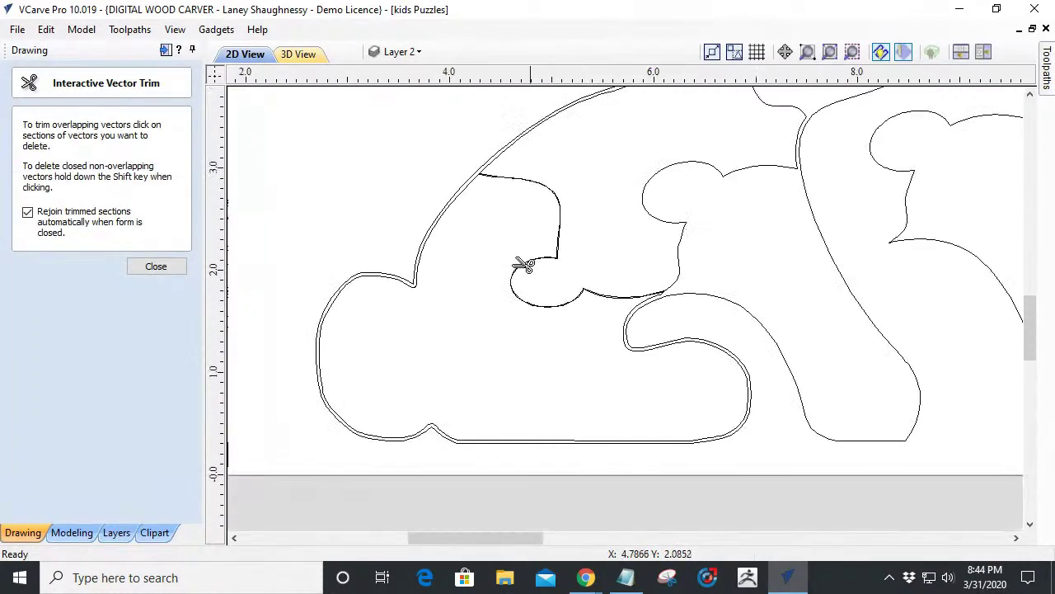
pyautogui.click(174, 269)
# Move the upper body piece out of the bunny to the empty area beside its back.
pyautogui.click(651, 225)
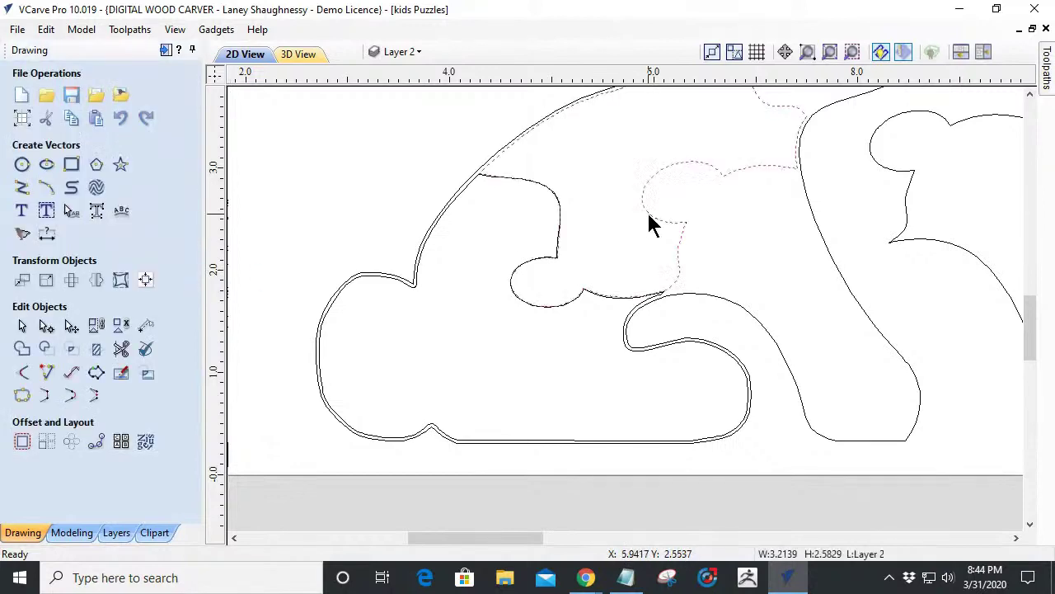
pyautogui.scroll(-4, 654, 213)
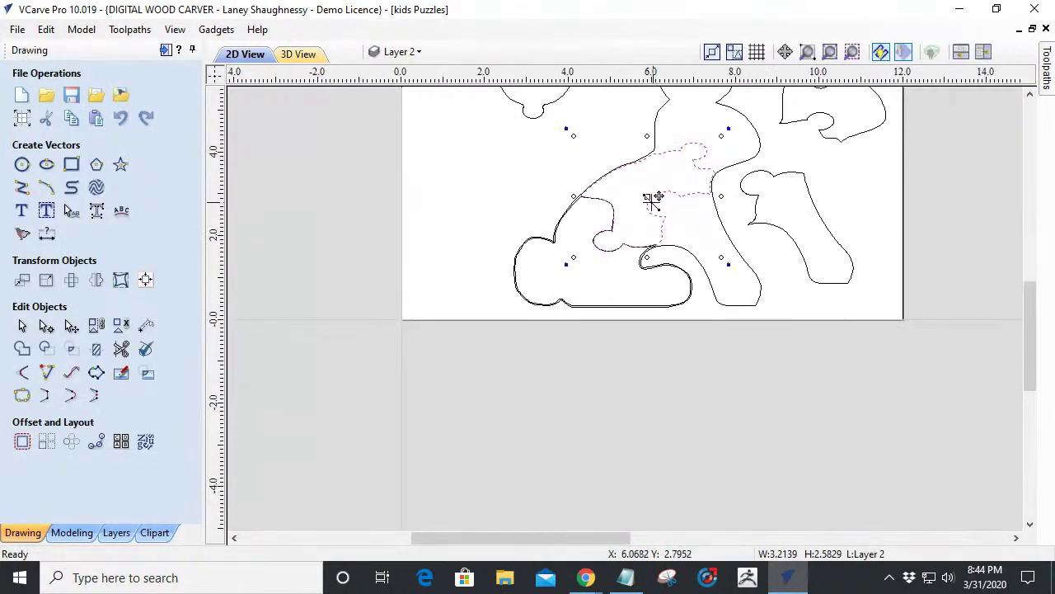
pyautogui.moveTo(650, 206); pyautogui.dragTo(486, 193)
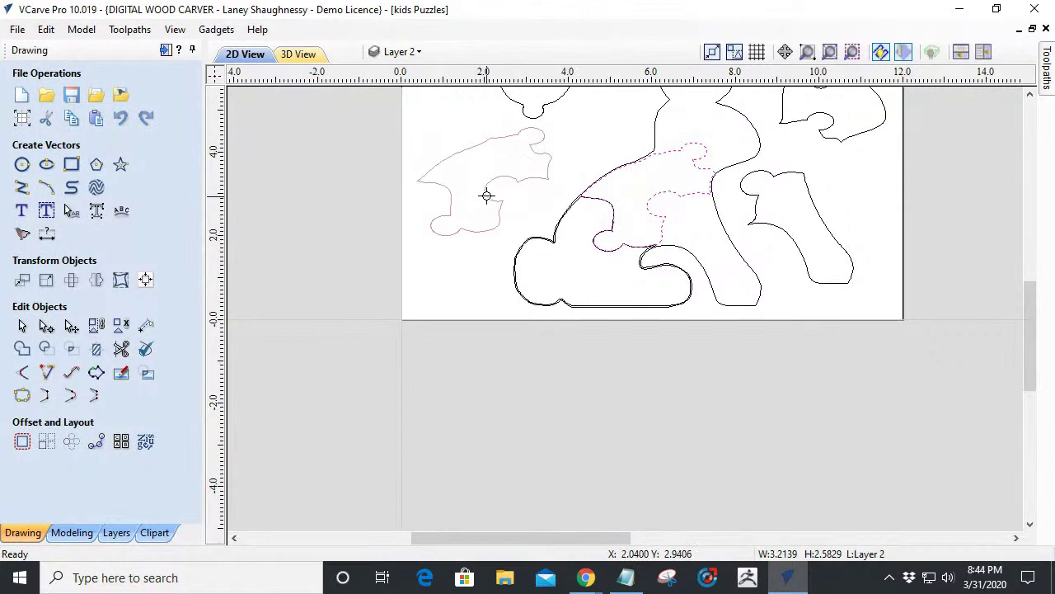
# Draw a curve from the notch above the bunny's tail to the notch below it, dividing the tail from the lower body.
pyautogui.scroll(3, 536, 274)
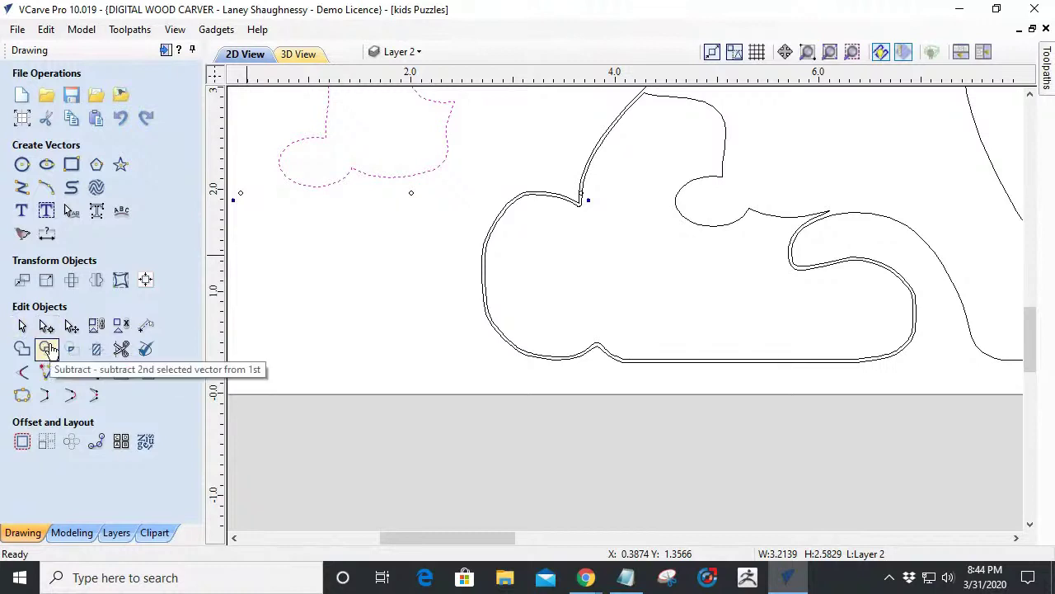
pyautogui.click(71, 187)
pyautogui.click(580, 243)
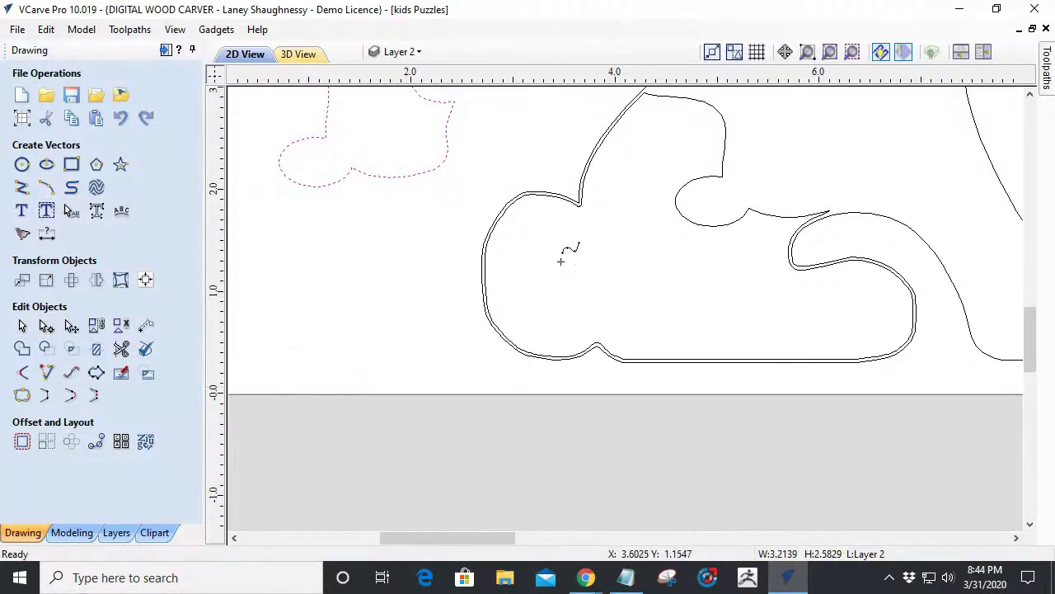
pyautogui.scroll(3, 591, 215)
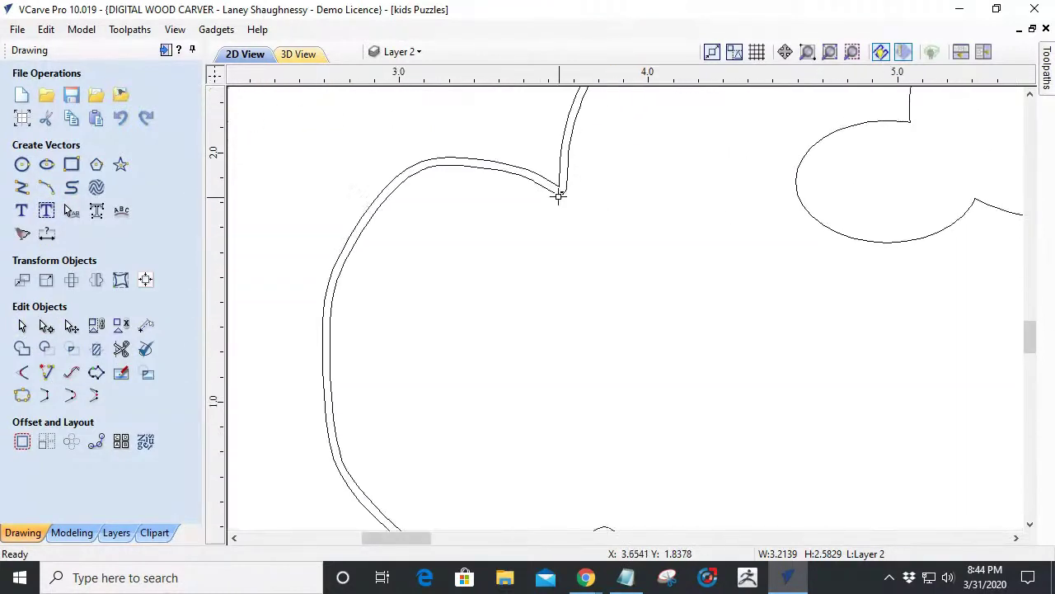
pyautogui.click(558, 195)
pyautogui.click(668, 270)
pyautogui.scroll(-4, 646, 305)
pyautogui.scroll(3, 648, 297)
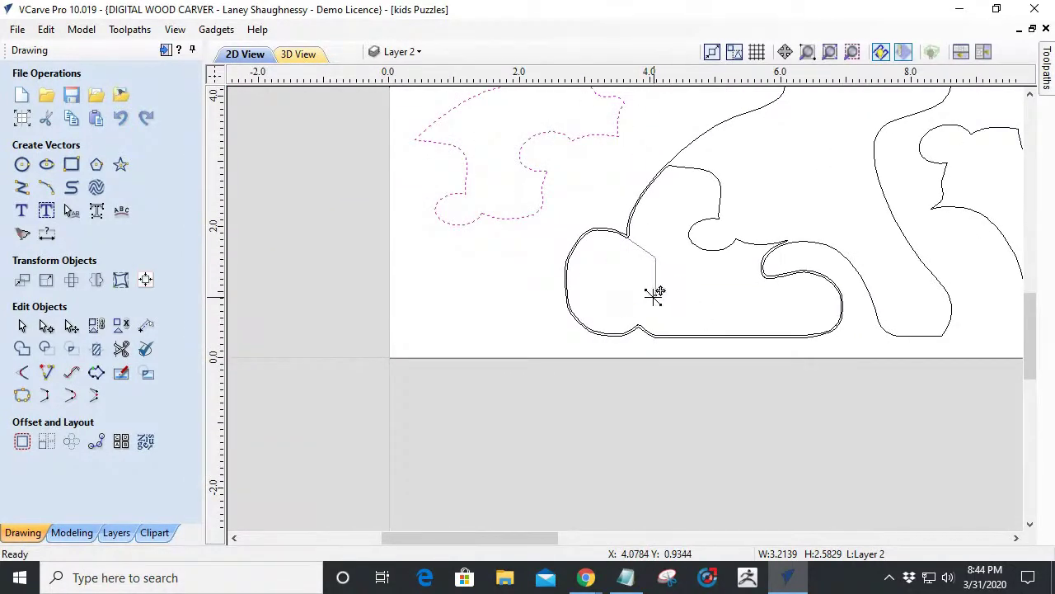
pyautogui.click(648, 285)
pyautogui.scroll(3, 644, 313)
pyautogui.press('BackSpace')
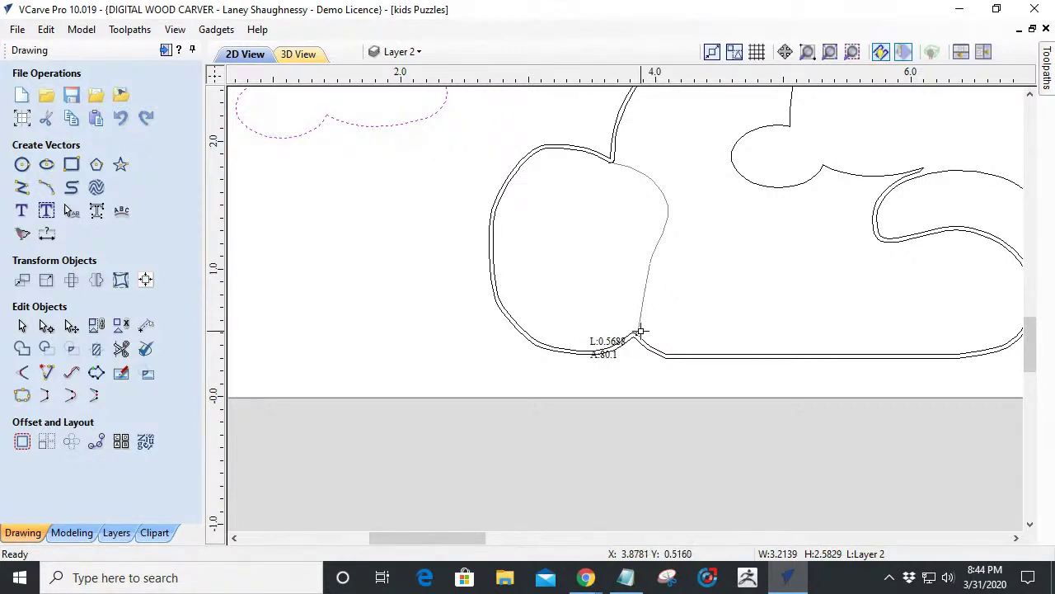
pyautogui.click(640, 333)
pyautogui.press('Escape')
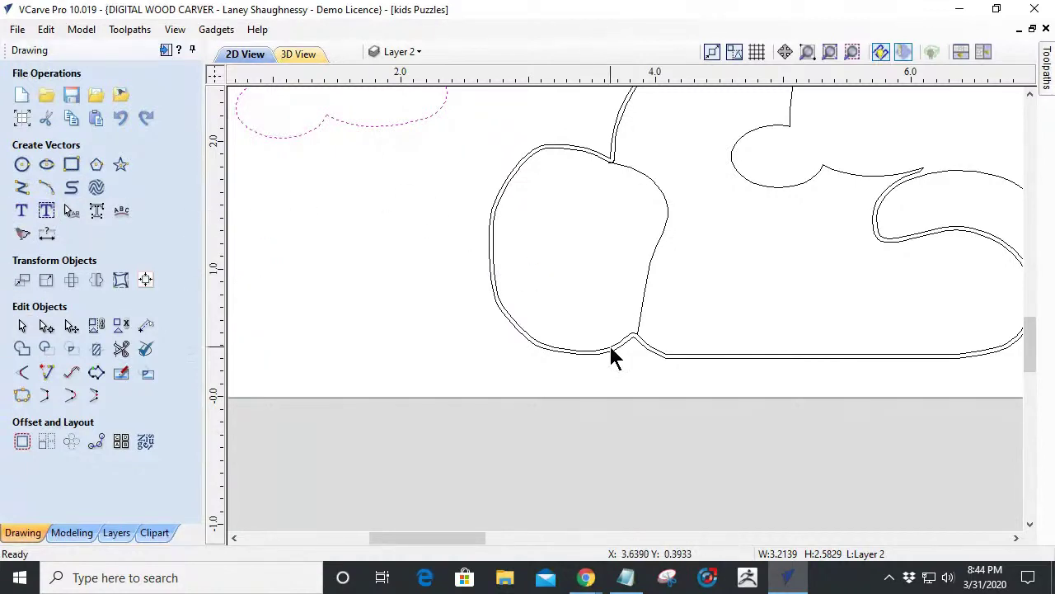
# Offset the tail's dividing curve inwards/left by 0.005 inches, keeping the original curve.
pyautogui.click(652, 266)
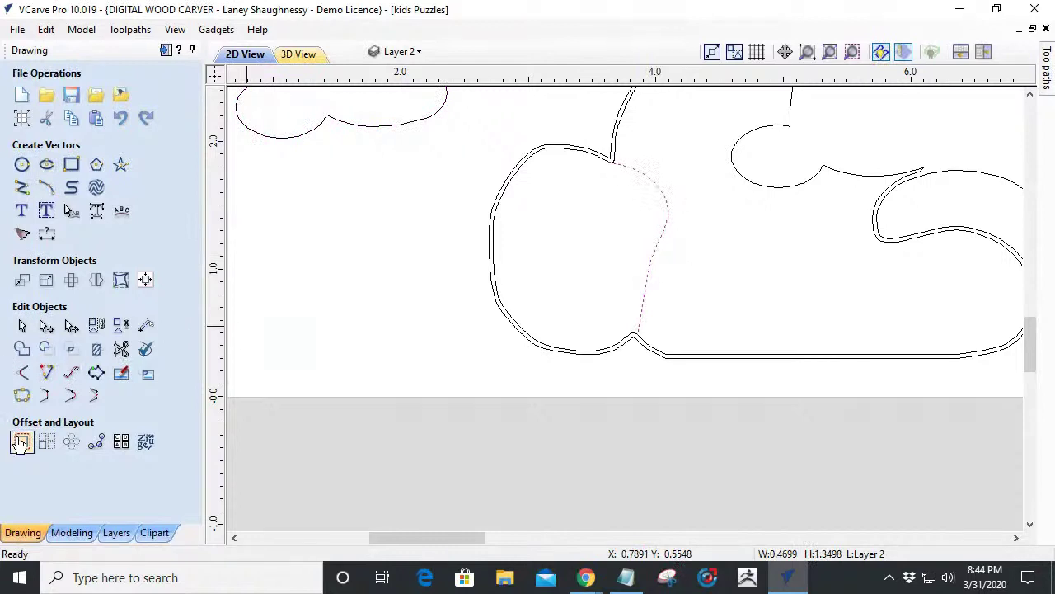
pyautogui.click(20, 444)
pyautogui.click(43, 310)
pyautogui.click(151, 310)
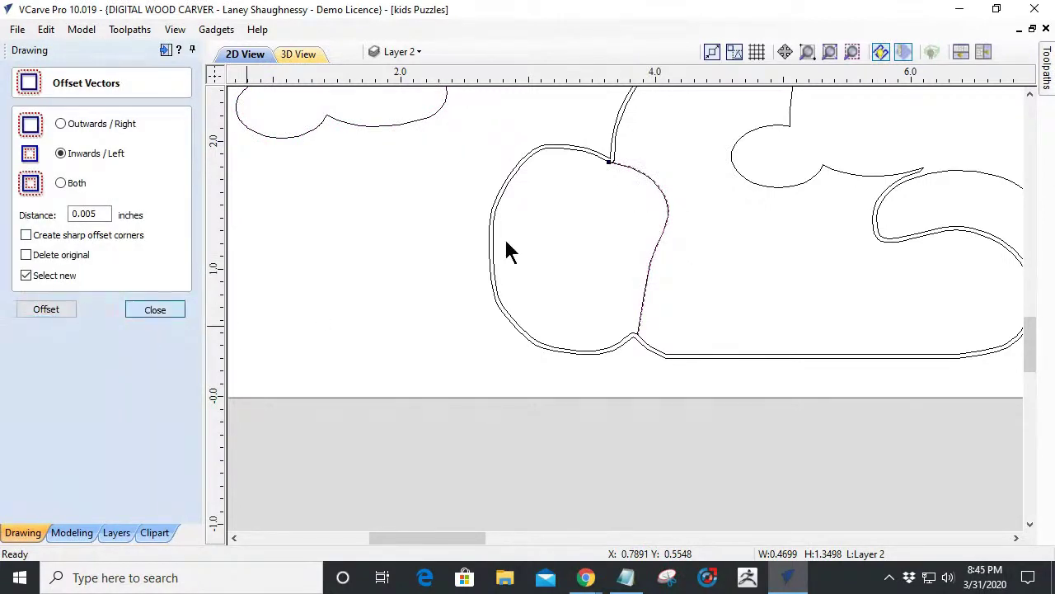
pyautogui.scroll(5, 631, 156)
pyautogui.scroll(3, 587, 207)
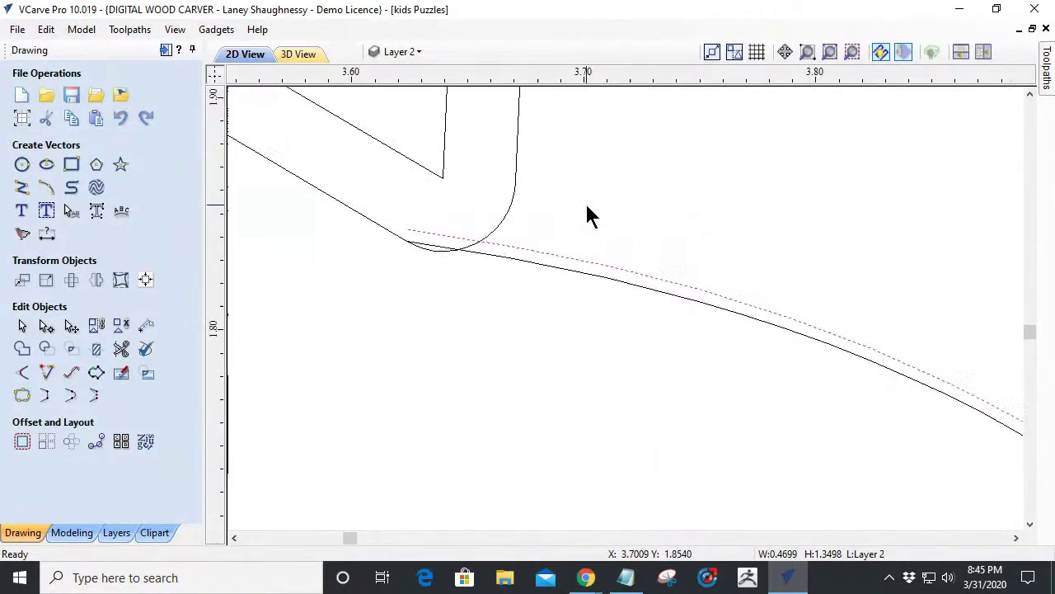
pyautogui.scroll(-3, 587, 207)
pyautogui.scroll(-3, 587, 215)
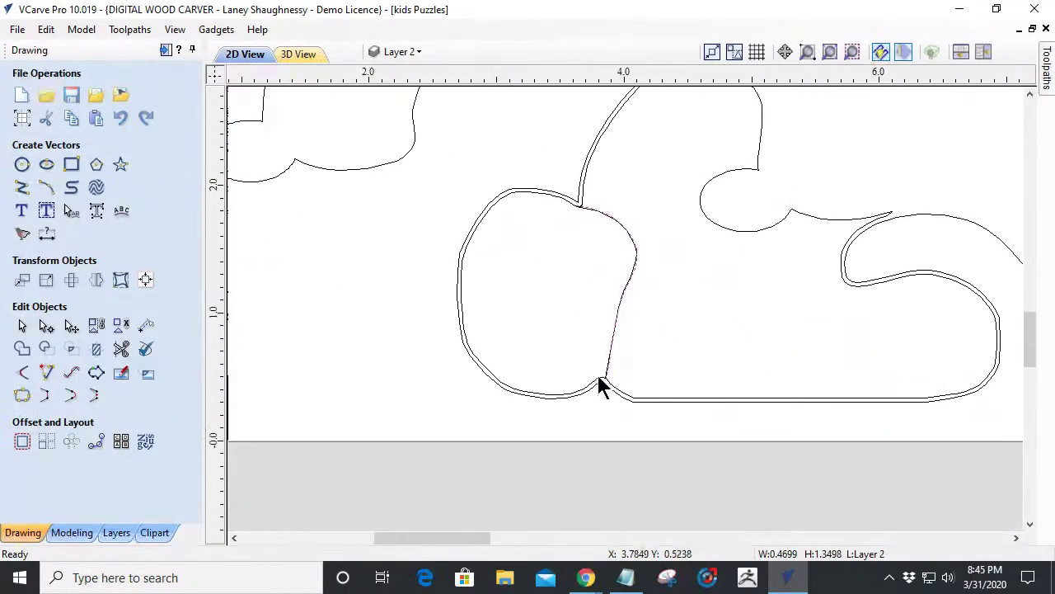
# Extend the offset curve's lower end to meet the inner outline at the notch below the tail.
pyautogui.scroll(5, 606, 371)
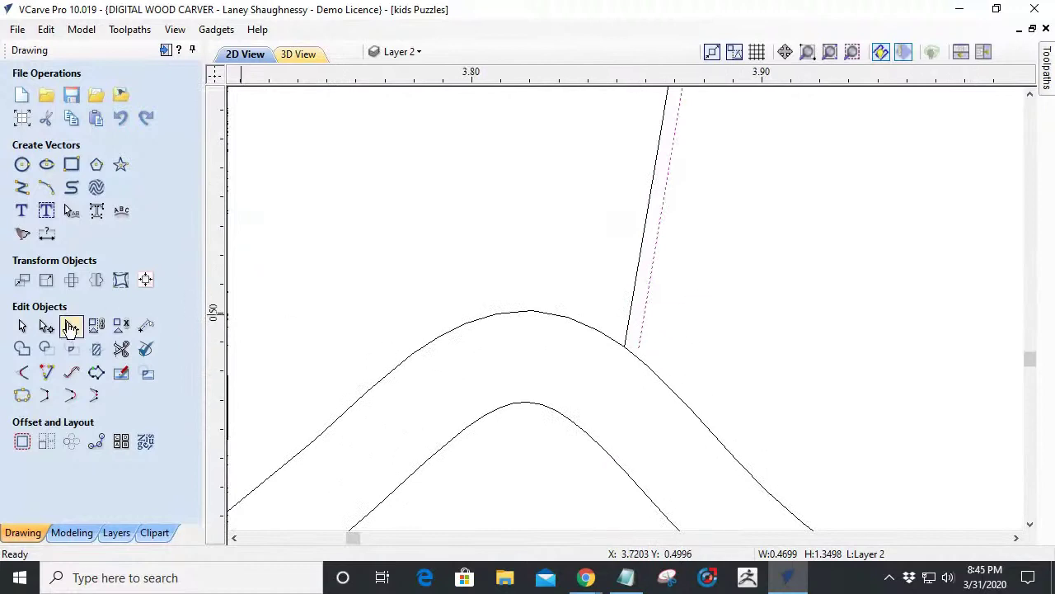
pyautogui.click(46, 373)
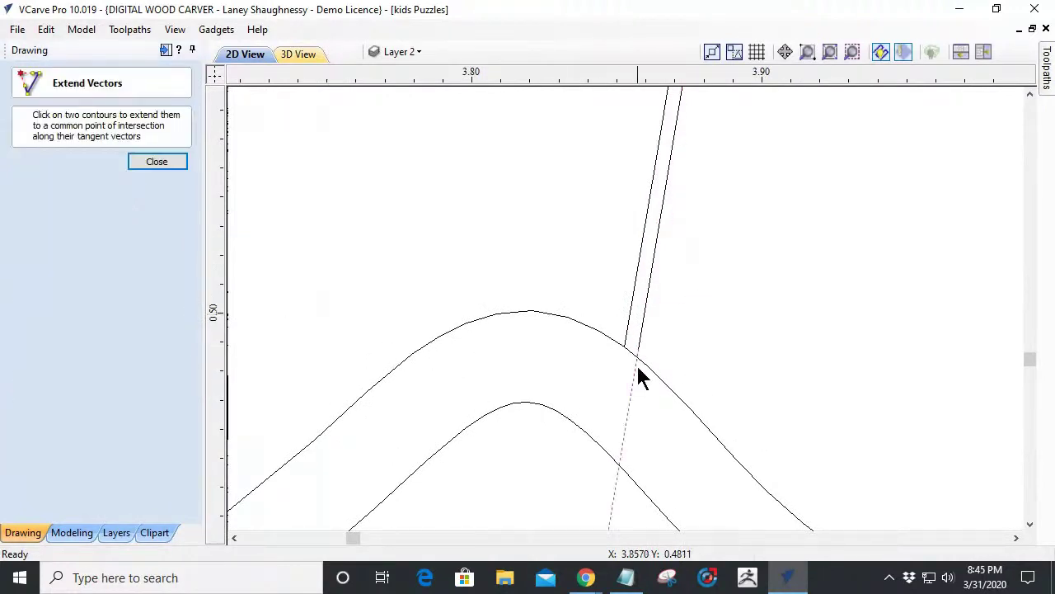
pyautogui.click(156, 162)
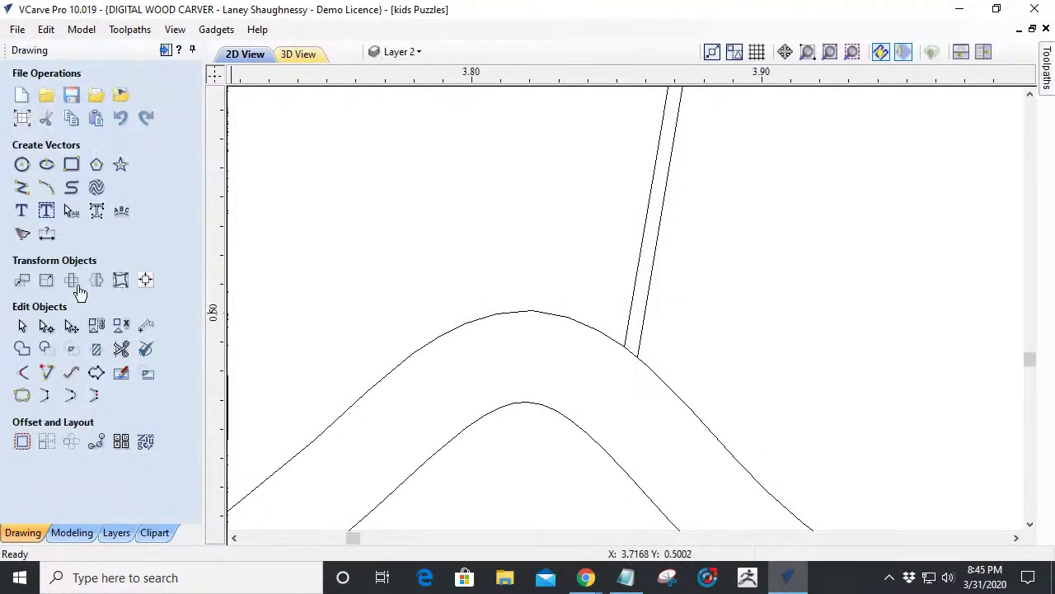
# Trim the short piece of inner outline between the dividing curve and its offset at the notch below the tail.
pyautogui.click(121, 349)
pyautogui.scroll(2, 685, 313)
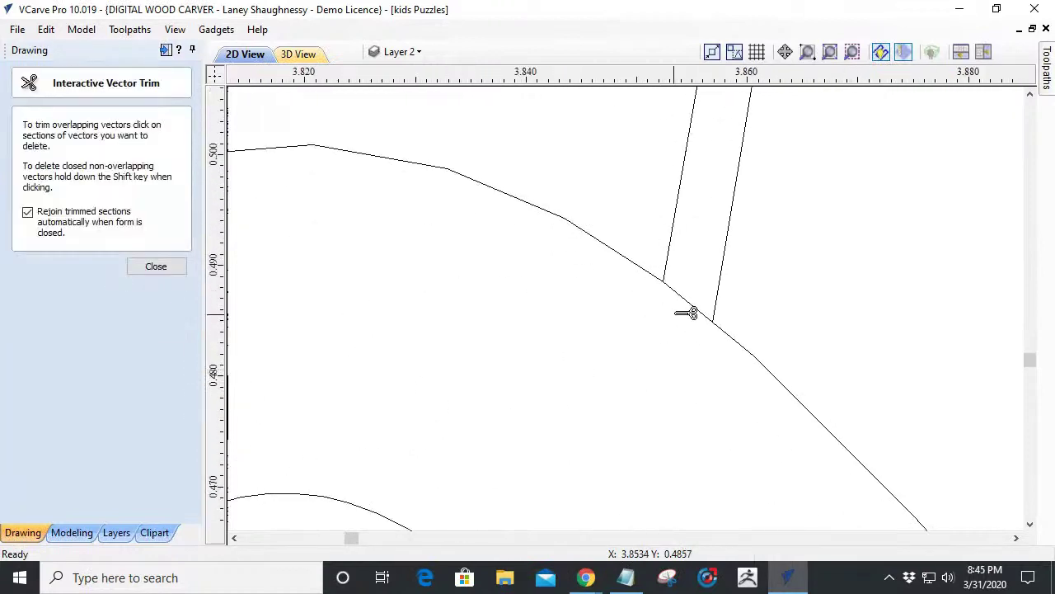
pyautogui.scroll(-2, 695, 304)
pyautogui.scroll(-2, 695, 304)
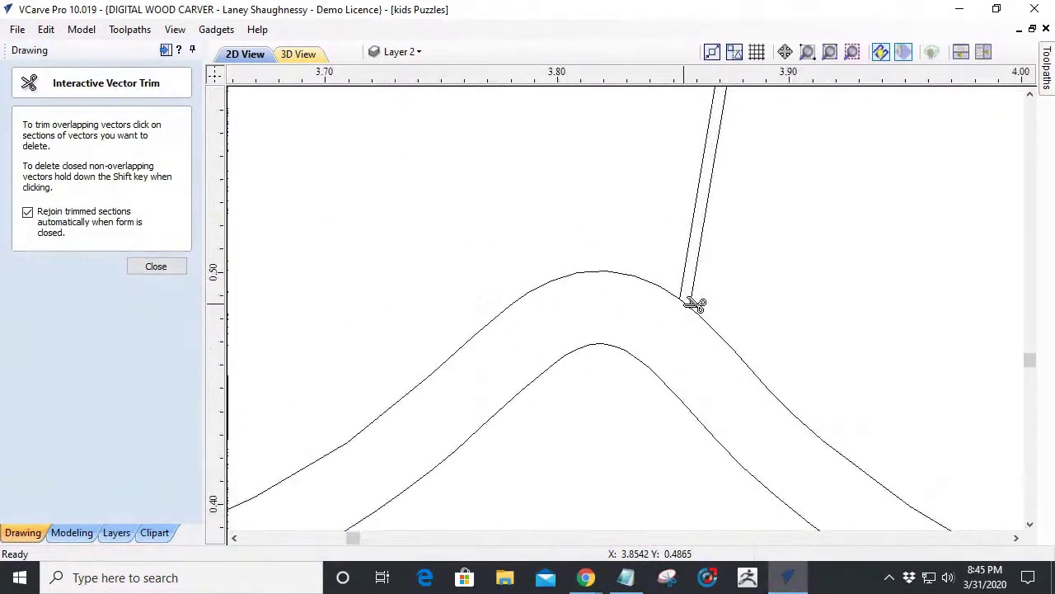
pyautogui.scroll(2, 695, 306)
pyautogui.scroll(-15, 695, 307)
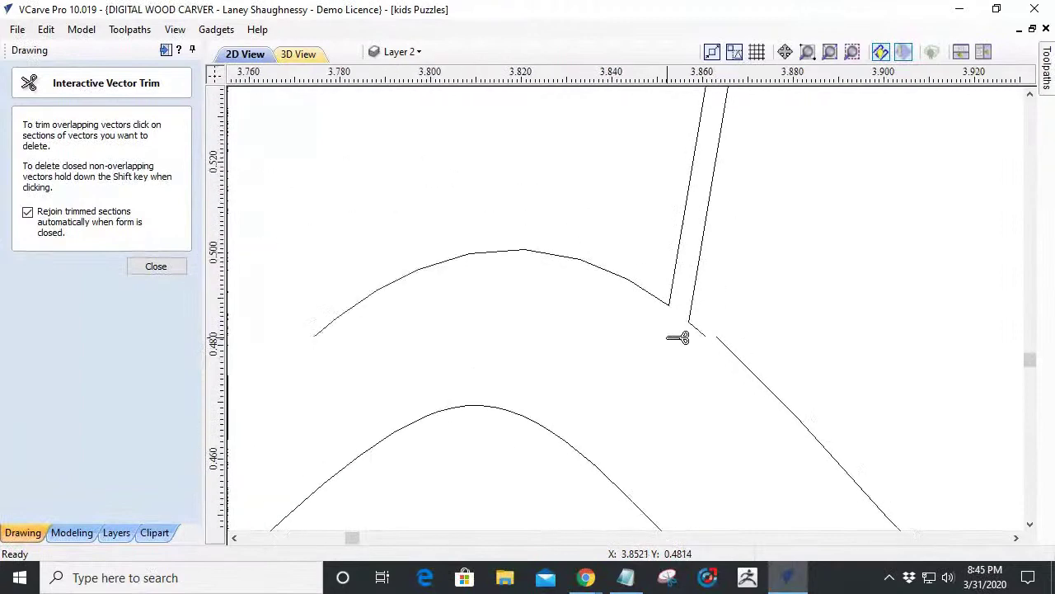
pyautogui.scroll(15, 647, 260)
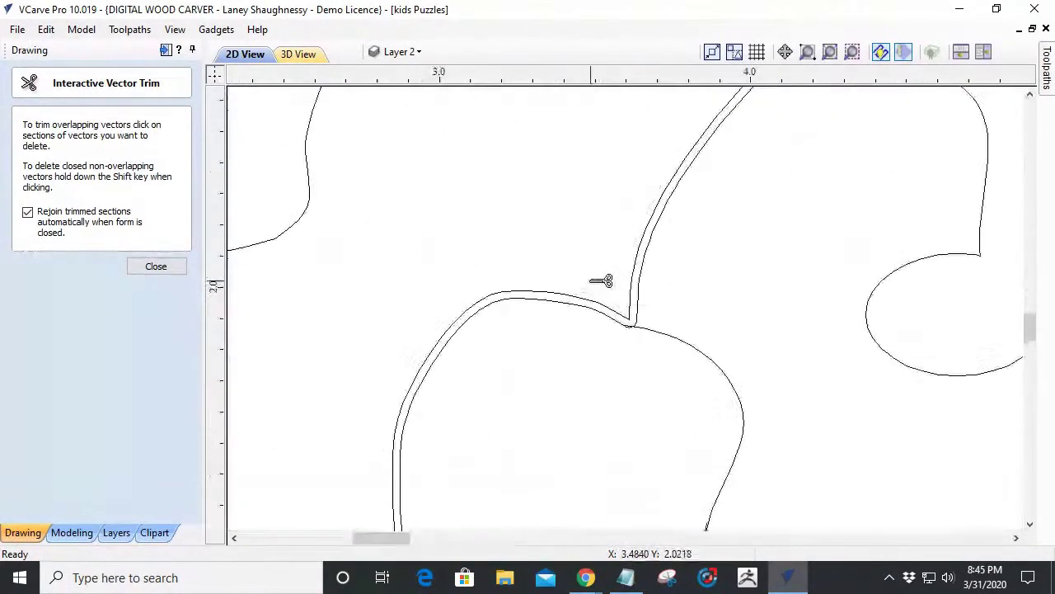
pyautogui.scroll(-8, 707, 436)
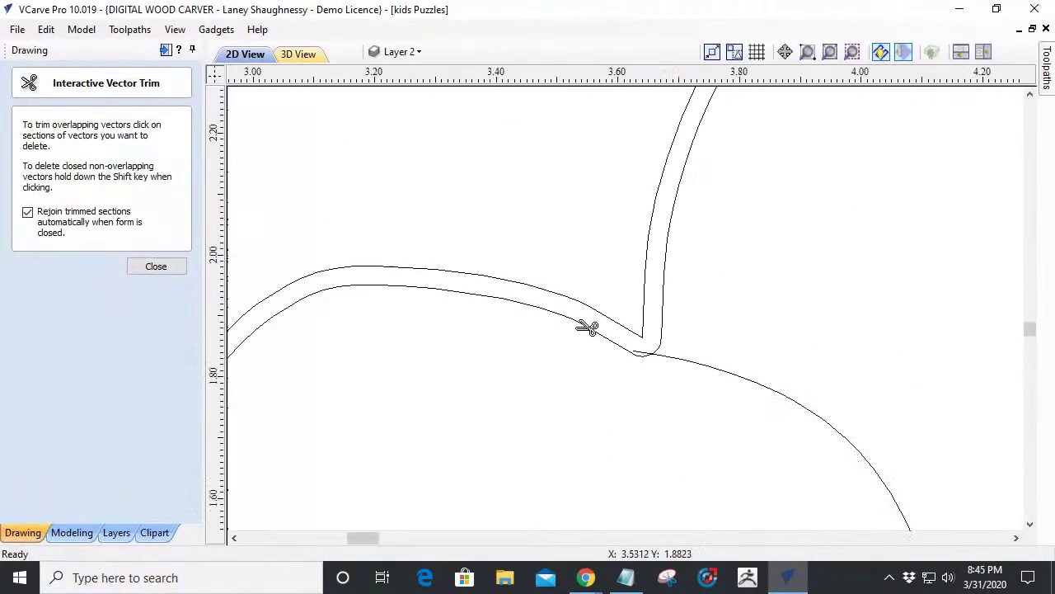
pyautogui.scroll(5, 620, 490)
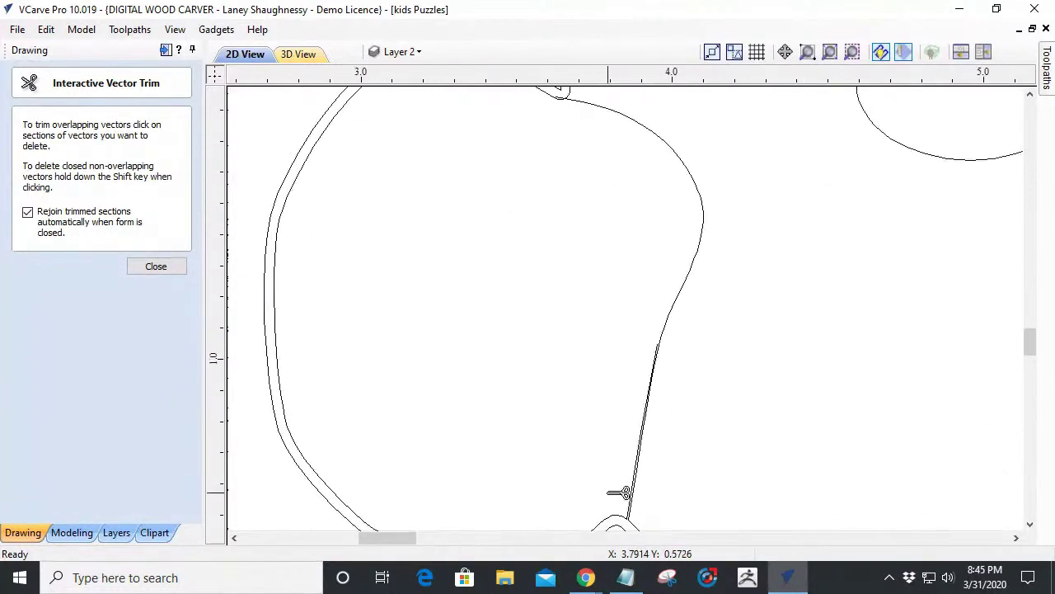
pyautogui.scroll(2, 617, 472)
pyautogui.scroll(-4, 617, 473)
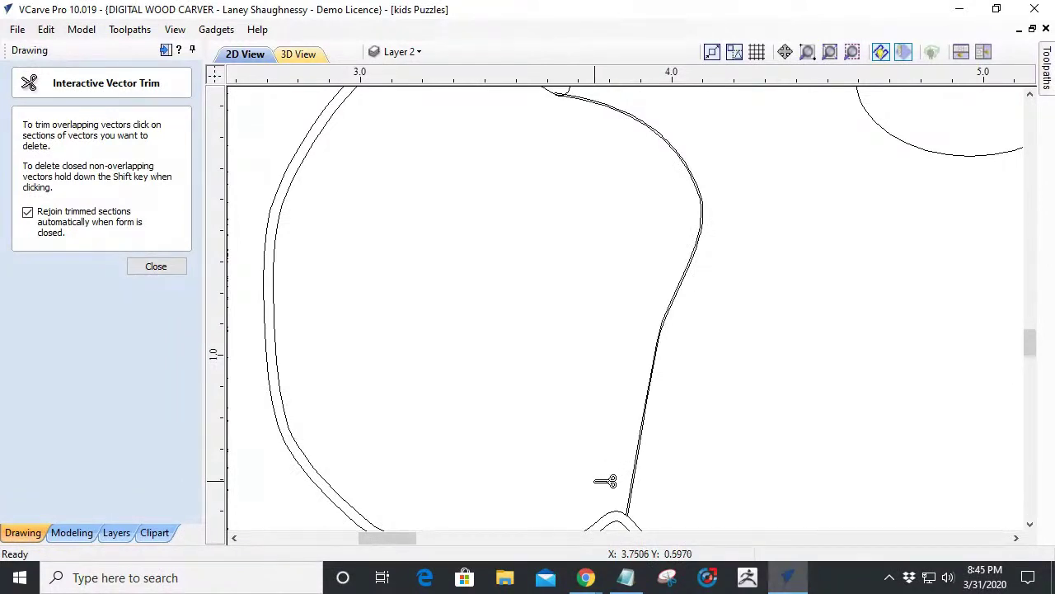
pyautogui.scroll(-4, 605, 480)
pyautogui.scroll(4, 608, 519)
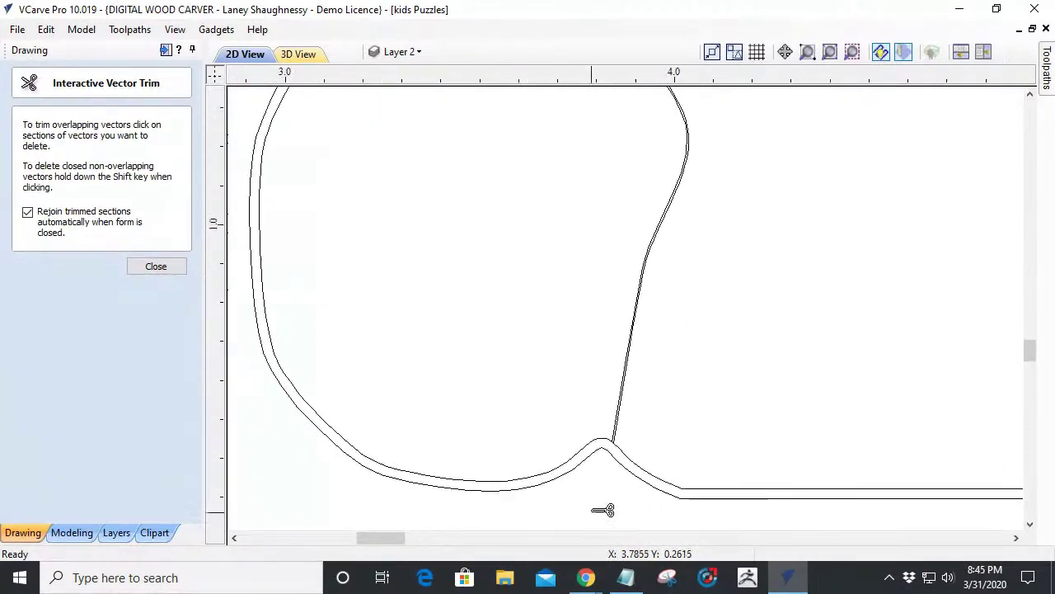
pyautogui.scroll(10, 617, 481)
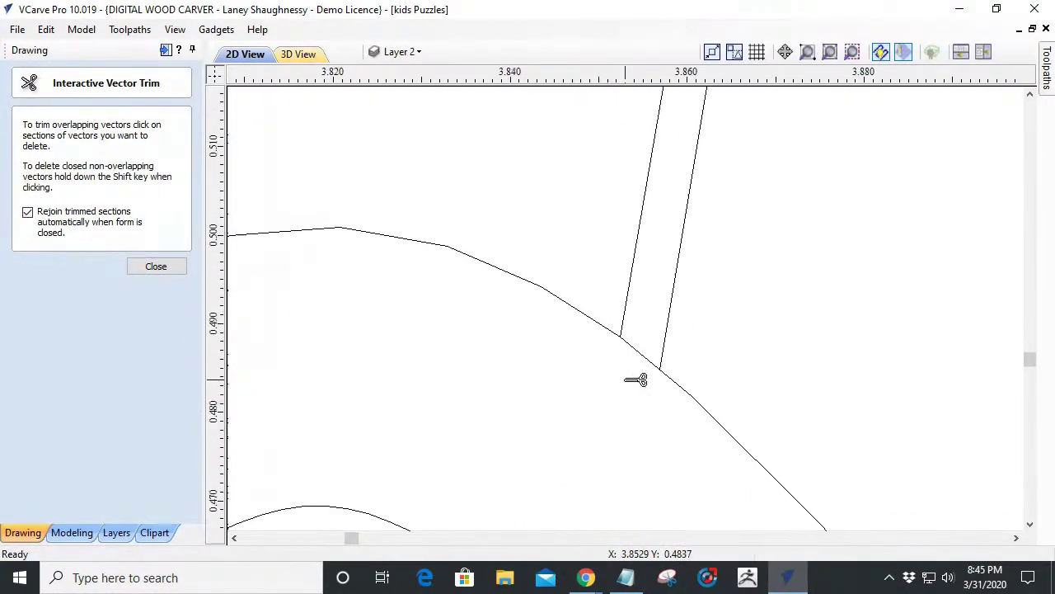
pyautogui.scroll(-8, 648, 356)
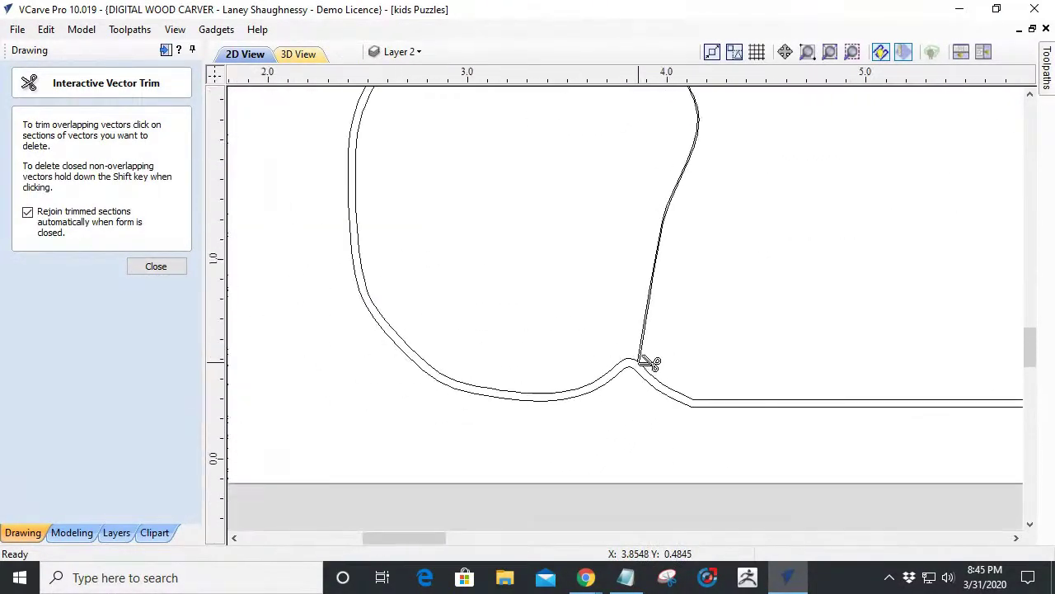
# Trim the overlapping curve ends and inner outline at the notch above the tail, separating the tail from the lower body.
pyautogui.scroll(1, 631, 179)
pyautogui.scroll(10, 631, 179)
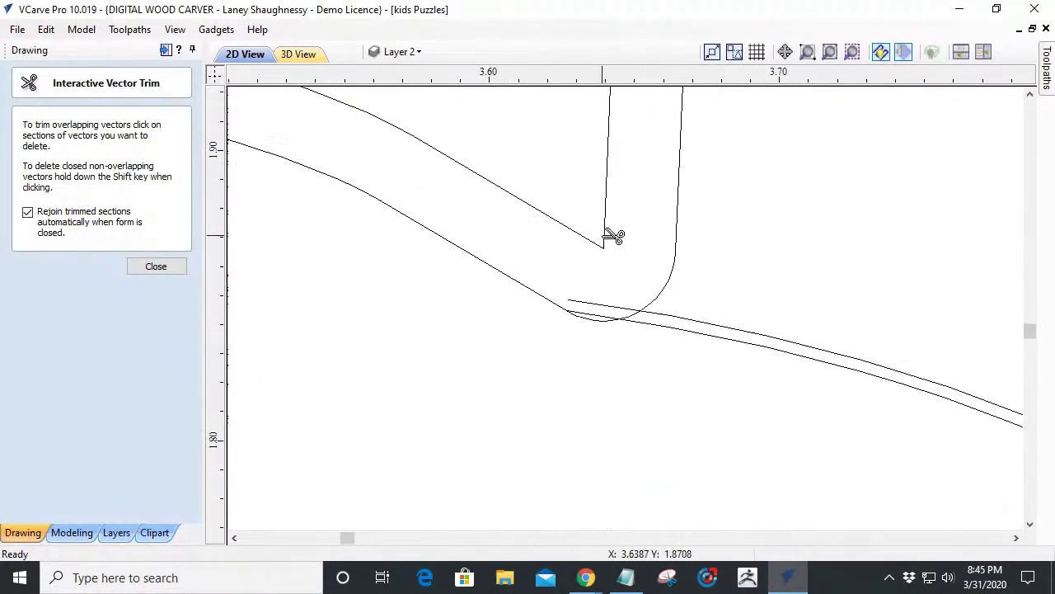
pyautogui.click(602, 379)
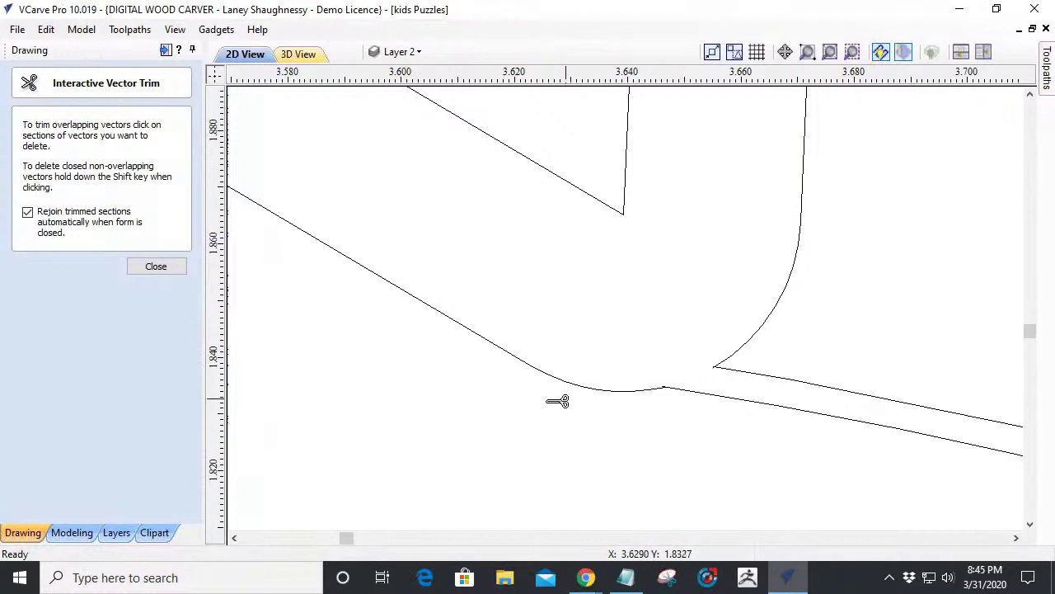
pyautogui.scroll(-3, 557, 401)
pyautogui.click(150, 266)
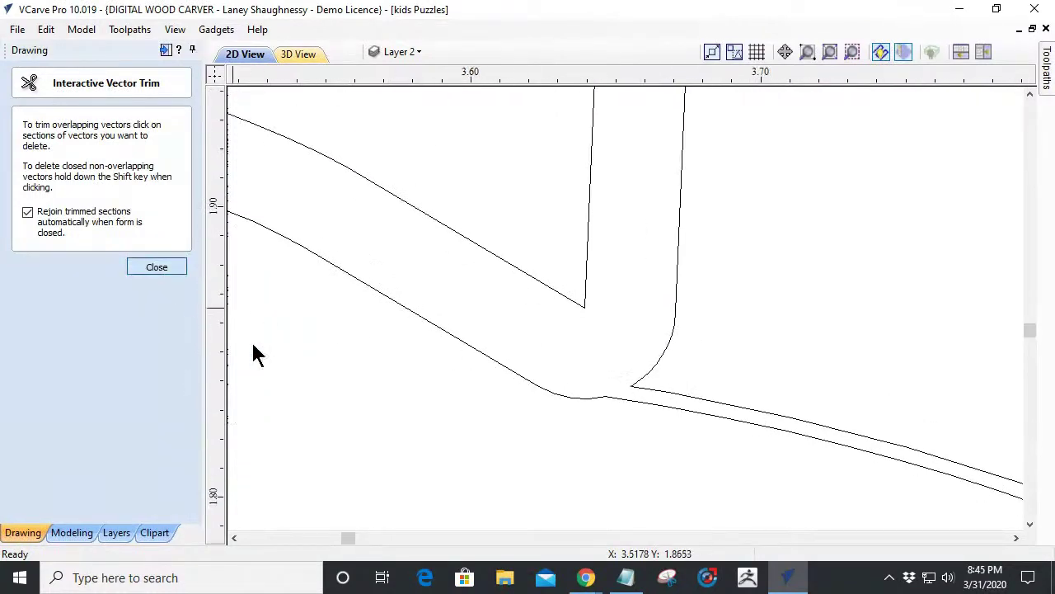
# Select the tail outline and check that it forms a closed piece separate from the body.
pyautogui.scroll(-4, 599, 367)
pyautogui.scroll(-3, 599, 367)
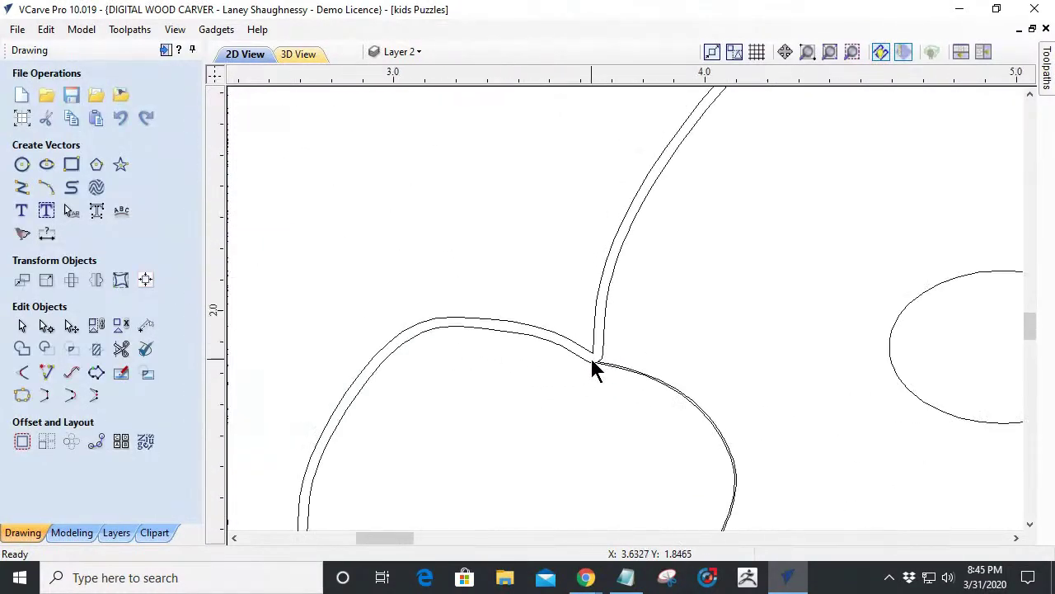
pyautogui.click(590, 362)
pyautogui.scroll(-4, 588, 365)
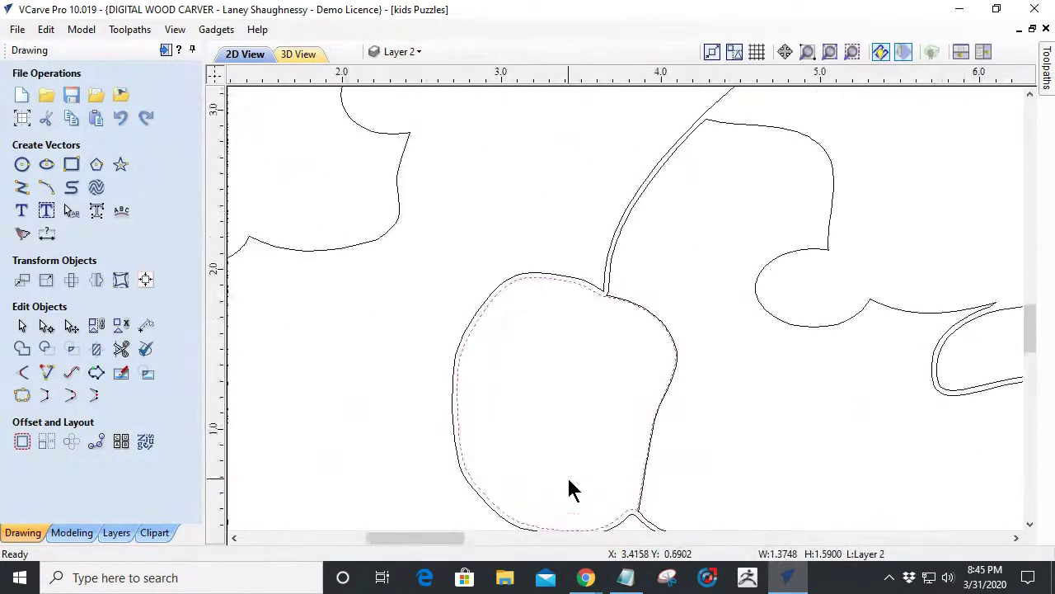
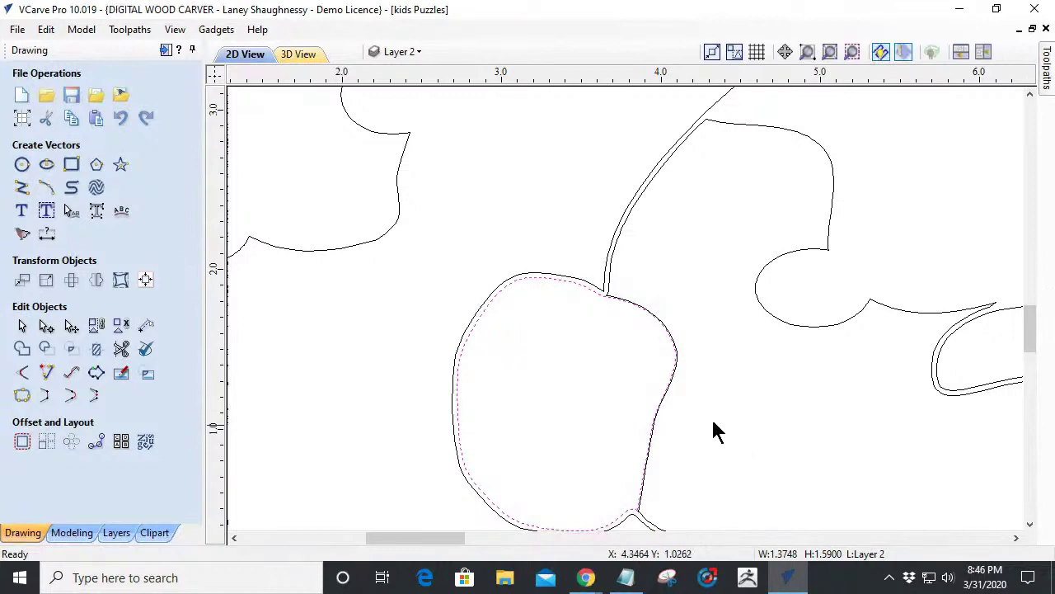
pyautogui.scroll(-5, 676, 363)
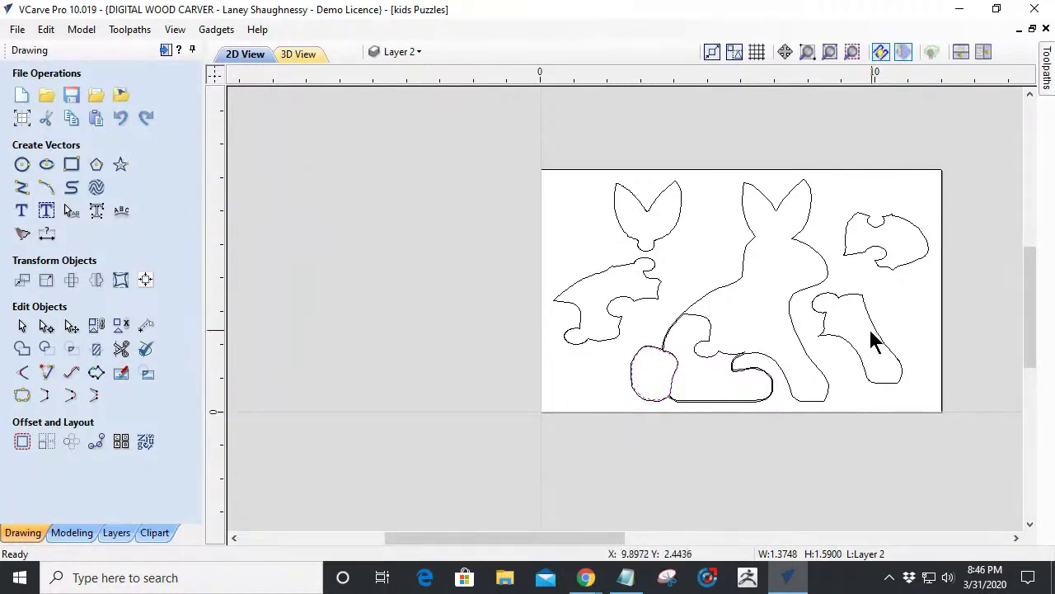
# Draw an ellipse about 0.60 by 0.45 inches centred on the dividing curve between tail and lower body.
pyautogui.scroll(10, 690, 375)
pyautogui.scroll(-4, 503, 327)
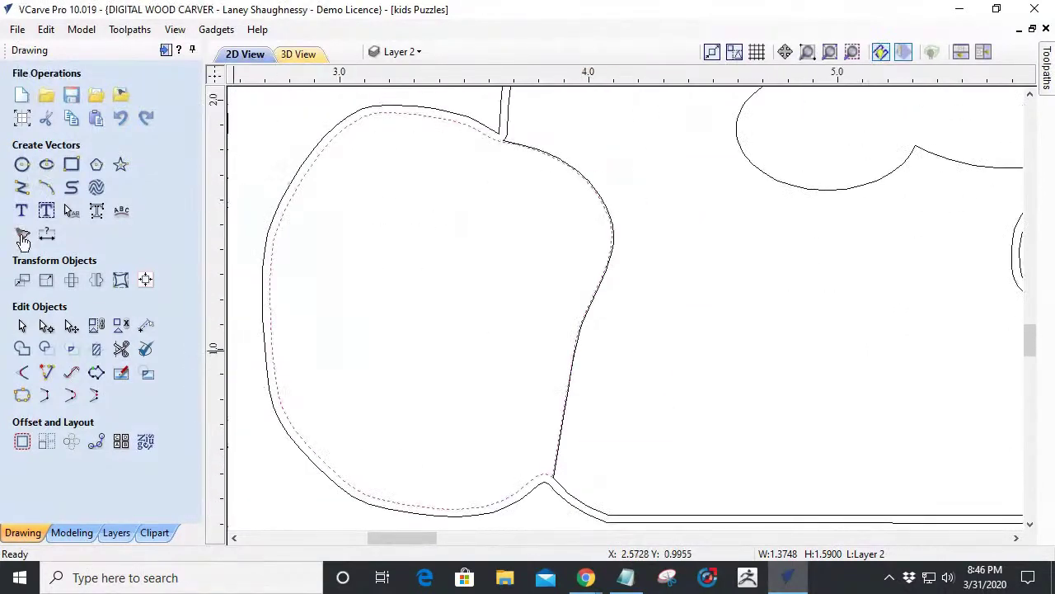
pyautogui.click(47, 164)
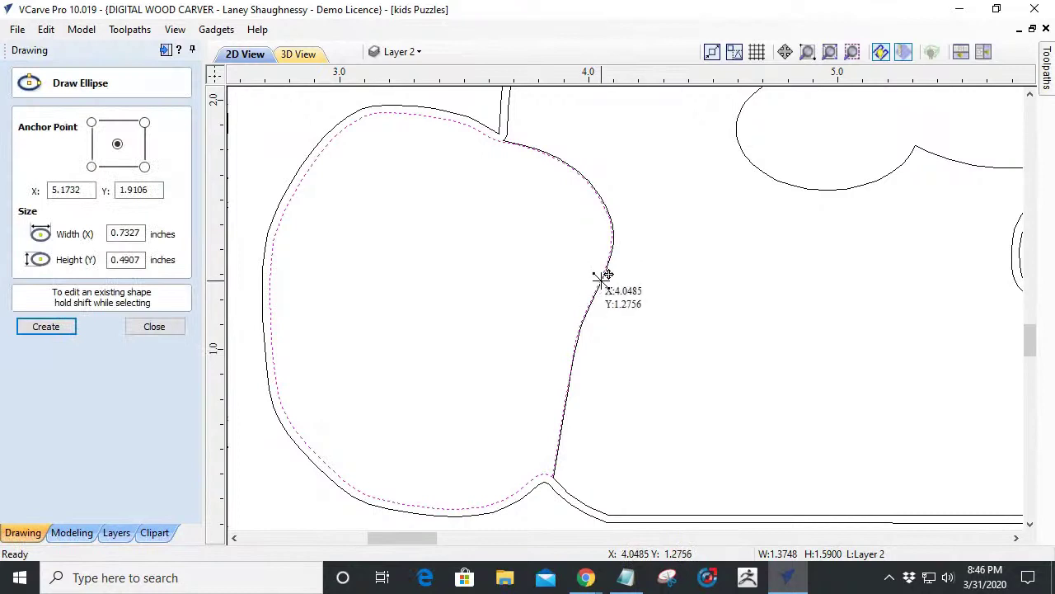
pyautogui.moveTo(602, 278); pyautogui.dragTo(677, 335)
pyautogui.click(157, 328)
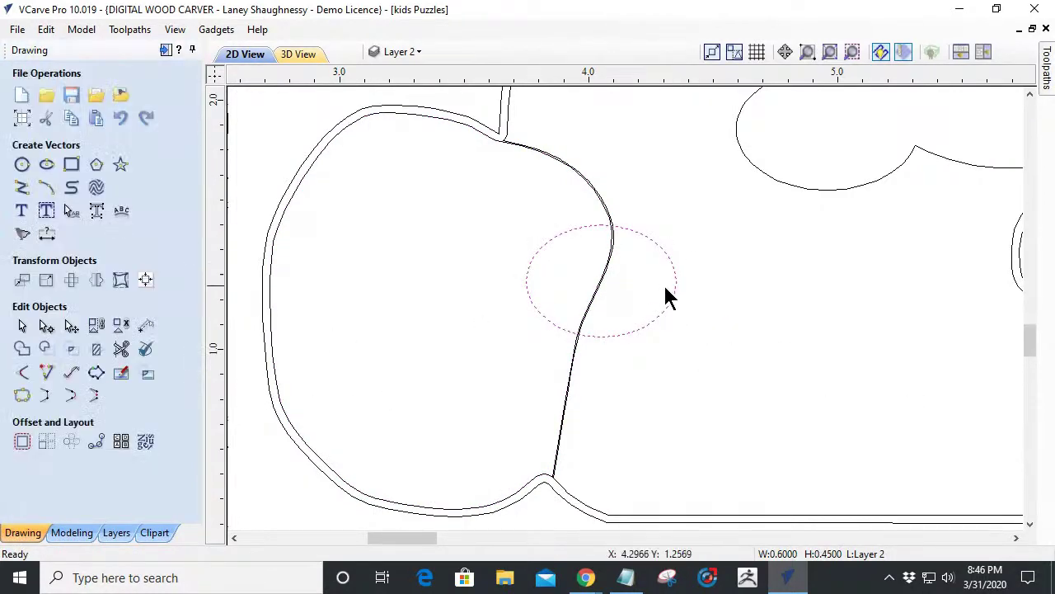
# Rotate the joint ellipse diagonally and shift it towards the lower body so it still overlaps the tail's dividing curve.
pyautogui.click(676, 293)
pyautogui.moveTo(694, 213); pyautogui.dragTo(698, 327)
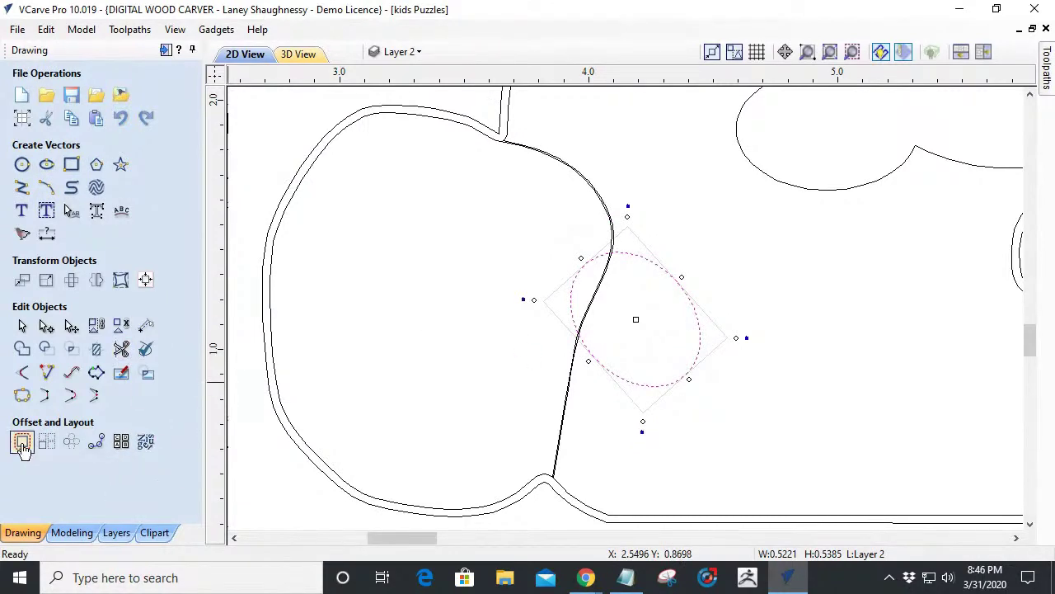
pyautogui.click(19, 328)
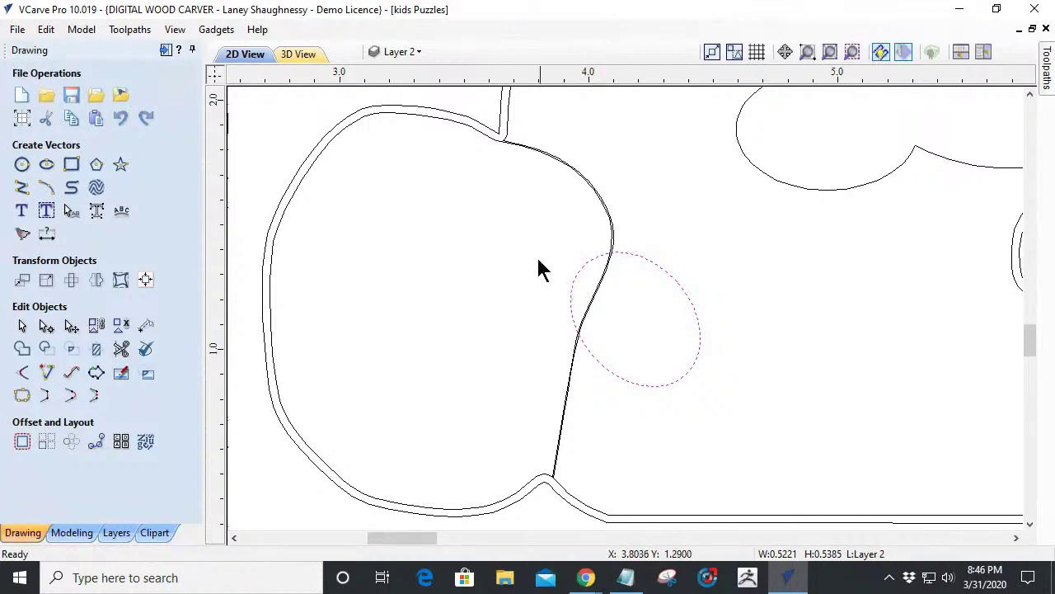
# Trim the lower body's outline with the joint ellipse as the boundary, clearing inside it to form a socket facing the tail.
pyautogui.click(606, 208)
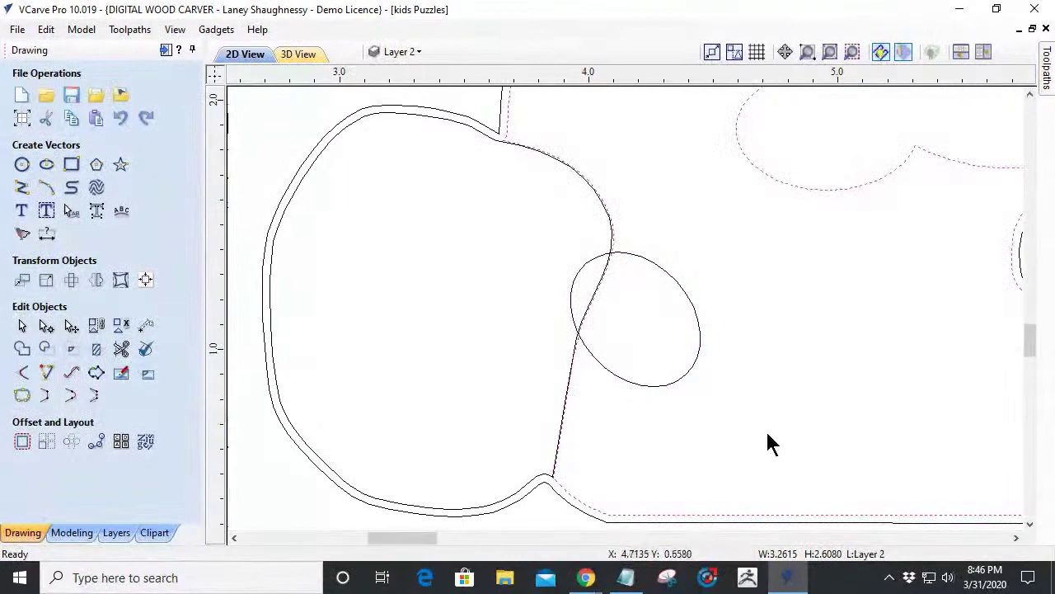
pyautogui.scroll(-1, 719, 387)
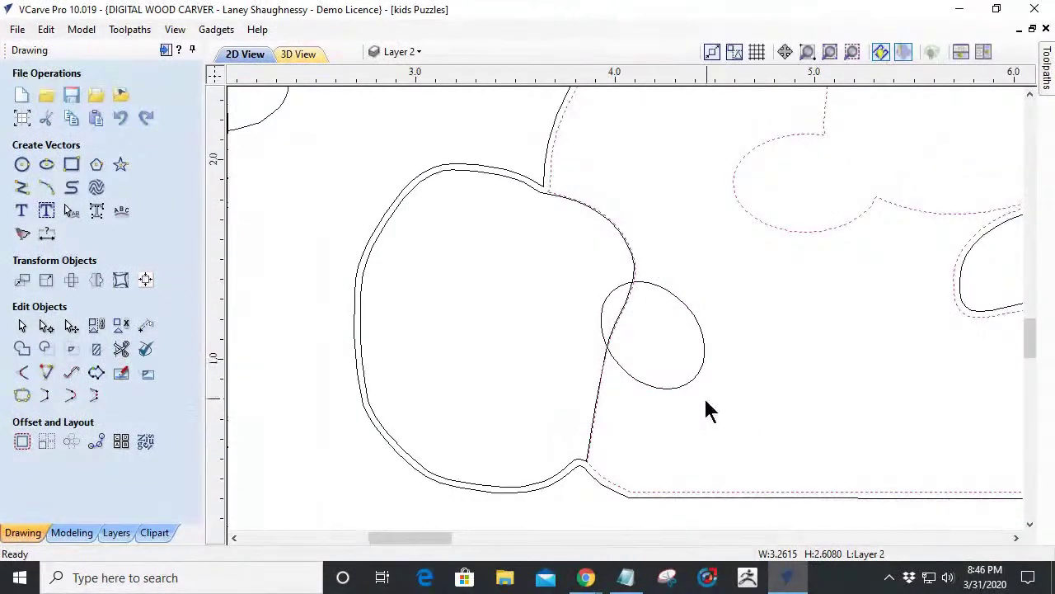
pyautogui.keyDown('shift'); pyautogui.click(602, 314); pyautogui.keyUp('shift')
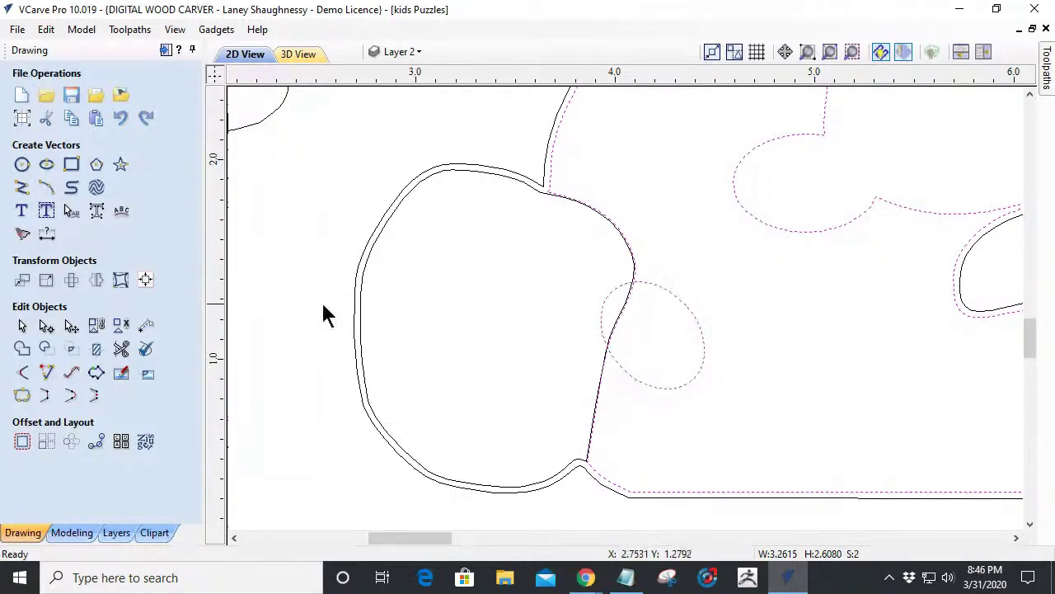
pyautogui.click(95, 348)
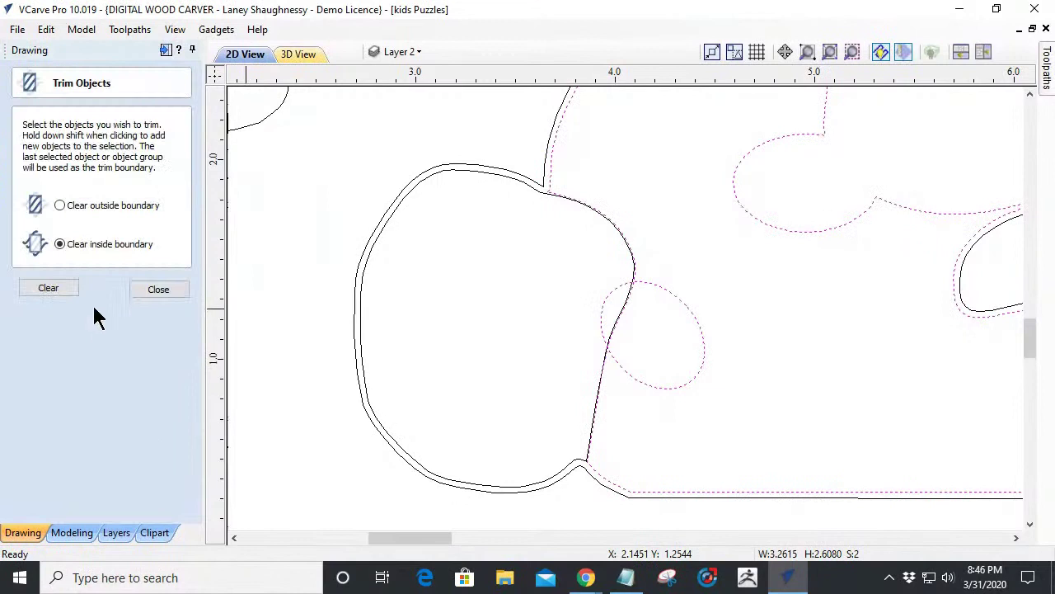
pyautogui.click(50, 290)
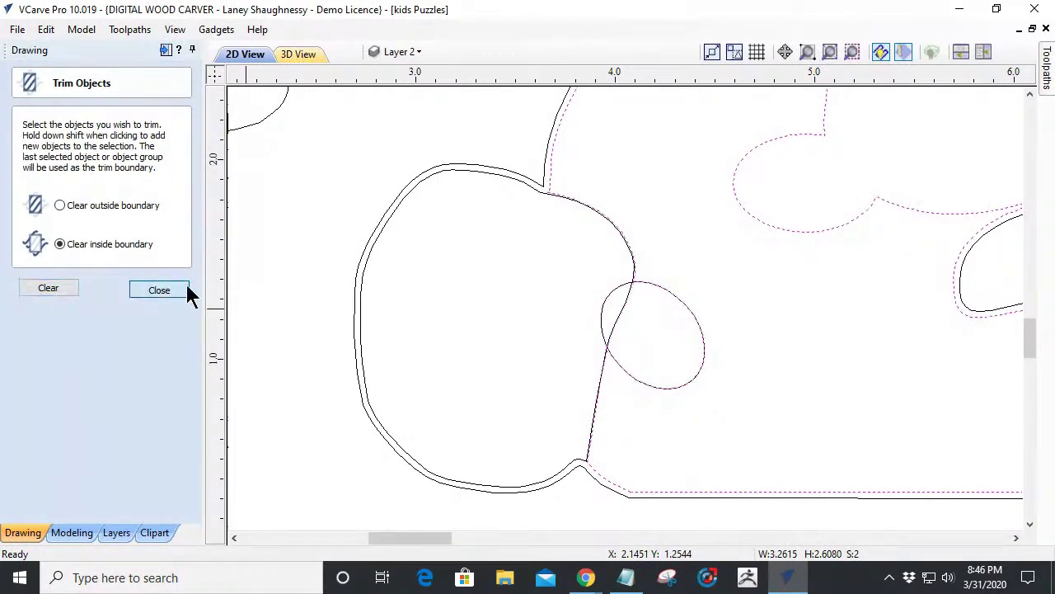
pyautogui.click(165, 291)
# Offset the joint ellipse inwards by 0.005 inches, deleting the original.
pyautogui.scroll(5, 621, 353)
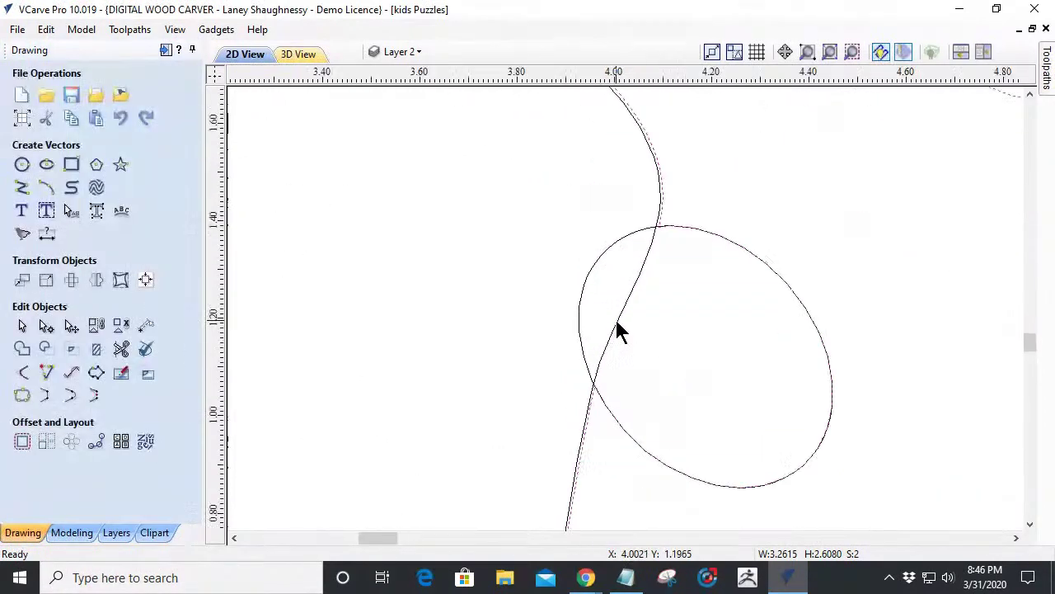
pyautogui.click(592, 258)
pyautogui.click(20, 441)
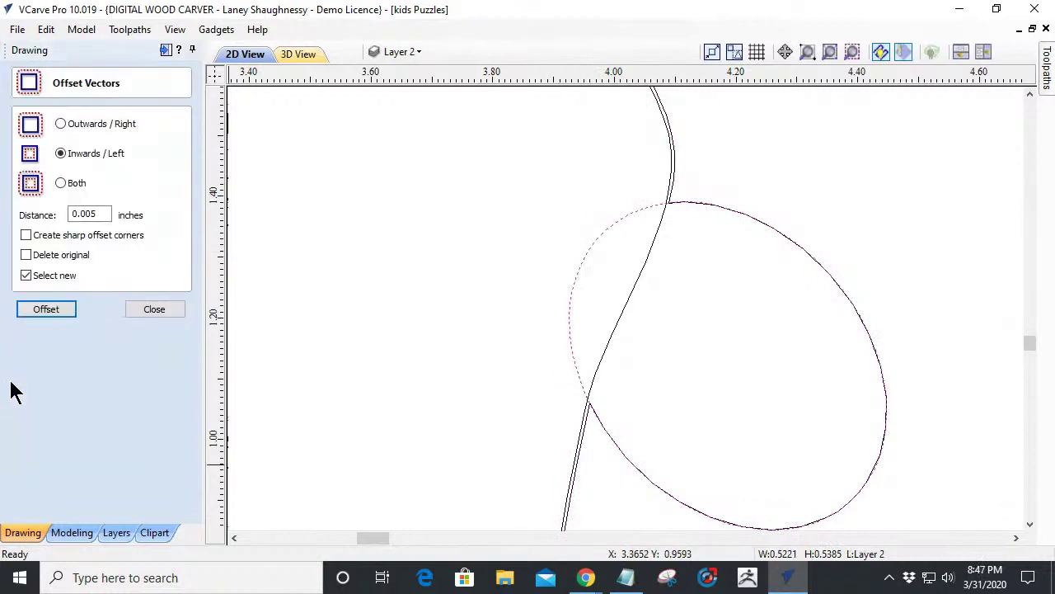
pyautogui.click(40, 308)
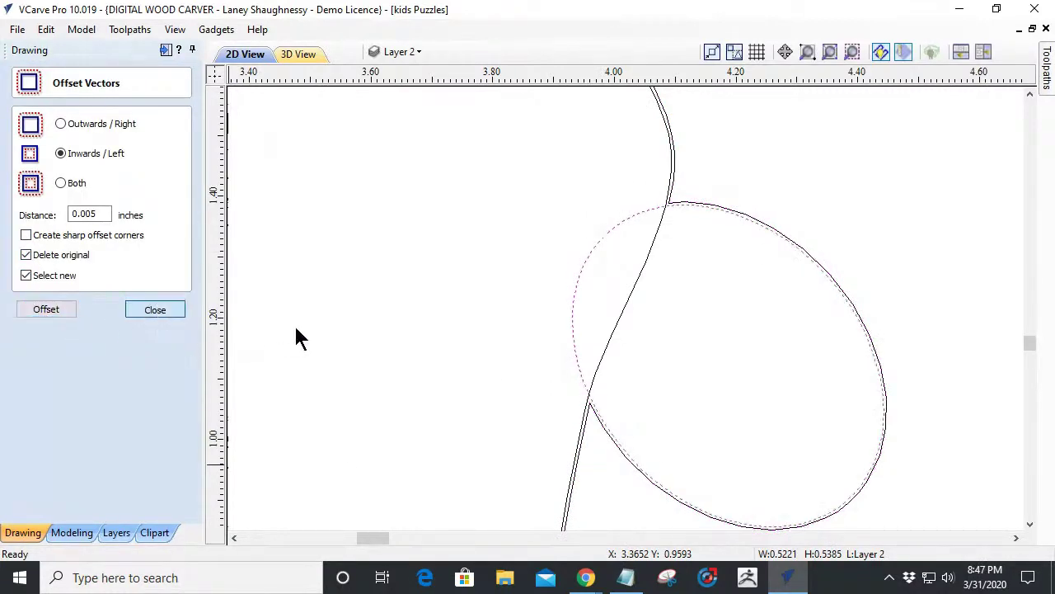
pyautogui.click(169, 311)
# Trim away the ellipse arc inside the tail and the dividing curve crossing the ellipse, merging the tab into the tail.
pyautogui.click(121, 349)
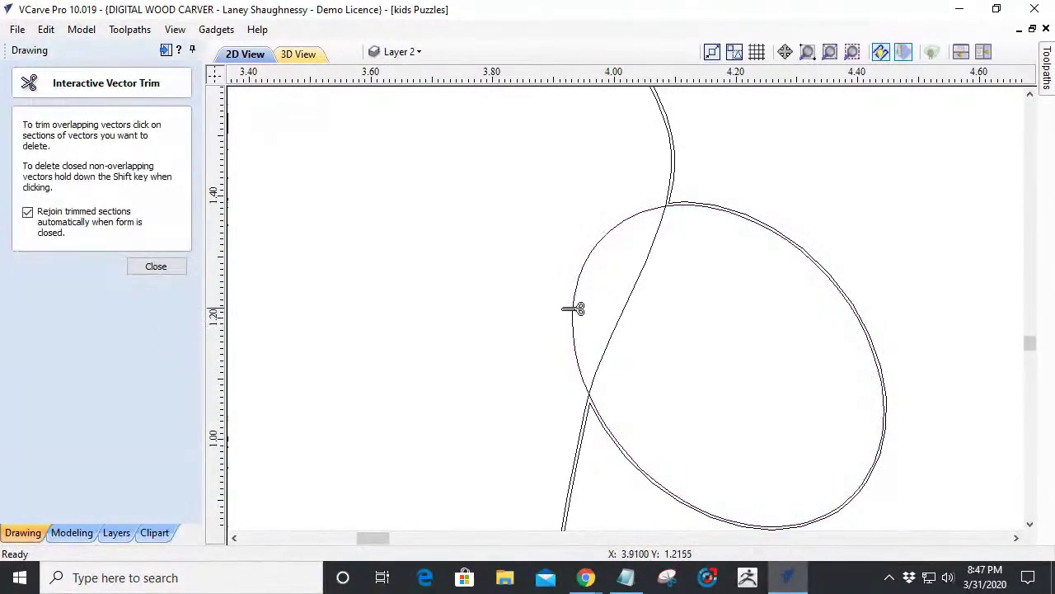
pyautogui.click(575, 307)
pyautogui.click(626, 309)
pyautogui.scroll(-6, 585, 329)
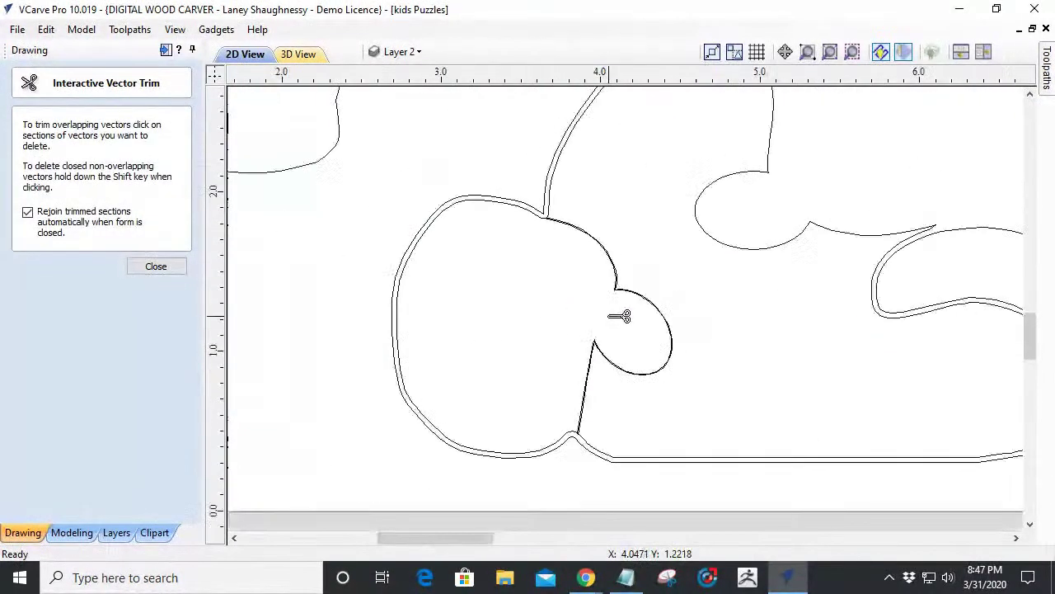
pyautogui.press('Escape')
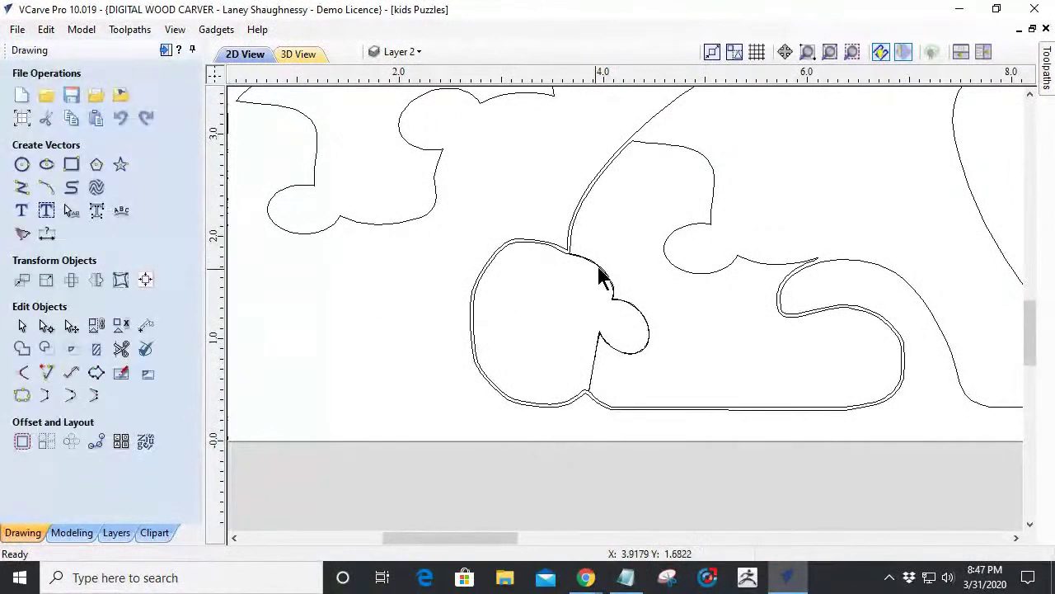
# Move the tail piece clear of the bunny outline, and move the lower body piece below the material sheet.
pyautogui.click(577, 262)
pyautogui.moveTo(542, 255); pyautogui.dragTo(360, 264)
pyautogui.click(666, 251)
pyautogui.moveTo(666, 254); pyautogui.dragTo(538, 139)
pyautogui.scroll(-6, 570, 261)
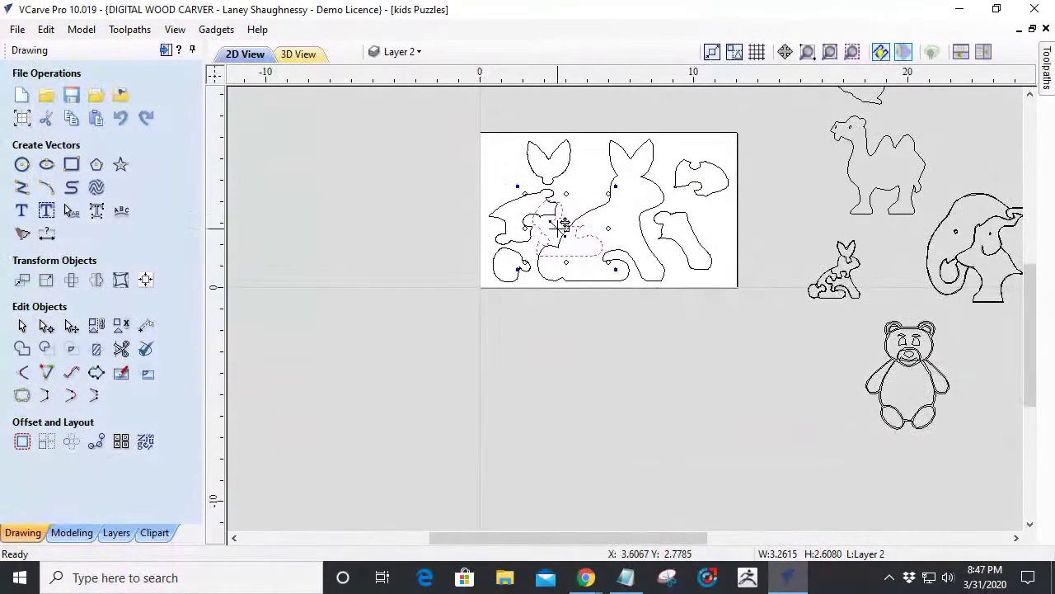
pyautogui.moveTo(543, 274); pyautogui.dragTo(635, 329)
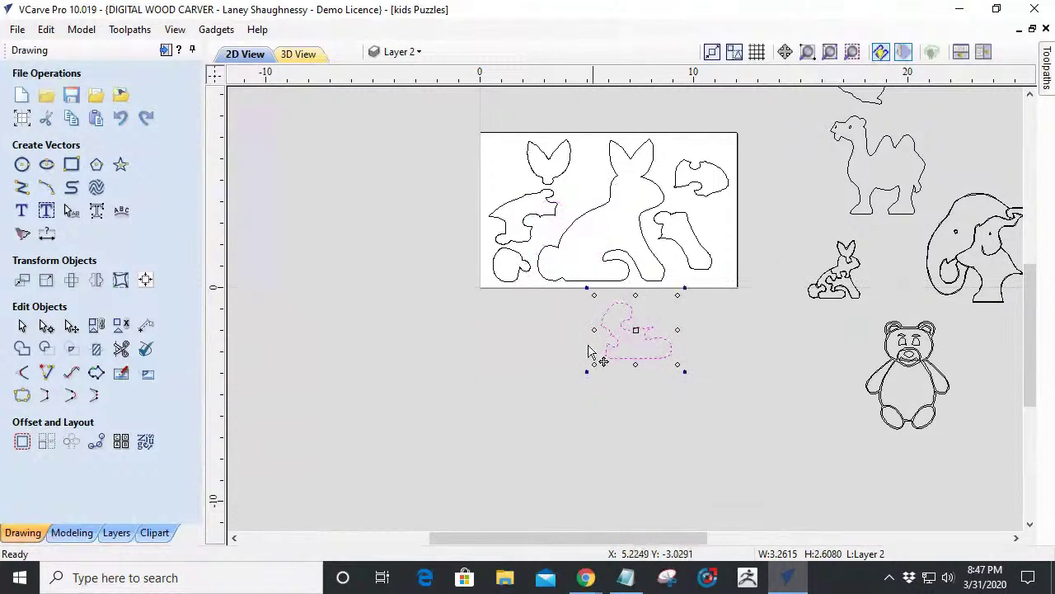
# Examine the lower body piece's outline around its two sockets and inner corners.
pyautogui.scroll(5, 590, 350)
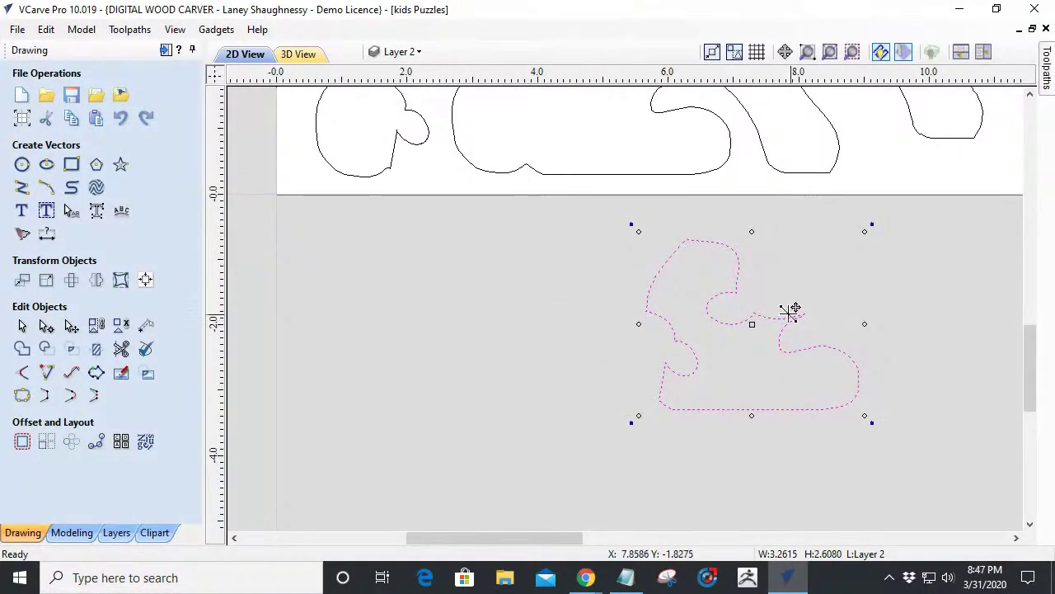
pyautogui.scroll(3, 747, 288)
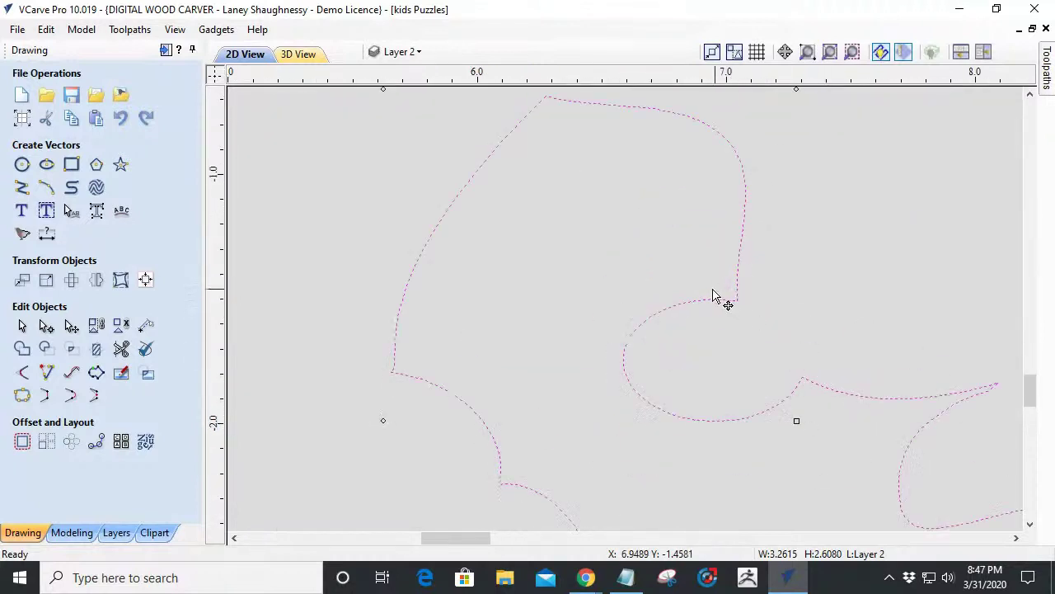
pyautogui.scroll(-3, 695, 358)
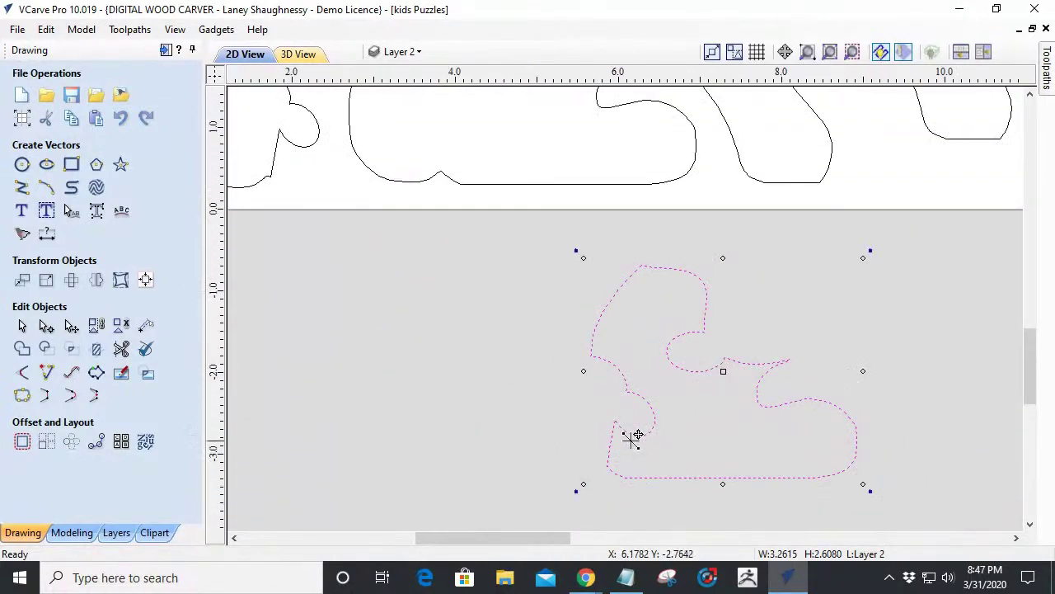
pyautogui.scroll(3, 630, 435)
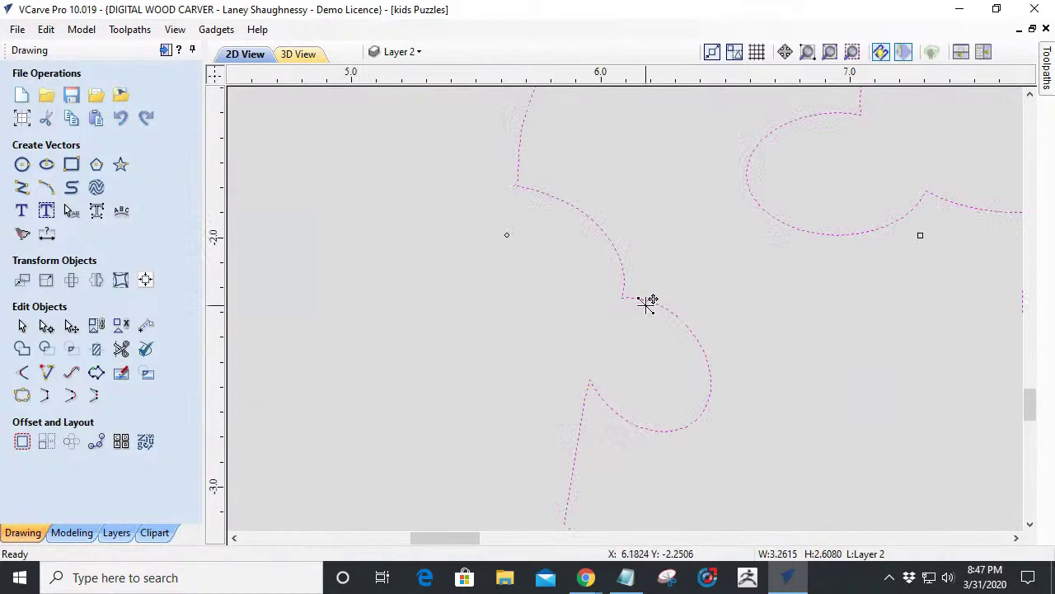
pyautogui.scroll(-5, 624, 299)
pyautogui.scroll(-4, 618, 297)
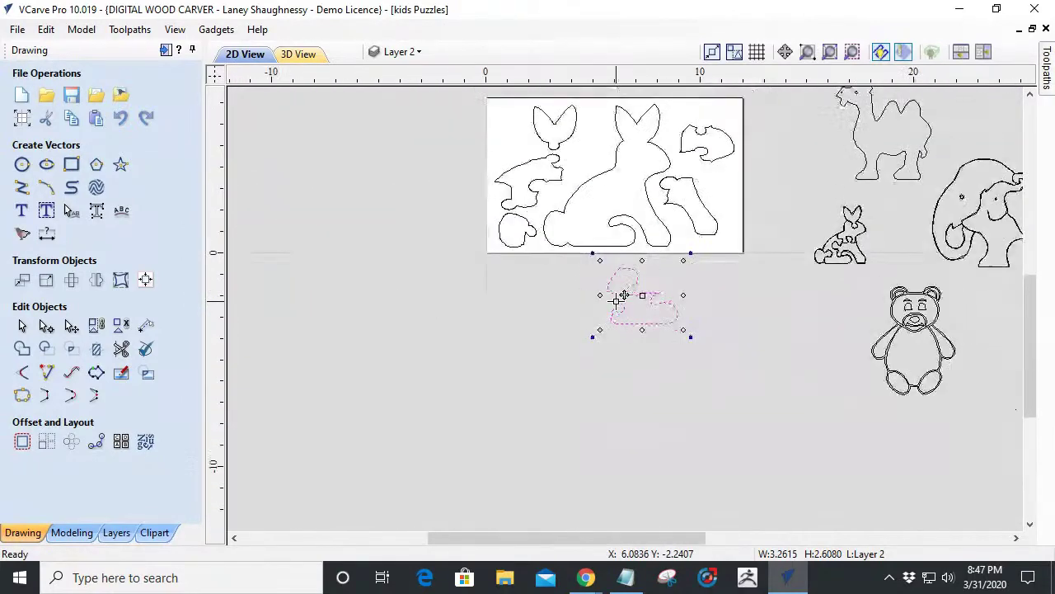
pyautogui.scroll(5, 630, 280)
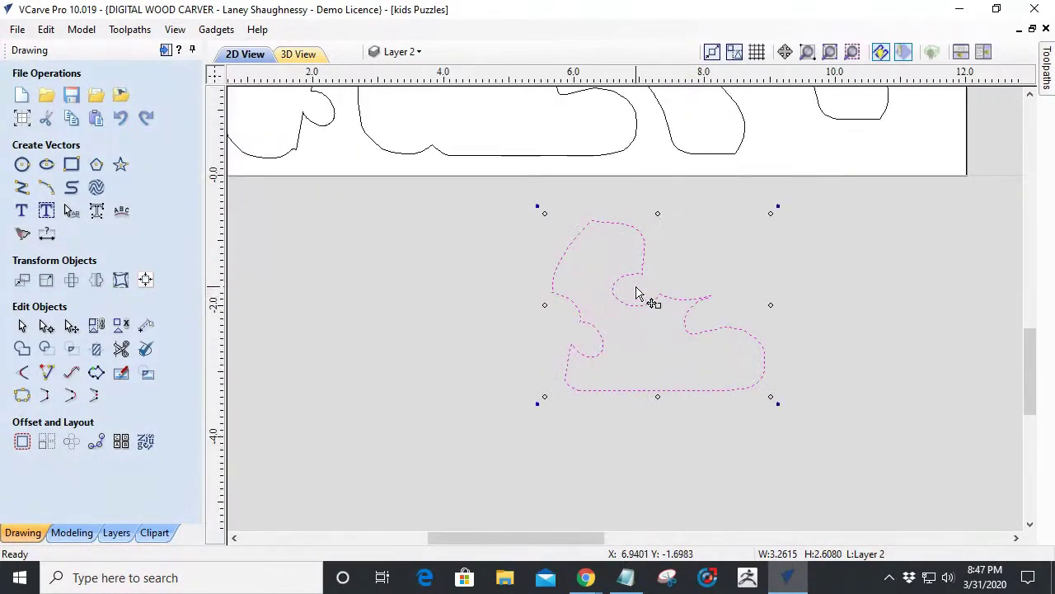
pyautogui.scroll(-3, 636, 294)
# Move the tail piece below the material sheet, next to the lower body's socket.
pyautogui.click(450, 234)
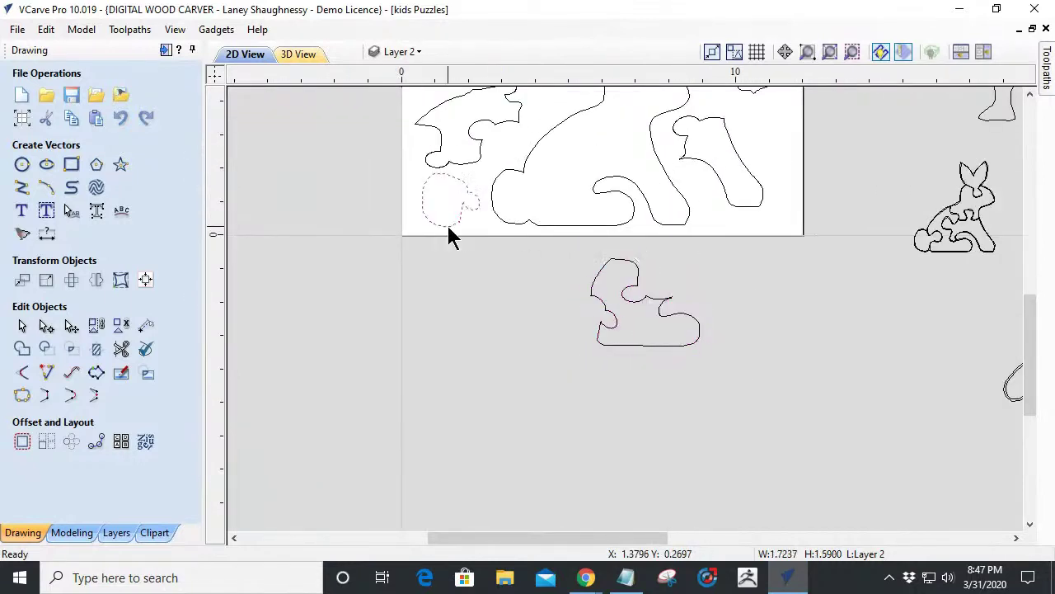
pyautogui.click(450, 234)
pyautogui.moveTo(449, 201); pyautogui.dragTo(564, 307)
pyautogui.scroll(5, 631, 347)
pyautogui.scroll(-1, 509, 335)
pyautogui.scroll(-1, 507, 331)
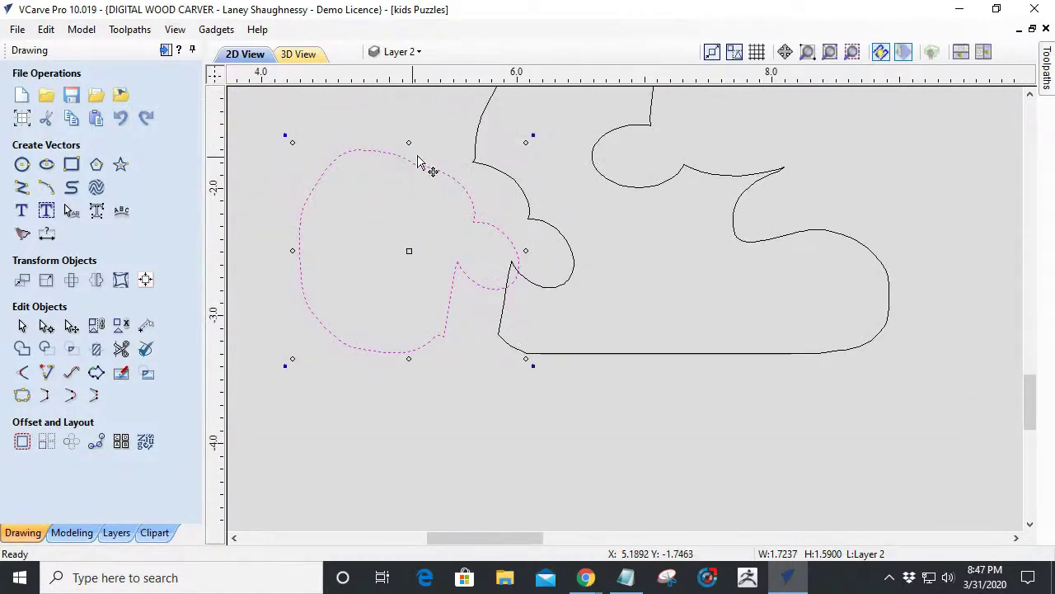
# Draw a 0.125-inch diameter circle just outside the tail's upper edge.
pyautogui.click(21, 164)
pyautogui.click(70, 202)
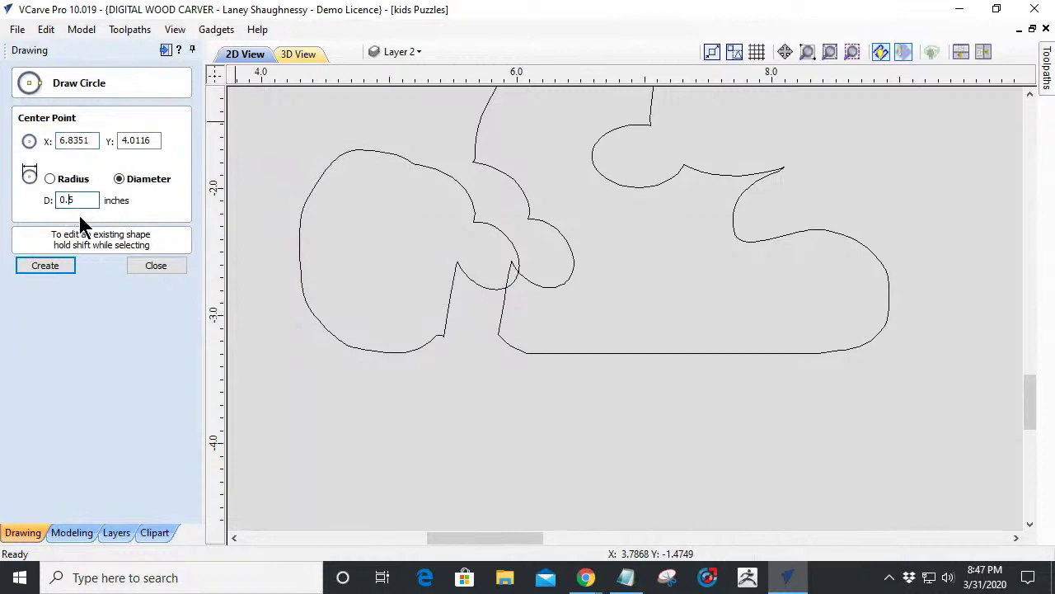
pyautogui.write('12')
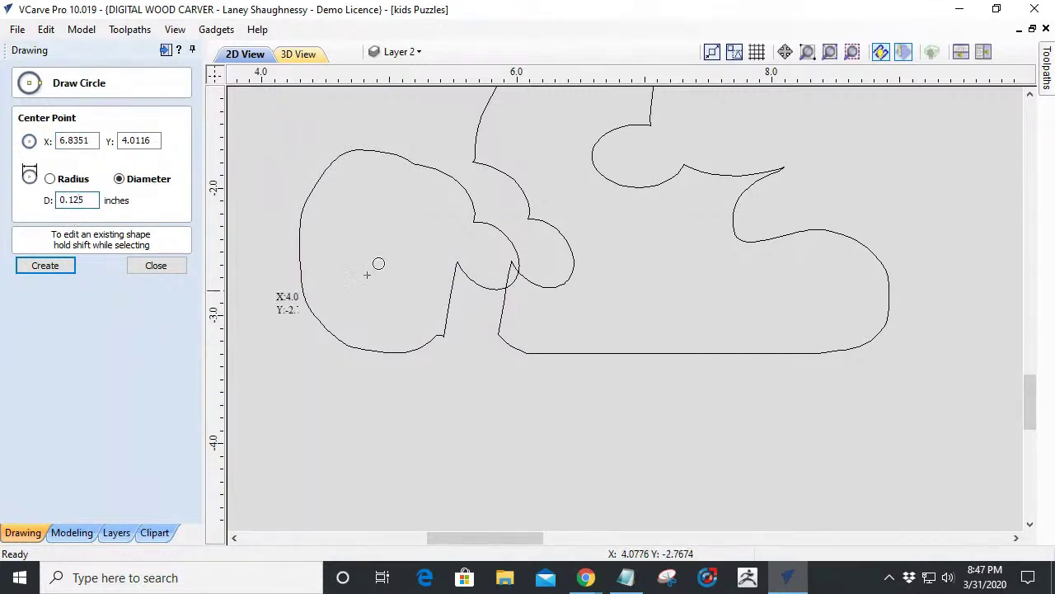
pyautogui.click(292, 173)
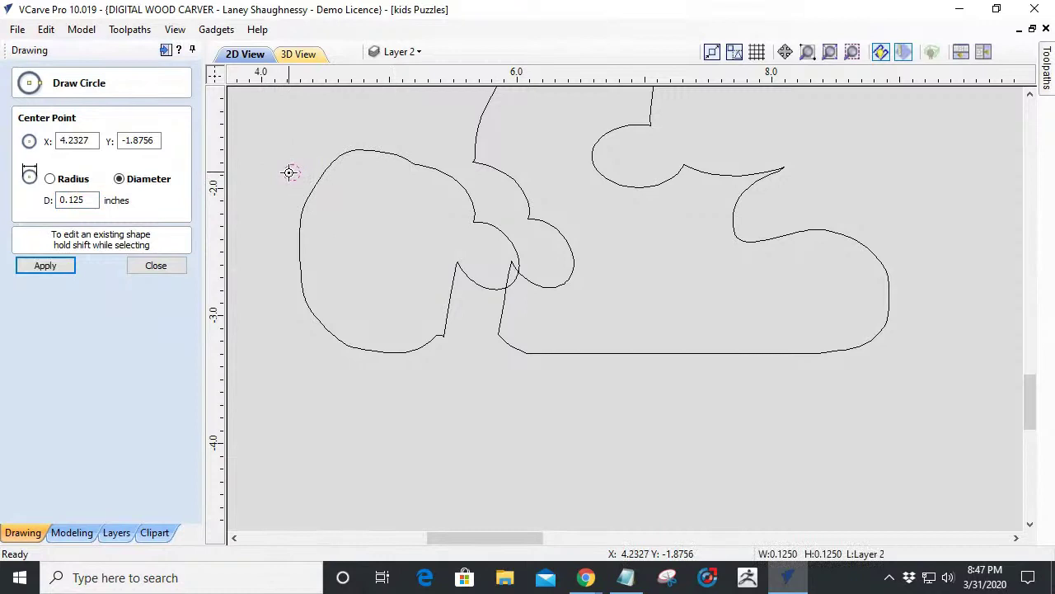
pyautogui.click(155, 267)
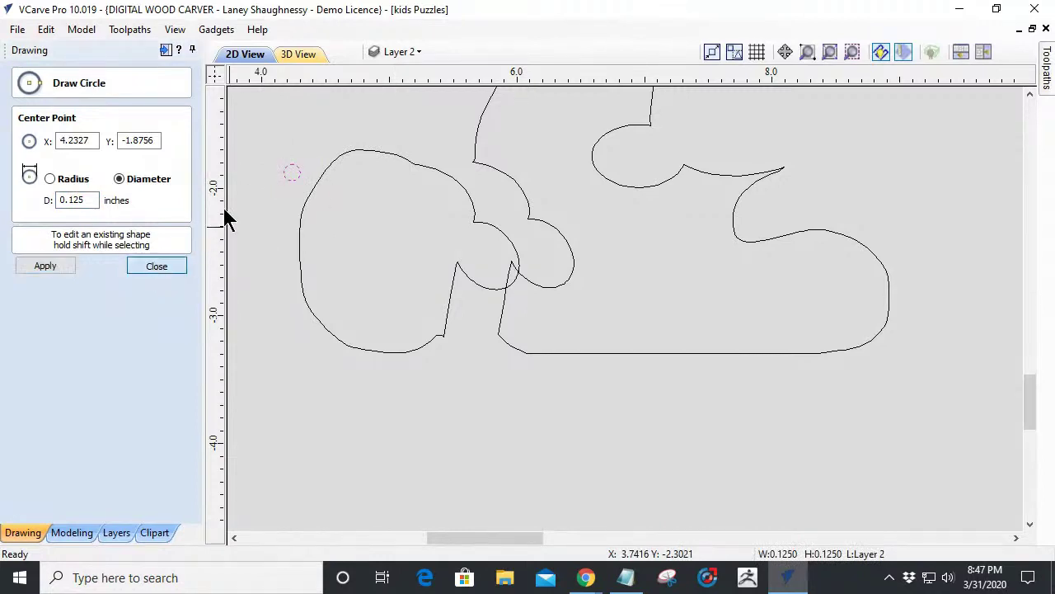
# Shift the small circle alongside the tail outline, then delete it.
pyautogui.click(293, 182)
pyautogui.moveTo(295, 166); pyautogui.dragTo(285, 288)
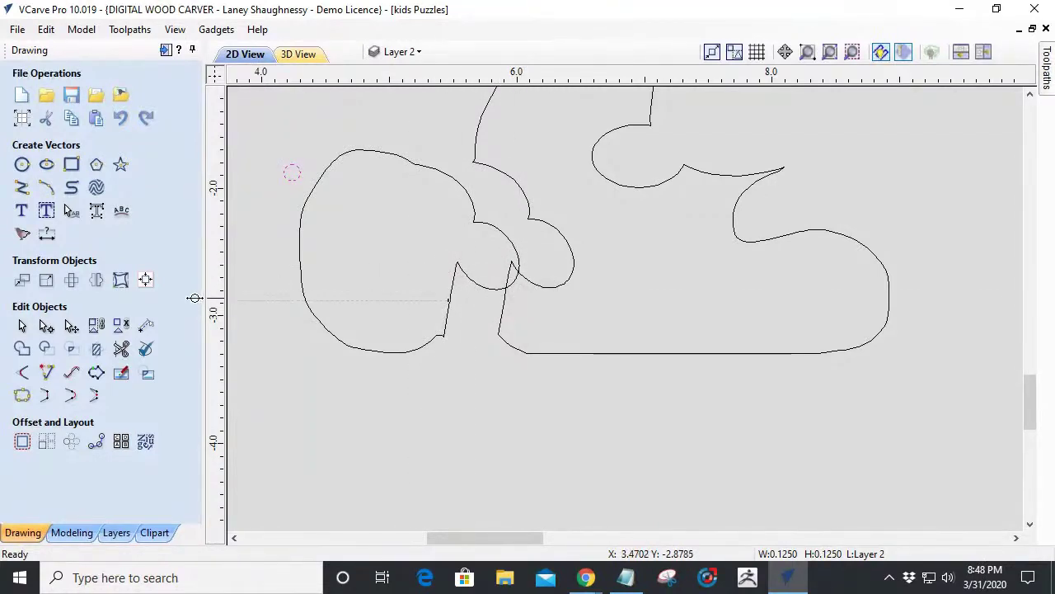
pyautogui.moveTo(298, 166); pyautogui.dragTo(290, 189)
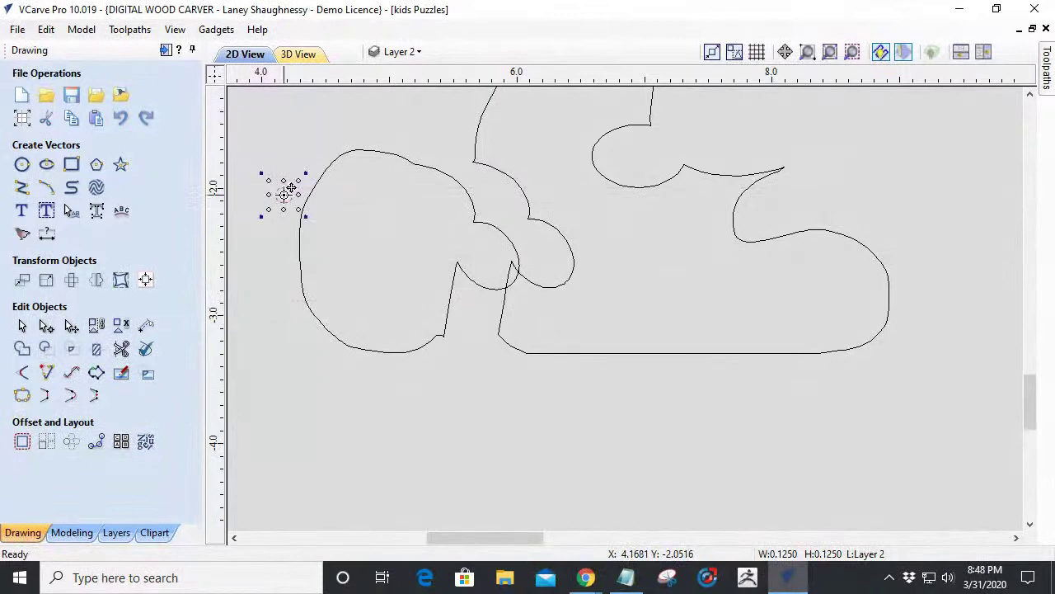
pyautogui.press('Delete')
# Move the tail piece away from the lower body so the two outlines no longer overlap.
pyautogui.scroll(2, 409, 222)
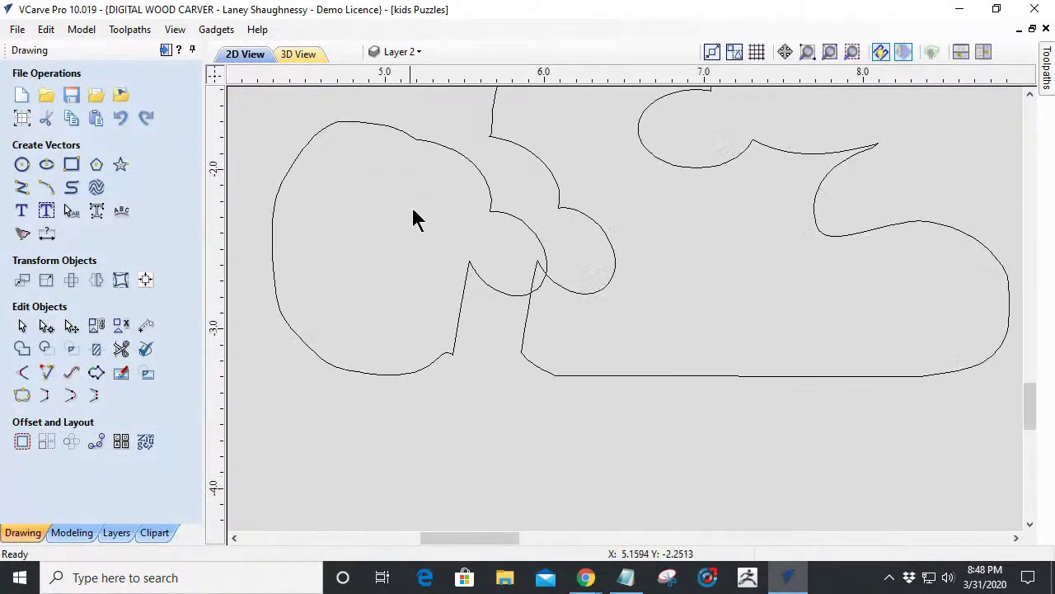
pyautogui.click(457, 160)
pyautogui.click(456, 153)
pyautogui.moveTo(454, 149); pyautogui.dragTo(421, 158)
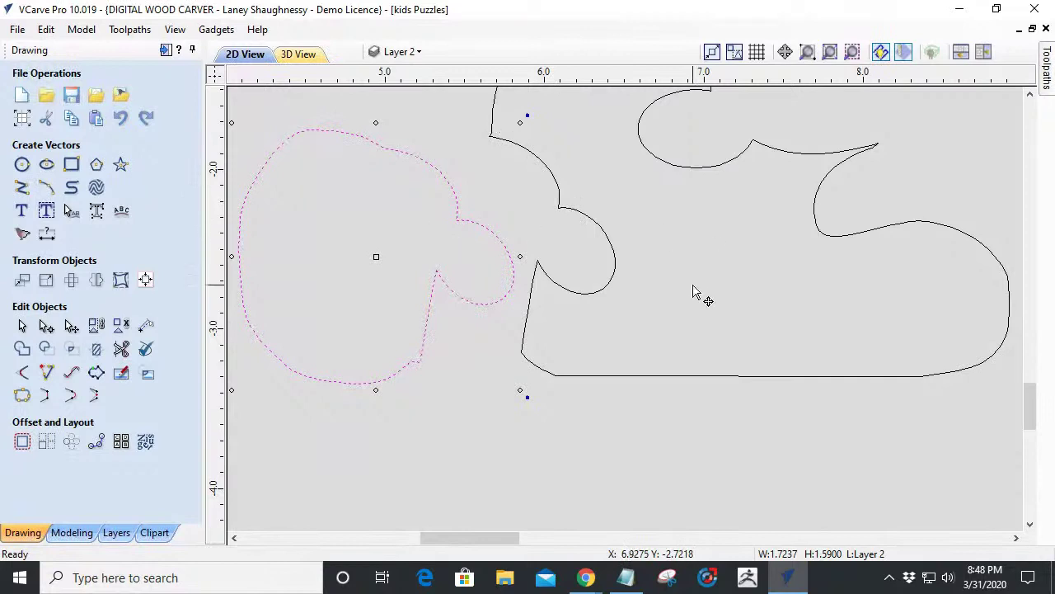
pyautogui.scroll(-2, 693, 290)
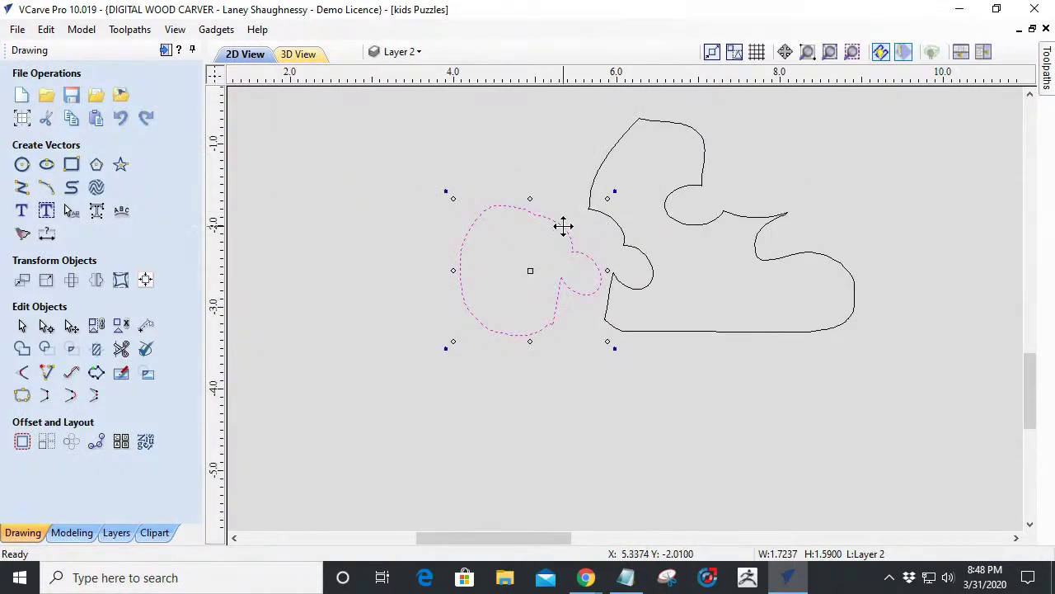
pyautogui.scroll(1, 548, 318)
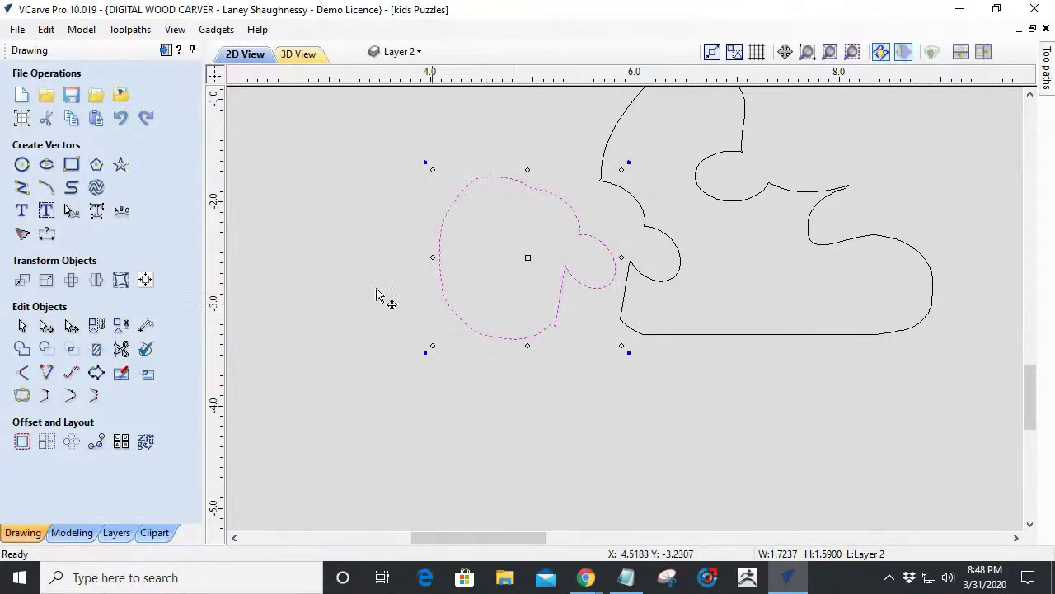
# Offset the tail outline 0.0625 inches outwards and back inwards, deleting the originals, to round its inner corners.
pyautogui.click(23, 441)
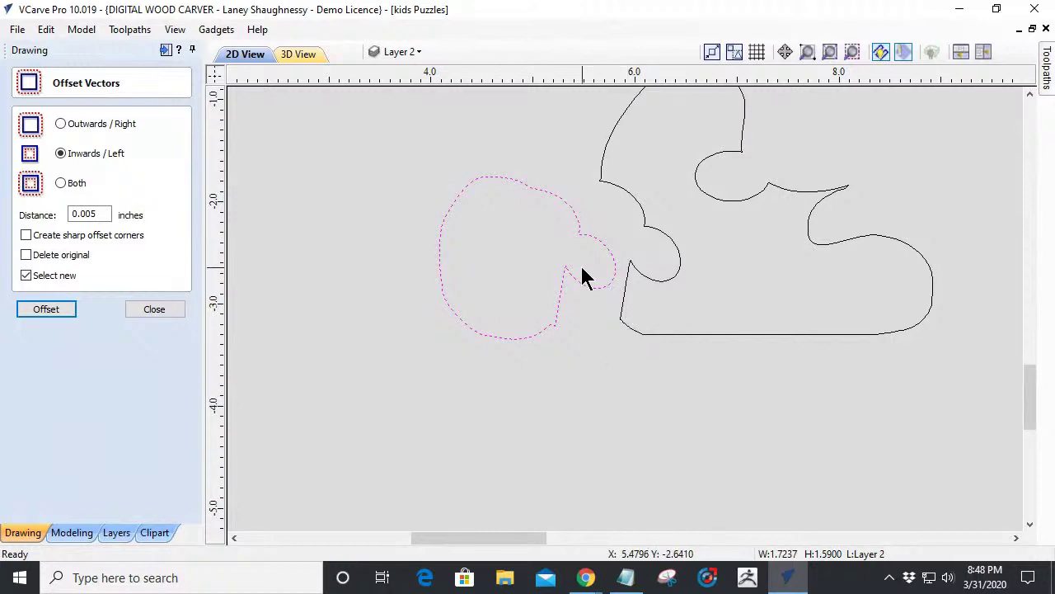
pyautogui.moveTo(97, 215); pyautogui.dragTo(76, 215)
pyautogui.write('.')
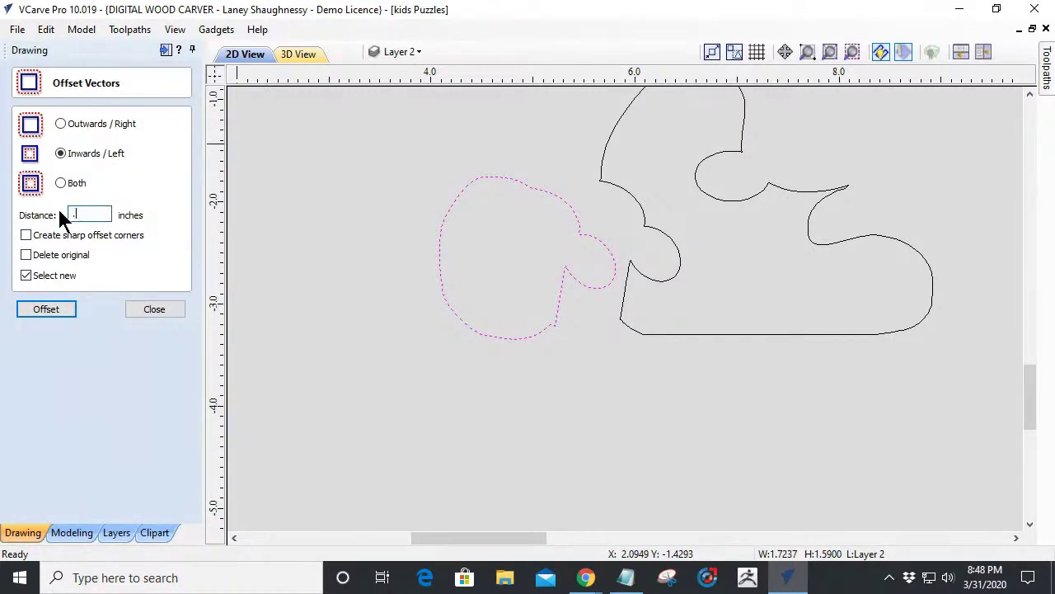
pyautogui.write('0625')
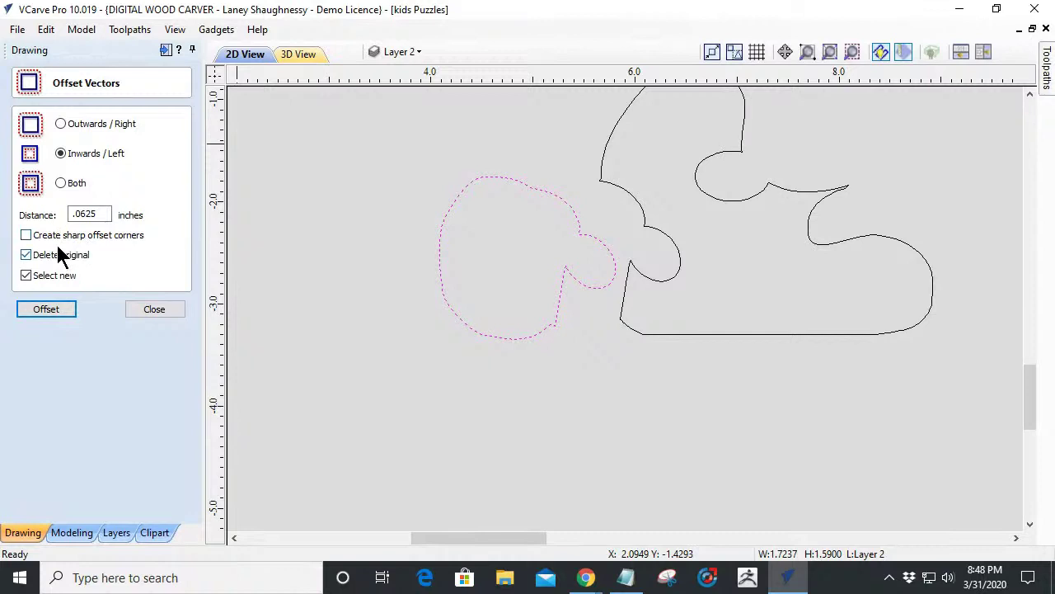
pyautogui.click(61, 123)
pyautogui.click(52, 310)
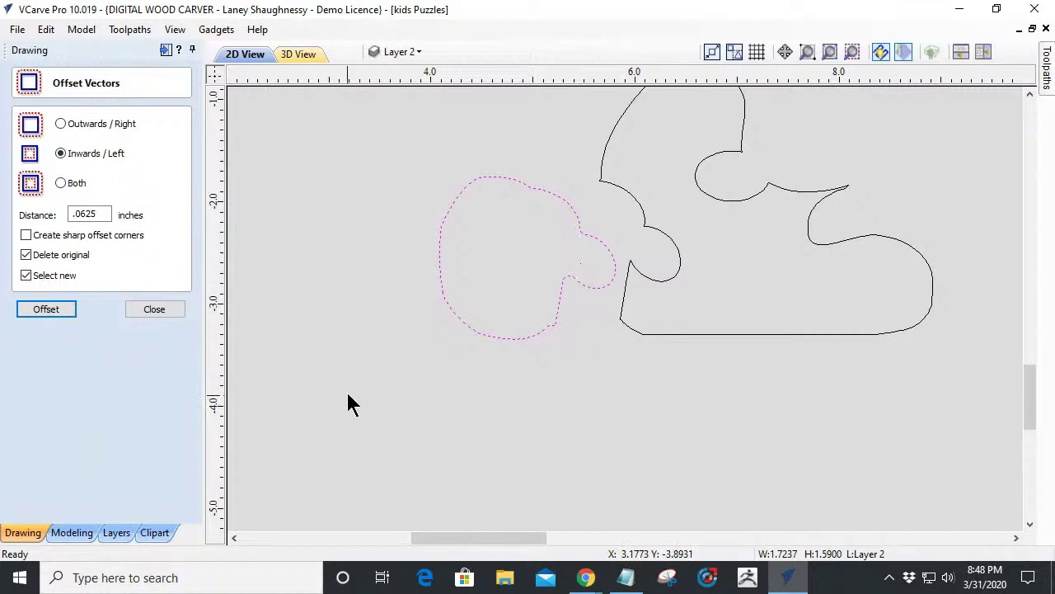
# Offset the lower body outline 0.0625 inches outwards and back inwards, deleting the originals, to round its inner corners.
pyautogui.click(632, 329)
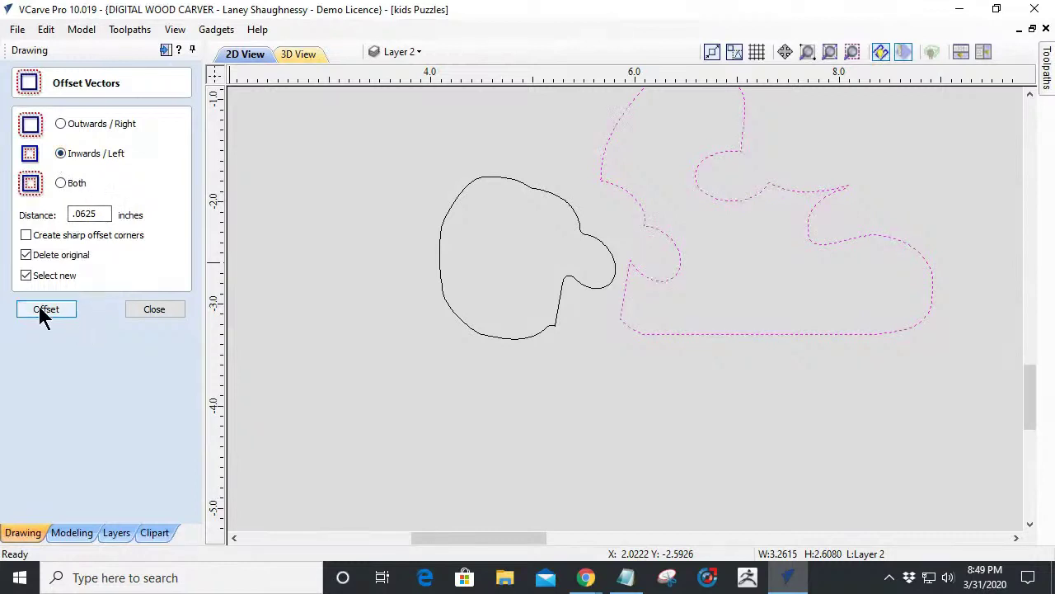
pyautogui.click(62, 122)
pyautogui.click(47, 310)
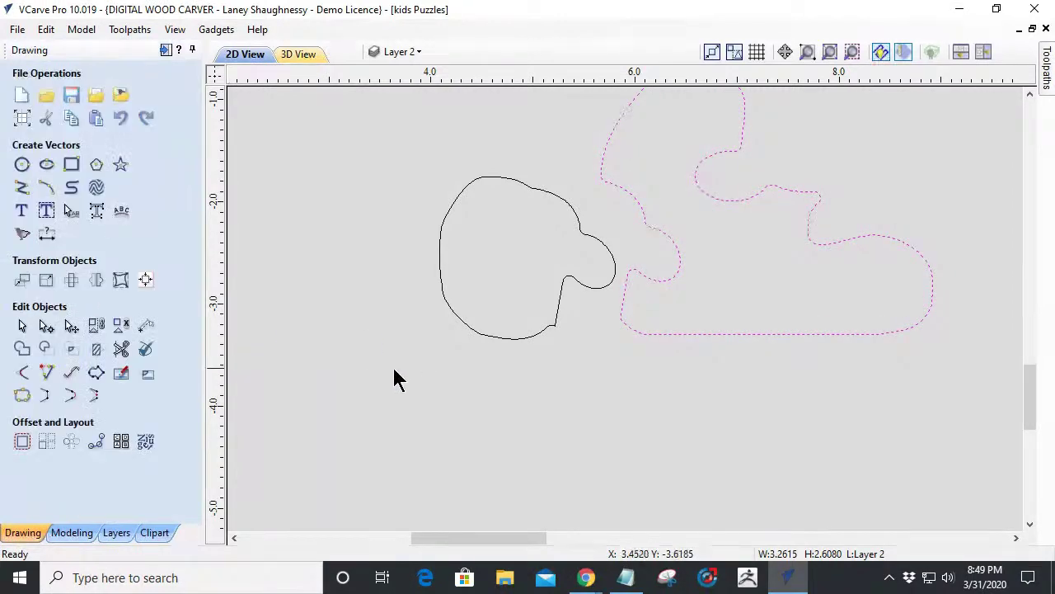
# Move the tail piece against the lower body and nudge it until its tab lines up with the matching socket.
pyautogui.scroll(3, 651, 231)
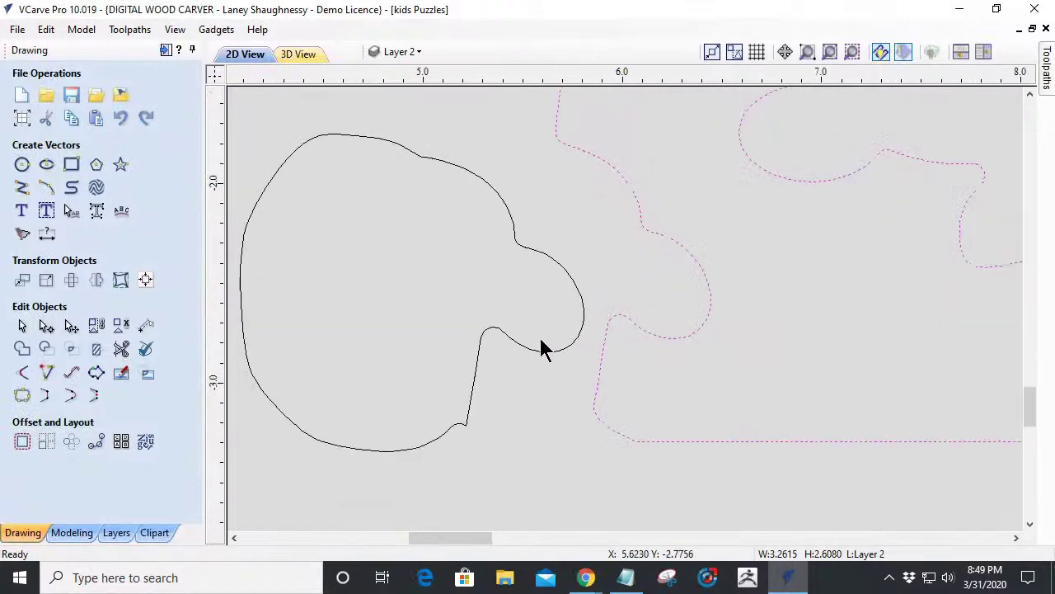
pyautogui.click(484, 344)
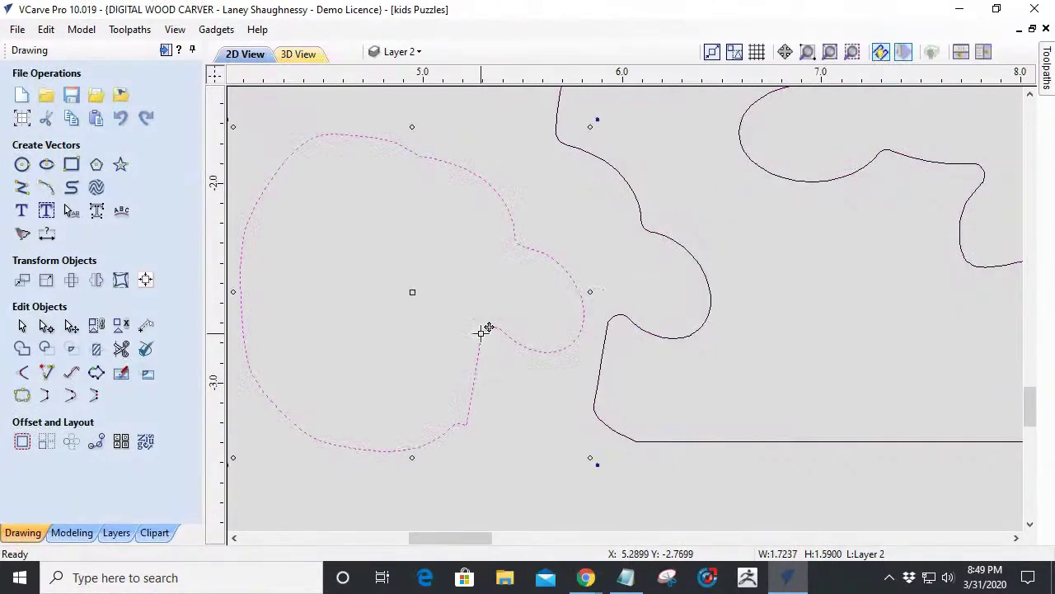
pyautogui.moveTo(492, 325); pyautogui.dragTo(624, 324)
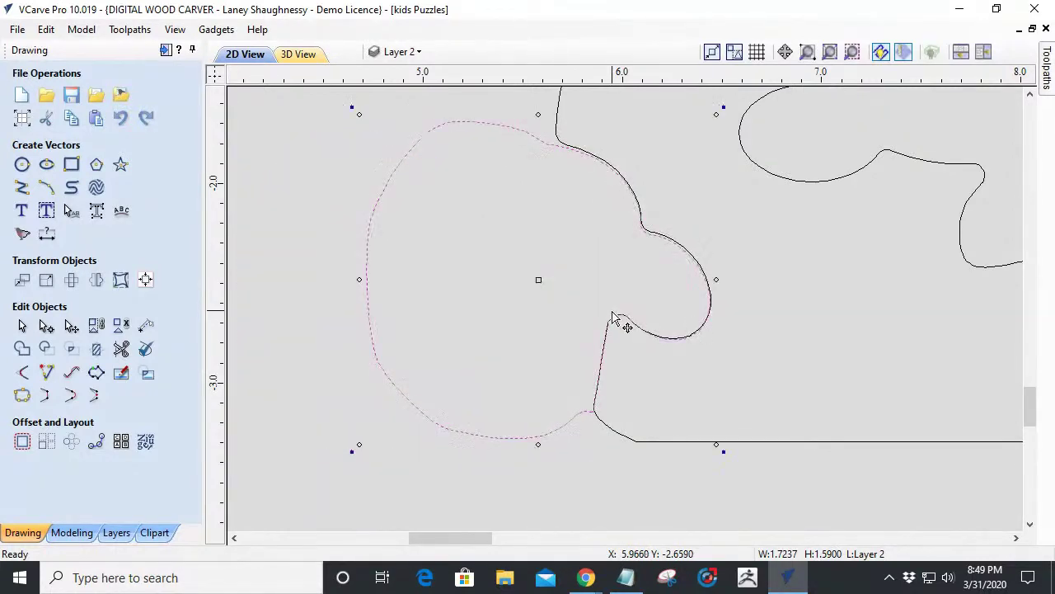
pyautogui.scroll(2, 676, 294)
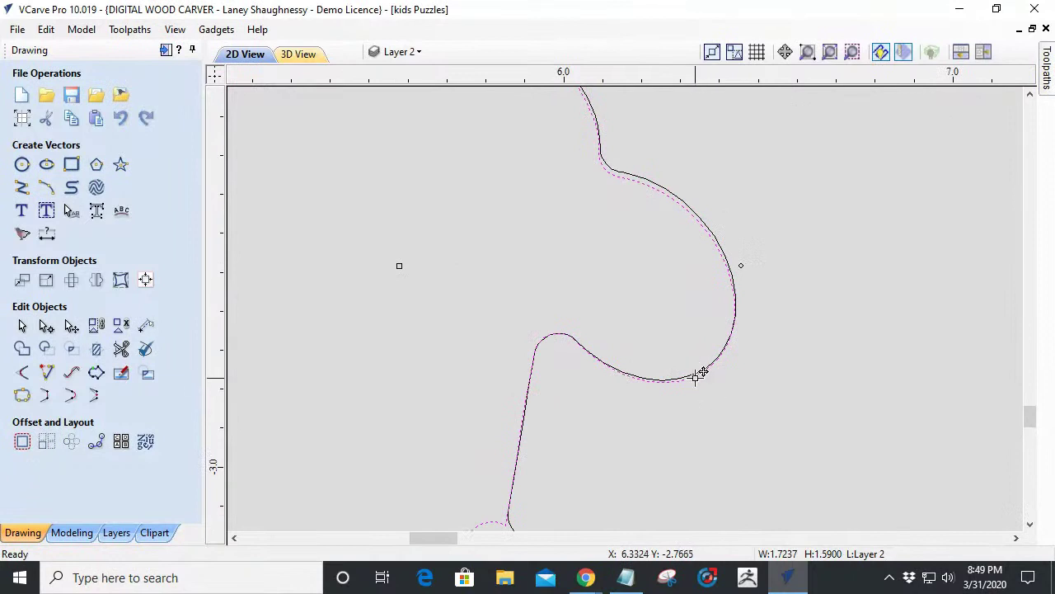
pyautogui.moveTo(693, 370); pyautogui.dragTo(640, 371)
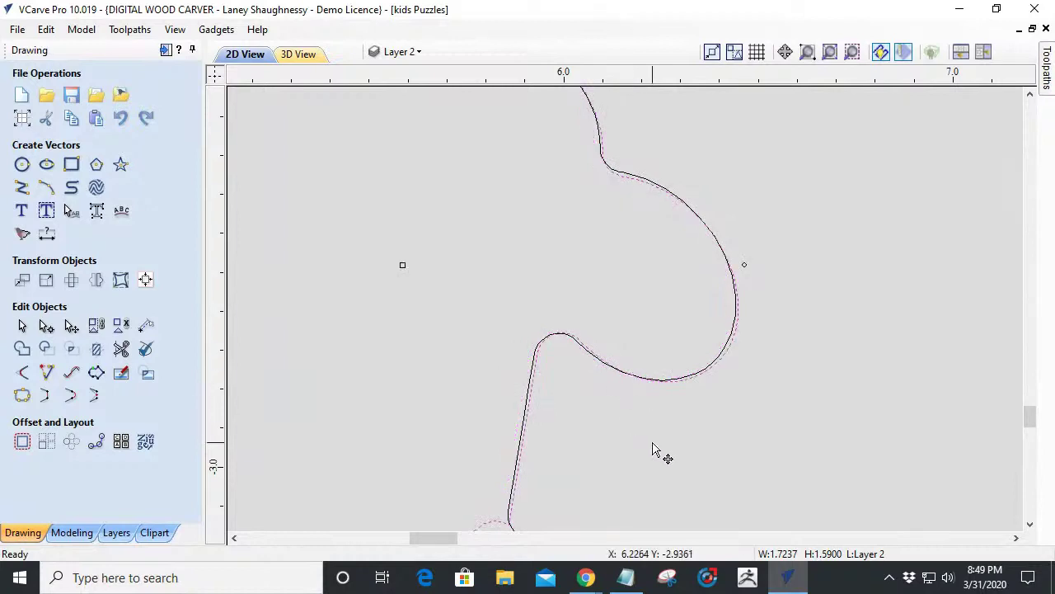
pyautogui.press('Up')
pyautogui.press('Left')
pyautogui.press('Up')
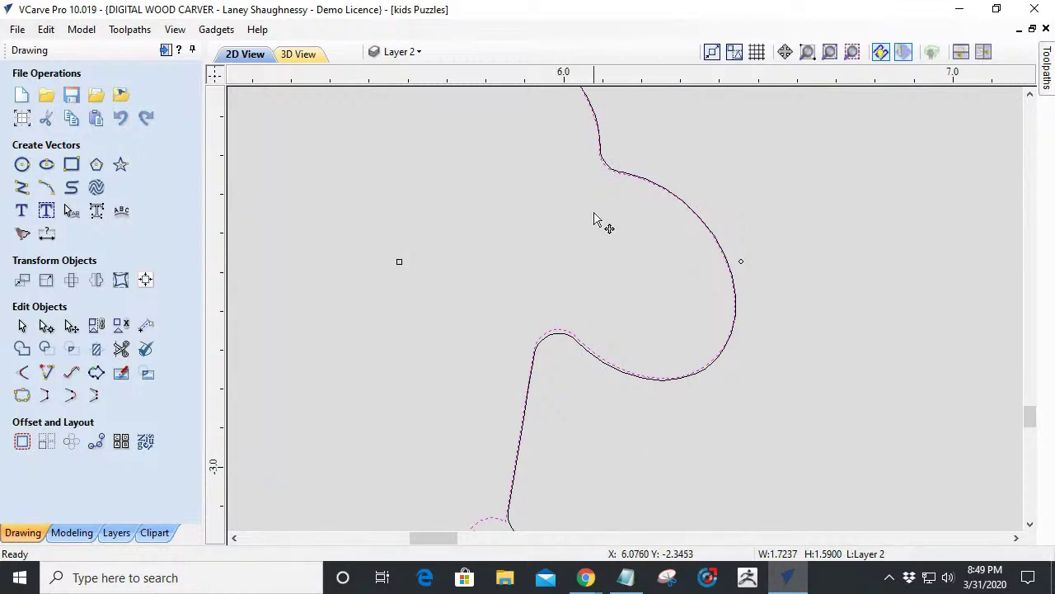
# Examine the fit between the tail and lower body, and look over the remaining bunny pieces on the sheet.
pyautogui.scroll(-5, 601, 224)
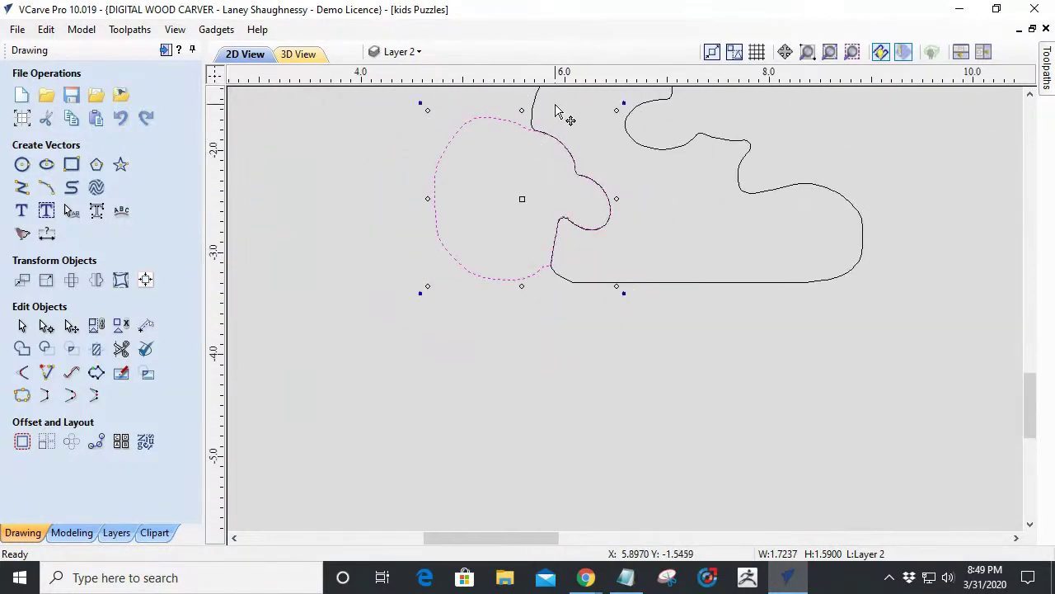
pyautogui.scroll(6, 564, 113)
pyautogui.scroll(-4, 556, 110)
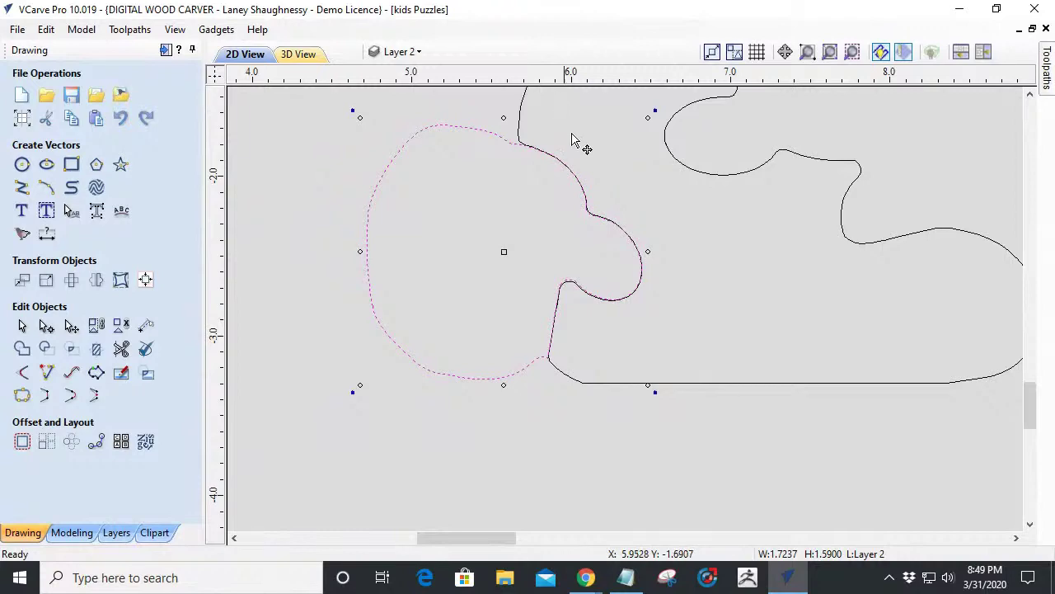
pyautogui.scroll(-7, 697, 243)
pyautogui.scroll(-3, 678, 239)
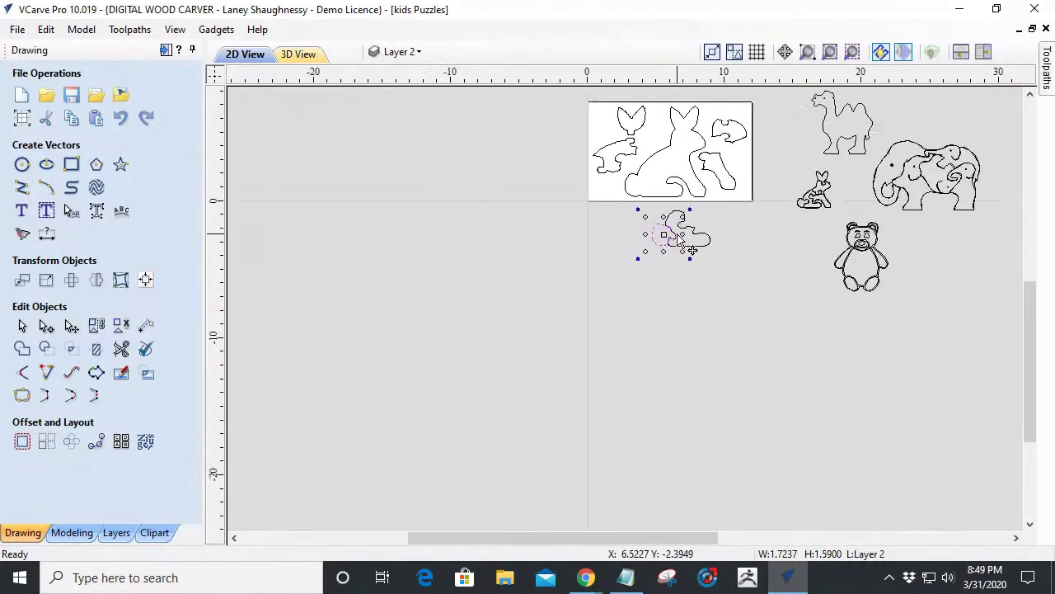
pyautogui.scroll(5, 648, 141)
pyautogui.scroll(2, 813, 443)
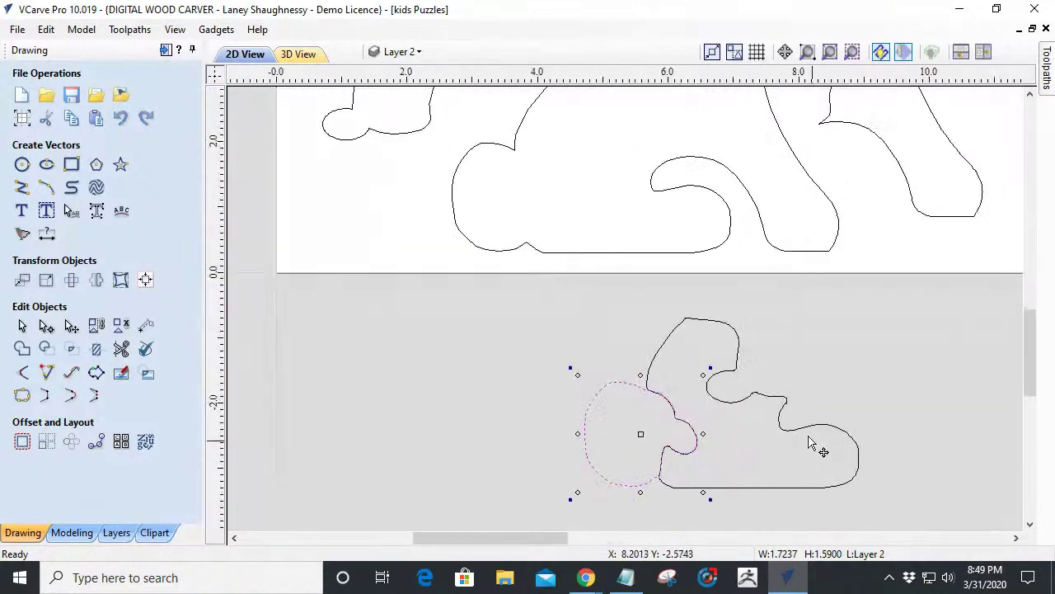
pyautogui.scroll(1, 731, 342)
pyautogui.scroll(-3, 771, 392)
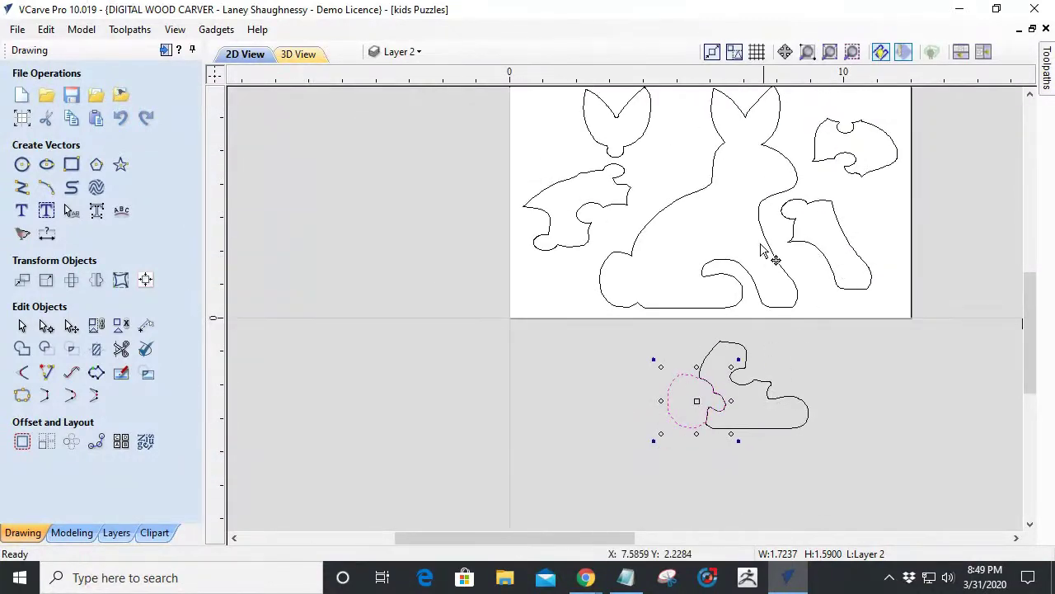
pyautogui.scroll(-1, 793, 235)
# Offset the front leg outline 0.0625 inches outwards and back inwards, deleting the originals, to round its inner corners.
pyautogui.click(795, 240)
pyautogui.scroll(3, 761, 217)
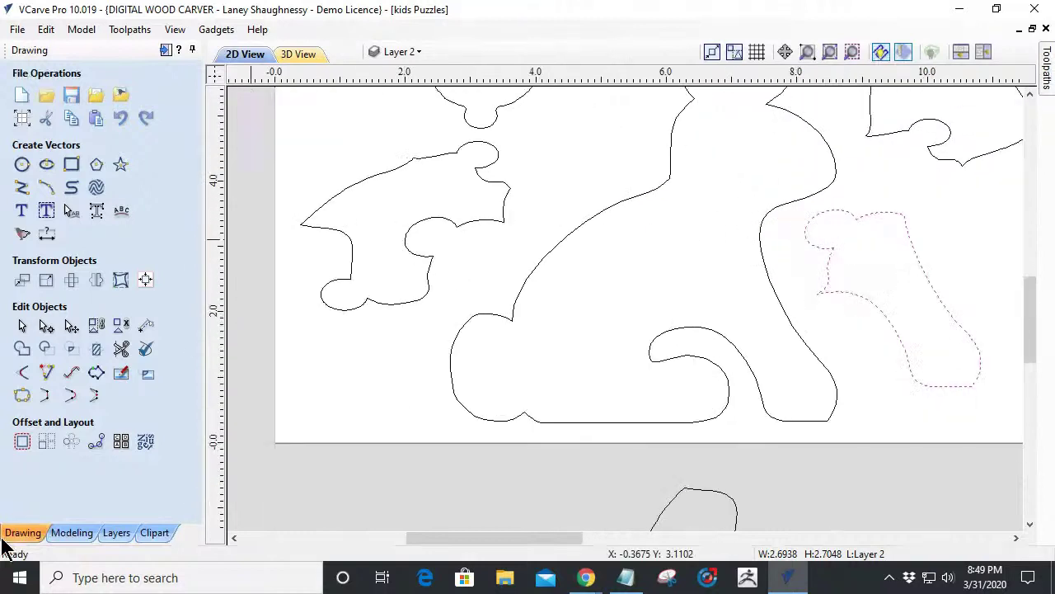
pyautogui.click(22, 441)
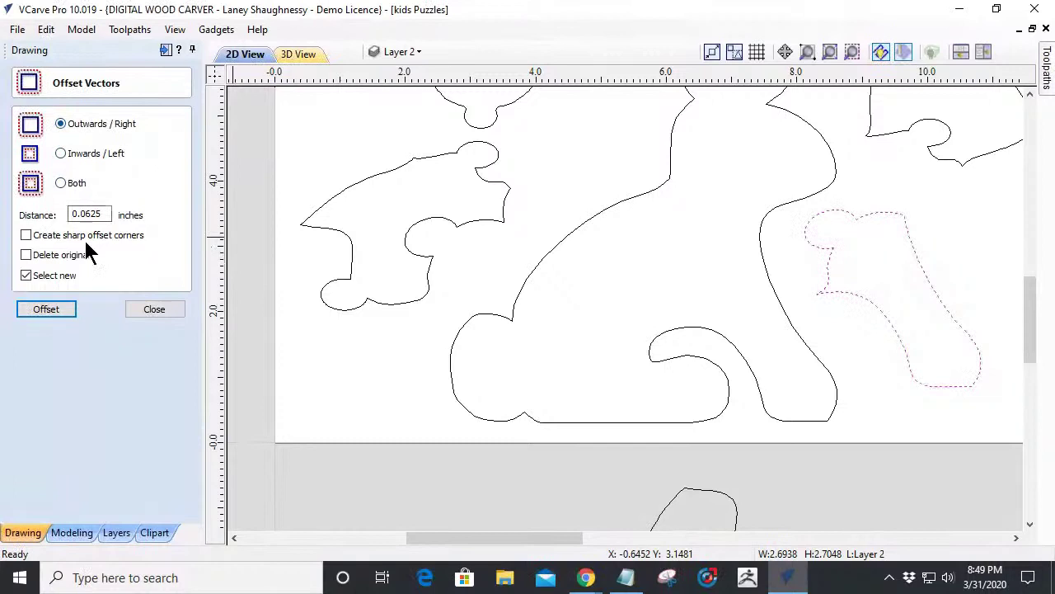
pyautogui.click(45, 310)
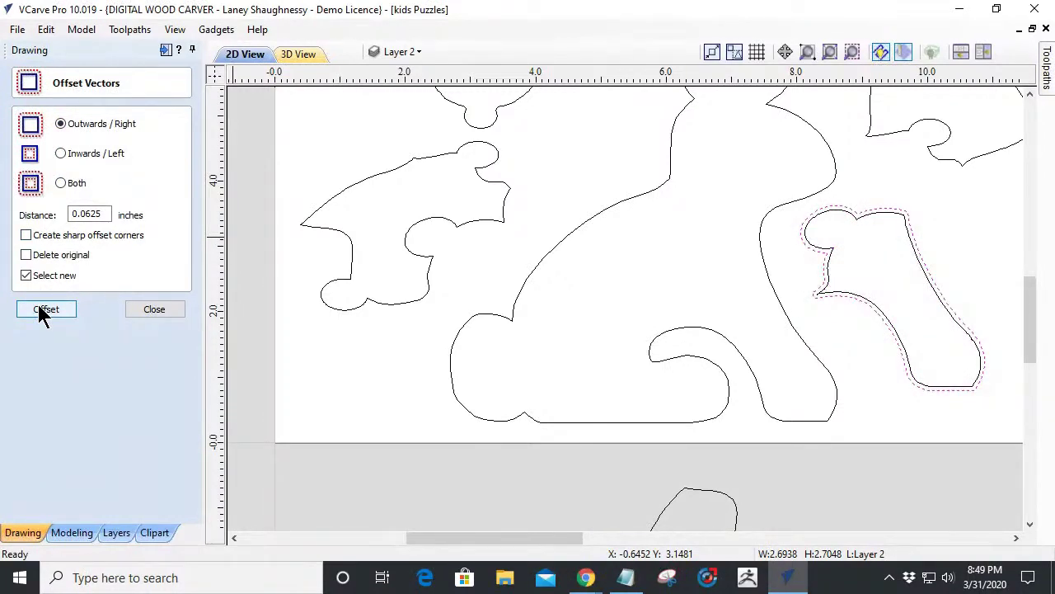
pyautogui.click(26, 255)
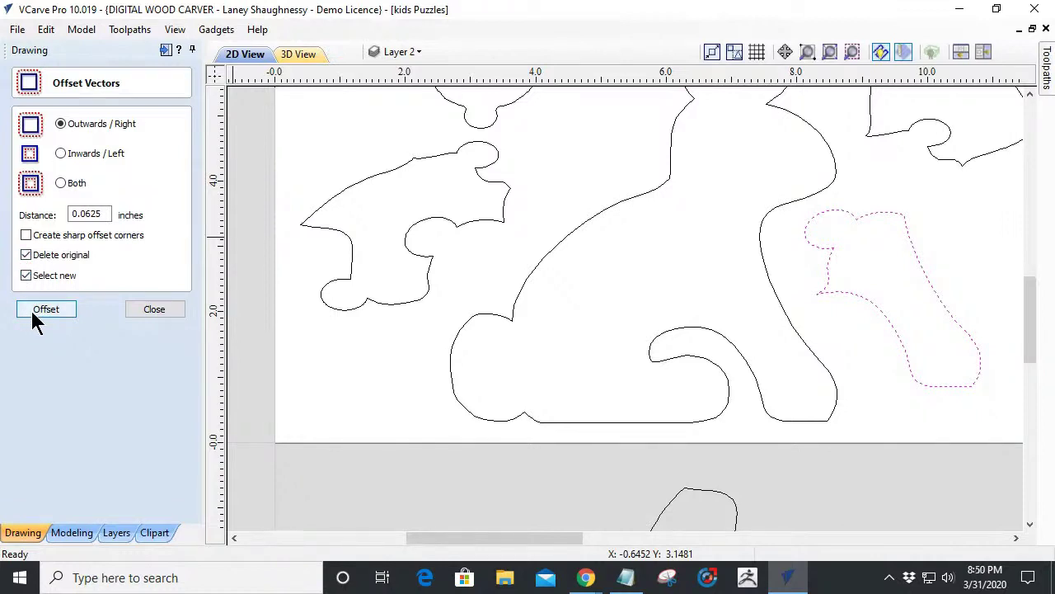
pyautogui.click(33, 314)
pyautogui.click(60, 153)
pyautogui.click(55, 312)
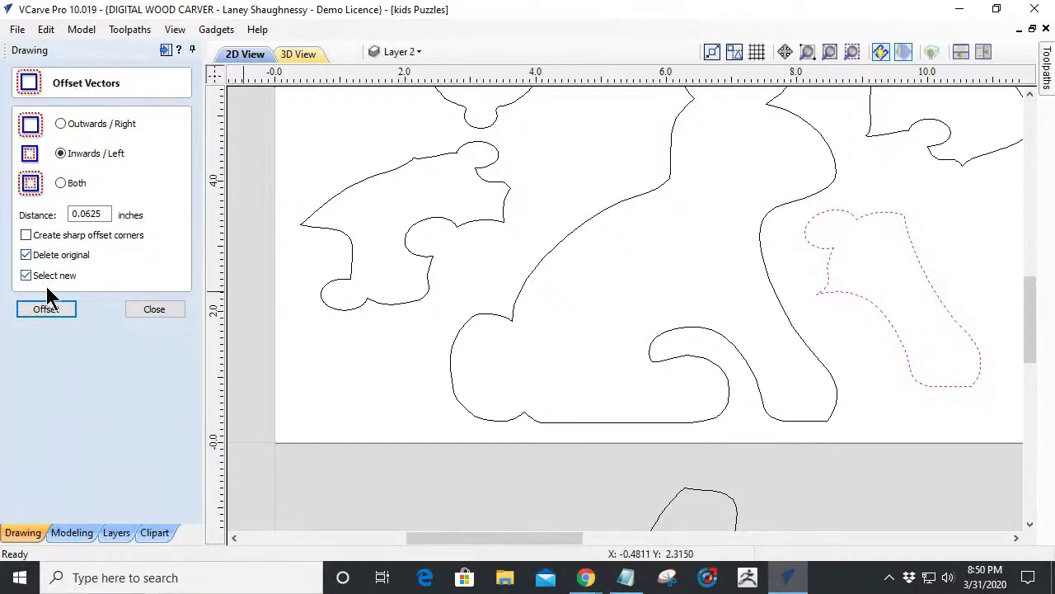
pyautogui.click(61, 123)
pyautogui.click(47, 313)
pyautogui.click(60, 153)
pyautogui.click(50, 311)
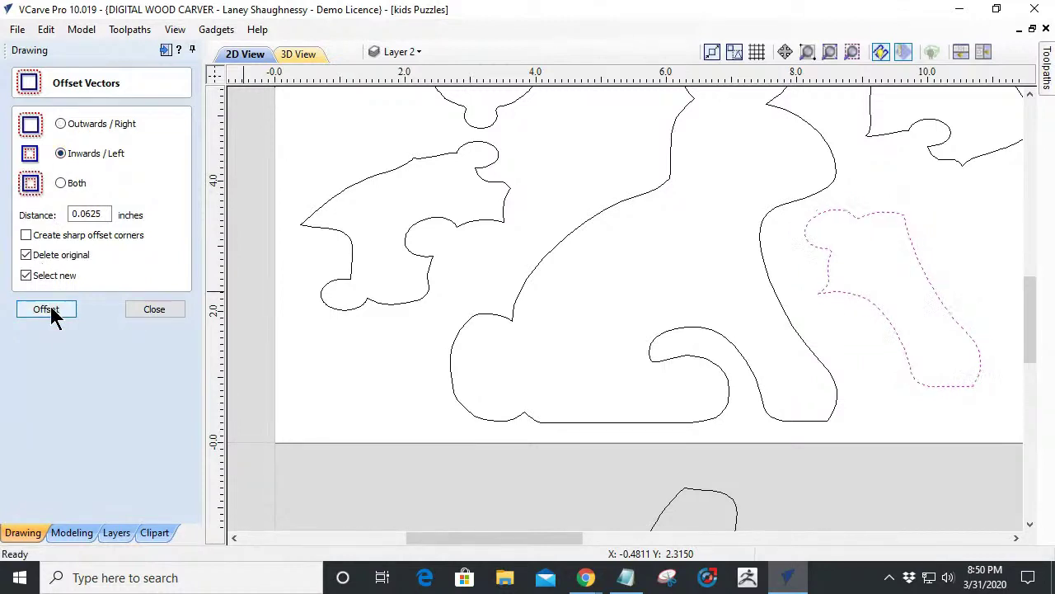
# Inspect the corners around the front leg's tab and upper edge.
pyautogui.scroll(5, 859, 223)
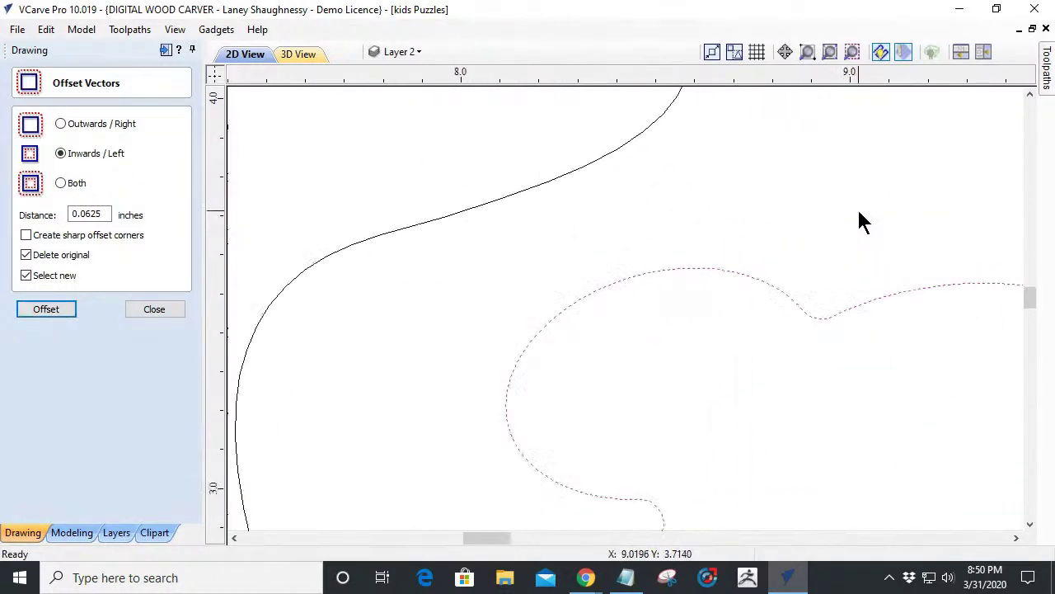
pyautogui.scroll(-4, 798, 405)
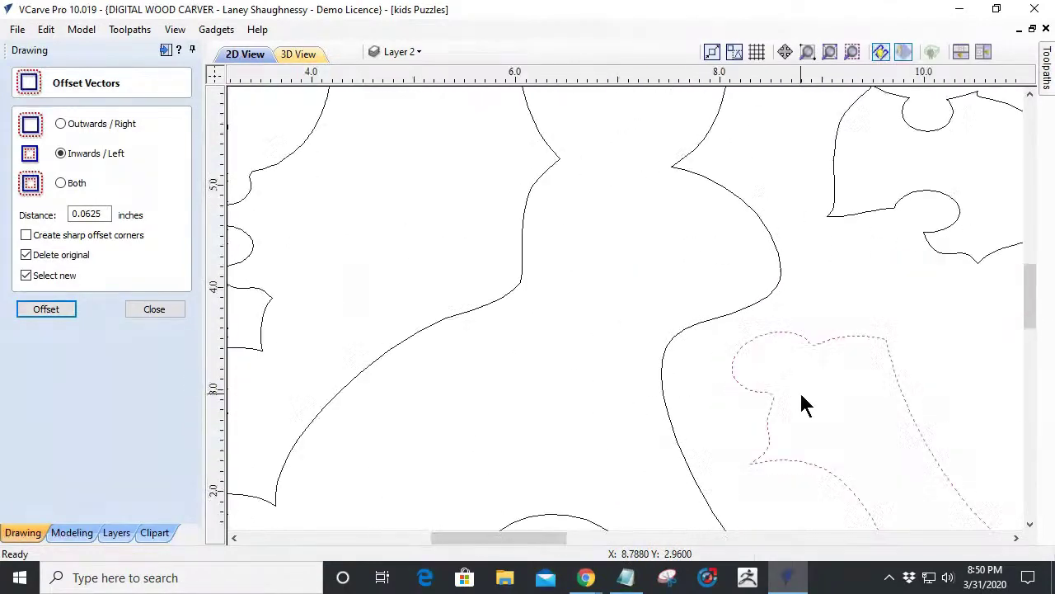
pyautogui.scroll(3, 777, 441)
pyautogui.scroll(1, 762, 432)
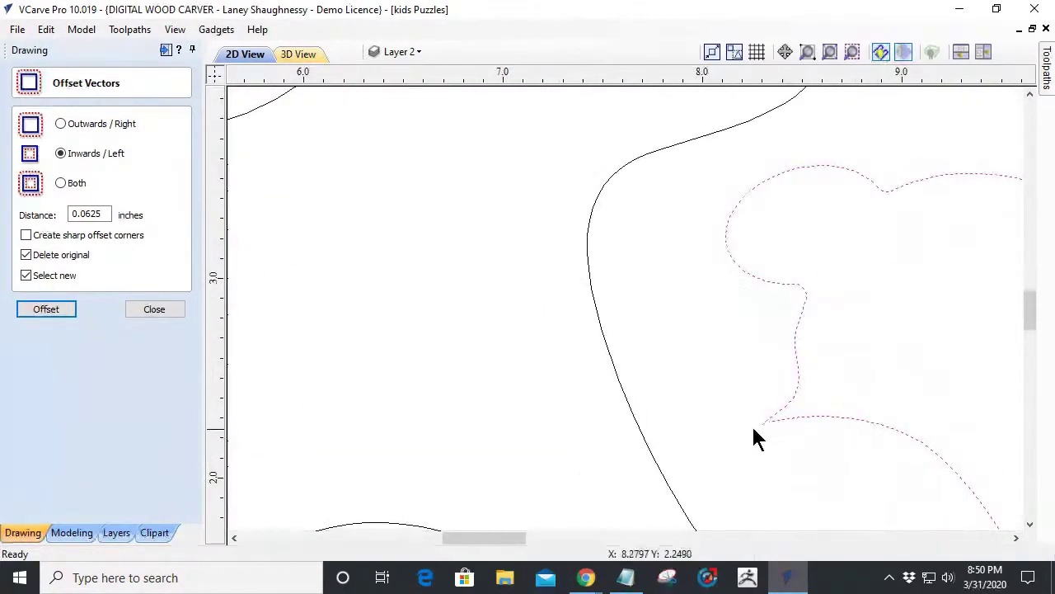
pyautogui.scroll(-4, 758, 437)
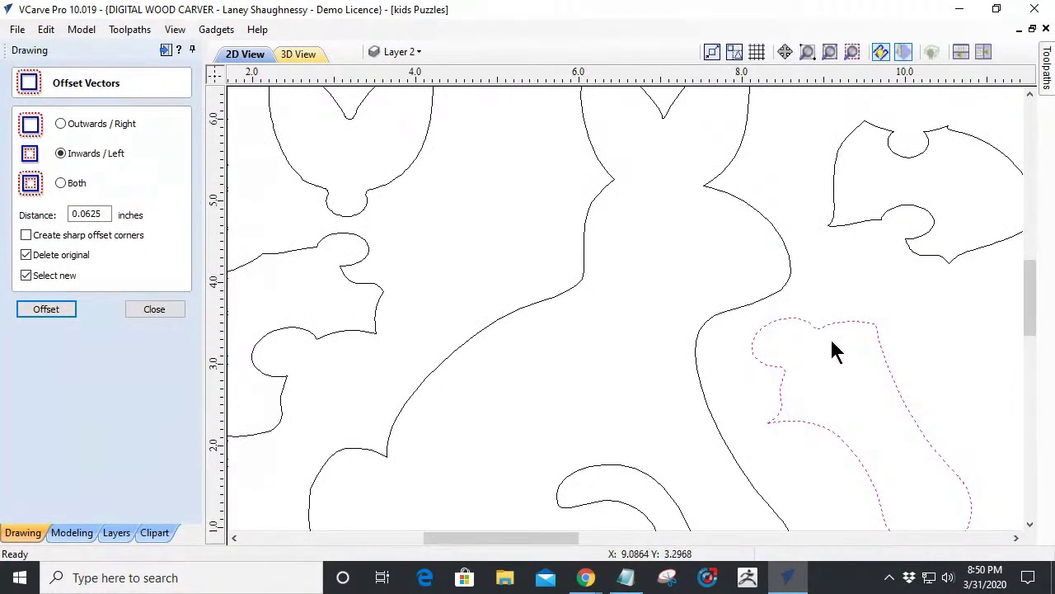
pyautogui.scroll(-2, 838, 347)
# Offset the head piece outline 0.0625 inches inwards and back outwards, deleting the originals, and check its corners.
pyautogui.scroll(4, 916, 280)
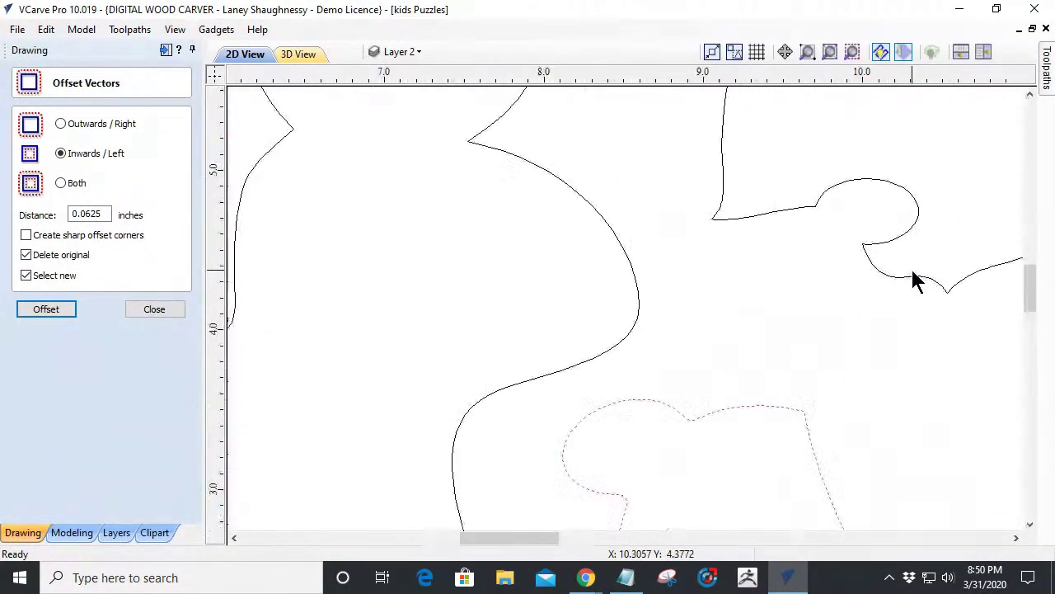
pyautogui.click(888, 277)
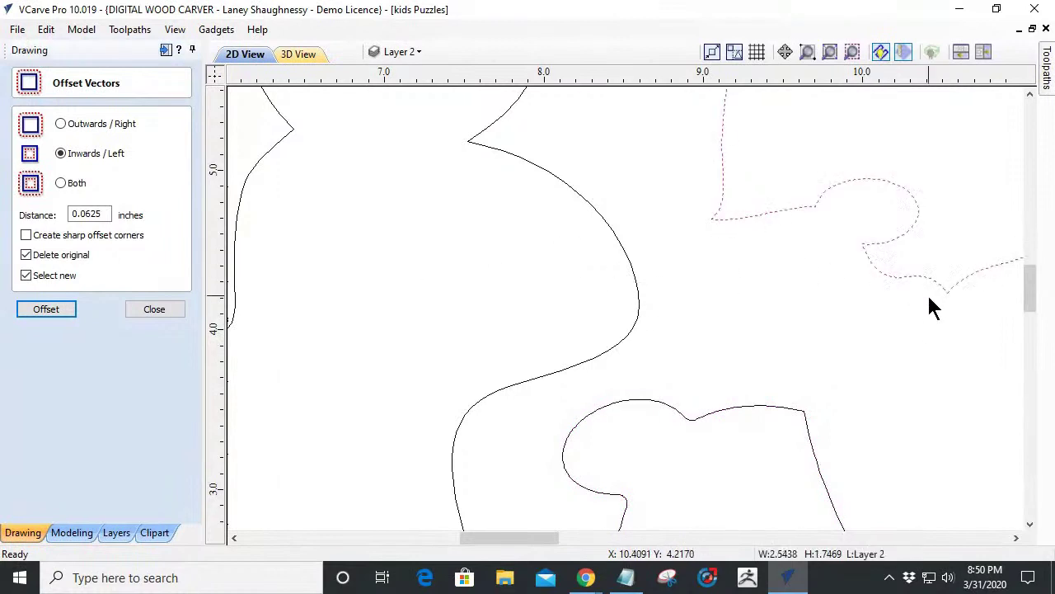
pyautogui.scroll(-2, 931, 307)
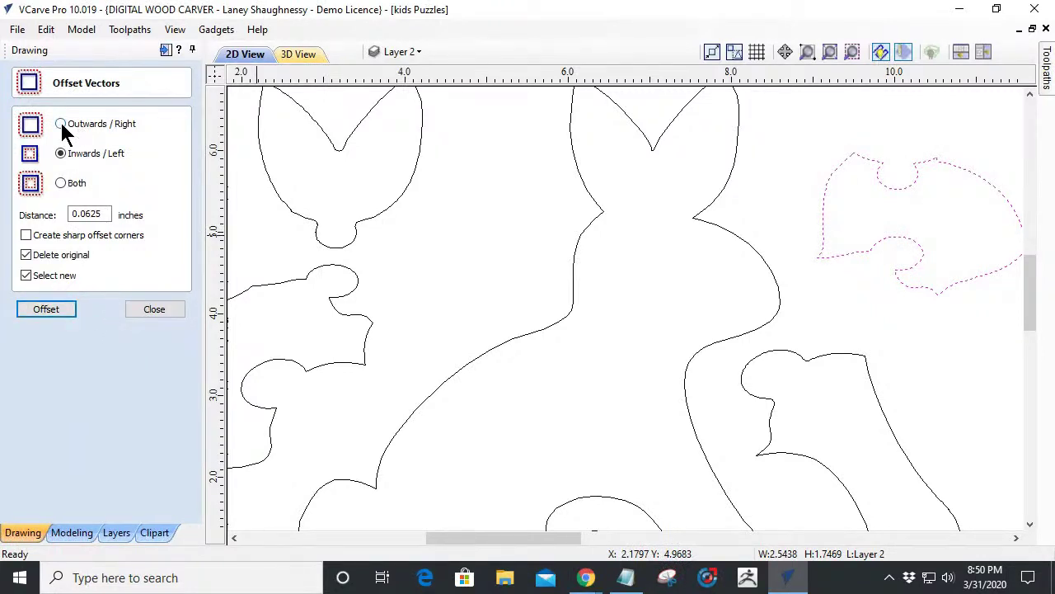
pyautogui.click(53, 308)
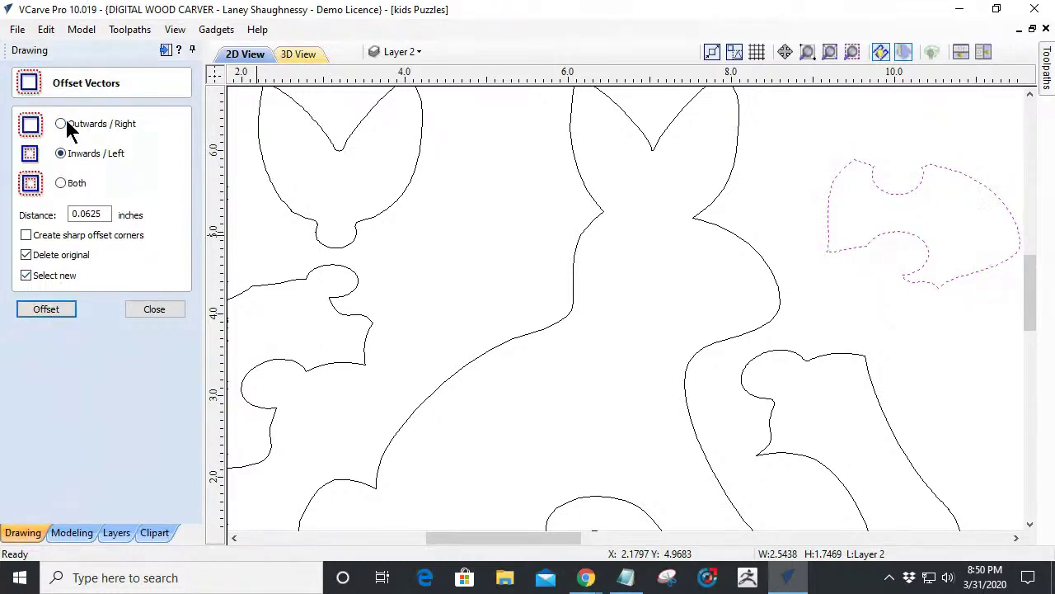
pyautogui.click(58, 312)
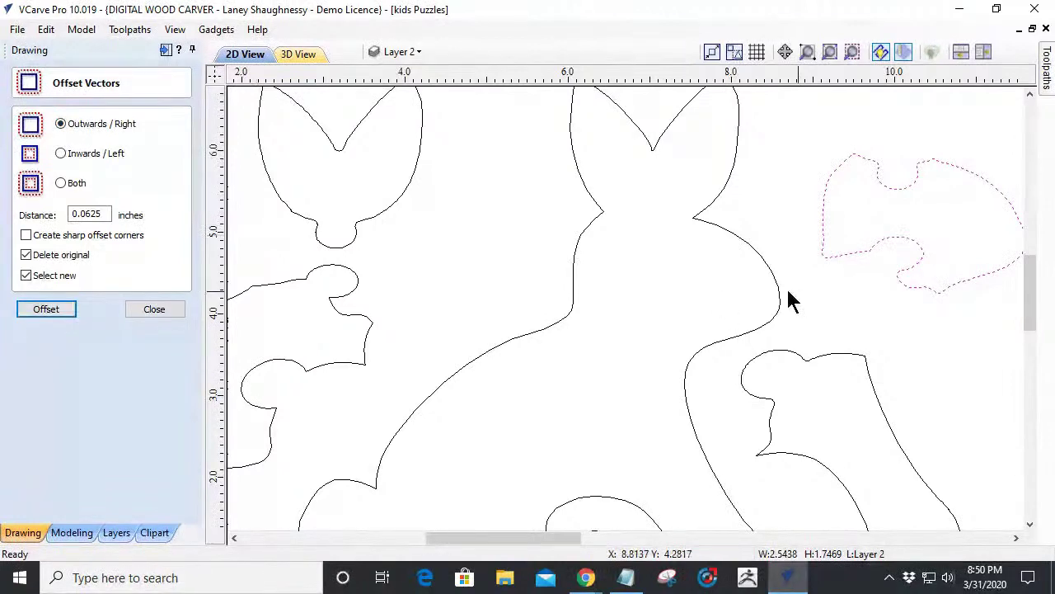
pyautogui.scroll(3, 918, 203)
pyautogui.scroll(-1, 919, 202)
pyautogui.scroll(-2, 923, 205)
pyautogui.scroll(2, 904, 226)
pyautogui.scroll(-2, 905, 228)
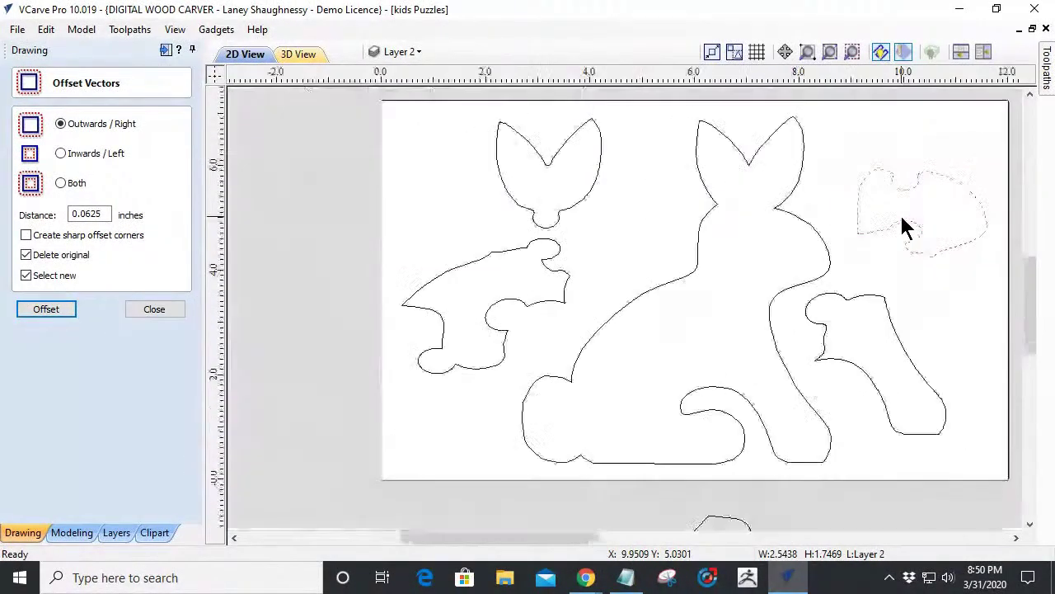
# Offset the upper body outline 0.0625 inches outwards and back inwards, deleting the originals, and check its inner corners.
pyautogui.click(527, 312)
pyautogui.click(524, 306)
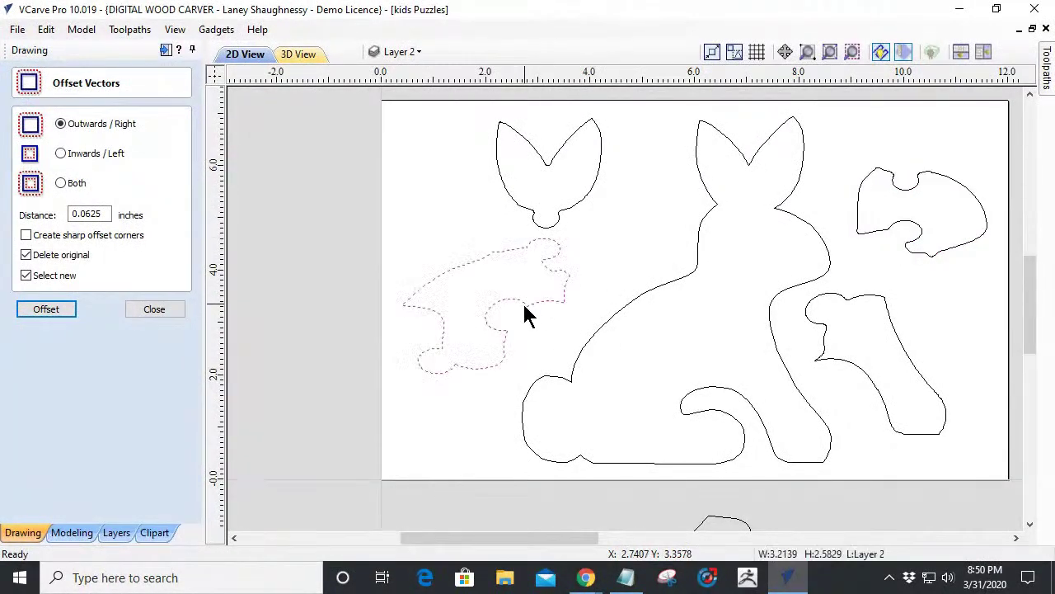
pyautogui.scroll(1, 526, 317)
pyautogui.scroll(1, 524, 313)
pyautogui.scroll(-2, 521, 314)
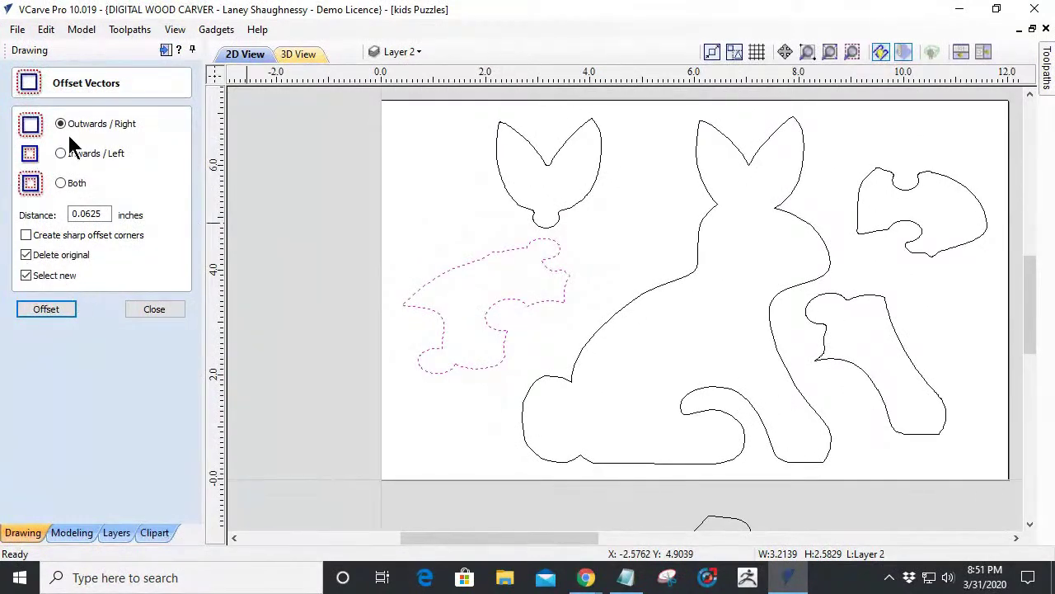
pyautogui.click(47, 311)
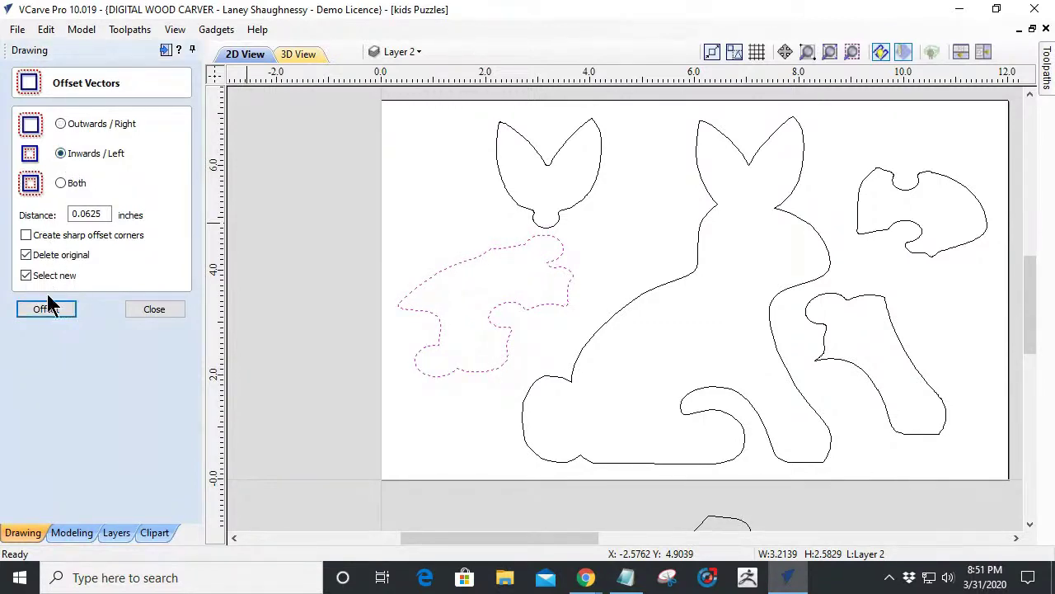
pyautogui.click(48, 311)
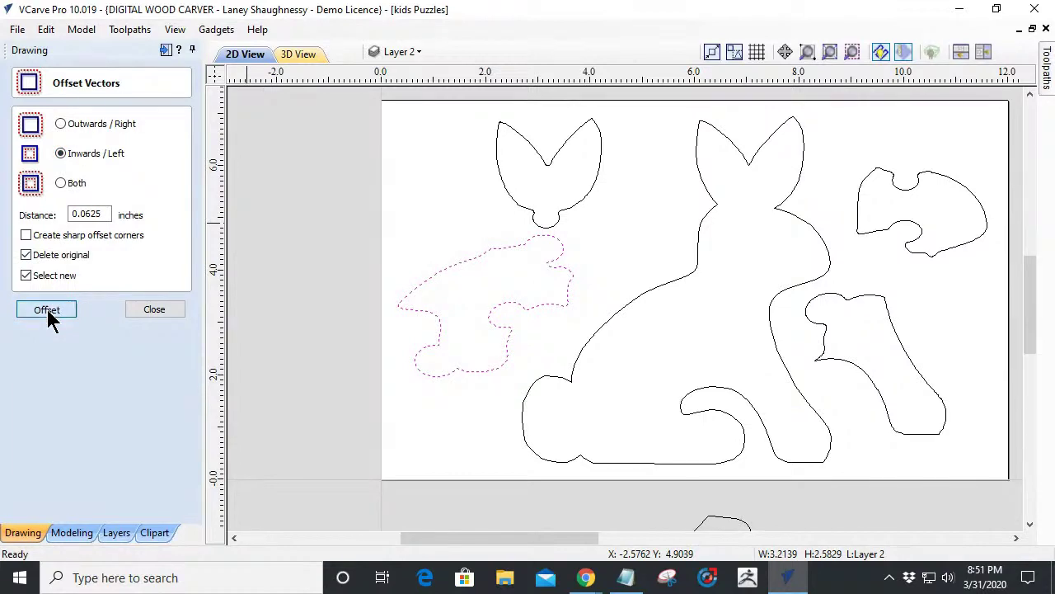
pyautogui.scroll(3, 554, 264)
pyautogui.scroll(2, 554, 261)
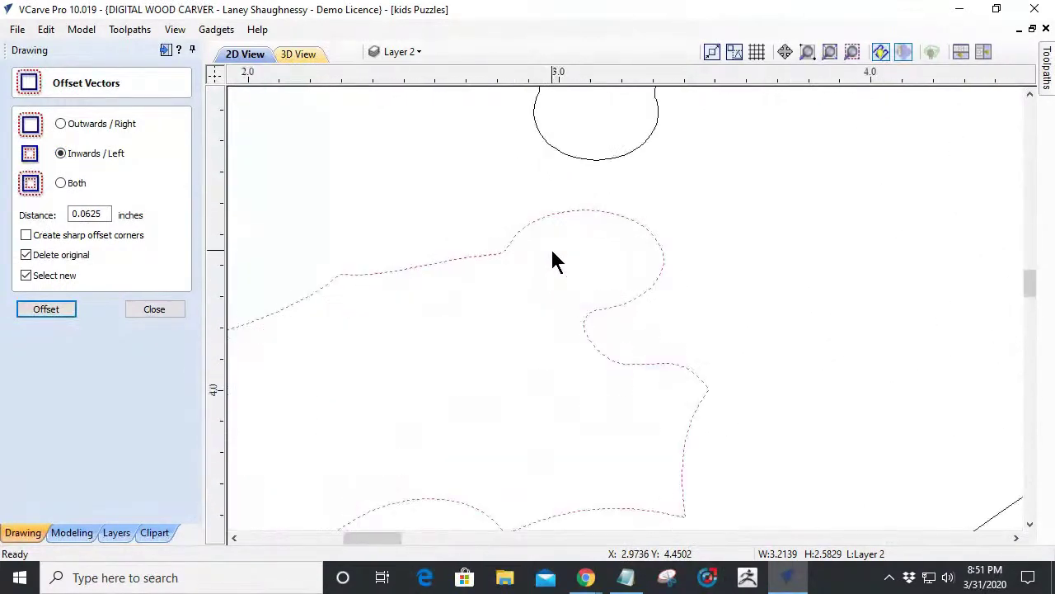
pyautogui.scroll(-1, 734, 320)
pyautogui.scroll(-2, 725, 330)
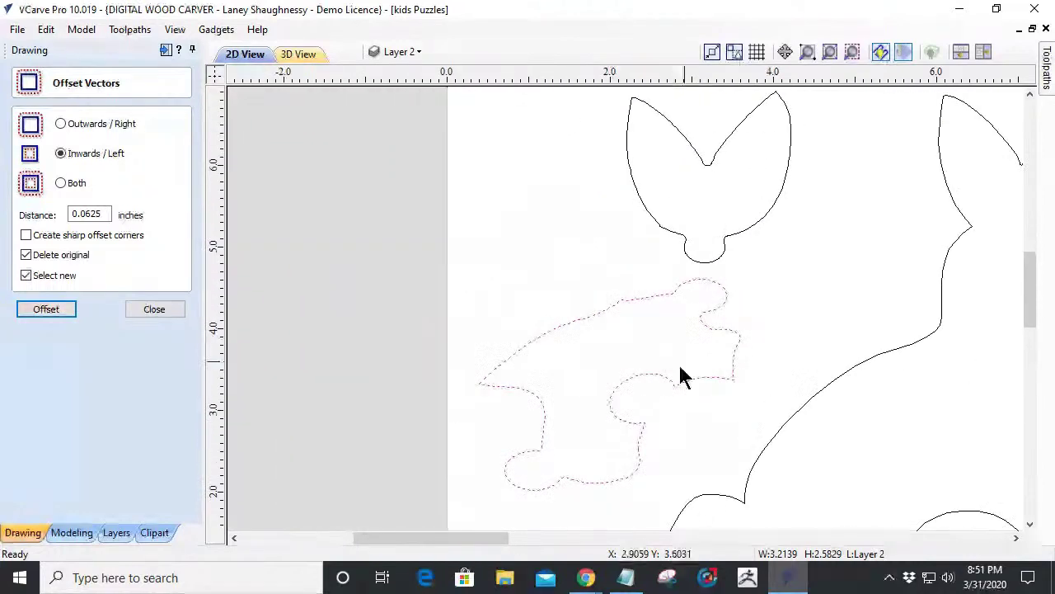
# Offset the upper body outline 0.0625 inches inwards and back outwards, deleting the originals, to round its outer corners.
pyautogui.scroll(3, 546, 482)
pyautogui.scroll(-1, 551, 477)
pyautogui.scroll(1, 749, 376)
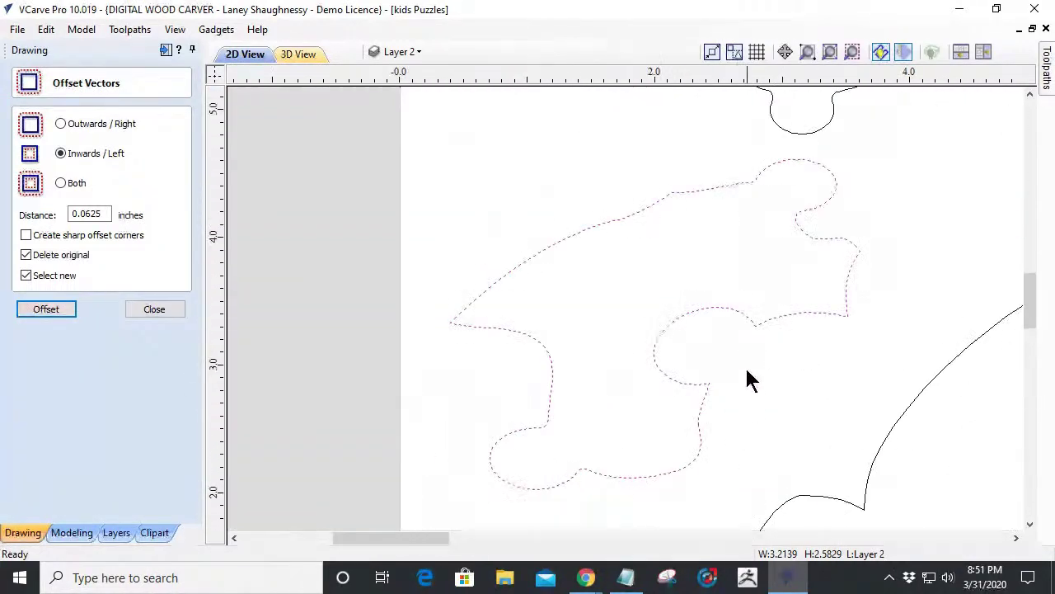
pyautogui.scroll(1, 775, 314)
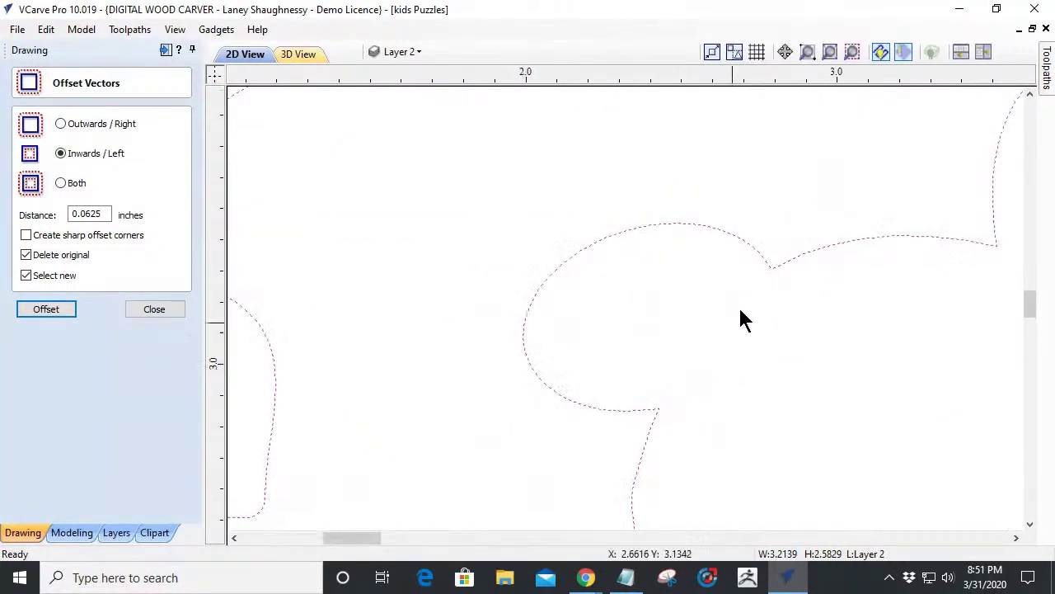
pyautogui.scroll(-1, 609, 414)
pyautogui.click(47, 312)
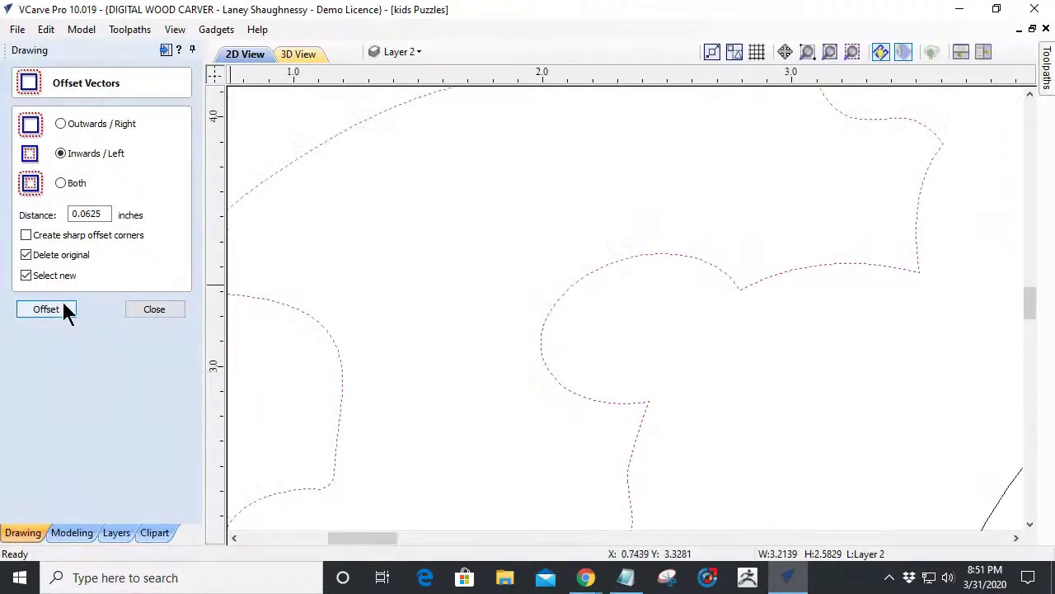
pyautogui.scroll(-1, 437, 426)
pyautogui.scroll(-4, 569, 284)
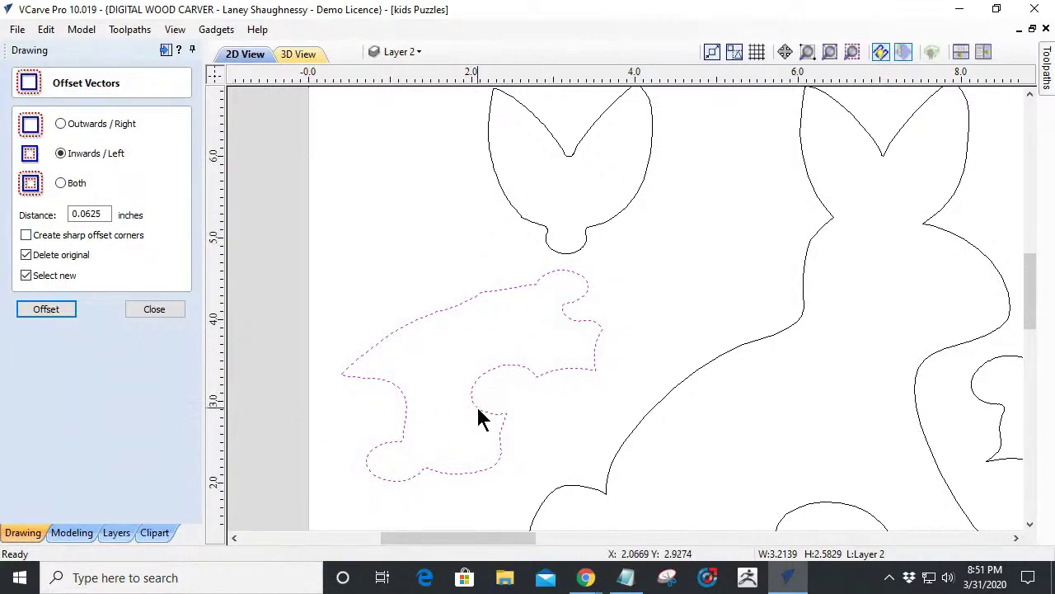
pyautogui.scroll(3, 483, 428)
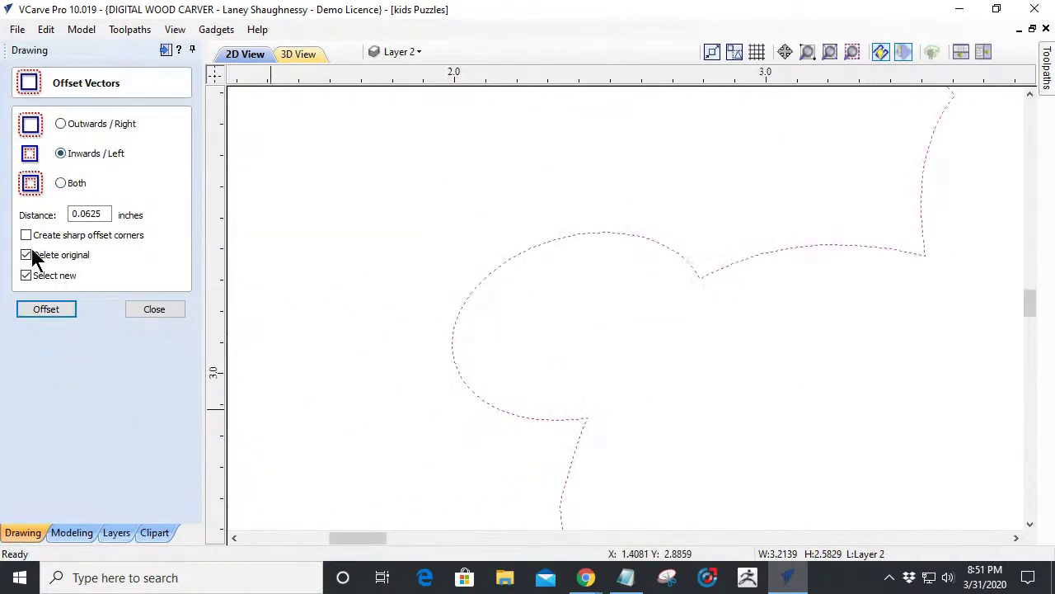
pyautogui.click(43, 310)
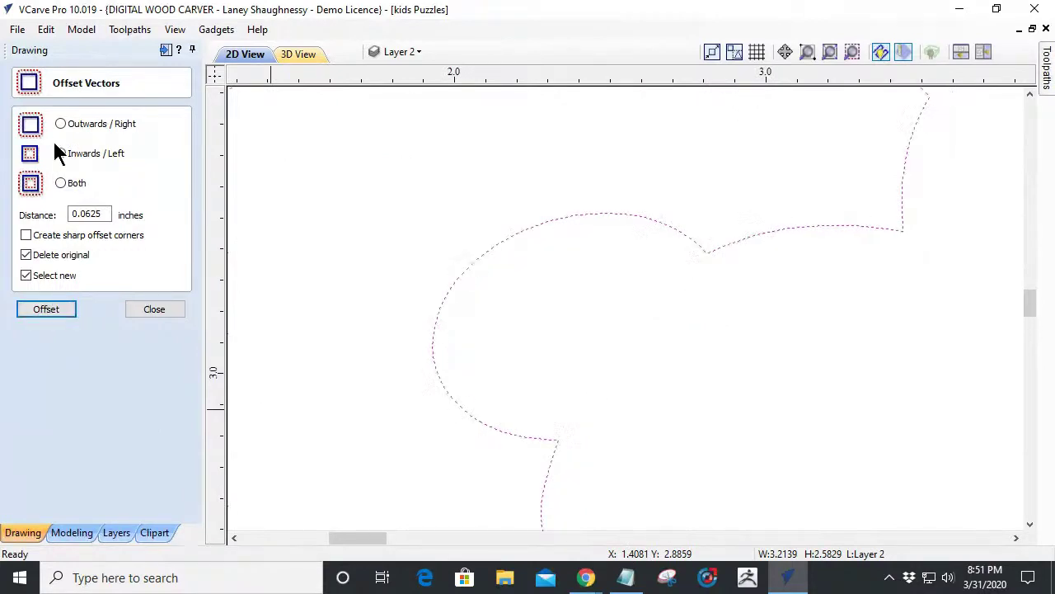
pyautogui.click(60, 124)
pyautogui.click(45, 312)
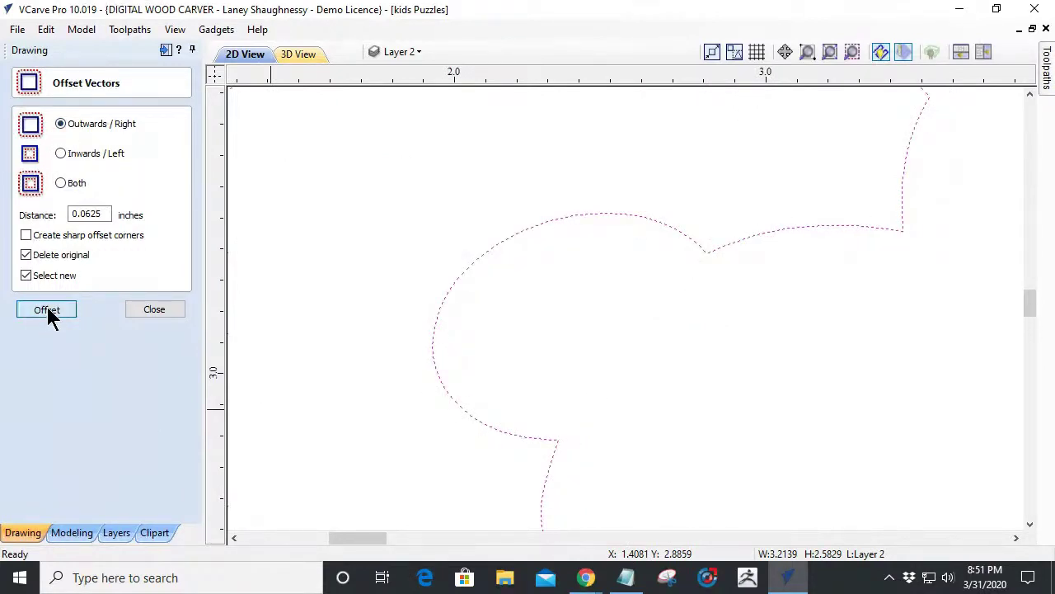
pyautogui.scroll(-4, 581, 318)
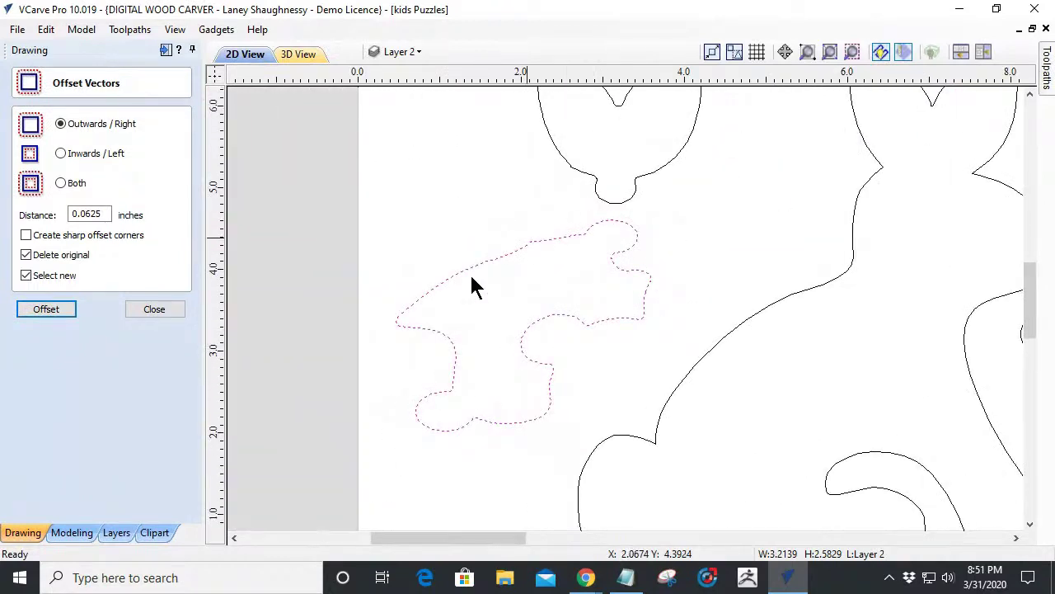
pyautogui.click(140, 309)
# Move the ears piece onto the bunny outline and place the head piece beneath it with its socket around the ears' tab.
pyautogui.scroll(-3, 379, 325)
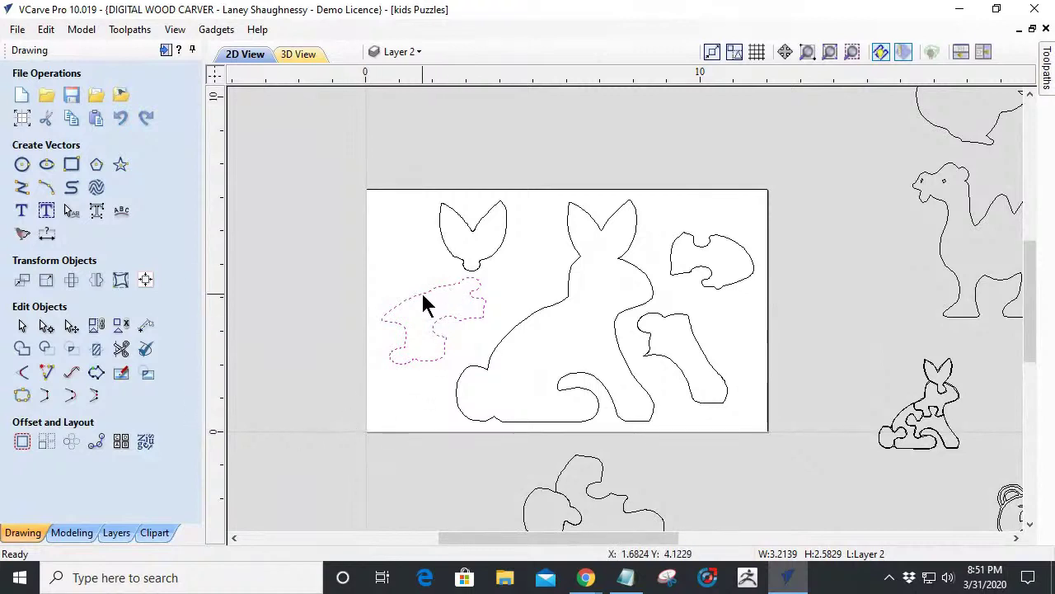
pyautogui.click(471, 275)
pyautogui.moveTo(472, 276); pyautogui.dragTo(599, 273)
pyautogui.scroll(3, 588, 254)
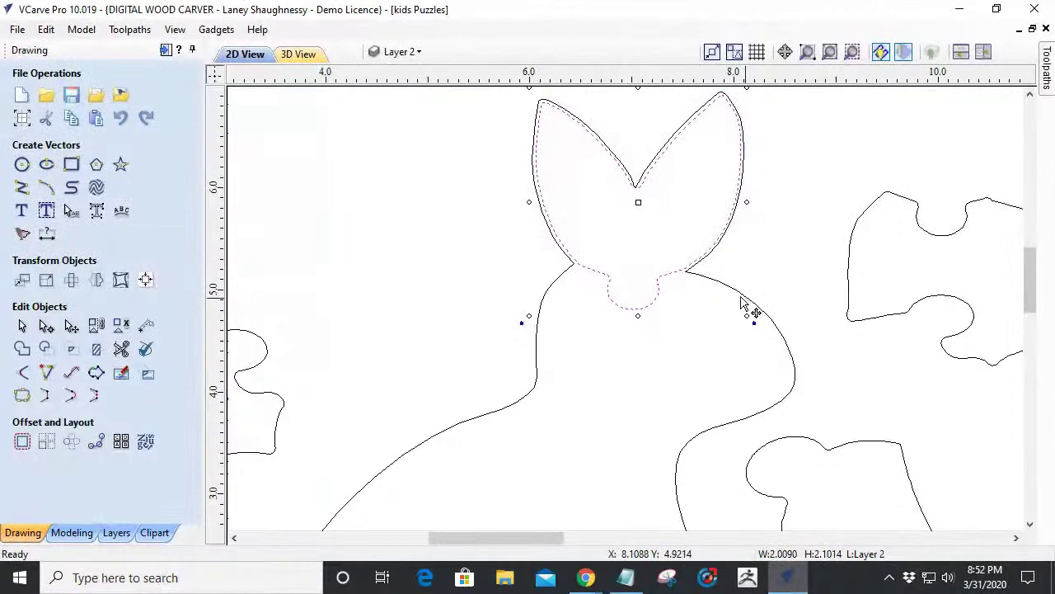
pyautogui.scroll(3, 631, 179)
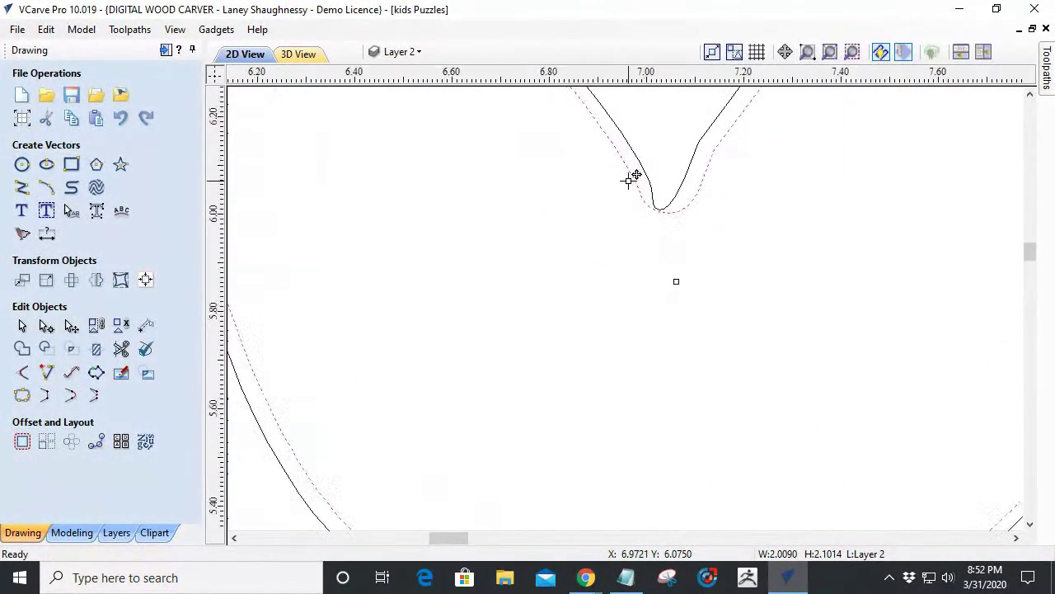
pyautogui.scroll(-3, 620, 246)
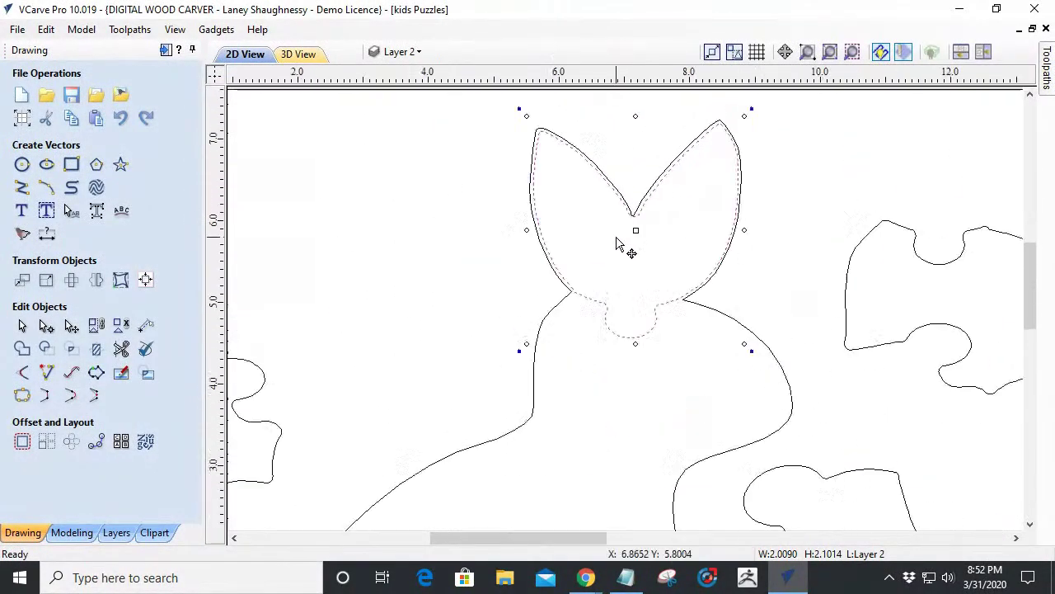
pyautogui.scroll(-2, 620, 246)
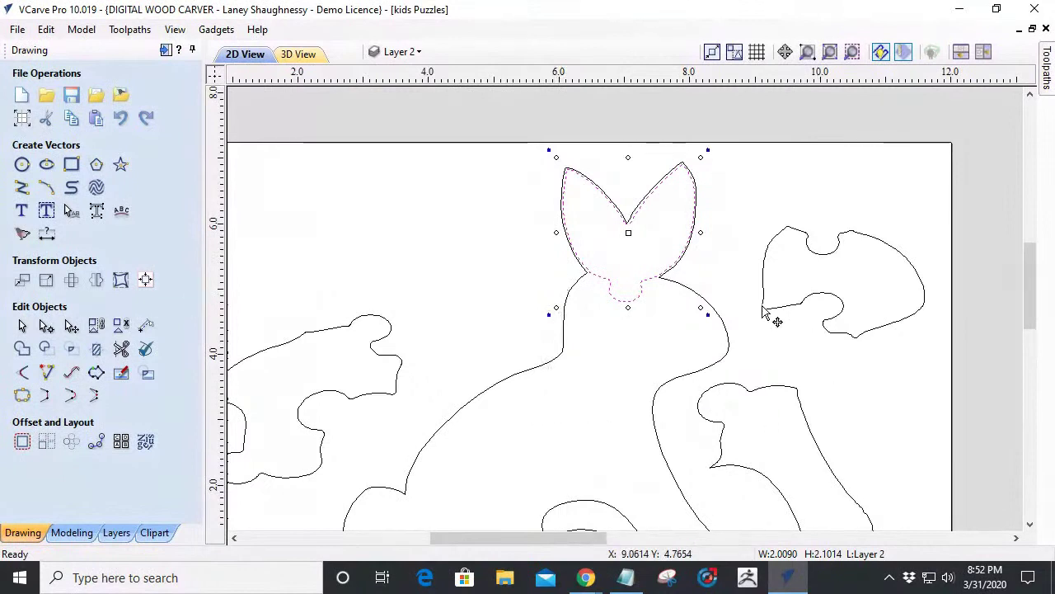
pyautogui.click(764, 311)
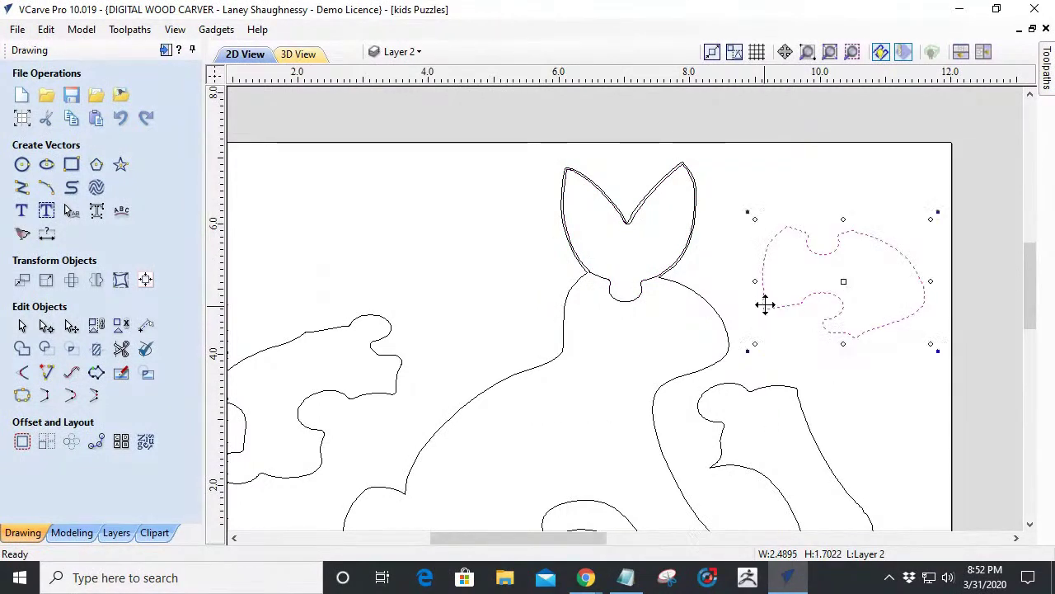
pyautogui.moveTo(821, 266); pyautogui.dragTo(629, 302)
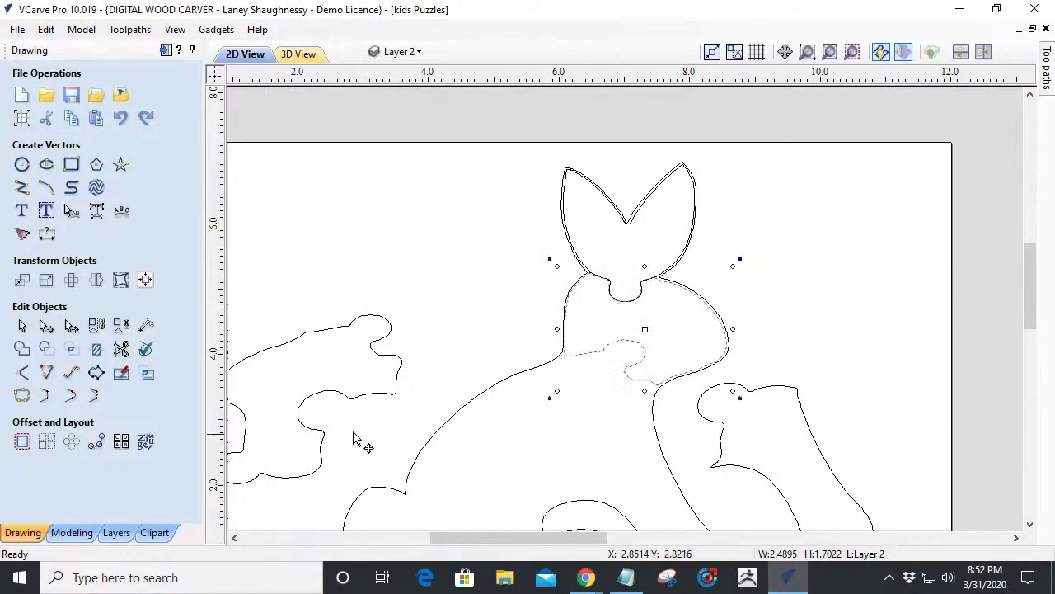
# Move the upper body piece under the head piece and nudge it vertically until its tab sits in the head's socket.
pyautogui.click(377, 361)
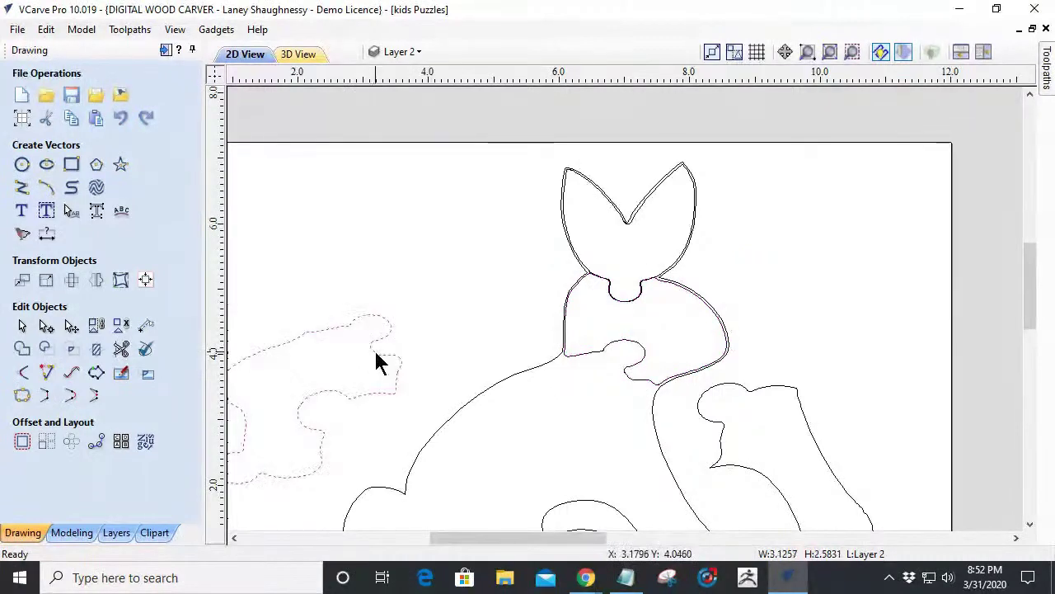
pyautogui.moveTo(387, 326); pyautogui.dragTo(635, 346)
pyautogui.scroll(3, 608, 391)
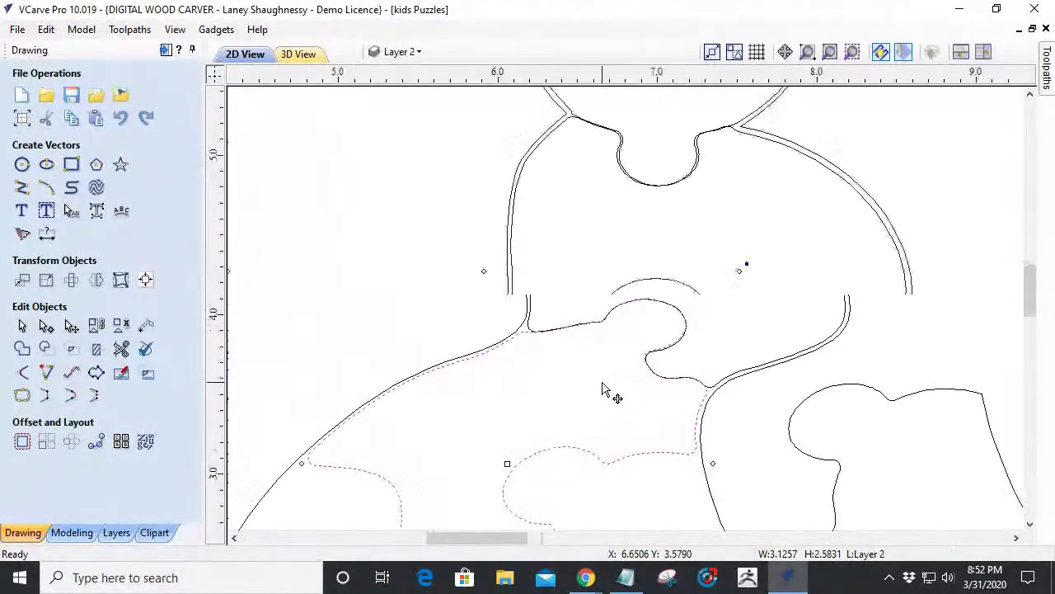
pyautogui.scroll(2, 653, 298)
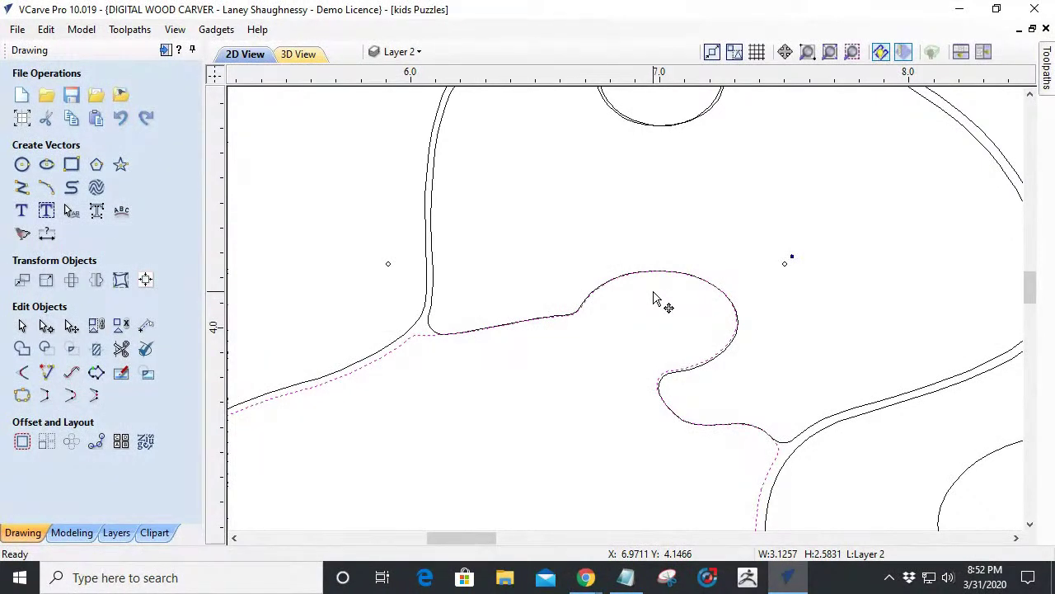
pyautogui.press('Down')
pyautogui.press('Up')
pyautogui.press('Up')
pyautogui.scroll(-6, 651, 276)
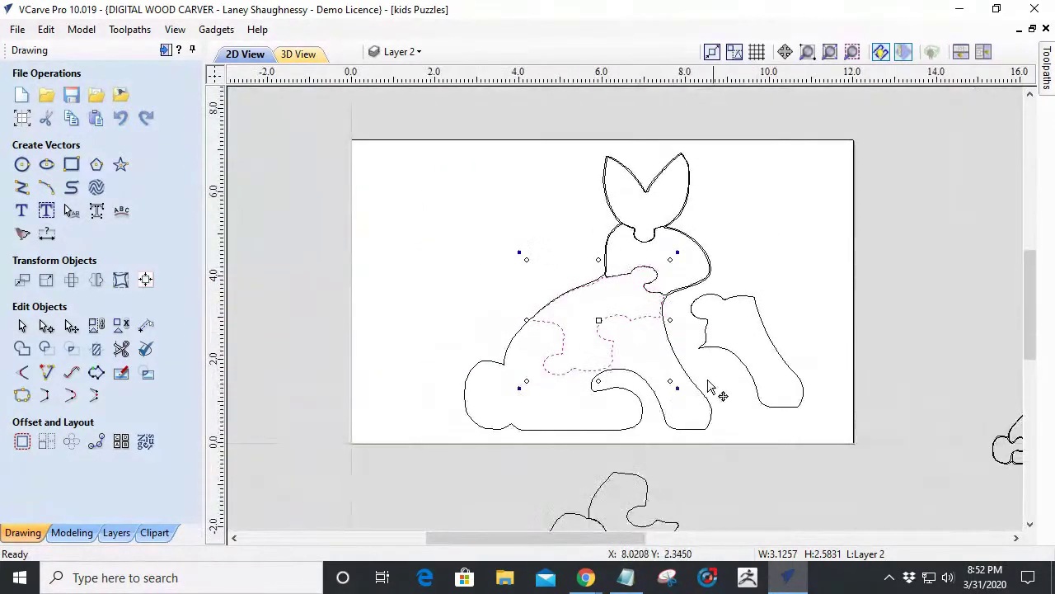
# Move the front leg piece into the bunny outline so its tab fits the upper body's socket.
pyautogui.scroll(3, 722, 376)
pyautogui.click(693, 280)
pyautogui.click(690, 272)
pyautogui.moveTo(676, 228); pyautogui.dragTo(498, 289)
pyautogui.scroll(4, 494, 296)
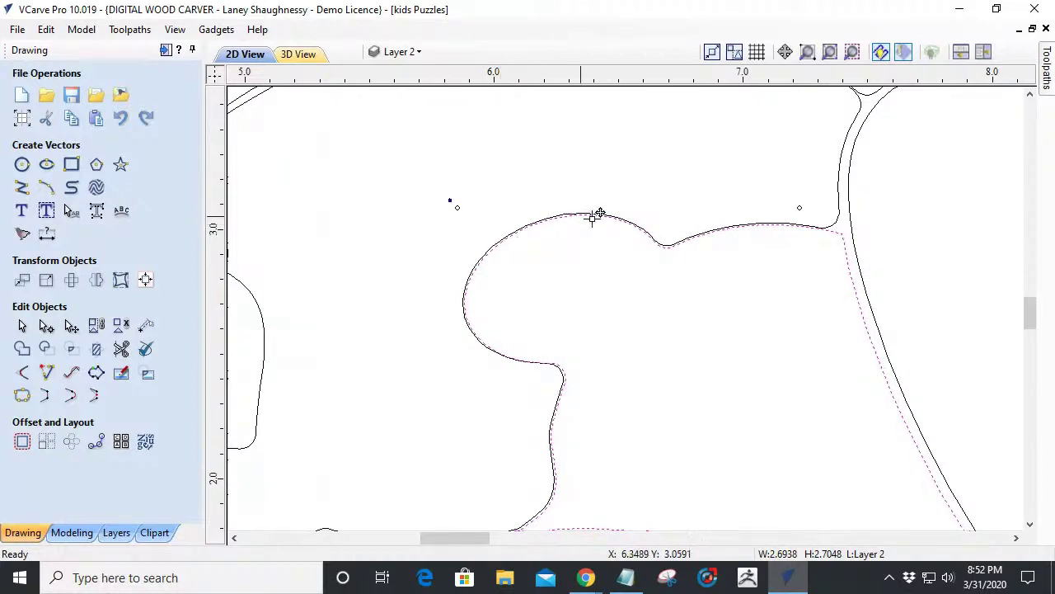
# Select the hind body and tail pieces below the sheet and move them together into the bunny outline.
pyautogui.scroll(-10, 596, 212)
pyautogui.scroll(5, 614, 389)
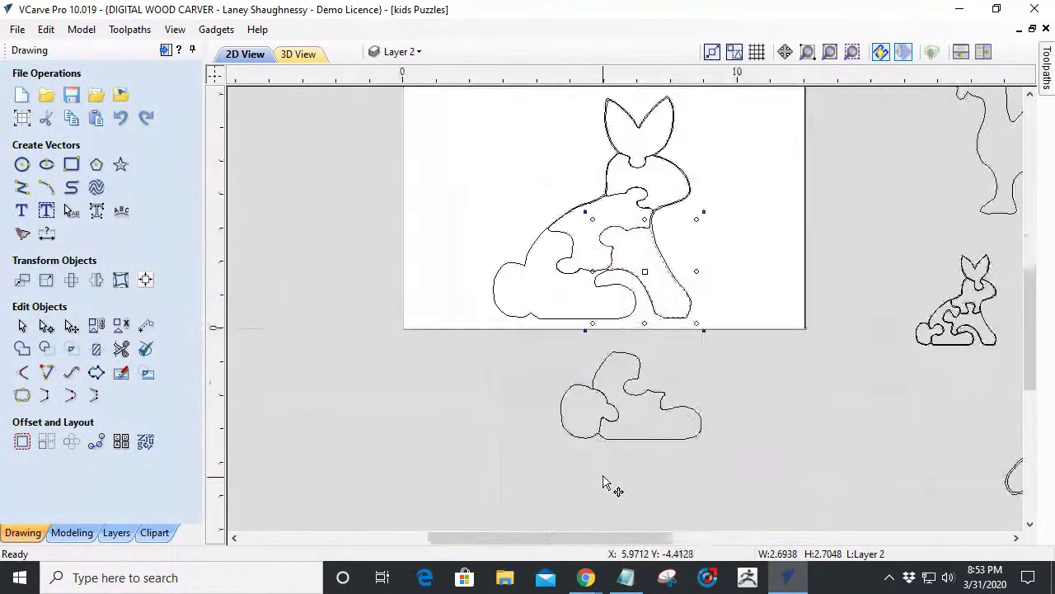
pyautogui.click(605, 370)
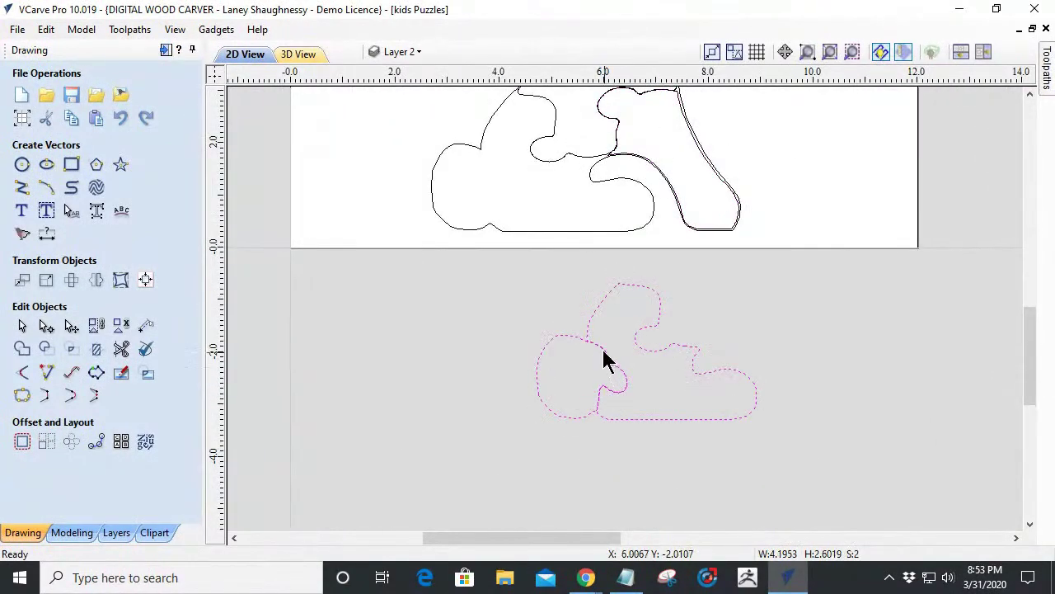
pyautogui.click(519, 171)
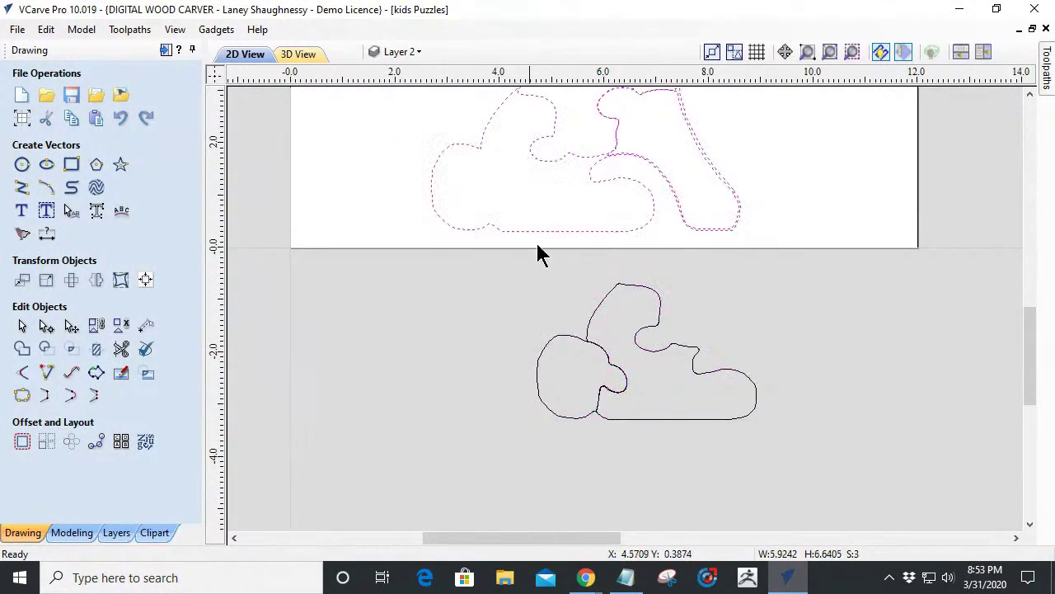
pyautogui.moveTo(637, 409); pyautogui.dragTo(528, 345)
pyautogui.click(630, 279)
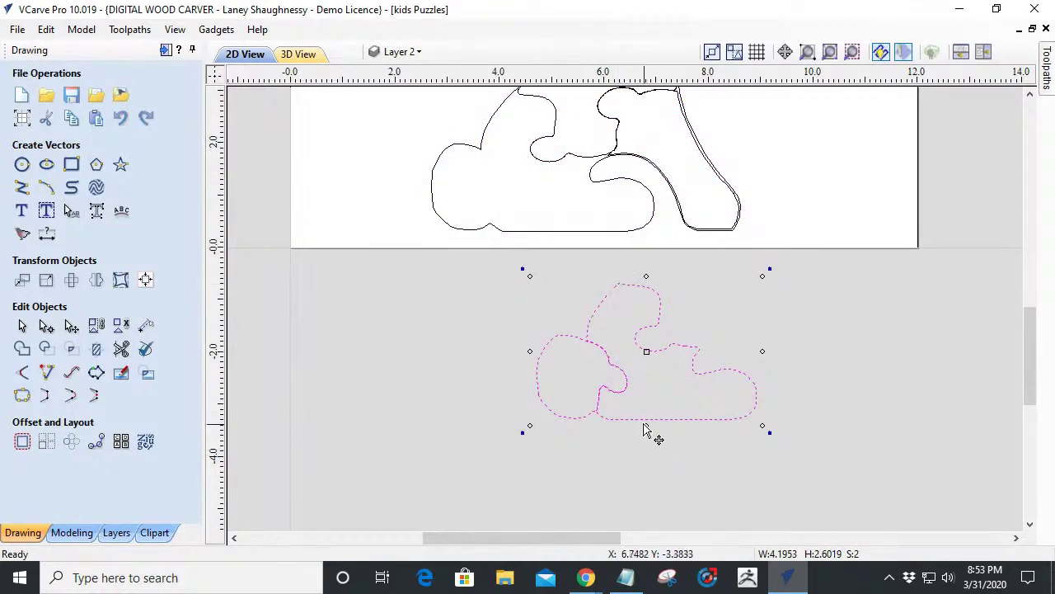
pyautogui.moveTo(638, 424); pyautogui.dragTo(537, 237)
# Nudge the hind body and tail pieces vertically until the hind body's socket lines up with the upper body's tab.
pyautogui.scroll(5, 531, 188)
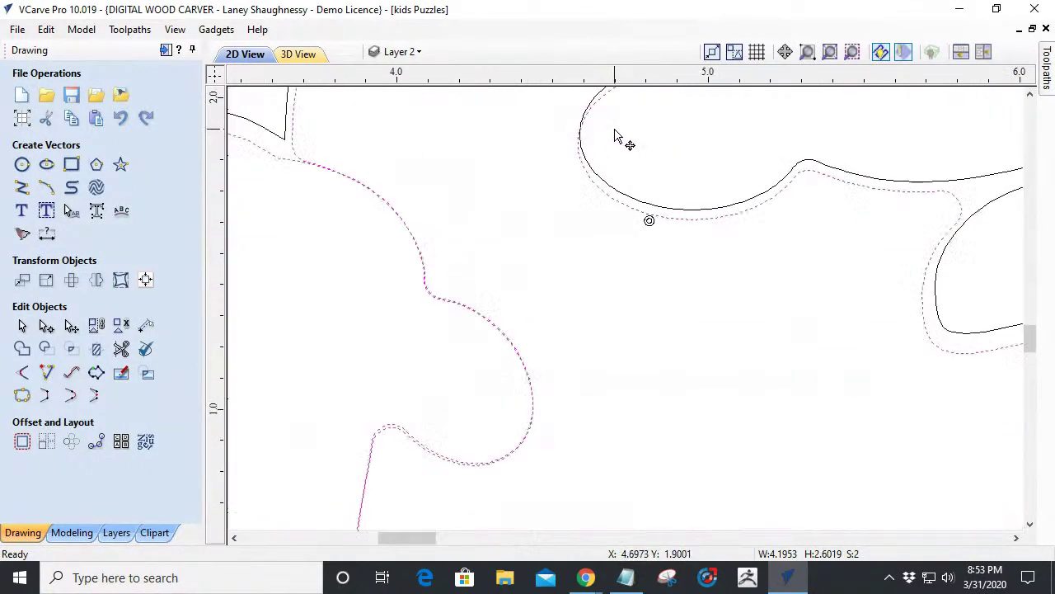
pyautogui.scroll(5, 627, 165)
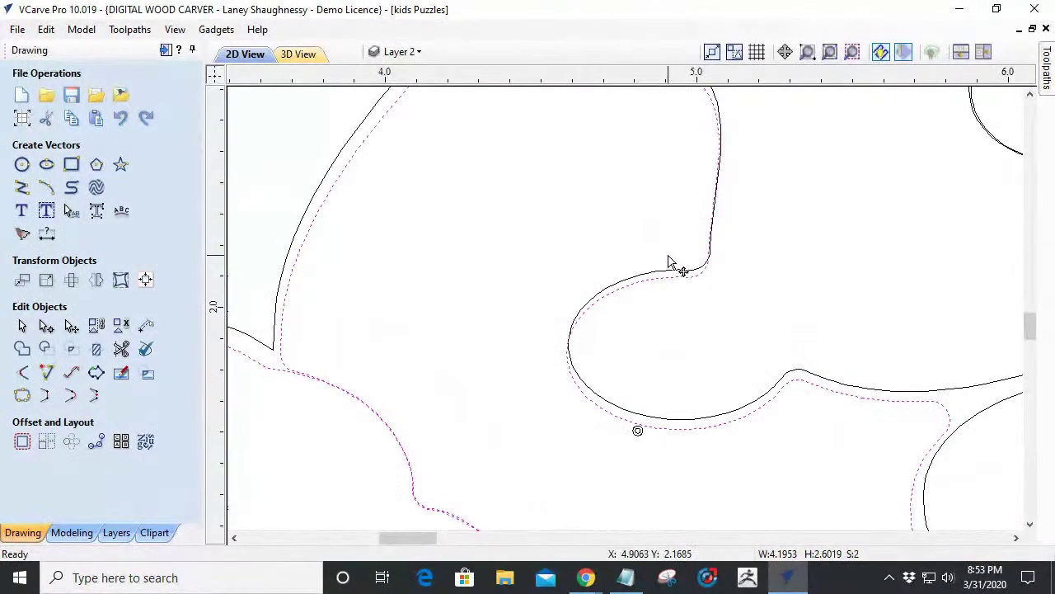
pyautogui.press('Up')
pyautogui.press('Up')
pyautogui.press('Up')
pyautogui.press('Down')
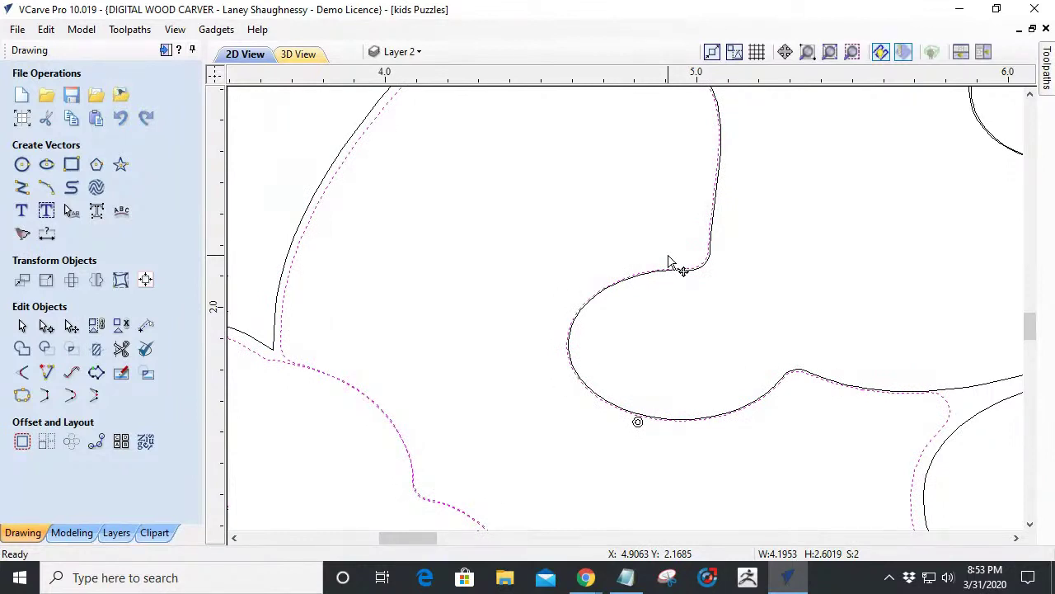
pyautogui.scroll(-4, 553, 224)
# Examine the clearance between the ears piece's tab and the head piece's socket in the assembled bunny.
pyautogui.click(406, 197)
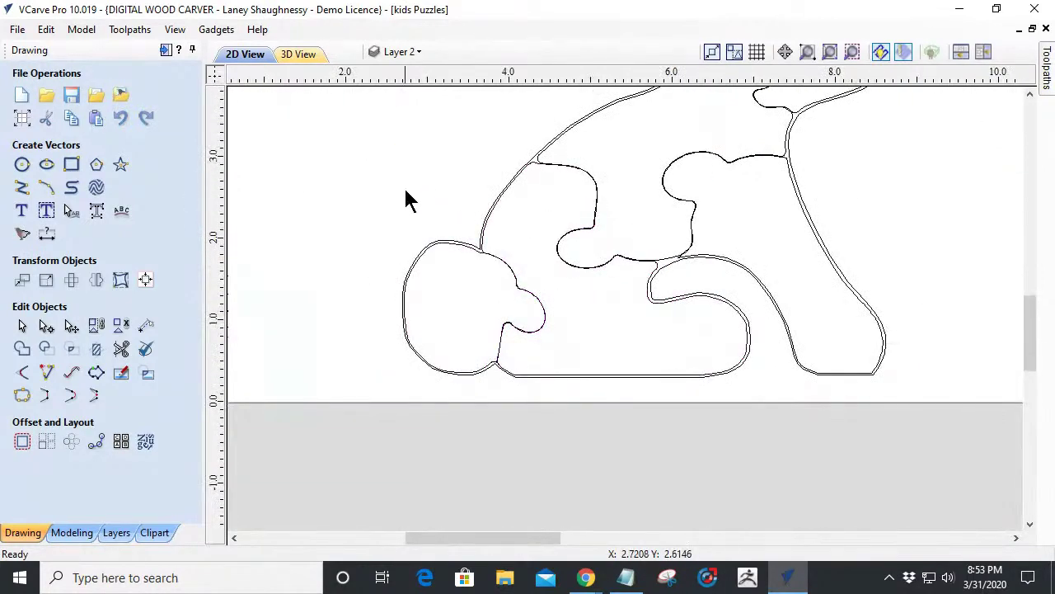
pyautogui.scroll(-3, 407, 207)
pyautogui.scroll(4, 485, 99)
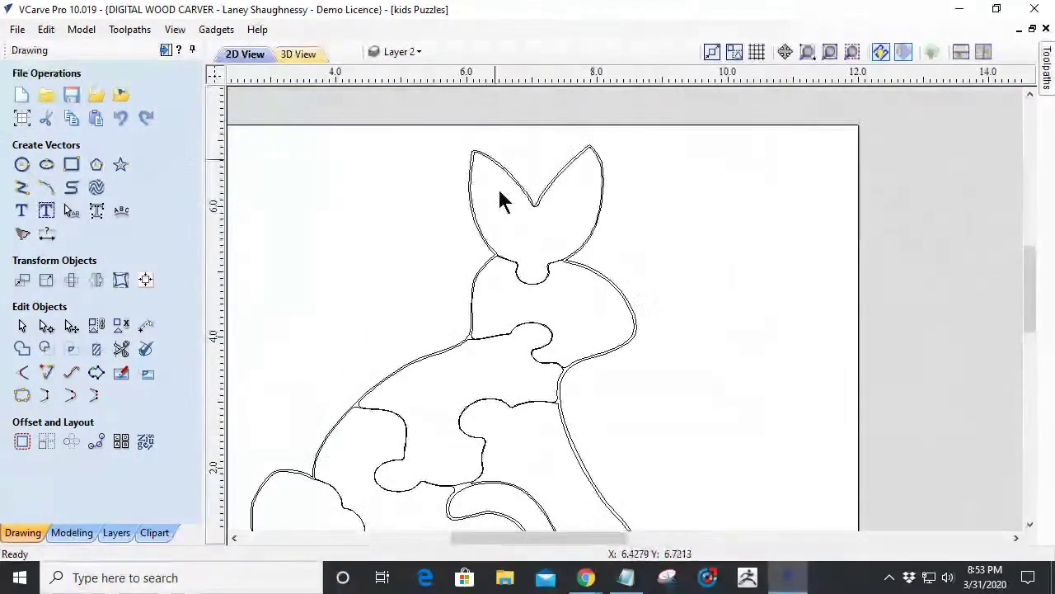
pyautogui.scroll(3, 509, 283)
pyautogui.scroll(4, 563, 381)
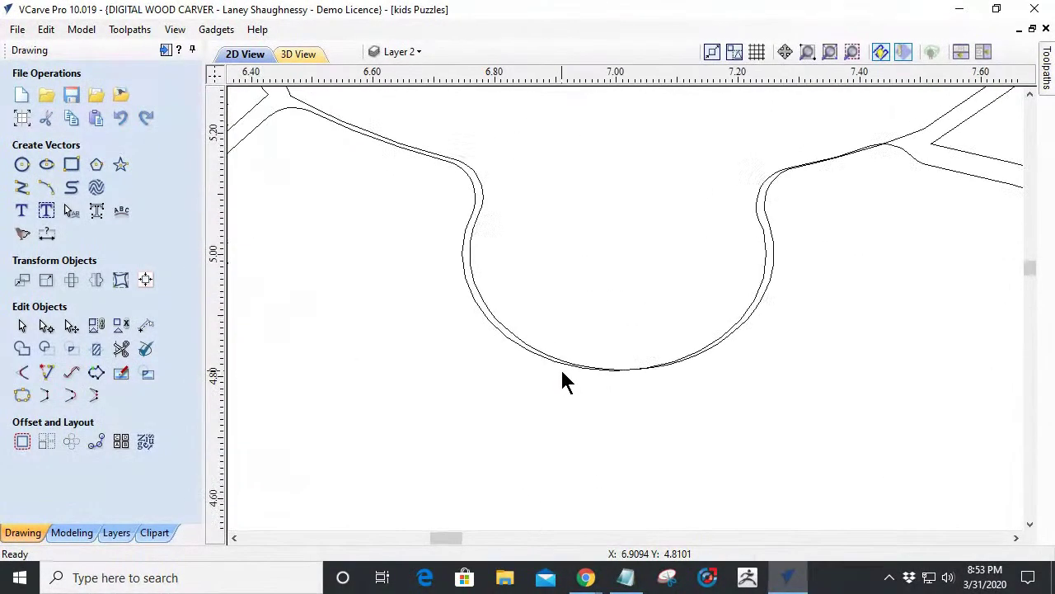
pyautogui.click(455, 159)
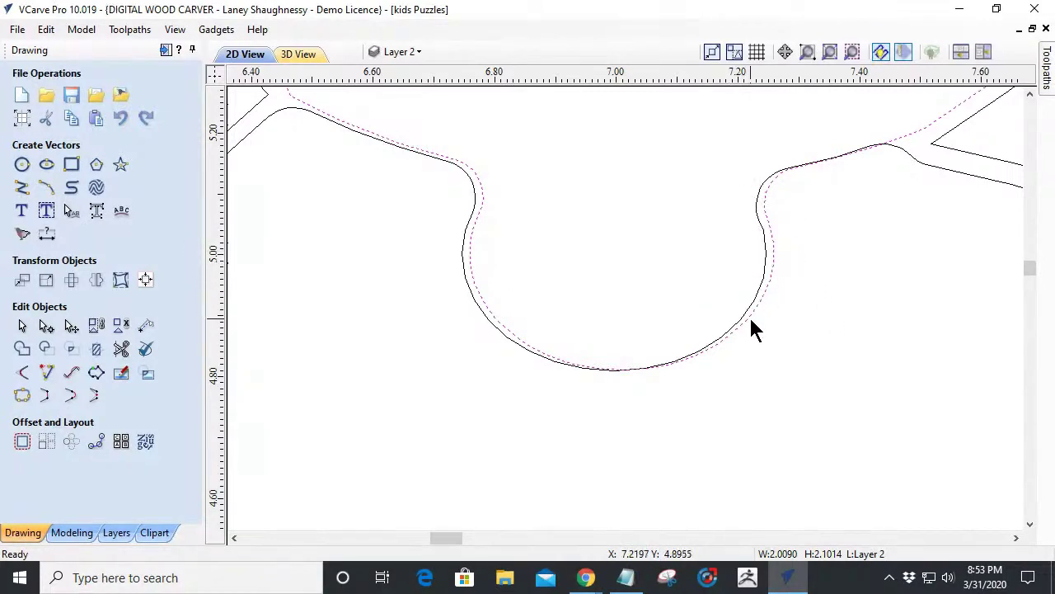
pyautogui.scroll(-6, 748, 315)
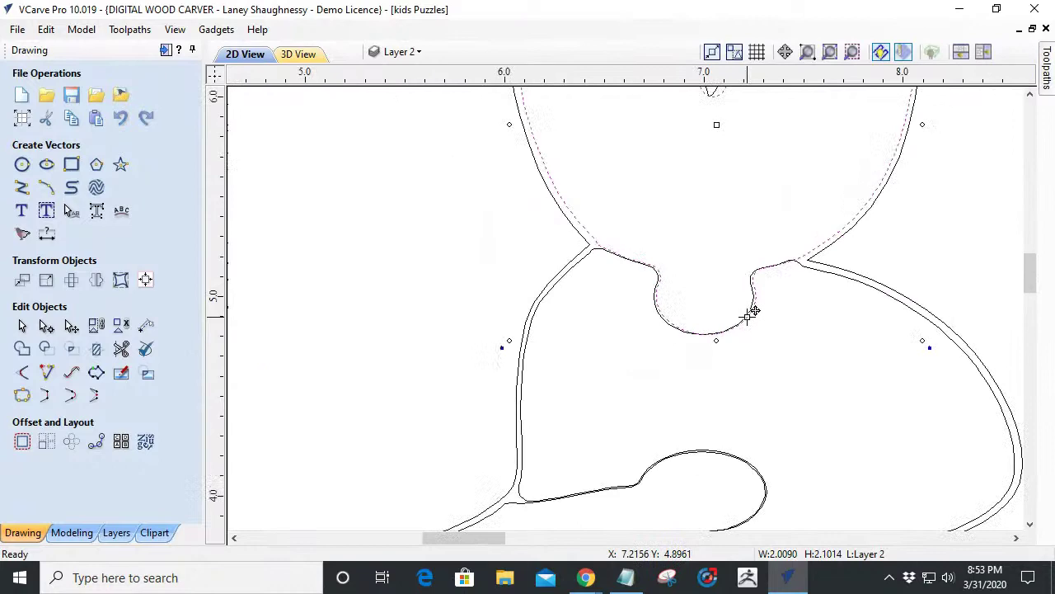
pyautogui.scroll(2, 747, 315)
pyautogui.scroll(2, 747, 314)
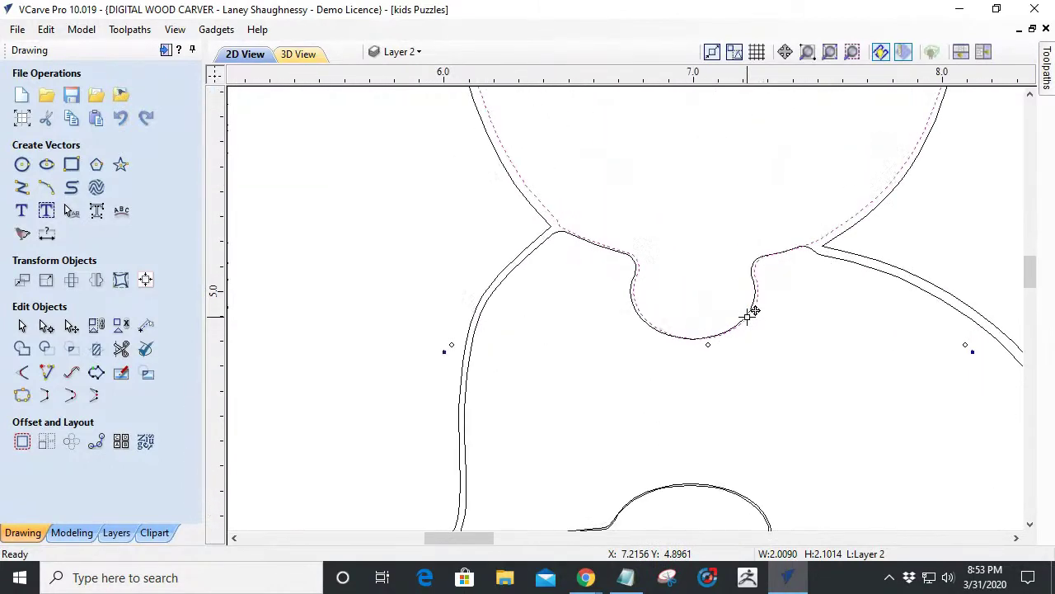
pyautogui.scroll(-1, 748, 315)
pyautogui.scroll(2, 748, 315)
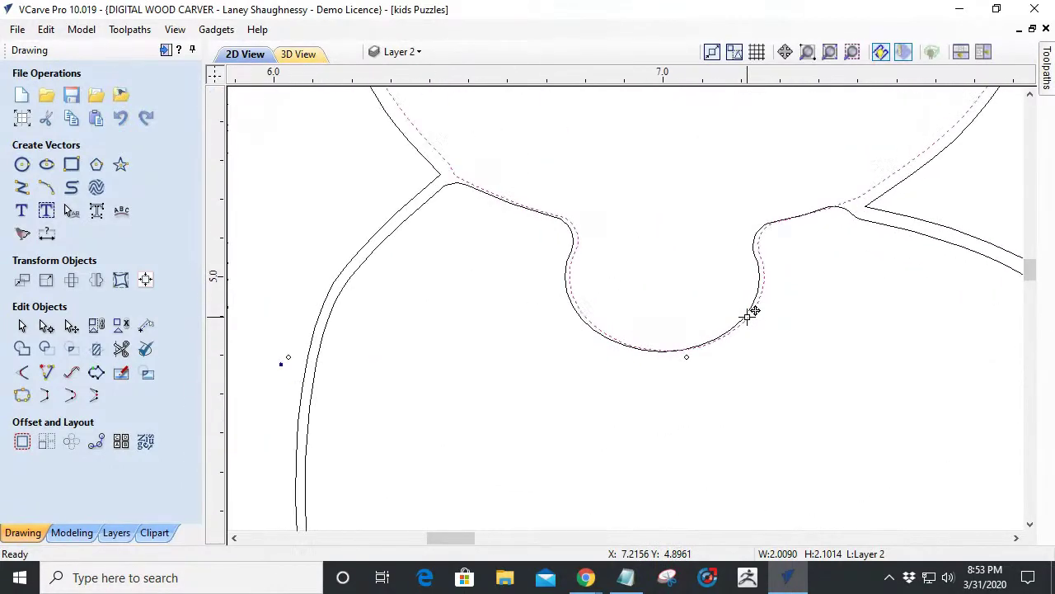
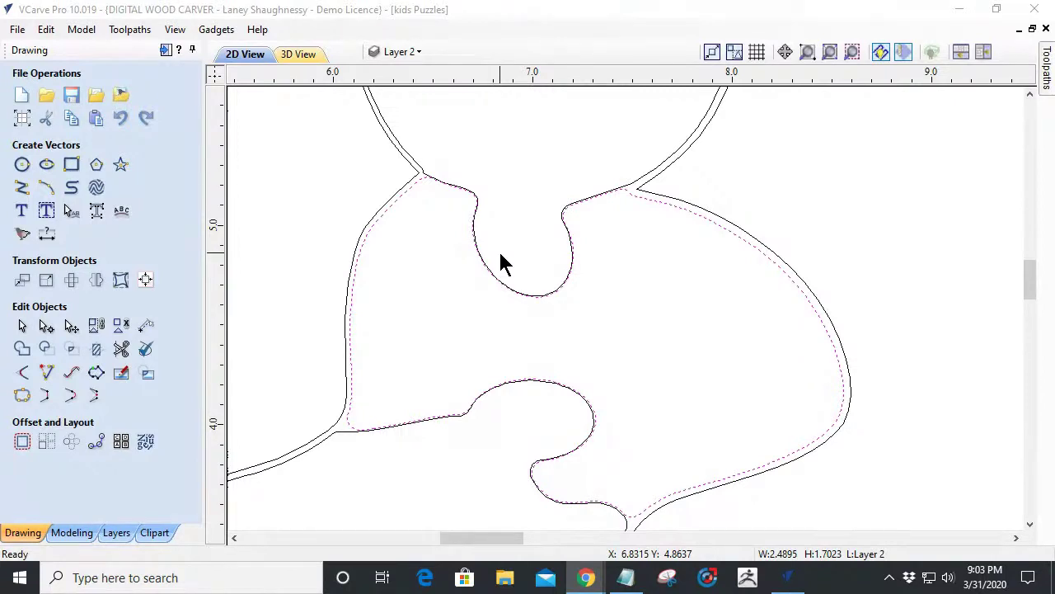
# Undo the corner rounding and tab cutting at the joint between the ears and head pieces, back to the separate oval.
pyautogui.click(464, 293)
pyautogui.hotkey('ctrl', 'z')
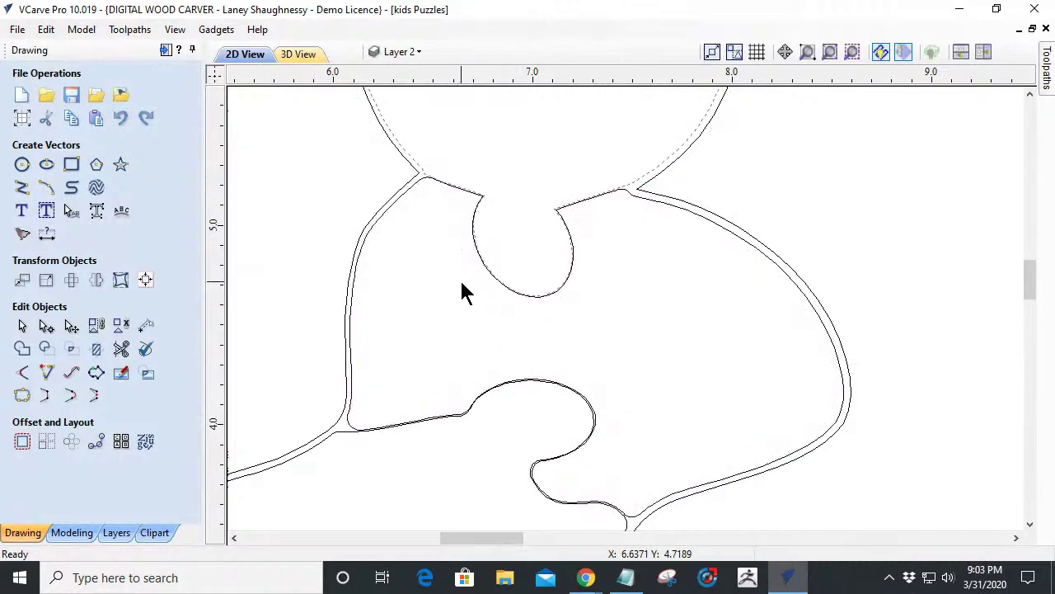
pyautogui.hotkey('ctrl', 'z')
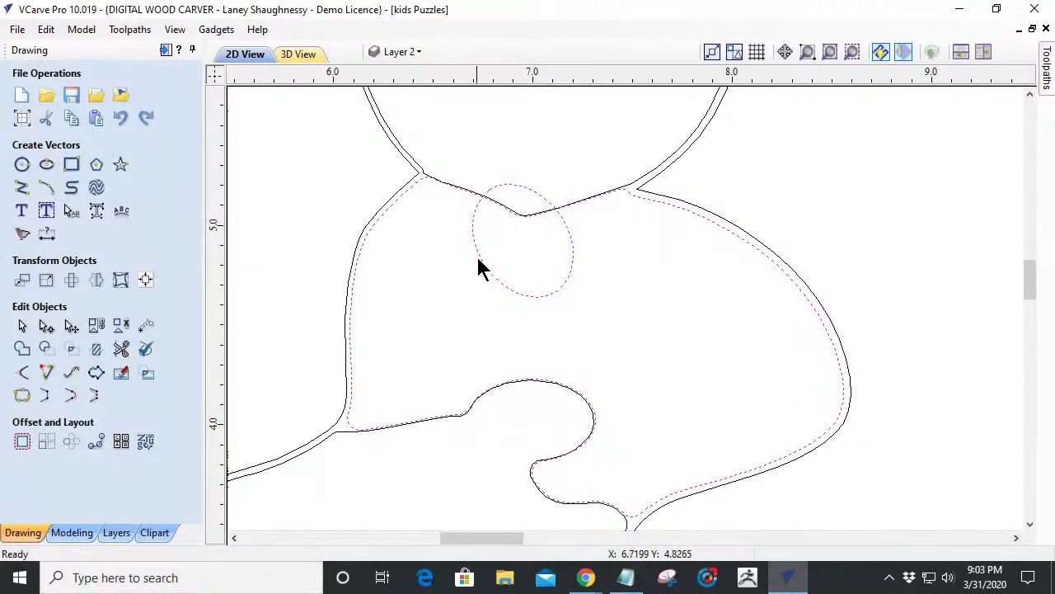
pyautogui.scroll(4, 506, 123)
pyautogui.scroll(-4, 485, 326)
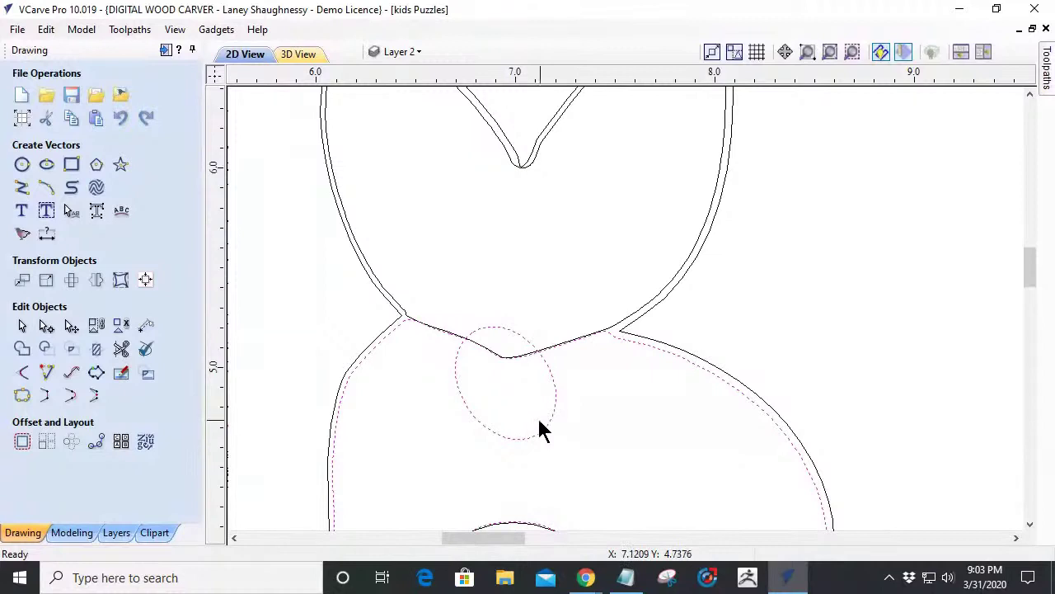
pyautogui.scroll(4, 390, 388)
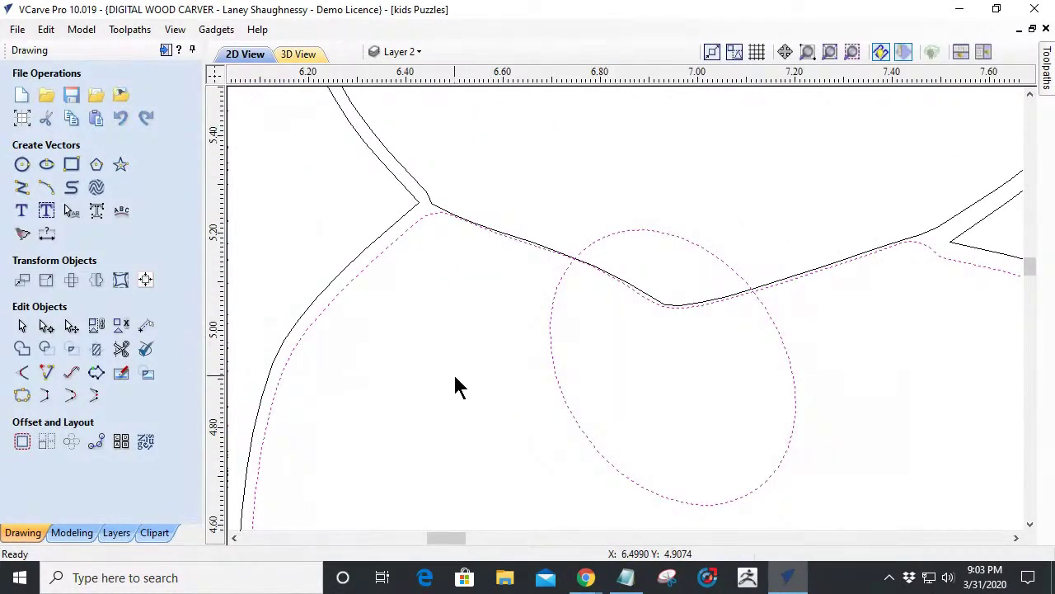
pyautogui.scroll(2, 443, 228)
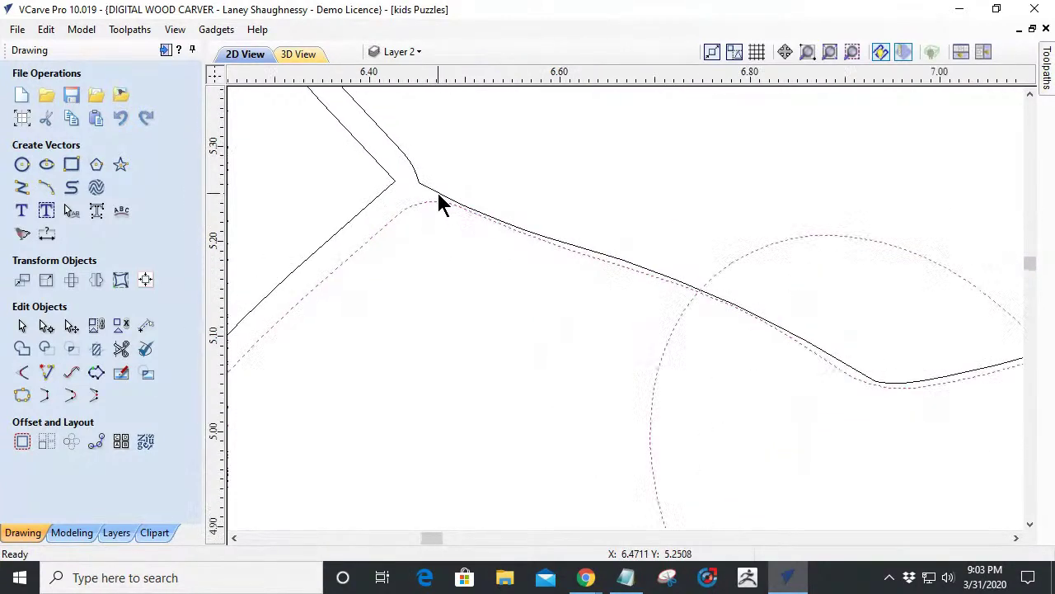
pyautogui.scroll(-1, 438, 203)
pyautogui.scroll(-3, 684, 312)
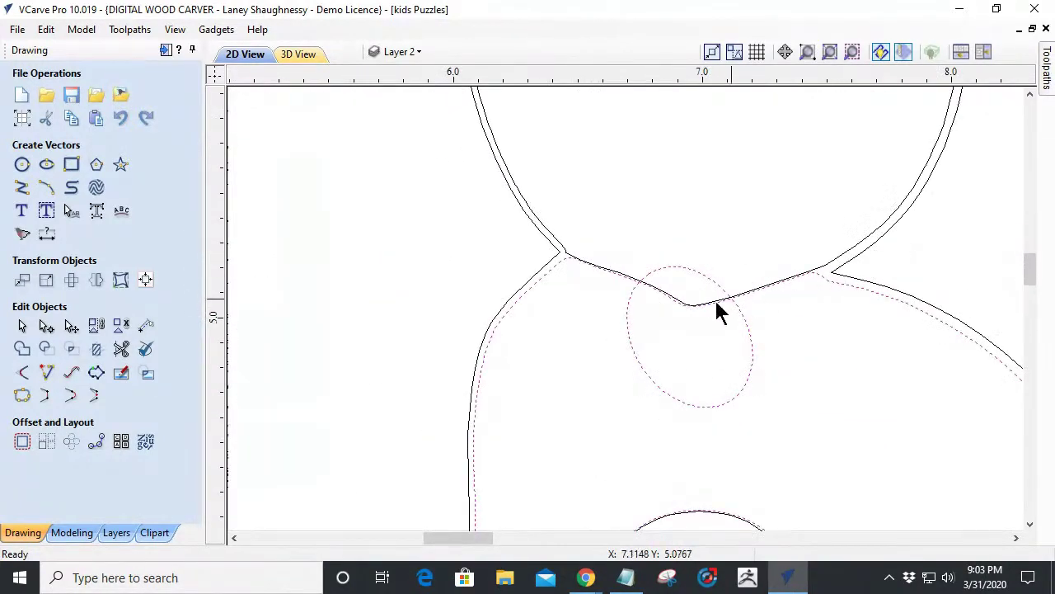
# Cut the tab socket into the head piece by trimming it inside the boundary of the oval.
pyautogui.click(755, 358)
pyautogui.click(656, 409)
pyautogui.click(666, 400)
pyautogui.click(661, 390)
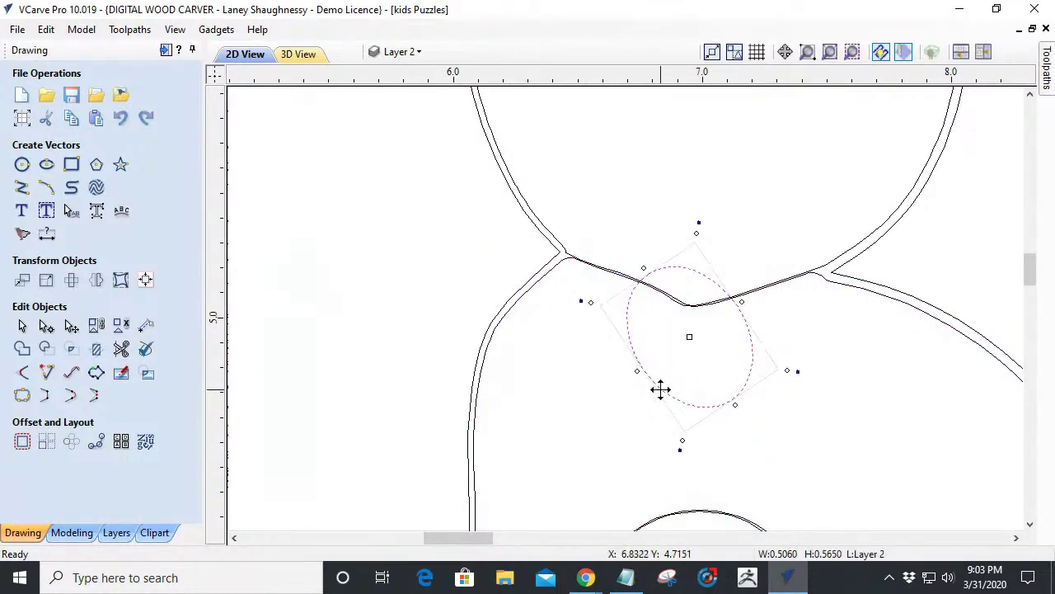
pyautogui.click(580, 394)
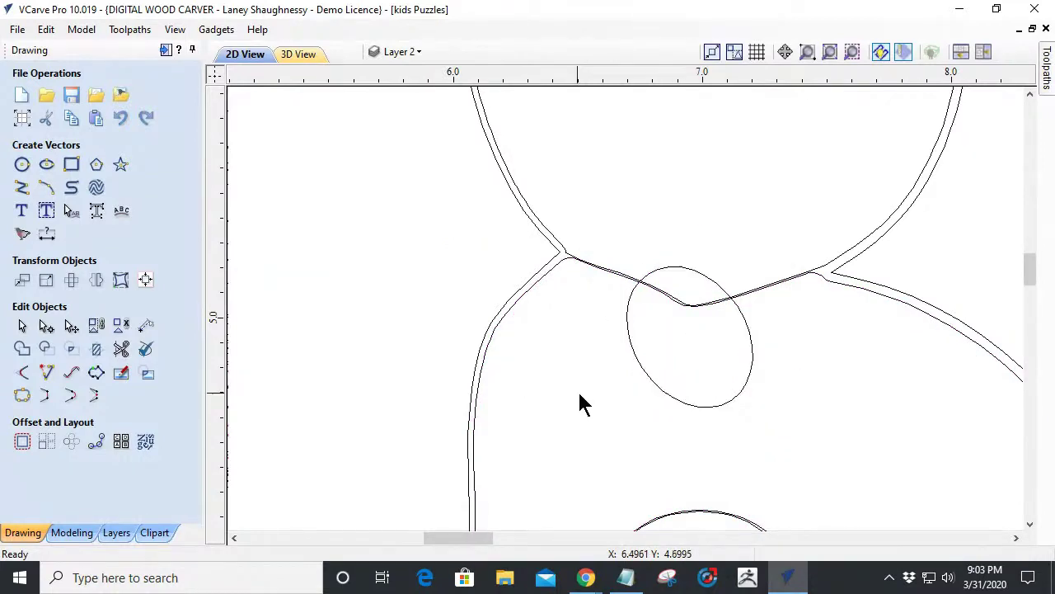
pyautogui.click(523, 298)
pyautogui.scroll(-3, 527, 298)
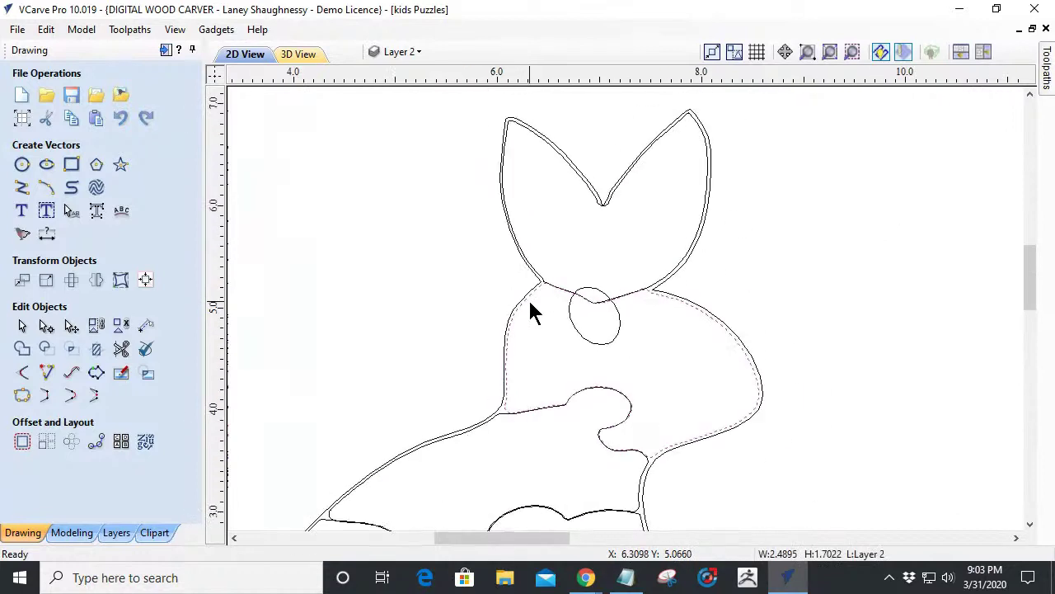
pyautogui.scroll(4, 581, 334)
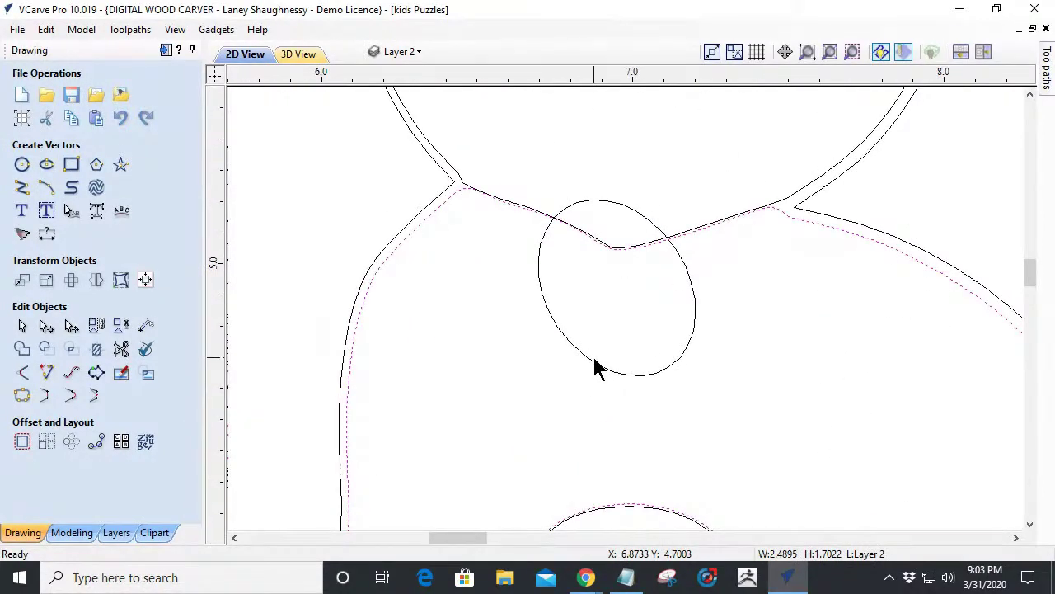
pyautogui.keyDown('shift'); pyautogui.click(597, 371); pyautogui.keyUp('shift')
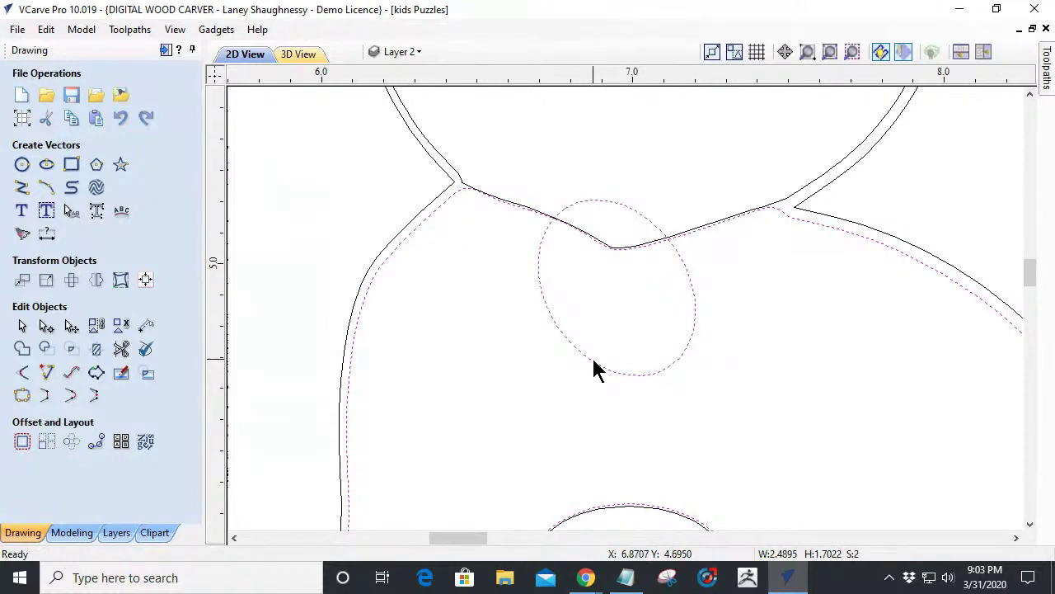
pyautogui.click(21, 444)
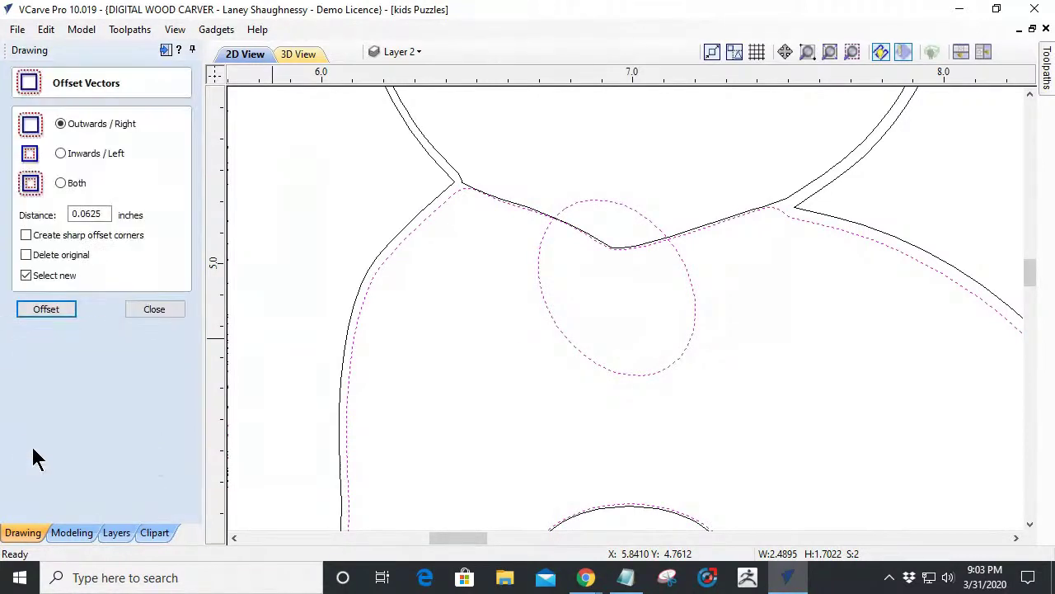
pyautogui.click(165, 310)
pyautogui.click(95, 350)
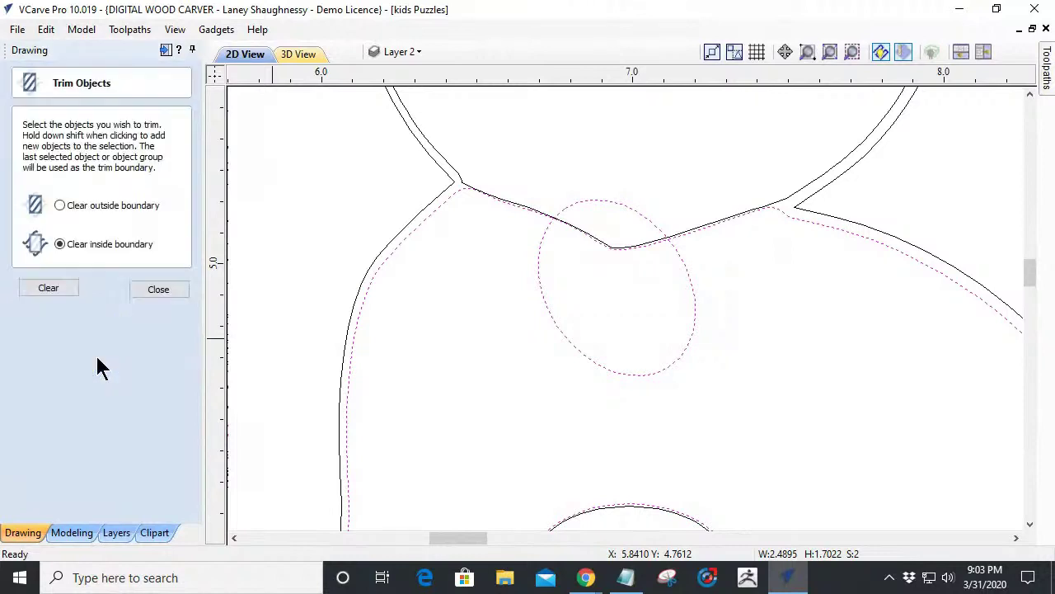
pyautogui.click(46, 290)
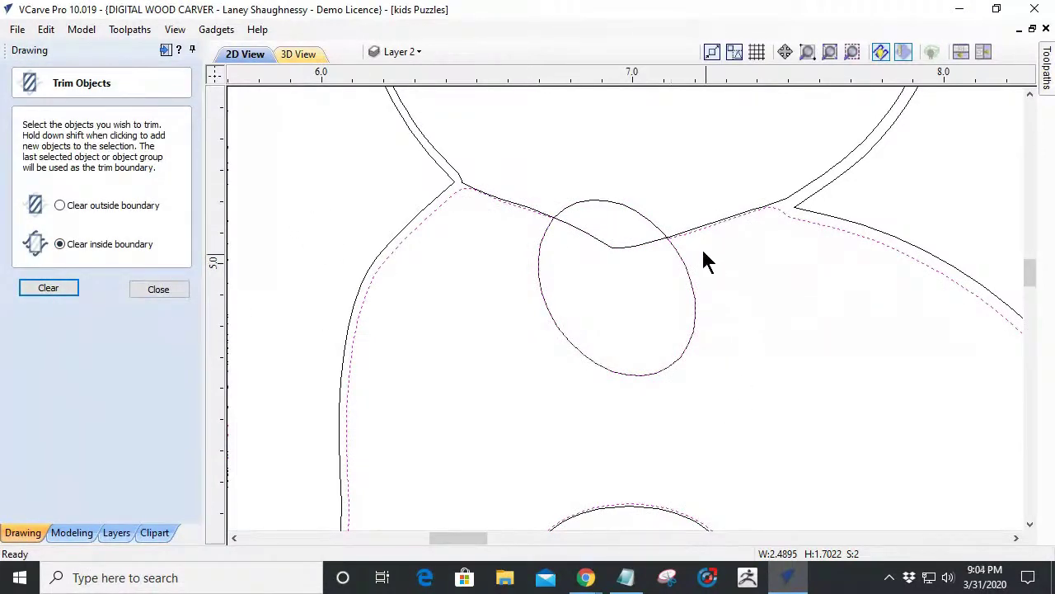
# Offset the oval inwards by .005 inches and delete the original.
pyautogui.click(618, 213)
pyautogui.click(145, 289)
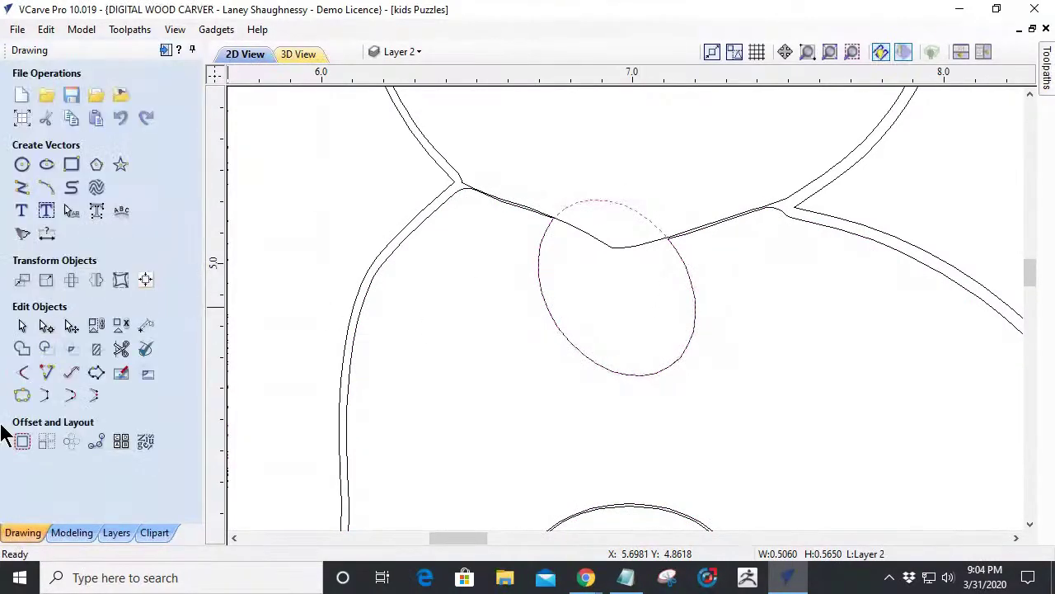
pyautogui.click(22, 441)
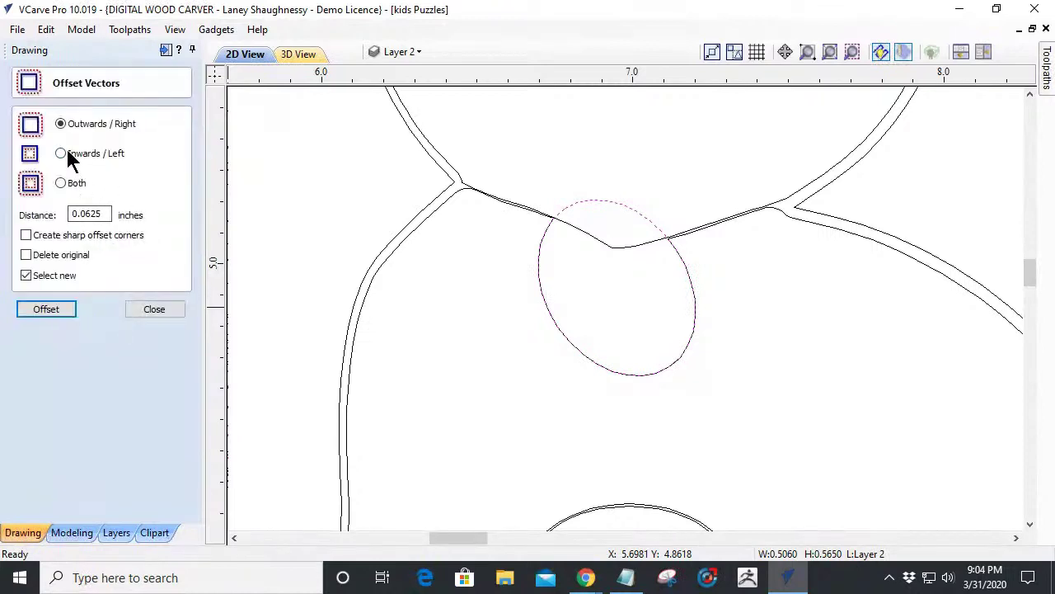
pyautogui.moveTo(105, 216); pyautogui.dragTo(12, 215)
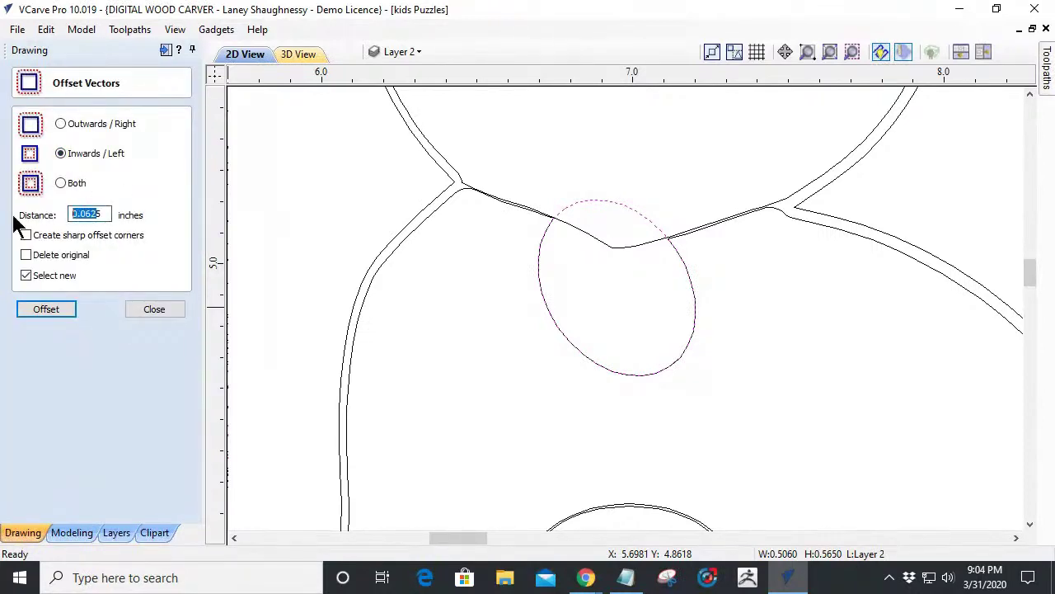
pyautogui.write('.005')
pyautogui.click(26, 254)
pyautogui.click(46, 310)
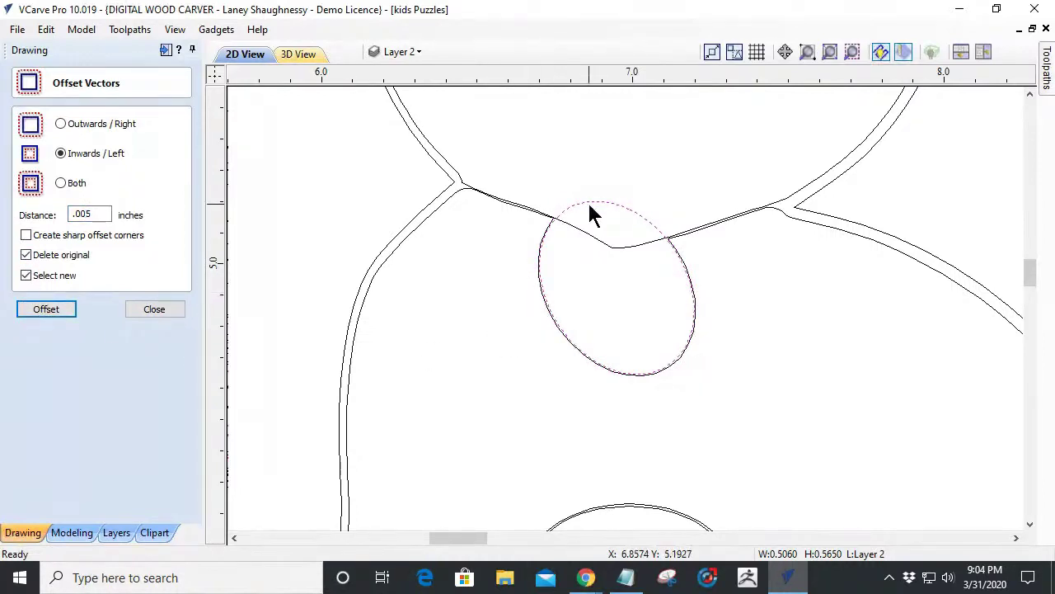
pyautogui.scroll(4, 589, 206)
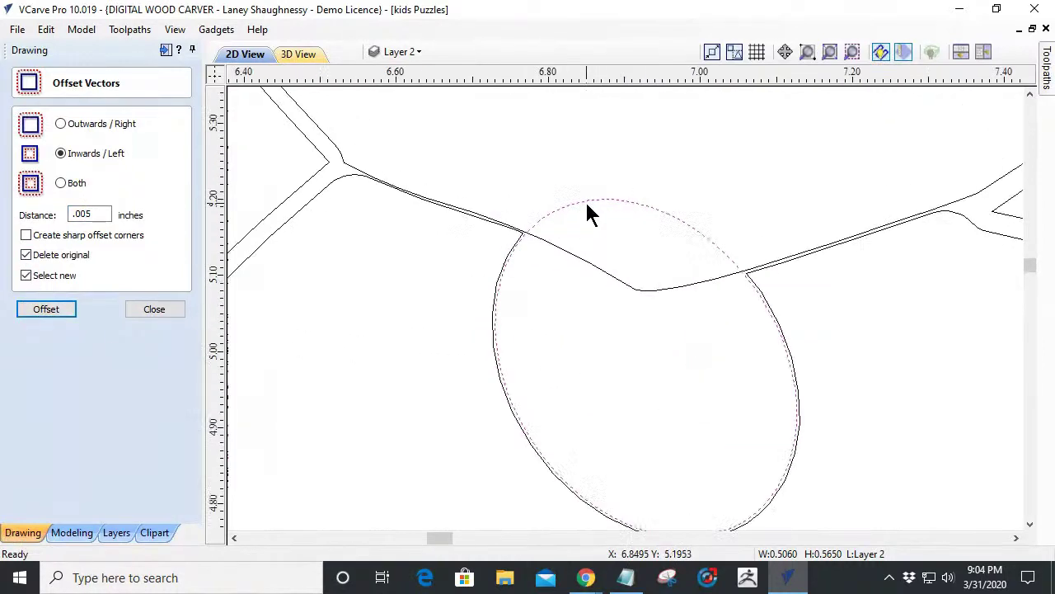
pyautogui.click(139, 317)
# Trim away the overlapping sections of the reduced oval and the ears outline so the oval becomes the ears piece's tab.
pyautogui.click(120, 348)
pyautogui.click(685, 206)
pyautogui.click(676, 338)
pyautogui.scroll(-4, 647, 295)
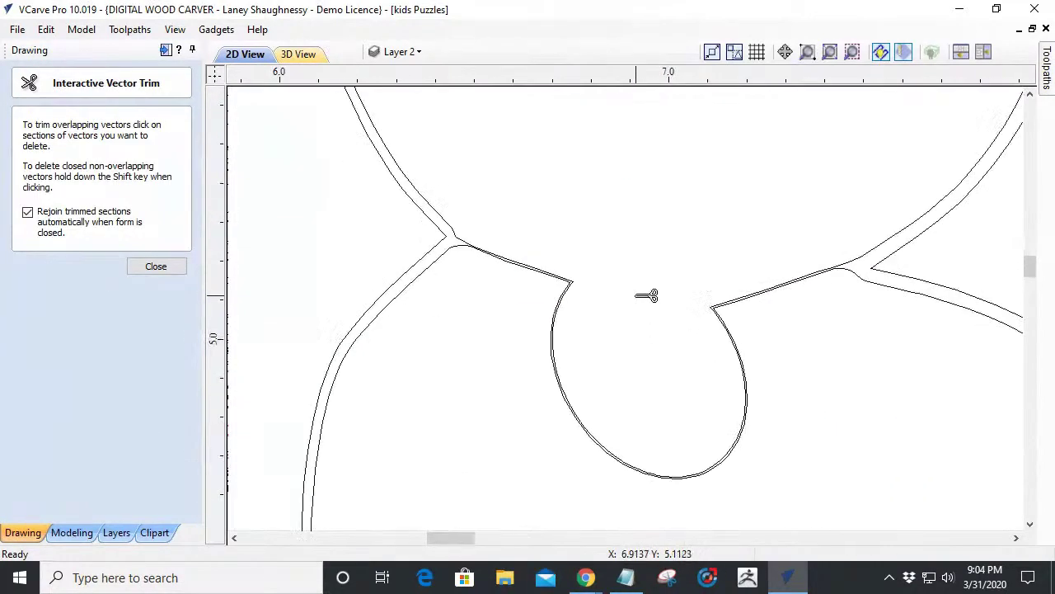
pyautogui.scroll(-3, 646, 295)
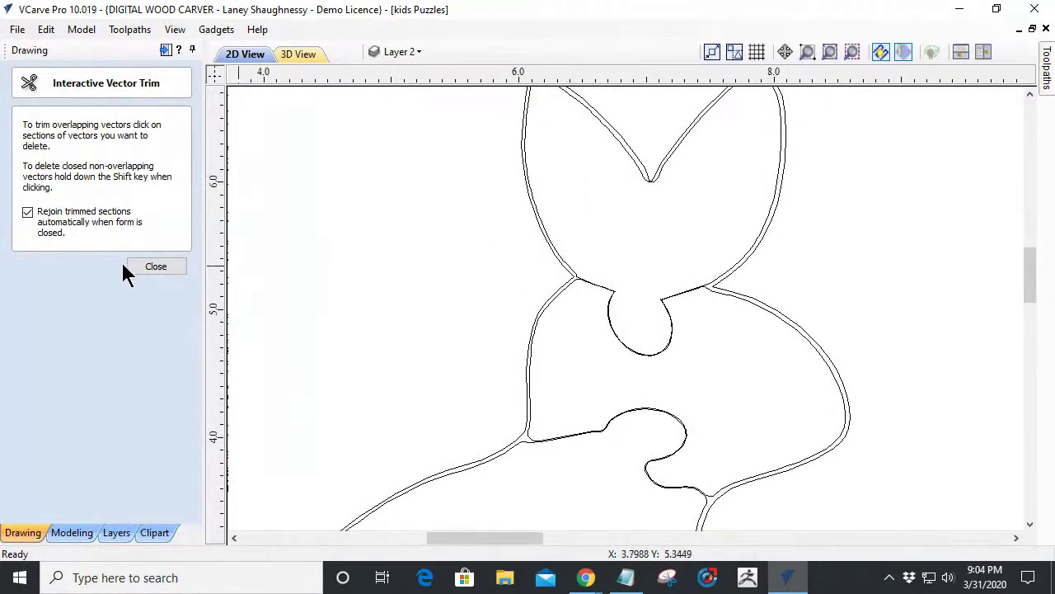
pyautogui.click(148, 266)
# Round the ears piece's corners beside the tab by offsetting its outline .0625 inches outwards, then inwards, deleting the originals.
pyautogui.scroll(6, 660, 309)
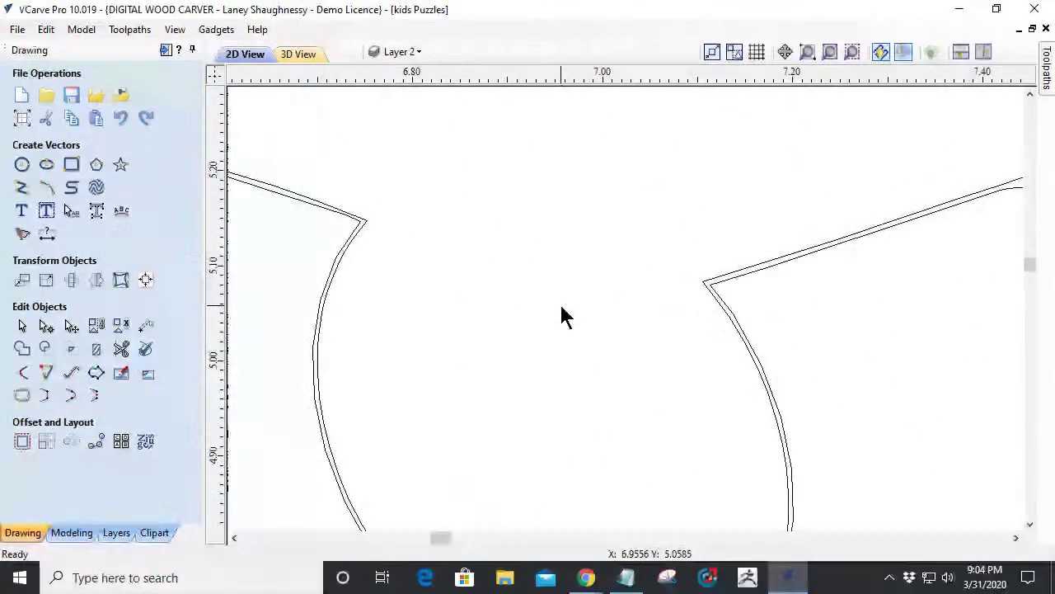
pyautogui.scroll(-3, 655, 325)
pyautogui.scroll(1, 413, 212)
pyautogui.scroll(5, 596, 400)
pyautogui.scroll(-3, 671, 341)
pyautogui.scroll(3, 643, 248)
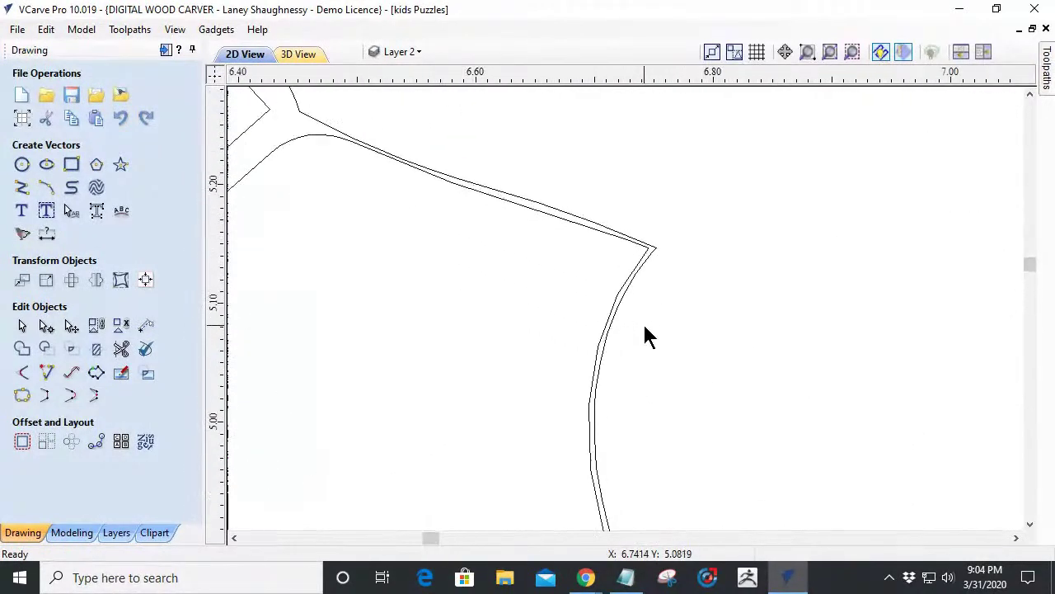
pyautogui.click(646, 253)
pyautogui.scroll(-3, 647, 254)
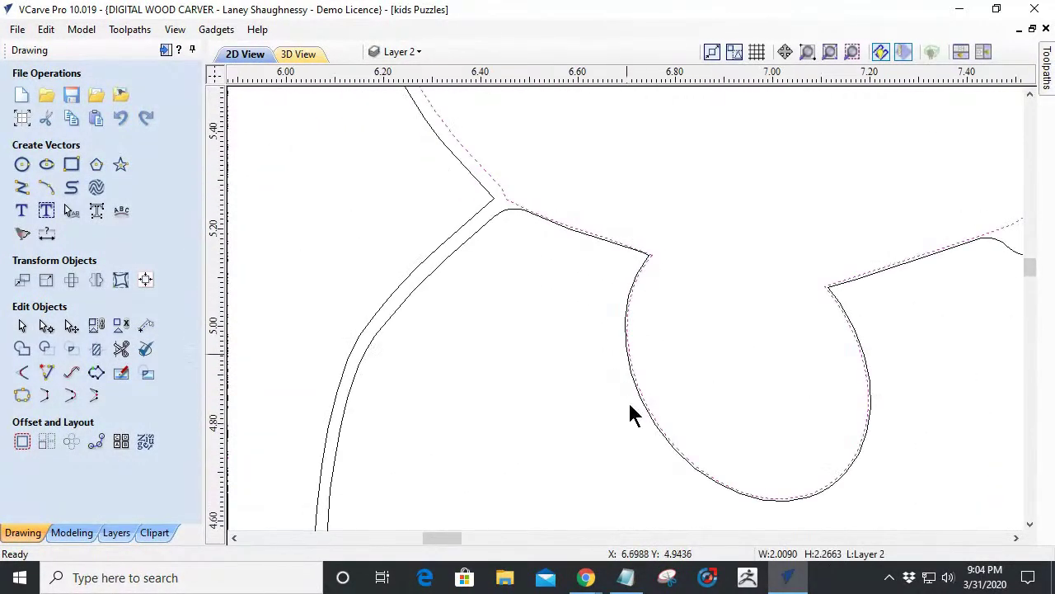
pyautogui.scroll(3, 671, 255)
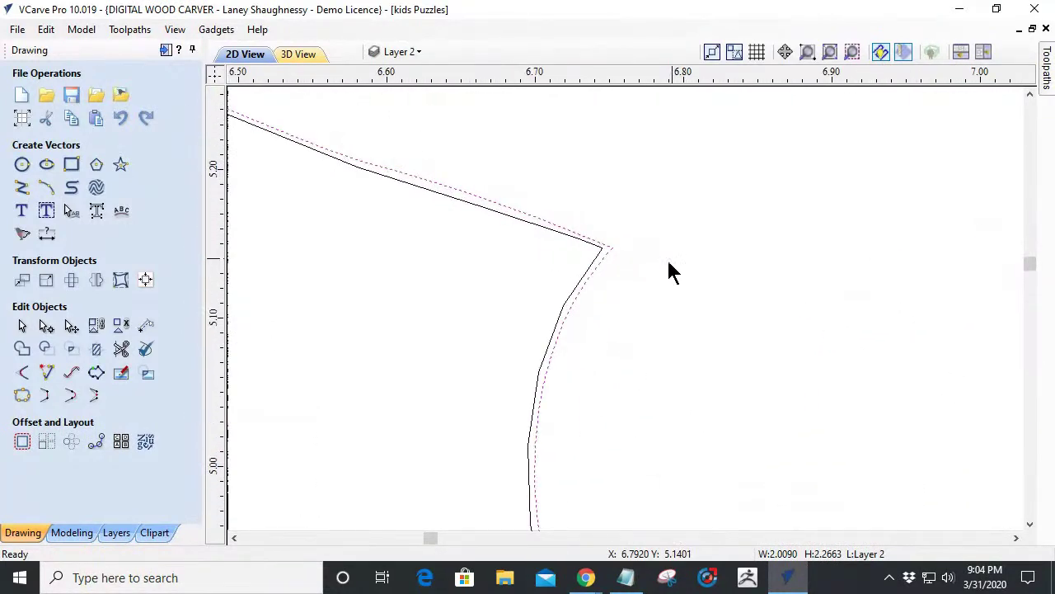
pyautogui.click(23, 441)
pyautogui.doubleClick(94, 211)
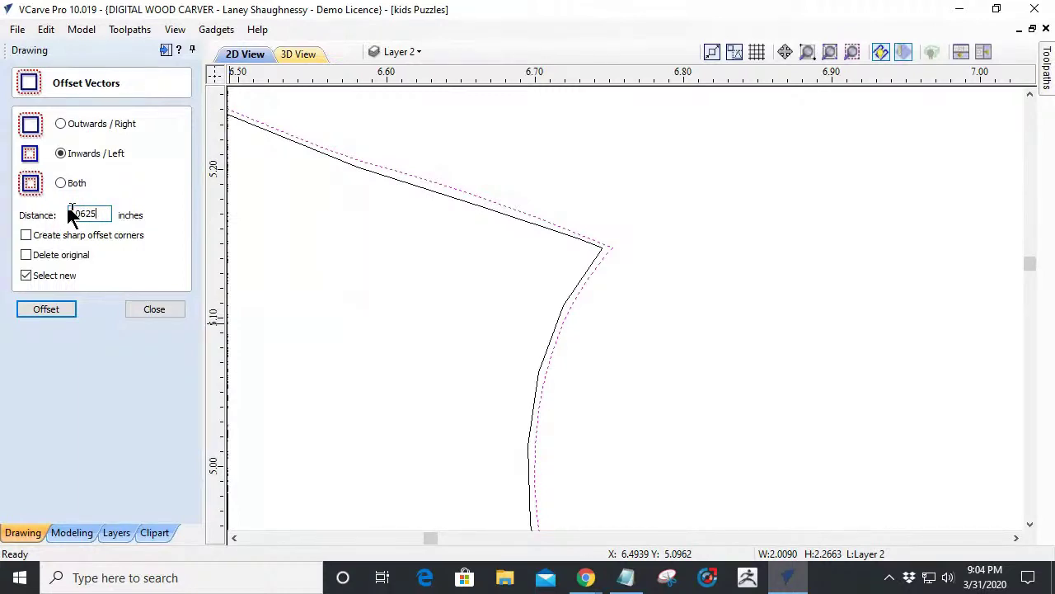
pyautogui.click(60, 124)
pyautogui.click(32, 256)
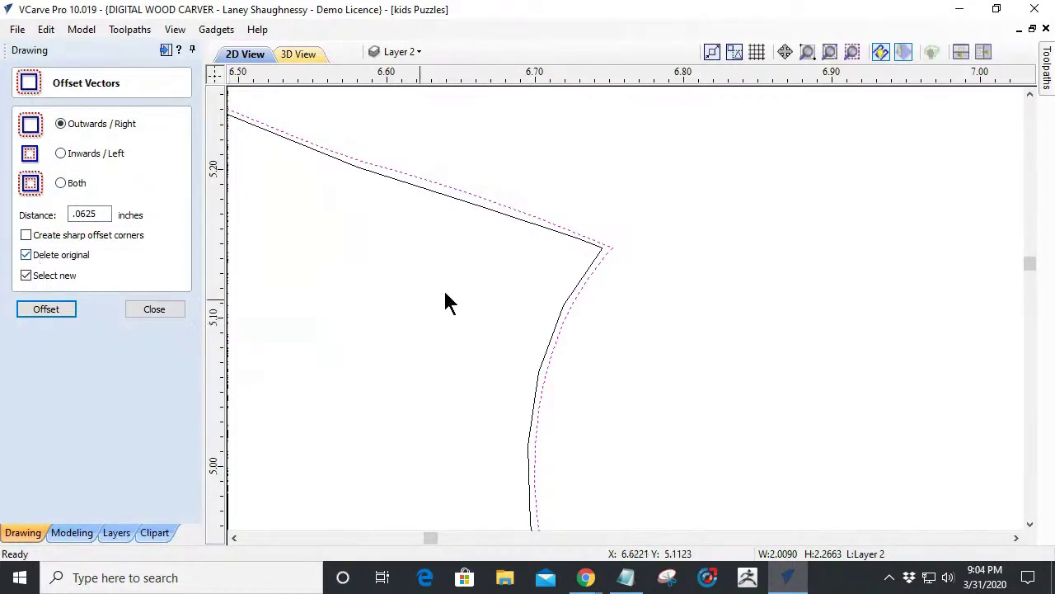
pyautogui.click(47, 317)
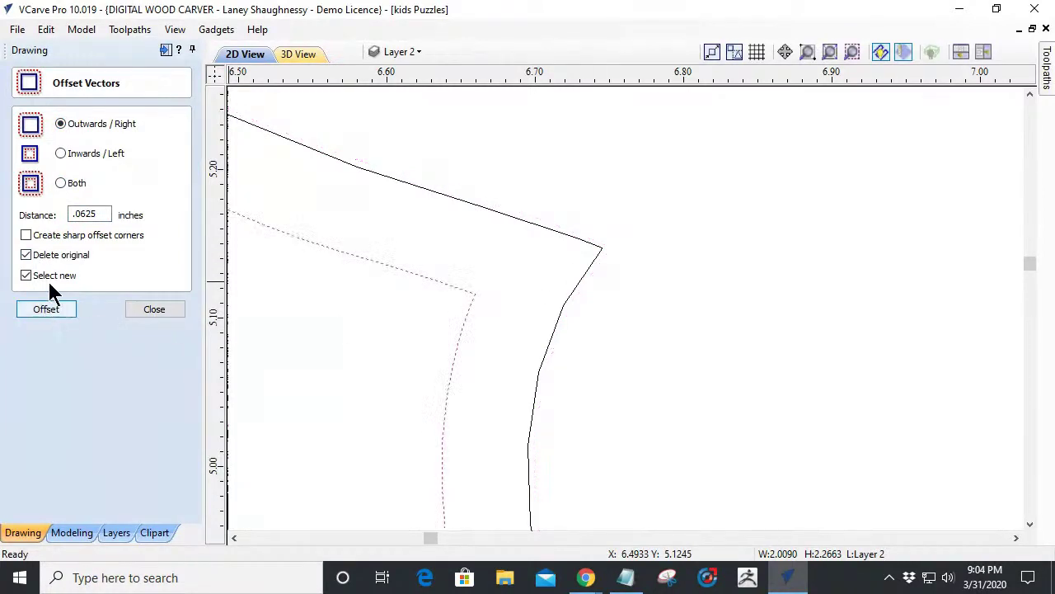
pyautogui.click(60, 153)
pyautogui.click(47, 310)
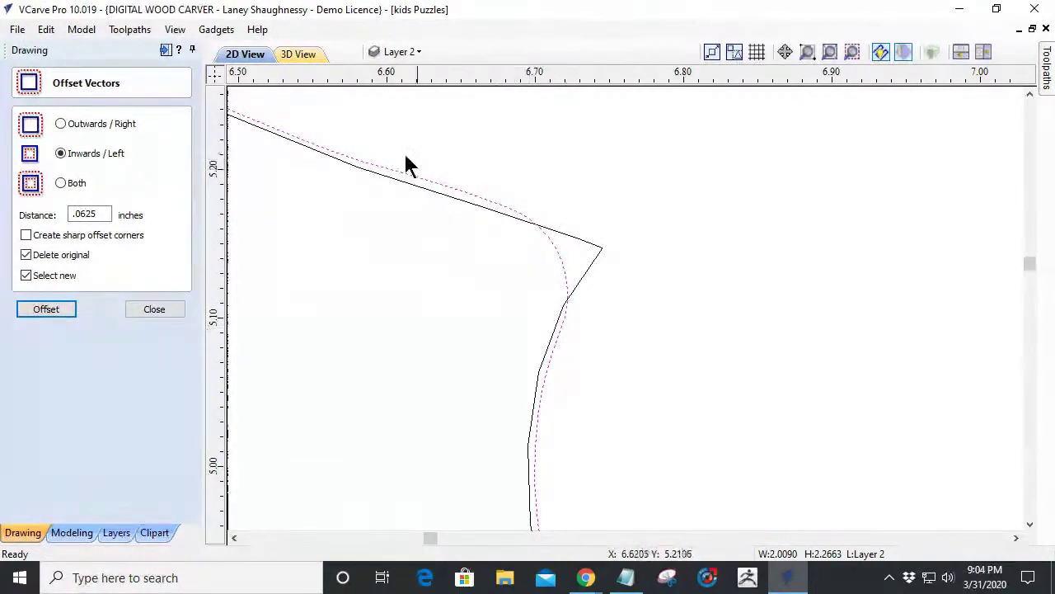
# Round the head piece's corners beside the socket by offsetting its outline .0625 inches inwards, then outwards, deleting the originals.
pyautogui.scroll(-3, 446, 401)
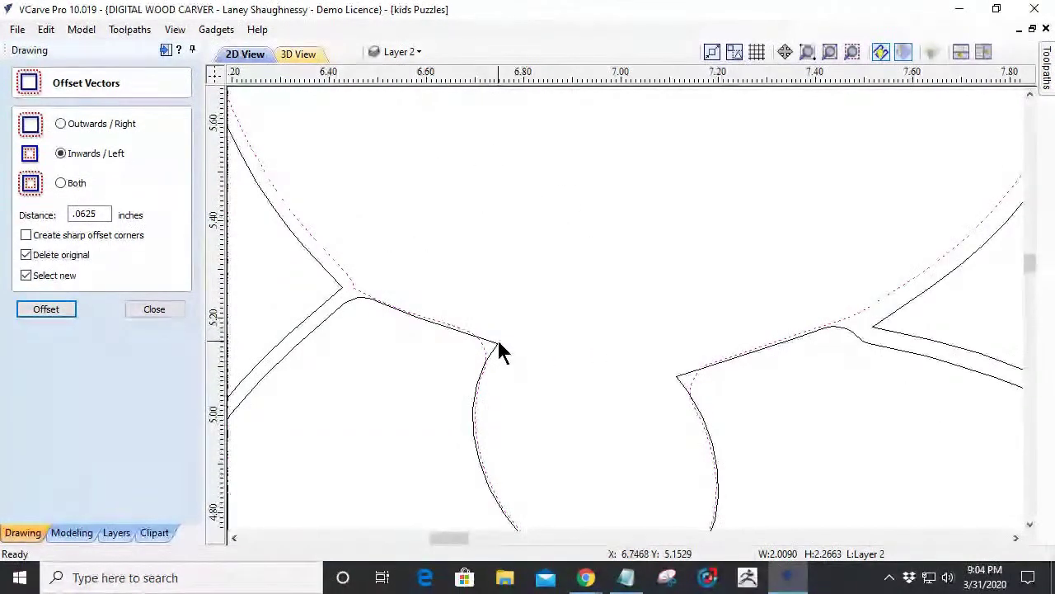
pyautogui.scroll(-2, 330, 383)
pyautogui.scroll(4, 337, 379)
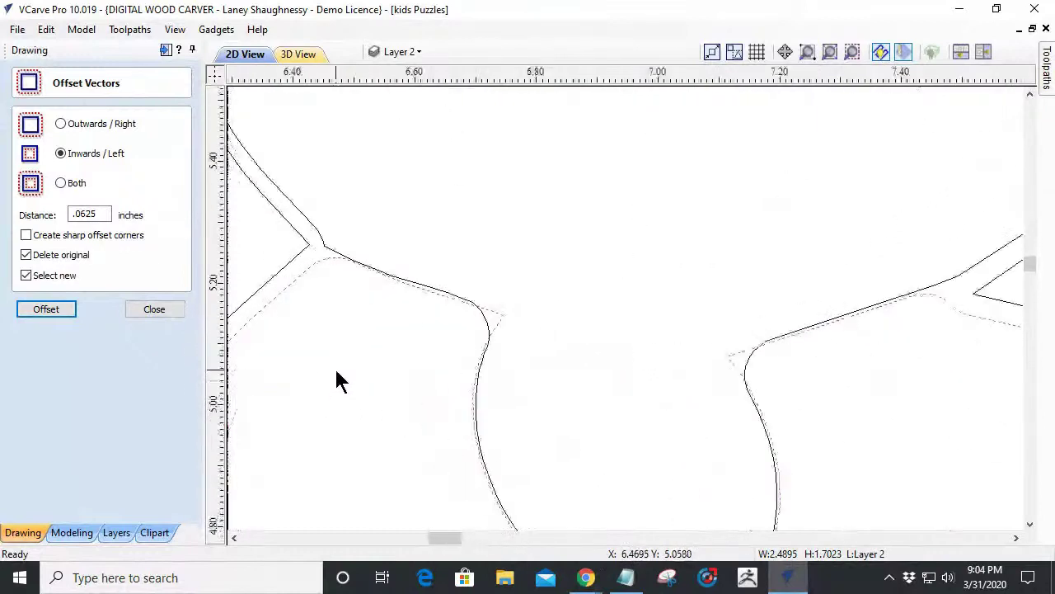
pyautogui.scroll(2, 341, 356)
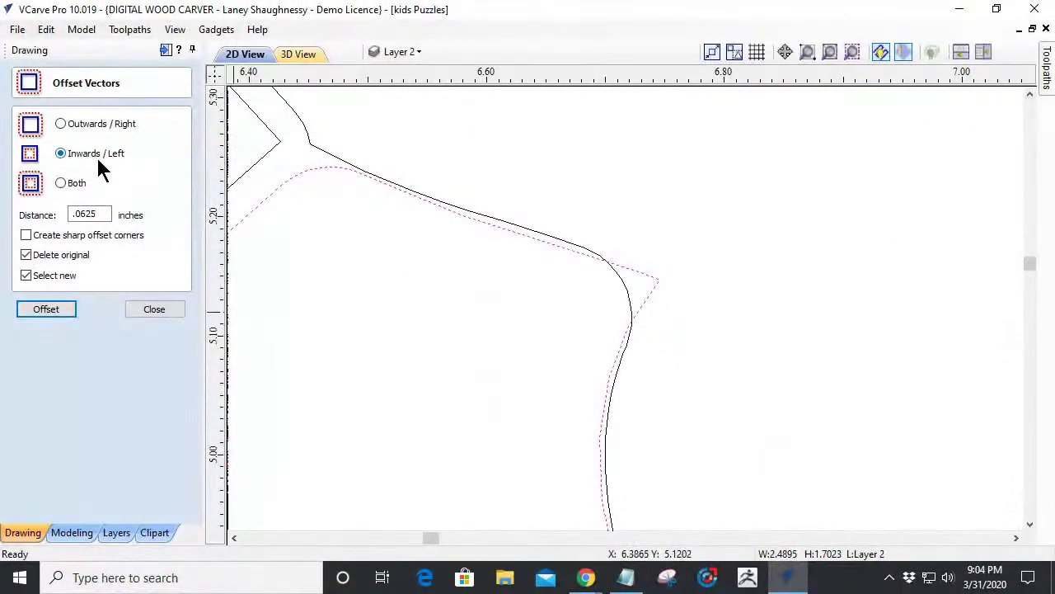
pyautogui.click(30, 309)
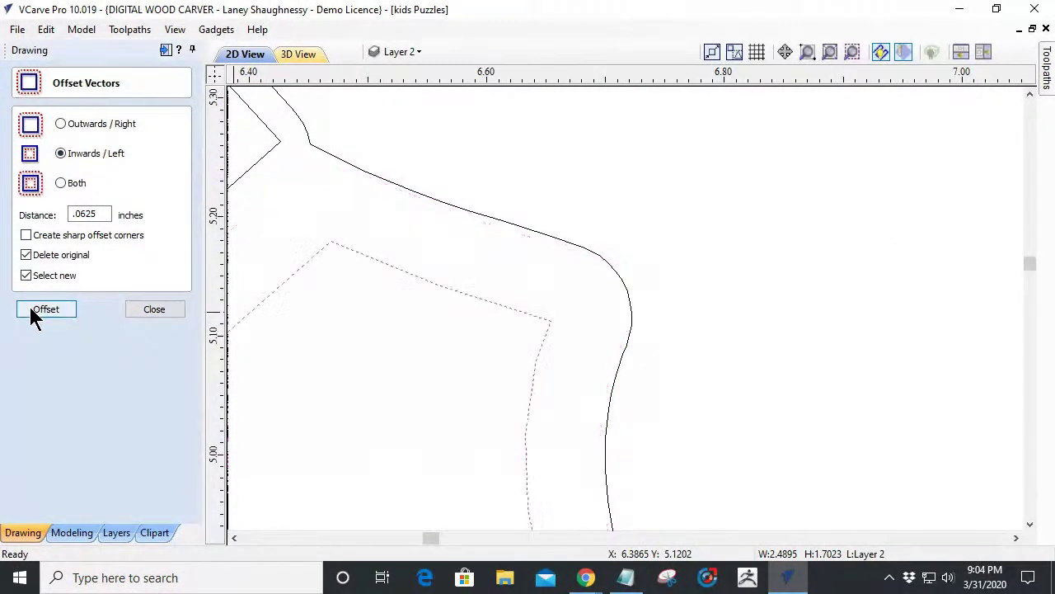
pyautogui.click(60, 123)
pyautogui.click(41, 314)
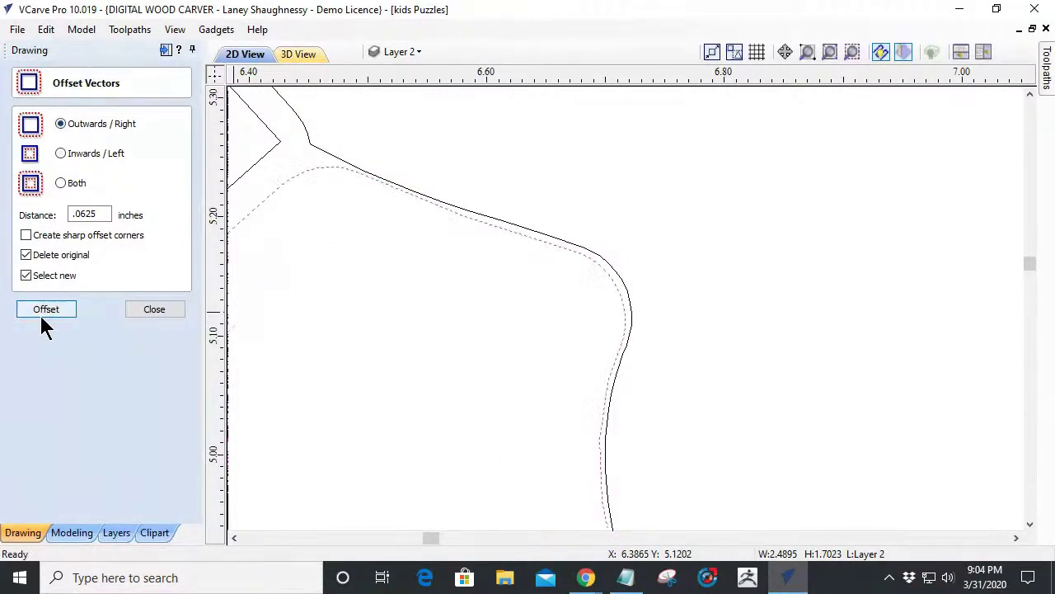
pyautogui.scroll(-3, 395, 276)
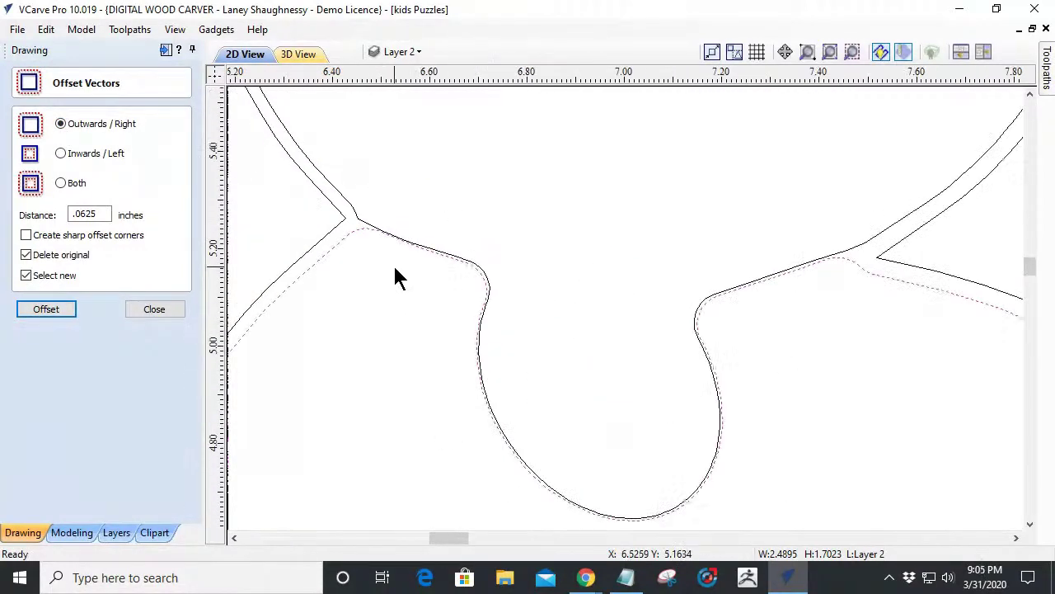
# Move the whole bunny puzzle to the left edge of the material sheet.
pyautogui.scroll(-2, 395, 268)
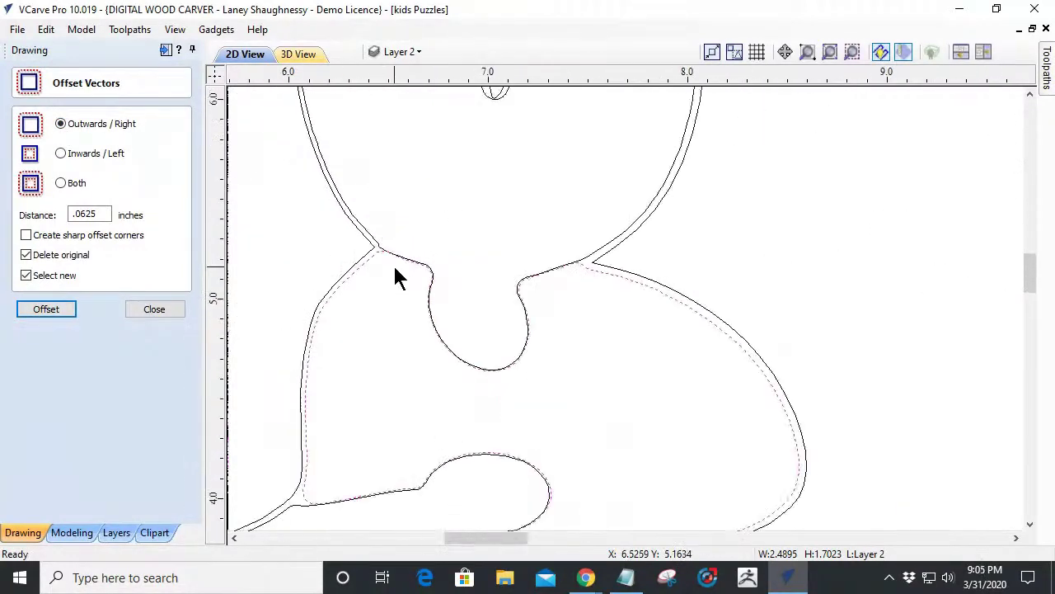
pyautogui.click(148, 310)
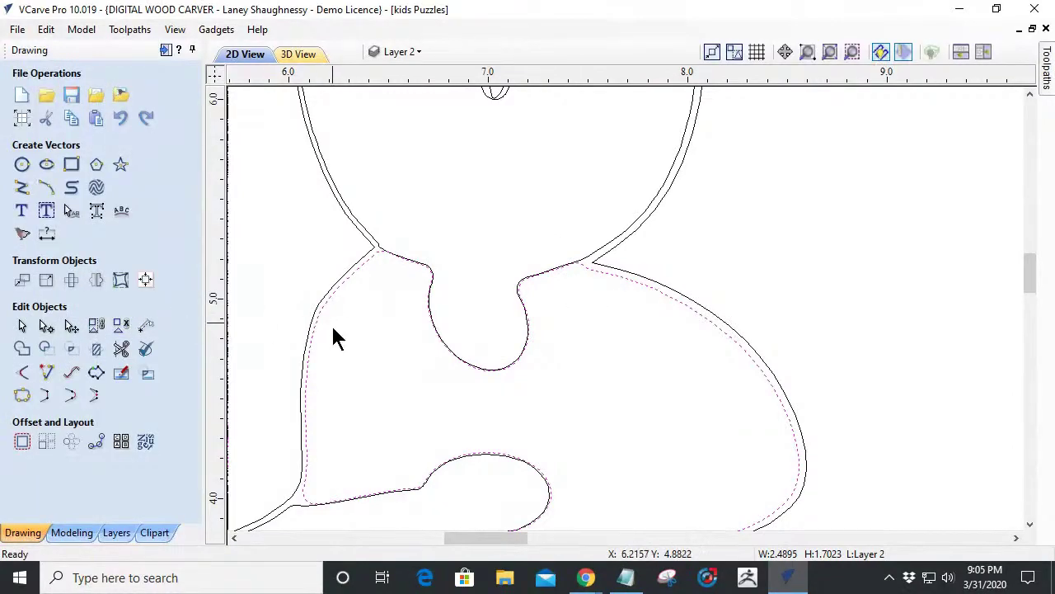
pyautogui.scroll(-3, 396, 396)
pyautogui.scroll(-4, 388, 454)
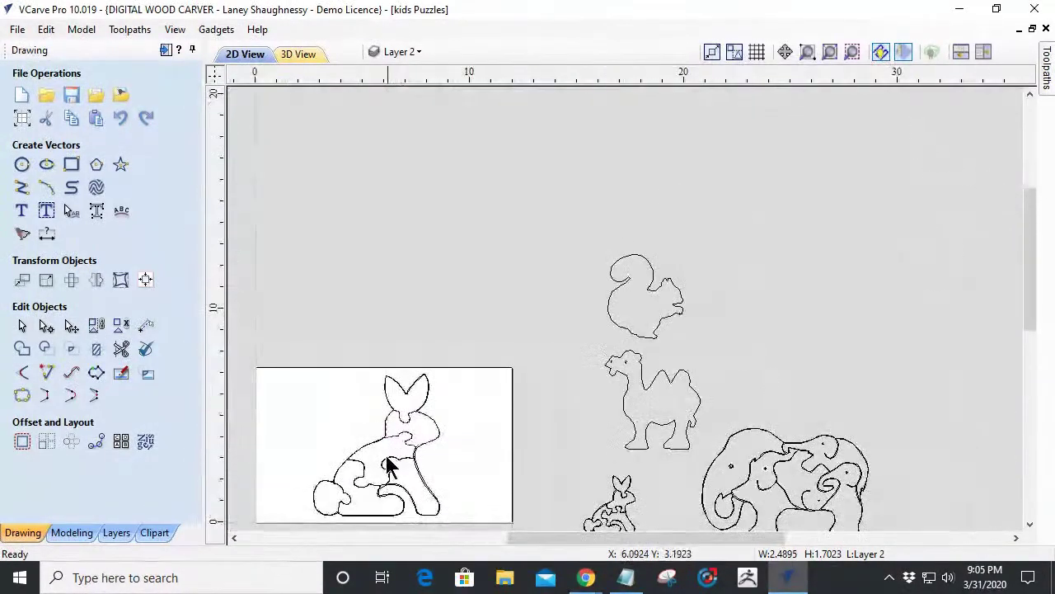
pyautogui.scroll(3, 373, 462)
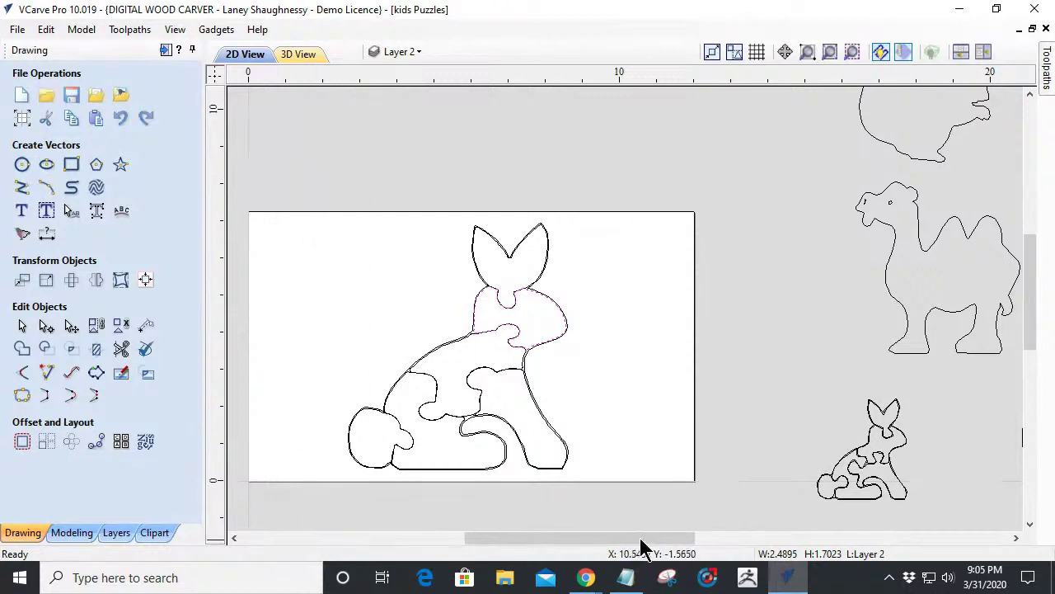
pyautogui.moveTo(643, 548); pyautogui.dragTo(633, 541)
pyautogui.moveTo(484, 365); pyautogui.dragTo(396, 373)
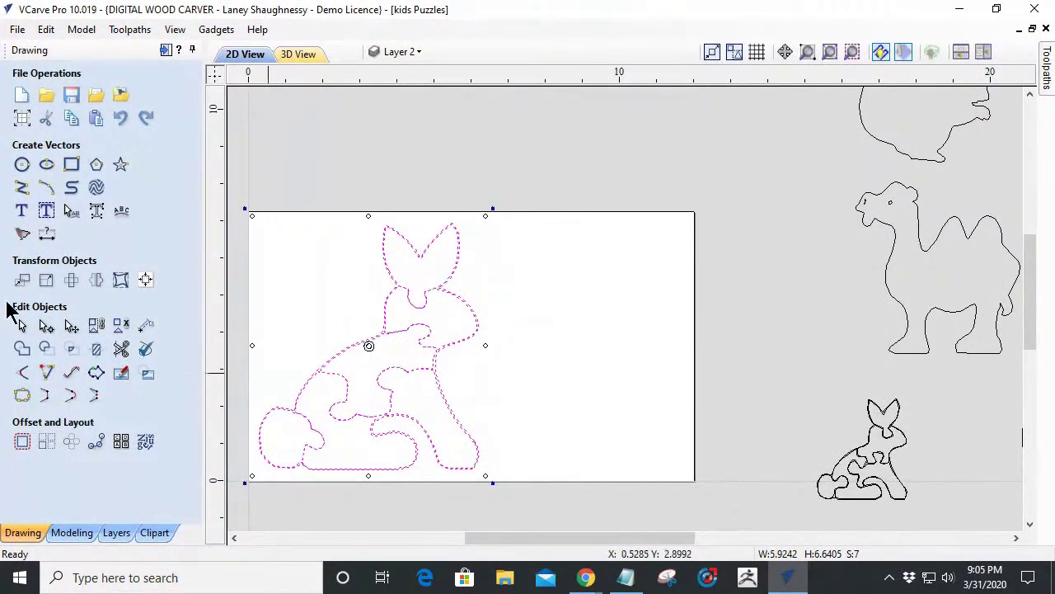
# Draw an upright ellipse about 1.8 inches wide and 2.6 inches high in the empty area beside the bunny.
pyautogui.click(46, 164)
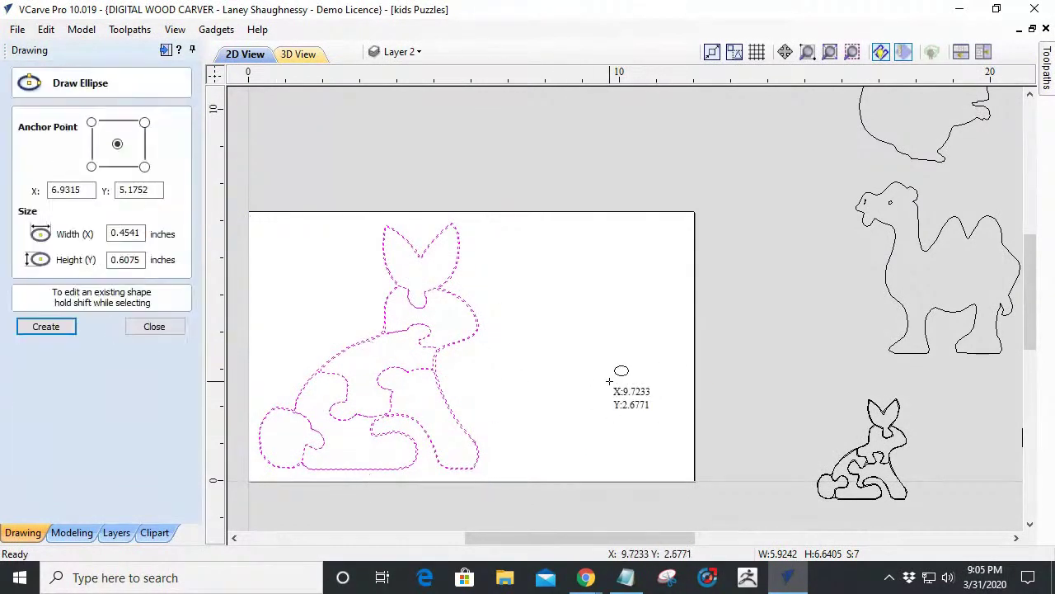
pyautogui.moveTo(606, 381); pyautogui.dragTo(638, 429)
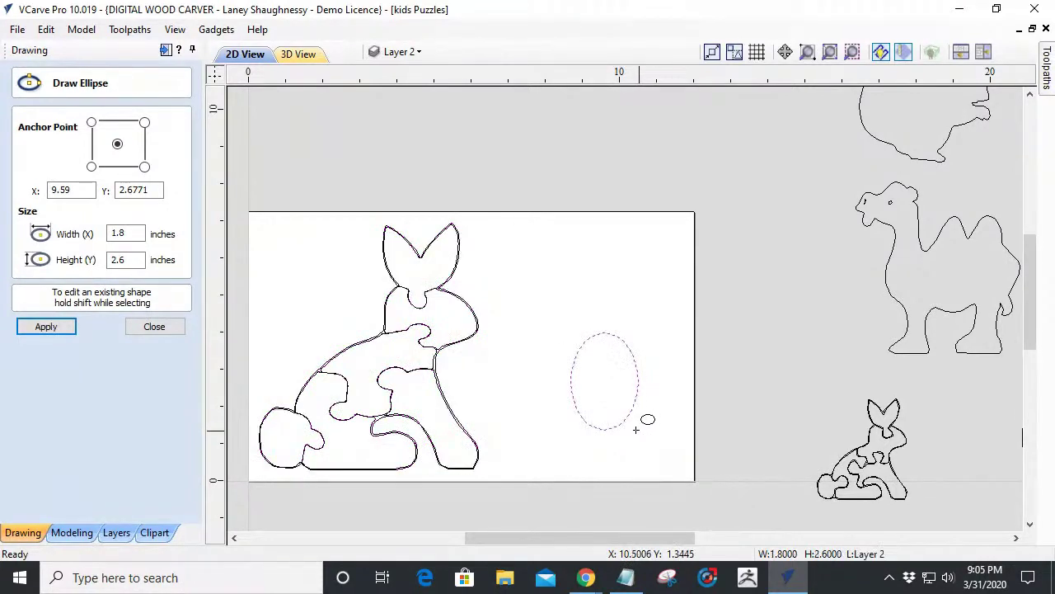
pyautogui.scroll(5, 614, 384)
pyautogui.scroll(-4, 598, 416)
pyautogui.click(154, 327)
# Reshape the ellipse into an egg by lowering its two side nodes and its bottom node.
pyautogui.click(46, 326)
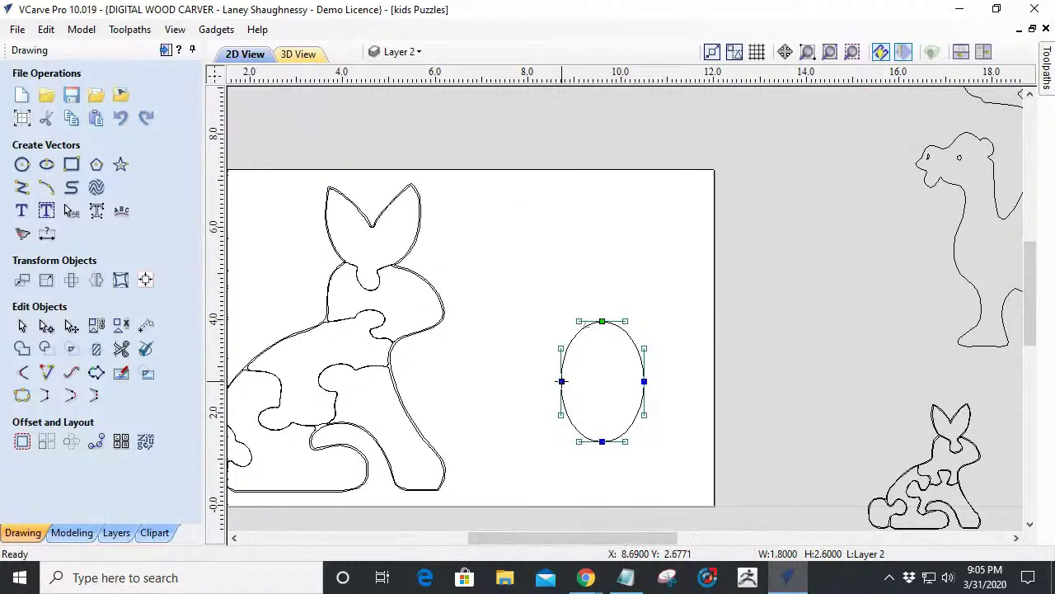
pyautogui.moveTo(561, 383)
pyautogui.mouseDown()
pyautogui.moveTo(563, 412)
pyautogui.moveTo(556, 402)
pyautogui.mouseUp()
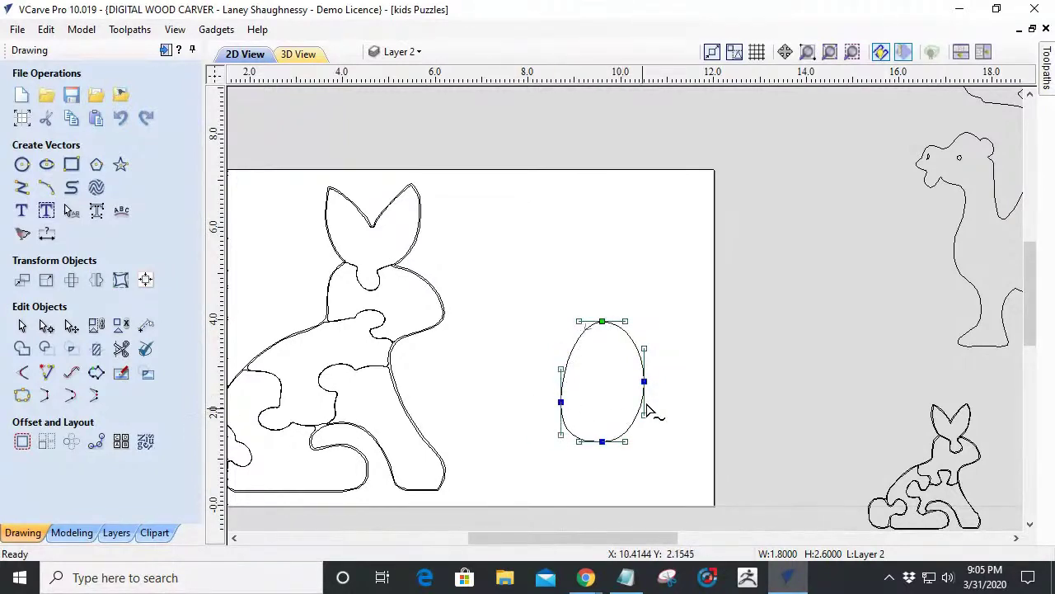
pyautogui.moveTo(642, 409)
pyautogui.mouseDown()
pyautogui.moveTo(636, 415)
pyautogui.moveTo(646, 409)
pyautogui.mouseUp()
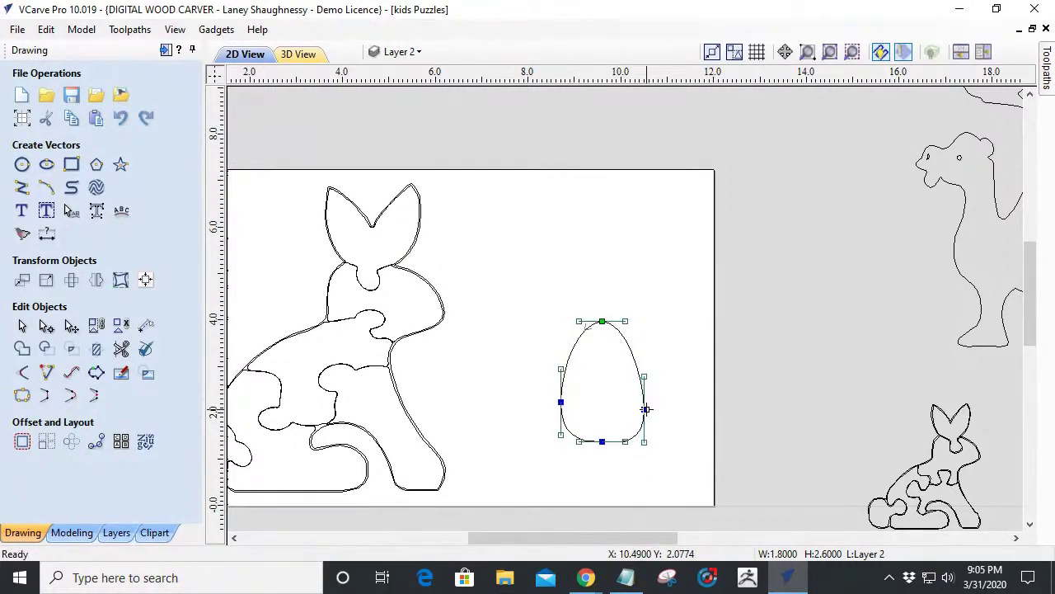
pyautogui.click(561, 404)
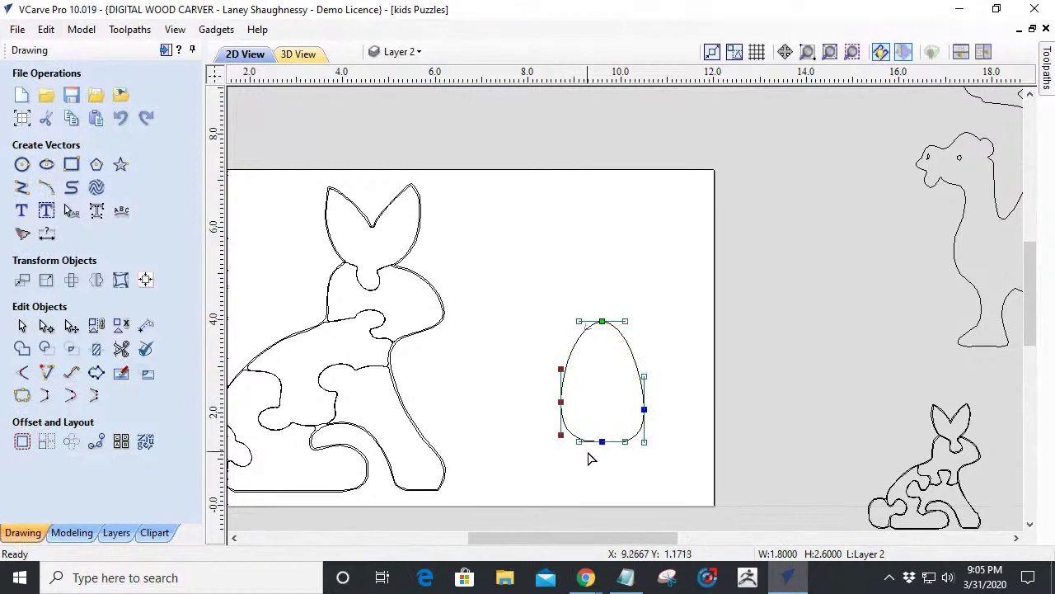
pyautogui.moveTo(602, 444); pyautogui.dragTo(601, 450)
pyautogui.click(536, 459)
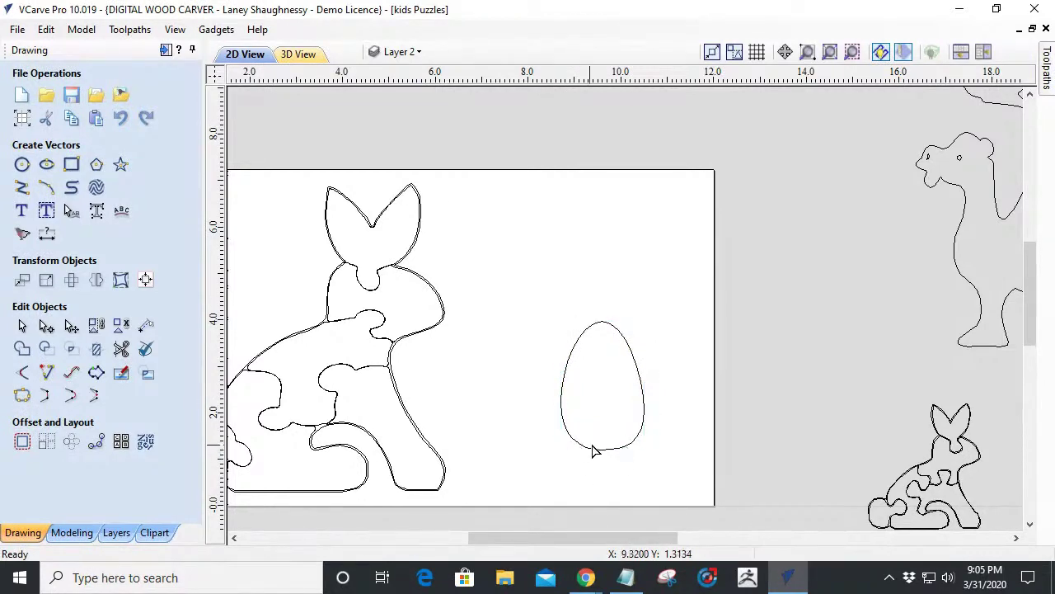
pyautogui.scroll(2, 619, 469)
pyautogui.scroll(-2, 618, 470)
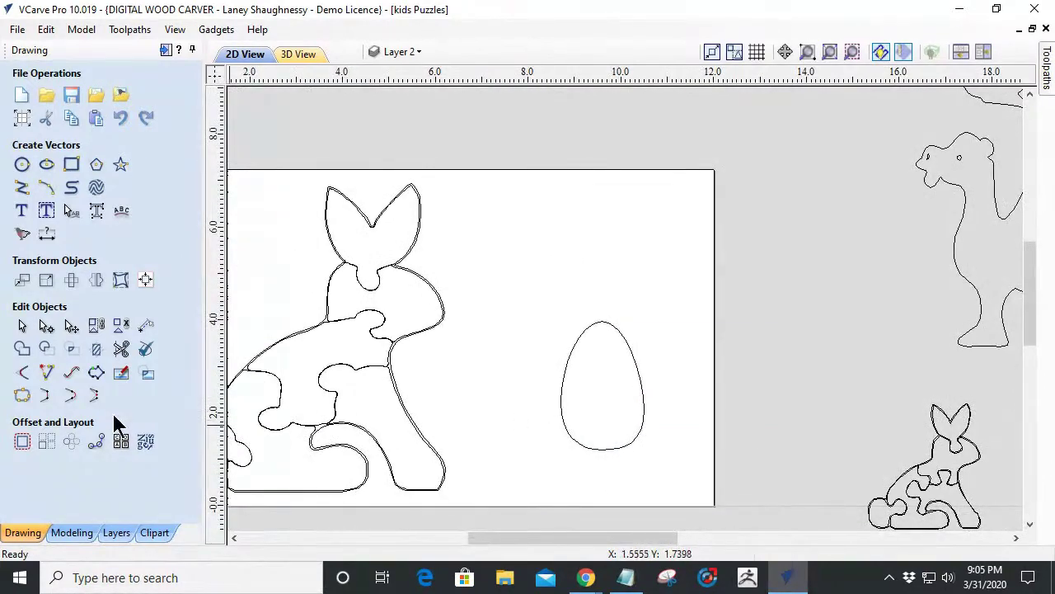
# Offset the egg outline inwards by .005 inches, keeping the original.
pyautogui.click(561, 408)
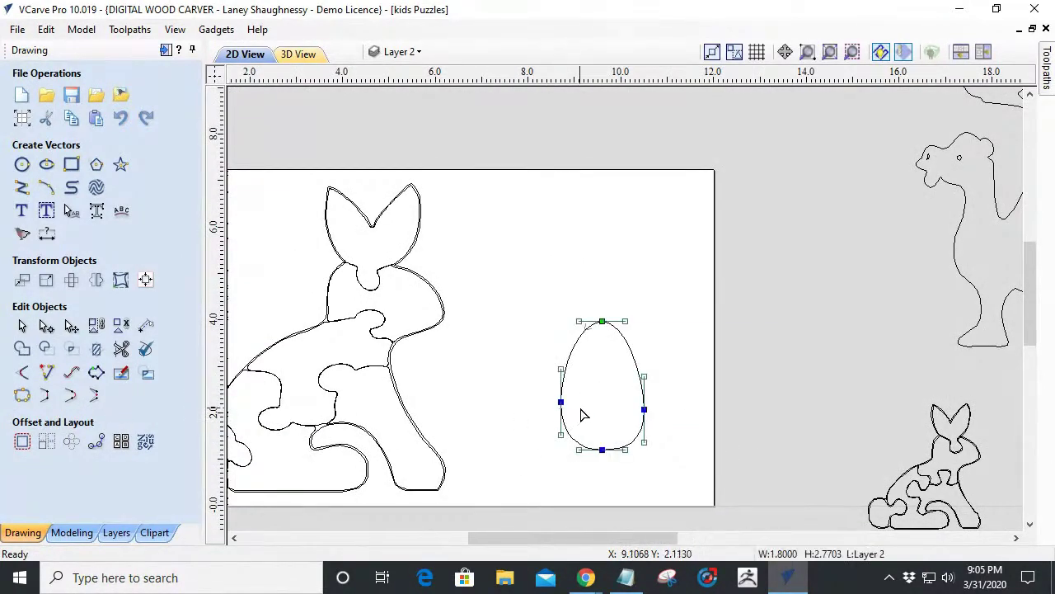
pyautogui.click(21, 325)
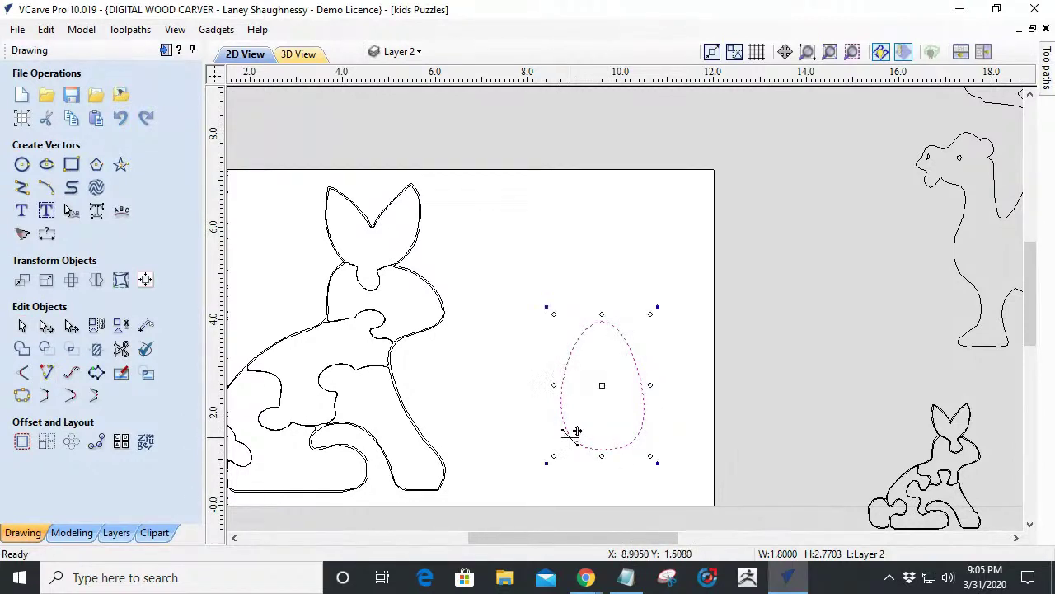
pyautogui.click(23, 442)
pyautogui.click(61, 154)
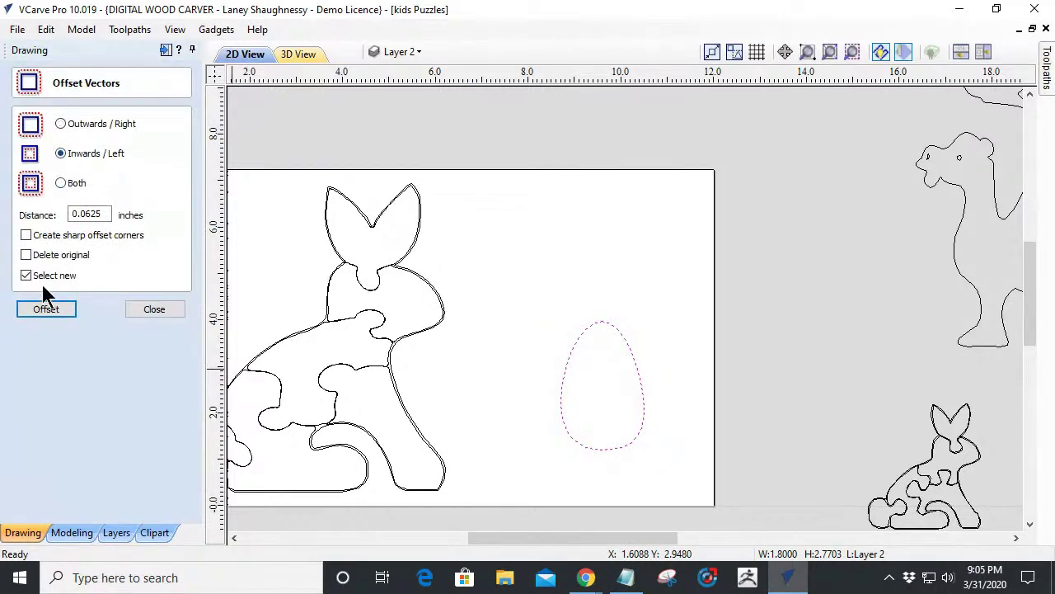
pyautogui.moveTo(107, 214); pyautogui.dragTo(1, 229)
pyautogui.write('.00')
pyautogui.click(46, 310)
pyautogui.scroll(3, 610, 437)
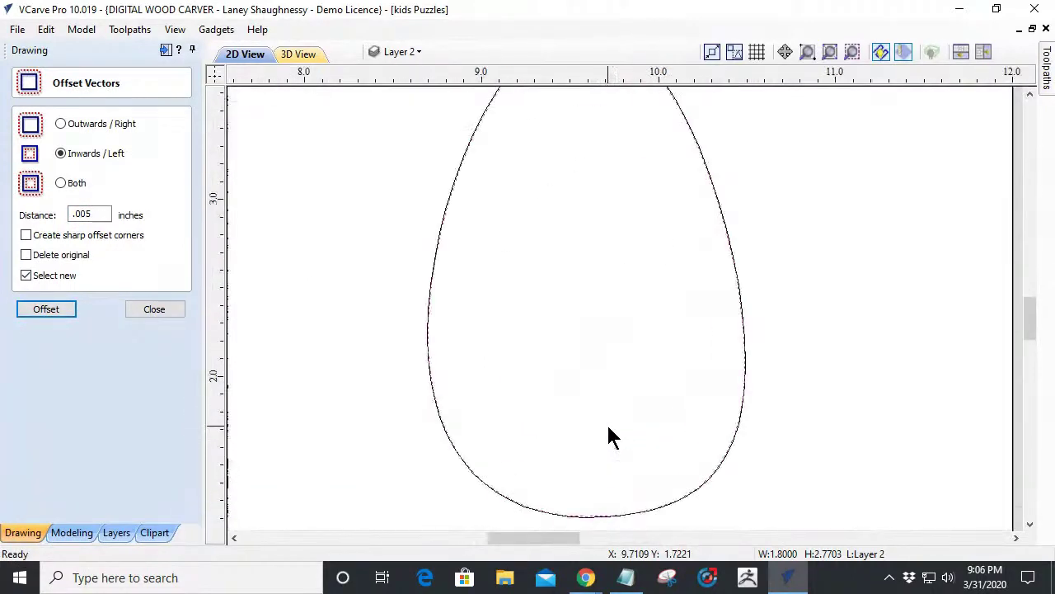
# Move both egg outlines together next to the bunny's front leg and tilt them towards the bunny.
pyautogui.scroll(-4, 610, 436)
pyautogui.moveTo(691, 470); pyautogui.dragTo(548, 379)
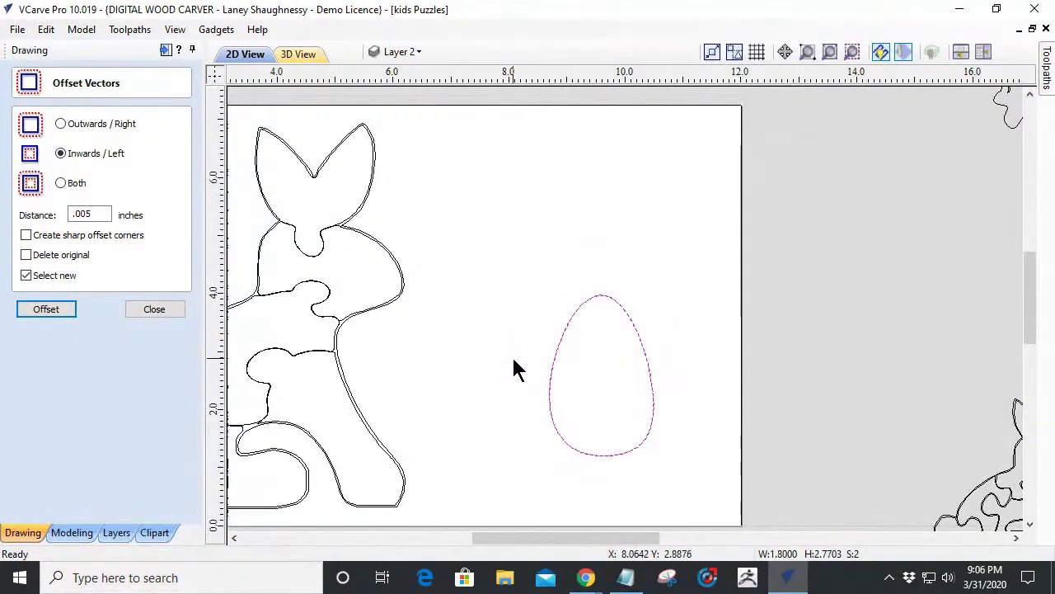
pyautogui.click(605, 458)
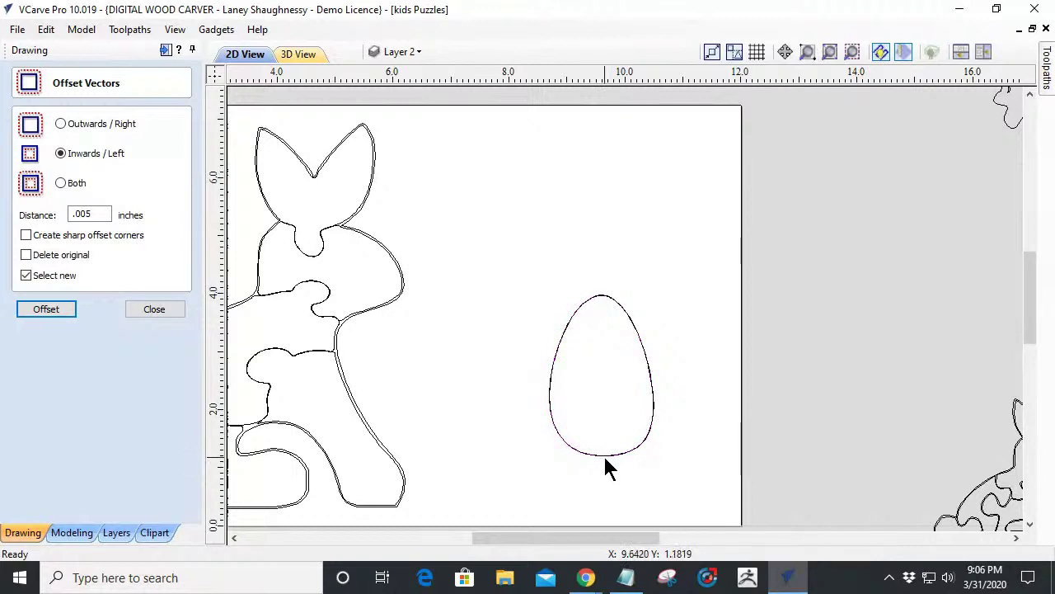
pyautogui.click(559, 440)
pyautogui.click(600, 448)
pyautogui.moveTo(600, 448); pyautogui.dragTo(497, 501)
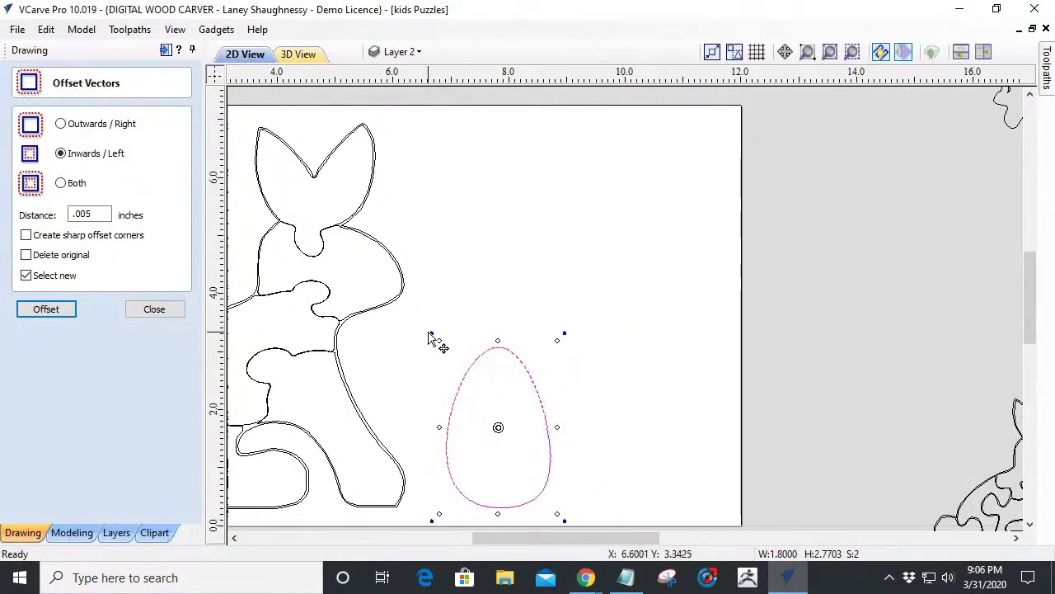
pyautogui.moveTo(431, 331); pyautogui.dragTo(406, 368)
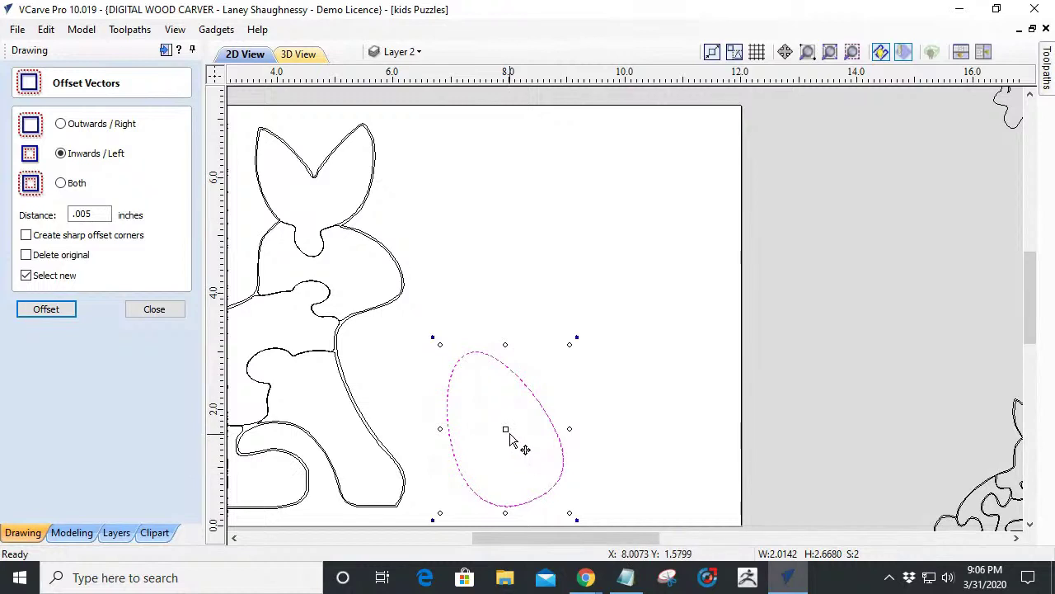
# Place a copy of the egg pair to the right of the first and tilt it the opposite way.
pyautogui.moveTo(506, 432); pyautogui.dragTo(640, 429)
pyautogui.moveTo(711, 338); pyautogui.dragTo(696, 445)
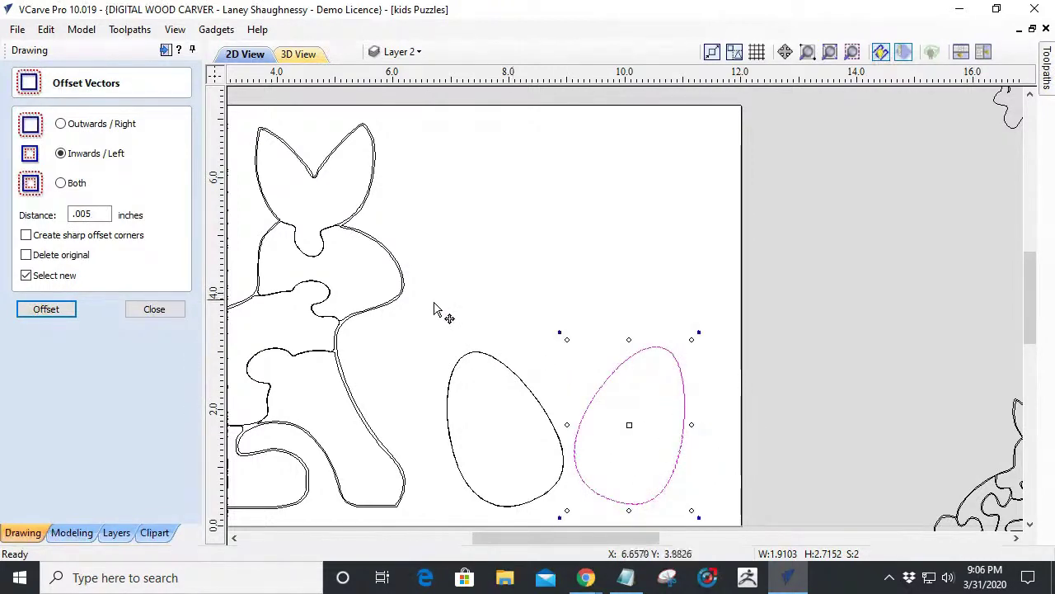
pyautogui.scroll(-2, 509, 305)
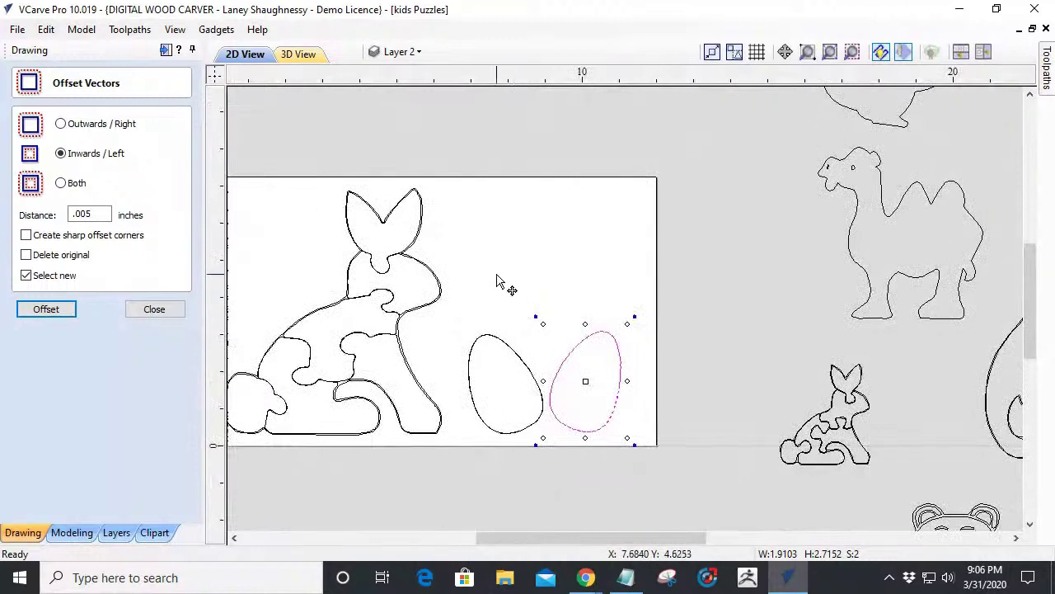
pyautogui.scroll(1, 497, 281)
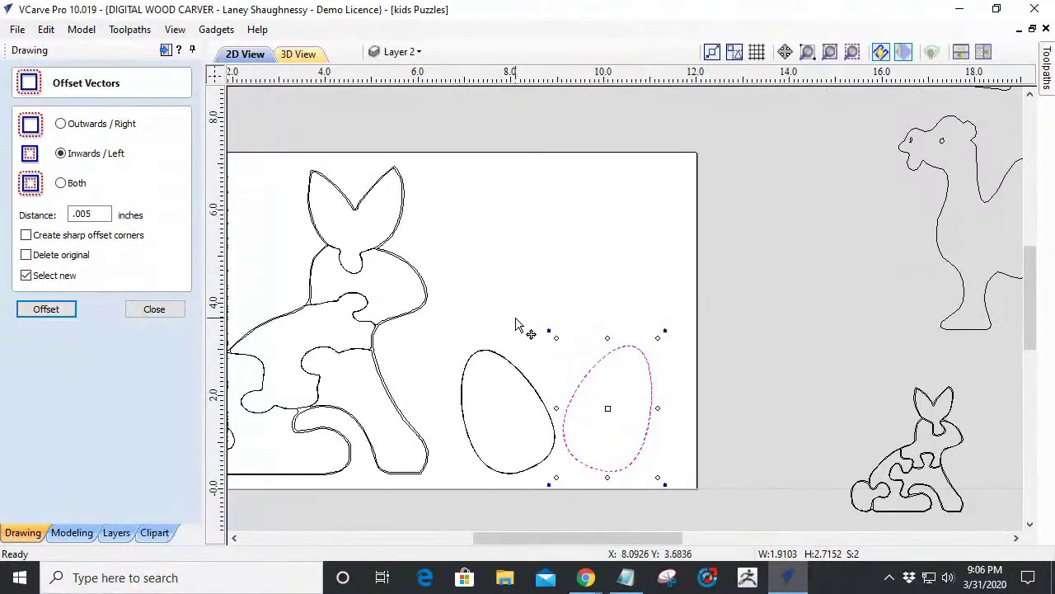
pyautogui.press('Escape')
# Draw a three-segment polyline across the left egg, with end segments about 0.425 inches at 30° and 0.45 inches at 48°.
pyautogui.scroll(3, 493, 445)
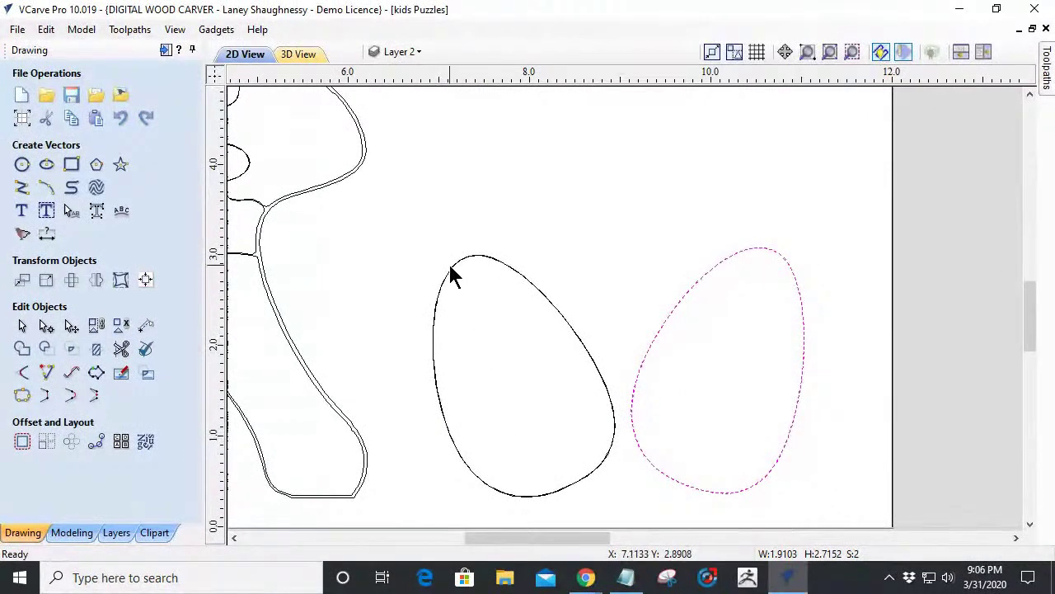
pyautogui.scroll(5, 387, 350)
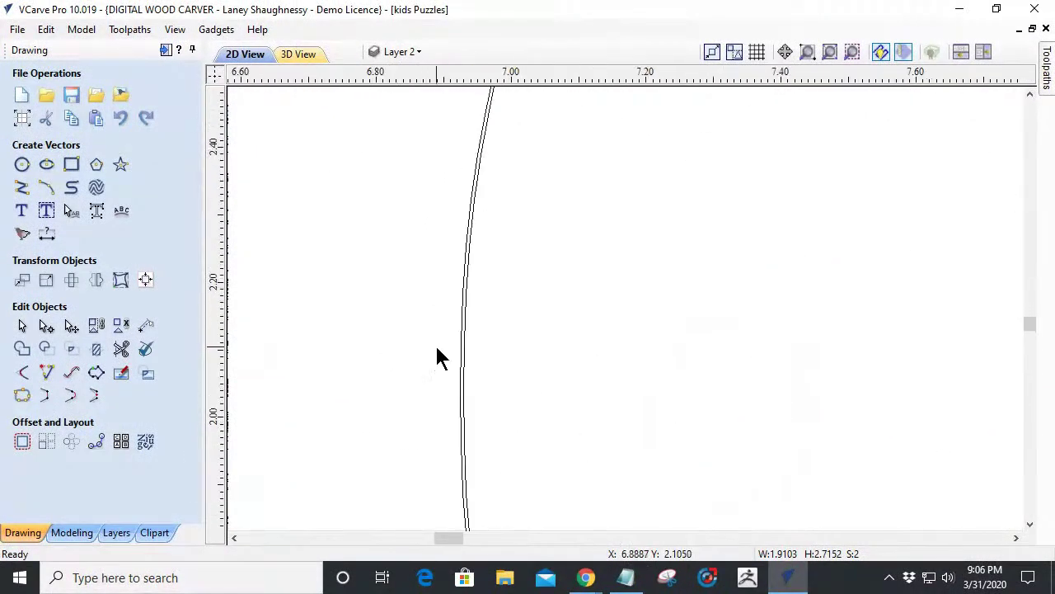
pyautogui.scroll(-8, 465, 371)
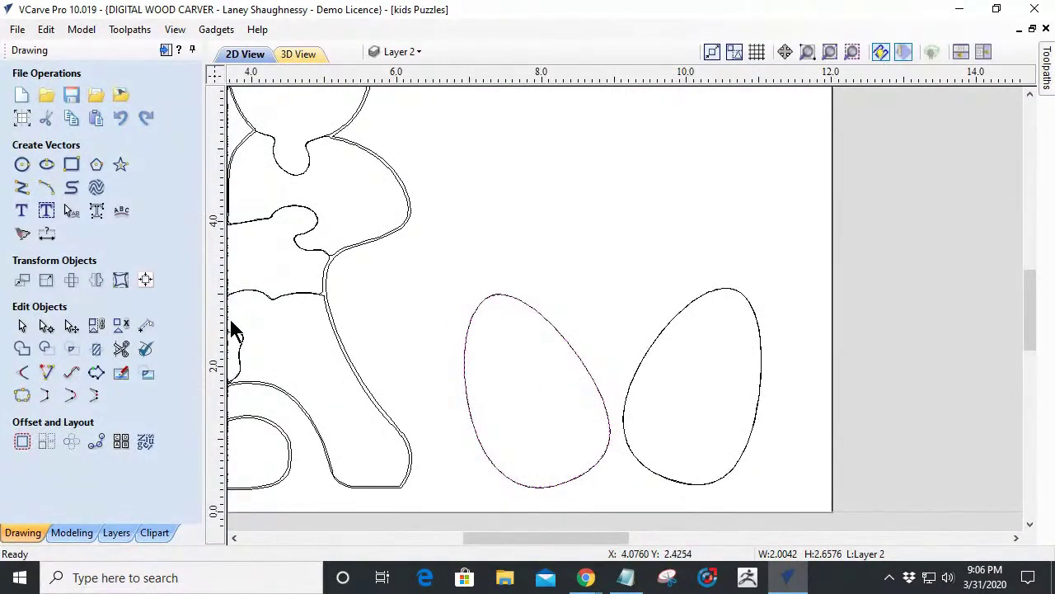
pyautogui.click(20, 189)
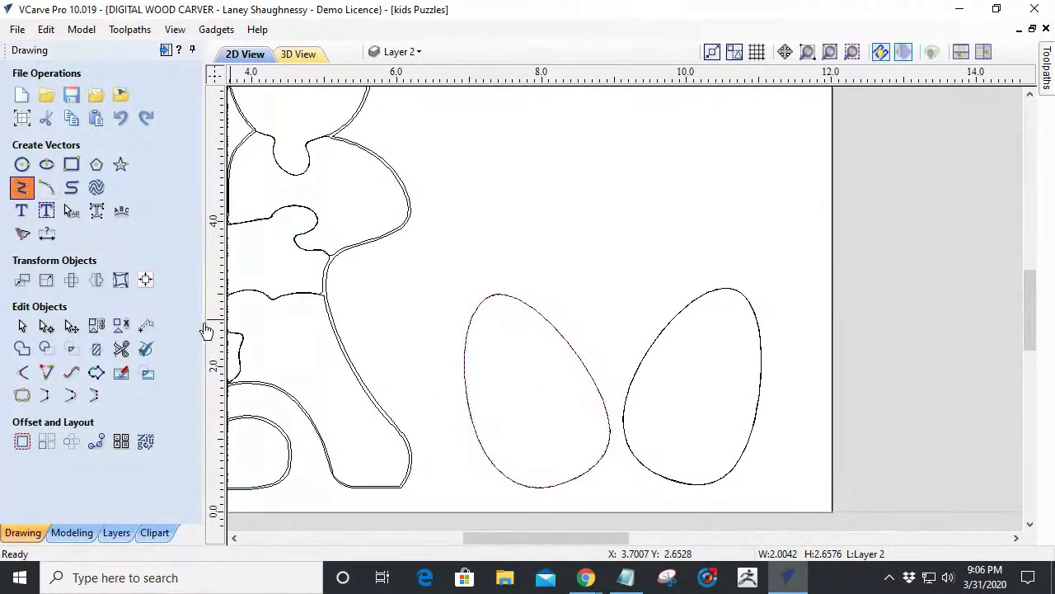
pyautogui.scroll(4, 467, 384)
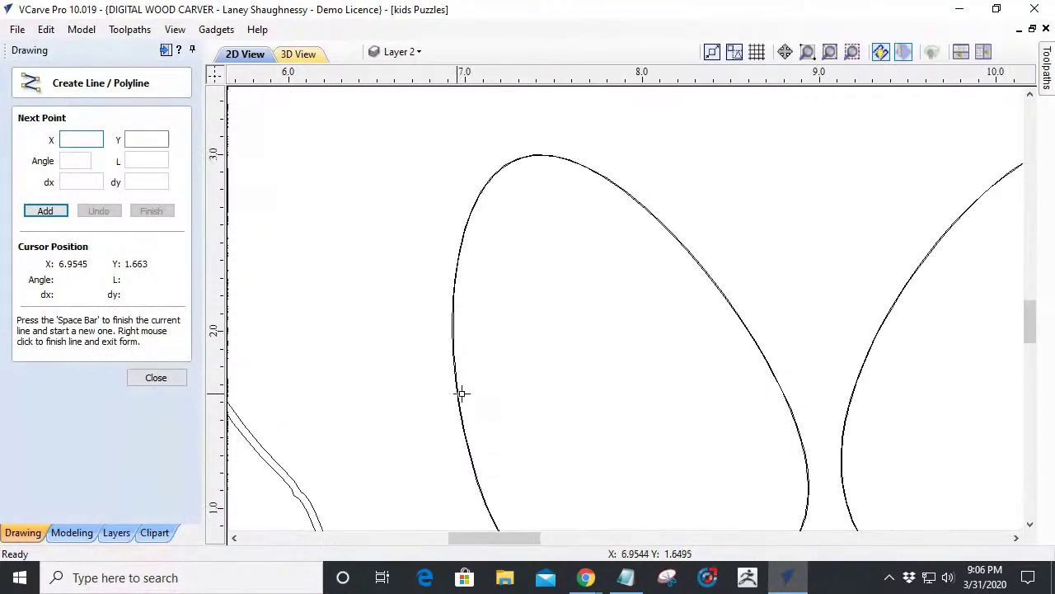
pyautogui.click(458, 391)
pyautogui.click(522, 353)
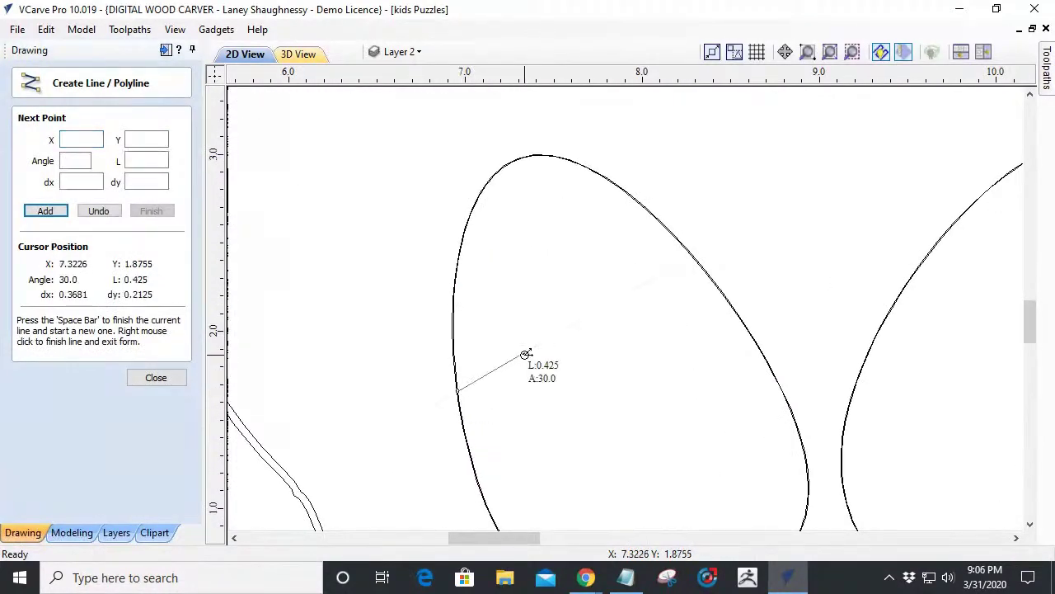
pyautogui.click(669, 352)
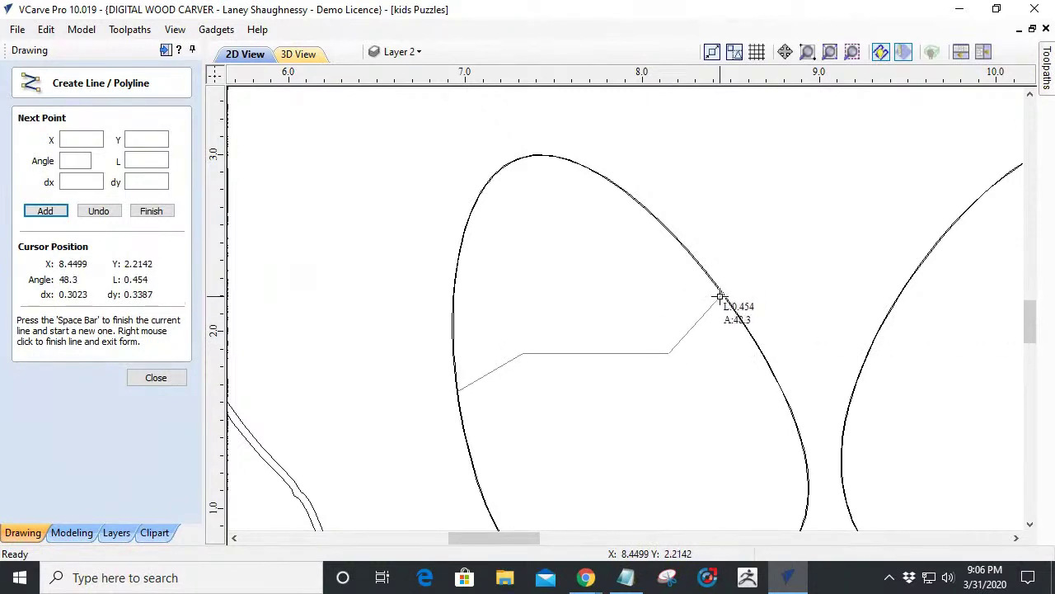
pyautogui.click(720, 295)
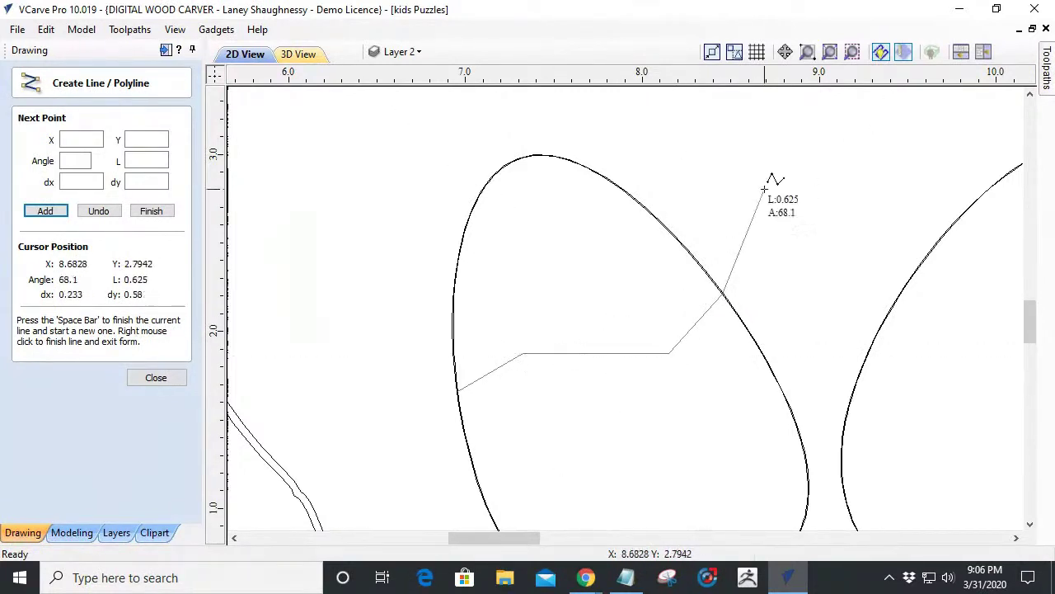
pyautogui.press('space')
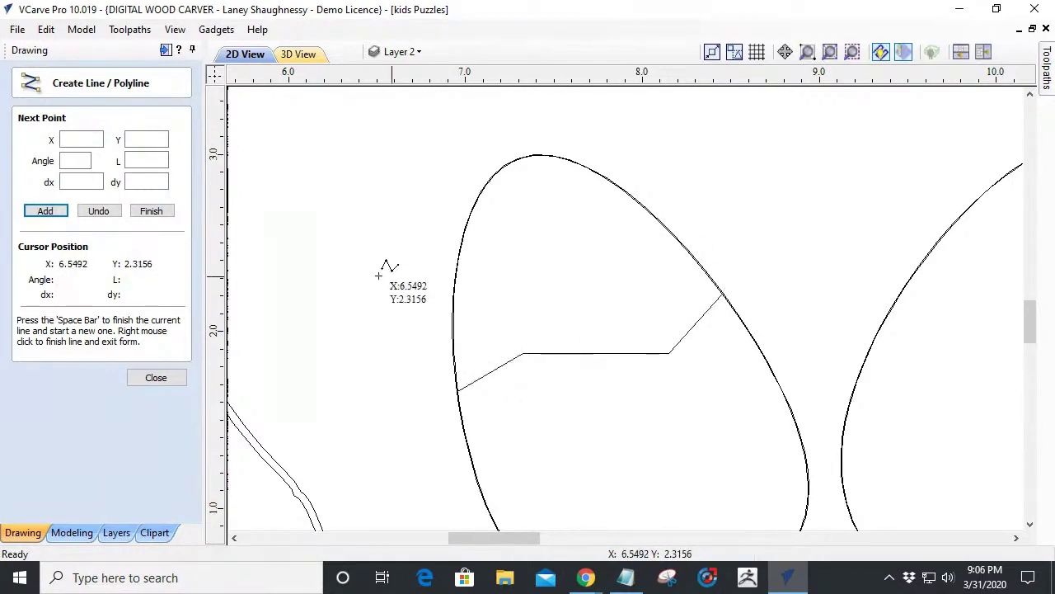
# Draw a four-segment zigzag polyline across the right egg, edge to edge, with the last segment about 0.49 inches at -48.5°.
pyautogui.scroll(-3, 279, 322)
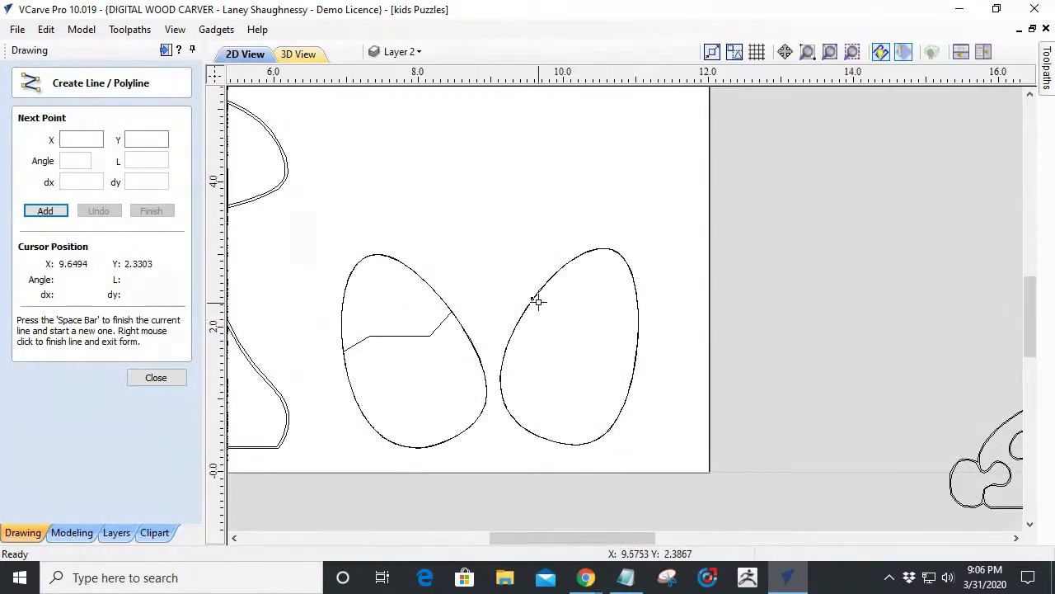
pyautogui.scroll(2, 542, 304)
pyautogui.click(484, 366)
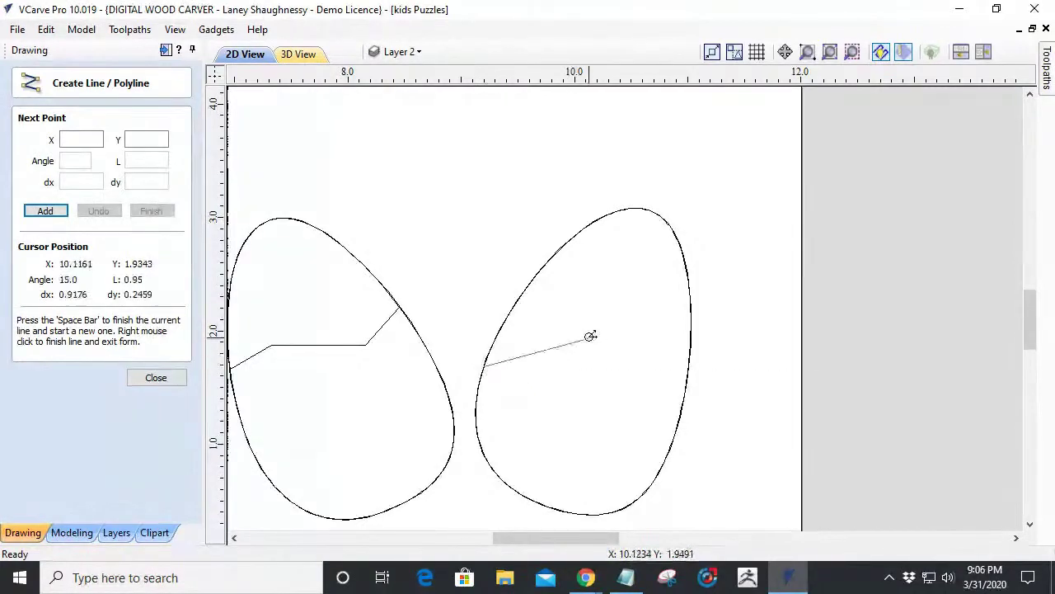
pyautogui.click(549, 347)
pyautogui.click(611, 384)
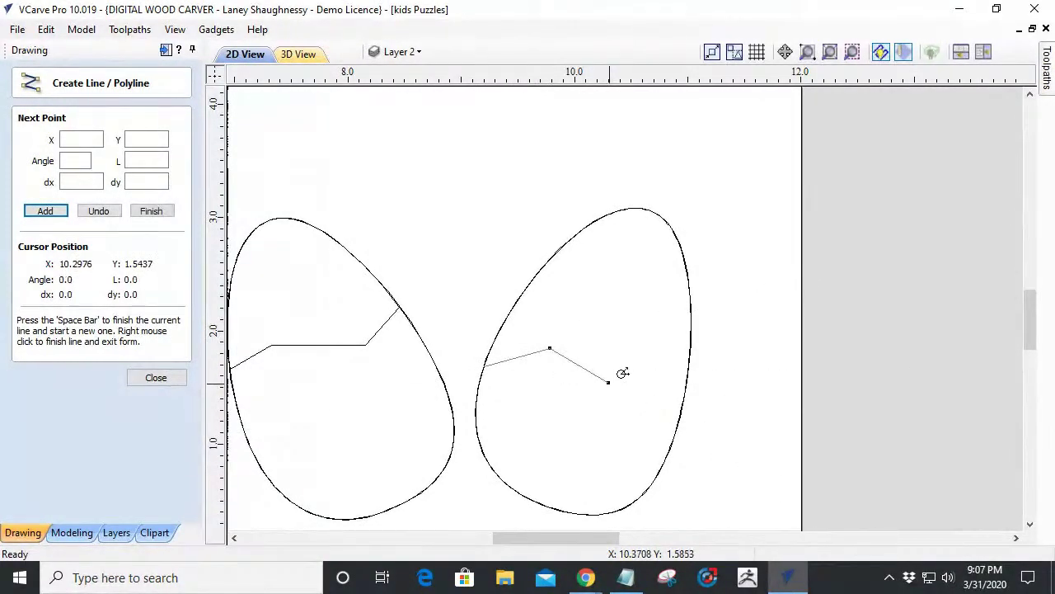
pyautogui.click(647, 351)
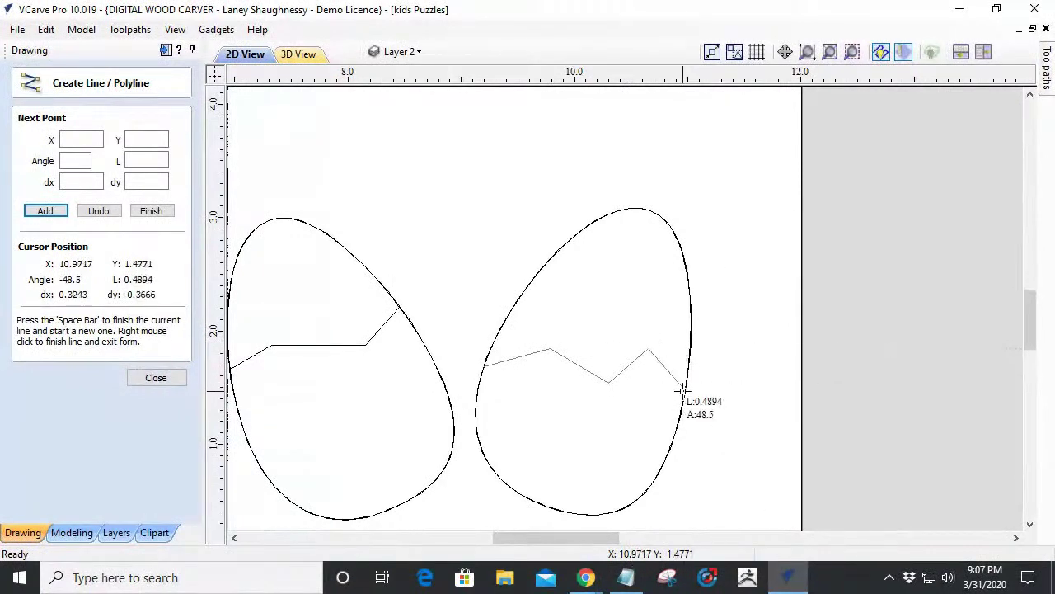
pyautogui.click(683, 389)
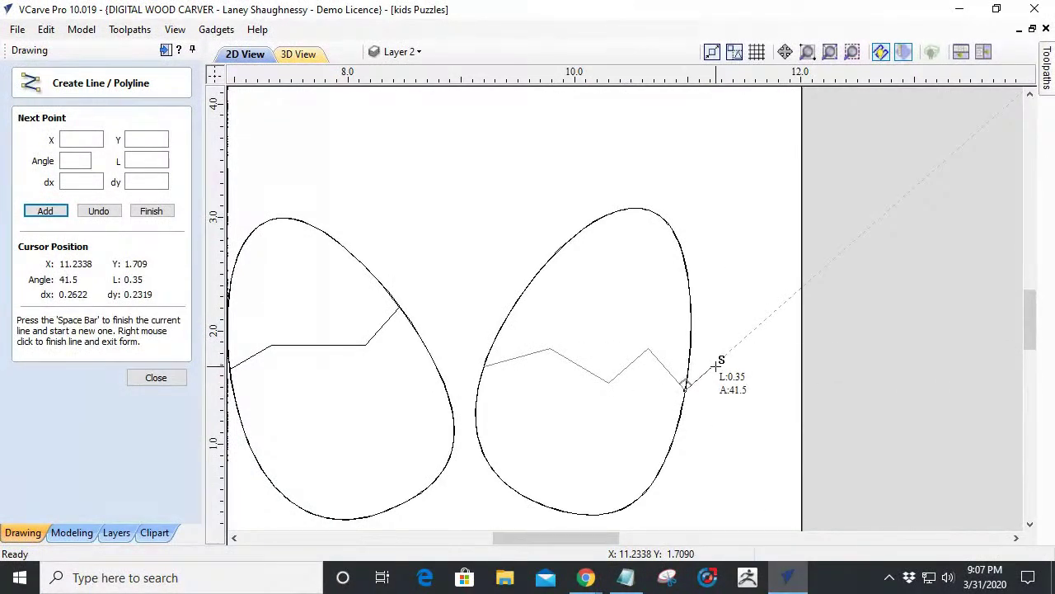
pyautogui.press('space')
pyautogui.scroll(-5, 578, 384)
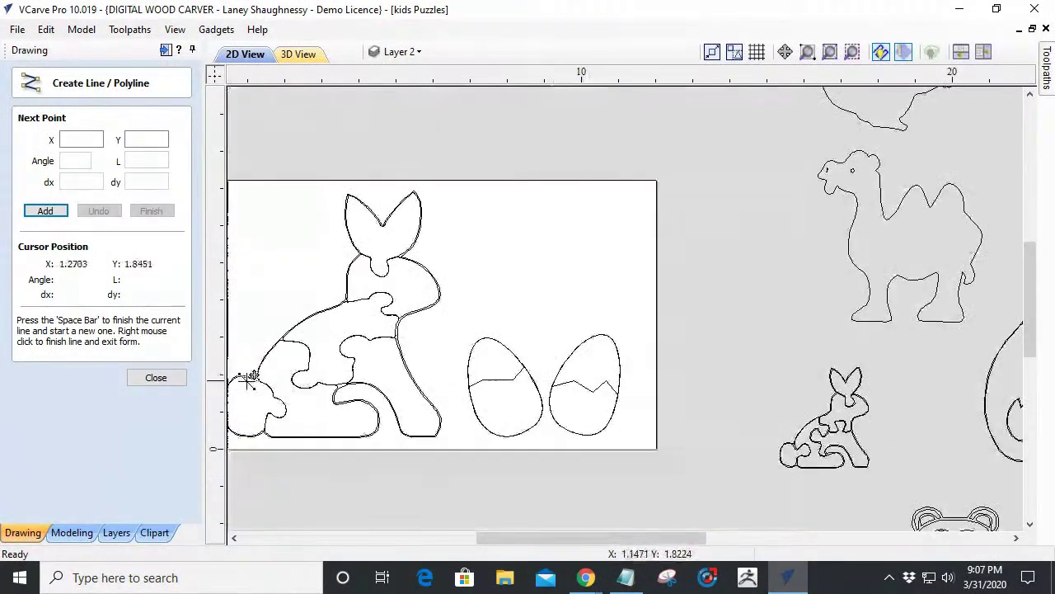
pyautogui.click(152, 377)
# Offset the left egg's split line inwards/left by 0.005 inches, keeping the original.
pyautogui.scroll(4, 491, 404)
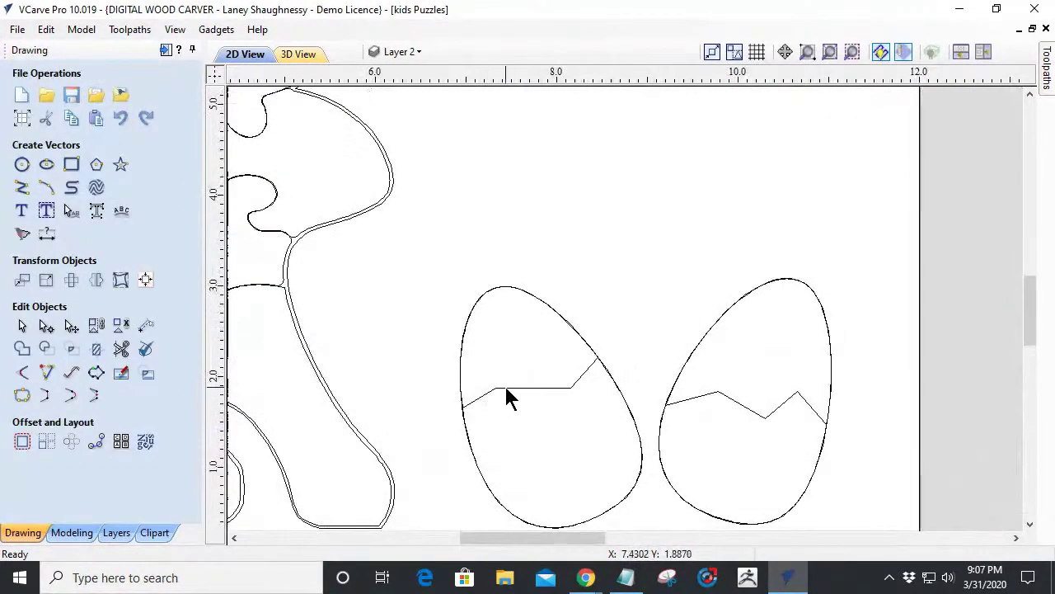
pyautogui.click(506, 391)
pyautogui.scroll(2, 507, 391)
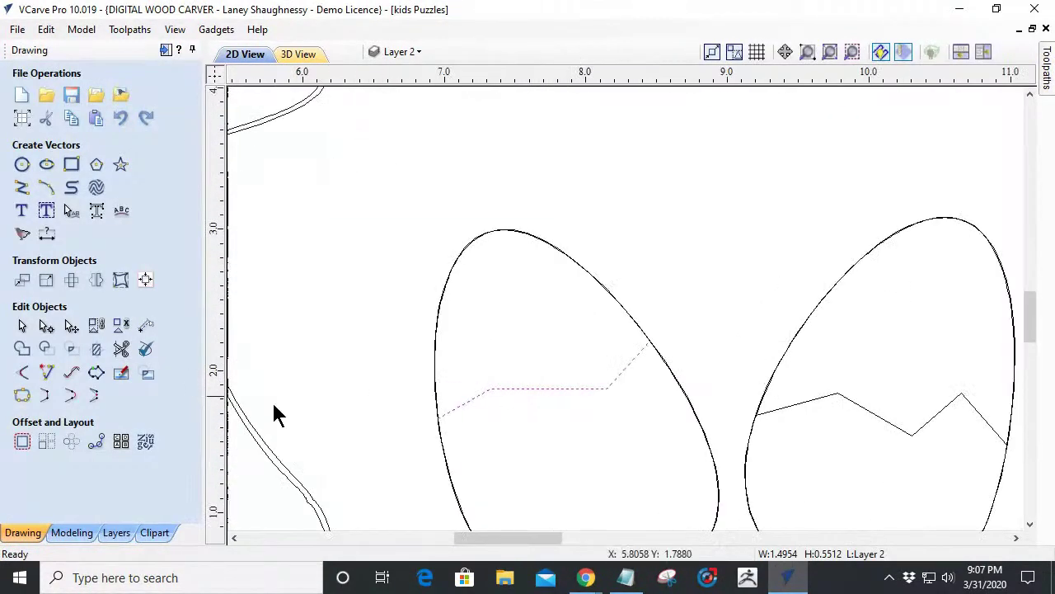
pyautogui.scroll(1, 272, 416)
pyautogui.click(23, 441)
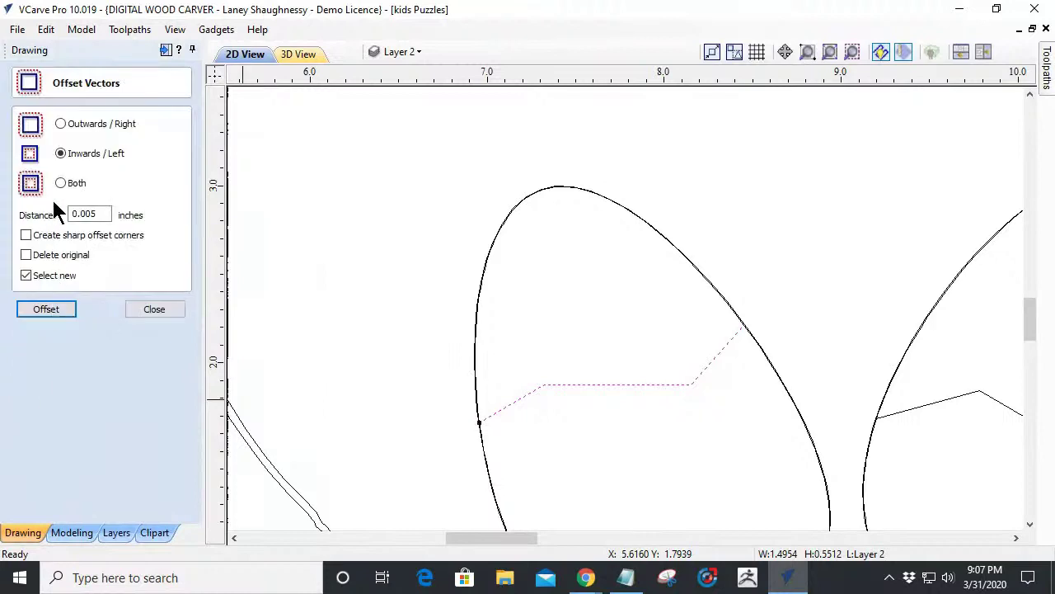
pyautogui.click(44, 307)
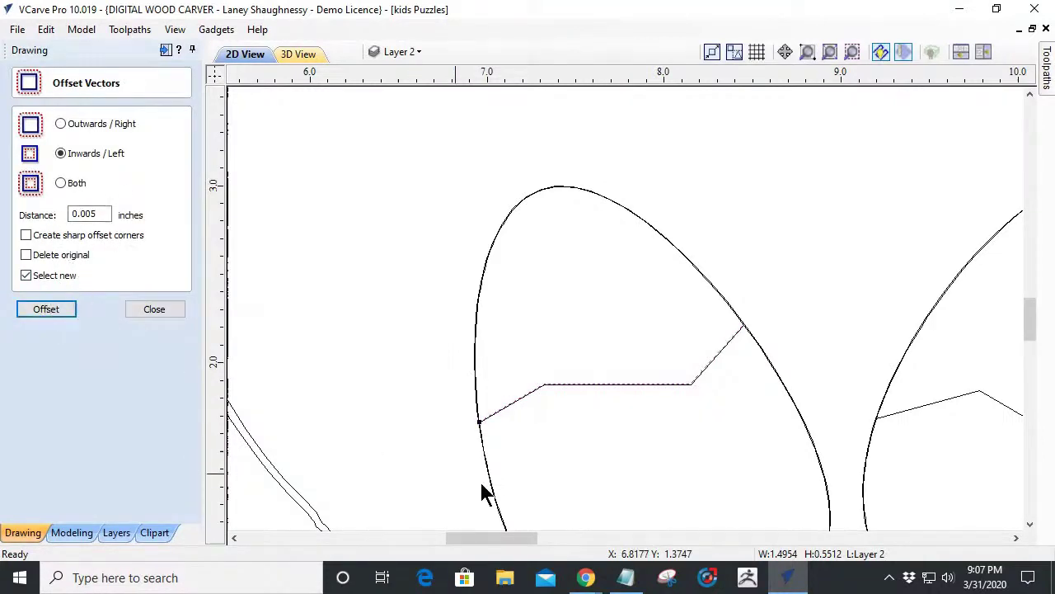
# Offset the crack line across the right egg inwards by 0.005 inches.
pyautogui.click(972, 392)
pyautogui.click(25, 312)
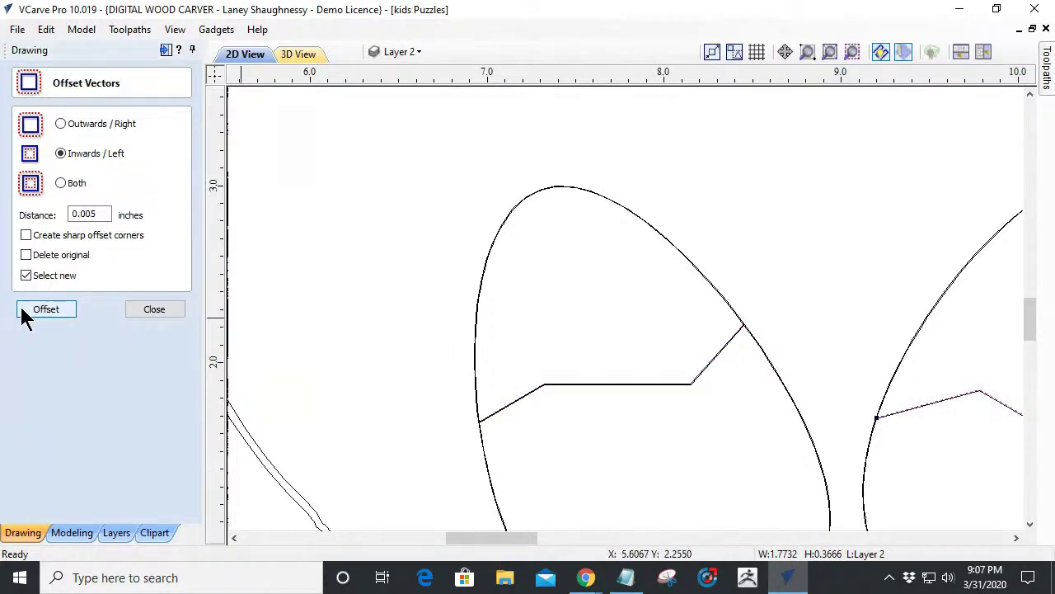
pyautogui.click(154, 310)
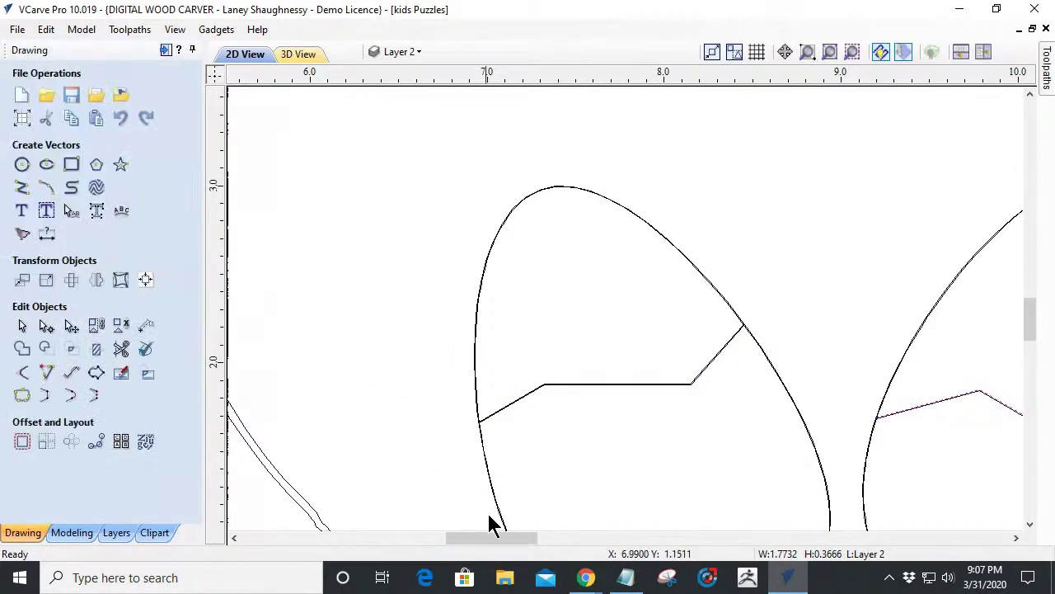
# Trim the overhanging line end and the egg outline between the paired crack lines at the left egg's left edge.
pyautogui.scroll(6, 494, 405)
pyautogui.scroll(4, 542, 325)
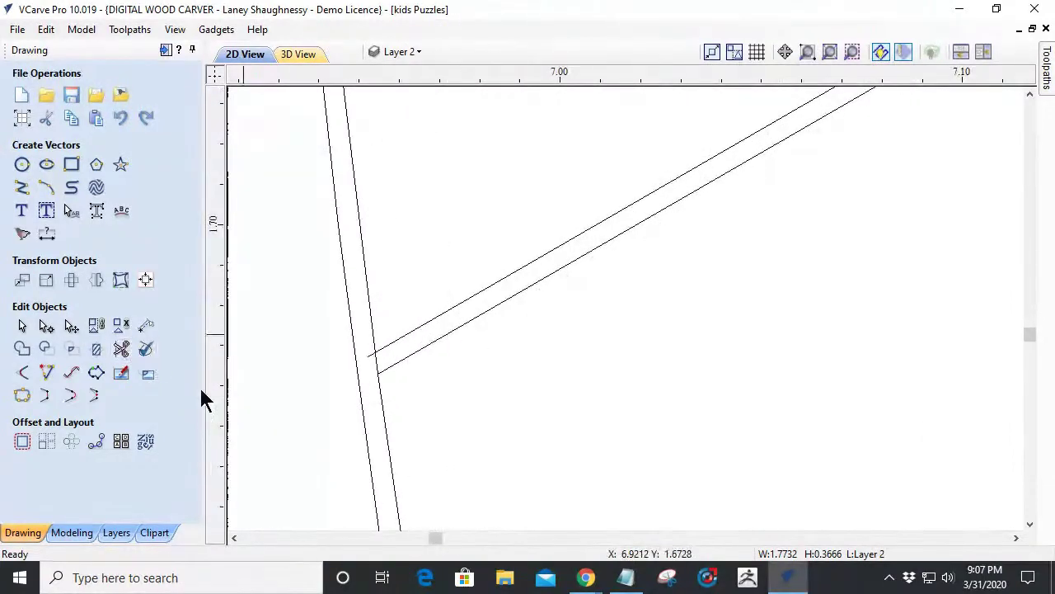
pyautogui.scroll(2, 329, 425)
pyautogui.click(121, 349)
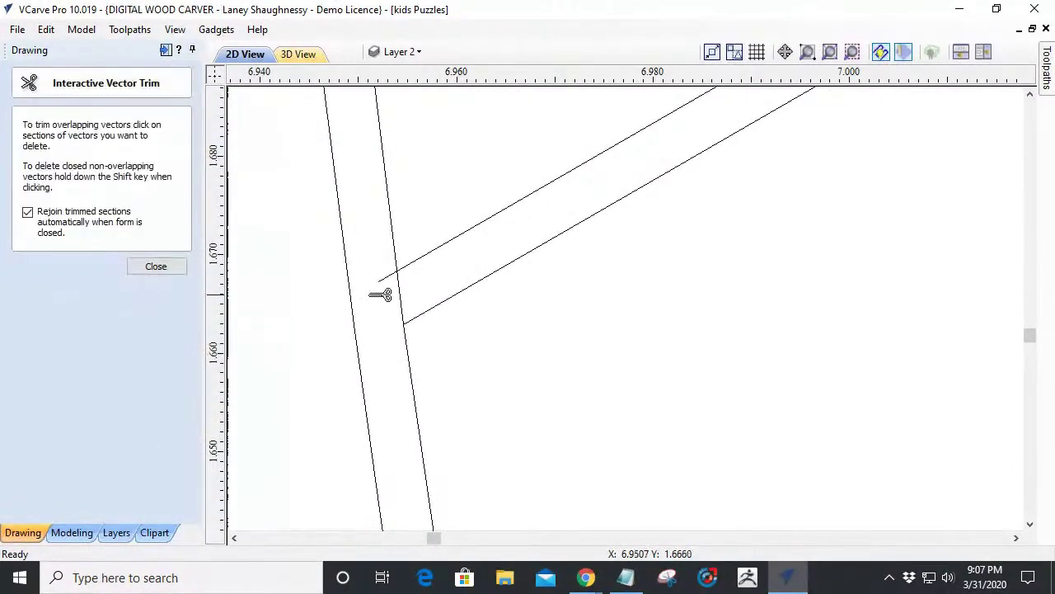
pyautogui.click(386, 276)
pyautogui.click(403, 304)
pyautogui.scroll(-10, 388, 309)
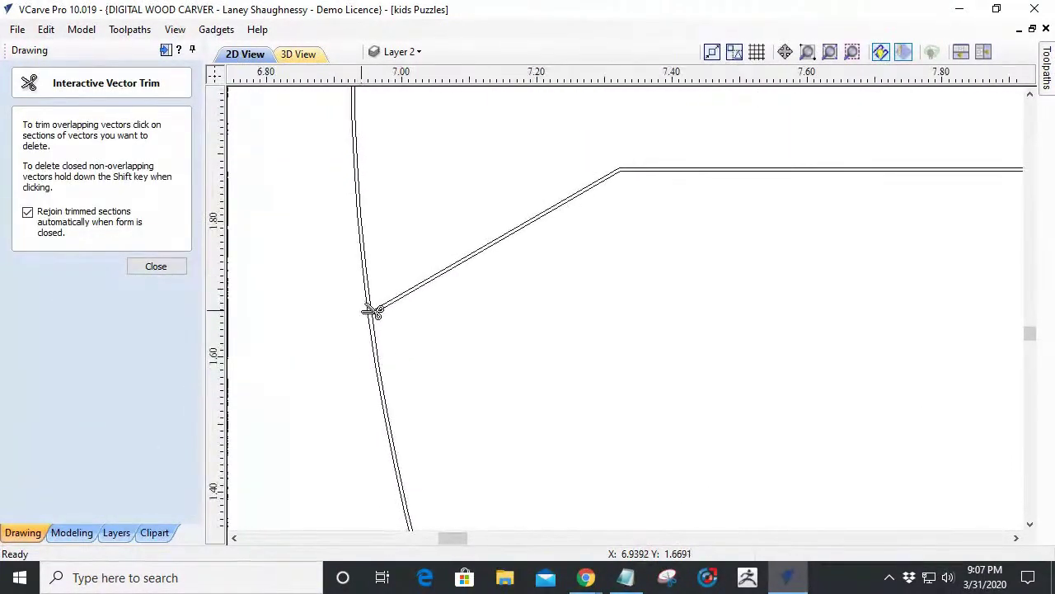
# Try to extend the short offset crack line to the inner outline at the left egg's right edge.
pyautogui.scroll(8, 636, 212)
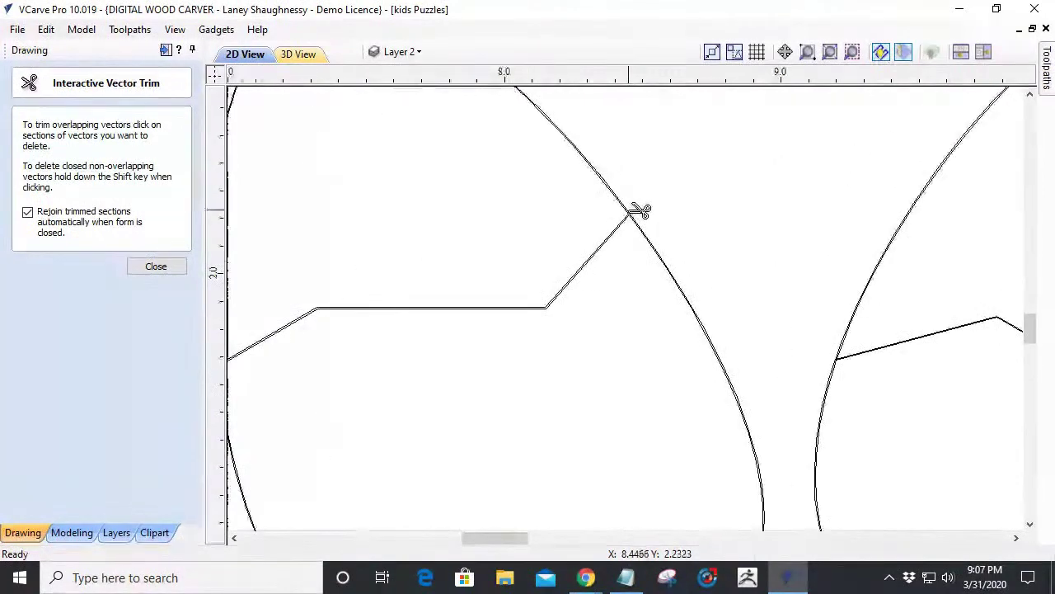
pyautogui.scroll(-2, 643, 256)
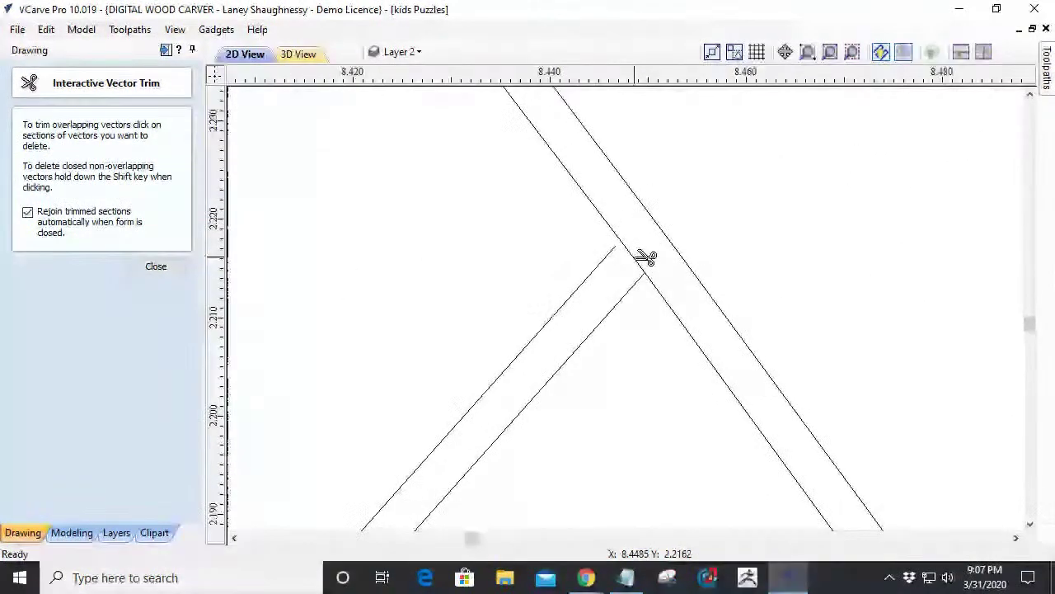
pyautogui.click(156, 267)
pyautogui.click(47, 371)
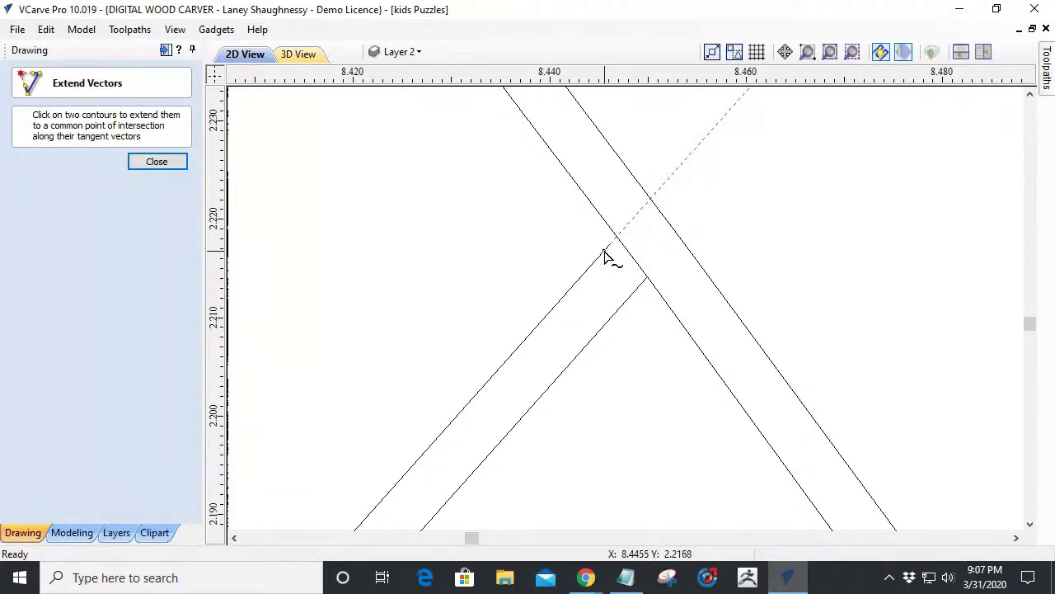
pyautogui.scroll(2, 622, 247)
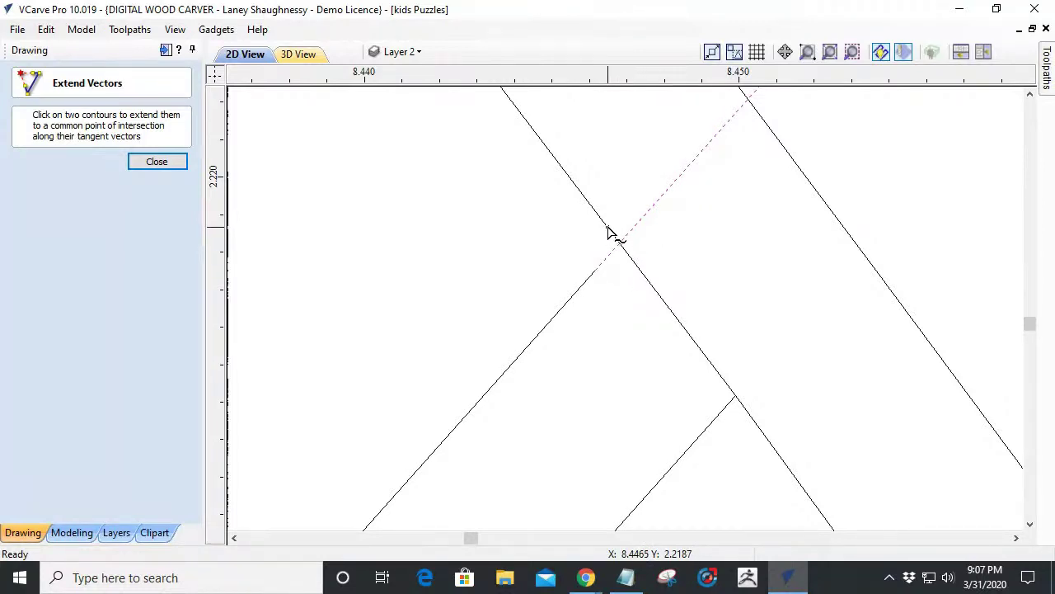
pyautogui.scroll(1, 608, 234)
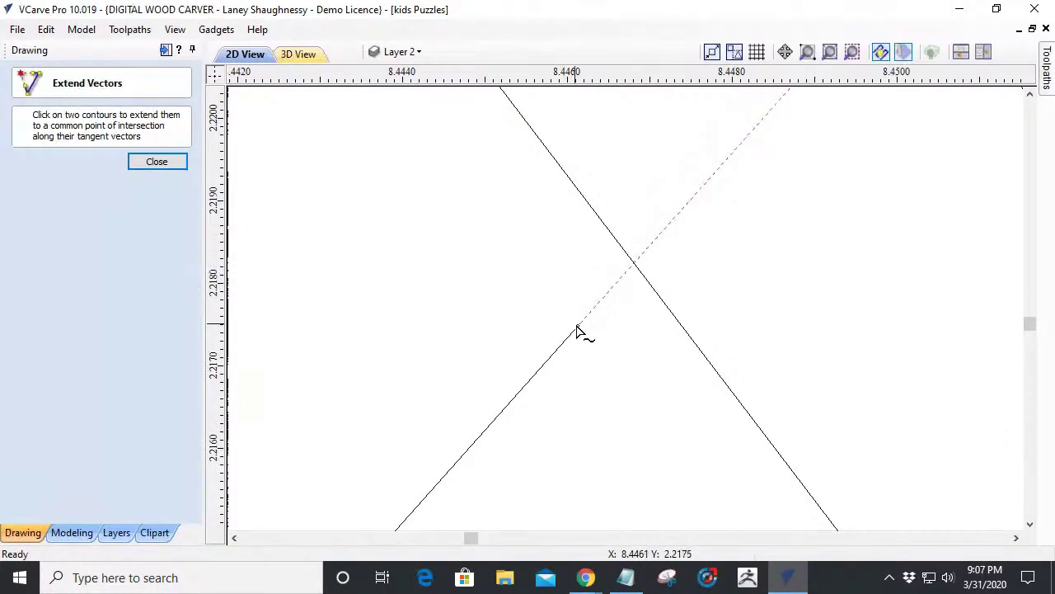
pyautogui.click(142, 162)
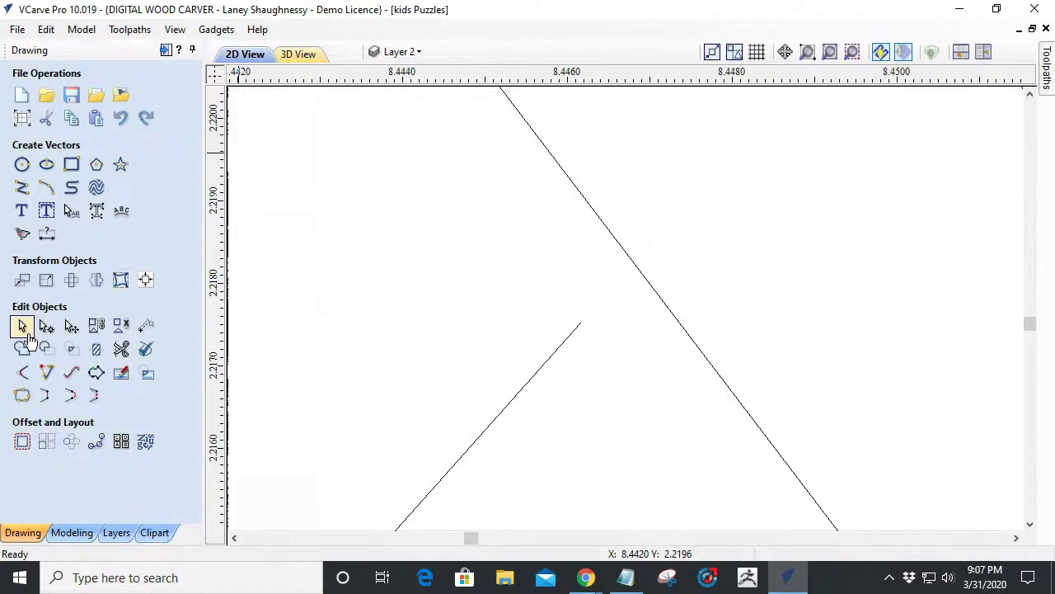
pyautogui.click(47, 373)
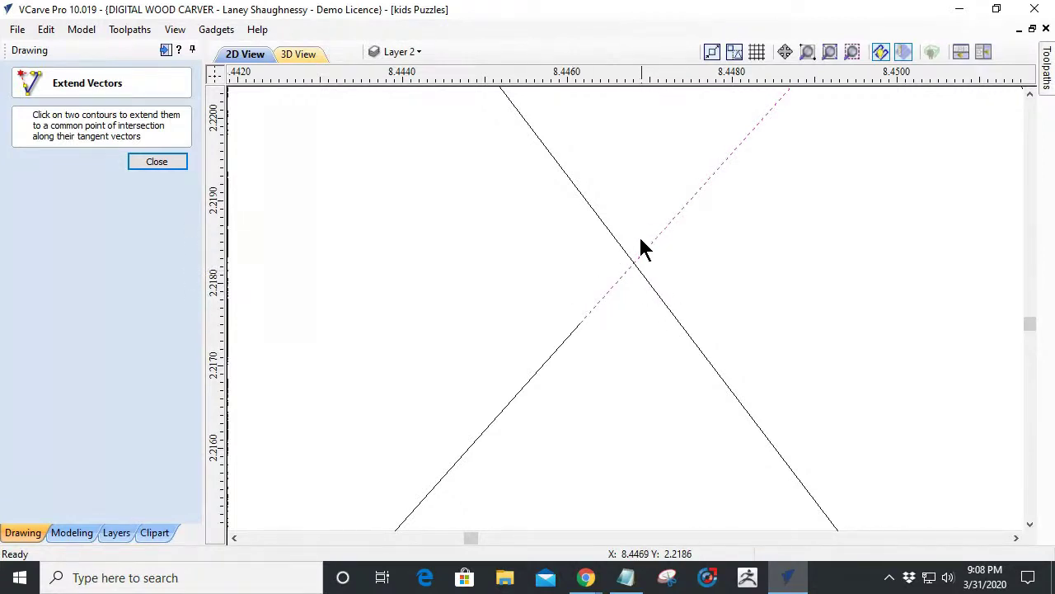
pyautogui.scroll(-2, 619, 280)
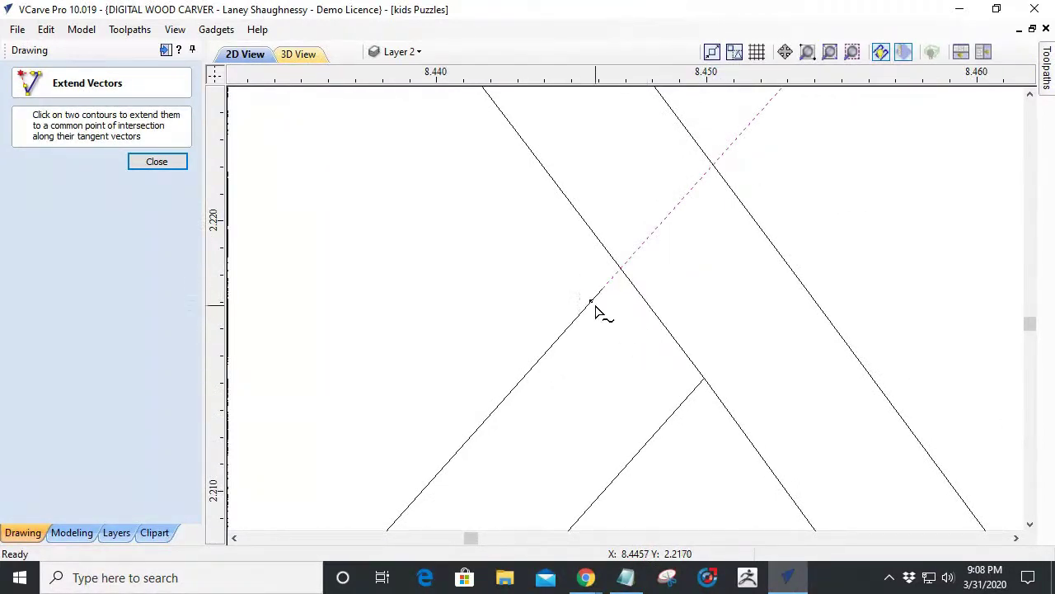
pyautogui.click(157, 163)
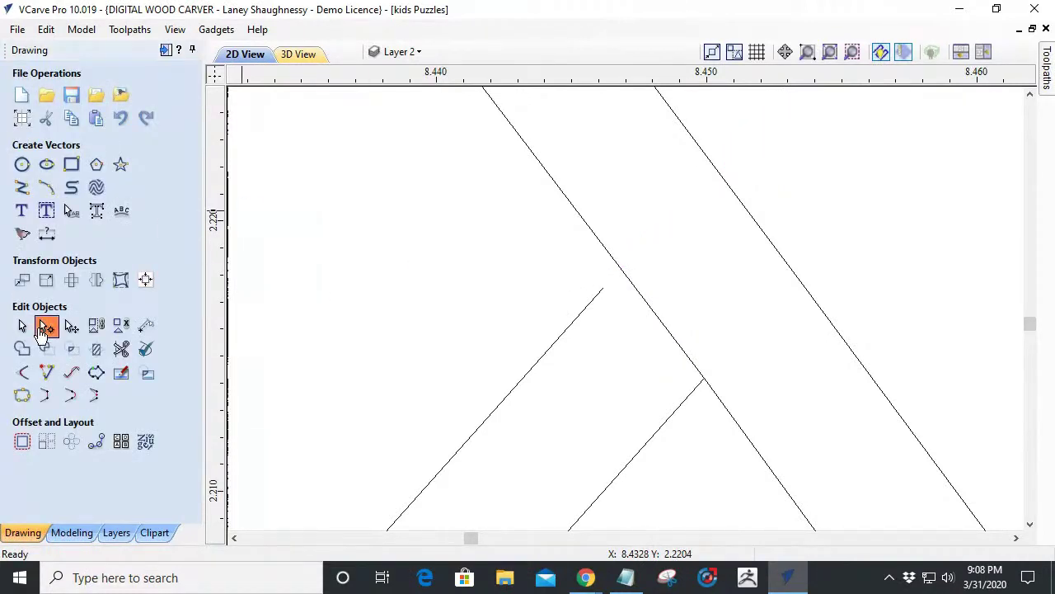
# Move the short crack line's end node onto the inner egg outline and trim the outline between the paired lines.
pyautogui.click(537, 369)
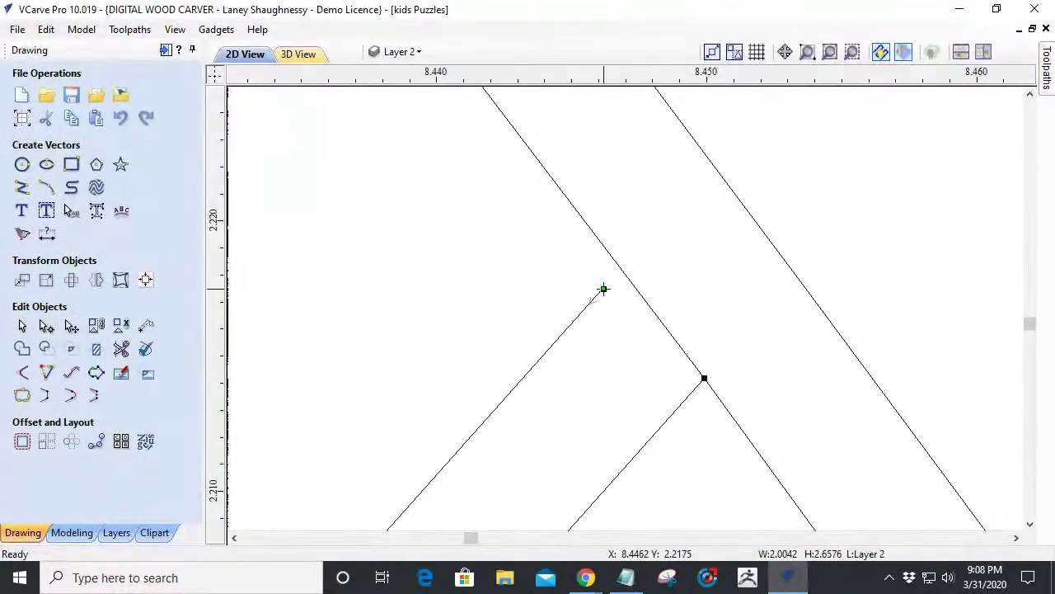
pyautogui.moveTo(604, 288); pyautogui.dragTo(621, 269)
pyautogui.click(121, 349)
pyautogui.click(669, 331)
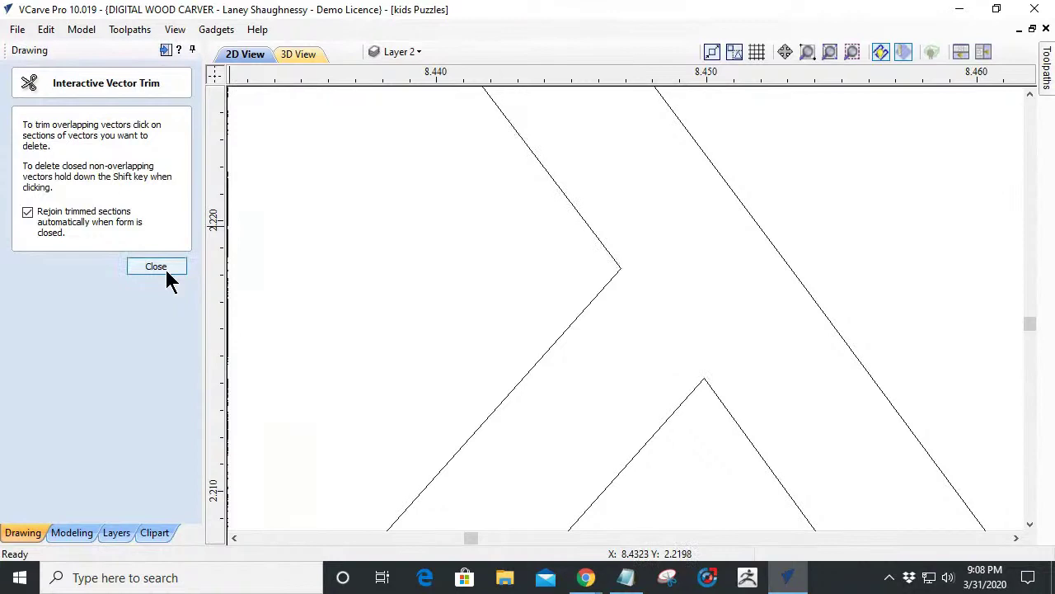
pyautogui.press('Escape')
pyautogui.scroll(-10, 641, 330)
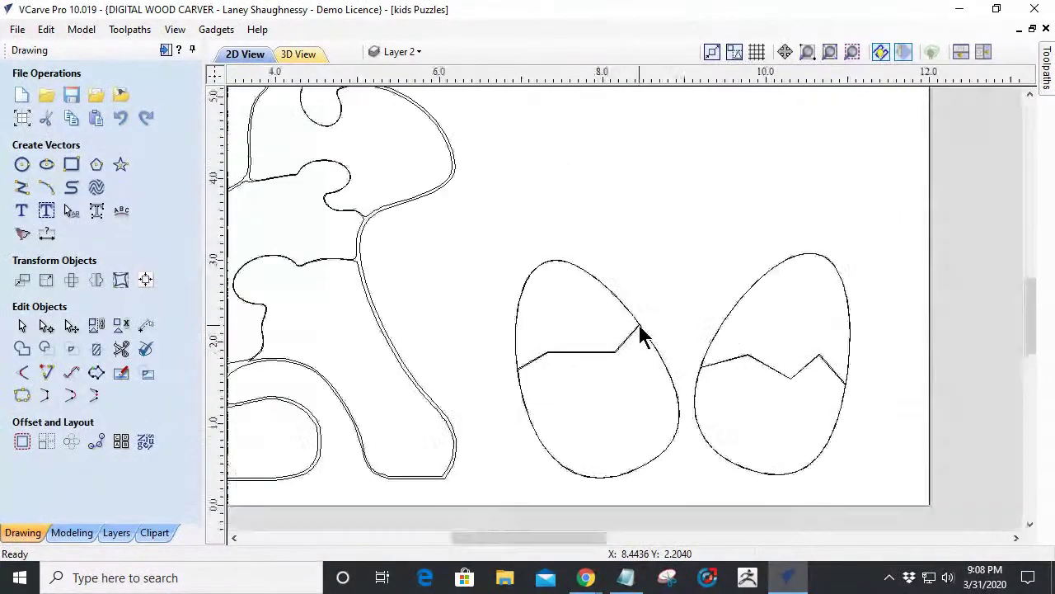
# Draw a second three-segment crack line, about 1.63 by 0.65 inches, across the left egg below the first one.
pyautogui.scroll(3, 588, 364)
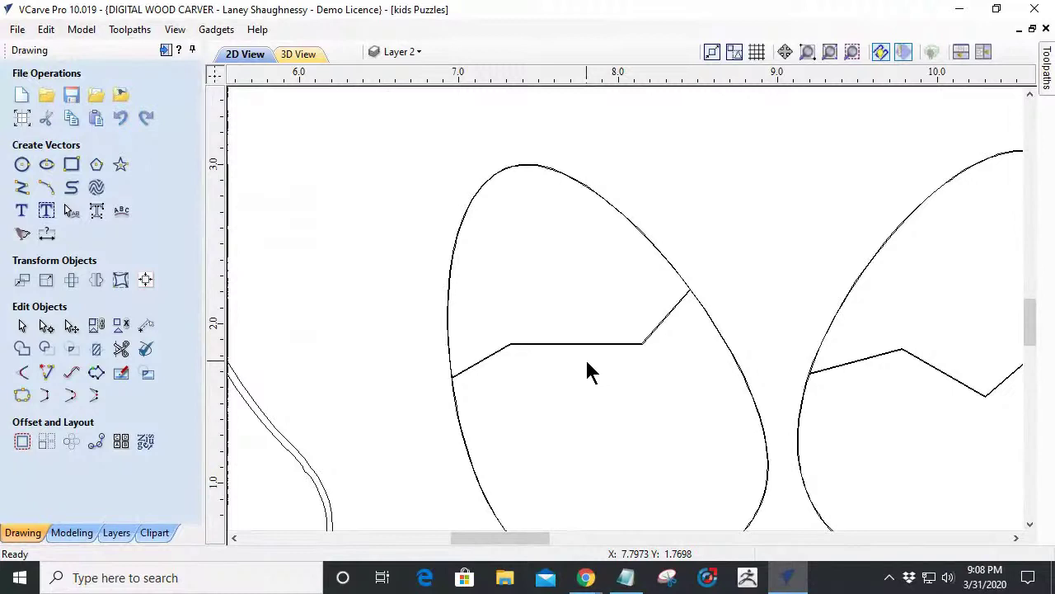
pyautogui.scroll(2, 587, 363)
pyautogui.press('l')
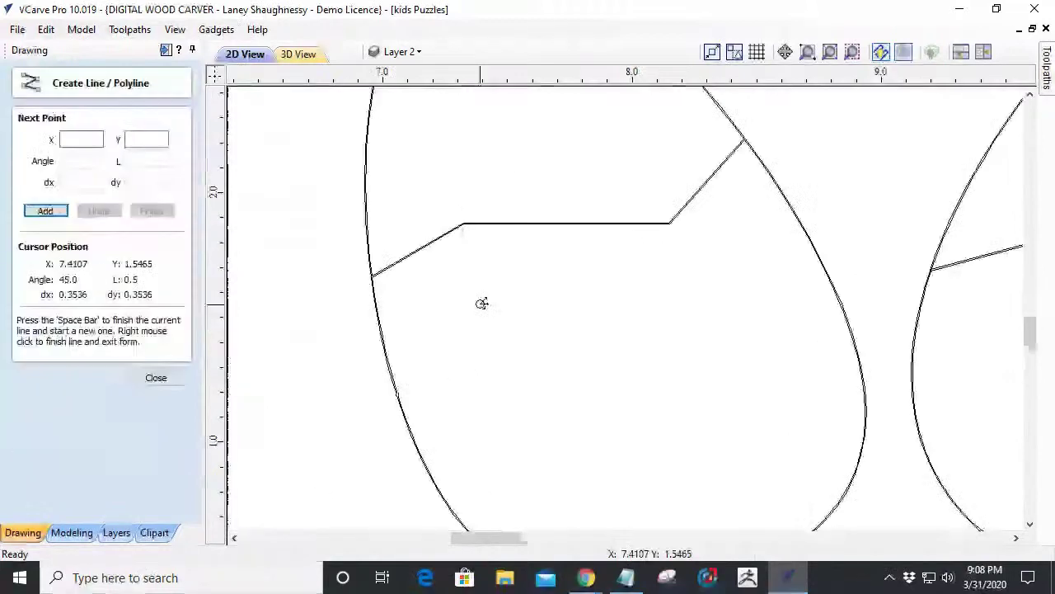
pyautogui.click(399, 391)
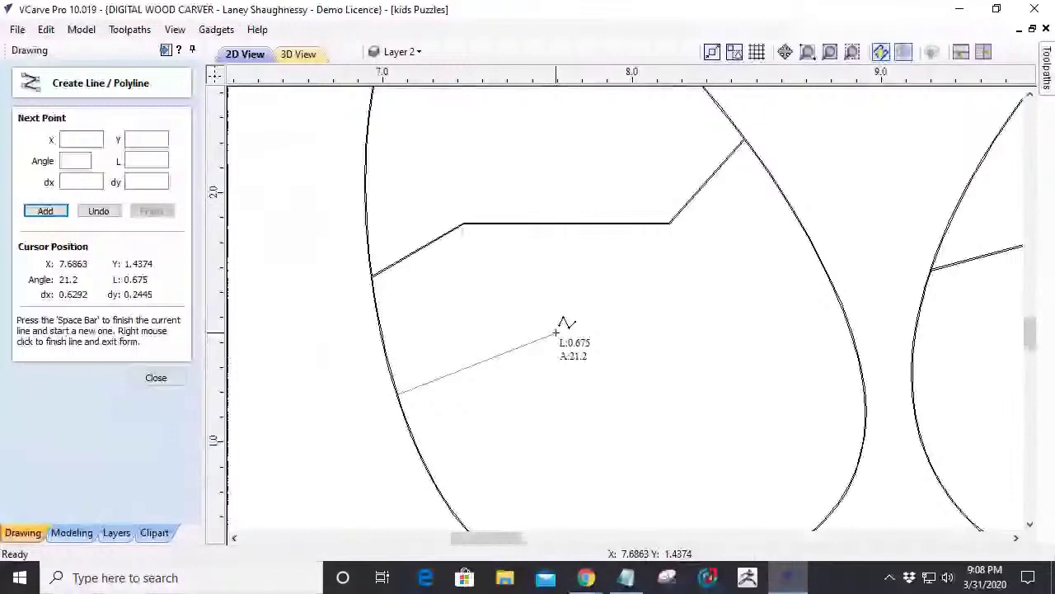
pyautogui.click(511, 341)
pyautogui.click(709, 349)
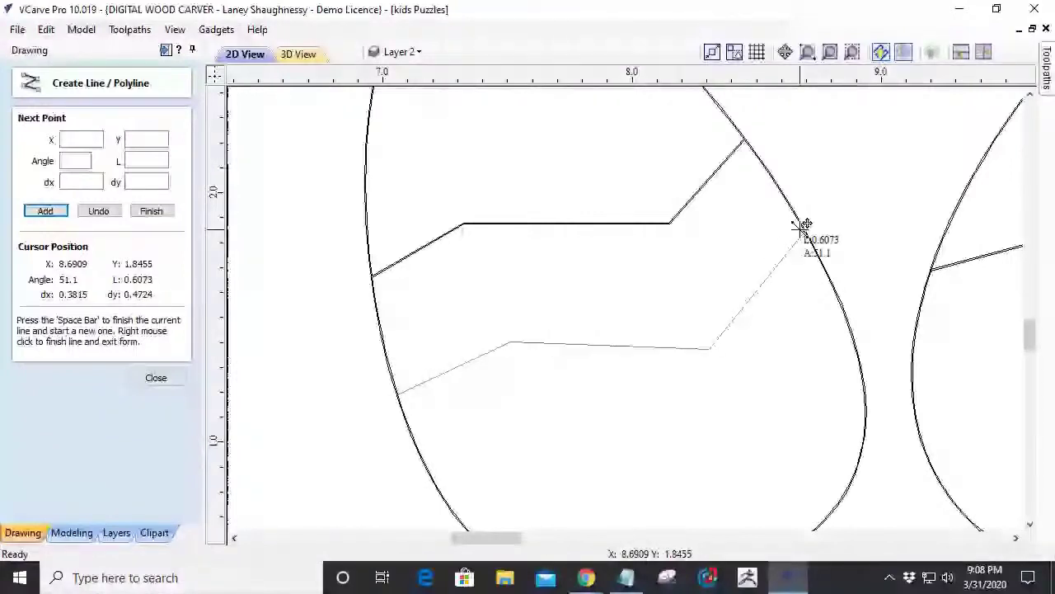
pyautogui.click(804, 230)
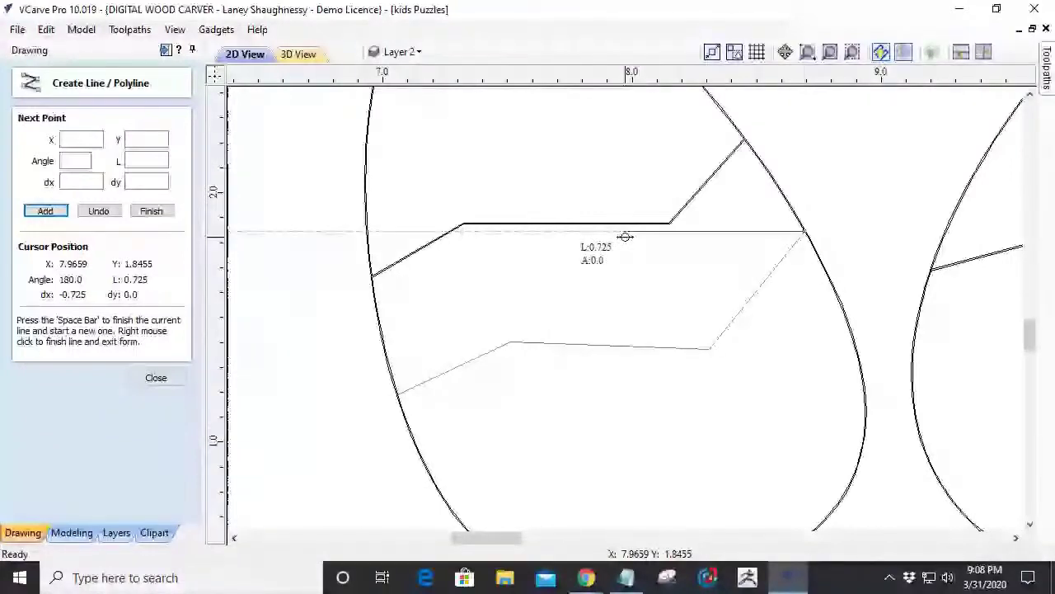
pyautogui.rightClick(535, 410)
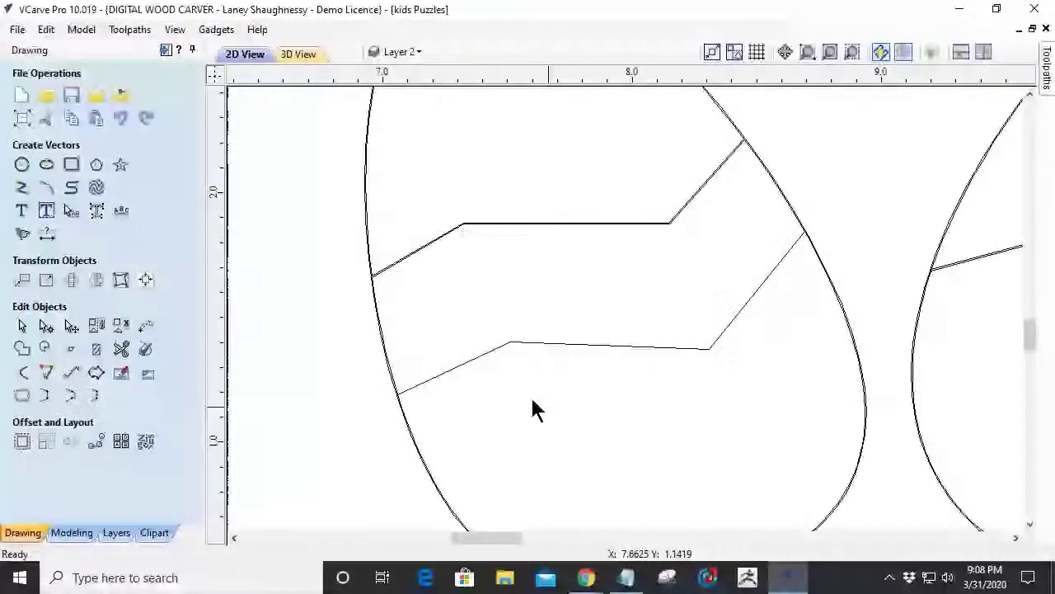
# Offset the second crack line inwards by 0.005 inches and extend the copy's right end to the inner egg outline.
pyautogui.click(22, 441)
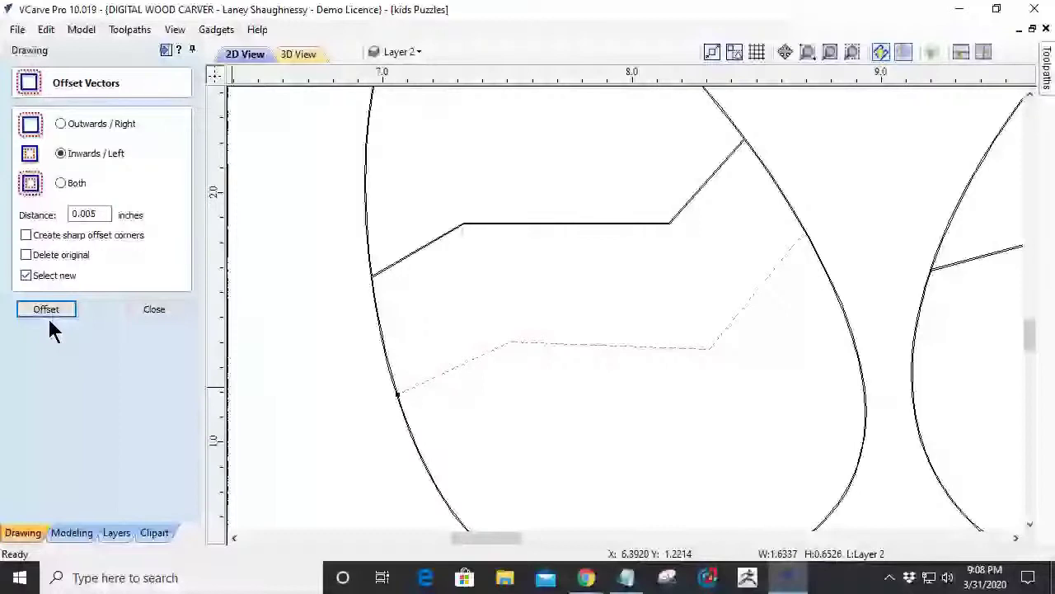
pyautogui.click(48, 315)
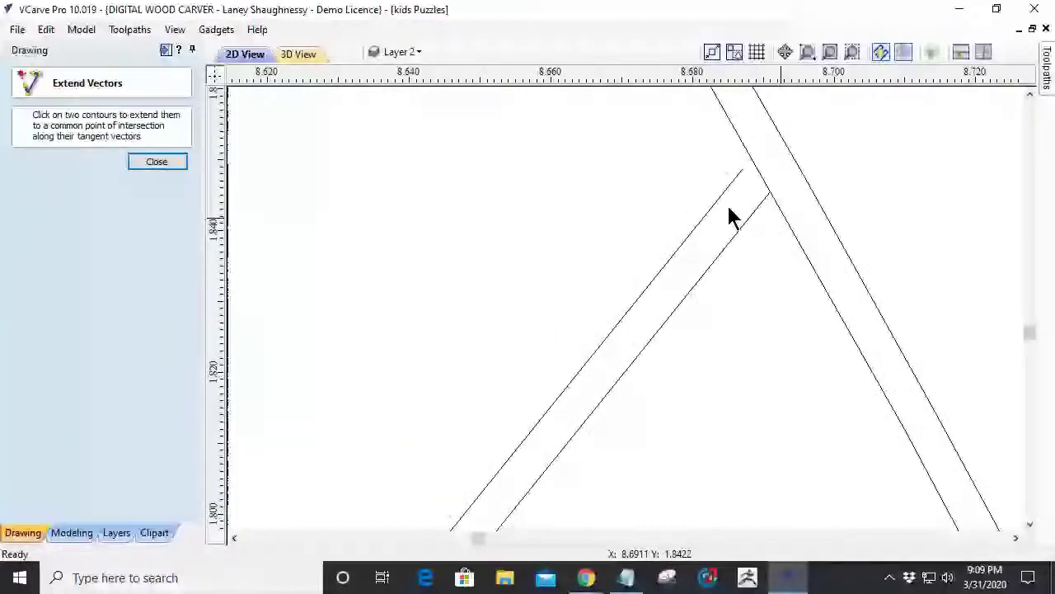
pyautogui.click(157, 161)
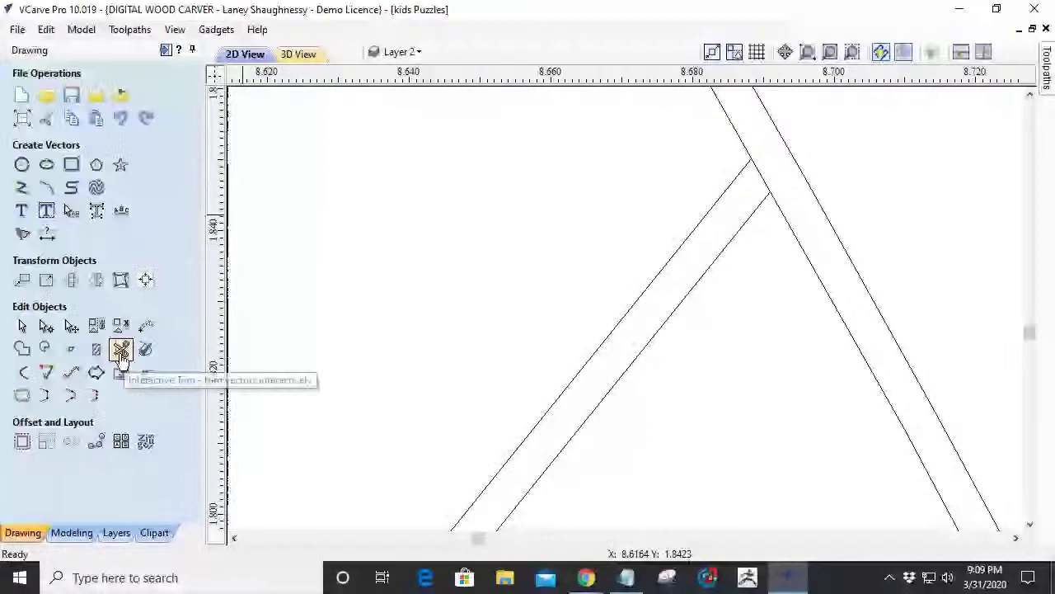
# Trim the egg outline between the second pair of crack lines at both ends, including the overhanging left line end.
pyautogui.click(118, 349)
pyautogui.click(770, 174)
pyautogui.scroll(-5, 859, 216)
pyautogui.scroll(-2, 859, 216)
pyautogui.scroll(15, 584, 308)
pyautogui.scroll(2, 699, 286)
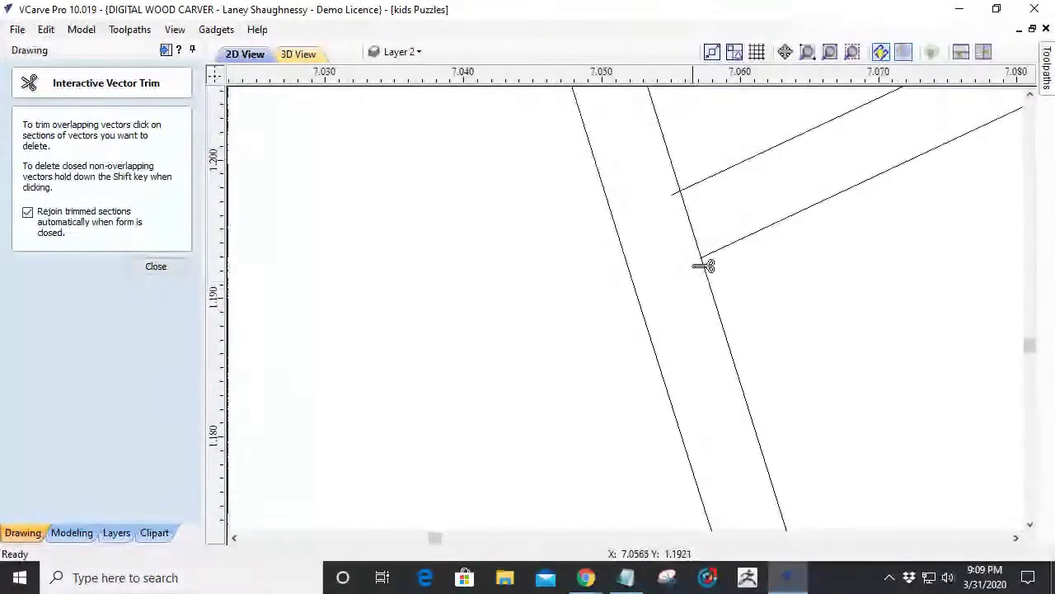
pyautogui.click(677, 198)
pyautogui.click(687, 209)
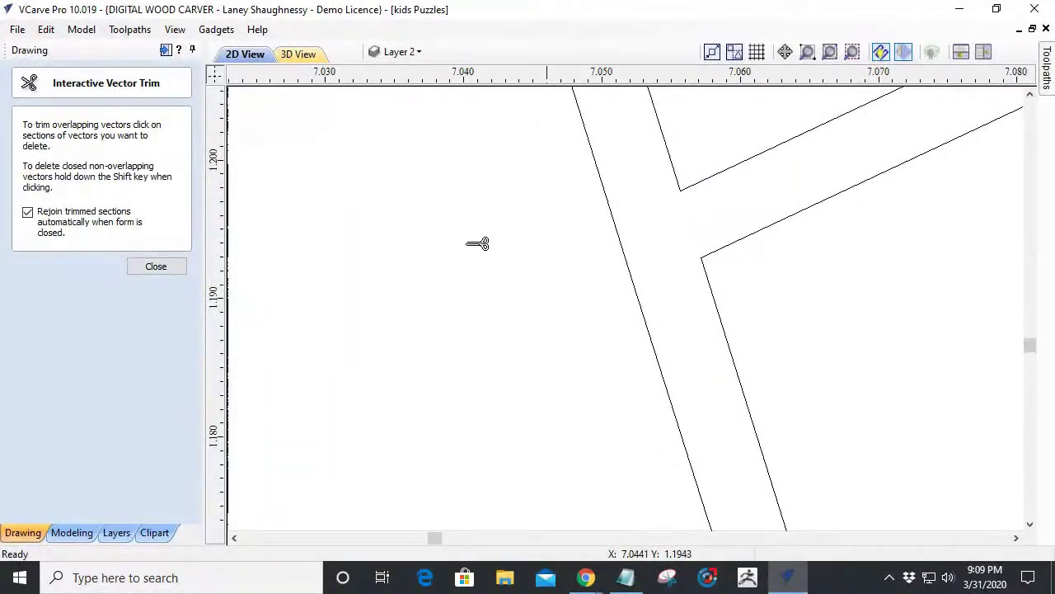
pyautogui.click(156, 269)
# Check the left egg's middle and bottom pieces by selecting each one's outline.
pyautogui.scroll(-15, 252, 294)
pyautogui.click(322, 201)
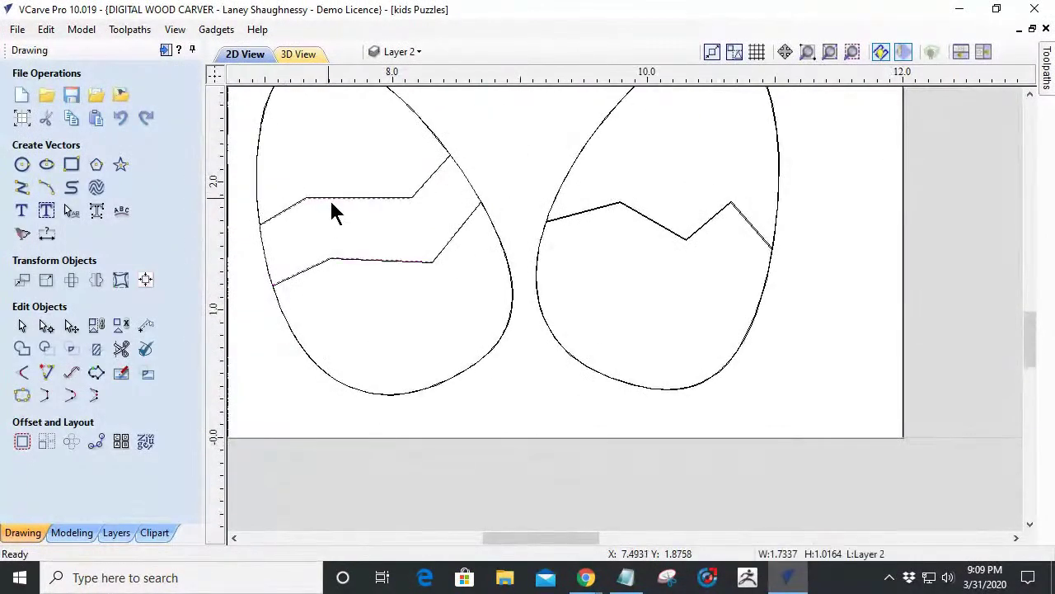
pyautogui.scroll(4, 337, 218)
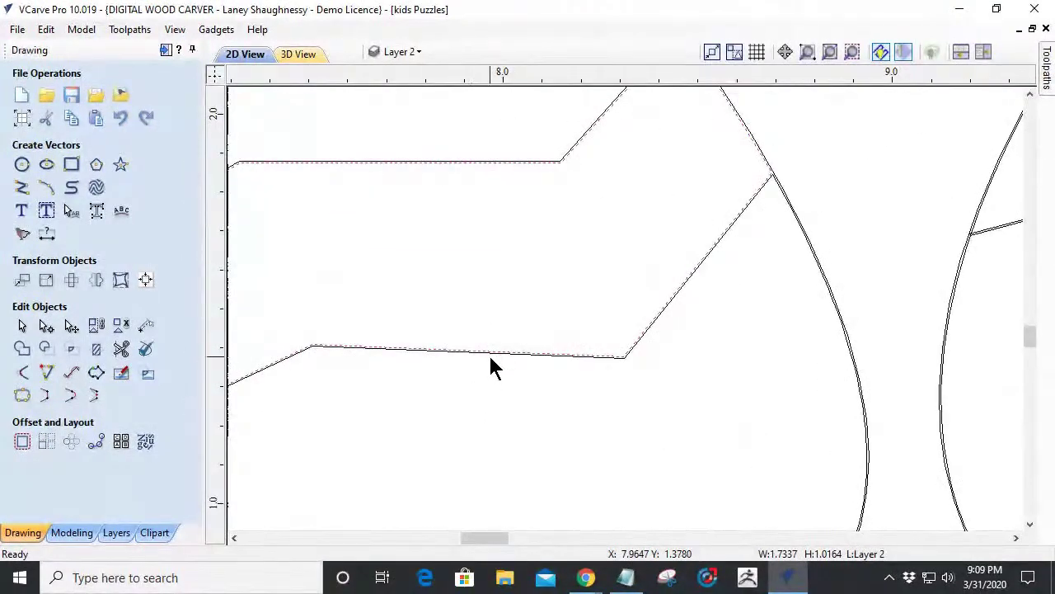
pyautogui.click(491, 359)
pyautogui.scroll(-4, 489, 362)
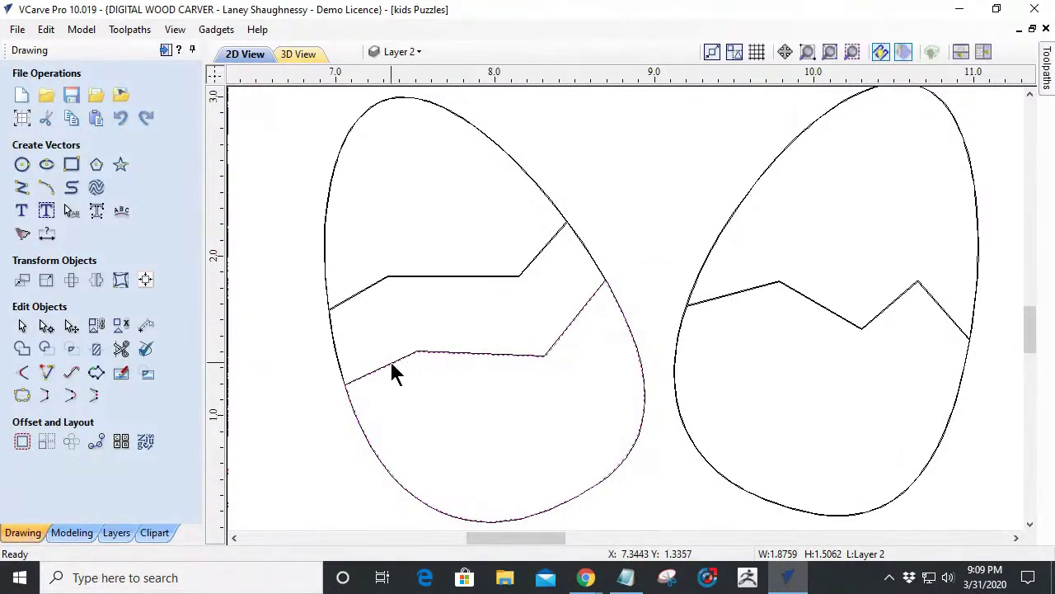
# Round the left corner of both lower crack lines in the left egg with 0.0625-inch normal fillets.
pyautogui.scroll(4, 404, 370)
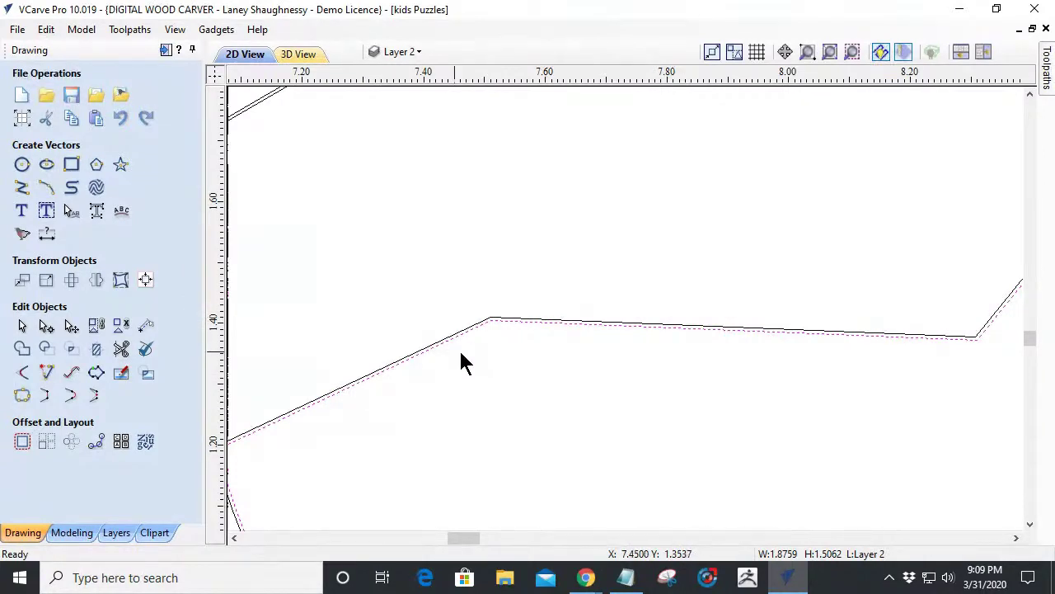
pyautogui.scroll(3, 466, 363)
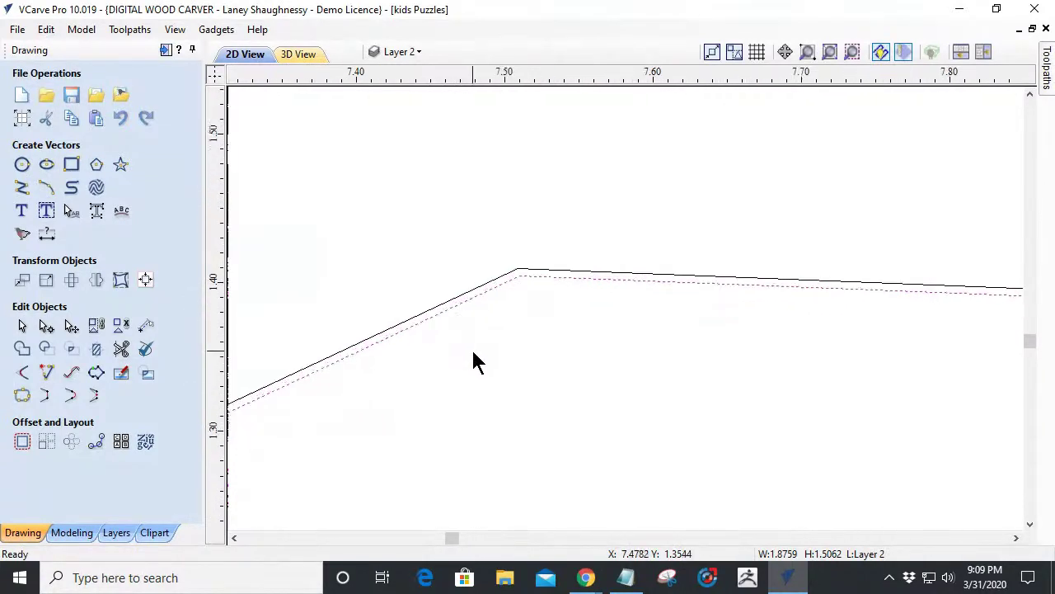
pyautogui.click(20, 372)
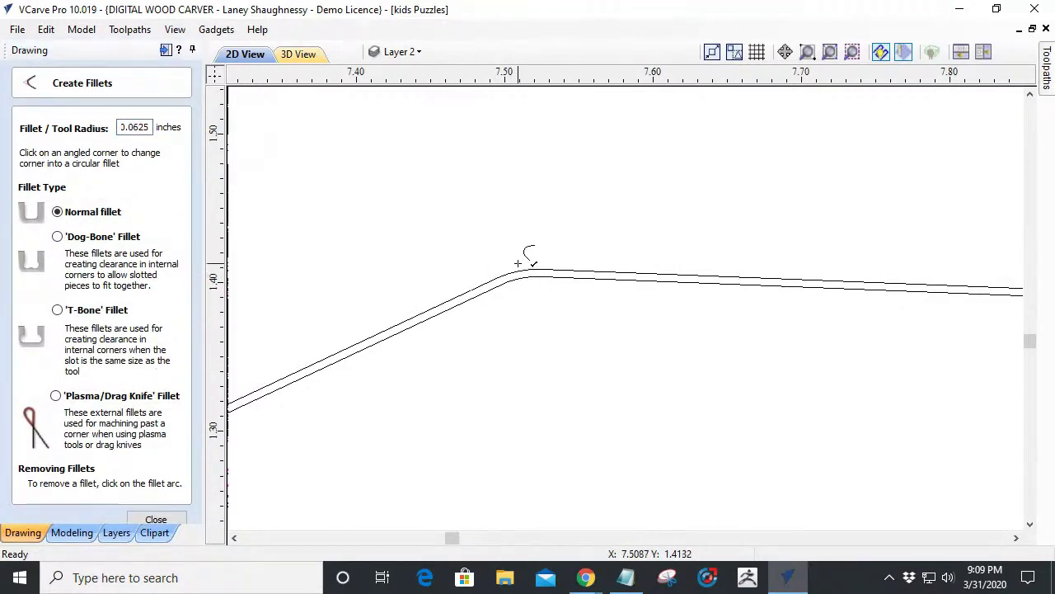
pyautogui.scroll(-3, 417, 232)
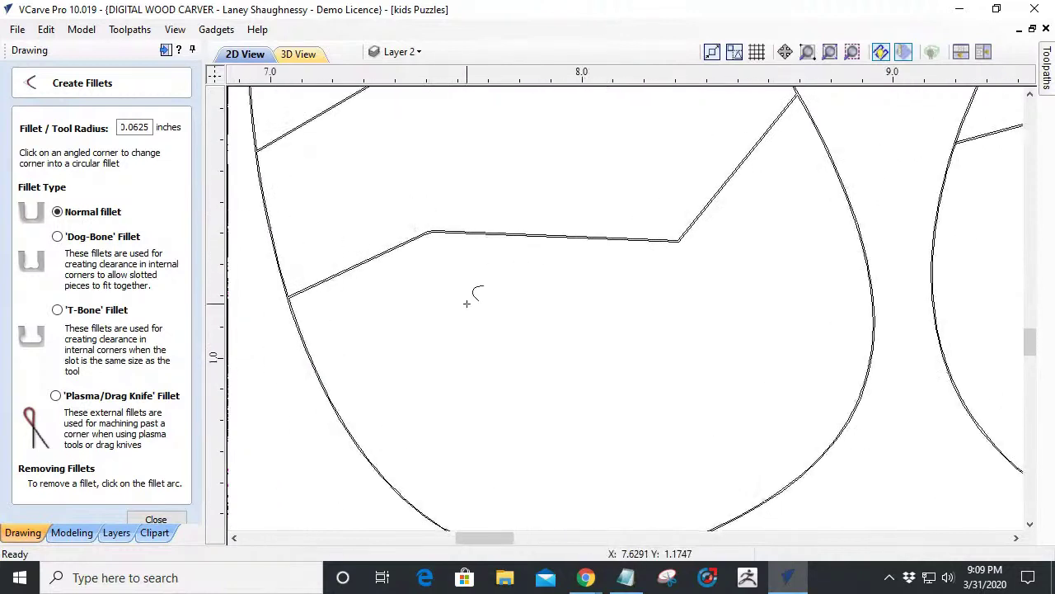
# Round the right corner of both lower crack lines in the left egg with 0.0625-inch normal fillets.
pyautogui.scroll(5, 689, 234)
pyautogui.click(645, 230)
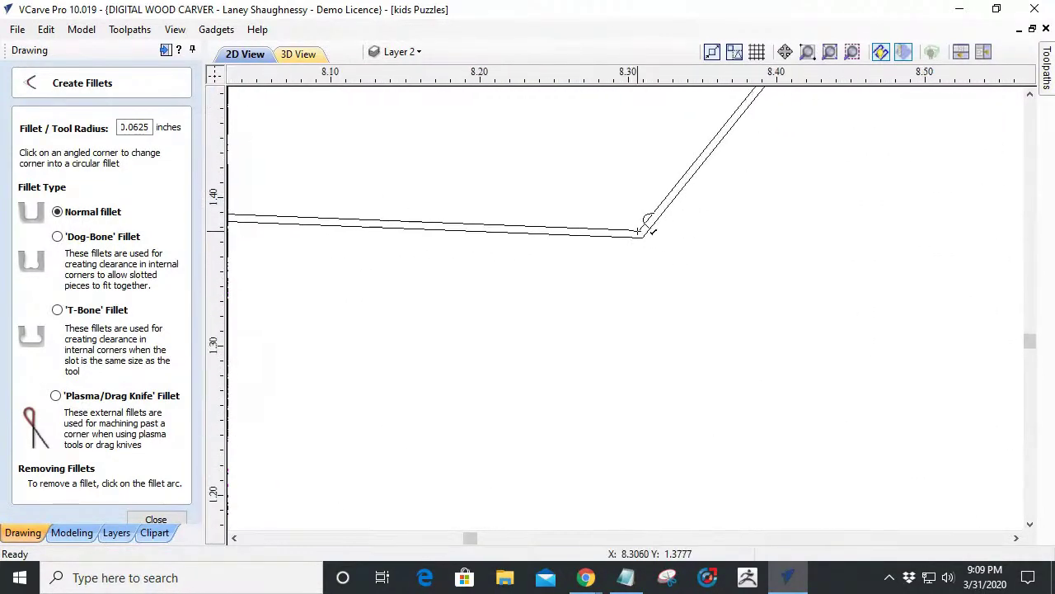
pyautogui.click(643, 236)
pyautogui.scroll(-3, 664, 280)
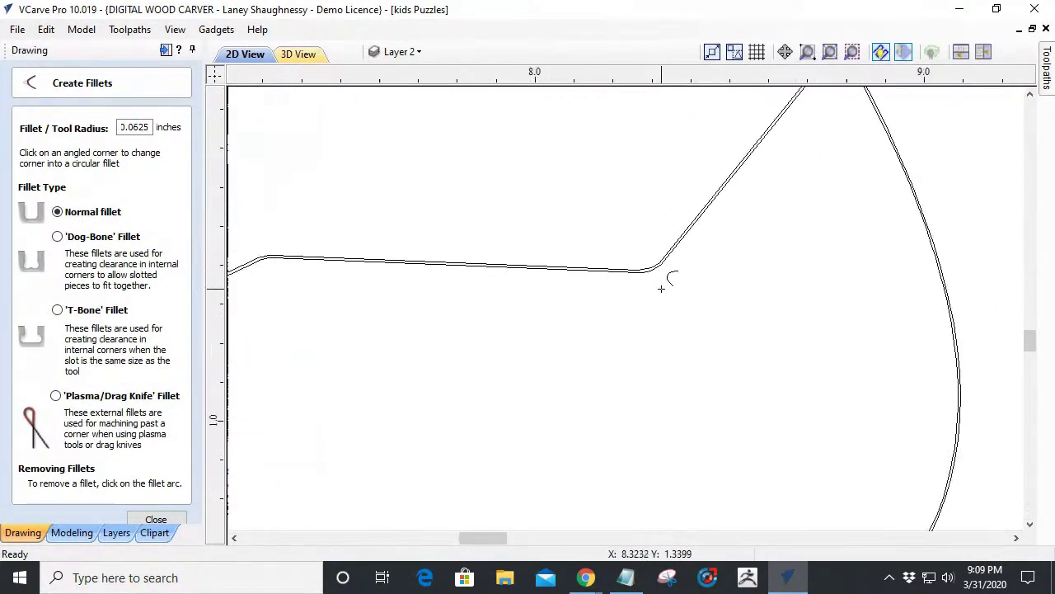
# Round the right corner of both upper crack lines in the left egg with 0.0625-inch normal fillets.
pyautogui.scroll(3, 641, 157)
pyautogui.scroll(5, 631, 244)
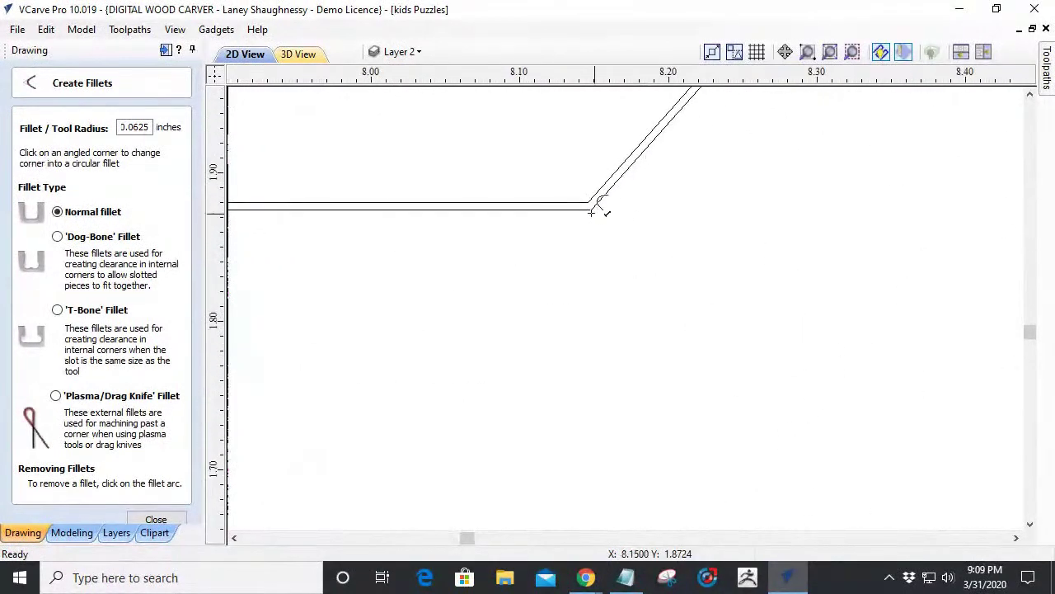
pyautogui.click(593, 201)
pyautogui.scroll(4, 589, 190)
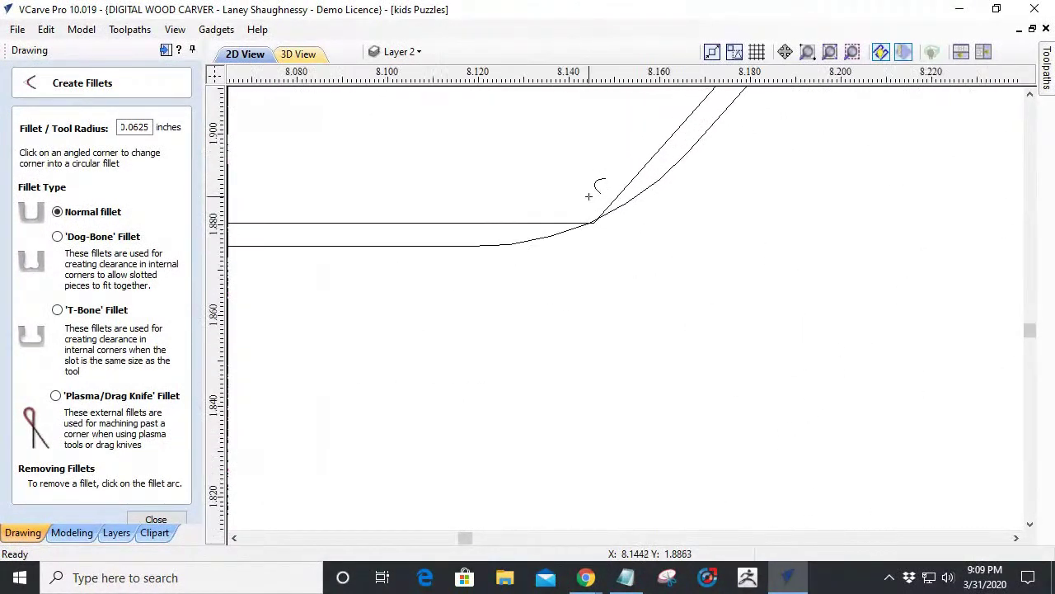
pyautogui.click(602, 235)
pyautogui.scroll(-5, 610, 235)
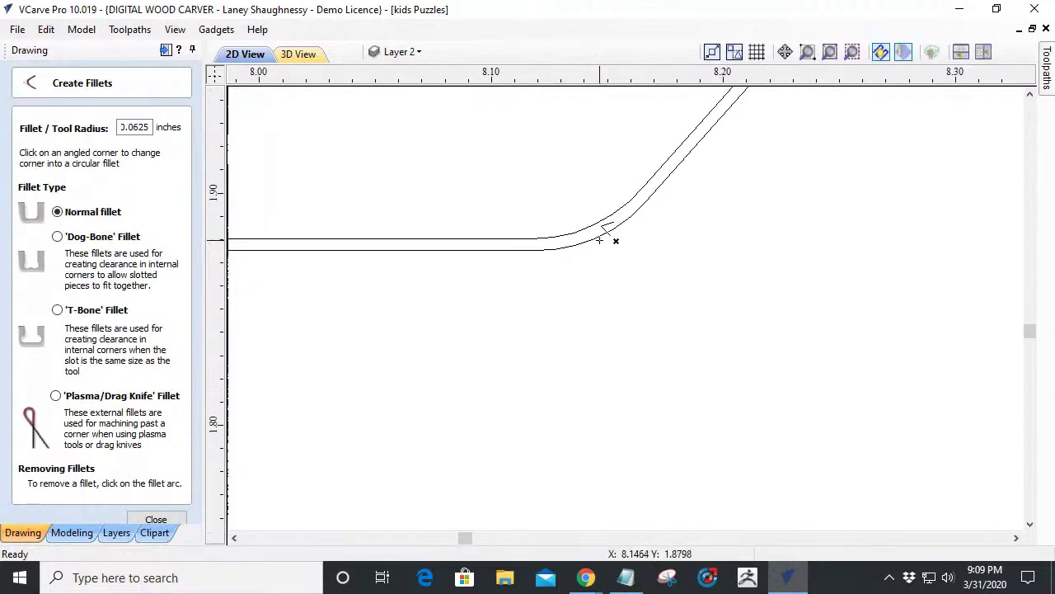
# Round the left corner of the left egg's upper crack lines with 0.0625-inch normal fillets and finish filleting.
pyautogui.scroll(5, 395, 244)
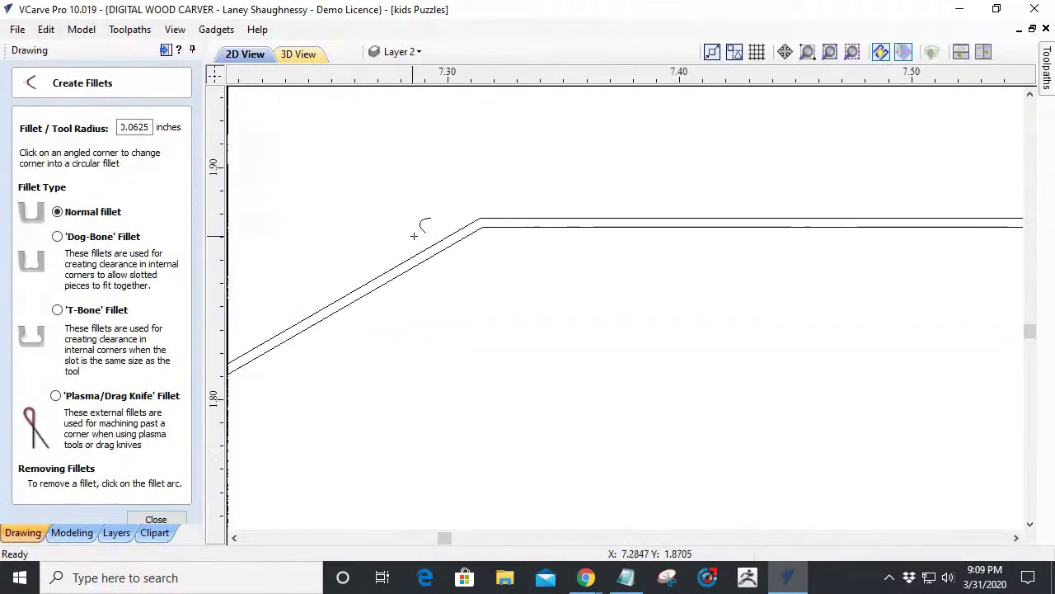
pyautogui.click(554, 213)
pyautogui.scroll(-5, 479, 276)
pyautogui.scroll(-3, 478, 272)
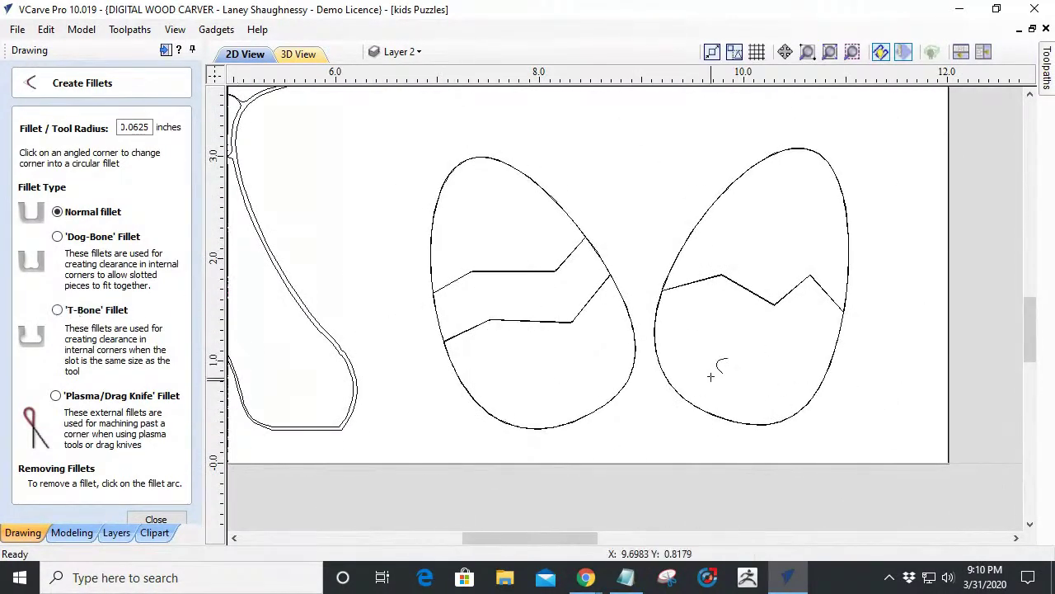
pyautogui.click(155, 522)
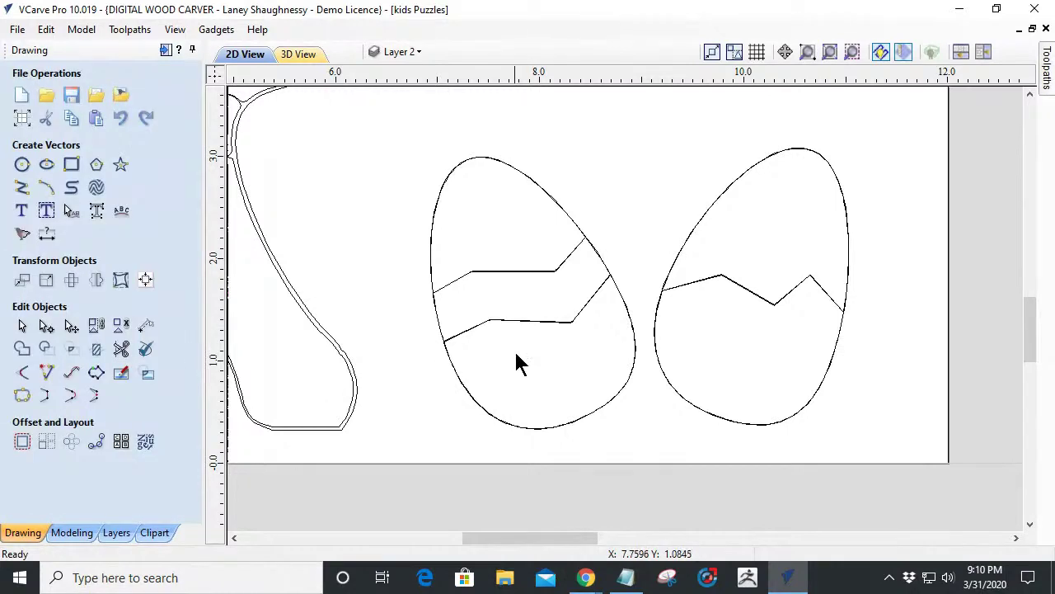
# Check the left egg's bottom and middle pieces by selecting each outline, and view the whole puzzle layout.
pyautogui.click(474, 324)
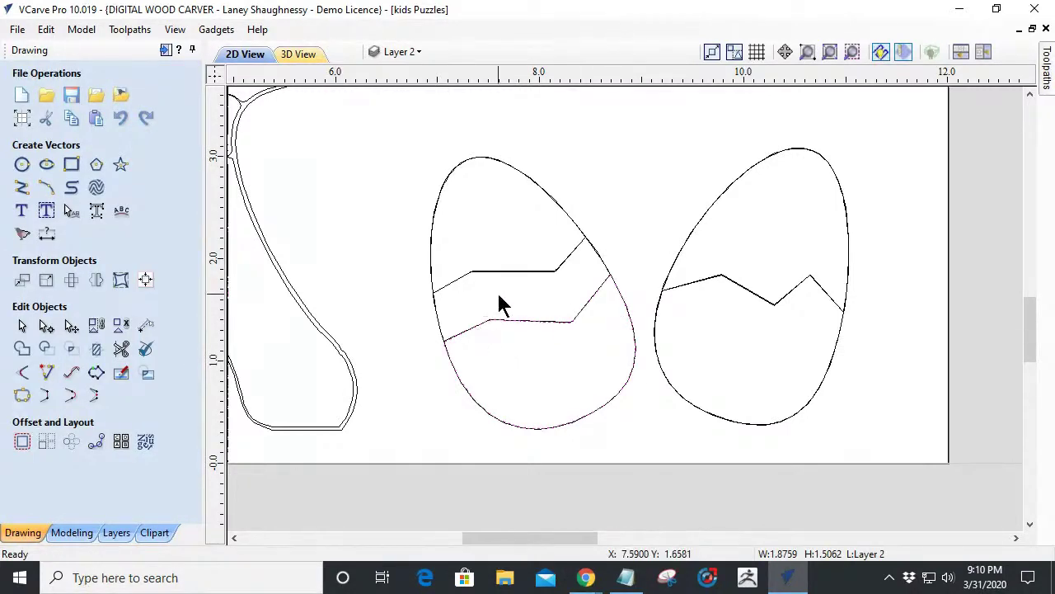
pyautogui.click(489, 272)
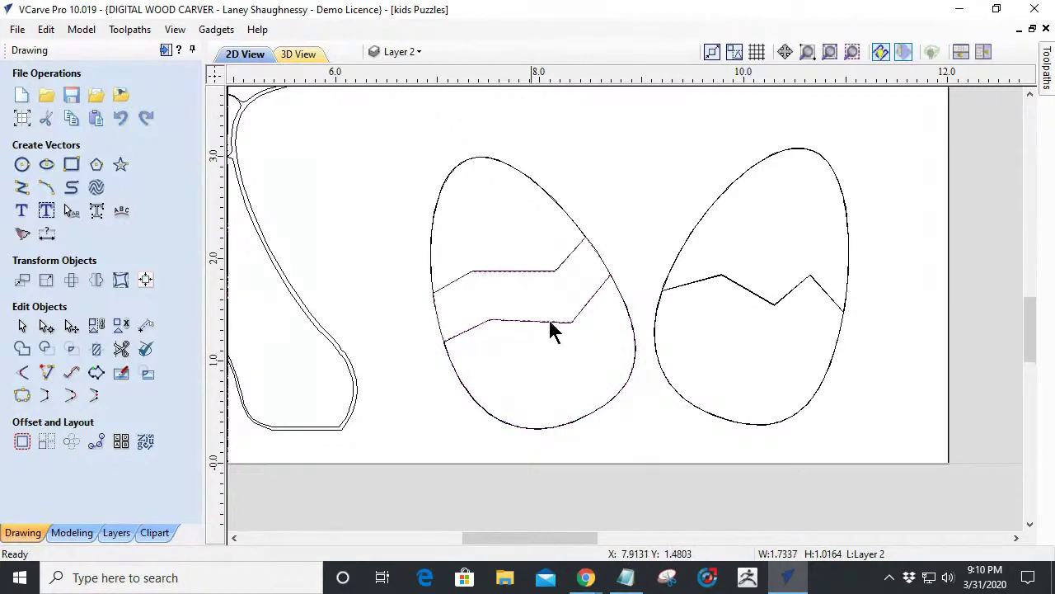
pyautogui.click(494, 252)
pyautogui.scroll(-3, 494, 252)
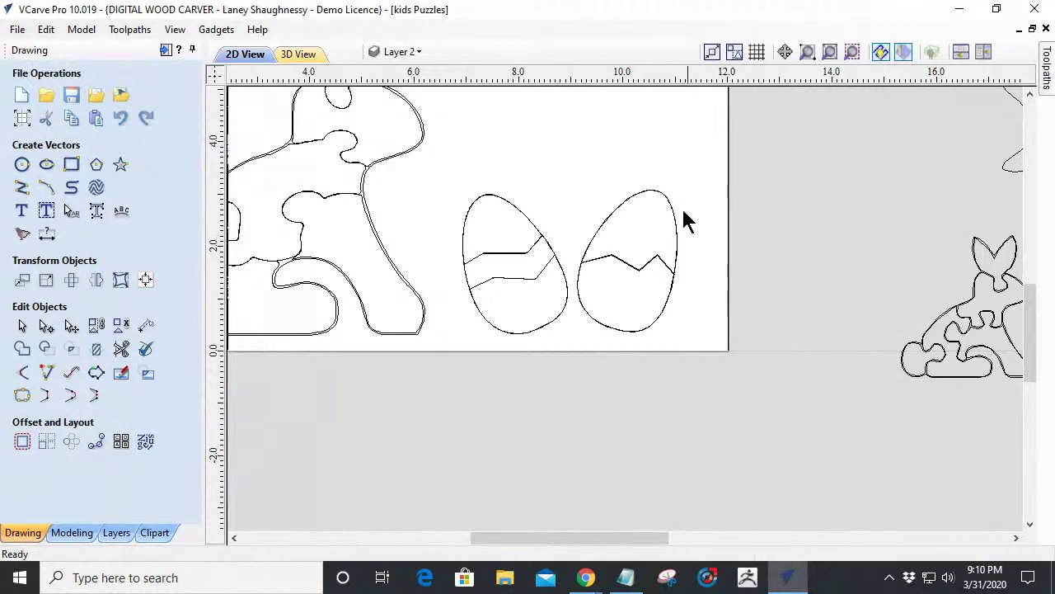
pyautogui.scroll(-3, 643, 268)
pyautogui.scroll(1, 404, 227)
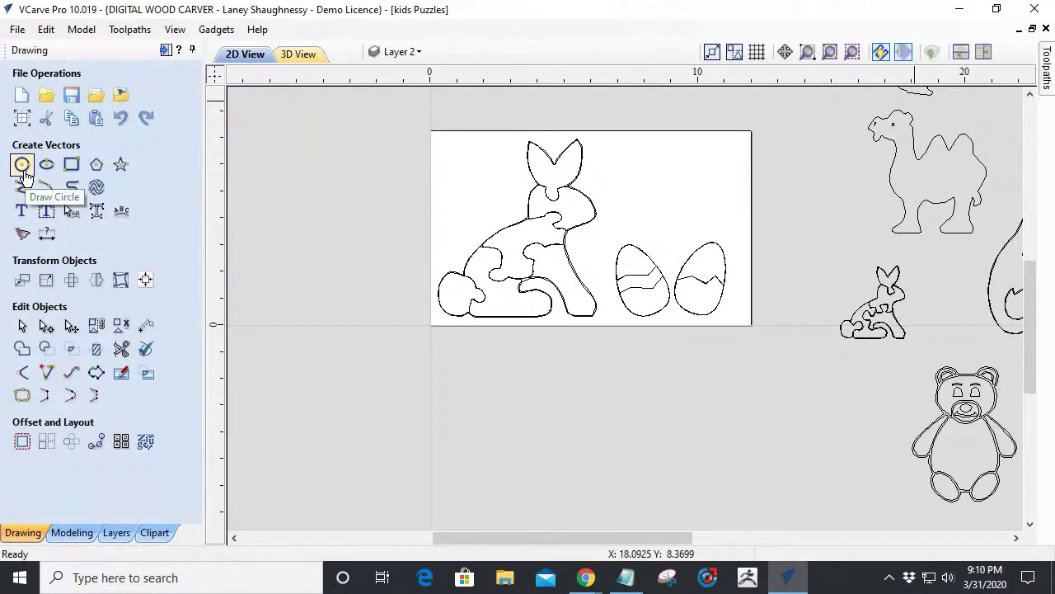
# Create a text object reading "Easter" and "Bunny" on two lines.
pyautogui.click(23, 210)
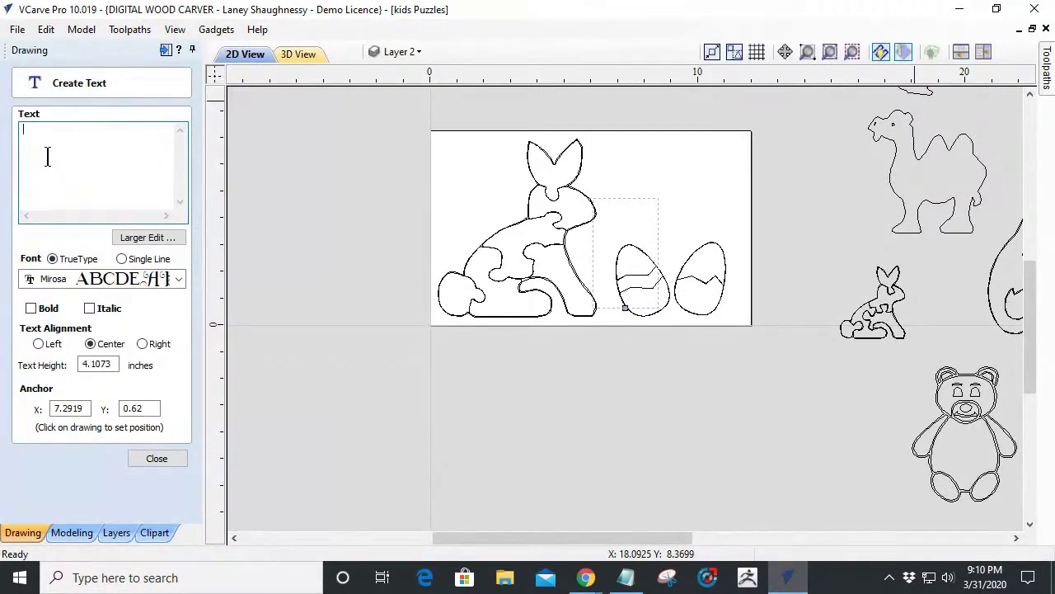
pyautogui.write('Ea')
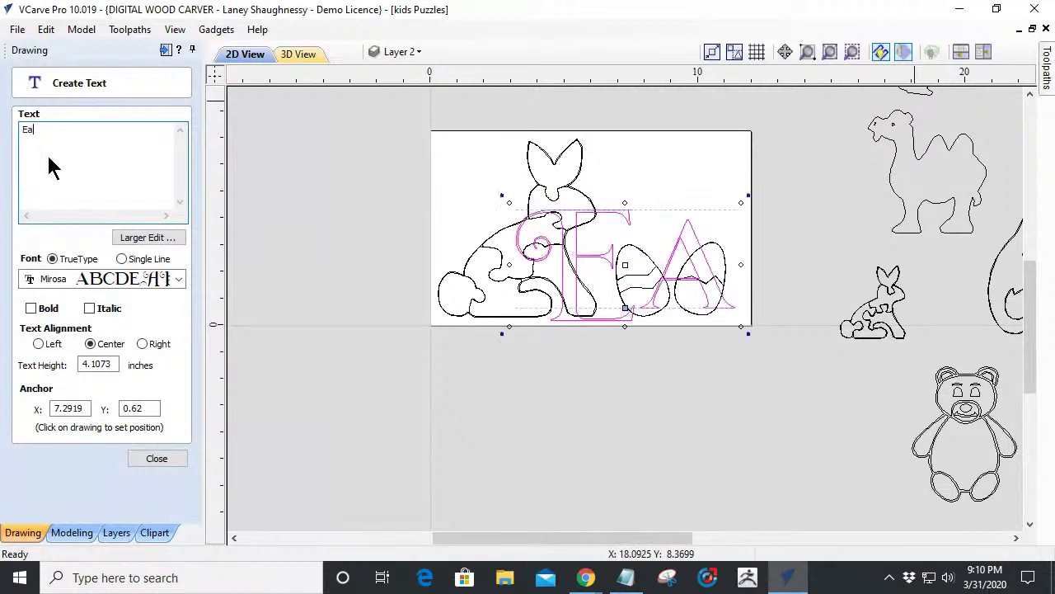
pyautogui.write('ster Bu')
pyautogui.press('BackSpace')
pyautogui.press('BackSpace')
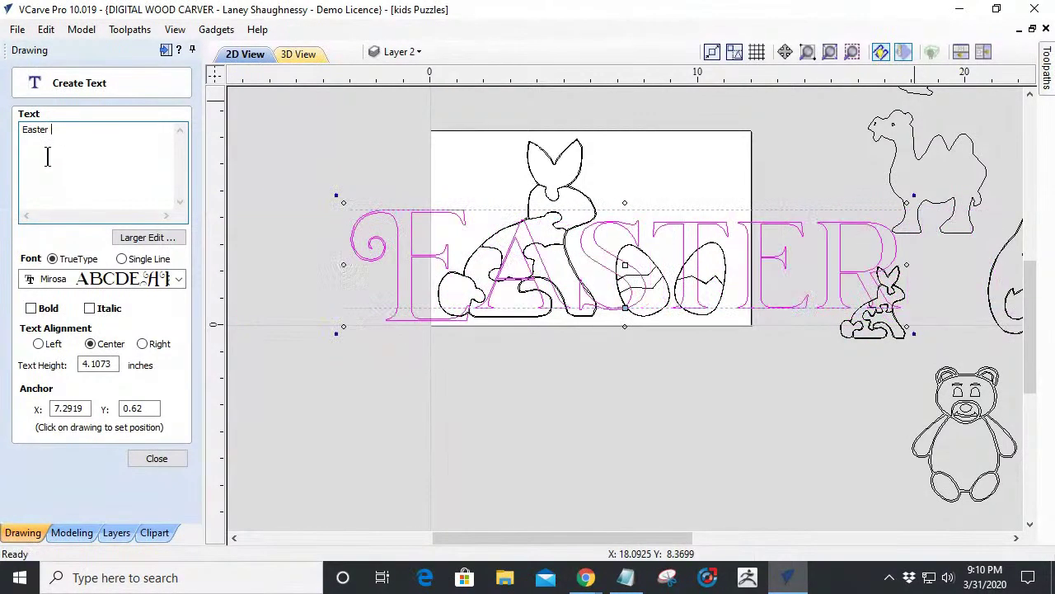
pyautogui.write('Bunny')
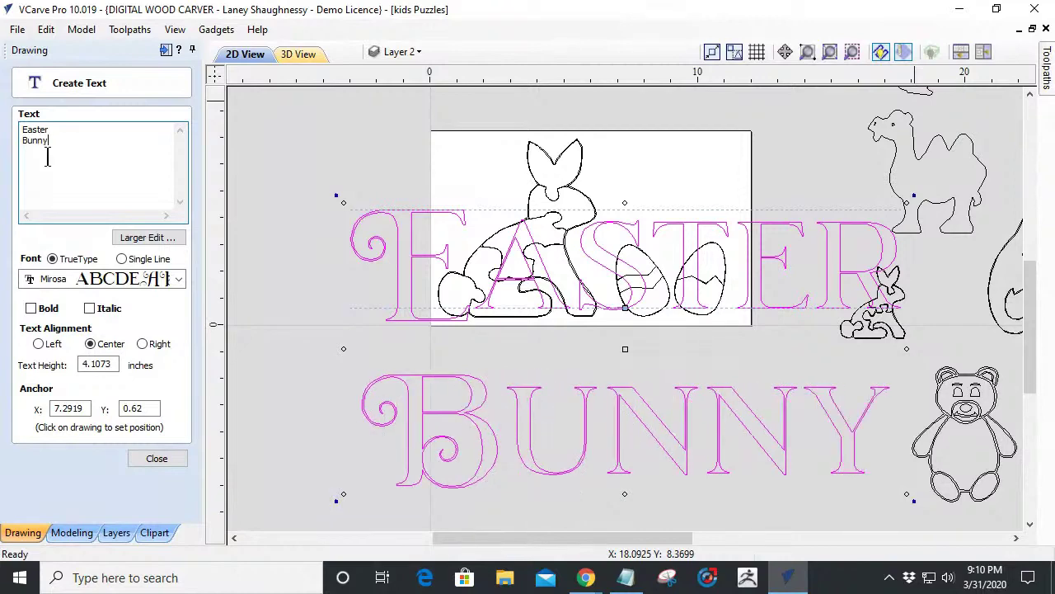
# Change the font of the two-line text to LouisaCP.
pyautogui.click(119, 282)
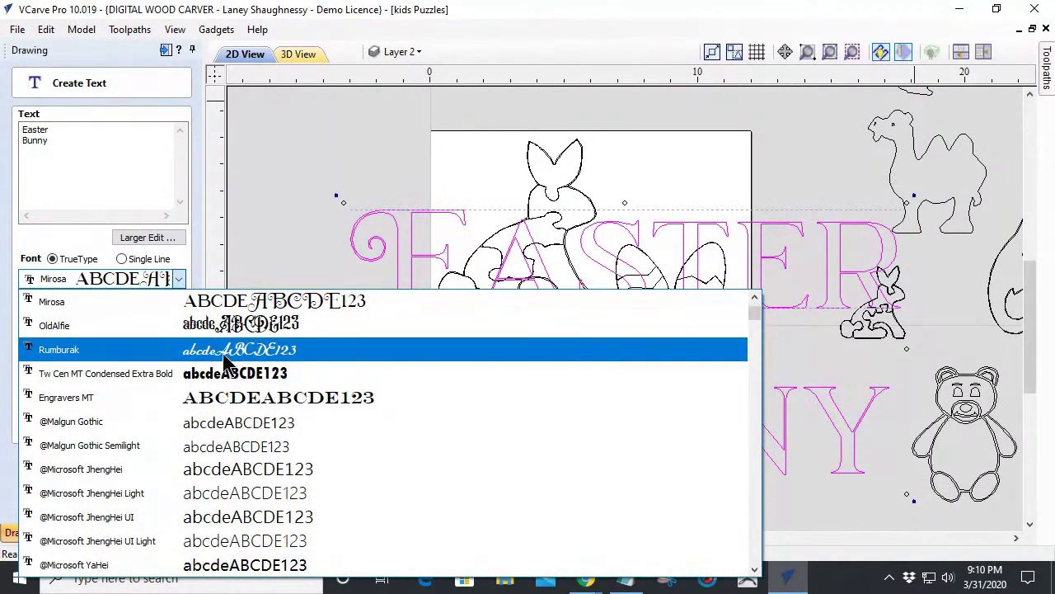
pyautogui.scroll(-20, 227, 371)
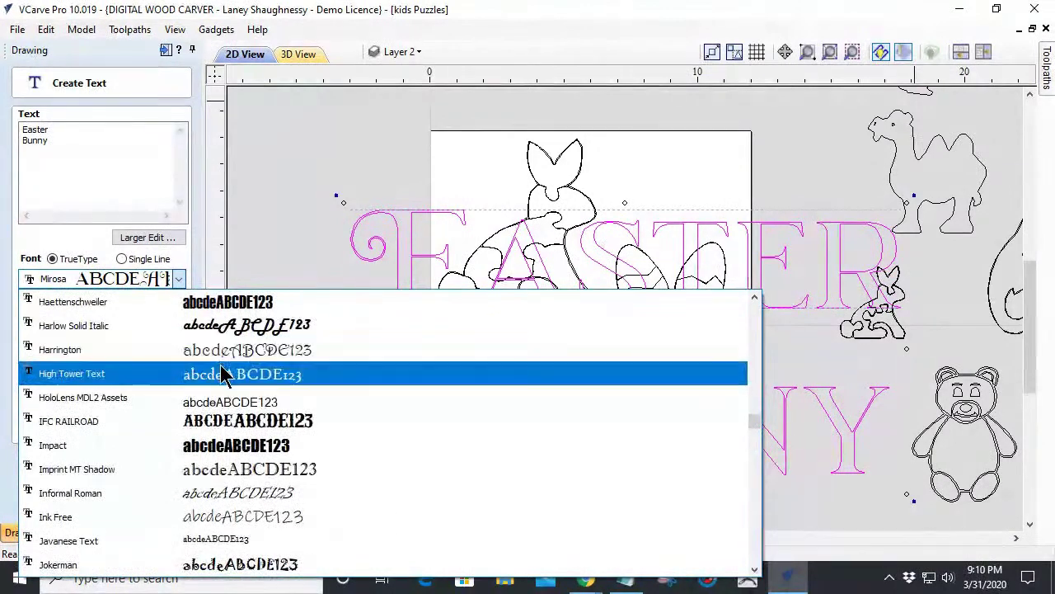
pyautogui.scroll(-8, 231, 470)
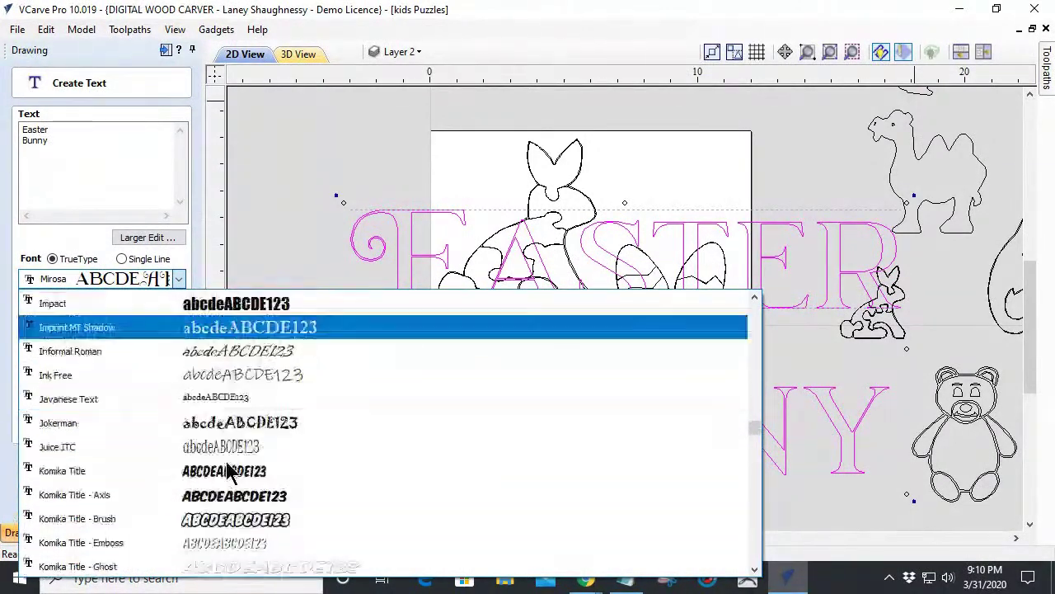
pyautogui.scroll(-2, 231, 470)
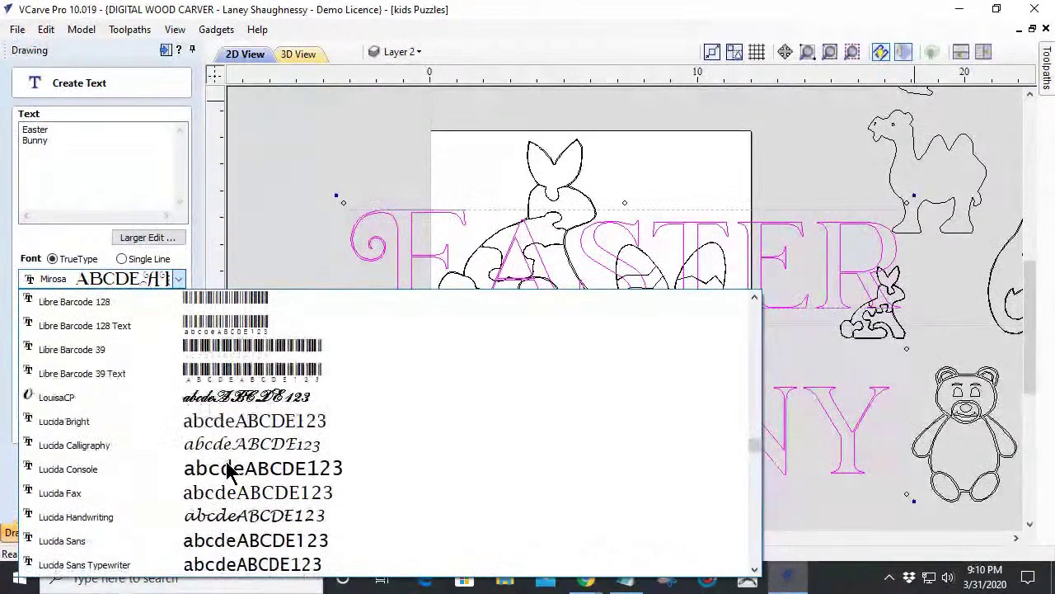
pyautogui.click(204, 400)
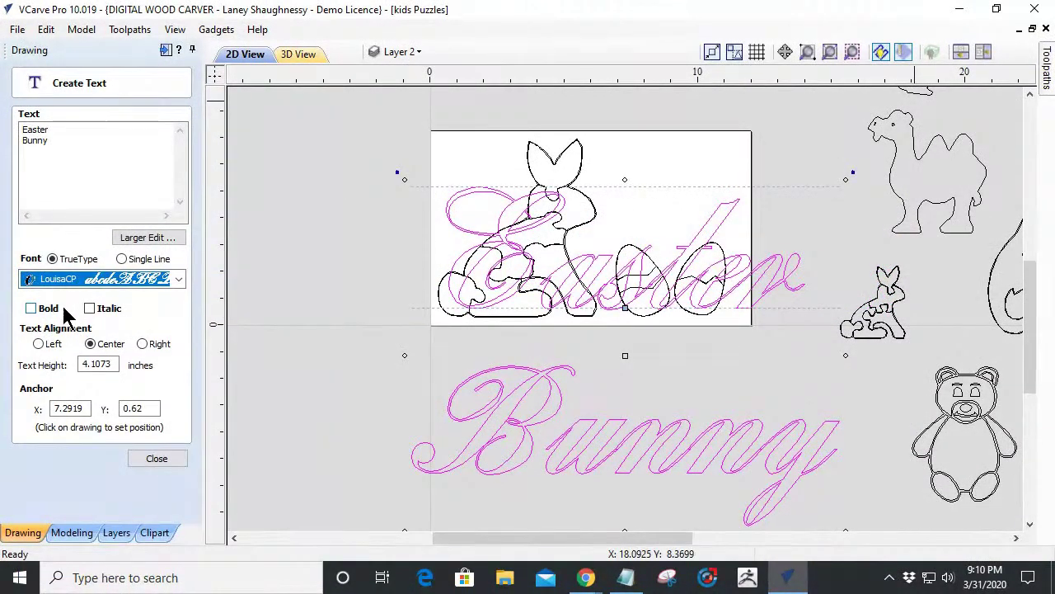
# Set the text height to 1.25 inches and move the text into the empty area above the two eggs.
pyautogui.moveTo(112, 365); pyautogui.dragTo(50, 365)
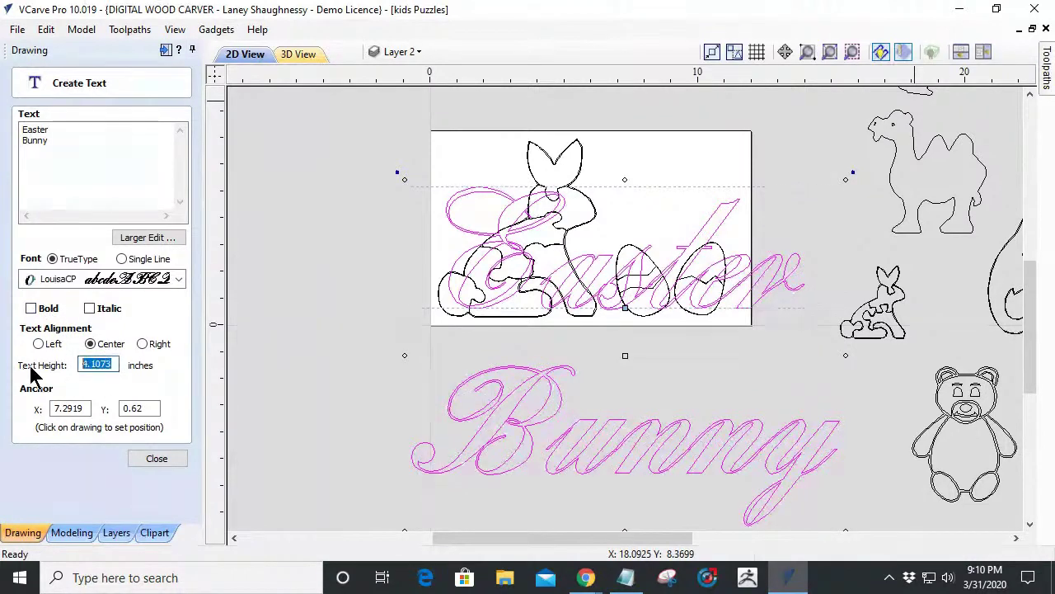
pyautogui.write('1')
pyautogui.press('Return')
pyautogui.write('.')
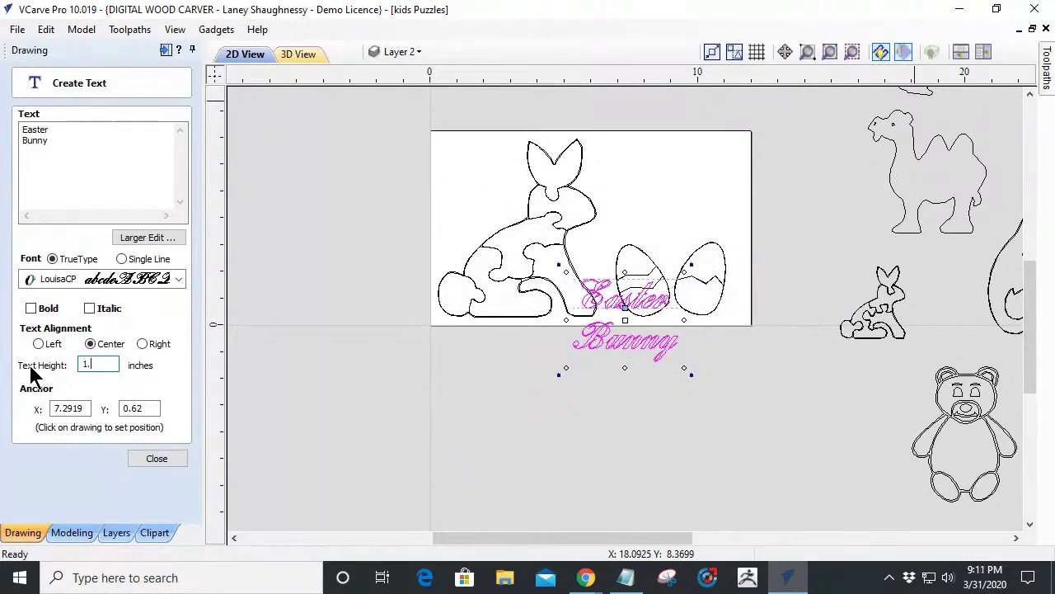
pyautogui.write('25')
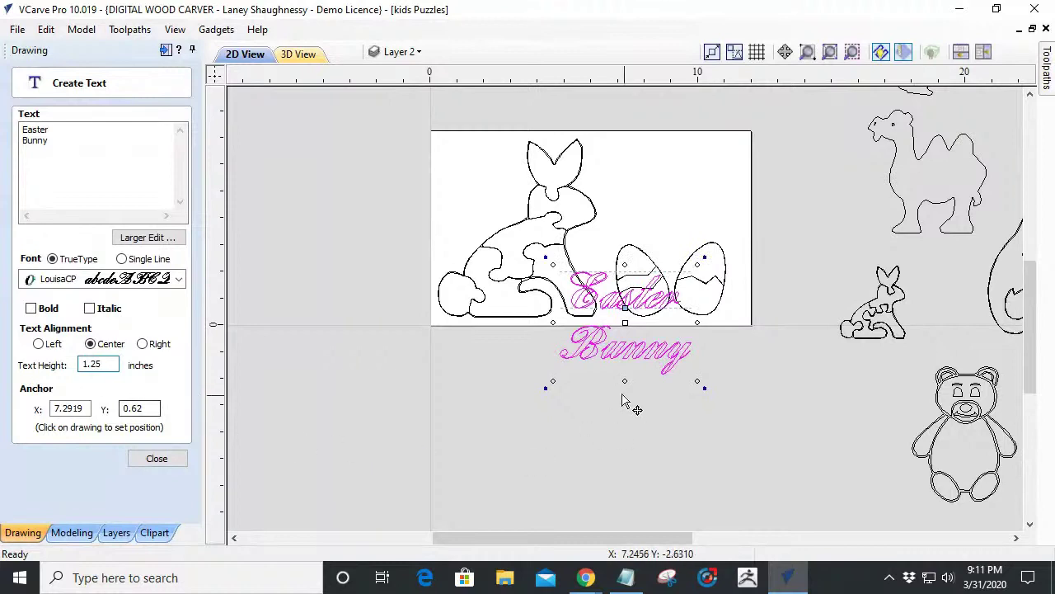
pyautogui.moveTo(617, 350); pyautogui.dragTo(666, 206)
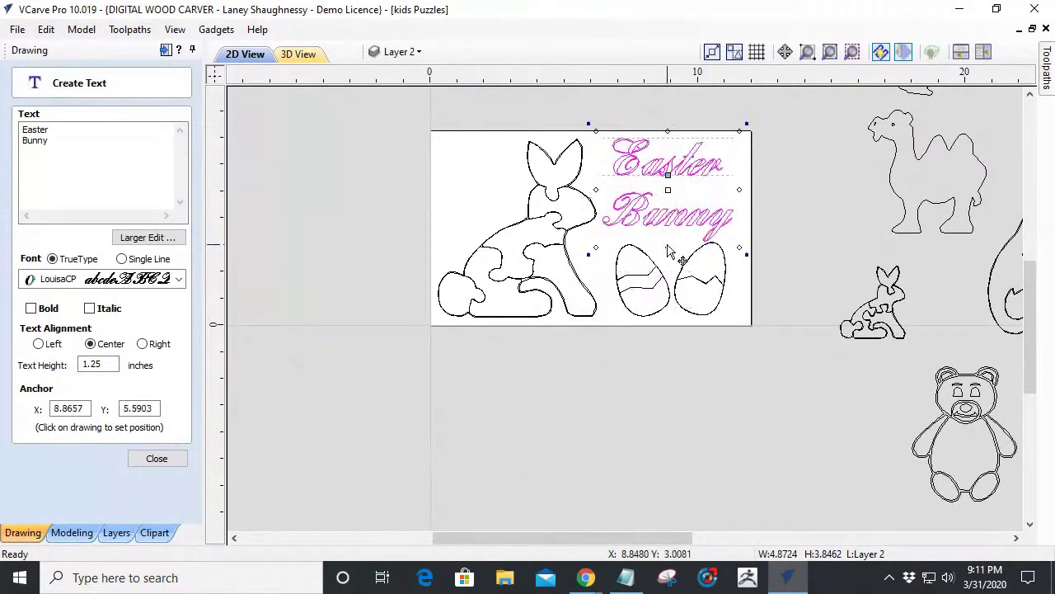
# Replace the wording of the text with "Happy" and "Easter" on two lines.
pyautogui.doubleClick(23, 129)
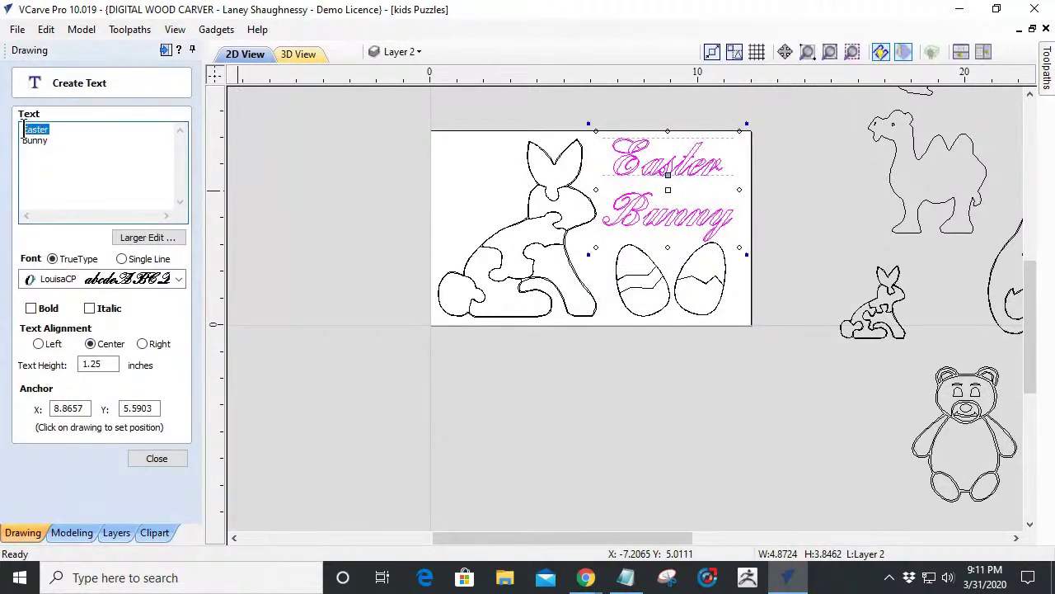
pyautogui.moveTo(64, 138); pyautogui.dragTo(16, 132)
pyautogui.write('Happy')
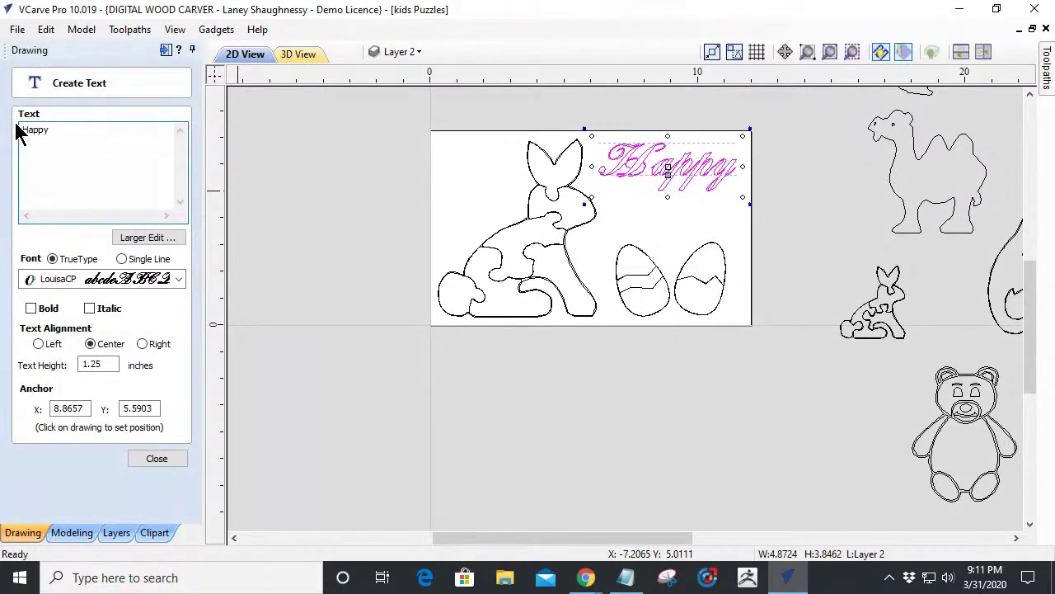
pyautogui.press('Return')
pyautogui.write('Easter')
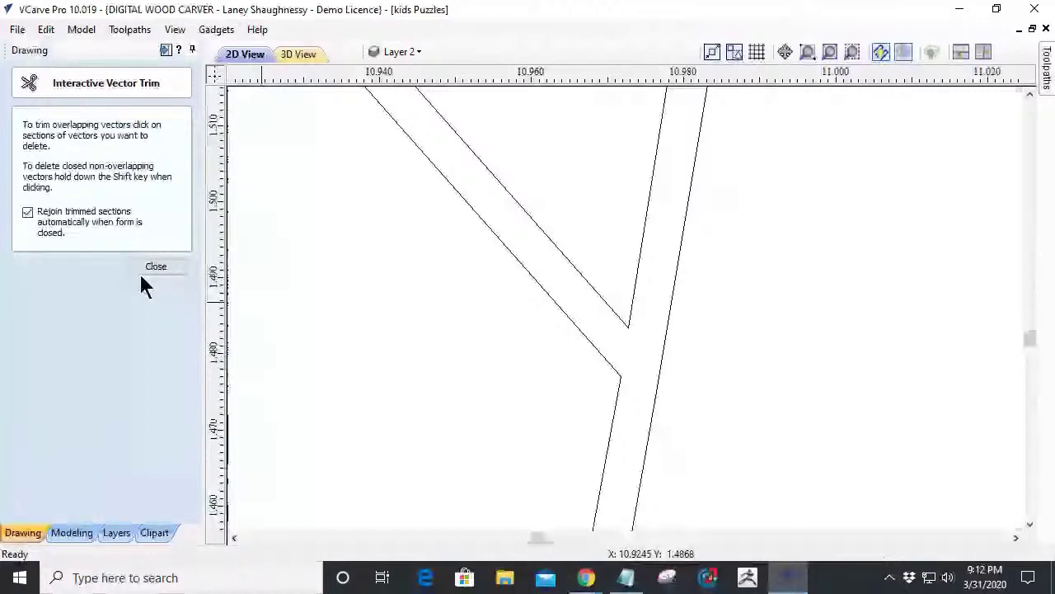
# Finish trimming and round the corners of the right egg's crack lines with 0.0625-inch normal fillets.
pyautogui.click(145, 269)
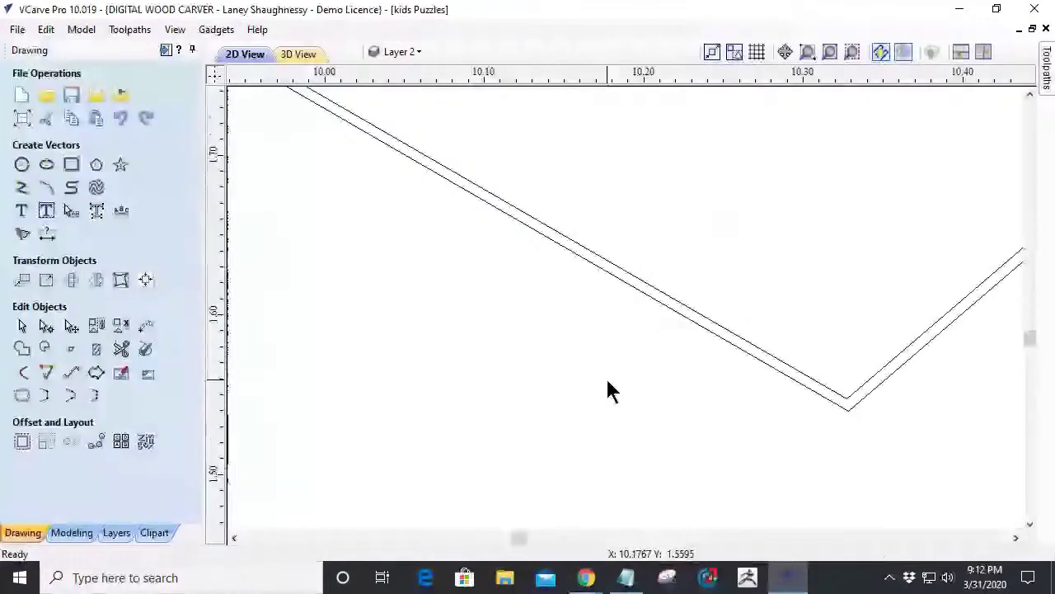
pyautogui.scroll(-8, 607, 388)
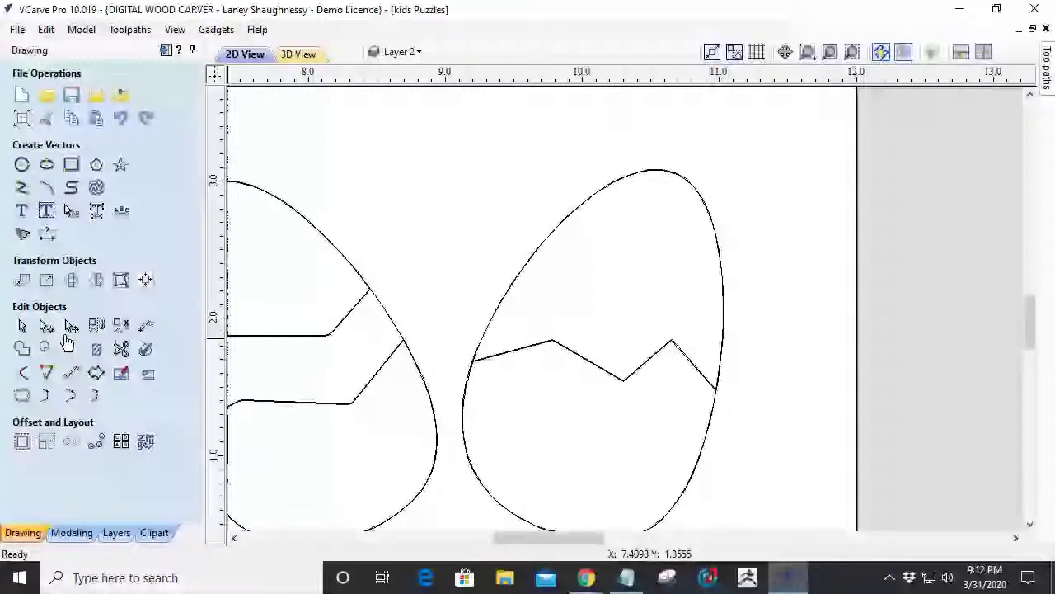
pyautogui.click(67, 344)
pyautogui.scroll(8, 614, 369)
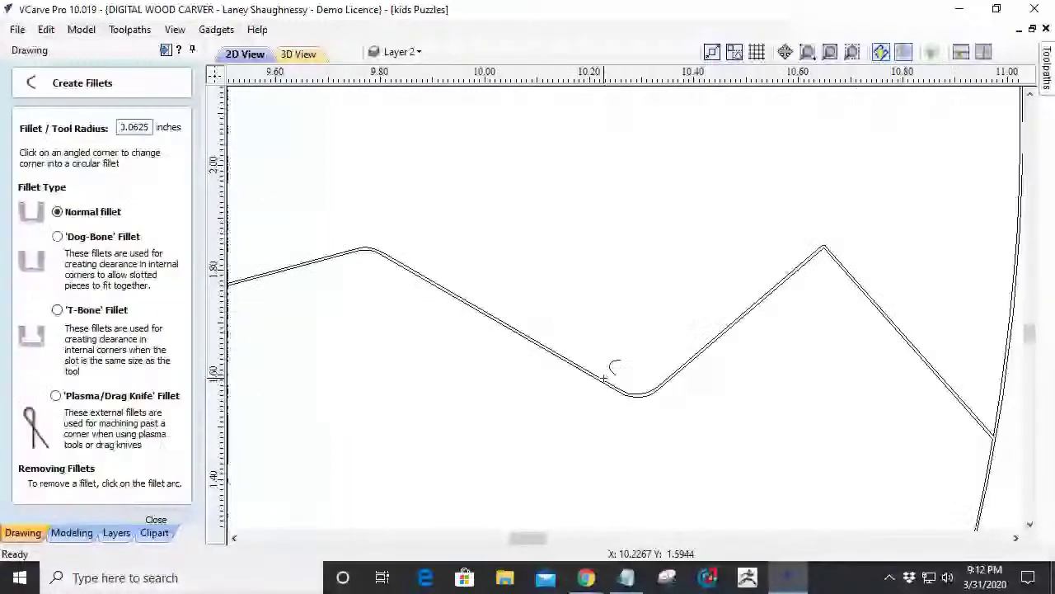
pyautogui.scroll(1, 821, 243)
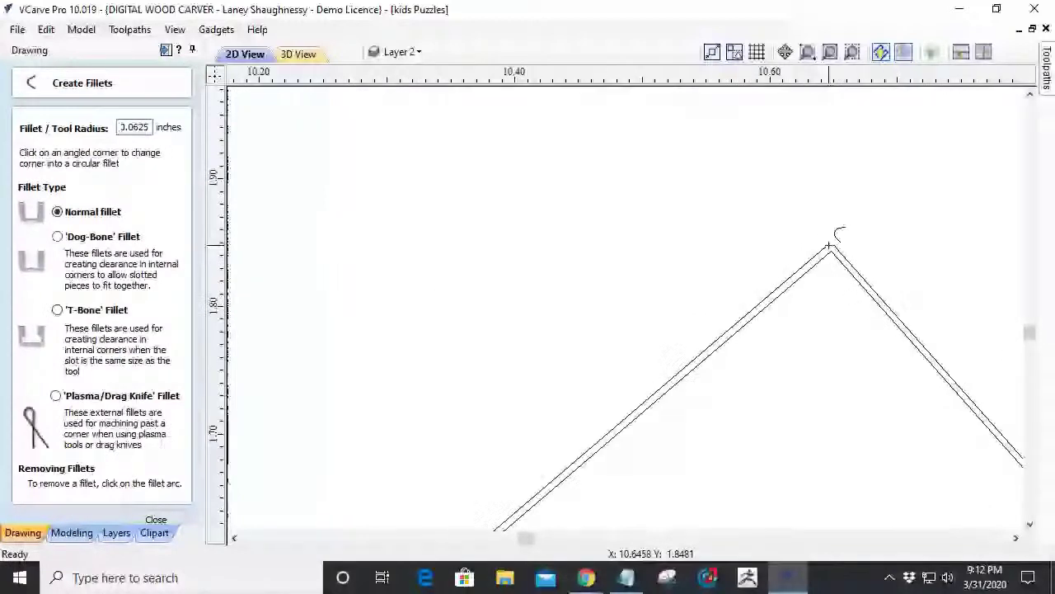
pyautogui.click(829, 246)
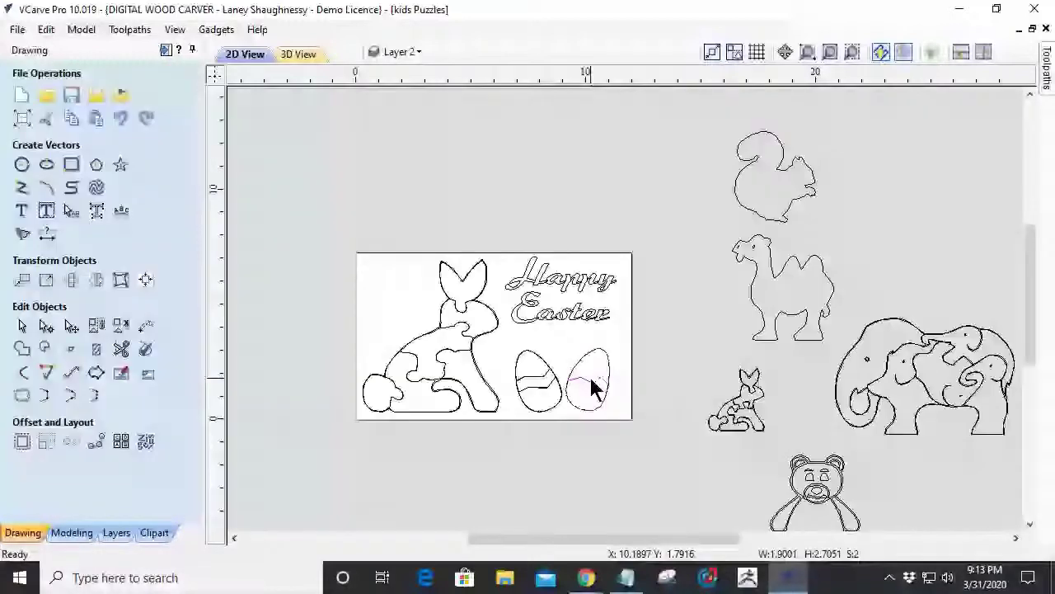
# Move the puzzle cut lines inside the bunny and both eggs to a new hidden layer named "Bunny Male Parts".
pyautogui.keyDown('shift'); pyautogui.click(537, 391); pyautogui.keyUp('shift')
pyautogui.keyDown('shift'); pyautogui.click(459, 394); pyautogui.keyUp('shift')
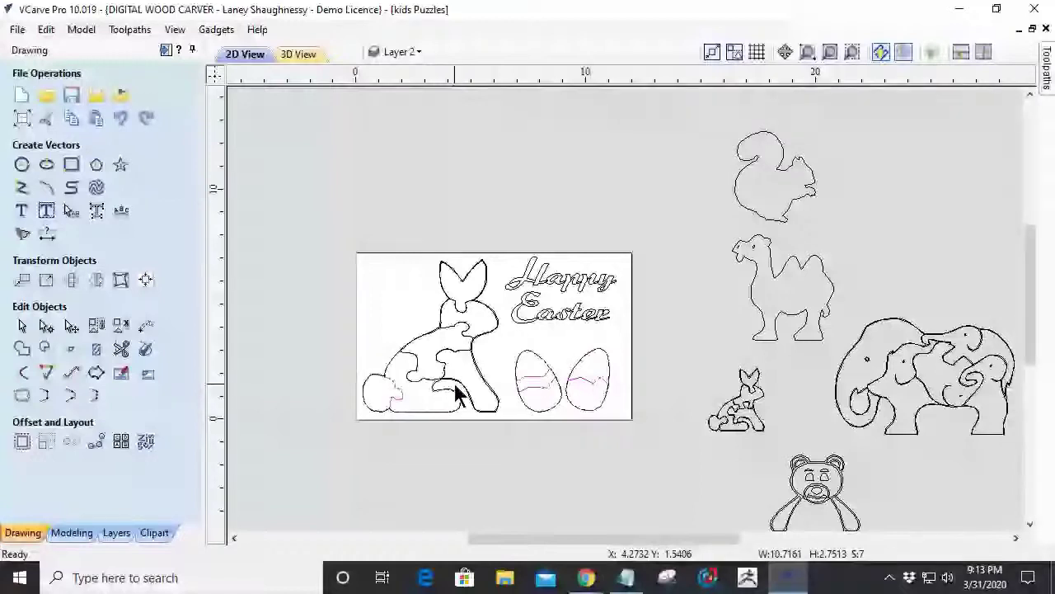
pyautogui.keyDown('shift'); pyautogui.click(449, 346); pyautogui.keyUp('shift')
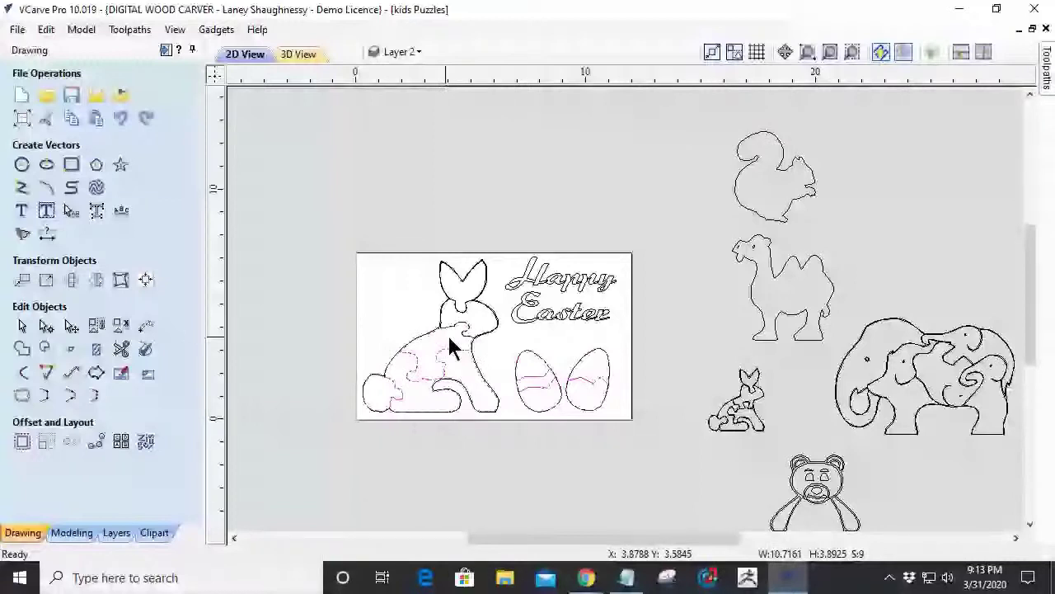
pyautogui.rightClick(450, 338)
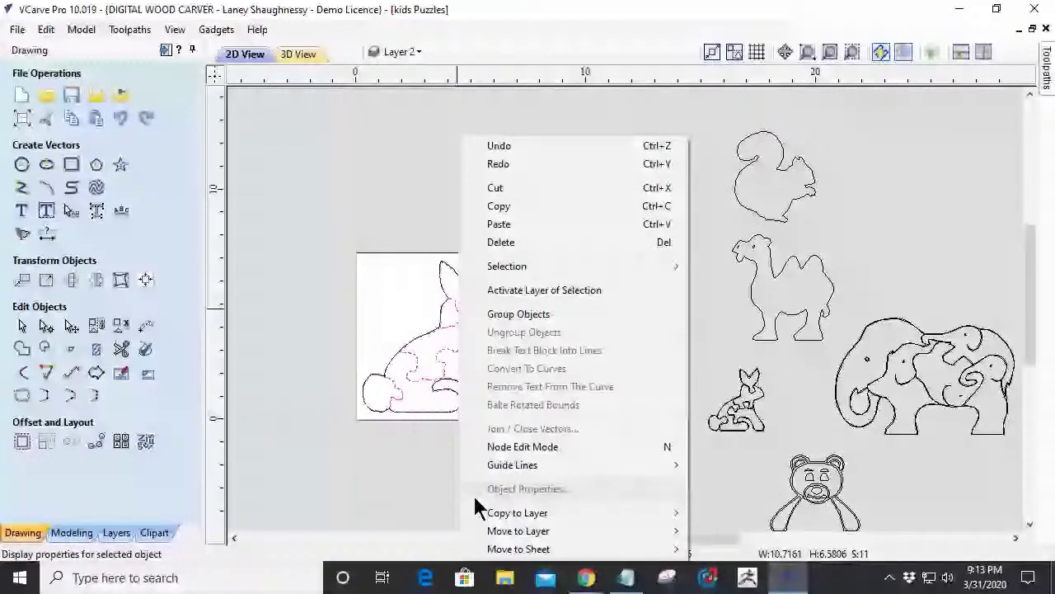
pyautogui.moveTo(495, 512)
pyautogui.click(706, 530)
pyautogui.write('Bu')
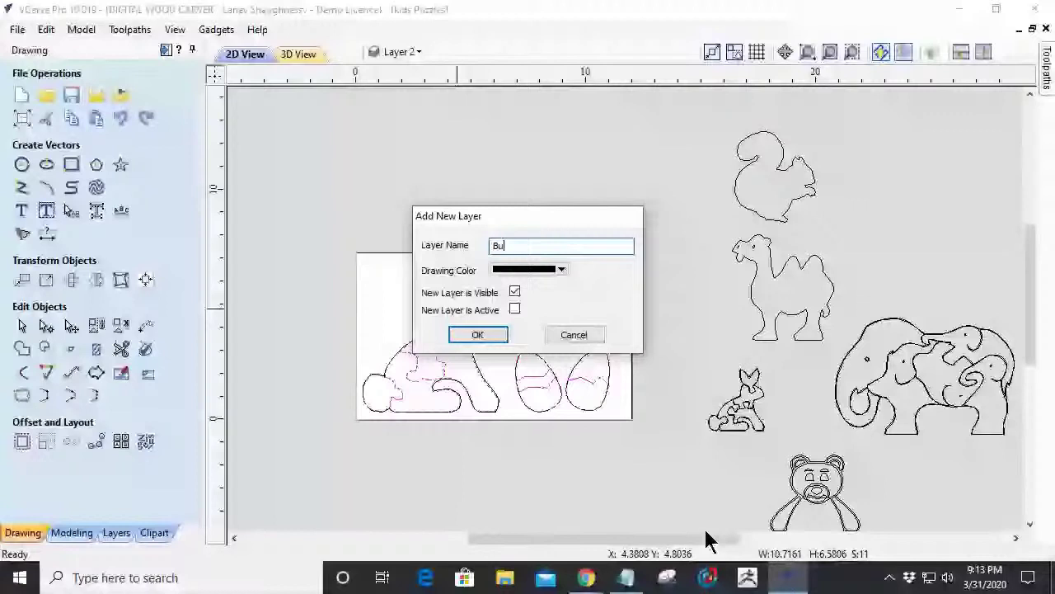
pyautogui.write('nny Male Parts')
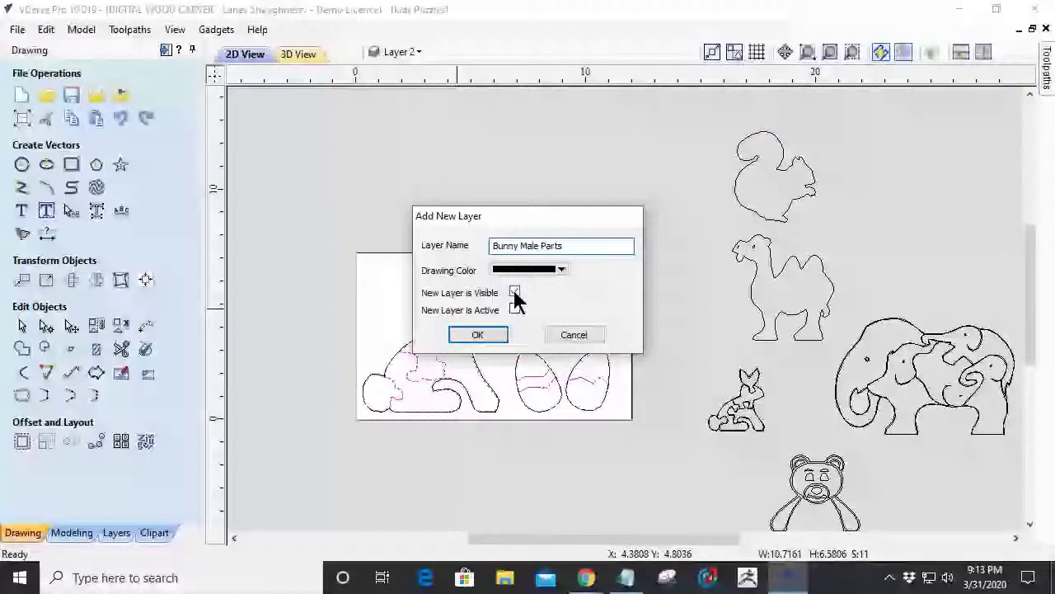
pyautogui.click(477, 334)
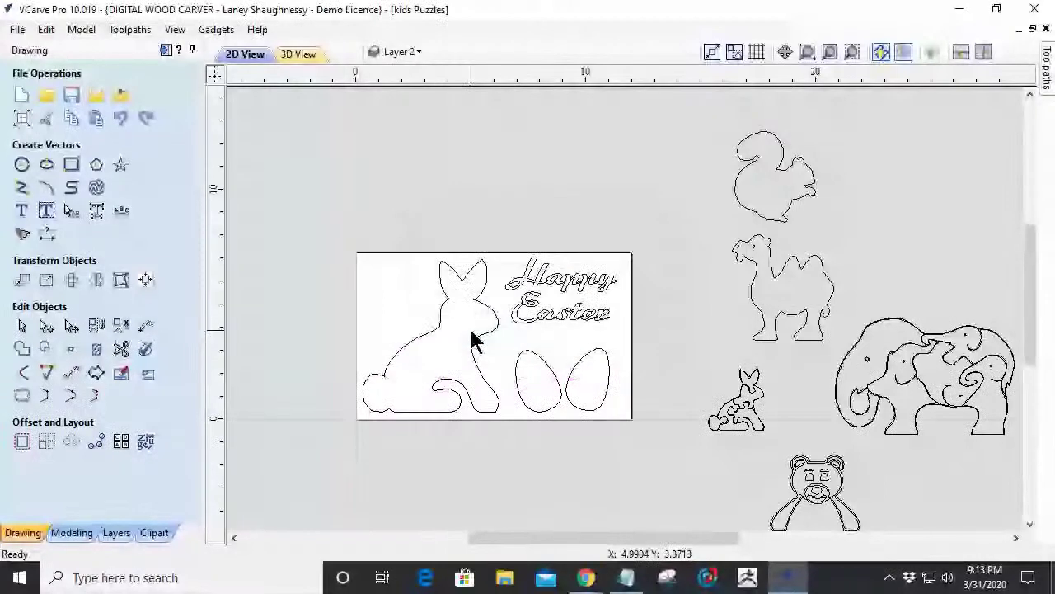
# Switch to the toolpath workspace and weld the "Happy Easter" lettering, replacing the original text with the welded curves.
pyautogui.scroll(-2, 474, 312)
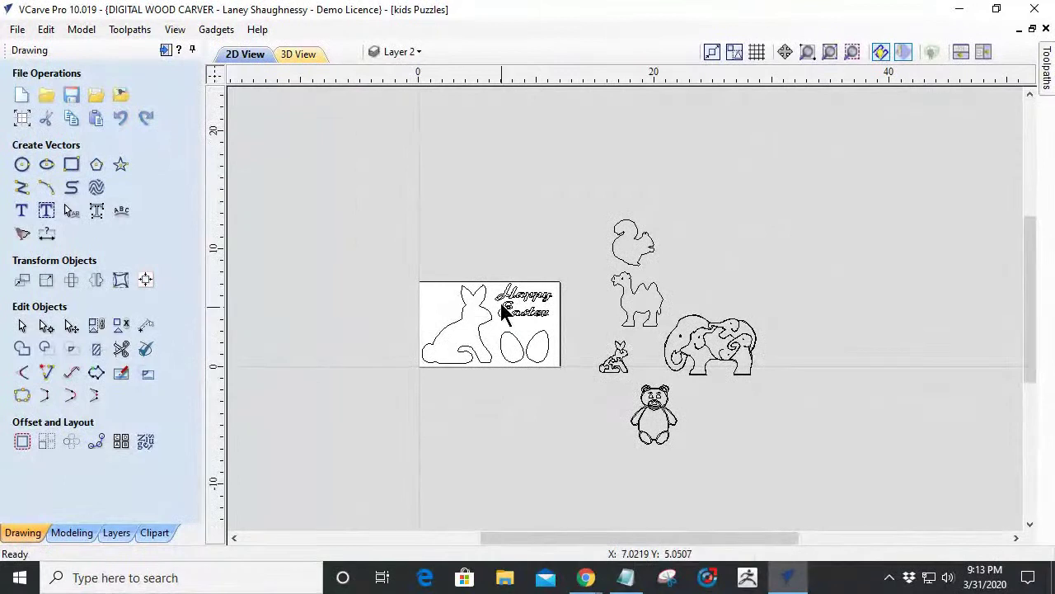
pyautogui.click(166, 50)
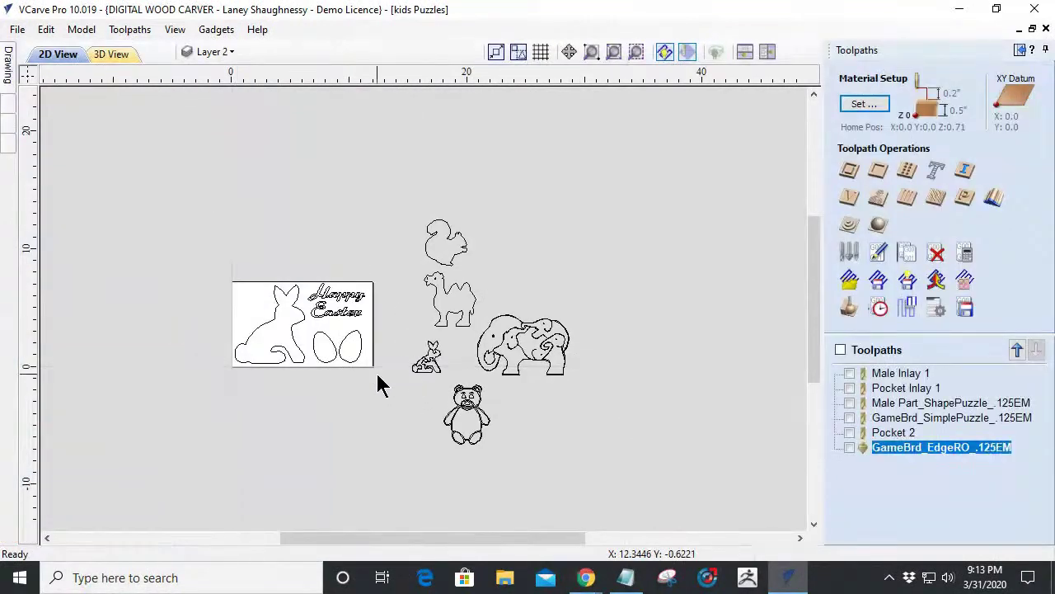
pyautogui.moveTo(403, 185); pyautogui.dragTo(593, 490)
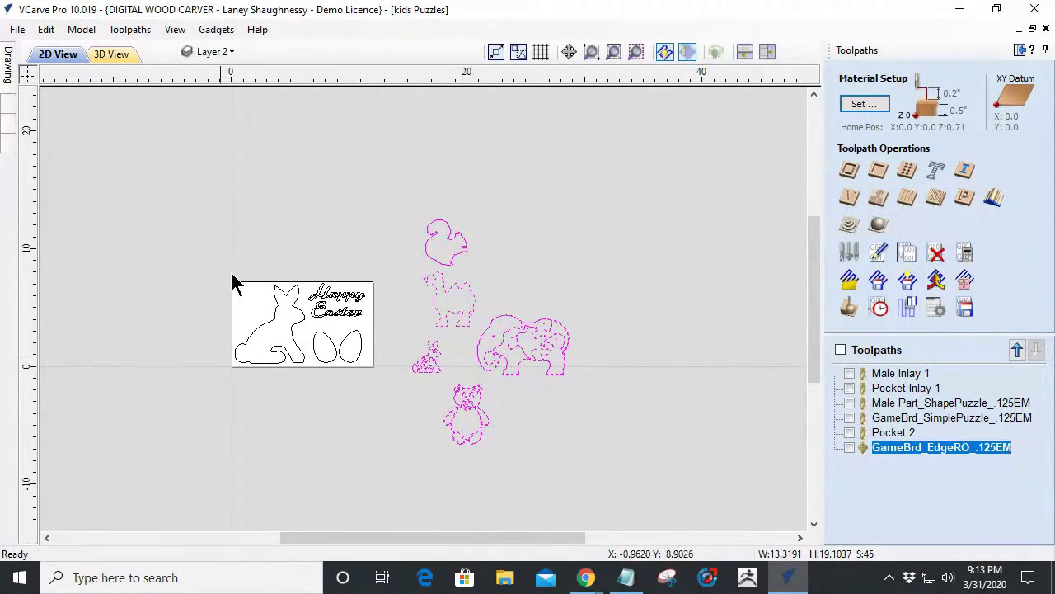
pyautogui.click(391, 338)
pyautogui.scroll(2, 383, 330)
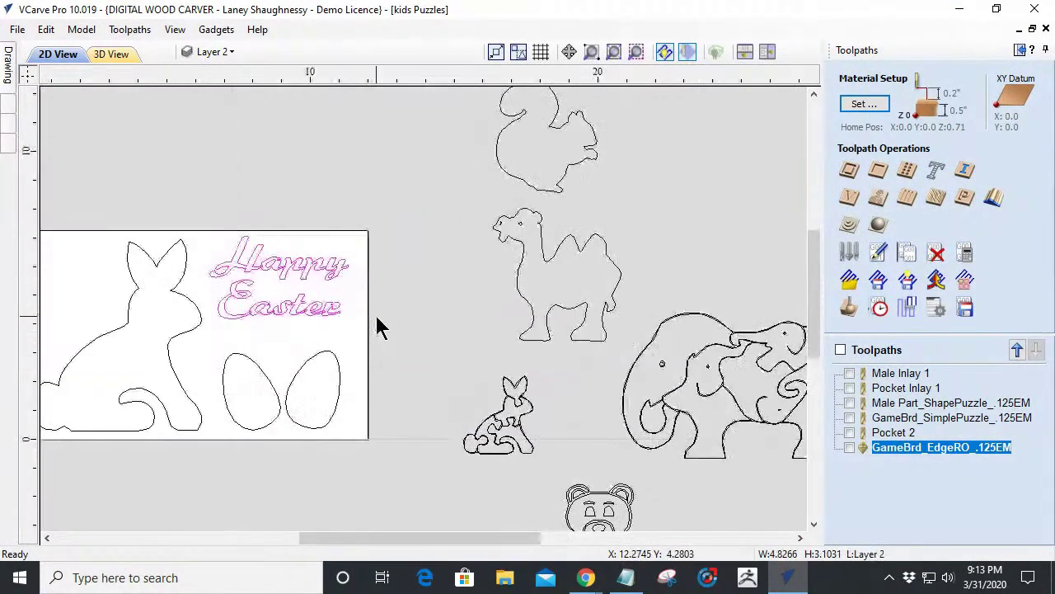
pyautogui.scroll(3, 217, 302)
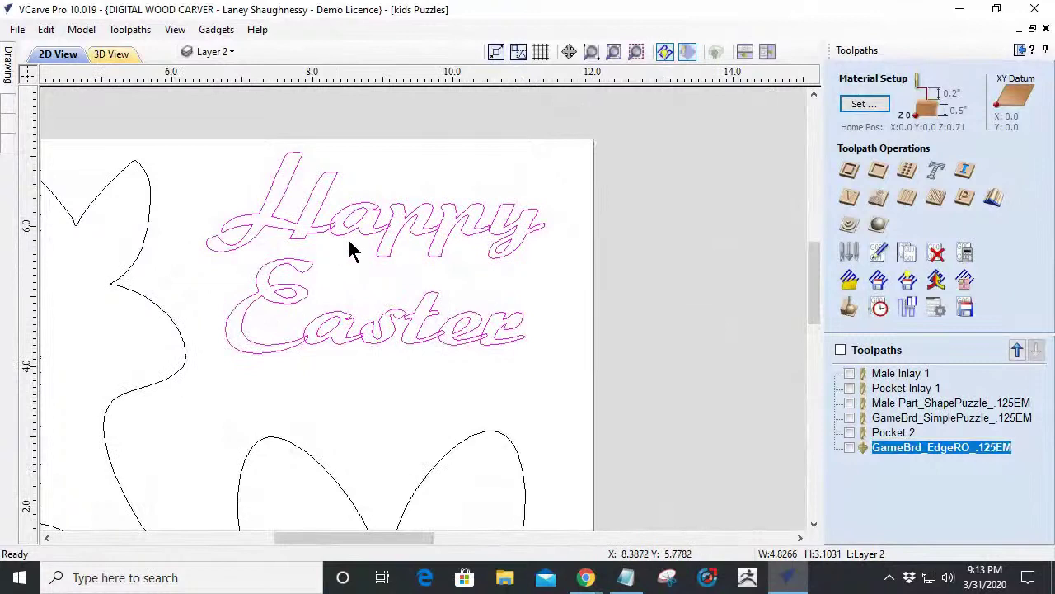
pyautogui.moveTo(7, 65)
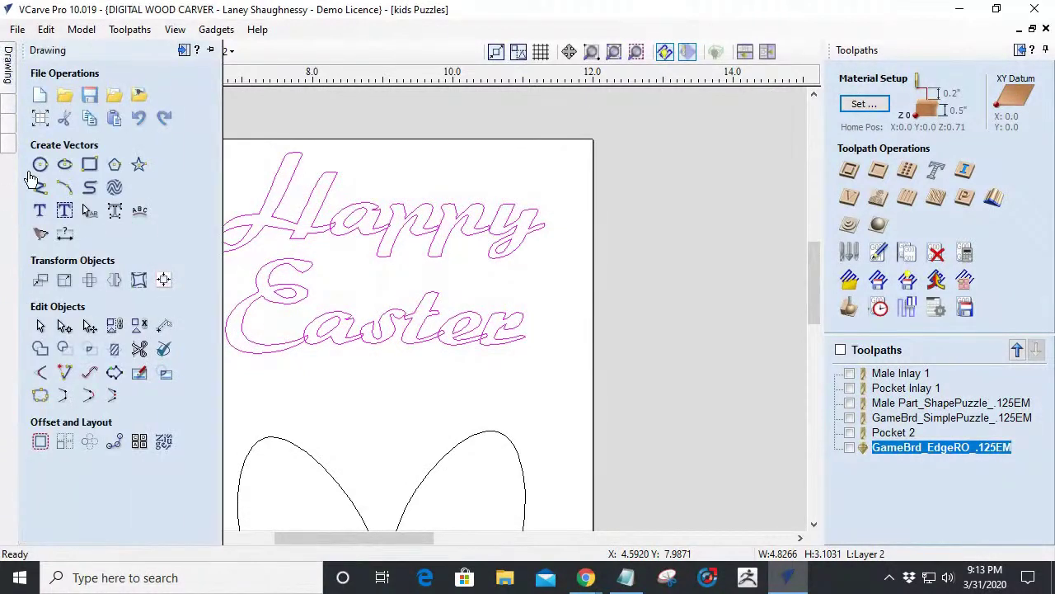
pyautogui.click(39, 351)
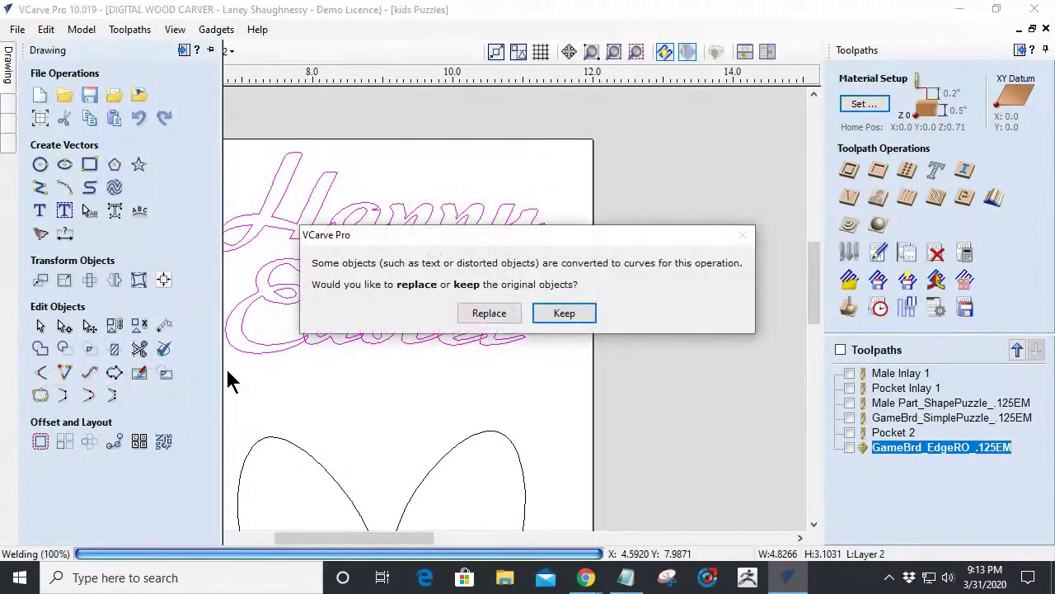
pyautogui.click(487, 313)
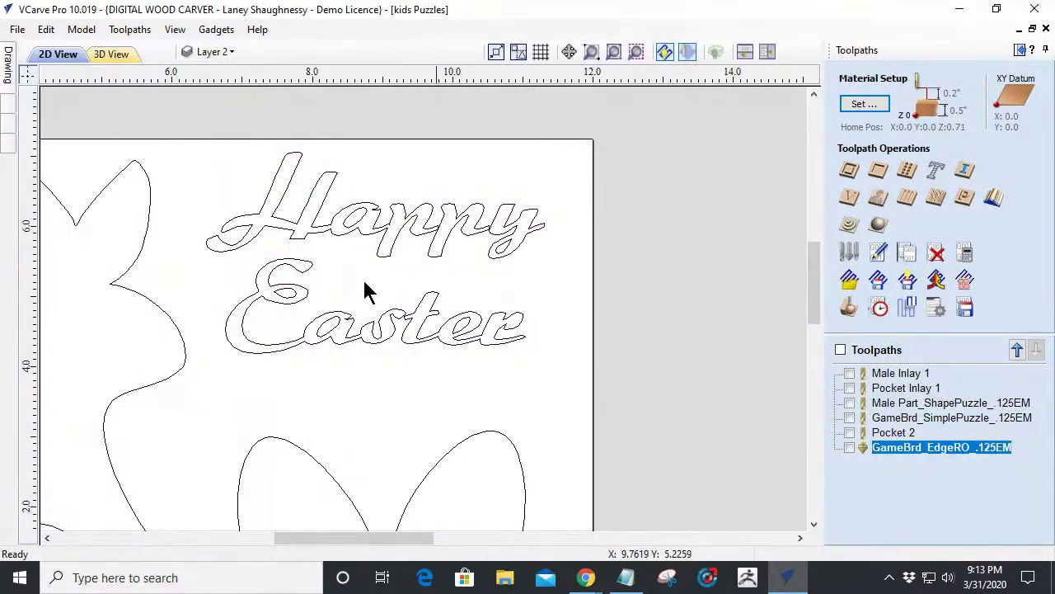
# Set up a V-Carve toolpath for the welded "Happy Easter" lettering without a flat depth or clearance tools.
pyautogui.moveTo(203, 99); pyautogui.dragTo(617, 399)
pyautogui.click(879, 198)
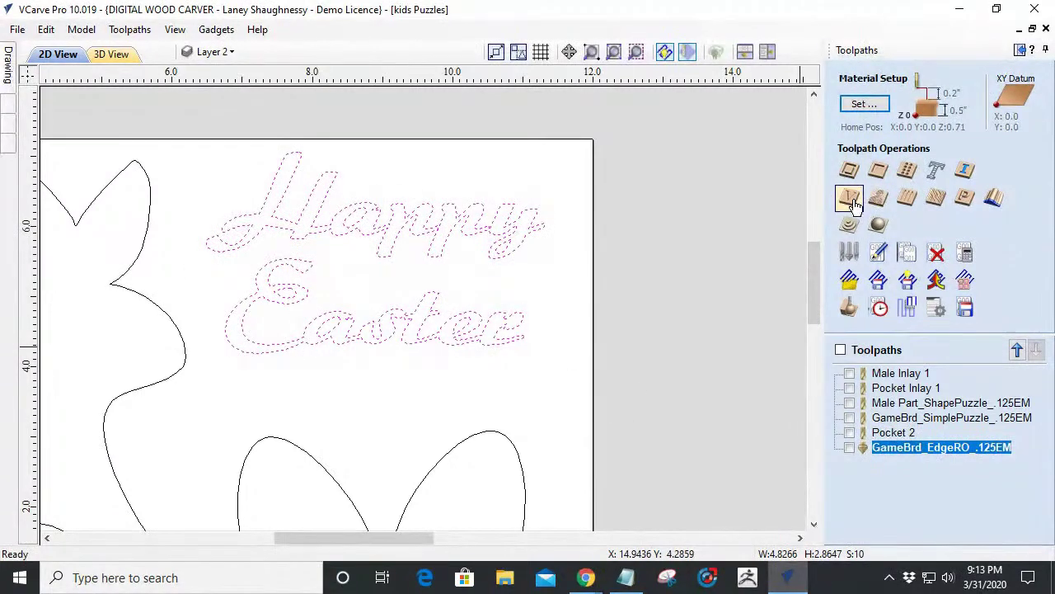
pyautogui.click(876, 135)
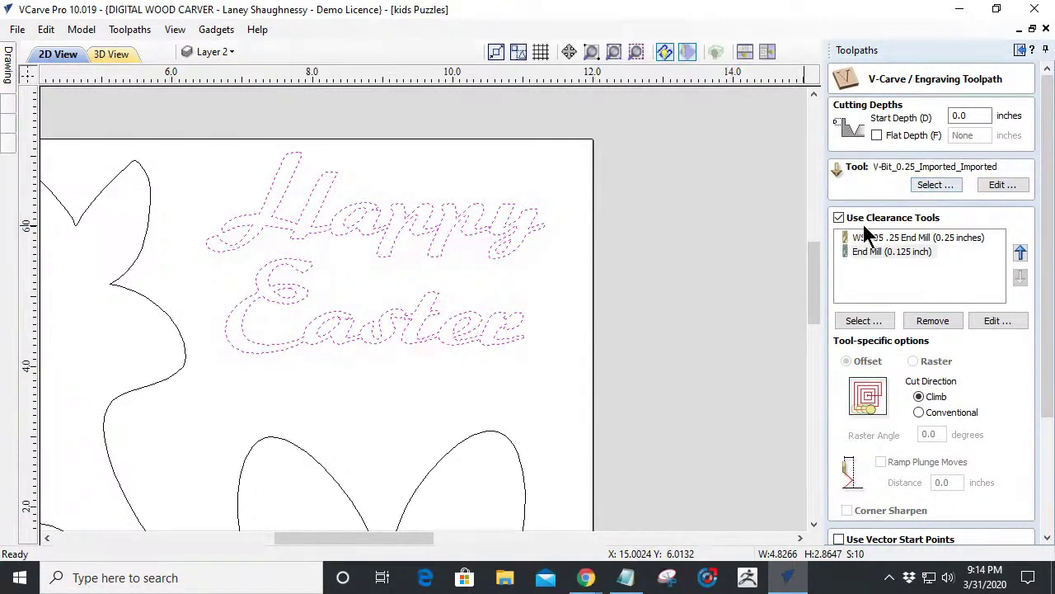
pyautogui.click(839, 220)
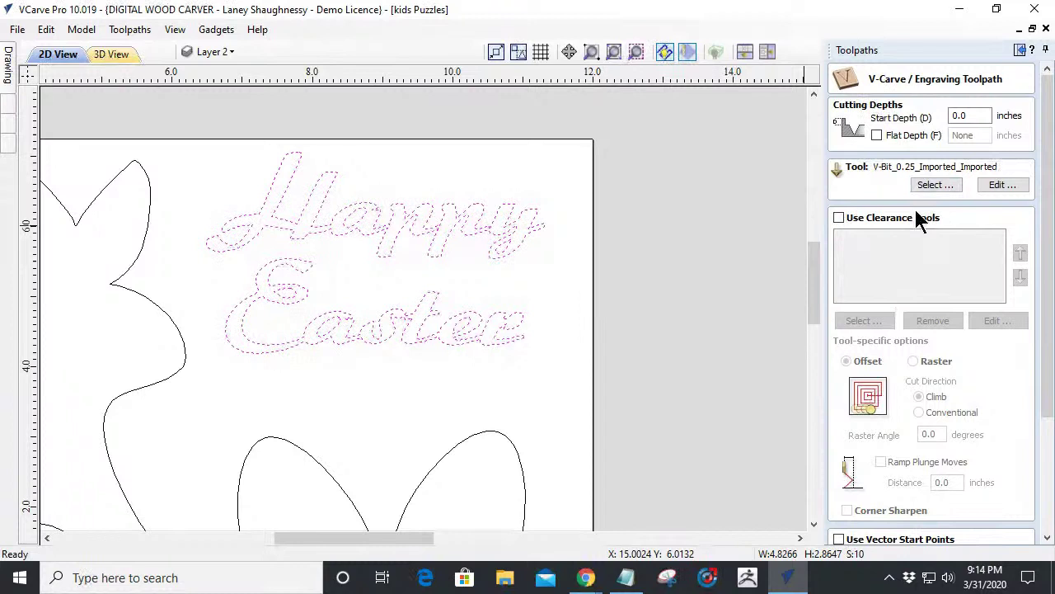
# Name the V-Carve toolpath Bunny_Puzzle_60DegVBit.
pyautogui.moveTo(1045, 349); pyautogui.dragTo(1051, 497)
pyautogui.moveTo(920, 499); pyautogui.dragTo(841, 499)
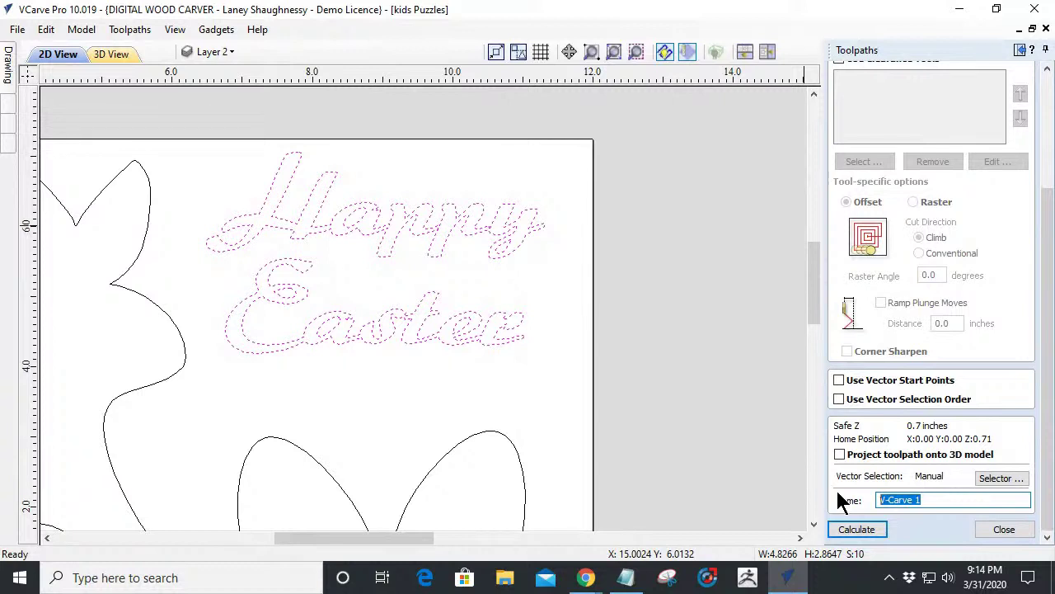
pyautogui.write('Bunn')
pyautogui.write('y')
pyautogui.write('_')
pyautogui.write('d')
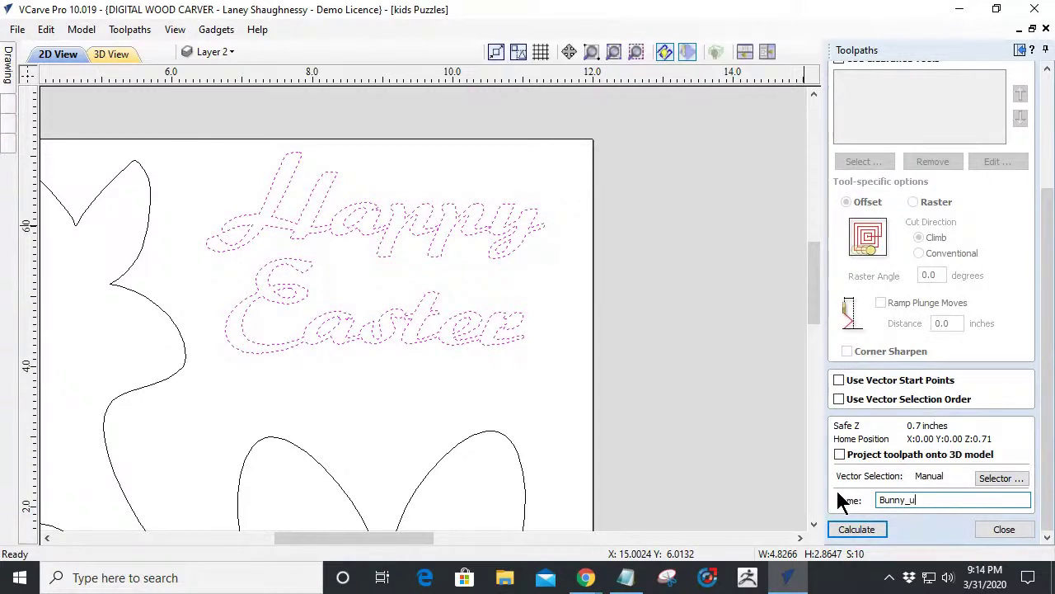
pyautogui.press('BackSpace')
pyautogui.write('Puzzle_60DegVBit')
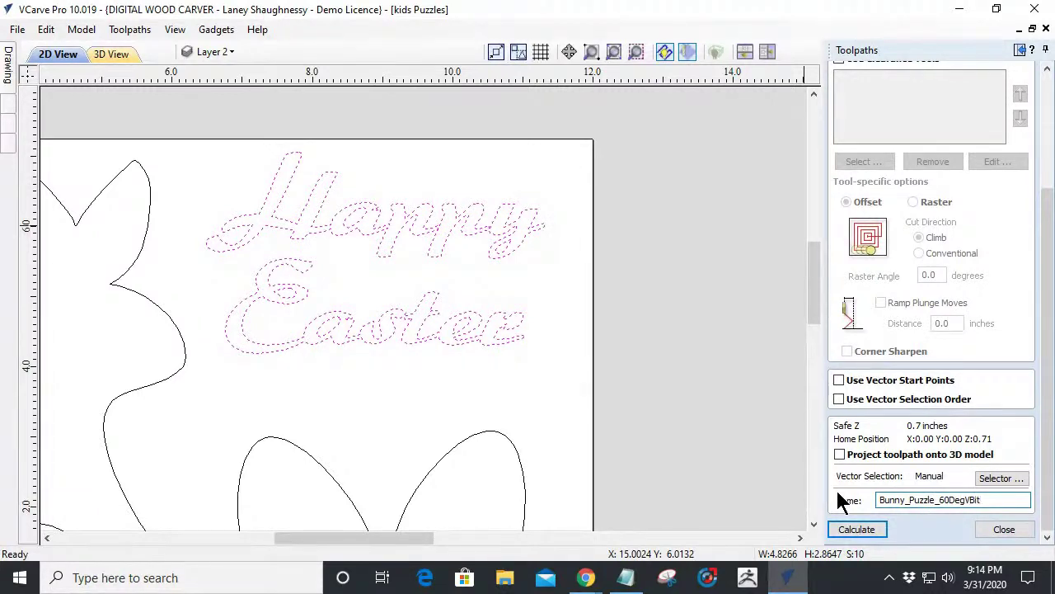
# Calculate the lettering toolpath without running the Vector Validator and preview its carving in 3D.
pyautogui.click(862, 526)
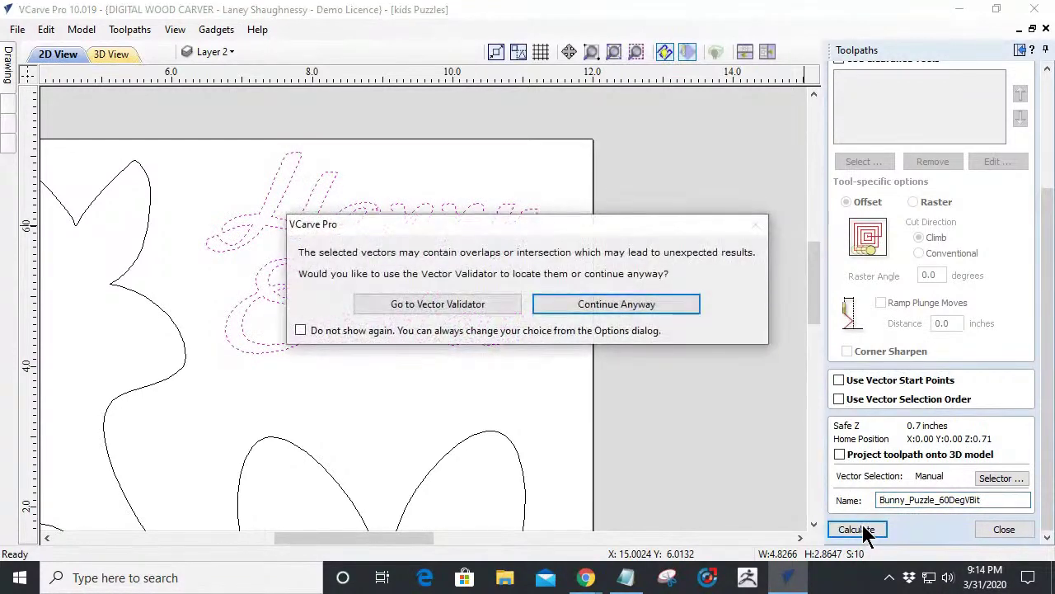
pyautogui.click(664, 307)
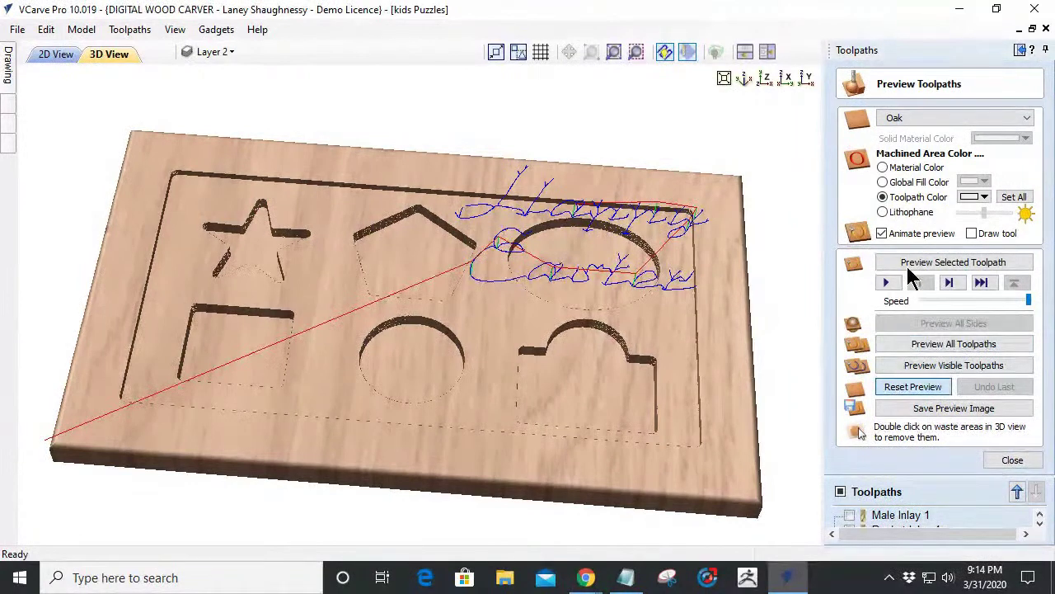
pyautogui.click(913, 263)
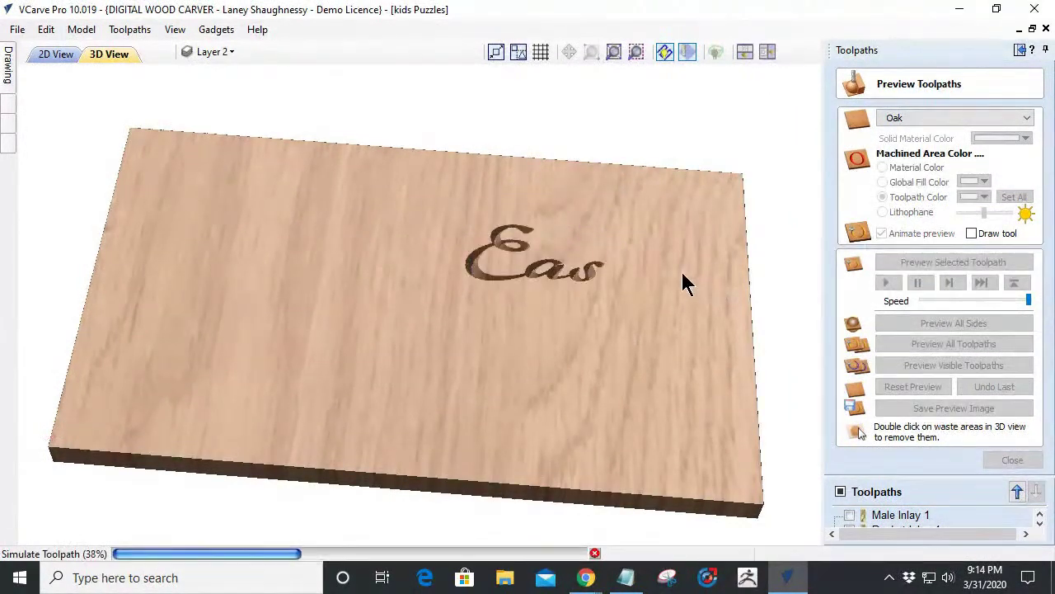
pyautogui.moveTo(494, 303); pyautogui.dragTo(494, 342)
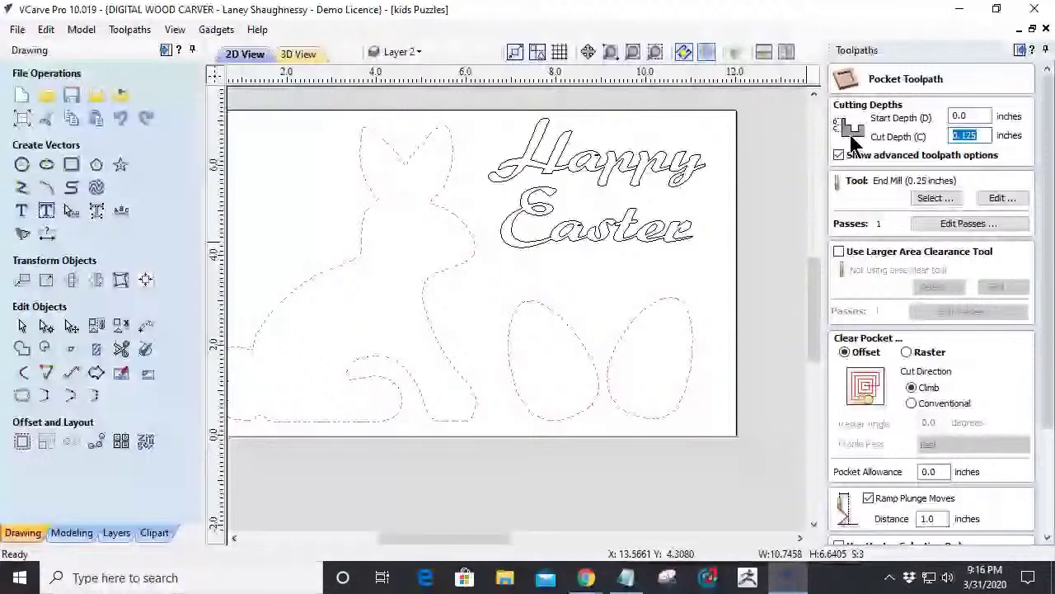
# Set the bunny and egg pocket to a 0.25-inch cut depth, using the 0.125-inch end mill plus the 0.25-inch end mill for larger area clearance.
pyautogui.write('.')
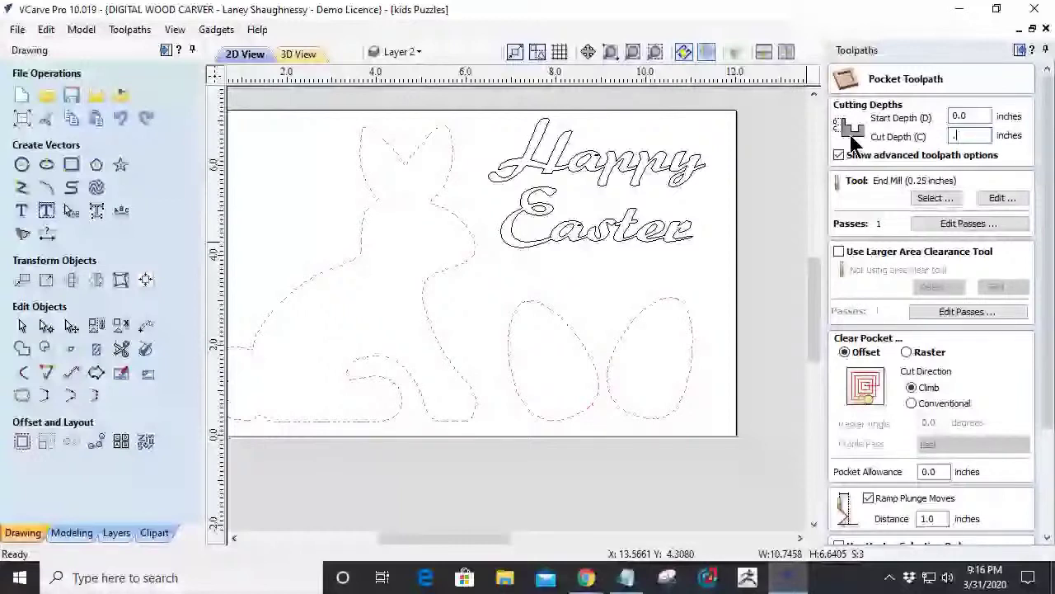
pyautogui.write('25')
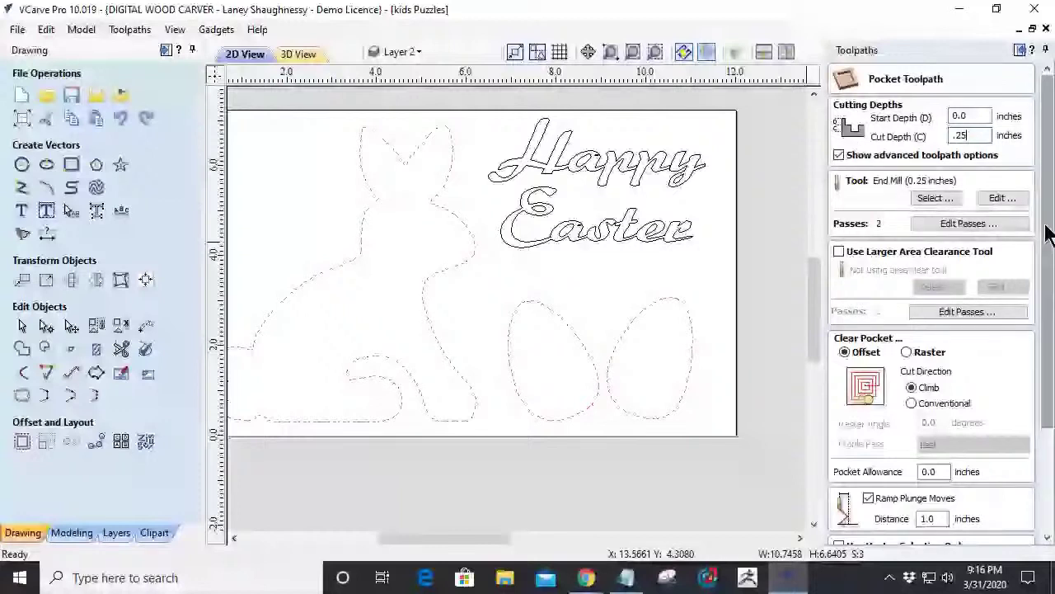
pyautogui.click(940, 199)
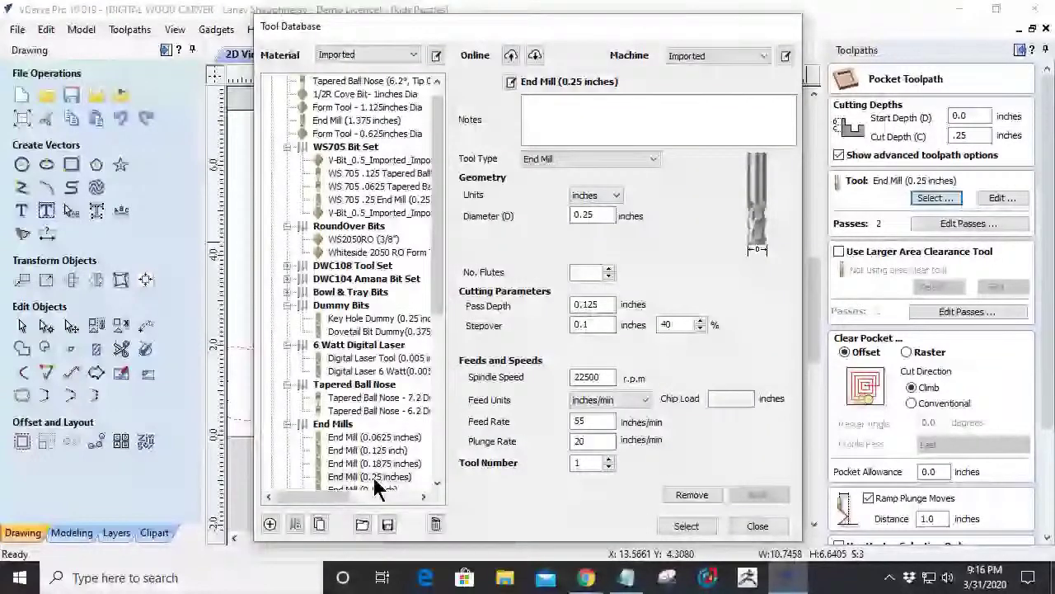
pyautogui.click(368, 450)
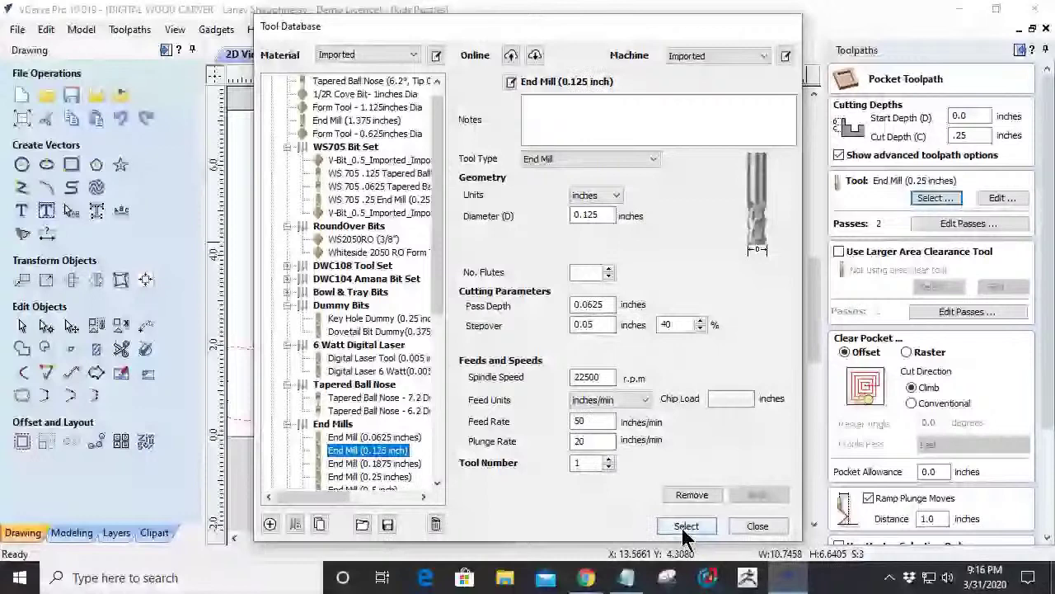
pyautogui.click(686, 528)
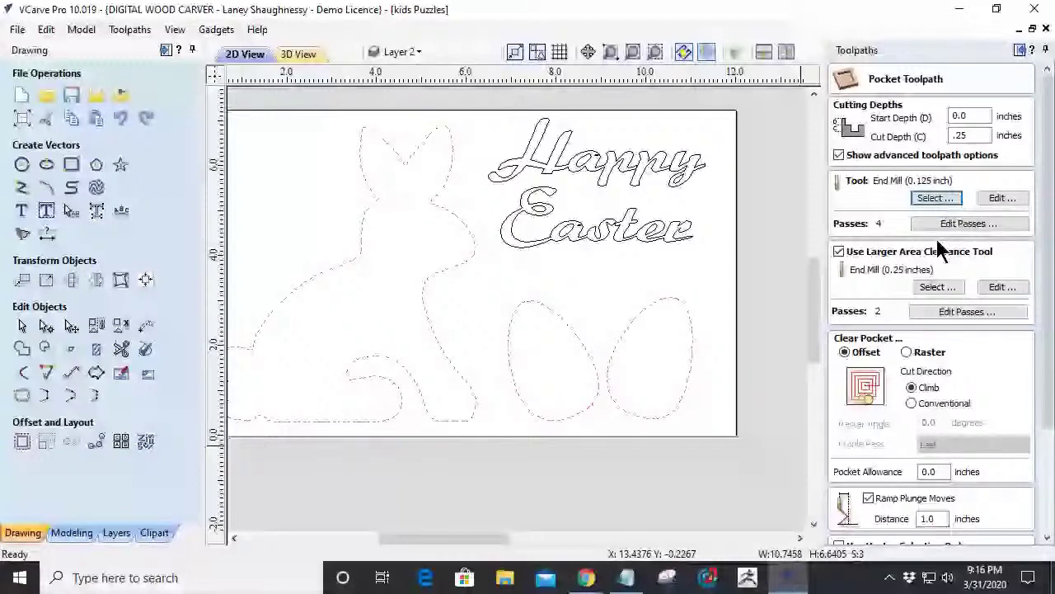
pyautogui.click(937, 287)
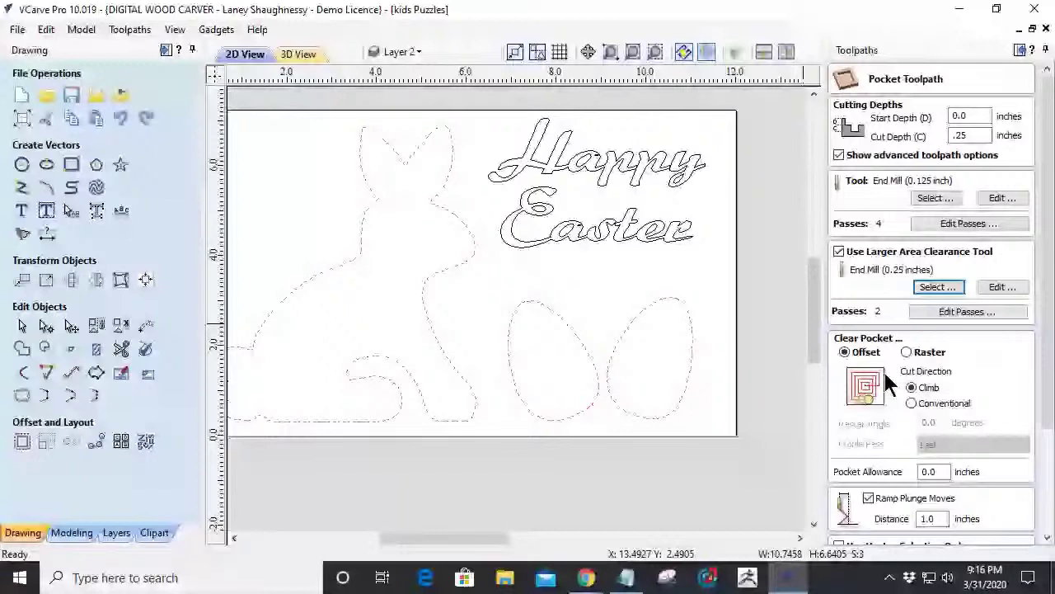
# Name the pocket toolpath Bunny_Pocket_.125EM, calculate it, and return from the preview to its settings.
pyautogui.scroll(-3, 887, 383)
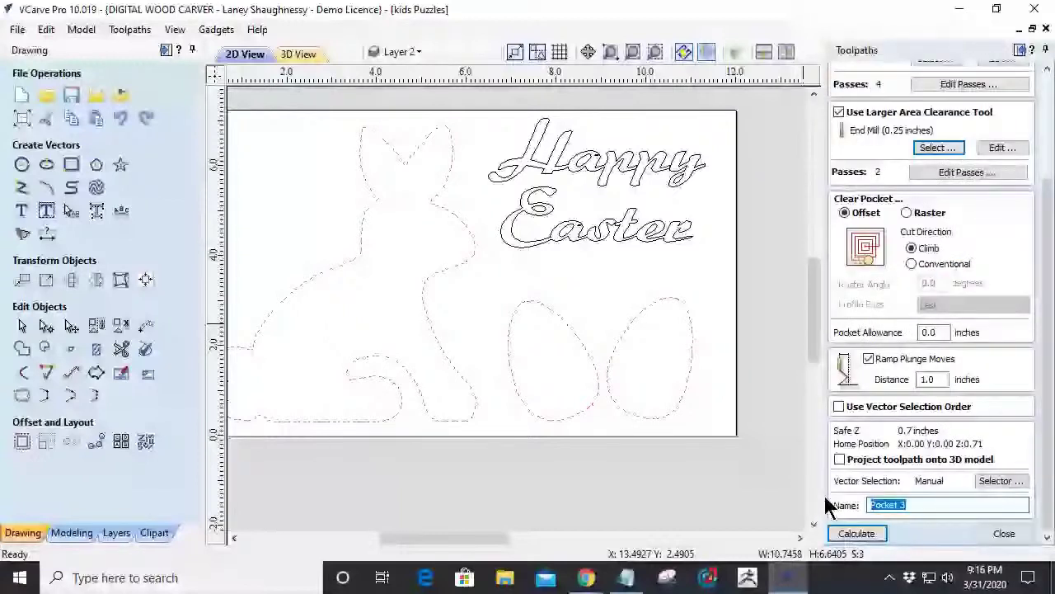
pyautogui.write('Bunny_Pocke')
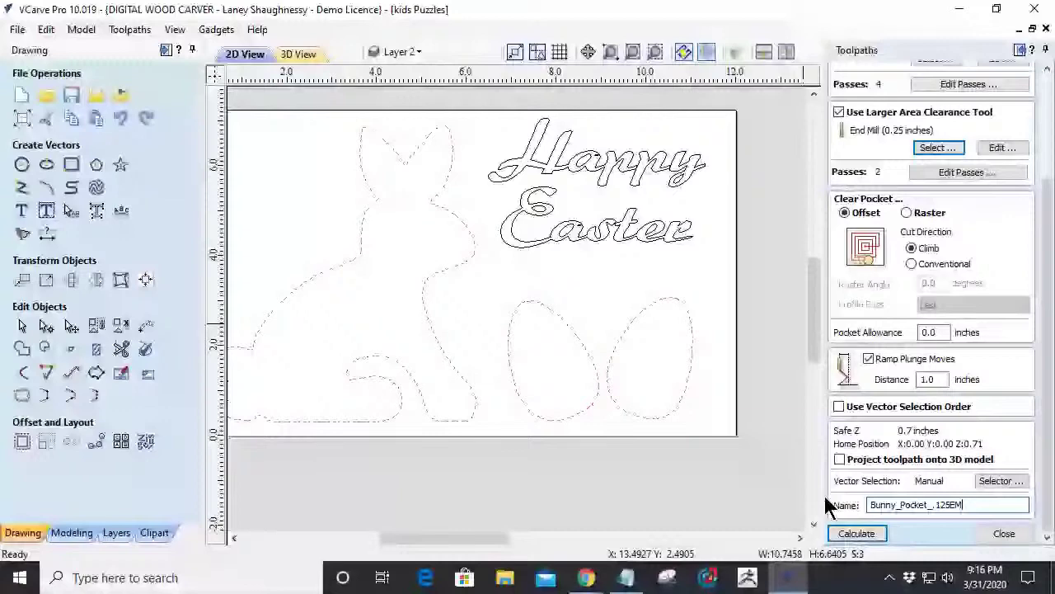
pyautogui.click(849, 533)
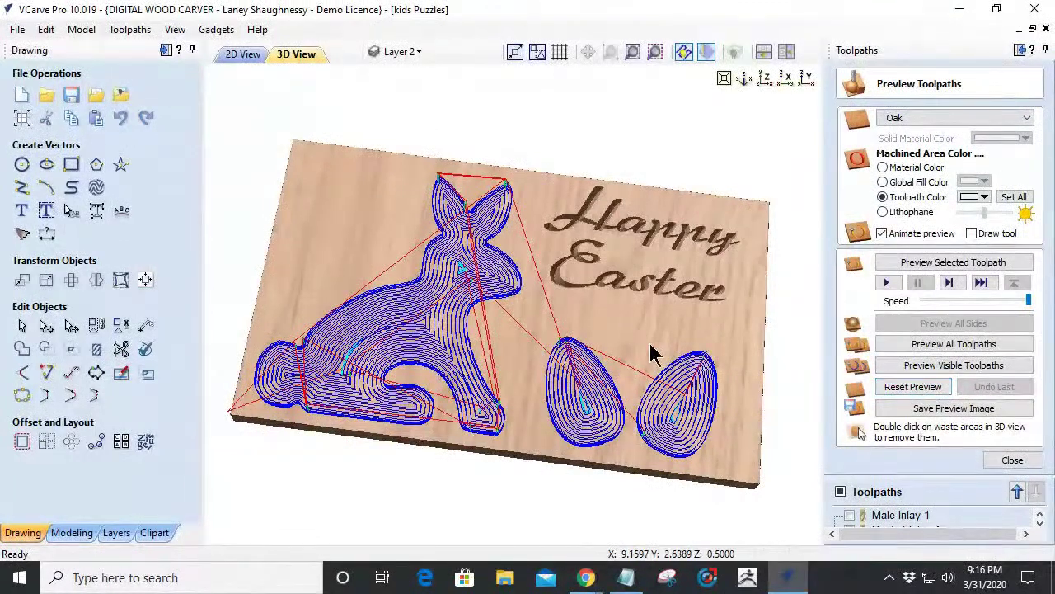
pyautogui.click(994, 458)
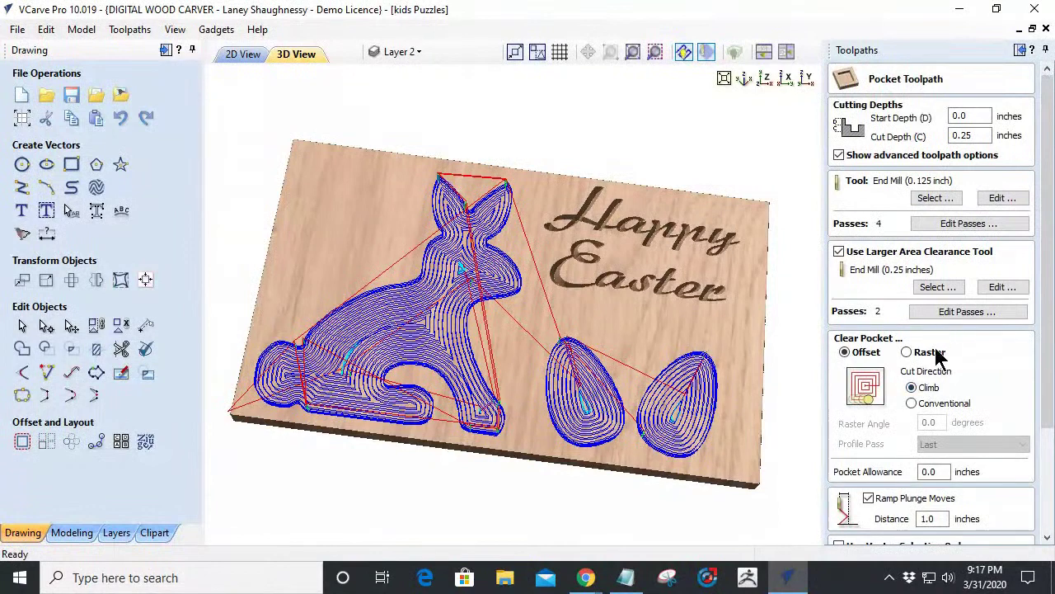
pyautogui.scroll(-3, 907, 383)
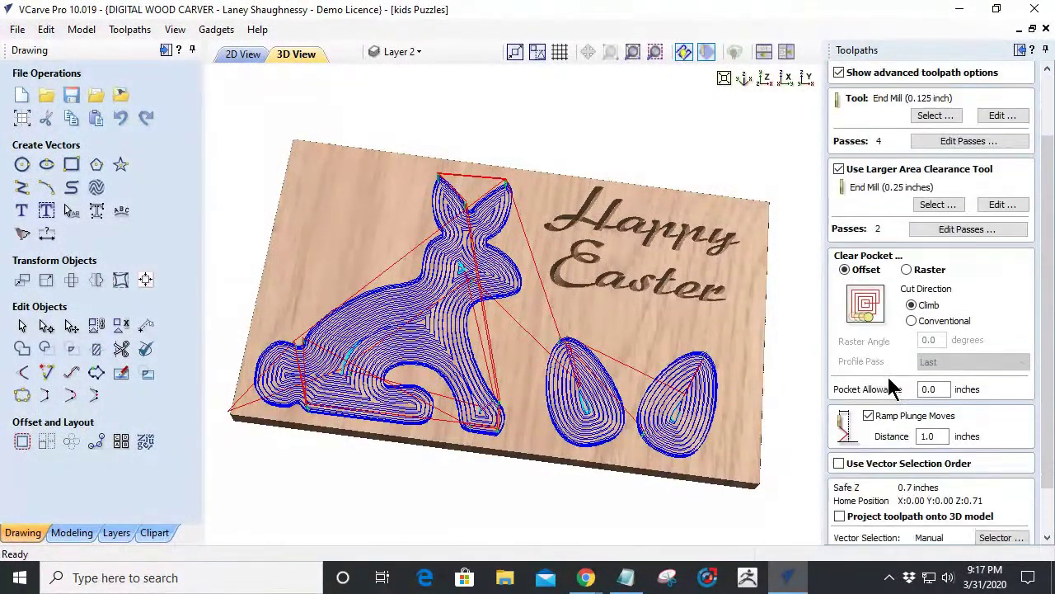
# Set the pocket allowance of the bunny and egg pocket toolpath to -0.02 inches and recalculate it.
pyautogui.scroll(-1, 895, 388)
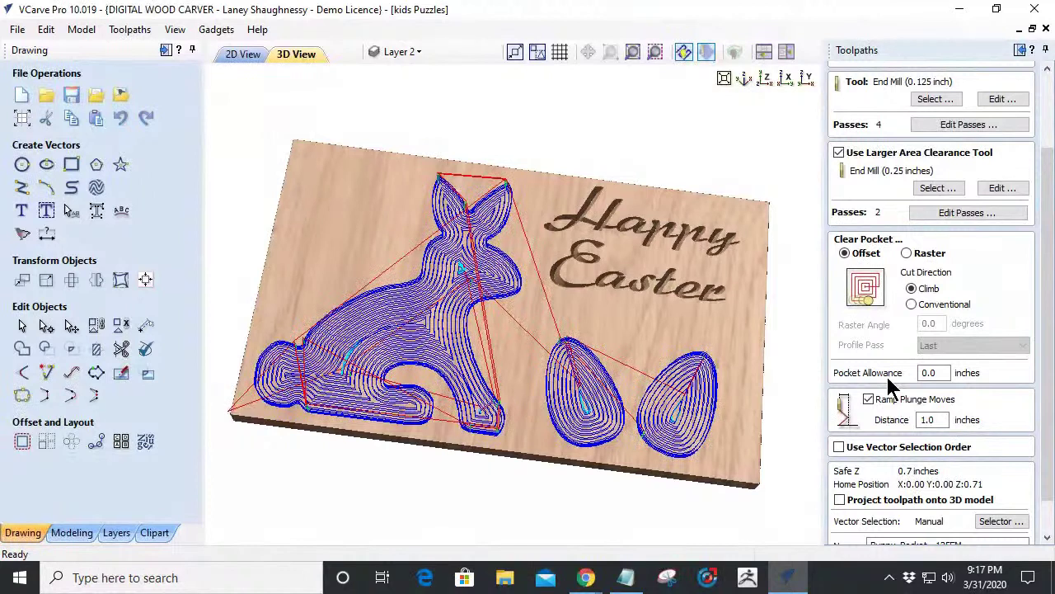
pyautogui.doubleClick(942, 372)
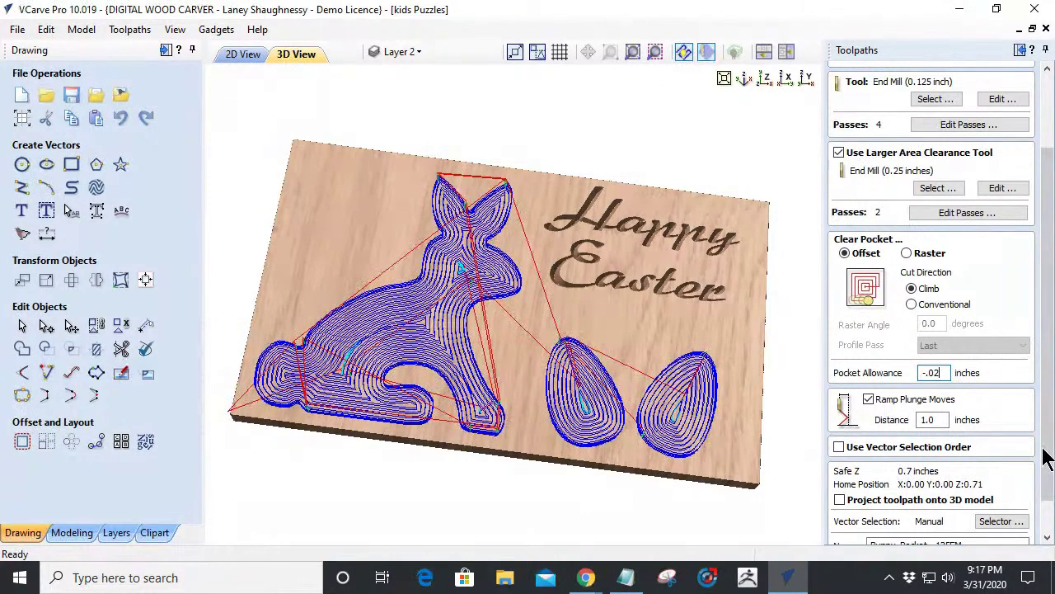
pyautogui.scroll(-2, 1037, 495)
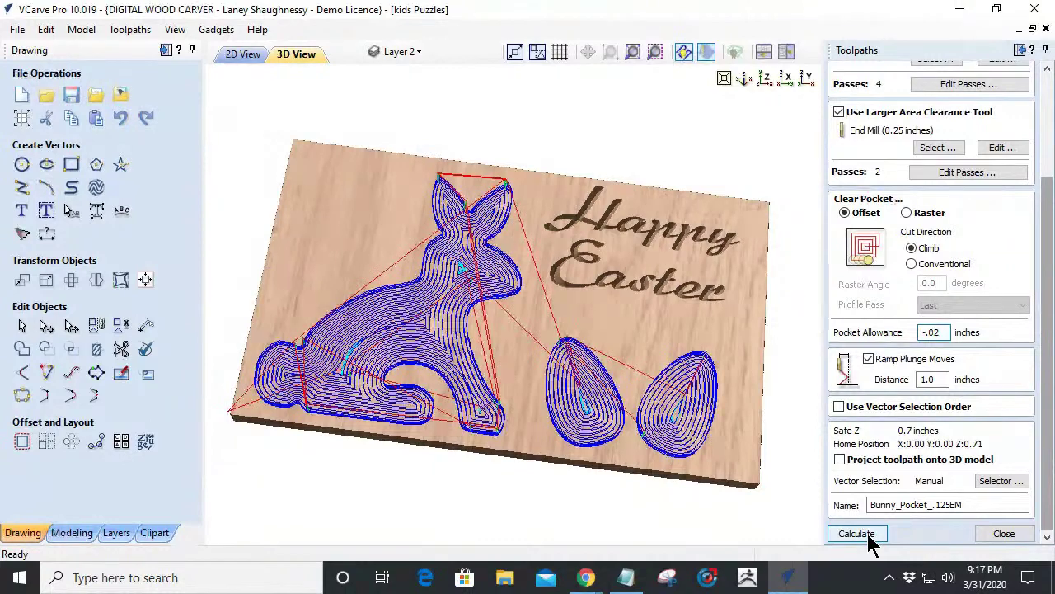
pyautogui.click(868, 535)
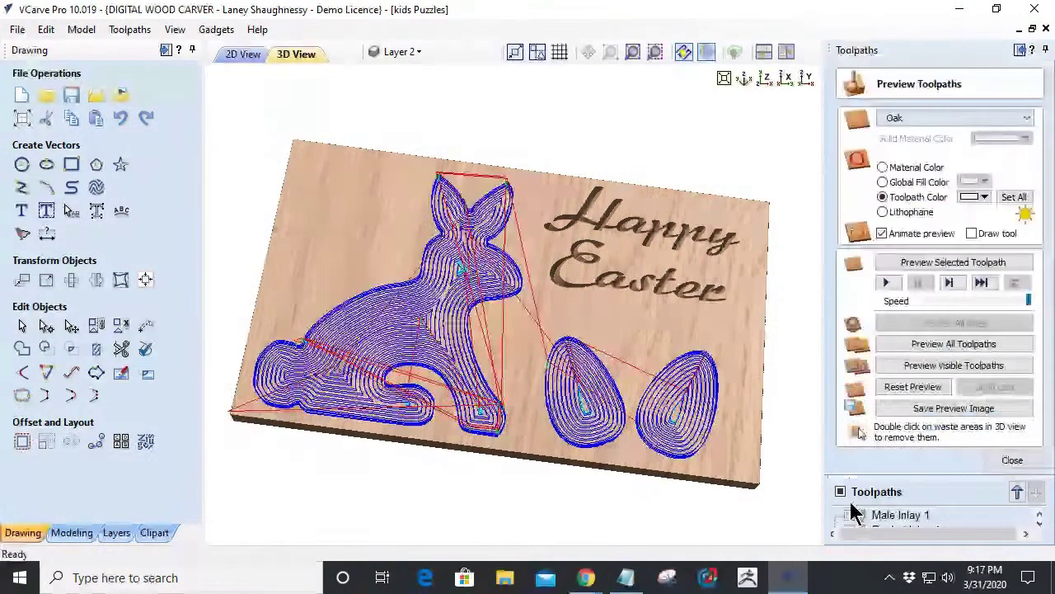
# Preview the visible toolpaths in 3D and inspect the carved board from another angle.
pyautogui.click(942, 366)
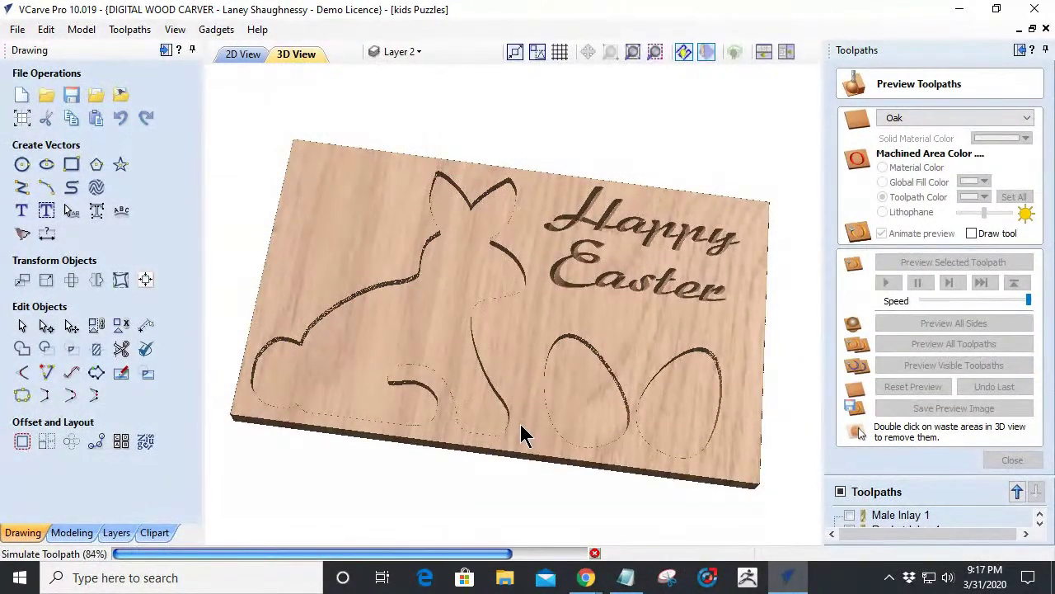
pyautogui.moveTo(521, 435); pyautogui.dragTo(558, 442)
pyautogui.moveTo(379, 226); pyautogui.dragTo(239, 353)
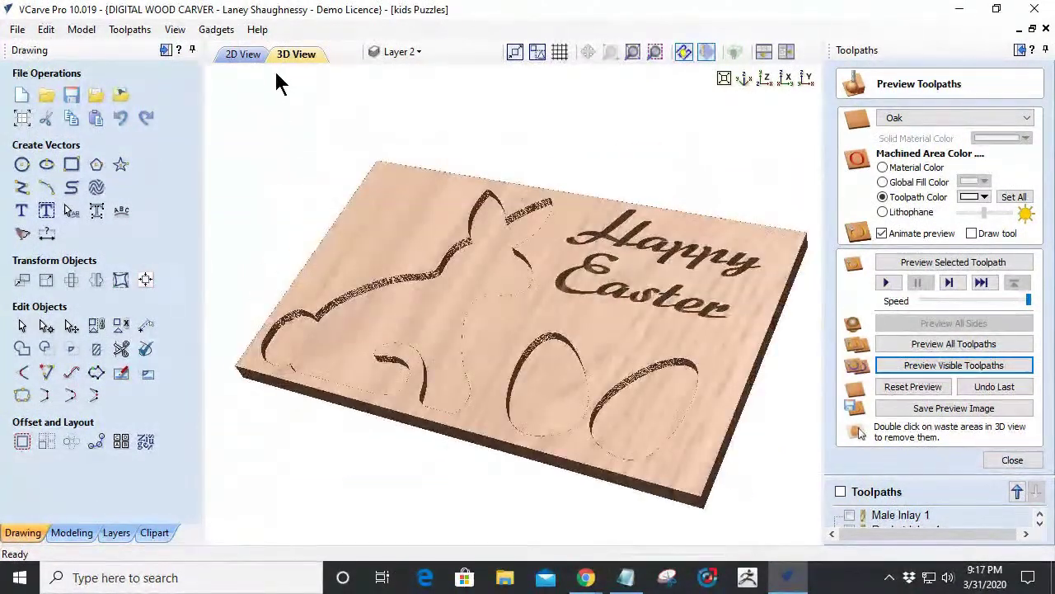
# Hide Layer 2, show the Bunny Male Parts layer in the 2D view, and select all bunny and egg puzzle pieces.
pyautogui.click(230, 56)
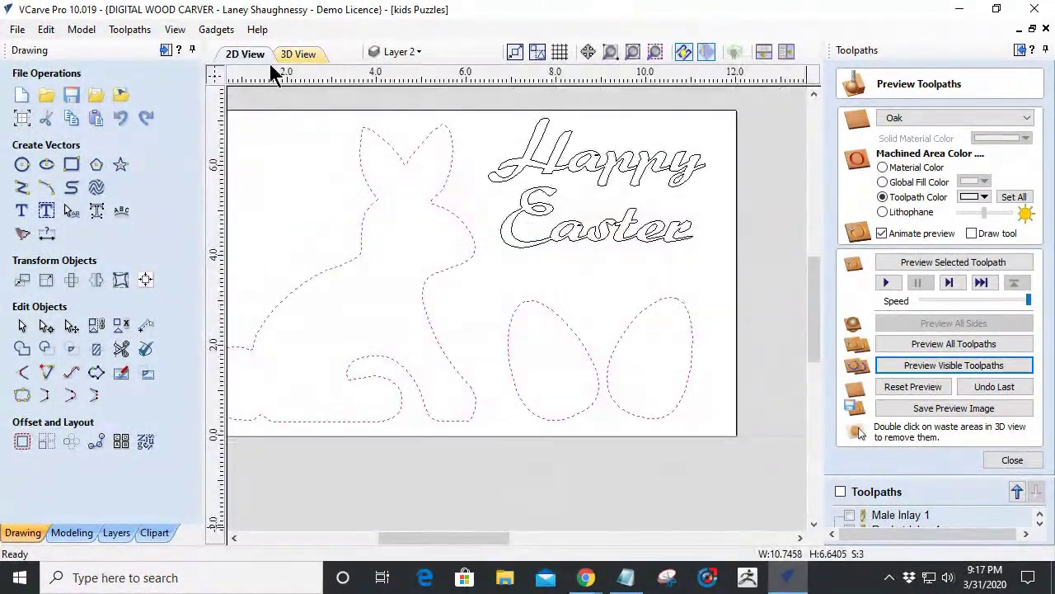
pyautogui.click(415, 50)
pyautogui.click(396, 111)
pyautogui.click(396, 144)
pyautogui.scroll(-3, 742, 346)
pyautogui.scroll(-1, 660, 346)
pyautogui.moveTo(407, 235); pyautogui.dragTo(677, 418)
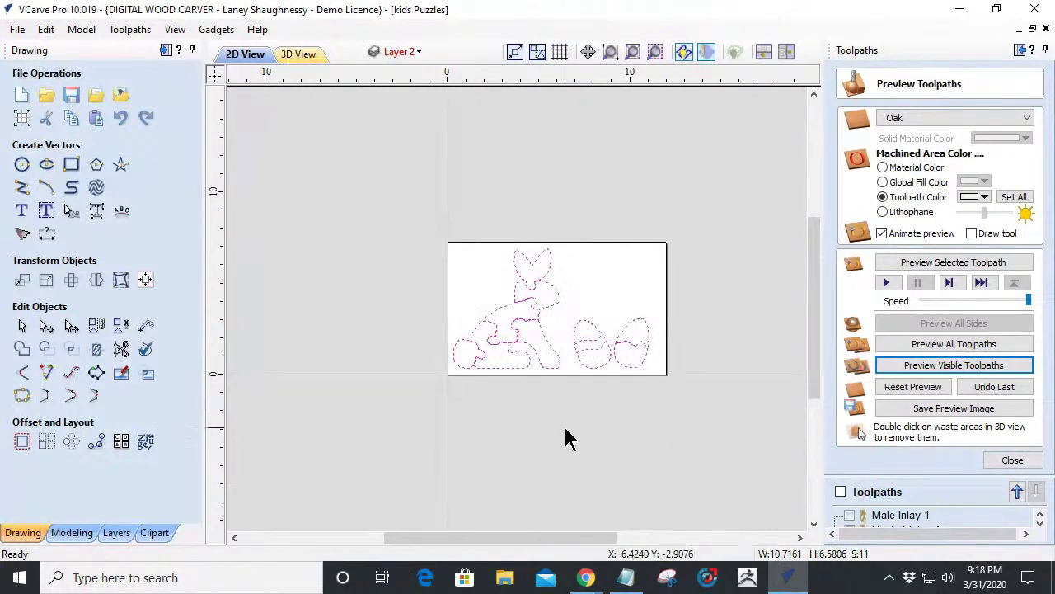
# Nest the selected puzzle pieces on the board with a 10-degree rotation step, preview the arrangement, and apply it.
pyautogui.click(145, 444)
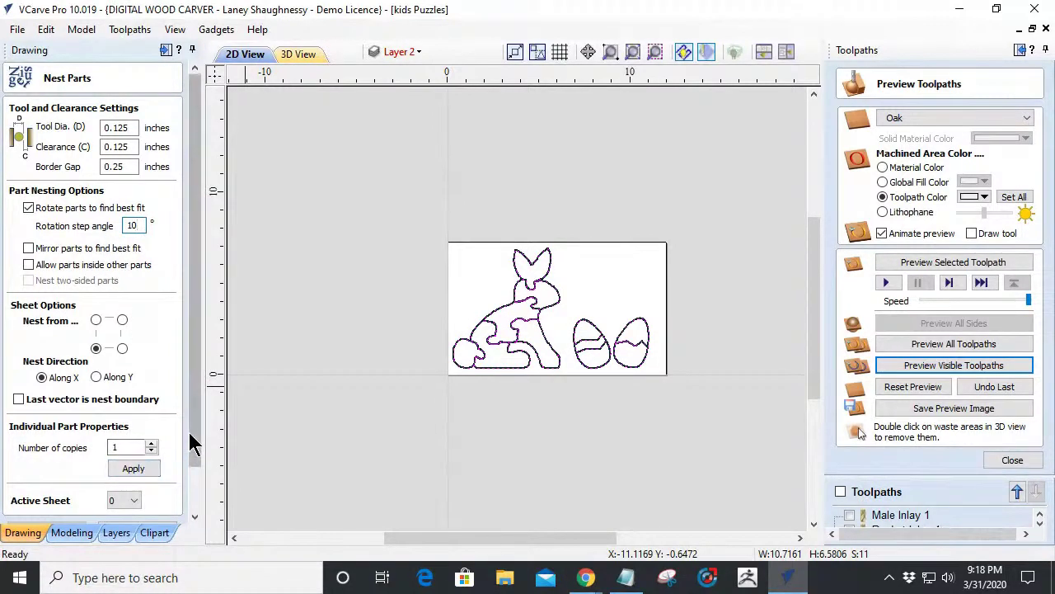
pyautogui.moveTo(193, 442); pyautogui.dragTo(194, 460)
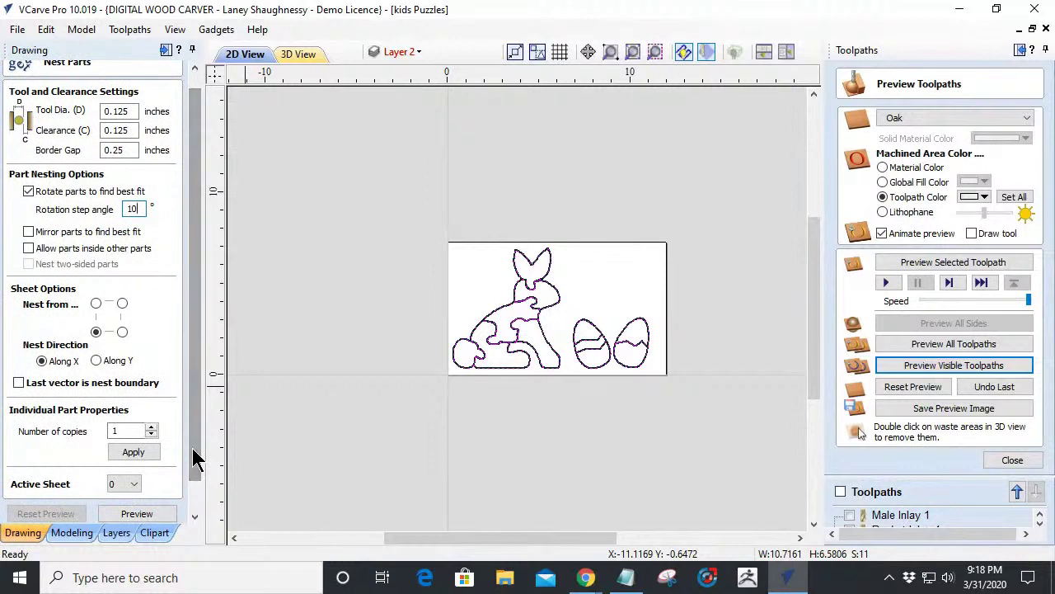
pyautogui.click(134, 515)
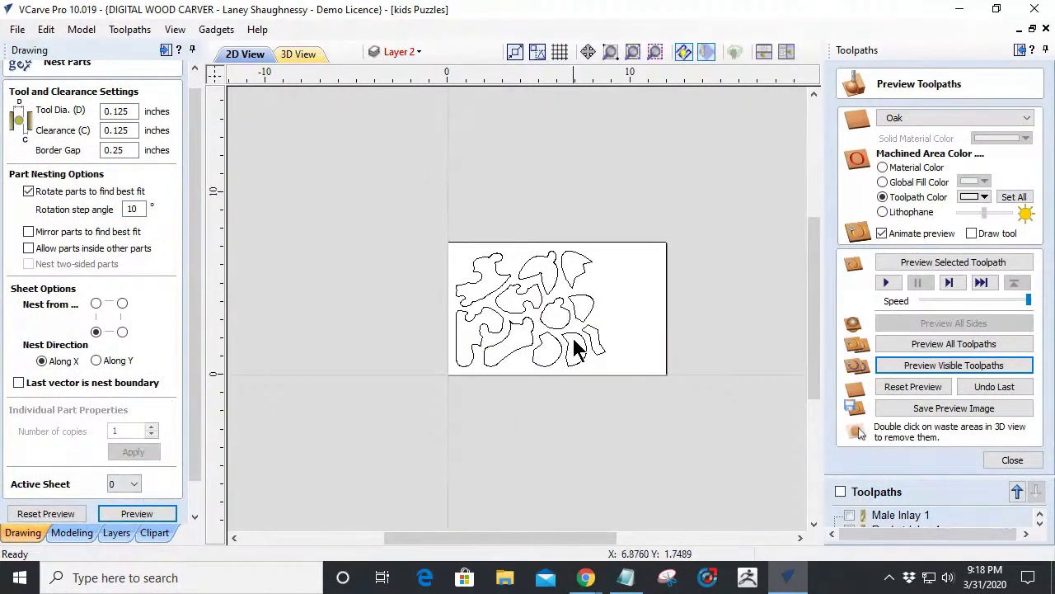
pyautogui.scroll(4, 566, 332)
pyautogui.scroll(-6, 567, 334)
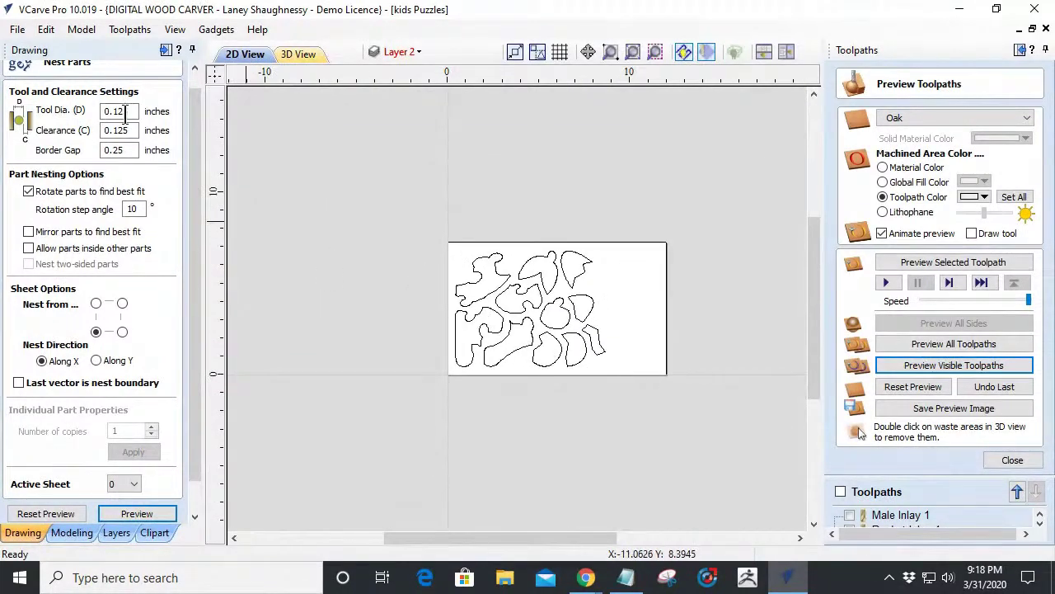
pyautogui.moveTo(194, 408); pyautogui.dragTo(207, 439)
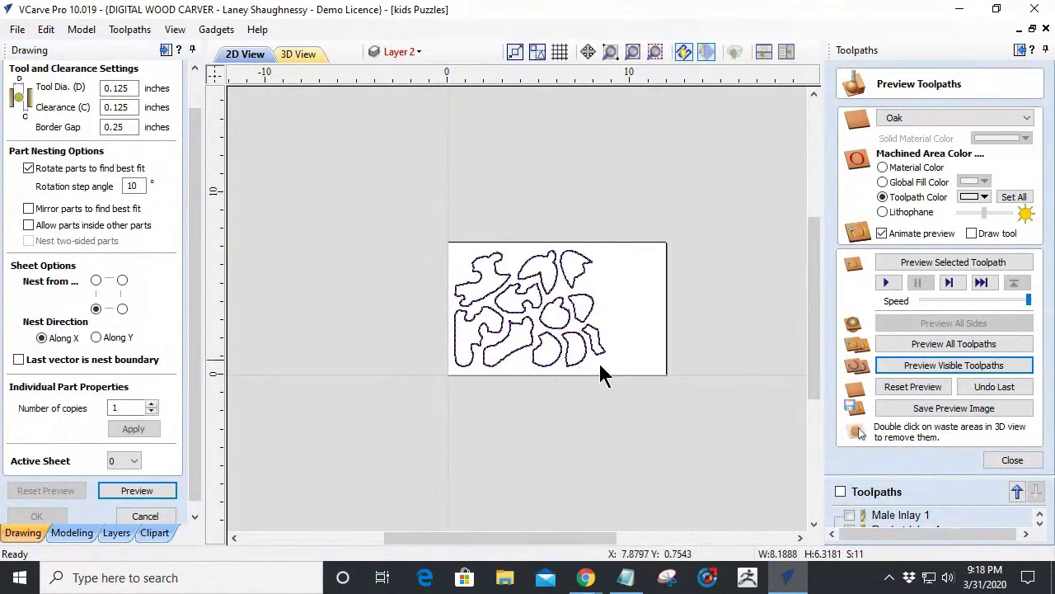
# Set up a 2D profile toolpath around the nested pieces with a 0.5-inch cut depth and the 0.125-inch end mill.
pyautogui.click(1011, 460)
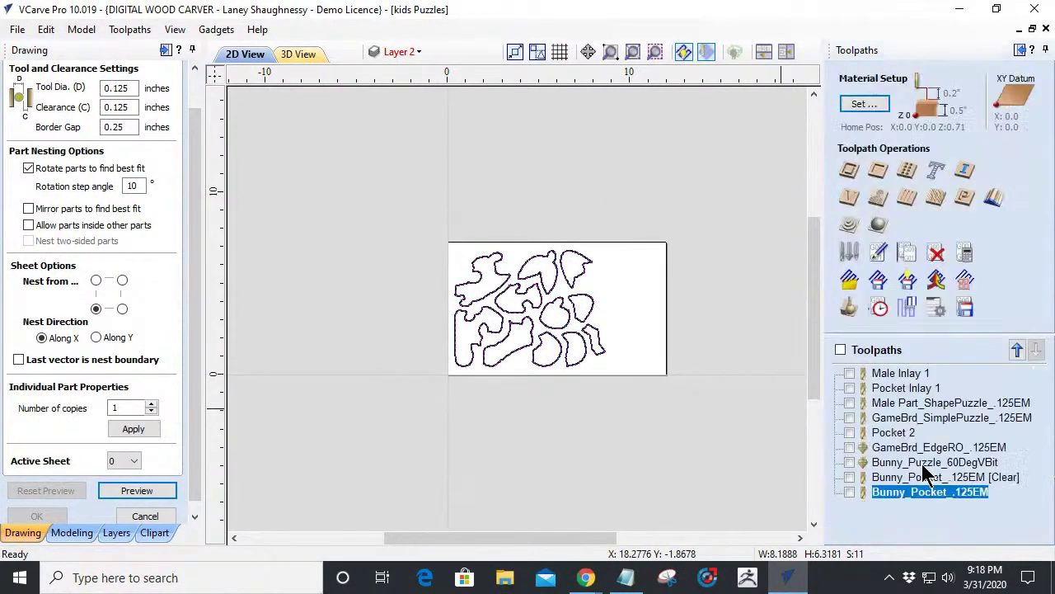
pyautogui.click(850, 171)
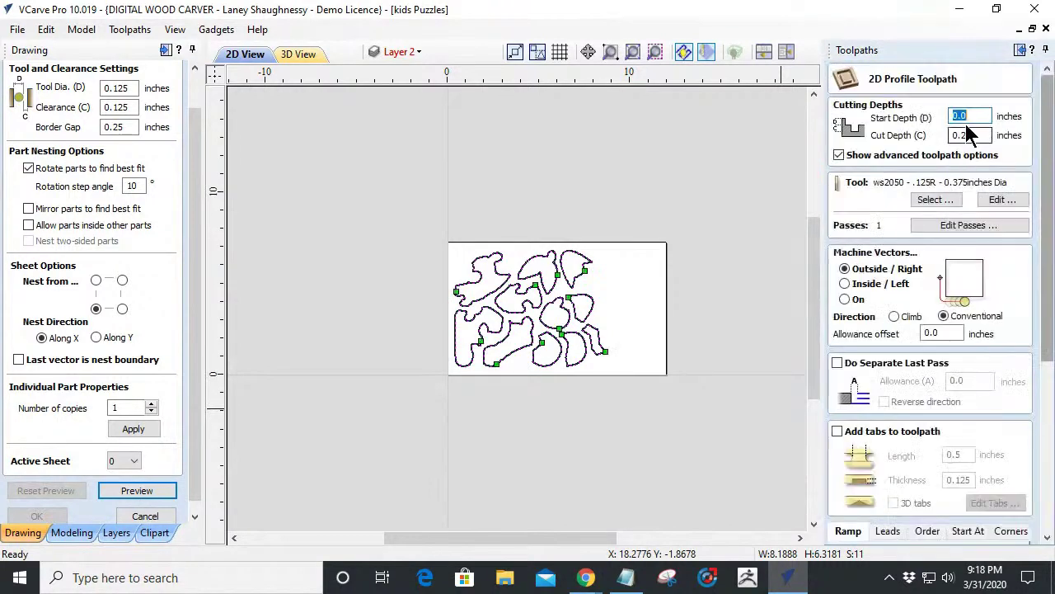
pyautogui.press('Tab')
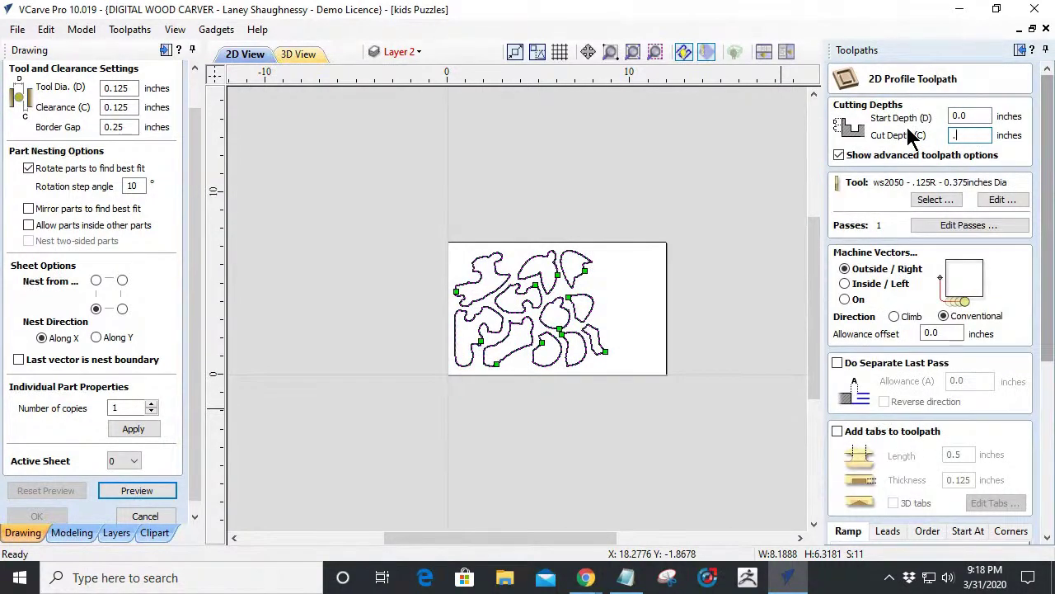
pyautogui.click(925, 199)
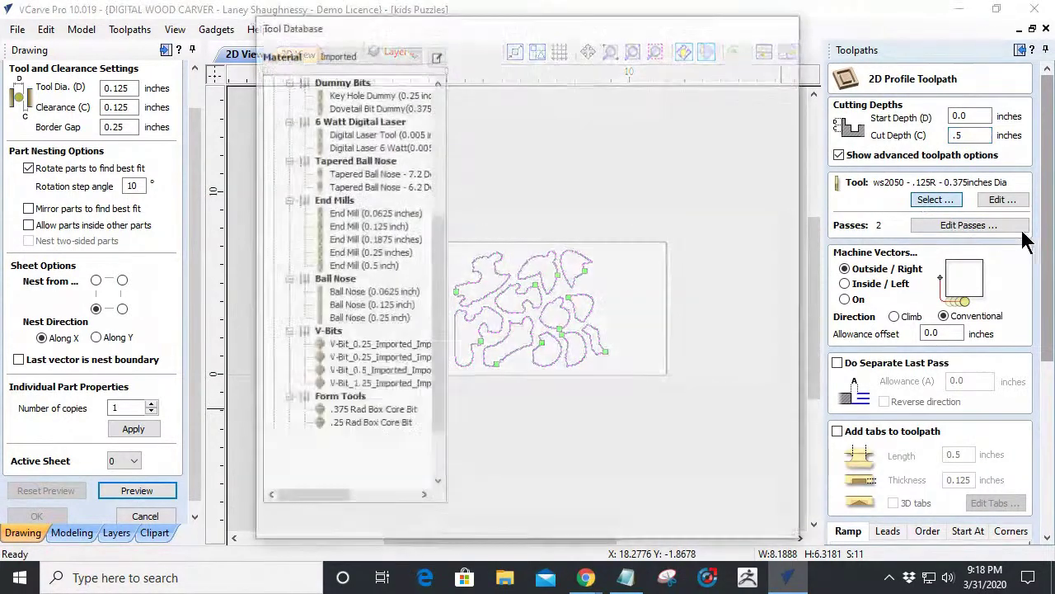
pyautogui.scroll(-2, 375, 434)
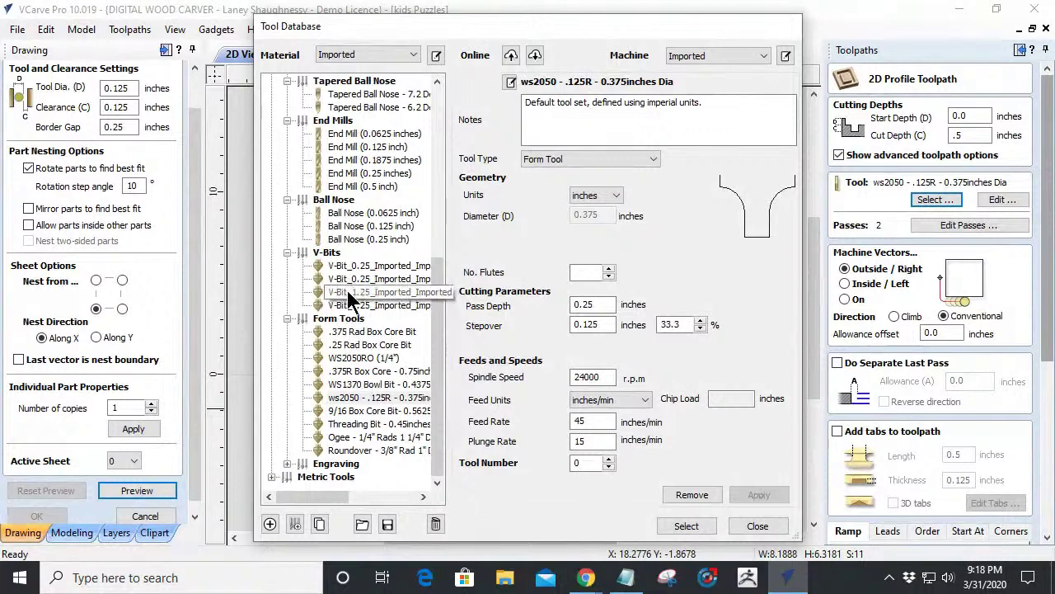
pyautogui.click(344, 147)
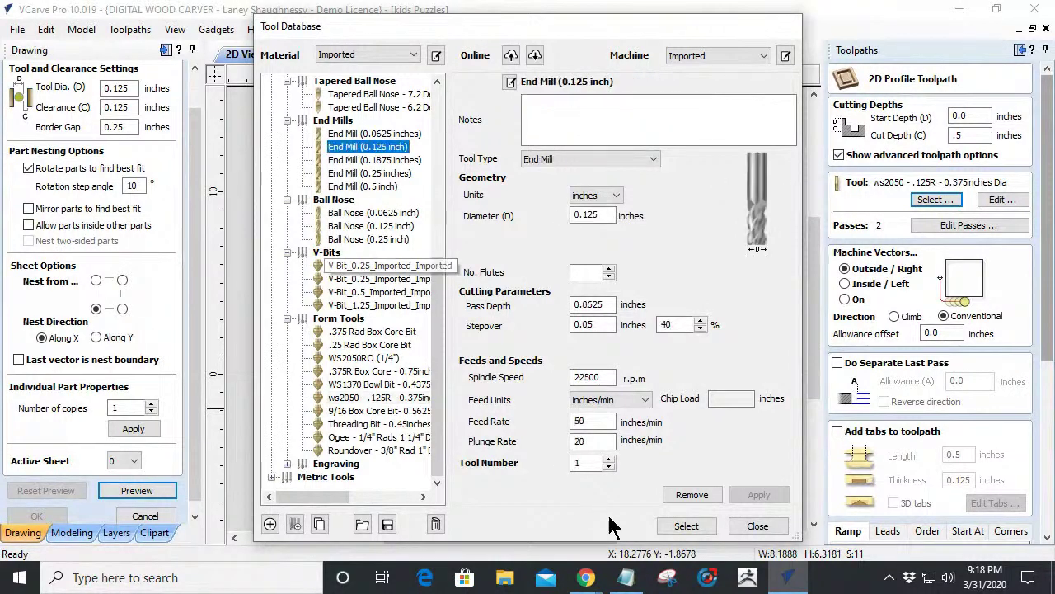
pyautogui.click(661, 522)
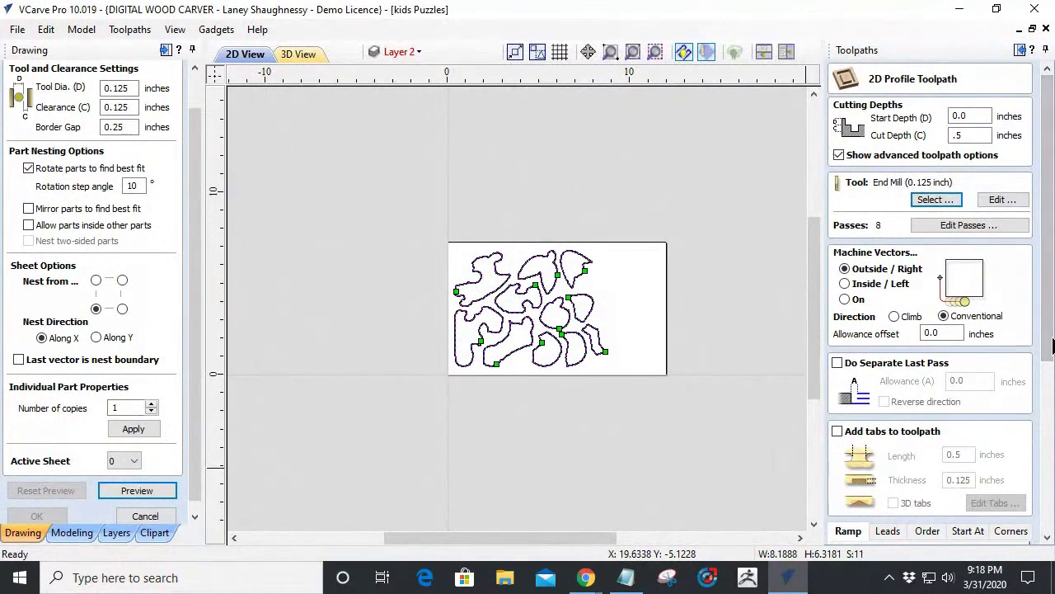
# Calculate the profile toolpath and preview only that cut on a reset block of material.
pyautogui.moveTo(1045, 334); pyautogui.dragTo(1046, 504)
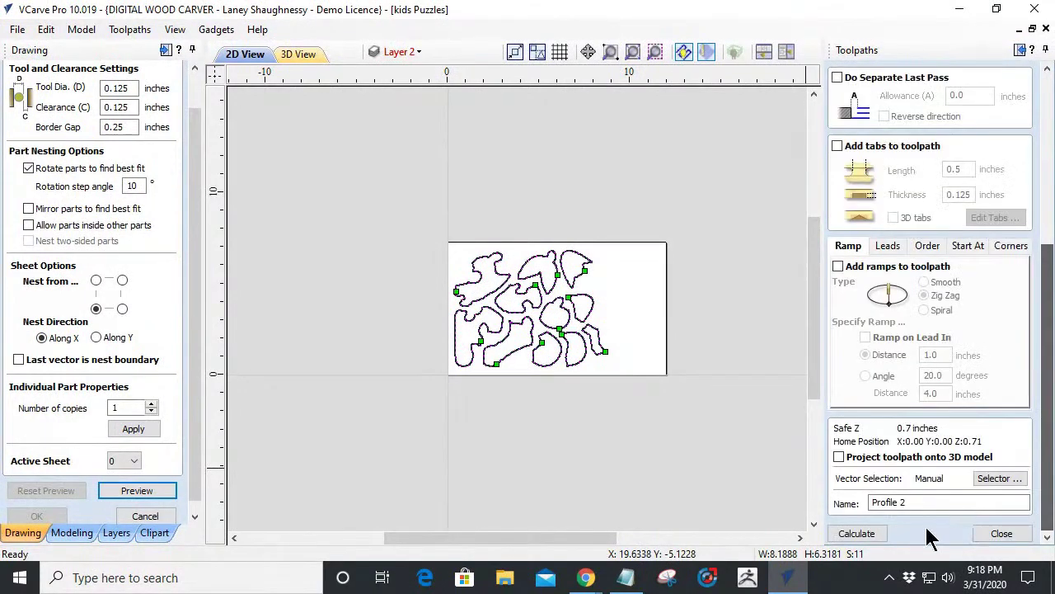
pyautogui.click(856, 533)
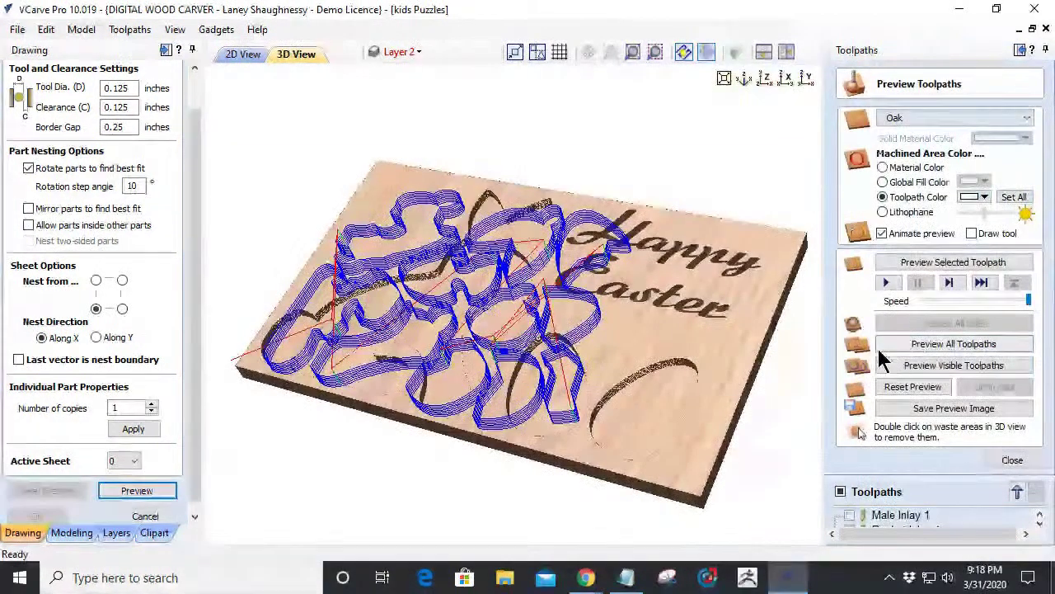
pyautogui.click(912, 387)
pyautogui.click(916, 262)
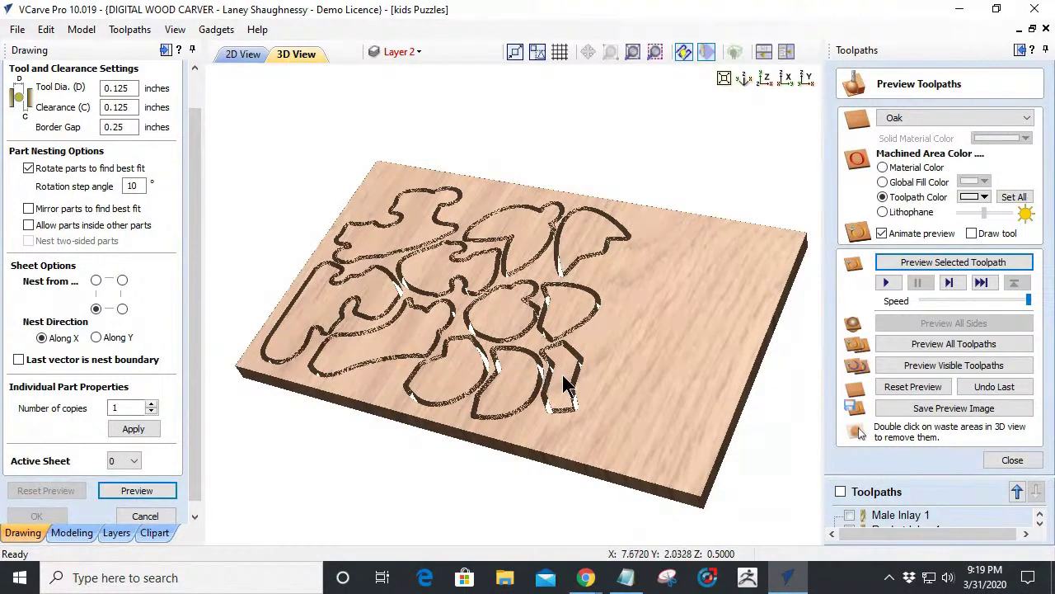
# Remove the waste material from the 3D preview and inspect the cut-out puzzle pieces from several angles.
pyautogui.doubleClick(635, 405)
pyautogui.moveTo(487, 391); pyautogui.dragTo(684, 417)
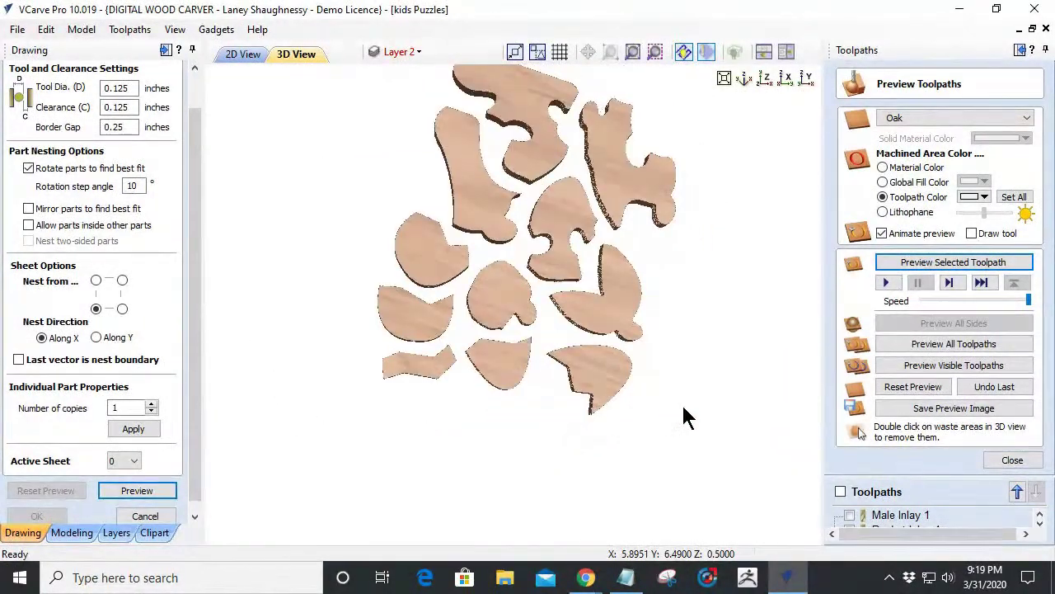
pyautogui.moveTo(483, 350); pyautogui.dragTo(607, 277)
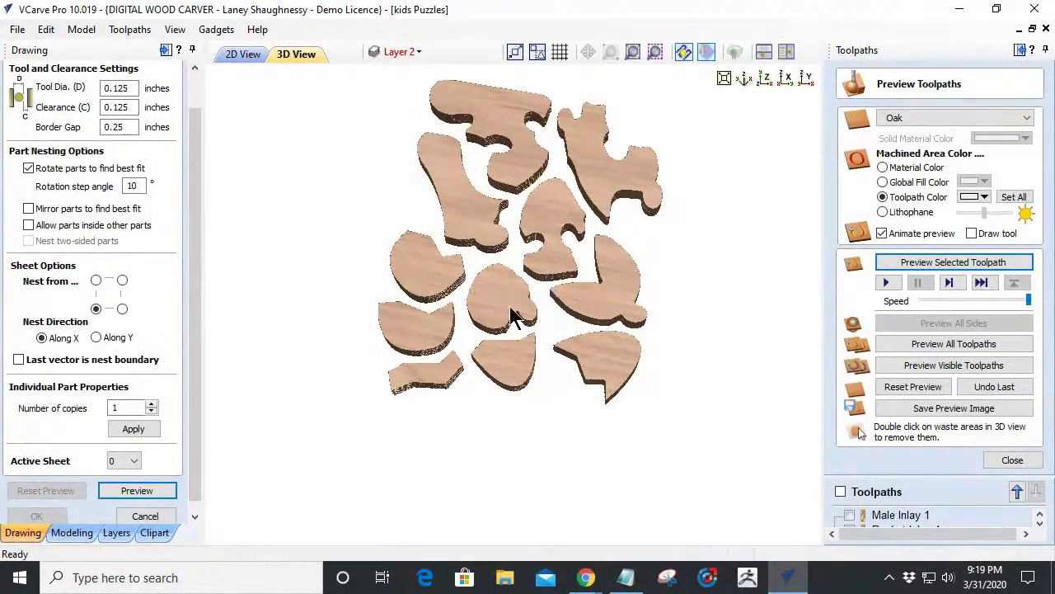
pyautogui.moveTo(478, 354); pyautogui.dragTo(338, 361)
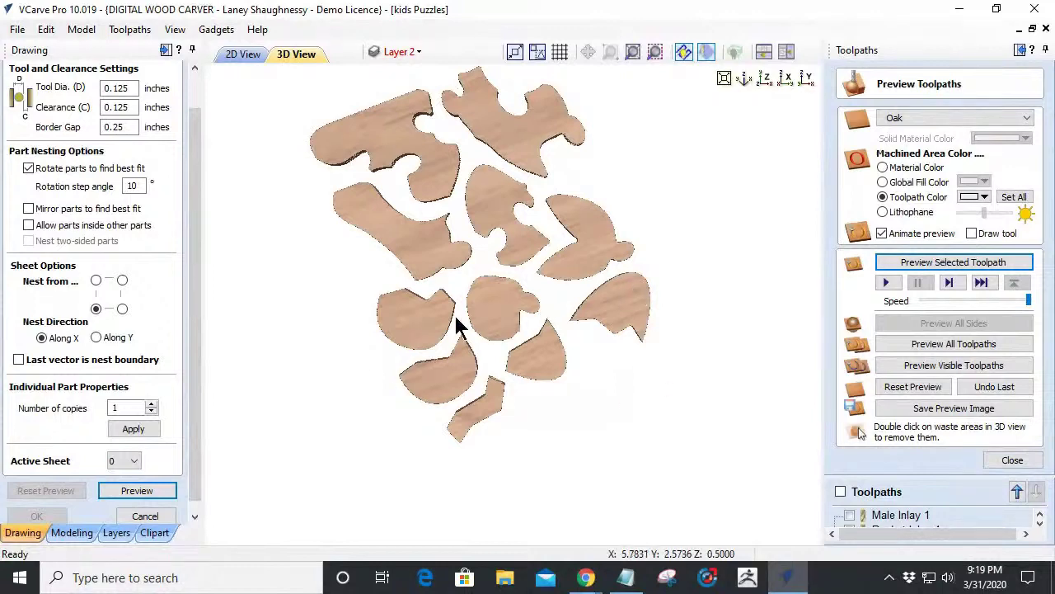
pyautogui.moveTo(431, 401); pyautogui.dragTo(412, 305)
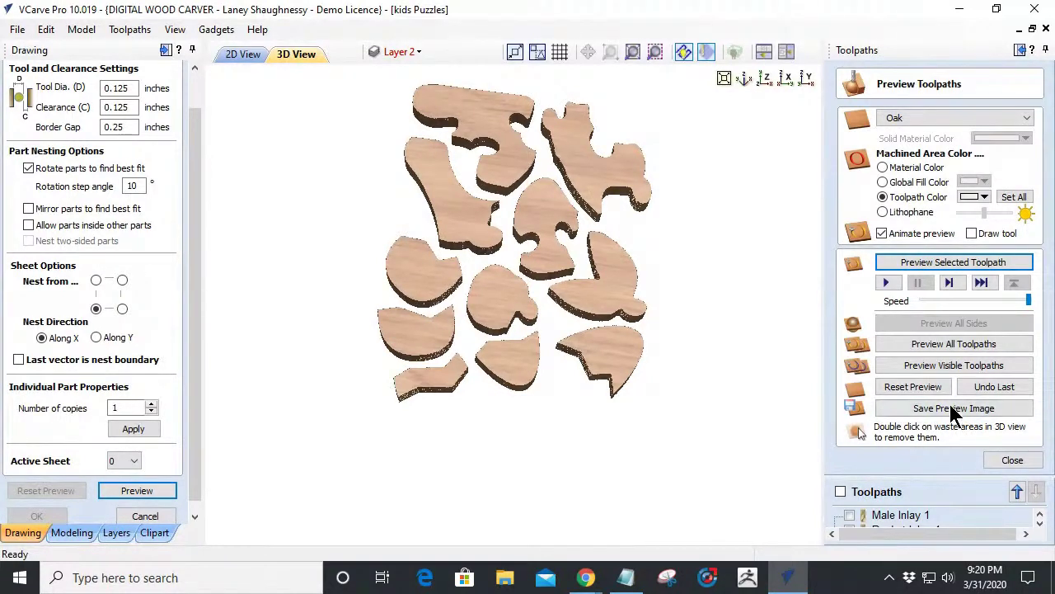
# Hide the Bunny Male Parts layer and close the nesting tool, ending in the 2D view.
pyautogui.click(244, 56)
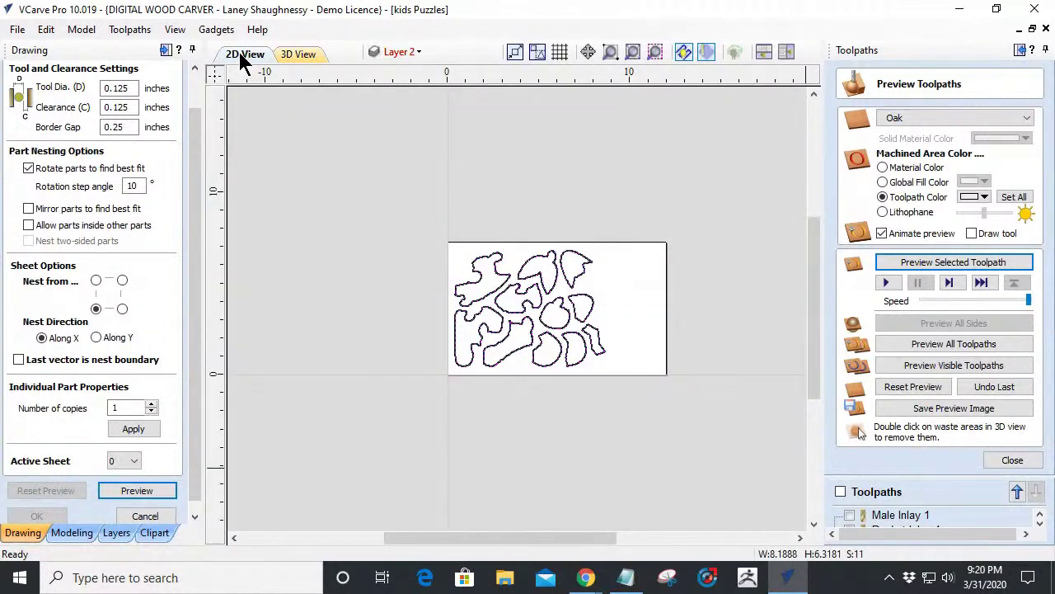
pyautogui.scroll(-1, 470, 302)
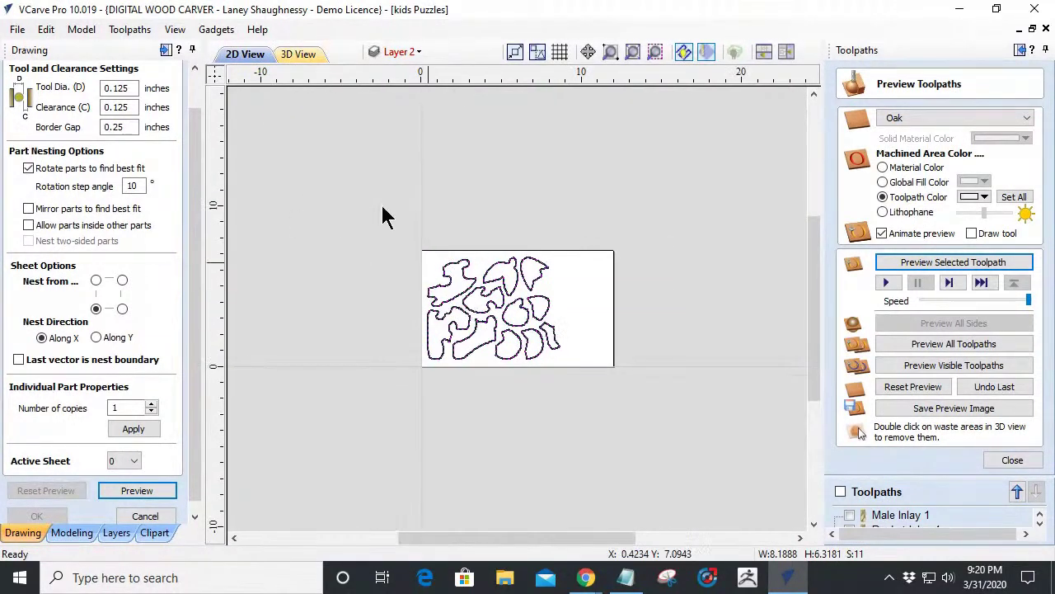
pyautogui.click(393, 53)
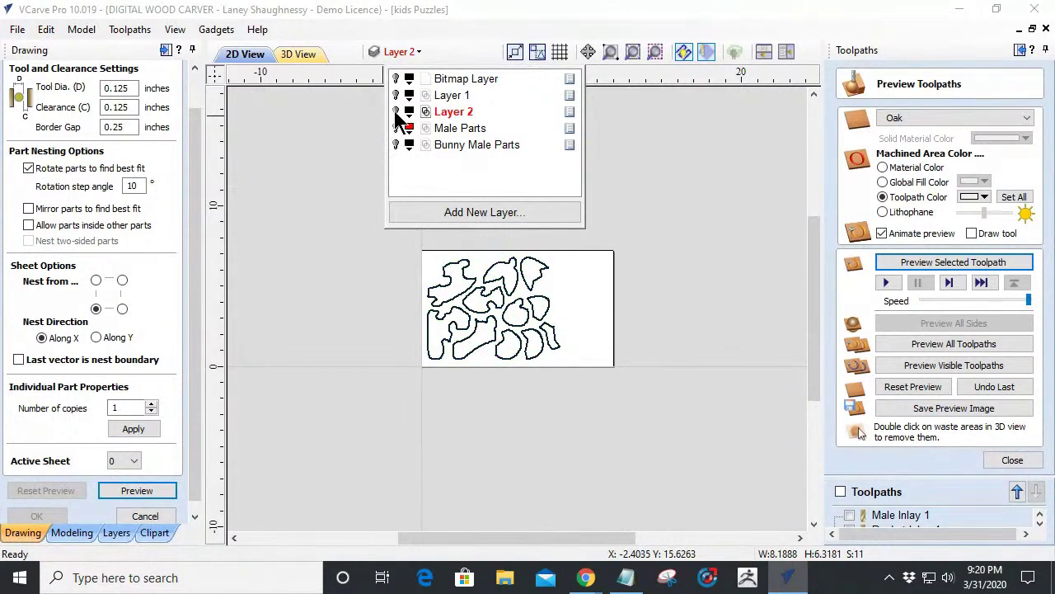
pyautogui.click(140, 516)
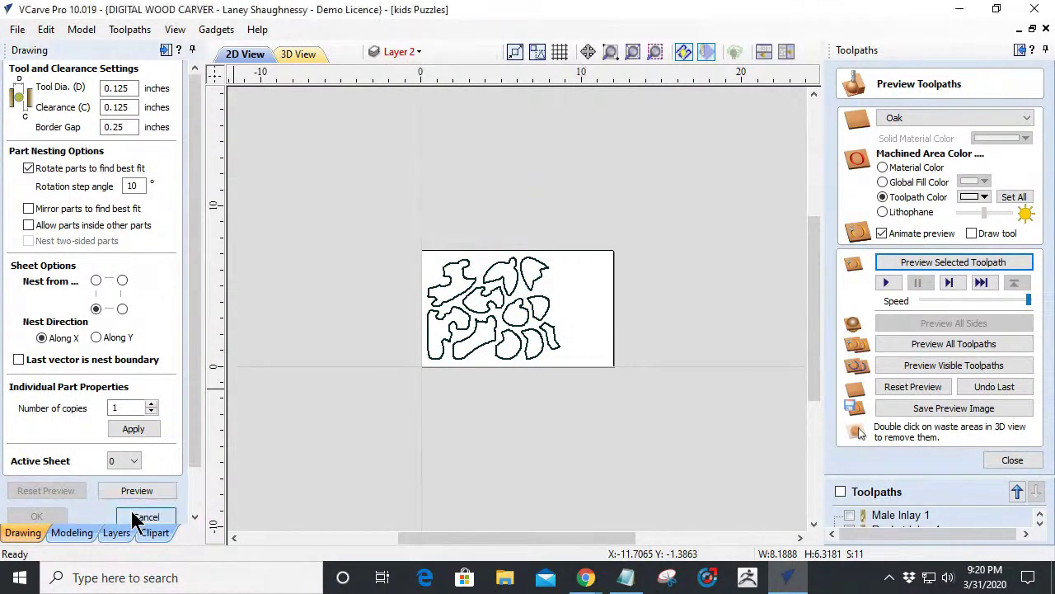
pyautogui.click(304, 56)
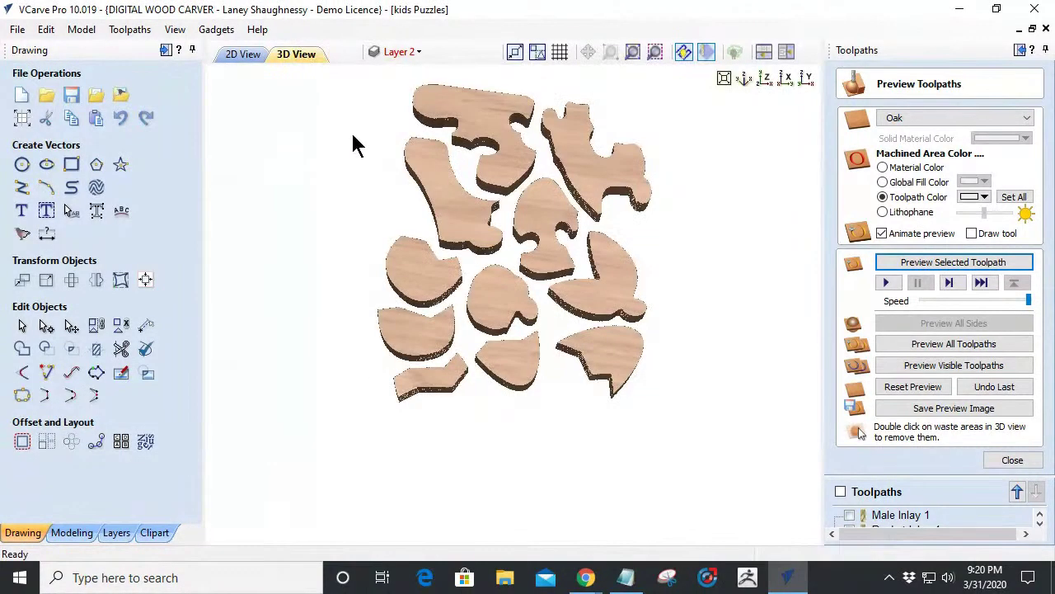
pyautogui.click(221, 49)
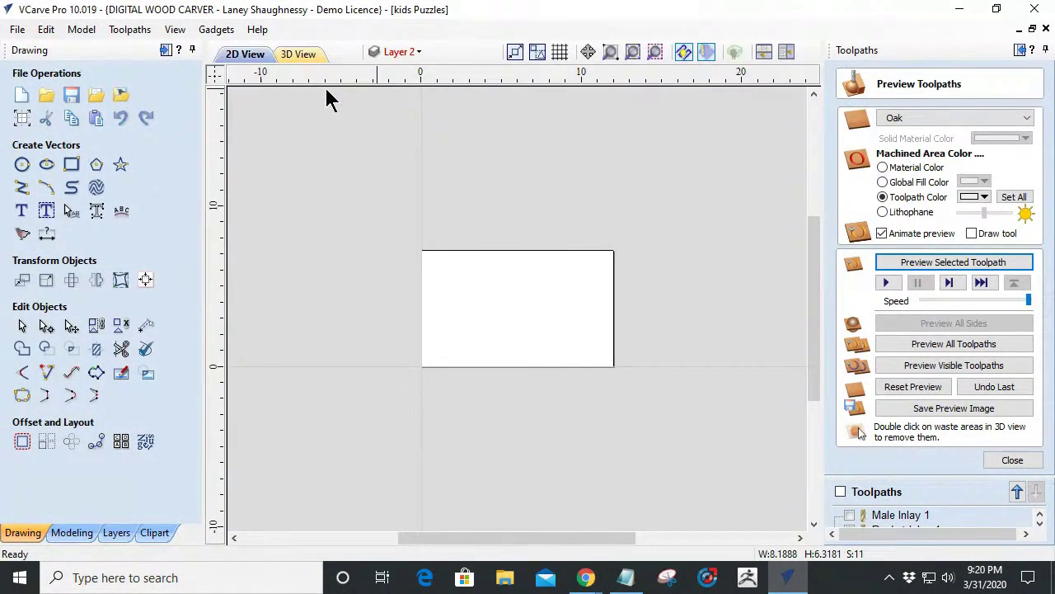
# Show Layer 2 again and bring the bunny board and all the animal designs beside it into view.
pyautogui.click(387, 51)
pyautogui.click(395, 112)
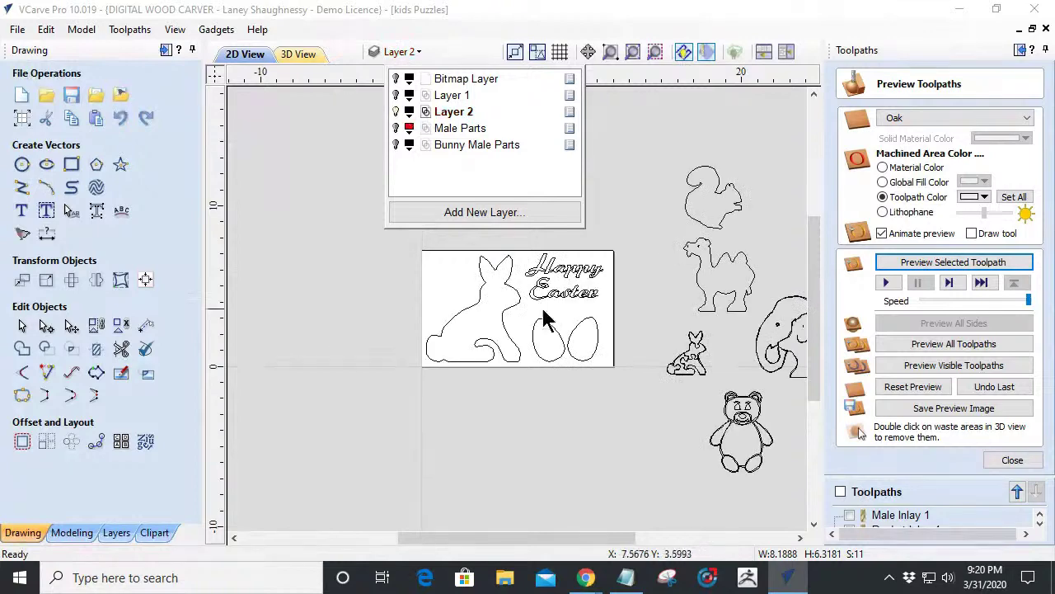
pyautogui.scroll(-1, 520, 362)
pyautogui.click(429, 277)
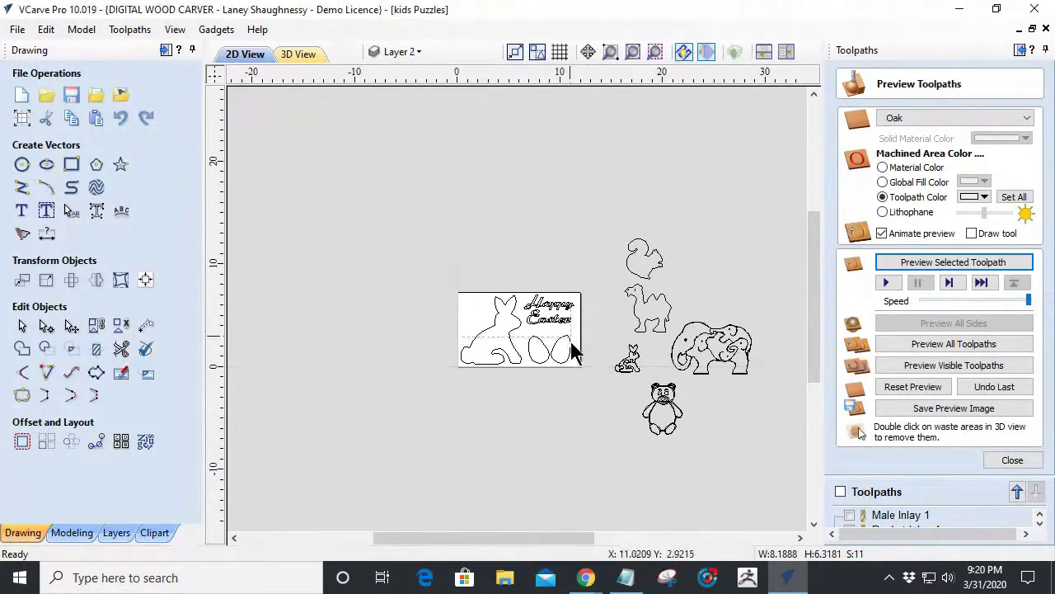
# Move the board's bunny, eggs and lettering to a new layer named Bunny Pocket, keeping that layer hidden.
pyautogui.click(544, 354)
pyautogui.rightClick(514, 338)
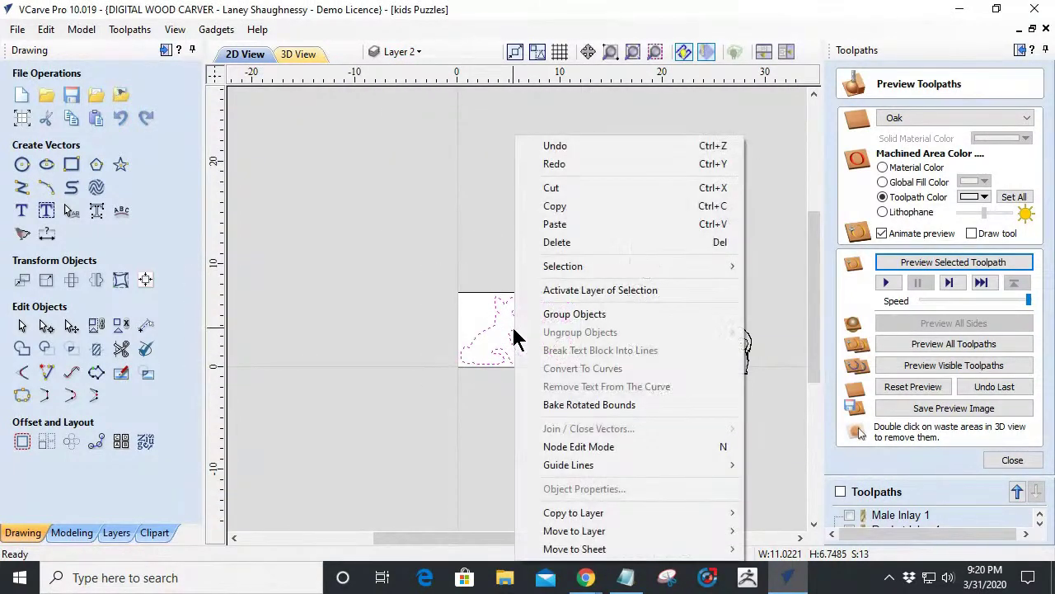
pyautogui.moveTo(719, 538)
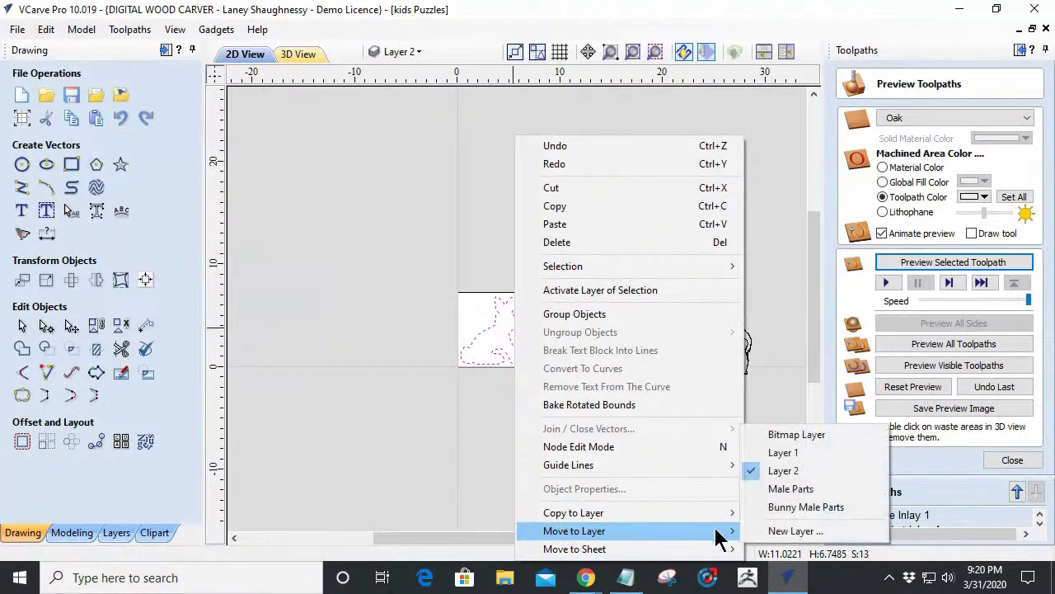
pyautogui.click(777, 531)
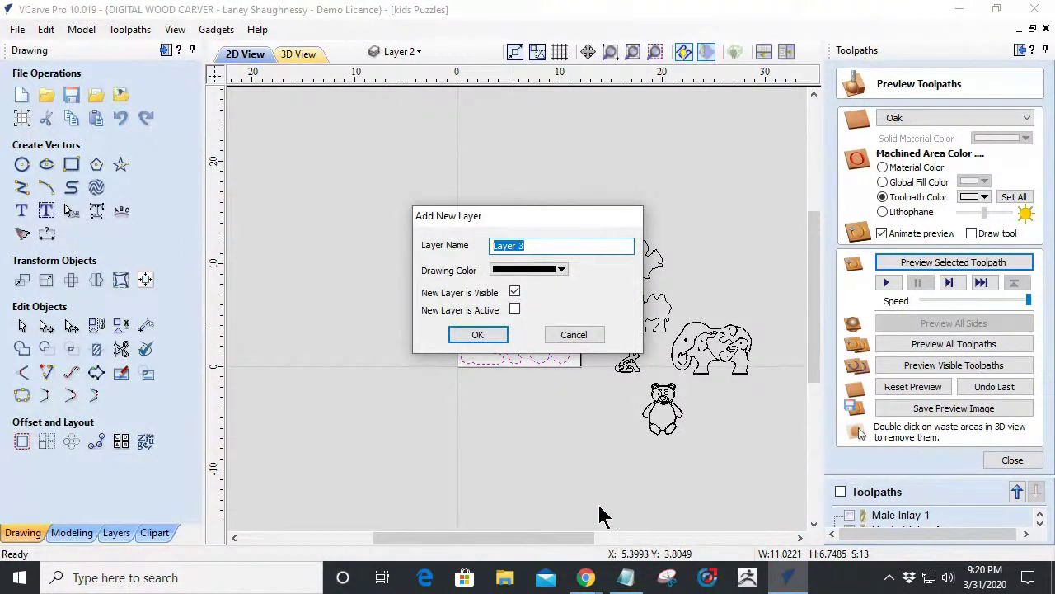
pyautogui.write('Bunny Pocket')
pyautogui.click(493, 340)
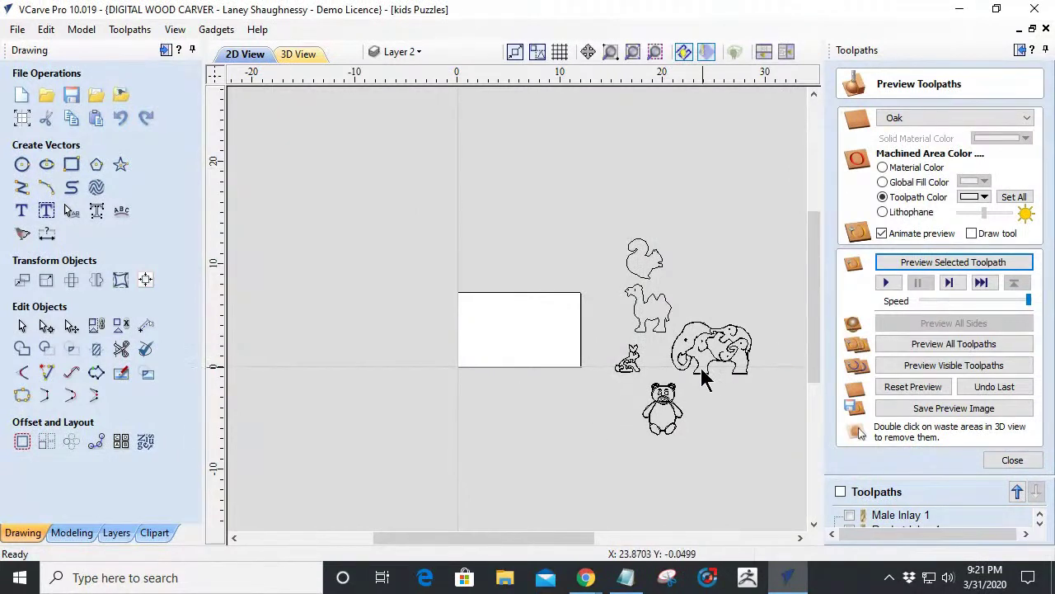
# Select the complete elephant puzzle design and move it onto the middle of the empty board.
pyautogui.click(701, 342)
pyautogui.moveTo(767, 403)
pyautogui.mouseDown()
pyautogui.moveTo(700, 360)
pyautogui.moveTo(670, 322)
pyautogui.moveTo(775, 393)
pyautogui.mouseUp()
pyautogui.click(669, 350)
pyautogui.click(707, 334)
pyautogui.moveTo(707, 334); pyautogui.dragTo(517, 311)
pyautogui.scroll(8, 517, 312)
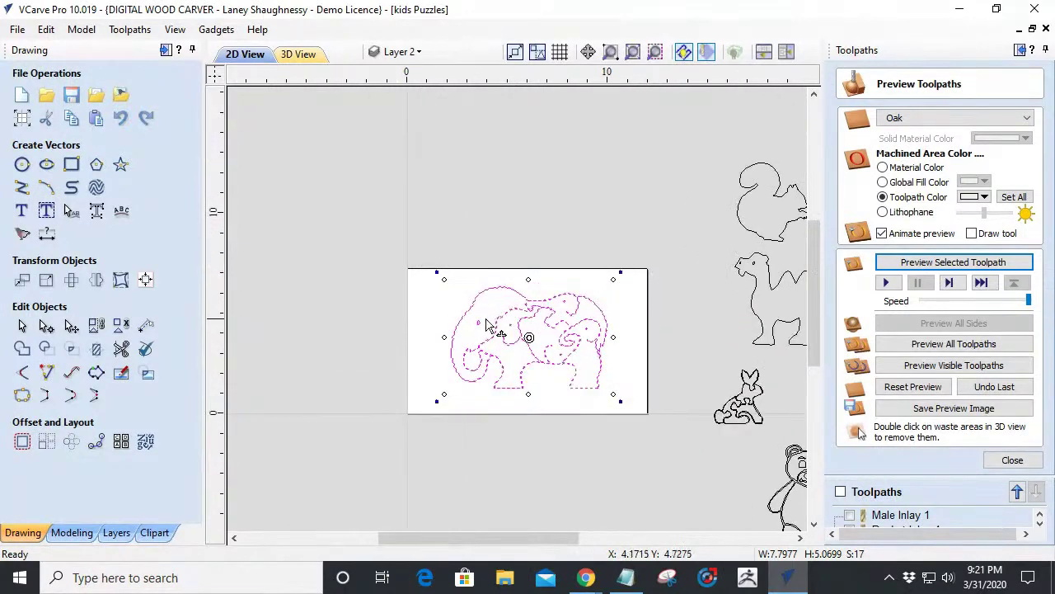
pyautogui.scroll(-3, 471, 278)
pyautogui.scroll(4, 558, 181)
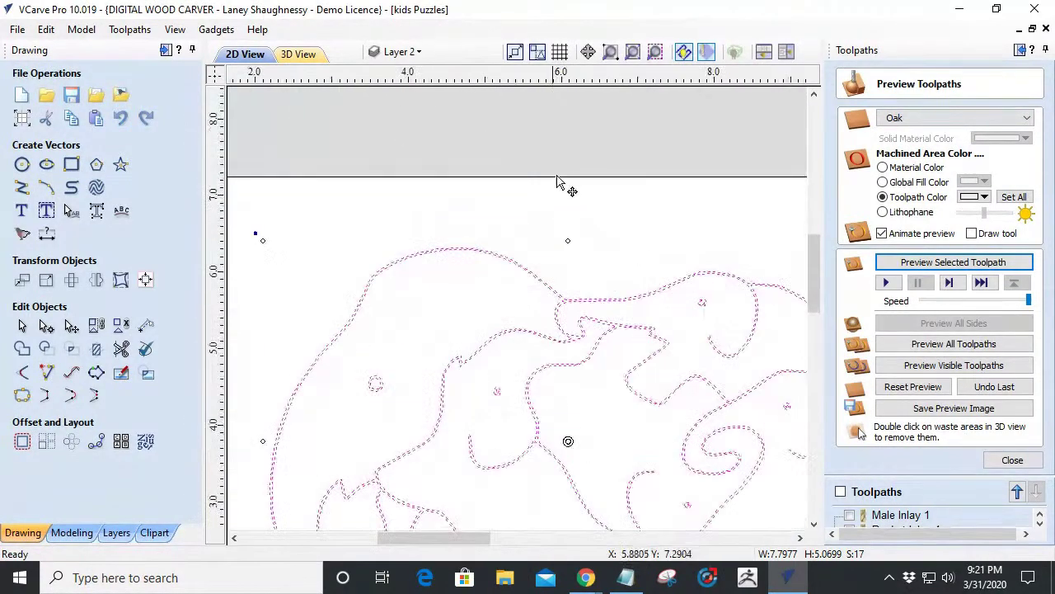
pyautogui.scroll(-2, 566, 193)
pyautogui.click(371, 299)
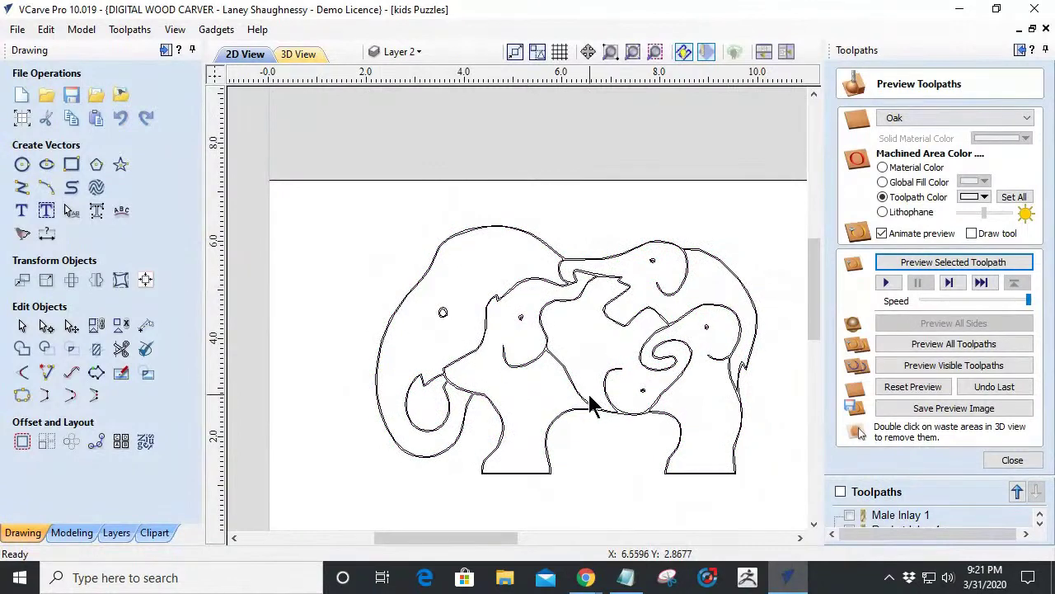
# Try to move the inner elephant piece beside the large head out of the puzzle to below the board.
pyautogui.scroll(4, 589, 400)
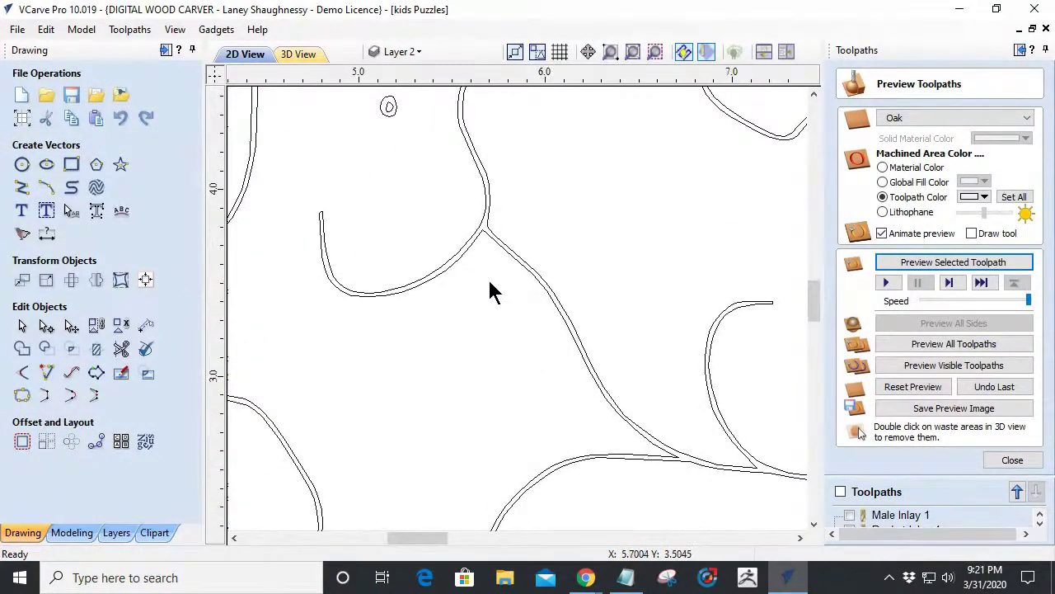
pyautogui.click(486, 232)
pyautogui.scroll(-3, 488, 237)
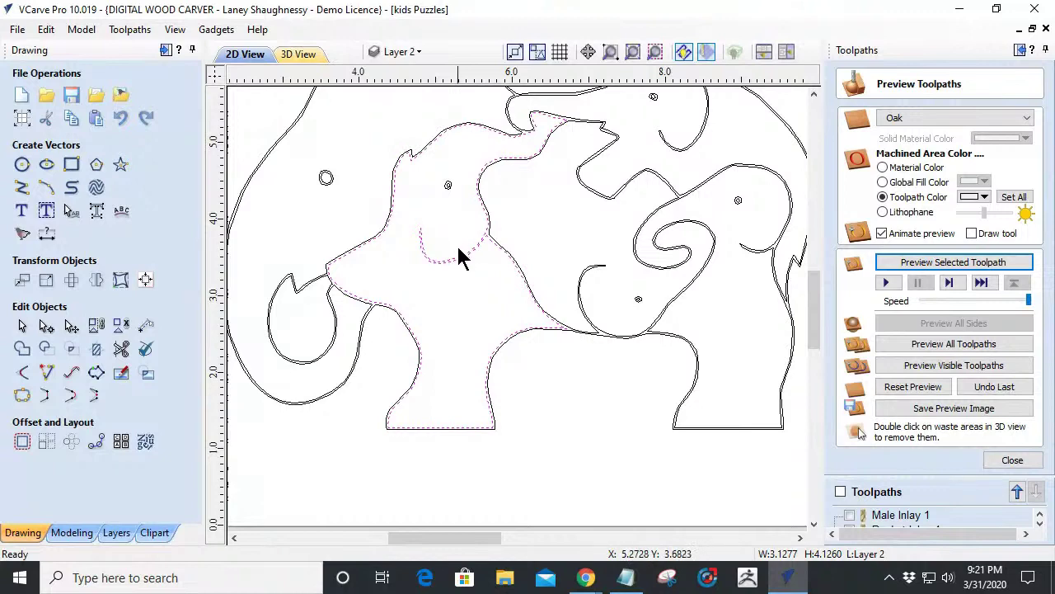
pyautogui.scroll(-3, 482, 268)
pyautogui.scroll(3, 481, 264)
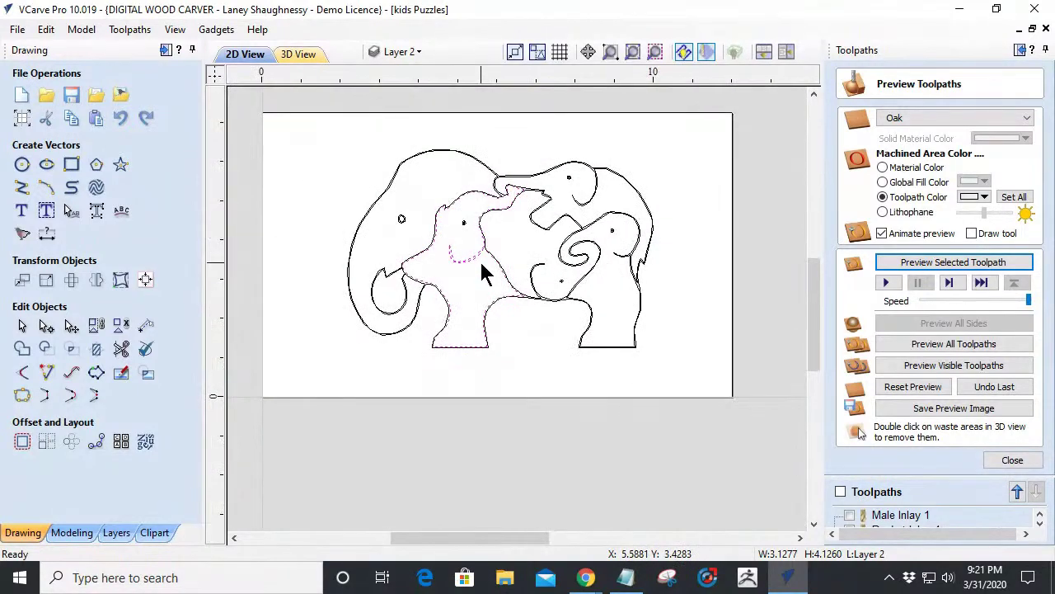
pyautogui.scroll(-3, 464, 251)
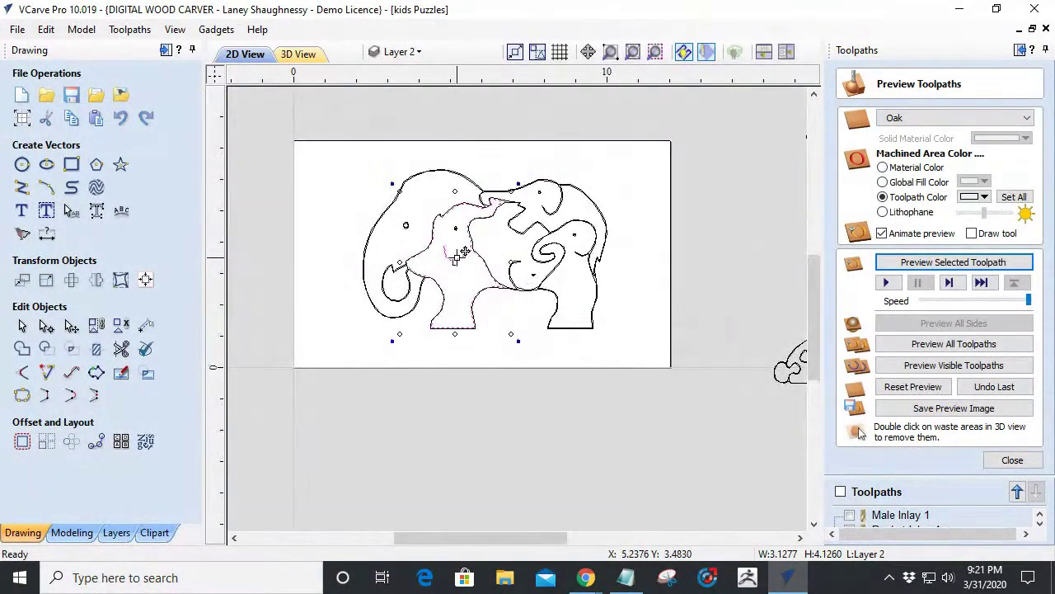
pyautogui.moveTo(464, 252); pyautogui.dragTo(354, 429)
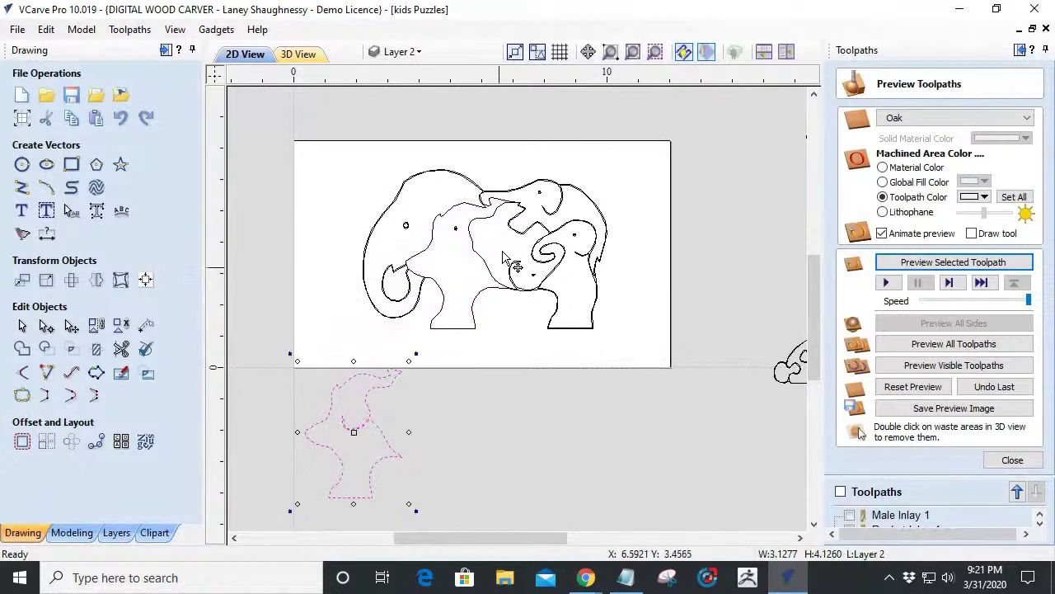
# Try to group the central elephant piece with its eye, and undo back to the assembled puzzle.
pyautogui.click(485, 262)
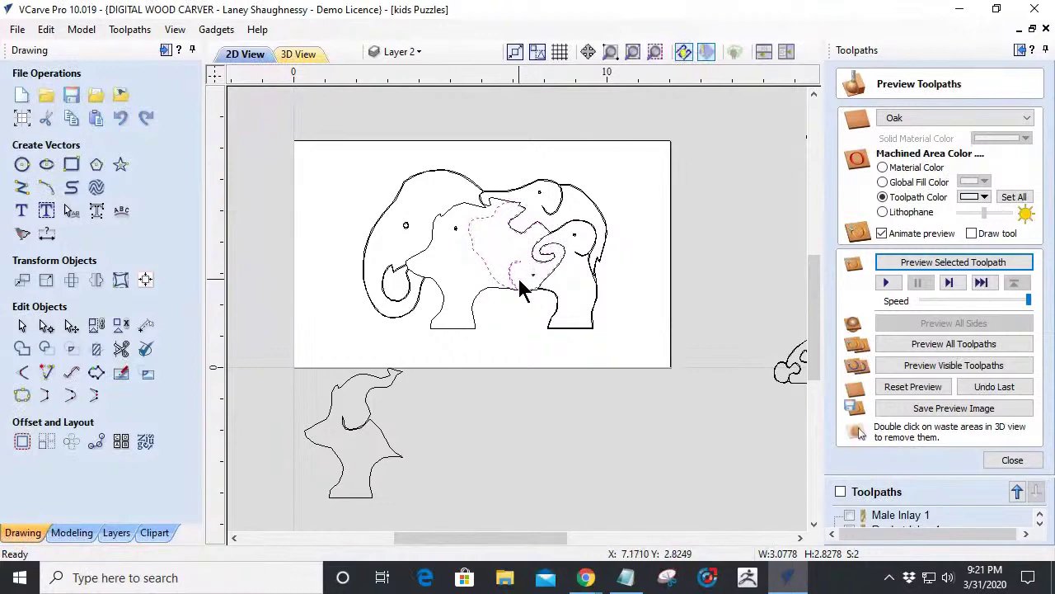
pyautogui.scroll(5, 528, 285)
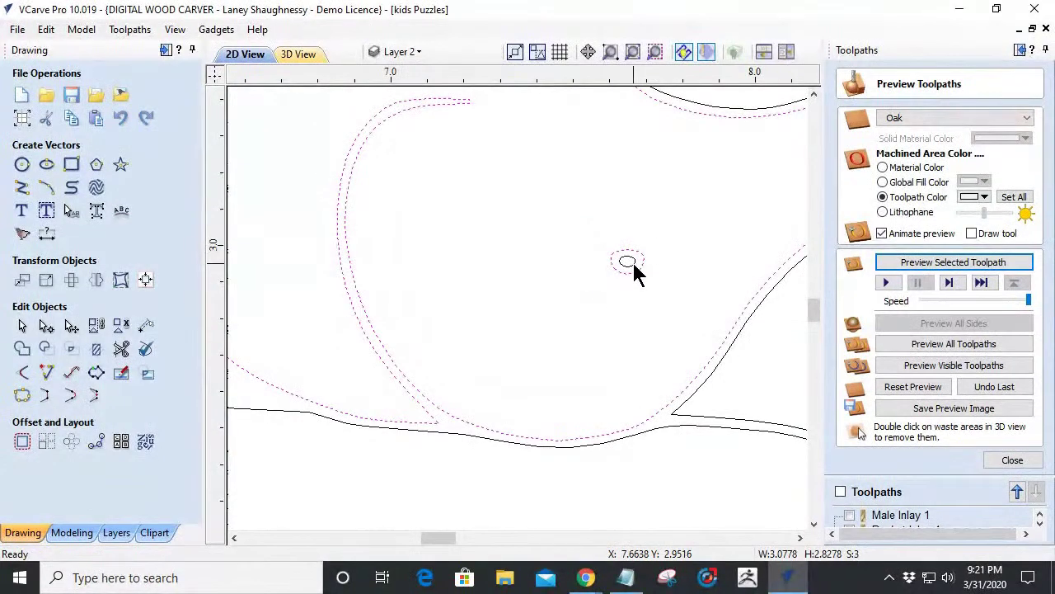
pyautogui.scroll(-5, 634, 268)
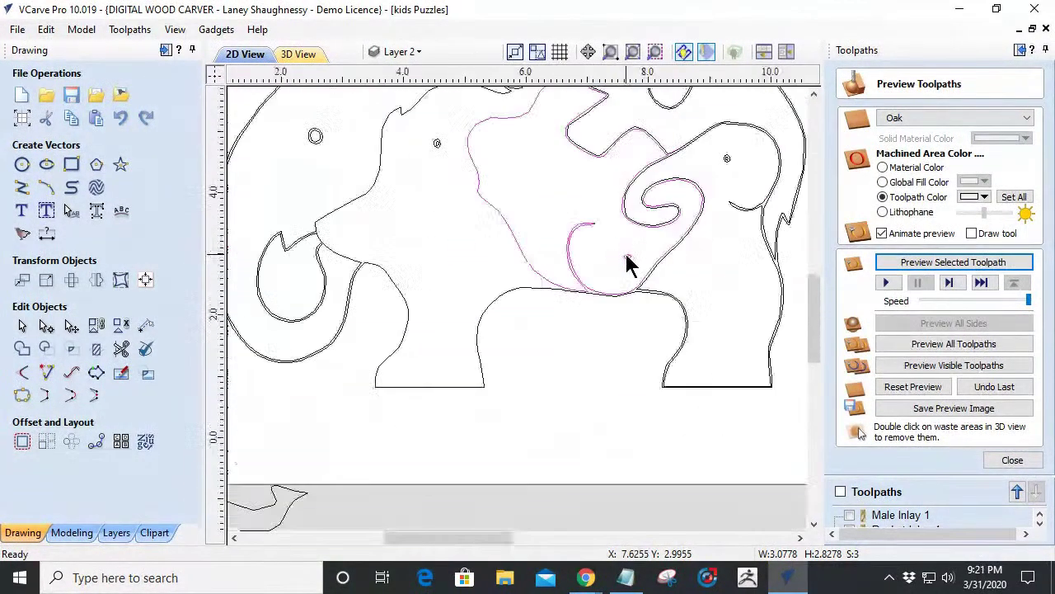
pyautogui.click(564, 234)
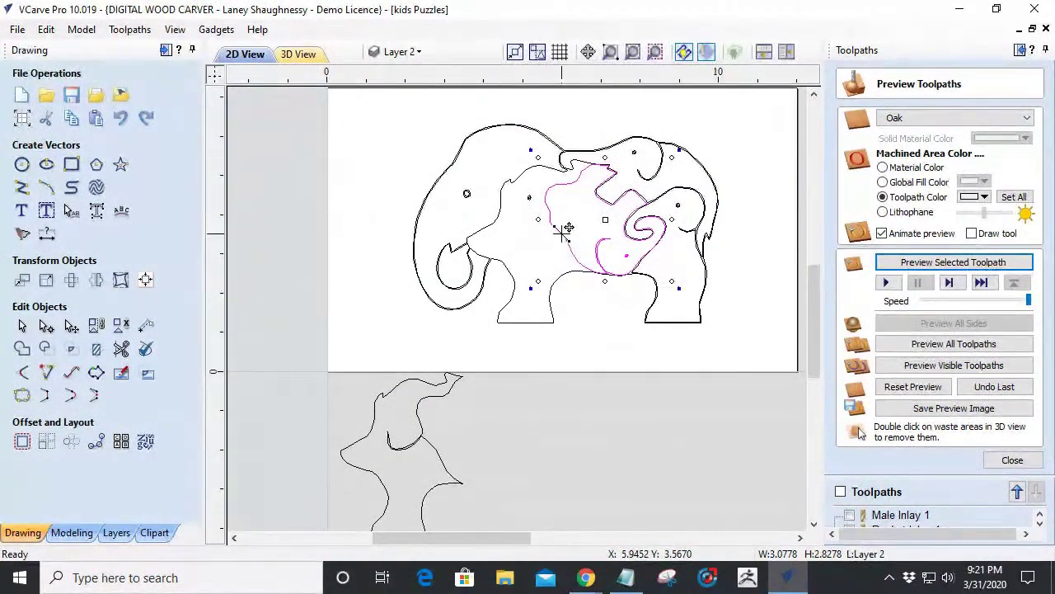
pyautogui.press('Escape')
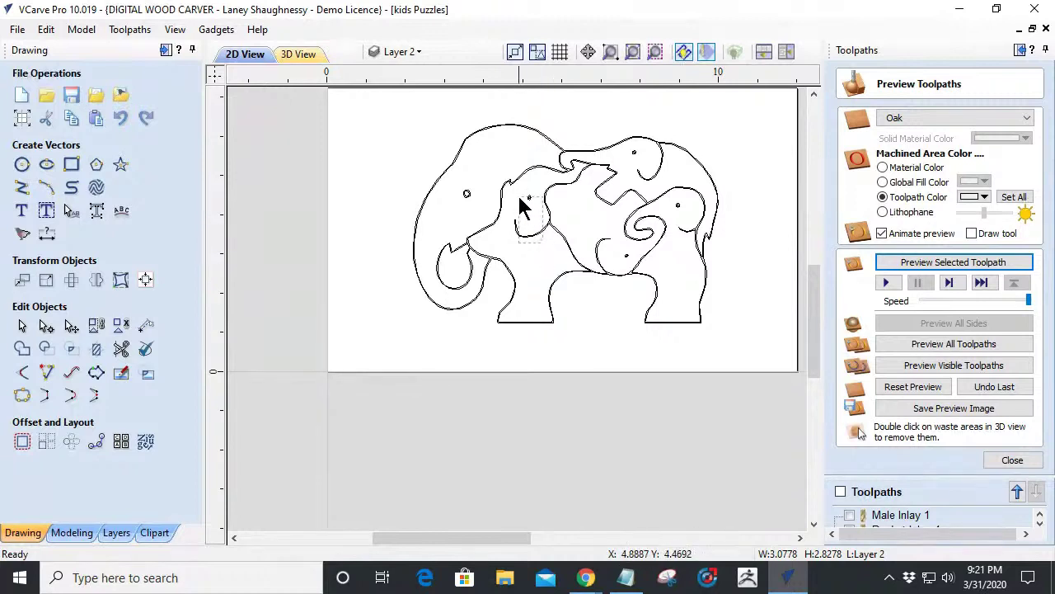
# Group the outline of each of the four inner elephant pieces with its own eye circles.
pyautogui.click(513, 232)
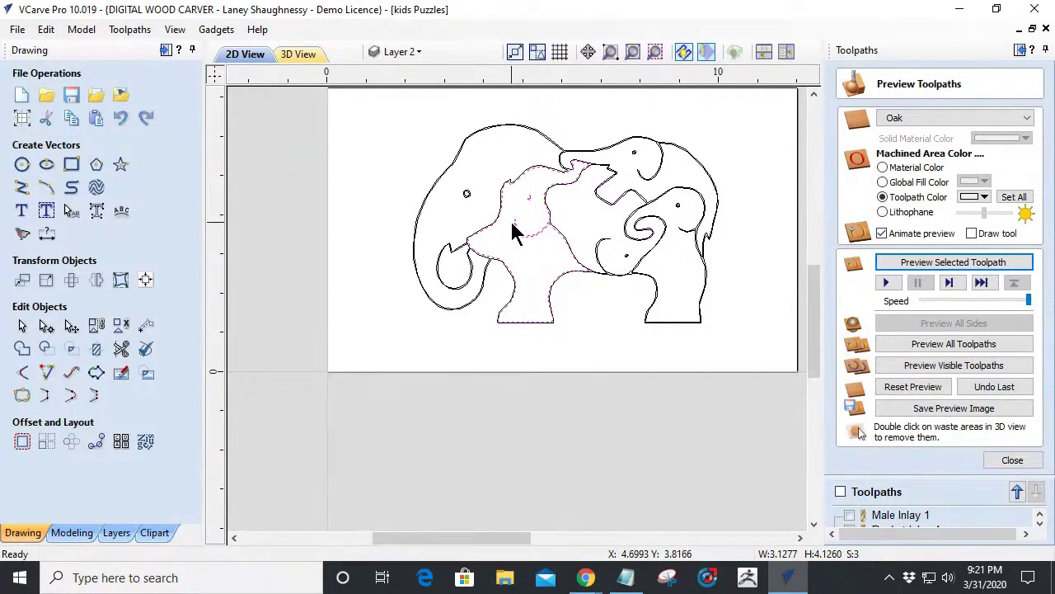
pyautogui.click(594, 266)
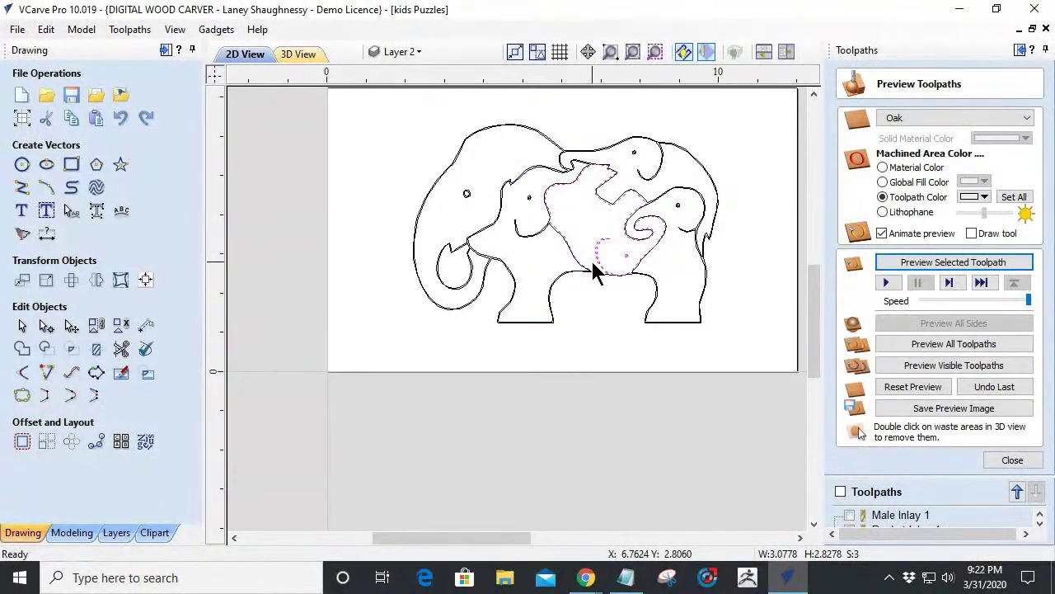
pyautogui.click(635, 154)
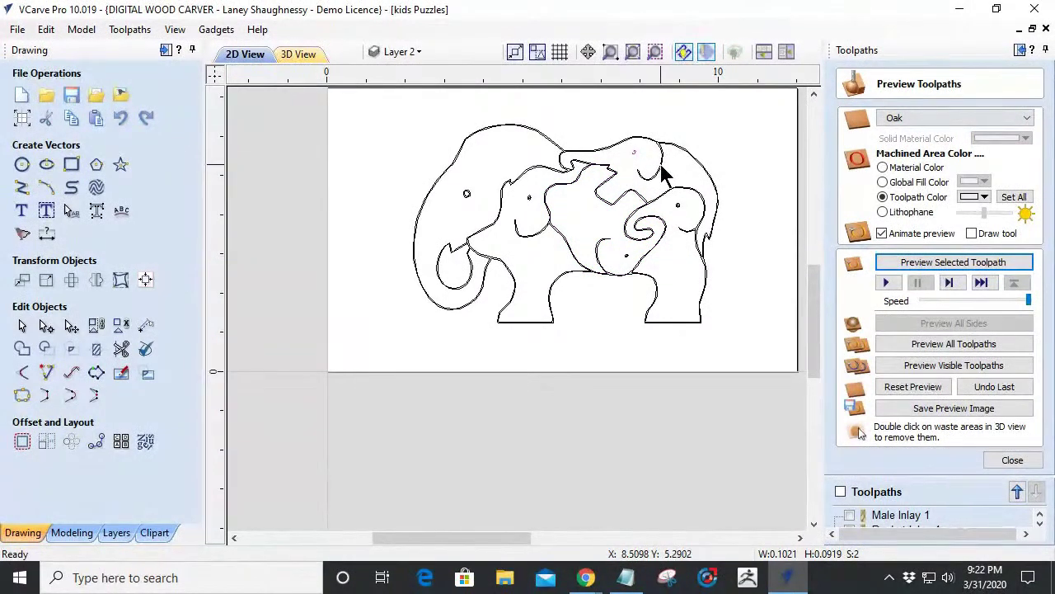
pyautogui.keyDown('shift'); pyautogui.click(662, 167); pyautogui.keyUp('shift')
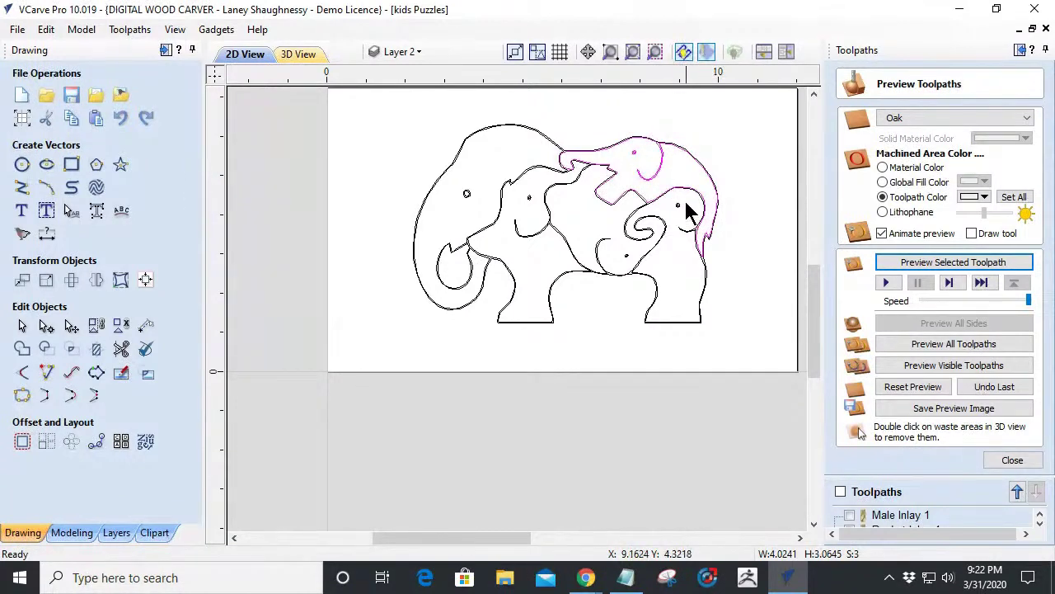
pyautogui.moveTo(680, 202); pyautogui.dragTo(667, 229)
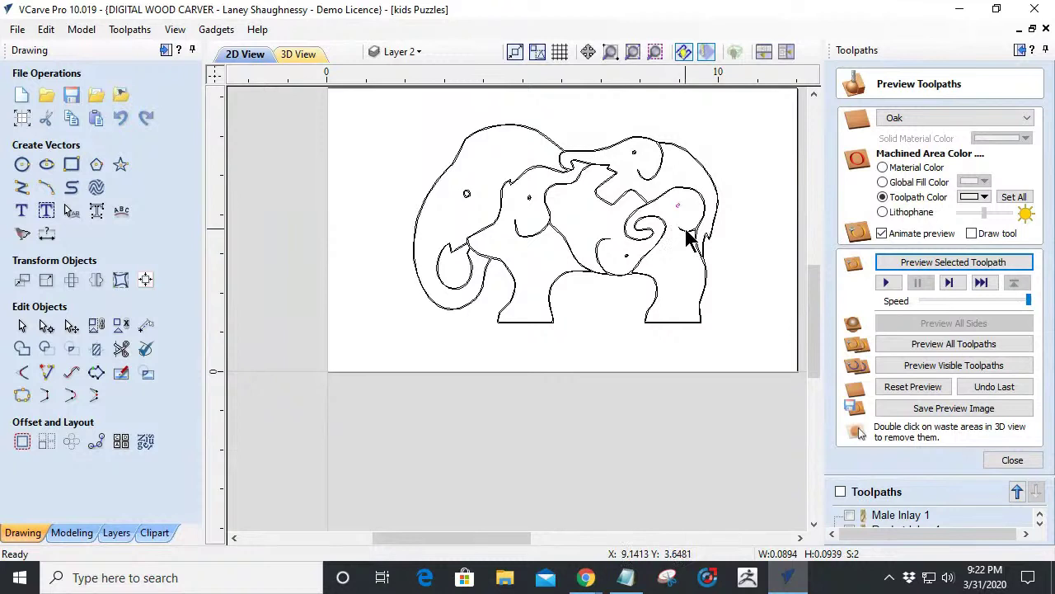
pyautogui.keyDown('shift'); pyautogui.click(690, 237); pyautogui.keyUp('shift')
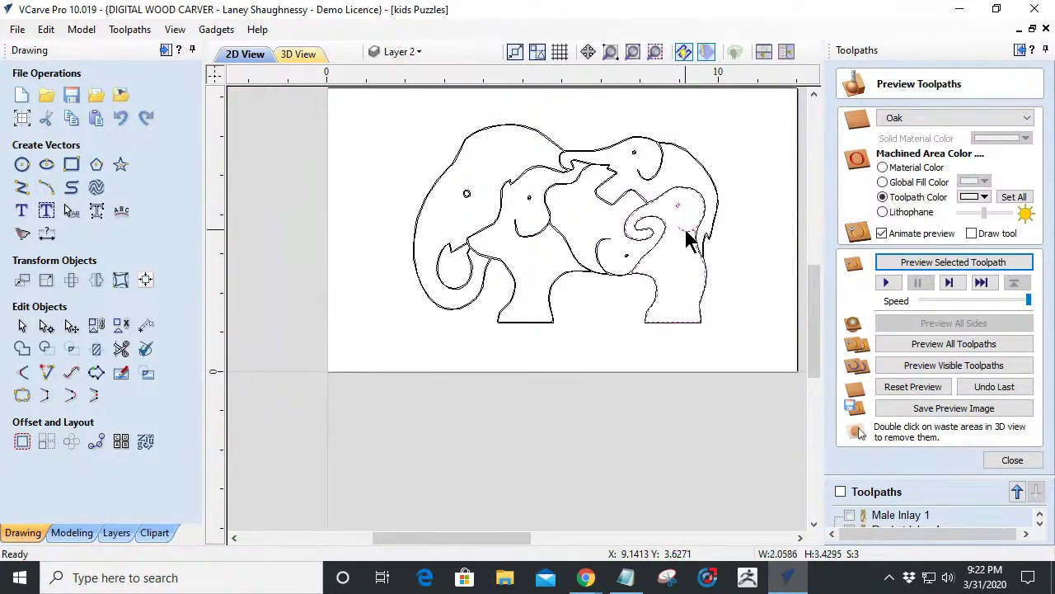
# Move the four inner elephant pieces out of the puzzle, the trunk-curled standing one beside the outline and the other three below the board.
pyautogui.click(686, 224)
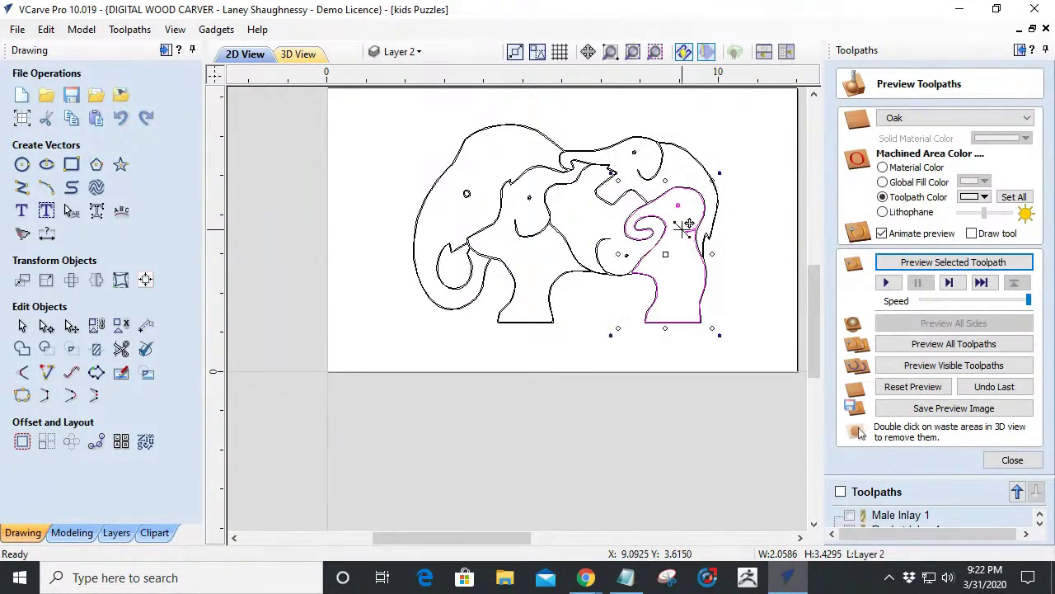
pyautogui.moveTo(687, 224); pyautogui.dragTo(779, 247)
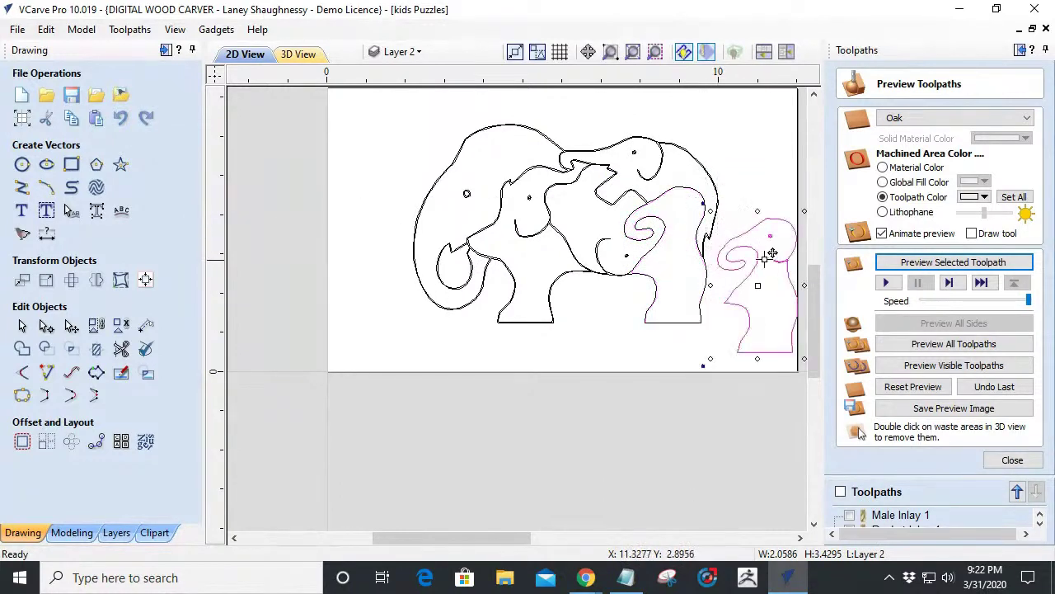
pyautogui.click(648, 182)
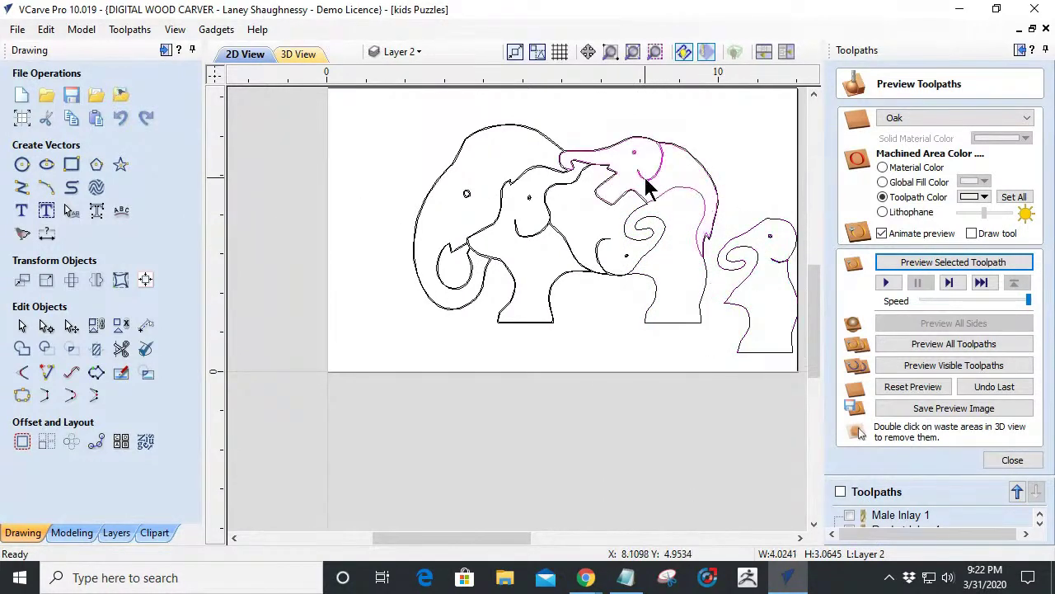
pyautogui.moveTo(648, 174); pyautogui.dragTo(694, 412)
pyautogui.click(636, 236)
pyautogui.moveTo(626, 232); pyautogui.dragTo(576, 466)
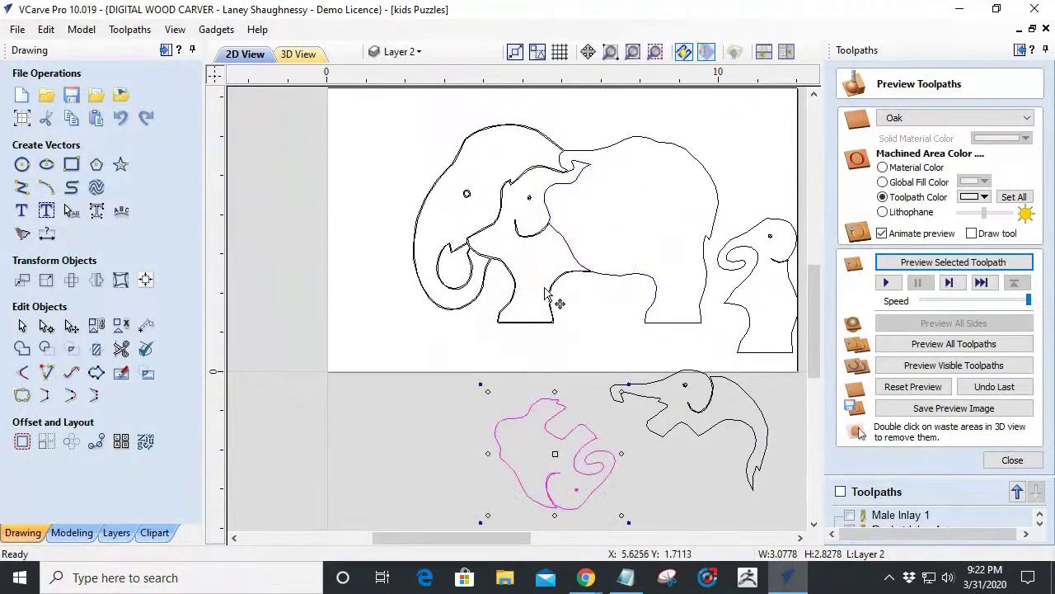
pyautogui.click(542, 233)
pyautogui.moveTo(544, 222); pyautogui.dragTo(416, 420)
# Group the large elephant head's outline with its eye and move it across the board's left edge.
pyautogui.click(483, 229)
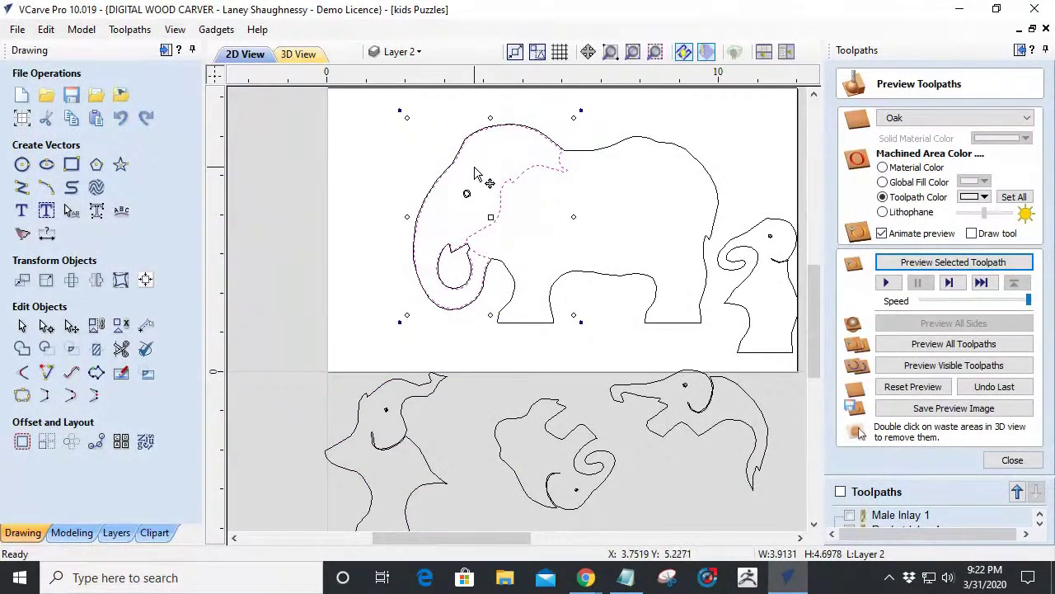
pyautogui.click(462, 221)
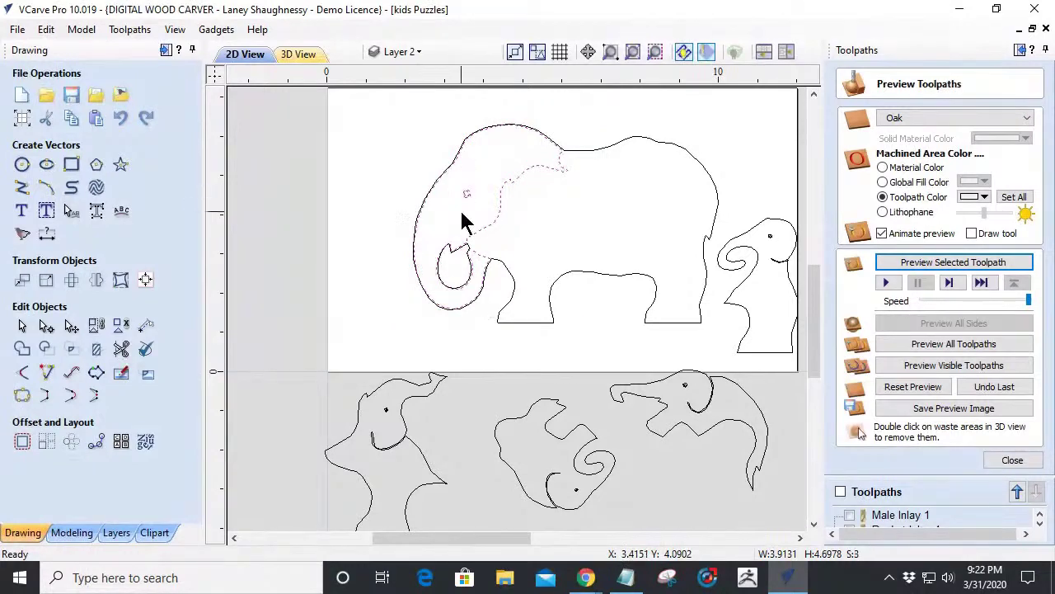
pyautogui.click(483, 228)
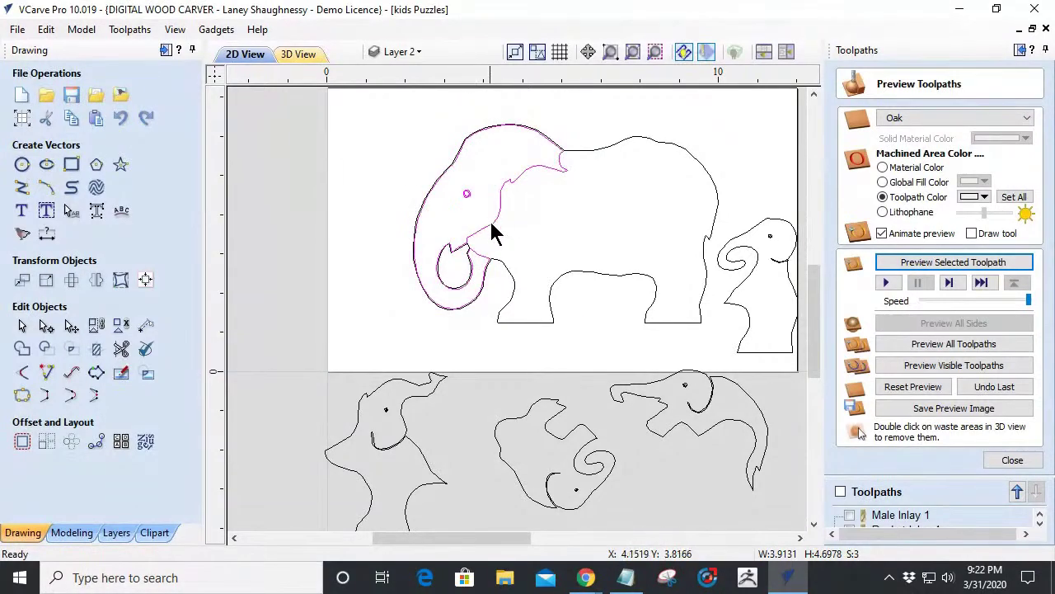
pyautogui.moveTo(493, 217); pyautogui.dragTo(332, 194)
# Examine the empty elephant outline and the separated pieces, including the narrow ear slits, at close range.
pyautogui.scroll(-2, 495, 300)
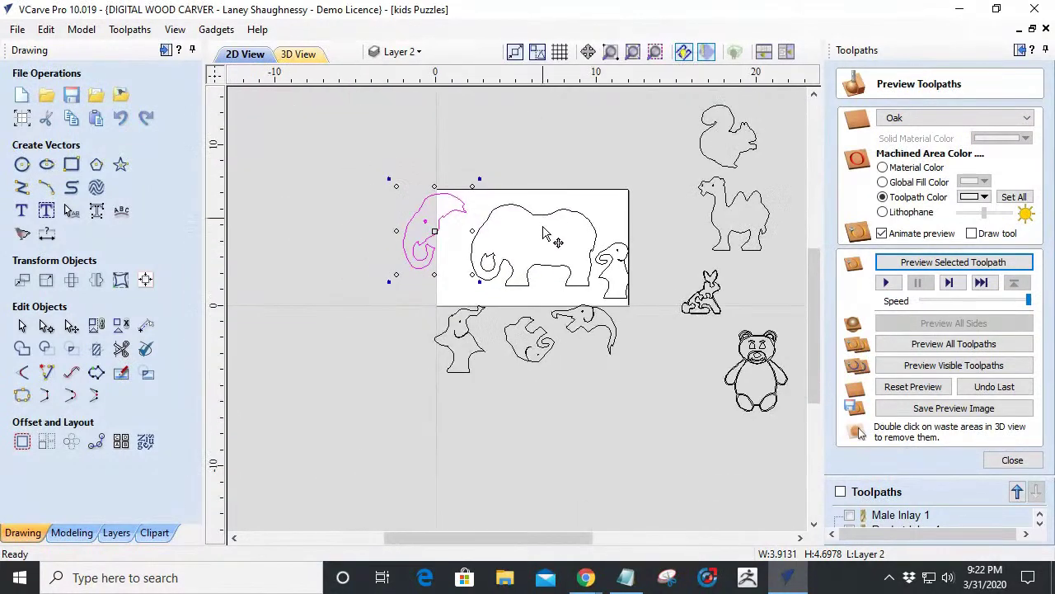
pyautogui.scroll(3, 524, 262)
pyautogui.scroll(-2, 452, 260)
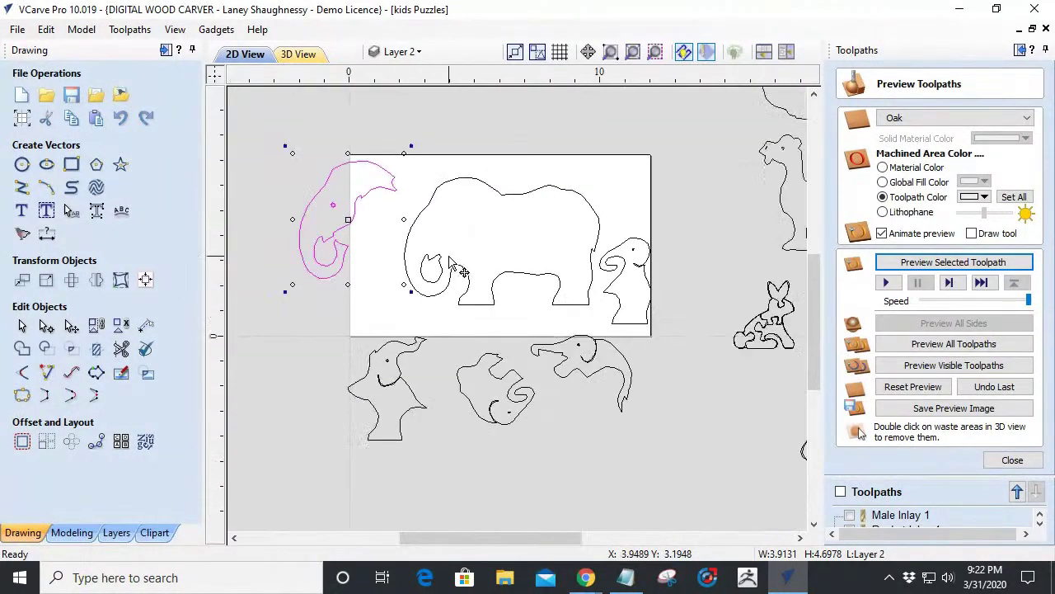
pyautogui.scroll(-1, 346, 189)
pyautogui.scroll(4, 370, 322)
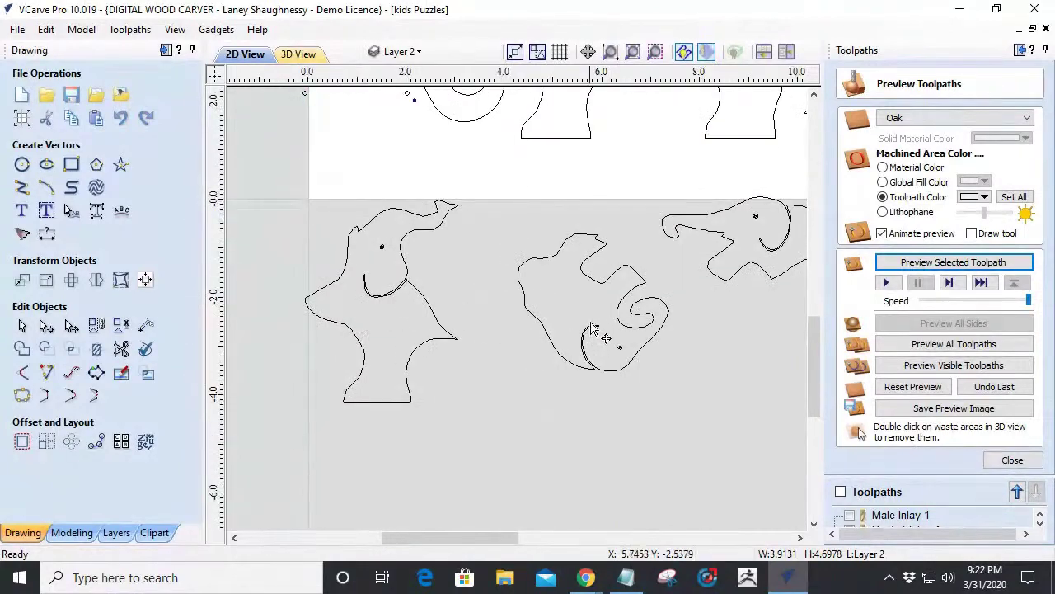
pyautogui.scroll(-2, 720, 252)
pyautogui.scroll(2, 732, 248)
pyautogui.scroll(-1, 728, 239)
pyautogui.scroll(-1, 729, 239)
pyautogui.scroll(3, 726, 243)
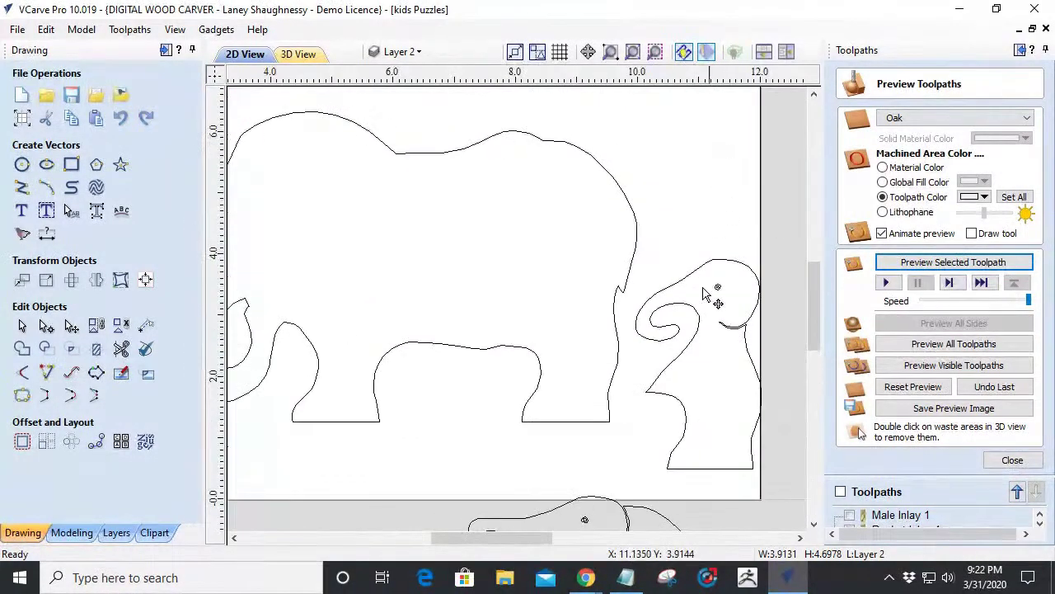
pyautogui.scroll(4, 746, 297)
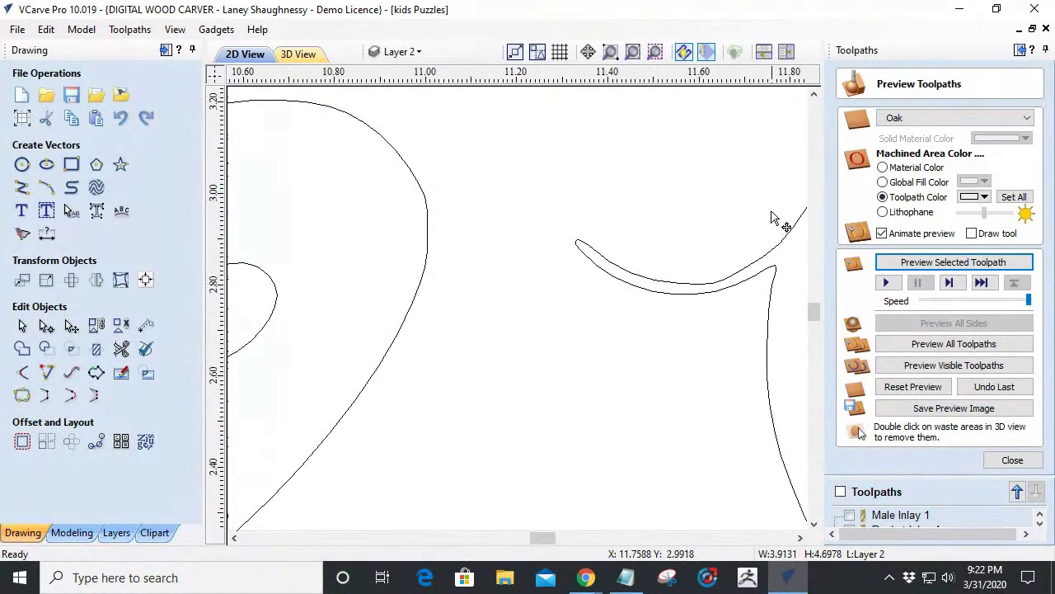
# Inspect the ear slits on the standing trunk-curled elephant and on the separated pieces below the board.
pyautogui.scroll(-2, 739, 291)
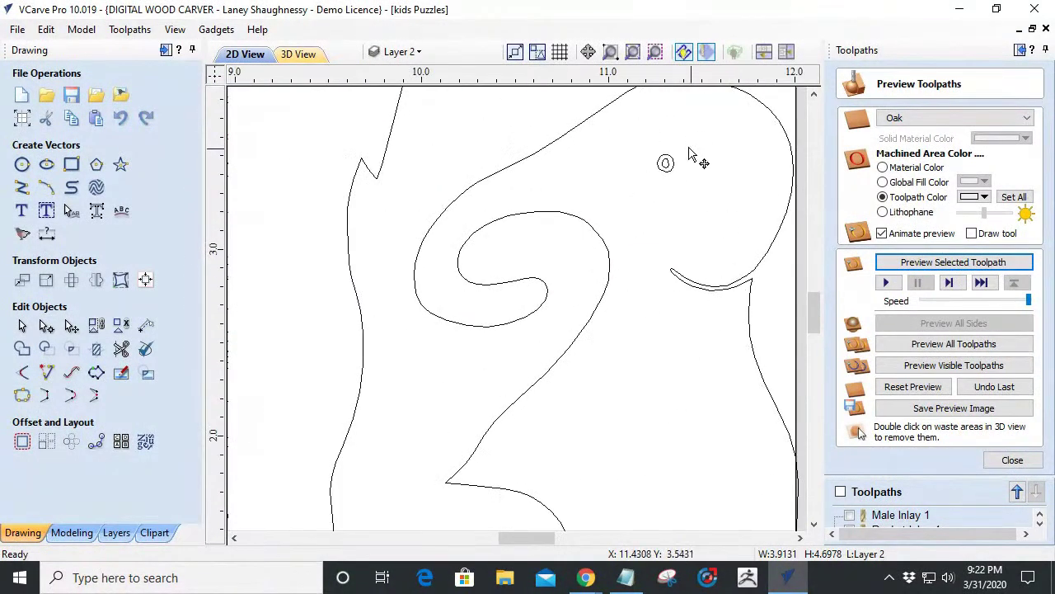
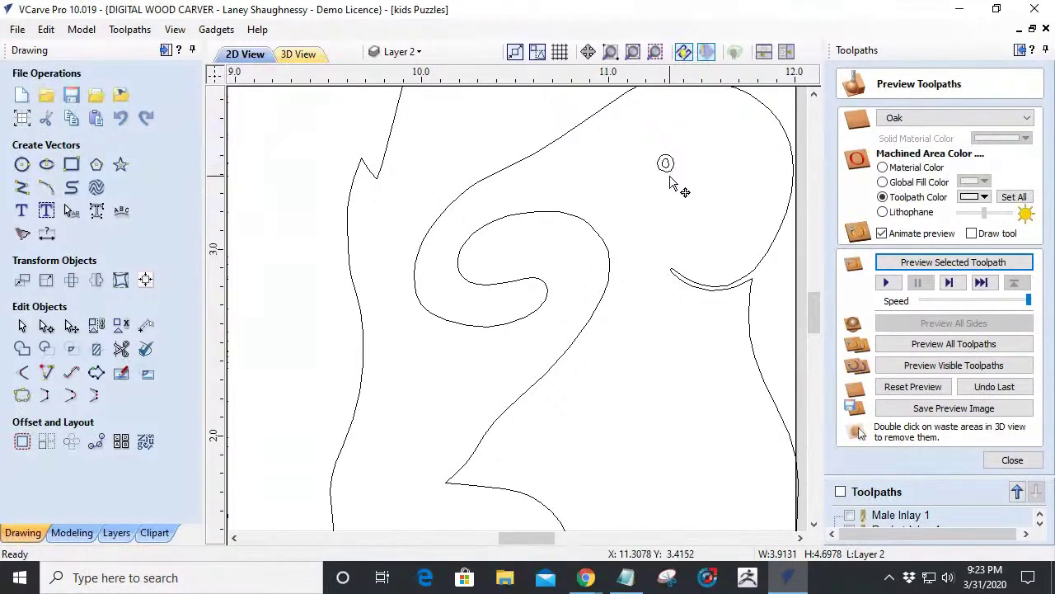
pyautogui.scroll(-5, 671, 191)
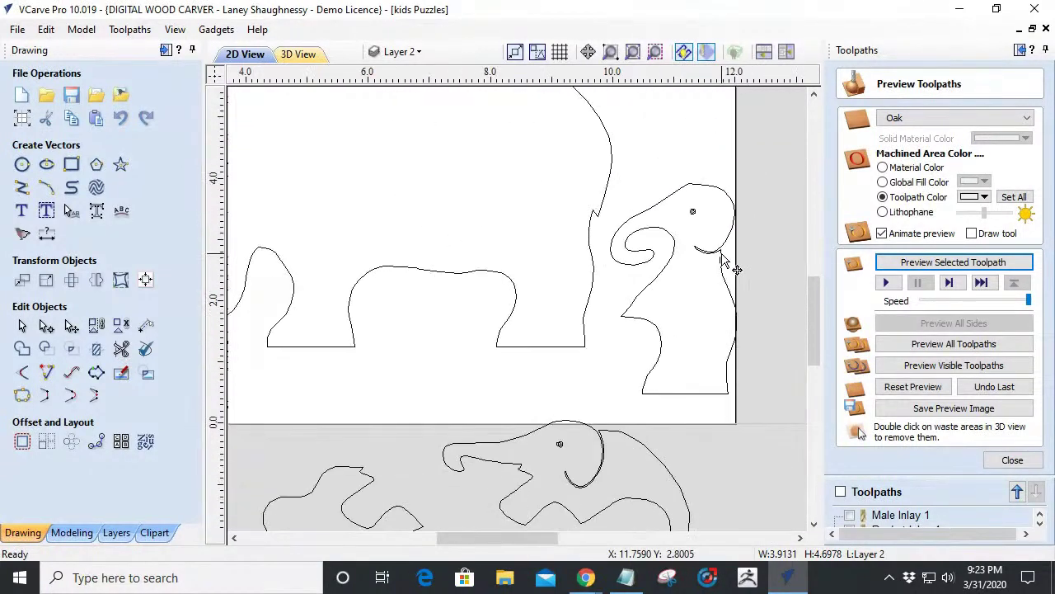
pyautogui.scroll(-4, 727, 264)
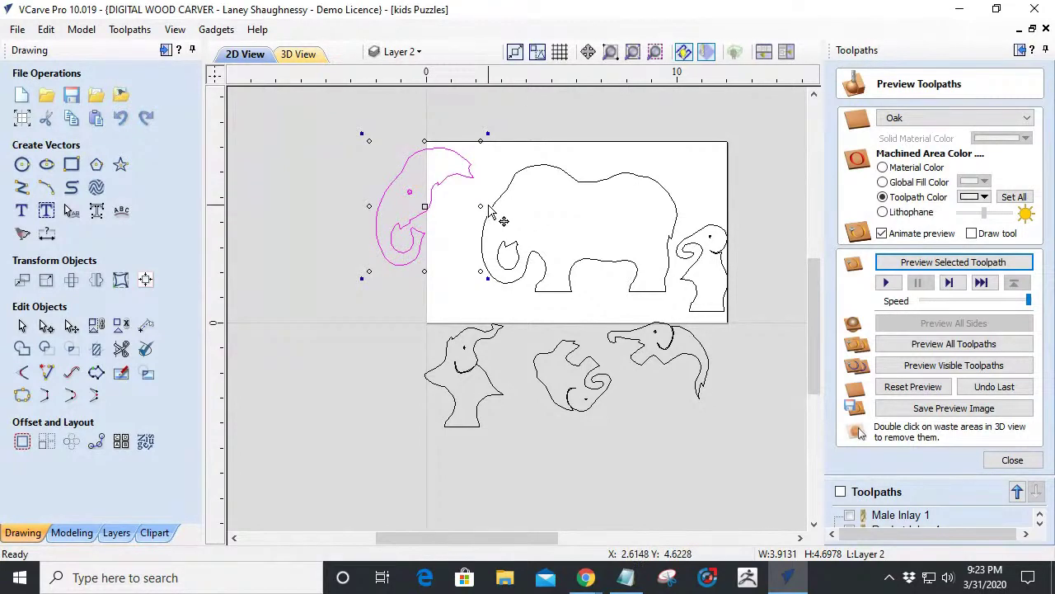
pyautogui.scroll(12, 584, 404)
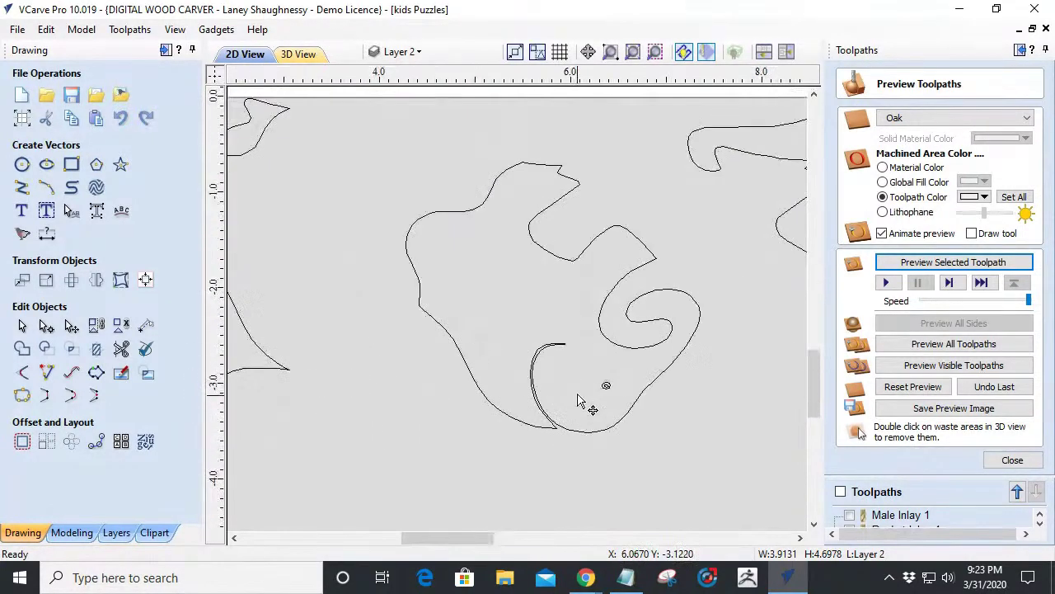
pyautogui.scroll(-12, 582, 400)
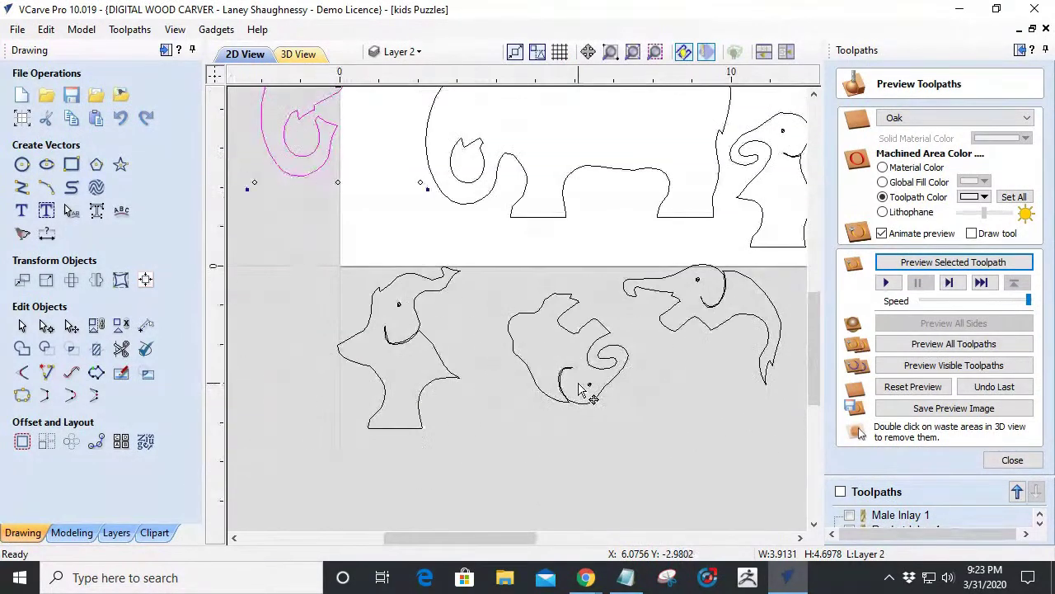
pyautogui.scroll(-3, 522, 296)
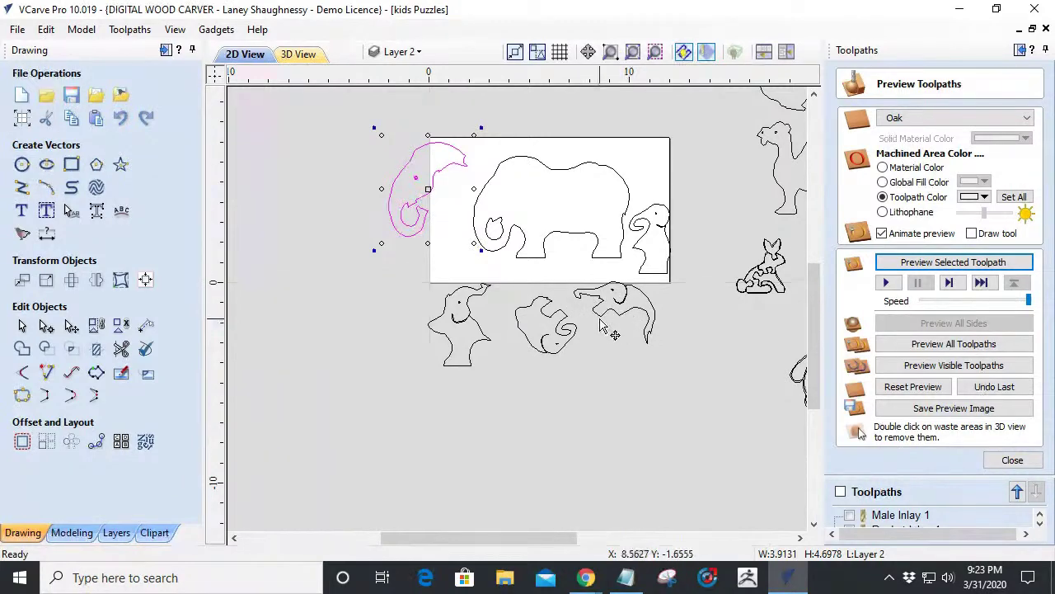
# Ungroup the long-trunked elephant piece below the board's right end and open its outline for node editing.
pyautogui.scroll(4, 610, 309)
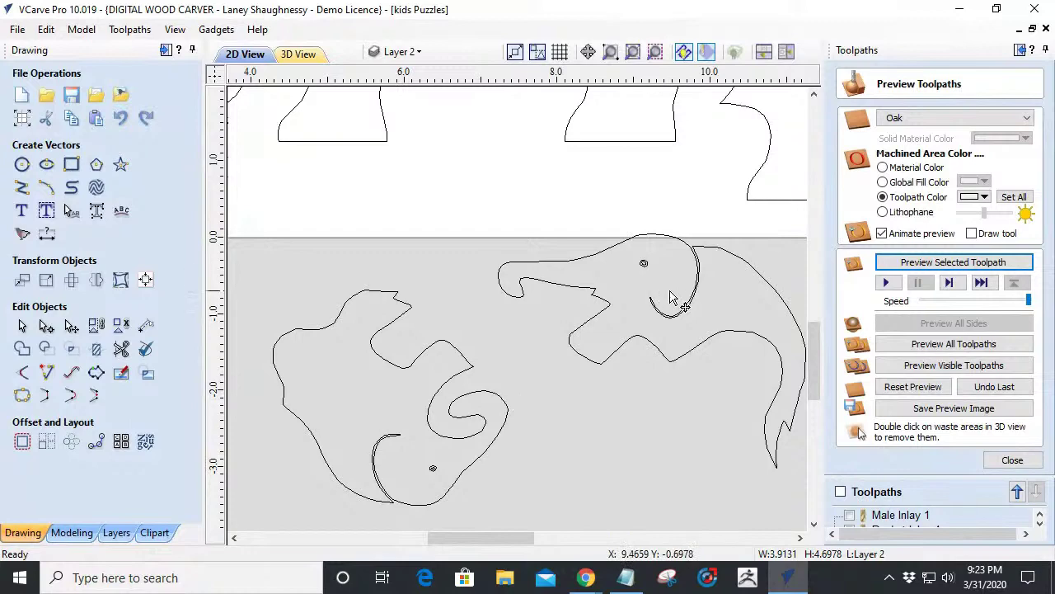
pyautogui.scroll(3, 700, 241)
pyautogui.scroll(3, 701, 241)
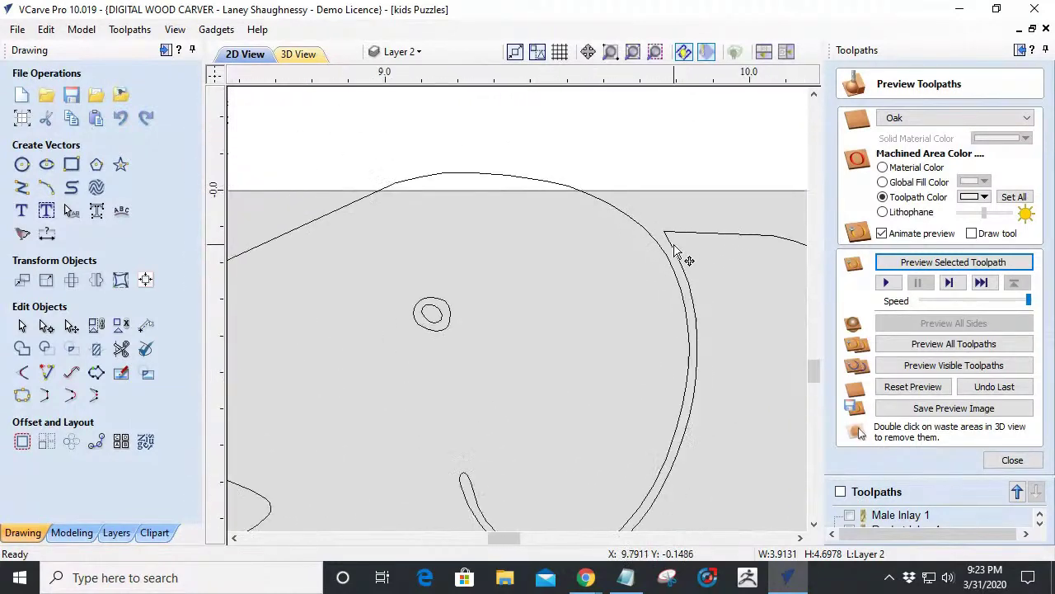
pyautogui.click(683, 272)
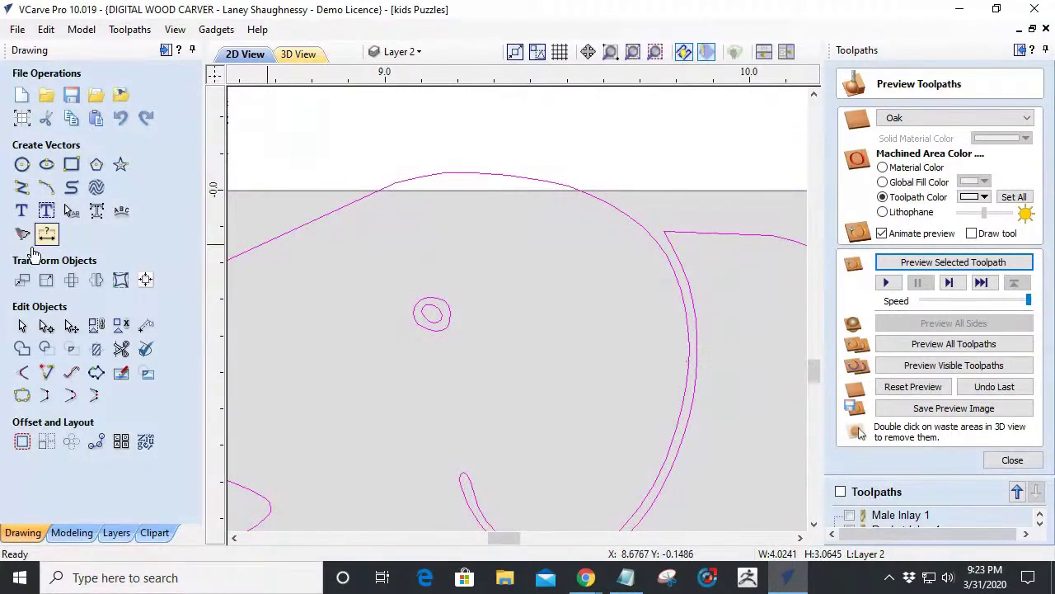
pyautogui.click(46, 325)
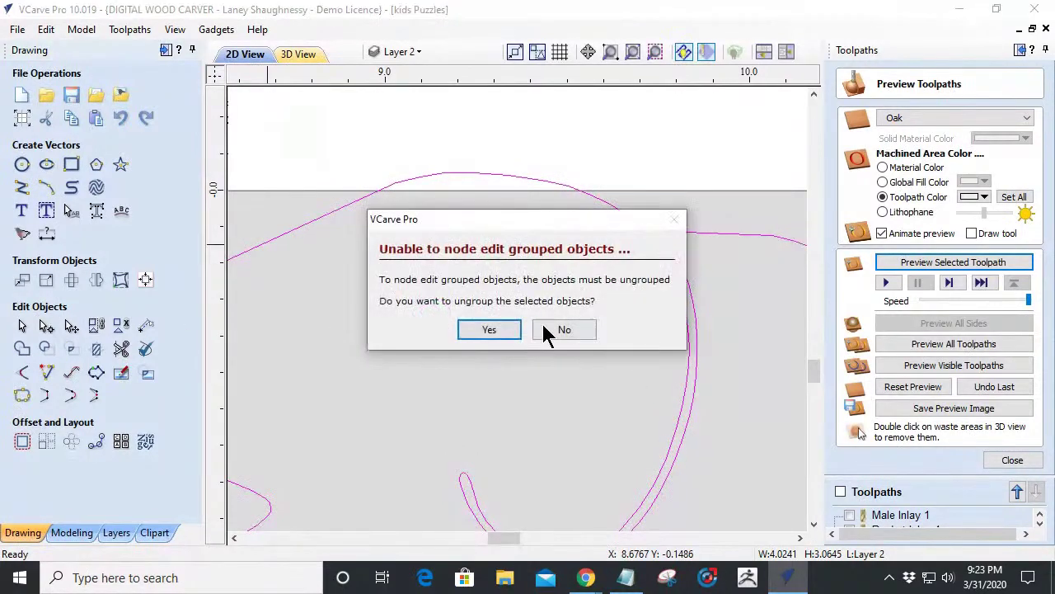
pyautogui.click(504, 330)
# Cut the long-trunked elephant's outline on both sides of the ear slit's opening, at the back's corner node and on the head curve opposite.
pyautogui.scroll(3, 654, 225)
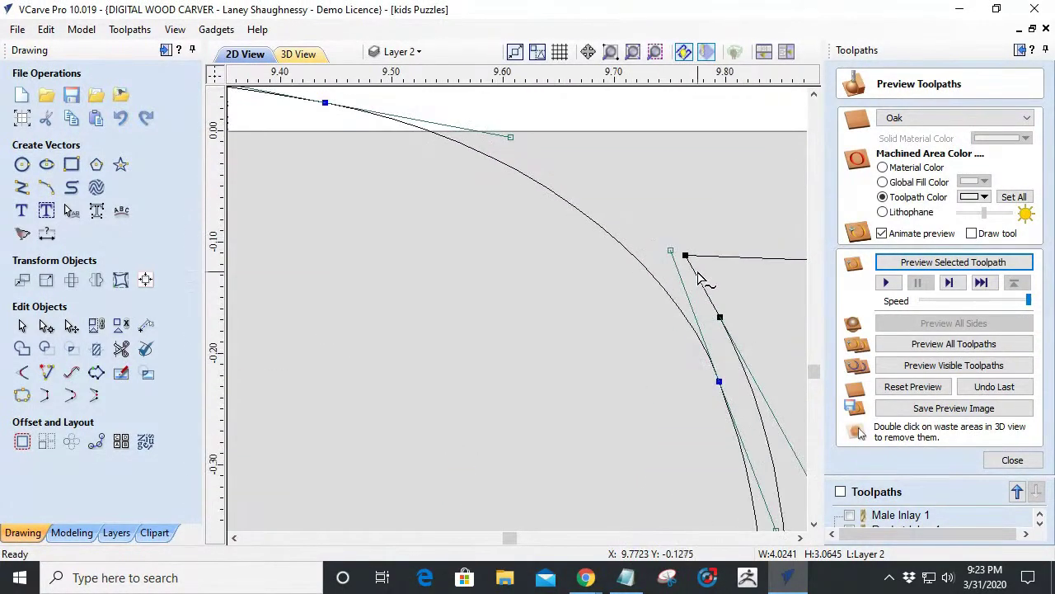
pyautogui.rightClick(685, 256)
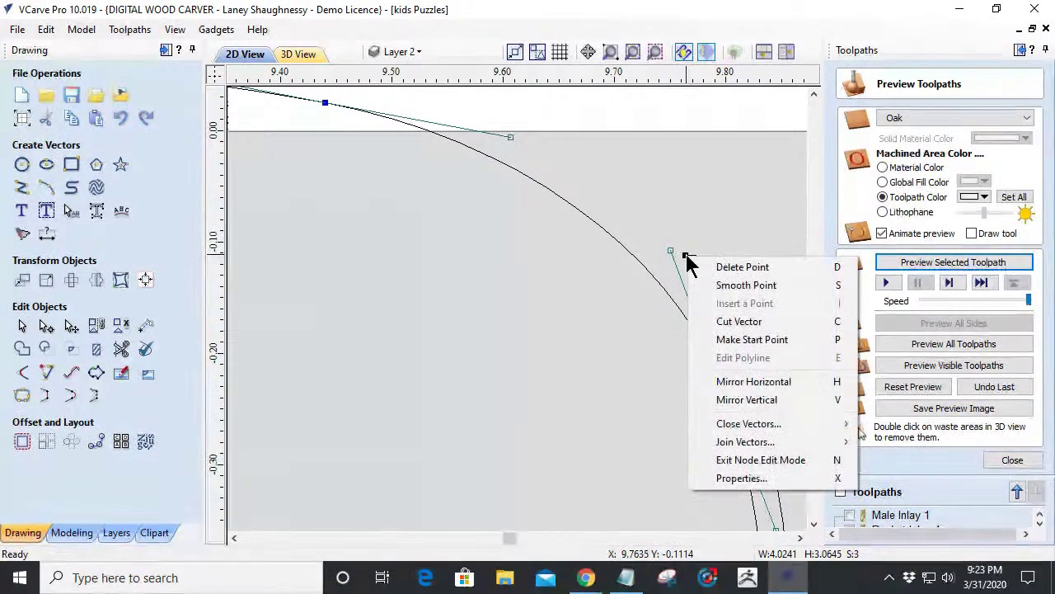
pyautogui.click(699, 319)
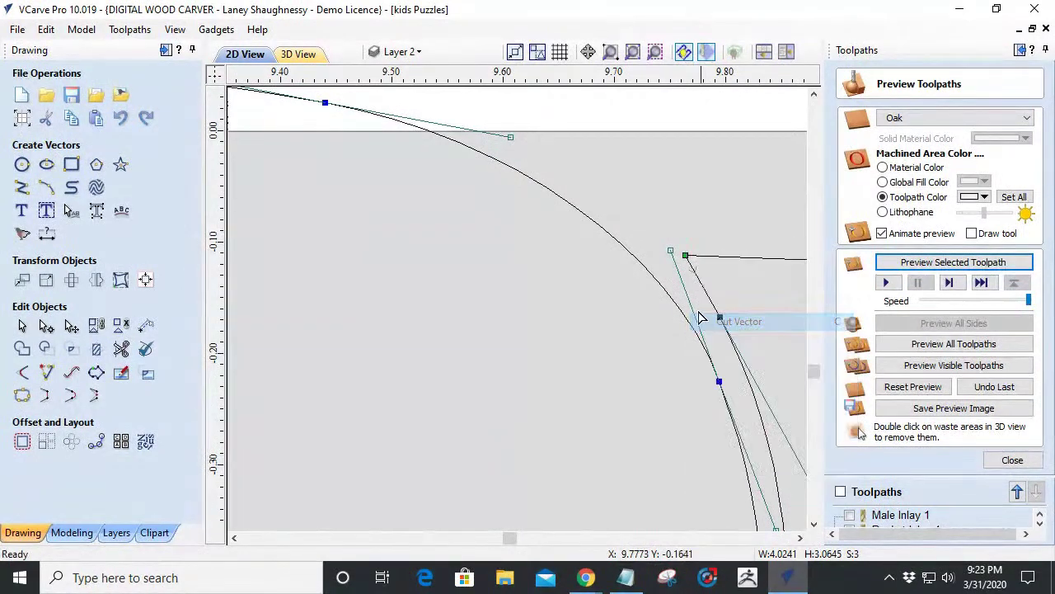
pyautogui.rightClick(637, 264)
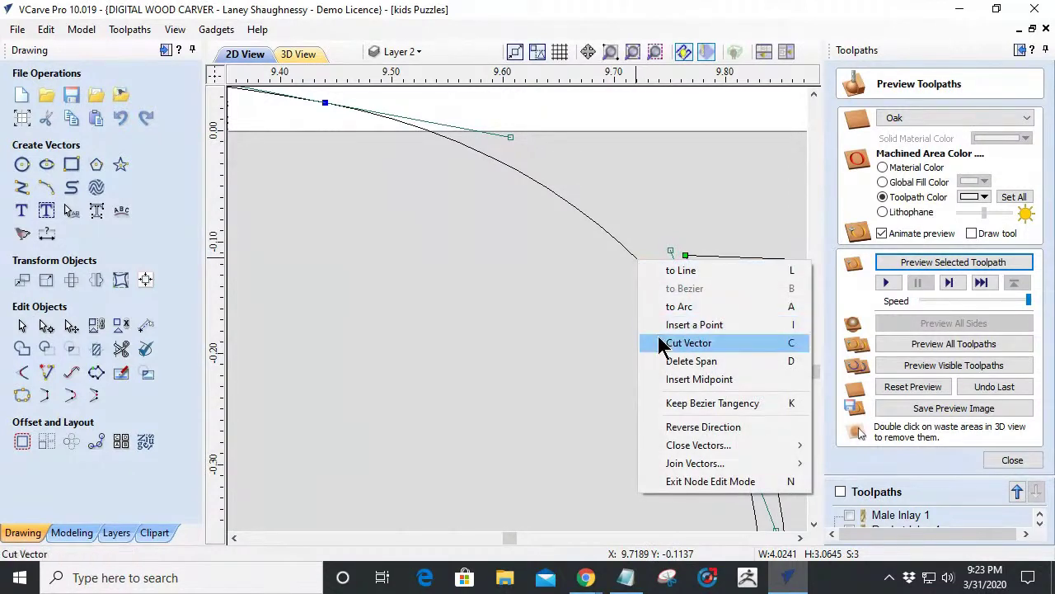
pyautogui.click(660, 343)
pyautogui.click(22, 324)
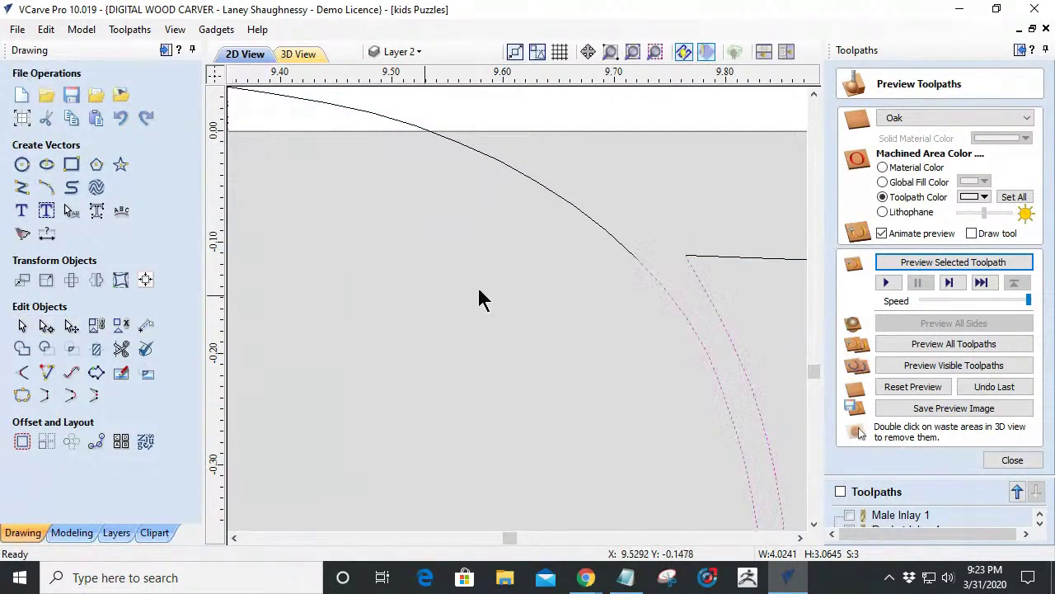
# Close the elephant's body outline across the ear slit's opening with a smooth curve.
pyautogui.click(704, 258)
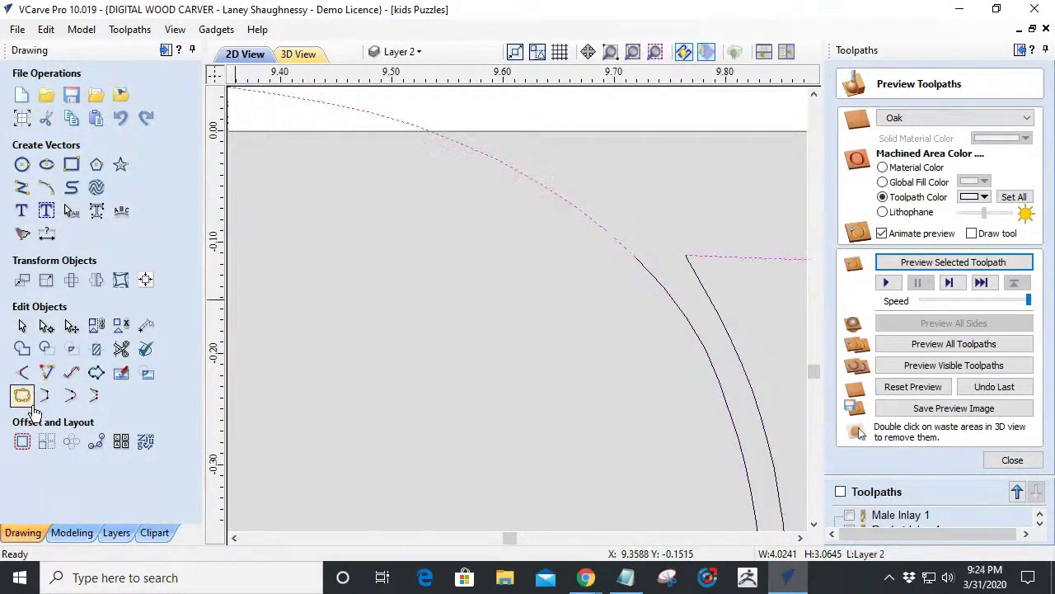
pyautogui.click(70, 398)
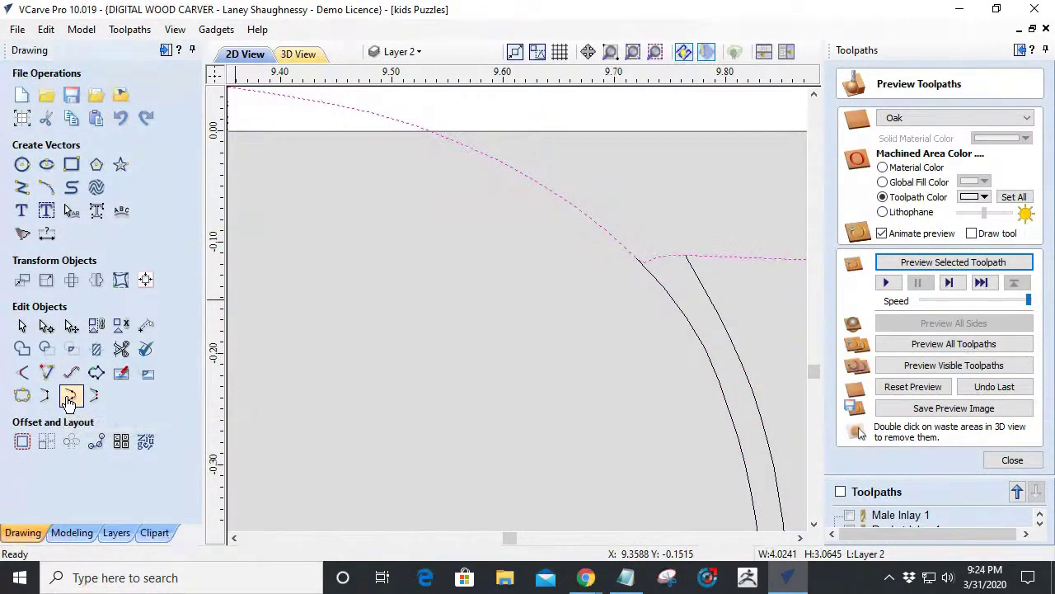
pyautogui.scroll(-4, 544, 206)
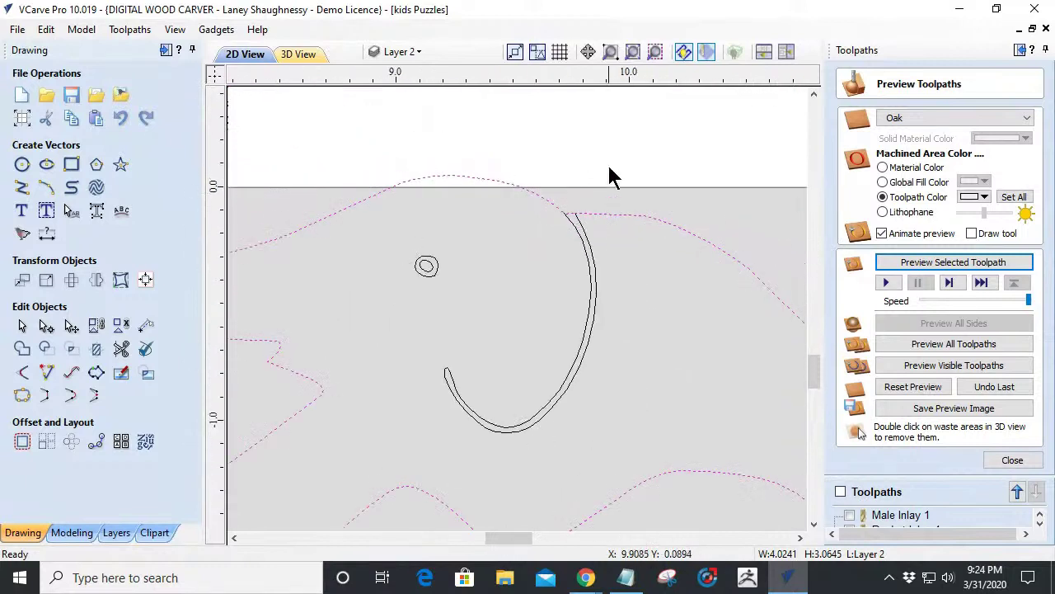
# Move the two open end nodes of the detached ear slit slightly inside the closed body outline.
pyautogui.click(464, 404)
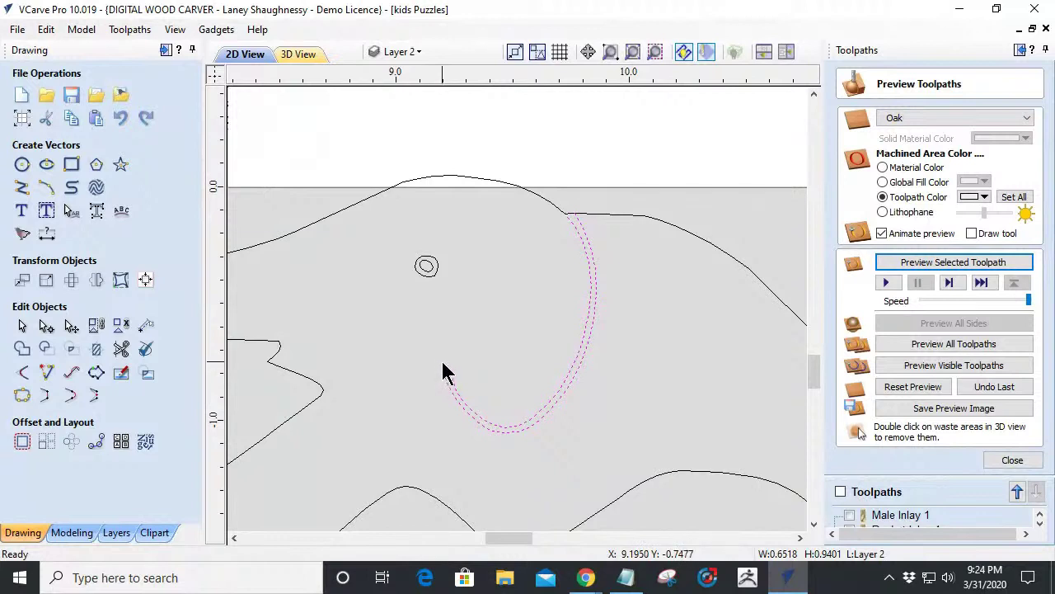
pyautogui.scroll(3, 558, 206)
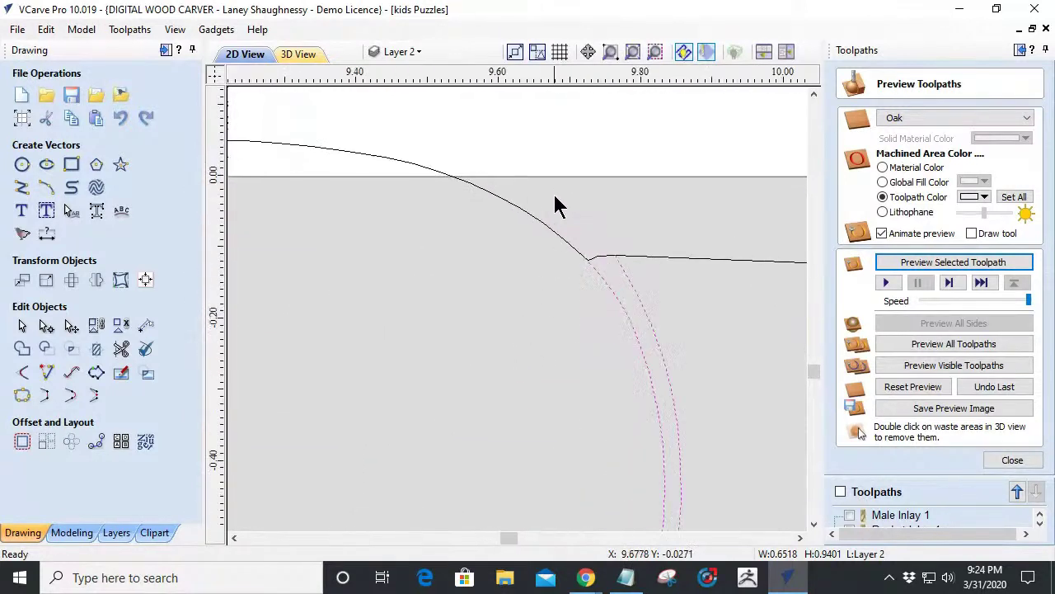
pyautogui.scroll(2, 615, 288)
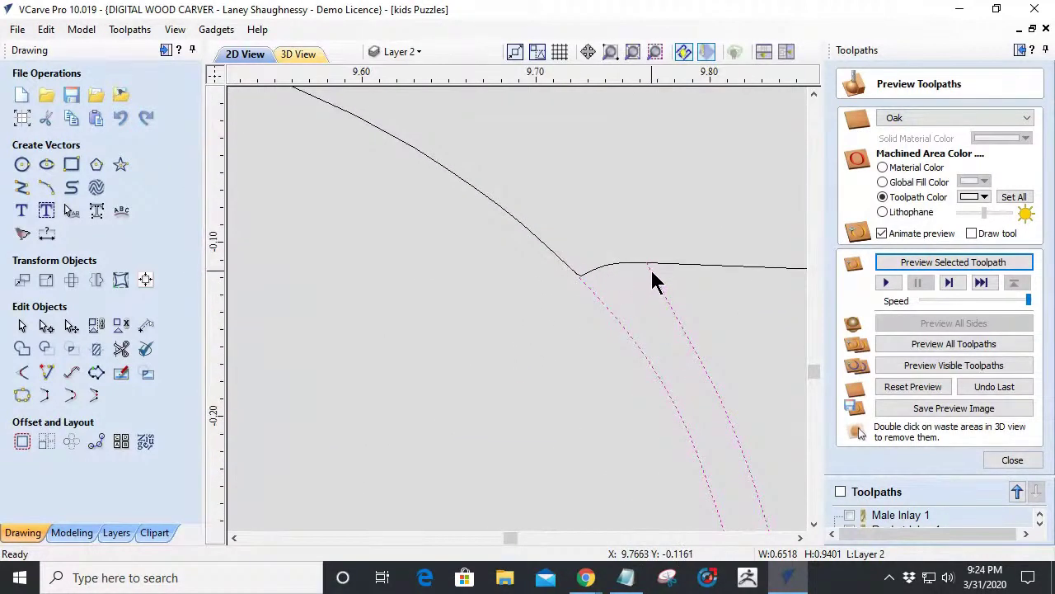
pyautogui.scroll(3, 592, 285)
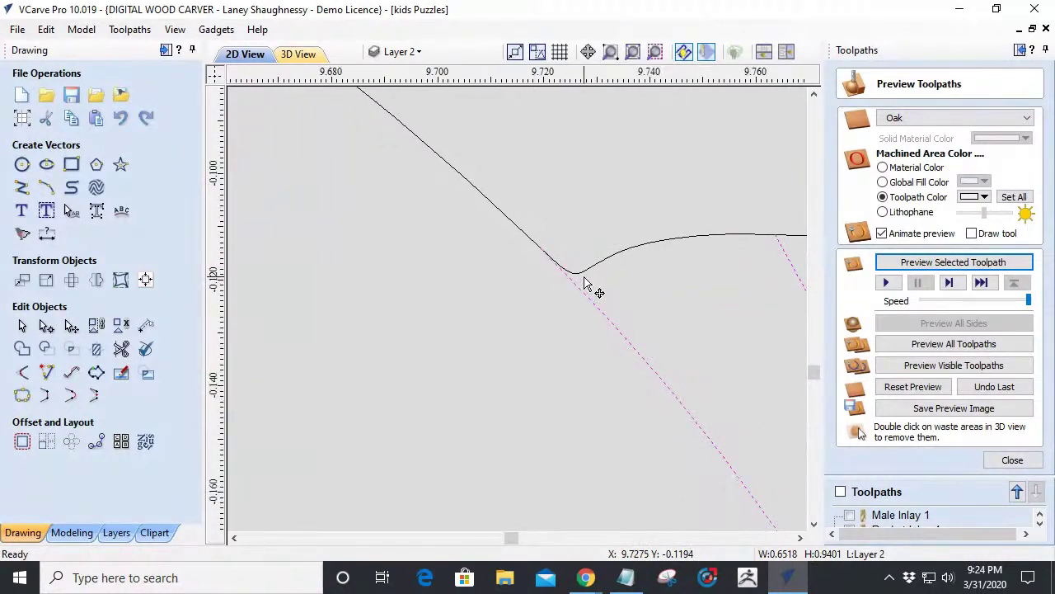
pyautogui.scroll(-1, 568, 274)
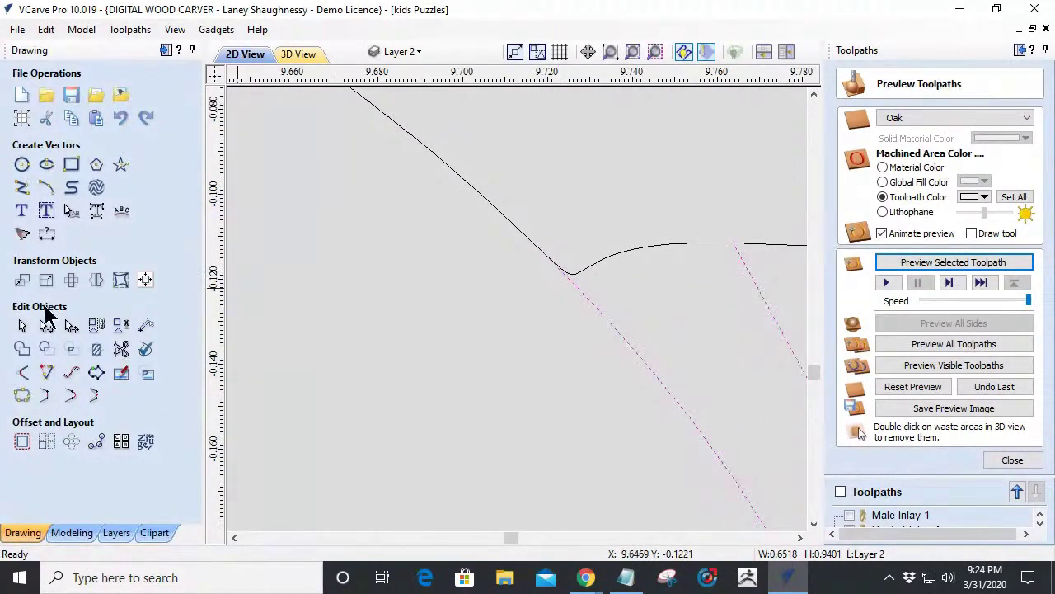
pyautogui.click(43, 327)
pyautogui.click(545, 253)
pyautogui.moveTo(572, 292); pyautogui.dragTo(578, 288)
pyautogui.moveTo(734, 240); pyautogui.dragTo(736, 255)
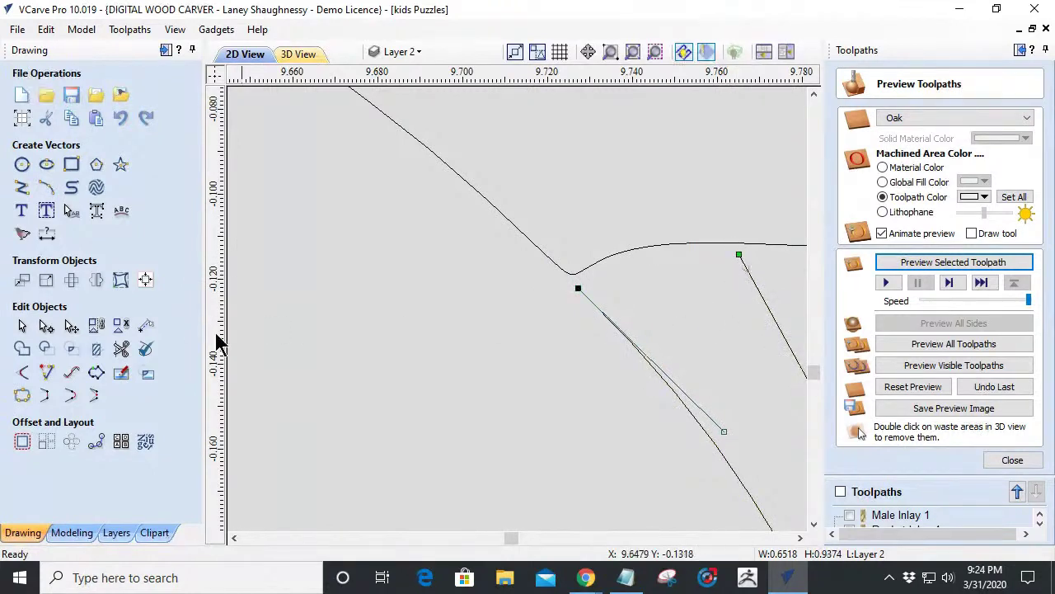
# Close the detached ear slit with a straight line between its two end nodes and clear the selection.
pyautogui.click(45, 395)
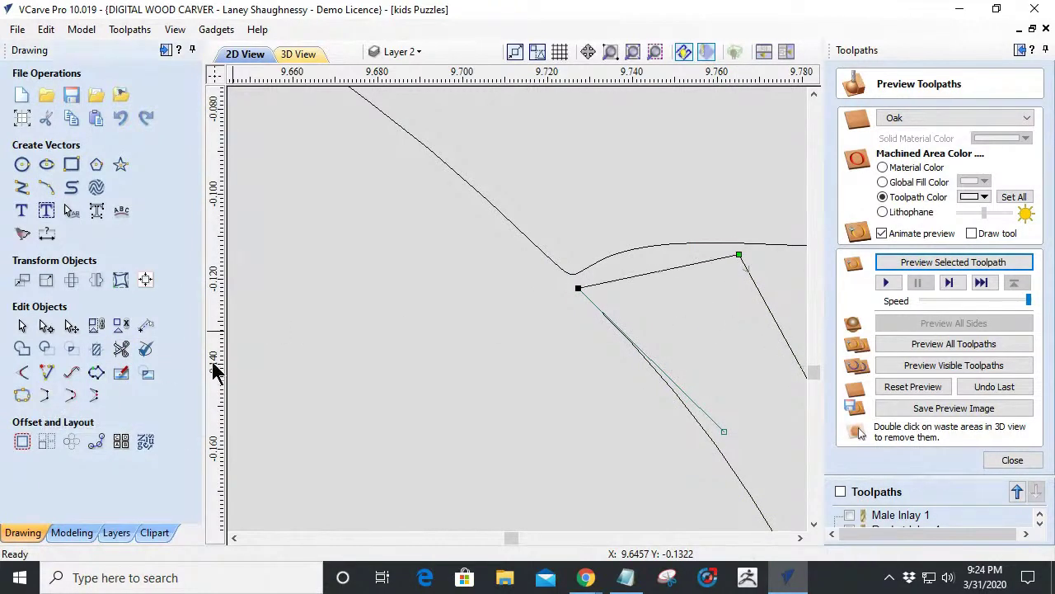
pyautogui.scroll(-3, 440, 289)
pyautogui.scroll(1, 466, 329)
pyautogui.scroll(-1, 469, 318)
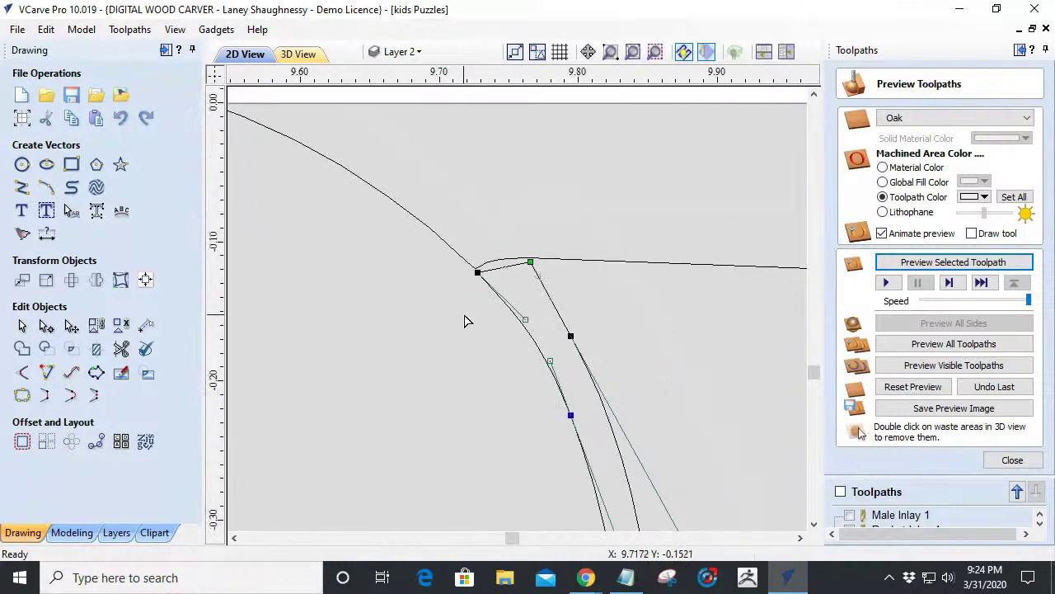
pyautogui.press('Escape')
# Compare the separated ear shape with the standing elephant's ear slit, then examine the large head piece and its eye.
pyautogui.scroll(-5, 482, 293)
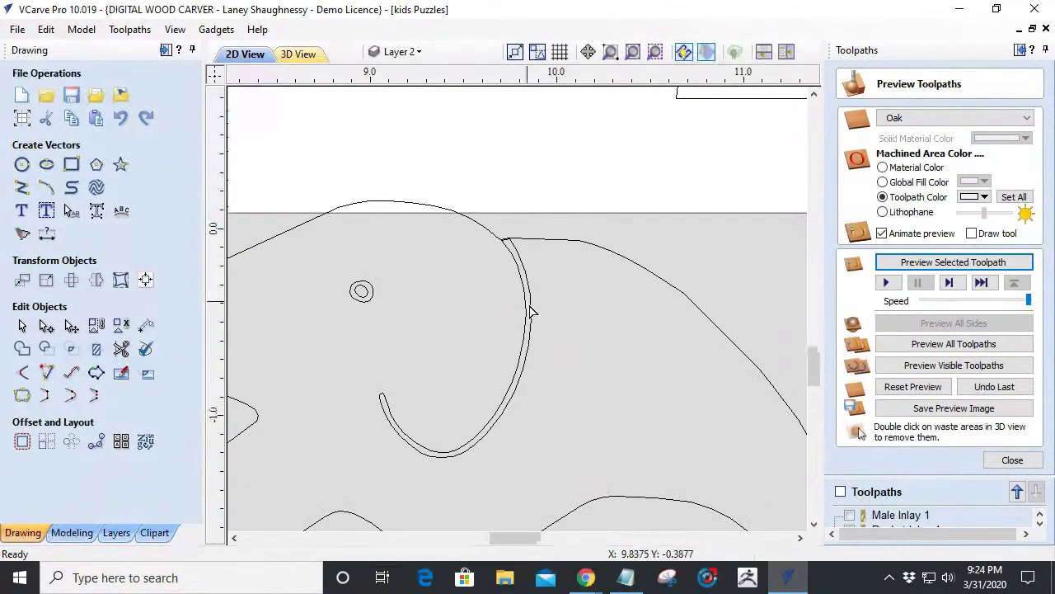
pyautogui.scroll(-2, 452, 361)
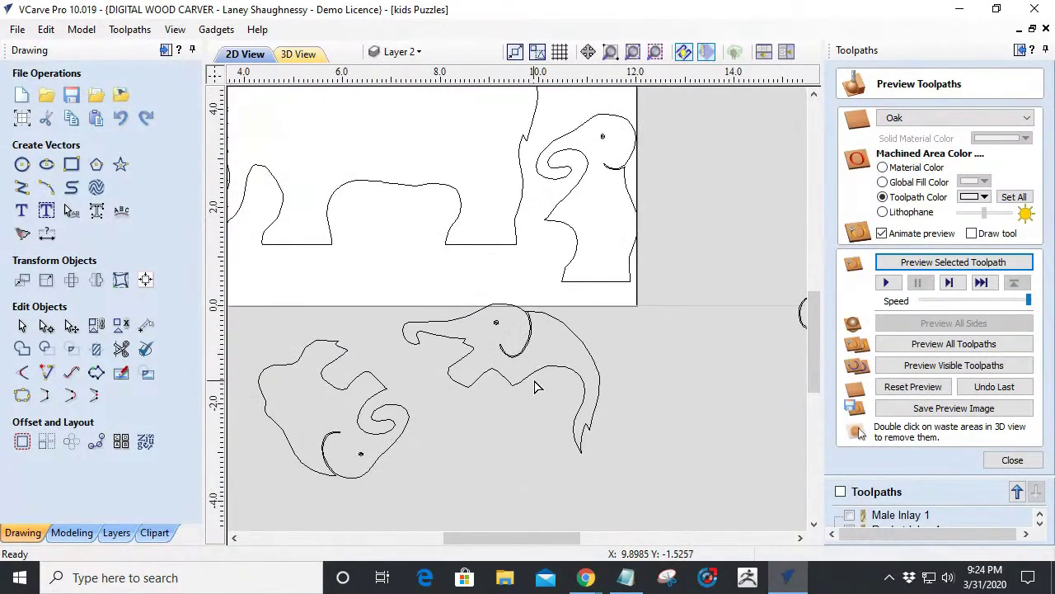
pyautogui.click(528, 354)
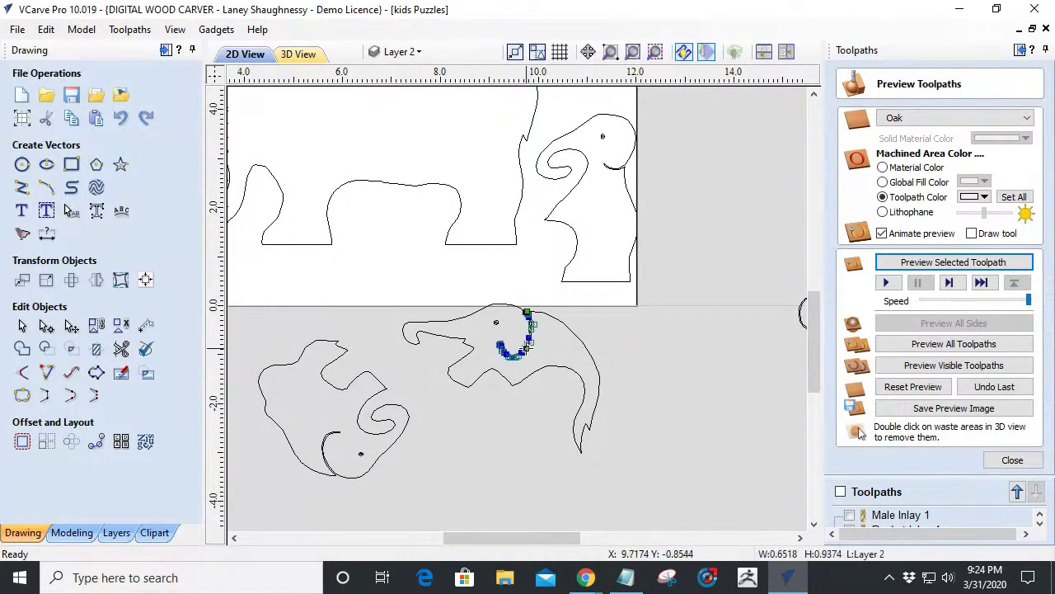
pyautogui.scroll(5, 631, 169)
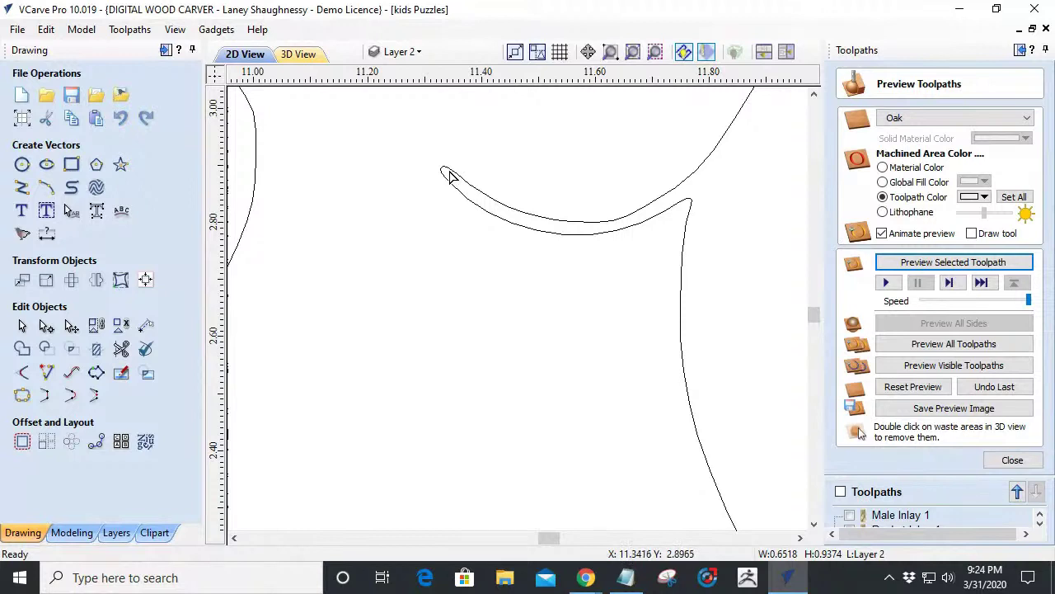
pyautogui.scroll(-4, 719, 200)
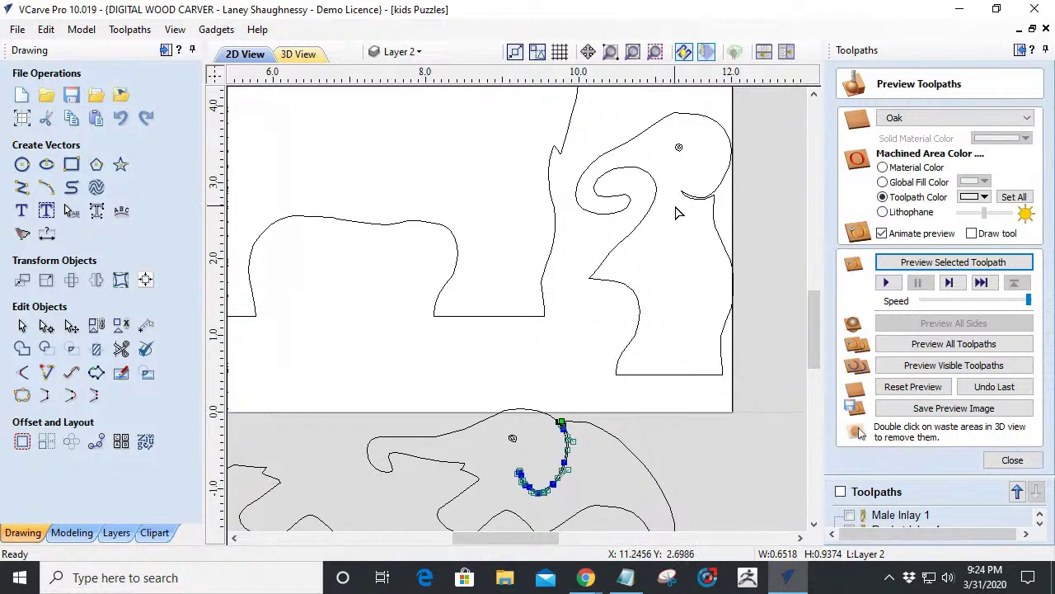
pyautogui.scroll(-3, 682, 205)
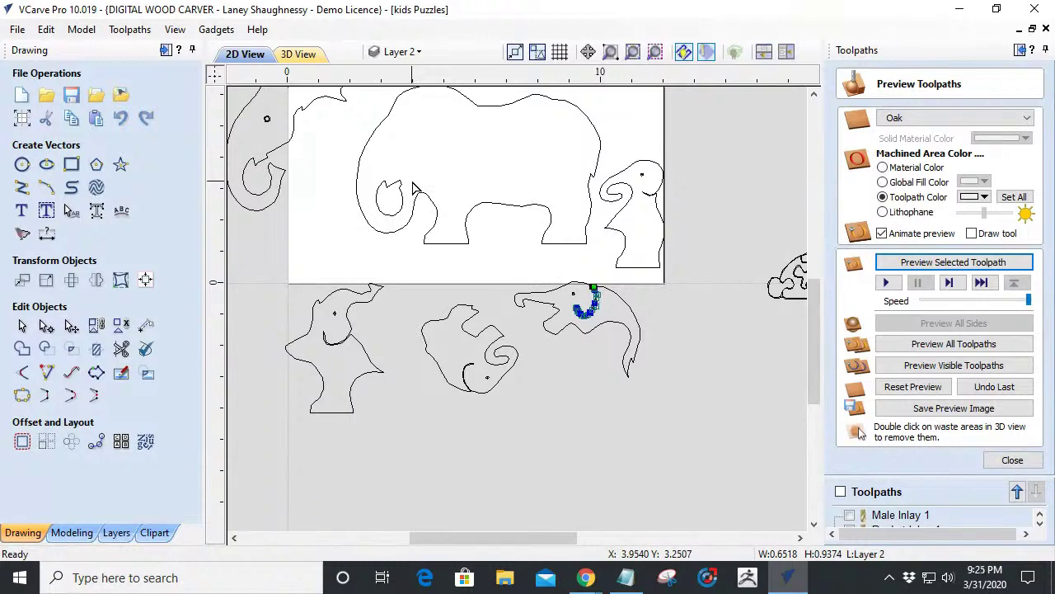
pyautogui.scroll(-3, 418, 192)
pyautogui.scroll(5, 371, 138)
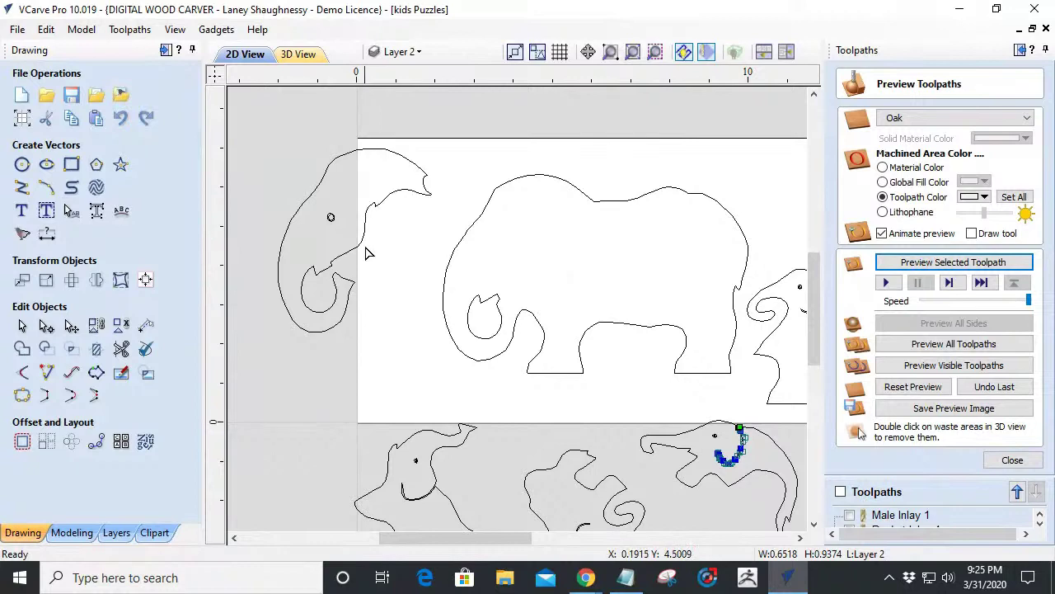
pyautogui.scroll(6, 338, 219)
pyautogui.scroll(-5, 325, 231)
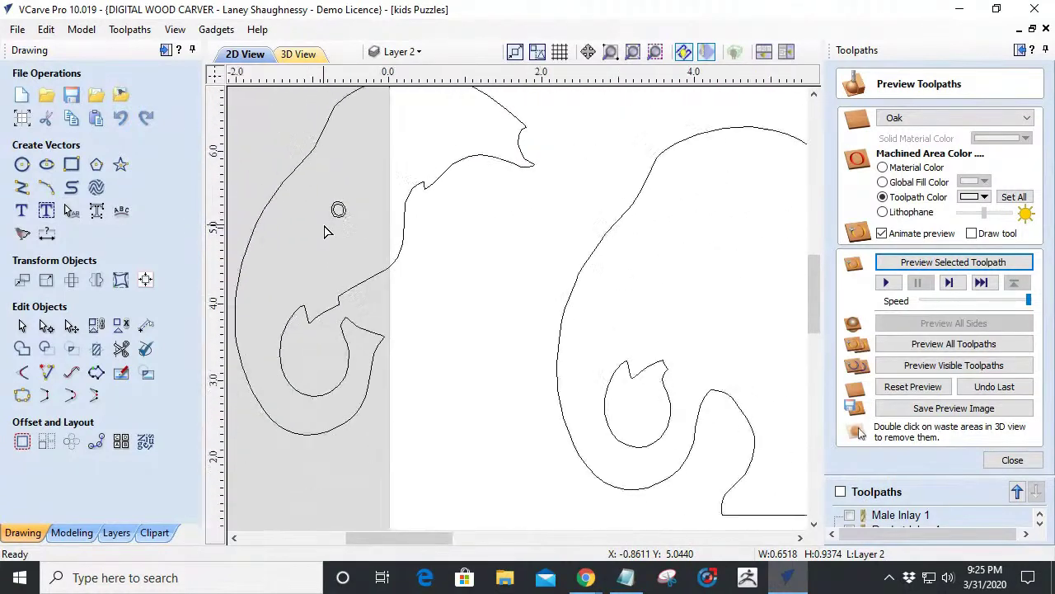
# Examine the head piece's eye, trunk, pointed tips and small notch beside the large elephant outline.
pyautogui.scroll(-1, 325, 230)
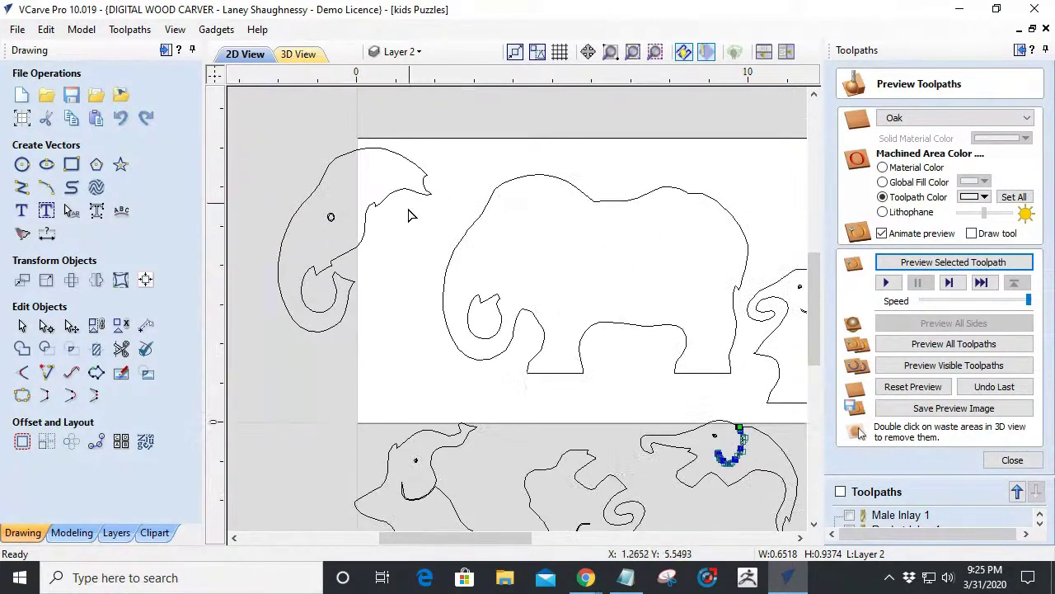
pyautogui.scroll(3, 416, 210)
pyautogui.scroll(-2, 420, 207)
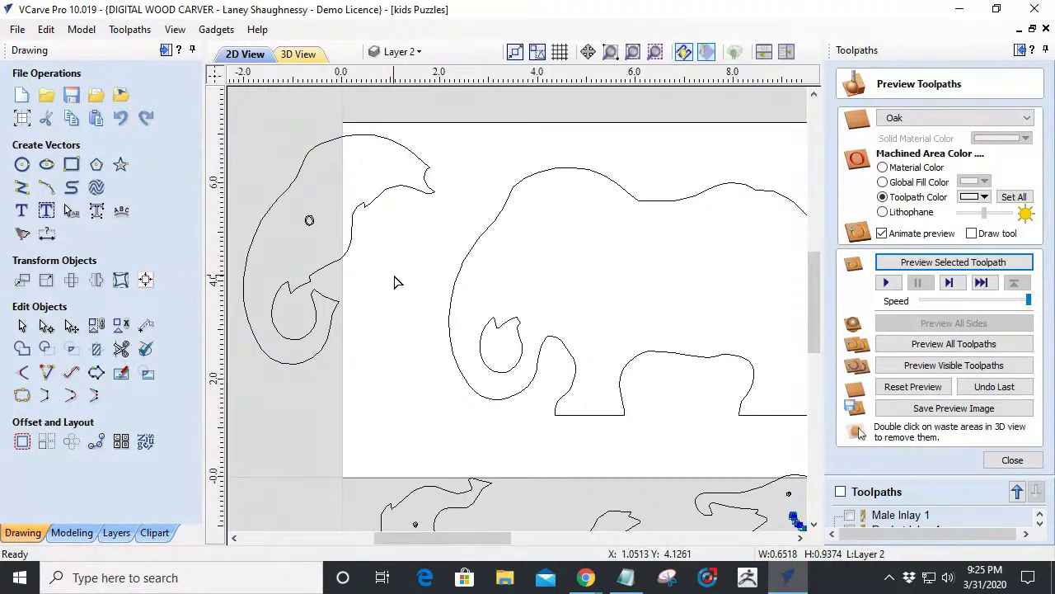
pyautogui.doubleClick(432, 201)
pyautogui.click(563, 331)
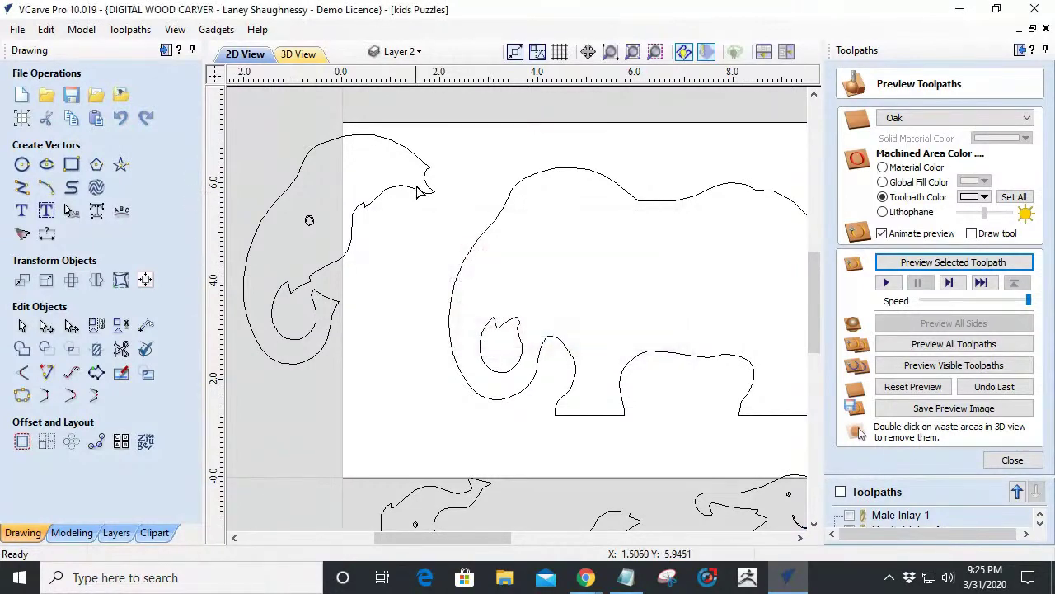
pyautogui.scroll(2, 418, 191)
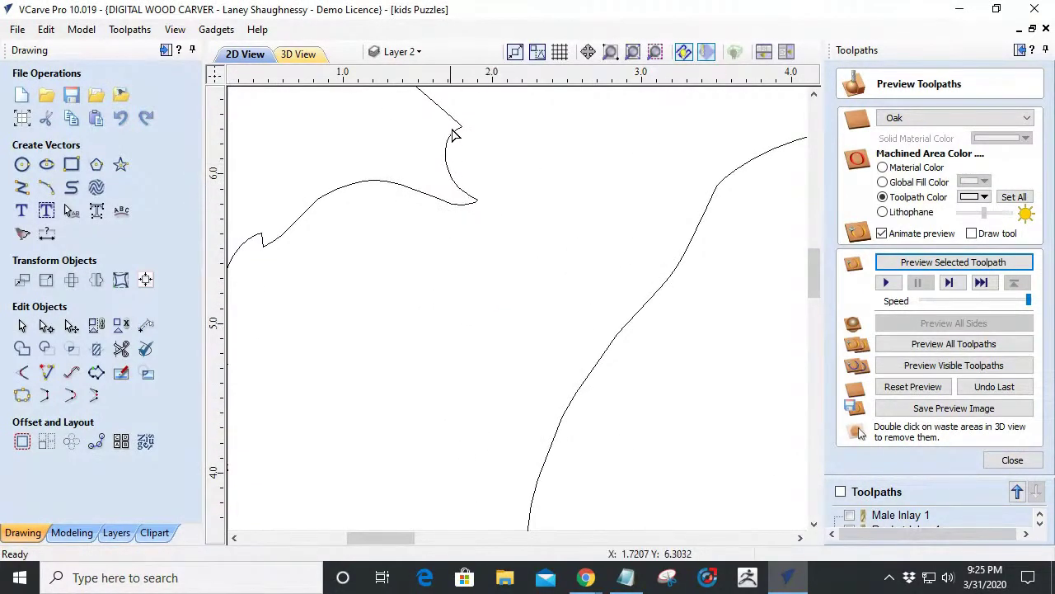
pyautogui.scroll(-3, 424, 255)
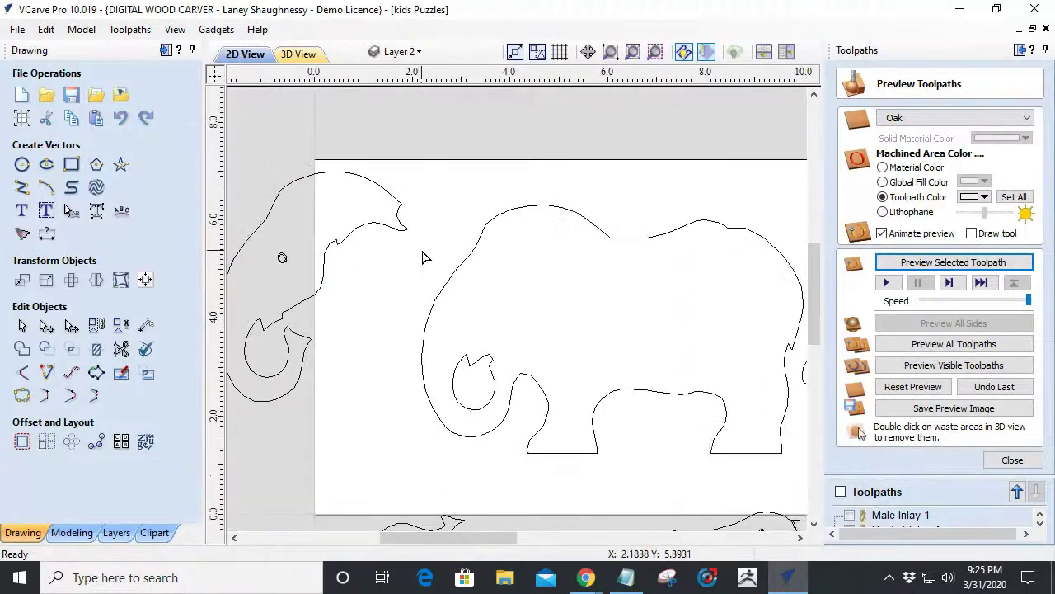
pyautogui.scroll(4, 354, 255)
pyautogui.scroll(2, 430, 265)
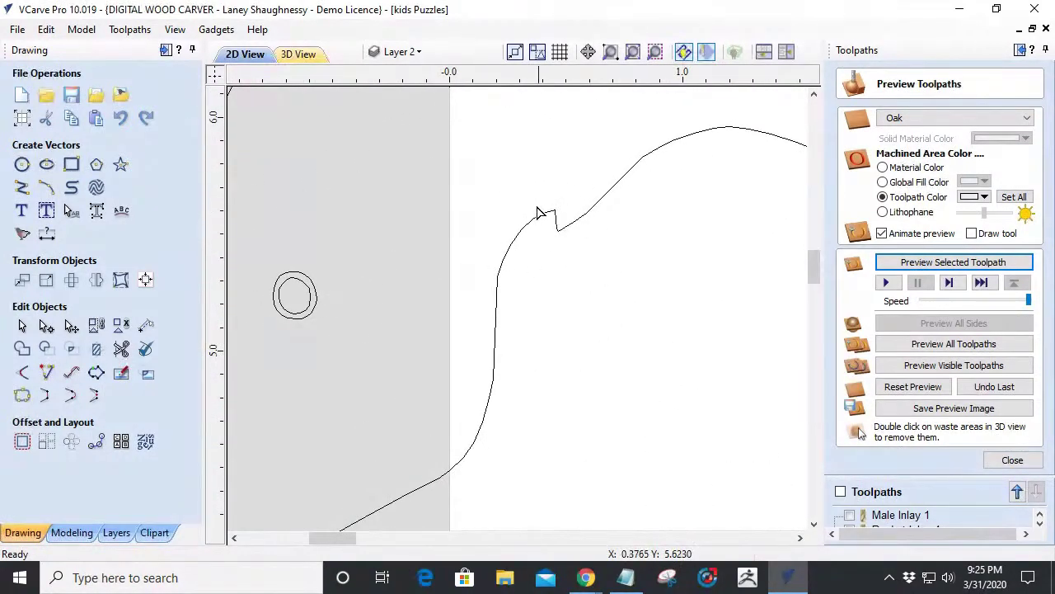
pyautogui.scroll(-10, 517, 238)
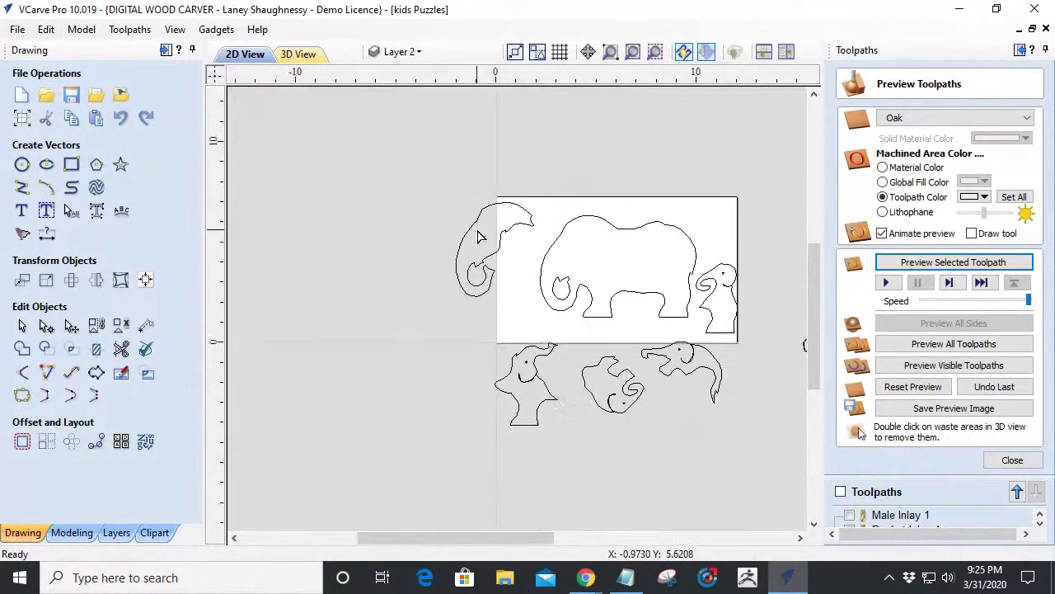
# Move the large head piece onto the head and trunk area of the big elephant outline, keeping it grouped.
pyautogui.doubleClick(495, 252)
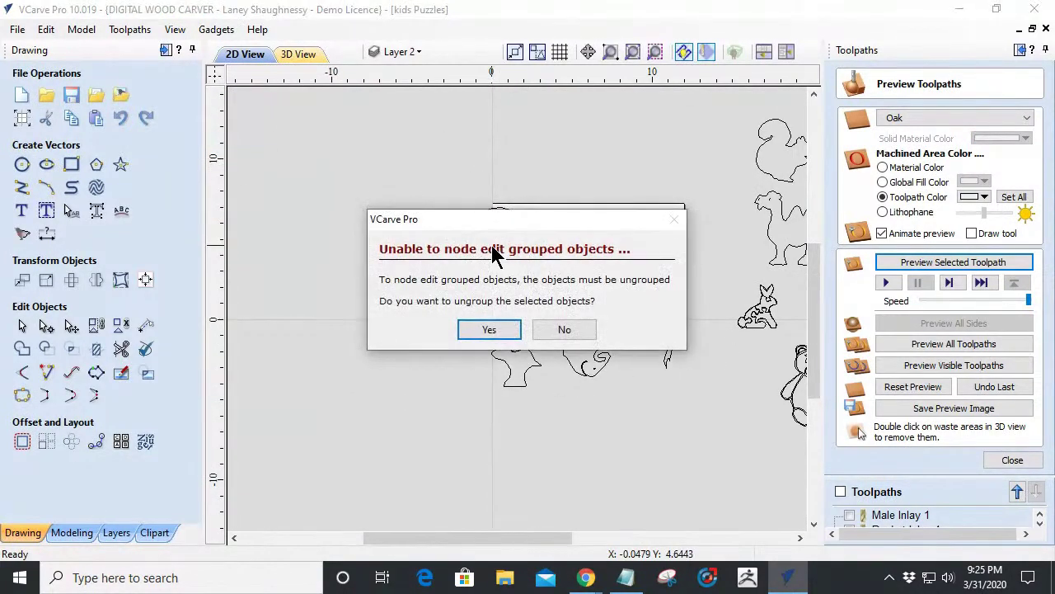
pyautogui.click(562, 328)
pyautogui.click(23, 325)
pyautogui.click(492, 258)
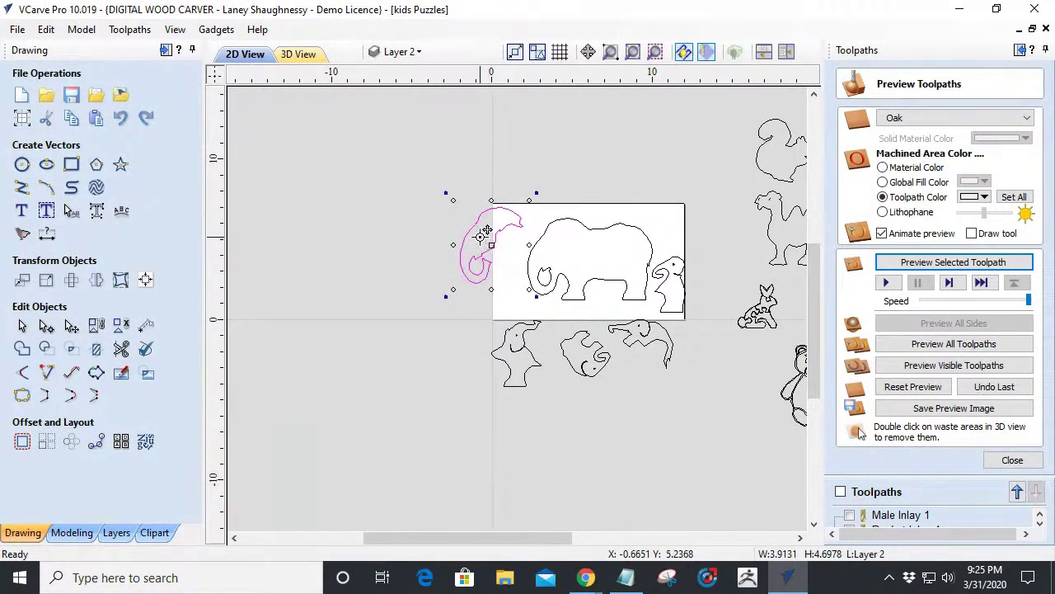
pyautogui.moveTo(480, 276); pyautogui.dragTo(552, 291)
# Nudge the head piece slightly left and up so its trunk sits inside the big elephant outline.
pyautogui.scroll(5, 620, 272)
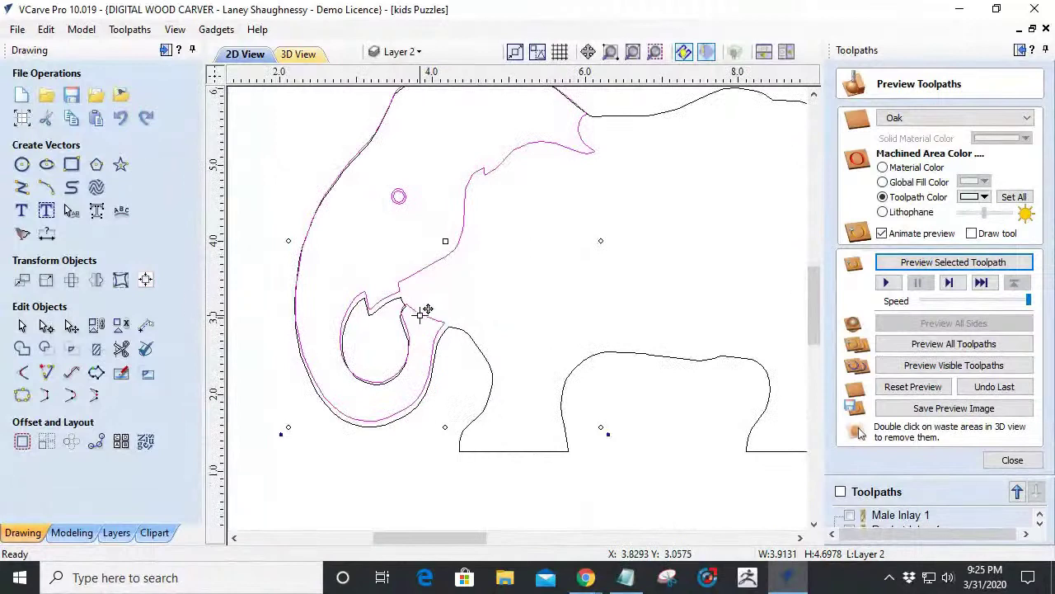
pyautogui.press('Escape')
pyautogui.moveTo(408, 305); pyautogui.dragTo(405, 298)
pyautogui.scroll(3, 415, 334)
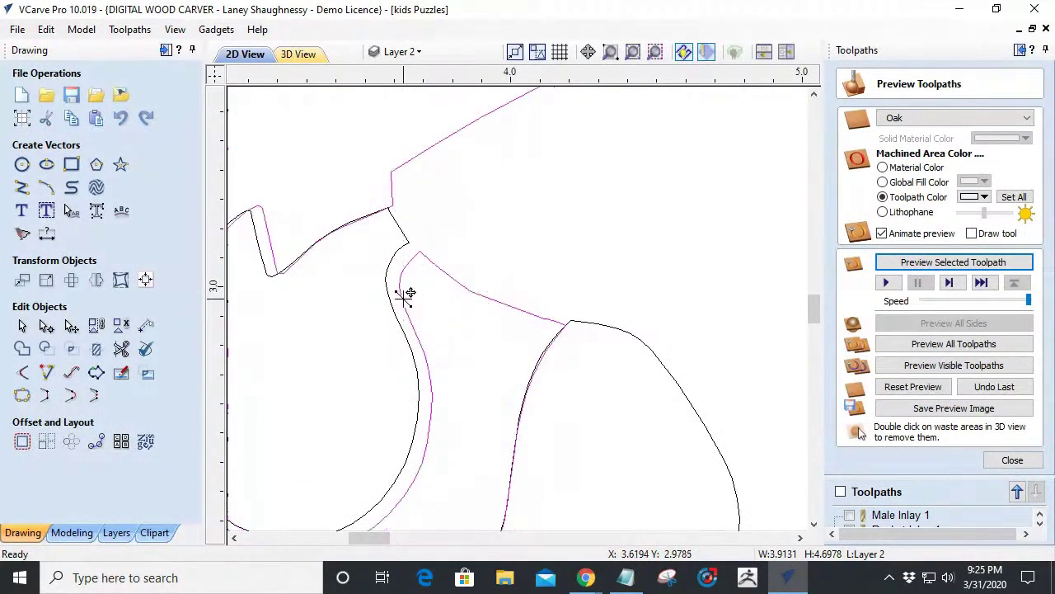
pyautogui.press('Left')
pyautogui.press('Left')
pyautogui.press('Left')
pyautogui.press('Up')
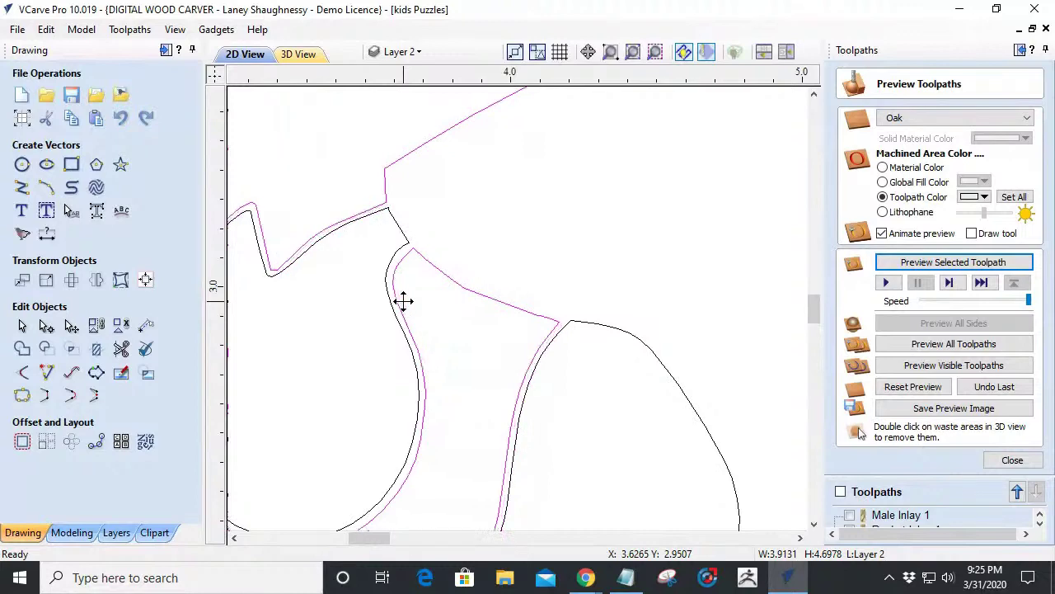
pyautogui.press('Up')
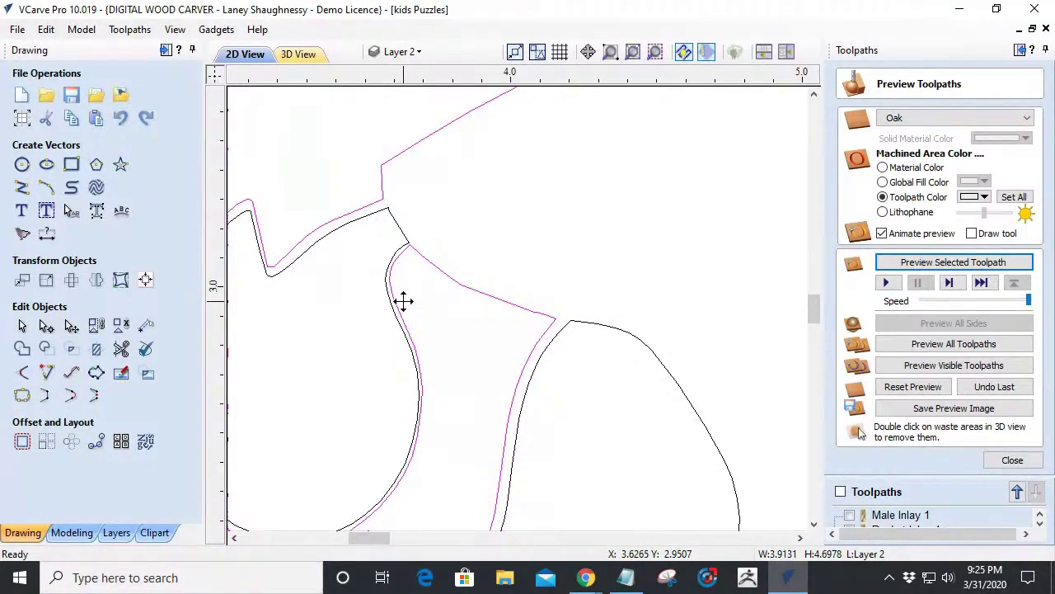
# Move the standing elephant piece from below the material onto the big elephant's front leg, beside the head piece.
pyautogui.scroll(-6, 461, 264)
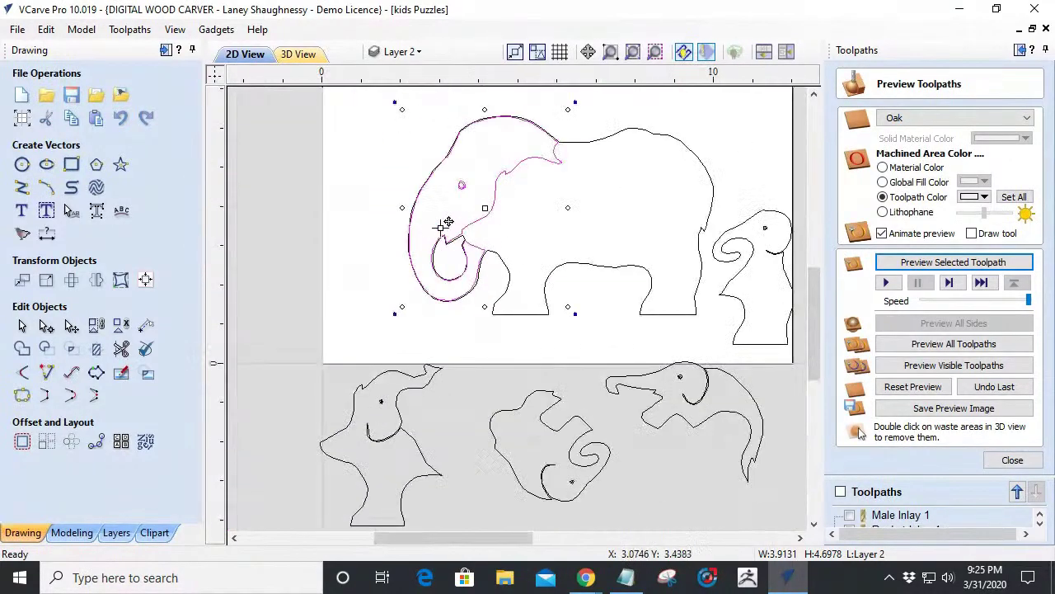
pyautogui.scroll(-1, 594, 197)
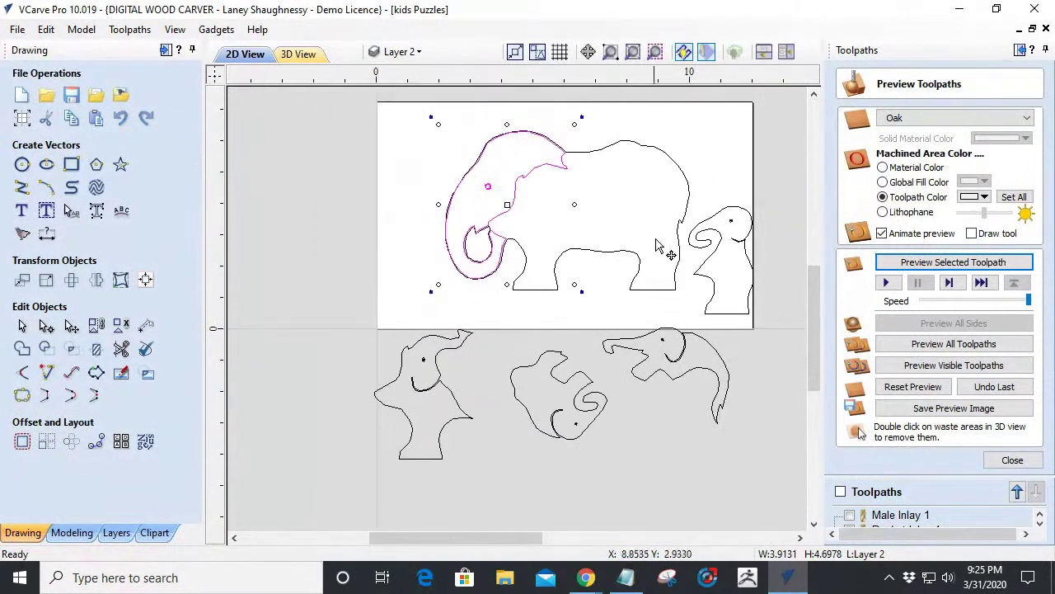
pyautogui.click(439, 368)
pyautogui.click(437, 372)
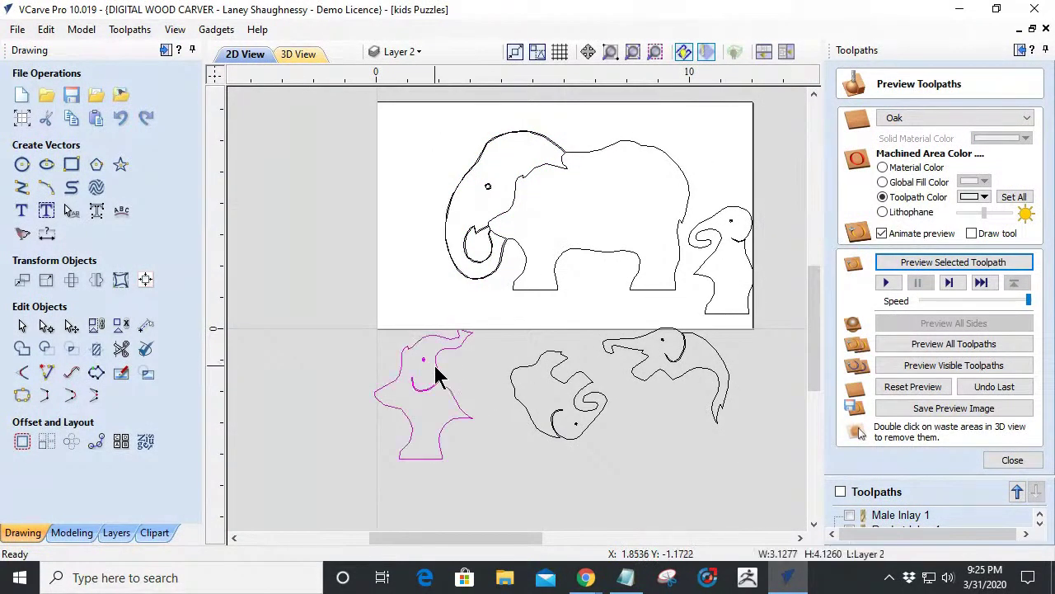
pyautogui.moveTo(410, 347); pyautogui.dragTo(524, 177)
# Nudge the standing elephant piece slightly right and up to fit the front leg outline, and check its fit against the head piece.
pyautogui.scroll(3, 511, 235)
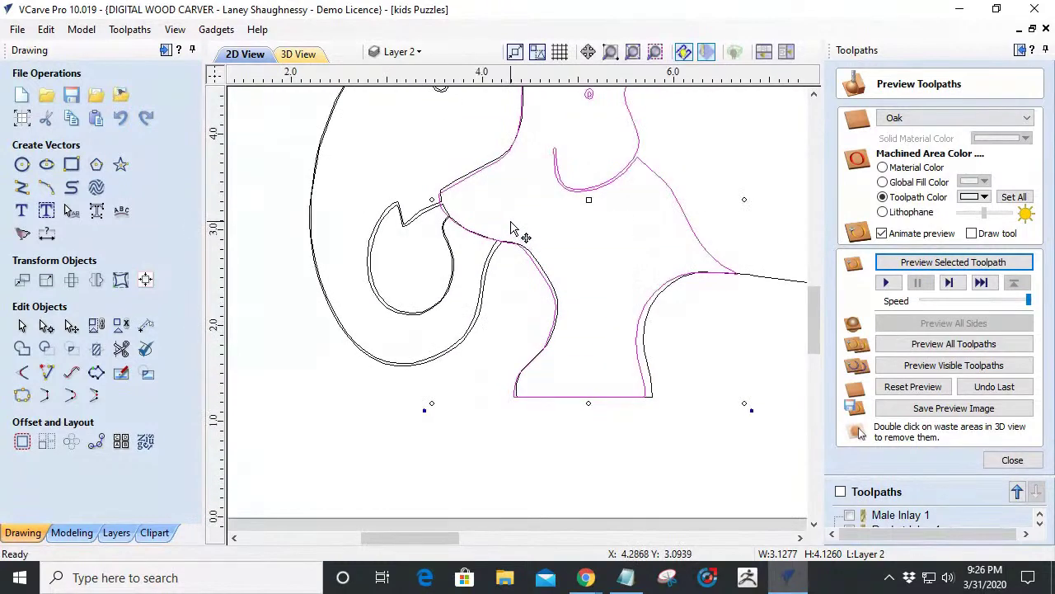
pyautogui.press('Right')
pyautogui.press('Right')
pyautogui.press('Up')
pyautogui.press('Right')
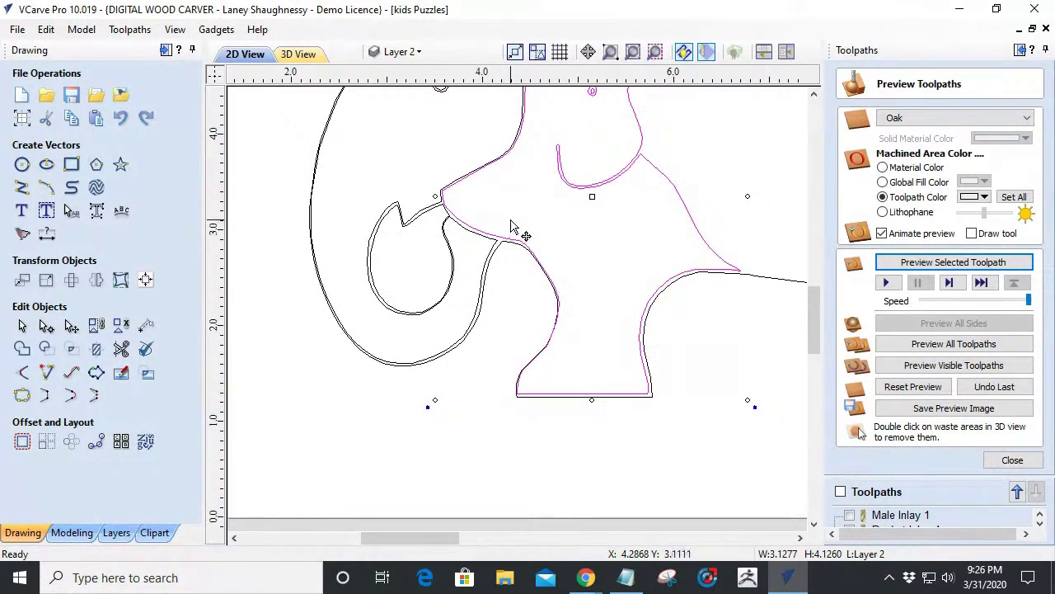
pyautogui.scroll(-4, 495, 140)
pyautogui.scroll(5, 511, 82)
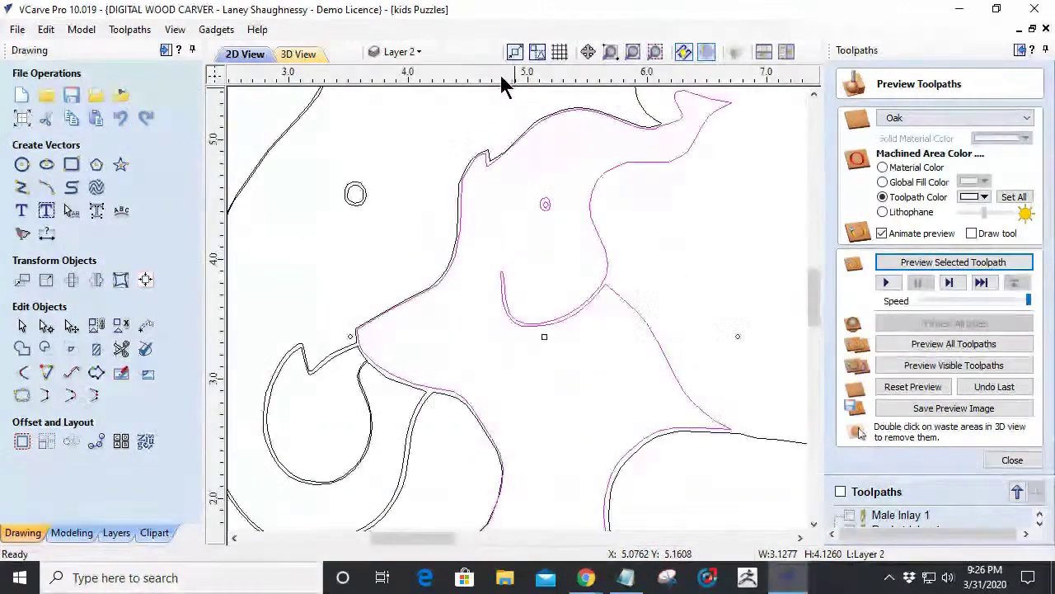
pyautogui.scroll(3, 486, 112)
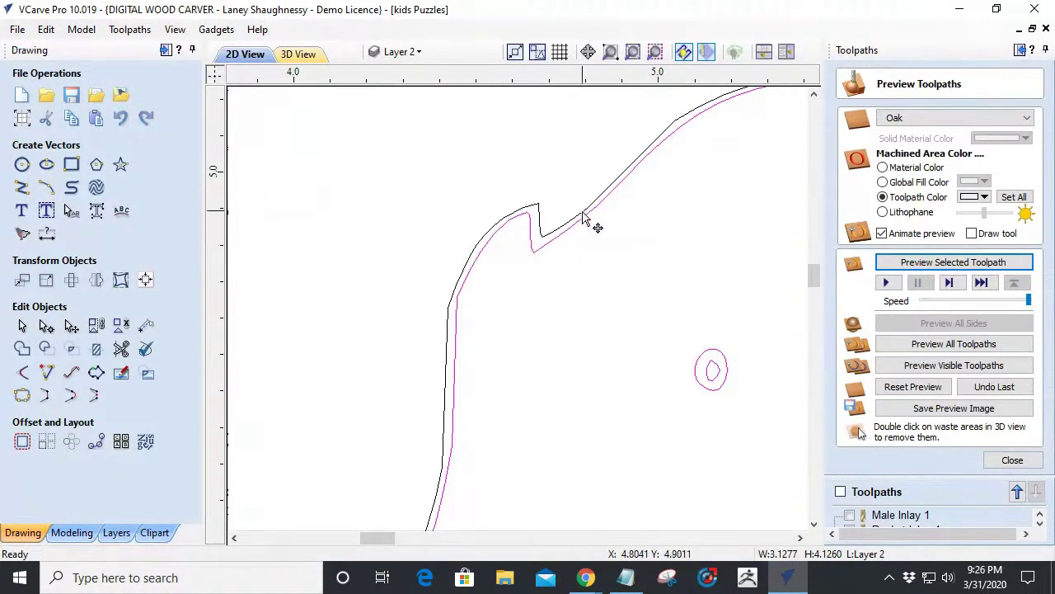
pyautogui.scroll(-3, 550, 215)
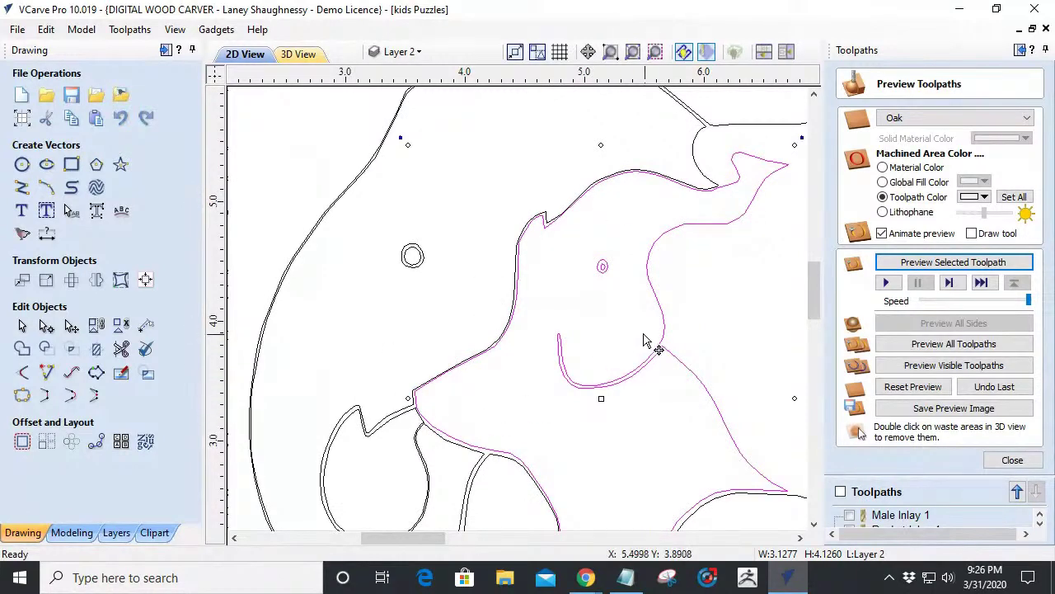
# Move the small curled-trunk elephant piece onto the big elephant's hind leg and check its fit in the outline.
pyautogui.scroll(-10, 647, 342)
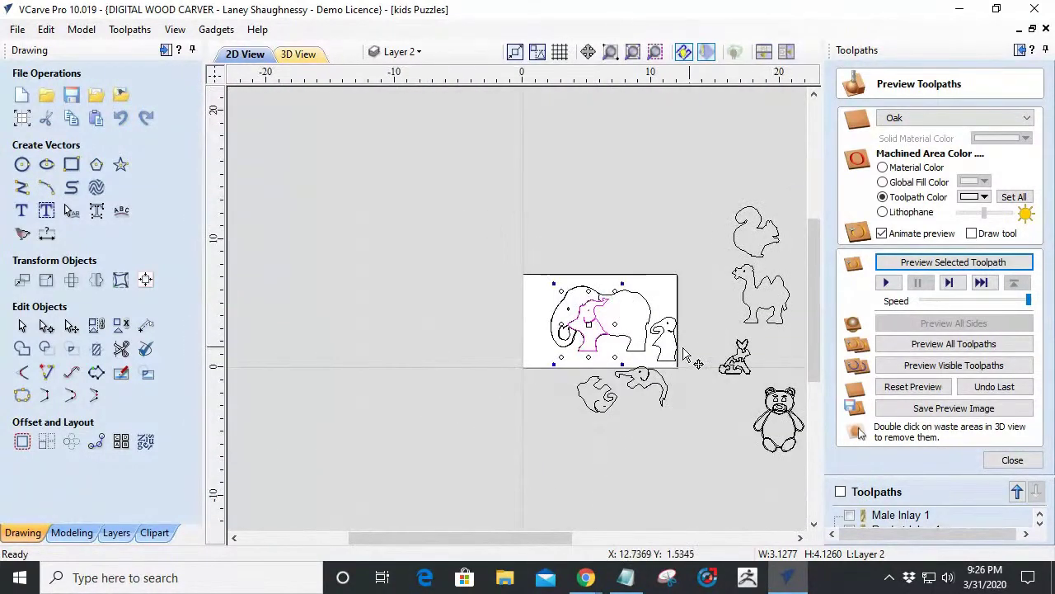
pyautogui.scroll(5, 683, 353)
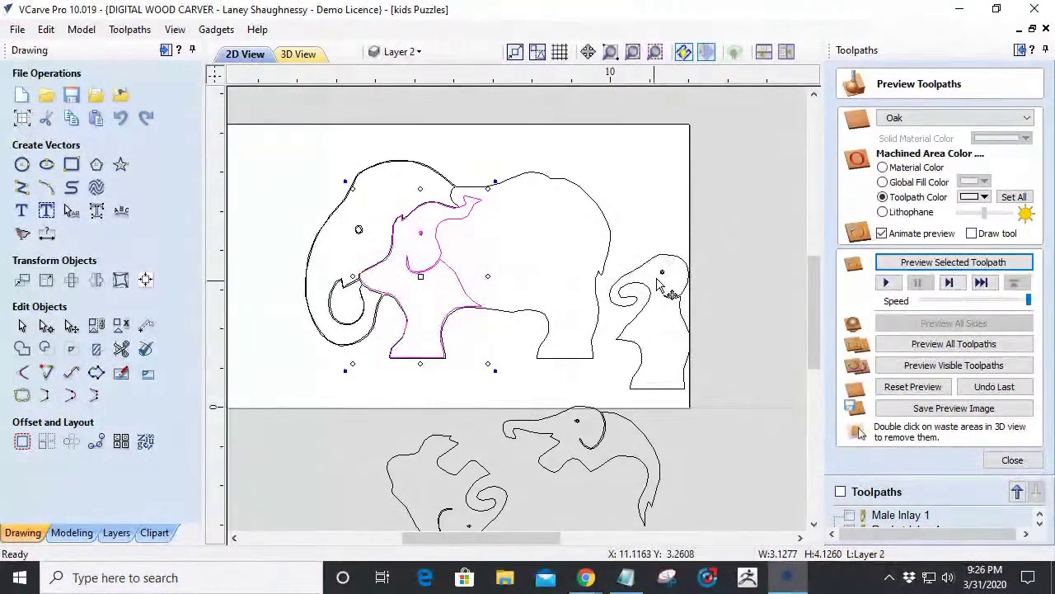
pyautogui.click(666, 283)
pyautogui.moveTo(665, 267); pyautogui.dragTo(568, 233)
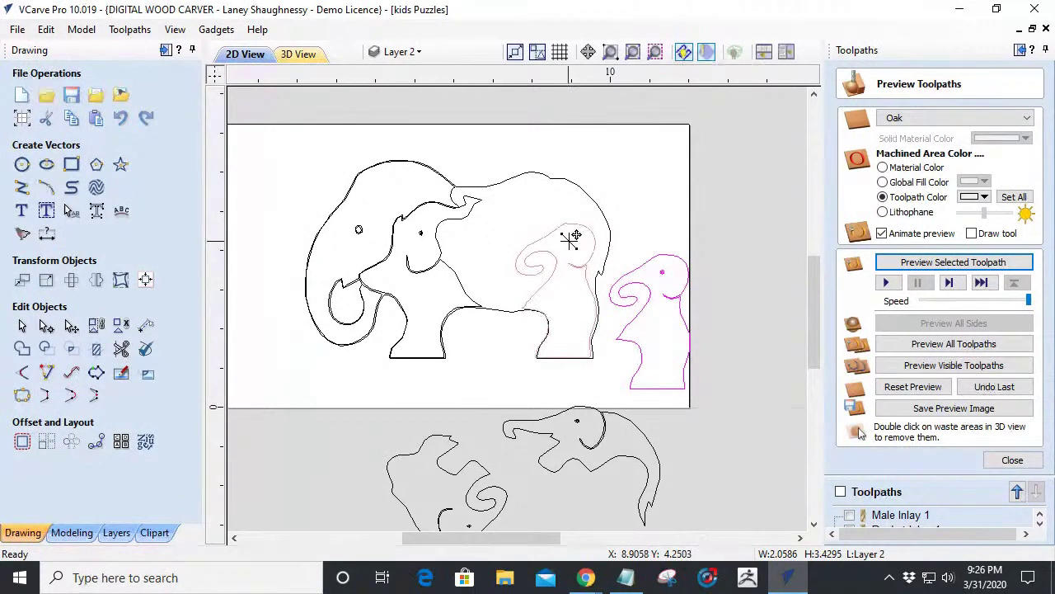
pyautogui.click(573, 236)
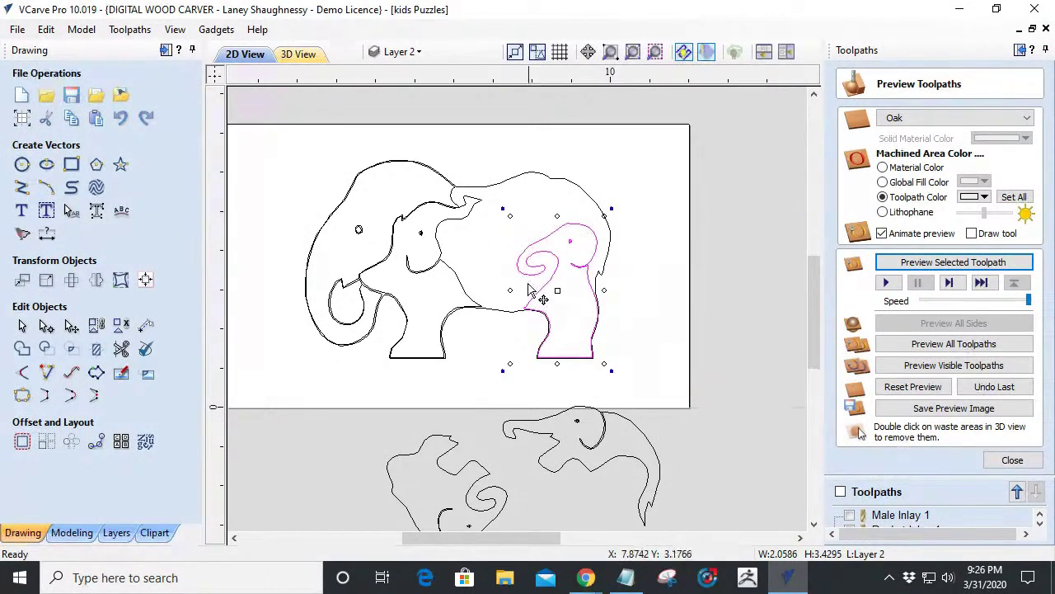
pyautogui.scroll(2, 536, 254)
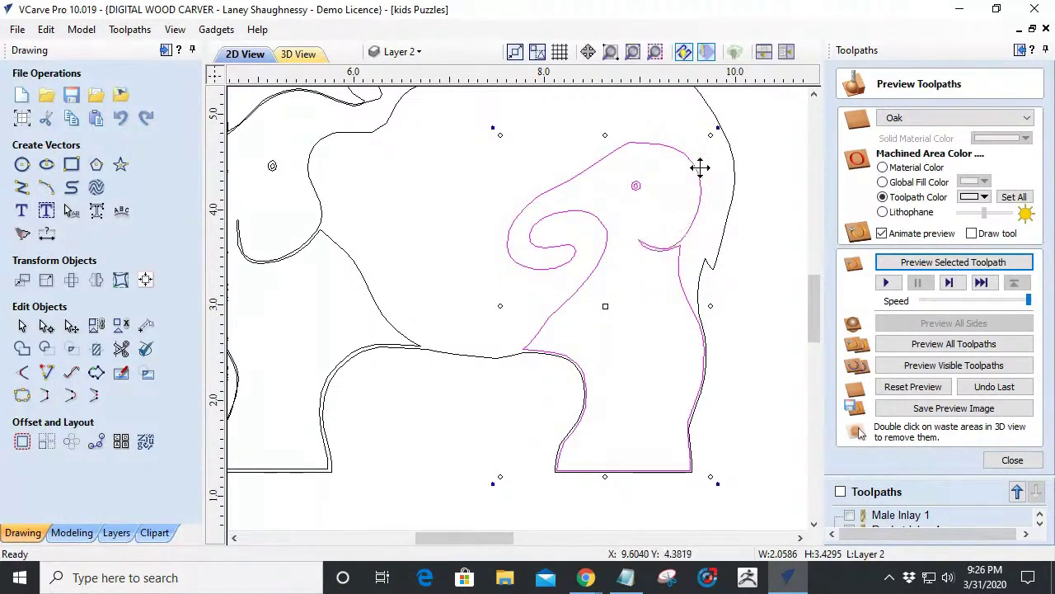
pyautogui.scroll(-4, 681, 330)
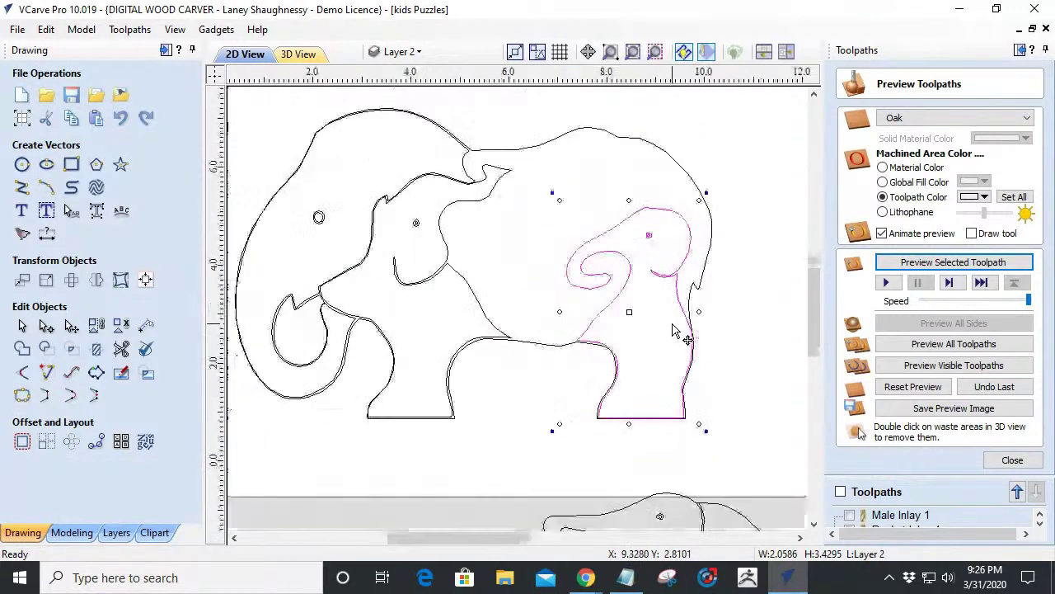
# Move the long-tailed elephant piece from below the material onto the big elephant's back and tail.
pyautogui.click(654, 429)
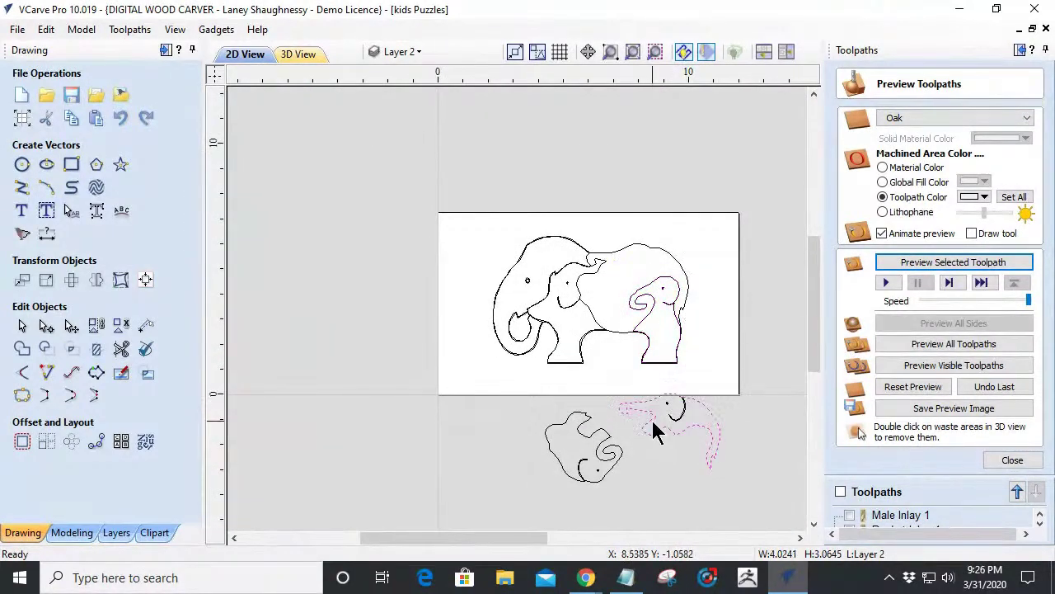
pyautogui.scroll(2, 677, 427)
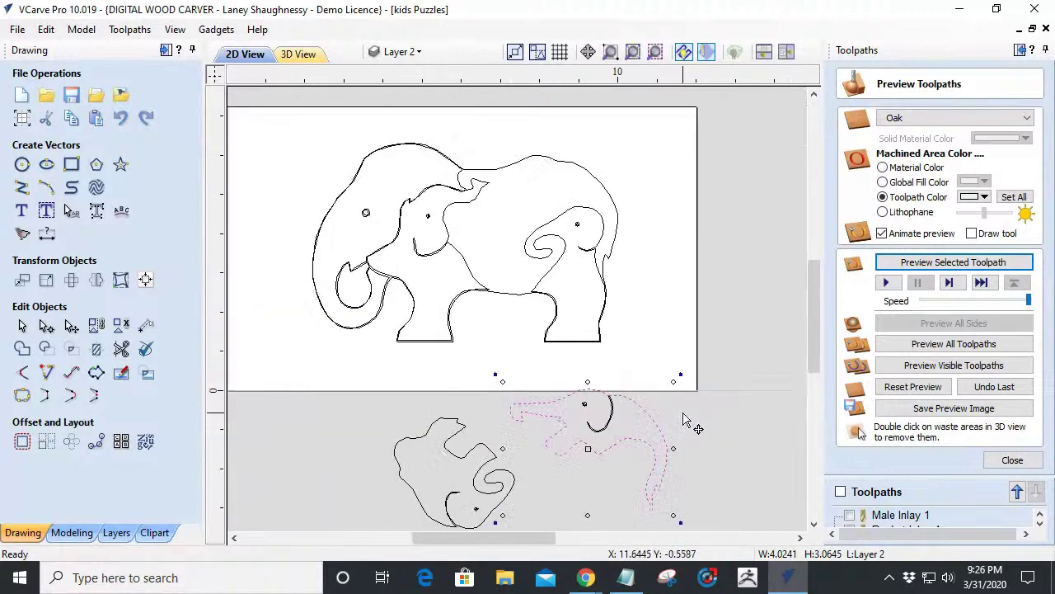
pyautogui.click(521, 404)
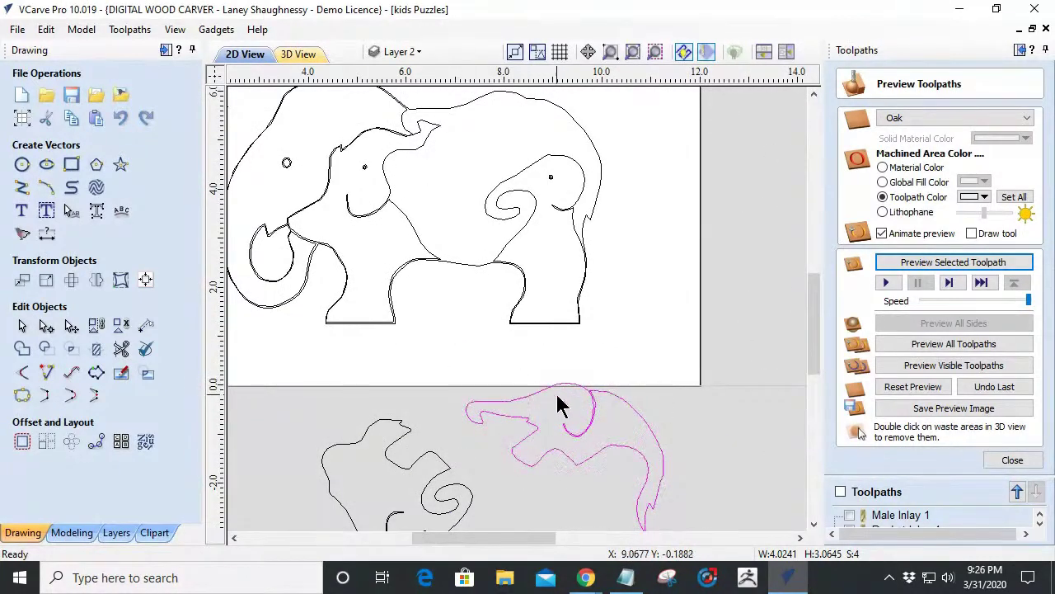
pyautogui.moveTo(576, 468); pyautogui.dragTo(513, 173)
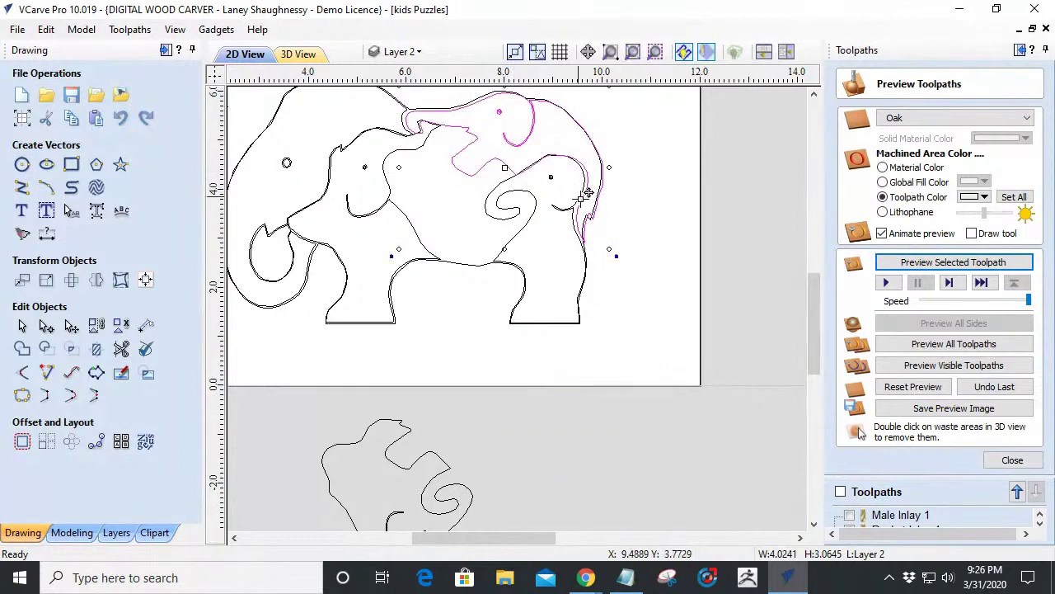
# Adjust the long-tailed elephant piece so its tail sits between the outer outline and the hind-leg piece, and check its trunk side.
pyautogui.scroll(5, 583, 196)
pyautogui.moveTo(638, 263); pyautogui.dragTo(616, 270)
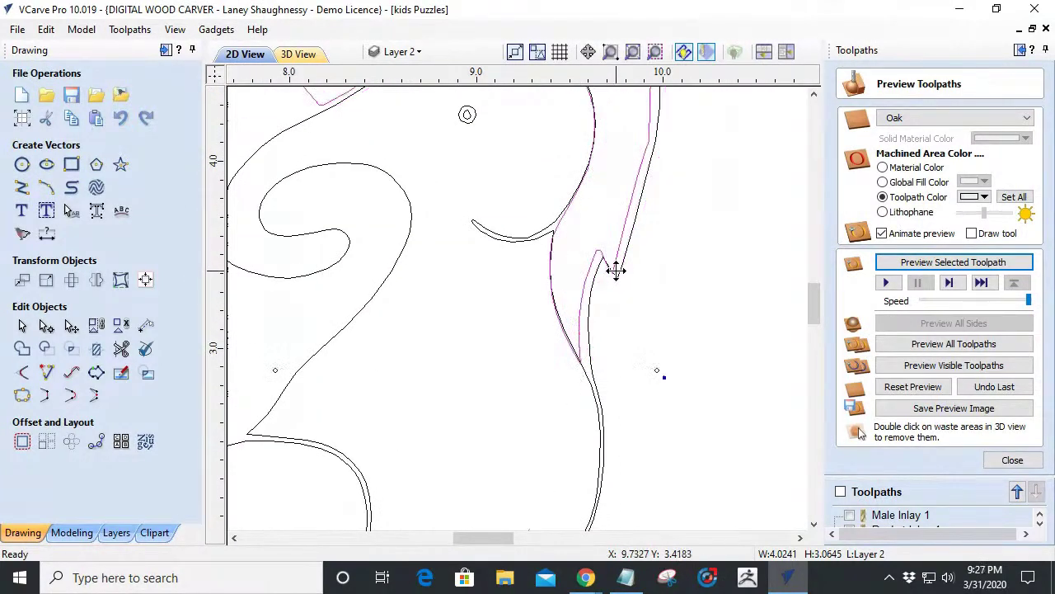
pyautogui.press('Right')
pyautogui.press('Right')
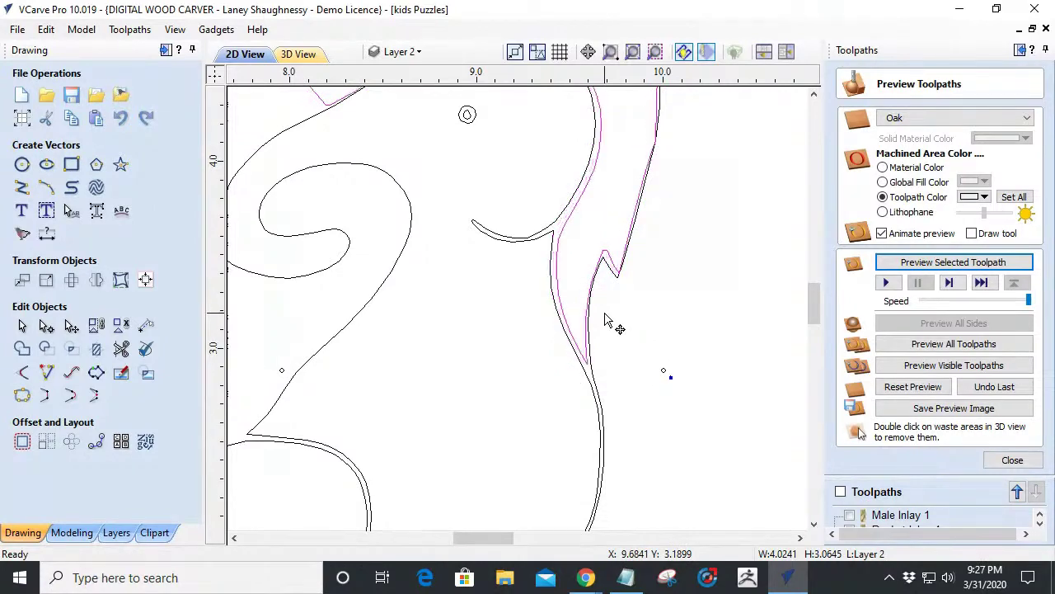
pyautogui.press('Left')
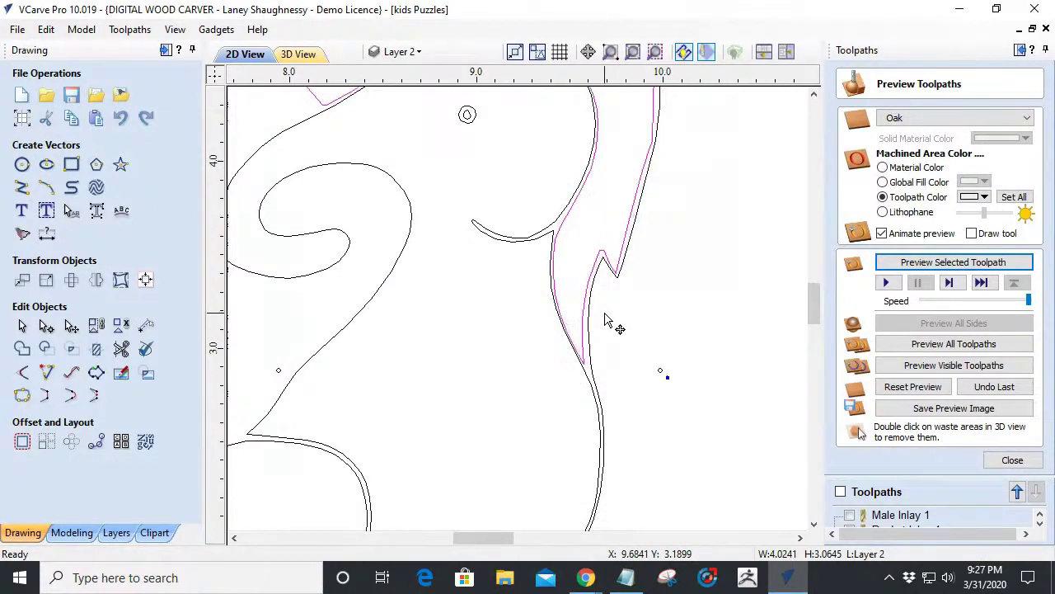
pyautogui.scroll(-3, 599, 244)
pyautogui.scroll(3, 426, 126)
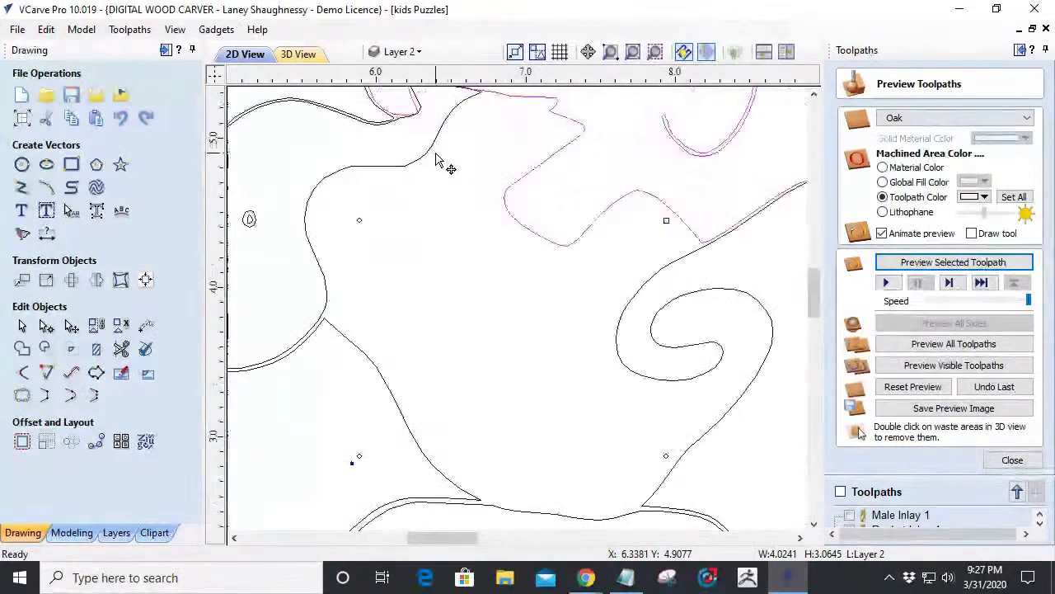
# Move the remaining curled-trunk piece into the big elephant's belly opening, and nudge it up and left to even out its clearance.
pyautogui.scroll(-3, 474, 174)
pyautogui.moveTo(474, 175)
pyautogui.mouseDown()
pyautogui.moveTo(481, 373)
pyautogui.moveTo(434, 420)
pyautogui.moveTo(468, 174)
pyautogui.moveTo(478, 172)
pyautogui.mouseUp()
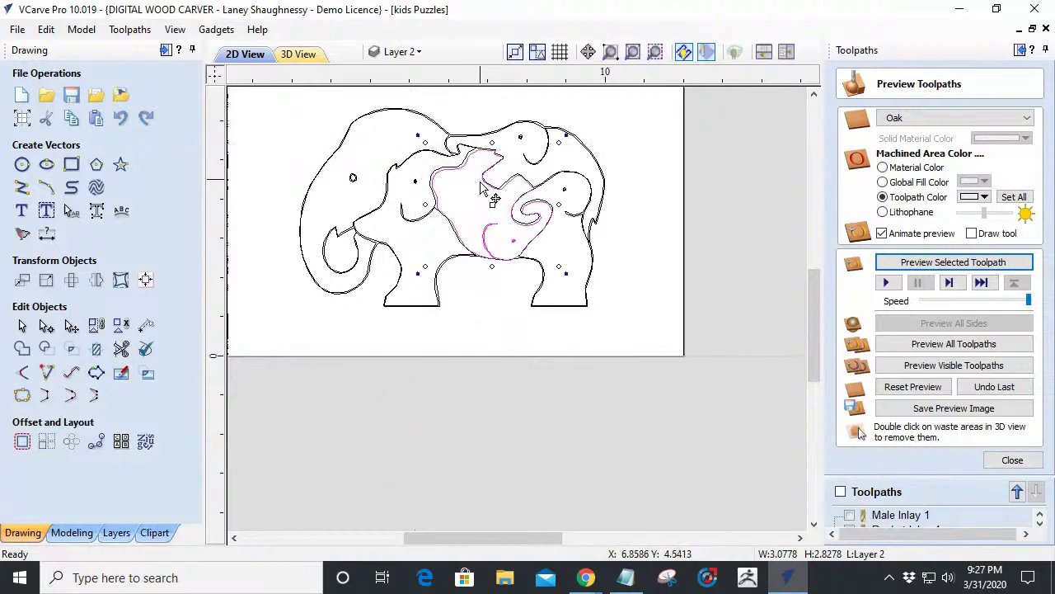
pyautogui.scroll(3, 504, 213)
pyautogui.scroll(2, 641, 285)
pyautogui.scroll(-2, 632, 259)
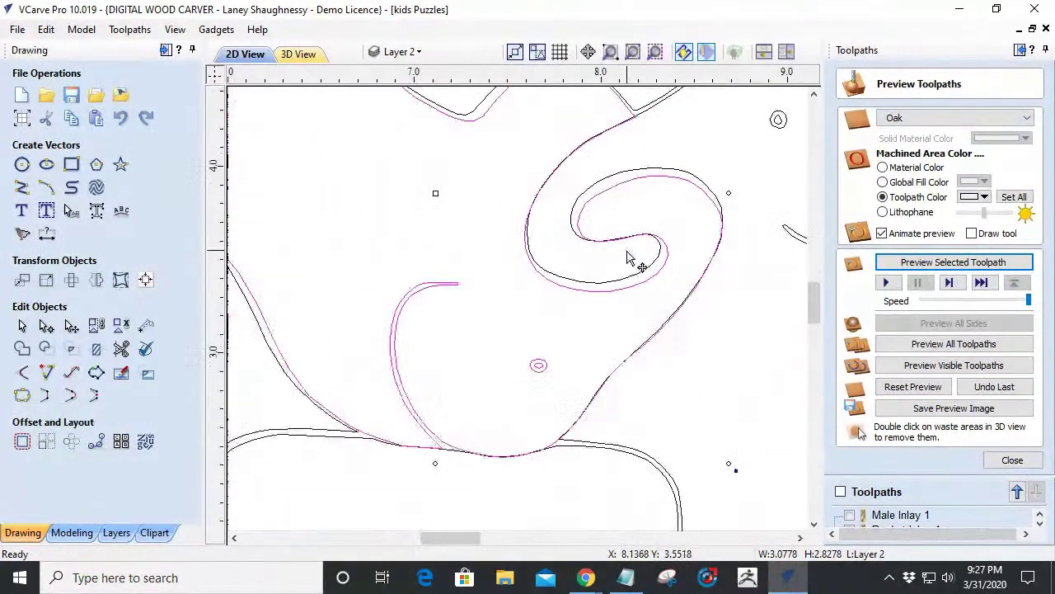
pyautogui.press('Up')
pyautogui.press('Up')
pyautogui.press('Left')
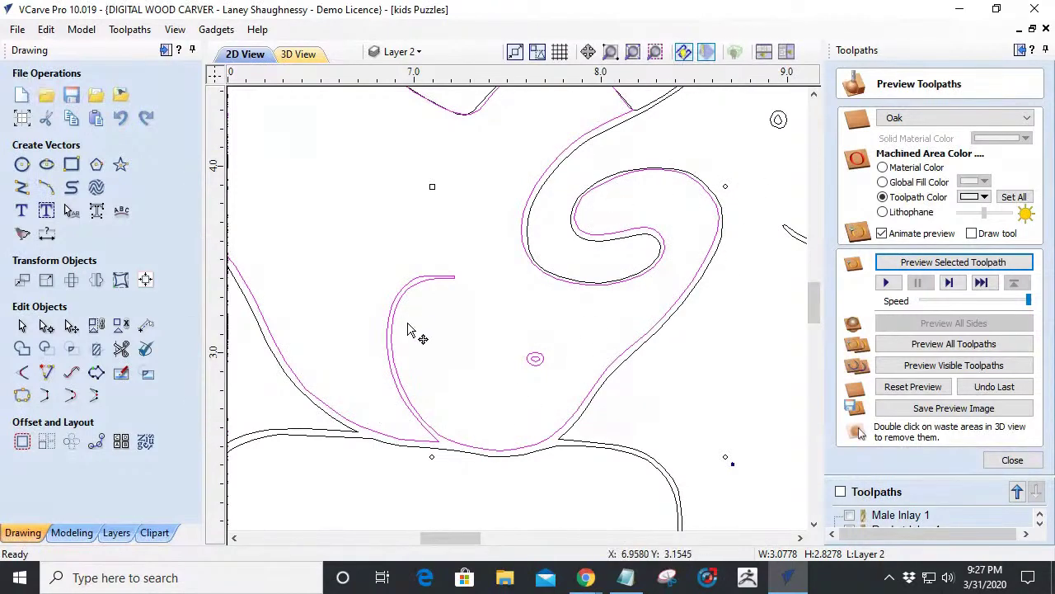
# Select the whole assembled elephant puzzle and enlarge it within the material to about 9.95 by 6.47 inches.
pyautogui.scroll(-5, 432, 281)
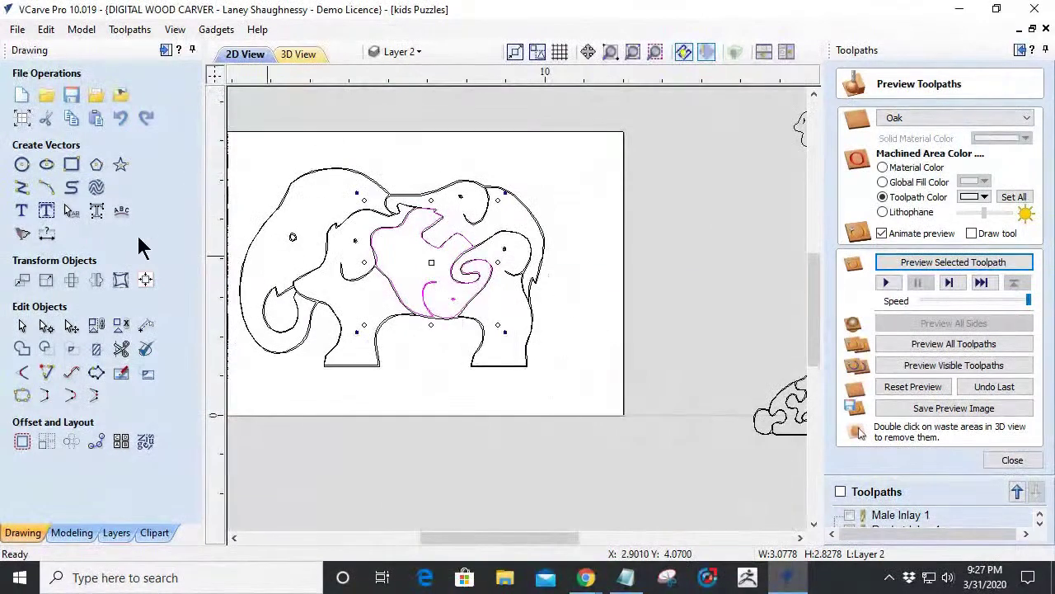
pyautogui.scroll(2, 305, 266)
pyautogui.scroll(-5, 323, 240)
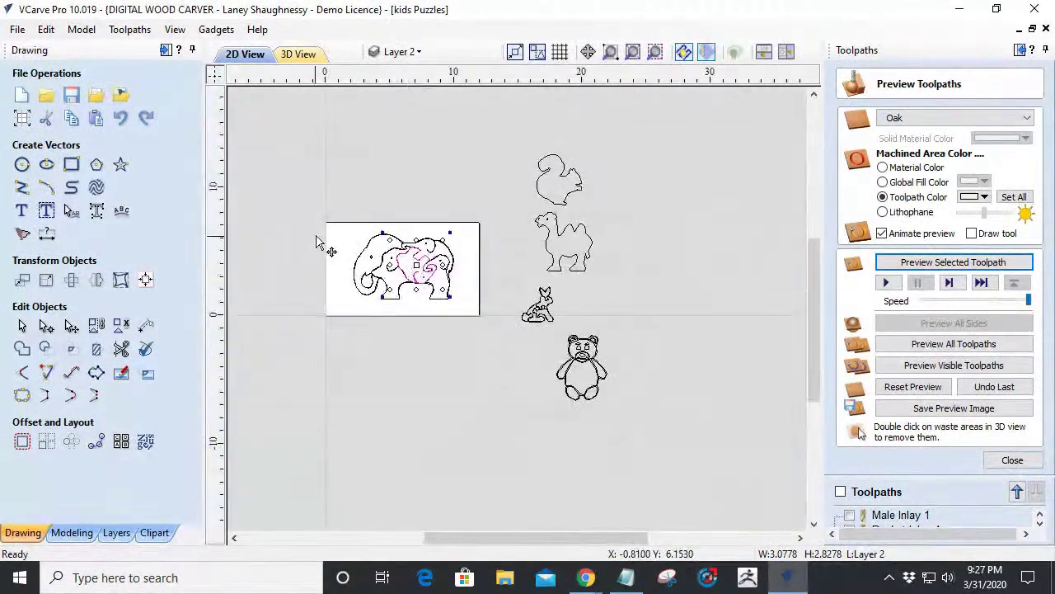
pyautogui.scroll(3, 324, 239)
pyautogui.scroll(3, 355, 240)
pyautogui.scroll(-6, 375, 235)
pyautogui.moveTo(382, 231); pyautogui.dragTo(599, 393)
pyautogui.click(516, 315)
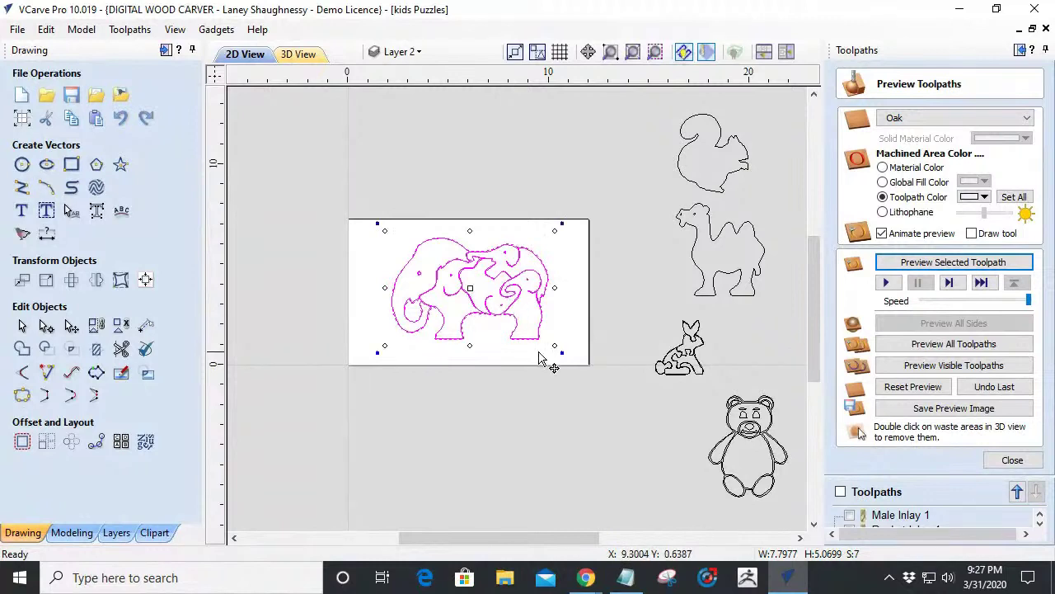
pyautogui.moveTo(554, 347); pyautogui.dragTo(577, 362)
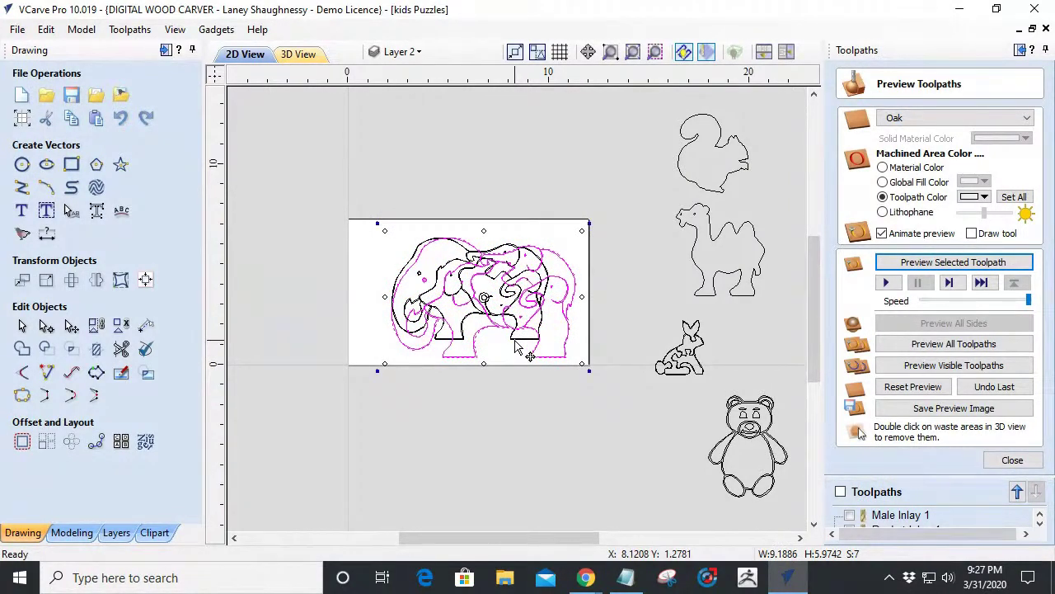
pyautogui.hotkey('ctrl', 'z')
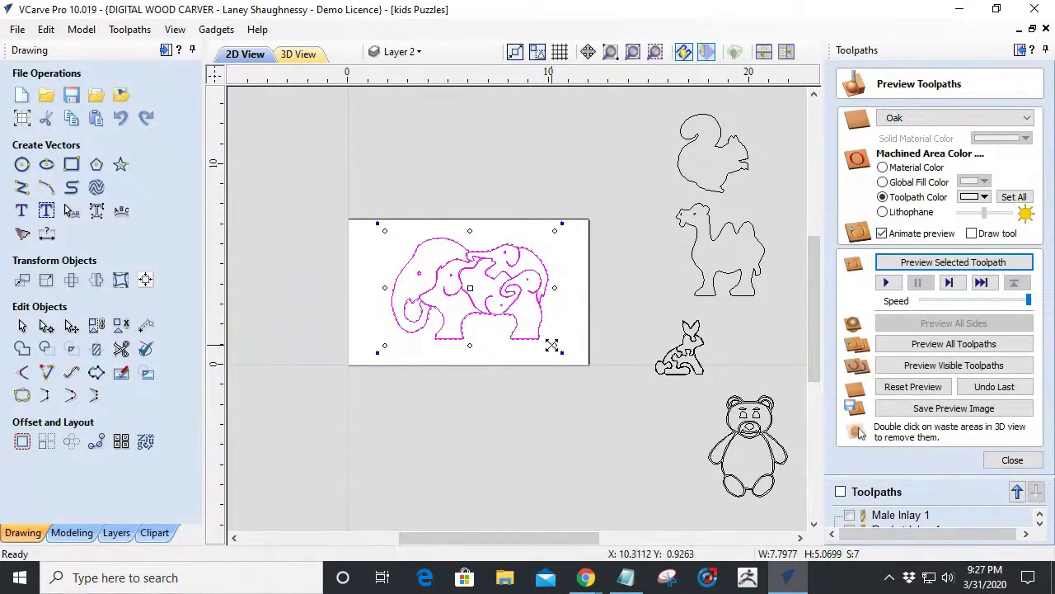
pyautogui.moveTo(551, 344); pyautogui.dragTo(563, 353)
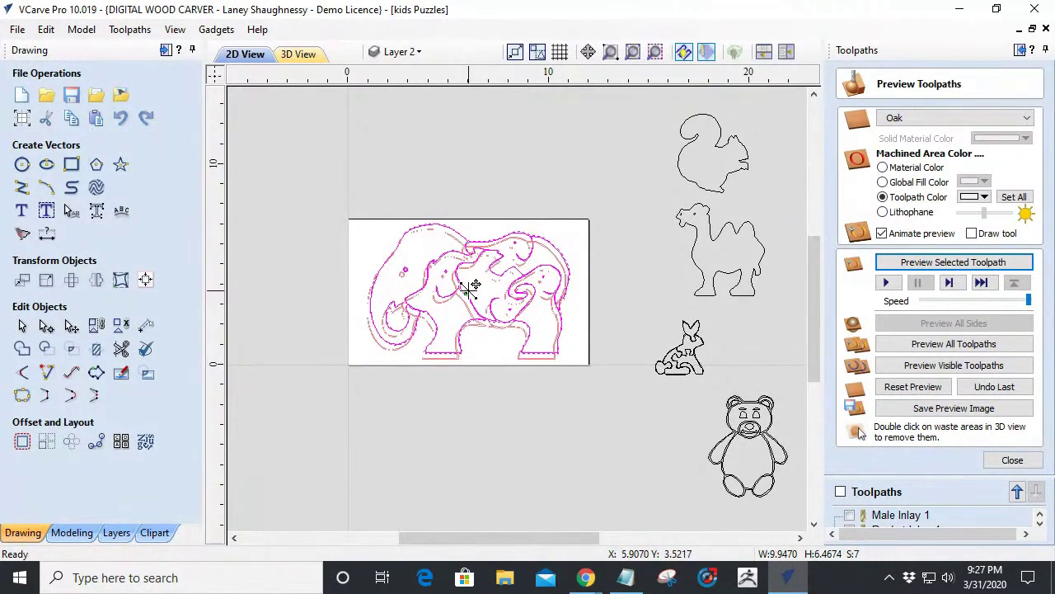
# Examine the clearance between the pieces and the outer outline of the enlarged puzzle, especially at the trunk, tail and feet.
pyautogui.scroll(3, 466, 291)
pyautogui.scroll(-1, 458, 302)
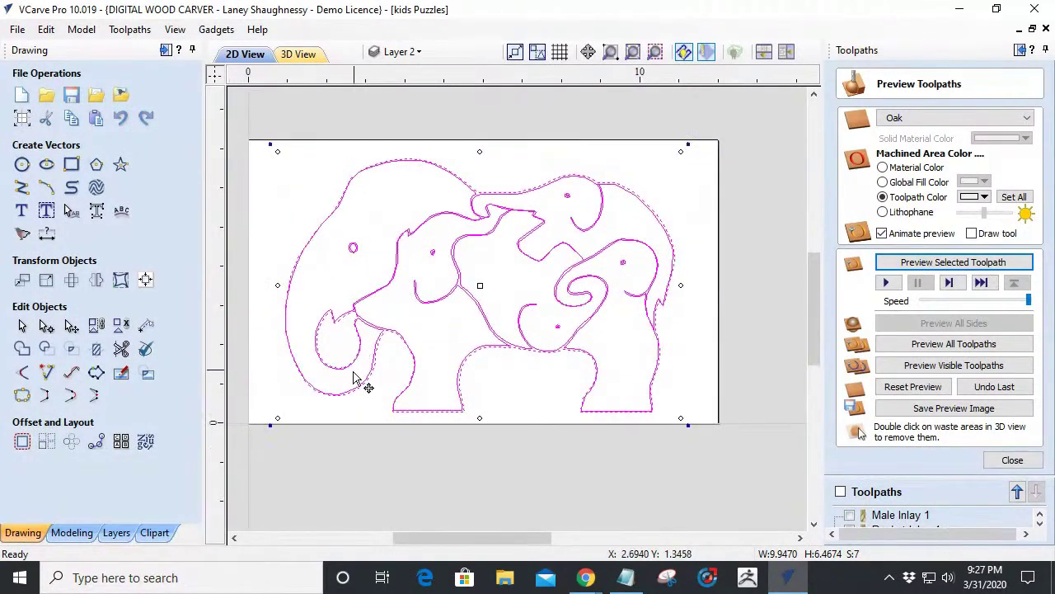
pyautogui.scroll(2, 354, 371)
pyautogui.scroll(-3, 495, 354)
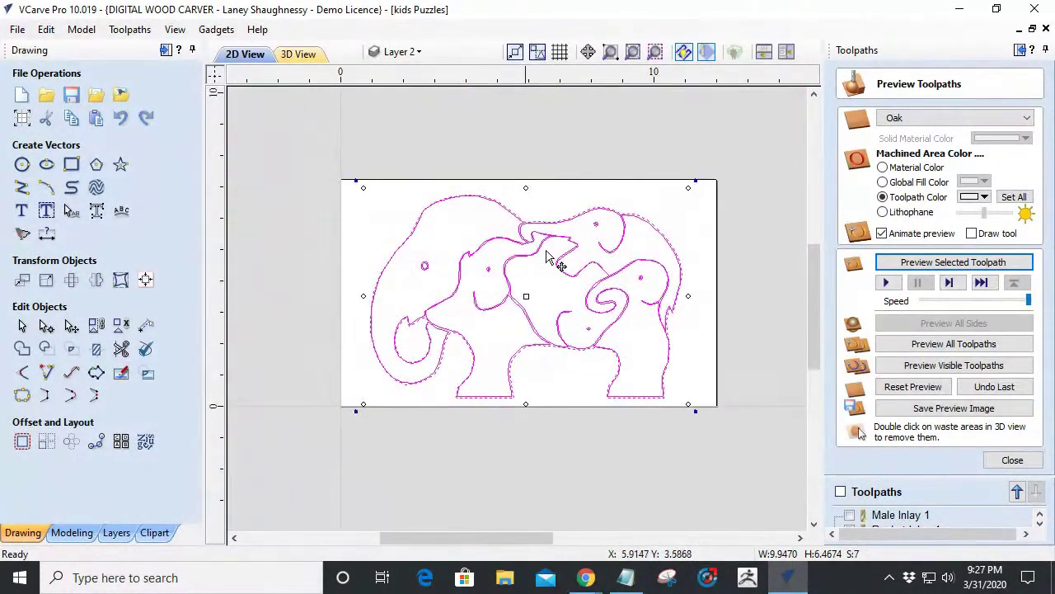
pyautogui.scroll(2, 671, 271)
pyautogui.scroll(1, 683, 399)
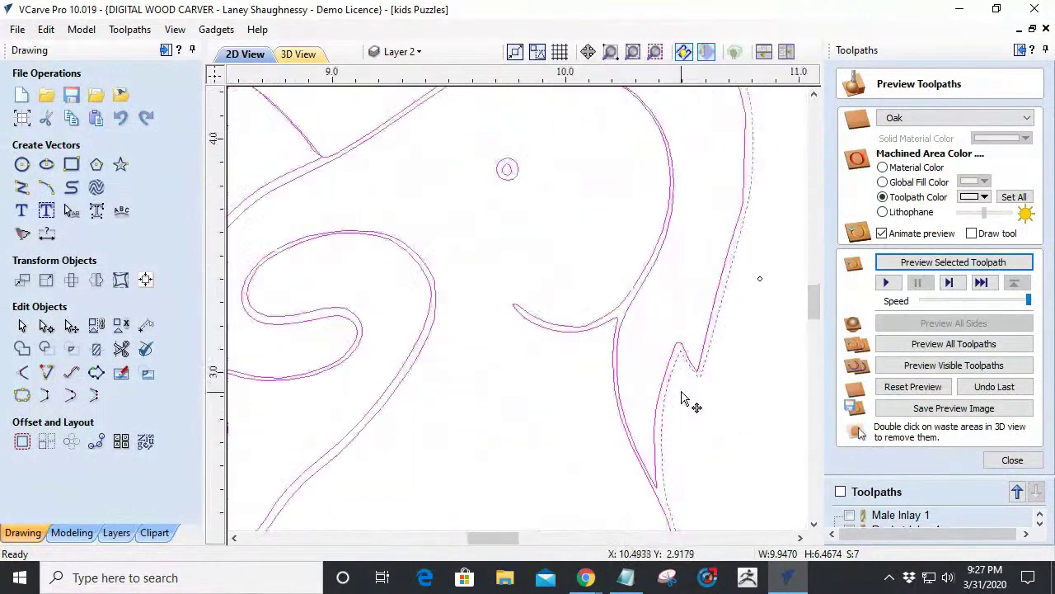
pyautogui.scroll(1, 685, 394)
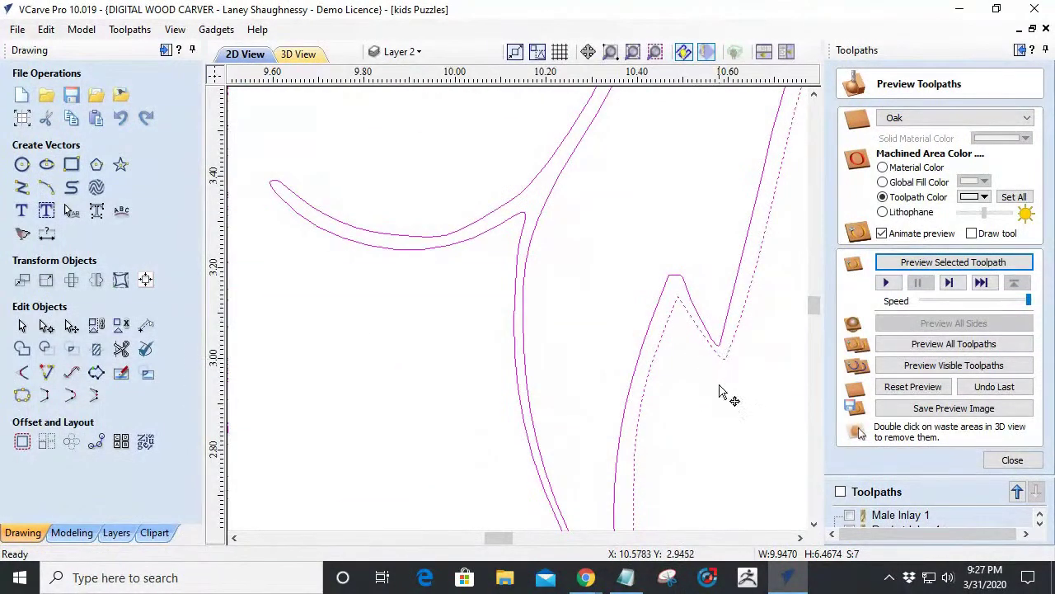
pyautogui.scroll(-5, 723, 354)
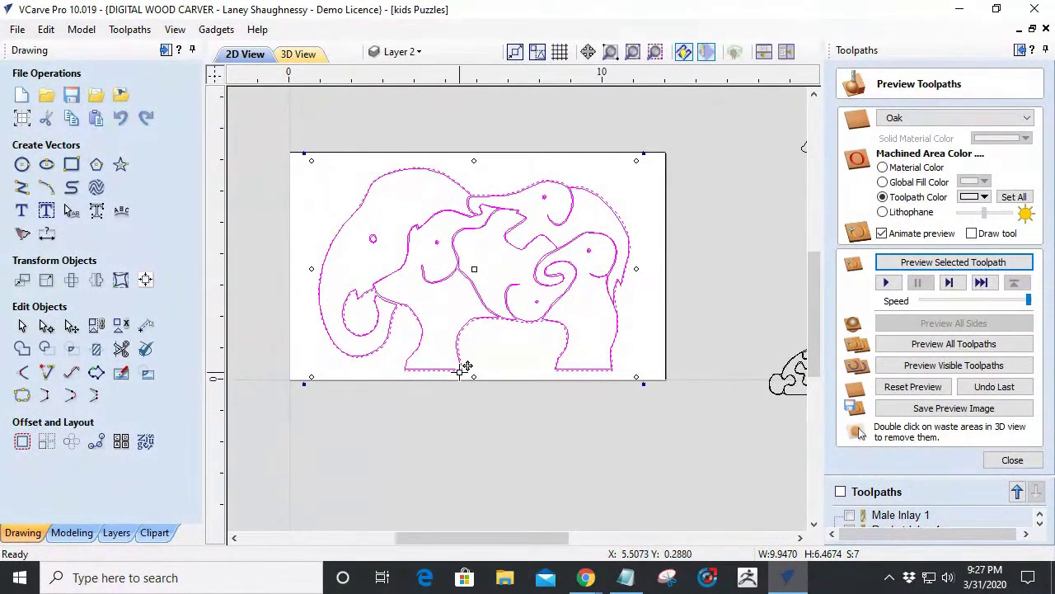
pyautogui.scroll(2, 430, 375)
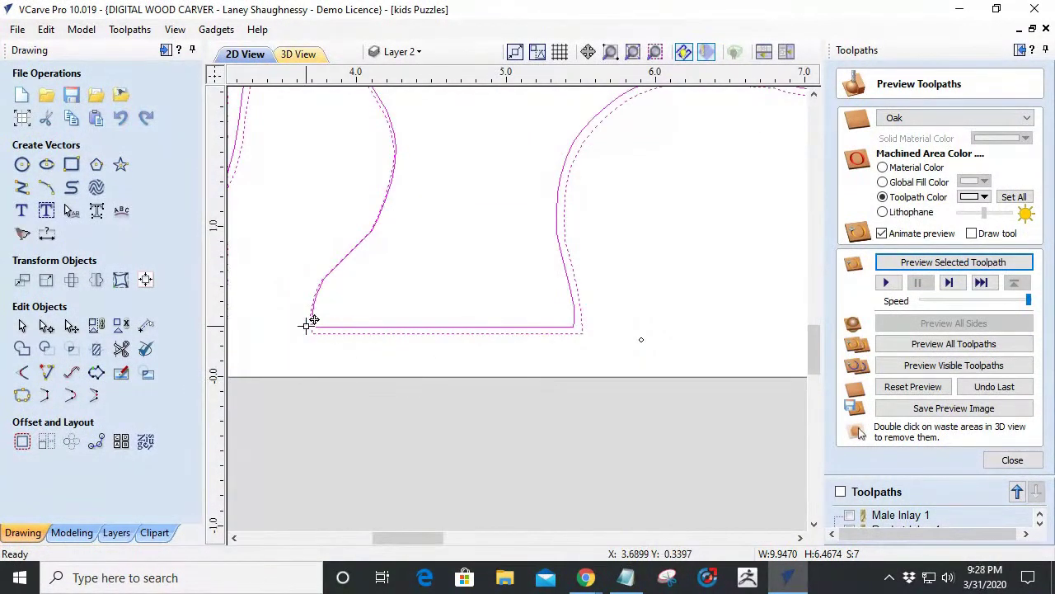
pyautogui.scroll(-2, 311, 321)
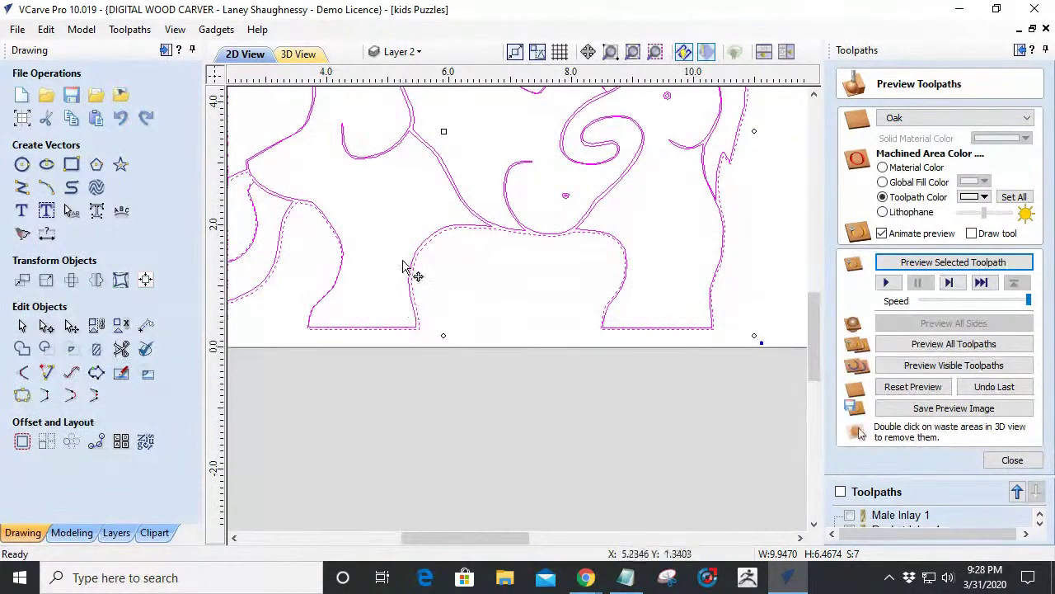
pyautogui.scroll(3, 356, 328)
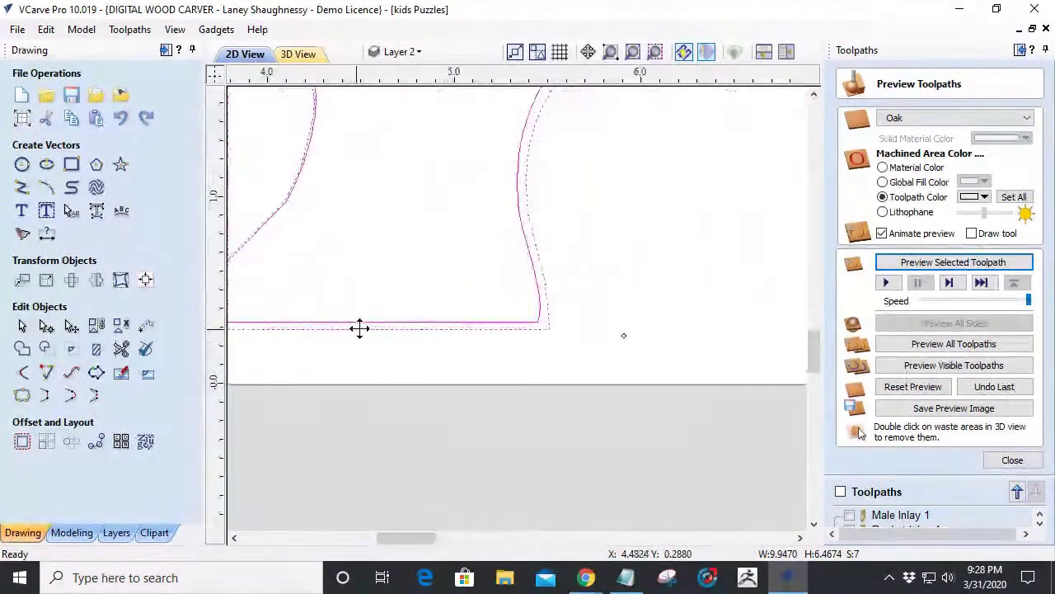
# Round the outer outline's rear corner at the front foot with a normal fillet of 0.0625 inches.
pyautogui.click(27, 378)
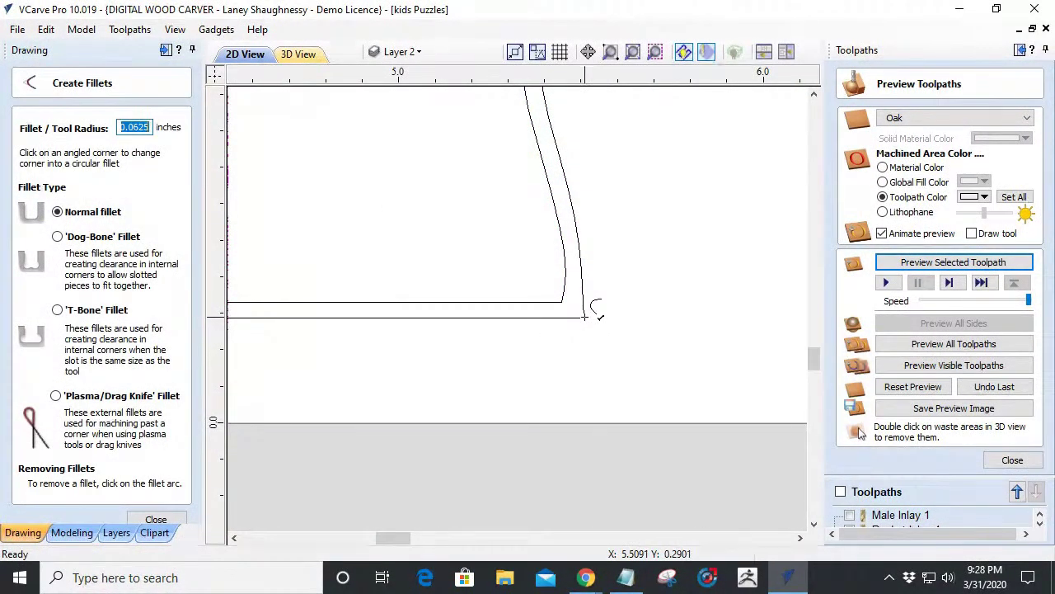
pyautogui.click(584, 316)
pyautogui.scroll(-4, 616, 351)
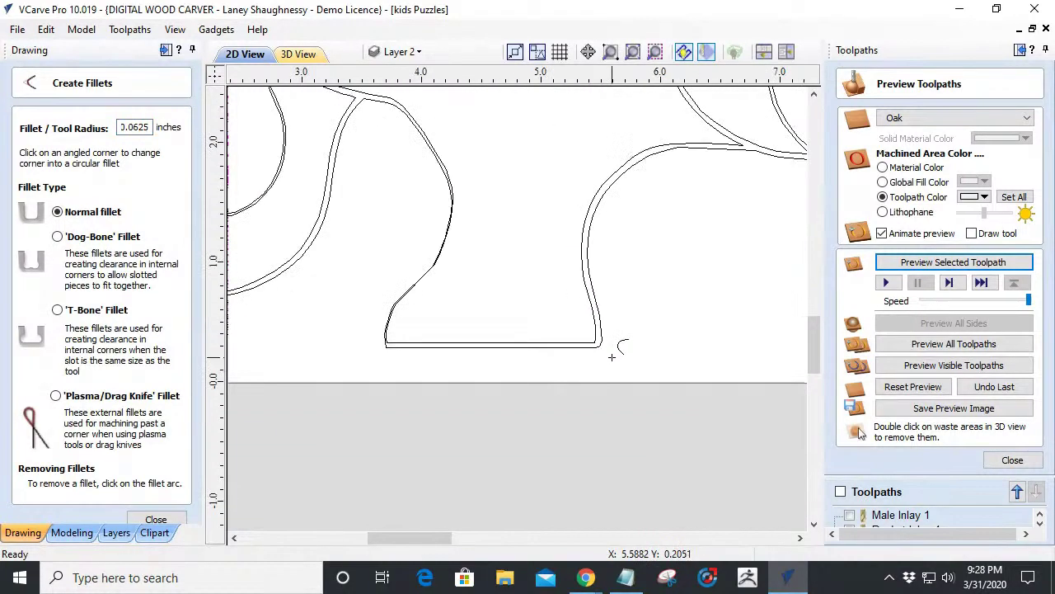
pyautogui.scroll(6, 425, 349)
pyautogui.scroll(1, 427, 348)
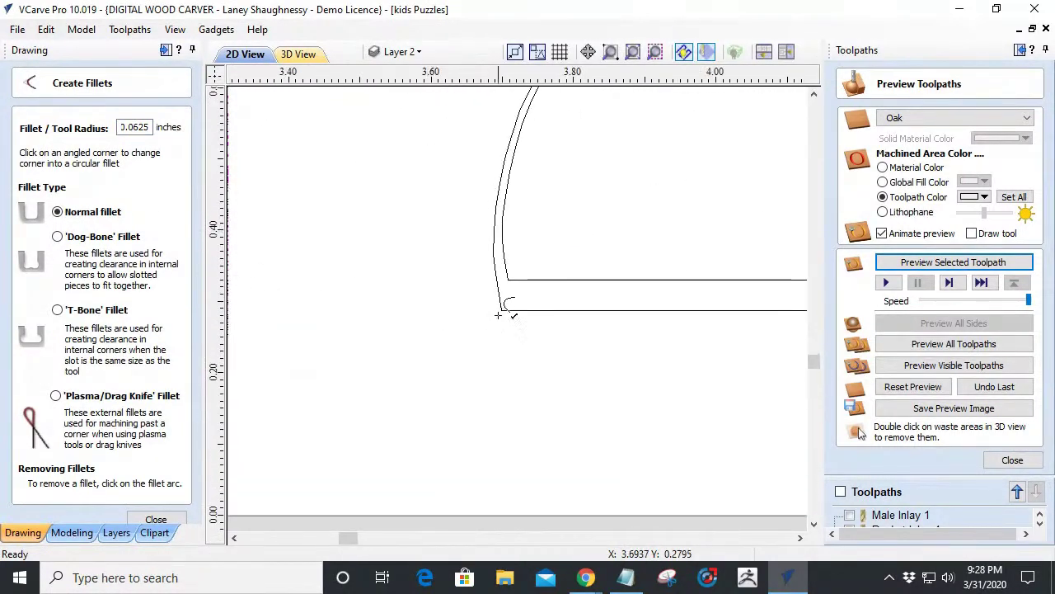
pyautogui.scroll(-5, 453, 355)
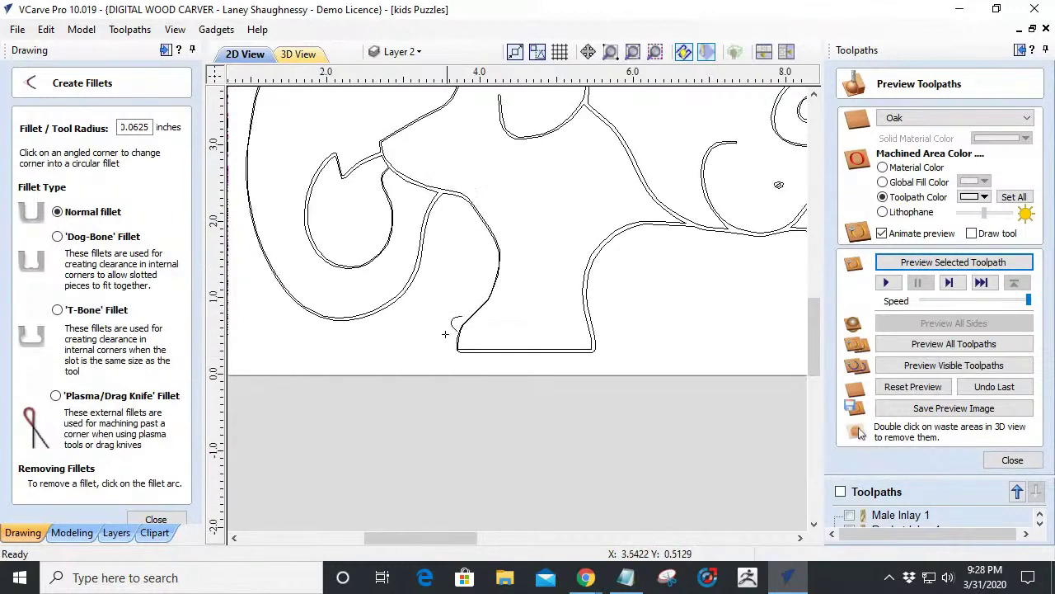
# Examine the outer outline at the trunk tip and along the back for sharp corners where pieces meet.
pyautogui.scroll(8, 355, 206)
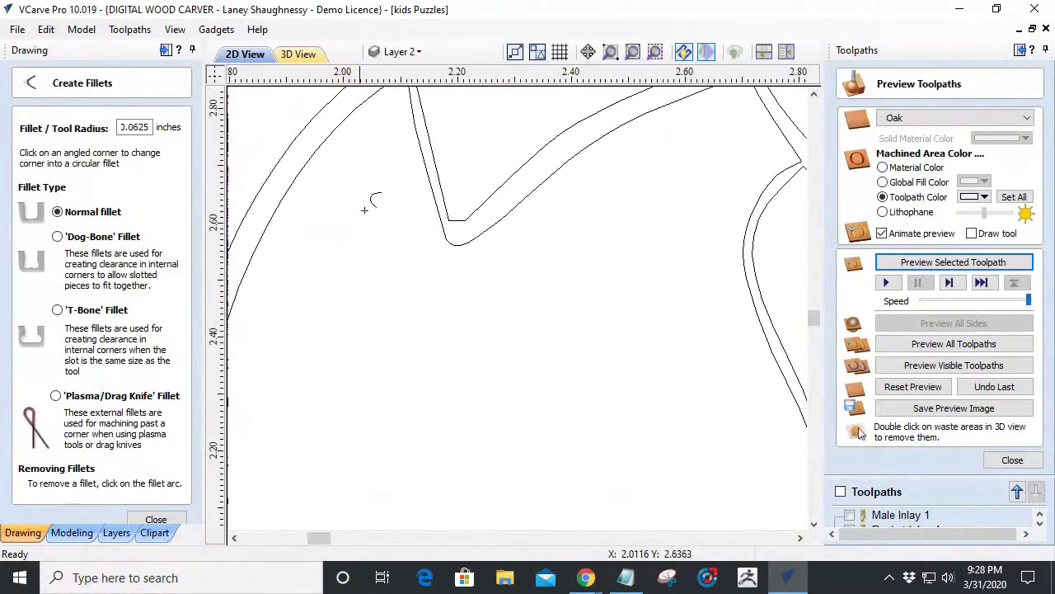
pyautogui.scroll(-4, 469, 234)
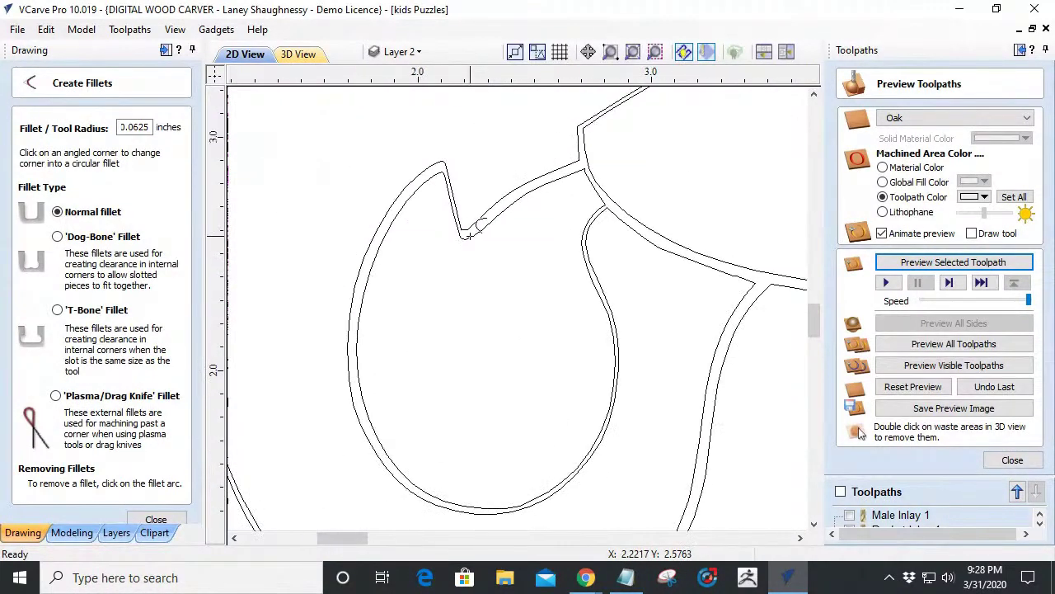
pyautogui.scroll(-2, 495, 309)
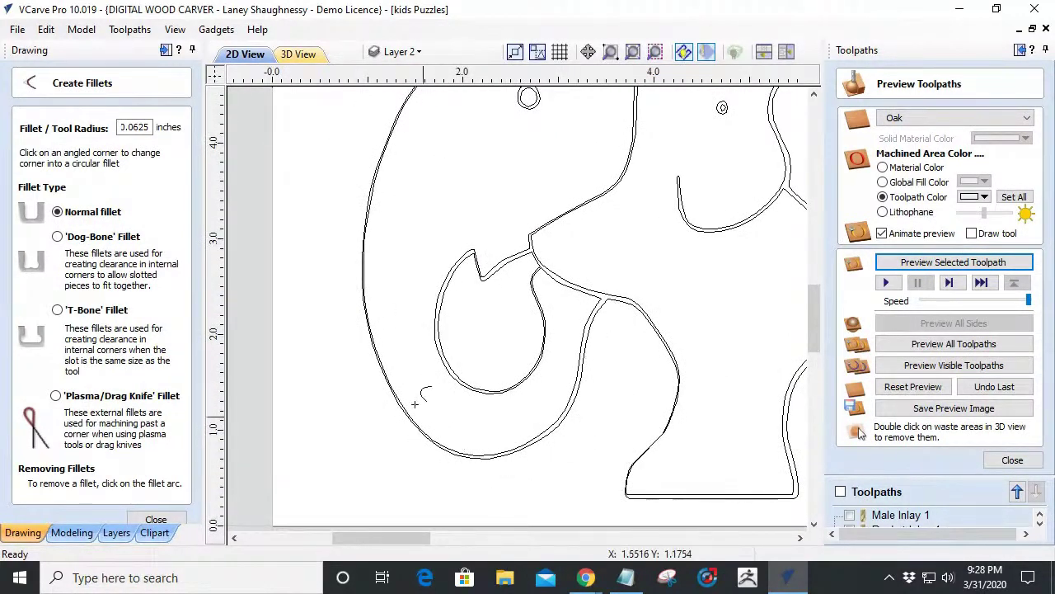
pyautogui.scroll(-2, 415, 403)
pyautogui.scroll(-2, 385, 342)
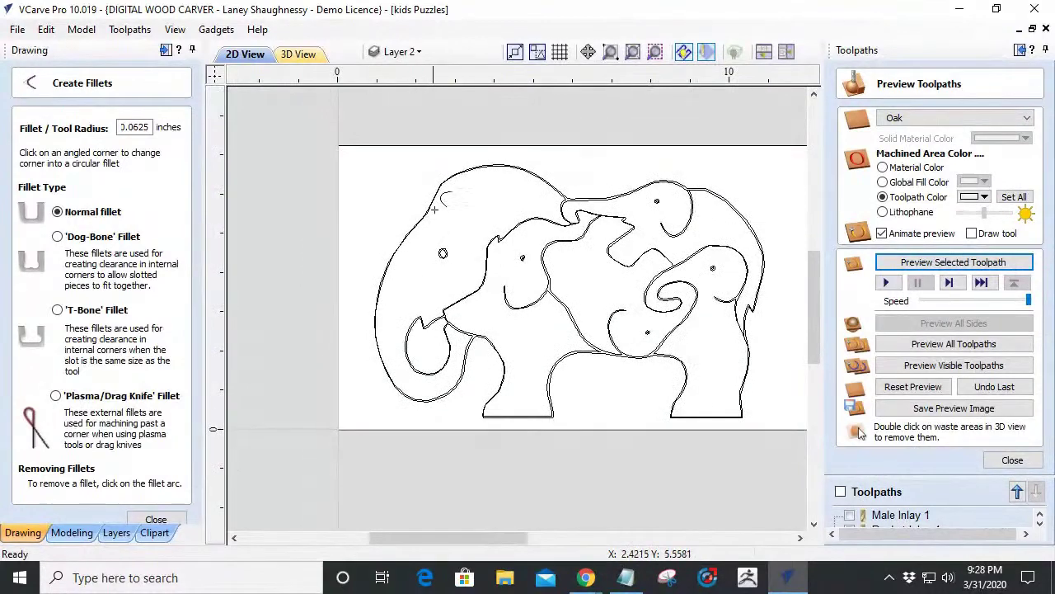
pyautogui.scroll(4, 521, 169)
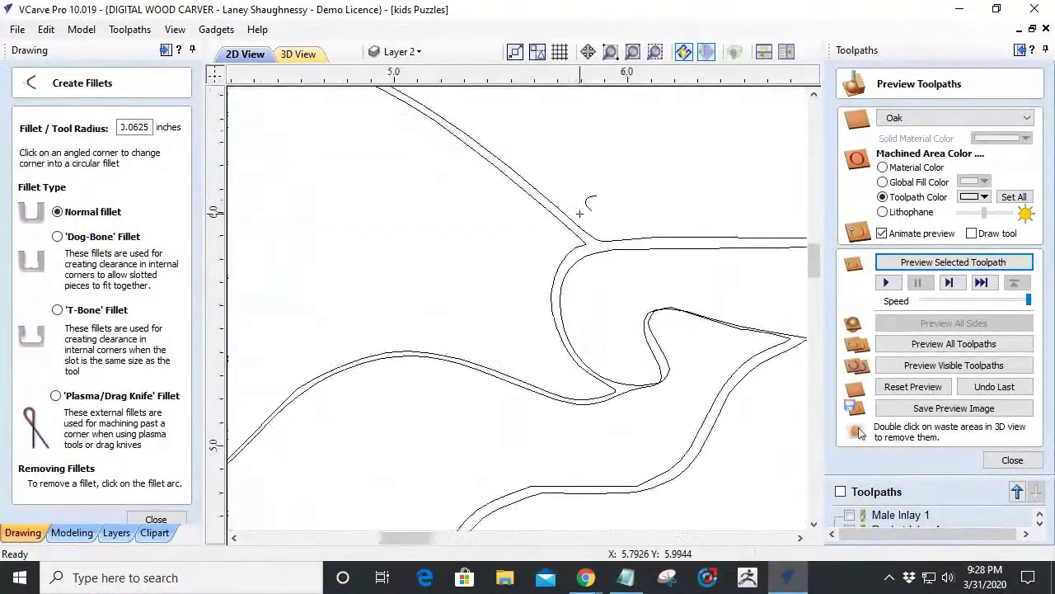
pyautogui.scroll(-4, 608, 243)
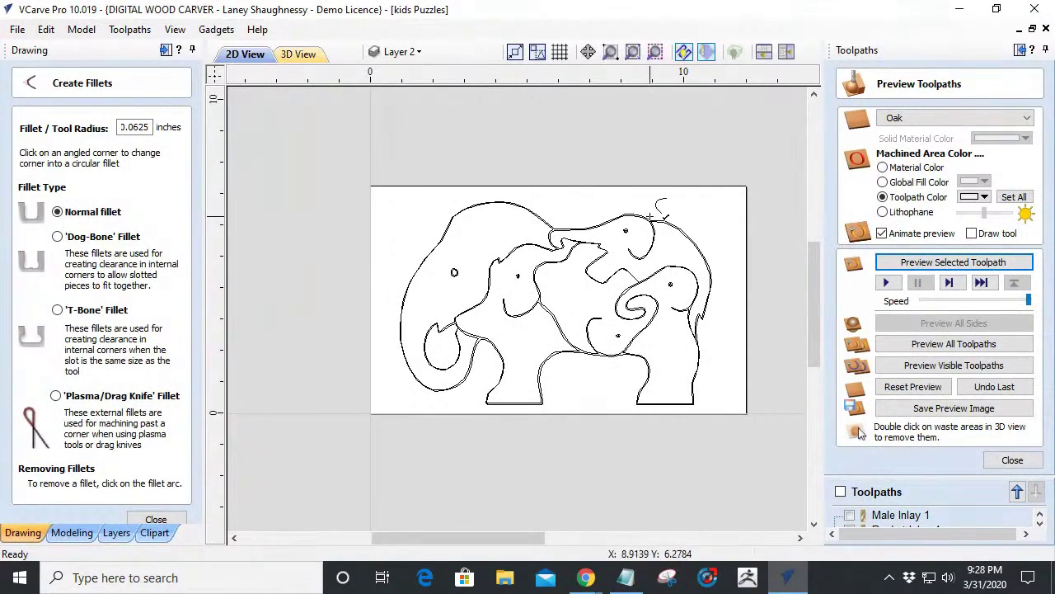
pyautogui.scroll(4, 651, 216)
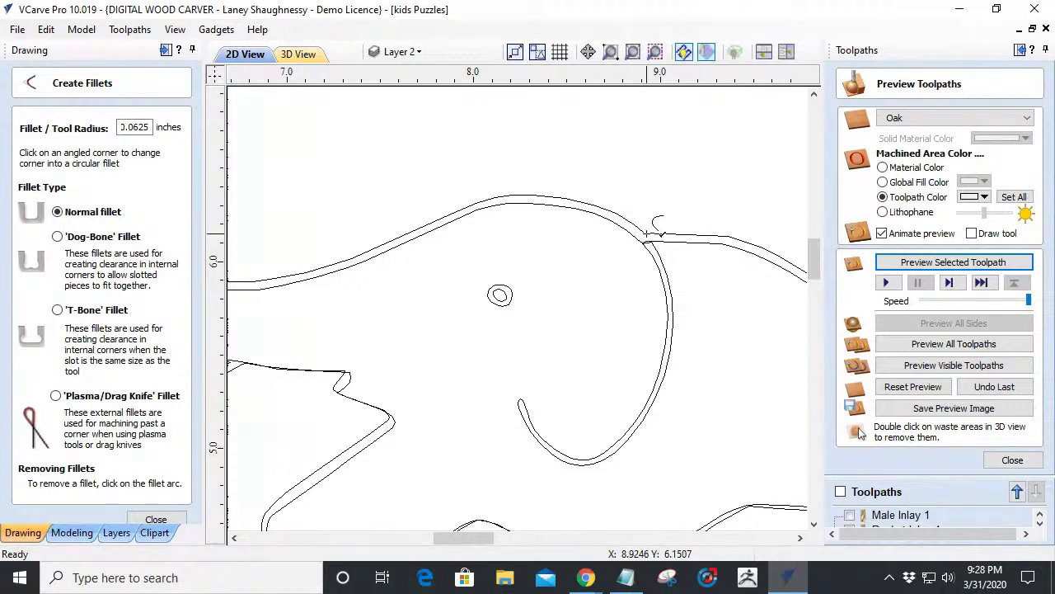
pyautogui.scroll(-3, 633, 222)
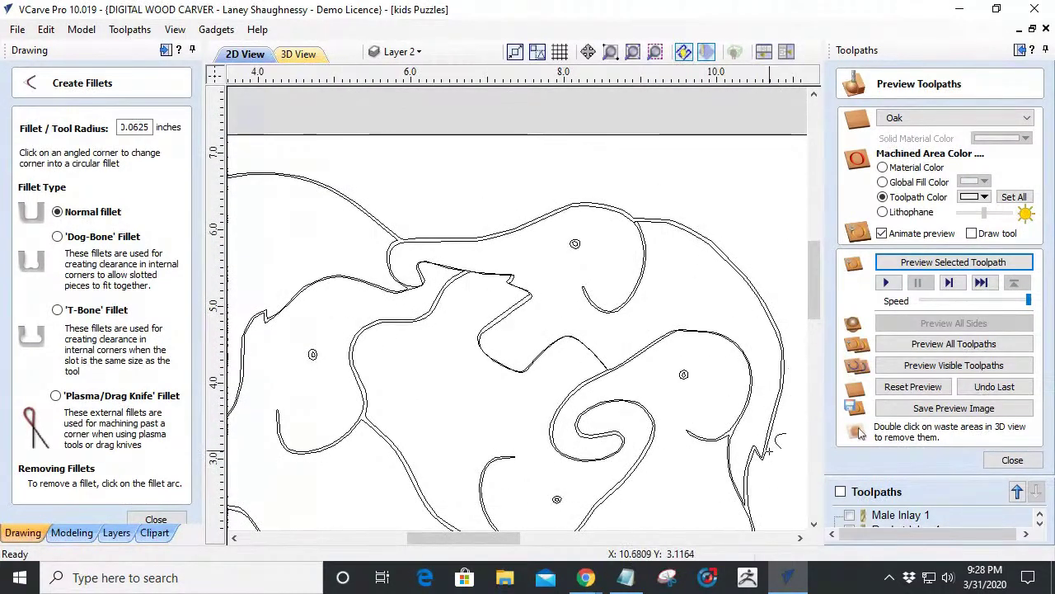
# Round the outer outline's sharp corner at the tail tip with a normal 0.0625-inch fillet and check the tail area.
pyautogui.scroll(5, 765, 446)
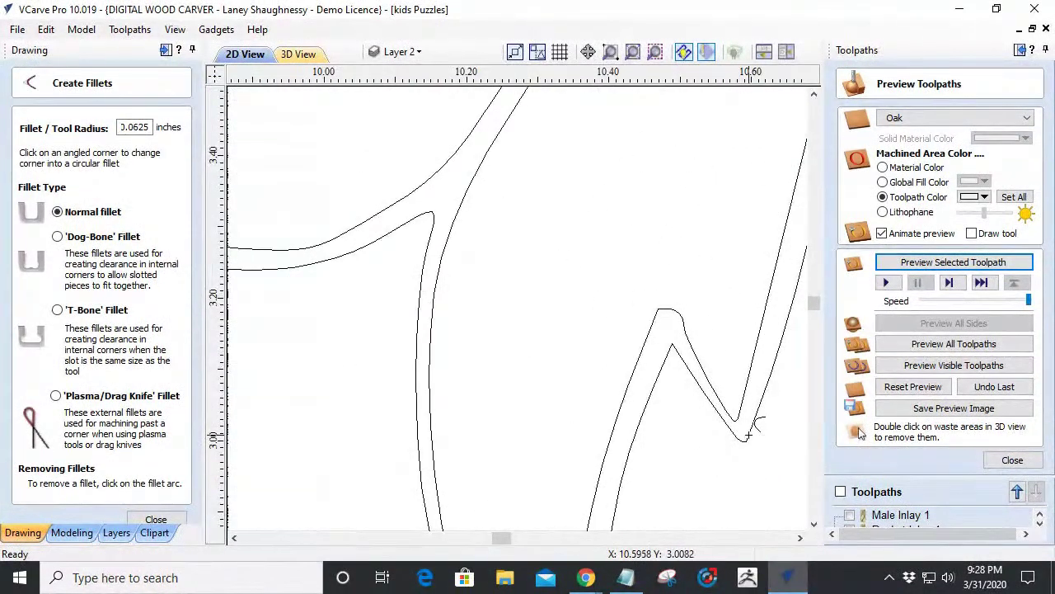
pyautogui.click(747, 437)
pyautogui.scroll(-2, 748, 437)
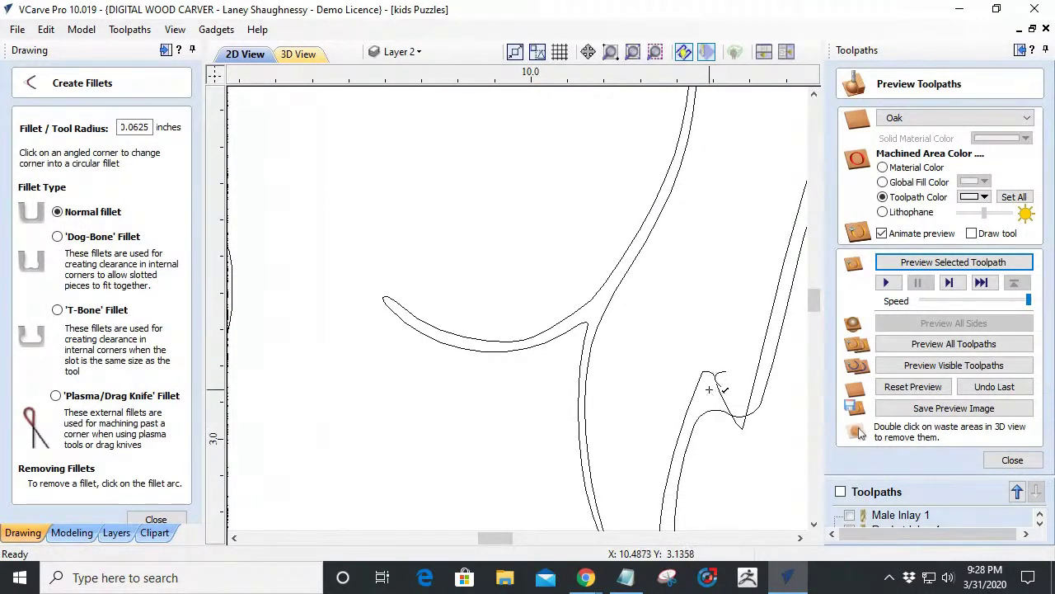
pyautogui.scroll(-3, 707, 409)
pyautogui.scroll(3, 691, 468)
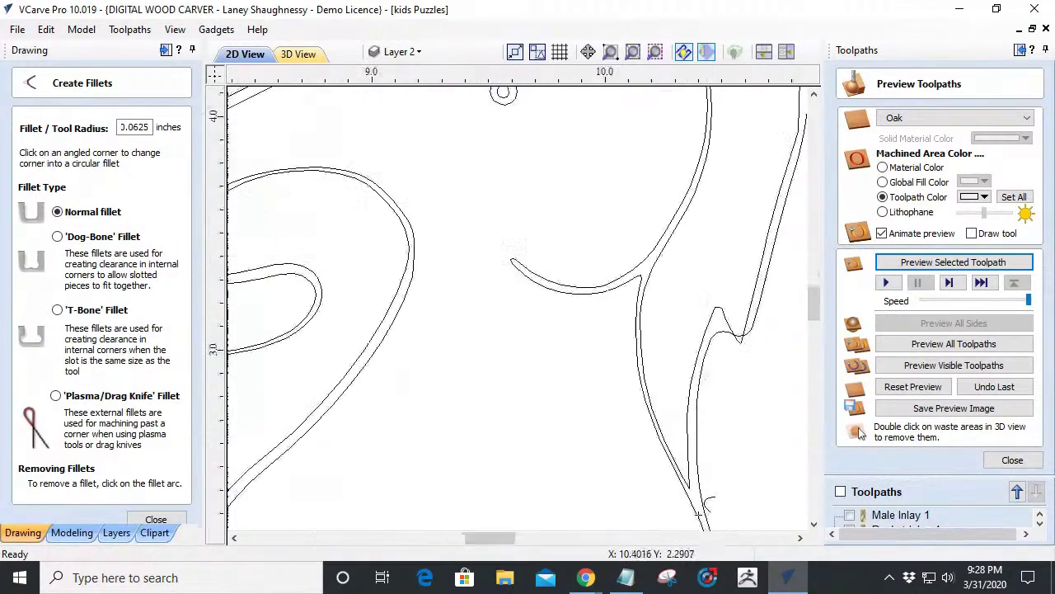
# Add a normal 0.0625-inch fillet to the outer outline's front corner at the hind foot.
pyautogui.scroll(-4, 691, 467)
pyautogui.scroll(2, 666, 480)
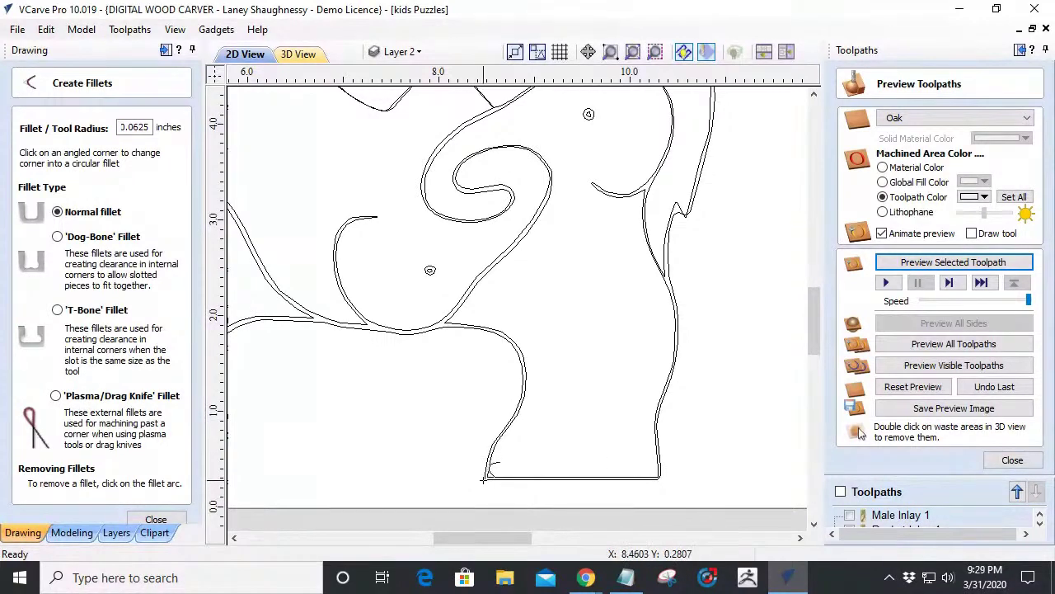
pyautogui.scroll(5, 471, 436)
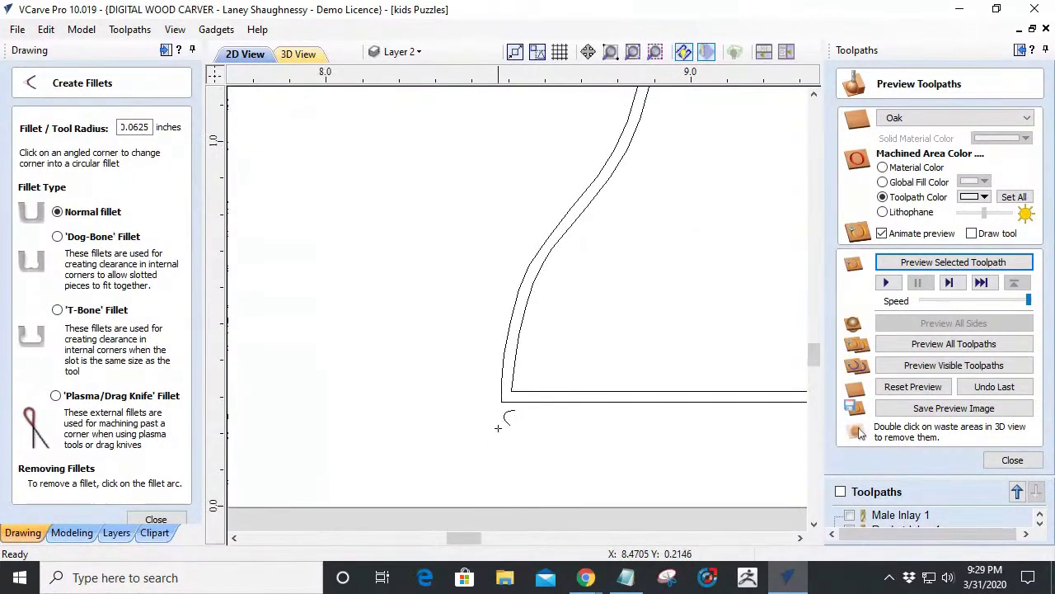
pyautogui.click(508, 363)
pyautogui.scroll(-5, 495, 368)
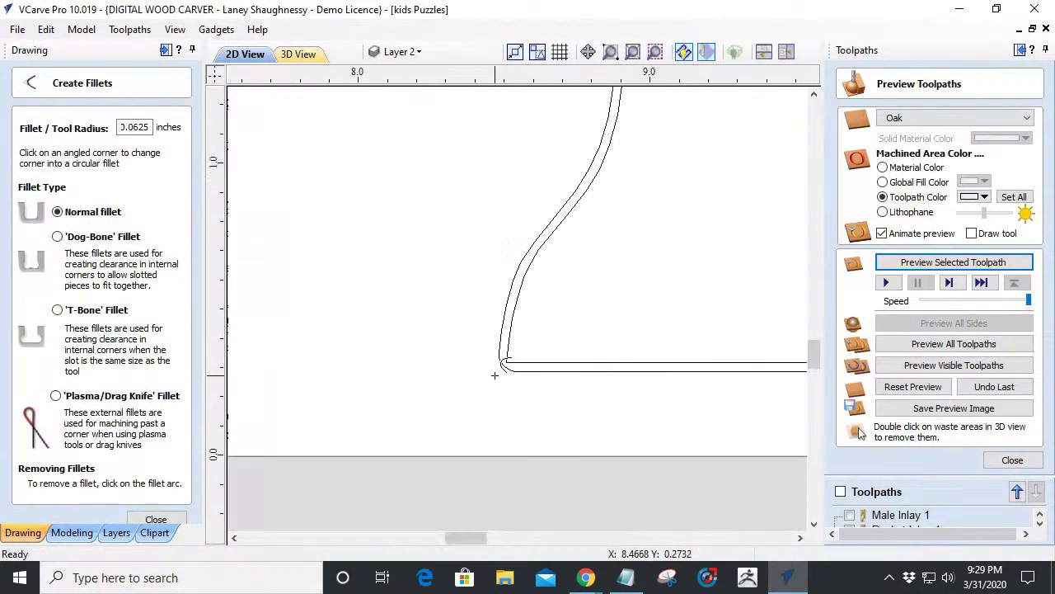
# Examine the outer outline around the feet, hind leg and tail for remaining sharp corners, and finish the fillet work.
pyautogui.scroll(1, 294, 299)
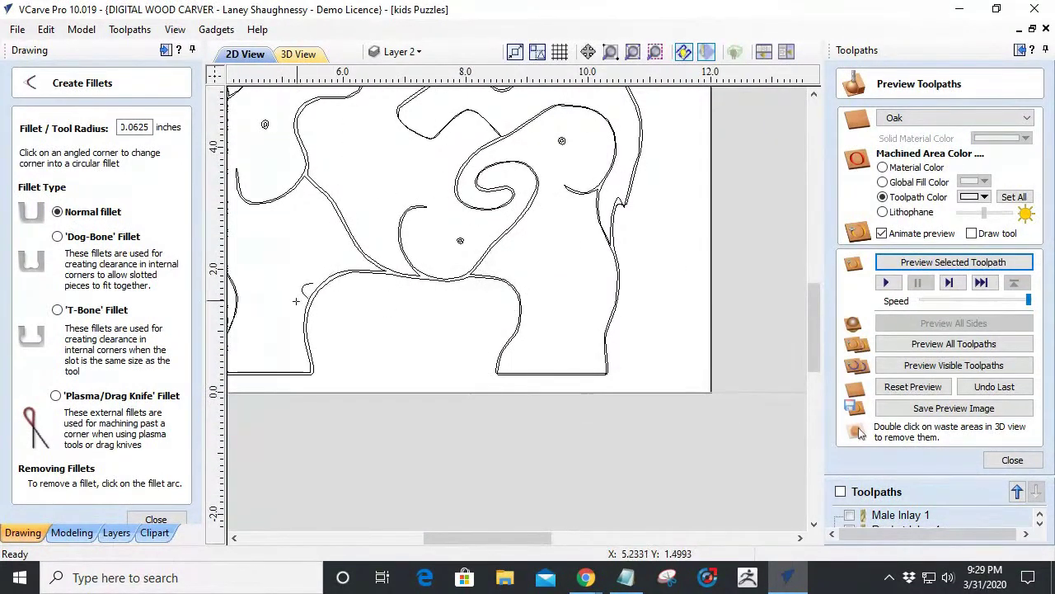
pyautogui.scroll(-3, 284, 367)
pyautogui.scroll(5, 288, 371)
pyautogui.scroll(-5, 288, 371)
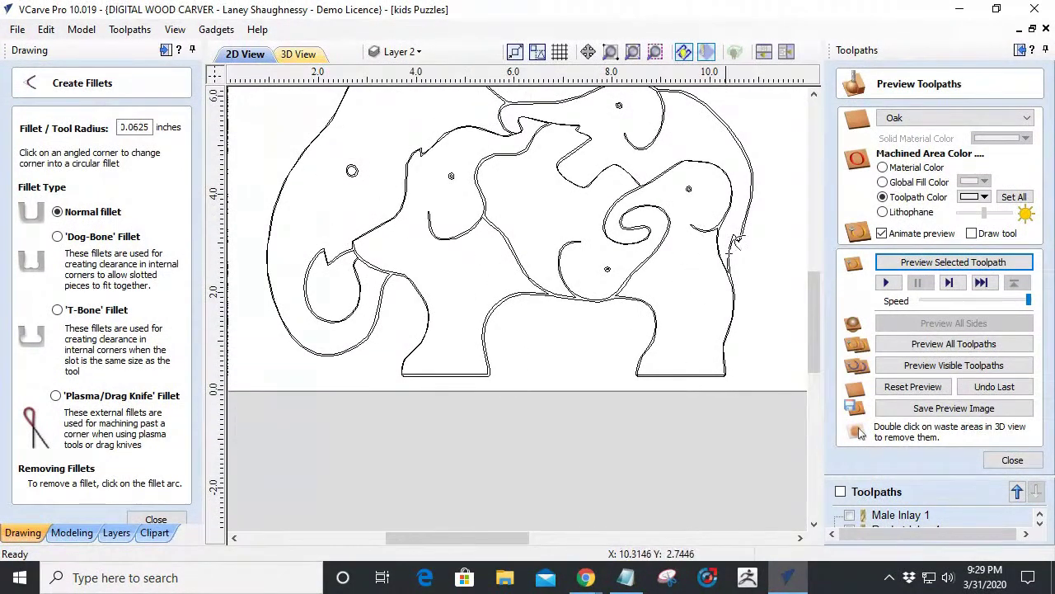
pyautogui.scroll(5, 743, 232)
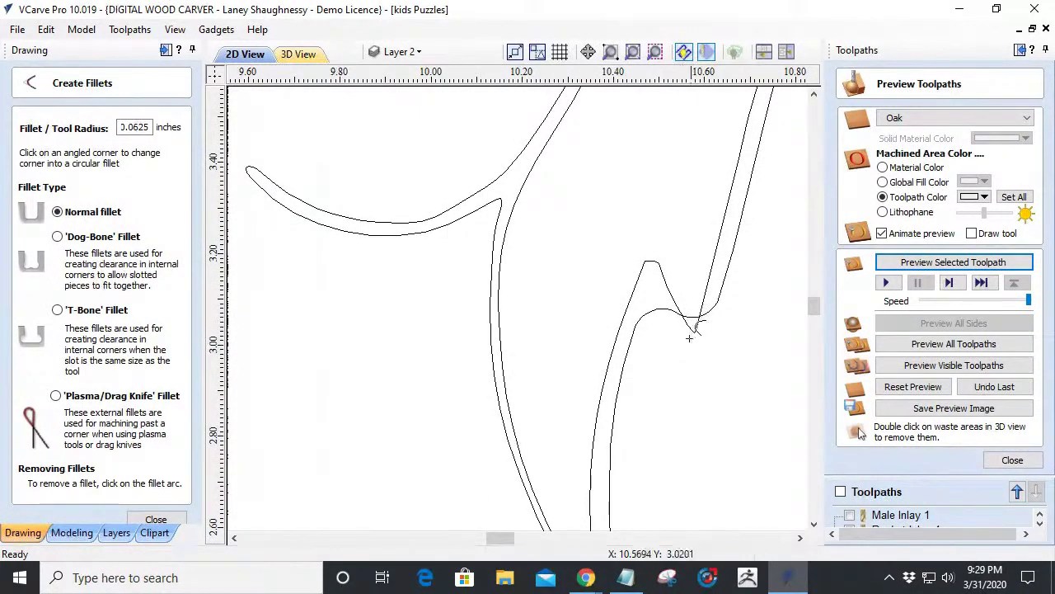
pyautogui.click(649, 260)
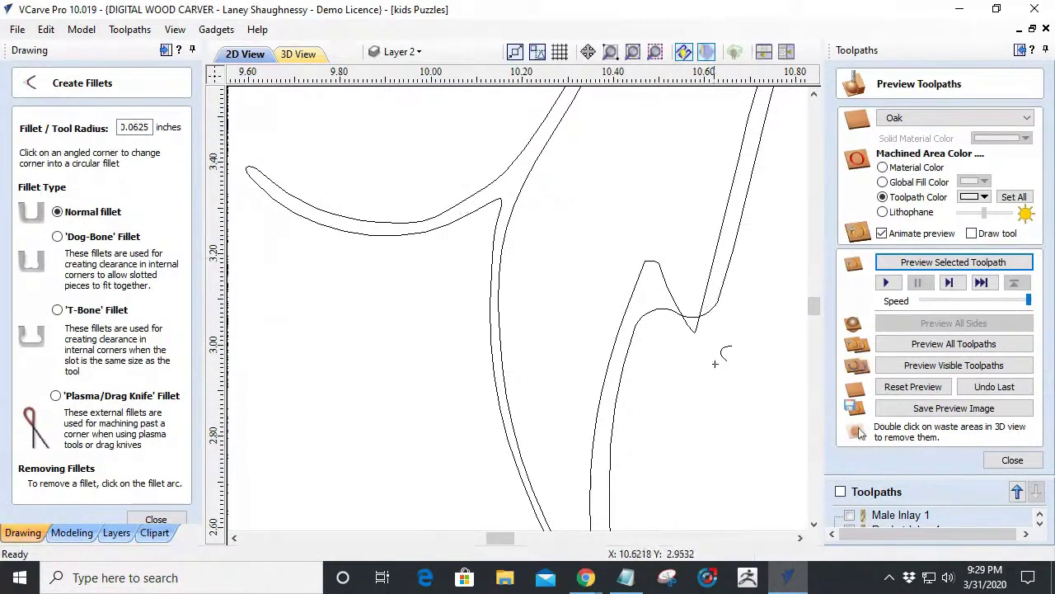
pyautogui.scroll(-4, 572, 319)
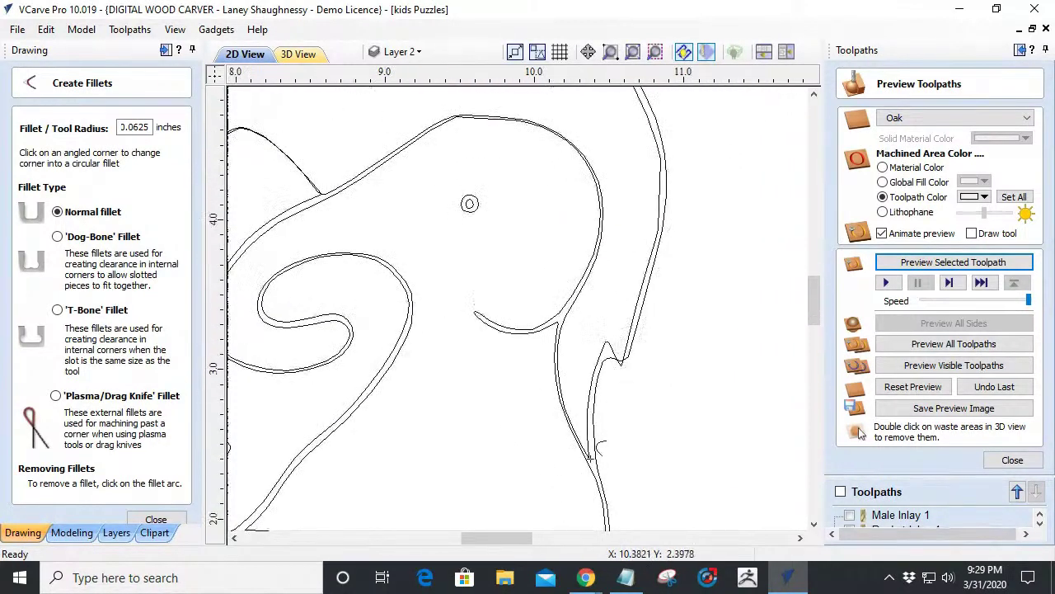
pyautogui.scroll(5, 590, 458)
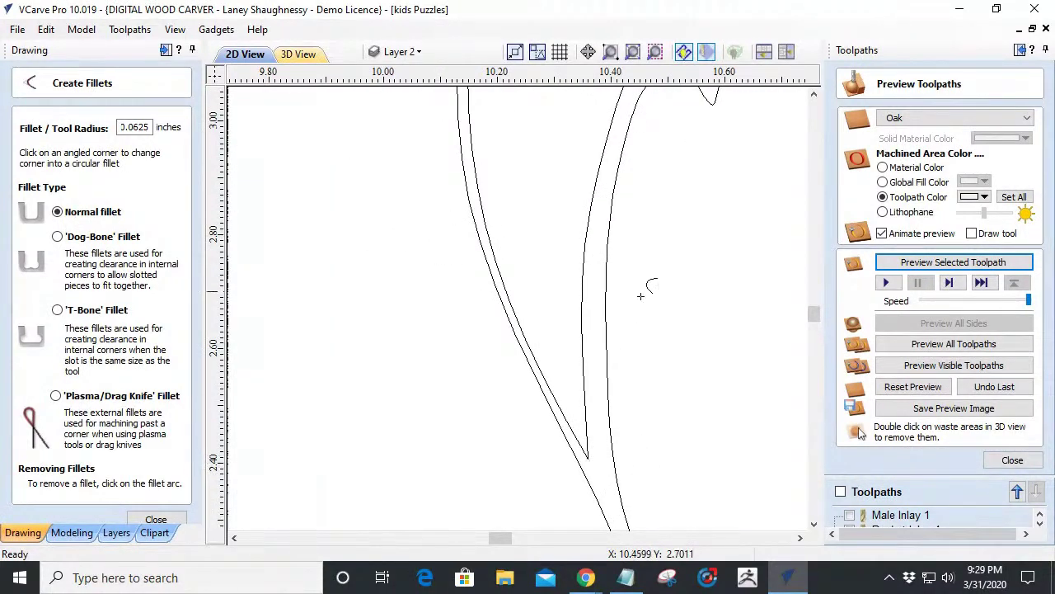
pyautogui.scroll(-5, 648, 290)
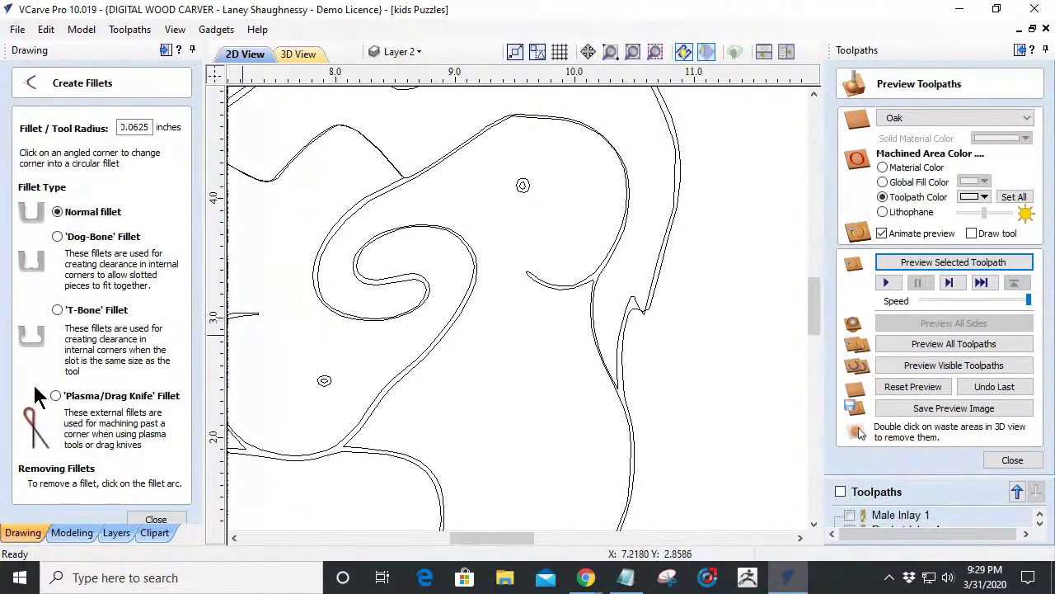
pyautogui.click(172, 519)
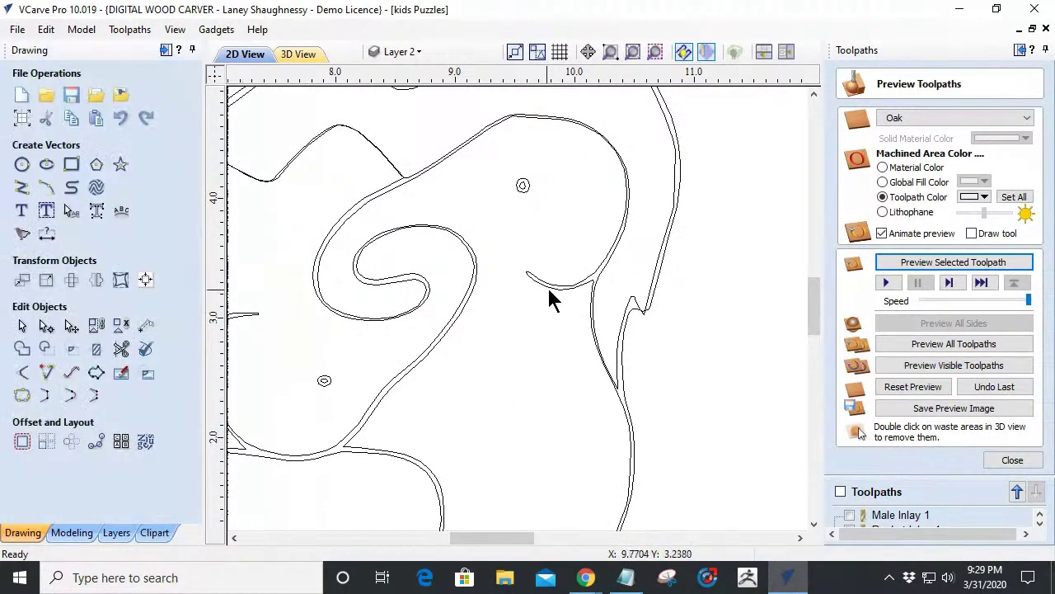
# Select the small rear elephant, followed by the elephant piece behind it, to compare their edges at the narrow tip below the tail.
pyautogui.click(548, 291)
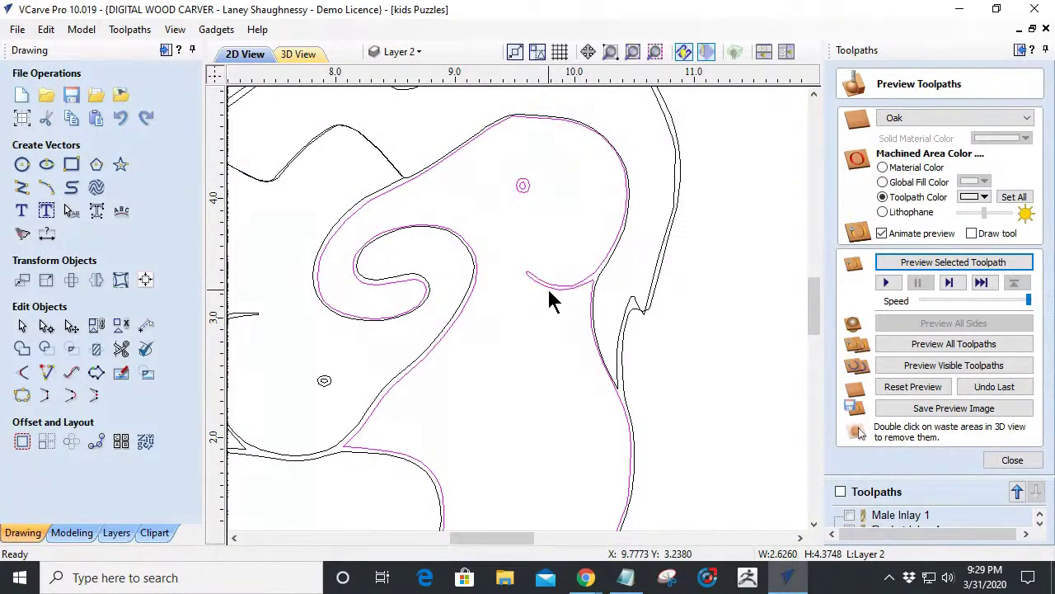
pyautogui.scroll(5, 626, 341)
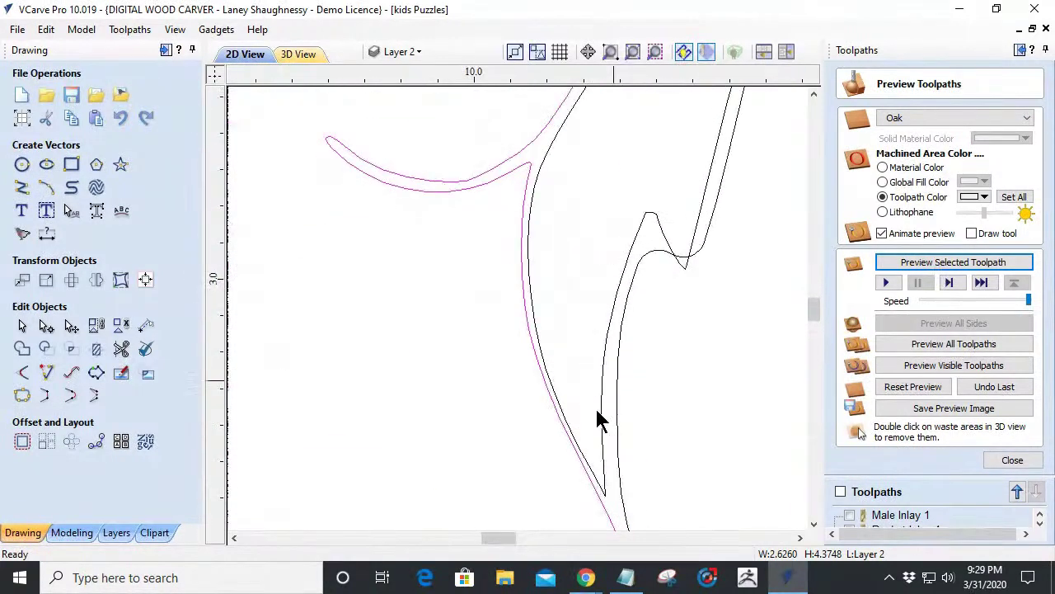
pyautogui.click(603, 445)
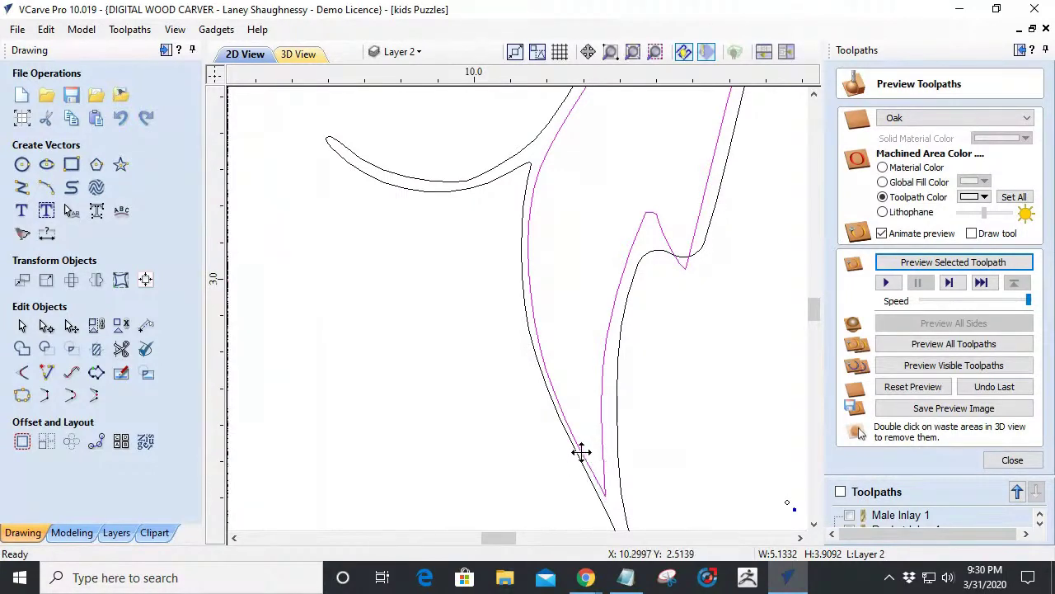
pyautogui.scroll(-5, 626, 458)
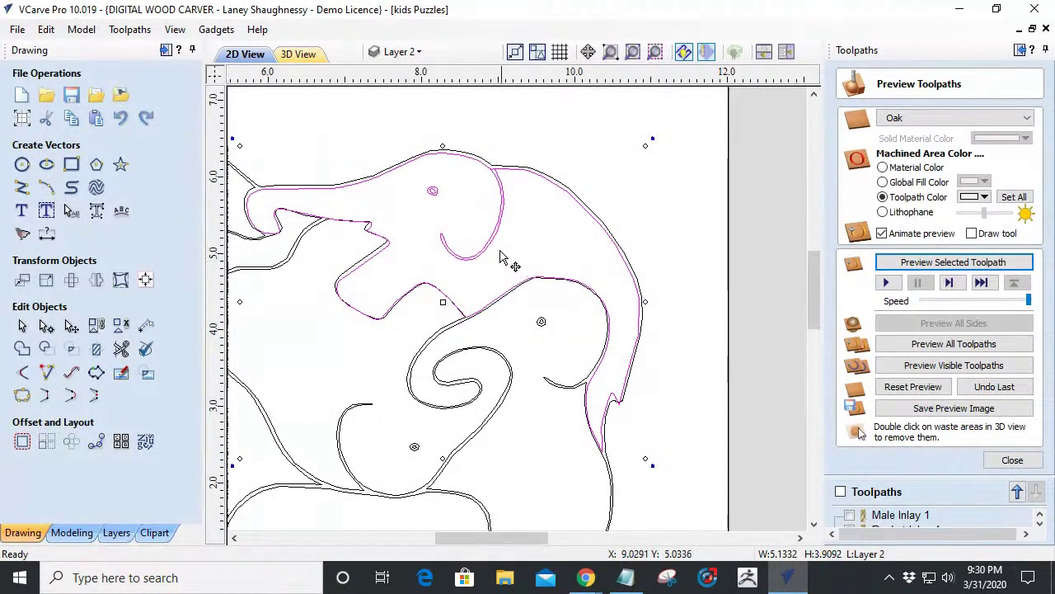
# Examine the selected elephant piece where the top of its ear line meets the head and back outline.
pyautogui.scroll(5, 434, 235)
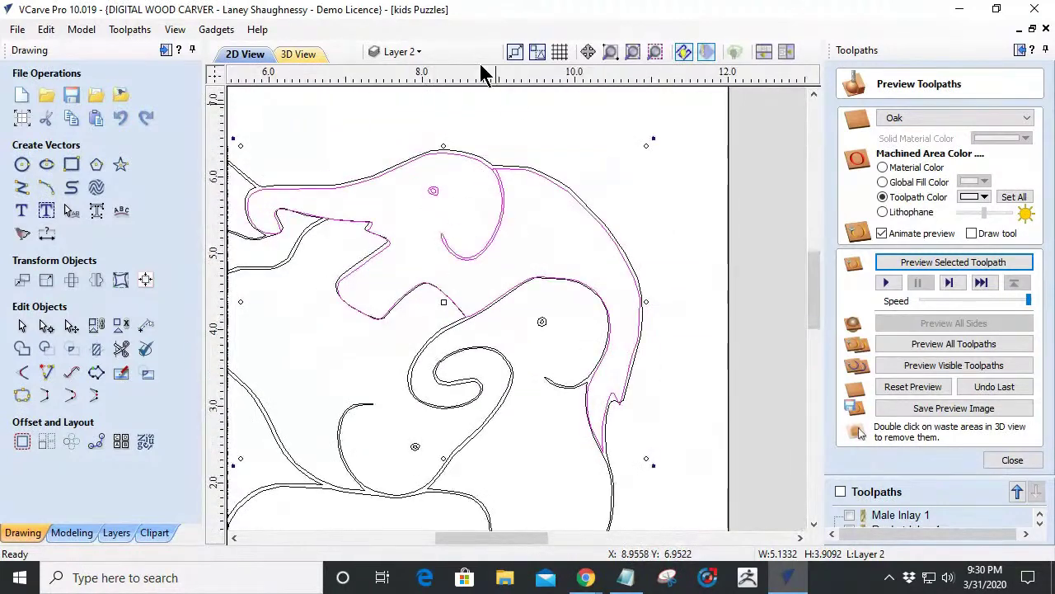
pyautogui.scroll(4, 495, 264)
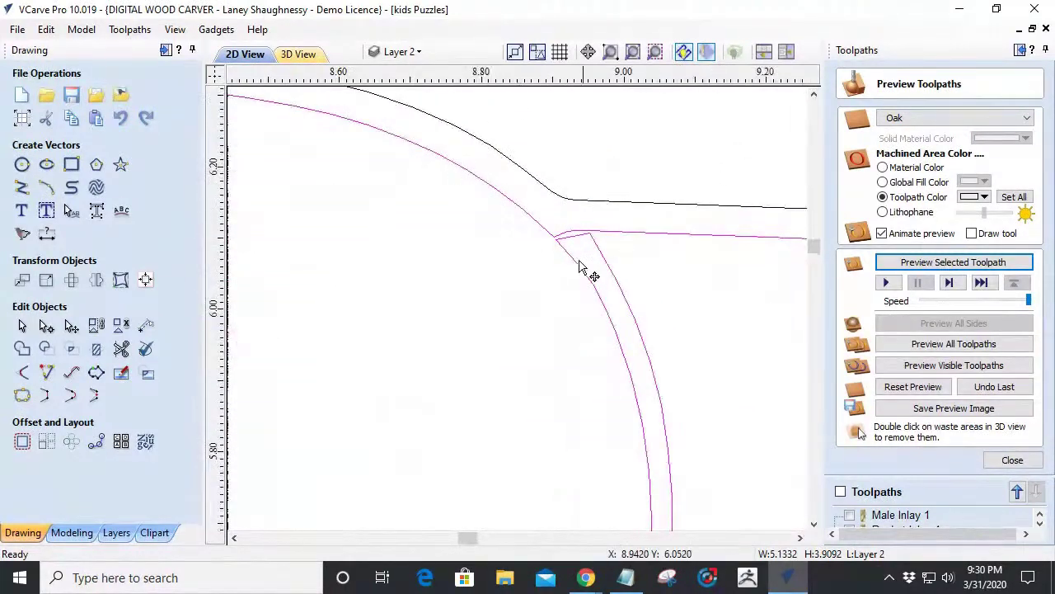
pyautogui.scroll(3, 580, 262)
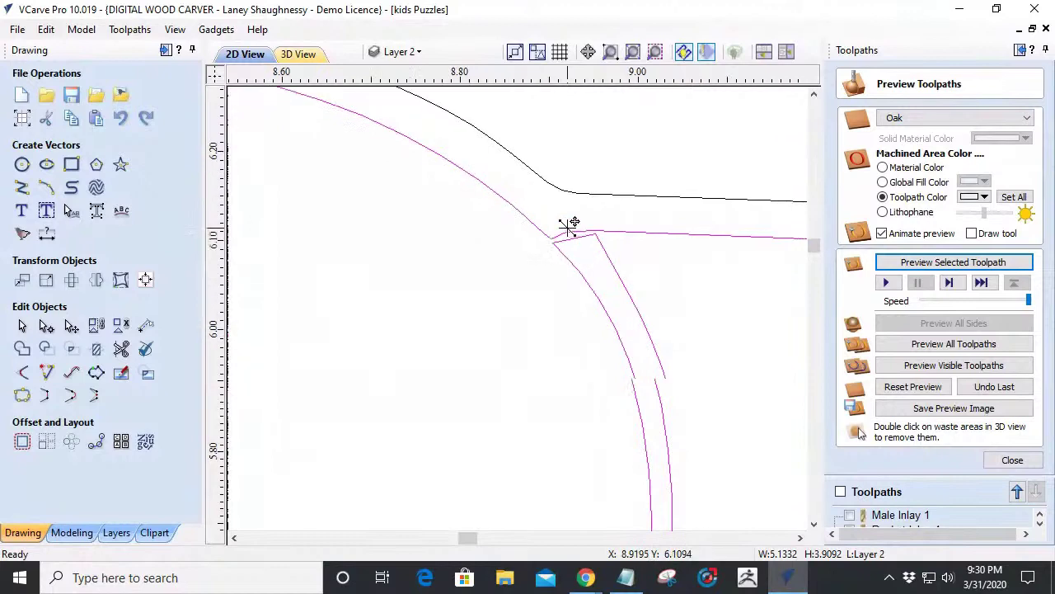
pyautogui.scroll(-6, 513, 233)
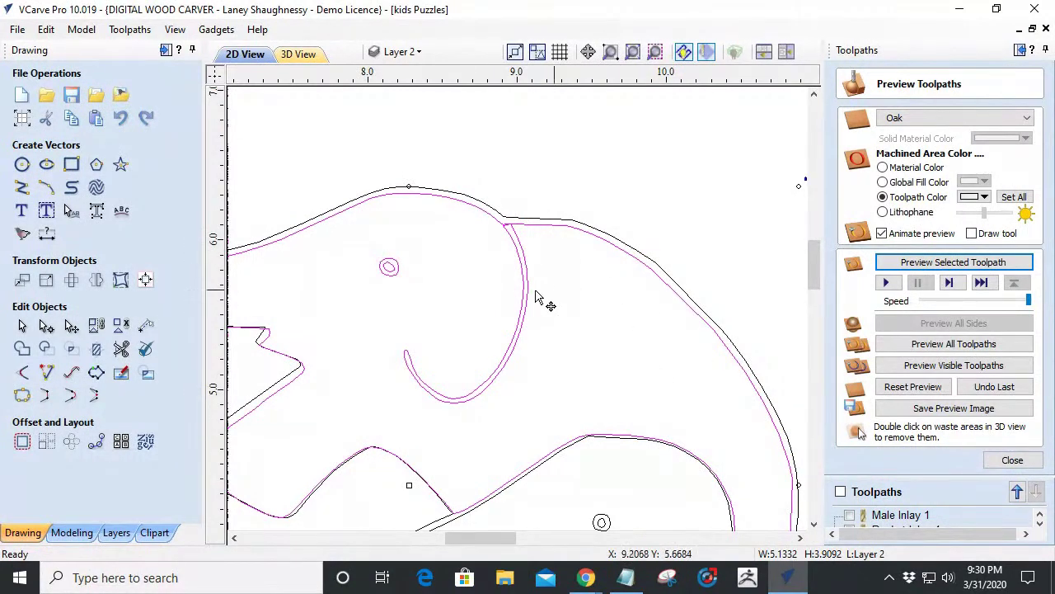
pyautogui.scroll(-4, 538, 299)
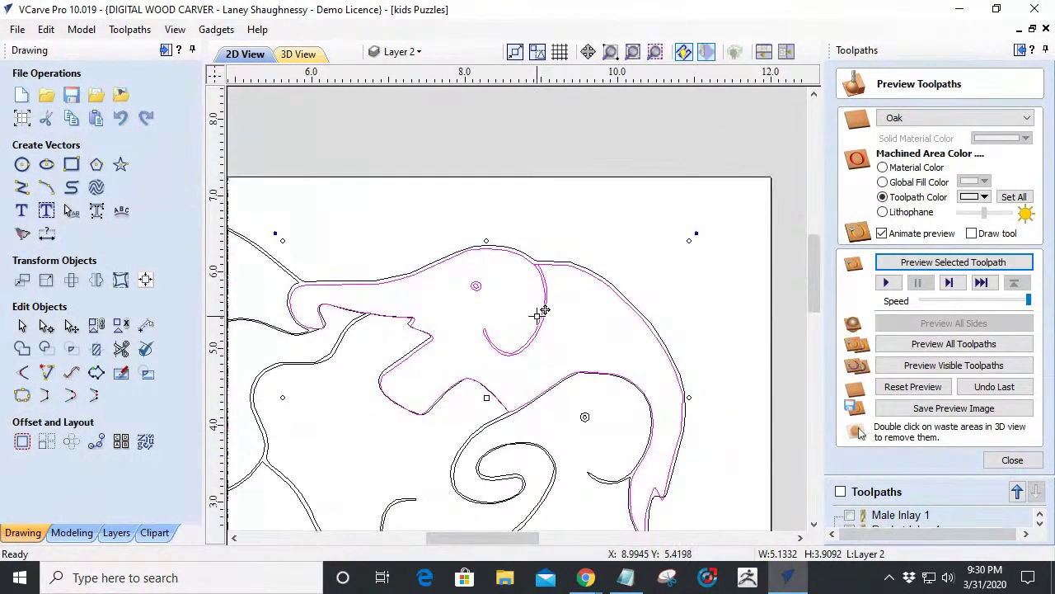
pyautogui.scroll(3, 457, 311)
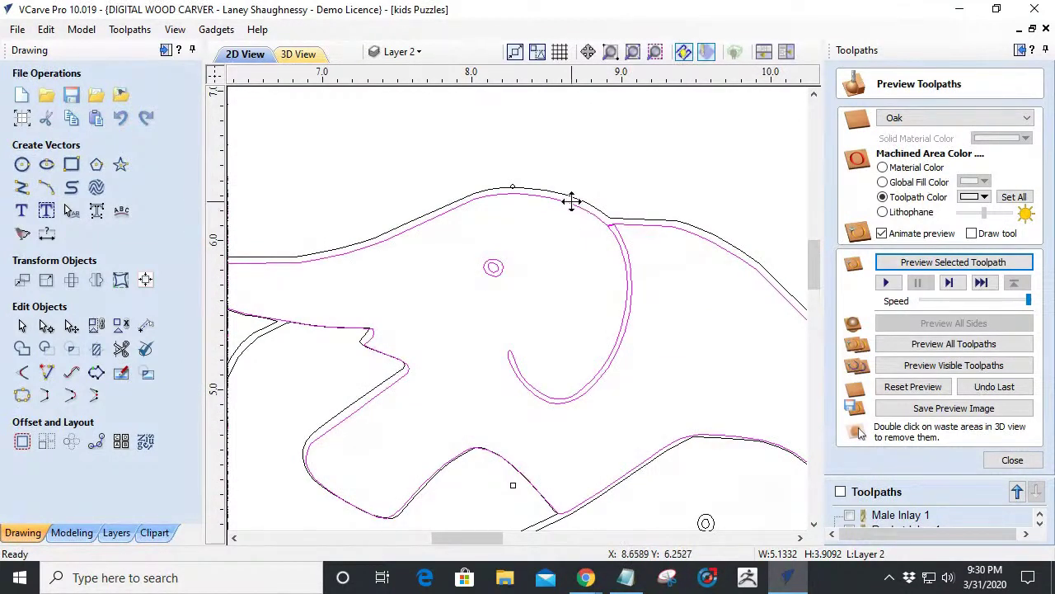
pyautogui.scroll(2, 569, 204)
pyautogui.scroll(4, 684, 268)
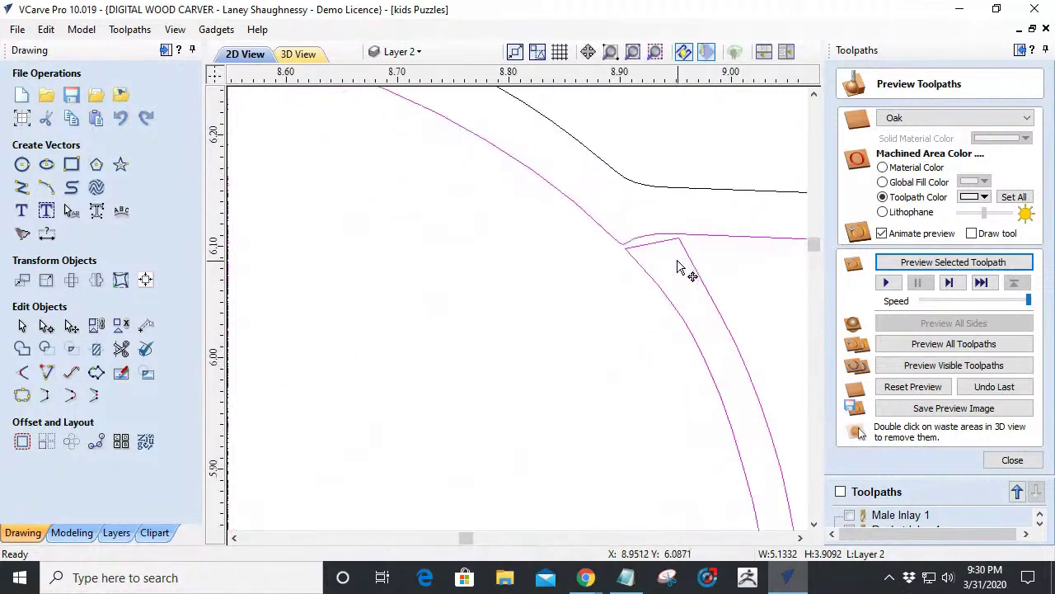
pyautogui.scroll(-3, 636, 247)
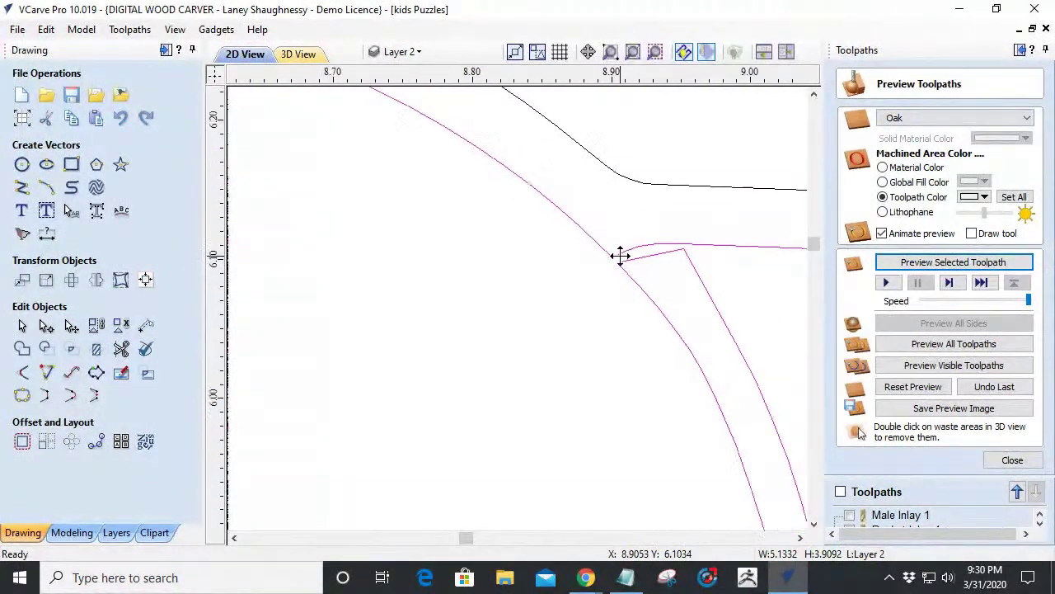
pyautogui.scroll(-1, 620, 255)
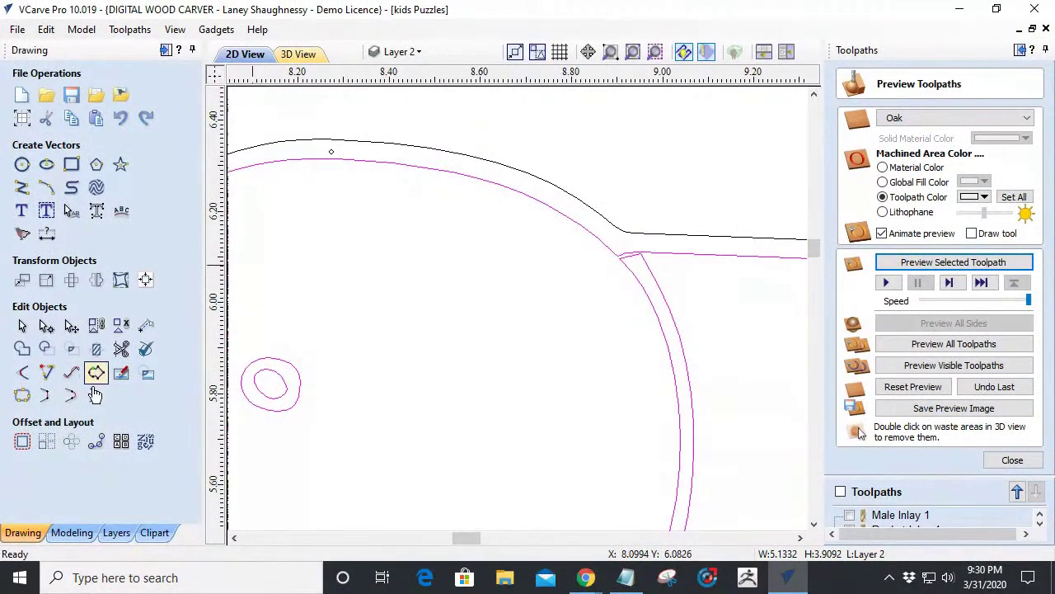
# Edit the elephant piece's nodes and shorten the outline's curve handle where the head meets the back above the ear line.
pyautogui.click(45, 326)
pyautogui.click(509, 333)
pyautogui.scroll(5, 620, 257)
pyautogui.scroll(-1, 669, 290)
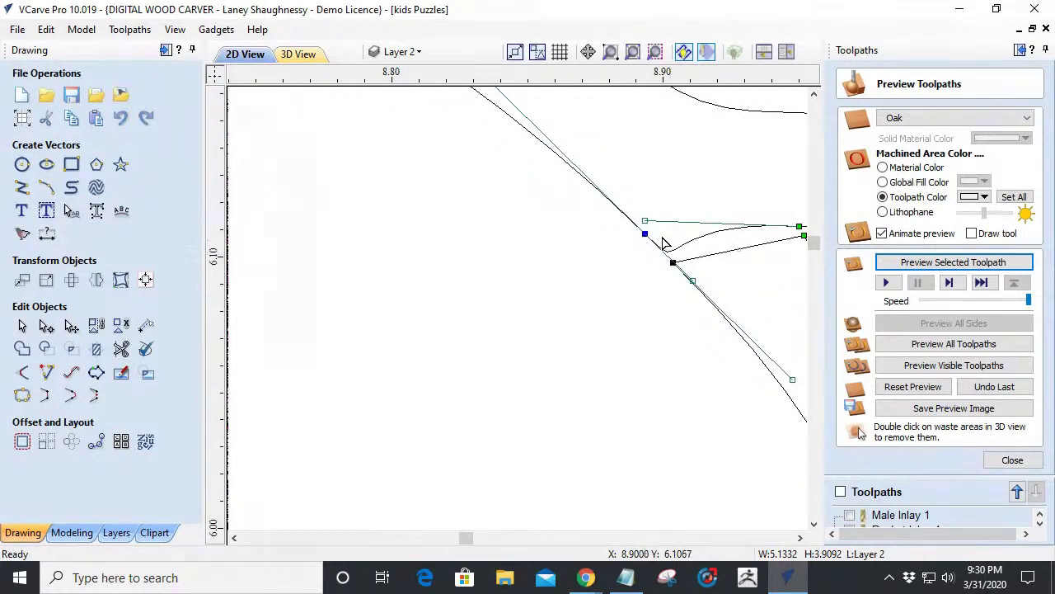
pyautogui.scroll(-3, 631, 214)
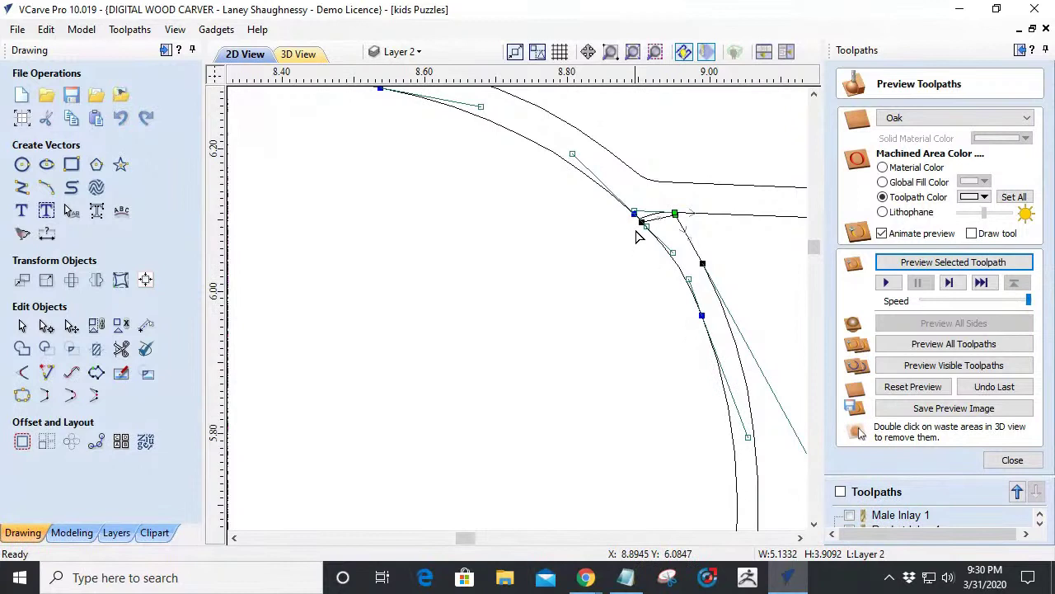
pyautogui.scroll(4, 640, 221)
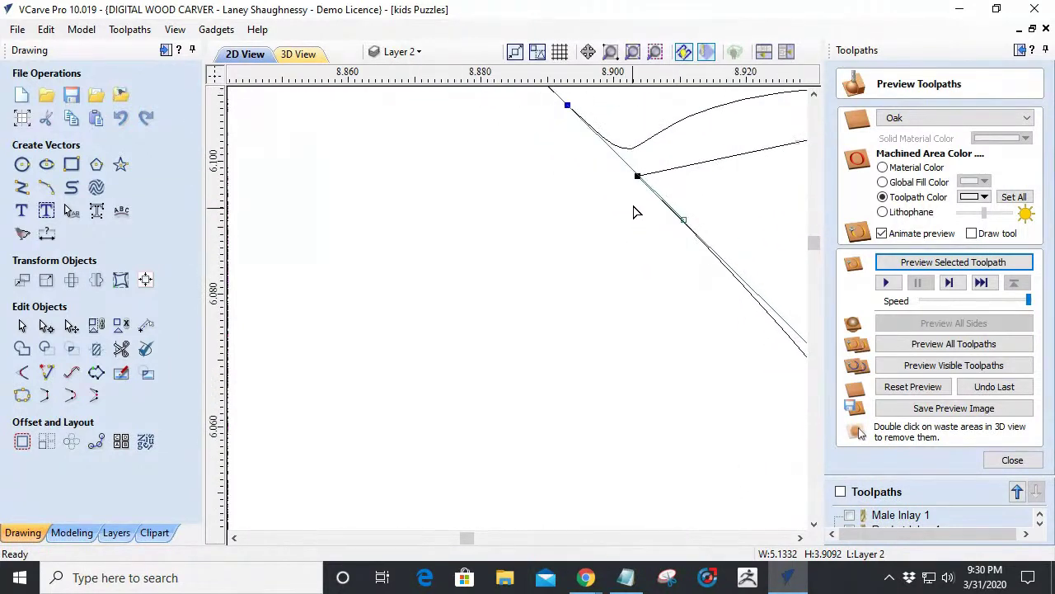
pyautogui.scroll(-3, 631, 189)
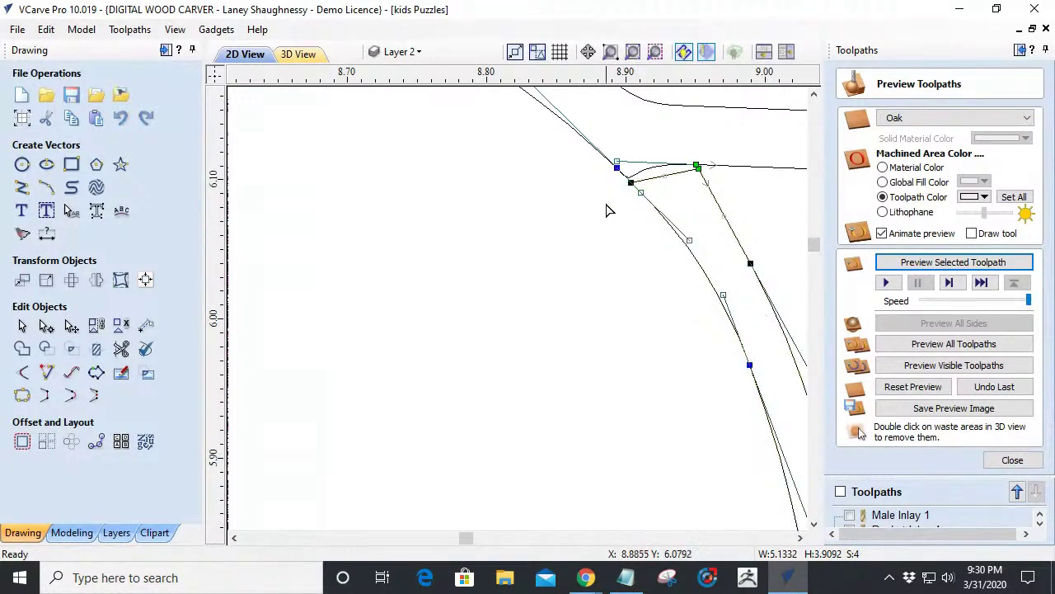
pyautogui.scroll(4, 635, 185)
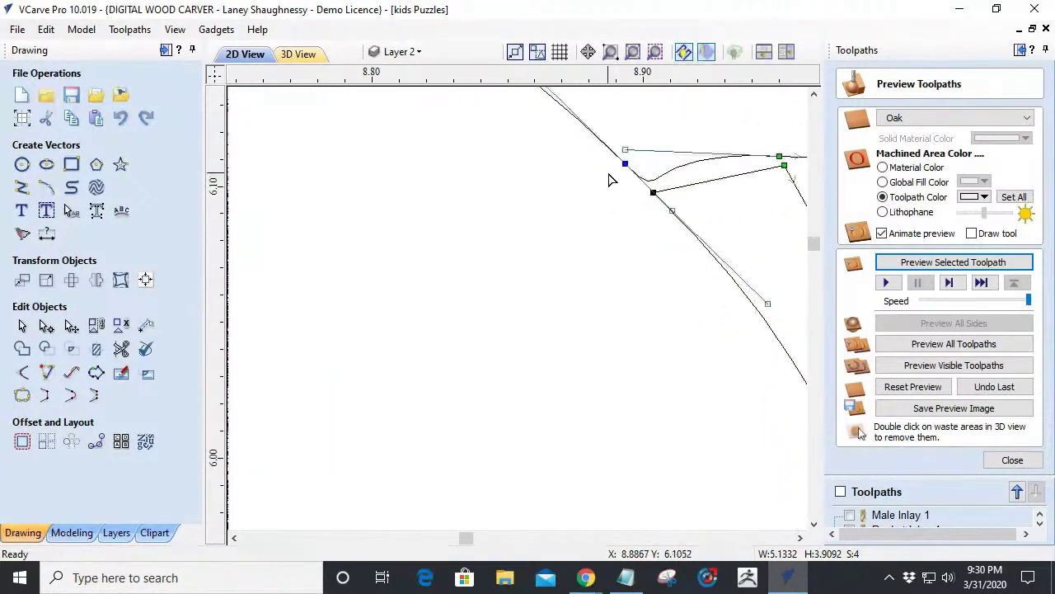
pyautogui.click(756, 296)
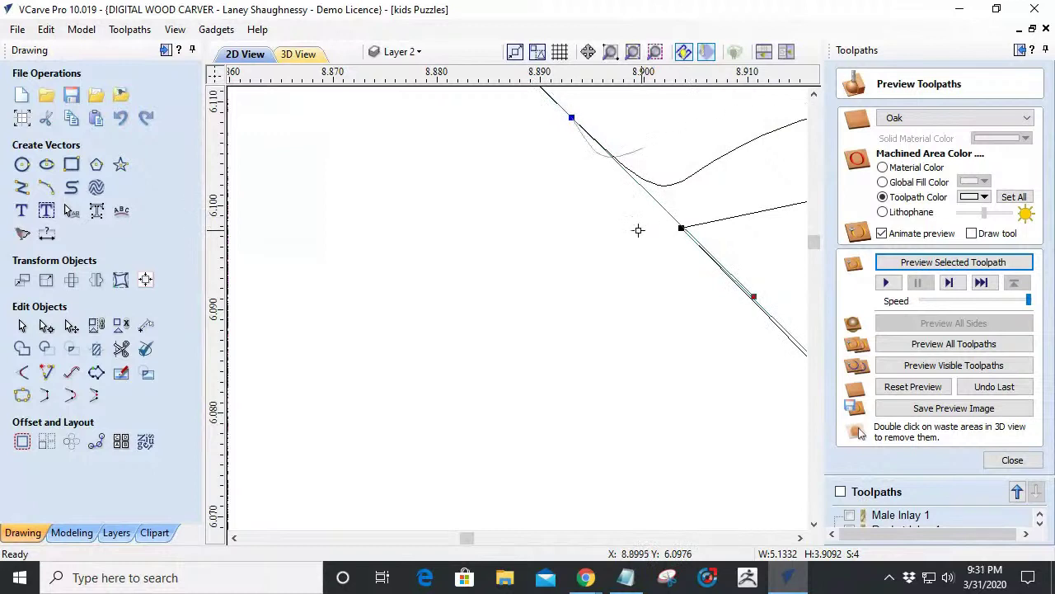
pyautogui.moveTo(660, 218)
pyautogui.mouseDown()
pyautogui.moveTo(671, 209)
pyautogui.moveTo(701, 233)
pyautogui.moveTo(679, 224)
pyautogui.mouseUp()
pyautogui.scroll(-5, 664, 224)
pyautogui.scroll(-1, 629, 215)
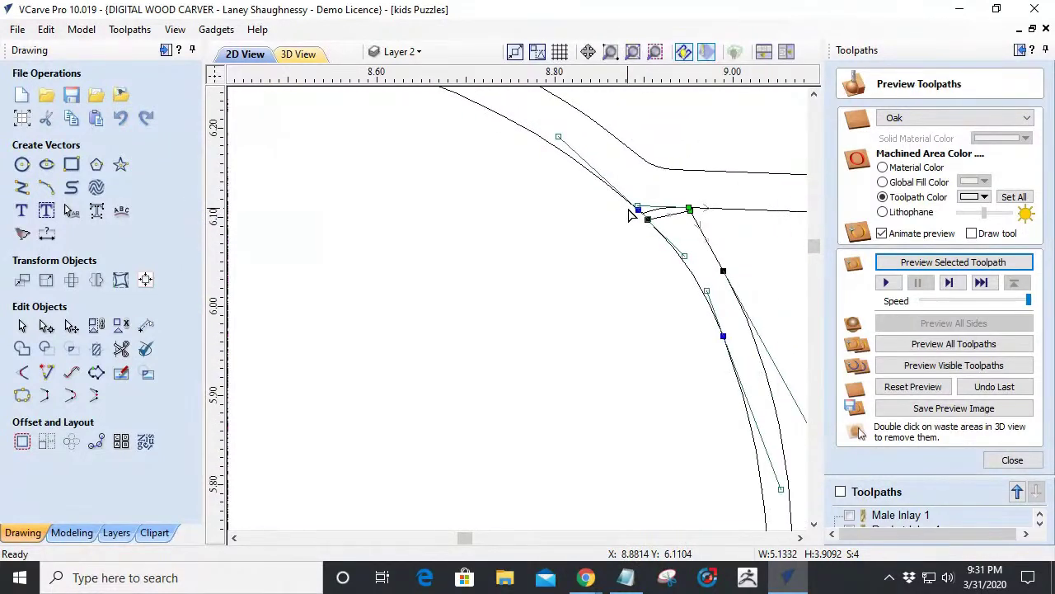
# Move the outline's node at the head-to-back junction up along the head curve and adjust its handle to smooth the dip.
pyautogui.scroll(3, 633, 222)
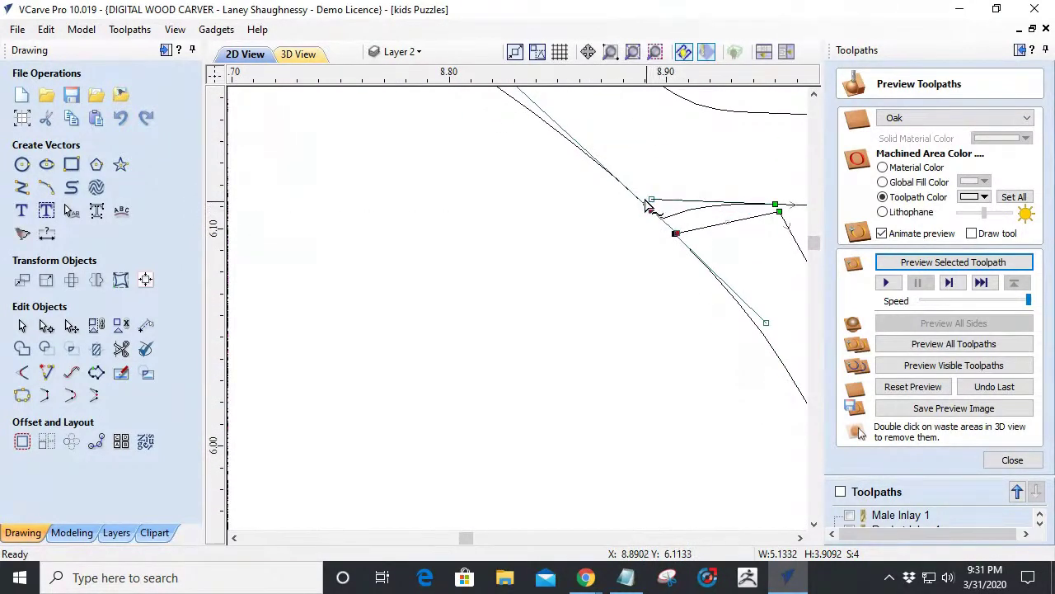
pyautogui.click(631, 192)
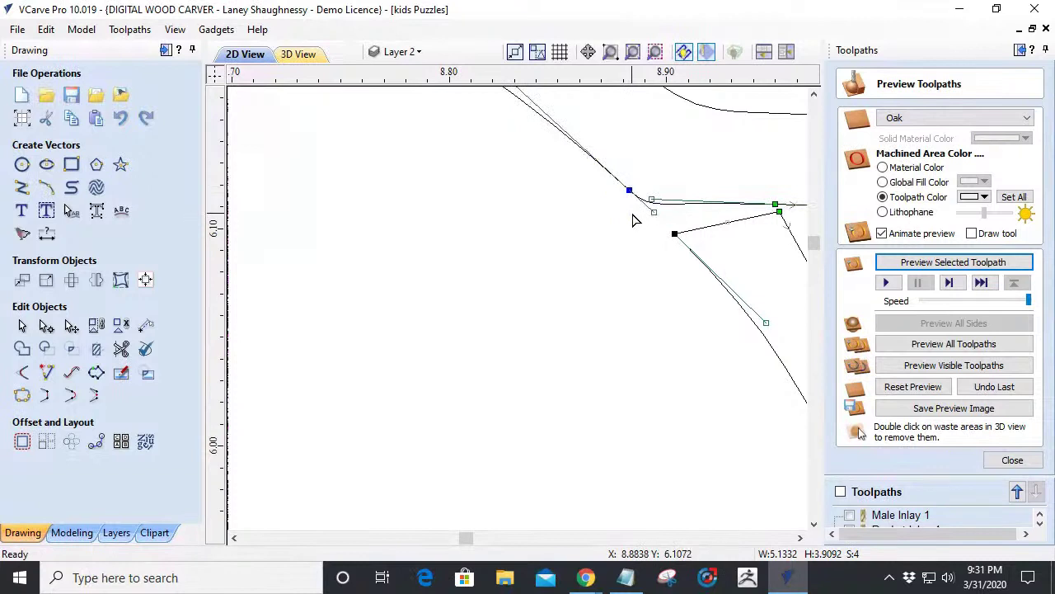
pyautogui.click(633, 220)
pyautogui.click(651, 207)
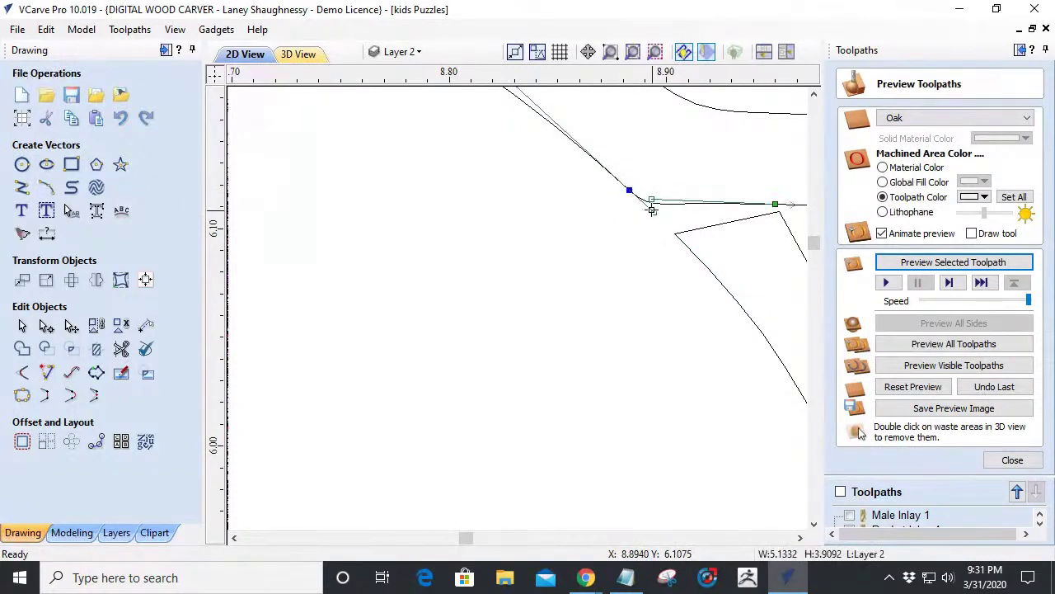
pyautogui.click(664, 221)
pyautogui.click(664, 221)
# Move the ear line's upper corner node closer to the head-to-back junction of the elephant outline and inspect the ear shape.
pyautogui.click(680, 246)
pyautogui.scroll(2, 671, 244)
pyautogui.moveTo(674, 228); pyautogui.dragTo(659, 207)
pyautogui.scroll(-2, 639, 243)
pyautogui.scroll(-6, 639, 243)
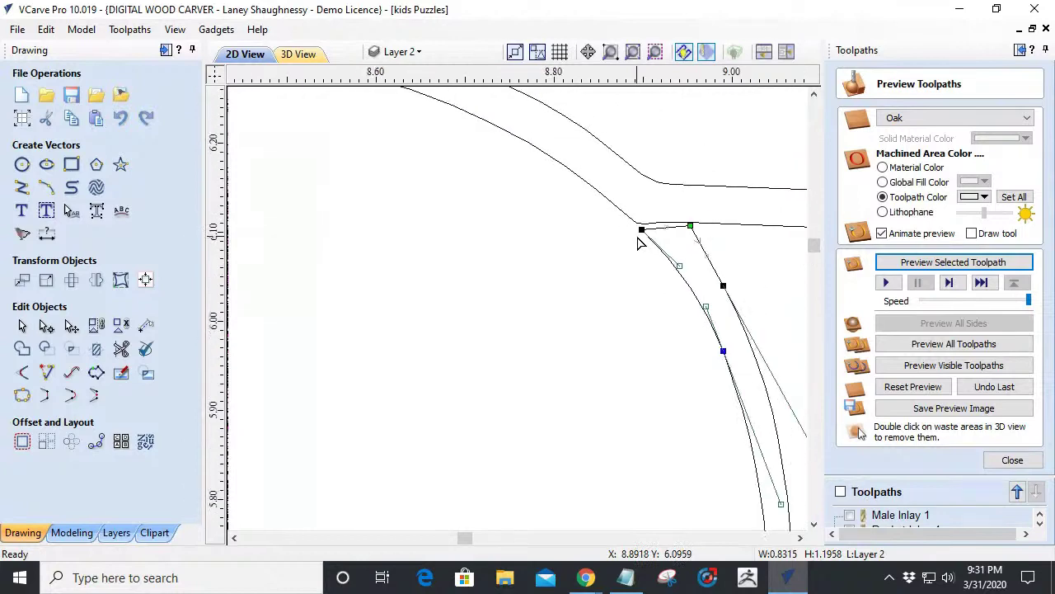
pyautogui.scroll(-1, 639, 243)
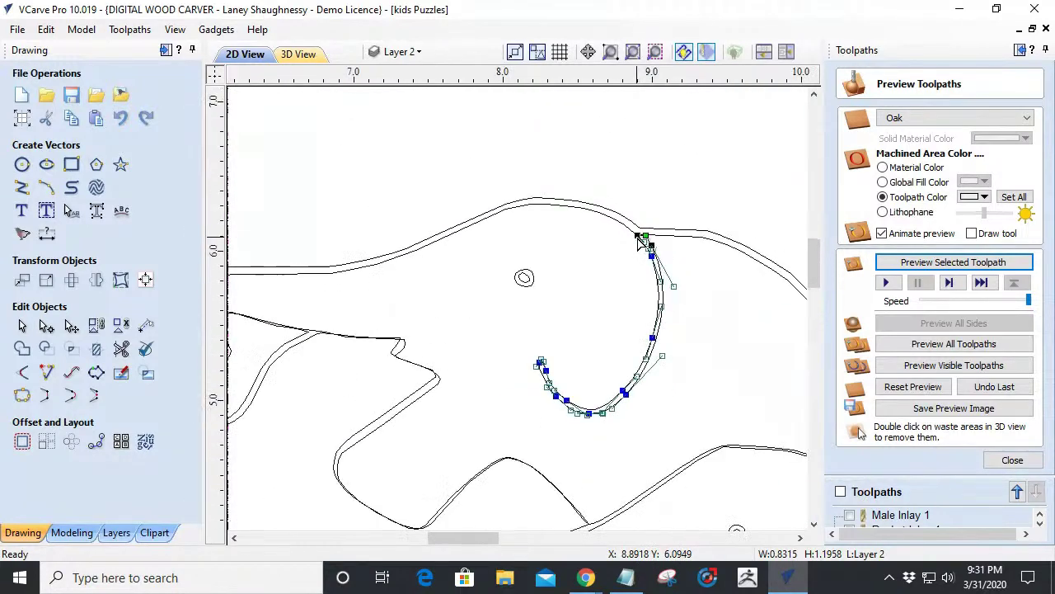
pyautogui.scroll(7, 636, 222)
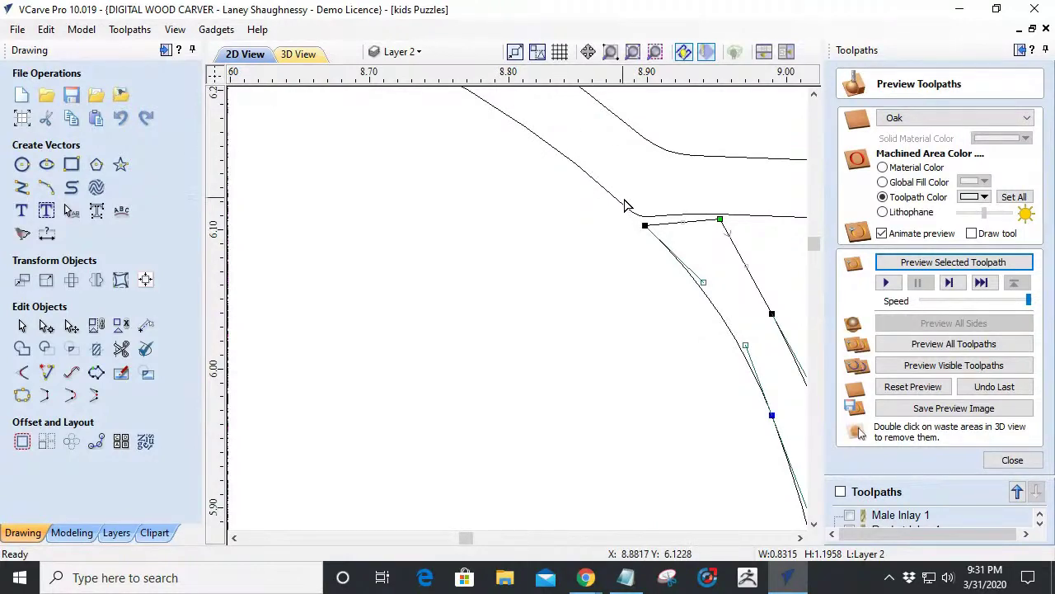
pyautogui.scroll(-8, 697, 218)
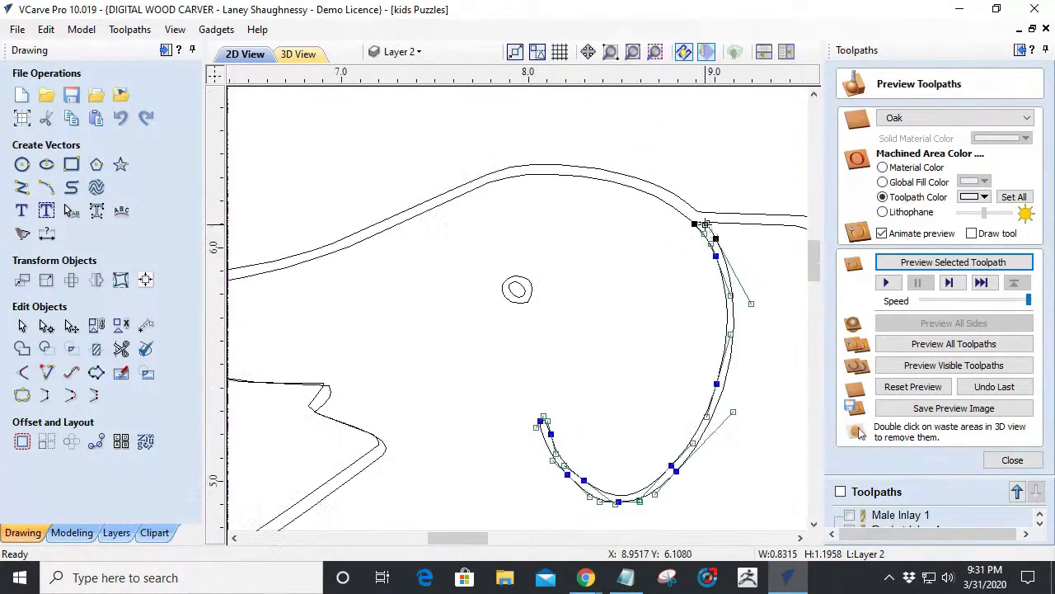
# Select the upper elephant piece and nudge it slightly upward to even out its gap around the trunk tip.
pyautogui.scroll(3, 464, 234)
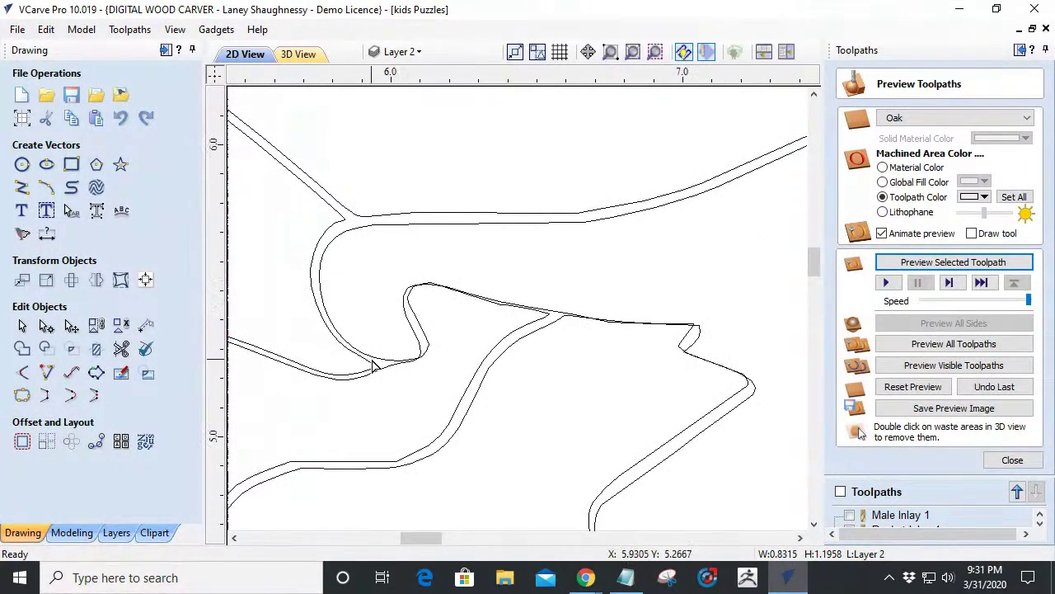
pyautogui.scroll(3, 380, 365)
pyautogui.scroll(-1, 466, 346)
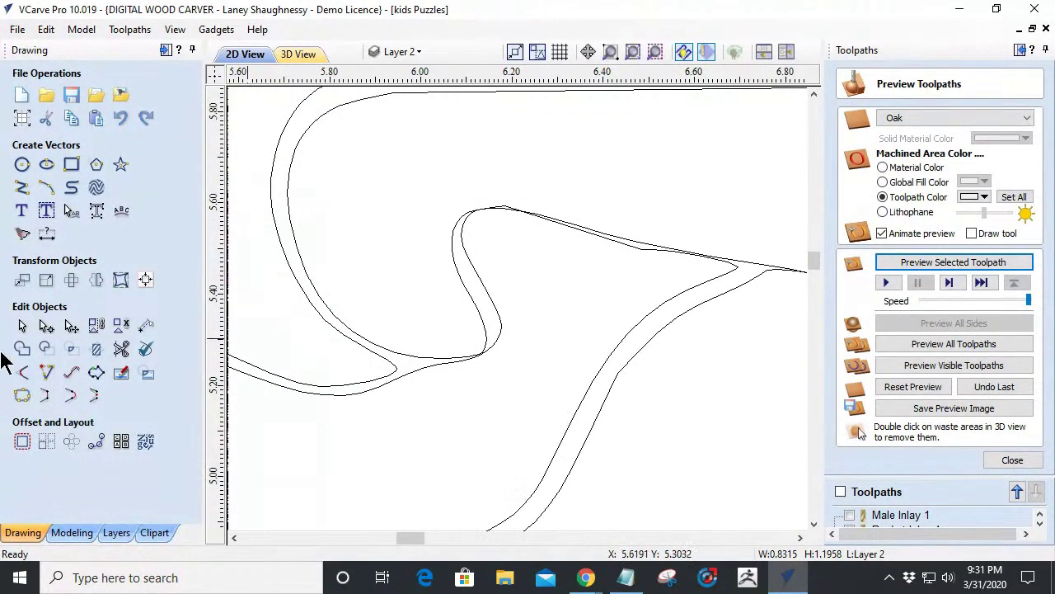
pyautogui.click(413, 360)
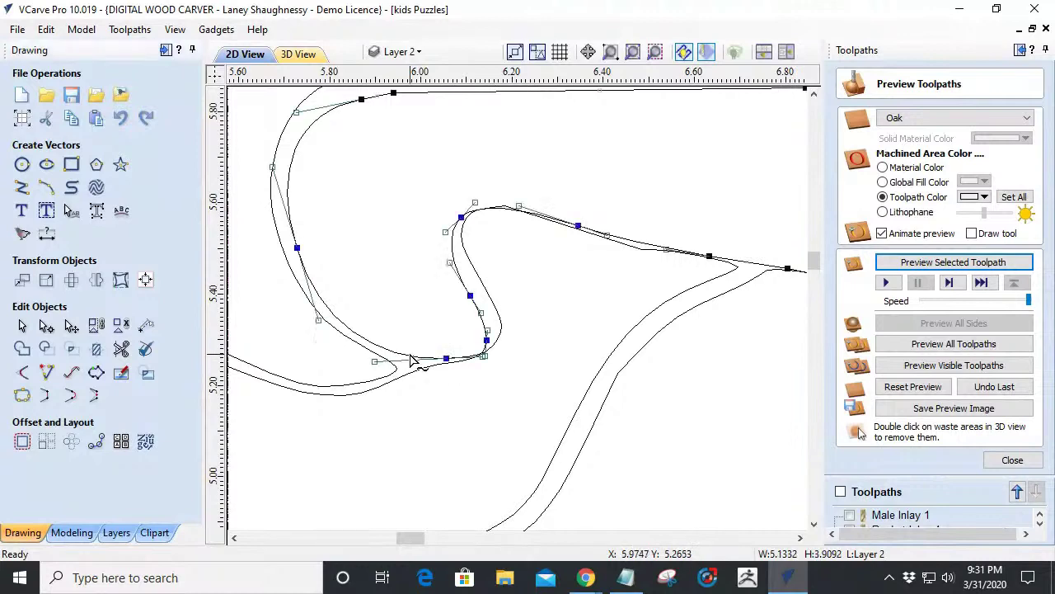
pyautogui.scroll(3, 505, 206)
pyautogui.scroll(-3, 506, 207)
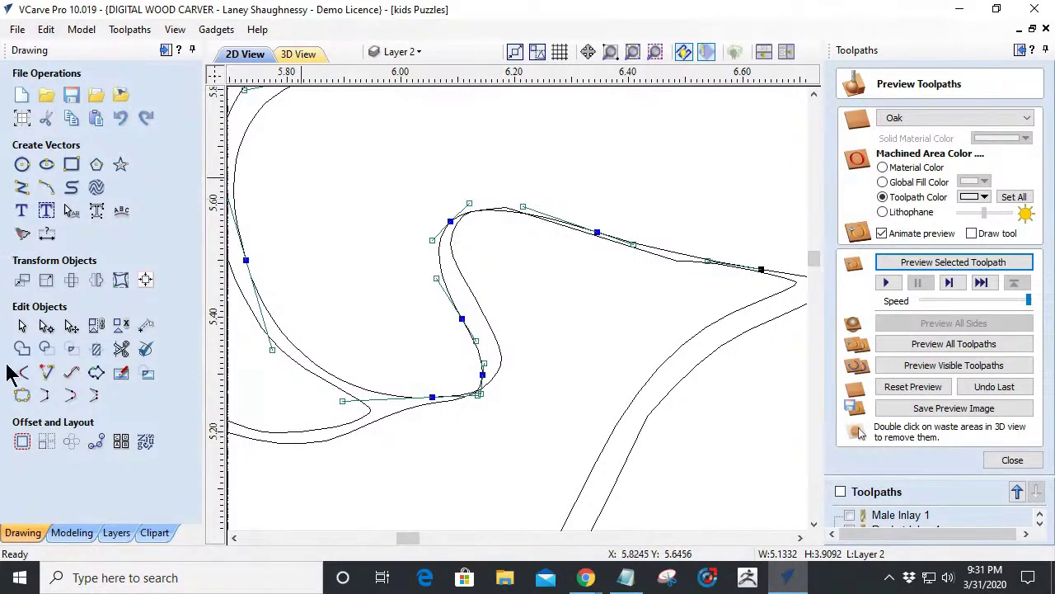
pyautogui.click(23, 327)
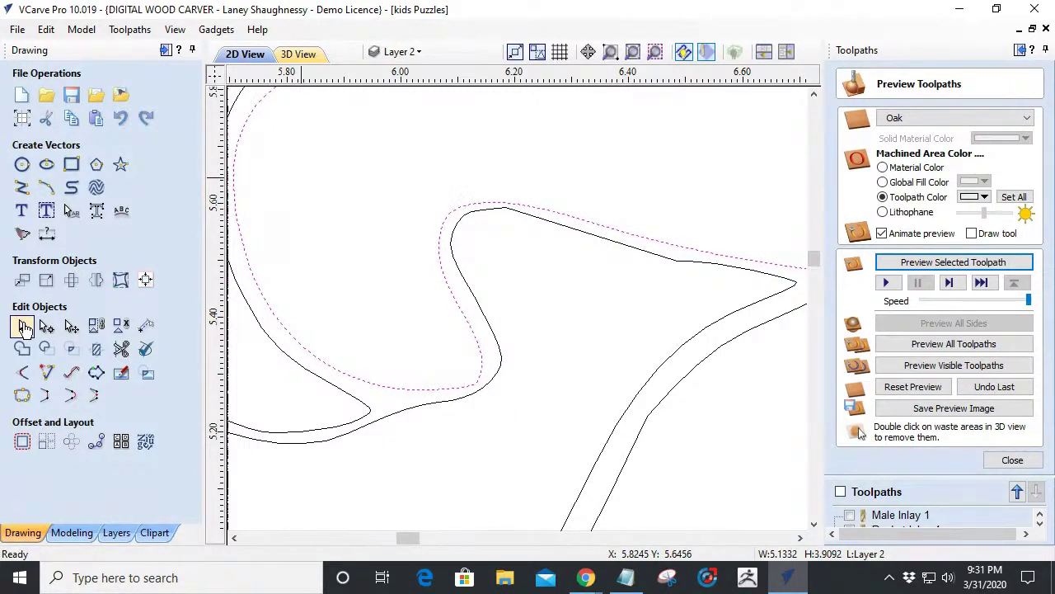
# Examine the gaps between the upper elephant piece and its neighbours around the trunk, mouth, ear and front leg.
pyautogui.scroll(-4, 530, 200)
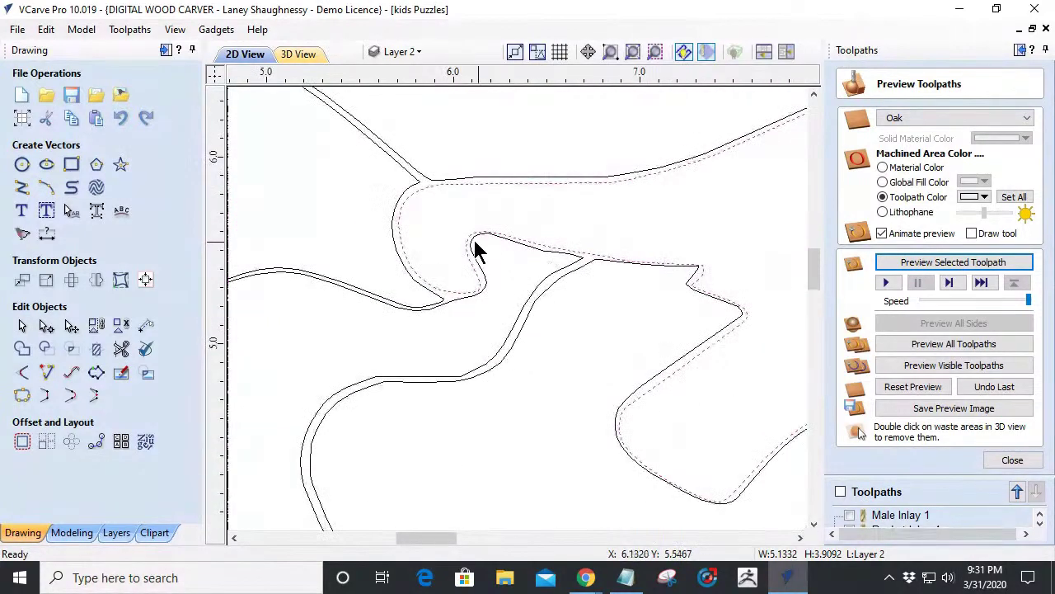
pyautogui.scroll(-3, 478, 251)
pyautogui.scroll(4, 575, 236)
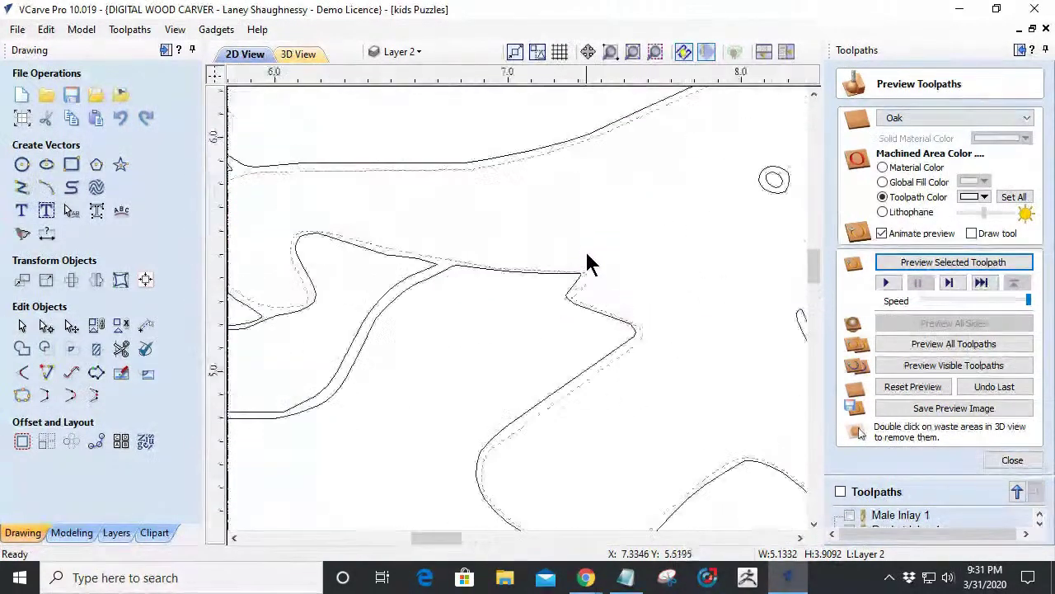
pyautogui.scroll(4, 585, 268)
pyautogui.scroll(3, 572, 325)
pyautogui.scroll(-3, 572, 299)
pyautogui.scroll(-4, 573, 301)
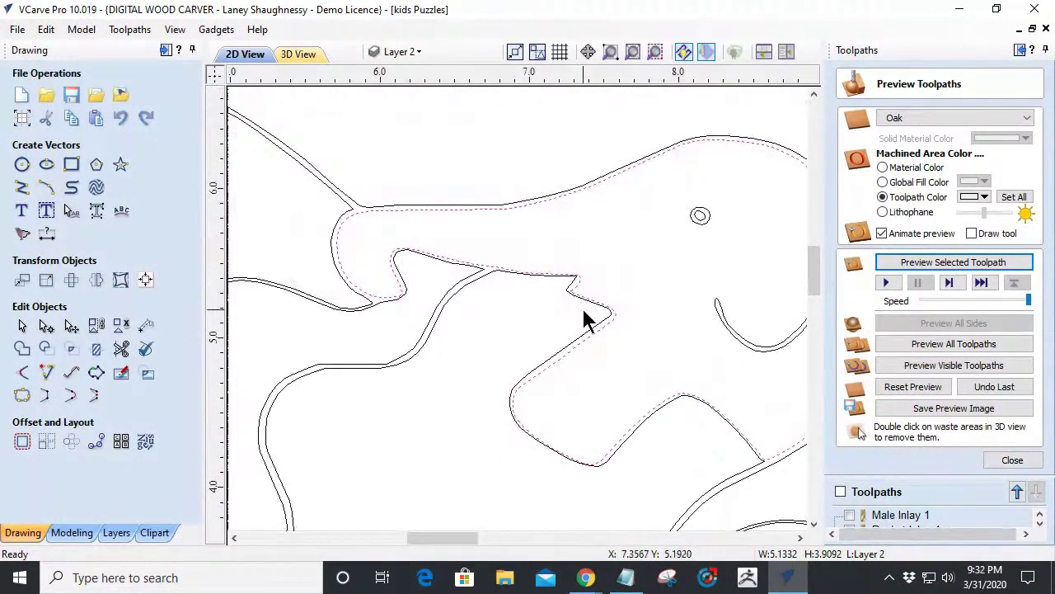
pyautogui.click(602, 326)
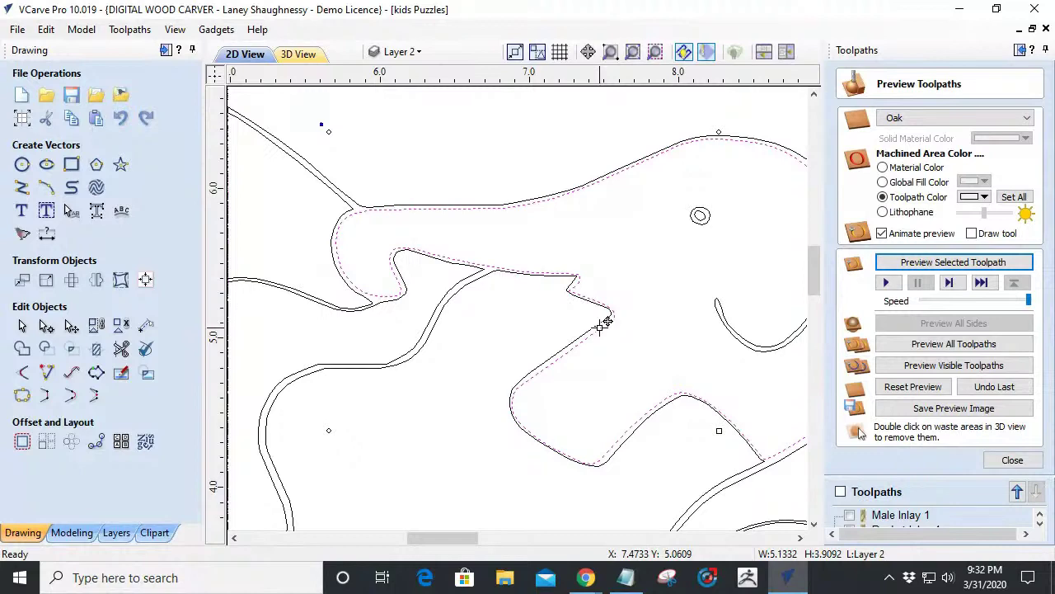
pyautogui.scroll(-4, 666, 342)
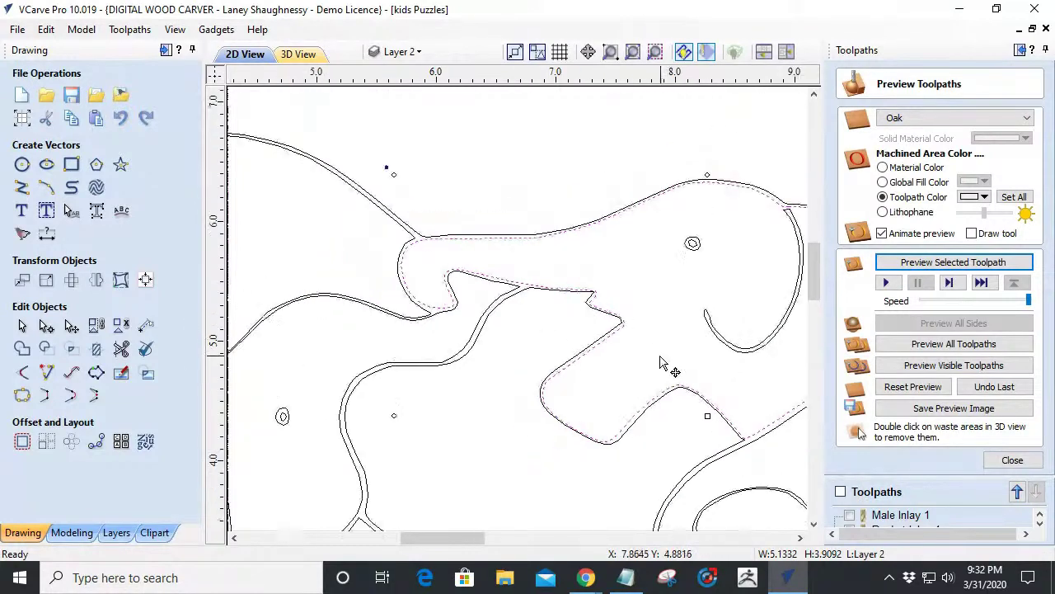
pyautogui.scroll(2, 730, 363)
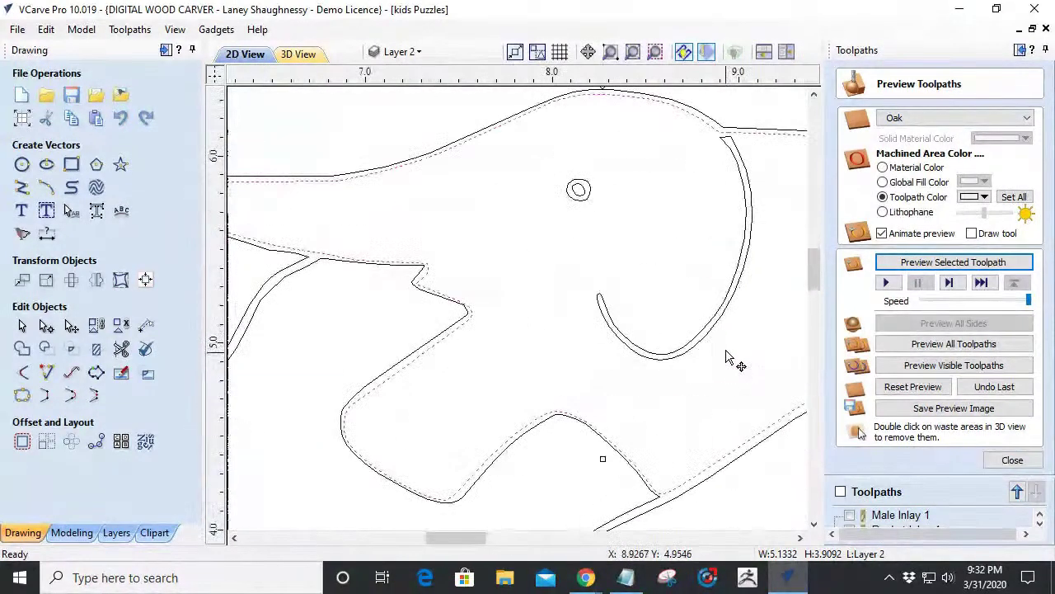
pyautogui.scroll(-2, 692, 326)
pyautogui.scroll(2, 394, 284)
pyautogui.scroll(3, 399, 286)
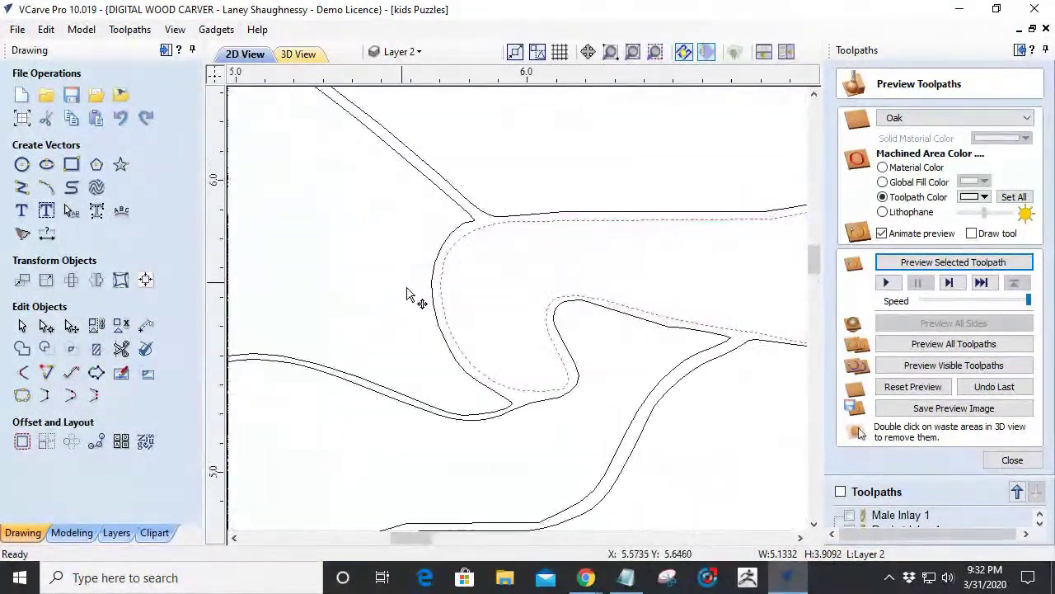
pyautogui.scroll(-3, 577, 291)
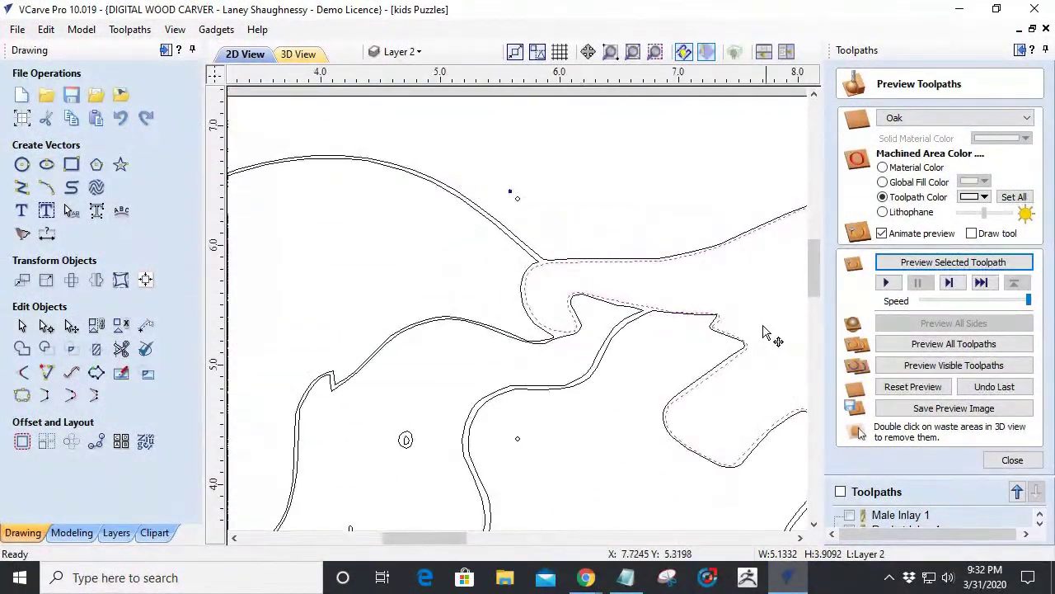
# Round the two sharp corners of the upper elephant's mouth notch with normal fillets of 0.0625 inch radius.
pyautogui.scroll(6, 709, 315)
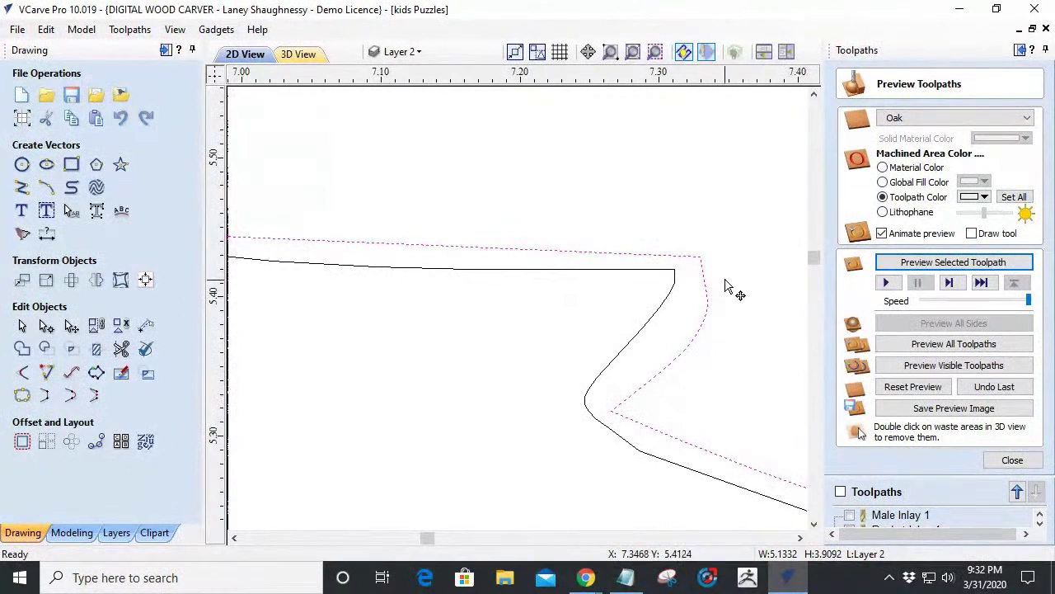
pyautogui.scroll(2, 729, 281)
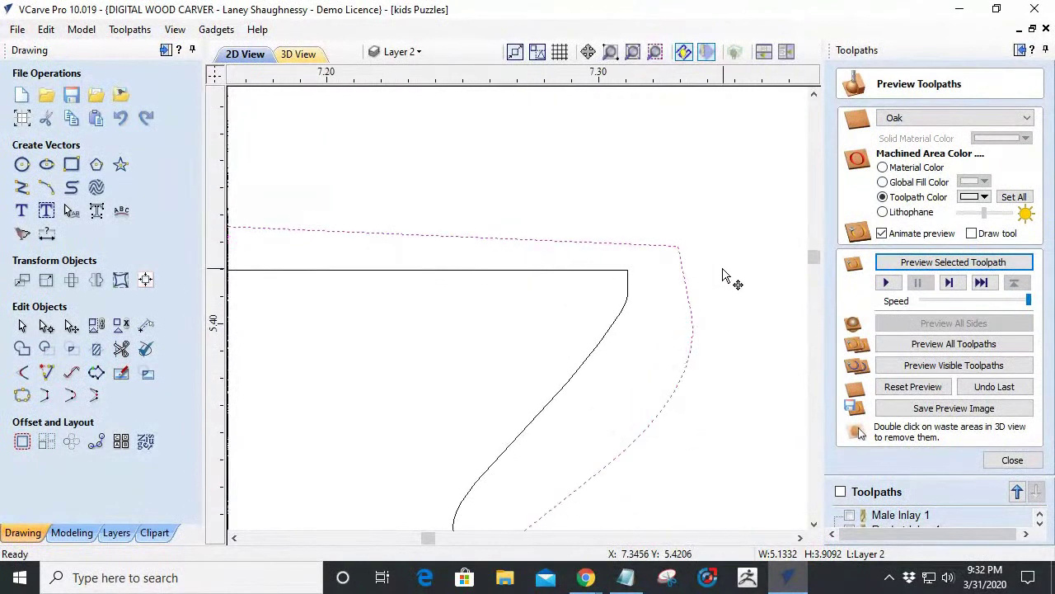
pyautogui.click(23, 373)
pyautogui.scroll(-5, 684, 239)
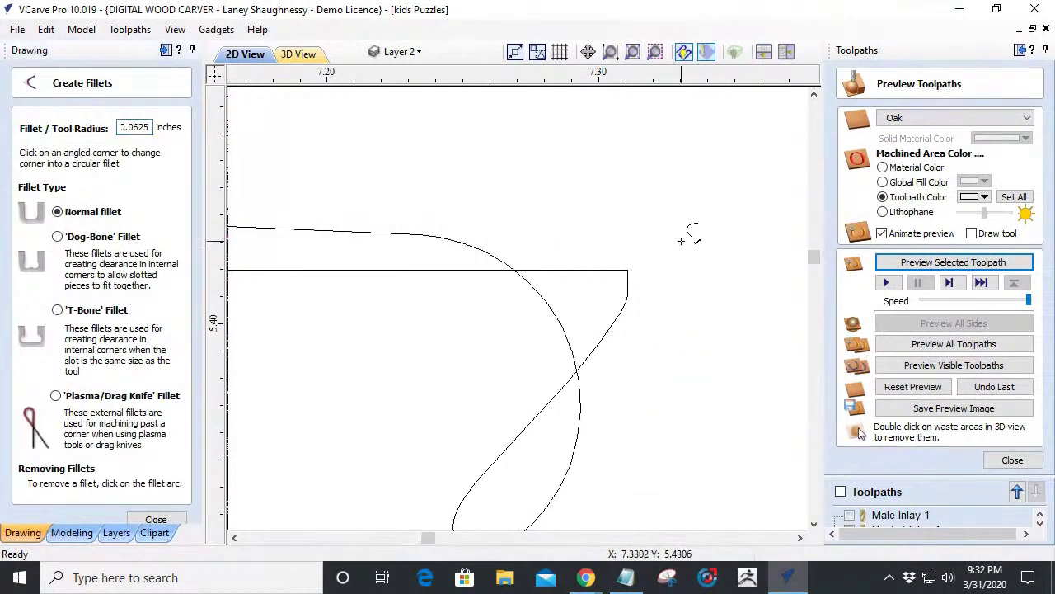
pyautogui.scroll(4, 637, 326)
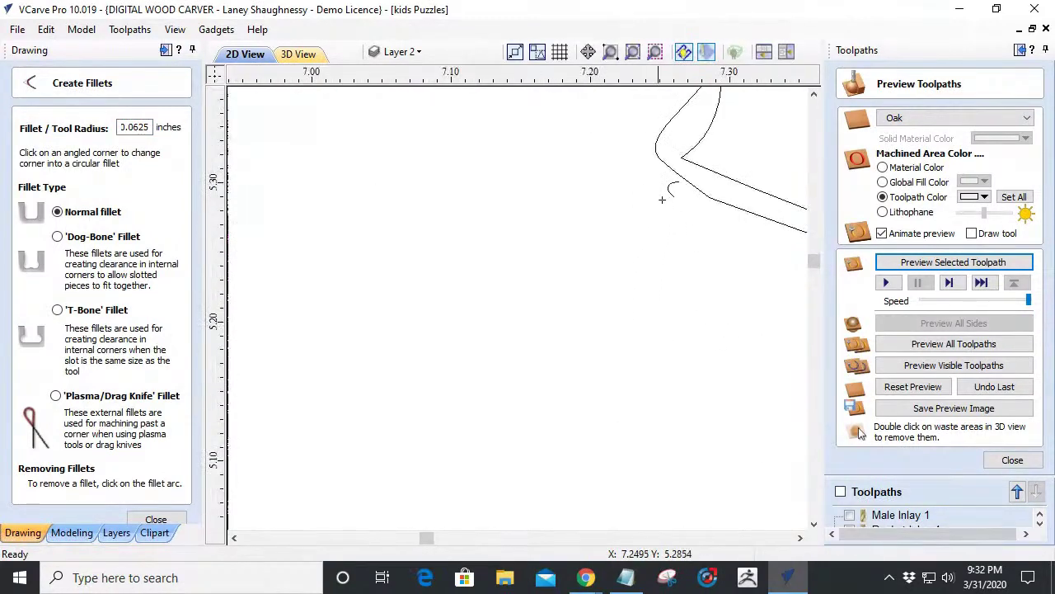
pyautogui.scroll(-5, 684, 157)
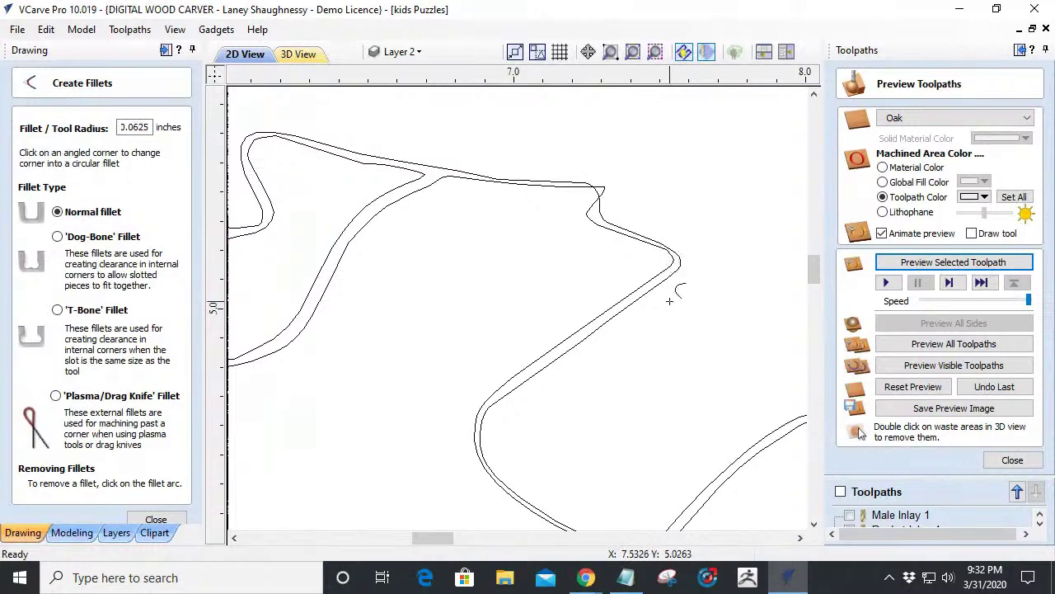
pyautogui.scroll(3, 605, 185)
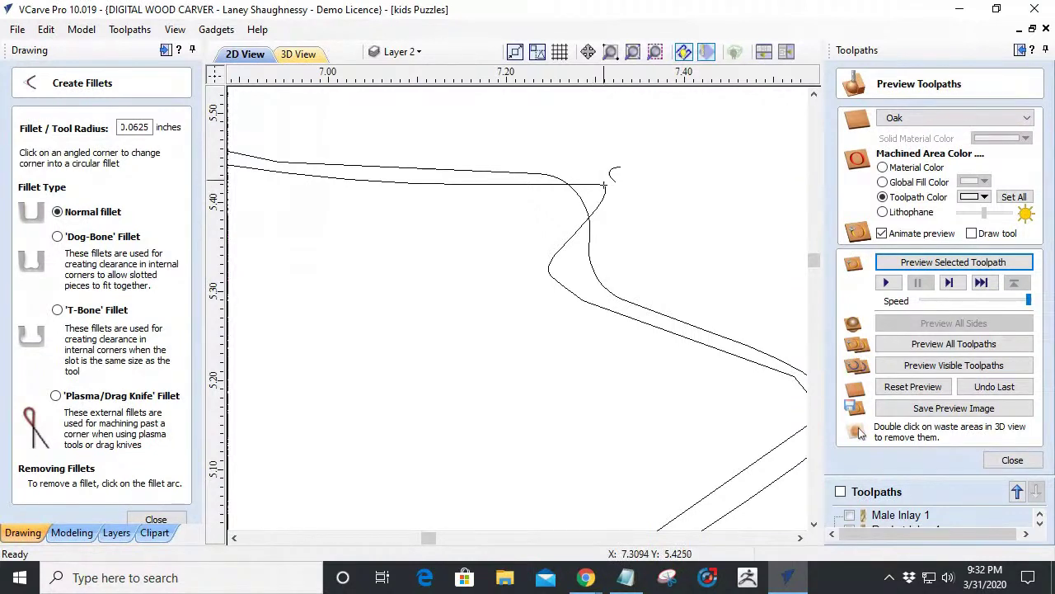
pyautogui.scroll(5, 605, 186)
pyautogui.scroll(-8, 619, 173)
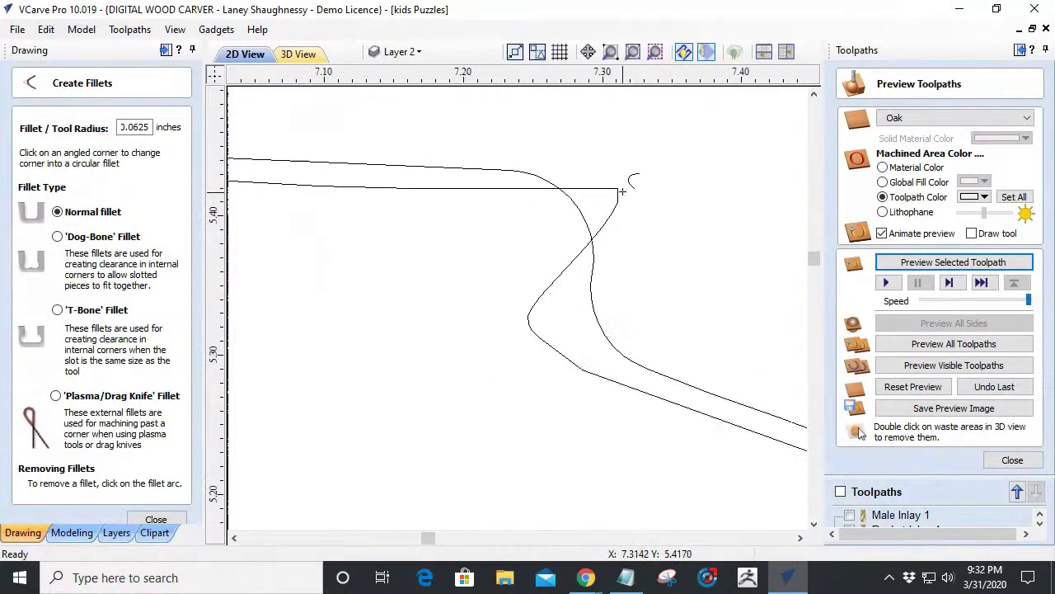
pyautogui.click(157, 520)
# Select the elephant piece below the mouth notch and examine its clearance along the shared edges with the upper piece.
pyautogui.click(618, 249)
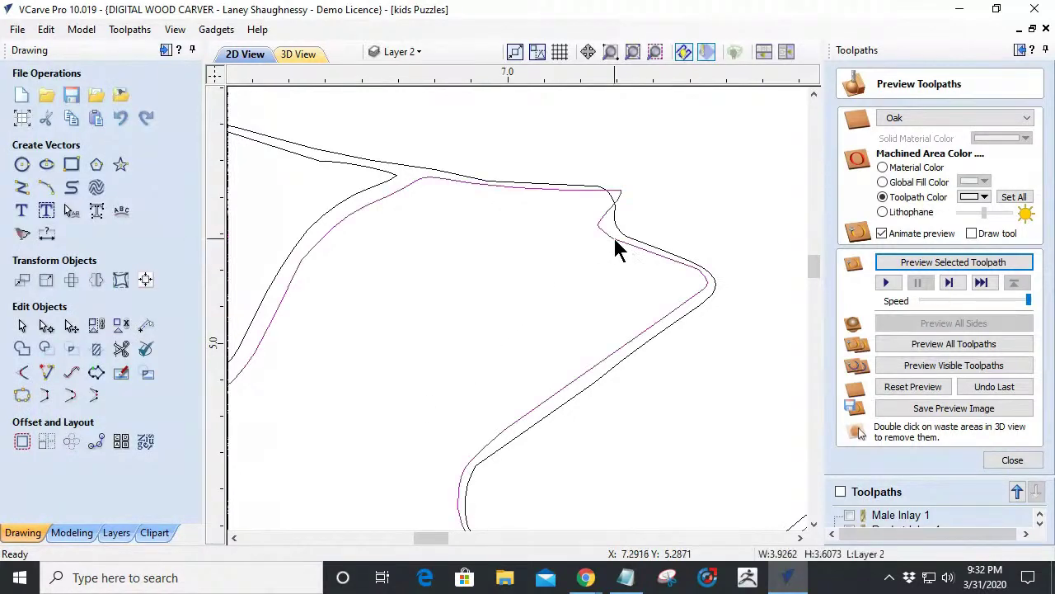
pyautogui.scroll(-8, 568, 233)
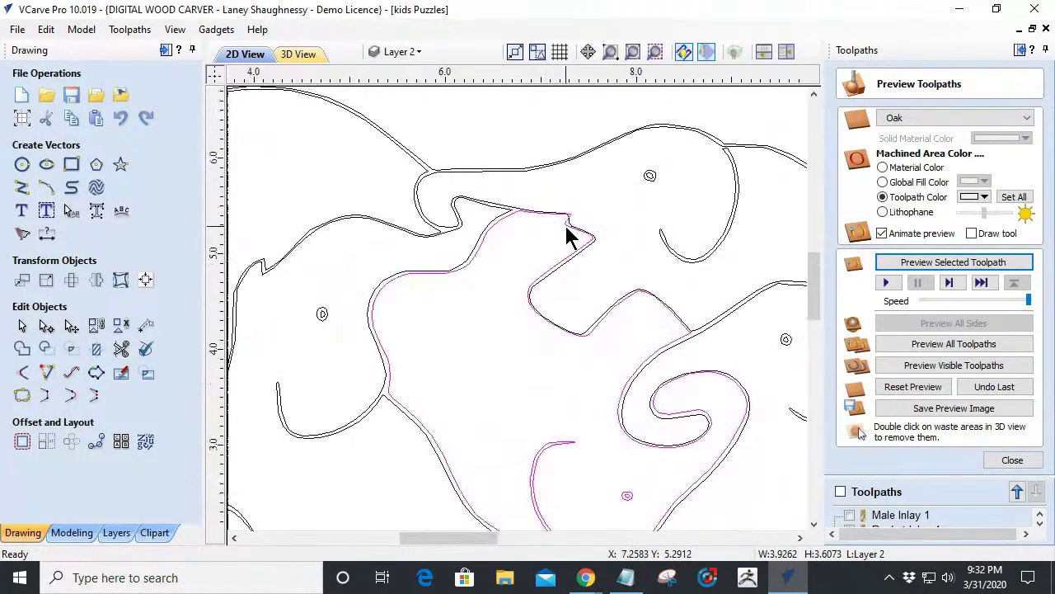
pyautogui.scroll(5, 600, 247)
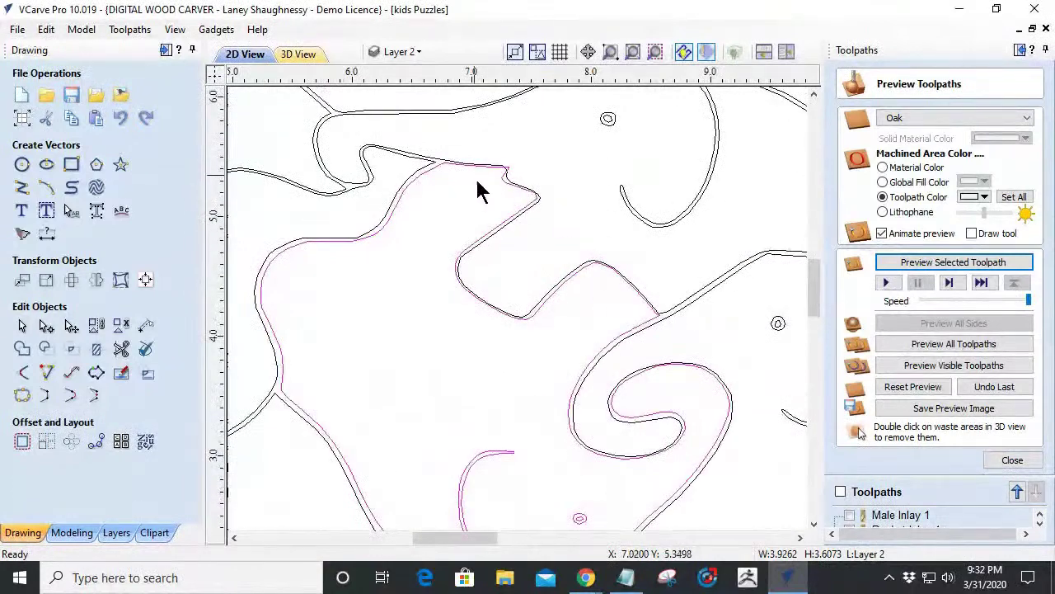
pyautogui.scroll(3, 580, 264)
pyautogui.scroll(2, 512, 283)
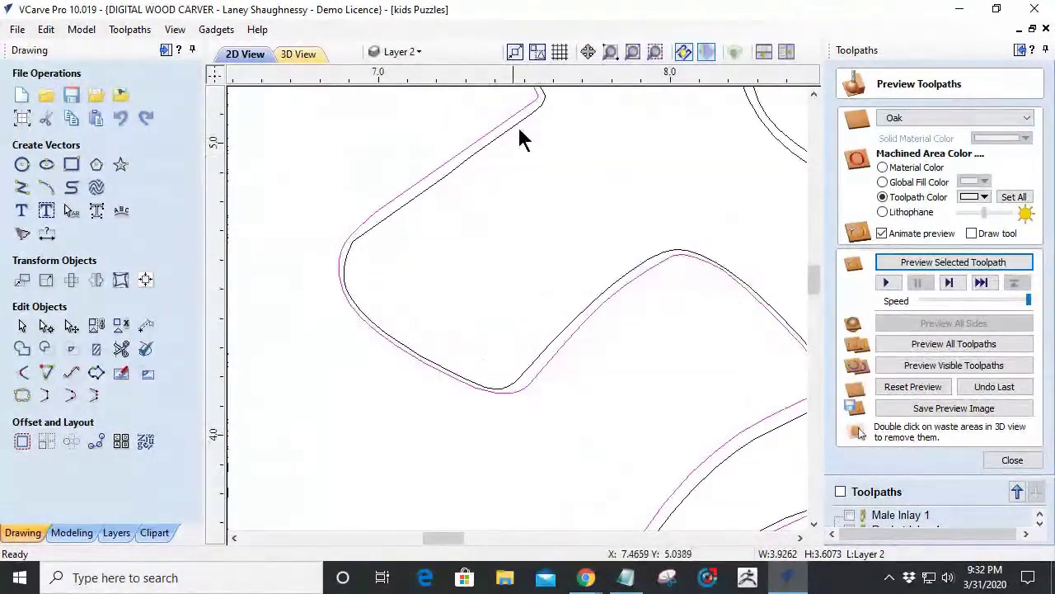
pyautogui.scroll(2, 357, 244)
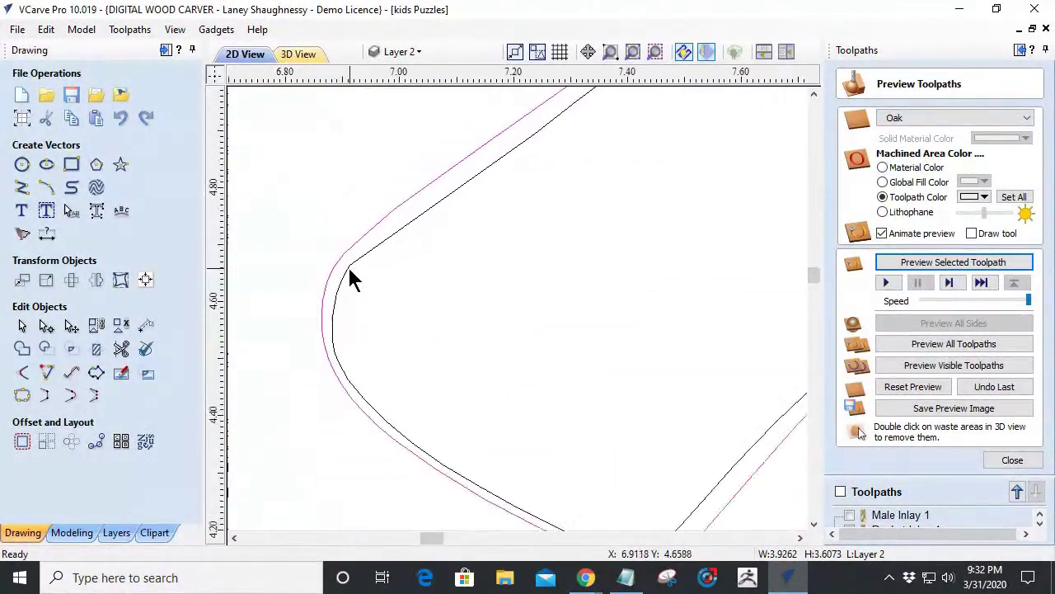
pyautogui.scroll(-3, 494, 445)
pyautogui.scroll(2, 629, 470)
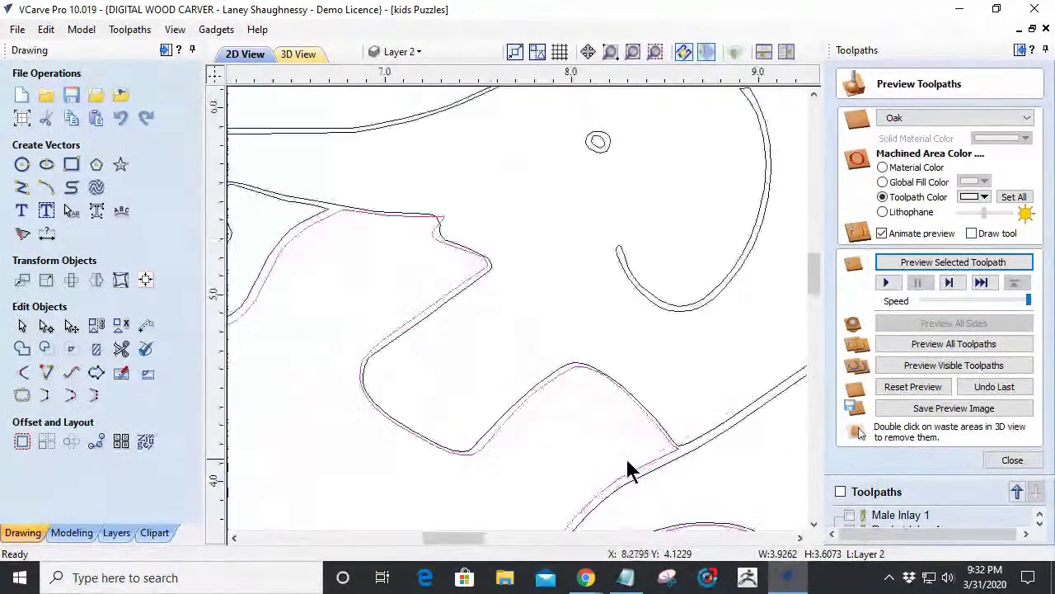
pyautogui.scroll(-5, 691, 445)
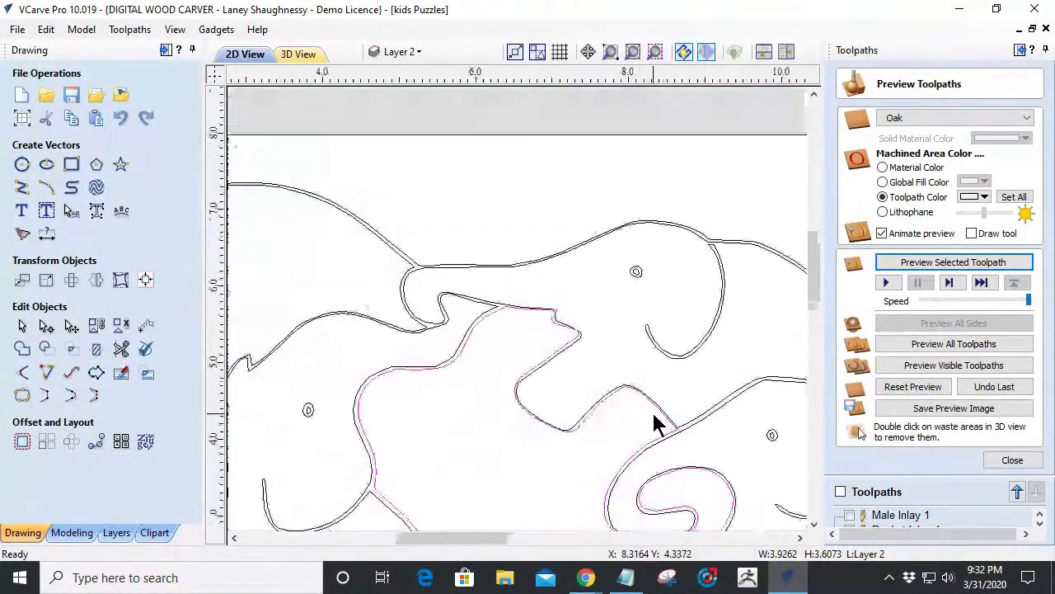
pyautogui.scroll(5, 728, 443)
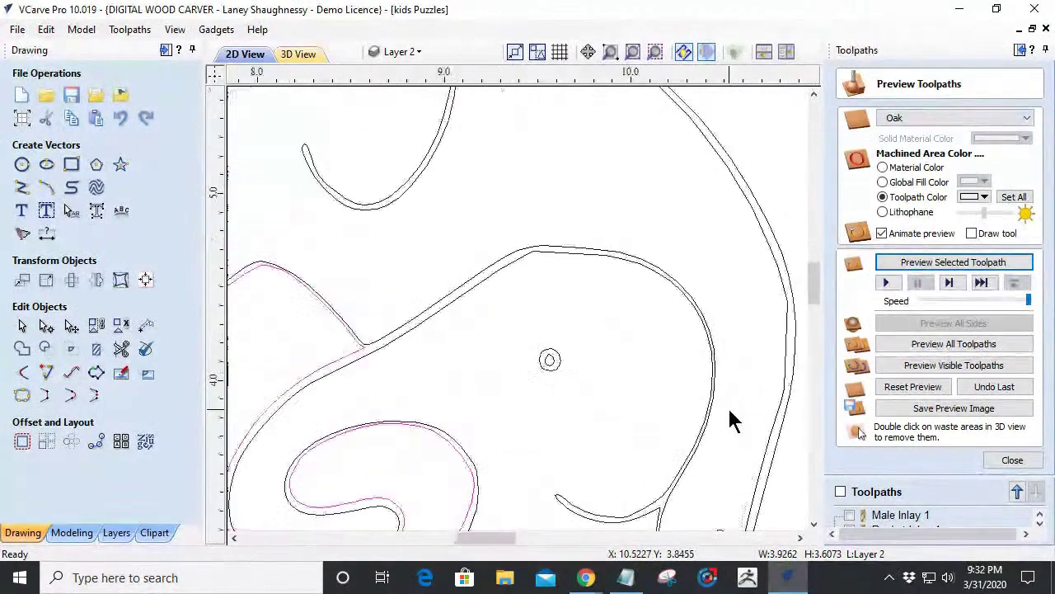
# Reselect the upper elephant piece and examine its clearance along the belly, back and tail notch.
pyautogui.scroll(-4, 704, 369)
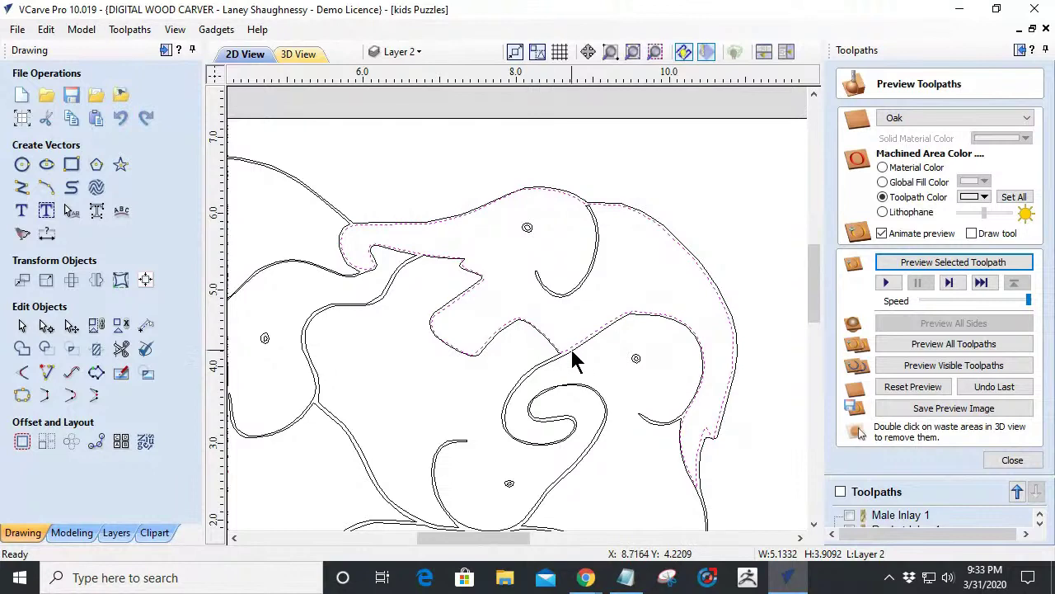
pyautogui.scroll(3, 573, 353)
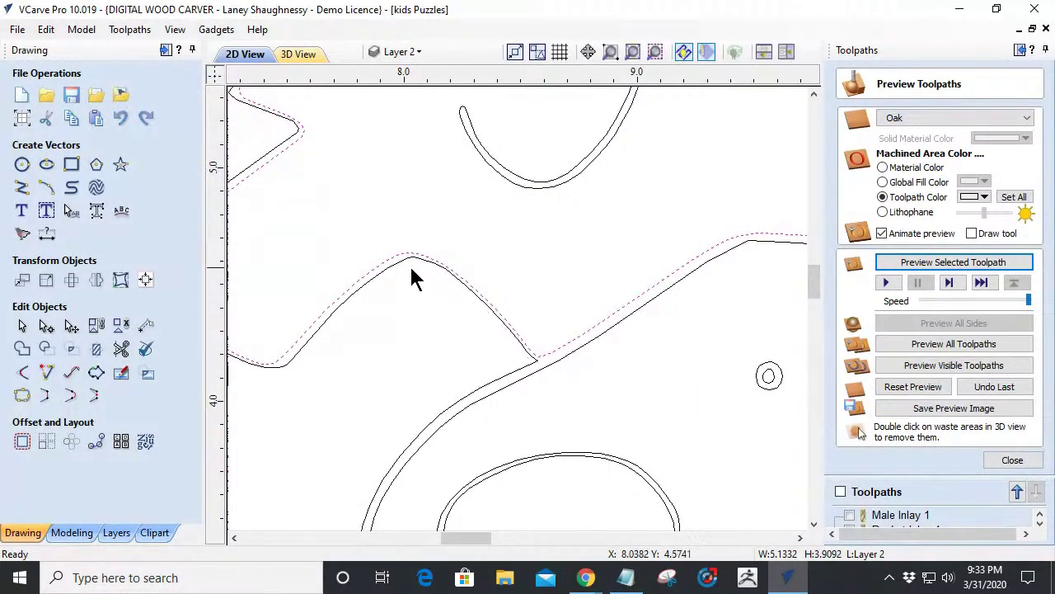
pyautogui.scroll(-3, 387, 354)
pyautogui.scroll(1, 412, 363)
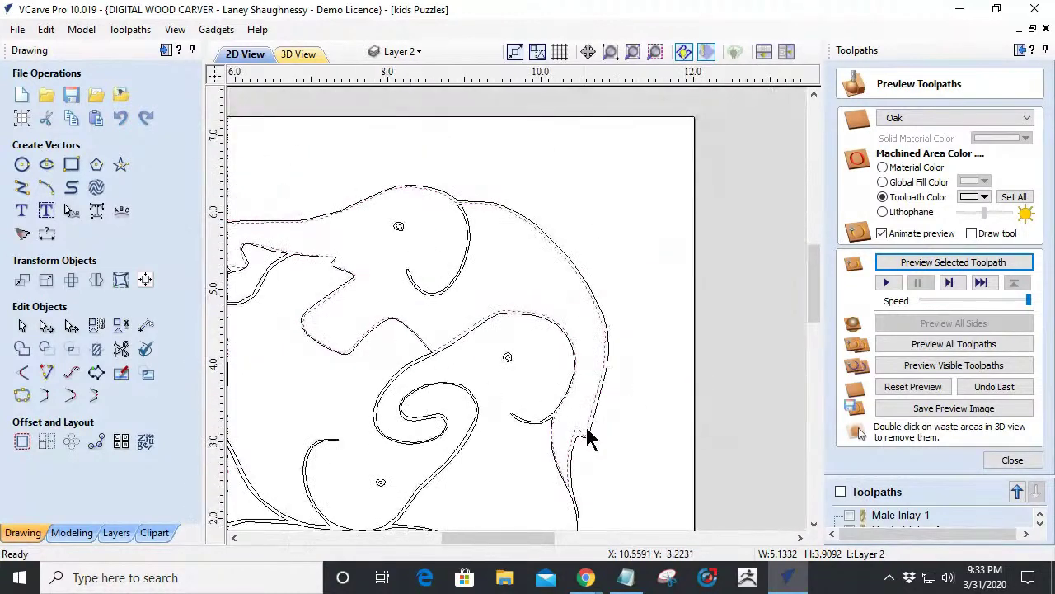
pyautogui.scroll(1, 588, 449)
pyautogui.scroll(1, 588, 450)
pyautogui.scroll(2, 559, 452)
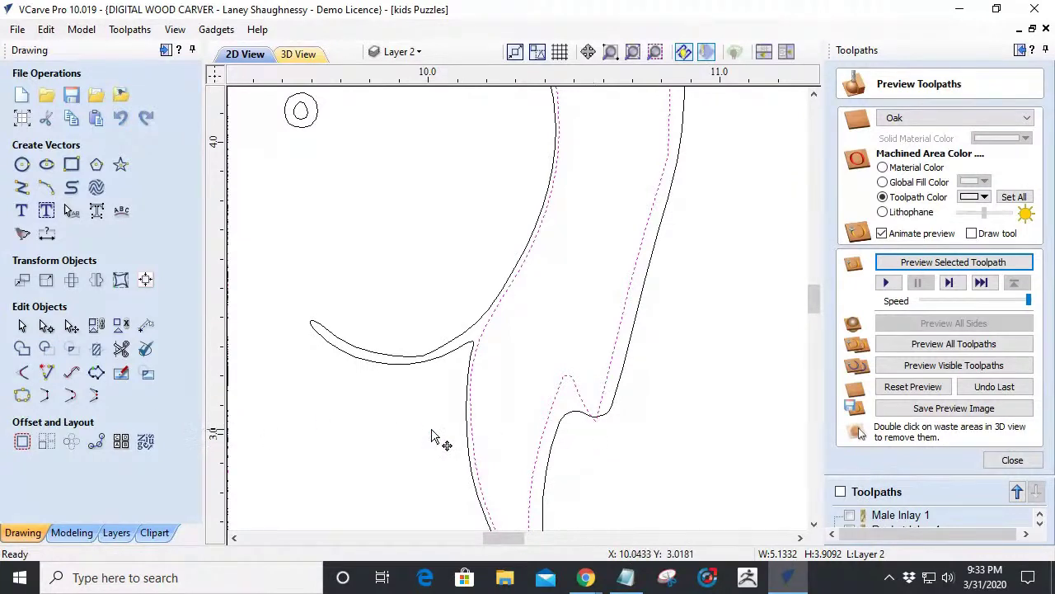
# Edit the upper elephant's nodes and move the two nodes of the point beside the tail up towards the outer outline, spreading them apart.
pyautogui.click(46, 326)
pyautogui.scroll(4, 506, 428)
pyautogui.scroll(3, 648, 391)
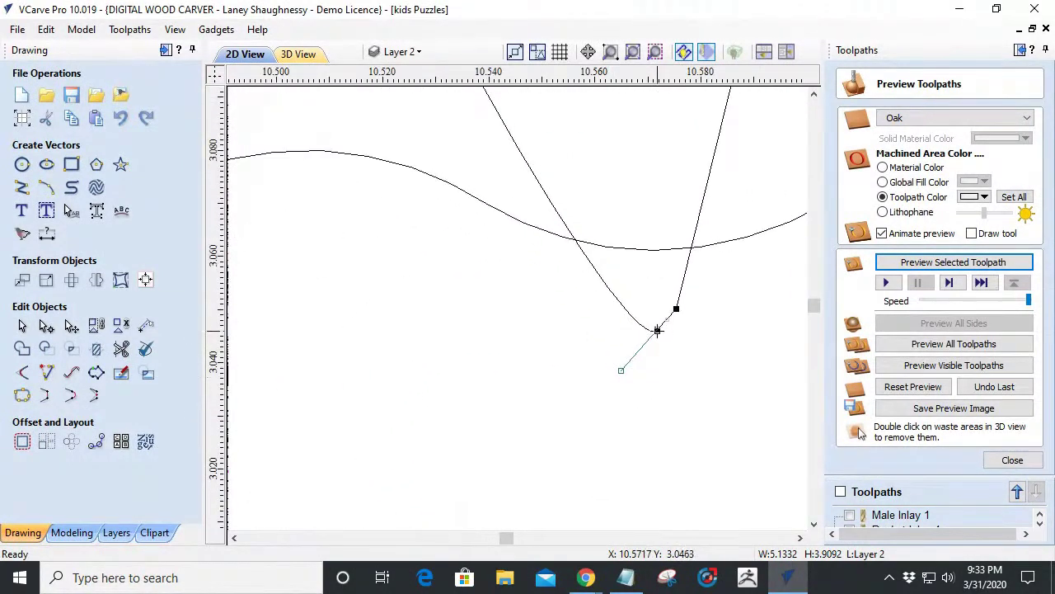
pyautogui.rightClick(657, 331)
pyautogui.press('Escape')
pyautogui.moveTo(628, 237); pyautogui.dragTo(618, 238)
pyautogui.moveTo(678, 311); pyautogui.dragTo(756, 193)
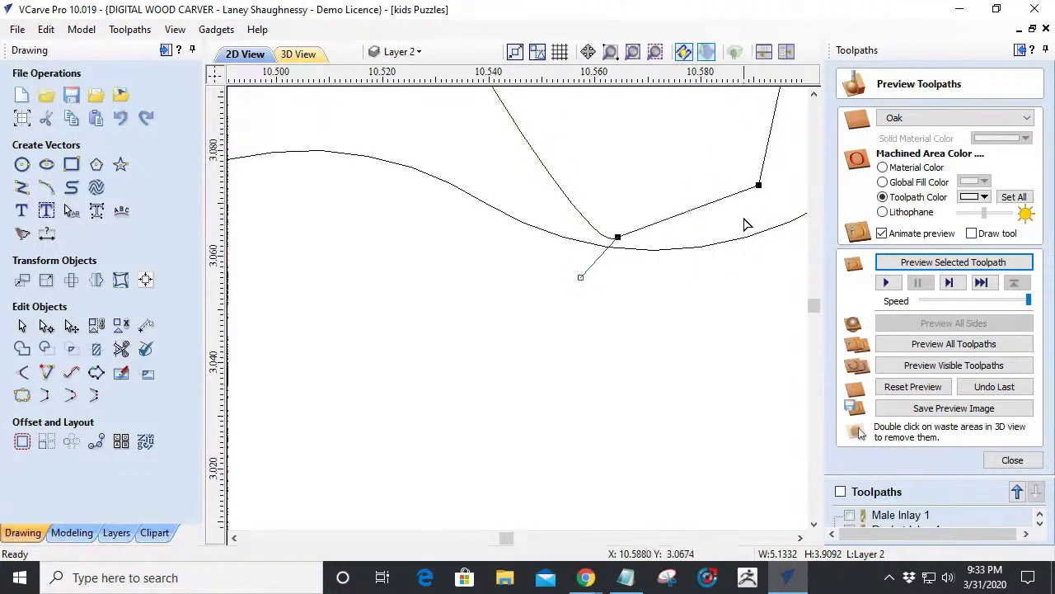
# Shift the inner node of the point beside the tail slightly up and left, and check the notch's shape against the outer outline.
pyautogui.scroll(-6, 651, 233)
pyautogui.scroll(3, 646, 234)
pyautogui.scroll(-2, 646, 234)
pyautogui.scroll(4, 645, 236)
pyautogui.moveTo(618, 231)
pyautogui.mouseDown()
pyautogui.moveTo(627, 216)
pyautogui.moveTo(610, 224)
pyautogui.mouseUp()
pyautogui.scroll(-2, 616, 224)
pyautogui.scroll(-2, 618, 225)
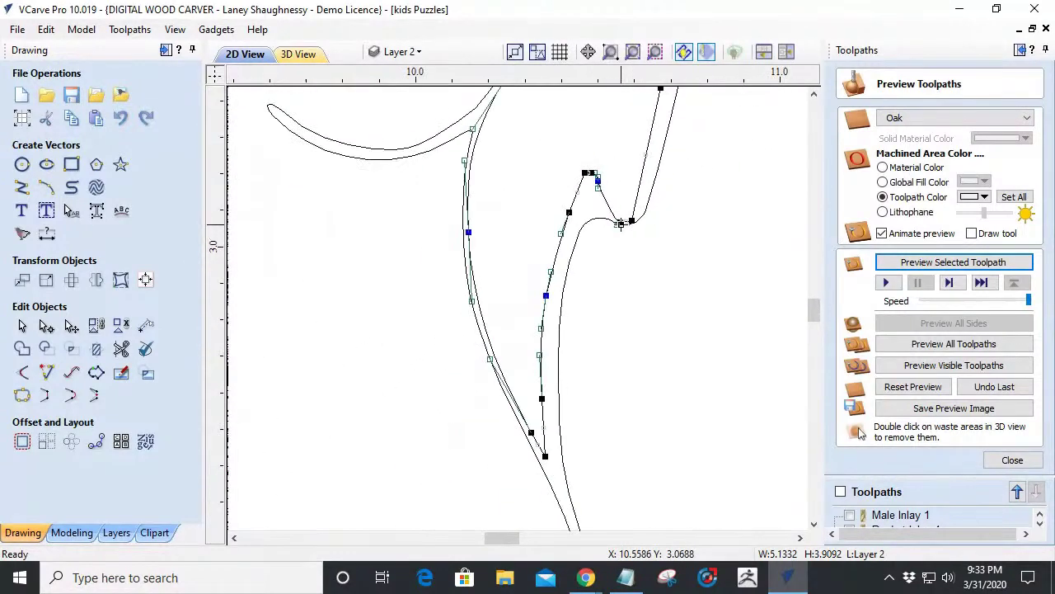
# Move the group of nodes at the peak beside the tail down close to the outer outline and slightly right.
pyautogui.scroll(3, 622, 219)
pyautogui.click(594, 169)
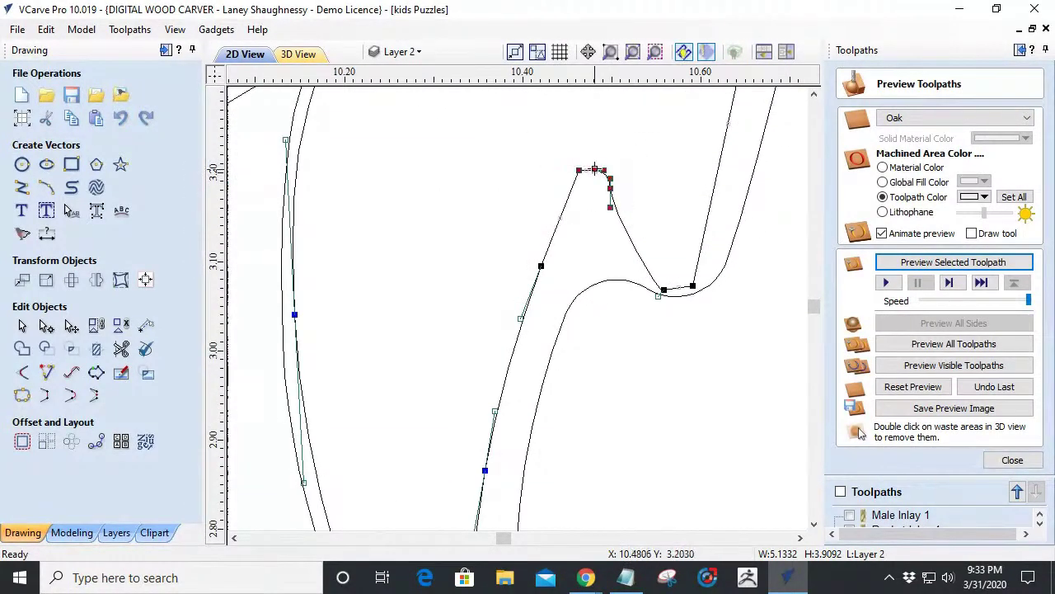
pyautogui.press('Down')
pyautogui.press('Down')
pyautogui.press('Down')
pyautogui.press('Down')
pyautogui.press('Down')
pyautogui.press('Down')
pyautogui.press('Down')
pyautogui.press('Down')
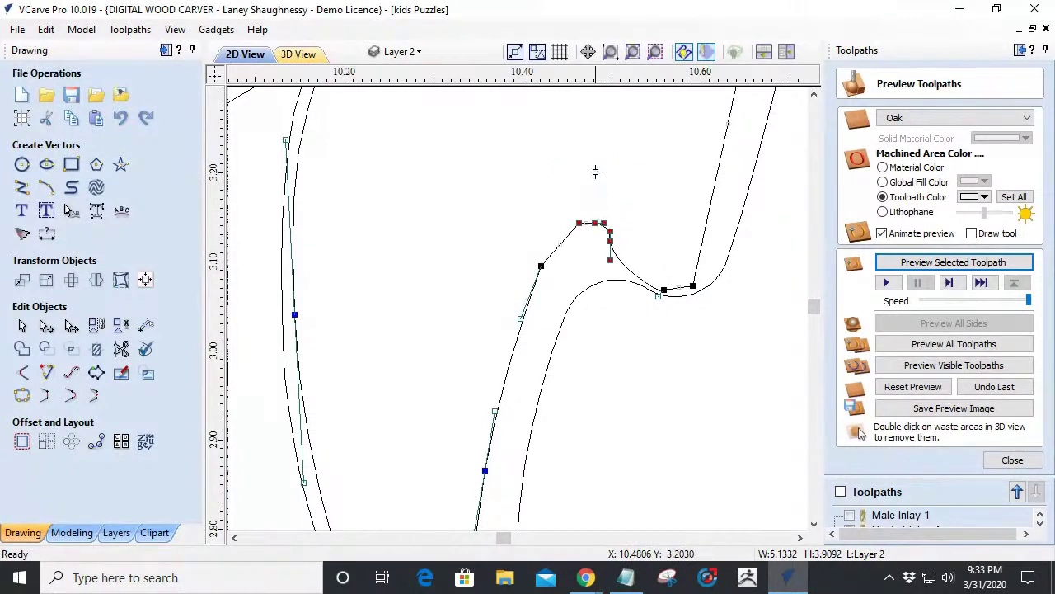
pyautogui.press('Down')
pyautogui.press('Down')
pyautogui.press('Down')
pyautogui.press('Down')
pyautogui.press('Down')
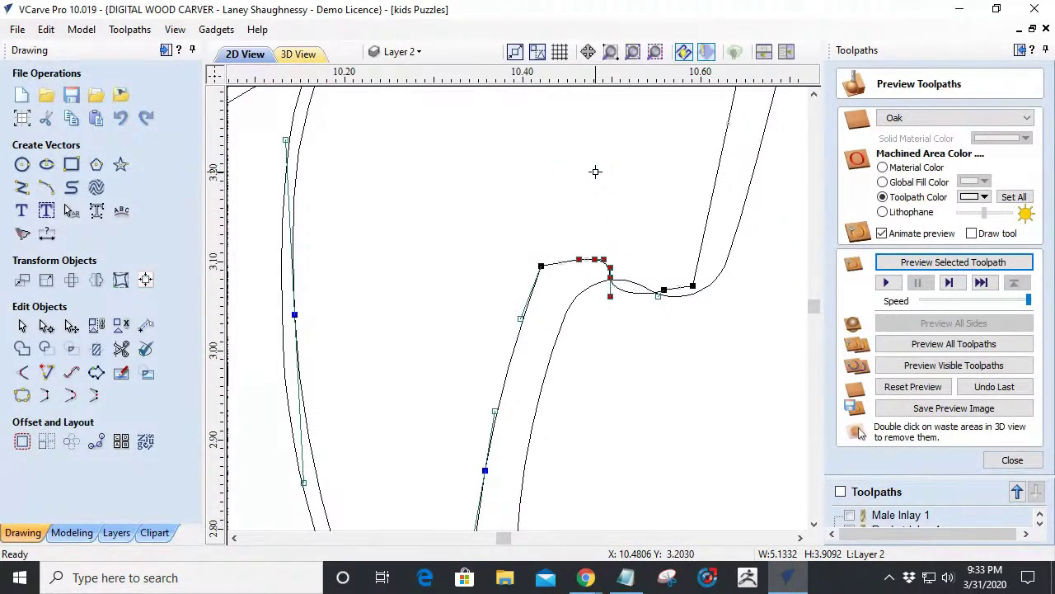
pyautogui.press('Right')
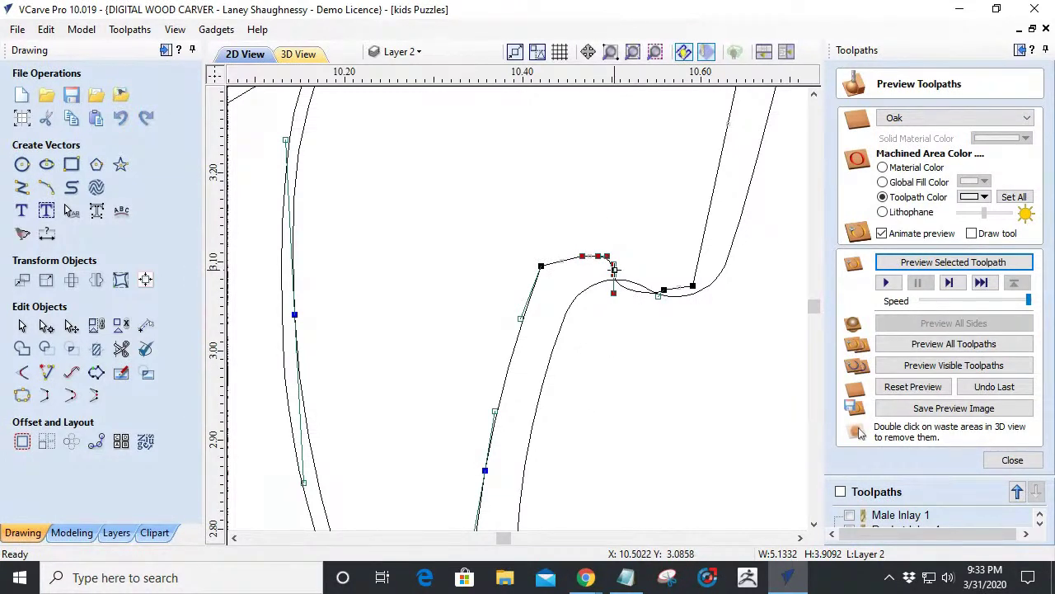
# Delete the surplus peak nodes and reshape the remaining nodes and curve handles to follow the outer outline with an even gap.
pyautogui.press('Delete')
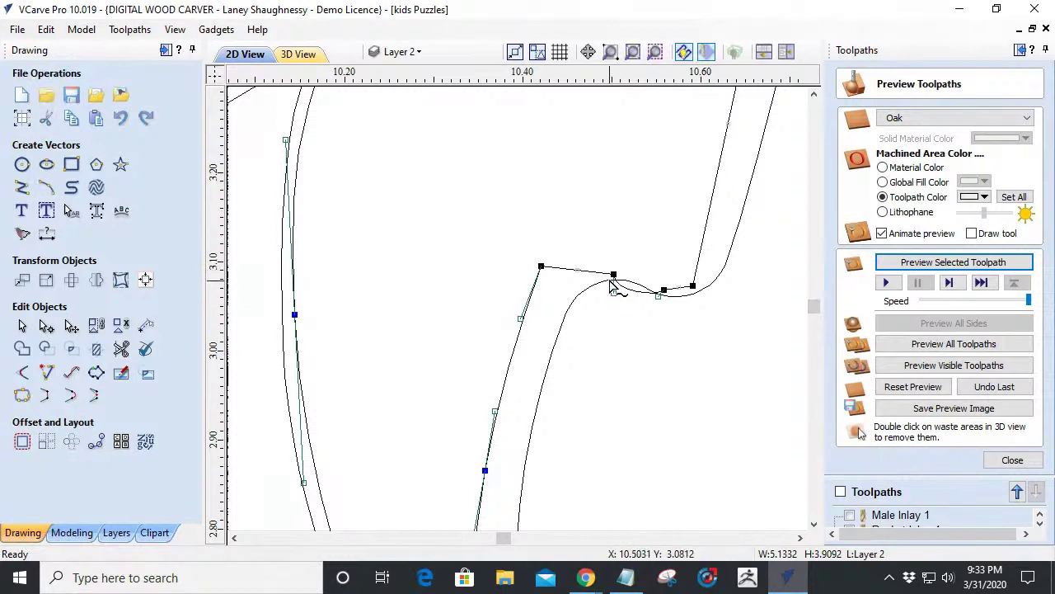
pyautogui.moveTo(615, 273); pyautogui.dragTo(613, 268)
pyautogui.click(541, 266)
pyautogui.moveTo(551, 275); pyautogui.dragTo(562, 274)
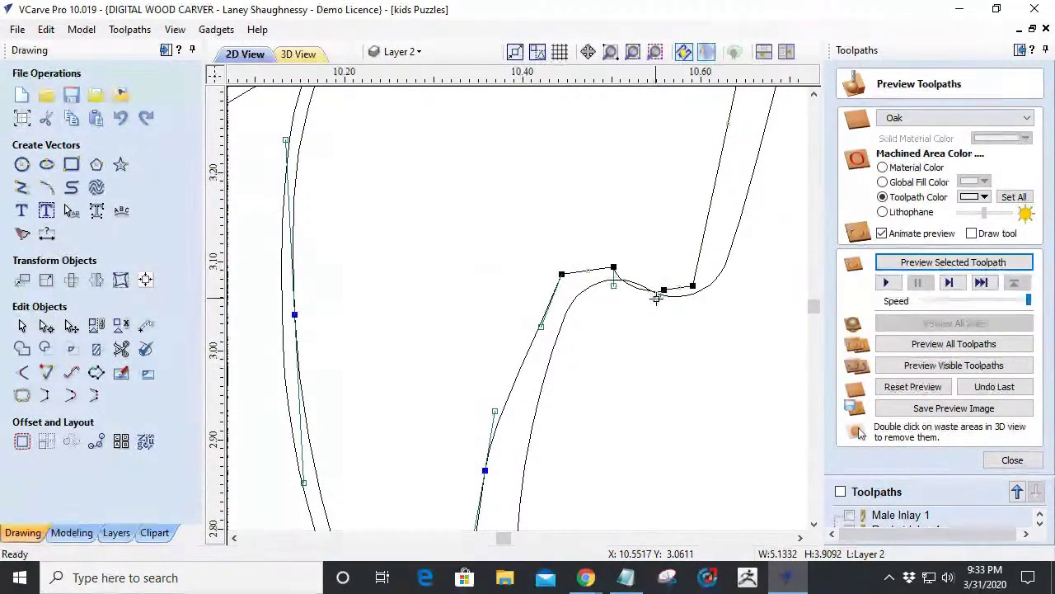
pyautogui.moveTo(662, 291); pyautogui.dragTo(662, 273)
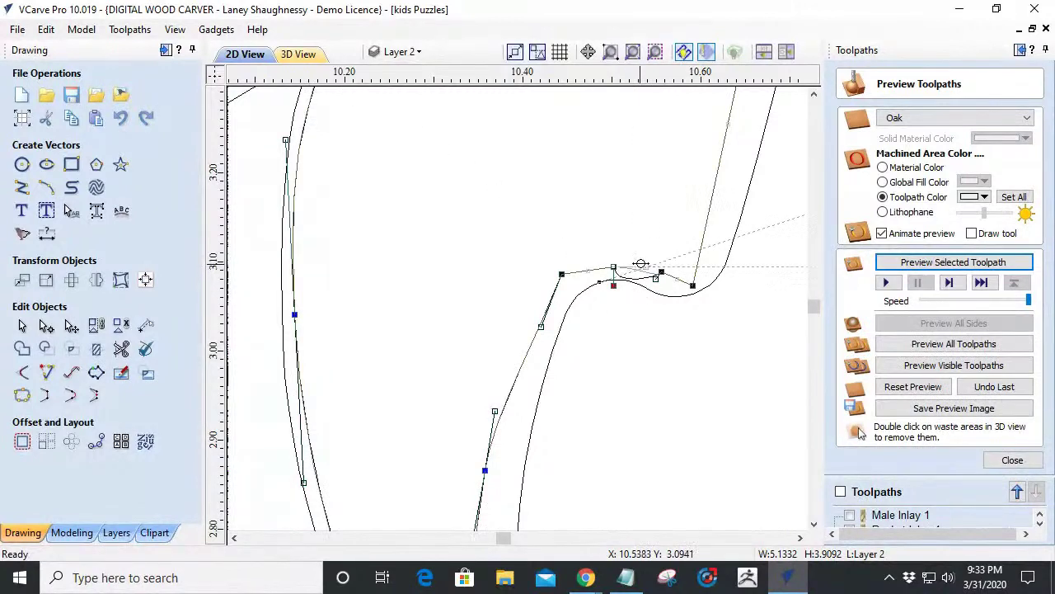
pyautogui.moveTo(636, 256); pyautogui.dragTo(646, 256)
# Round the two sharp corners of the notch beside the tail with normal 0.0625 inch fillets and check the curve.
pyautogui.rightClick(694, 285)
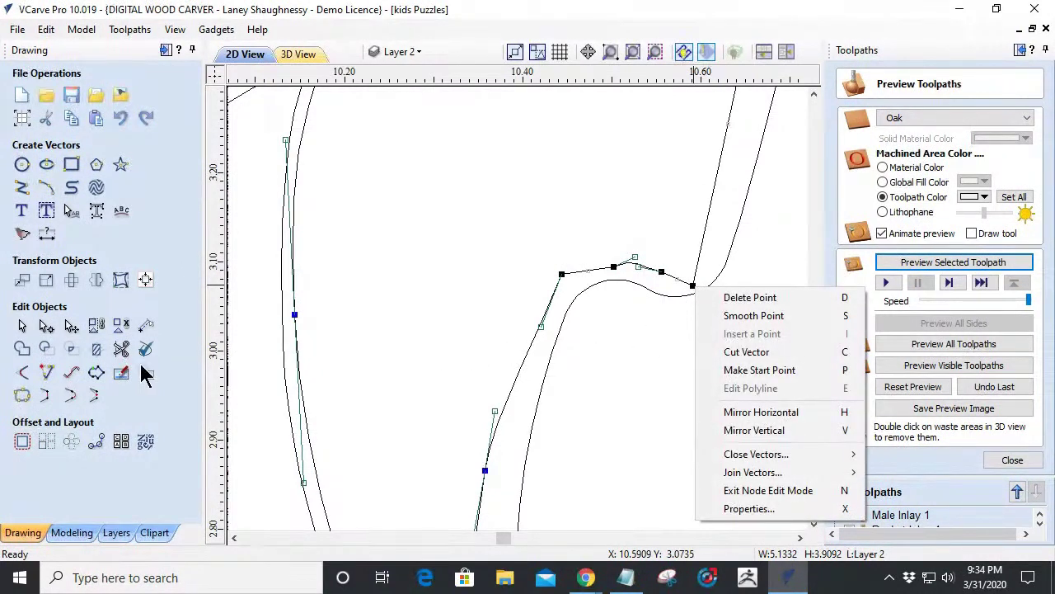
pyautogui.click(22, 373)
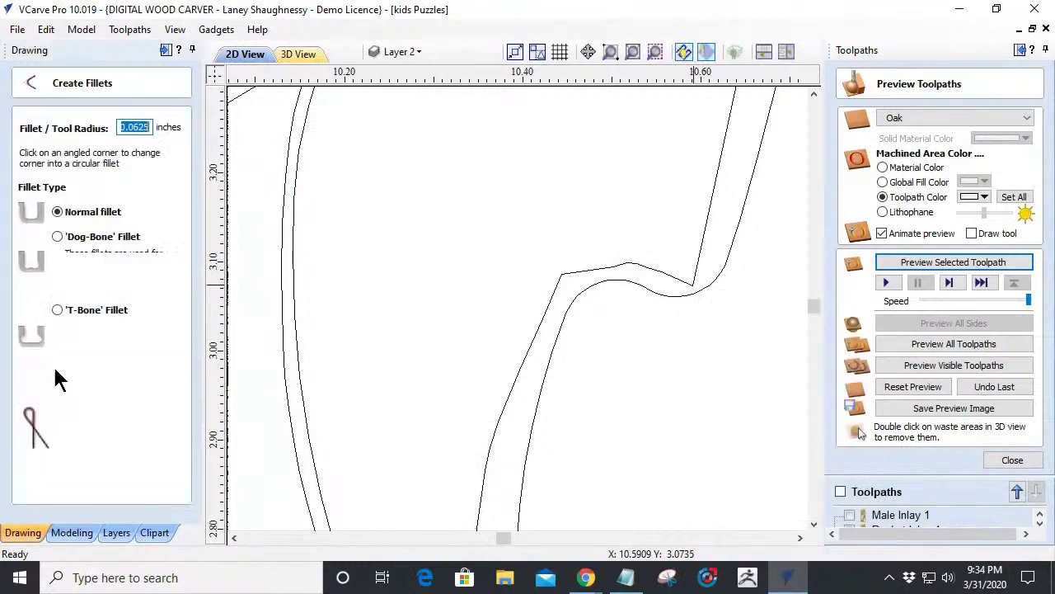
pyautogui.click(697, 287)
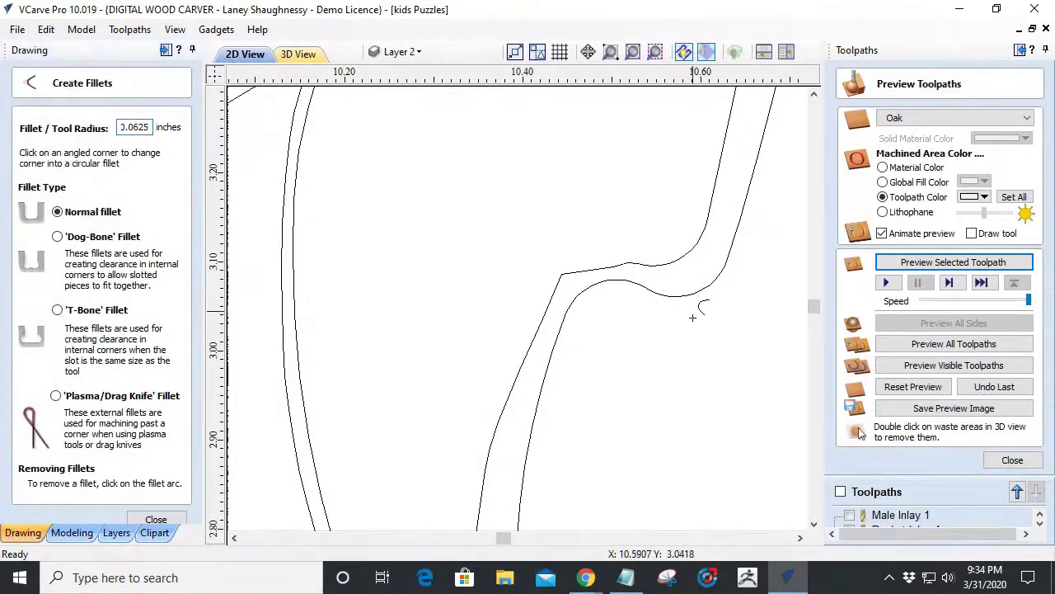
pyautogui.scroll(-2, 699, 306)
pyautogui.click(603, 293)
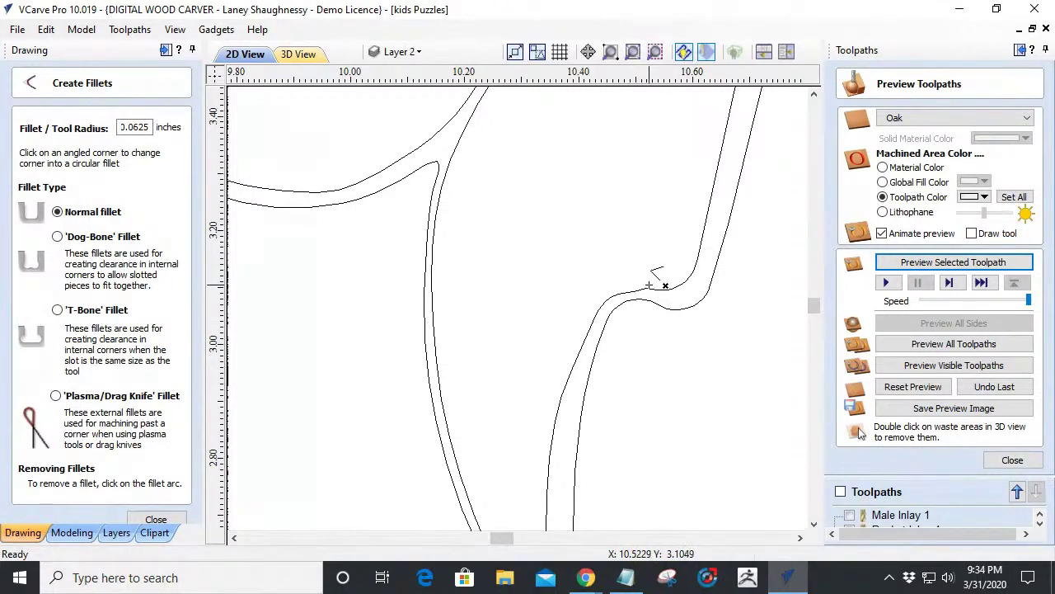
pyautogui.scroll(4, 645, 287)
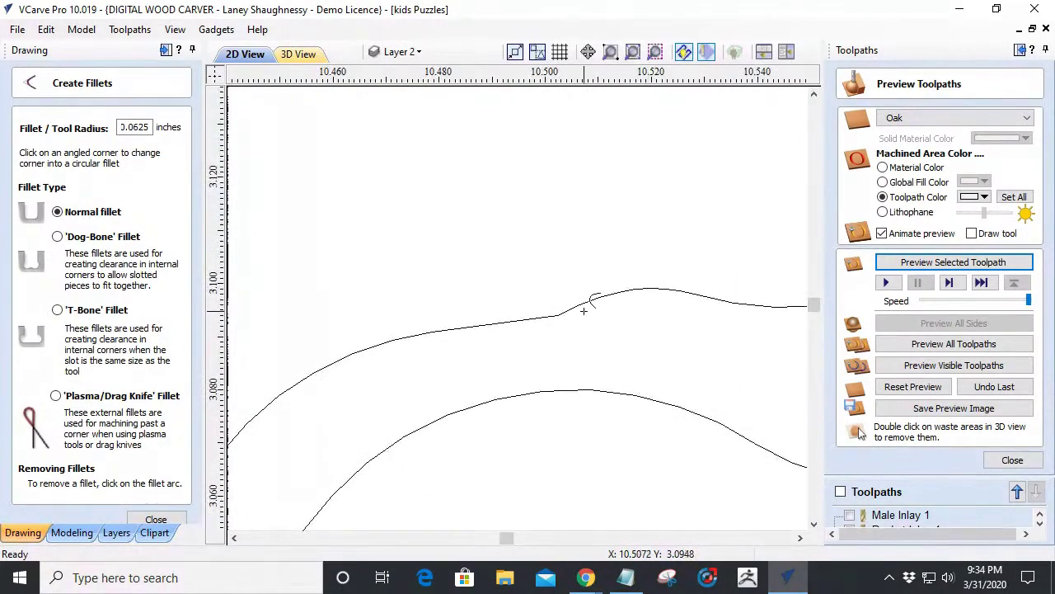
pyautogui.scroll(-5, 553, 315)
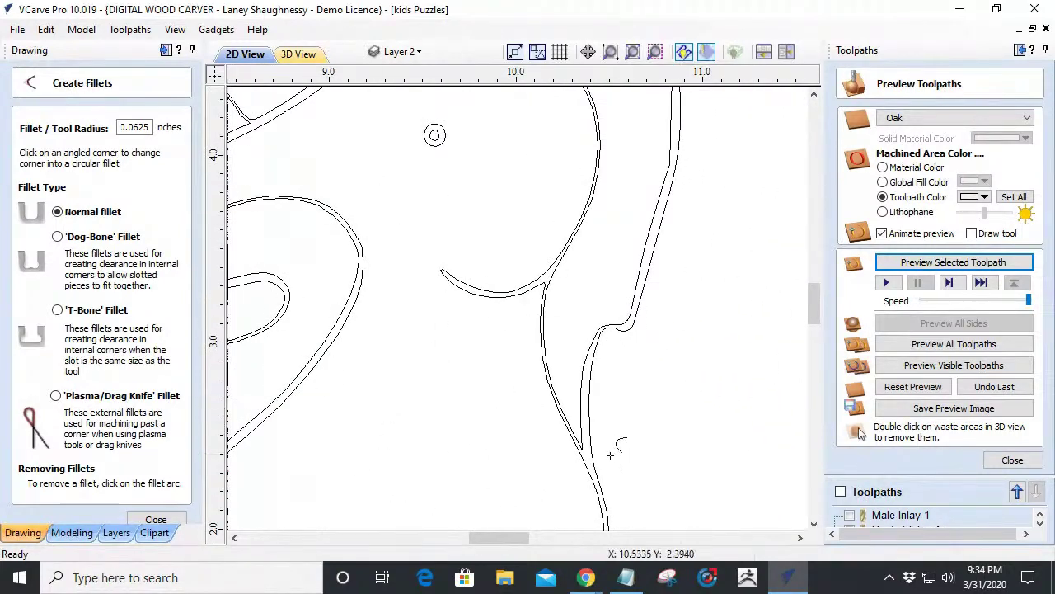
# Edit the upper elephant's nodes and extend the sharp lower tip below the tail notch slightly down and right.
pyautogui.scroll(3, 535, 463)
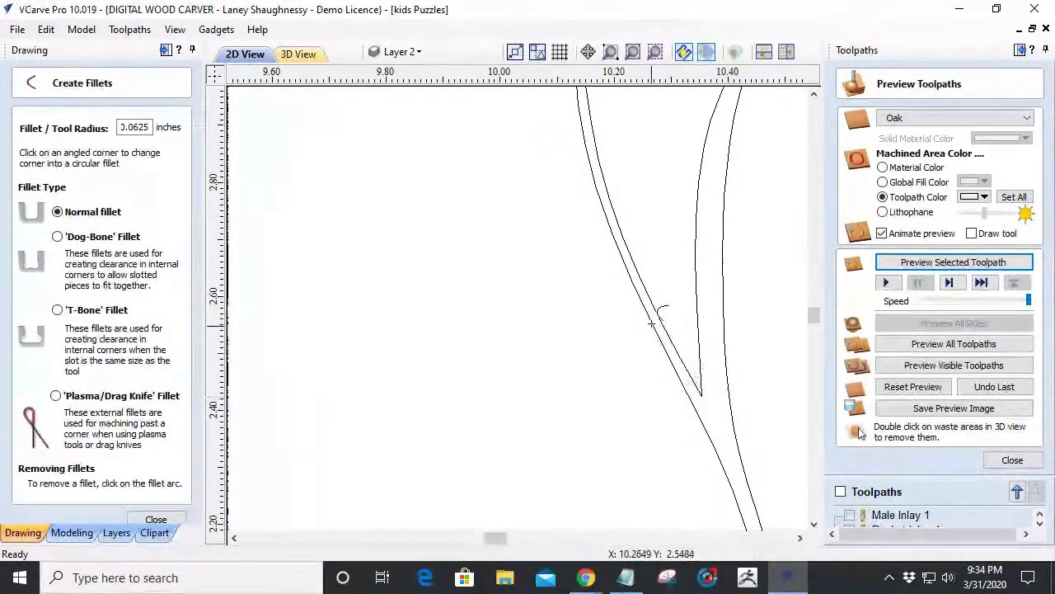
pyautogui.scroll(-3, 641, 248)
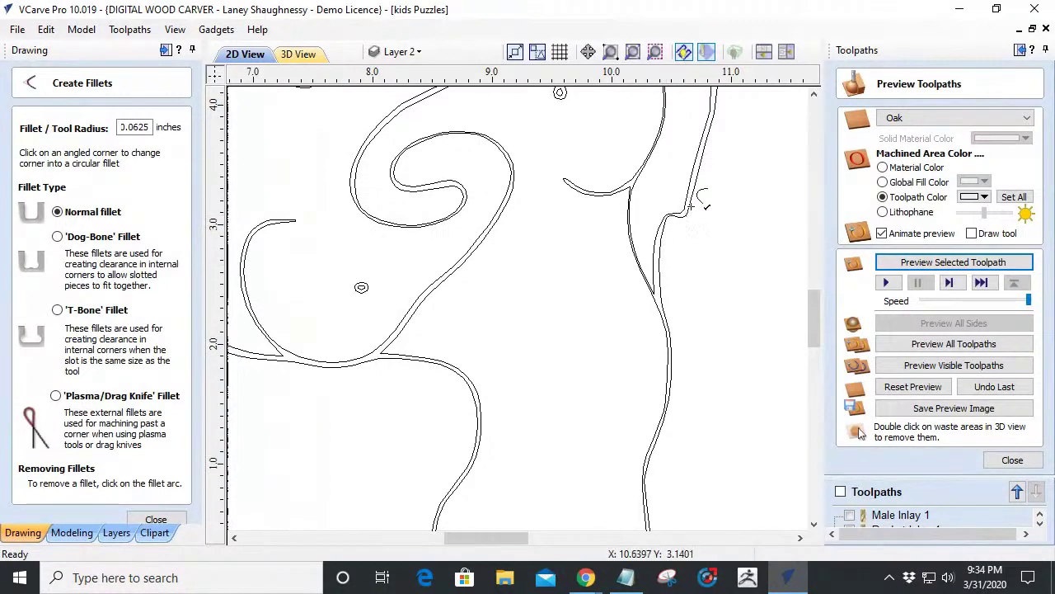
pyautogui.scroll(-3, 702, 211)
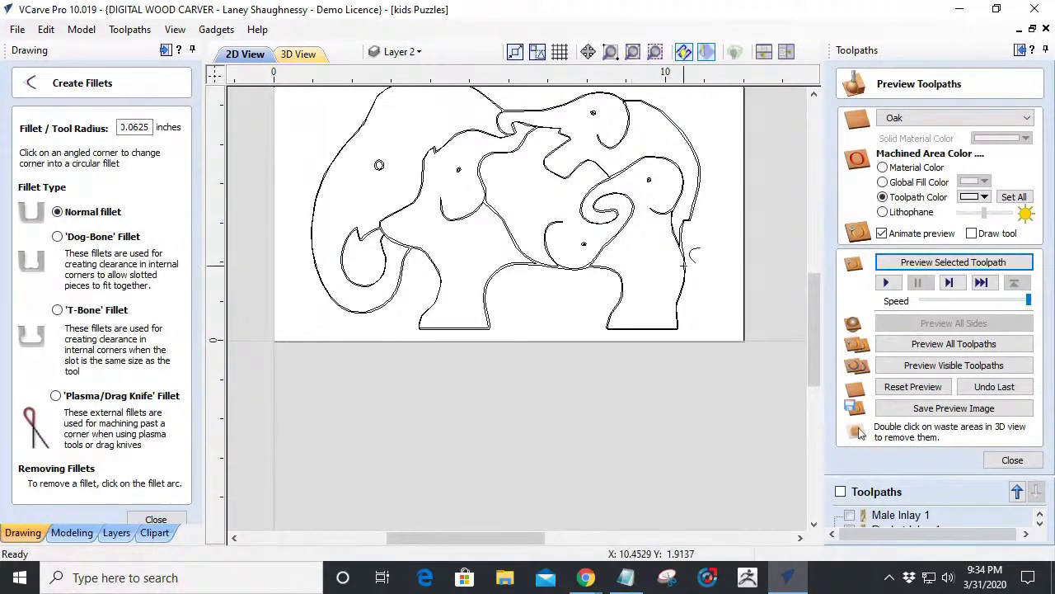
pyautogui.scroll(5, 680, 223)
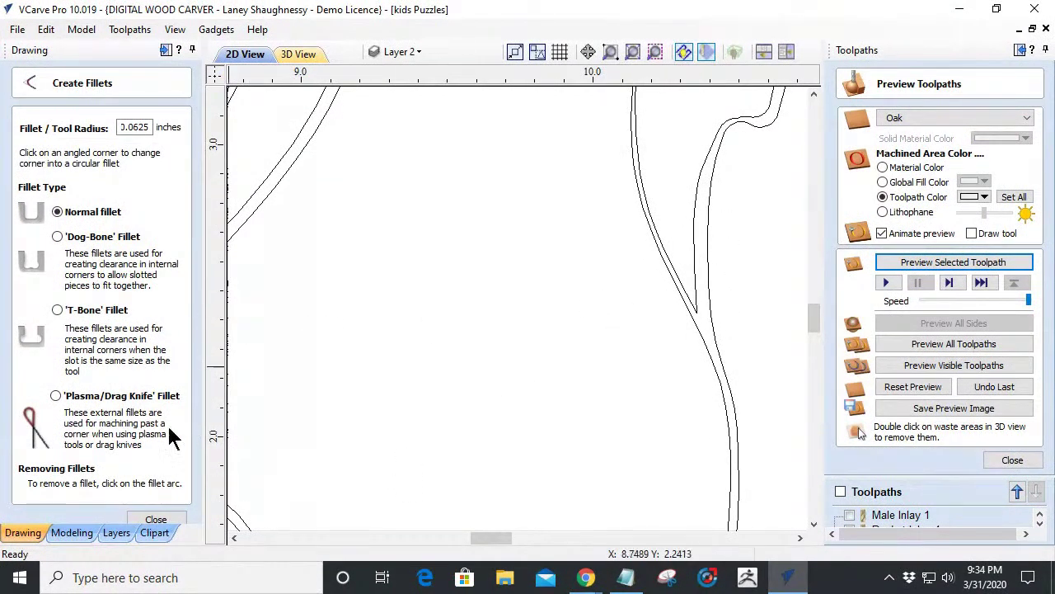
pyautogui.click(154, 518)
pyautogui.click(46, 326)
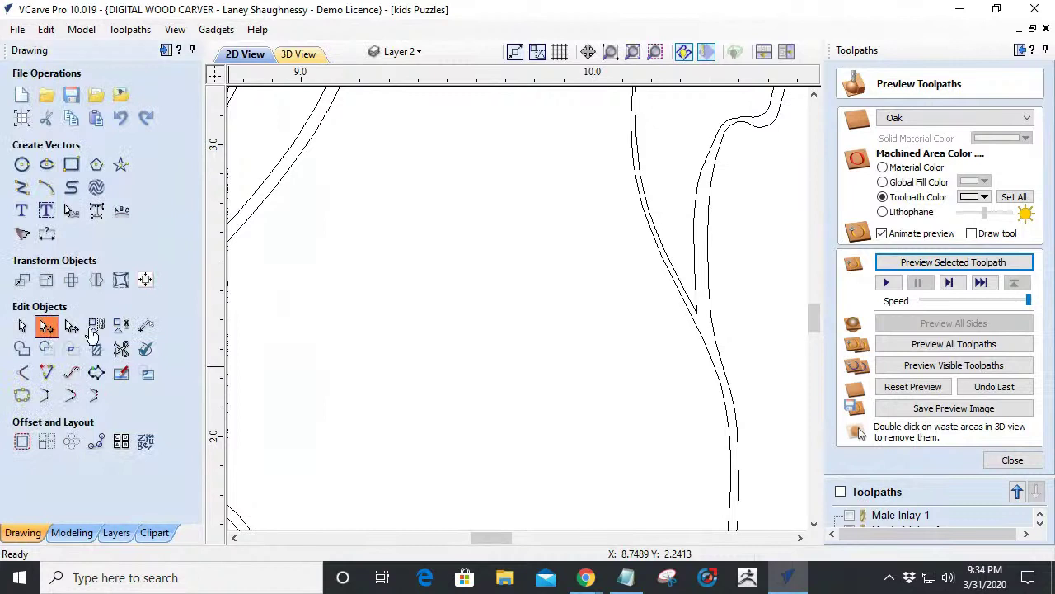
pyautogui.click(699, 316)
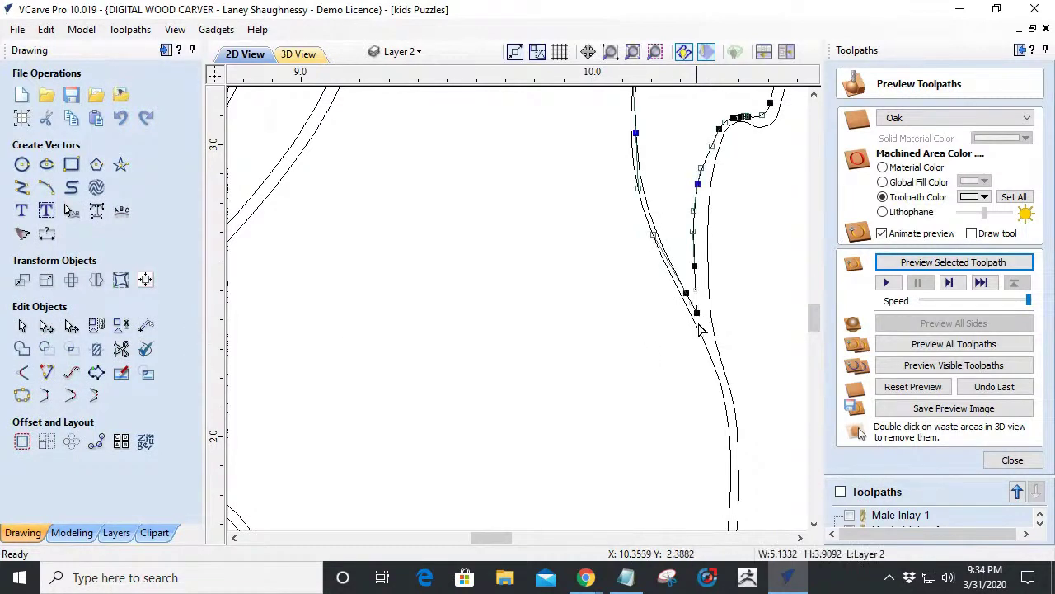
pyautogui.moveTo(698, 314); pyautogui.dragTo(700, 317)
# Shift all nodes around the sharp lower tip together down and right to even the gaps on both sides.
pyautogui.moveTo(651, 251); pyautogui.dragTo(740, 358)
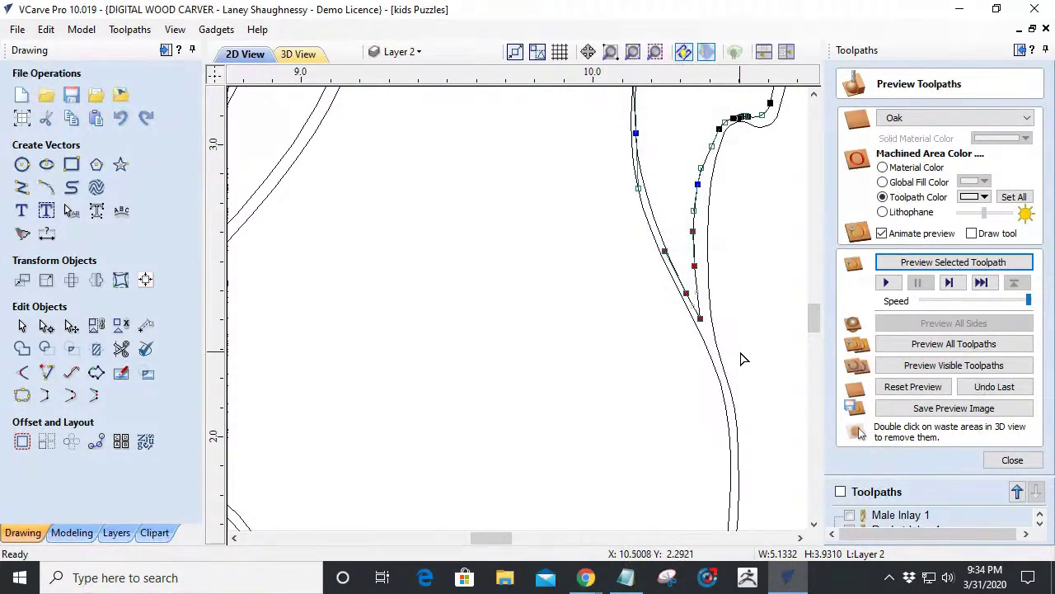
pyautogui.press('Right')
pyautogui.press('Down')
pyautogui.press('Right')
pyautogui.press('Down')
pyautogui.press('Left')
pyautogui.press('Left')
pyautogui.press('Left')
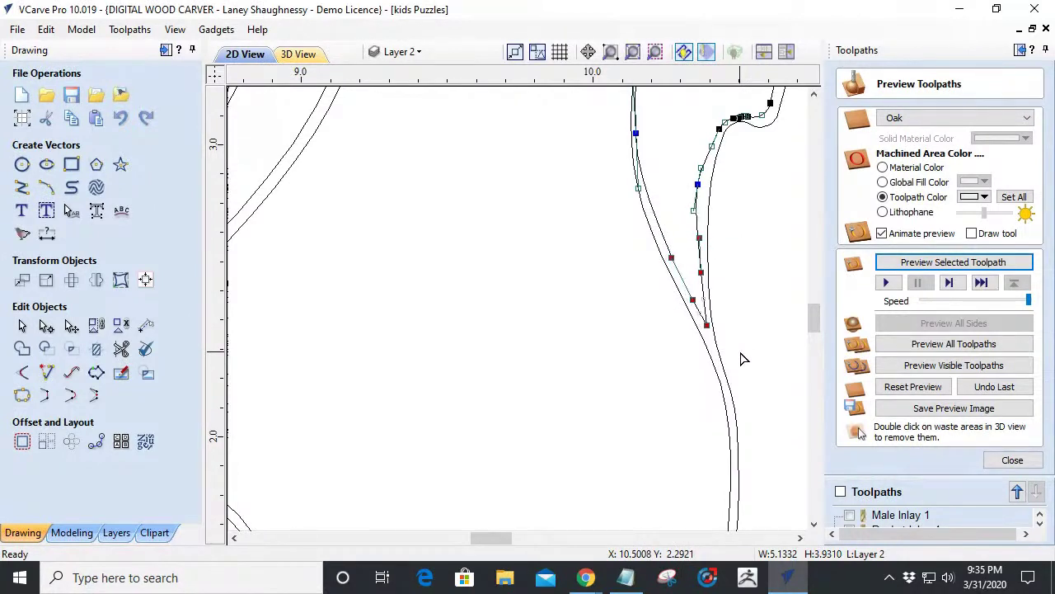
pyautogui.press('Right')
pyautogui.press('Right')
pyautogui.press('Right')
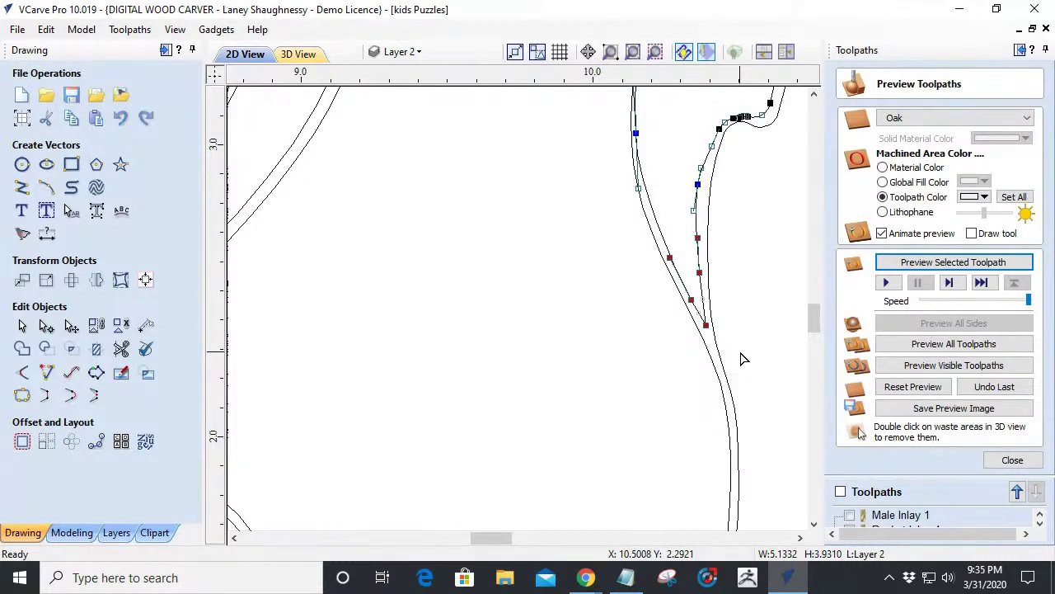
pyautogui.click(635, 441)
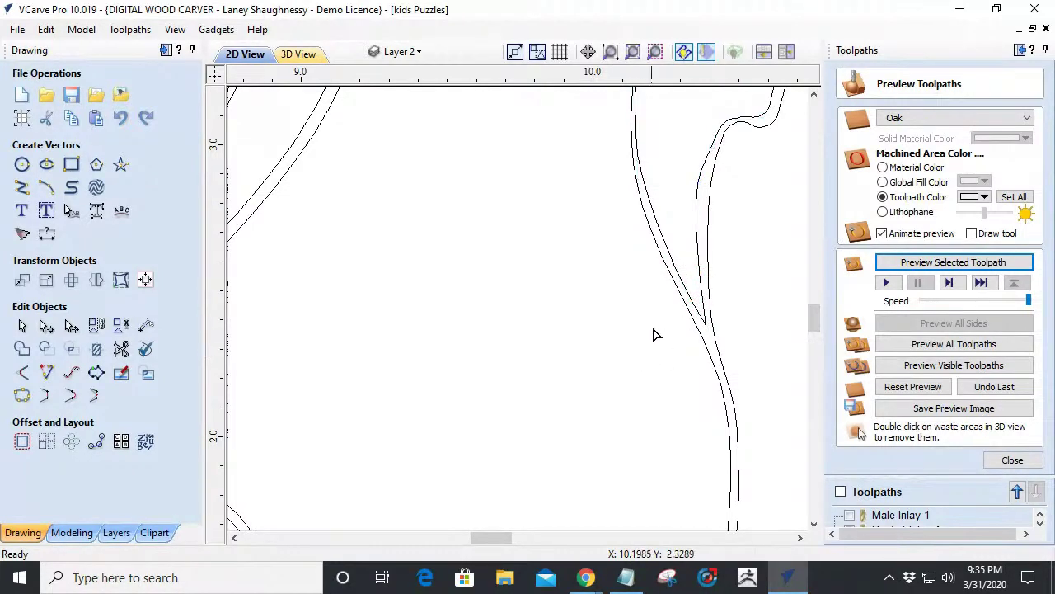
# Shift the smooth node midway along the tip's outer edge, with its handles, right towards the outer outline.
pyautogui.scroll(-2, 673, 262)
pyautogui.click(673, 262)
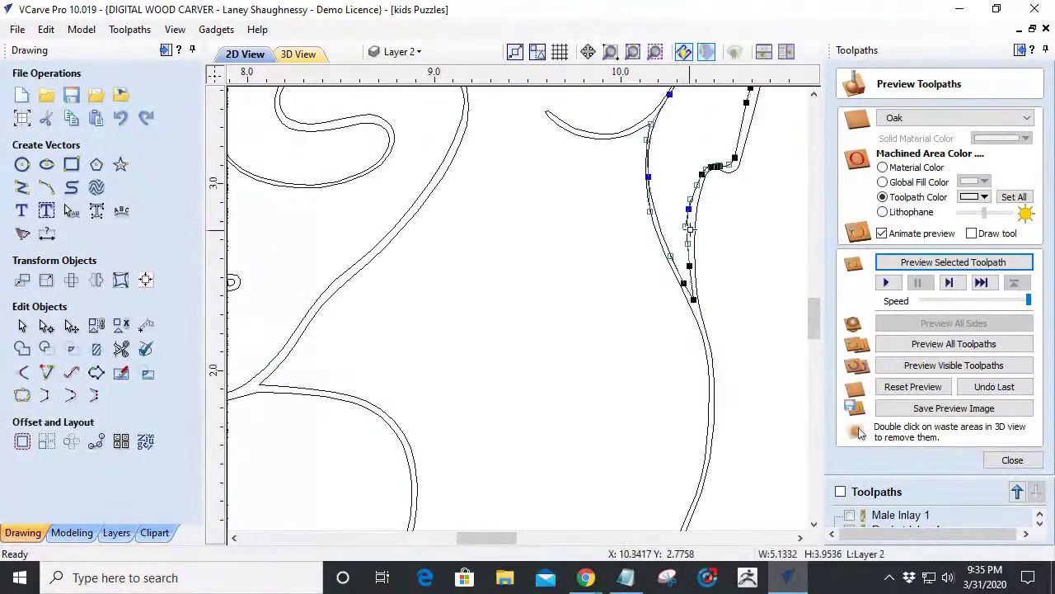
pyautogui.scroll(2, 692, 235)
pyautogui.moveTo(675, 147); pyautogui.dragTo(700, 262)
pyautogui.press('Right')
pyautogui.press('Right')
pyautogui.press('Right')
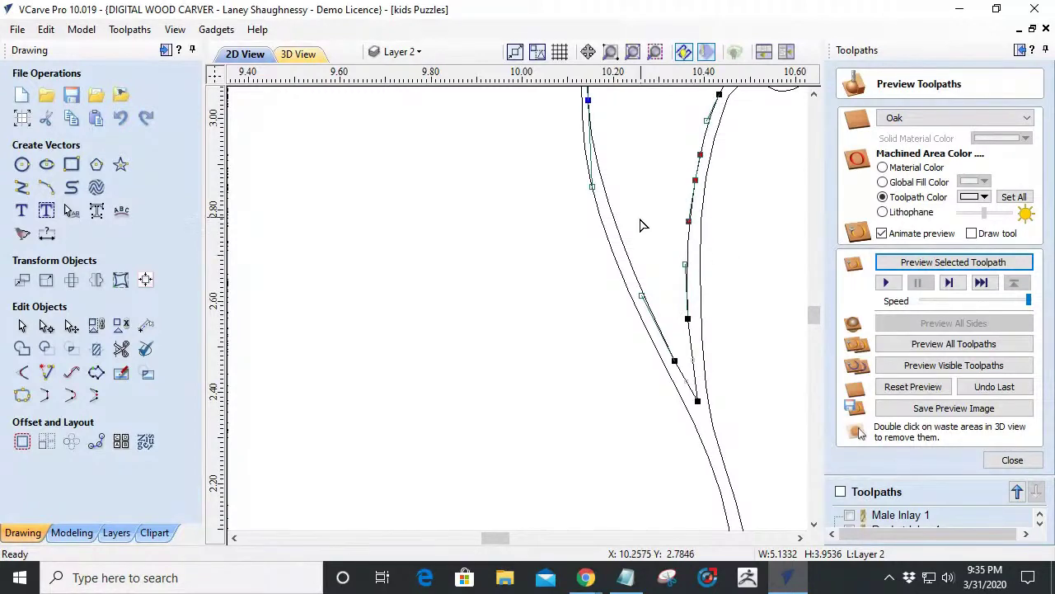
# Delete the extra node at the outer corner of the tail notch on the upper elephant.
pyautogui.scroll(-3, 641, 226)
pyautogui.scroll(4, 648, 178)
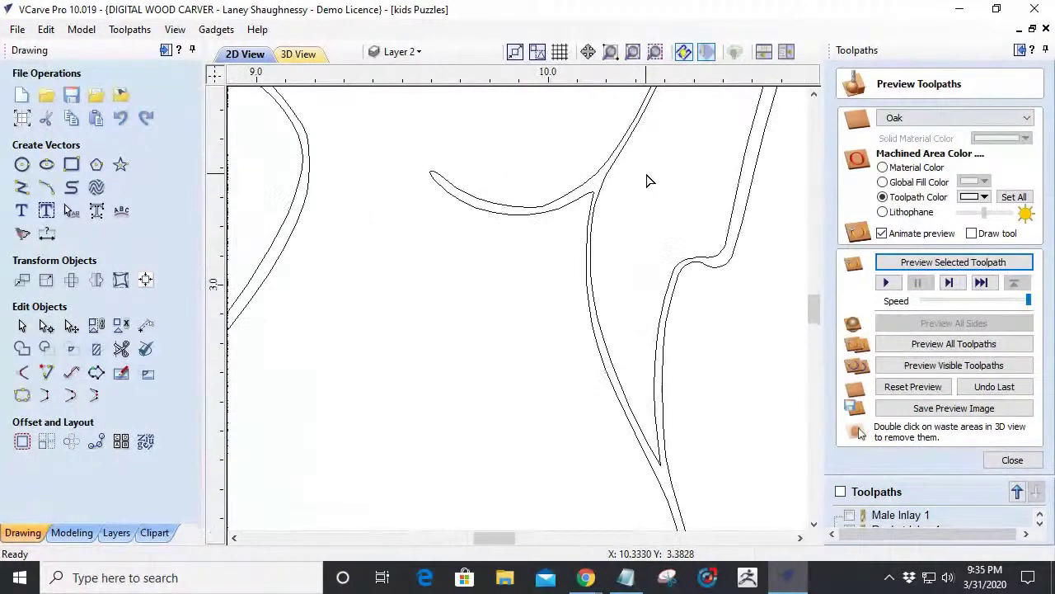
pyautogui.doubleClick(727, 261)
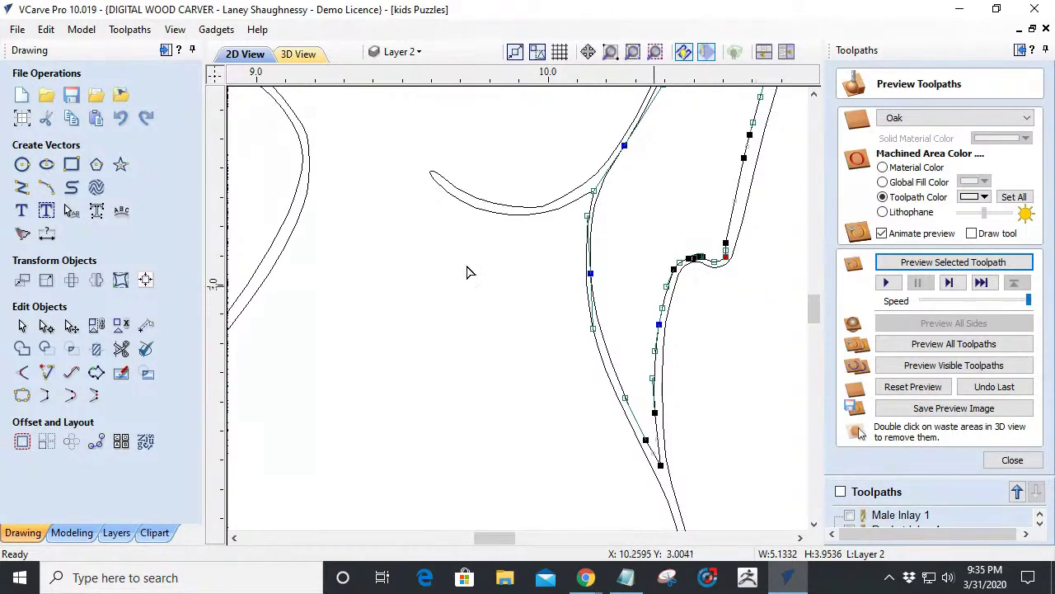
pyautogui.scroll(-2, 537, 278)
pyautogui.scroll(3, 699, 314)
pyautogui.rightClick(684, 253)
pyautogui.click(727, 264)
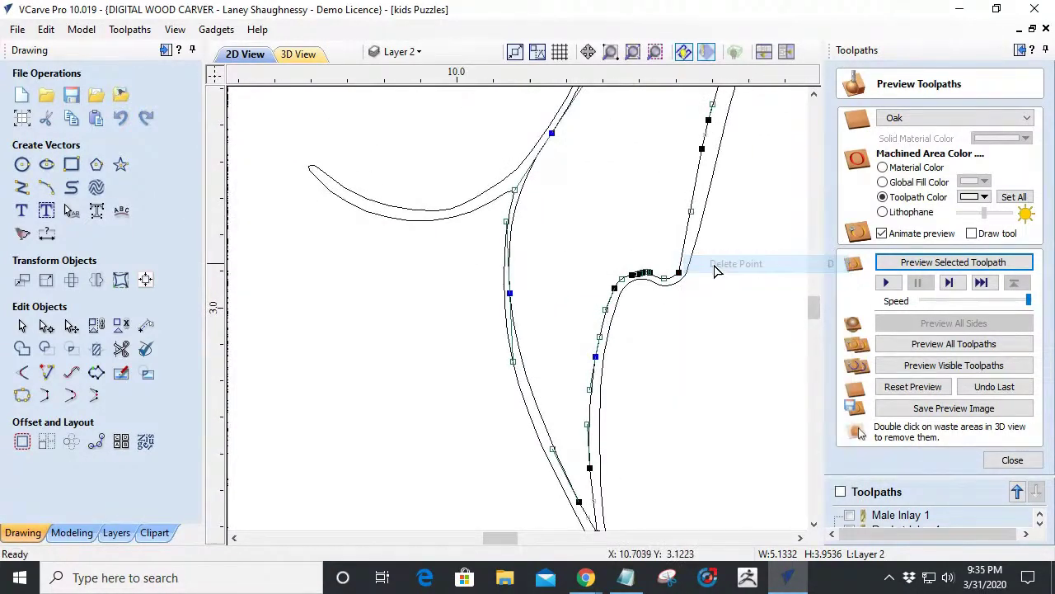
# Insert a point midway along the span above the notch's outer corner and nudge it right towards the outer outline.
pyautogui.click(692, 210)
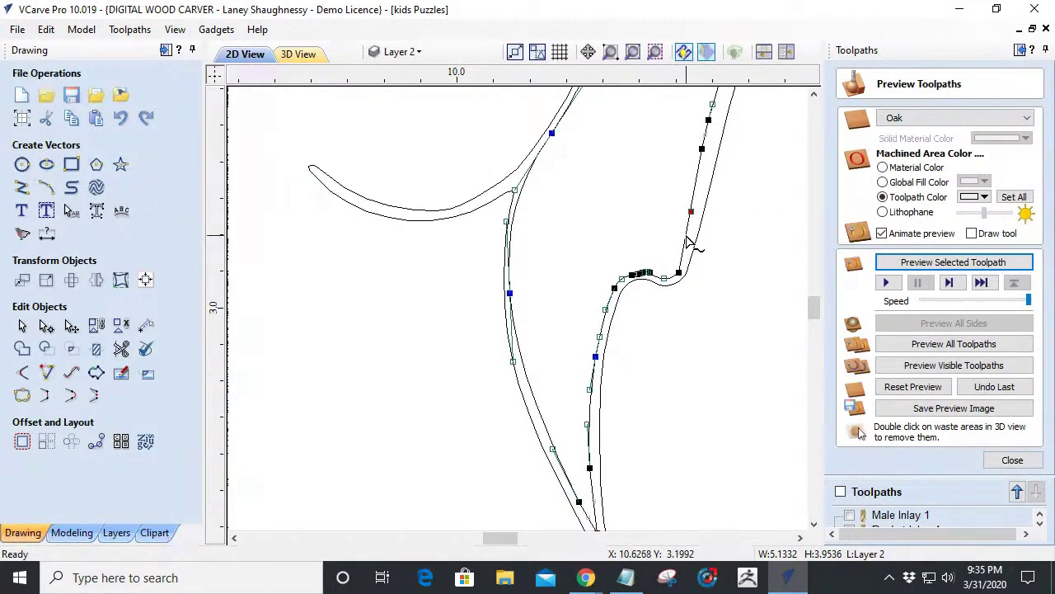
pyautogui.rightClick(693, 214)
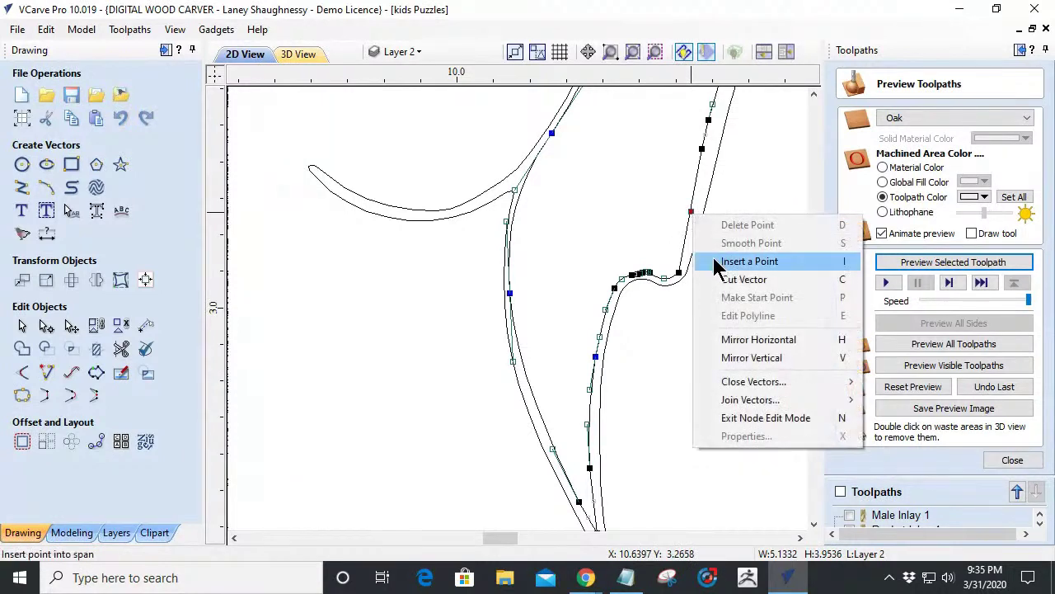
pyautogui.click(693, 213)
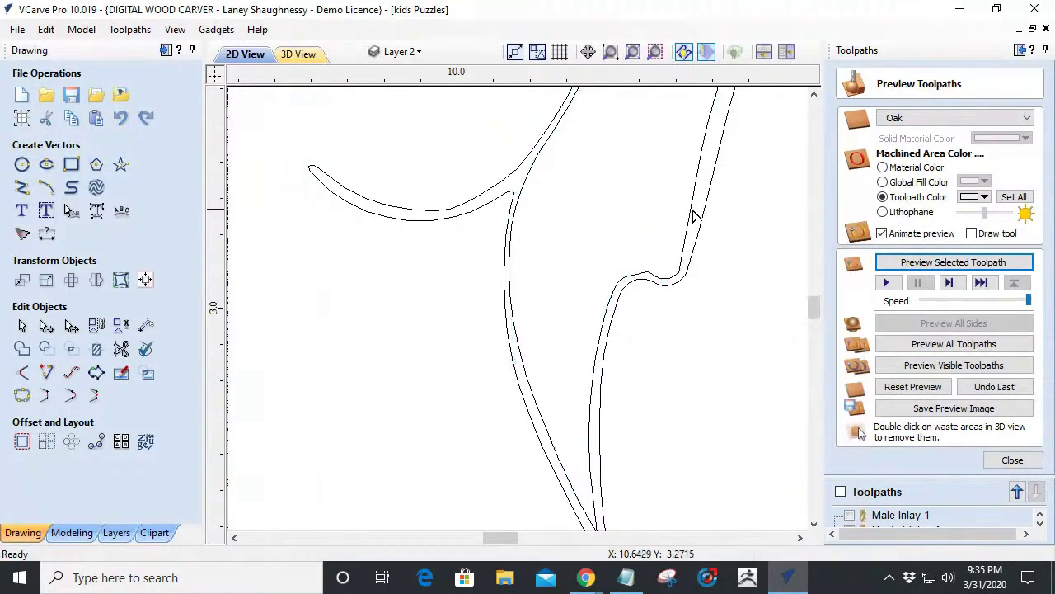
pyautogui.click(689, 213)
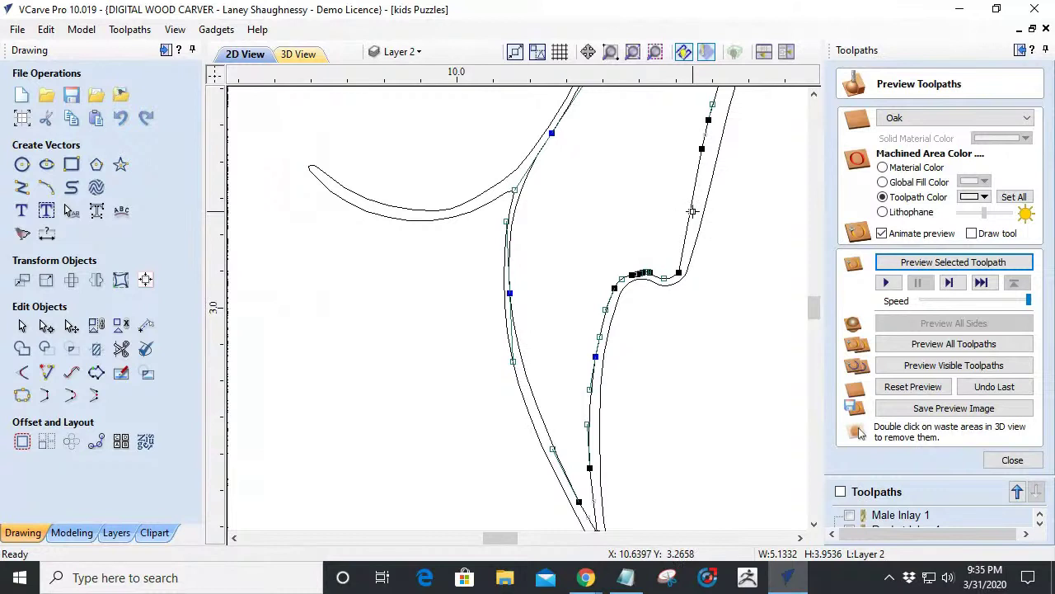
pyautogui.rightClick(693, 212)
pyautogui.click(721, 262)
pyautogui.press('Right')
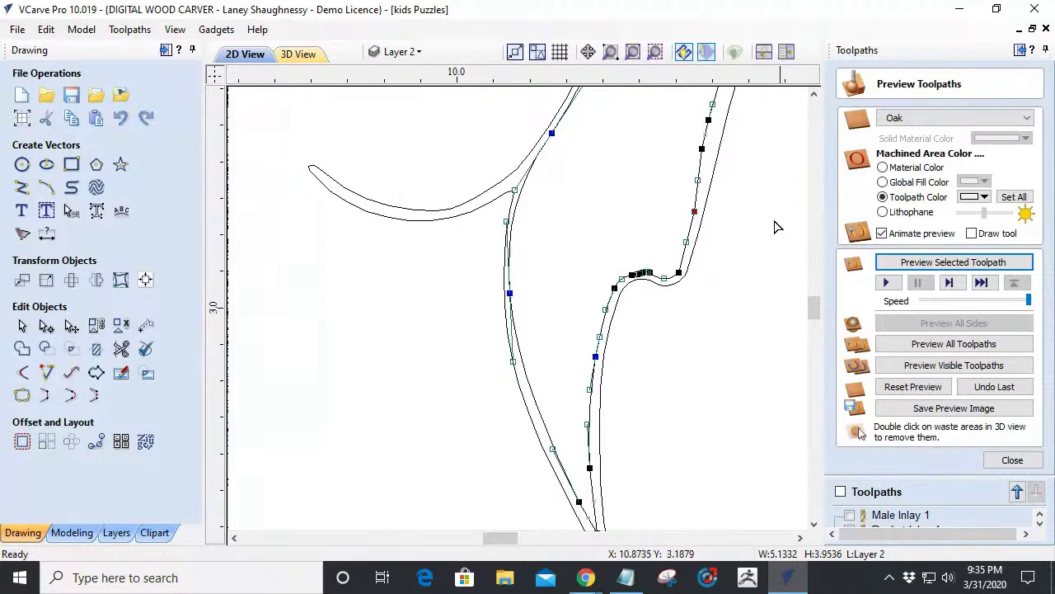
# Shift the two nodes above the inserted point right towards the outer outline and check the gap along the back.
pyautogui.keyDown('shift'); pyautogui.moveTo(723, 153); pyautogui.dragTo(726, 159); pyautogui.keyUp('shift')
pyautogui.press('Right')
pyautogui.press('Right')
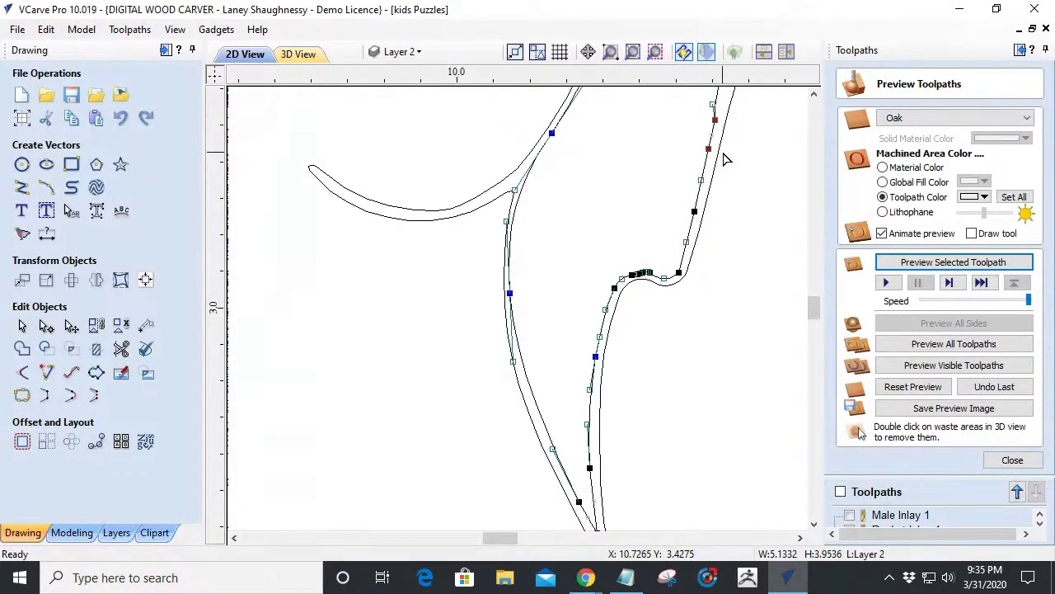
pyautogui.scroll(-4, 742, 295)
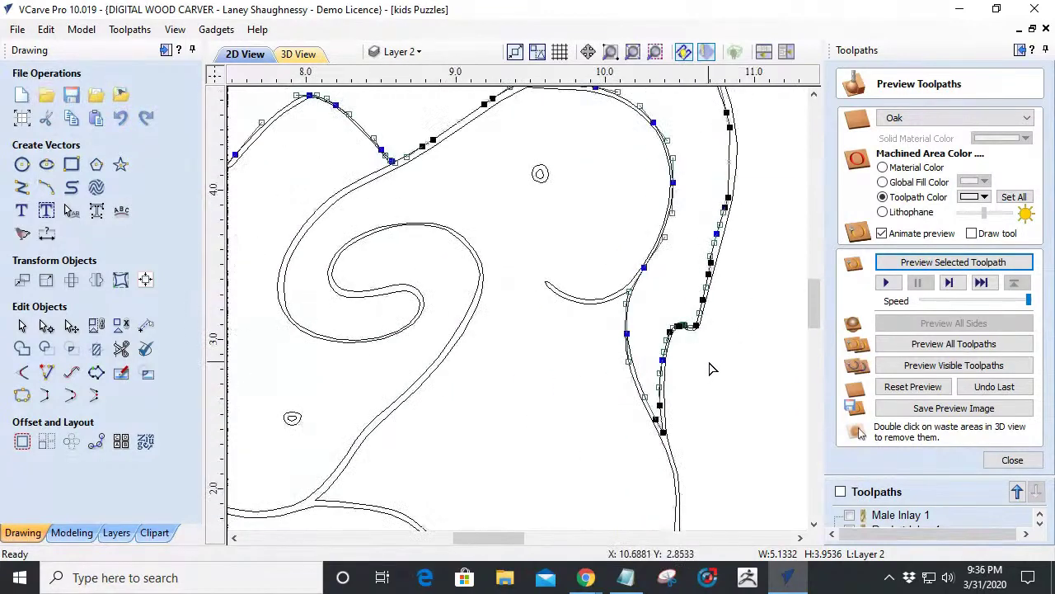
# Finish the node editing and examine the gaps and junctions between the elephant pieces across the whole puzzle.
pyautogui.press('Escape')
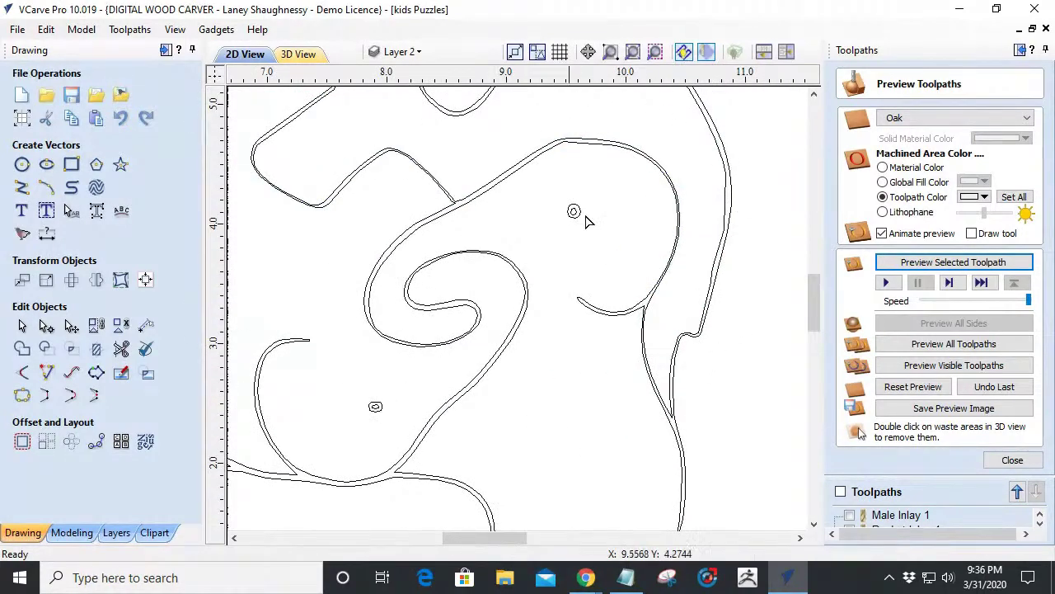
pyautogui.scroll(-3, 567, 157)
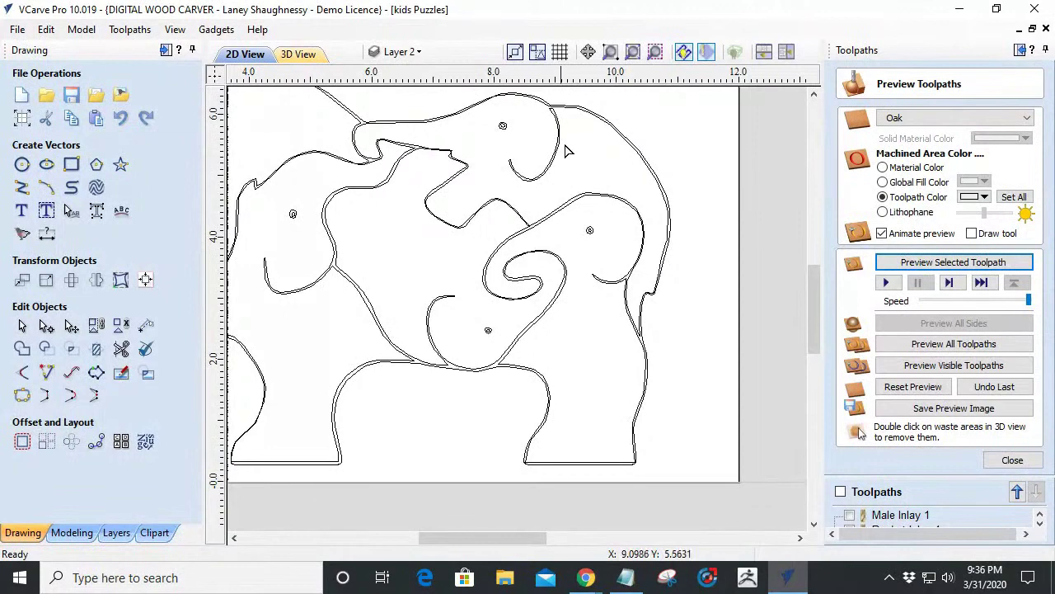
pyautogui.click(560, 151)
pyautogui.click(580, 144)
pyautogui.scroll(-3, 584, 189)
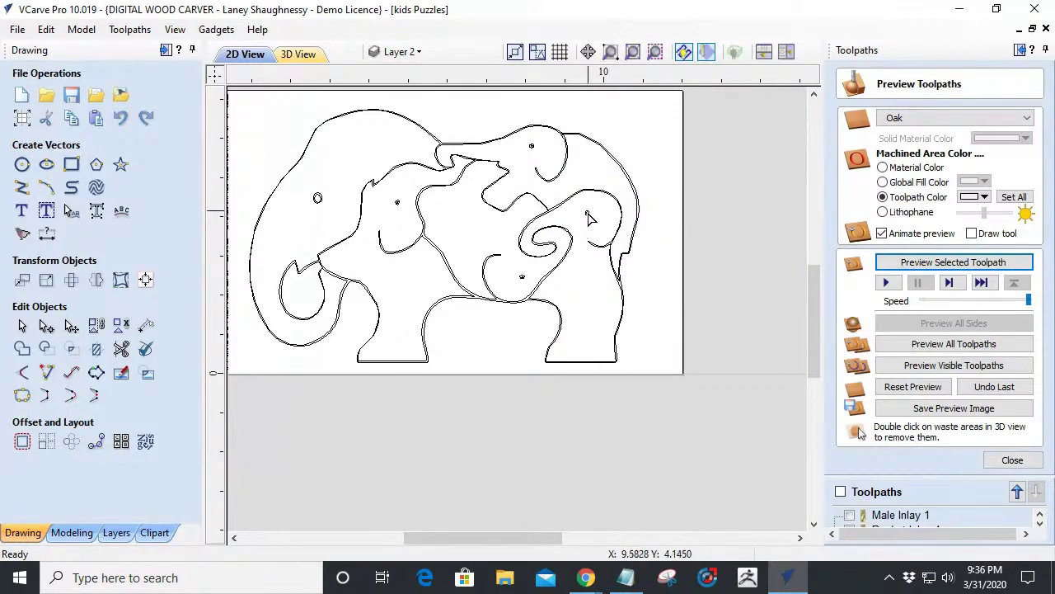
pyautogui.scroll(3, 585, 216)
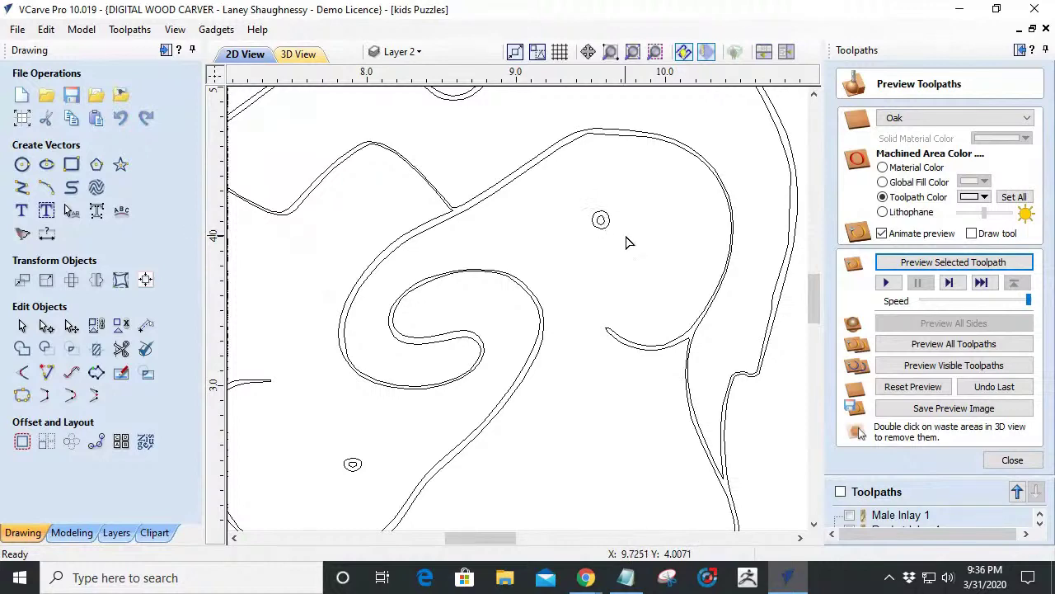
pyautogui.scroll(-5, 627, 241)
pyautogui.scroll(5, 505, 261)
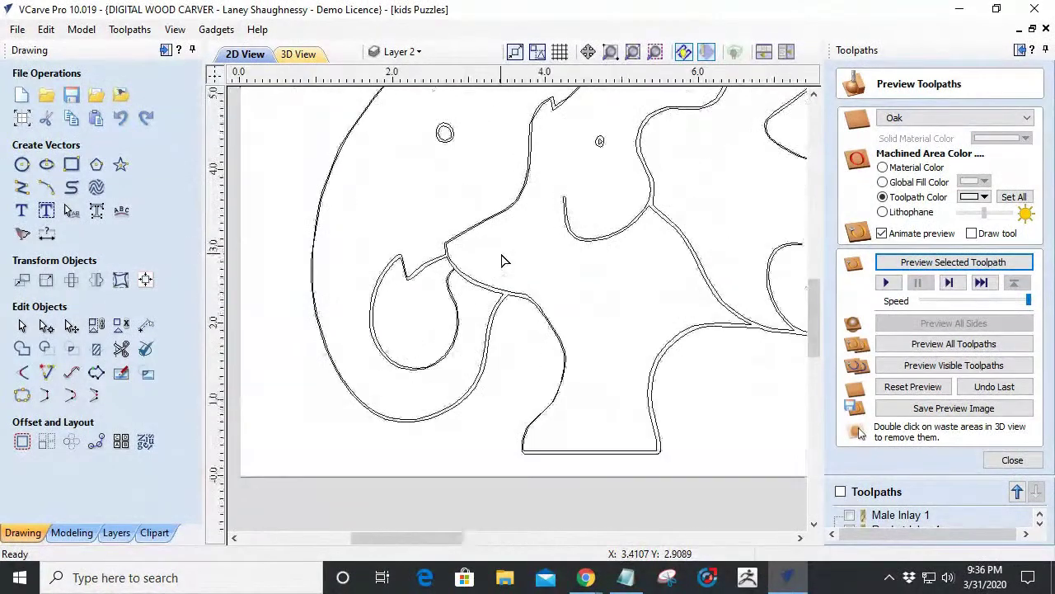
pyautogui.scroll(-5, 505, 261)
pyautogui.scroll(5, 614, 315)
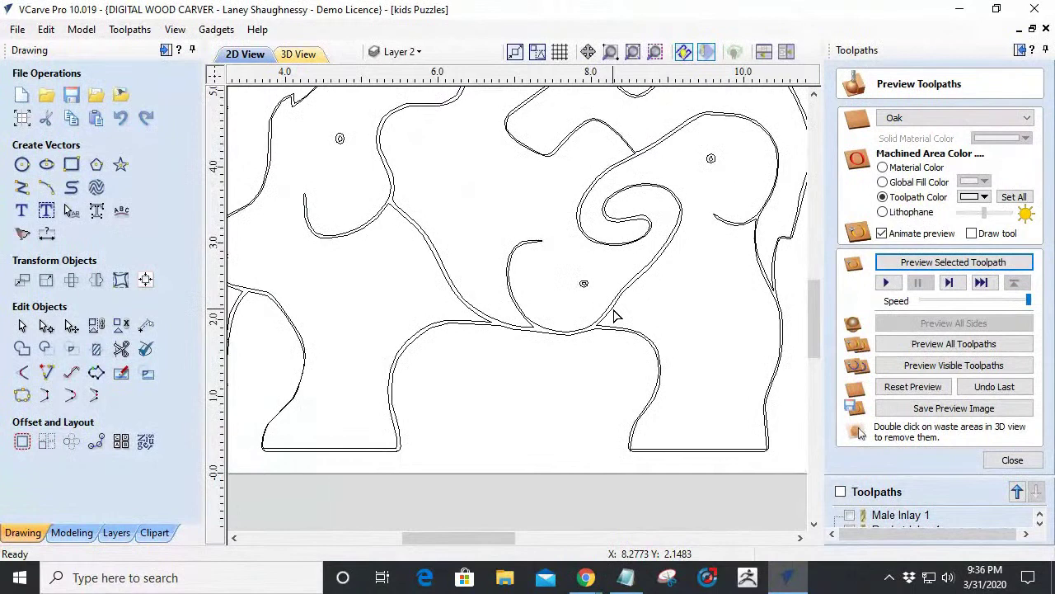
pyautogui.scroll(-5, 607, 307)
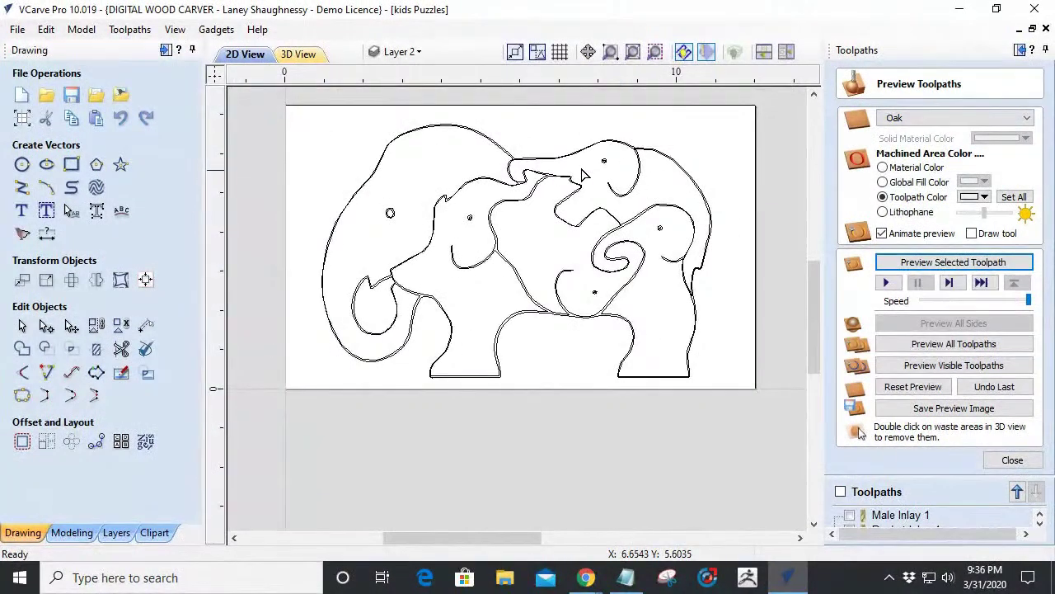
pyautogui.scroll(5, 634, 234)
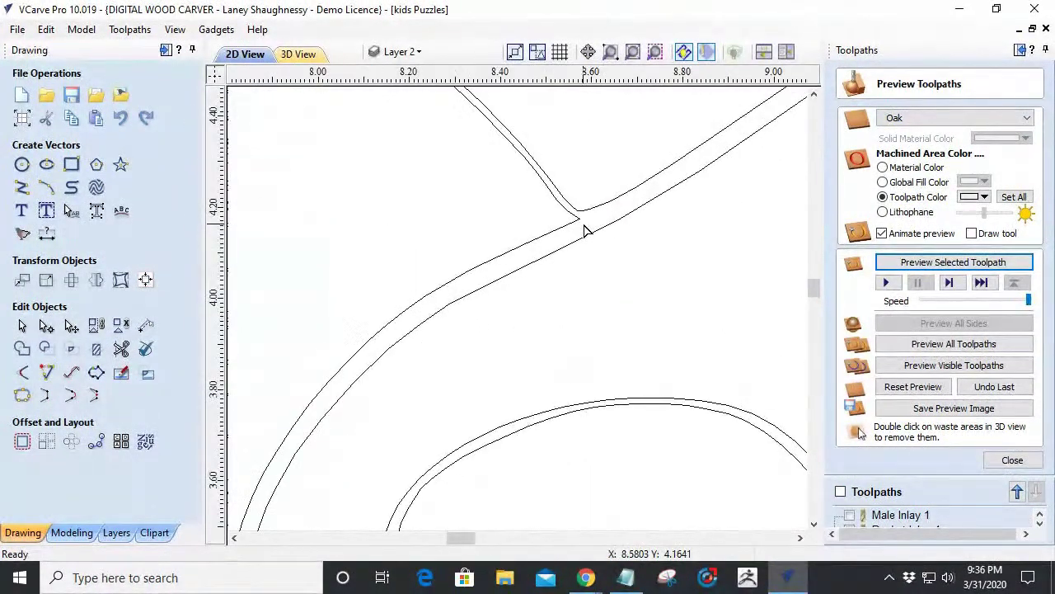
pyautogui.scroll(-3, 583, 231)
pyautogui.scroll(-1, 584, 230)
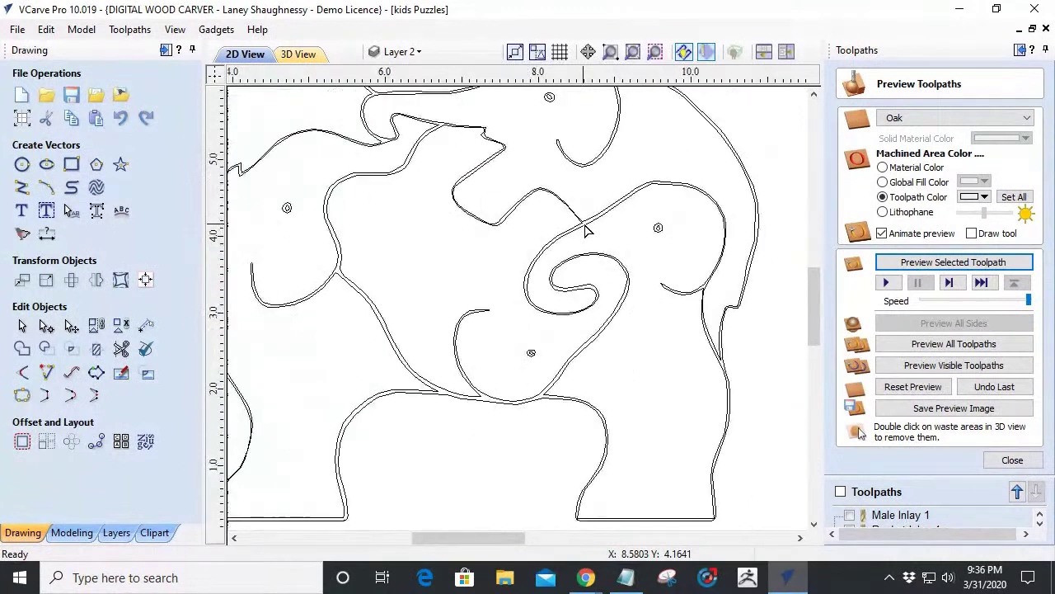
# Cut the small elephant's outline at the nodes just below and above where the curved slot under its eye joins it.
pyautogui.doubleClick(591, 229)
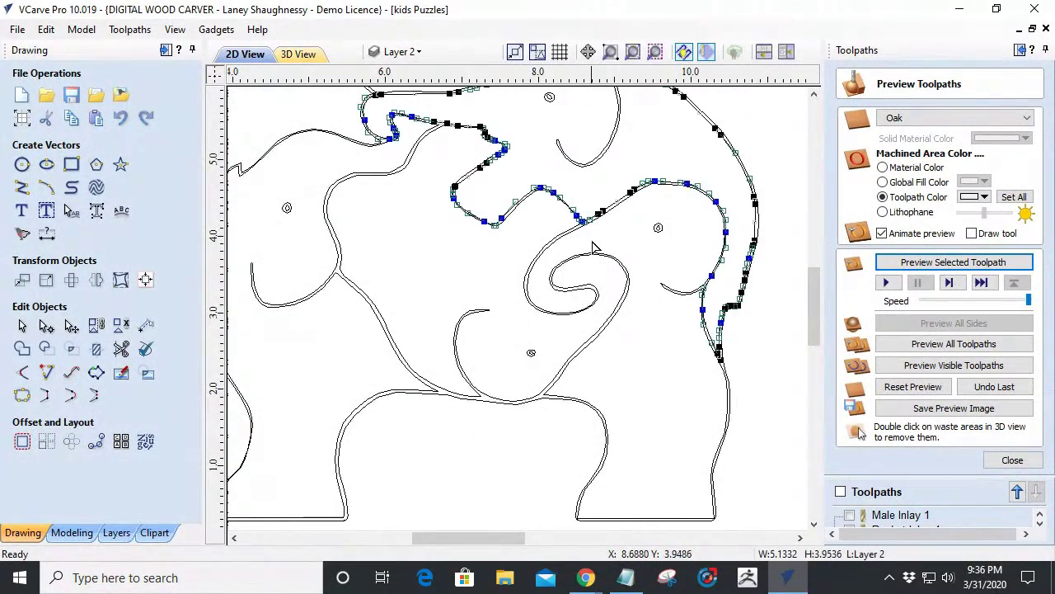
pyautogui.click(678, 303)
pyautogui.click(490, 328)
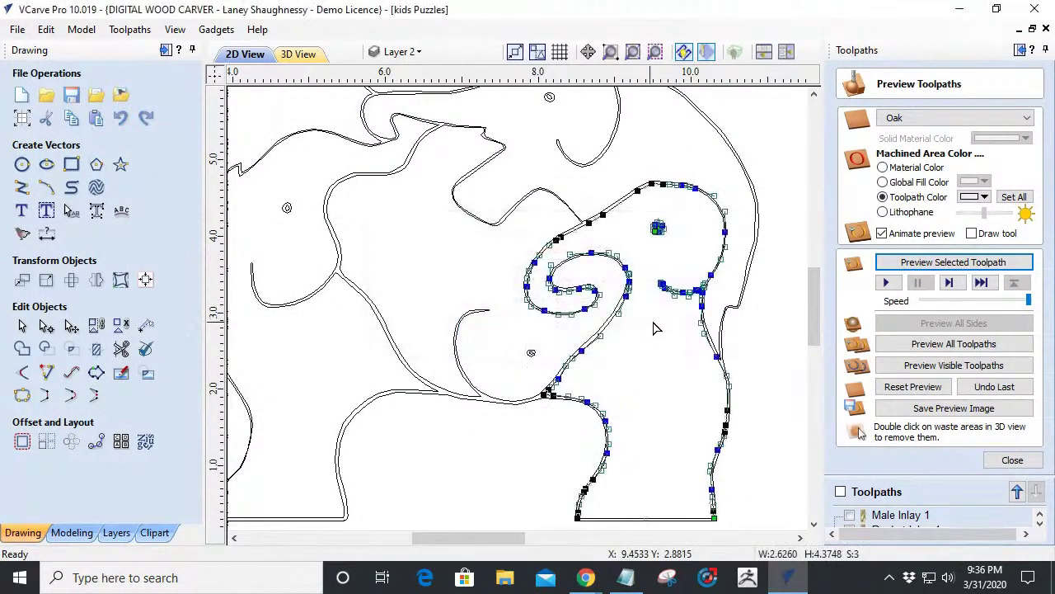
pyautogui.scroll(3, 671, 306)
pyautogui.scroll(-2, 734, 288)
pyautogui.scroll(3, 771, 260)
pyautogui.scroll(2, 771, 260)
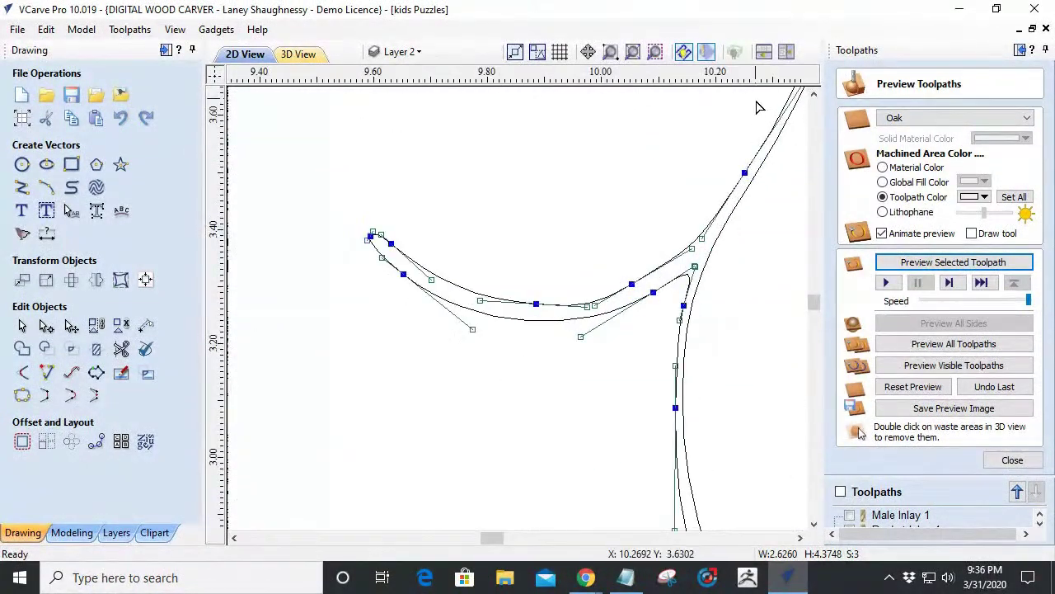
pyautogui.rightClick(684, 306)
pyautogui.click(716, 373)
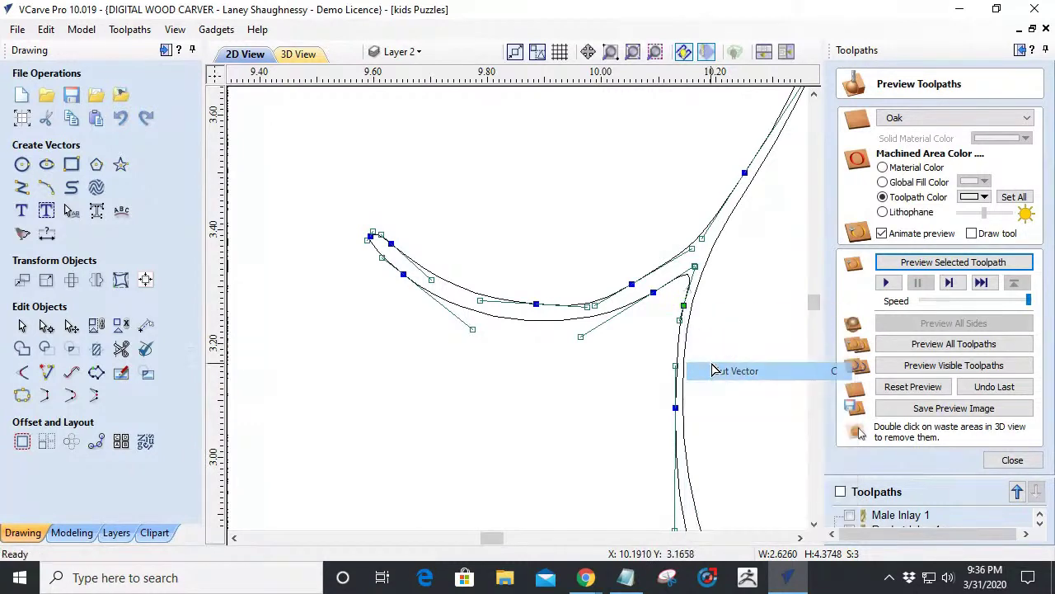
pyautogui.rightClick(744, 176)
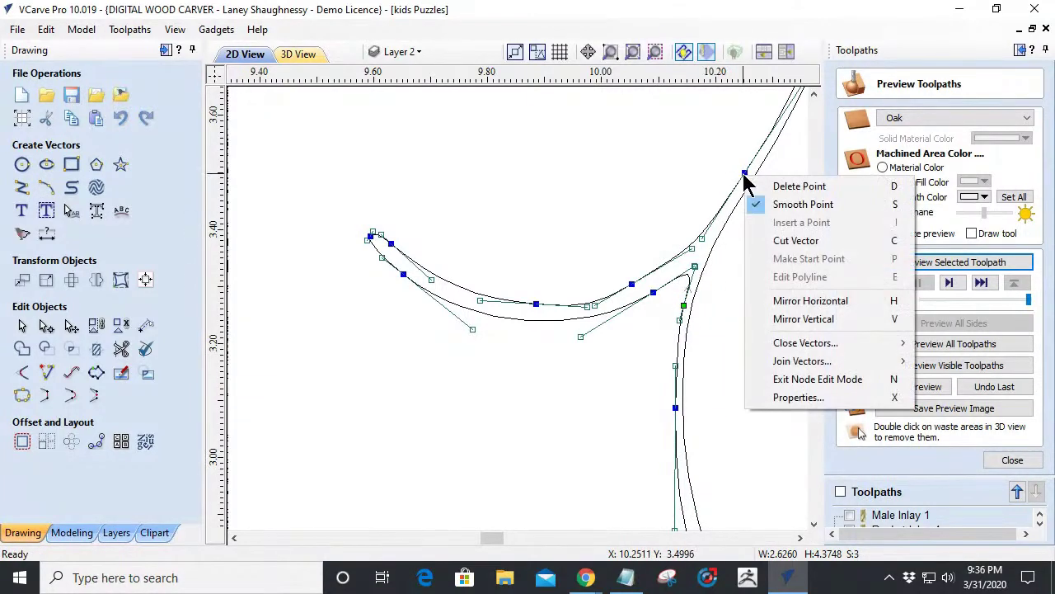
pyautogui.click(769, 240)
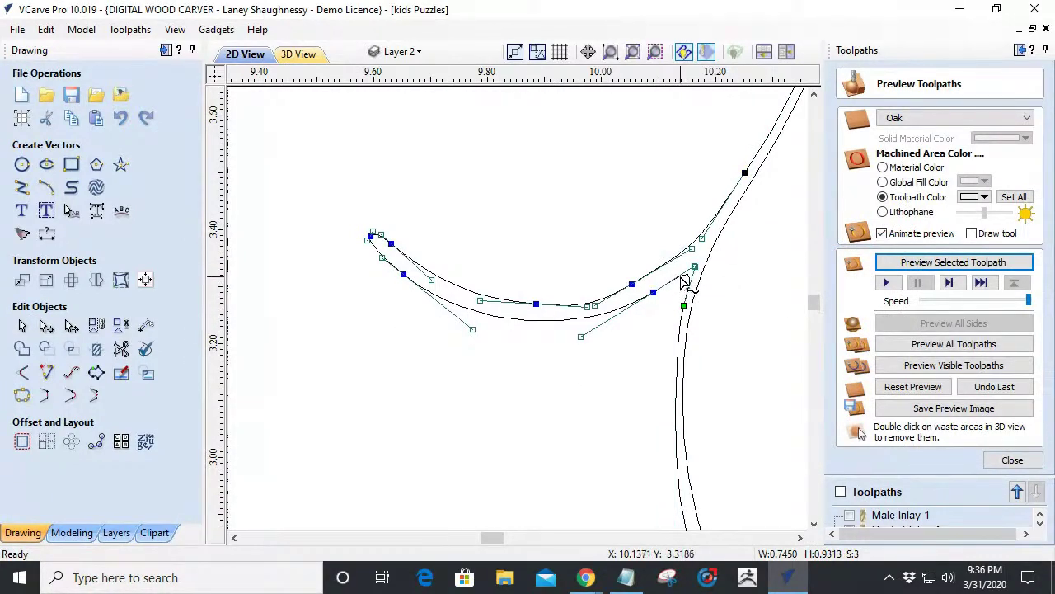
# Cut the slot's lower curve before its rounded corner and its upper curve near the outline, and return to normal selection.
pyautogui.scroll(4, 683, 282)
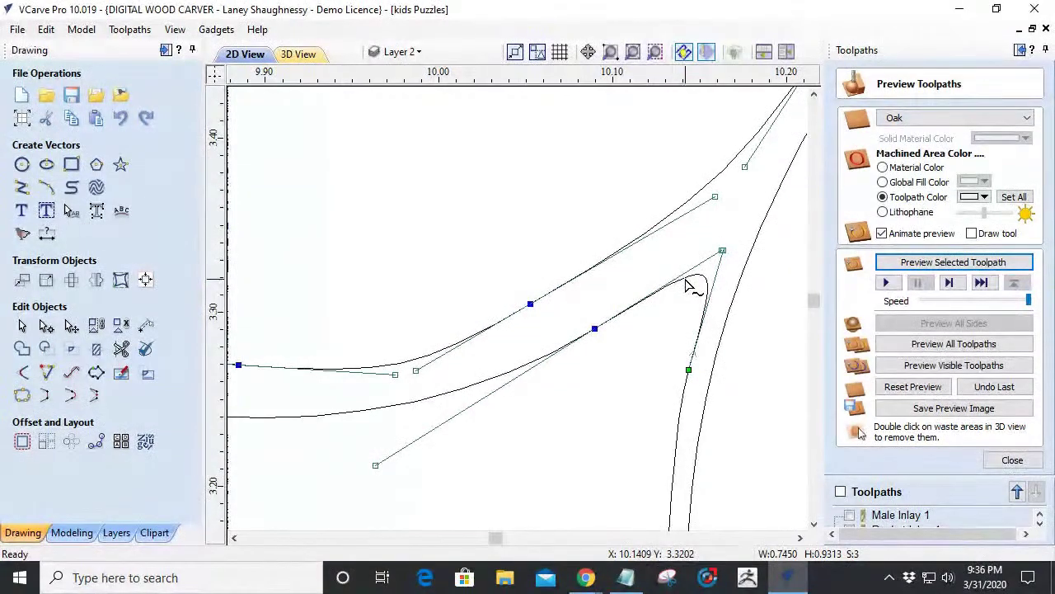
pyautogui.rightClick(704, 282)
pyautogui.click(719, 365)
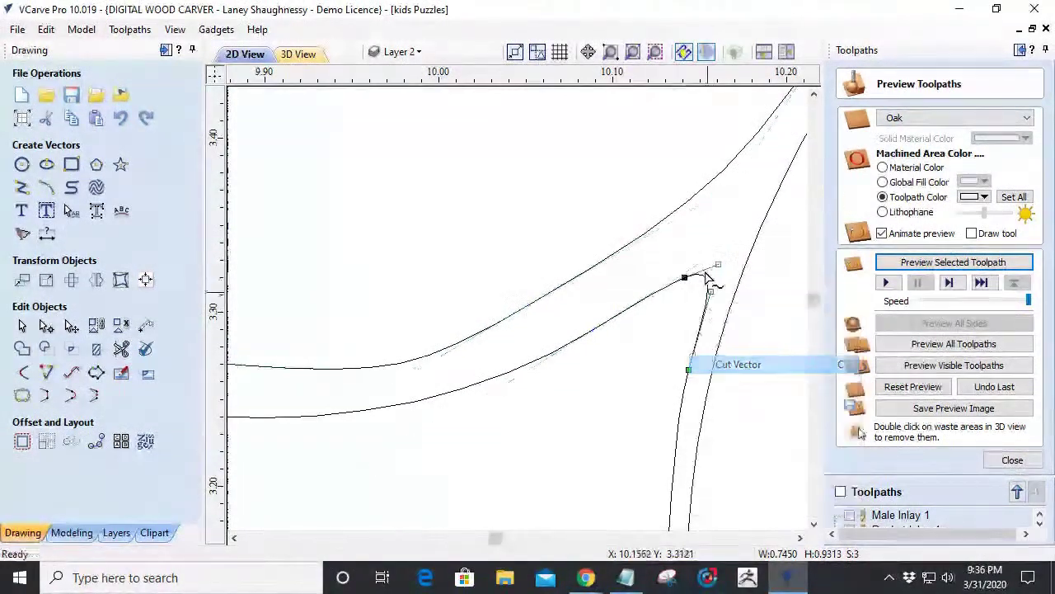
pyautogui.press('Escape')
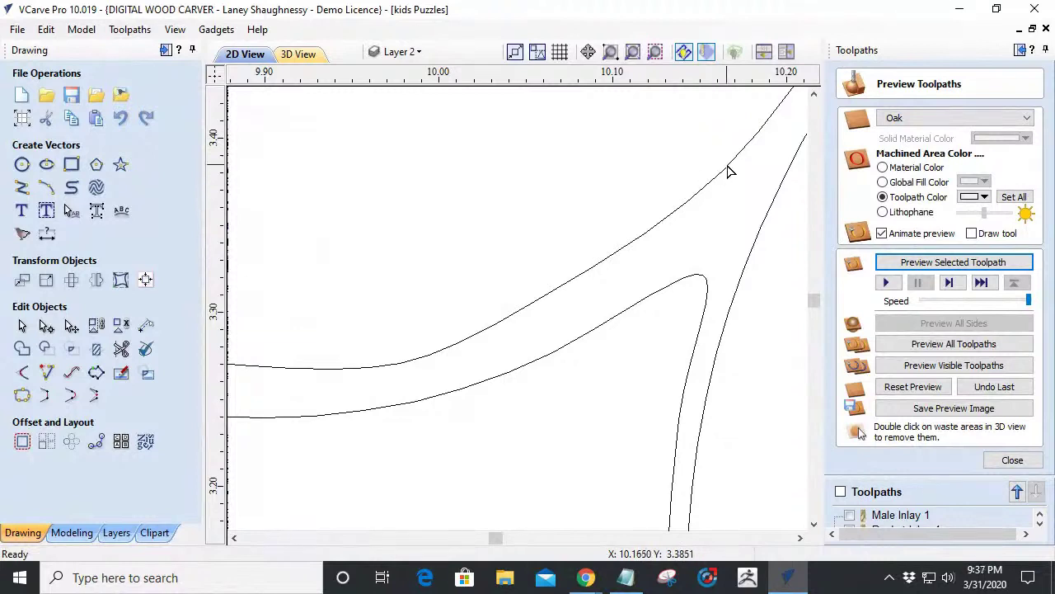
pyautogui.click(733, 166)
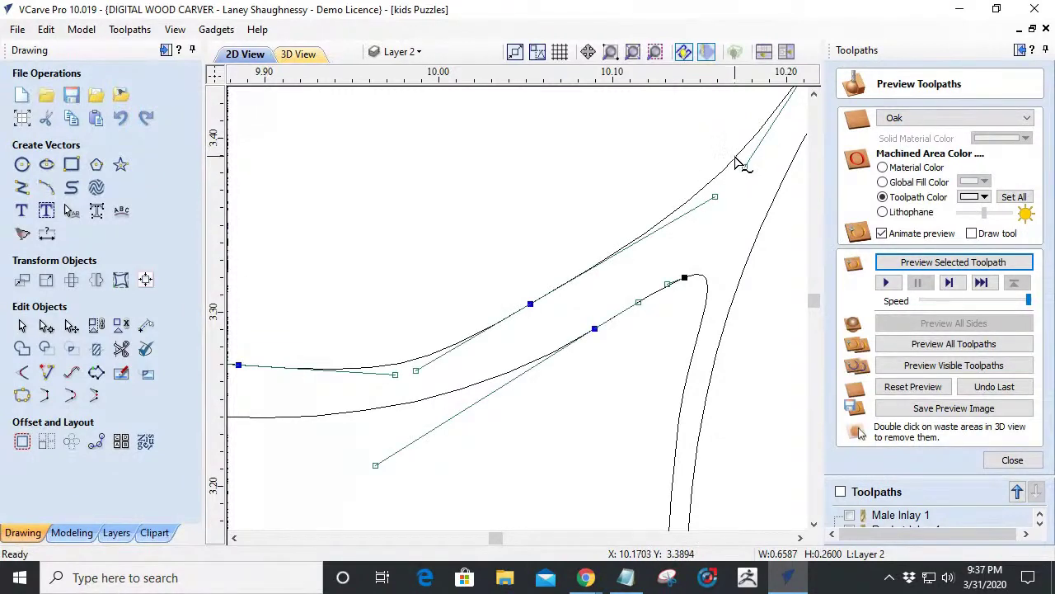
pyautogui.rightClick(735, 160)
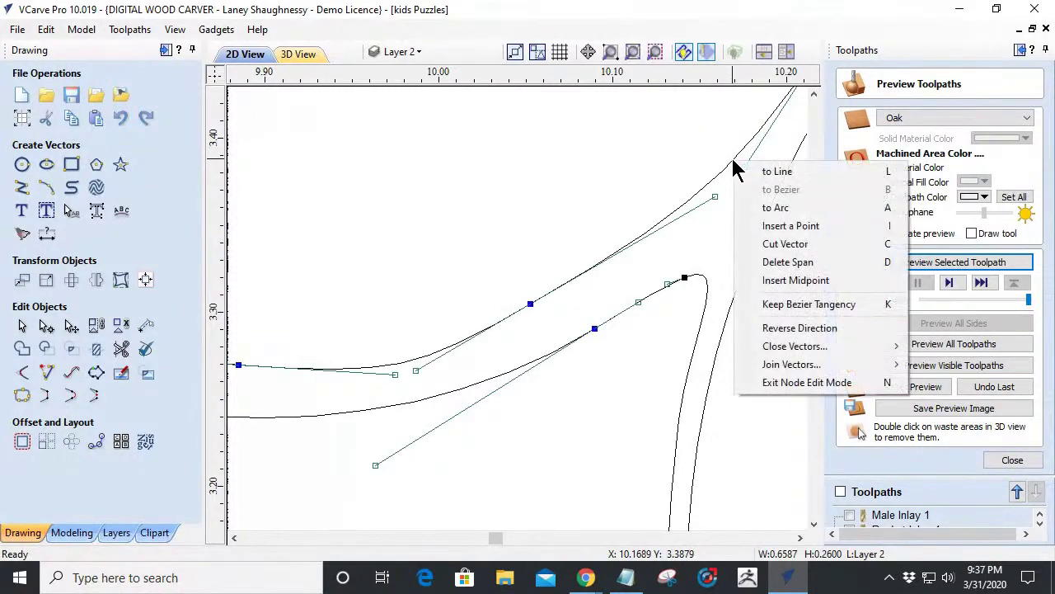
pyautogui.click(755, 252)
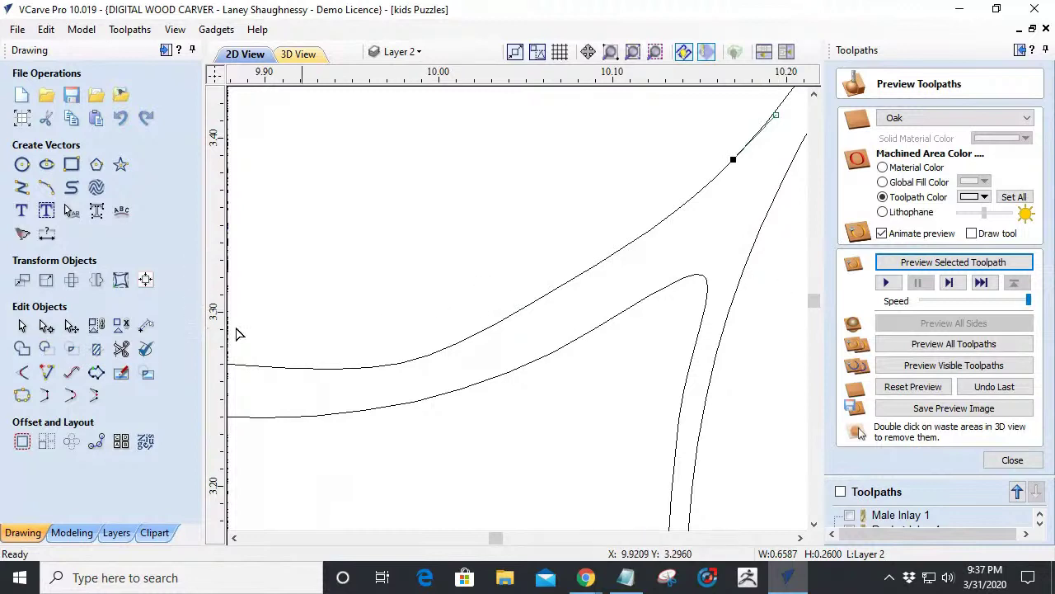
pyautogui.click(22, 325)
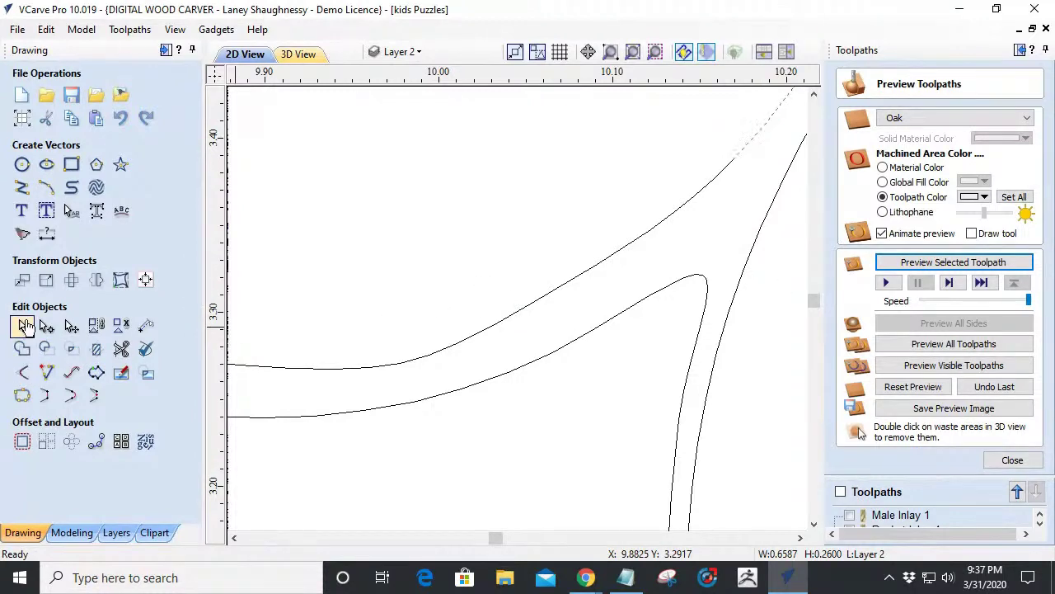
# Try to close the open slot vector with a smooth curve between its ends.
pyautogui.click(583, 274)
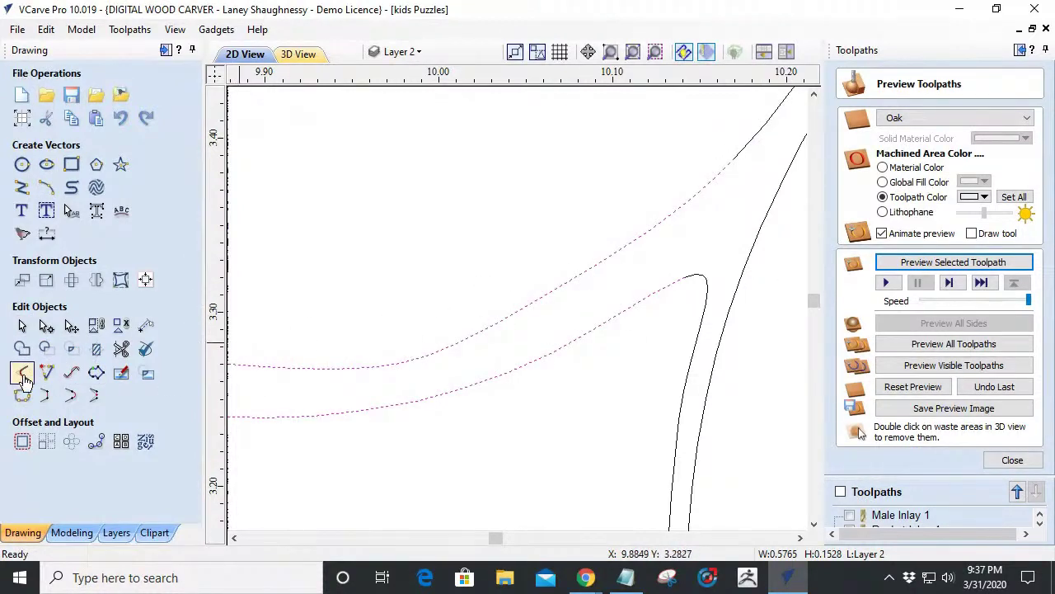
pyautogui.click(72, 397)
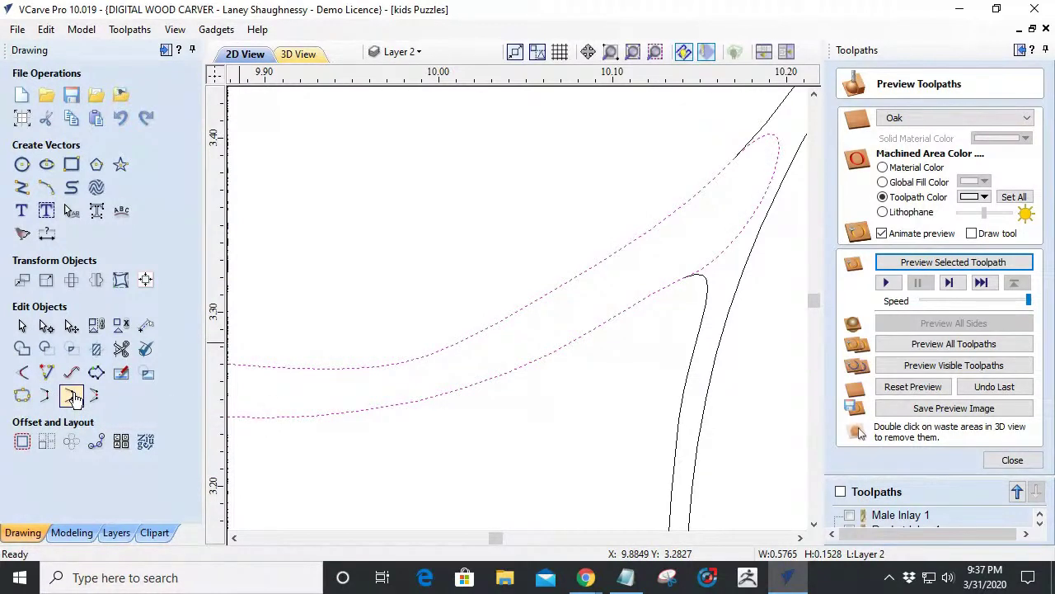
pyautogui.press('Escape')
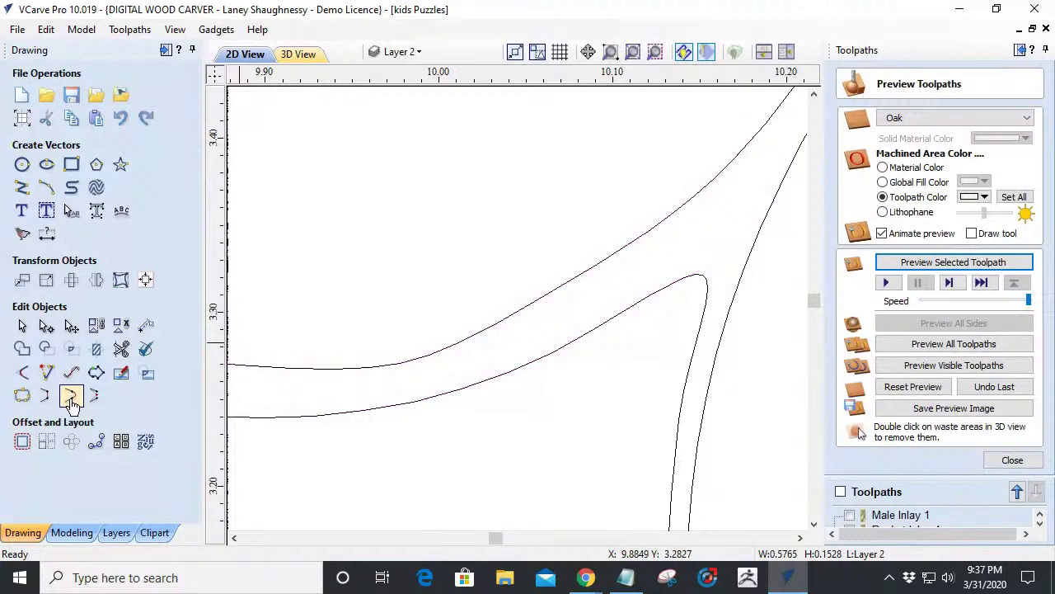
# Close the slot vector with a straight line and delete the leftover rounded corner segment beside it.
pyautogui.click(427, 407)
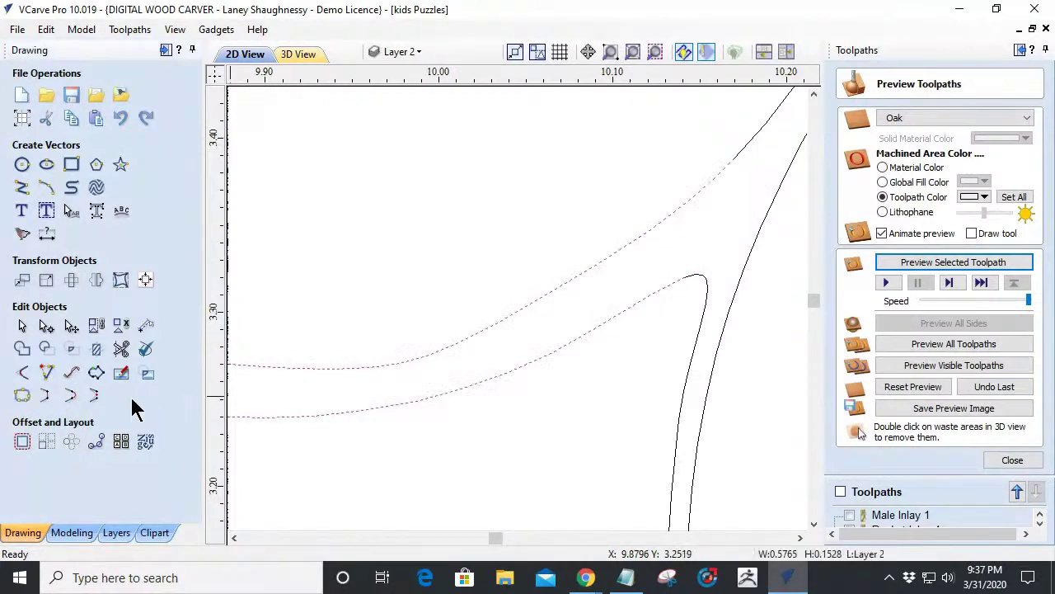
pyautogui.click(700, 290)
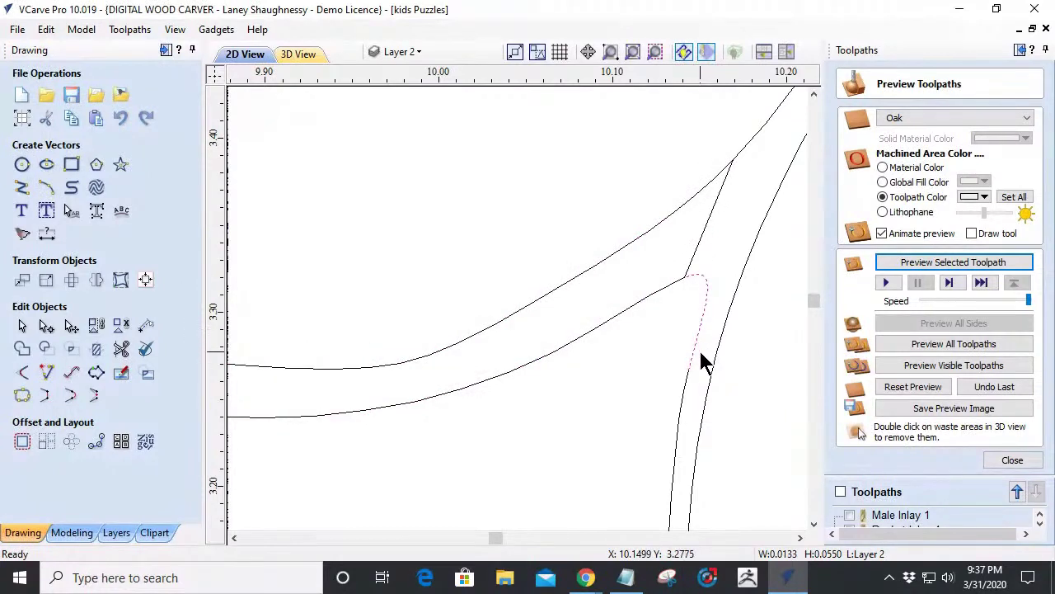
pyautogui.press('Delete')
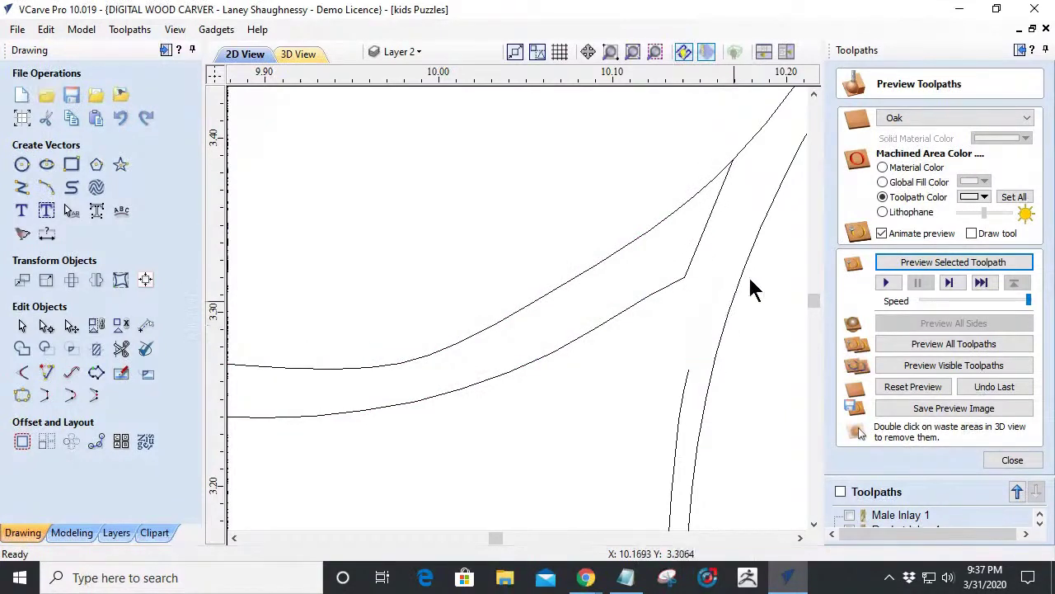
# Delete the leftover segment above the slot's end and close the small elephant's outline across the gap with a smooth curve.
pyautogui.click(744, 152)
pyautogui.scroll(-3, 738, 169)
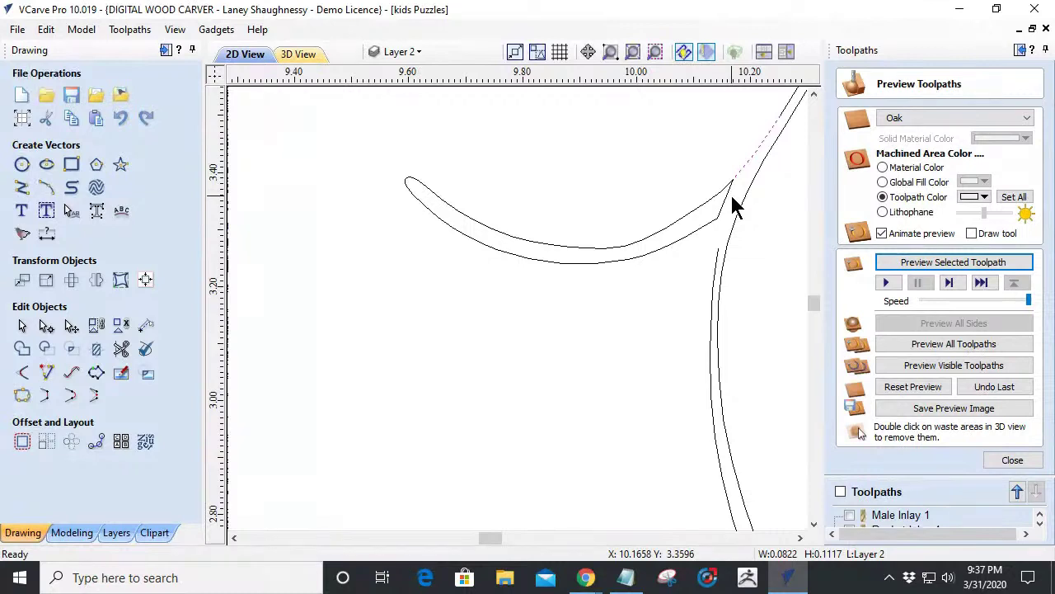
pyautogui.click(785, 117)
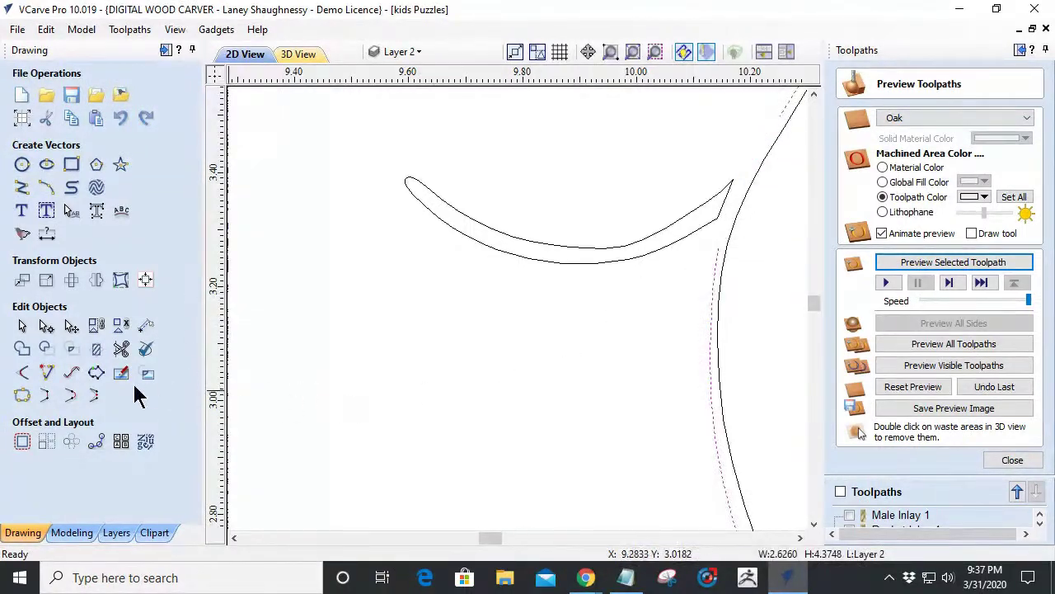
pyautogui.click(71, 395)
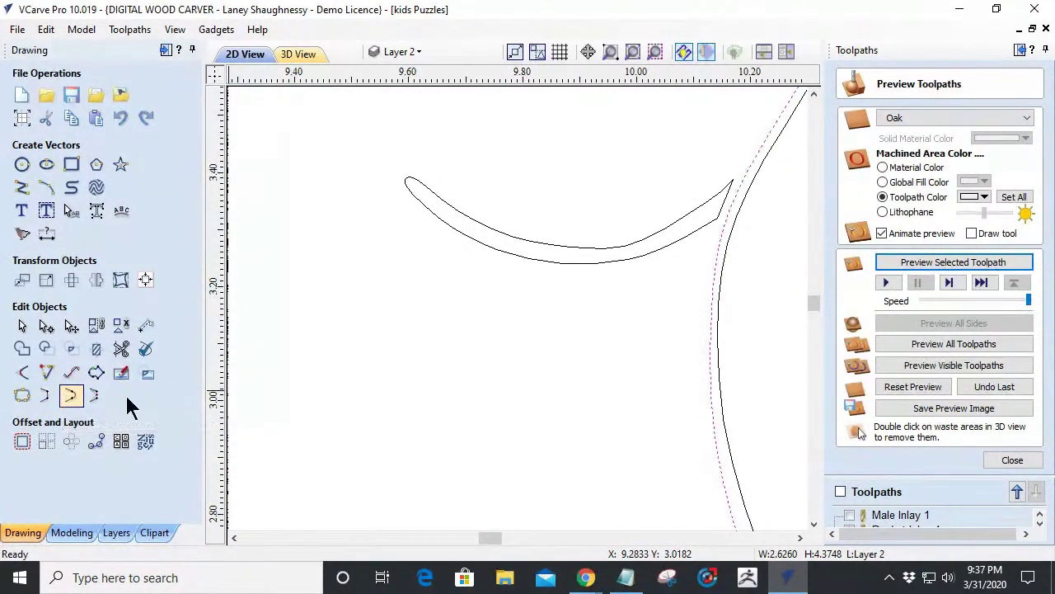
# Round the small elephant's outline corners on the head and where the trunk meets the front leg with 0.0625-inch normal fillets.
pyautogui.scroll(-5, 745, 283)
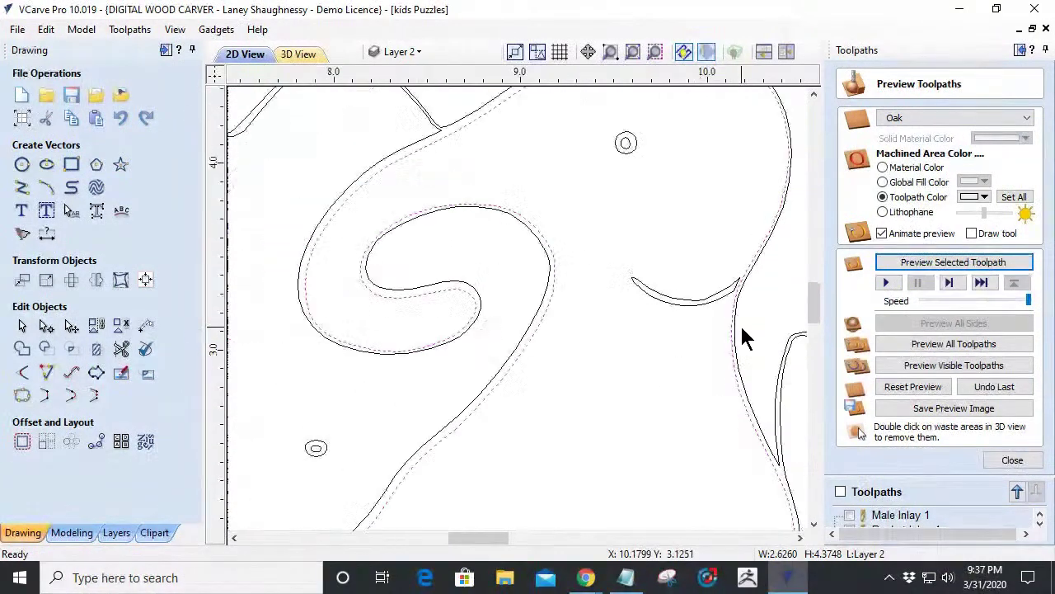
pyautogui.scroll(5, 692, 149)
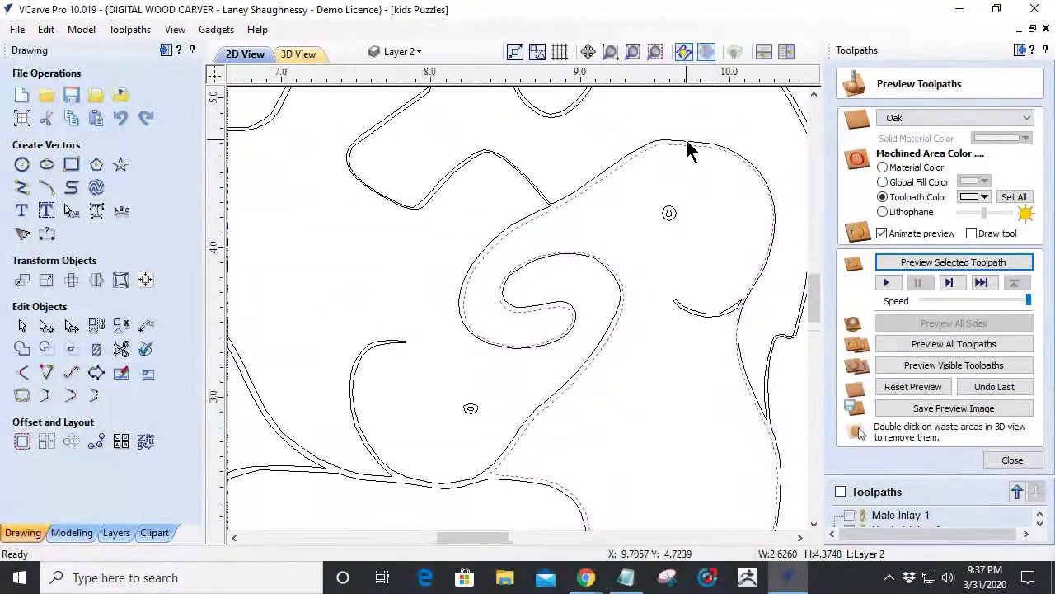
pyautogui.click(23, 374)
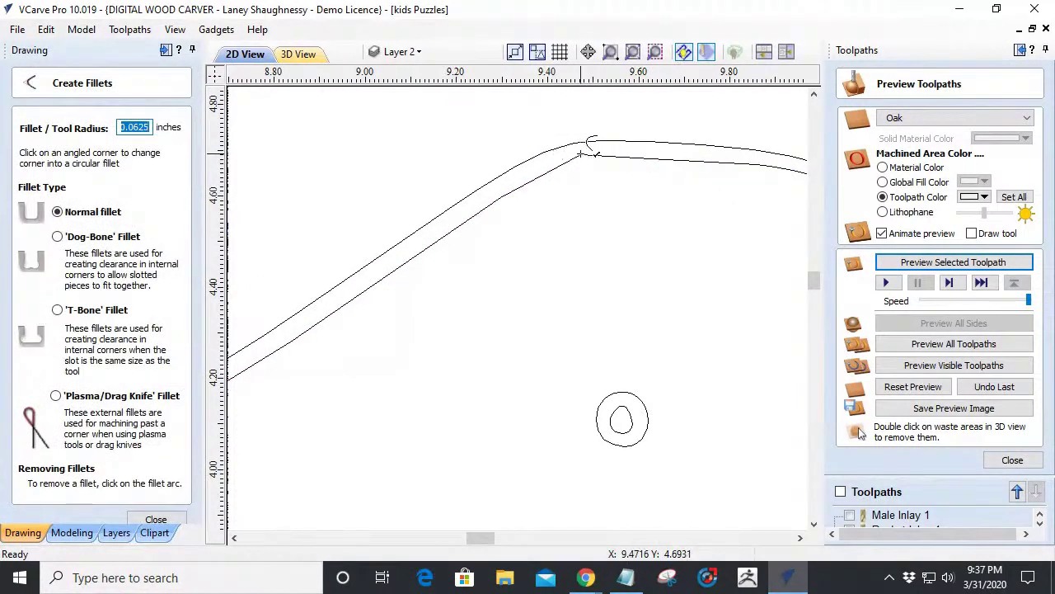
pyautogui.scroll(-3, 589, 315)
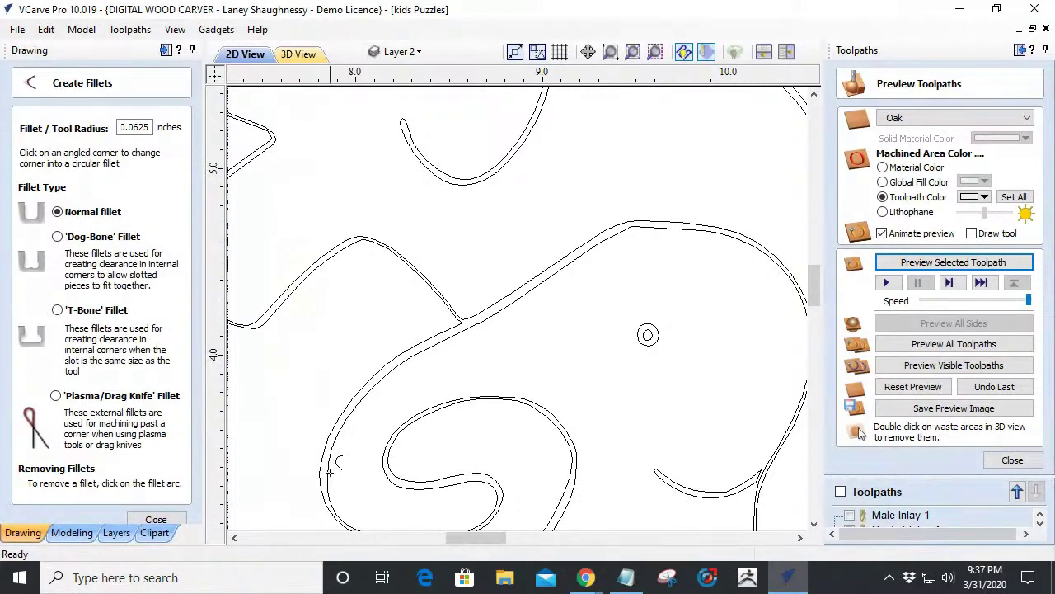
pyautogui.scroll(-3, 332, 495)
pyautogui.scroll(4, 357, 488)
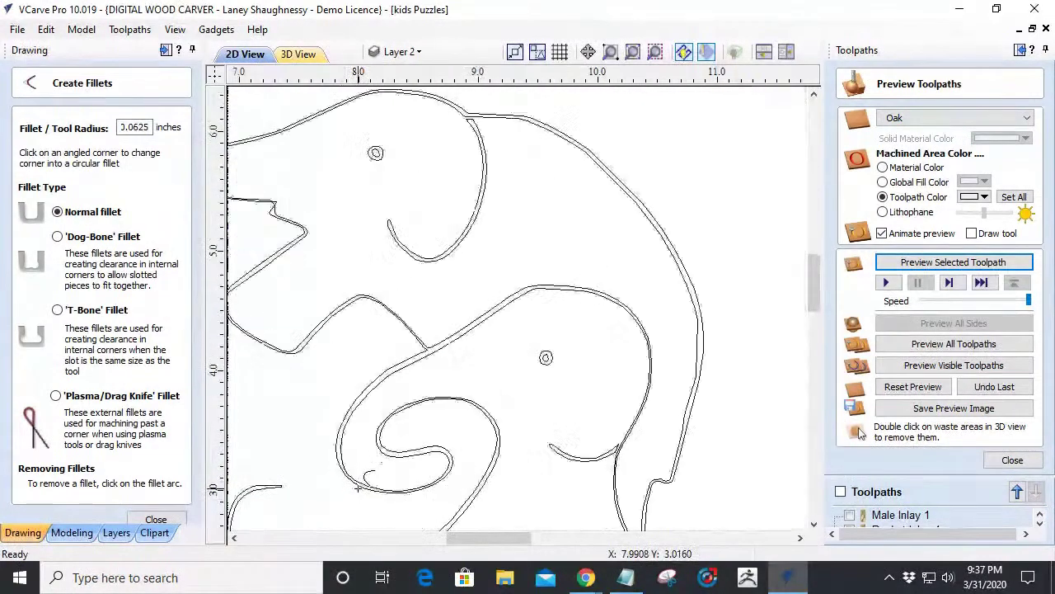
pyautogui.scroll(1, 357, 488)
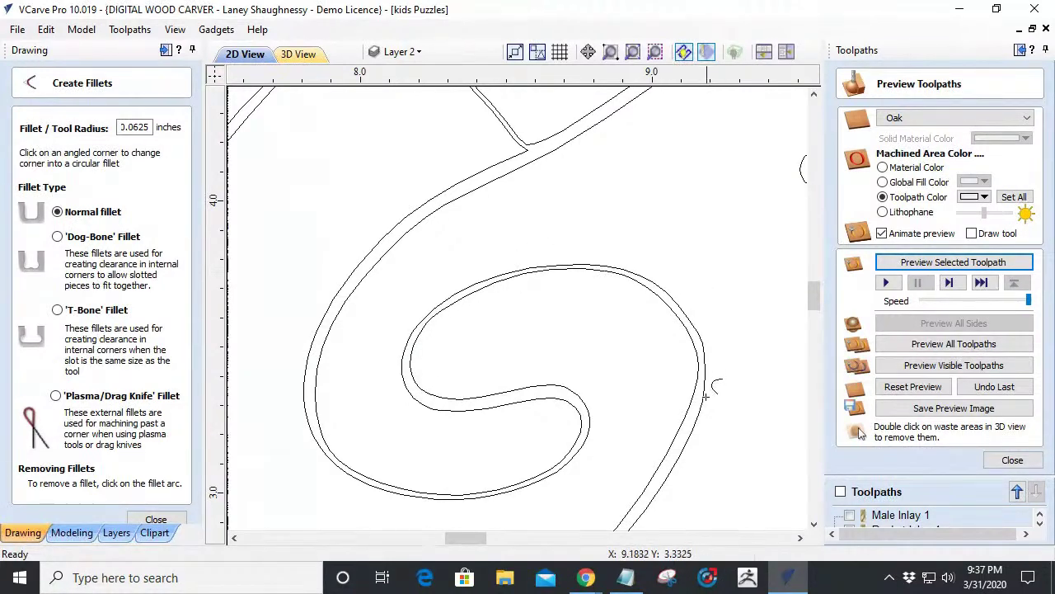
pyautogui.scroll(-10, 697, 425)
pyautogui.scroll(8, 605, 423)
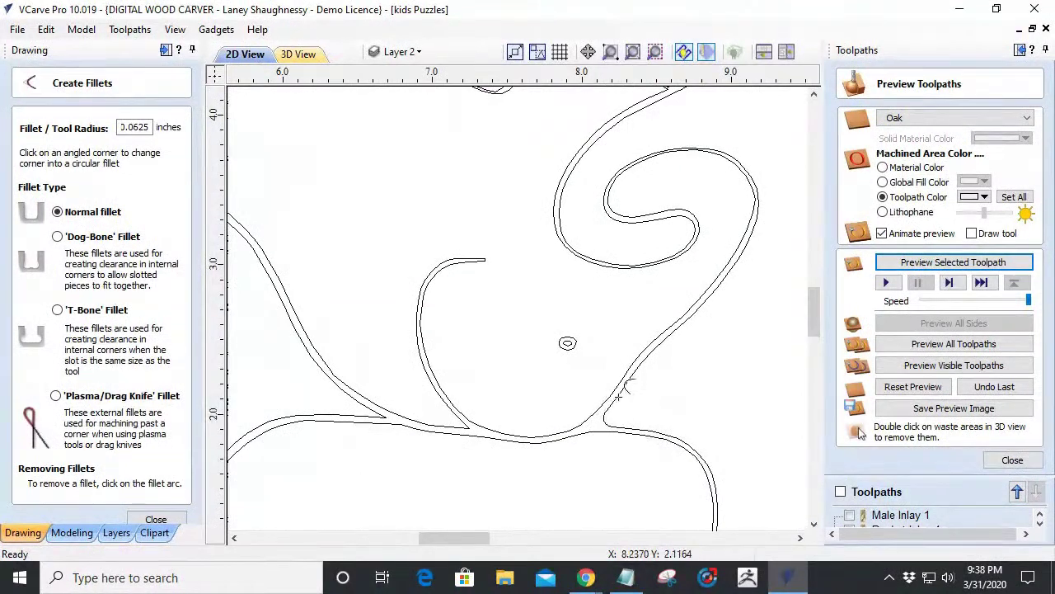
pyautogui.scroll(-6, 666, 437)
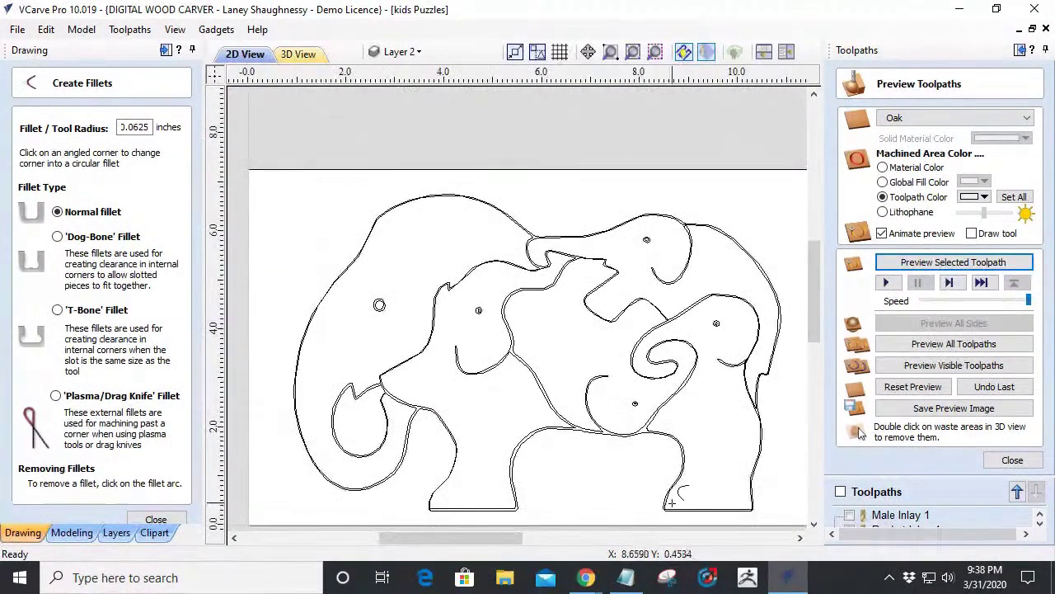
# Round both bottom corners of the small elephant's foot with 0.0625-inch normal fillets.
pyautogui.scroll(10, 651, 513)
pyautogui.scroll(2, 651, 511)
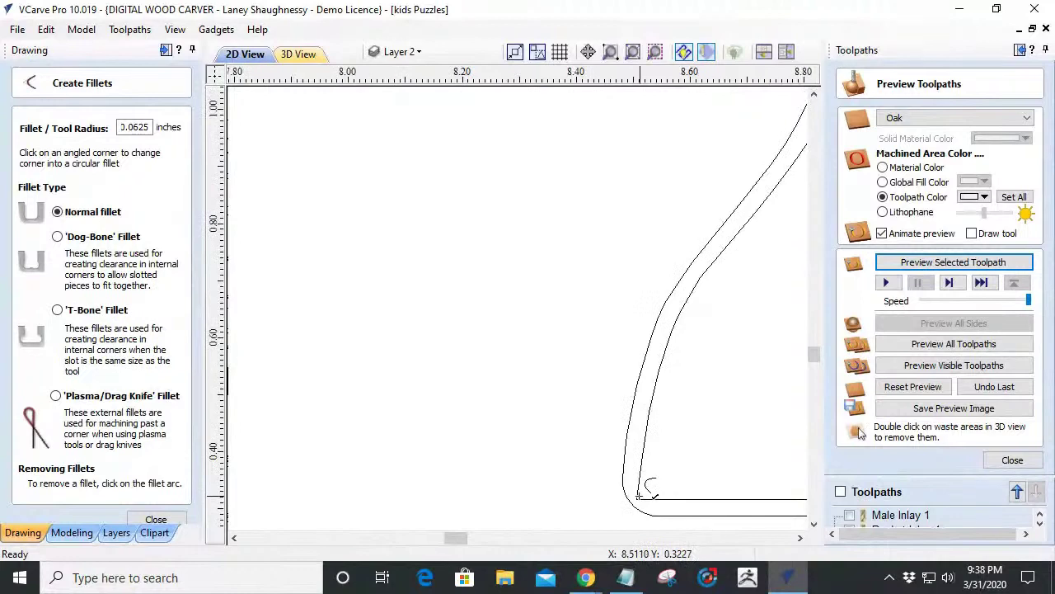
pyautogui.scroll(-6, 638, 497)
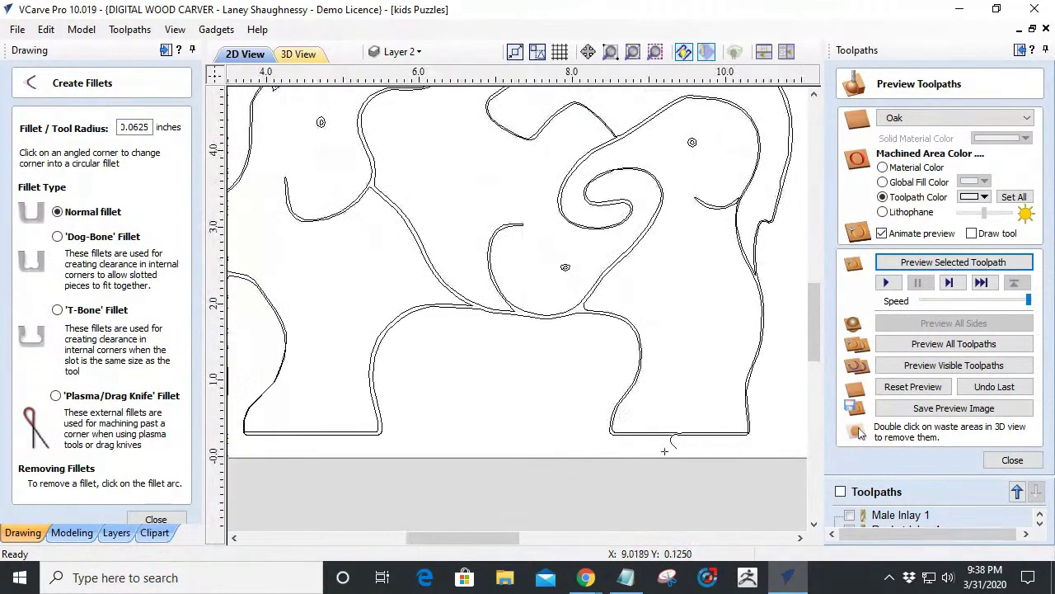
pyautogui.scroll(6, 763, 450)
pyautogui.scroll(4, 779, 388)
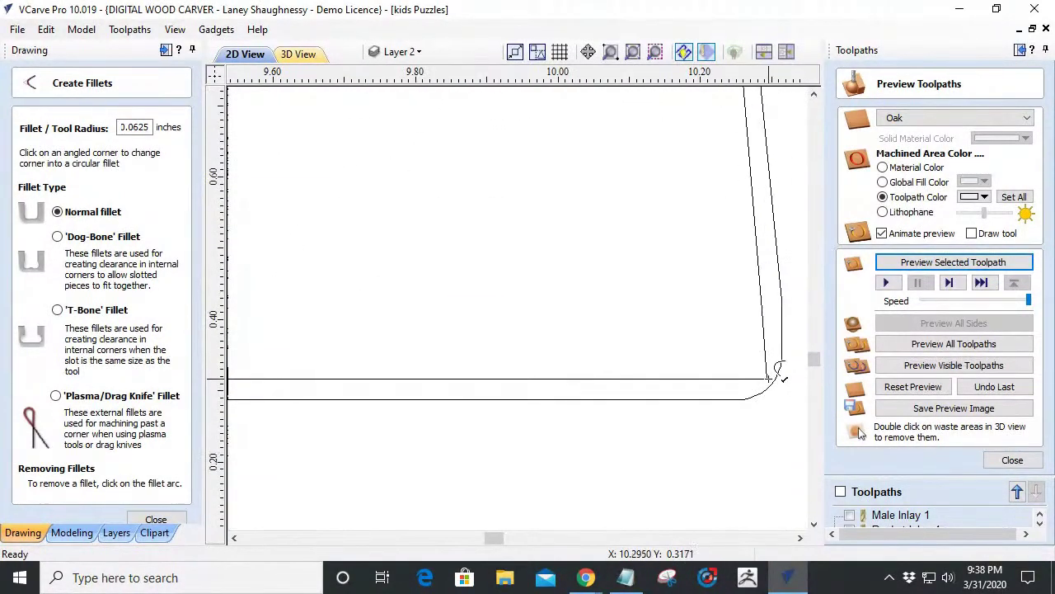
# Inspect the outlines around the small elephant's legs, tail and trunk for remaining sharp corners and leave the fillet tool.
pyautogui.scroll(-7, 755, 415)
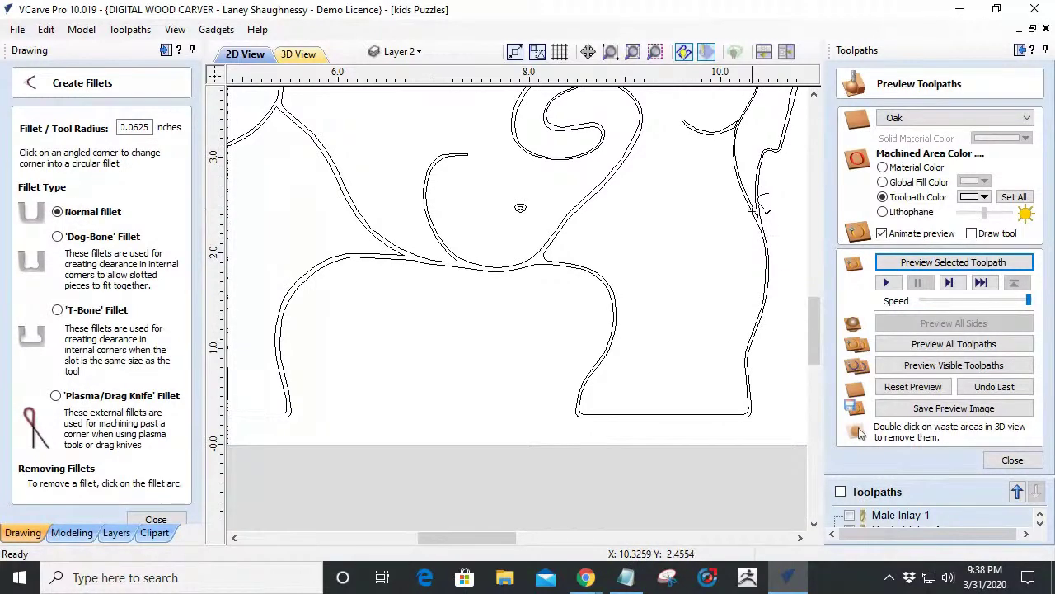
pyautogui.scroll(3, 764, 208)
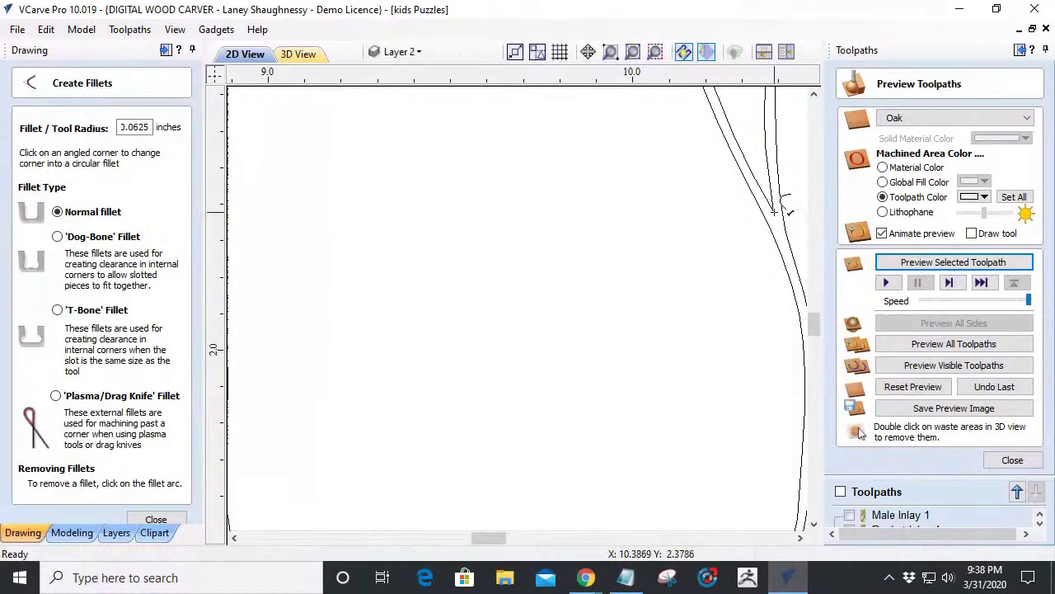
pyautogui.scroll(-3, 775, 211)
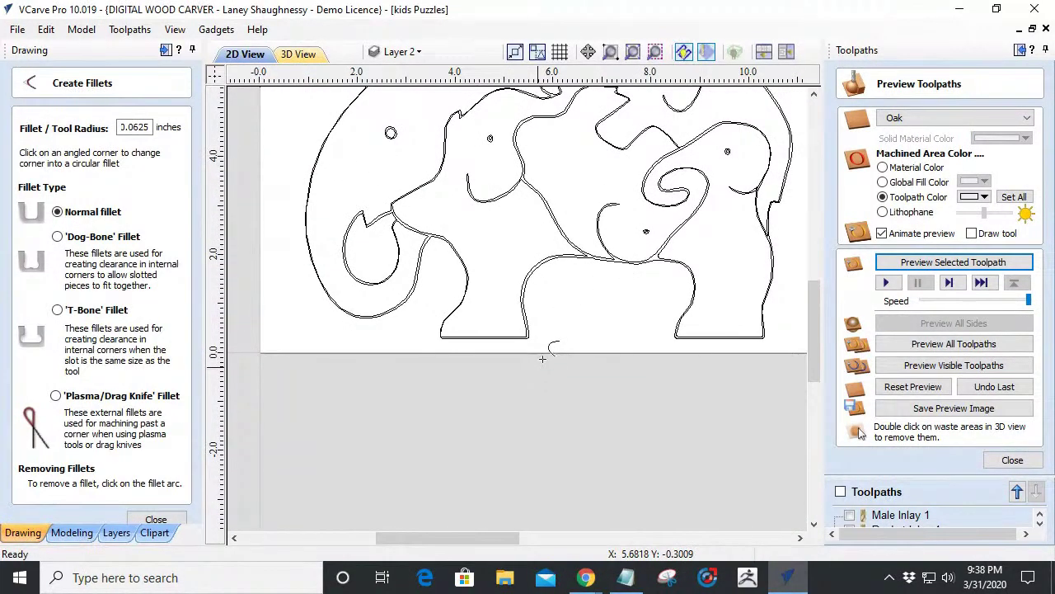
pyautogui.scroll(3, 717, 266)
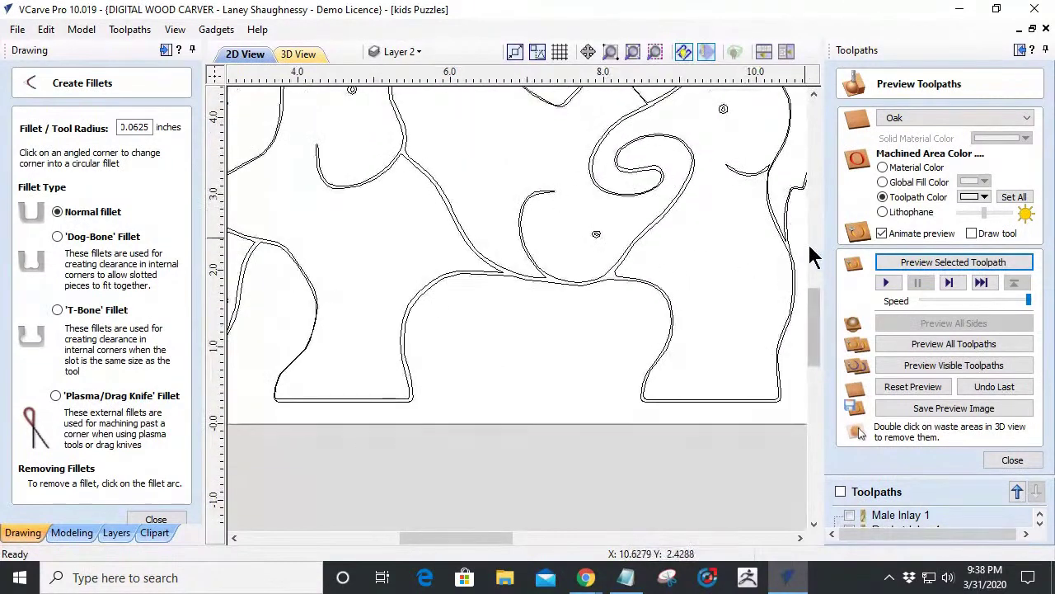
pyautogui.scroll(-3, 757, 122)
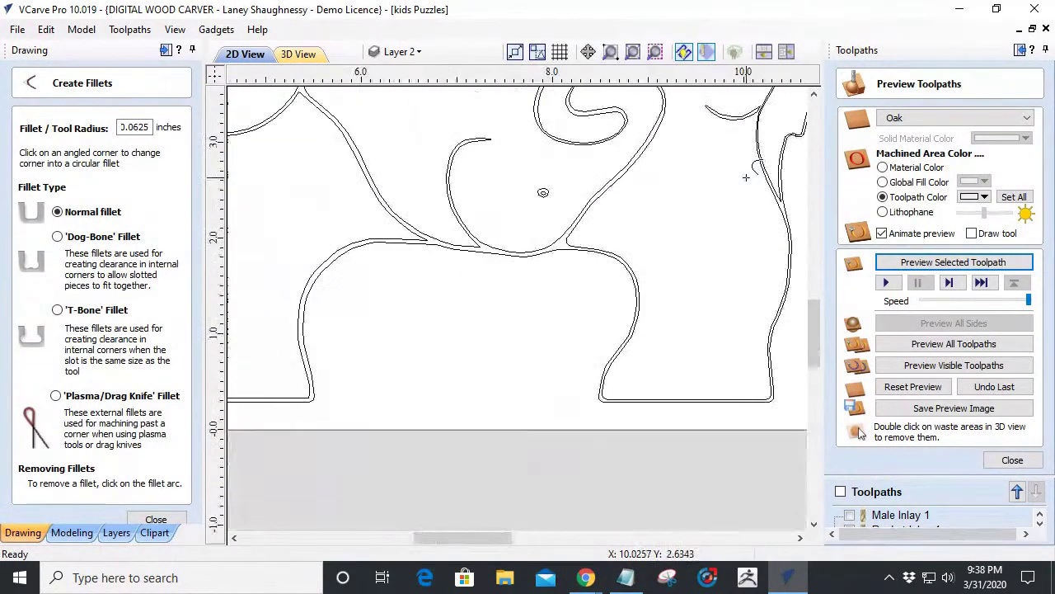
pyautogui.scroll(2, 740, 115)
pyautogui.scroll(1, 739, 115)
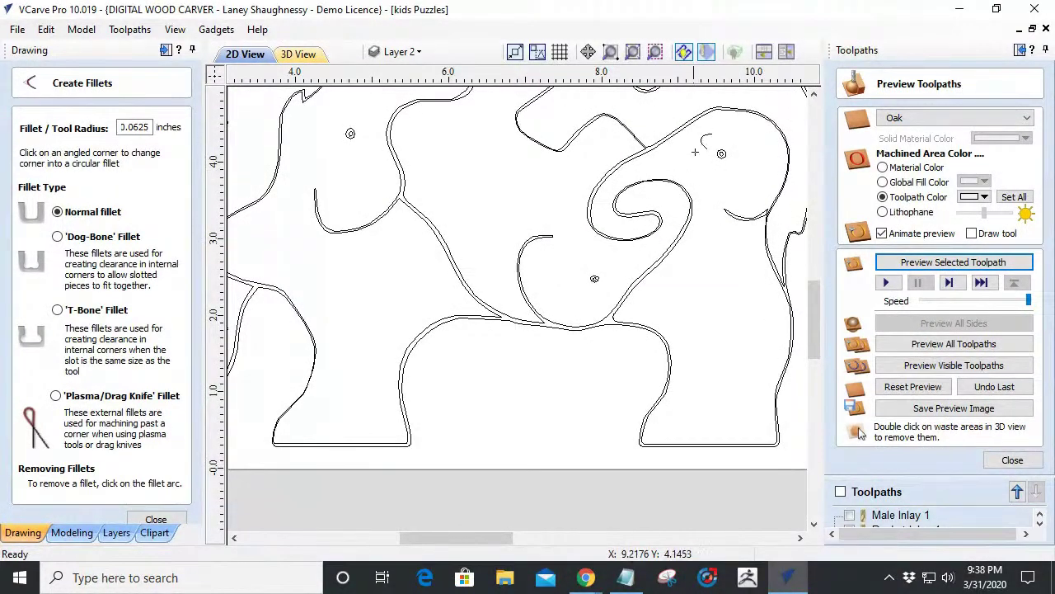
pyautogui.scroll(-3, 586, 261)
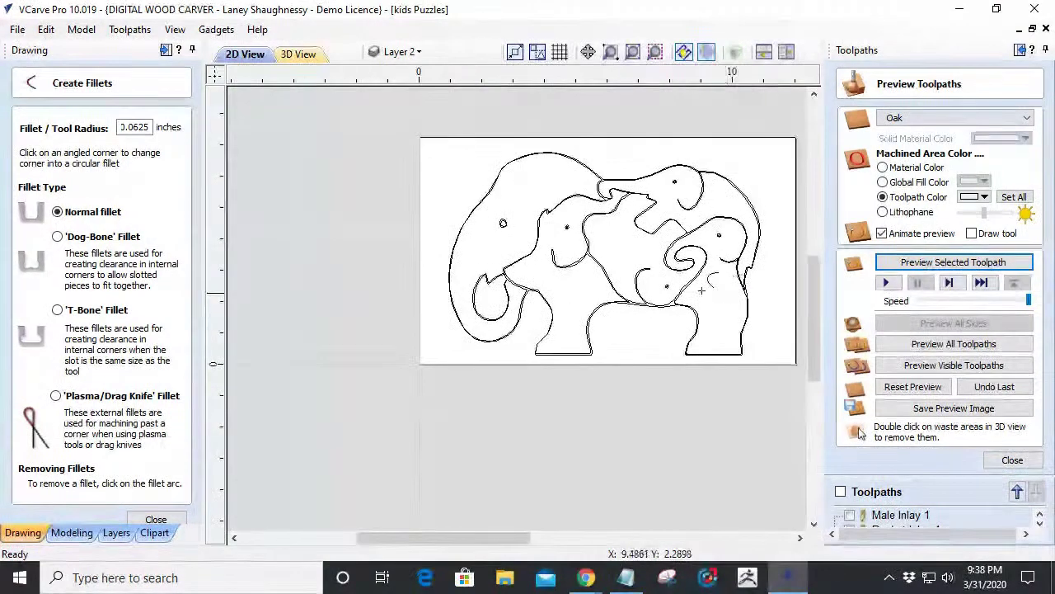
pyautogui.press('Escape')
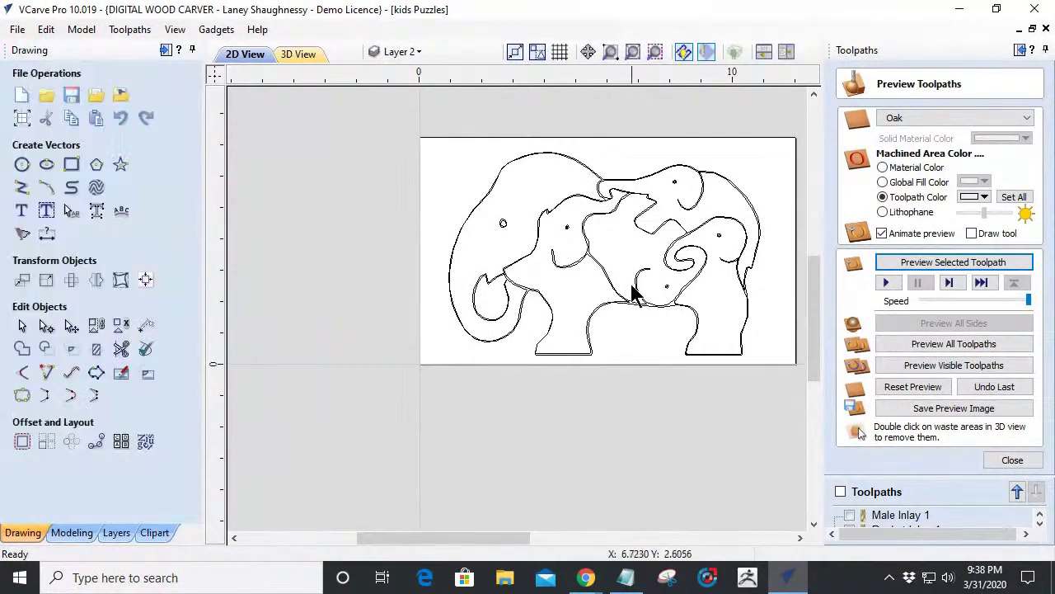
# Cut the middle elephant's vector at the tip of its ear slot and on the body curve just beyond the slot.
pyautogui.click(636, 290)
pyautogui.scroll(4, 672, 296)
pyautogui.scroll(3, 672, 297)
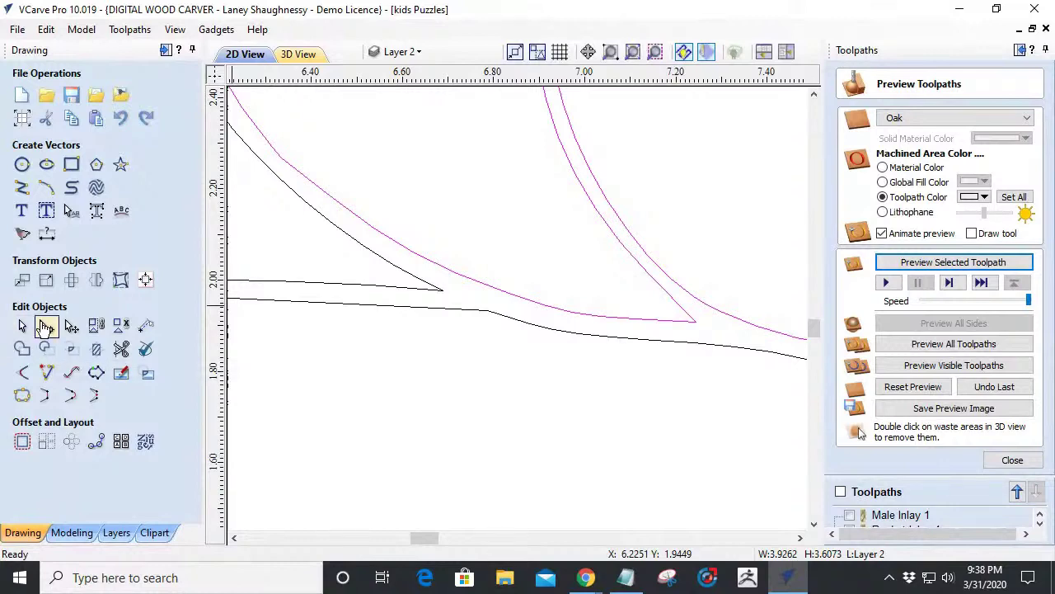
pyautogui.click(44, 325)
pyautogui.click(490, 330)
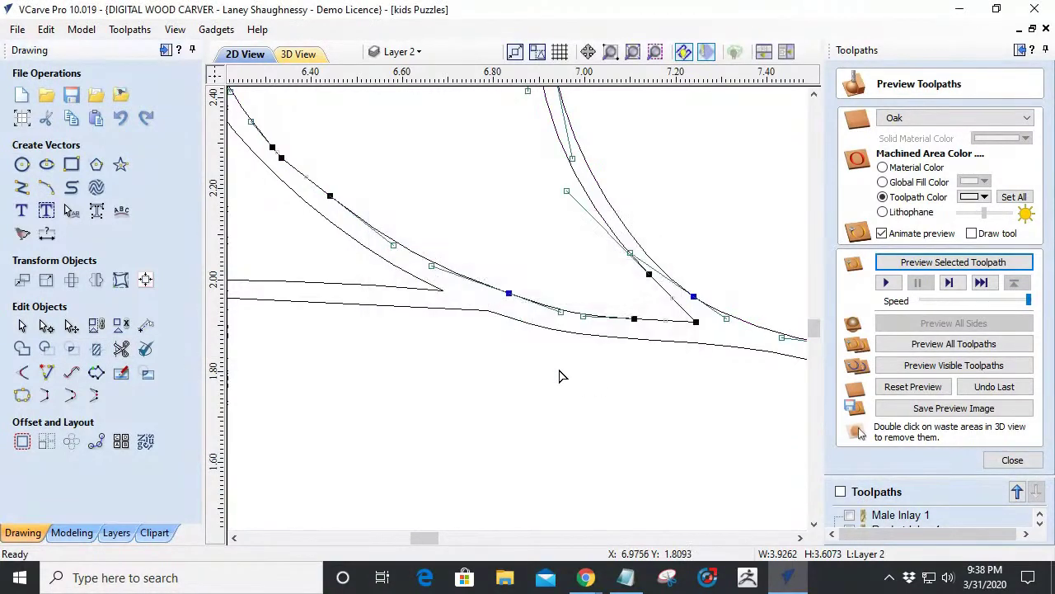
pyautogui.rightClick(695, 323)
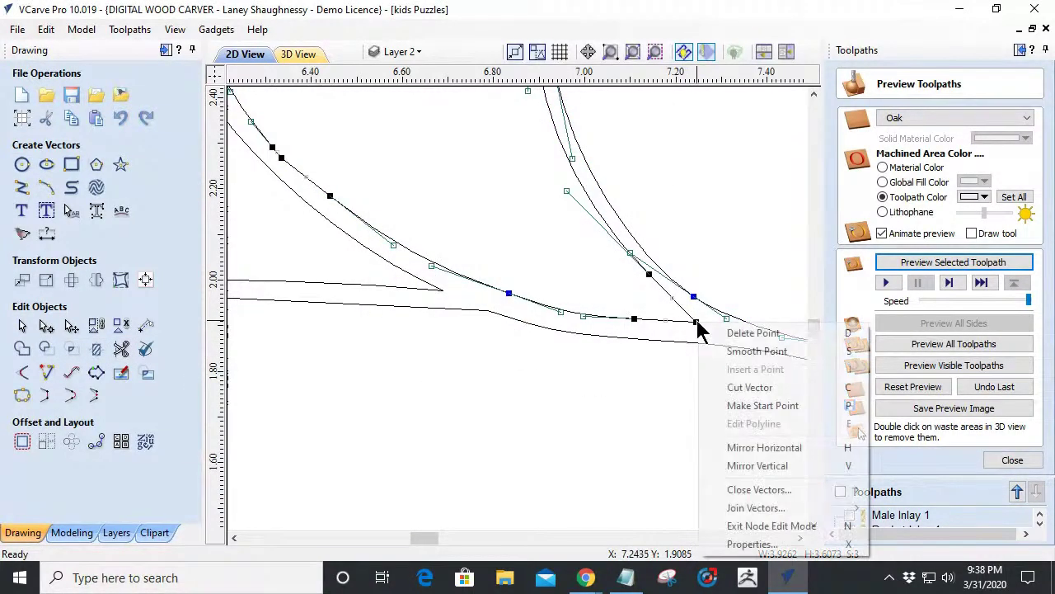
pyautogui.click(734, 388)
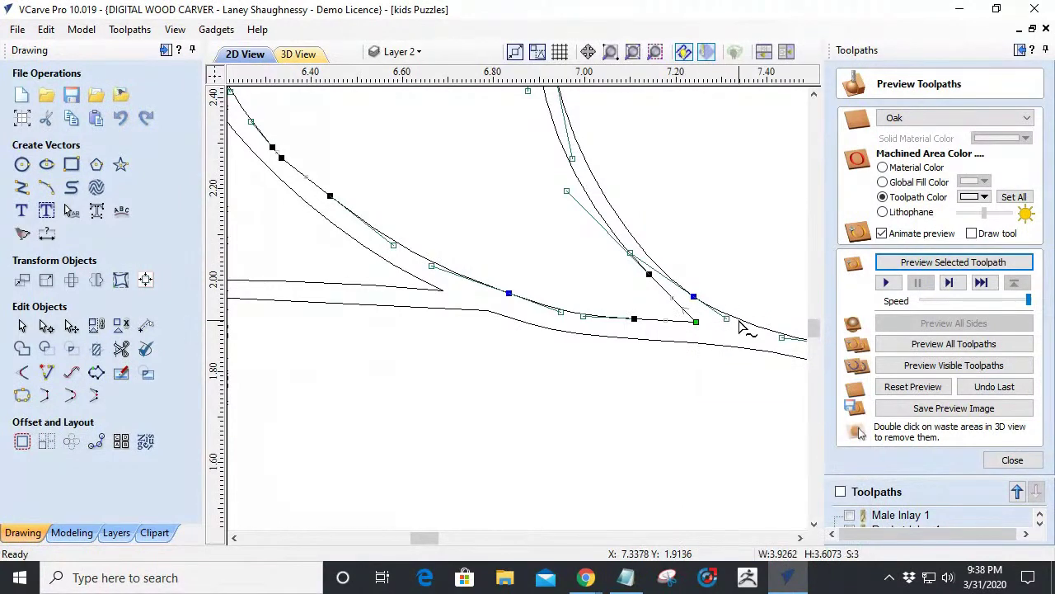
pyautogui.rightClick(745, 324)
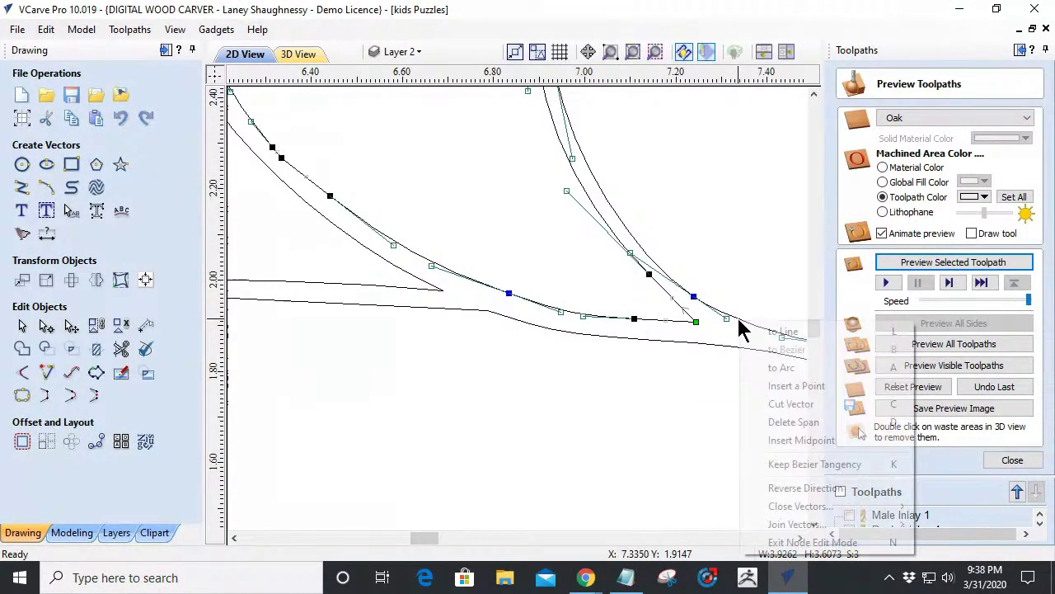
pyautogui.click(779, 403)
# Cut the curve again closer to the ear slot's end, and cut the slot's inner edge just above its tip.
pyautogui.scroll(-1, 637, 328)
pyautogui.scroll(5, 698, 315)
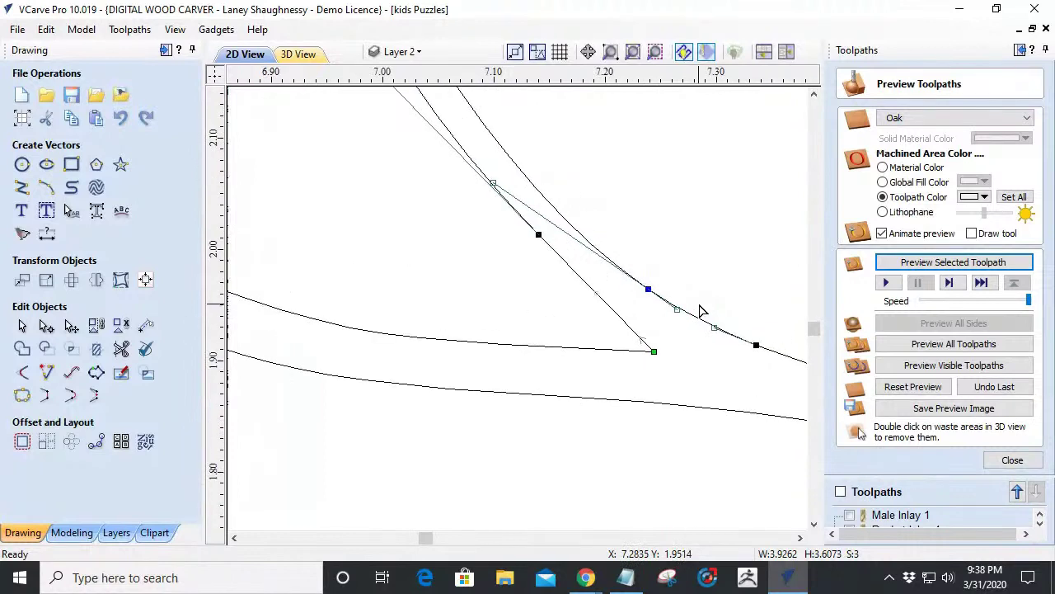
pyautogui.rightClick(701, 340)
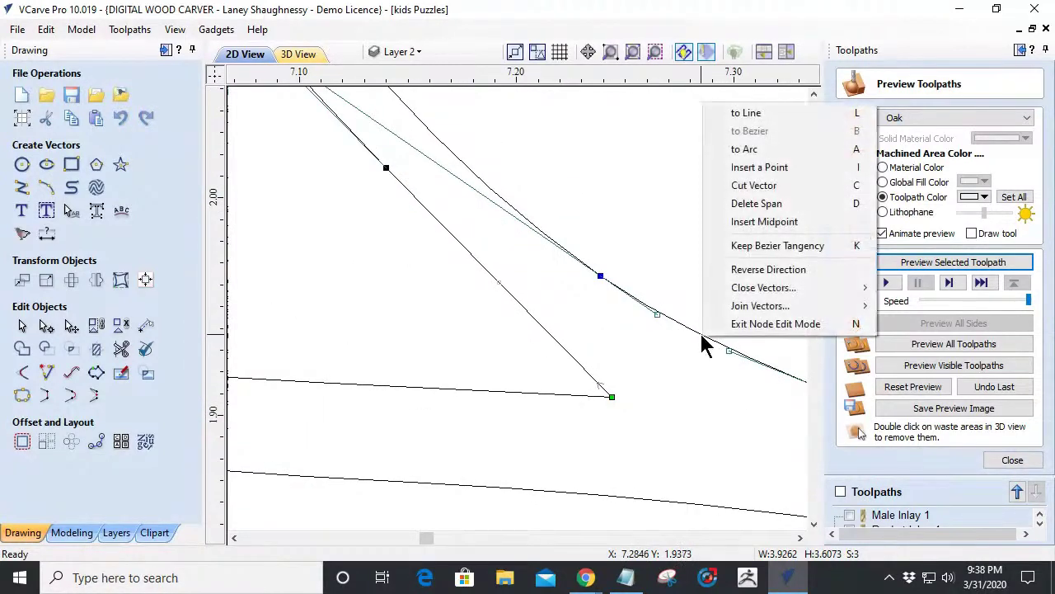
pyautogui.click(741, 184)
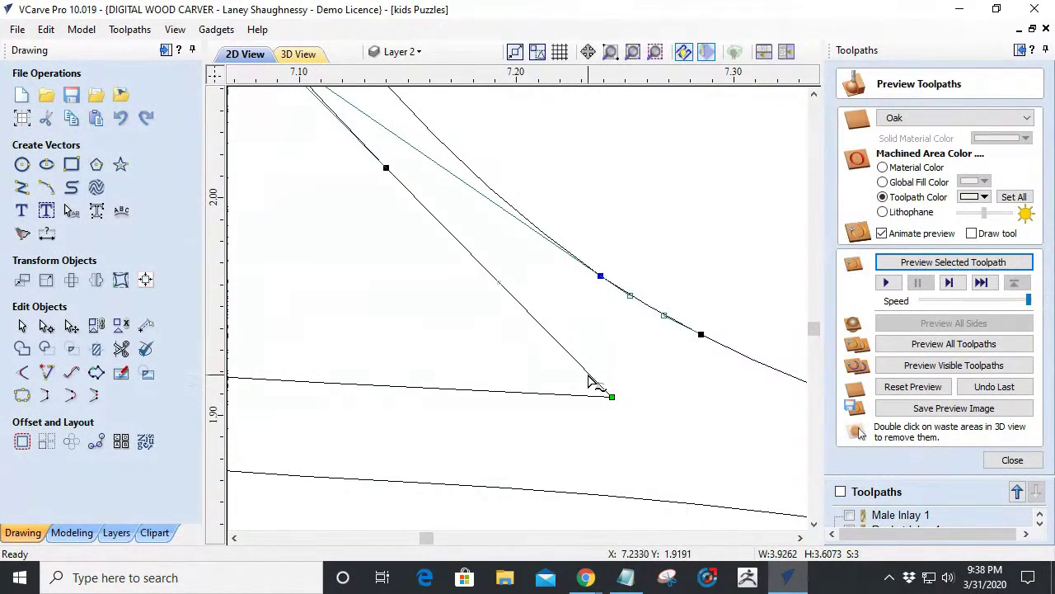
pyautogui.rightClick(588, 375)
pyautogui.click(606, 224)
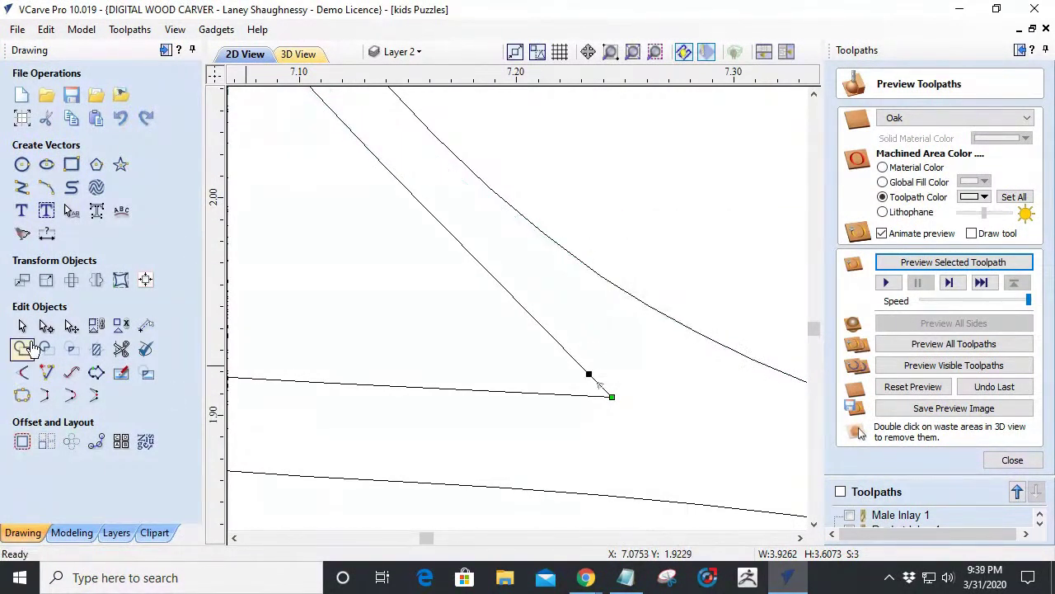
# Close the separated ear slot with a straight line and delete the leftover outline segment beside its end.
pyautogui.click(22, 325)
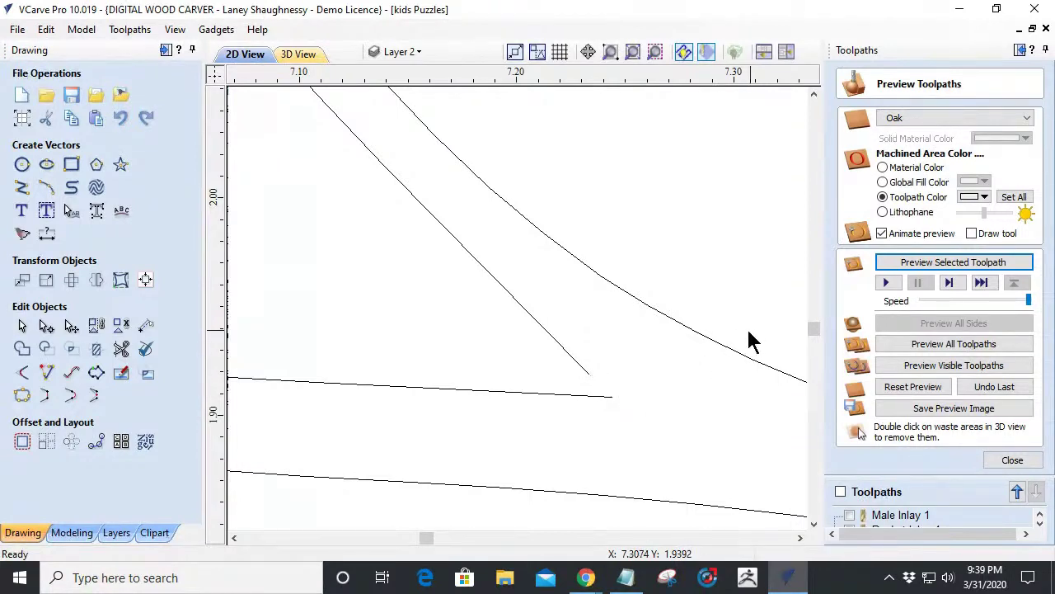
pyautogui.click(705, 345)
pyautogui.click(690, 341)
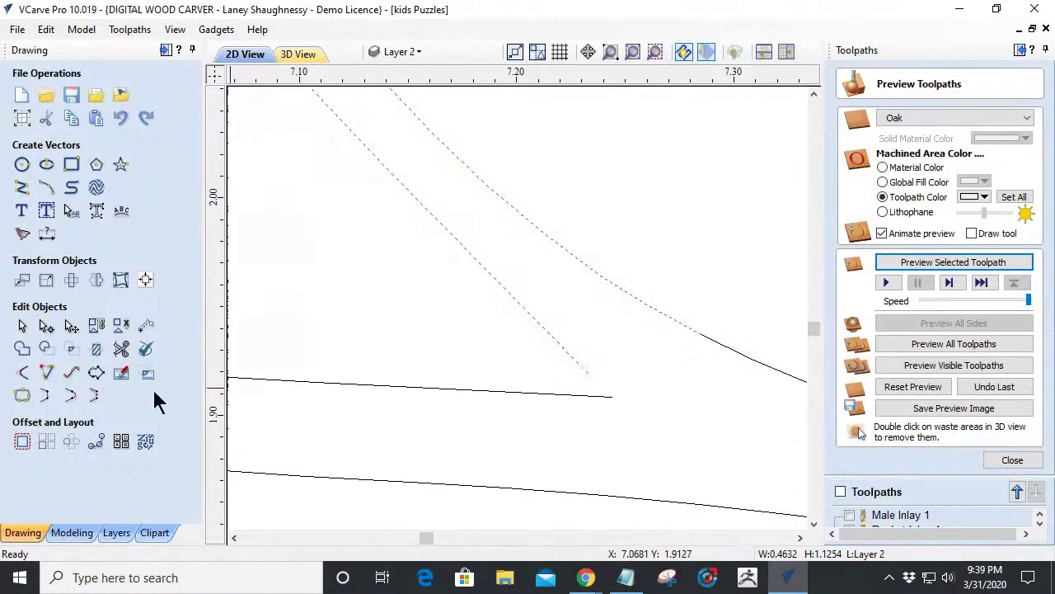
pyautogui.click(46, 394)
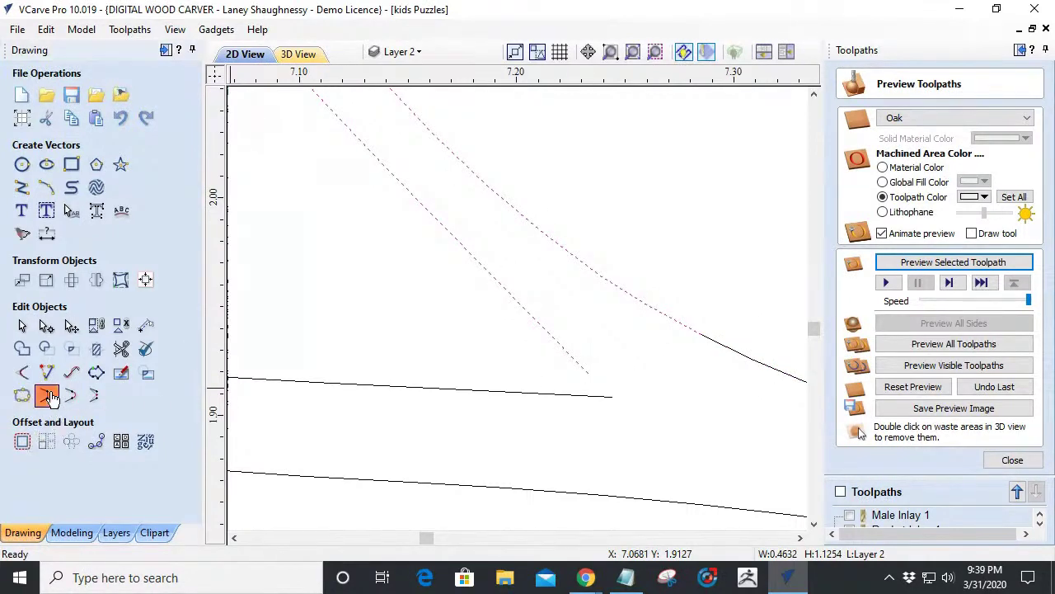
pyautogui.click(730, 359)
pyautogui.scroll(-2, 730, 366)
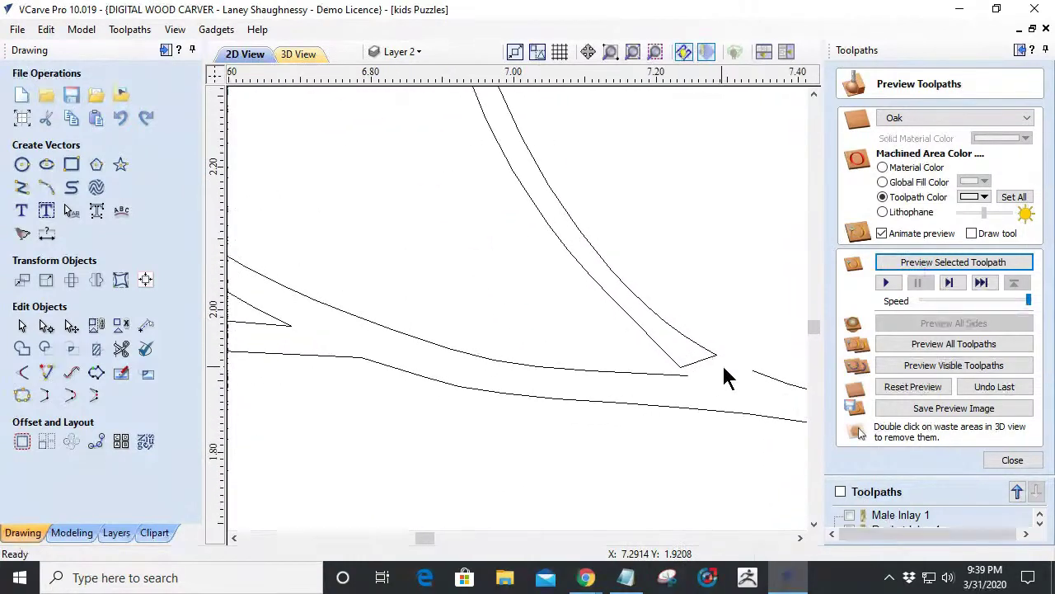
# Close the middle elephant's outline across the gap below the ear slot with a smooth curve.
pyautogui.click(765, 381)
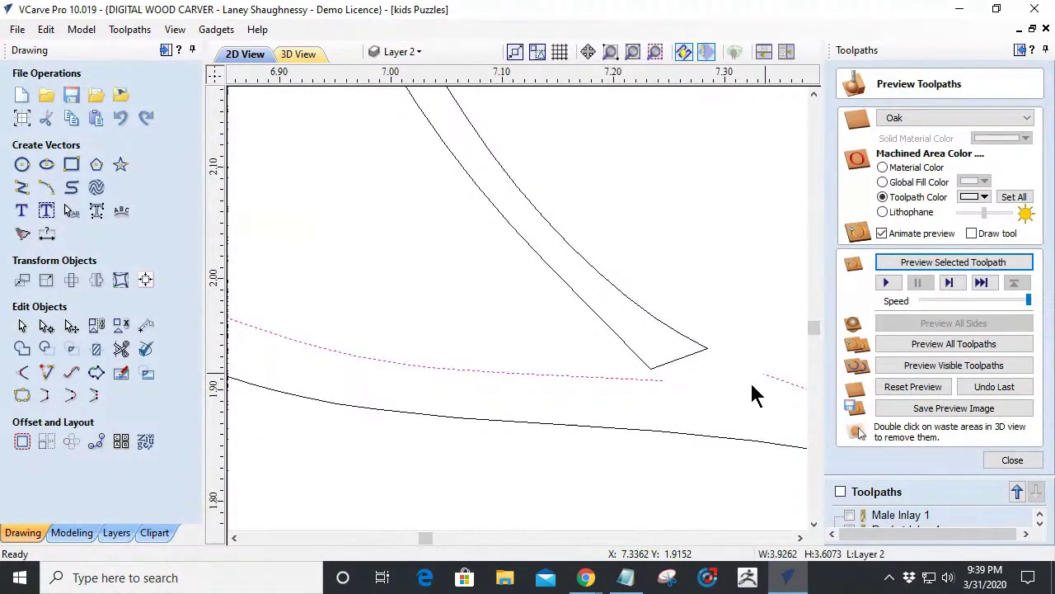
pyautogui.click(71, 395)
pyautogui.scroll(-3, 664, 369)
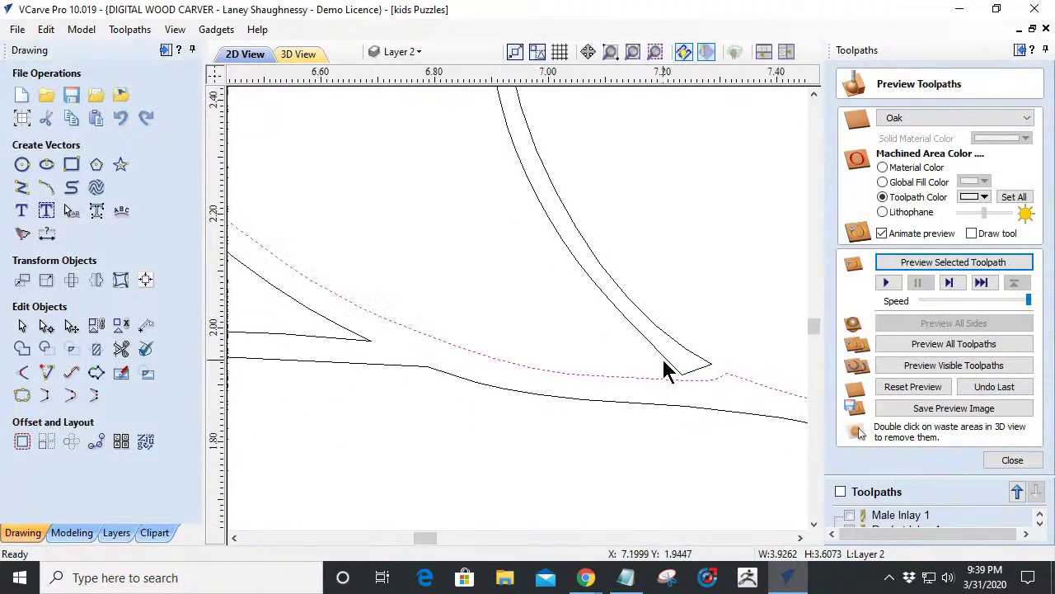
pyautogui.scroll(4, 709, 379)
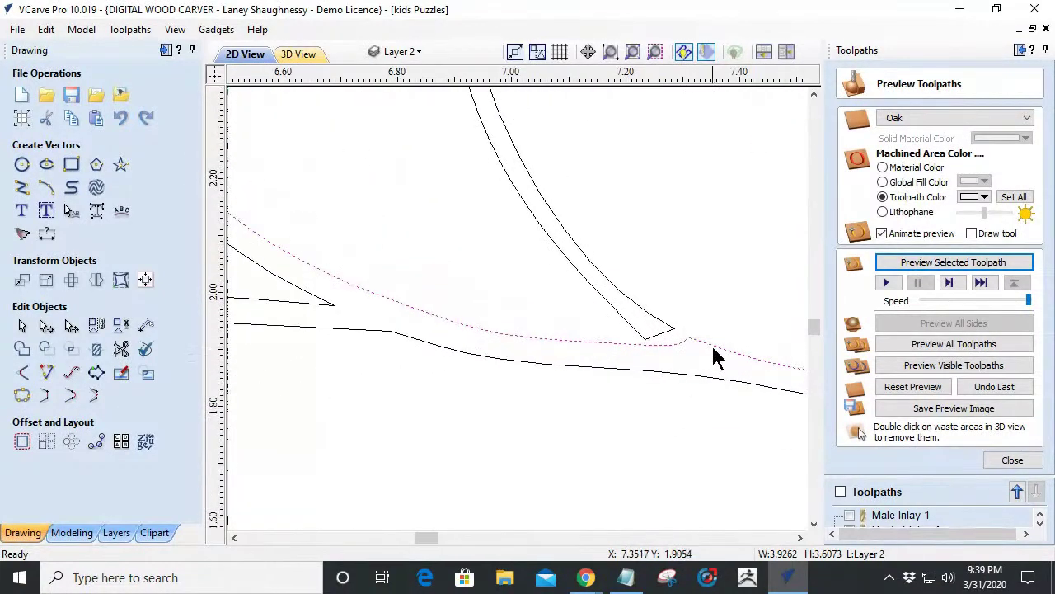
pyautogui.scroll(-6, 646, 330)
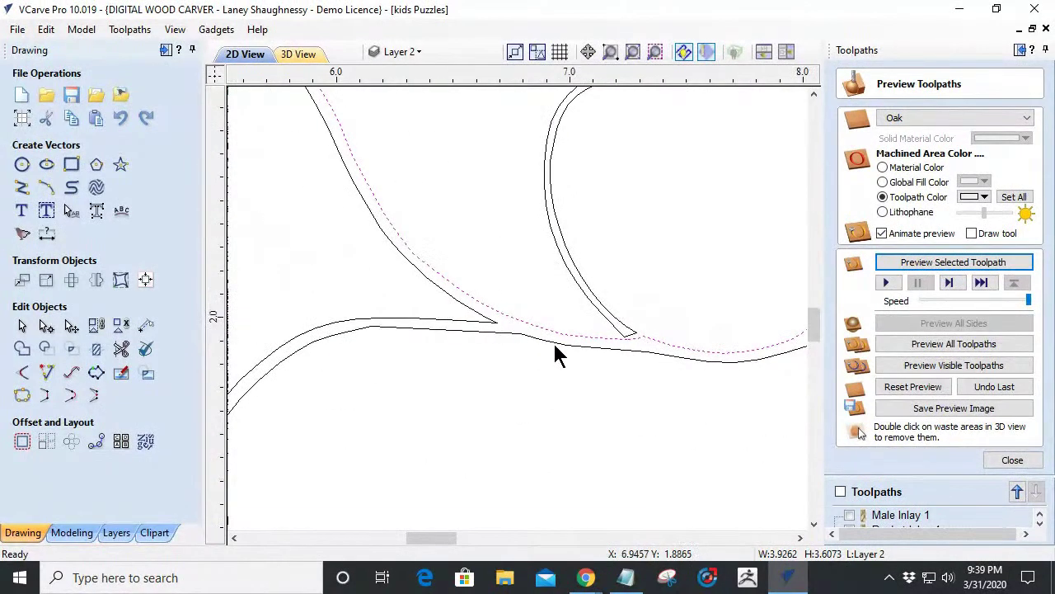
pyautogui.scroll(-4, 493, 321)
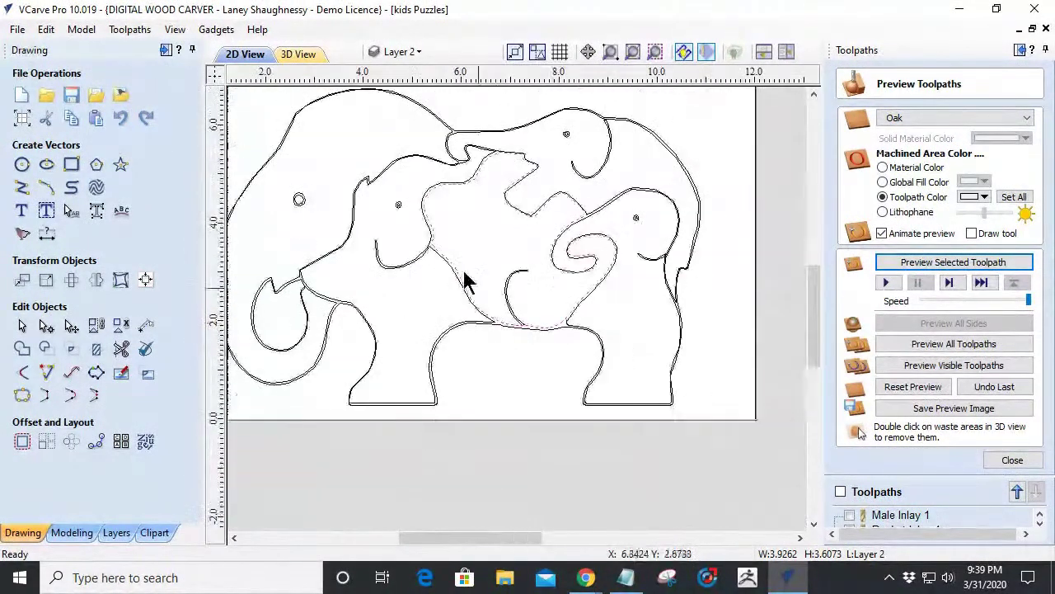
# Round the corners of the small notch at the upper end of the middle elephant's outline with 0.0625-inch normal fillets.
pyautogui.scroll(3, 431, 247)
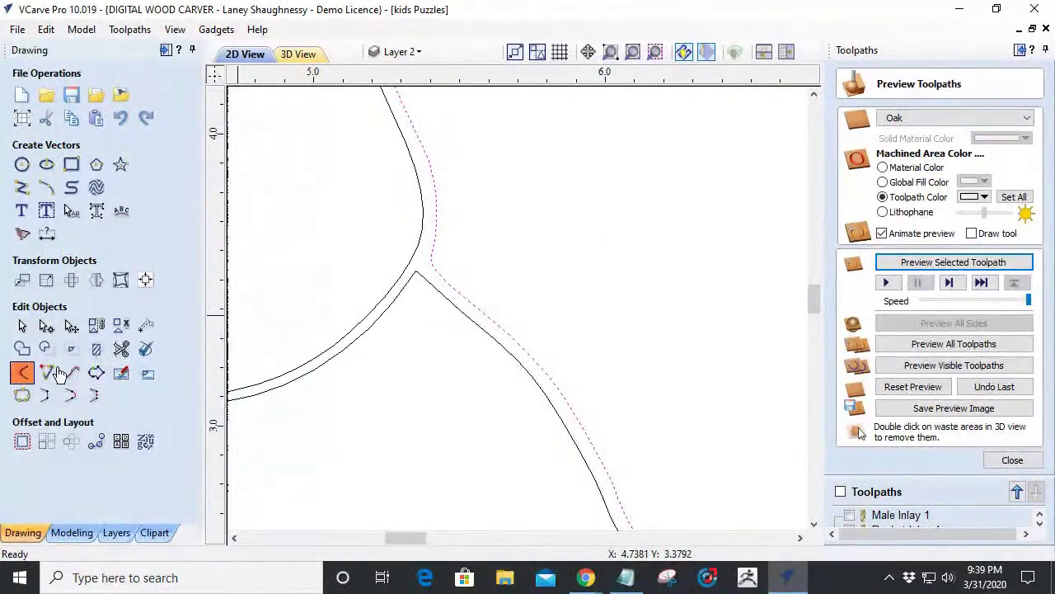
pyautogui.click(22, 374)
pyautogui.scroll(-3, 516, 239)
pyautogui.scroll(4, 667, 101)
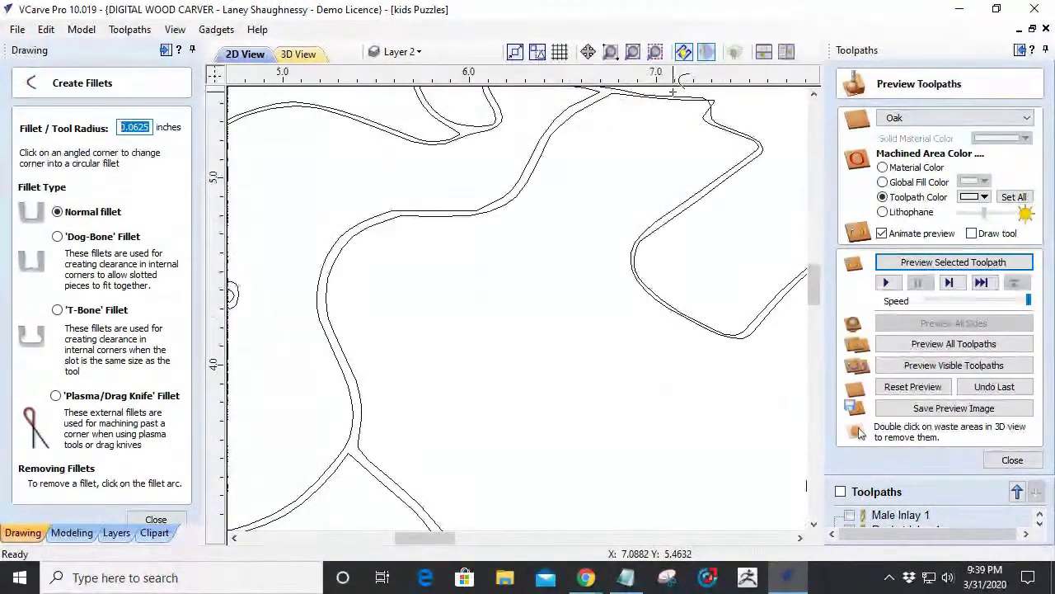
pyautogui.click(797, 115)
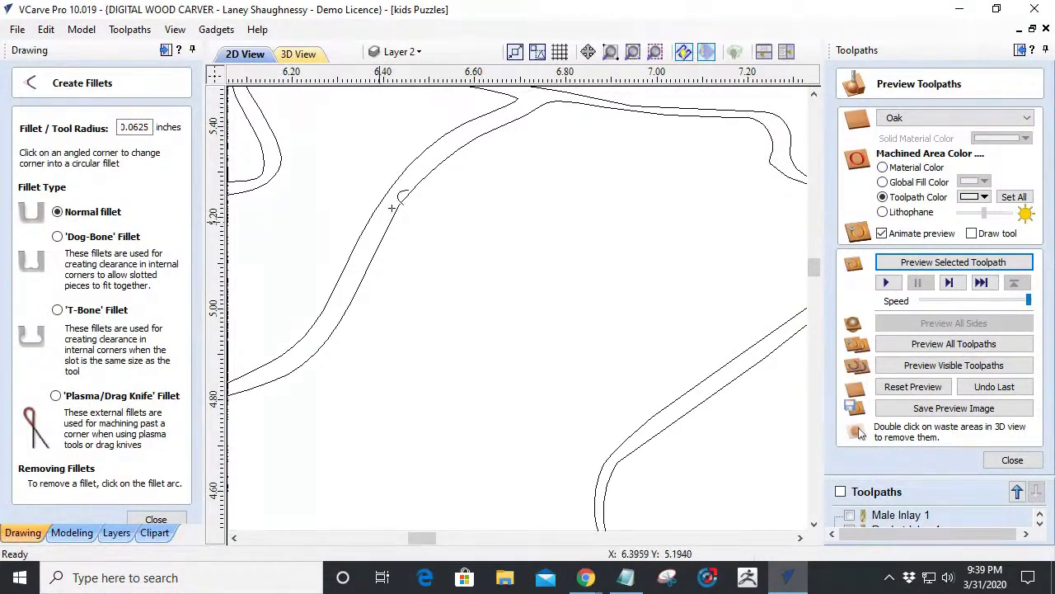
pyautogui.scroll(-2, 656, 86)
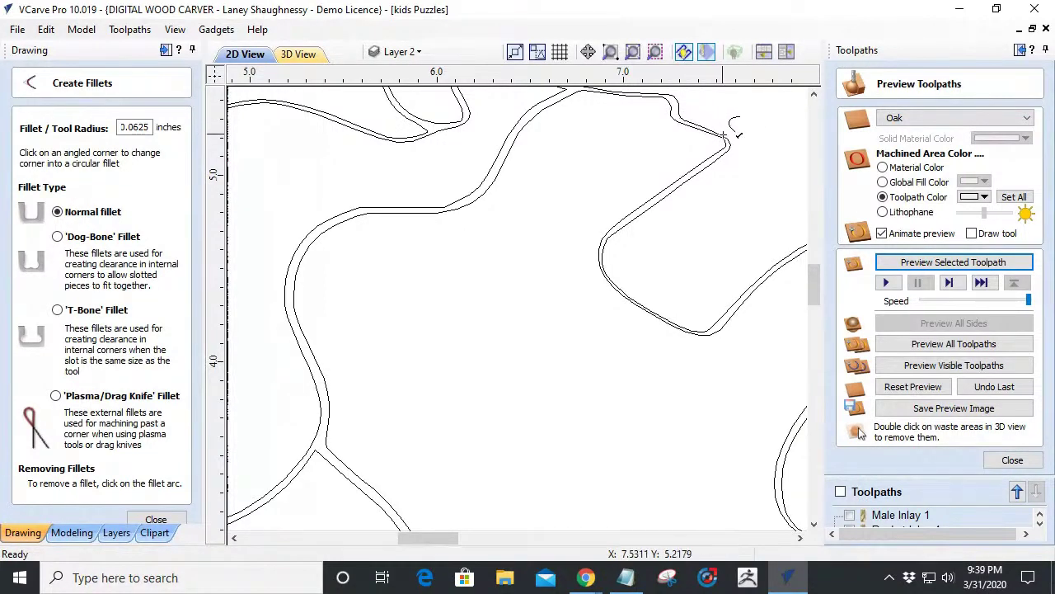
# Round the middle elephant's pointed corner below the notch and the corner beside the small elephant's trunk with 0.0625-inch normal fillets.
pyautogui.scroll(3, 729, 144)
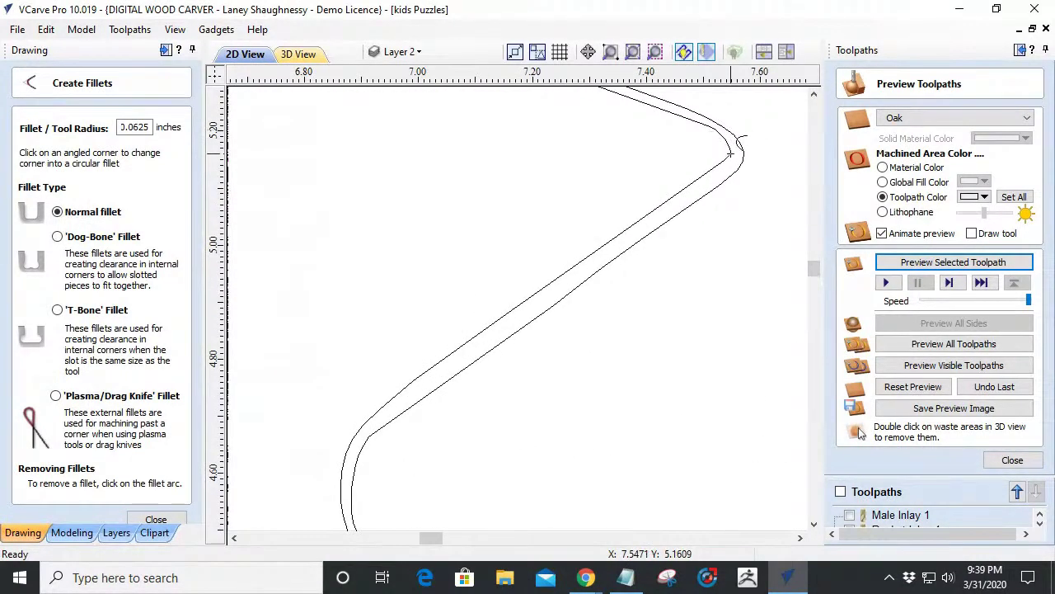
pyautogui.scroll(-3, 600, 247)
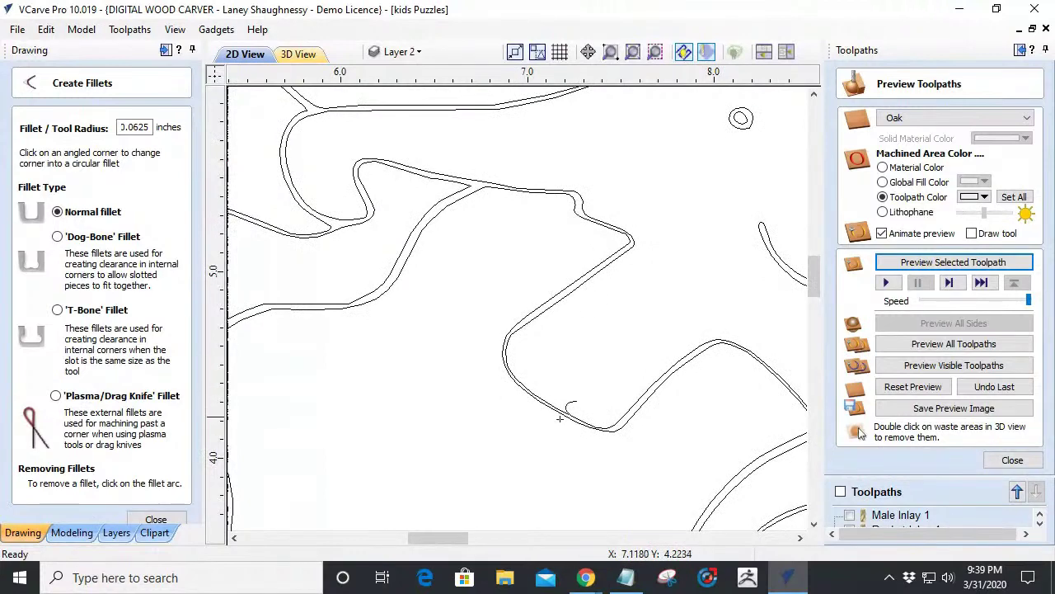
pyautogui.scroll(-2, 560, 419)
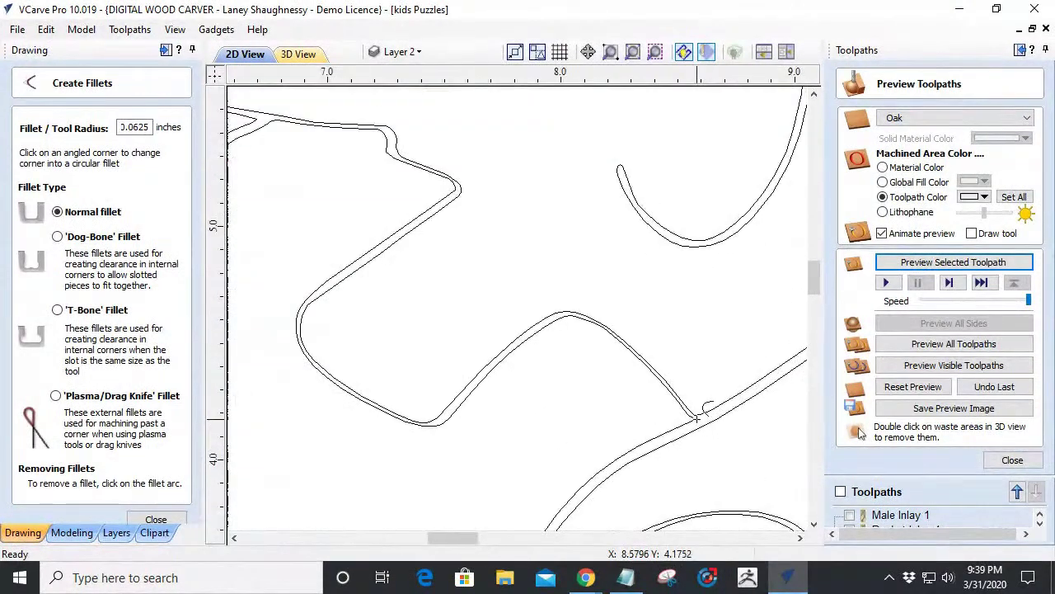
pyautogui.scroll(3, 694, 420)
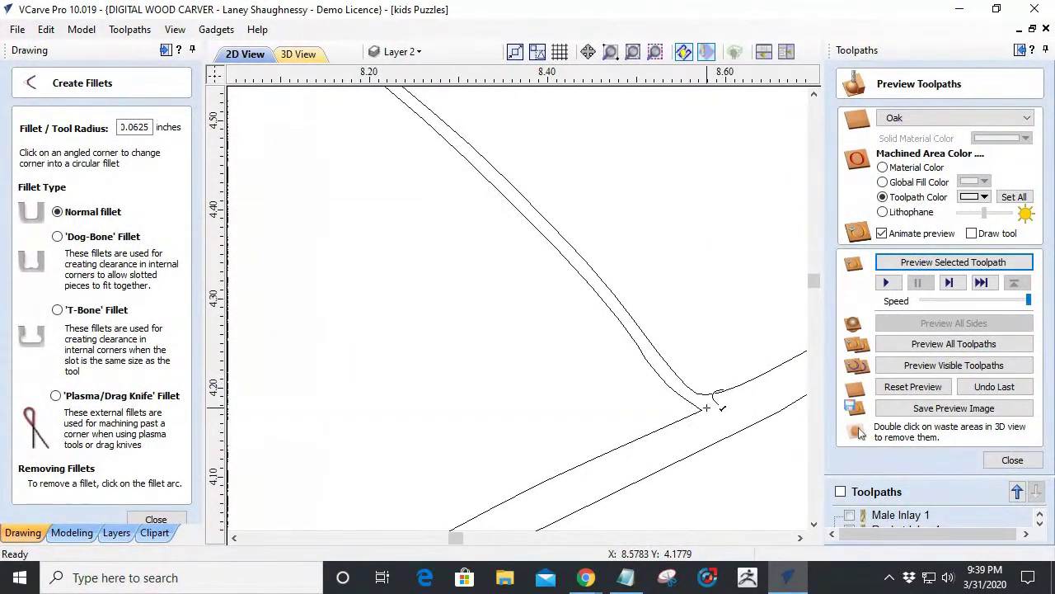
pyautogui.scroll(-2, 705, 408)
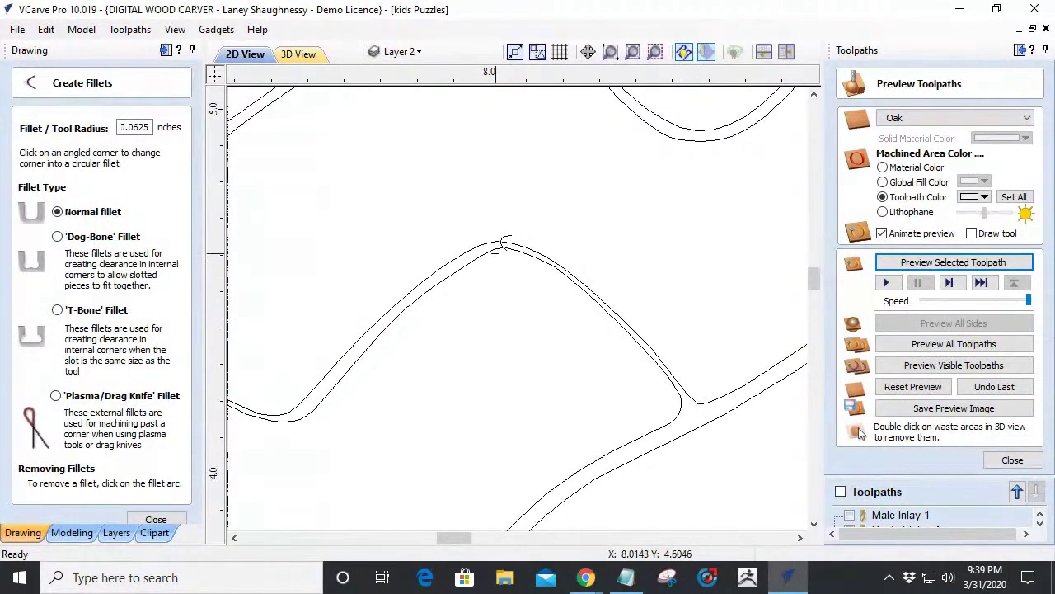
# Look over the middle elephant's outline and the small elephant's trunk for remaining sharp corners, and finish filleting.
pyautogui.scroll(-4, 511, 304)
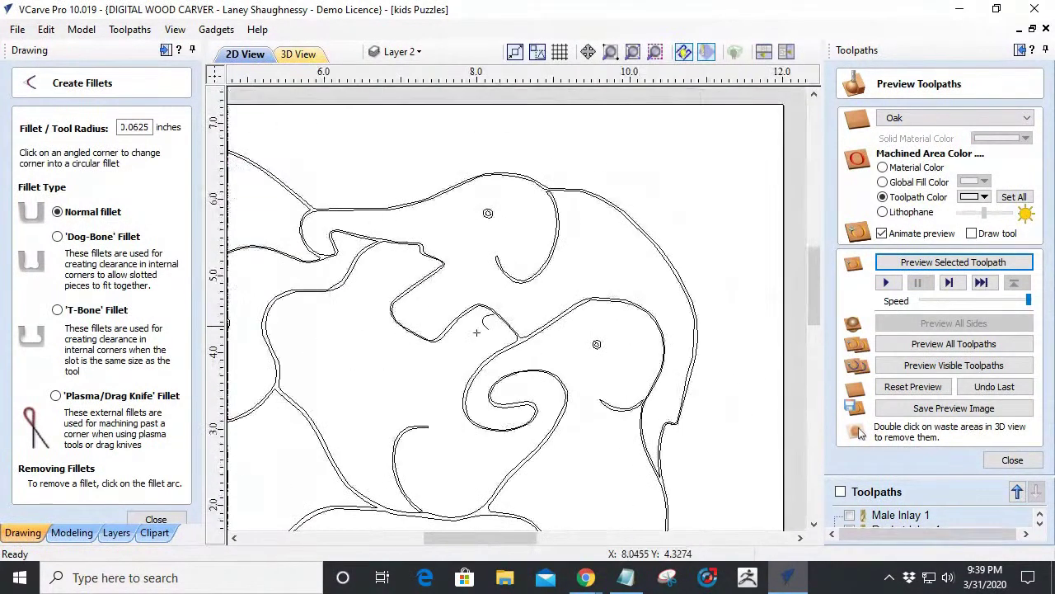
pyautogui.scroll(3, 464, 417)
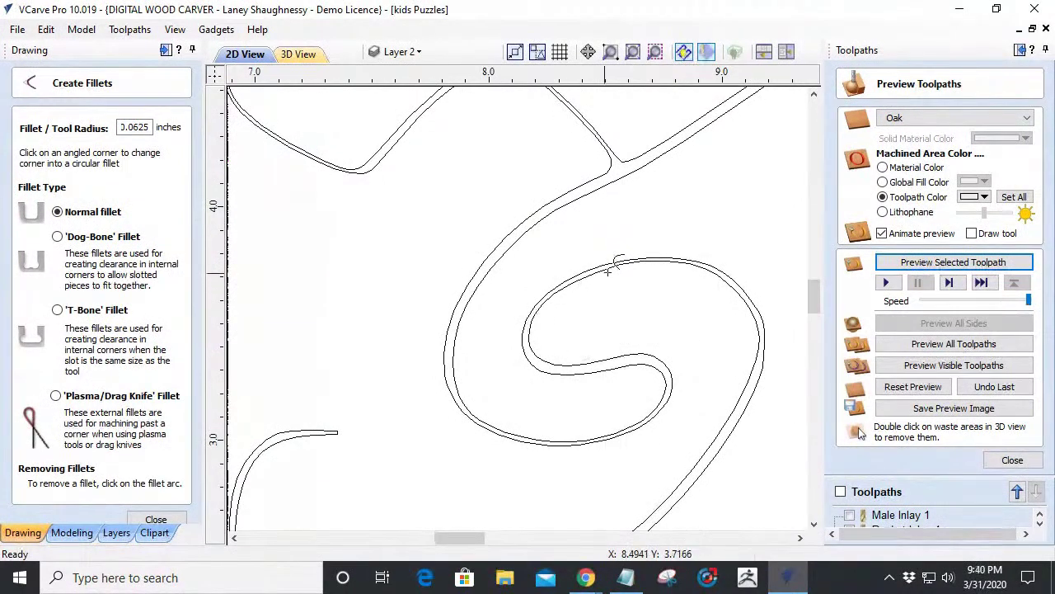
pyautogui.scroll(-3, 715, 427)
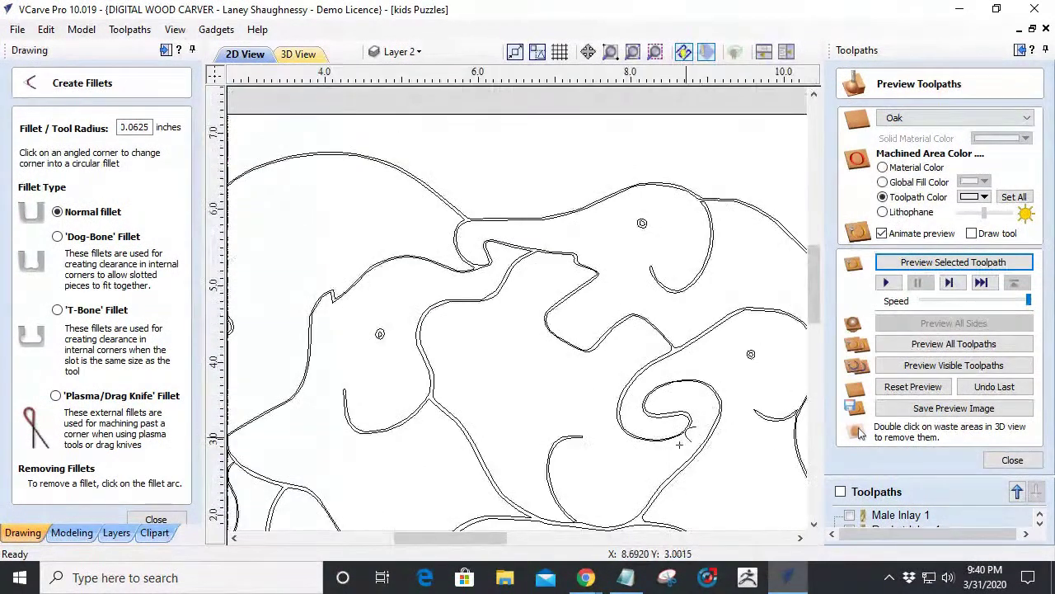
pyautogui.scroll(-4, 512, 500)
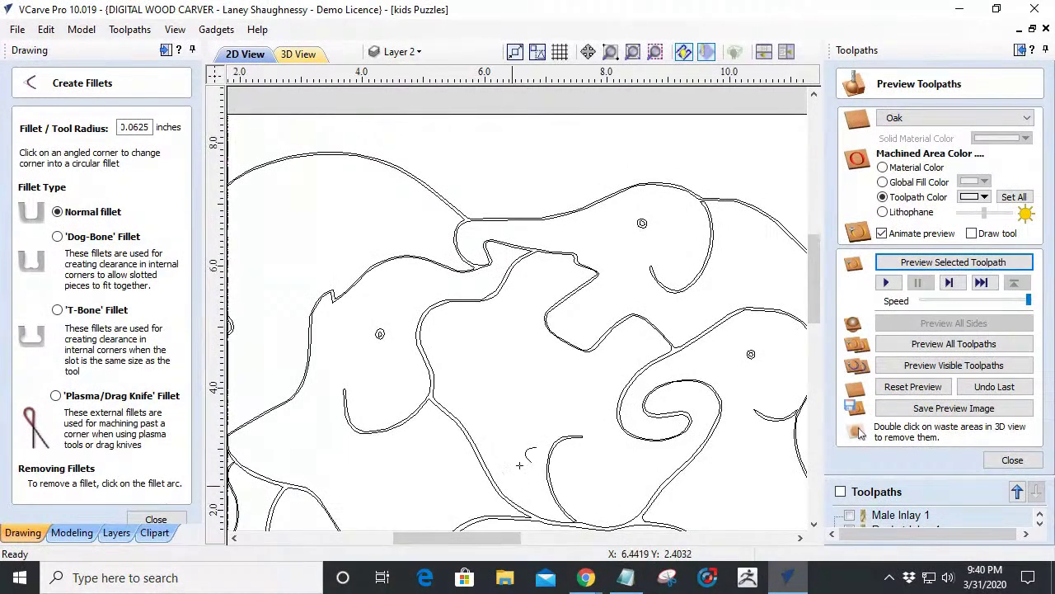
pyautogui.scroll(3, 503, 476)
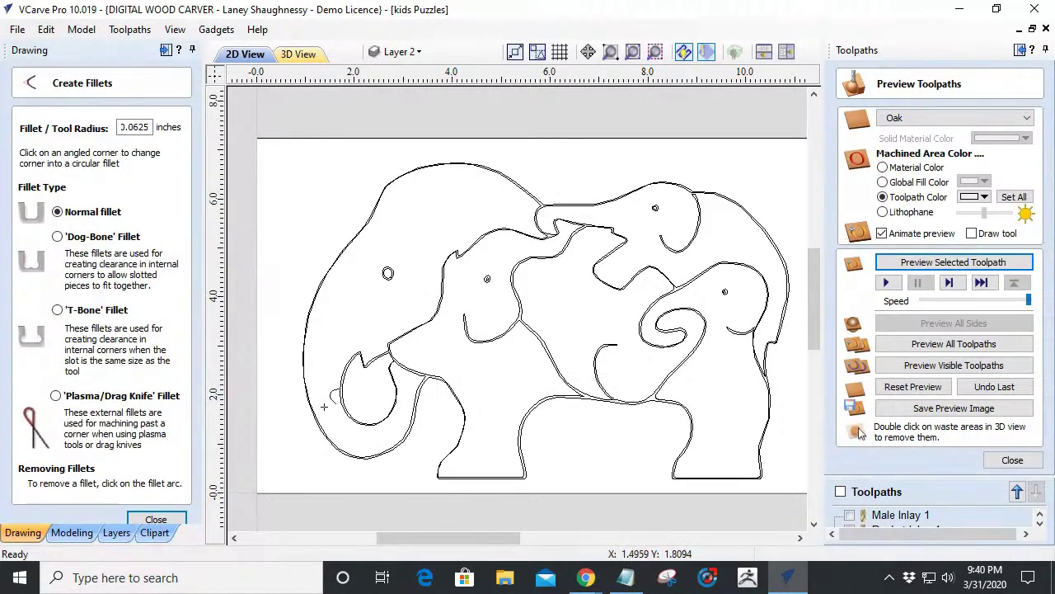
pyautogui.click(151, 520)
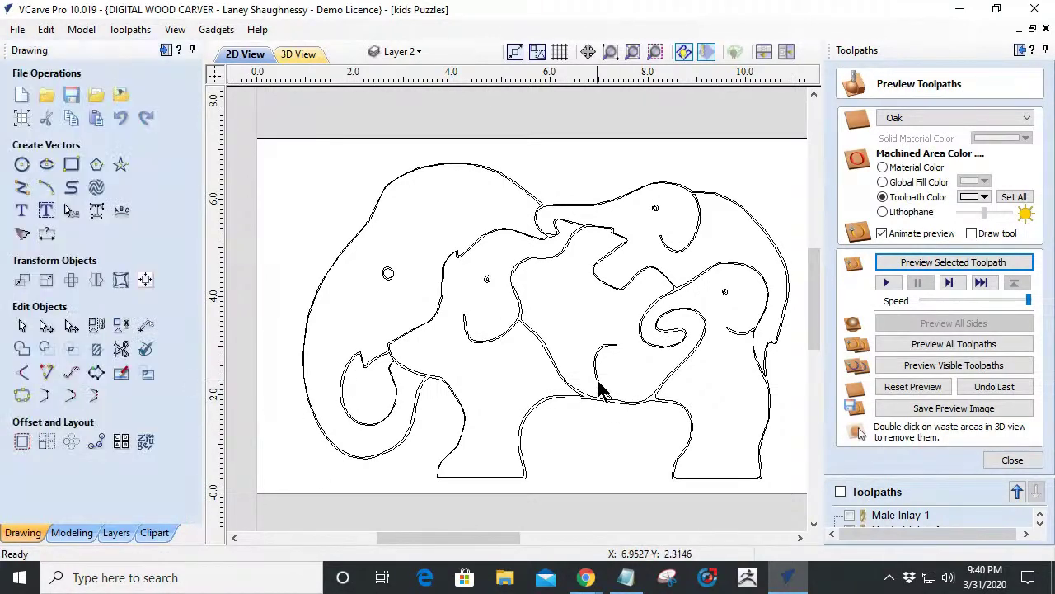
# Select the middle elephant's outline and examine whether it forms one continuous vector separate from the ear slot.
pyautogui.click(599, 387)
pyautogui.scroll(4, 598, 385)
pyautogui.scroll(2, 606, 427)
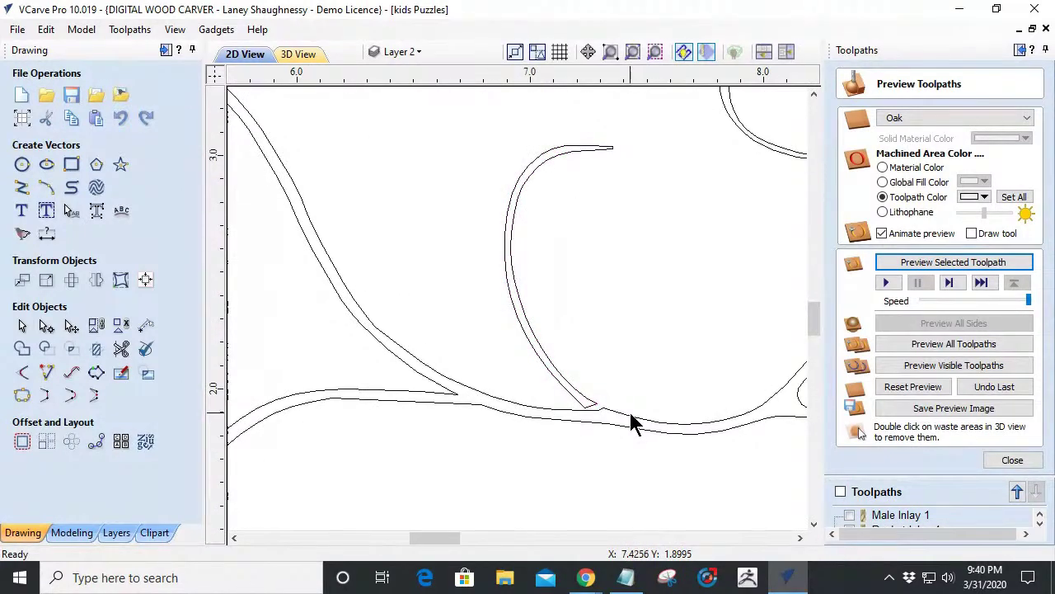
pyautogui.click(624, 420)
pyautogui.scroll(-4, 603, 405)
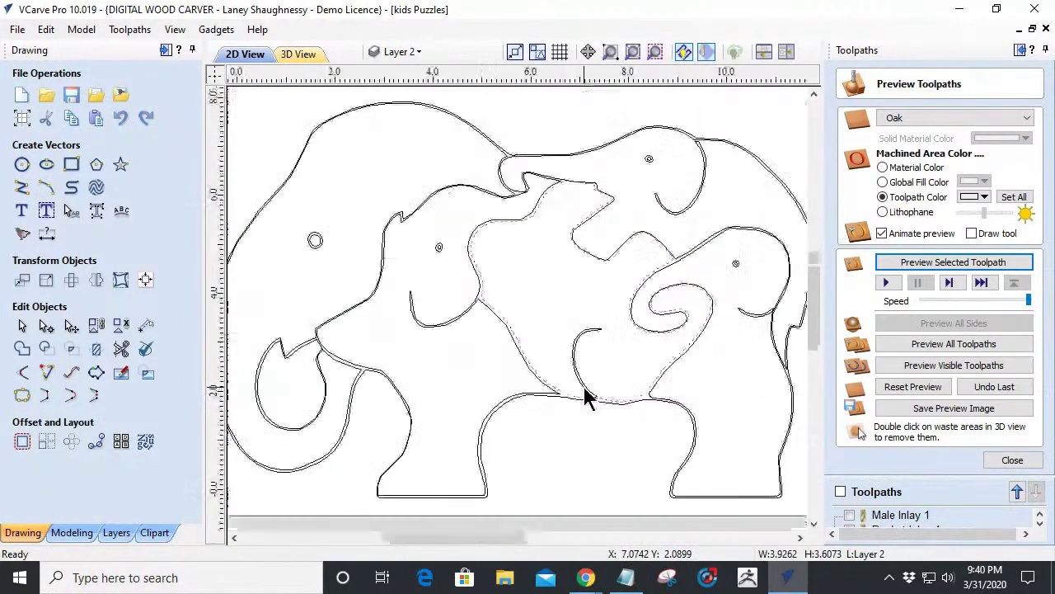
pyautogui.scroll(-1, 586, 397)
pyautogui.scroll(2, 667, 436)
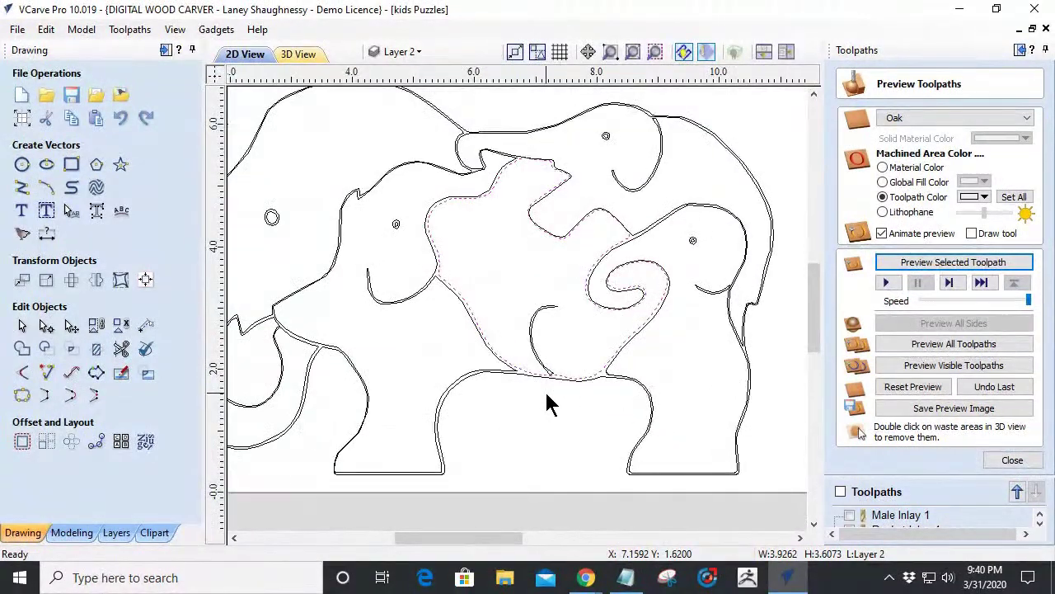
pyautogui.scroll(1, 551, 404)
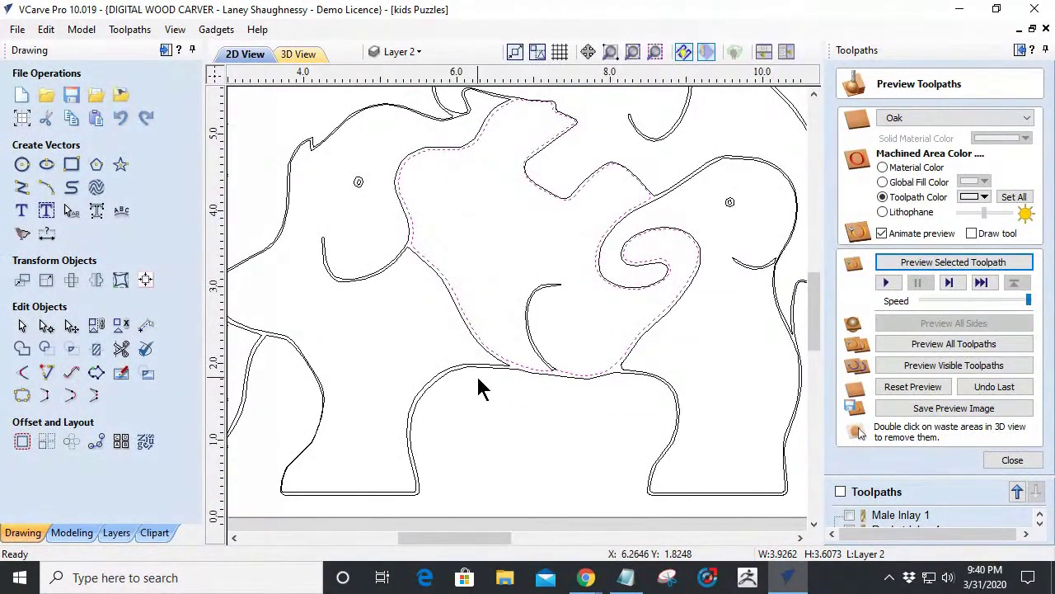
pyautogui.scroll(4, 529, 379)
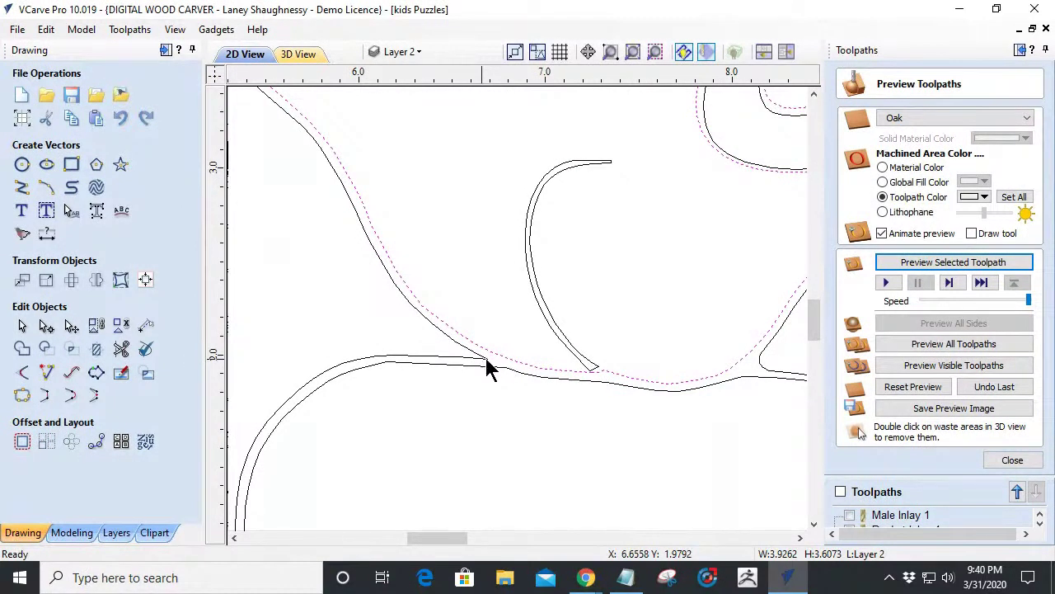
# Ungroup the vectors of the elephant left of the middle one and open them for node editing.
pyautogui.scroll(-4, 487, 369)
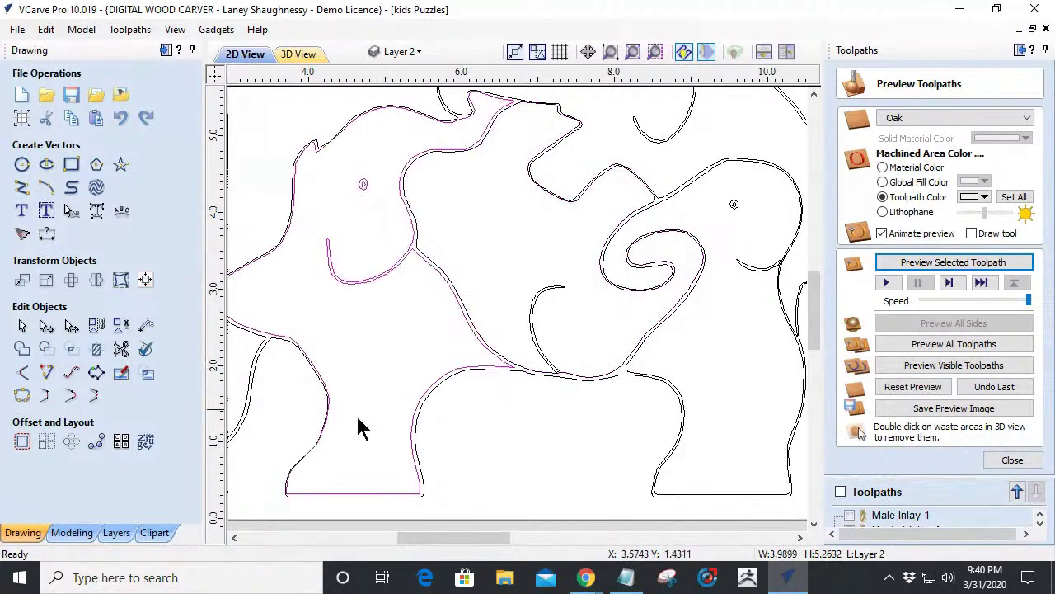
pyautogui.scroll(3, 462, 386)
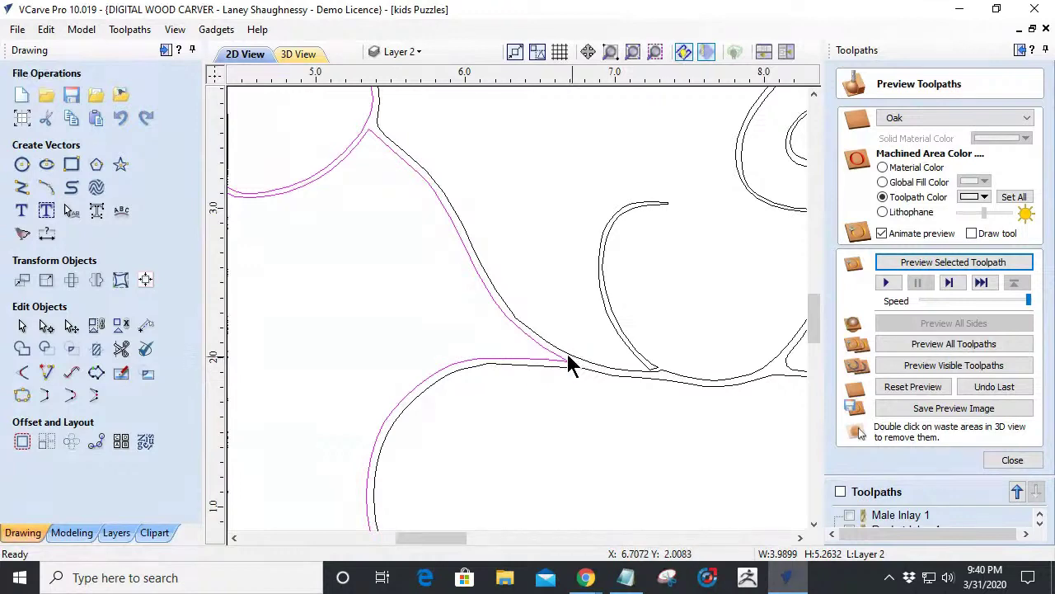
pyautogui.scroll(3, 557, 358)
pyautogui.scroll(-1, 594, 371)
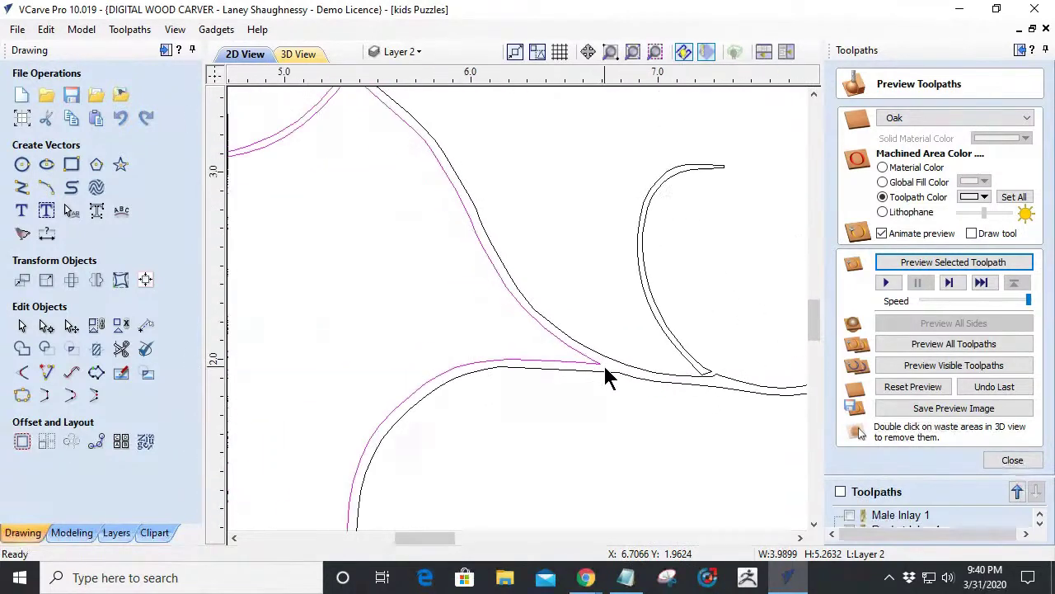
pyautogui.scroll(-3, 605, 372)
pyautogui.scroll(4, 499, 243)
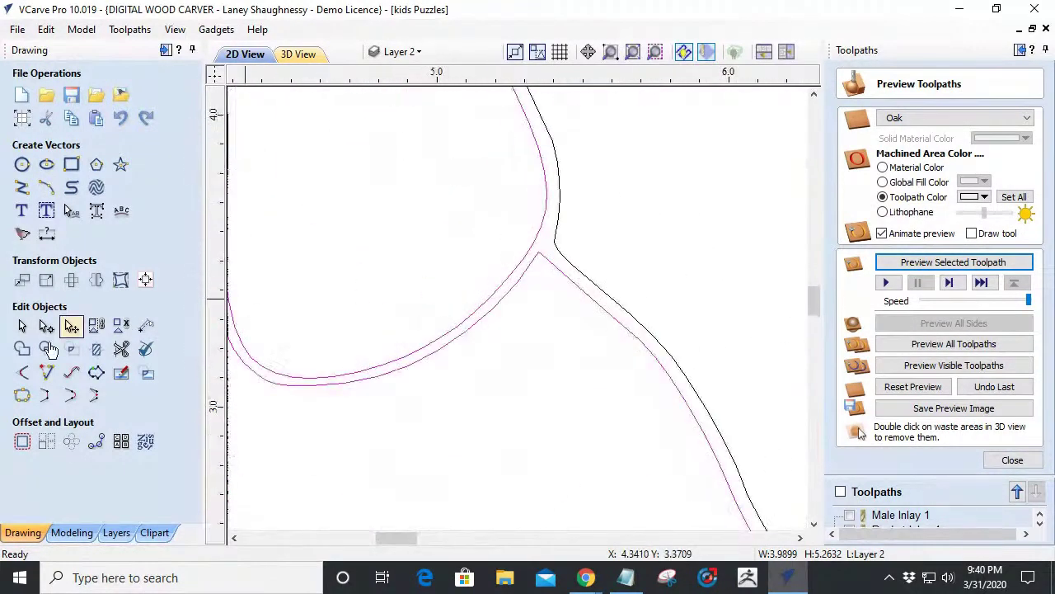
pyautogui.click(47, 326)
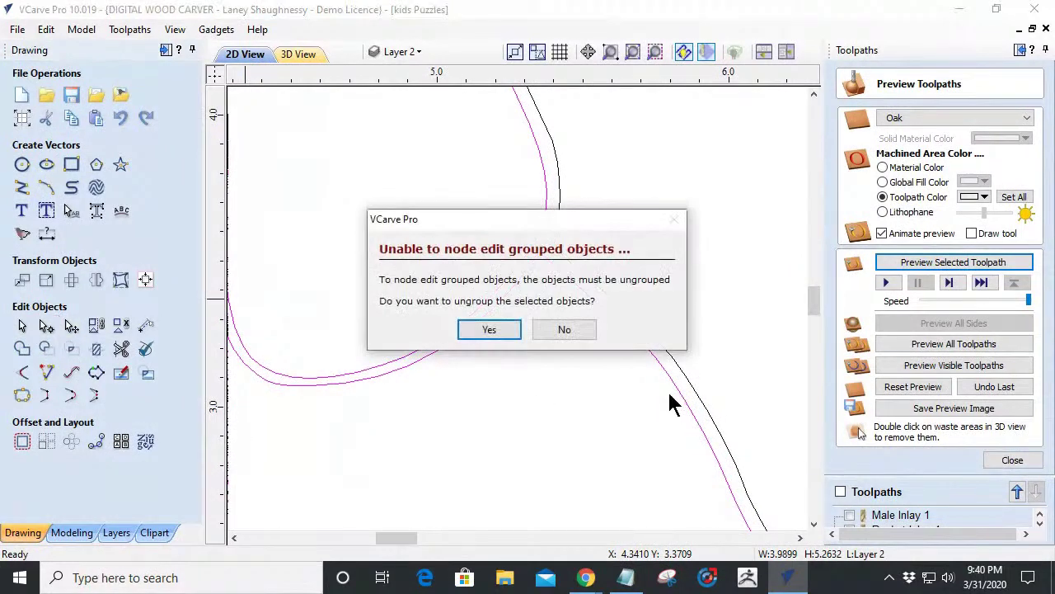
pyautogui.click(486, 330)
# Cut the elephant's outline at the node just below the ear slot junction and on the curve just above it.
pyautogui.scroll(3, 540, 254)
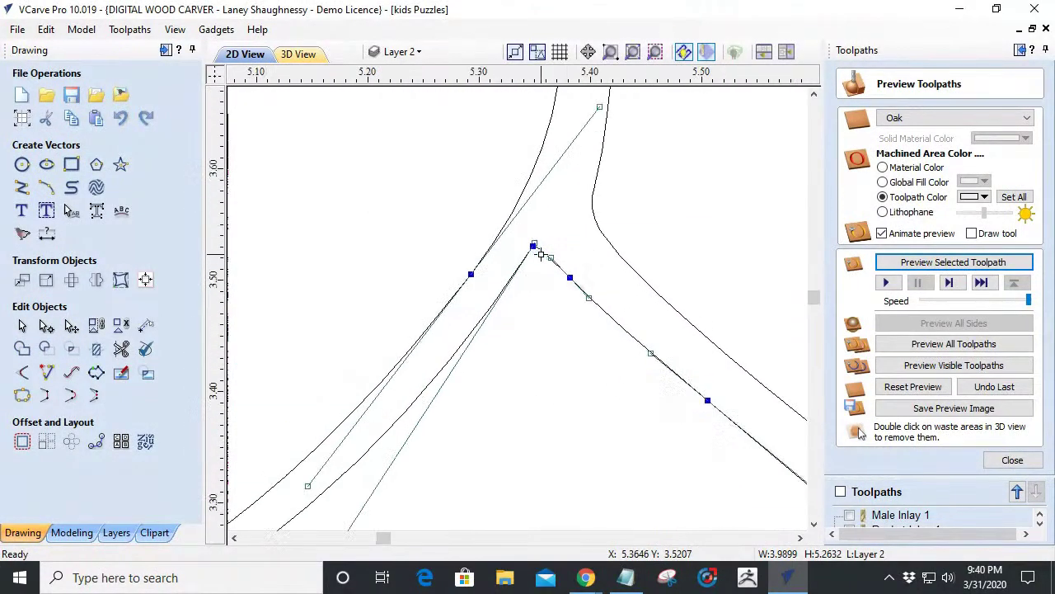
pyautogui.rightClick(567, 281)
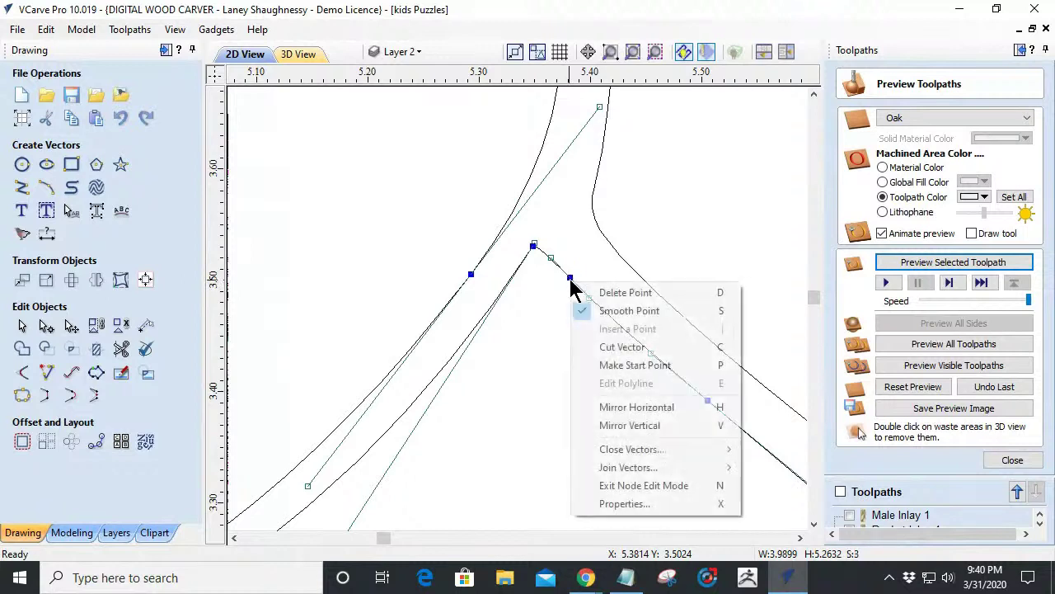
pyautogui.click(605, 347)
pyautogui.scroll(-2, 605, 331)
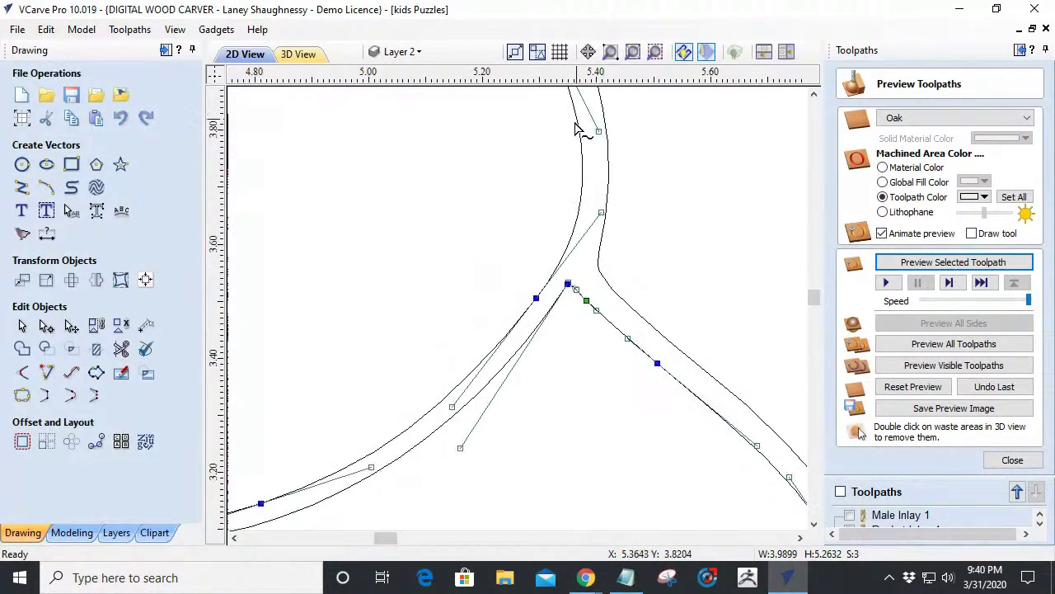
pyautogui.rightClick(580, 213)
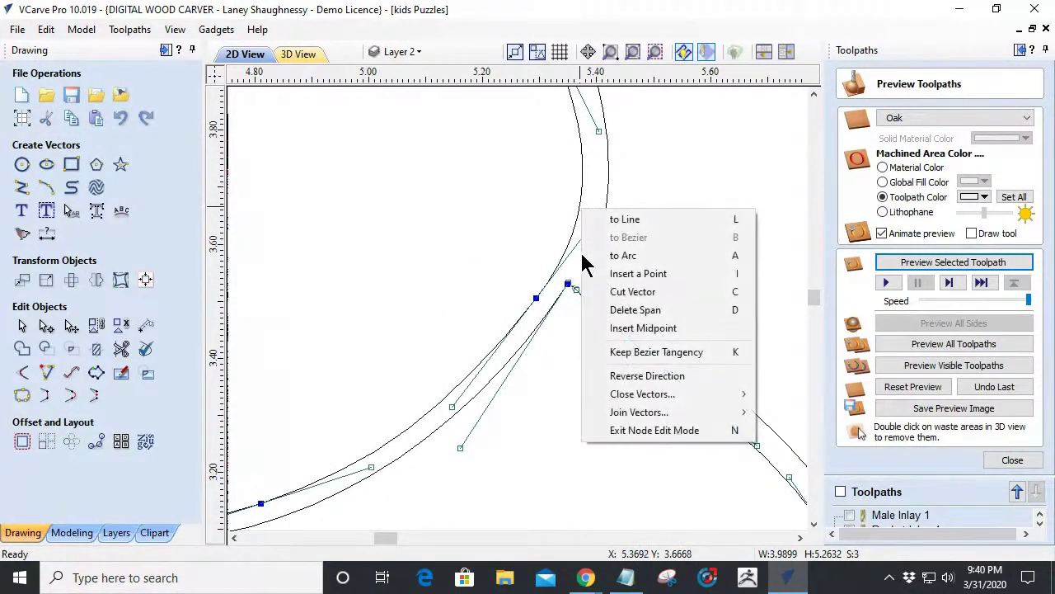
pyautogui.click(609, 295)
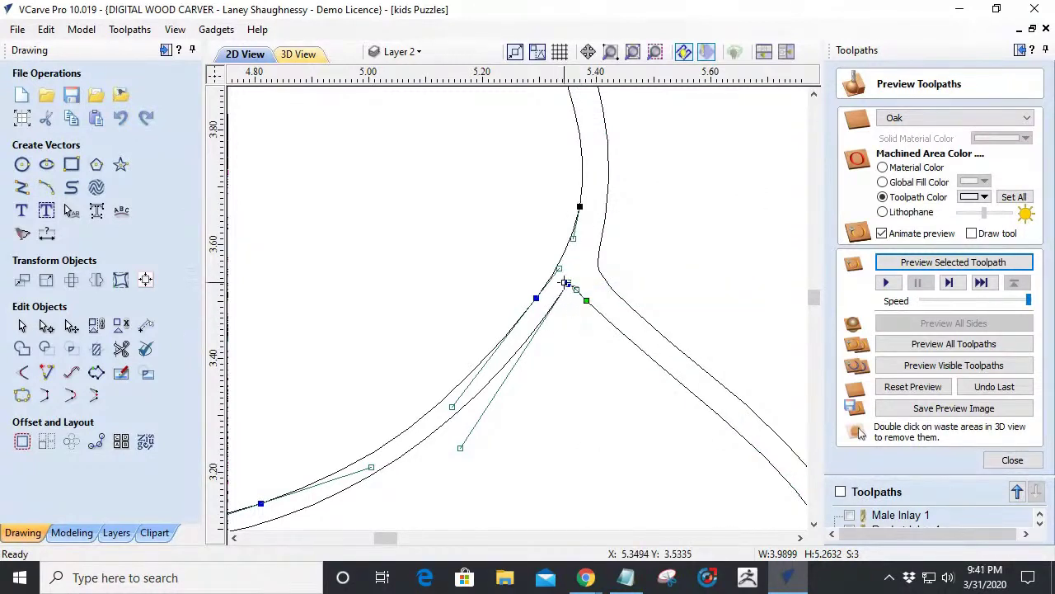
# Cut the vector at the tip of the ear slot junction and again on the slot's opposite edge.
pyautogui.scroll(3, 563, 286)
pyautogui.rightClick(579, 281)
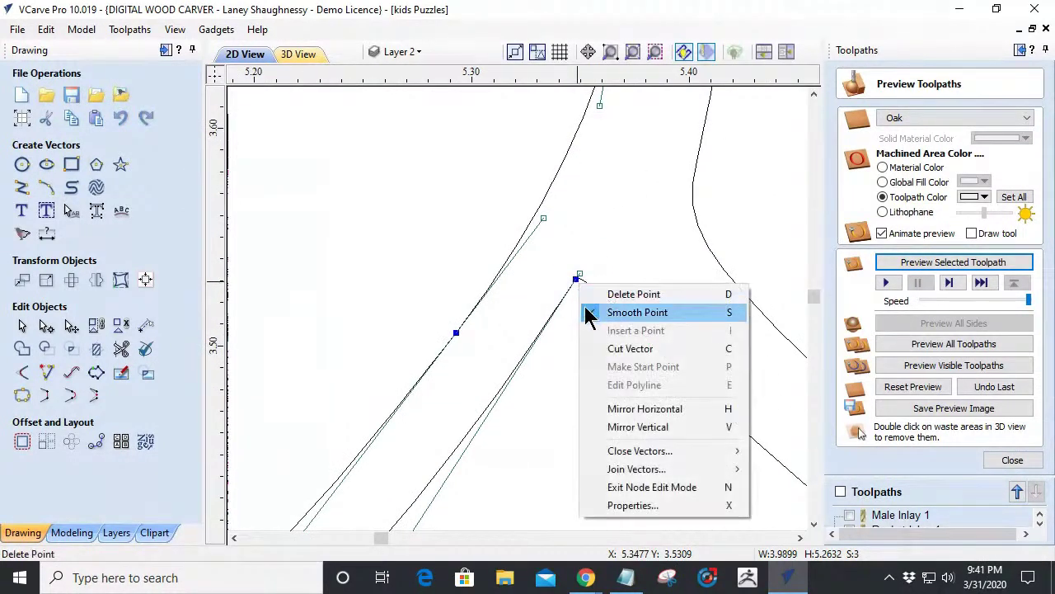
pyautogui.click(606, 348)
pyautogui.click(562, 168)
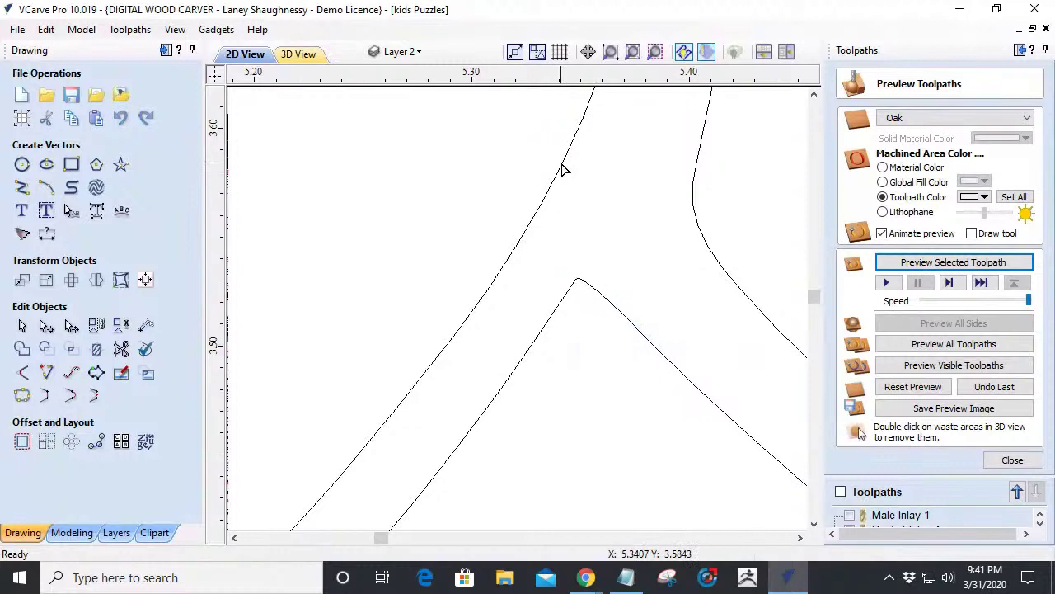
pyautogui.click(560, 174)
pyautogui.rightClick(562, 170)
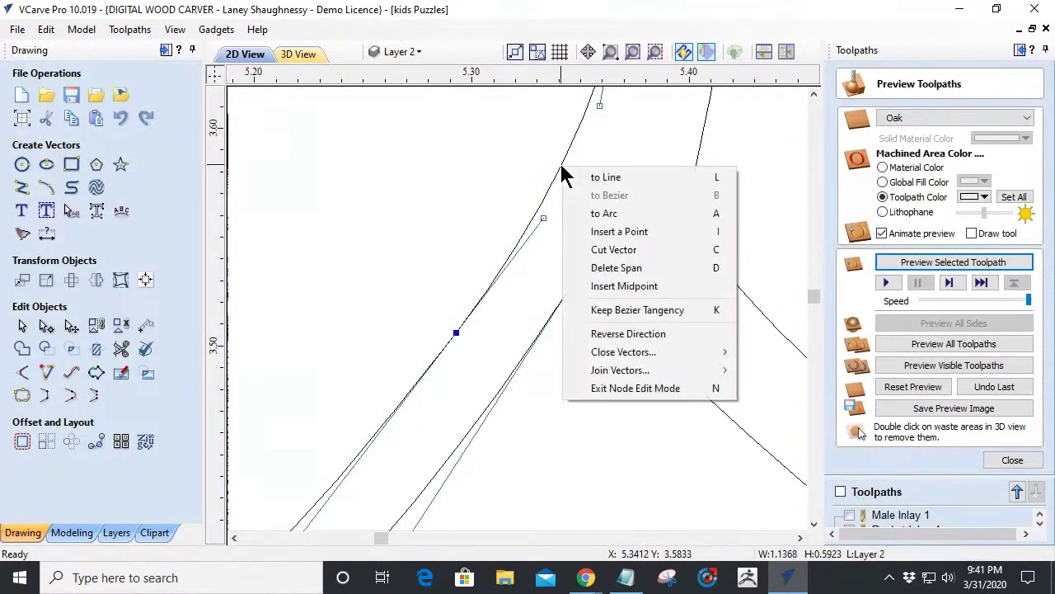
pyautogui.click(581, 249)
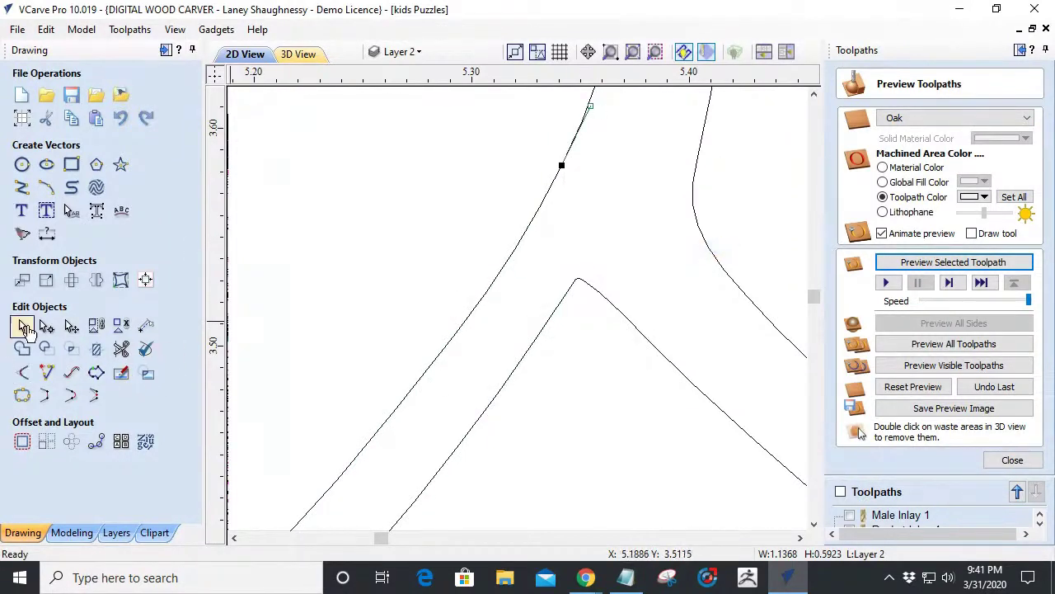
# Delete the two short cut segments linking the ear slot to the elephant's outline.
pyautogui.scroll(-3, 578, 211)
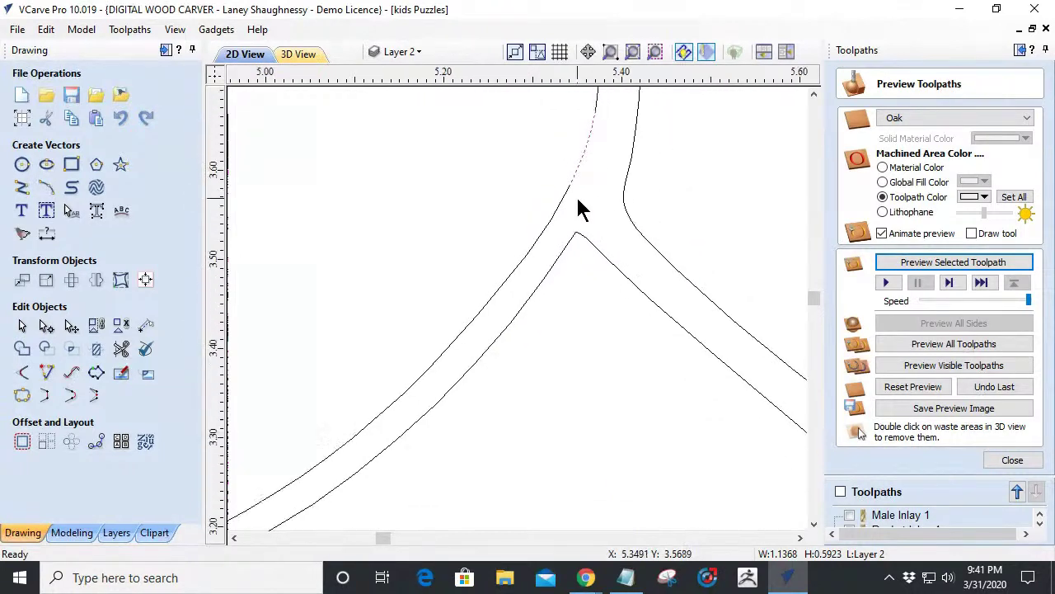
pyautogui.press('Delete')
pyautogui.click(579, 239)
pyautogui.press('Delete')
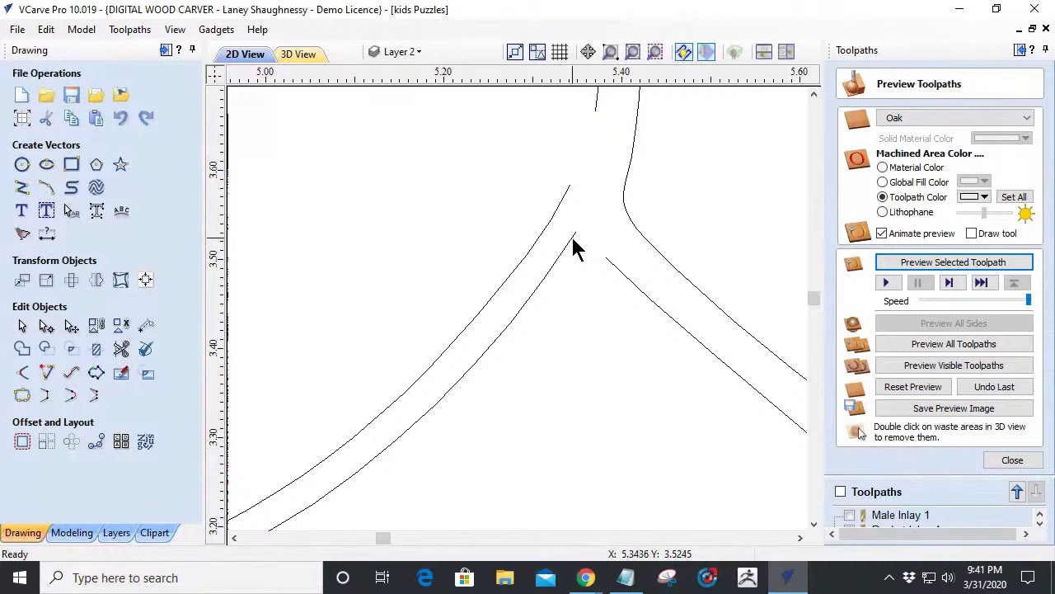
# Close the separated ear slot with a straight line and the elephant's outline across the gap with a smooth curve.
pyautogui.click(574, 242)
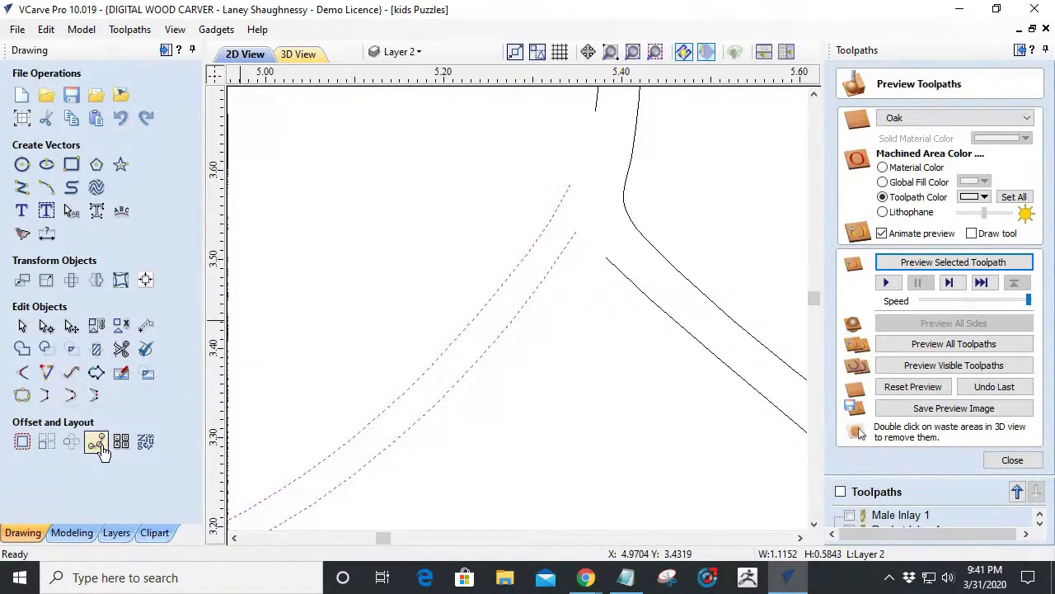
pyautogui.click(47, 396)
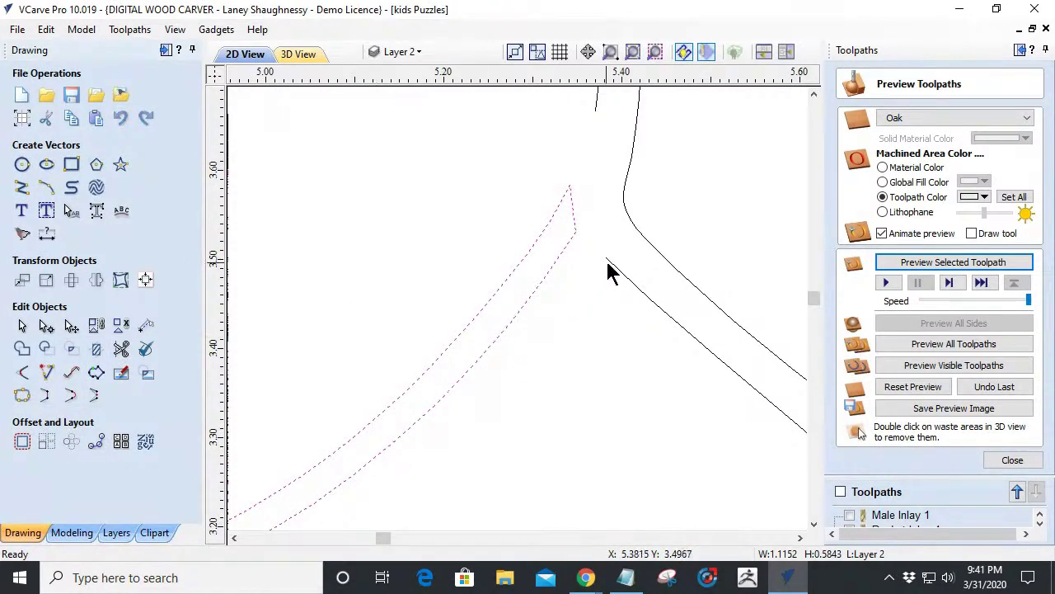
pyautogui.click(610, 272)
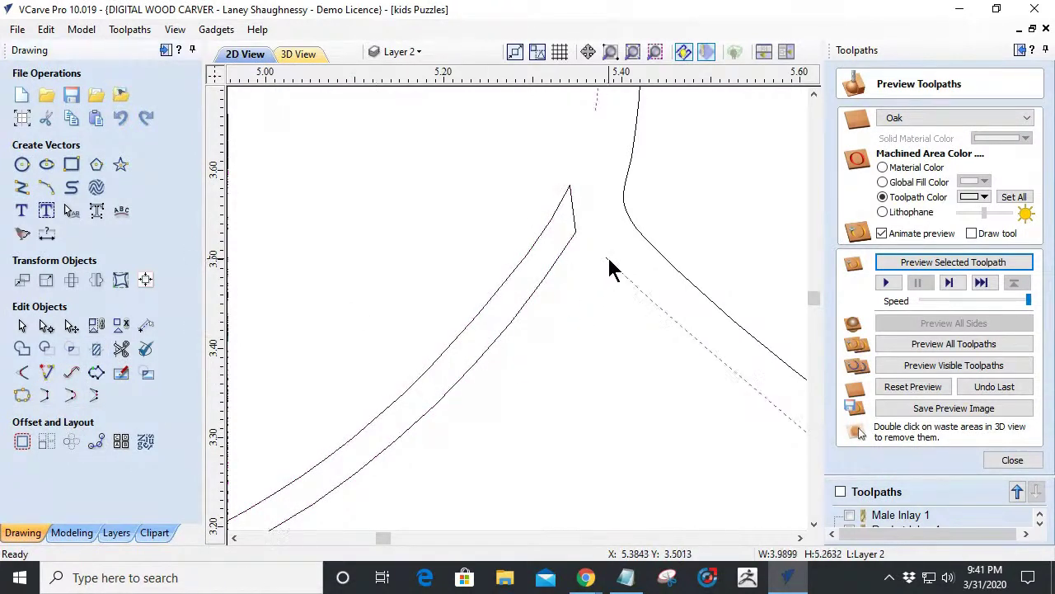
pyautogui.click(73, 398)
pyautogui.scroll(-3, 561, 349)
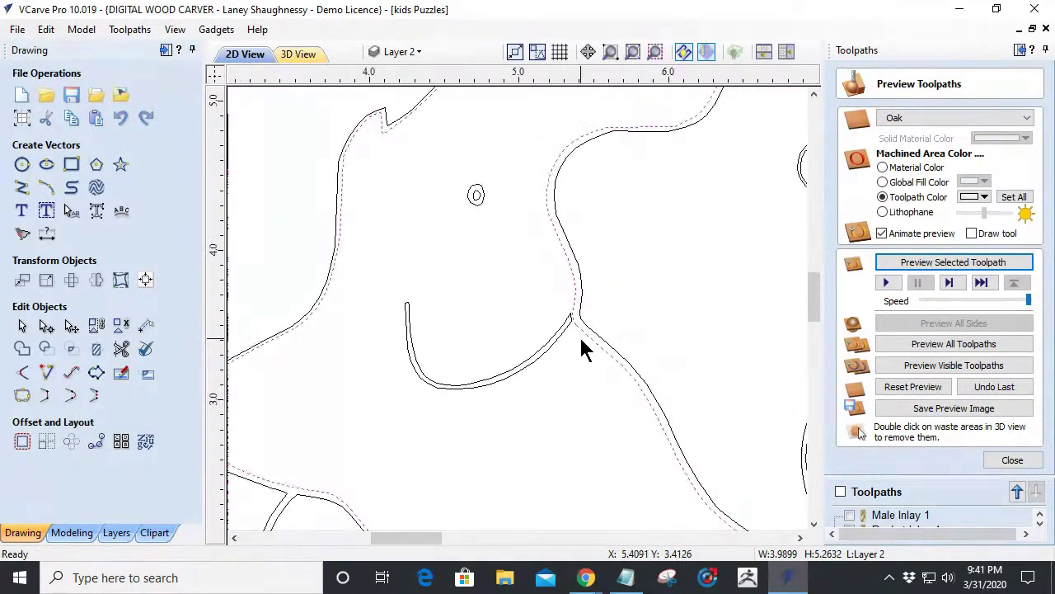
# Round the sharp corners around the pointed upper end of the elephant's outline with 0.0625-inch normal fillets.
pyautogui.scroll(-3, 581, 342)
pyautogui.scroll(5, 678, 193)
pyautogui.scroll(3, 683, 228)
pyautogui.scroll(2, 690, 243)
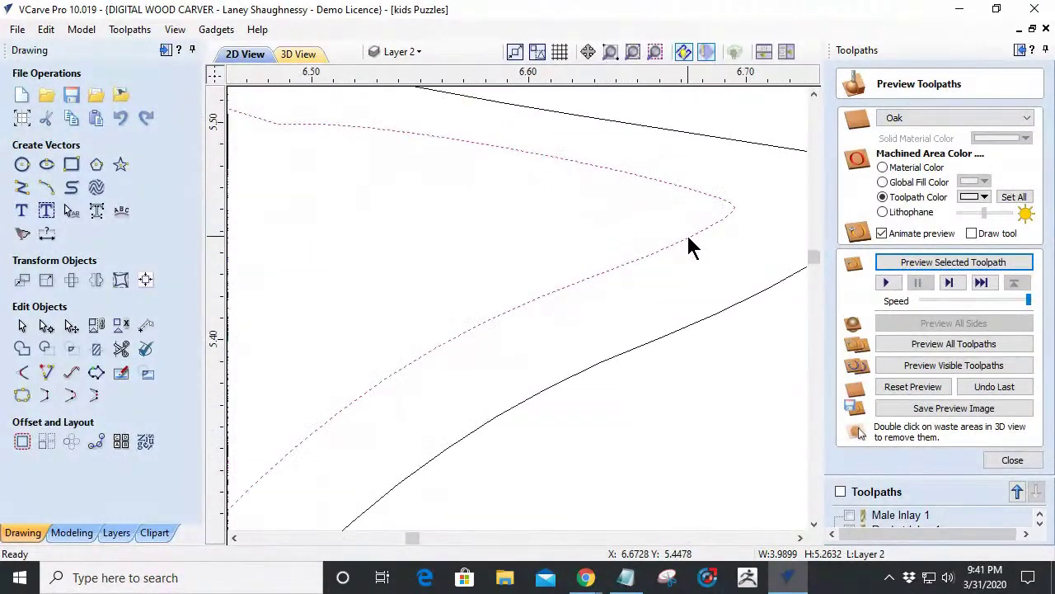
pyautogui.scroll(-1, 690, 245)
pyautogui.click(22, 372)
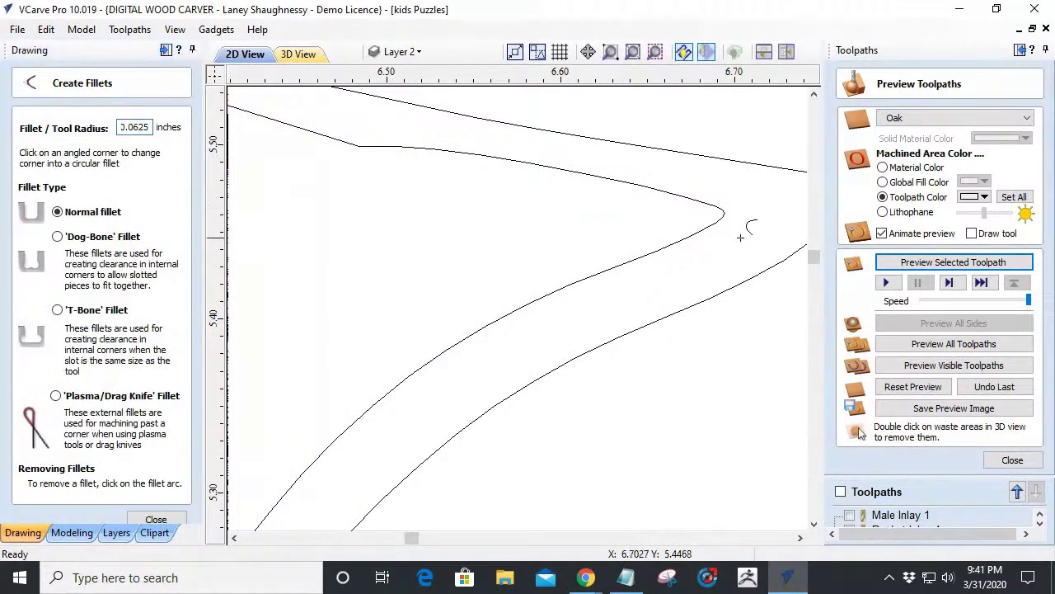
pyautogui.scroll(-1, 740, 237)
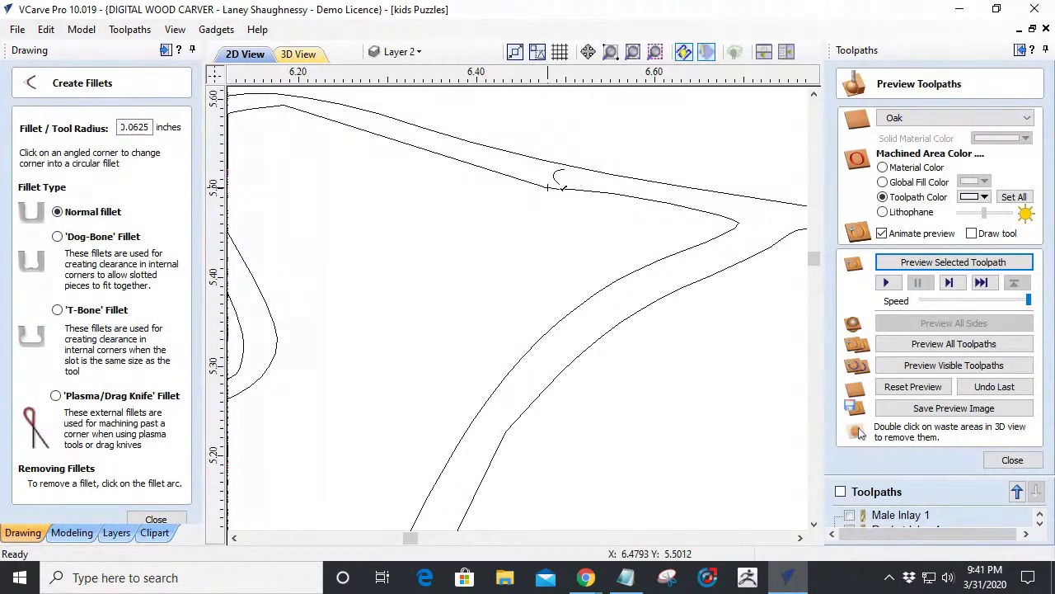
pyautogui.scroll(-1, 551, 189)
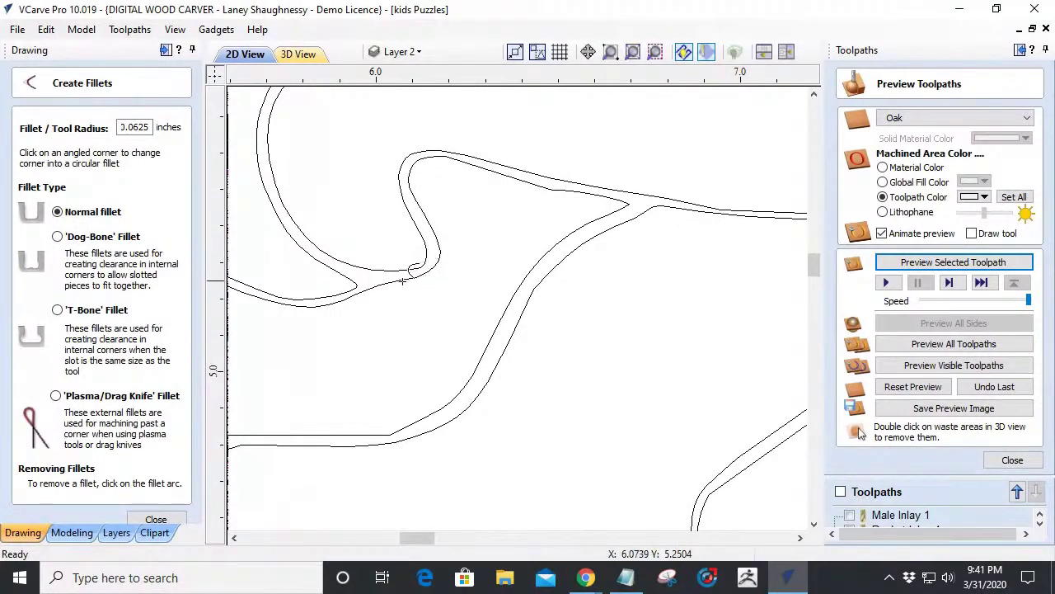
pyautogui.scroll(-3, 392, 309)
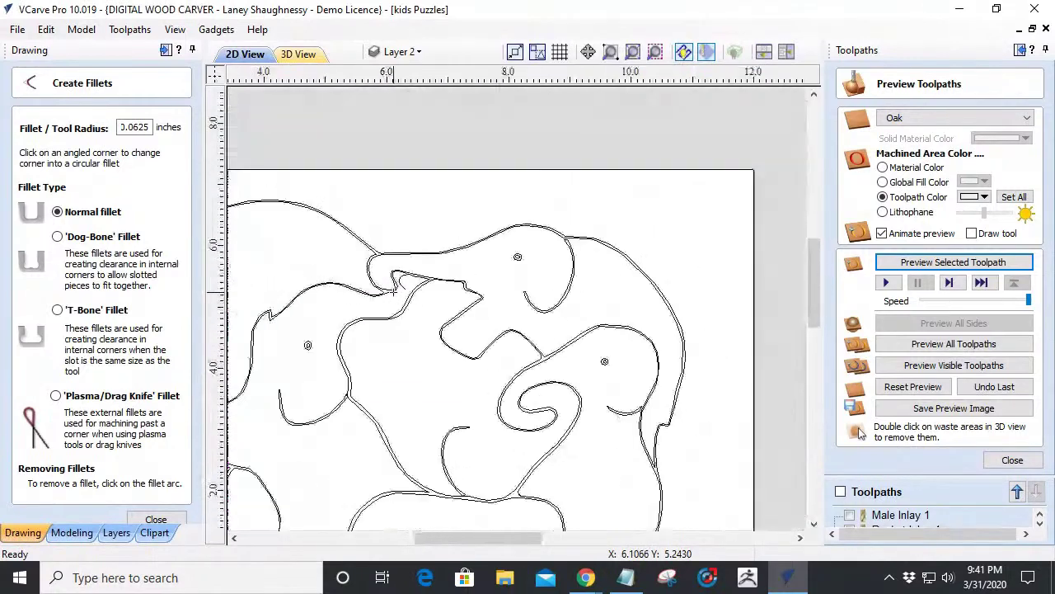
pyautogui.scroll(3, 387, 317)
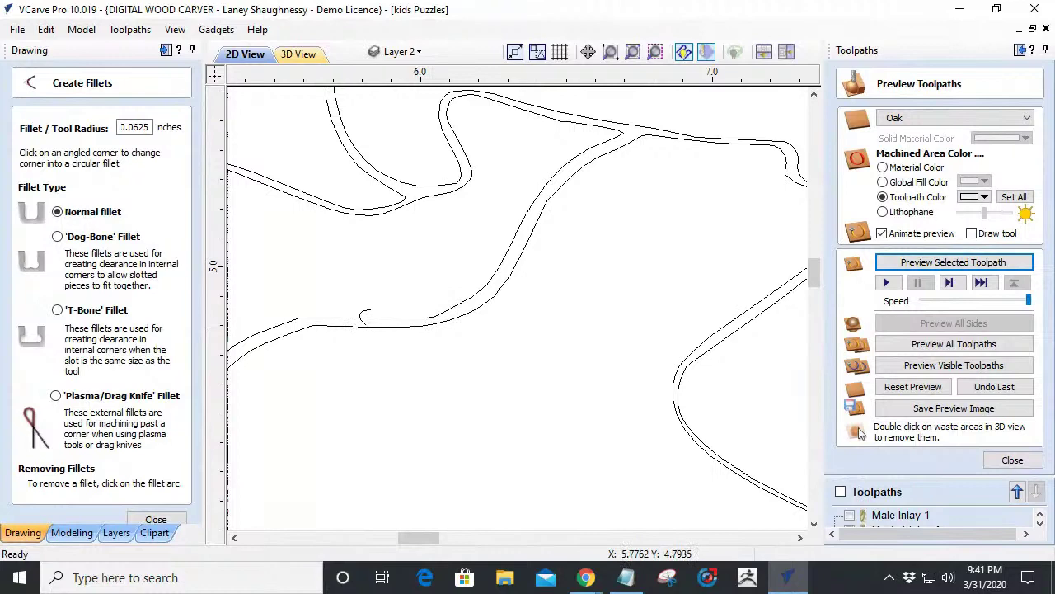
pyautogui.scroll(-1, 430, 277)
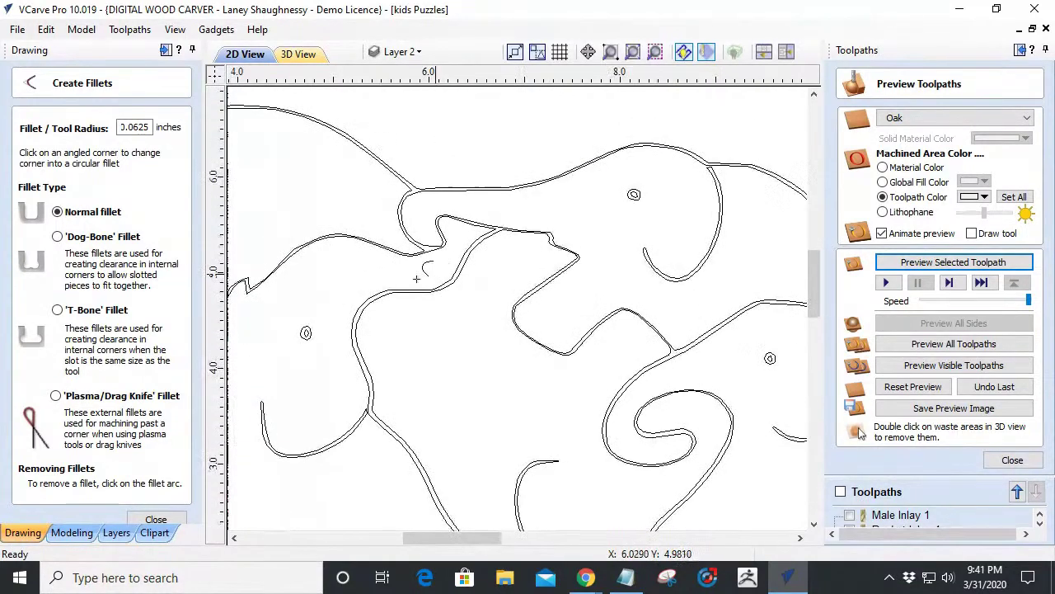
pyautogui.scroll(2, 370, 412)
pyautogui.scroll(-3, 377, 398)
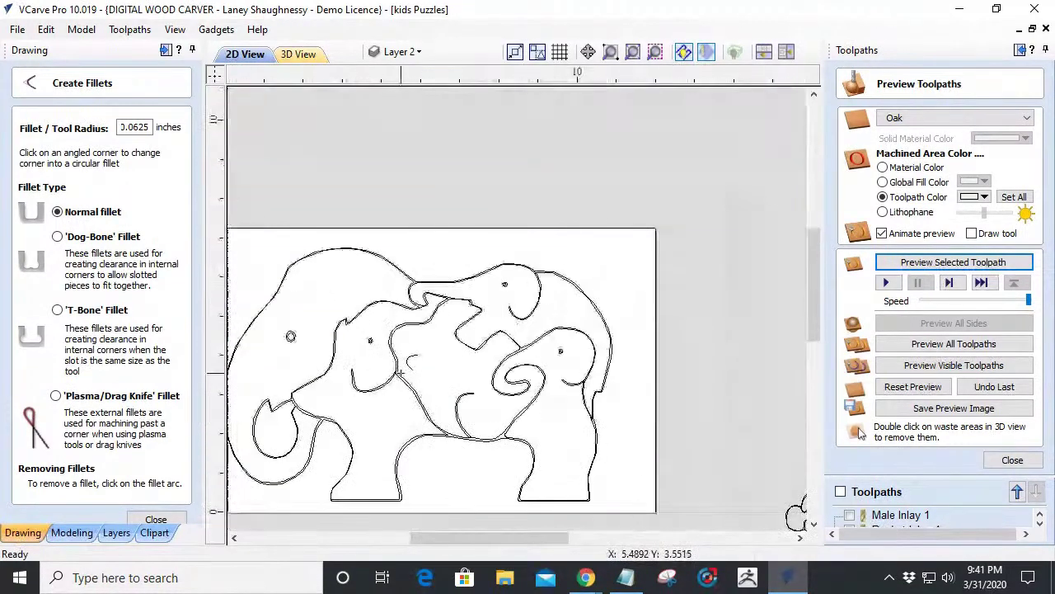
# Check the corners of the front foot and the lower leg for sharp points with the Fillet tool.
pyautogui.scroll(2, 424, 448)
pyautogui.scroll(-3, 423, 448)
pyautogui.scroll(4, 388, 471)
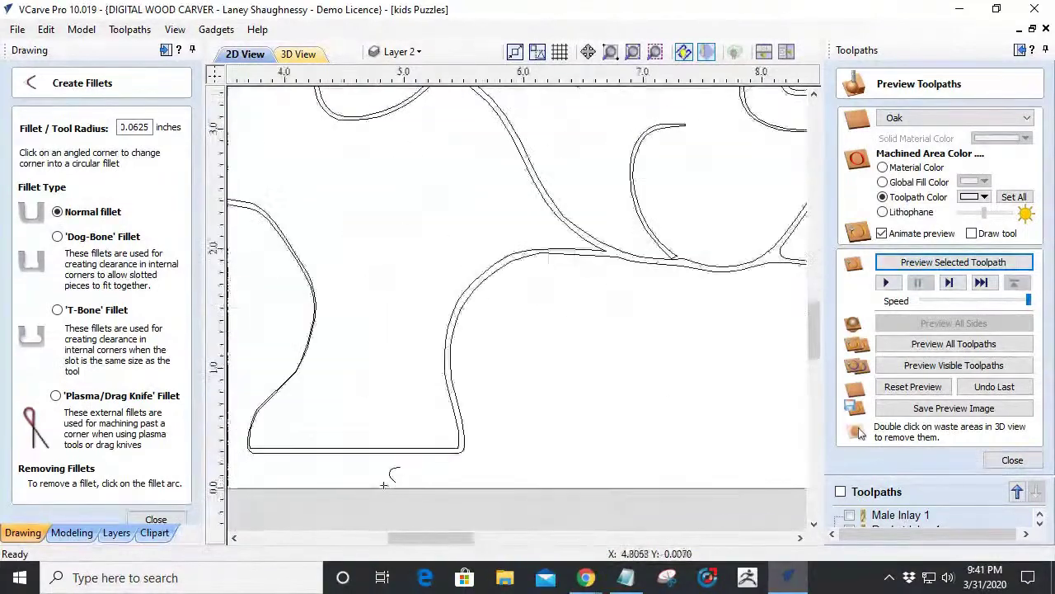
pyautogui.scroll(2, 430, 458)
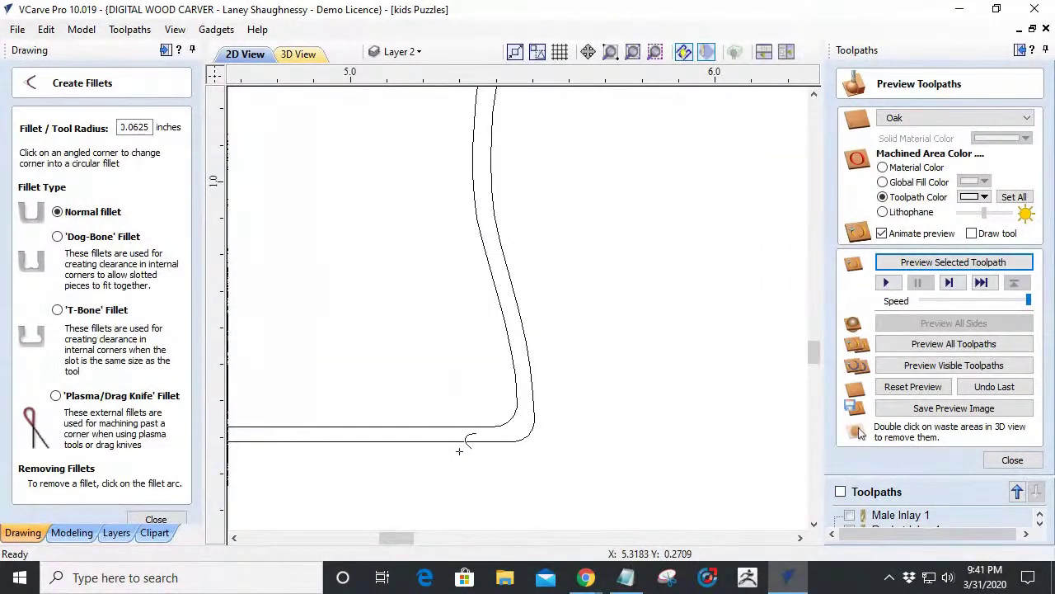
pyautogui.scroll(-2, 459, 451)
pyautogui.scroll(3, 233, 426)
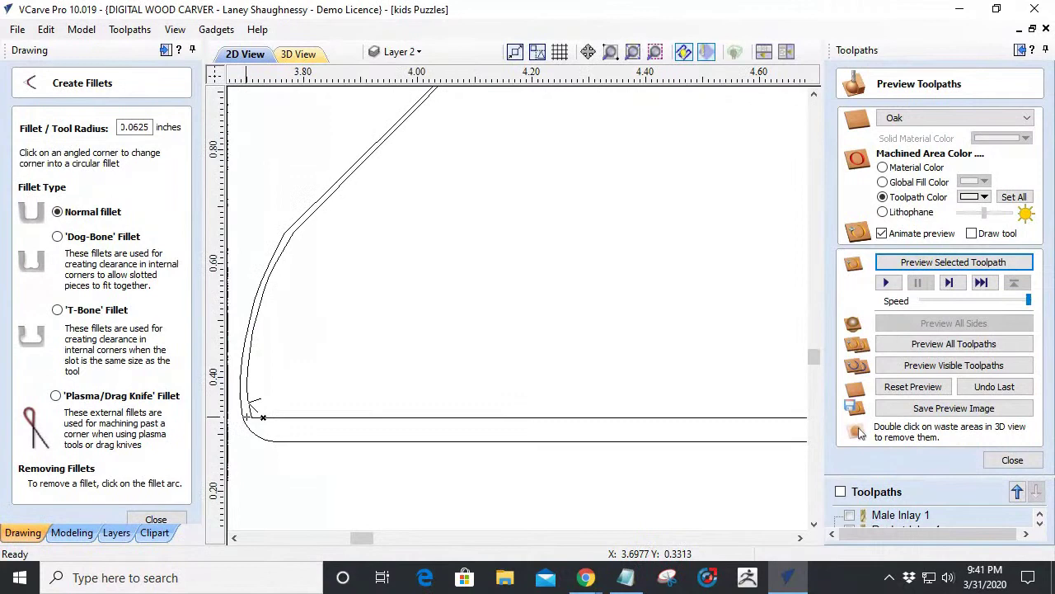
pyautogui.scroll(-3, 262, 410)
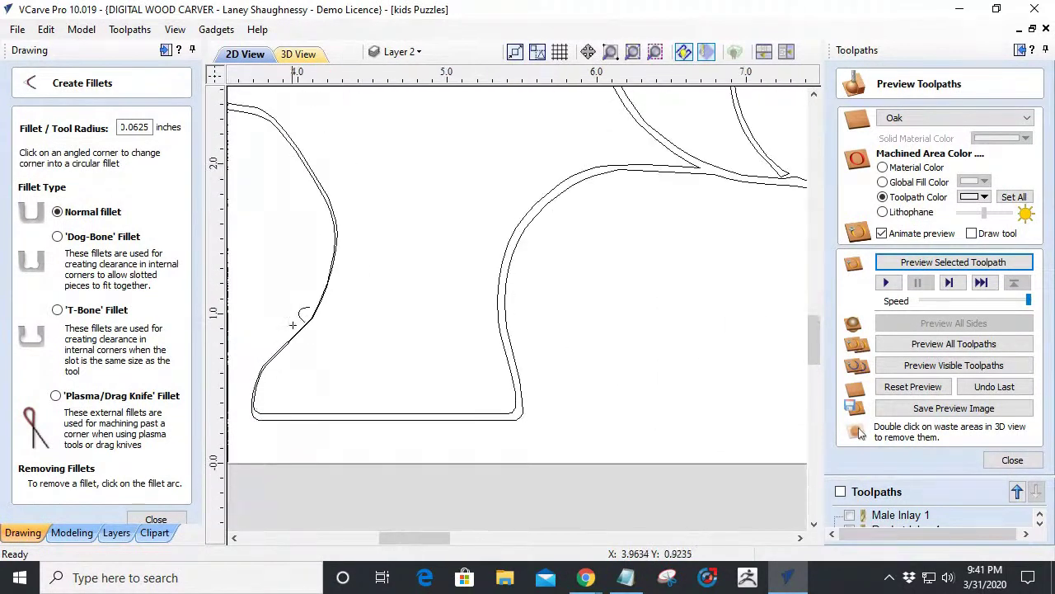
pyautogui.scroll(1, 297, 317)
pyautogui.scroll(-3, 313, 313)
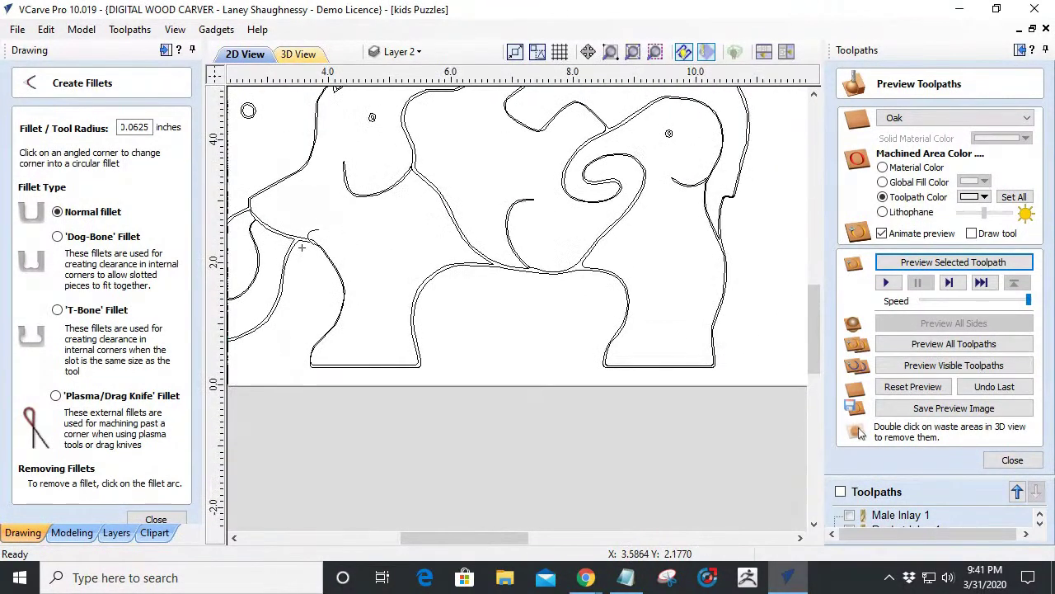
# Fillet the sharp corner at the elephant's trunk tip with a 0.0625-inch radius and check the junctions along the trunk.
pyautogui.scroll(2, 298, 239)
pyautogui.scroll(-2, 295, 215)
pyautogui.scroll(5, 255, 194)
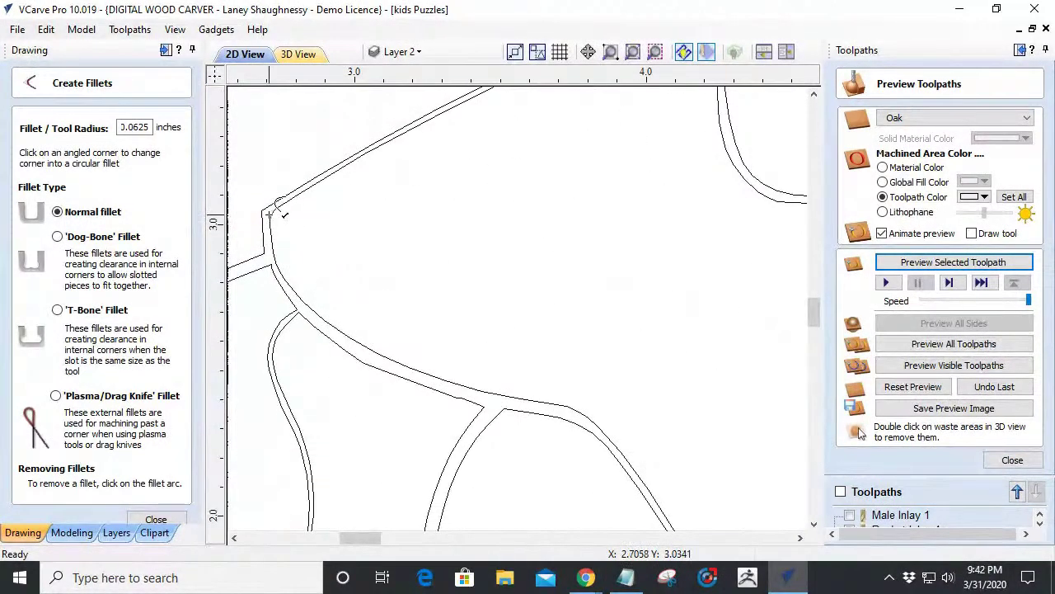
pyautogui.scroll(-3, 272, 219)
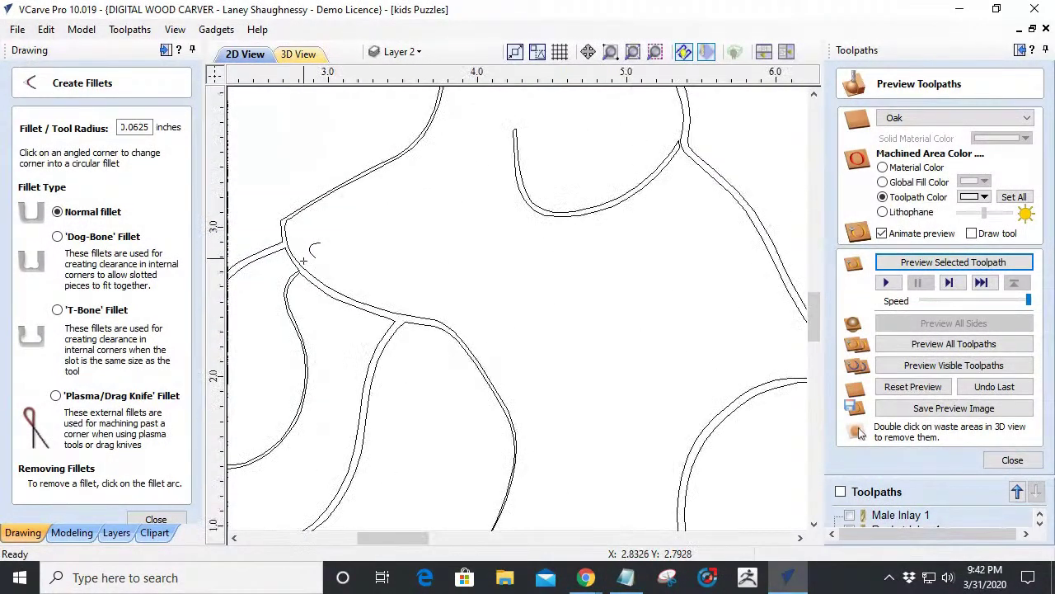
pyautogui.scroll(4, 353, 302)
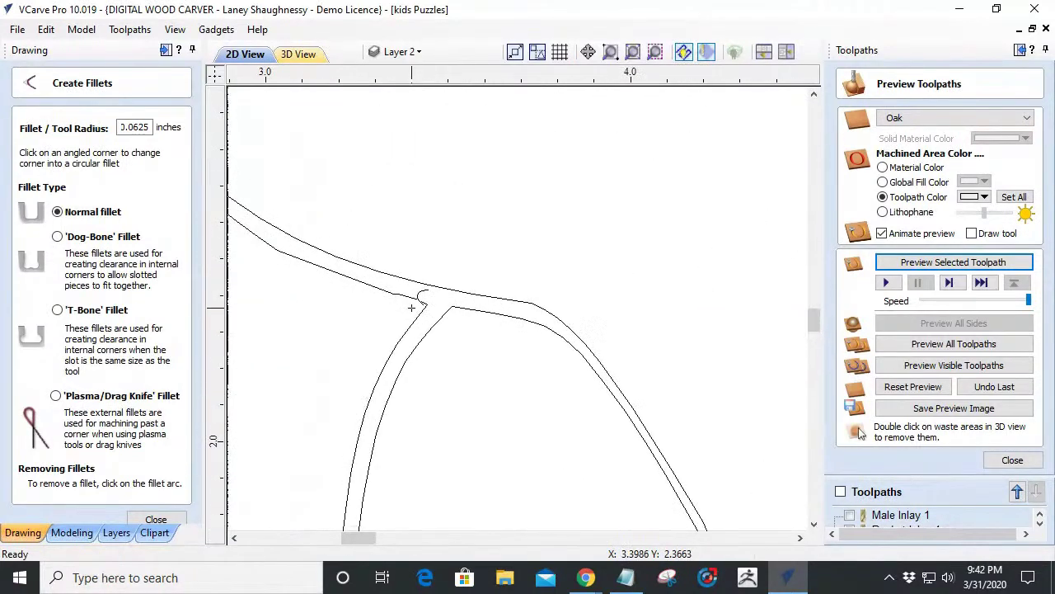
pyautogui.scroll(-3, 427, 305)
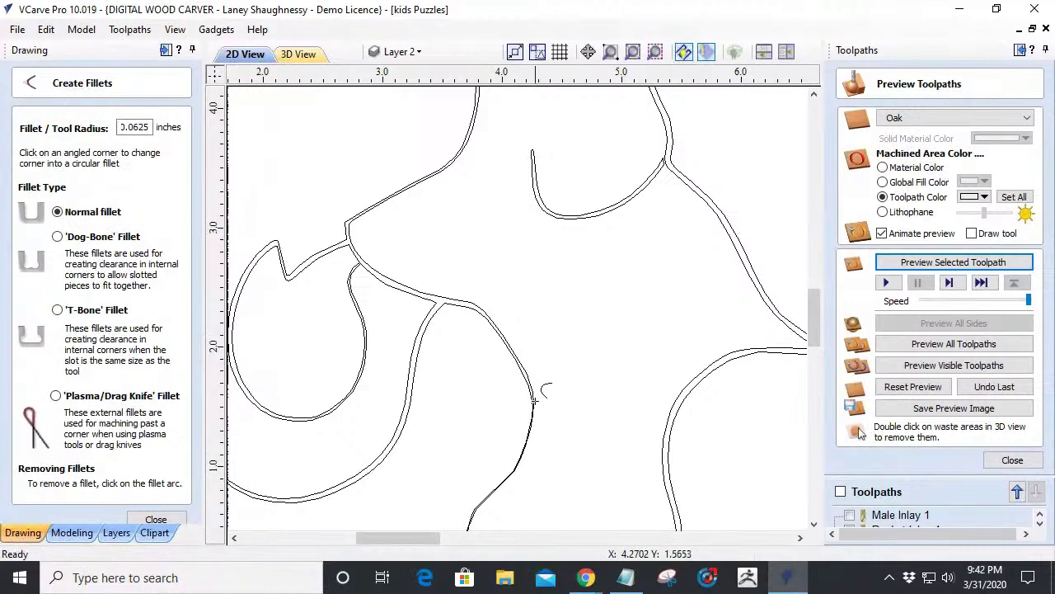
pyautogui.scroll(-2, 380, 266)
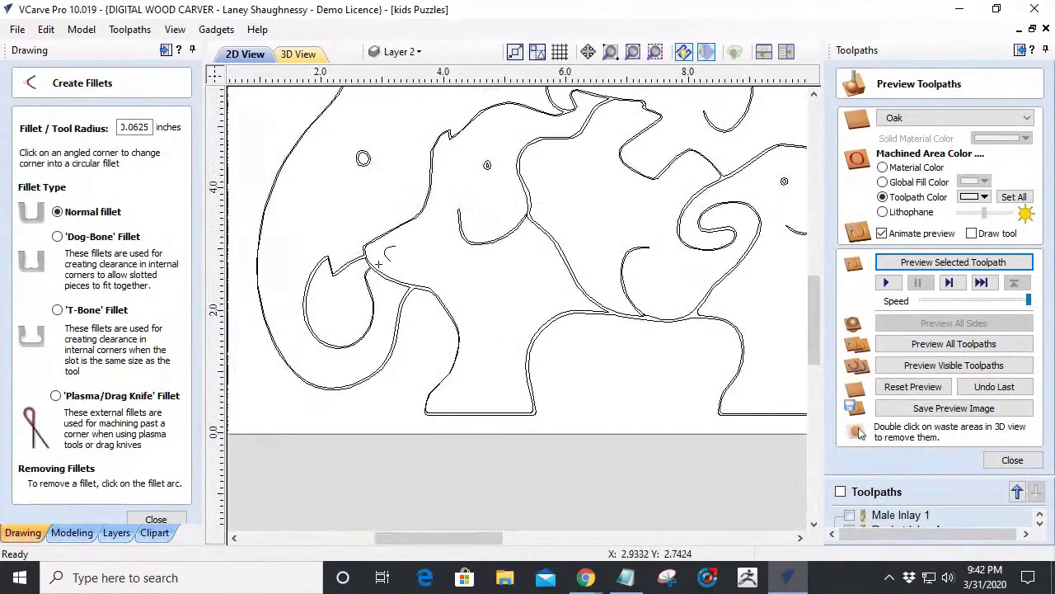
# Check the corners of the notch on top of the elephant's head, then leave the Fillet tool.
pyautogui.scroll(5, 435, 165)
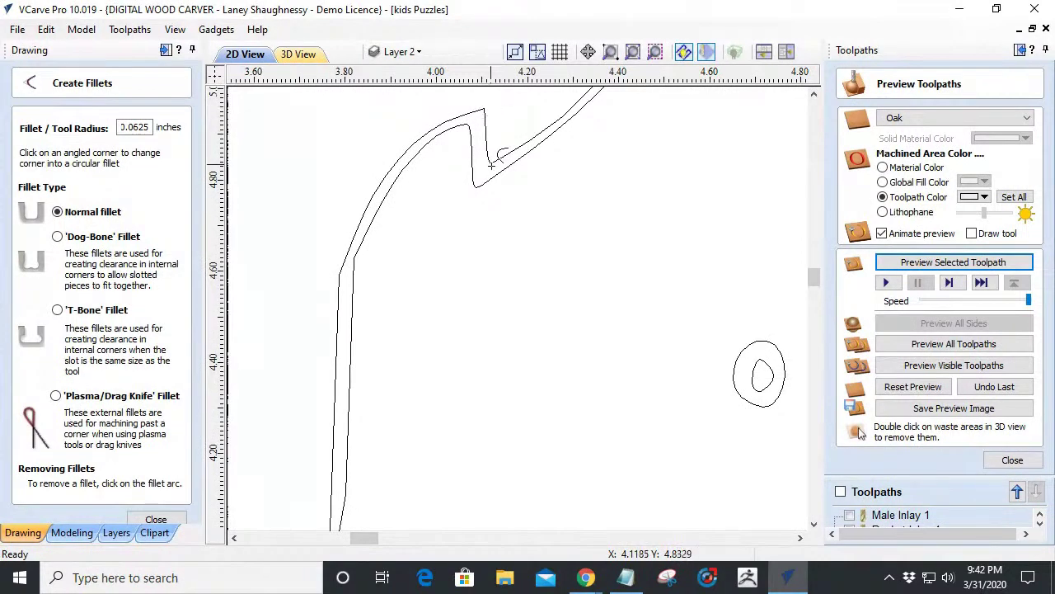
pyautogui.scroll(-3, 440, 195)
pyautogui.scroll(6, 459, 186)
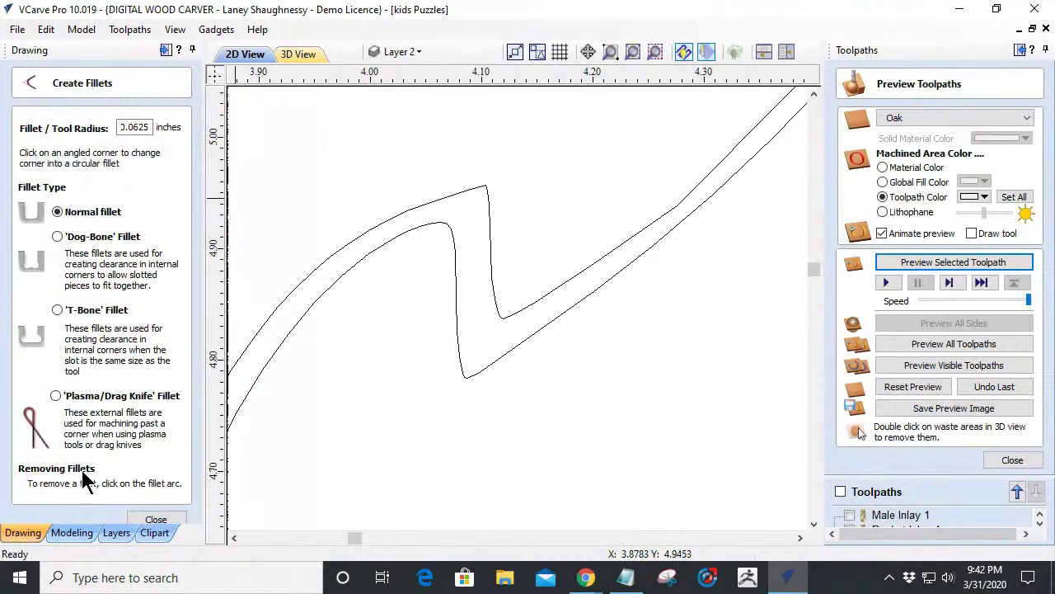
pyautogui.click(175, 518)
# Delete the two neighbouring nodes at the bottom of the head notch on the inner outline.
pyautogui.scroll(-5, 556, 347)
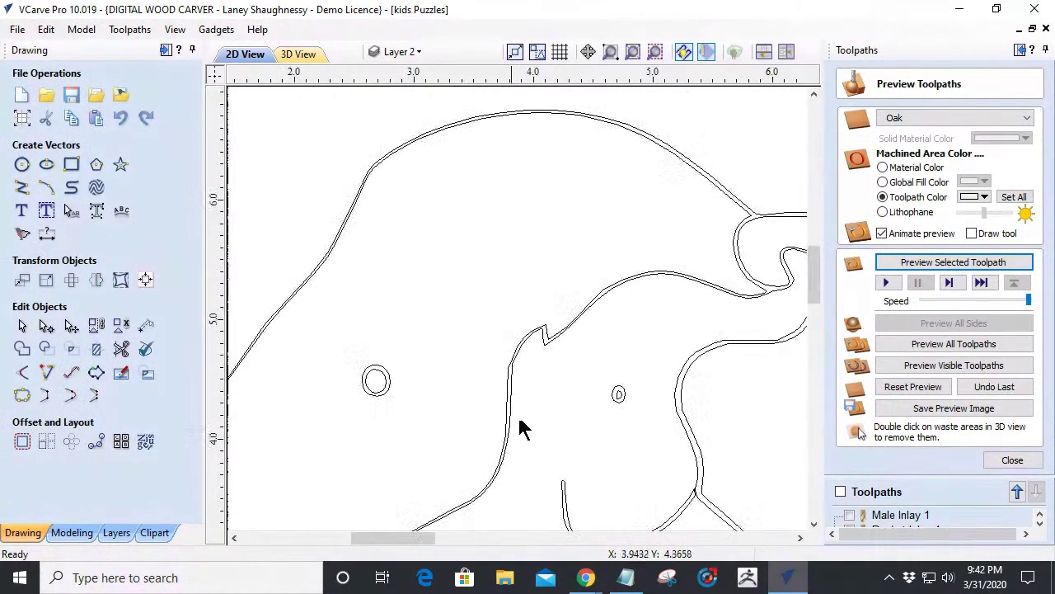
pyautogui.scroll(8, 527, 338)
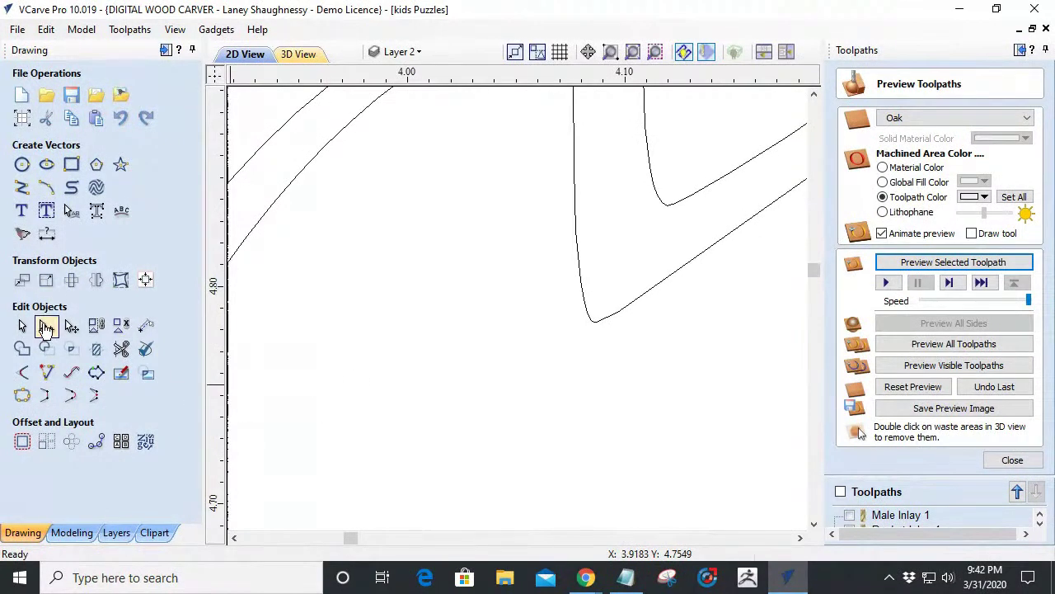
pyautogui.click(589, 325)
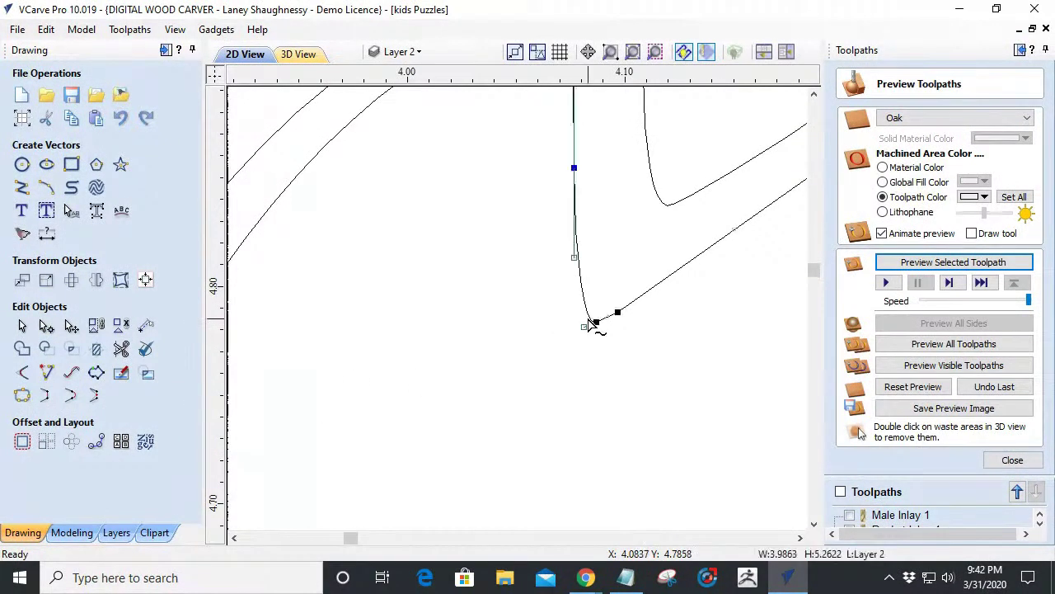
pyautogui.scroll(-3, 592, 317)
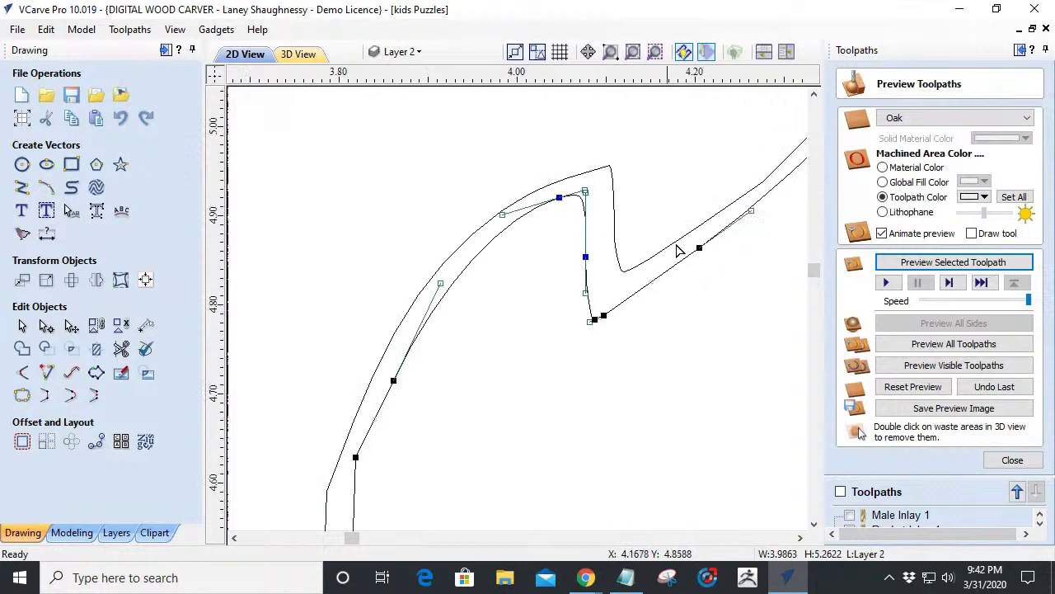
pyautogui.scroll(2, 683, 287)
pyautogui.scroll(3, 499, 386)
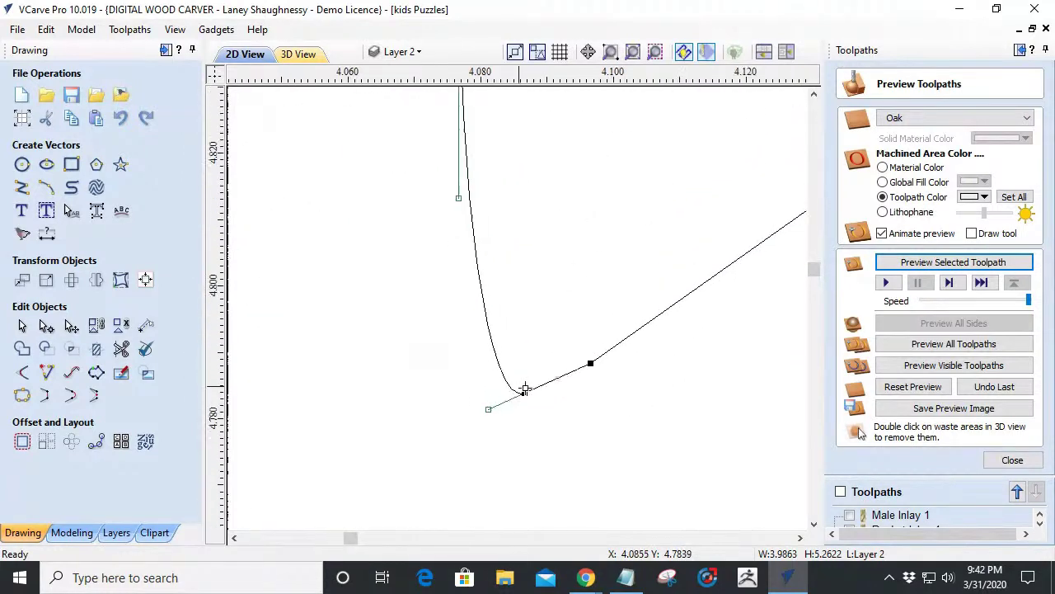
pyautogui.rightClick(592, 368)
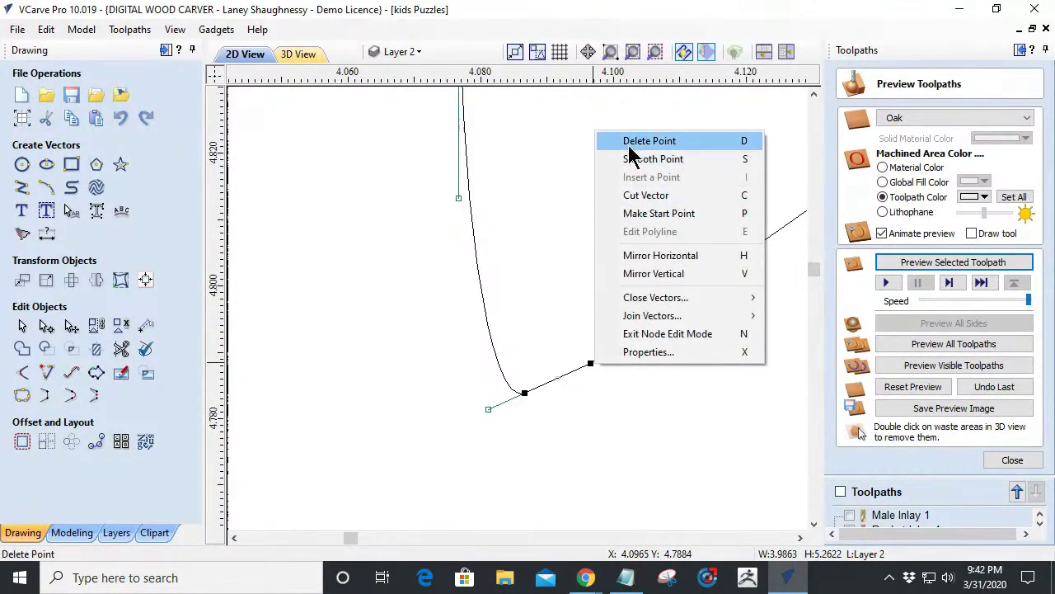
pyautogui.click(630, 150)
pyautogui.scroll(-2, 582, 370)
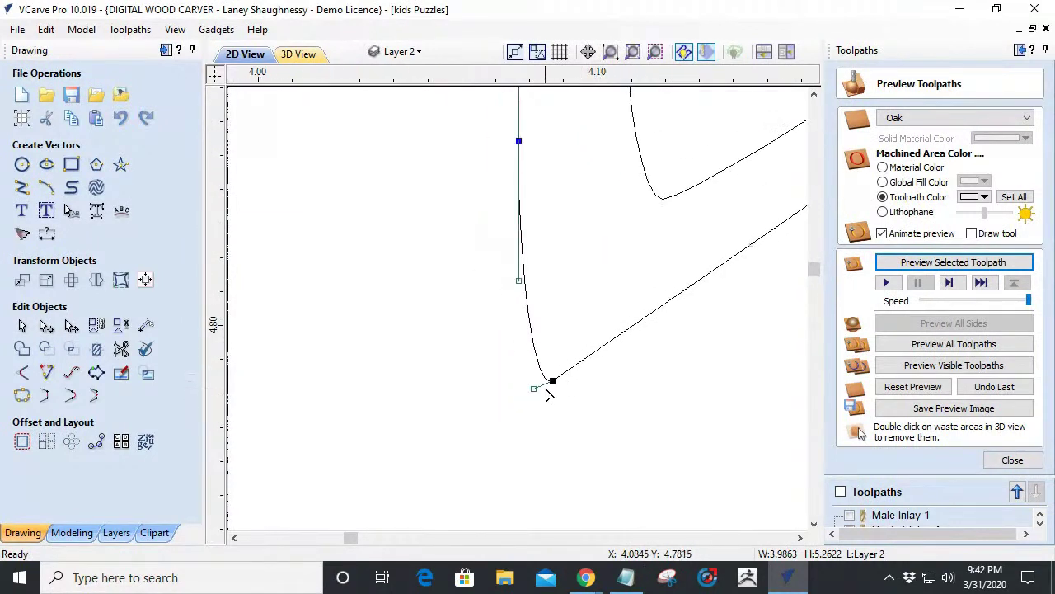
pyautogui.rightClick(550, 386)
pyautogui.click(572, 158)
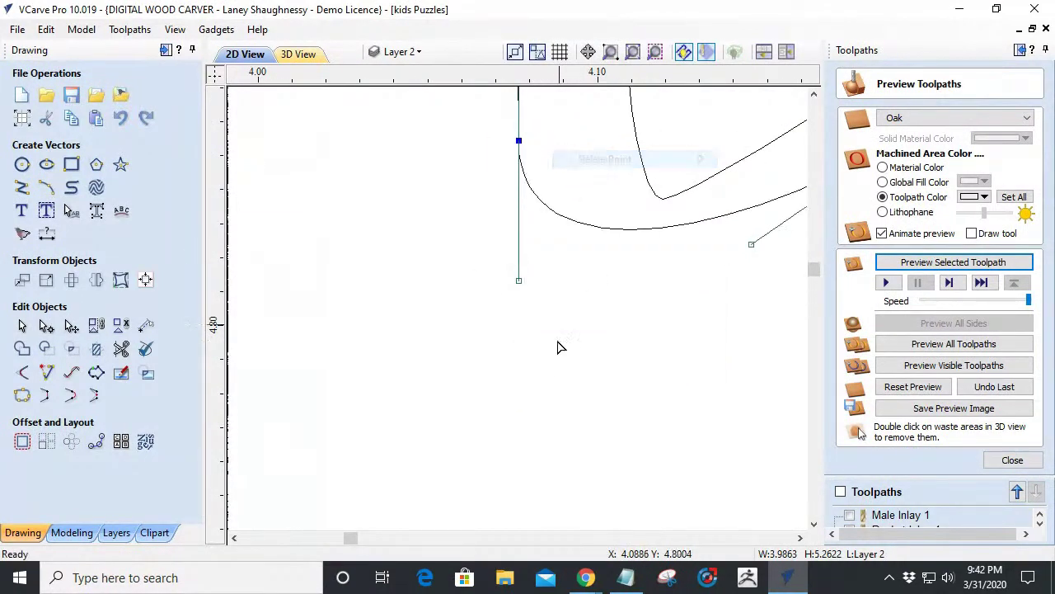
# Adjust the curve handle beside the inner outline's head notch so its bottom forms a wide, smooth bend.
pyautogui.scroll(-1, 581, 329)
pyautogui.scroll(-1, 582, 328)
pyautogui.moveTo(651, 290); pyautogui.dragTo(559, 365)
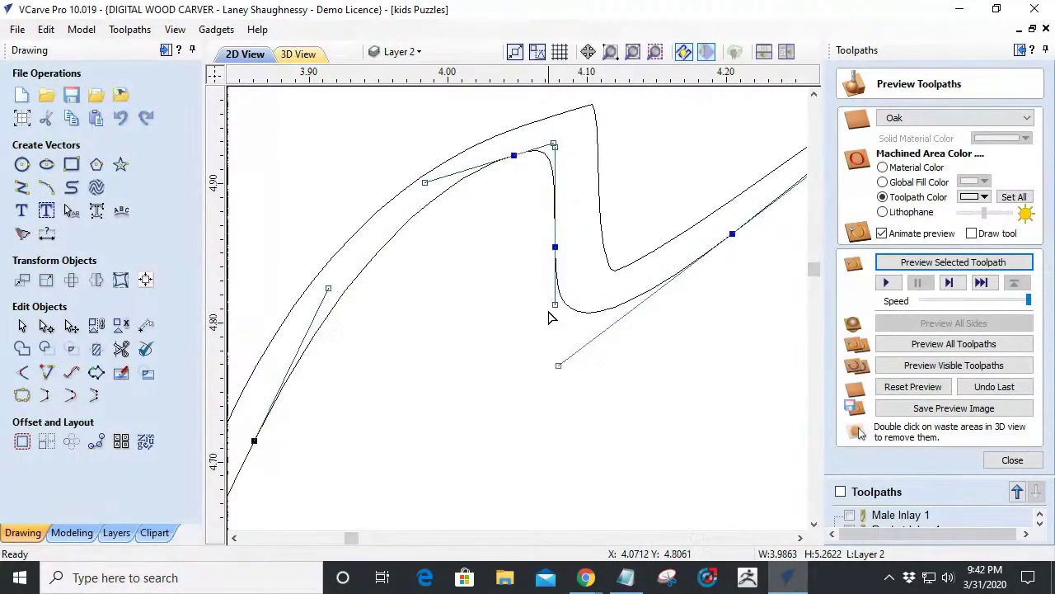
pyautogui.click(495, 330)
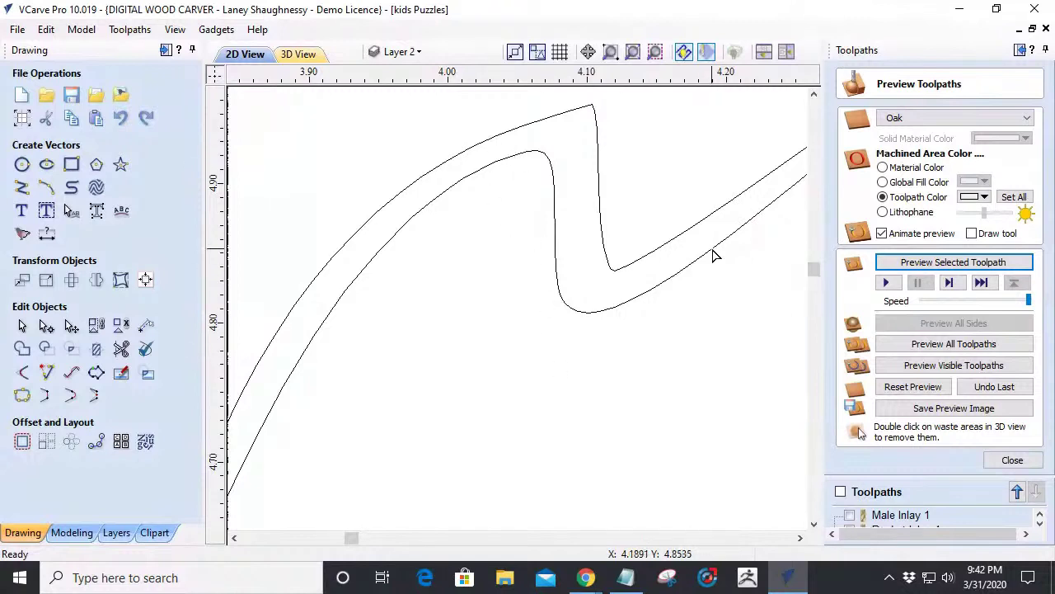
# Ungroup the outer vectors and open the outline running along the head notch for node editing.
pyautogui.scroll(-2, 631, 288)
pyautogui.scroll(2, 556, 253)
pyautogui.scroll(-1, 659, 302)
pyautogui.scroll(-2, 600, 261)
pyautogui.click(681, 264)
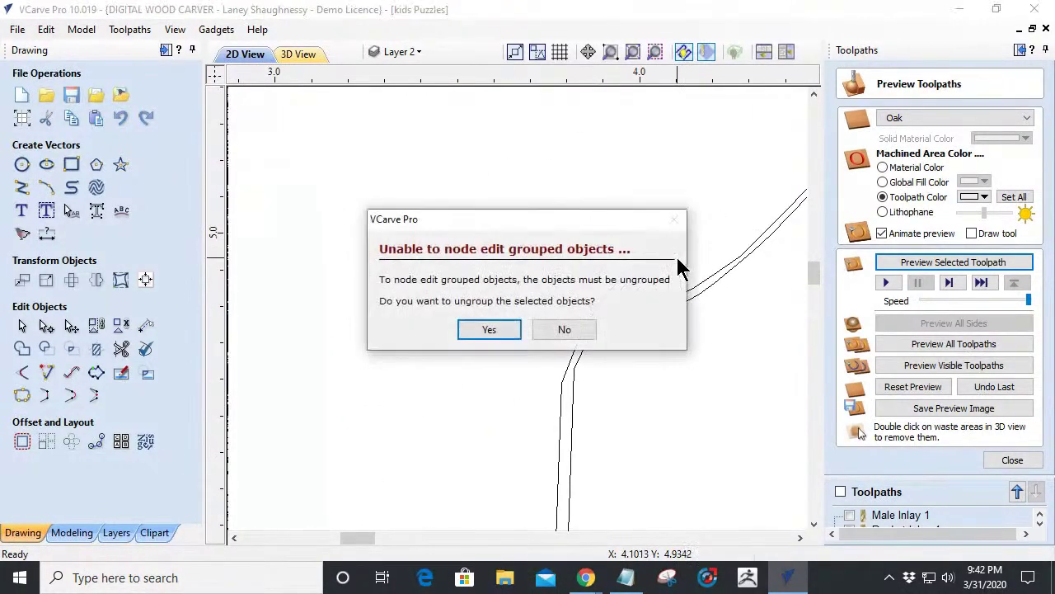
pyautogui.click(519, 327)
pyautogui.scroll(3, 651, 262)
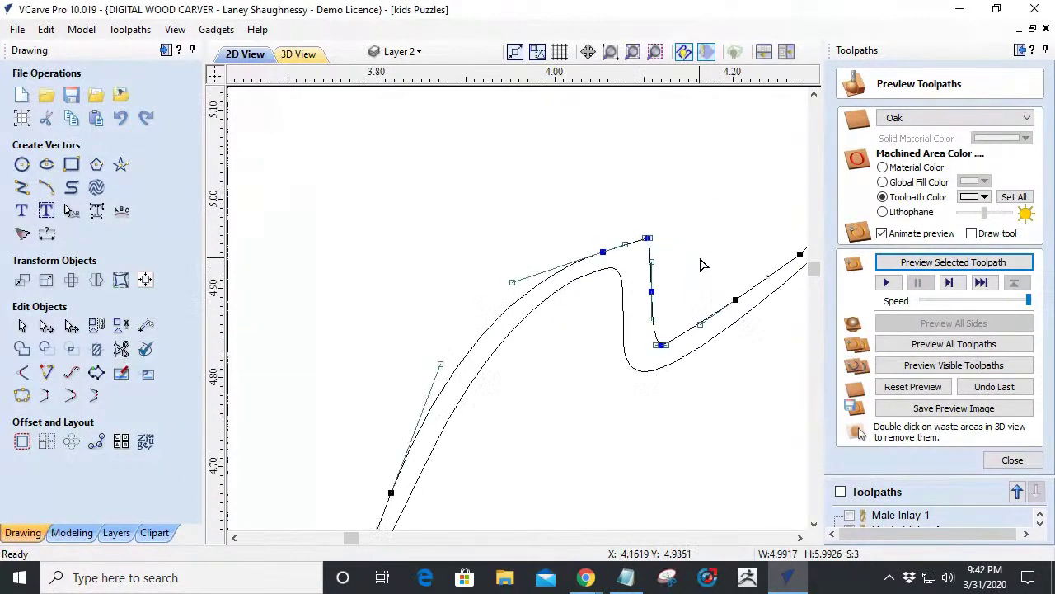
# Delete the sharp peak node of the outer outline's notch and reshape the adjoining curve into a rounded hump.
pyautogui.scroll(2, 653, 252)
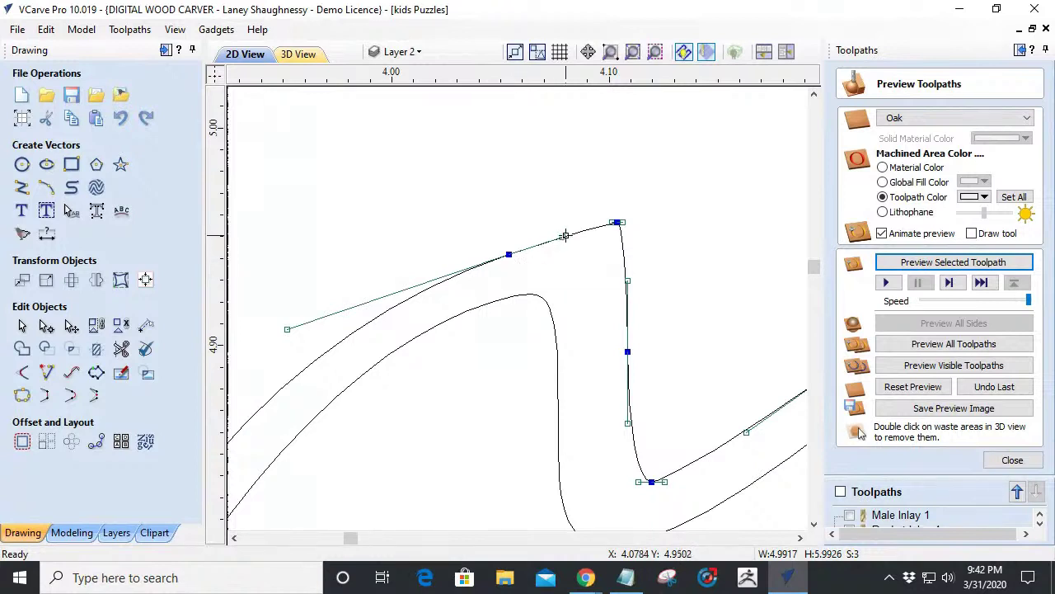
pyautogui.moveTo(619, 223); pyautogui.dragTo(573, 221)
pyautogui.moveTo(499, 253); pyautogui.dragTo(560, 260)
pyautogui.rightClick(561, 264)
pyautogui.click(617, 273)
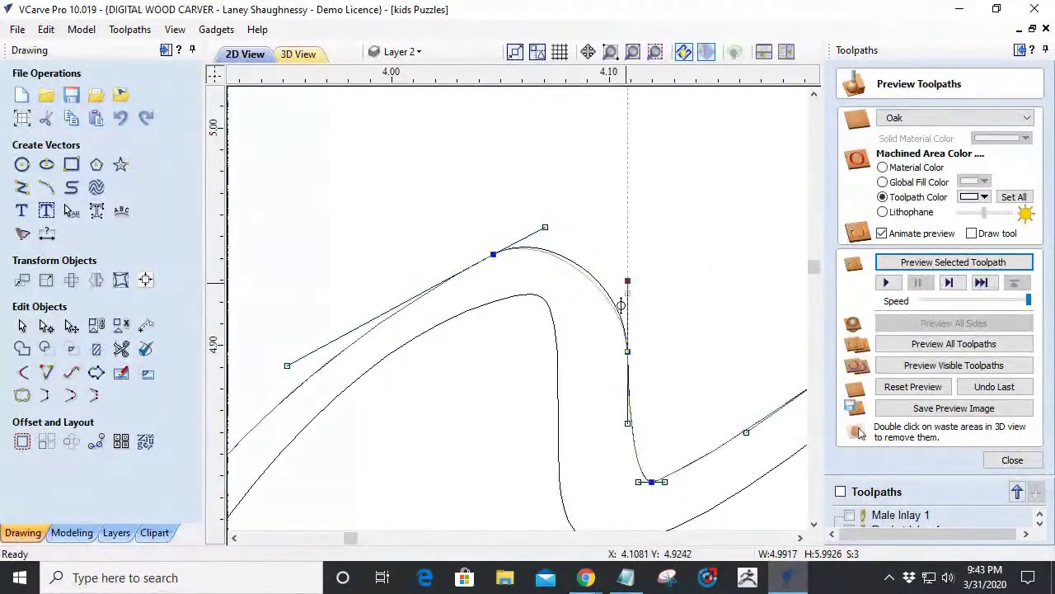
# Shorten the upper handle of the node on the notch's steep side and nudge that node towards the inner outline.
pyautogui.moveTo(614, 324); pyautogui.dragTo(632, 351)
pyautogui.press('Left')
pyautogui.press('Left')
pyautogui.press('Left')
pyautogui.press('Left')
pyautogui.press('Left')
pyautogui.press('Left')
pyautogui.press('Left')
pyautogui.press('Left')
pyautogui.press('Left')
pyautogui.press('Left')
pyautogui.press('Left')
pyautogui.press('Left')
pyautogui.press('Left')
pyautogui.press('Left')
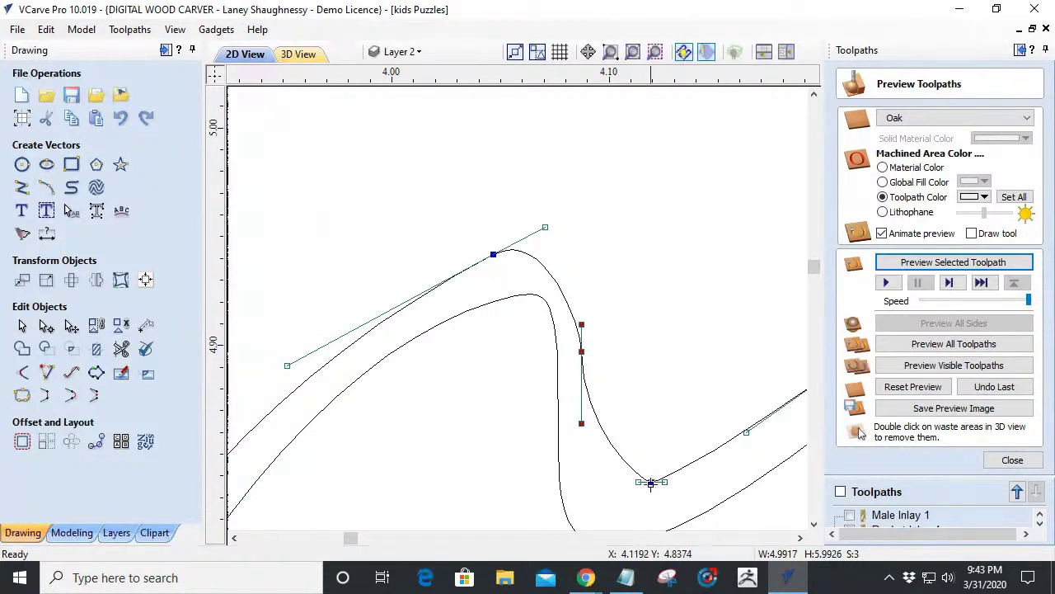
# Reposition the bottom node of the outer outline's notch slightly towards the steep side so the valley bends smoothly.
pyautogui.moveTo(652, 481); pyautogui.dragTo(651, 447)
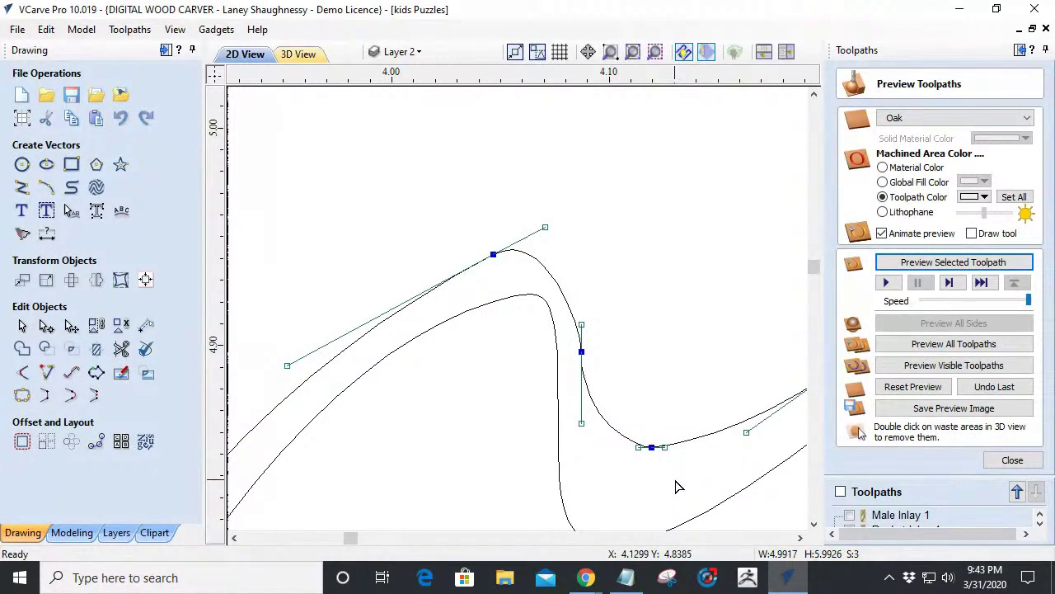
pyautogui.moveTo(647, 447); pyautogui.dragTo(648, 460)
pyautogui.press('Down')
pyautogui.press('Down')
pyautogui.press('Down')
pyautogui.press('Down')
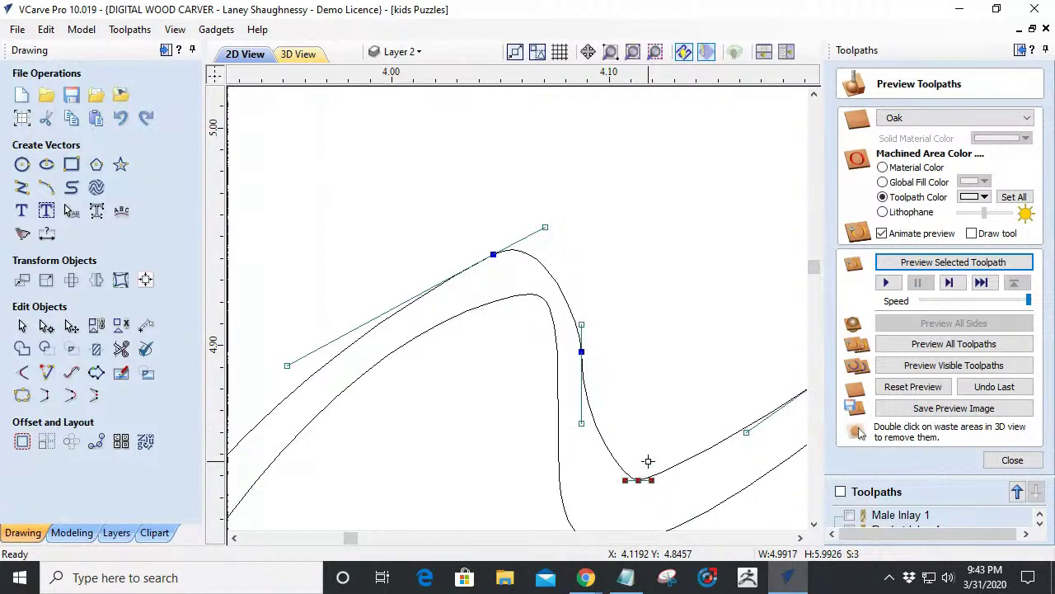
pyautogui.press('Right')
pyautogui.press('Right')
pyautogui.press('Right')
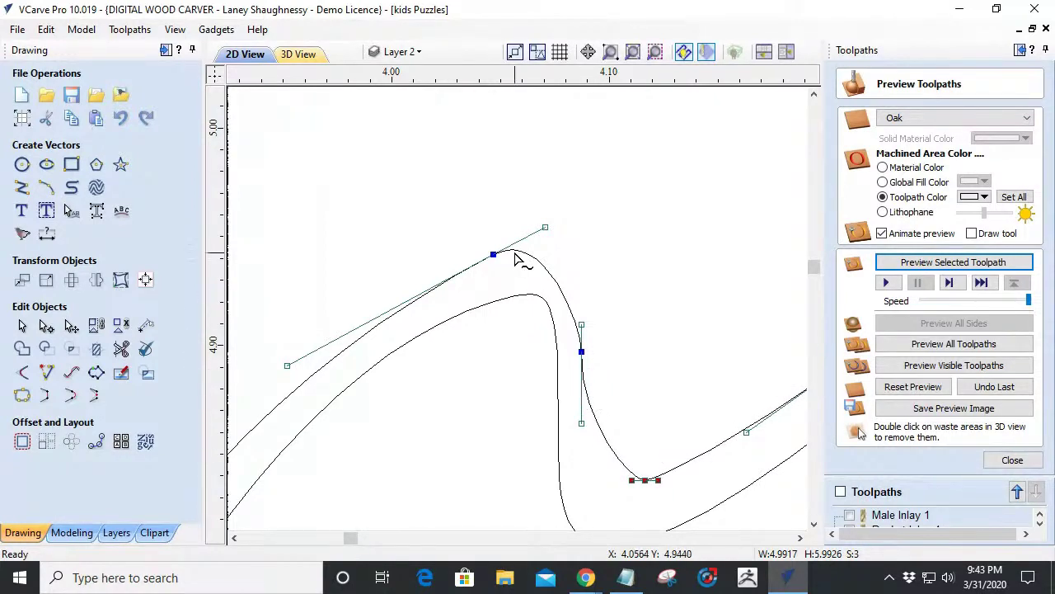
# Nudge the outer outline's hump node towards the notch's steep side, bringing it in line with the inner outline's hump.
pyautogui.scroll(-4, 518, 259)
pyautogui.press('Escape')
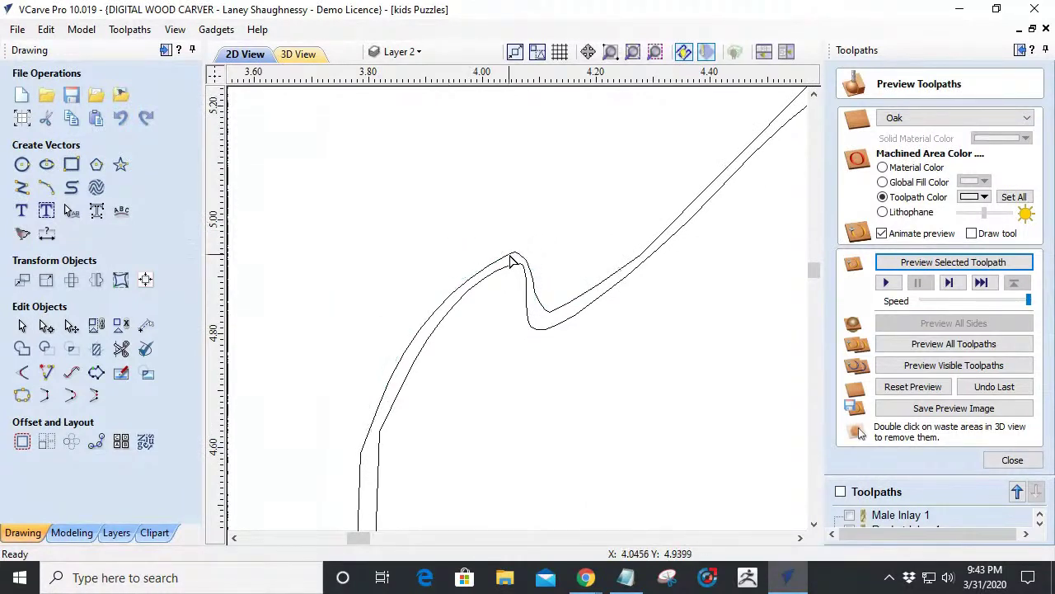
pyautogui.click(509, 251)
pyautogui.scroll(4, 509, 251)
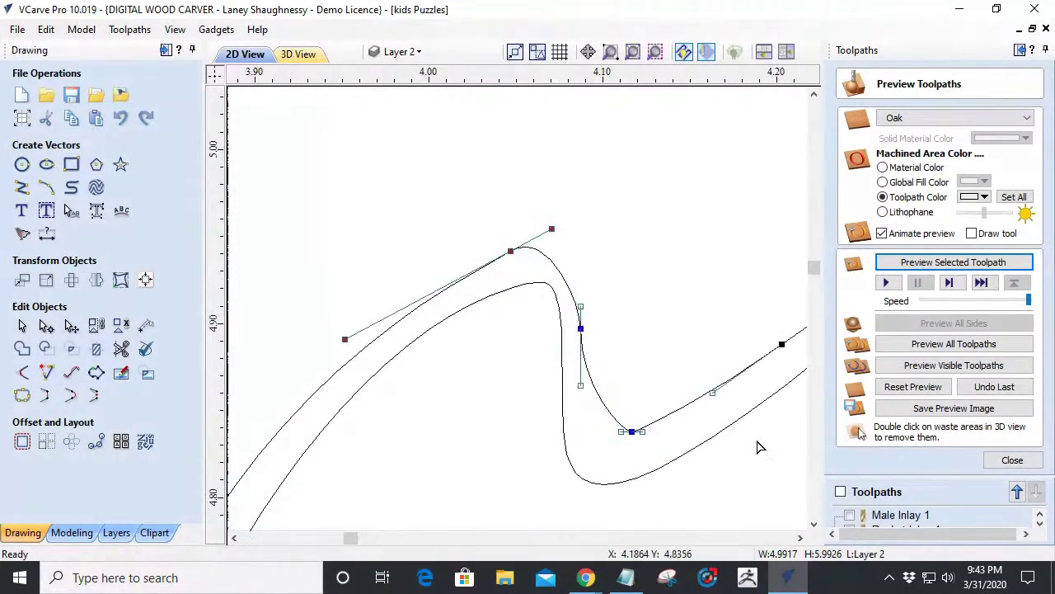
pyautogui.press('Right')
pyautogui.press('Right')
pyautogui.press('Right')
pyautogui.press('Right')
pyautogui.press('Right')
pyautogui.press('Right')
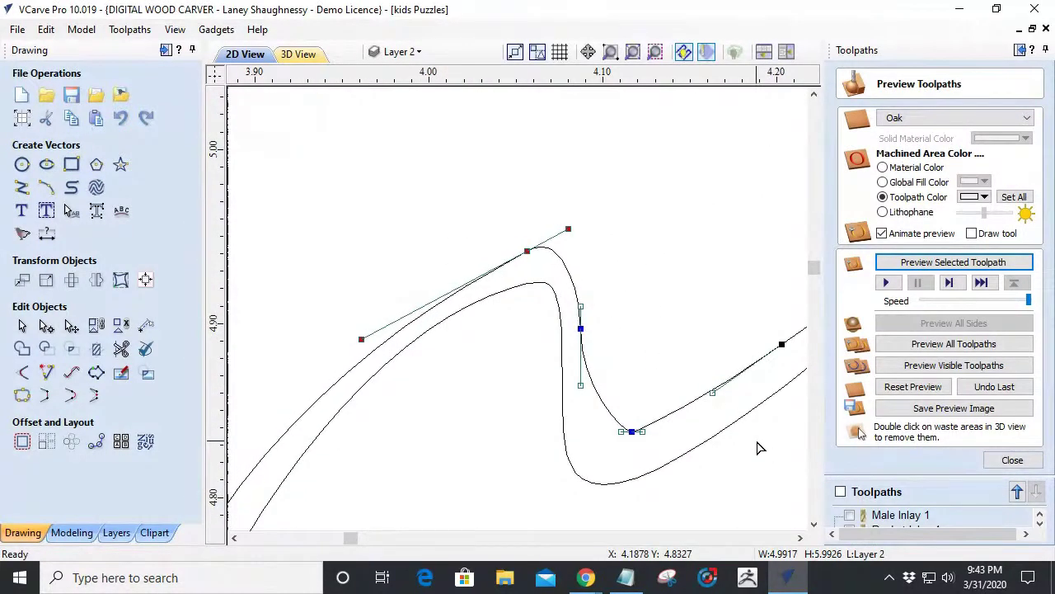
pyautogui.press('Right')
pyautogui.press('Left')
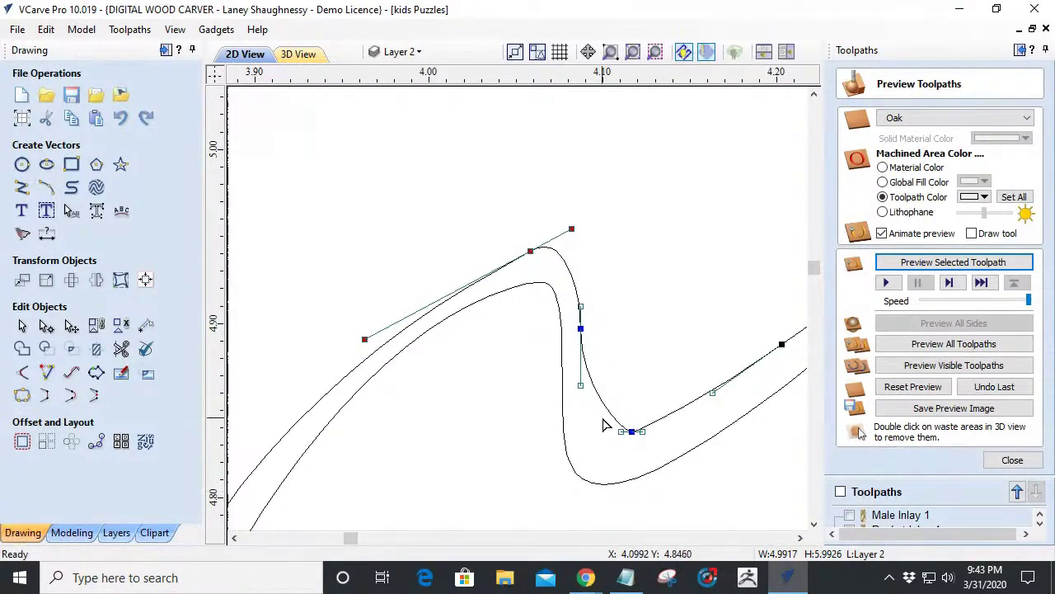
# Extend the curve handle on the shallow side of the outer notch and move its bottom node towards the inner outline's bend.
pyautogui.moveTo(629, 430)
pyautogui.mouseDown()
pyautogui.moveTo(611, 426)
pyautogui.moveTo(617, 418)
pyautogui.mouseUp()
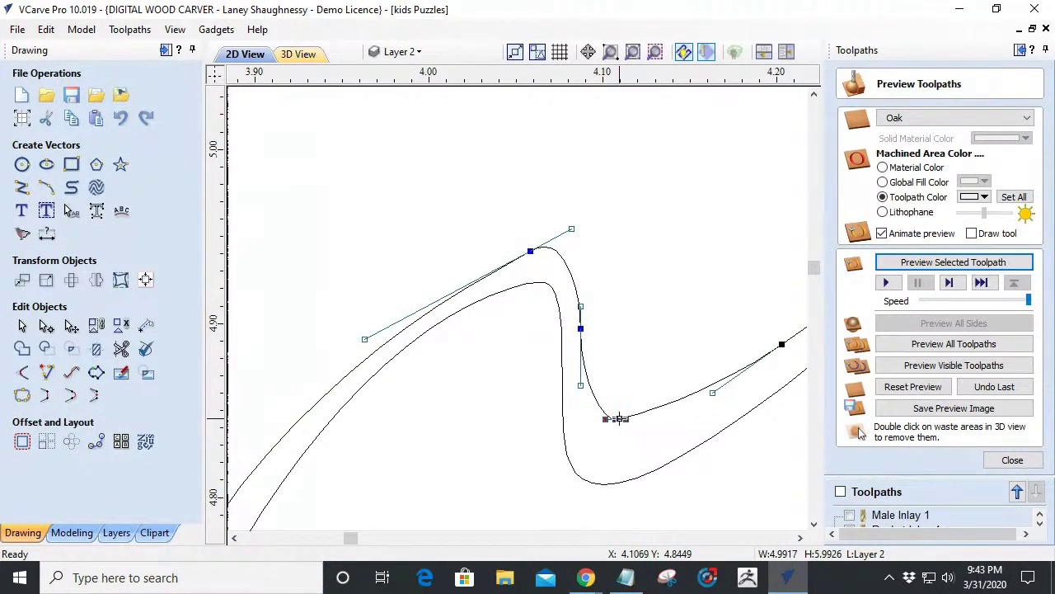
pyautogui.moveTo(712, 393); pyautogui.dragTo(639, 436)
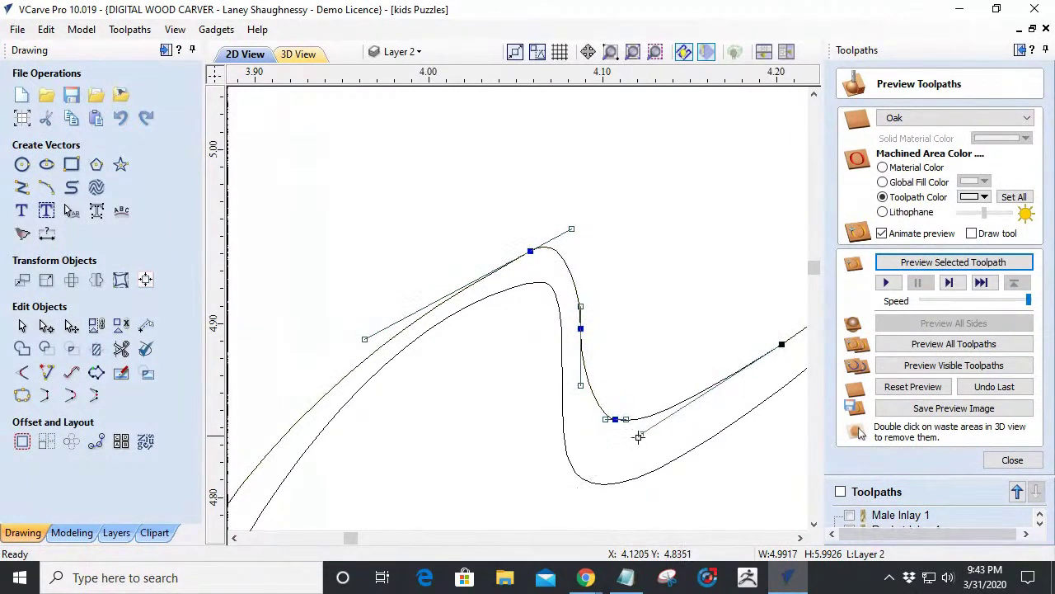
pyautogui.moveTo(616, 419); pyautogui.dragTo(581, 444)
pyautogui.click(487, 492)
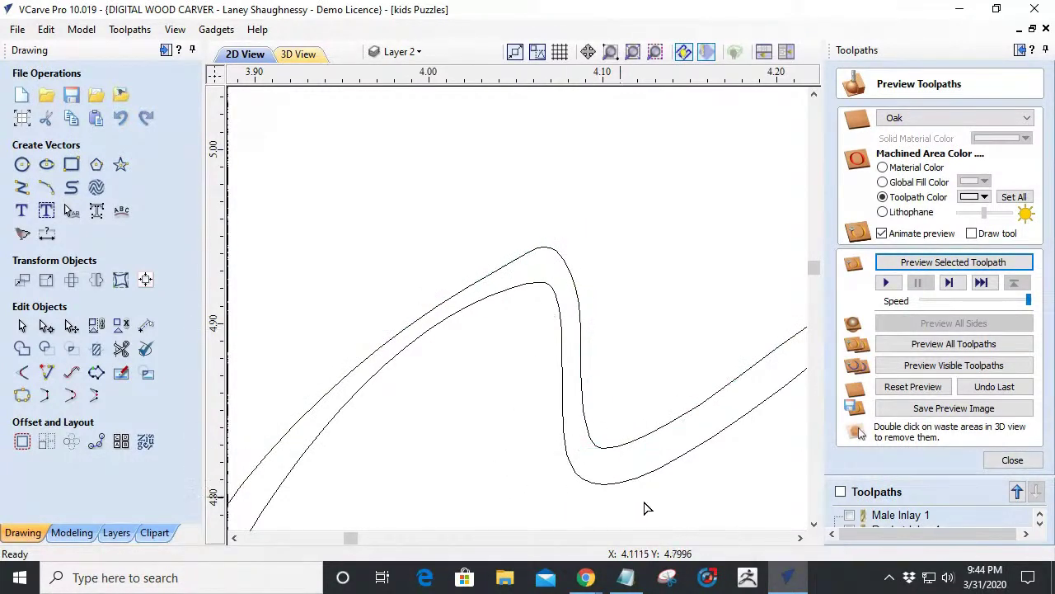
# Draw a 0.125-inch diameter circle over the hump beside the head notch.
pyautogui.scroll(-5, 670, 371)
pyautogui.scroll(-3, 714, 453)
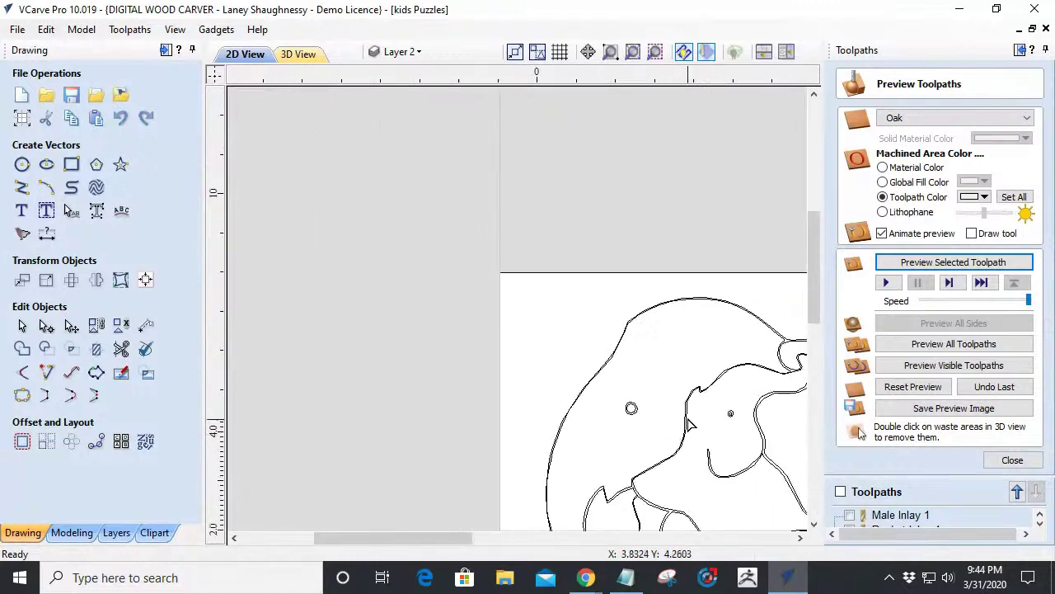
pyautogui.scroll(5, 721, 399)
pyautogui.scroll(3, 651, 305)
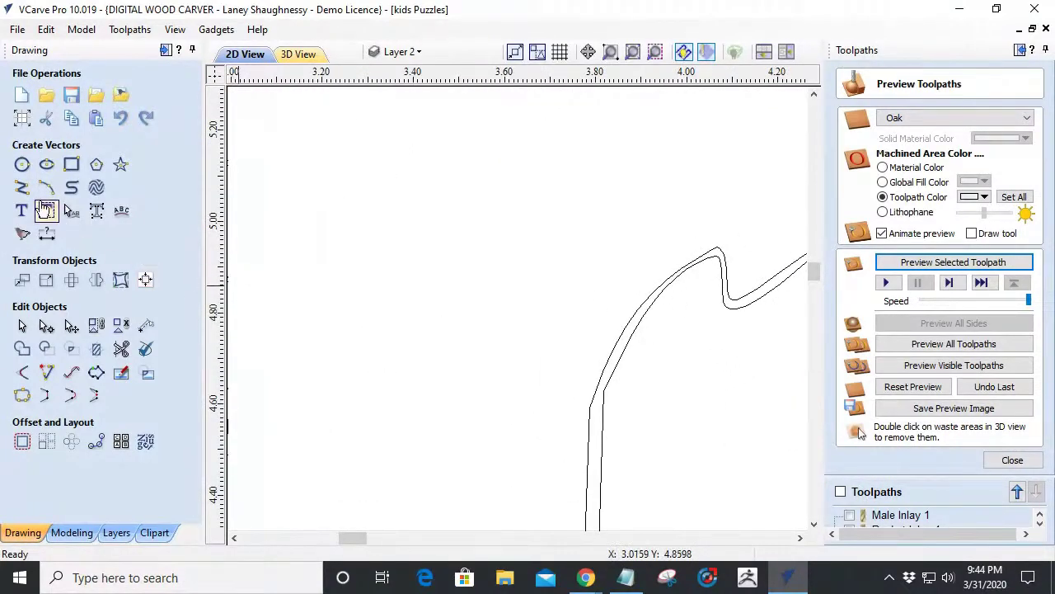
pyautogui.click(21, 164)
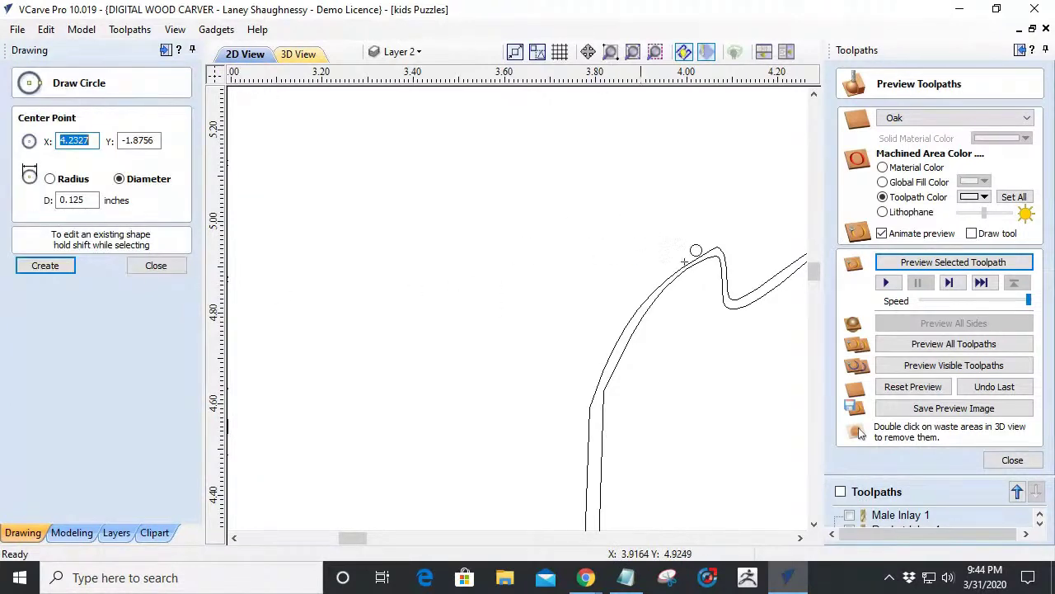
pyautogui.click(684, 246)
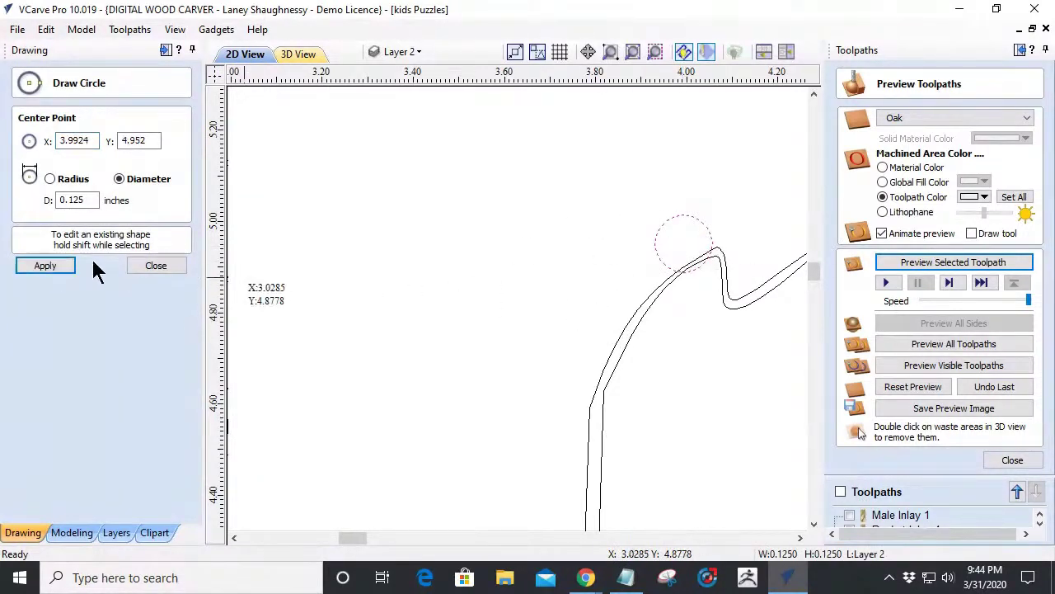
pyautogui.click(156, 265)
# Move the 0.125-inch circle into the head notch, against the outer outline's curve, as a size gauge.
pyautogui.click(668, 269)
pyautogui.scroll(-3, 560, 264)
pyautogui.moveTo(615, 248); pyautogui.dragTo(647, 258)
pyautogui.scroll(2, 690, 231)
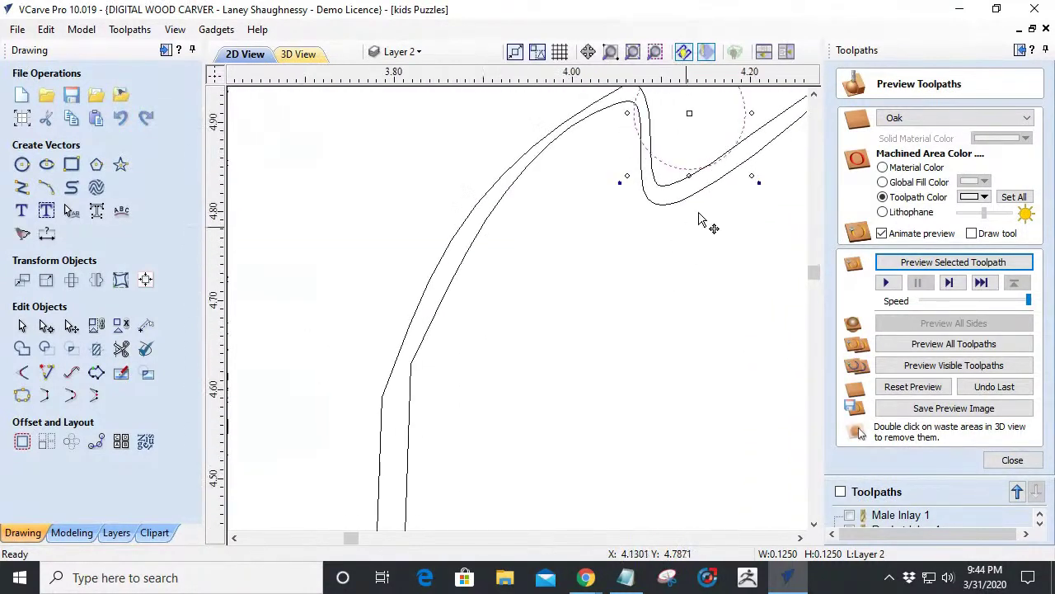
pyautogui.scroll(2, 646, 156)
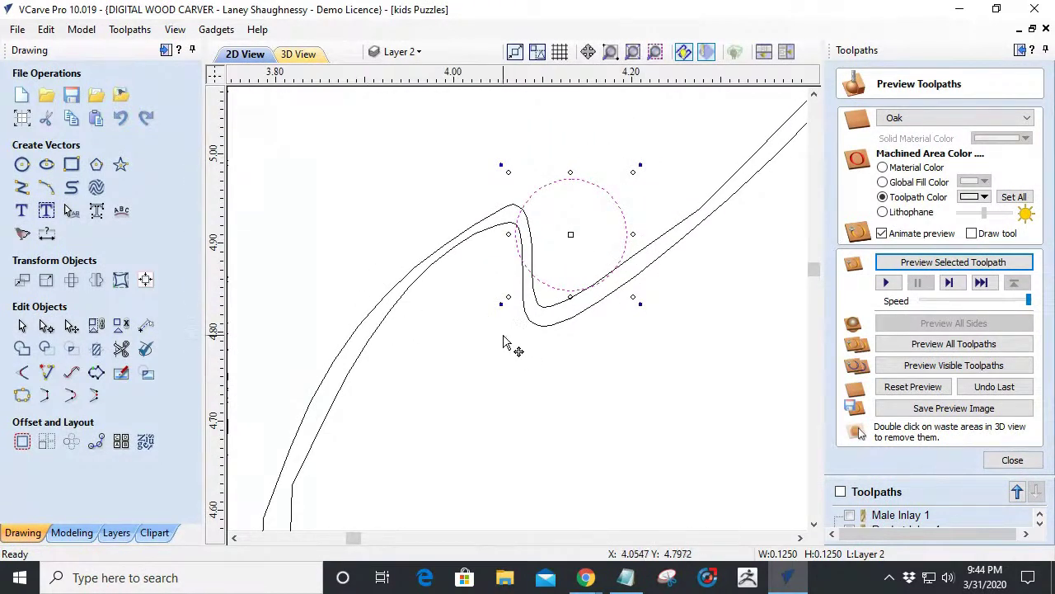
# Select both outlines along the head notch together and open them for node editing.
pyautogui.moveTo(419, 160); pyautogui.dragTo(266, 276)
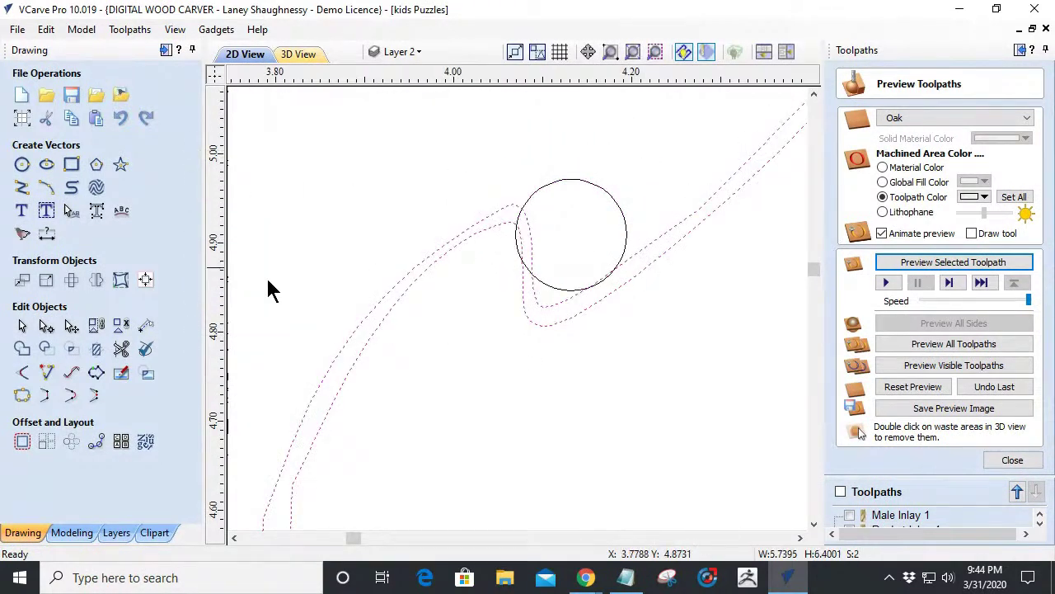
pyautogui.click(45, 325)
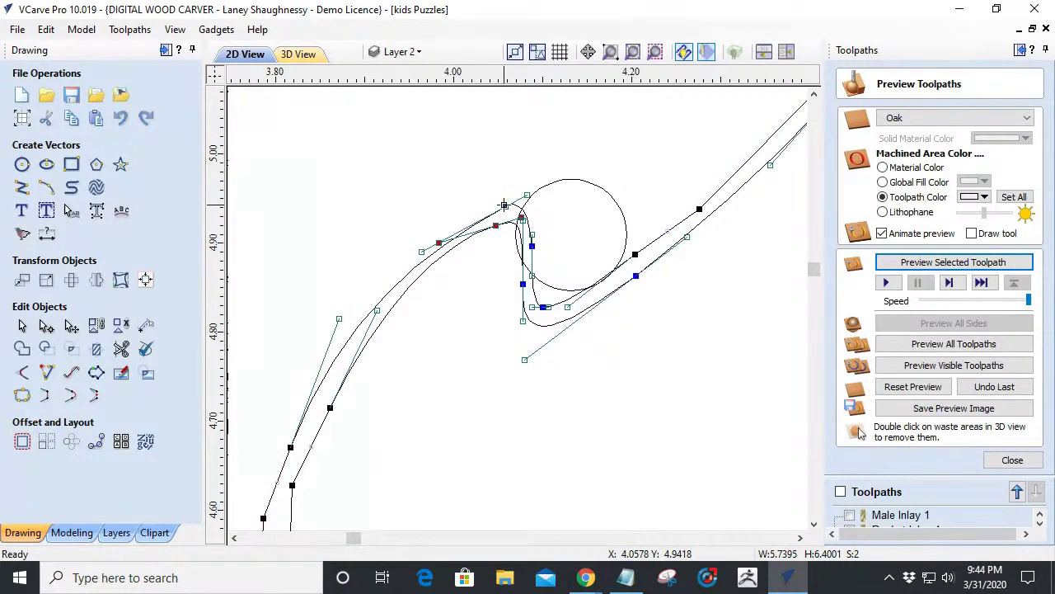
pyautogui.press('Left')
pyautogui.press('Left')
pyautogui.press('Left')
pyautogui.press('Left')
pyautogui.press('Left')
pyautogui.press('Left')
pyautogui.press('Left')
pyautogui.press('Left')
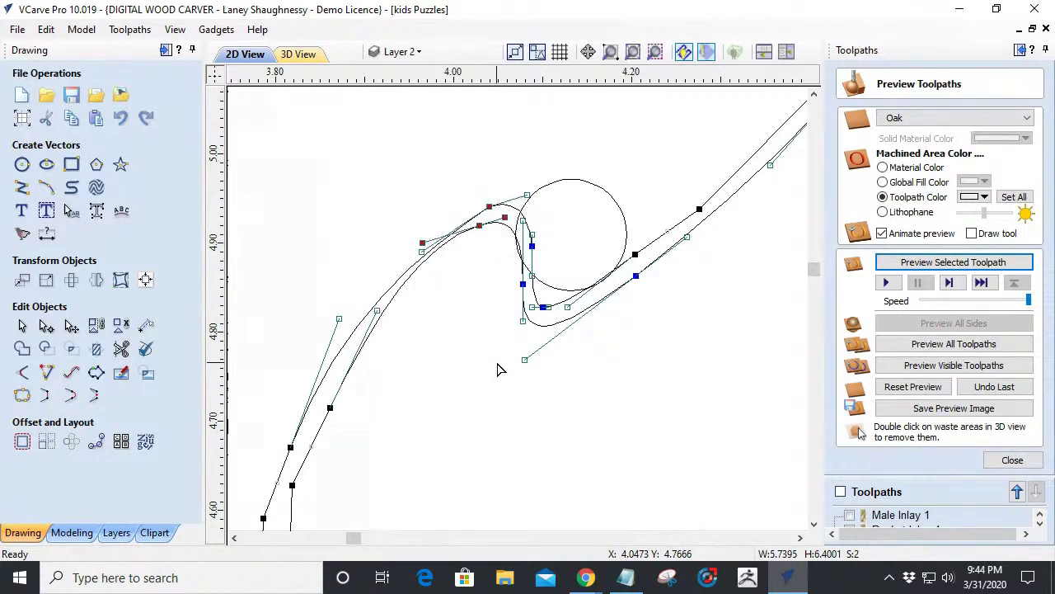
pyautogui.press('Right')
pyautogui.press('Right')
pyautogui.press('Right')
pyautogui.press('Right')
pyautogui.press('Right')
pyautogui.press('Right')
pyautogui.press('Right')
pyautogui.press('Right')
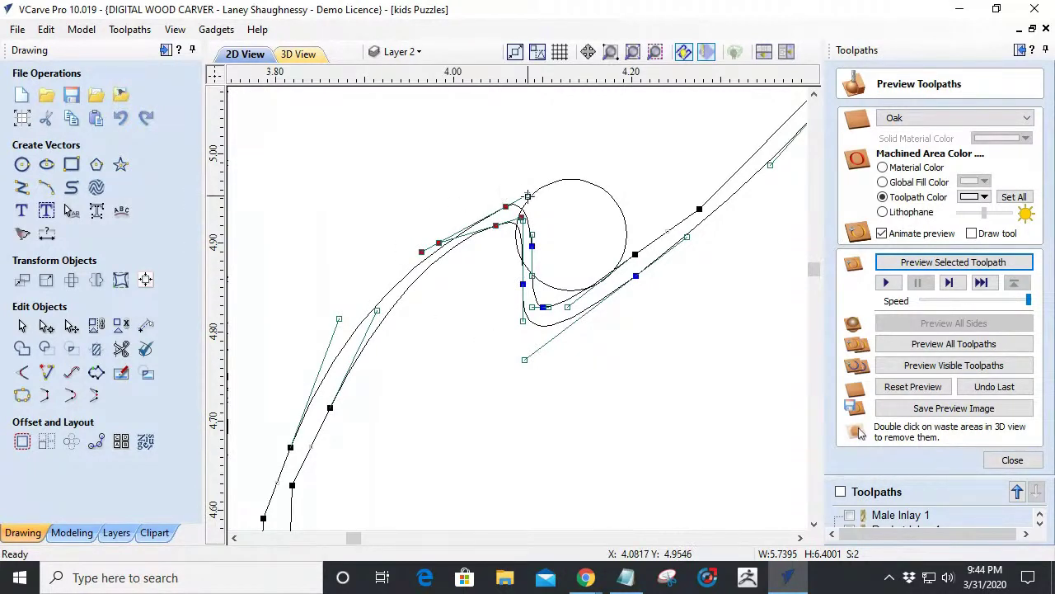
# Nudge the hump nodes of both outlines, including their curve handles, away from the circle to widen the hump.
pyautogui.press('Left')
pyautogui.press('Left')
pyautogui.press('Left')
pyautogui.press('Left')
pyautogui.press('Left')
pyautogui.press('Left')
pyautogui.press('Left')
pyautogui.press('Left')
pyautogui.press('Left')
pyautogui.press('Left')
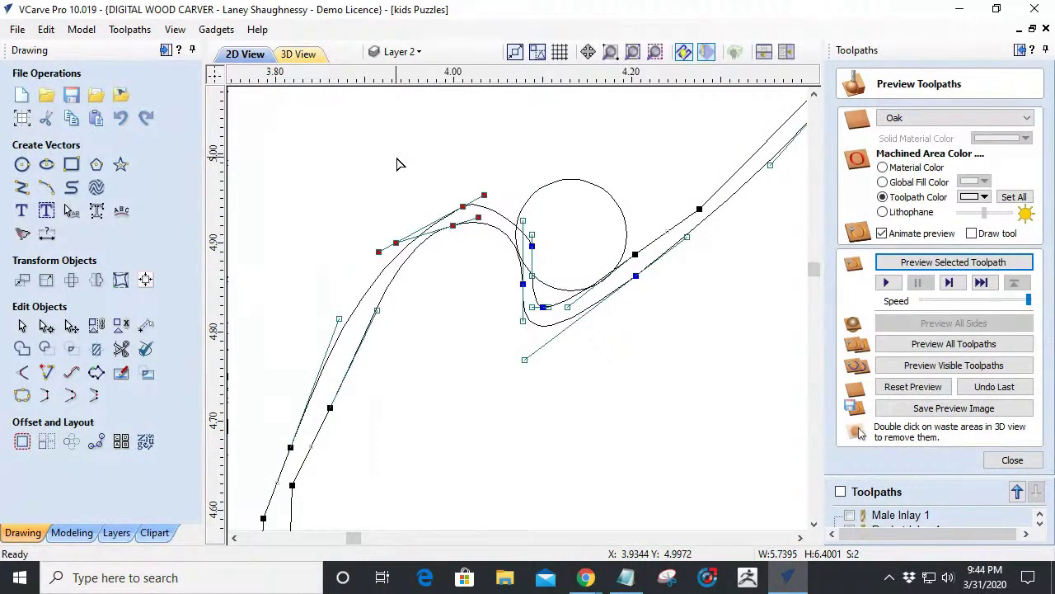
# Nudge the steep-side nodes of both outlines together away from the circle to widen the head notch.
pyautogui.click(532, 245)
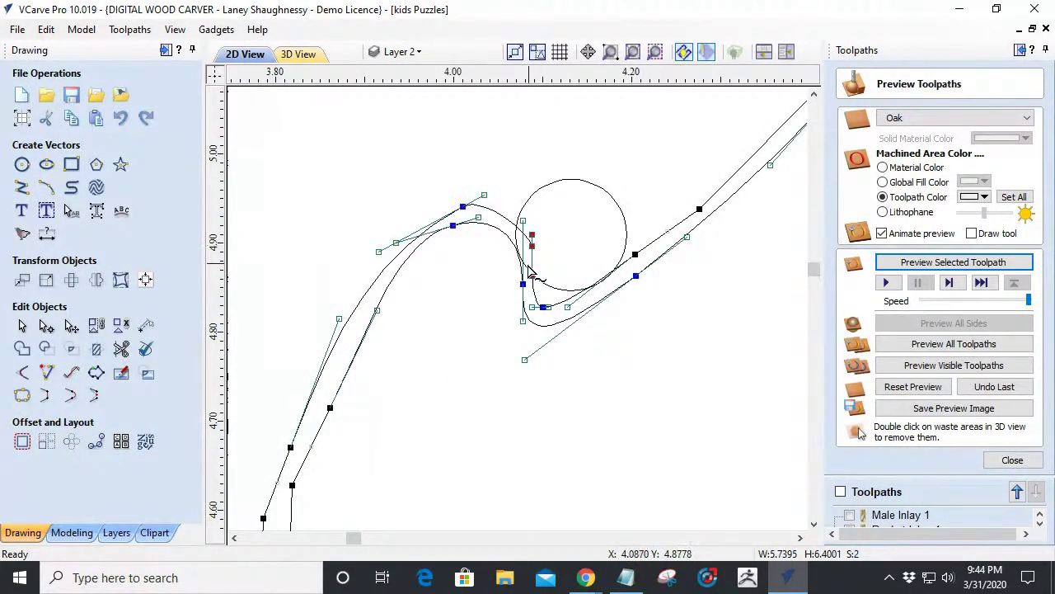
pyautogui.keyDown('shift'); pyautogui.click(522, 283); pyautogui.keyUp('shift')
pyautogui.keyDown('shift'); pyautogui.click(522, 320); pyautogui.keyUp('shift')
pyautogui.press('Left')
pyautogui.press('Left')
pyautogui.press('Left')
pyautogui.press('Left')
pyautogui.press('Left')
pyautogui.press('Left')
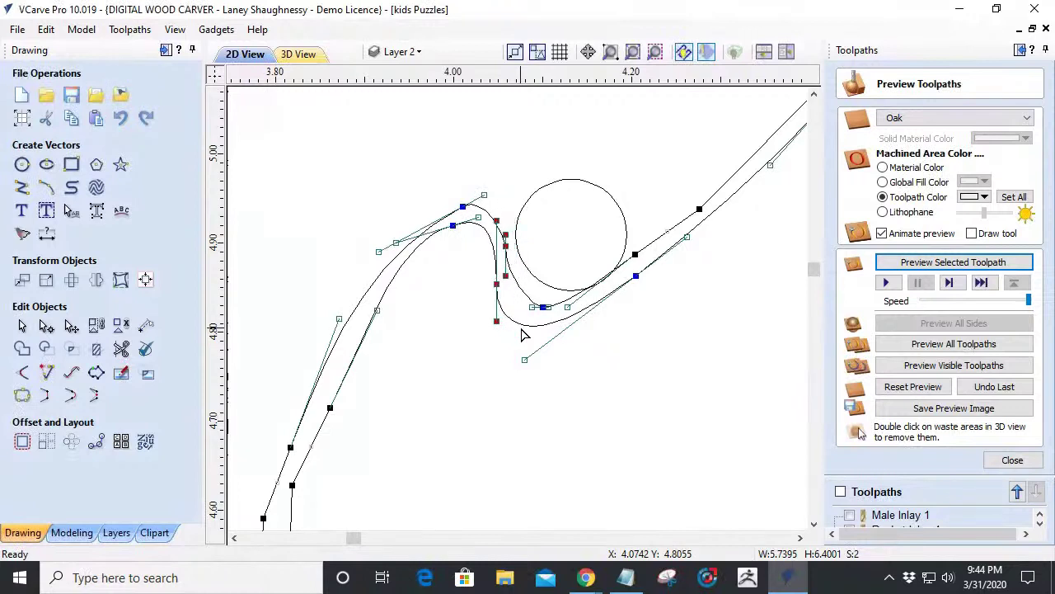
pyautogui.press('Left')
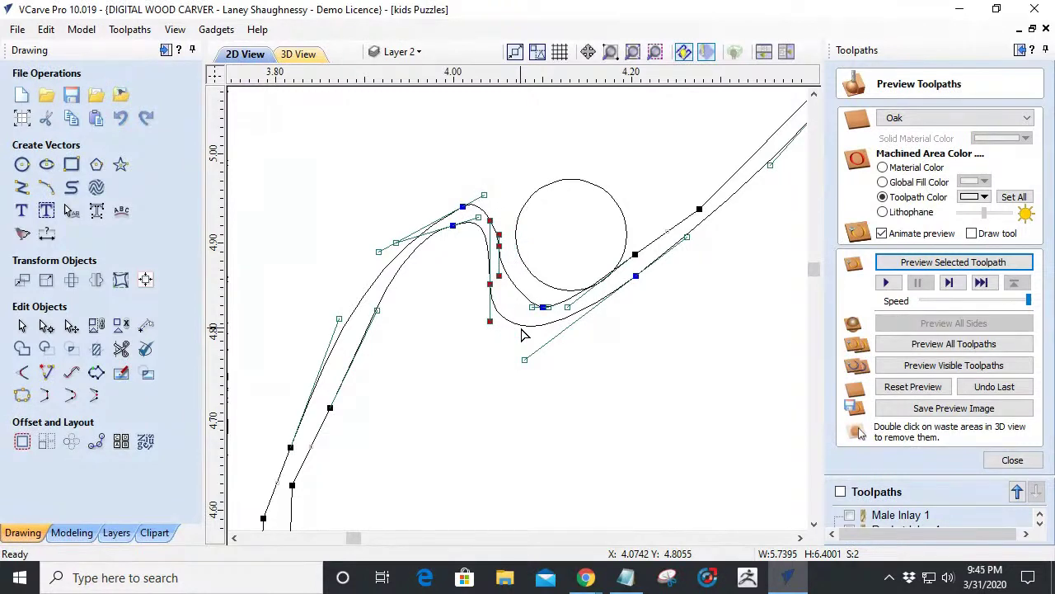
pyautogui.press('Right')
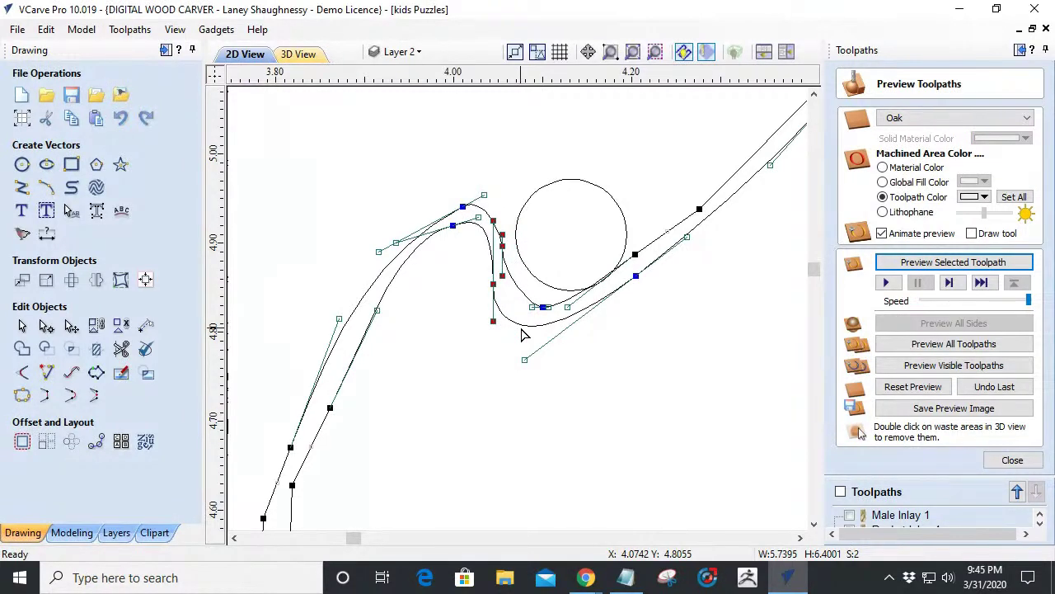
pyautogui.click(462, 356)
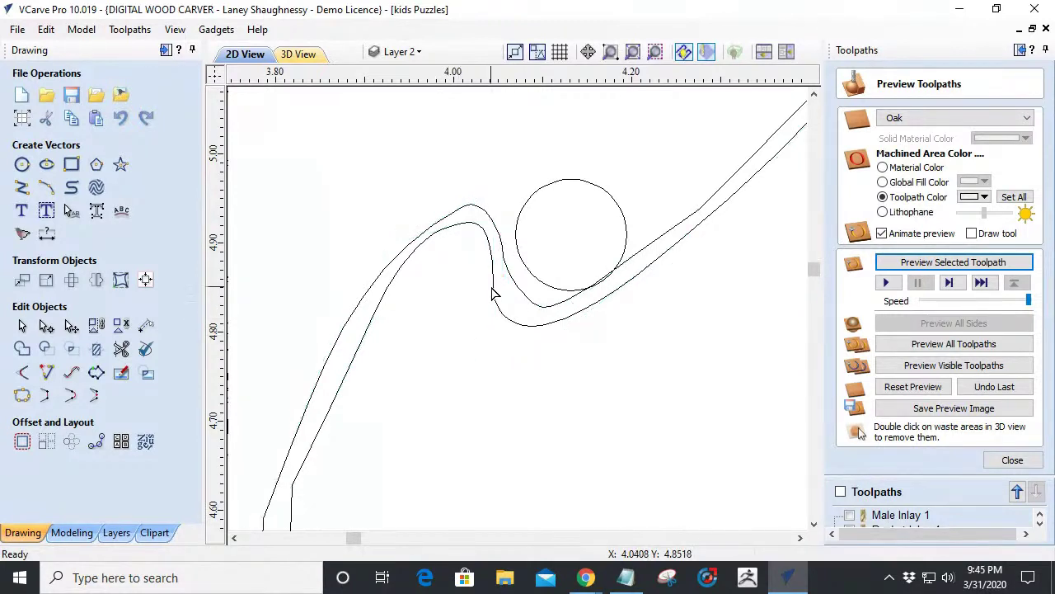
# Move the outer outline's hump node farther away from the notch to separate its curve from the inner outline.
pyautogui.click(448, 220)
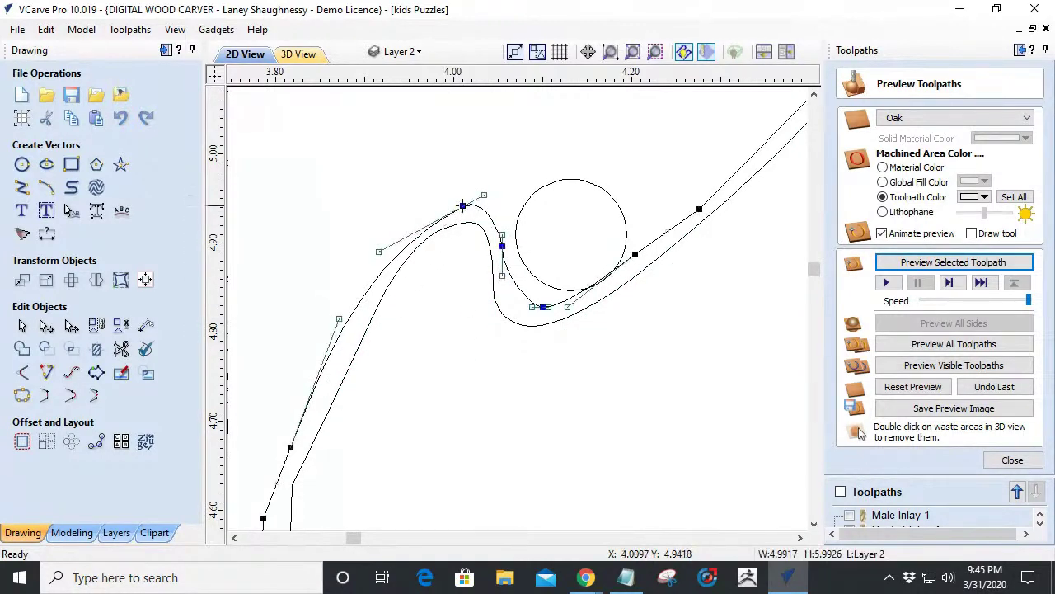
pyautogui.moveTo(463, 205); pyautogui.dragTo(442, 206)
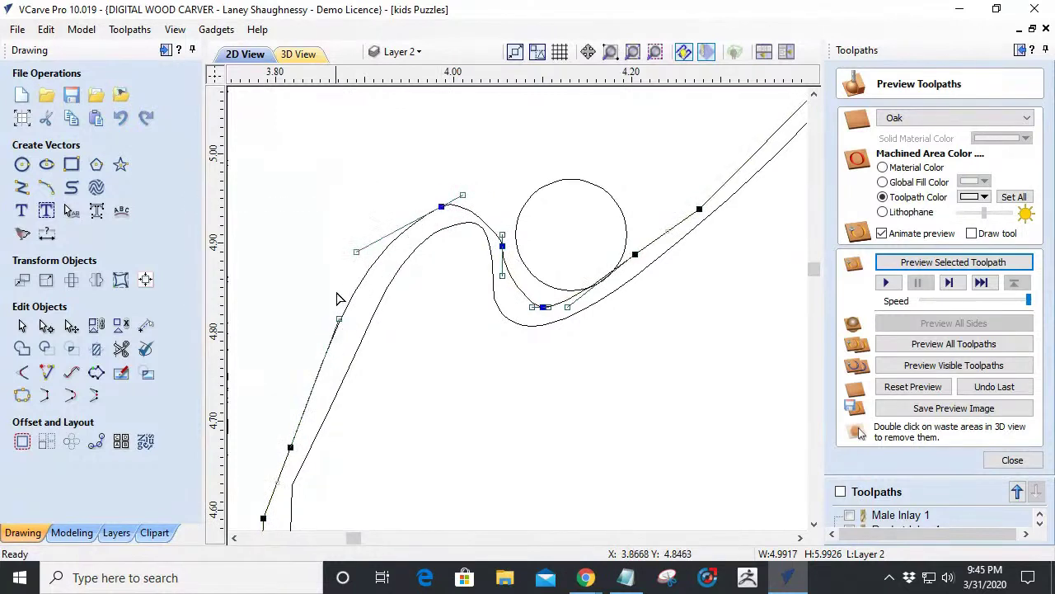
pyautogui.click(518, 239)
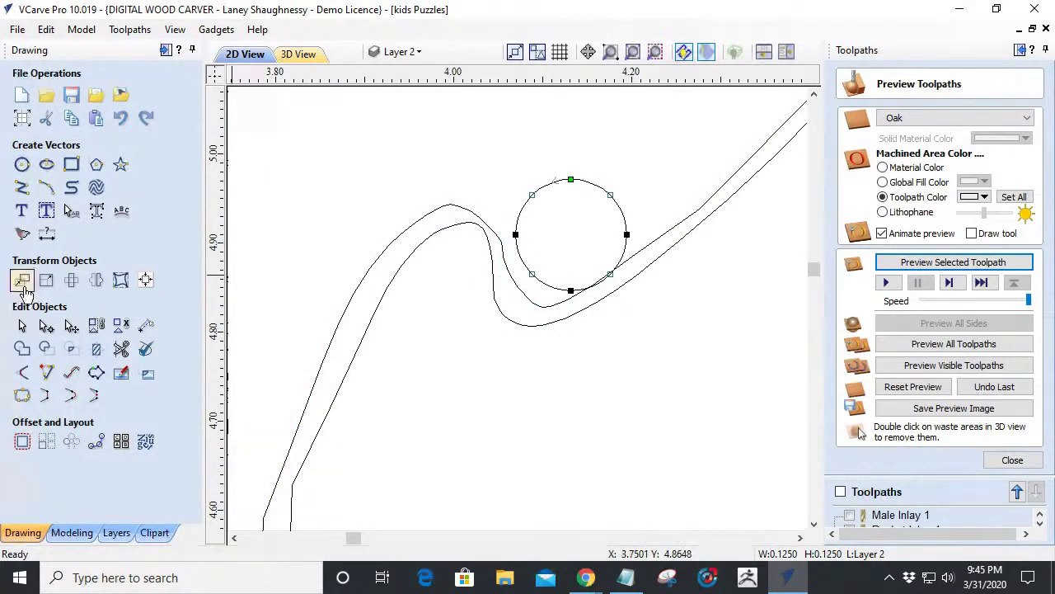
# Move the gauge circle deeper into the notch so it sits against the inner outline's bend.
pyautogui.click(23, 326)
pyautogui.click(540, 281)
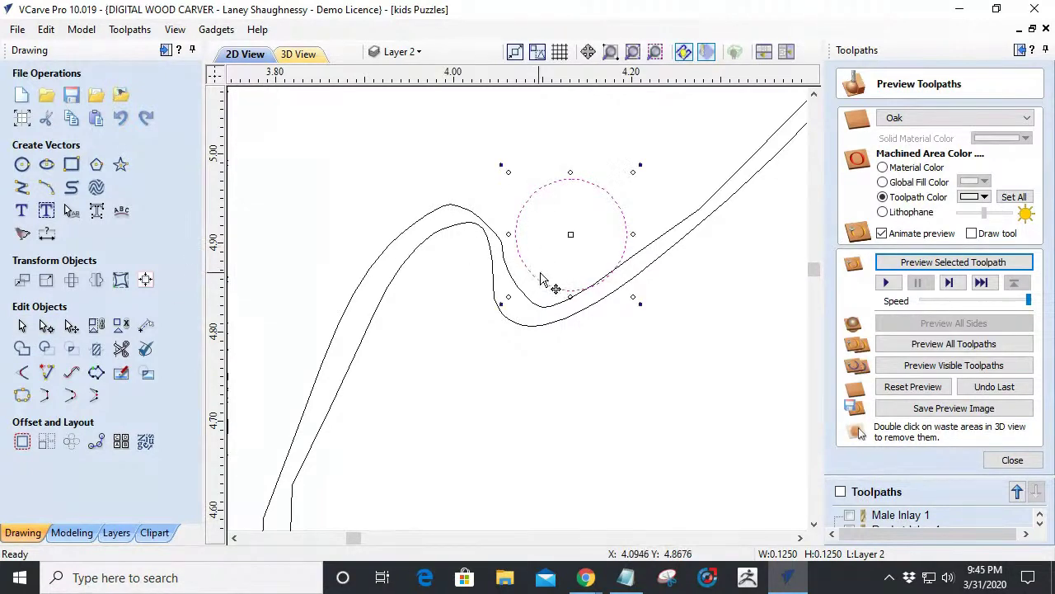
pyautogui.moveTo(569, 233); pyautogui.dragTo(548, 265)
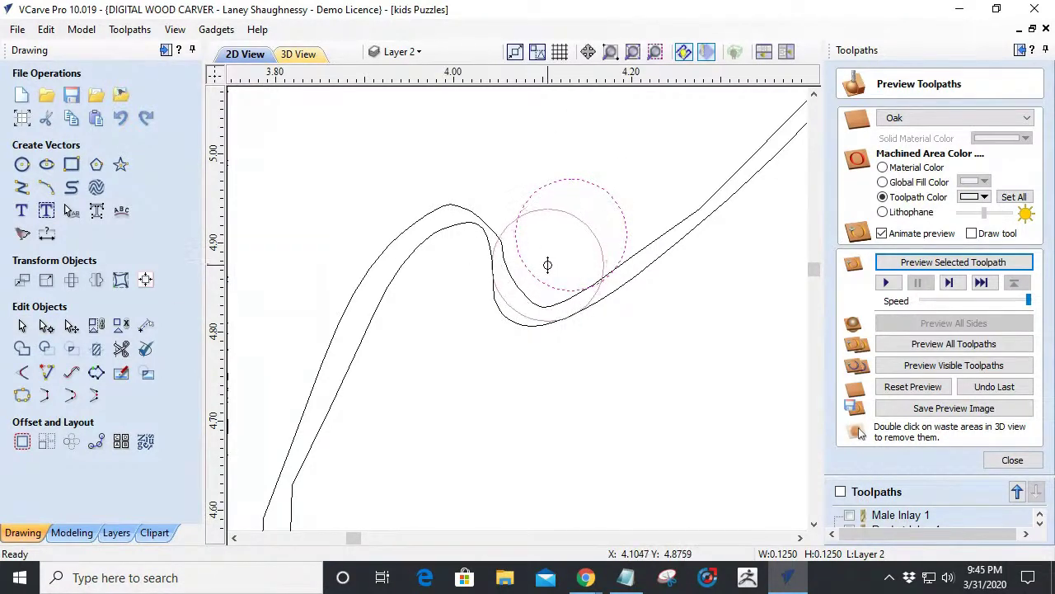
# Shift the inner outline's steep-side node and hump node away from the gauge circle to widen its notch.
pyautogui.click(510, 324)
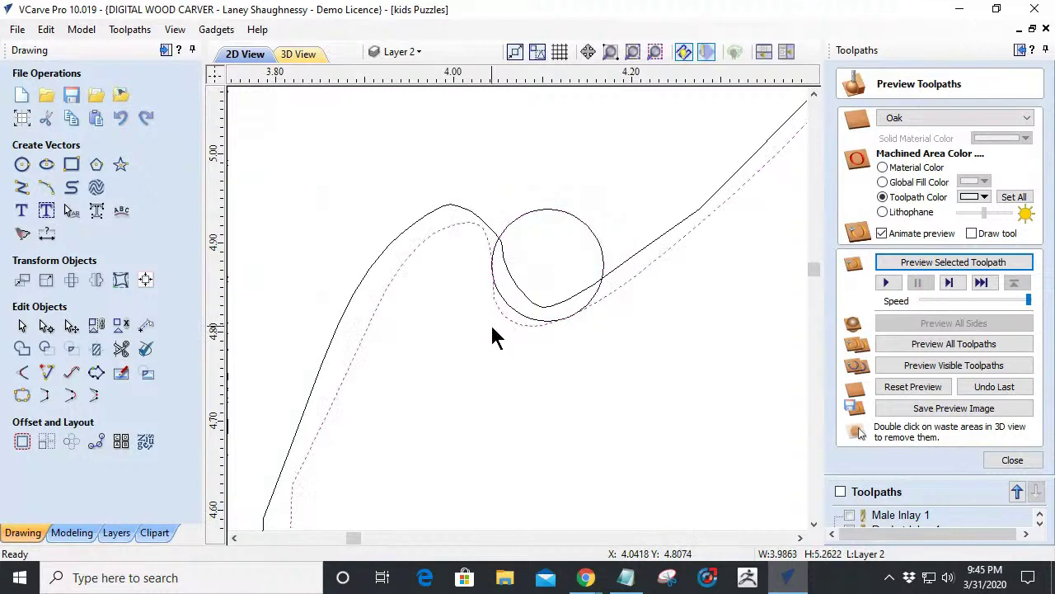
pyautogui.click(46, 325)
pyautogui.moveTo(493, 286); pyautogui.dragTo(481, 274)
pyautogui.moveTo(453, 227); pyautogui.dragTo(428, 225)
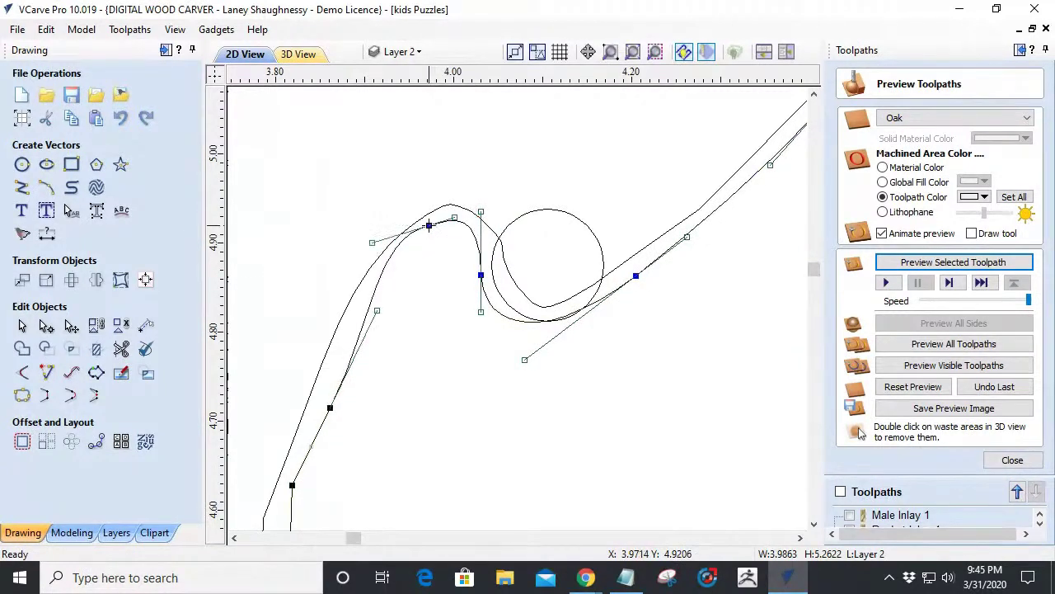
pyautogui.click(453, 277)
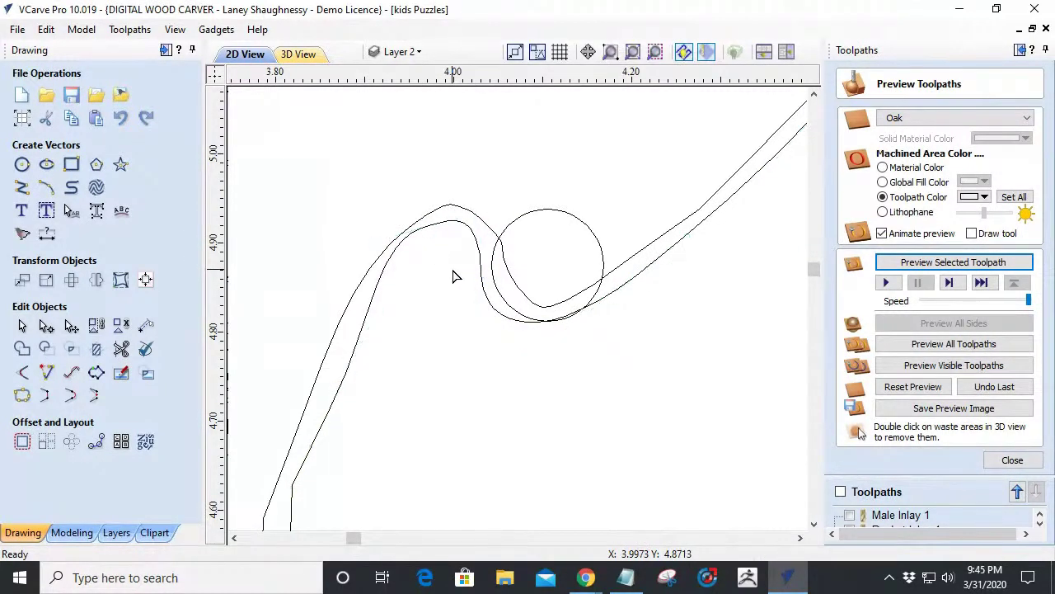
pyautogui.click(508, 307)
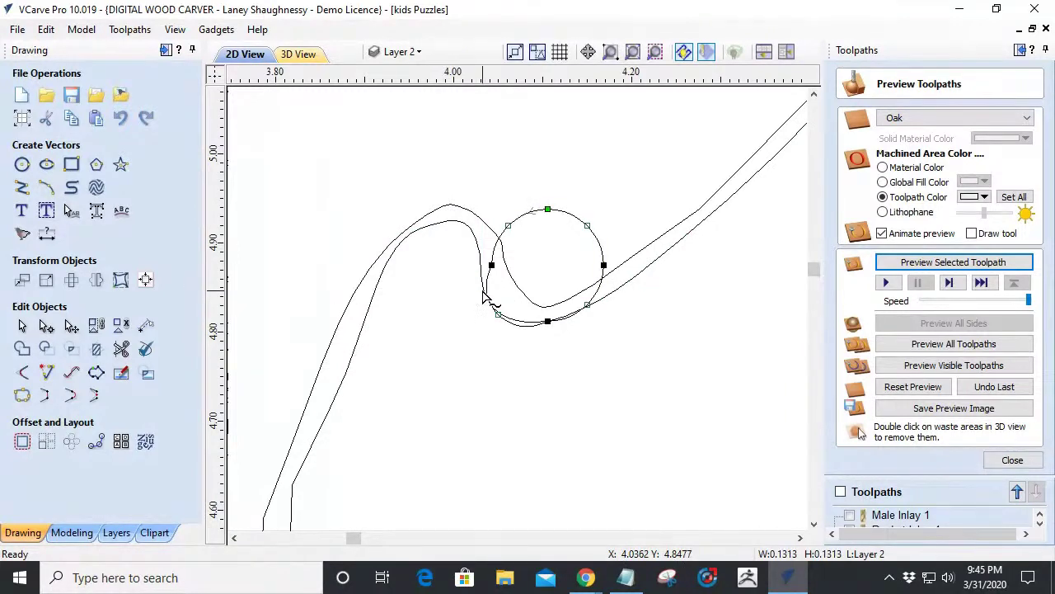
# Undo the distortion of the gauge circle and move the circle closer to the inner outline's steep side.
pyautogui.hotkey('ctrl', 'z')
pyautogui.click(21, 325)
pyautogui.click(547, 210)
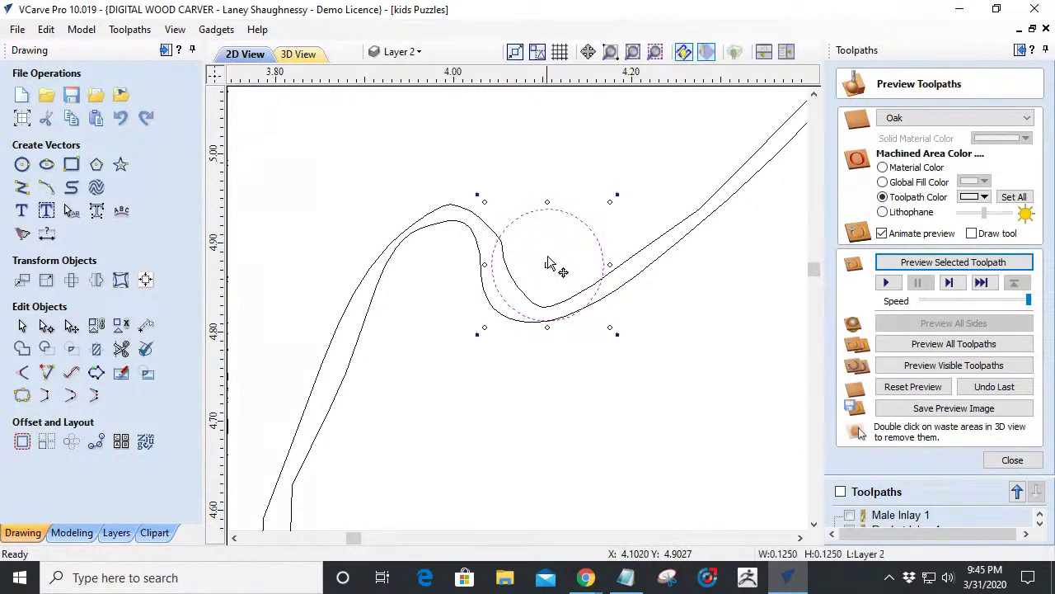
pyautogui.moveTo(547, 255); pyautogui.dragTo(535, 264)
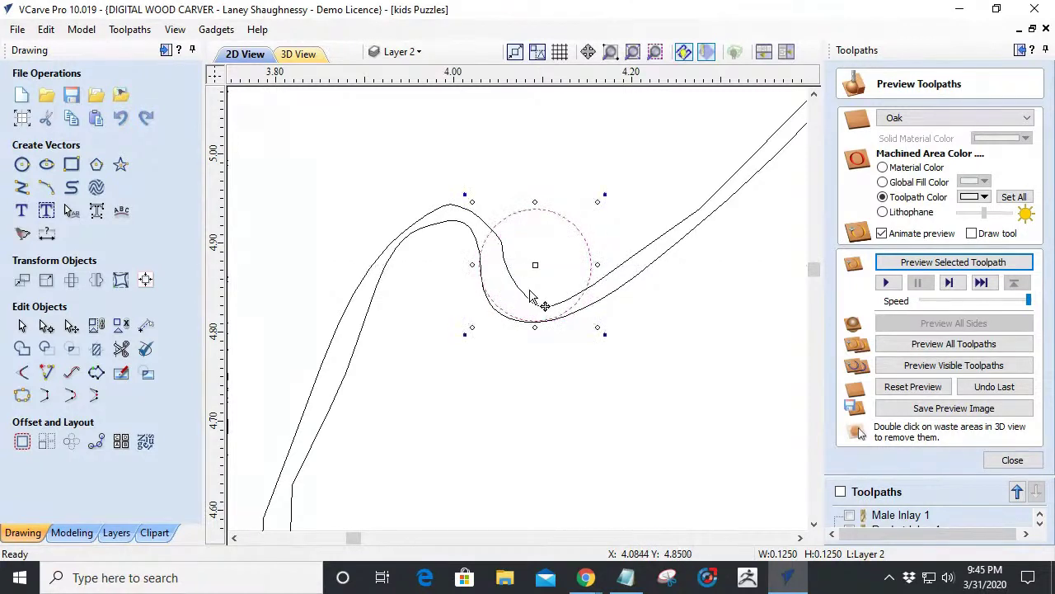
# Shift the inner outline's steep-side node slightly away from the gauge circle so its curve clears the circle.
pyautogui.click(496, 323)
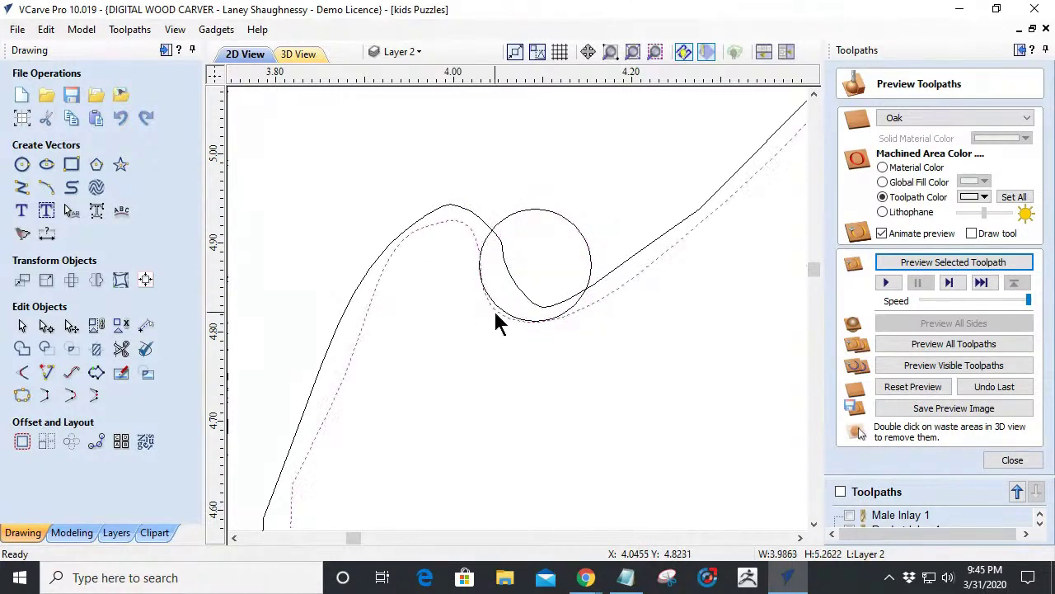
pyautogui.click(46, 326)
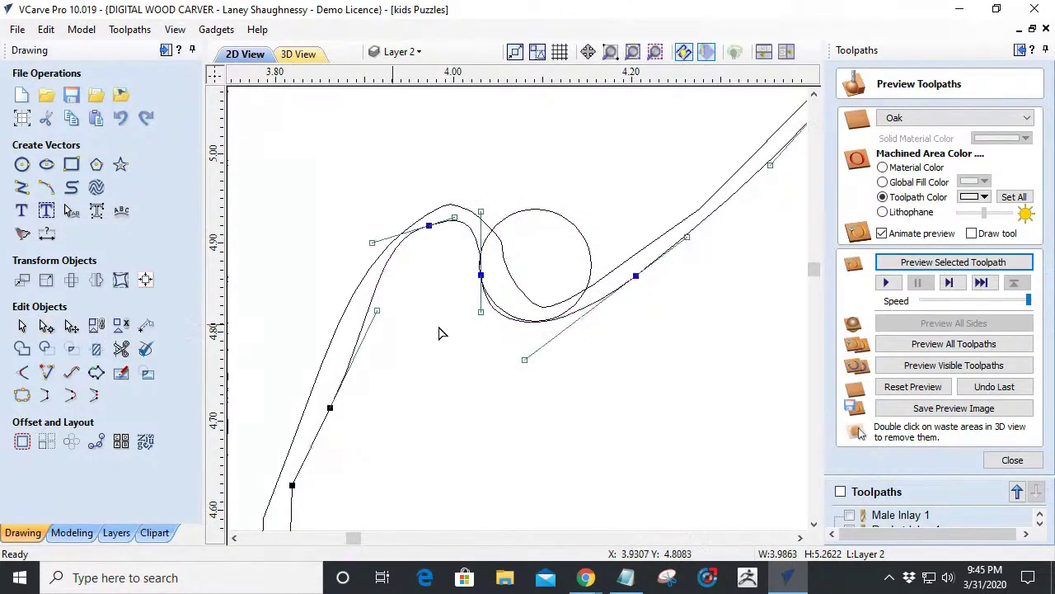
pyautogui.click(480, 313)
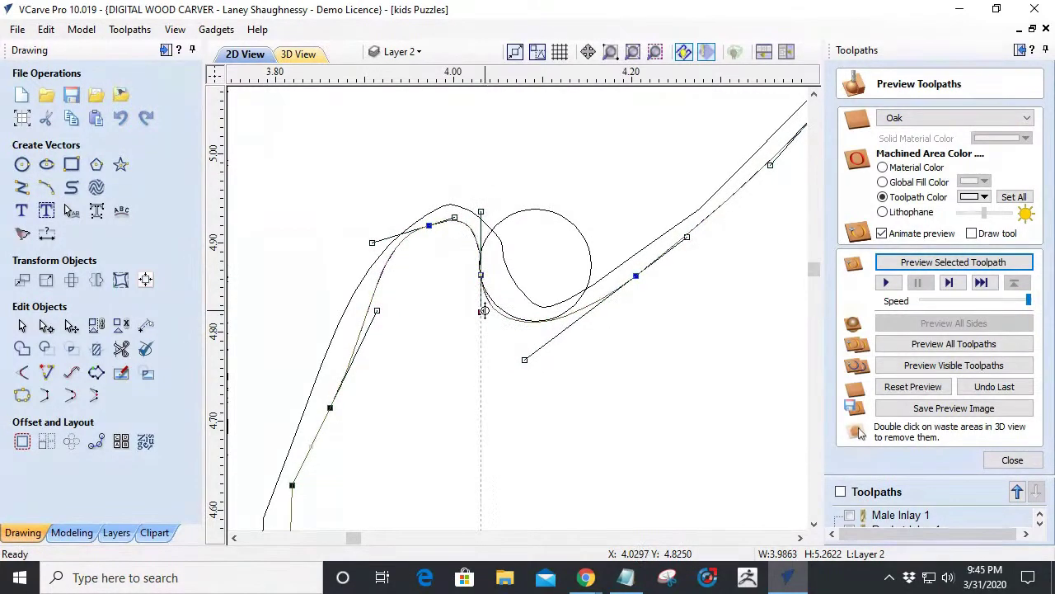
pyautogui.moveTo(481, 277); pyautogui.dragTo(473, 274)
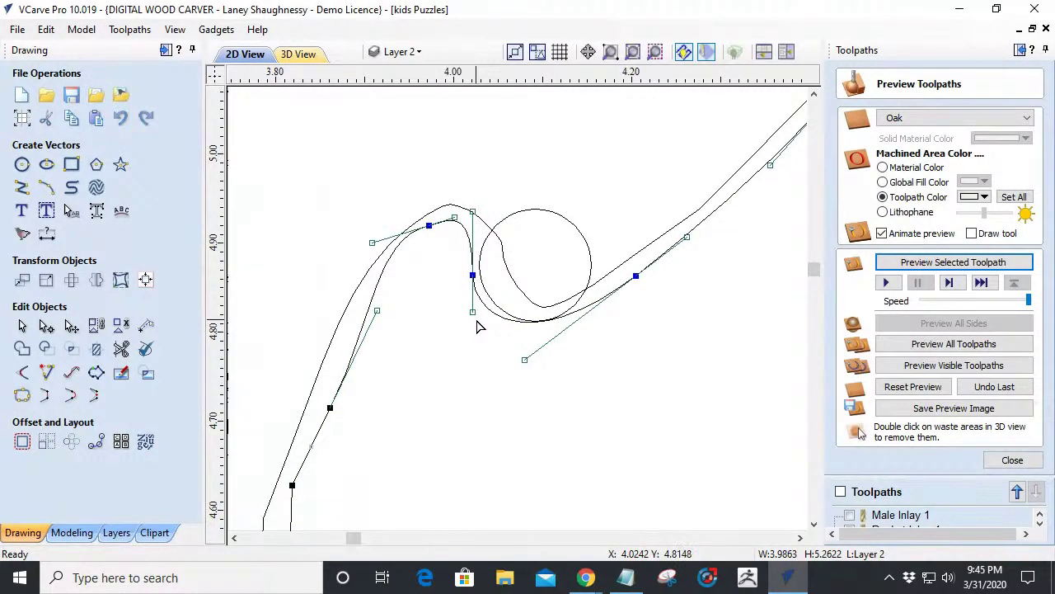
pyautogui.moveTo(471, 277); pyautogui.dragTo(472, 271)
pyautogui.press('Down')
pyautogui.press('Right')
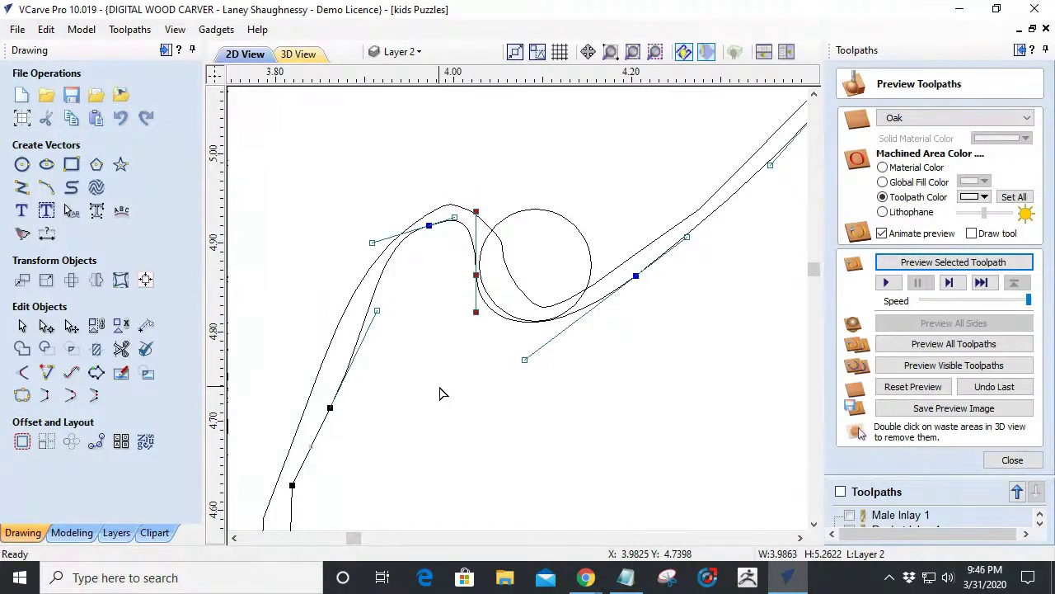
# Swing the outer outline's steep-side node handle toward the notch bottom to straighten that side of the curve.
pyautogui.click(506, 301)
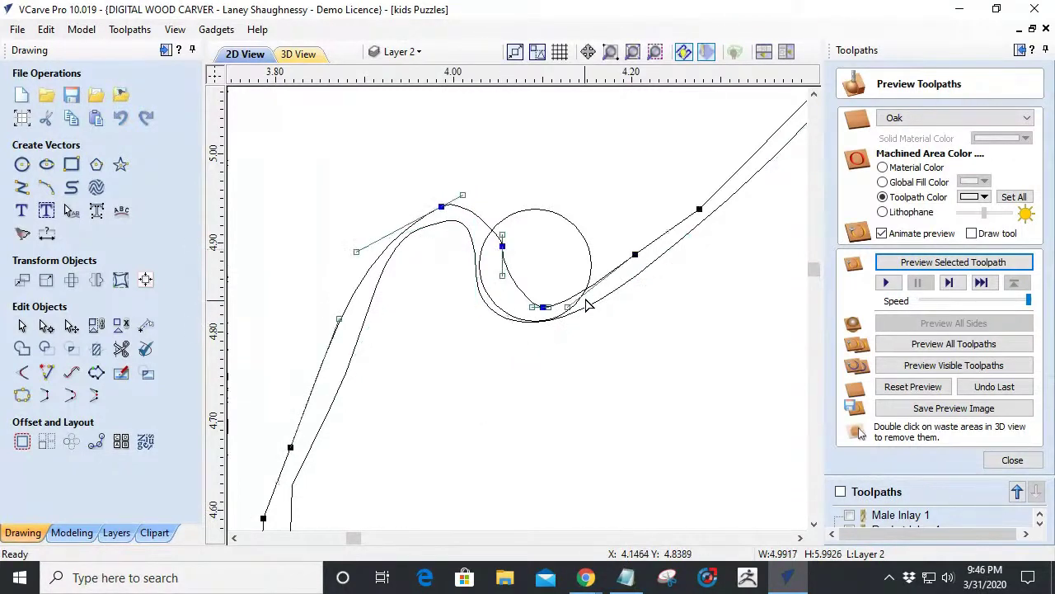
pyautogui.click(590, 265)
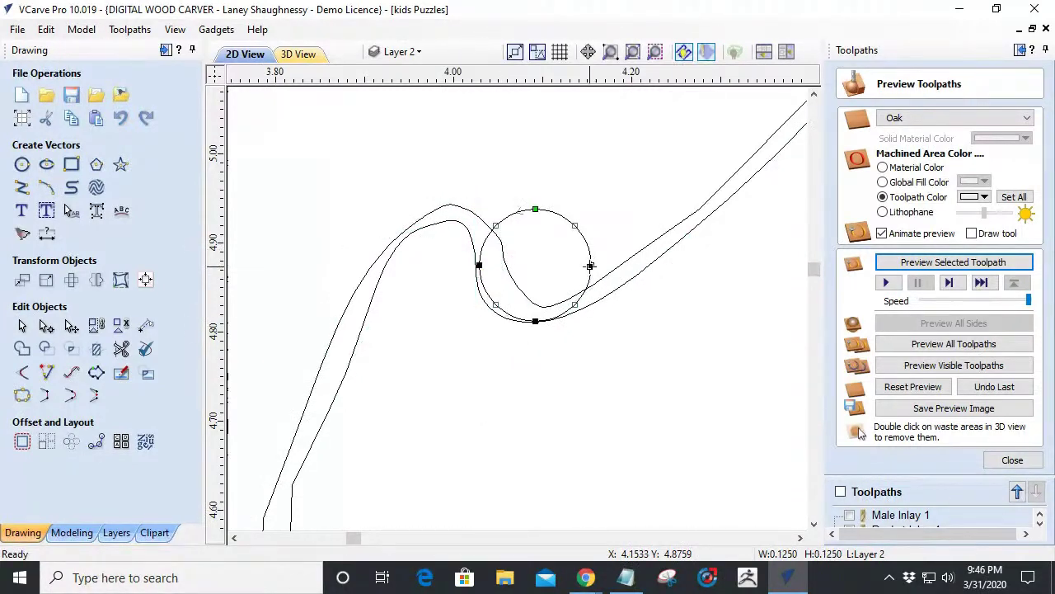
pyautogui.click(517, 290)
pyautogui.moveTo(503, 276)
pyautogui.mouseDown()
pyautogui.moveTo(523, 283)
pyautogui.moveTo(521, 274)
pyautogui.mouseUp()
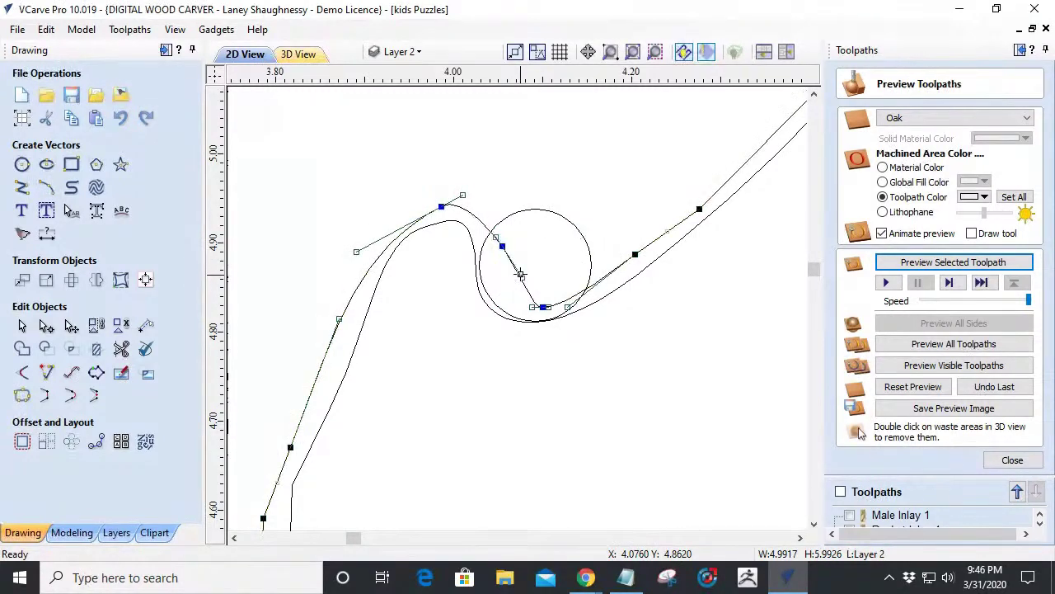
# Move the gauge circle out of the notch and position it under the outer outline's hump.
pyautogui.click(557, 215)
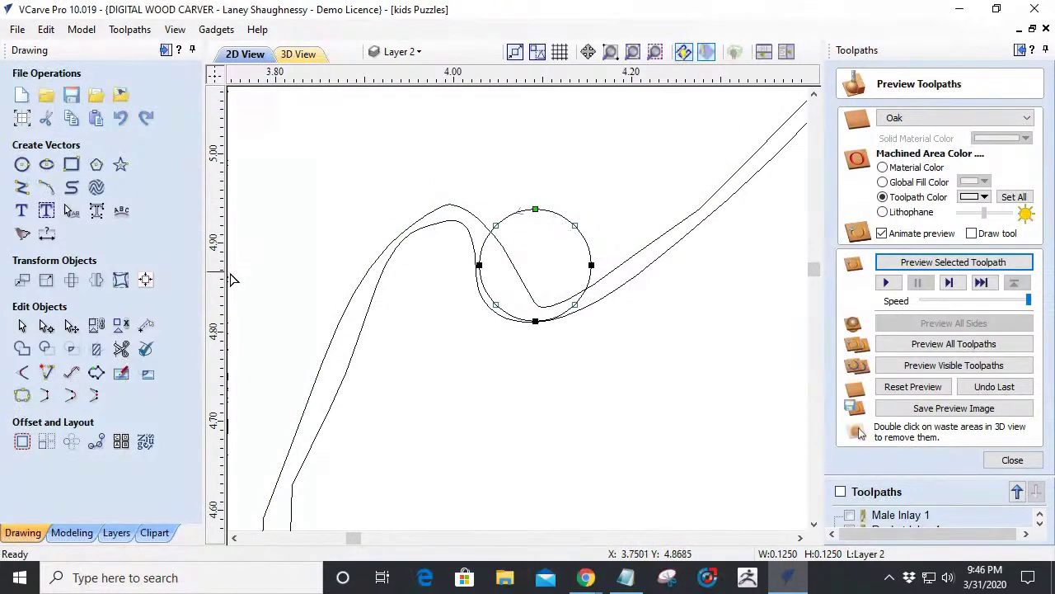
pyautogui.click(22, 326)
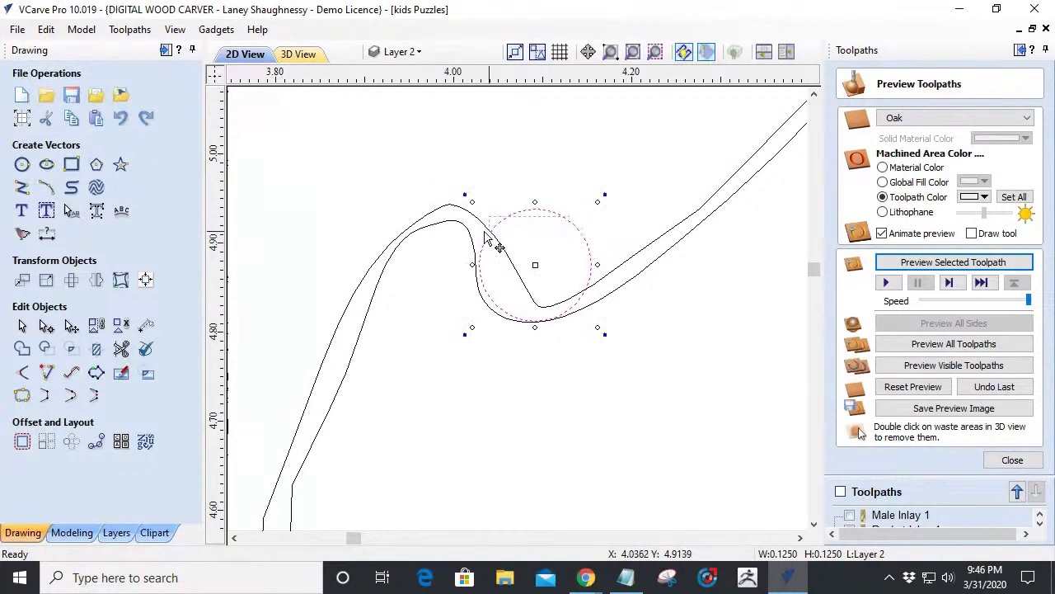
pyautogui.hotkey('ctrl', 'a')
pyautogui.click(544, 255)
pyautogui.click(552, 211)
pyautogui.moveTo(533, 223); pyautogui.dragTo(464, 222)
pyautogui.press('Right')
pyautogui.press('Up')
pyautogui.press('Right')
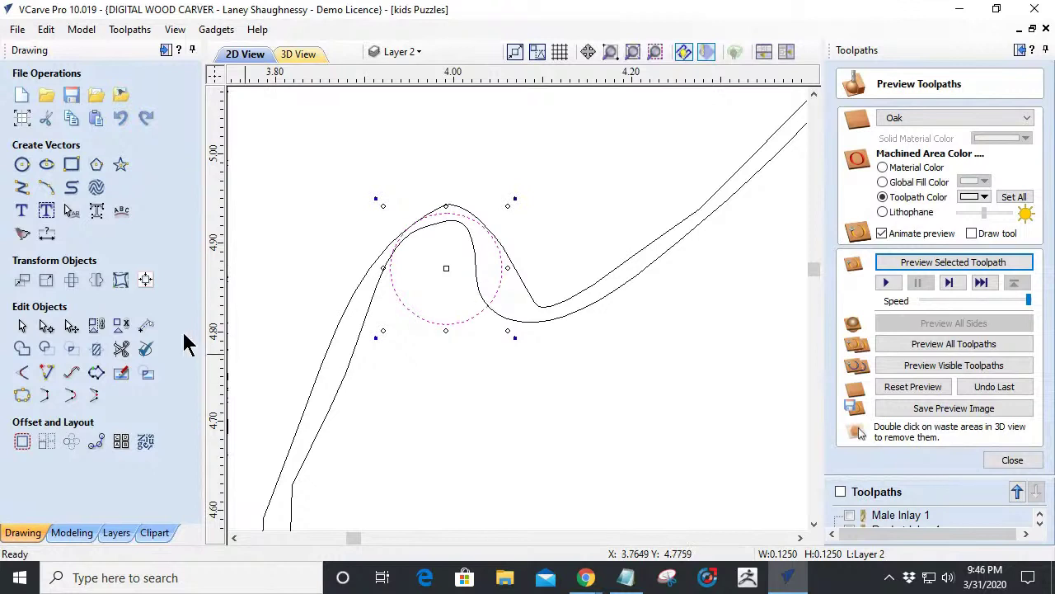
# Shift the outer outline's hump node away from the notch and extend its notch-side handle to round the hump.
pyautogui.click(46, 325)
pyautogui.click(462, 214)
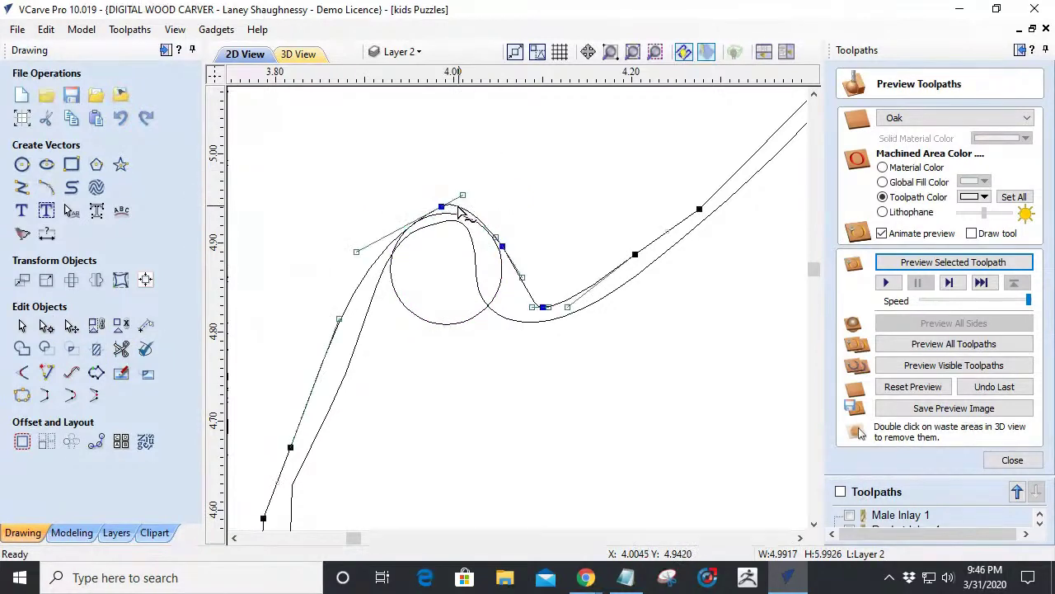
pyautogui.moveTo(435, 204)
pyautogui.mouseDown()
pyautogui.moveTo(407, 203)
pyautogui.moveTo(421, 204)
pyautogui.mouseUp()
pyautogui.moveTo(449, 197); pyautogui.dragTo(468, 189)
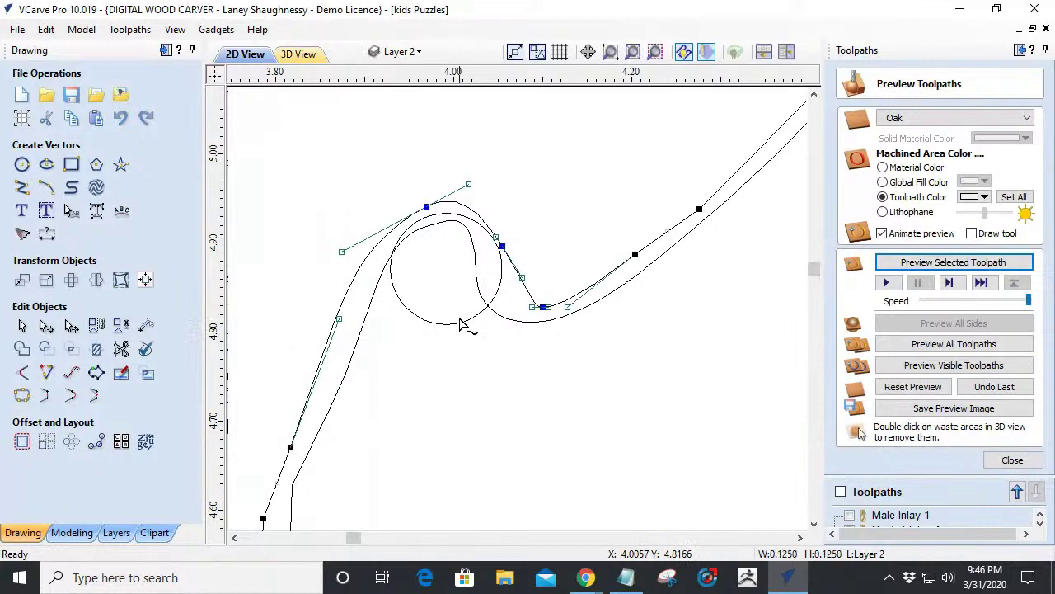
# Nudge the gauge circle up and slightly left so it sits closer beneath the outer outline's hump.
pyautogui.click(461, 324)
pyautogui.click(22, 326)
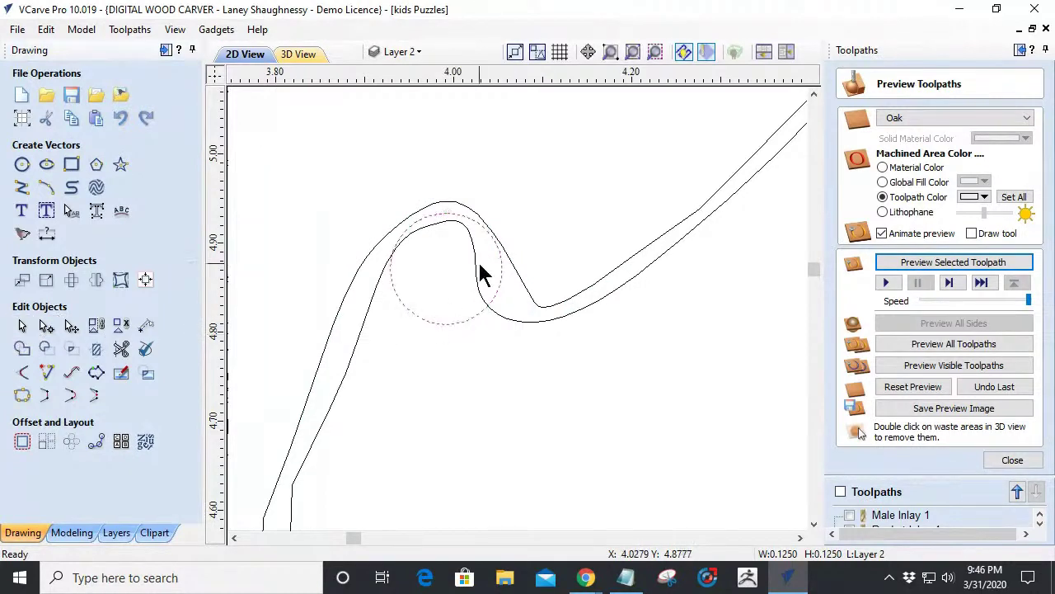
pyautogui.press('Up')
pyautogui.press('Up')
pyautogui.press('Left')
# Flatten the outer outline's hump node handles and shorten the far-side one so the curve follows the gauge circle.
pyautogui.click(446, 203)
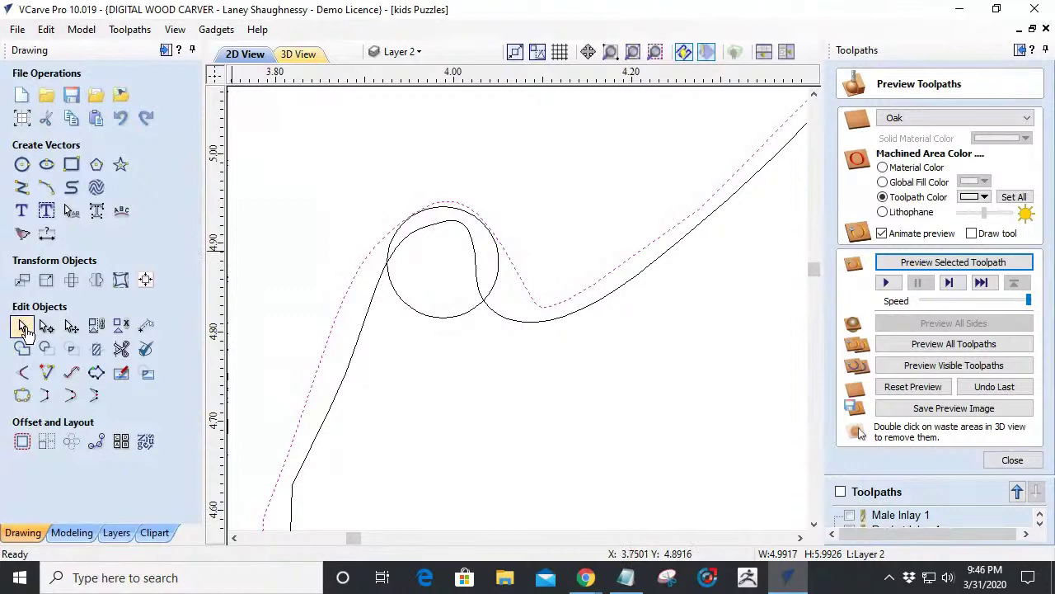
pyautogui.click(46, 326)
pyautogui.moveTo(463, 186); pyautogui.dragTo(473, 194)
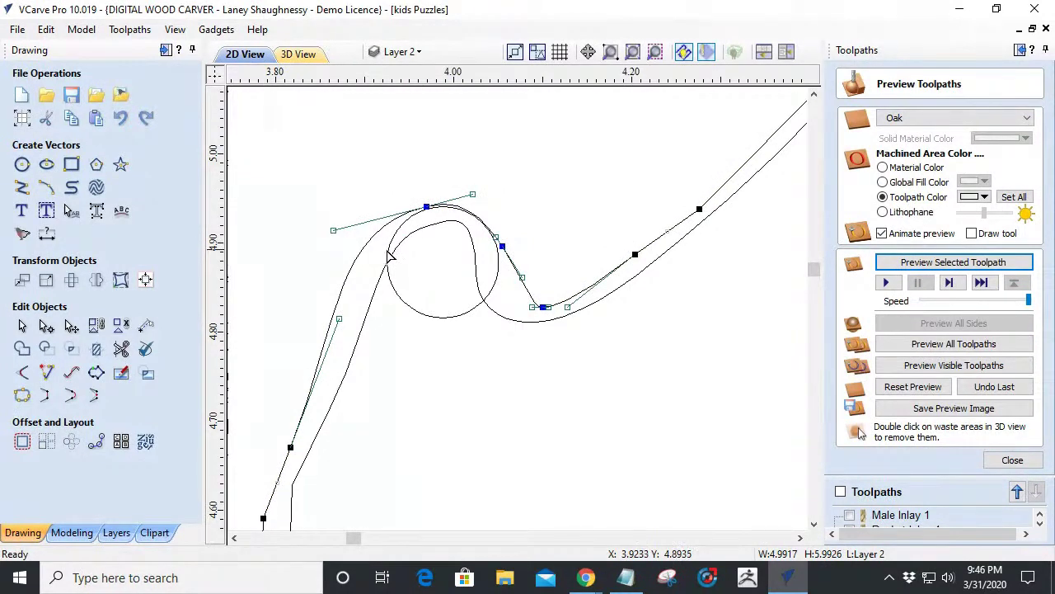
pyautogui.scroll(2, 384, 230)
pyautogui.scroll(1, 453, 217)
pyautogui.scroll(-5, 365, 231)
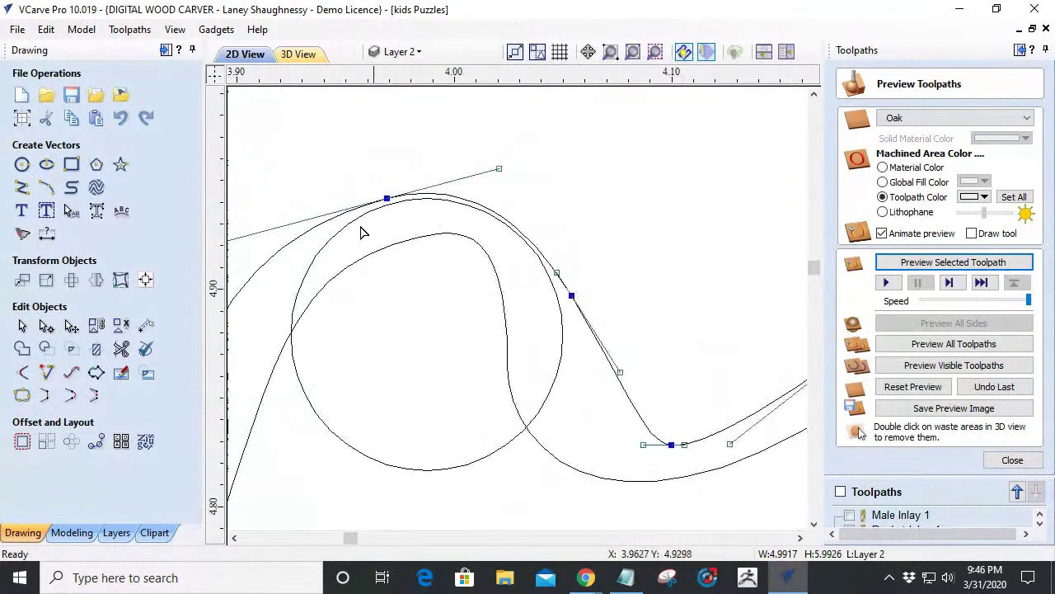
pyautogui.scroll(-1, 357, 246)
pyautogui.moveTo(287, 243); pyautogui.dragTo(303, 240)
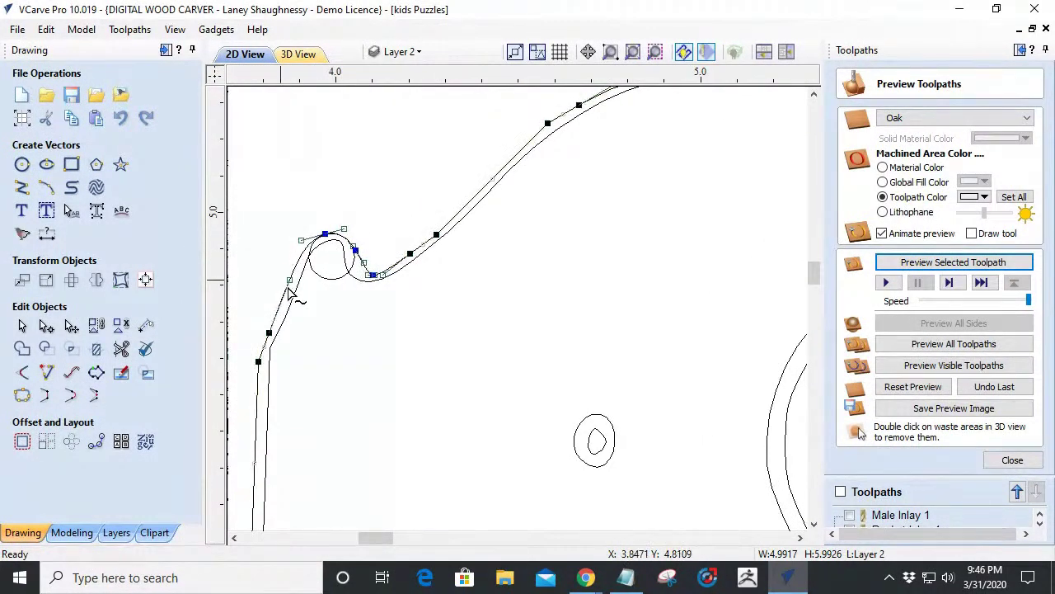
# Delete the gauge circle from the drawing.
pyautogui.scroll(3, 314, 298)
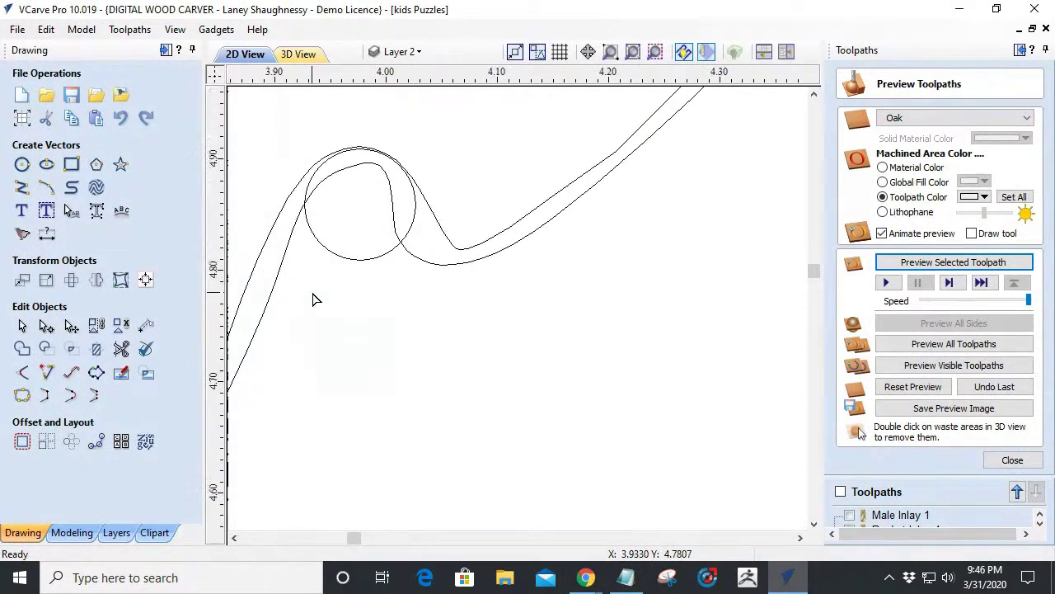
pyautogui.click(350, 256)
pyautogui.press('Delete')
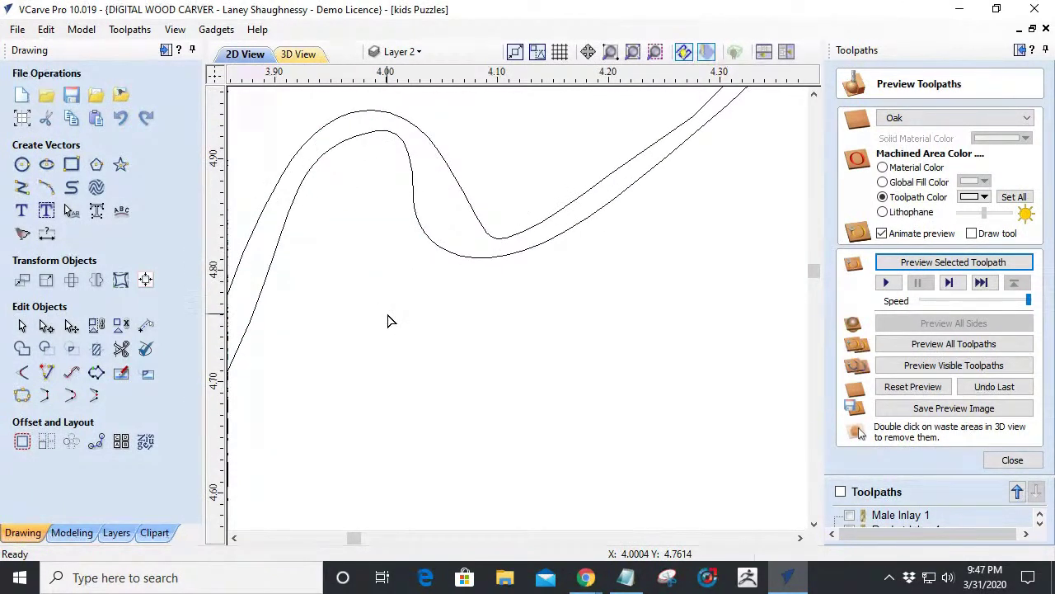
pyautogui.scroll(-6, 731, 349)
pyautogui.scroll(-4, 635, 300)
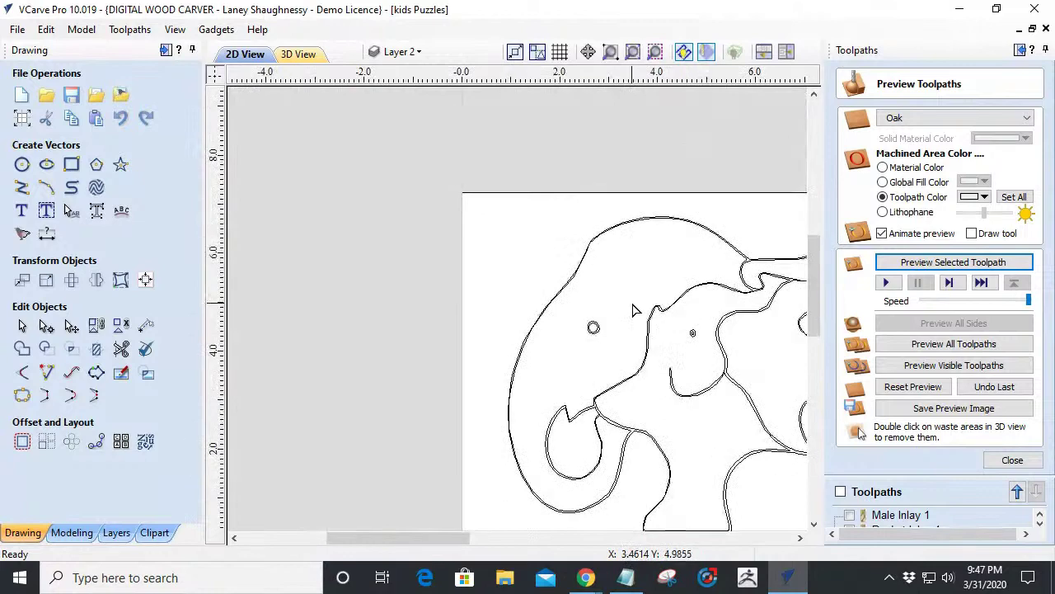
# Round the sharp corners where the large elephant's trunk opening meets the body with 0.0625-inch normal fillets.
pyautogui.scroll(3, 573, 330)
pyautogui.scroll(3, 573, 330)
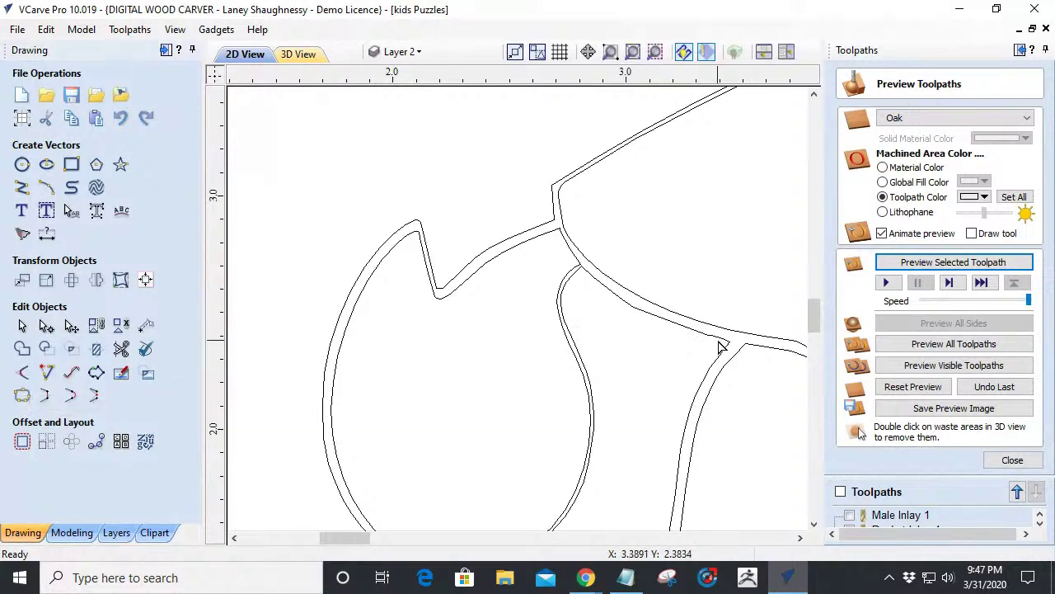
pyautogui.click(22, 372)
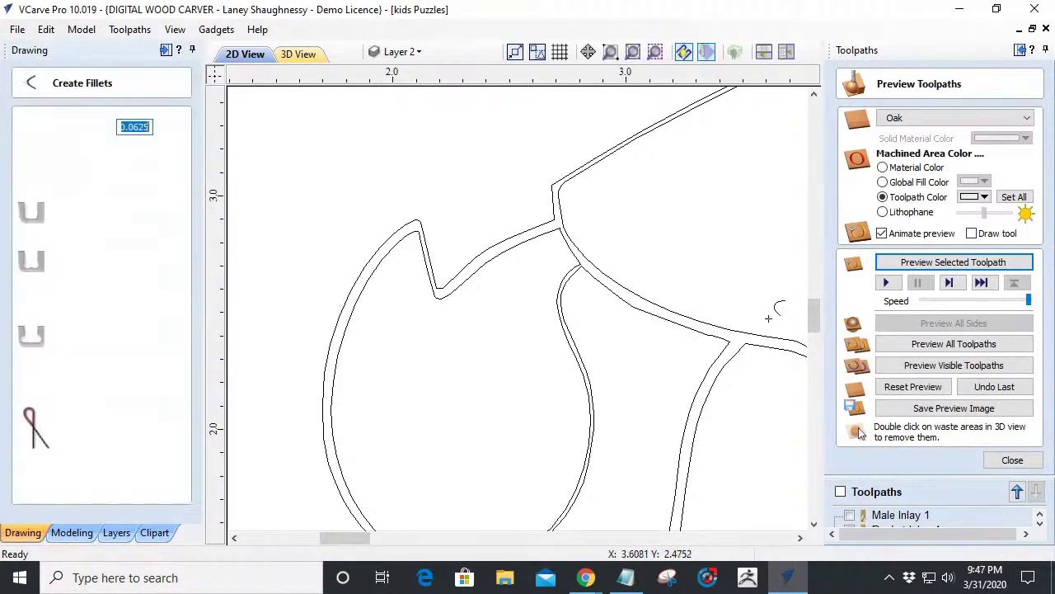
pyautogui.scroll(6, 730, 343)
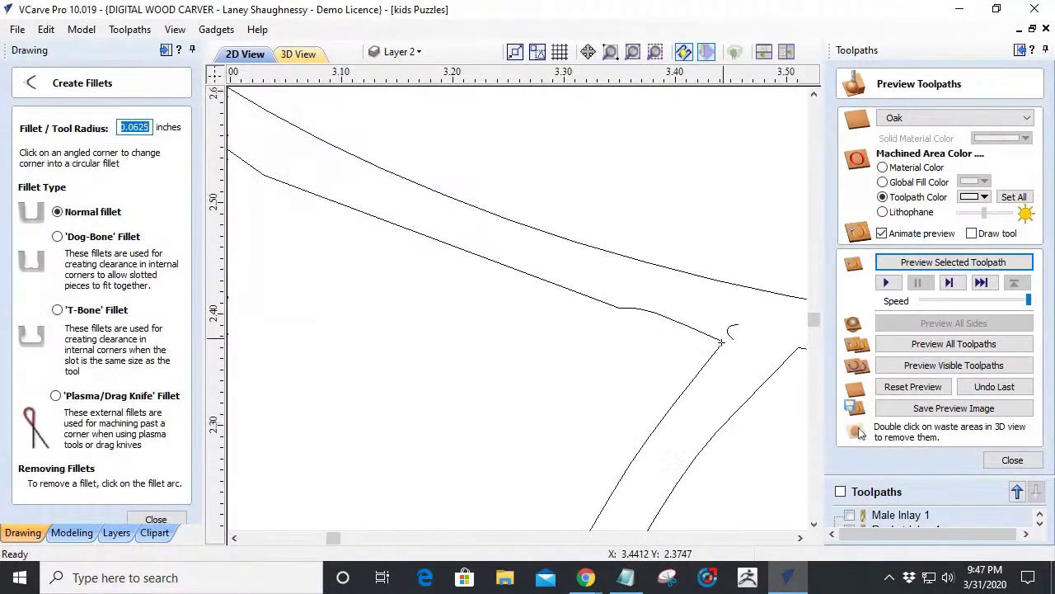
pyautogui.scroll(-6, 721, 339)
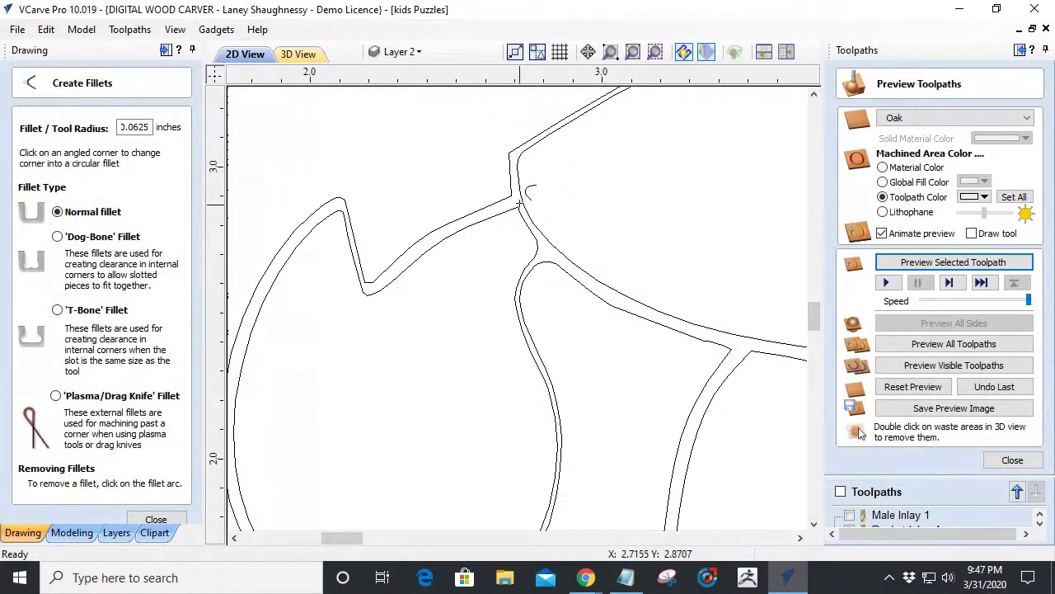
# Apply 0.0625-inch fillets to the tusk notch's inner corner and the remaining corners near the trunk and leg junctions.
pyautogui.scroll(4, 356, 276)
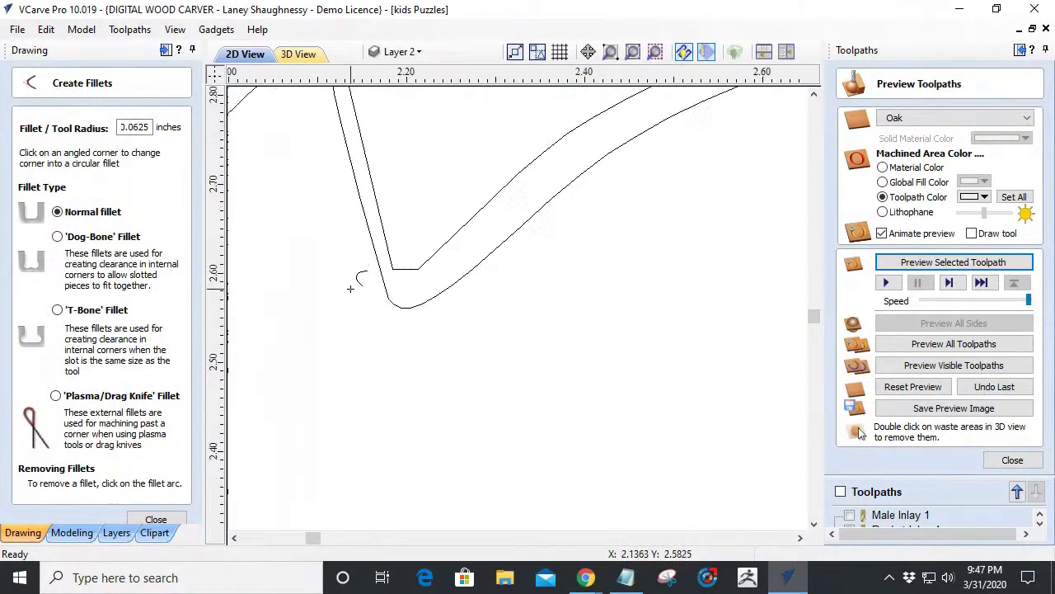
pyautogui.click(404, 264)
pyautogui.scroll(-2, 404, 264)
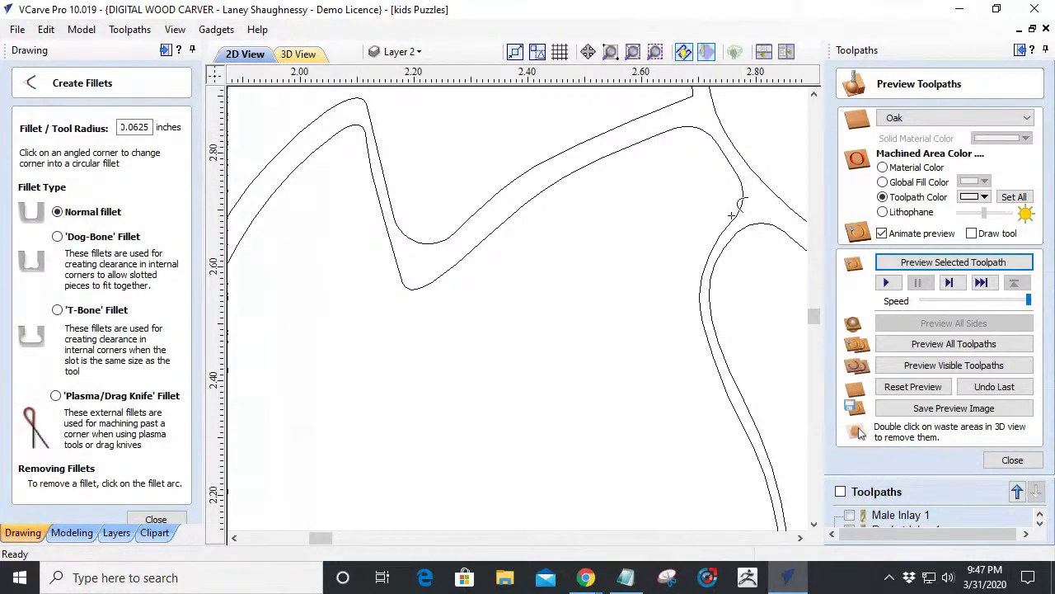
pyautogui.scroll(-3, 538, 276)
pyautogui.scroll(4, 617, 316)
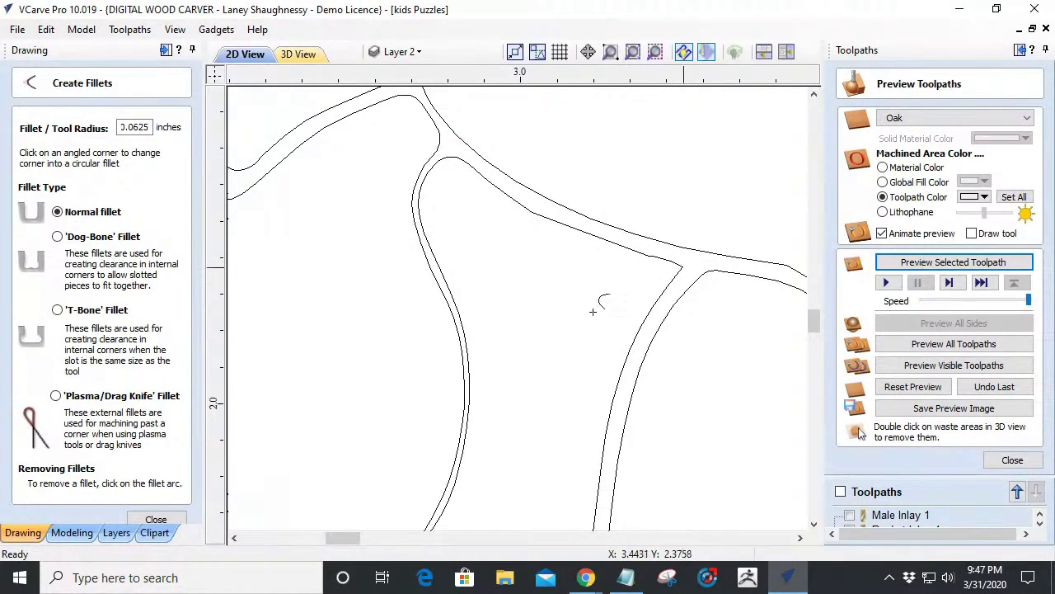
# Fillet the kink in the outer outline along the smaller elephant's head with a 0.0625-inch radius and finish filleting.
pyautogui.scroll(-5, 581, 293)
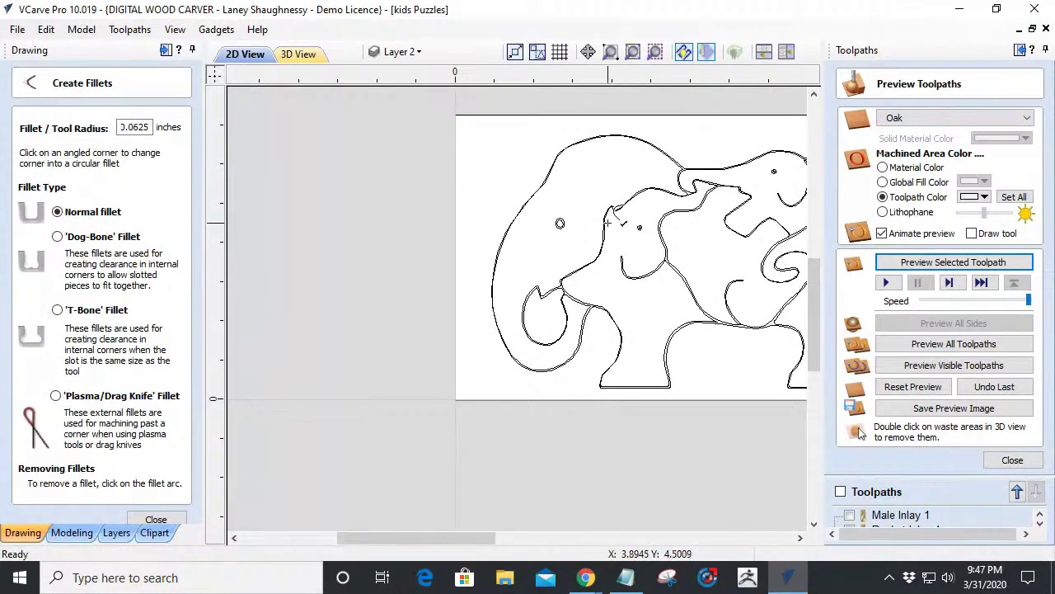
pyautogui.scroll(4, 608, 213)
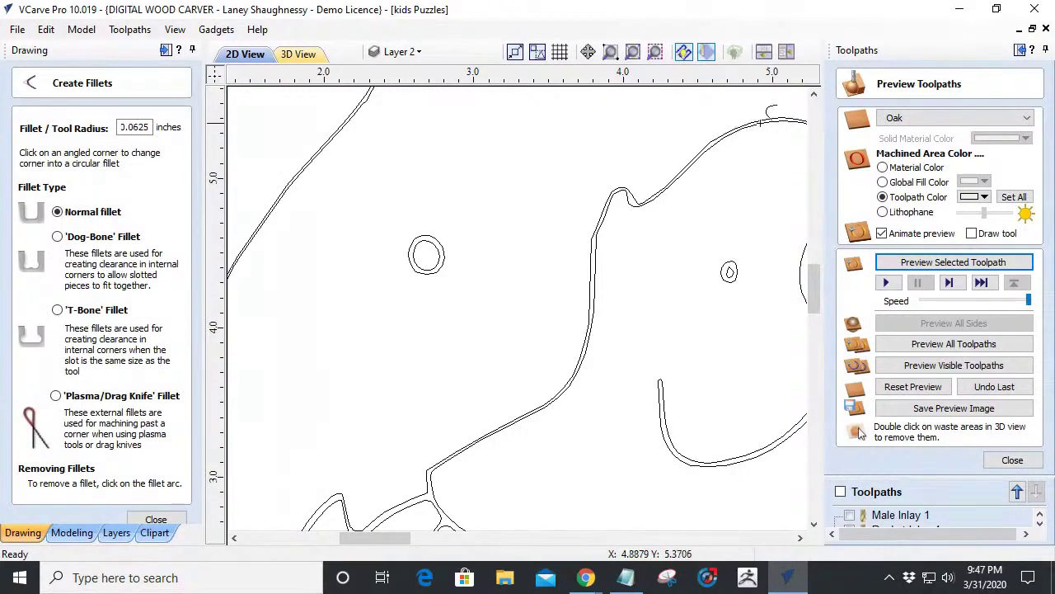
pyautogui.scroll(5, 718, 136)
pyautogui.scroll(3, 718, 137)
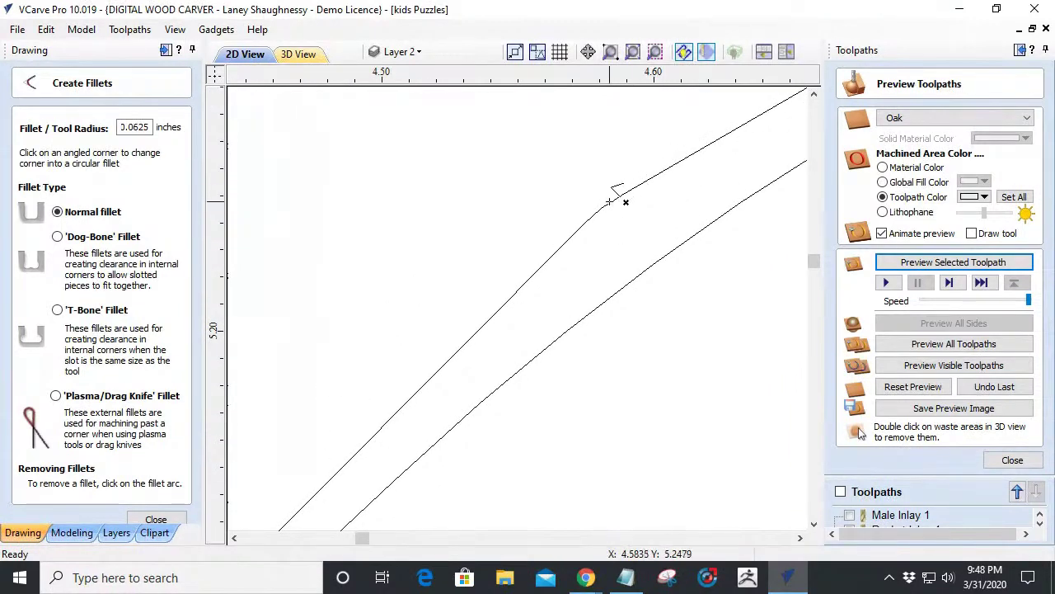
pyautogui.scroll(-10, 582, 234)
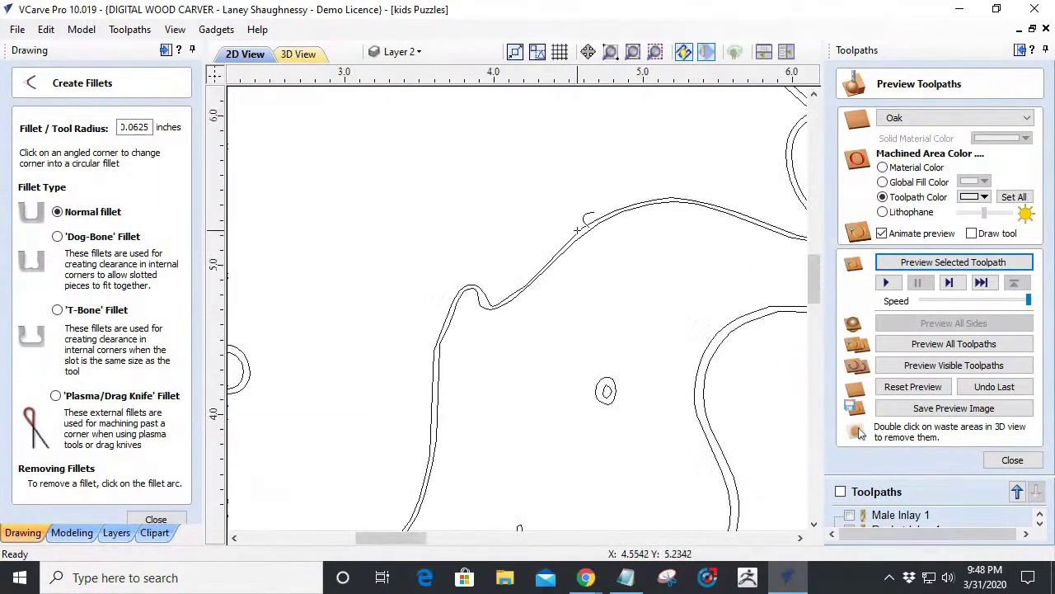
pyautogui.click(155, 520)
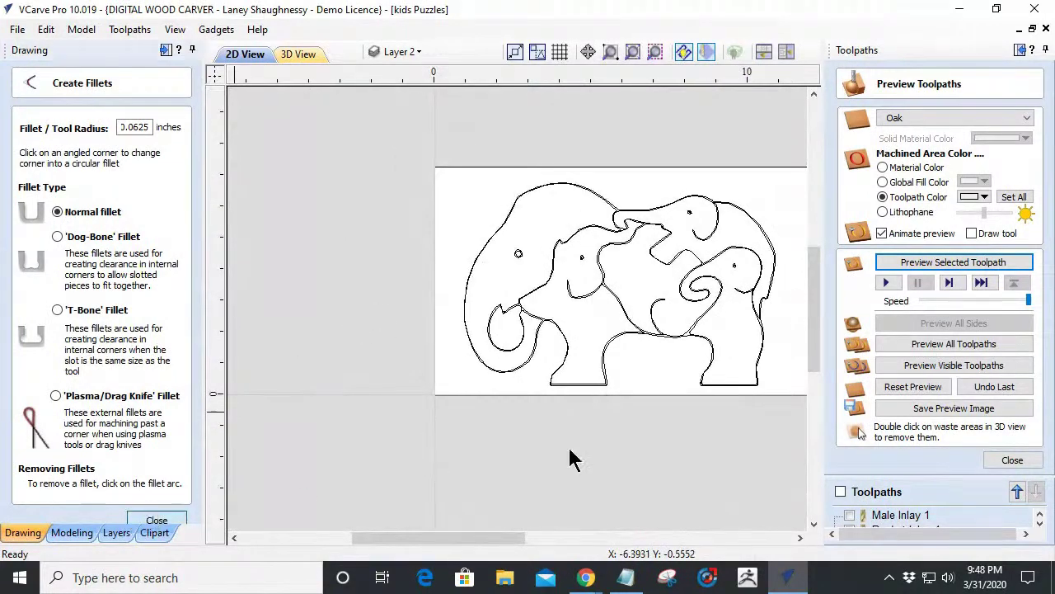
# Copy the eye of the curled-trunk rear elephant onto the central elephant piece, beside its ear curve.
pyautogui.scroll(-3, 657, 360)
pyautogui.scroll(3, 665, 367)
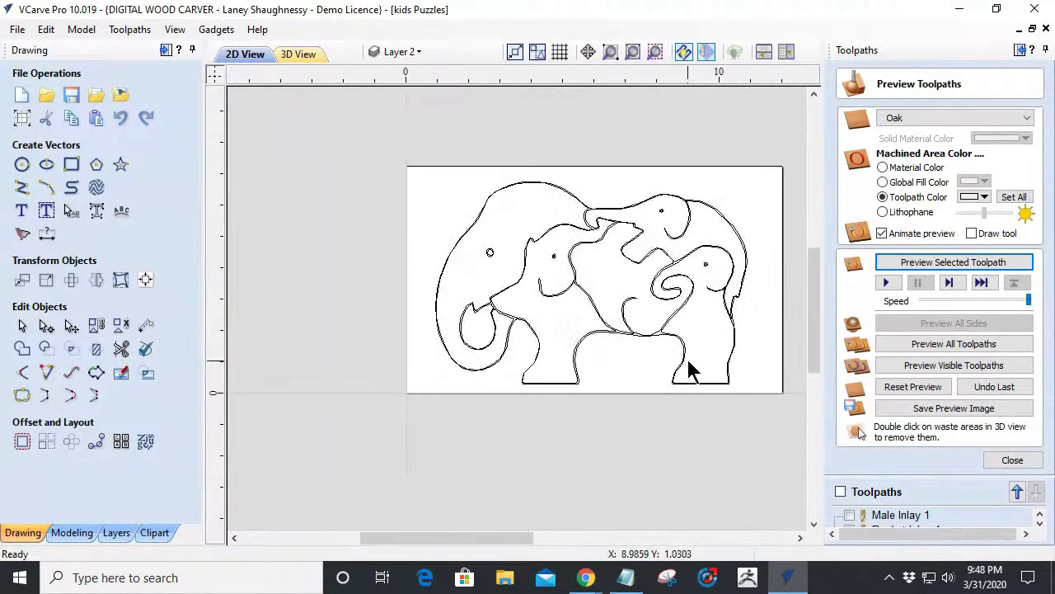
pyautogui.scroll(3, 700, 299)
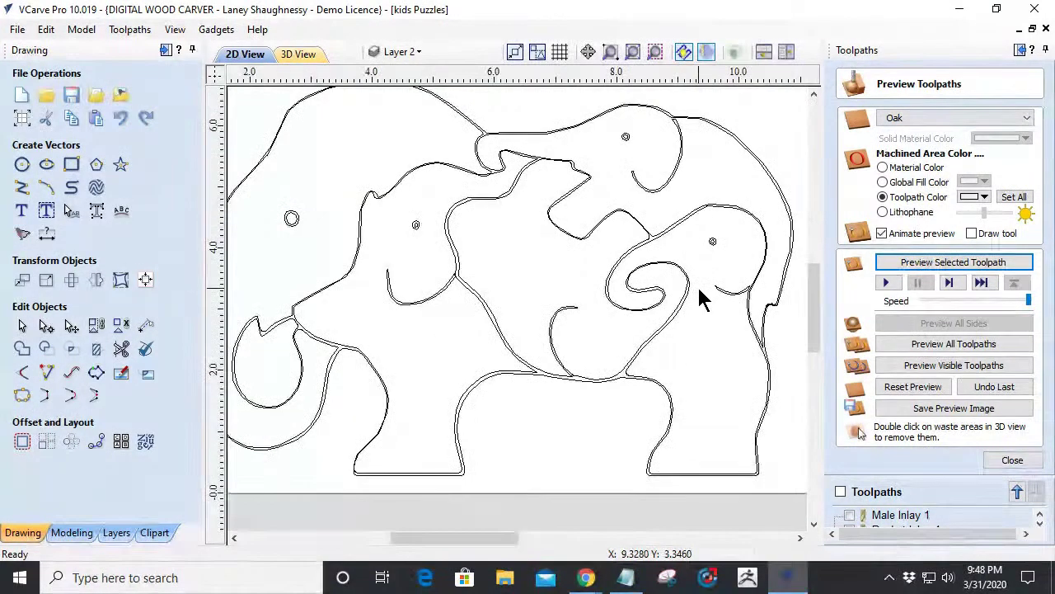
pyautogui.click(713, 245)
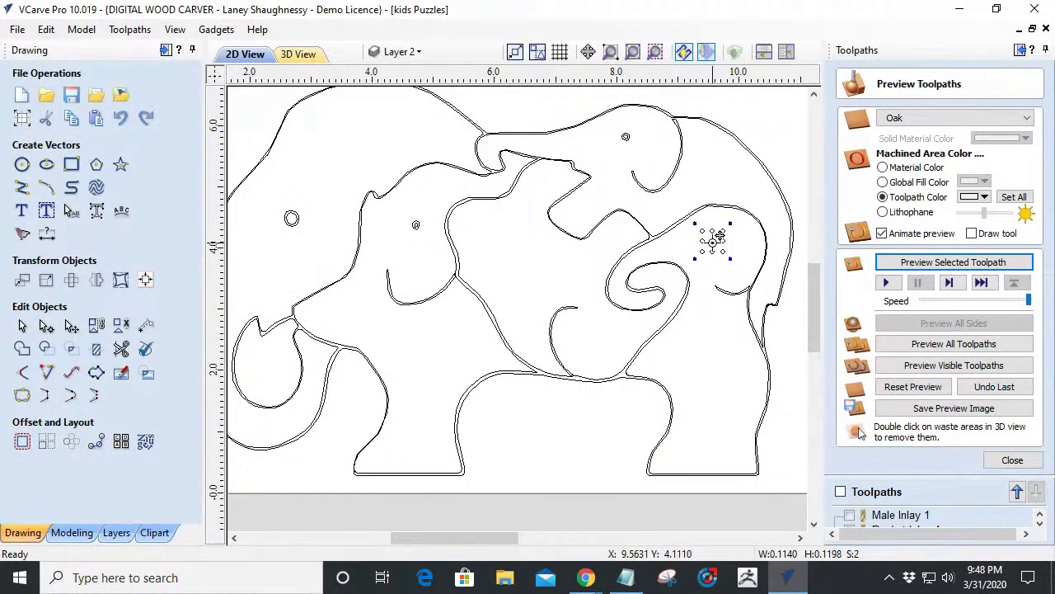
pyautogui.press('Delete')
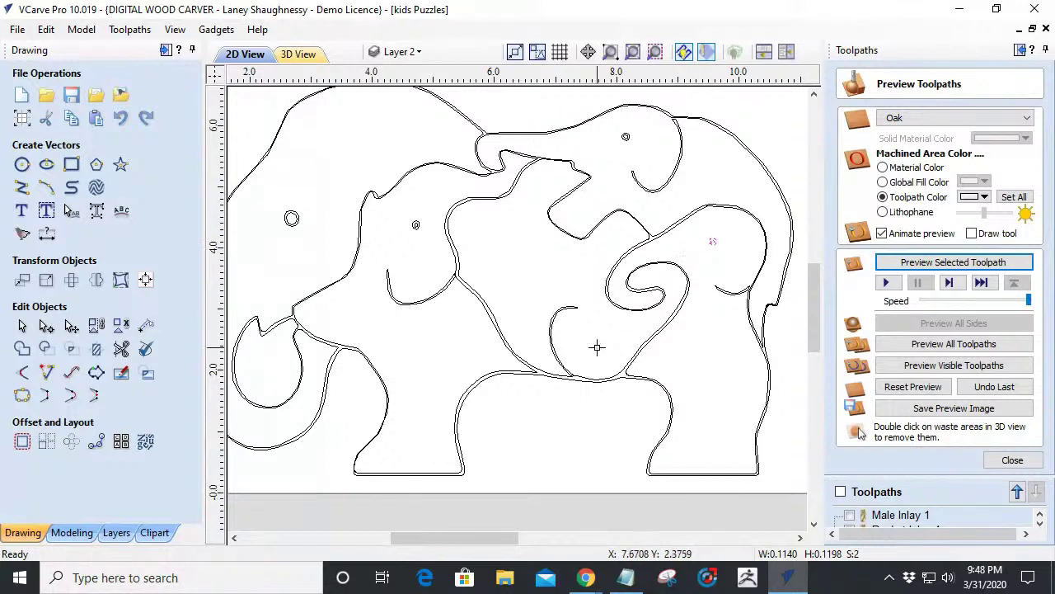
pyautogui.keyDown('ctrl'); pyautogui.moveTo(597, 347); pyautogui.dragTo(597, 347); pyautogui.keyUp('ctrl')
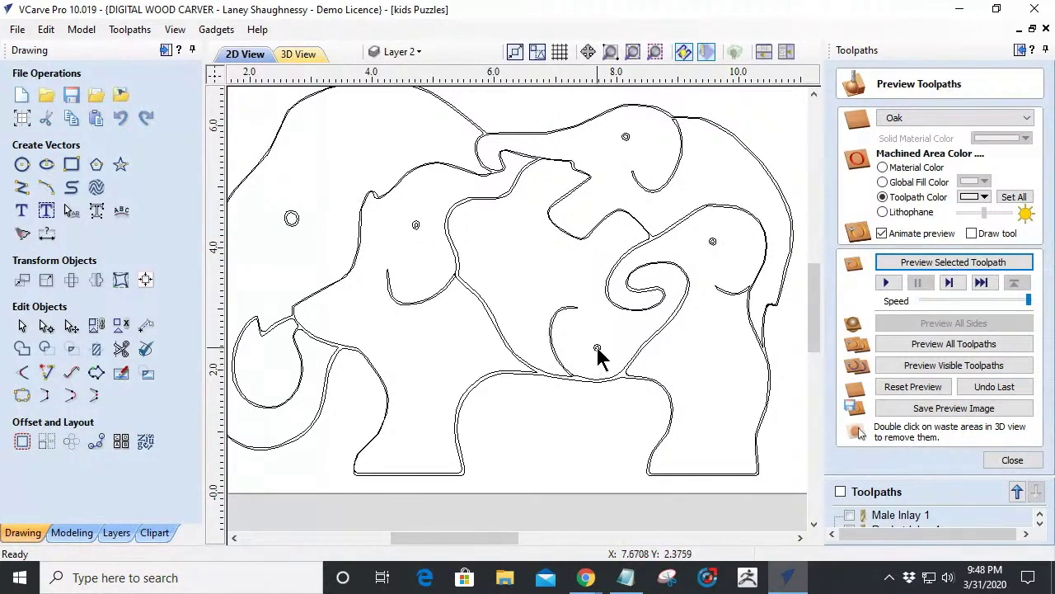
pyautogui.scroll(3, 592, 348)
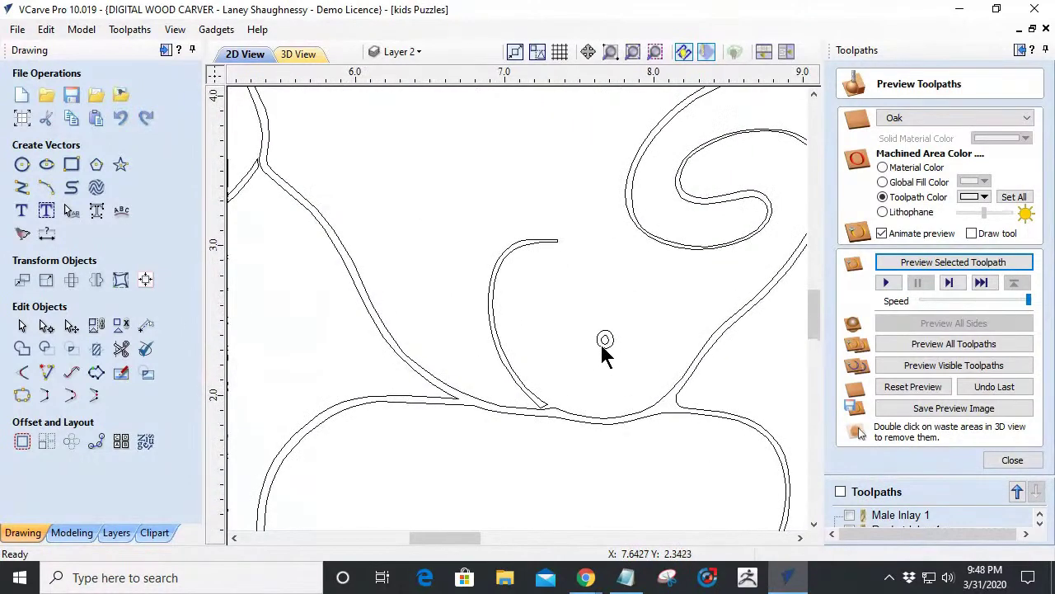
pyautogui.scroll(-4, 601, 351)
pyautogui.scroll(-2, 602, 356)
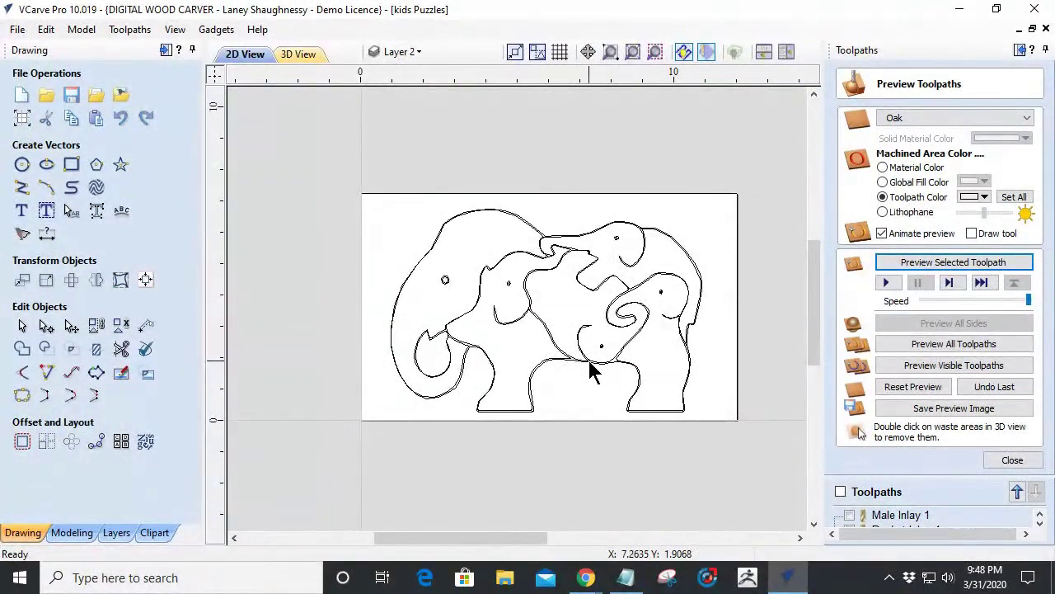
# Group the rear elephant's eye and ear vectors with the inner outline of its curled-trunk and hind-leg piece.
pyautogui.scroll(4, 679, 415)
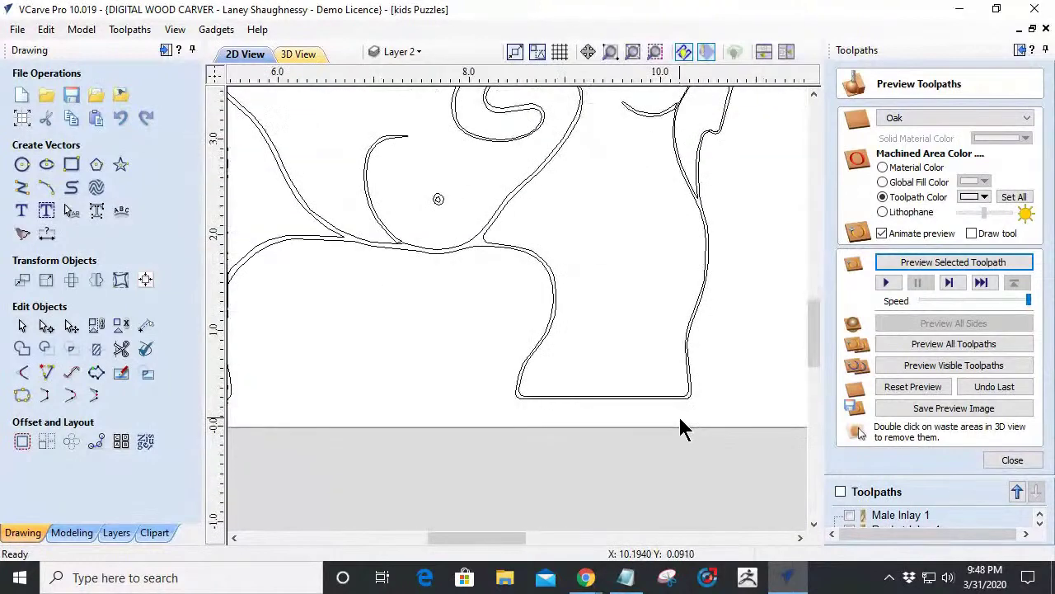
pyautogui.scroll(-3, 680, 422)
pyautogui.scroll(5, 667, 370)
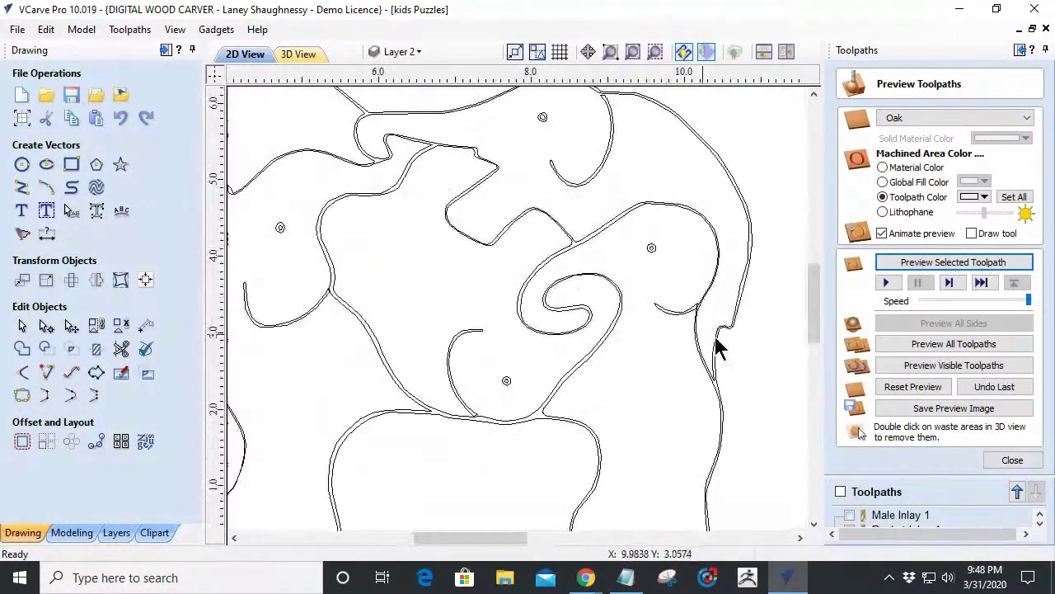
pyautogui.scroll(-5, 722, 349)
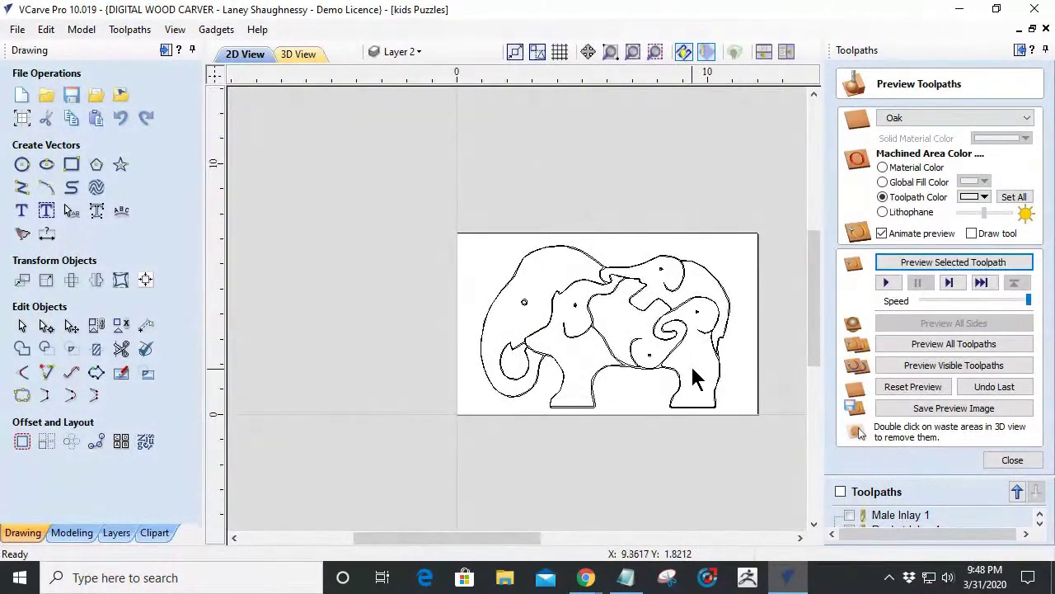
pyautogui.click(672, 330)
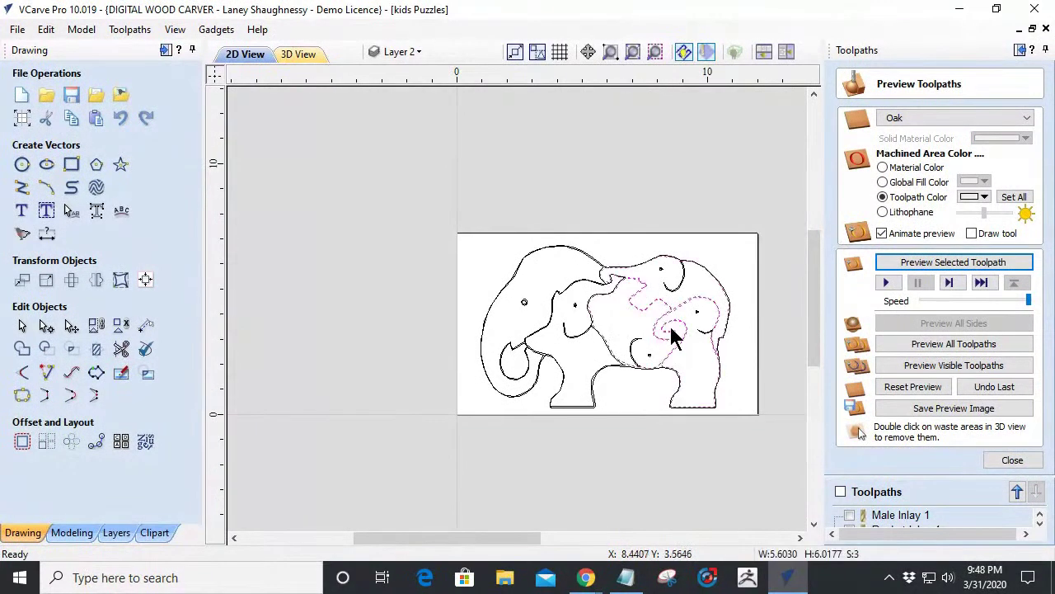
pyautogui.click(701, 344)
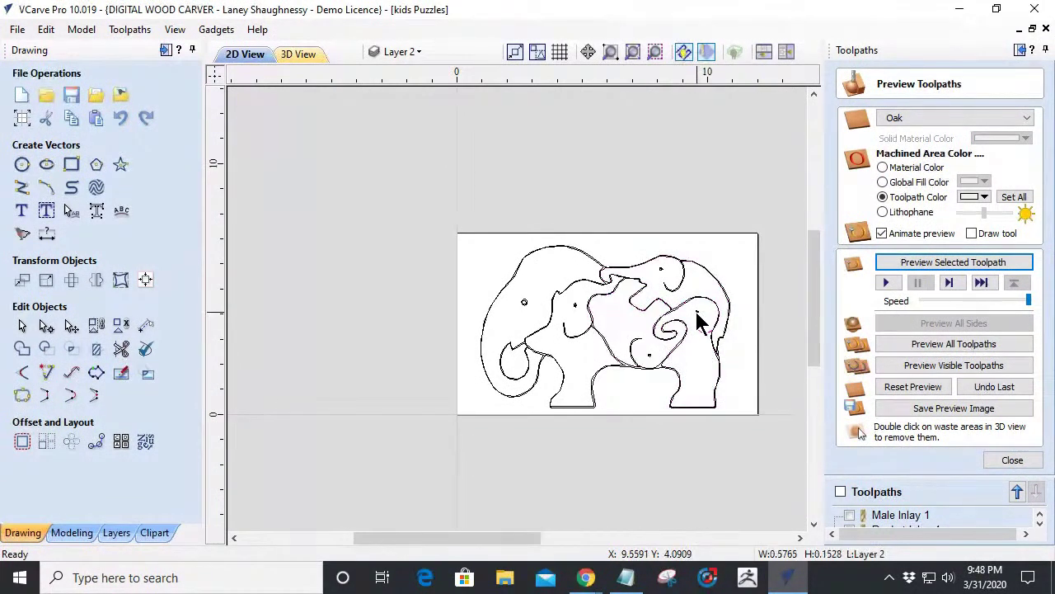
pyautogui.click(692, 318)
pyautogui.scroll(5, 701, 334)
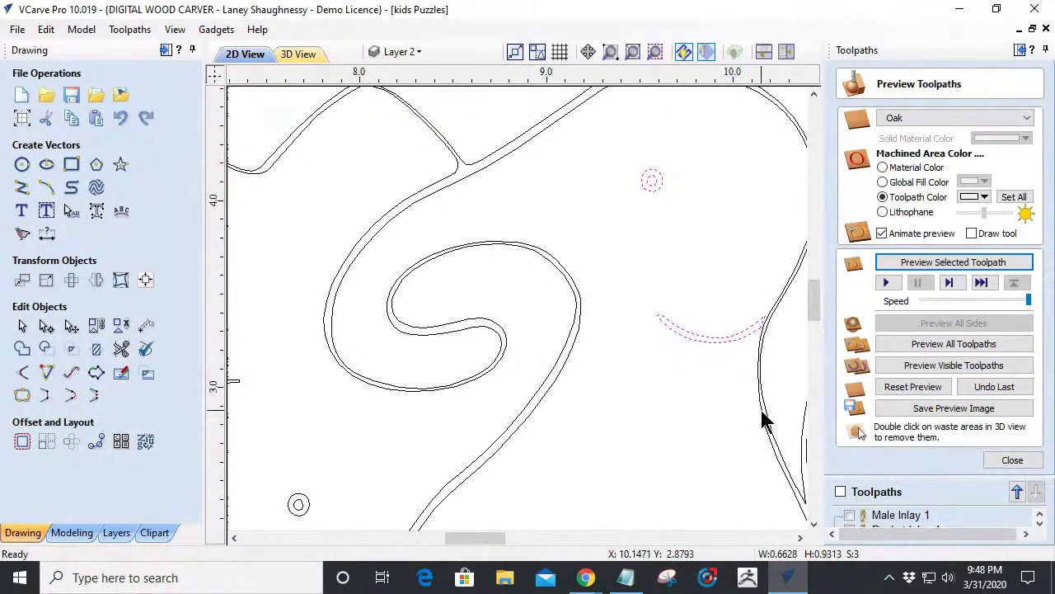
pyautogui.keyDown('shift'); pyautogui.click(764, 419); pyautogui.keyUp('shift')
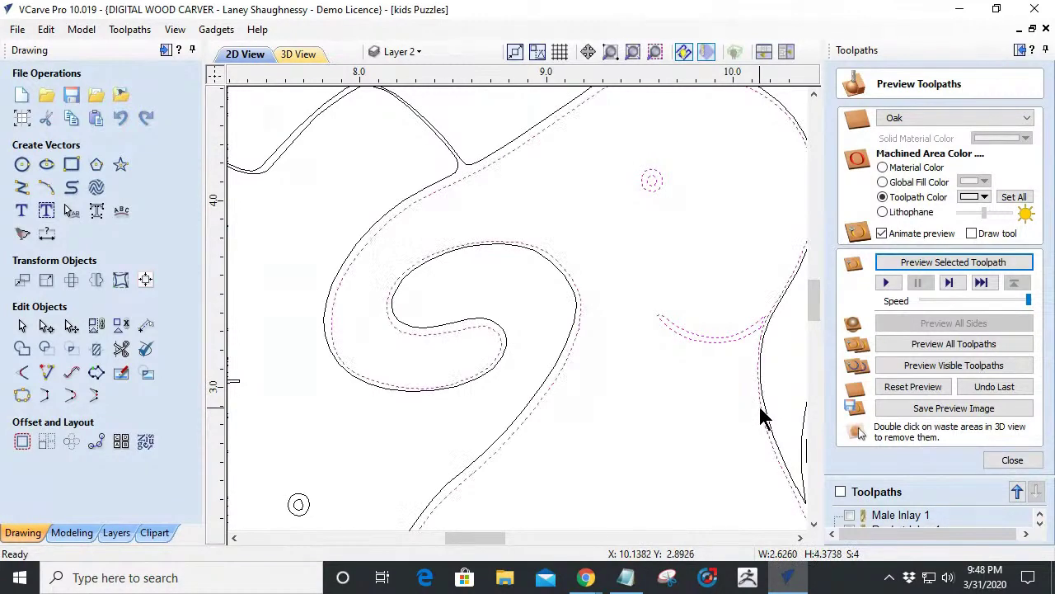
pyautogui.scroll(-2, 761, 417)
pyautogui.click(733, 389)
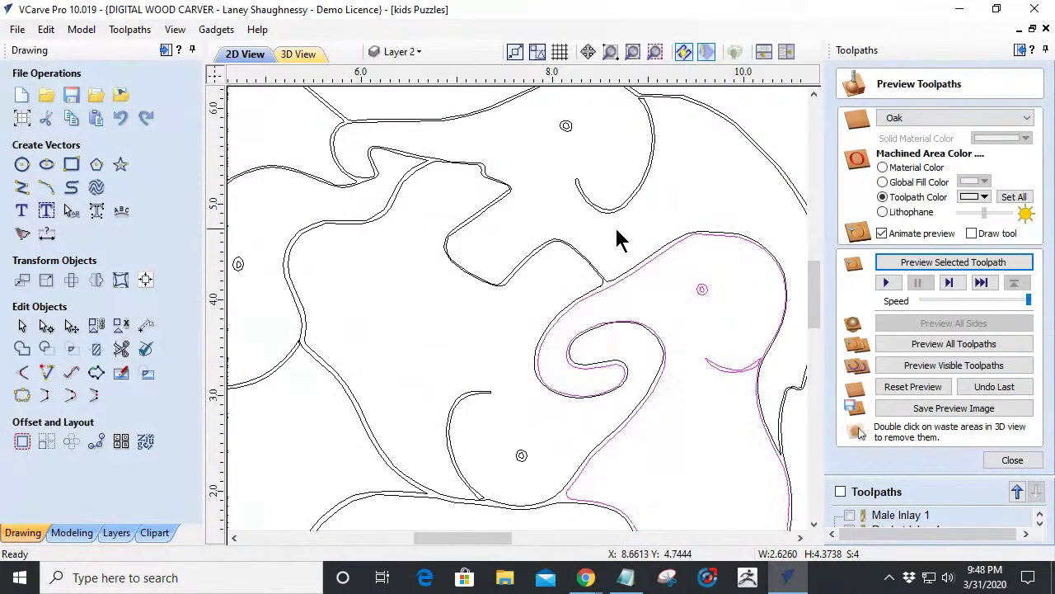
# Group the upper elephant's ear and eye vectors with the inner outline of its piece.
pyautogui.click(590, 189)
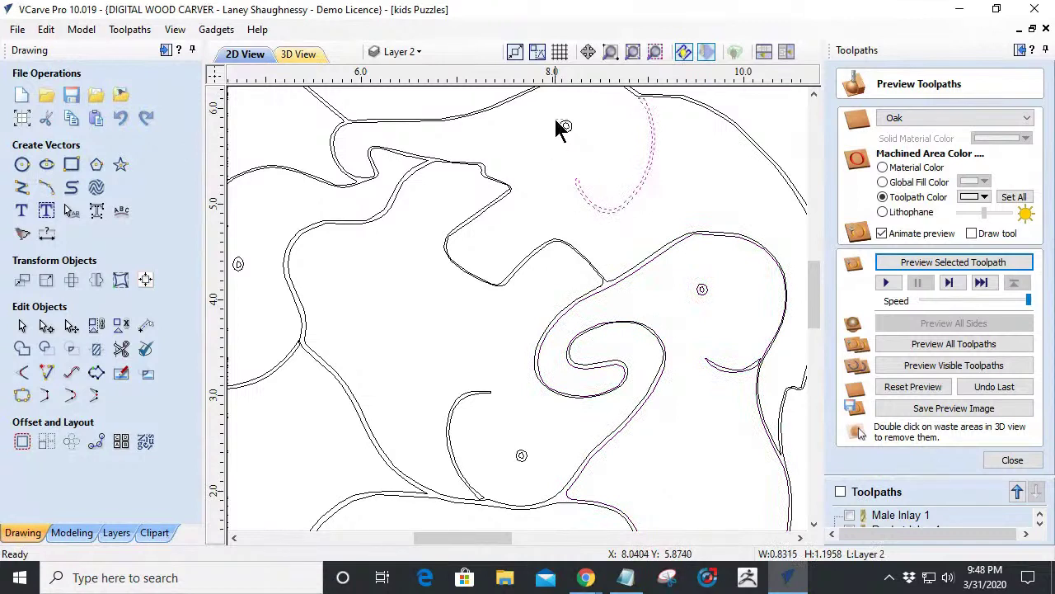
pyautogui.scroll(3, 509, 198)
pyautogui.keyDown('shift'); pyautogui.click(510, 198); pyautogui.keyUp('shift')
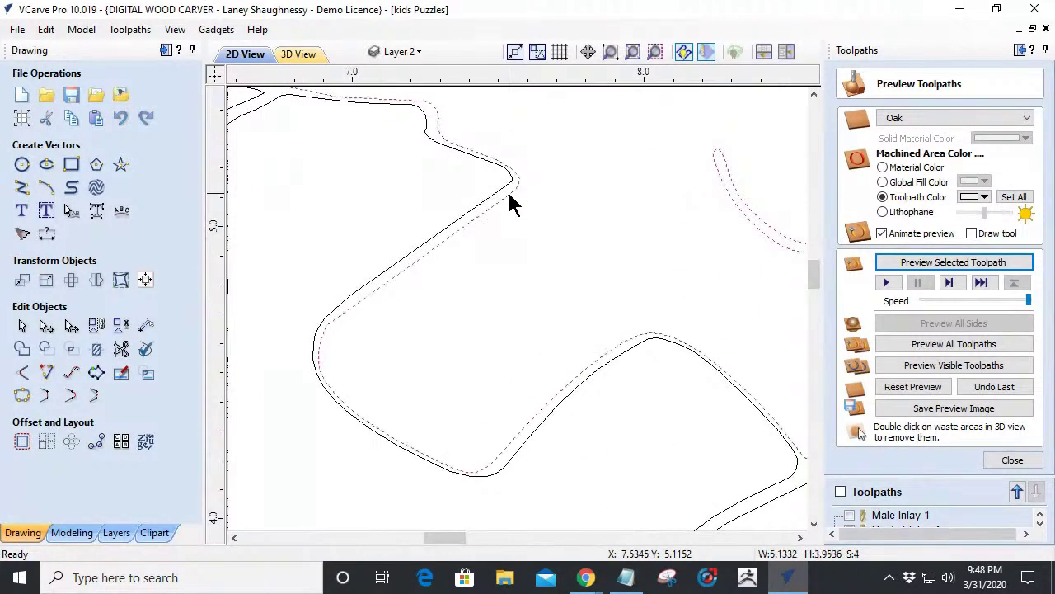
pyautogui.scroll(-5, 519, 210)
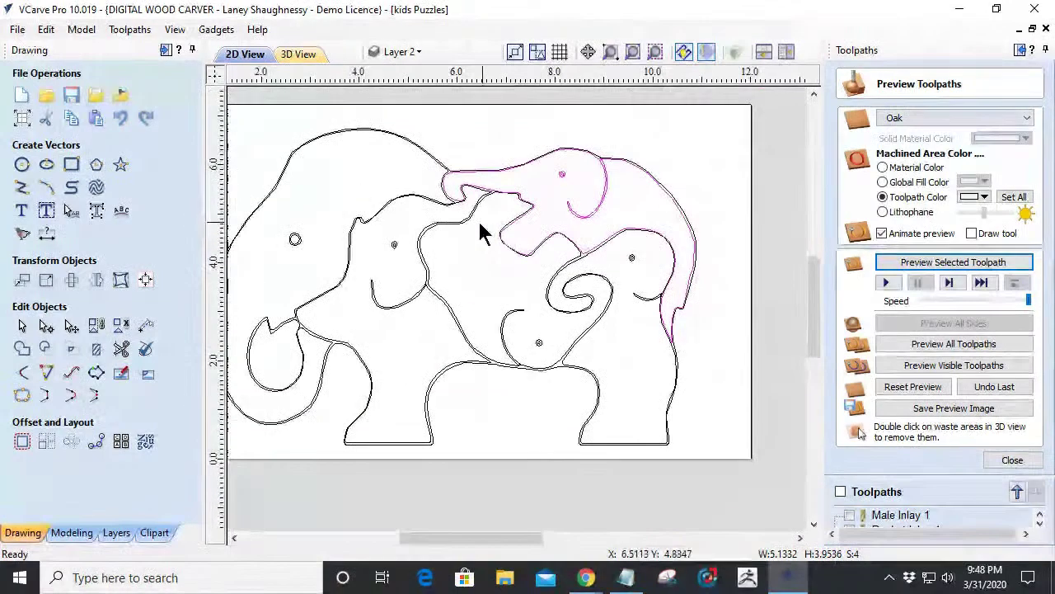
# Try to group the central elephant's outline, ear and eye vectors while the upper elephant's group is also selected.
pyautogui.scroll(3, 495, 231)
pyautogui.scroll(1, 466, 231)
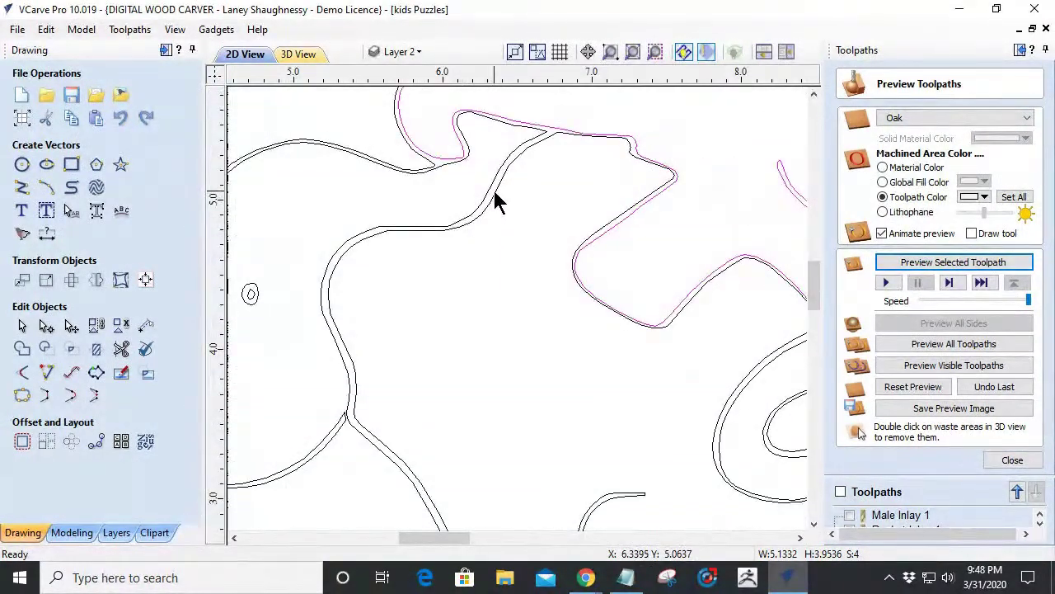
pyautogui.click(494, 198)
pyautogui.scroll(-3, 499, 226)
pyautogui.keyDown('shift'); pyautogui.click(537, 358); pyautogui.keyUp('shift')
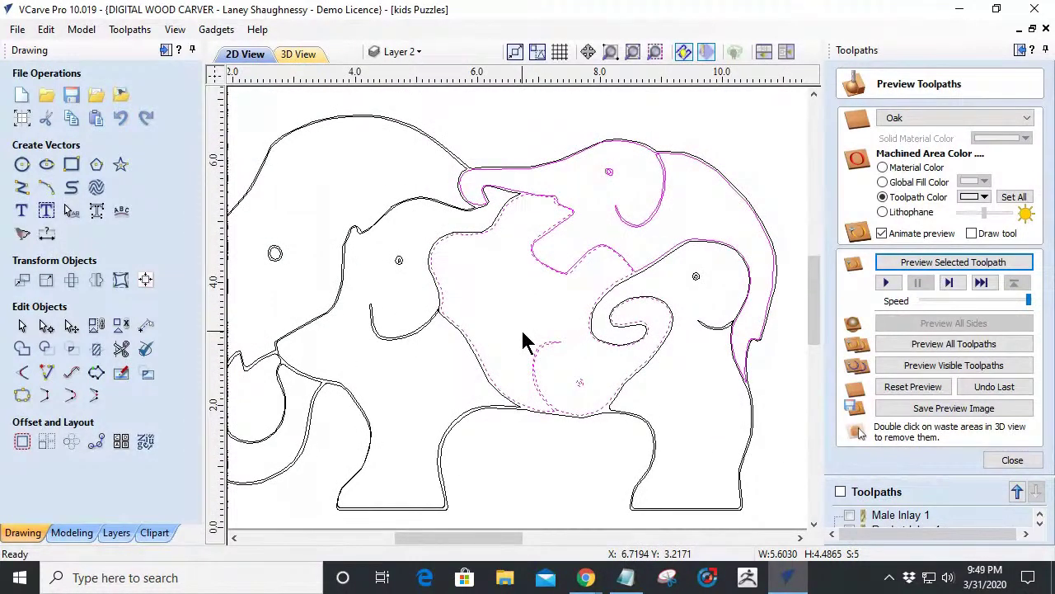
pyautogui.press('Escape')
# Group the front-leg elephant's inner outline with its ear and eye vectors.
pyautogui.click(385, 259)
pyautogui.moveTo(384, 259); pyautogui.dragTo(384, 259)
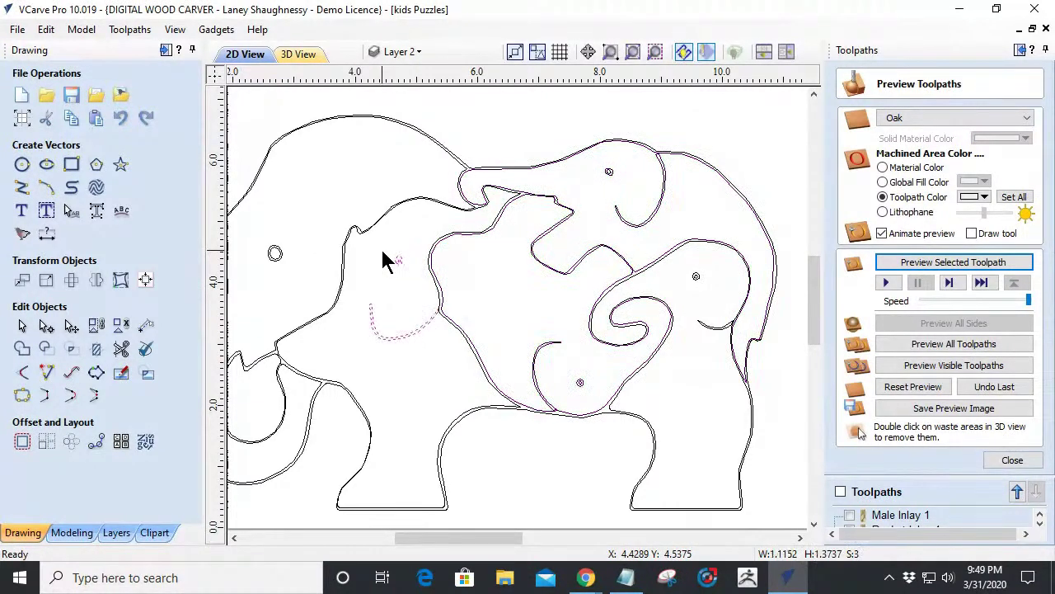
pyautogui.click(454, 330)
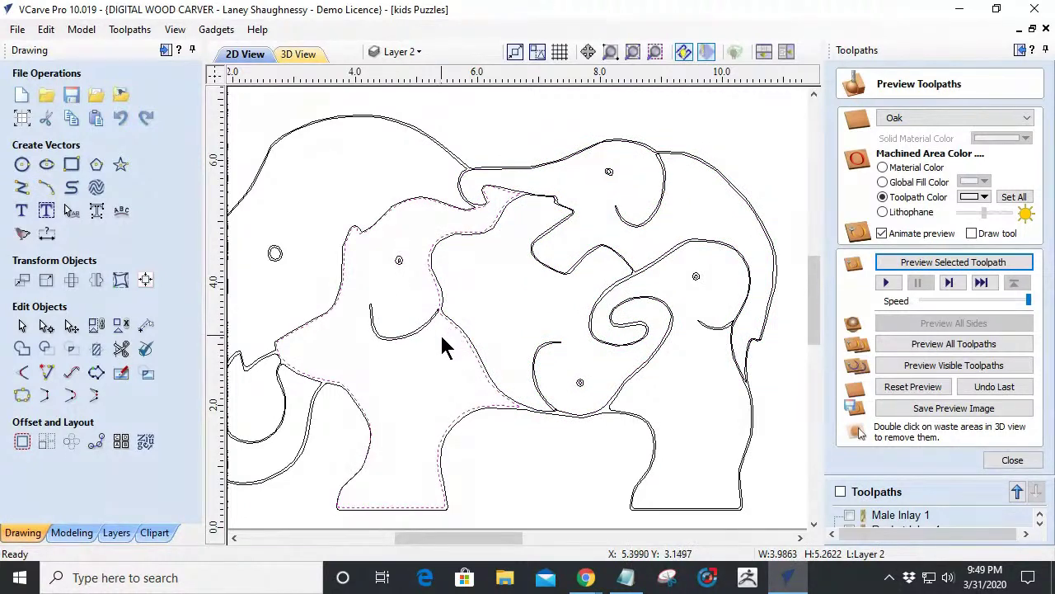
pyautogui.moveTo(438, 344); pyautogui.dragTo(365, 313)
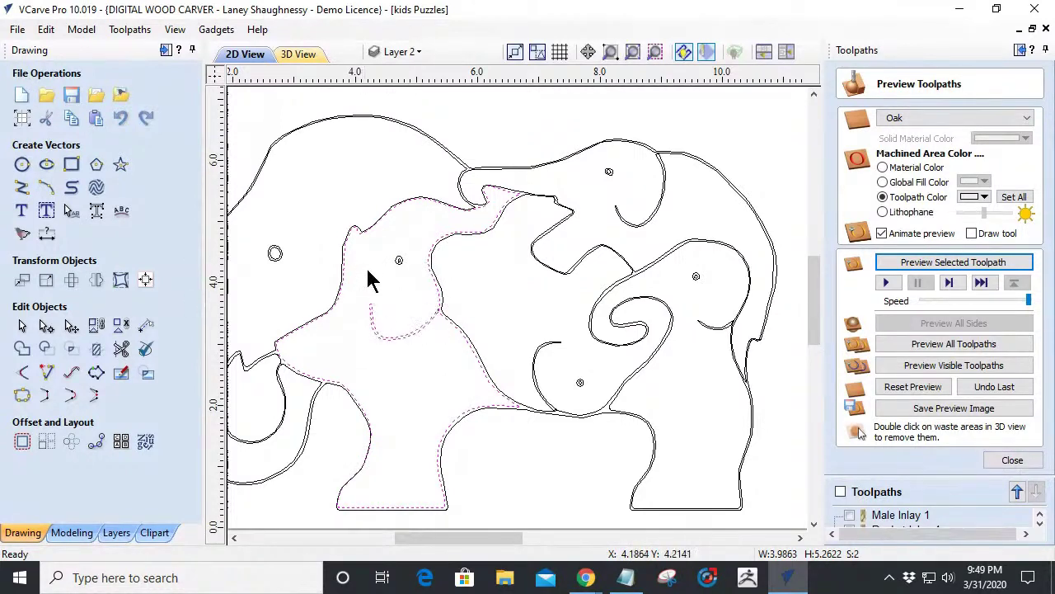
pyautogui.moveTo(410, 279); pyautogui.dragTo(384, 254)
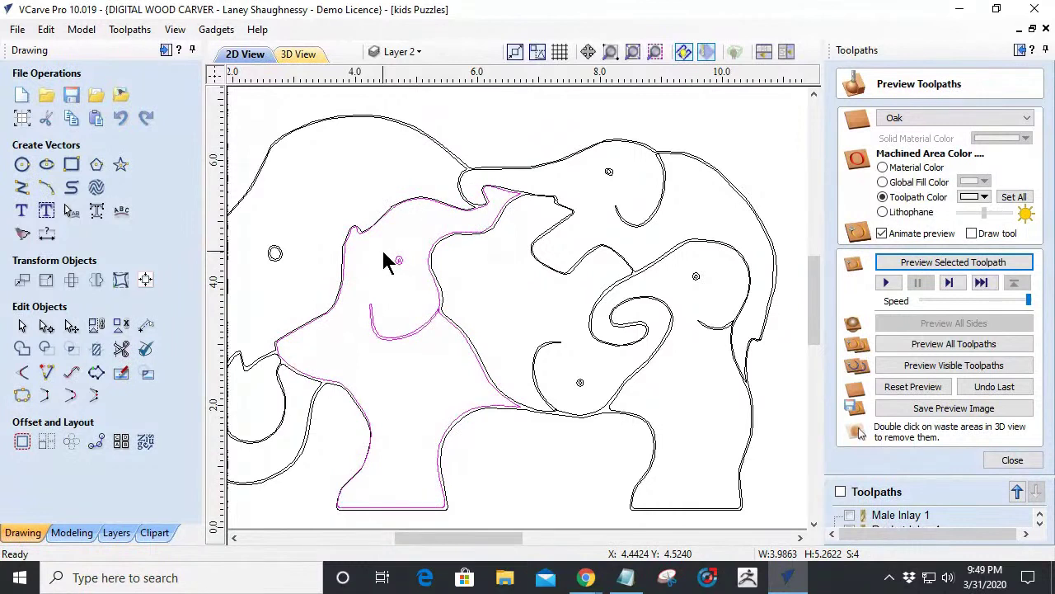
# Ungroup the combined upper and central elephants, and regroup only the central elephant's outline, ear and eye.
pyautogui.scroll(-2, 387, 262)
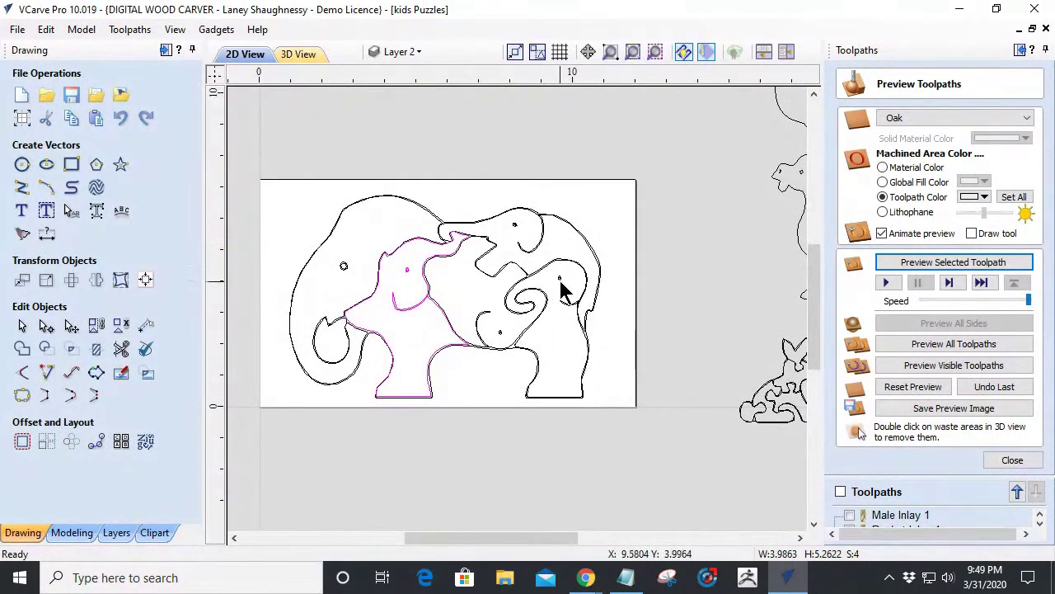
pyautogui.click(501, 340)
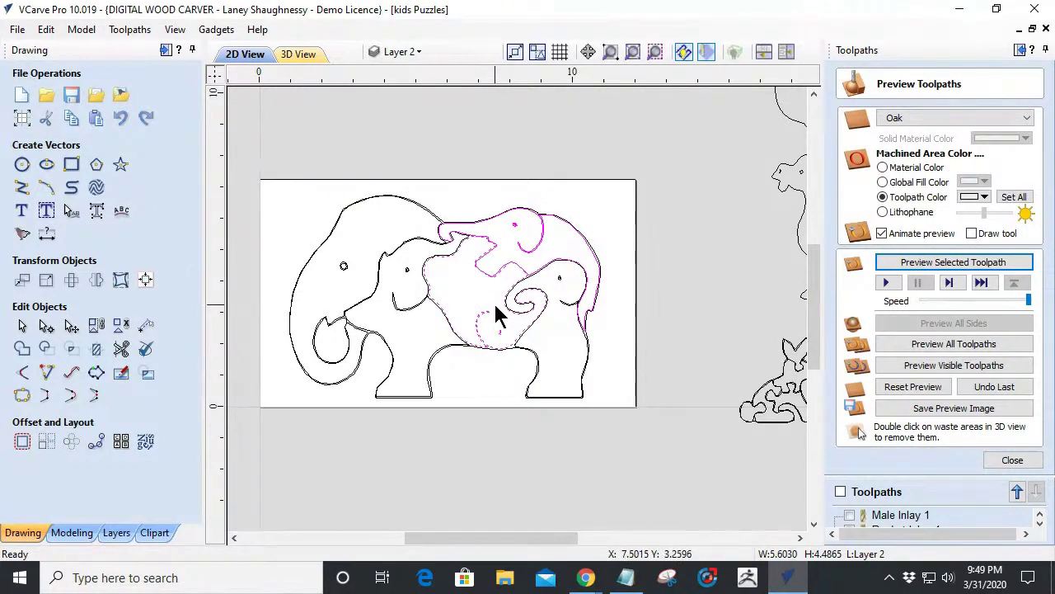
pyautogui.click(538, 257)
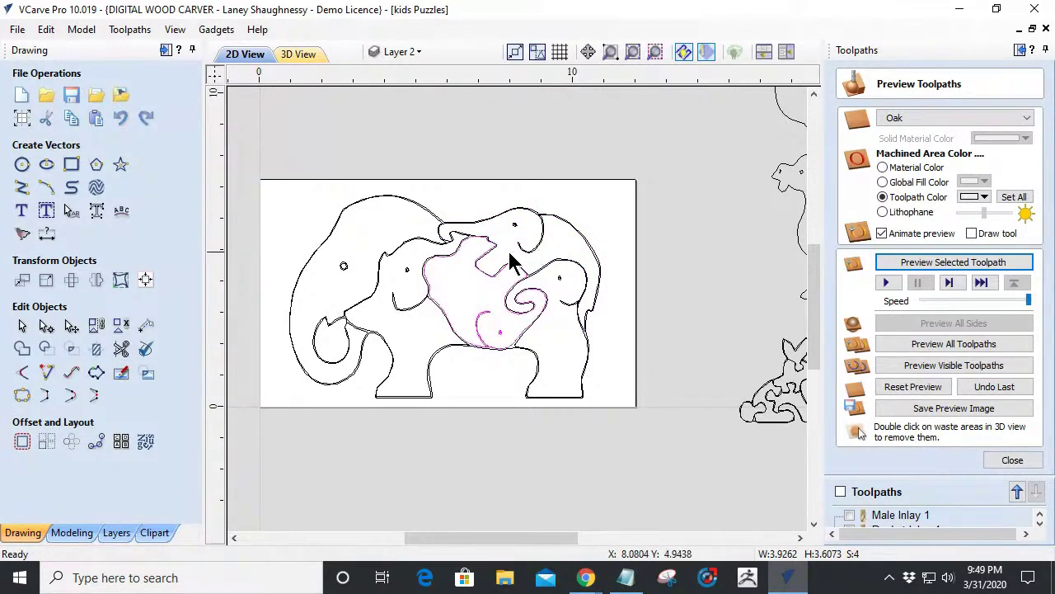
# Group the largest elephant's eye vectors with the inner outline of its head and trunk piece.
pyautogui.click(341, 265)
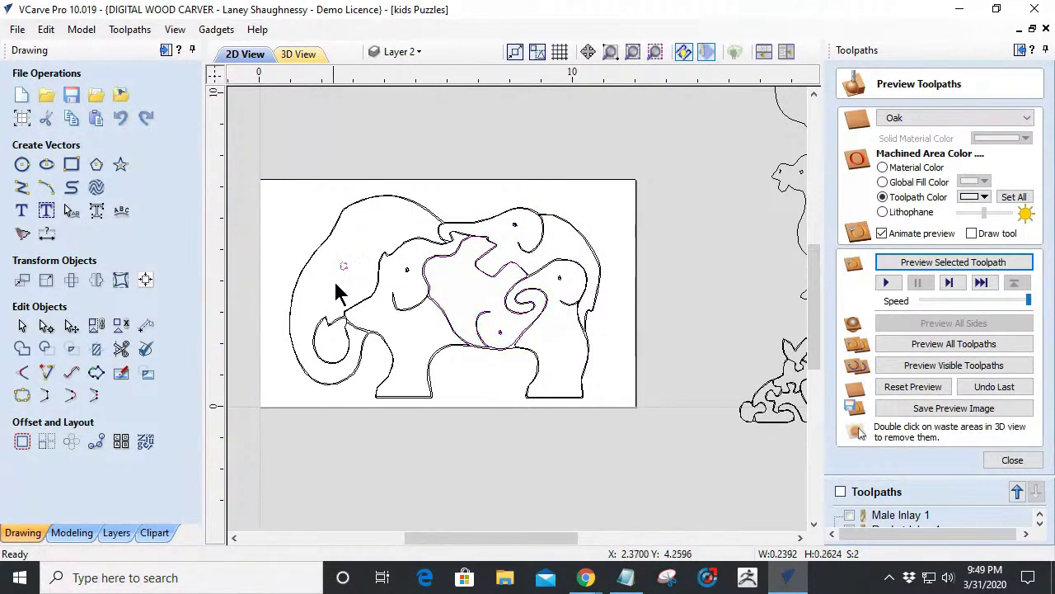
pyautogui.scroll(3, 338, 317)
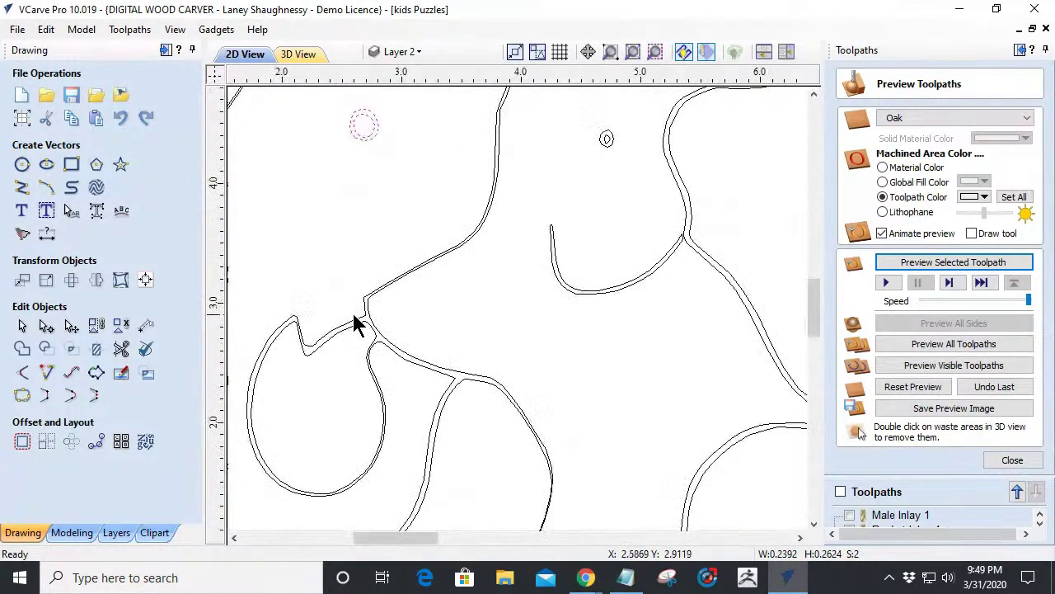
pyautogui.keyDown('shift'); pyautogui.click(363, 324); pyautogui.keyUp('shift')
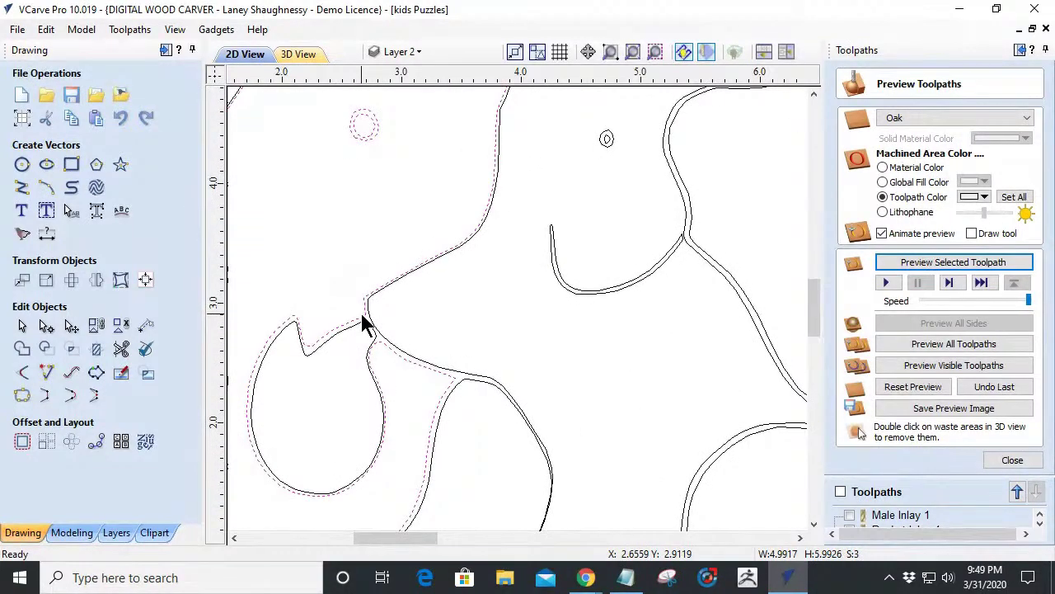
pyautogui.scroll(-3, 362, 324)
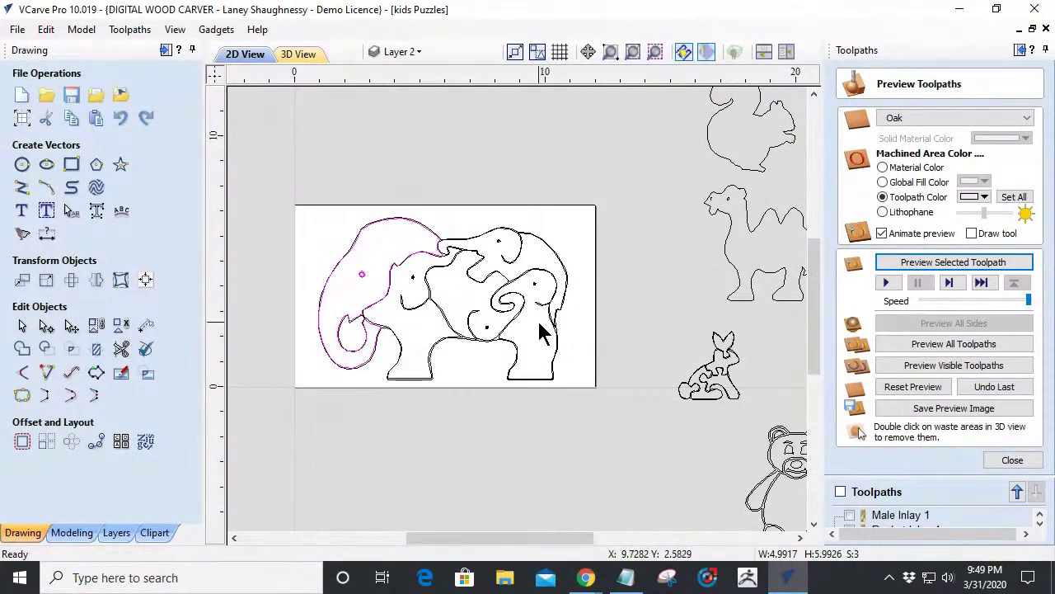
# Move all five grouped elephant pieces to a new hidden layer named "Elephant Male".
pyautogui.keyDown('shift'); pyautogui.click(407, 266); pyautogui.keyUp('shift')
pyautogui.keyDown('shift'); pyautogui.click(406, 266); pyautogui.keyUp('shift')
pyautogui.rightClick(402, 277)
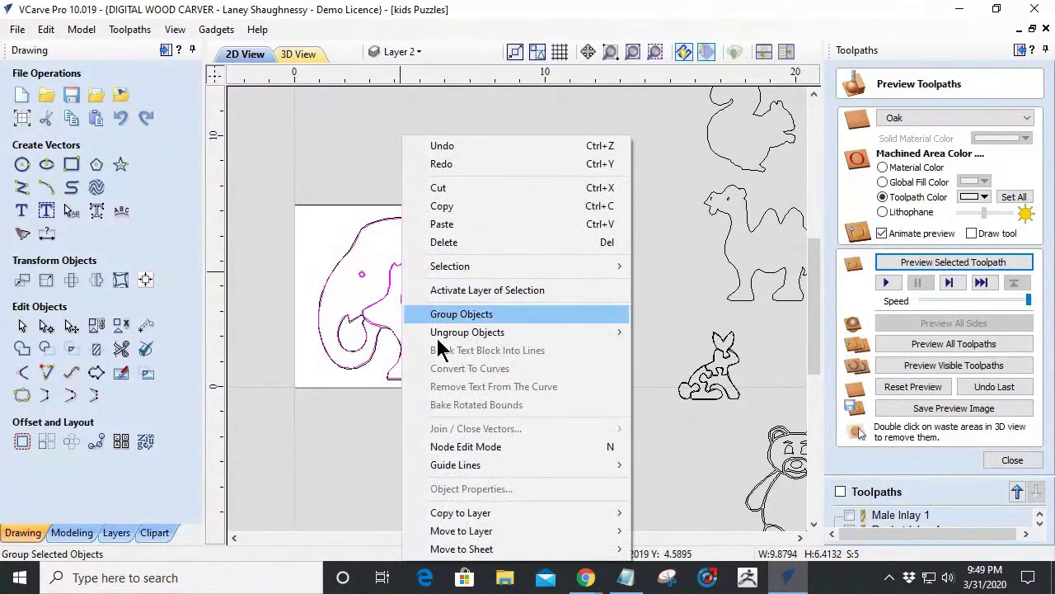
pyautogui.moveTo(445, 540)
pyautogui.click(665, 532)
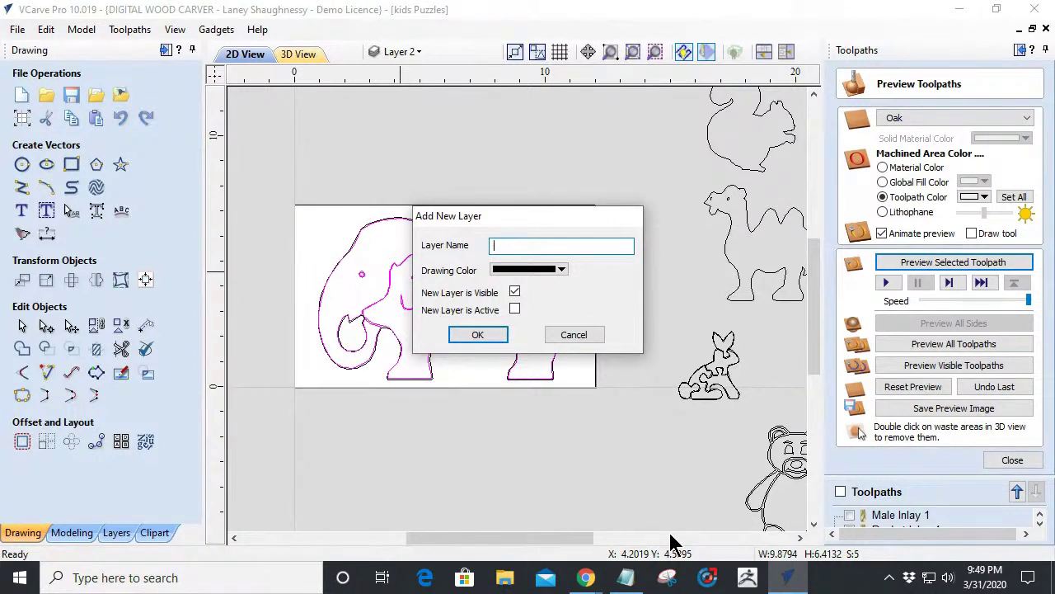
pyautogui.write('Elephant Male')
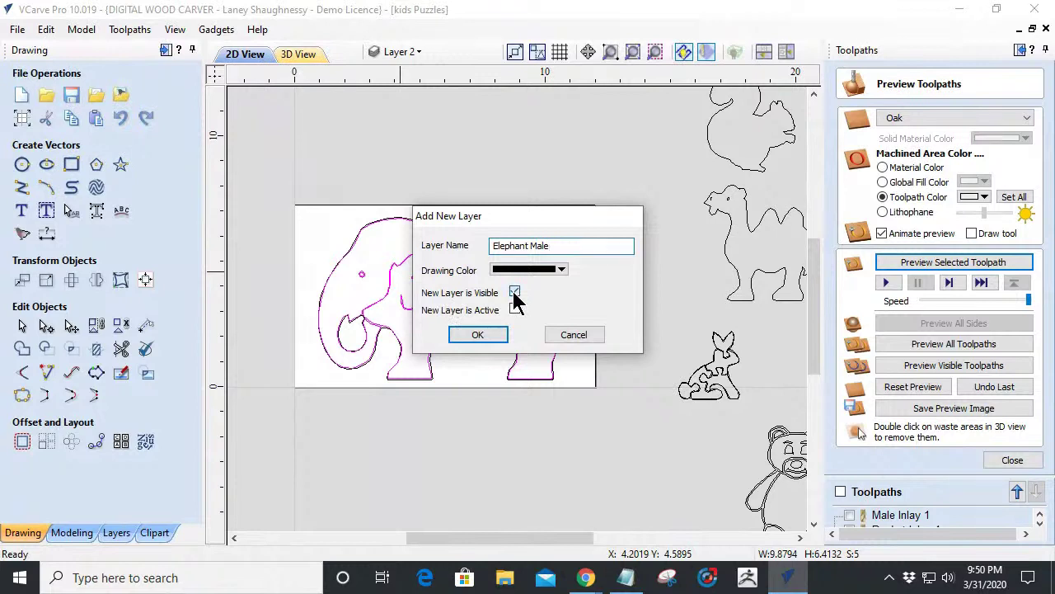
pyautogui.click(474, 333)
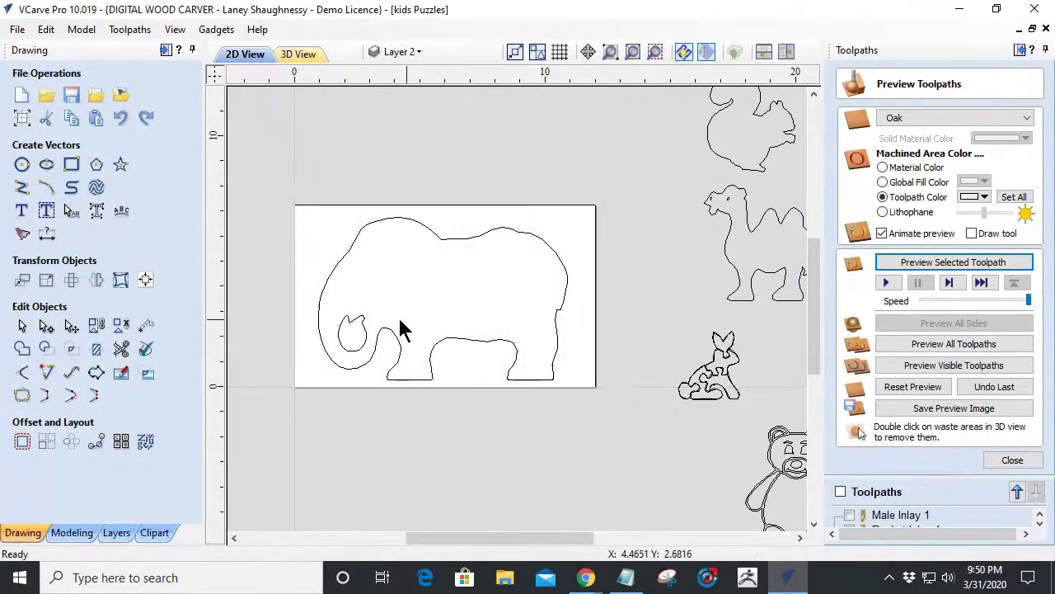
# Calculate a 0.25-inch-deep pocket toolpath for the elephant outline and trunk opening, using a 0.125-inch end mill and a 0.25-inch clearance tool.
pyautogui.scroll(3, 351, 326)
pyautogui.scroll(-3, 351, 325)
pyautogui.moveTo(301, 207); pyautogui.dragTo(635, 443)
pyautogui.click(1012, 460)
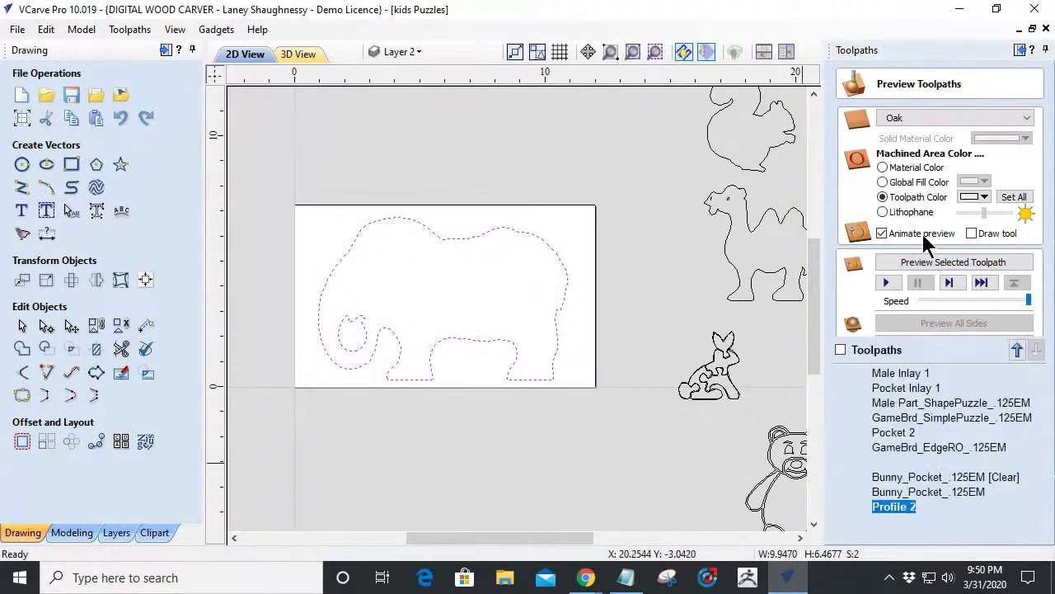
pyautogui.click(879, 176)
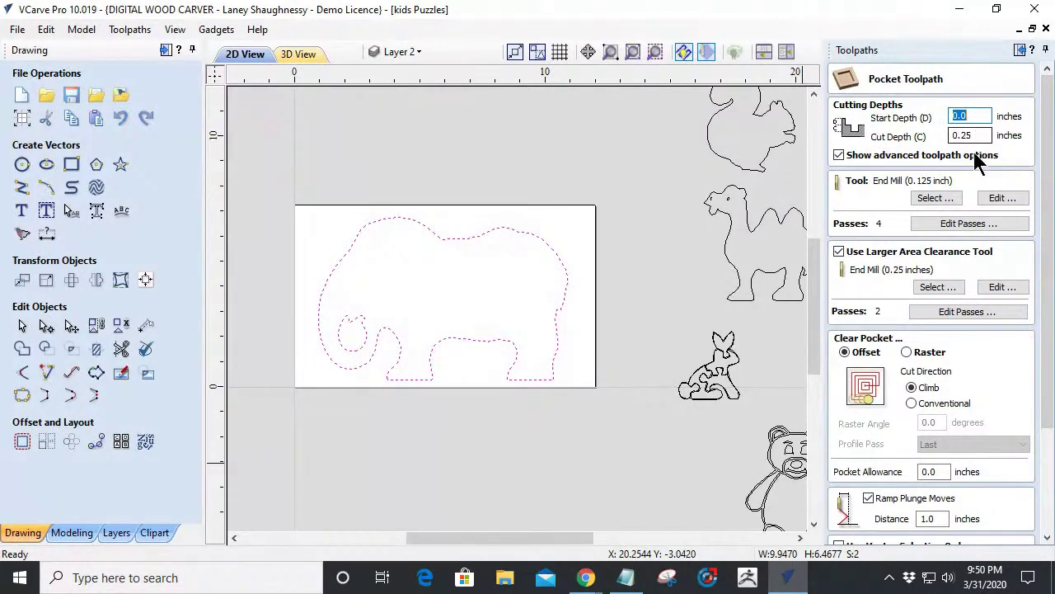
pyautogui.moveTo(1047, 231); pyautogui.dragTo(1051, 301)
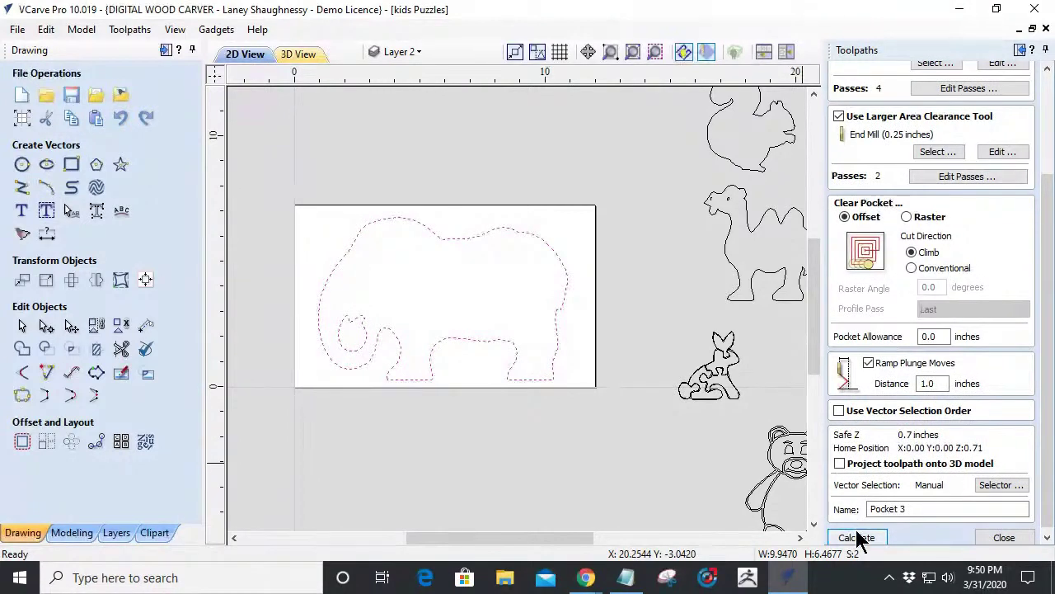
pyautogui.moveTo(948, 337); pyautogui.dragTo(875, 337)
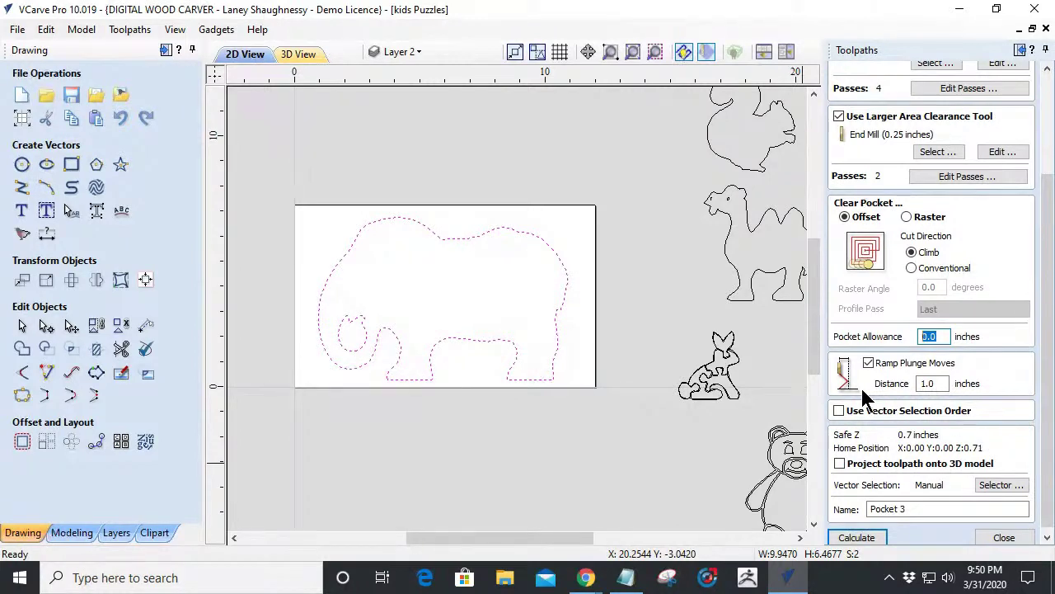
pyautogui.click(855, 540)
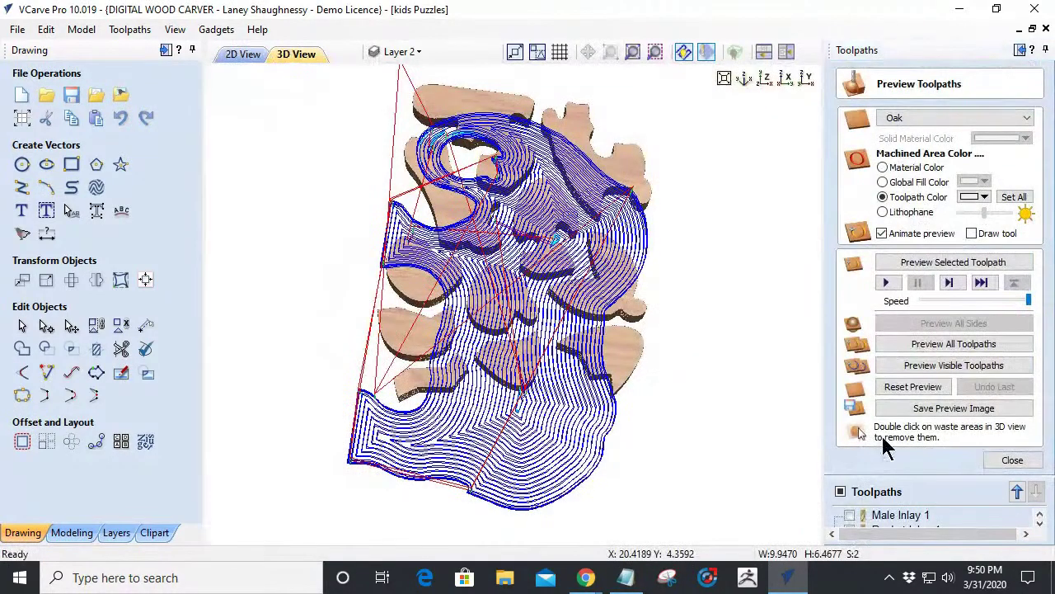
# Reset the material preview, simulate the new 0.125-inch elephant pocket toolpath, and inspect the cut in 3D.
pyautogui.click(907, 389)
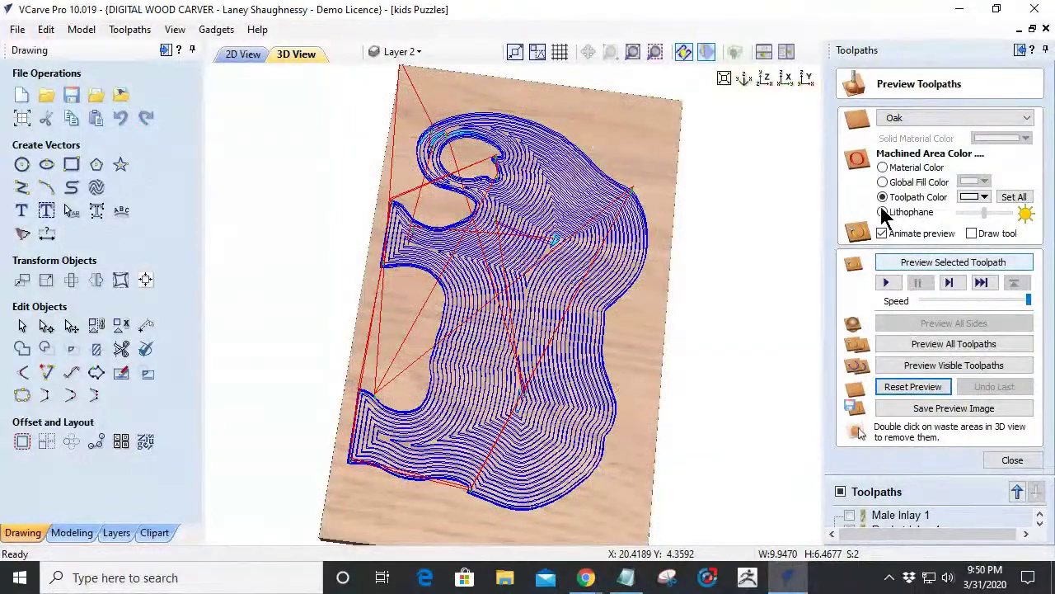
pyautogui.click(789, 78)
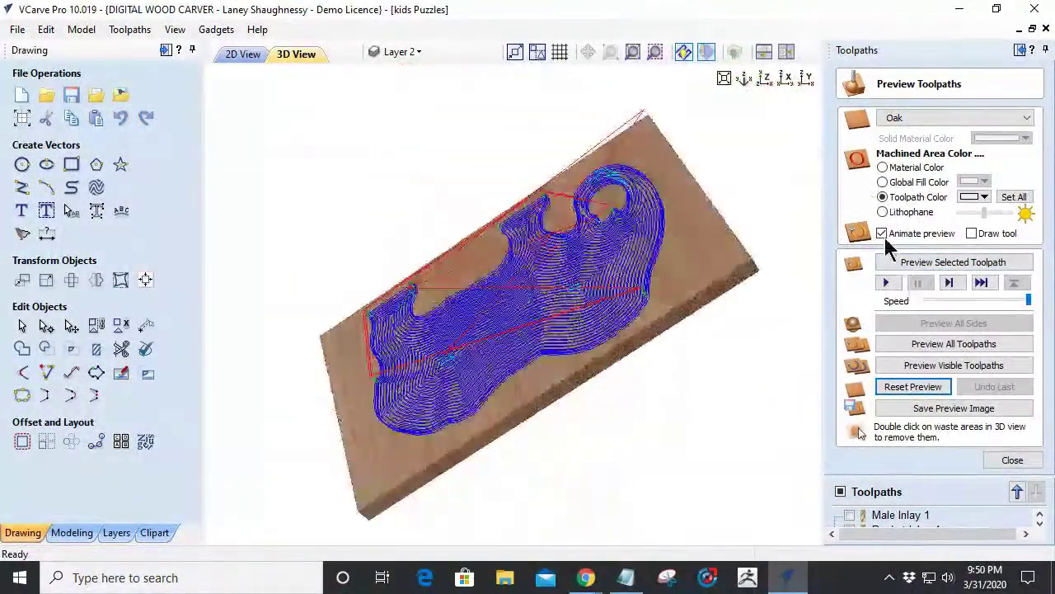
pyautogui.click(764, 80)
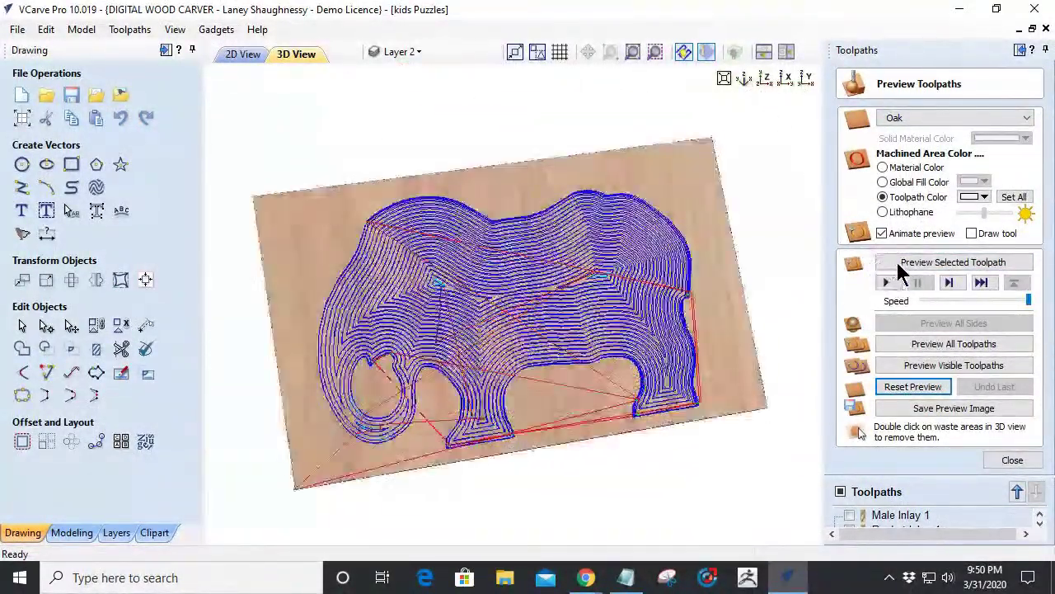
pyautogui.click(902, 265)
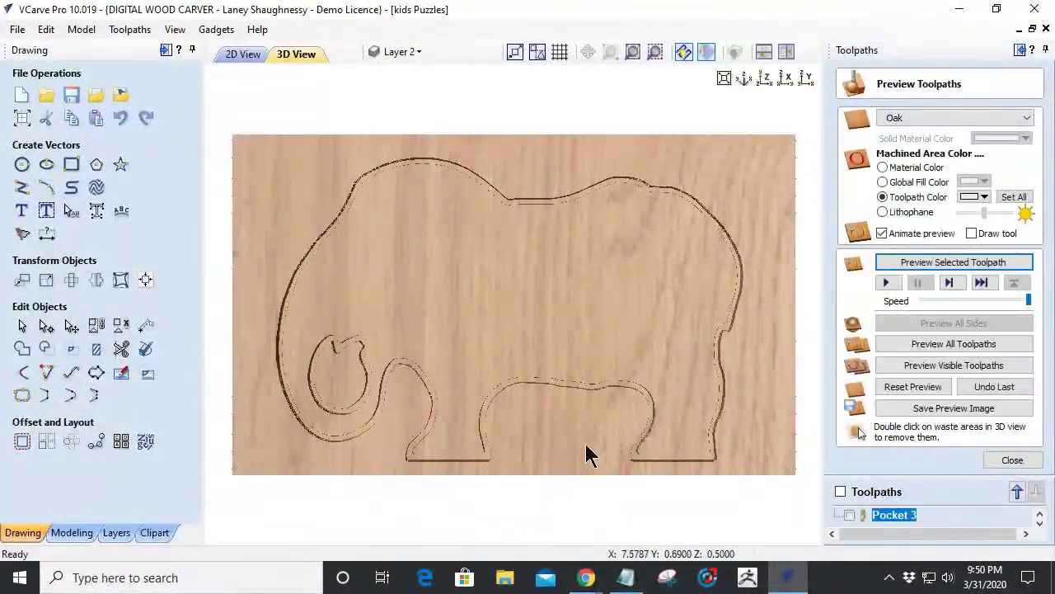
pyautogui.moveTo(575, 464); pyautogui.dragTo(546, 365)
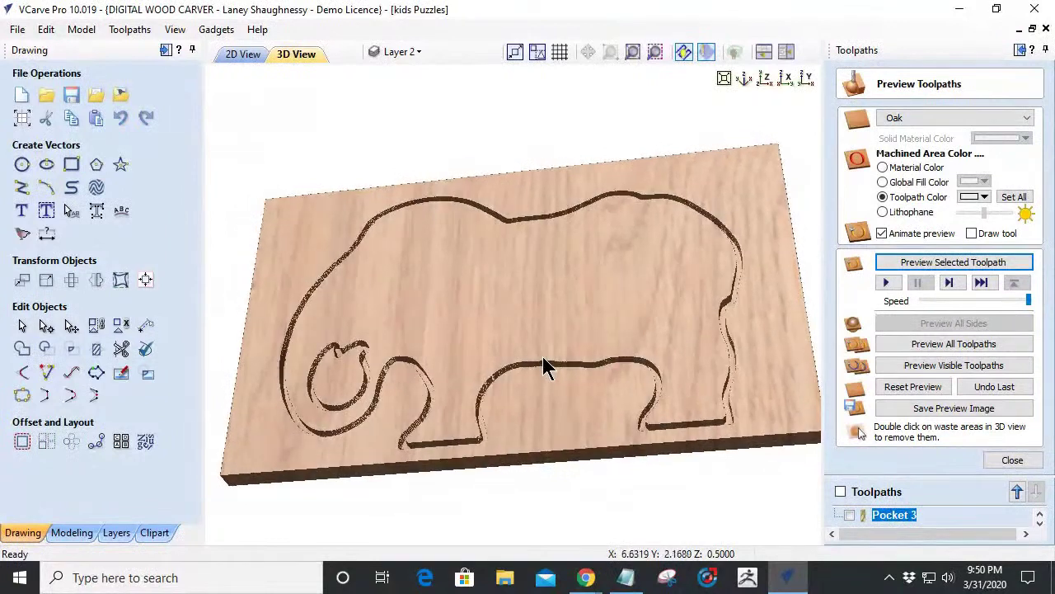
pyautogui.moveTo(699, 375); pyautogui.dragTo(723, 412)
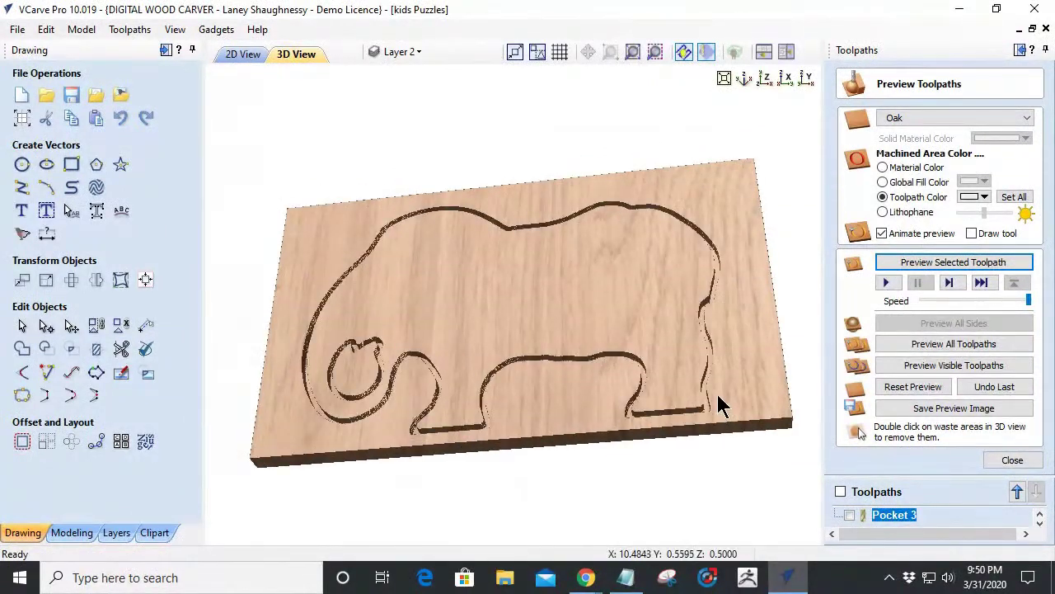
# Select the Pocket 3 [Clear] toolpath and try to preview the visible toolpaths.
pyautogui.click(1009, 460)
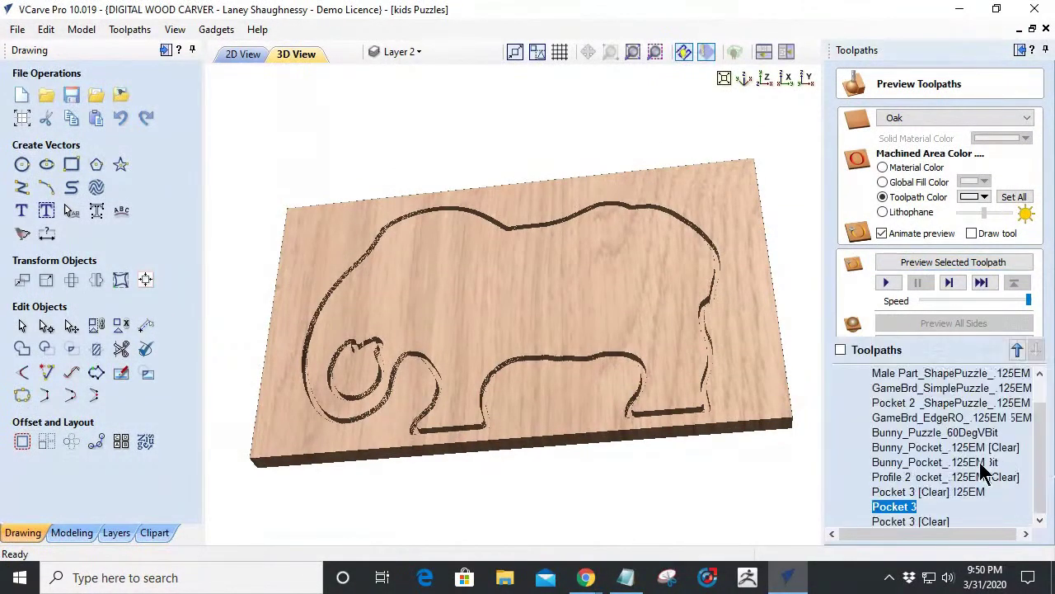
pyautogui.click(892, 492)
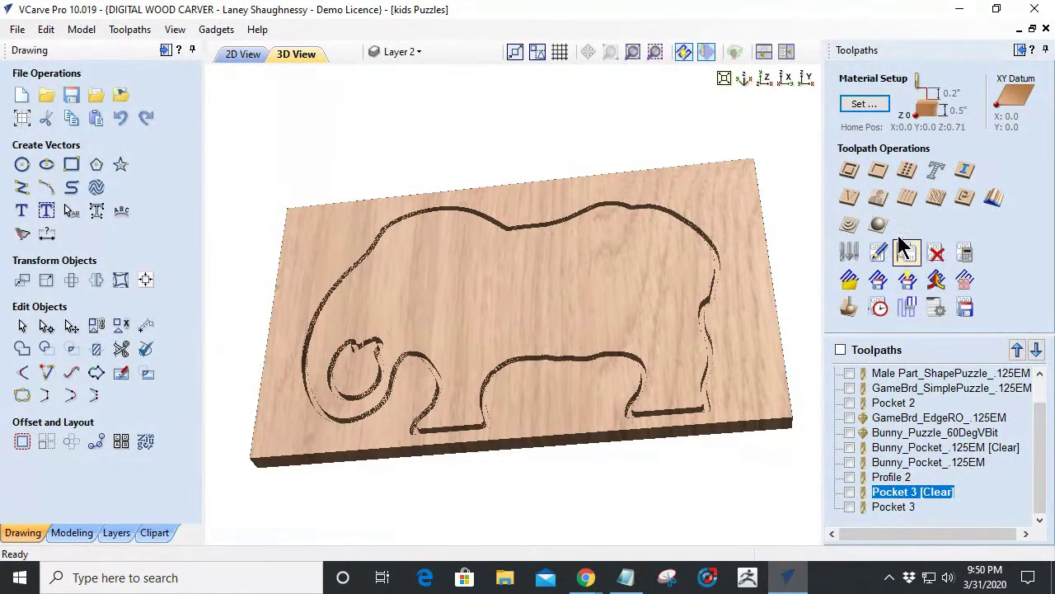
pyautogui.click(842, 306)
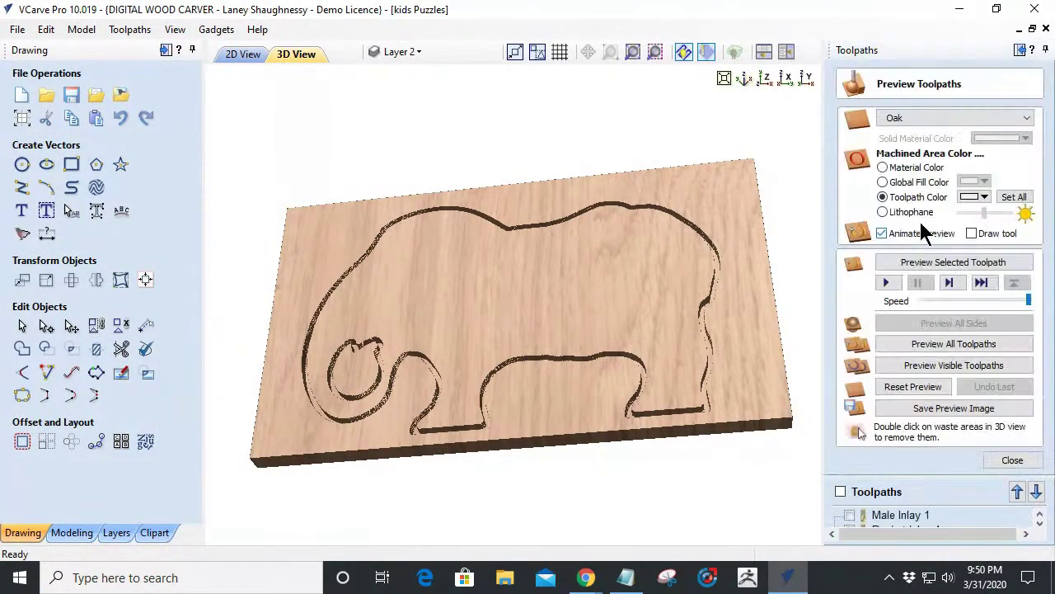
pyautogui.click(917, 388)
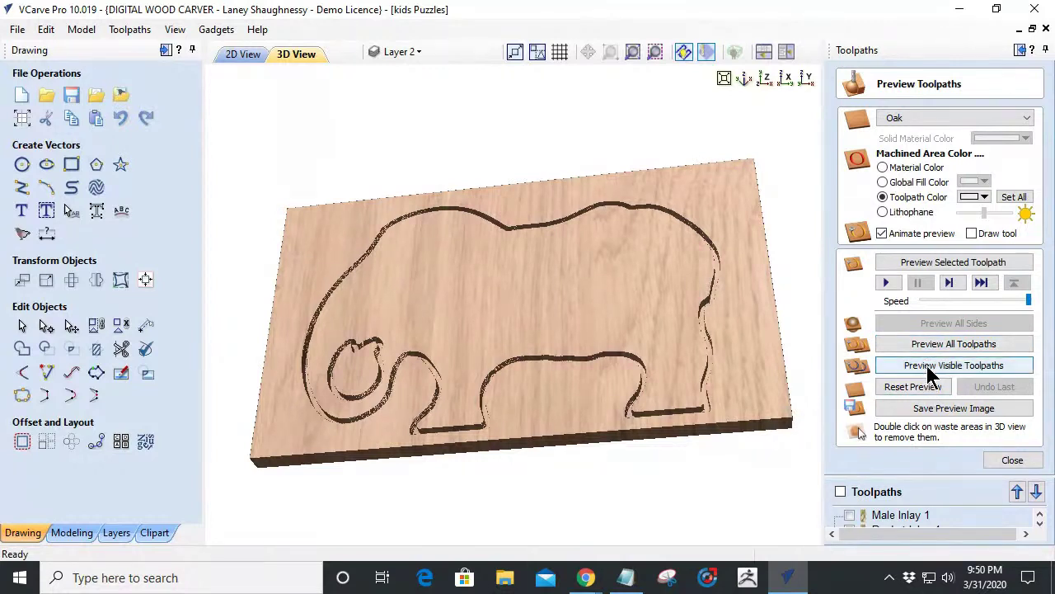
pyautogui.click(930, 370)
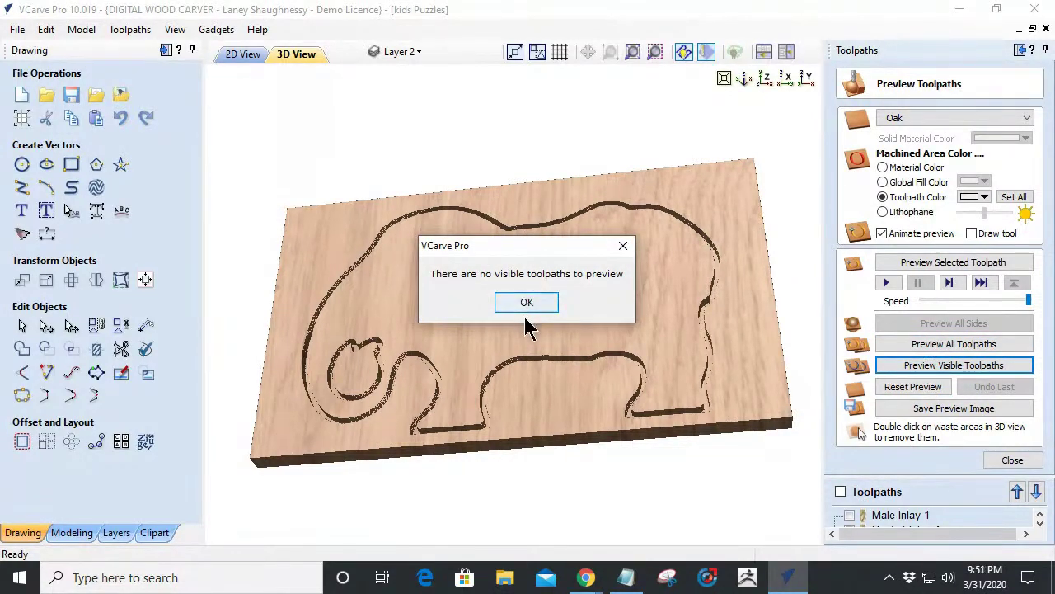
pyautogui.click(528, 304)
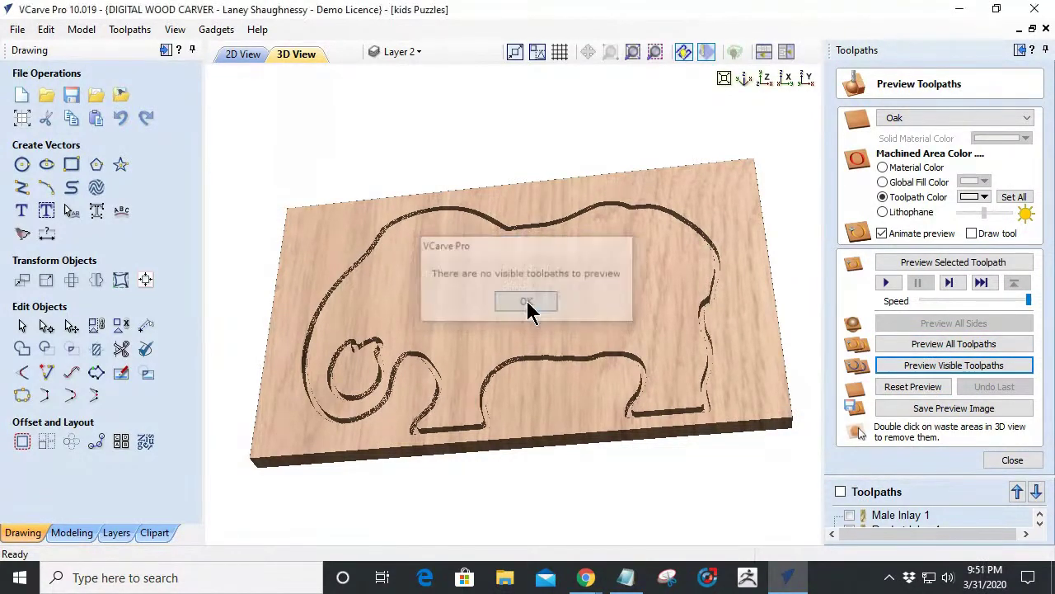
# Make the Pocket 3 [Clear] toolpath visible, preview the visible toolpaths, and inspect the cleared elephant pocket in 3D.
pyautogui.click(873, 499)
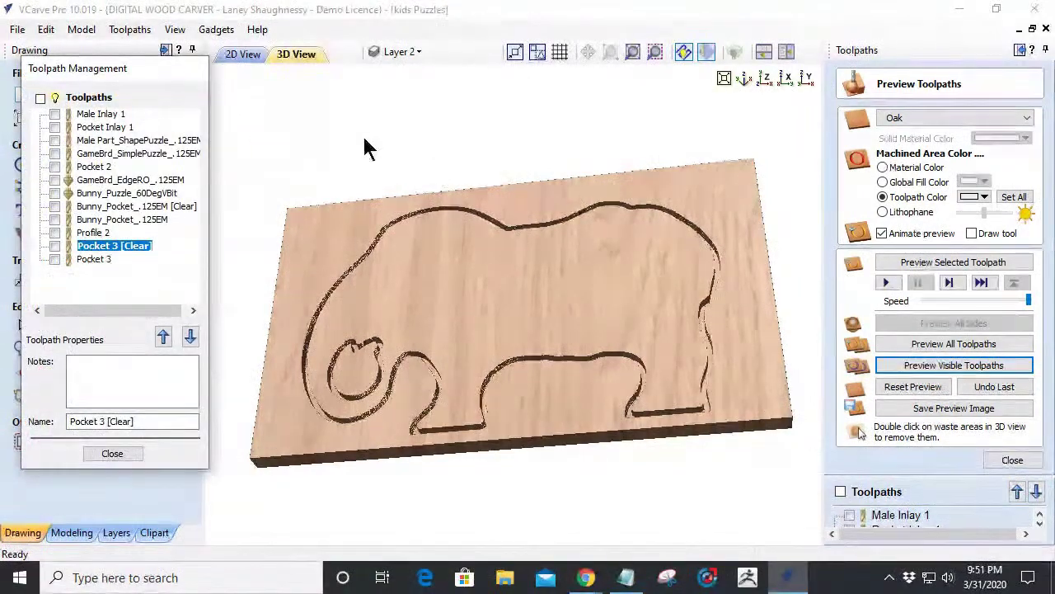
pyautogui.moveTo(70, 58); pyautogui.dragTo(529, 95)
pyautogui.click(478, 272)
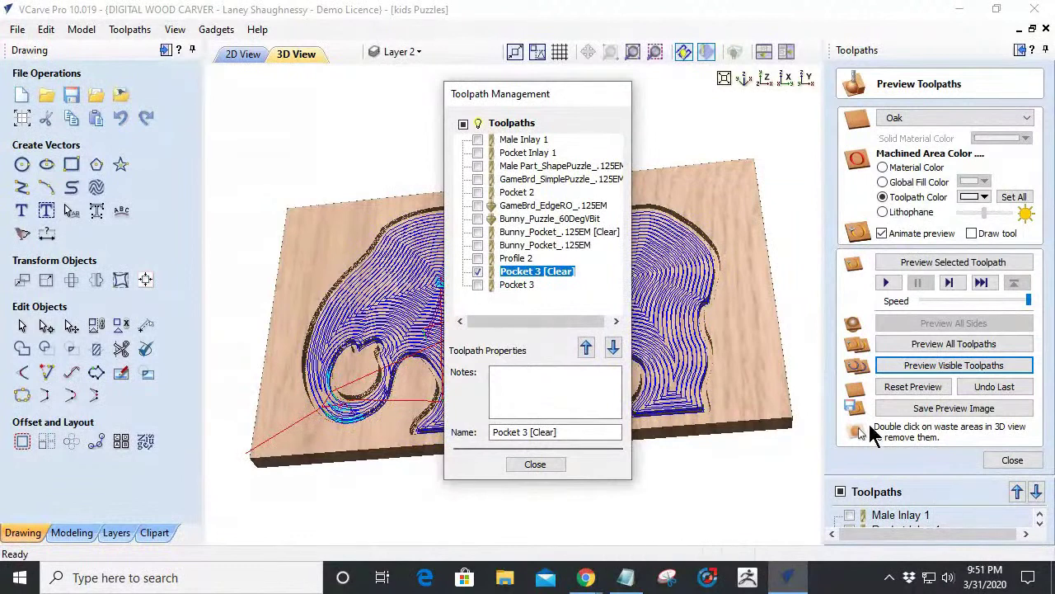
pyautogui.click(895, 366)
pyautogui.moveTo(550, 99); pyautogui.dragTo(932, 37)
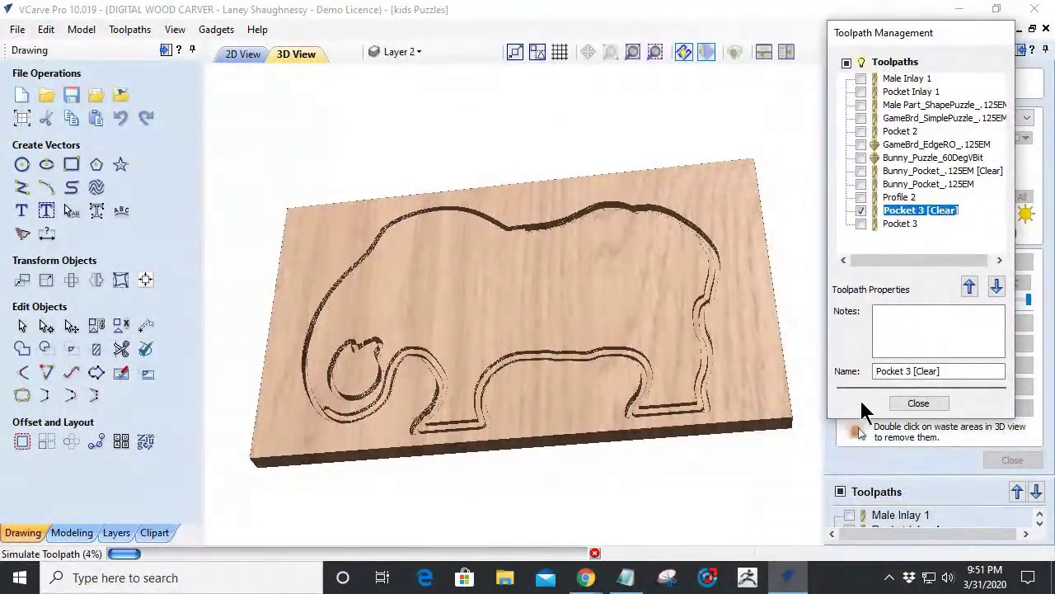
pyautogui.click(900, 402)
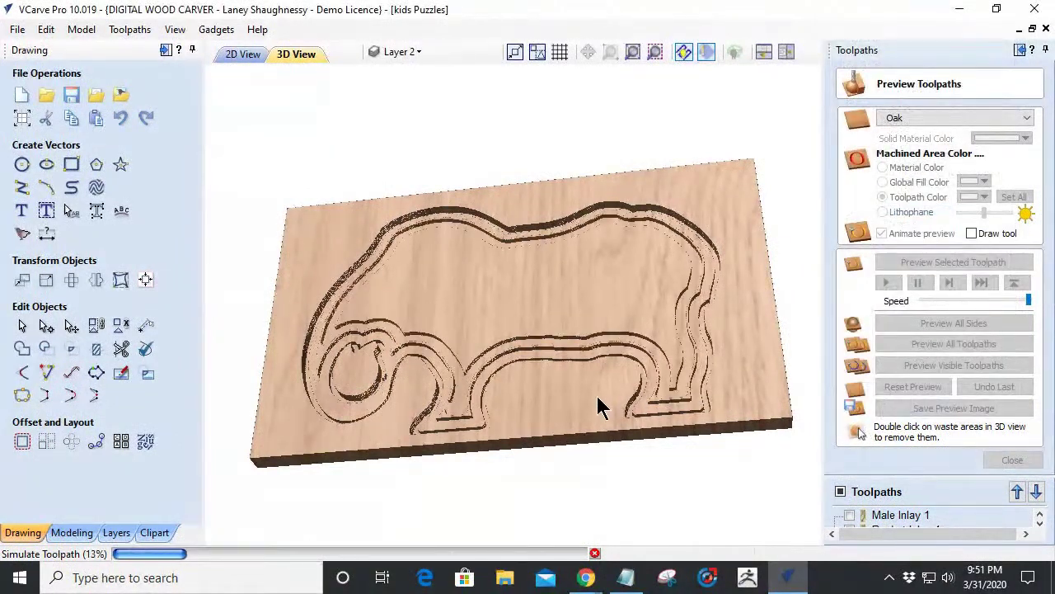
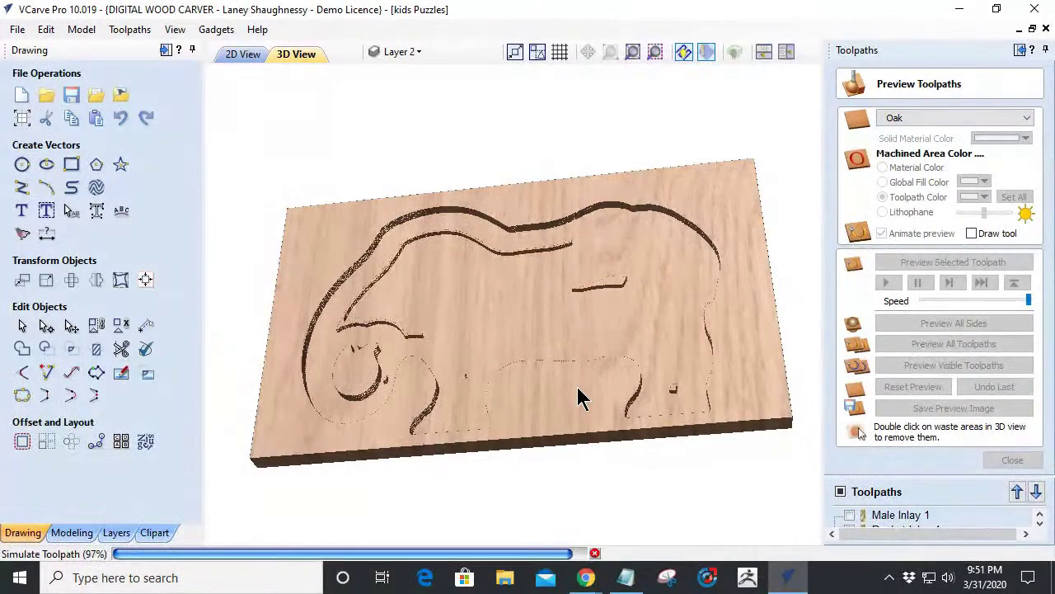
pyautogui.moveTo(506, 377); pyautogui.dragTo(301, 299)
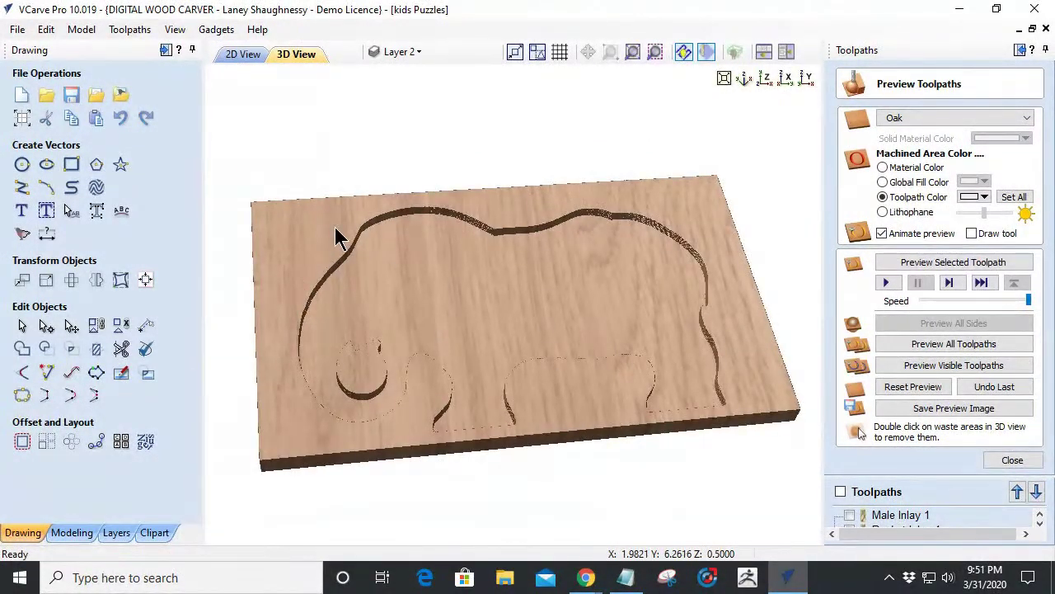
pyautogui.moveTo(478, 365); pyautogui.dragTo(365, 358)
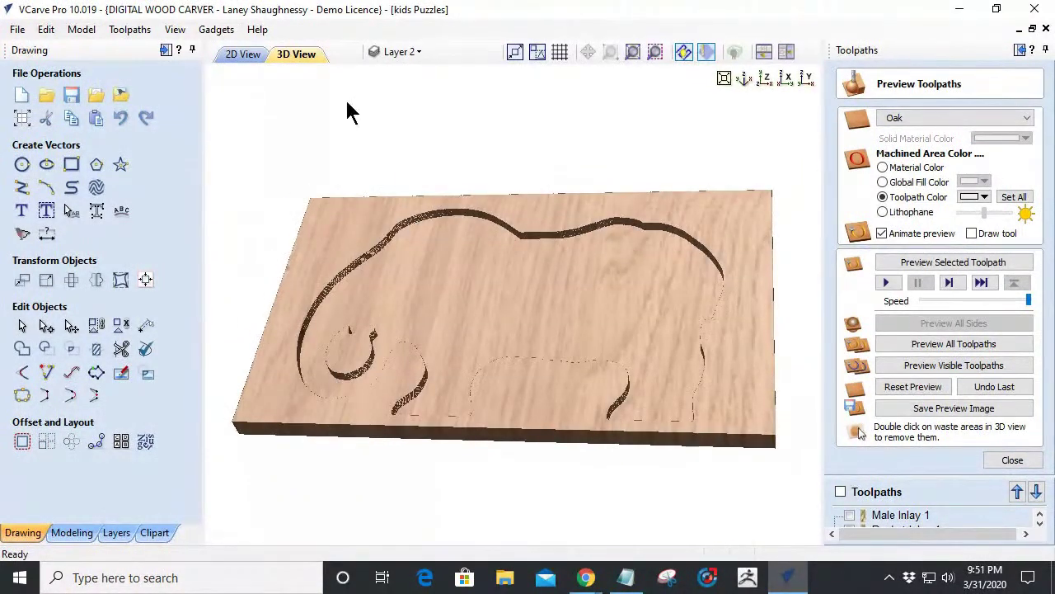
# Return to the 2D drawing, hide Layer 2 and show the Elephant Male layer.
pyautogui.click(227, 54)
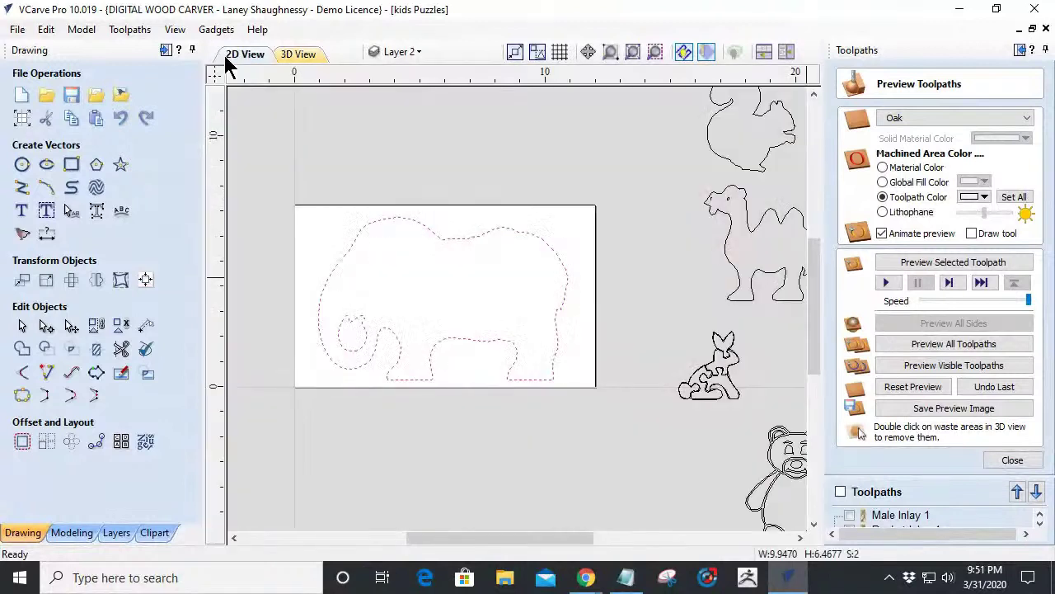
pyautogui.click(384, 51)
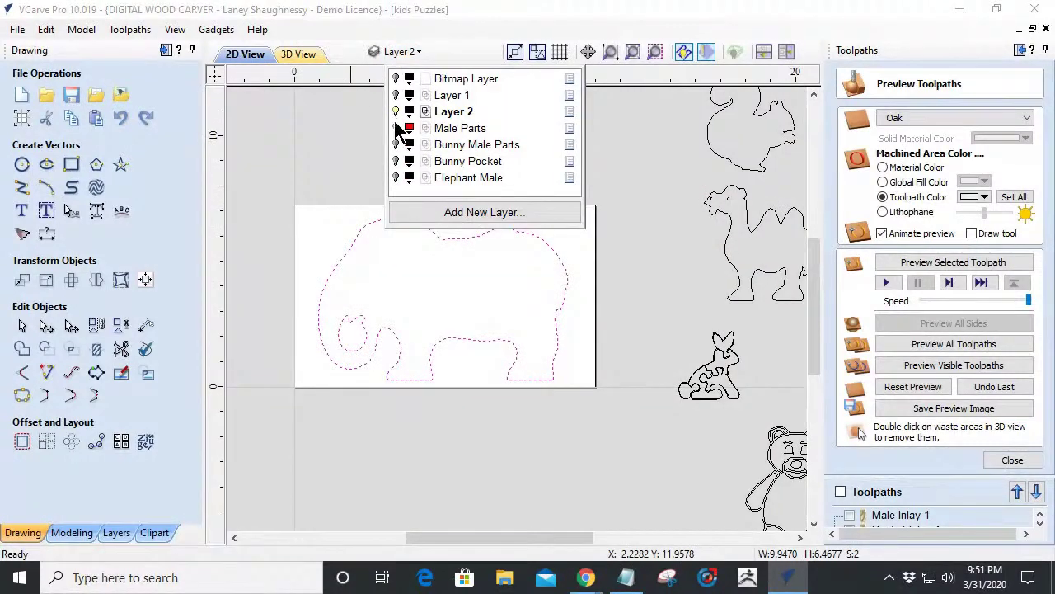
pyautogui.click(395, 112)
pyautogui.click(397, 178)
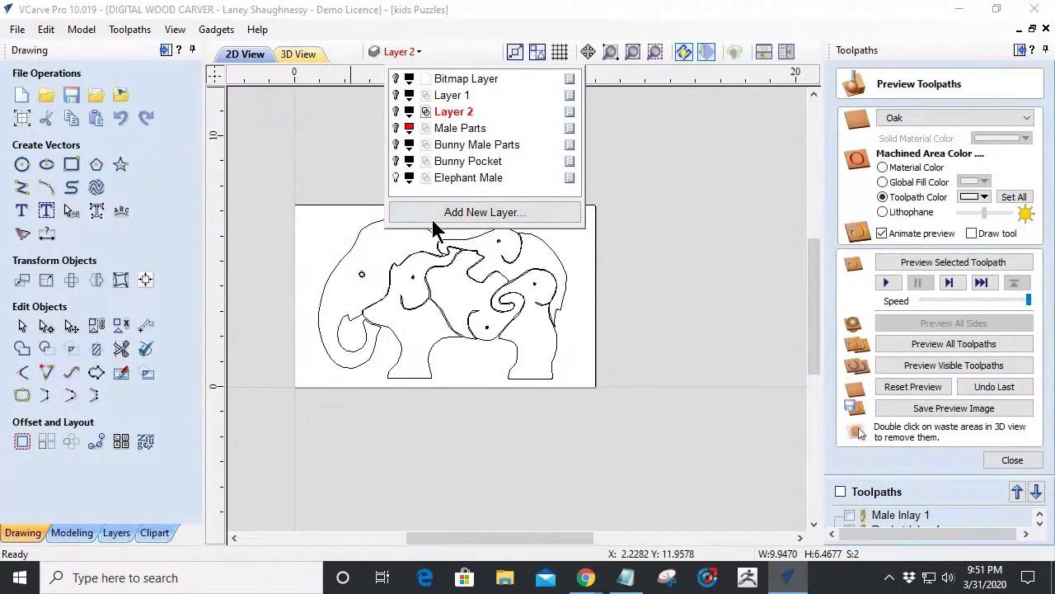
# Select all five elephant pieces and preview nesting them along X with rotation for best fit.
pyautogui.scroll(-1, 404, 296)
pyautogui.click(334, 237)
pyautogui.click(436, 416)
pyautogui.click(145, 441)
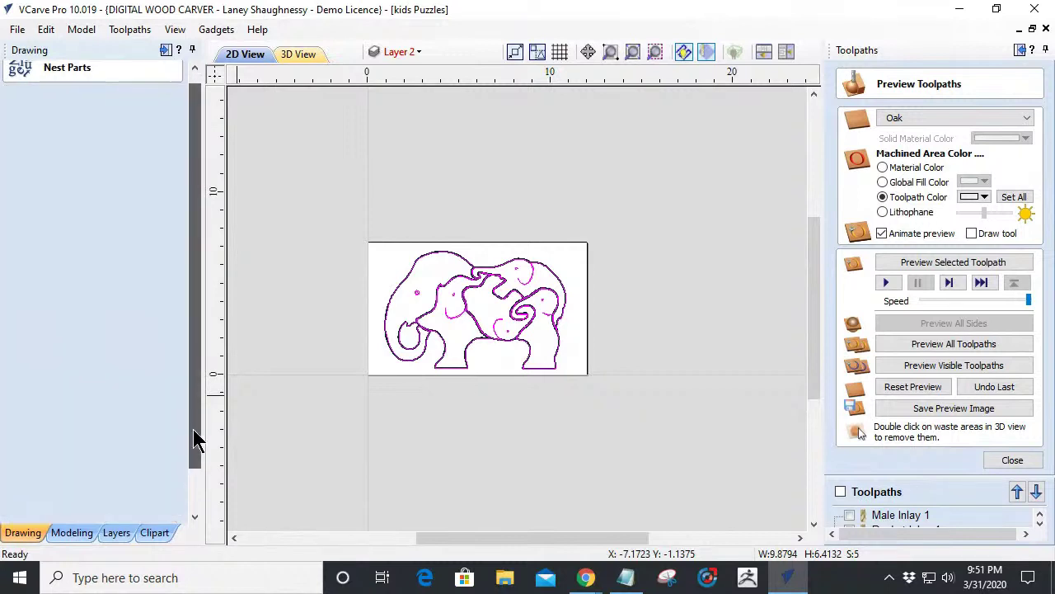
pyautogui.scroll(-2, 195, 470)
pyautogui.click(136, 478)
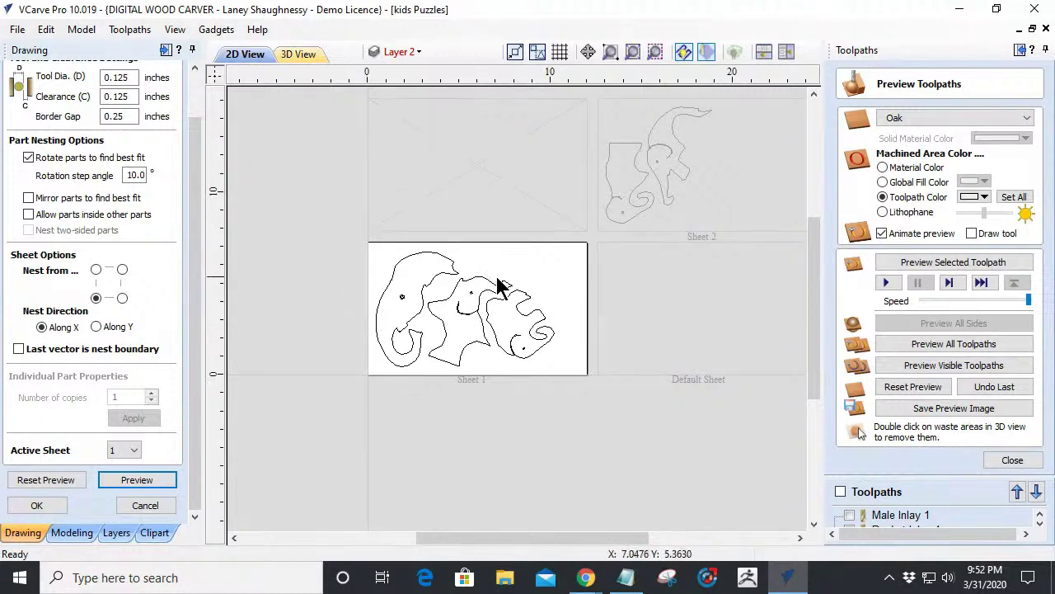
# Examine how the nested elephant pieces are arranged on Sheet 1 and Sheet 2.
pyautogui.scroll(4, 511, 285)
pyautogui.scroll(-3, 521, 290)
pyautogui.scroll(-4, 647, 258)
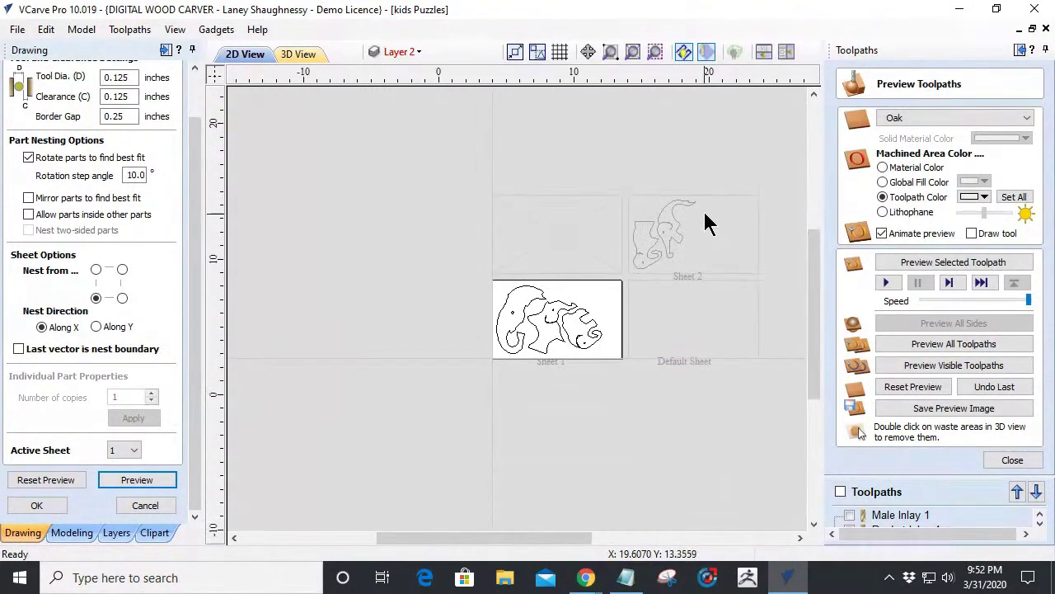
pyautogui.scroll(5, 706, 206)
pyautogui.scroll(-4, 636, 294)
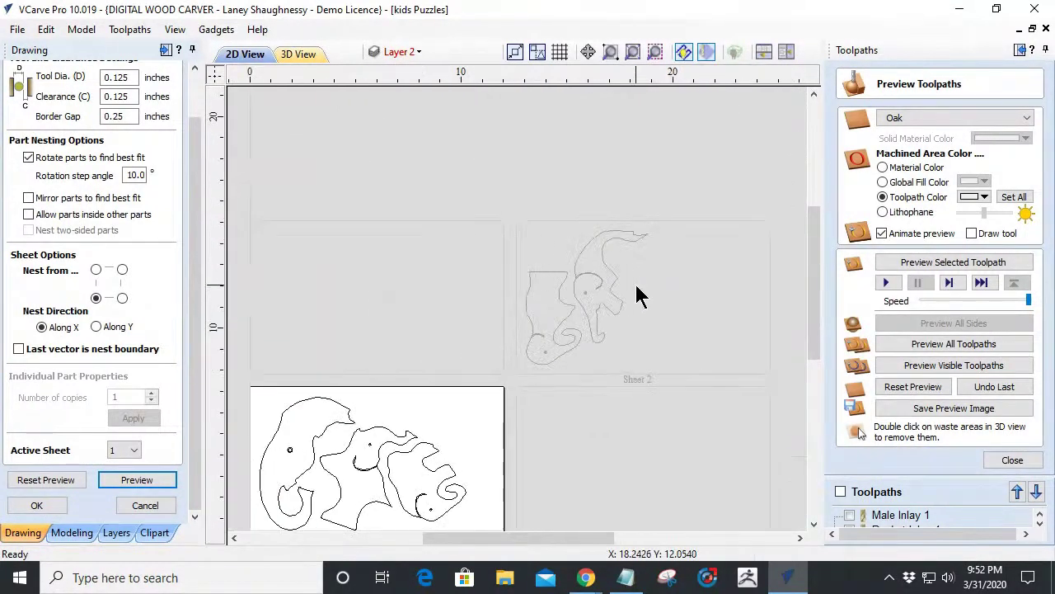
pyautogui.scroll(-1, 386, 412)
pyautogui.scroll(4, 546, 414)
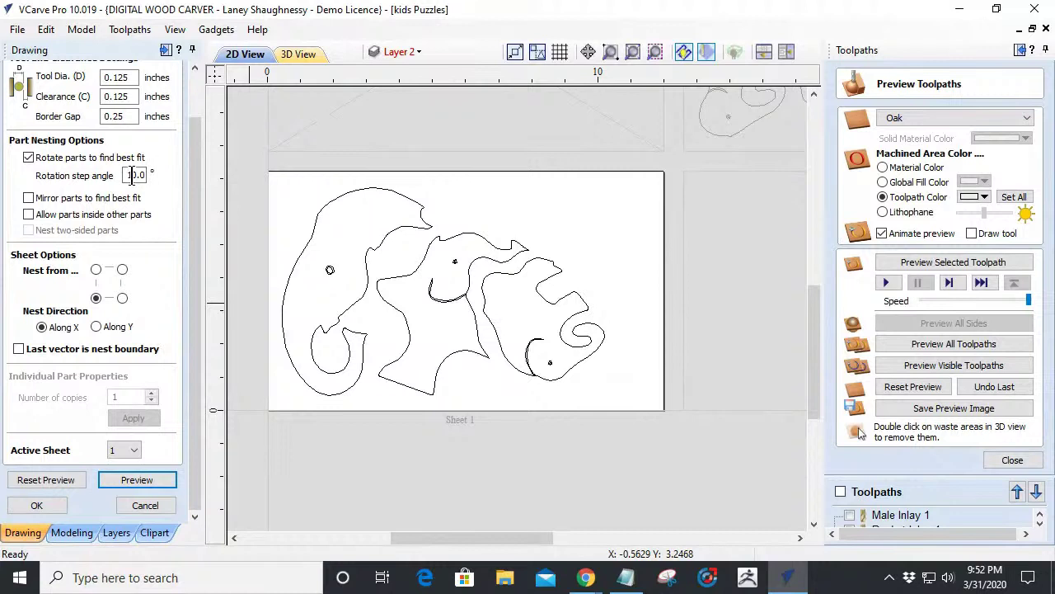
# Set the nesting border gap to 0.0625, rotation step angle to 5 degrees and clearance to 0.03125 inches, and preview the nesting.
pyautogui.moveTo(129, 120); pyautogui.dragTo(74, 116)
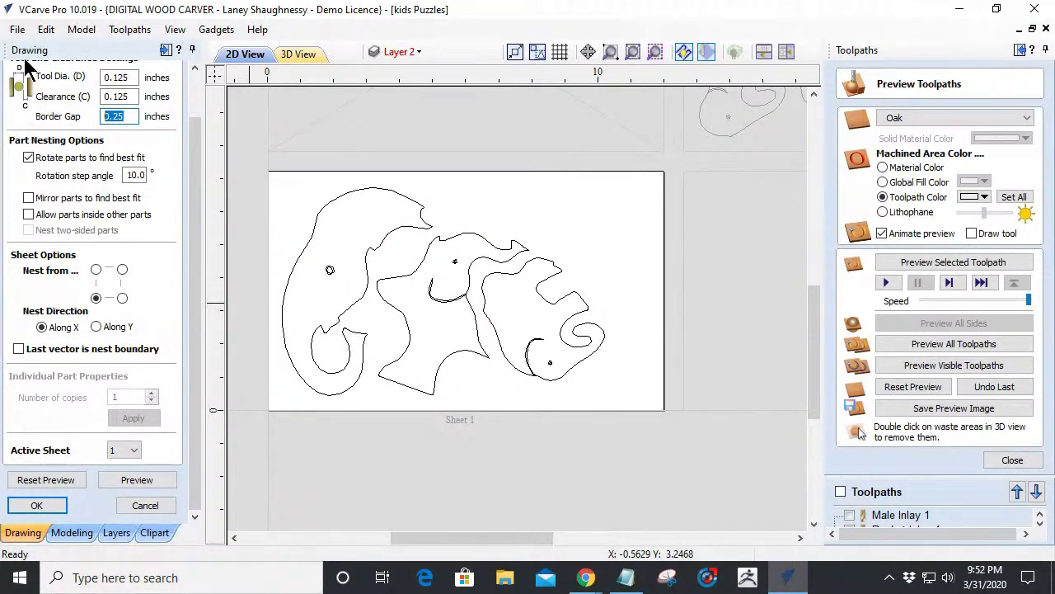
pyautogui.write('.0625')
pyautogui.press('Tab')
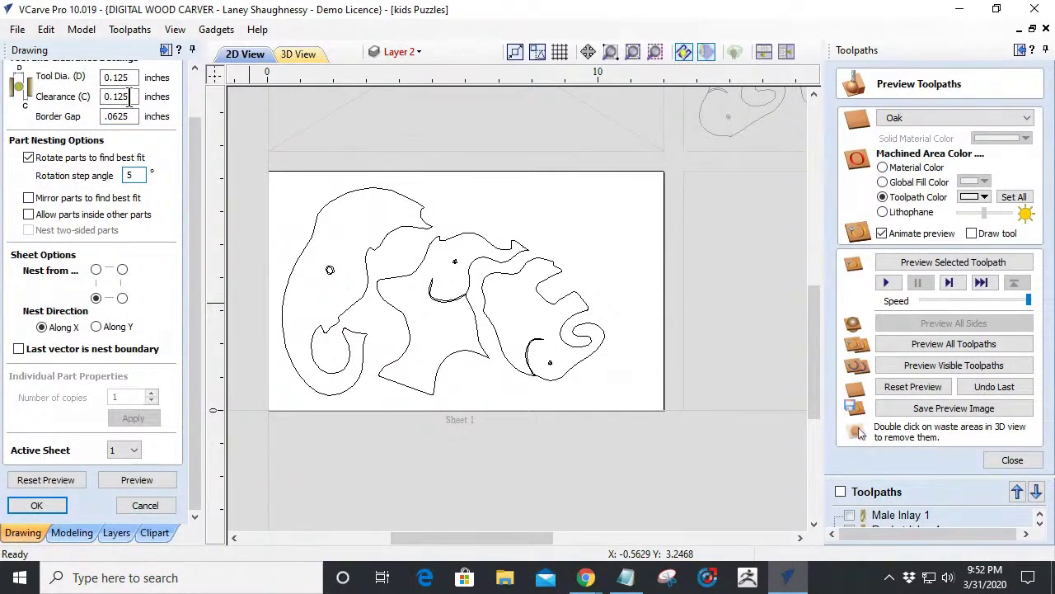
pyautogui.moveTo(110, 97); pyautogui.dragTo(102, 97)
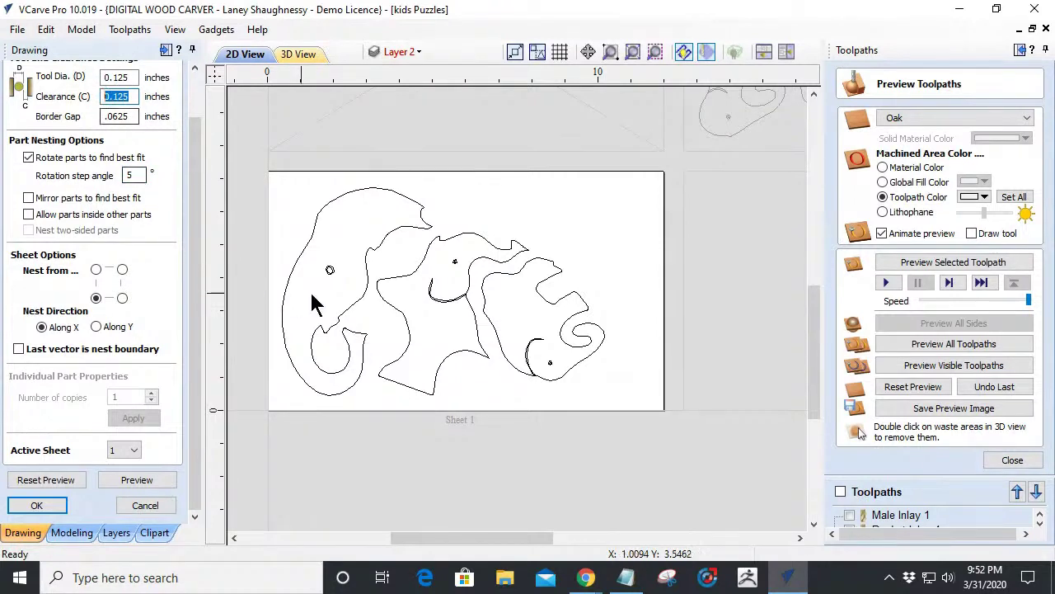
pyautogui.write('.03')
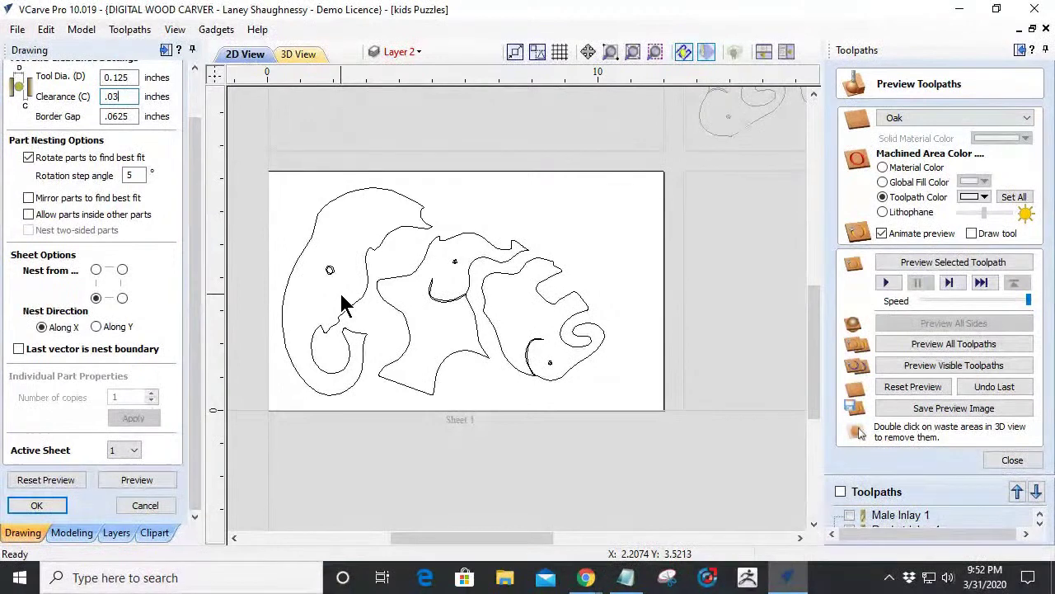
pyautogui.write('125')
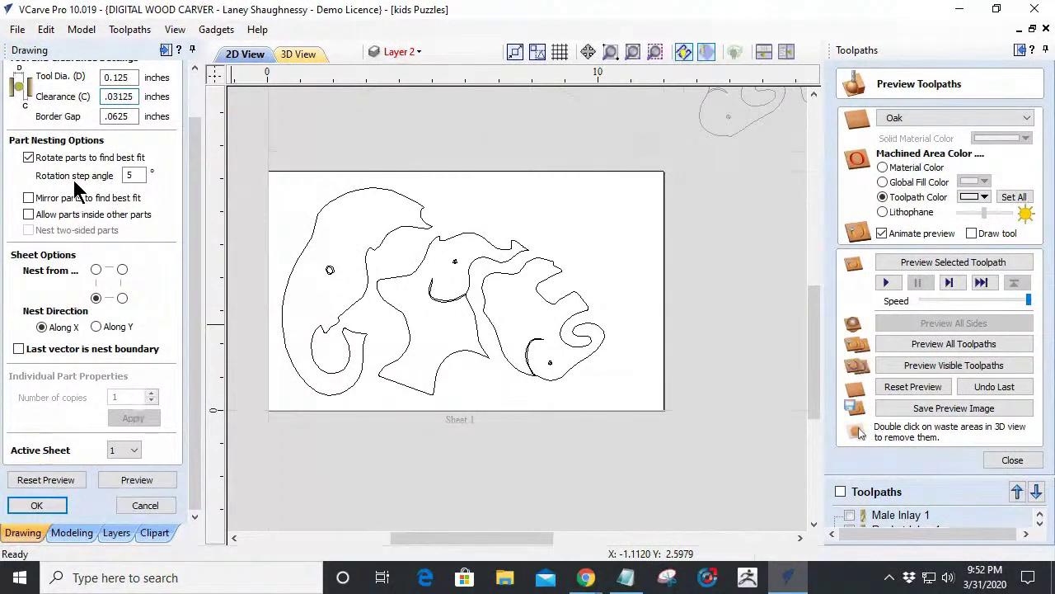
pyautogui.click(139, 485)
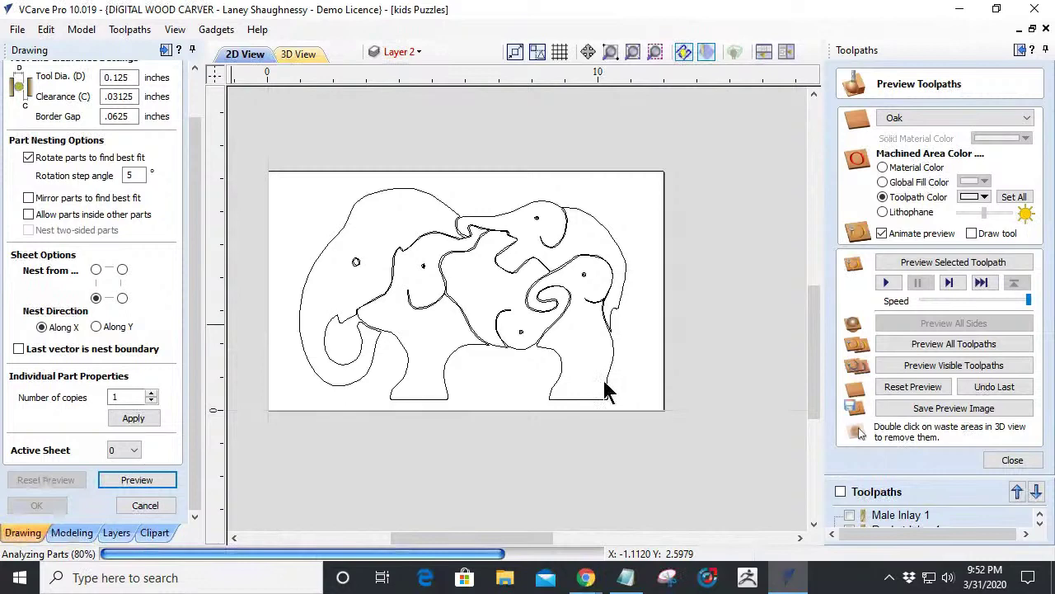
# Check the nested layout, accept the nesting, and close the toolpath preview.
pyautogui.scroll(-3, 459, 405)
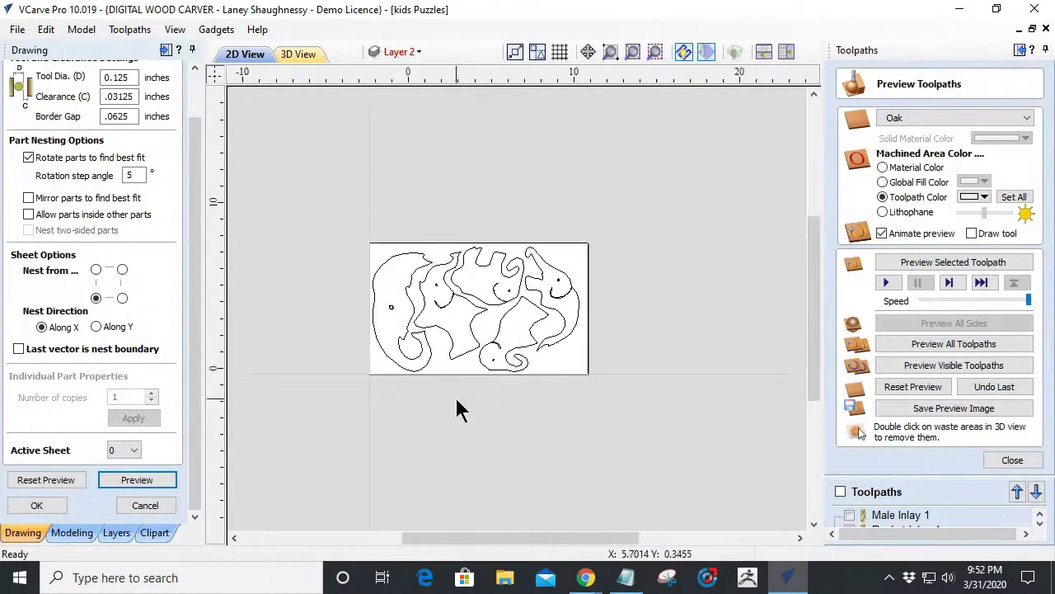
pyautogui.scroll(4, 596, 370)
pyautogui.scroll(-2, 592, 371)
pyautogui.scroll(3, 352, 371)
pyautogui.scroll(-3, 349, 370)
pyautogui.scroll(2, 466, 390)
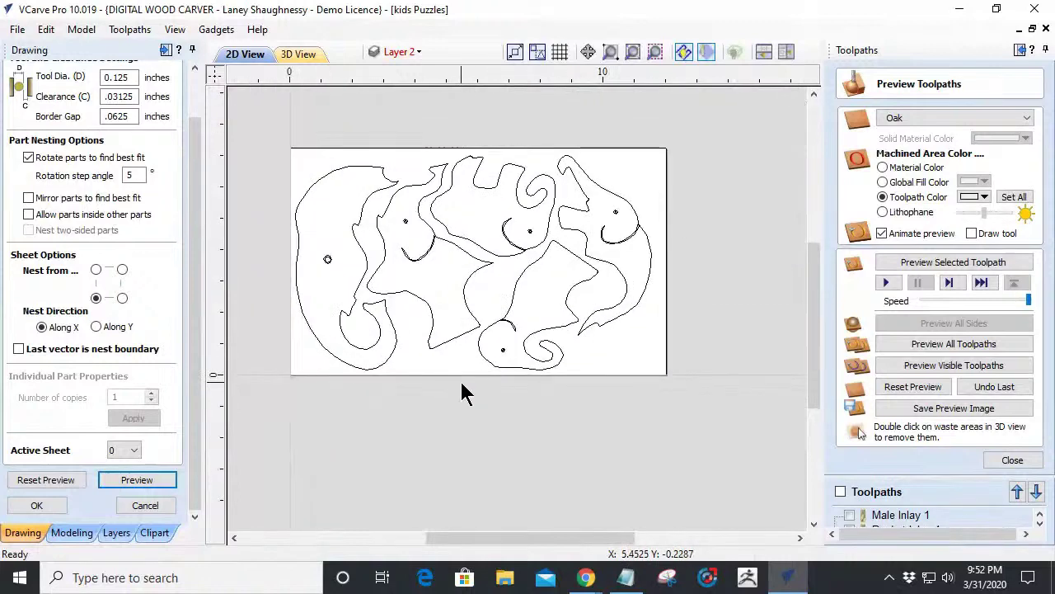
pyautogui.scroll(-3, 459, 384)
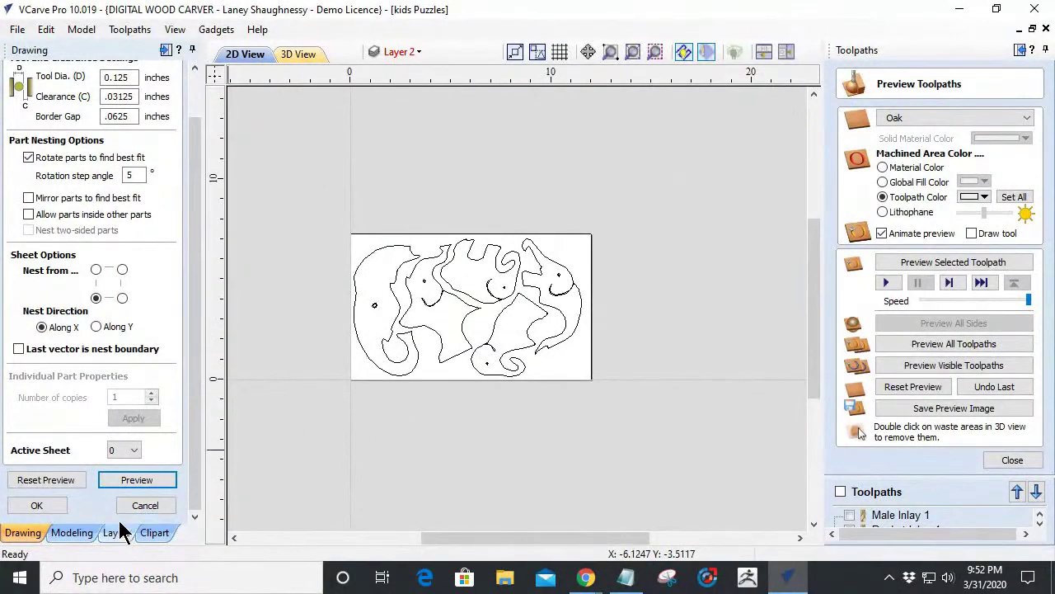
pyautogui.click(37, 505)
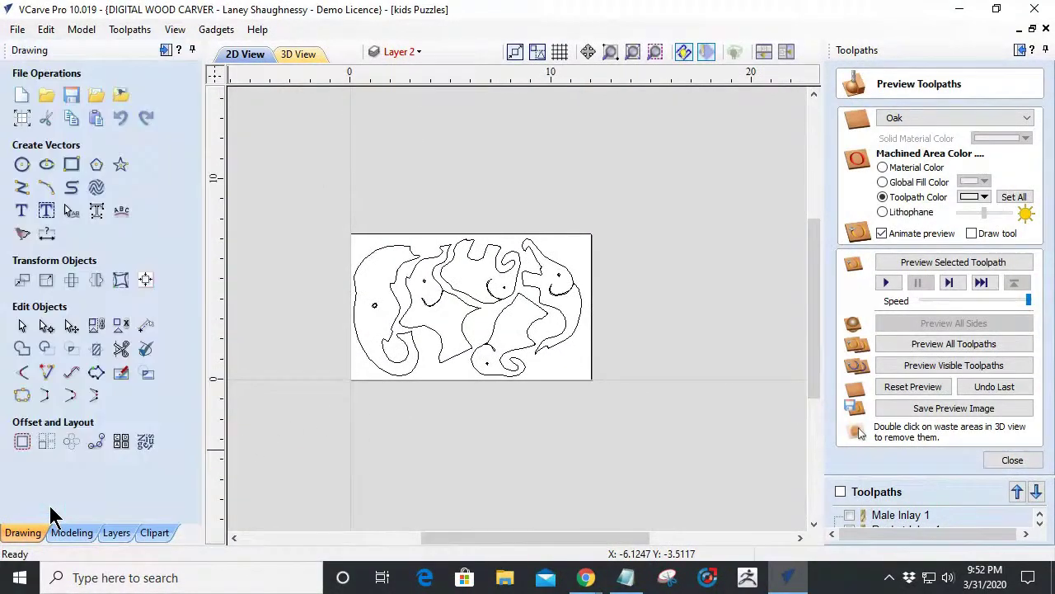
pyautogui.click(1013, 460)
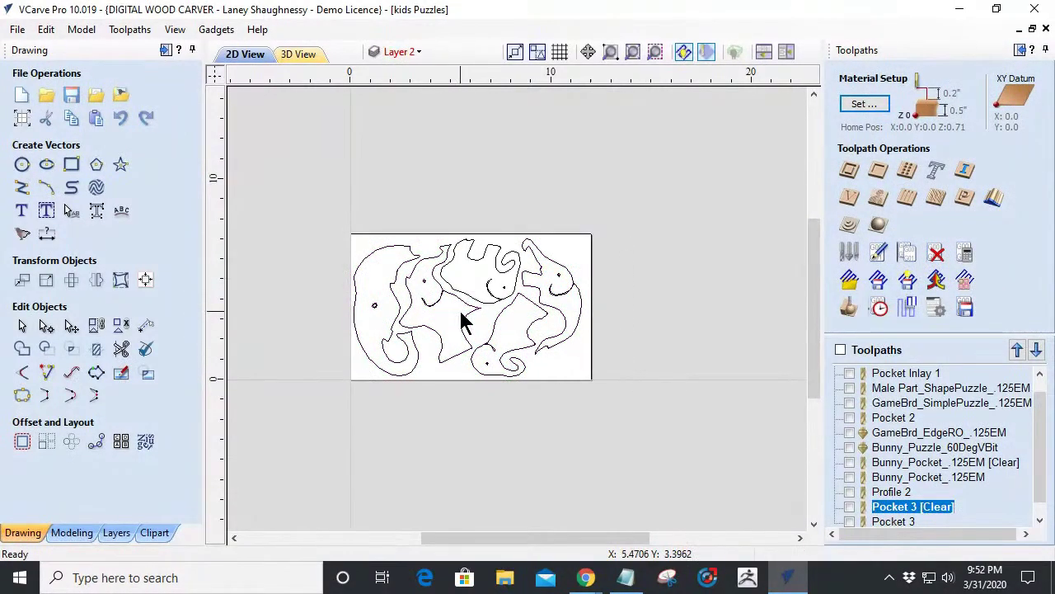
# Make Elephant Male the active layer and hide Layer 2.
pyautogui.scroll(3, 356, 338)
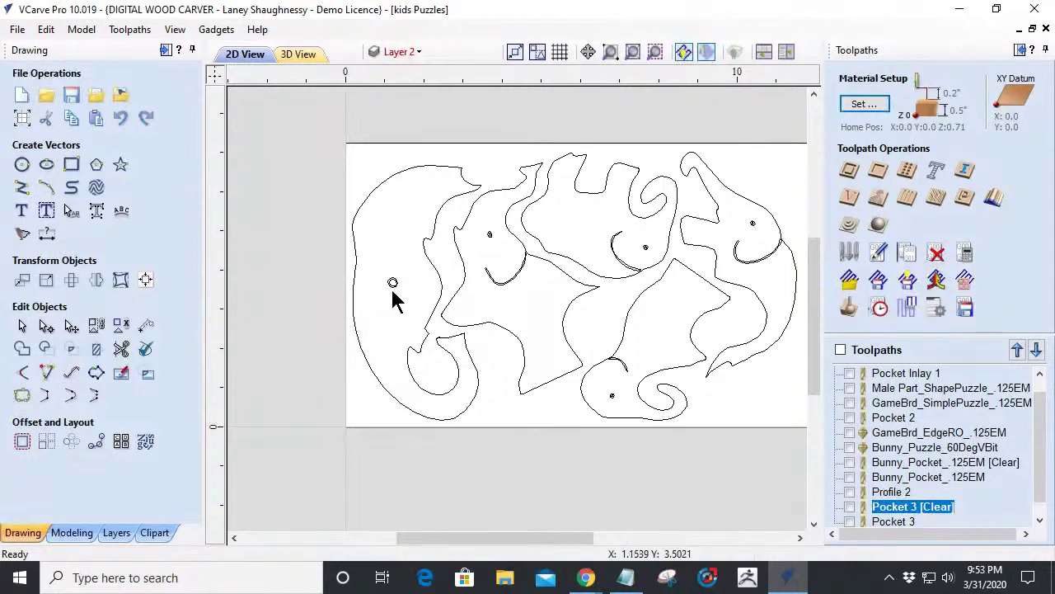
pyautogui.moveTo(373, 290); pyautogui.dragTo(378, 293)
pyautogui.hotkey('ctrl', 'a')
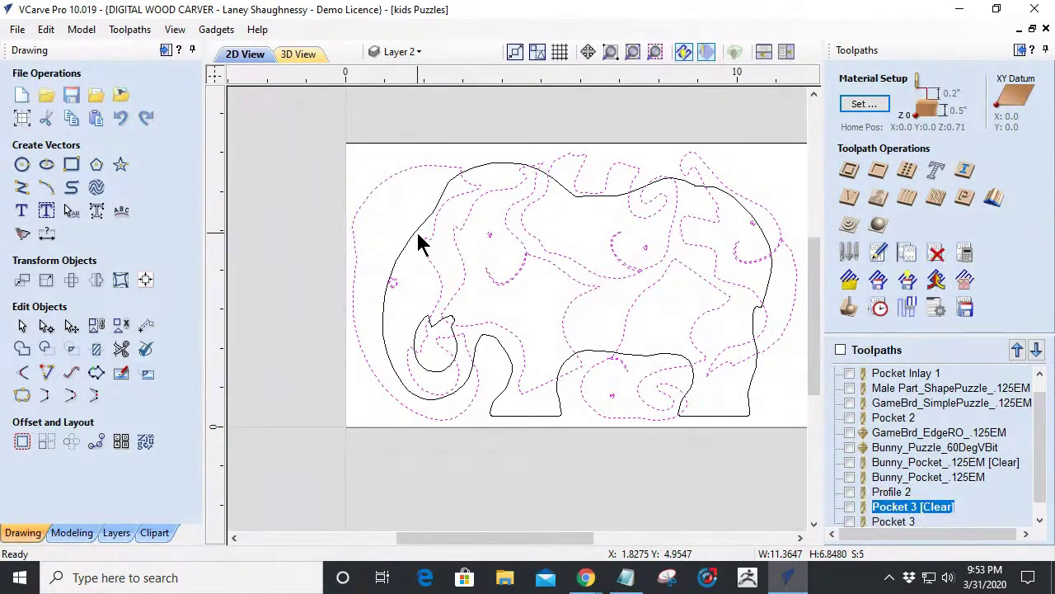
pyautogui.click(399, 52)
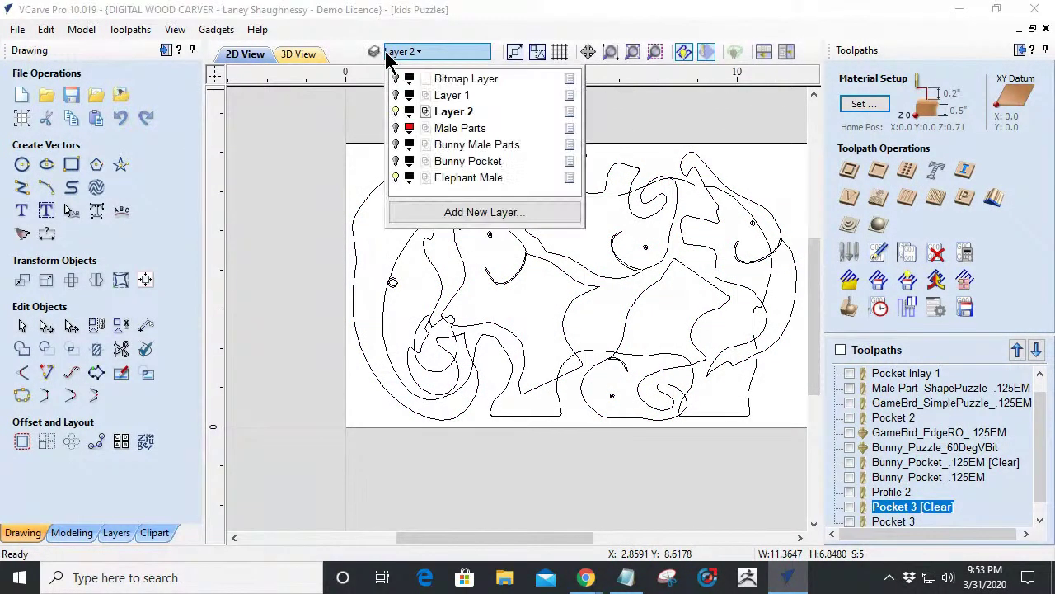
pyautogui.click(459, 179)
pyautogui.click(395, 112)
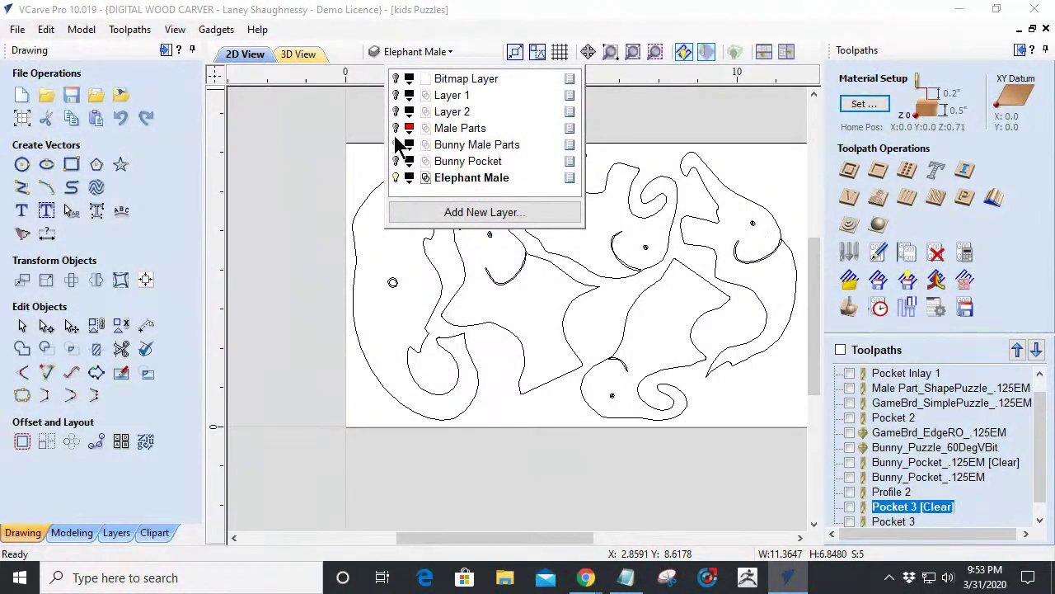
pyautogui.click(449, 180)
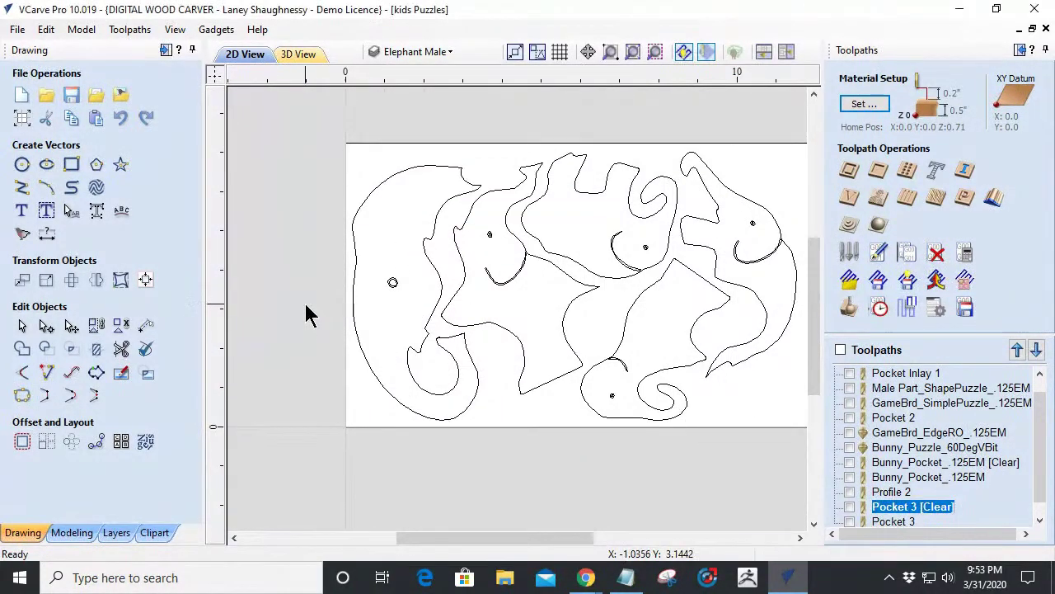
pyautogui.hotkey('ctrl', 'a')
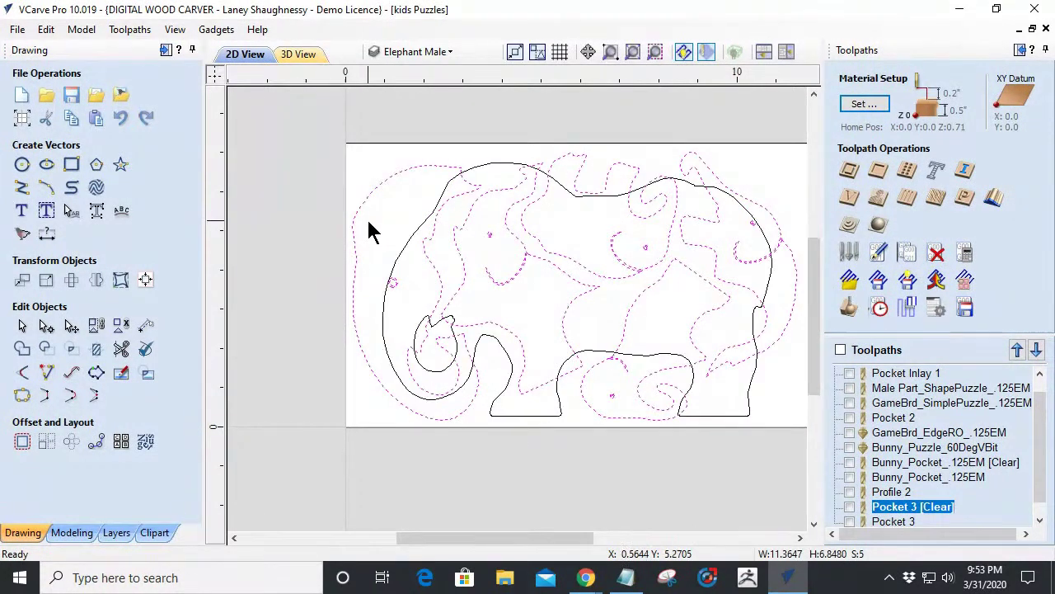
pyautogui.click(369, 223)
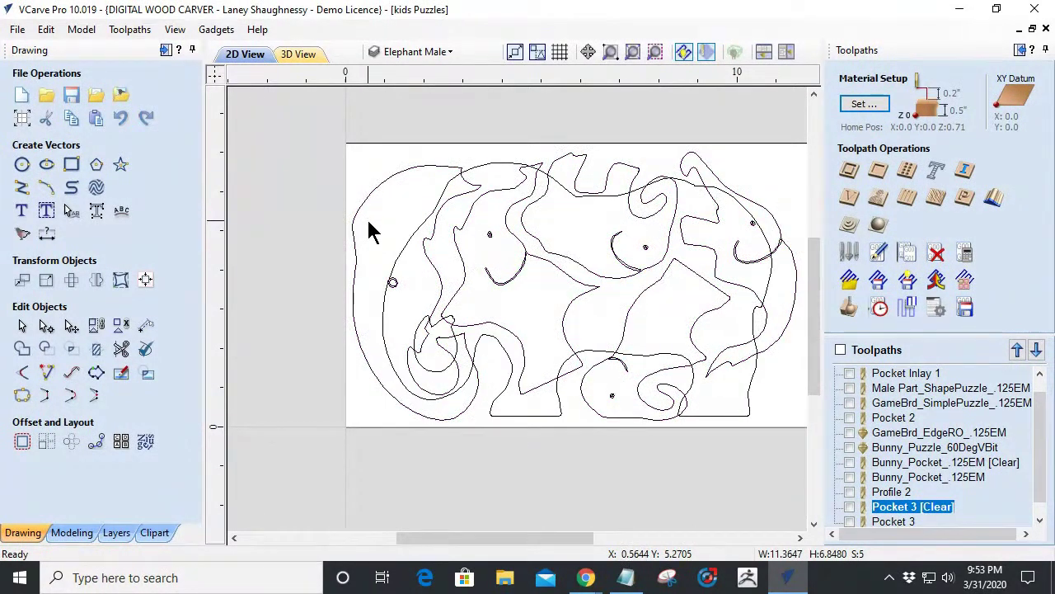
pyautogui.click(415, 52)
pyautogui.click(397, 112)
pyautogui.click(440, 183)
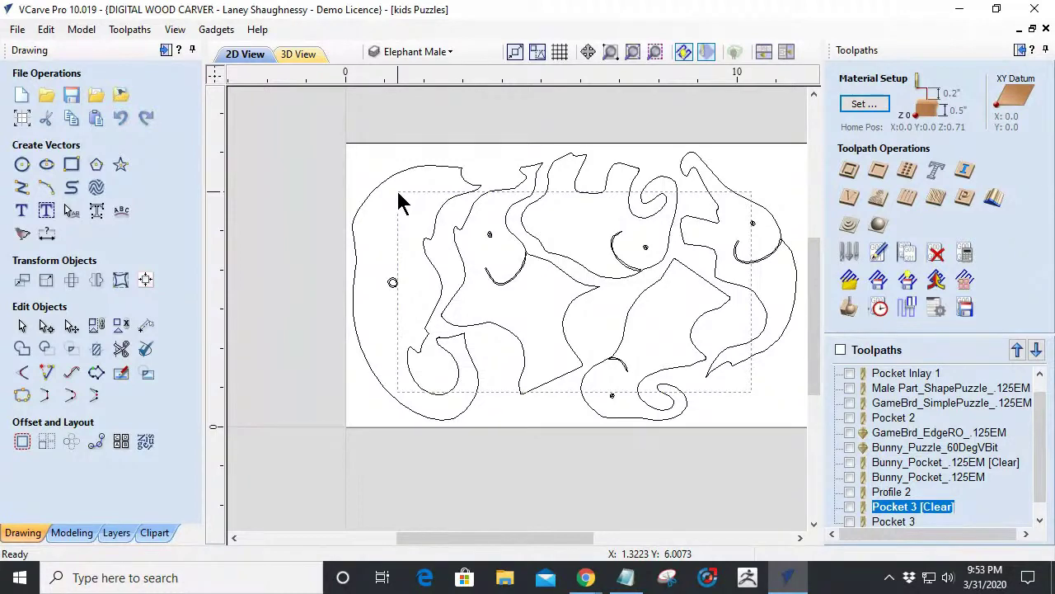
# Select all the nested elephant pieces, ungroup them onto the group's layer, and clear the selection.
pyautogui.rightClick(473, 188)
pyautogui.moveTo(574, 335)
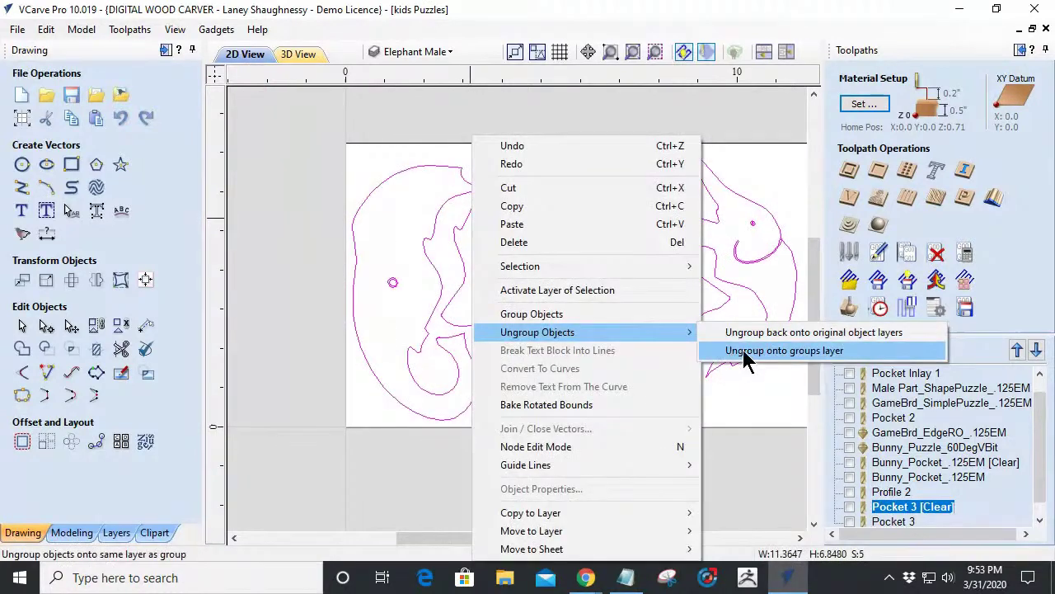
pyautogui.click(796, 354)
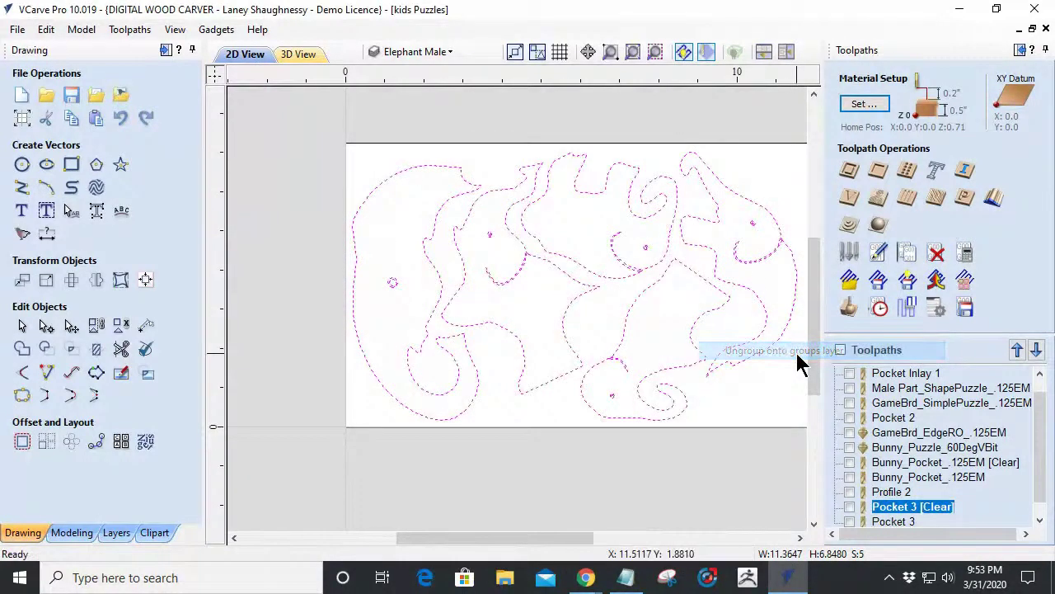
pyautogui.click(328, 297)
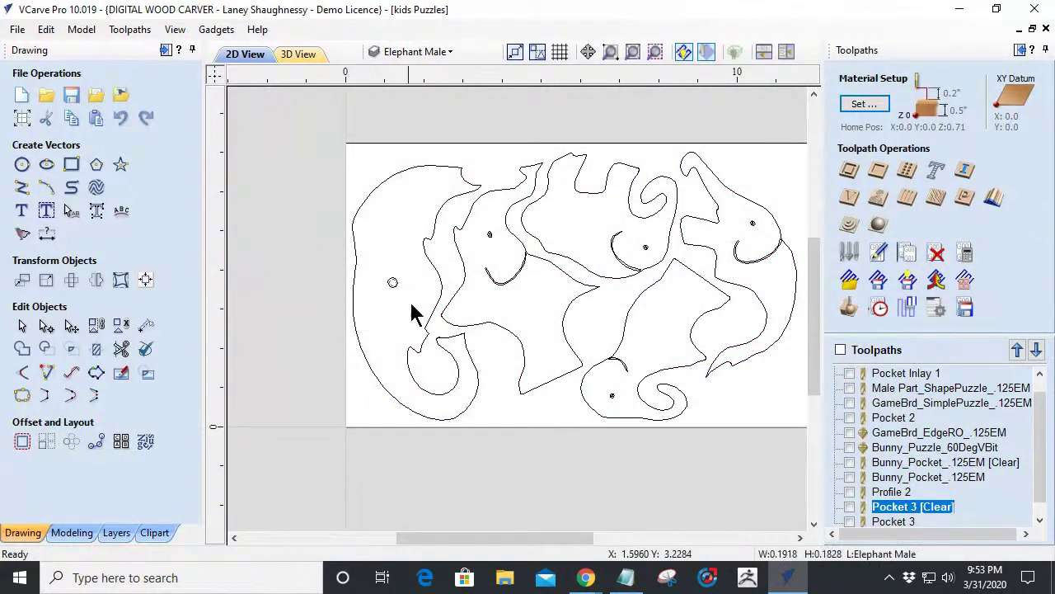
# Select the large elephant's eye circles and the eye and ear details of the three nested pieces beside it.
pyautogui.moveTo(369, 269); pyautogui.dragTo(404, 302)
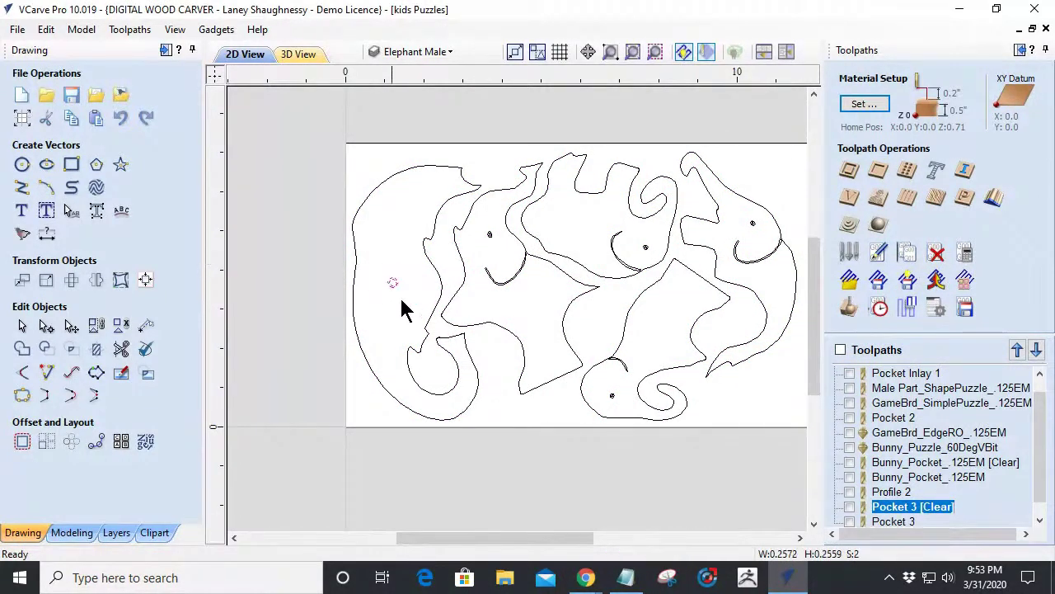
pyautogui.keyDown('shift'); pyautogui.click(501, 280); pyautogui.keyUp('shift')
pyautogui.keyDown('shift'); pyautogui.click(489, 236); pyautogui.keyUp('shift')
pyautogui.keyDown('shift'); pyautogui.click(645, 247); pyautogui.keyUp('shift')
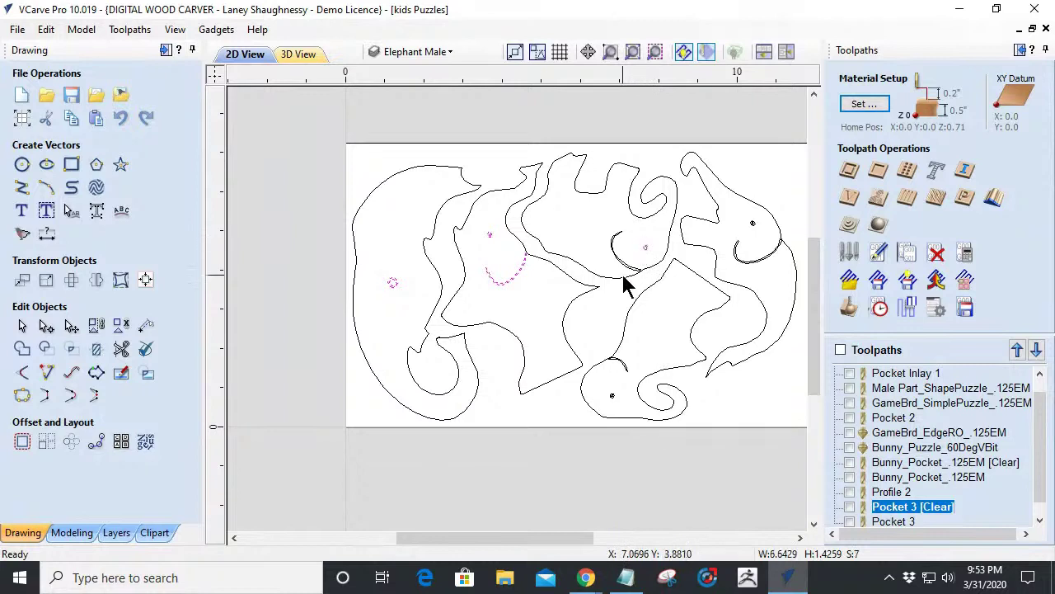
pyautogui.keyDown('shift'); pyautogui.click(620, 262); pyautogui.keyUp('shift')
pyautogui.keyDown('shift'); pyautogui.click(746, 247); pyautogui.keyUp('shift')
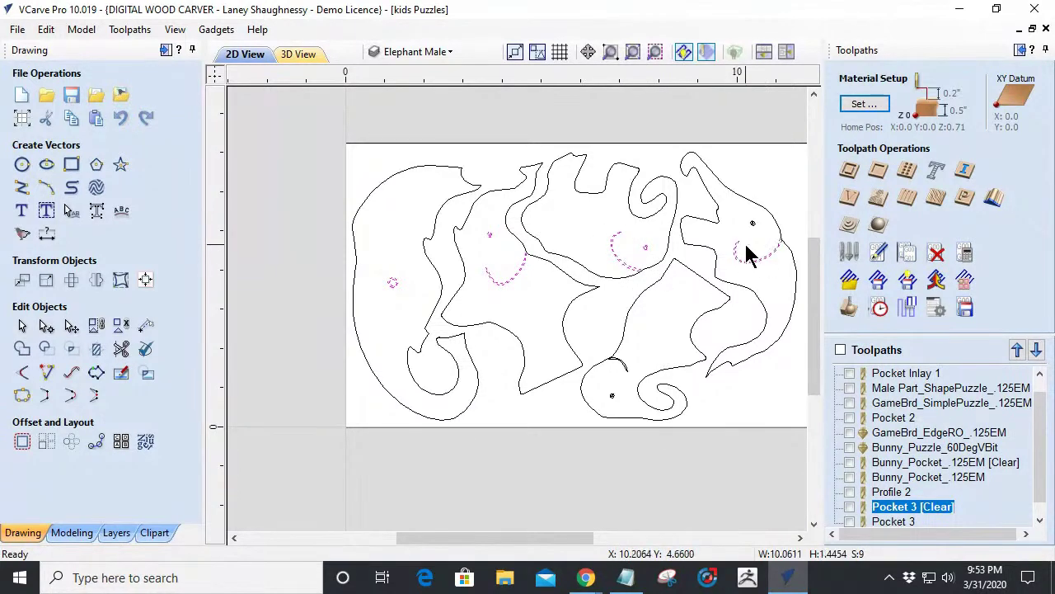
pyautogui.keyDown('shift'); pyautogui.click(751, 222); pyautogui.keyUp('shift')
# Calculate a V-carve toolpath for the eye and ear details with start depth 0.02 inches, the 0.25 V-bit and no clearance tools.
pyautogui.click(878, 278)
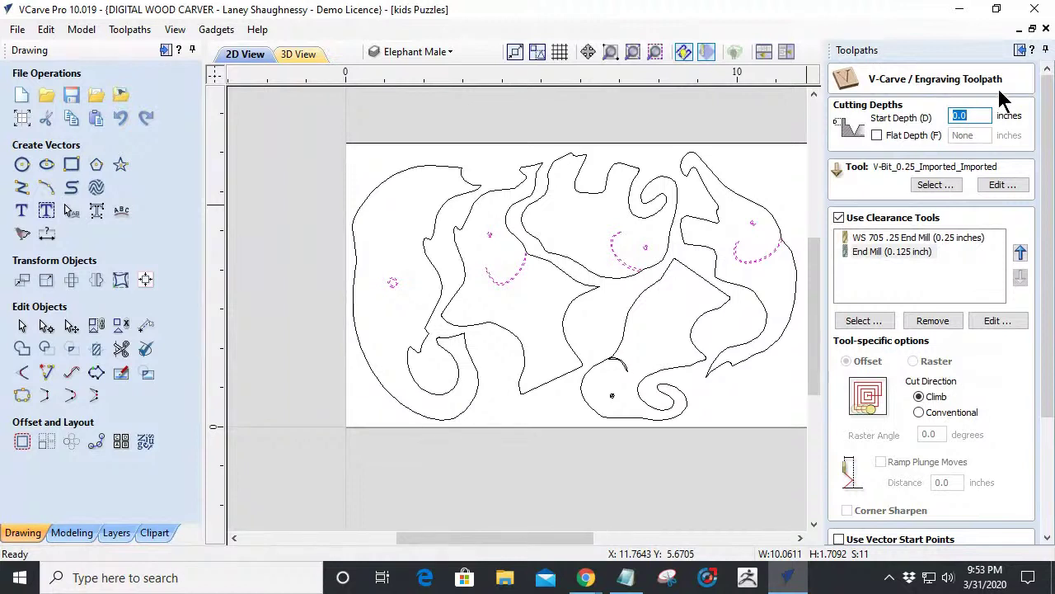
pyautogui.click(976, 115)
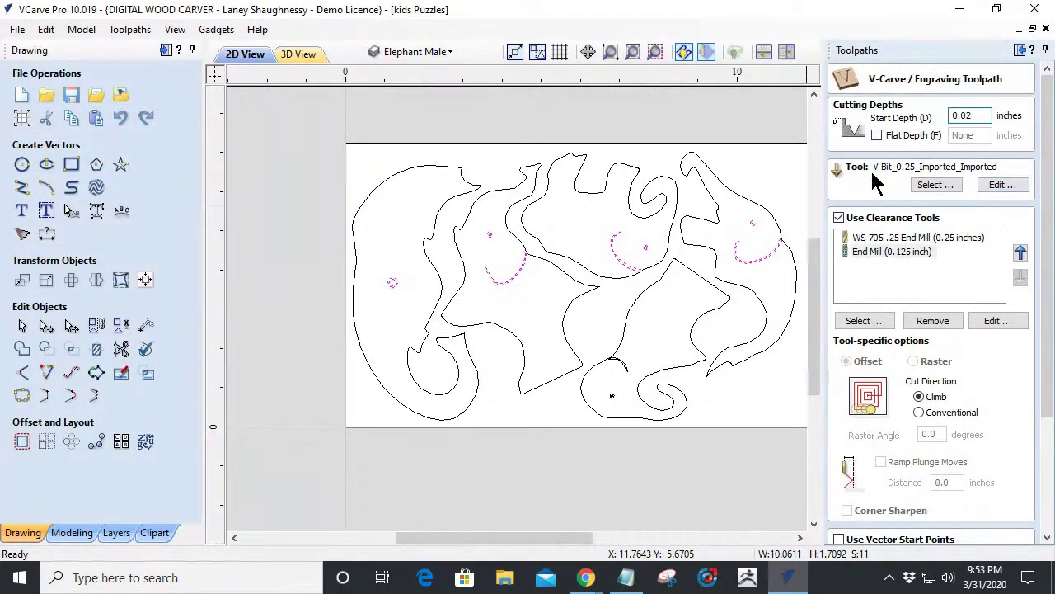
pyautogui.click(840, 217)
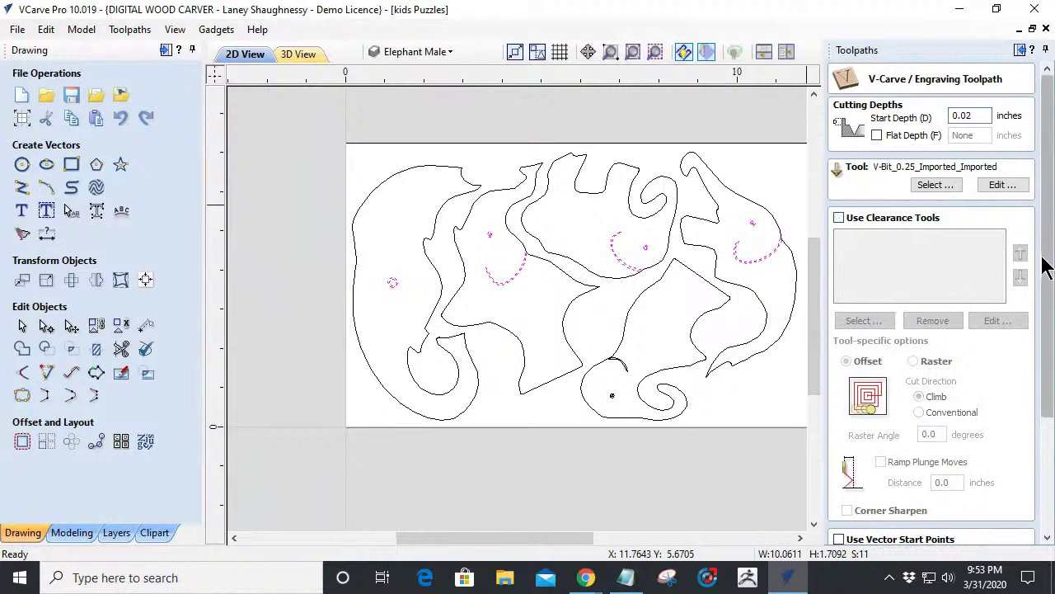
pyautogui.scroll(-4, 1046, 247)
pyautogui.click(856, 530)
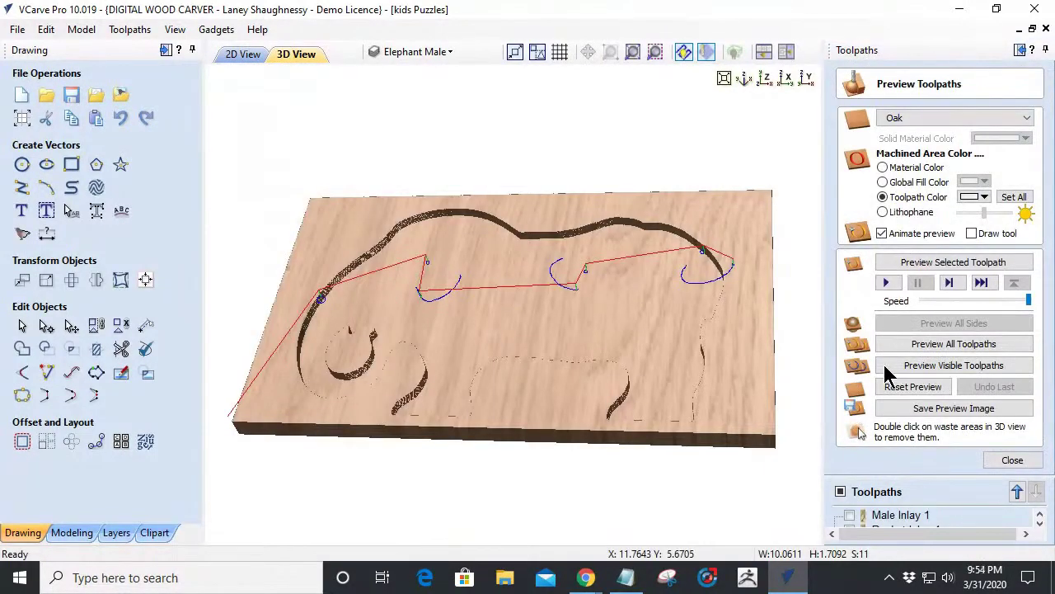
# Reset the simulation, preview the visible toolpaths, and inspect the carved eyes and ears in 3D.
pyautogui.click(888, 386)
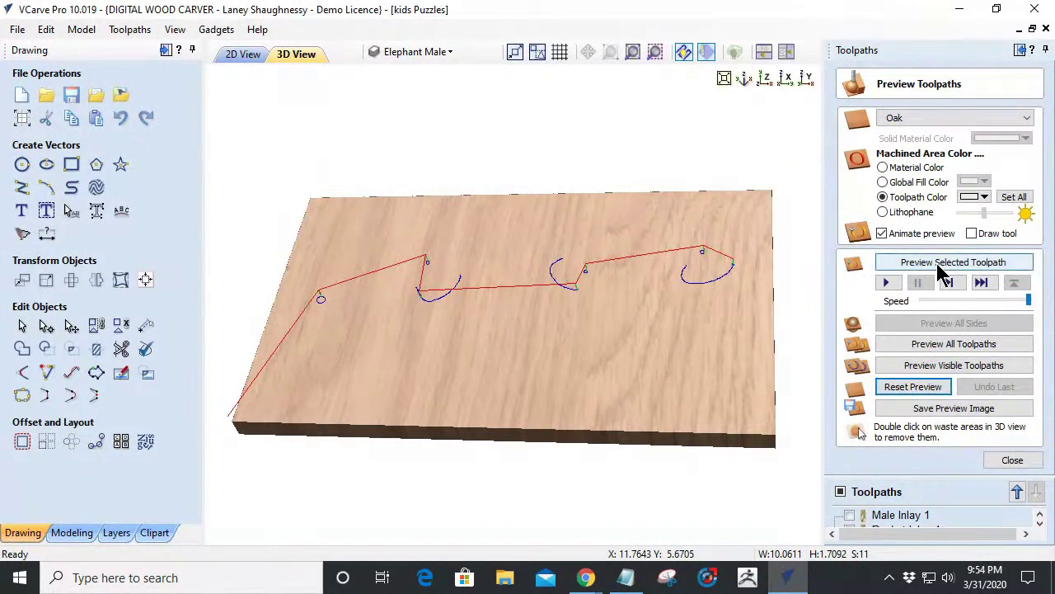
pyautogui.click(907, 369)
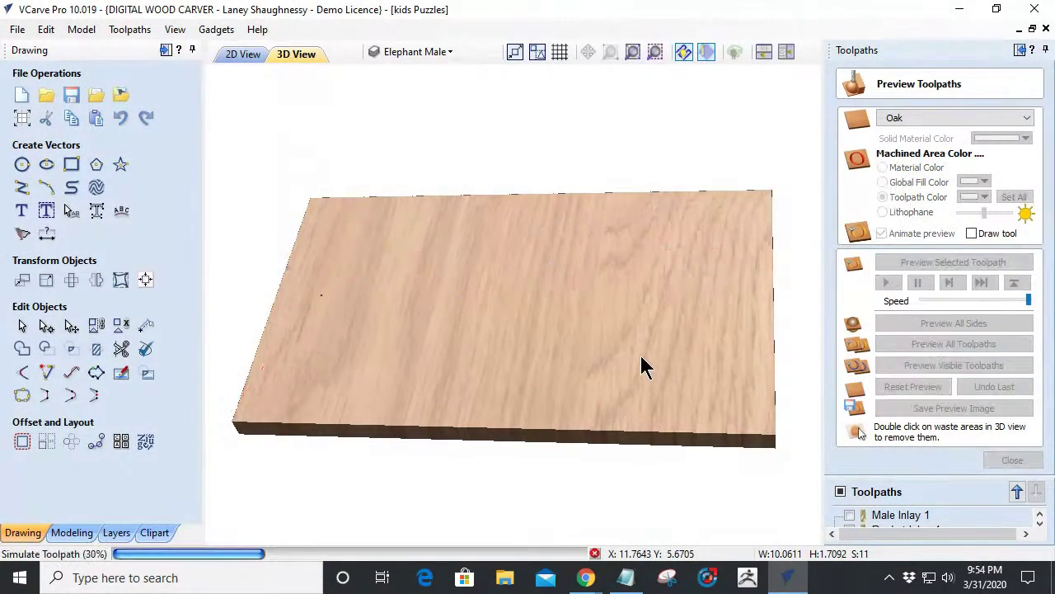
pyautogui.moveTo(592, 342); pyautogui.dragTo(603, 419)
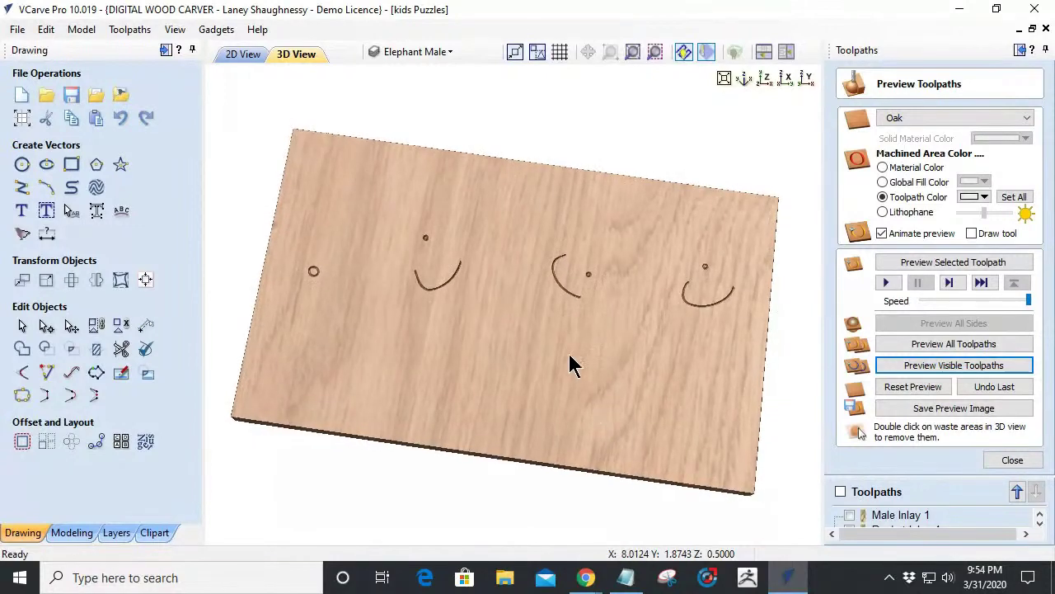
pyautogui.scroll(4, 569, 304)
pyautogui.scroll(-2, 569, 303)
pyautogui.moveTo(546, 324); pyautogui.dragTo(513, 326)
pyautogui.scroll(-1, 512, 326)
pyautogui.scroll(-1, 513, 325)
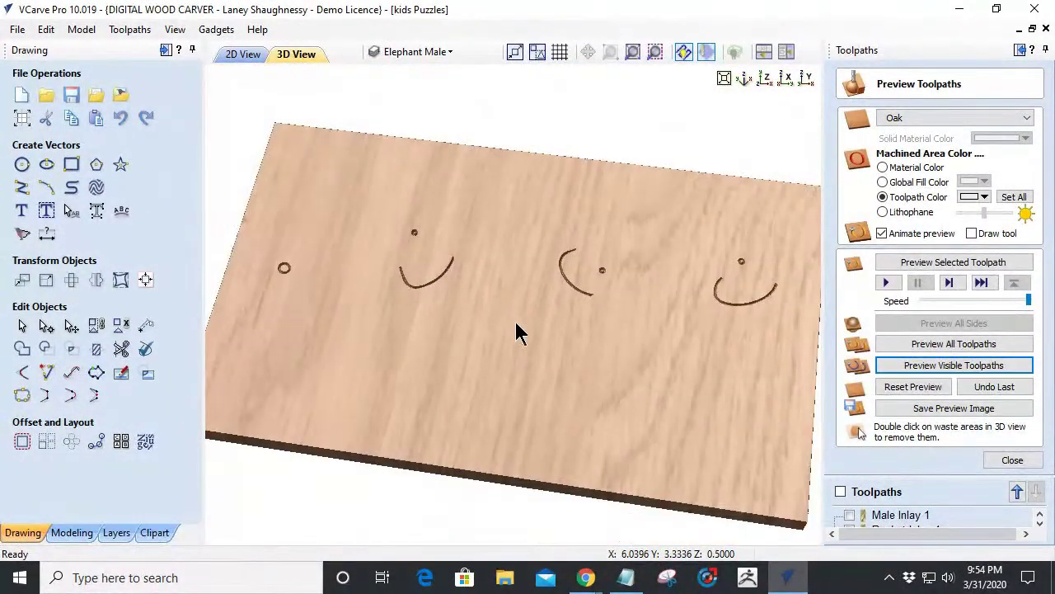
# Recalculate the V-Carve 1 toolpath with a start depth of 0.04 inches and preview the carved eyes and ears in 3D.
pyautogui.click(1013, 460)
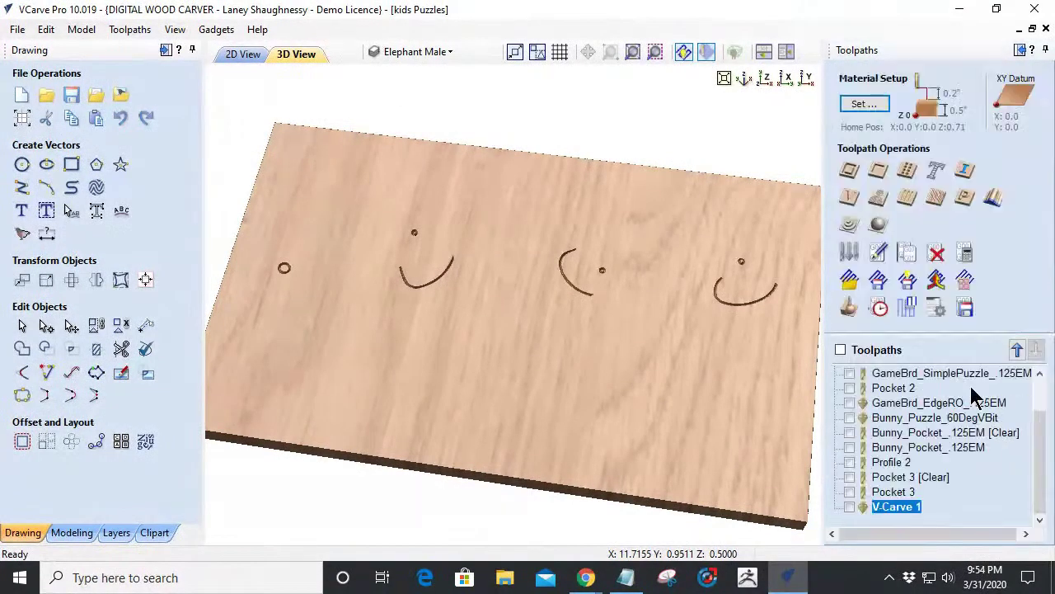
pyautogui.doubleClick(890, 507)
pyautogui.click(963, 116)
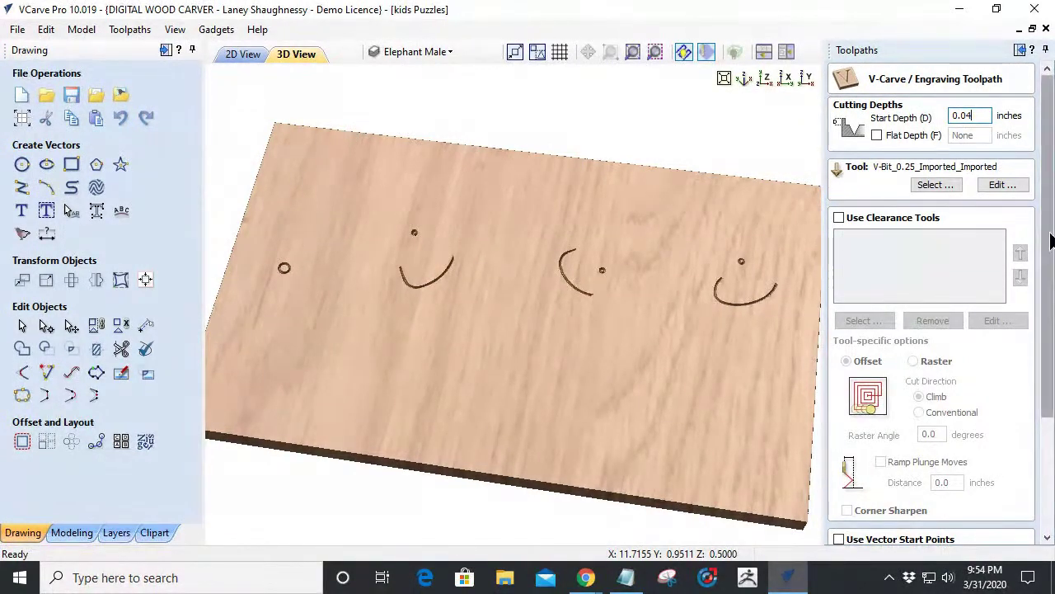
pyautogui.moveTo(1043, 246); pyautogui.dragTo(1043, 360)
pyautogui.click(841, 534)
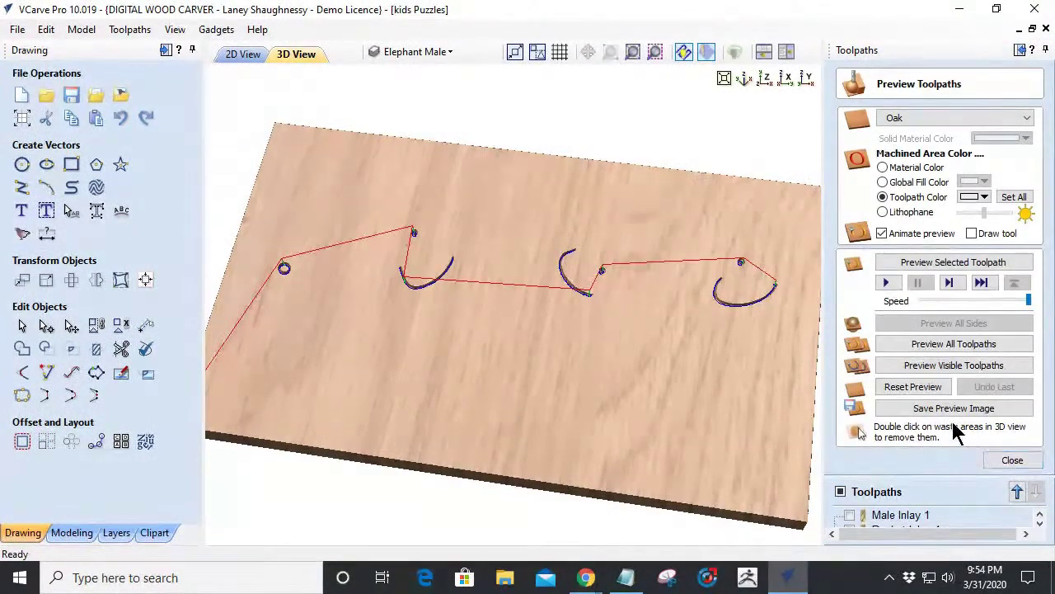
pyautogui.click(937, 367)
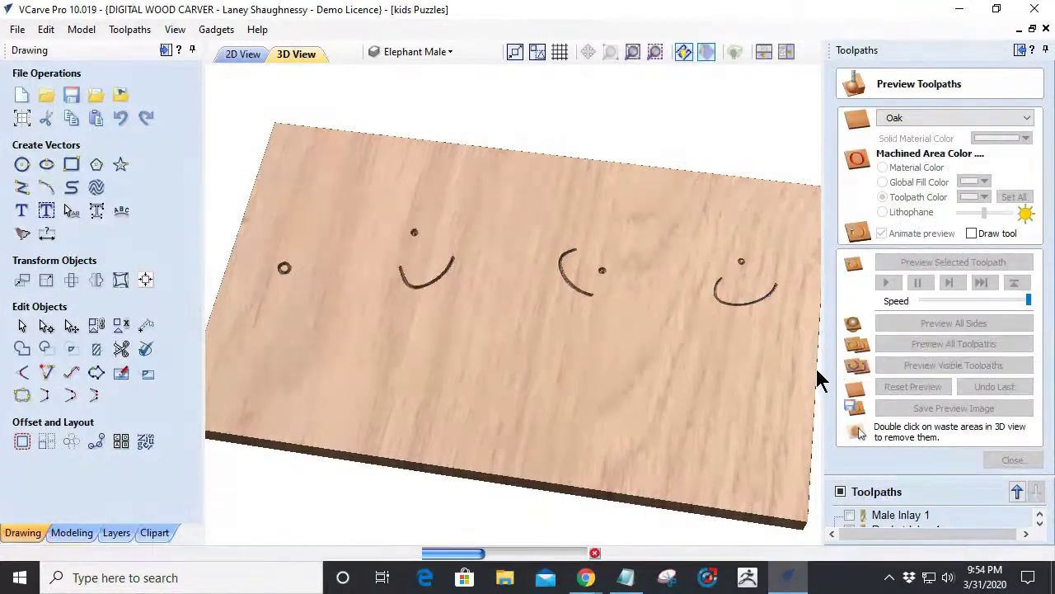
pyautogui.moveTo(612, 372)
pyautogui.mouseDown()
pyautogui.moveTo(695, 375)
pyautogui.moveTo(607, 354)
pyautogui.moveTo(595, 362)
pyautogui.mouseUp()
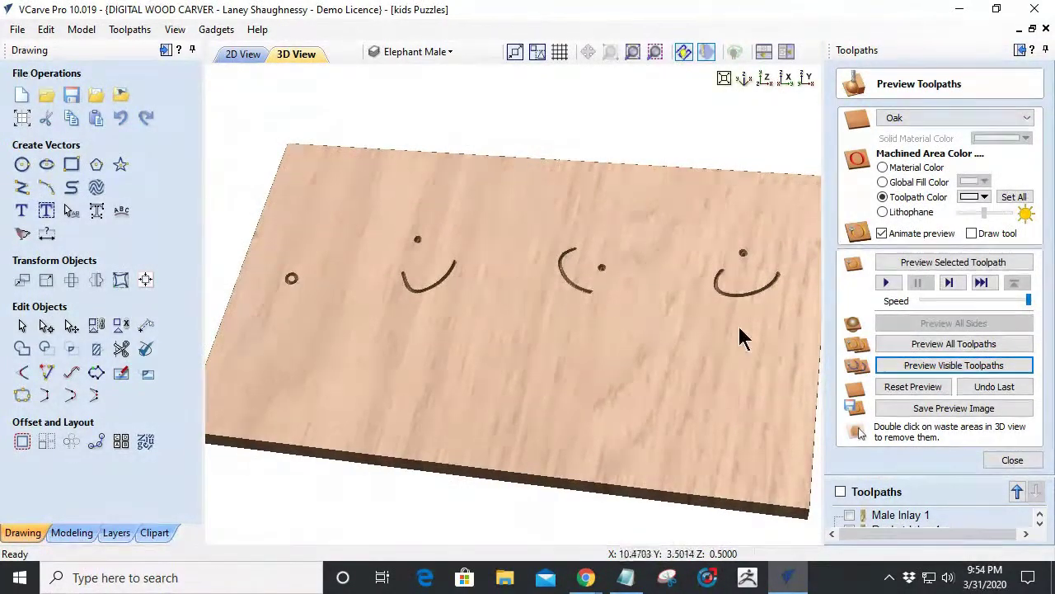
pyautogui.click(243, 54)
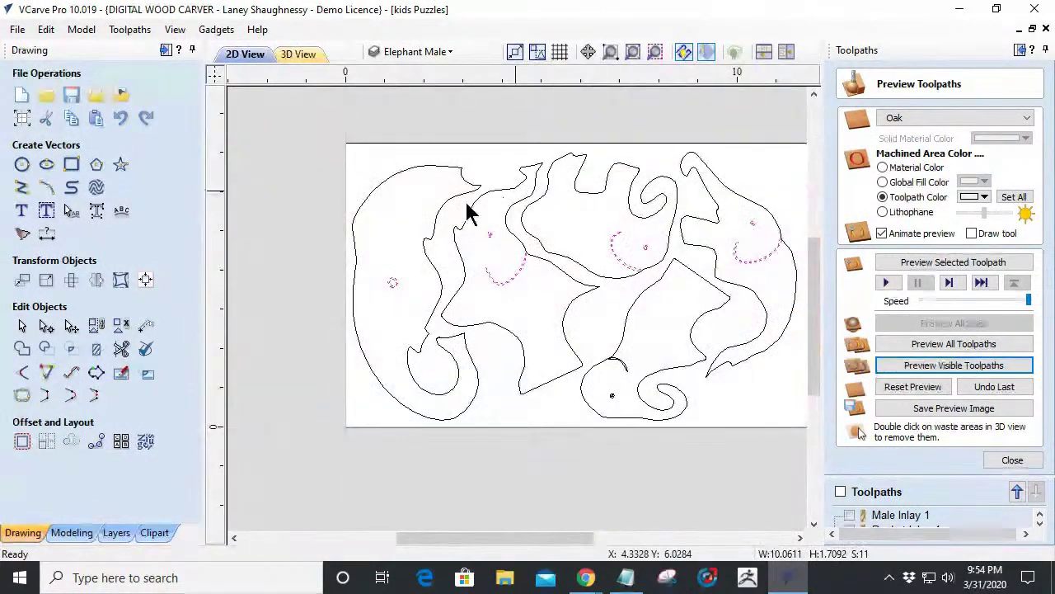
pyautogui.moveTo(363, 184); pyautogui.dragTo(361, 187)
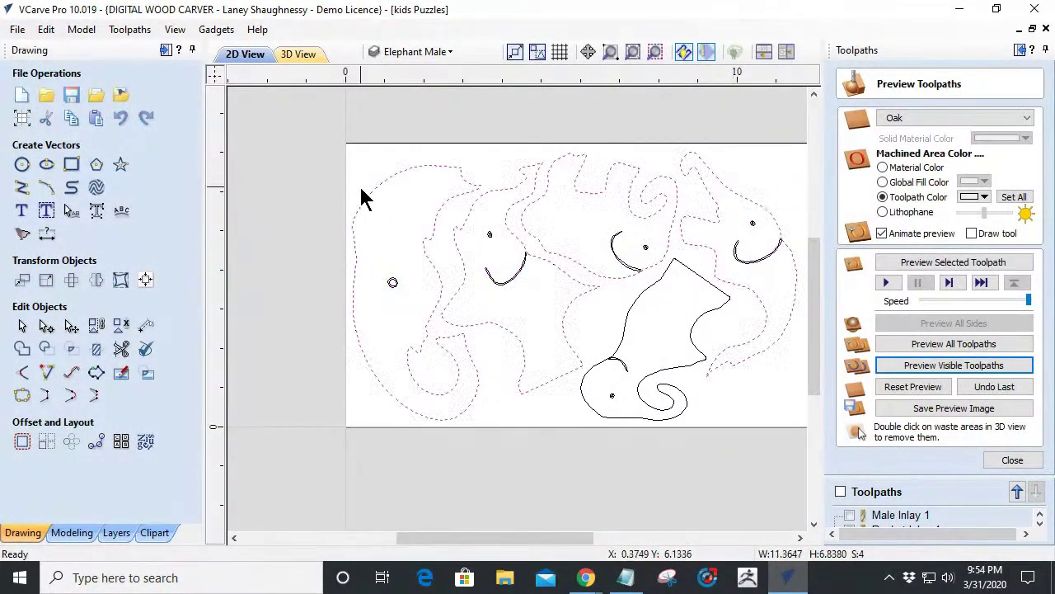
pyautogui.click(587, 409)
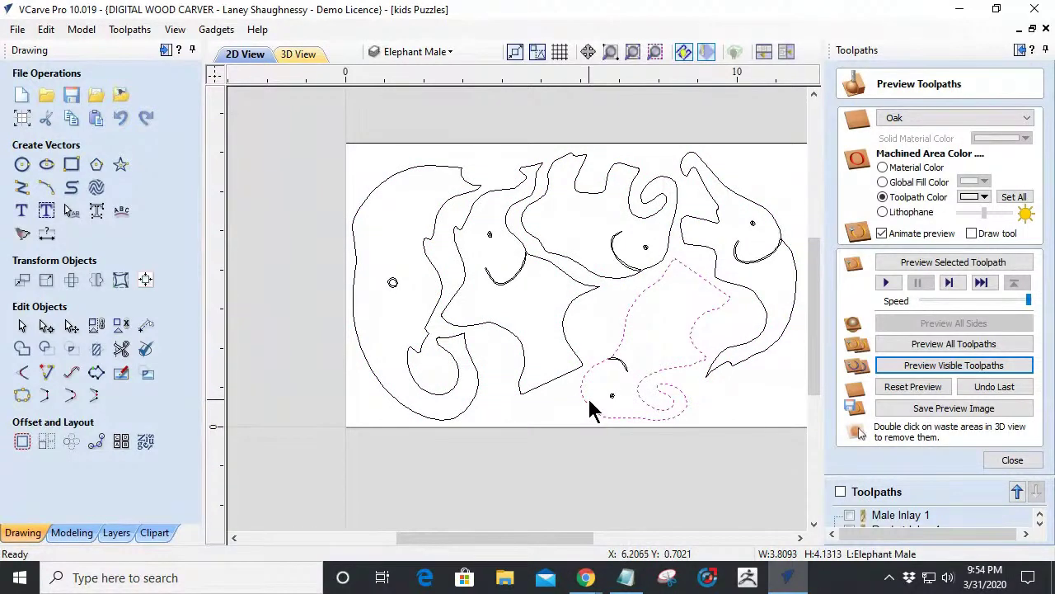
pyautogui.click(1012, 461)
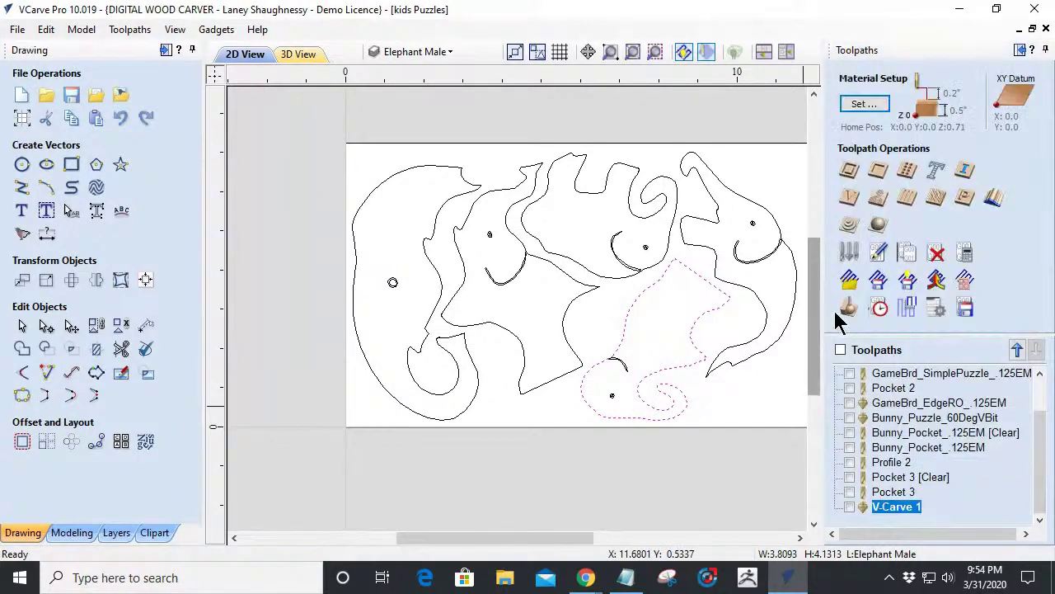
pyautogui.click(839, 318)
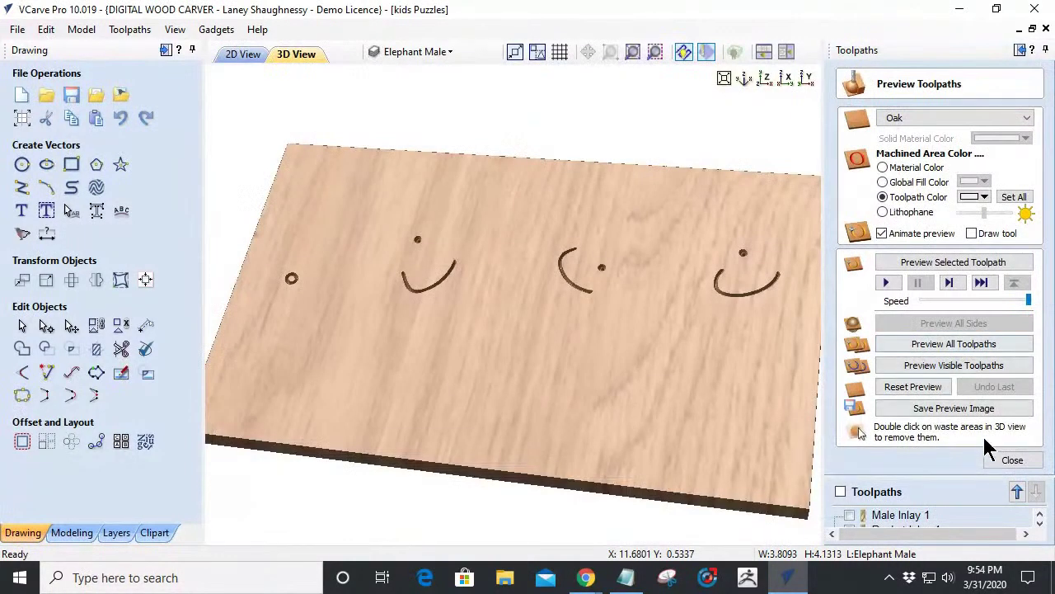
pyautogui.click(1013, 461)
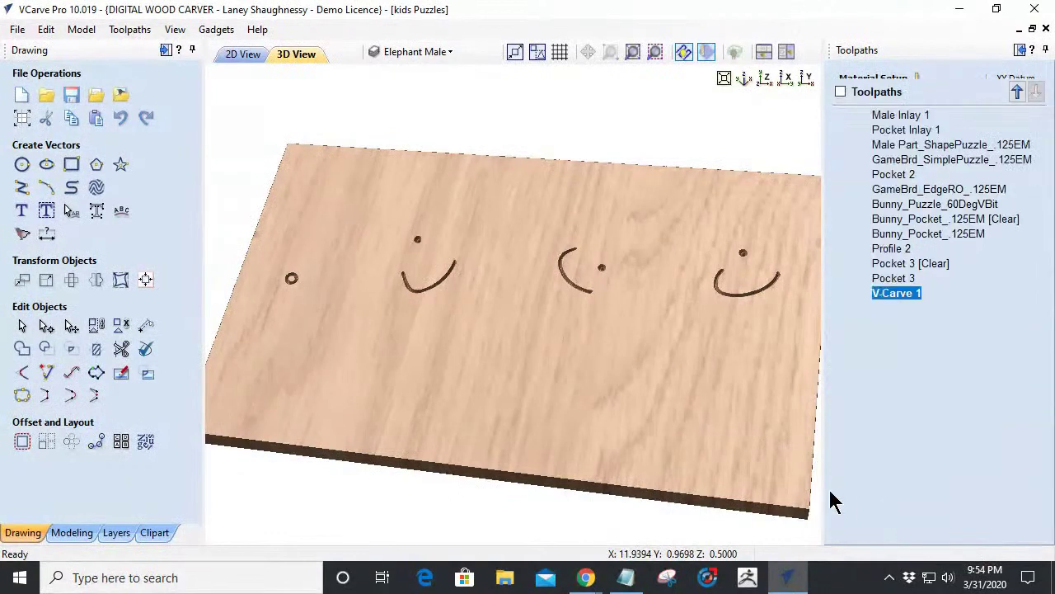
# Reopen the V-Carve 1 toolpath and select the eye and ear details of all five elephants, including the previously omitted lower one.
pyautogui.doubleClick(833, 495)
pyautogui.click(236, 56)
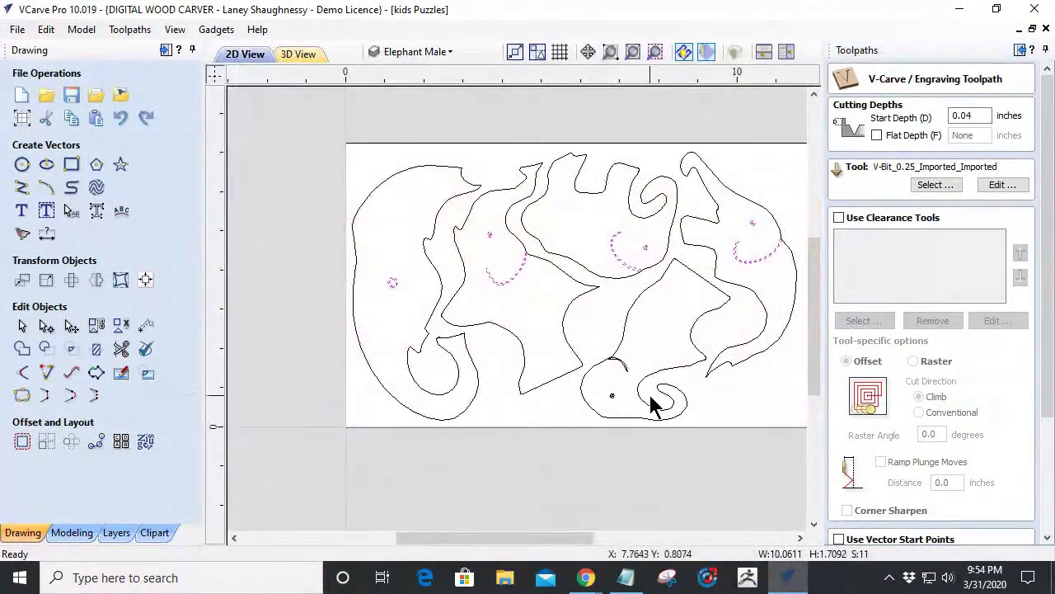
pyautogui.click(625, 363)
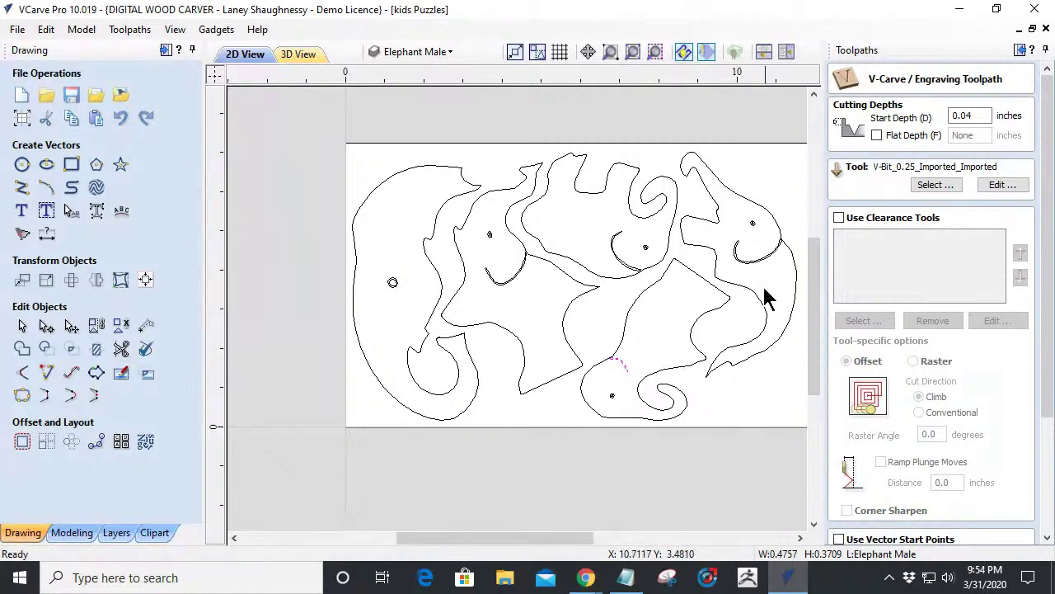
pyautogui.keyDown('shift'); pyautogui.click(752, 222); pyautogui.keyUp('shift')
pyautogui.keyDown('shift'); pyautogui.click(739, 253); pyautogui.keyUp('shift')
pyautogui.keyDown('shift'); pyautogui.click(646, 248); pyautogui.keyUp('shift')
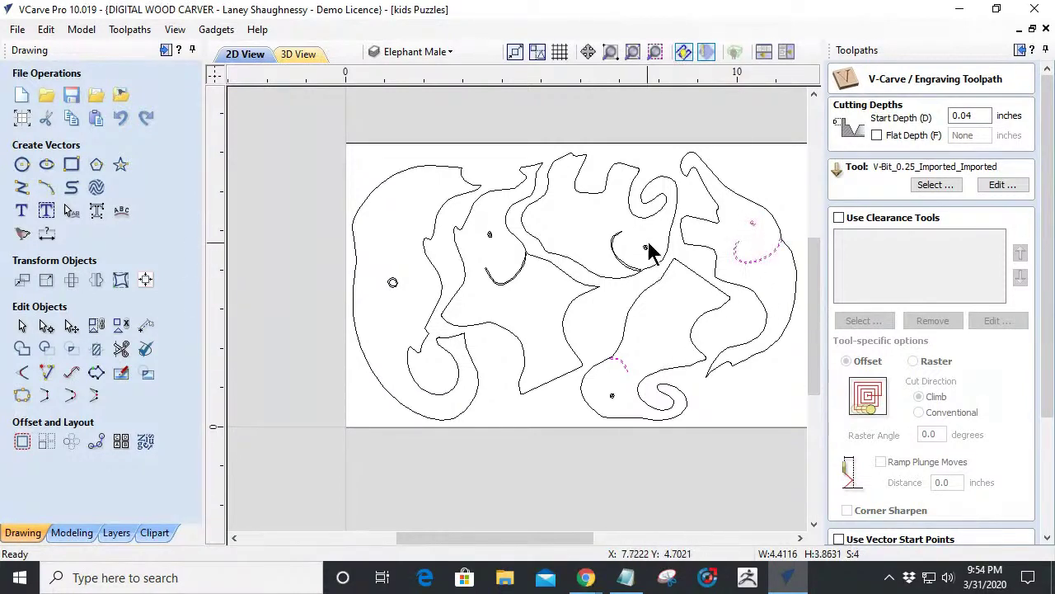
pyautogui.keyDown('shift'); pyautogui.click(624, 266); pyautogui.keyUp('shift')
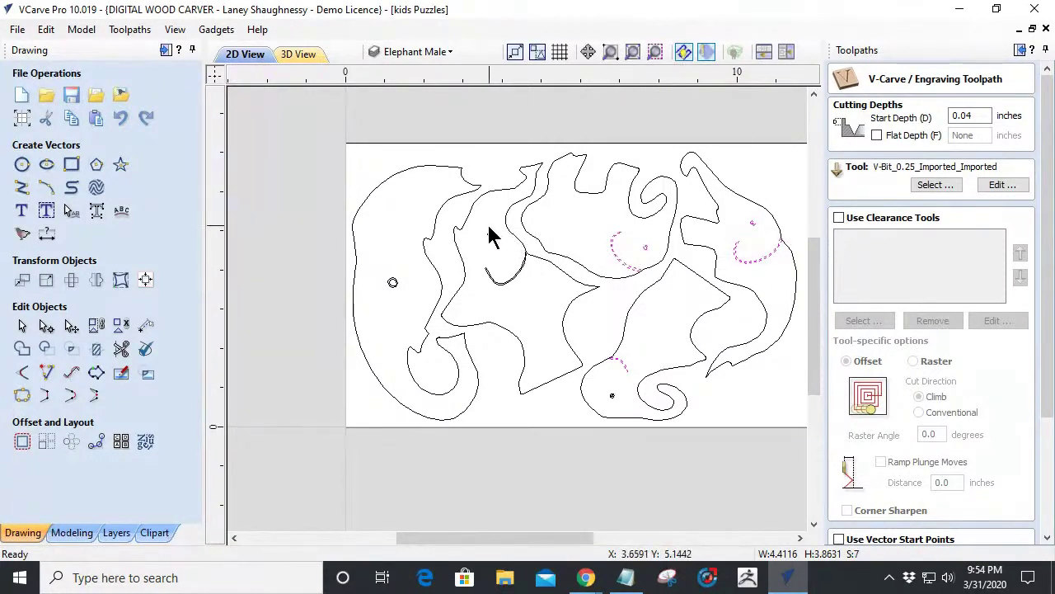
pyautogui.keyDown('shift'); pyautogui.moveTo(525, 303); pyautogui.dragTo(495, 274); pyautogui.keyUp('shift')
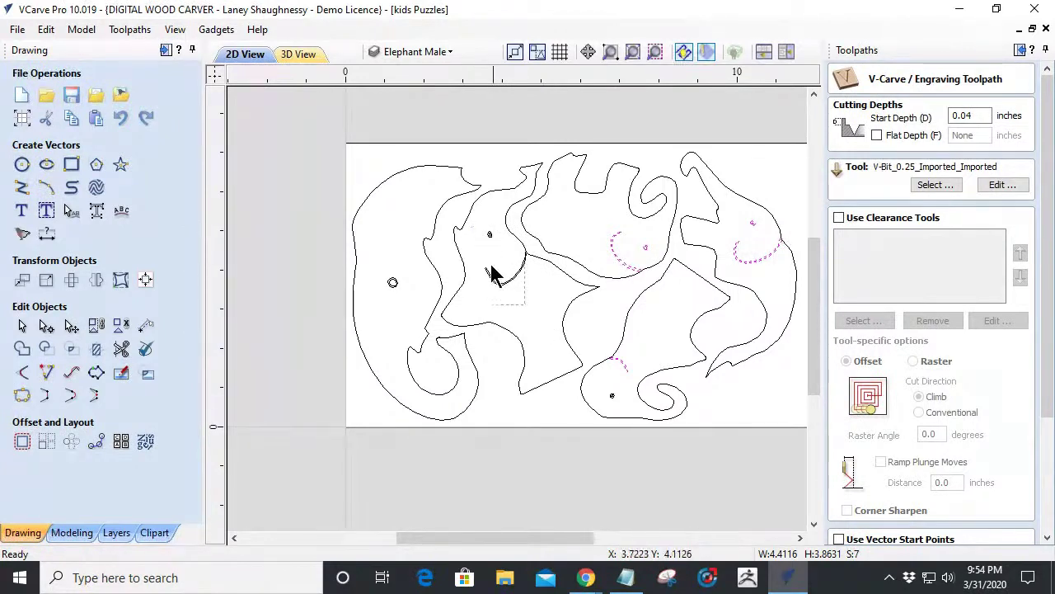
pyautogui.keyDown('shift'); pyautogui.click(486, 234); pyautogui.keyUp('shift')
pyautogui.keyDown('shift'); pyautogui.click(393, 283); pyautogui.keyUp('shift')
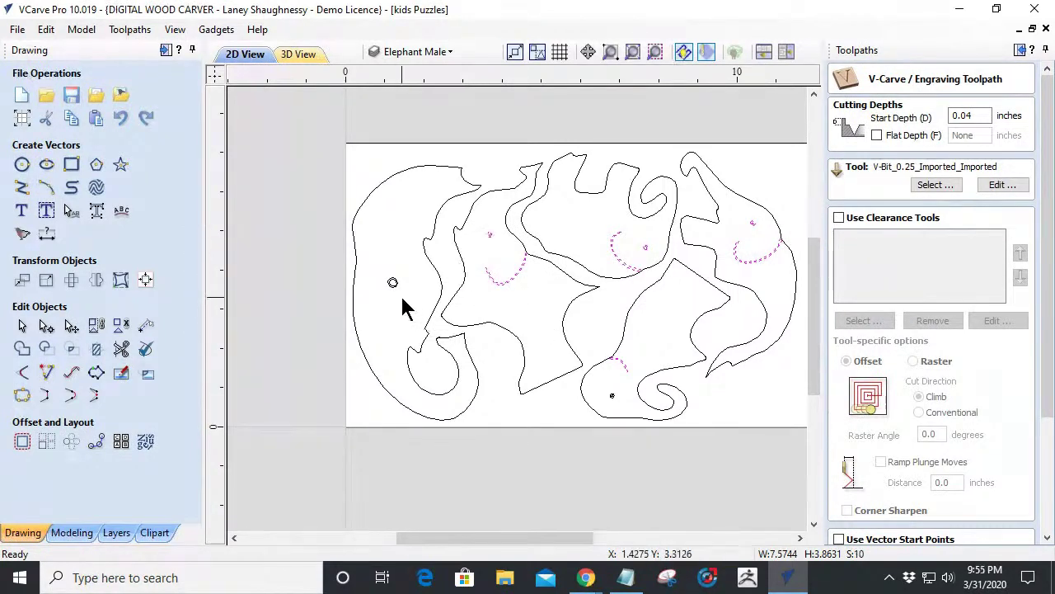
pyautogui.keyDown('shift'); pyautogui.click(609, 396); pyautogui.keyUp('shift')
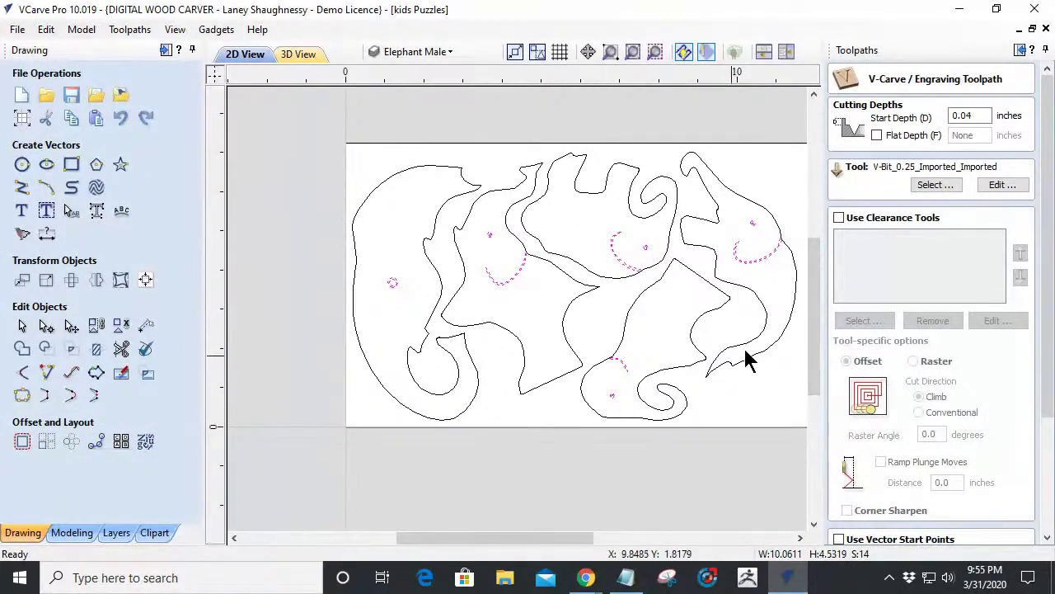
# Recalculate the V-Carve 1 toolpath for all five elephants' details and preview it on the material.
pyautogui.moveTo(1041, 402); pyautogui.dragTo(1037, 524)
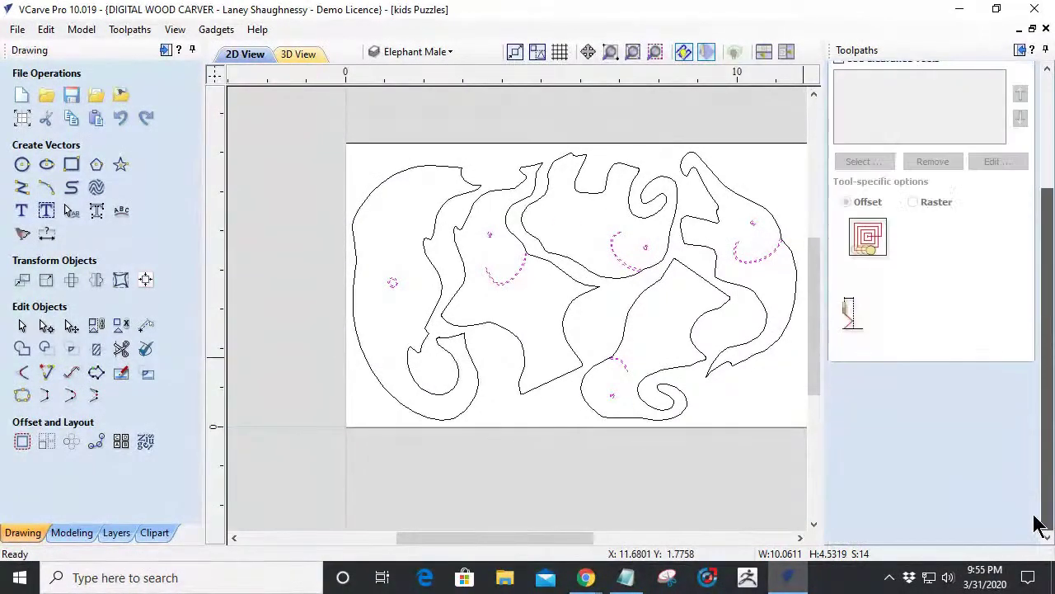
pyautogui.click(857, 532)
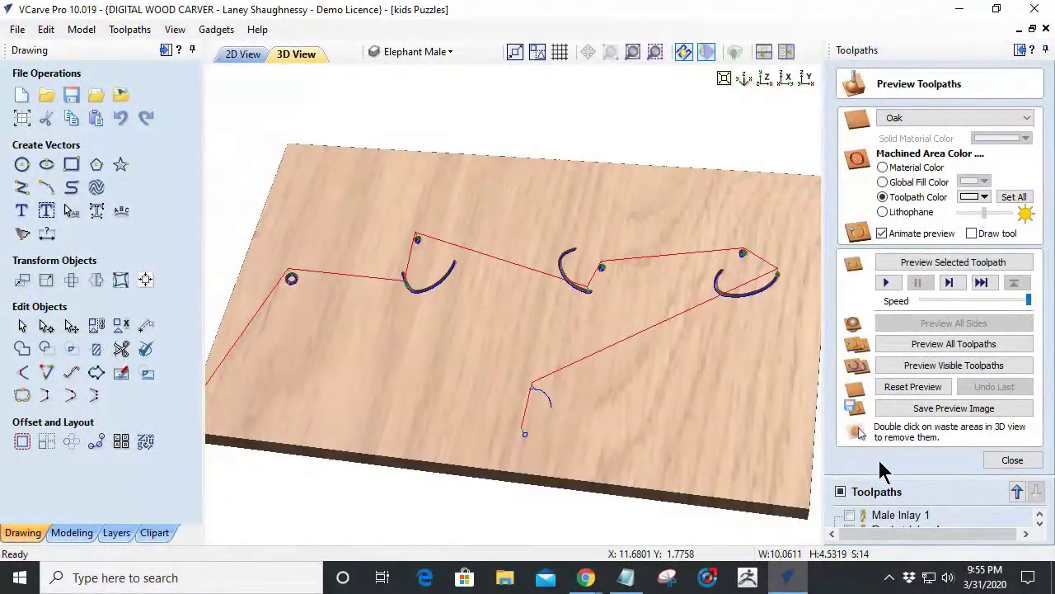
pyautogui.click(928, 368)
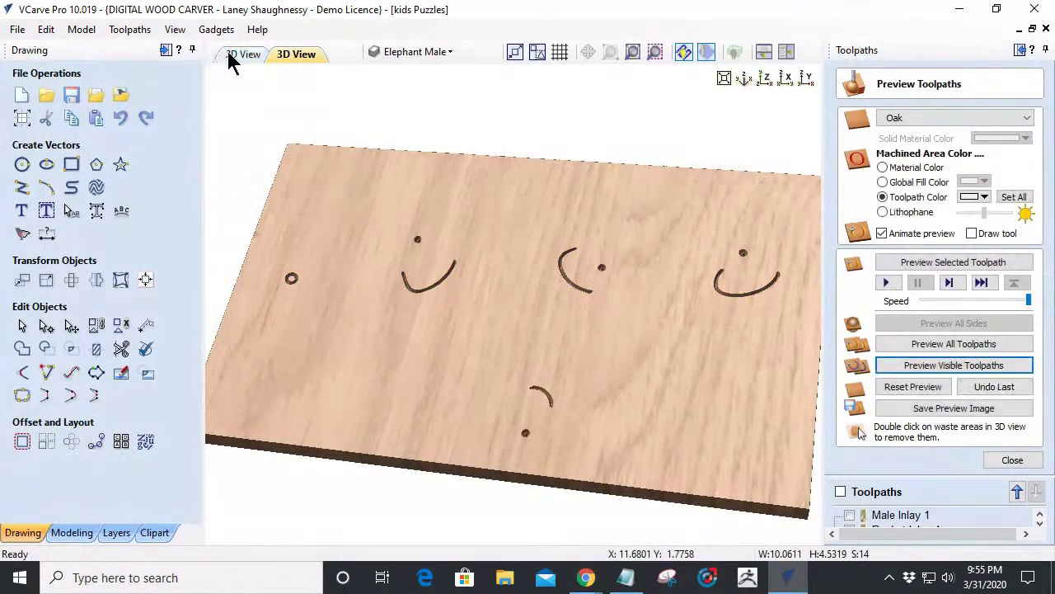
# Calculate an outside profile toolpath around the five elephant outlines with a 0.5 inch cut depth and the 0.125 inch end mill.
pyautogui.click(240, 54)
pyautogui.moveTo(737, 196); pyautogui.dragTo(370, 200)
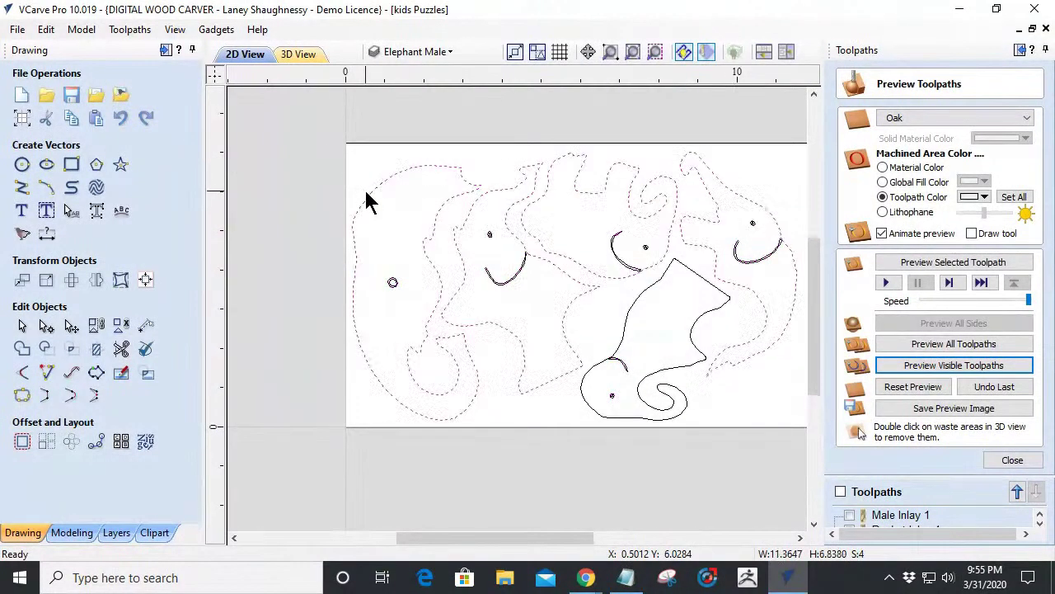
pyautogui.keyDown('shift'); pyautogui.click(628, 325); pyautogui.keyUp('shift')
pyautogui.click(996, 461)
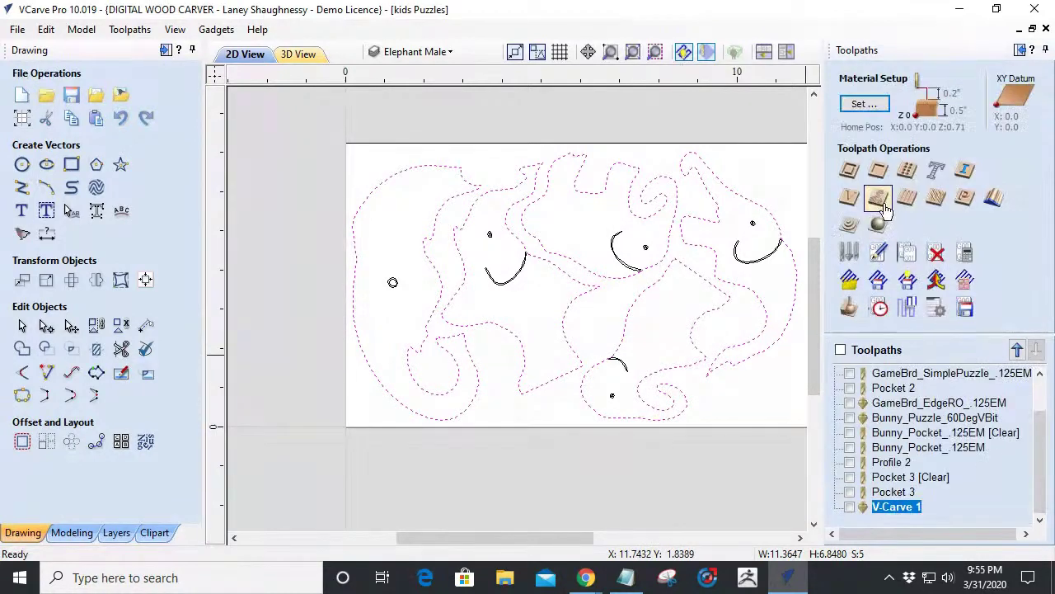
pyautogui.click(849, 170)
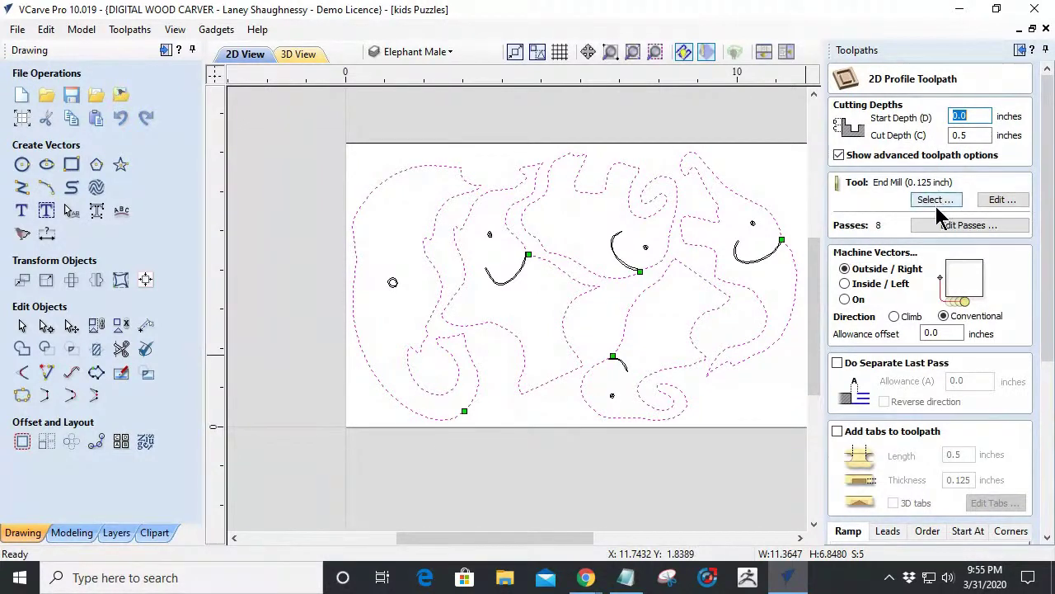
pyautogui.moveTo(1041, 318); pyautogui.dragTo(1042, 463)
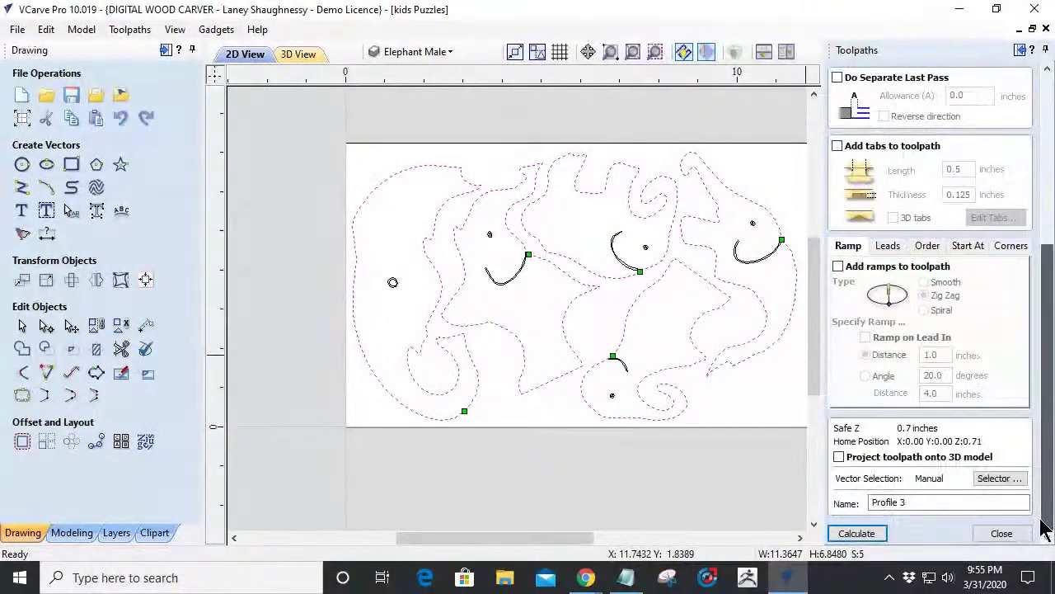
pyautogui.click(856, 533)
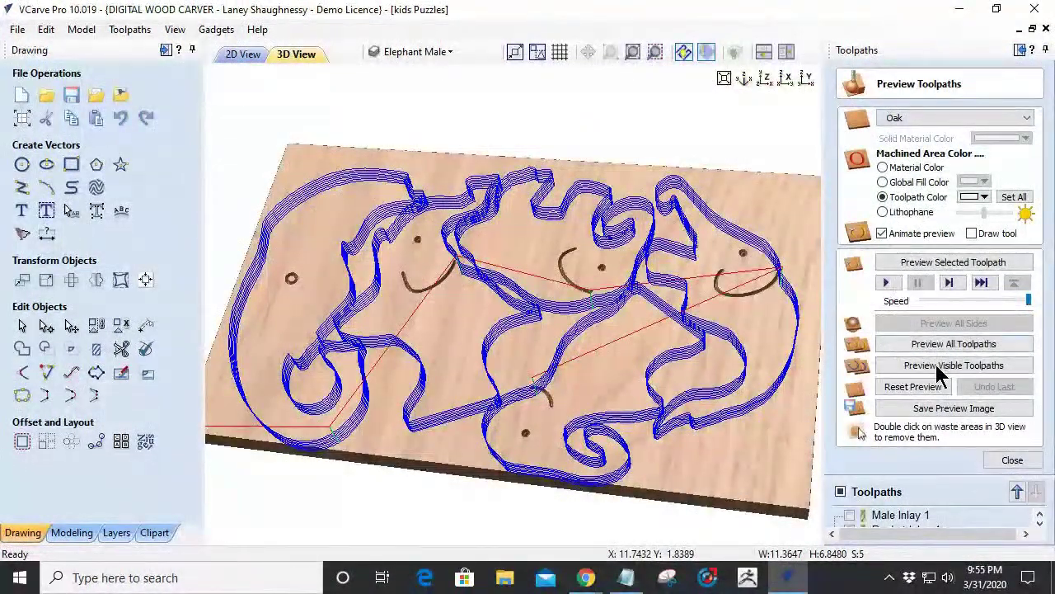
# Preview the profile cut, remove the waste material around and between the elephants, and inspect the cut-out pieces in 3D.
pyautogui.click(923, 371)
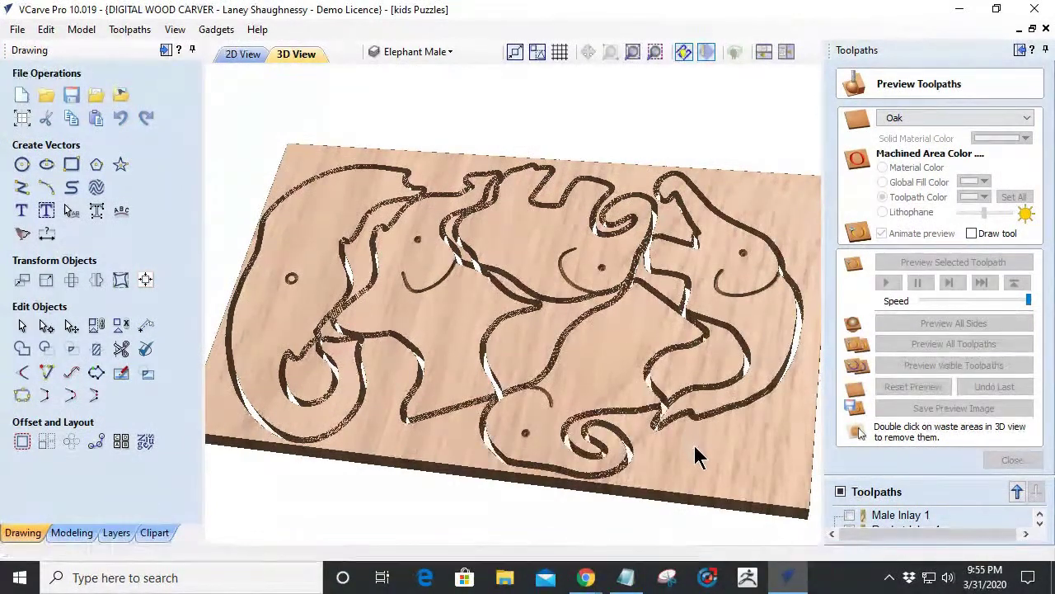
pyautogui.doubleClick(714, 480)
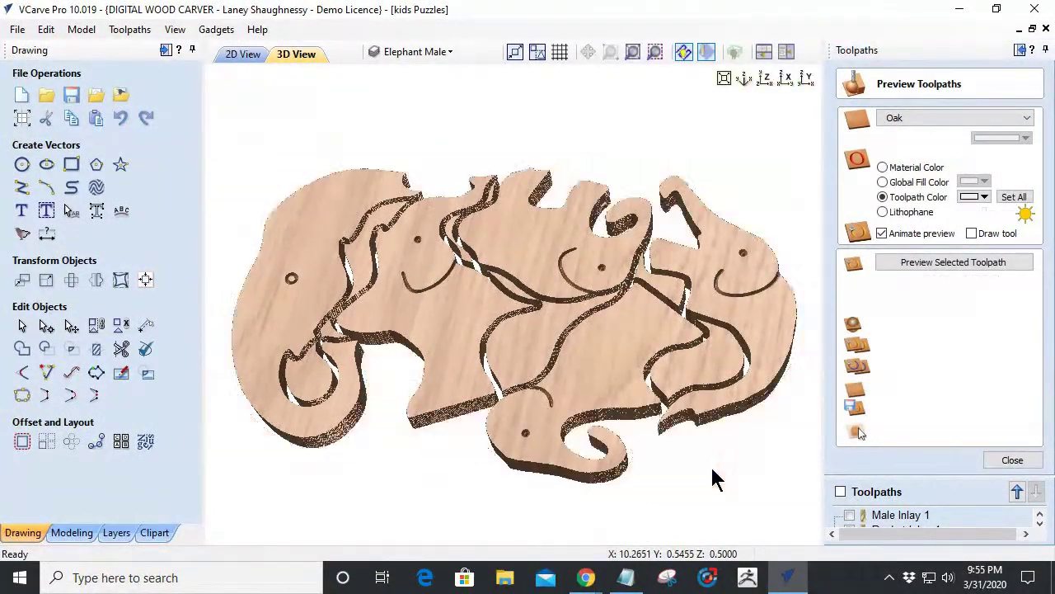
pyautogui.doubleClick(538, 344)
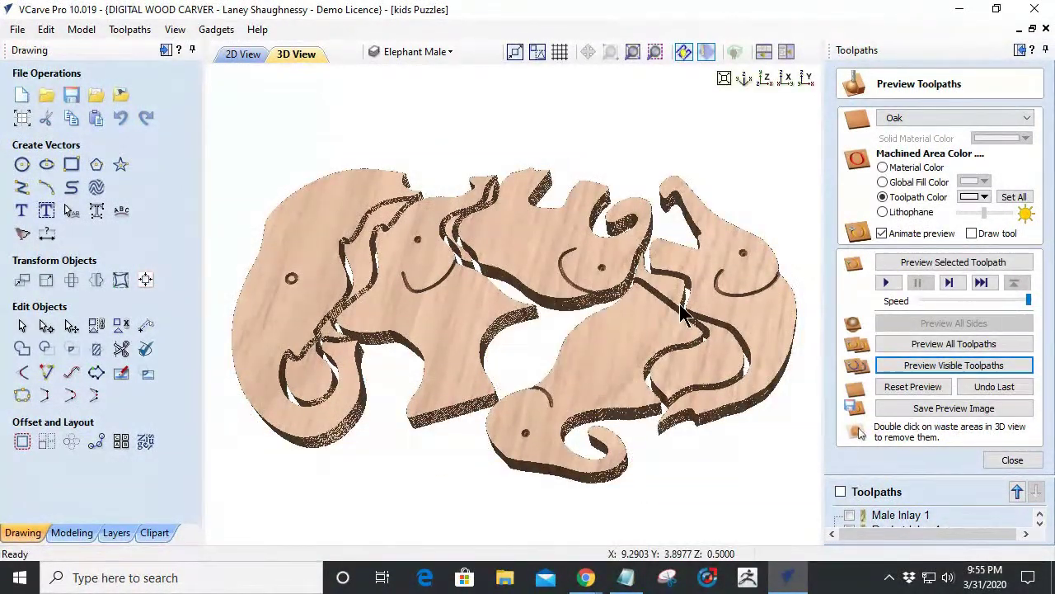
pyautogui.doubleClick(716, 371)
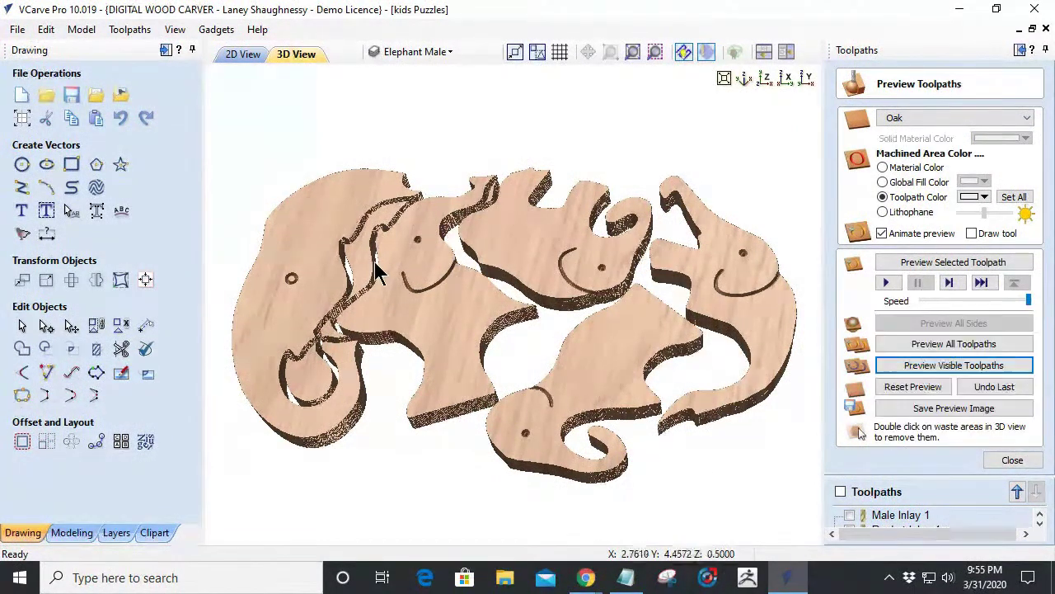
pyautogui.doubleClick(367, 279)
pyautogui.doubleClick(328, 342)
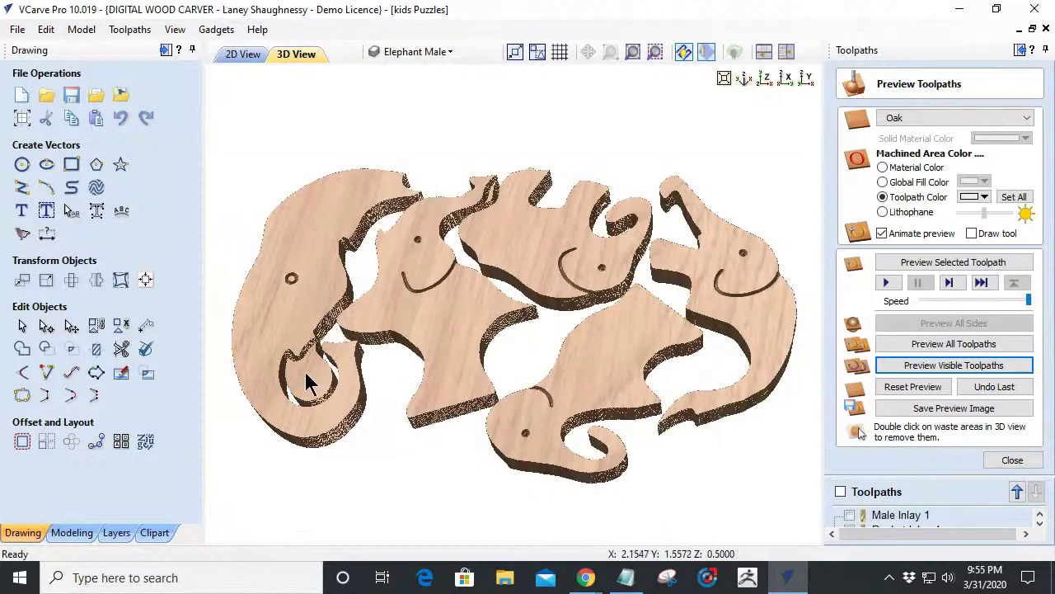
pyautogui.moveTo(491, 348)
pyautogui.mouseDown()
pyautogui.moveTo(429, 502)
pyautogui.moveTo(440, 347)
pyautogui.moveTo(648, 348)
pyautogui.moveTo(387, 371)
pyautogui.moveTo(448, 403)
pyautogui.moveTo(588, 396)
pyautogui.moveTo(470, 370)
pyautogui.moveTo(405, 309)
pyautogui.moveTo(332, 312)
pyautogui.moveTo(777, 338)
pyautogui.moveTo(730, 372)
pyautogui.moveTo(822, 352)
pyautogui.moveTo(832, 332)
pyautogui.moveTo(608, 356)
pyautogui.moveTo(546, 414)
pyautogui.moveTo(513, 370)
pyautogui.mouseUp()
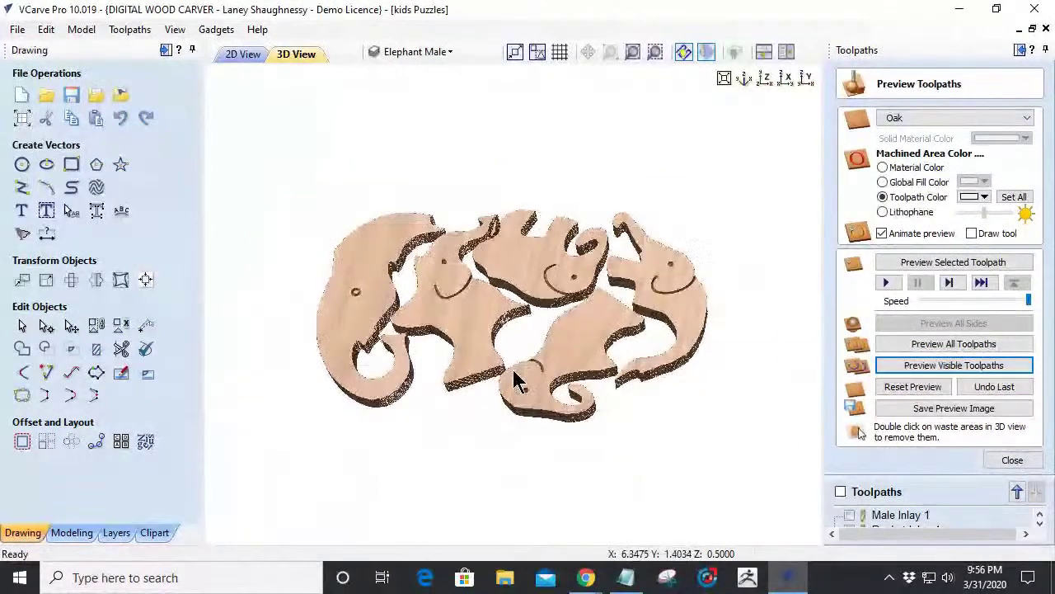
# Examine the five nested elephant outlines within the whole material sheet in the 2D view.
pyautogui.click(239, 54)
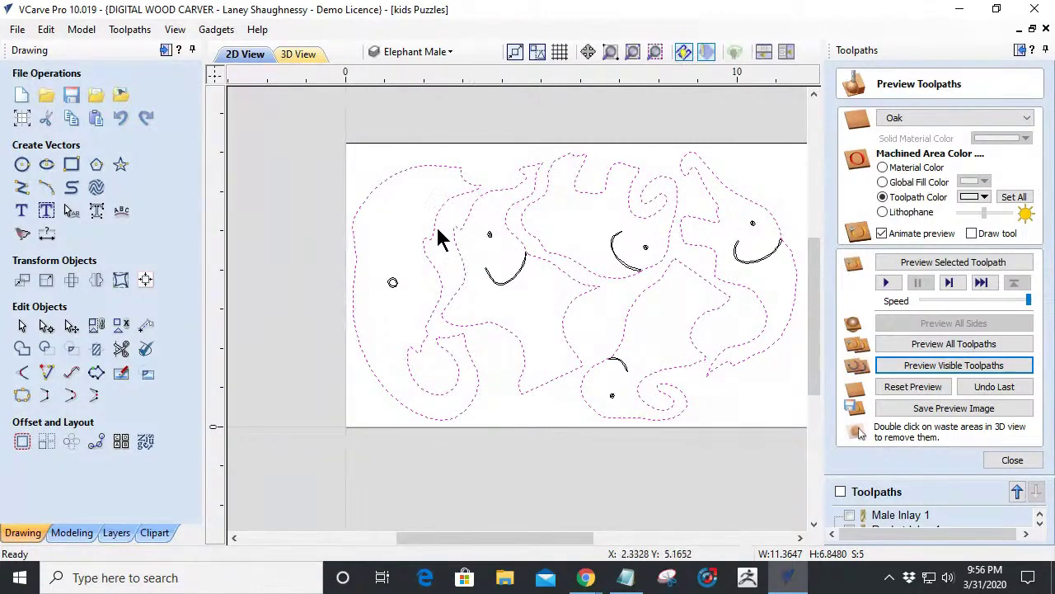
pyautogui.scroll(-3, 576, 402)
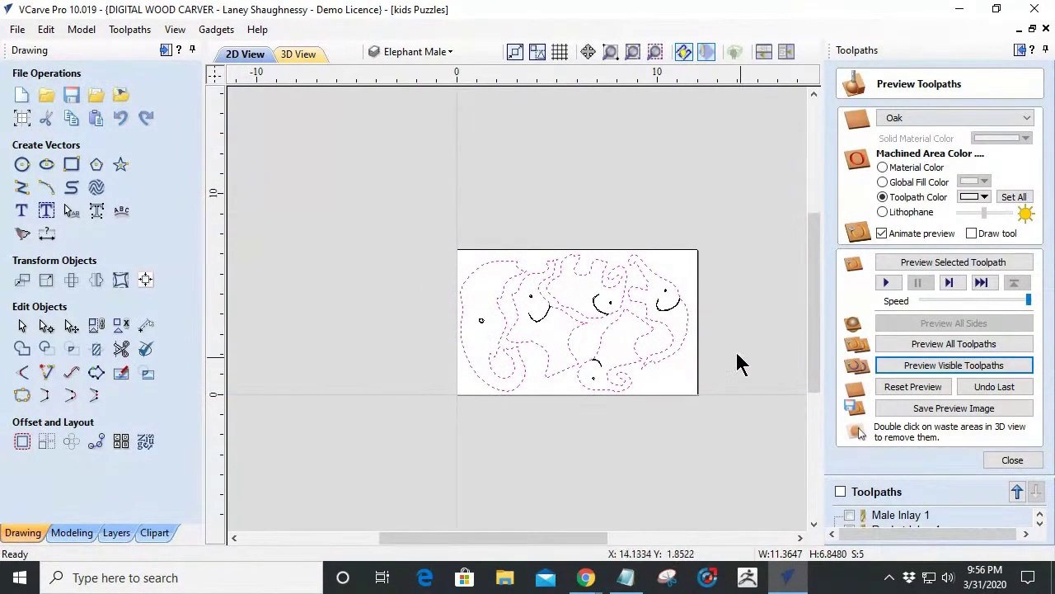
pyautogui.scroll(3, 715, 346)
pyautogui.scroll(-2, 715, 346)
pyautogui.scroll(1, 714, 344)
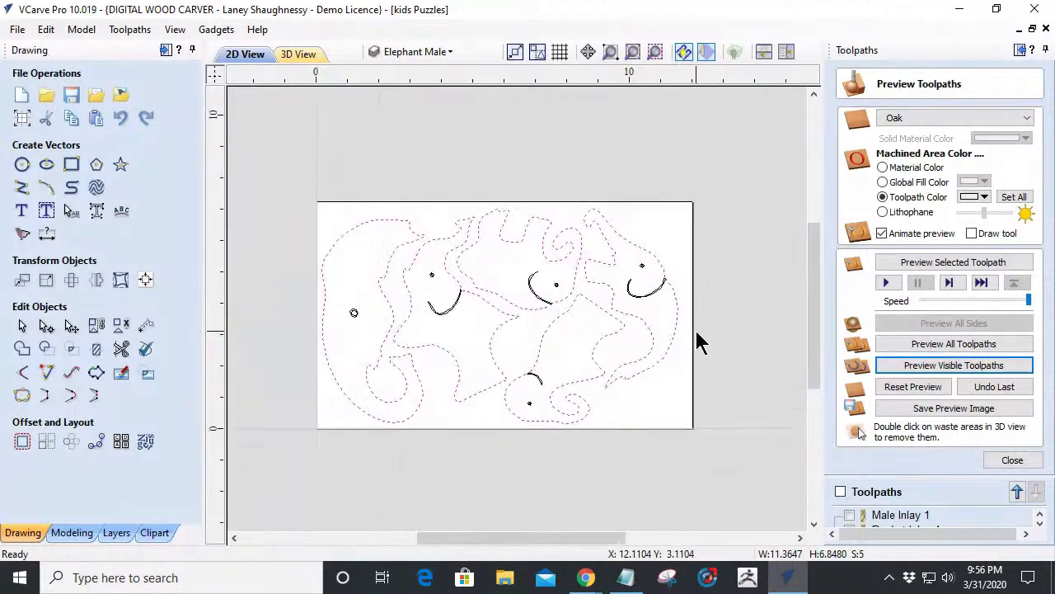
# Compare the elephants' 3D preview with the 2D outlines, and switch the visible layer from Elephant Male to Layer 2.
pyautogui.scroll(1, 699, 342)
pyautogui.click(299, 54)
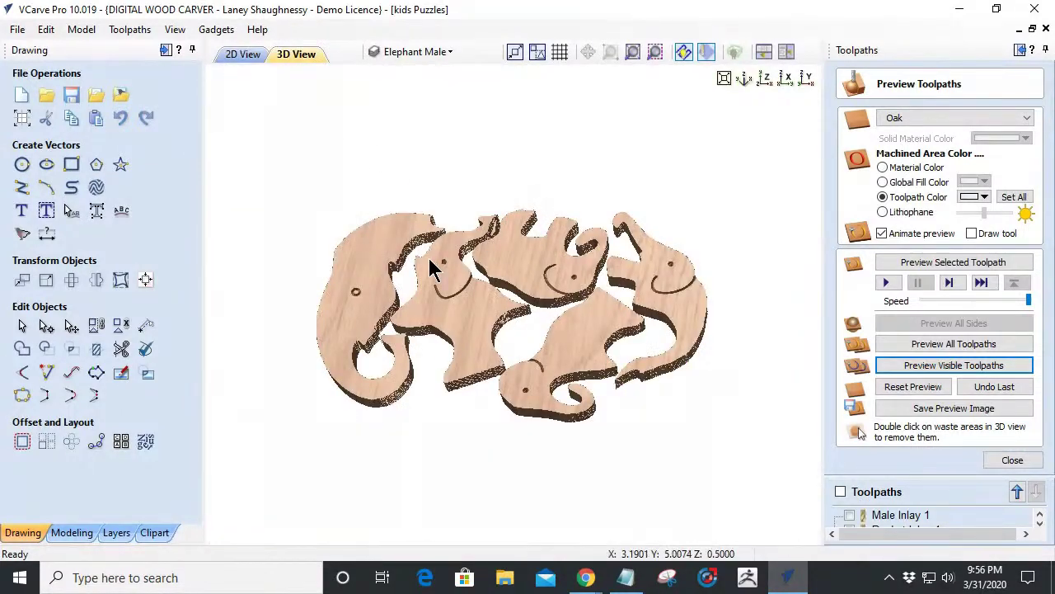
pyautogui.scroll(-2, 433, 270)
pyautogui.click(238, 55)
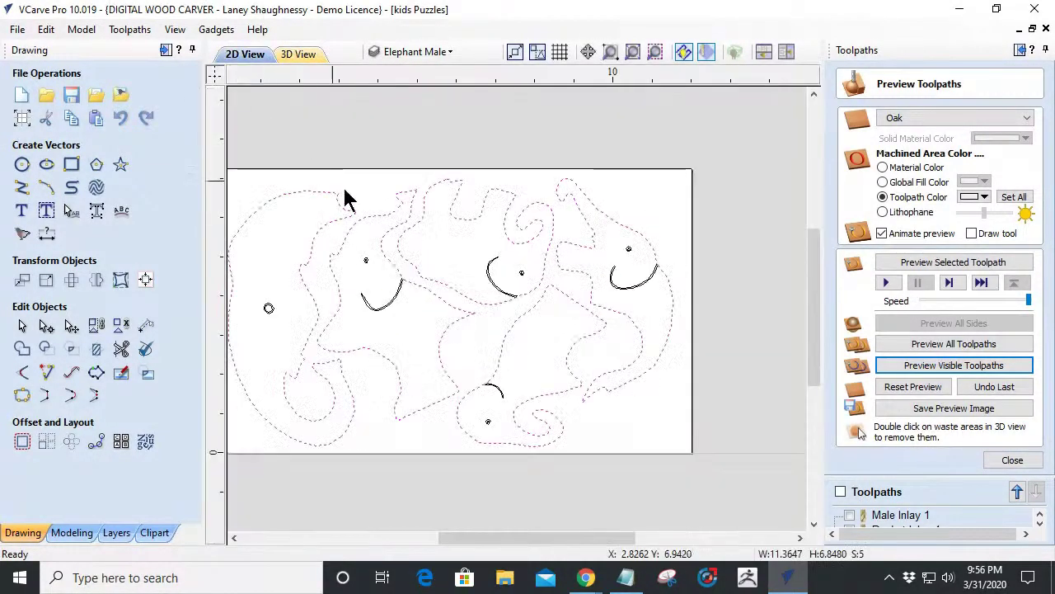
pyautogui.click(404, 52)
pyautogui.click(396, 179)
pyautogui.click(396, 112)
# Examine the squirrel, camel, bunny and bear outlines placed beside the elephant material sheet.
pyautogui.scroll(-3, 472, 268)
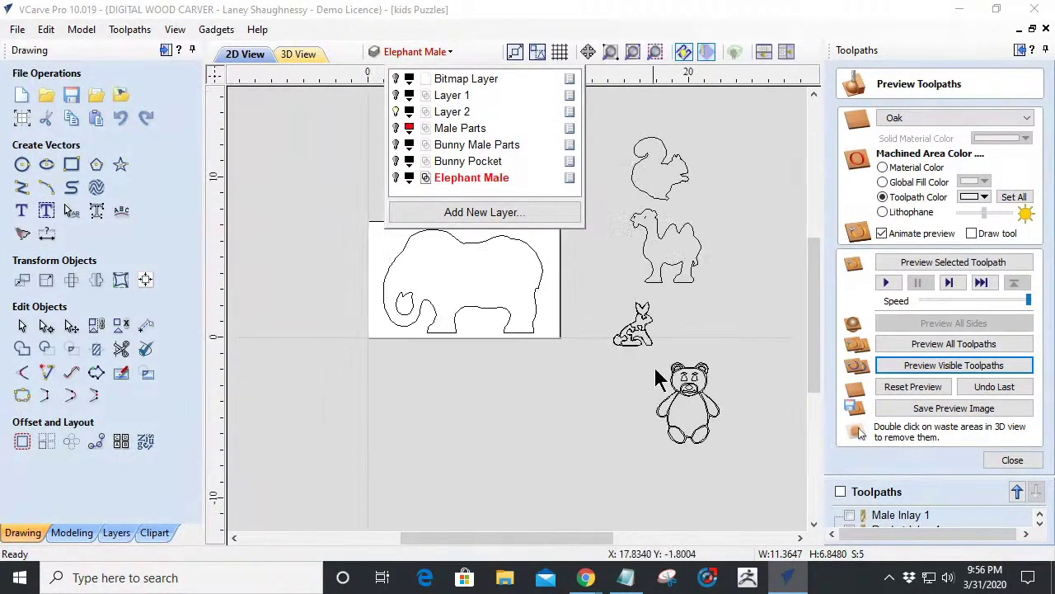
pyautogui.scroll(1, 710, 375)
pyautogui.scroll(-2, 710, 370)
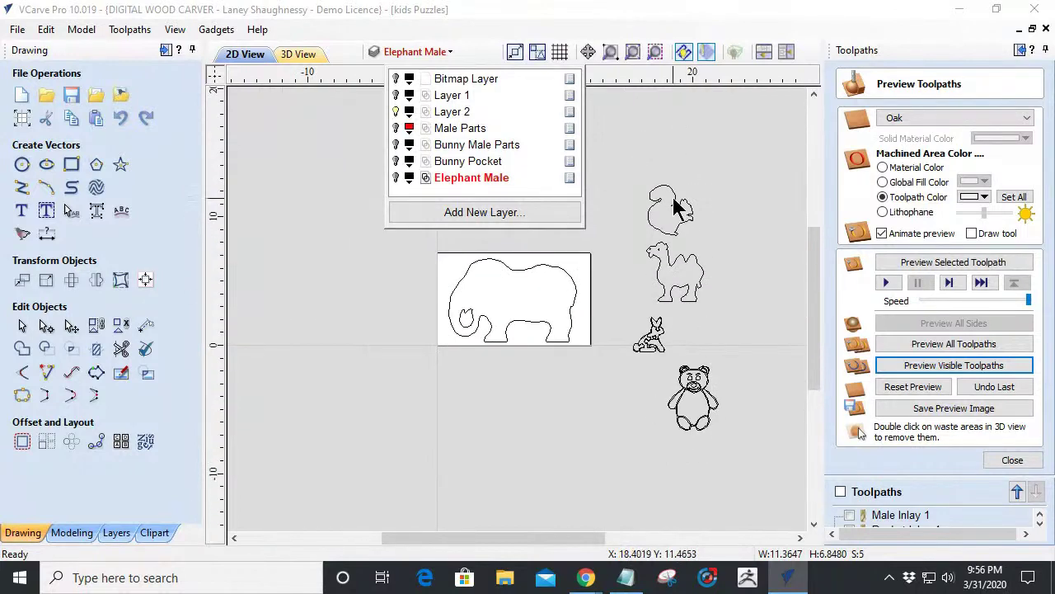
pyautogui.scroll(5, 676, 204)
pyautogui.scroll(-3, 676, 294)
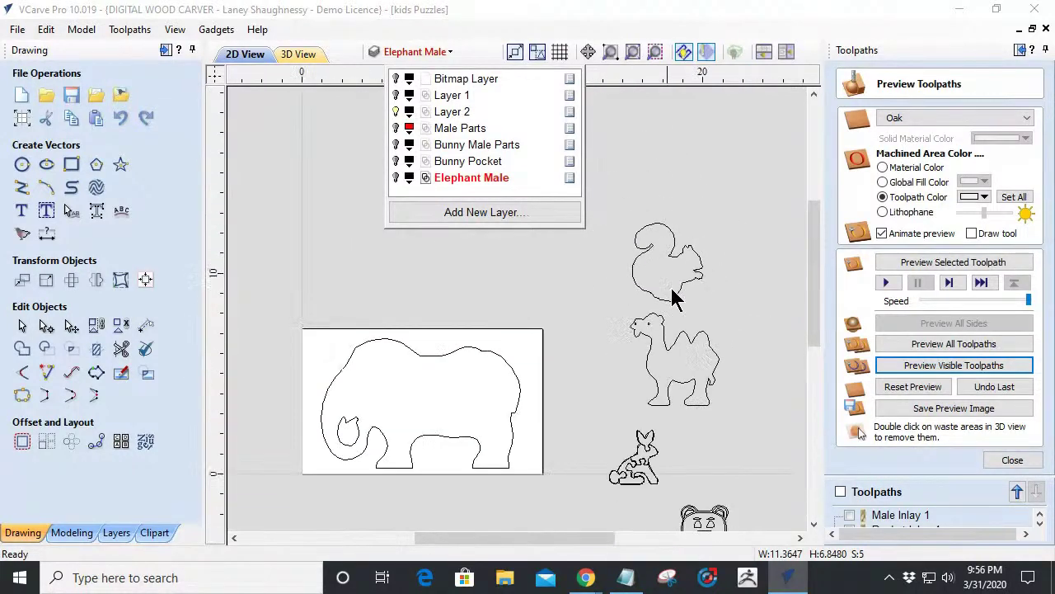
pyautogui.scroll(3, 700, 388)
pyautogui.scroll(-1, 700, 380)
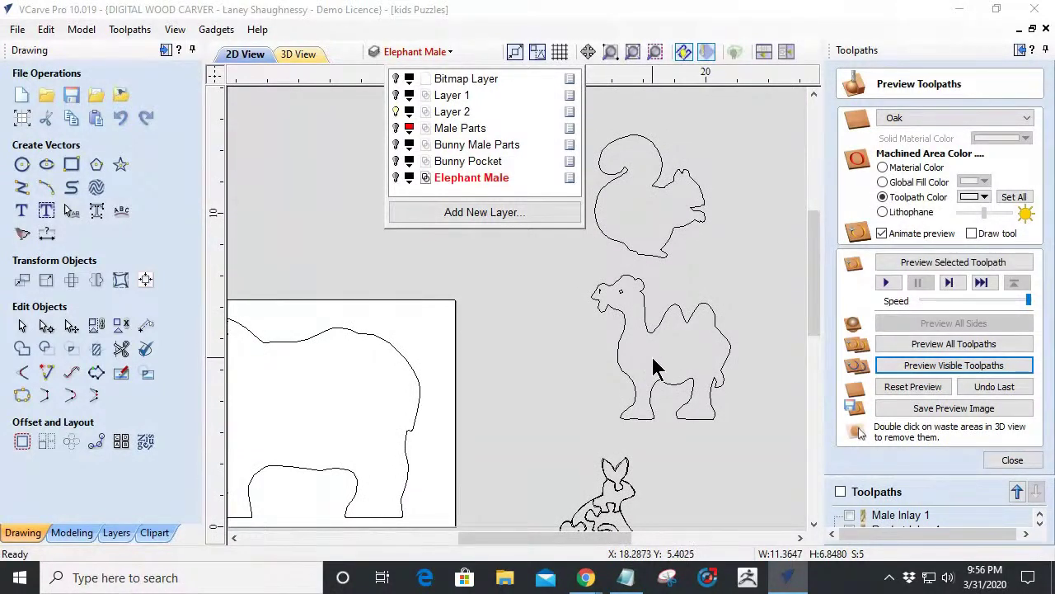
pyautogui.scroll(1, 725, 413)
pyautogui.scroll(-4, 726, 413)
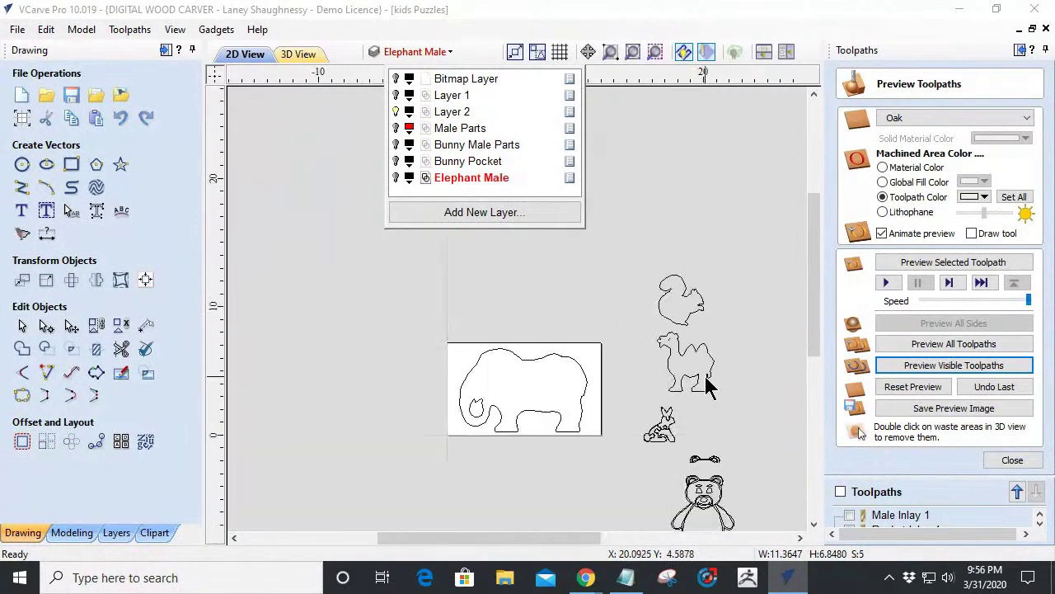
# Inspect the bear's head by selecting its outer outline, eyes and inner face outline in turn.
pyautogui.scroll(3, 659, 445)
pyautogui.scroll(4, 651, 429)
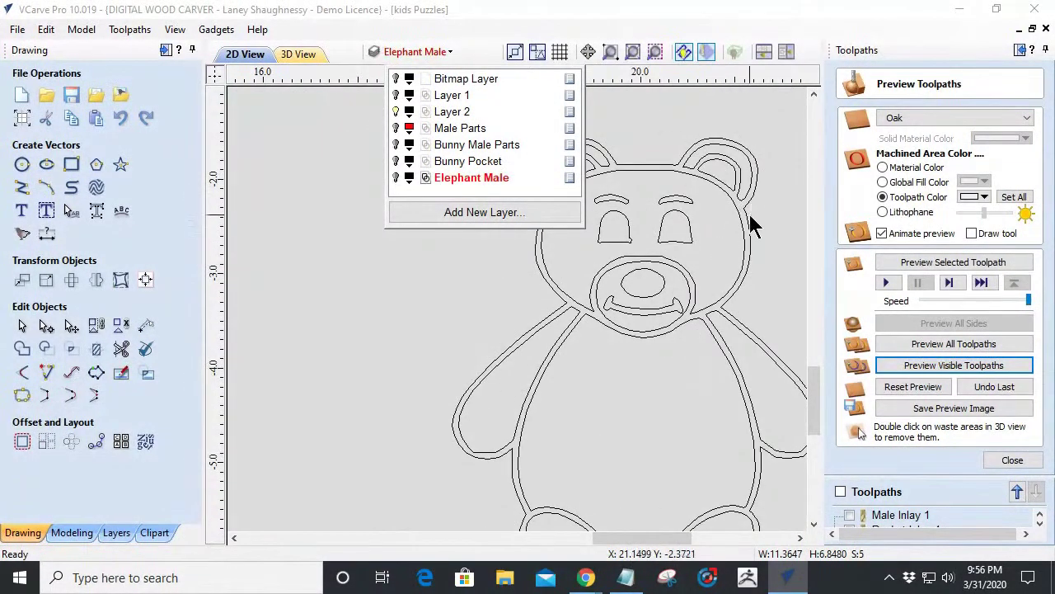
pyautogui.click(748, 221)
pyautogui.click(748, 221)
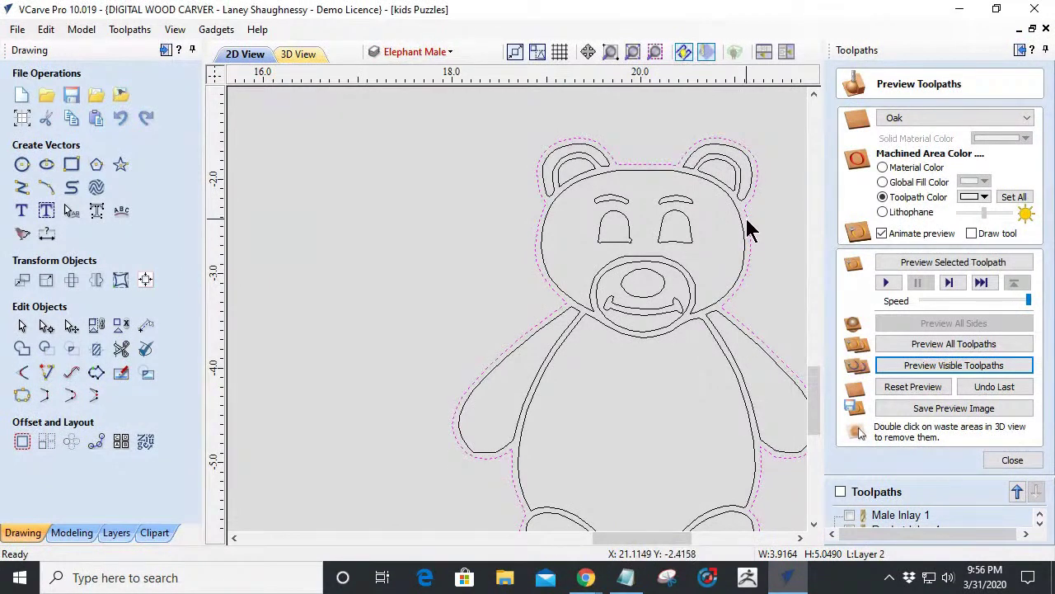
pyautogui.click(737, 196)
pyautogui.click(731, 207)
pyautogui.click(678, 208)
pyautogui.click(691, 231)
pyautogui.click(629, 236)
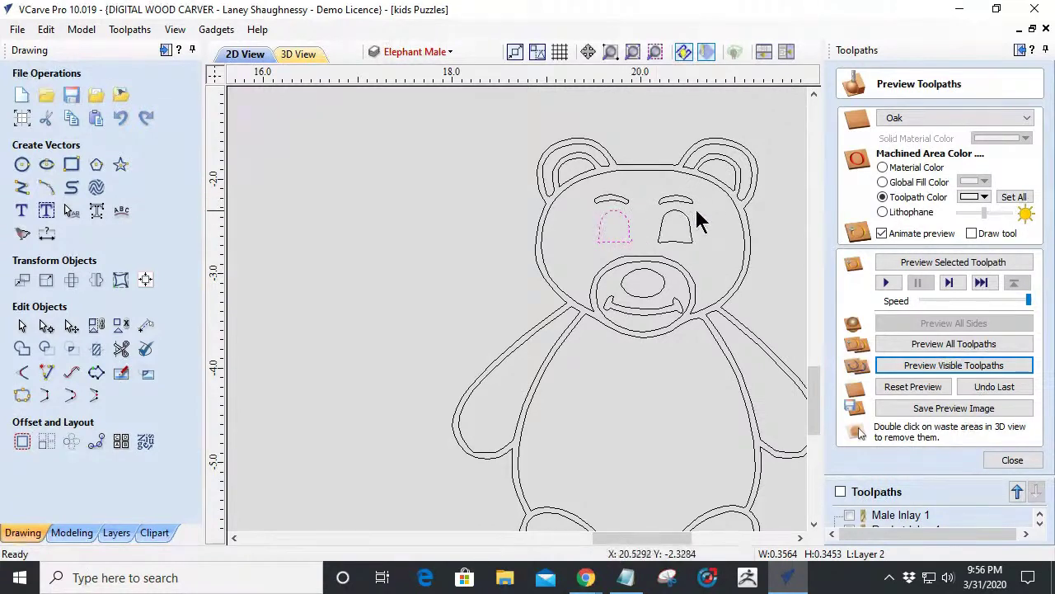
pyautogui.click(743, 235)
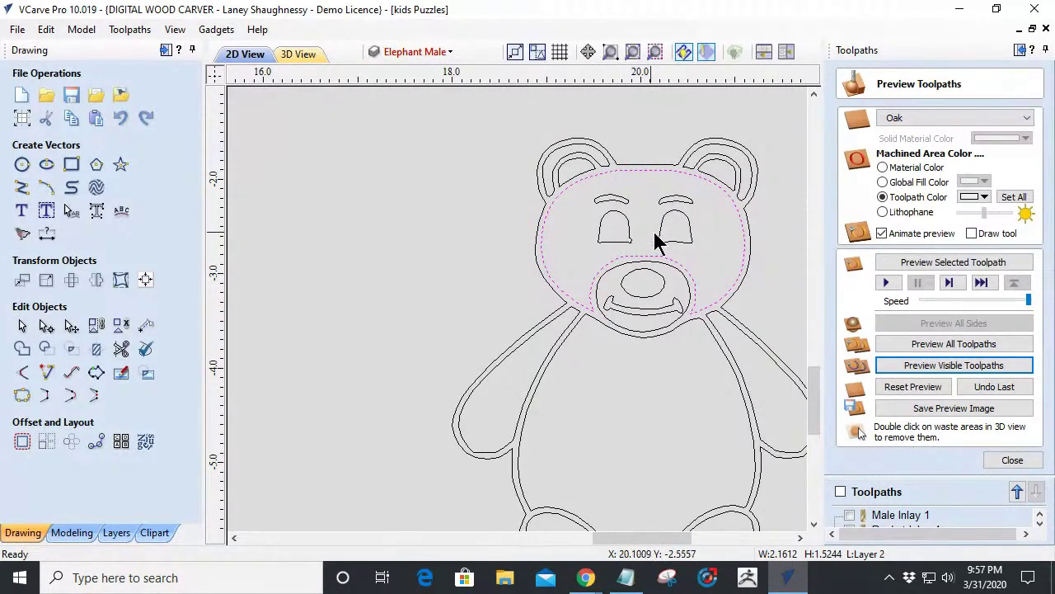
# Inspect the bear's mouth, nose and muzzle vectors by selecting them one after another.
pyautogui.click(668, 313)
pyautogui.click(631, 305)
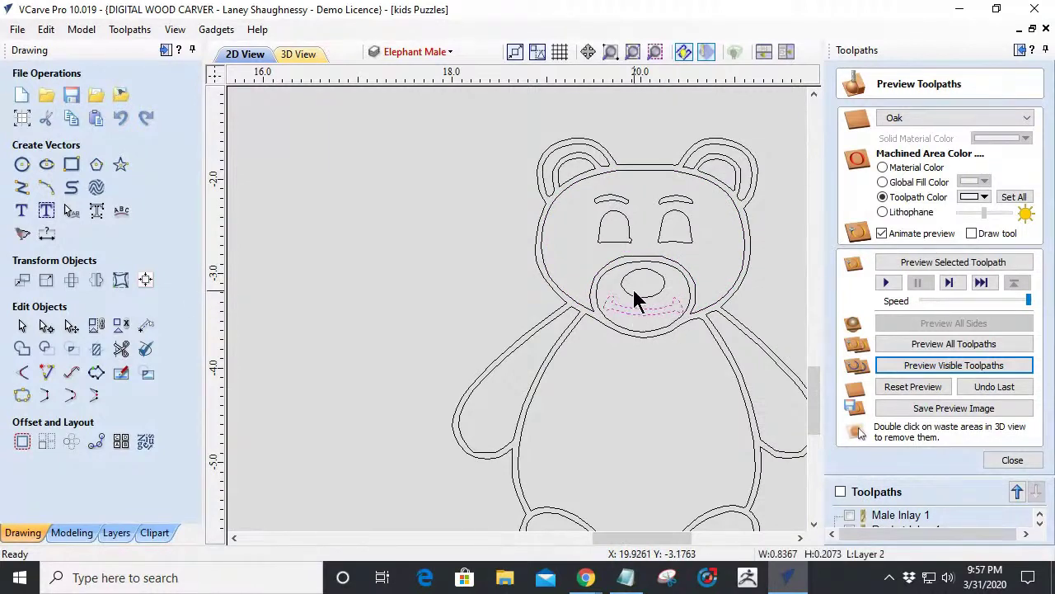
pyautogui.click(640, 294)
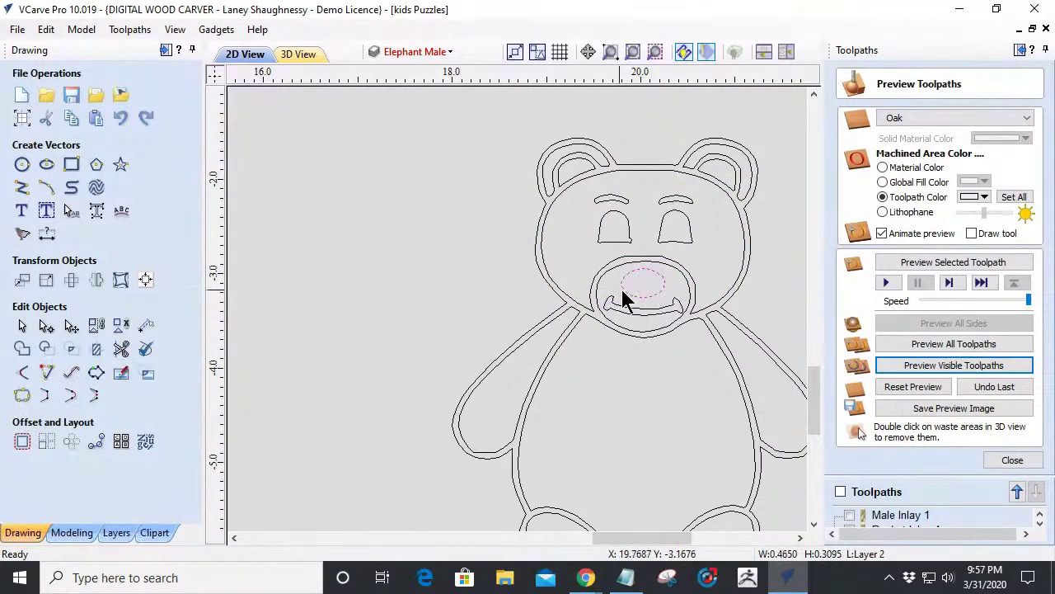
pyautogui.click(689, 295)
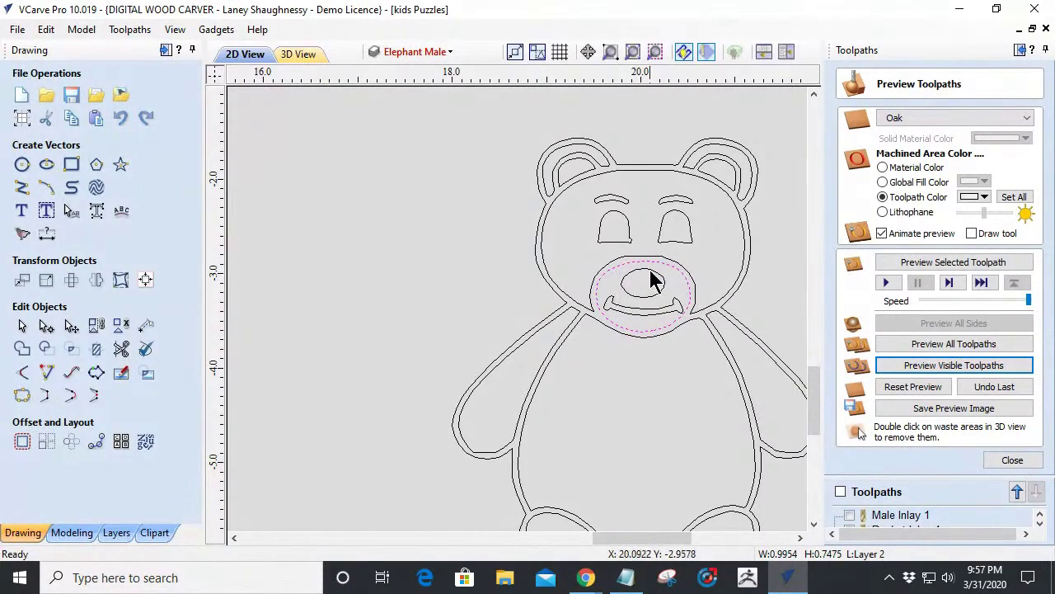
# Inspect the bear's lower body by selecting its belly, foot and arm outlines in turn.
pyautogui.scroll(-3, 652, 295)
pyautogui.scroll(3, 672, 441)
pyautogui.click(666, 417)
pyautogui.click(667, 416)
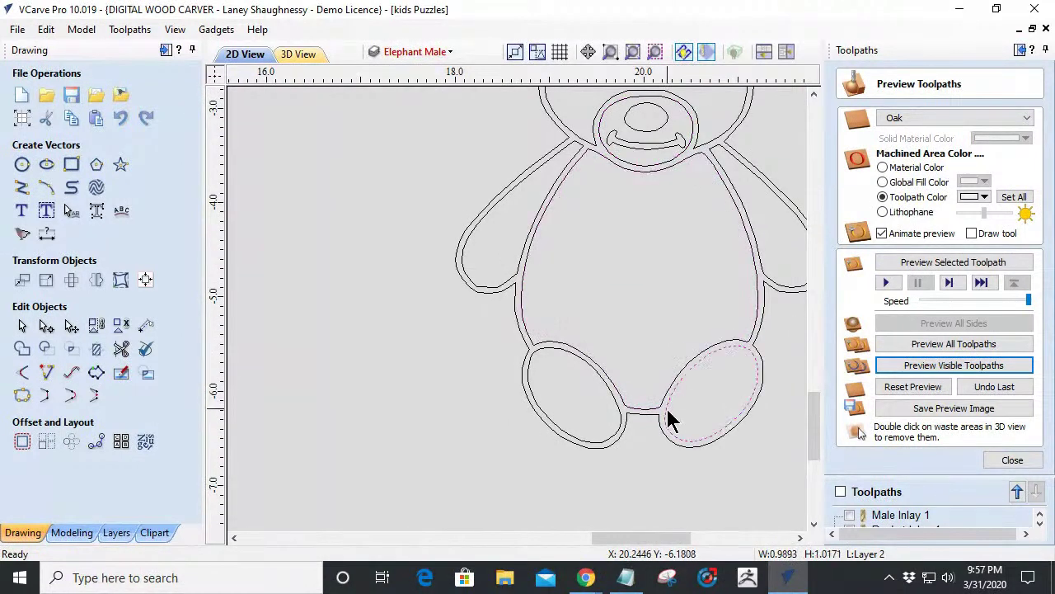
pyautogui.click(614, 397)
pyautogui.click(511, 257)
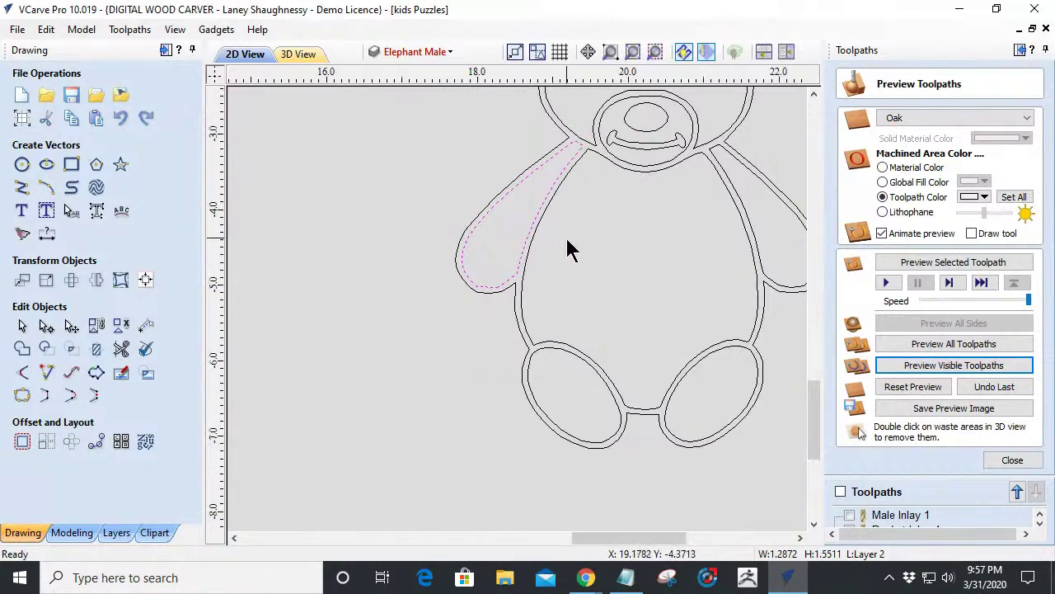
# Examine the whole bear and its size relative to the other animals and the material sheet.
pyautogui.scroll(-3, 570, 245)
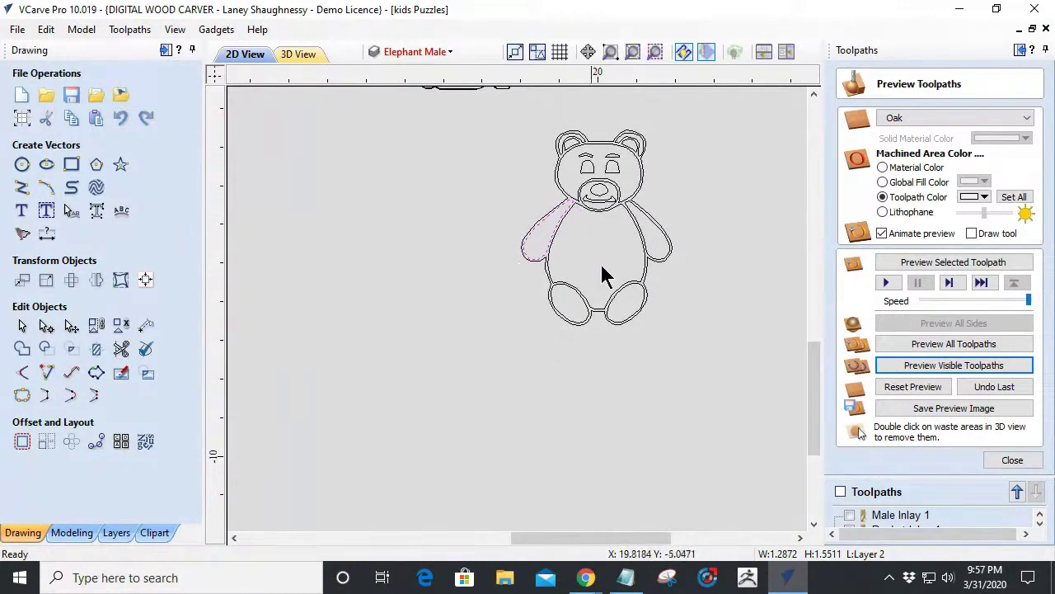
pyautogui.scroll(2, 695, 295)
pyautogui.scroll(-6, 695, 294)
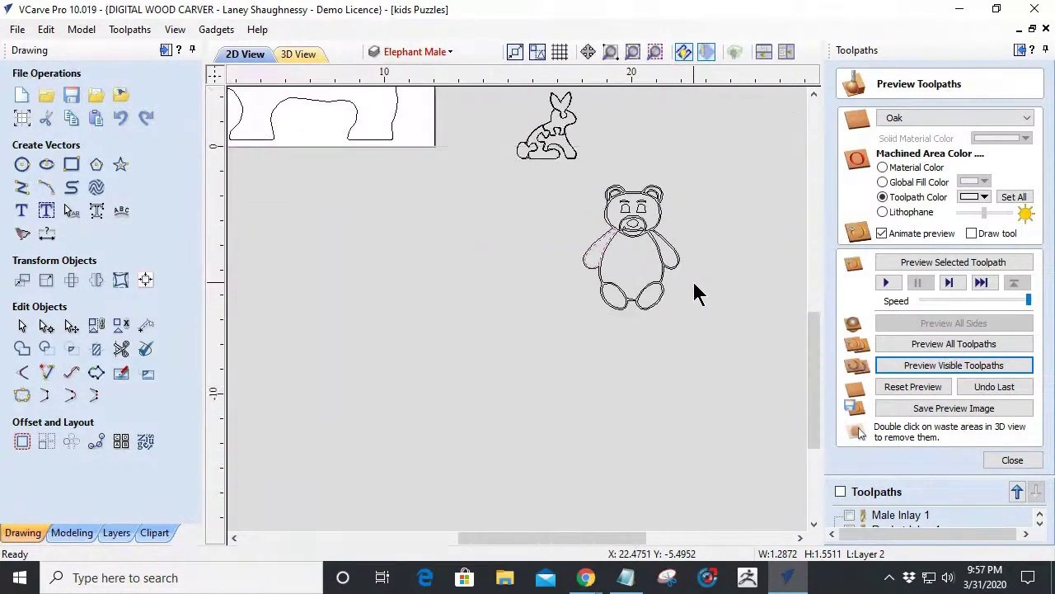
pyautogui.scroll(-1, 681, 247)
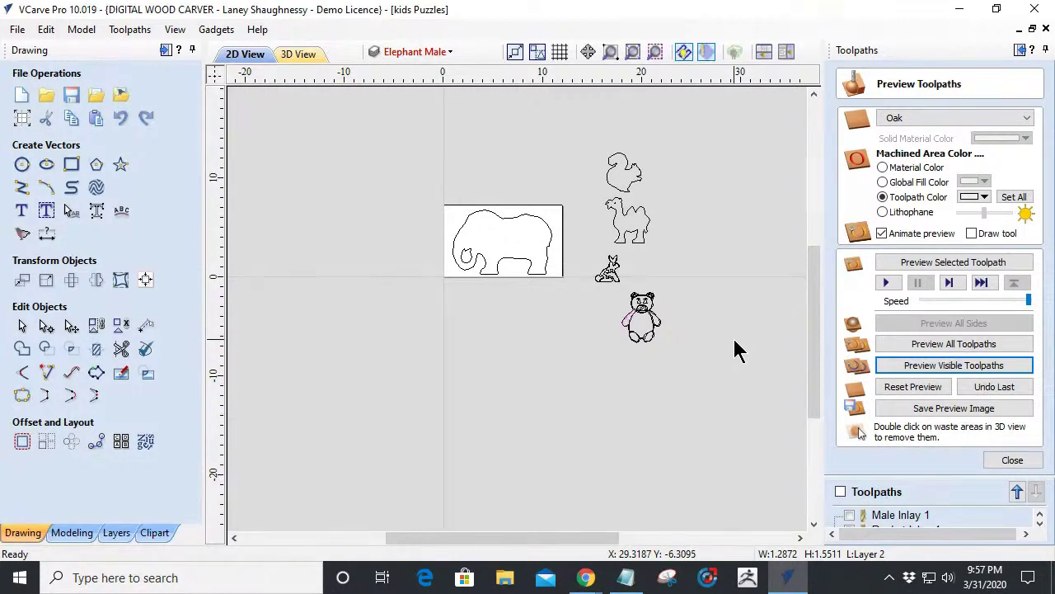
pyautogui.scroll(3, 733, 349)
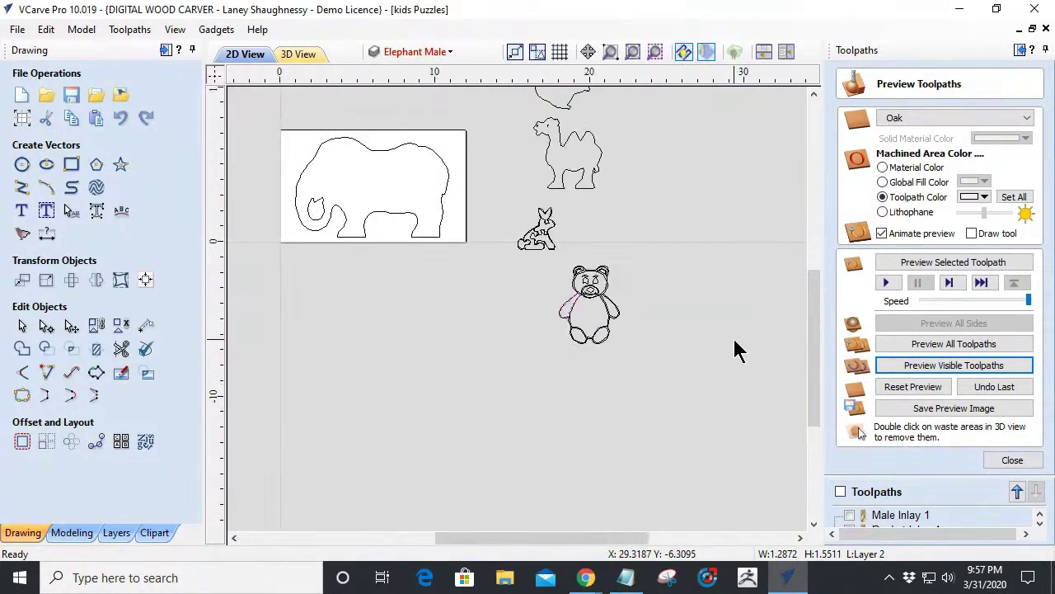
pyautogui.scroll(-3, 734, 349)
pyautogui.scroll(4, 676, 346)
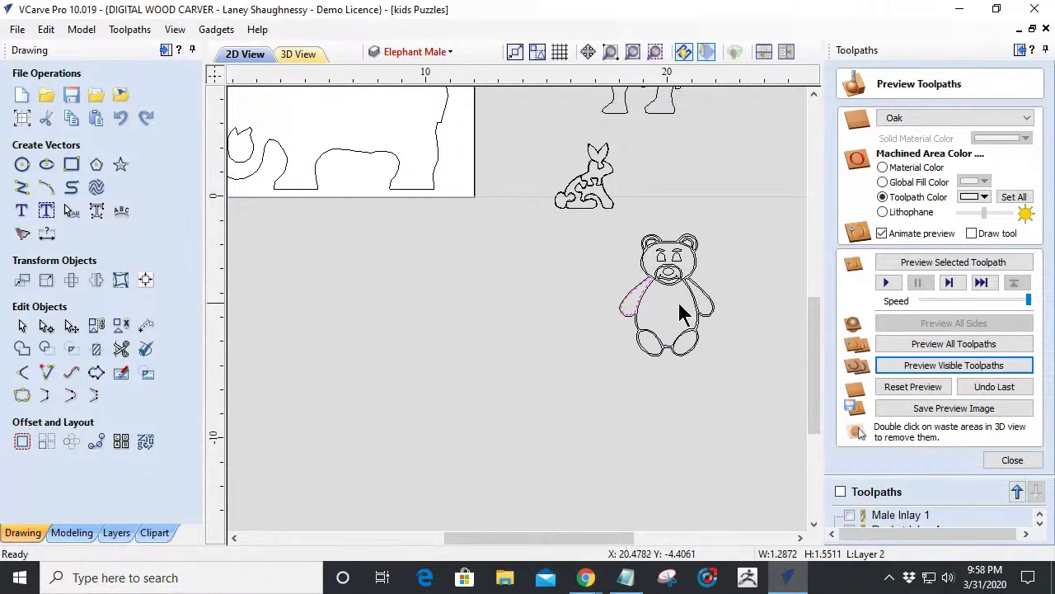
pyautogui.scroll(-5, 672, 297)
# Close the toolpath preview and show the Male Part_ShapePuzzle_.125EM, GameBrd_SimplePuzzle_.125EM, Pocket 2 and GameBrd_EdgeRO_.125EM toolpaths.
pyautogui.click(1007, 461)
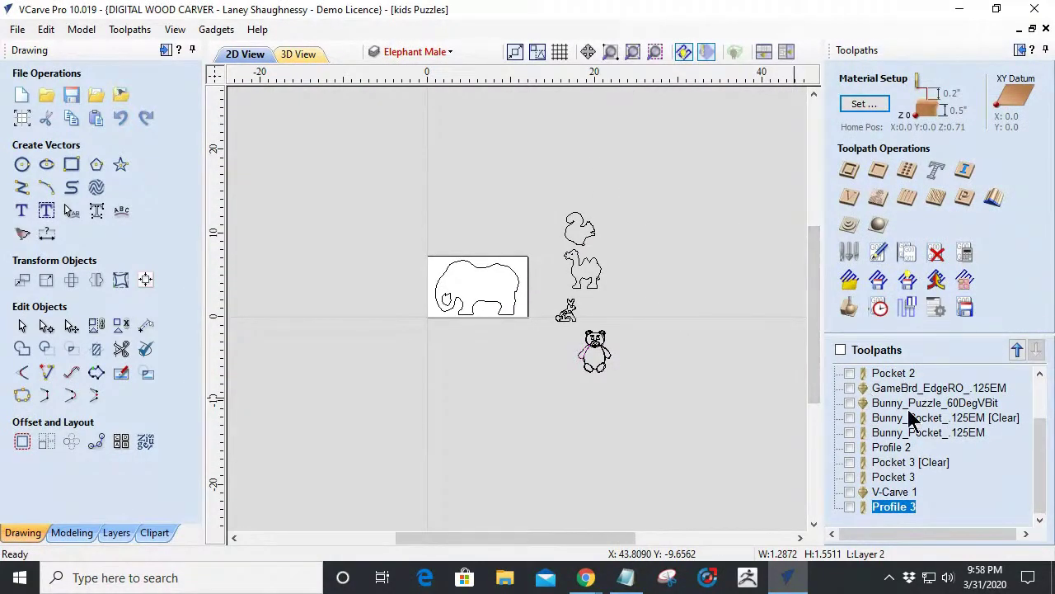
pyautogui.click(890, 389)
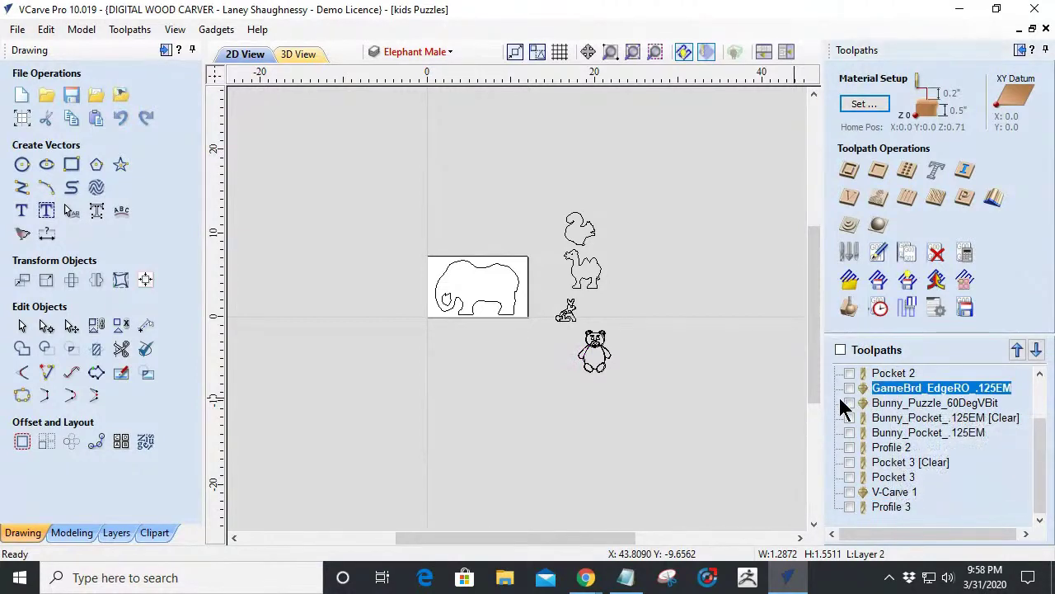
pyautogui.scroll(2, 882, 400)
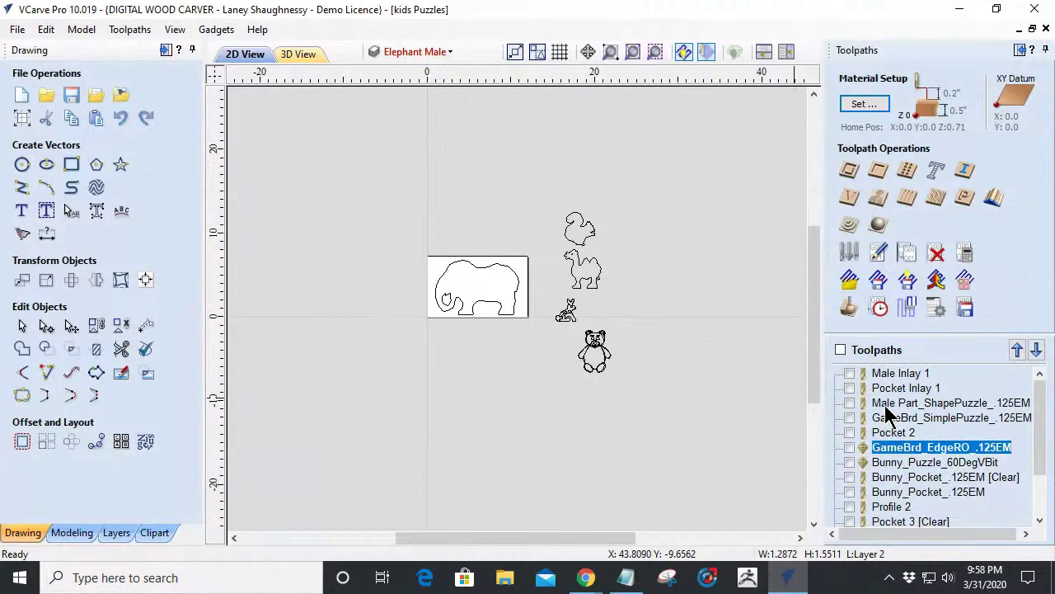
pyautogui.click(887, 406)
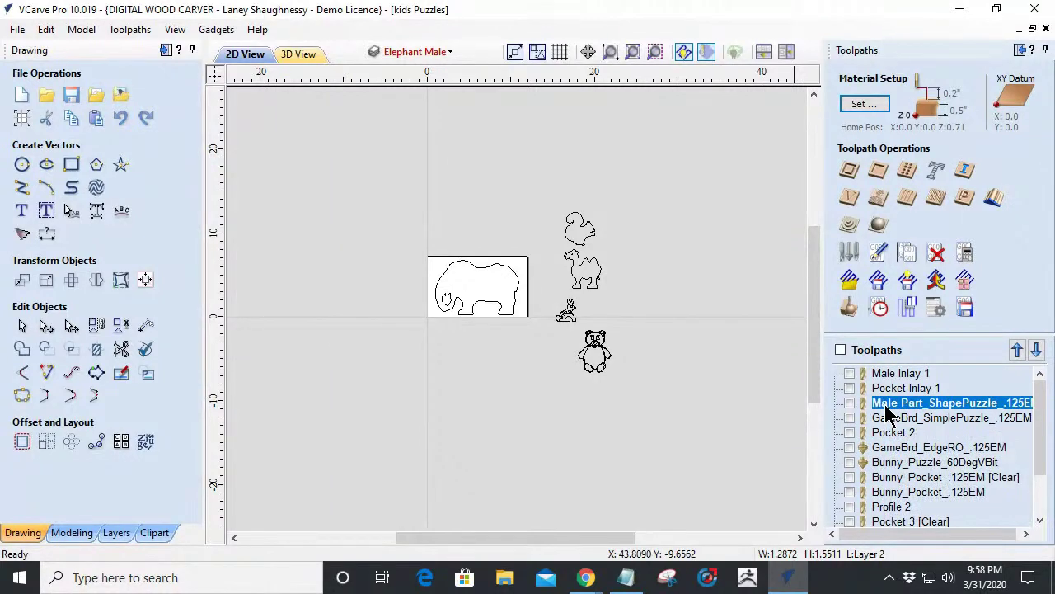
pyautogui.click(850, 403)
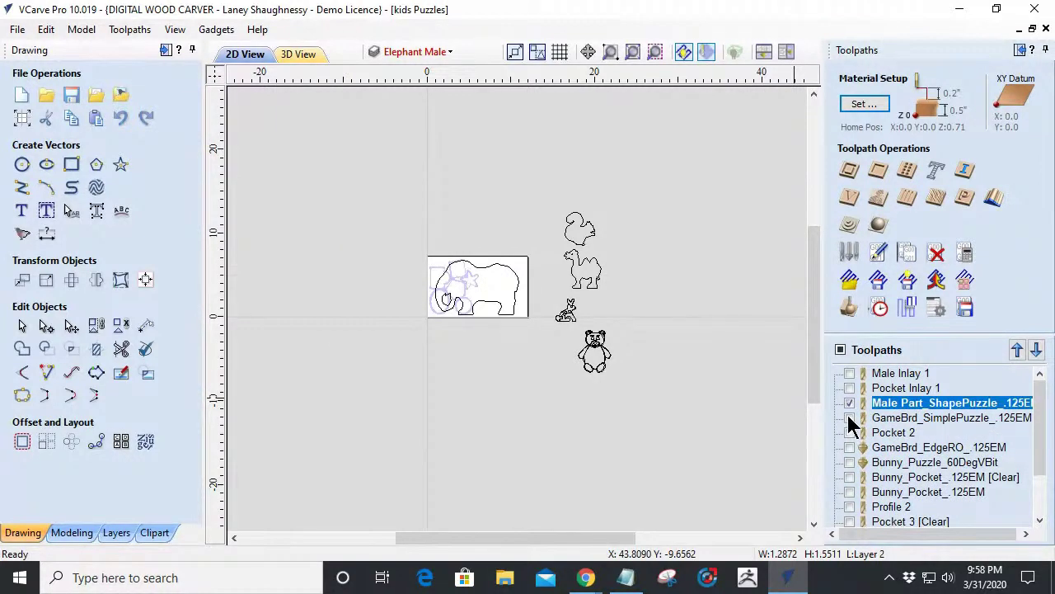
pyautogui.click(850, 418)
pyautogui.moveTo(936, 427)
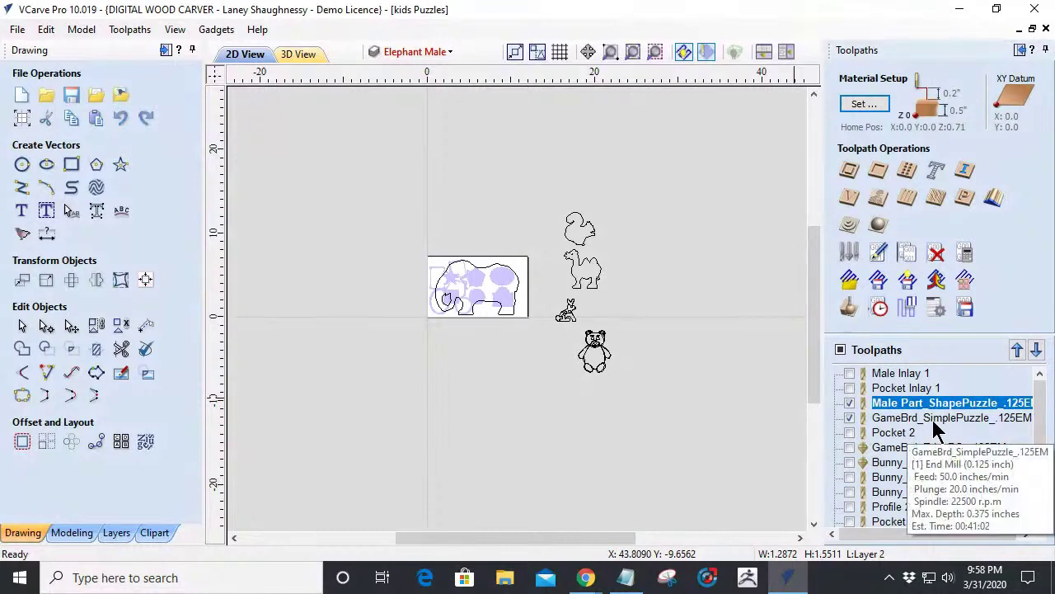
pyautogui.click(850, 433)
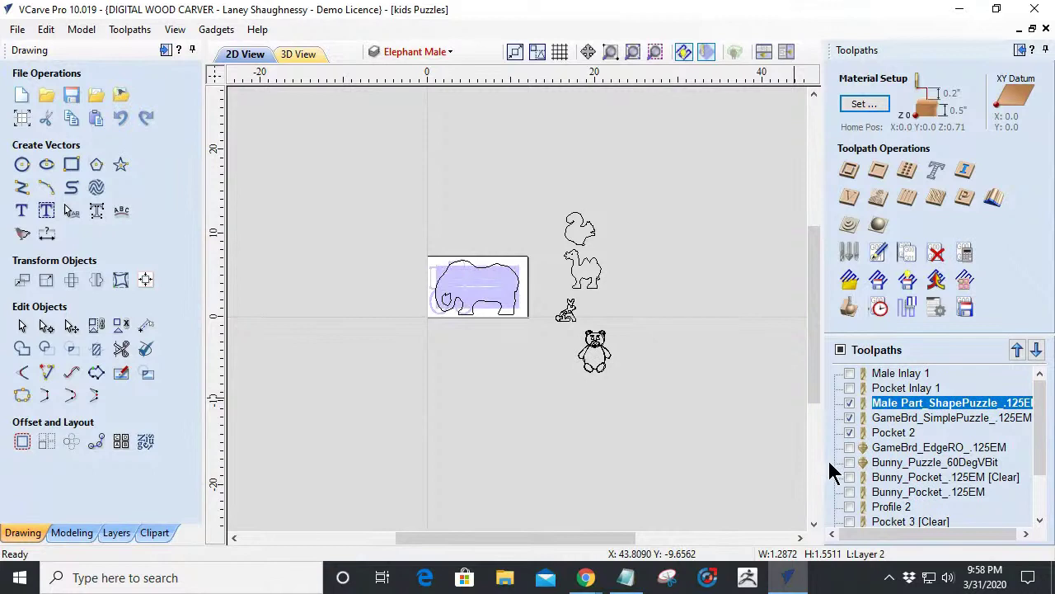
pyautogui.click(850, 448)
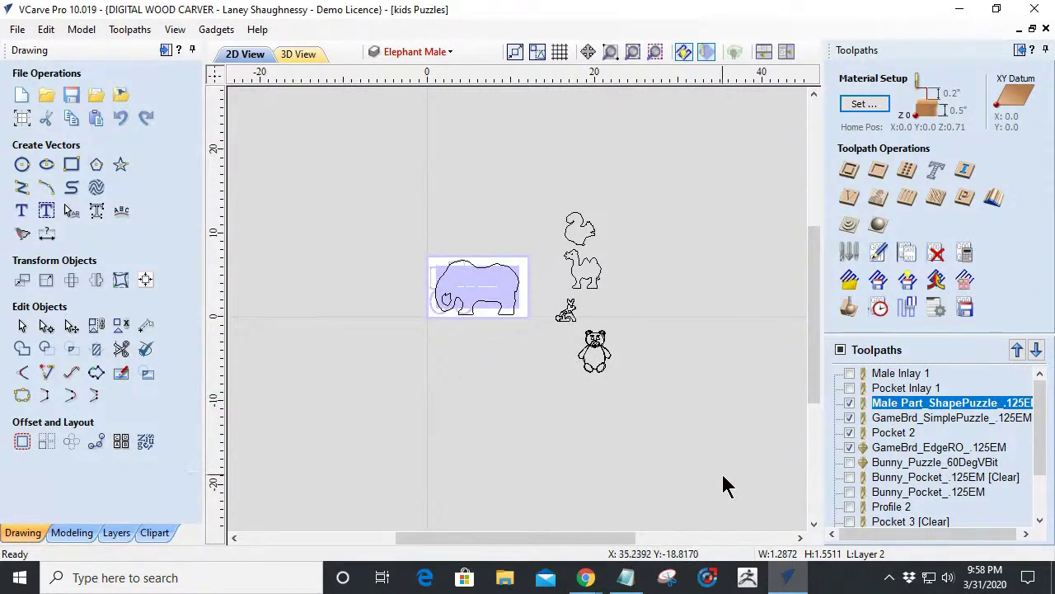
# Review the estimated machining times of the four visible toolpaths in the toolpaths summary.
pyautogui.click(879, 307)
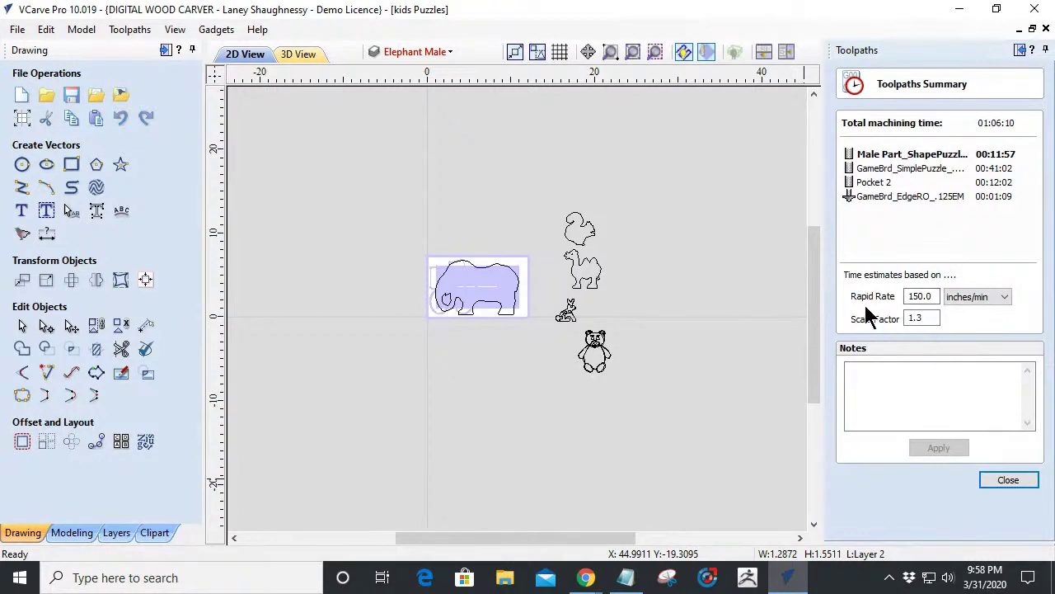
pyautogui.moveTo(943, 160)
pyautogui.moveTo(887, 174)
pyautogui.moveTo(888, 192)
pyautogui.moveTo(968, 213)
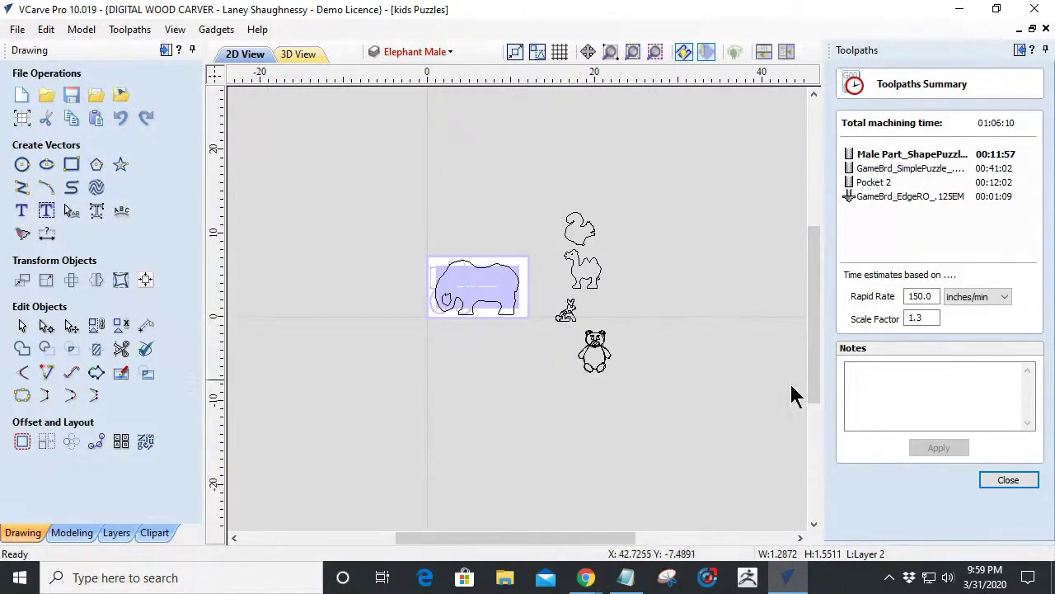
pyautogui.click(1008, 480)
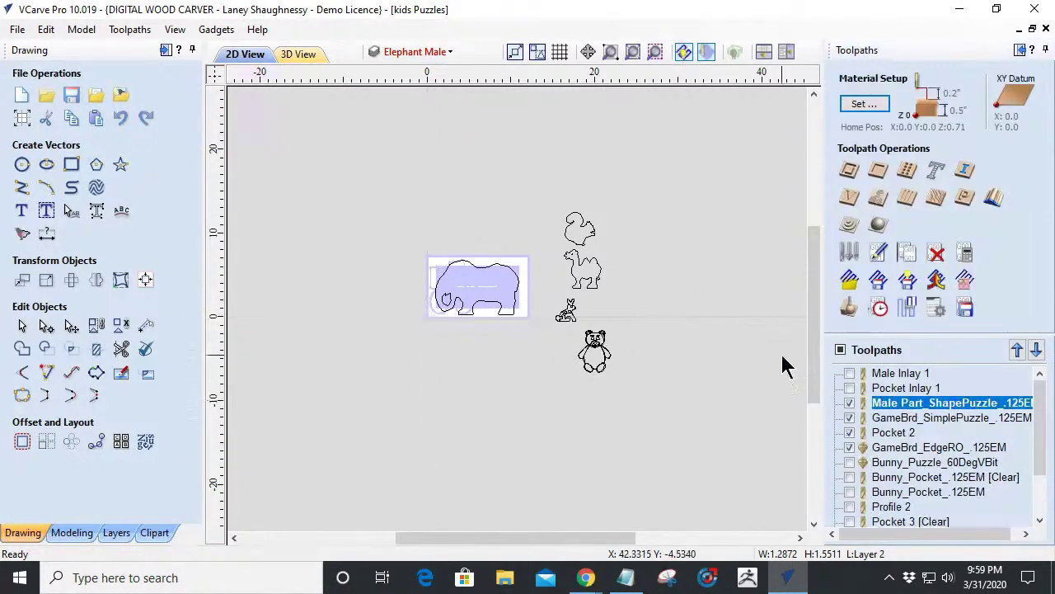
# Show only the Pocket 3 [Clear], Pocket 3, V-Carve 1 and Profile 3 toolpaths and review their estimated machining times.
pyautogui.scroll(-2, 844, 486)
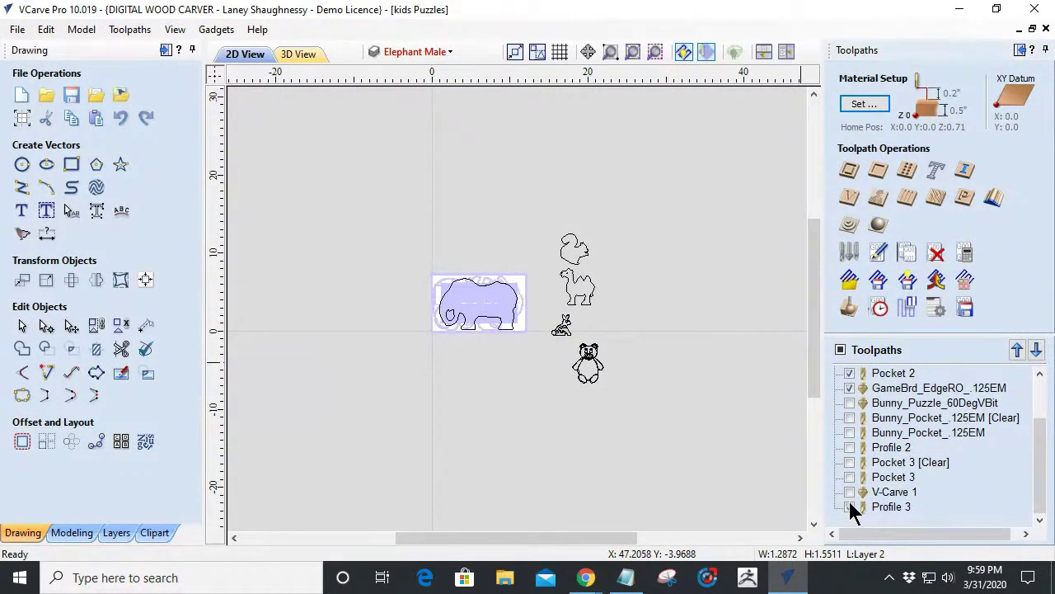
pyautogui.click(840, 350)
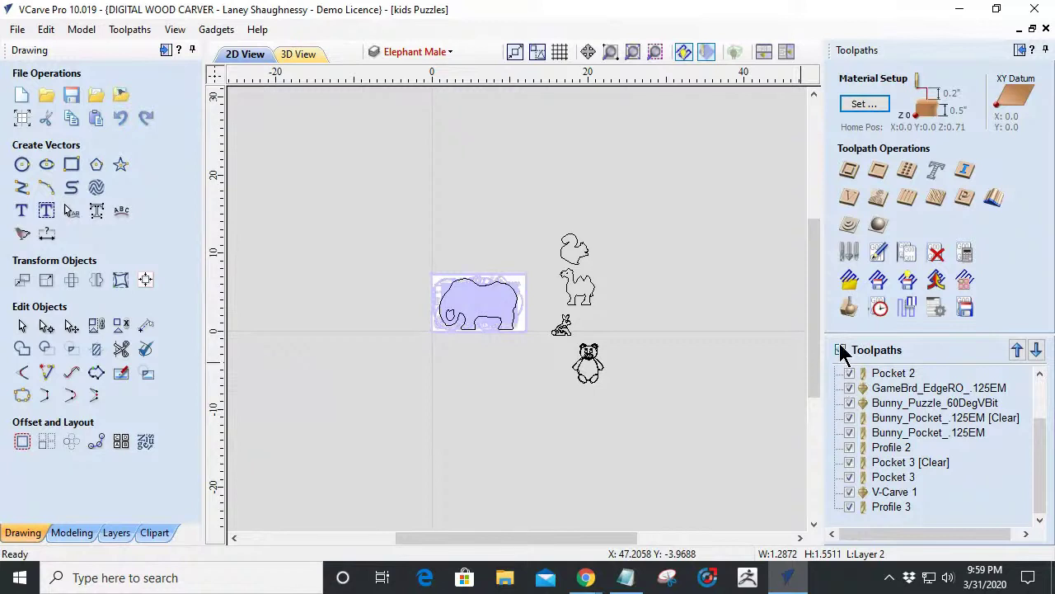
pyautogui.click(840, 350)
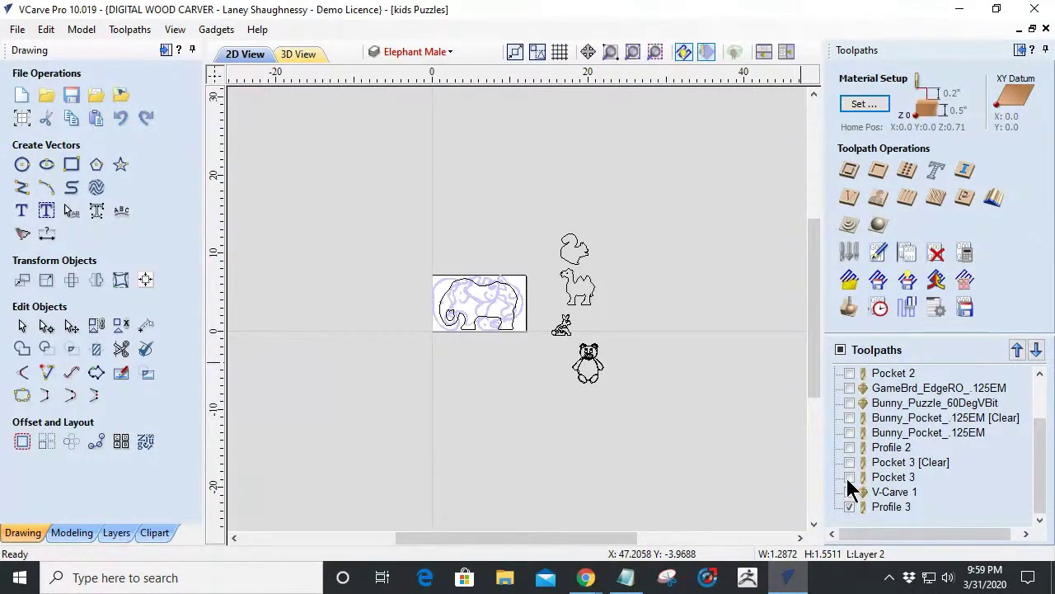
pyautogui.click(850, 492)
pyautogui.click(850, 477)
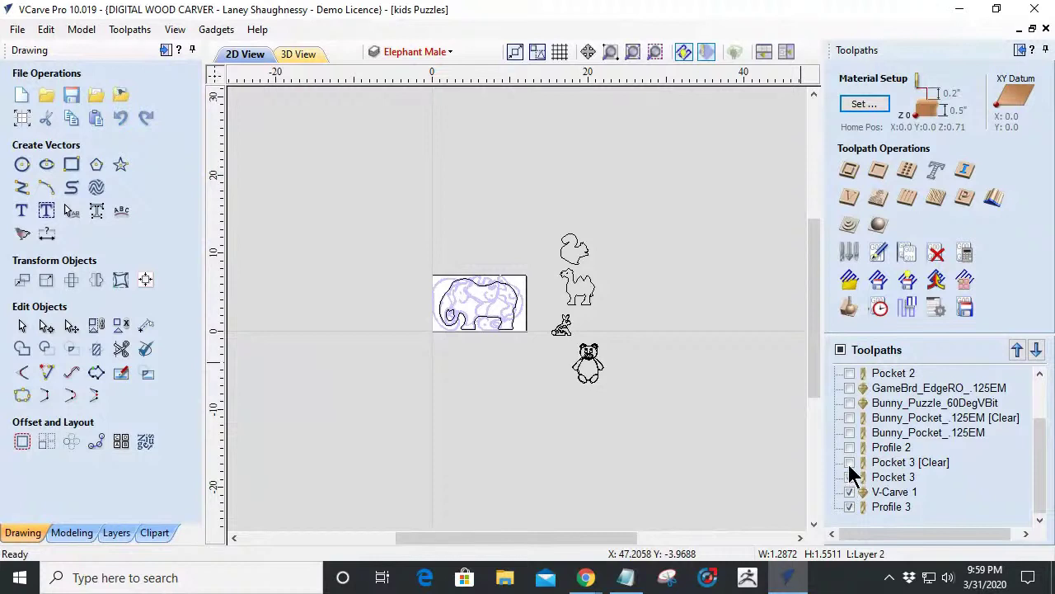
pyautogui.click(850, 461)
pyautogui.click(877, 305)
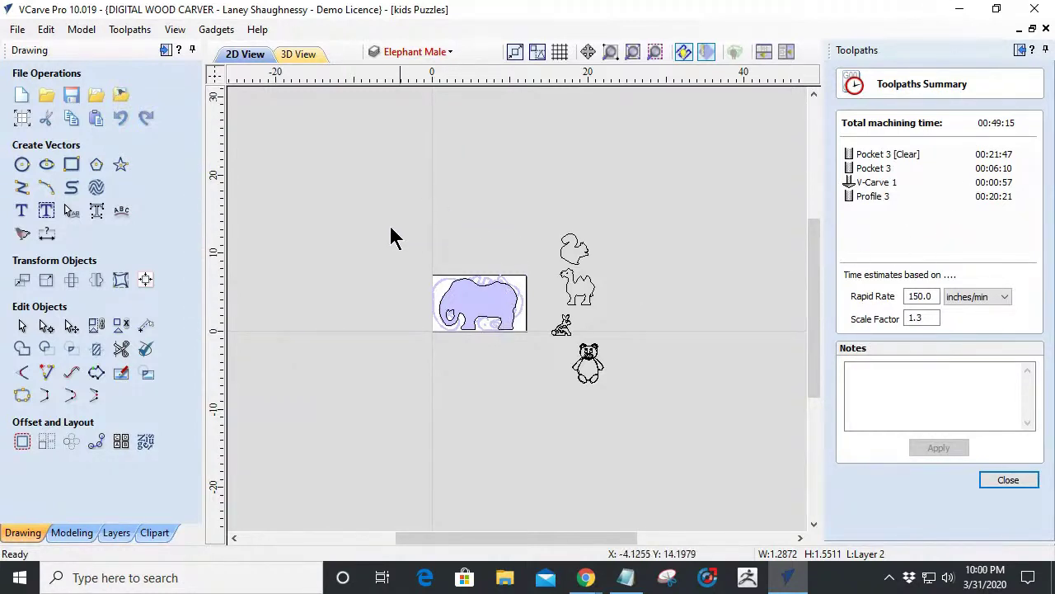
pyautogui.click(1011, 482)
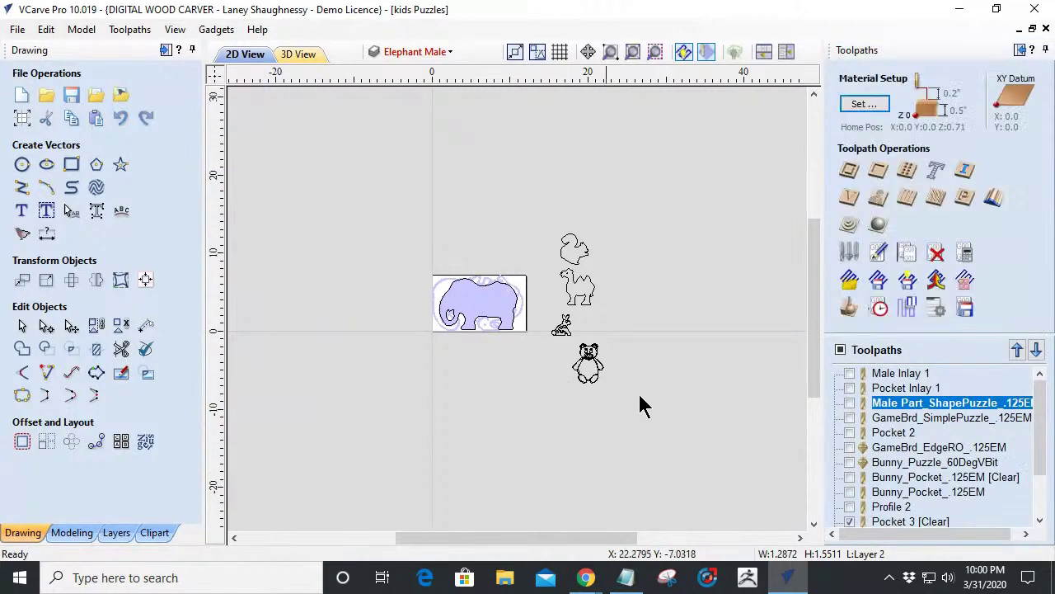
# Show all toolpaths and inspect the selected squirrel outline up close and beside the other animals.
pyautogui.click(840, 350)
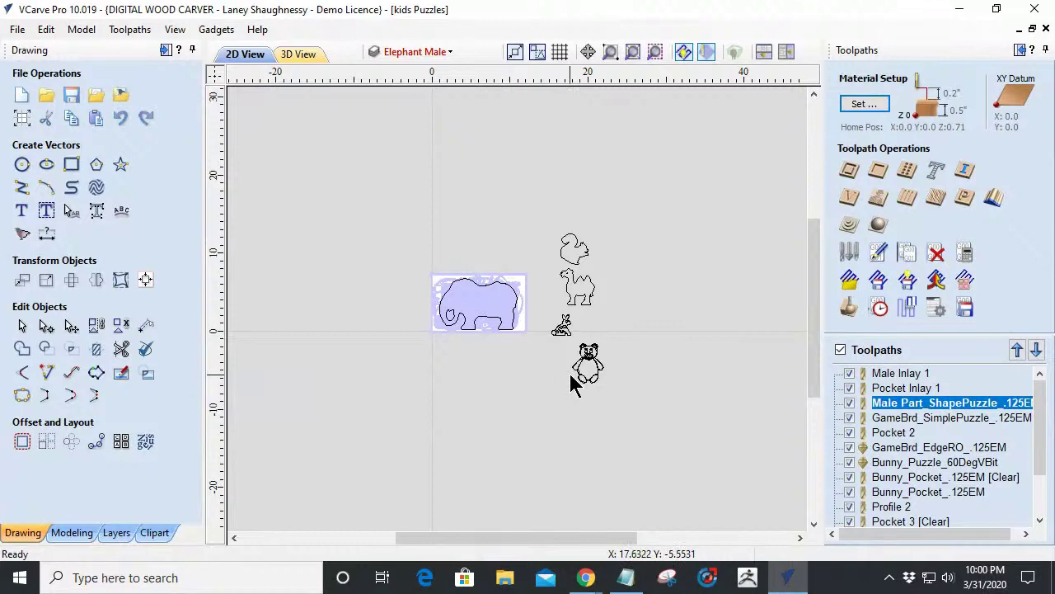
pyautogui.scroll(2, 579, 249)
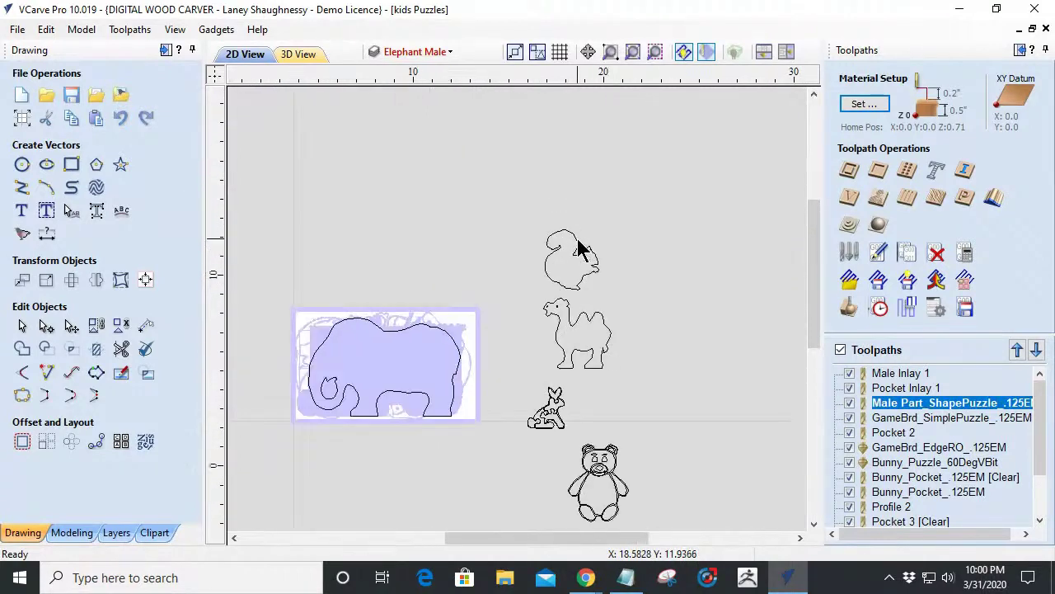
pyautogui.scroll(3, 579, 249)
pyautogui.click(574, 277)
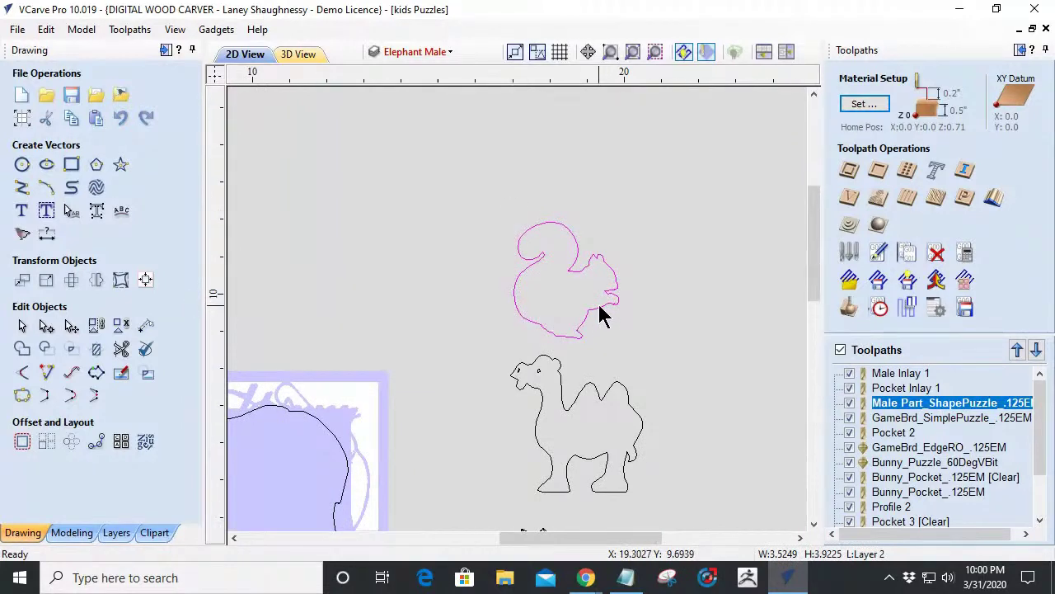
pyautogui.scroll(1, 600, 314)
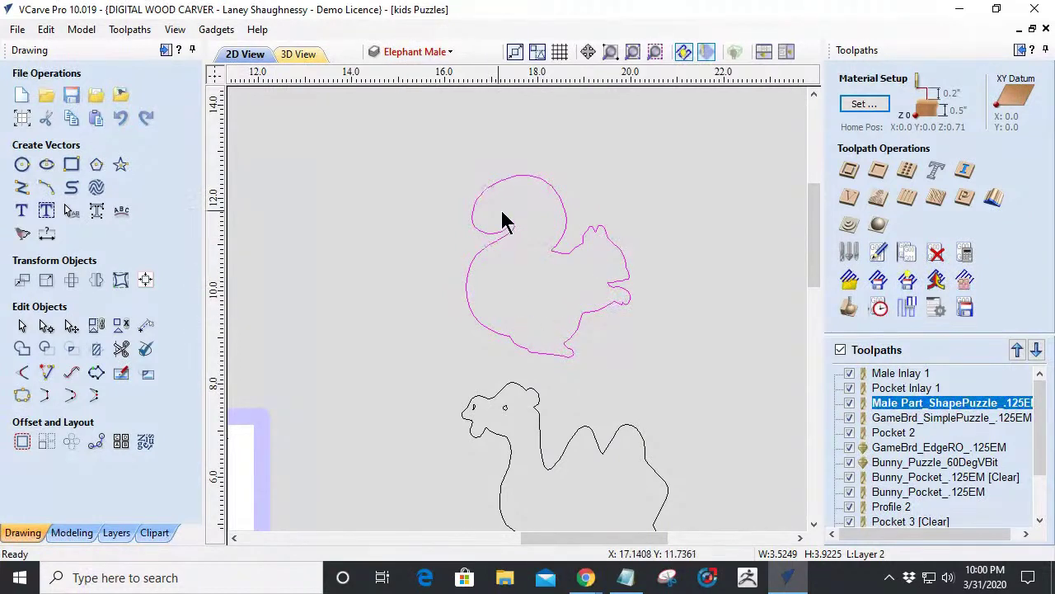
pyautogui.scroll(-5, 579, 238)
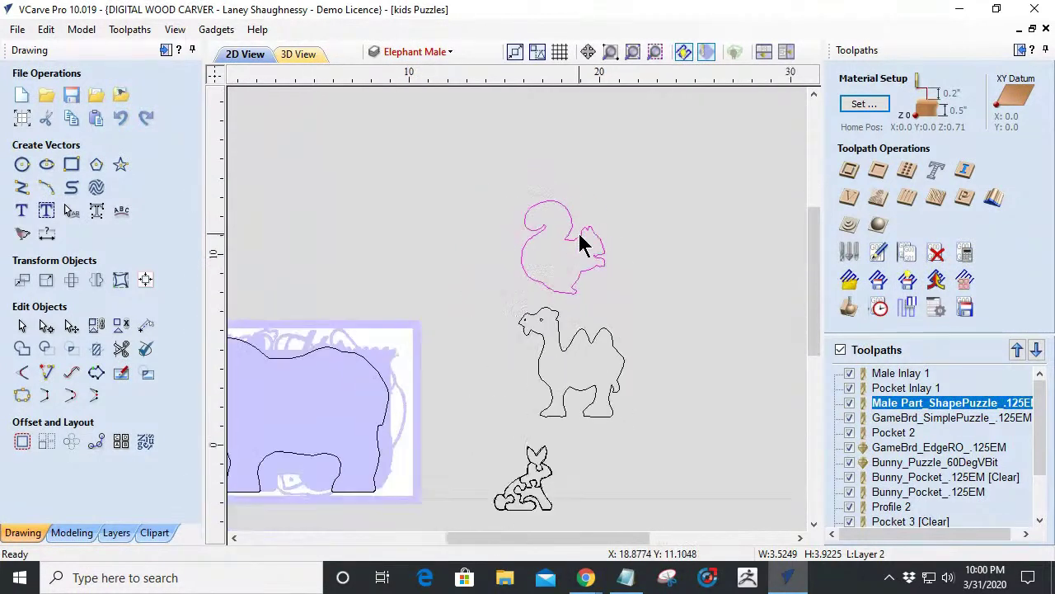
pyautogui.scroll(-1, 579, 243)
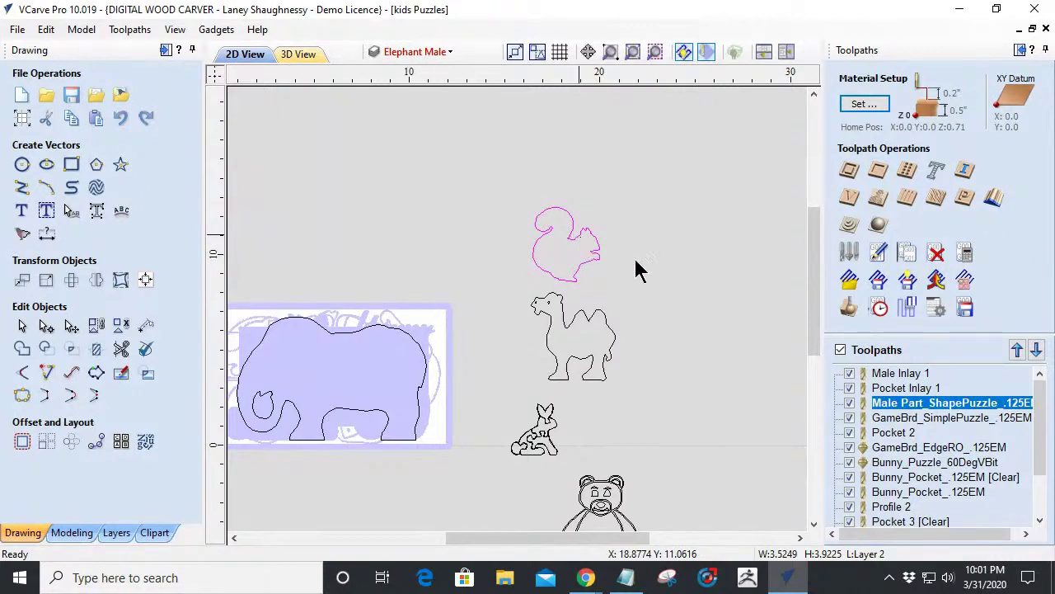
# Hide all toolpaths and select every vector to view the full set of animal designs.
pyautogui.click(841, 350)
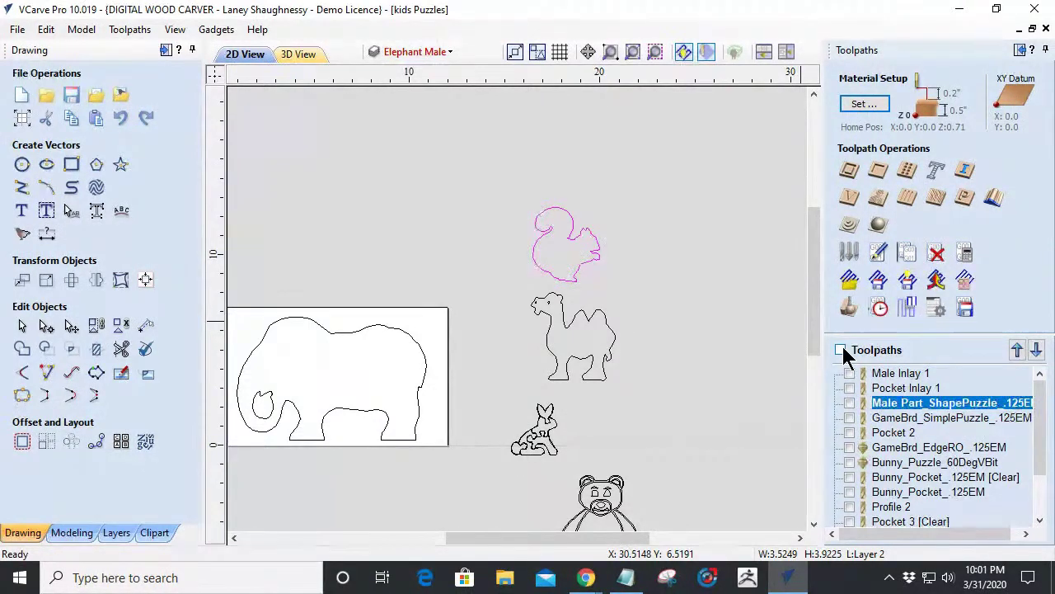
pyautogui.scroll(-4, 518, 331)
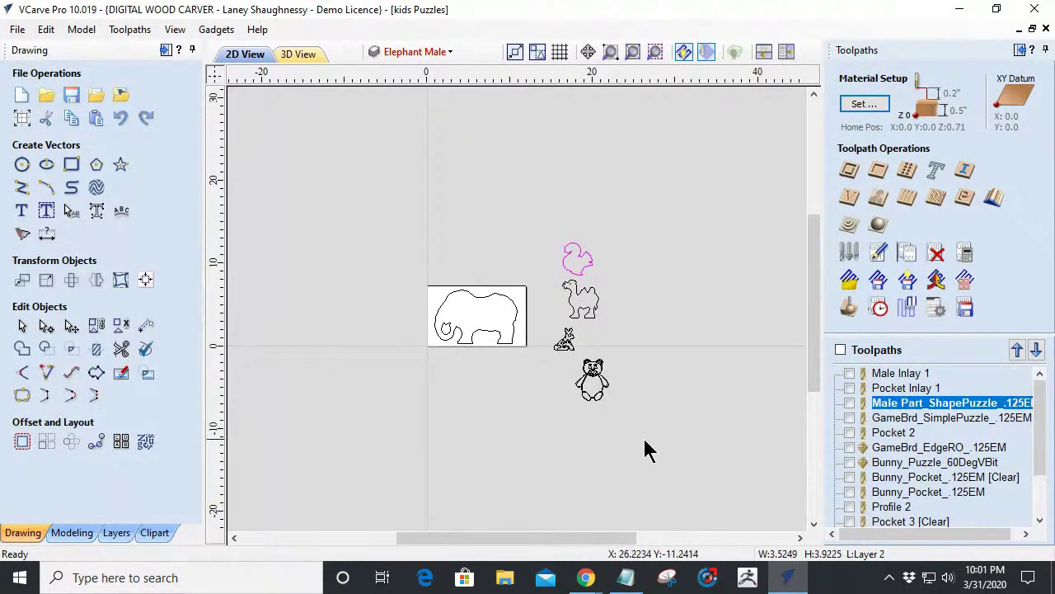
pyautogui.hotkey('ctrl', 'a')
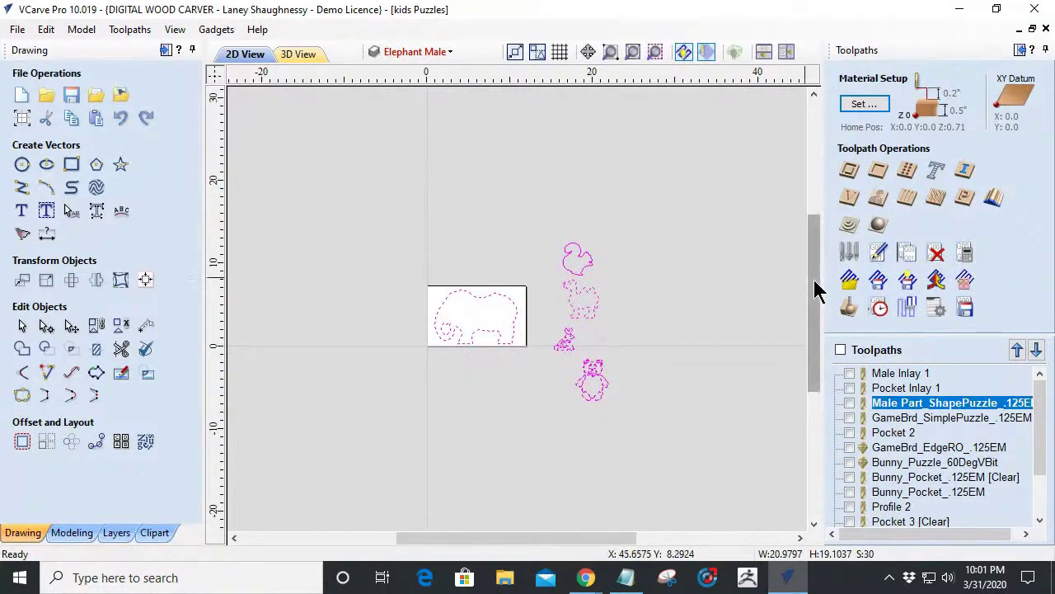
pyautogui.scroll(-3, 801, 354)
pyautogui.scroll(4, 801, 285)
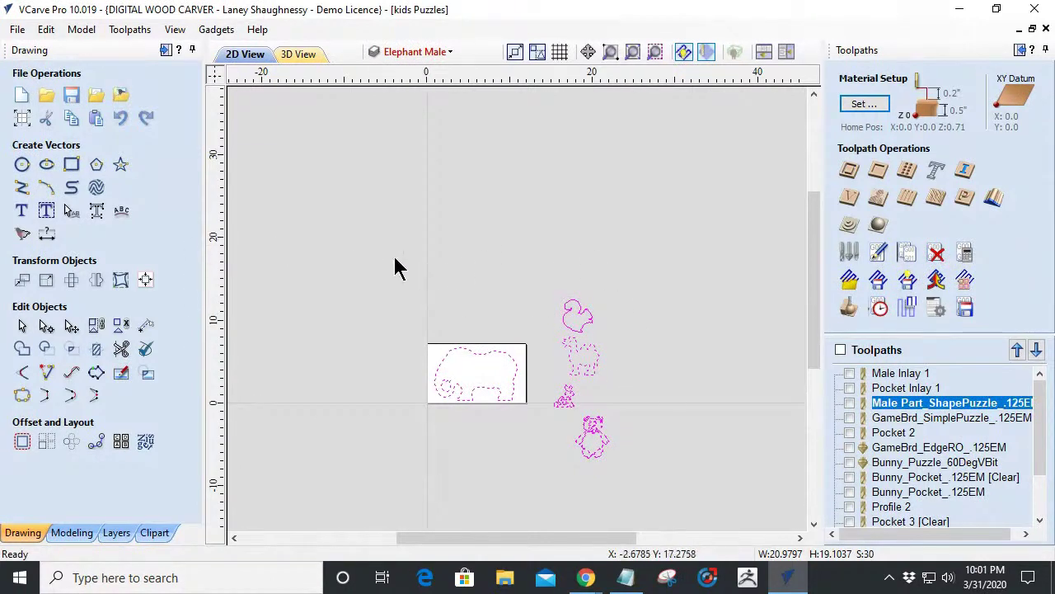
pyautogui.moveTo(815, 317)
pyautogui.mouseDown()
pyautogui.moveTo(815, 379)
pyautogui.moveTo(814, 340)
pyautogui.mouseUp()
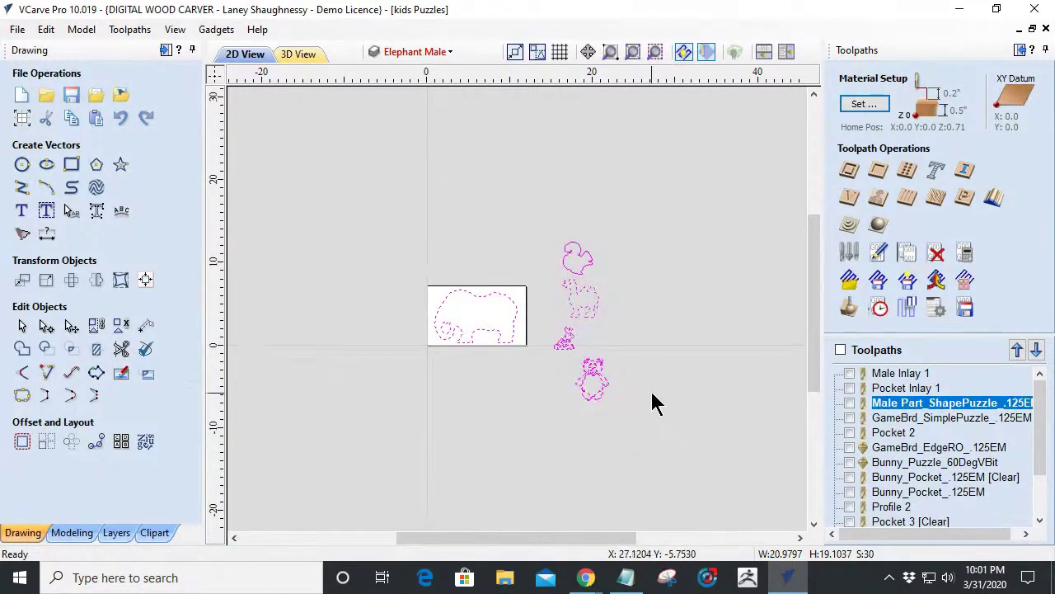
pyautogui.scroll(3, 651, 404)
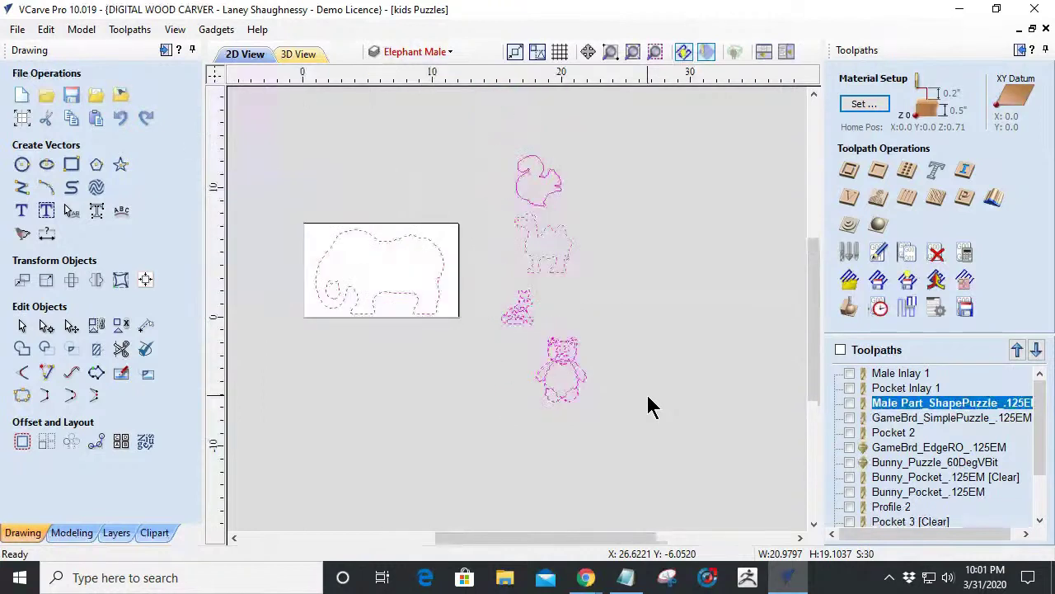
pyautogui.scroll(-1, 649, 406)
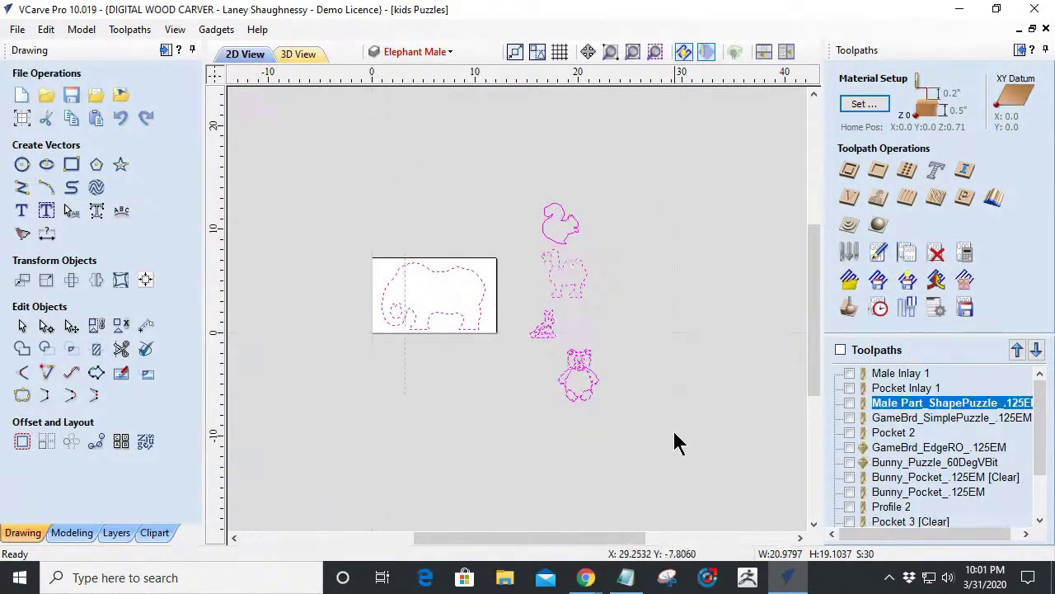
# Select the elephant's outer outline together with its inner contour, and extend the selection to all animal vectors.
pyautogui.click(453, 317)
pyautogui.click(454, 322)
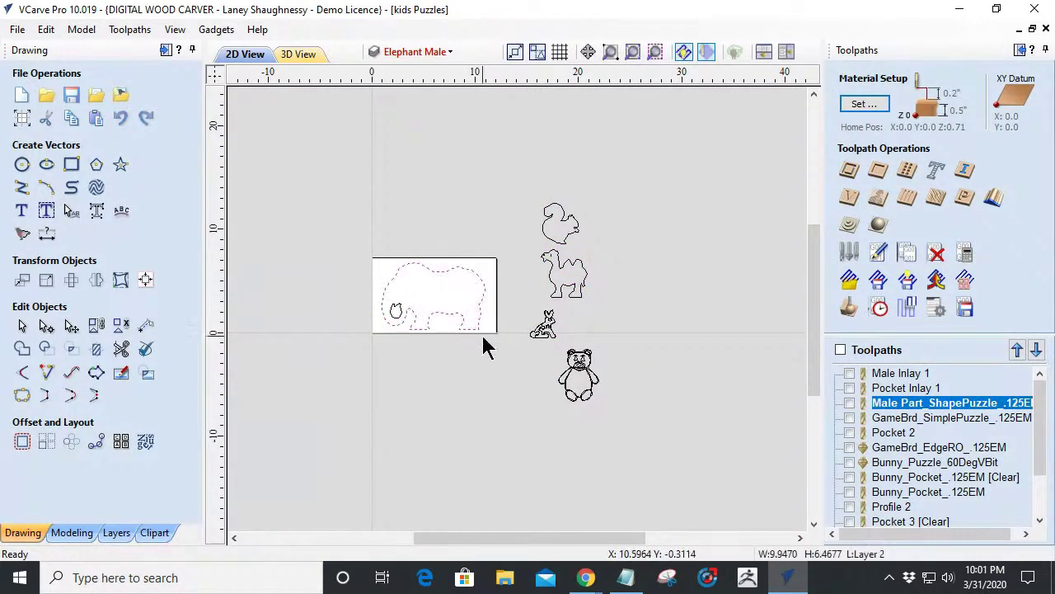
pyautogui.moveTo(355, 233); pyautogui.dragTo(532, 385)
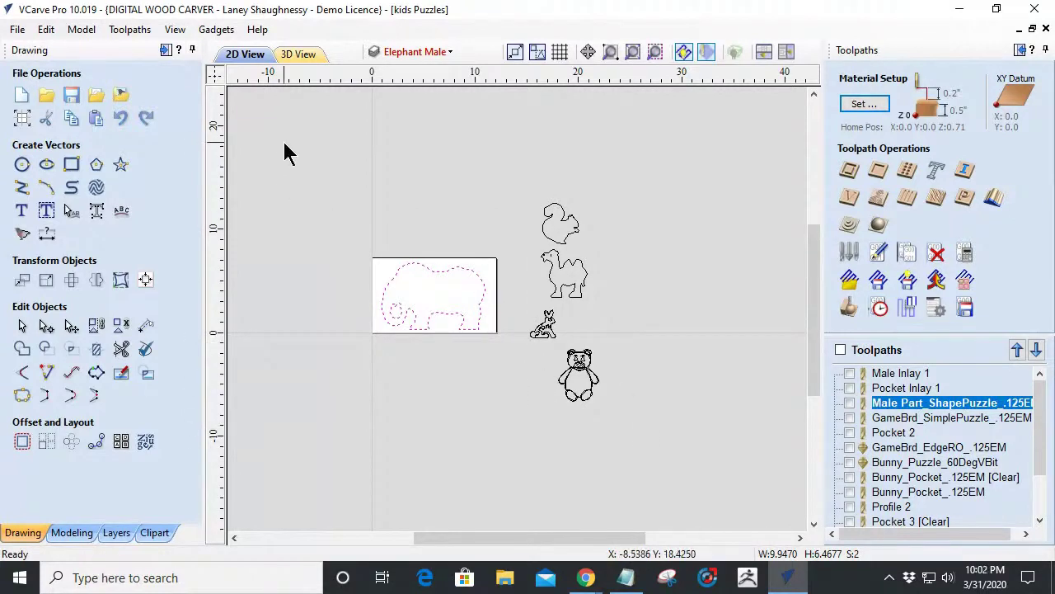
pyautogui.hotkey('ctrl', 'a')
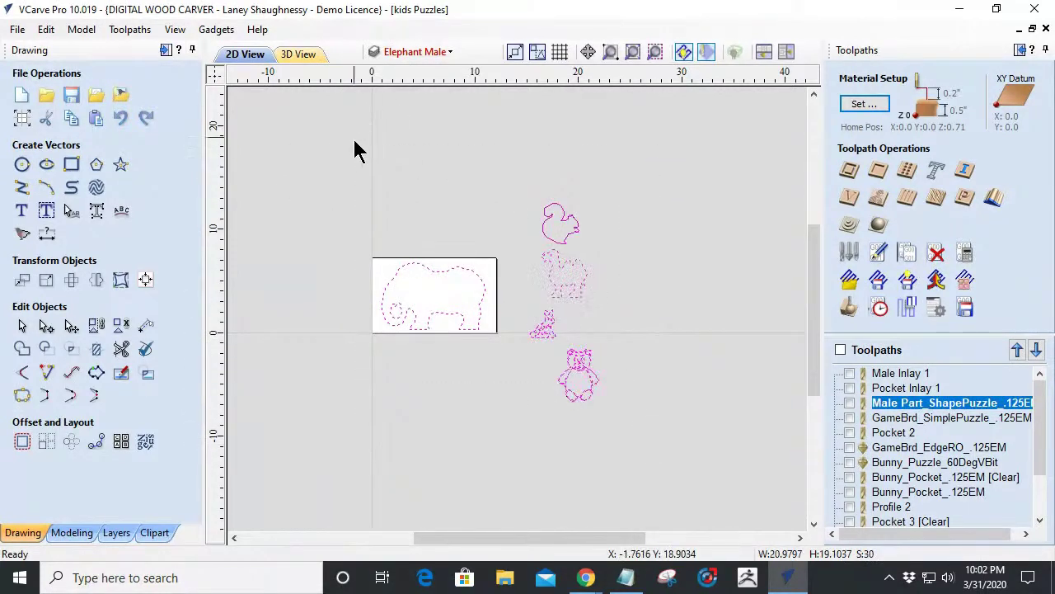